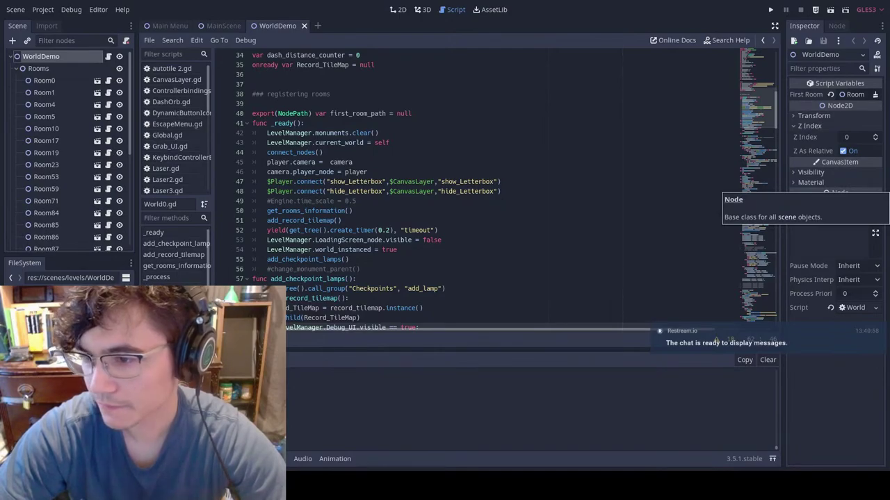
Step: Show the WorldDemo scene in the 2D workspace
{"action": "left_click", "coordinate": [235, 26]}
{"action": "left_click", "coordinate": [398, 9]}
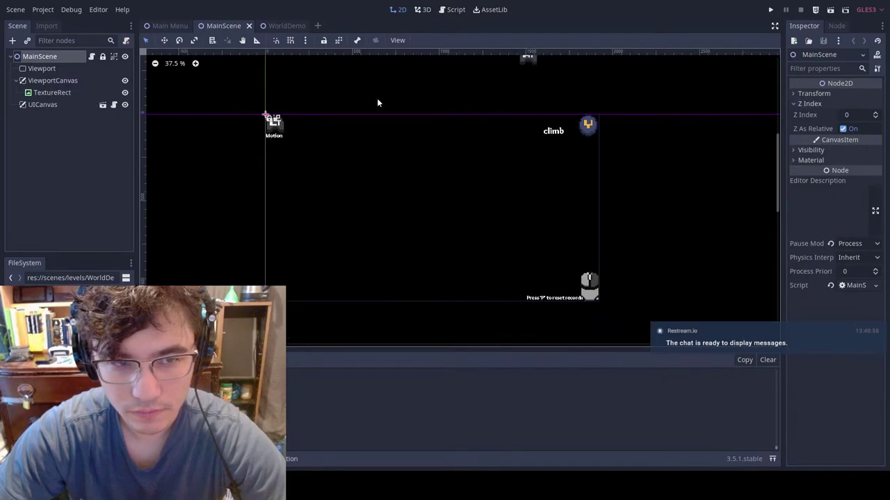
{"action": "left_click", "coordinate": [174, 27]}
{"action": "left_click", "coordinate": [286, 27]}
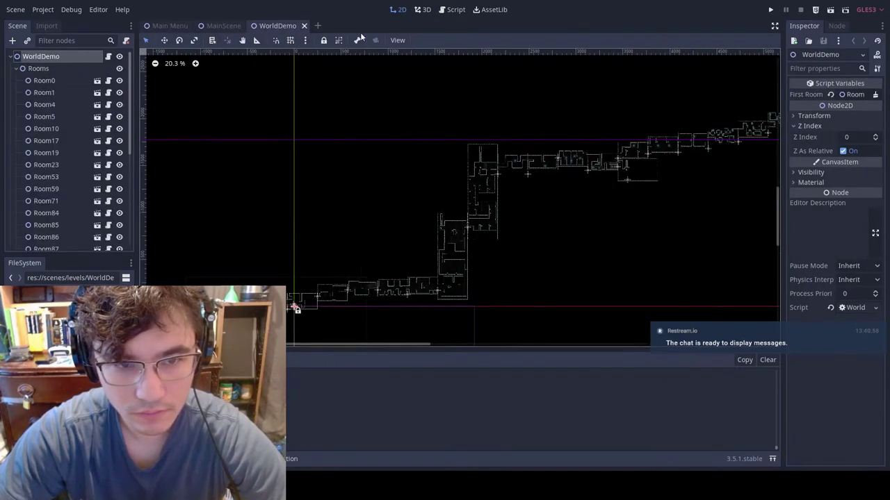
Step: Examine the WorldDemo room layout from the starting rooms along the corridor and up to the tall shaft with springs and spikes
{"action": "scroll", "coordinate": [318, 280], "scroll_direction": "up", "scroll_amount": 8}
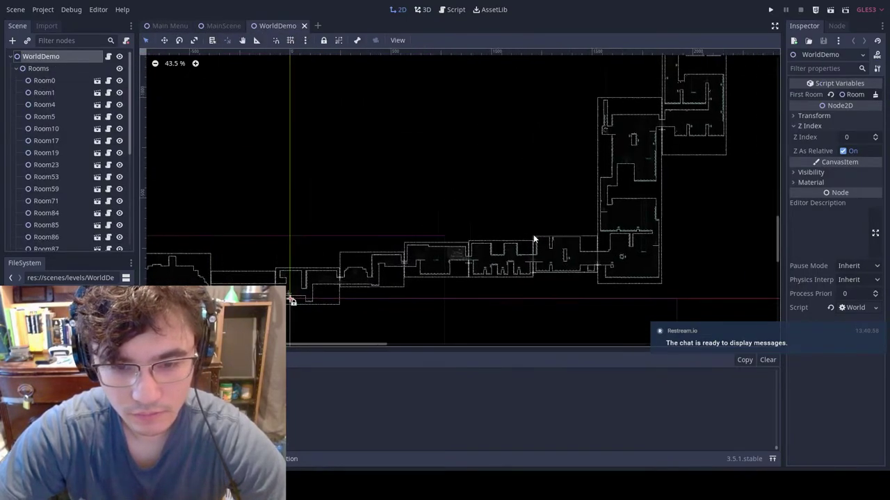
{"action": "middle_click_drag", "start_coordinate": [458, 242], "coordinate": [522, 218]}
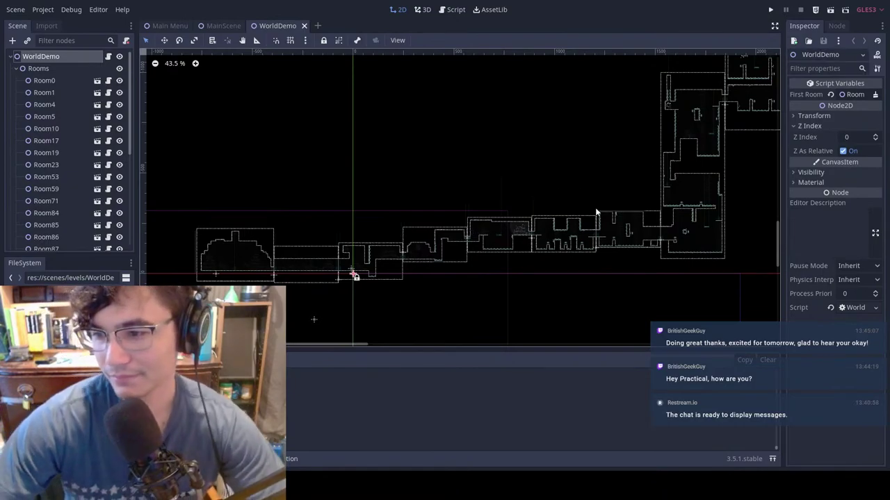
{"action": "middle_click_drag", "start_coordinate": [596, 209], "coordinate": [575, 179]}
{"action": "scroll", "coordinate": [496, 189], "scroll_direction": "up", "scroll_amount": 4}
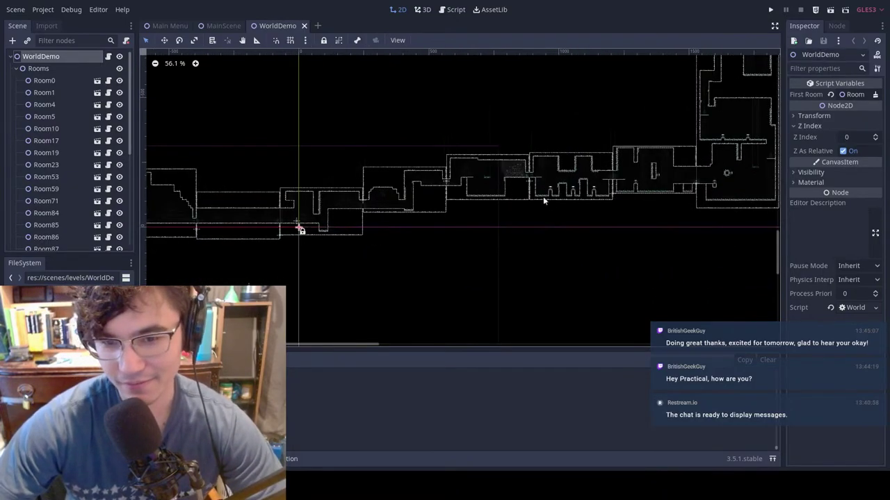
{"action": "scroll", "coordinate": [634, 226], "scroll_direction": "up", "scroll_amount": 5}
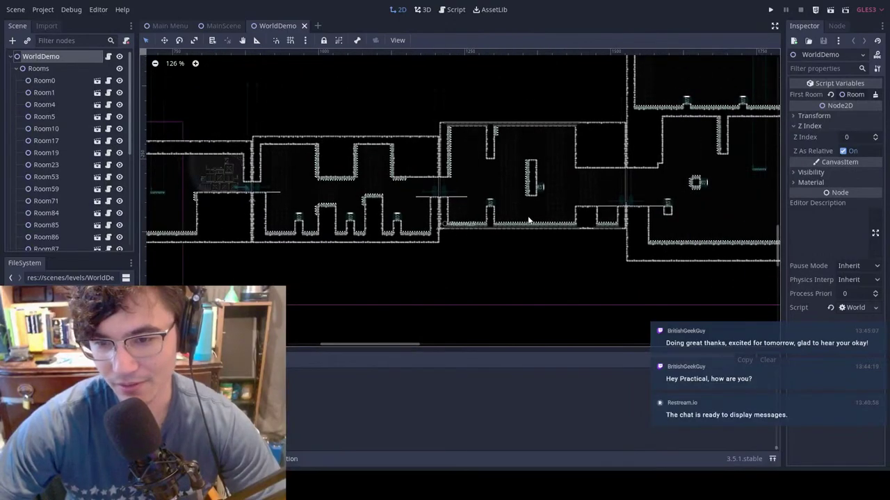
{"action": "middle_click_drag", "start_coordinate": [705, 194], "coordinate": [538, 224]}
{"action": "middle_click_drag", "start_coordinate": [575, 143], "coordinate": [553, 182]}
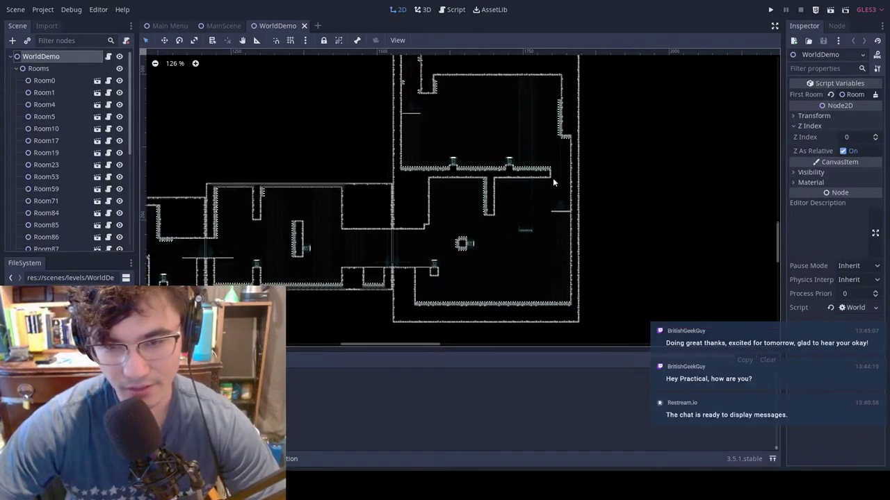
{"action": "scroll", "coordinate": [446, 212], "scroll_direction": "right", "scroll_amount": 10}
{"action": "scroll", "coordinate": [514, 169], "scroll_direction": "down", "scroll_amount": 3}
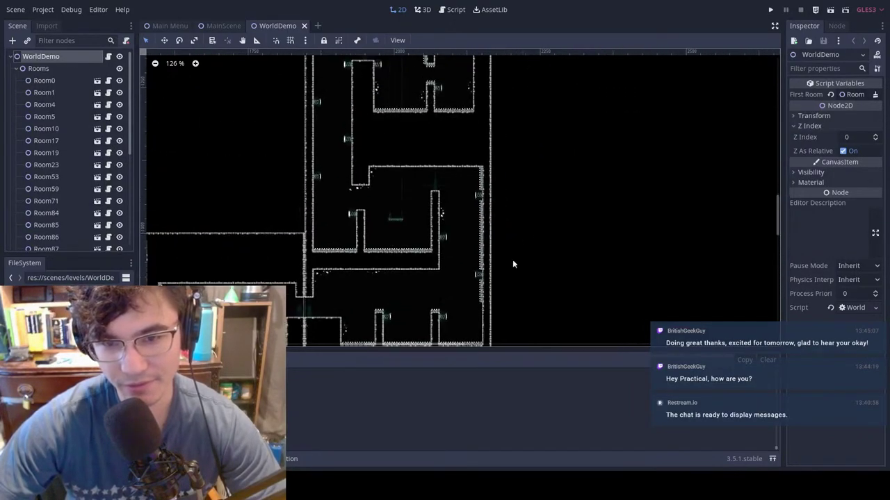
{"action": "scroll", "coordinate": [513, 264], "scroll_direction": "up", "scroll_amount": 3}
{"action": "scroll", "coordinate": [562, 228], "scroll_direction": "right", "scroll_amount": 2}
{"action": "scroll", "coordinate": [417, 203], "scroll_direction": "up", "scroll_amount": 7, "text": "ctrl"}
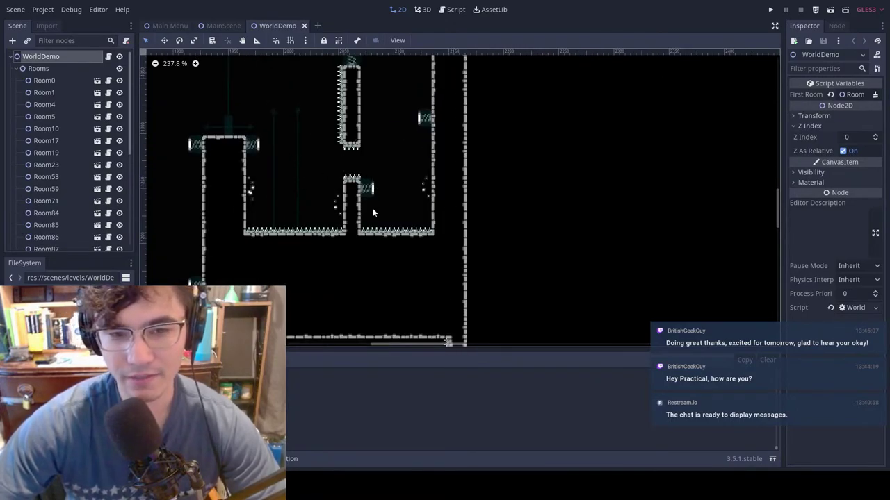
{"action": "scroll", "coordinate": [366, 141], "scroll_direction": "left", "scroll_amount": 5}
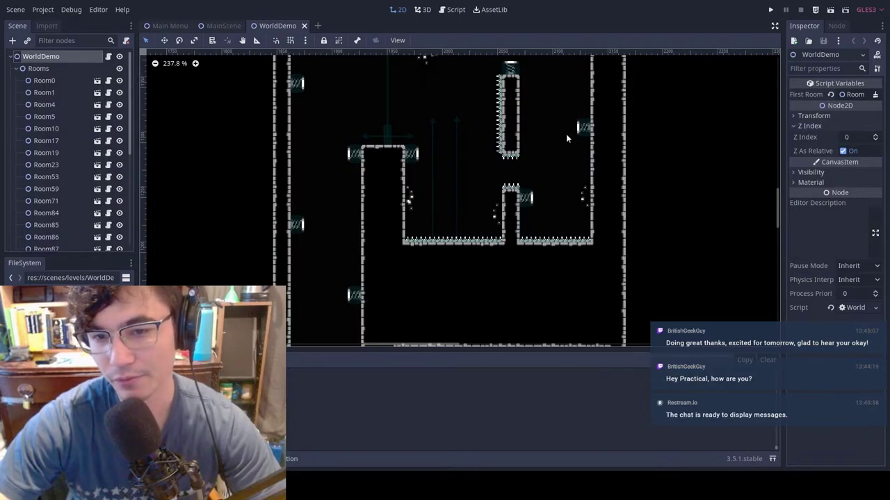
{"action": "middle_click_drag", "start_coordinate": [565, 134], "coordinate": [506, 132]}
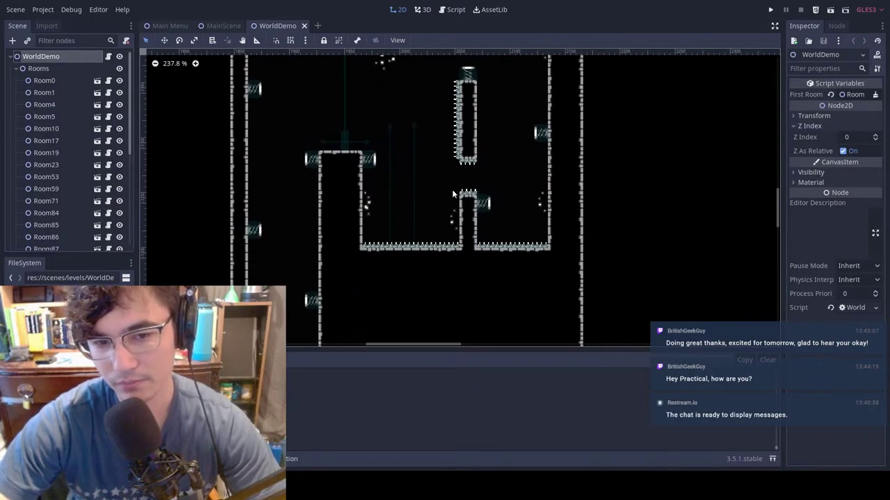
Step: Move the Player node onto the wide spring-flanked pillar in the tall shaft room, at about x 1948, y -1309
{"action": "scroll", "coordinate": [393, 188], "scroll_direction": "down", "scroll_amount": 5}
{"action": "scroll", "coordinate": [62, 174], "scroll_direction": "down", "scroll_amount": 5}
{"action": "left_click", "coordinate": [38, 238]}
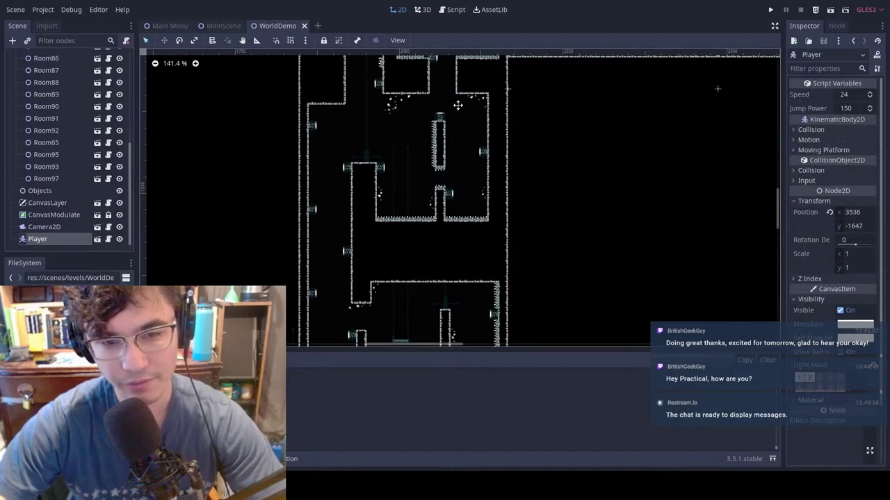
{"action": "key", "text": "w"}
{"action": "left_click_drag", "start_coordinate": [410, 192], "coordinate": [381, 174]}
{"action": "left_click_drag", "start_coordinate": [449, 143], "coordinate": [333, 158]}
{"action": "scroll", "coordinate": [335, 159], "scroll_direction": "up", "scroll_amount": 3}
{"action": "scroll", "coordinate": [407, 169], "scroll_direction": "down", "scroll_amount": 20}
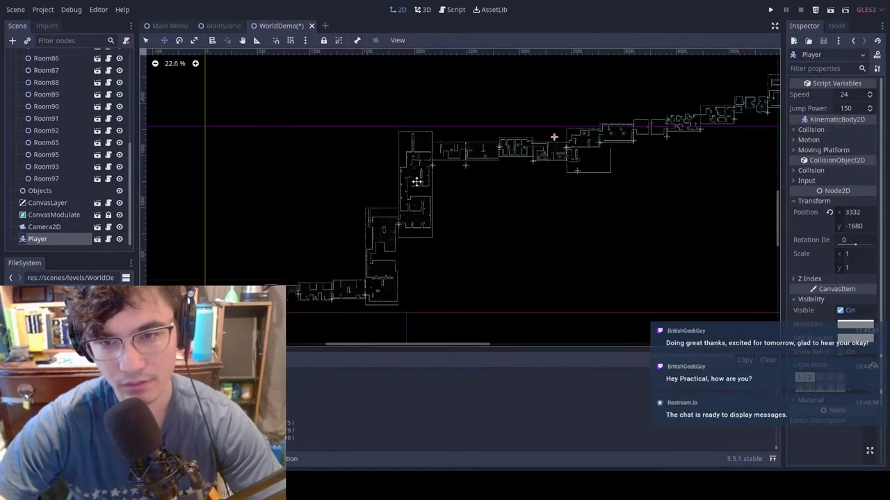
{"action": "scroll", "coordinate": [416, 182], "scroll_direction": "down", "scroll_amount": 6}
{"action": "left_click_drag", "start_coordinate": [462, 184], "coordinate": [374, 213]}
{"action": "scroll", "coordinate": [383, 212], "scroll_direction": "up", "scroll_amount": 9}
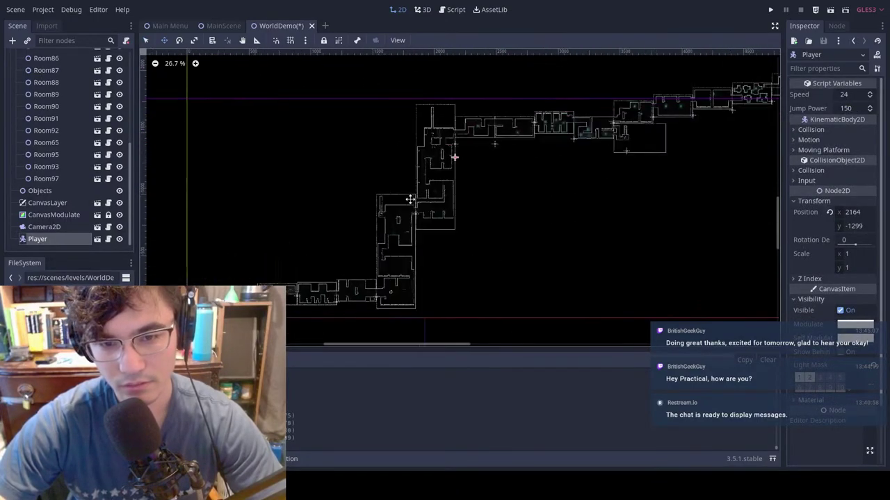
{"action": "scroll", "coordinate": [410, 199], "scroll_direction": "up", "scroll_amount": 7}
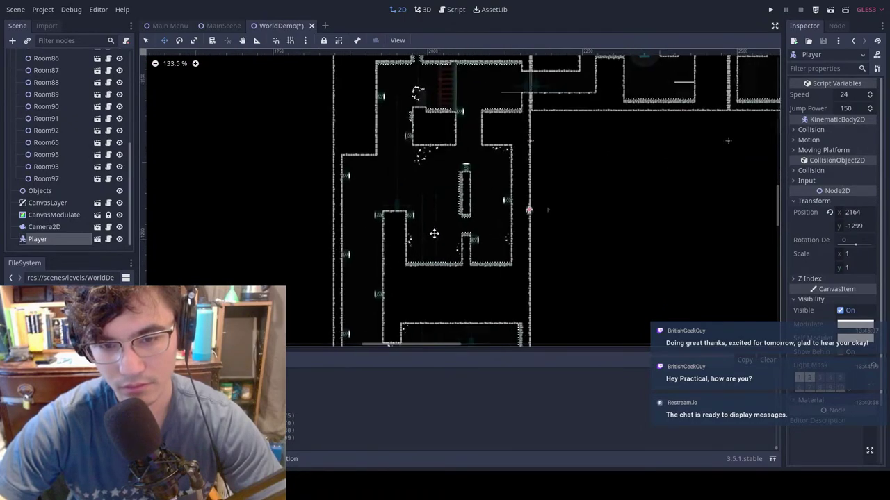
{"action": "scroll", "coordinate": [433, 234], "scroll_direction": "up", "scroll_amount": 2}
{"action": "left_click_drag", "start_coordinate": [434, 233], "coordinate": [323, 137]}
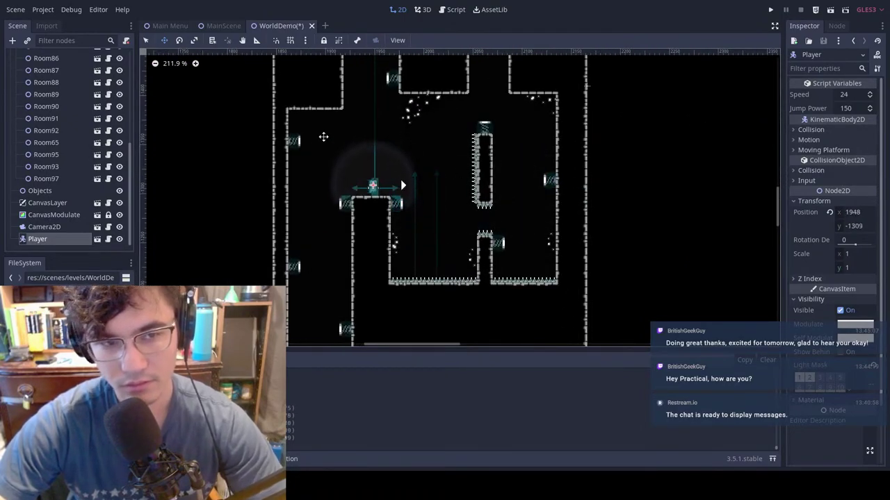
Step: Run the game from MainScene, bring up its pause menu and return to the editor
{"action": "left_click", "coordinate": [236, 27]}
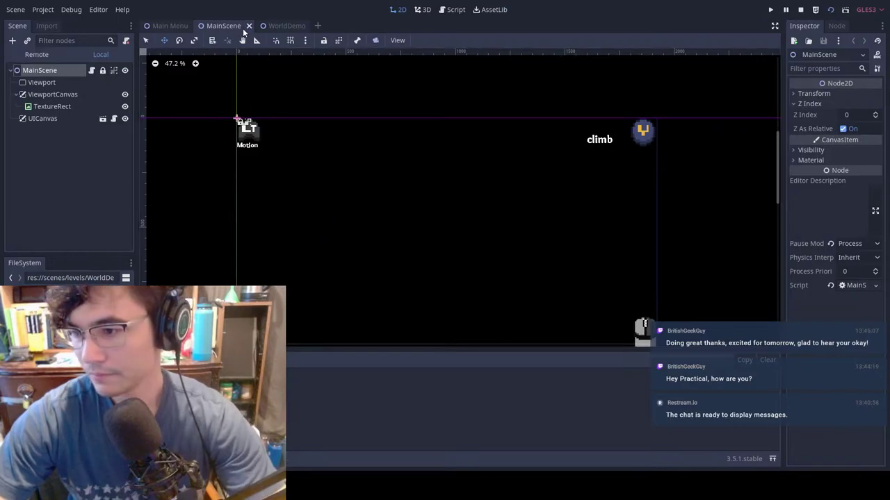
{"action": "key", "text": "F5"}
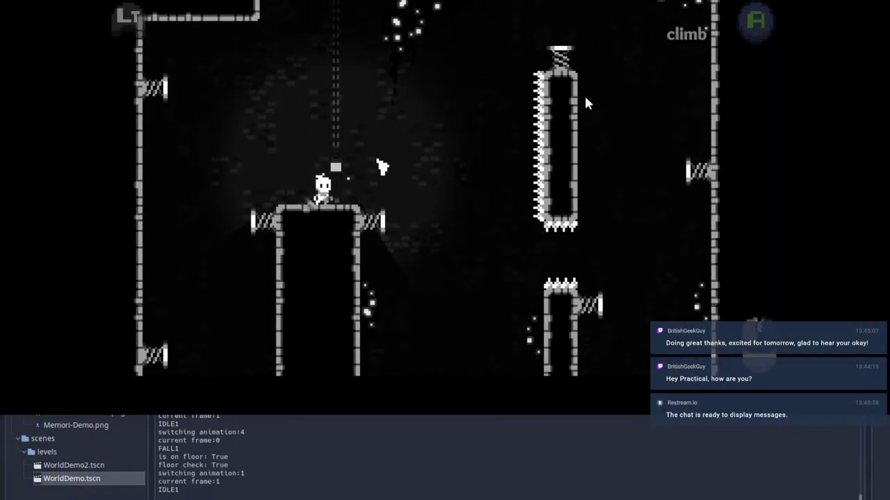
{"action": "key", "text": "Escape"}
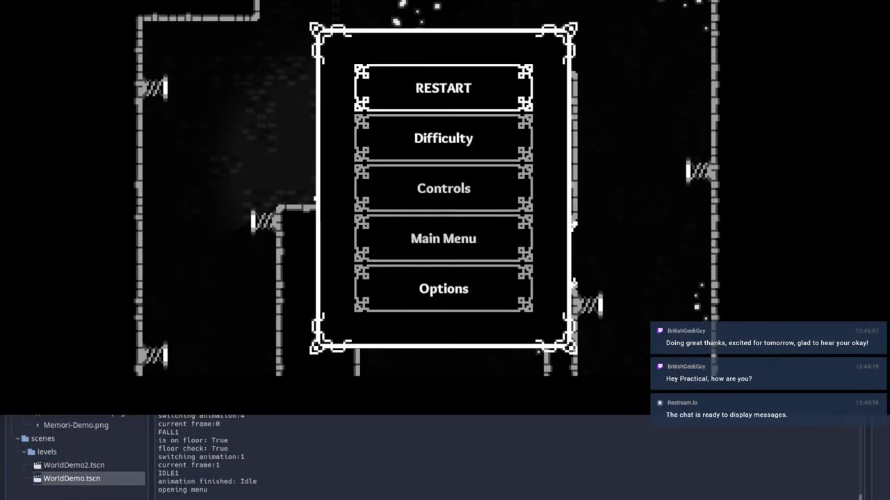
{"action": "key", "text": "alt+Tab"}
Step: Open the Room53 scene for editing from the WorldDemo level and frame its floating spiked pillar
{"action": "left_click", "coordinate": [277, 27]}
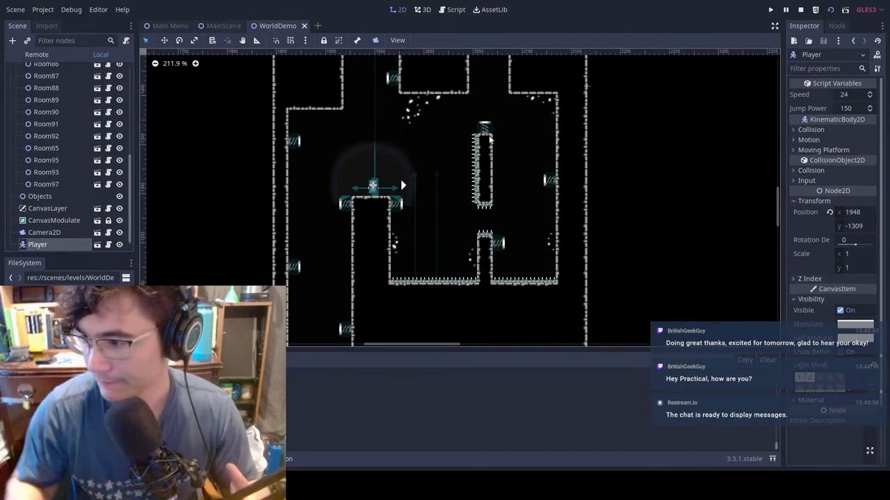
{"action": "left_click", "coordinate": [503, 246]}
{"action": "double_click", "coordinate": [504, 246]}
{"action": "middle_click_drag", "start_coordinate": [348, 249], "coordinate": [457, 174]}
{"action": "scroll", "coordinate": [416, 235], "scroll_direction": "up", "scroll_amount": 13}
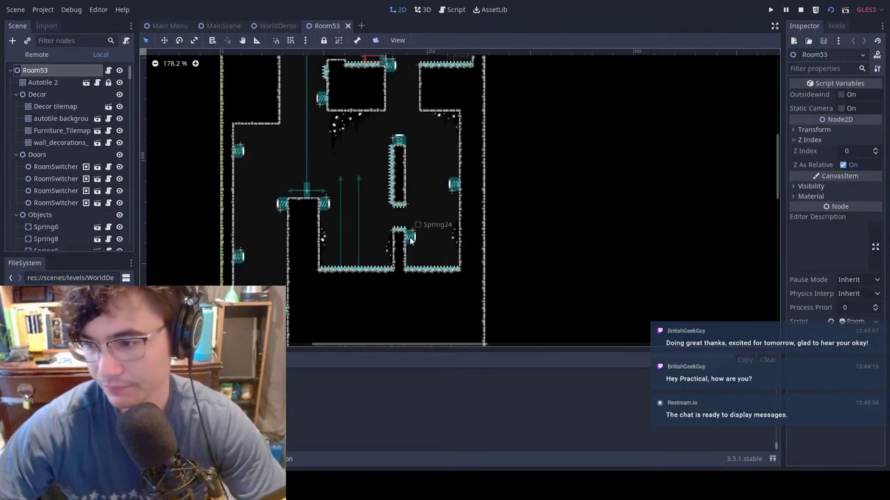
Step: Shorten the floating pillar in Room53 by erasing its lowest two tile rows from the Autotile 2 tilemap
{"action": "scroll", "coordinate": [395, 187], "scroll_direction": "up", "scroll_amount": 2}
{"action": "left_click", "coordinate": [42, 82]}
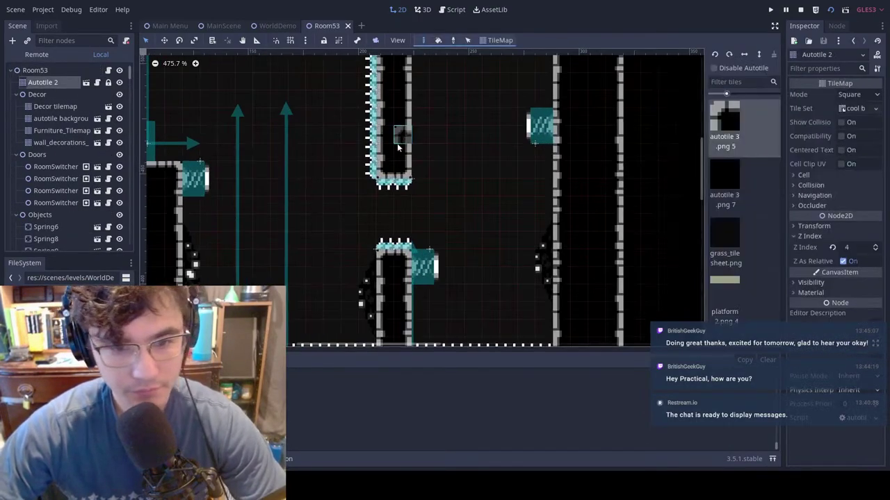
{"action": "middle_click_drag", "start_coordinate": [389, 162], "coordinate": [448, 197]}
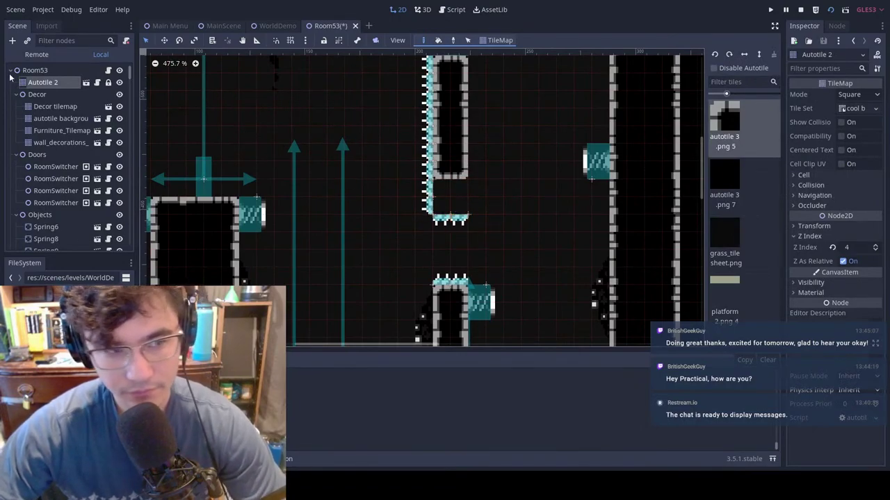
Step: Delete the two lowest side spikes, Spikes363 and Spikes364, left hanging beneath the shortened pillar
{"action": "left_click", "coordinate": [39, 71]}
{"action": "left_click", "coordinate": [429, 207]}
{"action": "left_click", "coordinate": [430, 189], "text": "shift"}
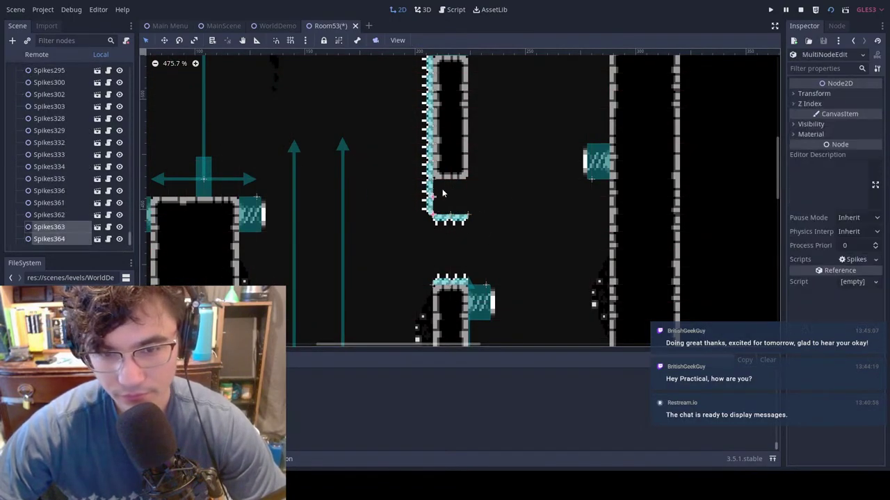
{"action": "key", "text": "Delete"}
{"action": "left_click", "coordinate": [420, 242]}
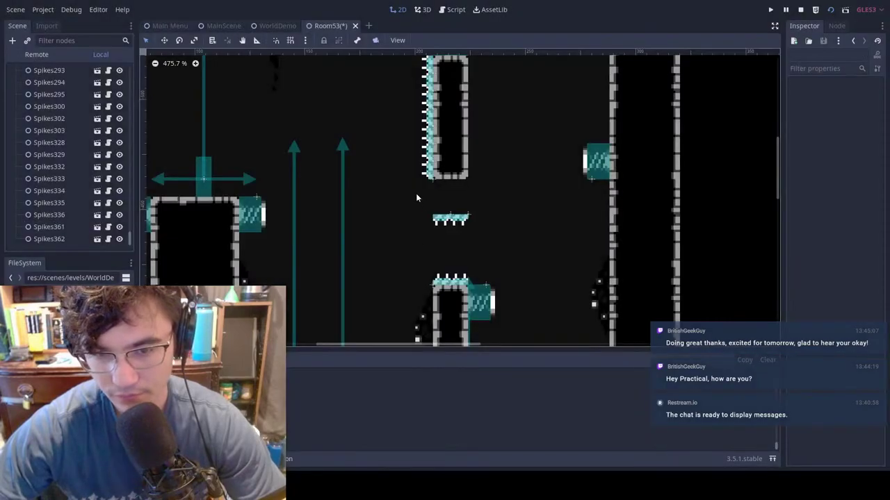
Step: Move the two downward-facing spikes, Spikes96 and Spikes198, up against the pillar's new bottom edge and save Room53
{"action": "left_click_drag", "start_coordinate": [416, 198], "coordinate": [513, 253]}
{"action": "scroll", "coordinate": [510, 213], "scroll_direction": "up", "scroll_amount": 9}
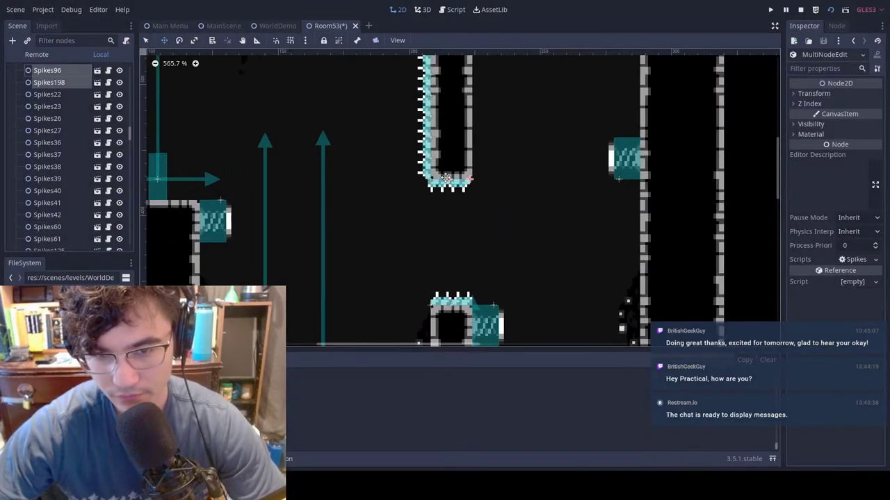
{"action": "left_click_drag", "start_coordinate": [526, 210], "coordinate": [531, 209]}
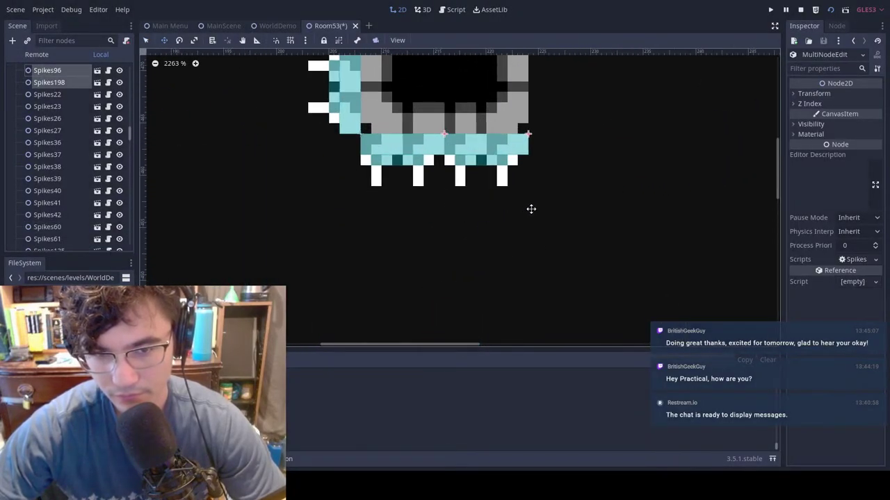
{"action": "left_click", "coordinate": [611, 200]}
{"action": "scroll", "coordinate": [560, 243], "scroll_direction": "down", "scroll_amount": 15}
{"action": "key", "text": "ctrl+s"}
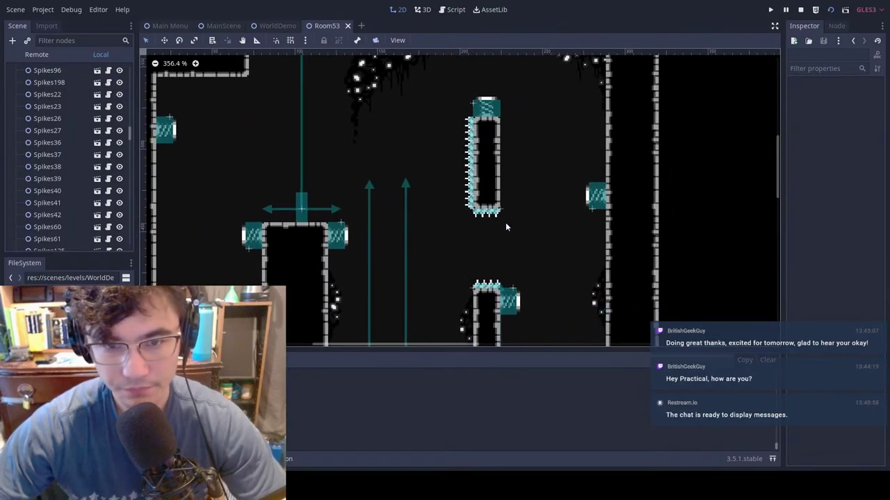
Step: Run the game from MainScene and playtest the jump through the widened gap under the floating pillar
{"action": "left_click", "coordinate": [224, 26]}
{"action": "key", "text": "F5"}
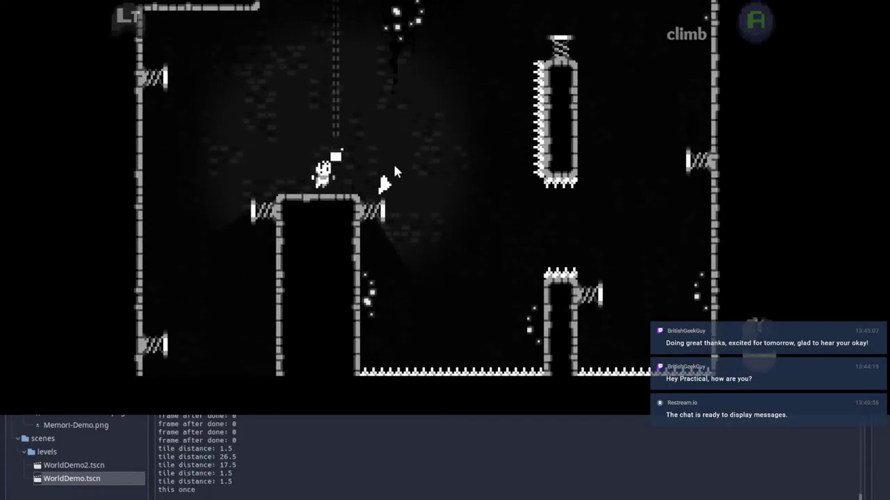
{"action": "key", "text": "d"}
{"action": "left_click", "coordinate": [699, 186]}
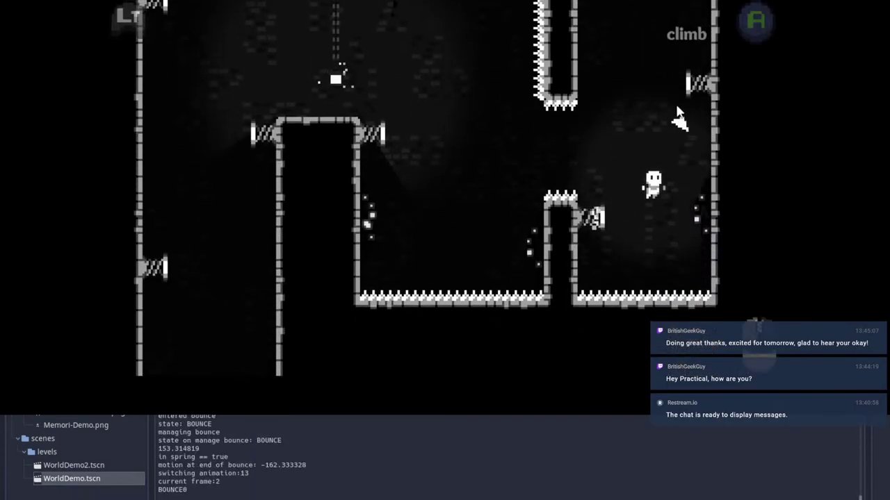
{"action": "key", "text": "a"}
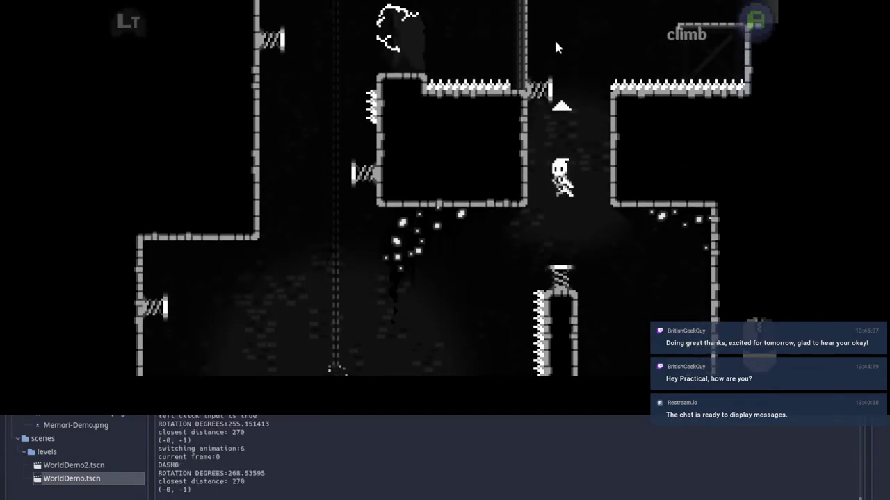
{"action": "key", "text": "Escape"}
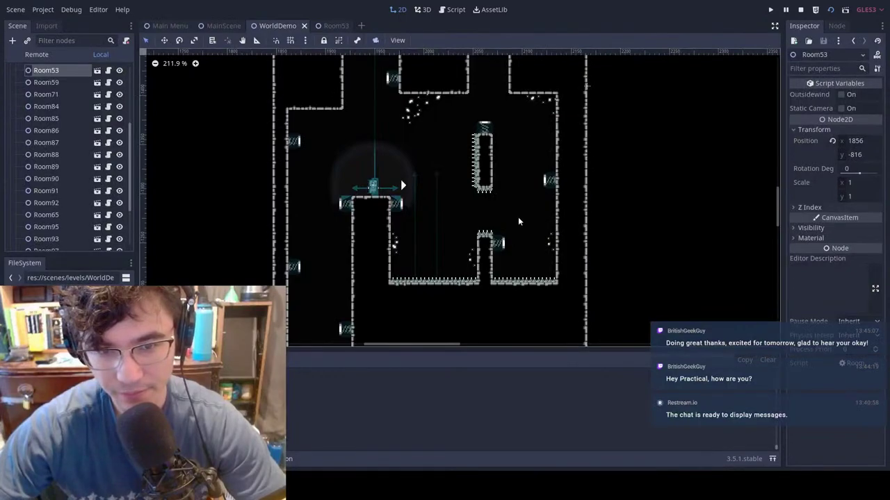
Step: Move the Player node in WorldDemo to the doorway before the room with four glowing orbs, at about x 2762, y -1603
{"action": "scroll", "coordinate": [519, 220], "scroll_direction": "down", "scroll_amount": 6}
{"action": "scroll", "coordinate": [45, 174], "scroll_direction": "down", "scroll_amount": 4}
{"action": "left_click", "coordinate": [61, 241]}
{"action": "middle_click_drag", "start_coordinate": [481, 220], "coordinate": [428, 252]}
{"action": "middle_click_drag", "start_coordinate": [594, 165], "coordinate": [519, 202]}
{"action": "scroll", "coordinate": [484, 214], "scroll_direction": "down", "scroll_amount": 2}
{"action": "middle_click_drag", "start_coordinate": [650, 208], "coordinate": [530, 240]}
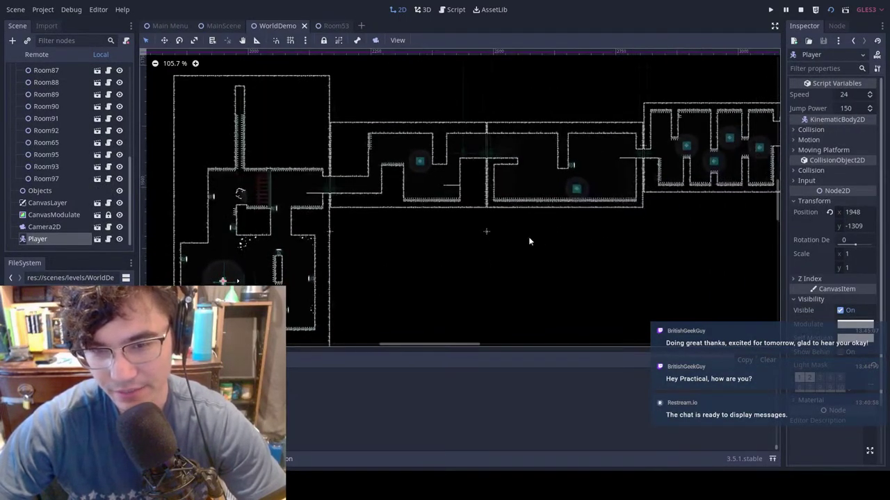
{"action": "key", "text": "w"}
{"action": "left_click_drag", "start_coordinate": [234, 327], "coordinate": [632, 183]}
{"action": "middle_click_drag", "start_coordinate": [587, 187], "coordinate": [386, 249]}
{"action": "scroll", "coordinate": [547, 225], "scroll_direction": "up", "scroll_amount": 4}
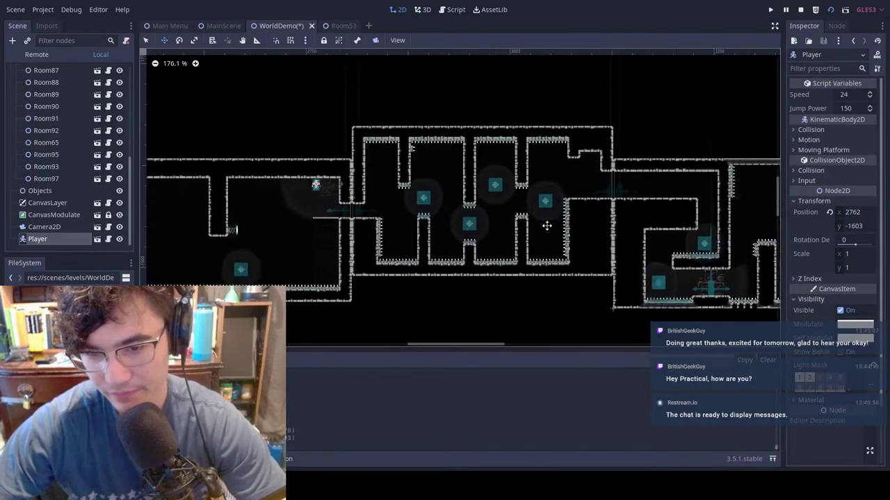
{"action": "scroll", "coordinate": [633, 204], "scroll_direction": "right", "scroll_amount": 2}
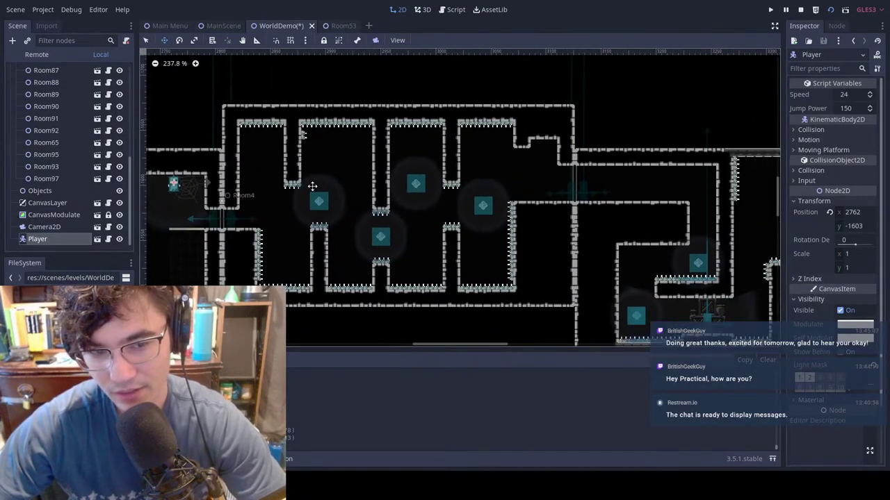
Step: Move the Player node in WorldDemo to the doorway at the entrance of Room87, at about x 3455, y -1604
{"action": "left_click_drag", "start_coordinate": [312, 185], "coordinate": [650, 242]}
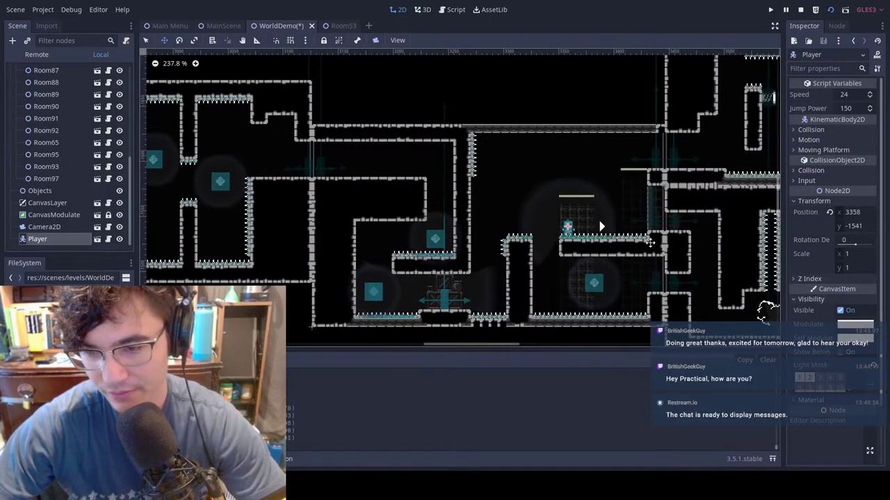
{"action": "middle_click_drag", "start_coordinate": [650, 242], "coordinate": [424, 306]}
{"action": "left_click_drag", "start_coordinate": [472, 243], "coordinate": [571, 172]}
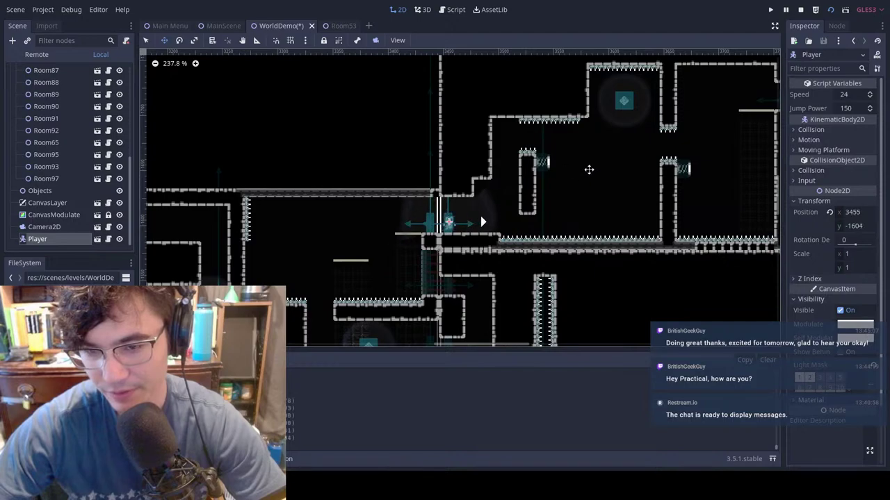
Step: Open the Room87 scene from WorldDemo for editing and frame the whole room in the viewport
{"action": "middle_click_drag", "start_coordinate": [711, 153], "coordinate": [583, 190]}
{"action": "key", "text": "q"}
{"action": "double_click", "coordinate": [562, 205]}
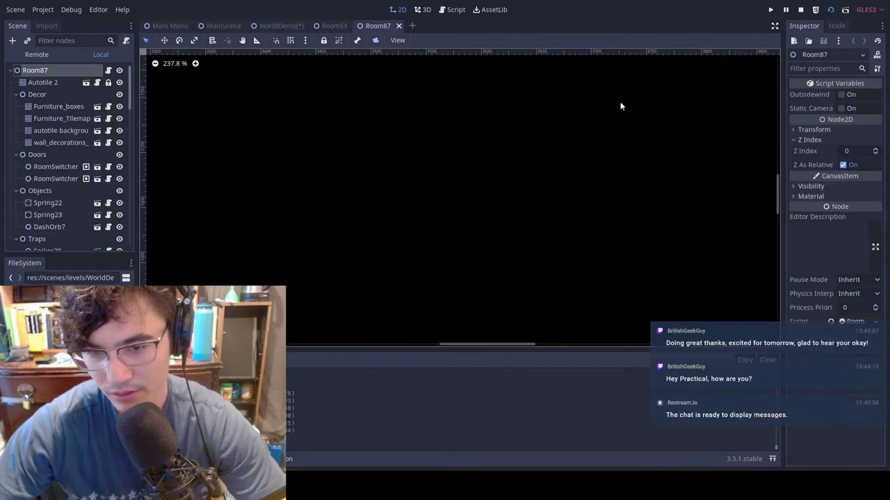
{"action": "scroll", "coordinate": [387, 184], "scroll_direction": "down", "scroll_amount": 5}
{"action": "scroll", "coordinate": [392, 200], "scroll_direction": "down", "scroll_amount": 20}
{"action": "middle_click_drag", "start_coordinate": [263, 197], "coordinate": [480, 174]}
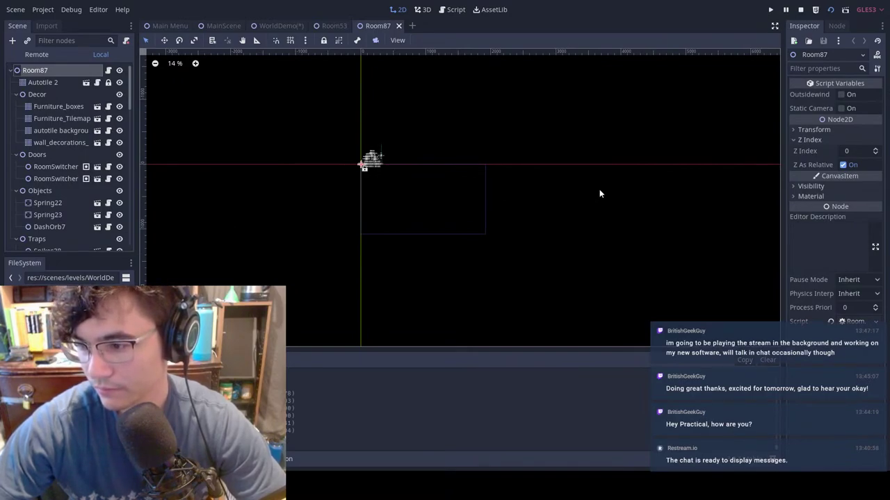
{"action": "scroll", "coordinate": [619, 200], "scroll_direction": "left", "scroll_amount": 2}
{"action": "scroll", "coordinate": [410, 157], "scroll_direction": "up", "scroll_amount": 8}
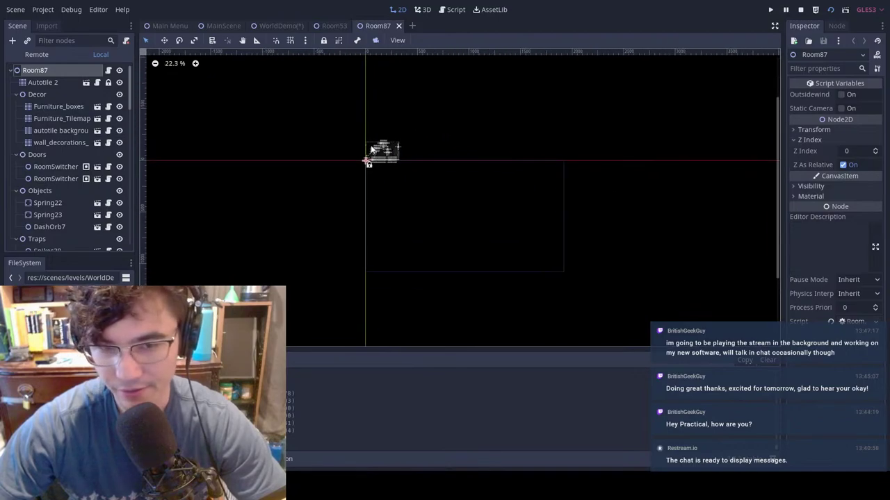
{"action": "scroll", "coordinate": [409, 157], "scroll_direction": "up", "scroll_amount": 16}
{"action": "middle_click_drag", "start_coordinate": [415, 128], "coordinate": [469, 257]}
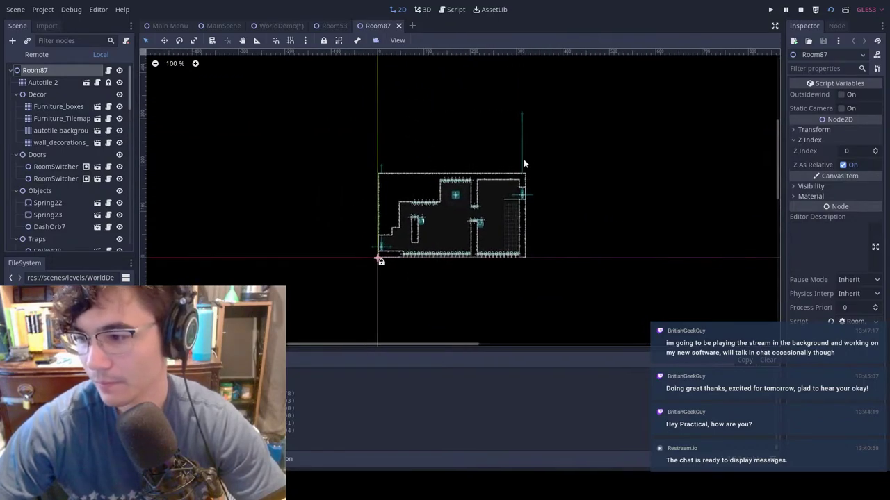
{"action": "middle_click_drag", "start_coordinate": [524, 164], "coordinate": [503, 189]}
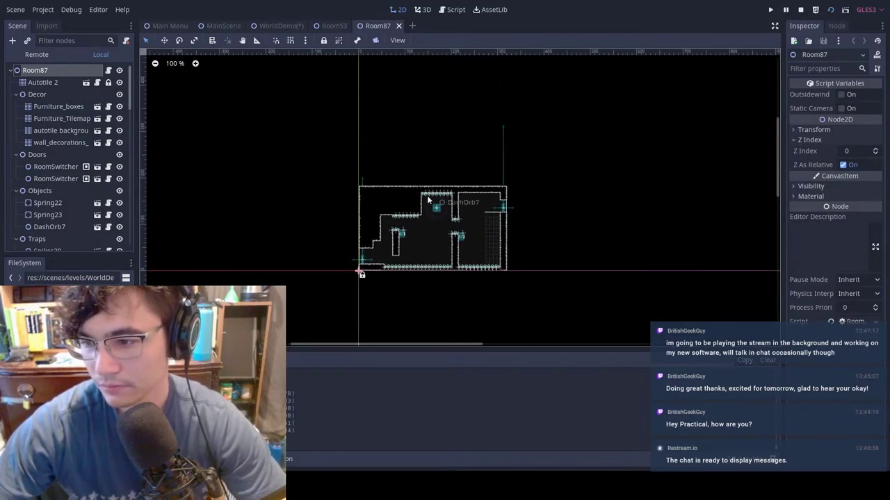
{"action": "middle_click_drag", "start_coordinate": [396, 198], "coordinate": [496, 197]}
{"action": "scroll", "coordinate": [558, 217], "scroll_direction": "up", "scroll_amount": 13}
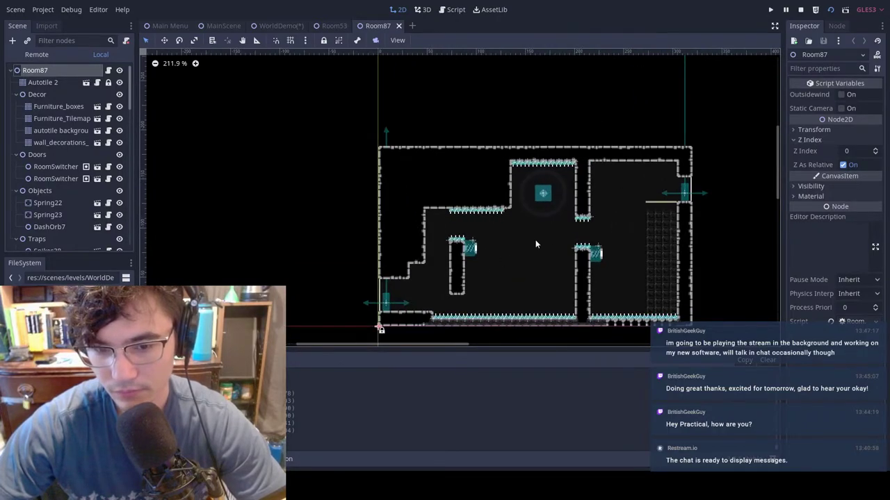
{"action": "scroll", "coordinate": [534, 227], "scroll_direction": "up", "scroll_amount": 4}
Step: Shorten the ceiling pillar in Room87 by two tiles and move its two downward-facing spikes up to the new bottom edge
{"action": "double_click", "coordinate": [524, 219]}
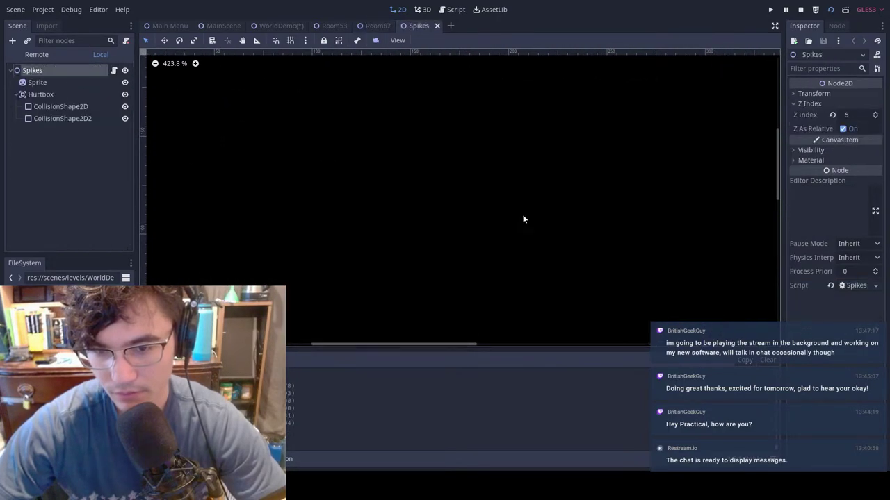
{"action": "left_click", "coordinate": [377, 26]}
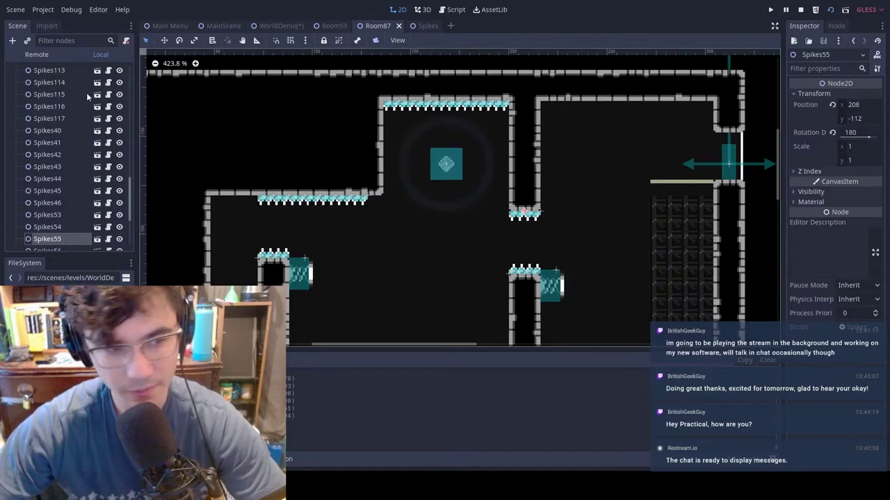
{"action": "scroll", "coordinate": [88, 98], "scroll_direction": "up", "scroll_amount": 10}
{"action": "left_click", "coordinate": [58, 83]}
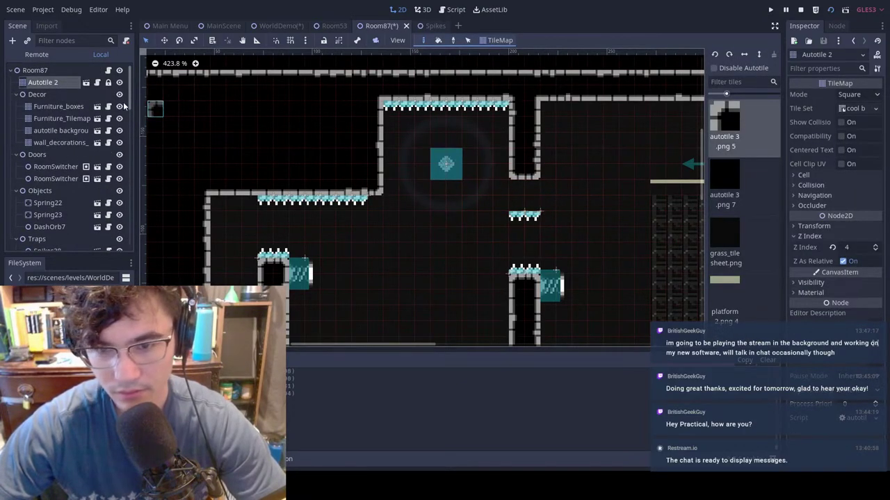
{"action": "left_click_drag", "start_coordinate": [600, 229], "coordinate": [442, 195]}
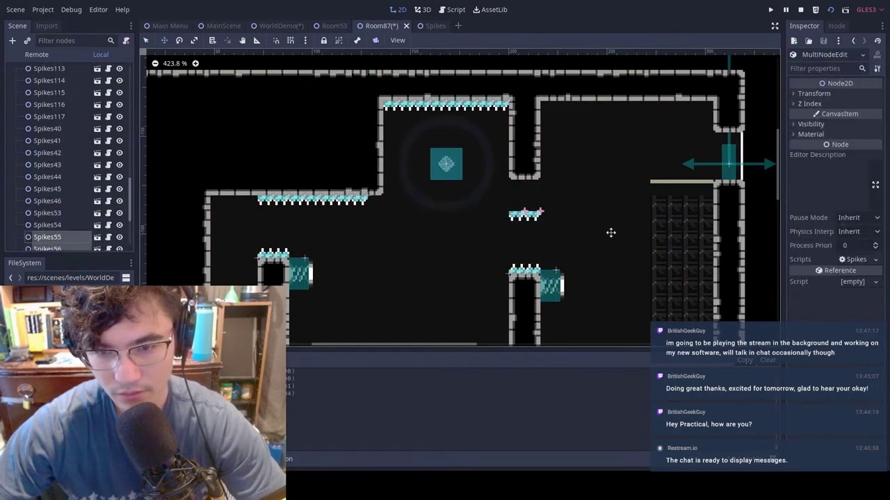
{"action": "scroll", "coordinate": [182, 167], "scroll_direction": "down", "scroll_amount": 1}
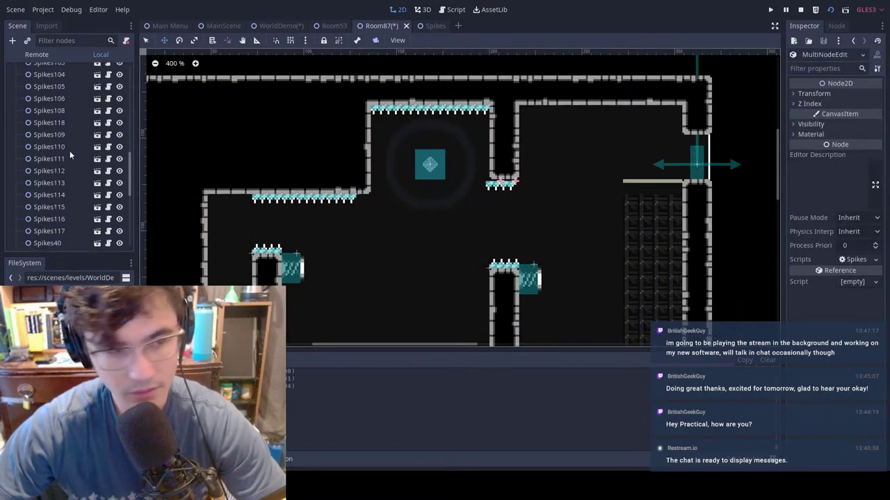
Step: Erase all remaining tiles of the hanging ceiling pillar from the Autotile 2 tilemap
{"action": "scroll", "coordinate": [70, 139], "scroll_direction": "up", "scroll_amount": 10}
{"action": "left_click", "coordinate": [43, 82]}
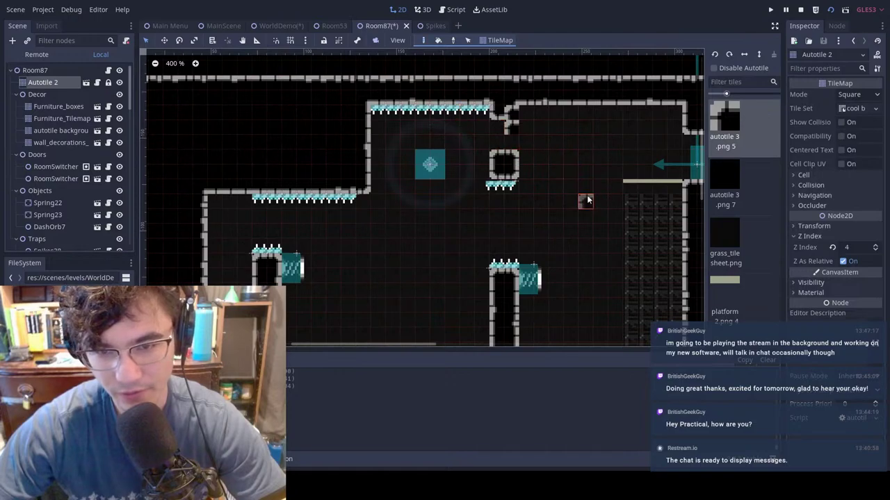
{"action": "mouse_move", "coordinate": [522, 156]}
{"action": "right_mouse_down"}
{"action": "mouse_move", "coordinate": [496, 124]}
{"action": "mouse_move", "coordinate": [555, 202]}
{"action": "right_mouse_up"}
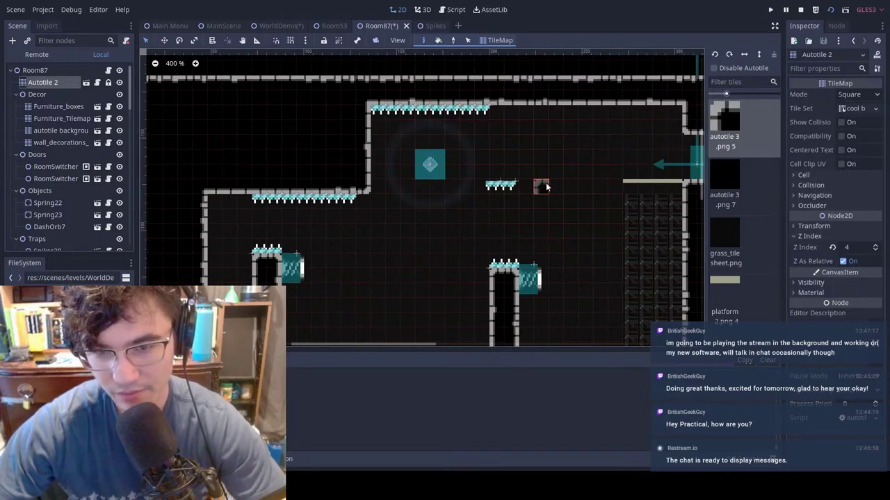
Step: Delete Spikes55 and Spikes56, left floating where the ceiling pillar was, and save Room87
{"action": "left_click", "coordinate": [48, 70]}
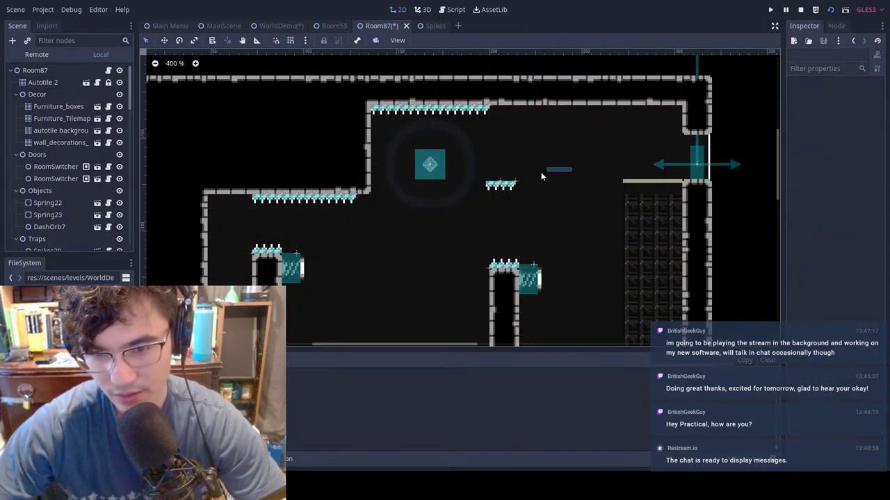
{"action": "left_click_drag", "start_coordinate": [570, 168], "coordinate": [438, 210]}
{"action": "key", "text": "Delete"}
{"action": "left_click", "coordinate": [424, 244]}
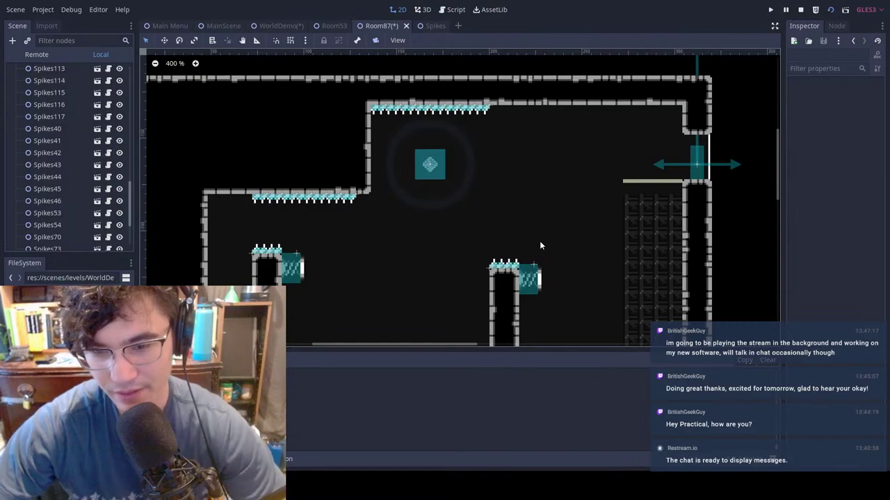
{"action": "key", "text": "ctrl+s"}
Step: Turn on grid snapping and move DashOrb7 slightly to the right, to x 176, y -136
{"action": "scroll", "coordinate": [548, 260], "scroll_direction": "down", "scroll_amount": 1}
{"action": "middle_click_drag", "start_coordinate": [549, 262], "coordinate": [535, 151]}
{"action": "scroll", "coordinate": [551, 224], "scroll_direction": "up", "scroll_amount": 2}
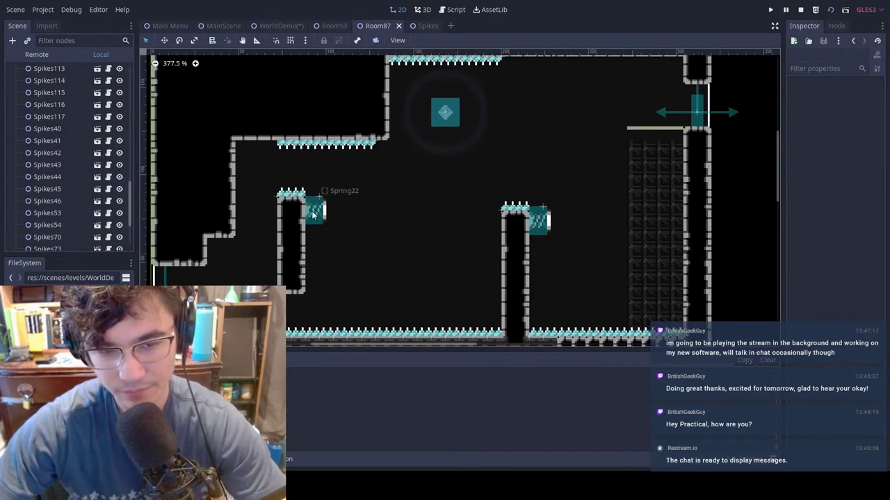
{"action": "left_click", "coordinate": [456, 106]}
{"action": "mouse_move", "coordinate": [447, 116]}
{"action": "left_mouse_down"}
{"action": "mouse_move", "coordinate": [445, 207]}
{"action": "mouse_move", "coordinate": [597, 128]}
{"action": "mouse_move", "coordinate": [432, 222]}
{"action": "mouse_move", "coordinate": [448, 178]}
{"action": "mouse_move", "coordinate": [437, 112]}
{"action": "mouse_move", "coordinate": [476, 124]}
{"action": "mouse_move", "coordinate": [458, 116]}
{"action": "left_mouse_up"}
{"action": "left_click", "coordinate": [291, 41]}
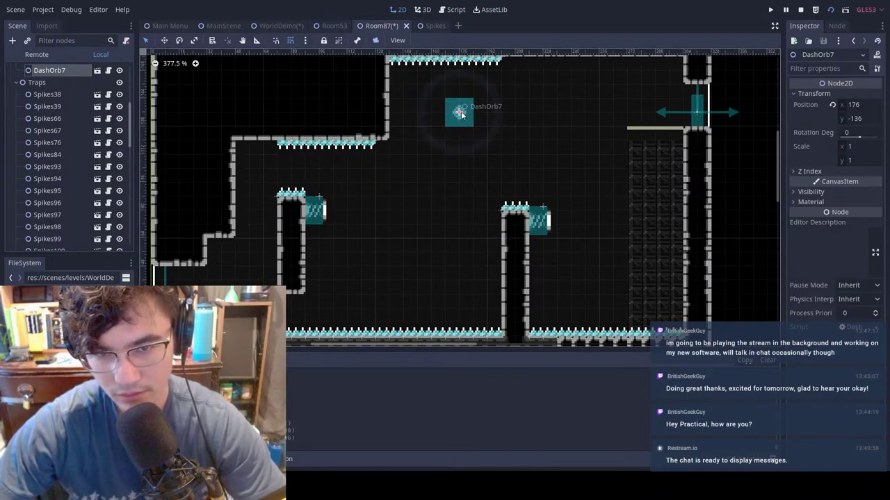
Step: Return to WorldDemo, run the game and playtest climbing the wall above Room87's entrance
{"action": "left_click", "coordinate": [276, 26]}
{"action": "key", "text": "F5"}
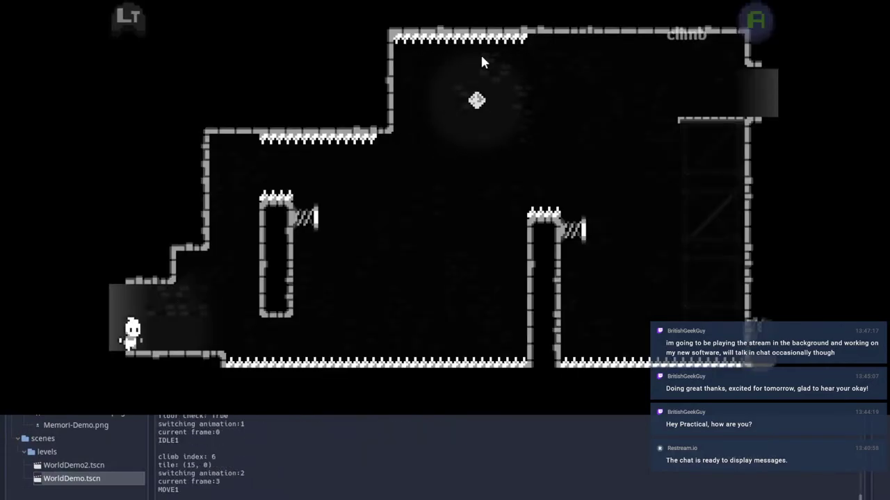
{"action": "key", "text": "Right"}
{"action": "key", "text": "Up"}
{"action": "key", "text": "space"}
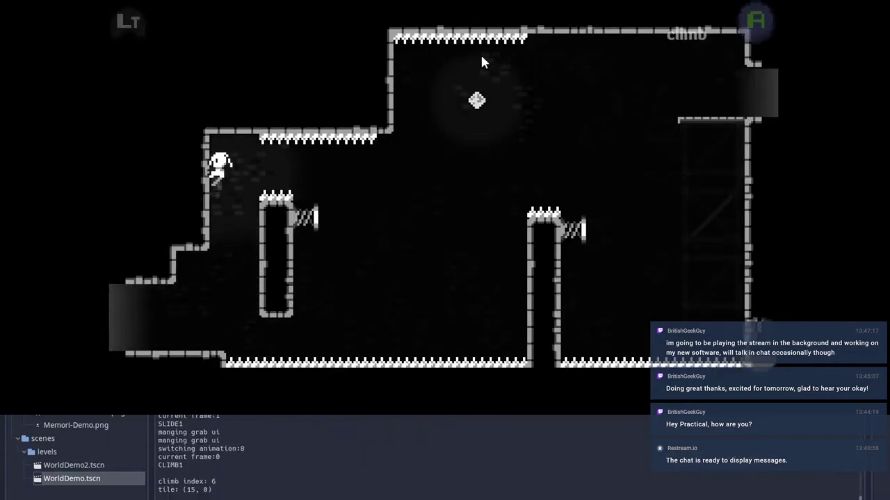
{"action": "key", "text": "space"}
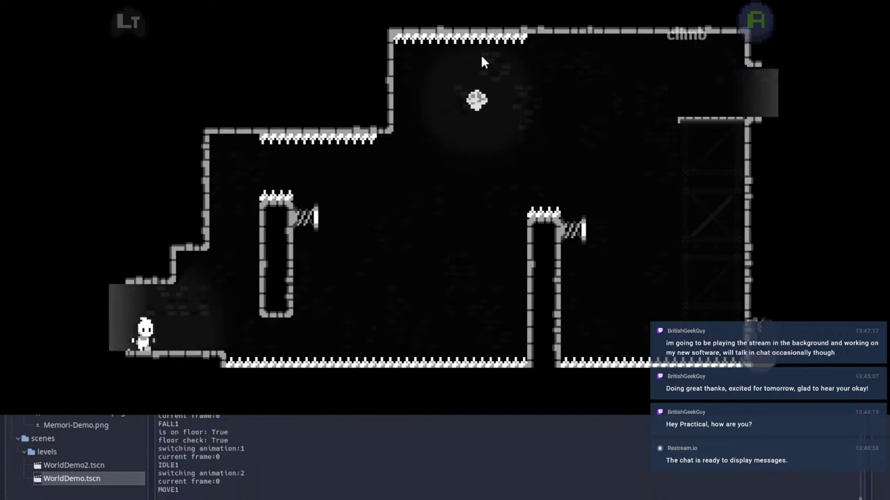
Step: Playtest the route over the first floating pillar through the dash orb toward the scaffold platform, and respawn at the entrance
{"action": "key", "text": "Right"}
{"action": "key", "text": "space"}
{"action": "key", "text": "space"}
{"action": "key", "text": "Left"}
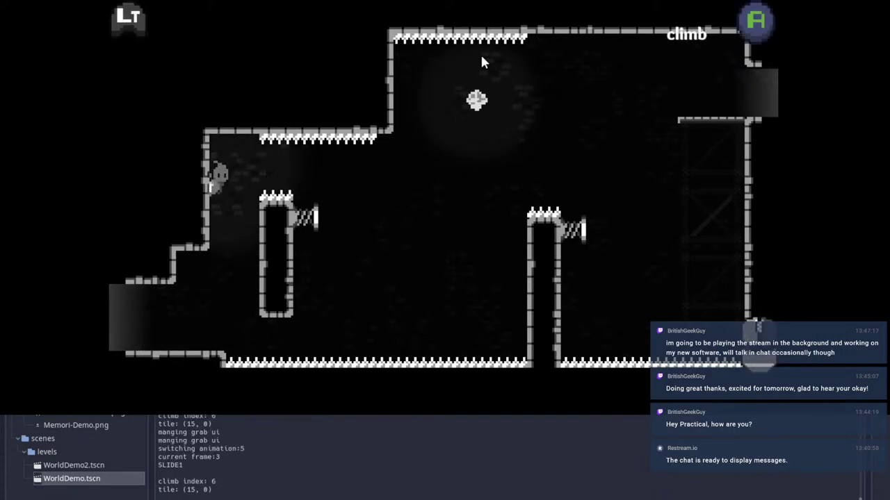
{"action": "key", "text": "Right"}
{"action": "key", "text": "space"}
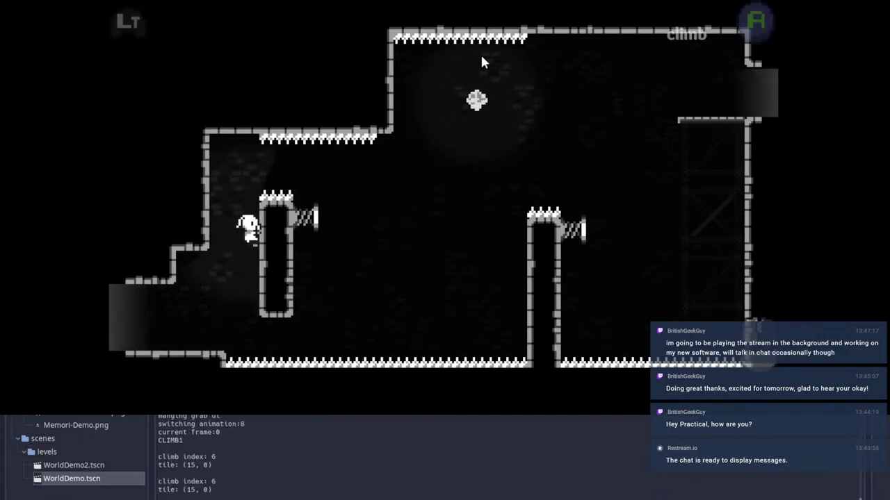
{"action": "key", "text": "space"}
{"action": "key", "text": "space"}
{"action": "key", "text": "Right"}
{"action": "key", "text": "x"}
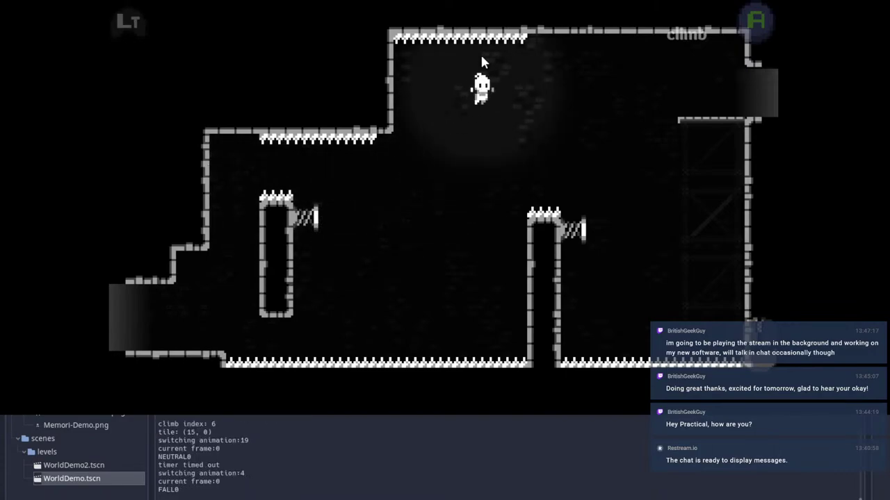
{"action": "key", "text": "x"}
{"action": "key", "text": "Left"}
{"action": "key", "text": "space"}
{"action": "key", "text": "Right"}
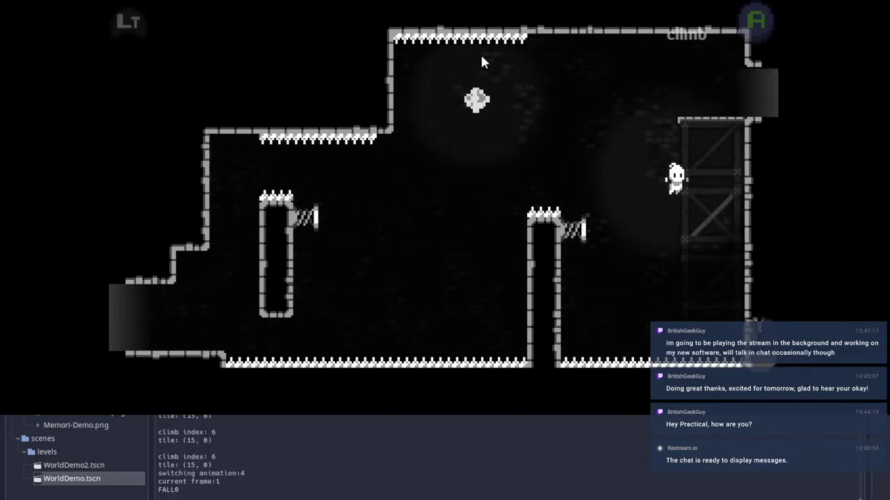
{"action": "key", "text": "x"}
{"action": "key", "text": "Escape"}
{"action": "key", "text": "Return"}
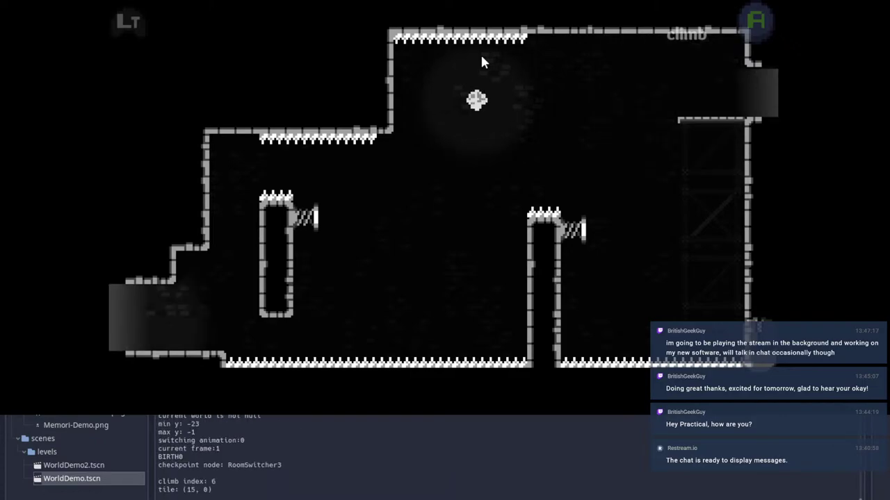
Step: Replay Room87 from its entrance through the dash orb to the upper exit doorway, pause the game and return to the editor
{"action": "key", "text": "Right"}
{"action": "key", "text": "space"}
{"action": "key", "text": "Right"}
{"action": "key", "text": "Up"}
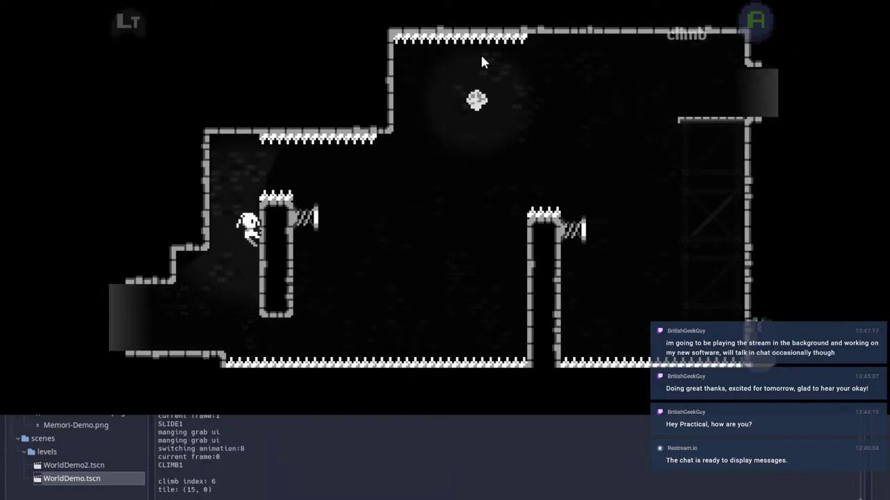
{"action": "key", "text": "space"}
{"action": "key", "text": "Right"}
{"action": "key", "text": "space"}
{"action": "key", "text": "x"}
{"action": "key", "text": "x"}
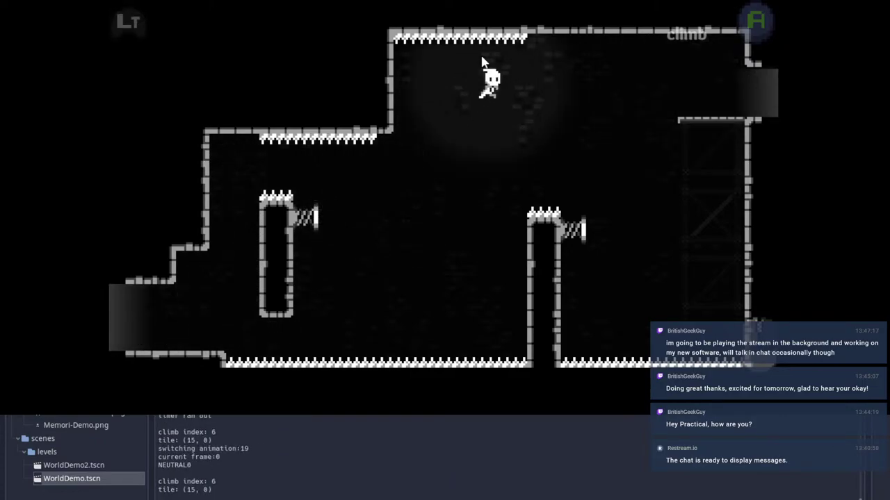
{"action": "key", "text": "x"}
{"action": "key", "text": "Left"}
{"action": "key", "text": "Right"}
{"action": "key", "text": "Up"}
{"action": "key", "text": "x"}
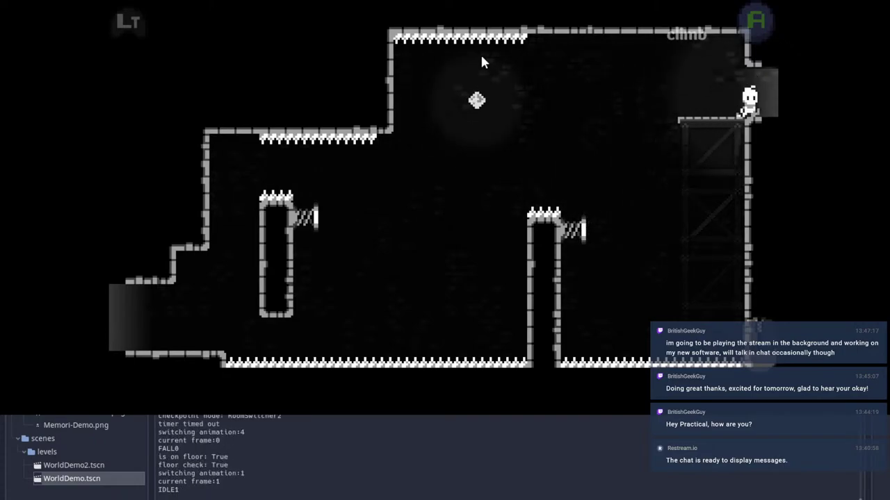
{"action": "key", "text": "Escape"}
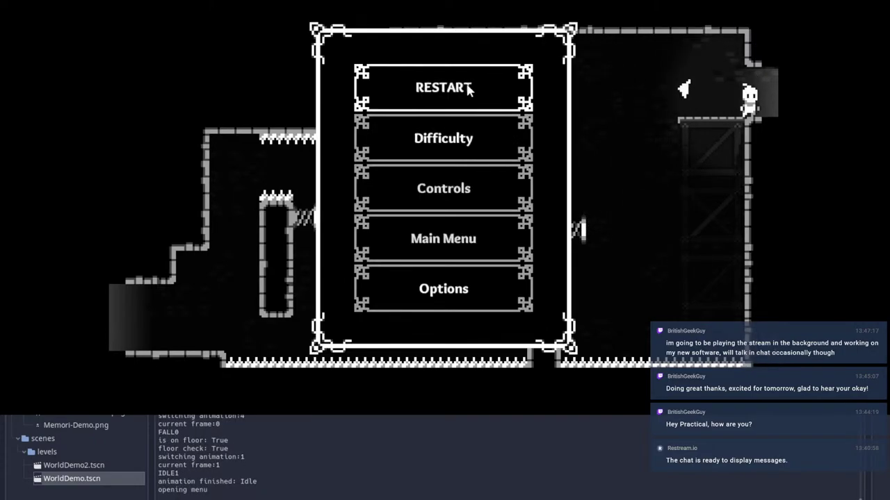
{"action": "key", "text": "Down"}
{"action": "key", "text": "alt+Tab"}
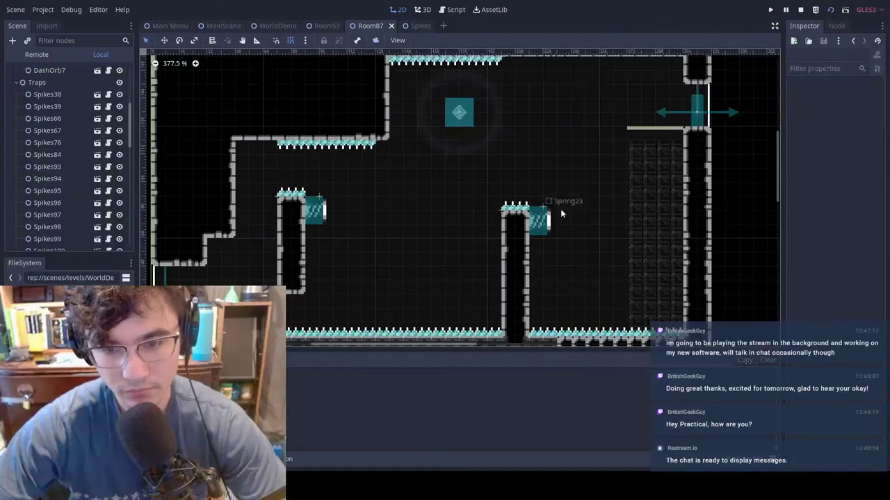
Step: Extend Room87's tall floor pillar upward by four tiles with Autotile 2 and move Spring23 beside its new top, to x 224, y -112
{"action": "scroll", "coordinate": [23, 83], "scroll_direction": "up", "scroll_amount": 7}
{"action": "left_click", "coordinate": [26, 82]}
{"action": "scroll", "coordinate": [349, 162], "scroll_direction": "up", "scroll_amount": 3}
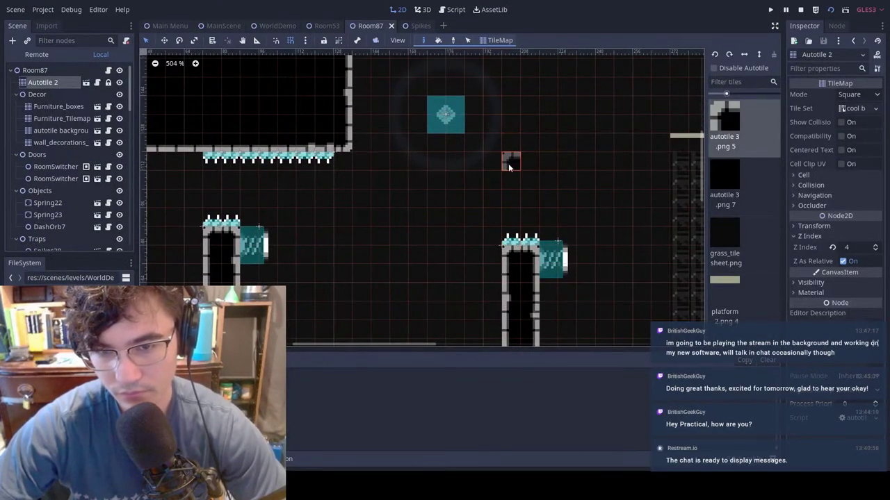
{"action": "left_click_drag", "start_coordinate": [508, 163], "coordinate": [527, 237], "text": "ctrl+shift"}
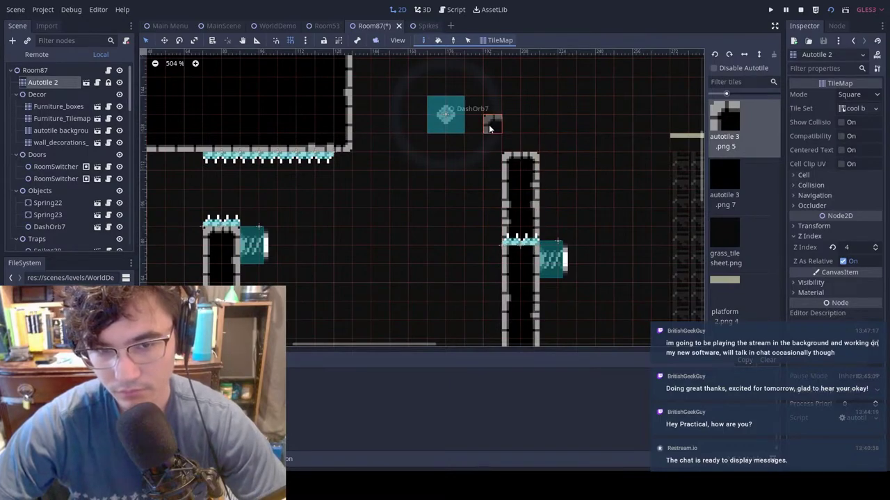
{"action": "left_click", "coordinate": [35, 70]}
{"action": "left_click_drag", "start_coordinate": [558, 271], "coordinate": [558, 198]}
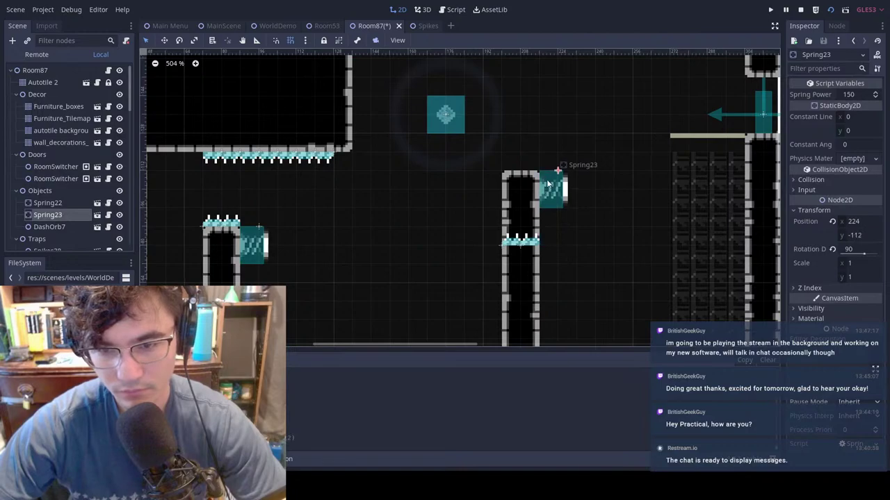
Step: Move the two spikes from inside the tall floor pillar up onto its top edge and save Room87
{"action": "left_click", "coordinate": [516, 243]}
{"action": "left_click", "coordinate": [533, 245], "text": "shift"}
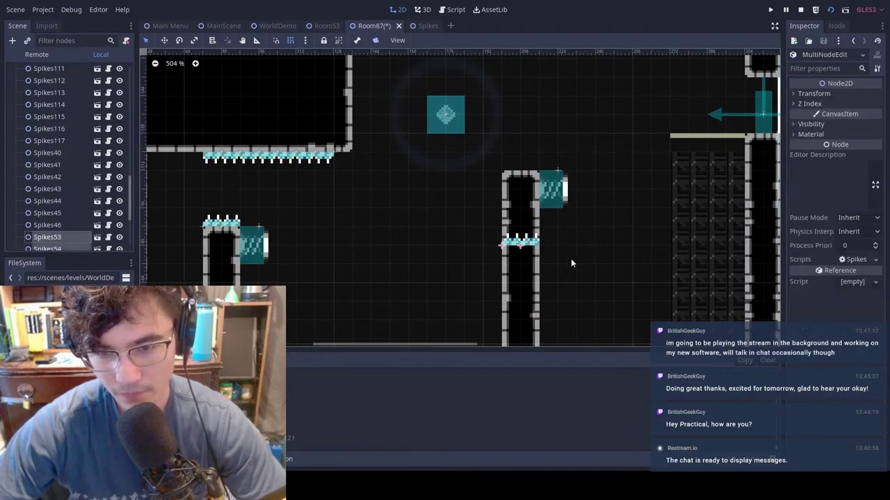
{"action": "left_click", "coordinate": [610, 247]}
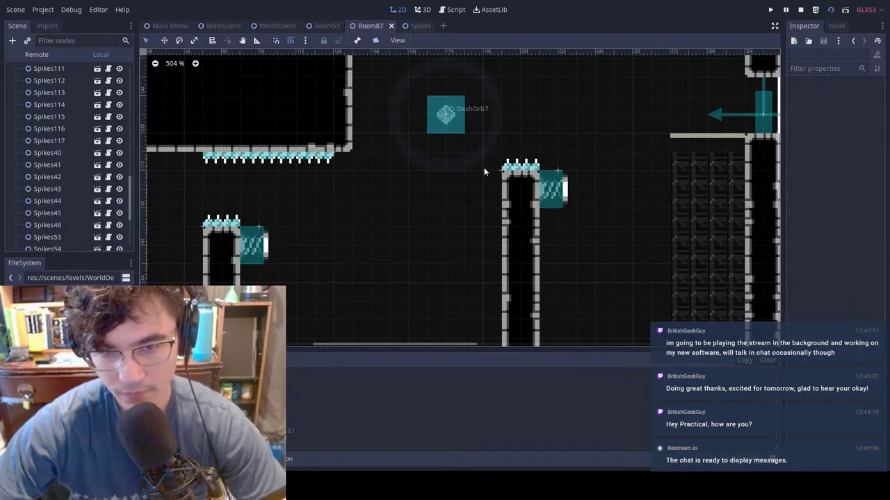
Step: Switch to MainScene, run the game and playtest Room87 from its entrance through the dash orb to the scaffold platform
{"action": "left_click", "coordinate": [201, 26]}
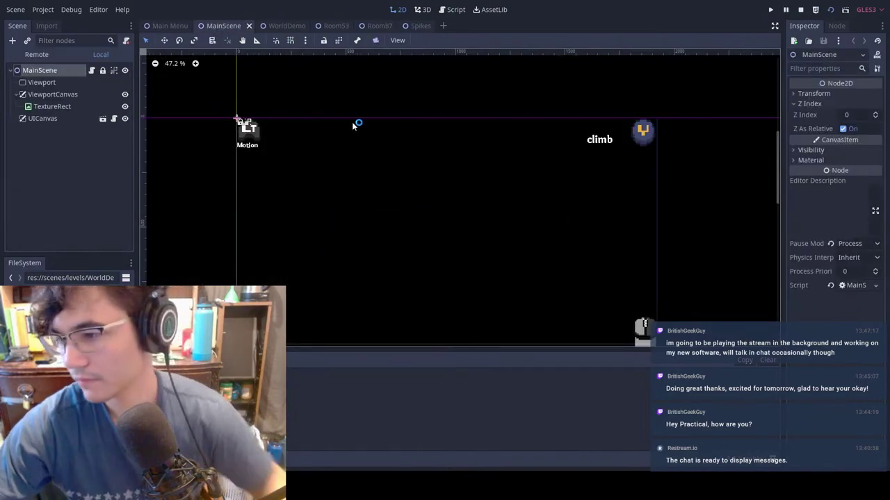
{"action": "key", "text": "F5"}
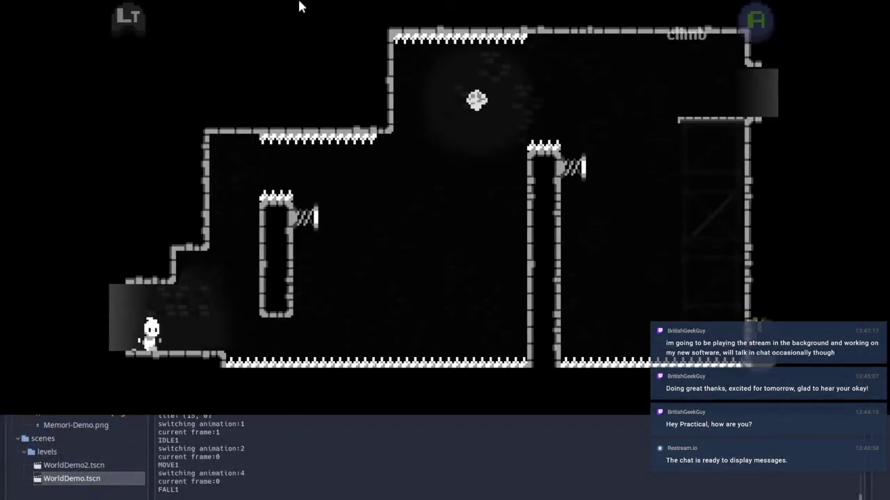
{"action": "key", "text": "Right"}
{"action": "key", "text": "space"}
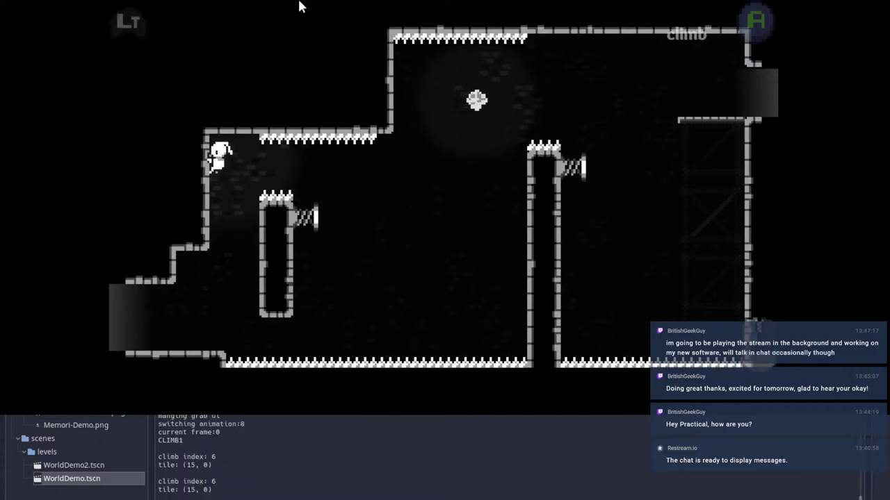
{"action": "key", "text": "Right"}
{"action": "key", "text": "space"}
{"action": "key", "text": "space"}
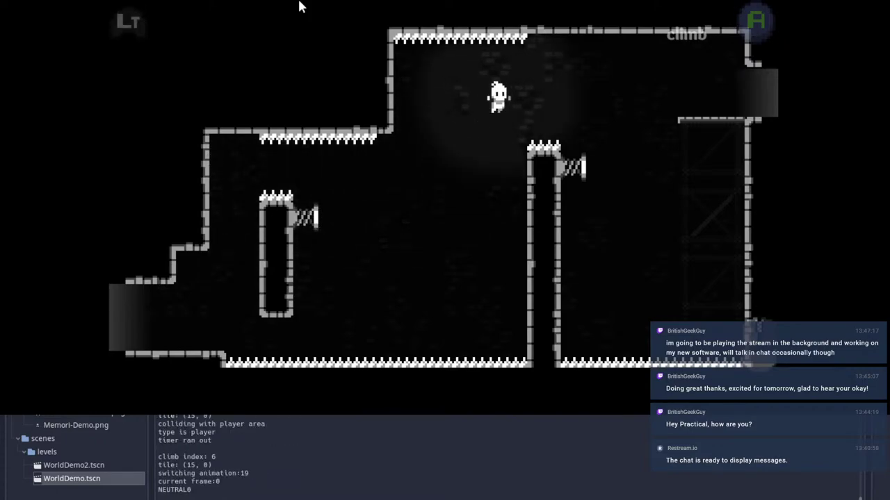
{"action": "key", "text": "space"}
{"action": "key", "text": "Right"}
{"action": "key", "text": "space"}
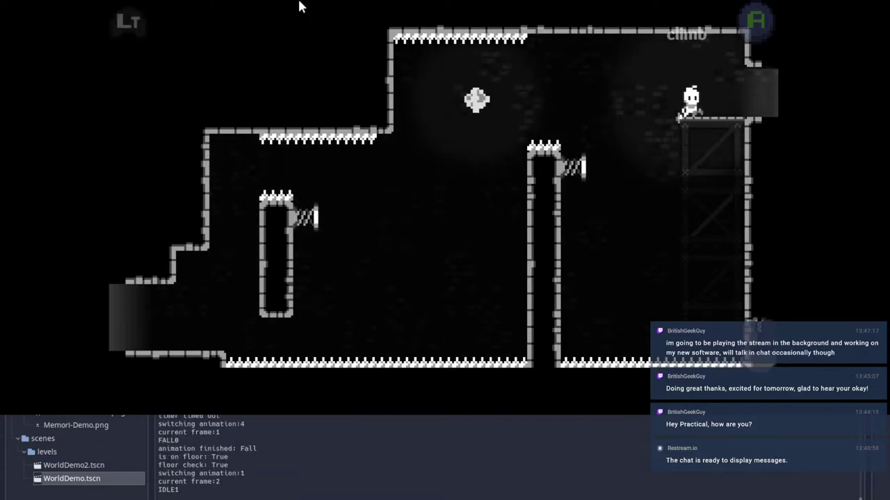
Step: Respawn at the entrance and replay Room87 over the floating pillar, bouncing off the tall pillar's spring toward the scaffold
{"action": "key", "text": "Left"}
{"action": "key", "text": "space"}
{"action": "key", "text": "Left"}
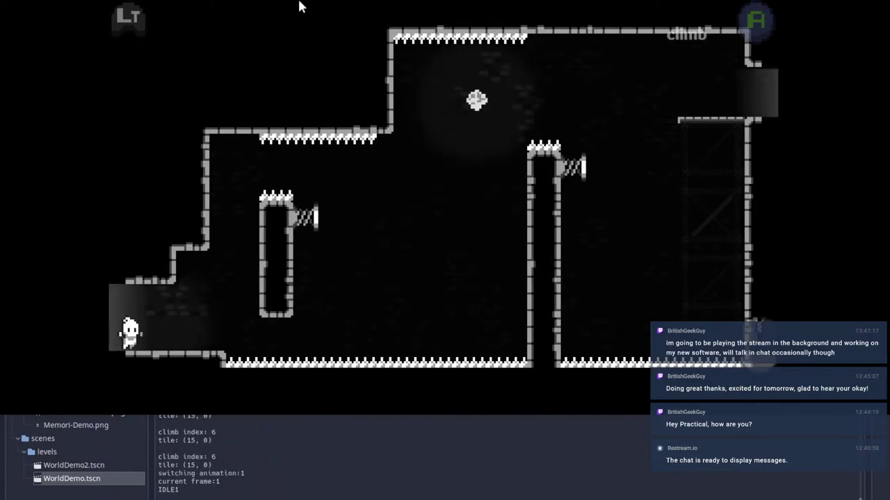
{"action": "key", "text": "Right"}
{"action": "key", "text": "space"}
{"action": "key", "text": "space"}
{"action": "key", "text": "space"}
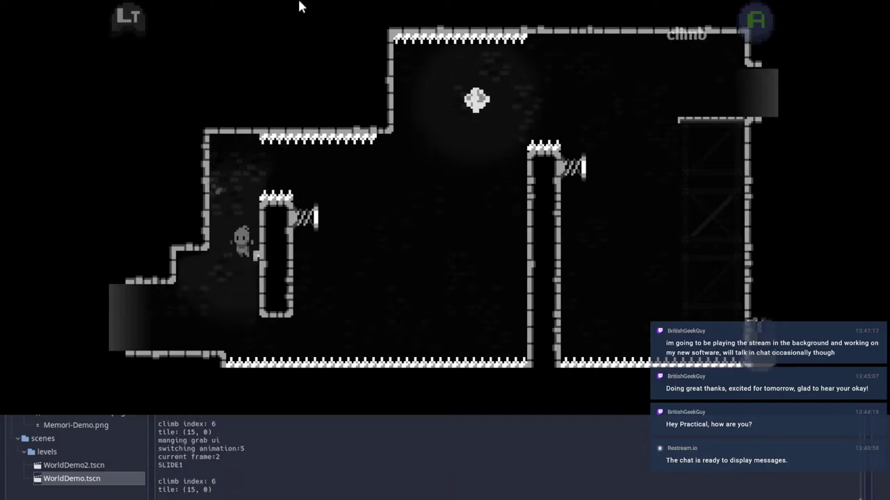
{"action": "key", "text": "space"}
{"action": "key", "text": "space"}
{"action": "key", "text": "space"}
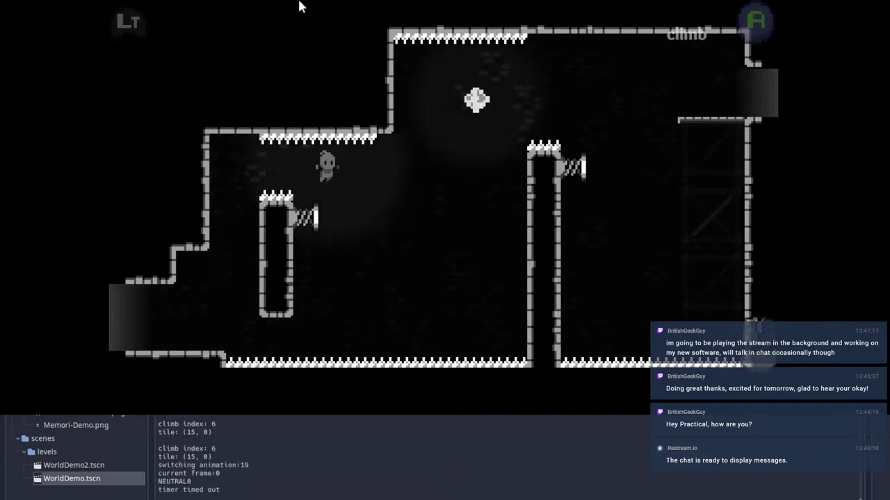
{"action": "key", "text": "Right"}
{"action": "key", "text": "space"}
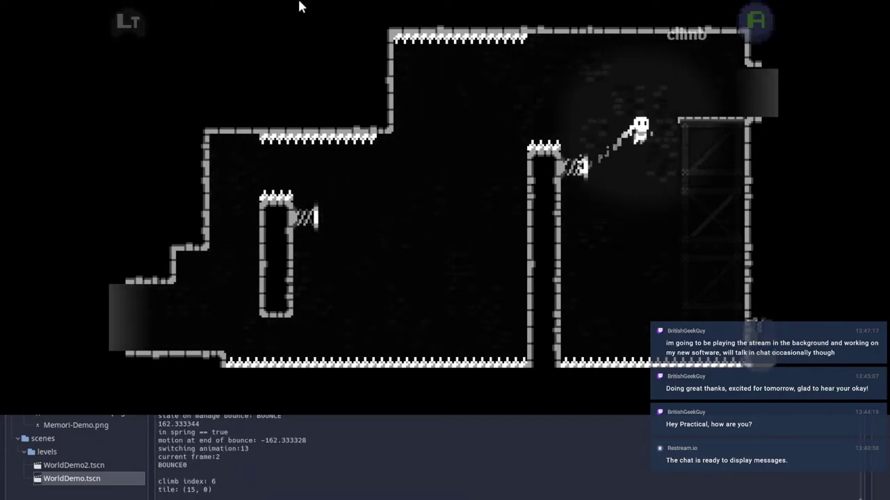
Step: Playtest jumping and dashing left from the scaffold platform over the tall pillar and back again
{"action": "key", "text": "Right"}
{"action": "key", "text": "Left"}
{"action": "key", "text": "space"}
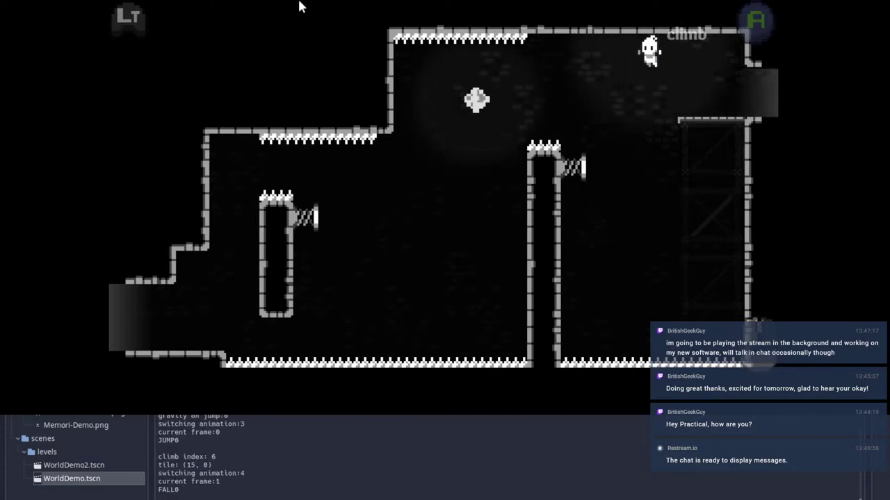
{"action": "key", "text": "space"}
{"action": "key", "text": "Right"}
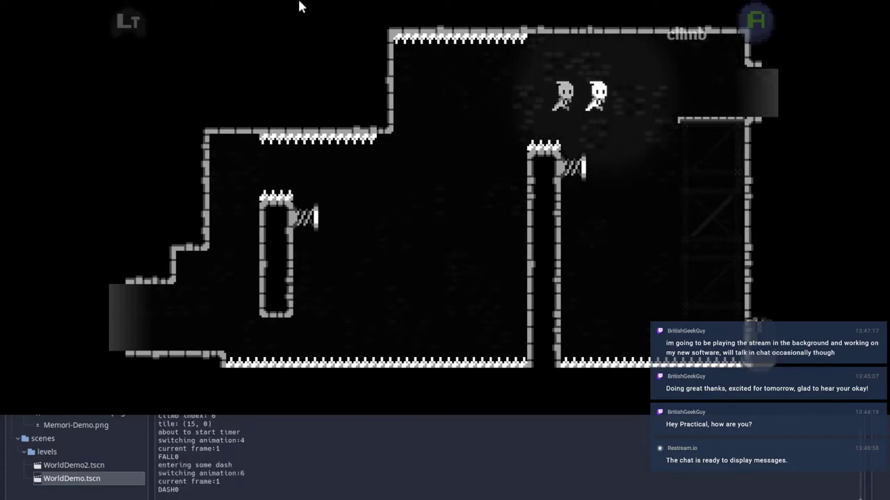
{"action": "key", "text": "Left"}
{"action": "key", "text": "space"}
{"action": "key", "text": "Right"}
{"action": "key", "text": "space"}
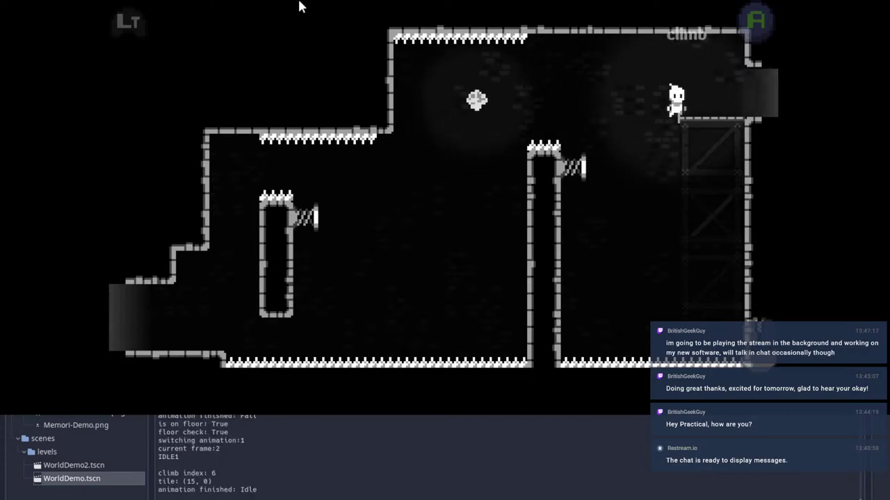
Step: Playtest leaving the scaffold platform's edge and dashing left into the dash orb, and respawn at the upper doorway
{"action": "key", "text": "Left"}
{"action": "key", "text": "space"}
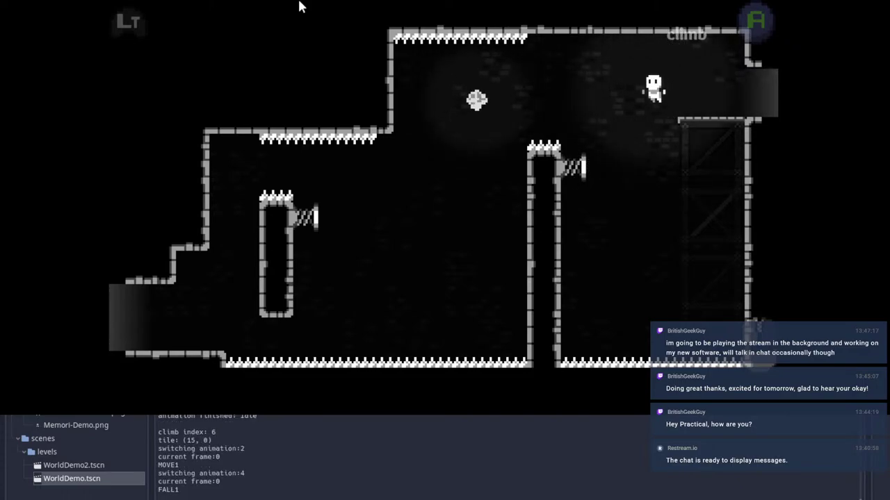
{"action": "key", "text": "Right"}
{"action": "key", "text": "Right"}
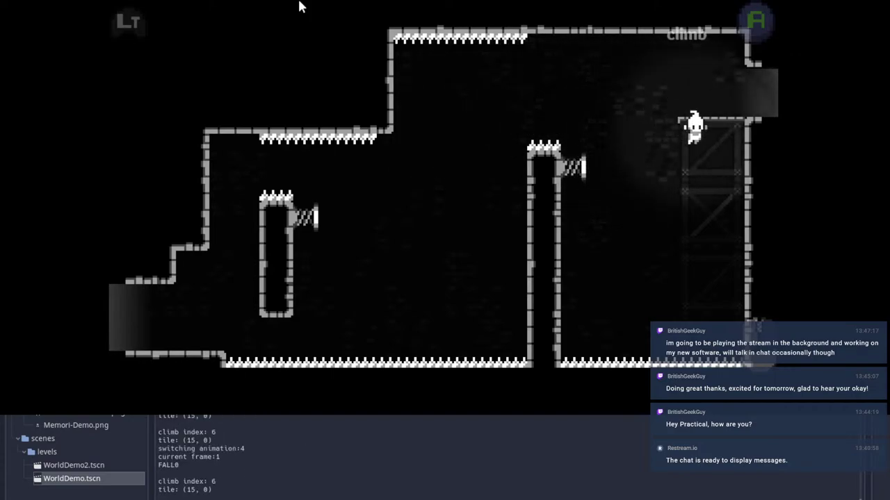
{"action": "key", "text": "Left"}
{"action": "key", "text": "space"}
{"action": "key", "text": "Left"}
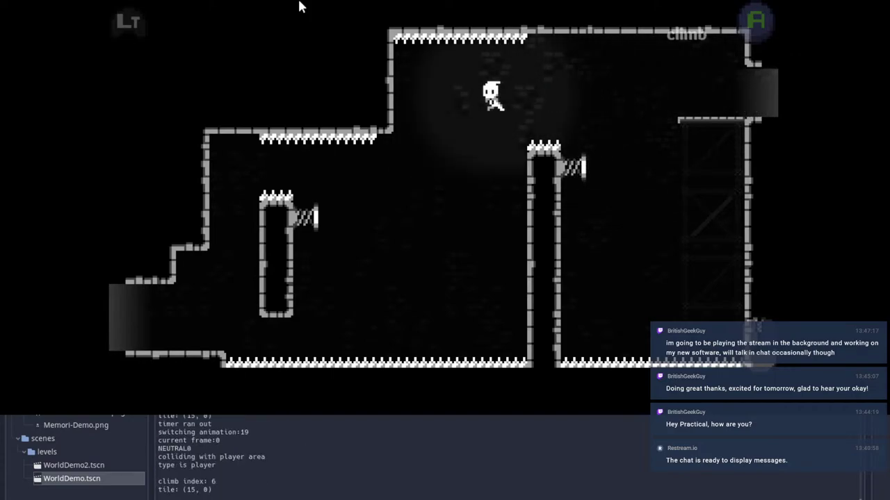
{"action": "key", "text": "Escape"}
{"action": "key", "text": "Escape"}
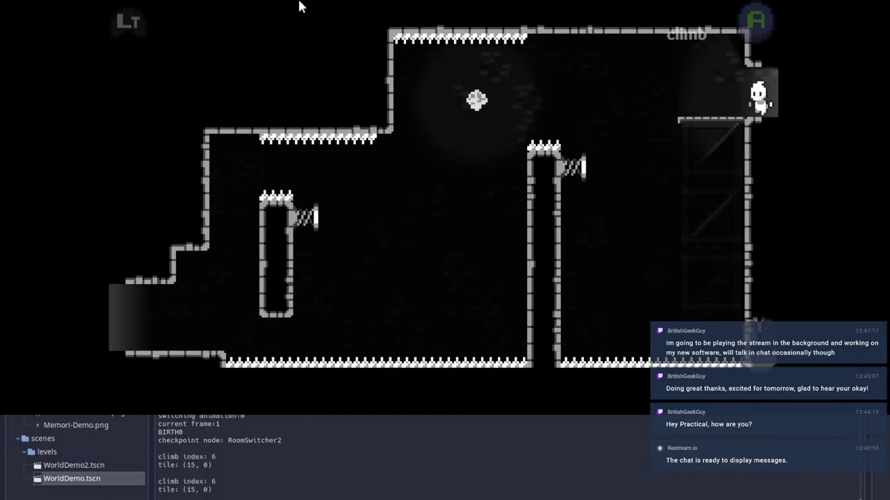
Step: Playtest the reverse route from the upper doorway, climbing the tall pillar's inner side and crossing to the floating pillar's spring
{"action": "key", "text": "Left"}
{"action": "key", "text": "space"}
{"action": "key", "text": "Right"}
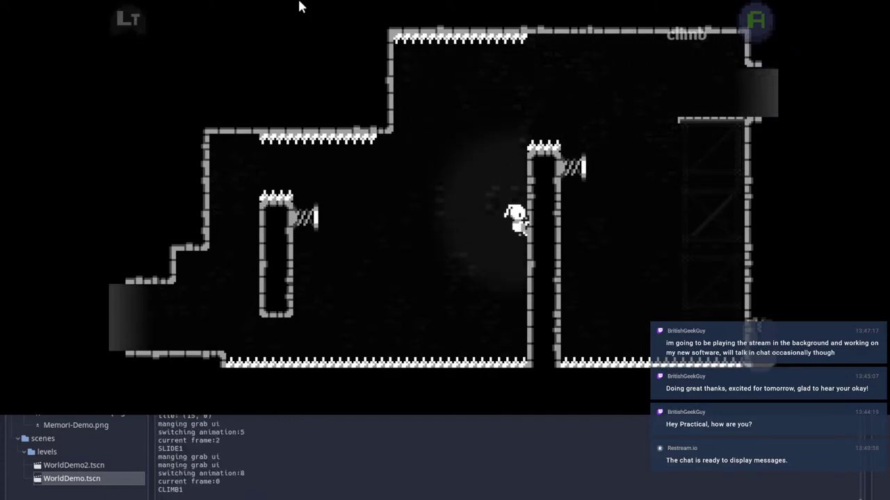
{"action": "key", "text": "Up"}
{"action": "key", "text": "space"}
{"action": "key", "text": "Left"}
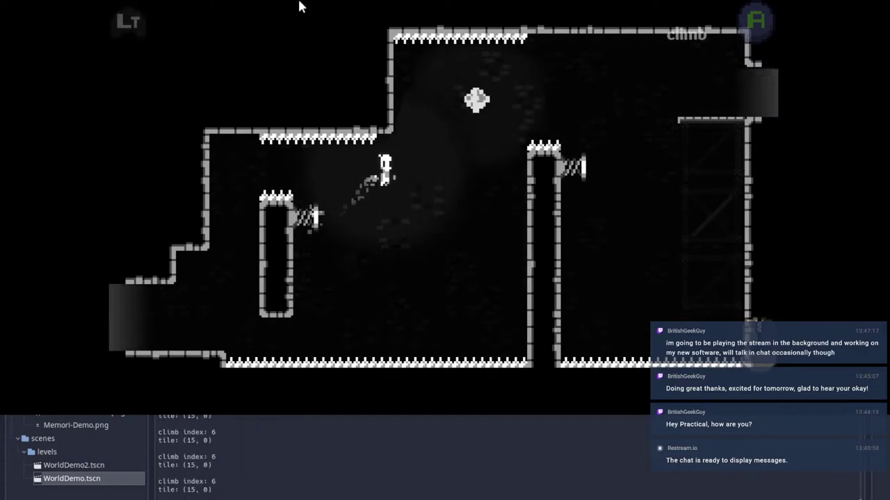
Step: Playtest the way back from the floating pillar's spring through the dash orb to the scaffold platform
{"action": "key", "text": "Right"}
{"action": "key", "text": "shift"}
{"action": "key", "text": "shift"}
{"action": "key", "text": "Left"}
{"action": "key", "text": "Right"}
{"action": "key", "text": "space"}
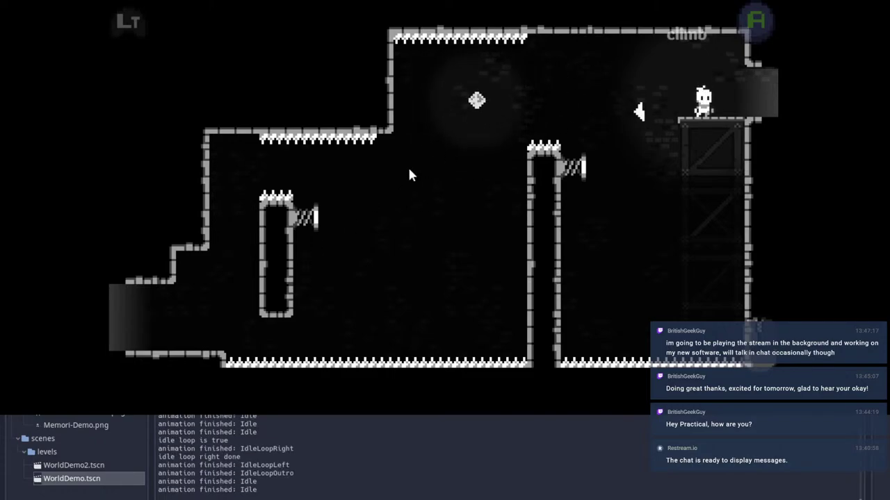
Step: Pause the game, return to the editor, move DashOrb7 to x 168, y -112 and save Room87
{"action": "key", "text": "Escape"}
{"action": "key", "text": "alt+Tab"}
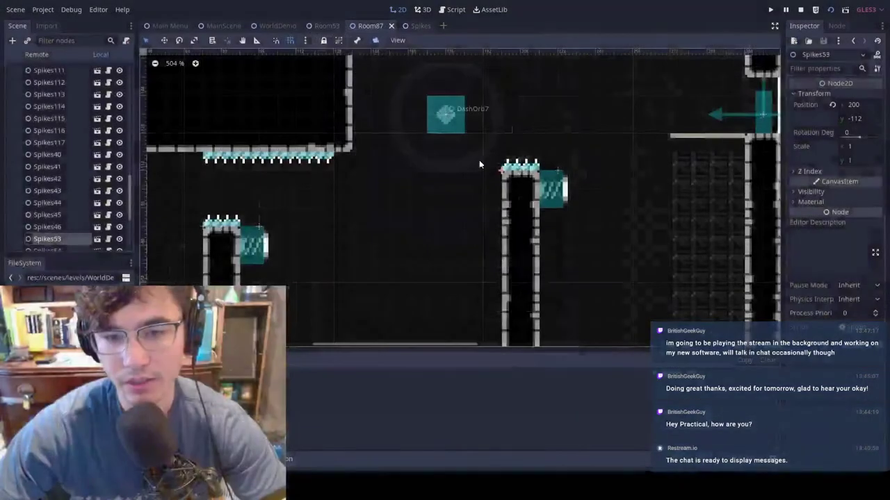
{"action": "left_click_drag", "start_coordinate": [453, 123], "coordinate": [427, 172]}
{"action": "left_click", "coordinate": [526, 109]}
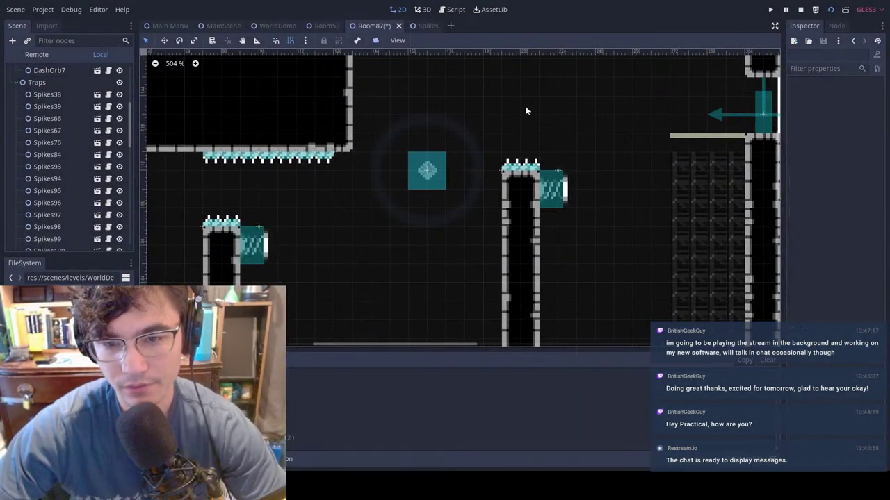
{"action": "key", "text": "ctrl+s"}
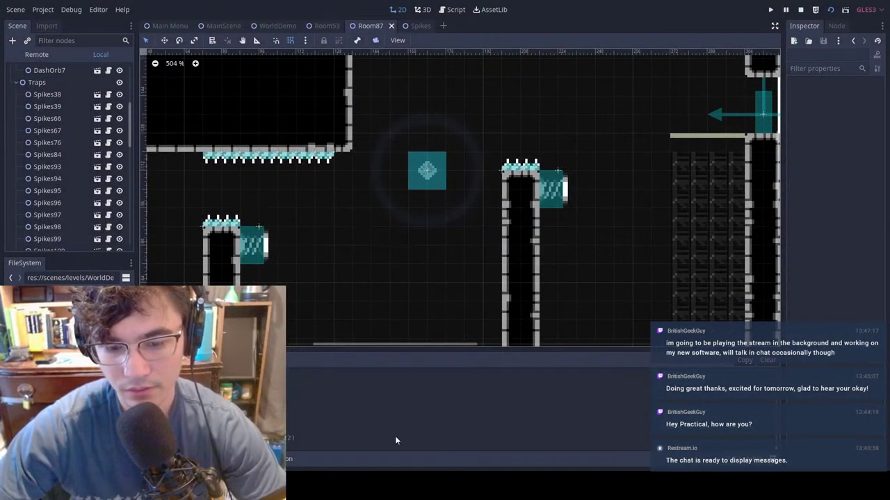
Step: Switch back to the paused game and restart the room from the pause menu
{"action": "key", "text": "alt+Tab"}
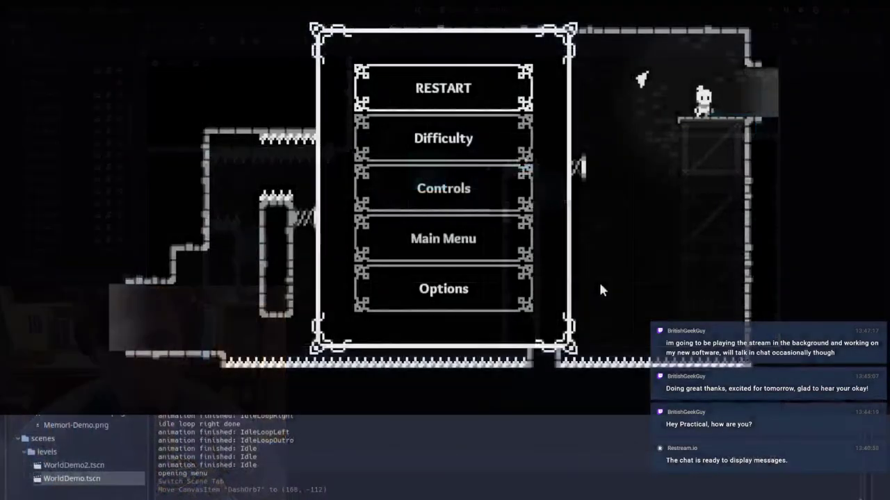
{"action": "key", "text": "Down"}
{"action": "key", "text": "Up"}
{"action": "key", "text": "Return"}
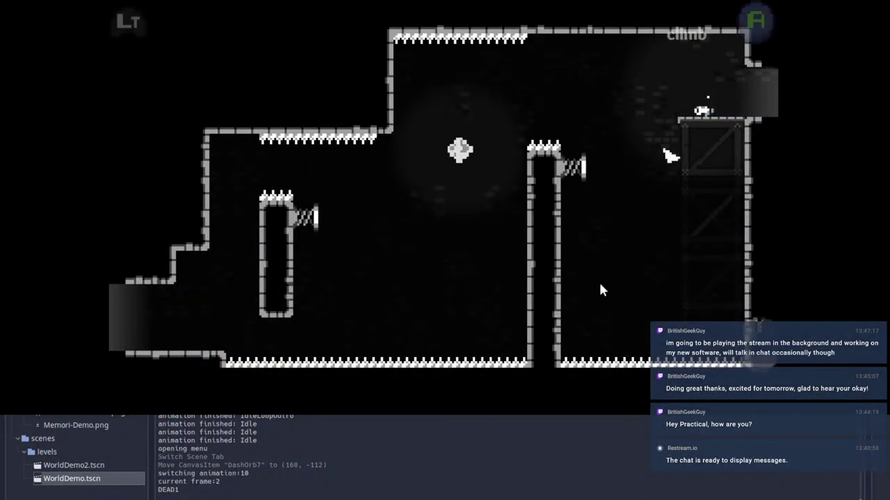
Step: Playtest the lowered dash orb from the upper doorway, via the tall pillar and the floating pillar's spring, back to the scaffold
{"action": "key", "text": "Left"}
{"action": "key", "text": "space"}
{"action": "key", "text": "Left"}
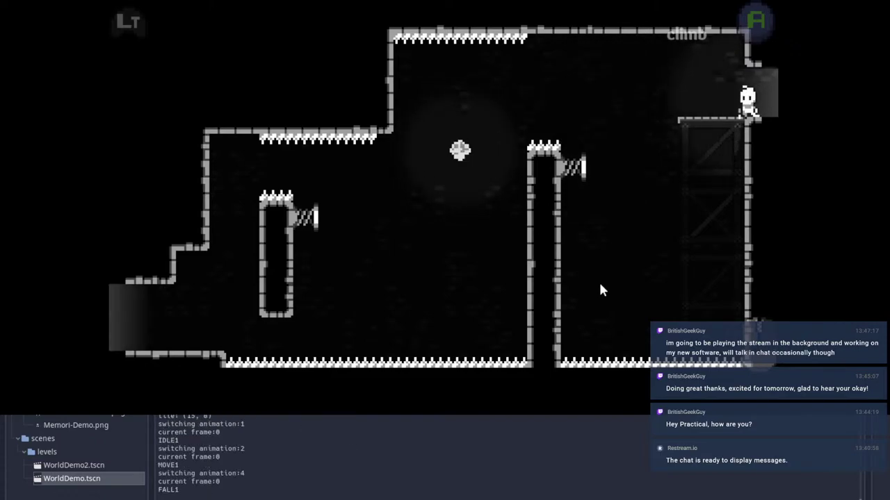
{"action": "key", "text": "space"}
{"action": "key", "text": "Left"}
{"action": "key", "text": "Right"}
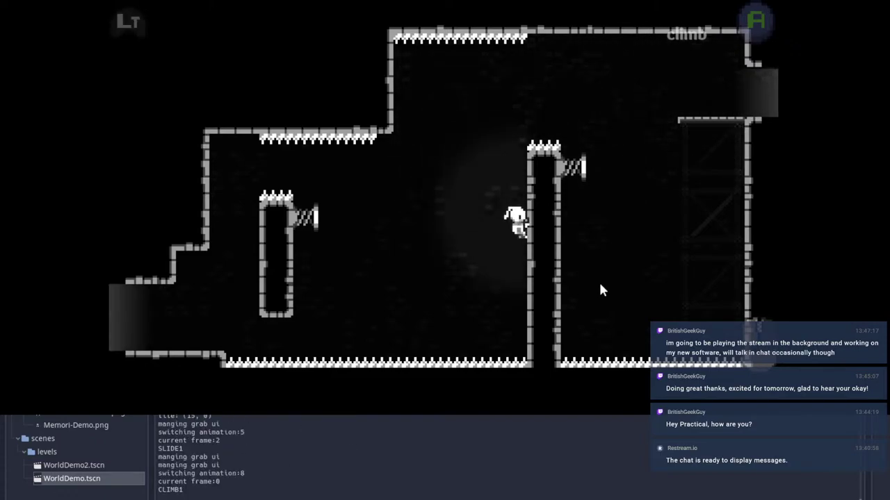
{"action": "key", "text": "space"}
{"action": "key", "text": "Left"}
{"action": "key", "text": "Right"}
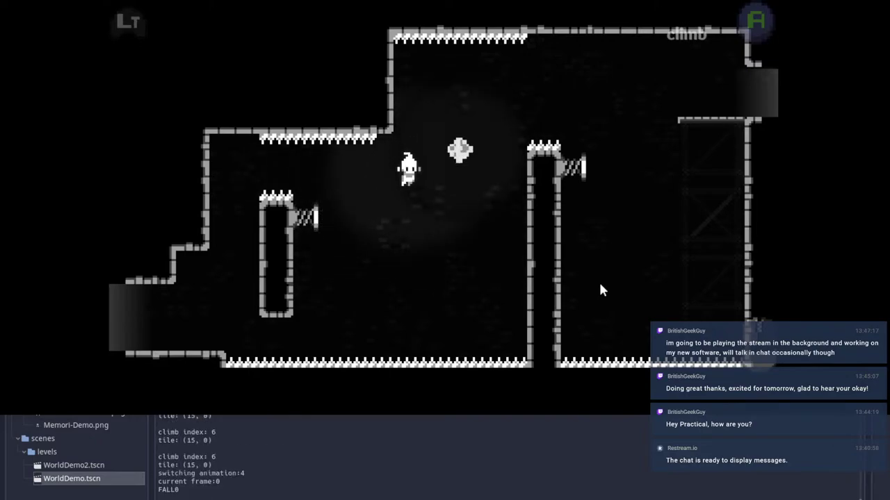
{"action": "key", "text": "space"}
{"action": "key", "text": "Right"}
{"action": "key", "text": "space"}
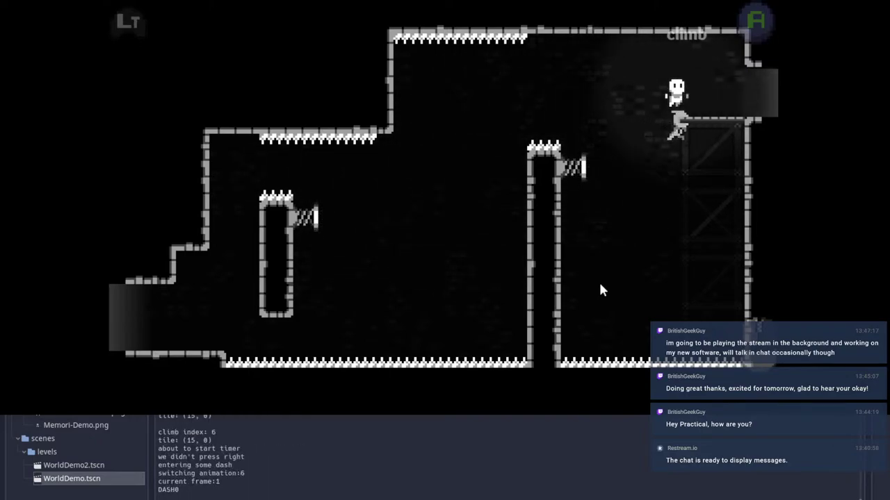
Step: Repeat the reverse route from the scaffold platform past the dash orb to bounce off the floating pillar's spring
{"action": "key", "text": "Left"}
{"action": "key", "text": "shift"}
{"action": "key", "text": "Right"}
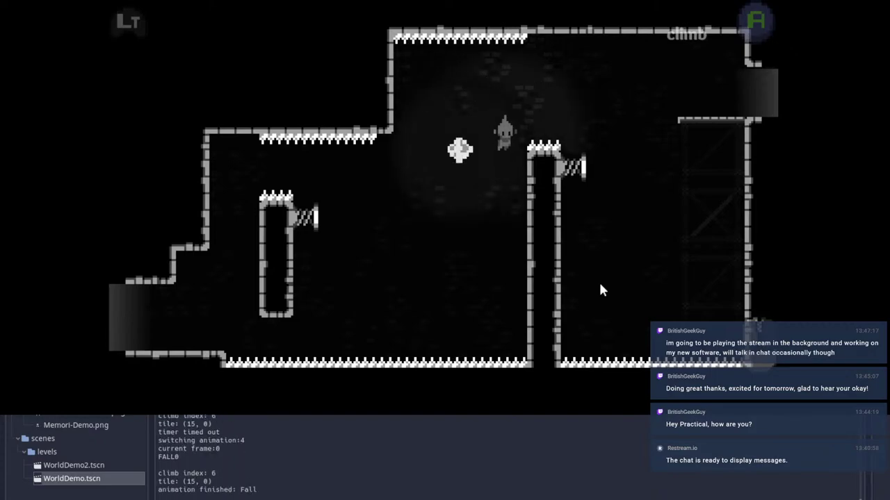
{"action": "key", "text": "space"}
{"action": "key", "text": "Left"}
{"action": "key", "text": "shift"}
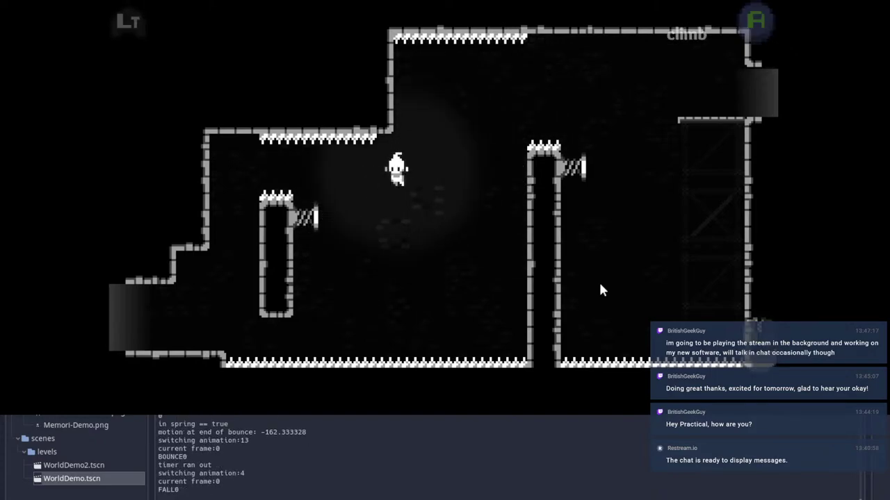
{"action": "key", "text": "Left"}
{"action": "key", "text": "shift"}
{"action": "key", "text": "Left"}
{"action": "key", "text": "shift"}
{"action": "key", "text": "Left"}
{"action": "key", "text": "shift"}
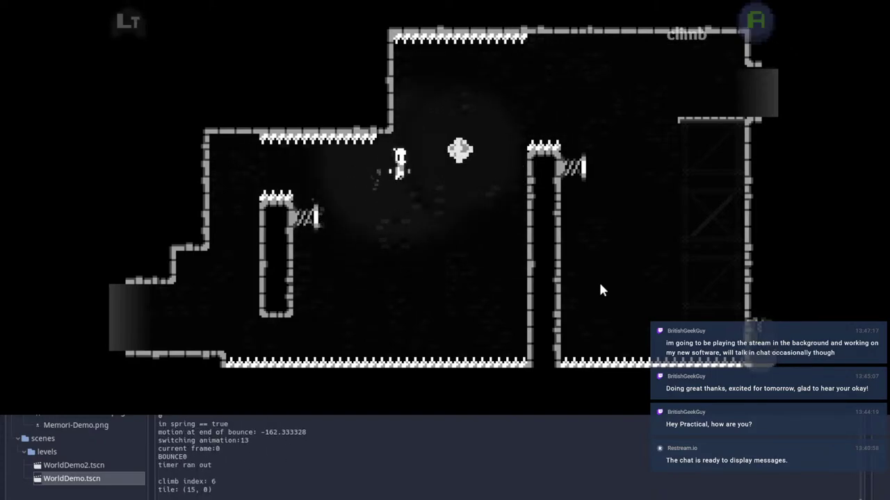
Step: Playtest the return from the floating pillar's spring past the dash orb and over the tall pillar to the upper doorway
{"action": "key", "text": "Right"}
{"action": "key", "text": "space"}
{"action": "key", "text": "Left"}
{"action": "key", "text": "shift"}
{"action": "key", "text": "Right"}
{"action": "key", "text": "shift"}
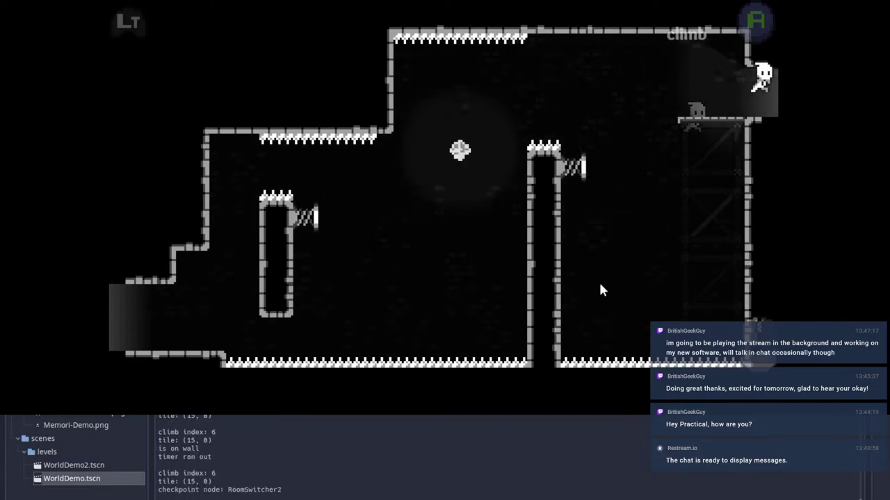
Step: Playtest dashing from the upper doorway to the tall pillar, clinging to its wall beside the spikes, and getting back to the doorway
{"action": "key", "text": "Left"}
{"action": "key", "text": "space"}
{"action": "key", "text": "shift"}
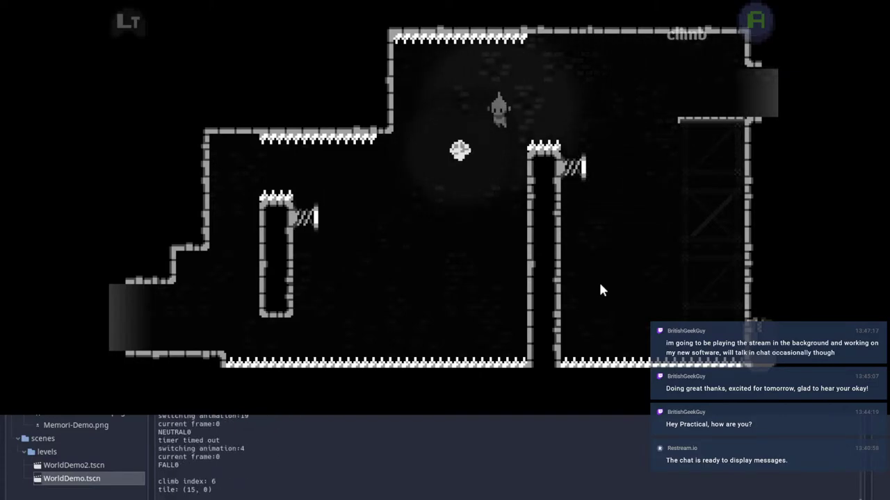
{"action": "key", "text": "Right"}
{"action": "key", "text": "Up"}
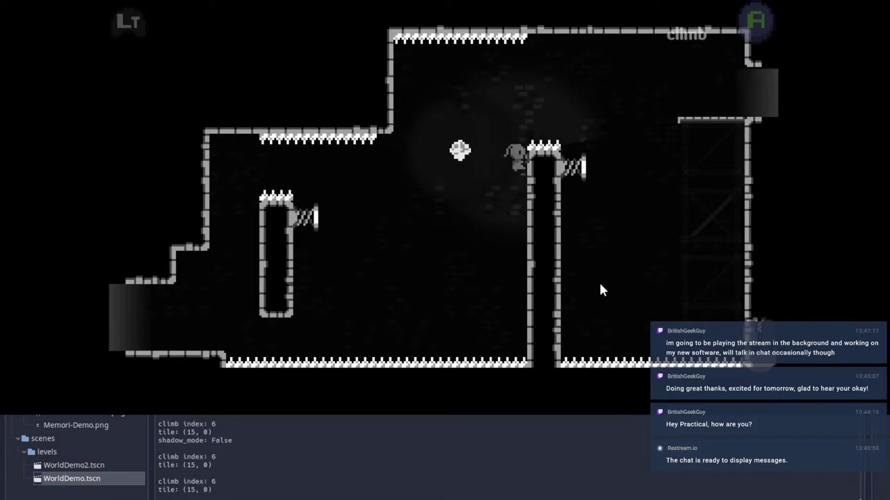
{"action": "key", "text": "Up"}
{"action": "key", "text": "Down"}
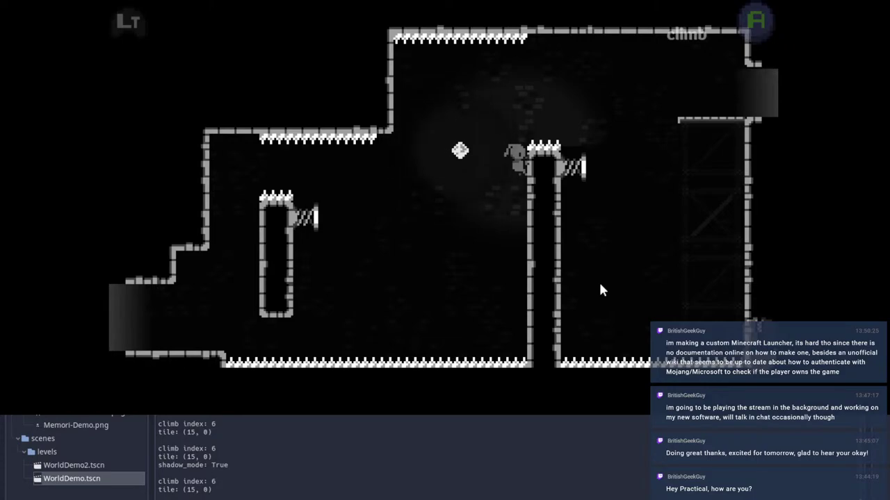
{"action": "key", "text": "space"}
{"action": "key", "text": "Right"}
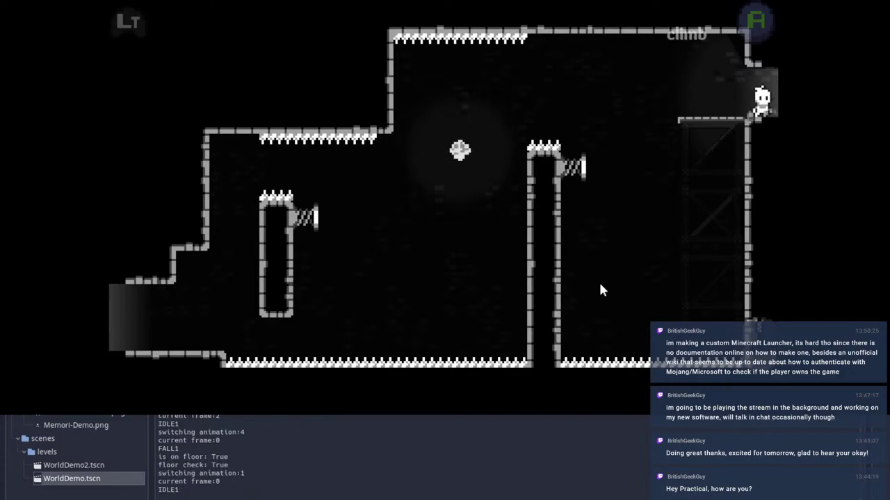
Step: Replay Room87 from the scaffold via the tall pillar's wall, the dash orb and the springs back to the scaffold platform
{"action": "key", "text": "Up"}
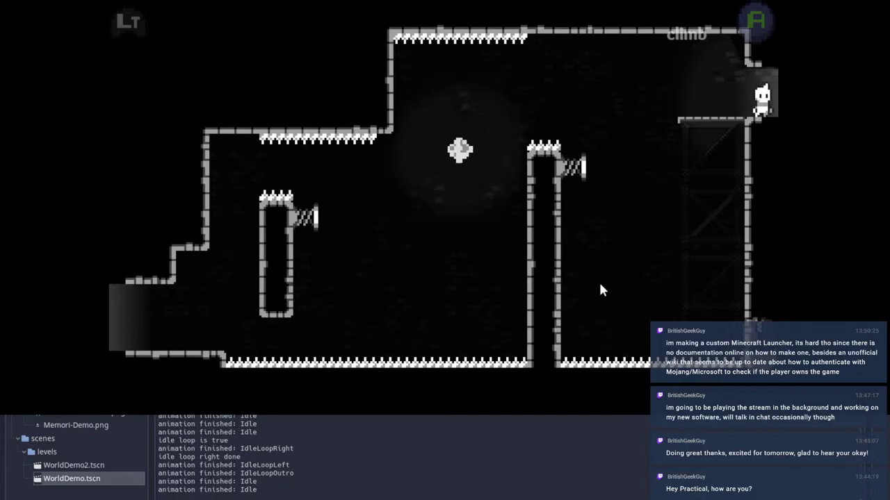
{"action": "key", "text": "Left"}
{"action": "key", "text": "Left"}
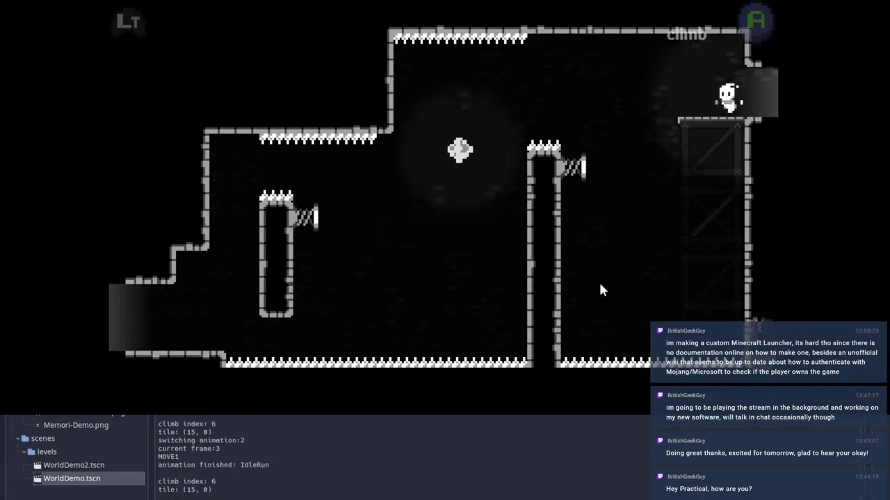
{"action": "key", "text": "space"}
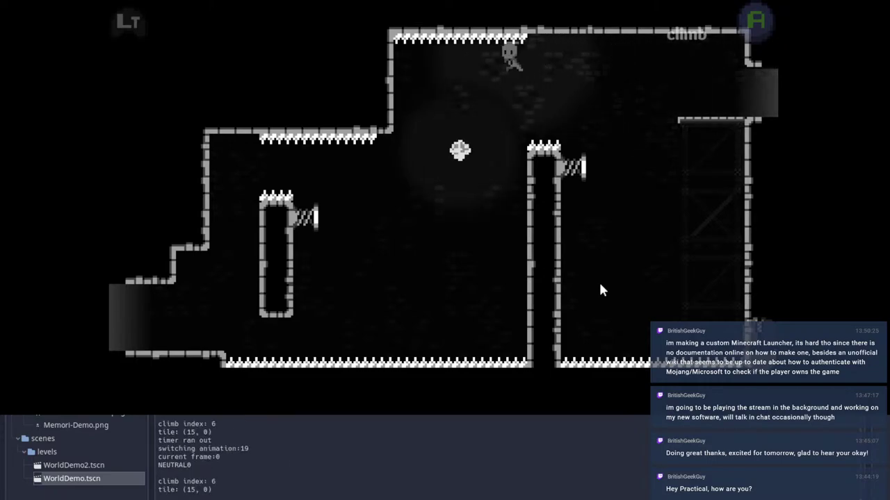
{"action": "key", "text": "Right"}
{"action": "key", "text": "space"}
{"action": "key", "text": "Left"}
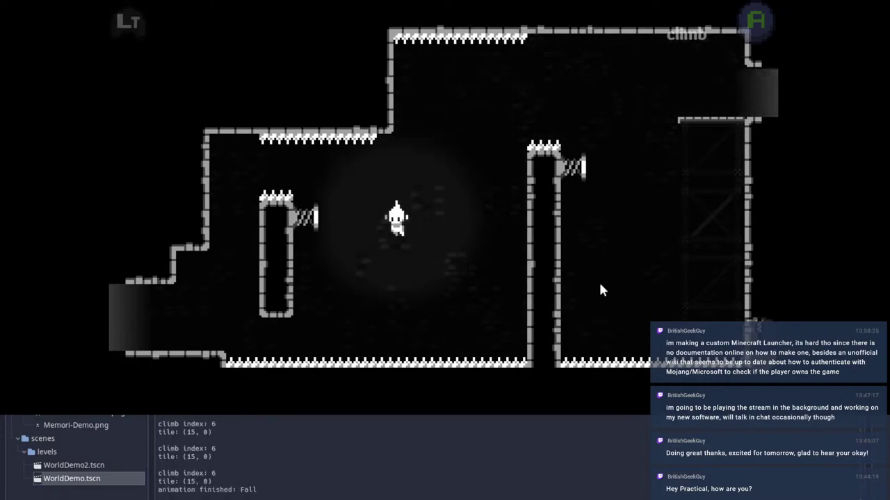
{"action": "key", "text": "shift"}
{"action": "key", "text": "shift"}
{"action": "key", "text": "Left"}
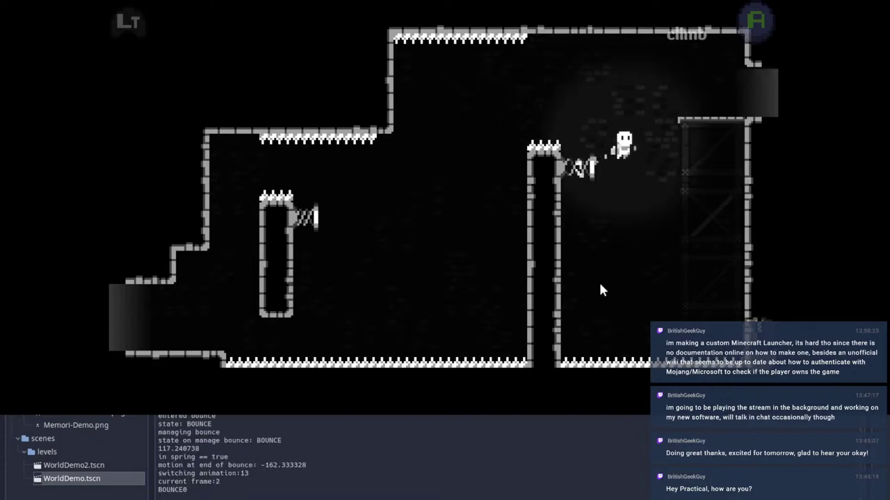
{"action": "key", "text": "shift"}
{"action": "key", "text": "Right"}
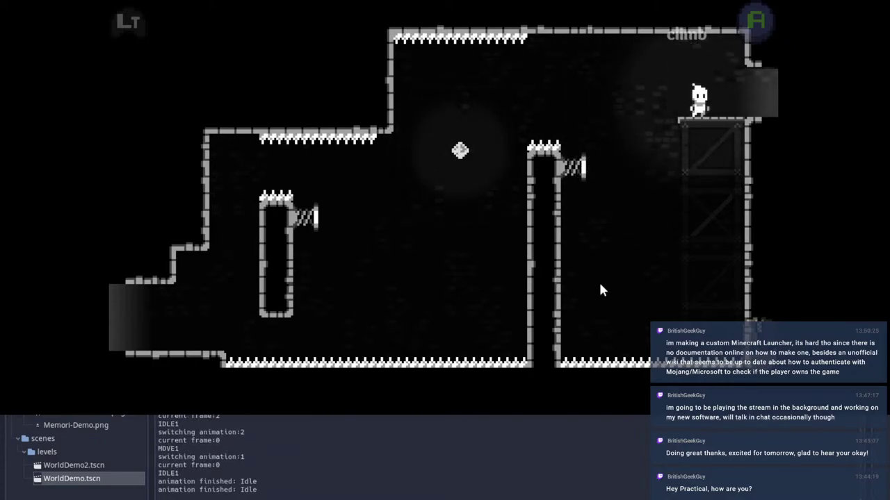
{"action": "key", "text": "Up"}
{"action": "key", "text": "Up"}
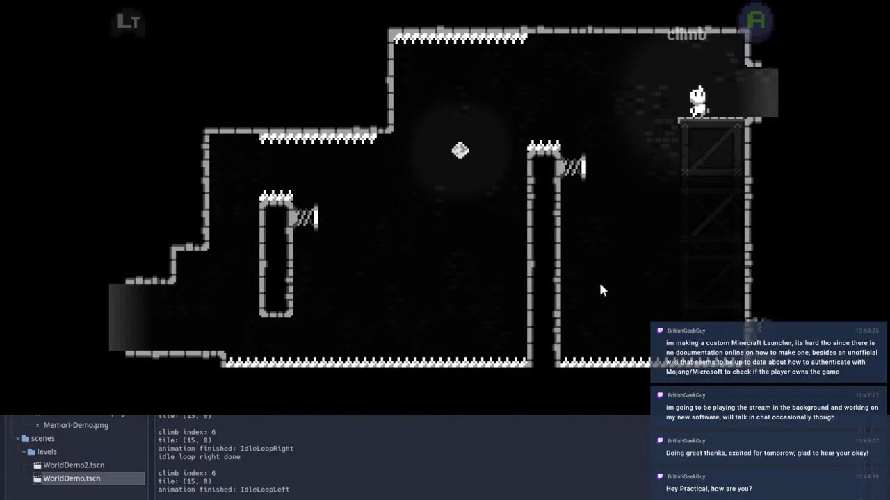
Step: Enter the next room through the upper doorway and playtest crossing it with the two dash orbs and hanging-pillar springs
{"action": "key", "text": "Right"}
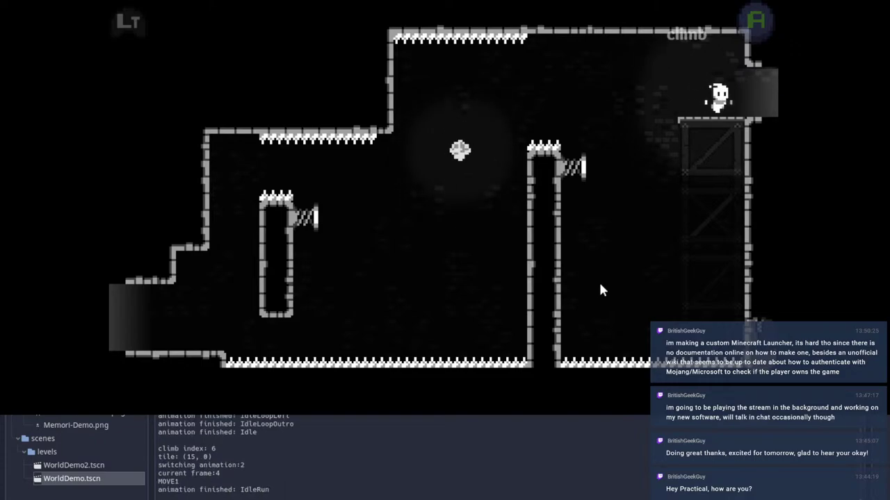
{"action": "key", "text": "Right"}
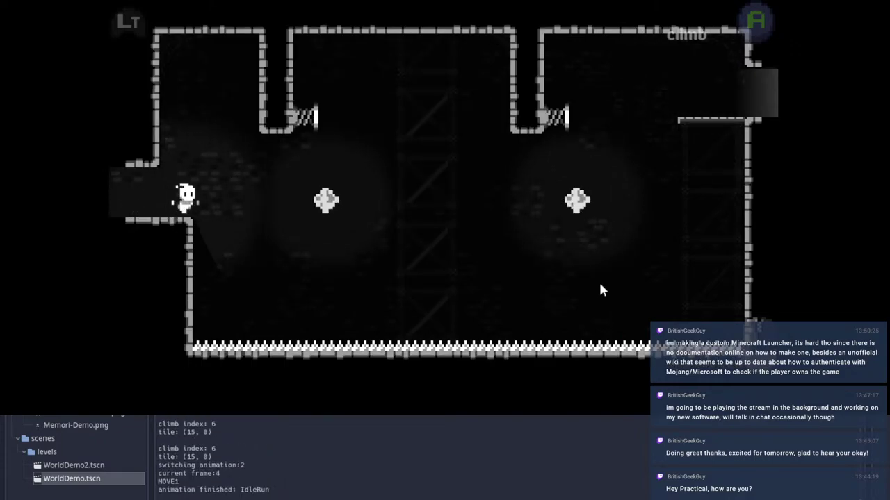
{"action": "key", "text": "space"}
{"action": "key", "text": "Right"}
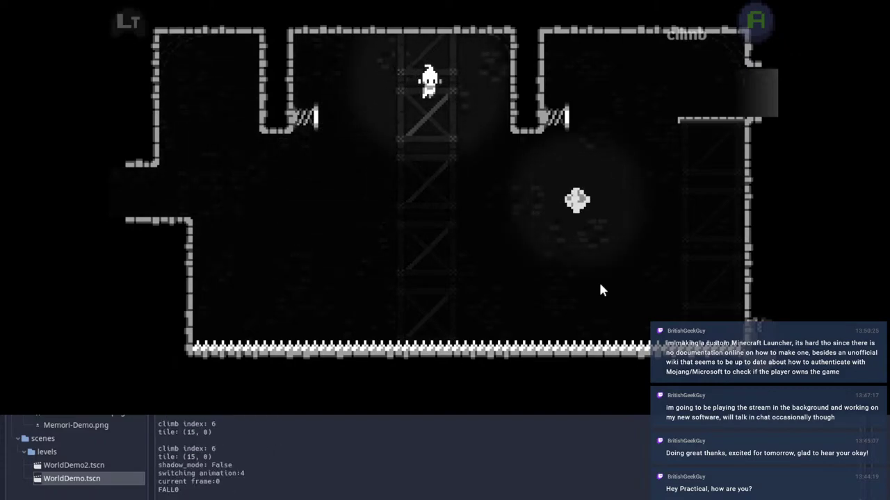
{"action": "key", "text": "Right"}
{"action": "key", "text": "space"}
{"action": "key", "text": "Left"}
{"action": "key", "text": "Right"}
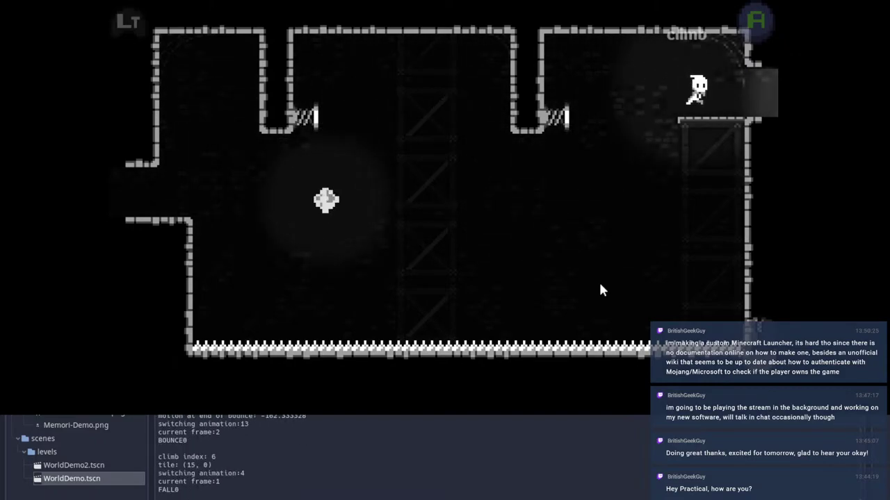
Step: Try the far doorway and head back onto the platform, pause the game and end the debug session
{"action": "key", "text": "Right"}
{"action": "key", "text": "Left"}
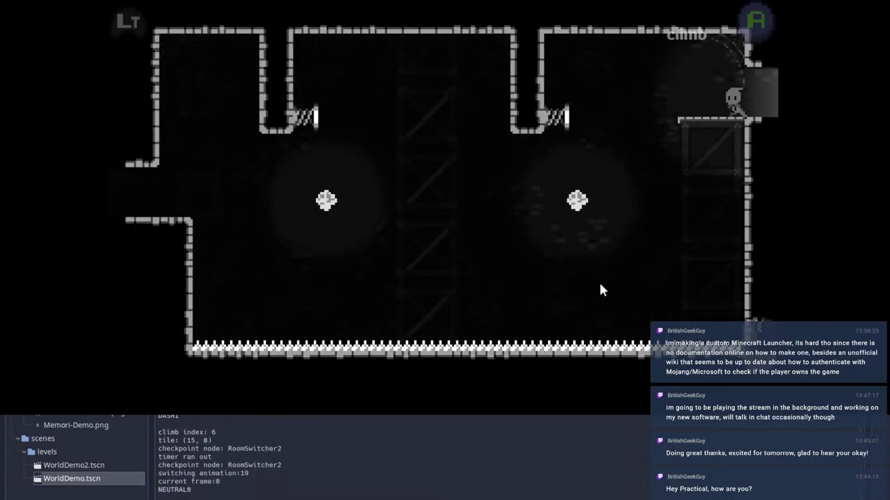
{"action": "key", "text": "Left"}
{"action": "key", "text": "Escape"}
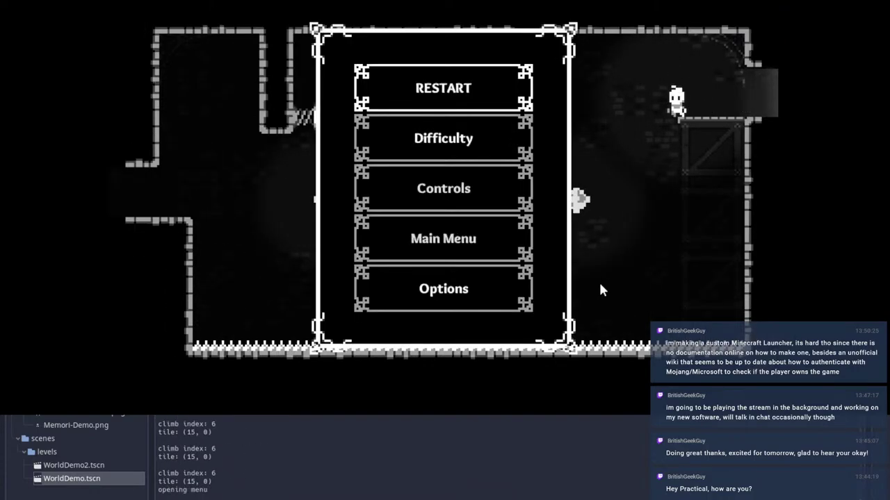
{"action": "left_click", "coordinate": [756, 1]}
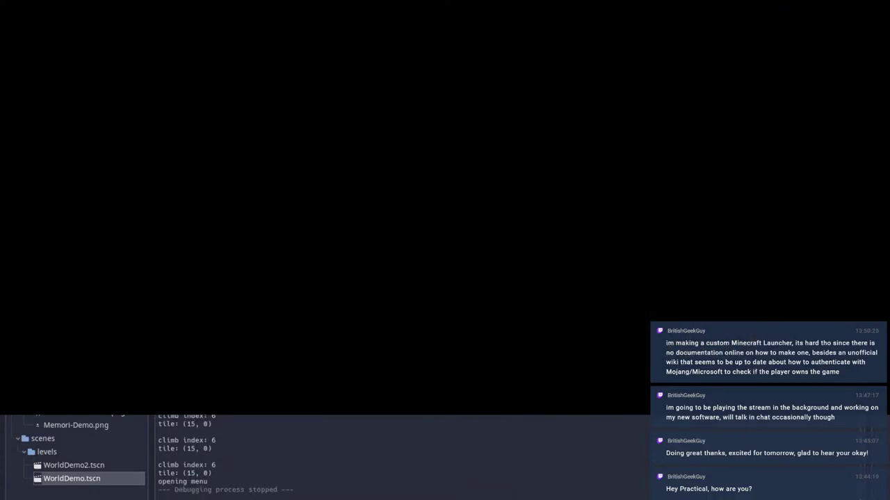
Step: Examine Room87's layout in its own scene and its placement among the neighbouring rooms in the WorldDemo scene
{"action": "scroll", "coordinate": [439, 176], "scroll_direction": "down", "scroll_amount": 20}
{"action": "scroll", "coordinate": [471, 173], "scroll_direction": "up", "scroll_amount": 7}
{"action": "scroll", "coordinate": [471, 171], "scroll_direction": "up", "scroll_amount": 12}
{"action": "middle_click_drag", "start_coordinate": [471, 171], "coordinate": [531, 177]}
{"action": "scroll", "coordinate": [618, 169], "scroll_direction": "down", "scroll_amount": 7}
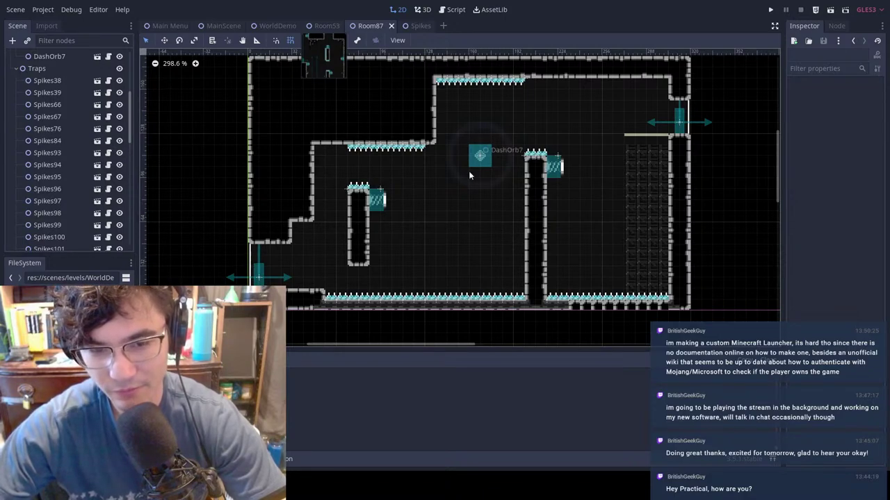
{"action": "middle_click_drag", "start_coordinate": [650, 178], "coordinate": [582, 214]}
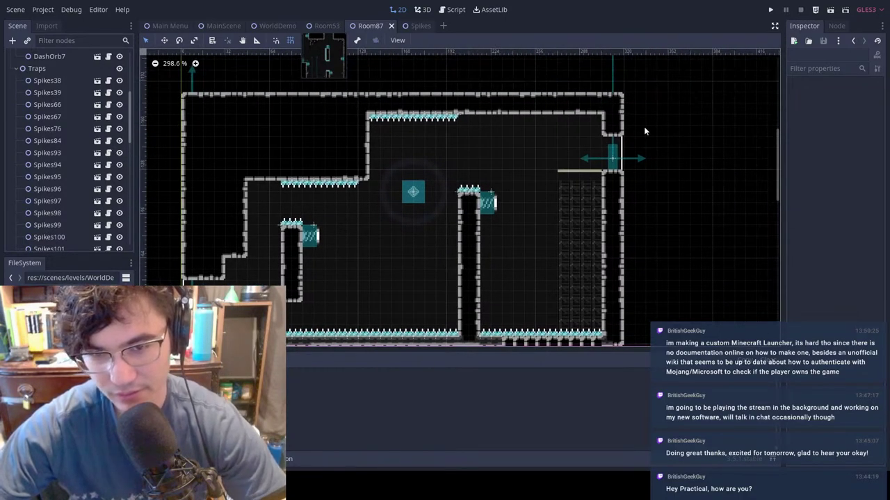
{"action": "left_click", "coordinate": [275, 26]}
{"action": "scroll", "coordinate": [474, 233], "scroll_direction": "down", "scroll_amount": 6}
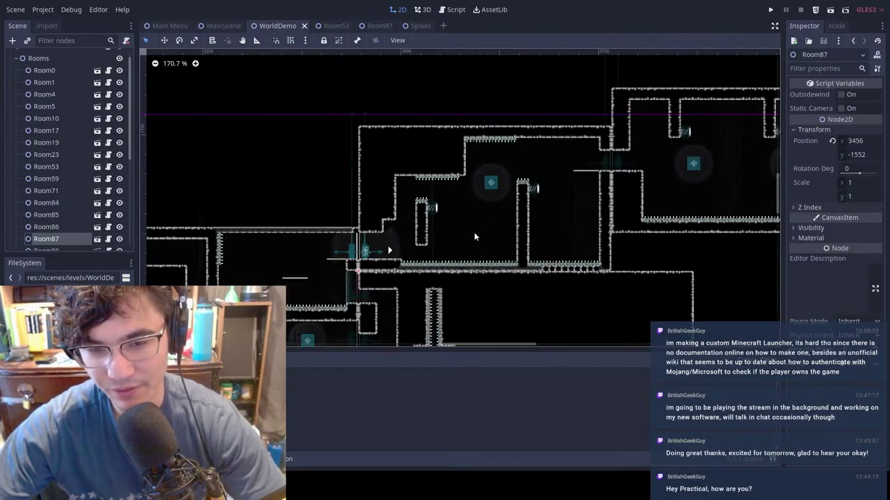
{"action": "middle_click_drag", "start_coordinate": [474, 232], "coordinate": [513, 182]}
{"action": "middle_click_drag", "start_coordinate": [595, 164], "coordinate": [573, 182]}
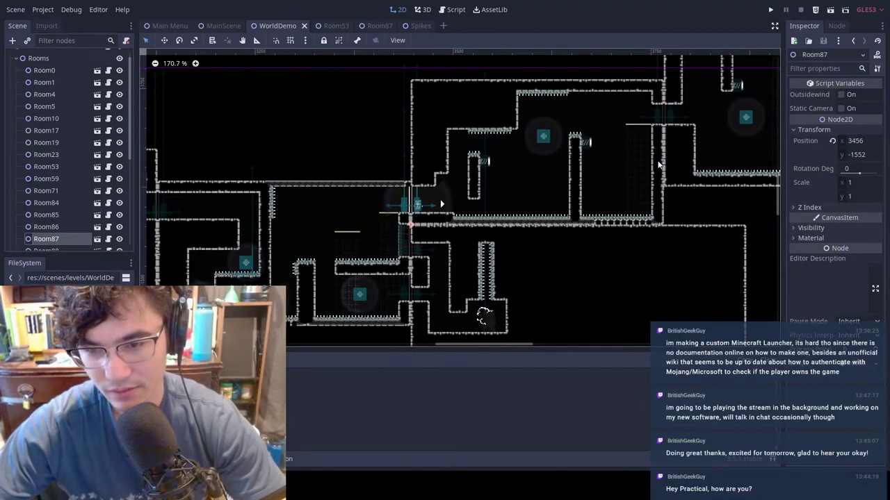
{"action": "scroll", "coordinate": [518, 184], "scroll_direction": "up", "scroll_amount": 4}
{"action": "scroll", "coordinate": [517, 185], "scroll_direction": "down", "scroll_amount": 2}
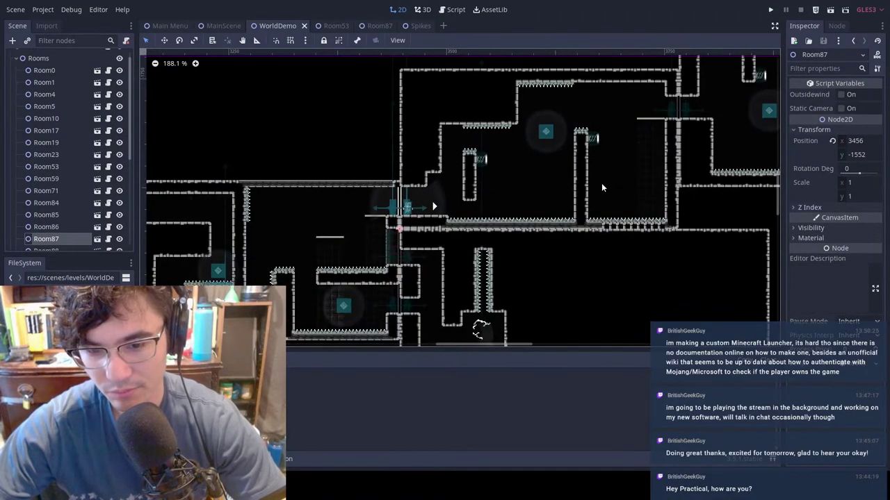
{"action": "middle_click_drag", "start_coordinate": [602, 184], "coordinate": [532, 184]}
{"action": "scroll", "coordinate": [520, 169], "scroll_direction": "up", "scroll_amount": 3}
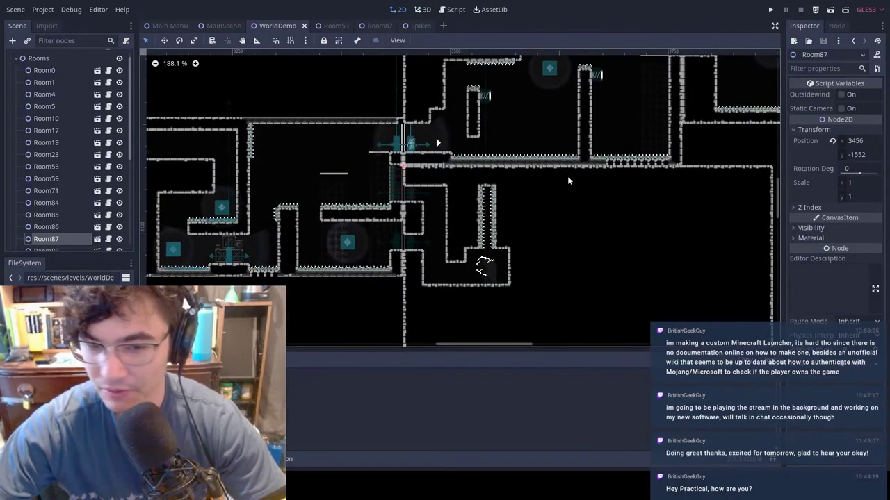
{"action": "scroll", "coordinate": [508, 174], "scroll_direction": "up", "scroll_amount": 1}
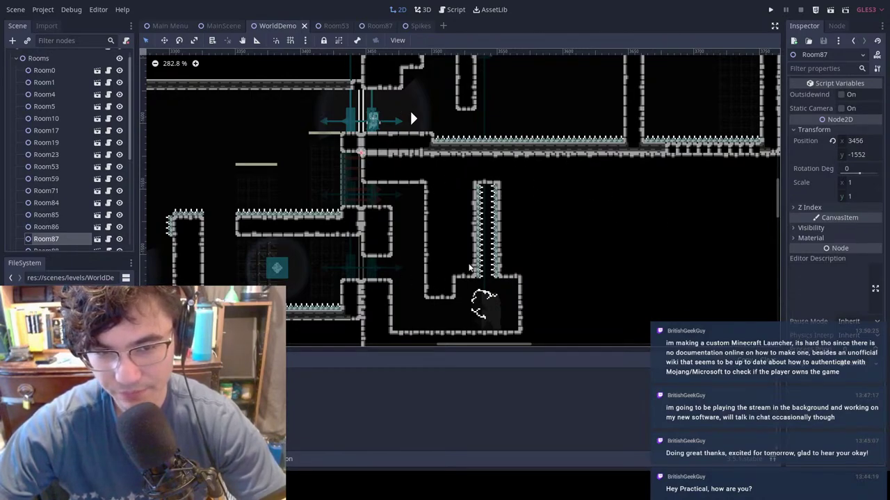
Step: Select Room97 beneath Room87 and examine its outline and the free space around the adjoining rooms
{"action": "left_click", "coordinate": [439, 221]}
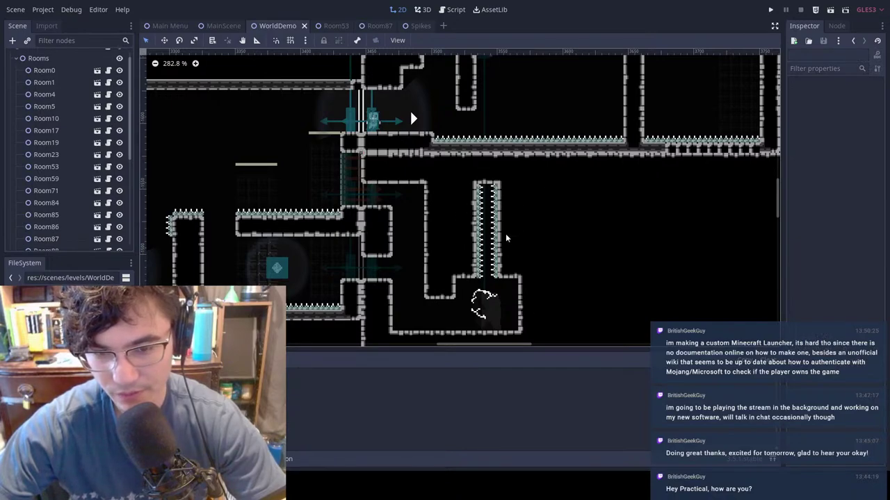
{"action": "left_click", "coordinate": [492, 303]}
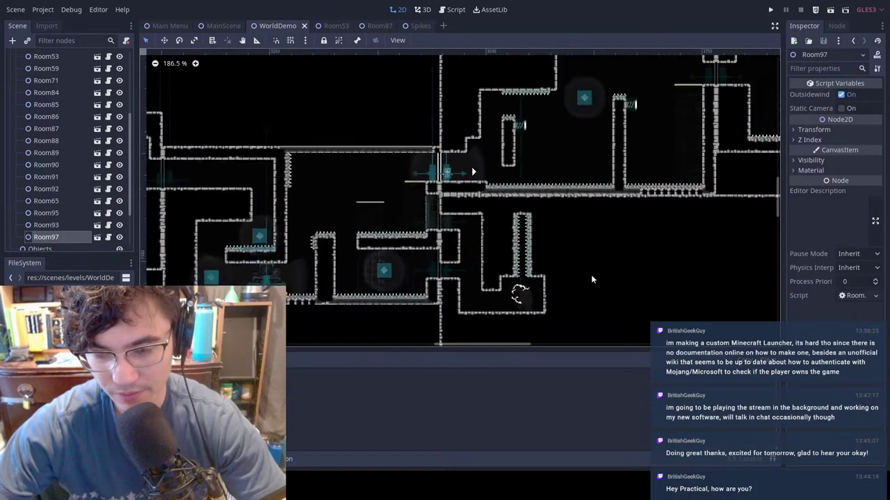
{"action": "middle_click_drag", "start_coordinate": [604, 274], "coordinate": [635, 230]}
{"action": "scroll", "coordinate": [635, 230], "scroll_direction": "down", "scroll_amount": 1}
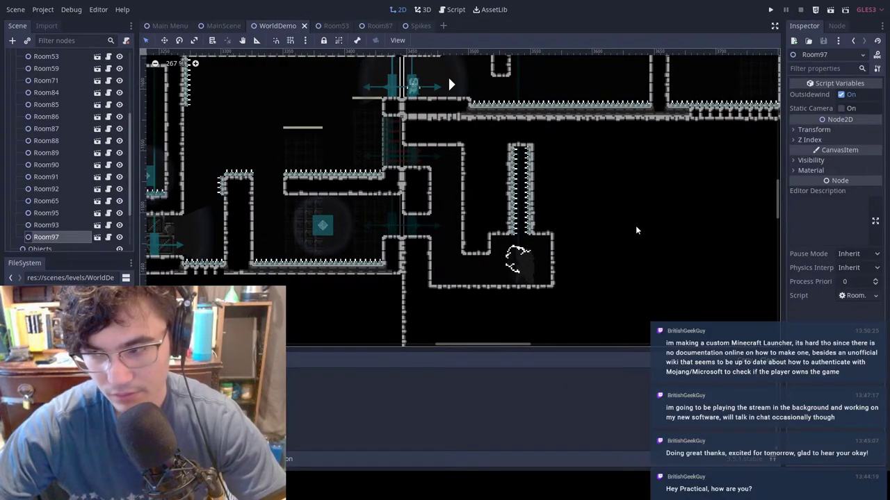
{"action": "scroll", "coordinate": [635, 226], "scroll_direction": "down", "scroll_amount": 6}
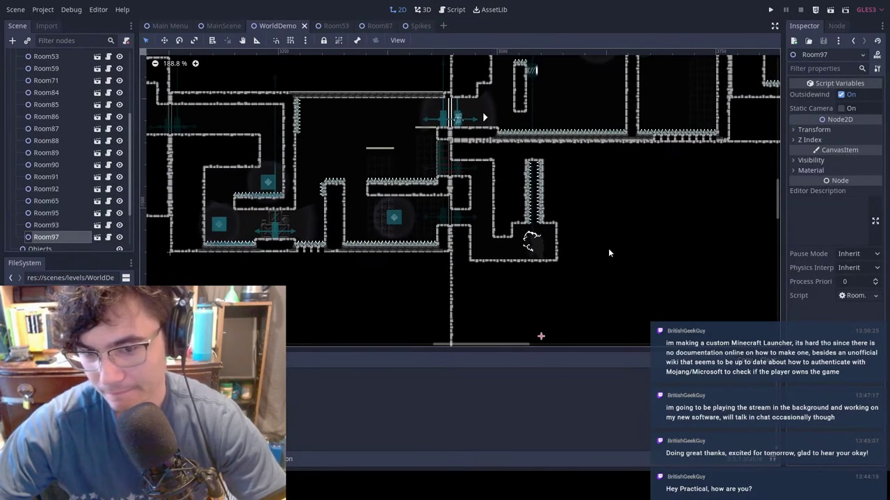
{"action": "mouse_move", "coordinate": [749, 174]}
{"action": "middle_mouse_down"}
{"action": "mouse_move", "coordinate": [502, 232]}
{"action": "mouse_move", "coordinate": [479, 214]}
{"action": "middle_mouse_up"}
{"action": "middle_click_drag", "start_coordinate": [639, 156], "coordinate": [302, 234]}
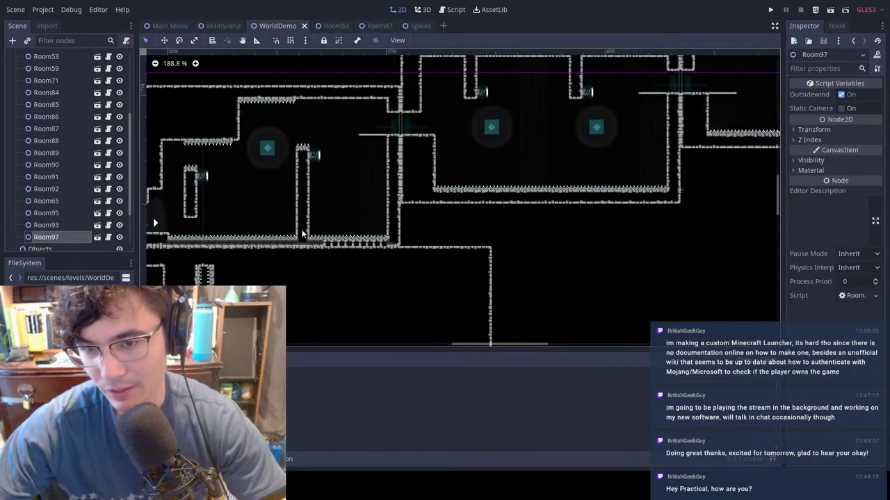
{"action": "middle_click_drag", "start_coordinate": [346, 274], "coordinate": [453, 189]}
{"action": "middle_click_drag", "start_coordinate": [502, 255], "coordinate": [354, 299]}
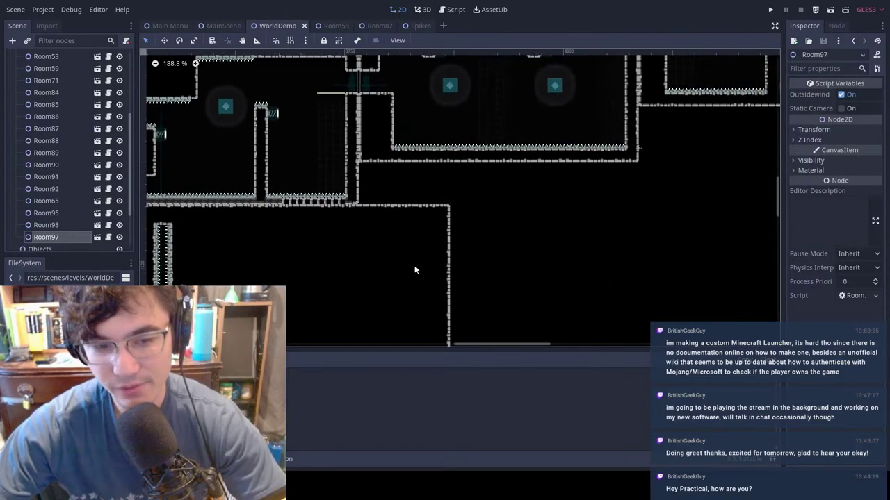
{"action": "middle_click_drag", "start_coordinate": [675, 167], "coordinate": [544, 219]}
{"action": "scroll", "coordinate": [450, 213], "scroll_direction": "down", "scroll_amount": 8}
{"action": "middle_click_drag", "start_coordinate": [341, 231], "coordinate": [524, 205]}
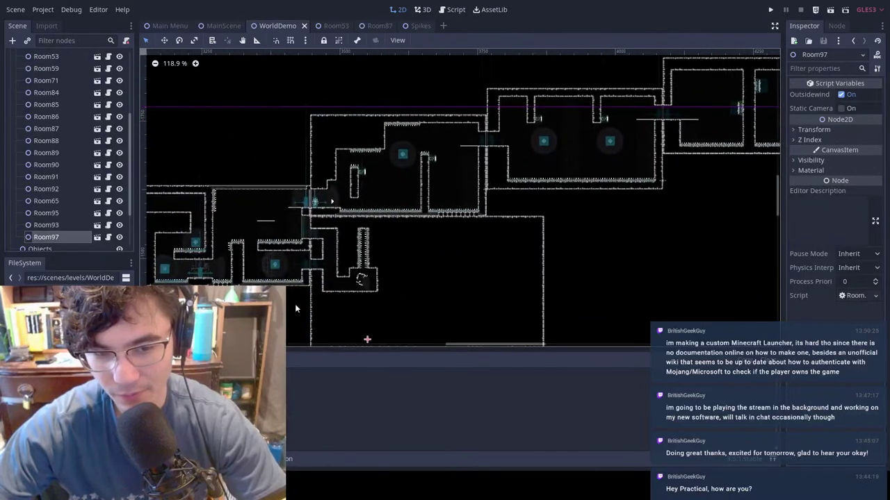
{"action": "middle_click_drag", "start_coordinate": [439, 257], "coordinate": [482, 275]}
Step: Clear the selection and survey the chain of rooms beyond Room87 in the WorldDemo map
{"action": "left_click", "coordinate": [554, 226]}
{"action": "scroll", "coordinate": [632, 246], "scroll_direction": "down", "scroll_amount": 7}
{"action": "middle_click_drag", "start_coordinate": [566, 234], "coordinate": [526, 248]}
{"action": "middle_click_drag", "start_coordinate": [655, 201], "coordinate": [485, 245]}
{"action": "scroll", "coordinate": [559, 240], "scroll_direction": "up", "scroll_amount": 1}
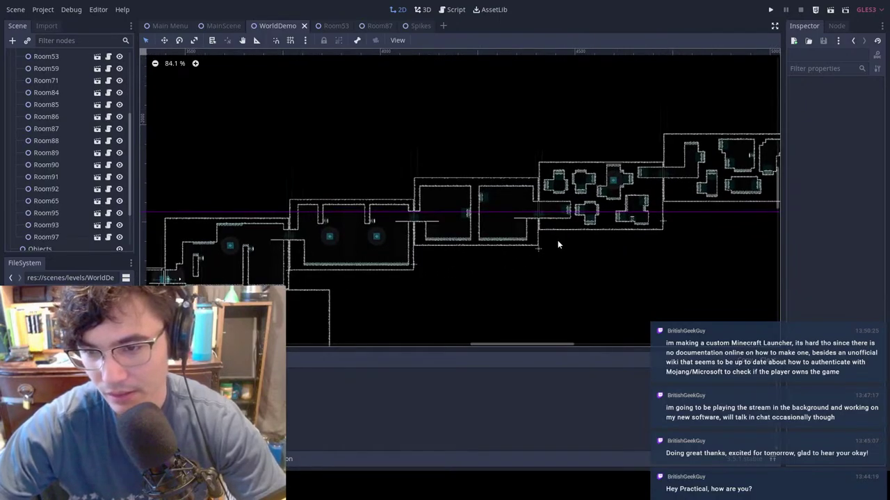
{"action": "middle_click_drag", "start_coordinate": [557, 239], "coordinate": [548, 241]}
{"action": "scroll", "coordinate": [548, 240], "scroll_direction": "up", "scroll_amount": 1}
{"action": "scroll", "coordinate": [518, 248], "scroll_direction": "down", "scroll_amount": 1}
{"action": "middle_click_drag", "start_coordinate": [407, 246], "coordinate": [580, 218]}
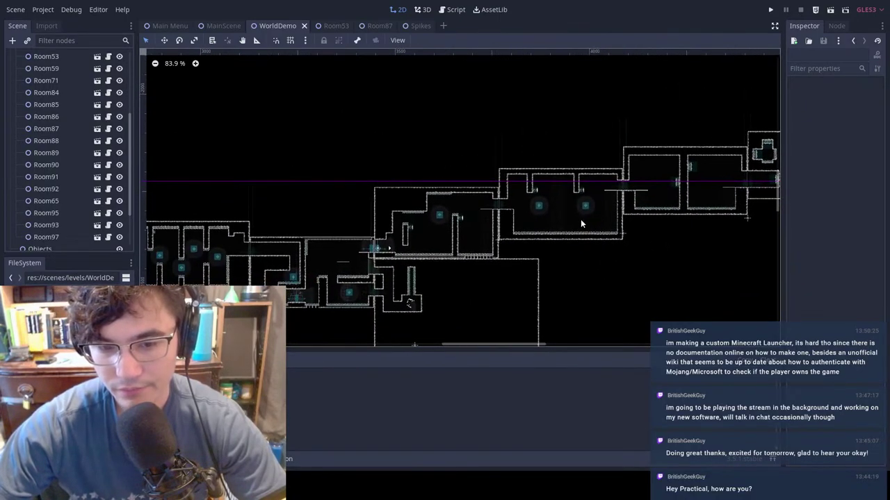
Step: Examine how the rooms before and after Room87 and Room97 line up across the WorldDemo map
{"action": "middle_click_drag", "start_coordinate": [332, 245], "coordinate": [551, 196]}
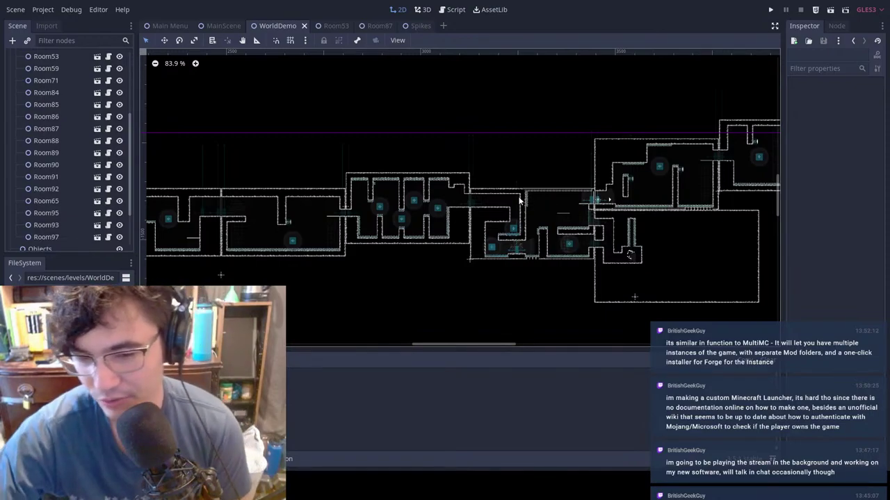
{"action": "scroll", "coordinate": [593, 247], "scroll_direction": "down", "scroll_amount": 4}
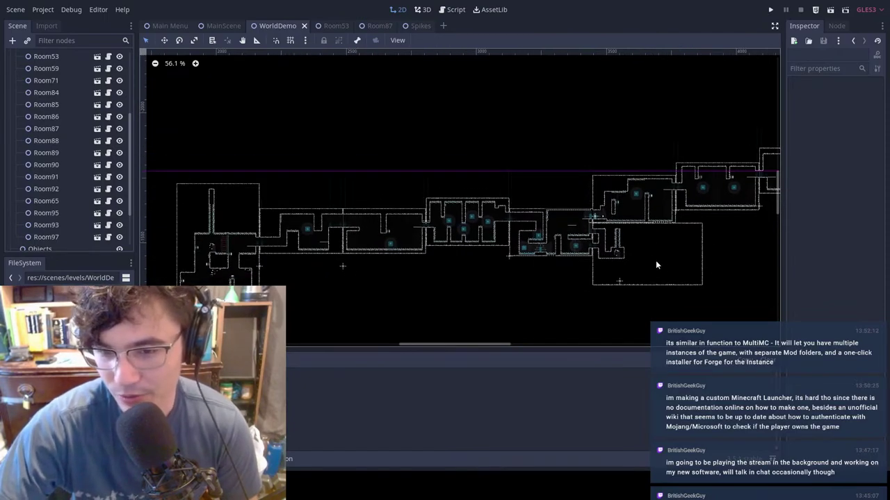
{"action": "scroll", "coordinate": [647, 271], "scroll_direction": "right", "scroll_amount": 2, "text": "shift"}
{"action": "scroll", "coordinate": [640, 247], "scroll_direction": "right", "scroll_amount": 2, "text": "shift"}
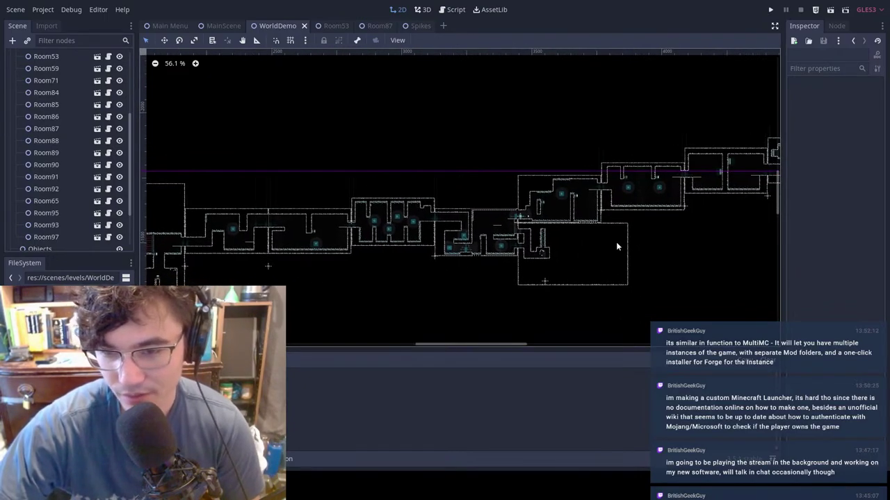
{"action": "middle_click_drag", "start_coordinate": [615, 247], "coordinate": [549, 257]}
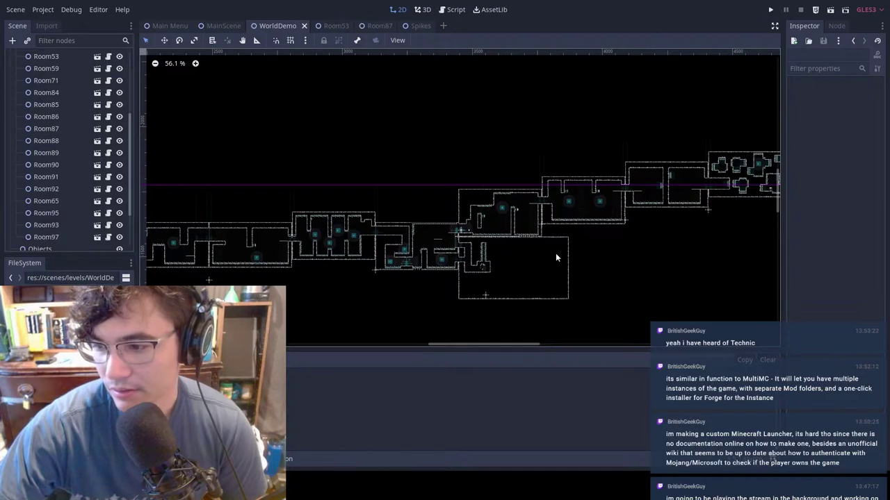
{"action": "middle_click_drag", "start_coordinate": [654, 238], "coordinate": [538, 229]}
{"action": "scroll", "coordinate": [592, 227], "scroll_direction": "up", "scroll_amount": 1}
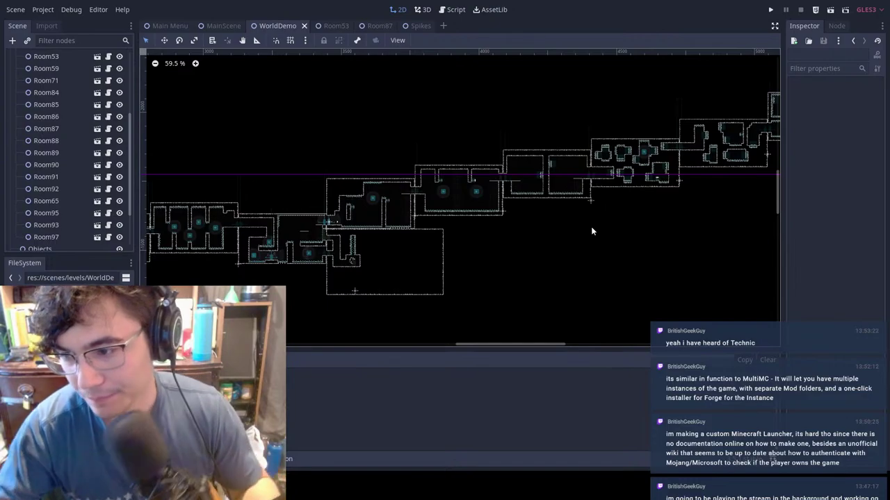
{"action": "middle_click_drag", "start_coordinate": [656, 178], "coordinate": [574, 206]}
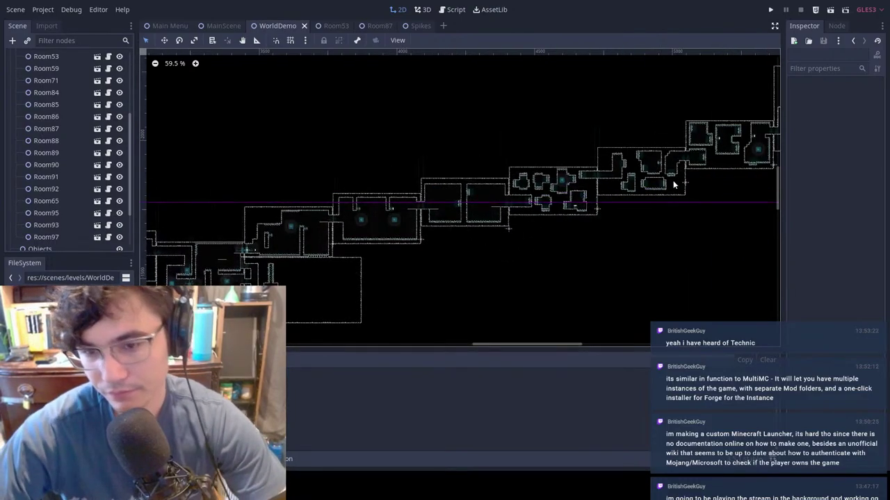
{"action": "scroll", "coordinate": [653, 184], "scroll_direction": "up", "scroll_amount": 1}
{"action": "scroll", "coordinate": [605, 186], "scroll_direction": "up", "scroll_amount": 1}
{"action": "scroll", "coordinate": [556, 184], "scroll_direction": "down", "scroll_amount": 1}
Step: Save the WorldDemo scene and move the Player node into the dome-shaped starting room, at about x -589, y -28
{"action": "key", "text": "ctrl+s"}
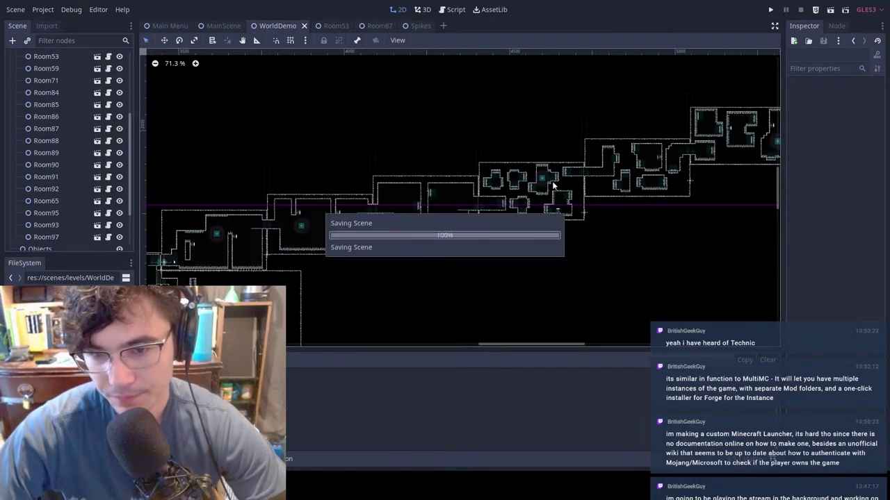
{"action": "scroll", "coordinate": [554, 182], "scroll_direction": "down", "scroll_amount": 3}
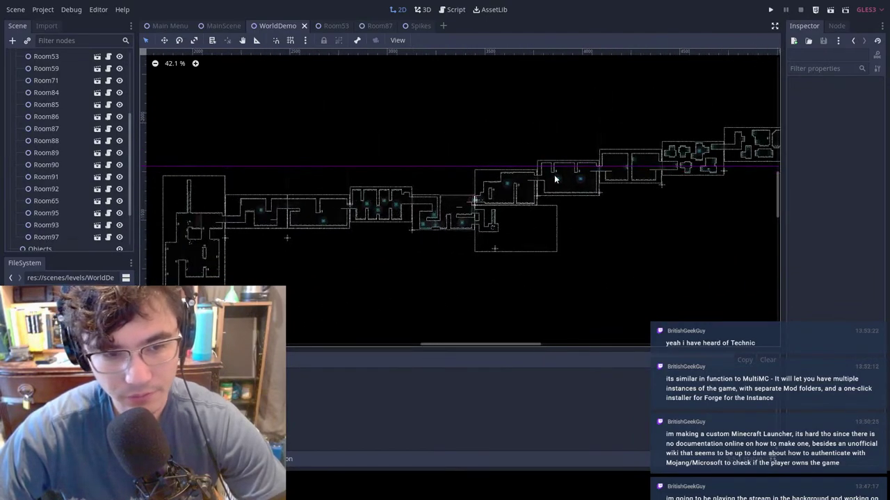
{"action": "scroll", "coordinate": [546, 188], "scroll_direction": "left", "scroll_amount": 5}
{"action": "scroll", "coordinate": [497, 218], "scroll_direction": "down", "scroll_amount": 3}
{"action": "scroll", "coordinate": [498, 218], "scroll_direction": "left", "scroll_amount": 2}
{"action": "scroll", "coordinate": [56, 208], "scroll_direction": "down", "scroll_amount": 2}
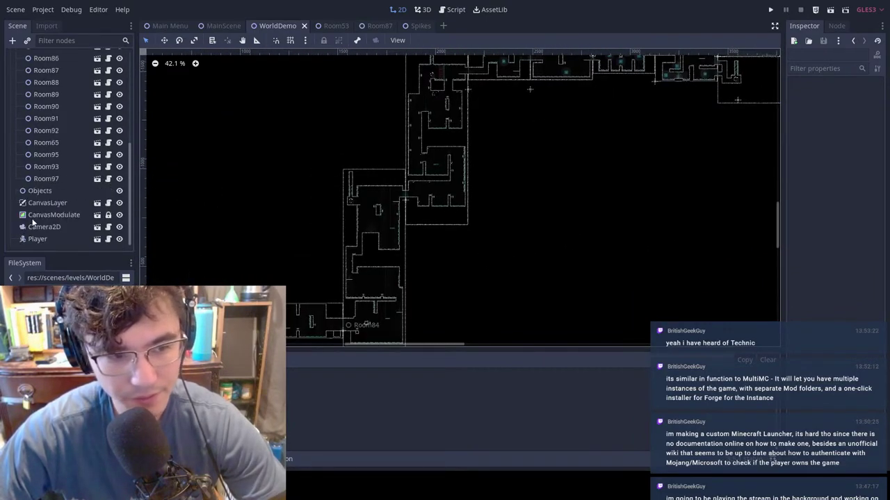
{"action": "left_click", "coordinate": [54, 239]}
{"action": "scroll", "coordinate": [57, 239], "scroll_direction": "down", "scroll_amount": 1}
{"action": "left_click", "coordinate": [60, 238]}
{"action": "scroll", "coordinate": [64, 238], "scroll_direction": "up", "scroll_amount": 1}
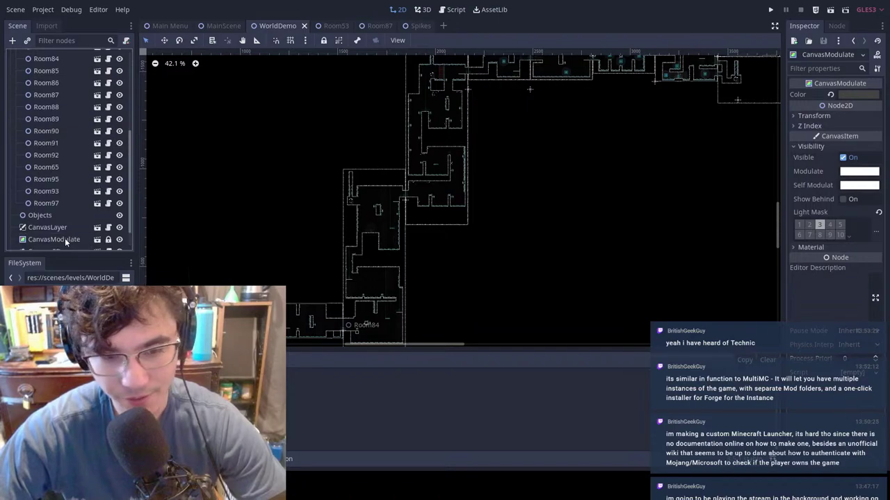
{"action": "middle_click_drag", "start_coordinate": [325, 250], "coordinate": [484, 201]}
{"action": "scroll", "coordinate": [484, 202], "scroll_direction": "down", "scroll_amount": 1}
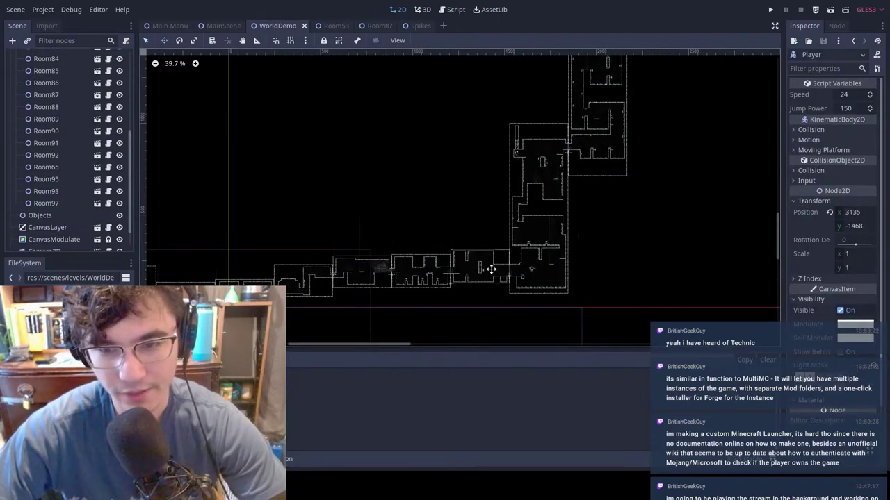
{"action": "left_click_drag", "start_coordinate": [428, 271], "coordinate": [326, 291]}
{"action": "middle_click_drag", "start_coordinate": [313, 265], "coordinate": [464, 225]}
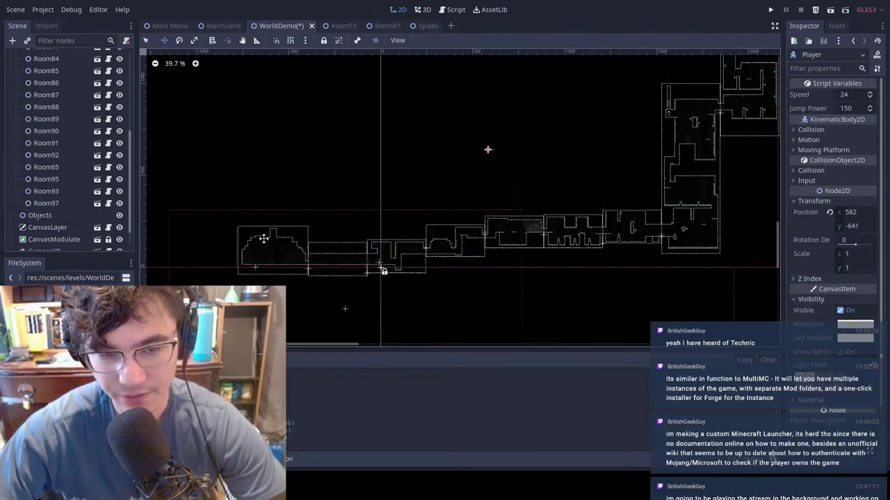
{"action": "scroll", "coordinate": [342, 244], "scroll_direction": "up", "scroll_amount": 11}
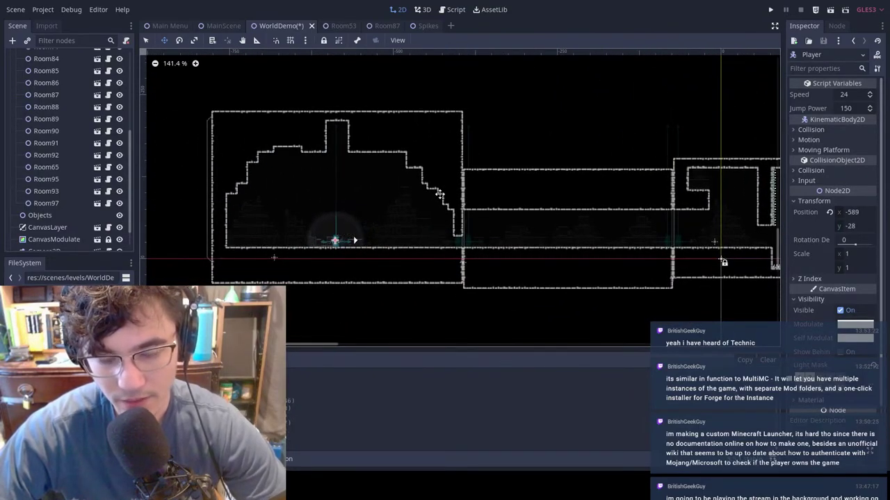
Step: Run the game from MainScene and test running, jumping and dashing past the crate piles in the starting room
{"action": "left_click", "coordinate": [223, 25]}
{"action": "key", "text": "F5"}
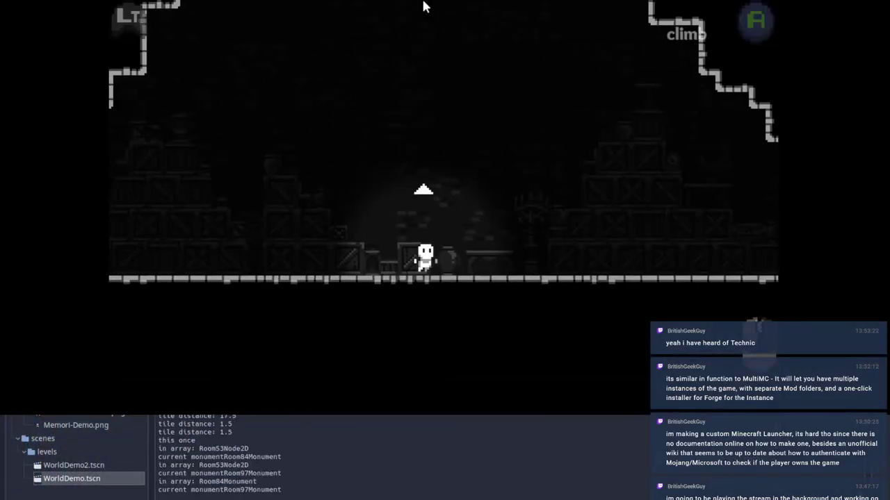
{"action": "key", "text": "Left"}
{"action": "key", "text": "space"}
{"action": "key", "text": "Left"}
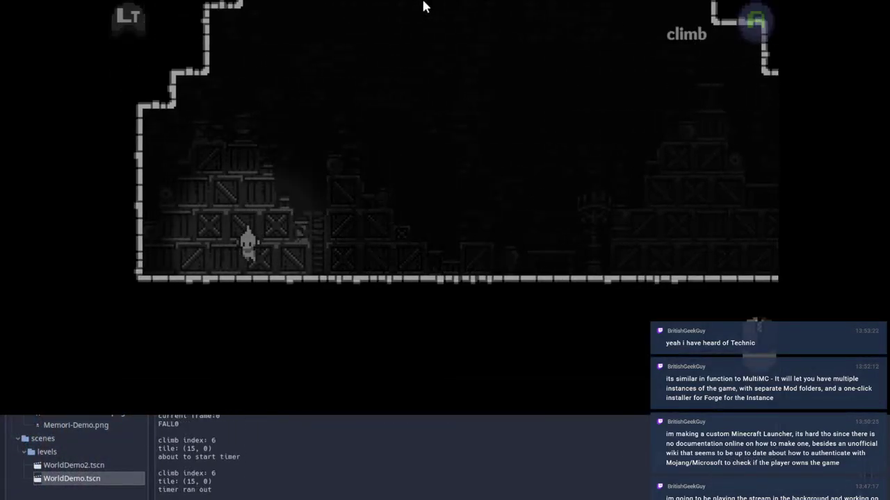
{"action": "key", "text": "space"}
{"action": "key", "text": "Right"}
{"action": "key", "text": "space"}
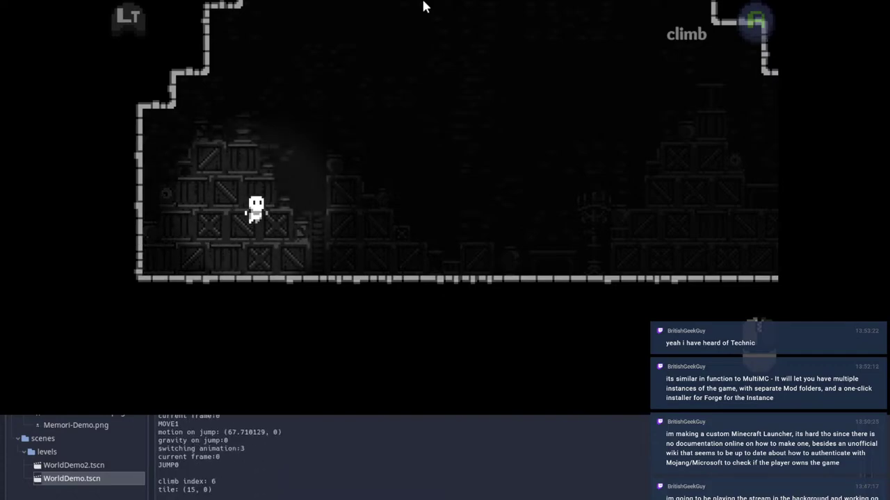
{"action": "key", "text": "space"}
{"action": "key", "text": "Right"}
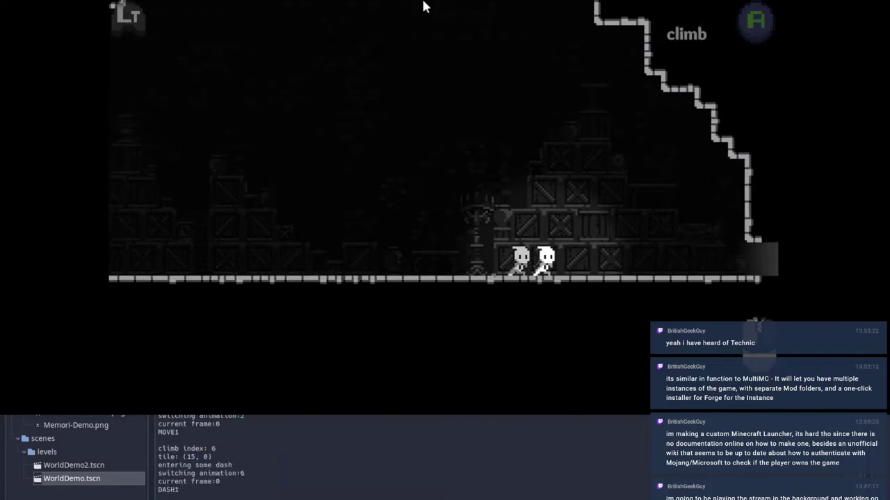
Step: Leave the starting room and jump and dash through the low crate-lined corridor into the next room
{"action": "key", "text": "Right"}
{"action": "key", "text": "space"}
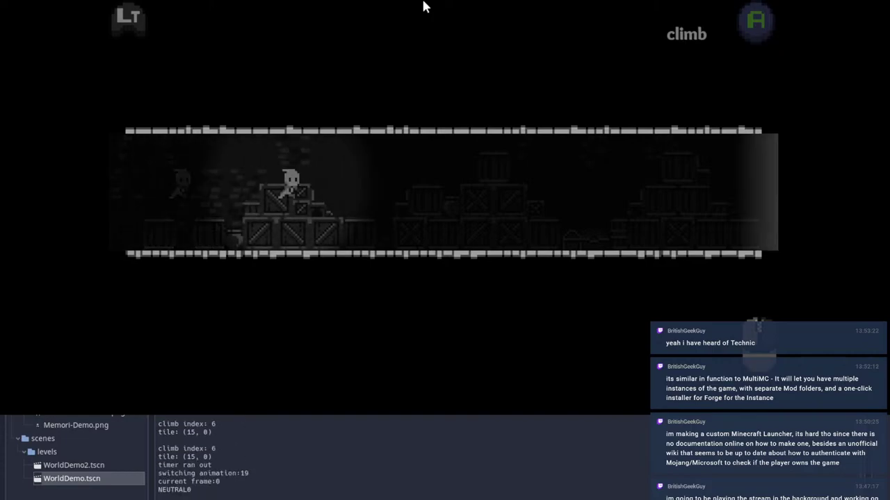
{"action": "key", "text": "space"}
{"action": "key", "text": "Right"}
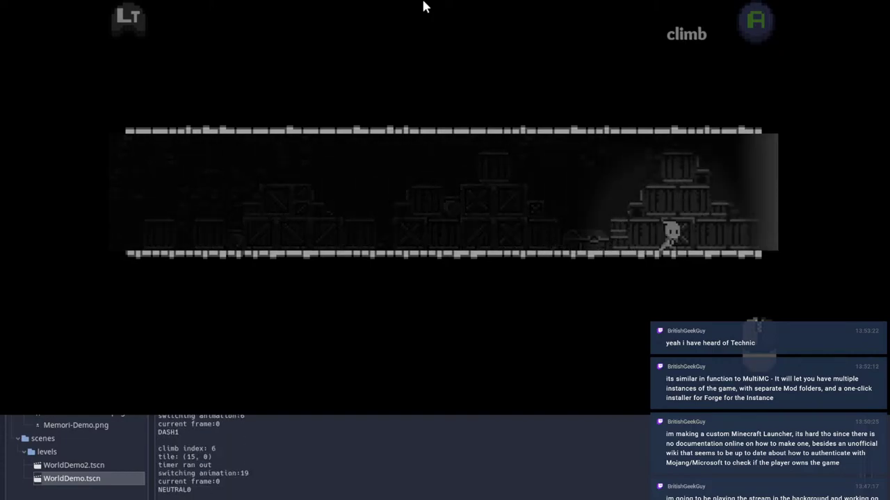
{"action": "key", "text": "Right"}
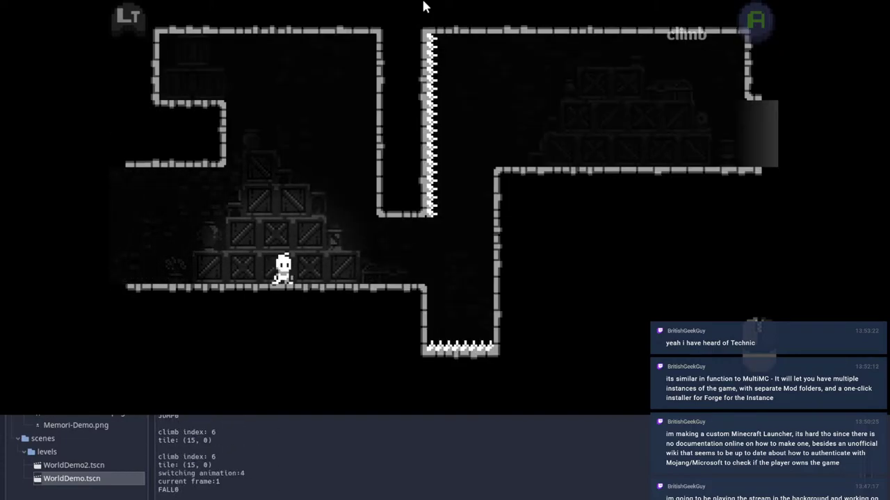
Step: Get across the narrow spike pit onto the upper ledge and exit into the room with the wall portrait
{"action": "key", "text": "Right"}
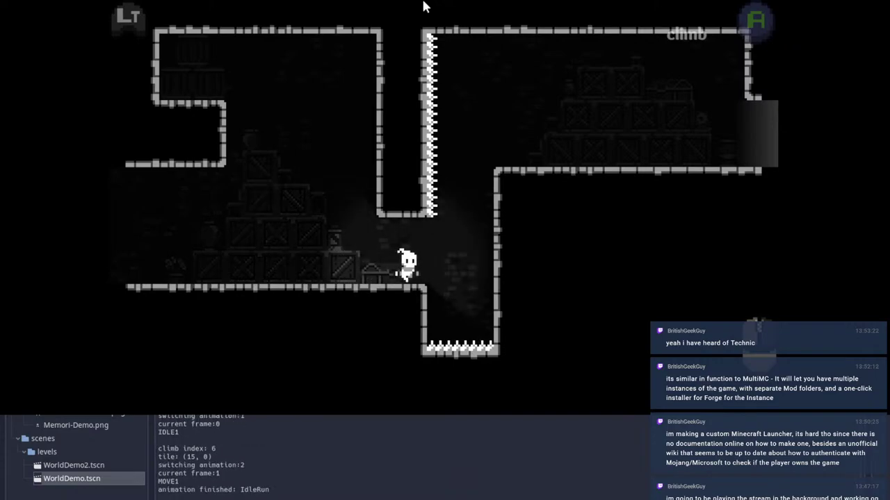
{"action": "key", "text": "Right"}
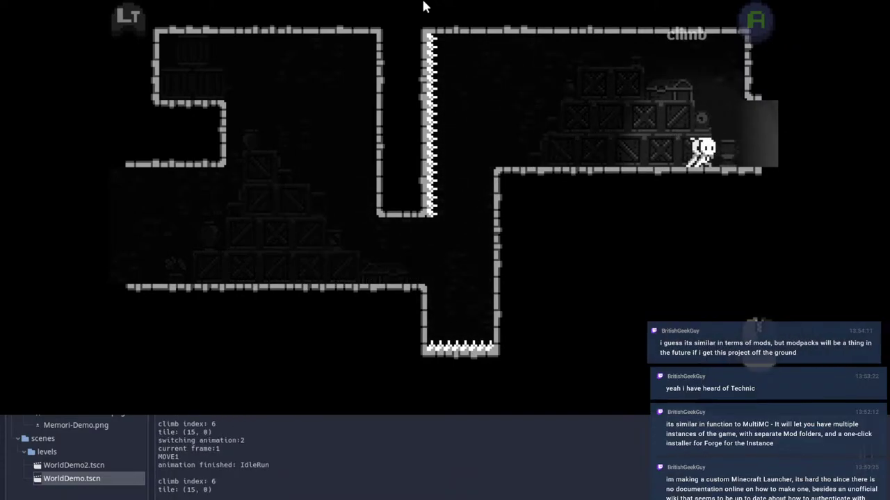
{"action": "key", "text": "Right"}
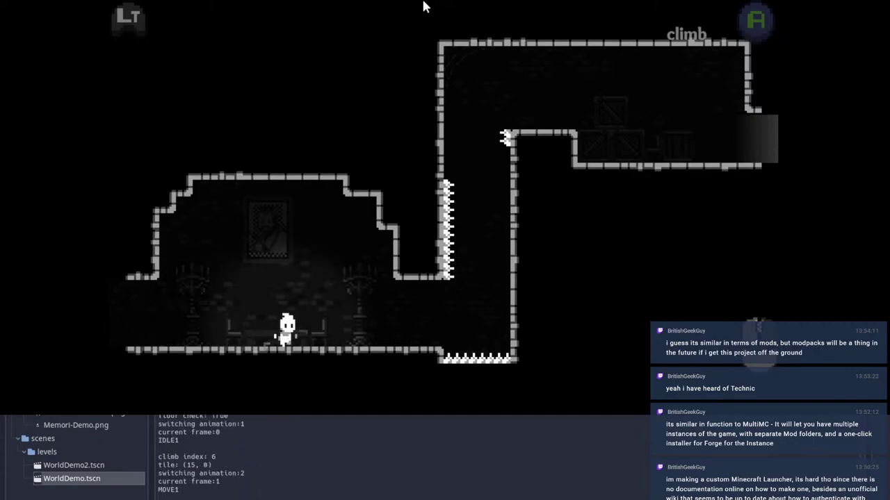
Step: Test the room transition by returning to the spike-pit room and re-entering the portrait room
{"action": "key", "text": "Left"}
{"action": "key", "text": "Left"}
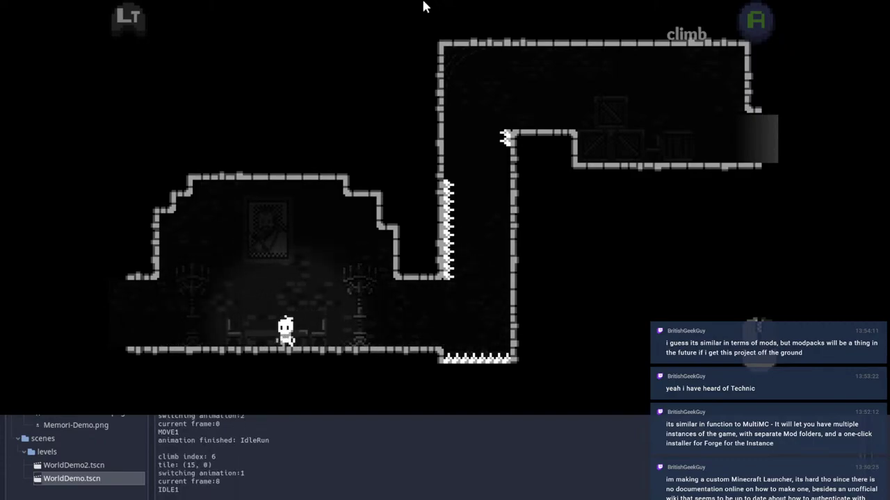
{"action": "key", "text": "Left"}
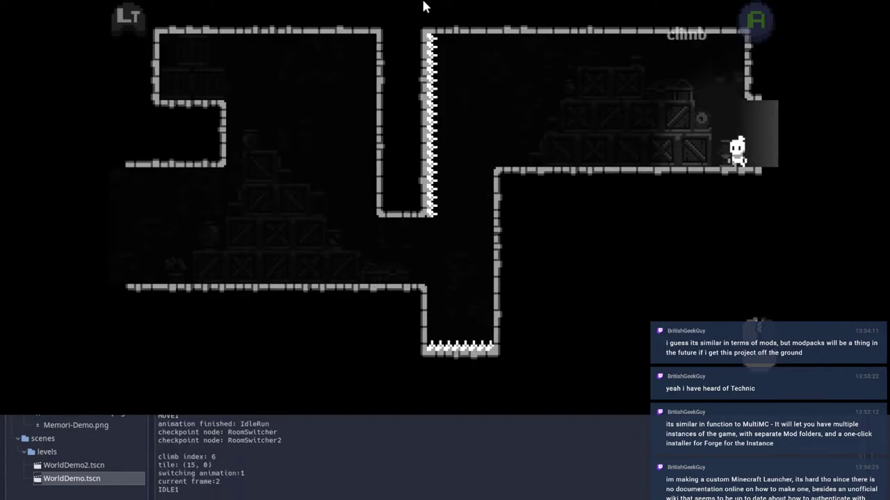
{"action": "key", "text": "Right"}
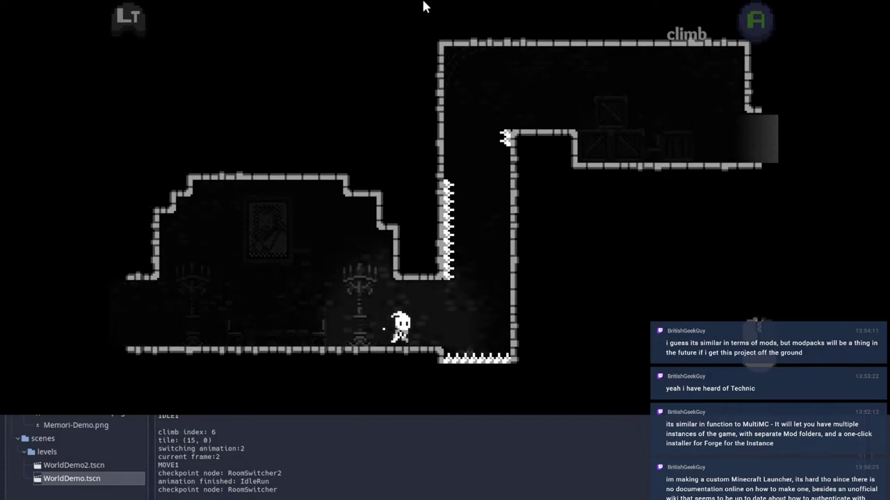
Step: Try to get up the spike-lined shaft beyond the portrait room's candelabras
{"action": "key", "text": "space"}
{"action": "key", "text": "shift"}
{"action": "key", "text": "space"}
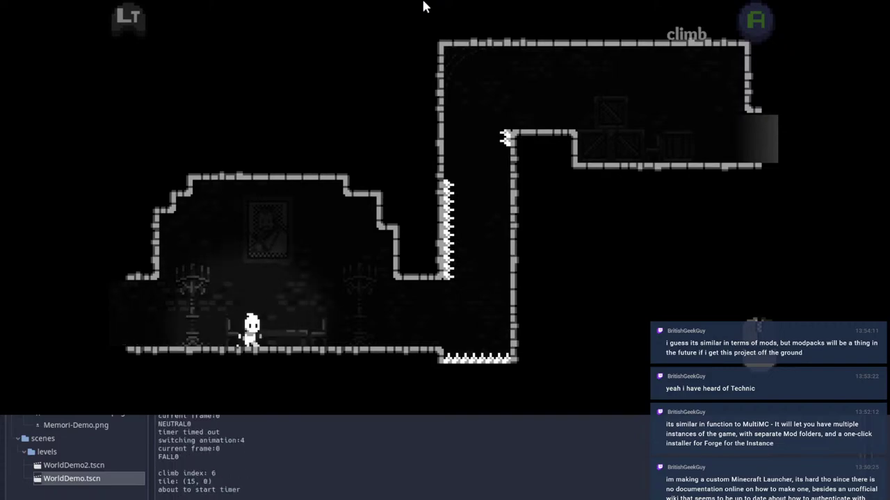
{"action": "key", "text": "shift"}
{"action": "key", "text": "space"}
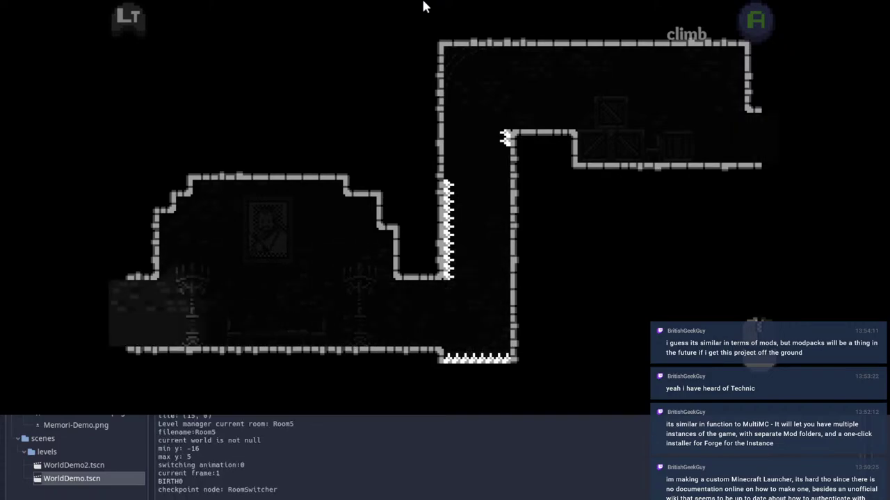
Step: Climb the far wall of the spike-lined shaft and run along the upper passage to the exit
{"action": "key", "text": "Right"}
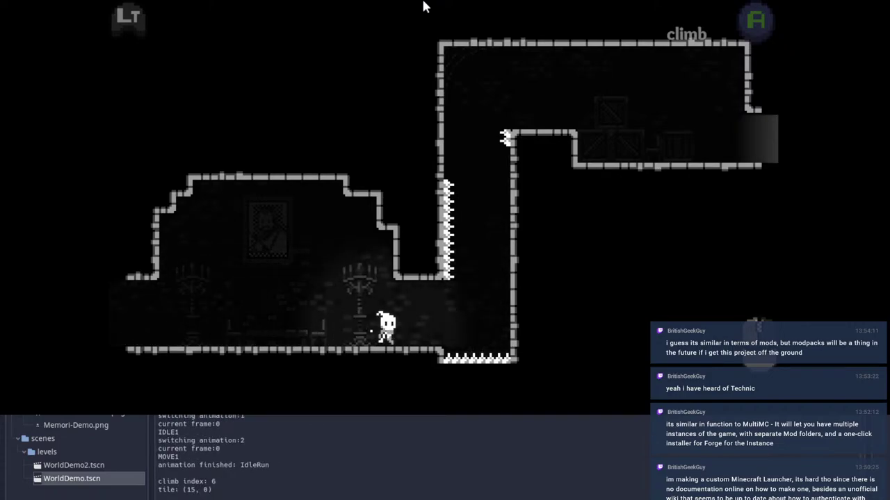
{"action": "key", "text": "Left"}
{"action": "key", "text": "space"}
{"action": "key", "text": "Right"}
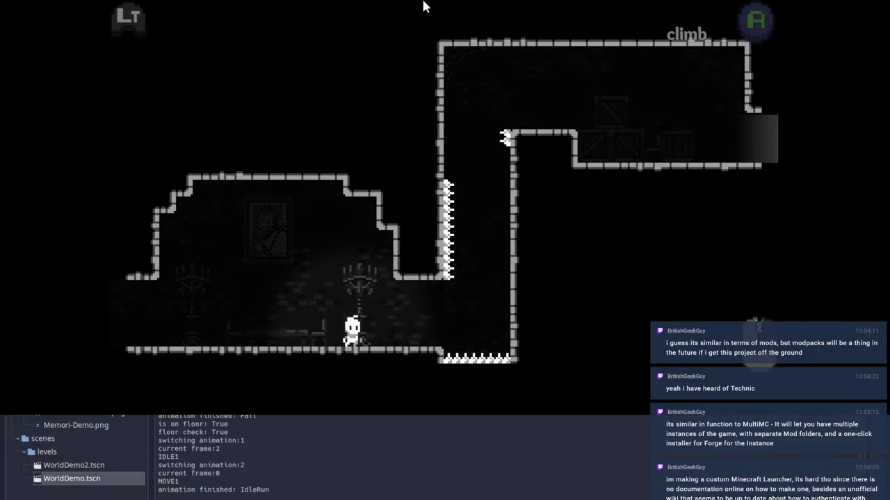
{"action": "key", "text": "Right"}
{"action": "key", "text": "space"}
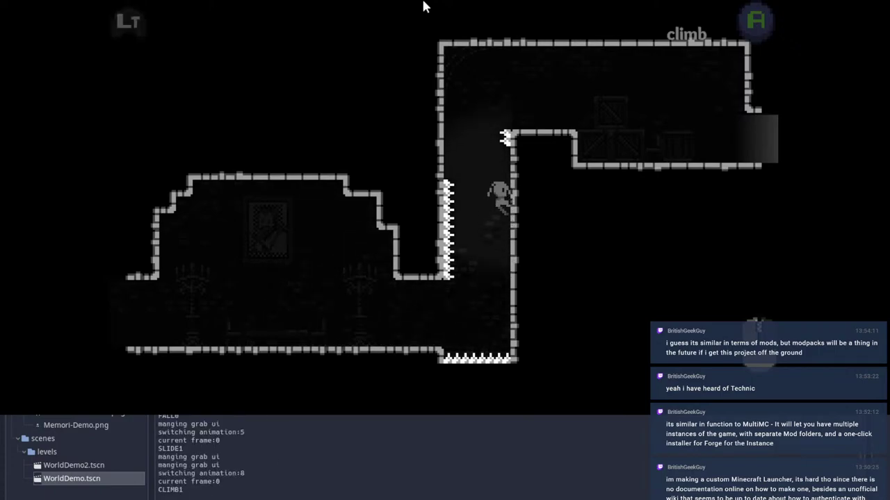
{"action": "key", "text": "Up"}
{"action": "key", "text": "Right"}
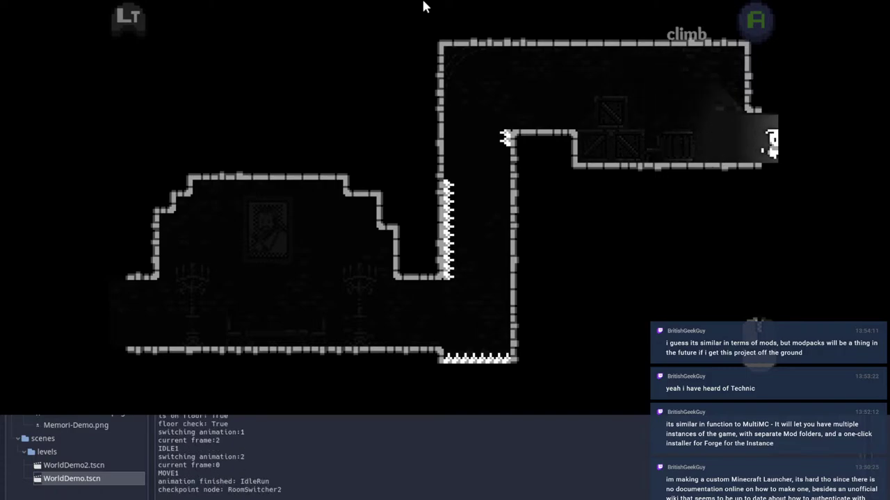
Step: Cross the wide spike pit past the chain-hung platform and continue past the crates into the spring room
{"action": "key", "text": "space"}
{"action": "key", "text": "Right"}
{"action": "key", "text": "space"}
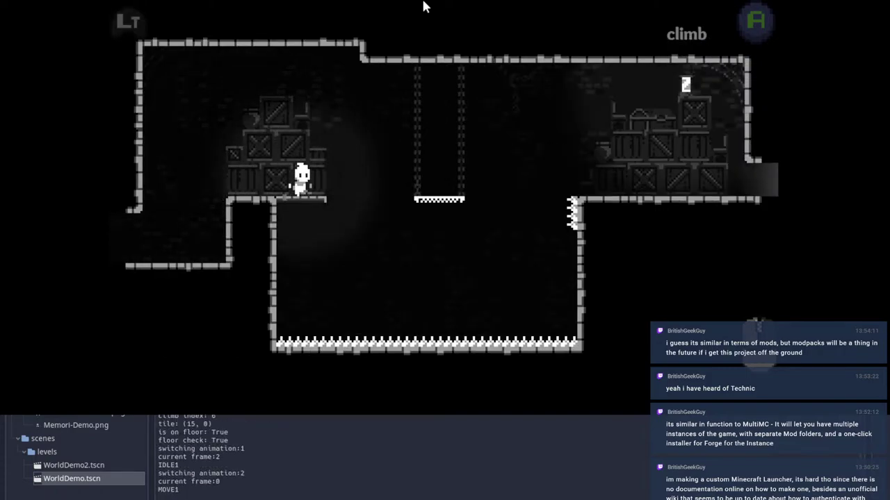
{"action": "key", "text": "Right"}
{"action": "key", "text": "space"}
{"action": "key", "text": "space"}
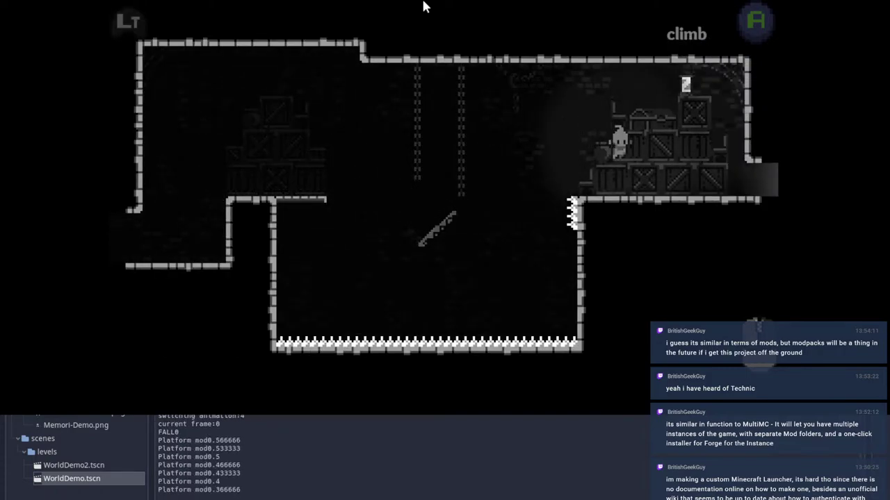
{"action": "key", "text": "Right"}
{"action": "key", "text": "space"}
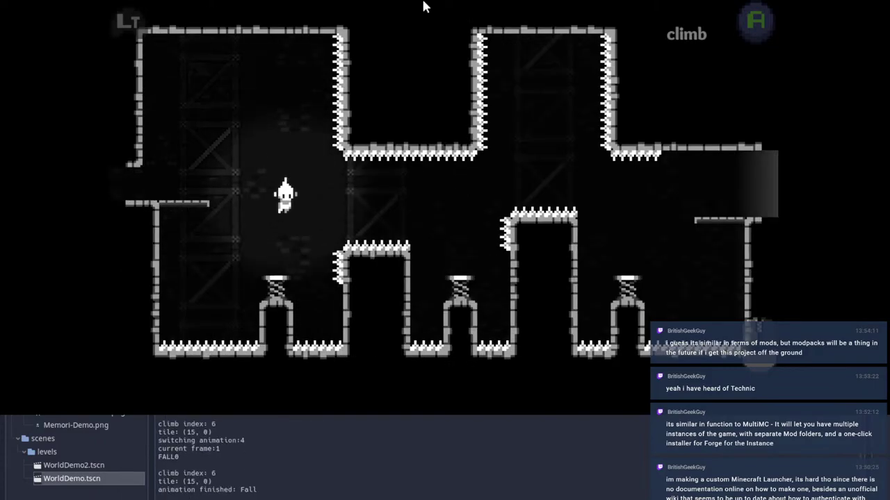
Step: Bounce and dash across the three-spring spike room and exit into the room with the free-standing spiked pillar
{"action": "key", "text": "Right"}
{"action": "key", "text": "x"}
{"action": "key", "text": "x"}
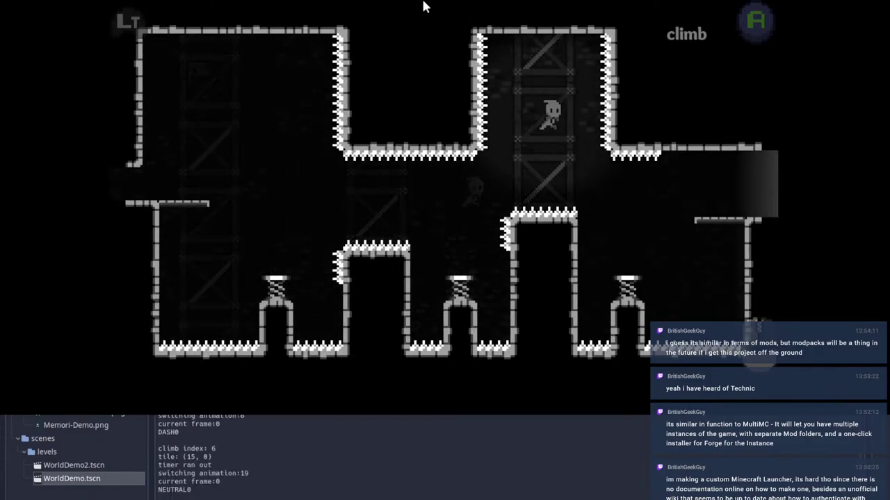
{"action": "key", "text": "Right"}
{"action": "key", "text": "x"}
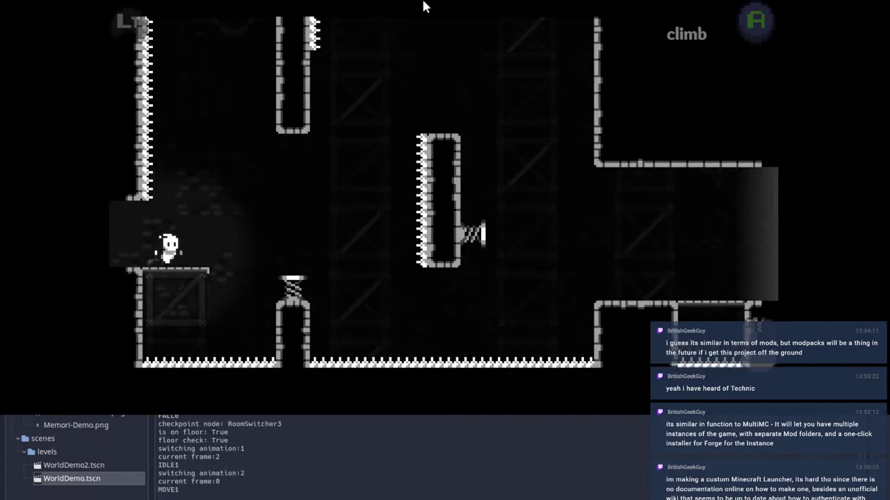
Step: Use the floor spring to get past the spiked pillar and dash into the far exit passage
{"action": "key", "text": "Right"}
{"action": "key", "text": "space"}
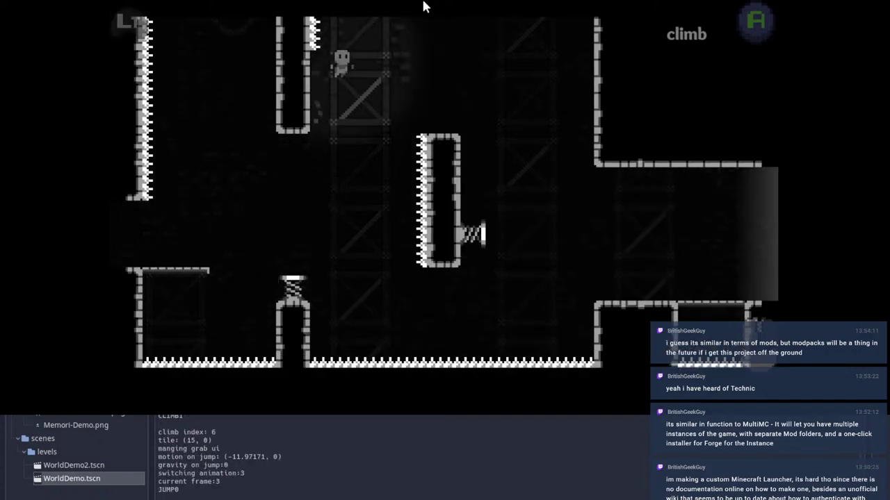
{"action": "key", "text": "Right"}
{"action": "key", "text": "x"}
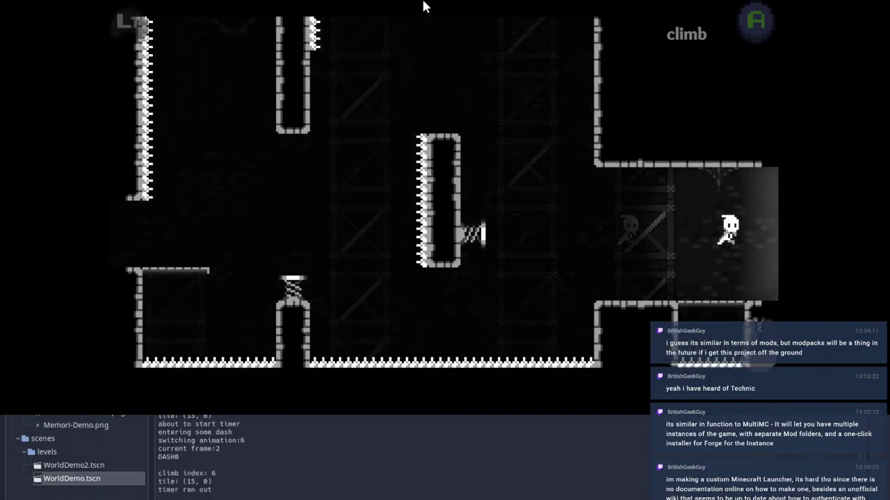
{"action": "key", "text": "Right"}
Step: Turn back before the exit and test the sideways spring mounted on the pillar
{"action": "key", "text": "Left"}
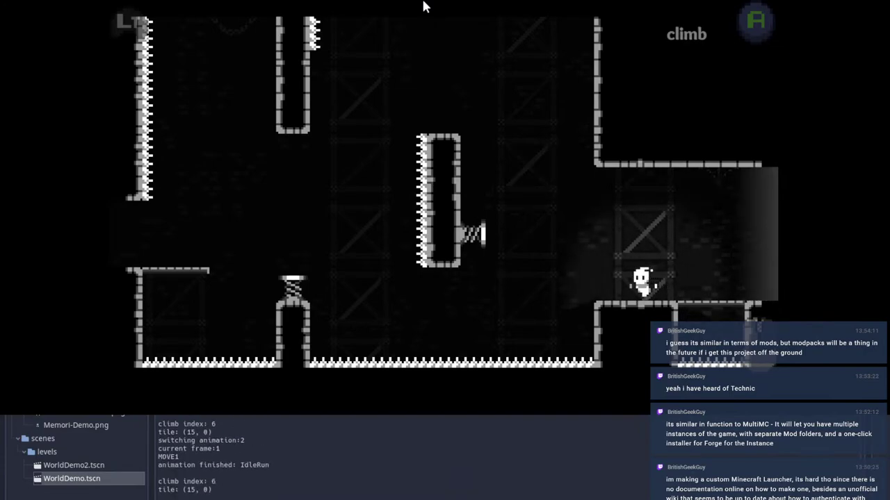
{"action": "key", "text": "space"}
{"action": "key", "text": "Right"}
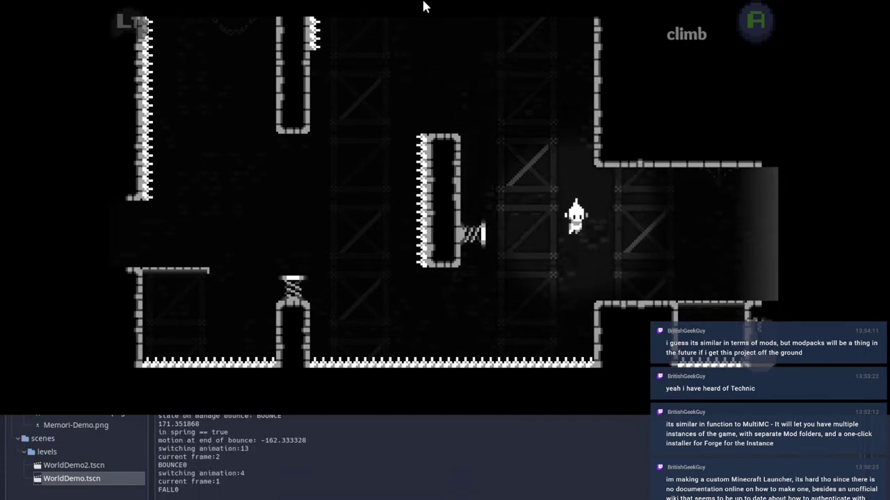
Step: Return to the pillar and wall-jump up its spike-free side to stand on top
{"action": "key", "text": "space"}
{"action": "key", "text": "Left"}
{"action": "key", "text": "space"}
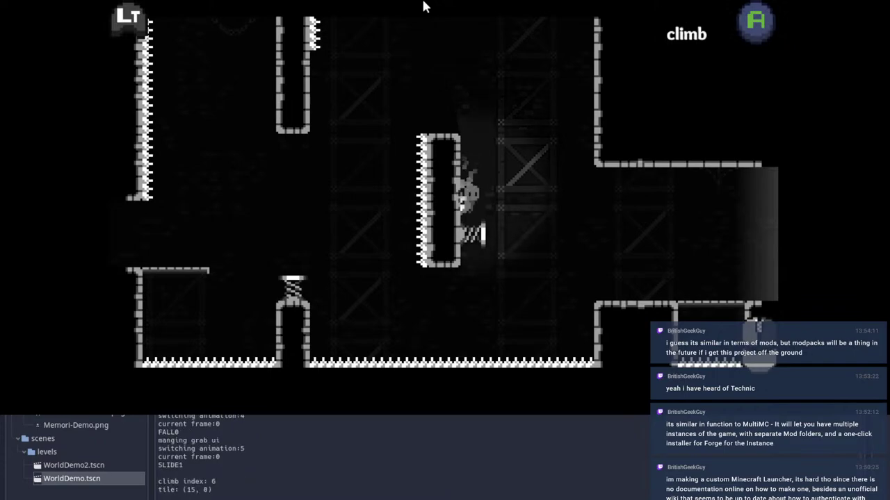
{"action": "key", "text": "Right"}
{"action": "key", "text": "Left"}
{"action": "key", "text": "space"}
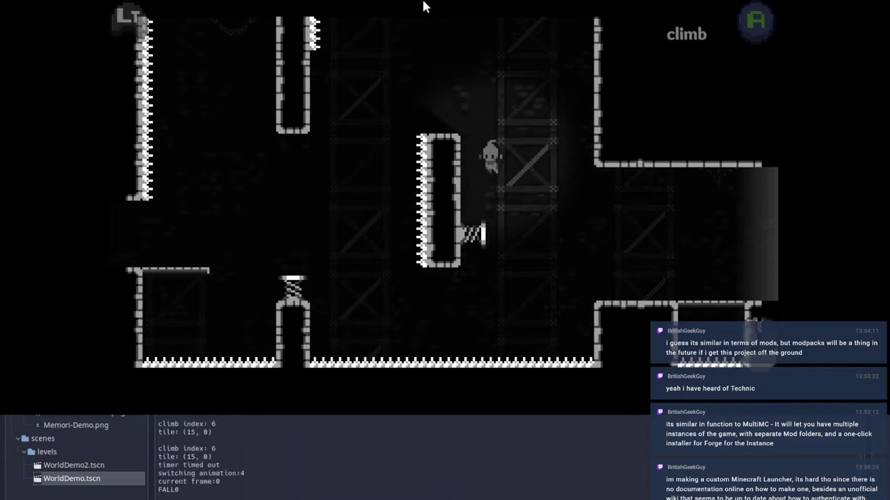
{"action": "key", "text": "Right"}
{"action": "key", "text": "Left"}
{"action": "key", "text": "space"}
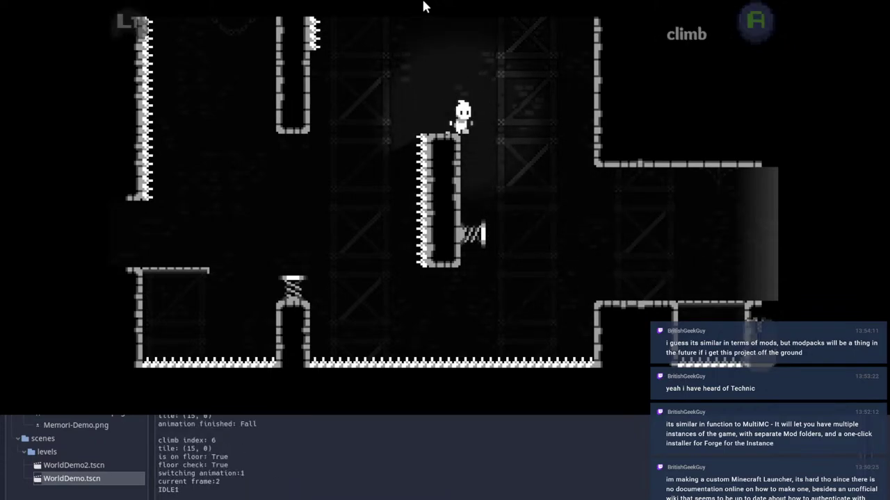
Step: Enter the tall room, cross past the chain-hung platform to the crate ledge, and test jumping up the shaft
{"action": "key", "text": "Right"}
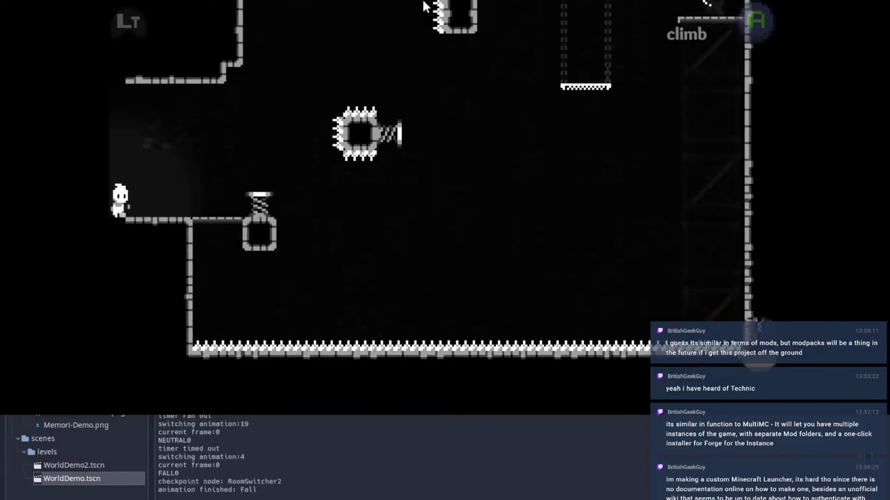
{"action": "key", "text": "Right"}
{"action": "key", "text": "space"}
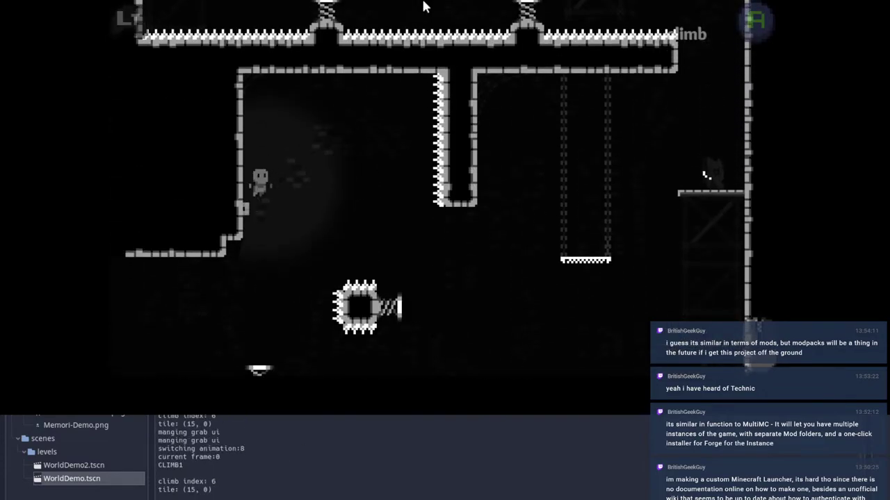
{"action": "key", "text": "space"}
{"action": "key", "text": "Right"}
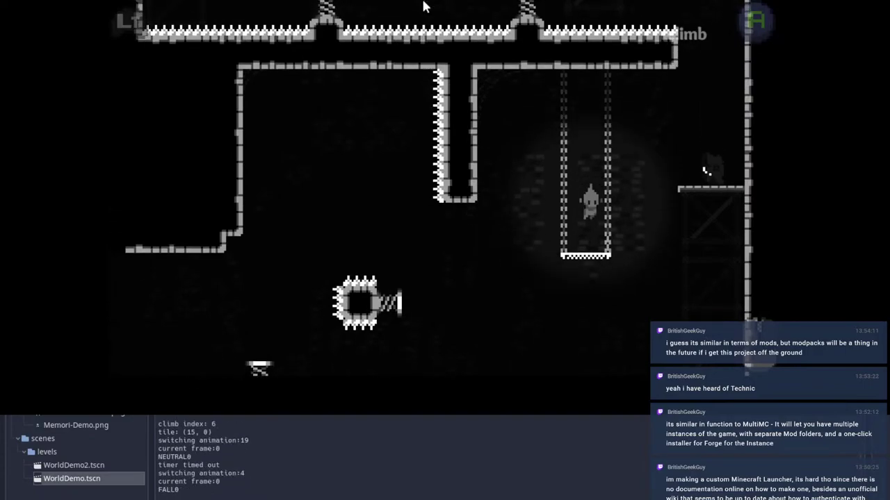
{"action": "key", "text": "Right"}
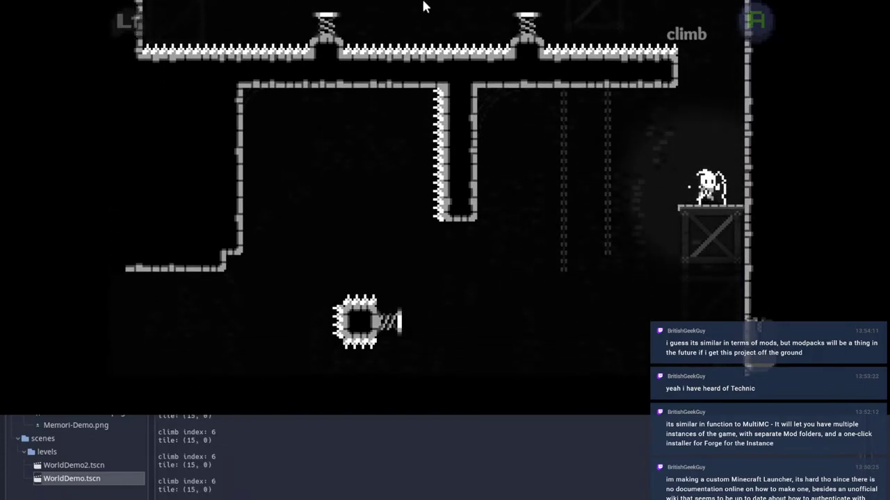
{"action": "key", "text": "space"}
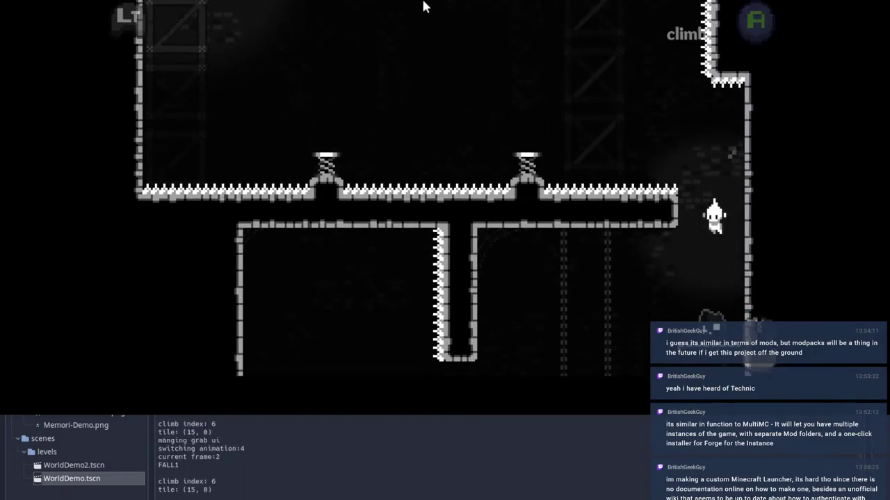
Step: Pause the playtest and switch to the WorldDemo scene in the Godot editor
{"action": "key", "text": "Escape"}
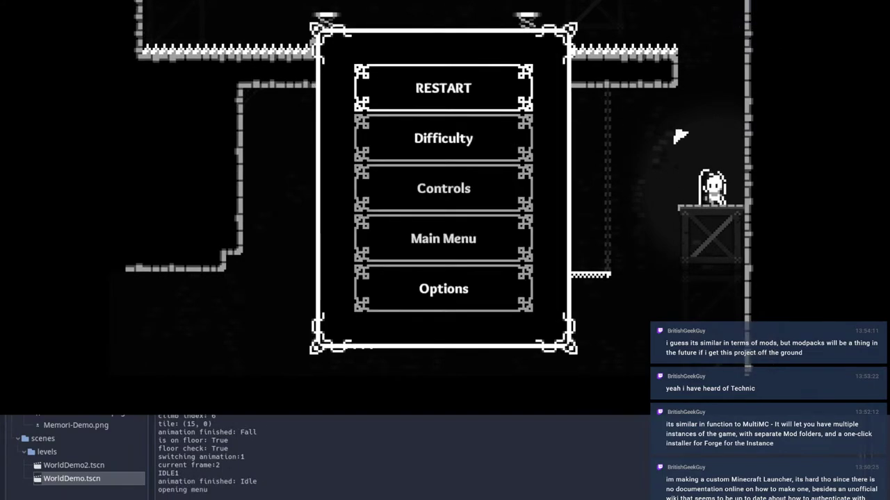
{"action": "left_click", "coordinate": [665, 481]}
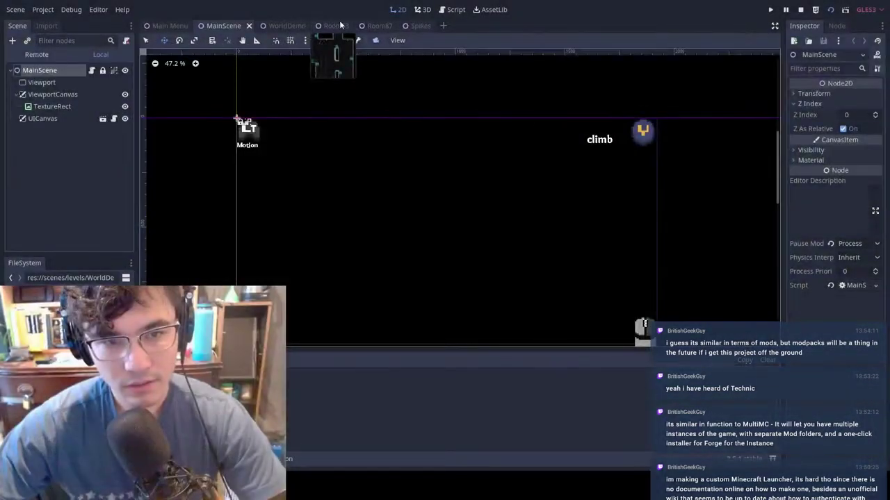
{"action": "left_click", "coordinate": [281, 29]}
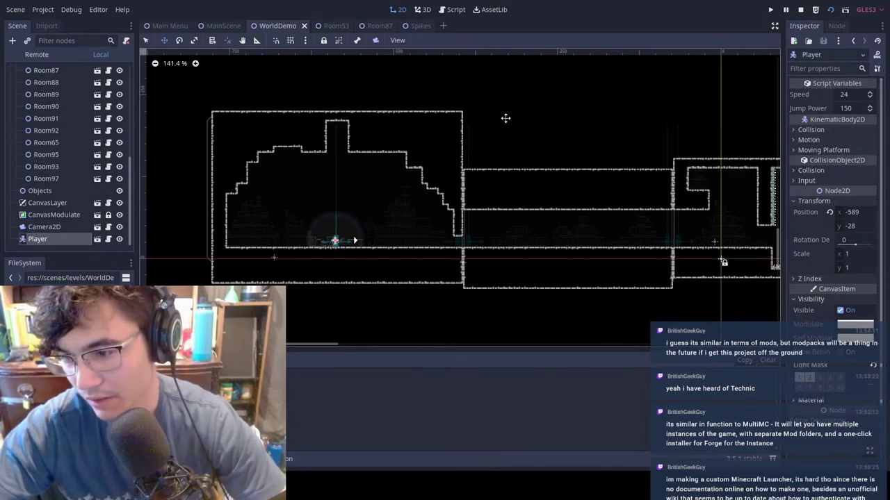
Step: Locate the tall room at the far end of WorldDemo's room chain and open its Room84 scene
{"action": "middle_click_drag", "start_coordinate": [604, 141], "coordinate": [416, 165]}
{"action": "middle_click_drag", "start_coordinate": [691, 168], "coordinate": [381, 233]}
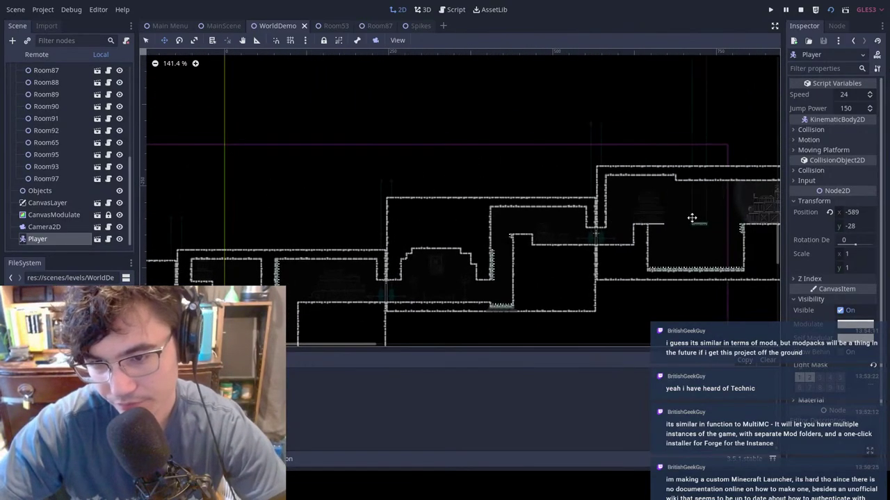
{"action": "middle_click_drag", "start_coordinate": [691, 217], "coordinate": [375, 246]}
{"action": "scroll", "coordinate": [637, 219], "scroll_direction": "down", "scroll_amount": 8}
{"action": "middle_click_drag", "start_coordinate": [644, 224], "coordinate": [585, 220]}
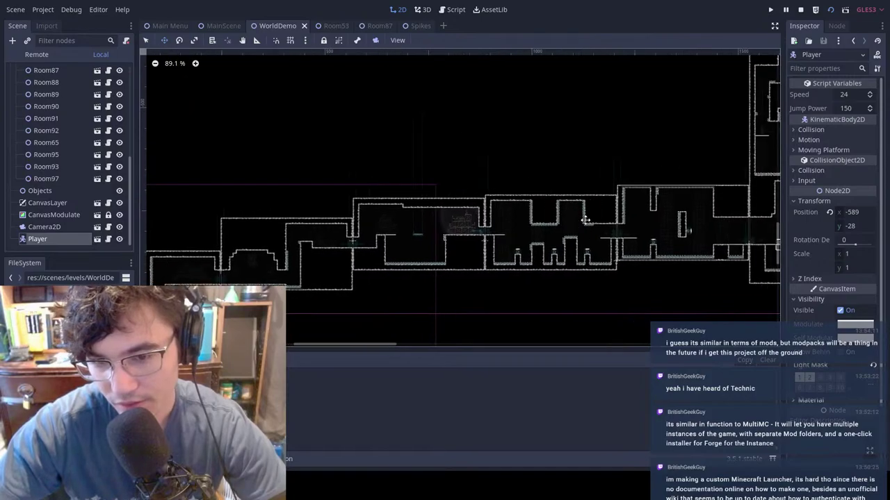
{"action": "scroll", "coordinate": [585, 219], "scroll_direction": "right", "scroll_amount": 1}
{"action": "left_click", "coordinate": [522, 156]}
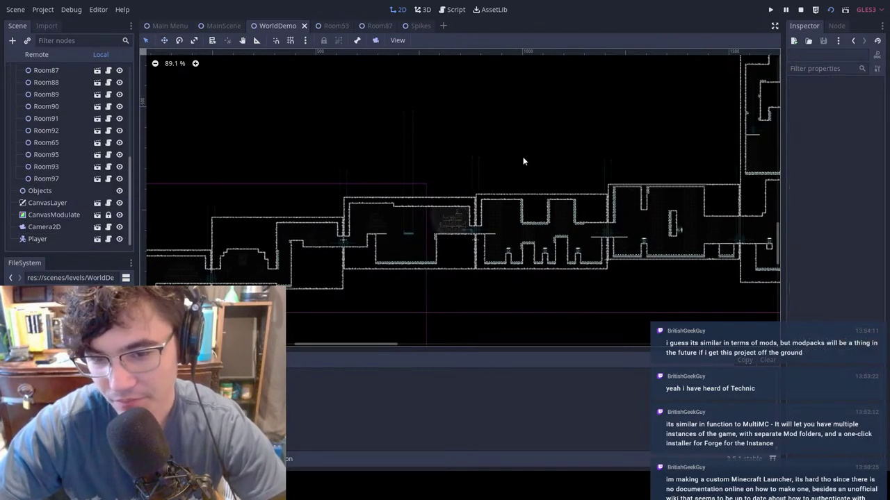
{"action": "scroll", "coordinate": [695, 208], "scroll_direction": "down", "scroll_amount": 2}
{"action": "scroll", "coordinate": [625, 201], "scroll_direction": "right", "scroll_amount": 3}
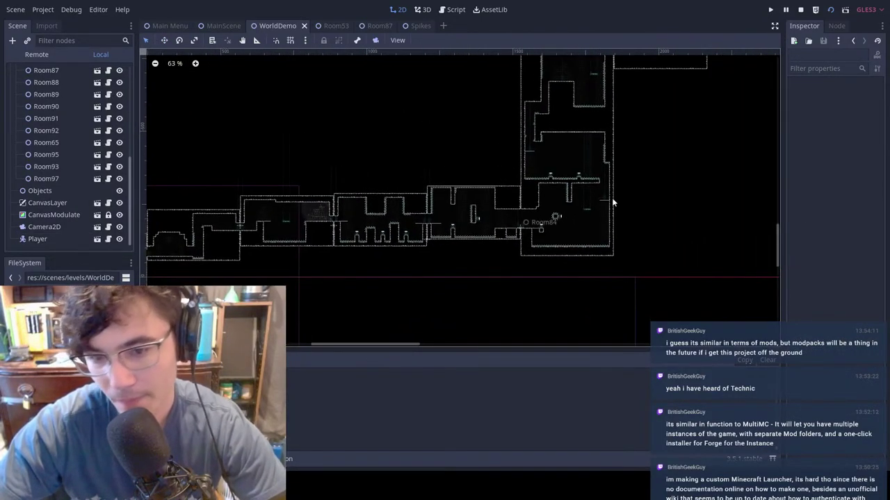
{"action": "scroll", "coordinate": [611, 198], "scroll_direction": "up", "scroll_amount": 5}
{"action": "scroll", "coordinate": [545, 206], "scroll_direction": "left", "scroll_amount": 5}
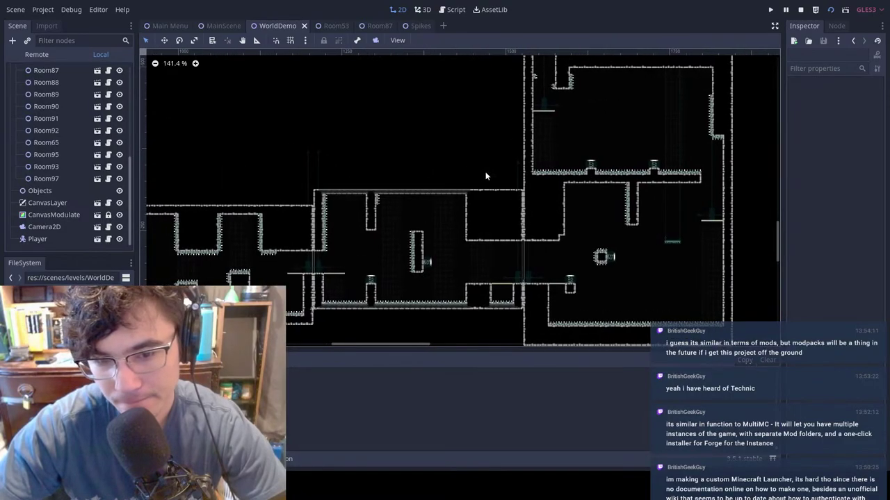
{"action": "middle_click_drag", "start_coordinate": [520, 163], "coordinate": [331, 160]}
{"action": "scroll", "coordinate": [483, 249], "scroll_direction": "up", "scroll_amount": 8}
{"action": "left_click", "coordinate": [613, 205]}
{"action": "double_click", "coordinate": [612, 204]}
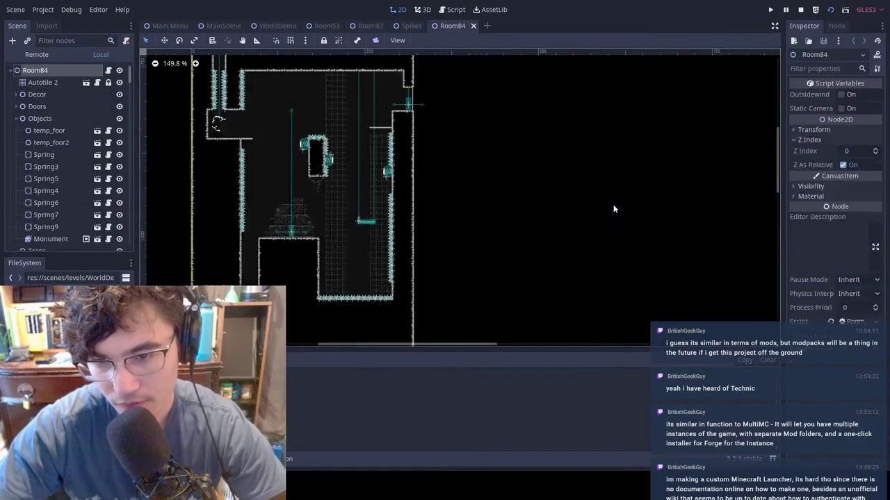
Step: Turn off Add Tombstone on RoomSwitcher5, the room switcher above the crate ledge by Room84's far wall
{"action": "scroll", "coordinate": [364, 157], "scroll_direction": "down", "scroll_amount": 6}
{"action": "middle_click_drag", "start_coordinate": [393, 178], "coordinate": [412, 66]}
{"action": "scroll", "coordinate": [407, 197], "scroll_direction": "up", "scroll_amount": 7}
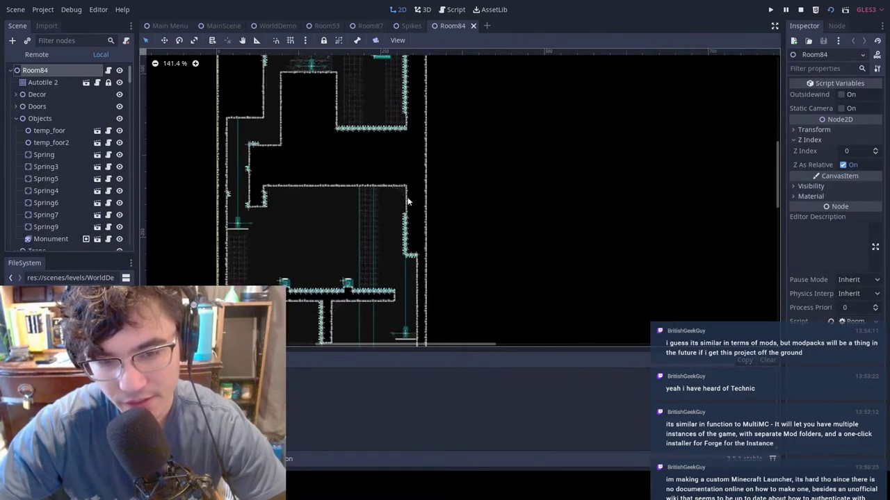
{"action": "middle_click_drag", "start_coordinate": [404, 198], "coordinate": [413, 76]}
{"action": "left_click", "coordinate": [408, 223]}
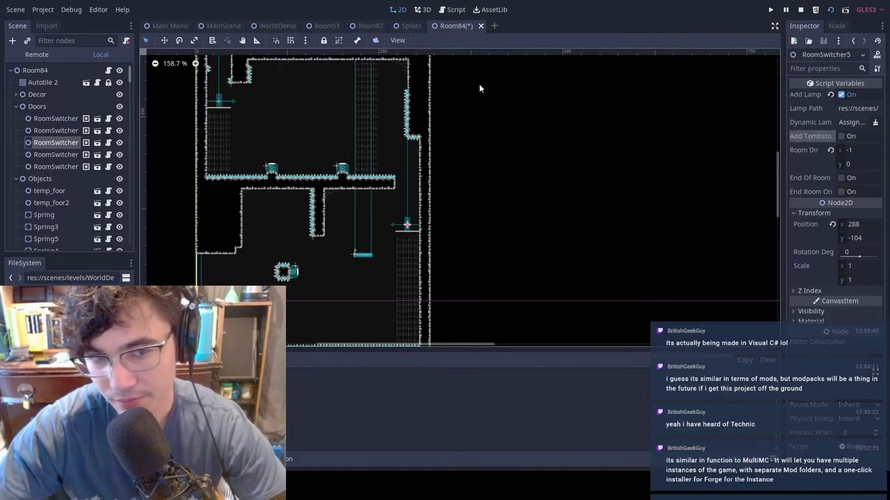
Step: Check the tombstone setting of RoomSwitcher2 on the upper crate ledge, then save Room84
{"action": "middle_click_drag", "start_coordinate": [249, 106], "coordinate": [373, 230]}
{"action": "left_click", "coordinate": [341, 224]}
{"action": "left_click", "coordinate": [344, 223]}
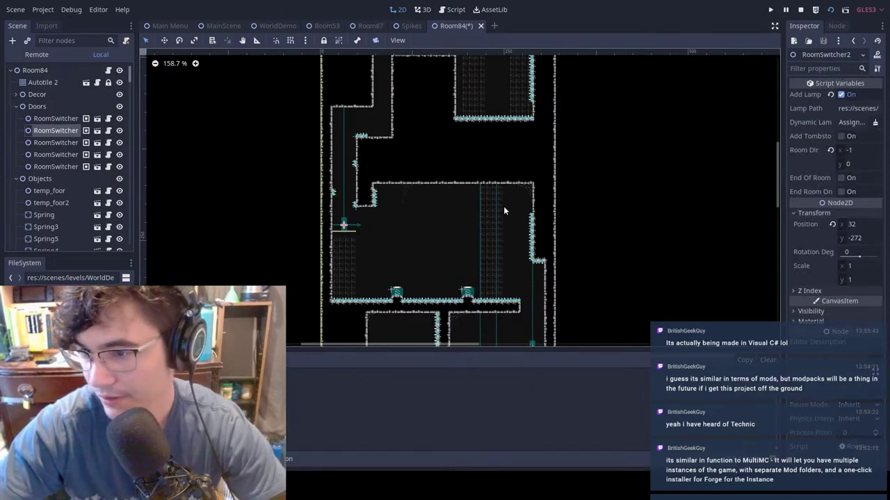
{"action": "middle_click_drag", "start_coordinate": [566, 145], "coordinate": [489, 160]}
{"action": "middle_click_drag", "start_coordinate": [536, 132], "coordinate": [380, 294]}
{"action": "middle_click_drag", "start_coordinate": [520, 171], "coordinate": [451, 273]}
{"action": "scroll", "coordinate": [442, 256], "scroll_direction": "down", "scroll_amount": 7}
{"action": "middle_click_drag", "start_coordinate": [420, 231], "coordinate": [477, 192]}
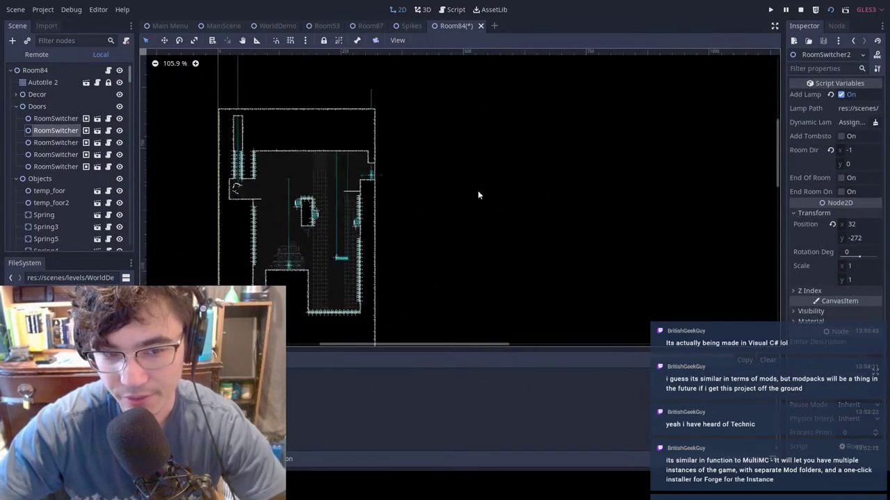
{"action": "key", "text": "ctrl+s"}
{"action": "scroll", "coordinate": [512, 170], "scroll_direction": "down", "scroll_amount": 3}
{"action": "scroll", "coordinate": [513, 170], "scroll_direction": "left", "scroll_amount": 3}
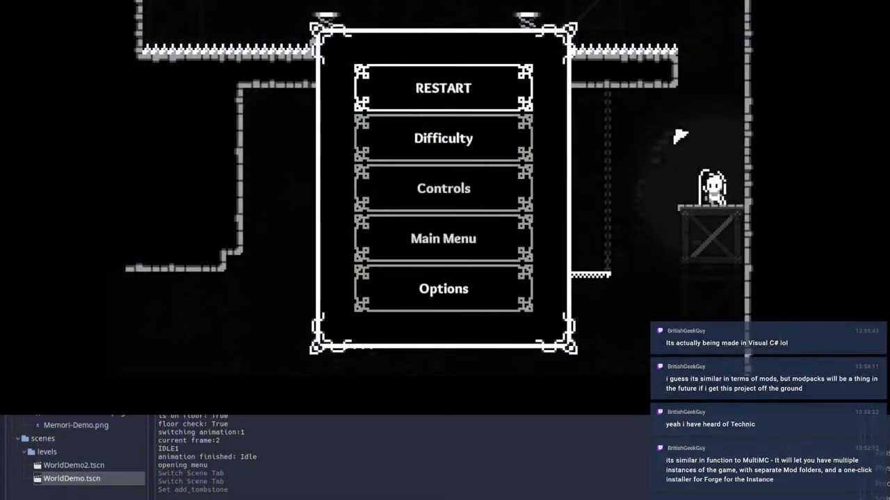
Step: Restart the playtest in the tall room and dash past the chain-hung platform to the crate ledge
{"action": "key", "text": "Return"}
{"action": "key", "text": "Right"}
{"action": "key", "text": "space"}
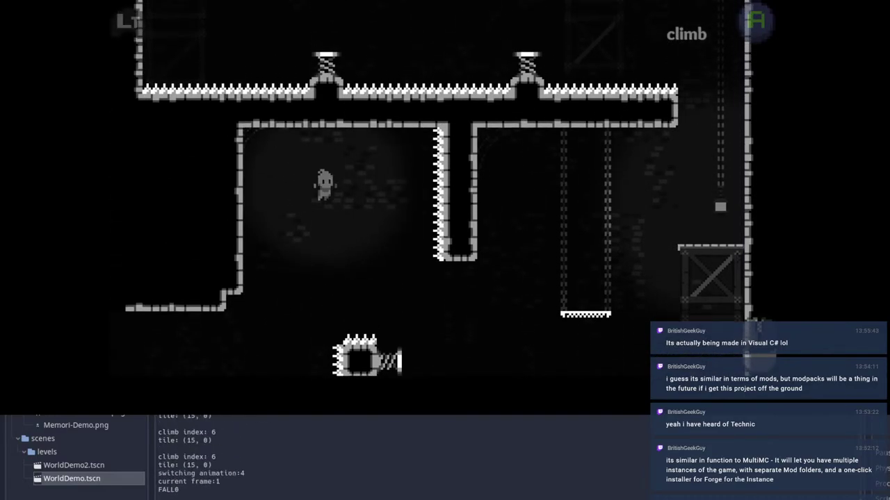
{"action": "key", "text": "Right"}
{"action": "key", "text": "x"}
{"action": "key", "text": "Right"}
{"action": "key", "text": "x"}
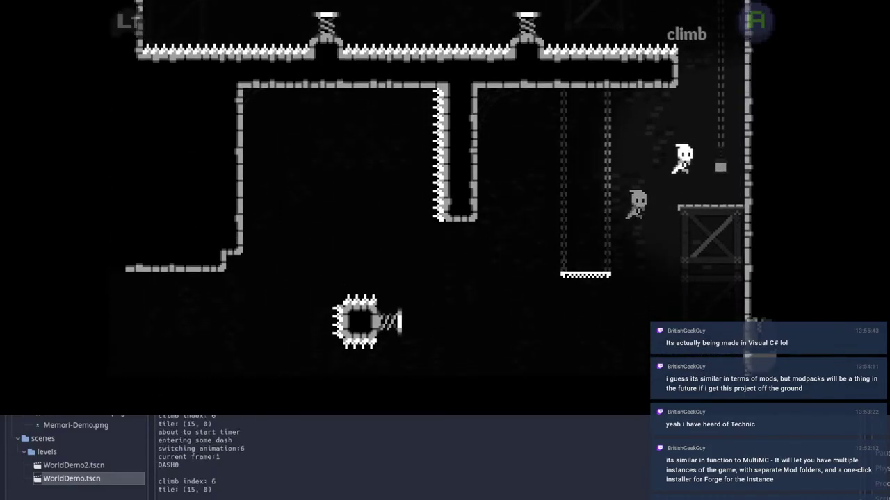
Step: Wall-jump from the crate ledge up the shaft to just below the ceiling spikes
{"action": "key", "text": "space"}
{"action": "key", "text": "Left"}
{"action": "key", "text": "space"}
{"action": "key", "text": "Right"}
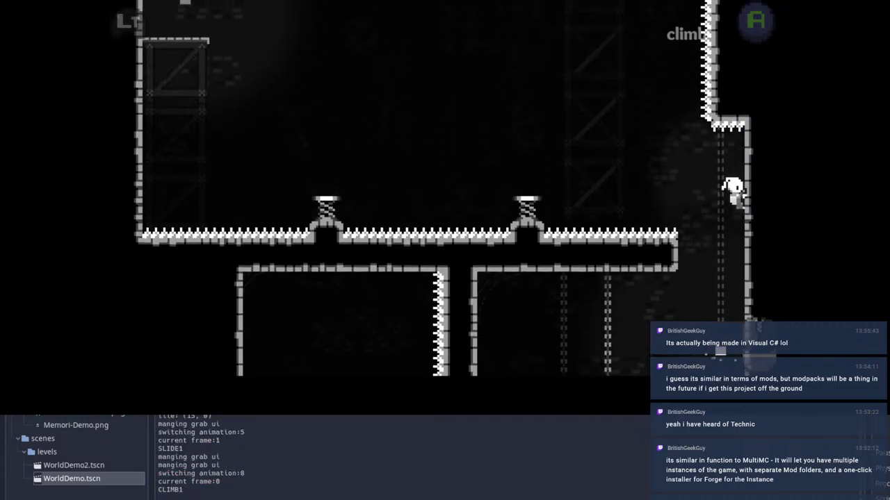
Step: Bounce and dash across the two springs over the spike floor to the opposite wall below the crate platform
{"action": "key", "text": "space"}
{"action": "key", "text": "Left"}
{"action": "key", "text": "x"}
{"action": "key", "text": "Left"}
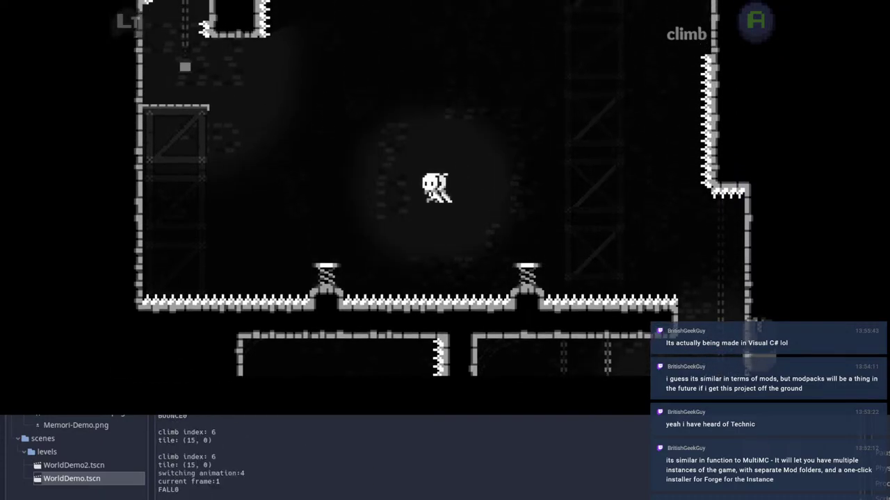
{"action": "key", "text": "Left"}
{"action": "key", "text": "x"}
{"action": "key", "text": "space"}
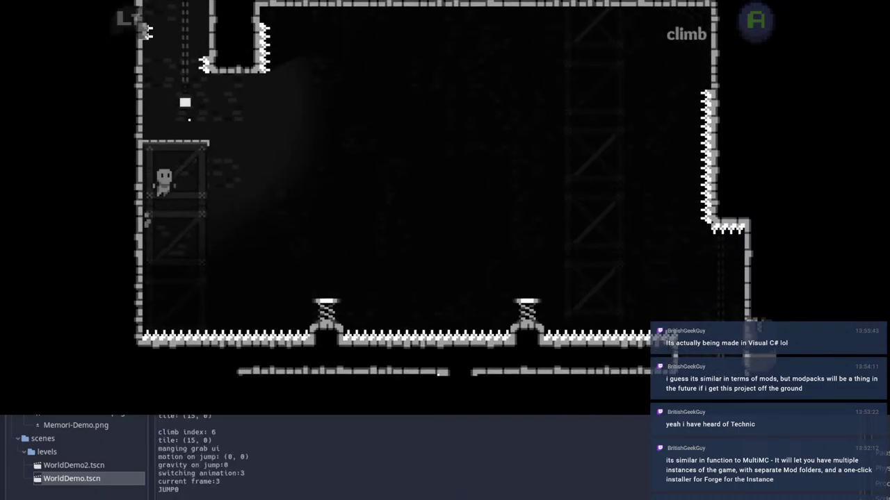
Step: Wall-jump up from the crate platform past the hanging block to the shaft's entrance between the wall spikes
{"action": "key", "text": "space"}
{"action": "key", "text": "Right"}
{"action": "key", "text": "Left"}
{"action": "key", "text": "space"}
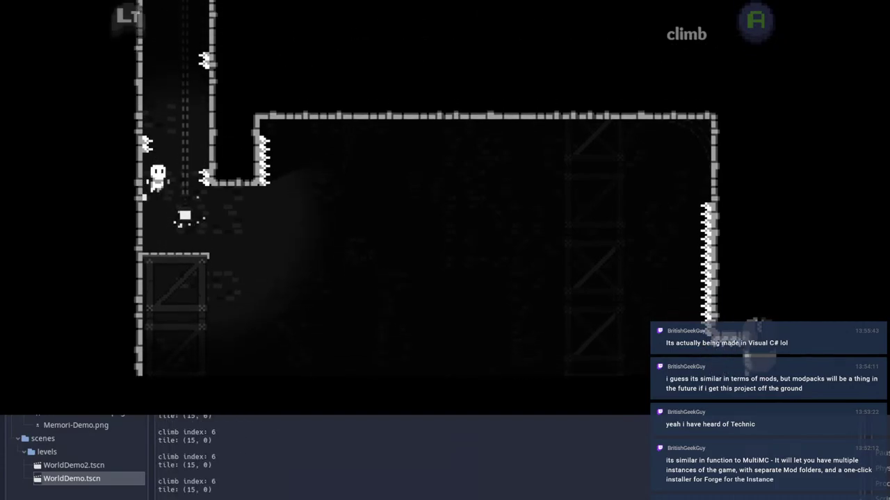
Step: Wall-jump up the narrow shaft and land on the wide ledge in front of the stacked crates
{"action": "key", "text": "space"}
{"action": "key", "text": "Right"}
{"action": "key", "text": "space"}
{"action": "key", "text": "Right"}
{"action": "key", "text": "space"}
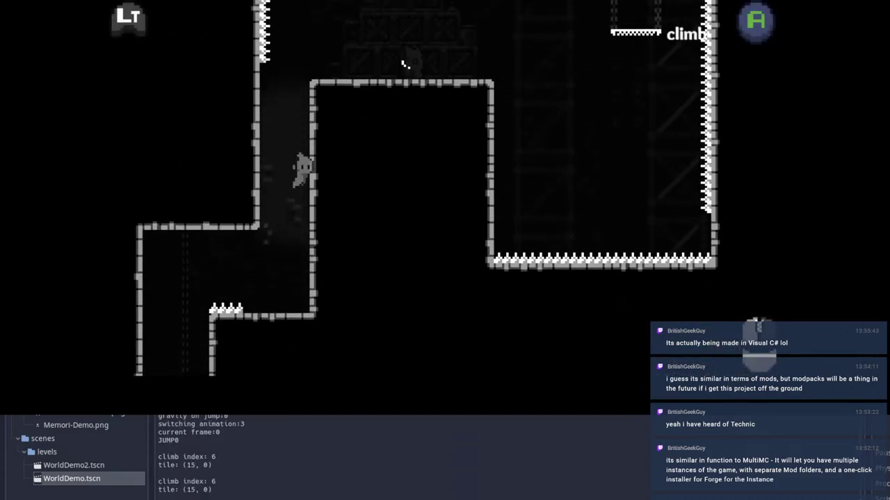
{"action": "key", "text": "space"}
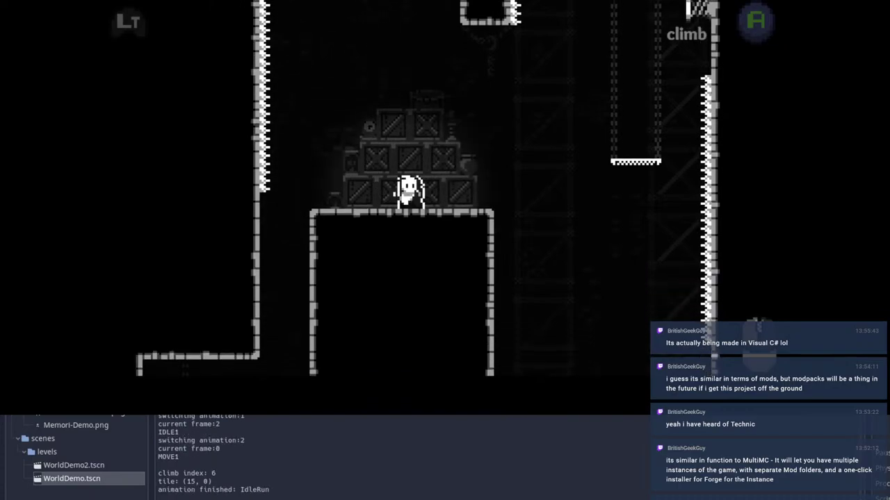
Step: Pause the playtest, switch to the Godot editor and turn off Add Tombstone for the room switcher at Room84's crate pile
{"action": "key", "text": "Escape"}
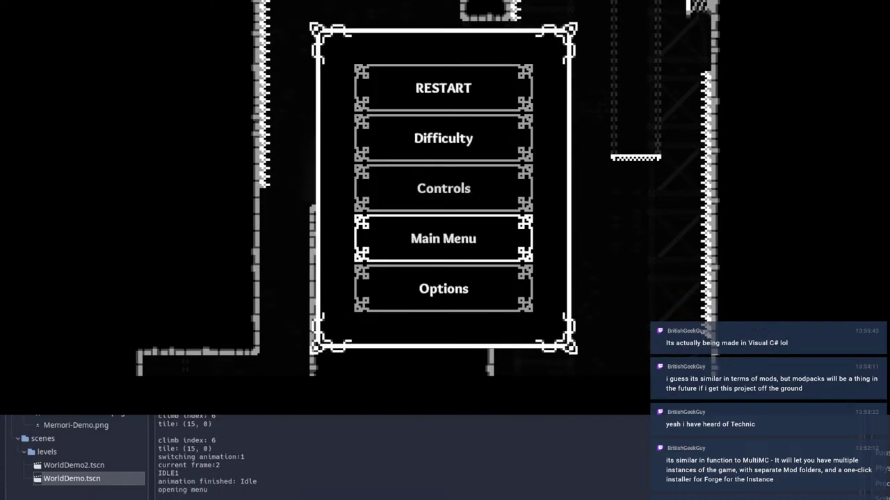
{"action": "key", "text": "alt+Tab"}
{"action": "left_click", "coordinate": [453, 28]}
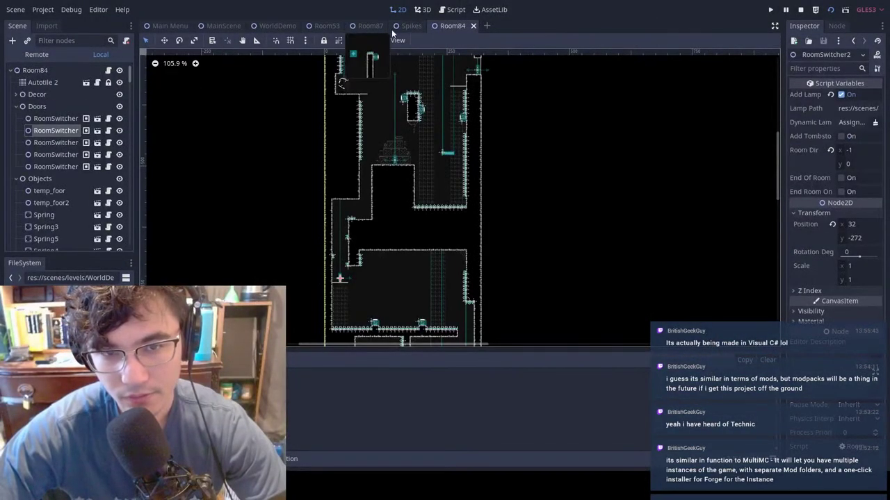
{"action": "scroll", "coordinate": [446, 149], "scroll_direction": "up", "scroll_amount": 6}
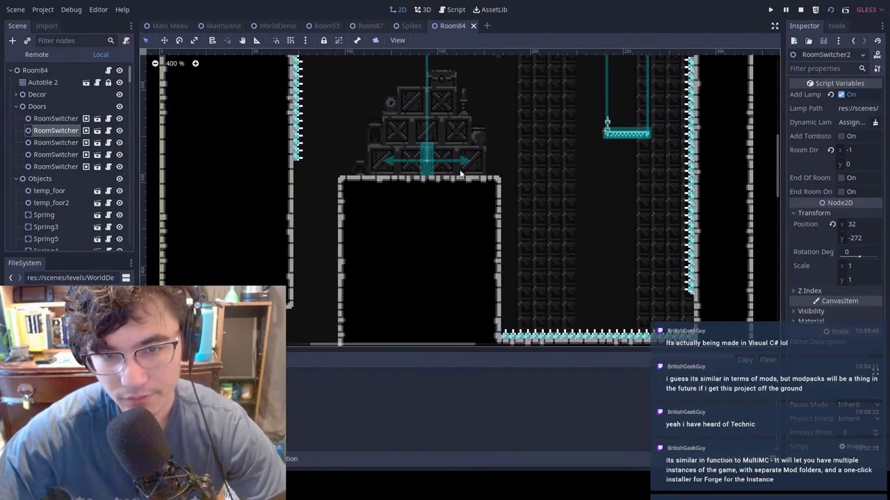
{"action": "left_click", "coordinate": [432, 157]}
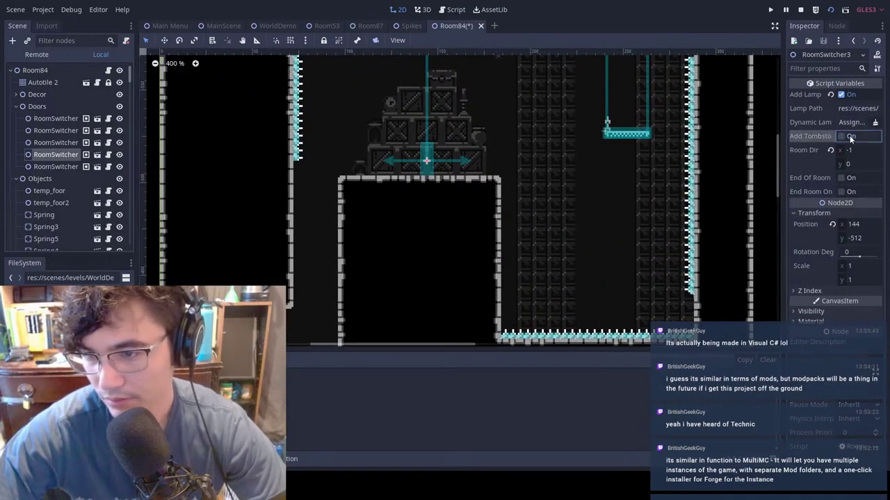
Step: Open the RoomSwitcher scene's script and insert an empty line at the start of process_room()
{"action": "double_click", "coordinate": [432, 156]}
{"action": "left_click", "coordinate": [454, 9]}
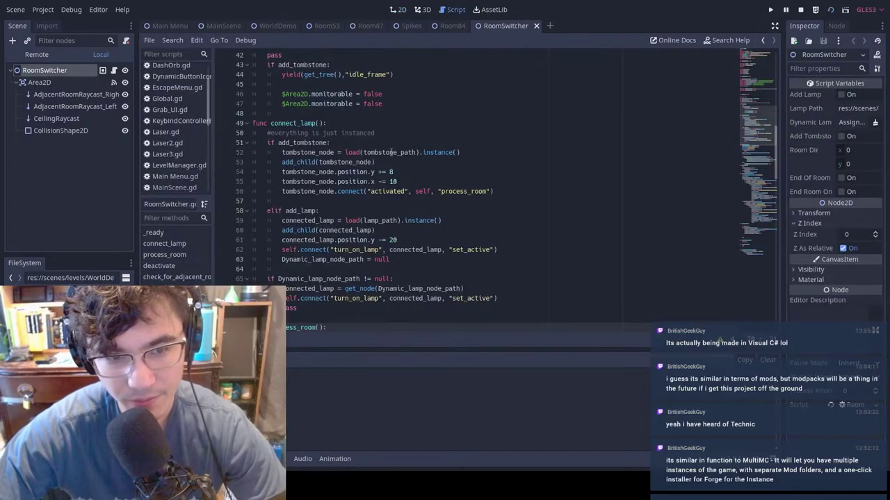
{"action": "scroll", "coordinate": [470, 194], "scroll_direction": "down", "scroll_amount": 15}
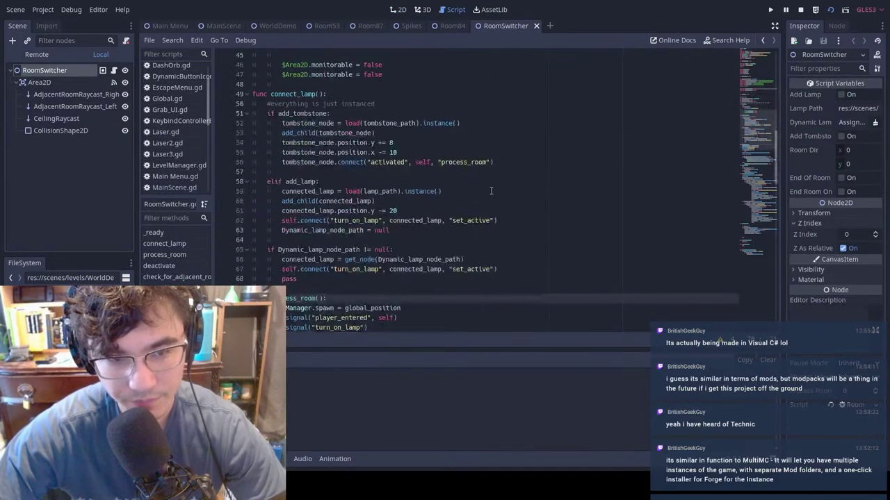
{"action": "scroll", "coordinate": [451, 188], "scroll_direction": "down", "scroll_amount": 3}
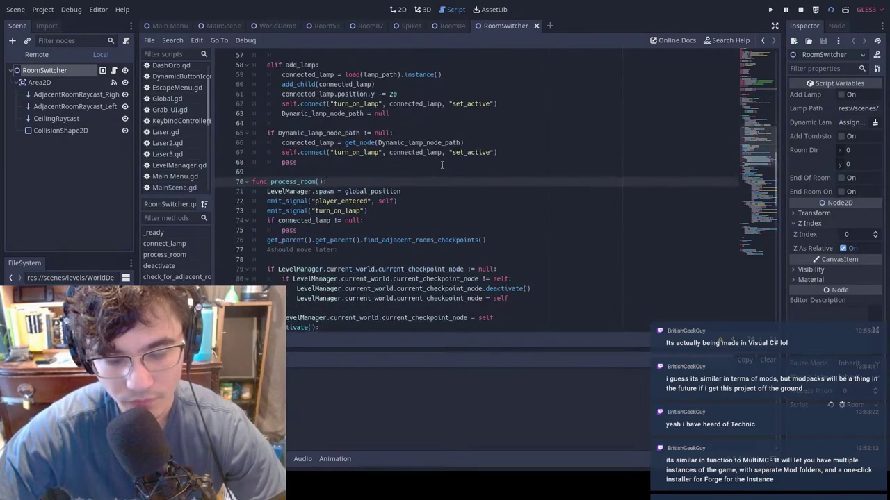
{"action": "scroll", "coordinate": [426, 169], "scroll_direction": "down", "scroll_amount": 1}
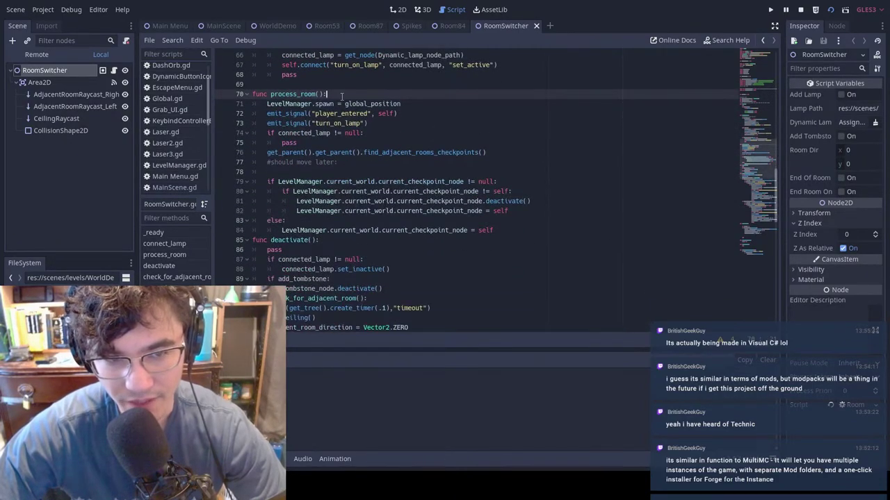
{"action": "key", "text": "Return"}
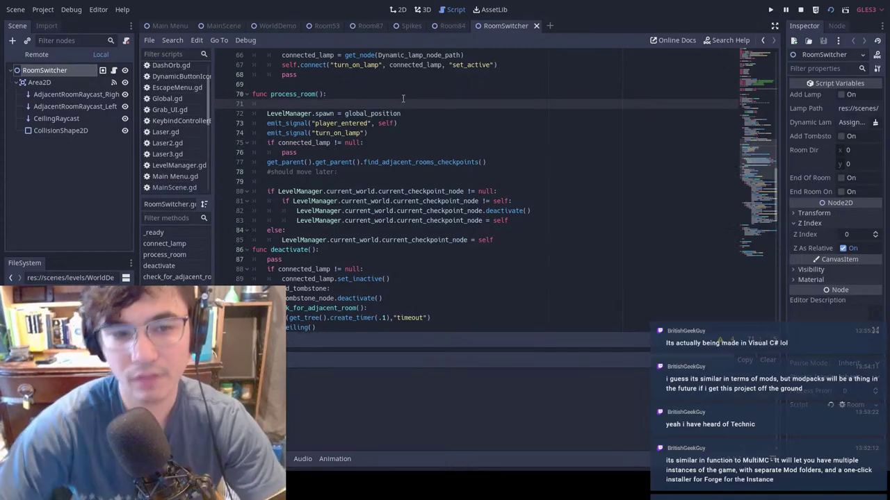
Step: Turn on Add Lamp for the RoomSwitcher scene's root node and save the scene
{"action": "left_click", "coordinate": [849, 96]}
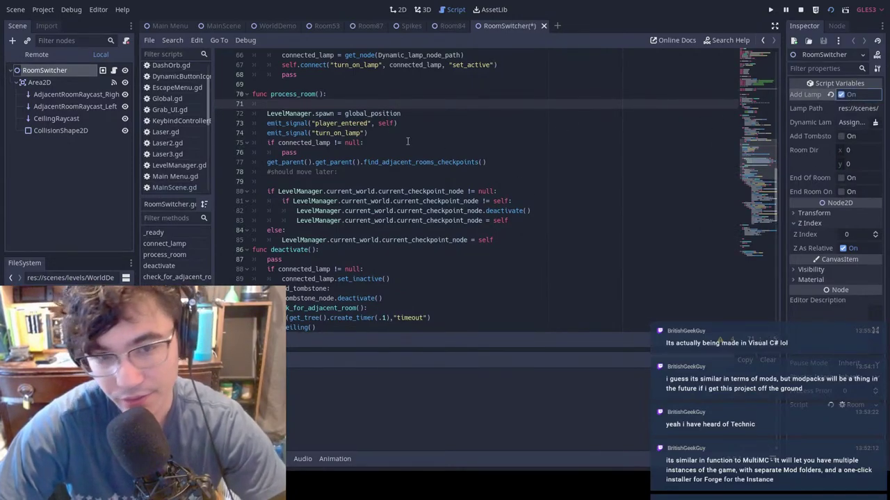
{"action": "key", "text": "ctrl+s"}
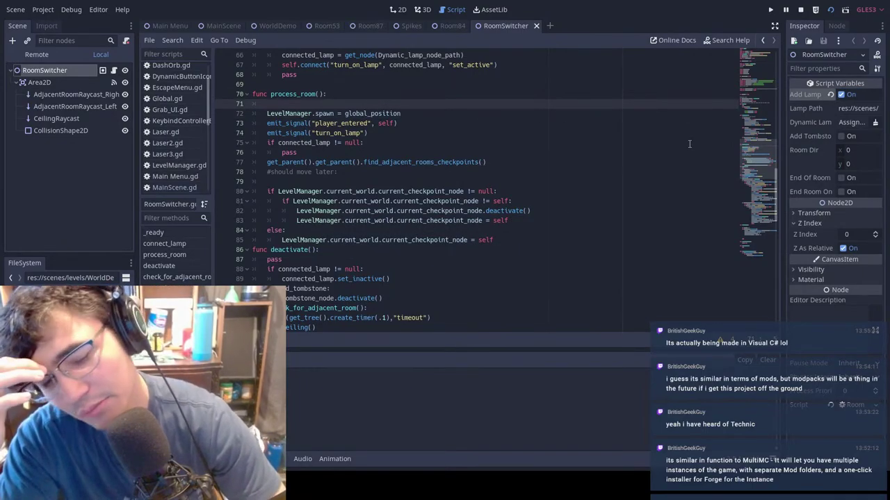
Step: Review the rest of the RoomSwitcher script and start process_room() with the condition "if add_lamp:"
{"action": "scroll", "coordinate": [509, 159], "scroll_direction": "down", "scroll_amount": 8}
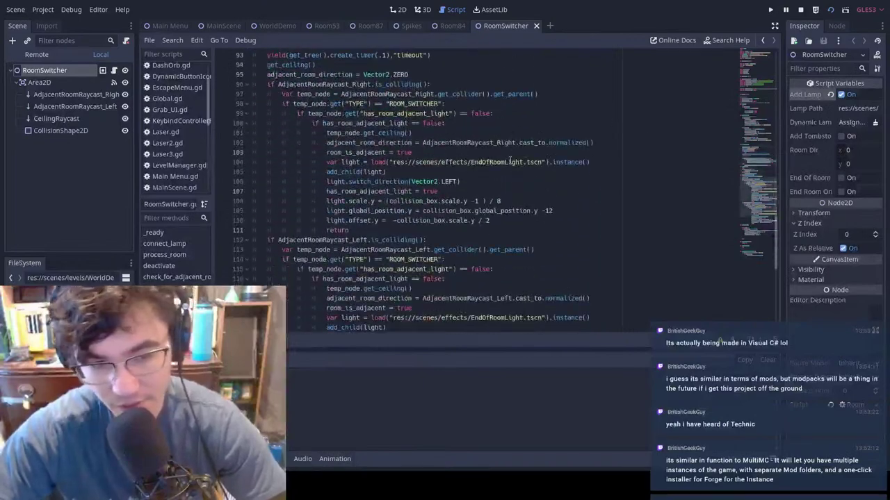
{"action": "scroll", "coordinate": [509, 160], "scroll_direction": "down", "scroll_amount": 10}
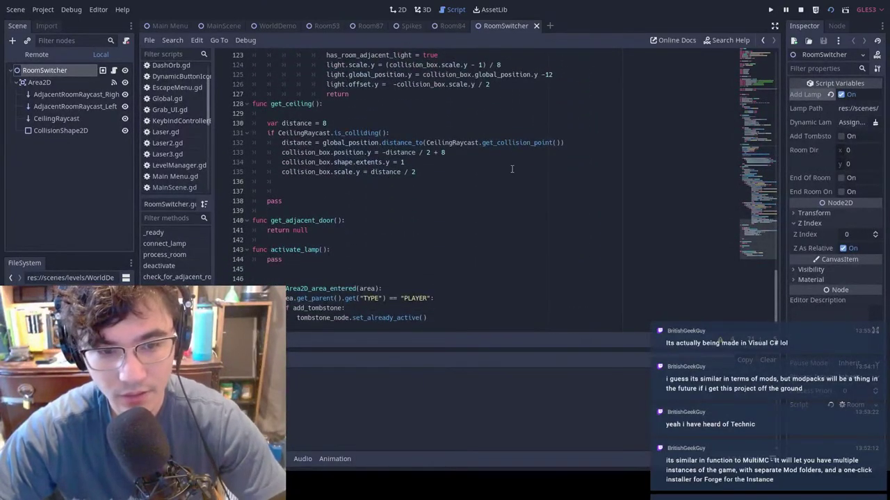
{"action": "scroll", "coordinate": [512, 176], "scroll_direction": "down", "scroll_amount": 1}
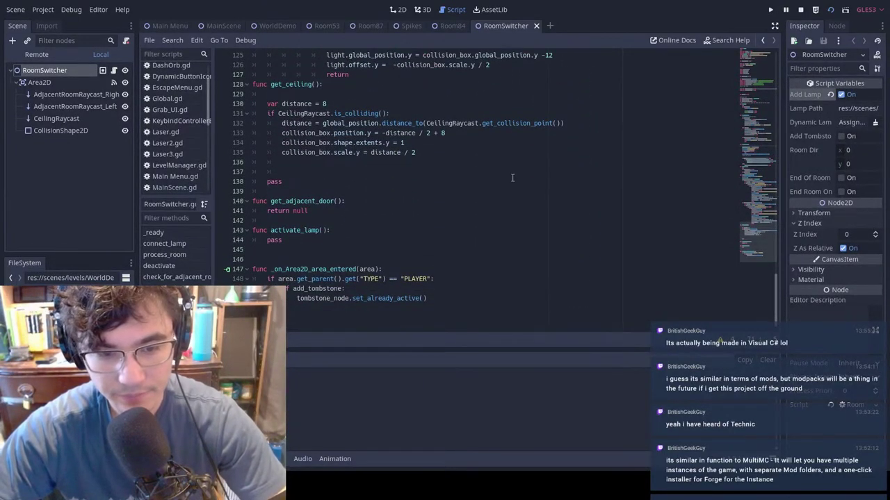
{"action": "scroll", "coordinate": [512, 178], "scroll_direction": "up", "scroll_amount": 18}
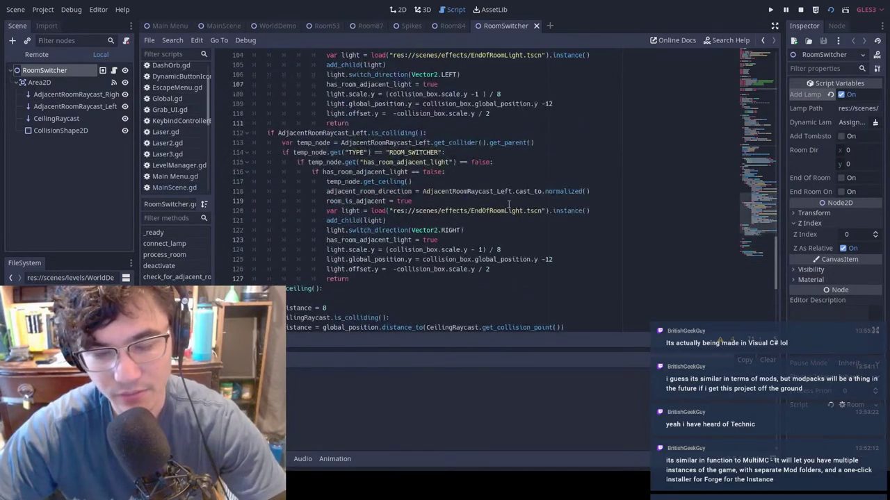
{"action": "scroll", "coordinate": [509, 206], "scroll_direction": "up", "scroll_amount": 3}
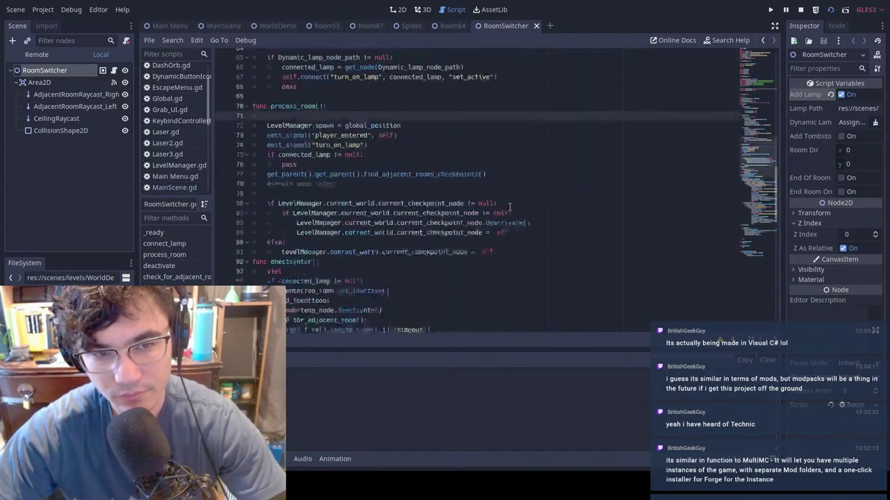
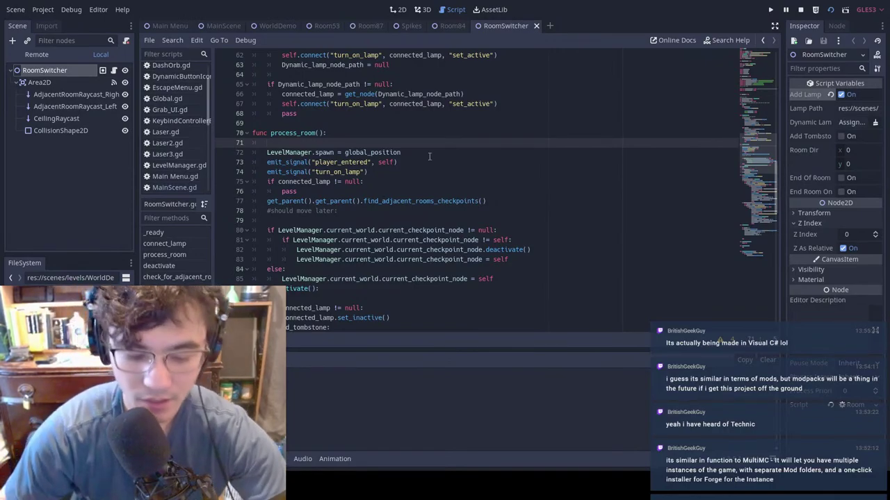
{"action": "type", "text": "add"}
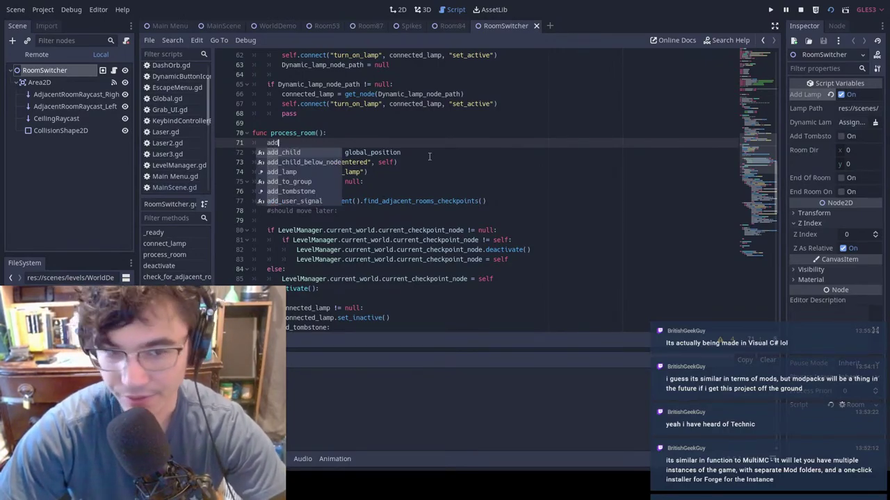
{"action": "key", "text": "Down"}
{"action": "key", "text": "Down"}
{"action": "key", "text": "Escape"}
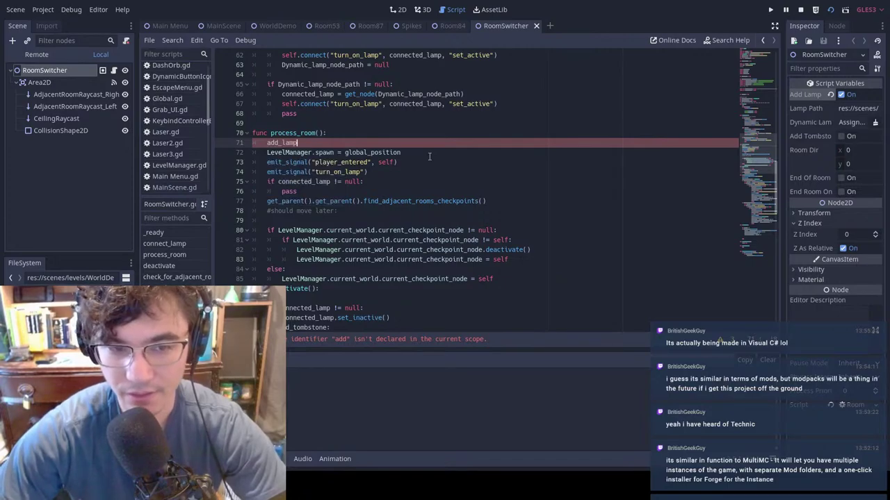
{"action": "type", "text": "_l"}
{"action": "key", "text": "BackSpace"}
{"action": "key", "text": "BackSpace"}
{"action": "key", "text": "BackSpace"}
{"action": "key", "text": "BackSpace"}
{"action": "key", "text": "BackSpace"}
{"action": "type", "text": "if a"}
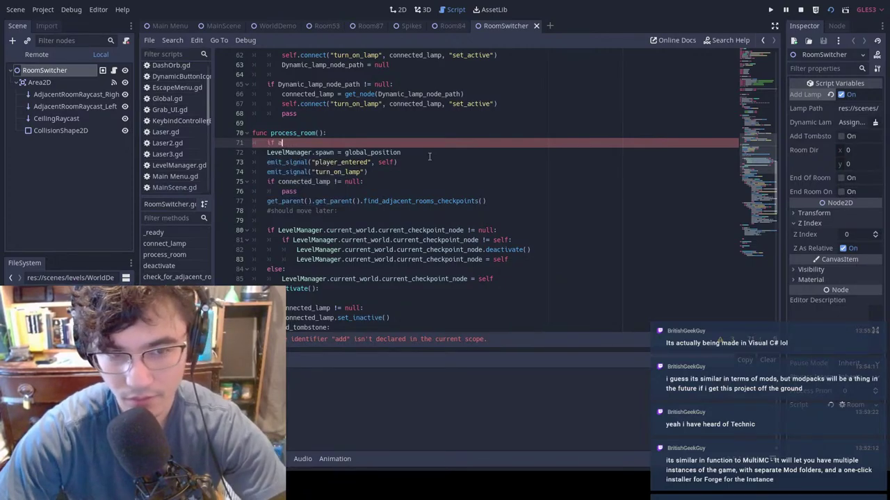
{"action": "type", "text": "dd_lamp"}
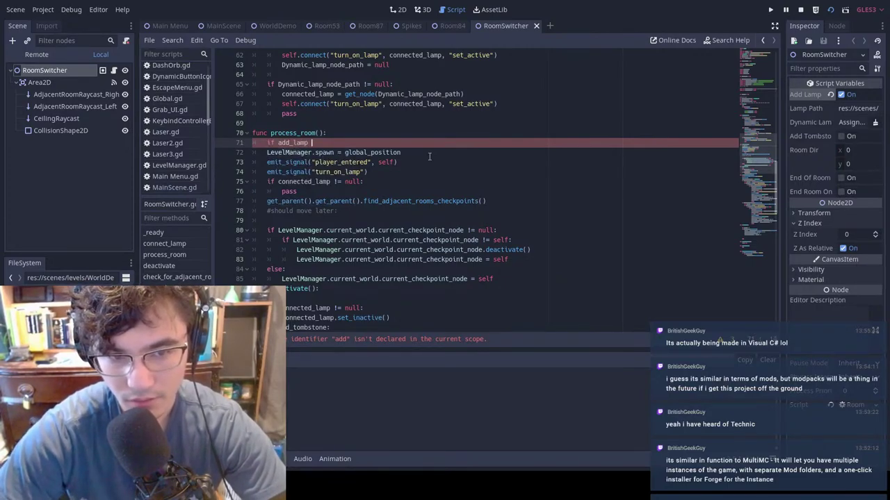
{"action": "type", "text": ":"}
{"action": "key", "text": "Return"}
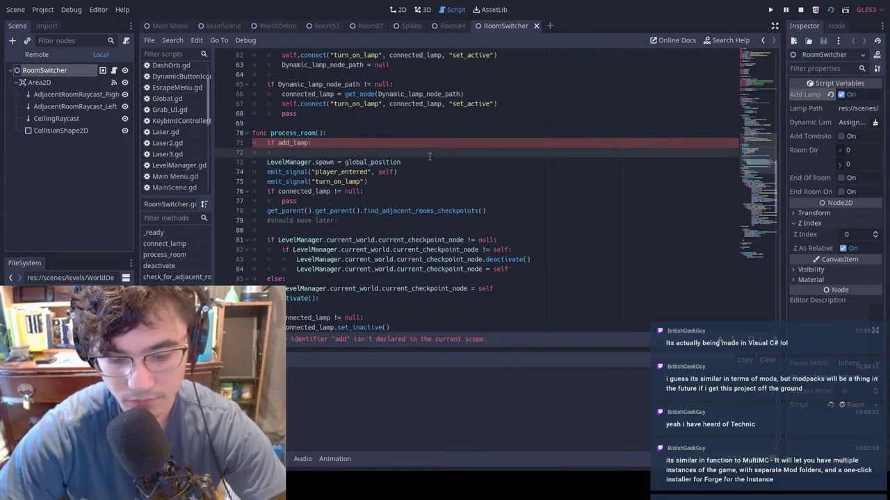
Step: Call Sounds.monument_activate.play() inside the add_lamp condition, looking up the sound's variable name in the Sounds script
{"action": "type", "text": "Sounds."}
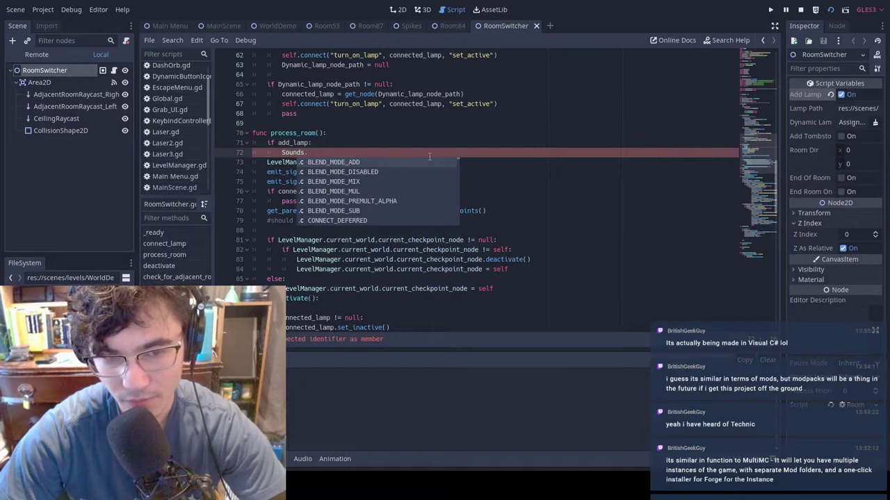
{"action": "key", "text": "F5"}
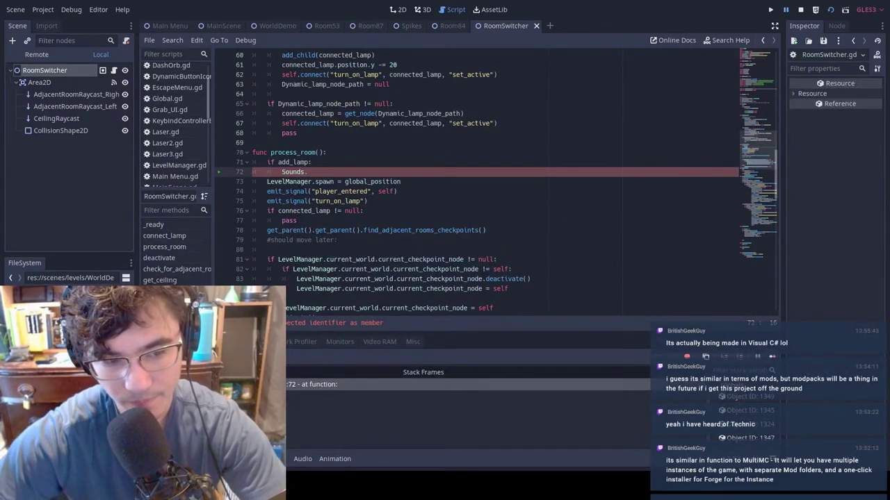
{"action": "double_click", "coordinate": [63, 382]}
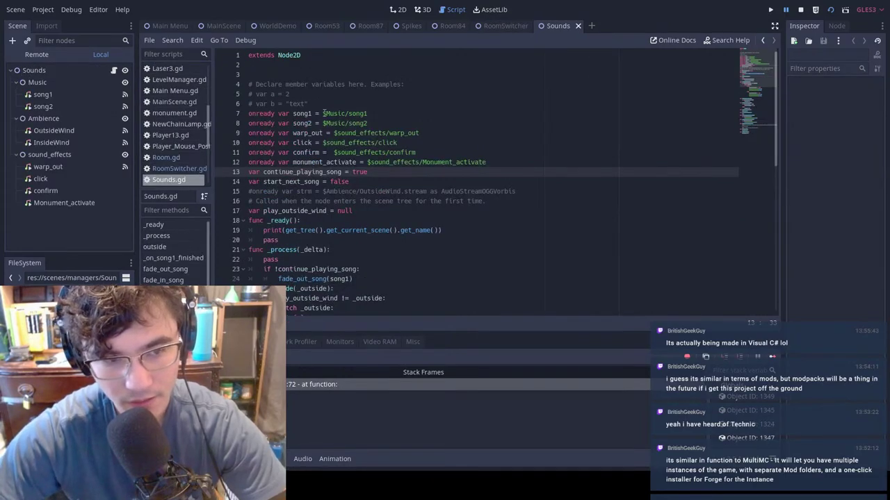
{"action": "left_click", "coordinate": [342, 162]}
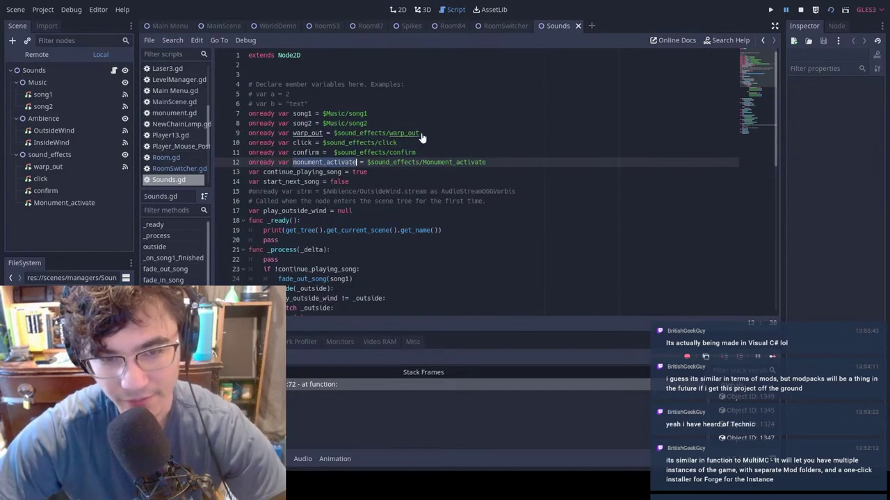
{"action": "left_click", "coordinate": [511, 28]}
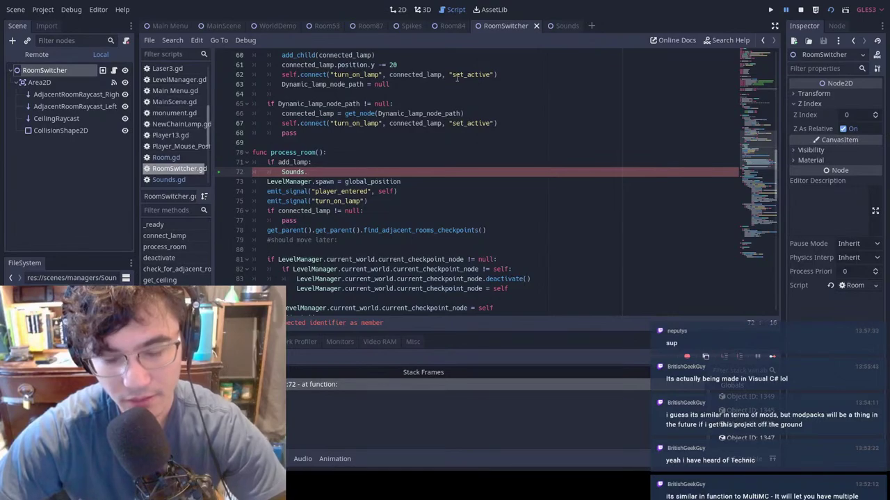
{"action": "left_click", "coordinate": [560, 28]}
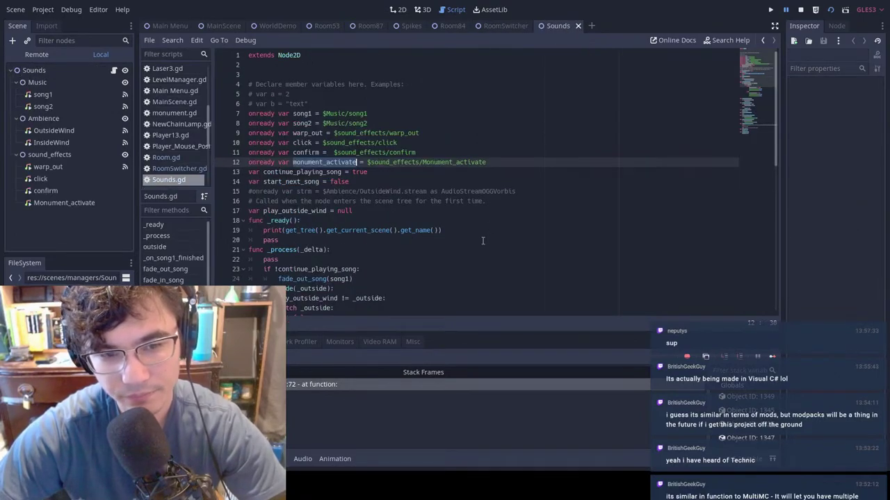
{"action": "left_click", "coordinate": [505, 26]}
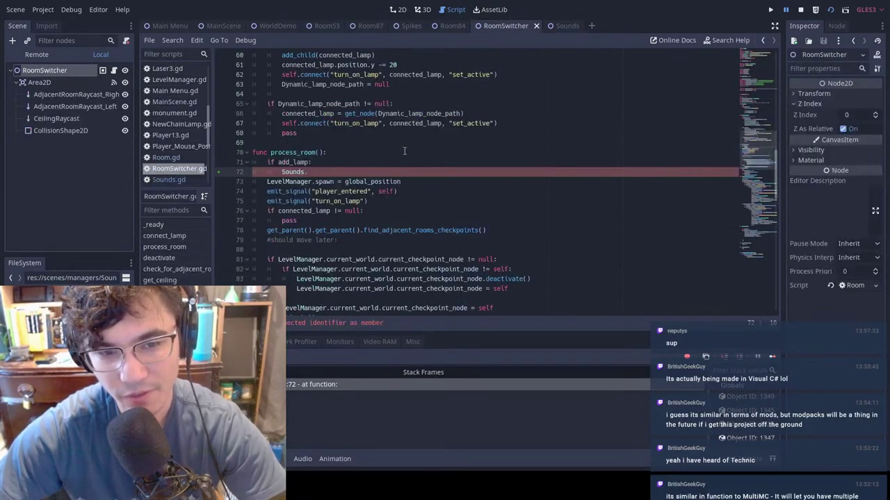
{"action": "type", "text": "monument_activate.p"}
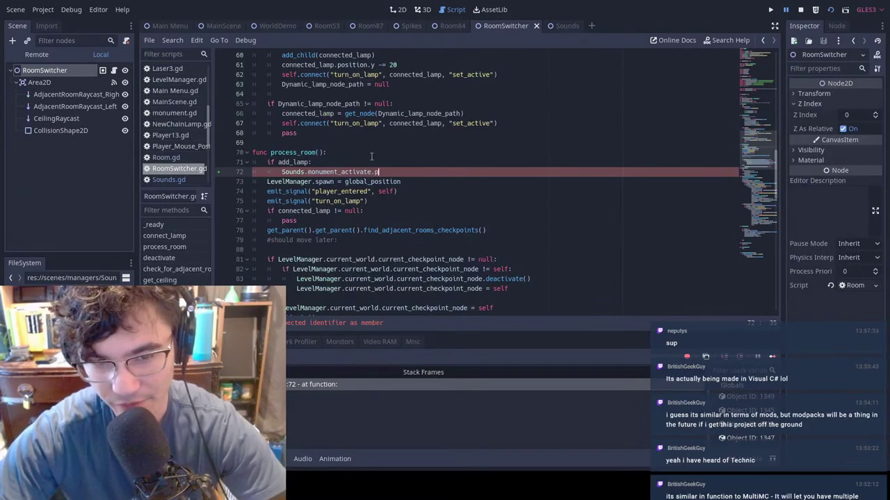
{"action": "type", "text": "lay()"}
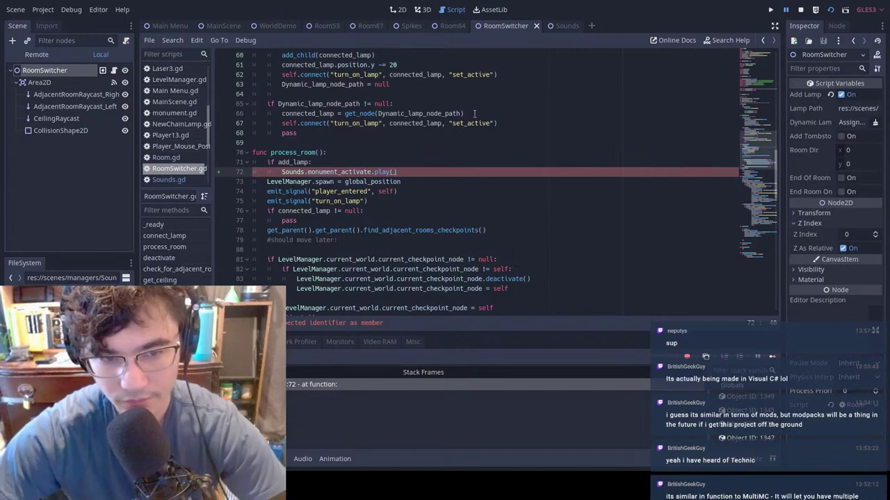
Step: Save MainScene, run the project and walk the character past the hanging lamp to test the activation sound
{"action": "left_click", "coordinate": [226, 26]}
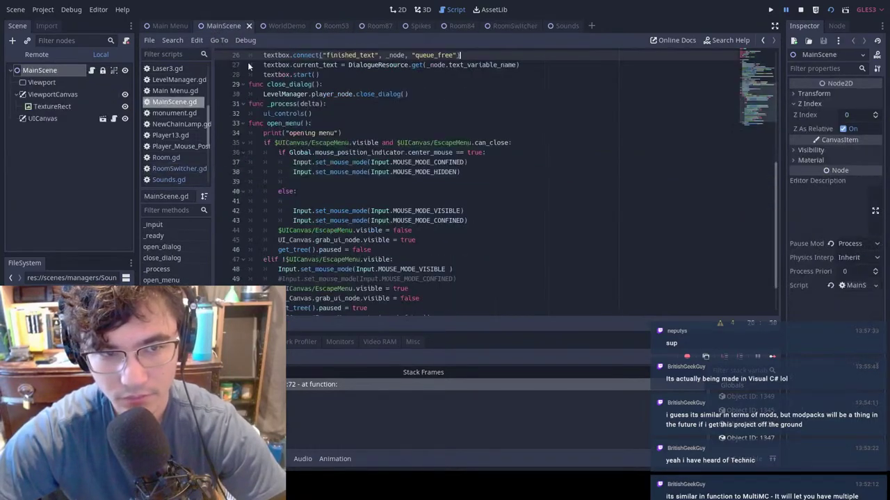
{"action": "key", "text": "ctrl+s"}
{"action": "key", "text": "F5"}
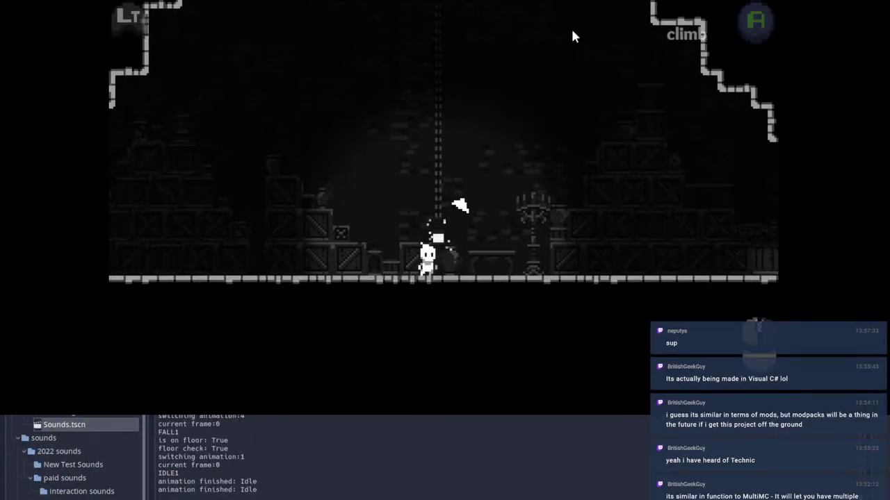
{"action": "key", "text": "Right"}
{"action": "key", "text": "Right"}
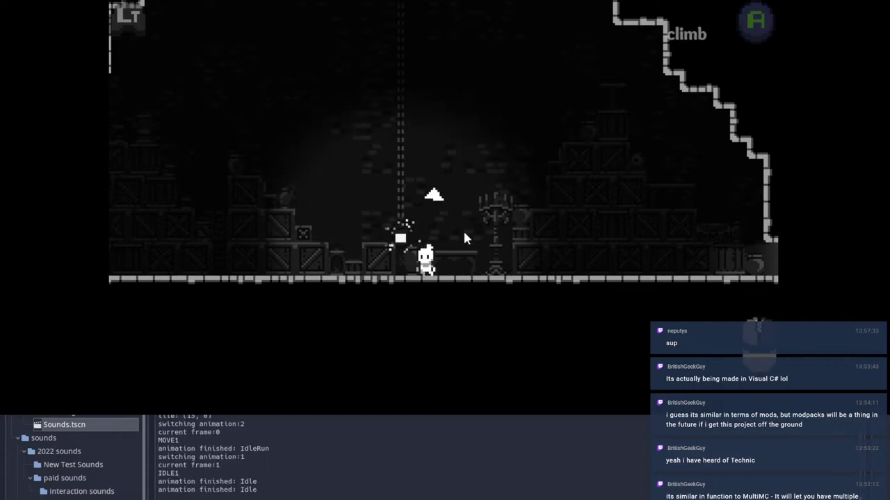
Step: Move and jump the character back and forth across the lamp's checkpoint to retest the sound, and close the game
{"action": "key", "text": "Escape"}
{"action": "key", "text": "Escape"}
{"action": "key", "text": "a"}
{"action": "key", "text": "space"}
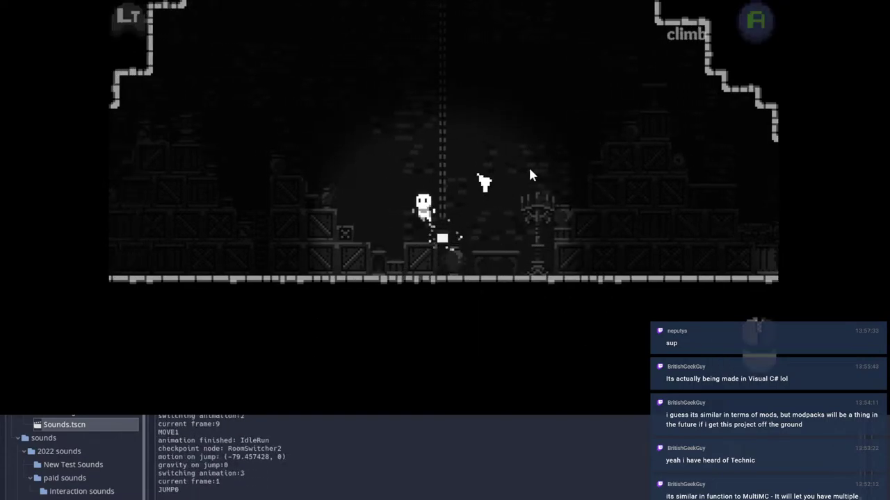
{"action": "key", "text": "Right"}
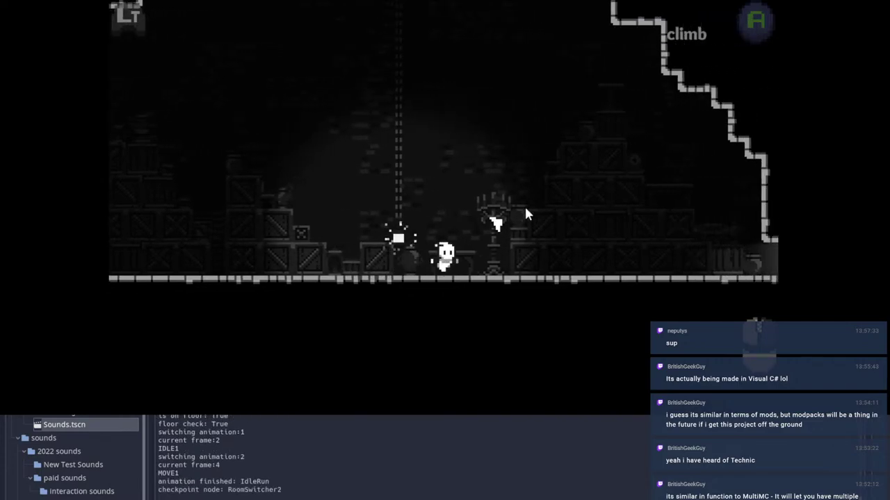
{"action": "key", "text": "Left"}
{"action": "key", "text": "Escape"}
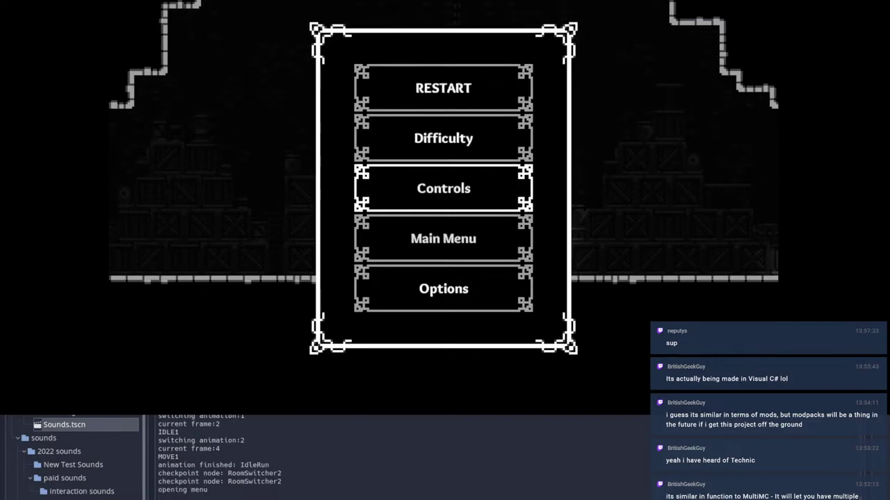
{"action": "key", "text": "alt+F4"}
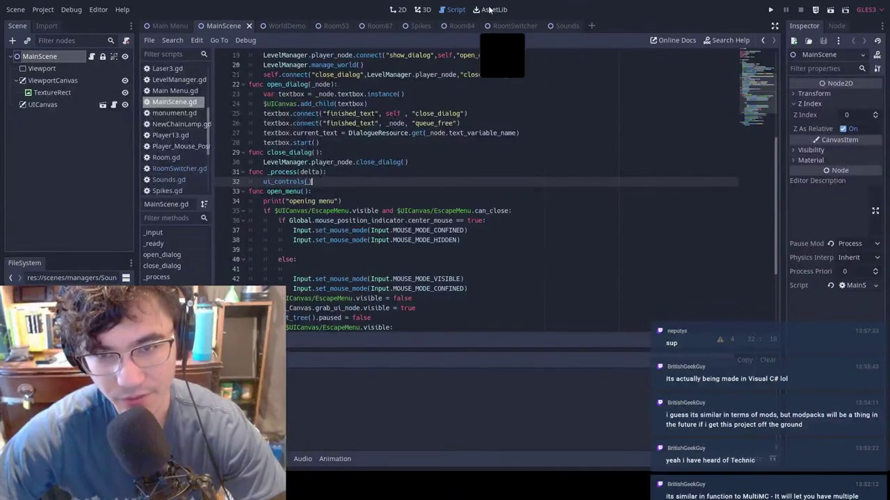
Step: Check the Sounds script's variables and remove add_lamp from the first if condition of process_room() in the RoomSwitcher script
{"action": "left_click", "coordinate": [564, 28]}
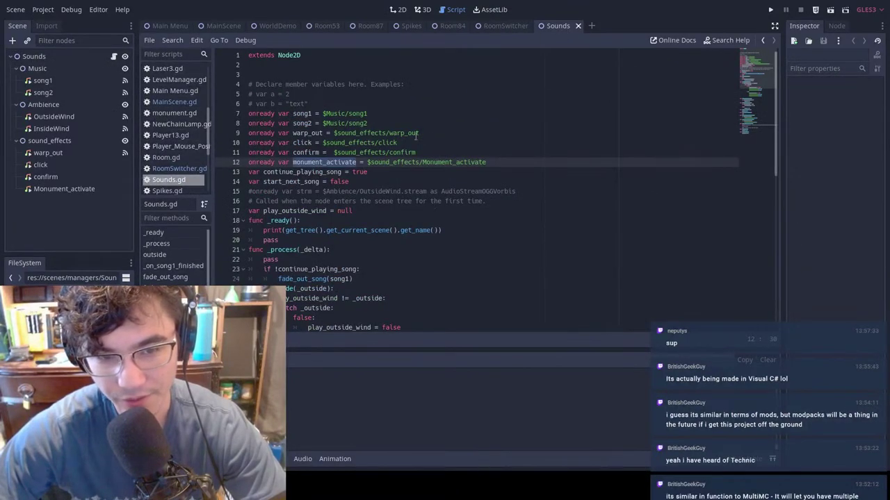
{"action": "left_click", "coordinate": [505, 25]}
{"action": "left_click", "coordinate": [336, 164]}
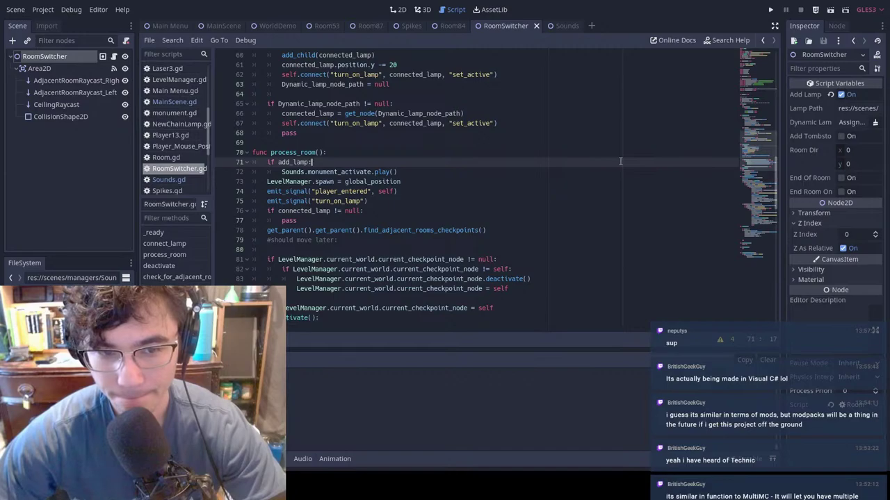
{"action": "scroll", "coordinate": [484, 212], "scroll_direction": "up", "scroll_amount": 3}
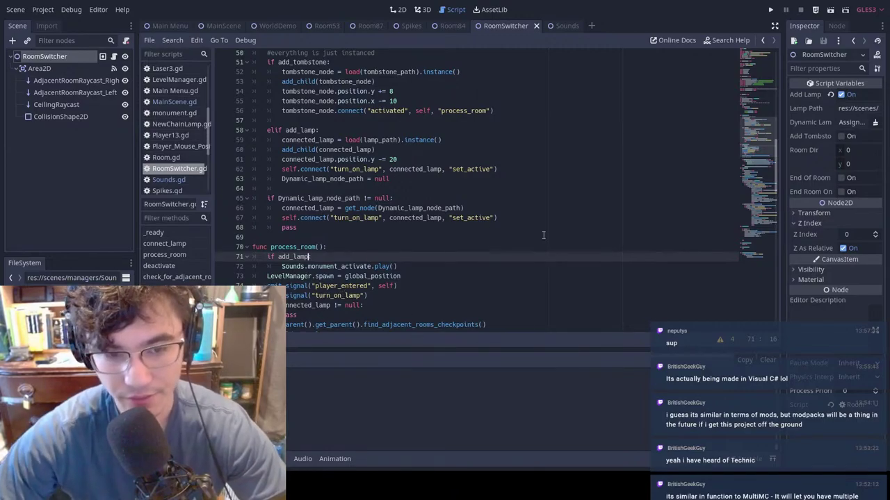
{"action": "key", "text": "BackSpace"}
{"action": "key", "text": "BackSpace"}
{"action": "key", "text": "BackSpace"}
{"action": "key", "text": "BackSpace"}
{"action": "key", "text": "BackSpace"}
{"action": "key", "text": "BackSpace"}
{"action": "key", "text": "BackSpace"}
{"action": "key", "text": "BackSpace"}
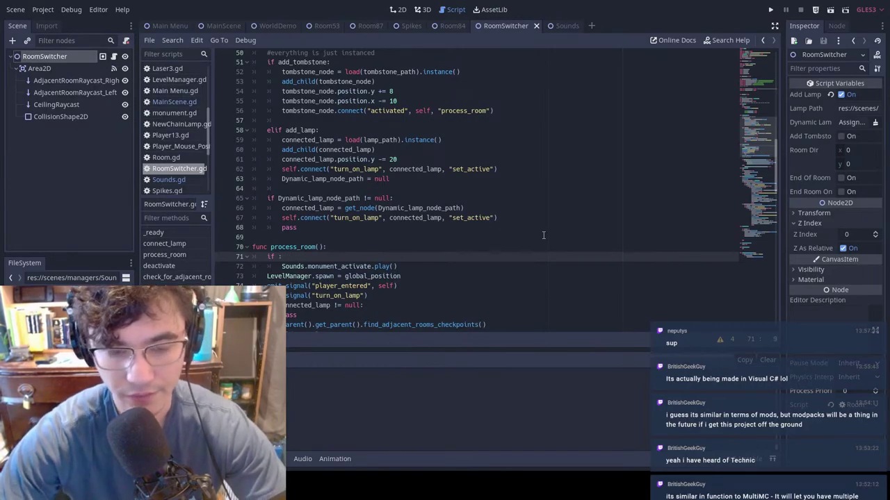
Step: Enter LevelManager.current_checkpoint as the if condition above the monument_activate sound call
{"action": "key", "text": "ctrl+space"}
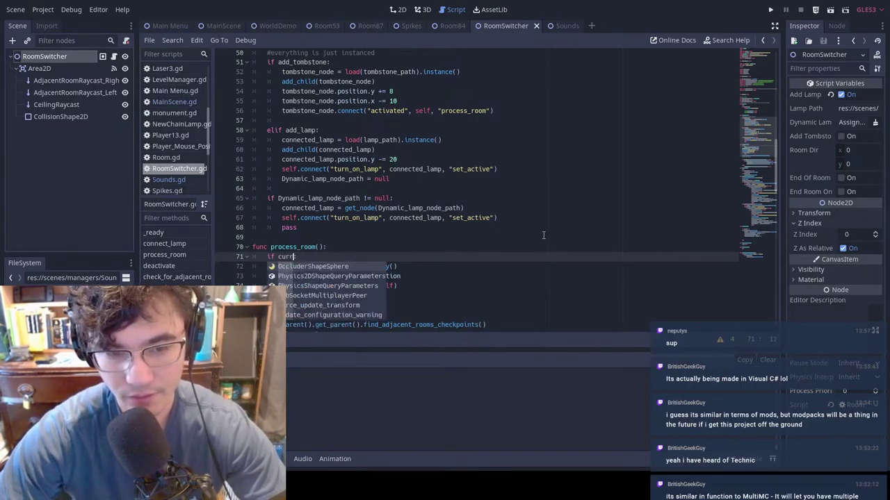
{"action": "type", "text": "LevelManager.c"}
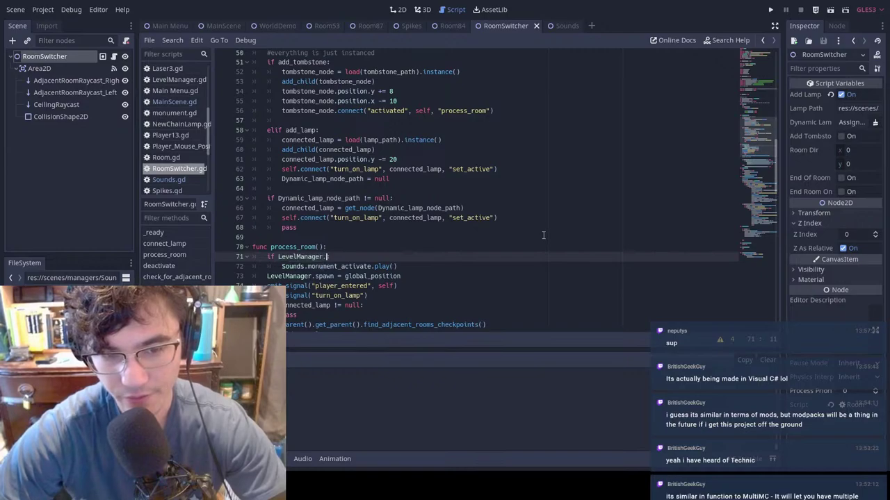
{"action": "type", "text": "urrent"}
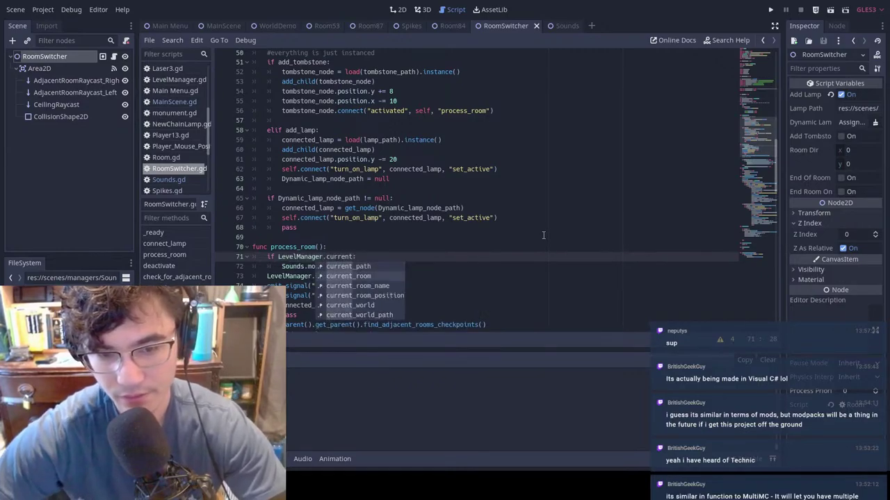
{"action": "type", "text": ":"}
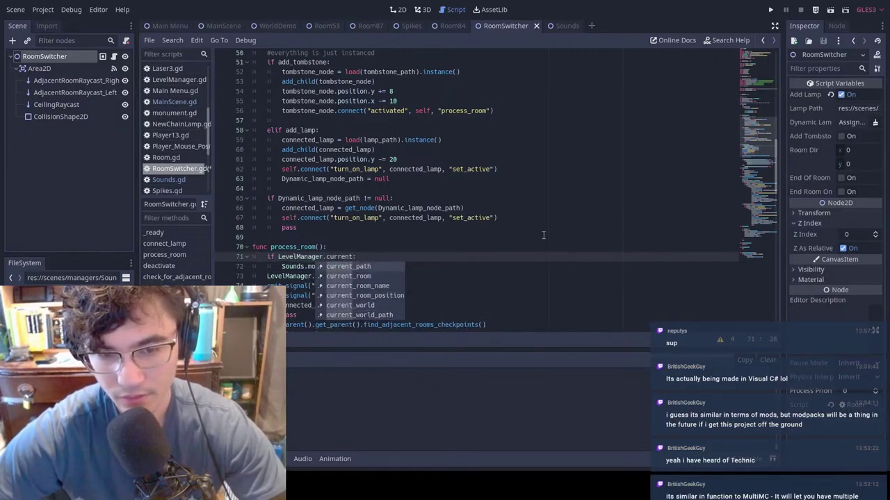
{"action": "type", "text": "_checkp"}
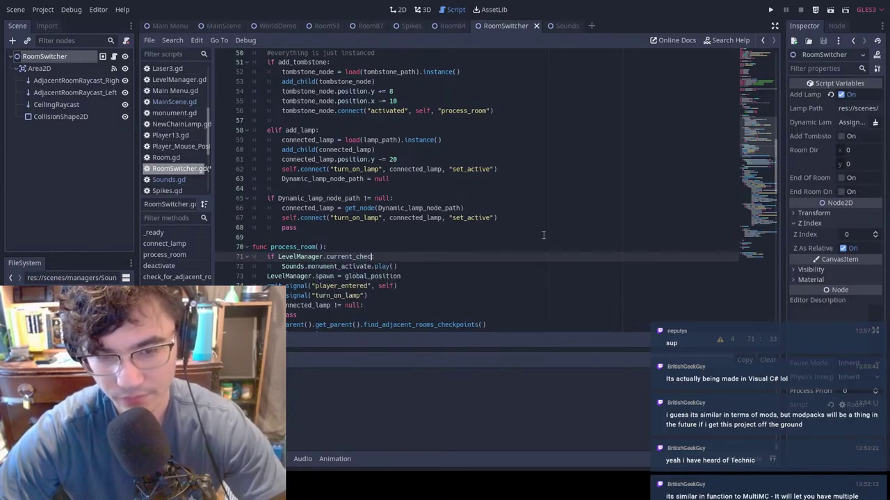
{"action": "type", "text": "oin"}
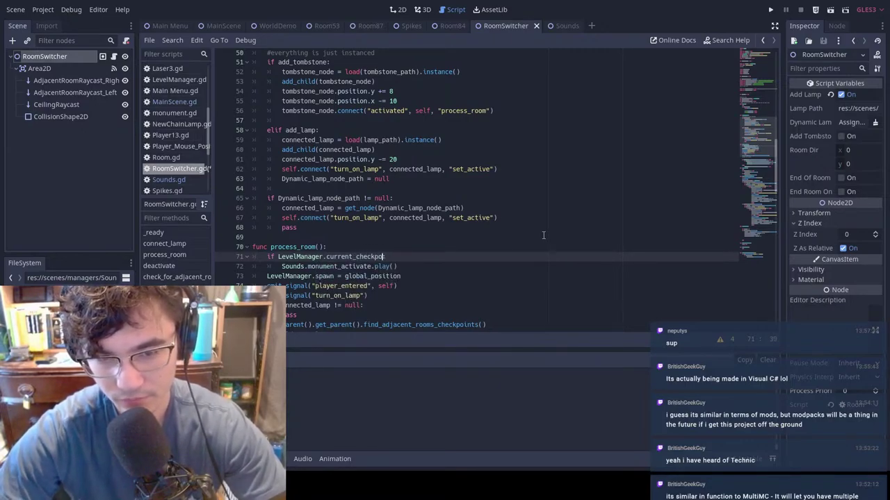
{"action": "type", "text": "t"}
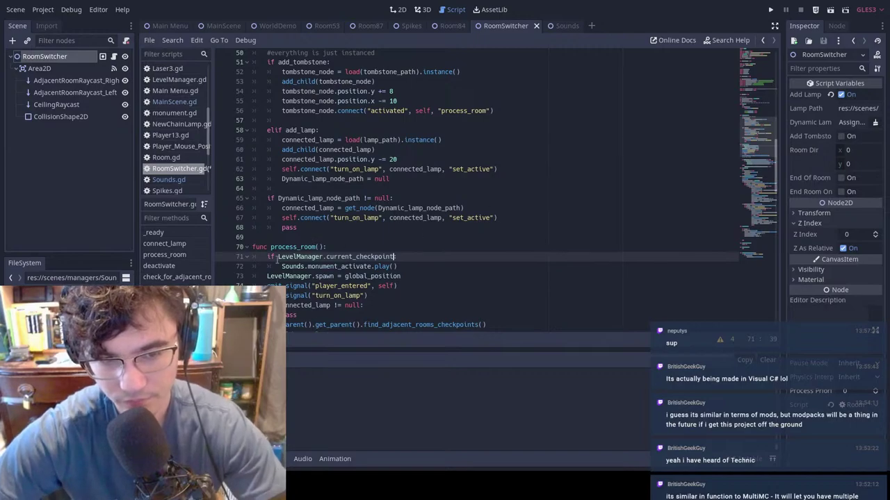
Step: Comment out the current_checkpoint condition, unindent the monument_activate play call and save the script
{"action": "type", "text": "#"}
{"action": "key", "text": "Down"}
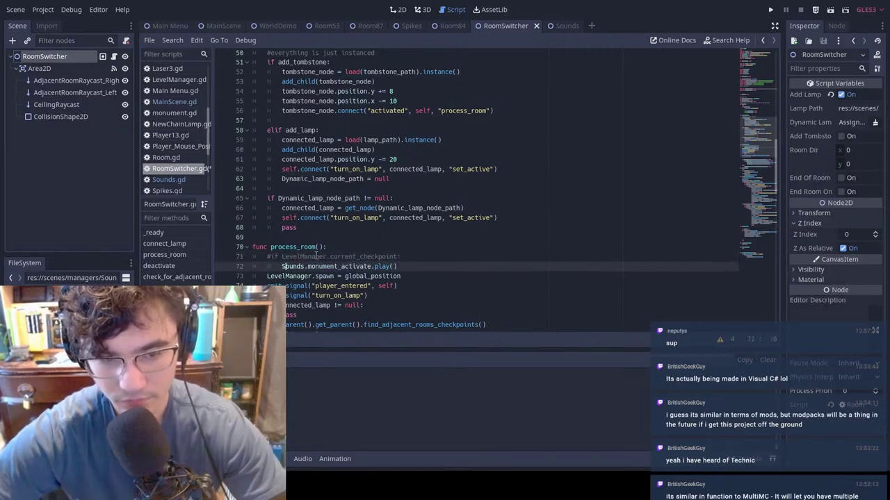
{"action": "key", "text": "BackSpace"}
{"action": "key", "text": "ctrl+s"}
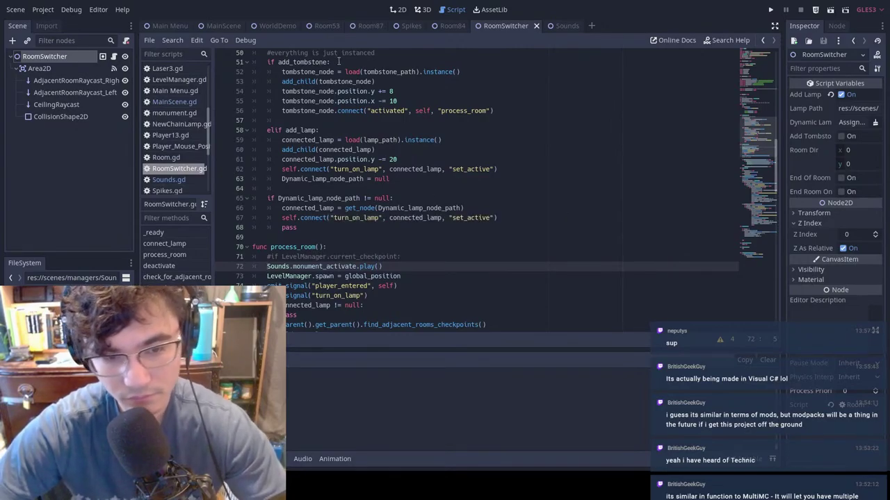
Step: Look up the current checkpoint variable's name in WorldDemo's script and uncomment the condition in RoomSwitcher's process_room()
{"action": "left_click", "coordinate": [287, 27]}
{"action": "scroll", "coordinate": [494, 259], "scroll_direction": "up", "scroll_amount": 10}
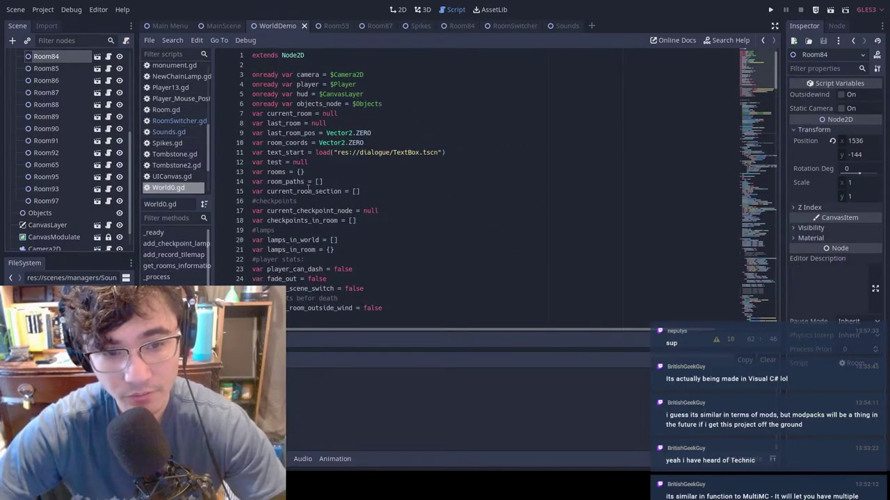
{"action": "left_click", "coordinate": [360, 210]}
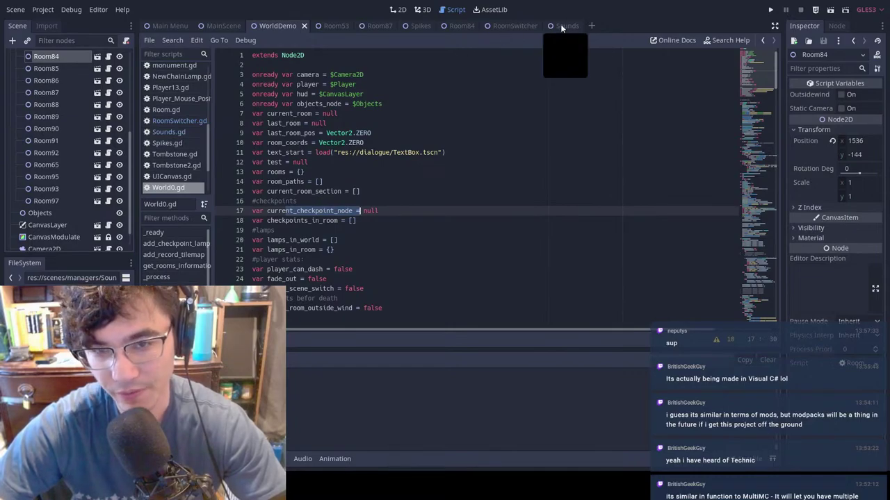
{"action": "left_click", "coordinate": [515, 25]}
{"action": "key", "text": "Up"}
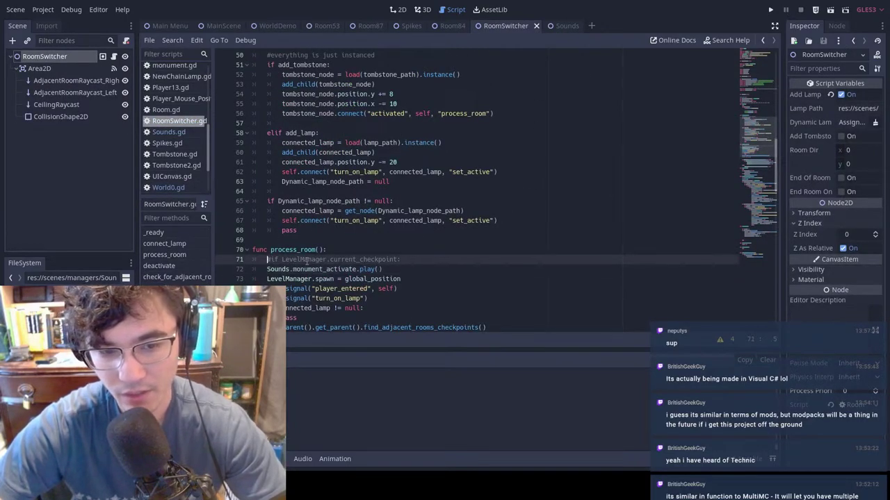
{"action": "key", "text": "ctrl+k"}
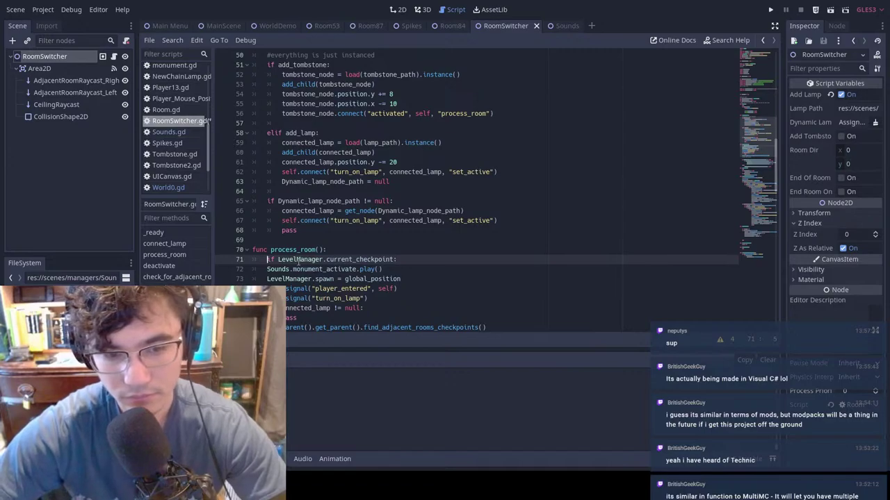
Step: Change the condition to "if LevelManager.current_world.current_checkpoint_node != self:"
{"action": "left_click", "coordinate": [393, 259]}
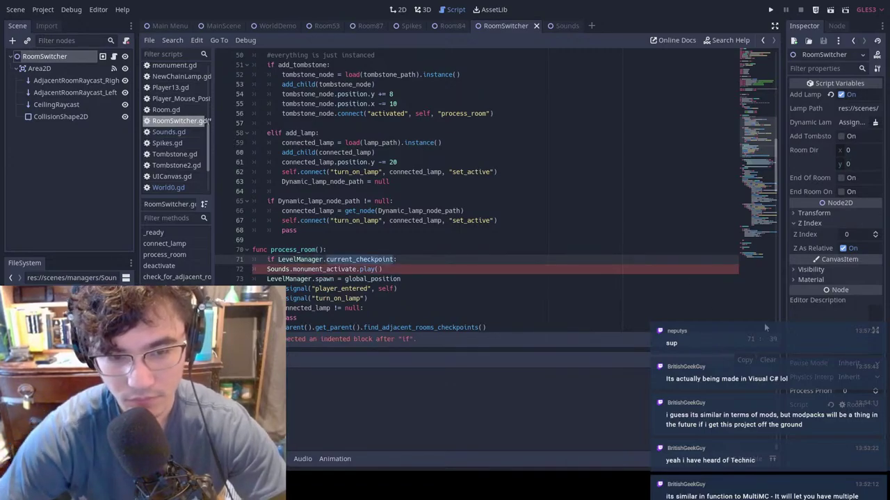
{"action": "type", "text": "current"}
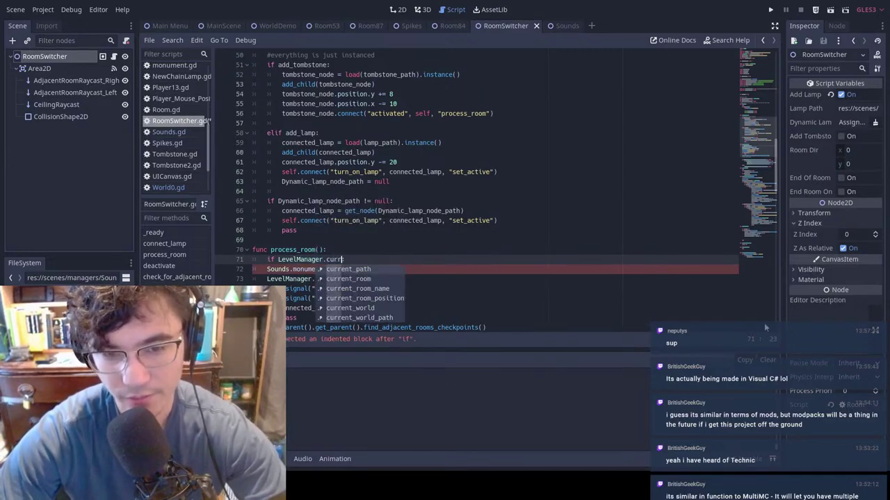
{"action": "key", "text": "Down"}
{"action": "key", "text": "Down"}
{"action": "key", "text": "Down"}
{"action": "key", "text": "Down"}
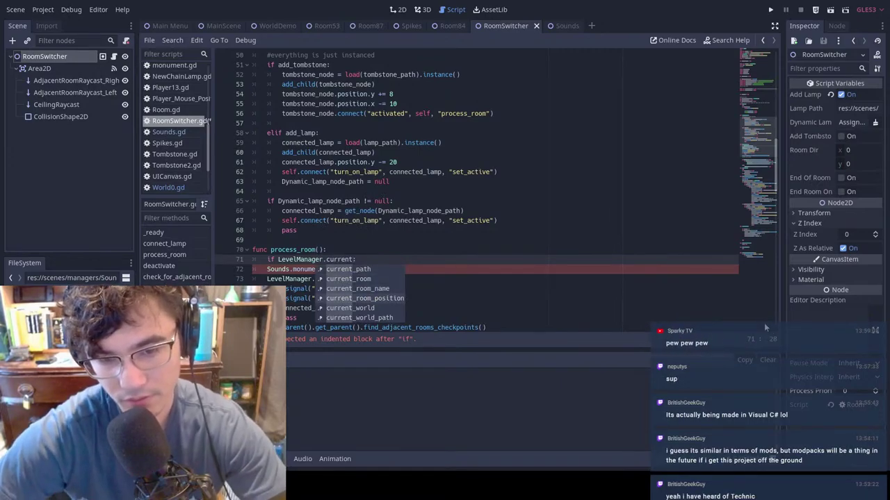
{"action": "key", "text": "Return"}
{"action": "type", "text": ".curren"}
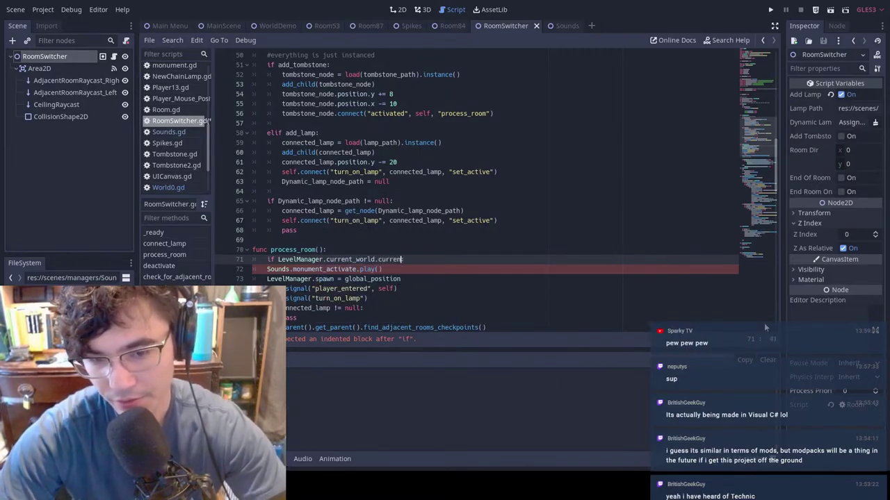
{"action": "type", "text": "t_checkpo"}
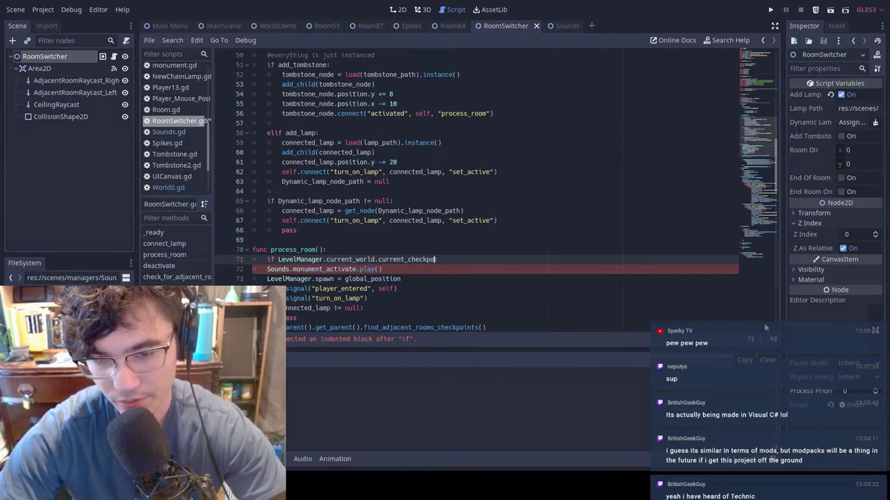
{"action": "type", "text": "int_"}
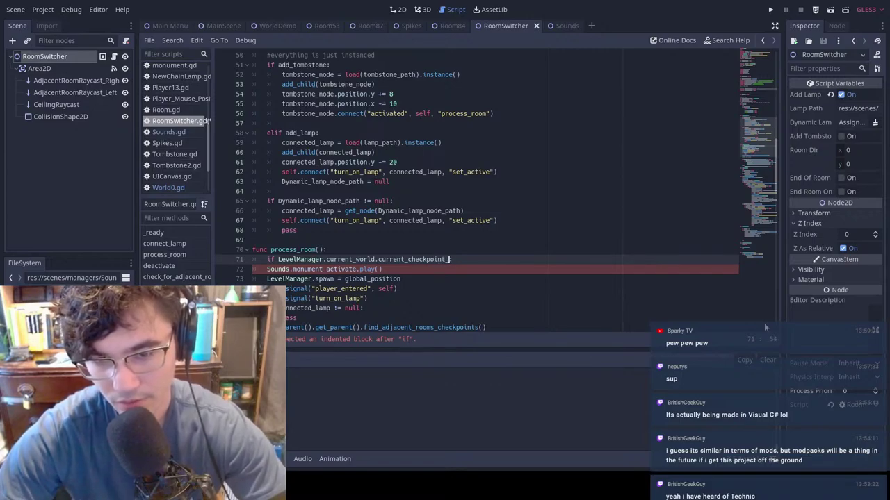
{"action": "type", "text": "node != s"}
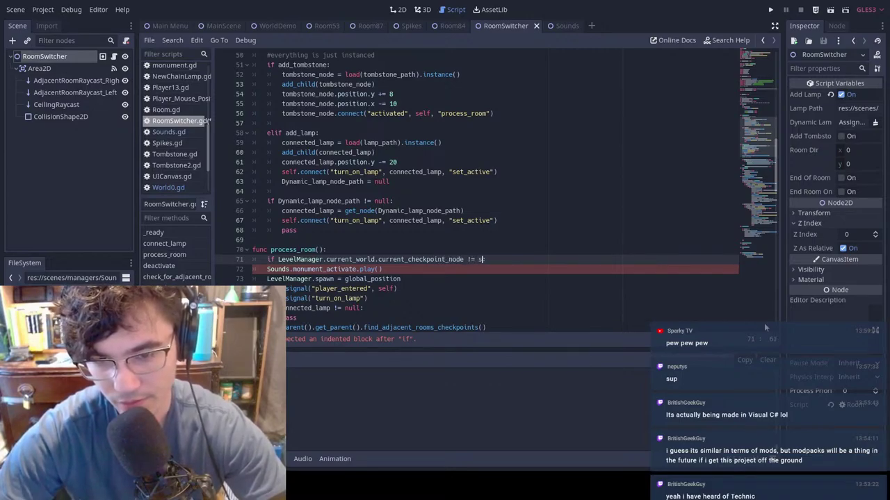
{"action": "type", "text": "elf:"}
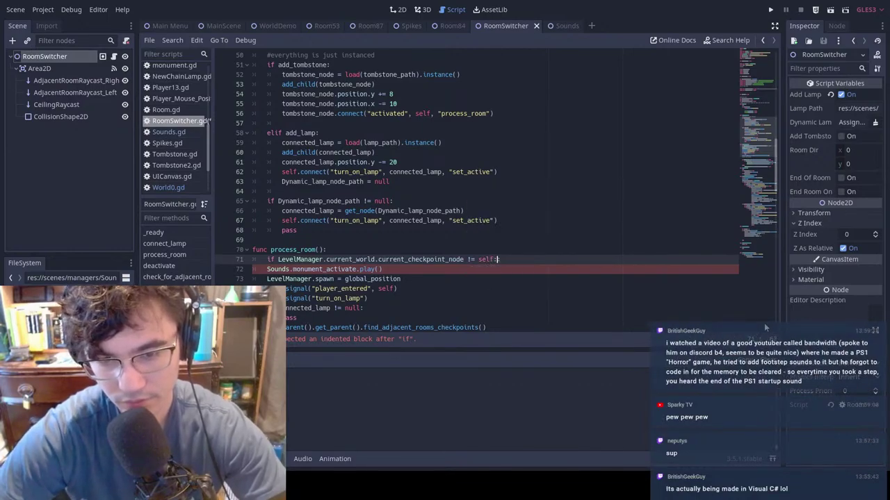
Step: Indent Sounds.monument_activate.play() under the checkpoint condition, save the script and return to MainScene
{"action": "key", "text": "Down"}
{"action": "key", "text": "Home"}
{"action": "key", "text": "Tab"}
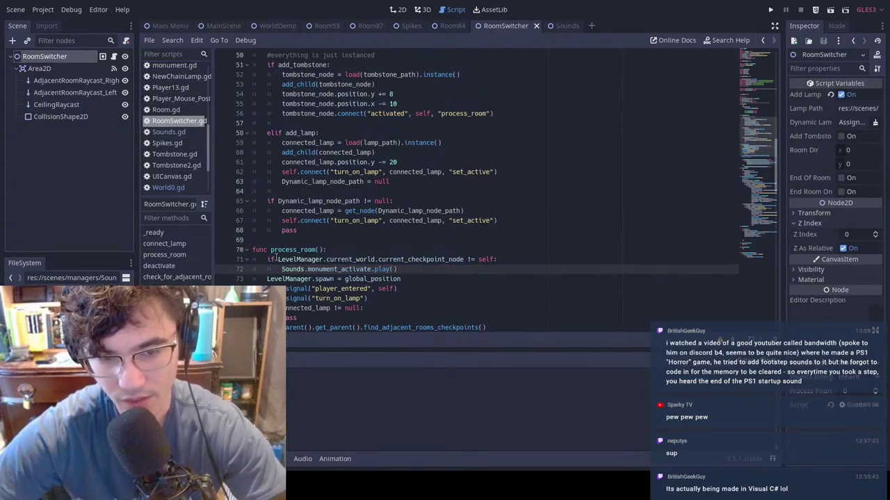
{"action": "scroll", "coordinate": [349, 249], "scroll_direction": "down", "scroll_amount": 1}
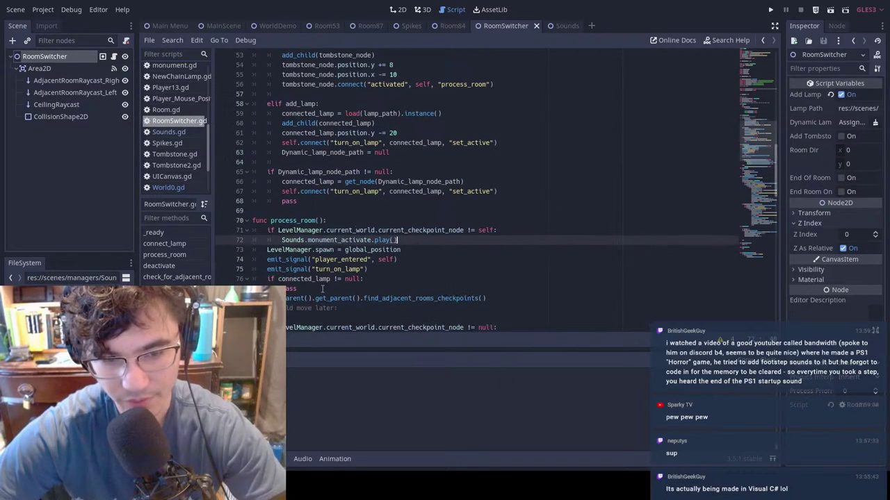
{"action": "left_click", "coordinate": [223, 25]}
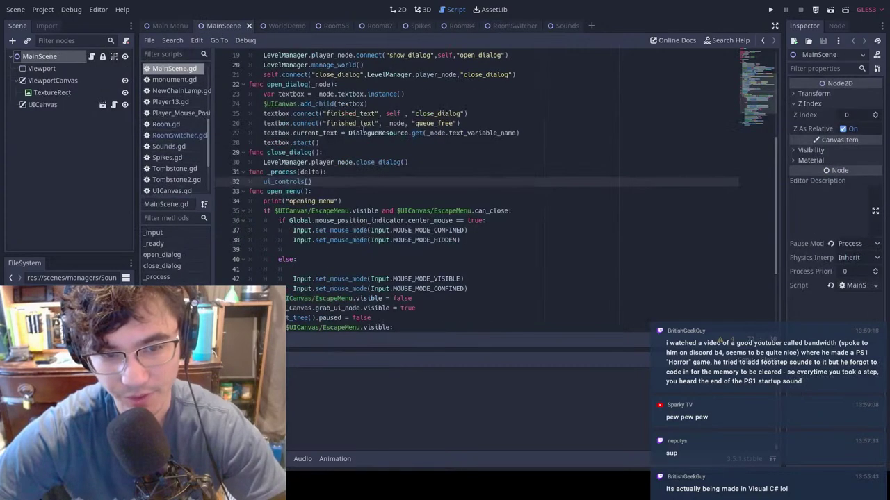
Step: Run the game and playtest the starting room by moving the character along the floor to the exit, and return to the editor
{"action": "key", "text": "F5"}
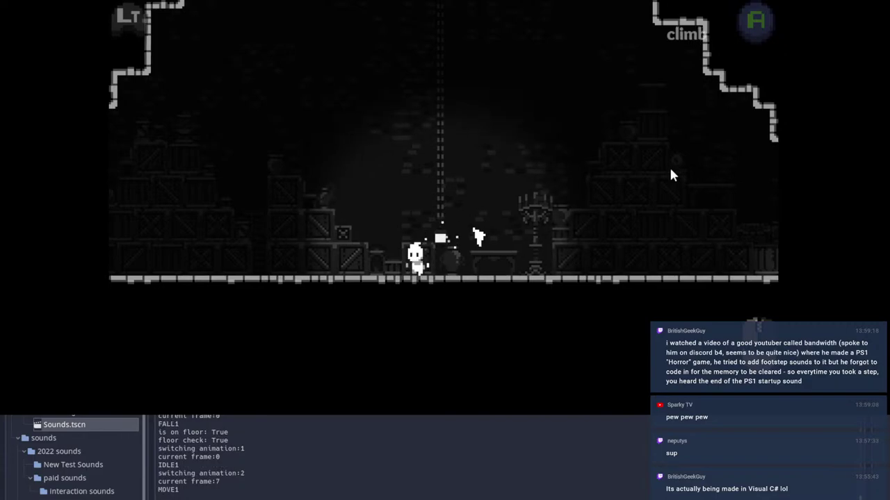
{"action": "key", "text": "Right"}
{"action": "key", "text": "a"}
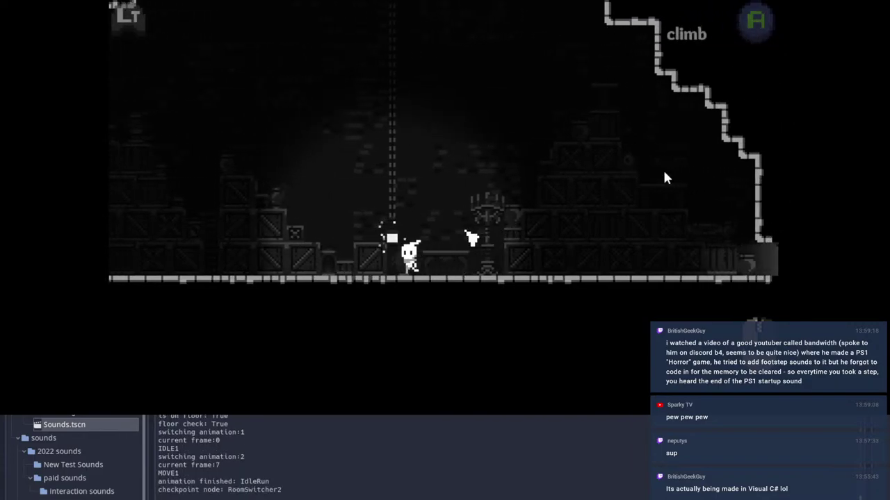
{"action": "key", "text": "d"}
{"action": "key", "text": "Right"}
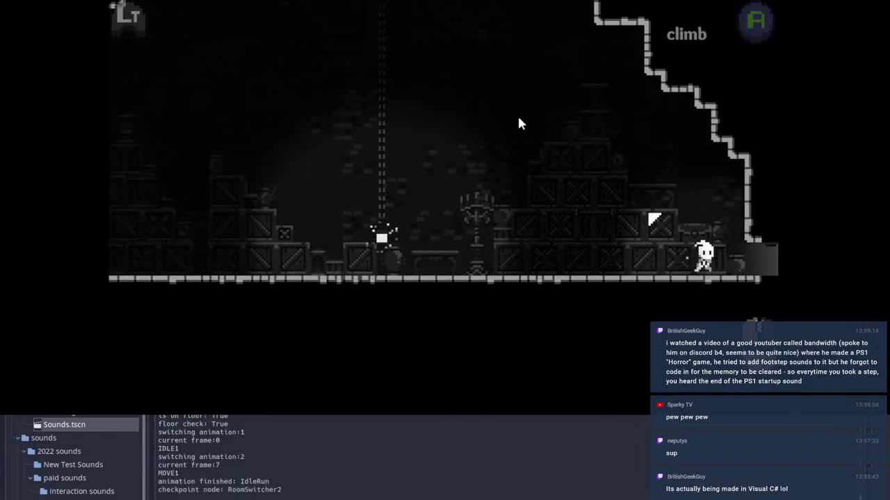
{"action": "key", "text": "Escape"}
{"action": "key", "text": "alt+Tab"}
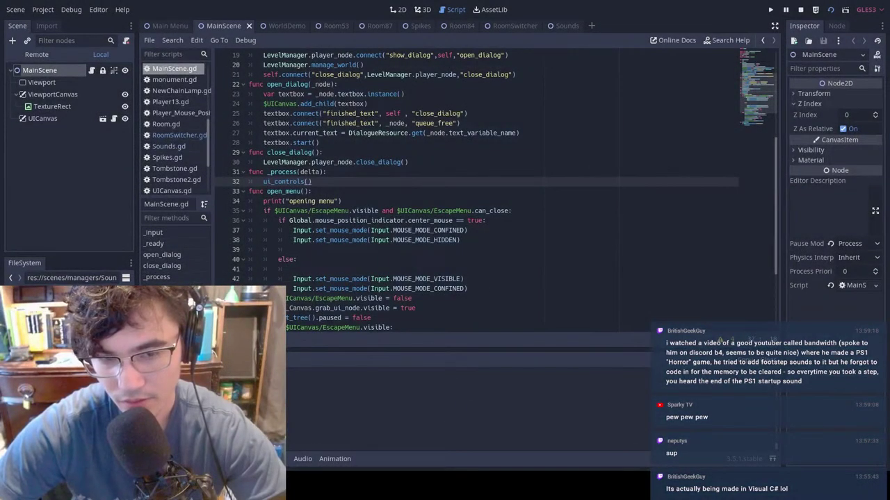
Step: In RoomSwitcher's process_room(), insert an "if add_lamp:" condition beneath the current_checkpoint_node check
{"action": "left_click", "coordinate": [385, 210]}
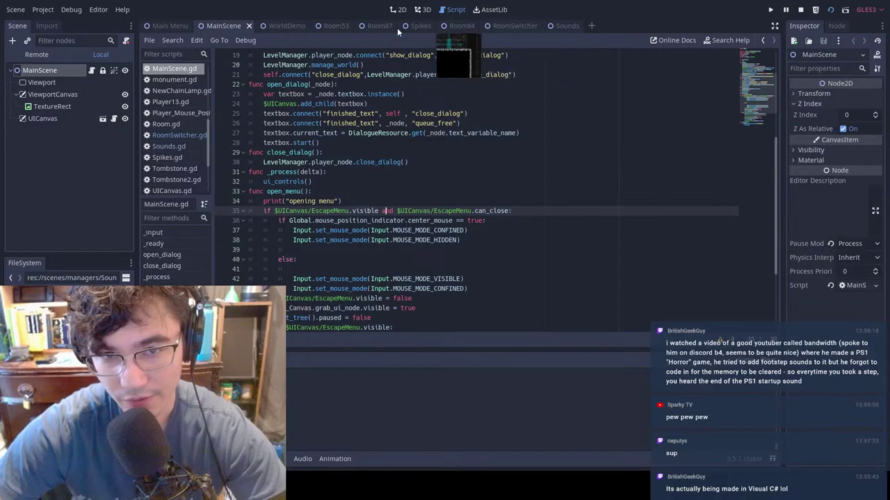
{"action": "left_click", "coordinate": [528, 26]}
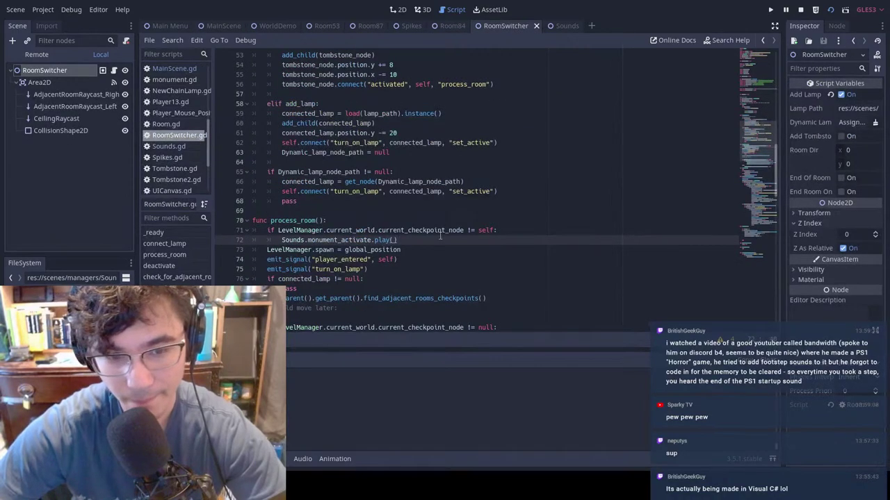
{"action": "left_click", "coordinate": [515, 231]}
{"action": "key", "text": "Return"}
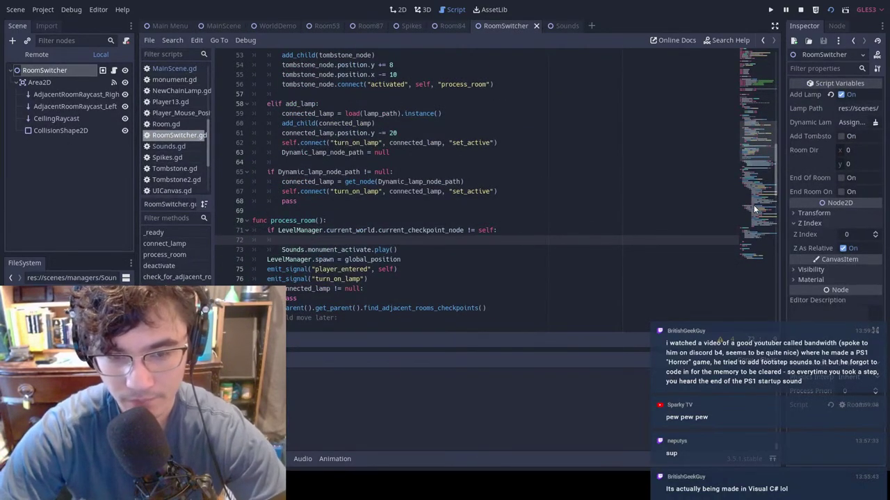
{"action": "key", "text": "BackSpace"}
{"action": "key", "text": "BackSpace"}
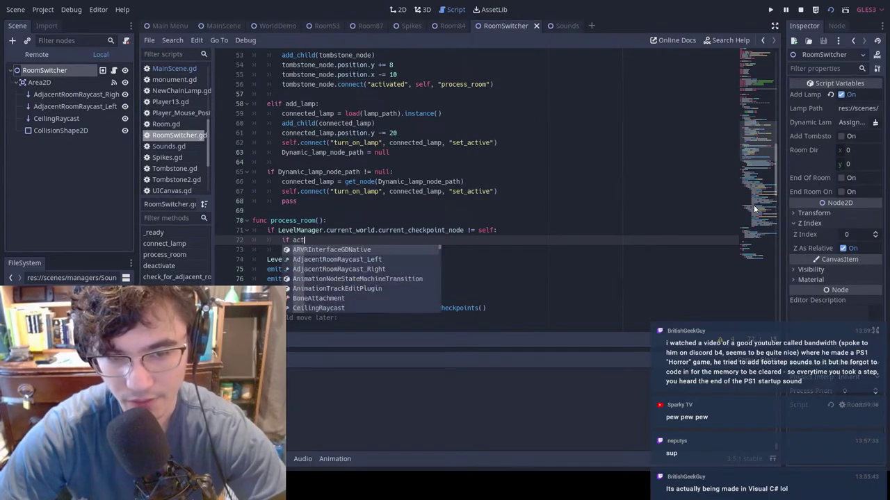
{"action": "type", "text": "add"}
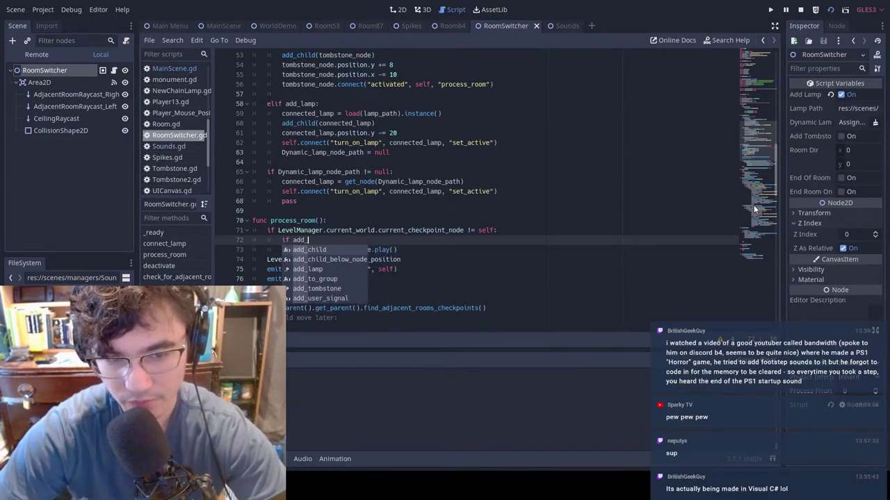
{"action": "type", "text": "_lamp:"}
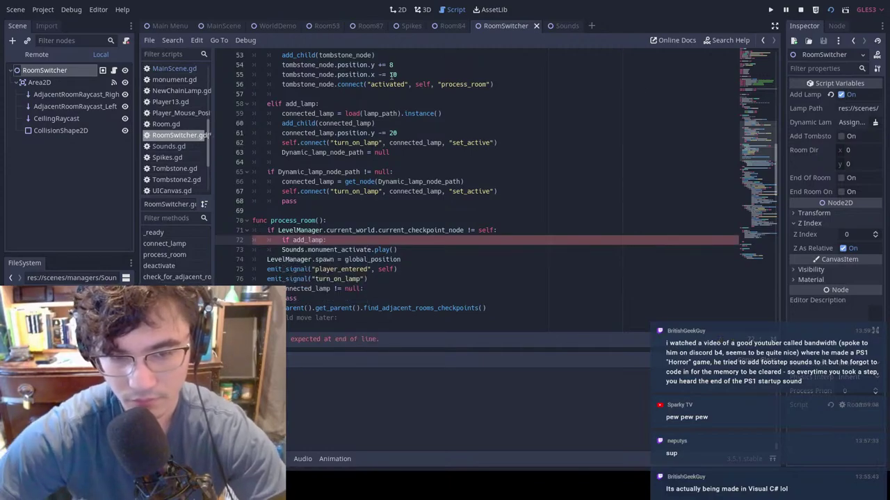
Step: Indent Sounds.monument_activate.play() under the add_lamp condition
{"action": "key", "text": "Down"}
{"action": "key", "text": "Home"}
{"action": "key", "text": "Tab"}
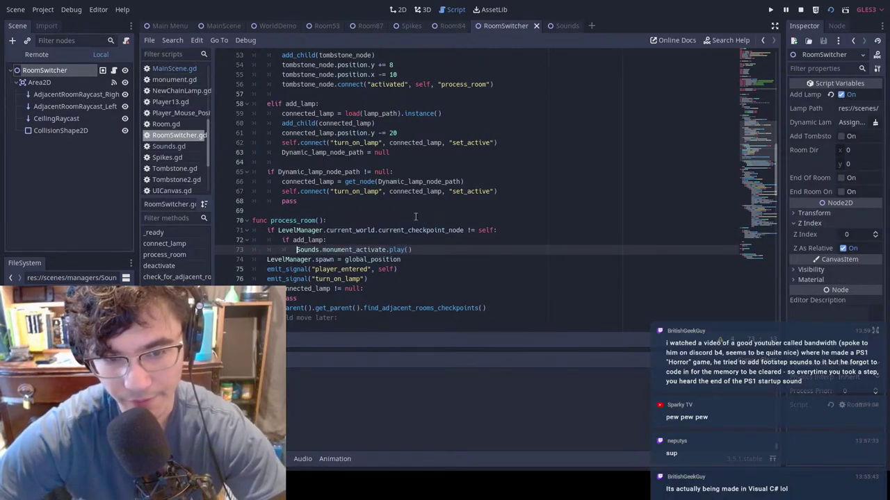
Step: In WorldDemo's 2D view, move the Player off the first room's middle room switcher to about x -554, y -32
{"action": "left_click", "coordinate": [286, 26]}
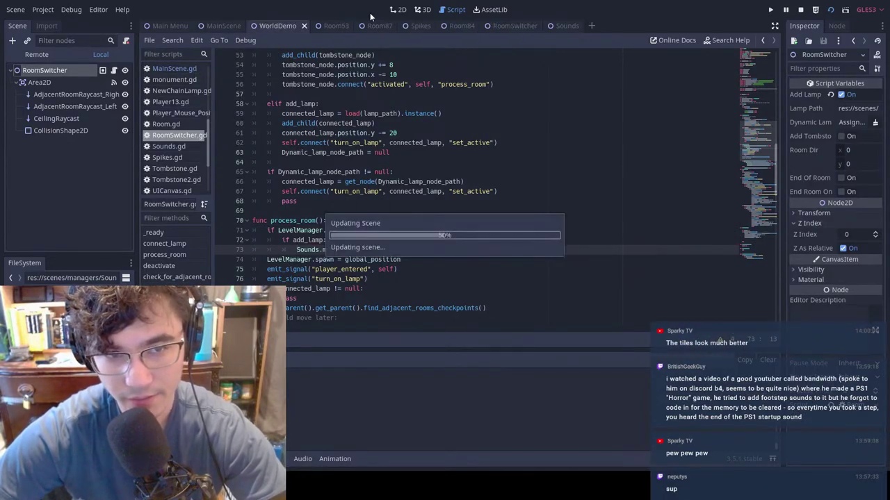
{"action": "scroll", "coordinate": [478, 205], "scroll_direction": "down", "scroll_amount": 1}
{"action": "mouse_move", "coordinate": [451, 197]}
{"action": "middle_mouse_down"}
{"action": "mouse_move", "coordinate": [510, 169]}
{"action": "mouse_move", "coordinate": [723, 107]}
{"action": "middle_mouse_up"}
{"action": "mouse_move", "coordinate": [223, 247]}
{"action": "middle_mouse_down"}
{"action": "mouse_move", "coordinate": [399, 220]}
{"action": "mouse_move", "coordinate": [591, 209]}
{"action": "middle_mouse_up"}
{"action": "mouse_move", "coordinate": [362, 214]}
{"action": "middle_mouse_down"}
{"action": "mouse_move", "coordinate": [455, 200]}
{"action": "mouse_move", "coordinate": [698, 209]}
{"action": "middle_mouse_up"}
{"action": "middle_click_drag", "start_coordinate": [282, 191], "coordinate": [650, 200]}
{"action": "middle_click_drag", "start_coordinate": [278, 211], "coordinate": [646, 184]}
{"action": "middle_click_drag", "start_coordinate": [376, 216], "coordinate": [632, 198]}
{"action": "scroll", "coordinate": [473, 224], "scroll_direction": "up", "scroll_amount": 12}
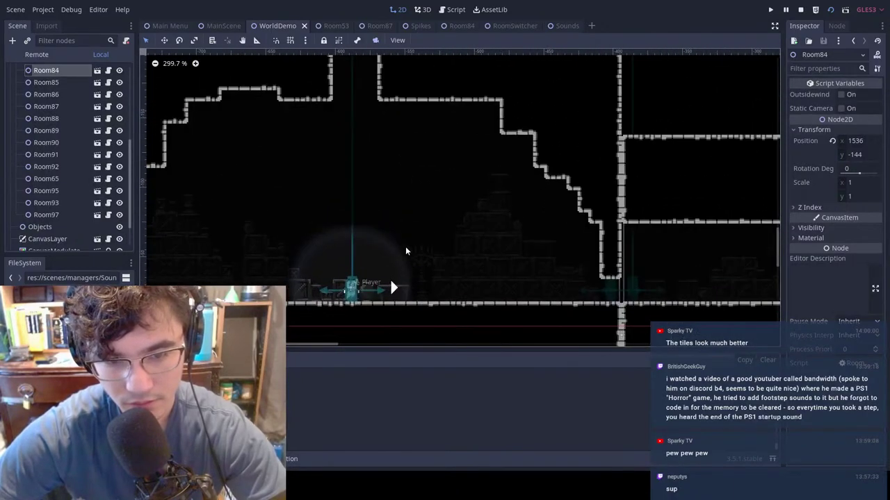
{"action": "left_click", "coordinate": [338, 301]}
{"action": "key", "text": "w"}
{"action": "left_click_drag", "start_coordinate": [357, 262], "coordinate": [411, 254]}
{"action": "key", "text": "q"}
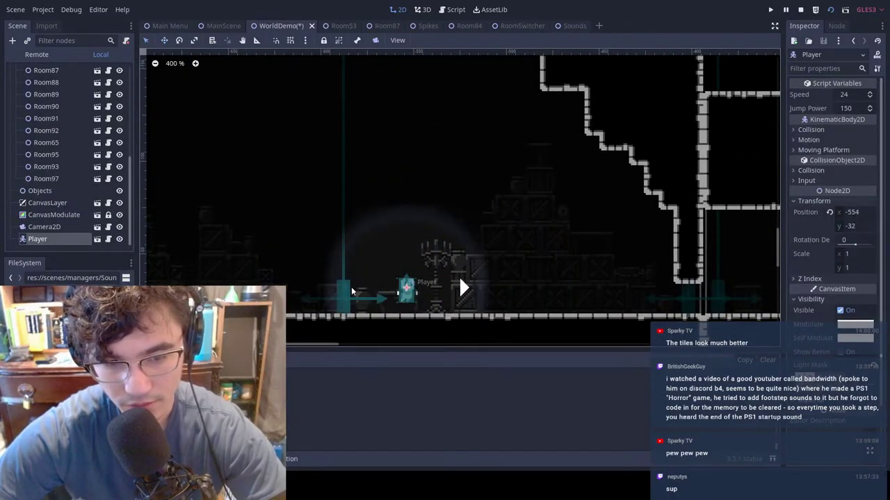
{"action": "double_click", "coordinate": [343, 298]}
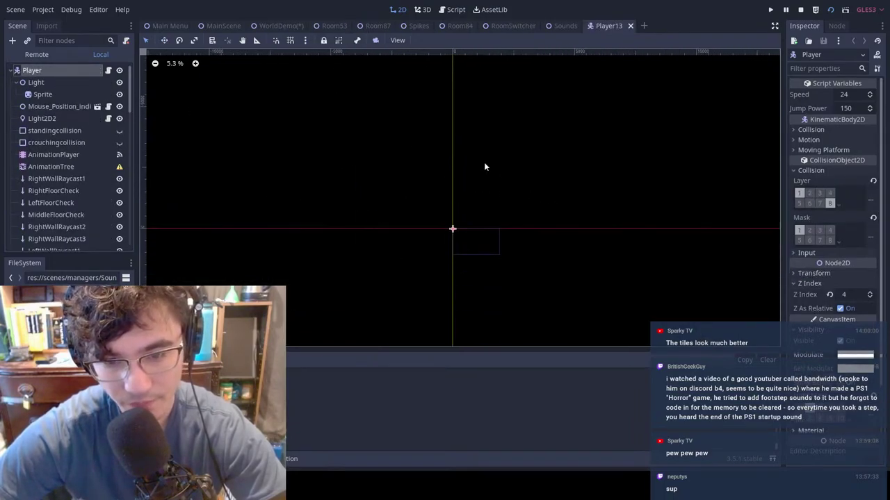
{"action": "scroll", "coordinate": [424, 195], "scroll_direction": "up", "scroll_amount": 4}
{"action": "left_click", "coordinate": [564, 26]}
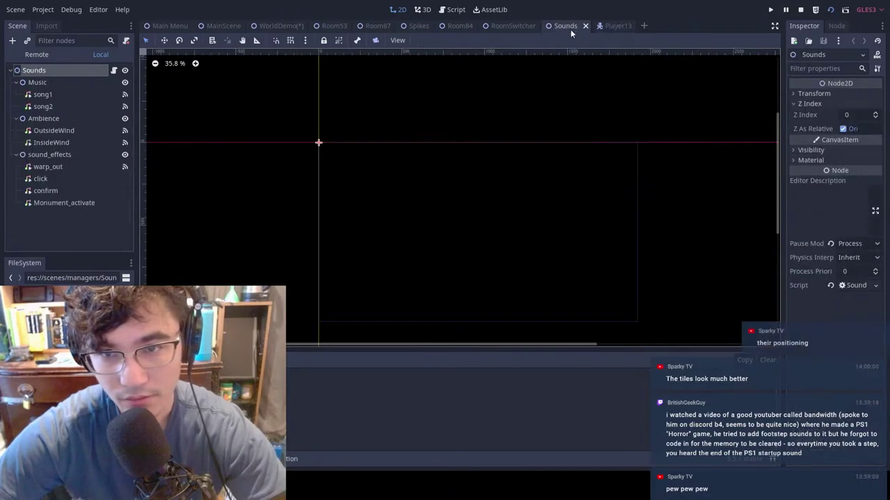
{"action": "left_click", "coordinate": [511, 27]}
{"action": "left_click", "coordinate": [278, 29]}
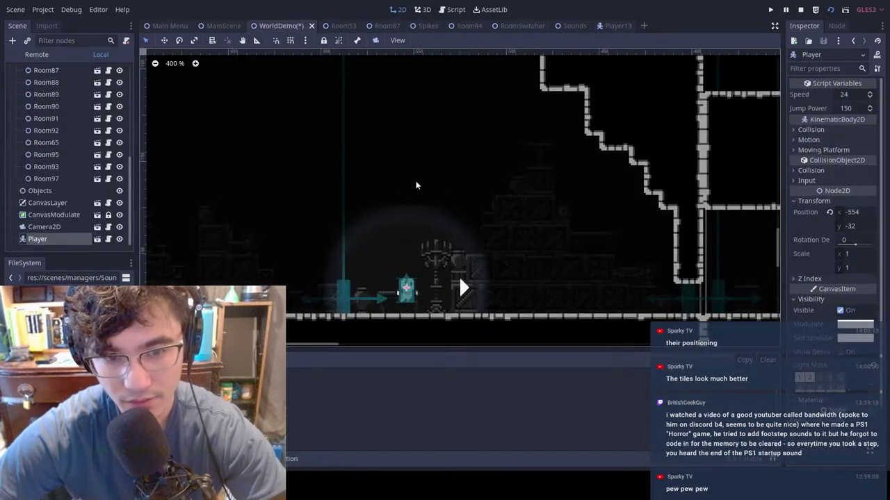
Step: Move the Player away from the middle room switcher to about x -386, y -109 and open the Room0 scene
{"action": "left_click_drag", "start_coordinate": [403, 292], "coordinate": [716, 147]}
{"action": "left_click", "coordinate": [342, 296]}
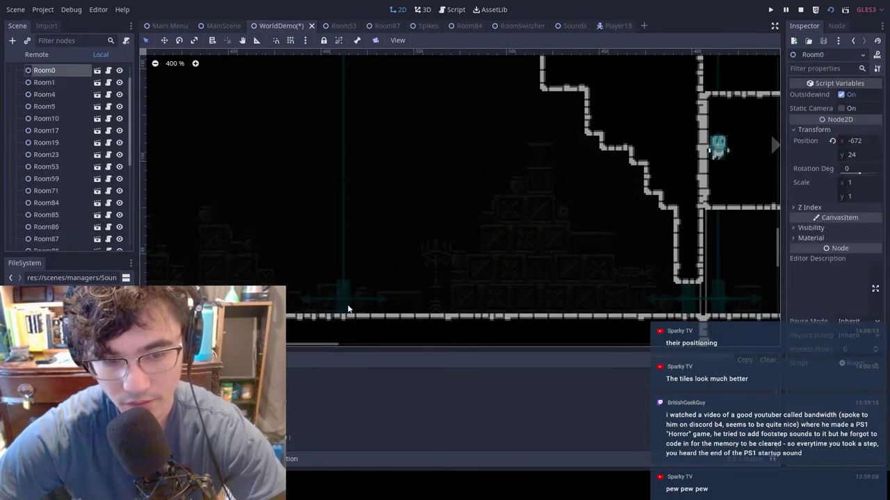
{"action": "left_click", "coordinate": [336, 303]}
{"action": "left_click", "coordinate": [222, 344]}
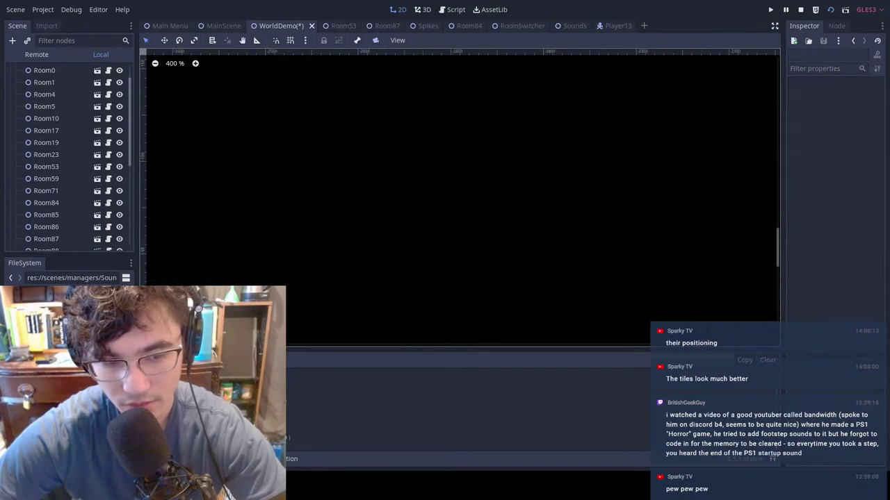
{"action": "scroll", "coordinate": [361, 246], "scroll_direction": "down", "scroll_amount": 10}
{"action": "scroll", "coordinate": [347, 251], "scroll_direction": "up", "scroll_amount": 8}
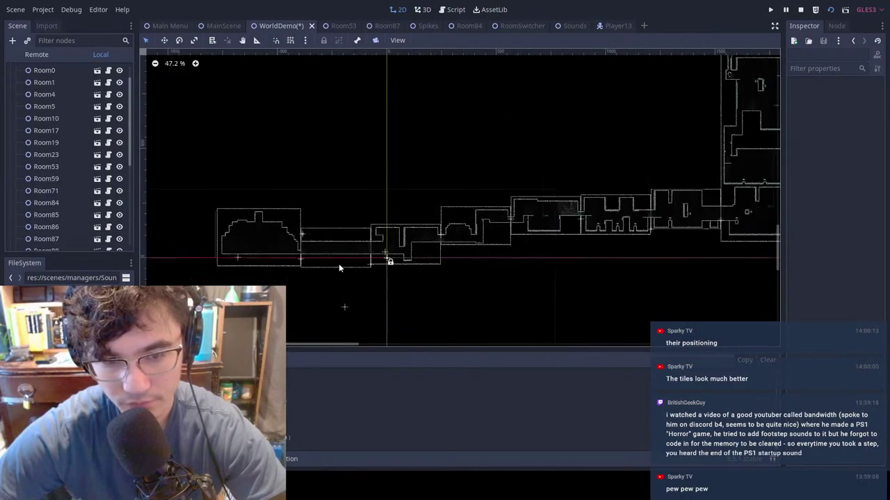
{"action": "scroll", "coordinate": [367, 224], "scroll_direction": "up", "scroll_amount": 8}
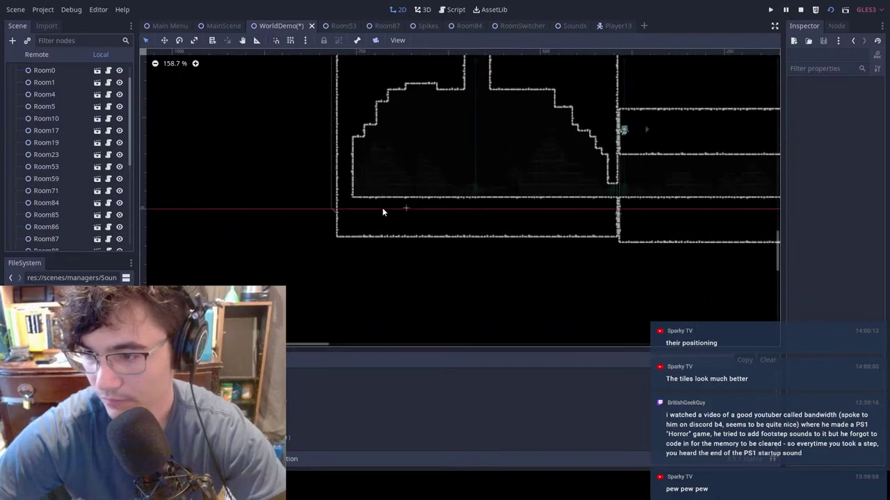
{"action": "scroll", "coordinate": [514, 209], "scroll_direction": "up", "scroll_amount": 3}
{"action": "left_click", "coordinate": [514, 210]}
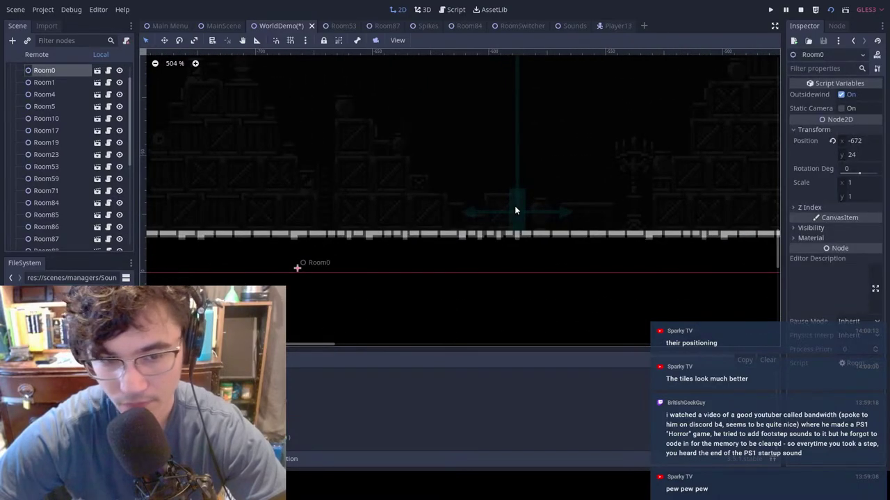
{"action": "double_click", "coordinate": [538, 243]}
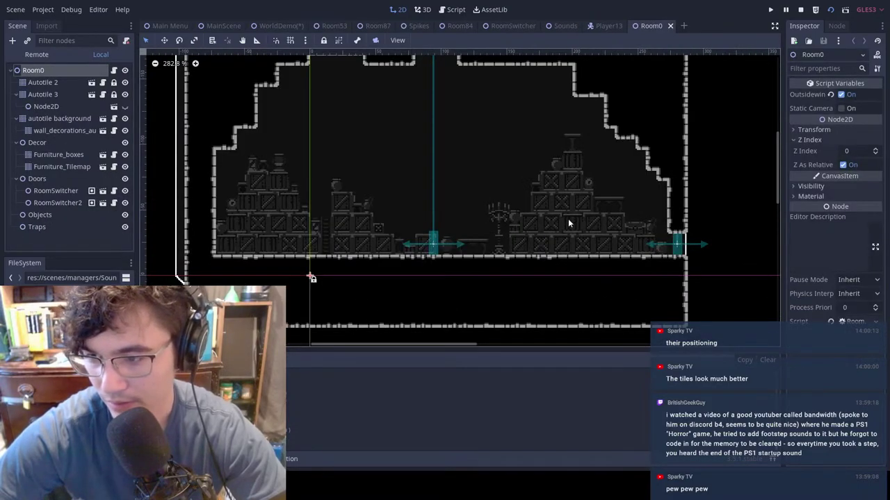
Step: Turn off Add Lamp on RoomSwitcher2, the switcher in the middle of Room0
{"action": "middle_click_drag", "start_coordinate": [578, 217], "coordinate": [530, 209]}
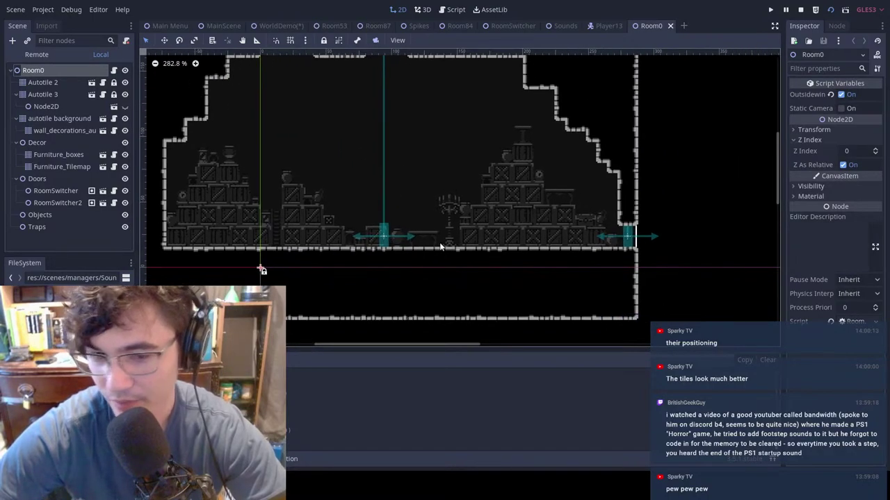
{"action": "middle_click_drag", "start_coordinate": [465, 222], "coordinate": [426, 230]}
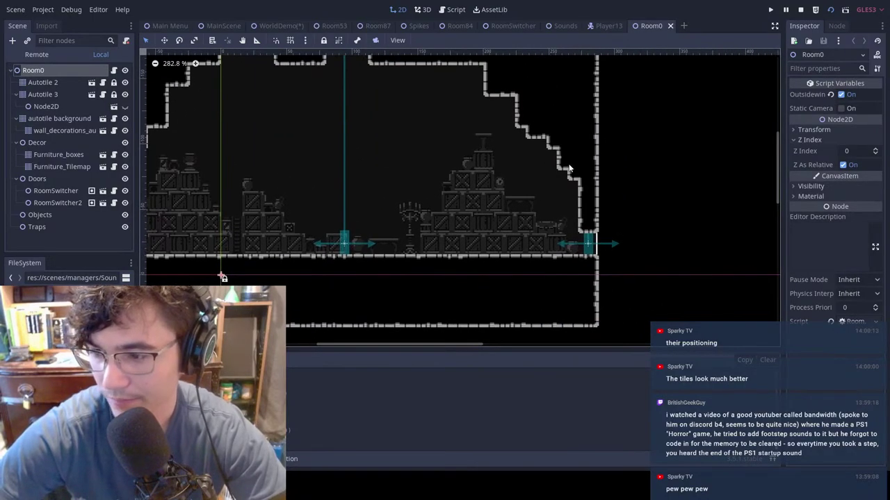
{"action": "scroll", "coordinate": [602, 150], "scroll_direction": "right", "scroll_amount": 2, "text": "shift"}
{"action": "scroll", "coordinate": [310, 238], "scroll_direction": "up", "scroll_amount": 1}
{"action": "left_click", "coordinate": [302, 238]}
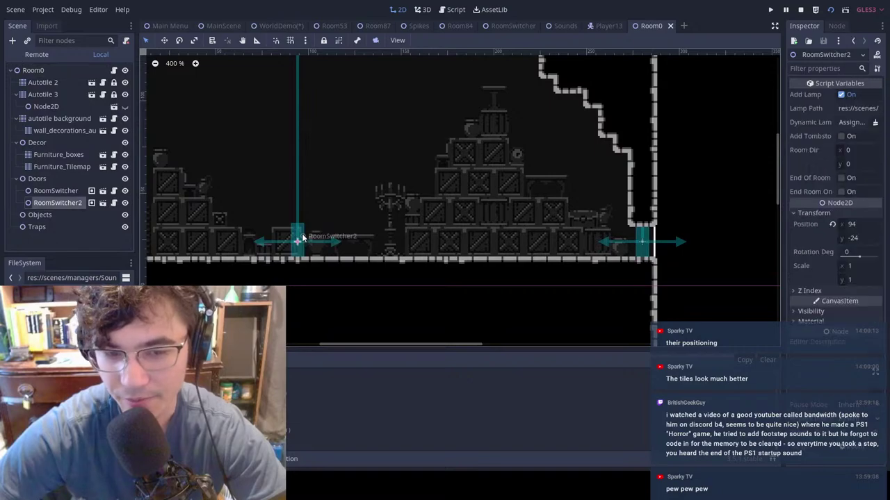
{"action": "left_click", "coordinate": [844, 94]}
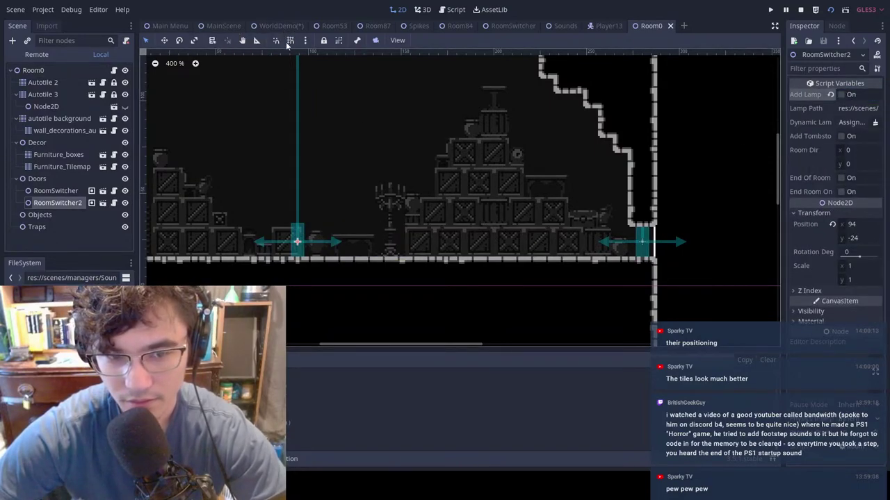
{"action": "middle_click_drag", "start_coordinate": [398, 167], "coordinate": [540, 173]}
{"action": "scroll", "coordinate": [545, 171], "scroll_direction": "down", "scroll_amount": 7}
{"action": "scroll", "coordinate": [444, 265], "scroll_direction": "up", "scroll_amount": 6}
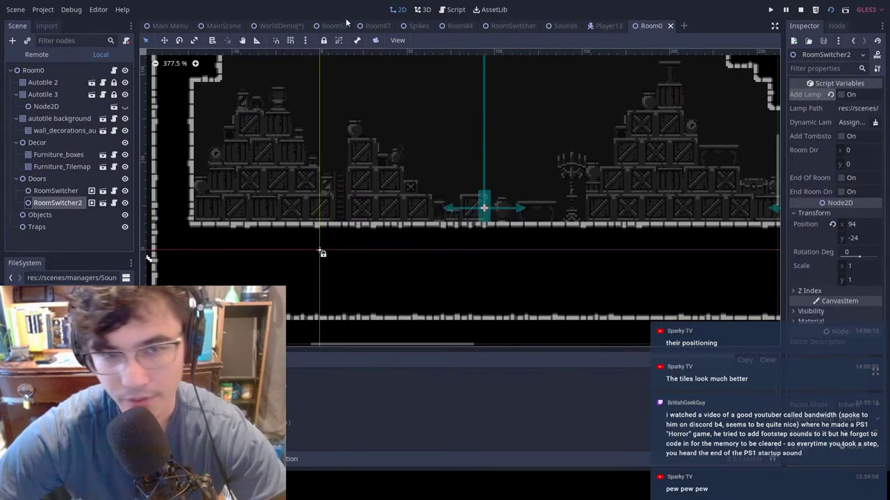
Step: Place the Player in WorldDemo just inside the entrance of the spiked room, at about x -65, y -31, and save the scene
{"action": "left_click", "coordinate": [293, 29]}
{"action": "scroll", "coordinate": [647, 162], "scroll_direction": "up", "scroll_amount": 1}
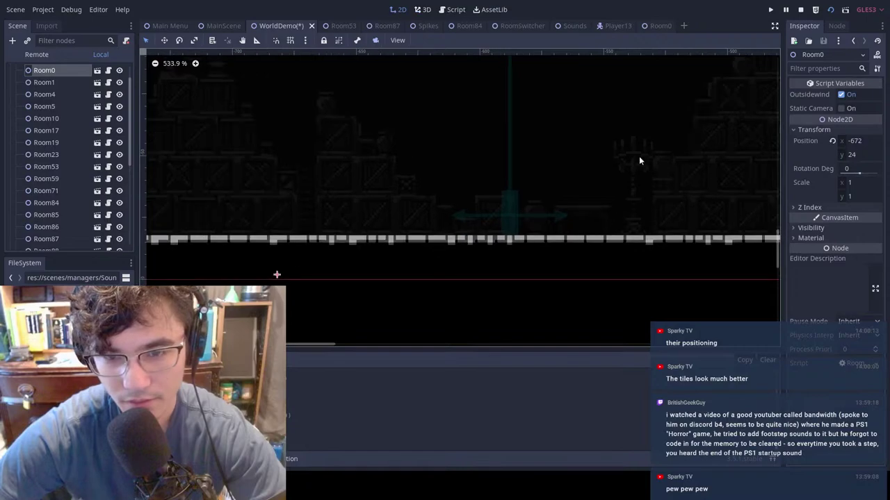
{"action": "middle_click_drag", "start_coordinate": [729, 152], "coordinate": [105, 181]}
{"action": "left_click", "coordinate": [37, 239]}
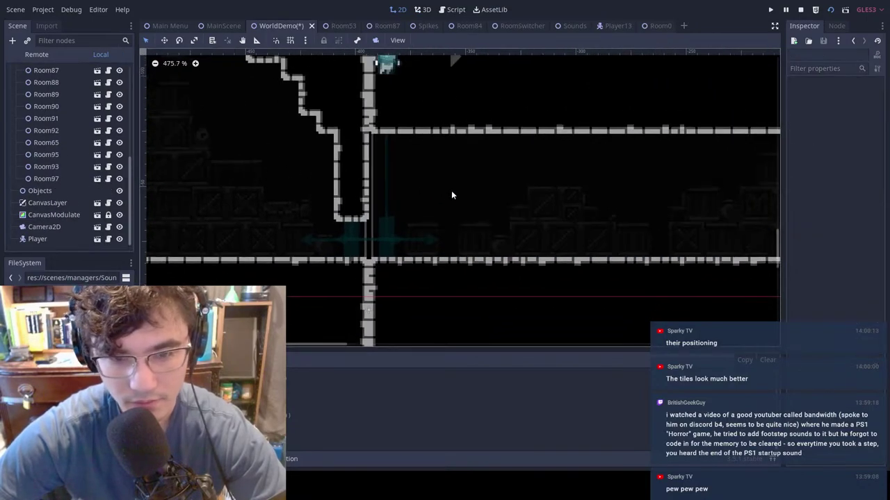
{"action": "scroll", "coordinate": [435, 142], "scroll_direction": "down", "scroll_amount": 5}
{"action": "scroll", "coordinate": [606, 158], "scroll_direction": "down", "scroll_amount": 1}
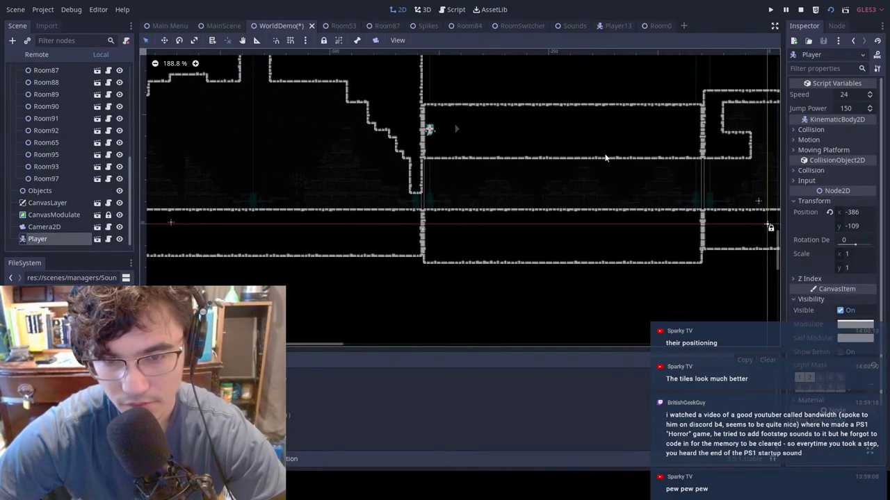
{"action": "left_click_drag", "start_coordinate": [561, 117], "coordinate": [681, 152]}
{"action": "middle_click_drag", "start_coordinate": [681, 153], "coordinate": [341, 160]}
{"action": "left_click_drag", "start_coordinate": [401, 162], "coordinate": [561, 171]}
{"action": "key", "text": "ctrl+s"}
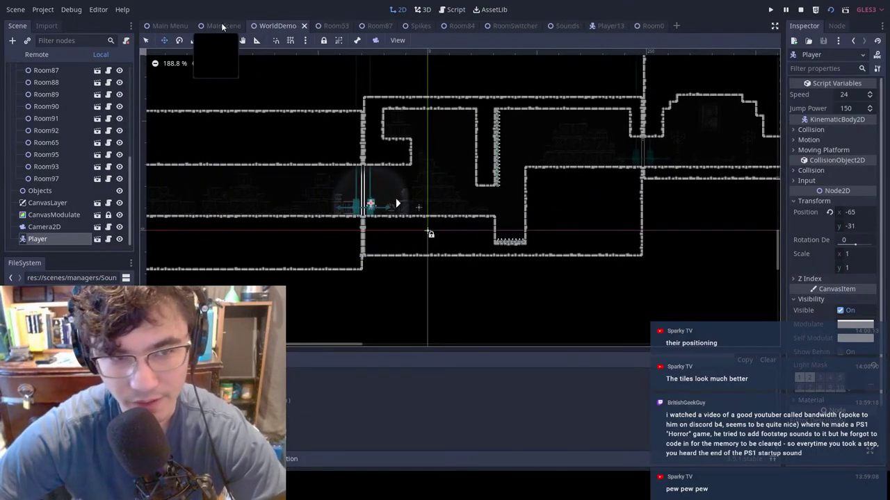
Step: Run MainScene, test walking and jumping the player from the spiked room's entrance toward the pit, and stop the game
{"action": "left_click", "coordinate": [222, 27]}
{"action": "key", "text": "F6"}
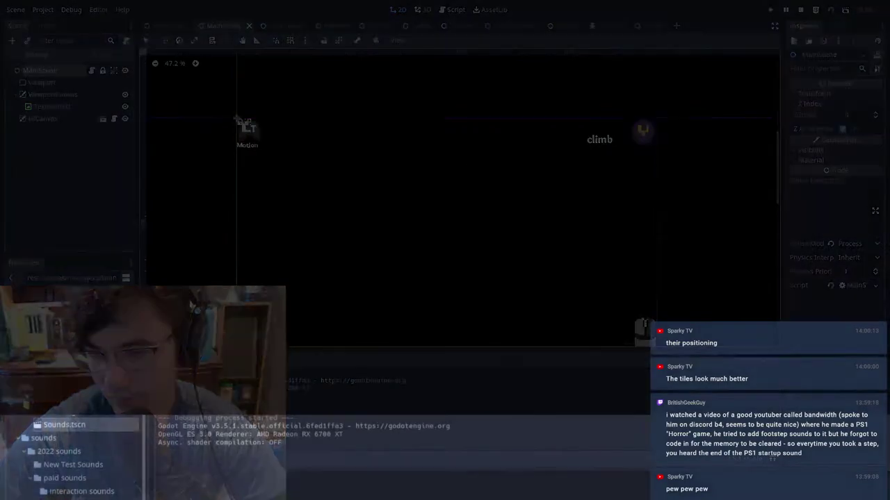
{"action": "key", "text": "d"}
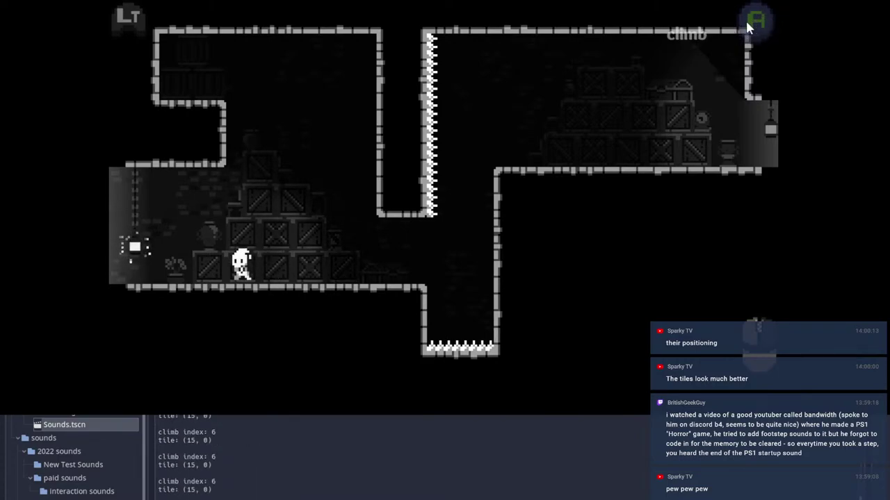
{"action": "key", "text": "d"}
{"action": "key", "text": "space"}
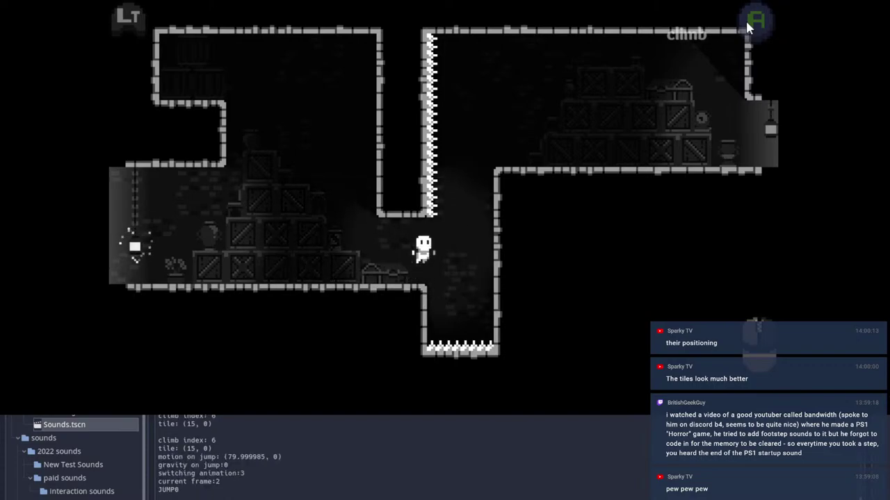
{"action": "key", "text": "d"}
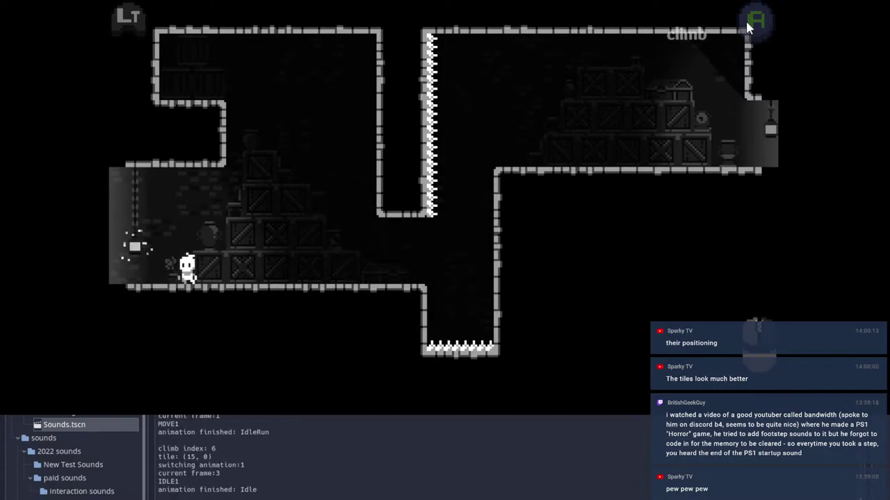
{"action": "key", "text": "Escape"}
{"action": "left_click", "coordinate": [775, 2]}
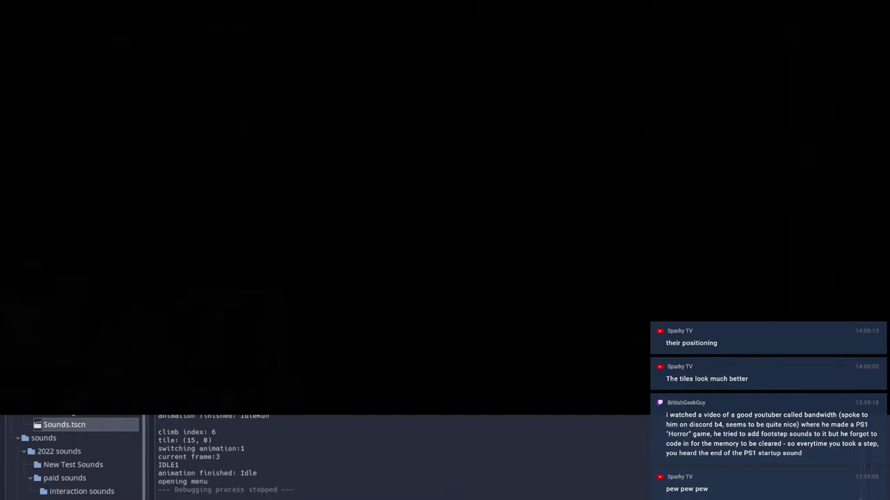
Step: Run MainScene again and test dashing the player back into the corridor before the spiked room, then turning around
{"action": "left_click", "coordinate": [520, 27]}
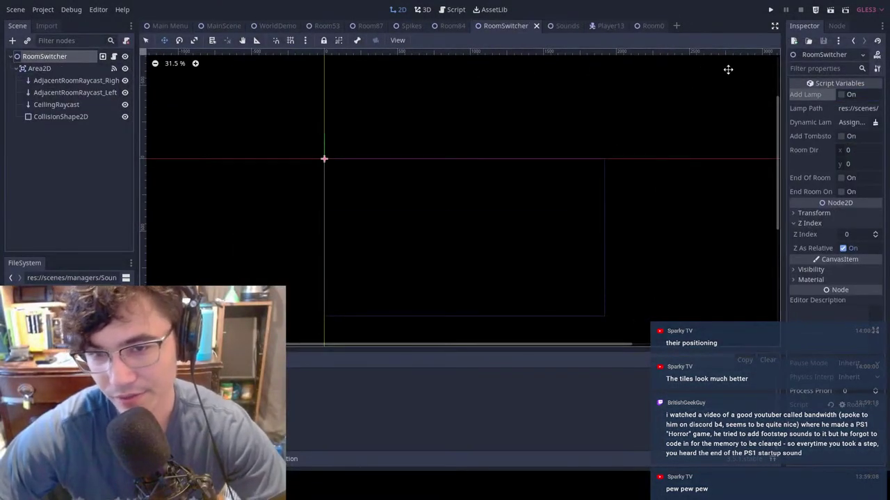
{"action": "left_click", "coordinate": [282, 25]}
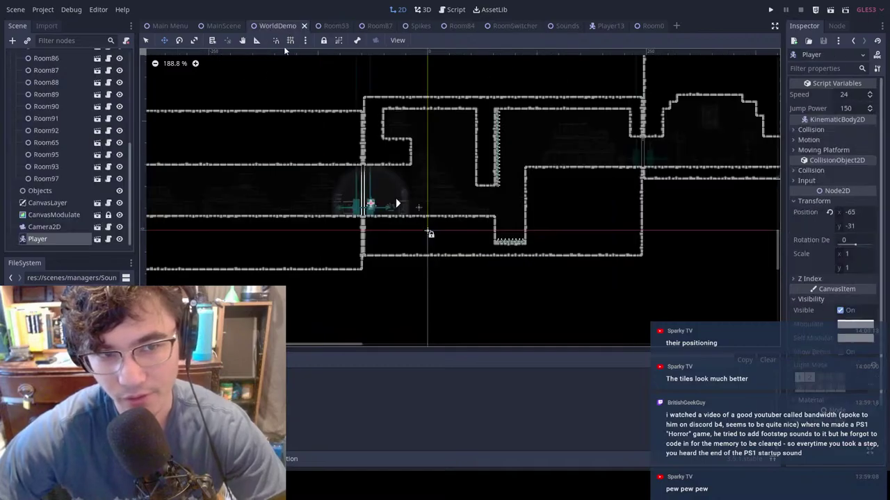
{"action": "left_click", "coordinate": [225, 27]}
{"action": "key", "text": "F6"}
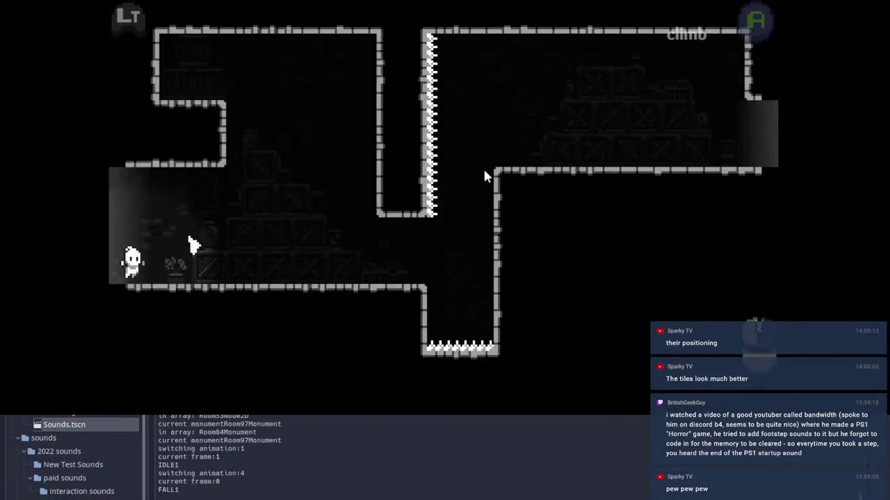
{"action": "key", "text": "a"}
{"action": "left_click", "coordinate": [266, 189]}
{"action": "left_click", "coordinate": [280, 197]}
{"action": "left_click", "coordinate": [290, 204]}
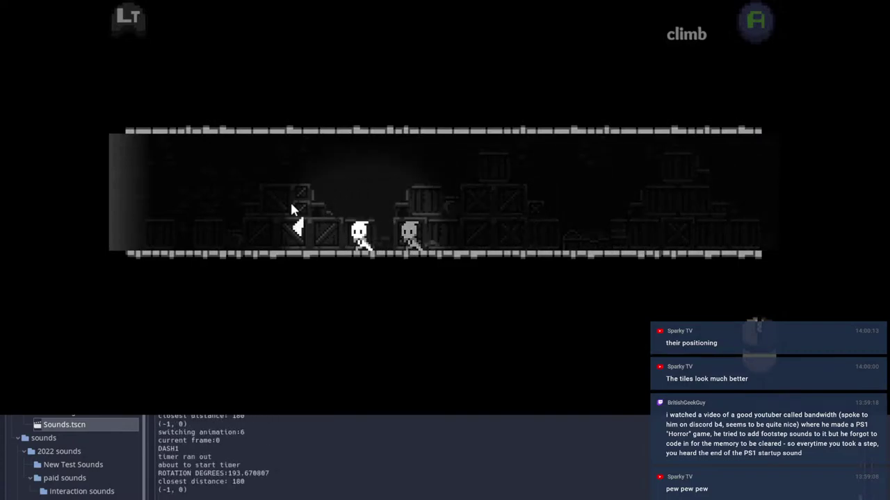
{"action": "left_click", "coordinate": [663, 213]}
{"action": "key", "text": "Right"}
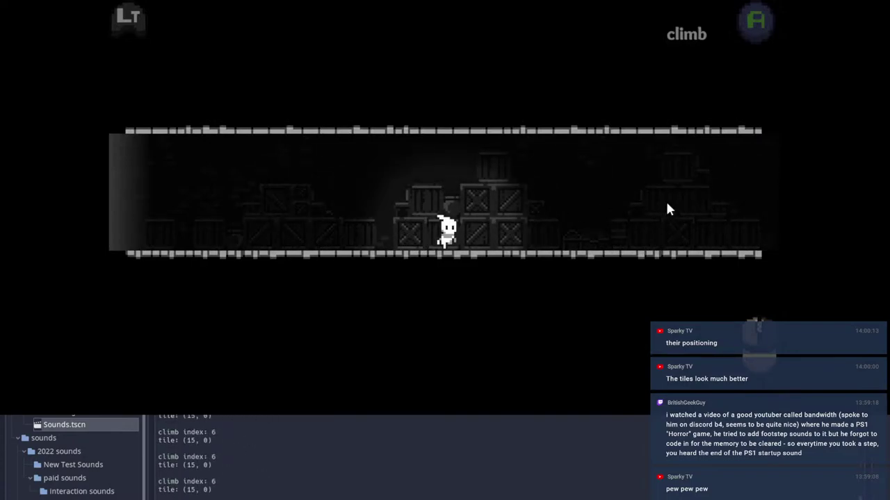
Step: Return the player to the spiked room, jump across its pit and leave through the upper exit
{"action": "key", "text": "d"}
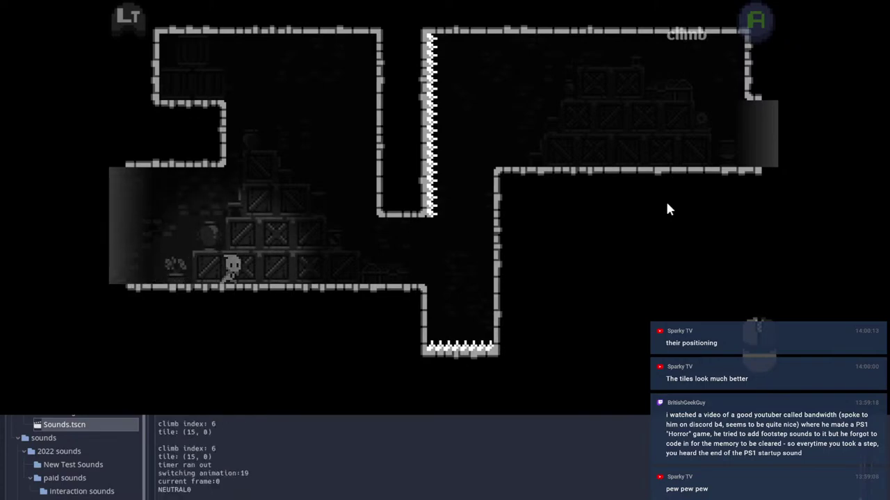
{"action": "key", "text": "space"}
{"action": "key", "text": "Right"}
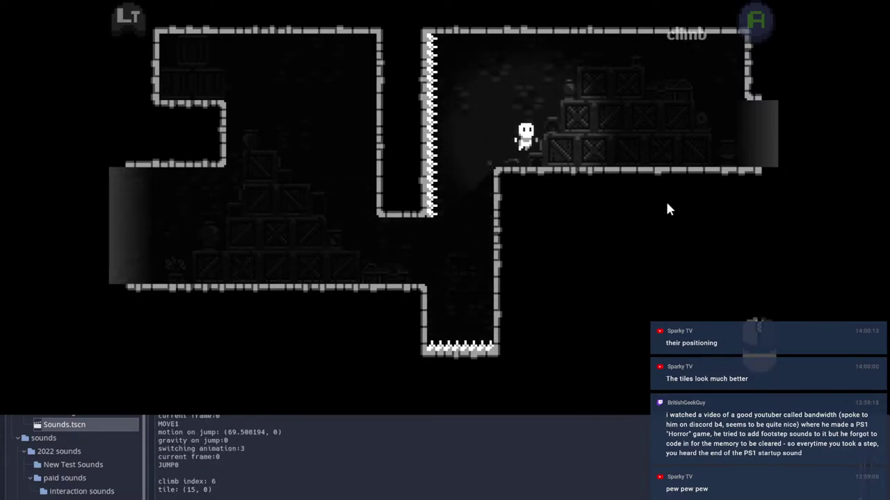
{"action": "key", "text": "Right"}
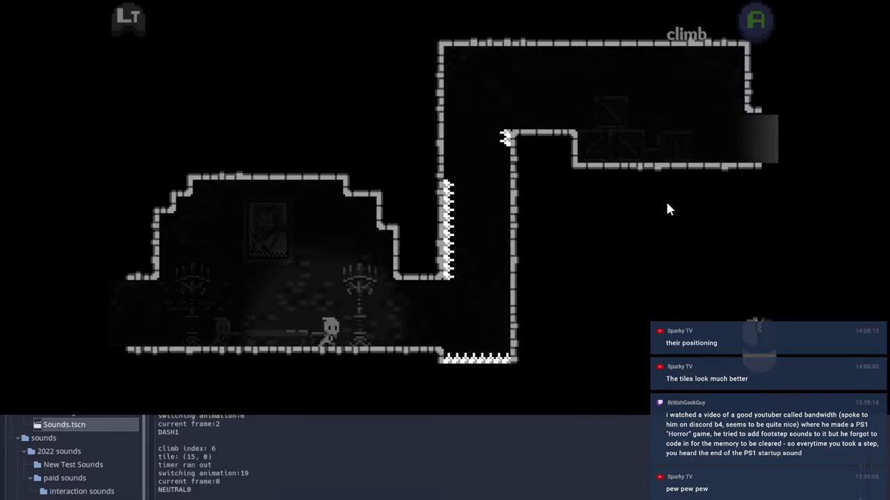
Step: Take the player up the spiked shaft beside the candelabra hall and dash to the room's upper exit
{"action": "key", "text": "space"}
{"action": "key", "text": "space"}
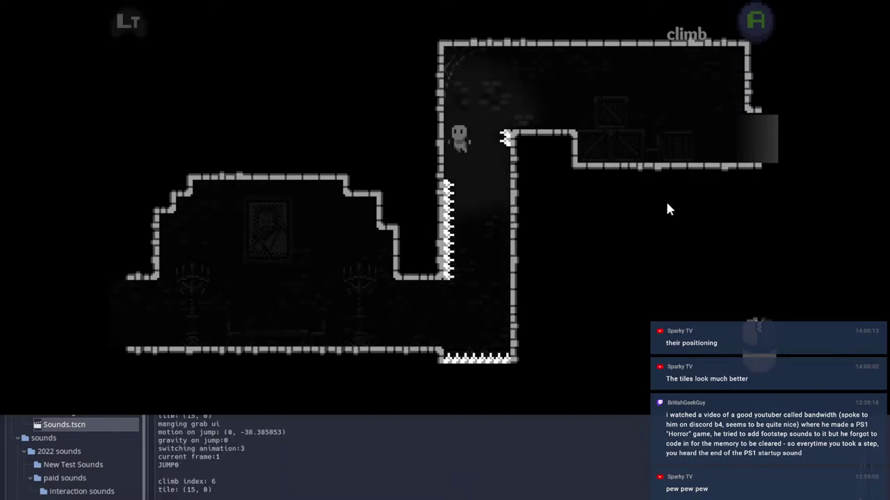
{"action": "key", "text": "Right"}
{"action": "key", "text": "shift"}
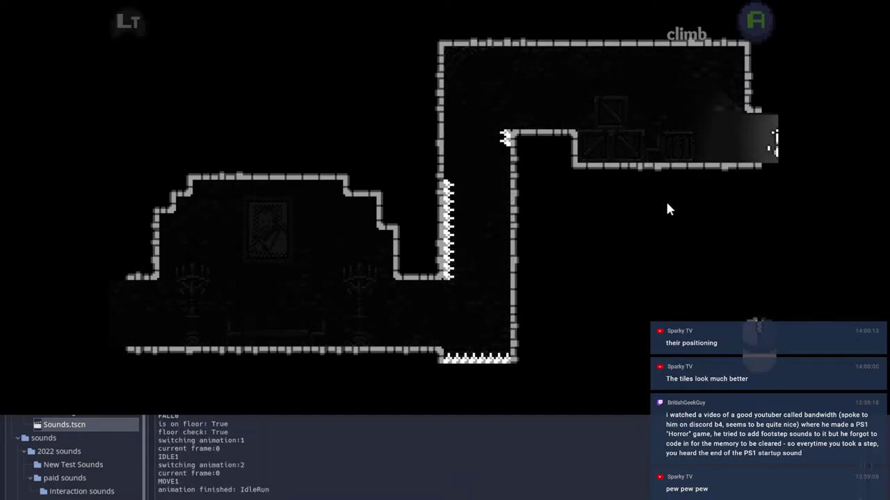
Step: Playtest the hanging-platform room and the three-spring room by taking the player through to the next switcher
{"action": "key", "text": "Right"}
{"action": "key", "text": "space"}
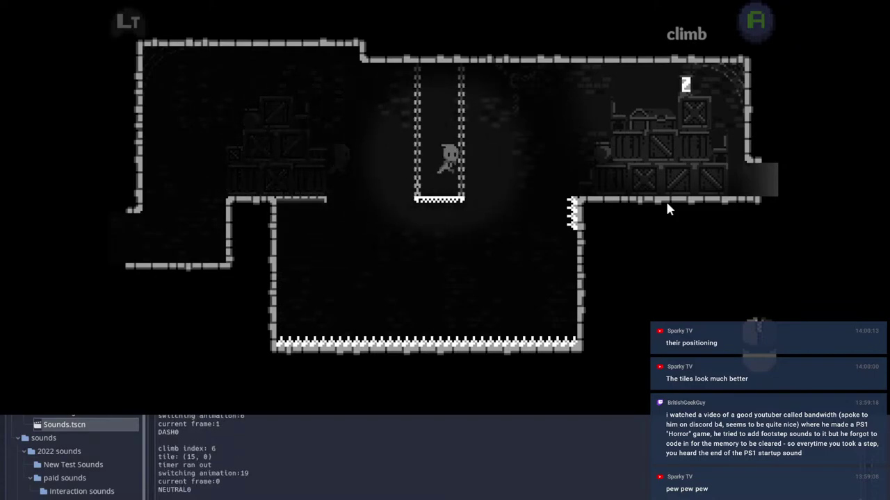
{"action": "key", "text": "Right"}
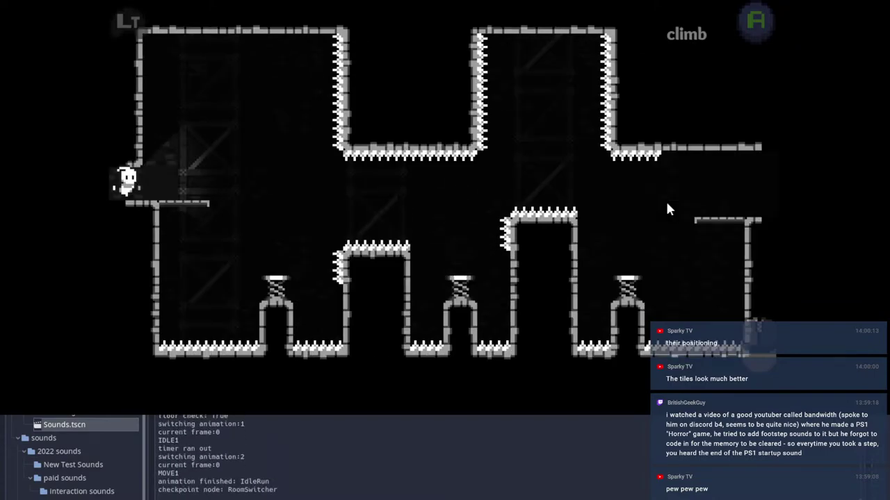
{"action": "key", "text": "Right"}
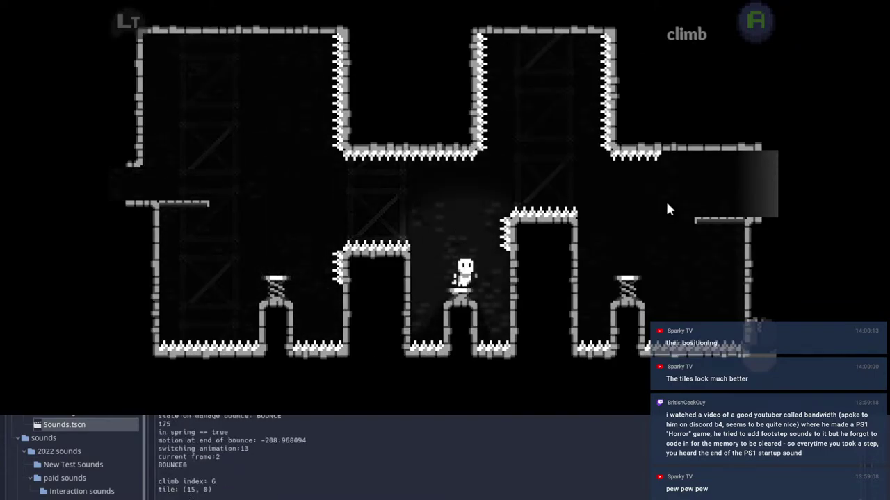
{"action": "key", "text": "Right"}
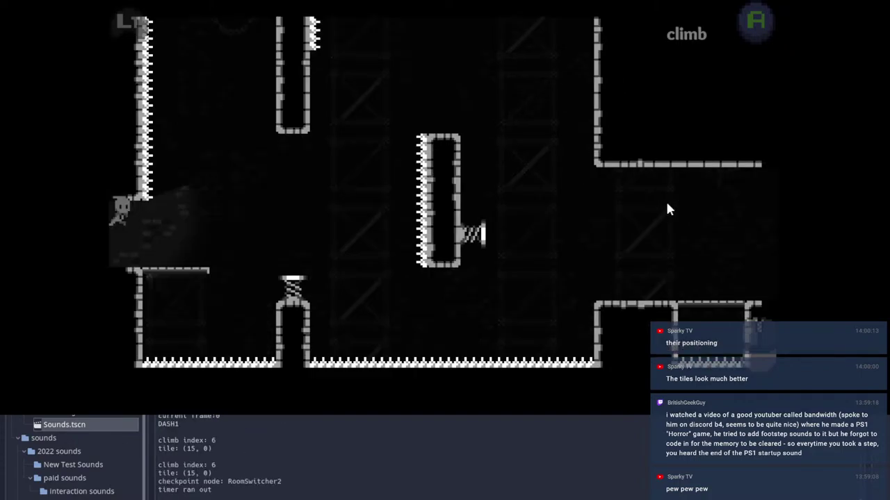
Step: Bounce the player off the floor spring and over the central spiked pillar to cross into the tall room
{"action": "key", "text": "Right"}
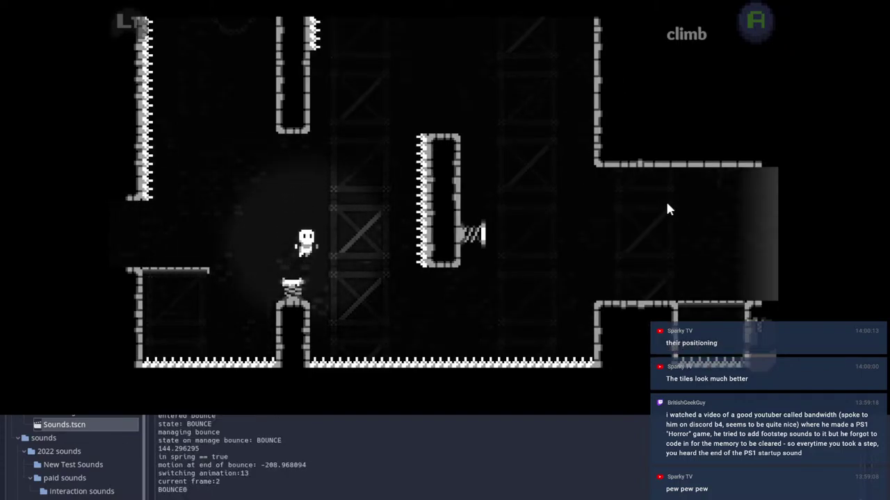
{"action": "key", "text": "Right"}
{"action": "key", "text": "Left"}
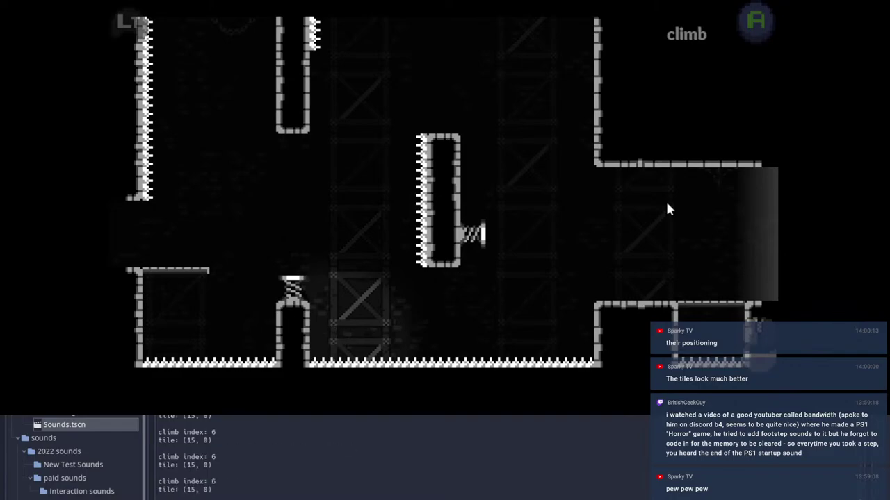
{"action": "key", "text": "Right"}
{"action": "key", "text": "space"}
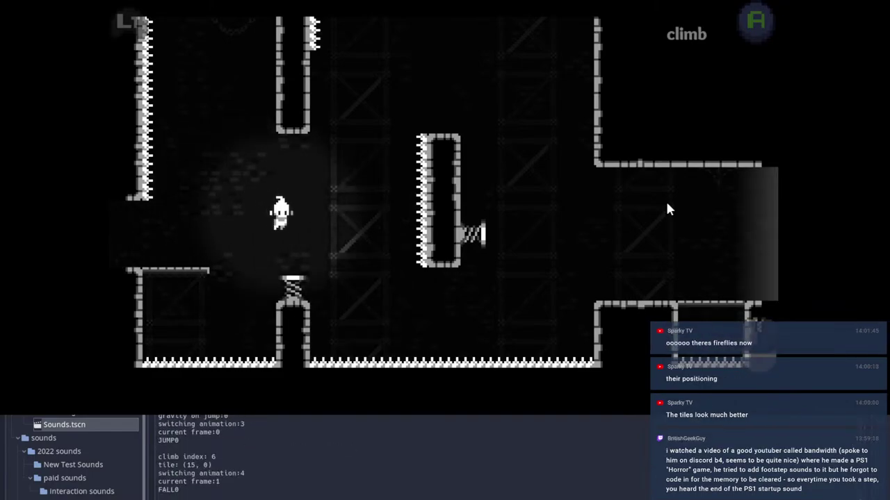
{"action": "key", "text": "Right"}
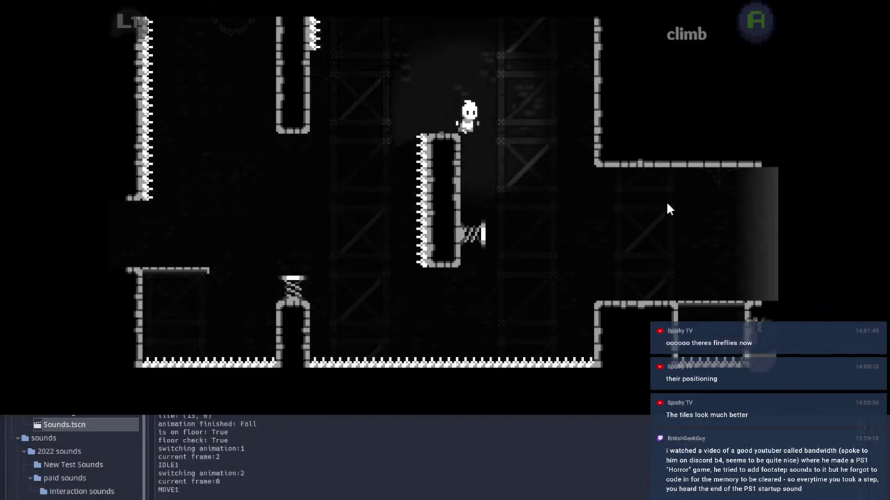
{"action": "key", "text": "Right"}
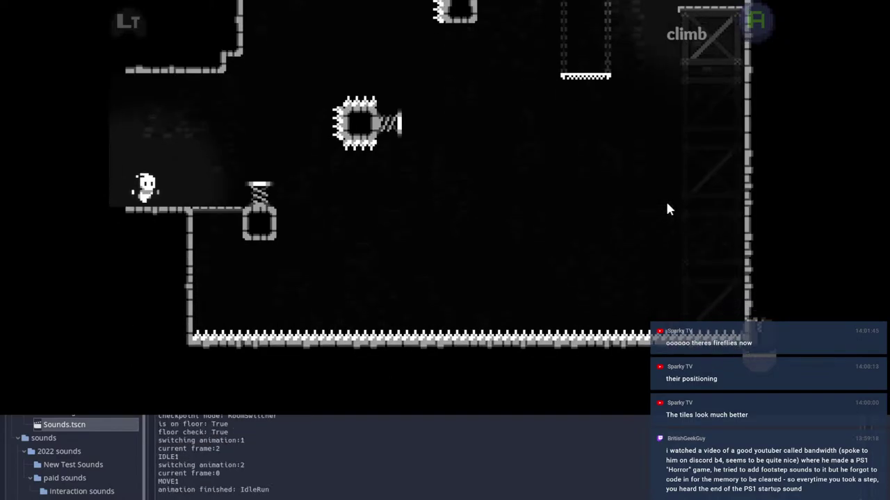
Step: Take the player past the spiked block and across the hanging platform to the lamp checkpoint ledge
{"action": "key", "text": "Right"}
{"action": "key", "text": "space"}
{"action": "key", "text": "Right"}
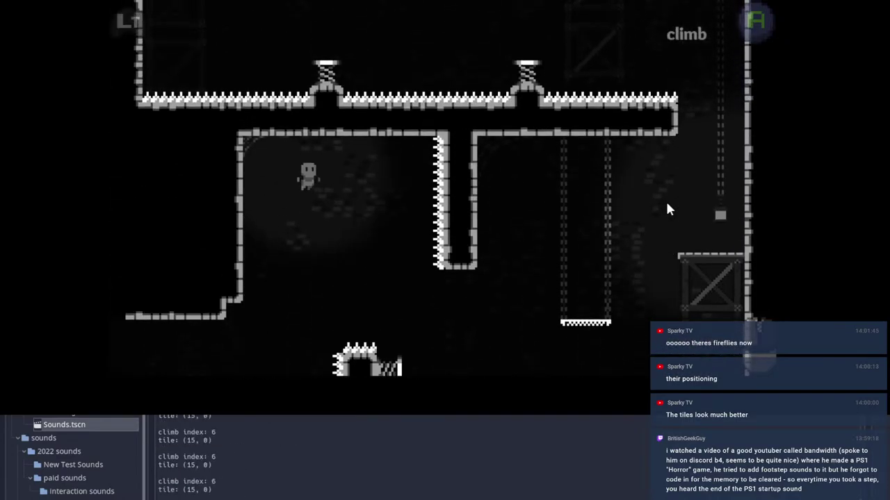
{"action": "key", "text": "Right"}
{"action": "key", "text": "space"}
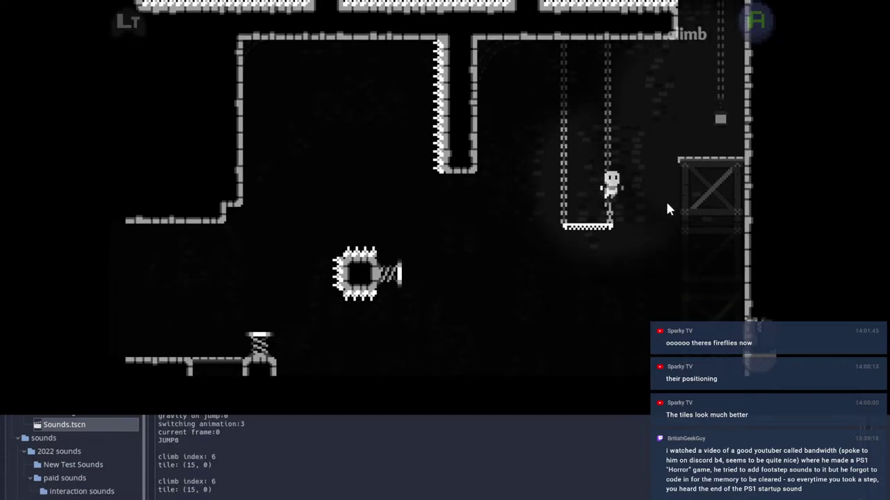
{"action": "key", "text": "Right"}
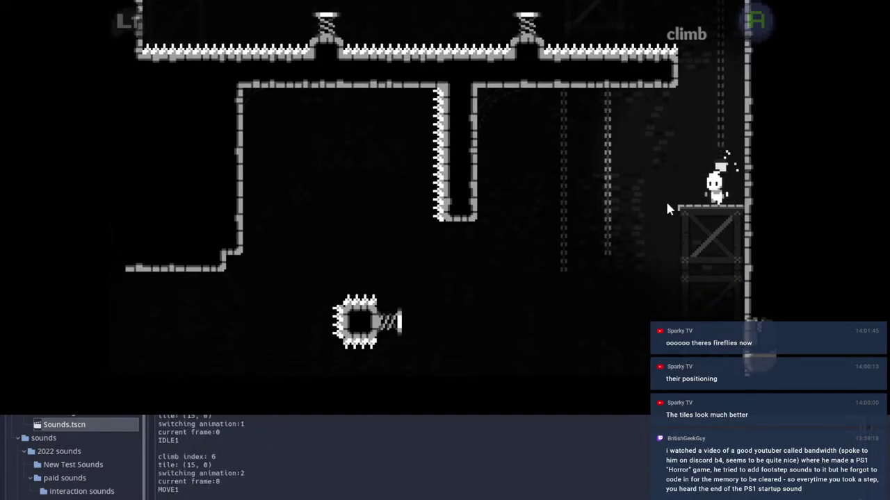
Step: Try to wall-jump the player up the shaft above the lamp, restarting from the checkpoint ledge
{"action": "key", "text": "space"}
{"action": "key", "text": "space"}
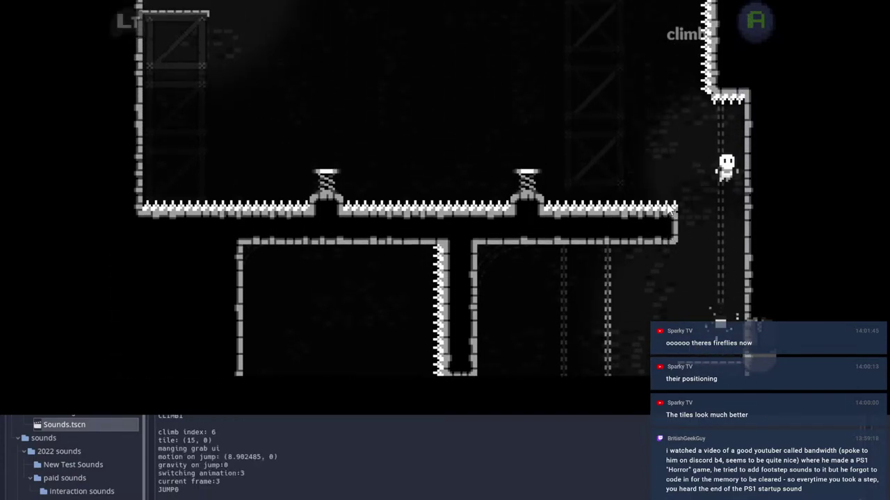
{"action": "key", "text": "Left"}
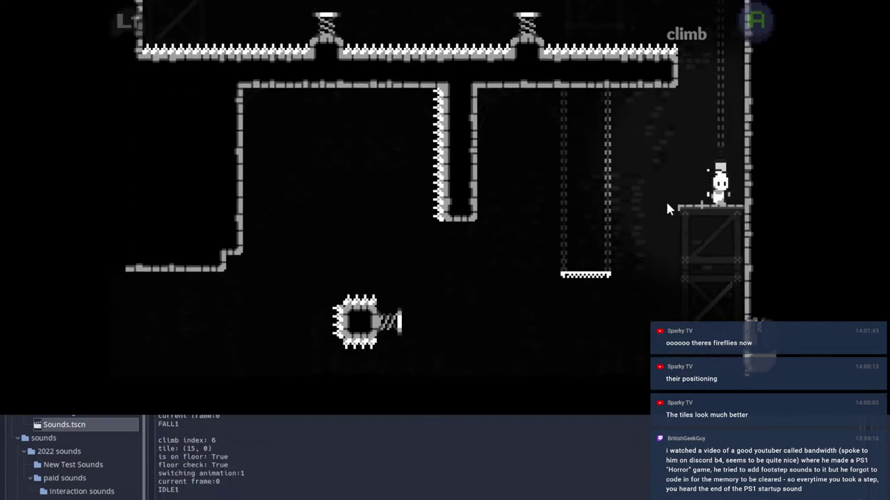
{"action": "key", "text": "space"}
{"action": "key", "text": "Left"}
{"action": "key", "text": "Right"}
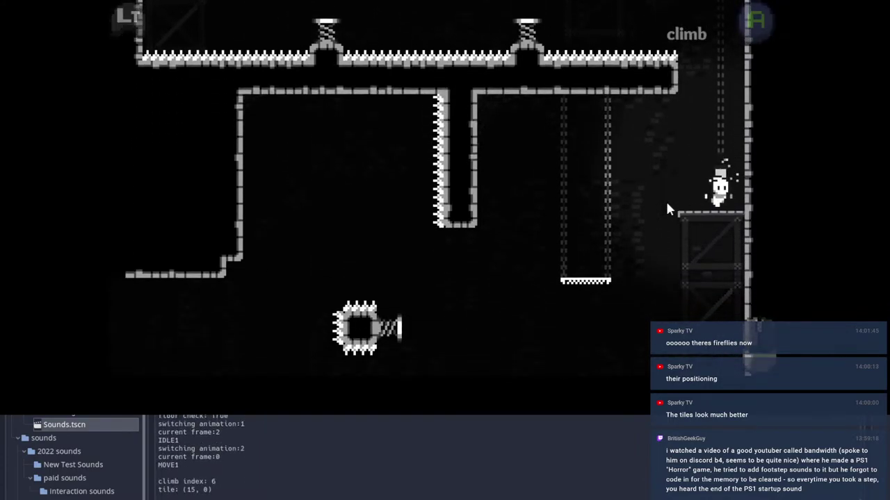
Step: Wall-climb the shaft from the lamp ledge and leap the player over the upper spiked floor with two springs
{"action": "key", "text": "Left"}
{"action": "key", "text": "space"}
{"action": "key", "text": "space"}
{"action": "key", "text": "Right"}
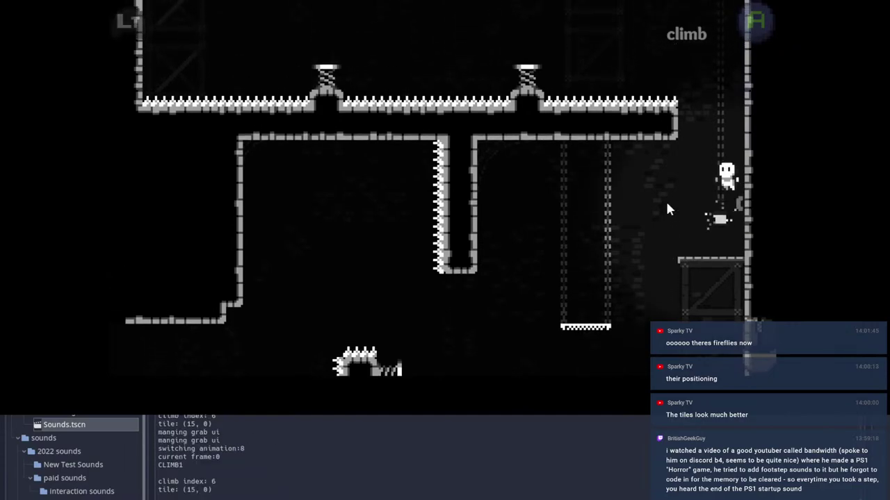
{"action": "key", "text": "space"}
{"action": "key", "text": "Left"}
{"action": "key", "text": "space"}
{"action": "key", "text": "Right"}
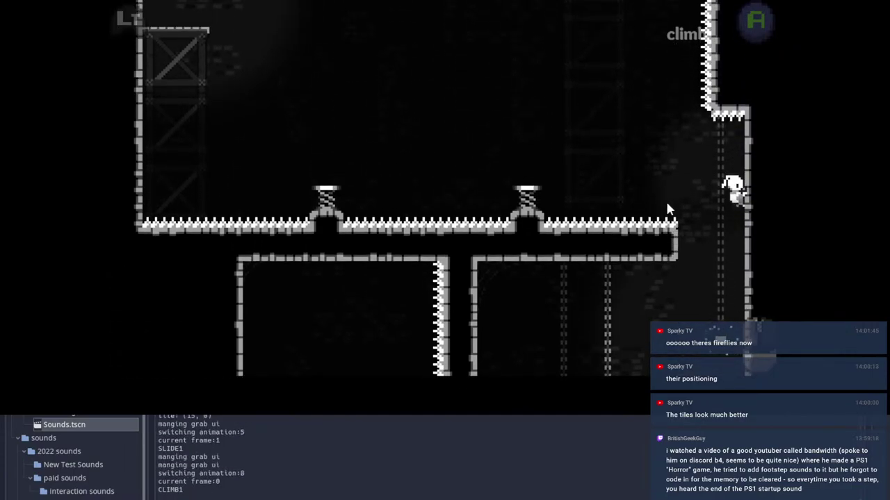
{"action": "key", "text": "space"}
{"action": "key", "text": "Left"}
{"action": "key", "text": "Right"}
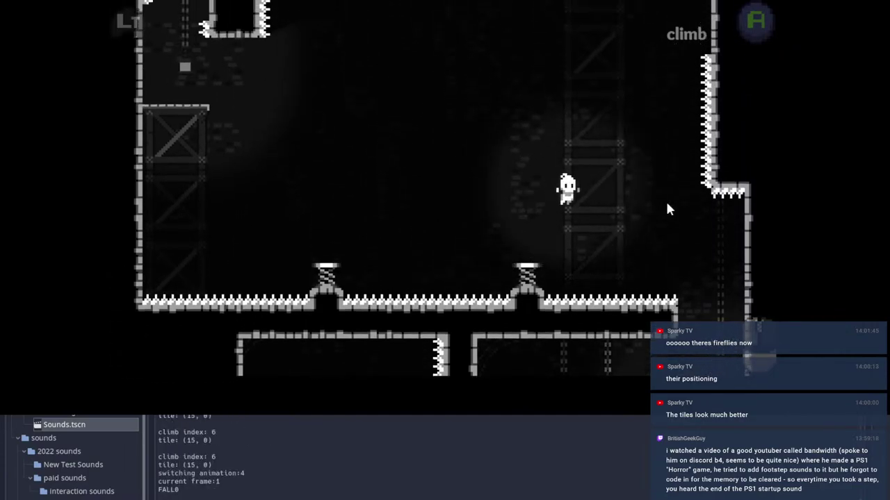
Step: Climb the player from the lamp ledge and bounce off the two springs over the spiked floor to the upper lamp ledge
{"action": "key", "text": "Left"}
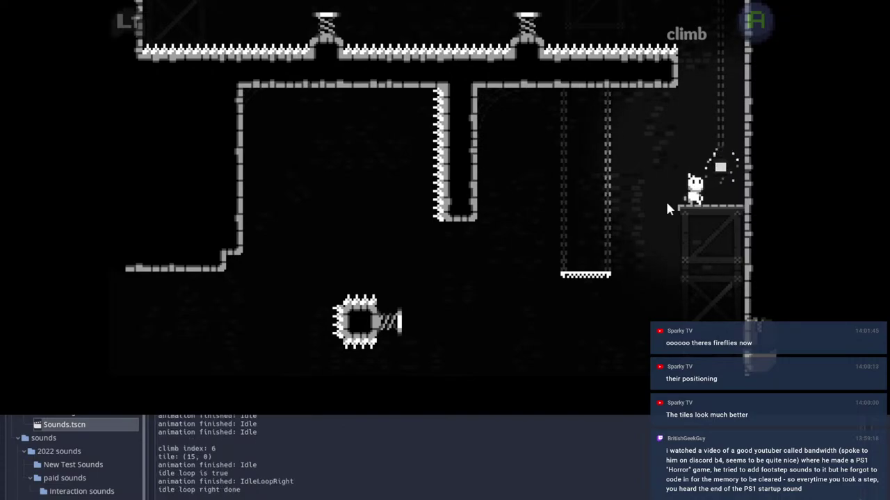
{"action": "key", "text": "Up"}
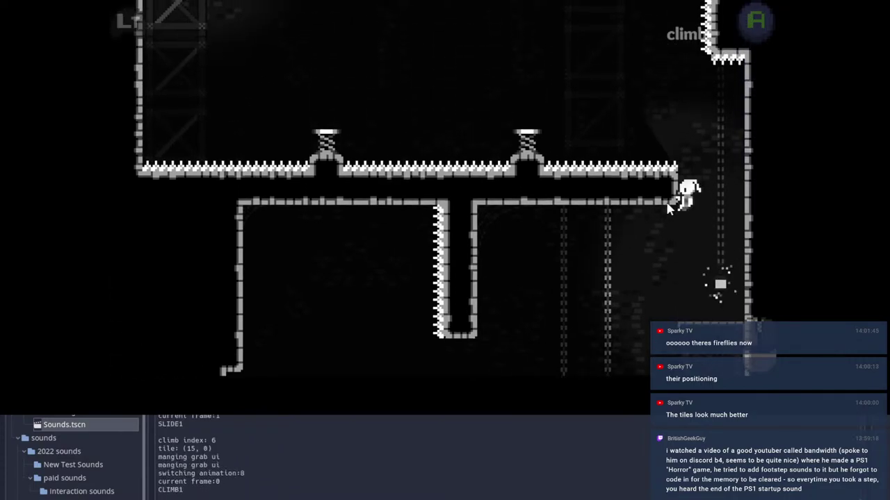
{"action": "key", "text": "Left"}
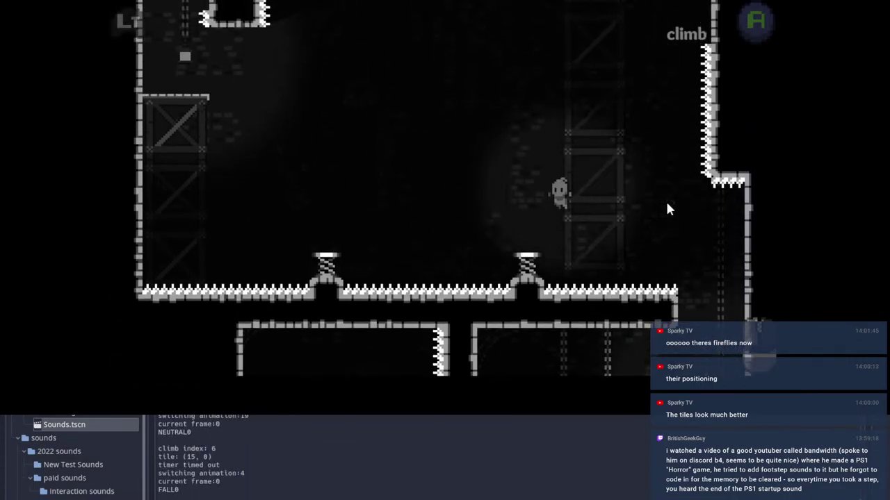
{"action": "key", "text": "Left"}
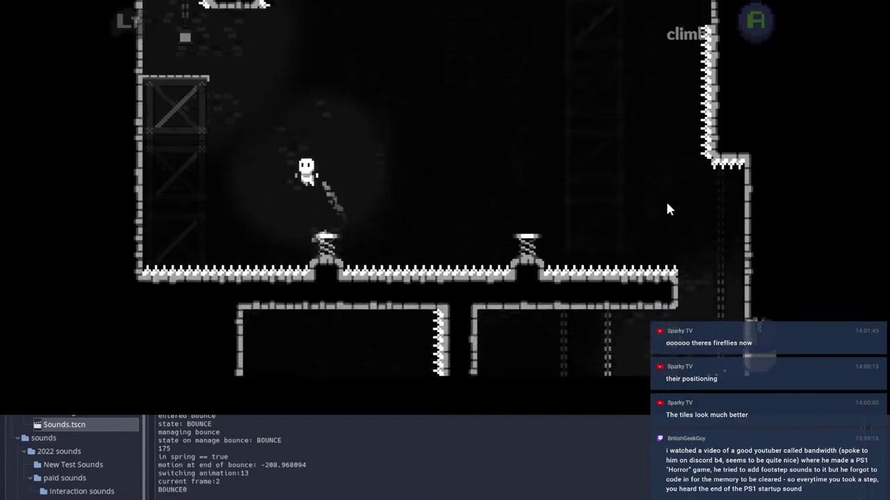
{"action": "key", "text": "Up"}
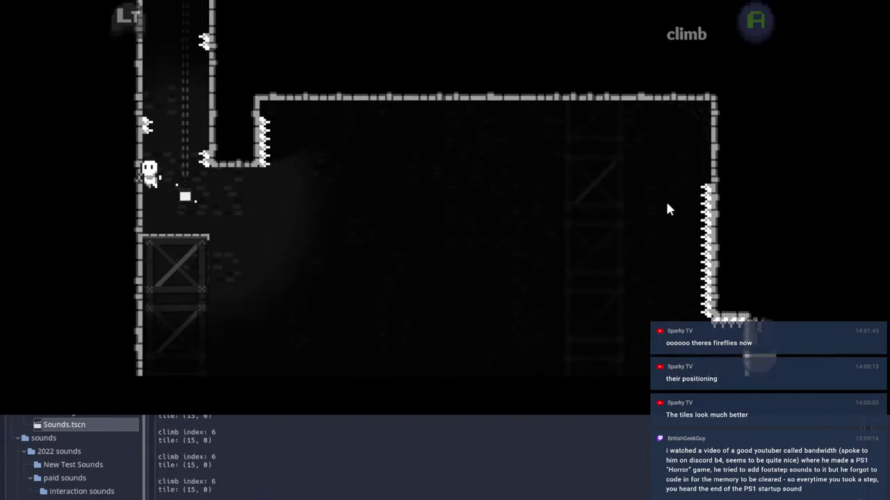
Step: Wall-jump the player up the narrow spiked shaft to the lamp checkpoint at the crate pile
{"action": "key", "text": "Right"}
{"action": "key", "text": "space"}
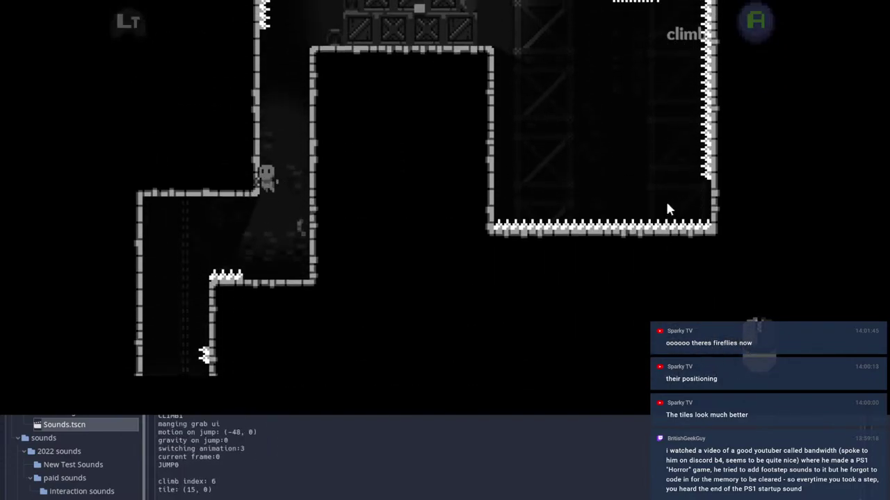
{"action": "key", "text": "Right"}
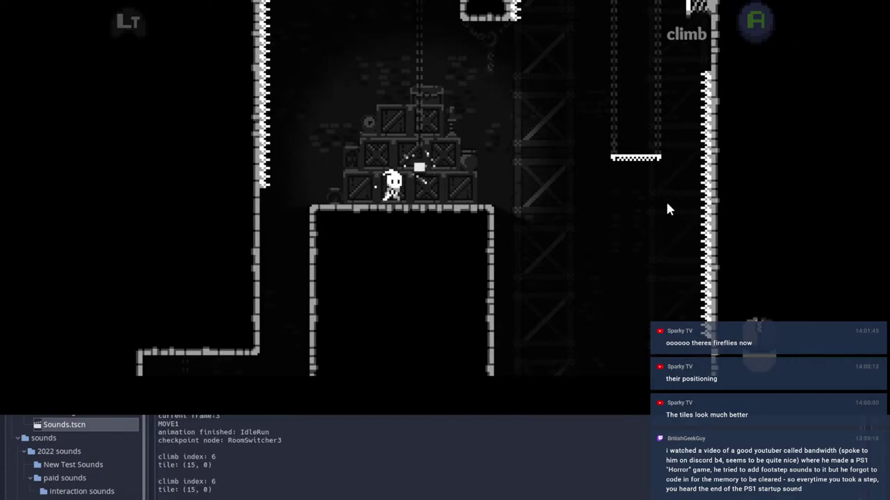
Step: Try to leap the player from the crate-pile checkpoint via the hanging platform toward the wall springs
{"action": "key", "text": "Right"}
{"action": "key", "text": "space"}
{"action": "key", "text": "Left"}
{"action": "key", "text": "space"}
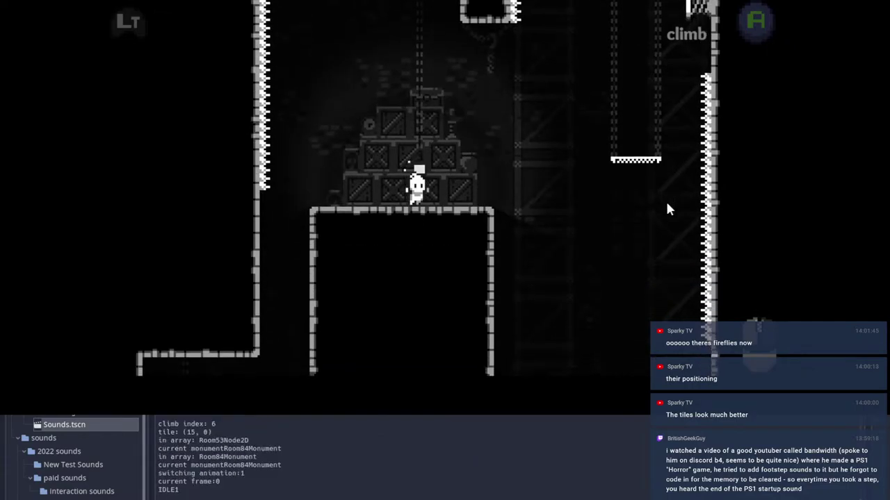
{"action": "key", "text": "Right"}
{"action": "key", "text": "space"}
{"action": "key", "text": "Right"}
{"action": "key", "text": "space"}
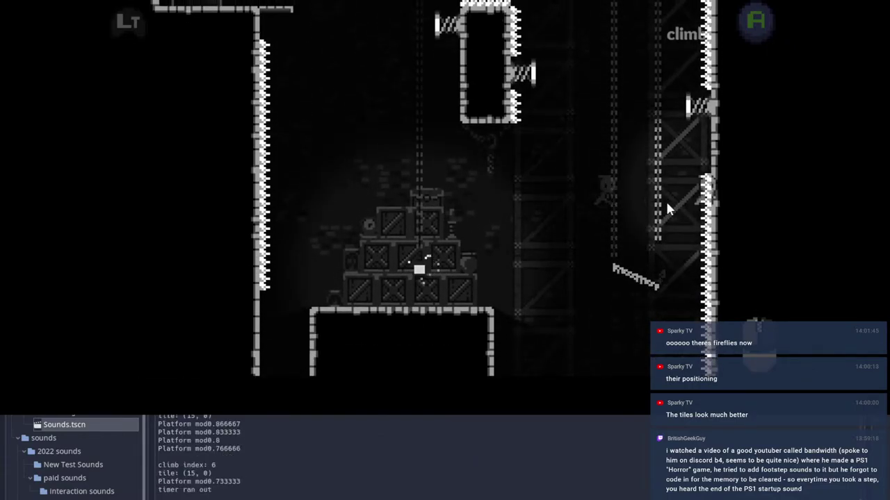
{"action": "key", "text": "Right"}
{"action": "key", "text": "space"}
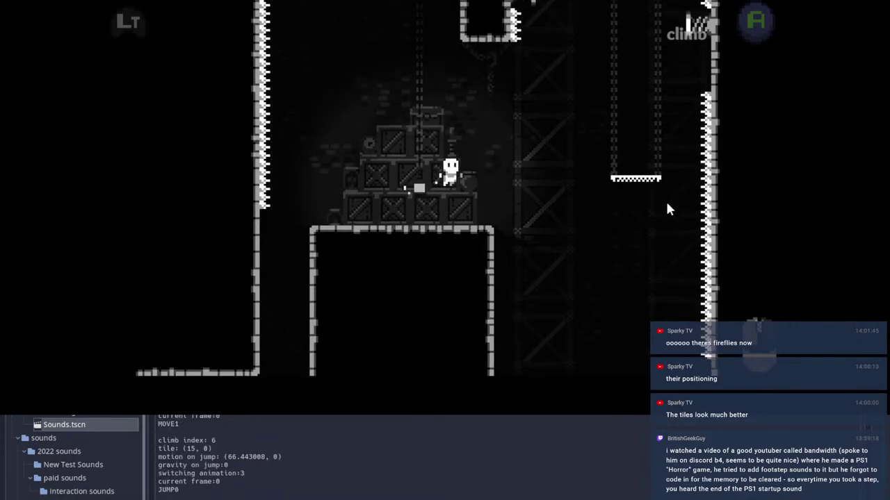
Step: Jump from the crate pile across the hanging platform and dash the player up to the room's upper exit ledge
{"action": "key", "text": "space"}
{"action": "key", "text": "Right"}
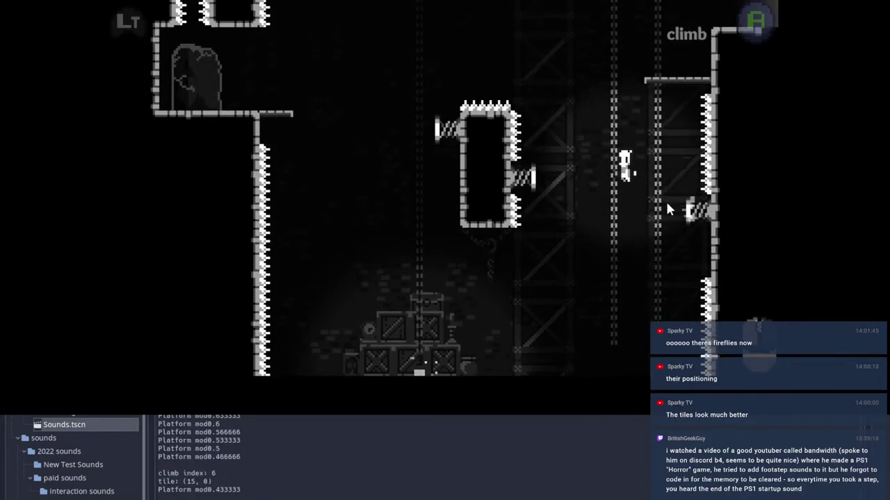
{"action": "key", "text": "shift"}
{"action": "key", "text": "Right"}
{"action": "key", "text": "space"}
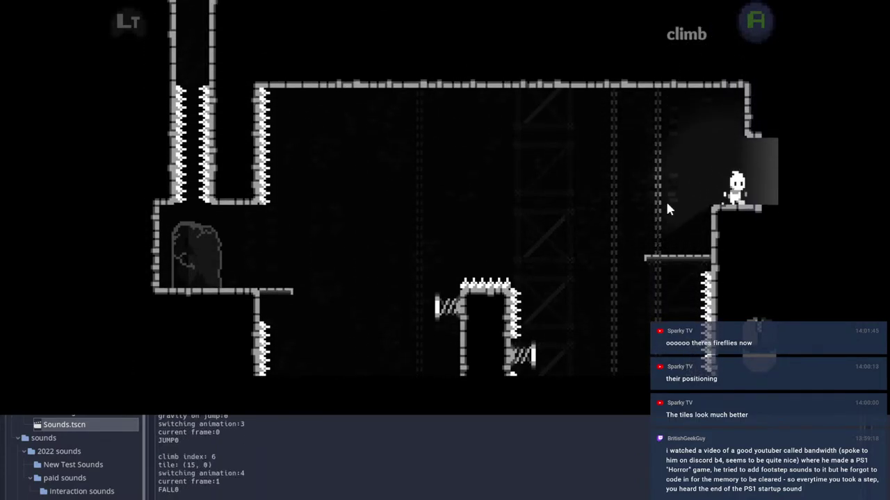
Step: Dash the player over the two spiked pillars and up the far wall past its spring in the next room
{"action": "key", "text": "Right"}
{"action": "key", "text": "space"}
{"action": "key", "text": "shift"}
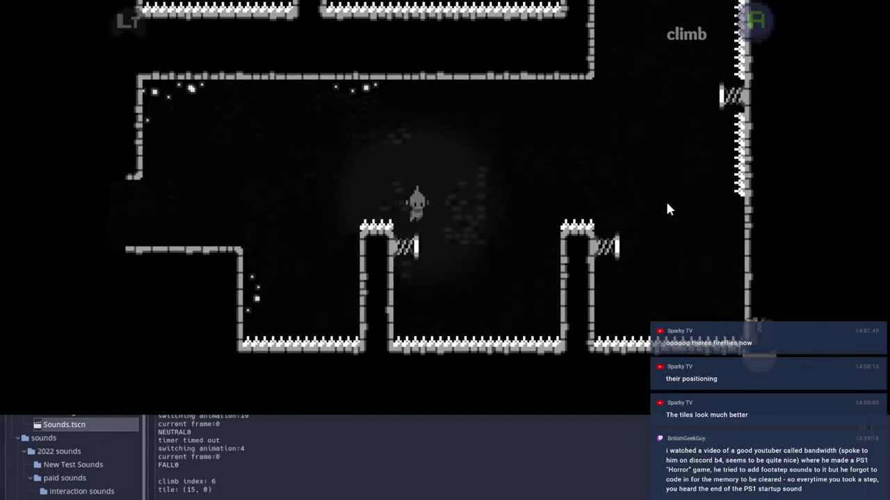
{"action": "key", "text": "shift"}
{"action": "key", "text": "shift"}
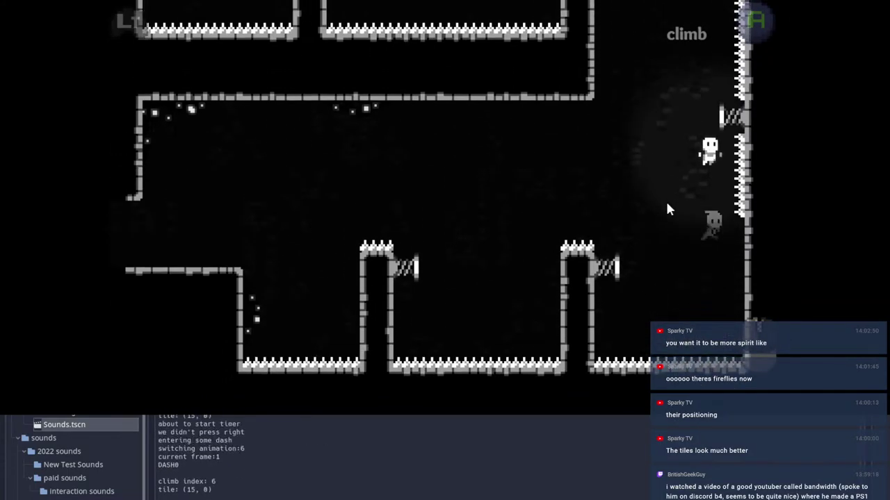
{"action": "key", "text": "Left"}
{"action": "key", "text": "shift"}
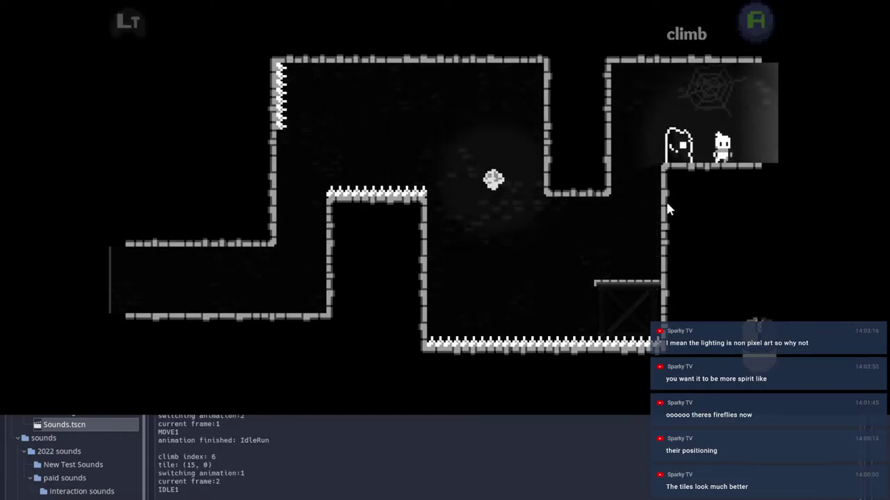
Step: Walk the player back and forth past the arched lamp checkpoint beneath the spider web to examine its look
{"action": "key", "text": "Escape"}
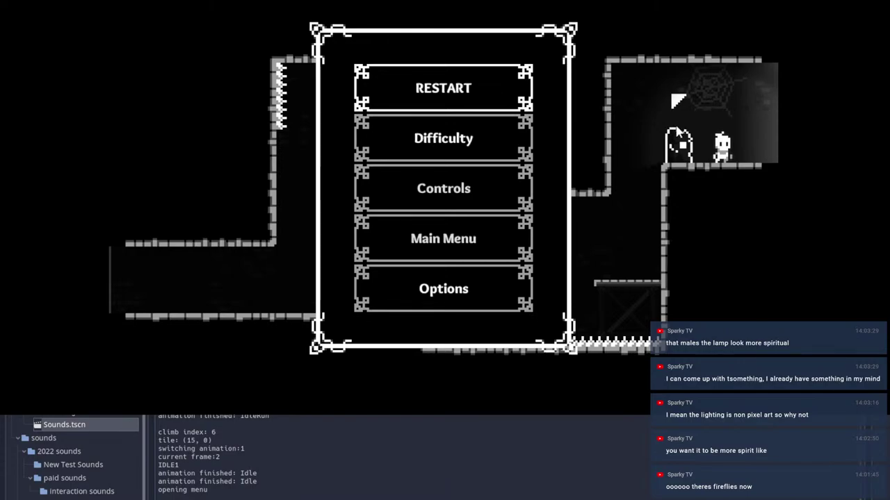
{"action": "key", "text": "Escape"}
{"action": "key", "text": "a"}
{"action": "key", "text": "d"}
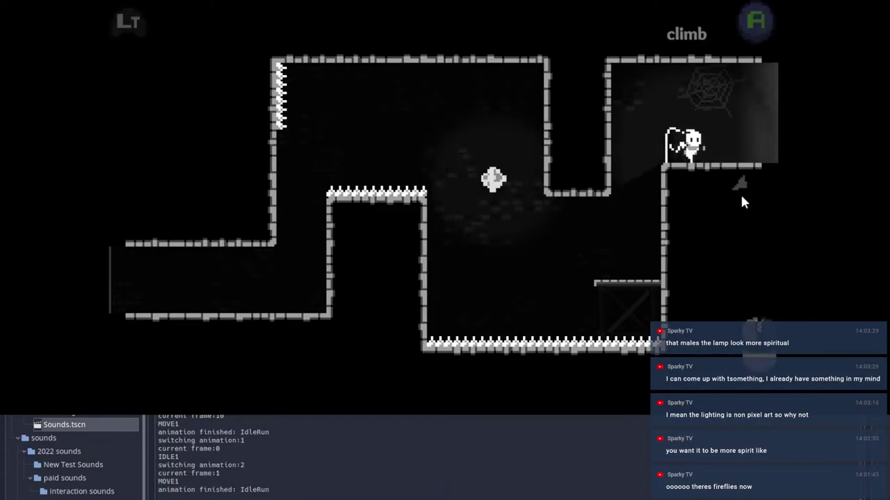
{"action": "key", "text": "a"}
{"action": "key", "text": "Right"}
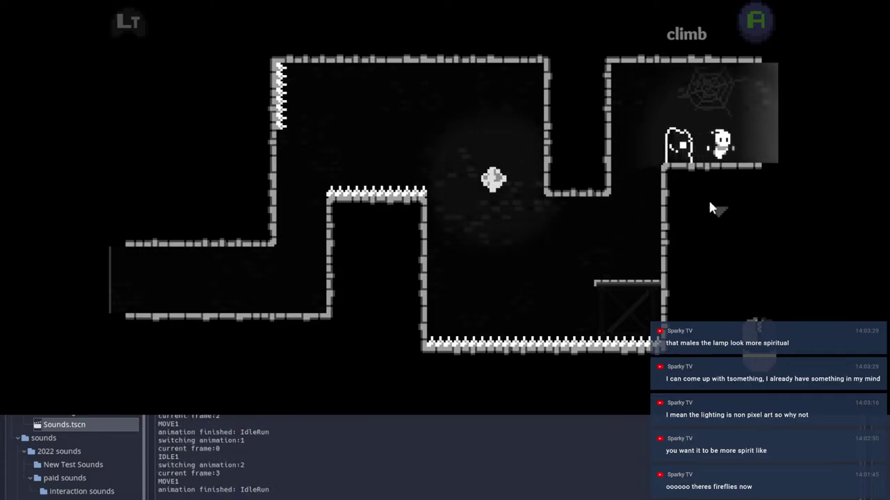
{"action": "key", "text": "Left"}
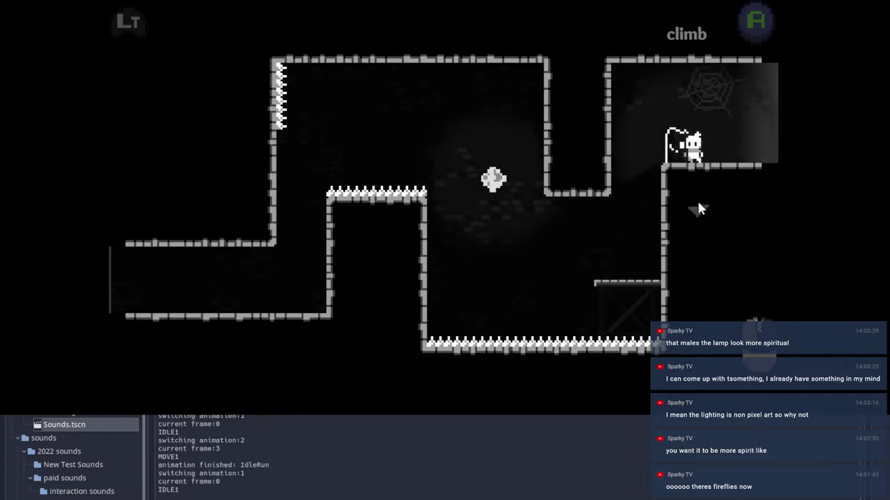
{"action": "key", "text": "Right"}
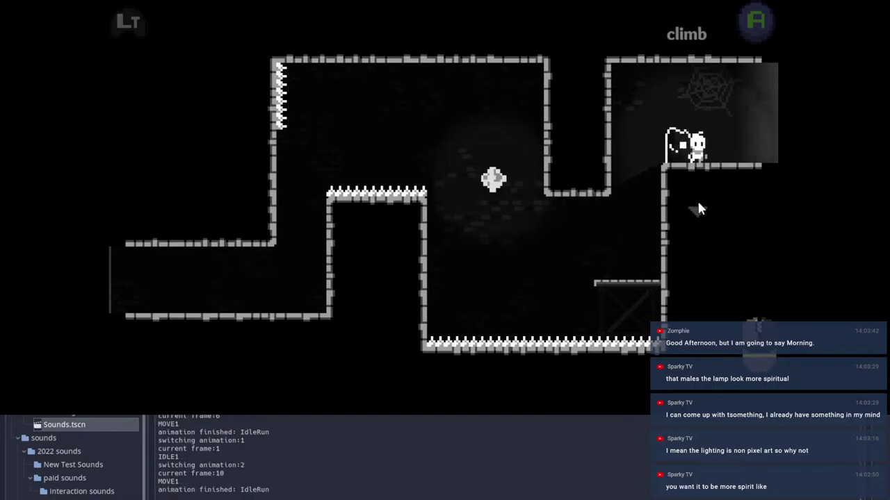
{"action": "key", "text": "Left"}
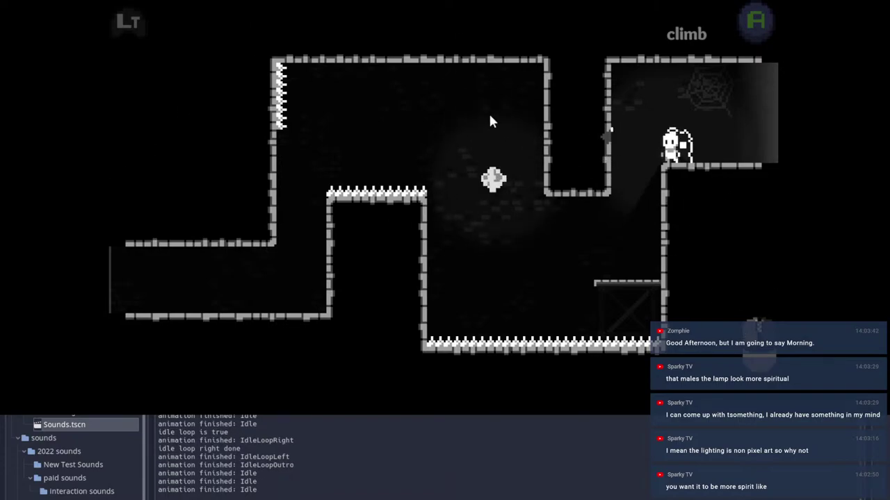
Step: Leave the playtest and bring the spring and spike rooms of the WorldDemo scene into view in the editor
{"action": "key", "text": "Escape"}
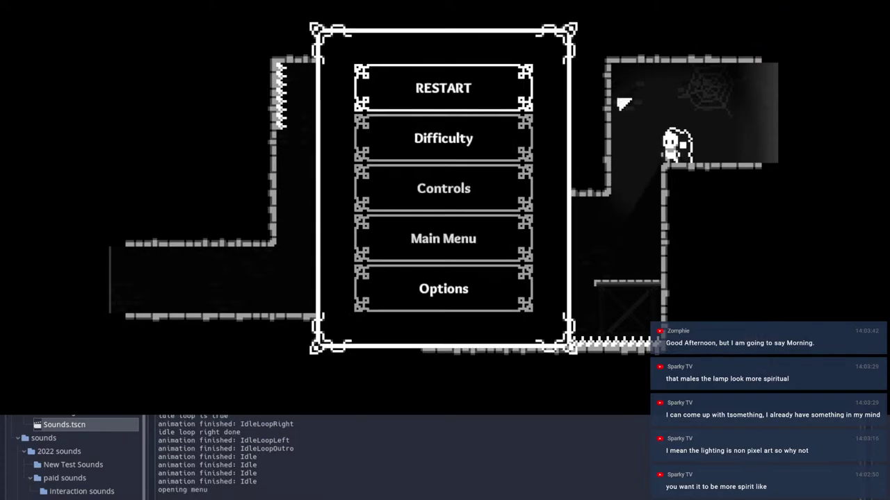
{"action": "left_click", "coordinate": [569, 438]}
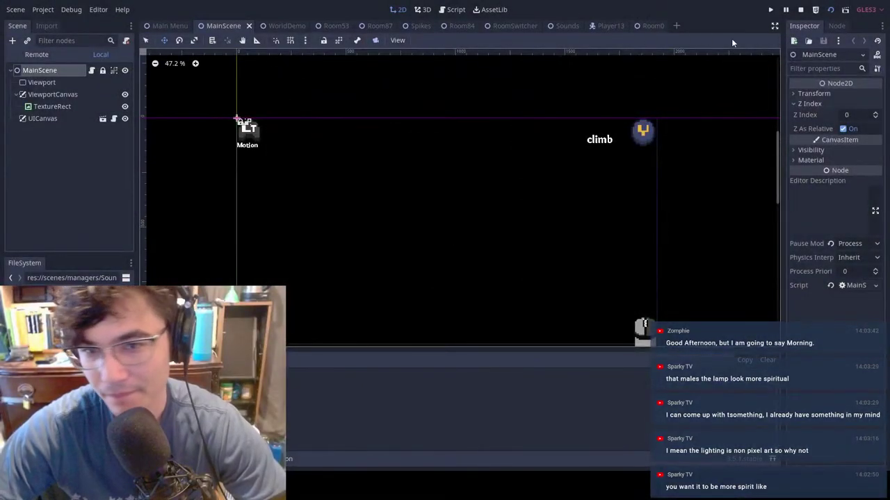
{"action": "left_click", "coordinate": [282, 26]}
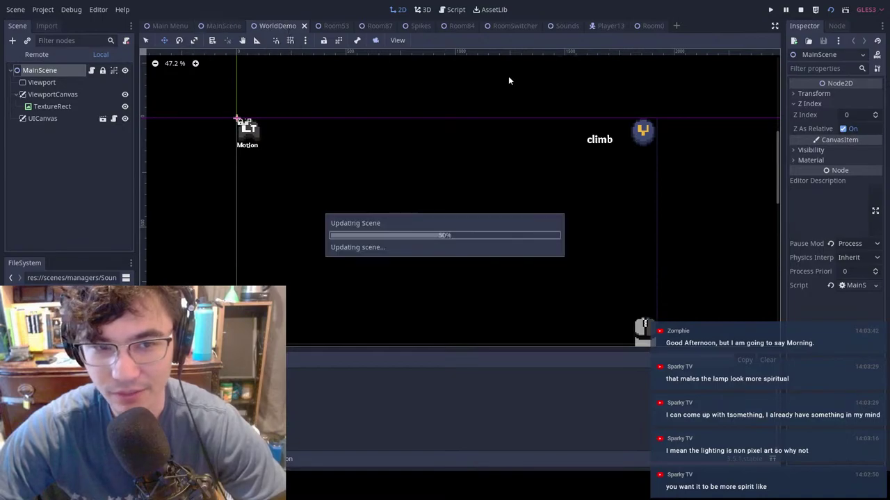
{"action": "middle_click_drag", "start_coordinate": [647, 146], "coordinate": [530, 148]}
{"action": "middle_click_drag", "start_coordinate": [594, 125], "coordinate": [504, 117]}
{"action": "middle_click_drag", "start_coordinate": [770, 125], "coordinate": [597, 130]}
{"action": "scroll", "coordinate": [597, 129], "scroll_direction": "right", "scroll_amount": 10}
{"action": "scroll", "coordinate": [597, 129], "scroll_direction": "up", "scroll_amount": 4}
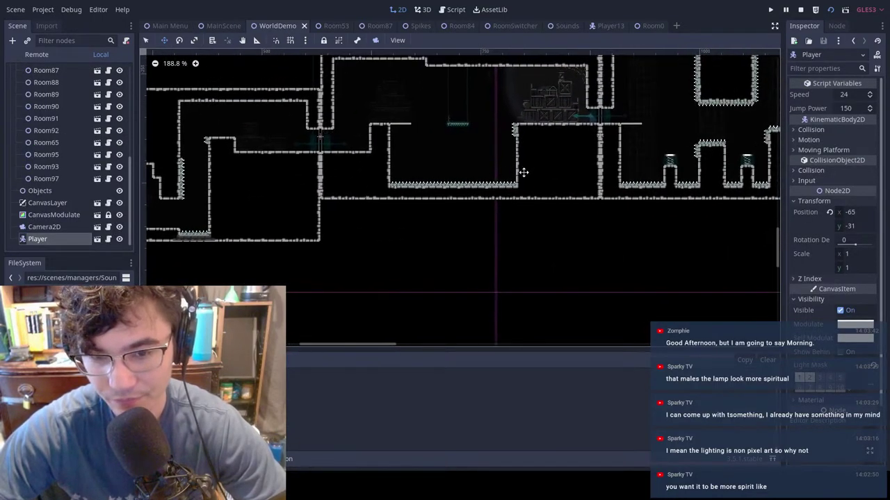
{"action": "scroll", "coordinate": [594, 206], "scroll_direction": "right", "scroll_amount": 10}
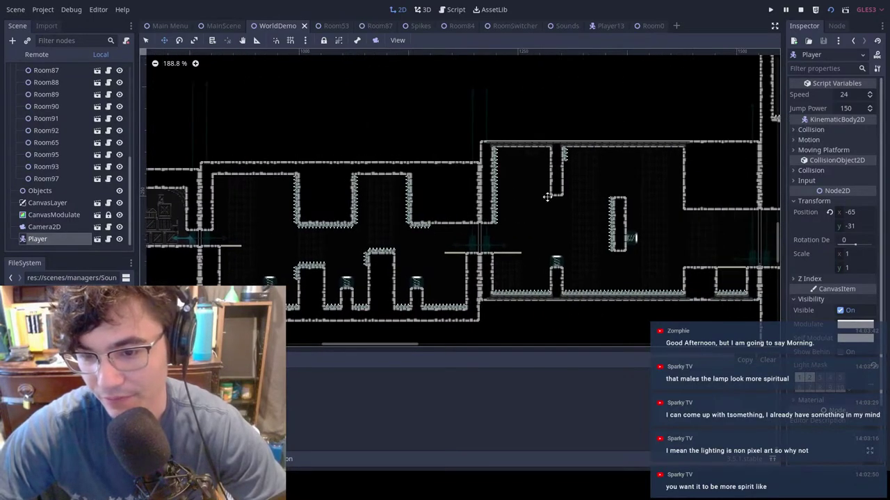
Step: Locate Room85, the room with a single dash orb, in the WorldDemo map and open its scene at the doorway's room switchers
{"action": "scroll", "coordinate": [466, 183], "scroll_direction": "right", "scroll_amount": 6}
{"action": "scroll", "coordinate": [639, 248], "scroll_direction": "up", "scroll_amount": 6}
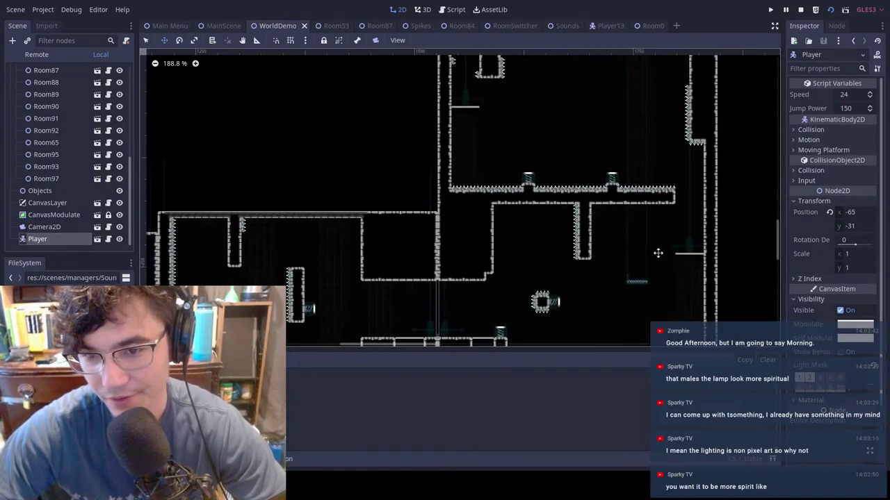
{"action": "scroll", "coordinate": [556, 177], "scroll_direction": "right", "scroll_amount": 6}
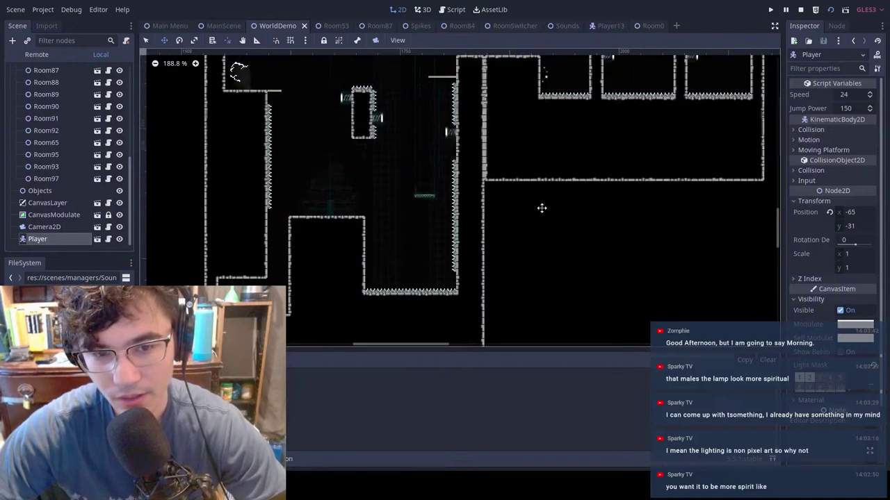
{"action": "scroll", "coordinate": [587, 109], "scroll_direction": "up", "scroll_amount": 2}
{"action": "scroll", "coordinate": [443, 267], "scroll_direction": "right", "scroll_amount": 4}
{"action": "scroll", "coordinate": [487, 243], "scroll_direction": "up", "scroll_amount": 3}
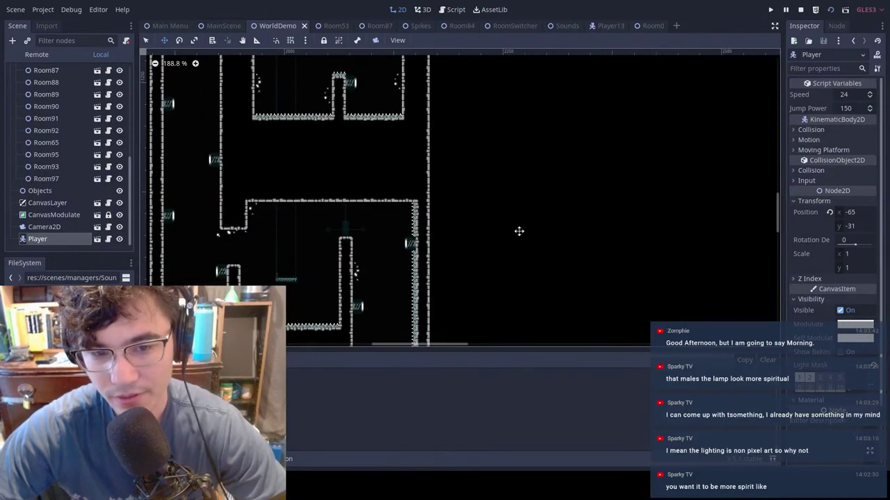
{"action": "scroll", "coordinate": [389, 222], "scroll_direction": "left", "scroll_amount": 15}
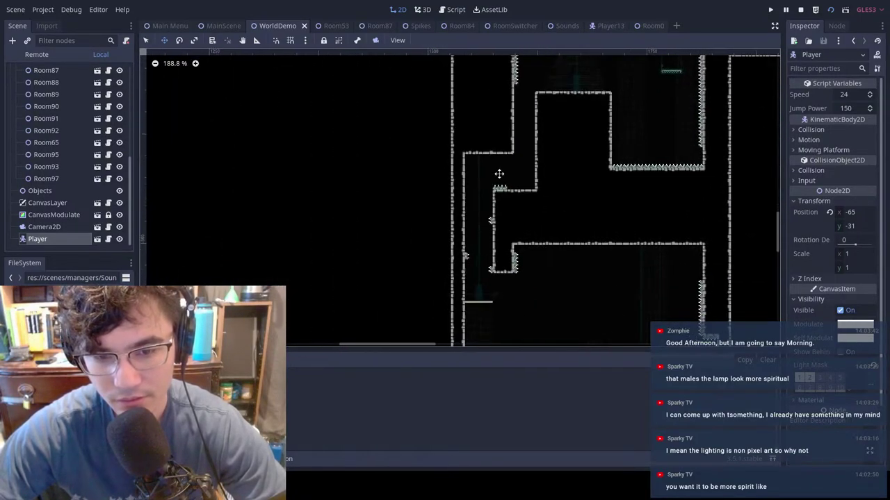
{"action": "scroll", "coordinate": [500, 151], "scroll_direction": "right", "scroll_amount": 8}
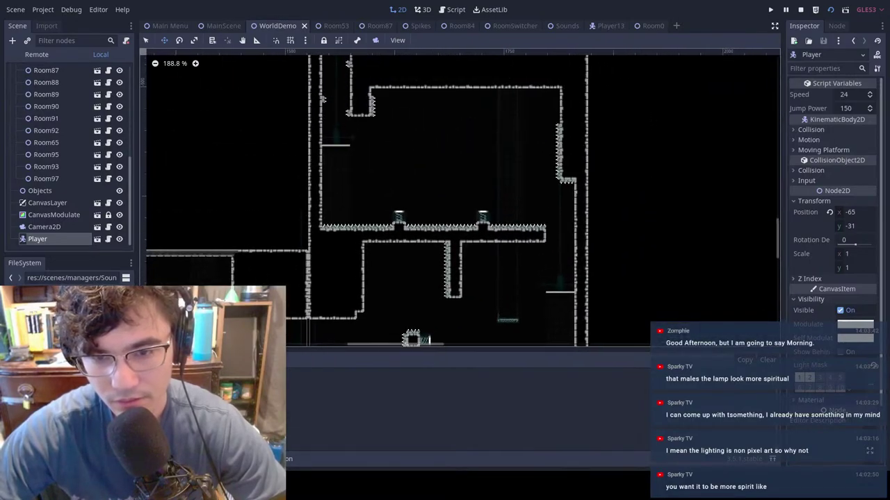
{"action": "scroll", "coordinate": [264, 121], "scroll_direction": "up", "scroll_amount": 3}
{"action": "scroll", "coordinate": [263, 120], "scroll_direction": "right", "scroll_amount": 8}
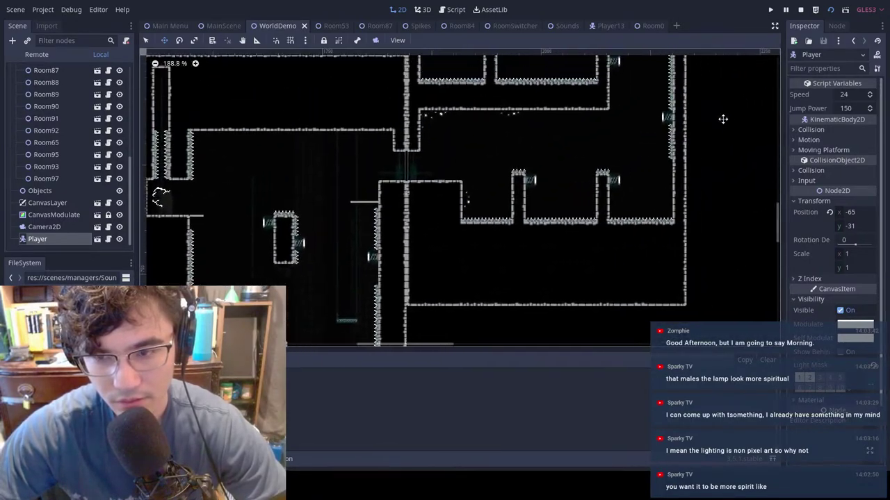
{"action": "middle_click_drag", "start_coordinate": [624, 314], "coordinate": [395, 104]}
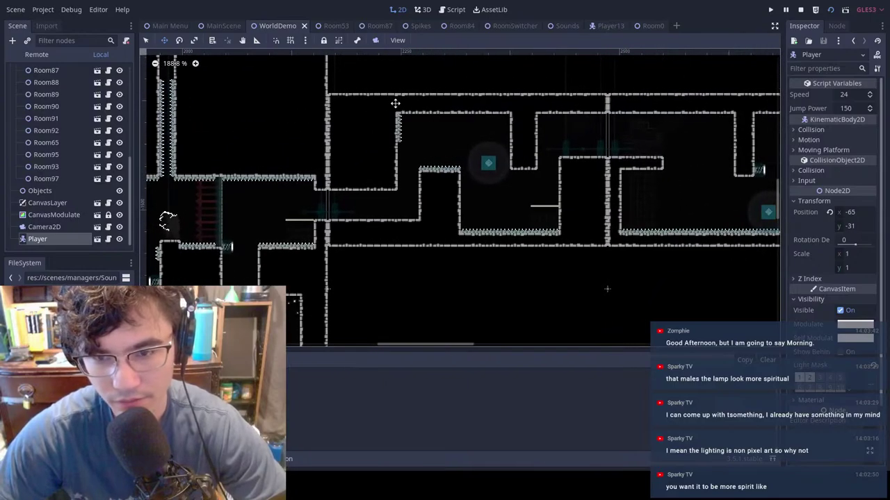
{"action": "double_click", "coordinate": [568, 145]}
{"action": "scroll", "coordinate": [566, 149], "scroll_direction": "down", "scroll_amount": 4}
{"action": "scroll", "coordinate": [485, 141], "scroll_direction": "up", "scroll_amount": 1}
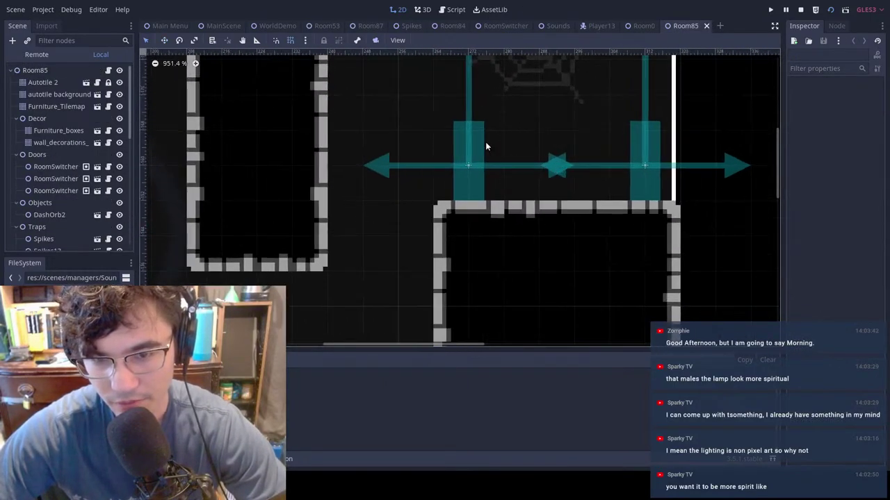
Step: Delete the RoomSwitcher4 node from the Room85 scene
{"action": "left_click", "coordinate": [485, 144]}
{"action": "key", "text": "Delete"}
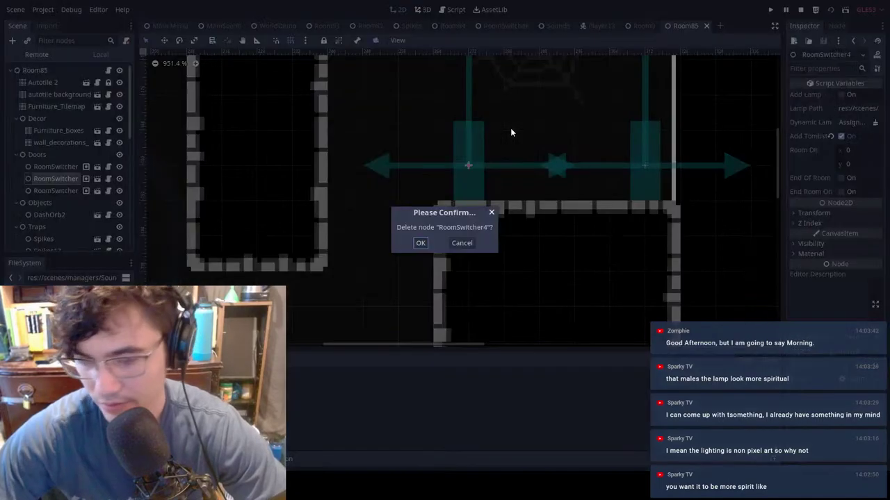
{"action": "left_click", "coordinate": [422, 242]}
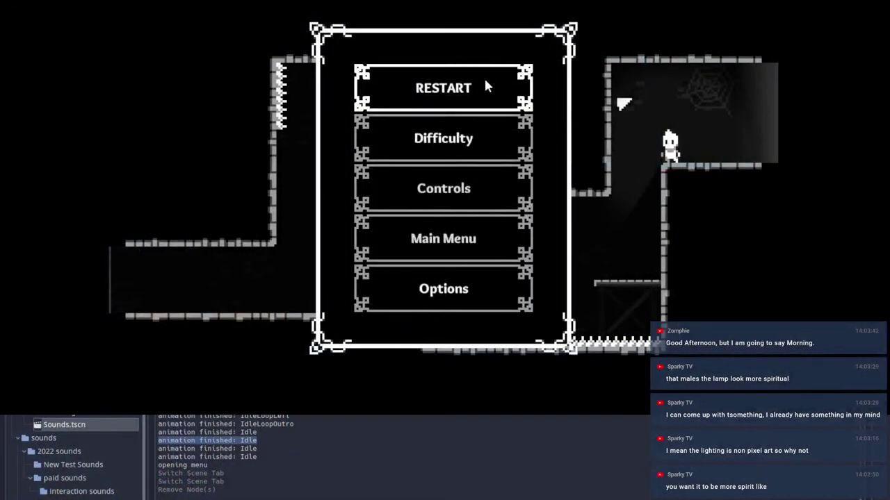
Step: Restart the running game from its pause menu and walk out of Room85 through the eastern doorway
{"action": "left_click", "coordinate": [485, 81]}
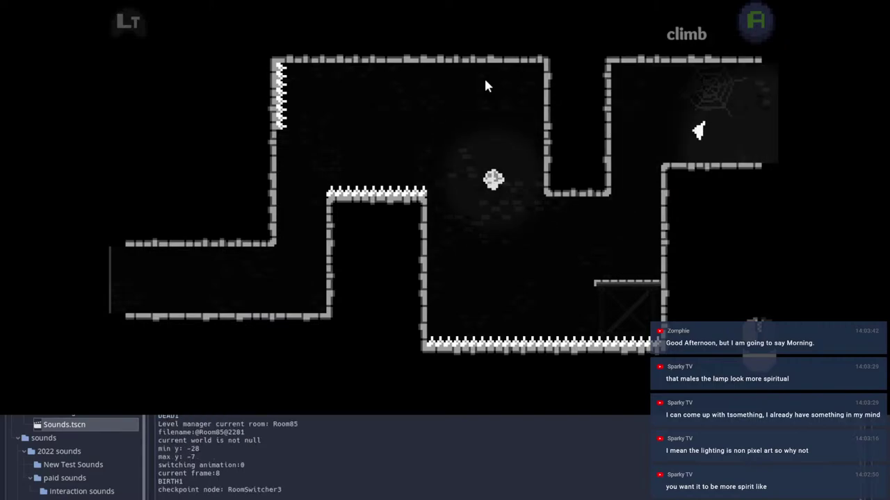
{"action": "key", "text": "Right"}
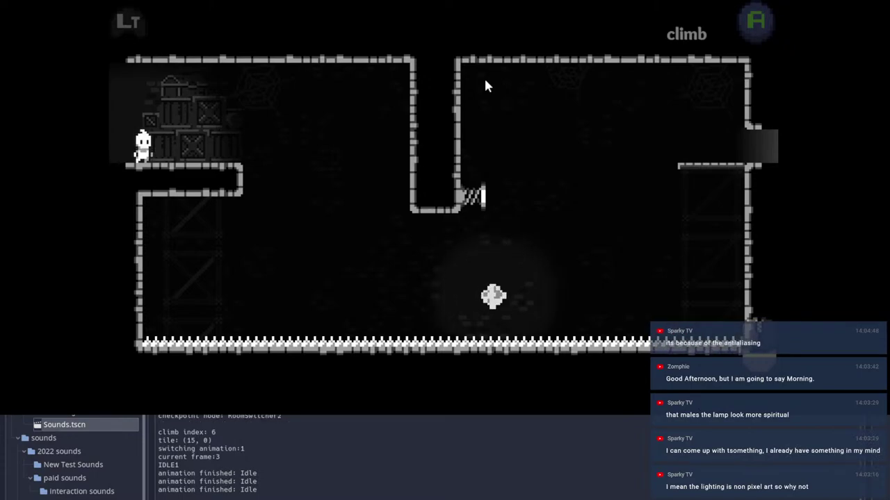
Step: Playtest the crate room by jumping off the ledge, bouncing off the wall spring and leaving through the eastern exit
{"action": "key", "text": "Right"}
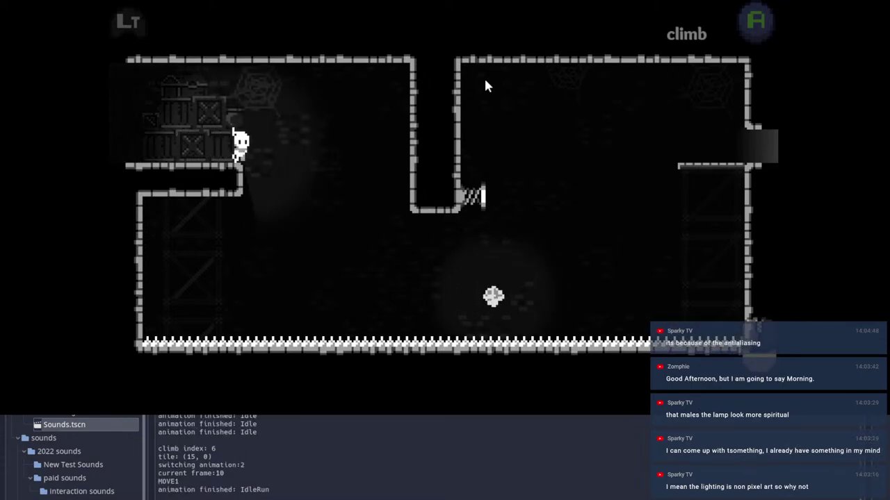
{"action": "key", "text": "space"}
{"action": "key", "text": "Right"}
{"action": "key", "text": "space"}
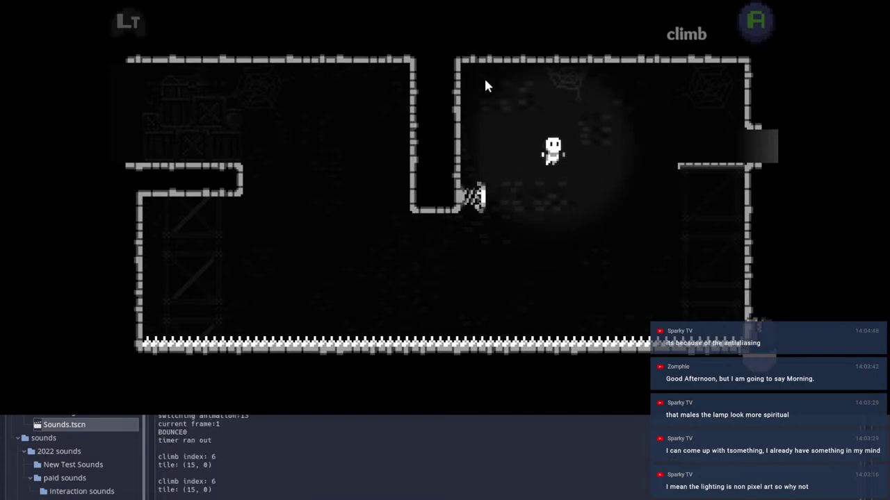
{"action": "key", "text": "Right"}
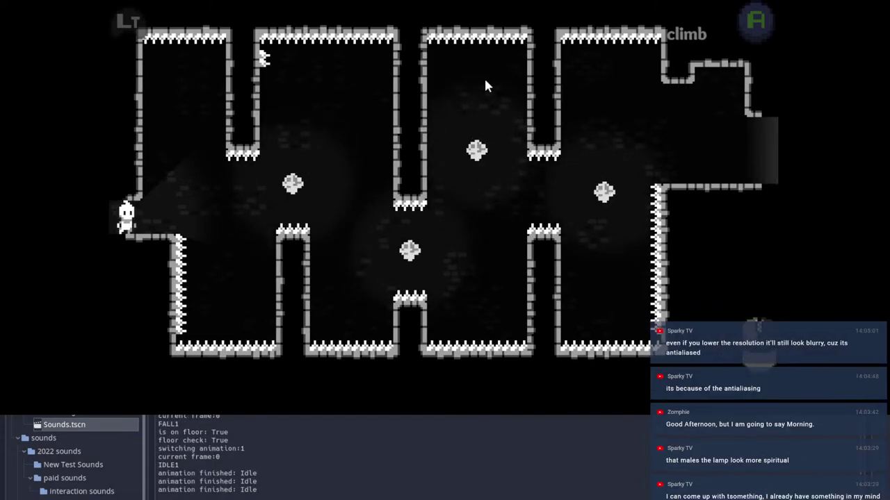
Step: Try to jump off the entrance ledge of the four-orb spike room
{"action": "key", "text": "Right"}
{"action": "key", "text": "space"}
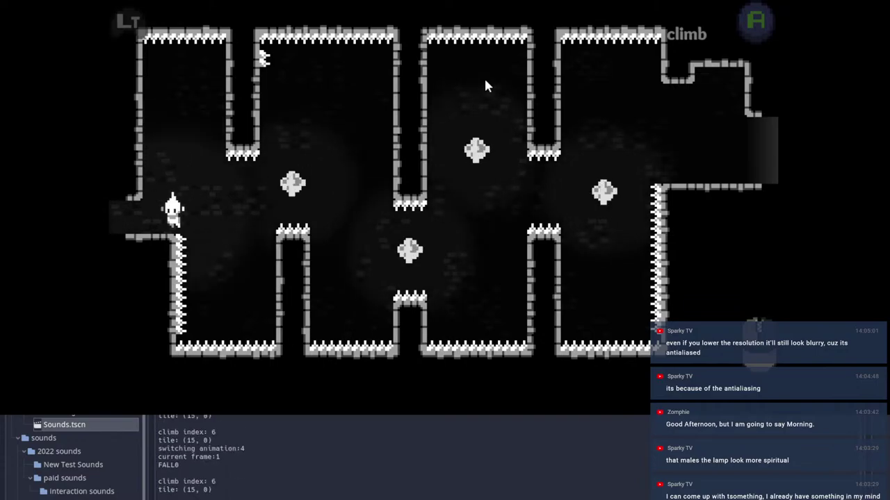
{"action": "key", "text": "space"}
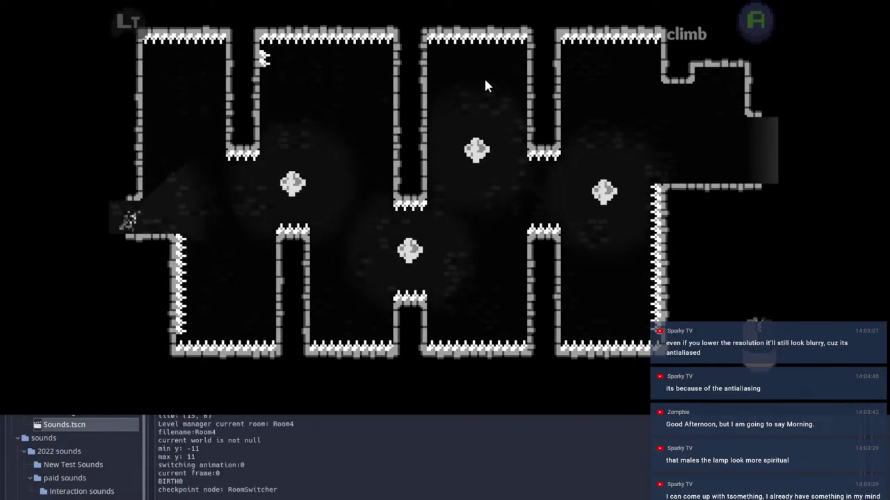
Step: Jump off the entrance ledge and dash from orb to orb past the first spiked pillars into the third chamber
{"action": "key", "text": "Right"}
{"action": "key", "text": "Left"}
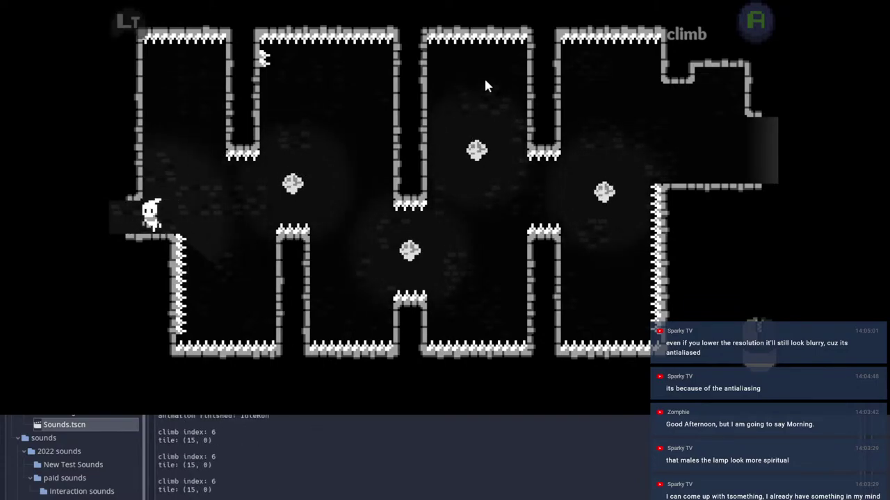
{"action": "key", "text": "Right"}
{"action": "key", "text": "space"}
{"action": "key", "text": "shift"}
{"action": "key", "text": "shift"}
{"action": "key", "text": "Up"}
{"action": "key", "text": "shift"}
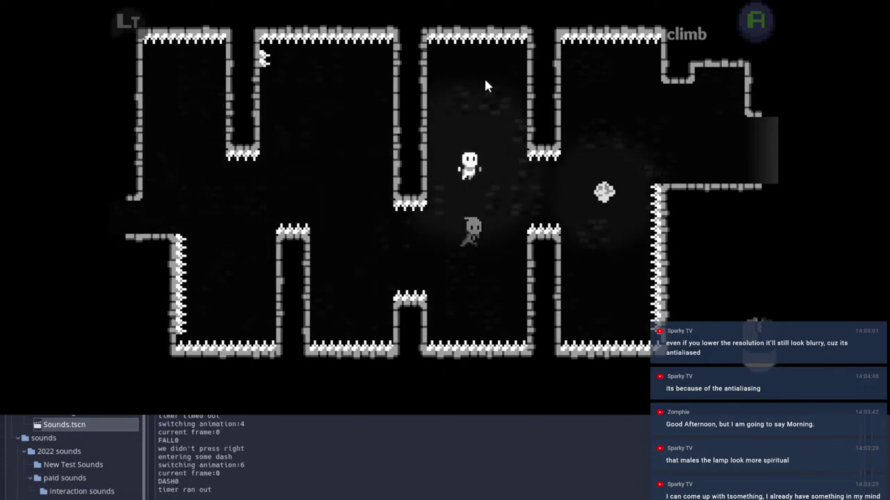
Step: Dash past the last spiked pillar using the remaining orbs and land on the ledge before the exit
{"action": "key", "text": "Right"}
{"action": "key", "text": "shift"}
{"action": "key", "text": "Up"}
{"action": "key", "text": "shift"}
{"action": "key", "text": "Right"}
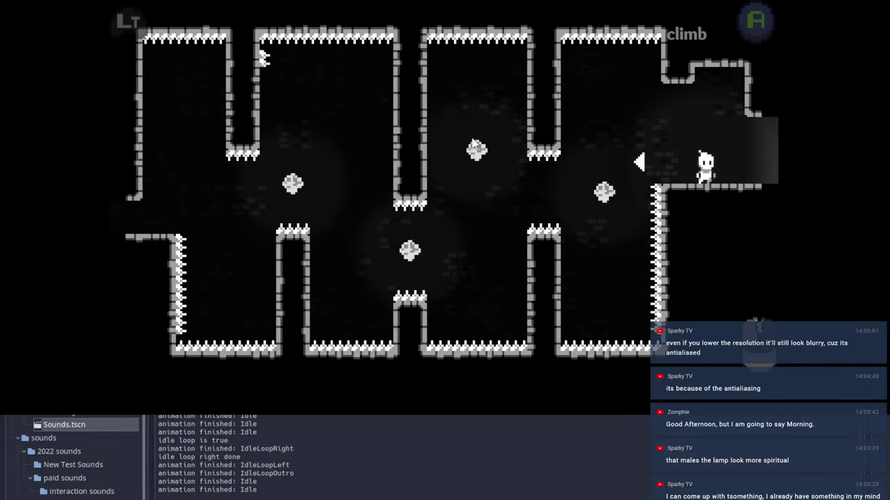
Step: Enter Room17 and descend the winding corridor past the upper orb to the lower western shaft
{"action": "key", "text": "d"}
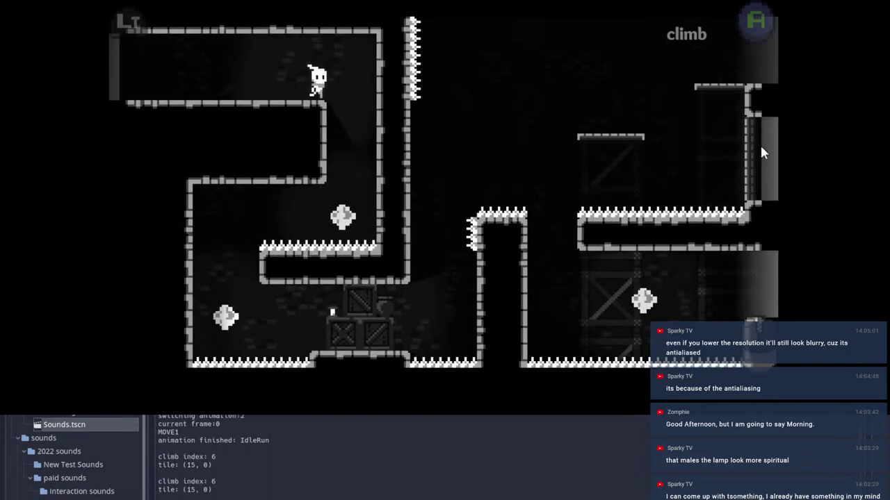
{"action": "key", "text": "a"}
{"action": "key", "text": "d"}
{"action": "key", "text": "a"}
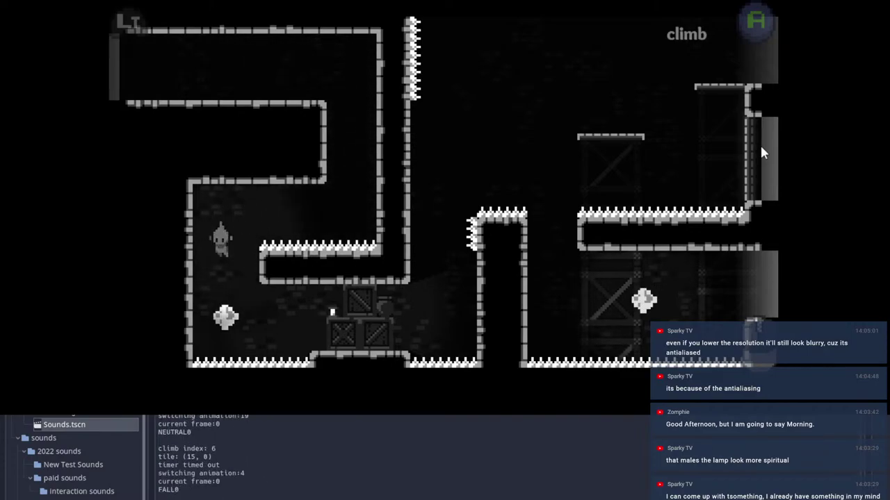
Step: Try to wall-jump from the shaft beyond the crates and dash over the spiked pillar
{"action": "key", "text": "d"}
{"action": "key", "text": "space"}
{"action": "key", "text": "space"}
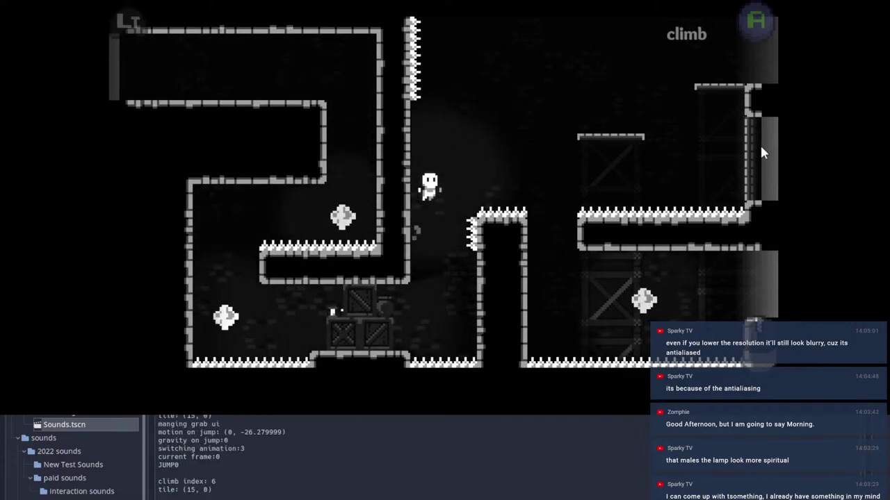
{"action": "key", "text": "shift"}
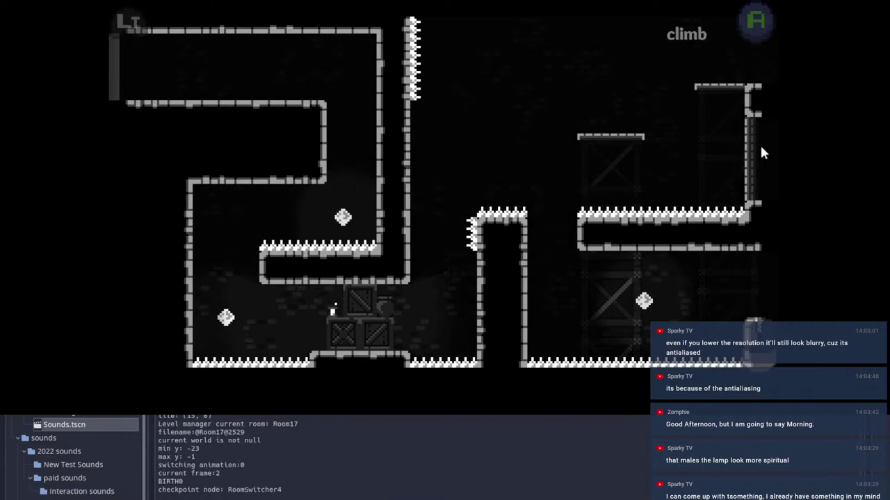
Step: Climb the wall beyond the crates, then jump and dash over the spiked pillar to Room17's upper eastern exit
{"action": "key", "text": "d"}
{"action": "key", "text": "space"}
{"action": "key", "text": "space"}
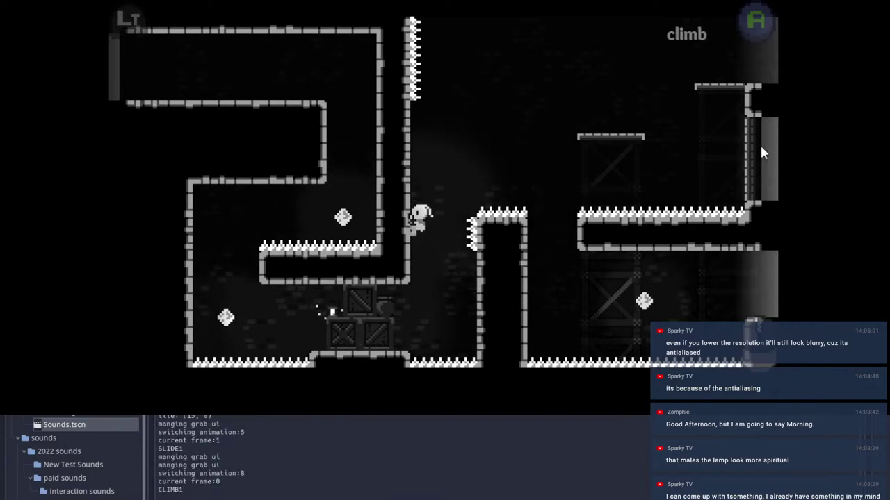
{"action": "key", "text": "space"}
{"action": "key", "text": "shift"}
{"action": "key", "text": "space"}
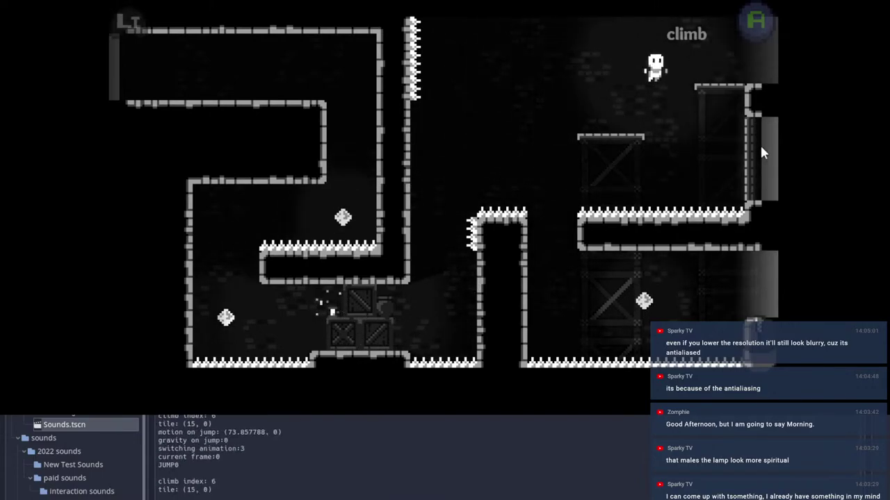
{"action": "key", "text": "shift"}
{"action": "key", "text": "d"}
Step: Climb the hanging block, bounce off the wall springs and dash through the orb to the next room's upper exit
{"action": "key", "text": "space"}
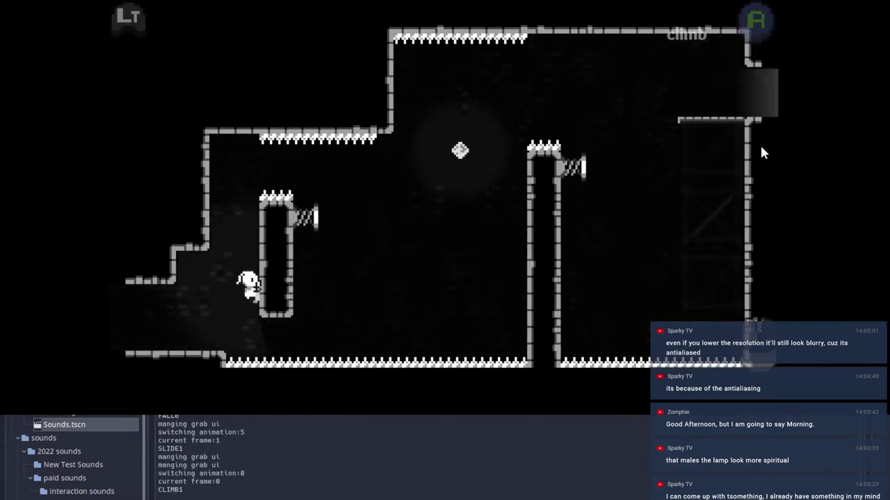
{"action": "key", "text": "space"}
{"action": "key", "text": "space"}
{"action": "key", "text": "shift"}
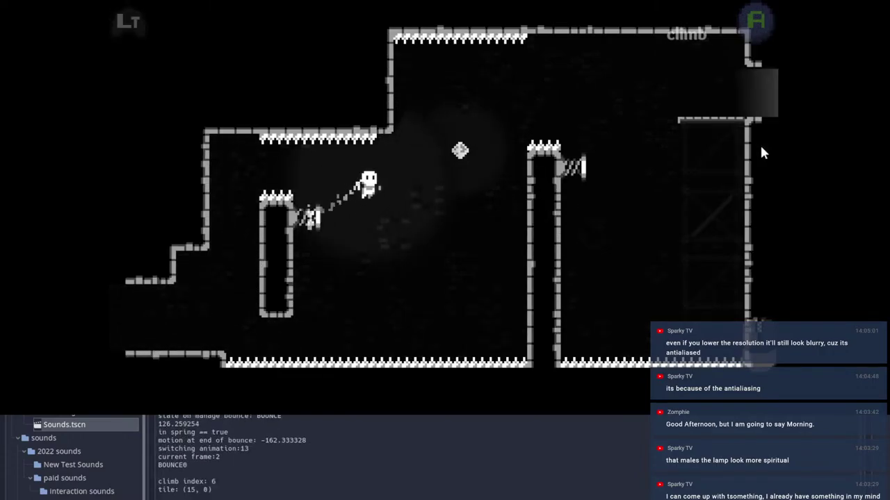
{"action": "key", "text": "shift"}
{"action": "key", "text": "shift"}
{"action": "key", "text": "shift"}
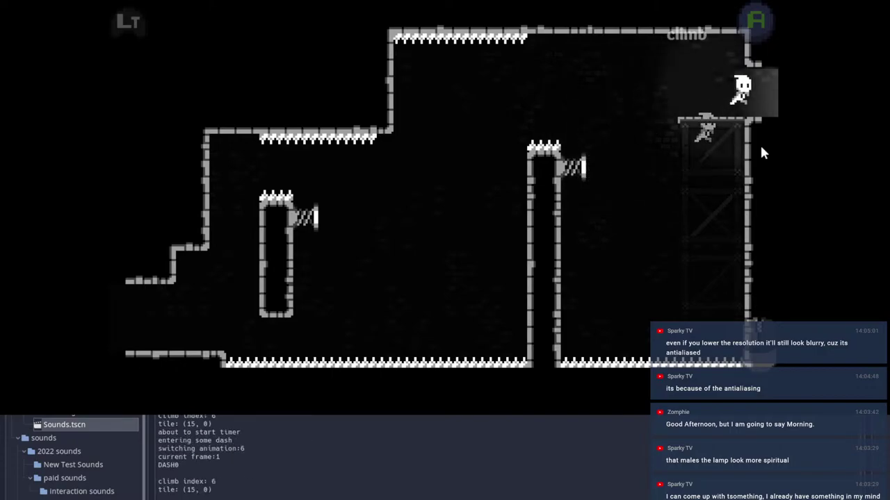
Step: Cross the two-orb room over the spiked floor by dashing through the orbs and bouncing off the springs
{"action": "key", "text": "d"}
{"action": "key", "text": "space"}
{"action": "key", "text": "shift"}
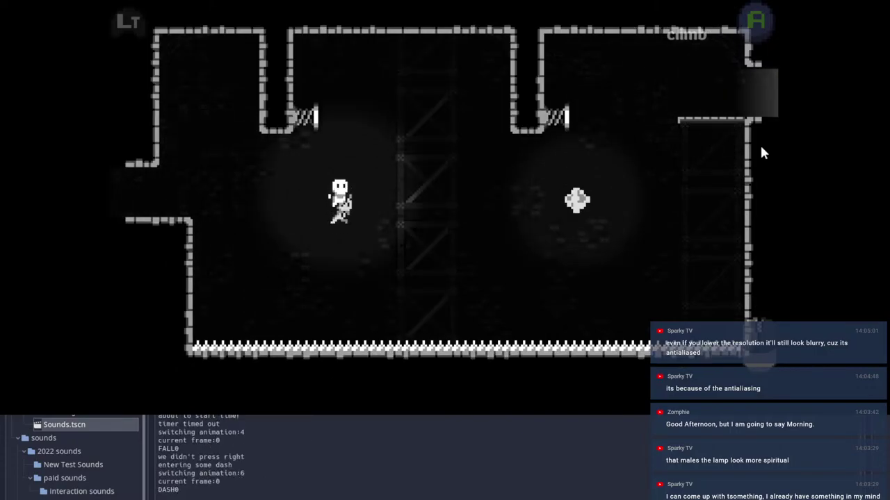
{"action": "key", "text": "shift"}
{"action": "key", "text": "shift"}
{"action": "key", "text": "shift"}
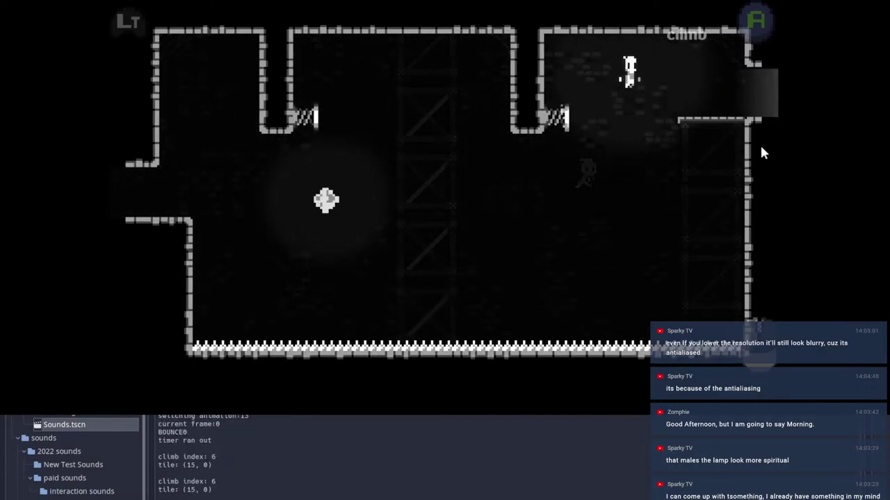
Step: Enter the divided room and jump through its wall teleporter to cross to the eastern half
{"action": "key", "text": "d"}
{"action": "key", "text": "space"}
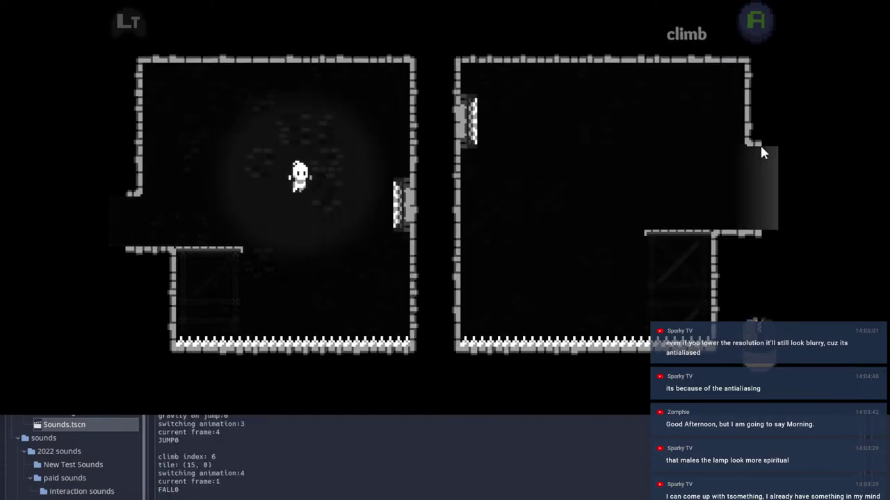
{"action": "key", "text": "d"}
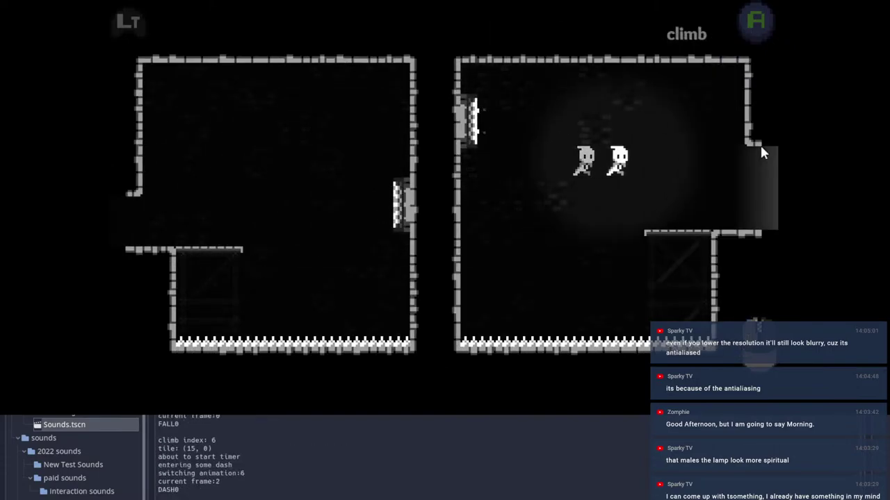
Step: Leave the divided room by its eastern exit and pass through the first linked teleporter chambers of the next room
{"action": "key", "text": "d"}
{"action": "key", "text": "space"}
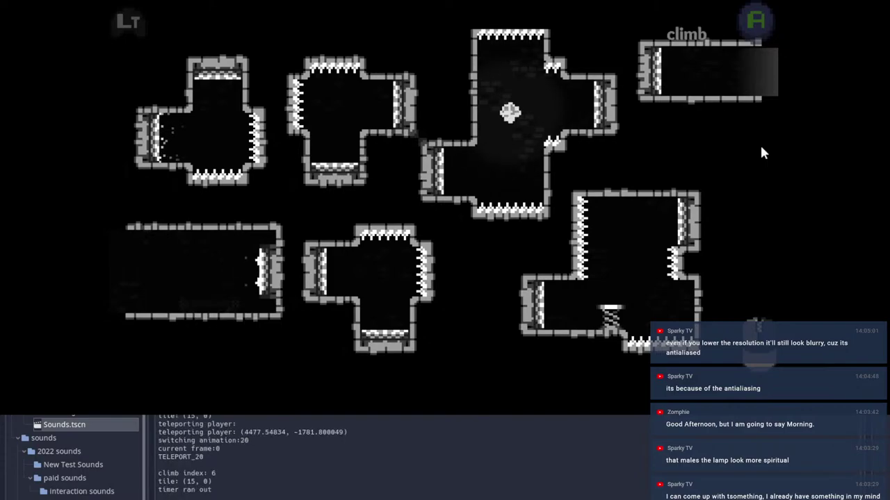
{"action": "key", "text": "w"}
{"action": "key", "text": "space"}
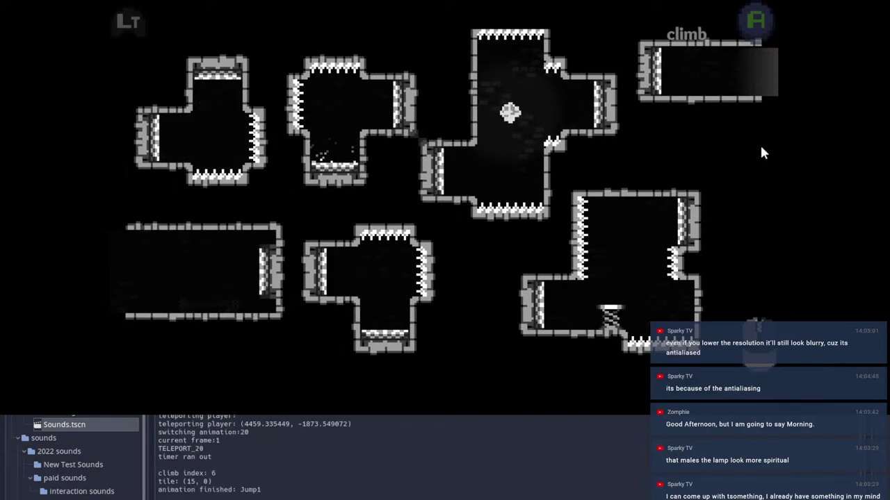
{"action": "key", "text": "d"}
{"action": "key", "text": "space"}
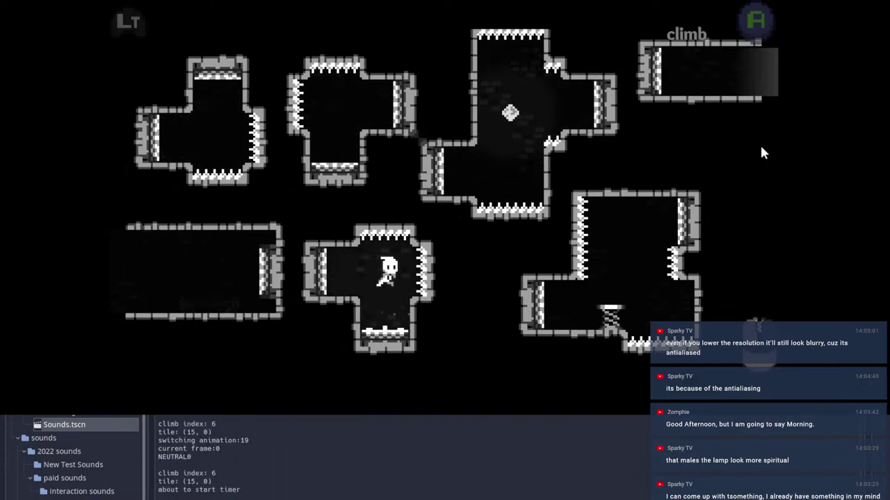
Step: Dash through the remaining orb and spring chambers by their wall teleporters to reach the room's upper eastern corridor
{"action": "key", "text": "a"}
{"action": "key", "text": "space"}
{"action": "key", "text": "space"}
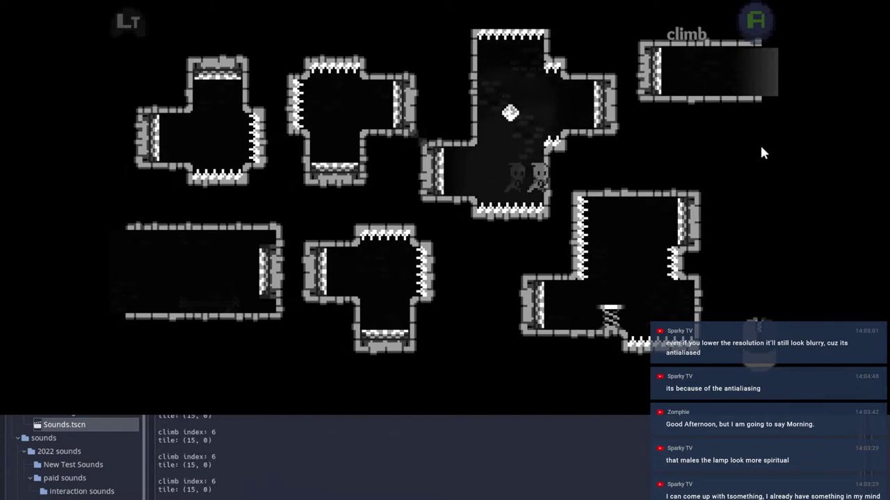
{"action": "key", "text": "space"}
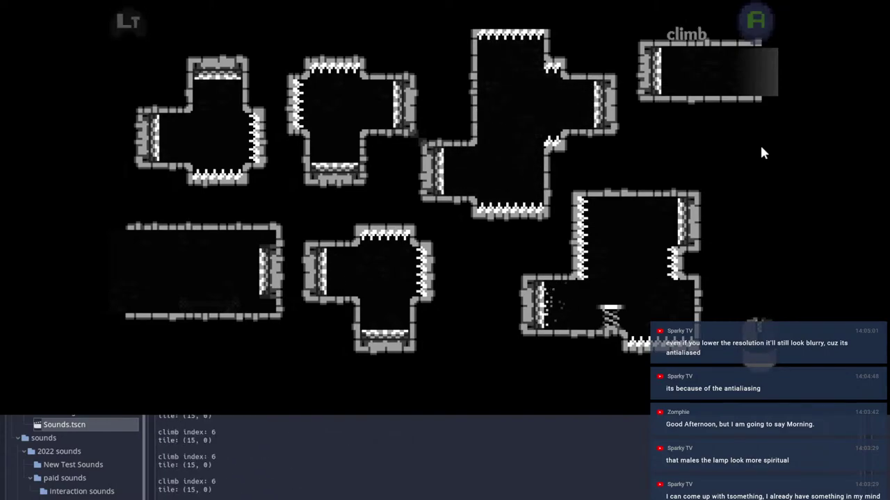
{"action": "key", "text": "space"}
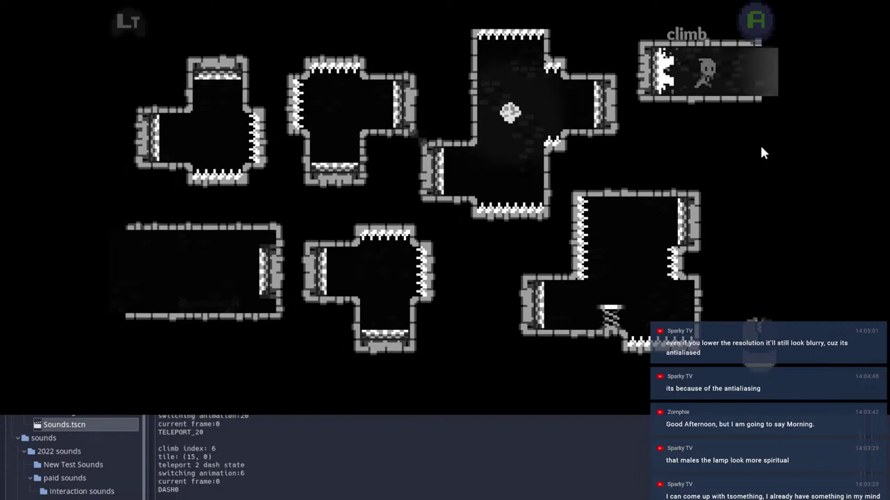
{"action": "key", "text": "space"}
Step: Climb the L-shaped shaft, dash through its wall teleporter and the linked chambers beyond, and leave the running game after the playtest
{"action": "key", "text": "space"}
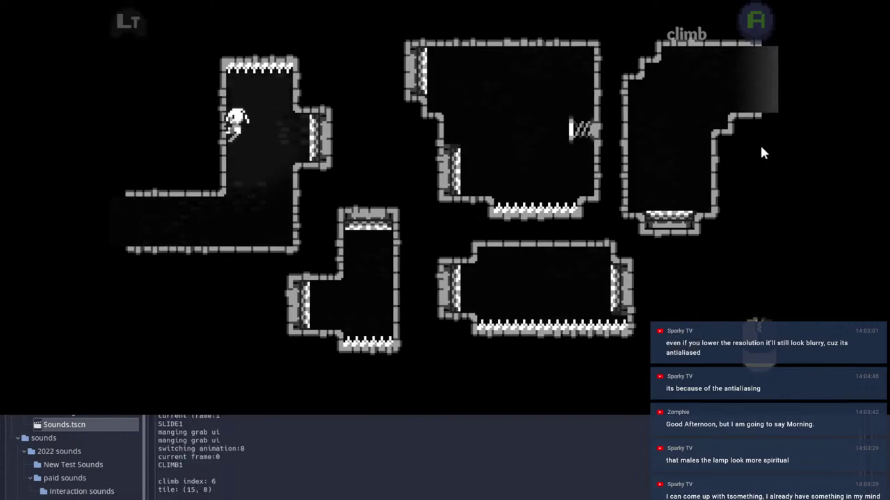
{"action": "key", "text": "space"}
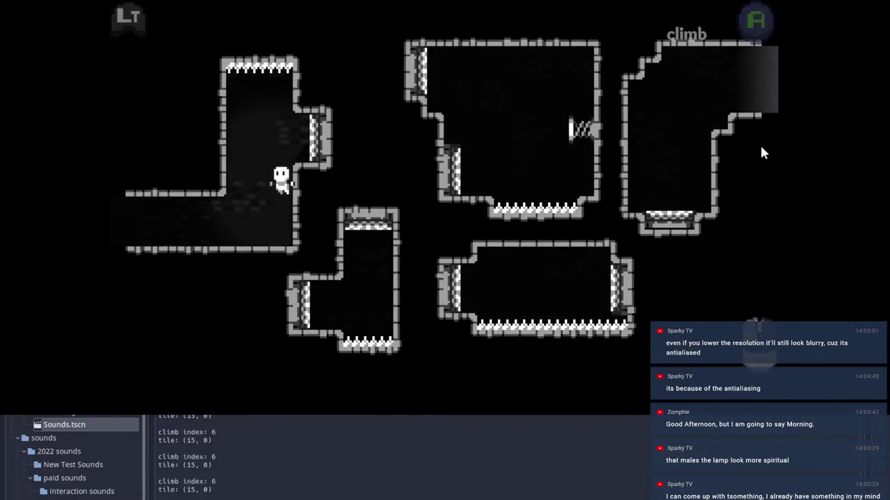
{"action": "key", "text": "space"}
{"action": "key", "text": "space"}
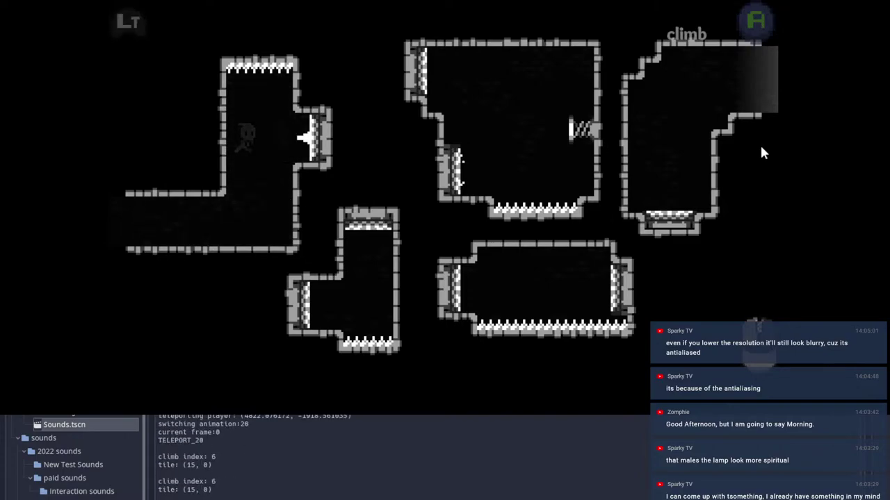
{"action": "key", "text": "space"}
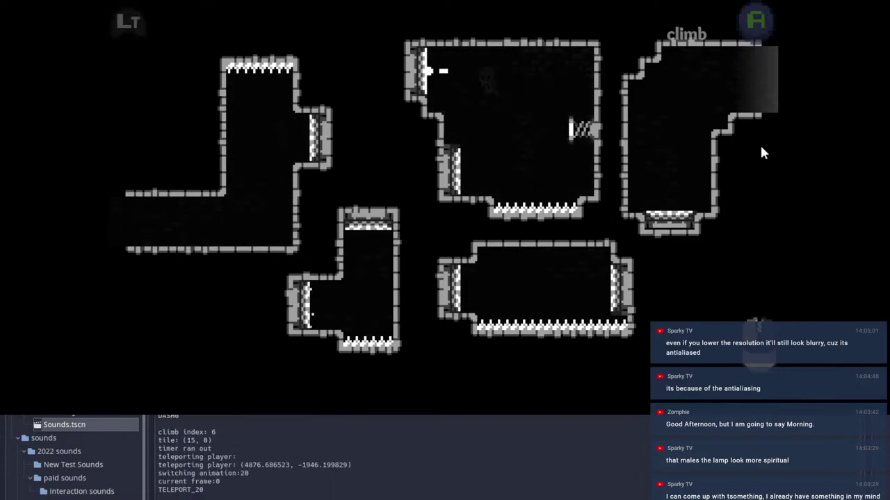
{"action": "key", "text": "space"}
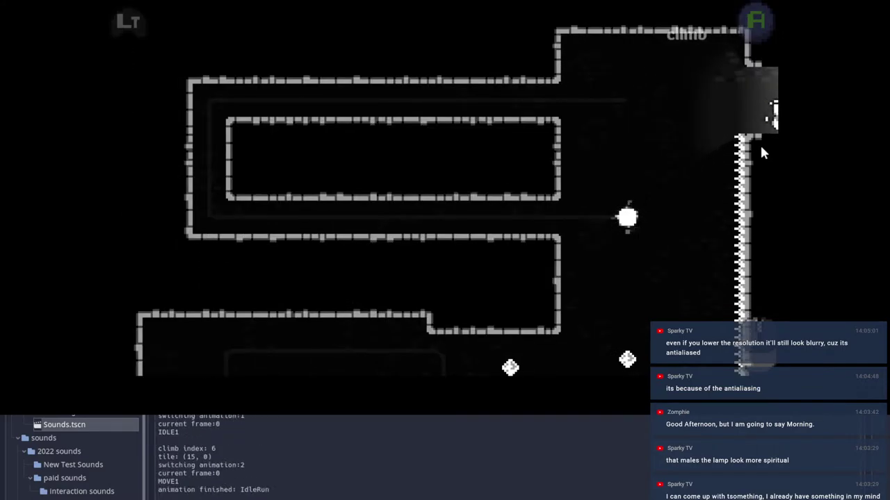
{"action": "key", "text": "Escape"}
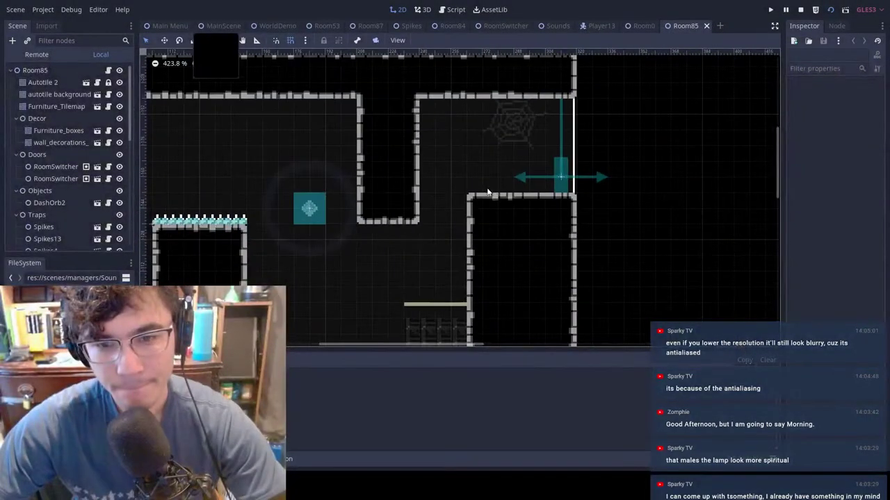
Step: Open the WorldDemo scene and examine the chain of connected rooms running east from Room85
{"action": "scroll", "coordinate": [367, 171], "scroll_direction": "down", "scroll_amount": 2}
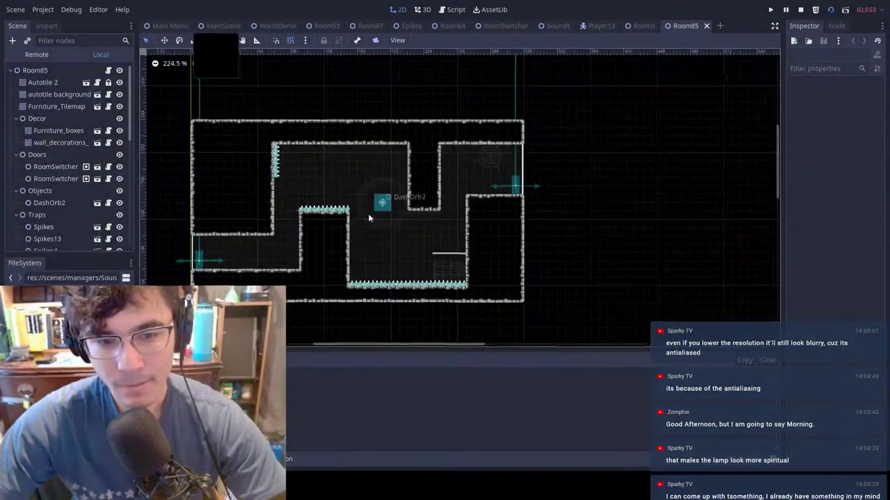
{"action": "middle_click_drag", "start_coordinate": [228, 171], "coordinate": [367, 171]}
{"action": "left_click", "coordinate": [277, 26]}
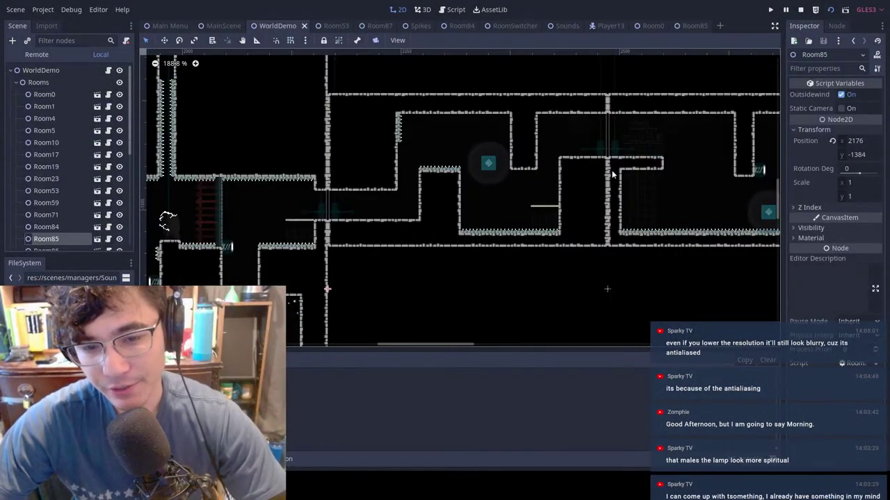
{"action": "scroll", "coordinate": [573, 284], "scroll_direction": "down", "scroll_amount": 7}
{"action": "middle_click_drag", "start_coordinate": [574, 284], "coordinate": [432, 173]}
{"action": "scroll", "coordinate": [432, 172], "scroll_direction": "down", "scroll_amount": 10}
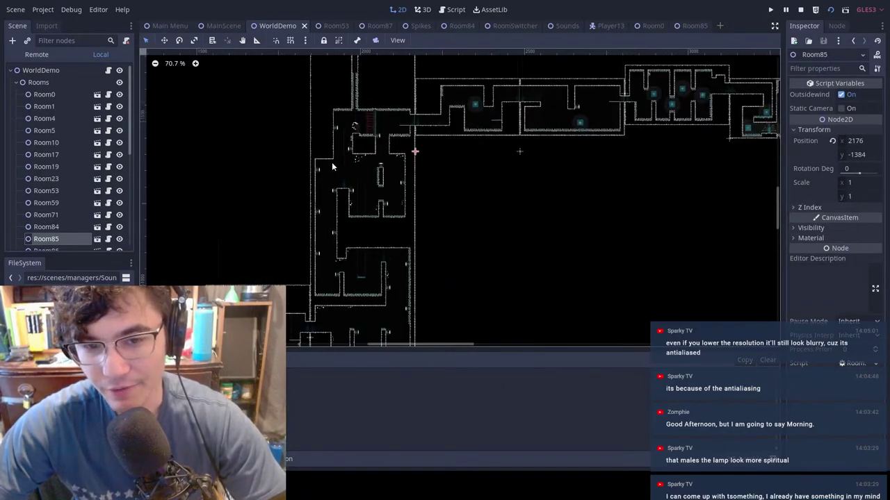
{"action": "middle_click_drag", "start_coordinate": [551, 221], "coordinate": [436, 213]}
{"action": "middle_click_drag", "start_coordinate": [291, 109], "coordinate": [399, 92]}
{"action": "middle_click_drag", "start_coordinate": [359, 164], "coordinate": [542, 86]}
{"action": "middle_click_drag", "start_coordinate": [538, 186], "coordinate": [246, 316]}
{"action": "middle_click_drag", "start_coordinate": [773, 174], "coordinate": [596, 200]}
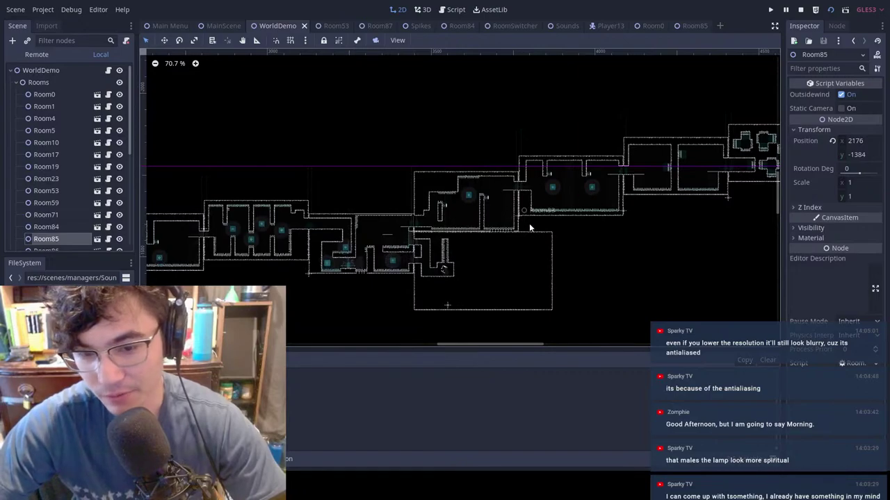
{"action": "middle_click_drag", "start_coordinate": [529, 227], "coordinate": [573, 167]}
Step: Examine the cross-shaped teleporter chambers and the orb and spring chambers in the room east of the divided one
{"action": "scroll", "coordinate": [541, 187], "scroll_direction": "up", "scroll_amount": 5}
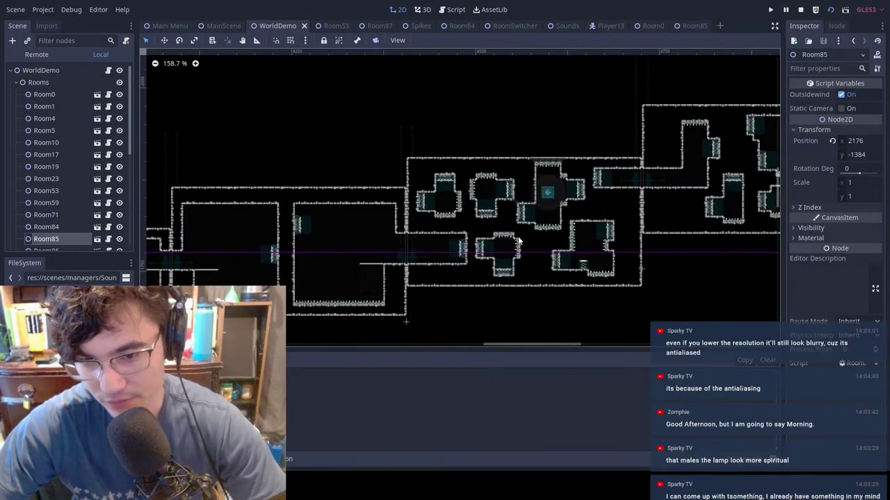
{"action": "scroll", "coordinate": [518, 239], "scroll_direction": "up", "scroll_amount": 5}
{"action": "middle_click_drag", "start_coordinate": [596, 61], "coordinate": [477, 146]}
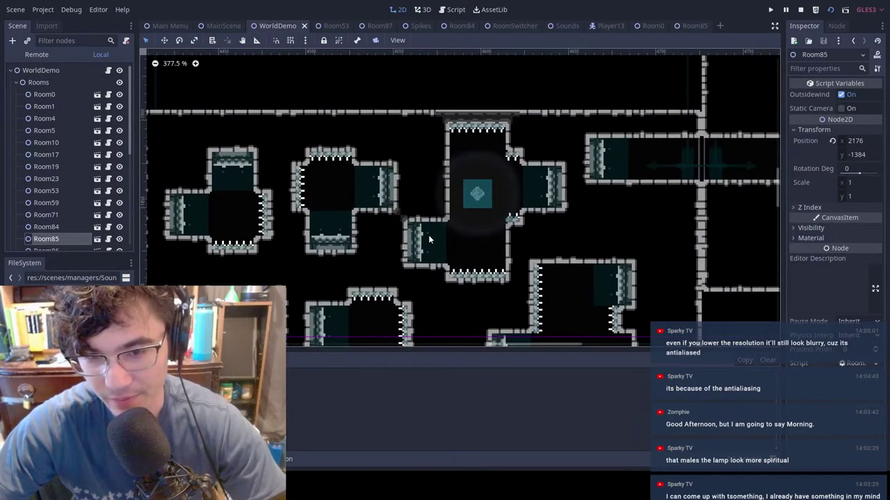
{"action": "scroll", "coordinate": [474, 186], "scroll_direction": "down", "scroll_amount": 1}
{"action": "middle_click_drag", "start_coordinate": [596, 239], "coordinate": [503, 106]}
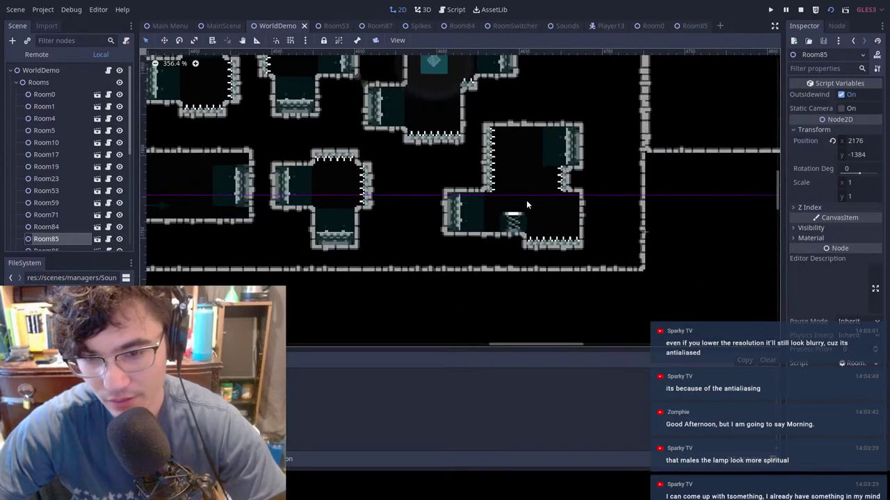
{"action": "middle_click_drag", "start_coordinate": [333, 161], "coordinate": [533, 51]}
Step: Inspect the following teleporter room's chambers, including the spiked-floor chamber and the large chamber with a wall spring
{"action": "middle_click_drag", "start_coordinate": [745, 107], "coordinate": [688, 222]}
{"action": "scroll", "coordinate": [486, 206], "scroll_direction": "up", "scroll_amount": 3}
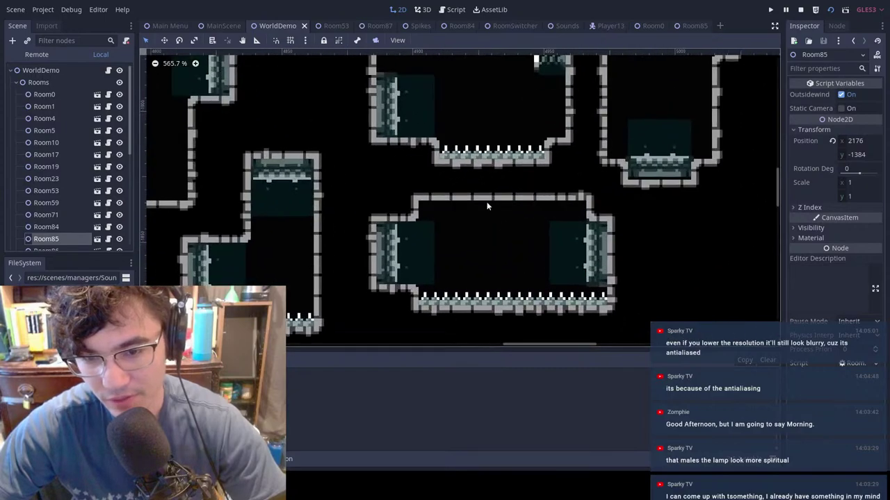
{"action": "middle_click_drag", "start_coordinate": [691, 186], "coordinate": [542, 198]}
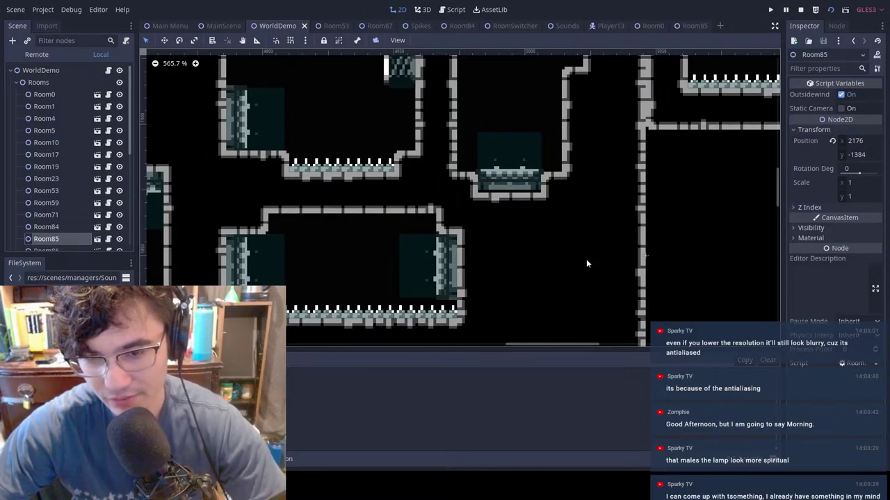
{"action": "middle_click_drag", "start_coordinate": [571, 263], "coordinate": [799, 160]}
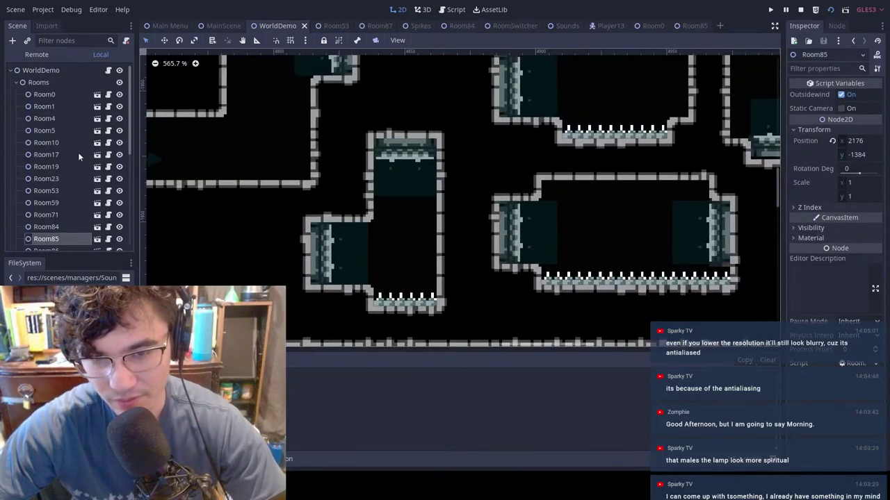
{"action": "scroll", "coordinate": [490, 146], "scroll_direction": "down", "scroll_amount": 3}
{"action": "scroll", "coordinate": [259, 150], "scroll_direction": "down", "scroll_amount": 1}
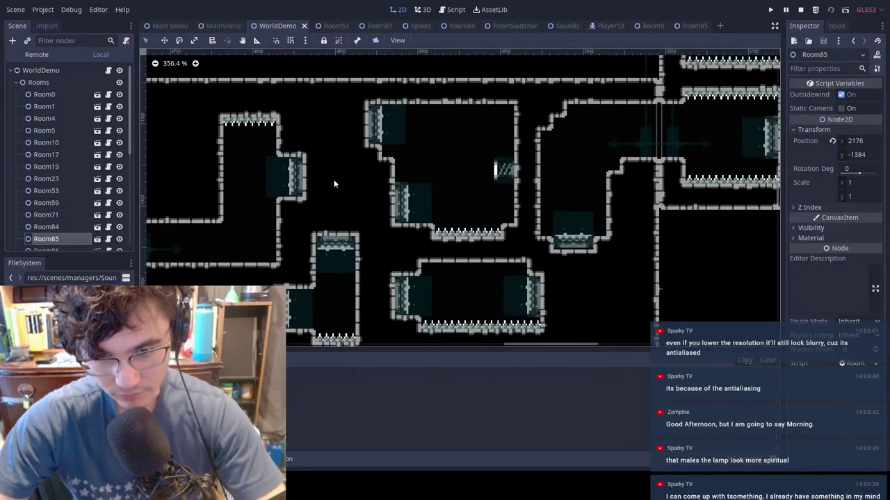
Step: Examine Room93's spiked teleporter chambers and its orb chamber leading to the eastern exit
{"action": "middle_click_drag", "start_coordinate": [765, 157], "coordinate": [512, 201]}
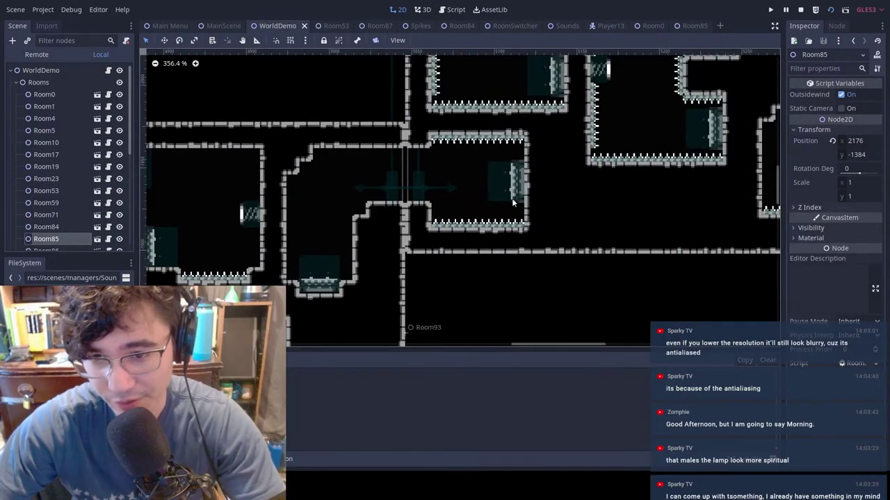
{"action": "scroll", "coordinate": [512, 201], "scroll_direction": "down", "scroll_amount": 7}
{"action": "middle_click_drag", "start_coordinate": [674, 155], "coordinate": [483, 200]}
{"action": "scroll", "coordinate": [579, 170], "scroll_direction": "up", "scroll_amount": 1}
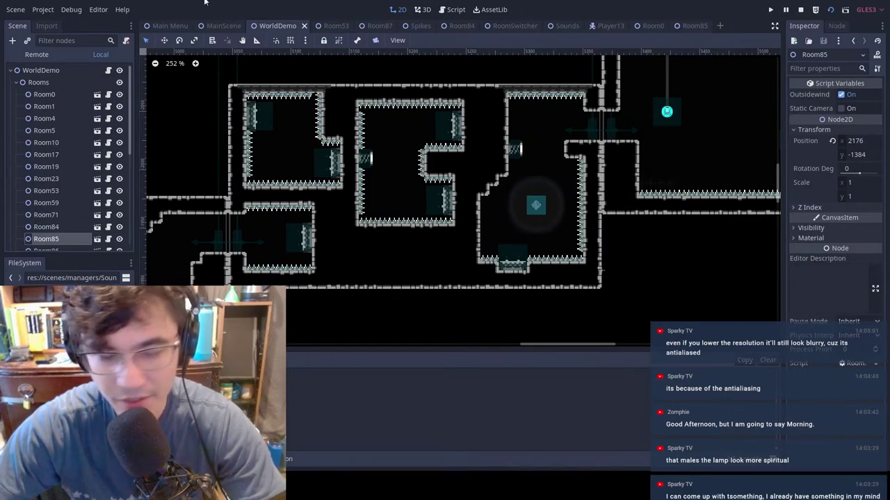
Step: Open the Player13 scene, select the Light2D2 node, search its properties for "anti" and clear the filter
{"action": "left_click", "coordinate": [222, 26]}
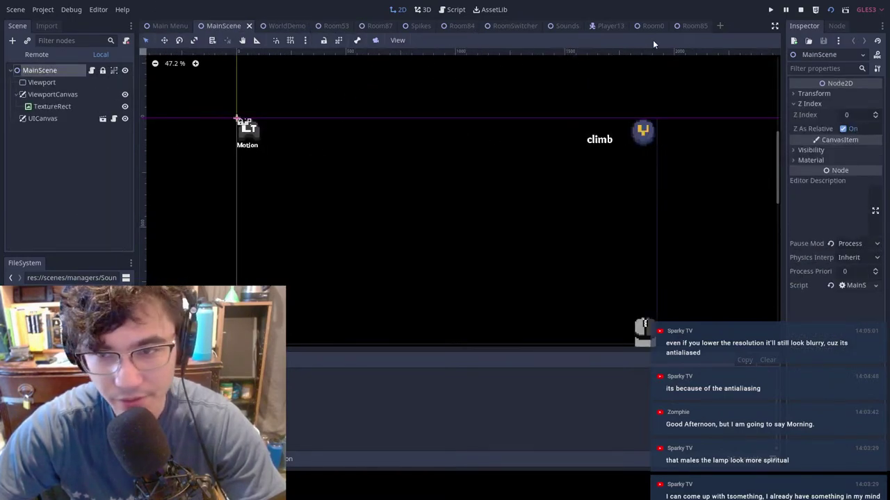
{"action": "left_click", "coordinate": [608, 26]}
{"action": "left_click", "coordinate": [79, 118]}
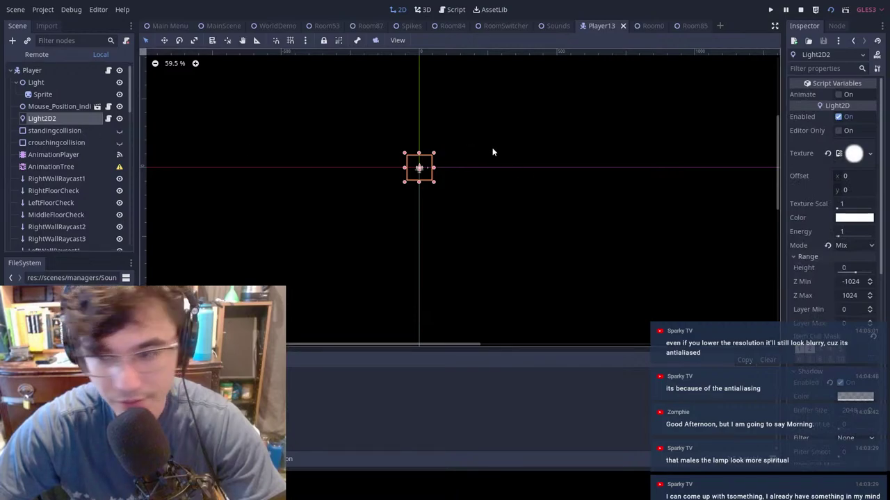
{"action": "left_click", "coordinate": [827, 68]}
{"action": "type", "text": "anti"}
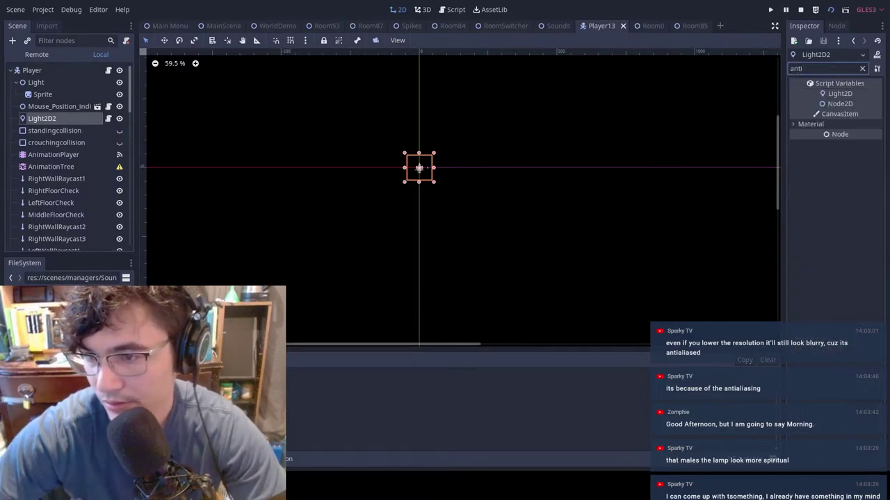
{"action": "left_click", "coordinate": [810, 124]}
{"action": "left_click", "coordinate": [823, 123]}
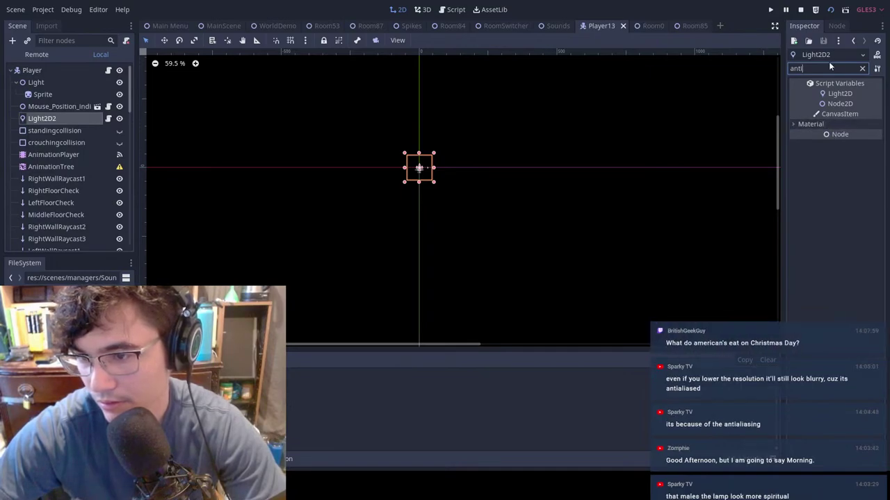
{"action": "left_click", "coordinate": [862, 69]}
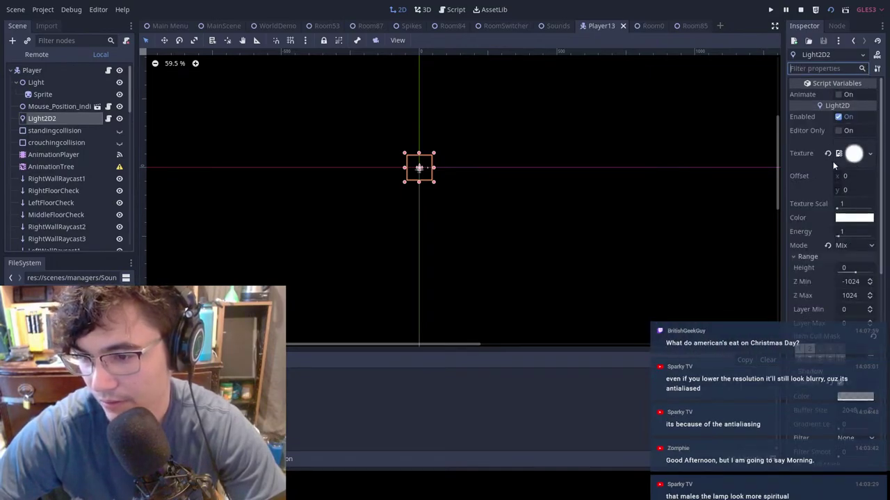
Step: Review Light2D2's shadow filter options and smoothing setting, keep the filter at None, and deselect the node
{"action": "scroll", "coordinate": [832, 170], "scroll_direction": "down", "scroll_amount": 2}
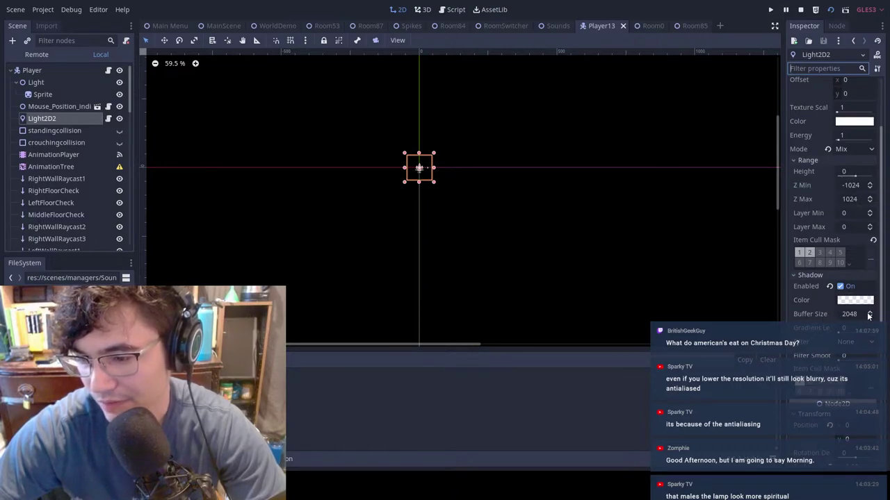
{"action": "left_click", "coordinate": [857, 346]}
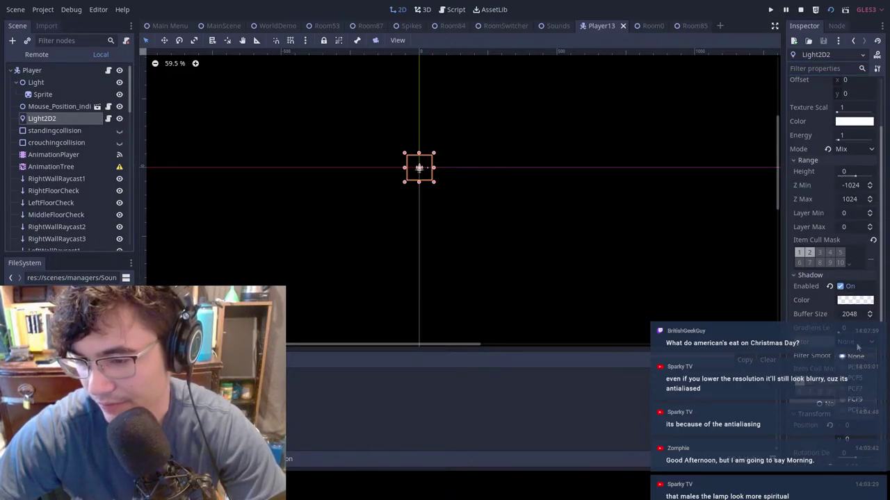
{"action": "left_click", "coordinate": [769, 398]}
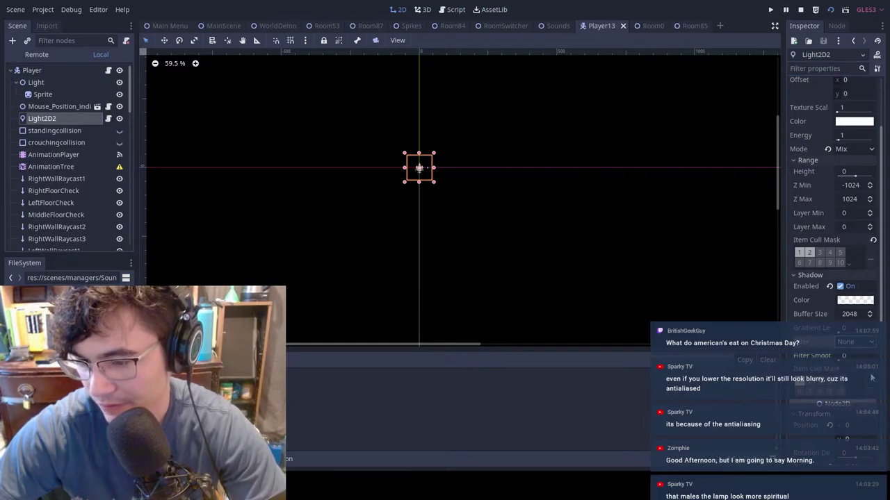
{"action": "scroll", "coordinate": [839, 325], "scroll_direction": "down", "scroll_amount": 2}
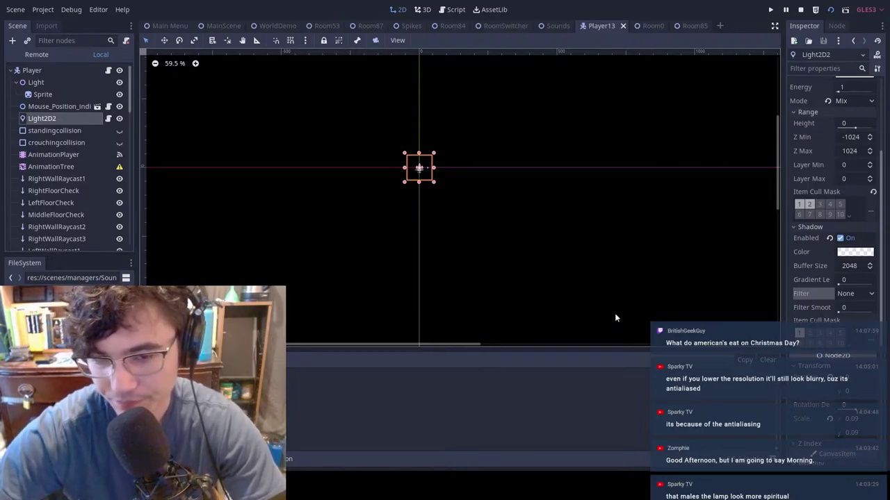
{"action": "left_click", "coordinate": [536, 267]}
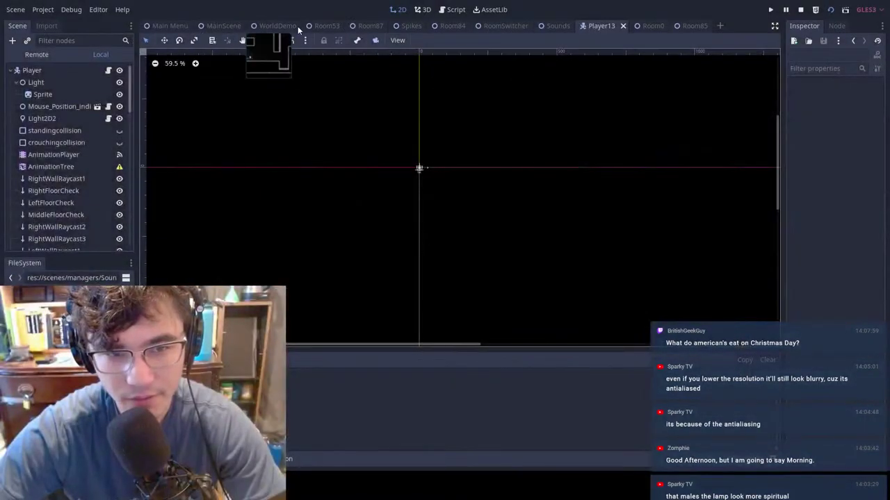
Step: Locate Room92 in WorldDemo, open its scene, frame the room and select its Autotile 2 tilemap for editing
{"action": "left_click", "coordinate": [298, 26]}
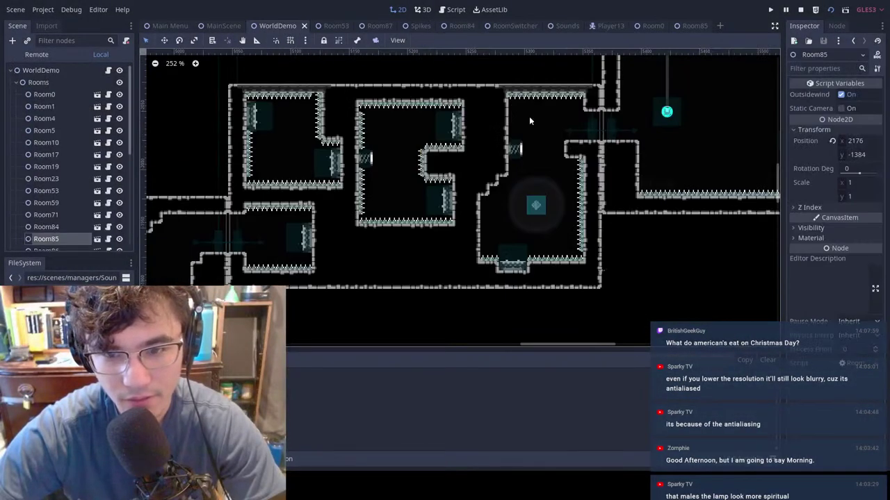
{"action": "scroll", "coordinate": [529, 121], "scroll_direction": "down", "scroll_amount": 6}
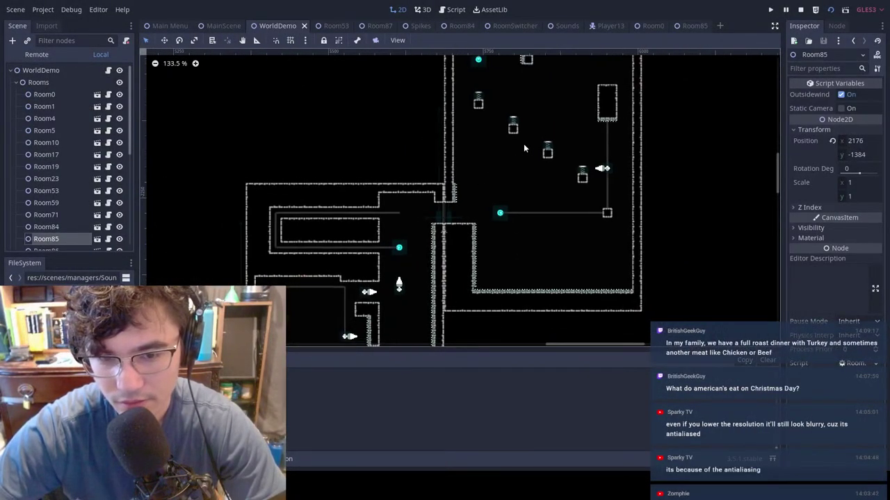
{"action": "scroll", "coordinate": [523, 143], "scroll_direction": "up", "scroll_amount": 6}
{"action": "left_click", "coordinate": [527, 143]}
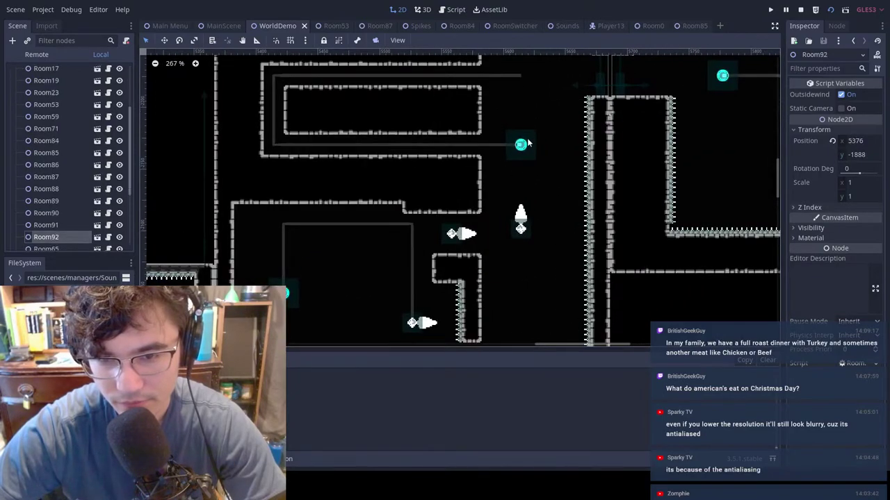
{"action": "double_click", "coordinate": [526, 143]}
{"action": "scroll", "coordinate": [443, 237], "scroll_direction": "down", "scroll_amount": 12}
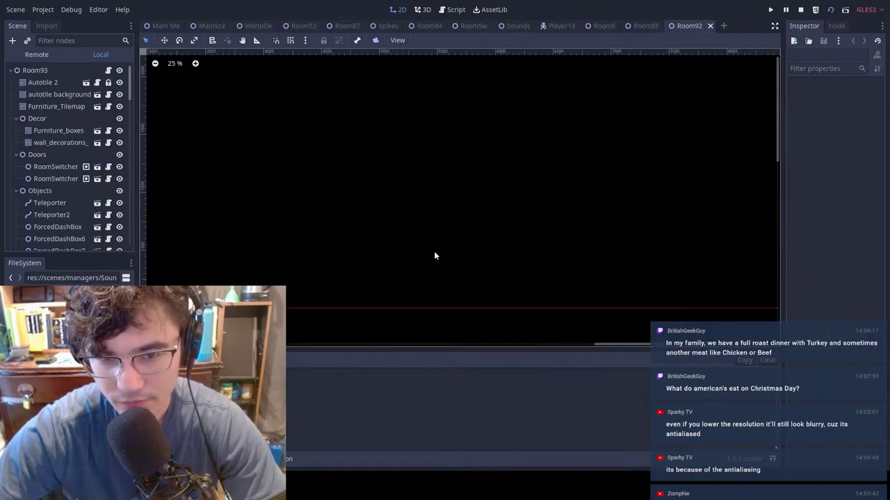
{"action": "scroll", "coordinate": [421, 164], "scroll_direction": "up", "scroll_amount": 11}
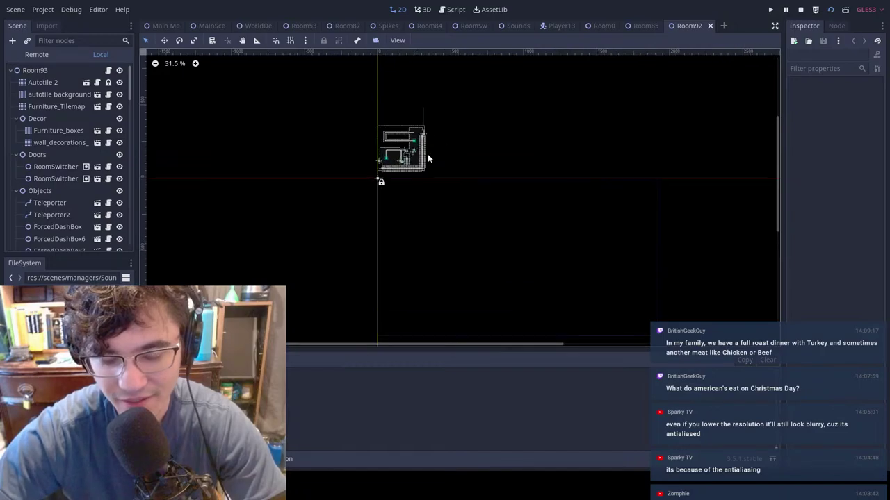
{"action": "middle_click_drag", "start_coordinate": [420, 134], "coordinate": [548, 229]}
{"action": "scroll", "coordinate": [536, 225], "scroll_direction": "up", "scroll_amount": 13}
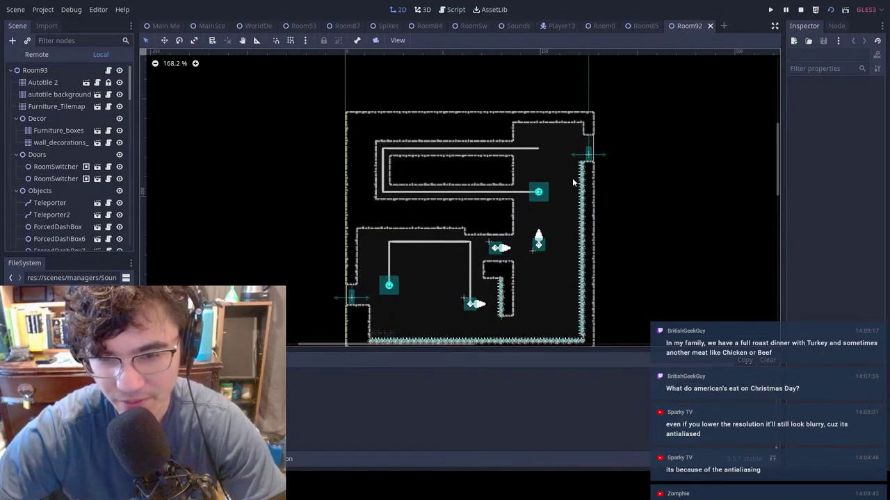
{"action": "scroll", "coordinate": [541, 198], "scroll_direction": "up", "scroll_amount": 8}
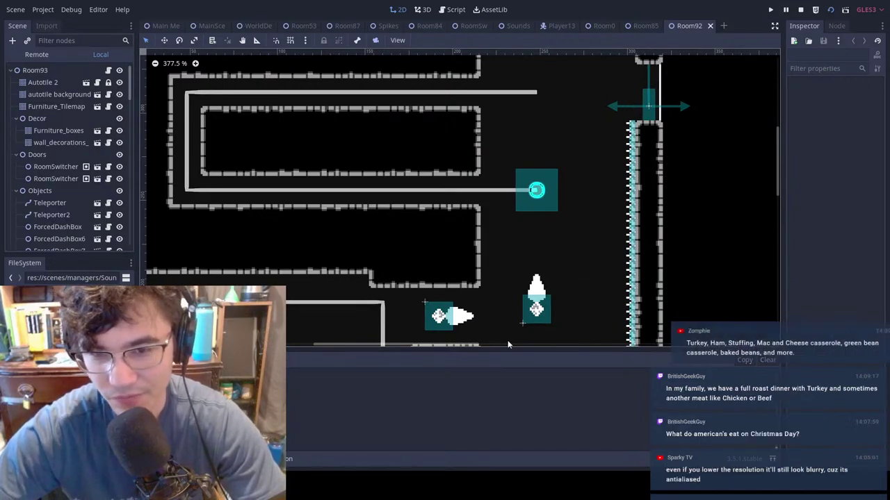
{"action": "left_click", "coordinate": [51, 82]}
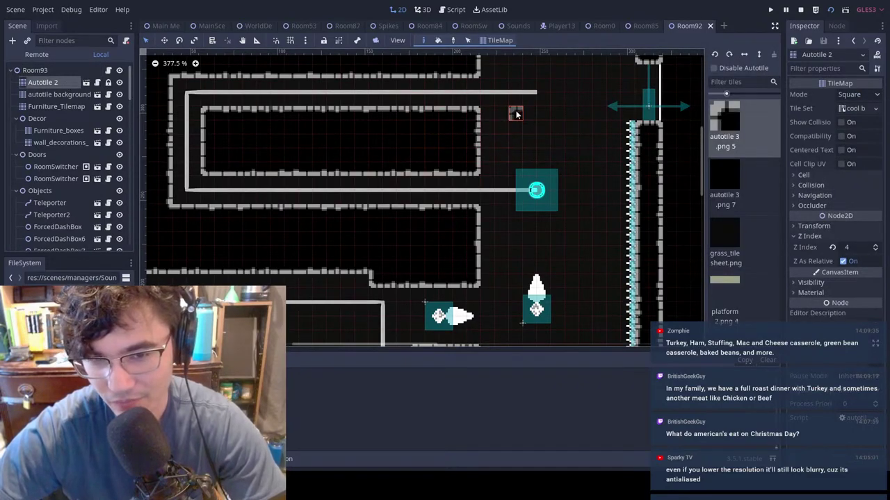
Step: Try erasing the right end of the block enclosed by the upper teleporter's path, undoing each erasure
{"action": "mouse_move", "coordinate": [470, 134]}
{"action": "right_mouse_down"}
{"action": "mouse_move", "coordinate": [458, 171]}
{"action": "mouse_move", "coordinate": [355, 198]}
{"action": "right_mouse_up"}
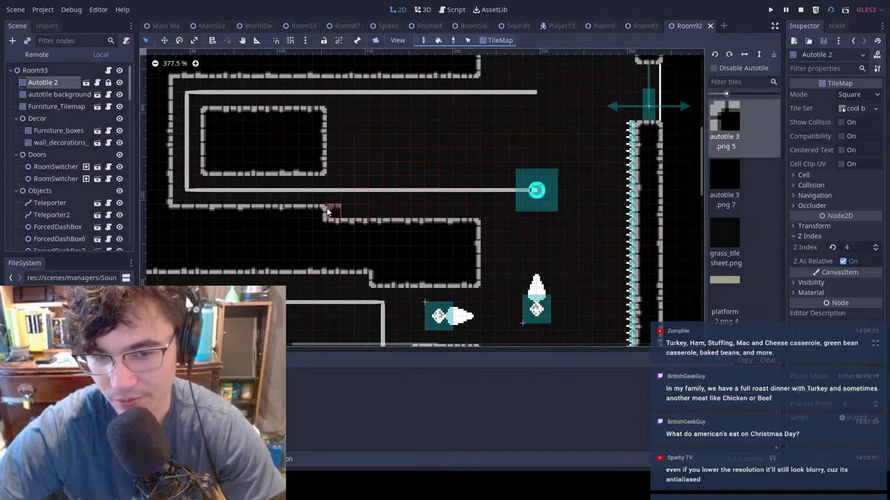
{"action": "key", "text": "ctrl+z"}
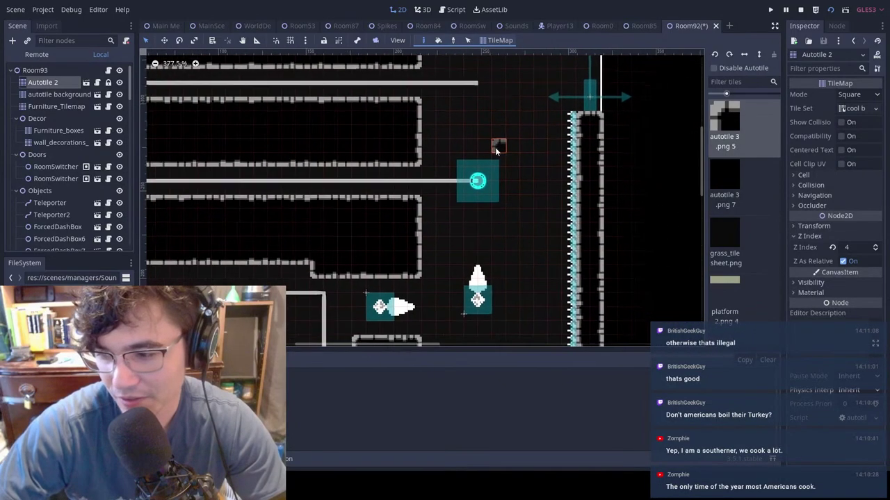
{"action": "middle_click_drag", "start_coordinate": [554, 156], "coordinate": [490, 147]}
{"action": "middle_click_drag", "start_coordinate": [559, 188], "coordinate": [566, 233]}
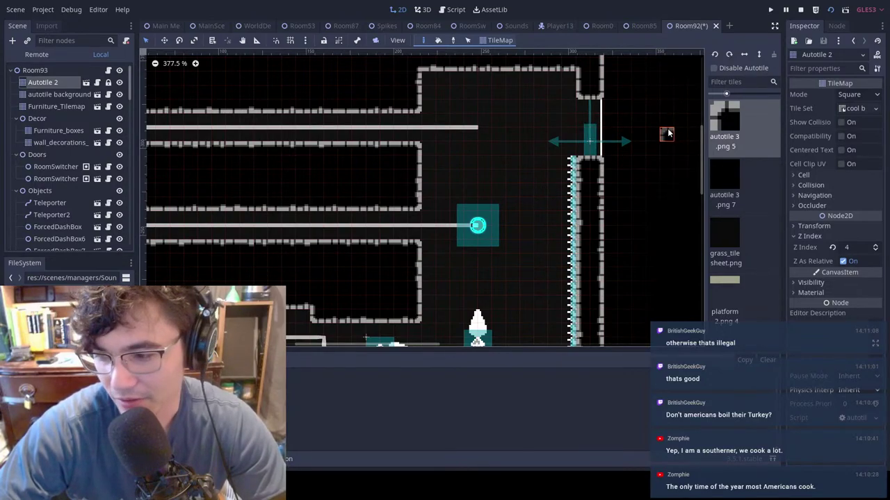
{"action": "middle_click_drag", "start_coordinate": [621, 145], "coordinate": [539, 145]}
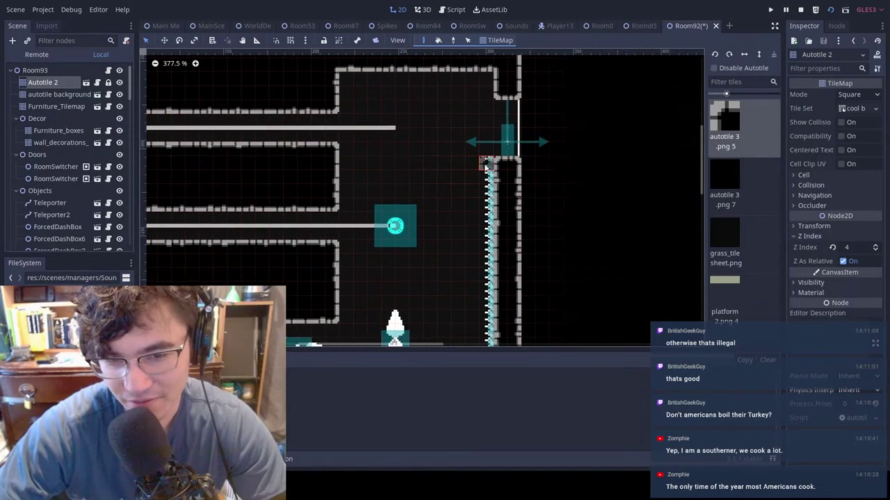
{"action": "middle_click_drag", "start_coordinate": [403, 164], "coordinate": [463, 168]}
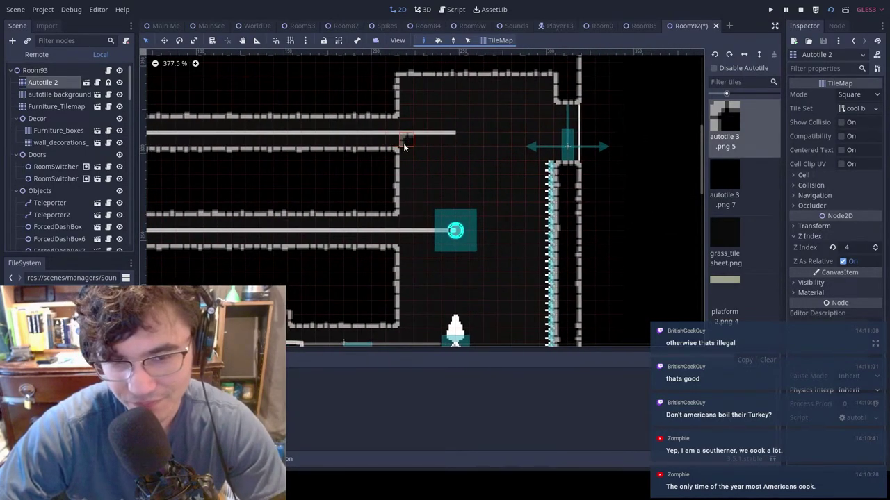
{"action": "mouse_move", "coordinate": [403, 141]}
{"action": "right_mouse_down"}
{"action": "mouse_move", "coordinate": [381, 186]}
{"action": "mouse_move", "coordinate": [382, 214]}
{"action": "right_mouse_up"}
{"action": "key", "text": "ctrl+z"}
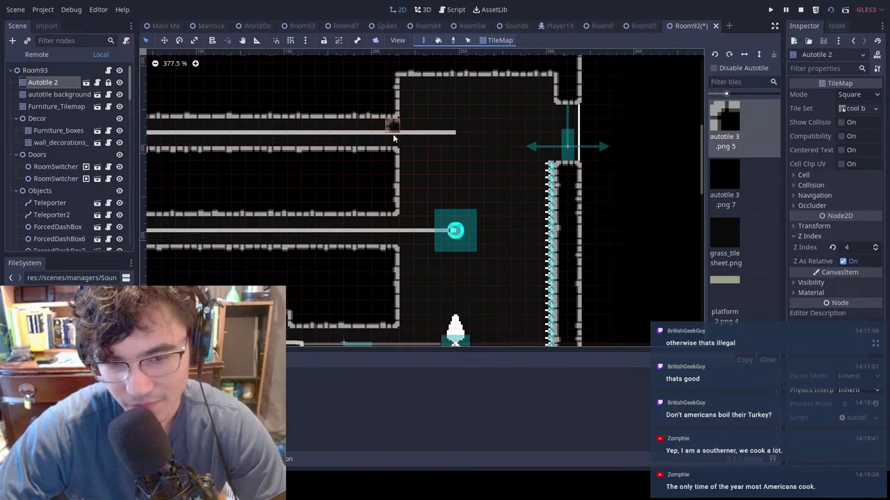
Step: Try painting a rectangle of tiles between the spiked right wall and the central block, and undo it
{"action": "middle_click_drag", "start_coordinate": [446, 141], "coordinate": [486, 138]}
{"action": "middle_click_drag", "start_coordinate": [527, 205], "coordinate": [514, 176]}
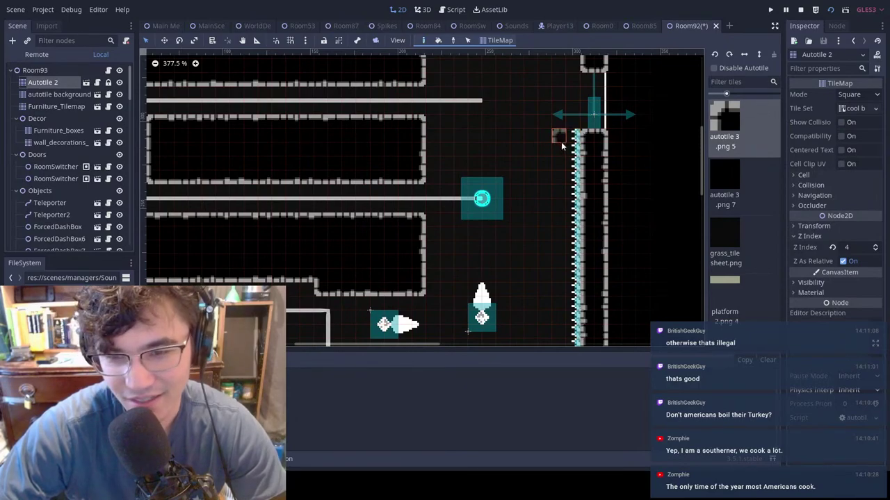
{"action": "left_click_drag", "start_coordinate": [561, 142], "coordinate": [425, 169], "text": "ctrl+shift"}
{"action": "key", "text": "ctrl+z"}
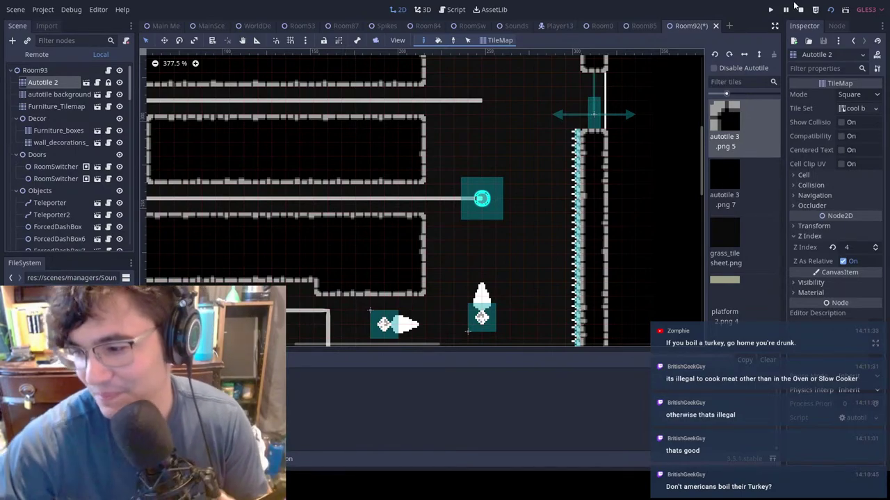
{"action": "middle_click_drag", "start_coordinate": [572, 146], "coordinate": [541, 173]}
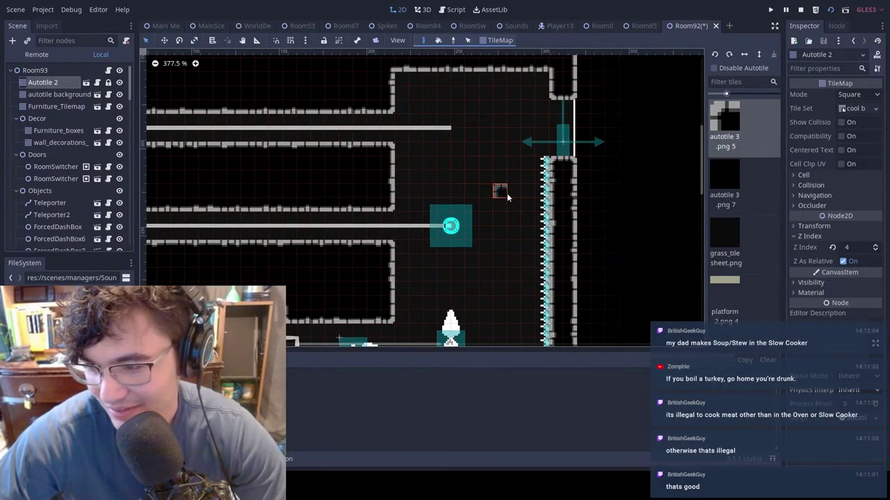
{"action": "scroll", "coordinate": [574, 195], "scroll_direction": "down", "scroll_amount": 2}
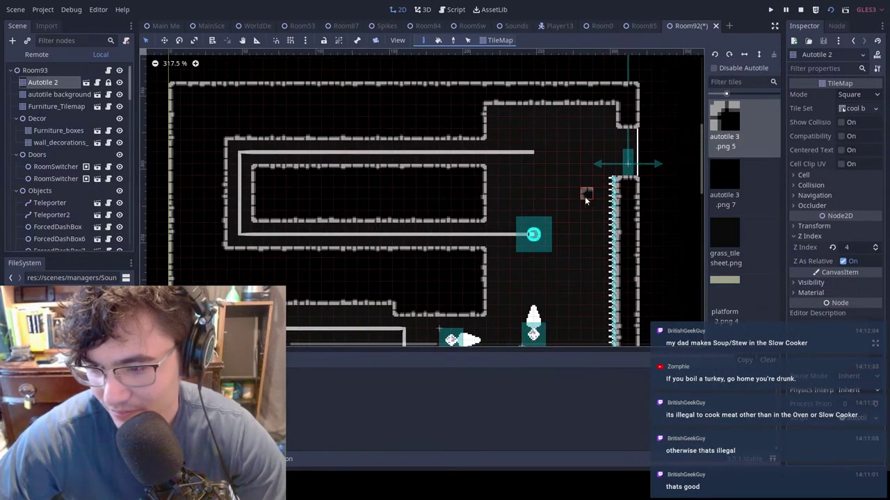
{"action": "scroll", "coordinate": [576, 205], "scroll_direction": "up", "scroll_amount": 2}
{"action": "scroll", "coordinate": [577, 205], "scroll_direction": "right", "scroll_amount": 1}
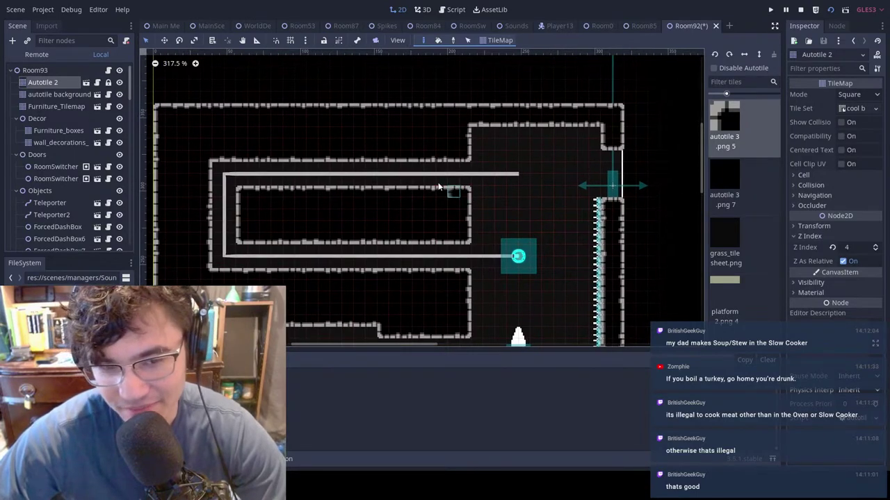
Step: Try erasing the whole central block and repainting it with a shorter right end, and undo these changes
{"action": "right_click_drag", "start_coordinate": [242, 187], "coordinate": [523, 243], "text": "ctrl+shift"}
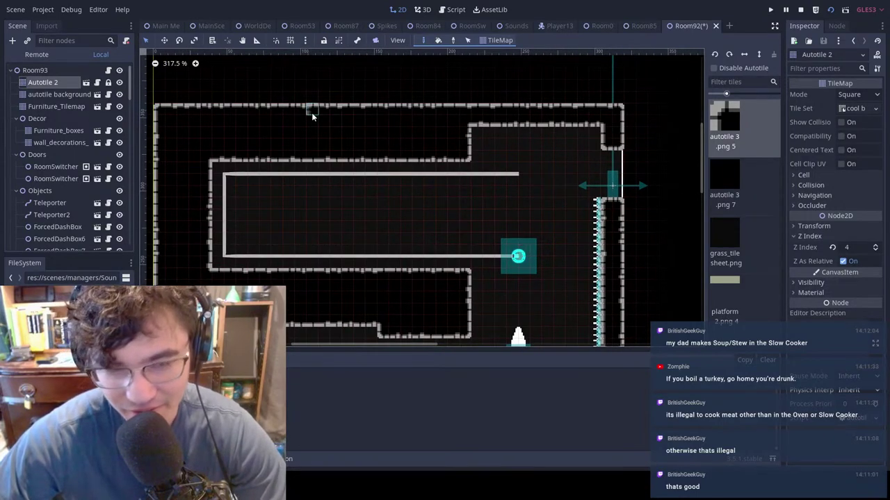
{"action": "left_click", "coordinate": [52, 72]}
{"action": "left_click", "coordinate": [517, 255]}
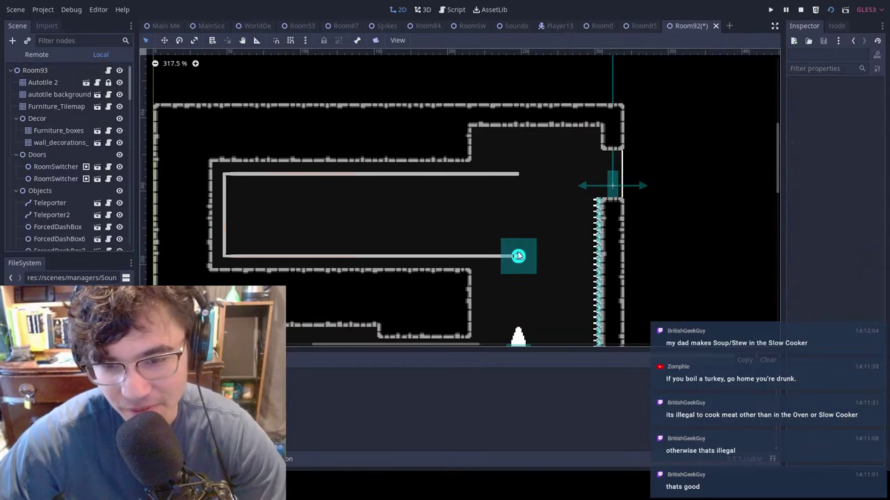
{"action": "left_click", "coordinate": [518, 255]}
{"action": "left_click", "coordinate": [65, 83]}
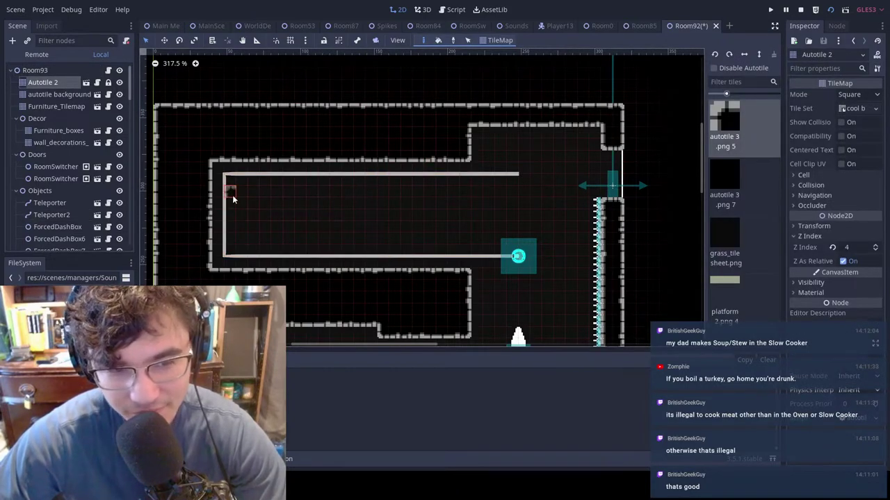
{"action": "left_click_drag", "start_coordinate": [232, 198], "coordinate": [447, 243], "text": "ctrl+shift"}
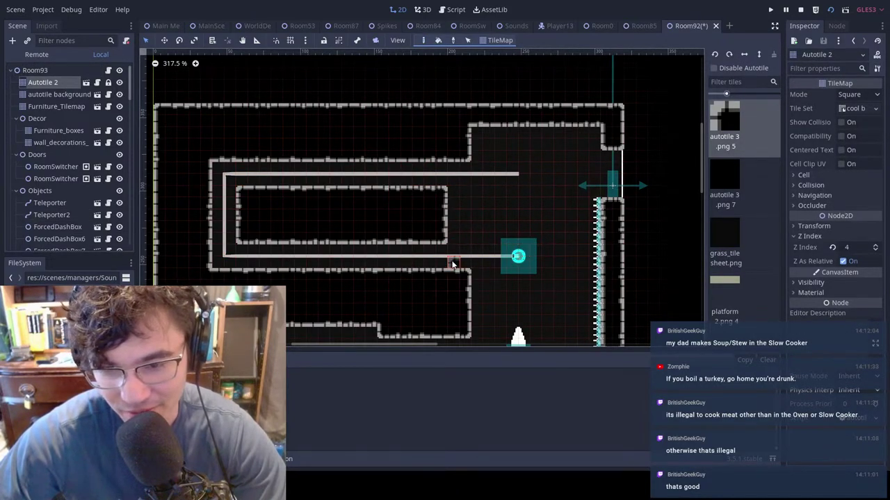
{"action": "key", "text": "ctrl+z"}
{"action": "mouse_move", "coordinate": [489, 240]}
{"action": "right_mouse_down"}
{"action": "mouse_move", "coordinate": [488, 191]}
{"action": "mouse_move", "coordinate": [480, 240]}
{"action": "right_mouse_up"}
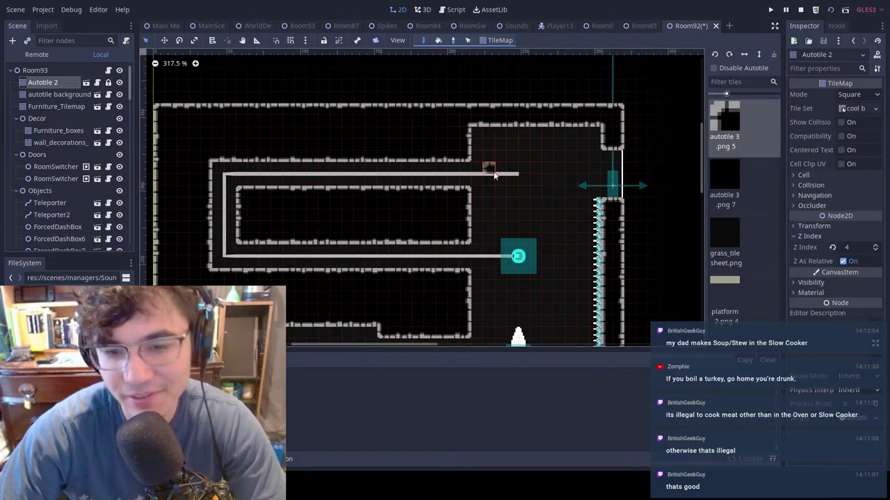
{"action": "scroll", "coordinate": [512, 280], "scroll_direction": "down", "scroll_amount": 4}
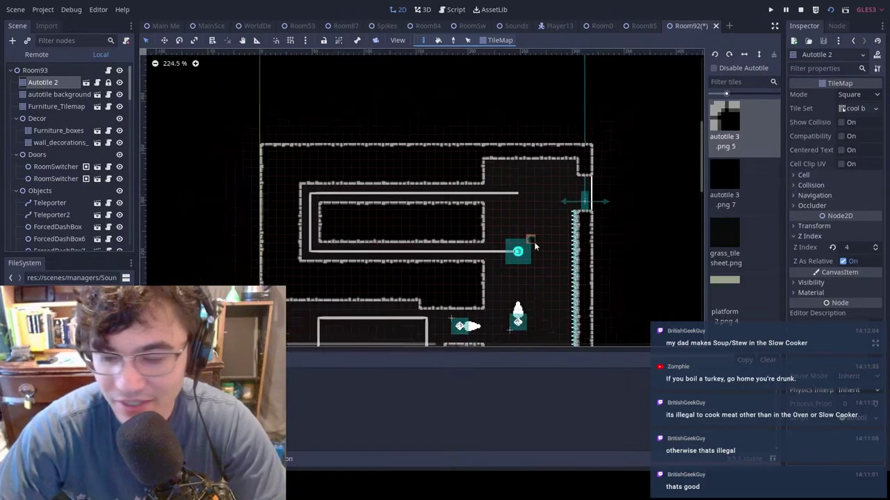
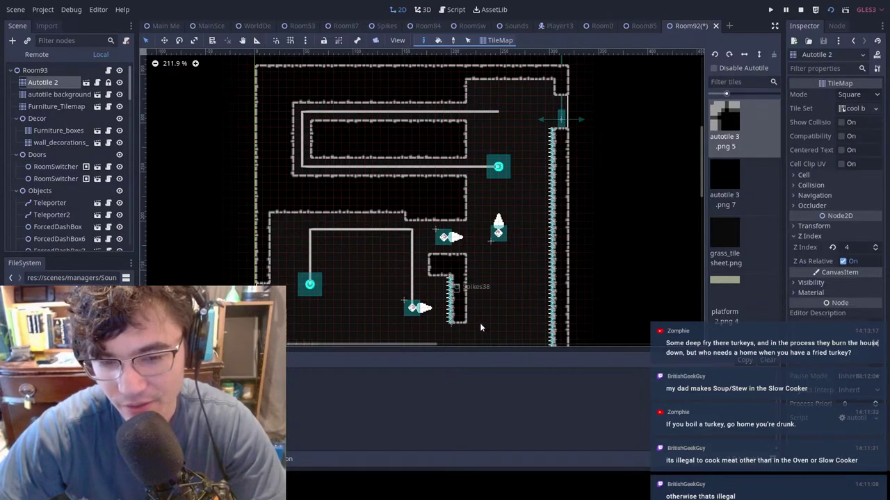
Step: Erase the central block inside the upper teleporter's path and one row of tiles from the corridor's ceiling
{"action": "scroll", "coordinate": [288, 167], "scroll_direction": "down", "scroll_amount": 1}
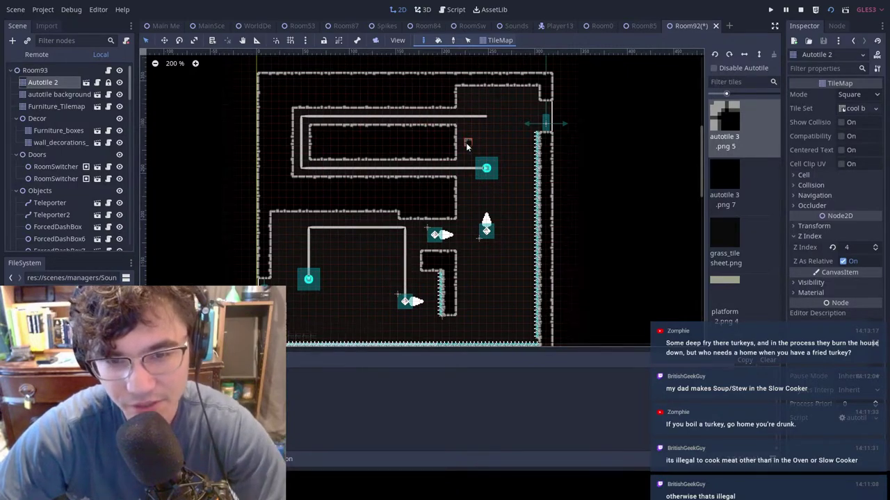
{"action": "scroll", "coordinate": [465, 142], "scroll_direction": "up", "scroll_amount": 2}
{"action": "middle_click_drag", "start_coordinate": [421, 87], "coordinate": [412, 96]}
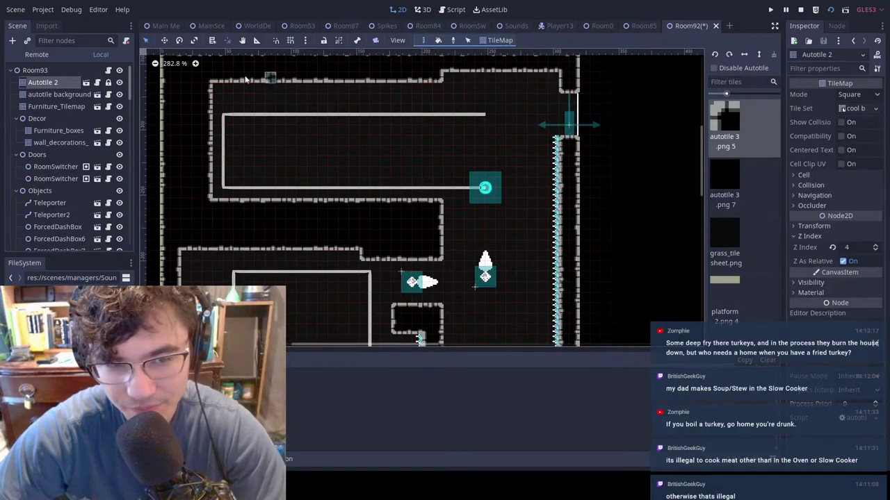
Step: Remove Teleporter2's upper path points and add a new end point a short way above its lower-left corner
{"action": "left_click", "coordinate": [35, 70]}
{"action": "left_click", "coordinate": [428, 115]}
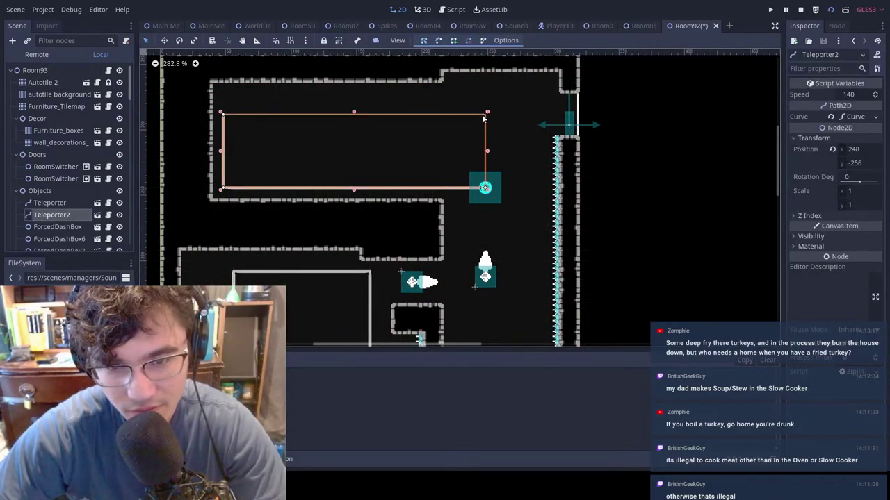
{"action": "right_click", "coordinate": [223, 117]}
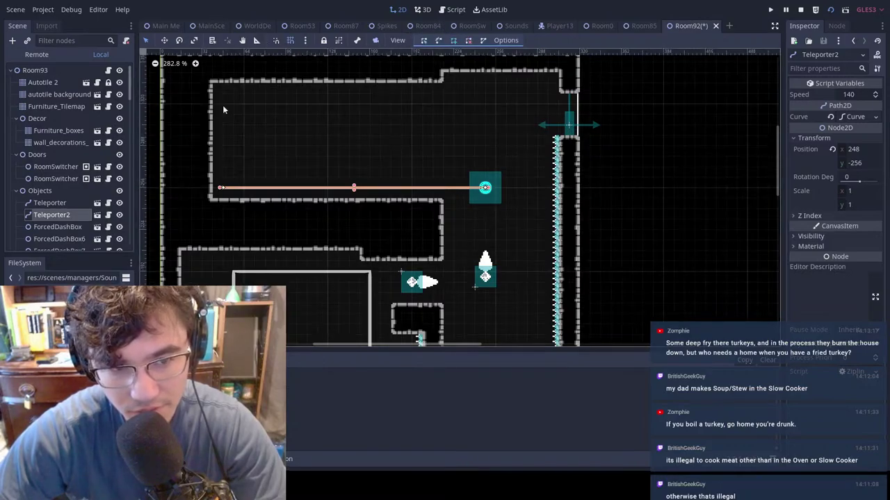
{"action": "scroll", "coordinate": [230, 166], "scroll_direction": "up", "scroll_amount": 3}
{"action": "left_click", "coordinate": [218, 142]}
{"action": "middle_click_drag", "start_coordinate": [376, 81], "coordinate": [371, 109]}
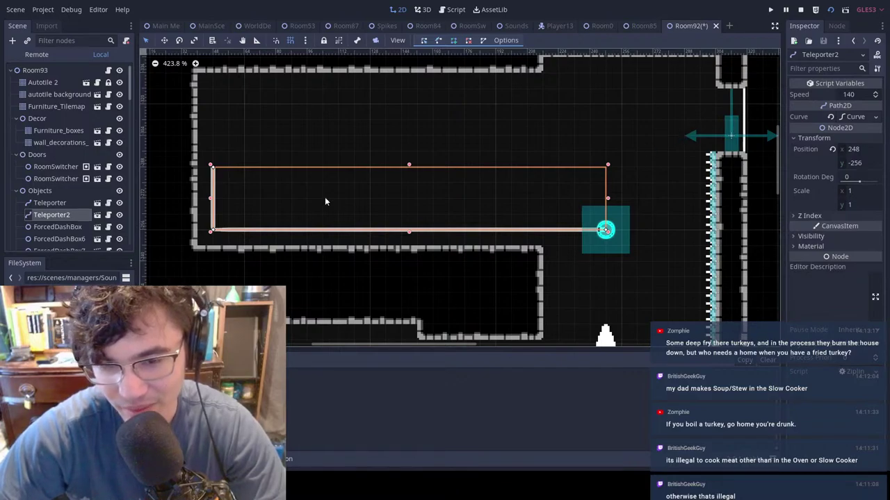
{"action": "middle_click_drag", "start_coordinate": [424, 172], "coordinate": [498, 164]}
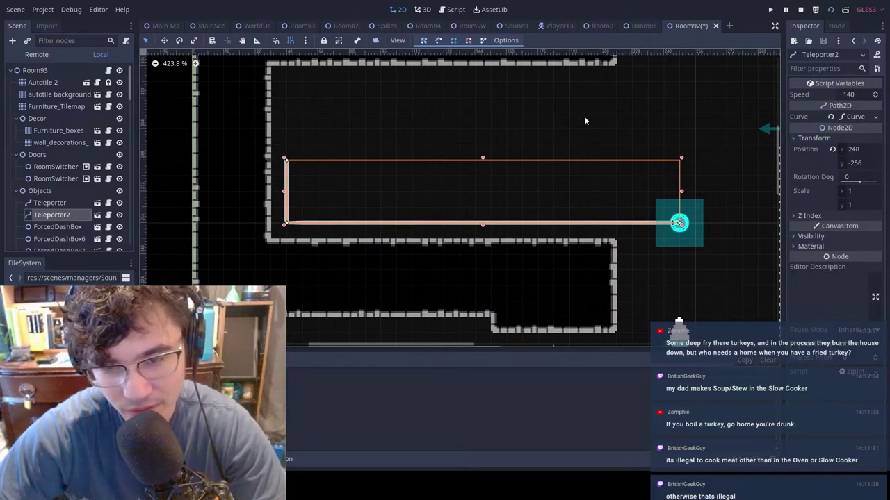
{"action": "middle_click_drag", "start_coordinate": [668, 220], "coordinate": [533, 303]}
Step: Add a DashOrb to the room's Objects and place it in the upper-left part of the cleared chamber
{"action": "scroll", "coordinate": [500, 221], "scroll_direction": "down", "scroll_amount": 5}
{"action": "middle_click_drag", "start_coordinate": [375, 177], "coordinate": [463, 339]}
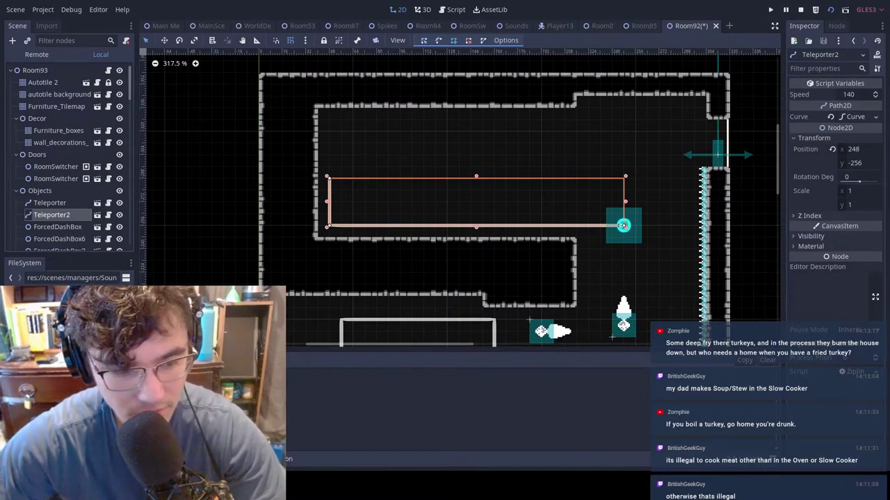
{"action": "scroll", "coordinate": [42, 177], "scroll_direction": "down", "scroll_amount": 2}
{"action": "left_click", "coordinate": [47, 237]}
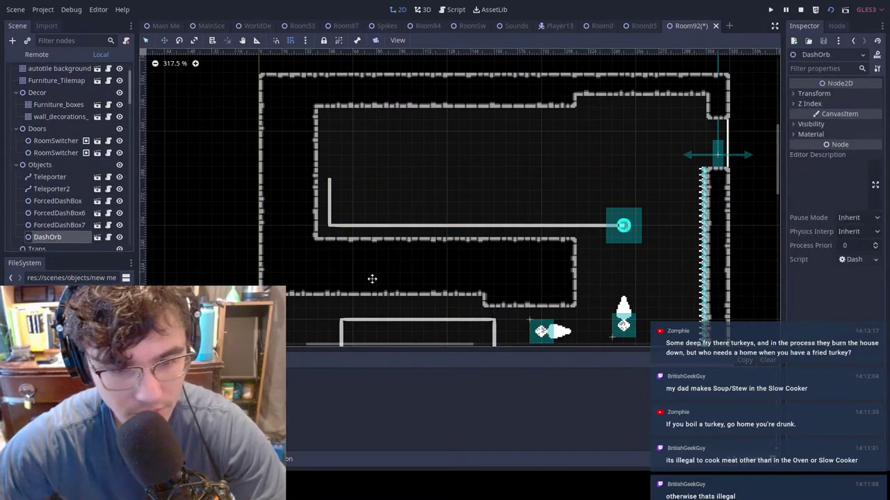
{"action": "left_click_drag", "start_coordinate": [438, 332], "coordinate": [448, 149]}
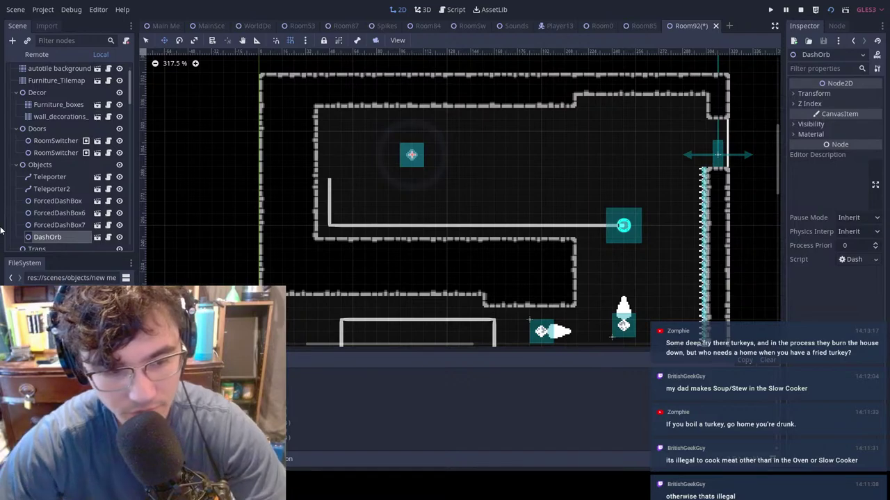
Step: Add the TemporaryFloor3 scene to Room92's Objects and place it at (152, -296), in the middle of the cleared chamber
{"action": "left_click_drag", "start_coordinate": [62, 348], "coordinate": [56, 164]}
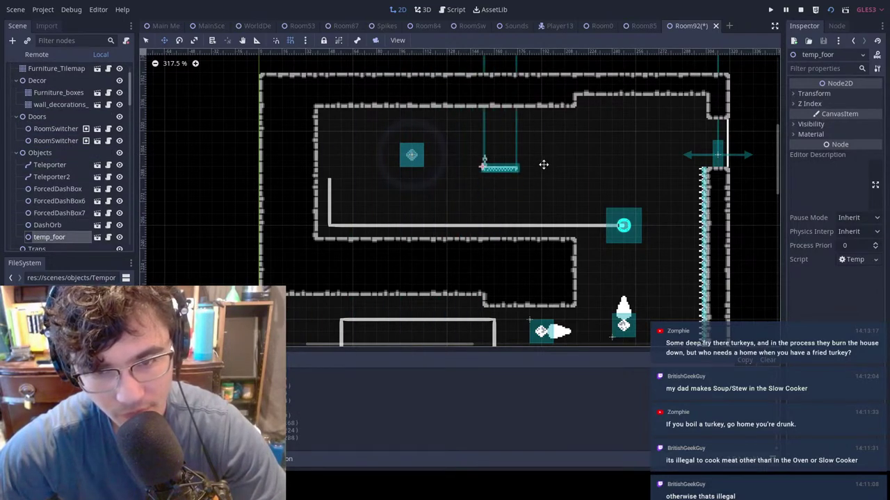
Step: Duplicate the DashOrb, place the copy at (216, -304) on the far side of the temporary floor, and save the scene
{"action": "key", "text": "q"}
{"action": "left_click", "coordinate": [419, 166]}
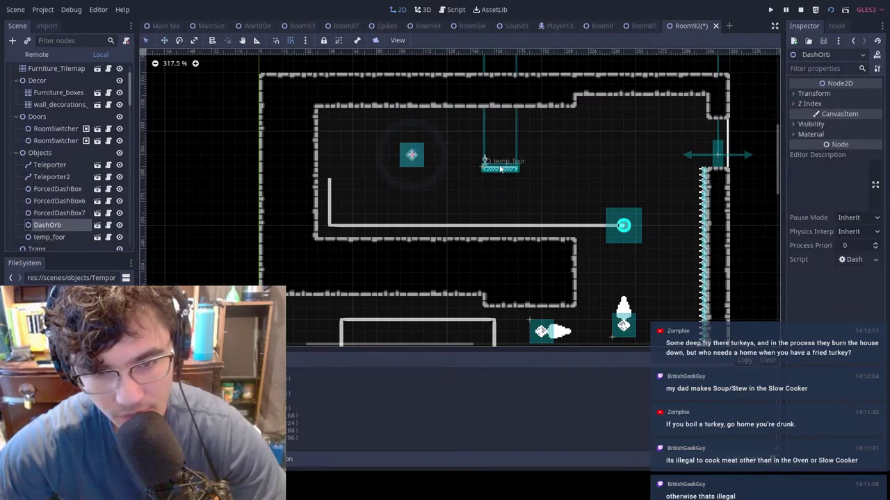
{"action": "key", "text": "ctrl+d"}
{"action": "key", "text": "w"}
{"action": "left_click_drag", "start_coordinate": [495, 178], "coordinate": [641, 189]}
{"action": "key", "text": "ctrl+s"}
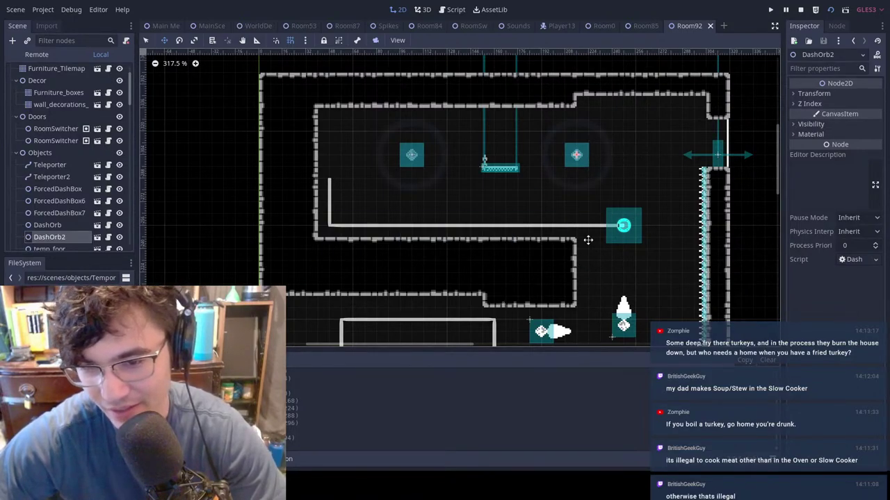
Step: Move the duplicated dash orb farther from the temporary floor to (240, -304) and deselect it
{"action": "middle_click_drag", "start_coordinate": [494, 146], "coordinate": [361, 166]}
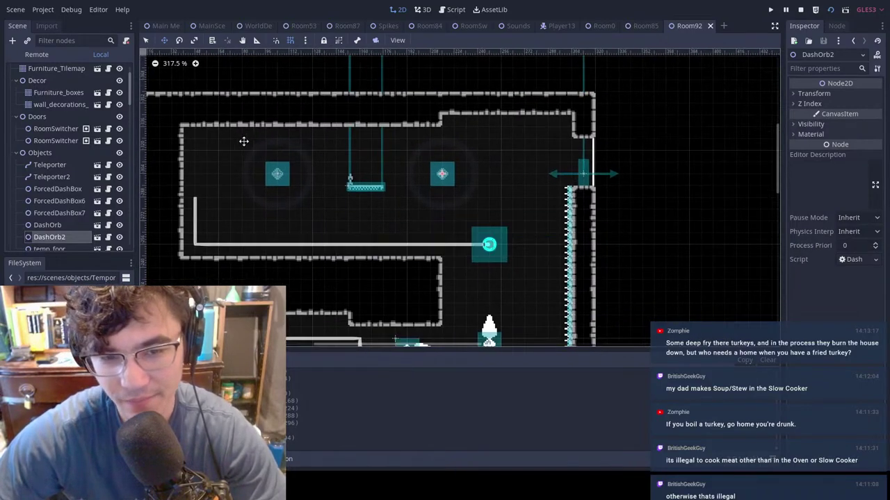
{"action": "scroll", "coordinate": [485, 184], "scroll_direction": "up", "scroll_amount": 3}
{"action": "middle_click_drag", "start_coordinate": [485, 183], "coordinate": [585, 197]}
{"action": "scroll", "coordinate": [585, 196], "scroll_direction": "up", "scroll_amount": 1}
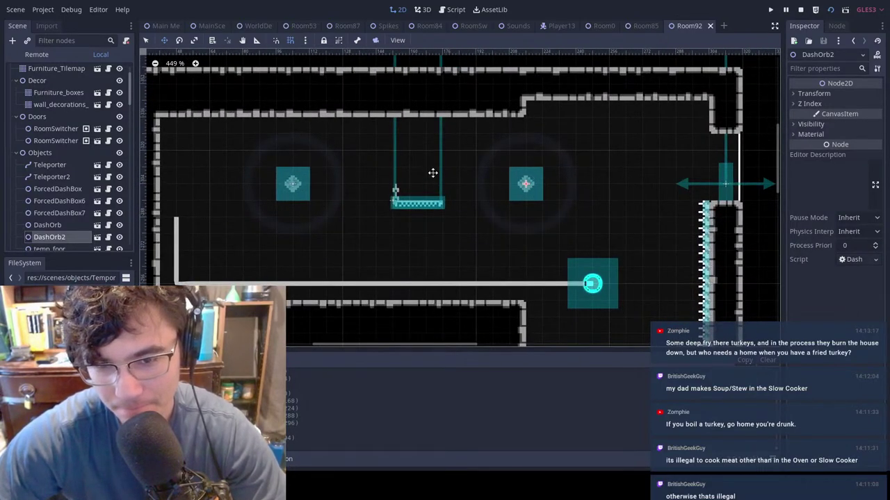
{"action": "left_click_drag", "start_coordinate": [535, 173], "coordinate": [585, 172]}
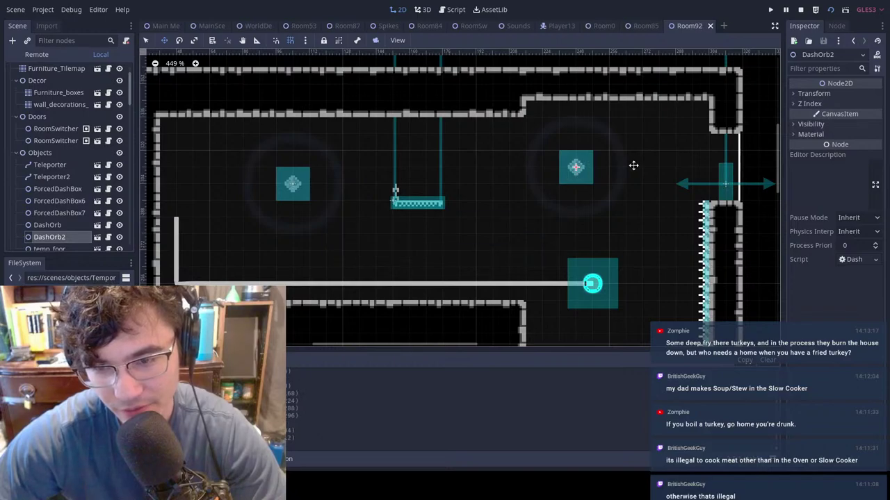
{"action": "left_click", "coordinate": [654, 198]}
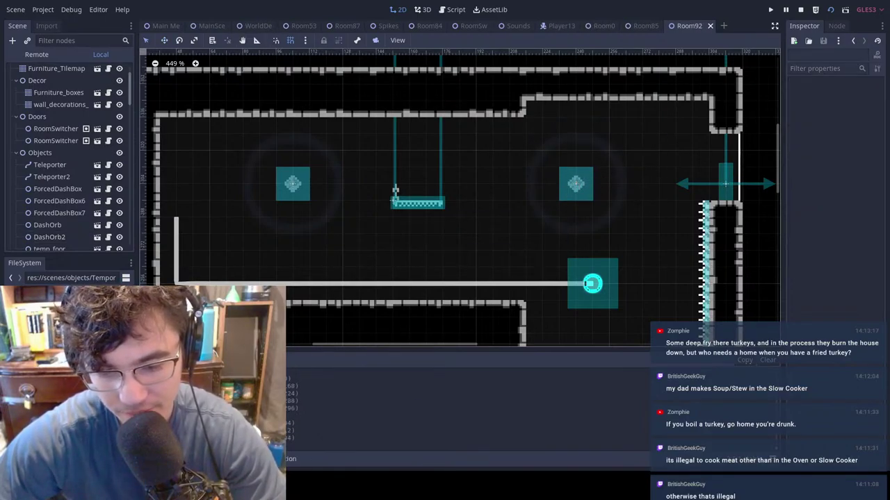
Step: Playtest the reworked chamber by riding its teleporter, dashing past the temporary floor between the orbs and leaving through the exit
{"action": "key", "text": "F6"}
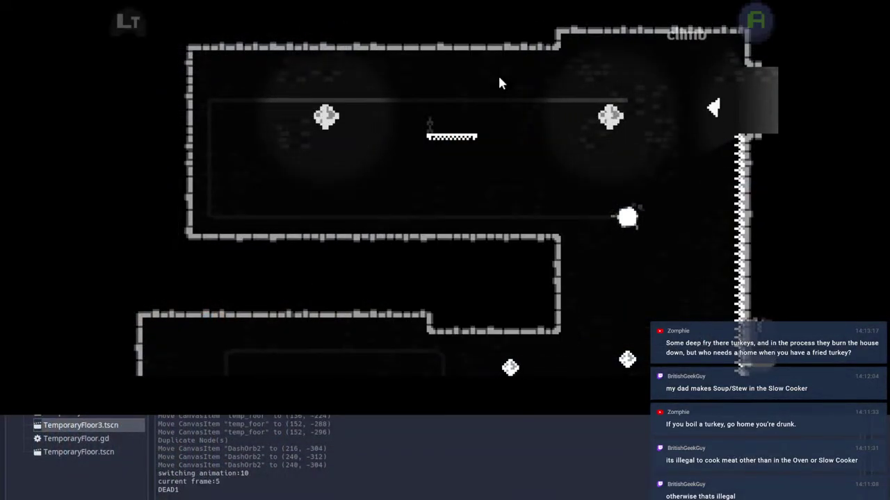
{"action": "key", "text": "Left"}
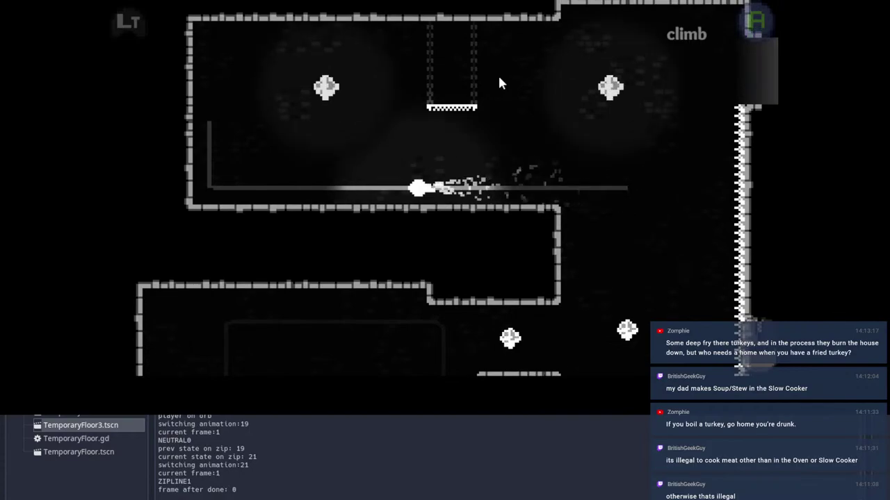
{"action": "key", "text": "Up"}
{"action": "key", "text": "Right"}
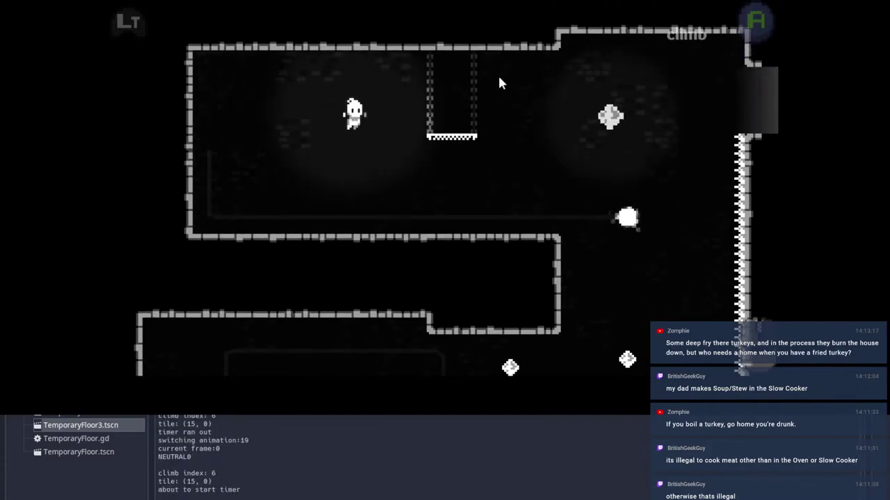
{"action": "key", "text": "Right"}
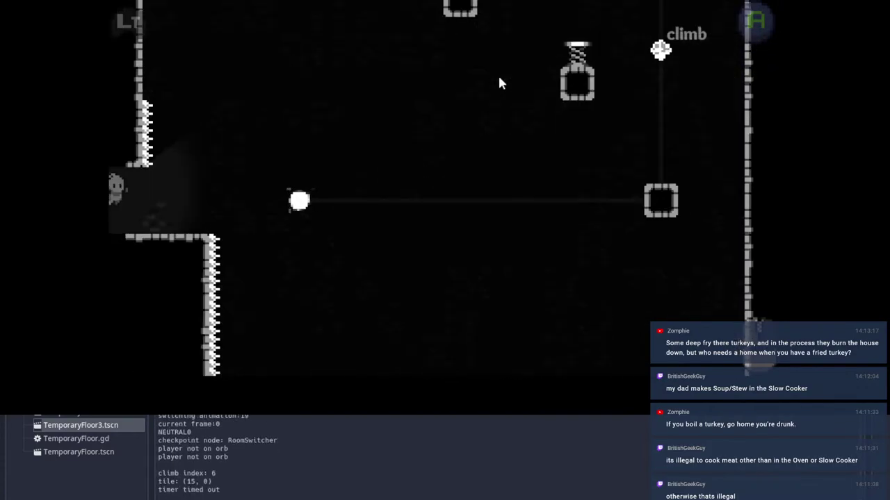
Step: Re-enter the reworked chamber and run the teleporter and dash orb route a second time back to the doorway
{"action": "key", "text": "Left"}
{"action": "key", "text": "Left"}
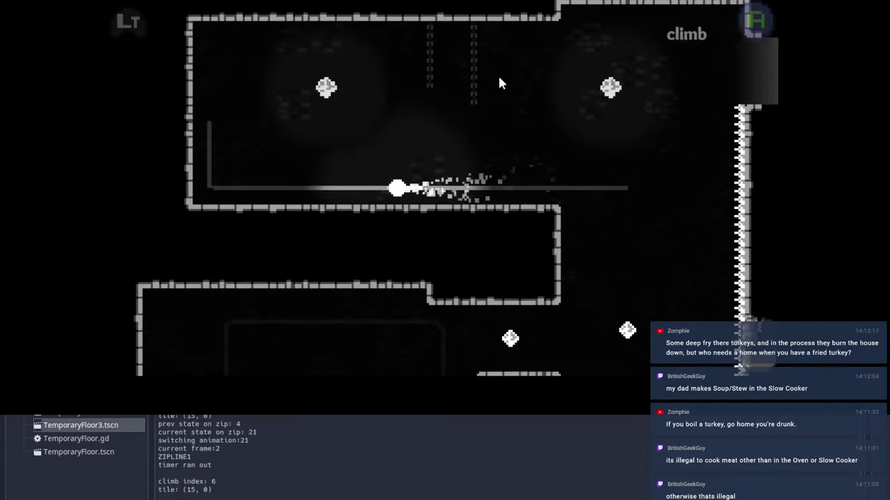
{"action": "key", "text": "Right"}
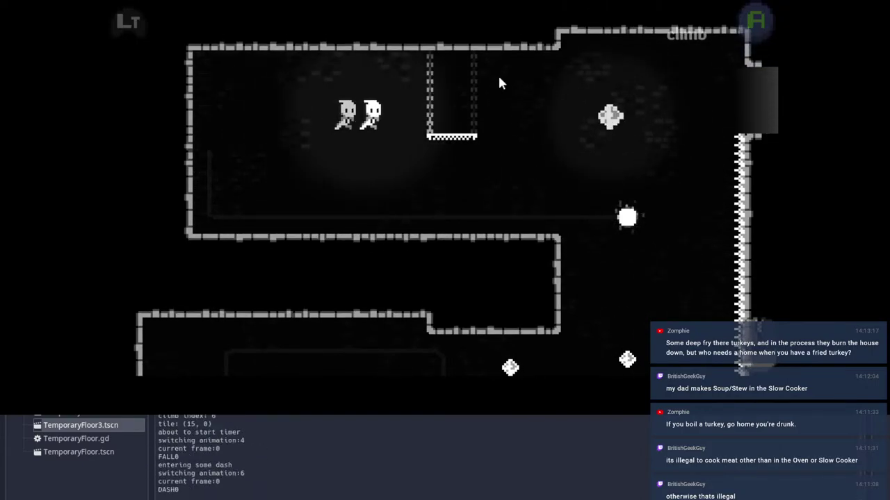
{"action": "key", "text": "Right"}
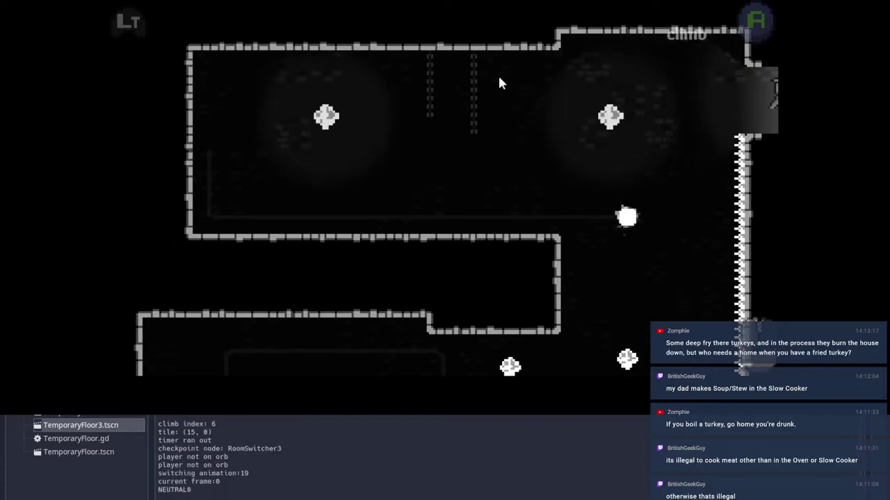
{"action": "key", "text": "Left"}
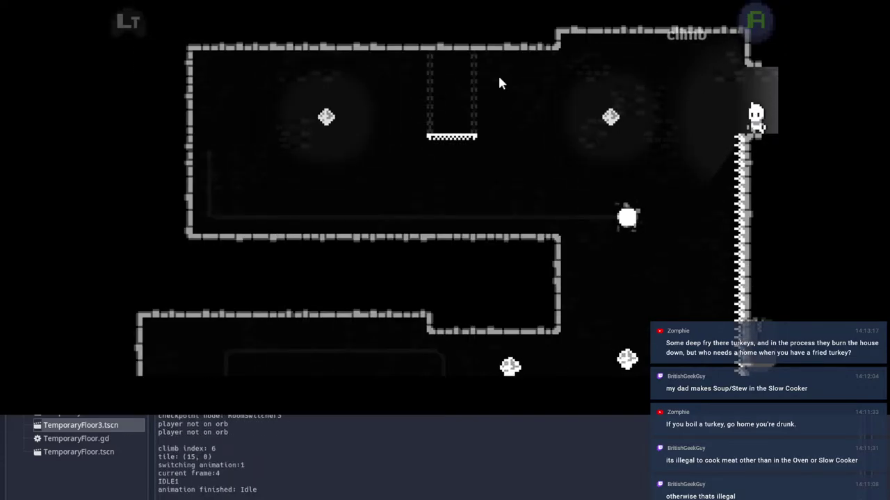
Step: Enter the adjoining room, ride its horizontal teleporter and dash off toward the spring blocks
{"action": "key", "text": "Right"}
{"action": "key", "text": "Right"}
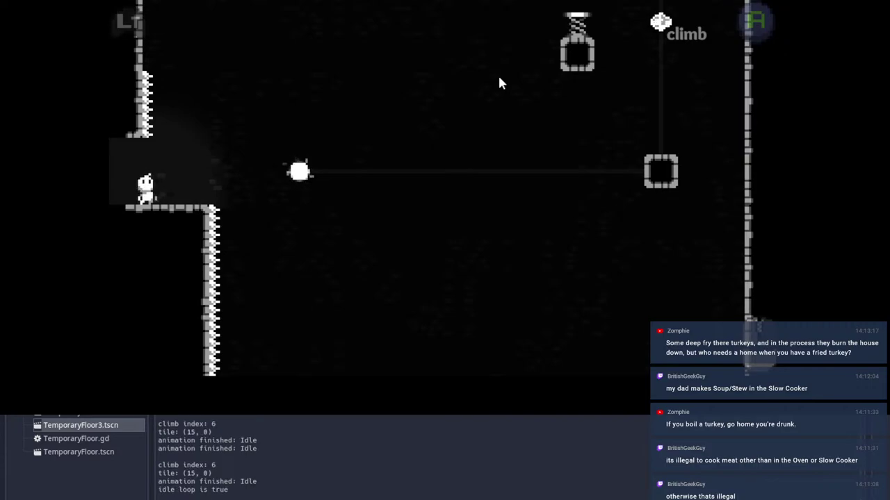
{"action": "key", "text": "Right"}
{"action": "key", "text": "space"}
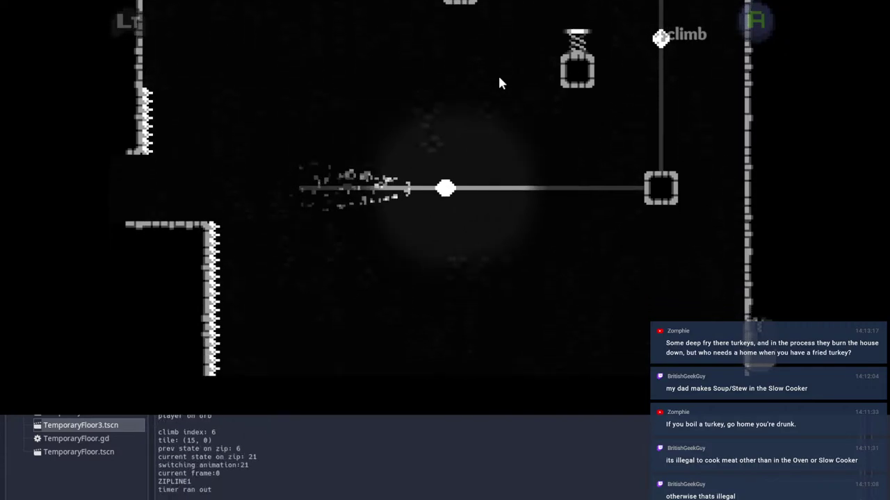
{"action": "key", "text": "Left"}
{"action": "key", "text": "space"}
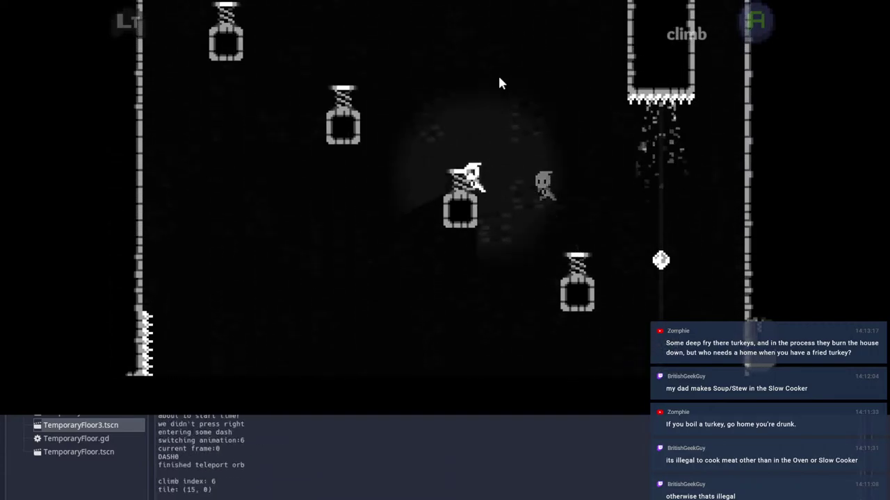
{"action": "key", "text": "space"}
{"action": "key", "text": "Right"}
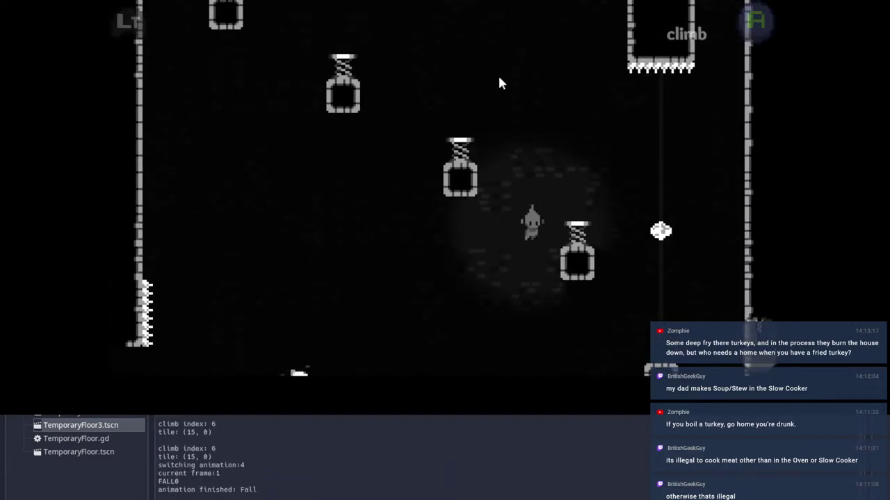
Step: Retry the adjoining room from its checkpoint and climb the spring blocks to the teleporter and orb in the room above
{"action": "key", "text": "Escape"}
{"action": "key", "text": "Return"}
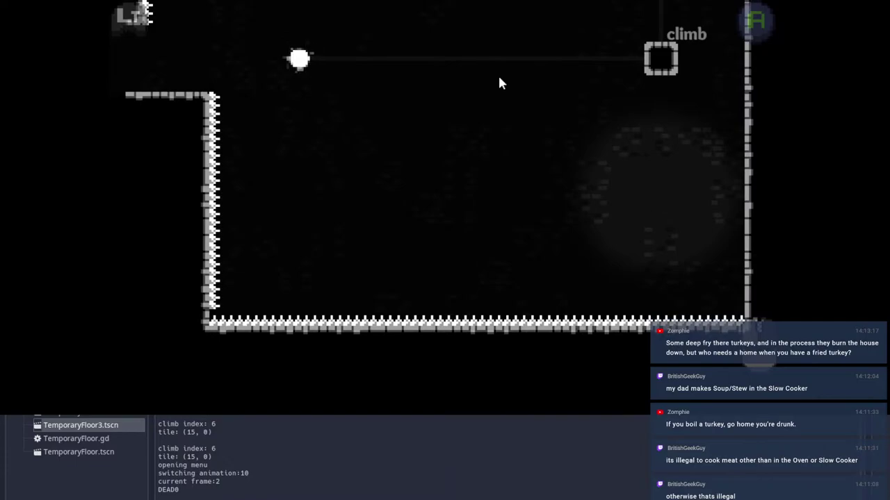
{"action": "key", "text": "Right"}
{"action": "key", "text": "space"}
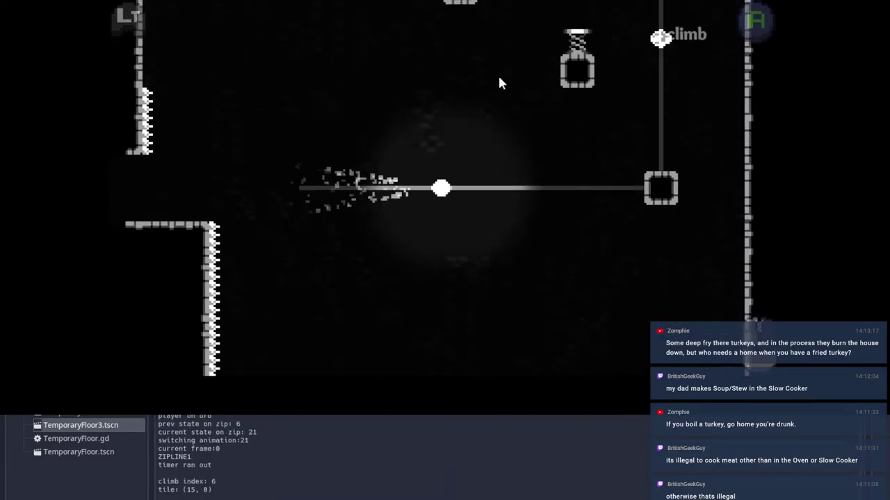
{"action": "key", "text": "Left"}
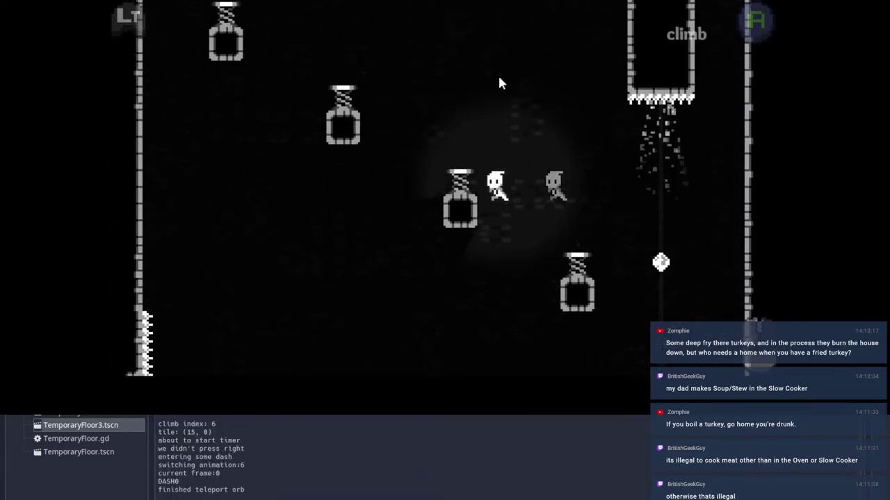
{"action": "key", "text": "Left"}
{"action": "key", "text": "Right"}
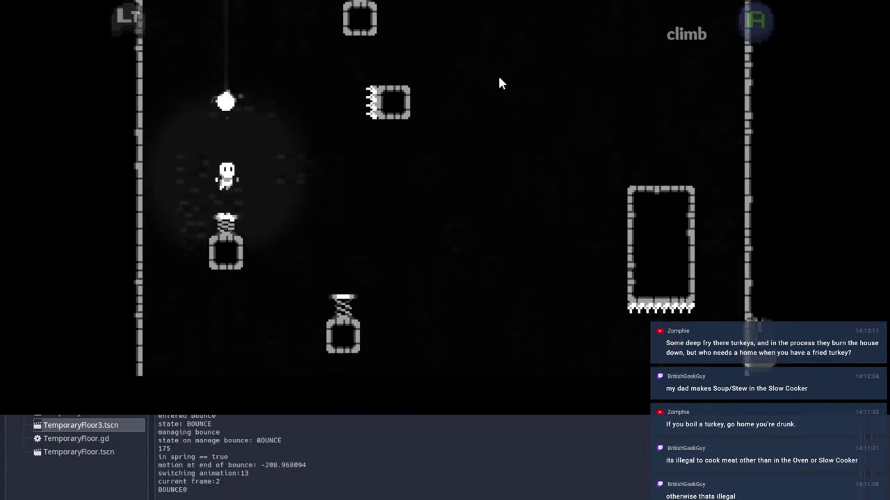
{"action": "key", "text": "Right"}
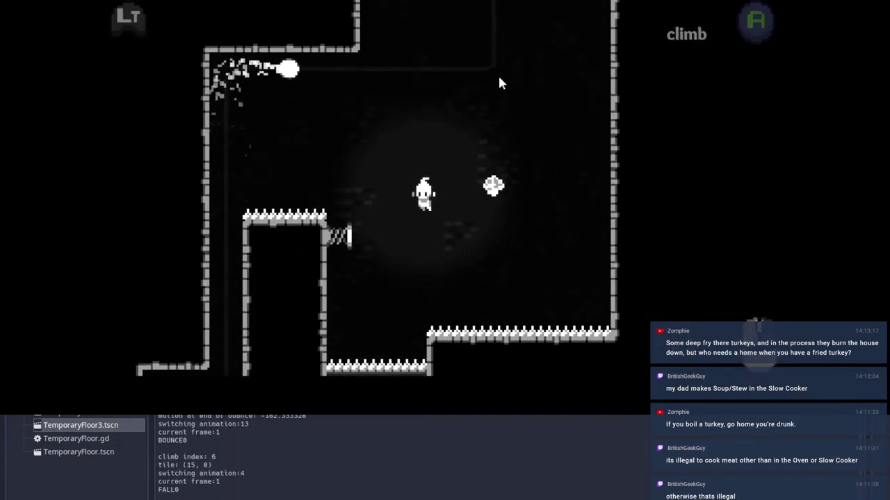
{"action": "key", "text": "Left"}
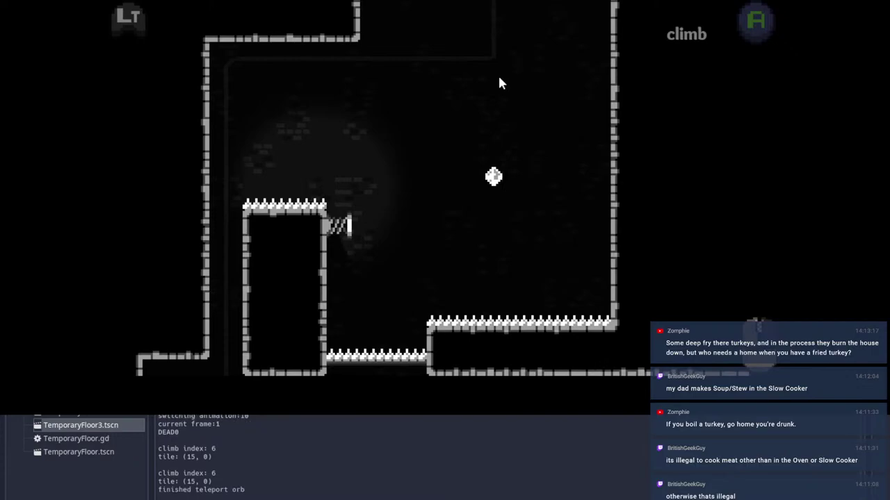
Step: Ride the horizontal teleporter again and test grabbing and climbing the side of the lowest spring block
{"action": "key", "text": "Right"}
{"action": "key", "text": "space"}
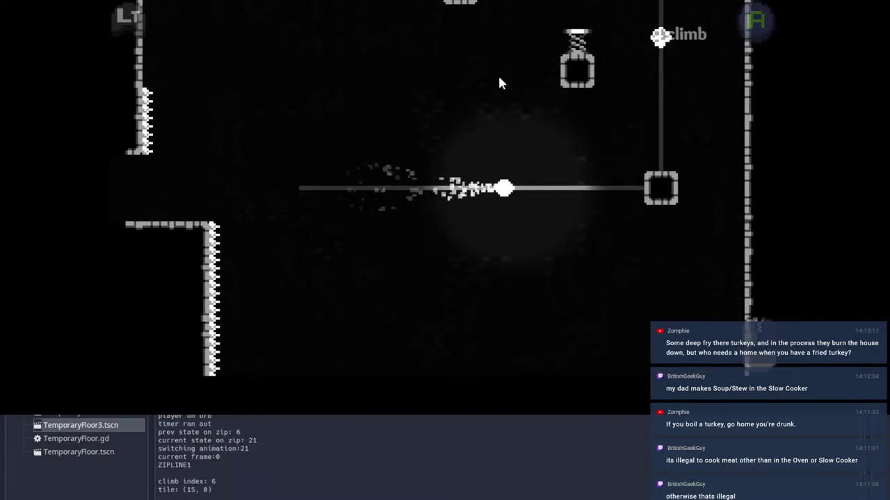
{"action": "key", "text": "Left"}
{"action": "key", "text": "Right"}
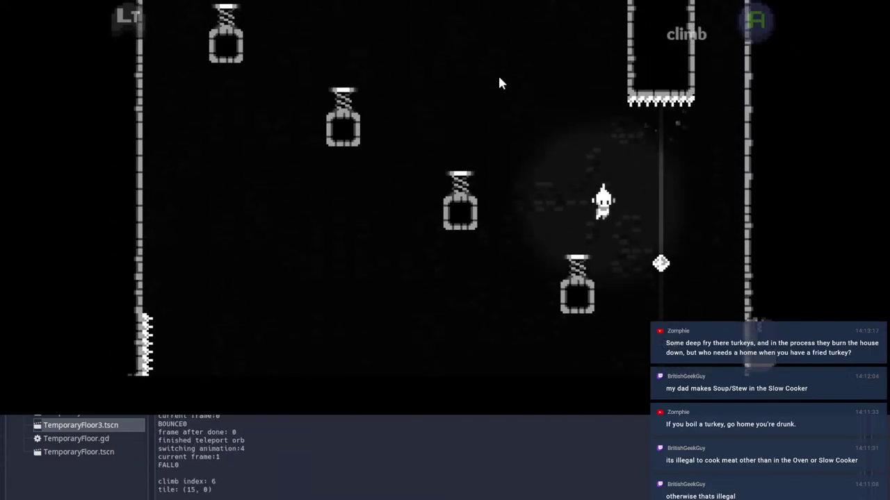
{"action": "key", "text": "Left"}
{"action": "key", "text": "space"}
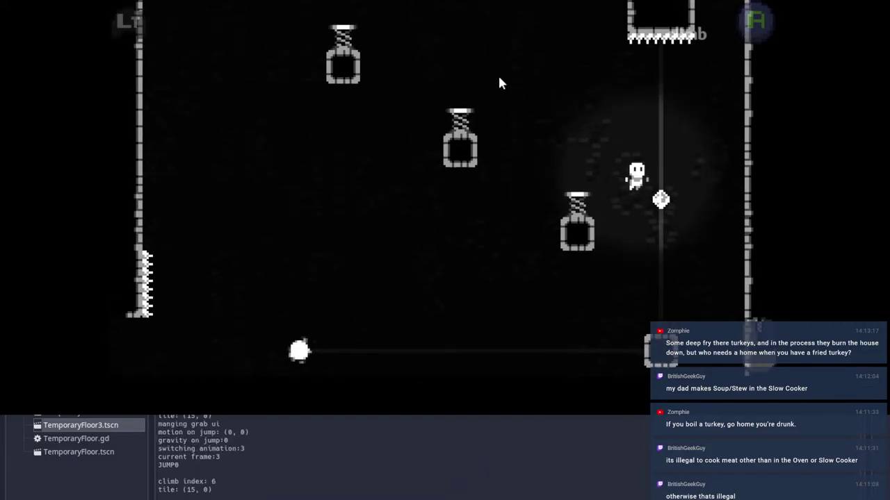
{"action": "key", "text": "Left"}
{"action": "key", "text": "Right"}
{"action": "key", "text": "Left"}
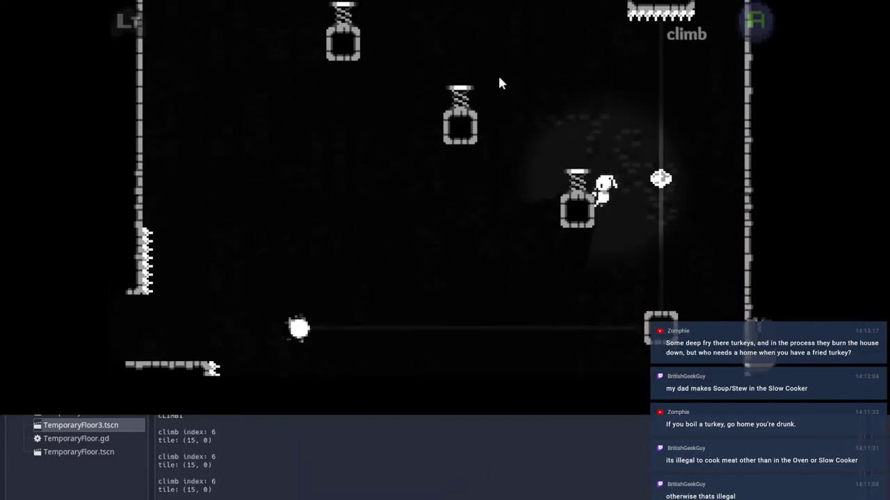
{"action": "key", "text": "Down"}
{"action": "key", "text": "Up"}
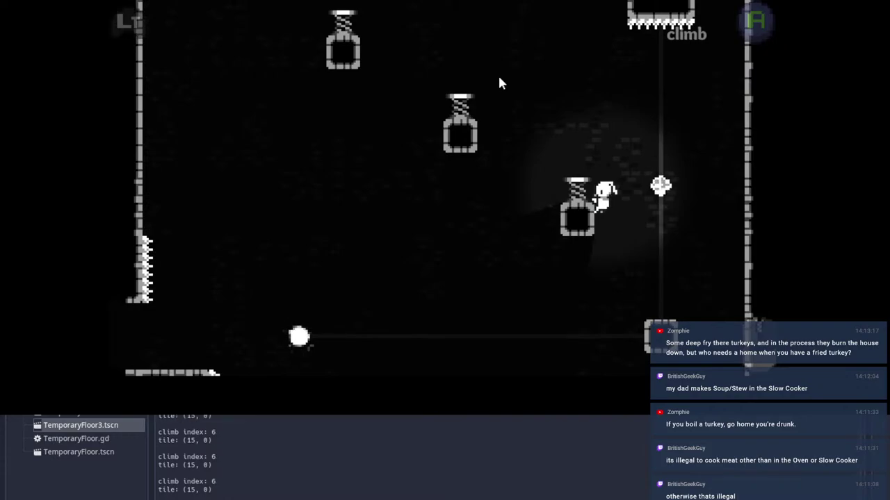
Step: Jump off the lowest spring block's side, dash to the nearby orb and bounce on the block's spring
{"action": "key", "text": "space"}
{"action": "key", "text": "Right"}
{"action": "key", "text": "Left"}
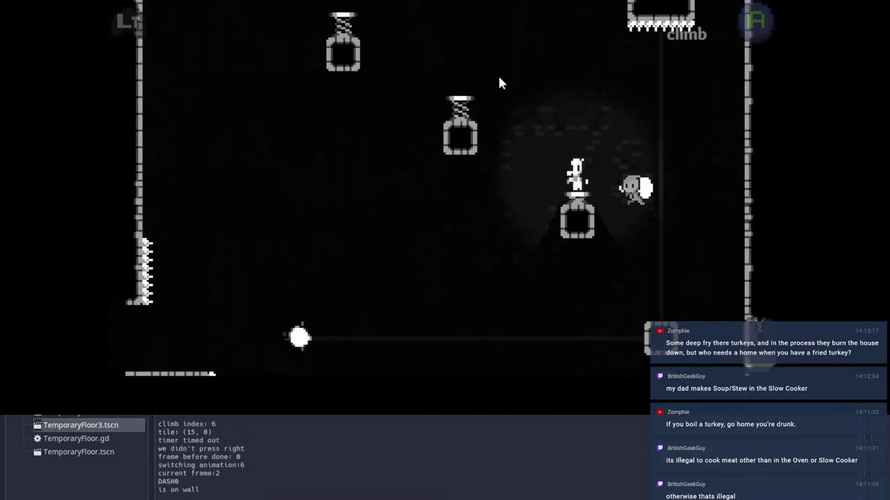
{"action": "key", "text": "Left"}
{"action": "key", "text": "Right"}
{"action": "key", "text": "Left"}
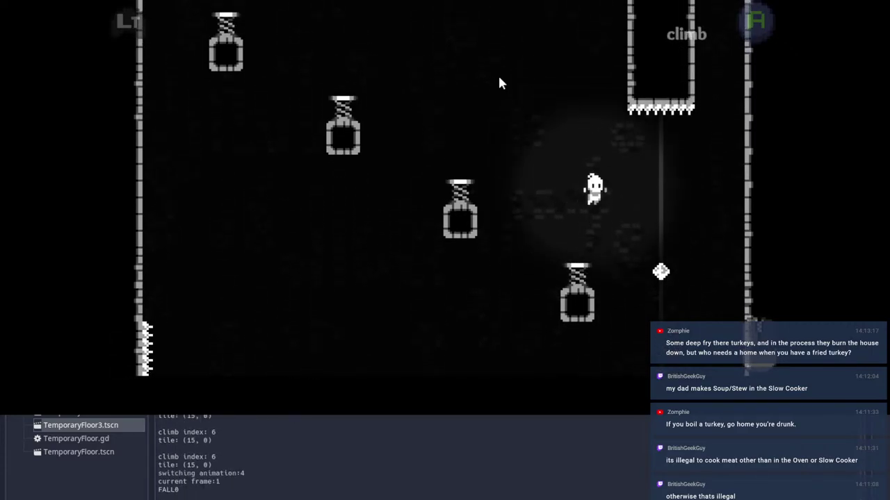
Step: Grab the lowest spring block's side again, jump onto its spring and dash across to the second spring block
{"action": "key", "text": "Right"}
{"action": "key", "text": "Left"}
{"action": "key", "text": "Right"}
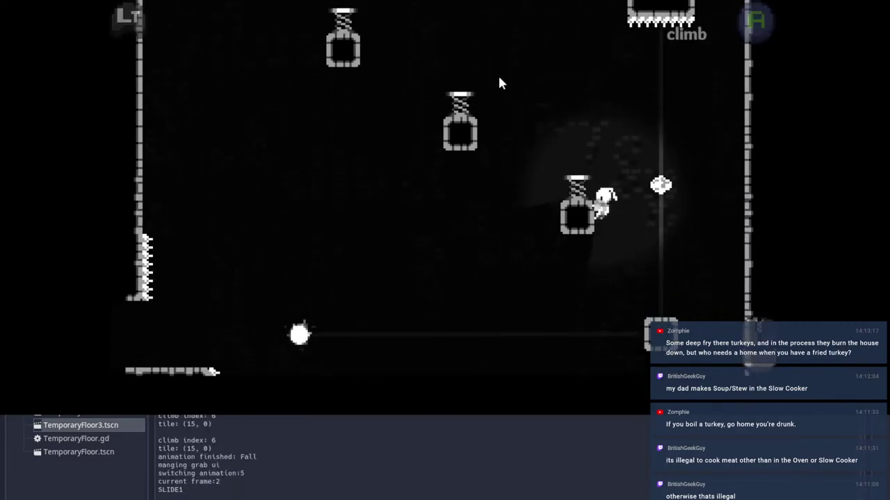
{"action": "key", "text": "space"}
{"action": "key", "text": "Left"}
{"action": "key", "text": "Left"}
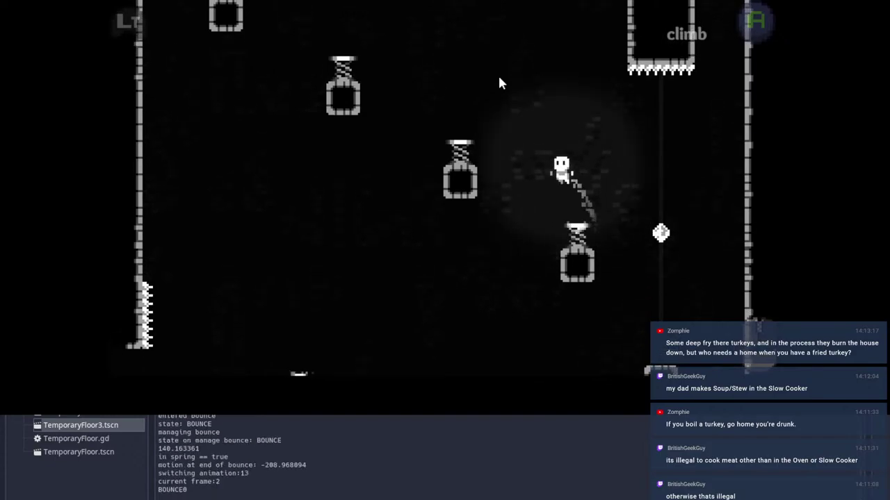
{"action": "key", "text": "Right"}
{"action": "key", "text": "Left"}
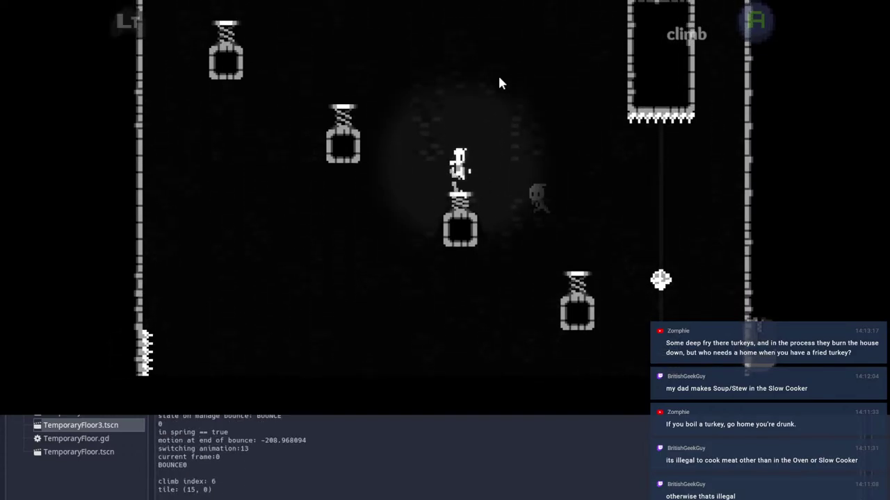
Step: Drop from the second spring block, grab the lowest block's side, jump off and restart from the room's entrance ledge
{"action": "key", "text": "Right"}
{"action": "key", "text": "Left"}
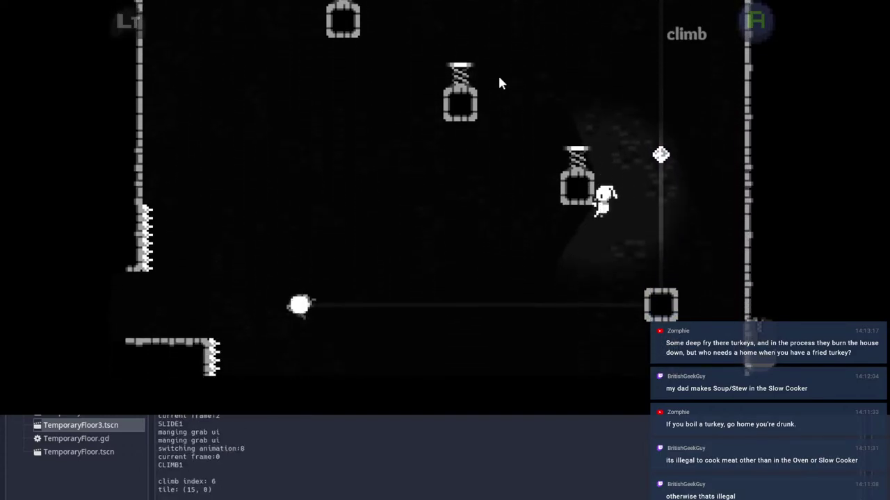
{"action": "key", "text": "space"}
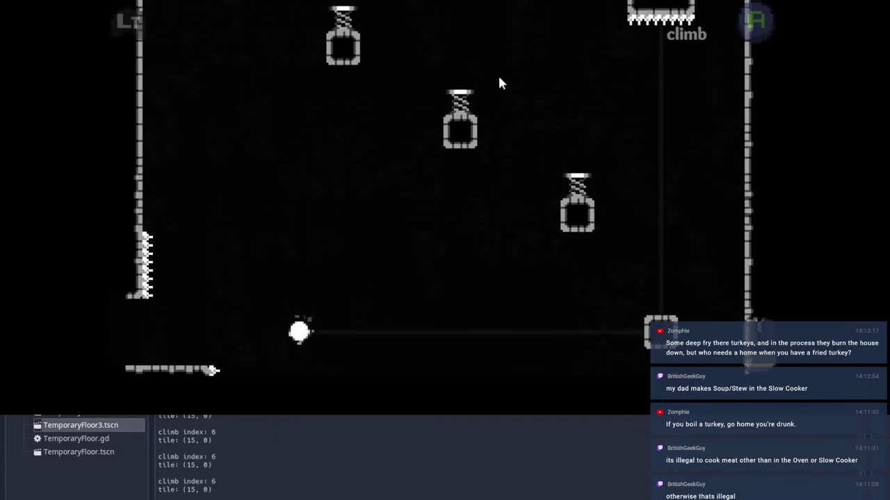
{"action": "key", "text": "Right"}
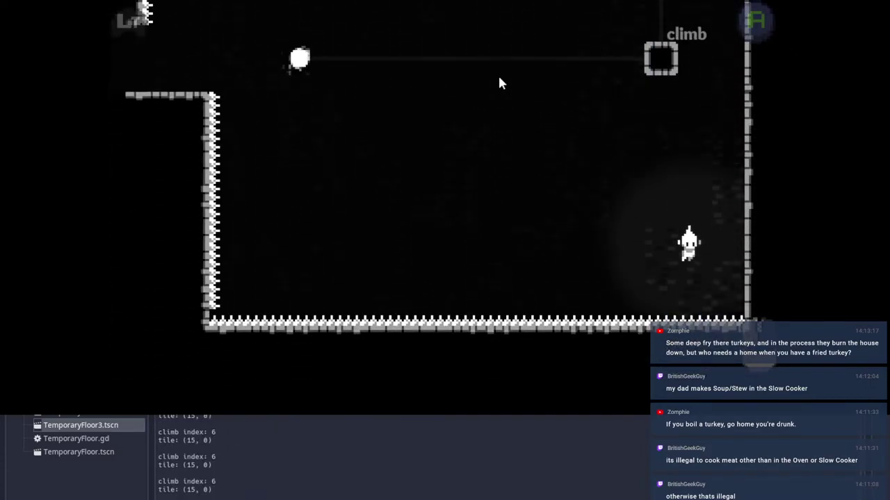
{"action": "key", "text": "Right"}
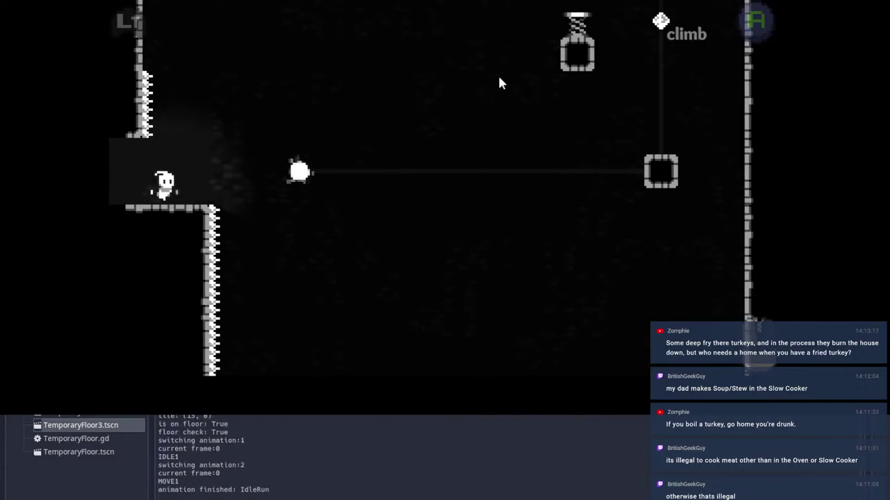
Step: Ride the horizontal teleporter up again and test climbing the lowest spring block's side and jumping off it in both directions
{"action": "key", "text": "space"}
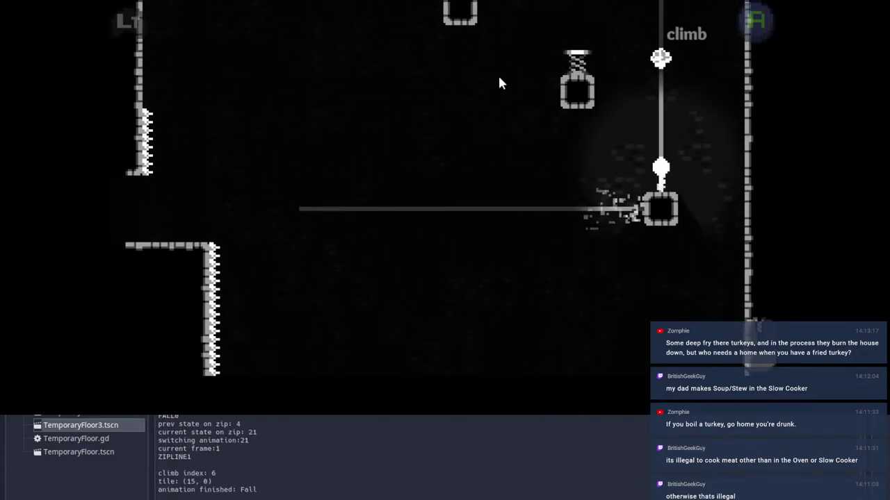
{"action": "key", "text": "Left"}
{"action": "key", "text": "Right"}
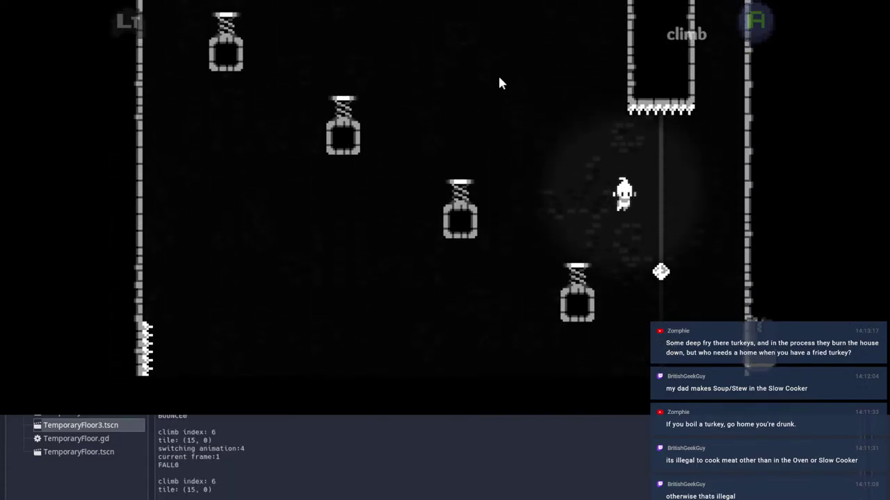
{"action": "key", "text": "Left"}
{"action": "key", "text": "space"}
{"action": "key", "text": "Left"}
{"action": "key", "text": "Right"}
{"action": "key", "text": "space"}
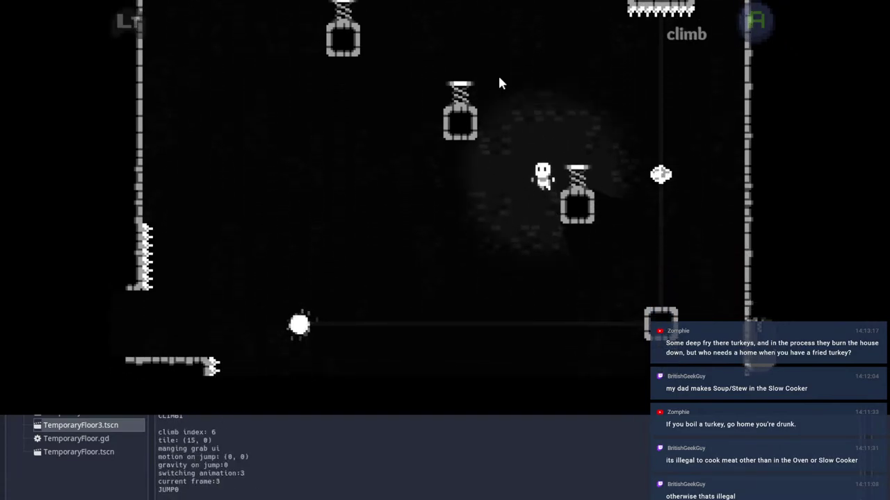
{"action": "key", "text": "space"}
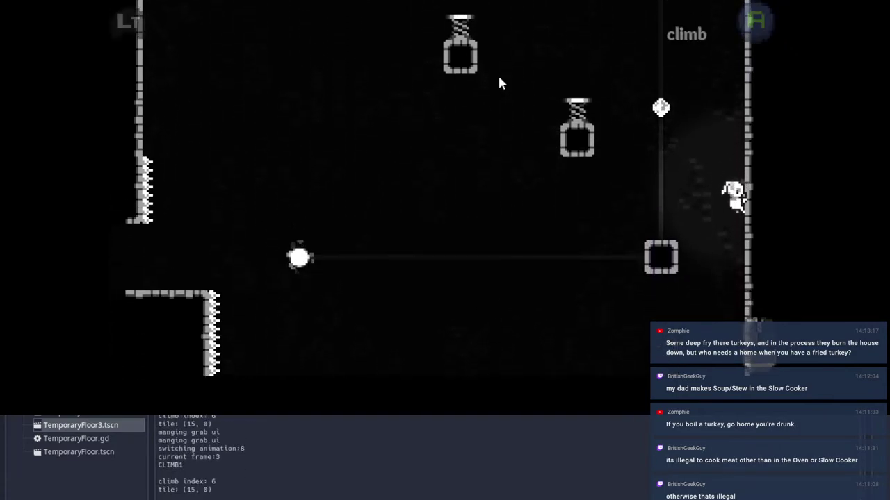
Step: Jump off the far wall, land on the corner block where the teleporter lines meet, and close the running game
{"action": "key", "text": "space"}
{"action": "key", "text": "Left"}
{"action": "key", "text": "Right"}
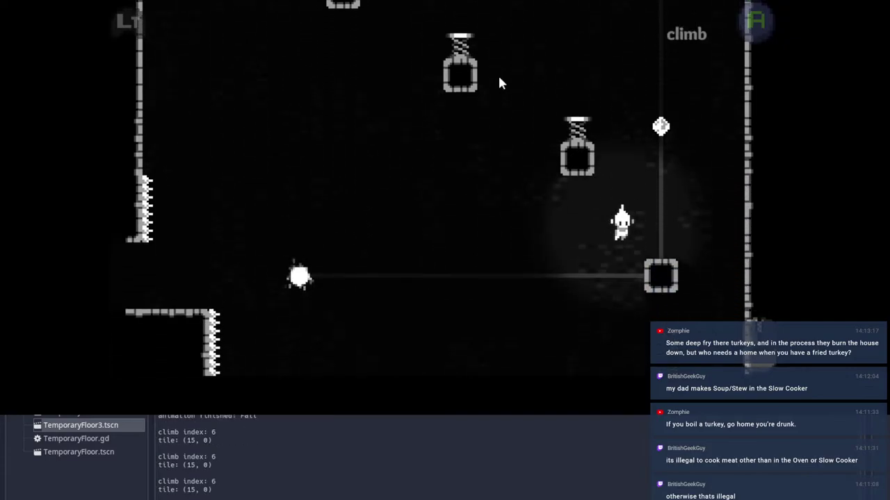
{"action": "key", "text": "space"}
{"action": "key", "text": "Right"}
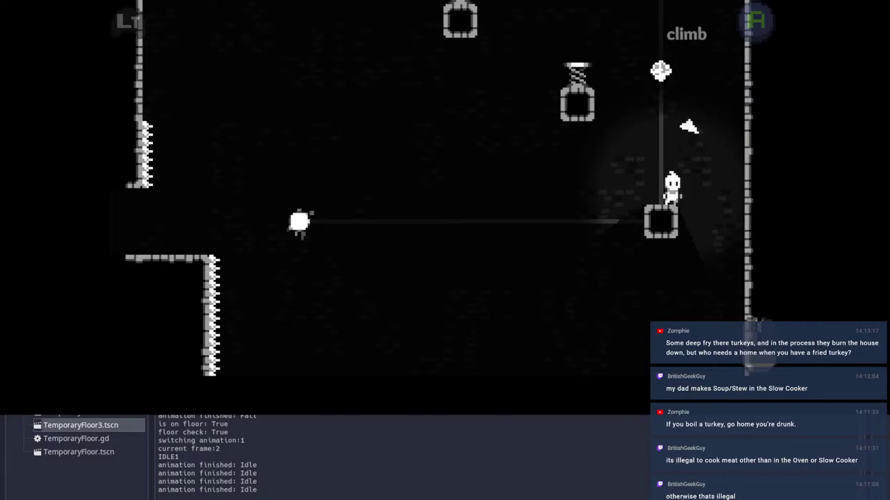
{"action": "left_click", "coordinate": [764, 2]}
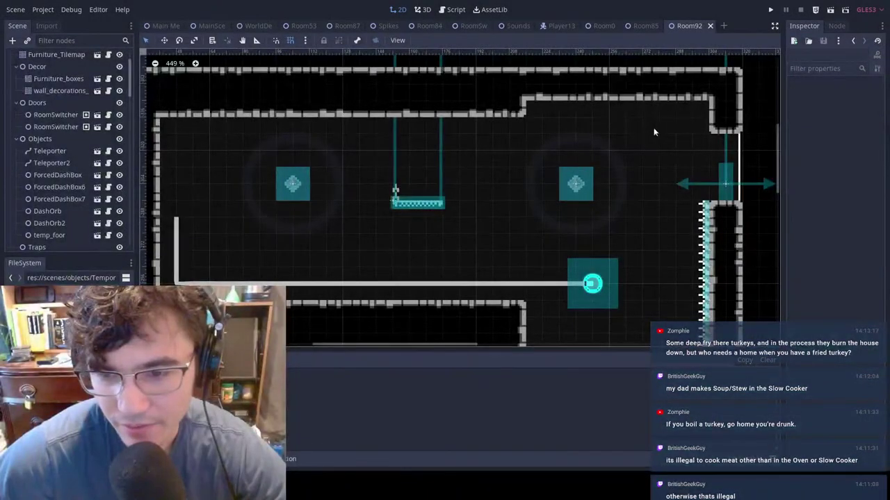
Step: Examine the lowest spring block of Room95 and the forced dash box beside it within the WorldDemo scene
{"action": "scroll", "coordinate": [552, 191], "scroll_direction": "down", "scroll_amount": 8}
{"action": "middle_click_drag", "start_coordinate": [552, 191], "coordinate": [386, 181]}
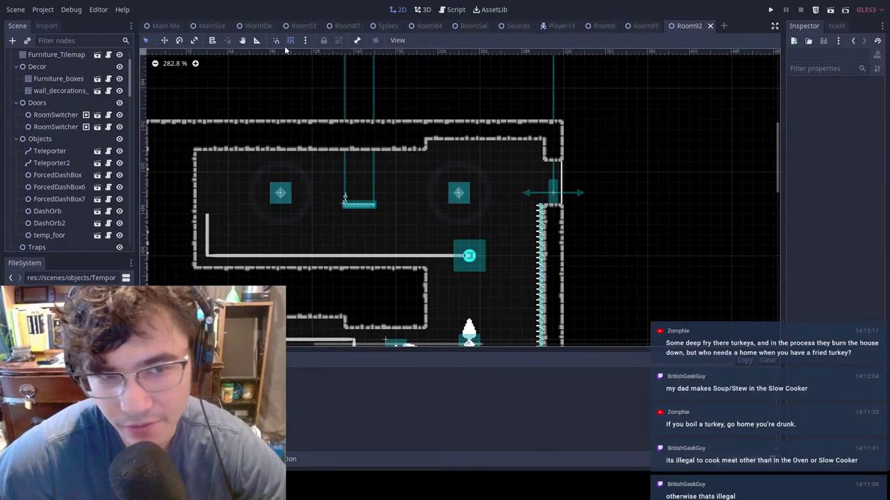
{"action": "left_click", "coordinate": [258, 26]}
{"action": "scroll", "coordinate": [538, 167], "scroll_direction": "right", "scroll_amount": 5}
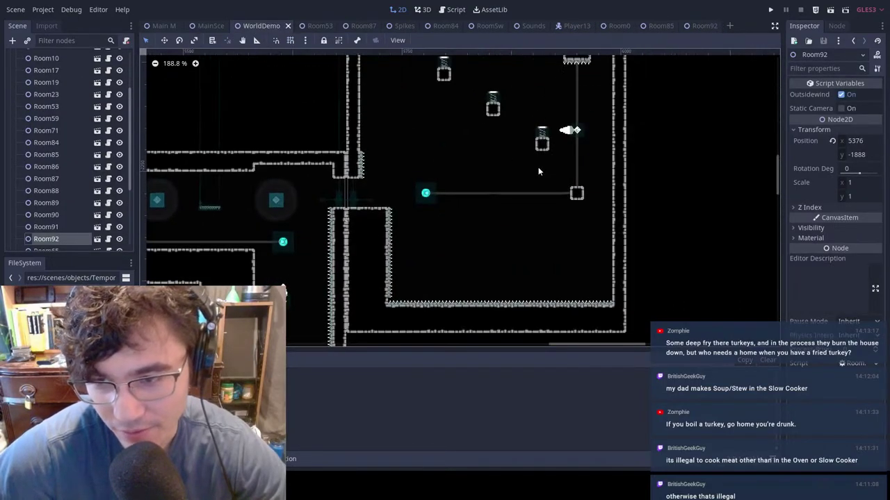
{"action": "scroll", "coordinate": [514, 229], "scroll_direction": "up", "scroll_amount": 2}
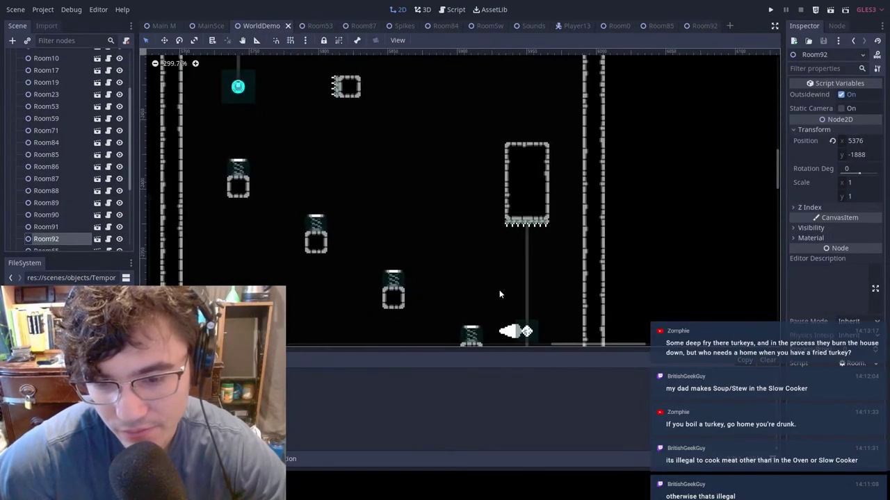
{"action": "left_click", "coordinate": [476, 339]}
{"action": "scroll", "coordinate": [495, 219], "scroll_direction": "up", "scroll_amount": 10}
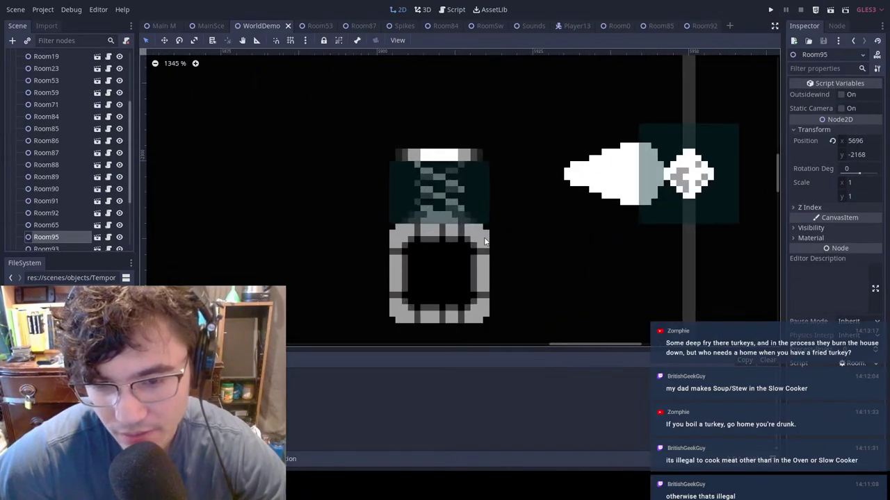
{"action": "scroll", "coordinate": [489, 217], "scroll_direction": "up", "scroll_amount": 1}
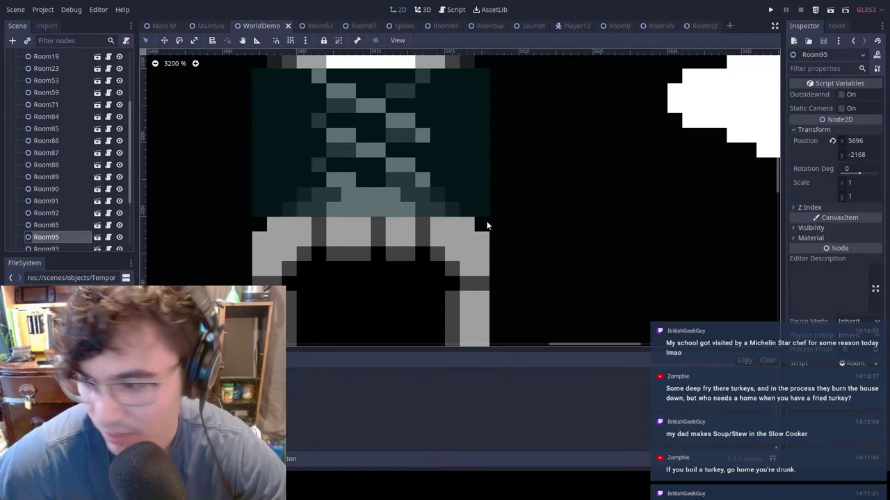
{"action": "scroll", "coordinate": [495, 186], "scroll_direction": "down", "scroll_amount": 4}
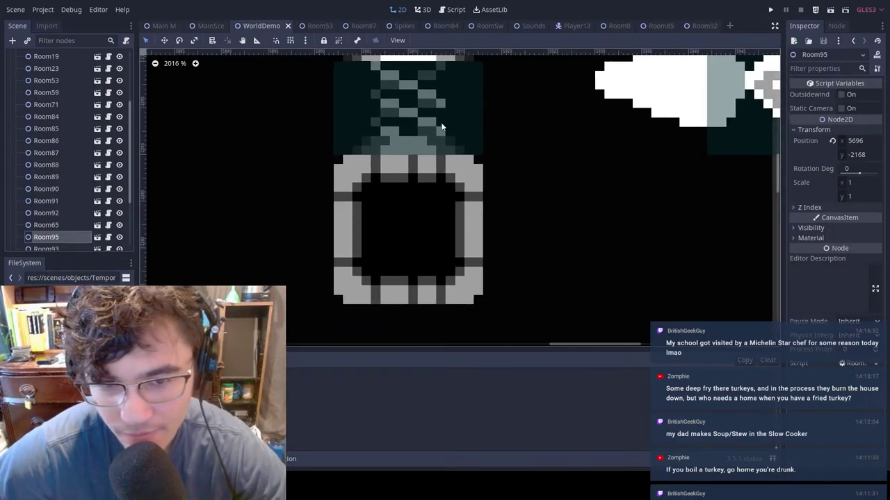
Step: Open Room95, raise the forced dash box beside the lowest spring block to y -104 with grid snapping, and save the scene
{"action": "double_click", "coordinate": [391, 103]}
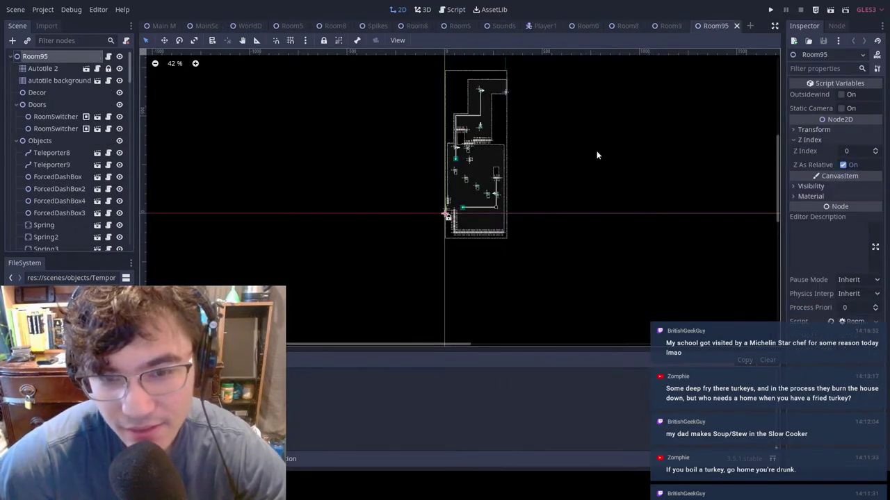
{"action": "scroll", "coordinate": [437, 183], "scroll_direction": "up", "scroll_amount": 7}
{"action": "scroll", "coordinate": [354, 208], "scroll_direction": "up", "scroll_amount": 2}
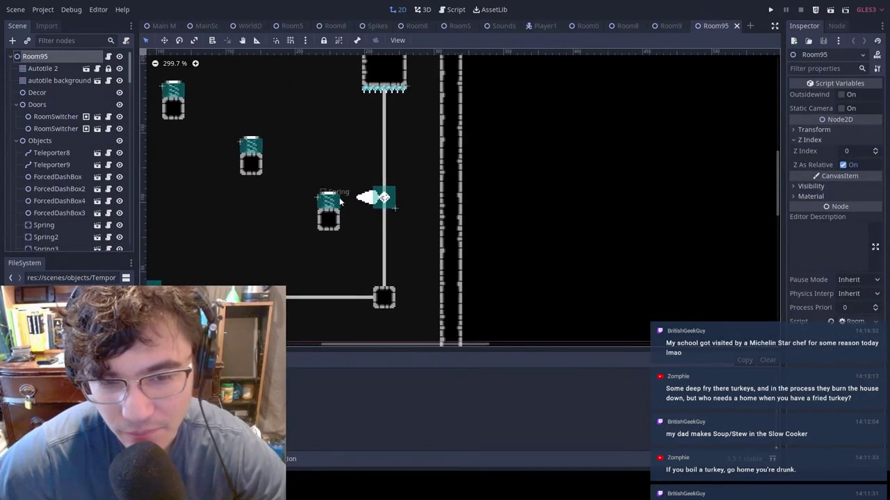
{"action": "scroll", "coordinate": [337, 192], "scroll_direction": "up", "scroll_amount": 5}
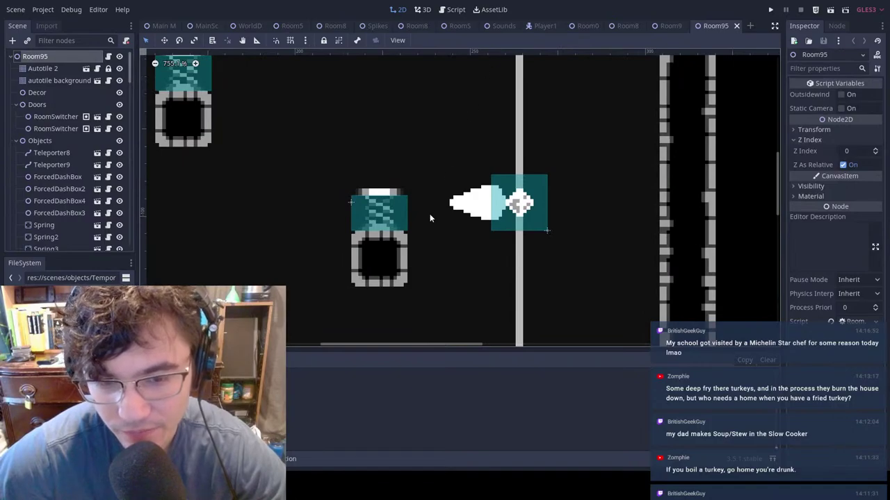
{"action": "left_click", "coordinate": [526, 207]}
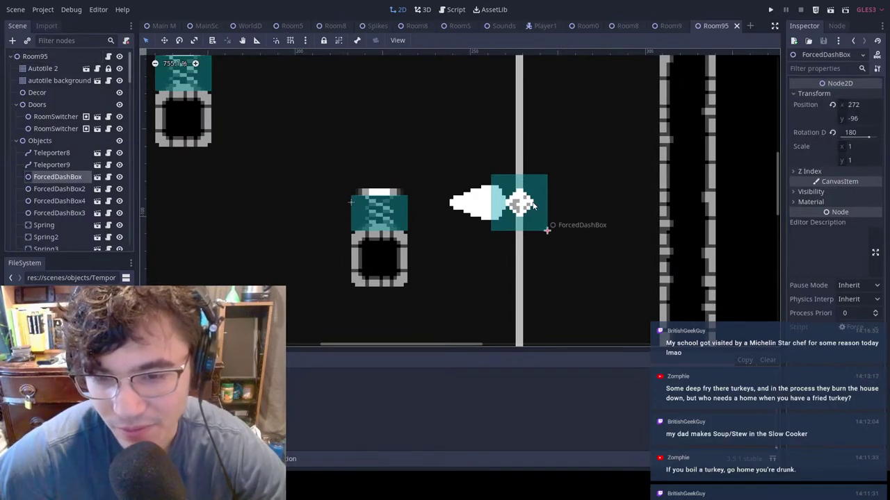
{"action": "left_click_drag", "start_coordinate": [533, 204], "coordinate": [531, 197]}
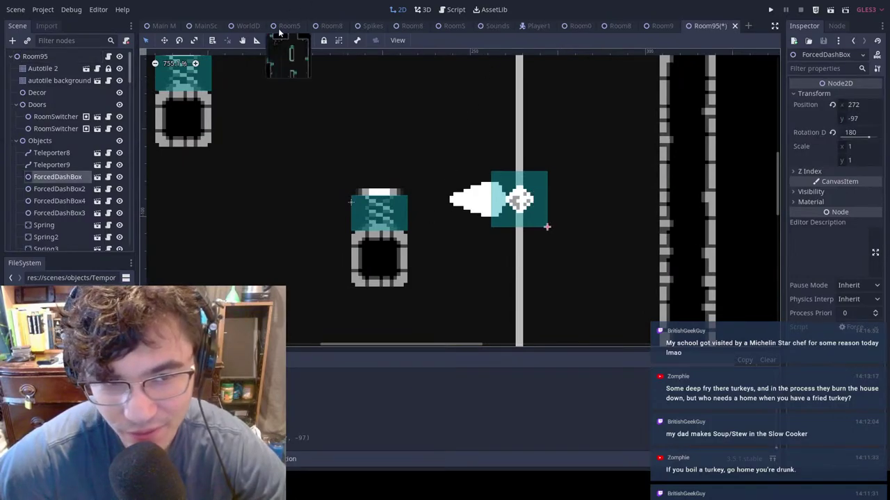
{"action": "scroll", "coordinate": [533, 201], "scroll_direction": "up", "scroll_amount": 1}
{"action": "scroll", "coordinate": [534, 203], "scroll_direction": "up", "scroll_amount": 1}
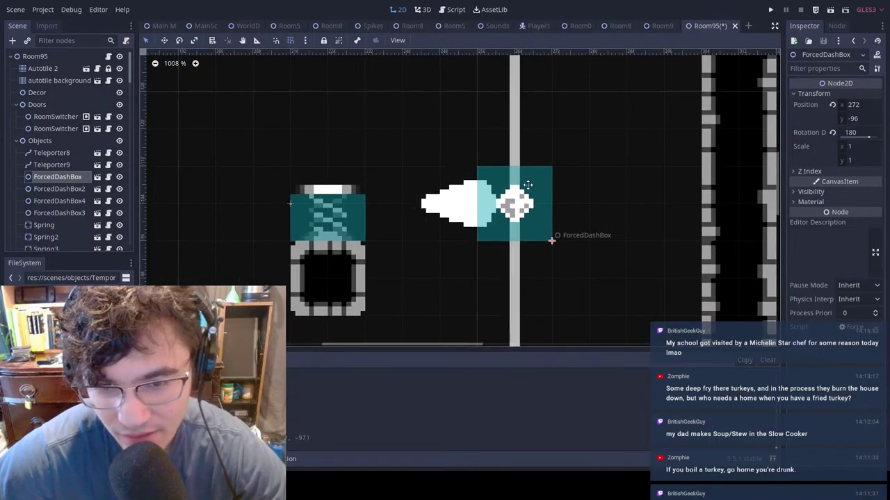
{"action": "left_click_drag", "start_coordinate": [531, 200], "coordinate": [533, 160]}
{"action": "left_click", "coordinate": [594, 201]}
{"action": "key", "text": "ctrl+s"}
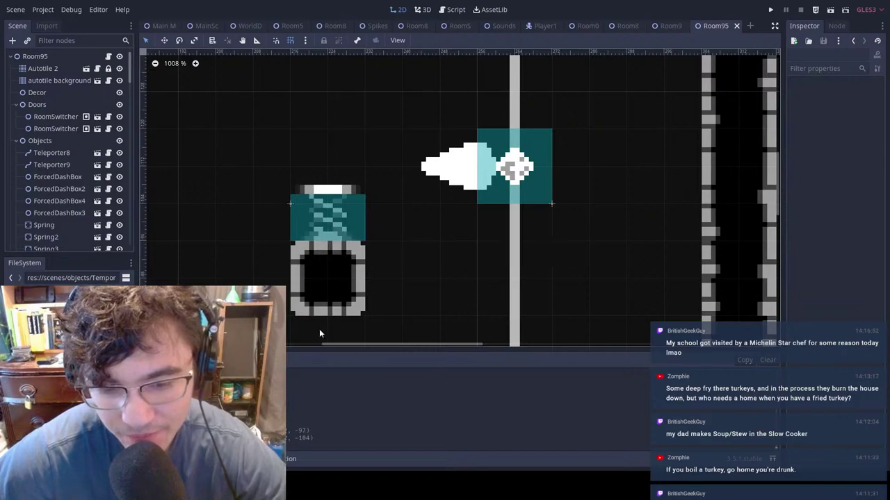
Step: In WorldDemo, move the Player to Room95's entrance ledge at about x 5698, y -2220, and save the scene
{"action": "scroll", "coordinate": [503, 307], "scroll_direction": "down", "scroll_amount": 4}
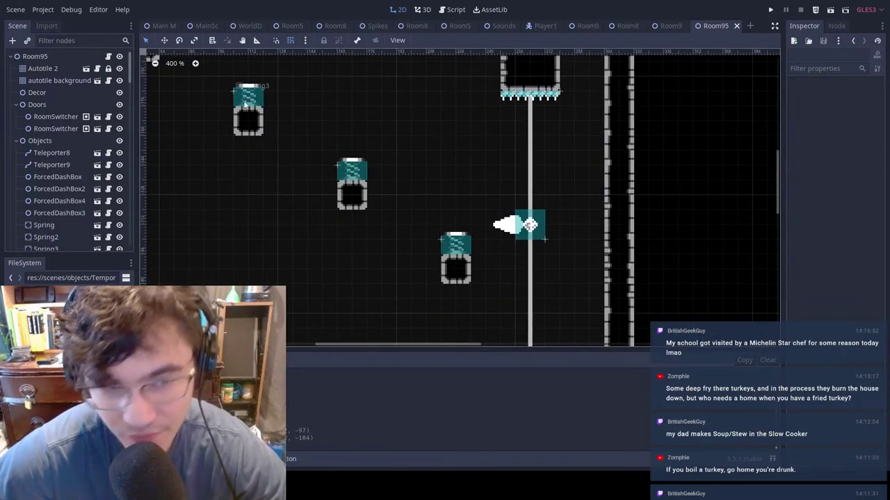
{"action": "scroll", "coordinate": [352, 143], "scroll_direction": "down", "scroll_amount": 6}
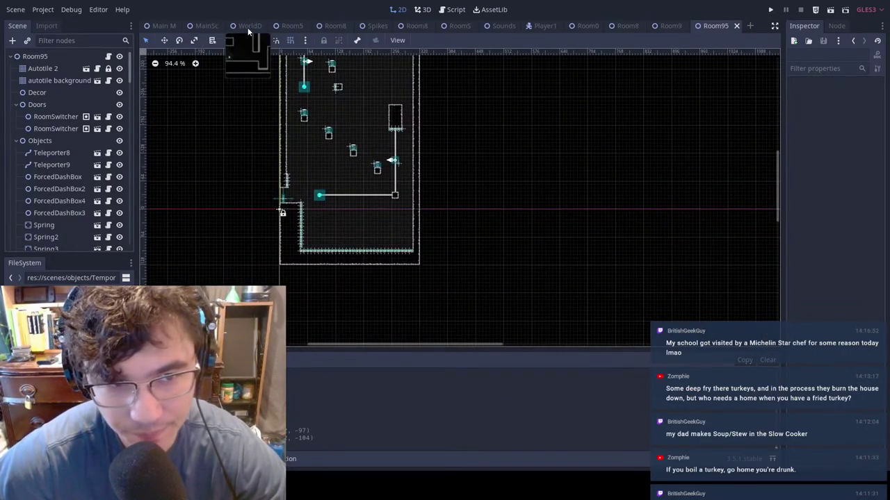
{"action": "left_click", "coordinate": [247, 27]}
{"action": "scroll", "coordinate": [413, 261], "scroll_direction": "down", "scroll_amount": 8}
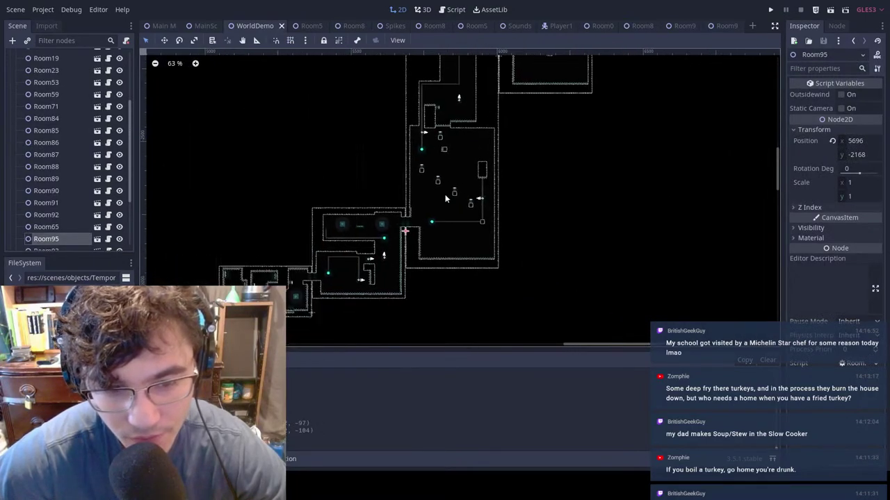
{"action": "scroll", "coordinate": [54, 203], "scroll_direction": "down", "scroll_amount": 3}
{"action": "left_click", "coordinate": [38, 238]}
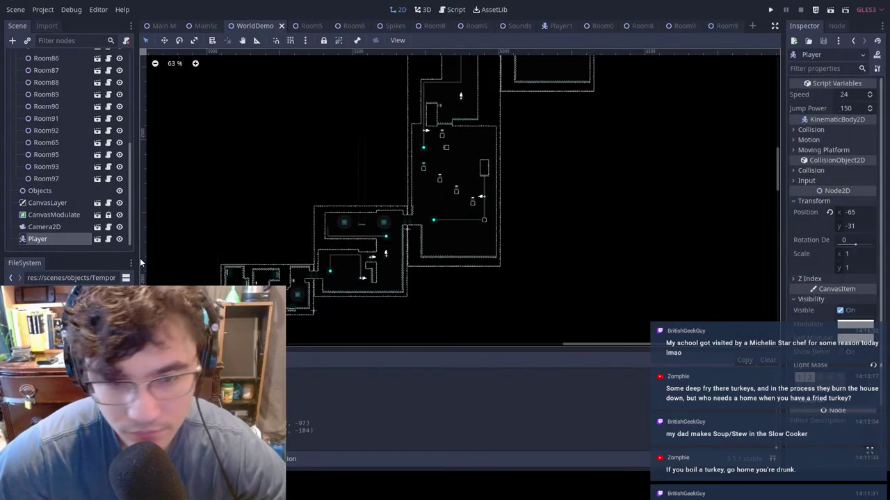
{"action": "left_click_drag", "start_coordinate": [553, 174], "coordinate": [546, 145]}
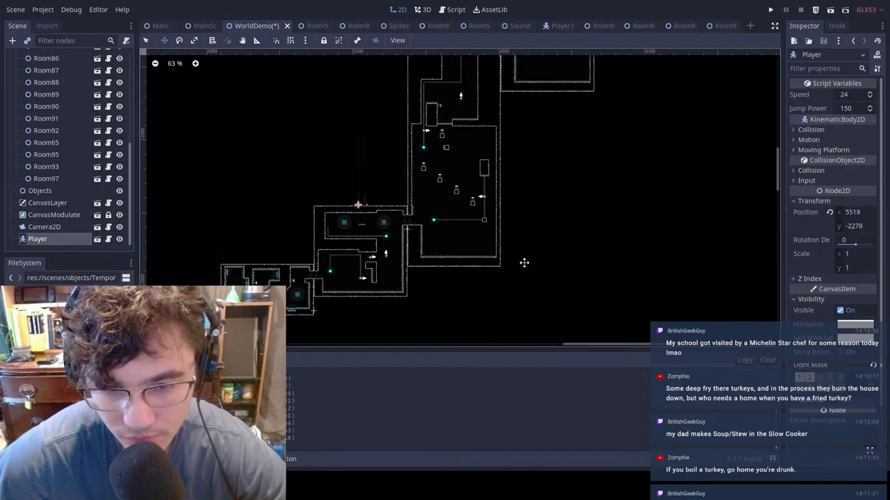
{"action": "left_click_drag", "start_coordinate": [476, 230], "coordinate": [528, 246]}
{"action": "scroll", "coordinate": [527, 247], "scroll_direction": "up", "scroll_amount": 8}
{"action": "scroll", "coordinate": [385, 255], "scroll_direction": "up", "scroll_amount": 6}
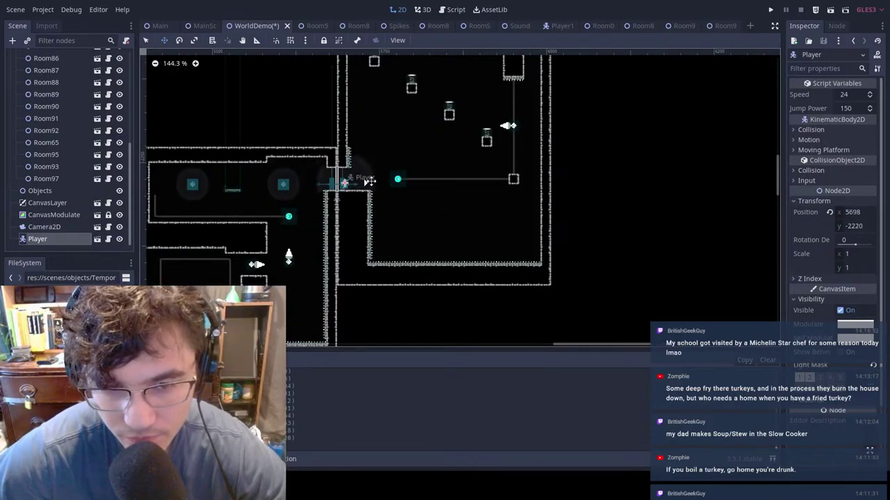
{"action": "key", "text": "Up"}
{"action": "key", "text": "ctrl+s"}
Step: Run the game from MainScene and playtest Room95 from the horizontal teleporter across the spring blocks to the vertical teleporter
{"action": "left_click", "coordinate": [201, 28]}
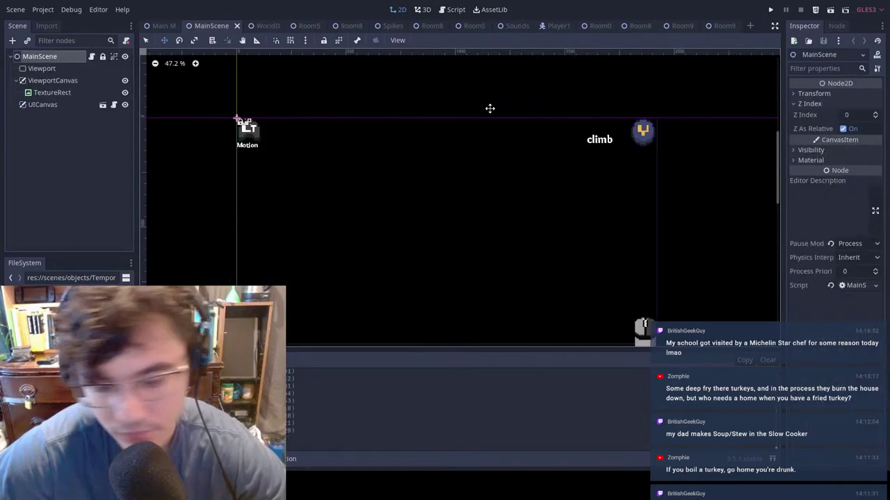
{"action": "key", "text": "ctrl+s"}
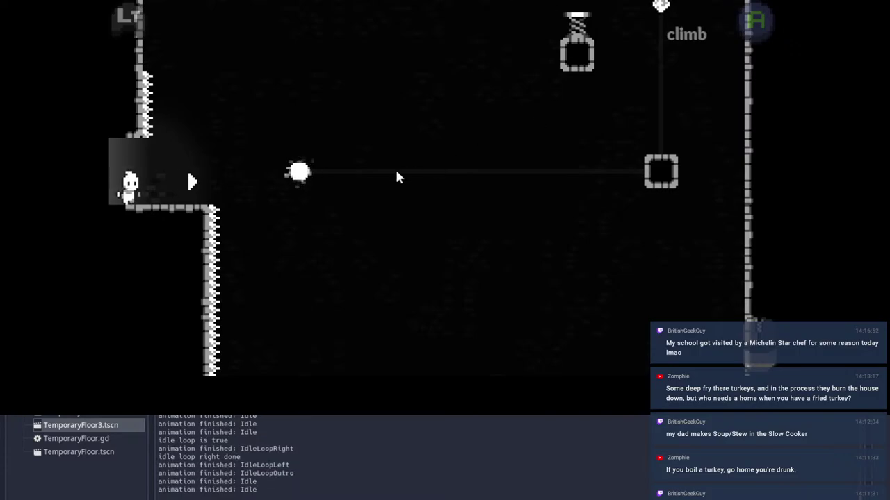
{"action": "key", "text": "d"}
{"action": "key", "text": "space"}
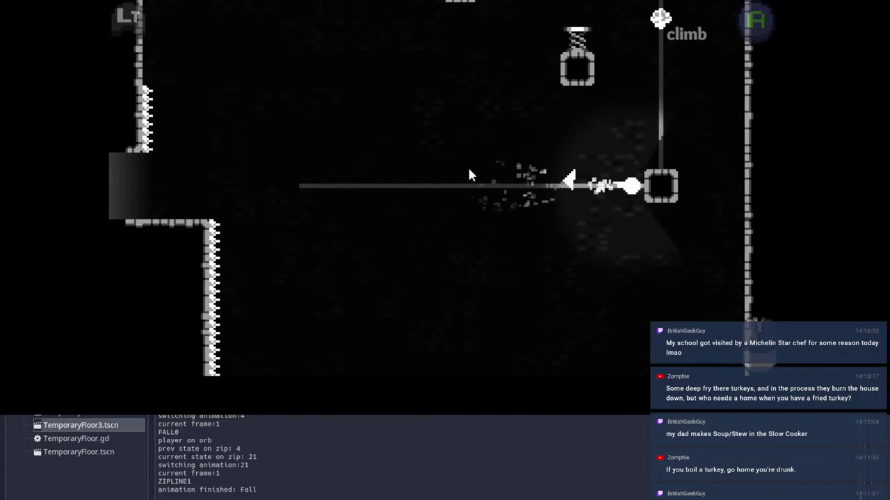
{"action": "left_click", "coordinate": [575, 160]}
{"action": "left_click", "coordinate": [574, 164]}
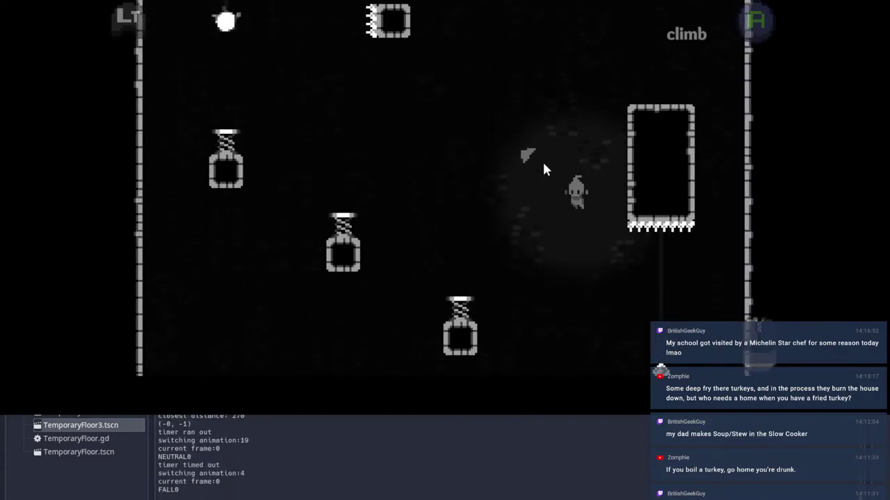
{"action": "key", "text": "d"}
{"action": "key", "text": "a"}
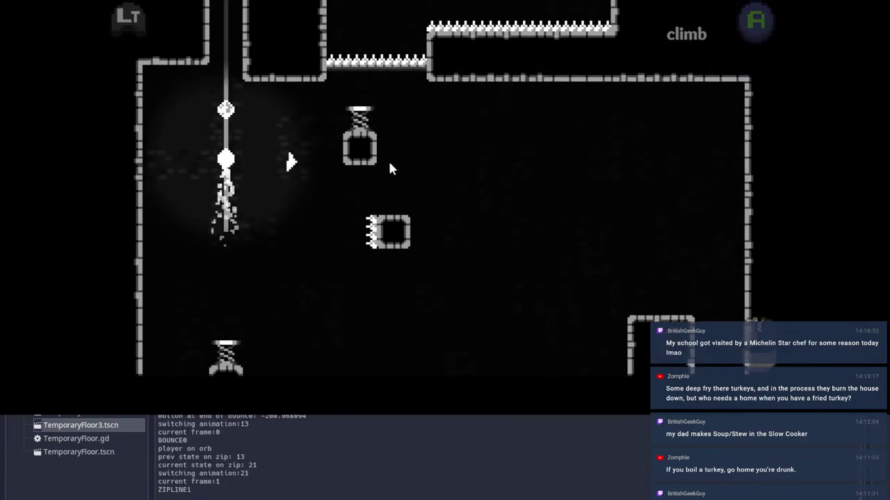
Step: End the Room95 playtest during the vertical teleporter ride and stop the running game
{"action": "left_click", "coordinate": [390, 168]}
{"action": "key", "text": "Escape"}
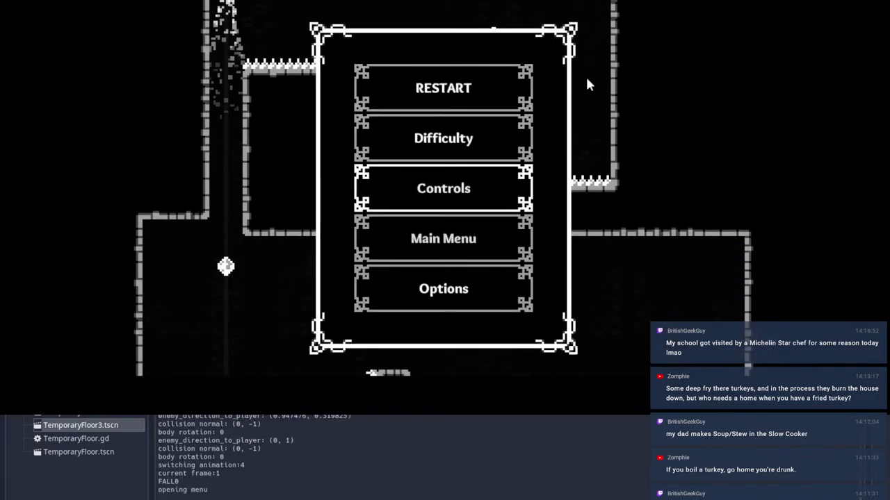
{"action": "key", "text": "Escape"}
{"action": "key", "text": "F8"}
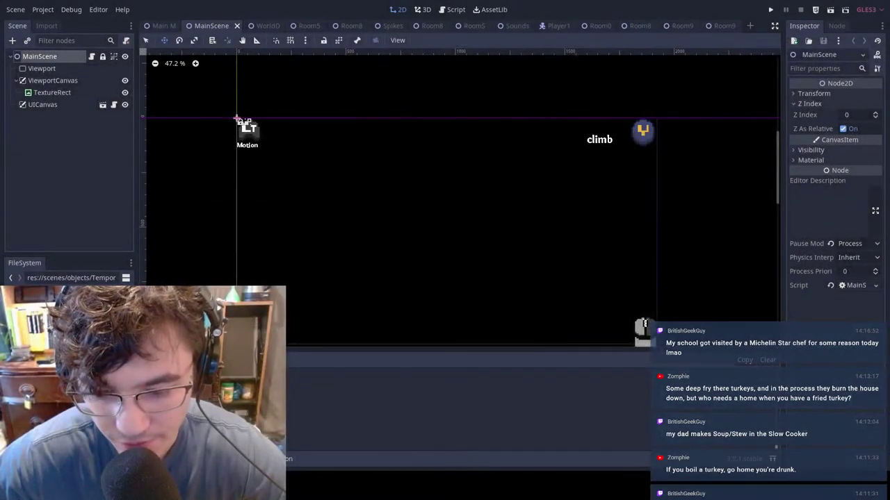
Step: Open Room95 and examine the horizontal teleporter, the block at its far end and the spring blocks above it
{"action": "left_click", "coordinate": [742, 29]}
{"action": "scroll", "coordinate": [488, 166], "scroll_direction": "up", "scroll_amount": 8}
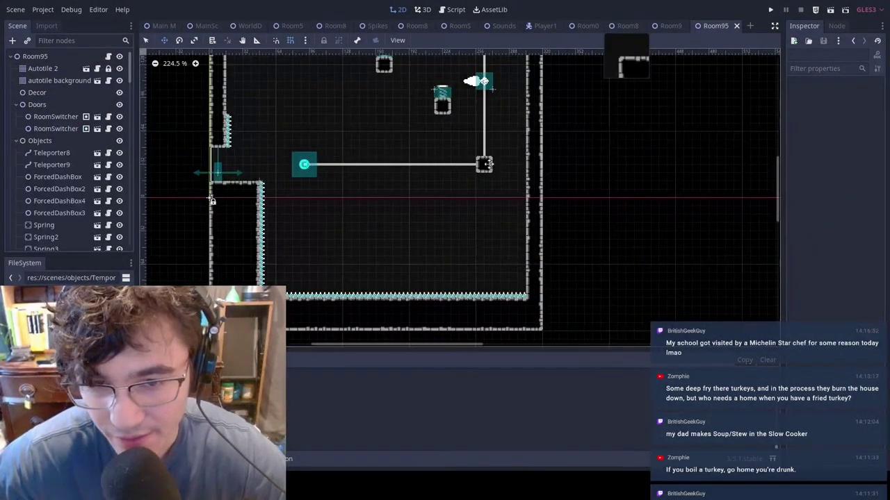
{"action": "middle_click_drag", "start_coordinate": [533, 149], "coordinate": [598, 147]}
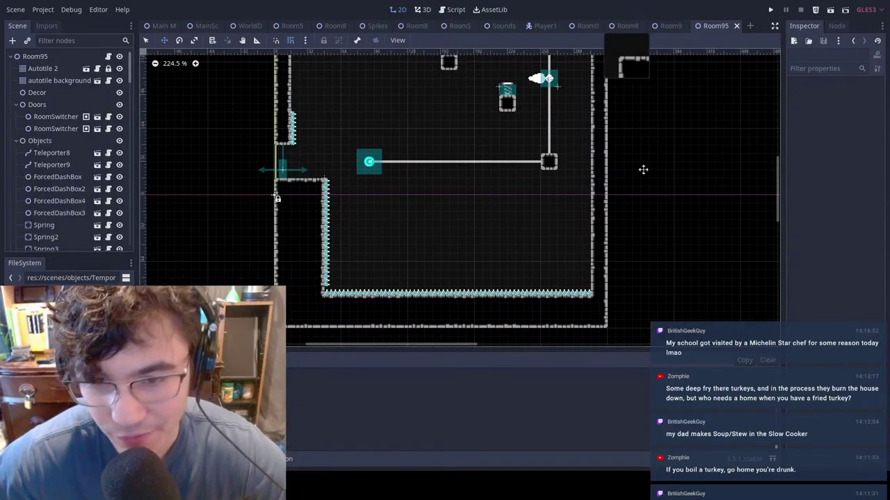
{"action": "scroll", "coordinate": [643, 170], "scroll_direction": "right", "scroll_amount": 2}
{"action": "scroll", "coordinate": [643, 169], "scroll_direction": "up", "scroll_amount": 2}
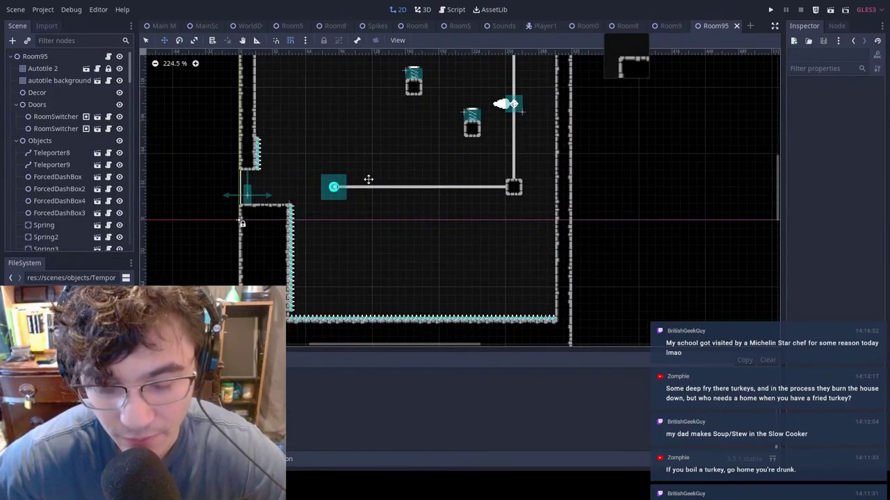
{"action": "scroll", "coordinate": [383, 177], "scroll_direction": "up", "scroll_amount": 4}
{"action": "scroll", "coordinate": [449, 234], "scroll_direction": "right", "scroll_amount": 2}
{"action": "scroll", "coordinate": [448, 234], "scroll_direction": "up", "scroll_amount": 2}
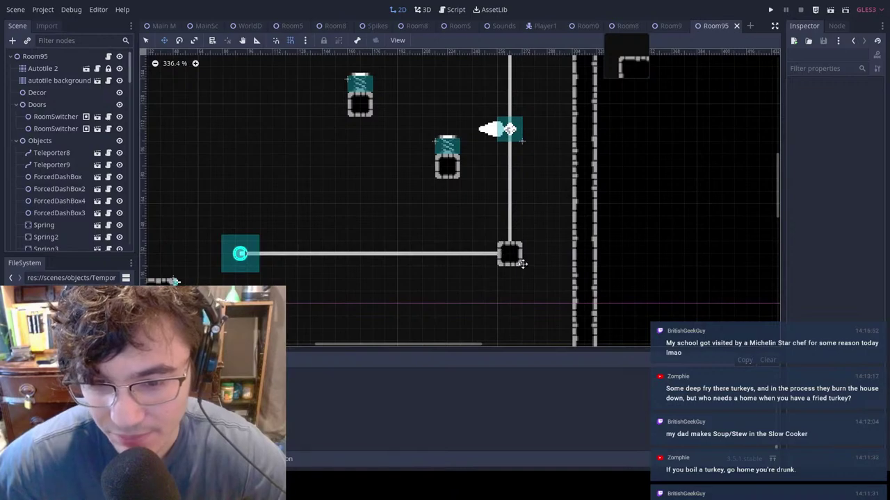
{"action": "scroll", "coordinate": [513, 256], "scroll_direction": "up", "scroll_amount": 2}
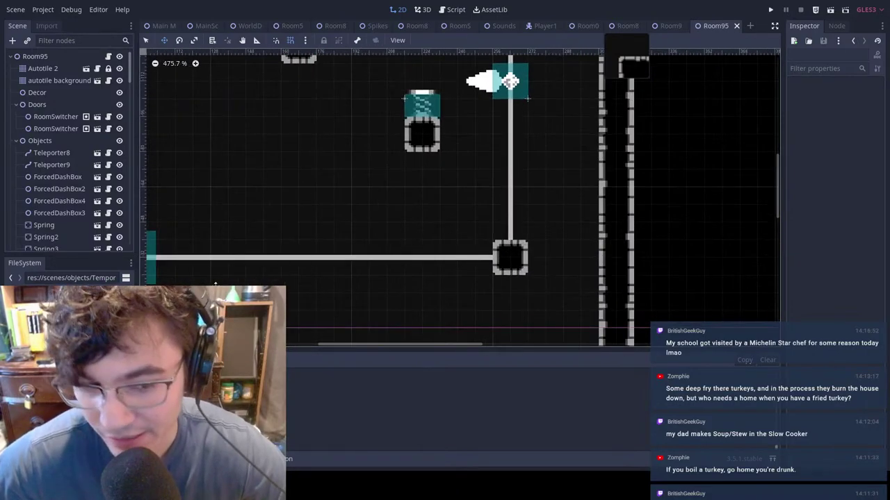
{"action": "middle_click_drag", "start_coordinate": [500, 262], "coordinate": [608, 222]}
{"action": "scroll", "coordinate": [607, 221], "scroll_direction": "right", "scroll_amount": 2}
{"action": "scroll", "coordinate": [590, 209], "scroll_direction": "down", "scroll_amount": 2}
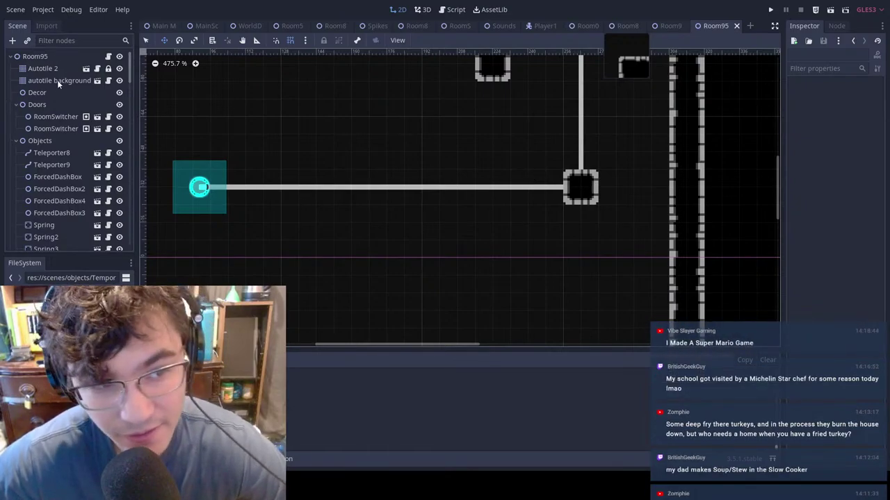
{"action": "scroll", "coordinate": [535, 231], "scroll_direction": "down", "scroll_amount": 8}
{"action": "middle_click_drag", "start_coordinate": [535, 231], "coordinate": [534, 183]}
{"action": "middle_click_drag", "start_coordinate": [567, 96], "coordinate": [557, 144]}
{"action": "scroll", "coordinate": [558, 145], "scroll_direction": "down", "scroll_amount": 1}
{"action": "scroll", "coordinate": [530, 141], "scroll_direction": "up", "scroll_amount": 5}
{"action": "scroll", "coordinate": [530, 141], "scroll_direction": "right", "scroll_amount": 2}
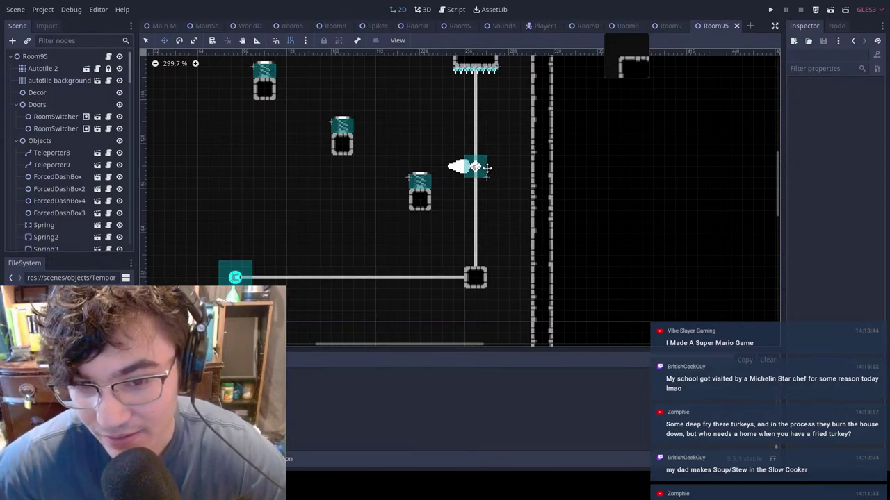
{"action": "middle_click_drag", "start_coordinate": [563, 201], "coordinate": [631, 129]}
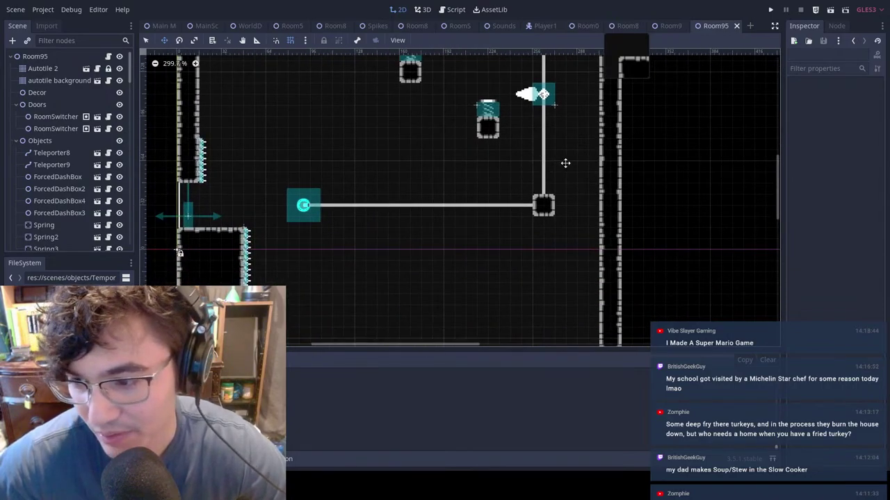
{"action": "scroll", "coordinate": [397, 120], "scroll_direction": "down", "scroll_amount": 9}
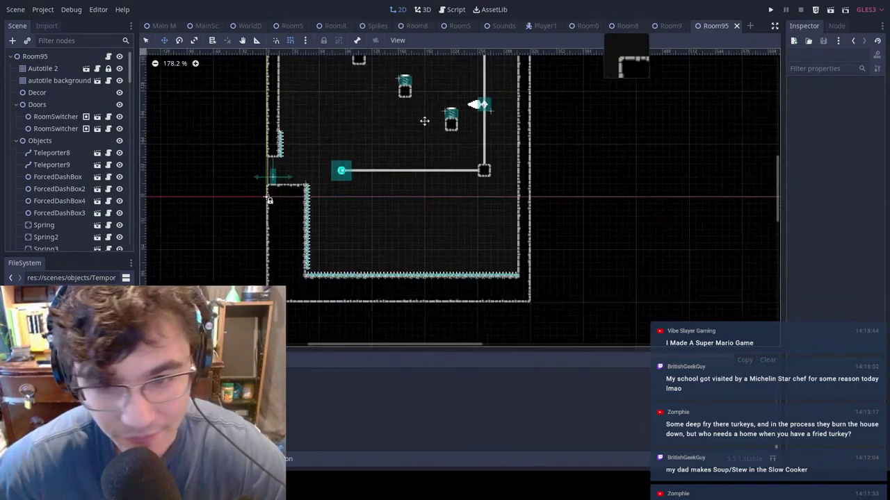
{"action": "middle_click_drag", "start_coordinate": [423, 121], "coordinate": [384, 323]}
{"action": "middle_click_drag", "start_coordinate": [426, 205], "coordinate": [458, 200]}
Step: Duplicate the spikes on the small block near the upper teleporter onto the left face of the horizontal teleporter's end block, and save Room95
{"action": "left_click", "coordinate": [39, 69]}
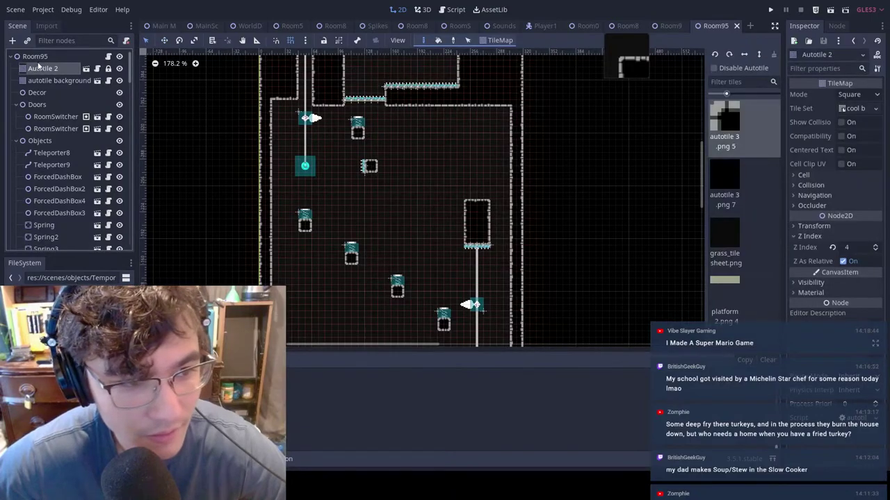
{"action": "left_click", "coordinate": [38, 57]}
{"action": "key", "text": "q"}
{"action": "left_click", "coordinate": [442, 154]}
{"action": "left_click_drag", "start_coordinate": [329, 149], "coordinate": [410, 197]}
{"action": "scroll", "coordinate": [418, 204], "scroll_direction": "down", "scroll_amount": 3}
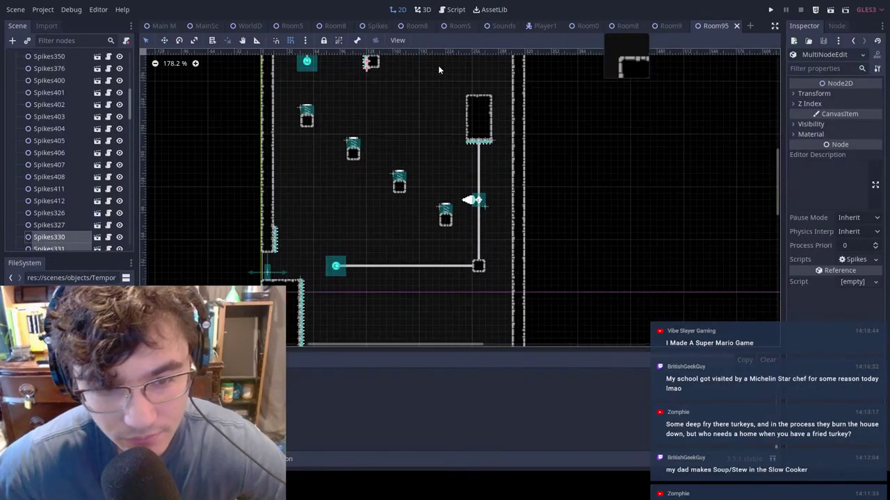
{"action": "key", "text": "ctrl+d"}
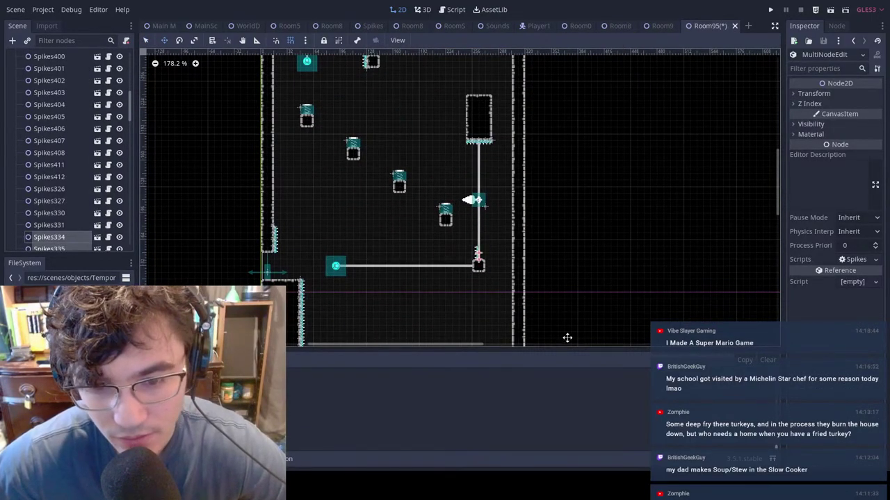
{"action": "left_click_drag", "start_coordinate": [466, 216], "coordinate": [466, 197]}
{"action": "scroll", "coordinate": [476, 254], "scroll_direction": "up", "scroll_amount": 17}
{"action": "left_click_drag", "start_coordinate": [488, 281], "coordinate": [508, 259]}
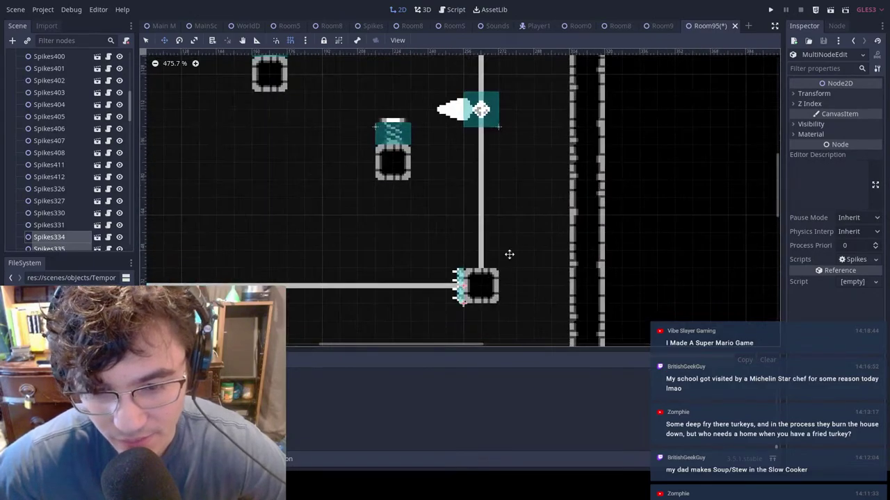
{"action": "left_click", "coordinate": [579, 184]}
{"action": "key", "text": "ctrl+s"}
Step: Examine the rest of Room95 up to the teleporter path and its upper exit, and save the scene again
{"action": "scroll", "coordinate": [408, 274], "scroll_direction": "down", "scroll_amount": 10}
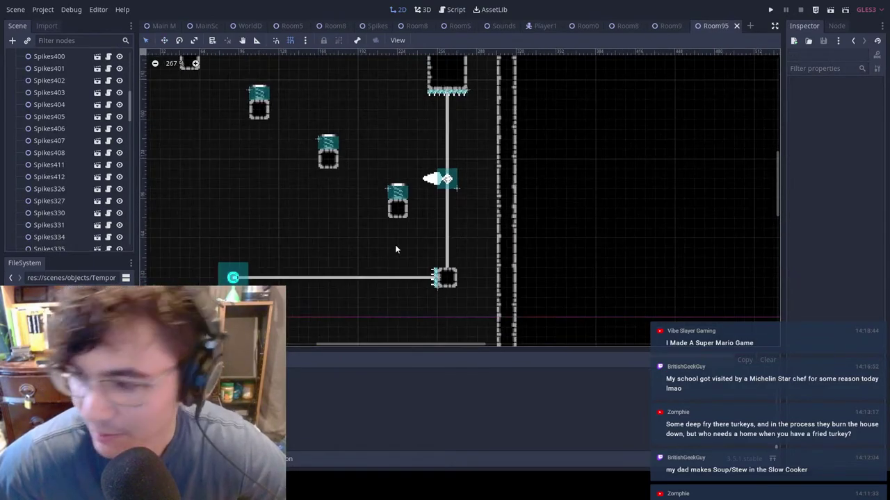
{"action": "middle_click_drag", "start_coordinate": [489, 195], "coordinate": [430, 194]}
{"action": "middle_click_drag", "start_coordinate": [417, 104], "coordinate": [558, 253]}
{"action": "middle_click_drag", "start_coordinate": [534, 169], "coordinate": [526, 201]}
{"action": "scroll", "coordinate": [503, 170], "scroll_direction": "down", "scroll_amount": 7}
{"action": "scroll", "coordinate": [577, 126], "scroll_direction": "up", "scroll_amount": 2}
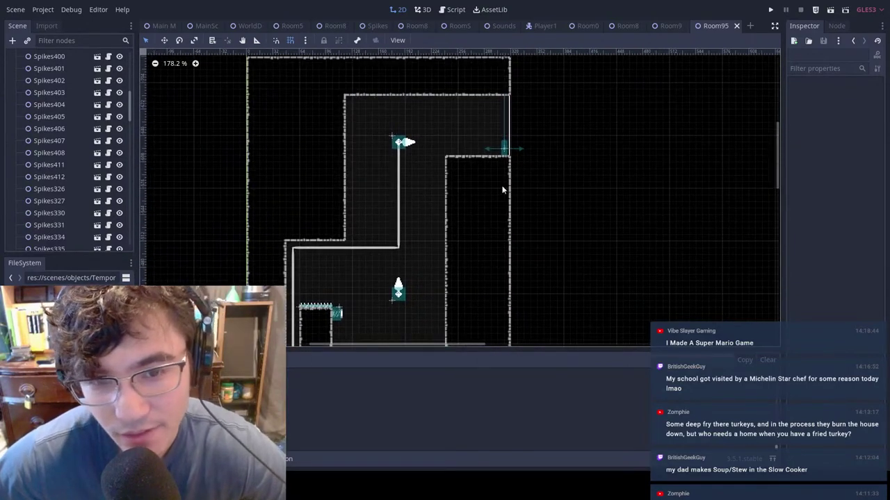
{"action": "middle_click_drag", "start_coordinate": [531, 150], "coordinate": [587, 252]}
{"action": "key", "text": "ctrl+s"}
Step: Run the game from MainScene and playtest Room95 from the horizontal teleporter up to the upper exit
{"action": "left_click", "coordinate": [206, 25]}
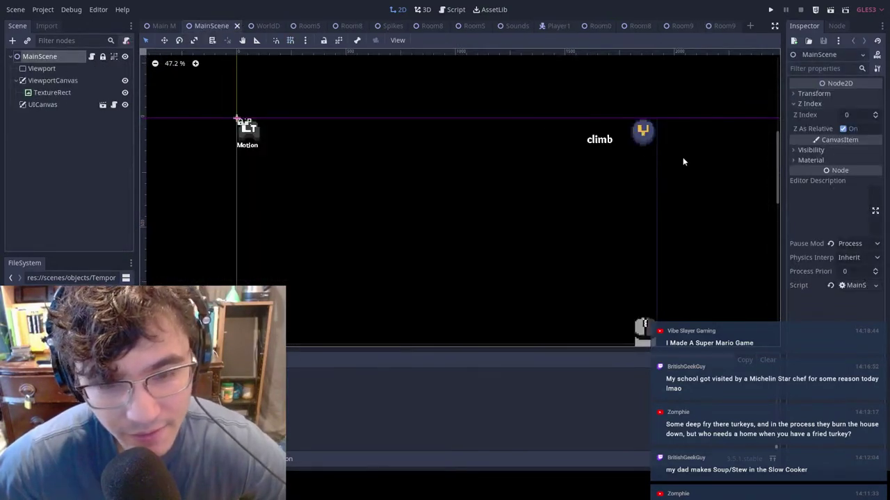
{"action": "key", "text": "F5"}
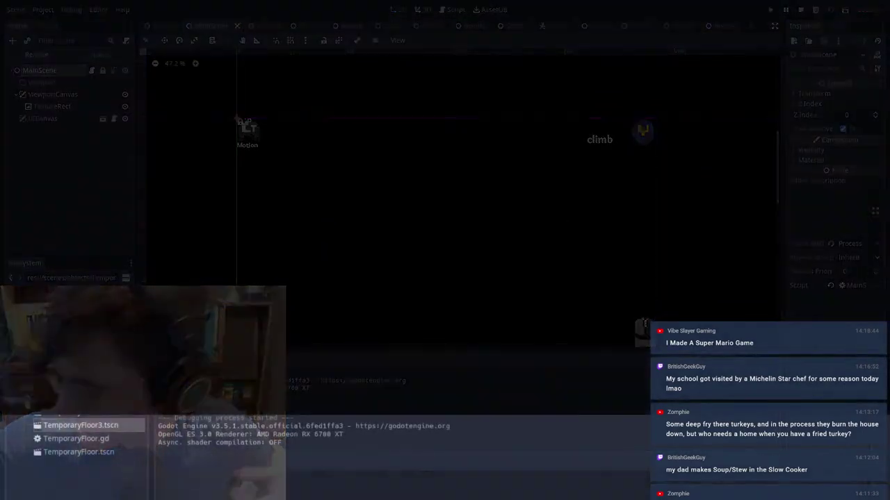
{"action": "key", "text": "Right"}
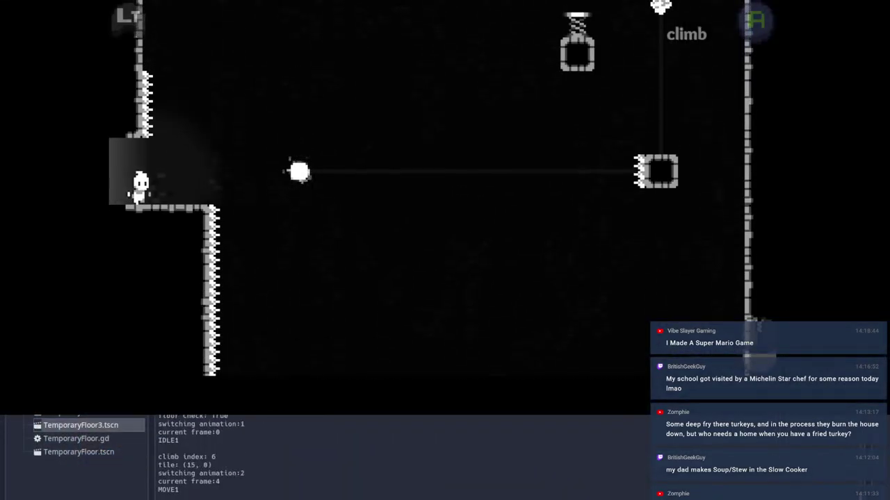
{"action": "key", "text": "space"}
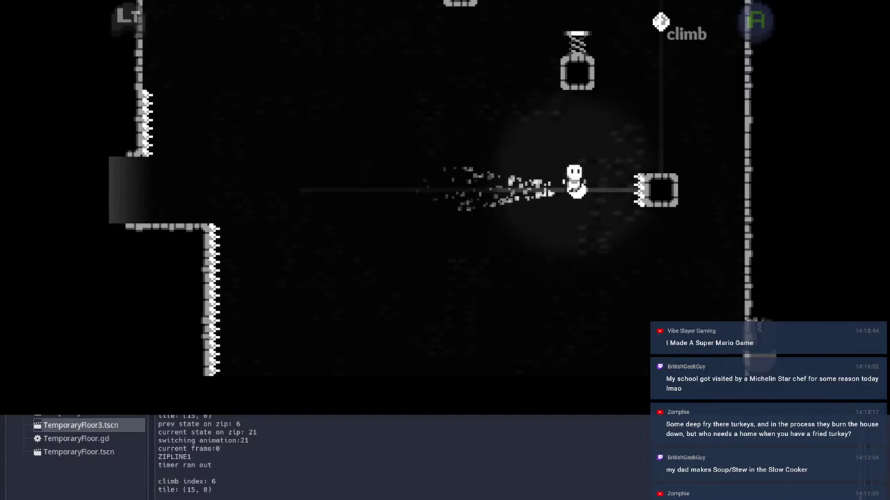
{"action": "key", "text": "Left"}
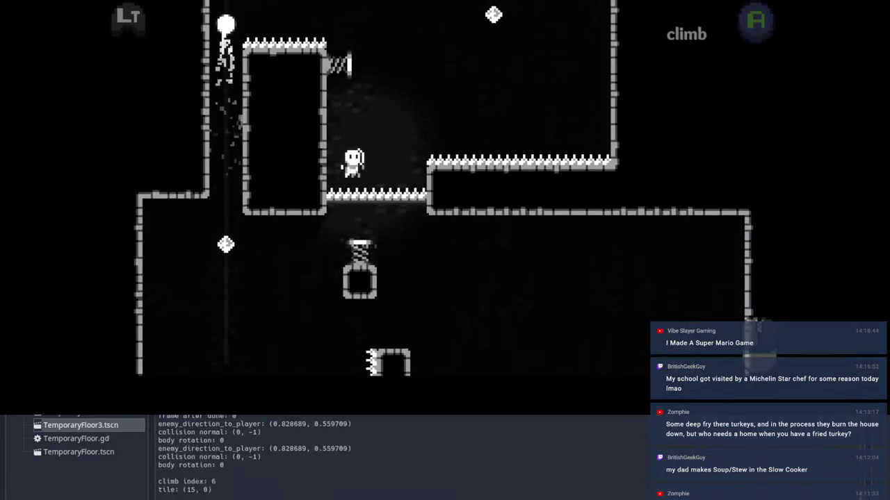
{"action": "key", "text": "Right"}
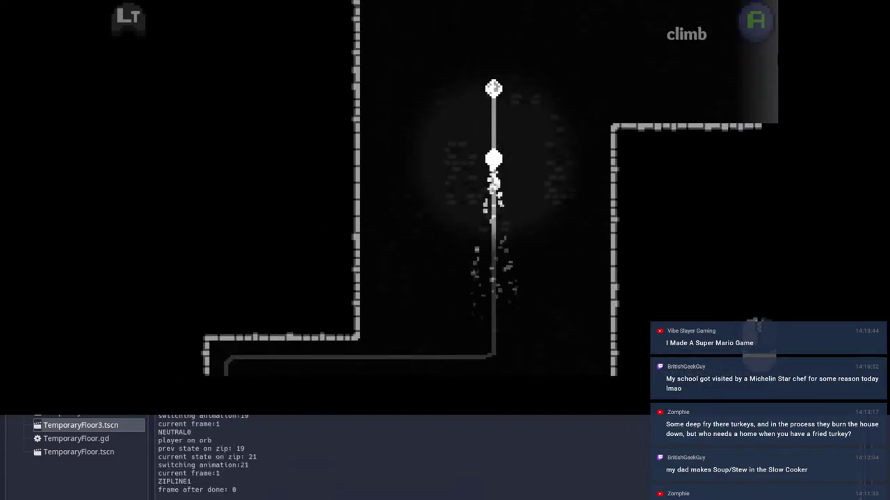
{"action": "key", "text": "Right"}
Step: Playtest the following room from its entrance ledge, using the sideways spring to pass the spiked pillar and reach the teleporter and upper alcove
{"action": "key", "text": "Right"}
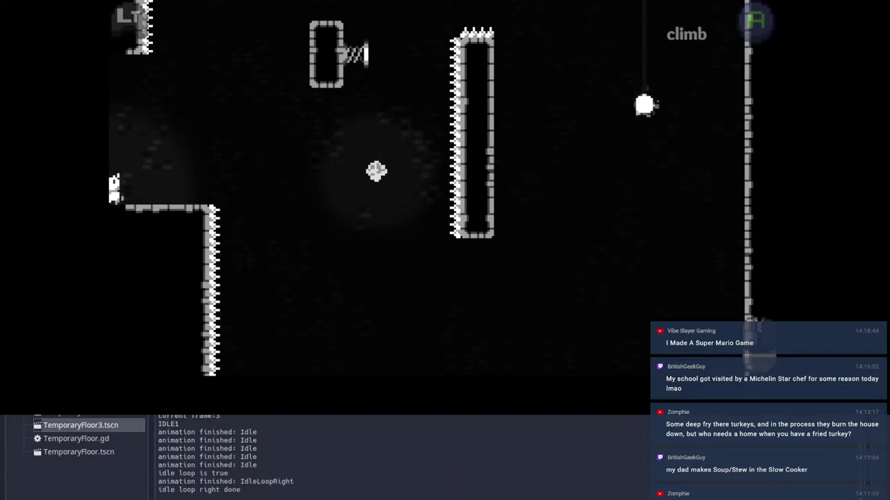
{"action": "key", "text": "Right"}
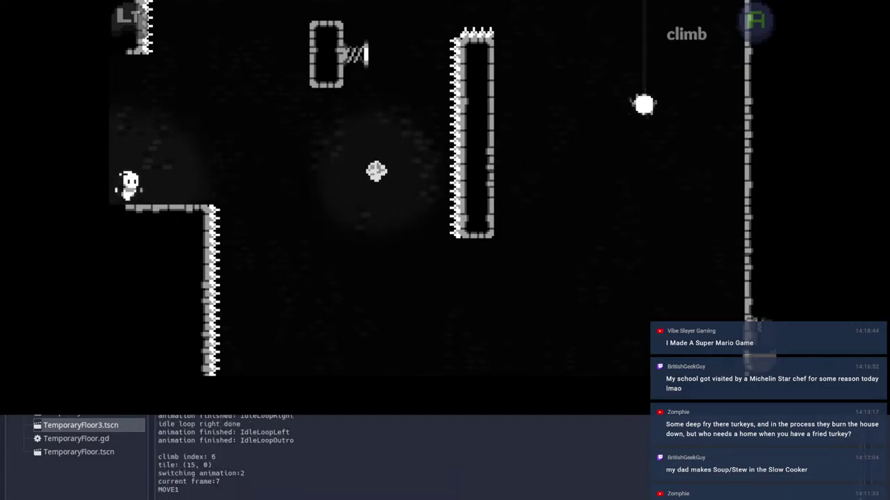
{"action": "key", "text": "Right"}
{"action": "key", "text": "space"}
{"action": "key", "text": "Right"}
{"action": "key", "text": "x"}
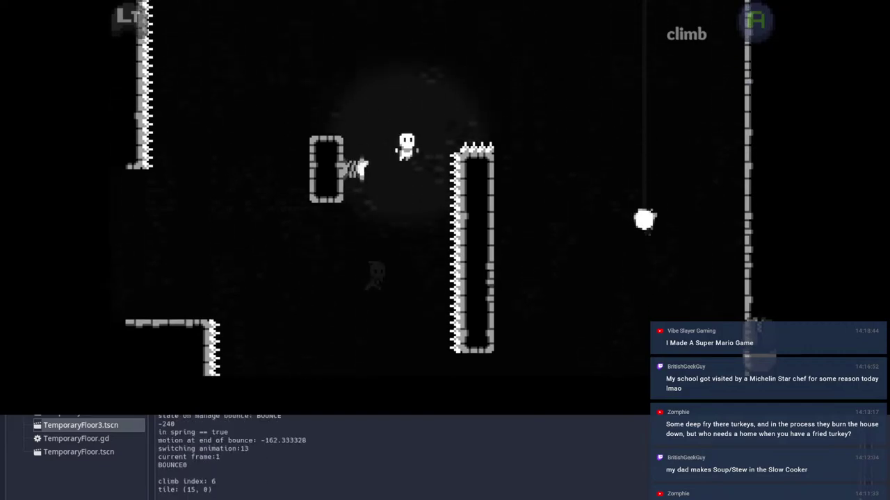
{"action": "key", "text": "x"}
{"action": "key", "text": "Left"}
{"action": "key", "text": "space"}
{"action": "key", "text": "Right"}
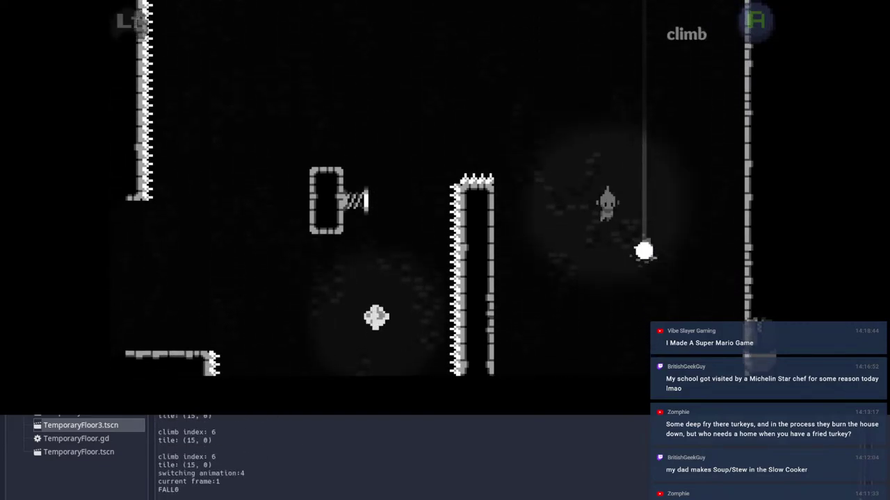
{"action": "key", "text": "Left"}
{"action": "key", "text": "x"}
{"action": "key", "text": "Right"}
{"action": "key", "text": "x"}
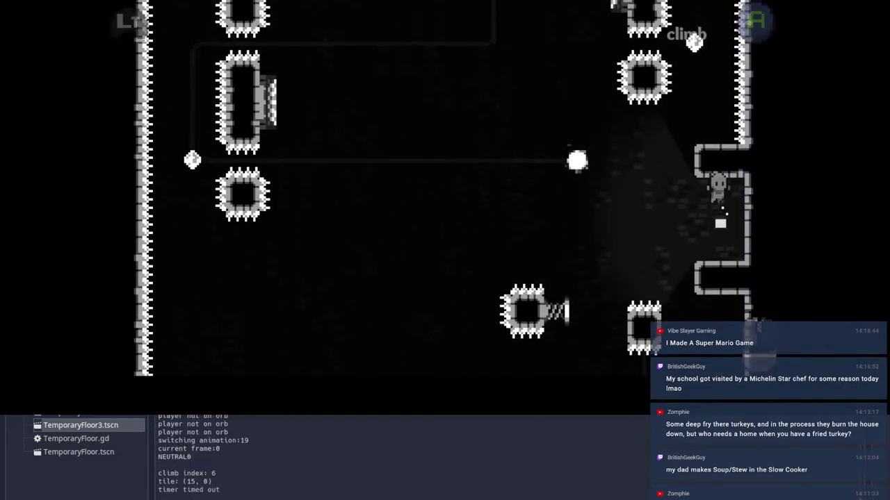
Step: Playtest the room's upper section by jumping from the alcove and riding the horizontal teleporter toward the spiked blocks
{"action": "key", "text": "Left"}
{"action": "key", "text": "space"}
{"action": "key", "text": "x"}
{"action": "key", "text": "x"}
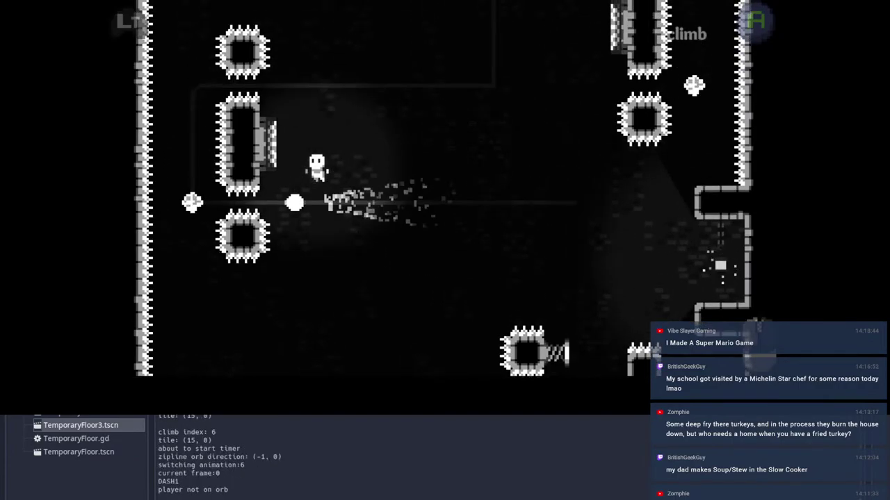
{"action": "key", "text": "x"}
{"action": "key", "text": "x"}
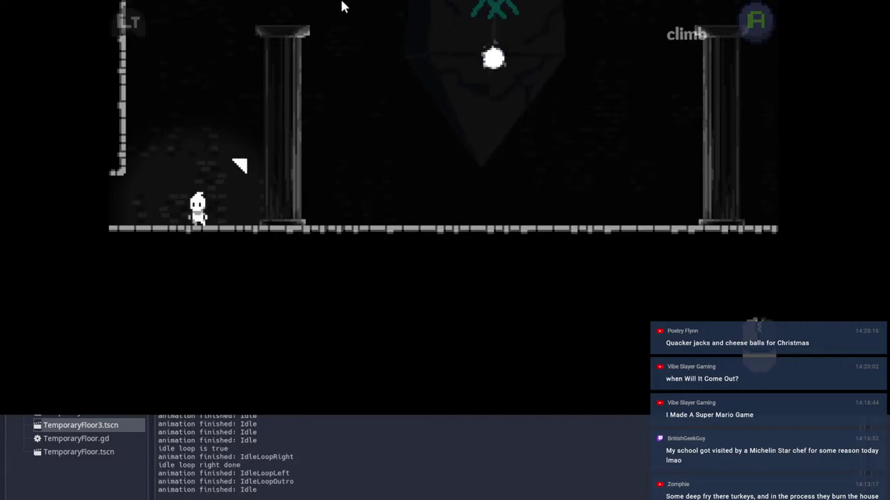
Step: Run across the pillared hall beneath the hanging crystal, open the pause menu and close the game
{"action": "key", "text": "d"}
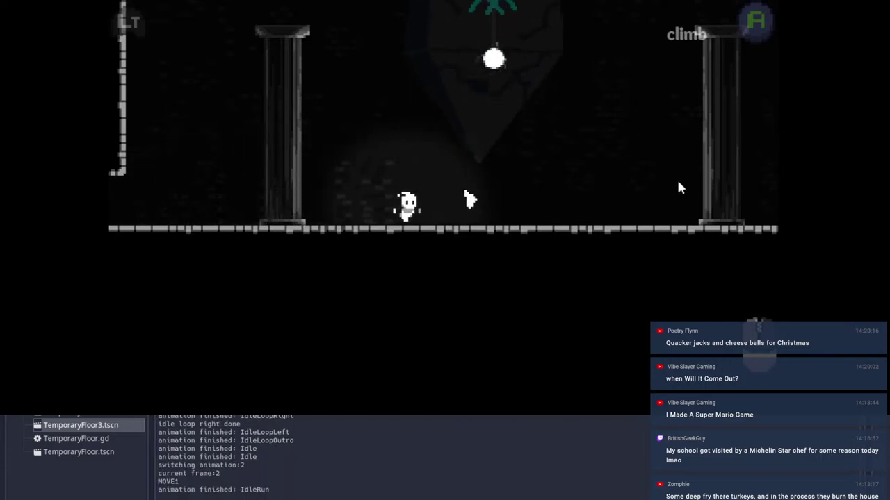
{"action": "key", "text": "Escape"}
{"action": "key", "text": "Down"}
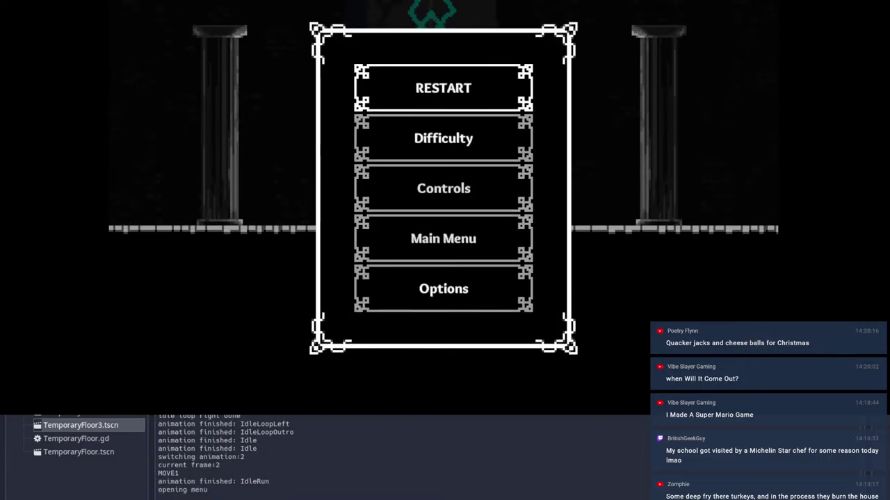
{"action": "key", "text": "alt+F4"}
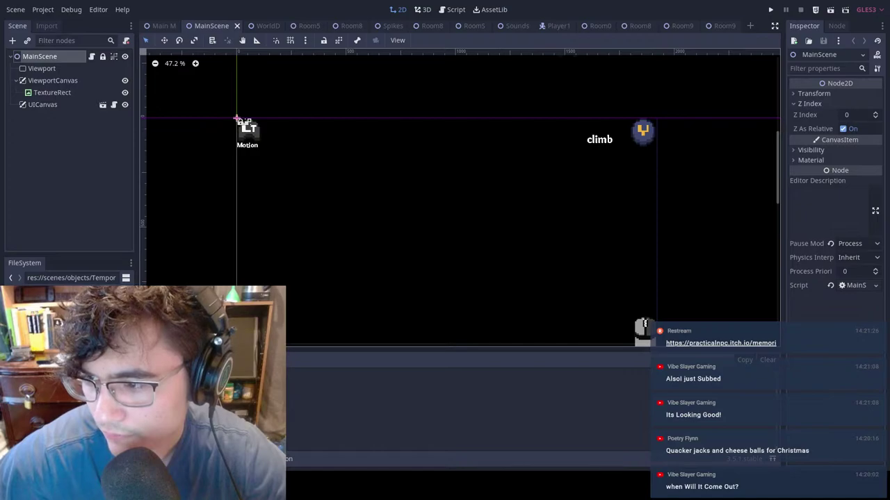
{"action": "scroll", "coordinate": [745, 182], "scroll_direction": "down", "scroll_amount": 3}
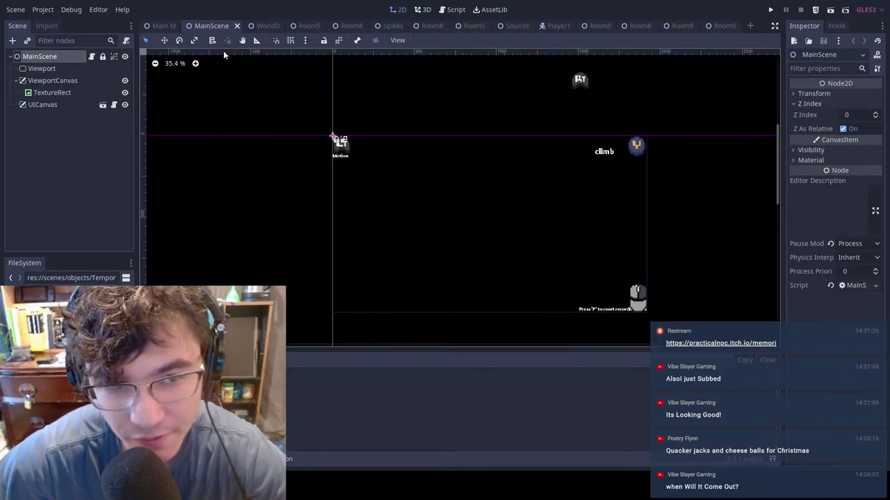
{"action": "middle_click_drag", "start_coordinate": [545, 147], "coordinate": [482, 168]}
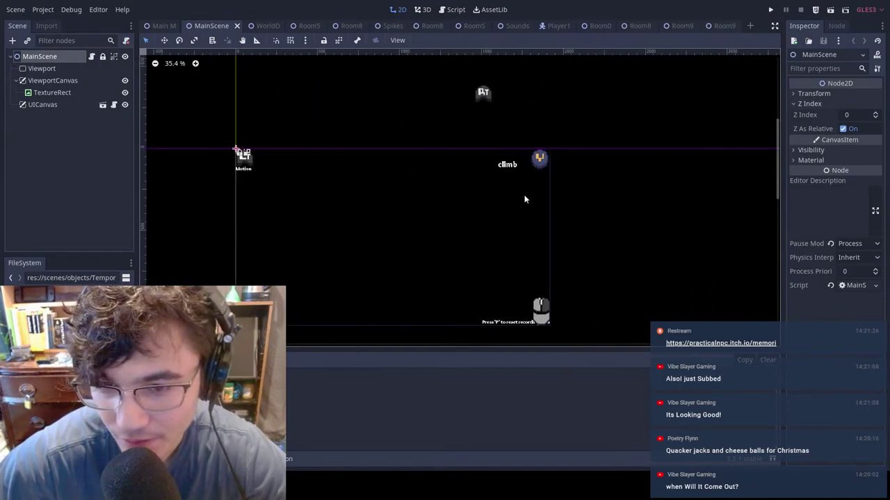
{"action": "middle_click_drag", "start_coordinate": [524, 200], "coordinate": [619, 183]}
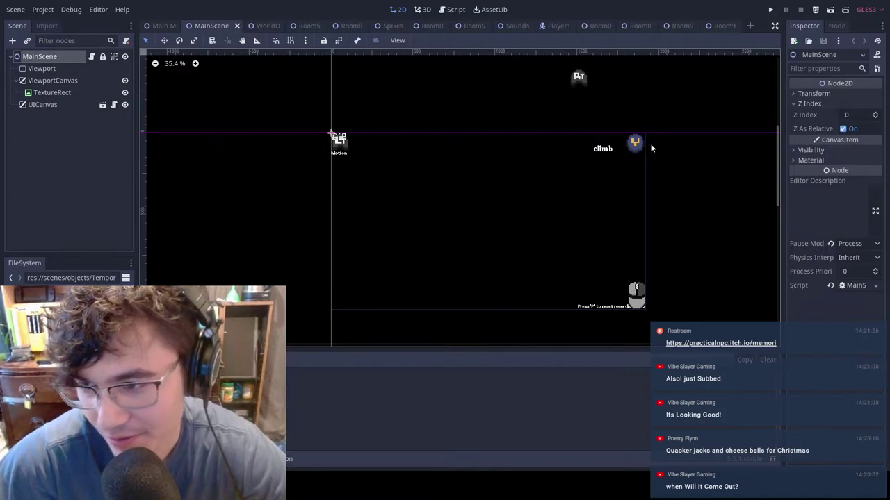
{"action": "middle_click_drag", "start_coordinate": [511, 141], "coordinate": [788, 144]}
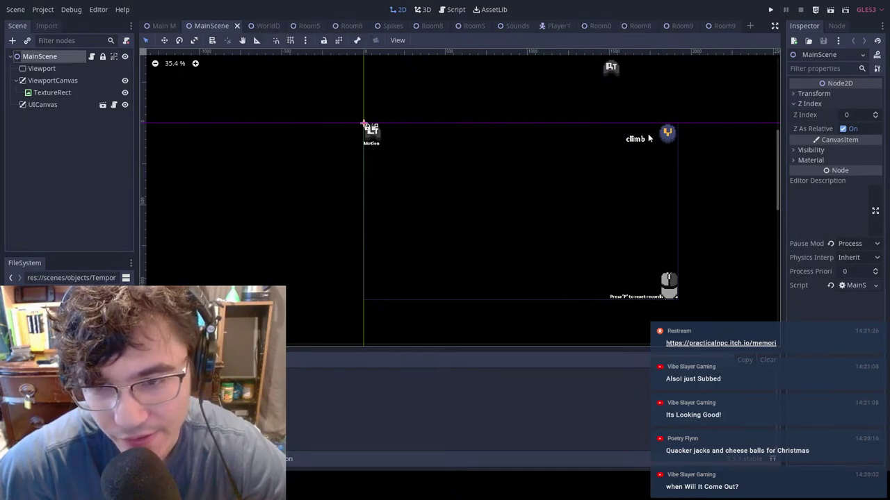
{"action": "middle_click_drag", "start_coordinate": [702, 105], "coordinate": [542, 145]}
{"action": "scroll", "coordinate": [607, 152], "scroll_direction": "down", "scroll_amount": 2}
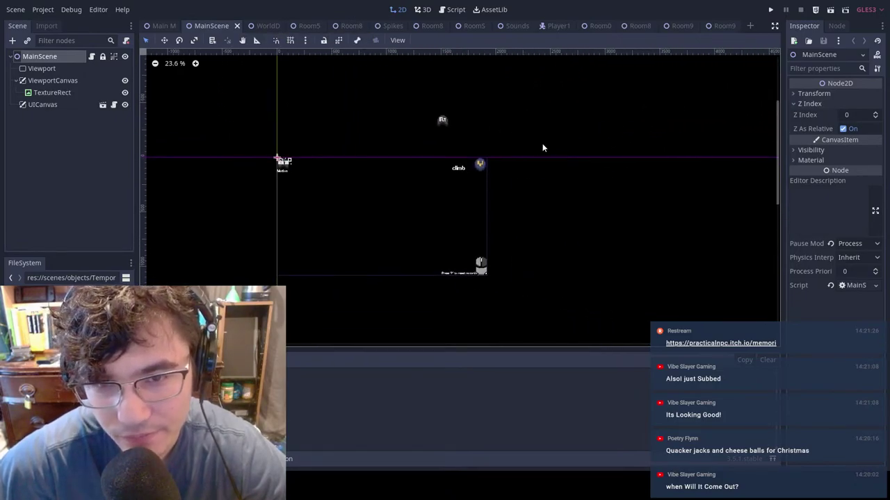
Step: Open the WorldDemo scene and survey the connected rooms from the Player's position back to the early vertical shafts
{"action": "left_click", "coordinate": [267, 26]}
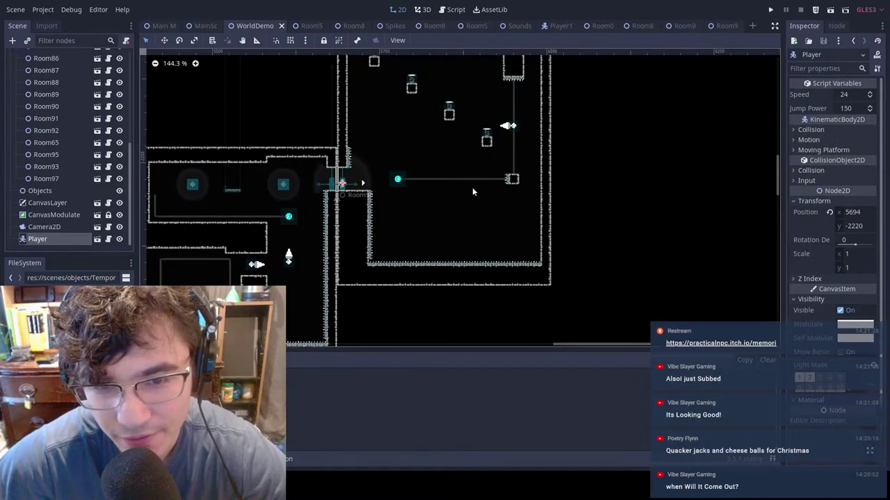
{"action": "scroll", "coordinate": [437, 153], "scroll_direction": "up", "scroll_amount": 3}
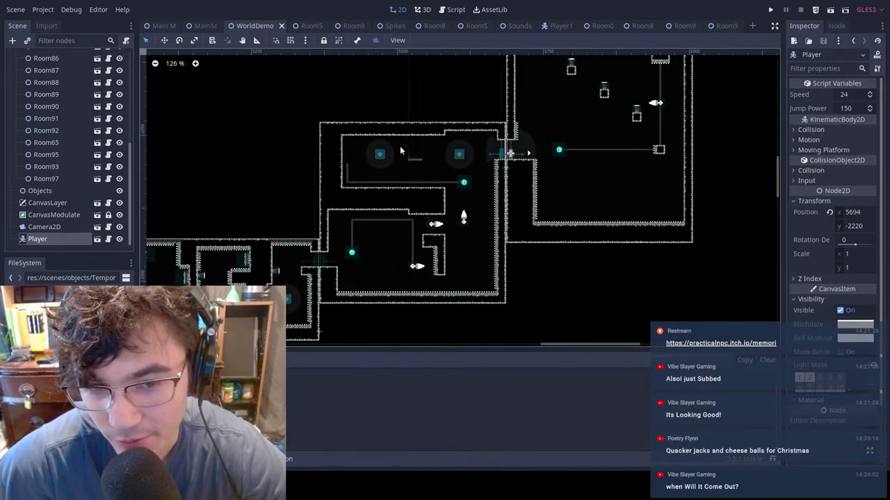
{"action": "middle_click_drag", "start_coordinate": [564, 168], "coordinate": [618, 162]}
{"action": "middle_click_drag", "start_coordinate": [437, 213], "coordinate": [745, 328]}
{"action": "middle_click_drag", "start_coordinate": [389, 209], "coordinate": [520, 157]}
{"action": "middle_click_drag", "start_coordinate": [159, 177], "coordinate": [599, 109]}
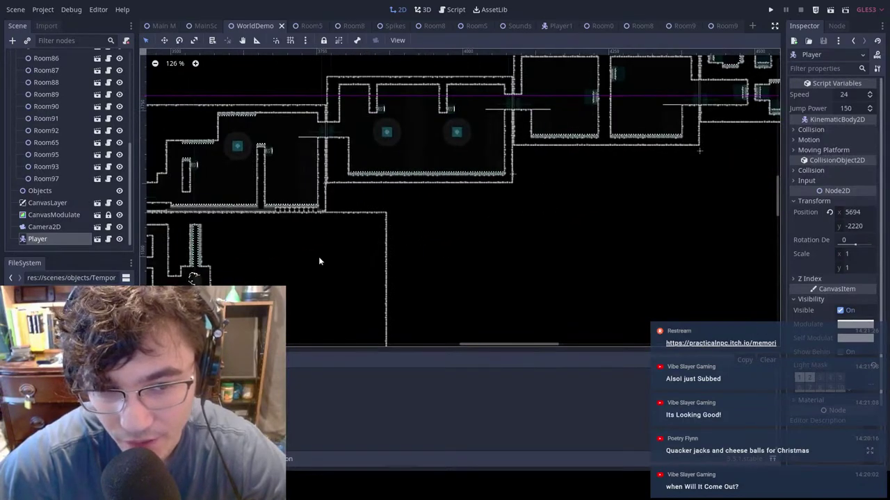
{"action": "middle_click_drag", "start_coordinate": [187, 295], "coordinate": [491, 180]}
{"action": "middle_click_drag", "start_coordinate": [348, 155], "coordinate": [612, 201]}
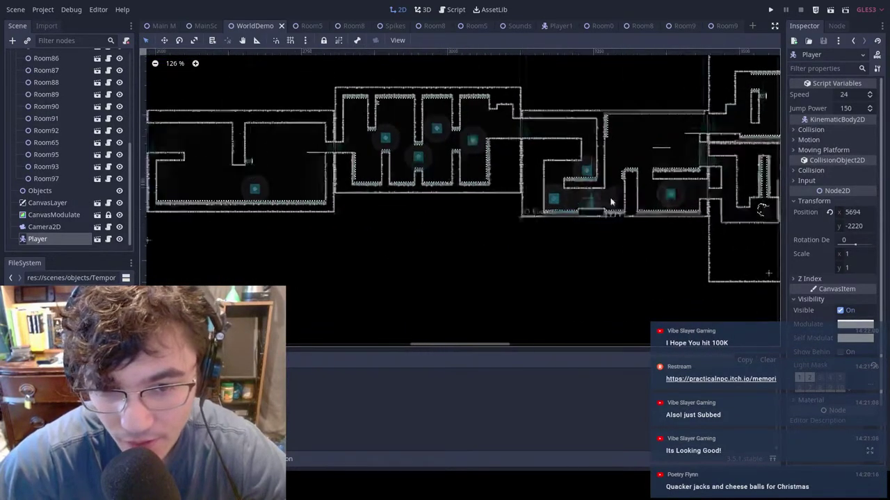
{"action": "middle_click_drag", "start_coordinate": [408, 168], "coordinate": [610, 143]}
{"action": "middle_click_drag", "start_coordinate": [240, 214], "coordinate": [640, 159]}
{"action": "middle_click_drag", "start_coordinate": [581, 218], "coordinate": [528, 22]}
{"action": "middle_click_drag", "start_coordinate": [605, 314], "coordinate": [487, 139]}
{"action": "scroll", "coordinate": [517, 202], "scroll_direction": "down", "scroll_amount": 4}
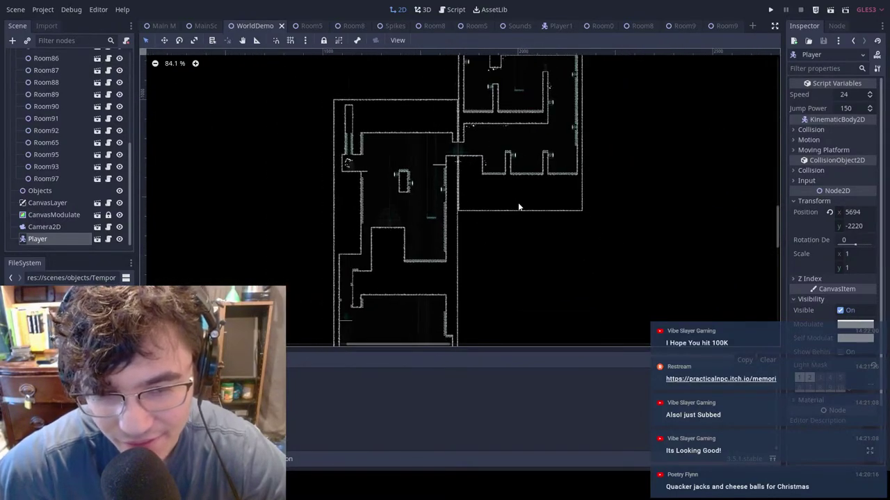
Step: Examine the rooms around and above the Player's position, including the tall teleporter rooms with spiked blocks and springs
{"action": "mouse_move", "coordinate": [555, 191]}
{"action": "middle_mouse_down"}
{"action": "mouse_move", "coordinate": [679, 340]}
{"action": "mouse_move", "coordinate": [338, 259]}
{"action": "mouse_move", "coordinate": [532, 246]}
{"action": "mouse_move", "coordinate": [397, 142]}
{"action": "mouse_move", "coordinate": [362, 185]}
{"action": "mouse_move", "coordinate": [570, 113]}
{"action": "mouse_move", "coordinate": [692, 249]}
{"action": "mouse_move", "coordinate": [408, 144]}
{"action": "mouse_move", "coordinate": [269, 207]}
{"action": "middle_mouse_up"}
{"action": "mouse_move", "coordinate": [671, 116]}
{"action": "middle_mouse_down"}
{"action": "mouse_move", "coordinate": [251, 225]}
{"action": "mouse_move", "coordinate": [513, 280]}
{"action": "mouse_move", "coordinate": [323, 277]}
{"action": "middle_mouse_up"}
{"action": "middle_click_drag", "start_coordinate": [647, 143], "coordinate": [575, 271]}
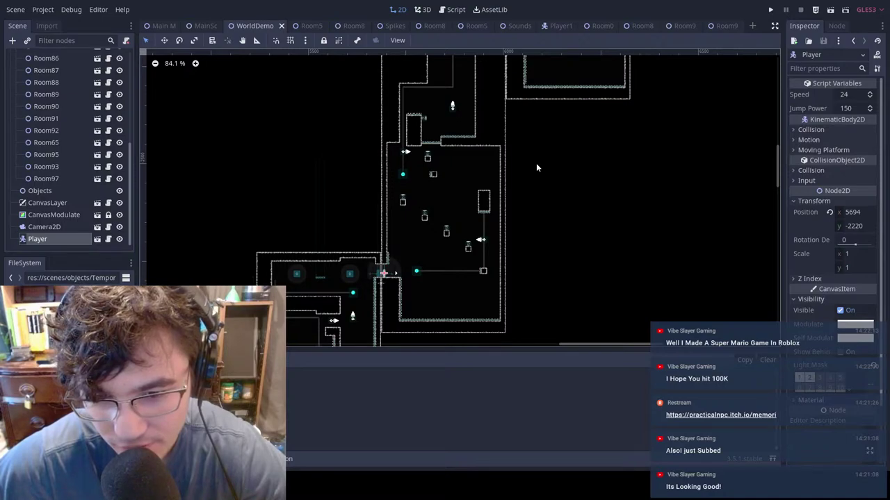
{"action": "middle_click_drag", "start_coordinate": [536, 164], "coordinate": [503, 303]}
{"action": "middle_click_drag", "start_coordinate": [420, 286], "coordinate": [513, 171]}
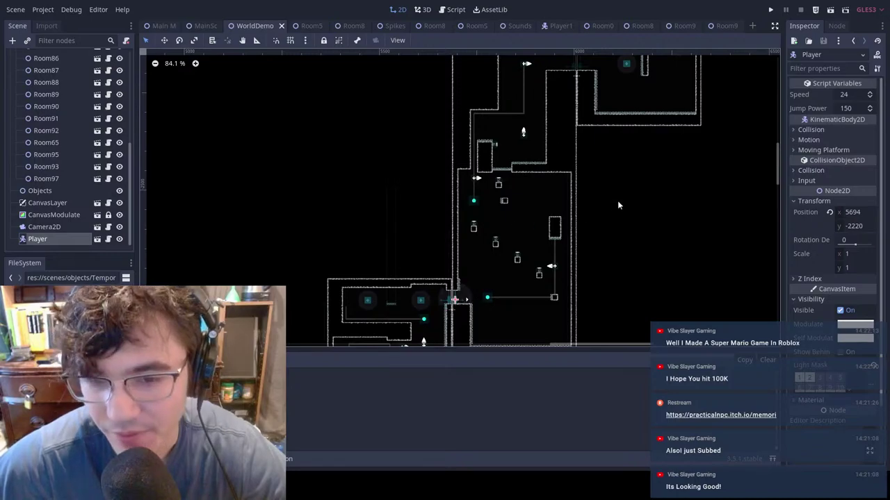
{"action": "middle_click_drag", "start_coordinate": [584, 119], "coordinate": [567, 173]}
{"action": "scroll", "coordinate": [552, 198], "scroll_direction": "up", "scroll_amount": 6}
{"action": "middle_click_drag", "start_coordinate": [628, 58], "coordinate": [556, 163]}
{"action": "middle_click_drag", "start_coordinate": [656, 130], "coordinate": [594, 198]}
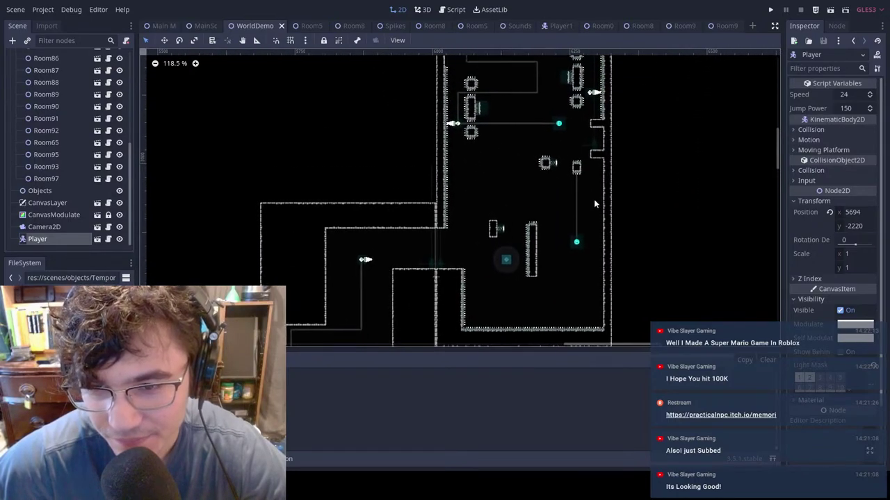
{"action": "middle_click_drag", "start_coordinate": [500, 109], "coordinate": [442, 209]}
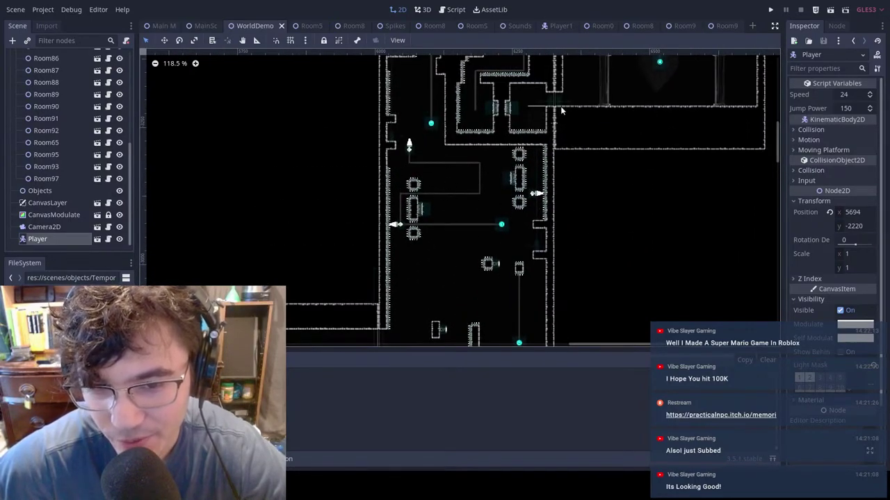
{"action": "middle_click_drag", "start_coordinate": [553, 169], "coordinate": [585, 220]}
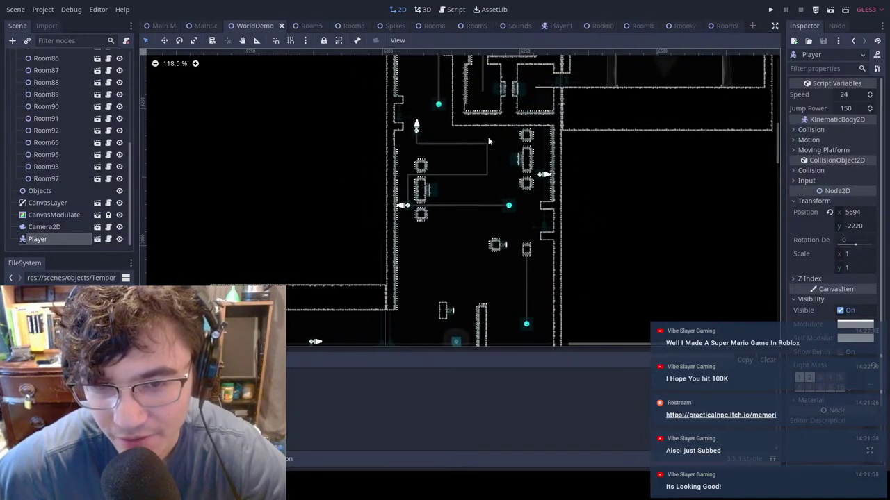
{"action": "middle_click_drag", "start_coordinate": [485, 308], "coordinate": [526, 215]}
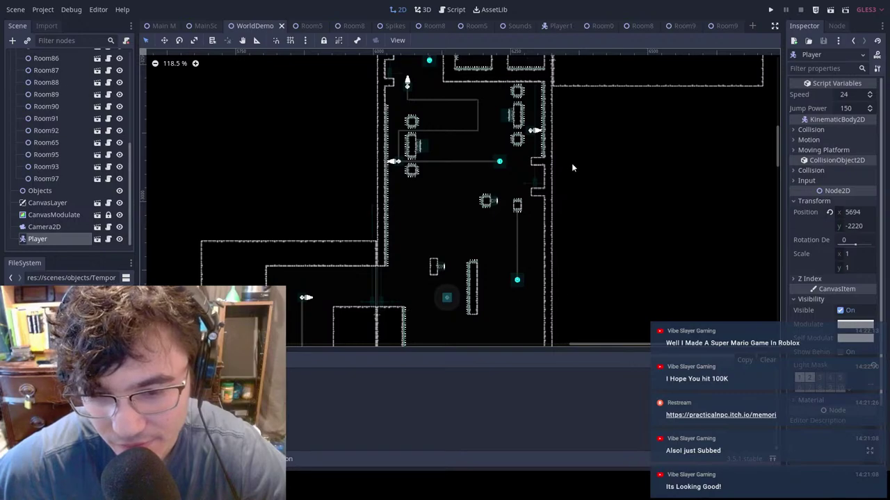
Step: Trace the route back from the tall teleporter rooms, examining the two-chamber spike room and the neighbouring spiked-pillar rooms up close
{"action": "middle_click_drag", "start_coordinate": [571, 164], "coordinate": [239, 306]}
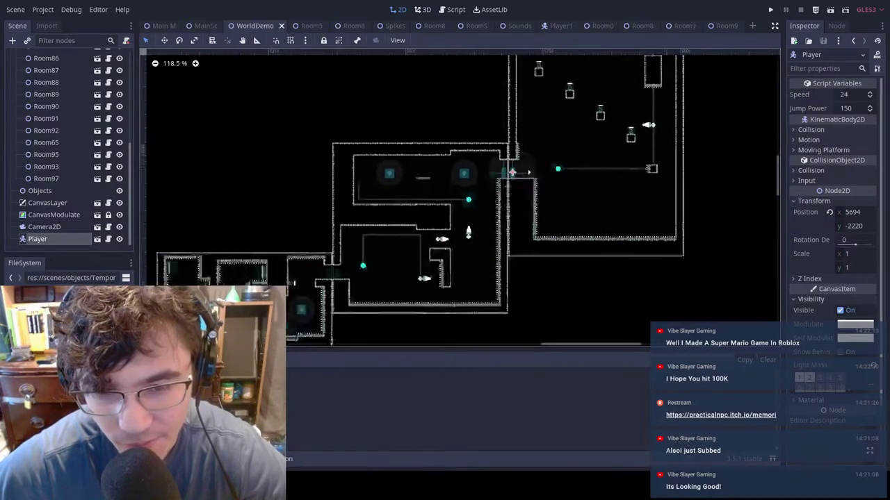
{"action": "middle_click_drag", "start_coordinate": [528, 171], "coordinate": [326, 311]}
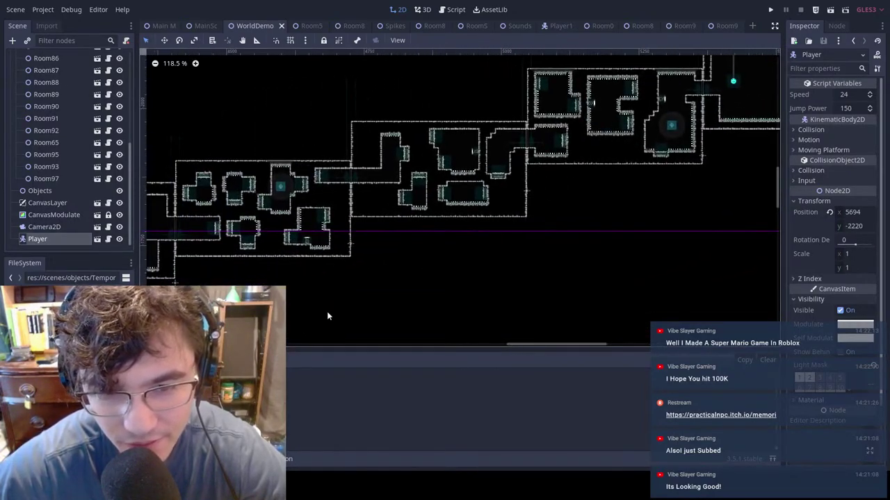
{"action": "middle_click_drag", "start_coordinate": [360, 288], "coordinate": [478, 244]}
{"action": "scroll", "coordinate": [480, 232], "scroll_direction": "up", "scroll_amount": 1}
{"action": "middle_click_drag", "start_coordinate": [379, 222], "coordinate": [617, 204]}
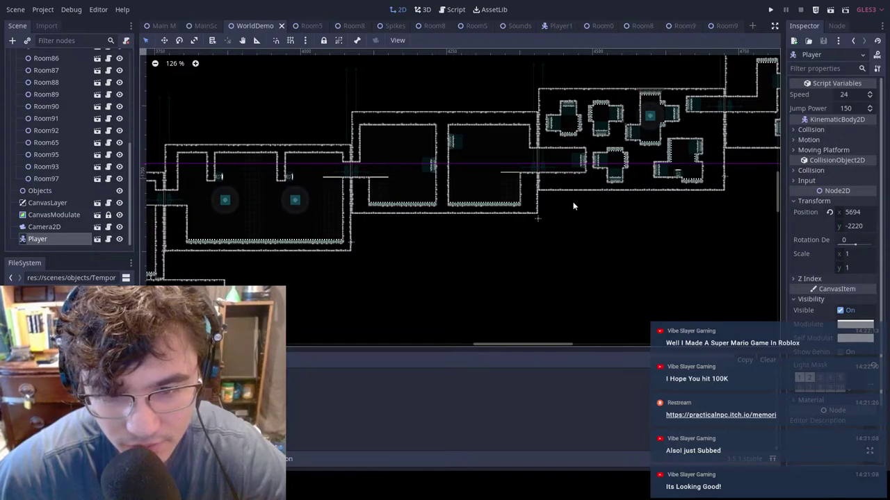
{"action": "scroll", "coordinate": [512, 202], "scroll_direction": "up", "scroll_amount": 7}
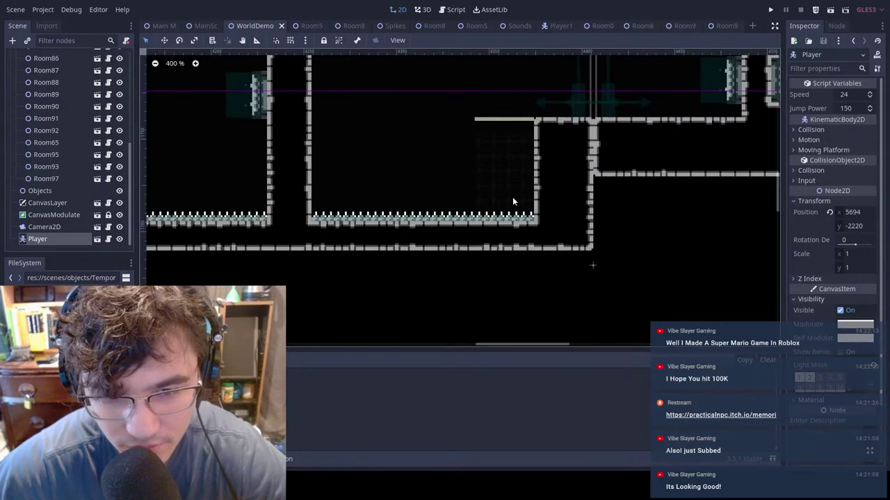
{"action": "middle_click_drag", "start_coordinate": [407, 139], "coordinate": [522, 241]}
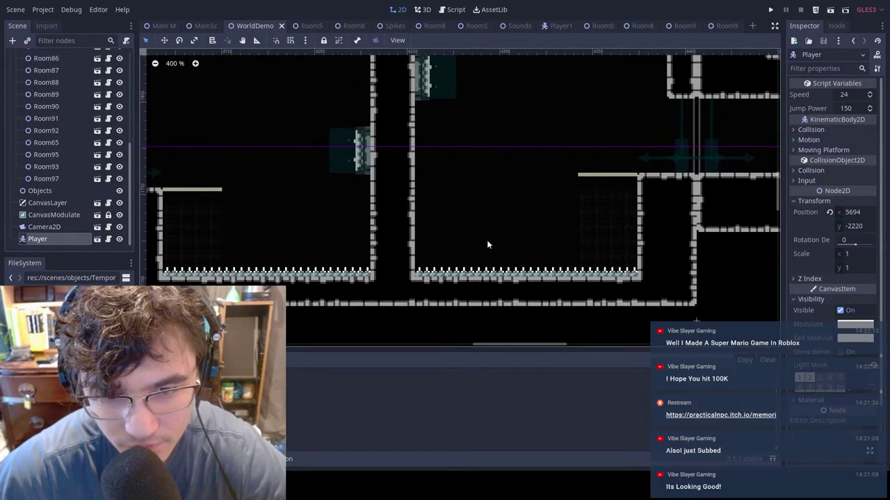
{"action": "scroll", "coordinate": [580, 201], "scroll_direction": "down", "scroll_amount": 3}
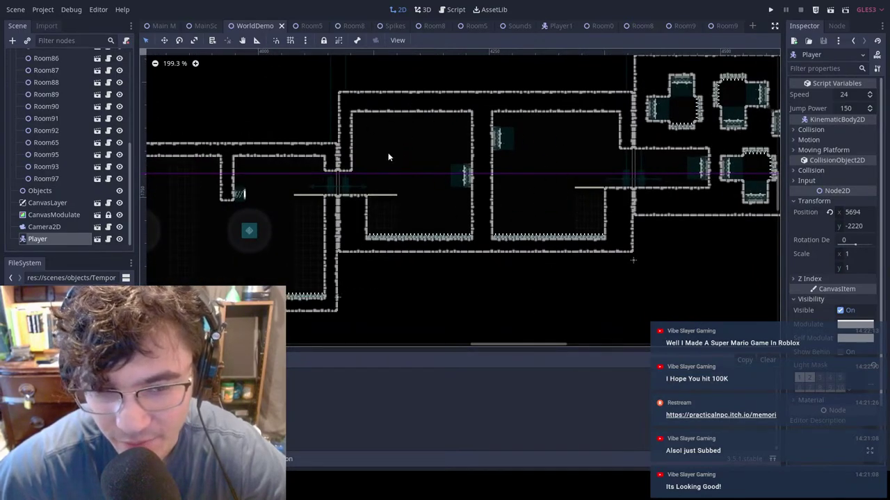
{"action": "middle_click_drag", "start_coordinate": [389, 154], "coordinate": [591, 127]}
{"action": "middle_click_drag", "start_coordinate": [269, 193], "coordinate": [598, 102]}
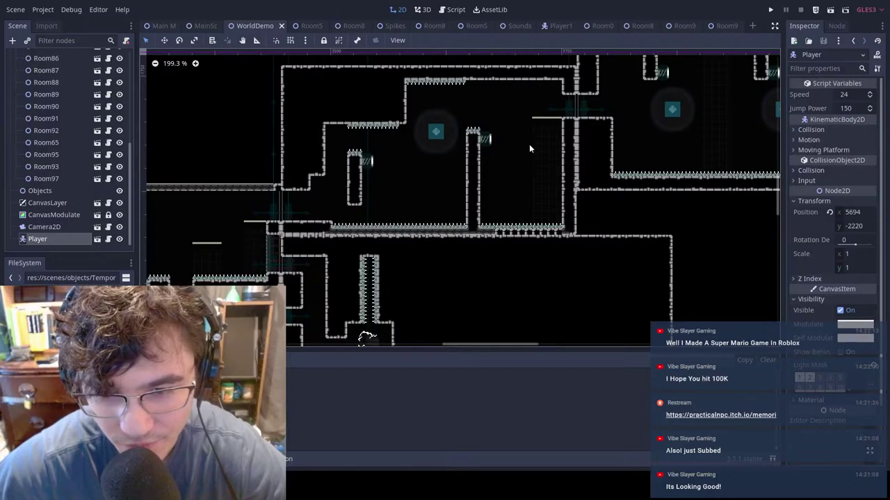
{"action": "middle_click_drag", "start_coordinate": [468, 184], "coordinate": [508, 150]}
{"action": "scroll", "coordinate": [473, 206], "scroll_direction": "down", "scroll_amount": 1}
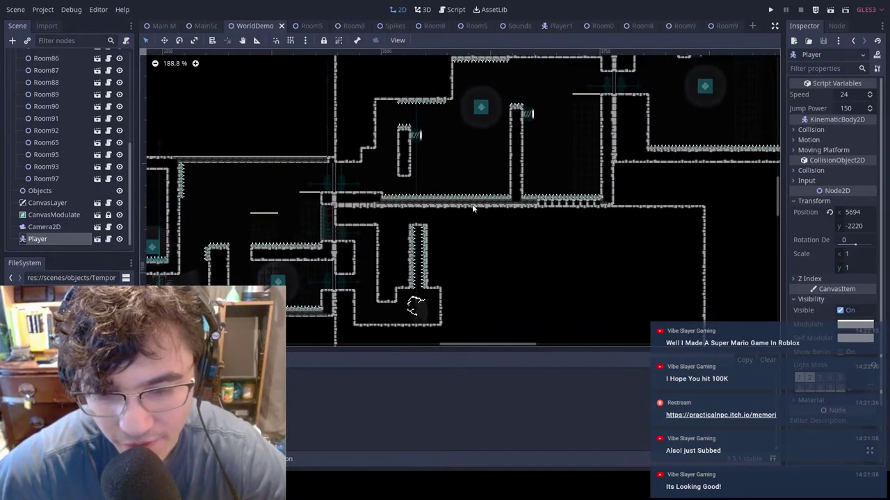
Step: Examine the early part of the world map around Room53, including the spring shaft with the red ladder
{"action": "scroll", "coordinate": [473, 209], "scroll_direction": "down", "scroll_amount": 15}
{"action": "middle_click_drag", "start_coordinate": [454, 220], "coordinate": [751, 143]}
{"action": "middle_click_drag", "start_coordinate": [285, 244], "coordinate": [592, 136]}
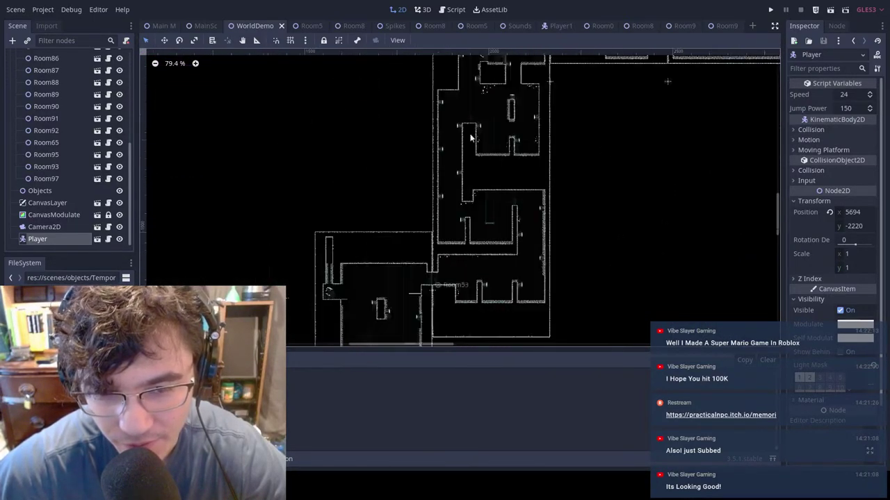
{"action": "scroll", "coordinate": [463, 204], "scroll_direction": "down", "scroll_amount": 2}
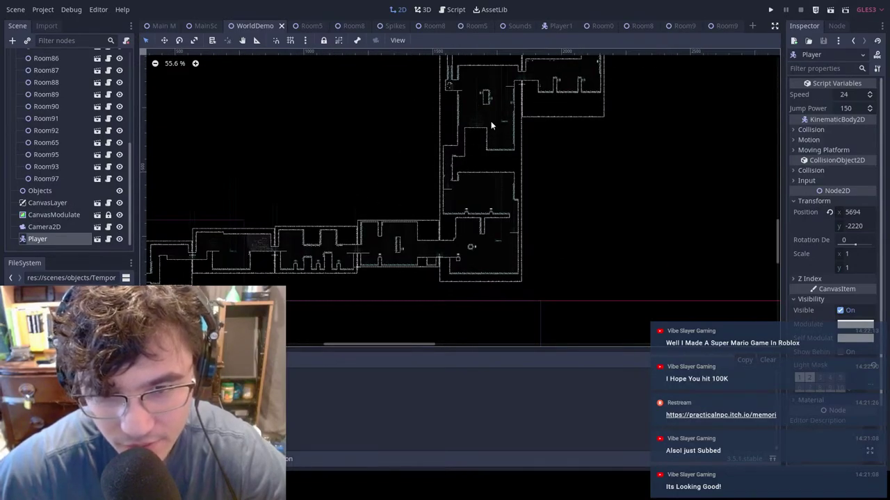
{"action": "middle_click_drag", "start_coordinate": [491, 121], "coordinate": [438, 159]}
{"action": "middle_click_drag", "start_coordinate": [444, 194], "coordinate": [292, 347]}
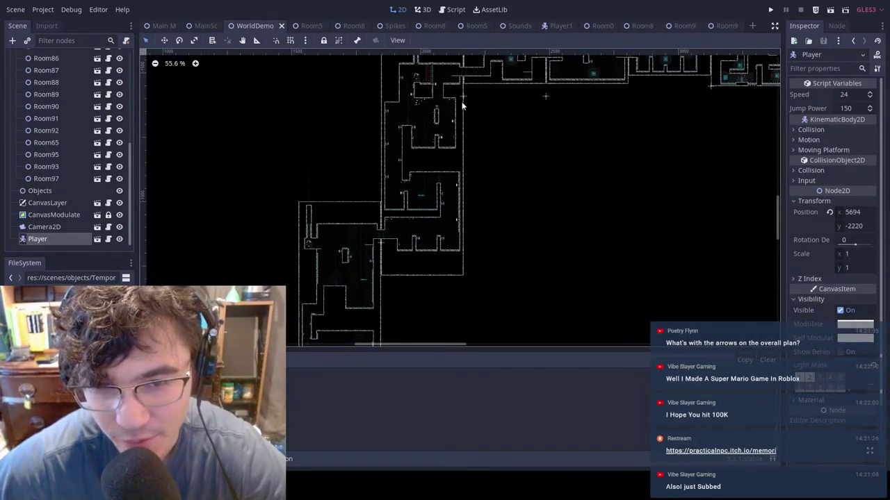
{"action": "scroll", "coordinate": [430, 79], "scroll_direction": "up", "scroll_amount": 1}
{"action": "scroll", "coordinate": [397, 178], "scroll_direction": "up", "scroll_amount": 3}
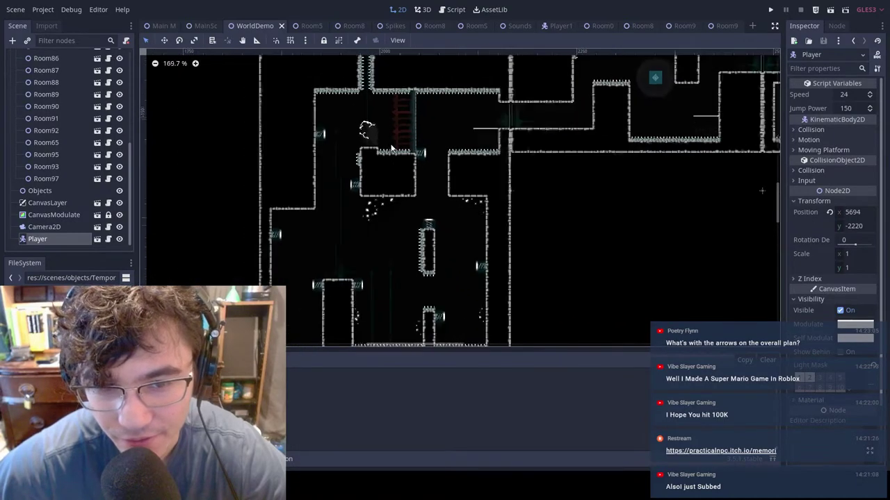
{"action": "scroll", "coordinate": [397, 198], "scroll_direction": "down", "scroll_amount": 6}
Step: Return to the world map after checking MainScene and examine the domed Room0 at the start of the level
{"action": "left_click", "coordinate": [204, 26]}
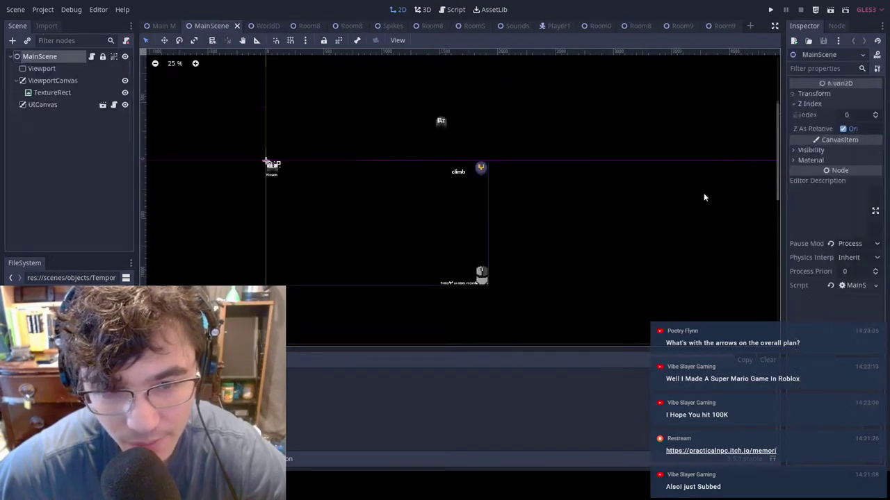
{"action": "left_click", "coordinate": [267, 25]}
{"action": "scroll", "coordinate": [497, 81], "scroll_direction": "down", "scroll_amount": 5}
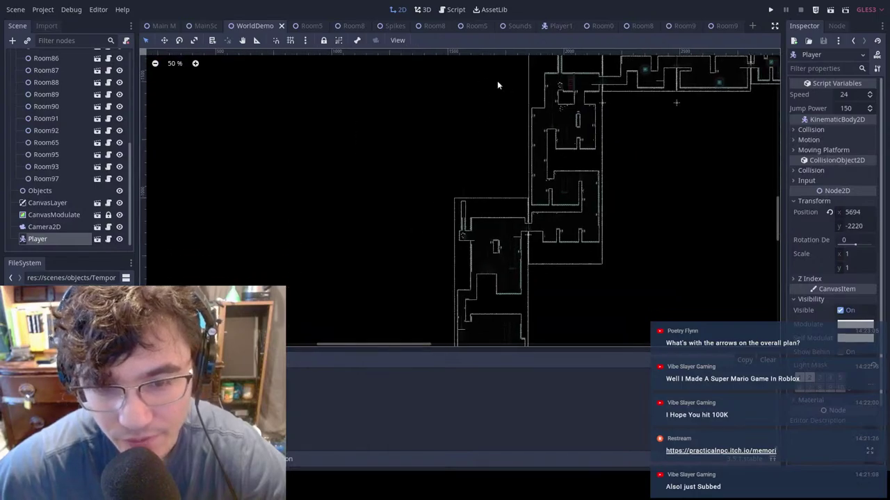
{"action": "middle_click_drag", "start_coordinate": [644, 164], "coordinate": [254, 199]}
{"action": "scroll", "coordinate": [423, 121], "scroll_direction": "up", "scroll_amount": 20}
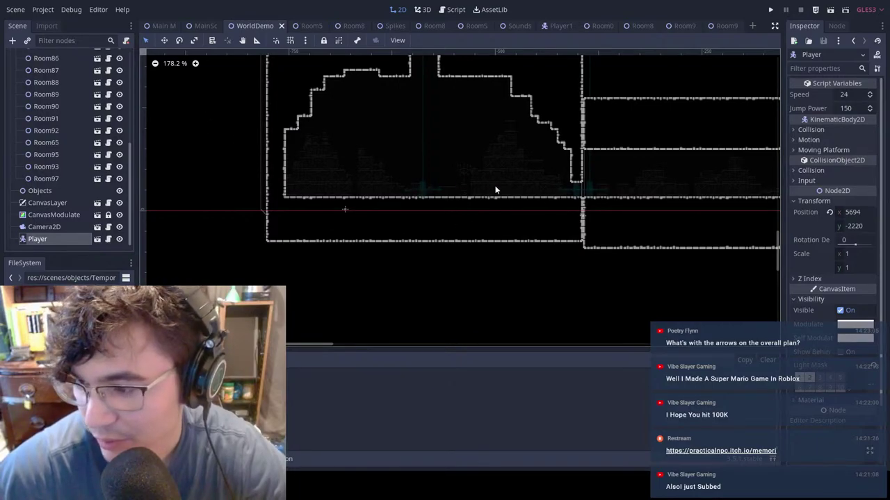
{"action": "middle_click_drag", "start_coordinate": [369, 184], "coordinate": [489, 198]}
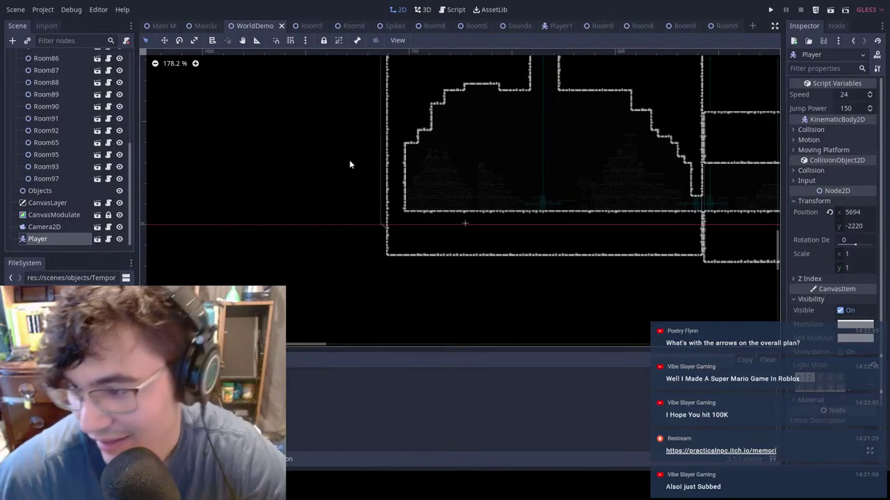
{"action": "scroll", "coordinate": [487, 205], "scroll_direction": "right", "scroll_amount": 1}
{"action": "middle_click_drag", "start_coordinate": [548, 191], "coordinate": [542, 191]}
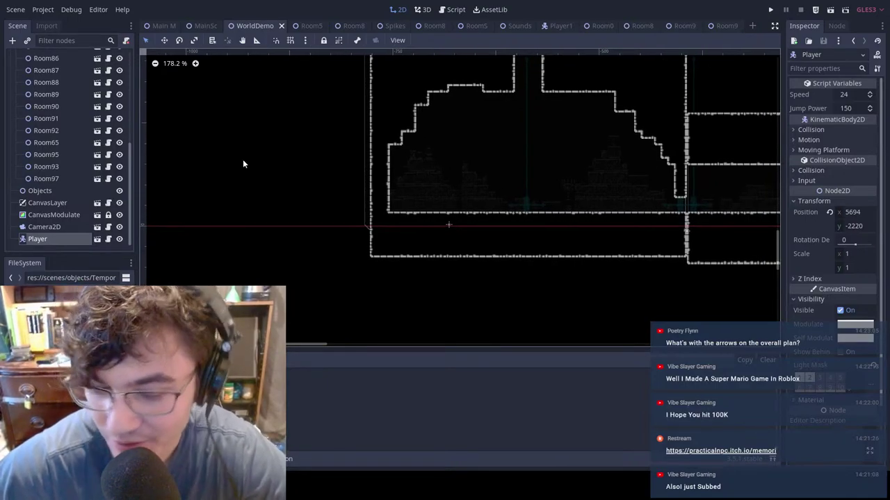
Step: Select the Rooms node and inspect the doorway between Room0 and the neighbouring corridor
{"action": "scroll", "coordinate": [420, 186], "scroll_direction": "up", "scroll_amount": 2}
{"action": "scroll", "coordinate": [63, 130], "scroll_direction": "up", "scroll_amount": 5}
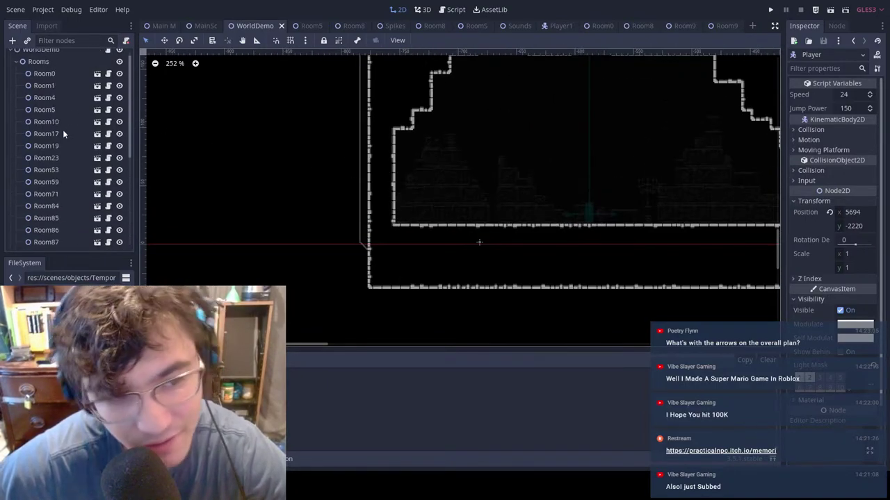
{"action": "left_click", "coordinate": [52, 70]}
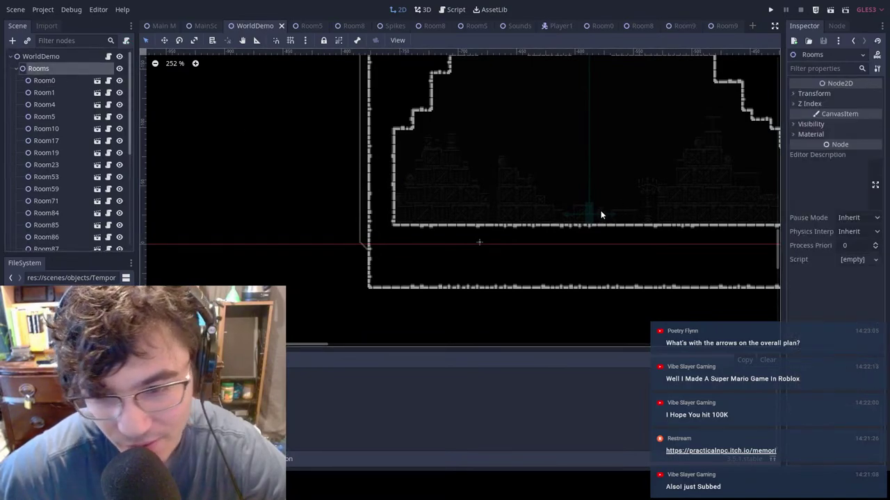
{"action": "scroll", "coordinate": [532, 194], "scroll_direction": "right", "scroll_amount": 5}
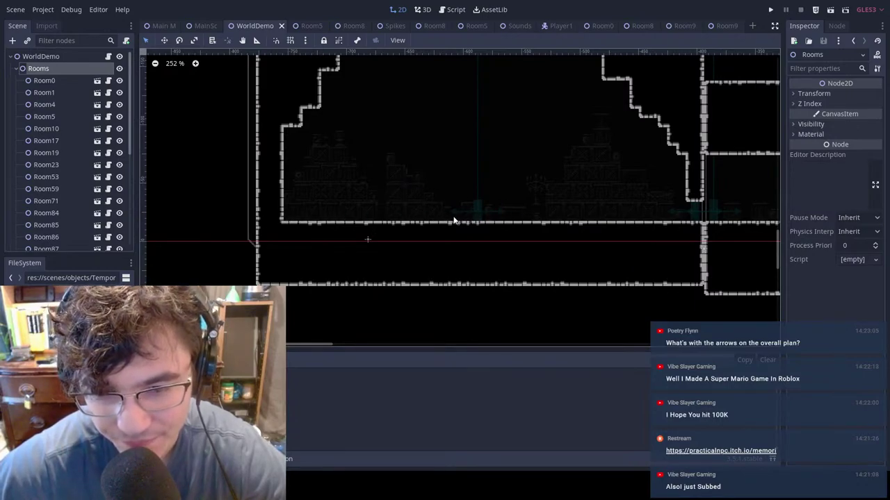
{"action": "scroll", "coordinate": [567, 207], "scroll_direction": "right", "scroll_amount": 5}
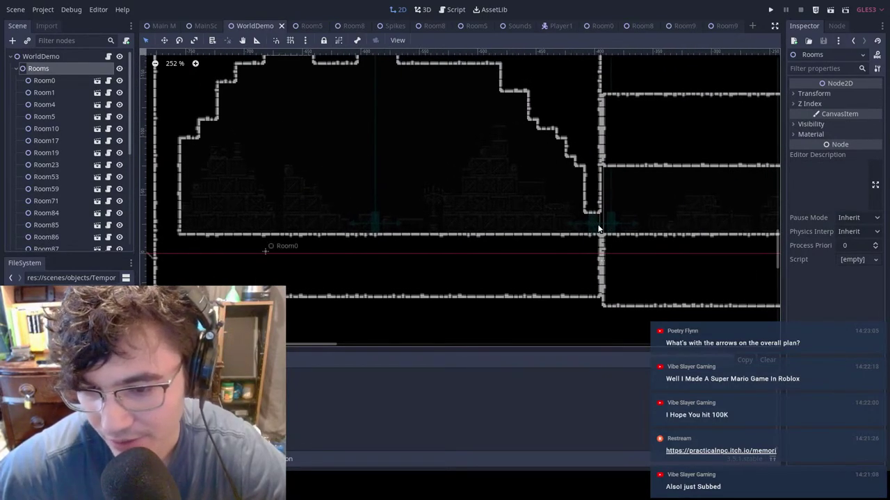
Step: Examine the floor-level opening that links Room0 to Room1 up close
{"action": "scroll", "coordinate": [599, 224], "scroll_direction": "up", "scroll_amount": 4}
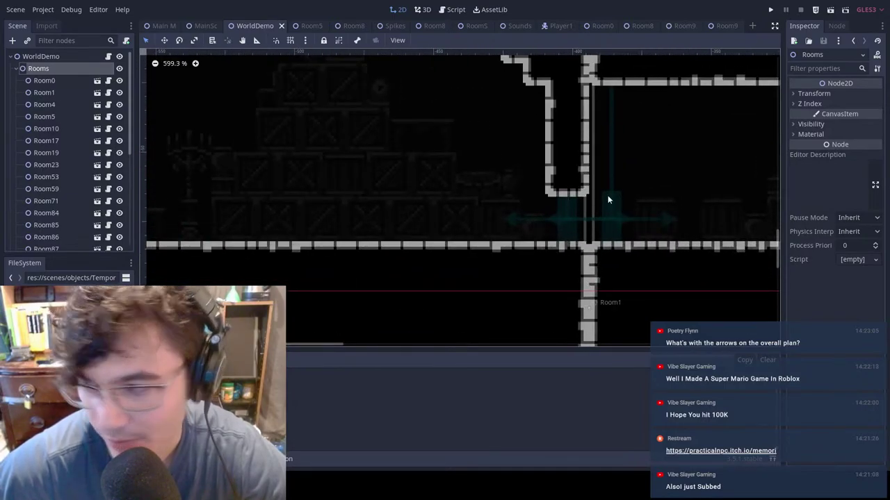
{"action": "scroll", "coordinate": [590, 196], "scroll_direction": "down", "scroll_amount": 3}
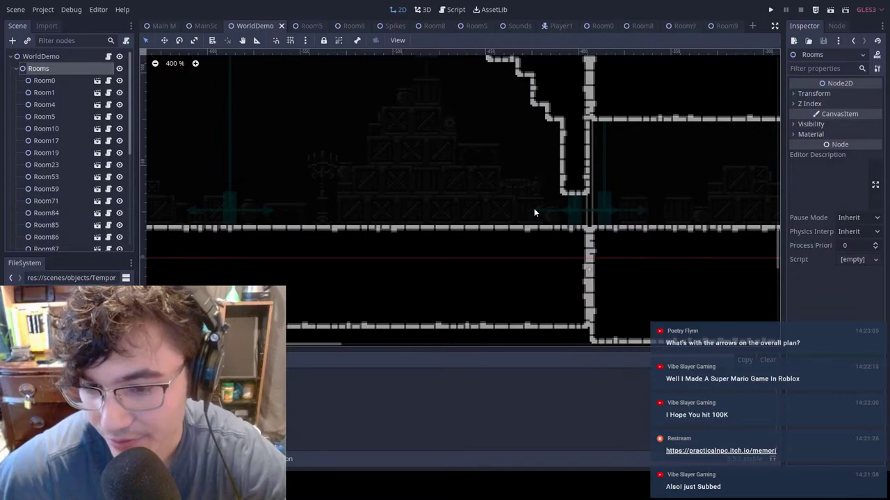
{"action": "middle_click_drag", "start_coordinate": [483, 148], "coordinate": [503, 152]}
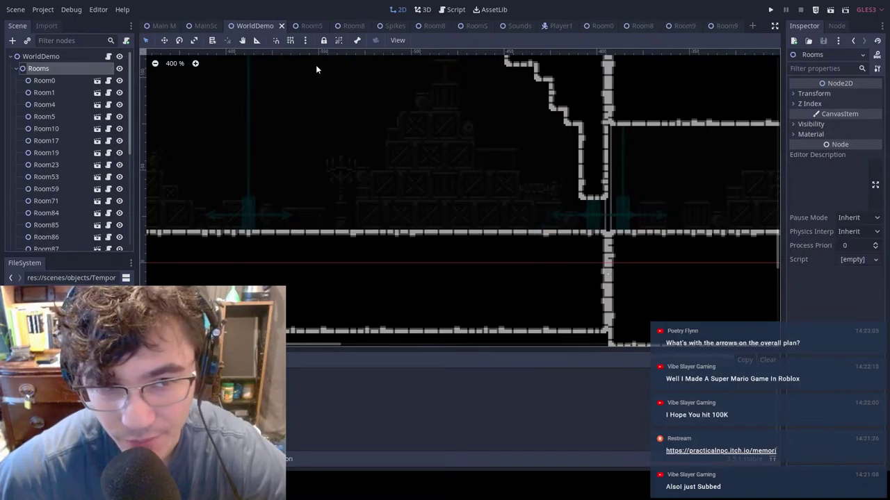
Step: Run the game from MainScene, playtest the passage between the two neighbouring orb rooms, and stop the run from the pause menu
{"action": "left_click", "coordinate": [204, 26]}
{"action": "key", "text": "F5"}
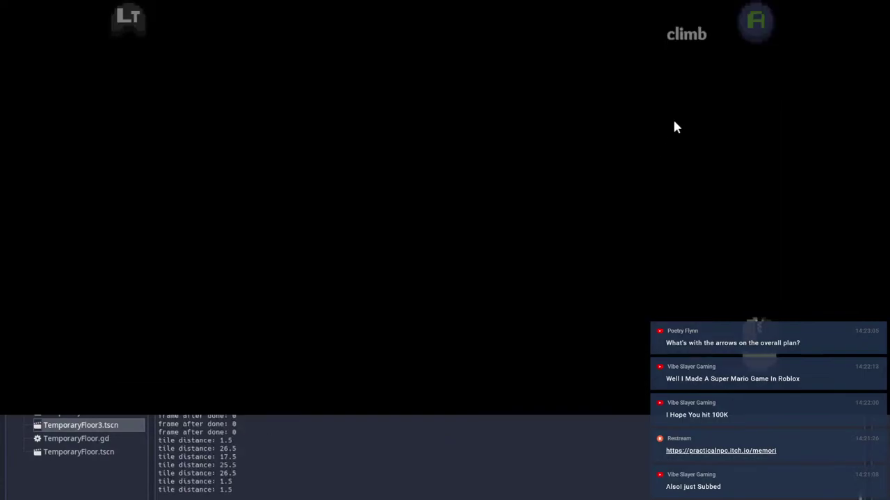
{"action": "key", "text": "Left"}
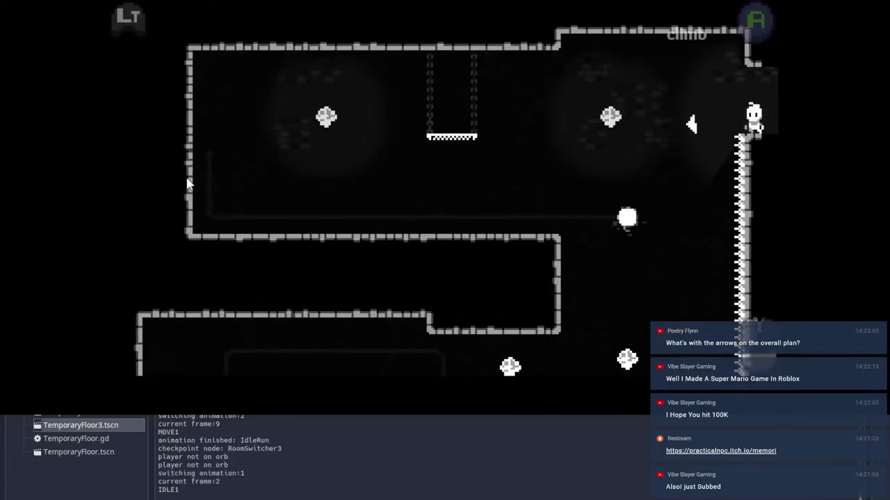
{"action": "key", "text": "Right"}
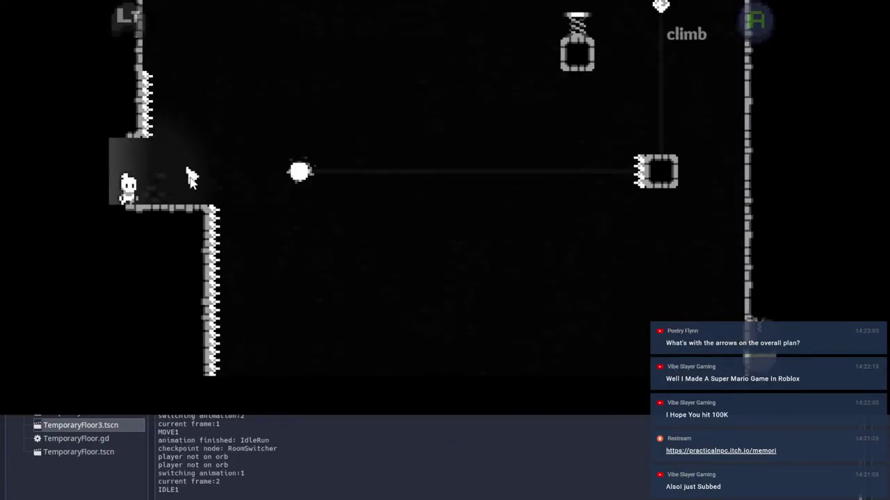
{"action": "key", "text": "Right"}
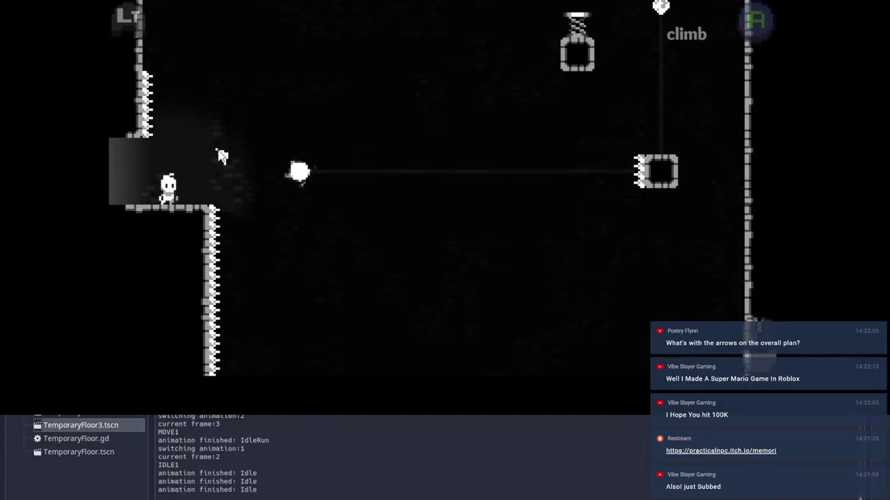
{"action": "mouse_move", "coordinate": [127, 145]}
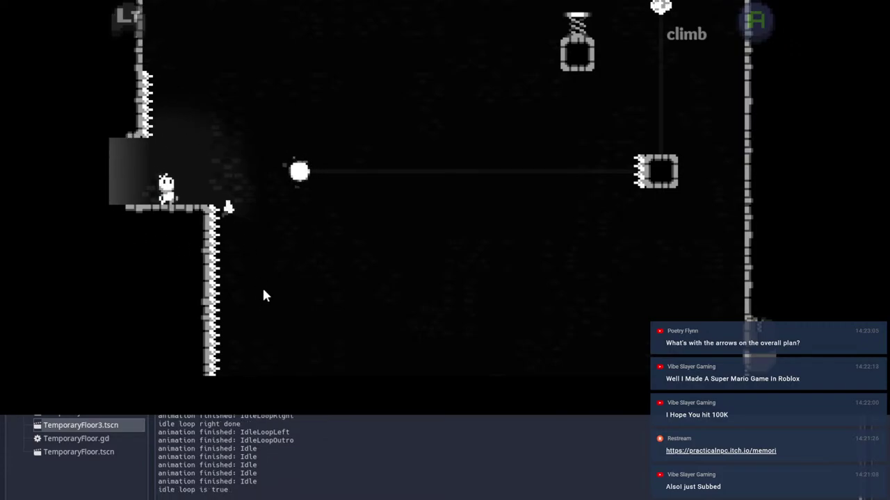
{"action": "key", "text": "d"}
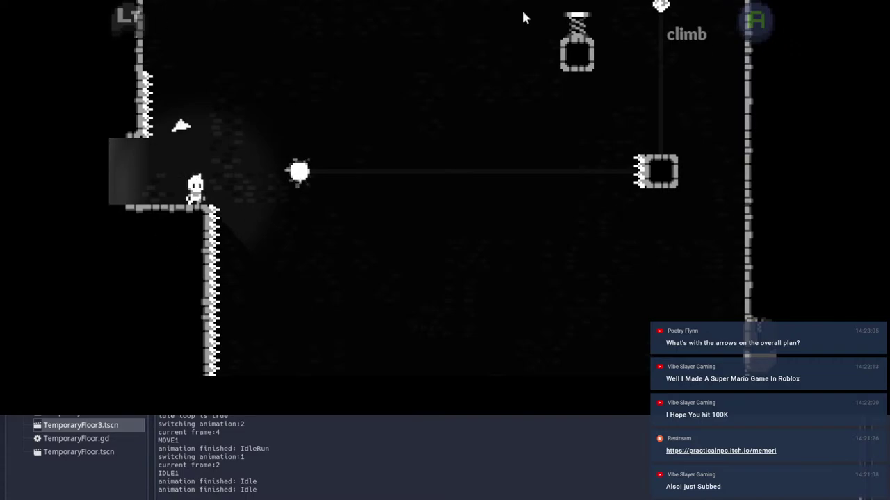
{"action": "key", "text": "Escape"}
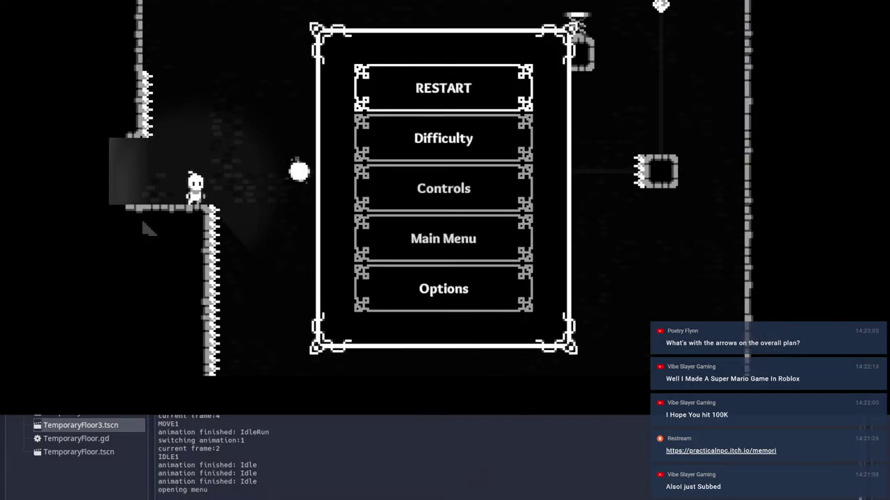
{"action": "key", "text": "F8"}
Step: Return to the WorldDemo map and examine Room0's stepped right side and the empty space above the Room1 corridors
{"action": "left_click", "coordinate": [267, 28]}
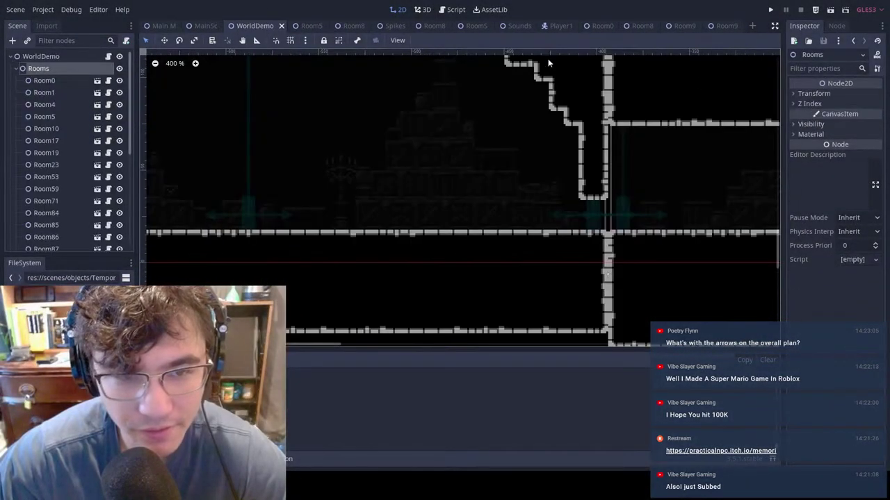
{"action": "scroll", "coordinate": [480, 160], "scroll_direction": "down", "scroll_amount": 6}
{"action": "middle_click_drag", "start_coordinate": [478, 162], "coordinate": [481, 221]}
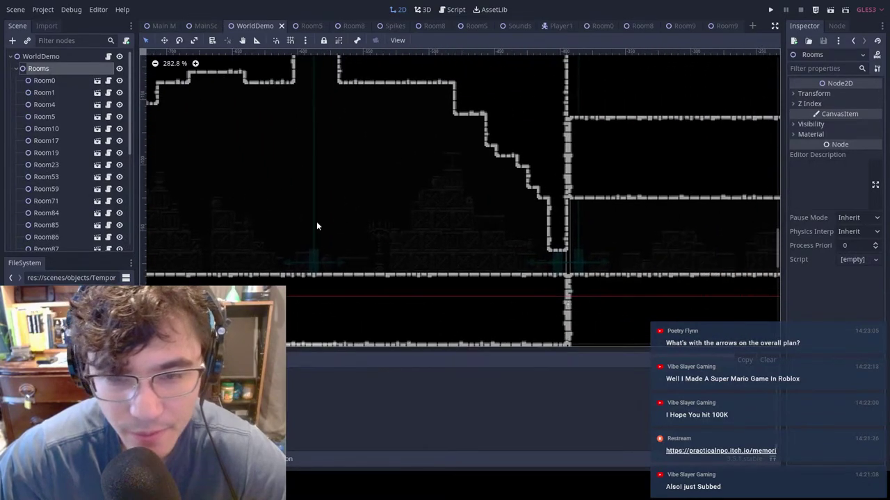
{"action": "middle_click_drag", "start_coordinate": [201, 252], "coordinate": [277, 238]}
{"action": "middle_click_drag", "start_coordinate": [621, 112], "coordinate": [399, 163]}
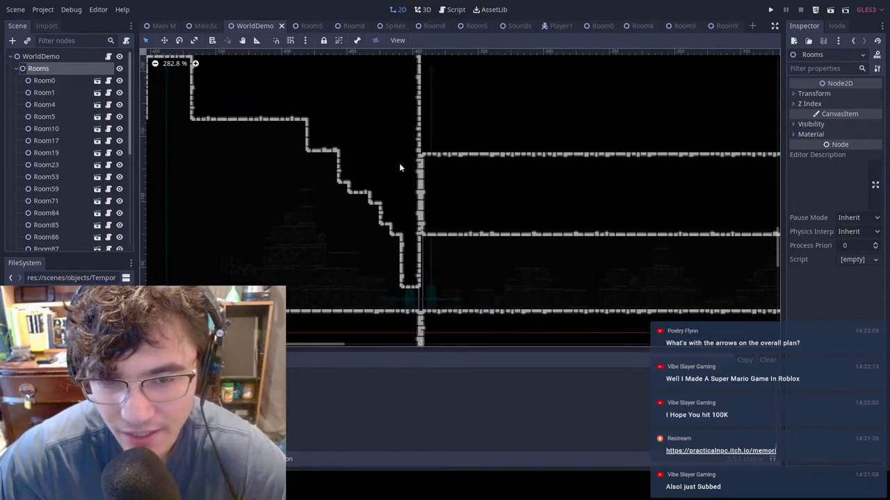
{"action": "middle_click_drag", "start_coordinate": [499, 207], "coordinate": [481, 256]}
{"action": "middle_click_drag", "start_coordinate": [386, 270], "coordinate": [458, 203]}
{"action": "middle_click_drag", "start_coordinate": [564, 101], "coordinate": [502, 173]}
{"action": "middle_click_drag", "start_coordinate": [424, 294], "coordinate": [479, 184]}
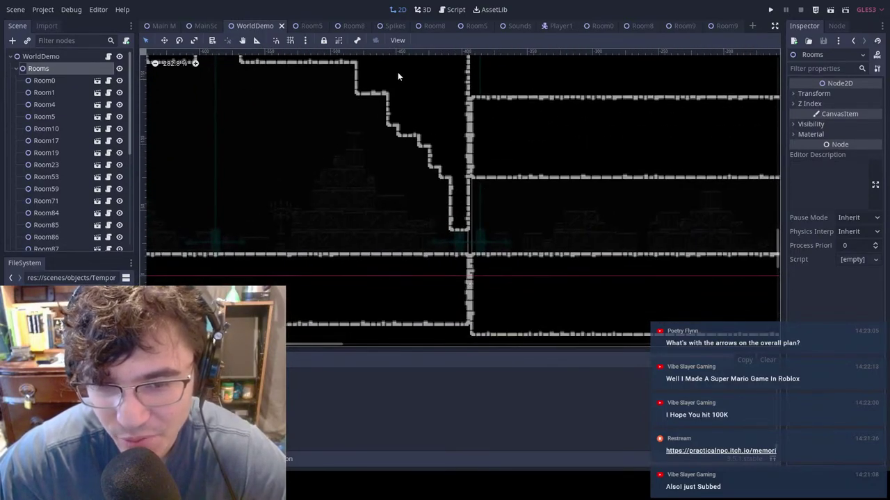
{"action": "middle_click_drag", "start_coordinate": [472, 143], "coordinate": [460, 236]}
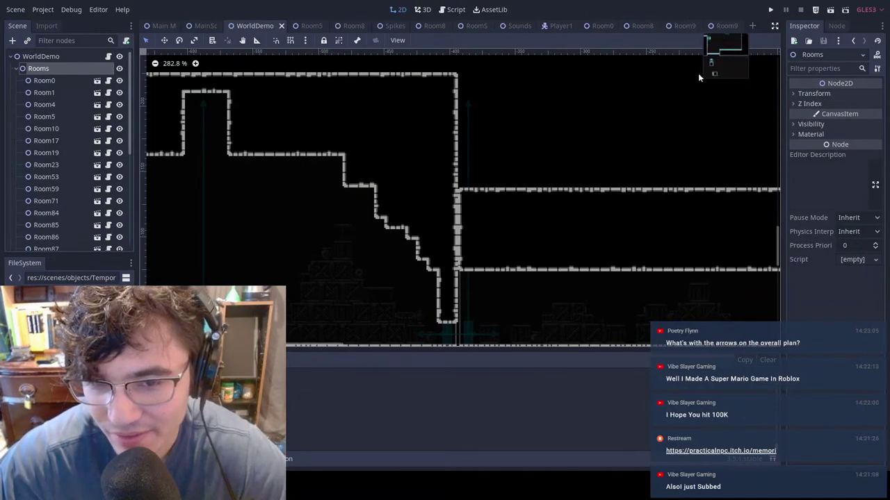
{"action": "middle_click_drag", "start_coordinate": [727, 154], "coordinate": [699, 173]}
{"action": "middle_click_drag", "start_coordinate": [408, 214], "coordinate": [503, 176]}
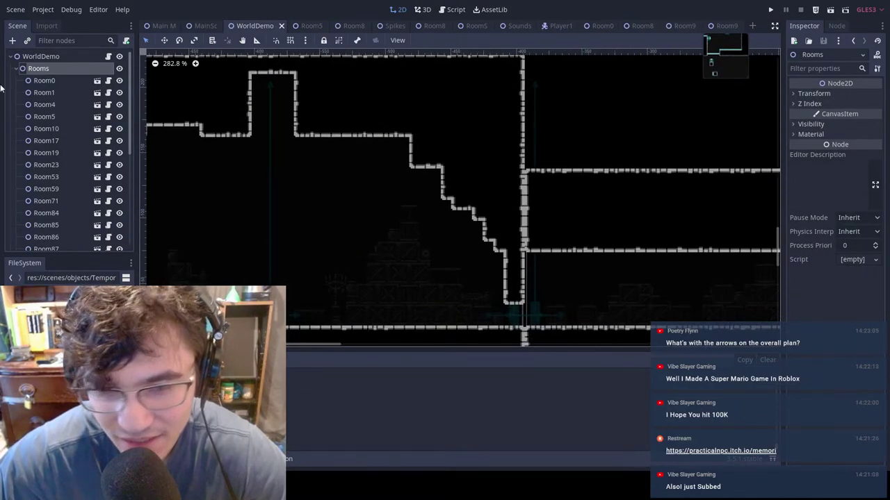
Step: Open the Room0 scene and try a tile edit on the Autotile 2 layer near the stepped right-hand ceiling
{"action": "left_click", "coordinate": [50, 81]}
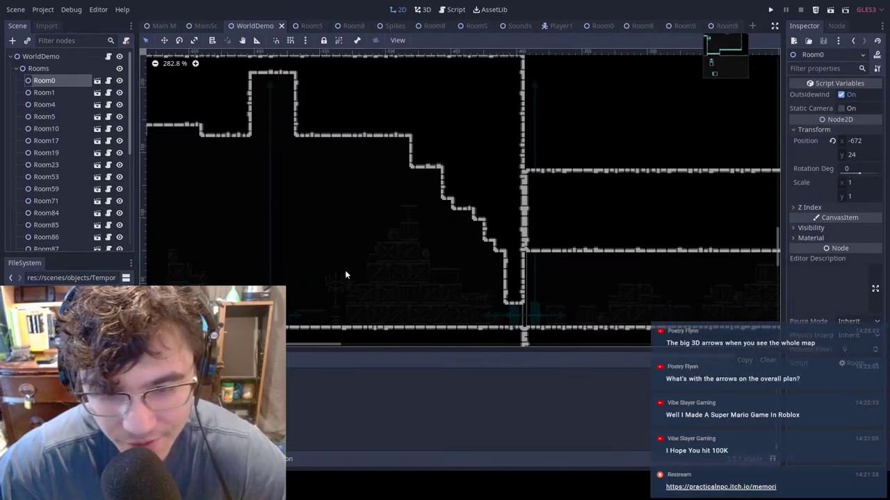
{"action": "left_click", "coordinate": [97, 81]}
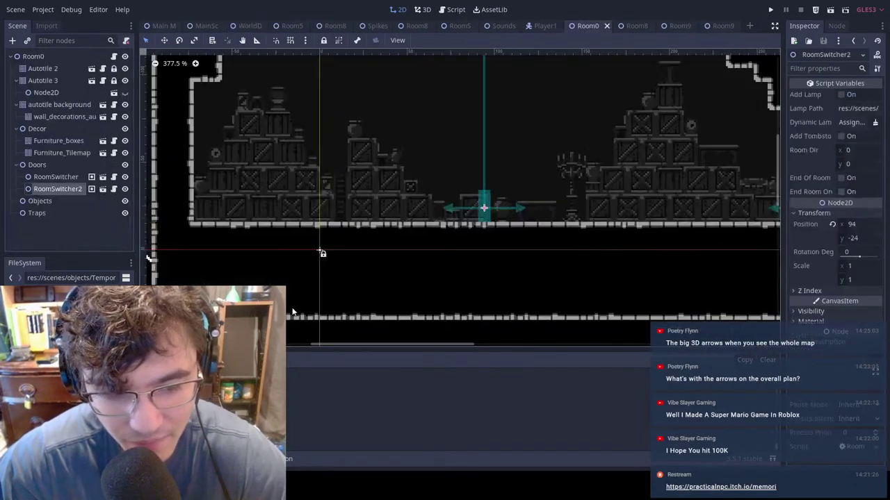
{"action": "left_click", "coordinate": [43, 69]}
{"action": "scroll", "coordinate": [411, 199], "scroll_direction": "down", "scroll_amount": 4}
{"action": "scroll", "coordinate": [475, 194], "scroll_direction": "up", "scroll_amount": 3}
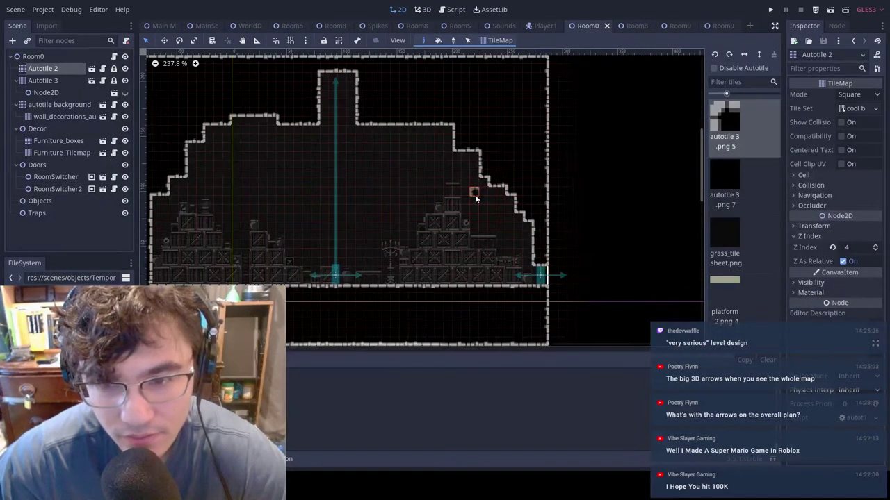
{"action": "middle_click_drag", "start_coordinate": [535, 198], "coordinate": [500, 219]}
{"action": "left_click", "coordinate": [408, 208]}
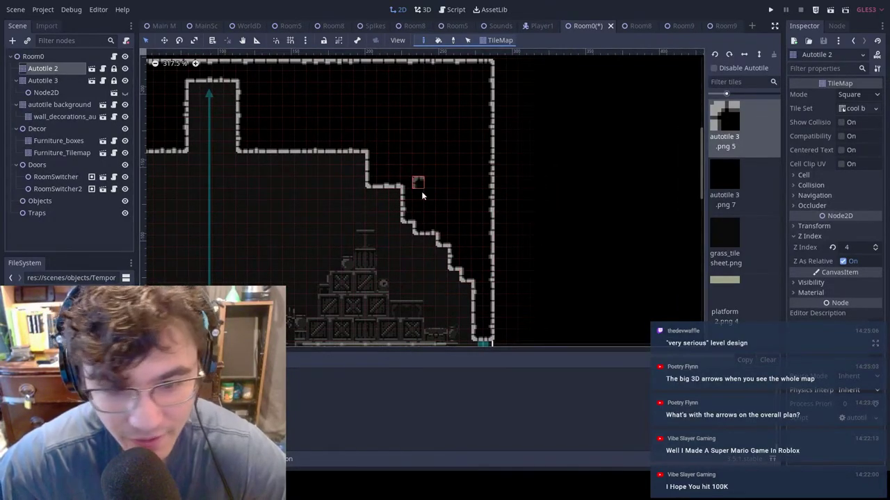
Step: Erase the stepped ceiling on Room0's right half from the Autotile 3 layer, opening the space up to the room's upper border
{"action": "left_click", "coordinate": [43, 80]}
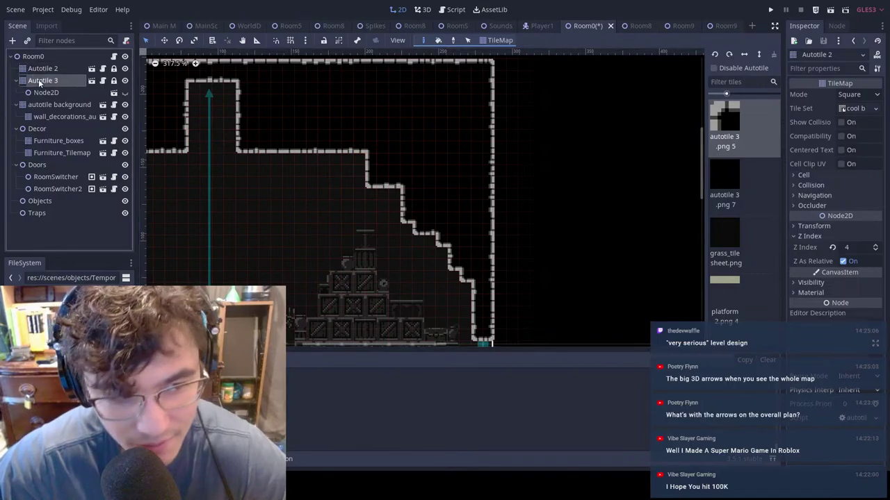
{"action": "left_click_drag", "start_coordinate": [379, 139], "coordinate": [460, 285]}
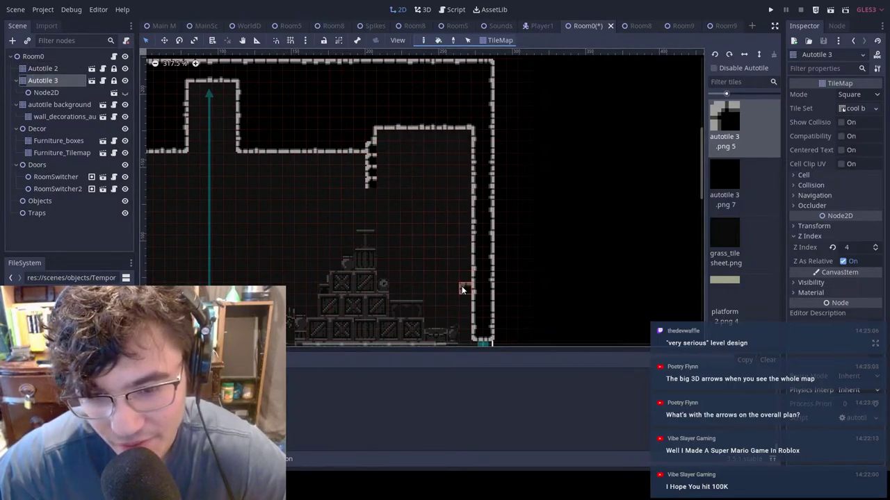
{"action": "right_click_drag", "start_coordinate": [237, 109], "coordinate": [418, 194], "text": "ctrl+shift"}
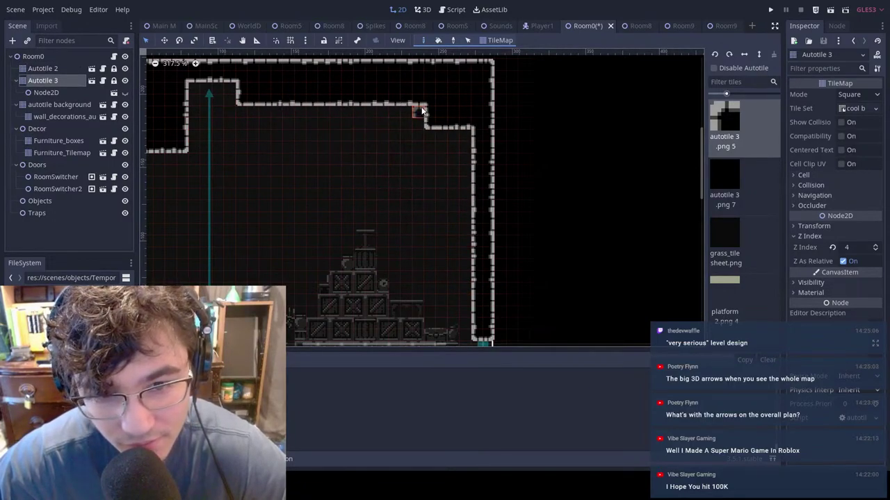
{"action": "right_click_drag", "start_coordinate": [428, 100], "coordinate": [463, 126], "text": "ctrl+shift"}
{"action": "mouse_move", "coordinate": [466, 89]}
{"action": "right_mouse_down"}
{"action": "mouse_move", "coordinate": [308, 123]}
{"action": "mouse_move", "coordinate": [240, 123]}
{"action": "right_mouse_up"}
{"action": "scroll", "coordinate": [439, 143], "scroll_direction": "down", "scroll_amount": 4}
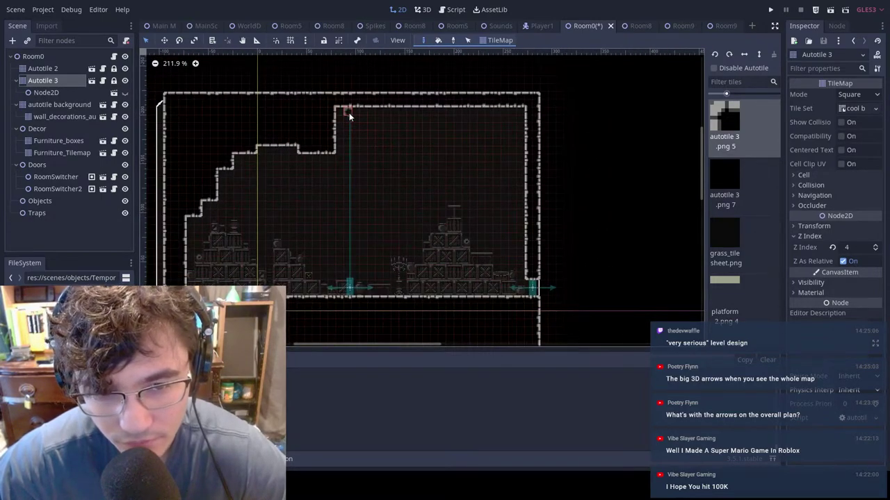
Step: Paint a lower, uneven ceiling across the middle and right of Room0 on the Autotile 3 layer, covering the old central shaft
{"action": "mouse_move", "coordinate": [344, 136]}
{"action": "left_mouse_down"}
{"action": "mouse_move", "coordinate": [335, 123]}
{"action": "mouse_move", "coordinate": [450, 127]}
{"action": "mouse_move", "coordinate": [522, 155]}
{"action": "left_mouse_up"}
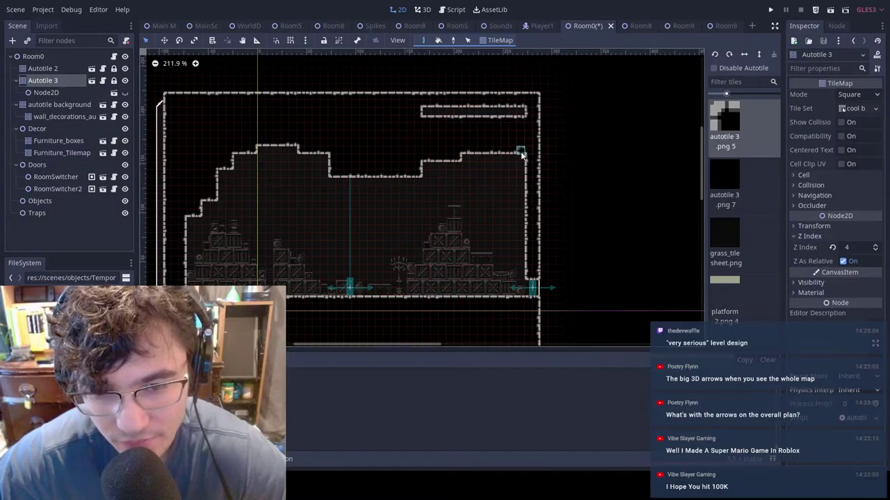
{"action": "left_click_drag", "start_coordinate": [296, 138], "coordinate": [414, 148]}
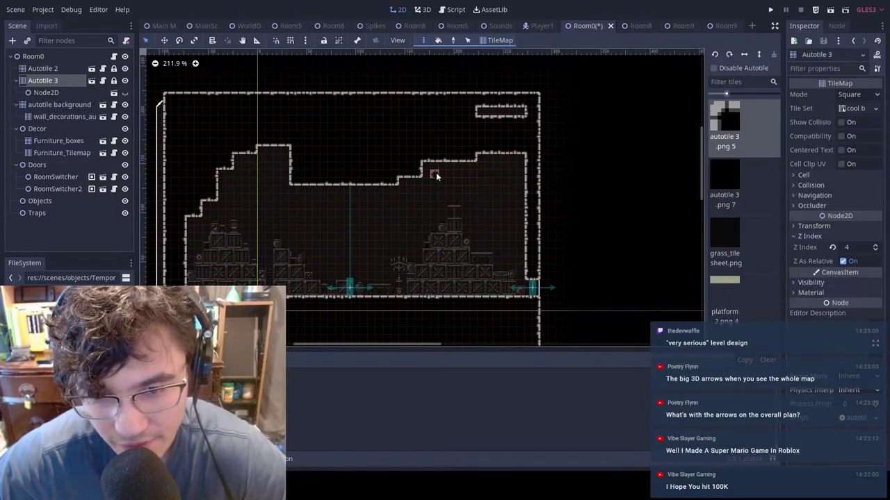
{"action": "right_click_drag", "start_coordinate": [391, 185], "coordinate": [504, 154]}
Step: Shape a narrow vertical shaft beside Room0's right wall, with a hanging wall along it and a doorway gap near its upper end
{"action": "left_click_drag", "start_coordinate": [488, 120], "coordinate": [489, 184]}
{"action": "right_click_drag", "start_coordinate": [505, 127], "coordinate": [504, 139]}
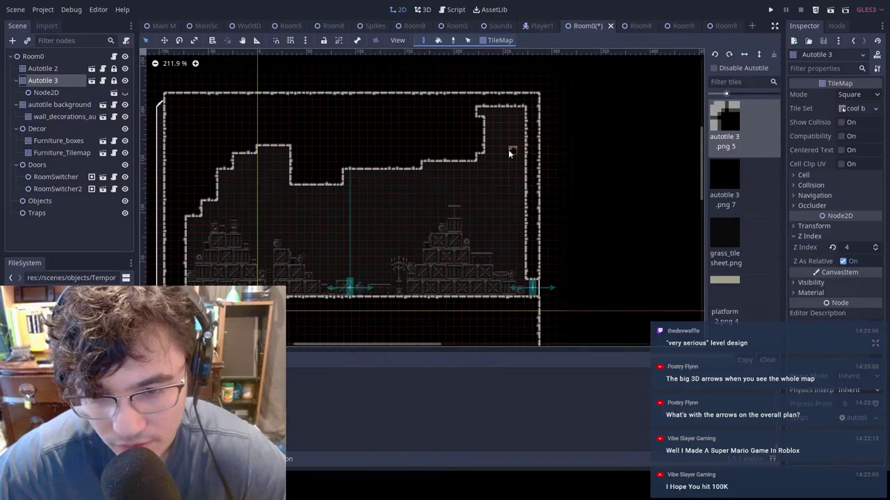
{"action": "left_click_drag", "start_coordinate": [418, 133], "coordinate": [481, 176], "text": "ctrl+shift"}
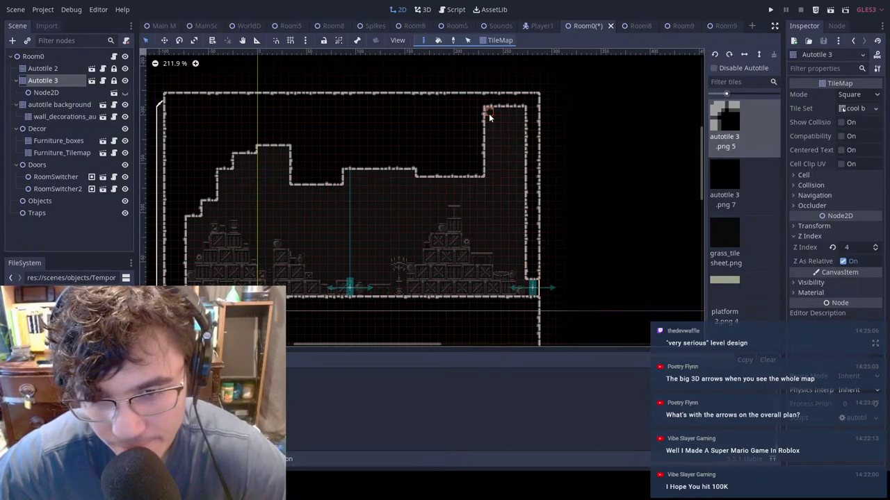
{"action": "left_click_drag", "start_coordinate": [488, 129], "coordinate": [498, 220], "text": "ctrl+shift"}
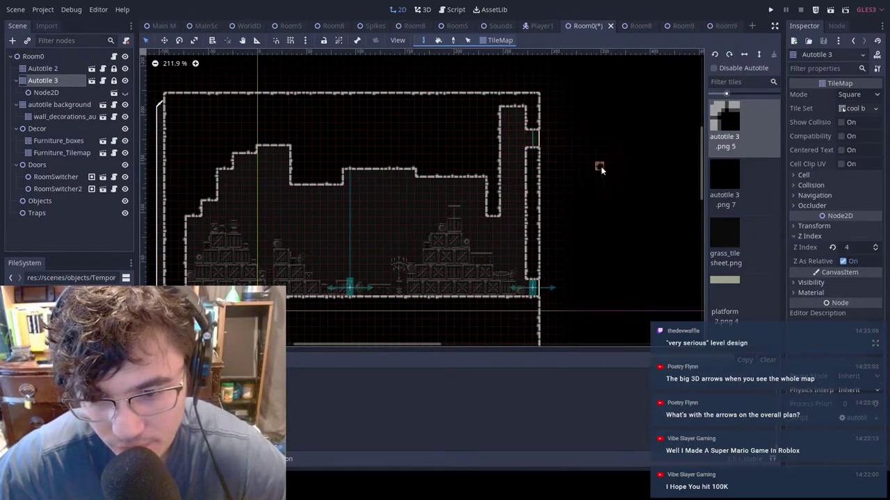
Step: Duplicate the RoomSwitcher at Room0's lower-right doorway and move the copy up to the new upper doorway gap
{"action": "middle_click_drag", "start_coordinate": [601, 170], "coordinate": [451, 179]}
{"action": "left_click", "coordinate": [32, 57]}
{"action": "scroll", "coordinate": [406, 267], "scroll_direction": "up", "scroll_amount": 8}
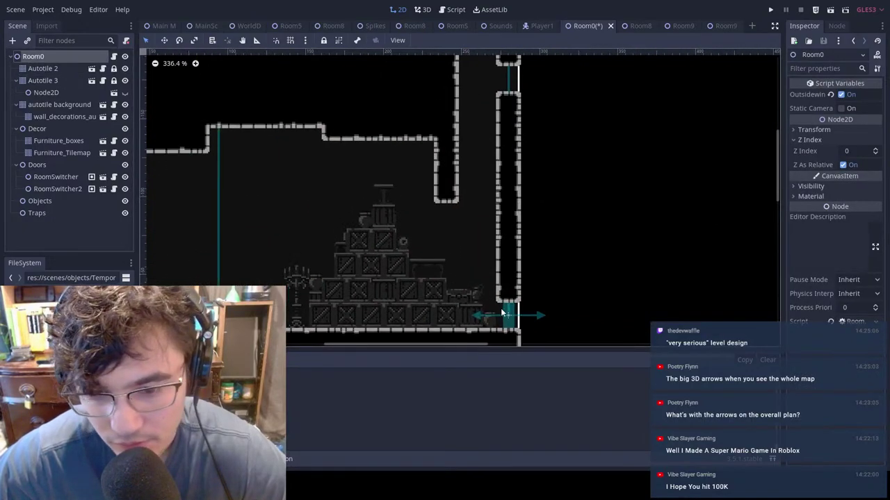
{"action": "left_click", "coordinate": [547, 303]}
{"action": "middle_click_drag", "start_coordinate": [546, 257], "coordinate": [504, 216]}
{"action": "scroll", "coordinate": [502, 291], "scroll_direction": "down", "scroll_amount": 6}
{"action": "left_click", "coordinate": [475, 264]}
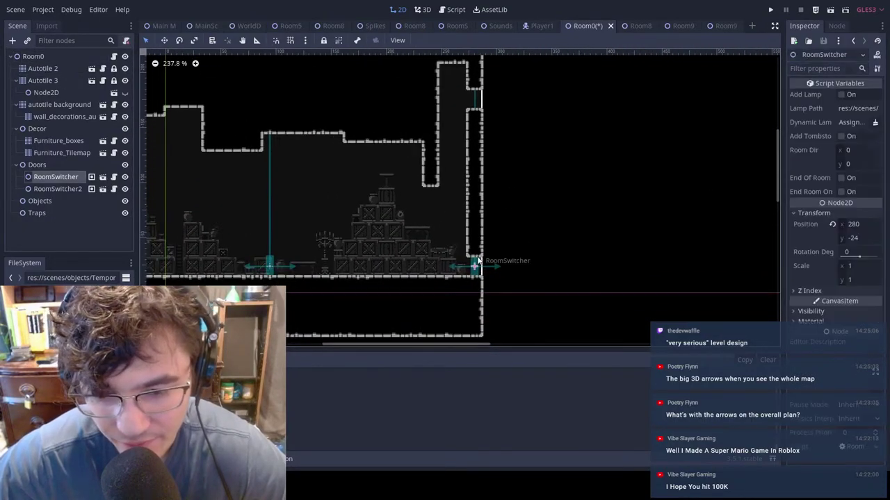
{"action": "key", "text": "ctrl+d"}
{"action": "key", "text": "w"}
{"action": "left_click_drag", "start_coordinate": [540, 213], "coordinate": [541, 51]}
Step: Align the duplicated room switcher with the upper doorway gap using grid snapping, and save the Room0 scene
{"action": "scroll", "coordinate": [516, 103], "scroll_direction": "up", "scroll_amount": 8}
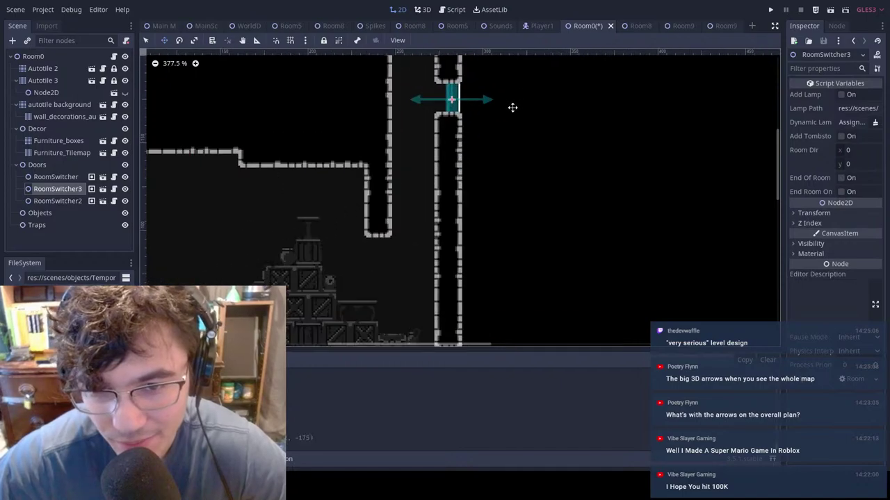
{"action": "middle_click_drag", "start_coordinate": [512, 107], "coordinate": [568, 199]}
{"action": "scroll", "coordinate": [566, 197], "scroll_direction": "up", "scroll_amount": 16}
{"action": "scroll", "coordinate": [520, 204], "scroll_direction": "up", "scroll_amount": 7}
{"action": "left_click", "coordinate": [291, 41]}
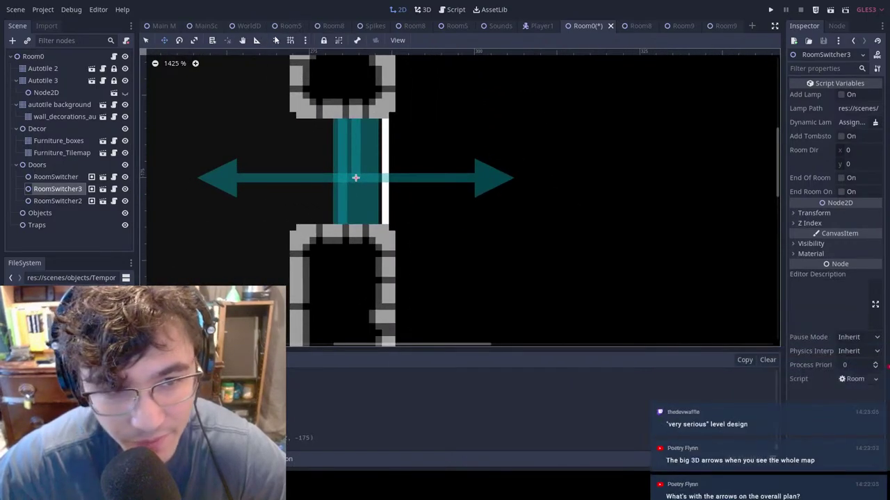
{"action": "left_click_drag", "start_coordinate": [447, 191], "coordinate": [423, 191]}
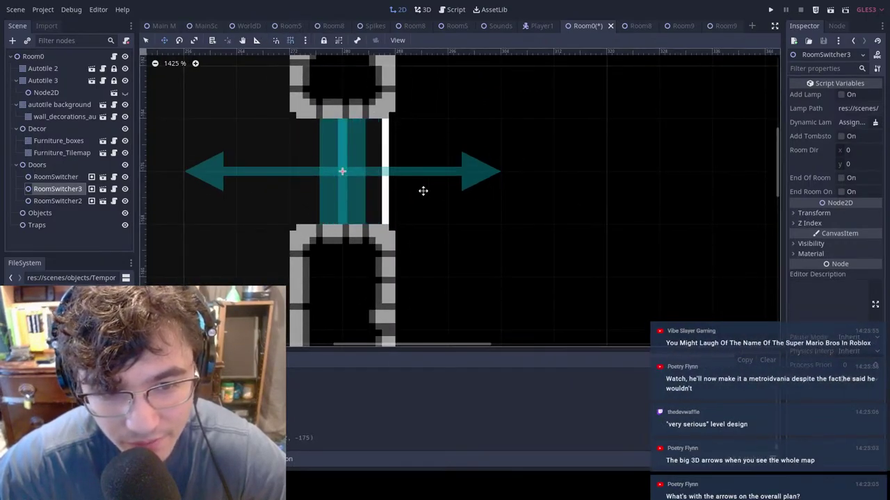
{"action": "left_click", "coordinate": [547, 224]}
{"action": "key", "text": "ctrl+s"}
{"action": "scroll", "coordinate": [545, 217], "scroll_direction": "down", "scroll_amount": 8}
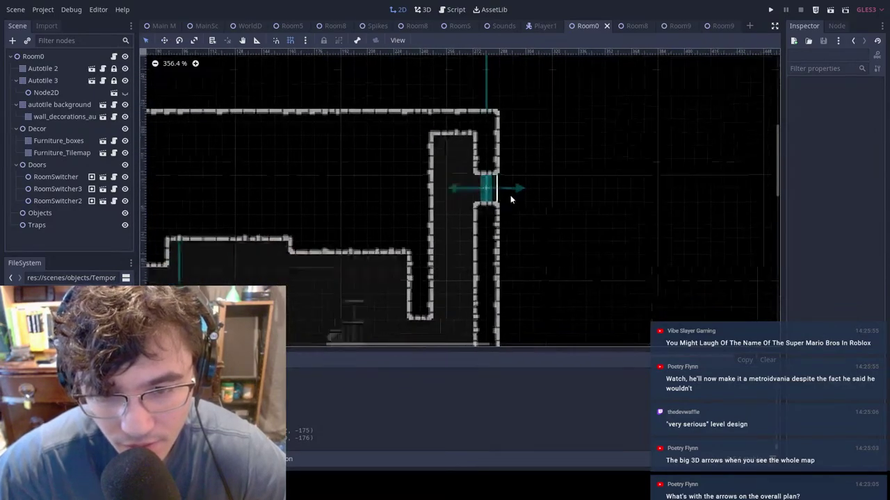
Step: Examine Room0's overall outline, the new vertical shaft and the doorways along its right wall
{"action": "middle_click_drag", "start_coordinate": [338, 254], "coordinate": [443, 106]}
{"action": "middle_click_drag", "start_coordinate": [322, 230], "coordinate": [643, 264]}
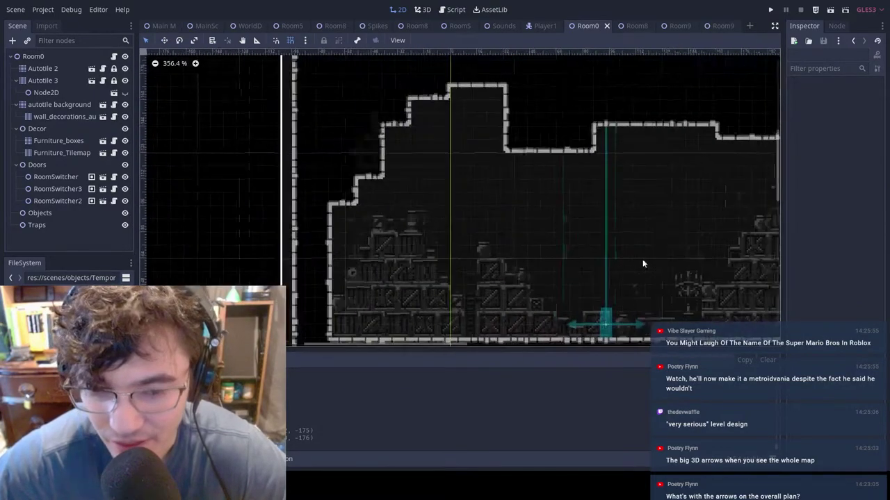
{"action": "scroll", "coordinate": [427, 219], "scroll_direction": "down", "scroll_amount": 3}
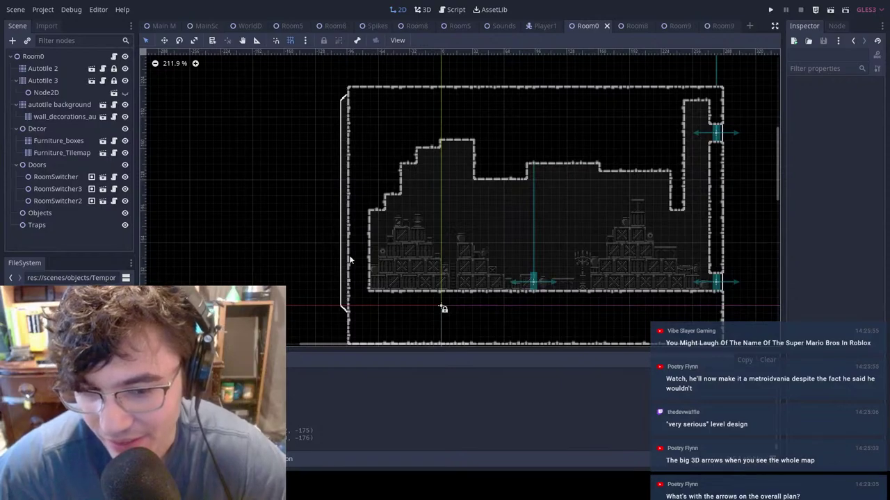
{"action": "middle_click_drag", "start_coordinate": [774, 140], "coordinate": [608, 167]}
{"action": "middle_click_drag", "start_coordinate": [521, 173], "coordinate": [494, 171]}
{"action": "scroll", "coordinate": [574, 146], "scroll_direction": "up", "scroll_amount": 6}
{"action": "middle_click_drag", "start_coordinate": [660, 146], "coordinate": [638, 149]}
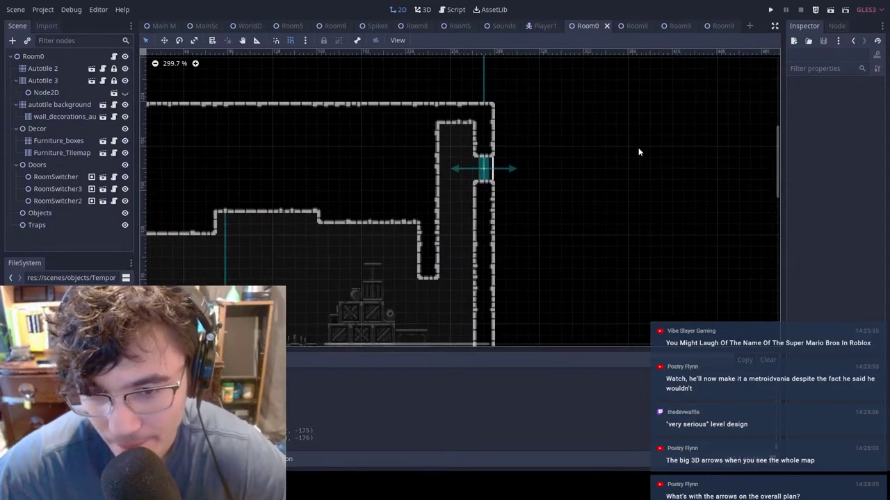
{"action": "scroll", "coordinate": [637, 151], "scroll_direction": "down", "scroll_amount": 3}
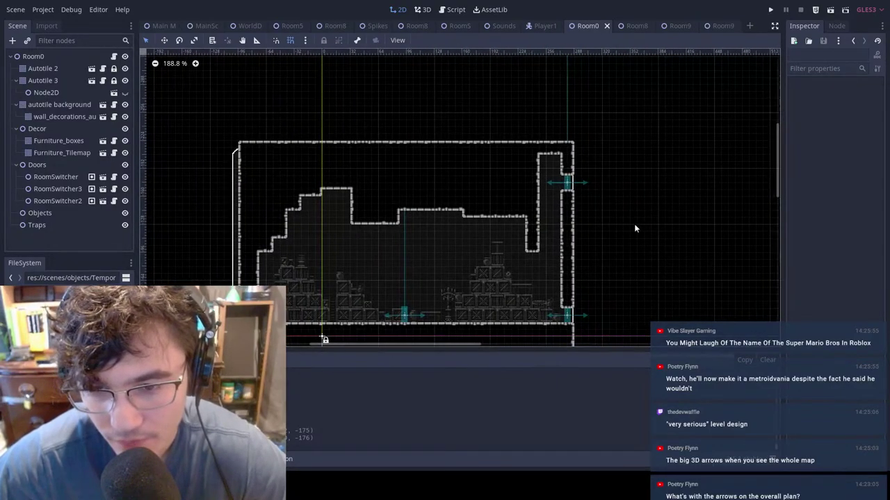
{"action": "scroll", "coordinate": [629, 219], "scroll_direction": "down", "scroll_amount": 1}
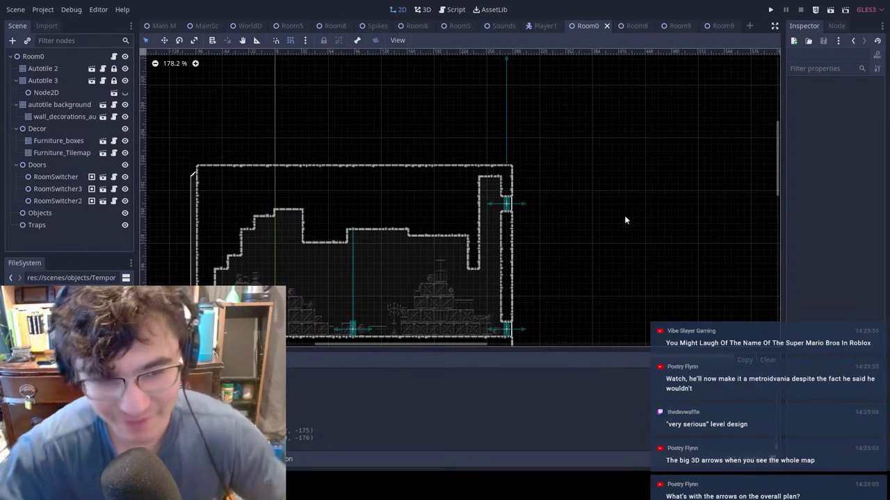
{"action": "middle_click_drag", "start_coordinate": [538, 285], "coordinate": [606, 162]}
{"action": "scroll", "coordinate": [606, 165], "scroll_direction": "right", "scroll_amount": 3}
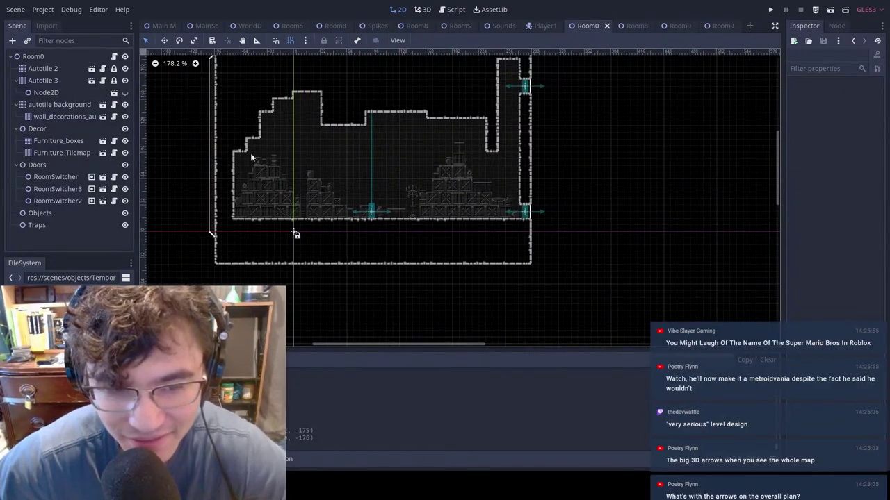
{"action": "scroll", "coordinate": [540, 223], "scroll_direction": "right", "scroll_amount": 2}
{"action": "scroll", "coordinate": [541, 224], "scroll_direction": "up", "scroll_amount": 1}
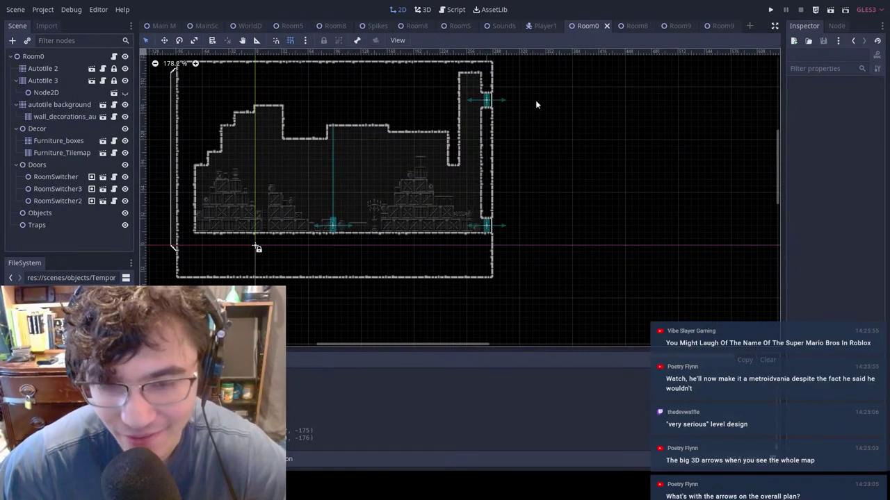
{"action": "scroll", "coordinate": [488, 134], "scroll_direction": "up", "scroll_amount": 2, "text": "ctrl"}
{"action": "scroll", "coordinate": [374, 96], "scroll_direction": "up", "scroll_amount": 1}
{"action": "scroll", "coordinate": [374, 95], "scroll_direction": "right", "scroll_amount": 1}
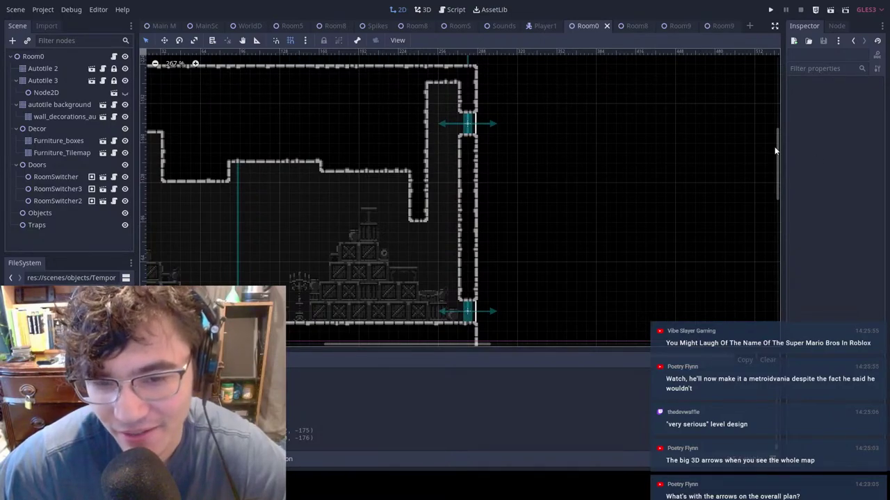
{"action": "left_click", "coordinate": [23, 68]}
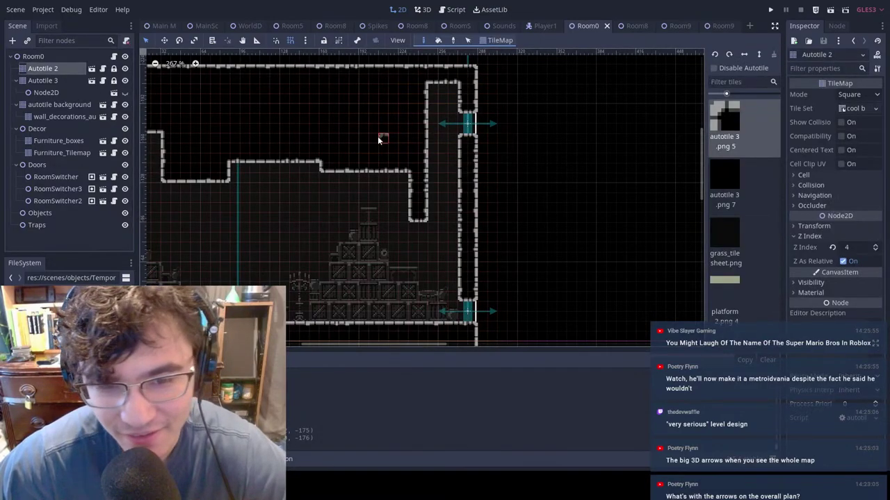
{"action": "left_click", "coordinate": [411, 186]}
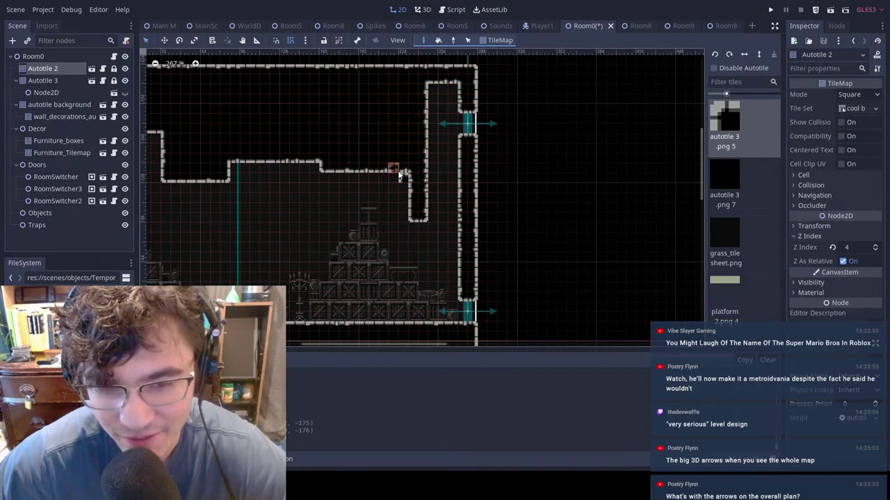
{"action": "key", "text": "ctrl+z"}
Step: Paint a stair-stepped corner on the Autotile 3 layer where Room0's ceiling meets the hanging shaft wall, and save the scene
{"action": "left_click", "coordinate": [72, 79]}
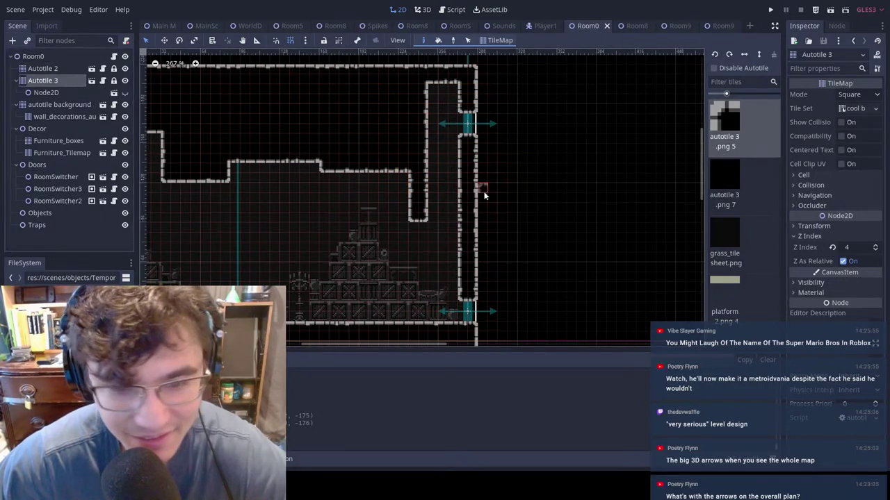
{"action": "left_click", "coordinate": [403, 181]}
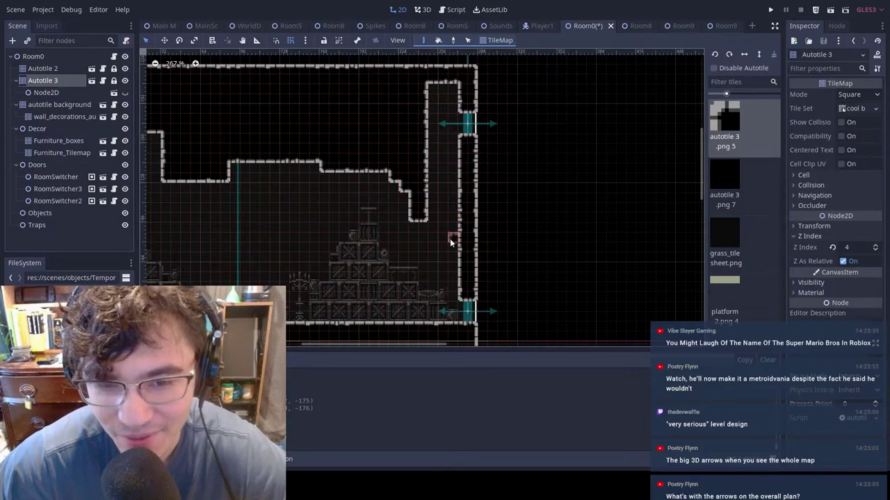
{"action": "middle_click_drag", "start_coordinate": [404, 191], "coordinate": [487, 199]}
{"action": "key", "text": "ctrl+s"}
{"action": "middle_click_drag", "start_coordinate": [556, 147], "coordinate": [438, 160]}
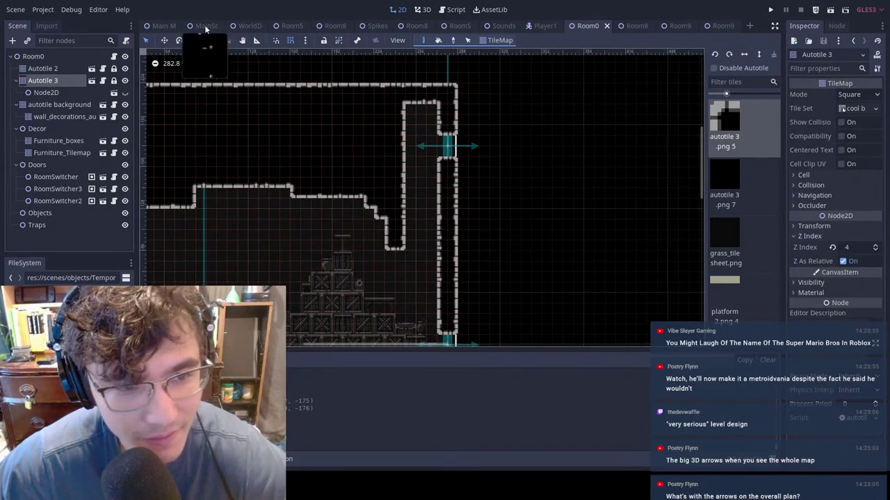
Step: Check the reworked Room0 in the WorldDemo map and reopen the Room0 scene from there
{"action": "left_click", "coordinate": [249, 26]}
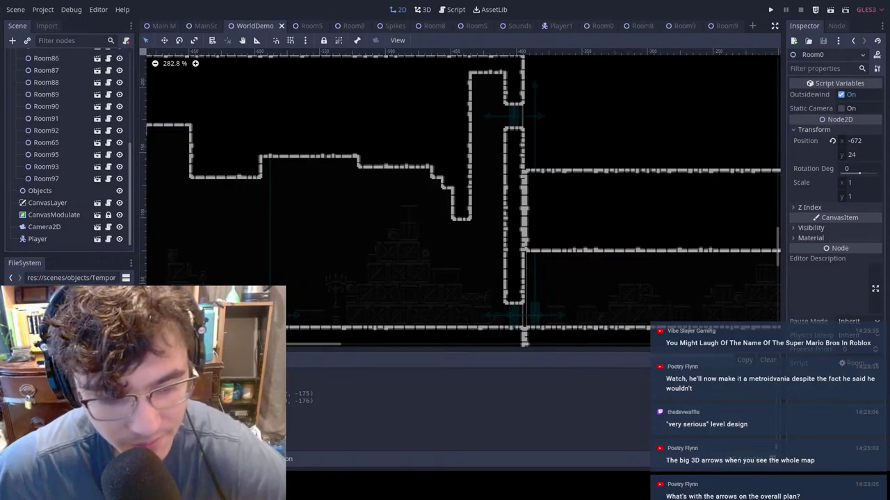
{"action": "right_click", "coordinate": [91, 375]}
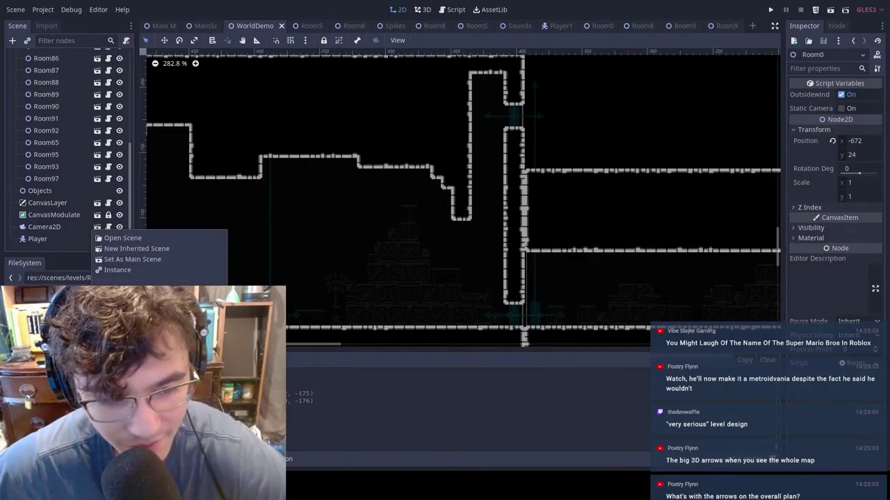
{"action": "left_click", "coordinate": [462, 254]}
{"action": "middle_click_drag", "start_coordinate": [273, 291], "coordinate": [409, 263]}
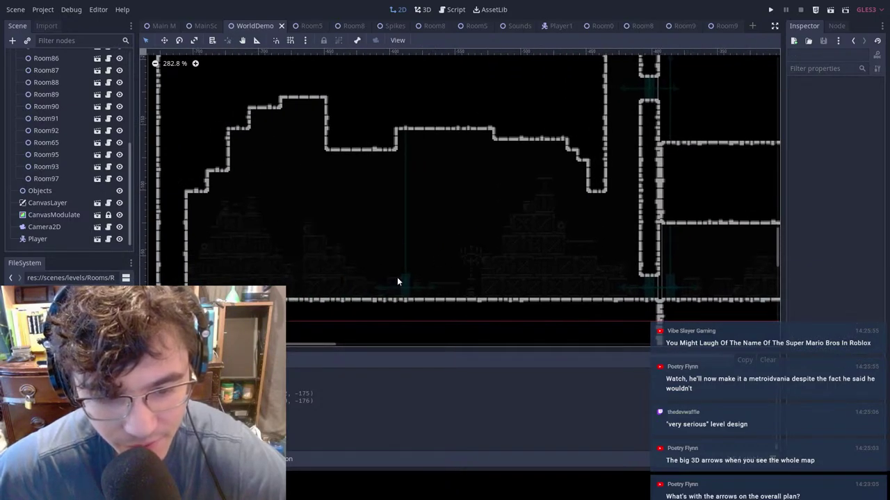
{"action": "left_click", "coordinate": [397, 282]}
{"action": "scroll", "coordinate": [46, 103], "scroll_direction": "up", "scroll_amount": 1}
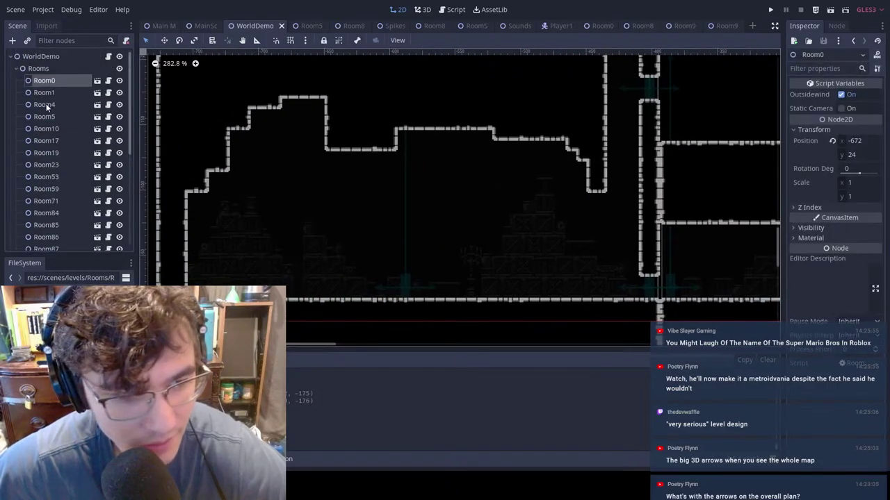
{"action": "left_click", "coordinate": [97, 81]}
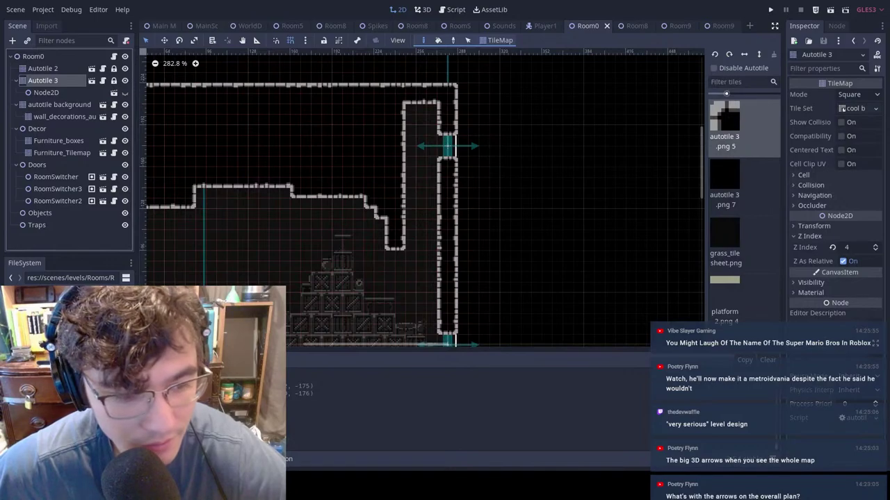
Step: Select Room1, the corridor east of Room0 in the WorldDemo map, and open its scene
{"action": "left_click", "coordinate": [208, 26]}
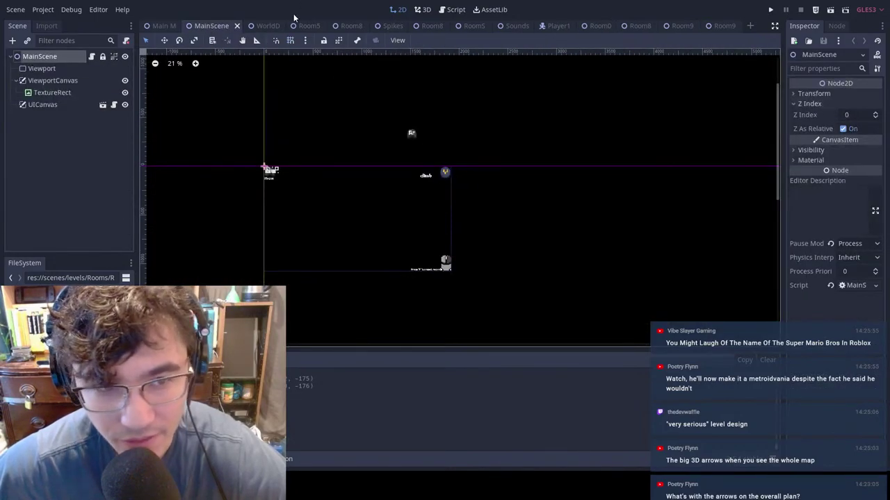
{"action": "left_click", "coordinate": [270, 26]}
{"action": "scroll", "coordinate": [434, 175], "scroll_direction": "right", "scroll_amount": 6}
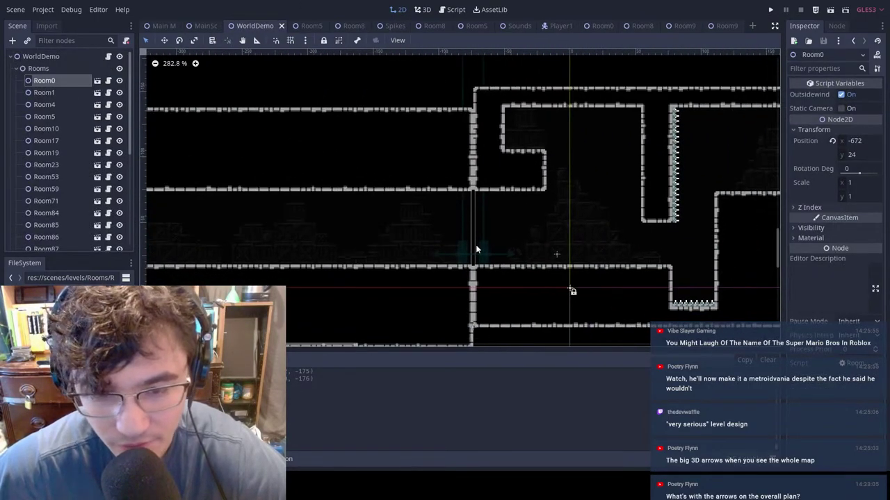
{"action": "left_click", "coordinate": [476, 249]}
{"action": "scroll", "coordinate": [402, 244], "scroll_direction": "down", "scroll_amount": 4}
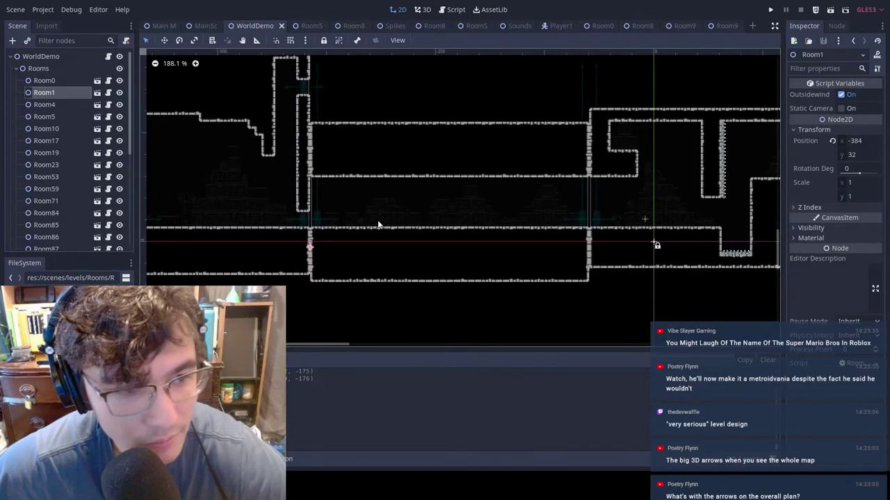
{"action": "left_click", "coordinate": [98, 92]}
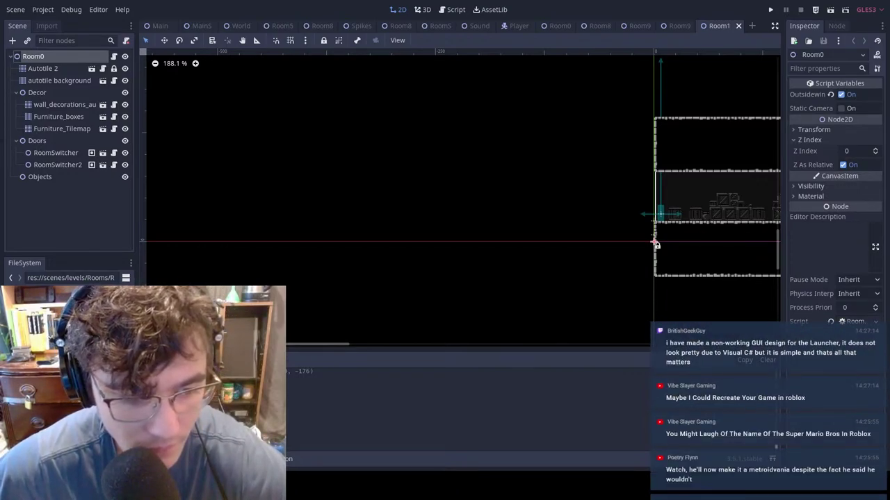
Step: Duplicate the scene file Room1.tscn as Room98.tscn
{"action": "right_click", "coordinate": [80, 378]}
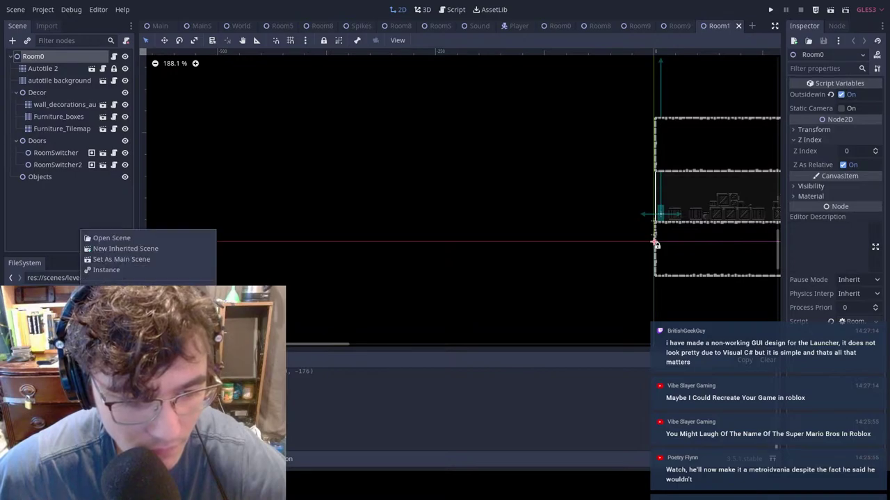
{"action": "left_click", "coordinate": [108, 356]}
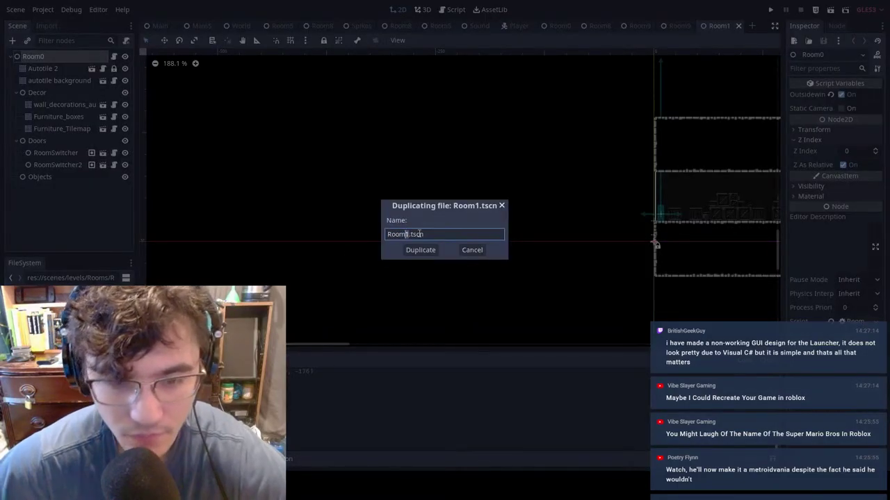
{"action": "type", "text": "2"}
{"action": "key", "text": "Return"}
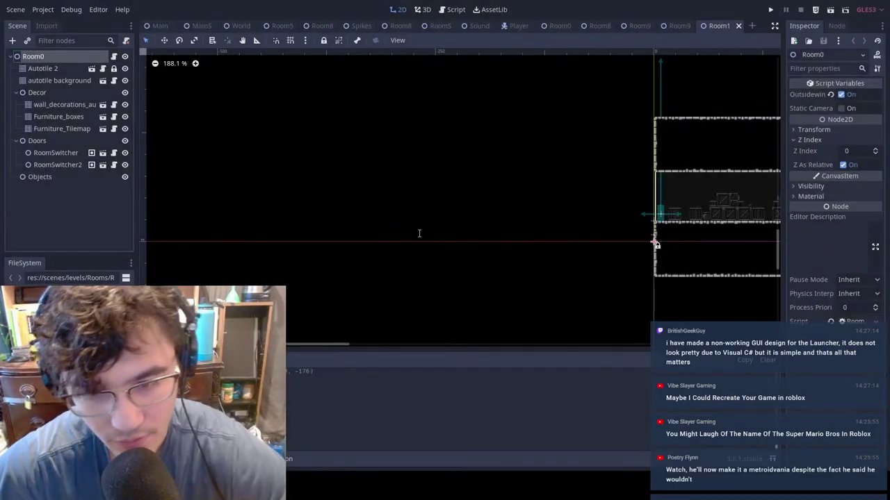
Step: Instance Room98.tscn in WorldDemo's Rooms node below Room97, name the new node Room98, and save the scene
{"action": "left_click", "coordinate": [201, 26]}
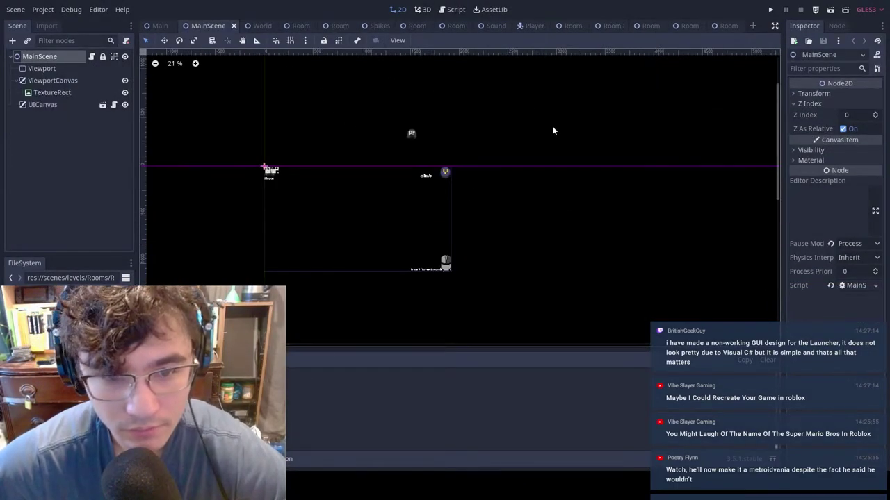
{"action": "left_click", "coordinate": [264, 28]}
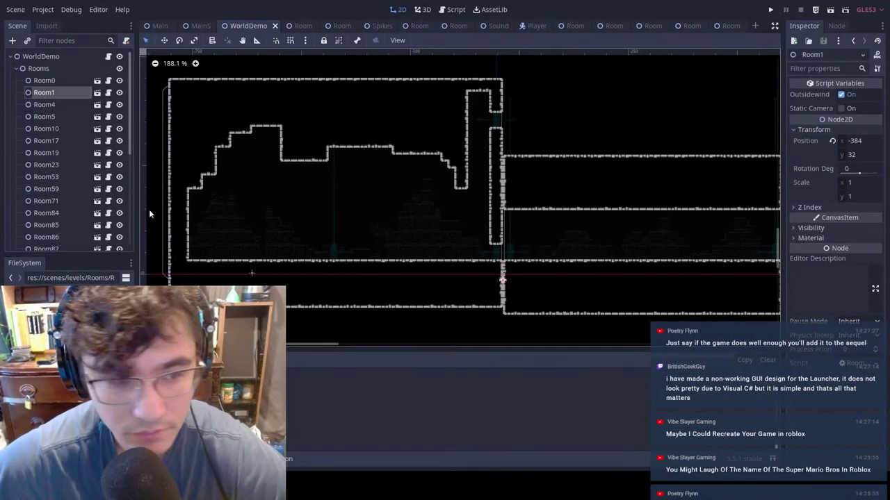
{"action": "scroll", "coordinate": [90, 221], "scroll_direction": "down", "scroll_amount": 5}
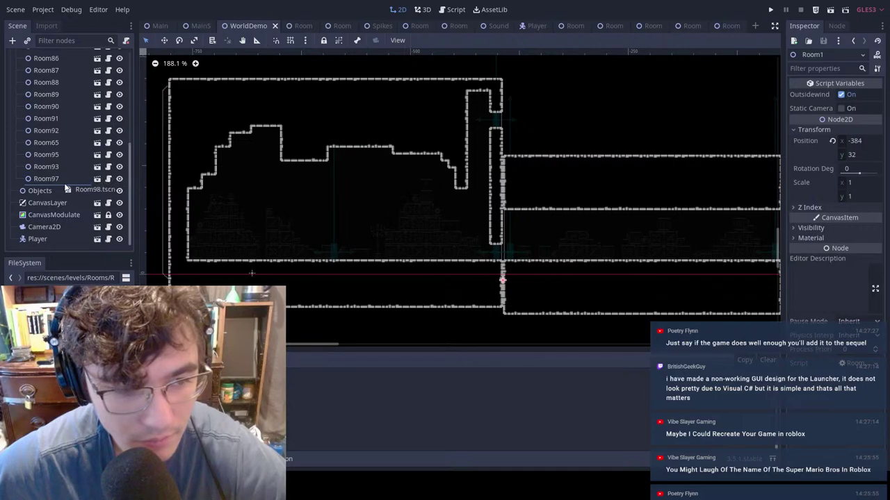
{"action": "left_click_drag", "start_coordinate": [66, 188], "coordinate": [68, 188]}
{"action": "double_click", "coordinate": [80, 189]}
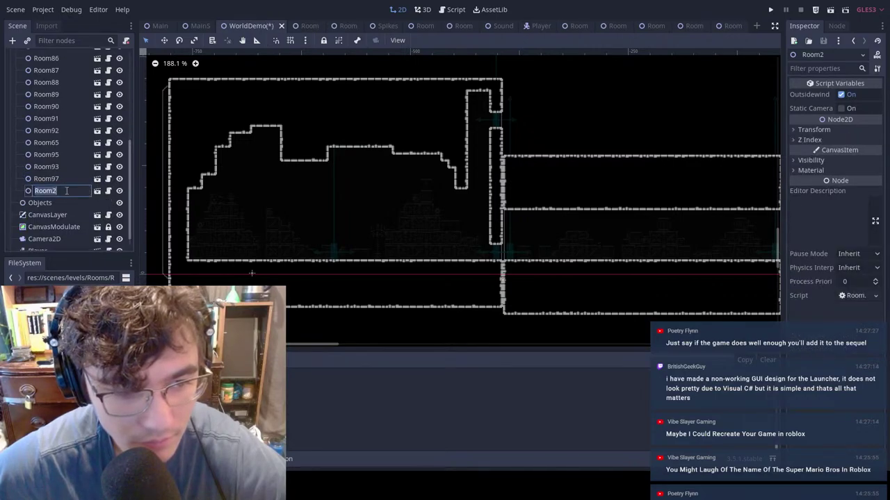
{"action": "type", "text": "Room98"}
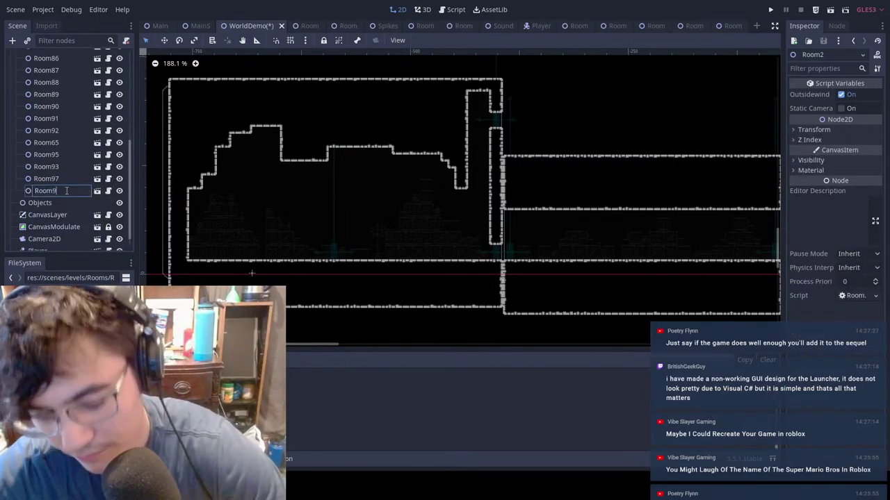
{"action": "key", "text": "Return"}
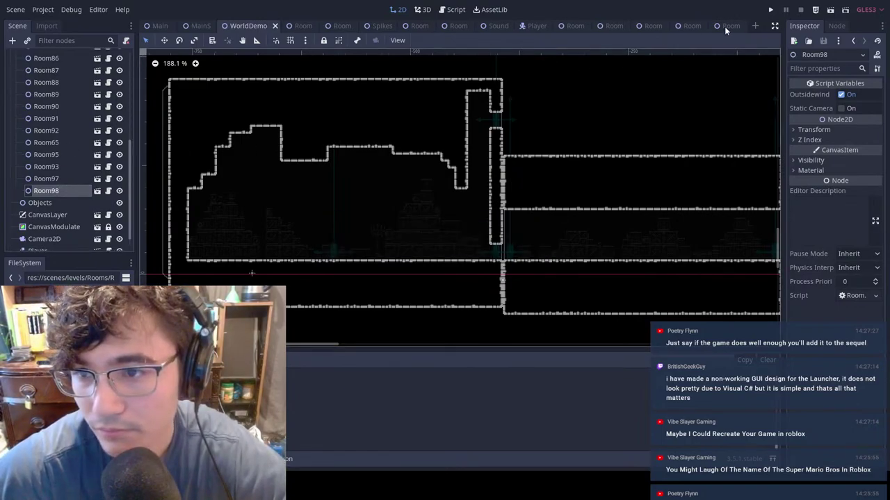
Step: Open the Room98 scene and rename its root node to Room98
{"action": "left_click", "coordinate": [724, 26]}
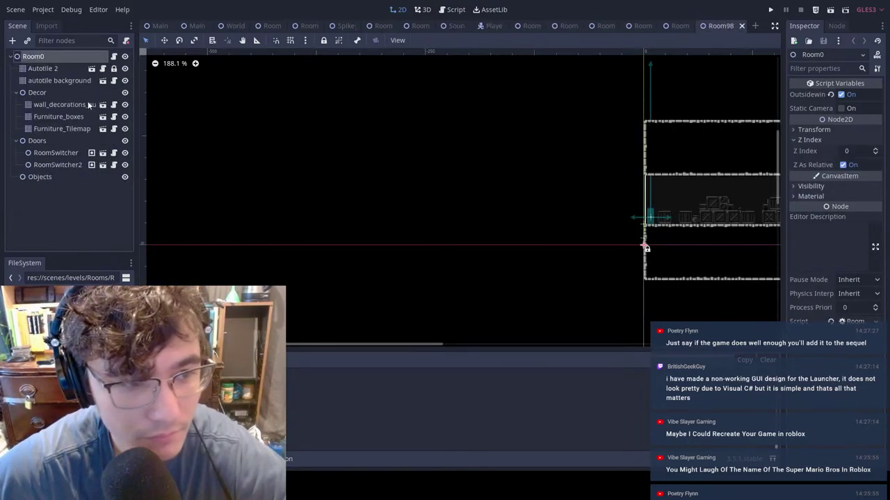
{"action": "double_click", "coordinate": [58, 57]}
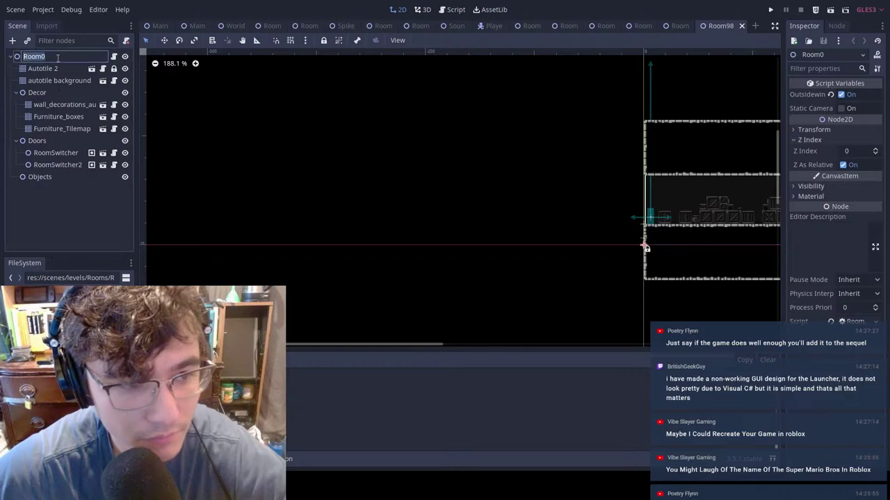
{"action": "type", "text": "Room98"}
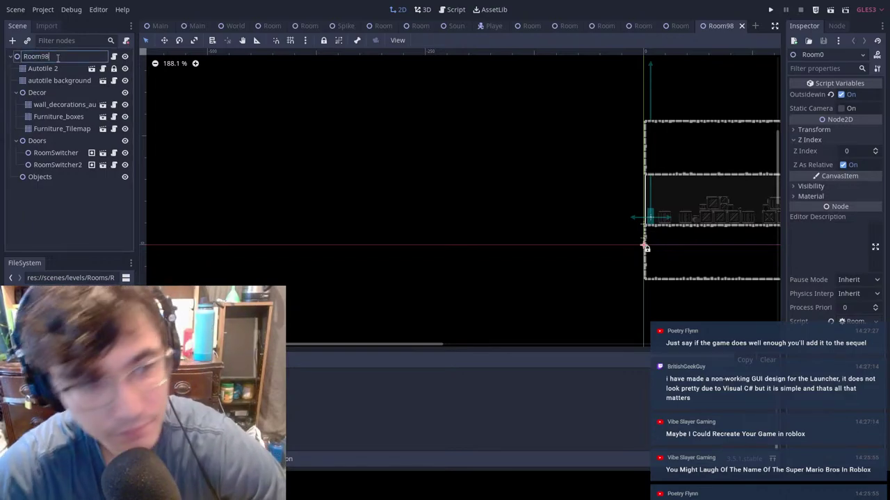
{"action": "key", "text": "Return"}
{"action": "left_click", "coordinate": [197, 26]}
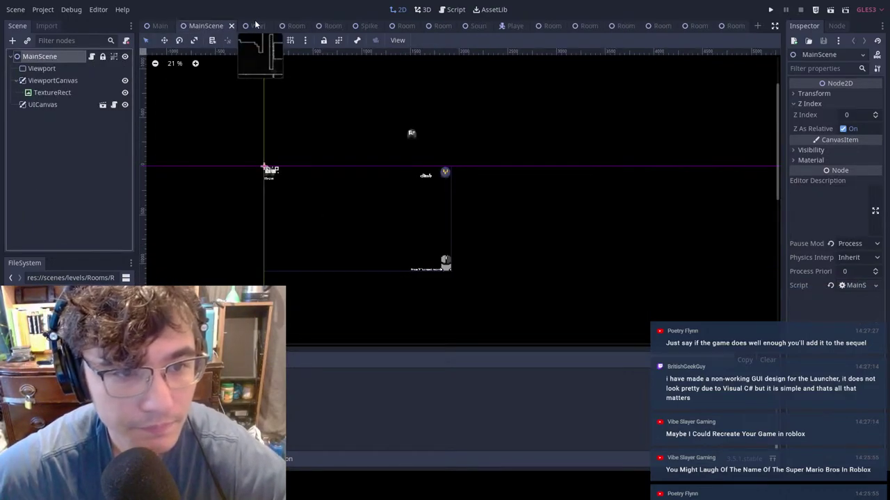
Step: Switch to the WorldDemo scene and move Room98 up beside Room0's upper east exit, above Room1
{"action": "left_click", "coordinate": [255, 25]}
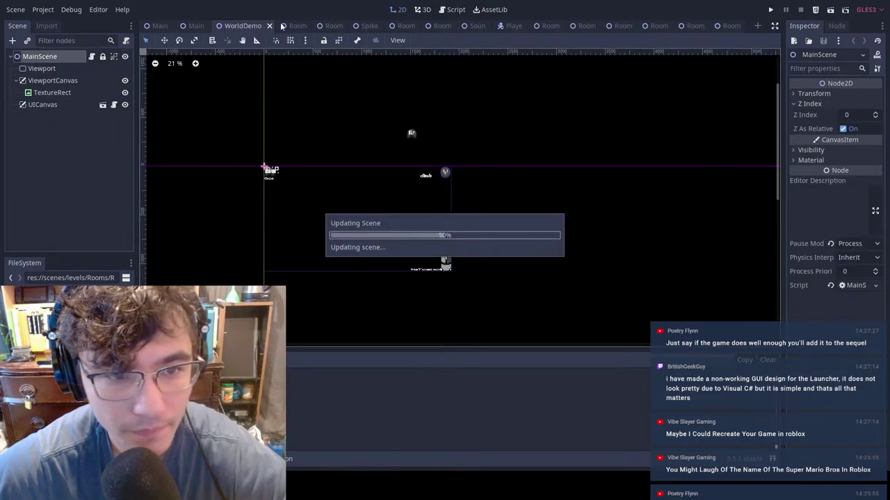
{"action": "scroll", "coordinate": [560, 156], "scroll_direction": "down", "scroll_amount": 1}
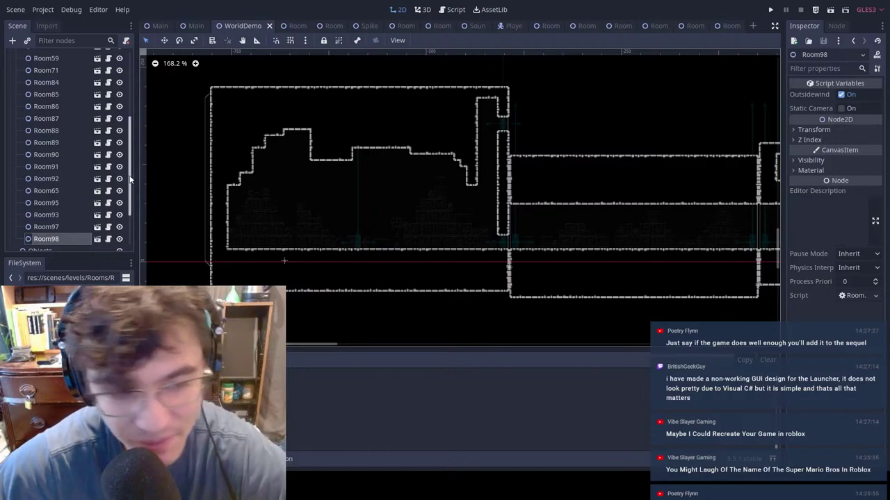
{"action": "left_click", "coordinate": [541, 184]}
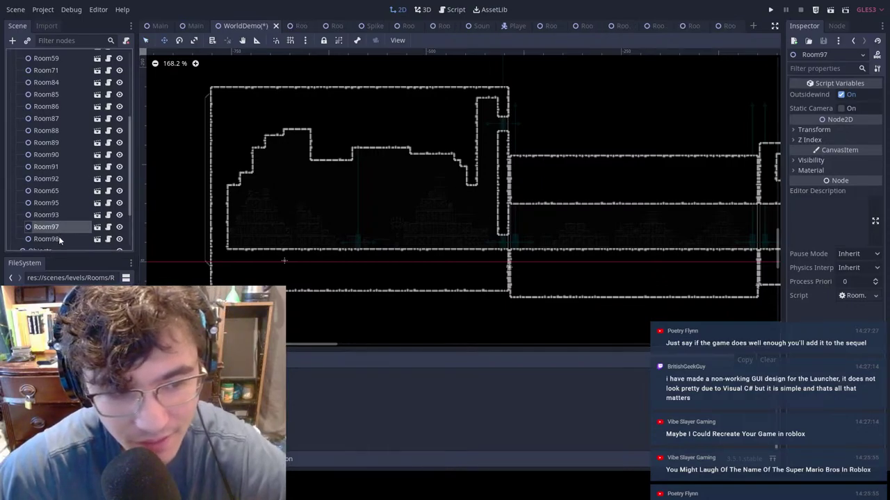
{"action": "scroll", "coordinate": [511, 187], "scroll_direction": "down", "scroll_amount": 1}
{"action": "left_click_drag", "start_coordinate": [511, 187], "coordinate": [551, 113]}
{"action": "scroll", "coordinate": [535, 136], "scroll_direction": "up", "scroll_amount": 13}
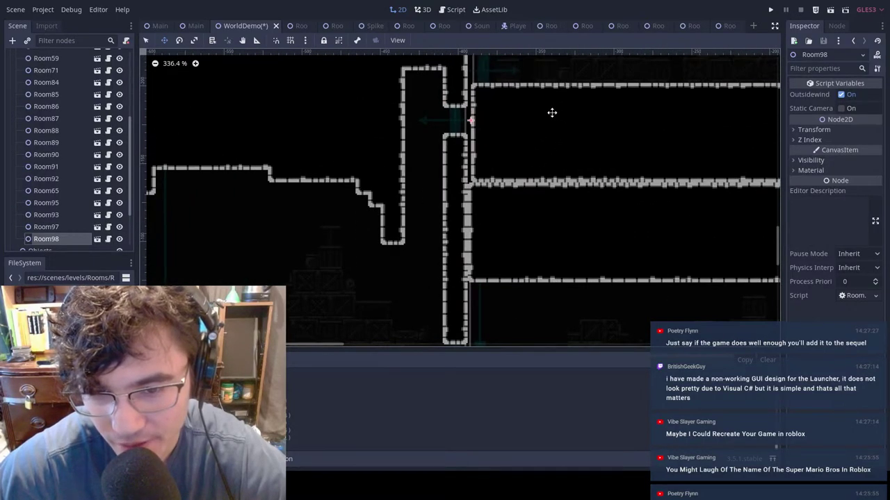
Step: Fine-tune Room98's position so its west wall lines up with Room0's east wall at the upper exit
{"action": "middle_click_drag", "start_coordinate": [552, 113], "coordinate": [444, 157]}
{"action": "left_click_drag", "start_coordinate": [483, 131], "coordinate": [481, 128]}
{"action": "scroll", "coordinate": [391, 154], "scroll_direction": "up", "scroll_amount": 8}
{"action": "scroll", "coordinate": [390, 208], "scroll_direction": "up", "scroll_amount": 13}
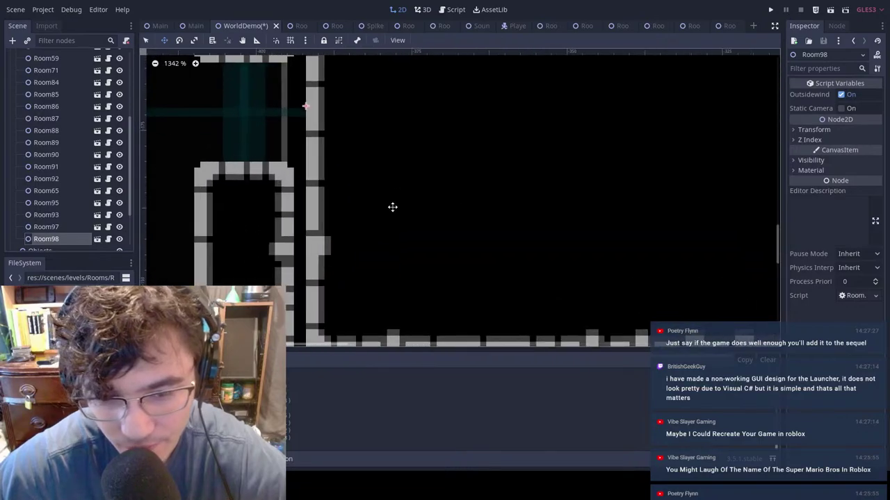
{"action": "left_click_drag", "start_coordinate": [395, 196], "coordinate": [387, 197]}
{"action": "scroll", "coordinate": [399, 187], "scroll_direction": "down", "scroll_amount": 3}
{"action": "middle_click_drag", "start_coordinate": [420, 166], "coordinate": [456, 157]}
{"action": "scroll", "coordinate": [457, 139], "scroll_direction": "down", "scroll_amount": 2}
{"action": "middle_click_drag", "start_coordinate": [456, 64], "coordinate": [512, 159]}
{"action": "scroll", "coordinate": [425, 174], "scroll_direction": "down", "scroll_amount": 9}
{"action": "scroll", "coordinate": [395, 136], "scroll_direction": "down", "scroll_amount": 4}
{"action": "scroll", "coordinate": [375, 191], "scroll_direction": "up", "scroll_amount": 13}
{"action": "scroll", "coordinate": [512, 160], "scroll_direction": "up", "scroll_amount": 1}
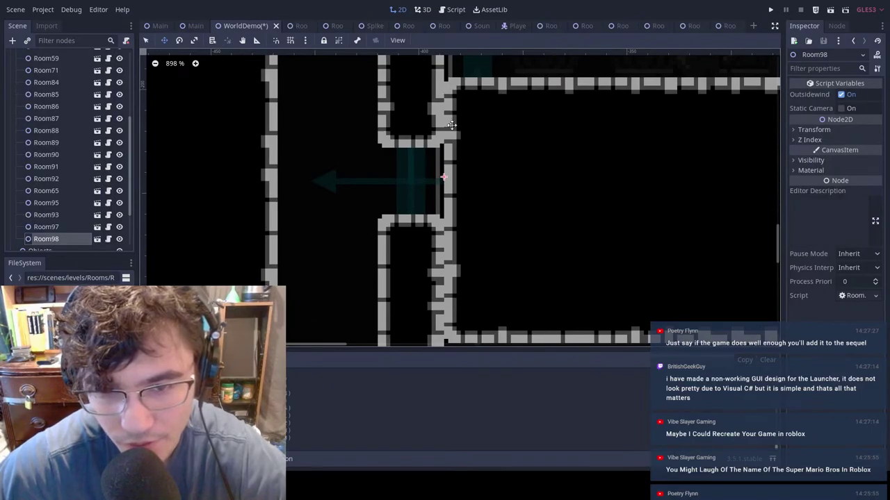
Step: Open the Room98 scene and erase Autotile 2 wall tiles at the west end, carving a two-tile-wide opening below the corridor floor
{"action": "left_click", "coordinate": [97, 239]}
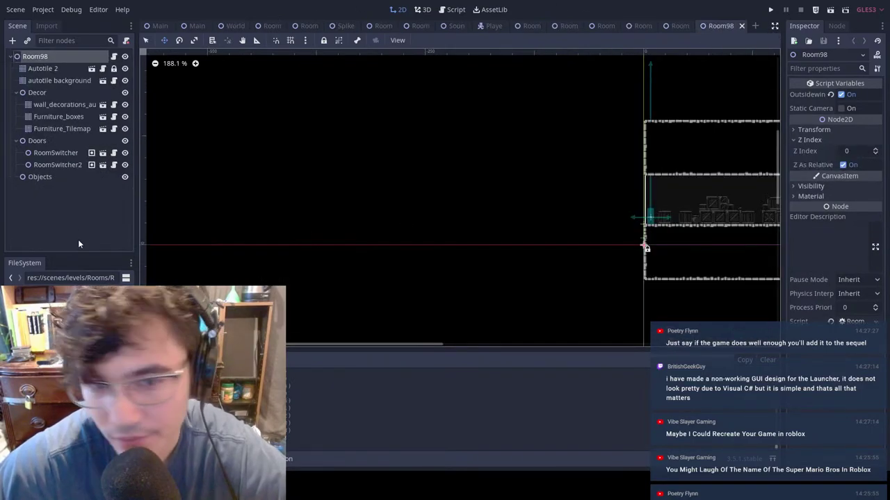
{"action": "middle_click_drag", "start_coordinate": [538, 172], "coordinate": [375, 140]}
{"action": "left_click", "coordinate": [43, 68]}
{"action": "scroll", "coordinate": [527, 200], "scroll_direction": "up", "scroll_amount": 20}
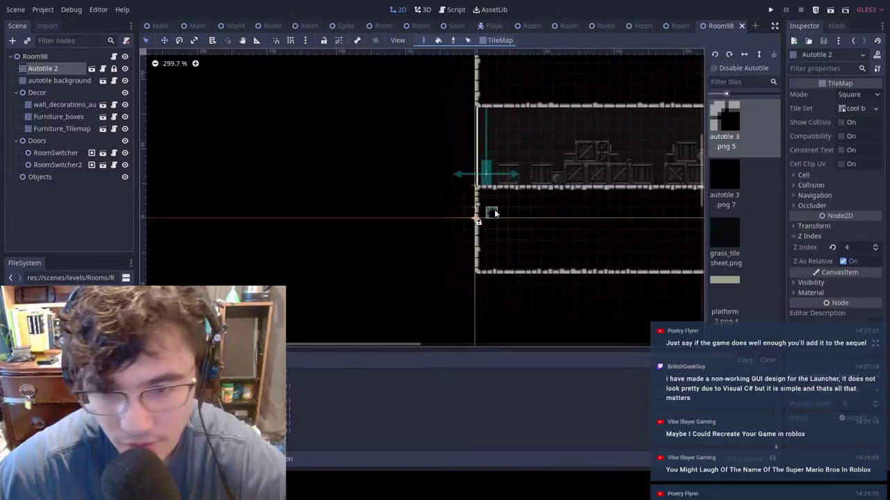
{"action": "middle_click_drag", "start_coordinate": [526, 199], "coordinate": [461, 208]}
{"action": "right_click", "coordinate": [419, 203]}
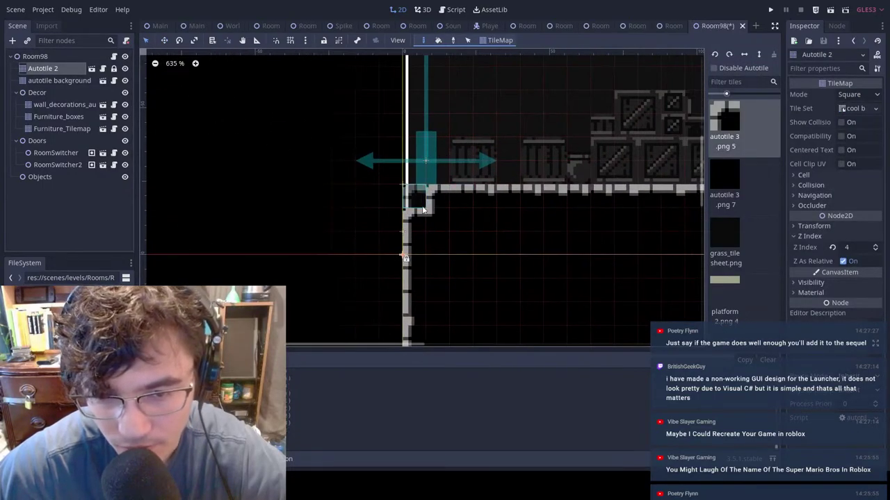
{"action": "right_click", "coordinate": [419, 221]}
{"action": "right_click", "coordinate": [413, 249]}
{"action": "right_click", "coordinate": [415, 265]}
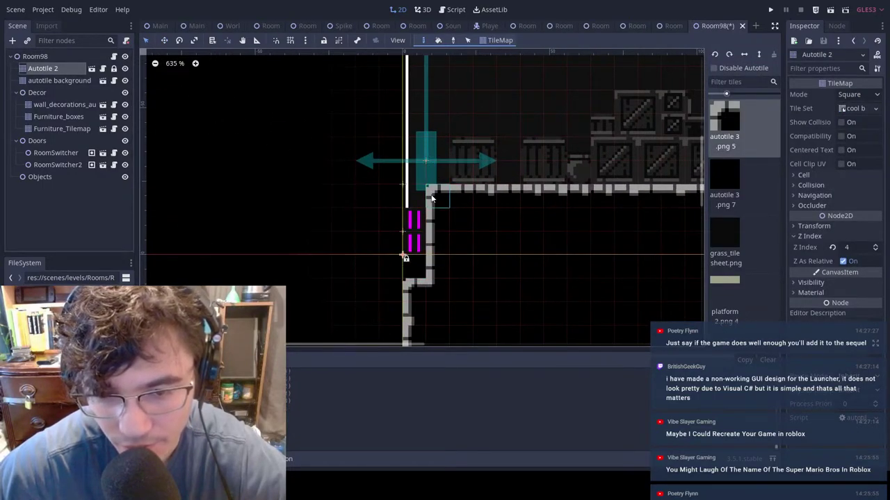
{"action": "right_click_drag", "start_coordinate": [432, 196], "coordinate": [434, 271]}
Step: Move RoomSwitcher down into the new west opening at position (8, 0) with grid snapping enabled
{"action": "left_click", "coordinate": [442, 159]}
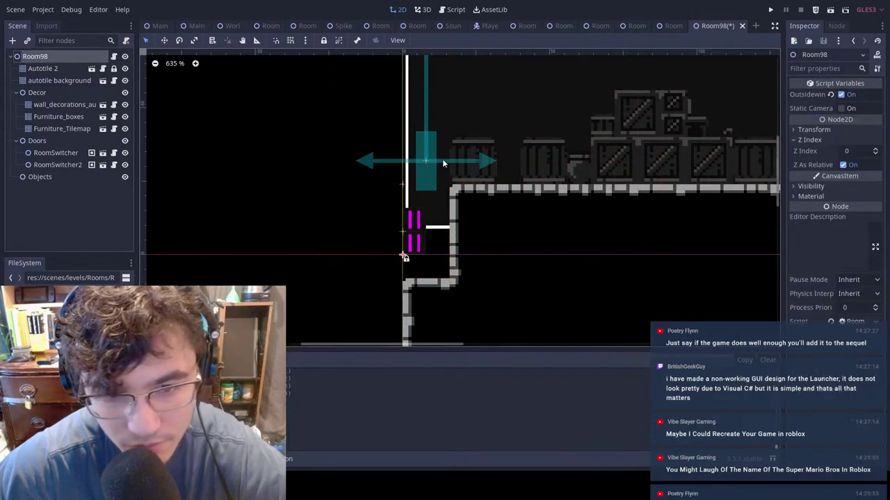
{"action": "left_click_drag", "start_coordinate": [442, 159], "coordinate": [439, 220]}
{"action": "left_click", "coordinate": [290, 42]}
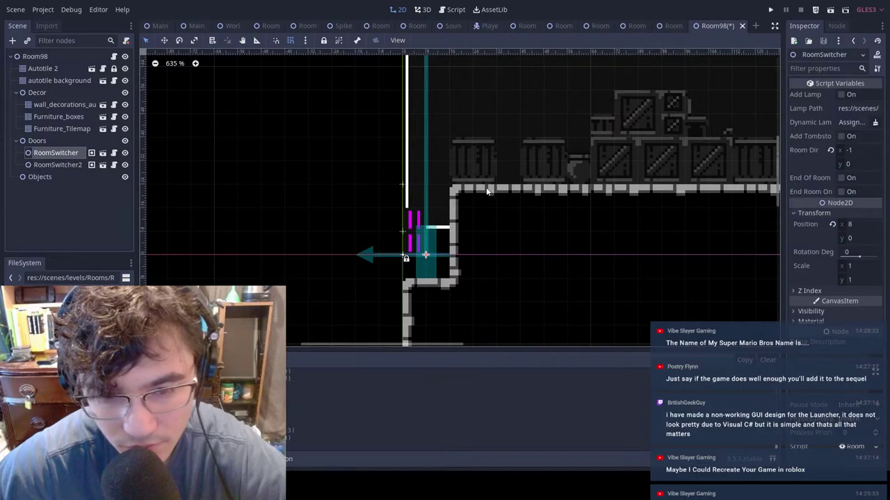
{"action": "left_click", "coordinate": [487, 192]}
Step: Erase the Autotile 2 floor tiles along the whole corridor, lowering the floor to the new west opening's level
{"action": "left_click", "coordinate": [43, 71]}
{"action": "middle_click_drag", "start_coordinate": [517, 143], "coordinate": [474, 200]}
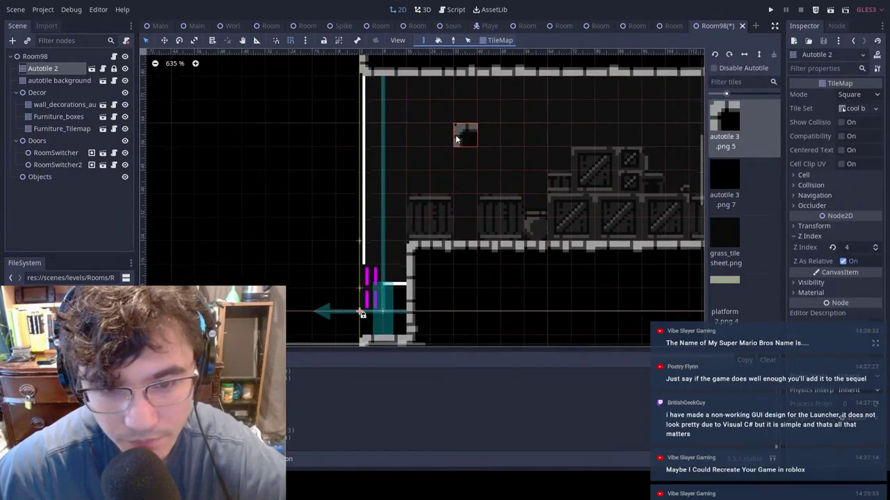
{"action": "scroll", "coordinate": [454, 136], "scroll_direction": "down", "scroll_amount": 8}
{"action": "right_click_drag", "start_coordinate": [415, 197], "coordinate": [663, 240], "text": "ctrl+shift"}
{"action": "middle_click_drag", "start_coordinate": [606, 227], "coordinate": [278, 215]}
{"action": "mouse_move", "coordinate": [353, 182]}
{"action": "right_mouse_down", "text": "ctrl+shift"}
{"action": "mouse_move", "coordinate": [698, 205]}
{"action": "mouse_move", "coordinate": [688, 217]}
{"action": "right_mouse_up", "text": "ctrl+shift"}
{"action": "middle_click_drag", "start_coordinate": [670, 204], "coordinate": [564, 211]}
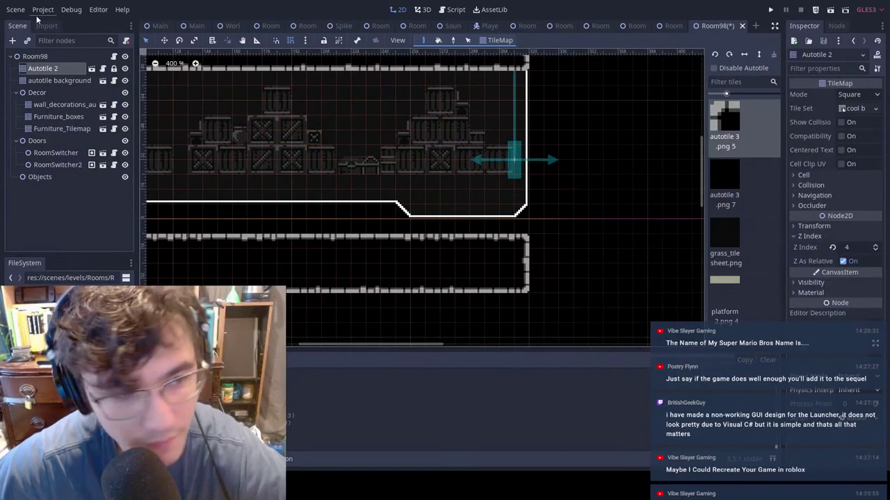
Step: Delete the RoomSwitcher2 door node at the east end of Room98
{"action": "left_click", "coordinate": [44, 57]}
{"action": "left_click_drag", "start_coordinate": [517, 153], "coordinate": [515, 205]}
{"action": "key", "text": "Delete"}
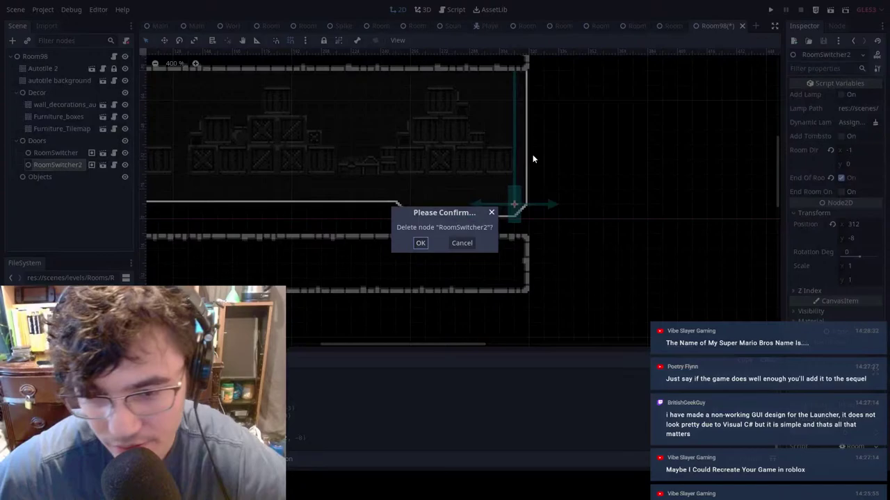
{"action": "left_click", "coordinate": [421, 243]}
Step: Clear all crates and furniture tiles from the Furniture_boxes and Furniture_Tilemap layers
{"action": "left_click", "coordinate": [59, 80]}
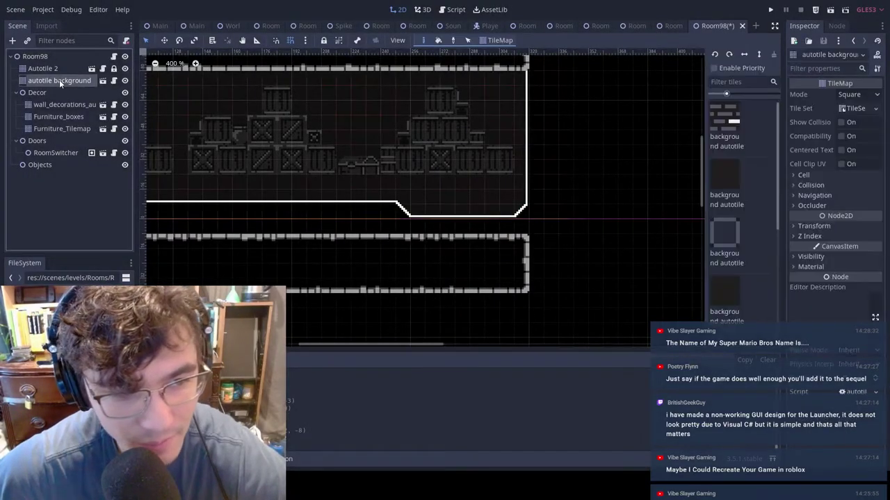
{"action": "left_click", "coordinate": [69, 117]}
{"action": "scroll", "coordinate": [458, 179], "scroll_direction": "down", "scroll_amount": 3}
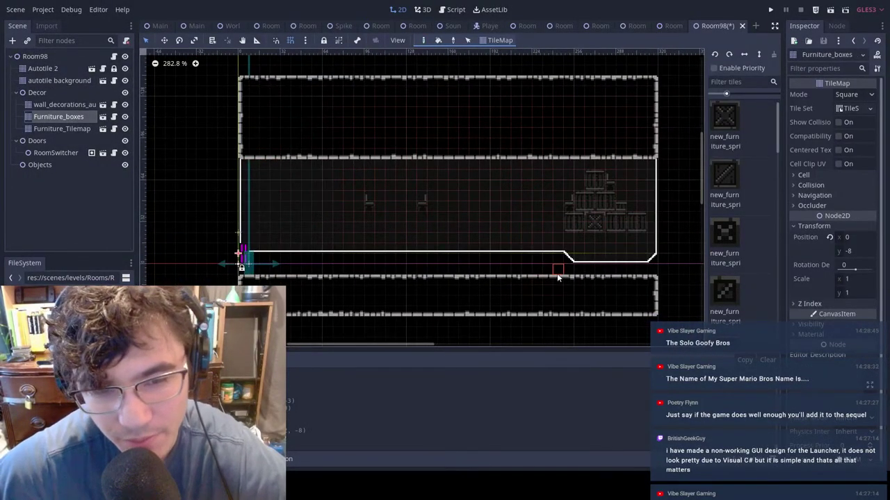
{"action": "left_click", "coordinate": [56, 128]}
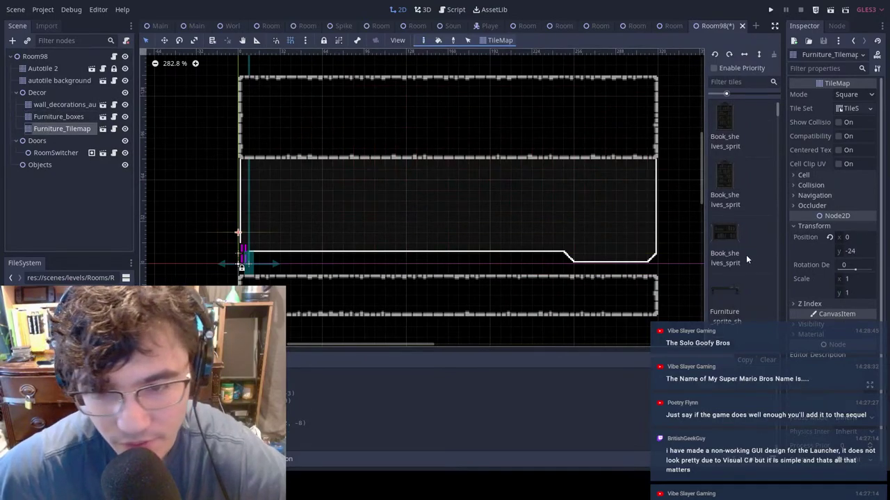
{"action": "middle_click_drag", "start_coordinate": [674, 203], "coordinate": [603, 164]}
Step: Fill the room's interior down to the lowered floor with tiles on the autotile background layer
{"action": "left_click", "coordinate": [45, 69]}
{"action": "left_click", "coordinate": [61, 90]}
{"action": "left_click", "coordinate": [60, 85]}
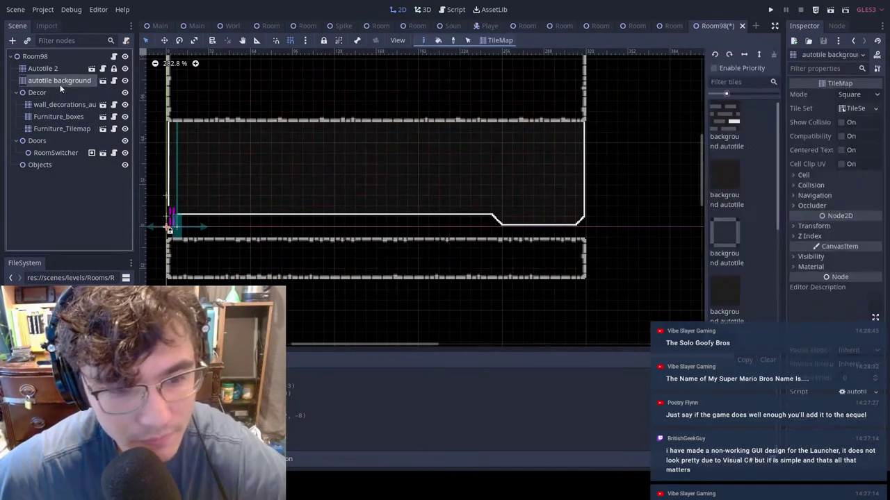
{"action": "left_click", "coordinate": [57, 67]}
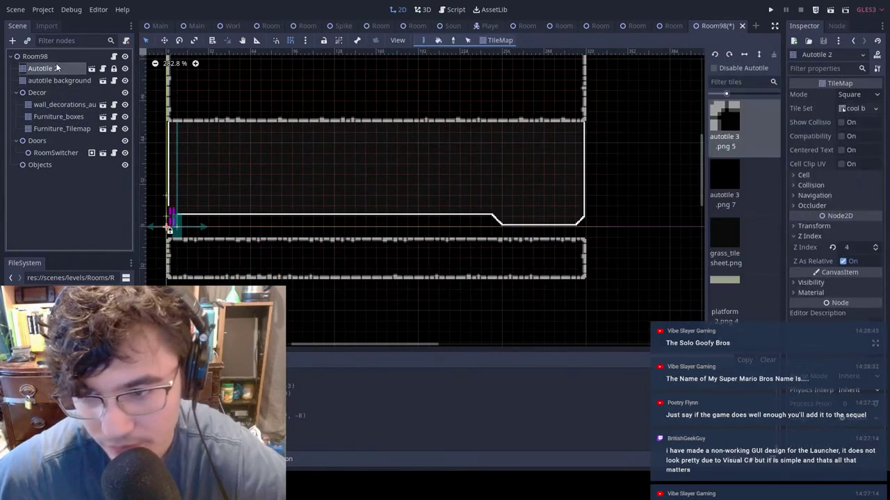
{"action": "left_click", "coordinate": [18, 82]}
{"action": "left_click_drag", "start_coordinate": [189, 132], "coordinate": [586, 262], "text": "ctrl+shift"}
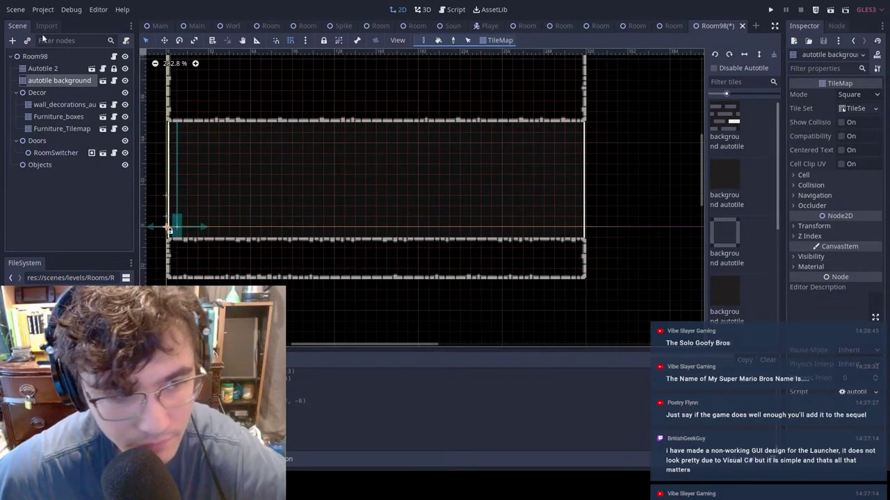
Step: Fill solid Autotile 2 wall blocks above the west door and along the room's full-height east end
{"action": "left_click", "coordinate": [32, 67]}
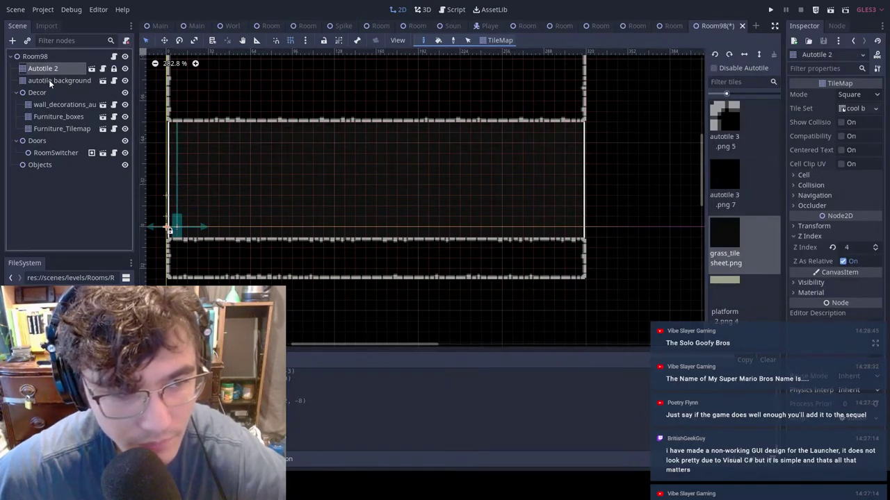
{"action": "left_click", "coordinate": [213, 97], "text": "ctrl"}
{"action": "left_click", "coordinate": [191, 95]}
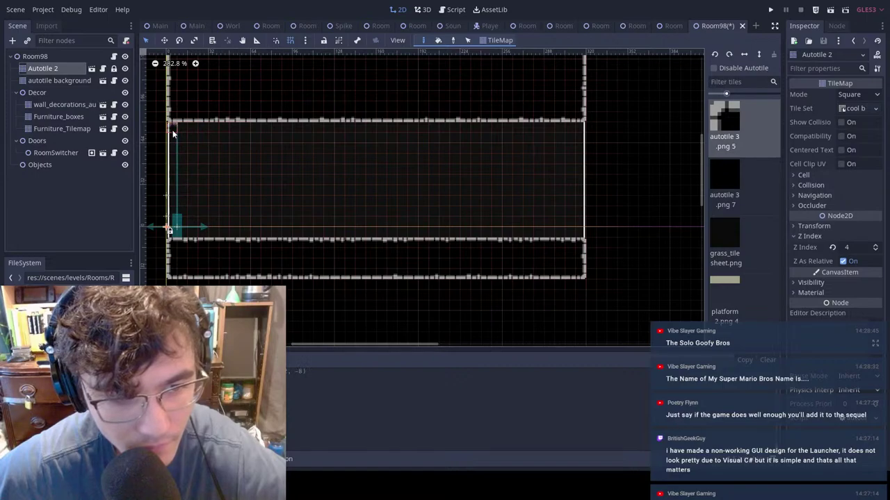
{"action": "left_click_drag", "start_coordinate": [180, 204], "coordinate": [181, 203], "text": "ctrl+shift"}
{"action": "middle_click_drag", "start_coordinate": [434, 184], "coordinate": [376, 174]}
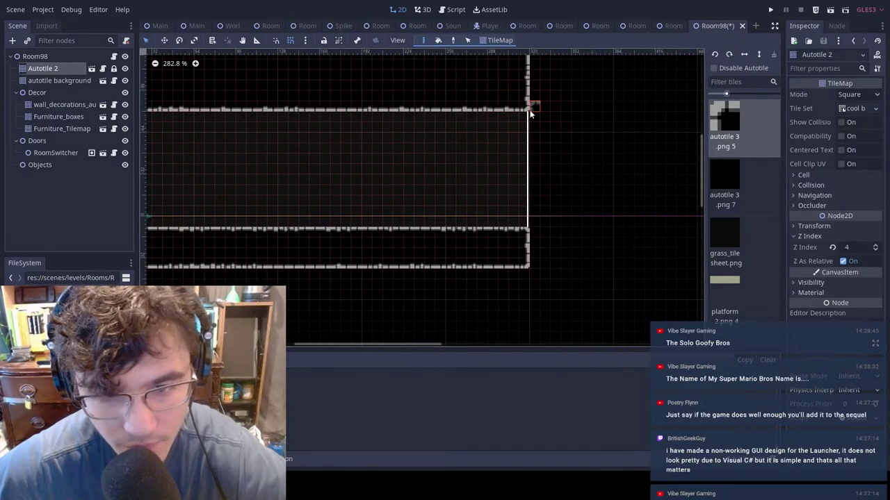
{"action": "left_click_drag", "start_coordinate": [524, 115], "coordinate": [480, 215], "text": "ctrl+shift"}
{"action": "key", "text": "ctrl+z"}
{"action": "scroll", "coordinate": [386, 146], "scroll_direction": "left", "scroll_amount": 5}
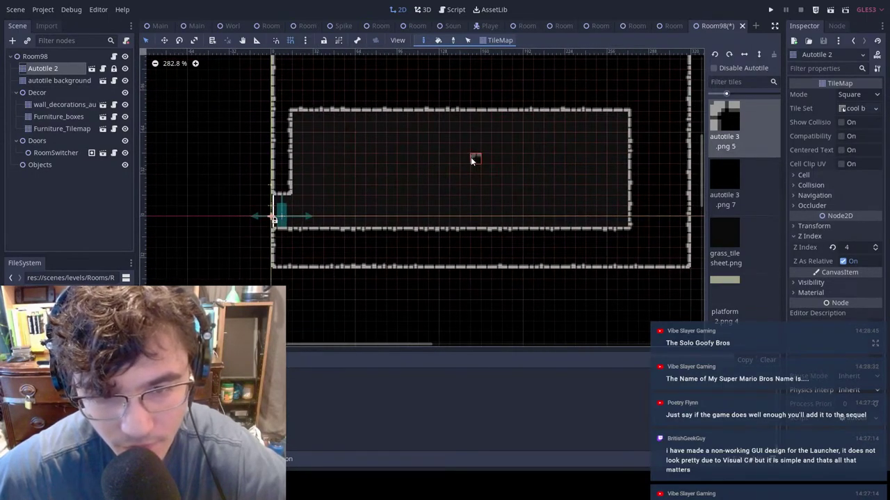
{"action": "middle_click_drag", "start_coordinate": [491, 171], "coordinate": [489, 171]}
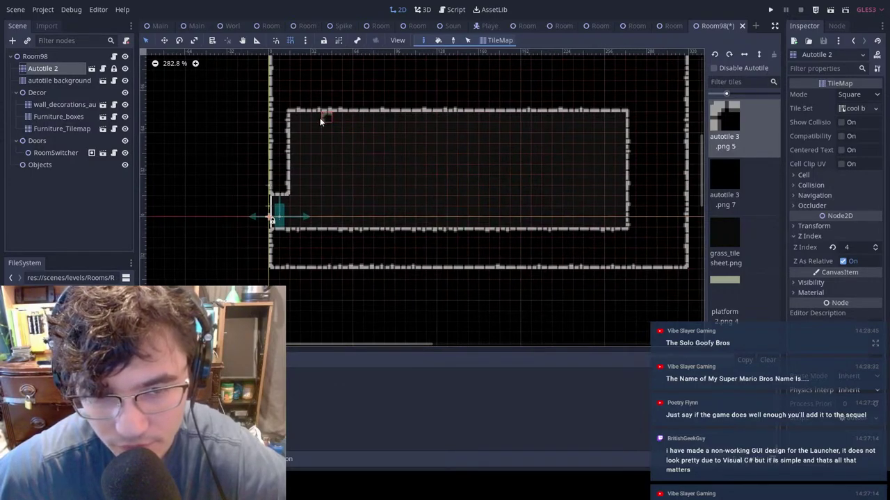
Step: Shape the room's ceiling with stepped wall tiles in both upper corners and a lower section toward the east
{"action": "left_click", "coordinate": [297, 117]}
{"action": "mouse_move", "coordinate": [306, 123]}
{"action": "left_mouse_down"}
{"action": "mouse_move", "coordinate": [297, 146]}
{"action": "mouse_move", "coordinate": [296, 127]}
{"action": "left_mouse_up"}
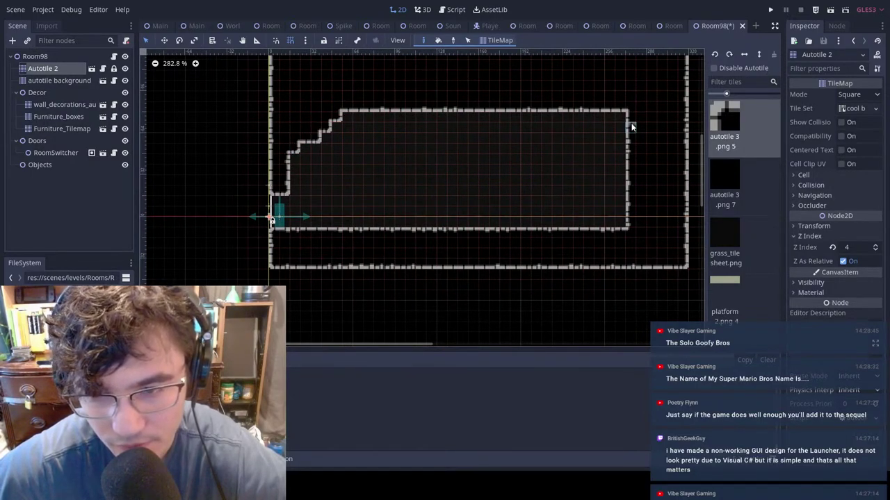
{"action": "left_click_drag", "start_coordinate": [628, 127], "coordinate": [622, 122]}
{"action": "right_click_drag", "start_coordinate": [570, 110], "coordinate": [652, 152]}
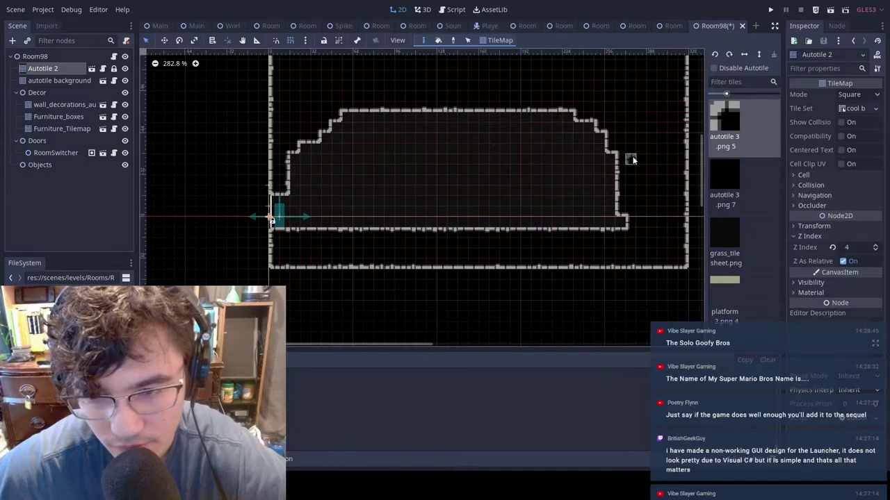
{"action": "left_click_drag", "start_coordinate": [633, 161], "coordinate": [611, 149]}
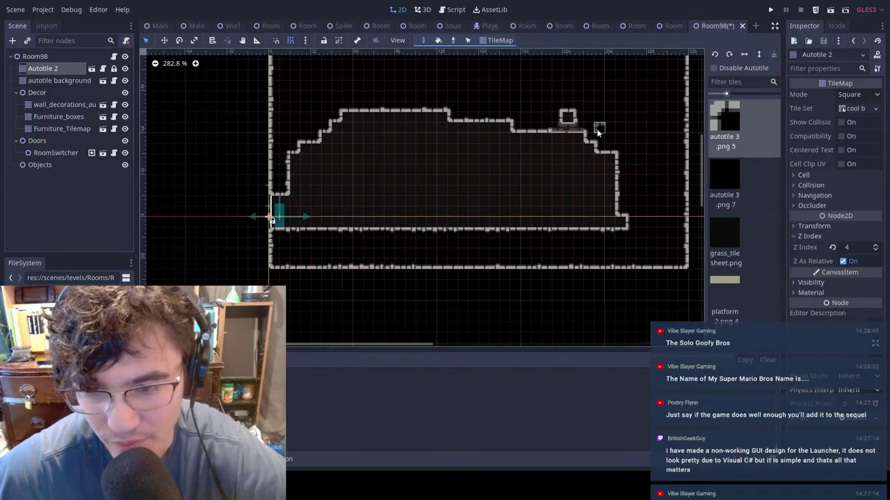
{"action": "left_click", "coordinate": [571, 118]}
Step: Carve a narrow vertical shaft from the middle of the ceiling up toward the room's upper edge and save the scene
{"action": "middle_click_drag", "start_coordinate": [536, 128], "coordinate": [532, 156]}
{"action": "right_click_drag", "start_coordinate": [439, 146], "coordinate": [452, 79]}
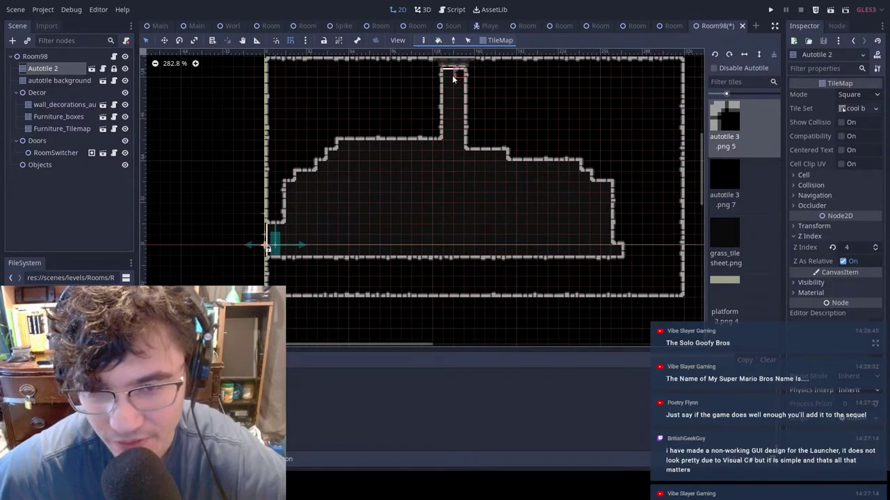
{"action": "middle_click_drag", "start_coordinate": [517, 89], "coordinate": [513, 147]}
{"action": "key", "text": "ctrl+s"}
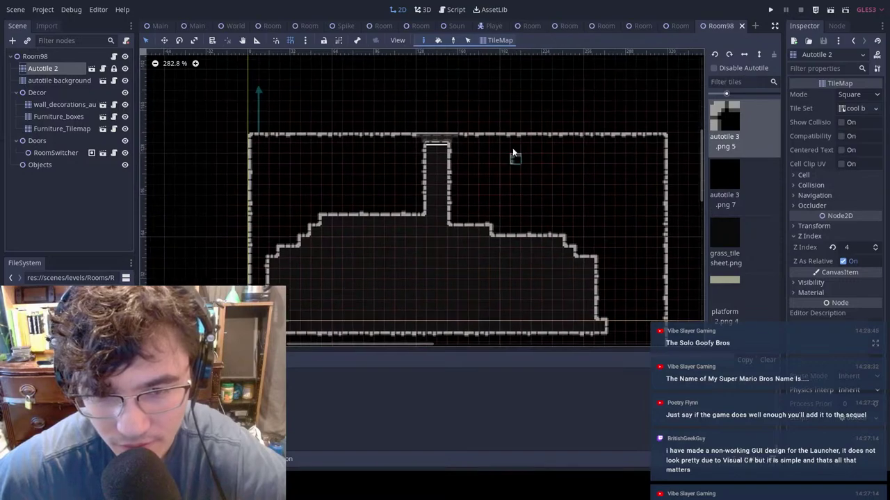
Step: Extend the autotile background tiles up to the end of the new vertical shaft
{"action": "left_click", "coordinate": [59, 80]}
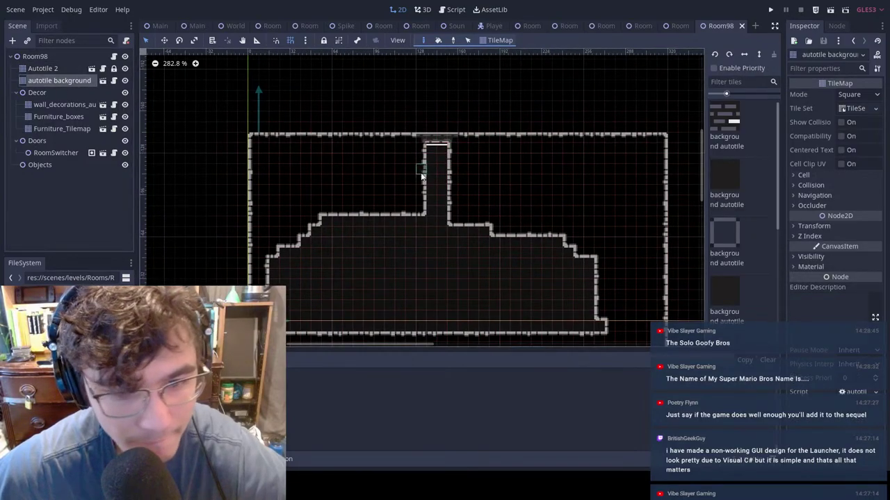
{"action": "left_click", "coordinate": [464, 145]}
{"action": "scroll", "coordinate": [587, 150], "scroll_direction": "down", "scroll_amount": 4}
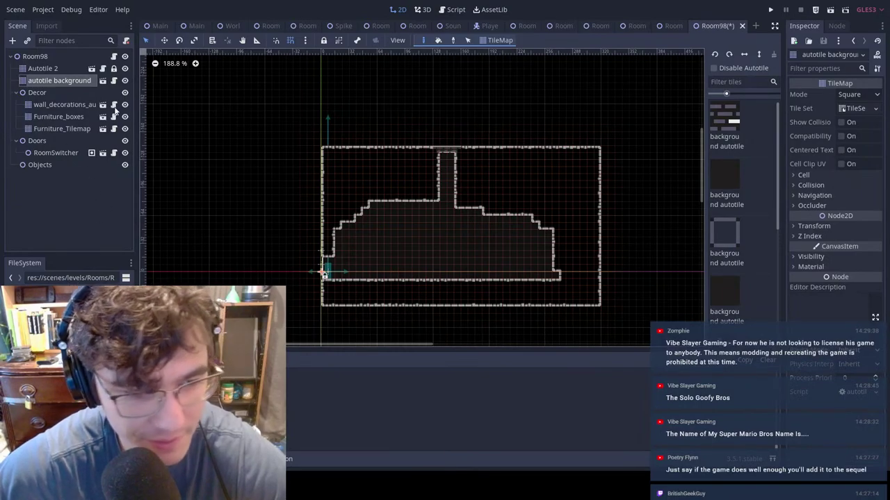
{"action": "scroll", "coordinate": [486, 248], "scroll_direction": "down", "scroll_amount": 1}
{"action": "middle_click_drag", "start_coordinate": [487, 247], "coordinate": [458, 236]}
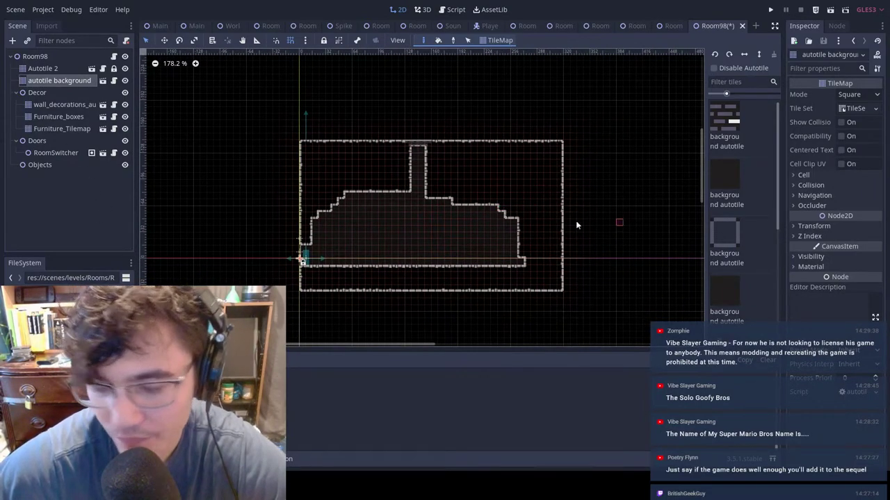
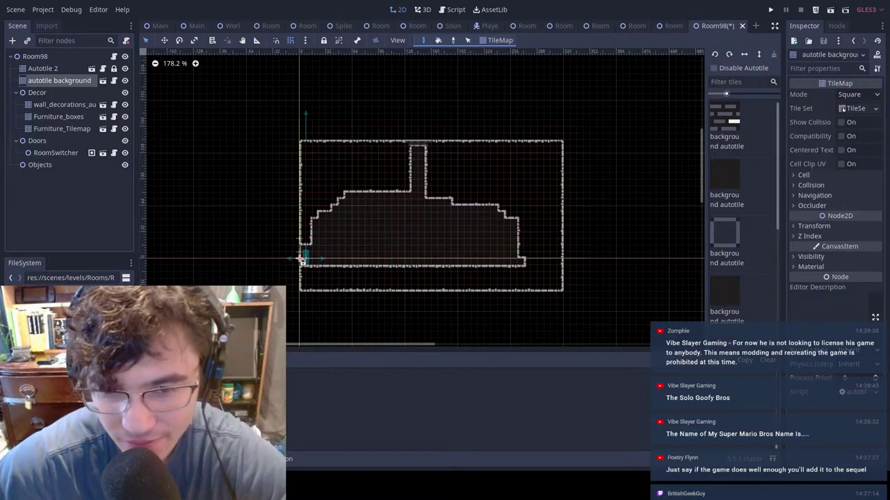
Step: Add the Monument scene directly under the Room98 root, place it on the floor below the shaft at about (144, -16), and save
{"action": "middle_click_drag", "start_coordinate": [410, 107], "coordinate": [406, 84]}
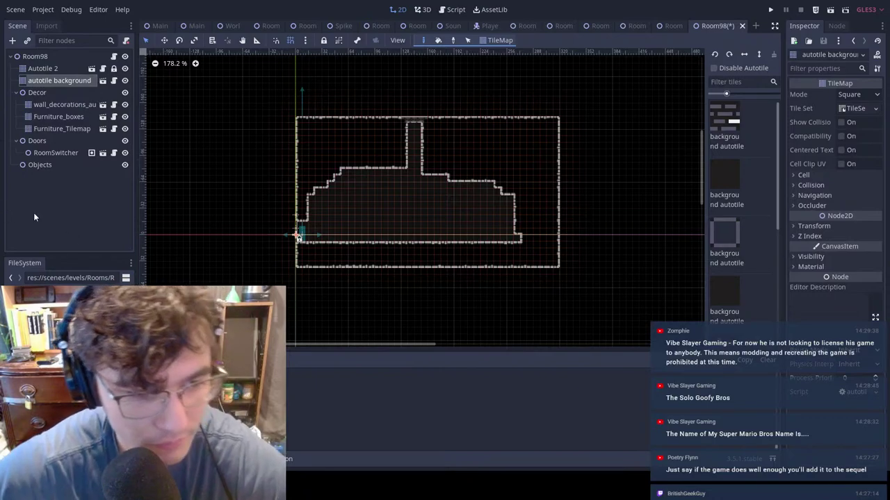
{"action": "left_click_drag", "start_coordinate": [87, 334], "coordinate": [58, 170]}
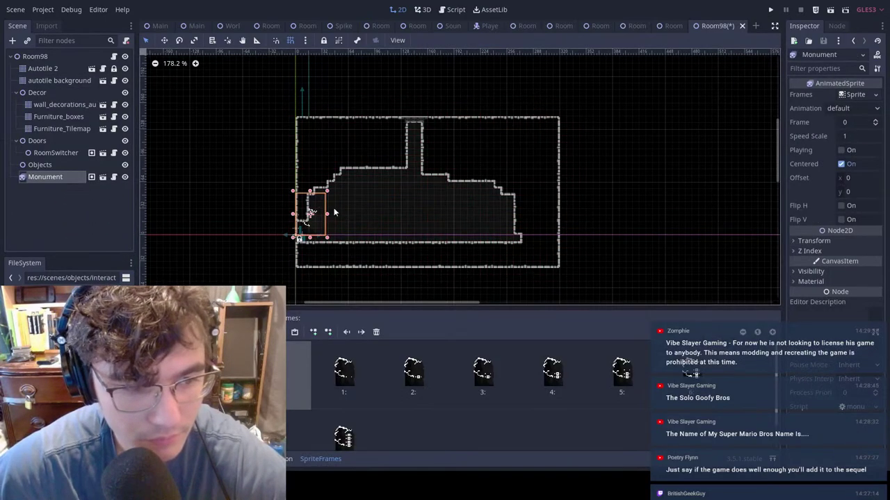
{"action": "key", "text": "w"}
{"action": "left_click_drag", "start_coordinate": [335, 213], "coordinate": [417, 201]}
{"action": "scroll", "coordinate": [456, 220], "scroll_direction": "up", "scroll_amount": 2}
{"action": "left_click", "coordinate": [493, 231]}
{"action": "key", "text": "ctrl+s"}
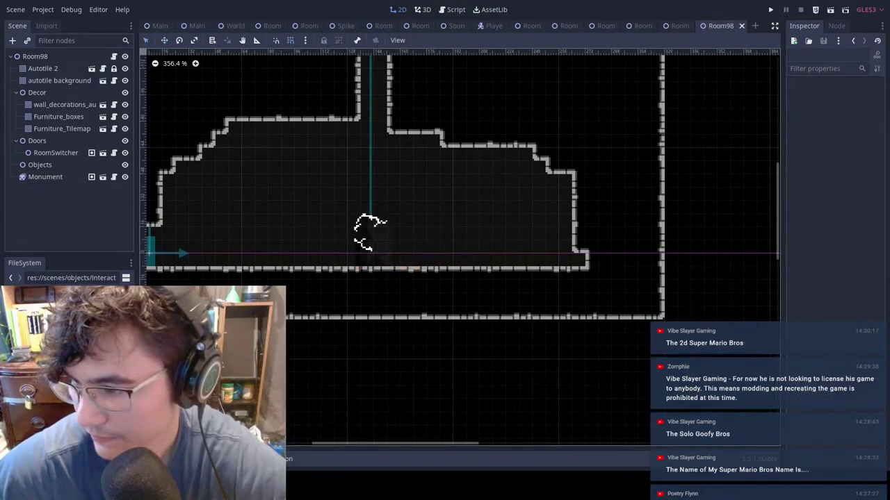
{"action": "middle_click_drag", "start_coordinate": [591, 178], "coordinate": [720, 170]}
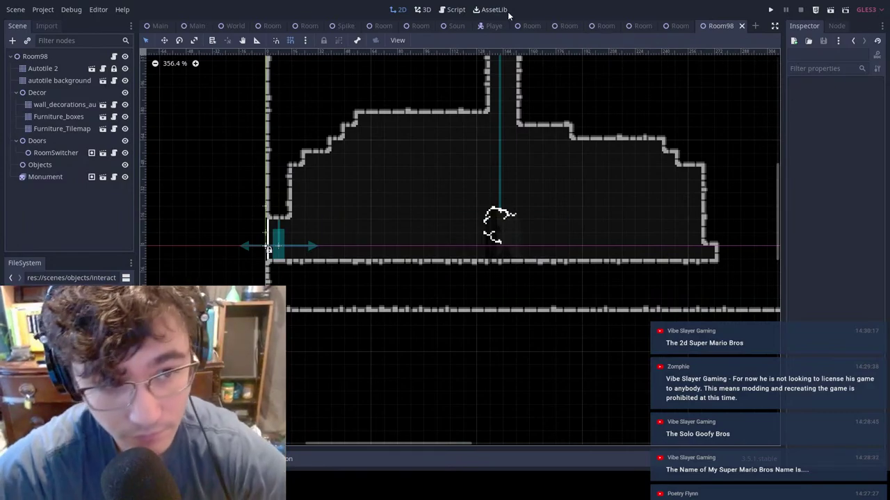
Step: Run MainScene to test the game with the monument in Room98
{"action": "left_click", "coordinate": [199, 28]}
{"action": "key", "text": "F6"}
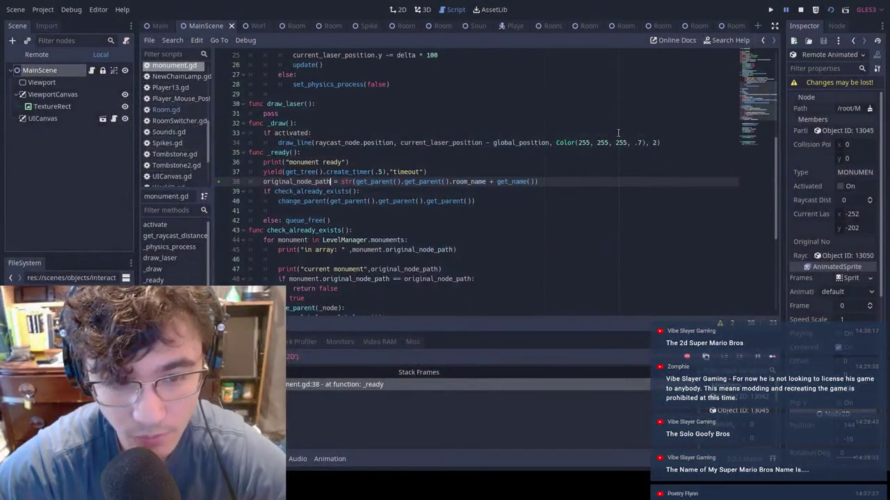
{"action": "key", "text": "ctrl+s"}
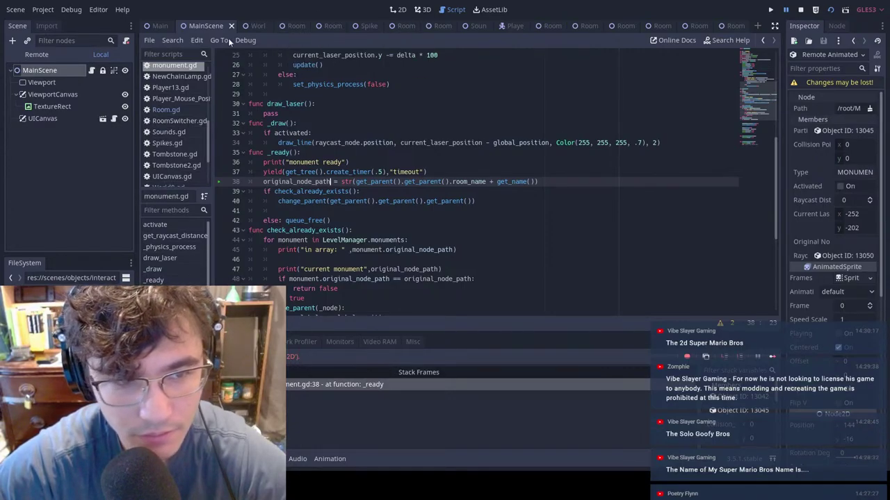
Step: Nudge the Room98 instance slightly downward in WorldDemo at its west doorway and save the scene
{"action": "left_click", "coordinate": [247, 27]}
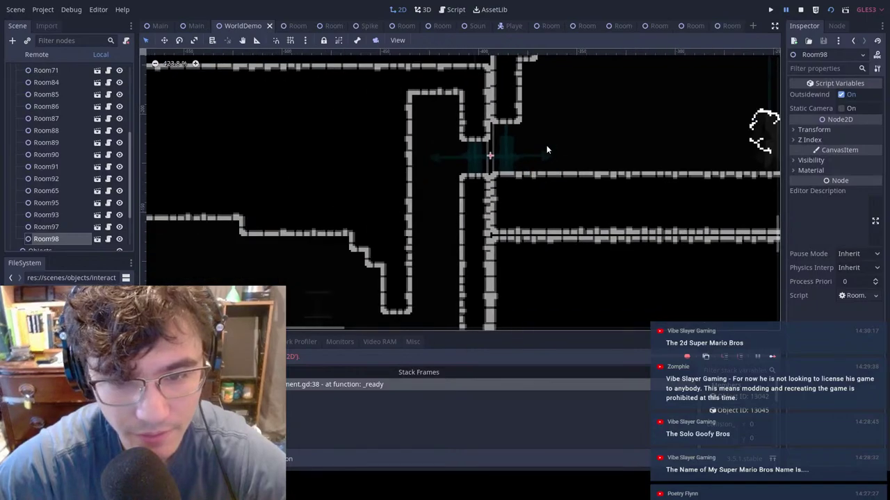
{"action": "middle_click_drag", "start_coordinate": [605, 129], "coordinate": [491, 154]}
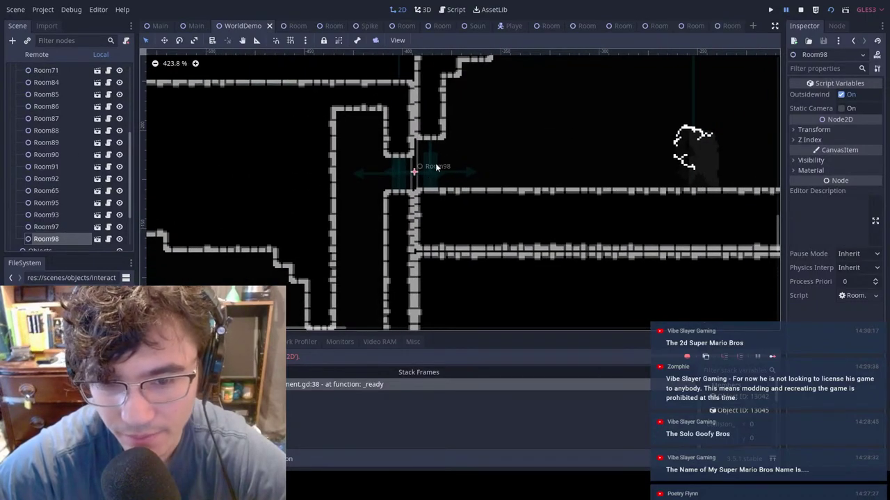
{"action": "middle_click_drag", "start_coordinate": [726, 105], "coordinate": [679, 123]}
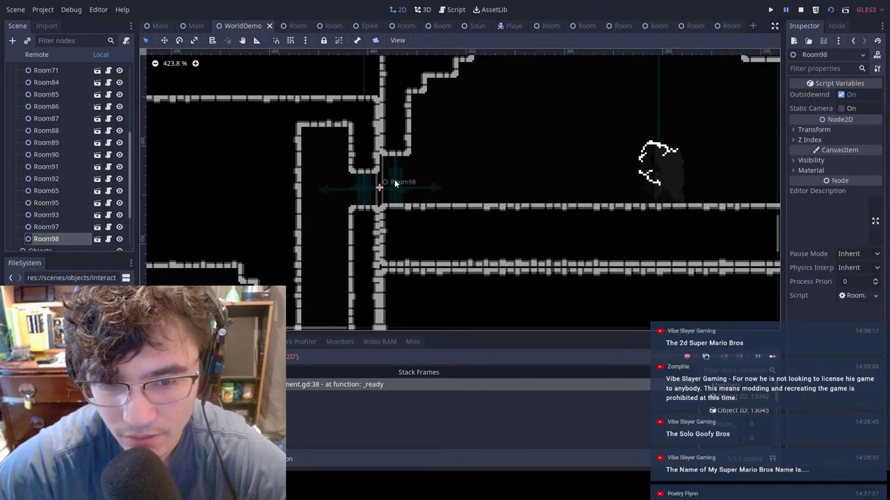
{"action": "left_click_drag", "start_coordinate": [394, 183], "coordinate": [394, 184]}
{"action": "left_click", "coordinate": [598, 117]}
{"action": "scroll", "coordinate": [631, 122], "scroll_direction": "down", "scroll_amount": 8}
{"action": "middle_click_drag", "start_coordinate": [670, 120], "coordinate": [537, 135]}
{"action": "key", "text": "ctrl+s"}
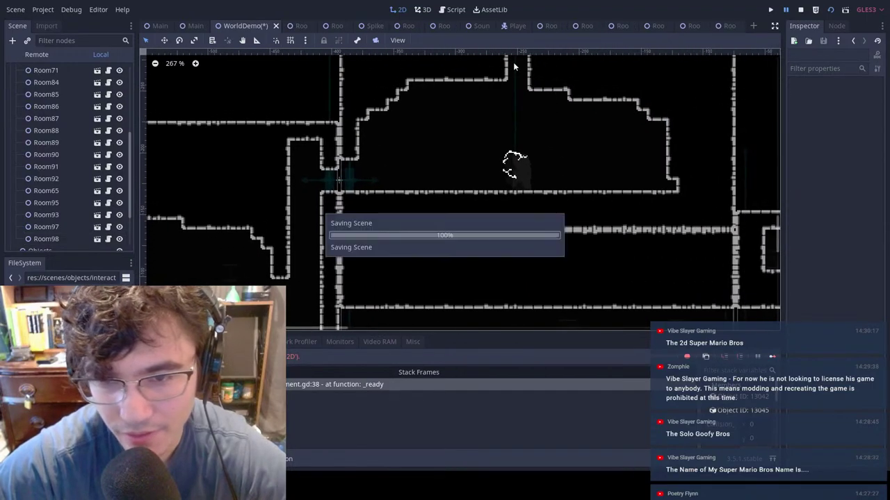
Step: Run MainScene again and examine the monument's placement and node structure in the Room98 scene
{"action": "left_click", "coordinate": [199, 28]}
{"action": "key", "text": "F6"}
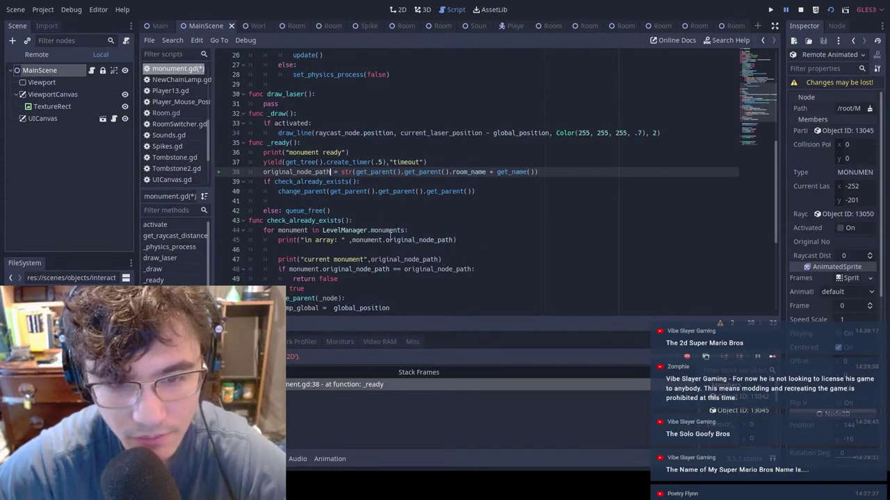
{"action": "left_click", "coordinate": [741, 25]}
{"action": "left_click", "coordinate": [396, 10]}
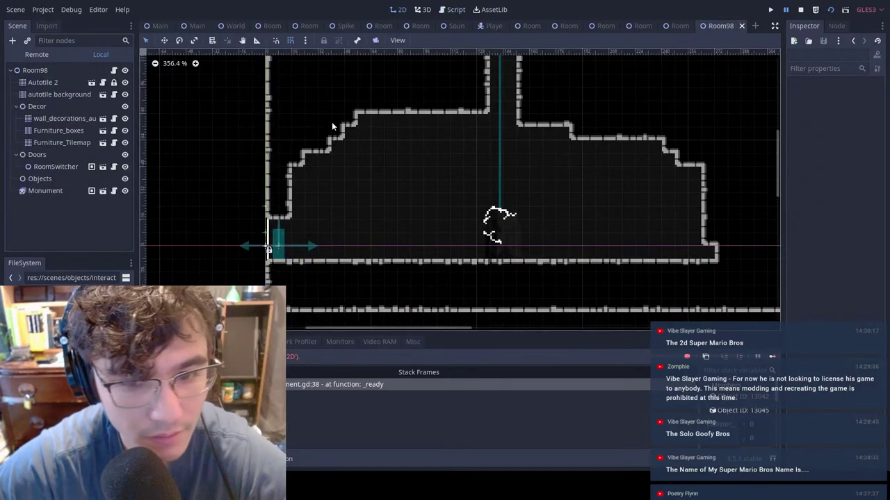
{"action": "middle_click_drag", "start_coordinate": [542, 168], "coordinate": [521, 212]}
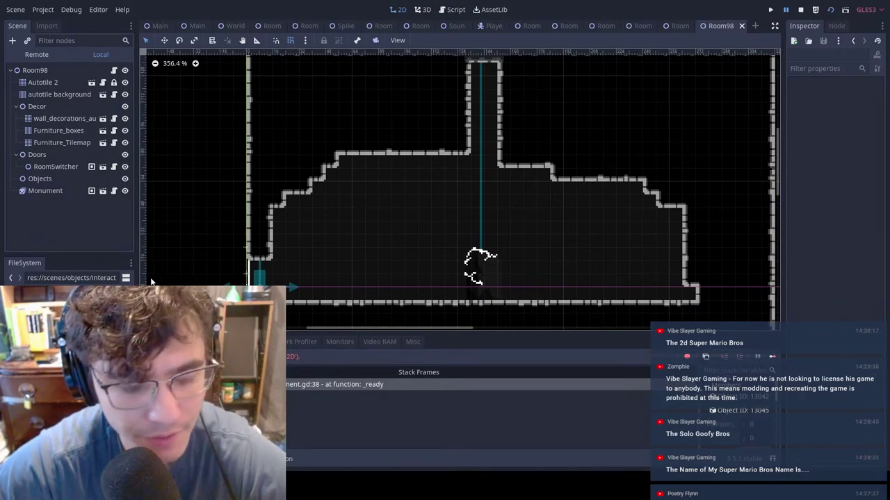
Step: Delete the Room98 instance from WorldDemo and return to MainScene
{"action": "left_click", "coordinate": [236, 26]}
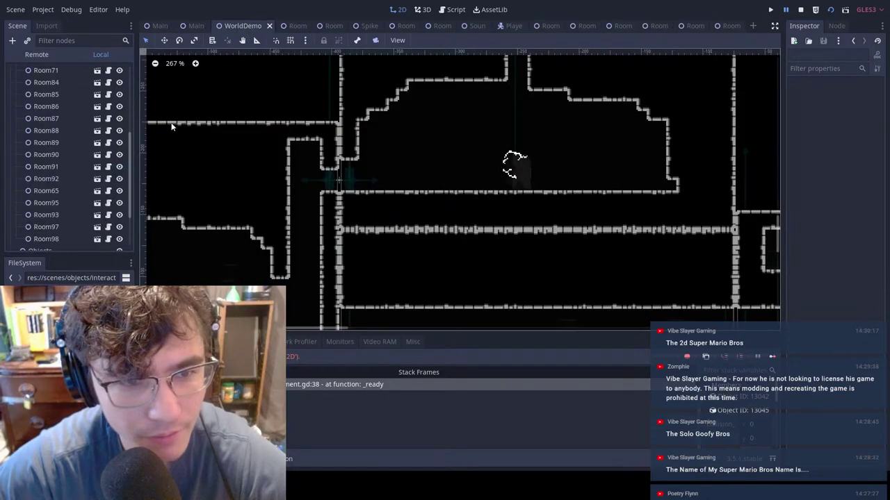
{"action": "left_click", "coordinate": [57, 182]}
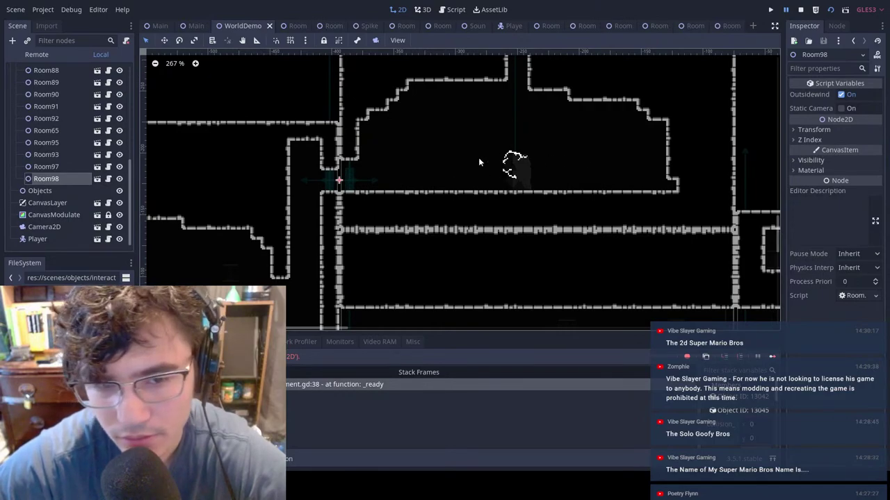
{"action": "left_click", "coordinate": [454, 143]}
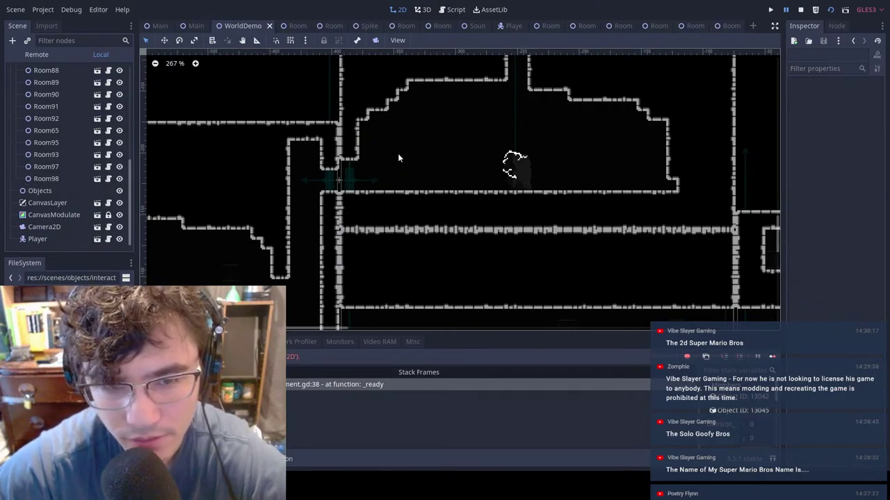
{"action": "left_click", "coordinate": [354, 174]}
{"action": "key", "text": "Delete"}
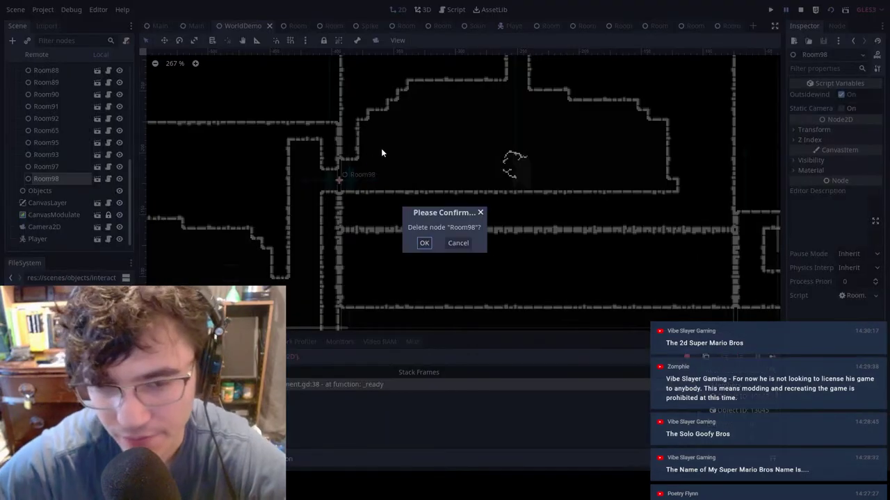
{"action": "left_click", "coordinate": [422, 243]}
{"action": "left_click", "coordinate": [206, 26]}
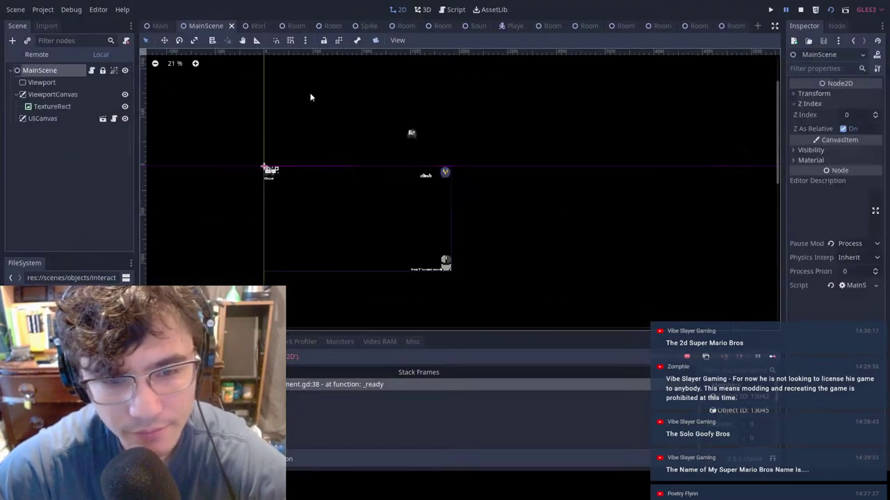
Step: Save MainScene, play-test the spiked room in the running game and stop the run
{"action": "key", "text": "ctrl+s"}
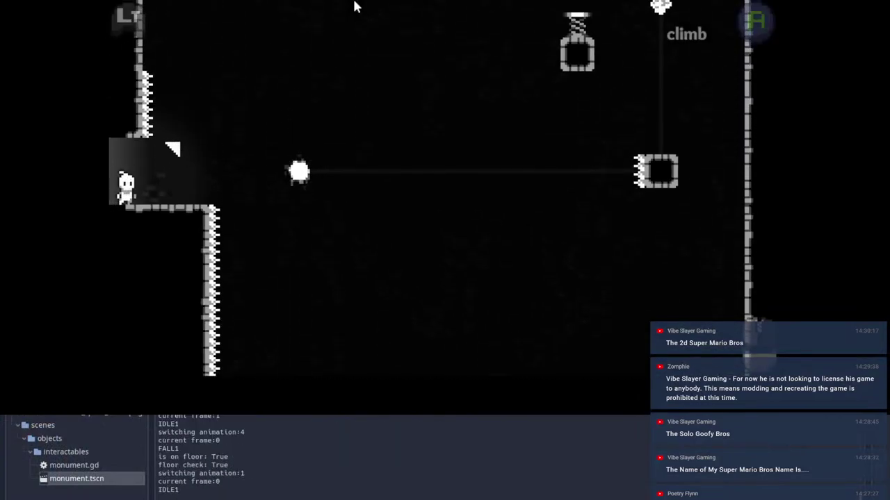
{"action": "key", "text": "Left"}
{"action": "key", "text": "Escape"}
{"action": "key", "text": "F8"}
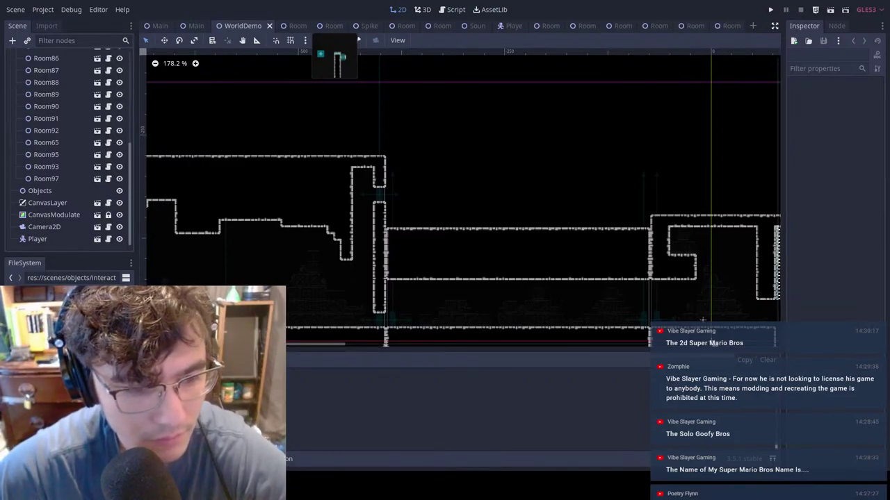
Step: Add a Room98 instance under Rooms in WorldDemo and move it beside the neighbouring room's upper doorway
{"action": "left_click_drag", "start_coordinate": [59, 389], "coordinate": [48, 188]}
{"action": "key", "text": "w"}
{"action": "left_click_drag", "start_coordinate": [625, 271], "coordinate": [349, 140]}
{"action": "scroll", "coordinate": [371, 183], "scroll_direction": "up", "scroll_amount": 8}
{"action": "left_click_drag", "start_coordinate": [534, 211], "coordinate": [460, 204]}
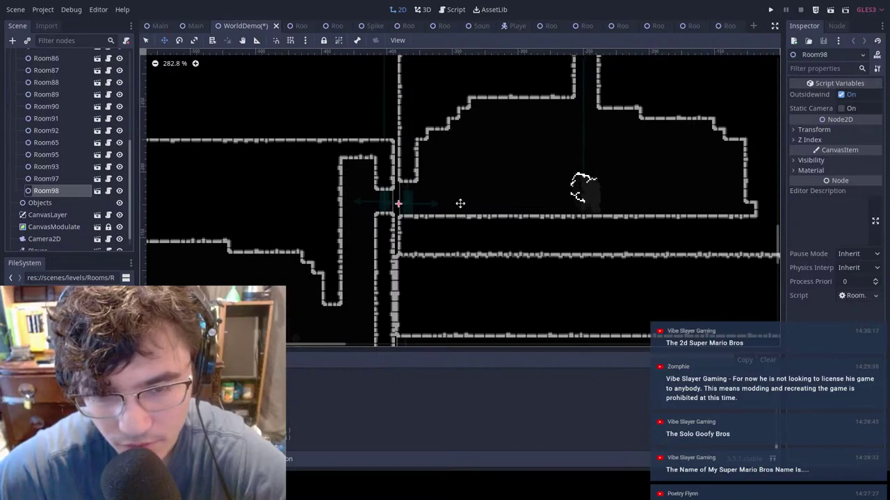
Step: Fine-tune Room98's position so its doorway and floor line up with the adjoining room's doorway
{"action": "scroll", "coordinate": [461, 203], "scroll_direction": "up", "scroll_amount": 1}
{"action": "scroll", "coordinate": [380, 198], "scroll_direction": "up", "scroll_amount": 3}
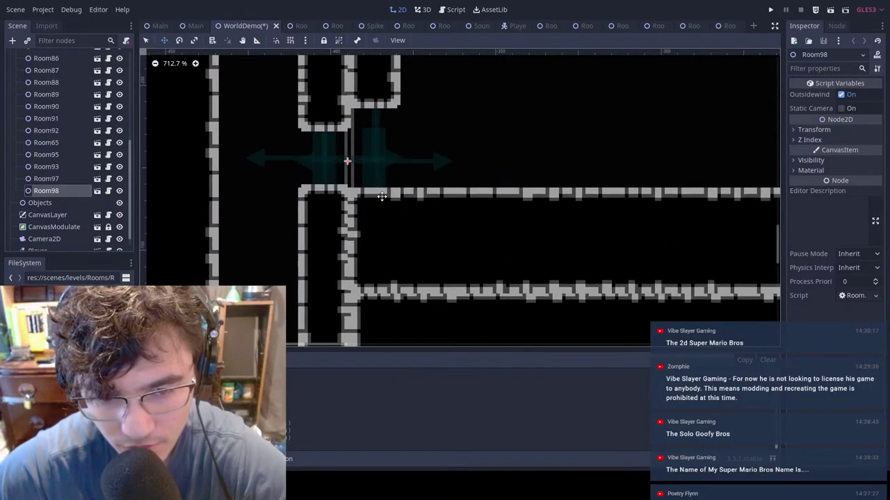
{"action": "left_click_drag", "start_coordinate": [381, 196], "coordinate": [383, 192]}
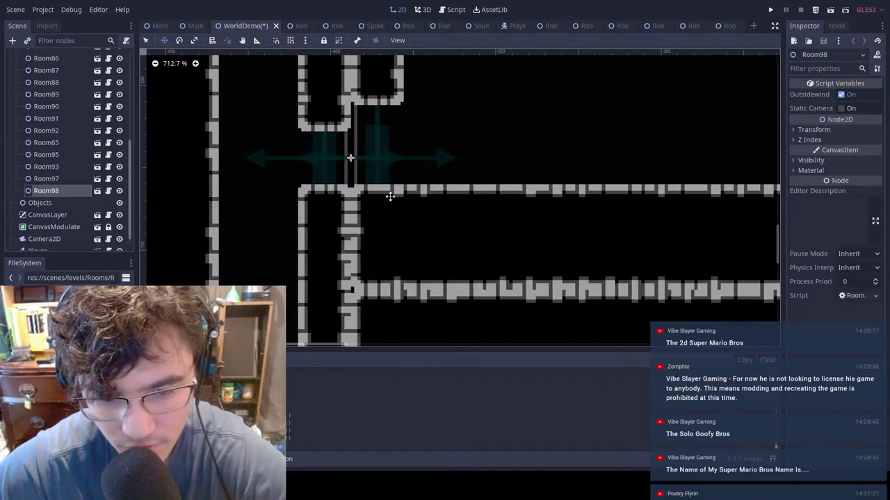
{"action": "scroll", "coordinate": [390, 197], "scroll_direction": "down", "scroll_amount": 5}
Step: Run the project from MainScene and review monument.gd around the original_node_path assignment in _ready
{"action": "left_click", "coordinate": [195, 26]}
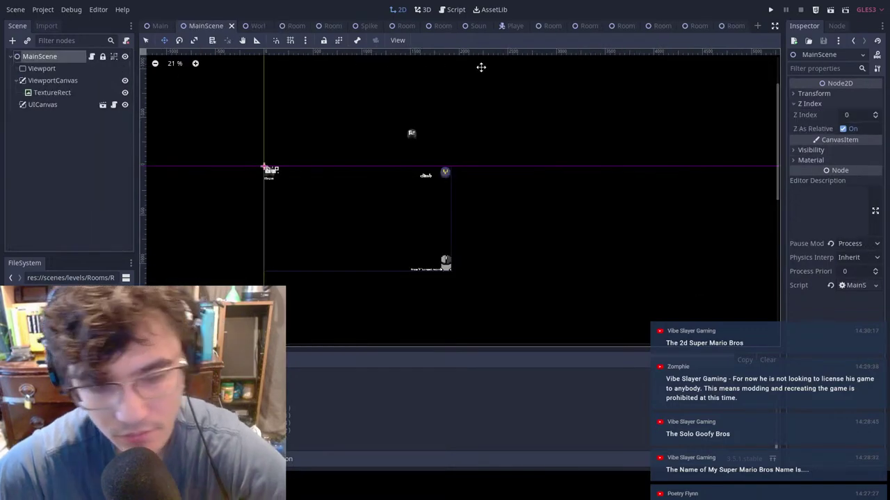
{"action": "key", "text": "F5"}
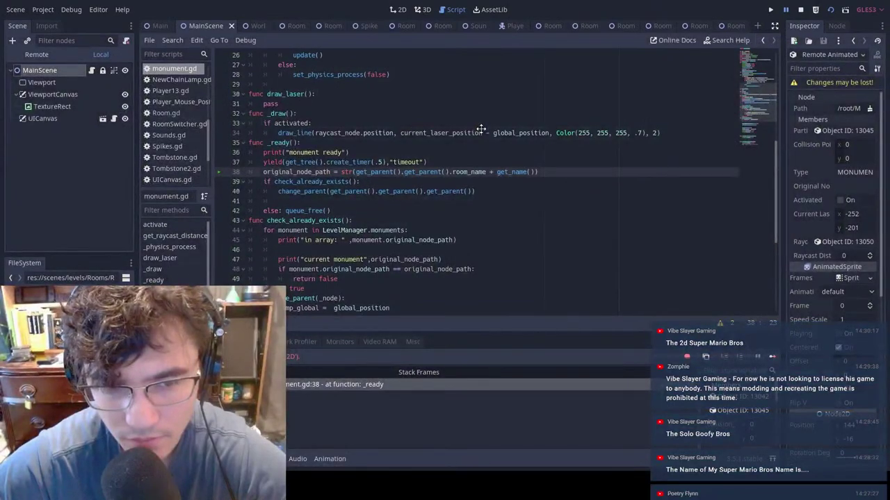
{"action": "scroll", "coordinate": [481, 129], "scroll_direction": "up", "scroll_amount": 8}
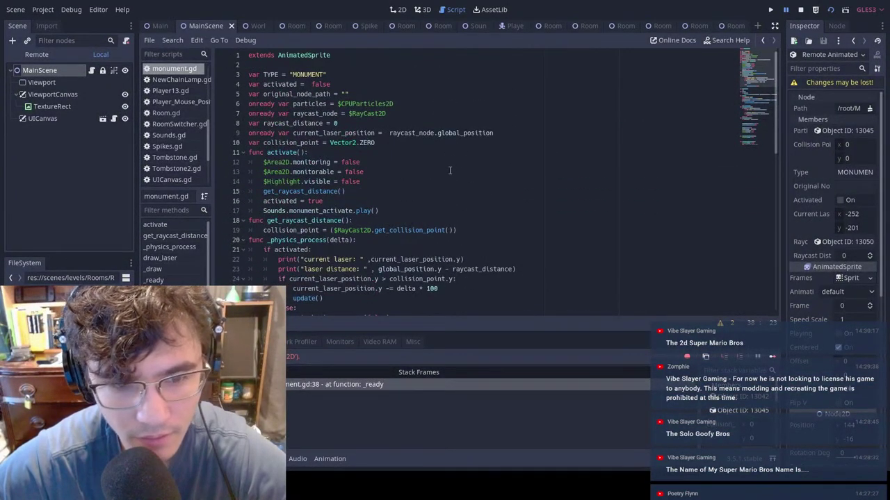
{"action": "scroll", "coordinate": [450, 170], "scroll_direction": "down", "scroll_amount": 6}
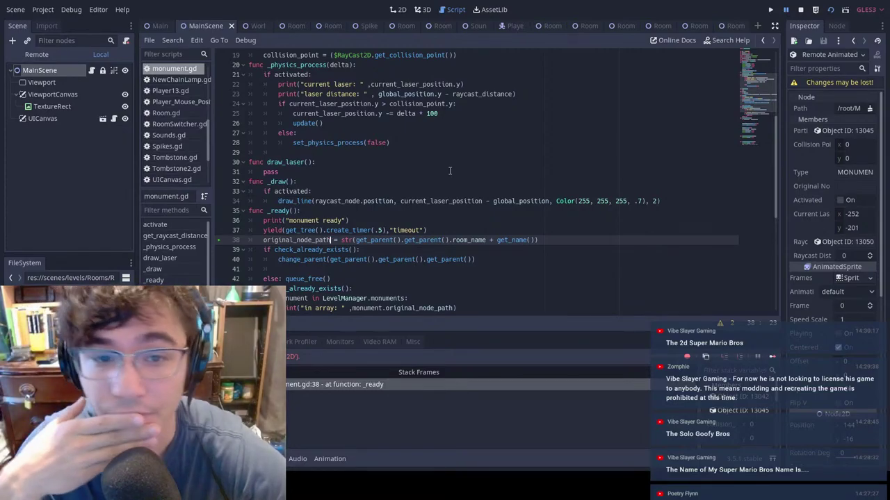
{"action": "scroll", "coordinate": [450, 171], "scroll_direction": "up", "scroll_amount": 6}
{"action": "scroll", "coordinate": [459, 164], "scroll_direction": "down", "scroll_amount": 9}
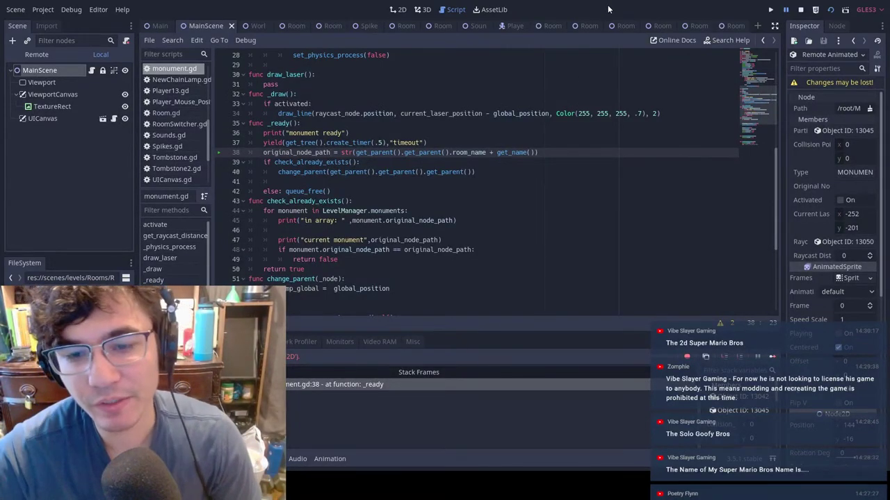
Step: In the Room98 scene, reparent the Monument node under Objects
{"action": "left_click", "coordinate": [654, 28]}
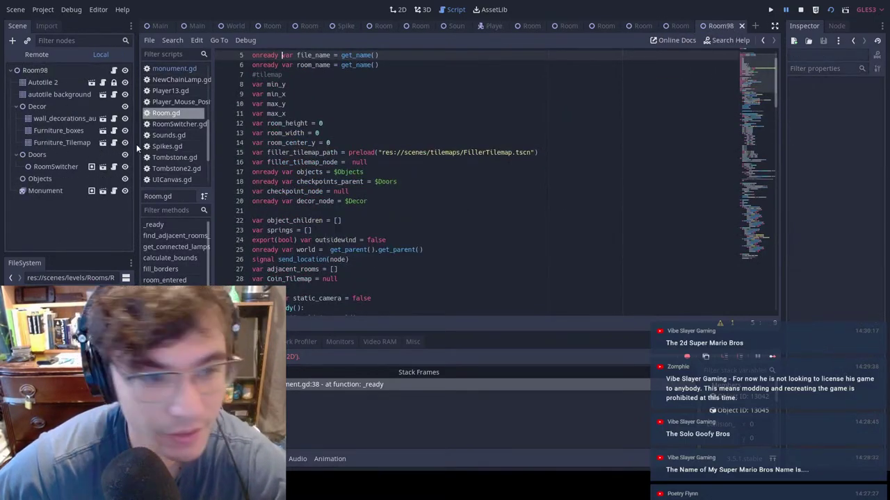
{"action": "left_click_drag", "start_coordinate": [67, 190], "coordinate": [64, 180]}
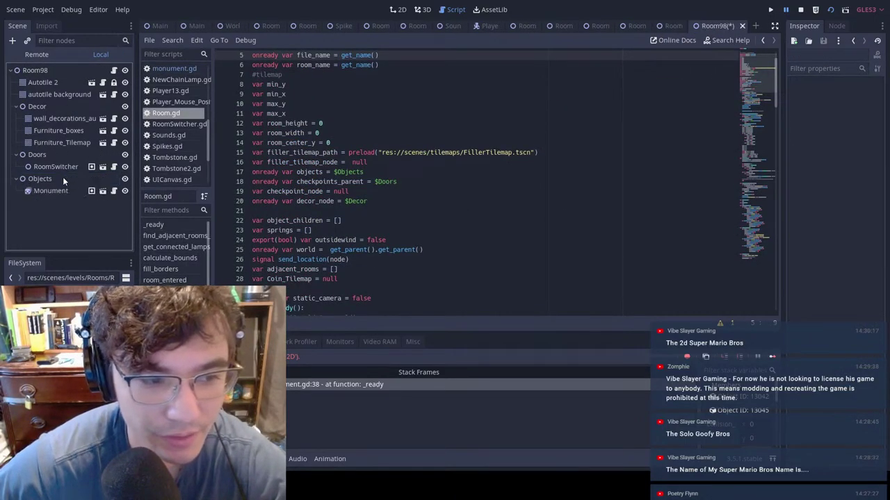
Step: Set the Player node's position in WorldDemo to x 0, y 0
{"action": "left_click", "coordinate": [229, 25]}
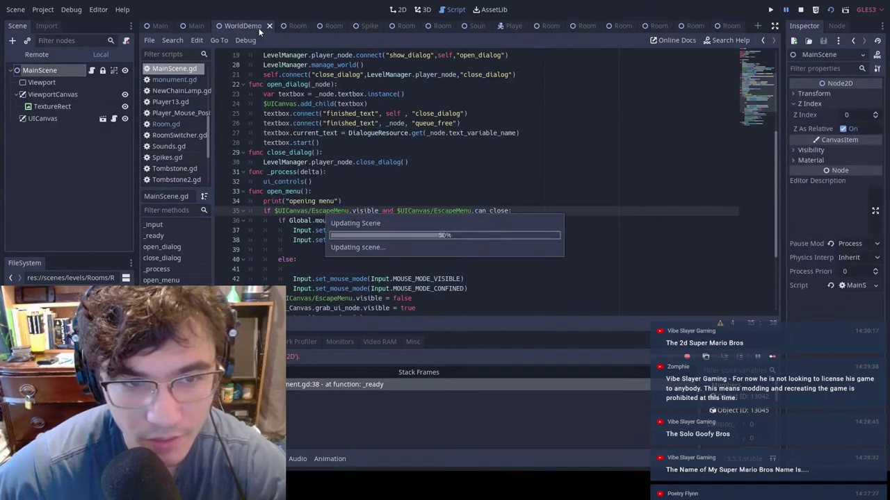
{"action": "left_click", "coordinate": [400, 10]}
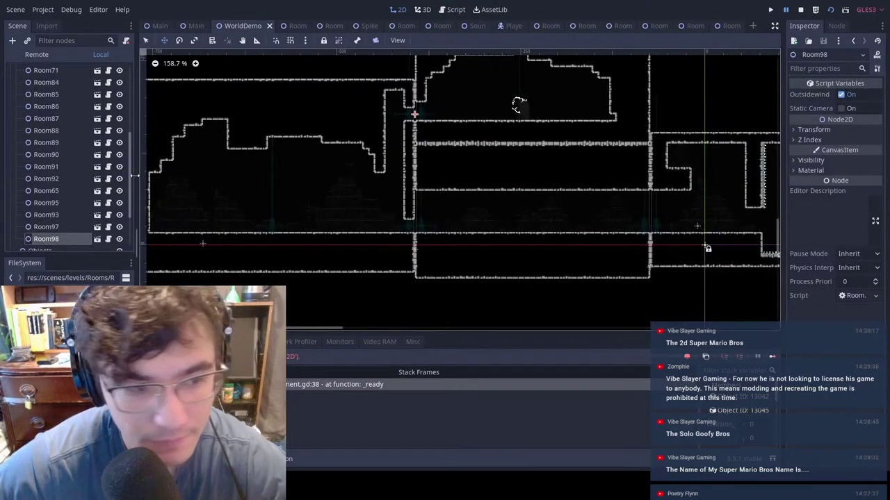
{"action": "scroll", "coordinate": [47, 237], "scroll_direction": "down", "scroll_amount": 3}
{"action": "left_click", "coordinate": [47, 237]}
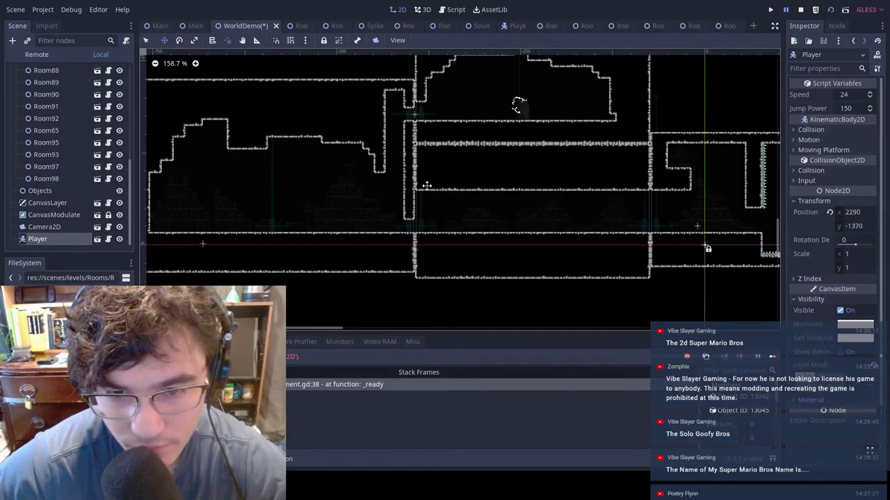
{"action": "scroll", "coordinate": [351, 149], "scroll_direction": "up", "scroll_amount": 3}
{"action": "scroll", "coordinate": [630, 193], "scroll_direction": "up", "scroll_amount": 3}
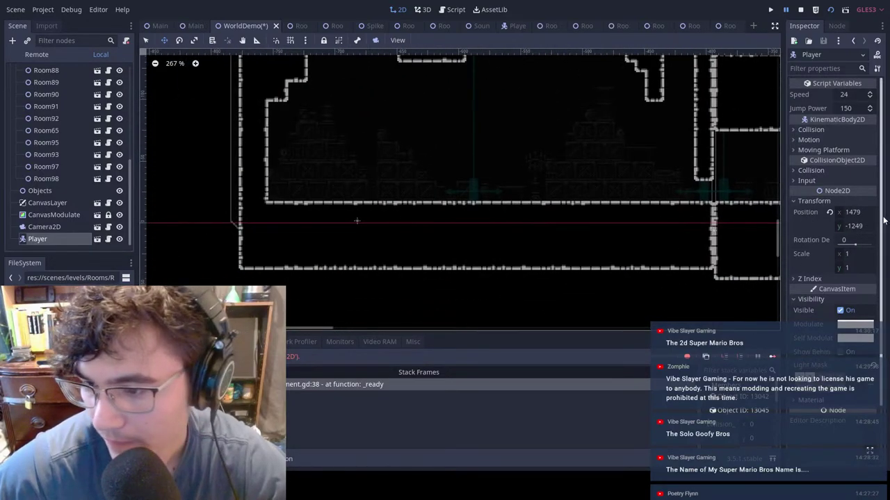
{"action": "left_click", "coordinate": [852, 212]}
{"action": "type", "text": "0"}
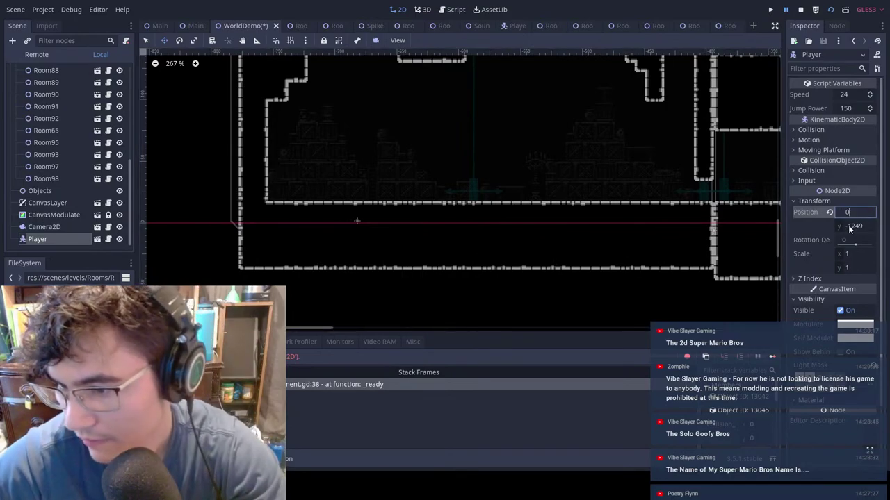
{"action": "left_click", "coordinate": [848, 226]}
{"action": "type", "text": "0"}
{"action": "key", "text": "Return"}
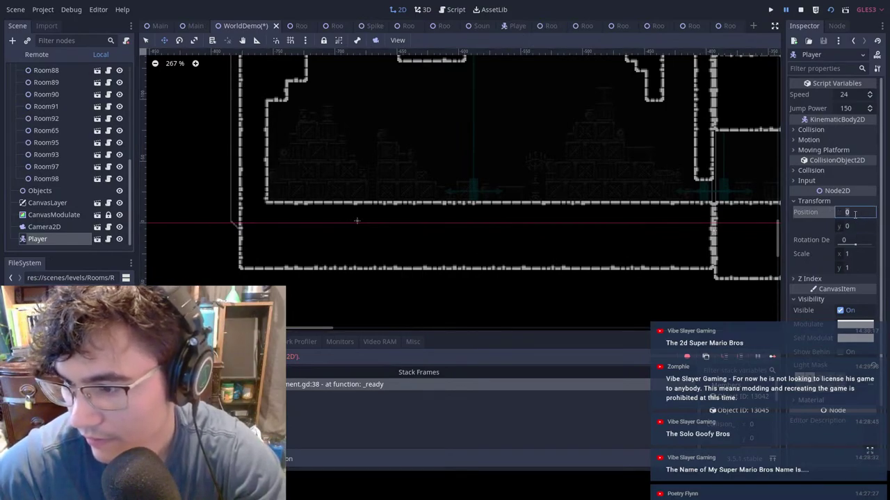
Step: Place the Player on the crate room's floor at about x -587, y -29 and save WorldDemo
{"action": "left_click", "coordinate": [562, 185]}
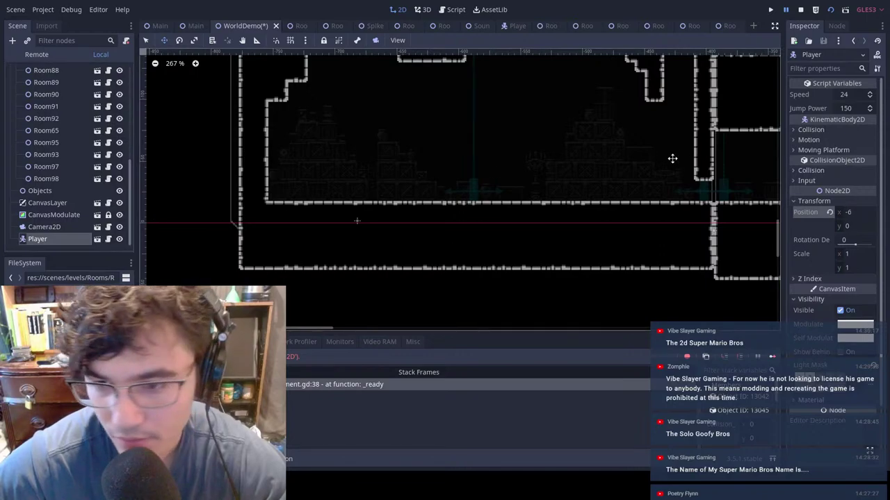
{"action": "left_click_drag", "start_coordinate": [603, 140], "coordinate": [570, 119]}
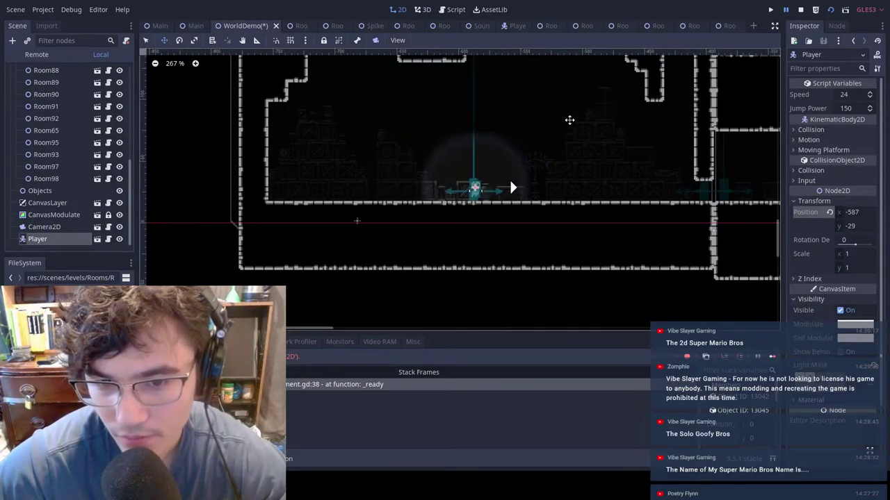
{"action": "key", "text": "ctrl+s"}
Step: Run the project from MainScene, play-test climbing the shaft towards Room98, pause the game and return to the editor
{"action": "left_click", "coordinate": [196, 26]}
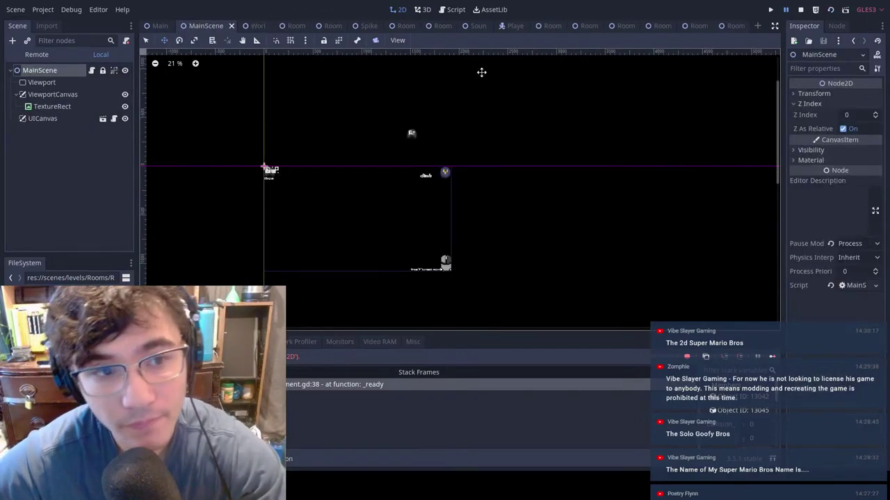
{"action": "key", "text": "F5"}
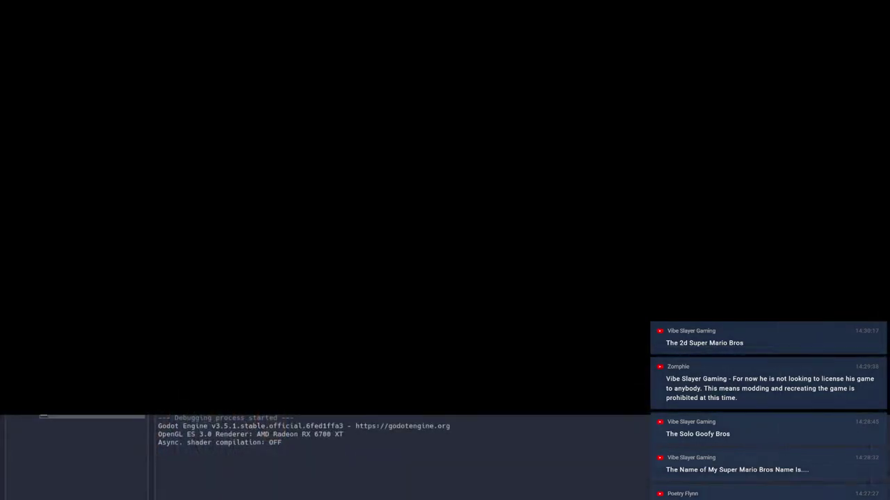
{"action": "key", "text": "Right"}
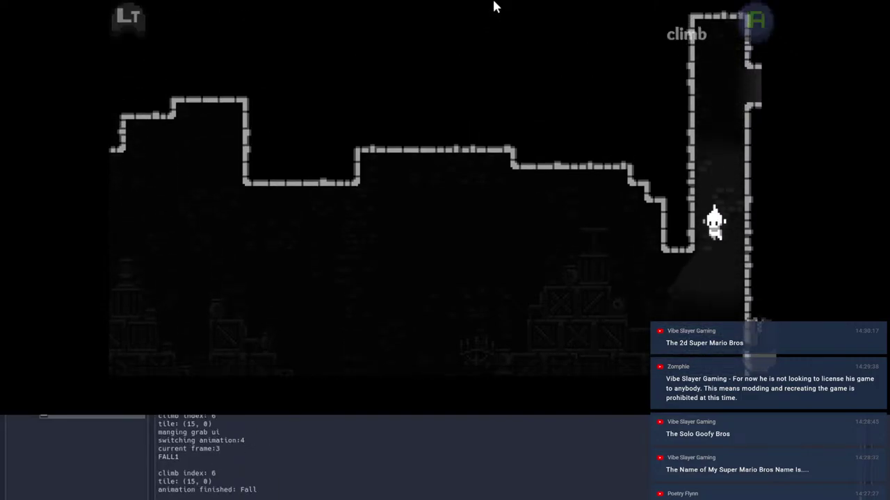
{"action": "key", "text": "Escape"}
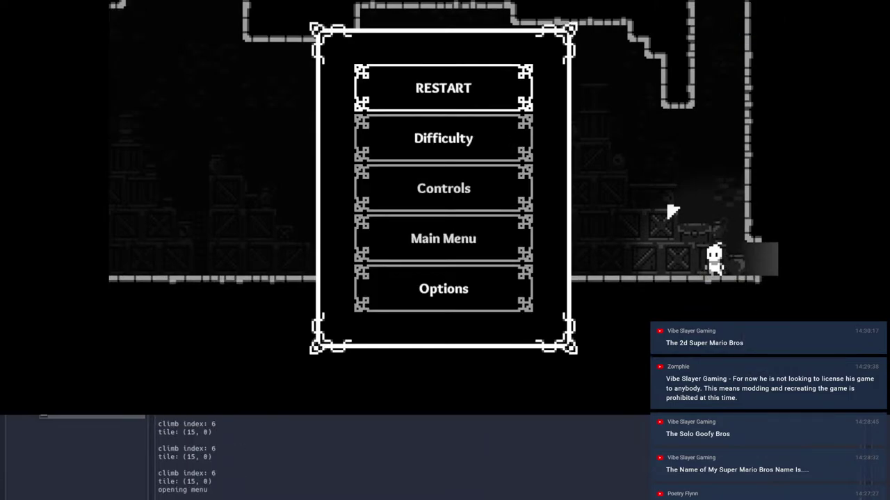
{"action": "key", "text": "alt+Tab"}
Step: Examine Room98's layout and its doorway junction with the adjoining room in WorldDemo
{"action": "scroll", "coordinate": [560, 144], "scroll_direction": "up", "scroll_amount": 1}
{"action": "scroll", "coordinate": [387, 99], "scroll_direction": "down", "scroll_amount": 6}
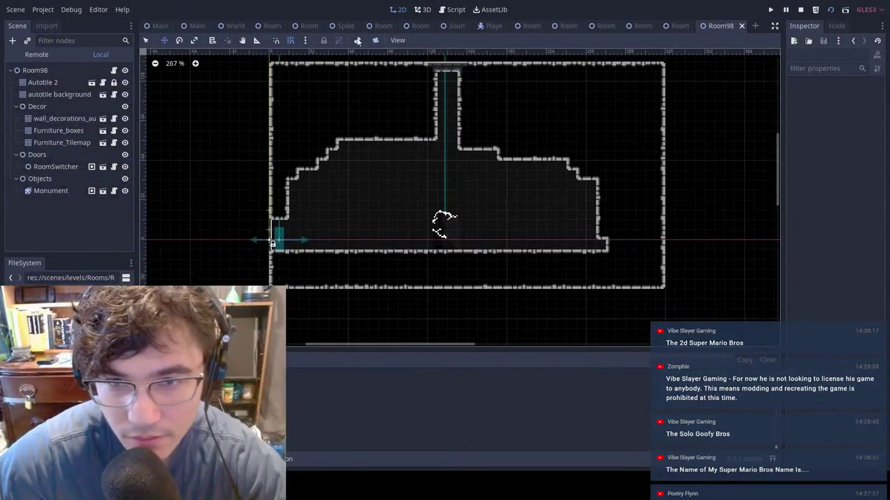
{"action": "left_click", "coordinate": [228, 30]}
{"action": "scroll", "coordinate": [563, 163], "scroll_direction": "up", "scroll_amount": 10}
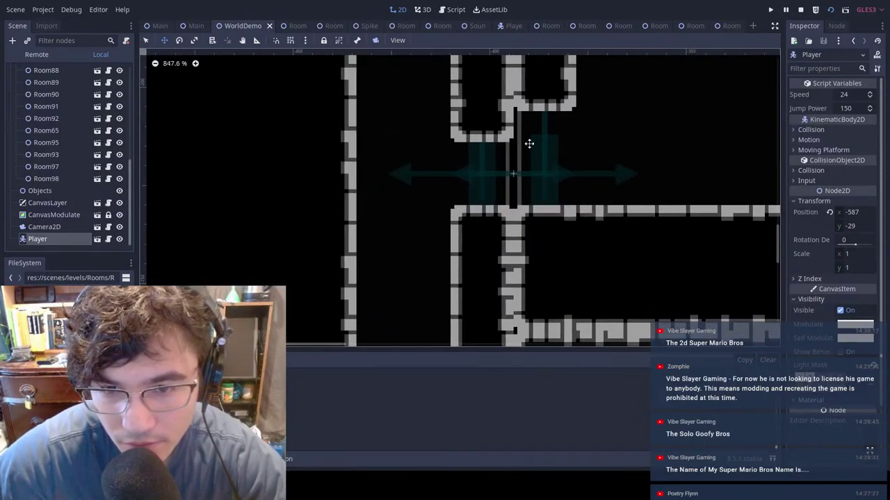
{"action": "scroll", "coordinate": [389, 228], "scroll_direction": "down", "scroll_amount": 10}
{"action": "scroll", "coordinate": [106, 146], "scroll_direction": "up", "scroll_amount": 5}
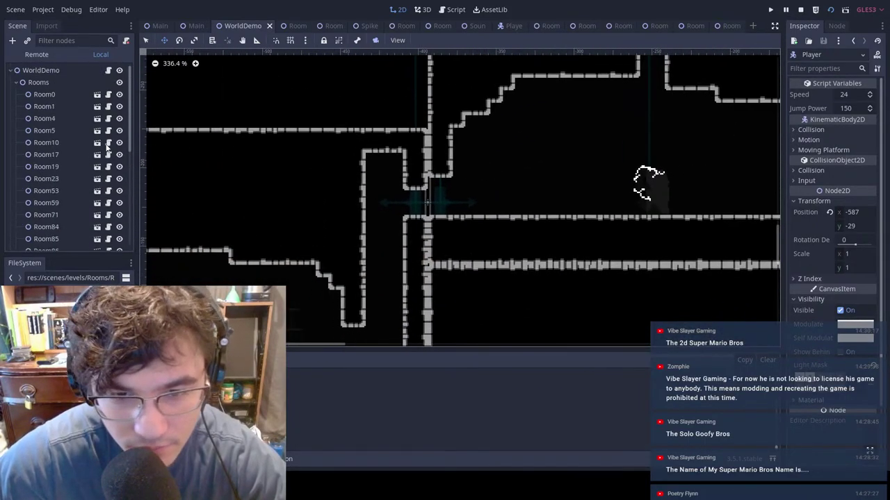
{"action": "scroll", "coordinate": [417, 198], "scroll_direction": "up", "scroll_amount": 8}
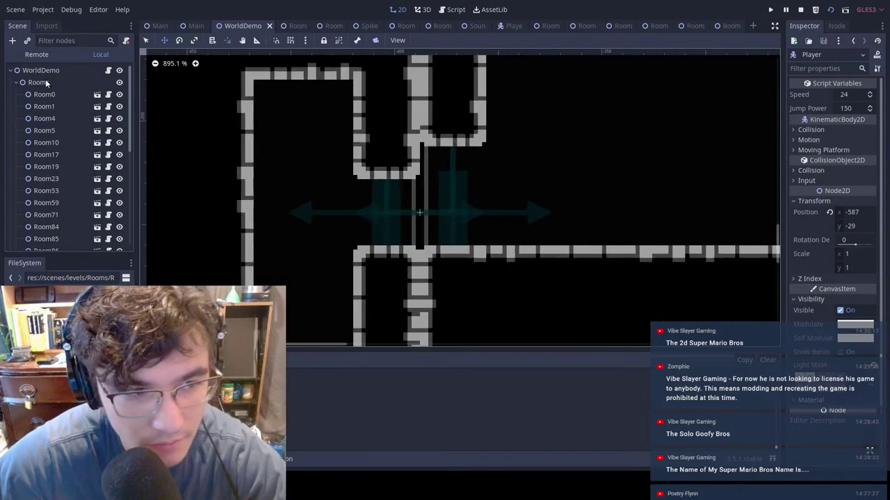
Step: Open Room0 and erase the wall tiles above its upper doorway from the Autotile 3 tilemap
{"action": "double_click", "coordinate": [394, 197]}
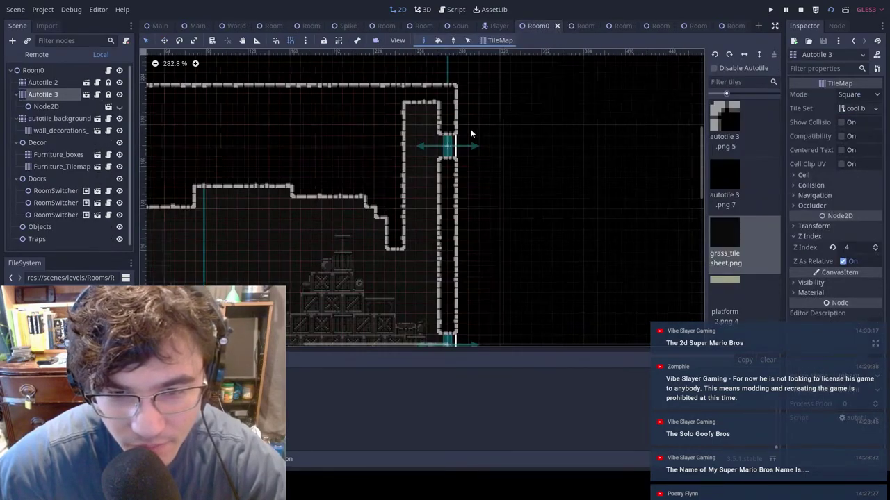
{"action": "scroll", "coordinate": [458, 135], "scroll_direction": "up", "scroll_amount": 2}
{"action": "left_click", "coordinate": [39, 83]}
{"action": "scroll", "coordinate": [445, 139], "scroll_direction": "up", "scroll_amount": 4}
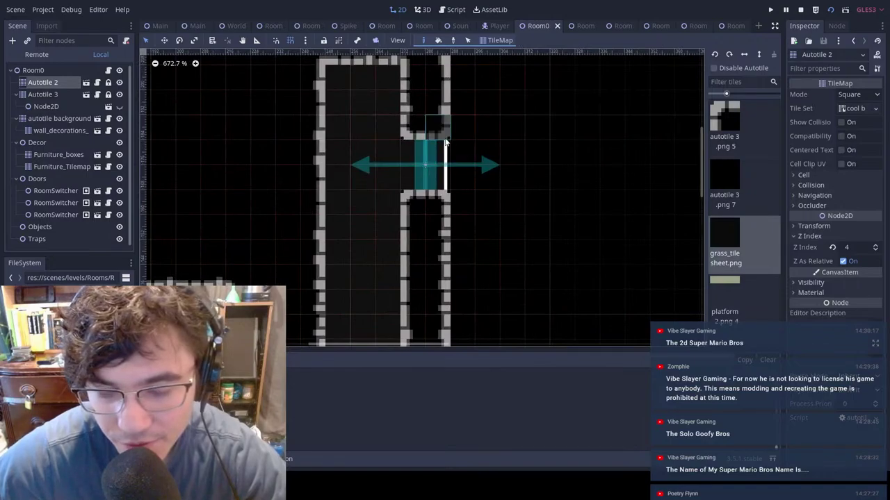
{"action": "left_click", "coordinate": [443, 131]}
{"action": "left_click", "coordinate": [58, 93]}
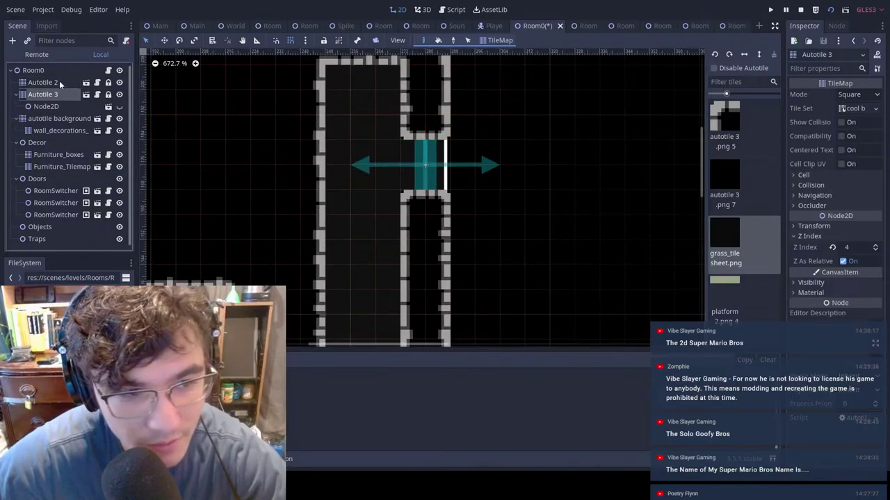
{"action": "mouse_move", "coordinate": [411, 131]}
{"action": "right_mouse_down"}
{"action": "mouse_move", "coordinate": [421, 129]}
{"action": "mouse_move", "coordinate": [414, 107]}
{"action": "mouse_move", "coordinate": [379, 93]}
{"action": "mouse_move", "coordinate": [446, 107]}
{"action": "right_mouse_up"}
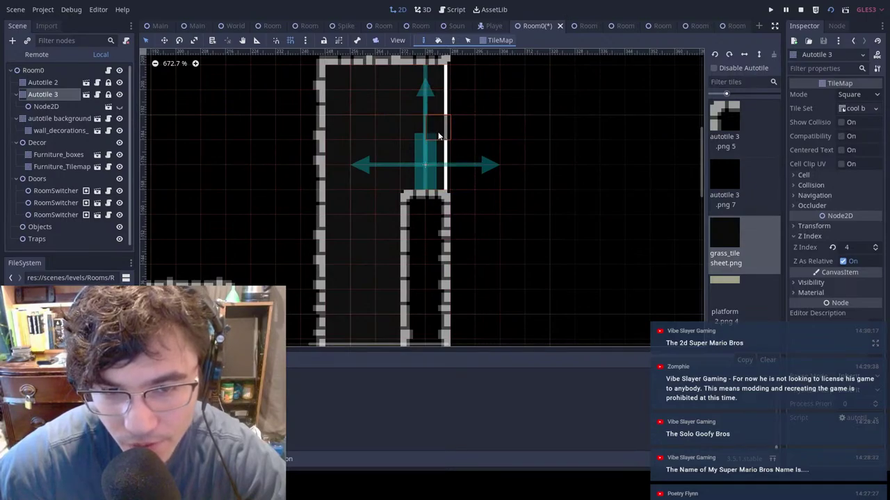
Step: In Room98, erase the wall tiles above the doorway from the Autotile 2 tilemap and save the scene
{"action": "left_click", "coordinate": [732, 26]}
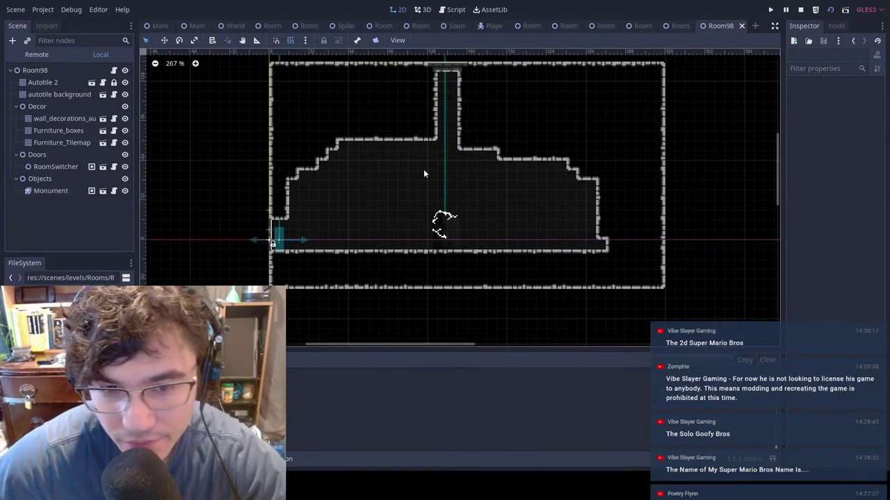
{"action": "scroll", "coordinate": [331, 222], "scroll_direction": "up", "scroll_amount": 5}
{"action": "scroll", "coordinate": [237, 205], "scroll_direction": "up", "scroll_amount": 4}
{"action": "left_click", "coordinate": [32, 82]}
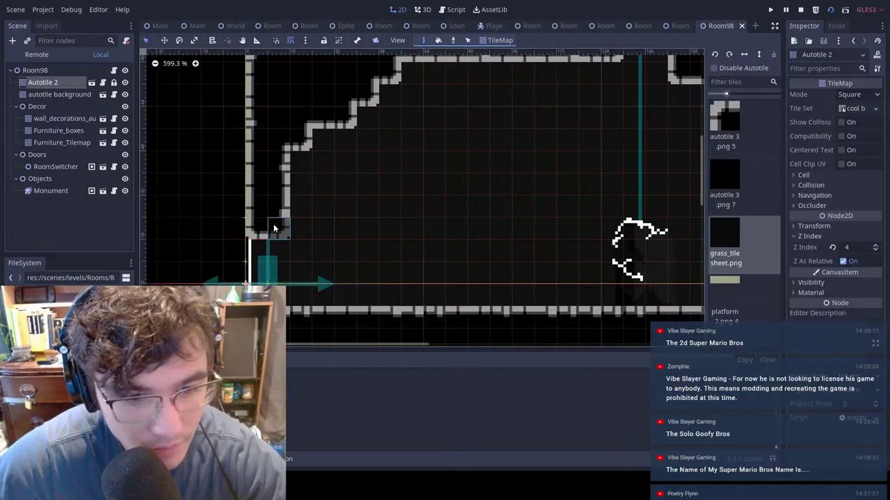
{"action": "mouse_move", "coordinate": [274, 228]}
{"action": "right_mouse_down"}
{"action": "mouse_move", "coordinate": [251, 231]}
{"action": "mouse_move", "coordinate": [281, 217]}
{"action": "mouse_move", "coordinate": [260, 208]}
{"action": "right_mouse_up"}
{"action": "key", "text": "ctrl+s"}
{"action": "key", "text": "ctrl+a"}
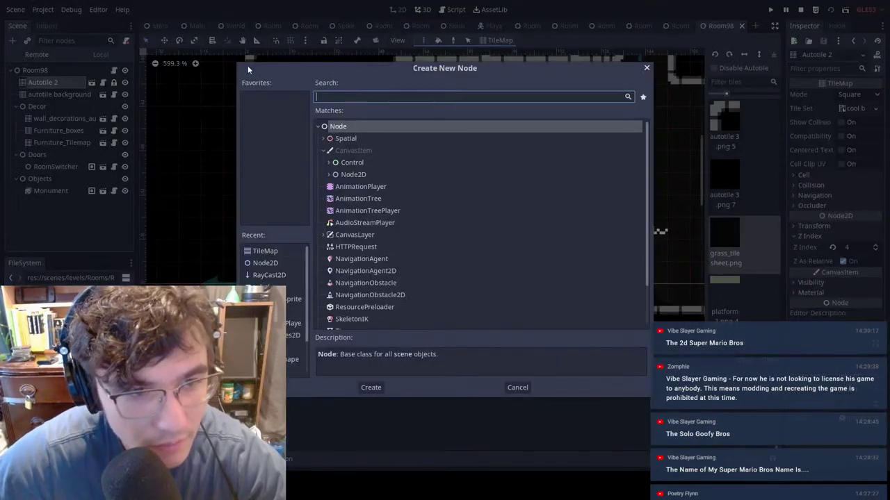
{"action": "key", "text": "Escape"}
{"action": "left_click", "coordinate": [109, 223]}
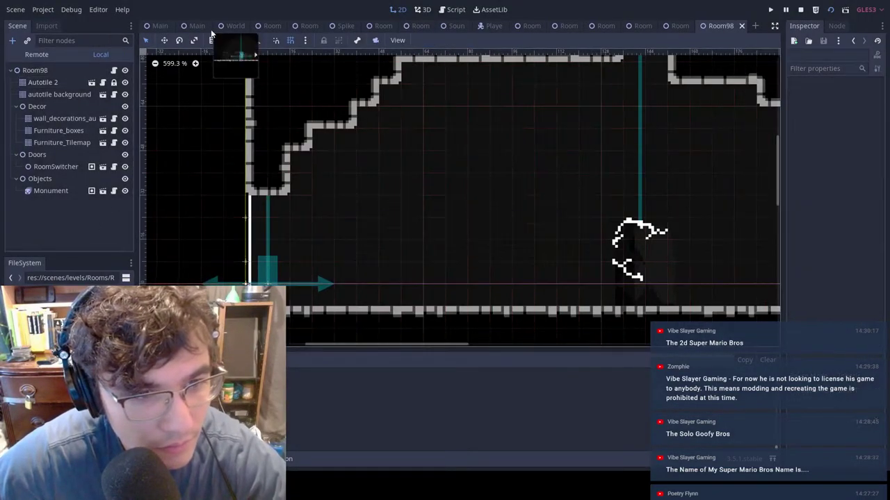
Step: Run the game from MainScene and climb Room0's shaft up to its upper doorway
{"action": "left_click", "coordinate": [199, 27]}
{"action": "key", "text": "F6"}
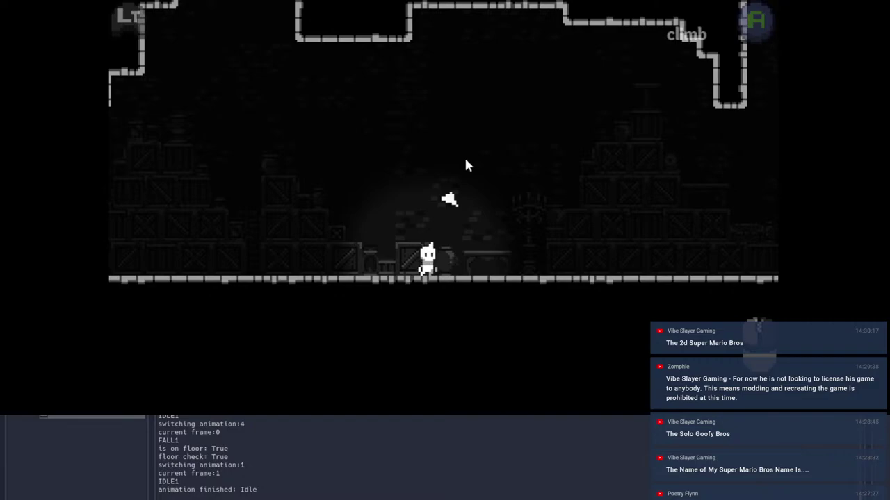
{"action": "key", "text": "Right"}
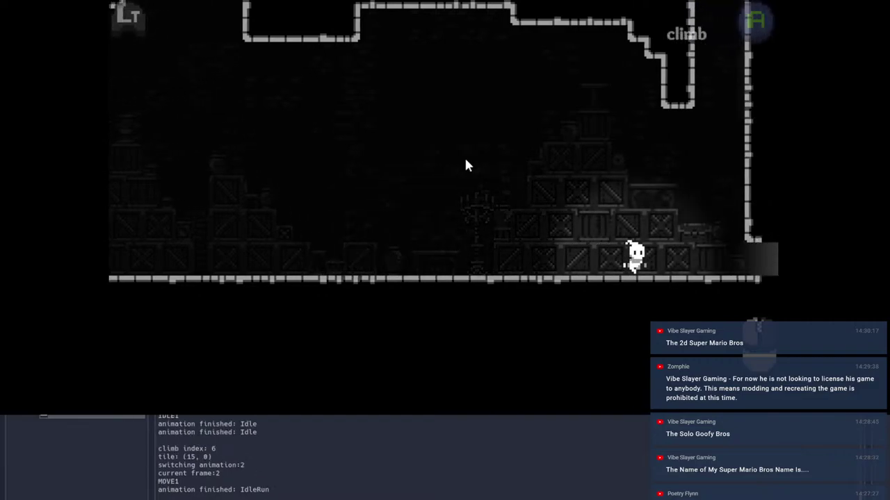
{"action": "key", "text": "space"}
{"action": "key", "text": "space"}
{"action": "key", "text": "space"}
{"action": "key", "text": "space"}
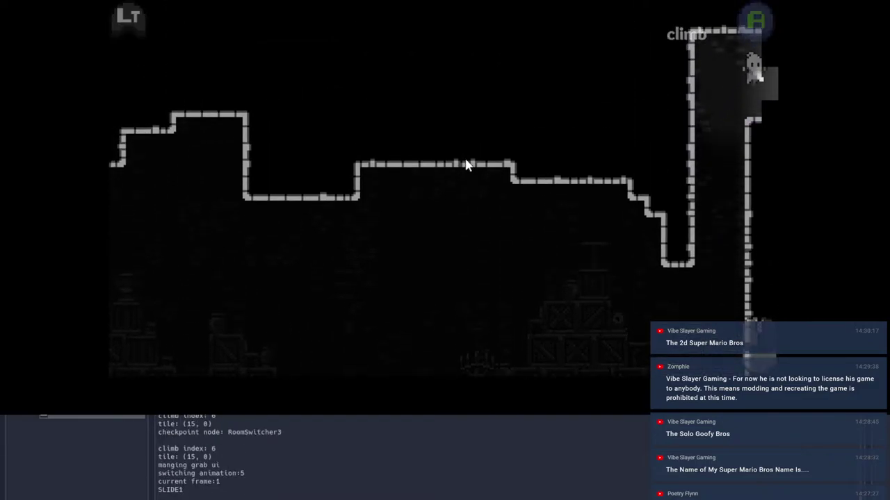
Step: Play-test entering Room98 through its doorway, pause the game and close it to return to the editor
{"action": "key", "text": "Right"}
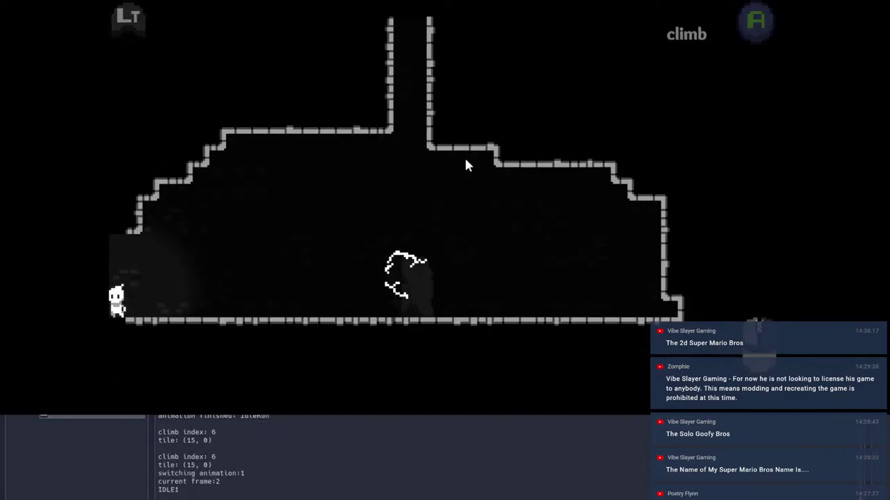
{"action": "key", "text": "space"}
{"action": "key", "text": "Left"}
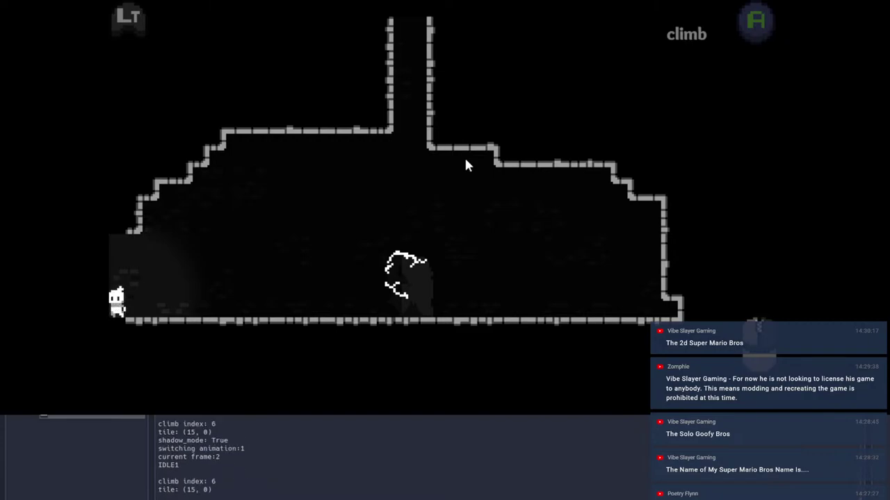
{"action": "key", "text": "Escape"}
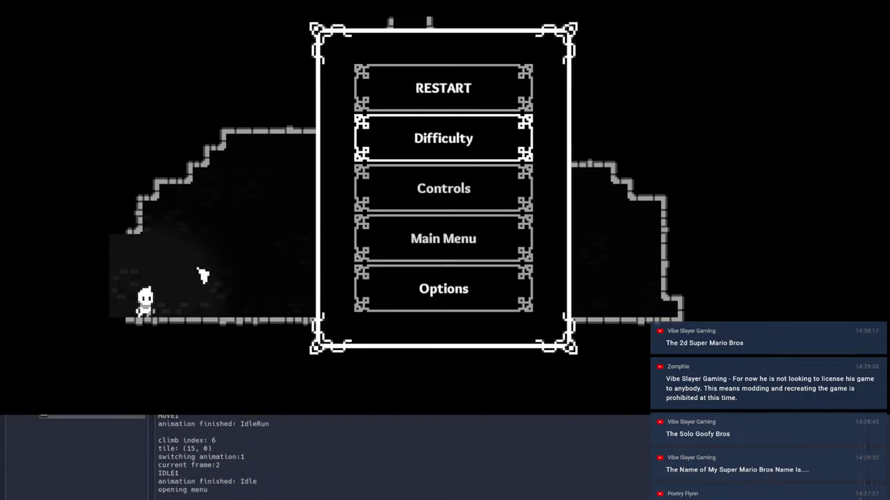
{"action": "left_click", "coordinate": [862, 1]}
Step: Examine Room98's floor, monument area and far wall in its own scene
{"action": "scroll", "coordinate": [623, 212], "scroll_direction": "down", "scroll_amount": 5}
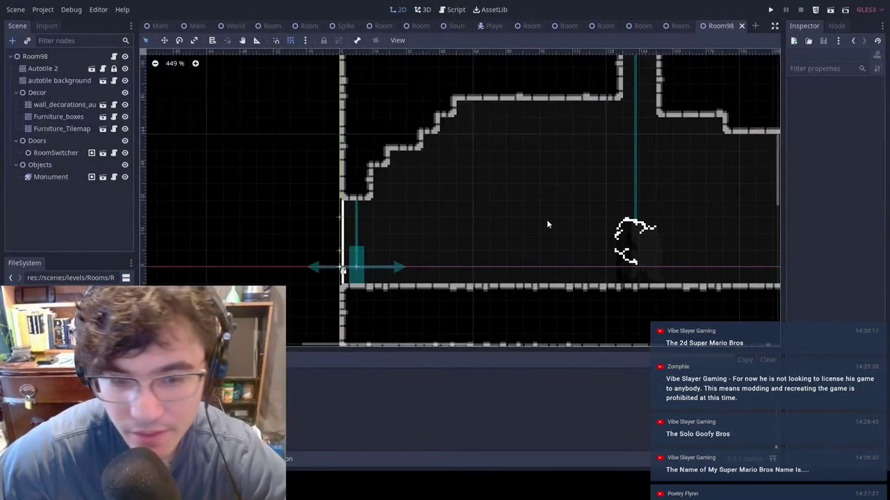
{"action": "middle_click_drag", "start_coordinate": [600, 209], "coordinate": [434, 114]}
{"action": "scroll", "coordinate": [556, 174], "scroll_direction": "up", "scroll_amount": 1}
{"action": "middle_click_drag", "start_coordinate": [574, 162], "coordinate": [554, 168]}
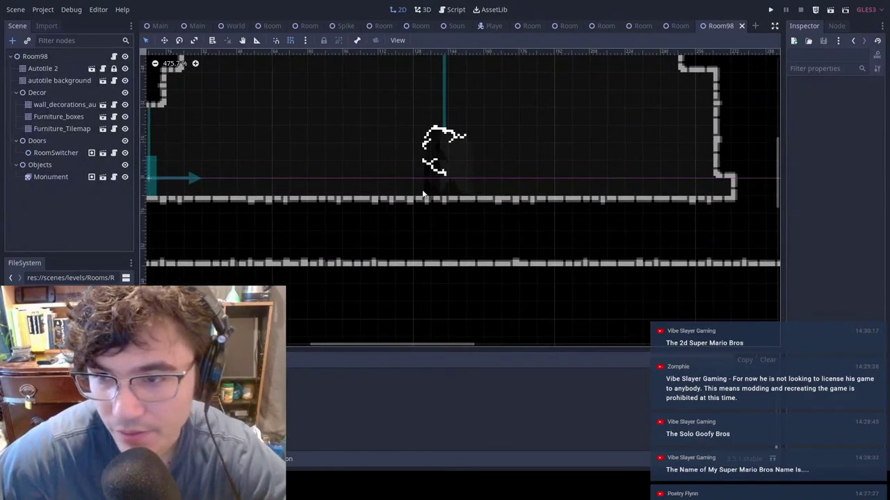
{"action": "middle_click_drag", "start_coordinate": [690, 147], "coordinate": [504, 192]}
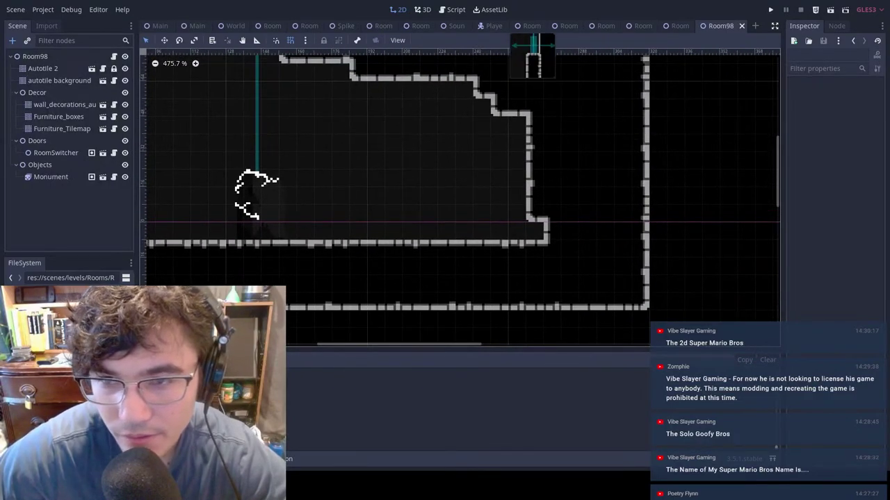
Step: Examine in WorldDemo how Room98 is placed against Room0 and how their doorways line up
{"action": "left_click", "coordinate": [233, 25]}
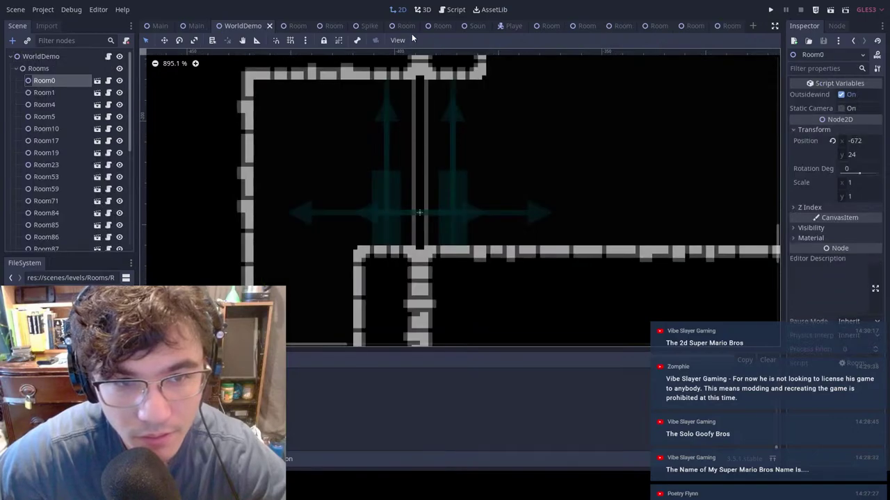
{"action": "scroll", "coordinate": [576, 156], "scroll_direction": "down", "scroll_amount": 2}
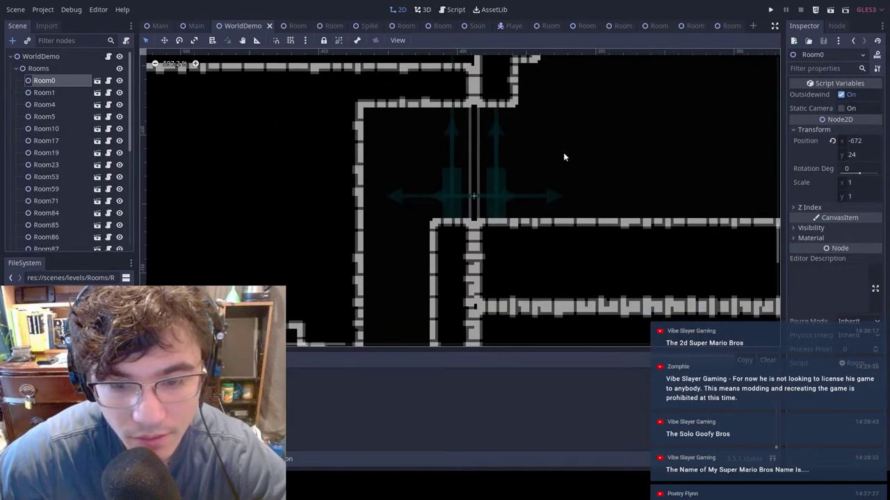
{"action": "left_click", "coordinate": [523, 195]}
{"action": "scroll", "coordinate": [617, 199], "scroll_direction": "down", "scroll_amount": 7}
{"action": "middle_click_drag", "start_coordinate": [620, 201], "coordinate": [483, 137]}
{"action": "mouse_move", "coordinate": [394, 141]}
{"action": "left_mouse_down"}
{"action": "mouse_move", "coordinate": [424, 129]}
{"action": "mouse_move", "coordinate": [397, 132]}
{"action": "mouse_move", "coordinate": [403, 107]}
{"action": "left_mouse_up"}
{"action": "scroll", "coordinate": [397, 131], "scroll_direction": "up", "scroll_amount": 8}
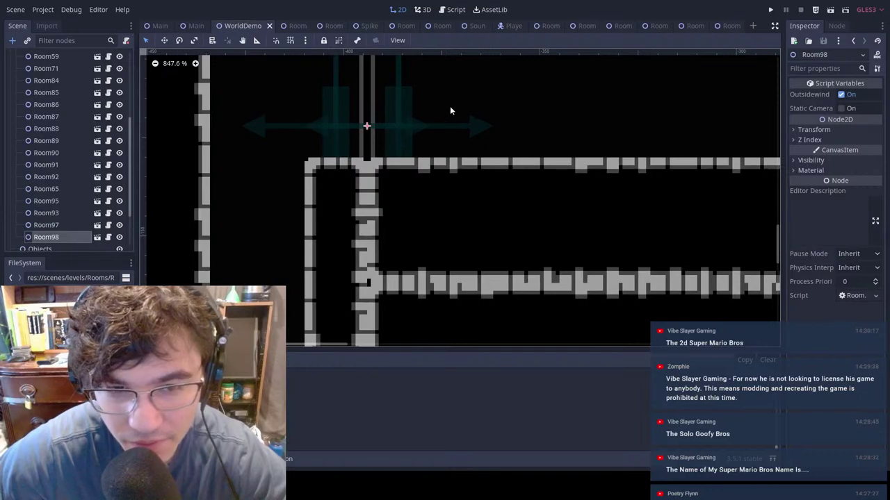
{"action": "middle_click_drag", "start_coordinate": [453, 107], "coordinate": [530, 102]}
{"action": "scroll", "coordinate": [582, 179], "scroll_direction": "down", "scroll_amount": 8}
{"action": "middle_click_drag", "start_coordinate": [583, 179], "coordinate": [386, 207]}
Step: Save and run the project from MainScene, and climb Room0's shaft to the upper doorway ledge
{"action": "left_click", "coordinate": [198, 26]}
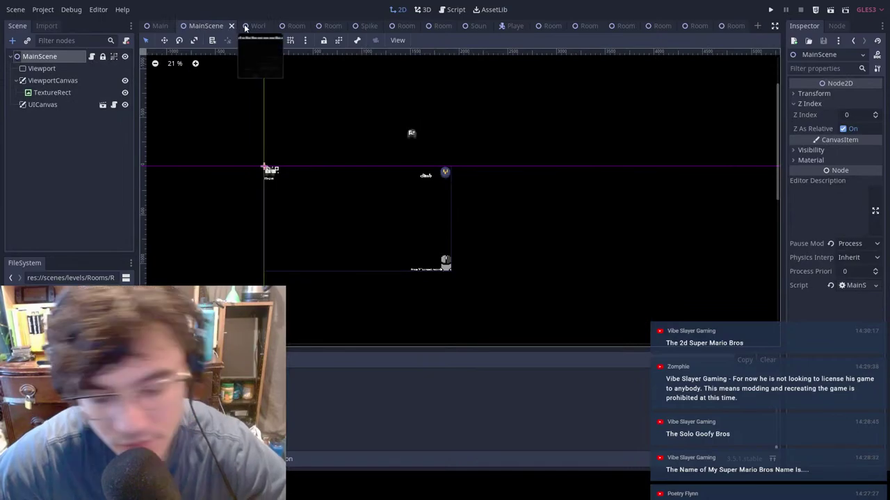
{"action": "key", "text": "ctrl+s"}
{"action": "key", "text": "F5"}
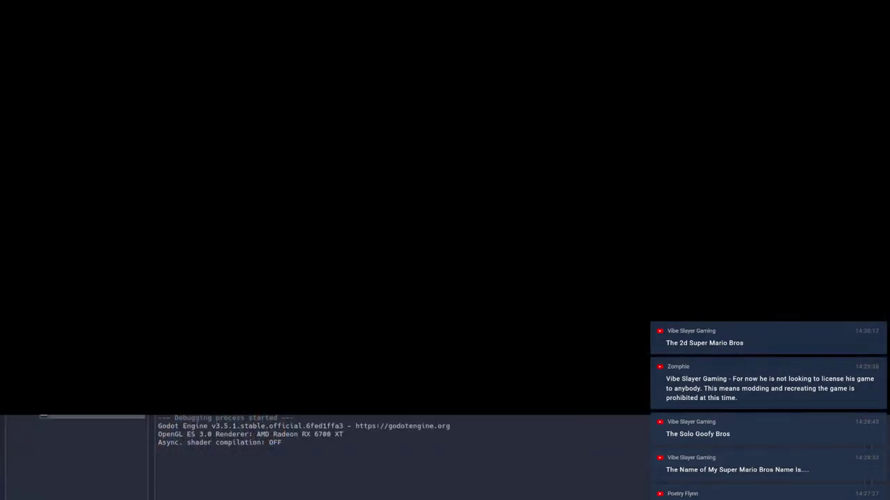
{"action": "key", "text": "d"}
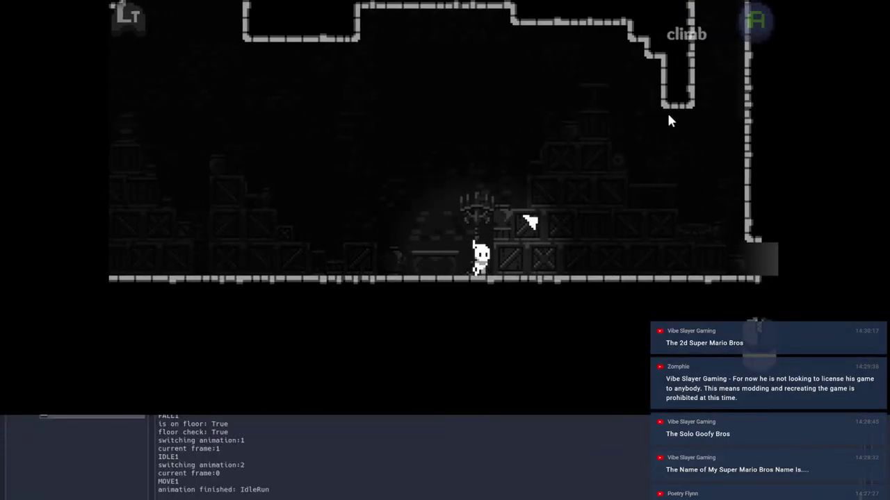
{"action": "key", "text": "space"}
{"action": "key", "text": "space"}
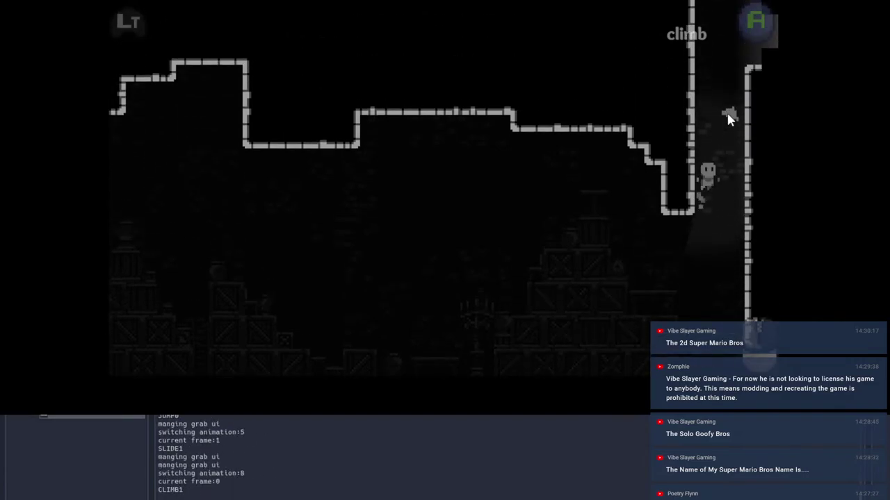
{"action": "key", "text": "space"}
{"action": "key", "text": "w"}
{"action": "key", "text": "d"}
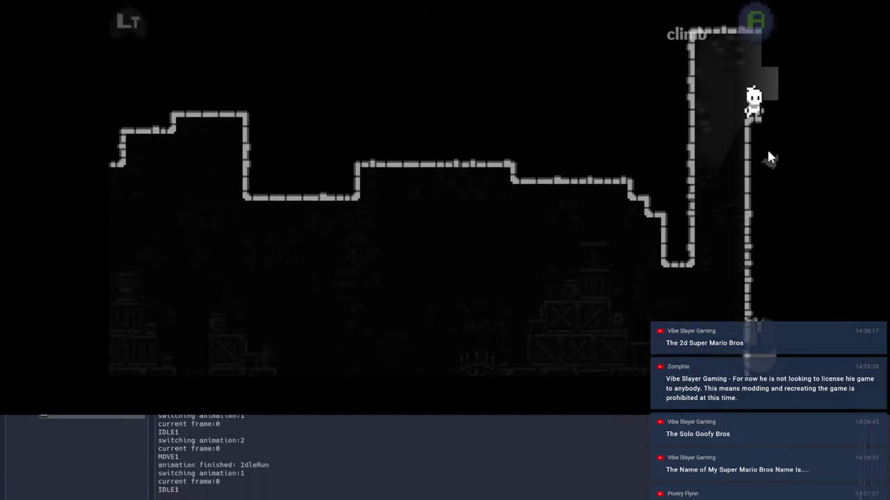
Step: Play-test jumping and wall-grabbing around Room0's upper doorway ledge, and walk through into Room98
{"action": "key", "text": "space"}
{"action": "key", "text": "a"}
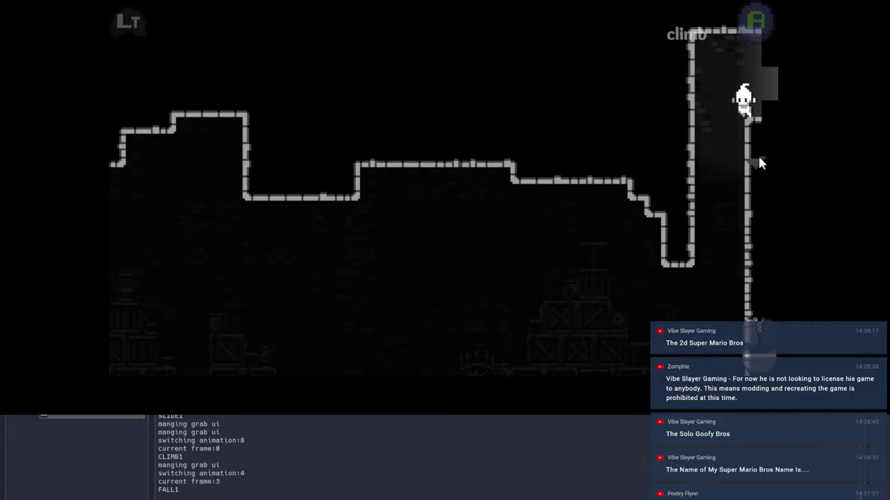
{"action": "key", "text": "space"}
{"action": "key", "text": "space"}
{"action": "key", "text": "d"}
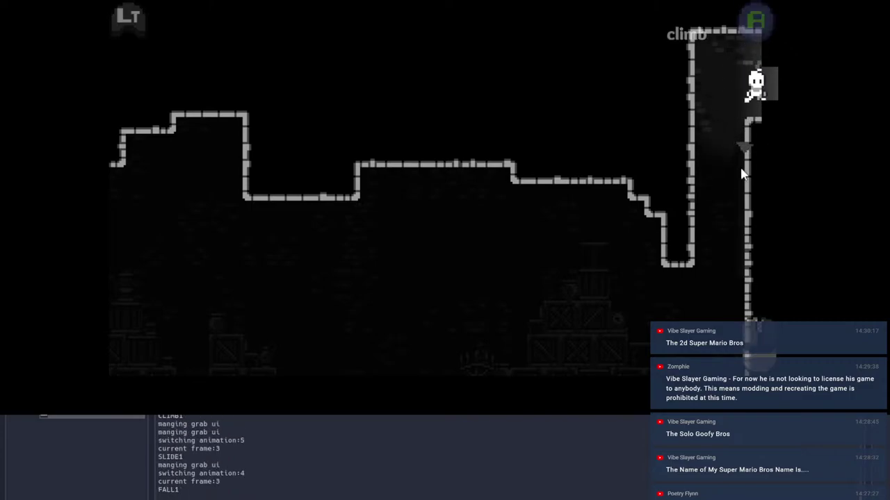
{"action": "key", "text": "a"}
{"action": "key", "text": "a"}
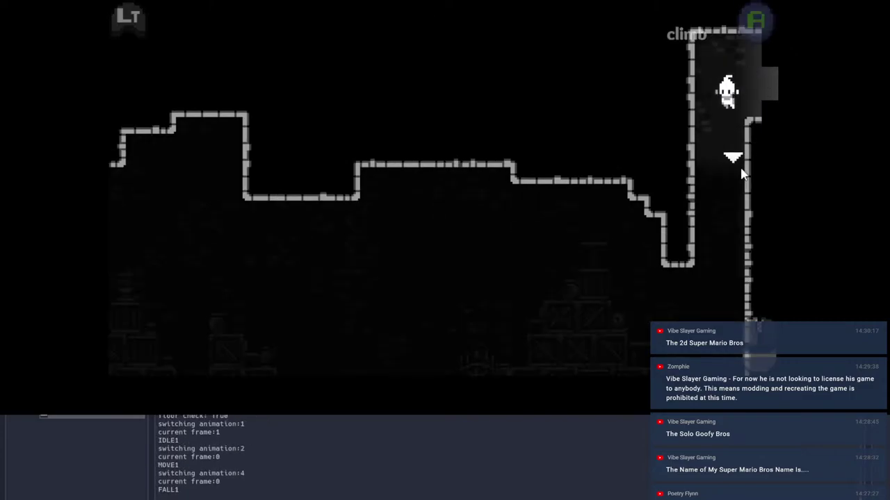
{"action": "key", "text": "space"}
{"action": "key", "text": "d"}
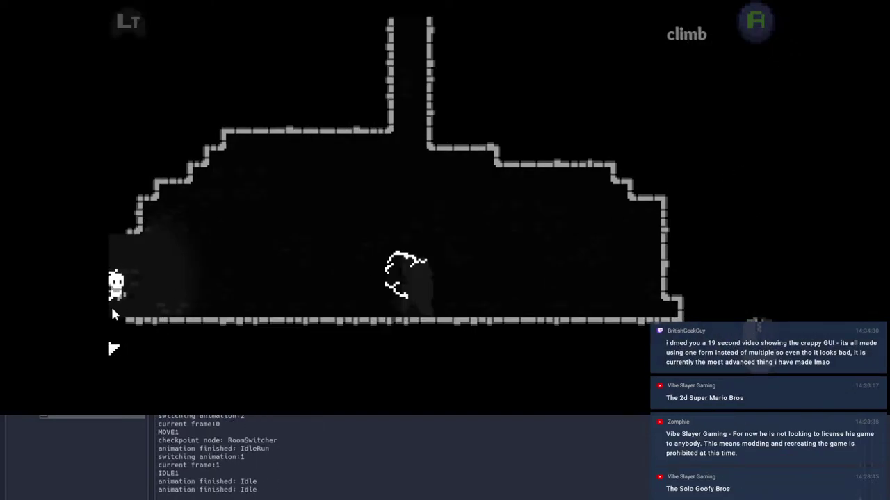
Step: Play-test crossing back and forth between Room98 and Room0, including a wall grab on the shaft's opposite wall
{"action": "key", "text": "a"}
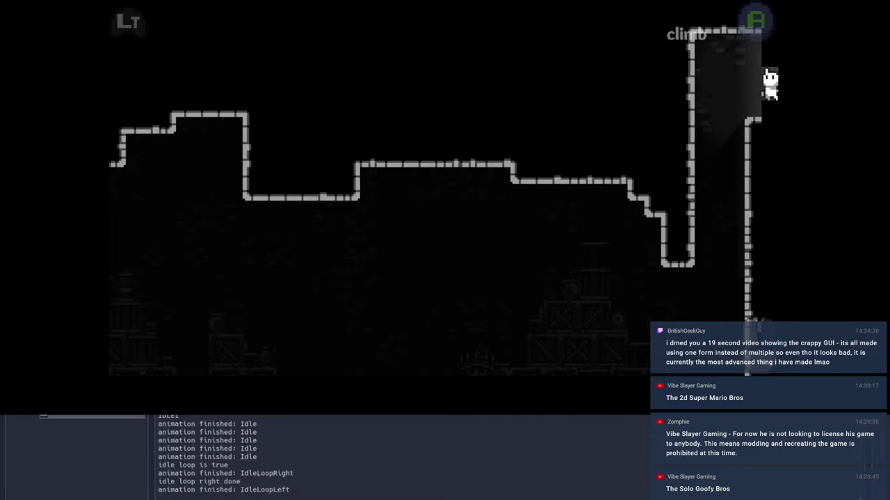
{"action": "key", "text": "Left"}
{"action": "key", "text": "space"}
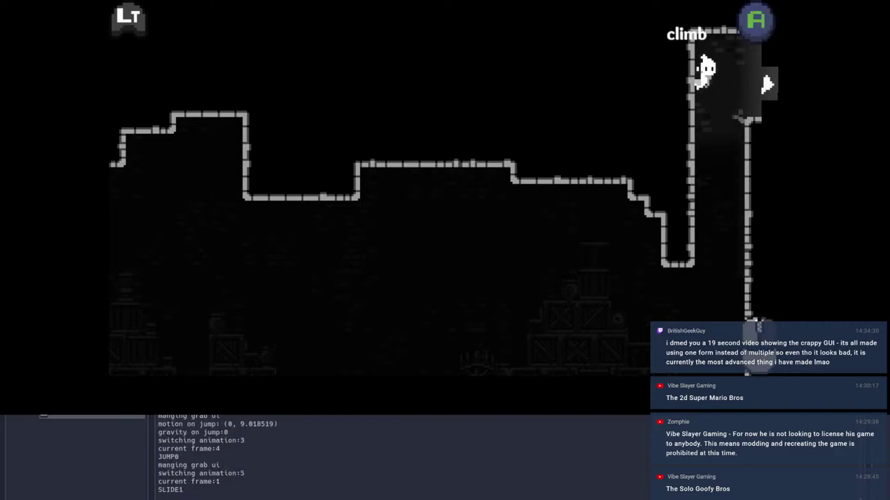
{"action": "key", "text": "space"}
{"action": "key", "text": "Right"}
{"action": "key", "text": "Left"}
{"action": "key", "text": "Right"}
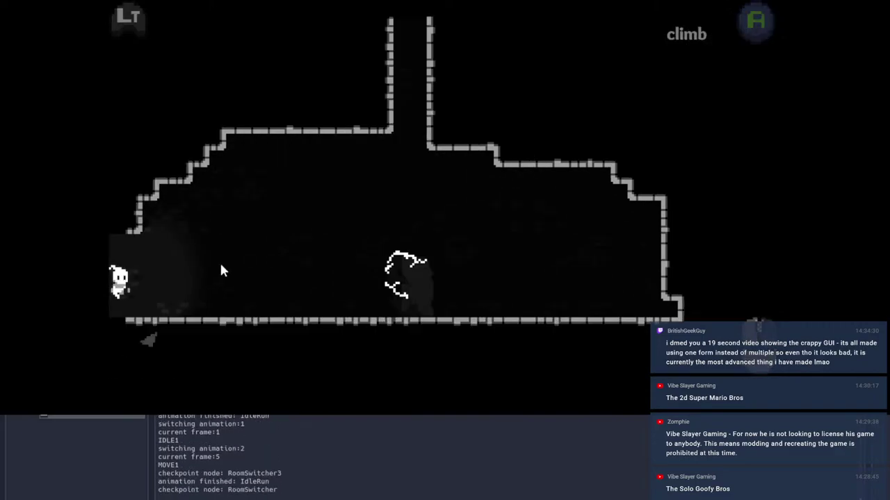
{"action": "key", "text": "Left"}
{"action": "key", "text": "space"}
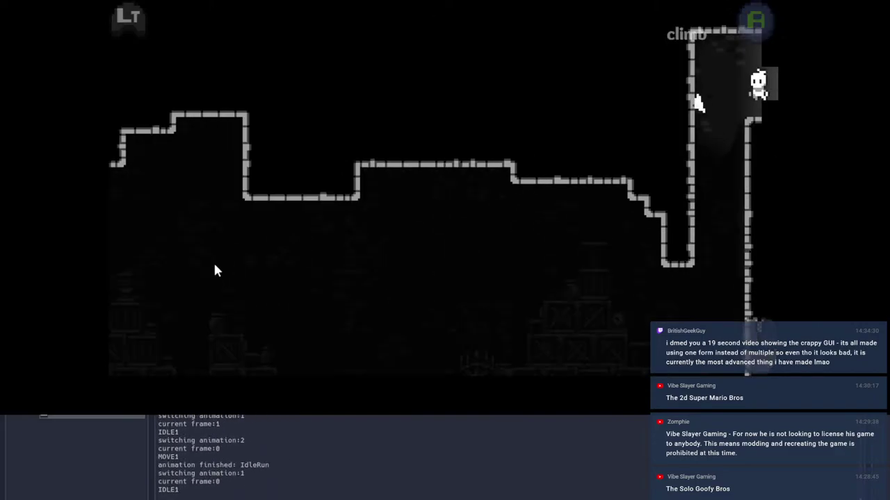
{"action": "key", "text": "Right"}
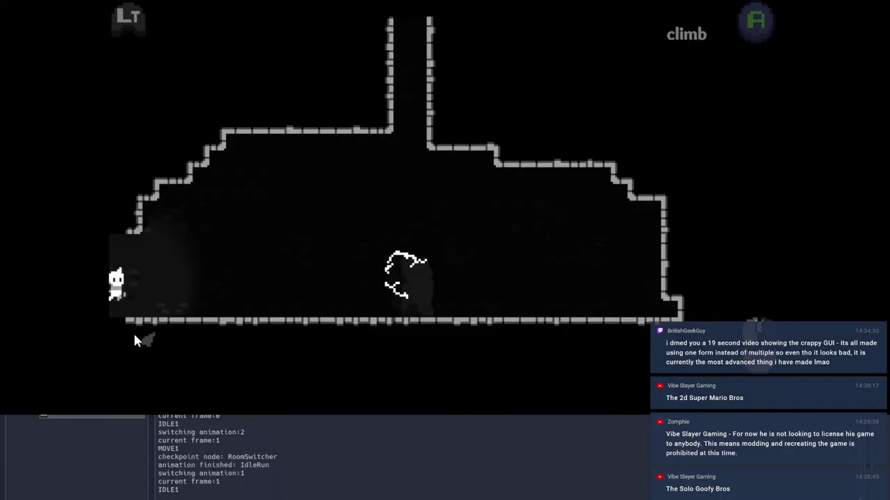
Step: Jump from Room98 back into Room0's shaft and climb up to the upper doorway again
{"action": "key", "text": "Right"}
{"action": "key", "text": "Left"}
{"action": "key", "text": "space"}
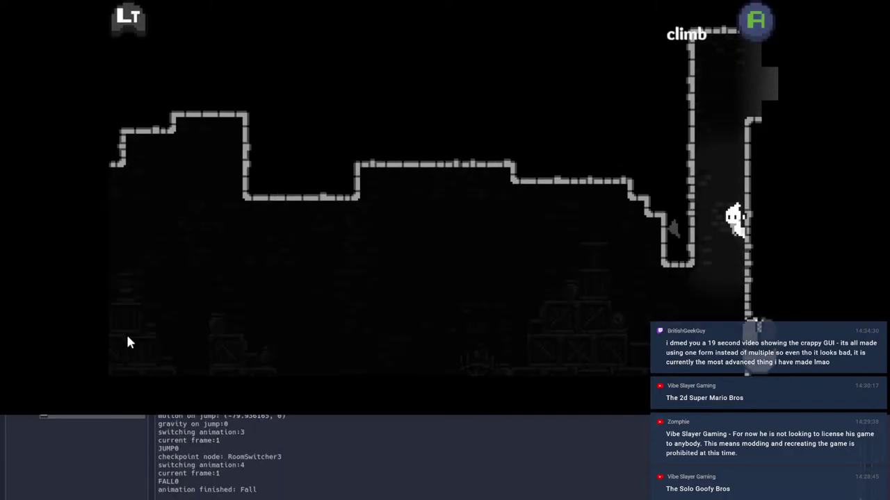
{"action": "key", "text": "space"}
{"action": "key", "text": "Right"}
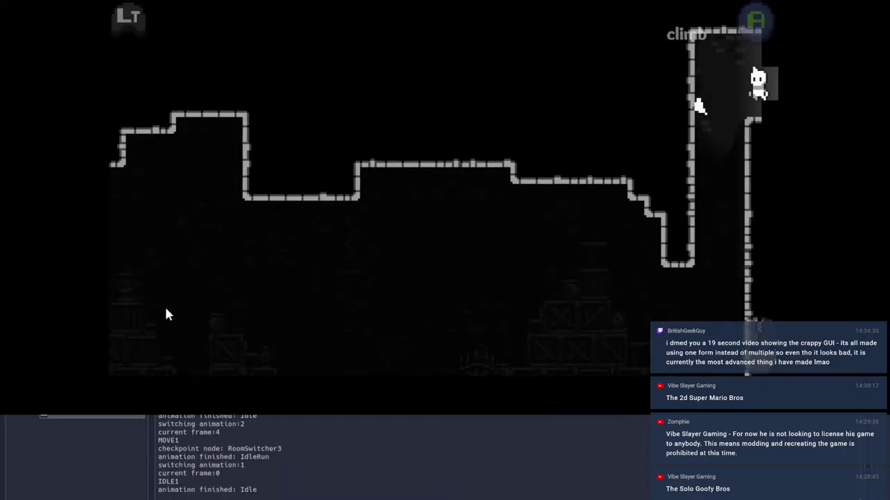
{"action": "key", "text": "Left"}
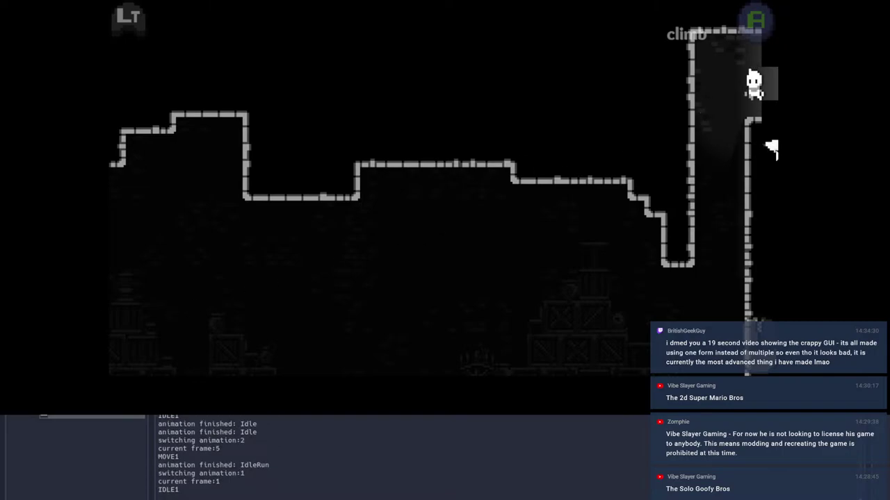
Step: Drop to the bottom of Room0's shaft, test climbing and jumping off the wall above the lower doorway, and pause the game
{"action": "key", "text": "Left"}
{"action": "key", "text": "Right"}
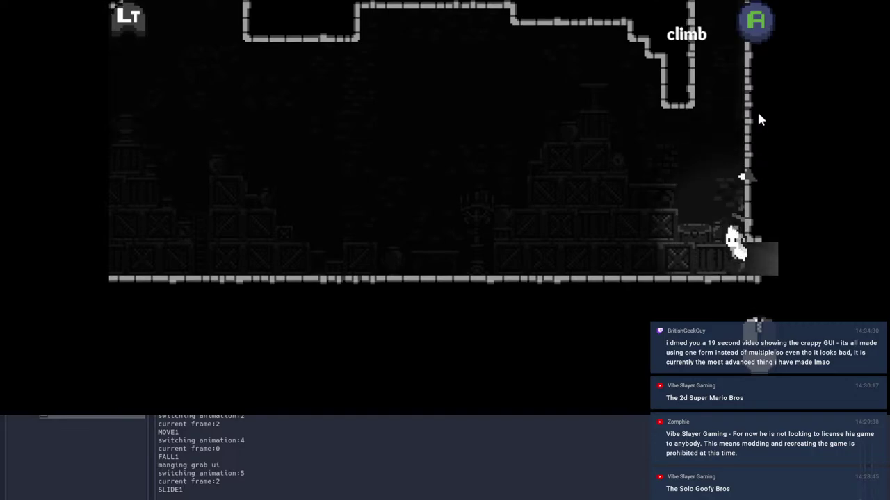
{"action": "key", "text": "Left"}
{"action": "key", "text": "Right"}
{"action": "key", "text": "space"}
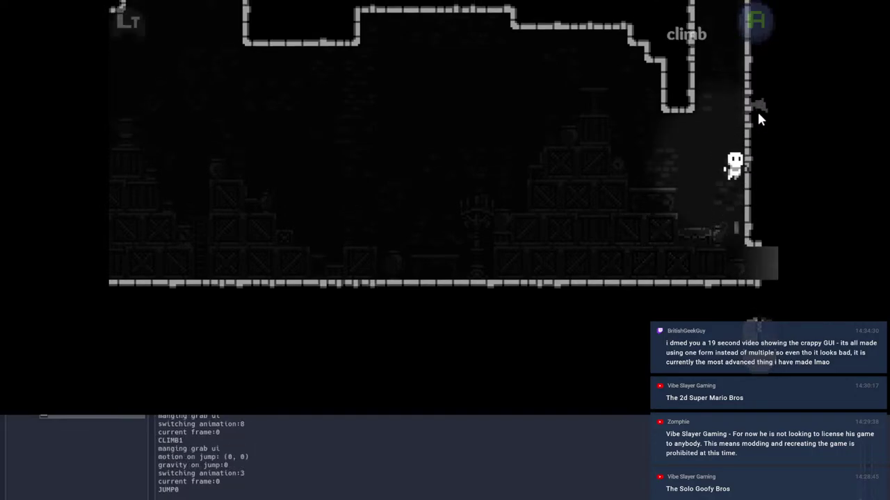
{"action": "key", "text": "space"}
{"action": "key", "text": "Left"}
{"action": "key", "text": "space"}
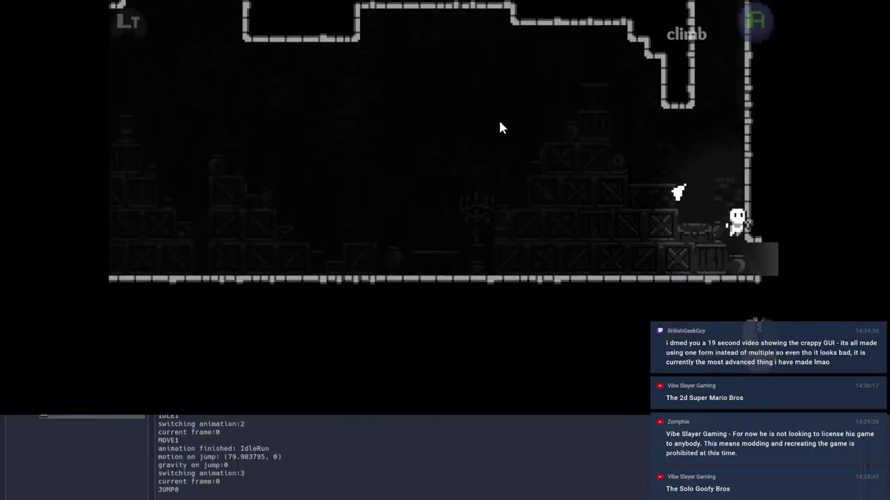
{"action": "key", "text": "Escape"}
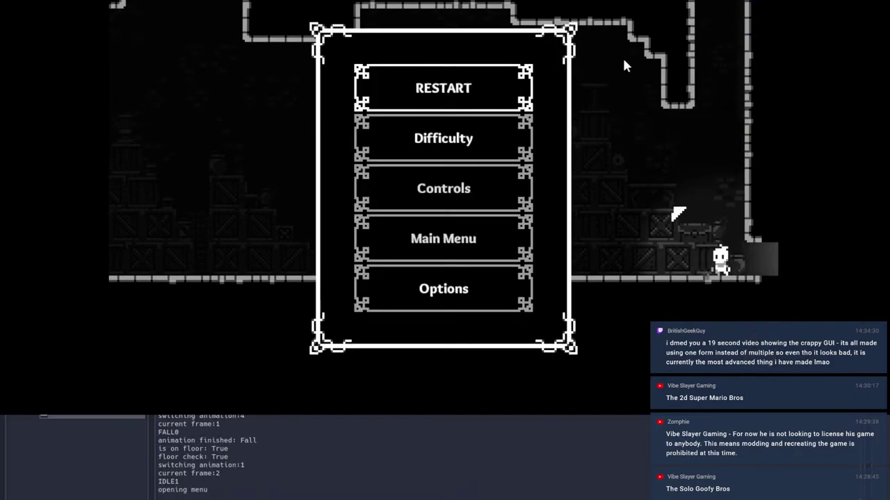
Step: Close the running game and inspect the RoomSwitcher at the doorway of the Room98 scene
{"action": "left_click", "coordinate": [763, 3]}
{"action": "left_click", "coordinate": [729, 26]}
{"action": "scroll", "coordinate": [351, 298], "scroll_direction": "down", "scroll_amount": 17}
{"action": "middle_click_drag", "start_coordinate": [250, 229], "coordinate": [456, 268]}
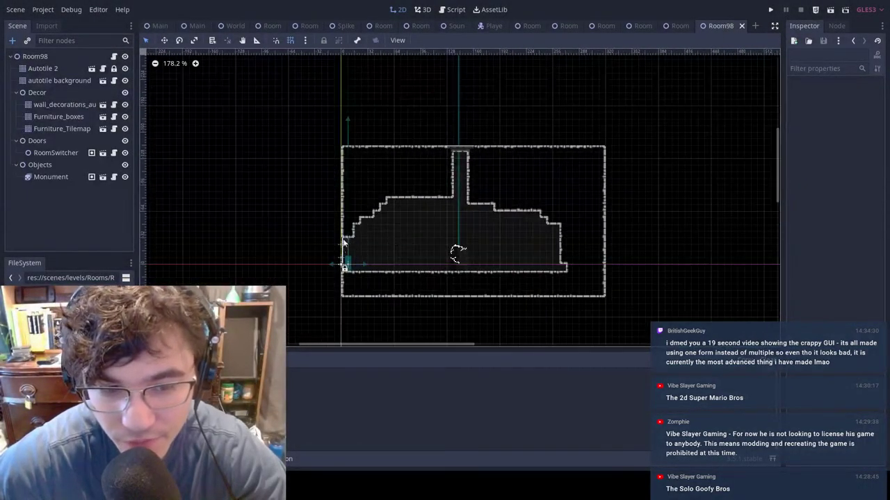
{"action": "scroll", "coordinate": [344, 244], "scroll_direction": "up", "scroll_amount": 5}
{"action": "left_click", "coordinate": [341, 264]}
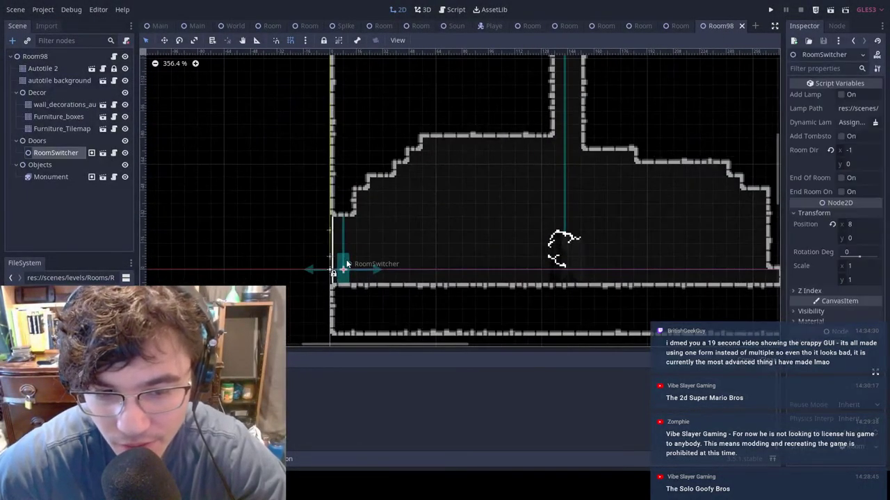
Step: In WorldDemo, move Room98 up and to the right, well away from Room0's upper doorway
{"action": "left_click", "coordinate": [200, 27]}
{"action": "left_click", "coordinate": [262, 26]}
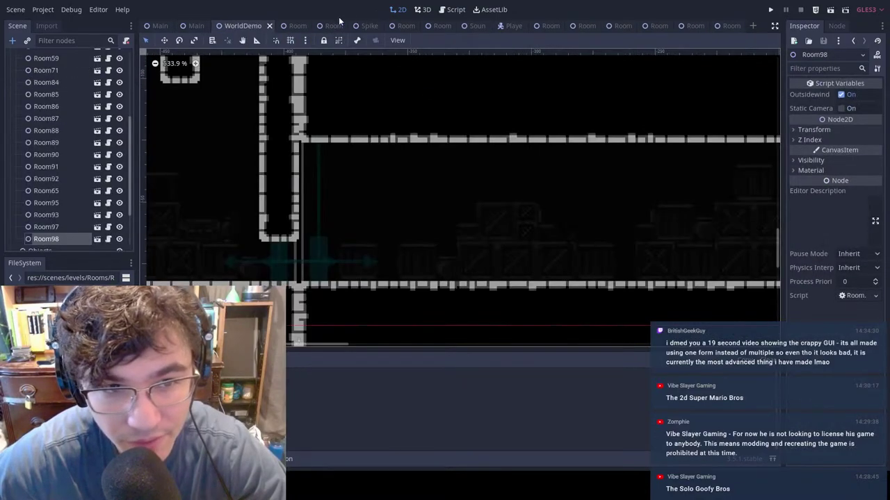
{"action": "scroll", "coordinate": [372, 239], "scroll_direction": "down", "scroll_amount": 9}
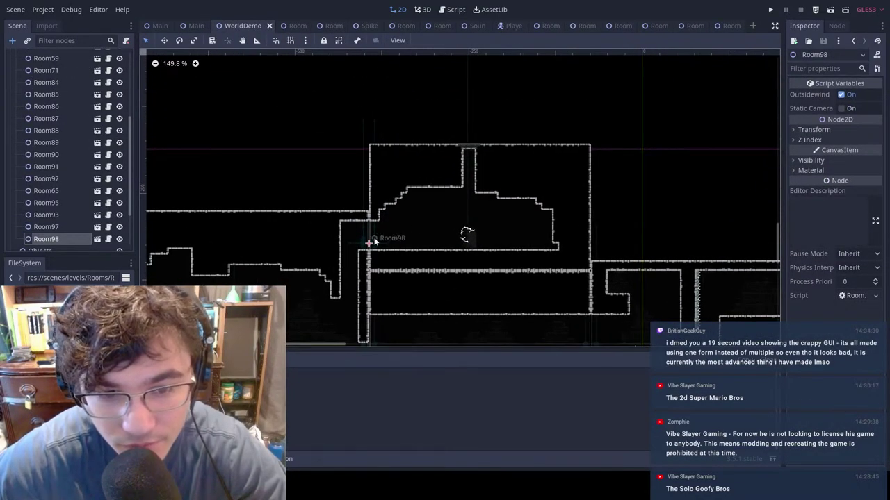
{"action": "middle_click_drag", "start_coordinate": [407, 243], "coordinate": [514, 131]}
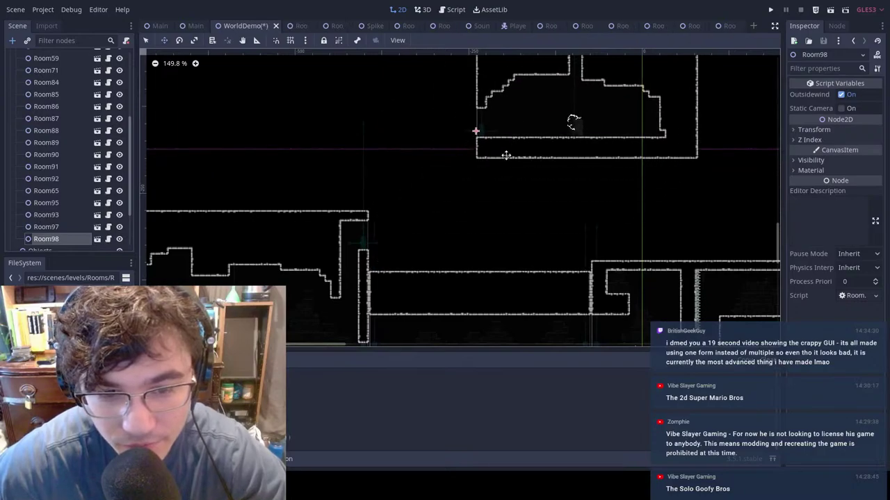
Step: Run the game from MainScene and play-test dashing through Room0 toward the lower doorway, then pause
{"action": "left_click", "coordinate": [196, 26]}
{"action": "key", "text": "F5"}
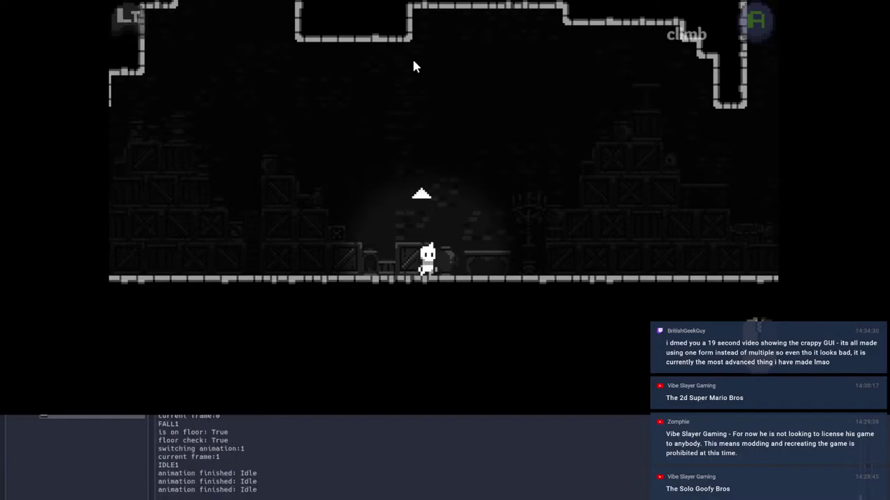
{"action": "key", "text": "Escape"}
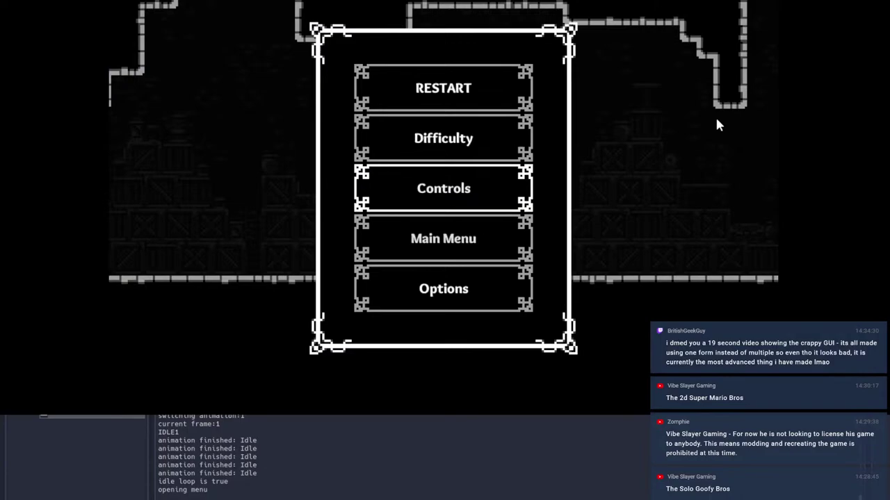
{"action": "key", "text": "Escape"}
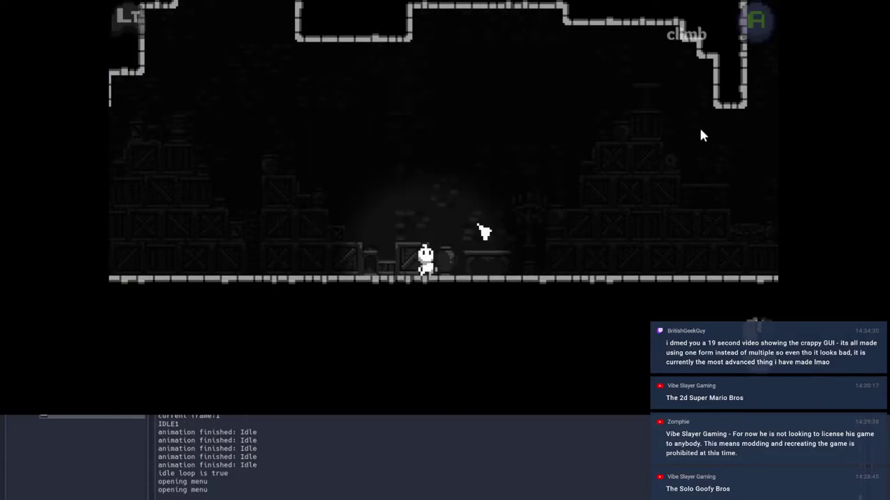
{"action": "key", "text": "d"}
{"action": "left_click", "coordinate": [627, 157]}
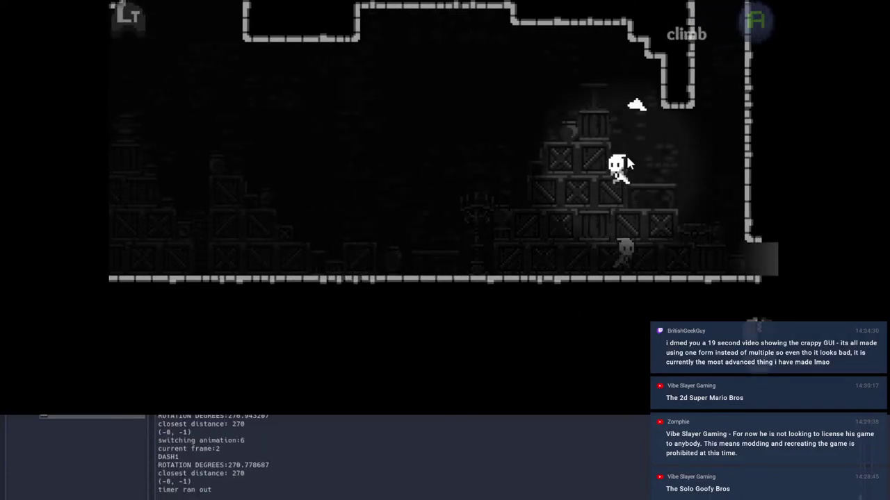
{"action": "key", "text": "Right"}
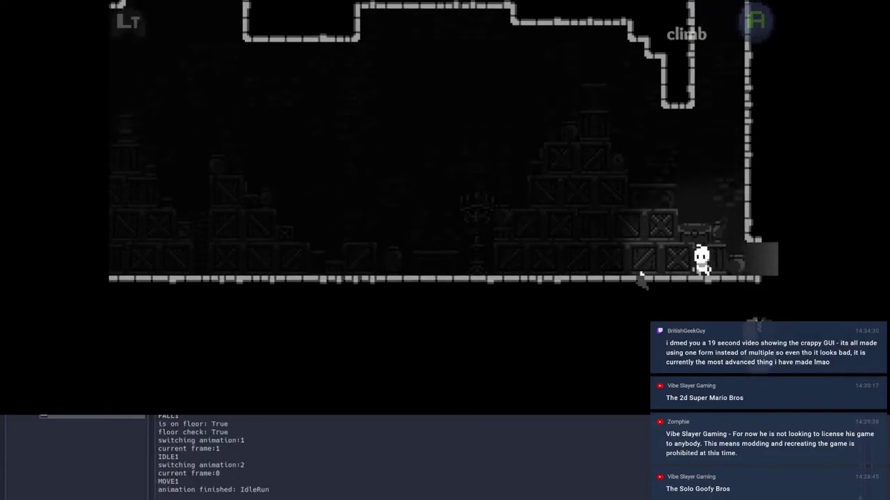
{"action": "key", "text": "Escape"}
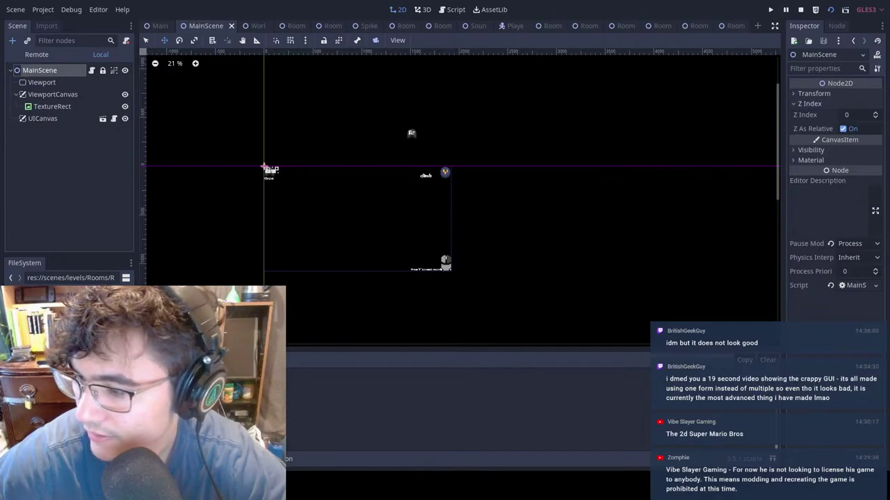
Step: Switch away from the editor to view the viewer's New_video.mp4 enlarged, and close it
{"action": "key", "text": "alt+Tab"}
{"action": "left_click", "coordinate": [470, 256]}
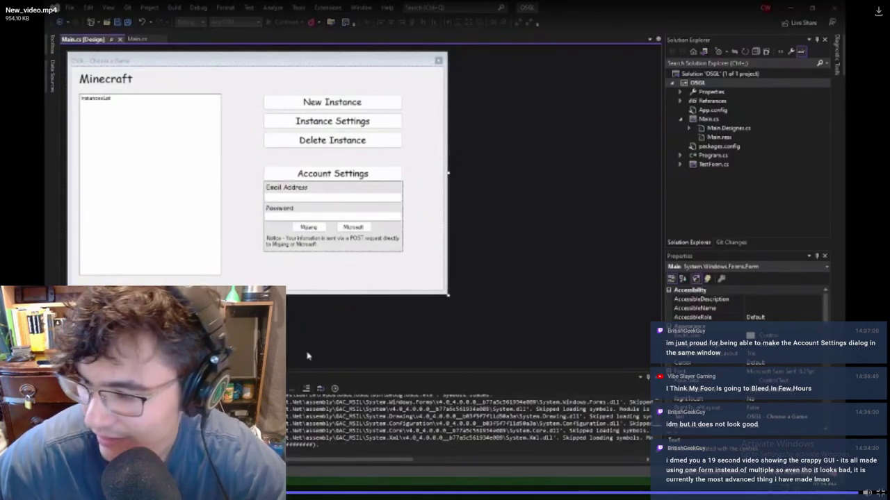
{"action": "key", "text": "Escape"}
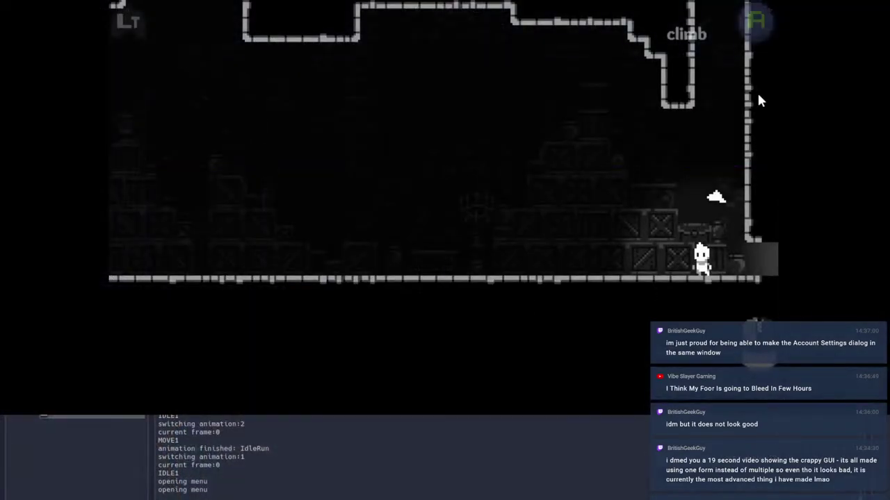
Step: Resume play and wall-jump up Room0's shaft to the upper doorway ledge
{"action": "key", "text": "a"}
{"action": "key", "text": "space"}
{"action": "key", "text": "d"}
{"action": "key", "text": "a"}
{"action": "key", "text": "space"}
{"action": "key", "text": "space"}
{"action": "key", "text": "d"}
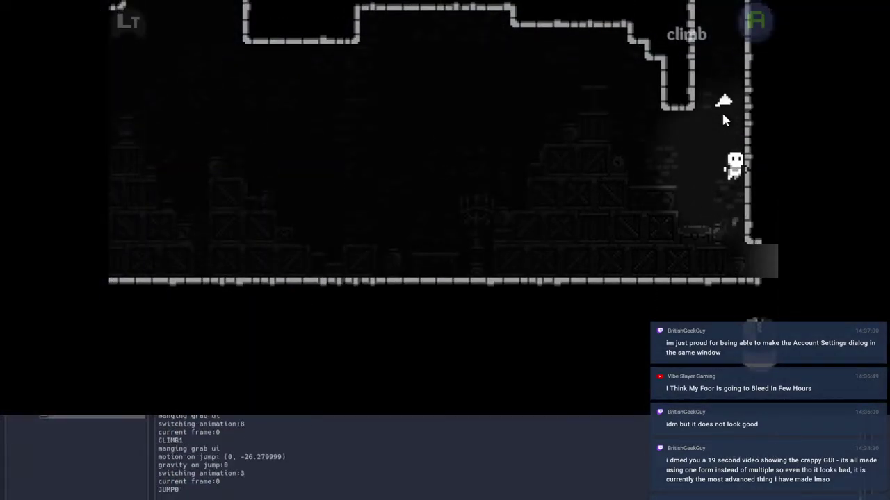
{"action": "key", "text": "space"}
{"action": "key", "text": "a"}
{"action": "key", "text": "space"}
{"action": "key", "text": "d"}
{"action": "key", "text": "a"}
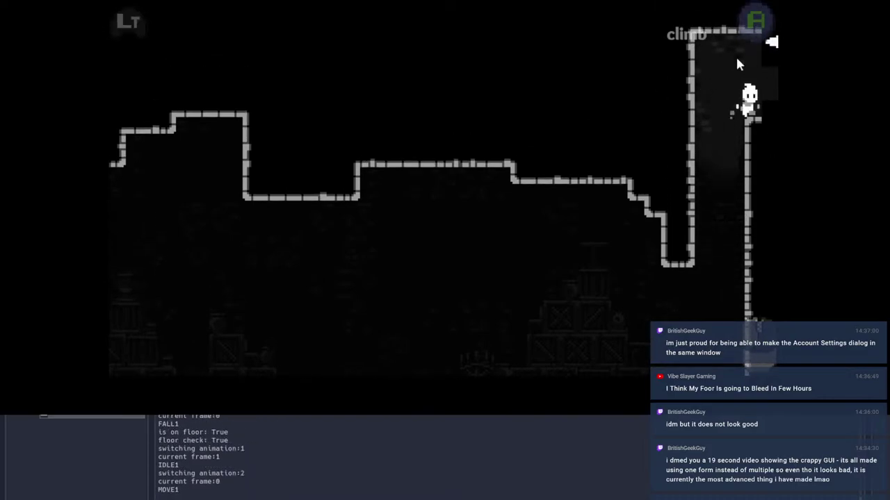
Step: Play-test walking and jumping in and out of Room0's upper doorway with Room98 moved away, and pause the game
{"action": "key", "text": "d"}
{"action": "key", "text": "d"}
{"action": "key", "text": "a"}
{"action": "key", "text": "d"}
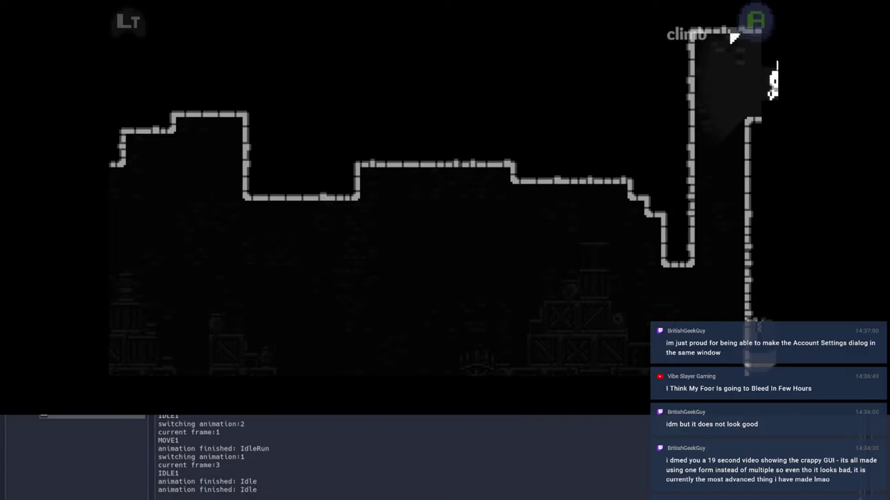
{"action": "key", "text": "a"}
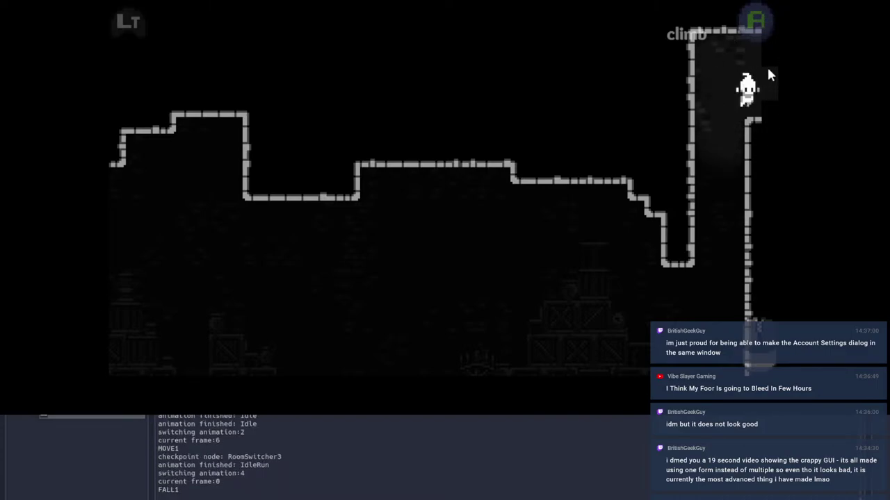
{"action": "key", "text": "d"}
{"action": "key", "text": "space"}
{"action": "key", "text": "d"}
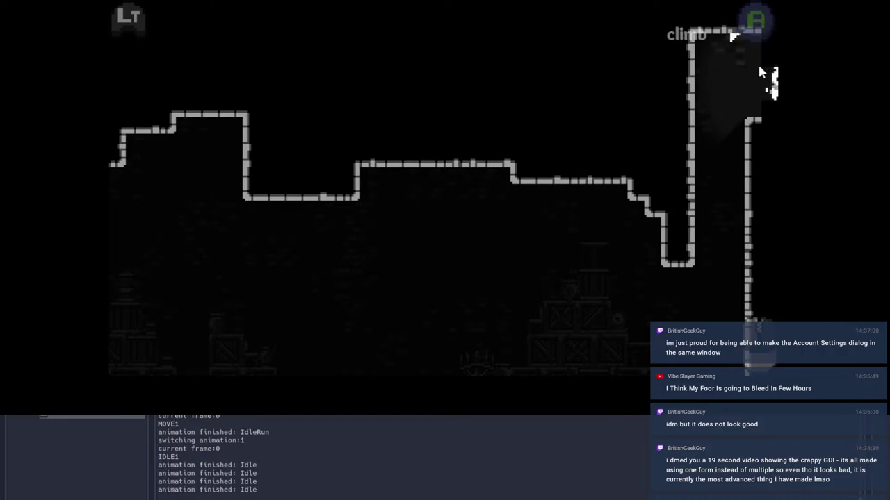
{"action": "key", "text": "d"}
{"action": "key", "text": "Escape"}
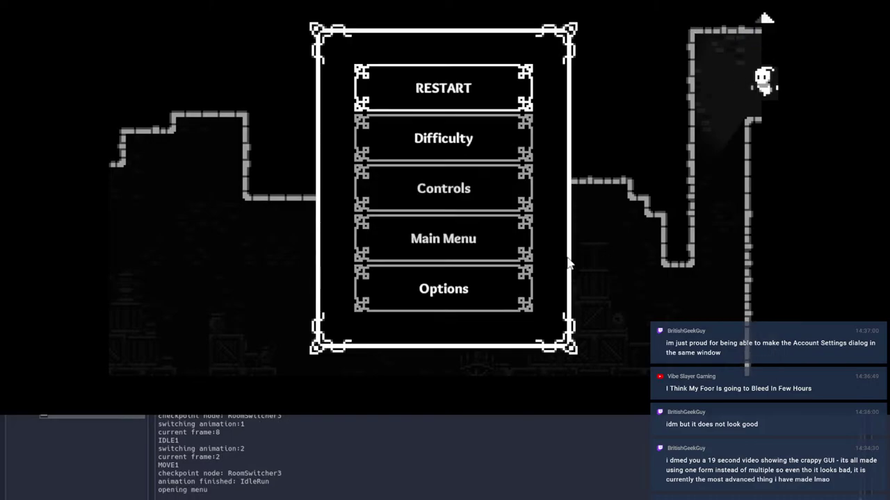
Step: Stop the game, open the scene behind Room0's Autotile 3 tilemap, and open its script autotile 2.gd
{"action": "key", "text": "F8"}
{"action": "left_click", "coordinate": [256, 26]}
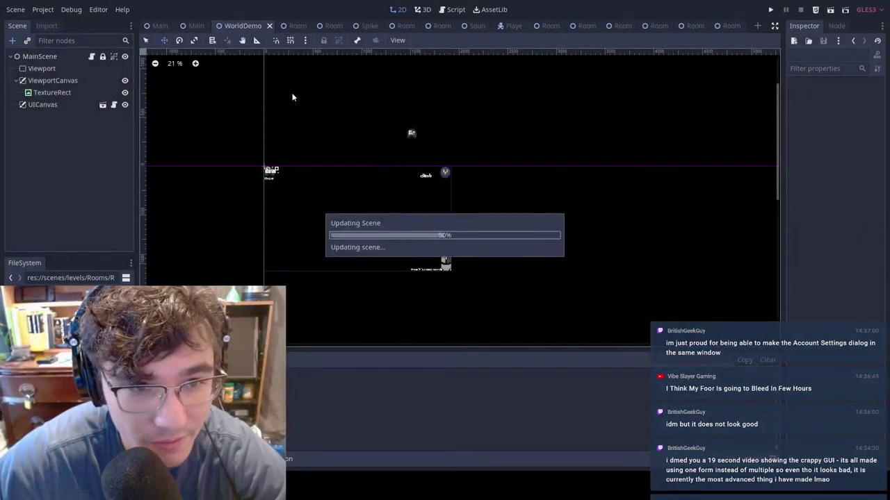
{"action": "scroll", "coordinate": [75, 184], "scroll_direction": "up", "scroll_amount": 5}
{"action": "left_click", "coordinate": [96, 81]}
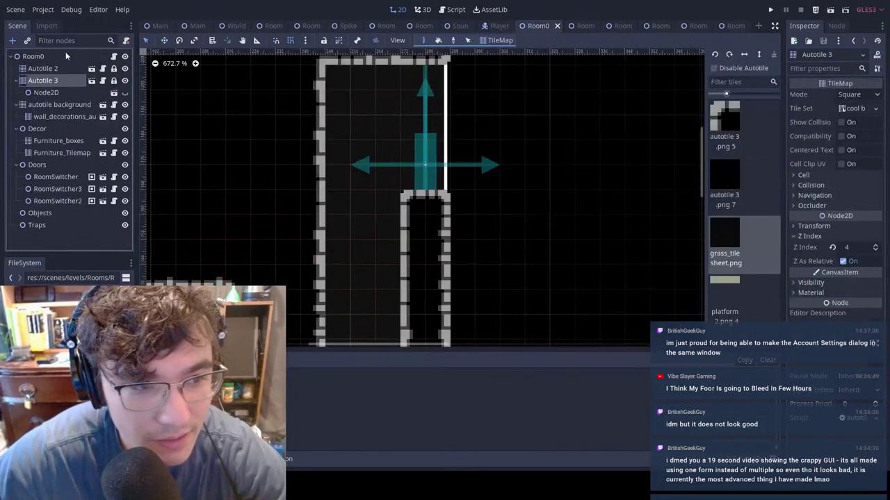
{"action": "left_click", "coordinate": [91, 80]}
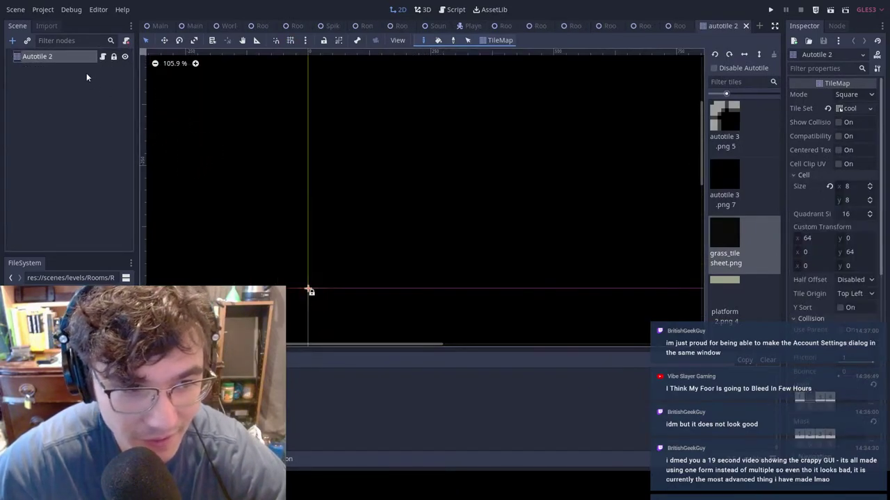
{"action": "left_click", "coordinate": [81, 66]}
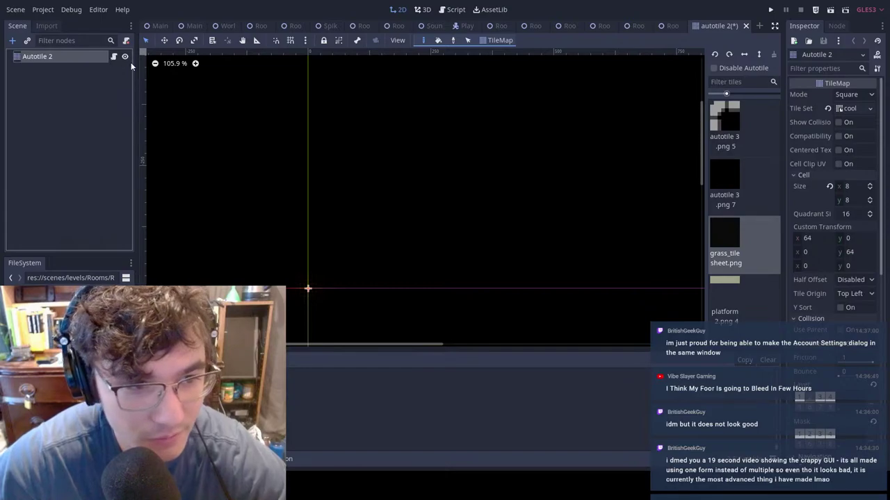
{"action": "left_click", "coordinate": [103, 56]}
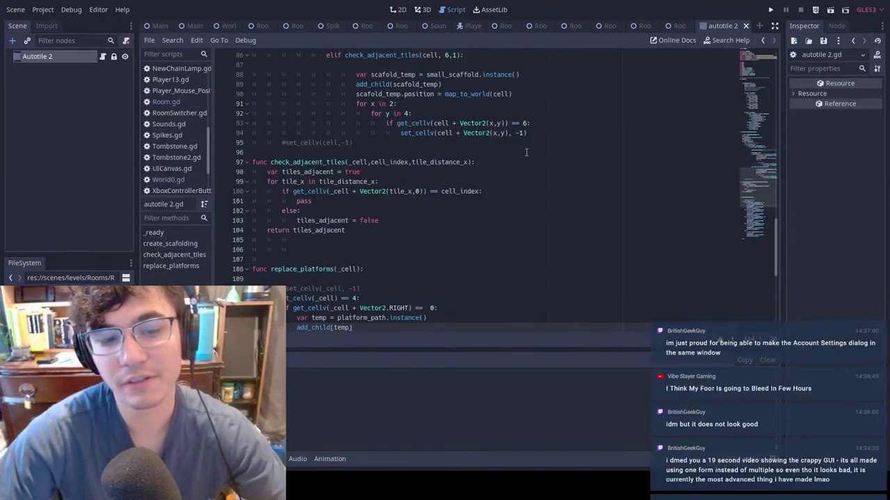
Step: Read through autotile 2.gd, examining how _ready finds the minimum and maximum cells and replaces the edge tiles
{"action": "scroll", "coordinate": [526, 152], "scroll_direction": "down", "scroll_amount": 8}
{"action": "scroll", "coordinate": [490, 181], "scroll_direction": "up", "scroll_amount": 12}
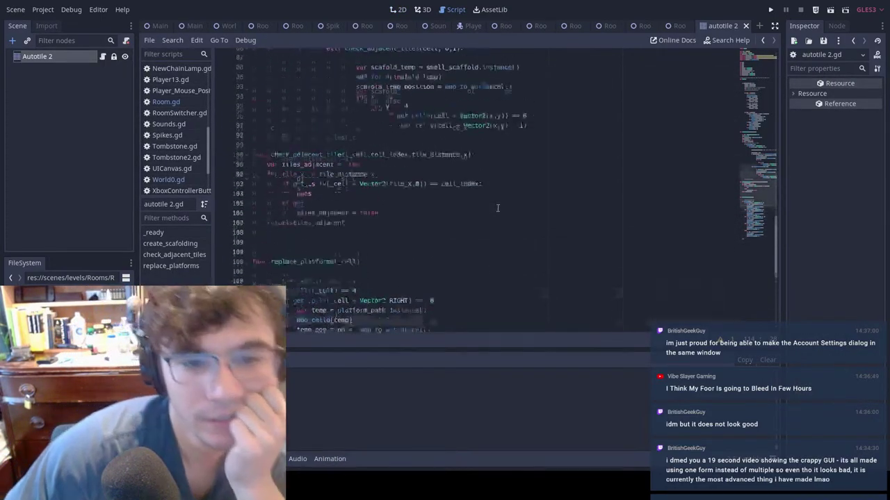
{"action": "scroll", "coordinate": [458, 206], "scroll_direction": "up", "scroll_amount": 6}
{"action": "scroll", "coordinate": [450, 203], "scroll_direction": "up", "scroll_amount": 12}
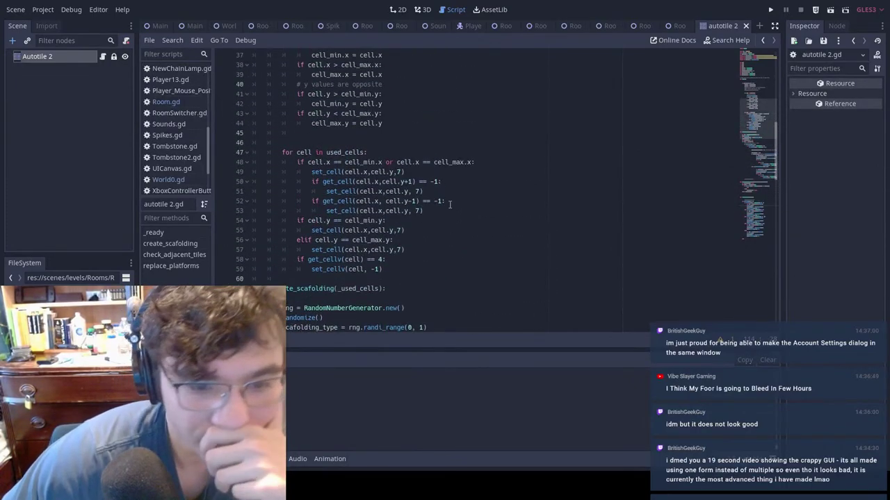
{"action": "scroll", "coordinate": [441, 207], "scroll_direction": "down", "scroll_amount": 3}
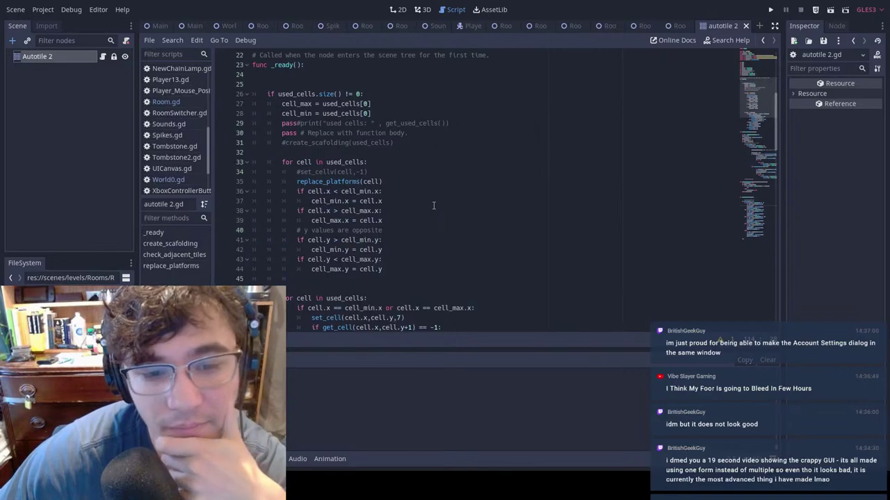
{"action": "scroll", "coordinate": [433, 205], "scroll_direction": "down", "scroll_amount": 3}
{"action": "scroll", "coordinate": [432, 206], "scroll_direction": "down", "scroll_amount": 2}
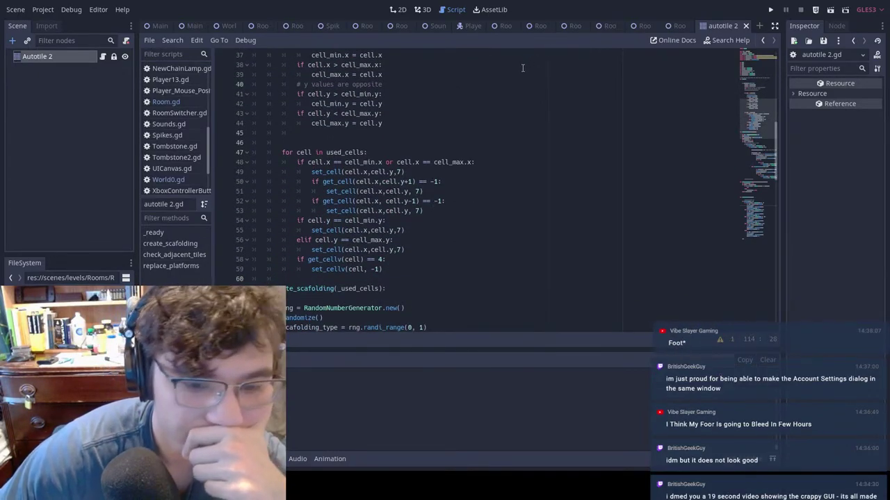
Step: Check the Autotile 2 tilemap's tiles, and examine the script's set_cell call and empty-neighbour condition for edge cells on lines 49 and 50
{"action": "left_click", "coordinate": [65, 58]}
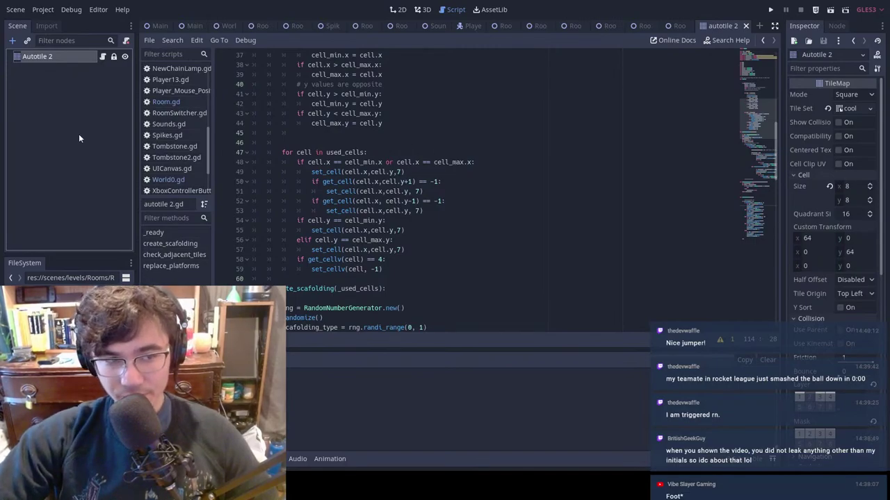
{"action": "left_click", "coordinate": [61, 56]}
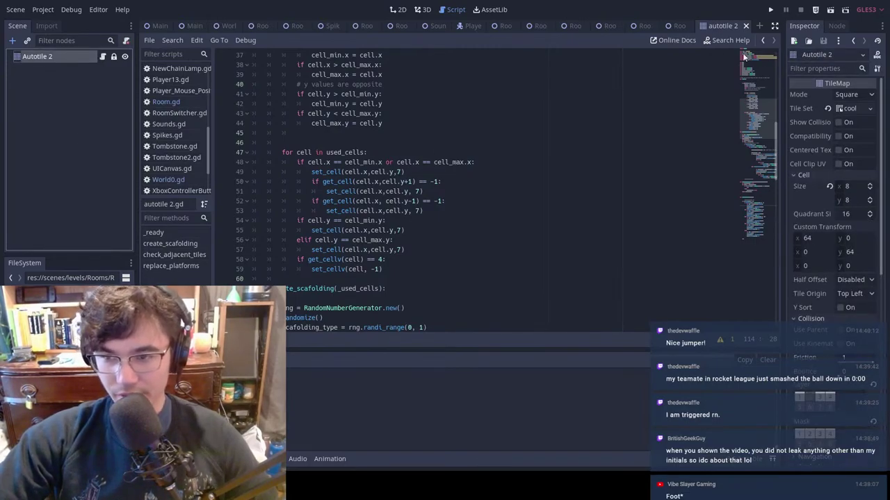
{"action": "left_click", "coordinate": [395, 10]}
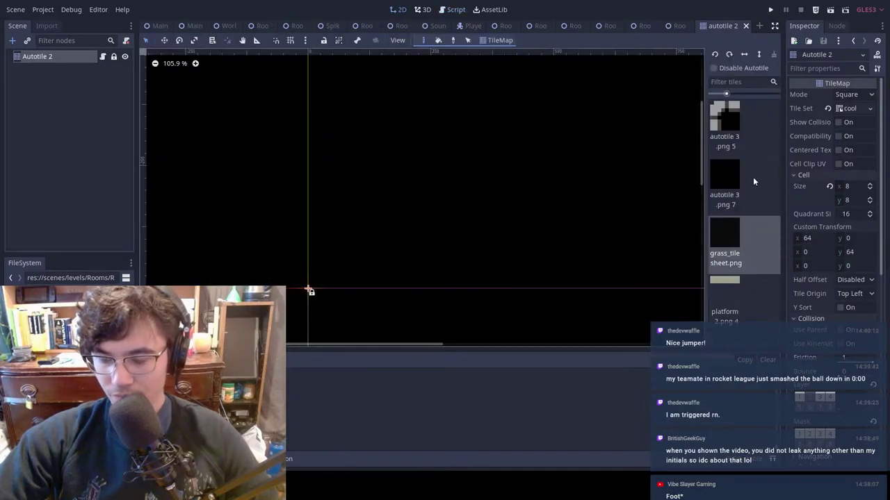
{"action": "left_click", "coordinate": [445, 9]}
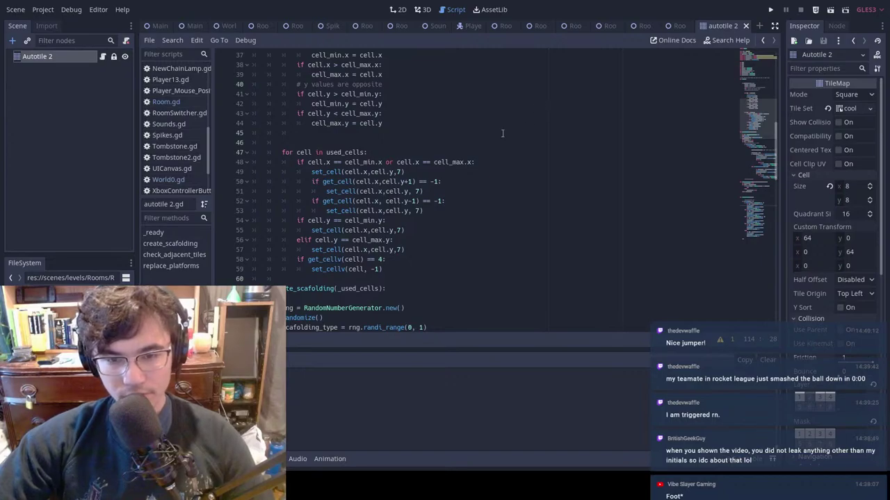
{"action": "left_click_drag", "start_coordinate": [419, 181], "coordinate": [478, 179]}
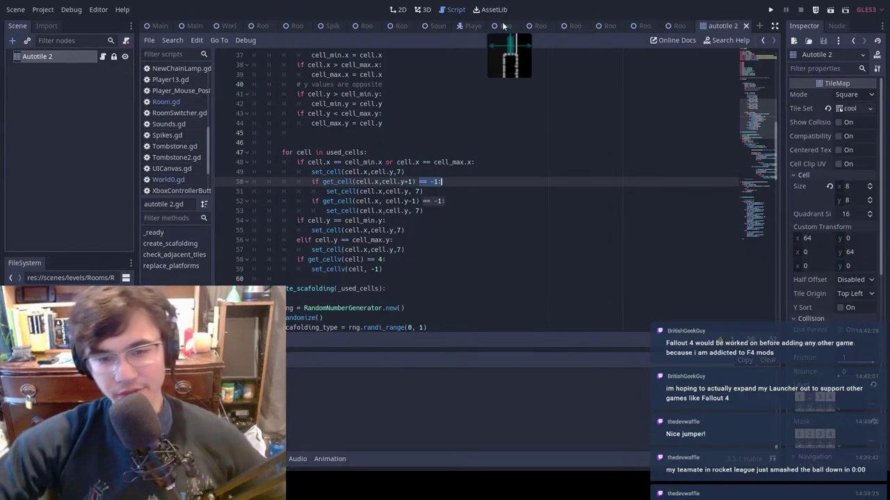
{"action": "left_click_drag", "start_coordinate": [415, 172], "coordinate": [312, 173]}
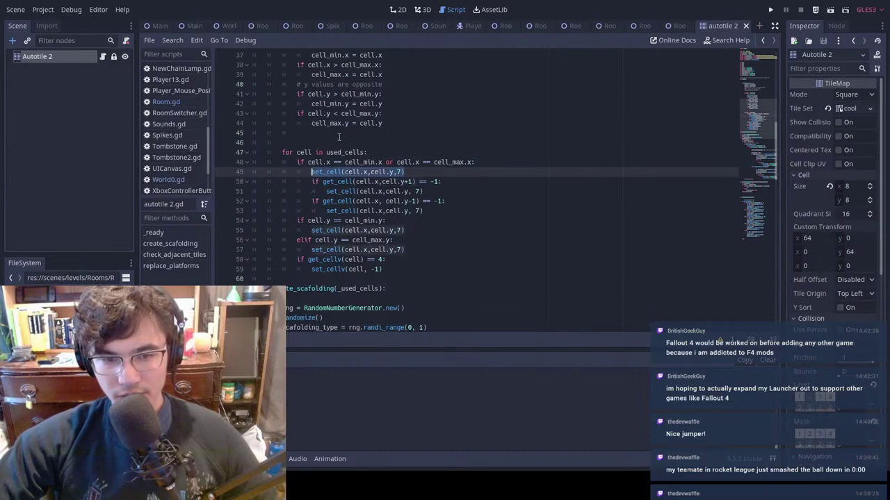
{"action": "left_click", "coordinate": [311, 173]}
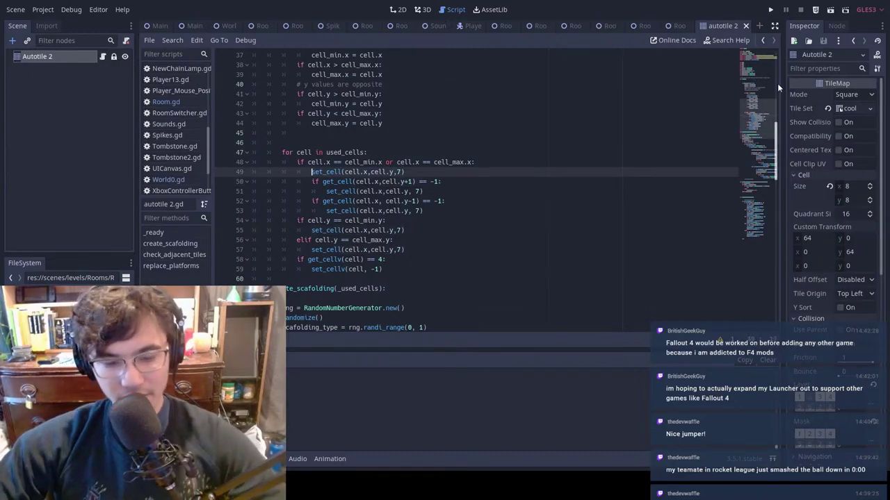
Step: Insert the condition if cell != -1: on its own line above the set_cell call in the minimum/maximum x branch
{"action": "type", "text": "#"}
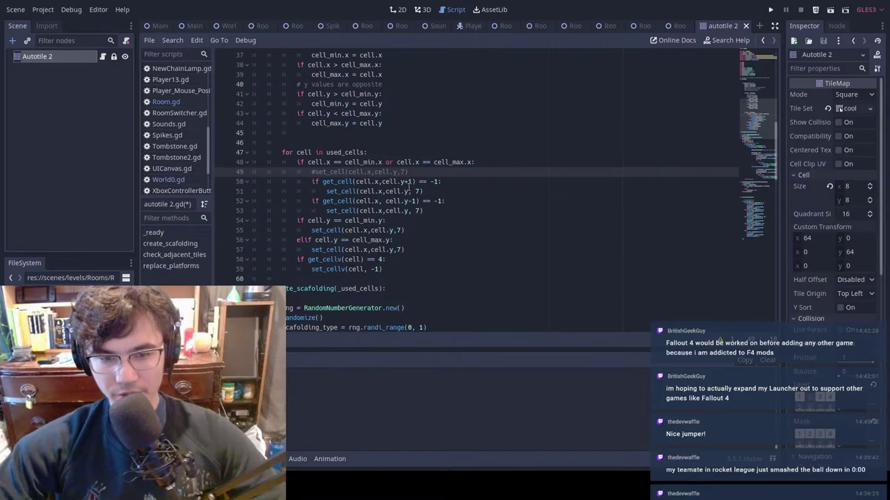
{"action": "key", "text": "ctrl+k"}
{"action": "key", "text": "Return"}
{"action": "key", "text": "Up"}
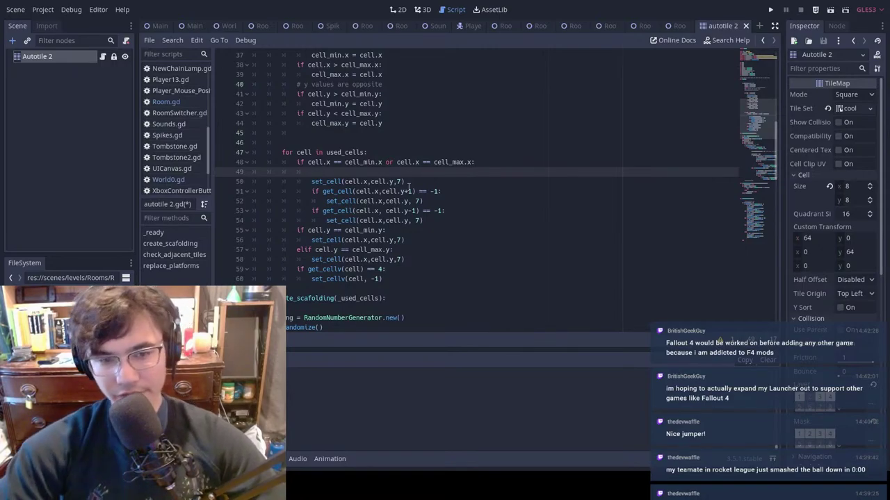
{"action": "type", "text": "if"}
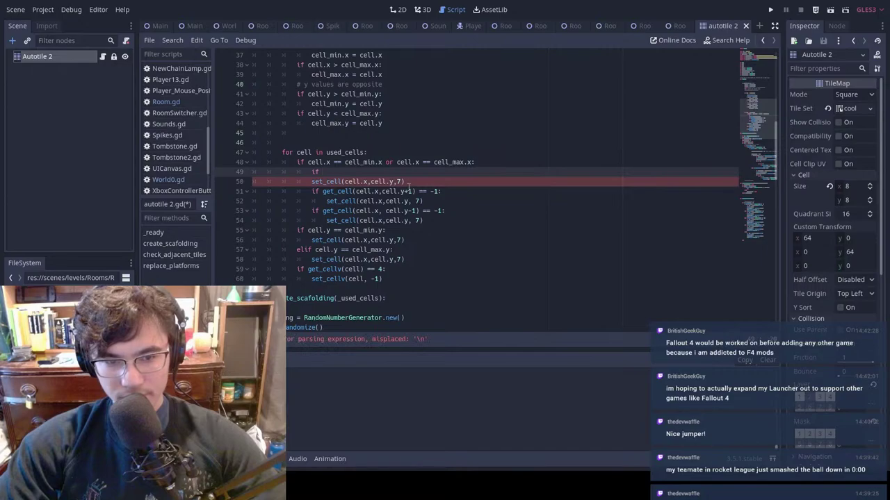
{"action": "type", "text": " cell != -1:"}
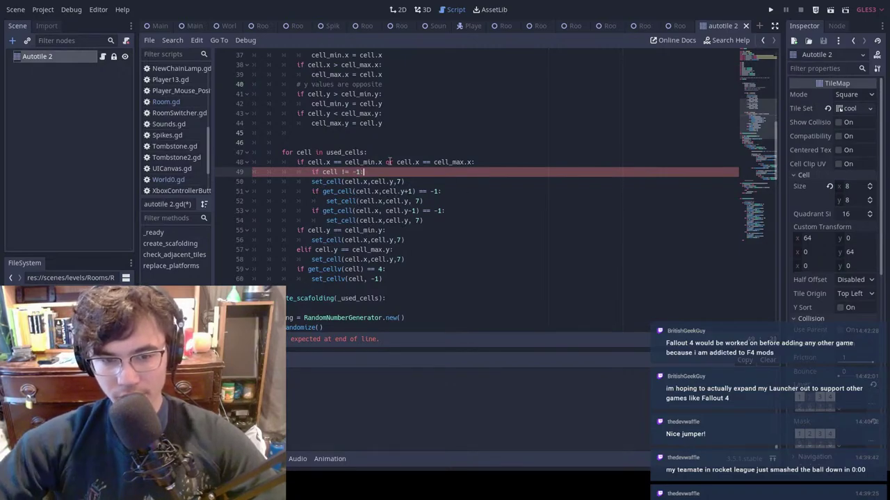
Step: Change the new condition to if get_cellv(cell) != -1:, indent the set_cell call beneath it, and save the script
{"action": "key", "text": "BackSpace"}
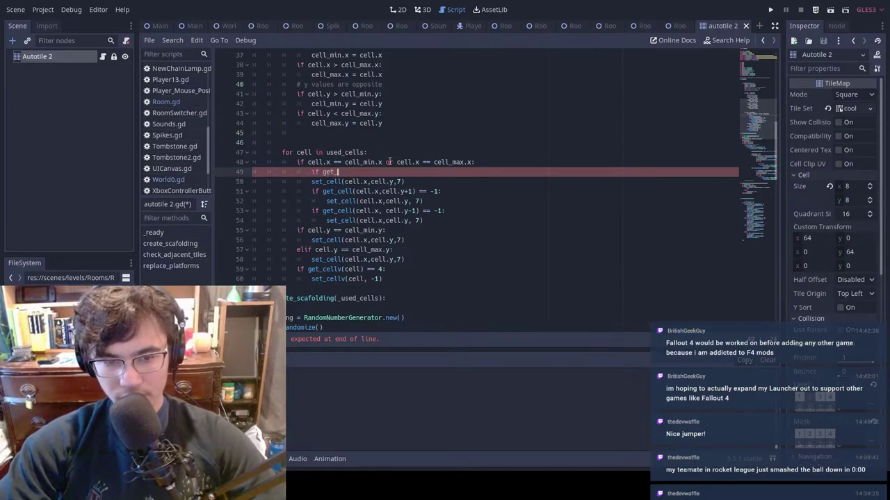
{"action": "type", "text": "l("}
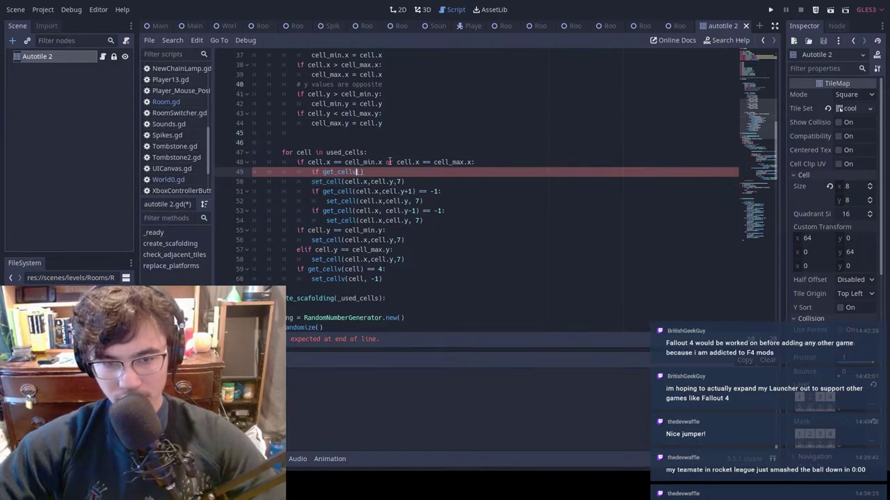
{"action": "type", "text": "(cekk"}
{"action": "key", "text": "BackSpace"}
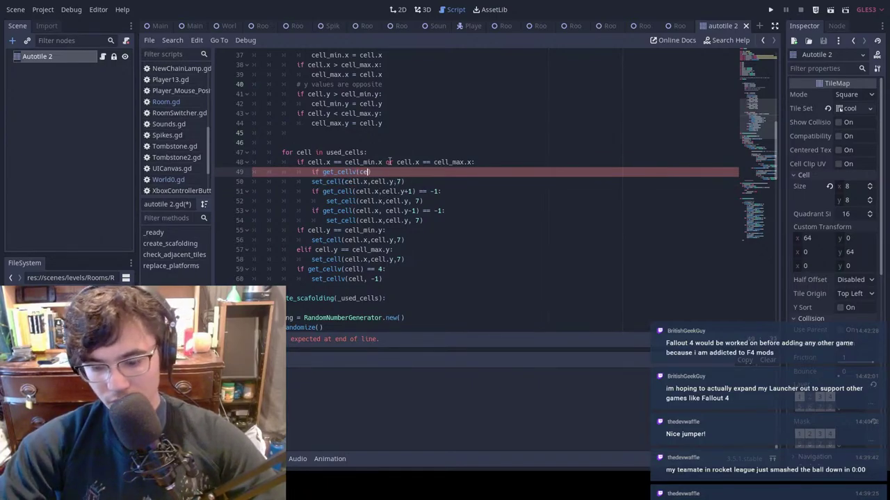
{"action": "type", "text": ") != 01"}
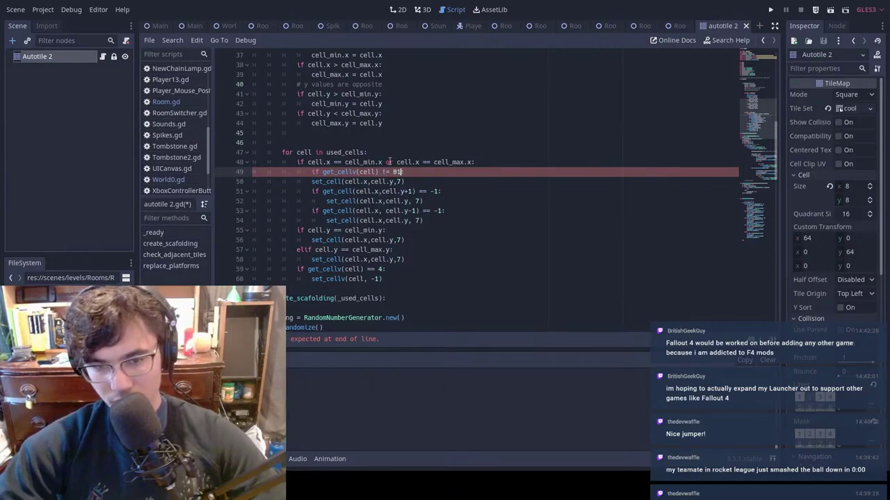
{"action": "type", "text": ":"}
{"action": "key", "text": "Down"}
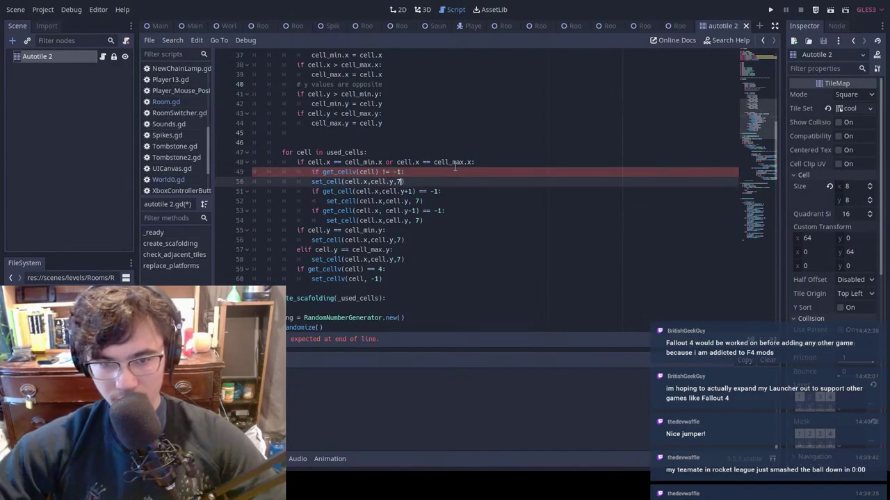
{"action": "key", "text": "Home"}
{"action": "key", "text": "Tab"}
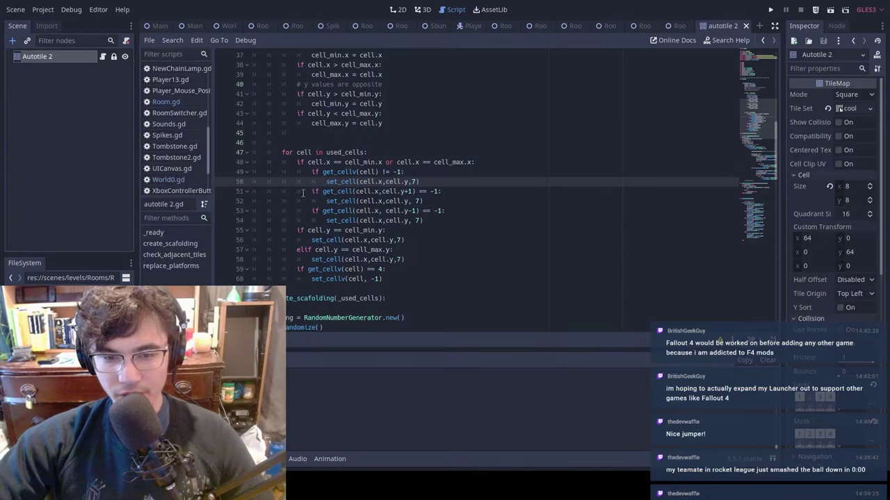
Step: Run MainScene and play-test running across Room0 and climbing the wall below its upper doorway
{"action": "left_click_drag", "start_coordinate": [302, 193], "coordinate": [452, 221]}
{"action": "left_click", "coordinate": [194, 26]}
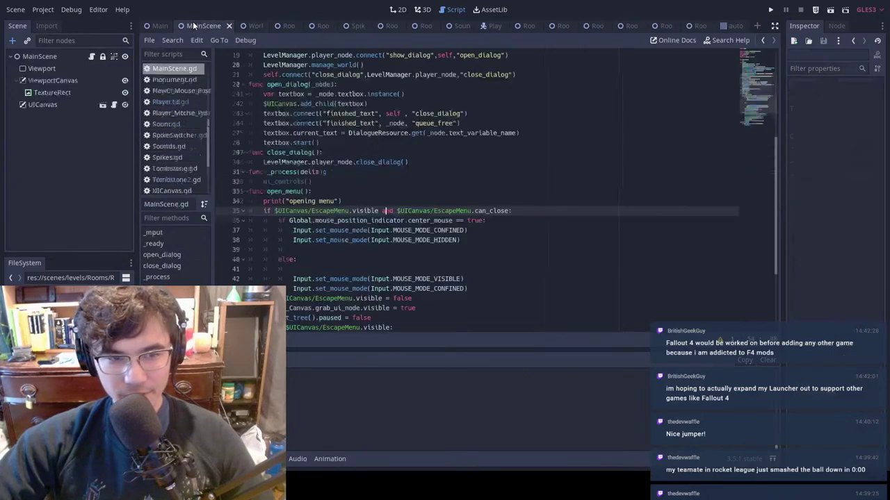
{"action": "key", "text": "ctrl+s"}
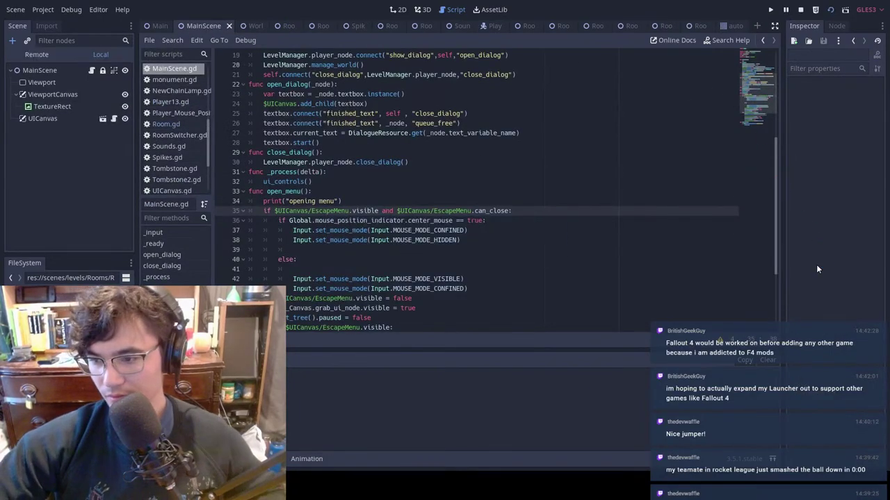
{"action": "key", "text": "d"}
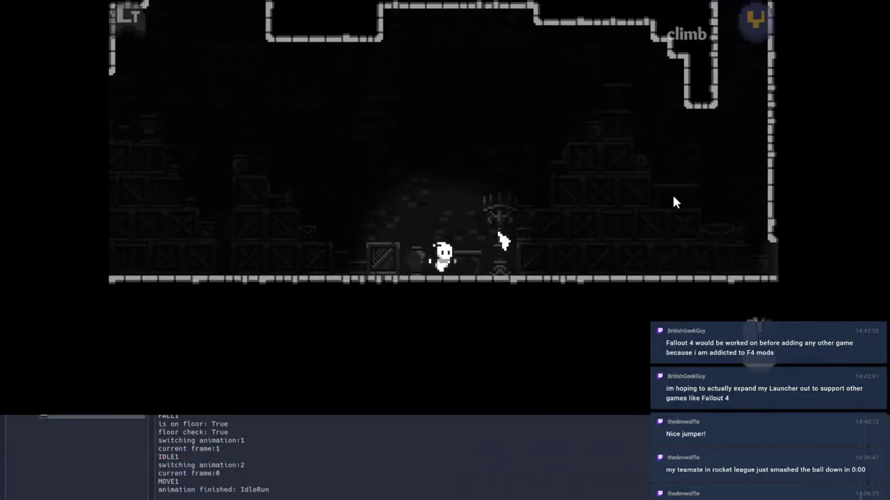
{"action": "left_click", "coordinate": [734, 171]}
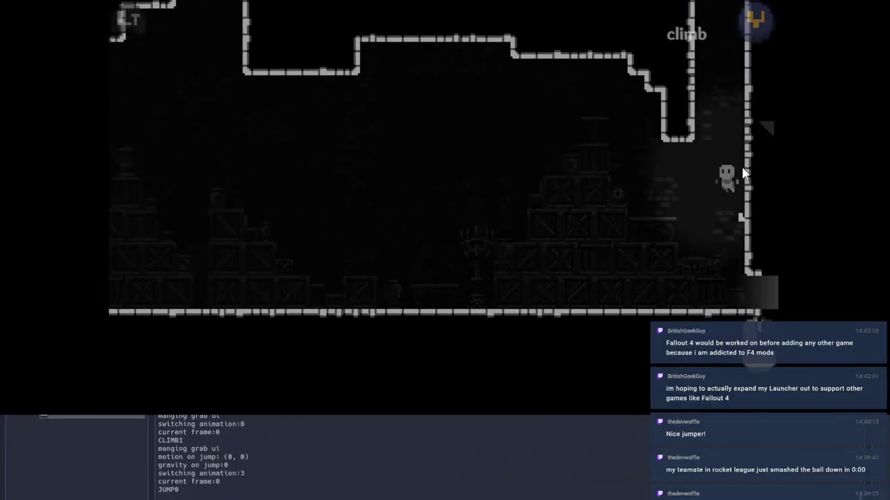
{"action": "key", "text": "Escape"}
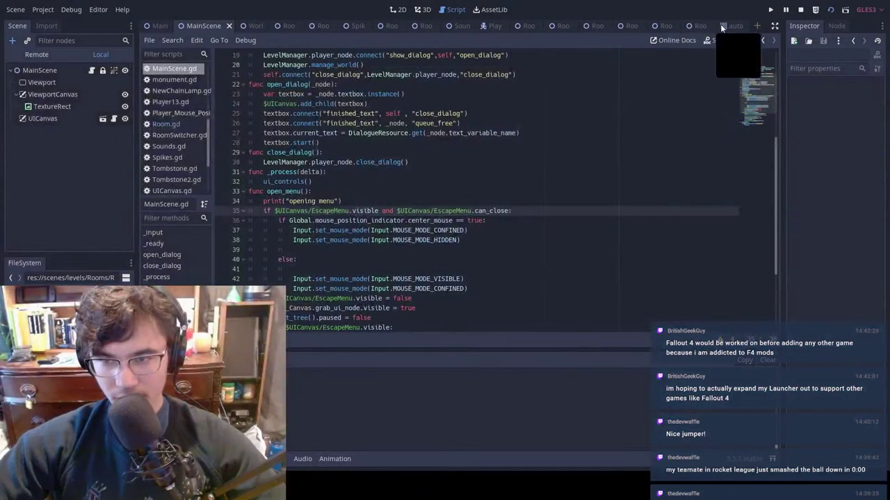
Step: In autotile 2.gd, comment out the set_cell calls under the y+1 and y-1 neighbour checks, put pass before each, and save
{"action": "left_click", "coordinate": [712, 29]}
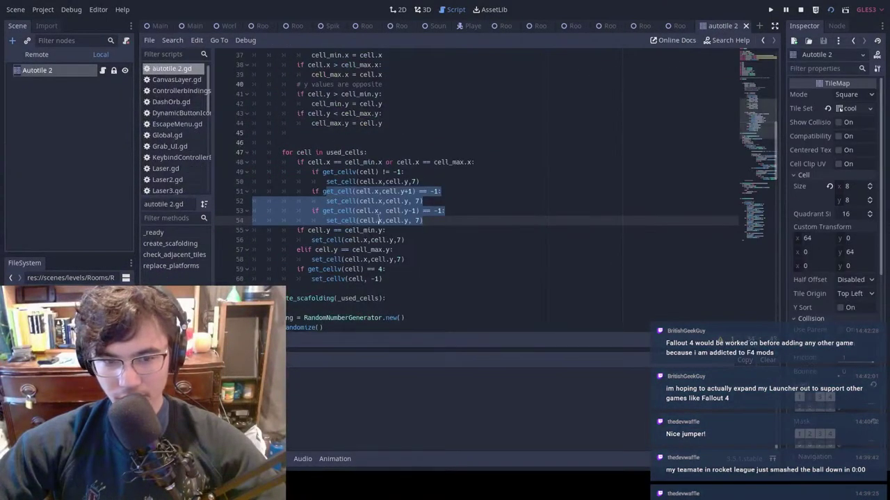
{"action": "key", "text": "Home"}
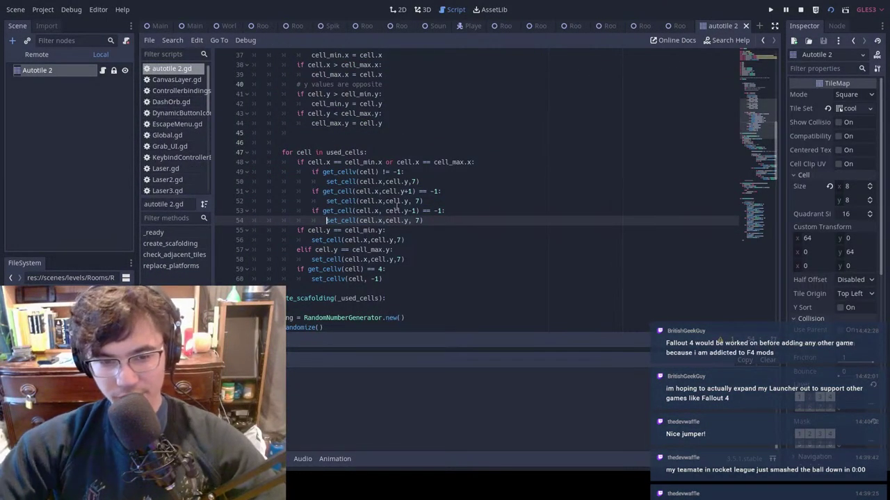
{"action": "type", "text": "OASS"}
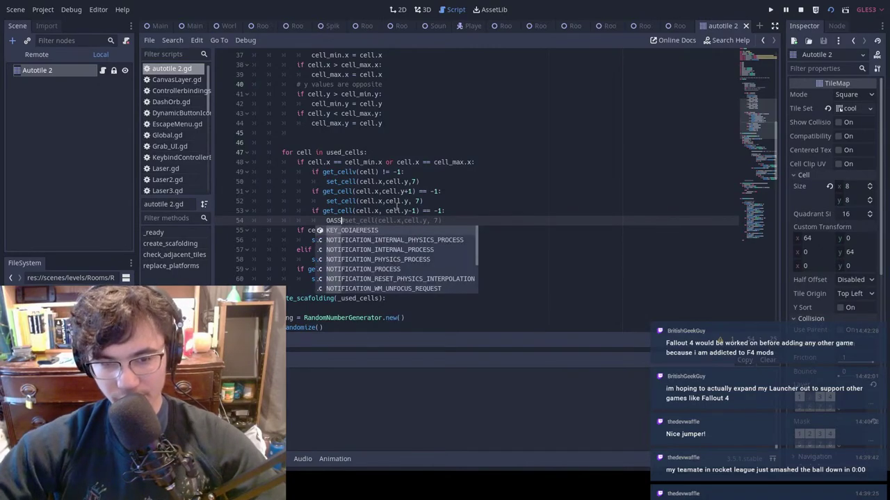
{"action": "key", "text": "BackSpace"}
{"action": "key", "text": "BackSpace"}
{"action": "key", "text": "BackSpace"}
{"action": "key", "text": "BackSpace"}
{"action": "type", "text": "pass"}
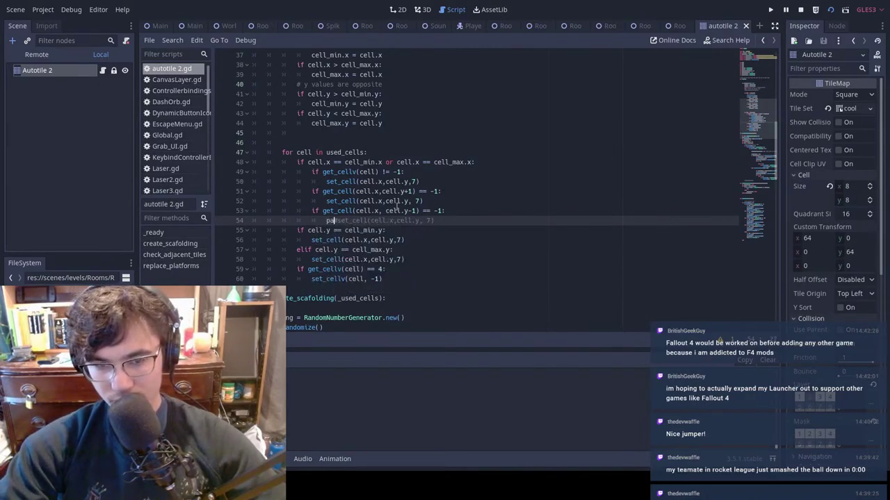
{"action": "key", "text": "Up"}
{"action": "key", "text": "Up"}
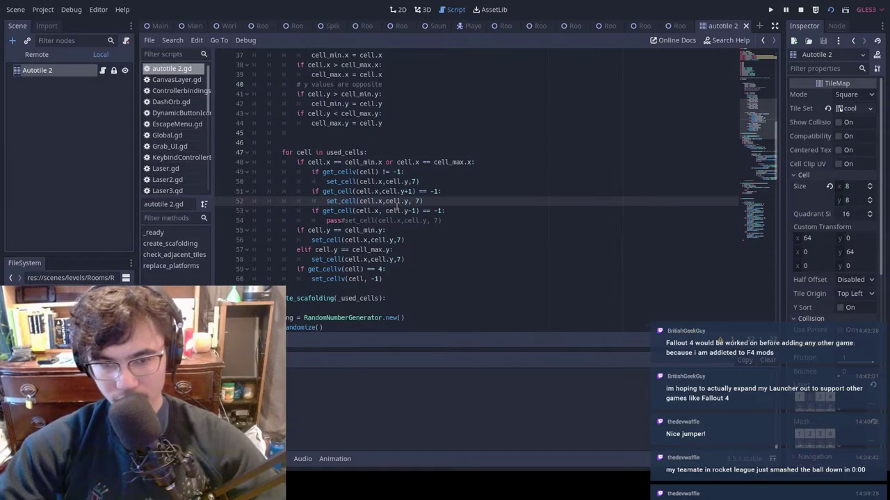
{"action": "type", "text": "pass#"}
{"action": "key", "text": "ctrl+s"}
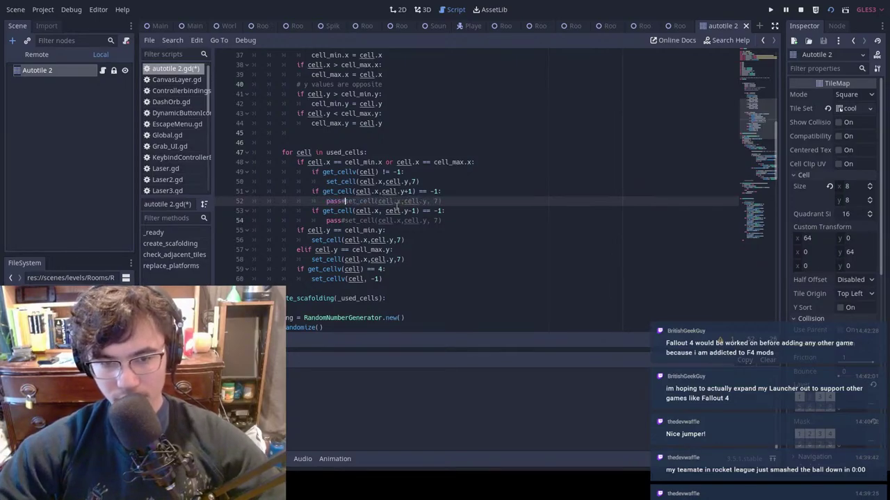
Step: Run MainScene again, play-test climbing up to Room0's upper doorway, and close the game
{"action": "left_click", "coordinate": [186, 30]}
{"action": "key", "text": "F6"}
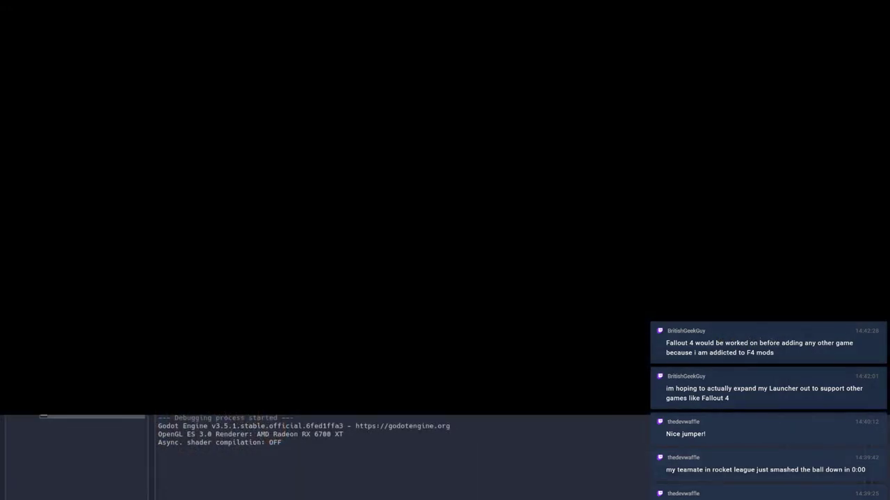
{"action": "key", "text": "d"}
{"action": "key", "text": "space"}
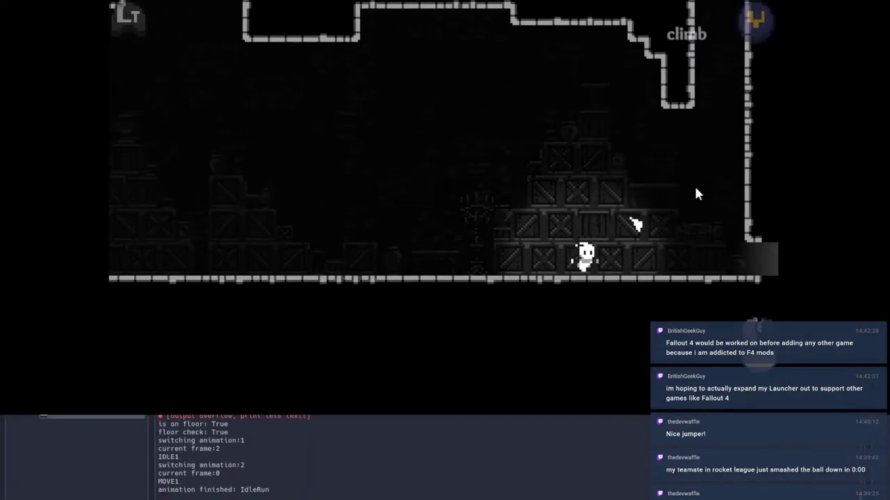
{"action": "key", "text": "space"}
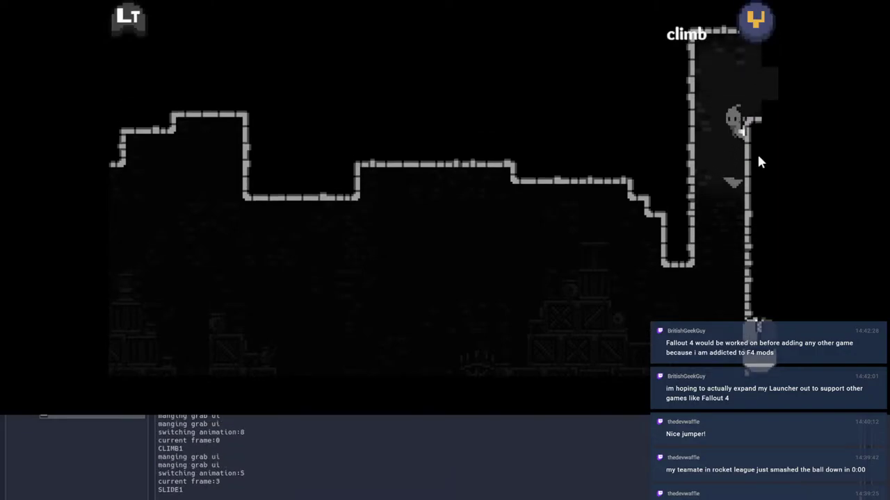
{"action": "key", "text": "Escape"}
{"action": "left_click", "coordinate": [776, 3]}
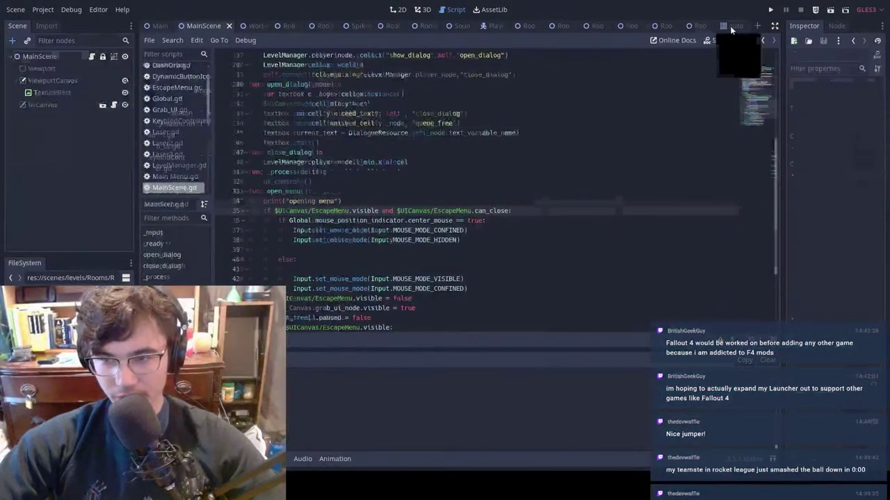
Step: In autotile 2.gd, comment out the set_cell call in the cell_min.y branch on line 56 and put pass before it
{"action": "left_click", "coordinate": [731, 29]}
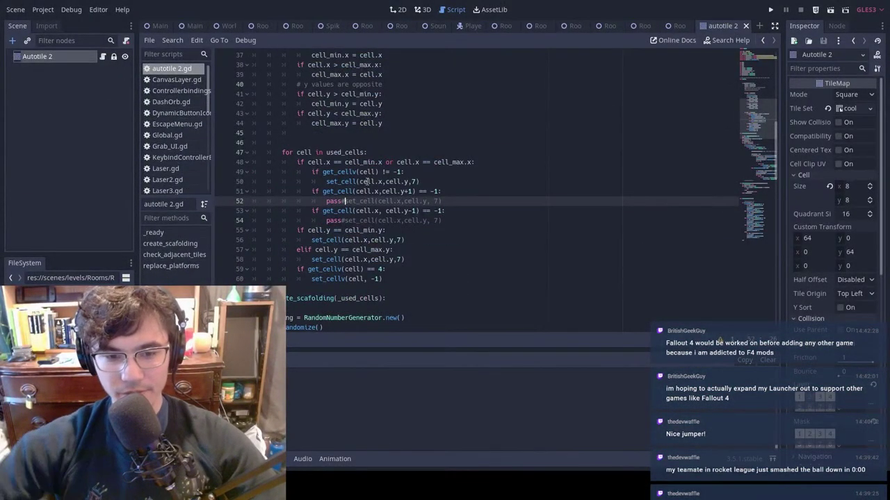
{"action": "scroll", "coordinate": [414, 215], "scroll_direction": "down", "scroll_amount": 1}
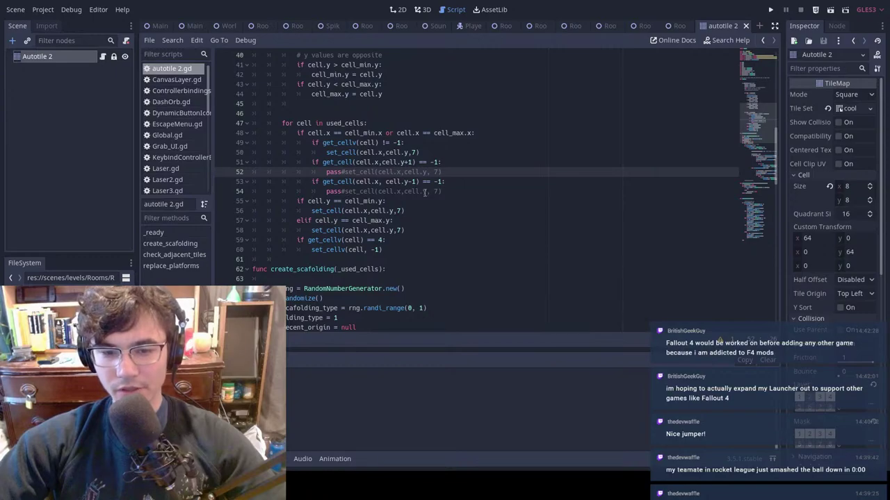
{"action": "left_click_drag", "start_coordinate": [330, 210], "coordinate": [417, 212]}
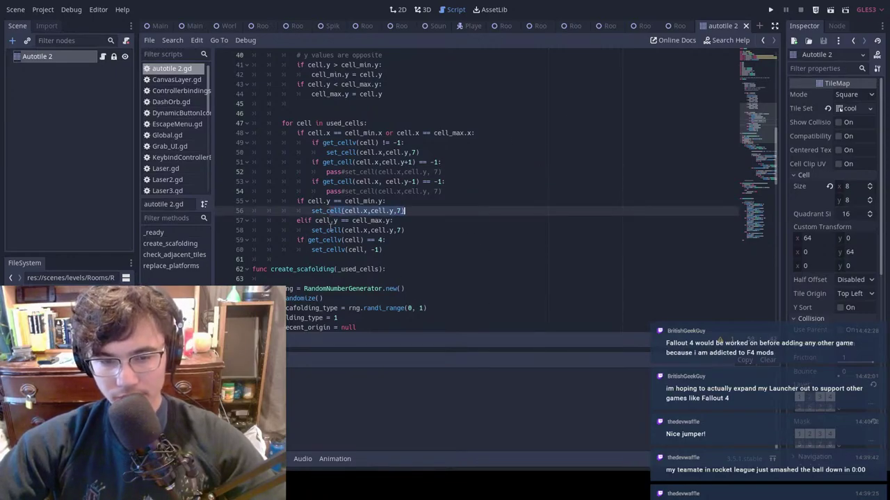
{"action": "left_click_drag", "start_coordinate": [325, 230], "coordinate": [456, 233]}
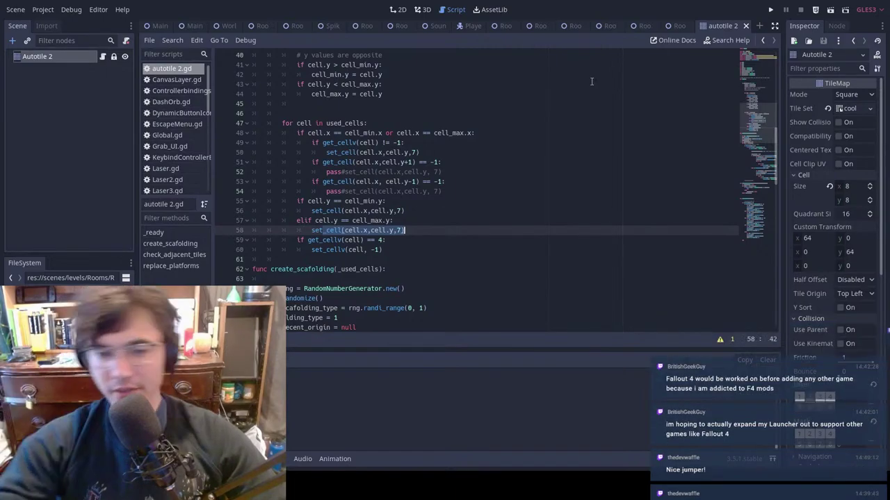
{"action": "left_click", "coordinate": [311, 210]}
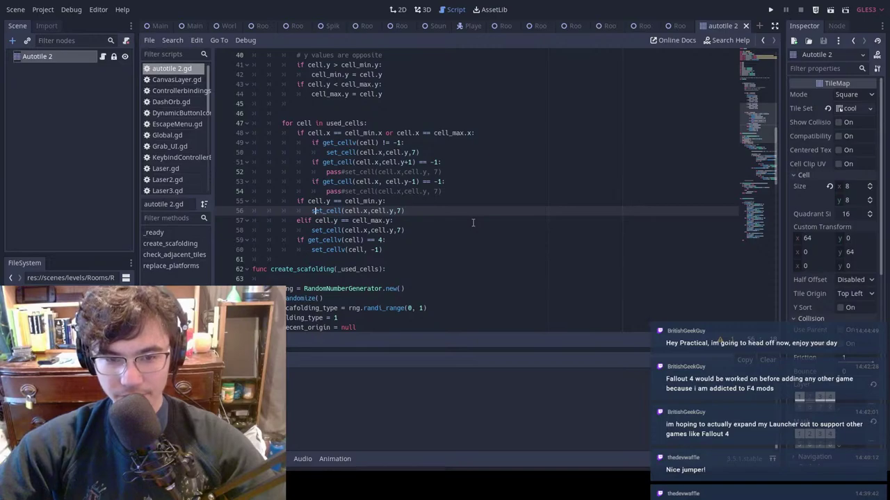
{"action": "type", "text": "pass#"}
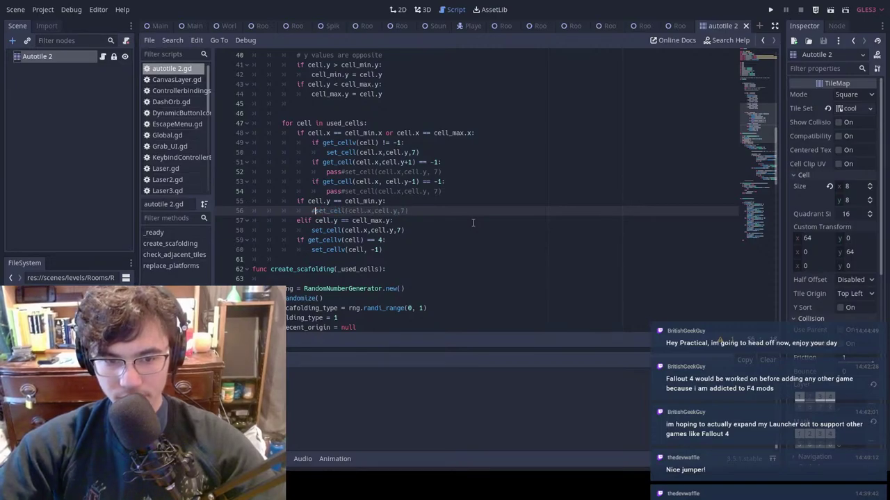
Step: Comment out the set_cell call in the cell_max.y branch on line 58, put pass before it, and save the script
{"action": "key", "text": "Down"}
{"action": "key", "text": "Left"}
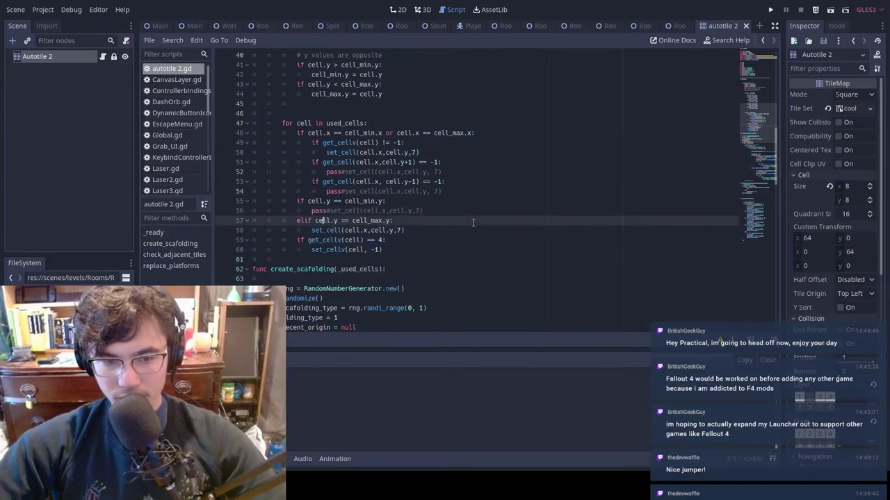
{"action": "key", "text": "Down"}
{"action": "key", "text": "Left"}
{"action": "key", "text": "Left"}
{"action": "key", "text": "Left"}
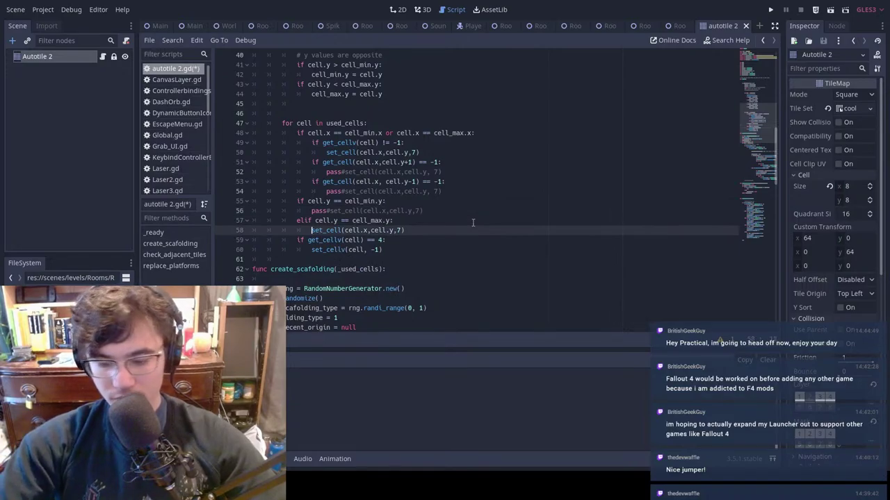
{"action": "type", "text": "pass"}
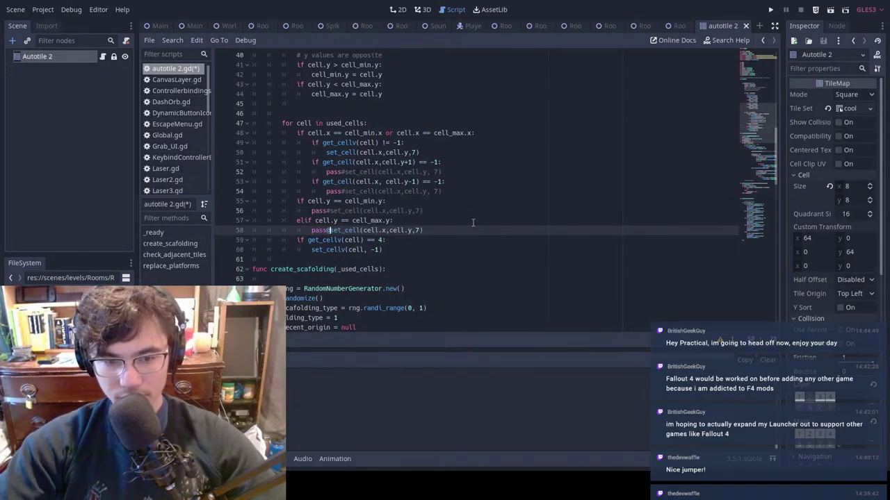
{"action": "type", "text": "#"}
{"action": "key", "text": "ctrl+s"}
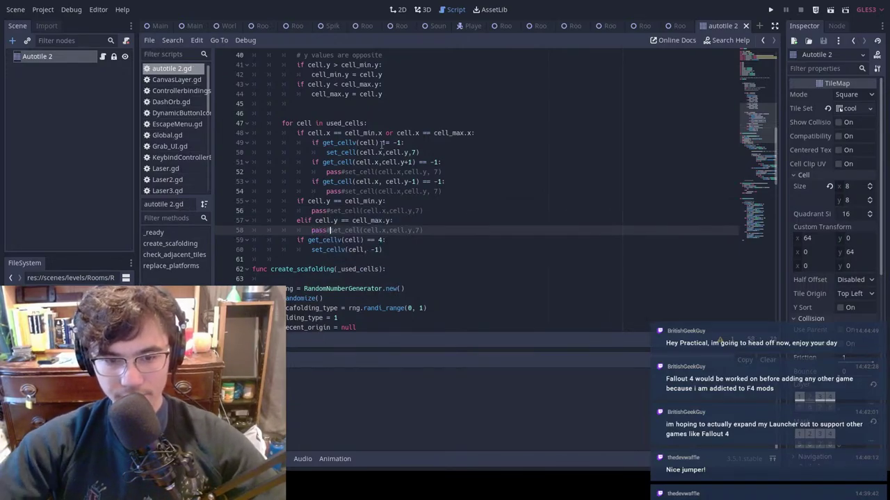
Step: Run MainScene and play-test walking through Room0 and climbing the shaft up to its upper doorway
{"action": "left_click", "coordinate": [197, 30]}
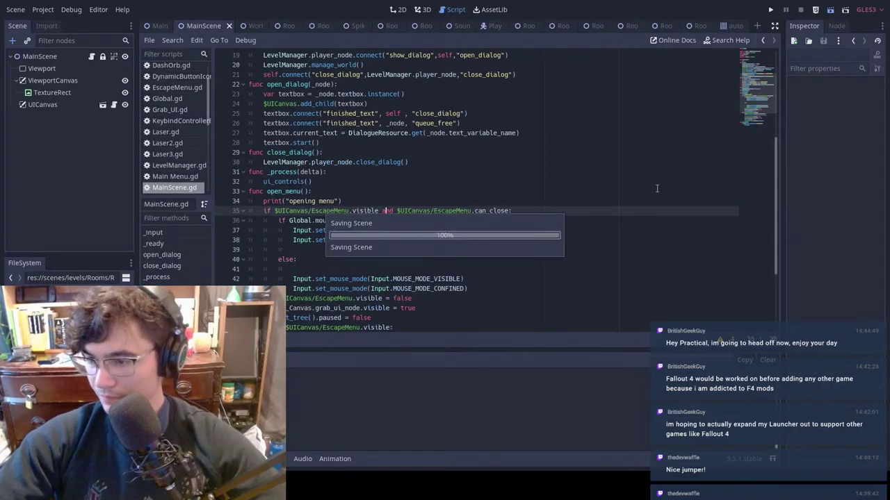
{"action": "key", "text": "F5"}
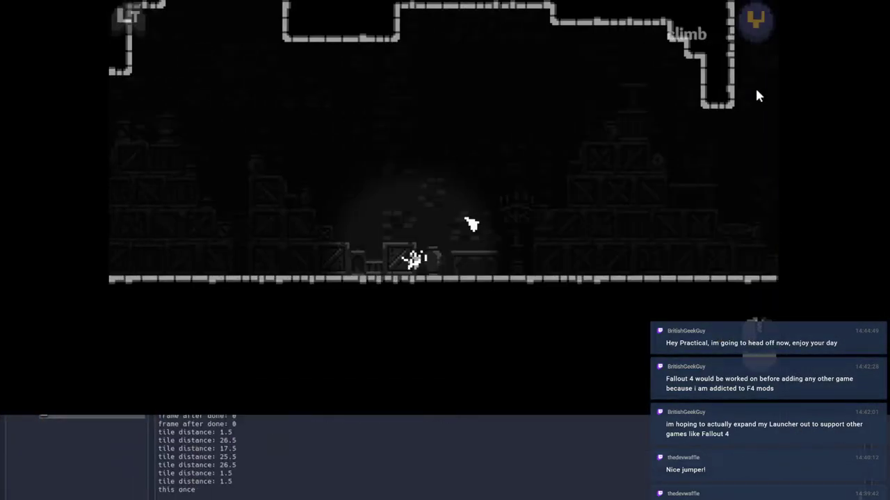
{"action": "key", "text": "Right"}
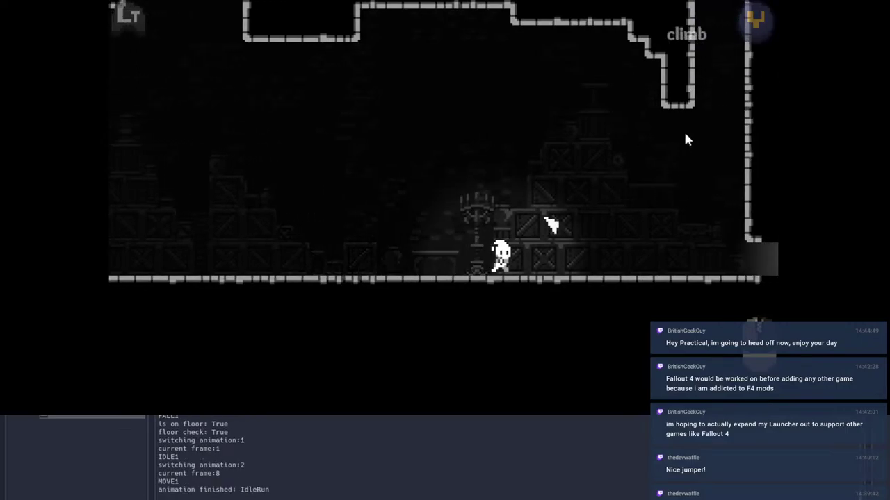
{"action": "key", "text": "space"}
{"action": "key", "text": "space"}
{"action": "key", "text": "space"}
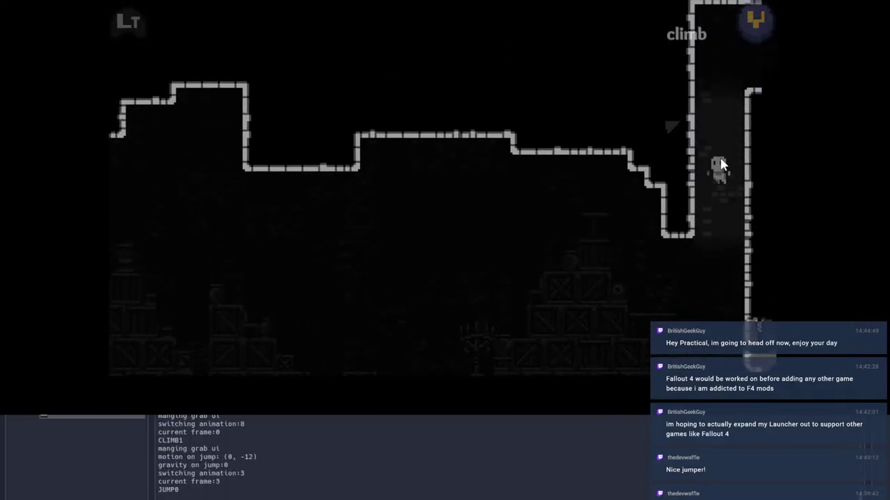
{"action": "key", "text": "Right"}
{"action": "key", "text": "space"}
{"action": "key", "text": "Right"}
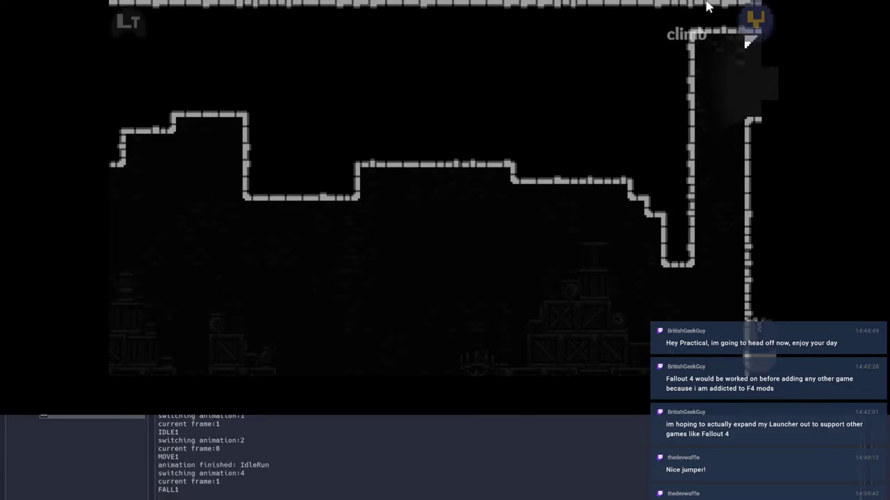
Step: Test jumping and climbing back and forth through Room0's upper doorway, and close the game
{"action": "key", "text": "Left"}
{"action": "key", "text": "space"}
{"action": "key", "text": "Left"}
{"action": "key", "text": "space"}
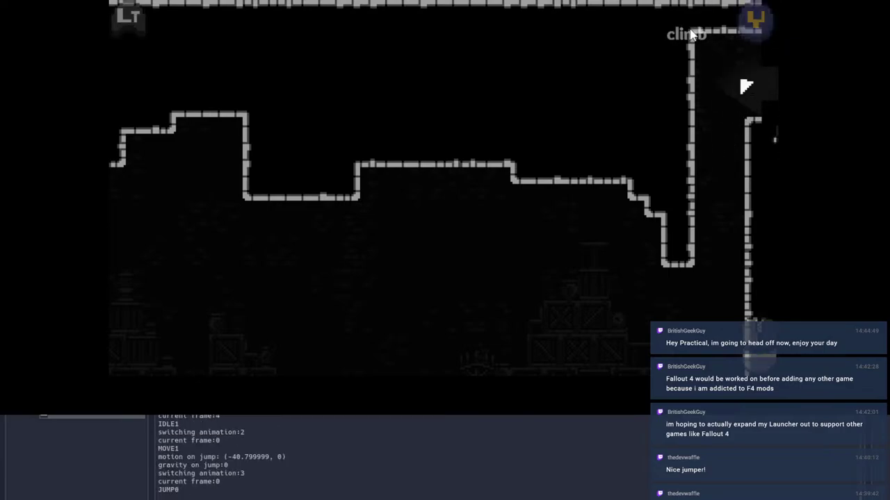
{"action": "key", "text": "space"}
{"action": "key", "text": "Left"}
{"action": "key", "text": "space"}
{"action": "key", "text": "space"}
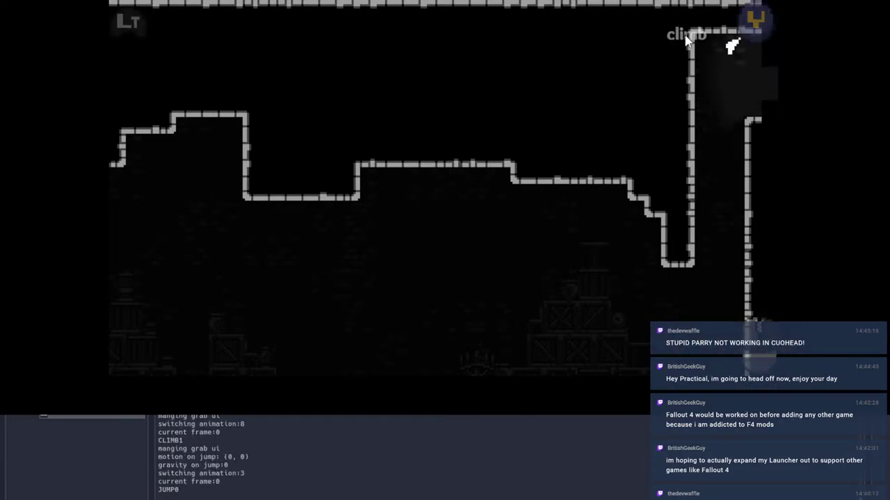
{"action": "key", "text": "Left"}
{"action": "key", "text": "Right"}
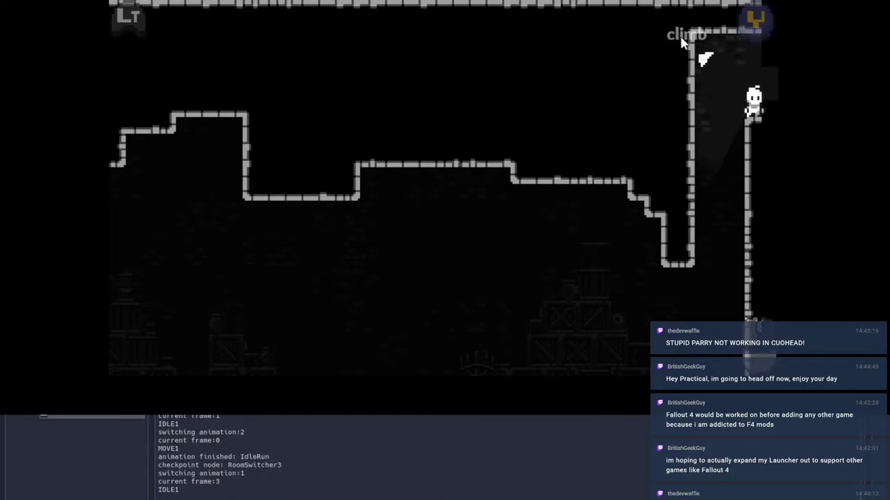
{"action": "key", "text": "Right"}
{"action": "key", "text": "Escape"}
{"action": "key", "text": "F8"}
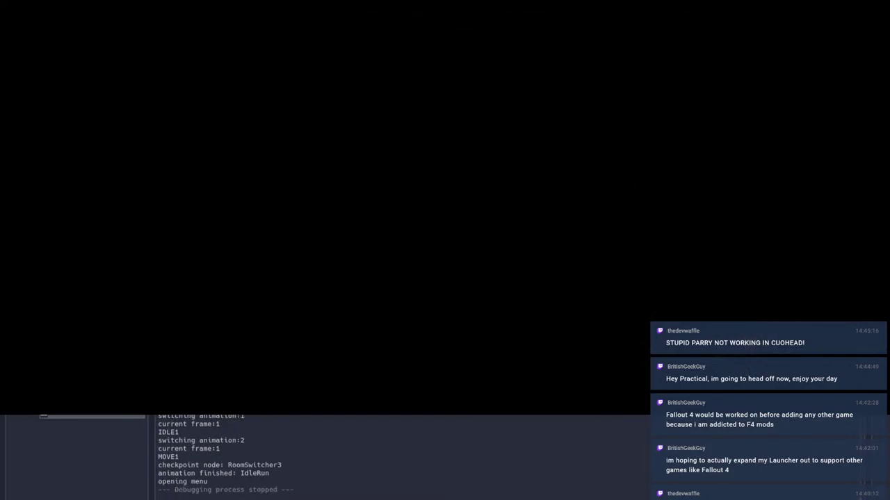
Step: Review autotile 2.gd from its variables down to the scaffolding function, and check the Room98 scene
{"action": "scroll", "coordinate": [473, 205], "scroll_direction": "up", "scroll_amount": 8}
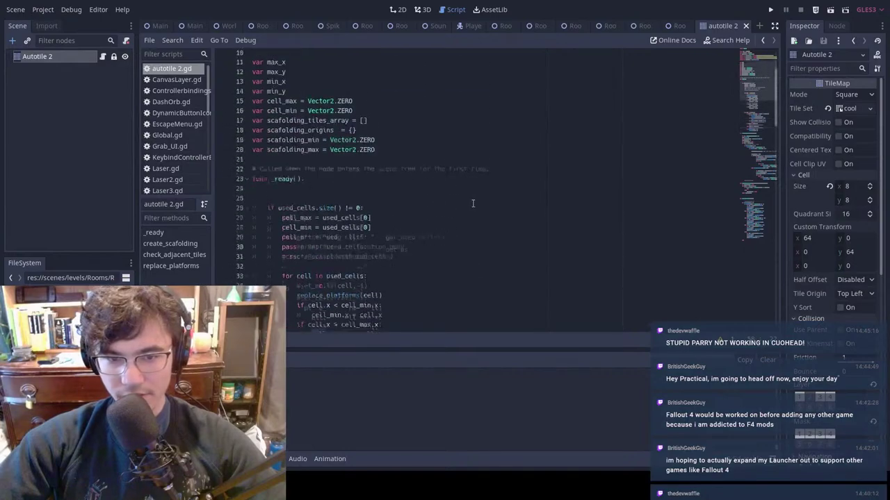
{"action": "scroll", "coordinate": [472, 204], "scroll_direction": "down", "scroll_amount": 12}
{"action": "scroll", "coordinate": [473, 202], "scroll_direction": "down", "scroll_amount": 4}
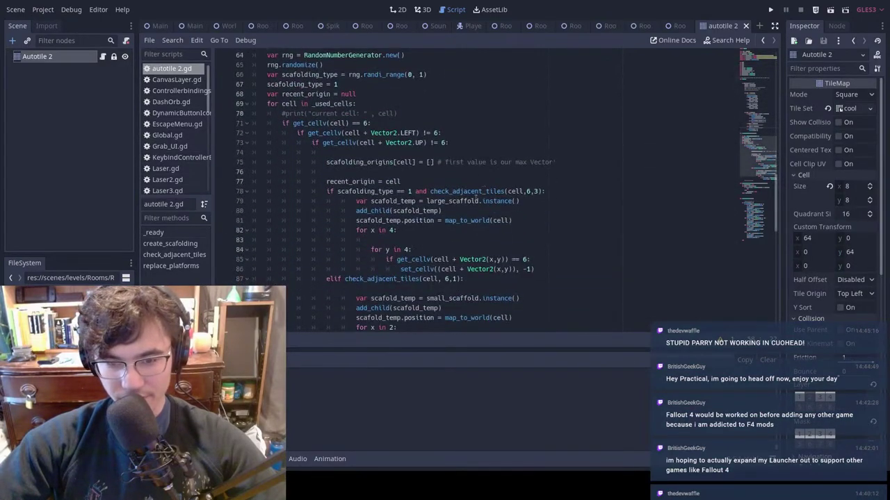
{"action": "left_click", "coordinate": [681, 26]}
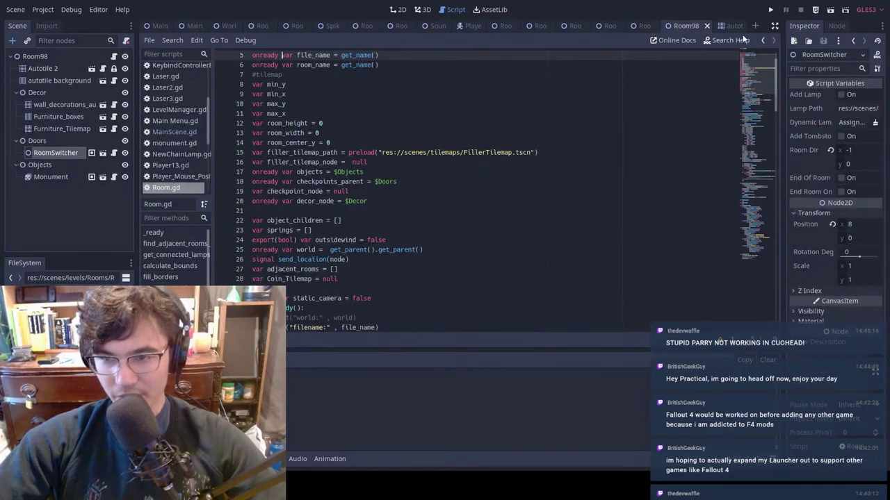
{"action": "left_click", "coordinate": [737, 28]}
{"action": "left_click", "coordinate": [677, 28]}
Step: Switch to WorldDemo in the 2D view and open the Room0 scene for editing
{"action": "left_click", "coordinate": [192, 28]}
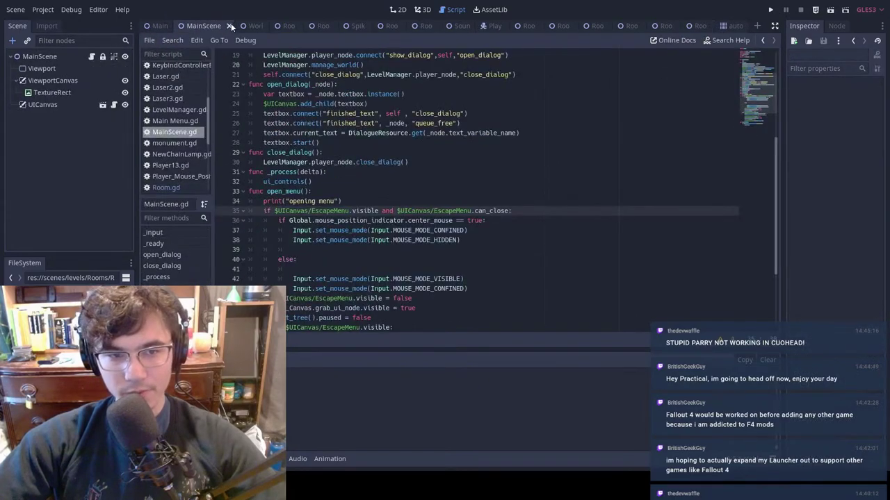
{"action": "left_click", "coordinate": [230, 26]}
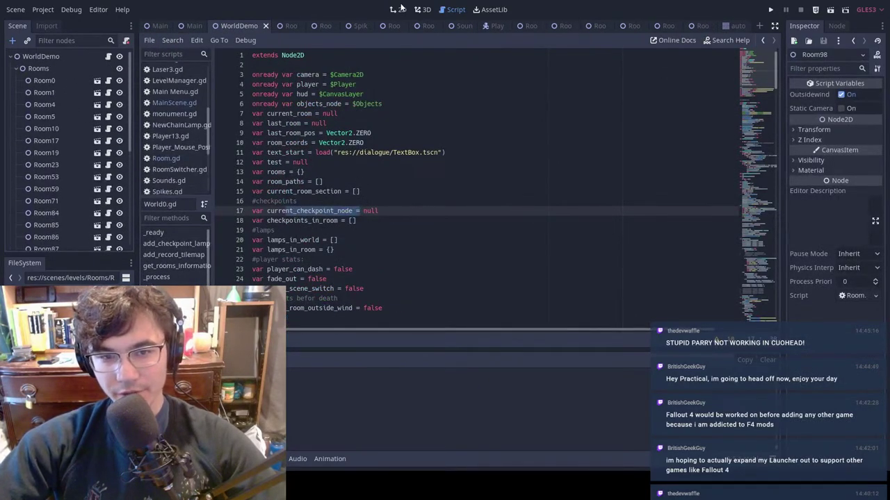
{"action": "left_click", "coordinate": [401, 8]}
{"action": "scroll", "coordinate": [278, 326], "scroll_direction": "down", "scroll_amount": 1}
{"action": "middle_click_drag", "start_coordinate": [209, 340], "coordinate": [476, 251]}
{"action": "scroll", "coordinate": [479, 251], "scroll_direction": "up", "scroll_amount": 7}
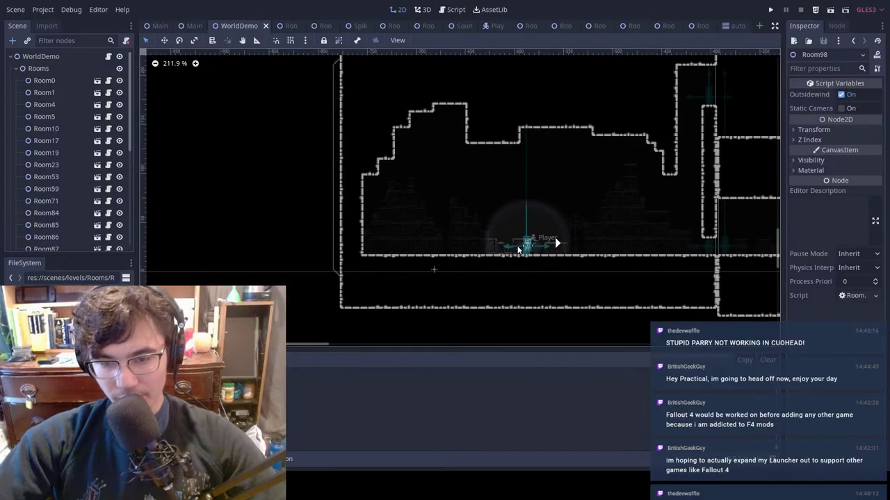
{"action": "double_click", "coordinate": [435, 272]}
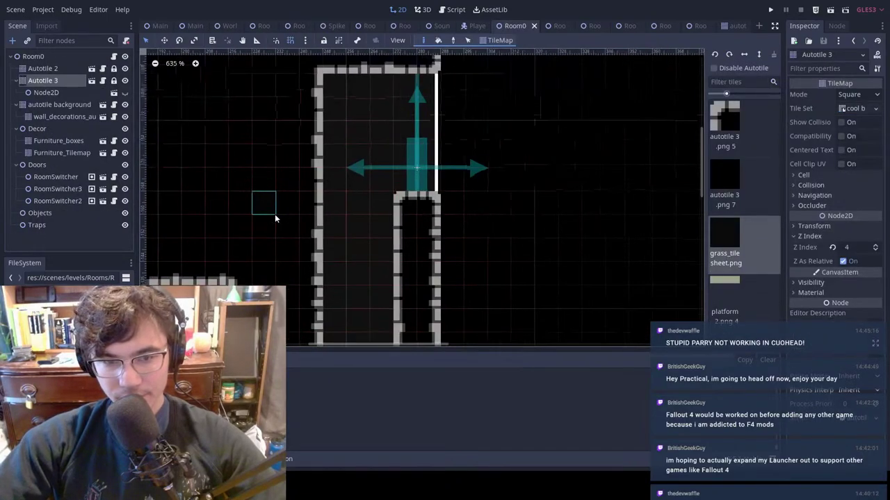
Step: Select Room0's Autotile 2 tilemap, pick the autotile 3.png 5 tile, and hide the Autotile 3 tilemap
{"action": "scroll", "coordinate": [275, 217], "scroll_direction": "down", "scroll_amount": 2}
{"action": "left_click", "coordinate": [63, 70]}
{"action": "scroll", "coordinate": [340, 146], "scroll_direction": "down", "scroll_amount": 16}
{"action": "middle_click_drag", "start_coordinate": [273, 194], "coordinate": [460, 132]}
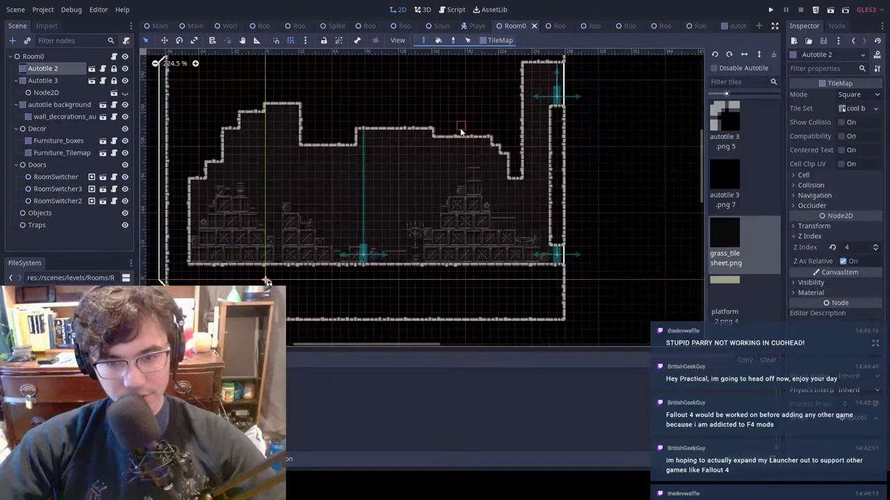
{"action": "scroll", "coordinate": [442, 168], "scroll_direction": "down", "scroll_amount": 3}
{"action": "left_click", "coordinate": [722, 116]}
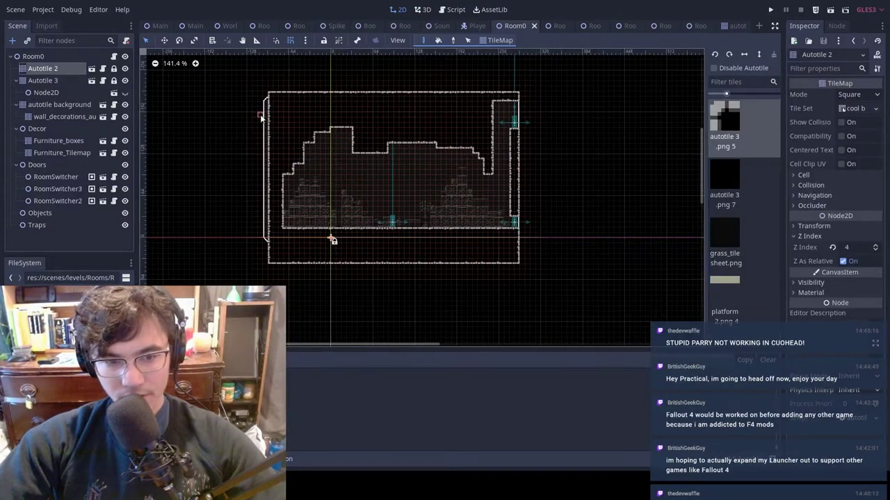
{"action": "left_click", "coordinate": [125, 81]}
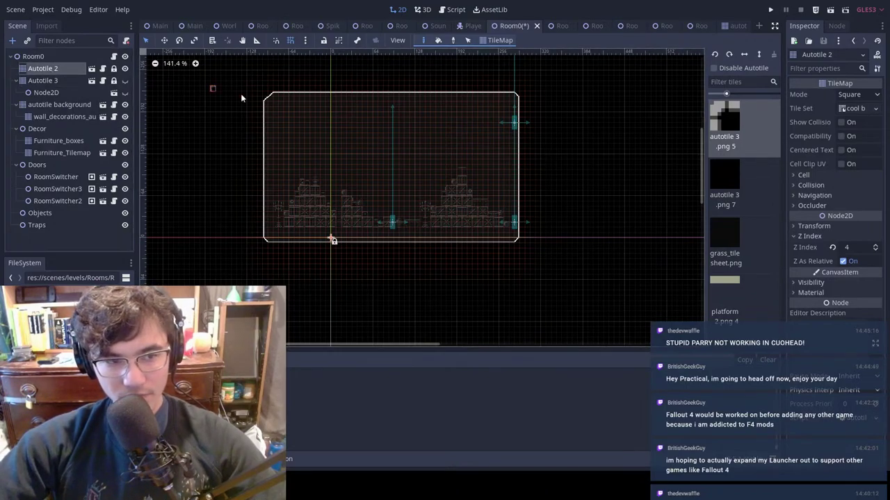
Step: Delete the Autotile 2 node from the Room0 scene
{"action": "left_click", "coordinate": [49, 80]}
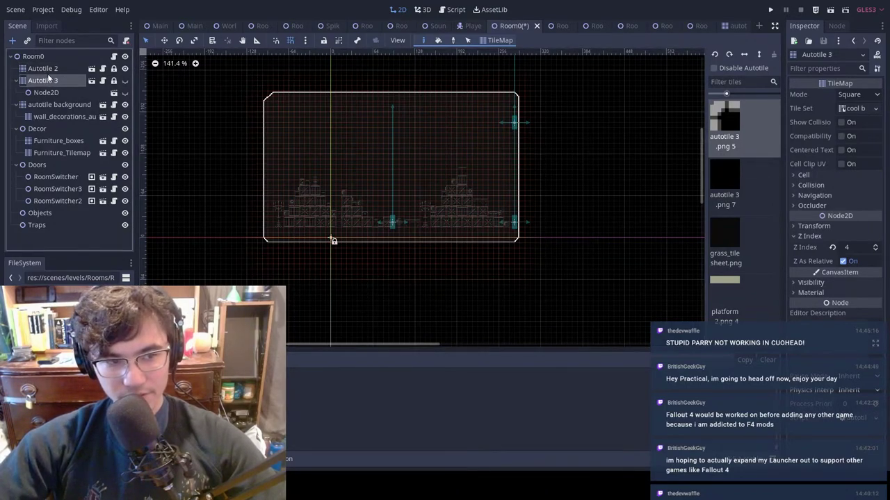
{"action": "left_click", "coordinate": [46, 68]}
{"action": "right_click", "coordinate": [46, 68]}
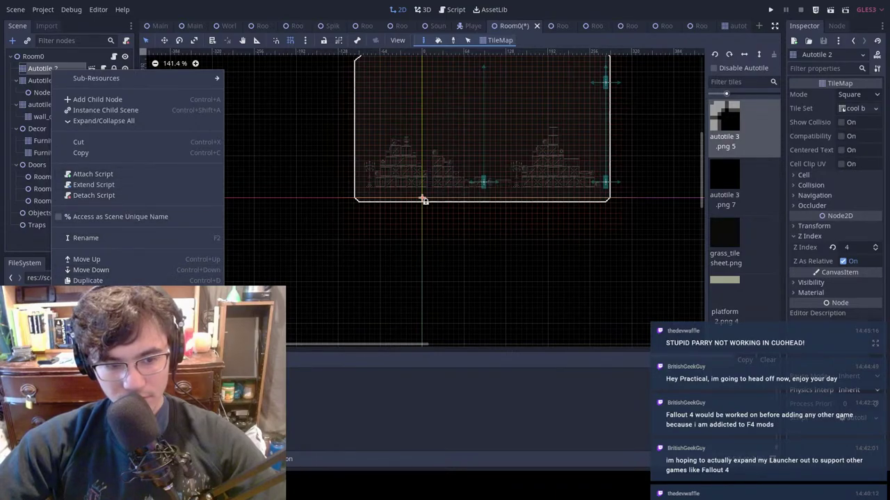
{"action": "key", "text": "Delete"}
{"action": "left_click", "coordinate": [420, 243]}
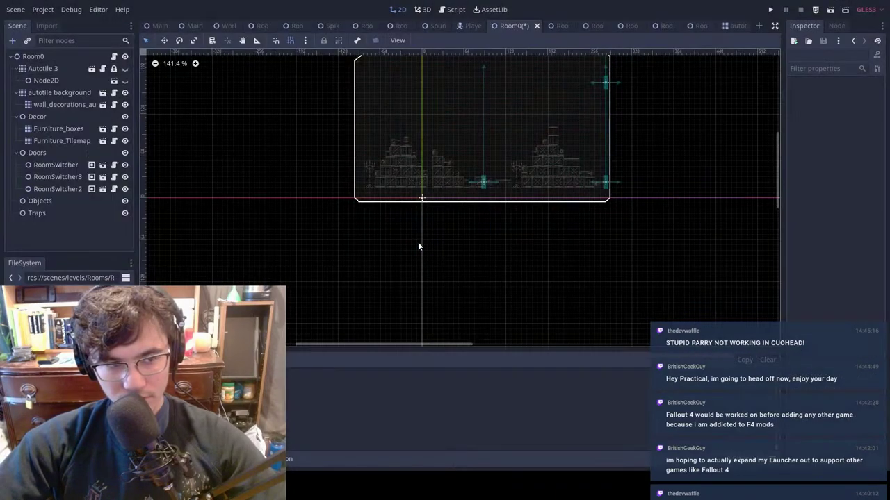
Step: Run MainScene to test Room0 with only the Autotile 3 tilemap left
{"action": "left_click", "coordinate": [59, 68]}
{"action": "left_click", "coordinate": [197, 26]}
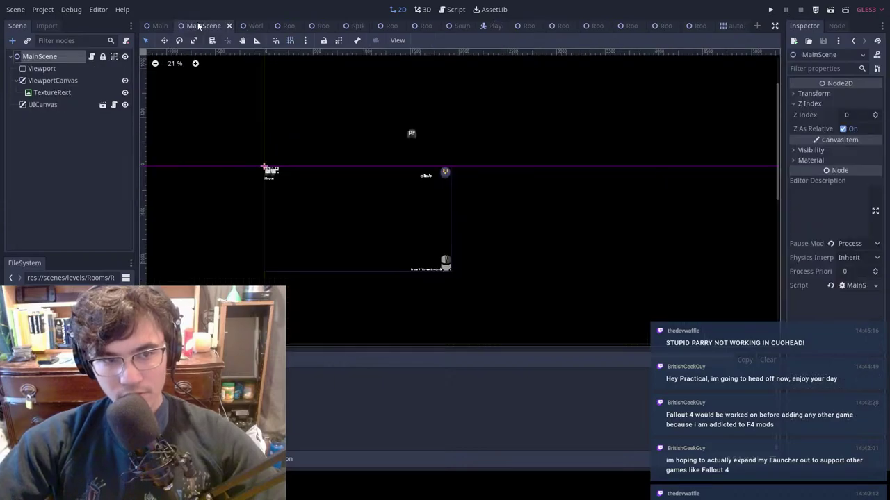
{"action": "key", "text": "F5"}
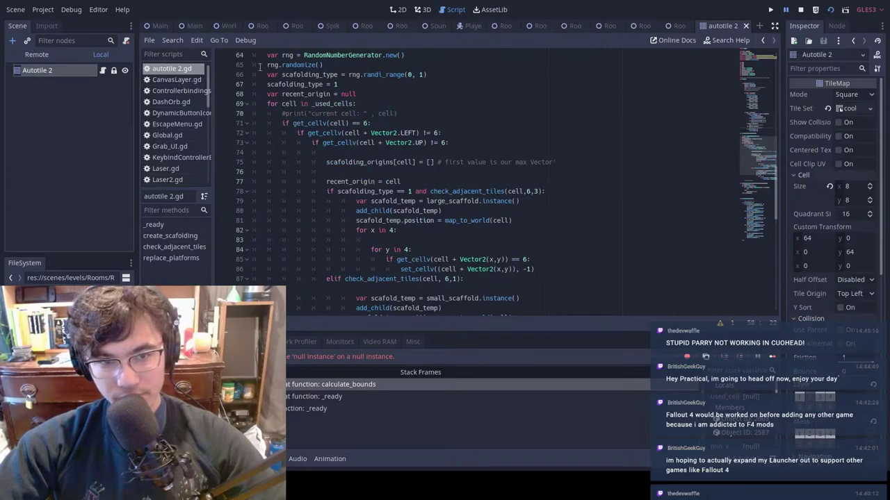
Step: Reopen Room0 from WorldDemo, rename its Autotile 3 node to Autotile 2, and save the scene
{"action": "left_click", "coordinate": [199, 27]}
{"action": "left_click", "coordinate": [254, 26]}
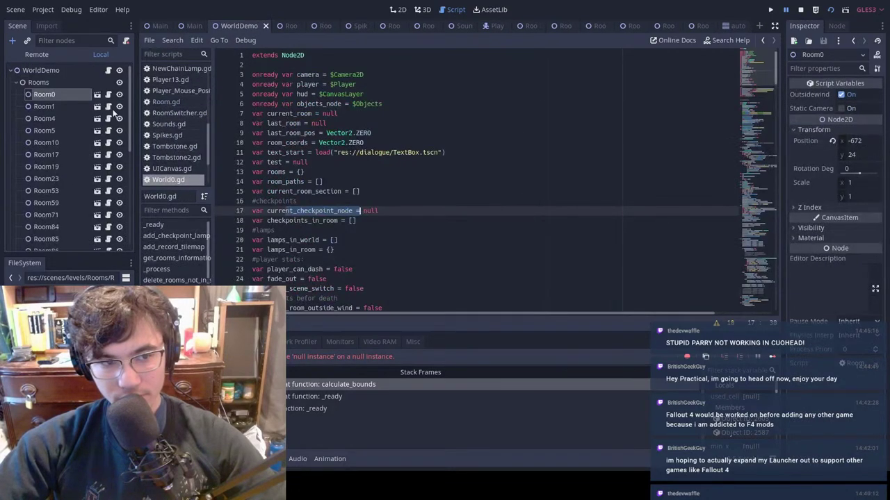
{"action": "mouse_move", "coordinate": [618, 30]}
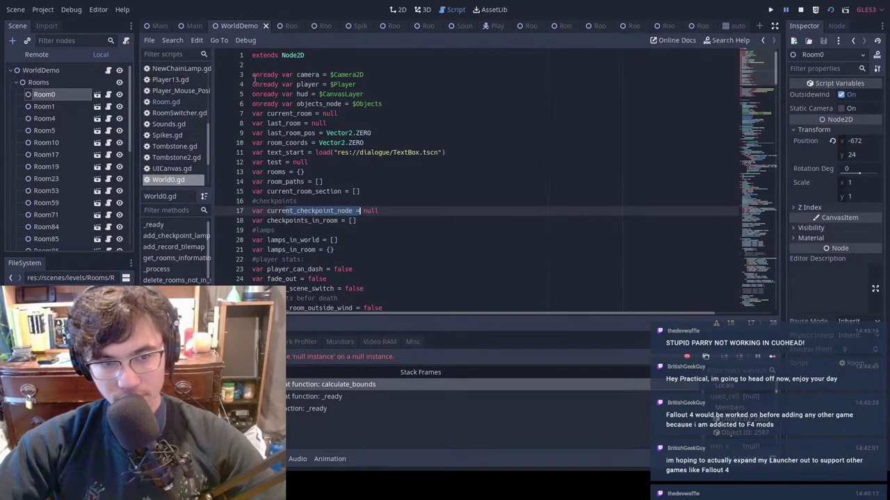
{"action": "left_click", "coordinate": [95, 95]}
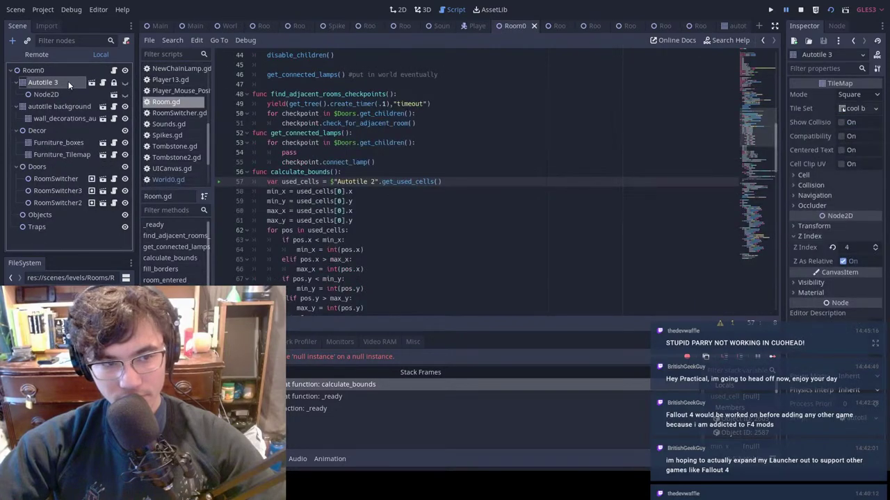
{"action": "double_click", "coordinate": [68, 81]}
{"action": "key", "text": "BackSpace"}
{"action": "type", "text": "2"}
{"action": "key", "text": "Return"}
{"action": "key", "text": "ctrl+s"}
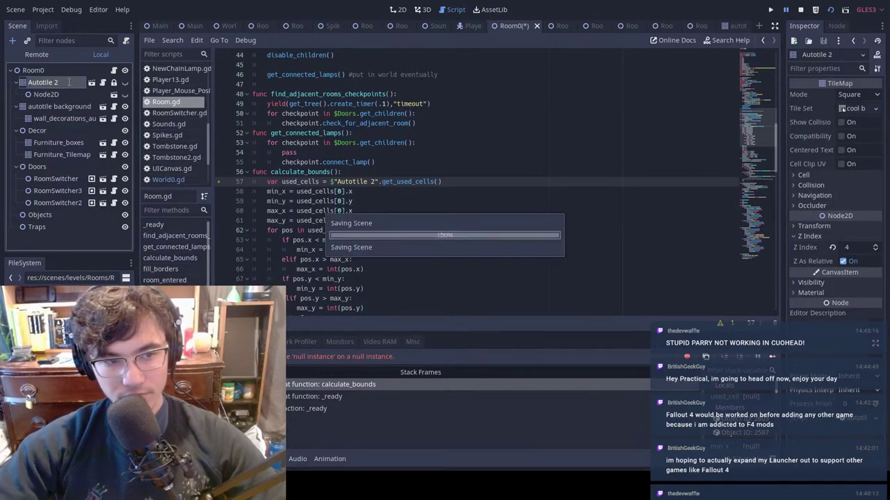
Step: Run MainScene again, play-test moving around Room0 with the renamed tilemap, and close the game
{"action": "left_click", "coordinate": [198, 28]}
{"action": "key", "text": "F6"}
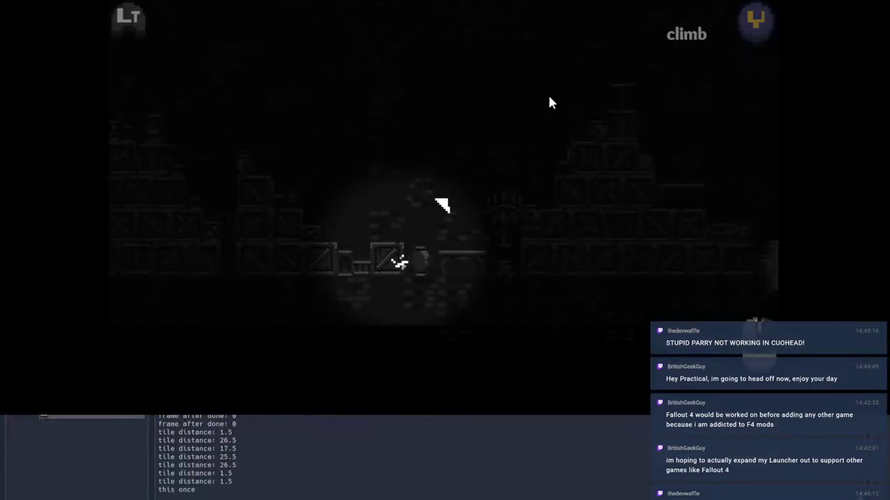
{"action": "key", "text": "a"}
{"action": "key", "text": "d"}
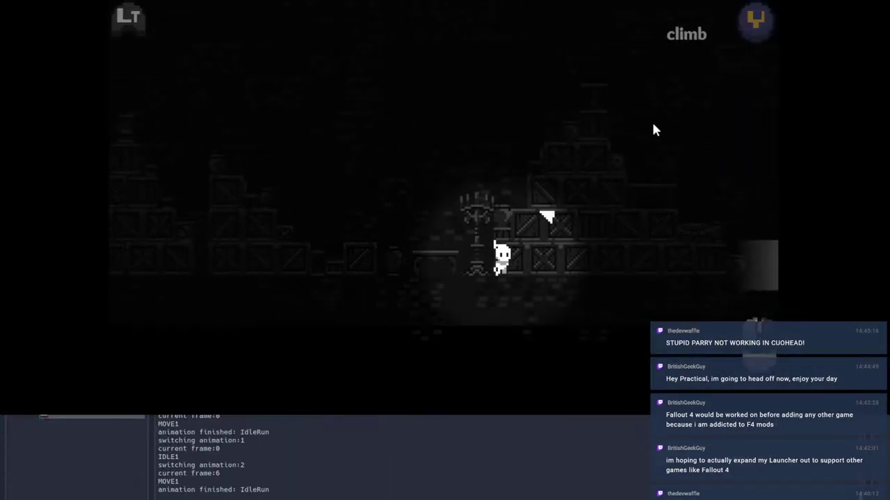
{"action": "key", "text": "Escape"}
{"action": "left_click", "coordinate": [767, 4]}
Step: Look through the WorldDemo, Room98 and other open room scenes in the 2D view after closing the running game
{"action": "left_click", "coordinate": [703, 27]}
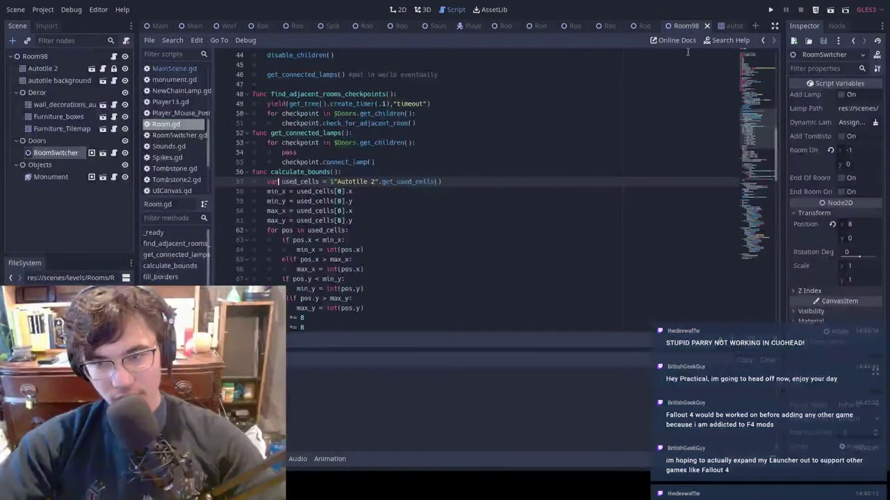
{"action": "left_click", "coordinate": [398, 10]}
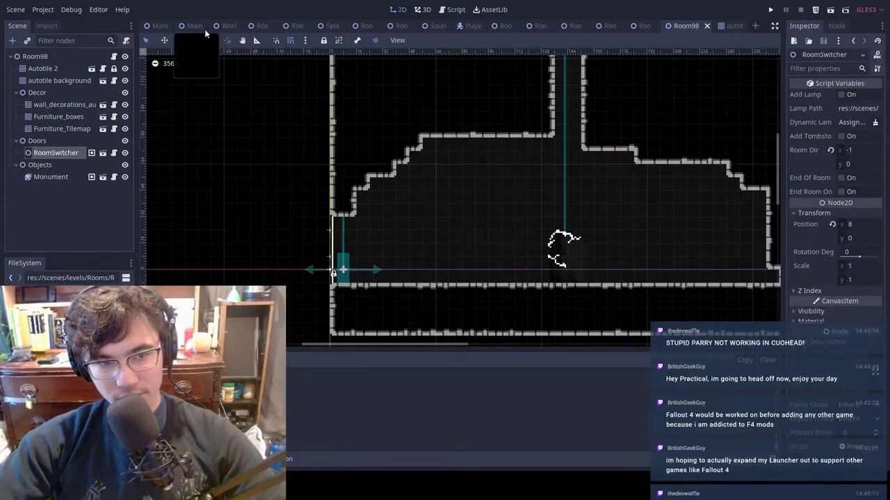
{"action": "left_click", "coordinate": [229, 26]}
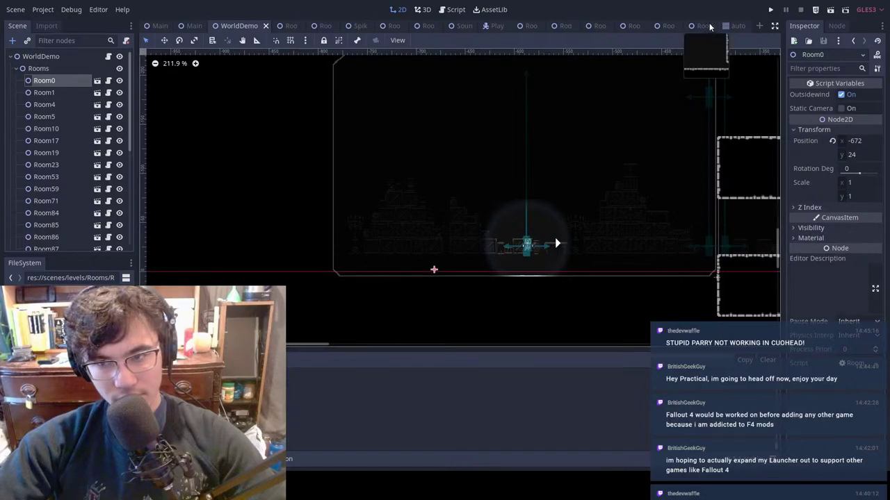
{"action": "left_click", "coordinate": [731, 28]}
{"action": "left_click", "coordinate": [676, 25]}
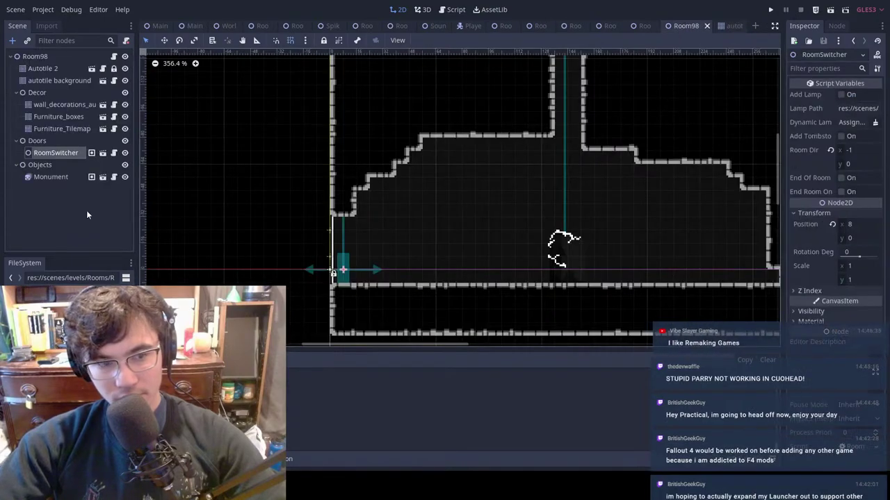
{"action": "left_click", "coordinate": [643, 28]}
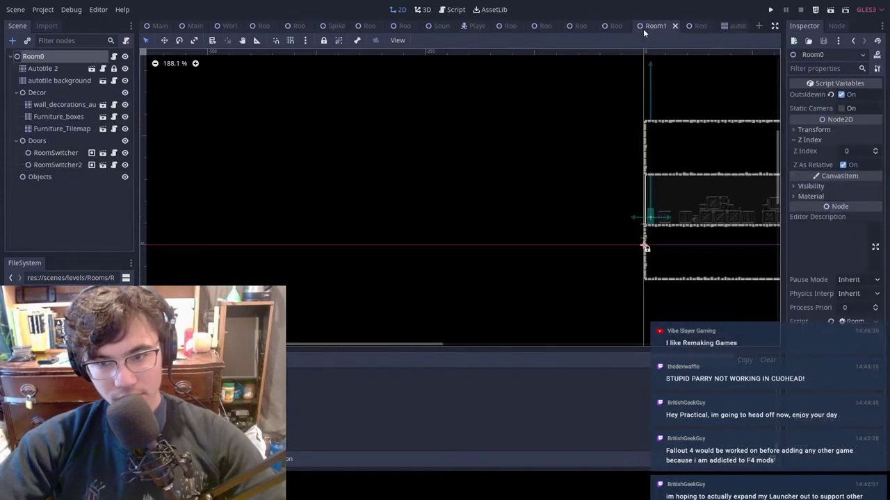
{"action": "left_click", "coordinate": [569, 26]}
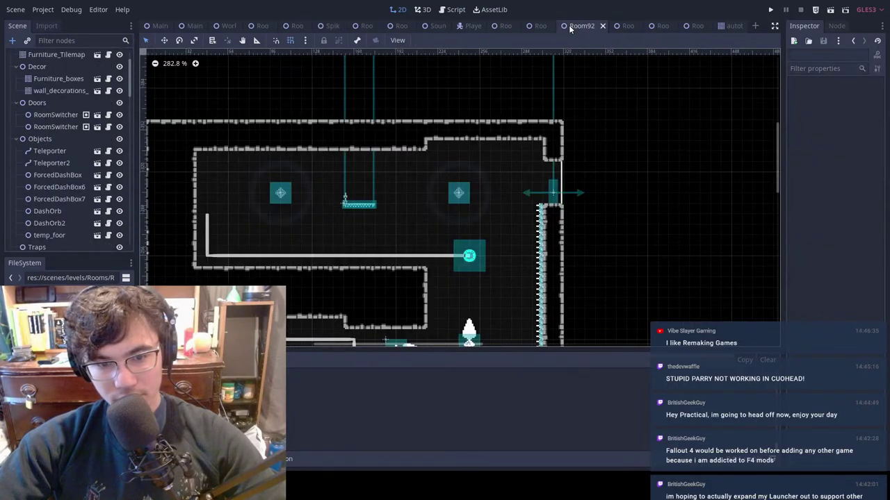
Step: Close all open scenes except Main Menu, MainScene and WorldDemo
{"action": "left_click", "coordinate": [194, 26]}
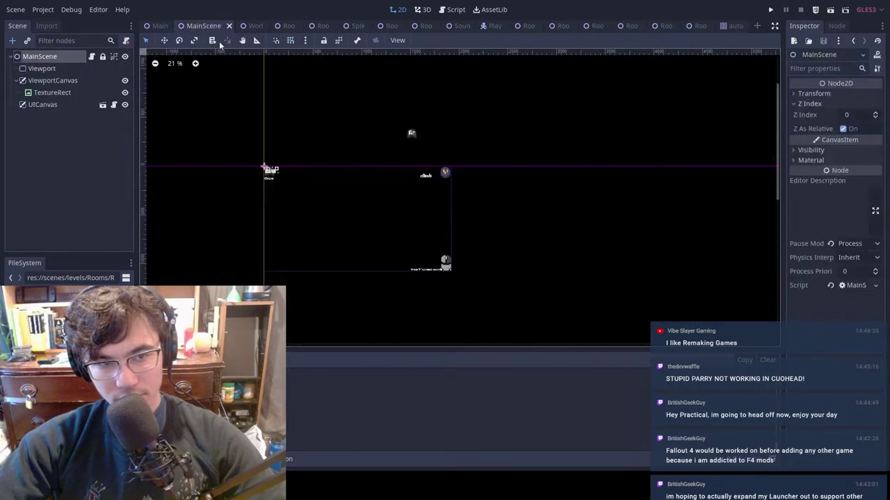
{"action": "middle_click", "coordinate": [529, 28]}
{"action": "middle_click", "coordinate": [535, 28]}
{"action": "middle_click", "coordinate": [549, 28]}
{"action": "middle_click", "coordinate": [572, 29]}
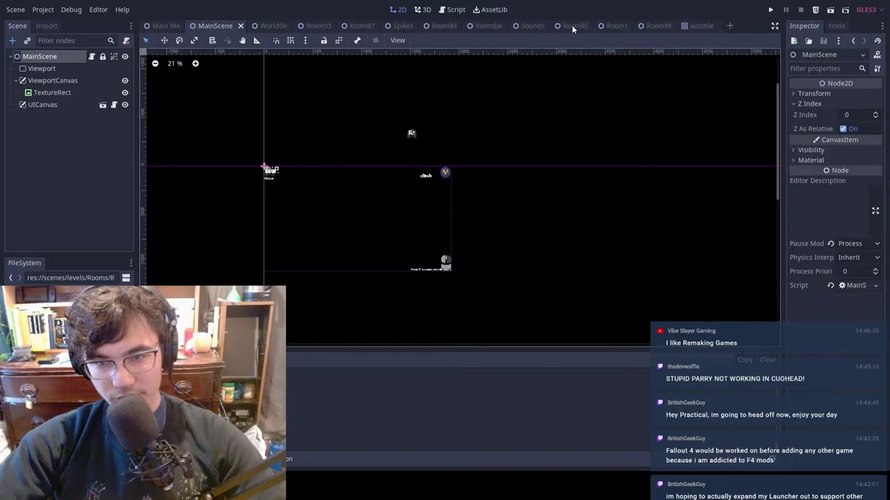
{"action": "middle_click", "coordinate": [572, 26]}
{"action": "middle_click", "coordinate": [570, 27]}
{"action": "middle_click", "coordinate": [570, 26]}
{"action": "middle_click", "coordinate": [569, 26]}
{"action": "middle_click", "coordinate": [569, 26]}
{"action": "middle_click", "coordinate": [527, 28]}
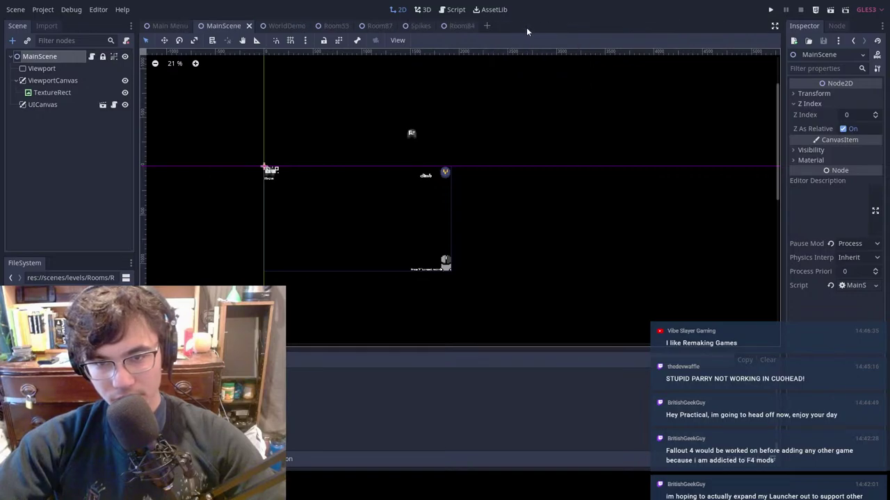
{"action": "middle_click", "coordinate": [460, 26]}
{"action": "middle_click", "coordinate": [415, 26]}
{"action": "middle_click", "coordinate": [379, 26]}
{"action": "middle_click", "coordinate": [335, 26]}
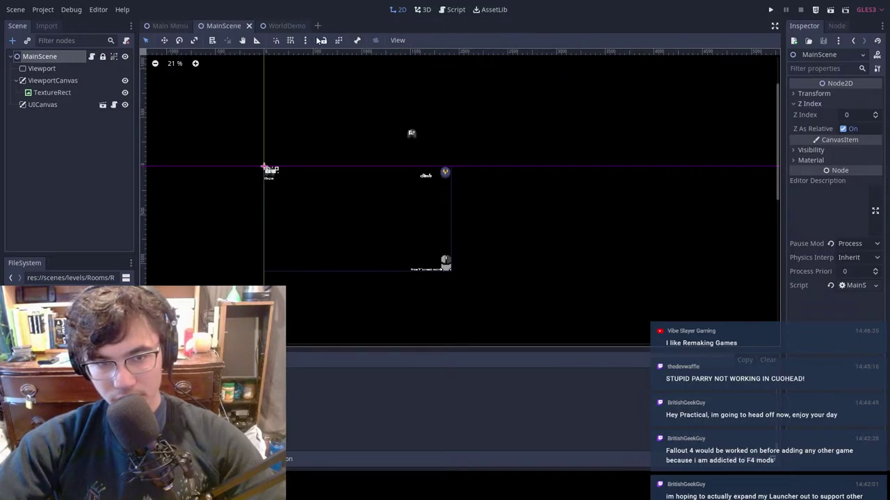
Step: Open Room0 from WorldDemo, make its Autotile 2 tilemap visible, and save the scene
{"action": "left_click", "coordinate": [270, 26]}
{"action": "left_click", "coordinate": [96, 83]}
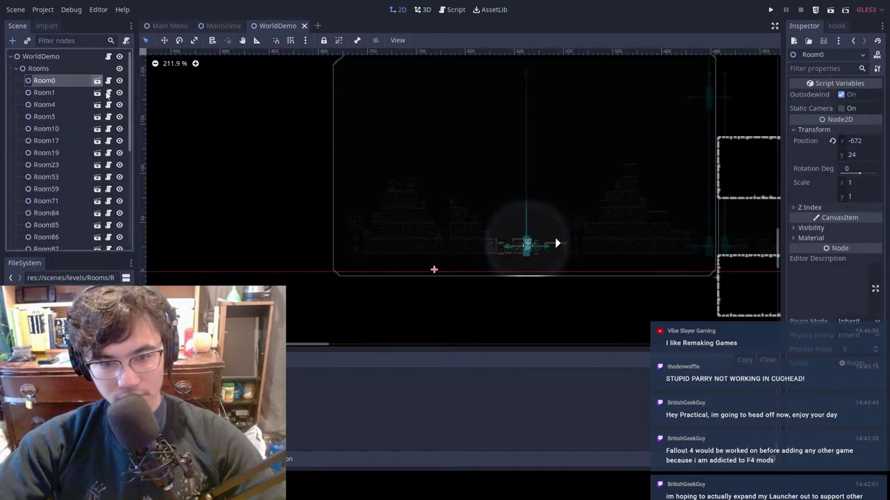
{"action": "left_click", "coordinate": [124, 68]}
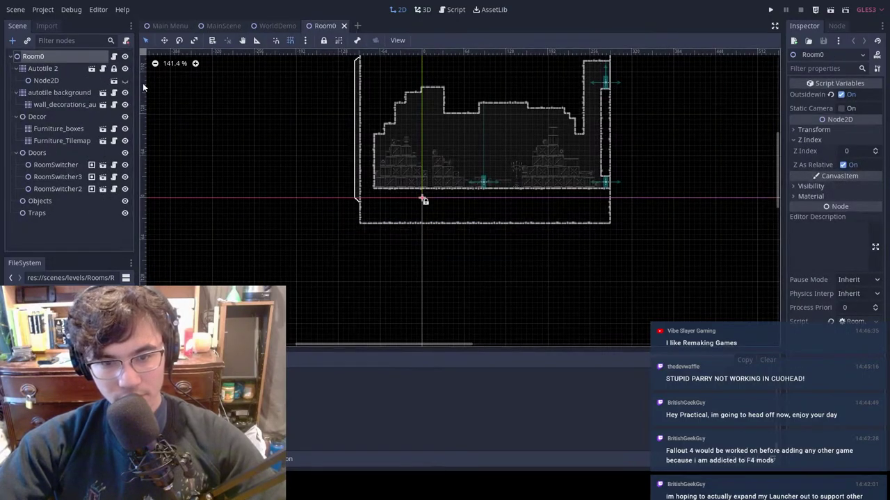
{"action": "key", "text": "ctrl+s"}
Step: Delete the Node2D child under Autotile 2 in Room0
{"action": "left_click", "coordinate": [65, 79]}
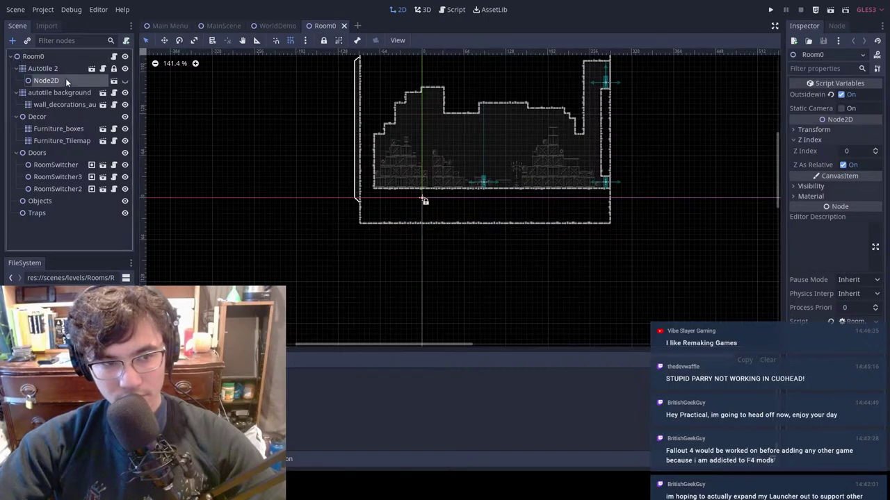
{"action": "key", "text": "Delete"}
{"action": "left_click", "coordinate": [423, 243]}
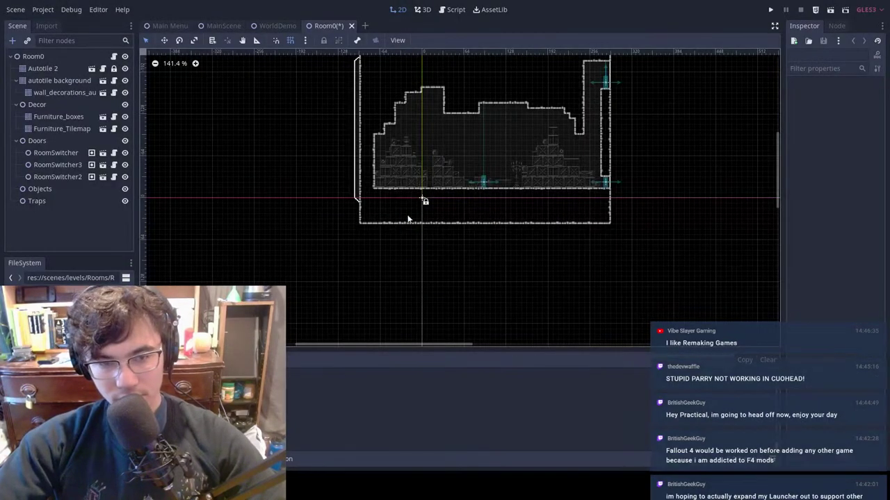
Step: Run MainScene, play-test climbing Room0's shaft to the upper doorway, and close the game
{"action": "left_click", "coordinate": [224, 27]}
{"action": "key", "text": "F5"}
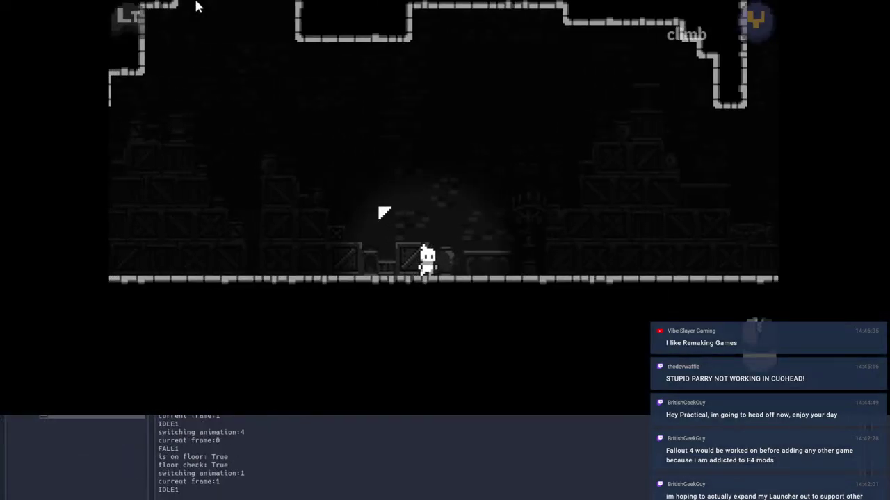
{"action": "key", "text": "Right"}
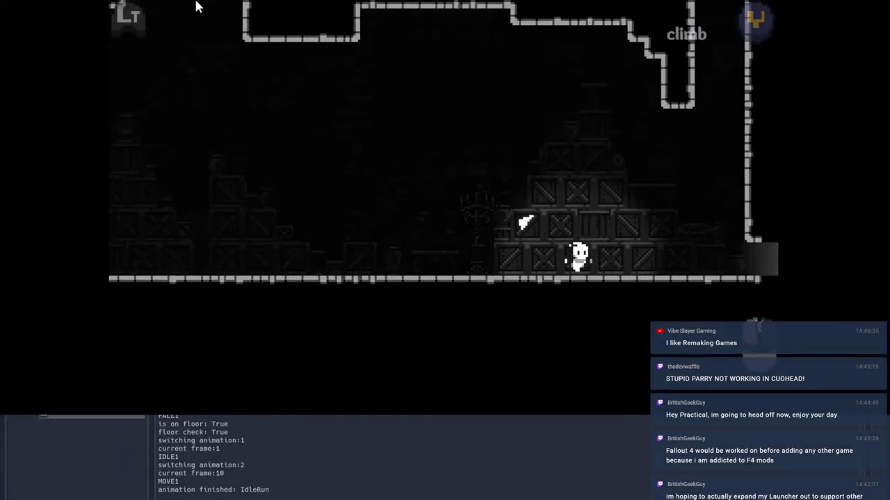
{"action": "key", "text": "d"}
{"action": "key", "text": "space"}
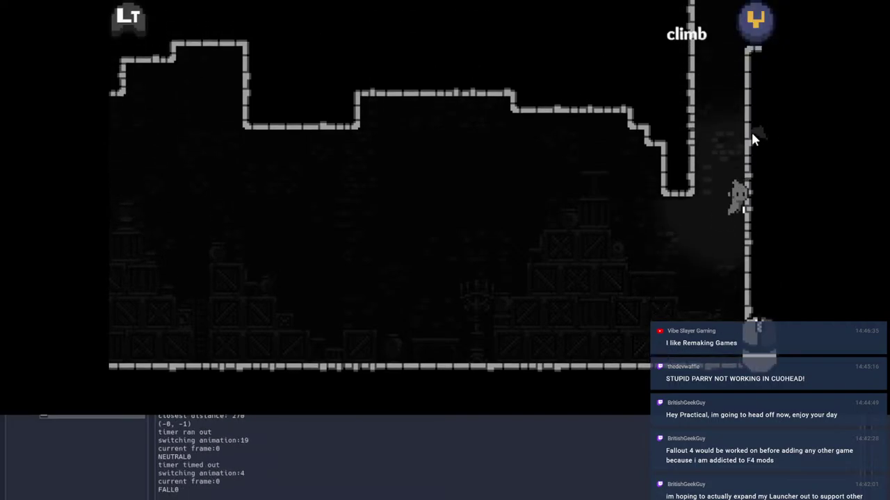
{"action": "key", "text": "space"}
{"action": "key", "text": "space"}
{"action": "key", "text": "d"}
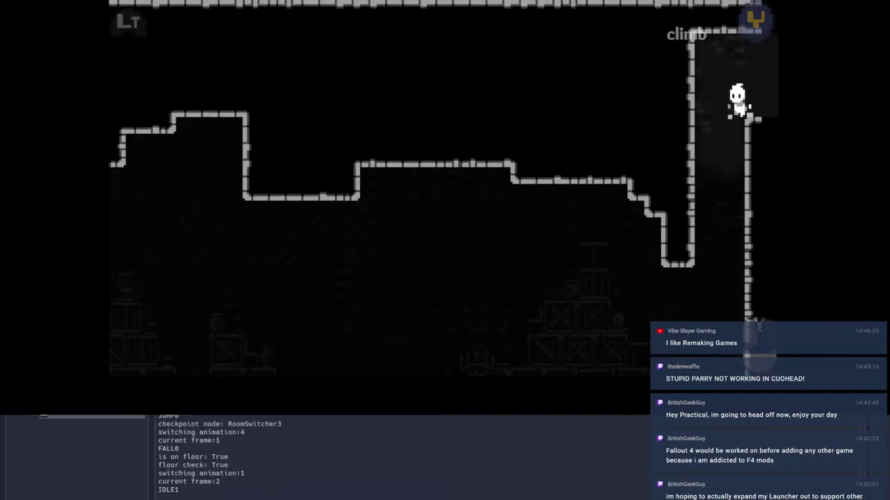
{"action": "key", "text": "Escape"}
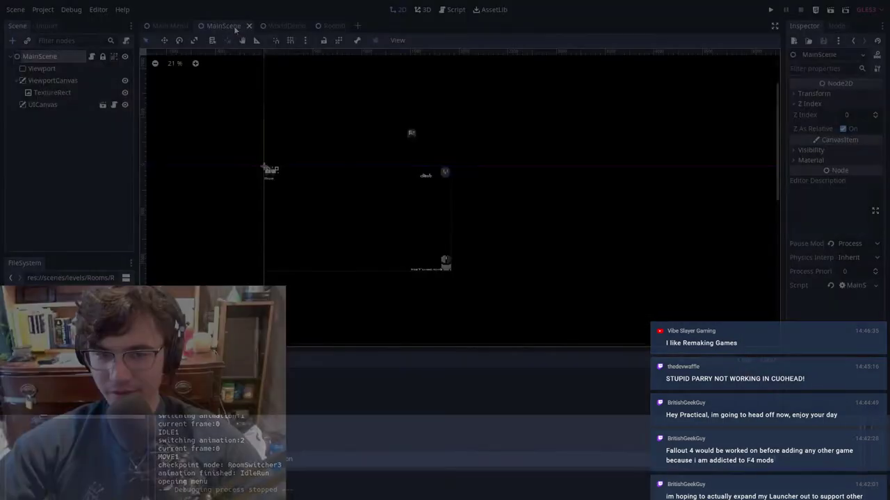
Step: Compare Room0 with its instance in WorldDemo and review the variables at the start of Room.gd
{"action": "left_click", "coordinate": [330, 28]}
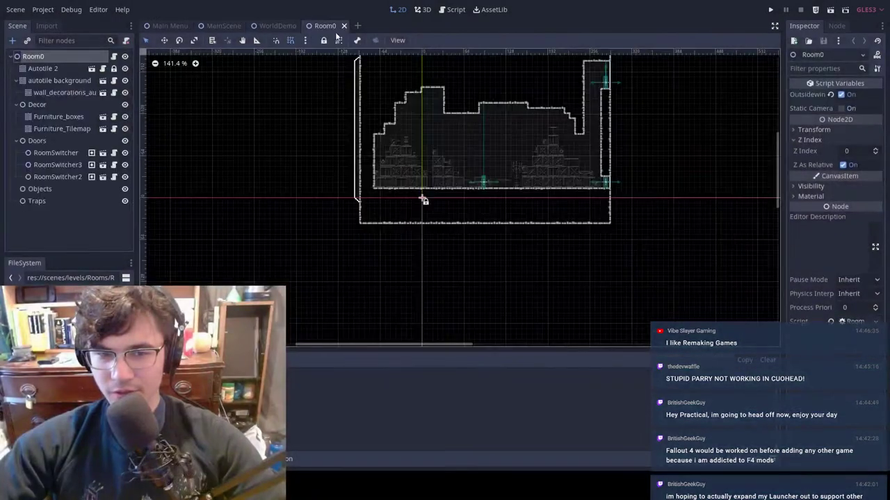
{"action": "left_click", "coordinate": [455, 10]}
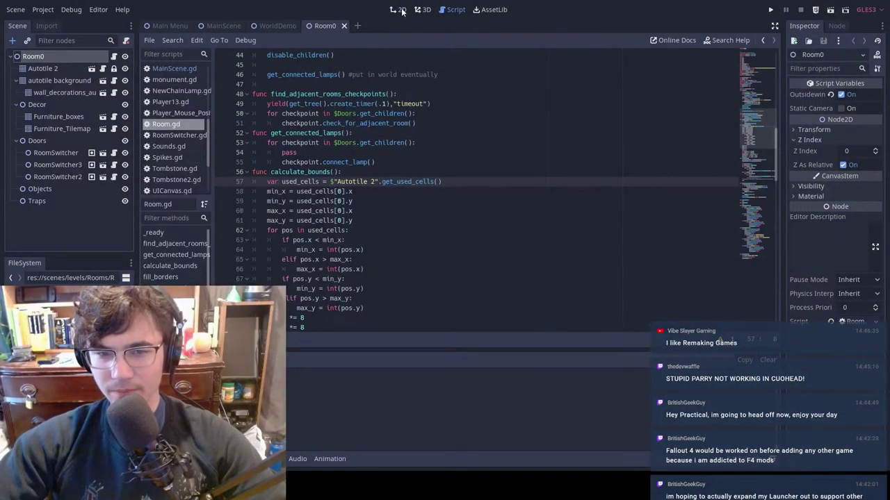
{"action": "left_click", "coordinate": [273, 26]}
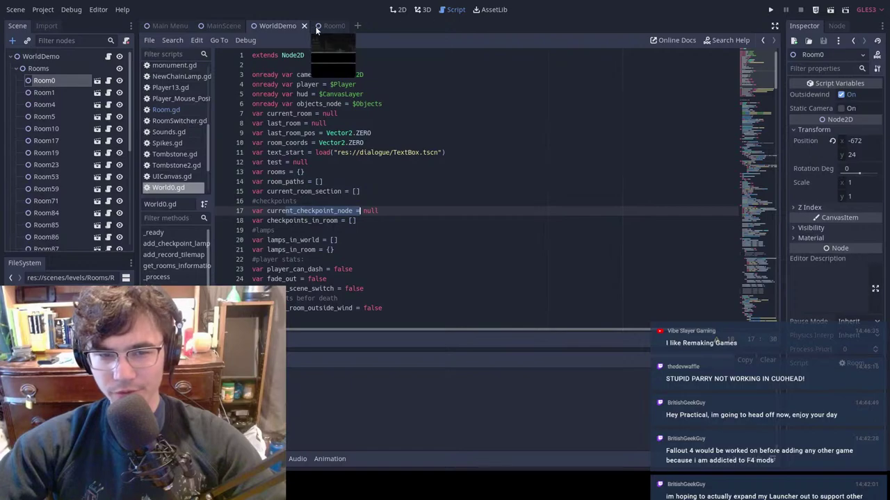
{"action": "left_click", "coordinate": [321, 28]}
{"action": "left_click", "coordinate": [398, 11]}
{"action": "left_click", "coordinate": [278, 27]}
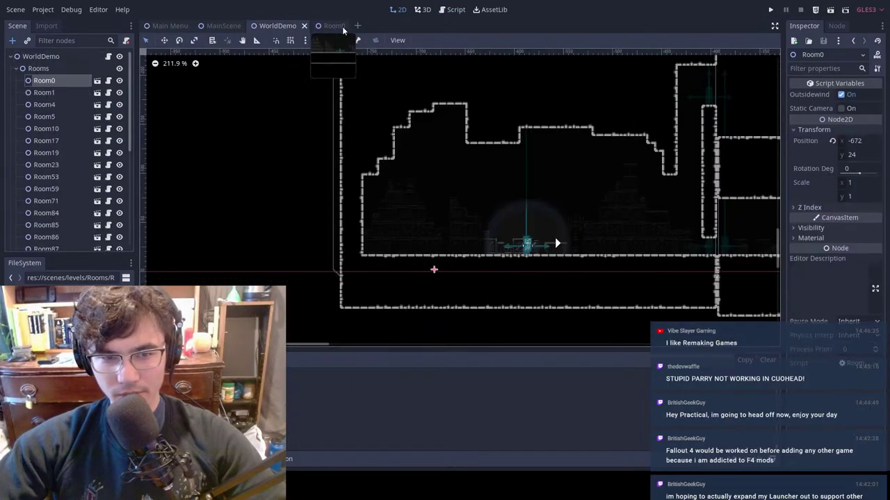
{"action": "left_click", "coordinate": [340, 27]}
{"action": "left_click", "coordinate": [459, 9]}
{"action": "scroll", "coordinate": [360, 184], "scroll_direction": "up", "scroll_amount": 15}
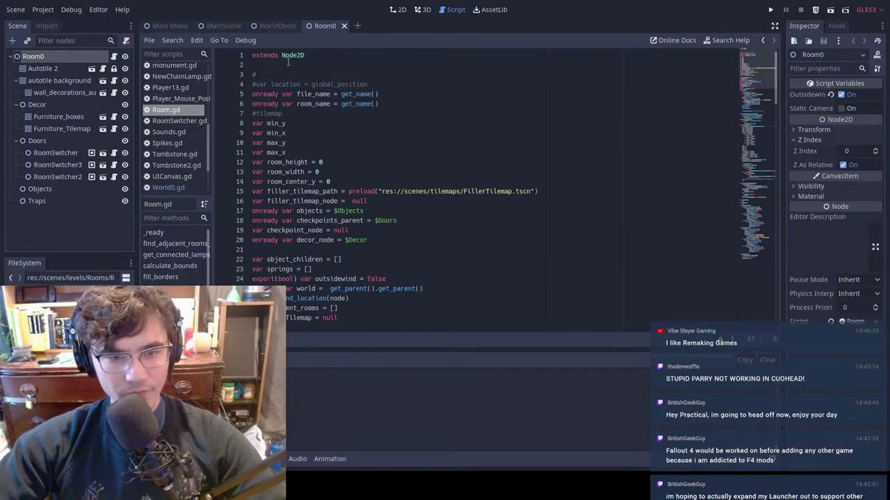
Step: In the Autotile 2 scene's script, replace pass with the active set_cell tile 7 calls under the cell.y+1 and cell.y-1 checks
{"action": "left_click", "coordinate": [91, 69]}
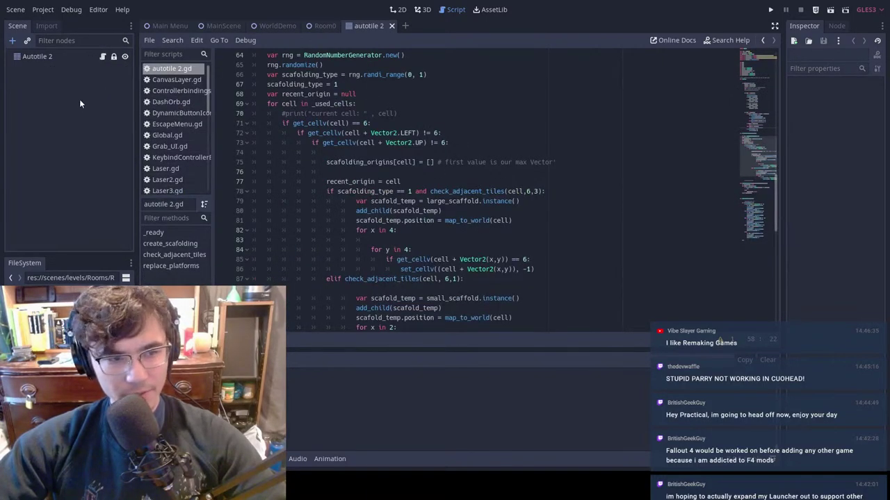
{"action": "left_click", "coordinate": [68, 58]}
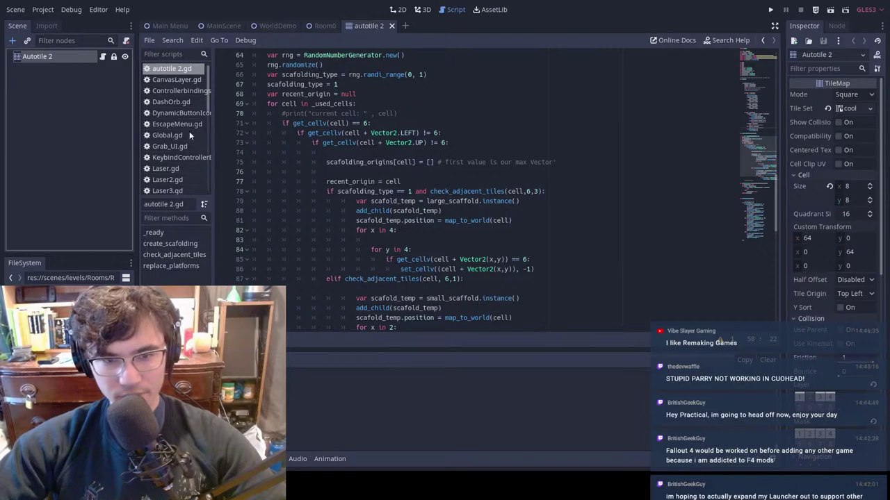
{"action": "scroll", "coordinate": [381, 158], "scroll_direction": "up", "scroll_amount": 8}
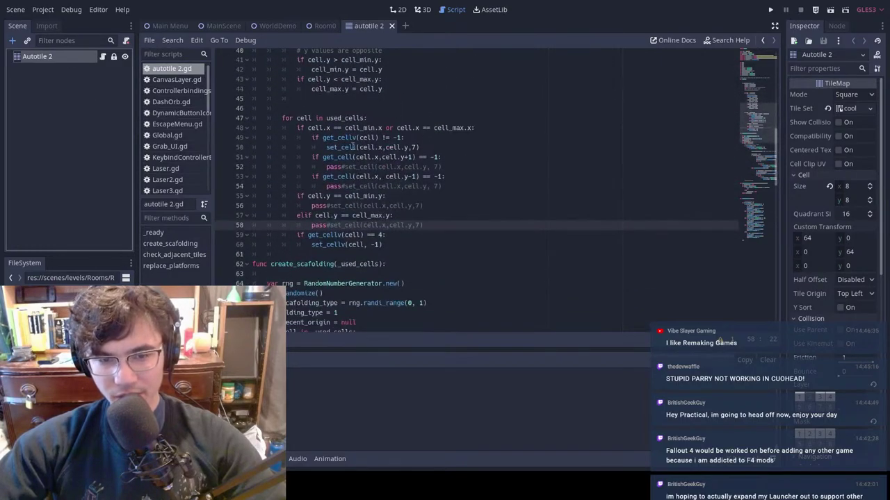
{"action": "left_click_drag", "start_coordinate": [405, 138], "coordinate": [337, 137]}
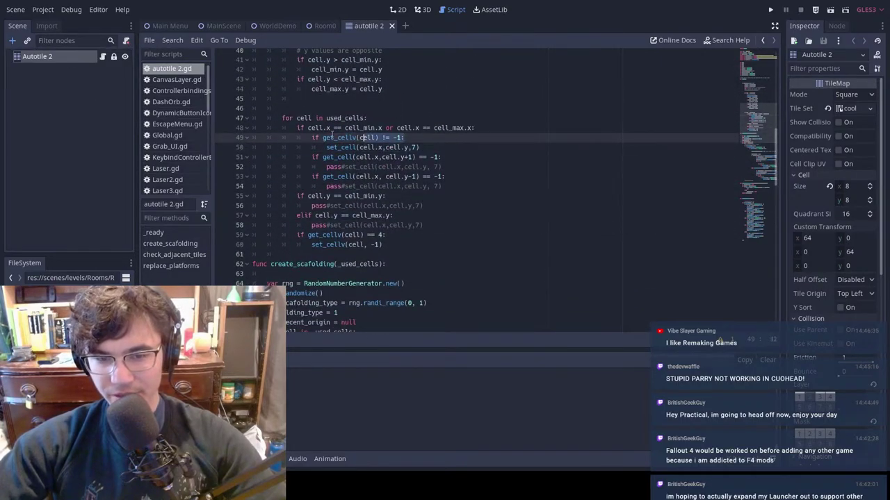
{"action": "left_click_drag", "start_coordinate": [436, 144], "coordinate": [348, 147]}
{"action": "left_click", "coordinate": [413, 167]}
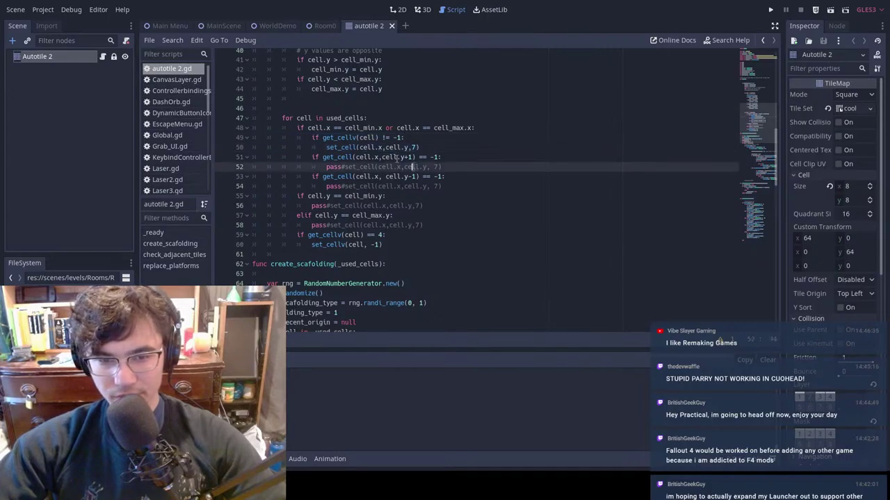
{"action": "left_click", "coordinate": [339, 167]}
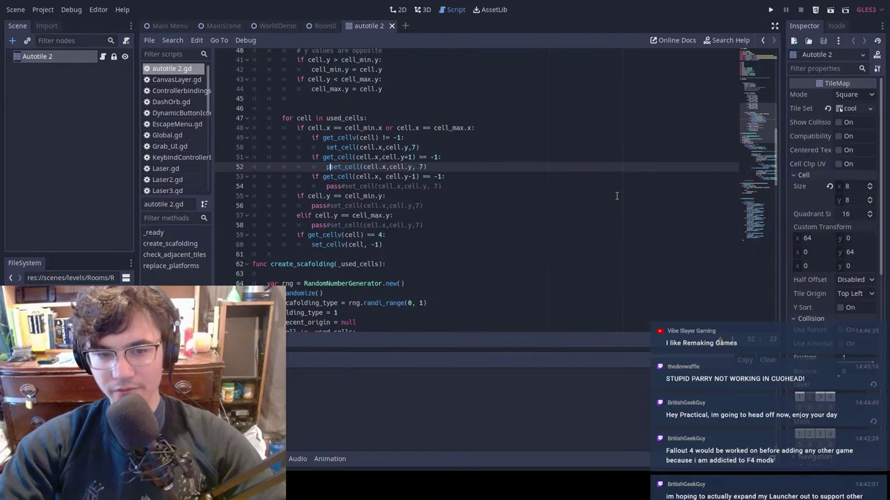
{"action": "left_click", "coordinate": [344, 186]}
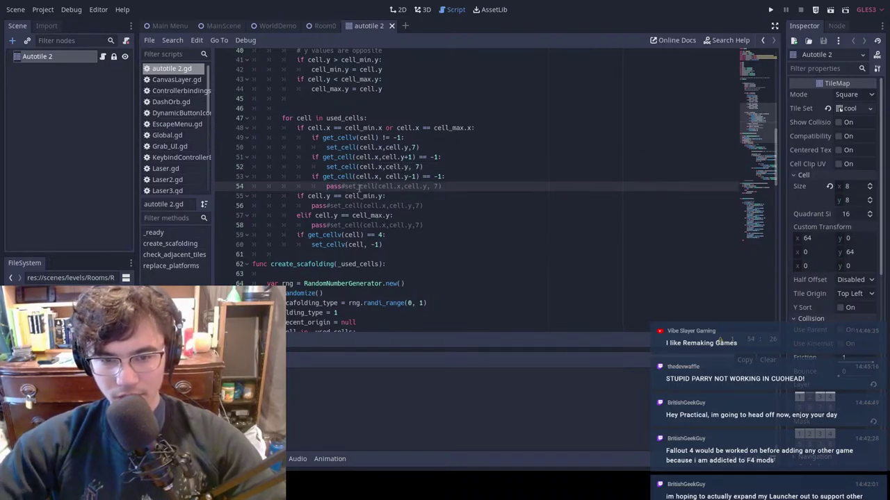
{"action": "key", "text": "BackSpace"}
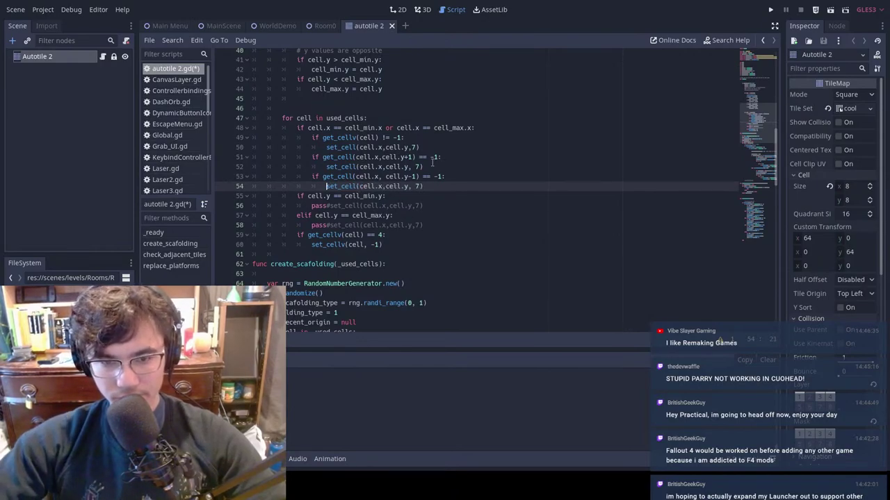
Step: Remove the get_cellv(cell) != -1 condition and unindent its set_cell(cell.x,cell.y,7) call directly beneath the cell_min.x or cell_max.x check
{"action": "left_click", "coordinate": [430, 139]}
{"action": "left_click_drag", "start_coordinate": [490, 138], "coordinate": [224, 138]}
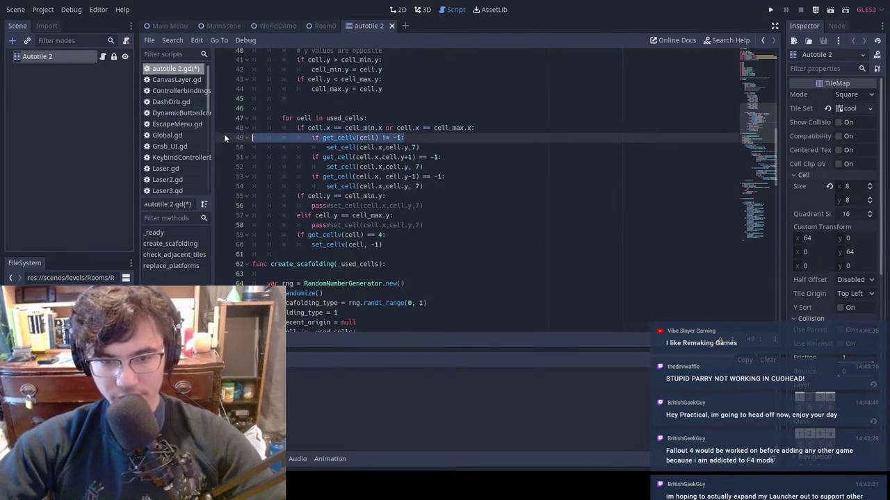
{"action": "key", "text": "BackSpace"}
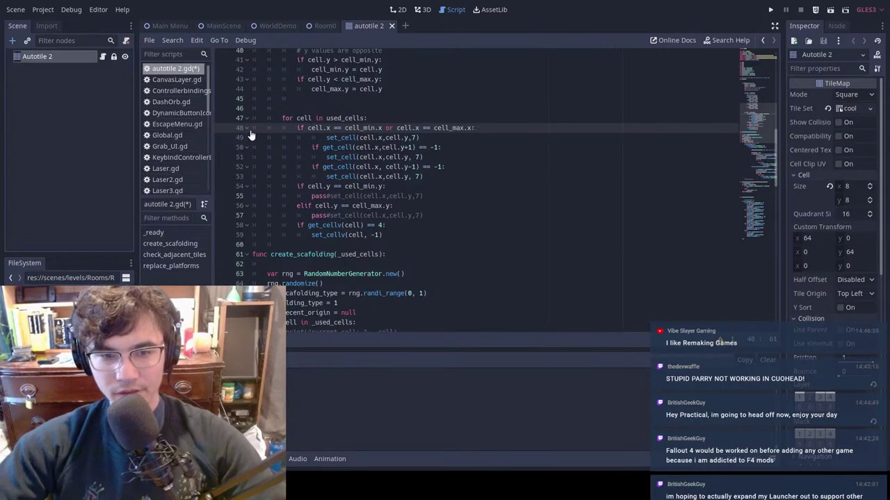
{"action": "left_click", "coordinate": [453, 128]}
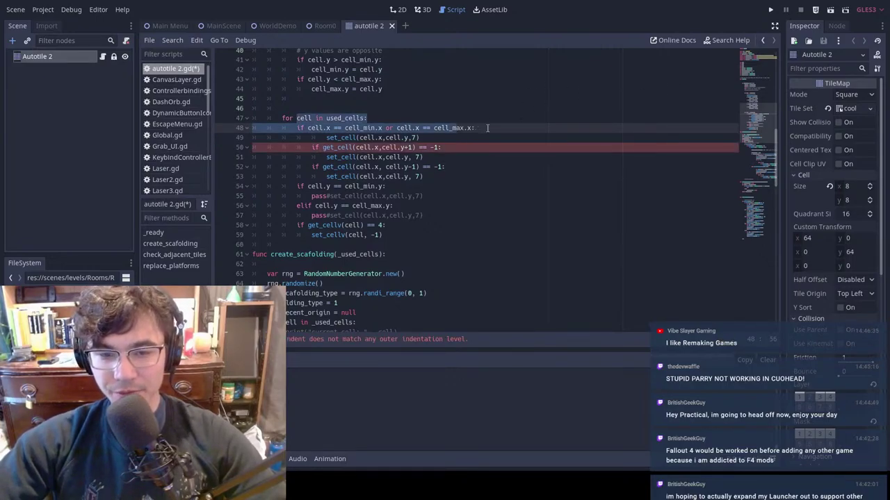
{"action": "key", "text": "Down"}
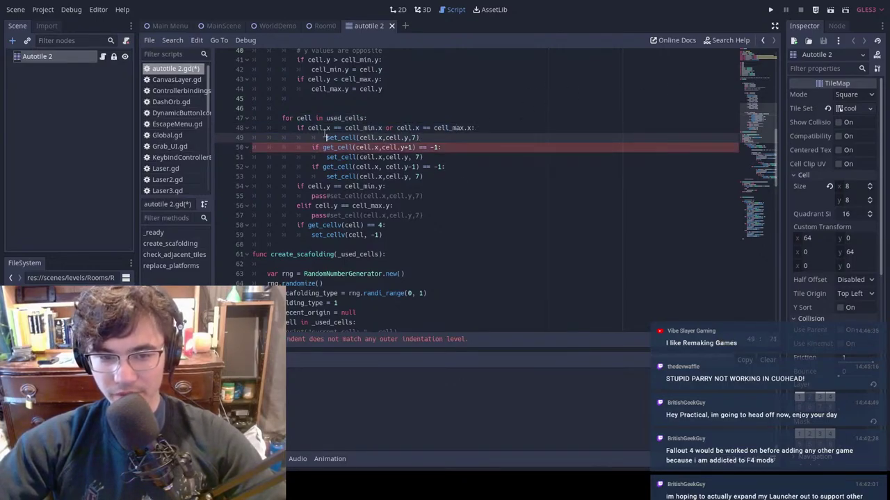
{"action": "key", "text": "Down"}
{"action": "key", "text": "Down"}
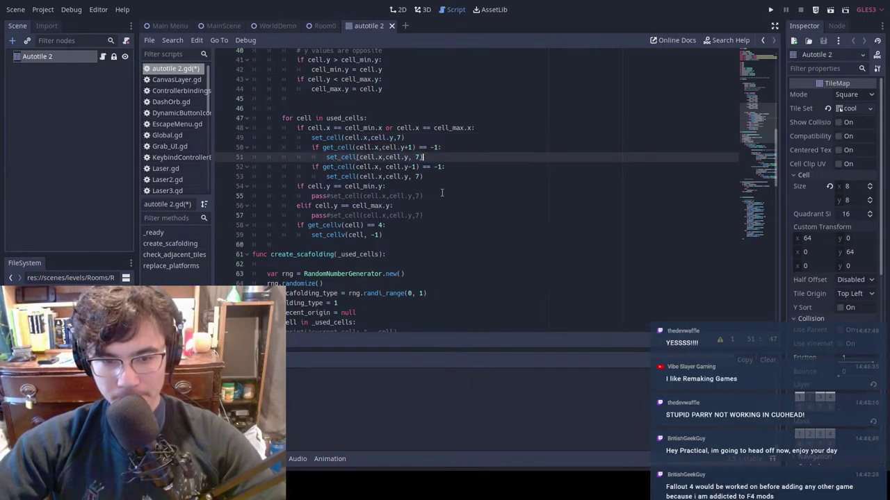
Step: Remove pass# so set_cell(cell.x,cell.y,7) is active under the cell_min.y and cell_max.y checks, and save the script
{"action": "left_click", "coordinate": [330, 196]}
{"action": "key", "text": "Delete"}
{"action": "key", "text": "BackSpace"}
{"action": "key", "text": "BackSpace"}
{"action": "key", "text": "BackSpace"}
{"action": "key", "text": "BackSpace"}
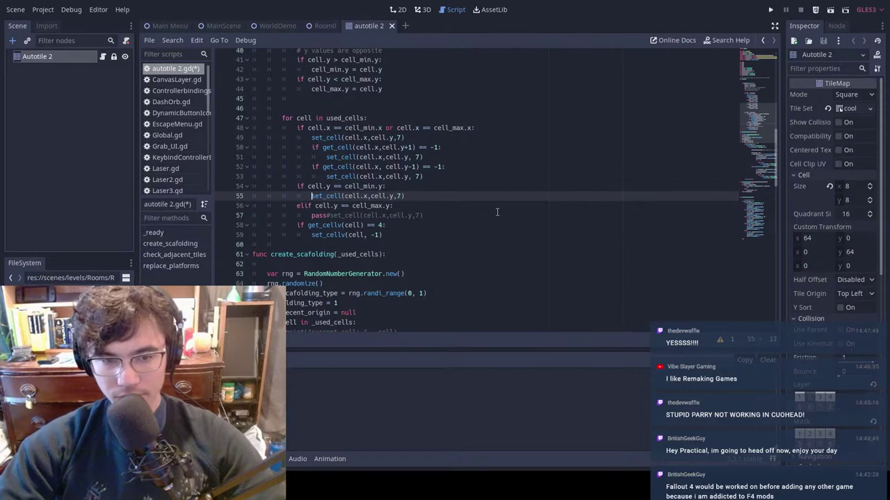
{"action": "left_click", "coordinate": [328, 216]}
{"action": "key", "text": "Delete"}
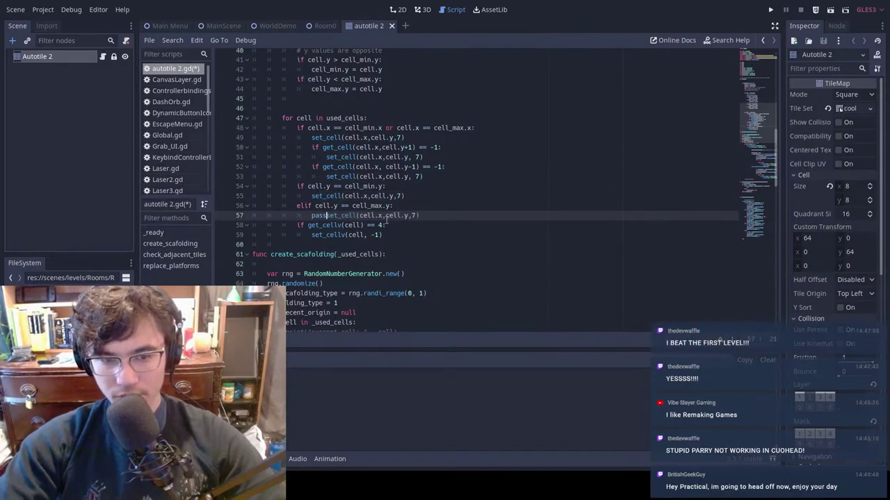
{"action": "key", "text": "BackSpace"}
{"action": "key", "text": "ctrl+s"}
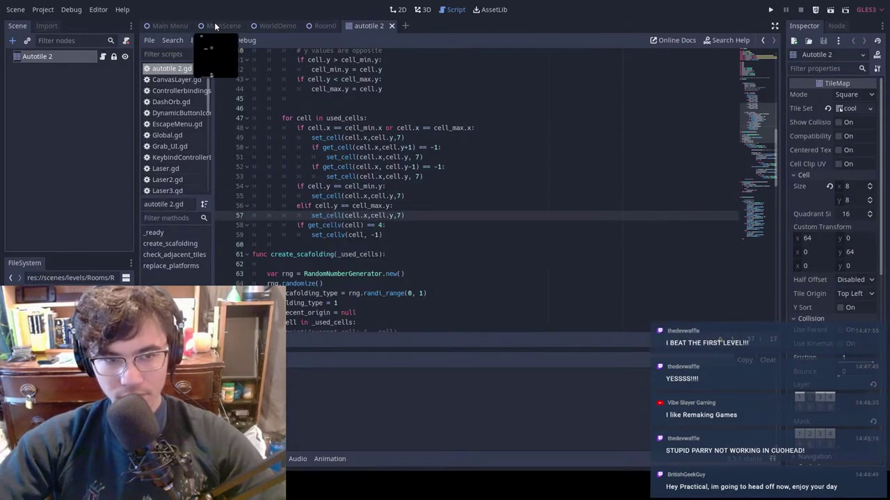
Step: Run MainScene, play-test climbing the shaft in Room0 with the edited edge tiles, and close the game
{"action": "left_click", "coordinate": [214, 26]}
{"action": "key", "text": "F5"}
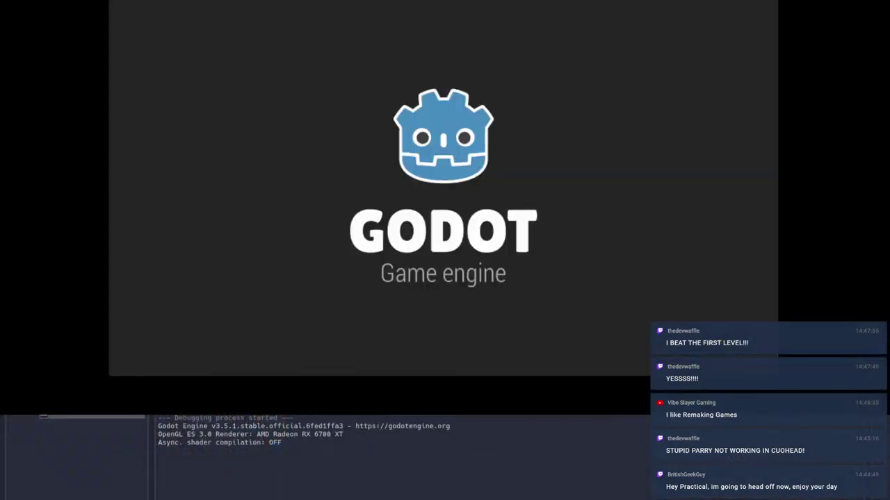
{"action": "key", "text": "d"}
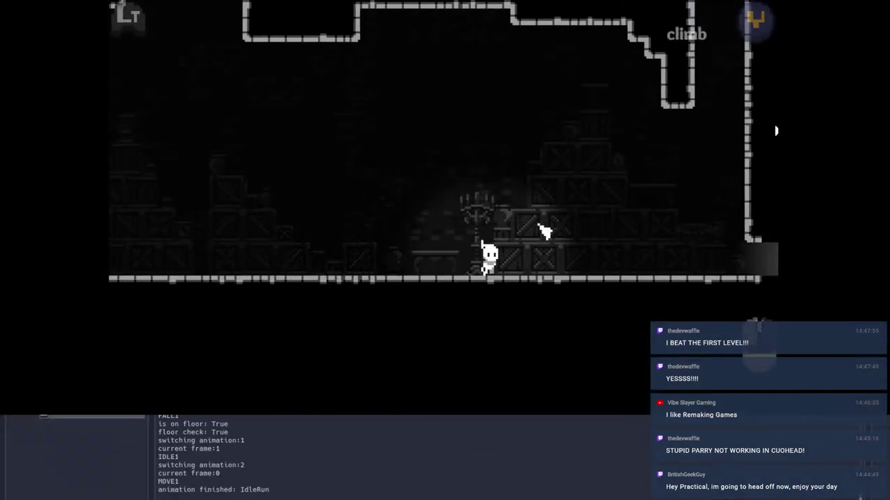
{"action": "key", "text": "space"}
{"action": "key", "text": "space"}
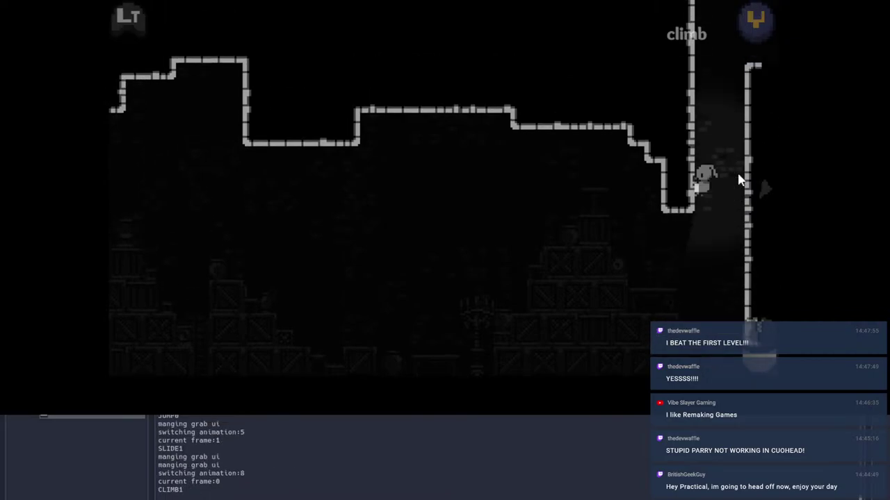
{"action": "key", "text": "space"}
{"action": "key", "text": "space"}
{"action": "key", "text": "a"}
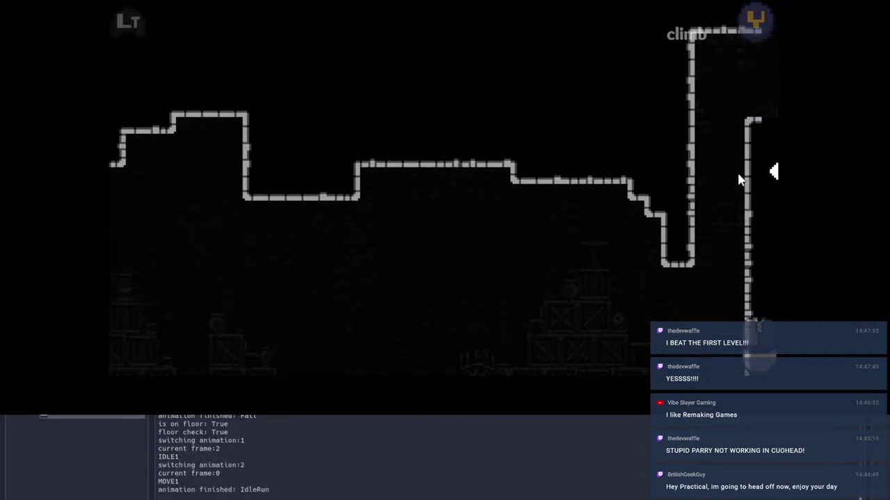
{"action": "key", "text": "space"}
{"action": "key", "text": "space"}
{"action": "key", "text": "Escape"}
{"action": "key", "text": "F8"}
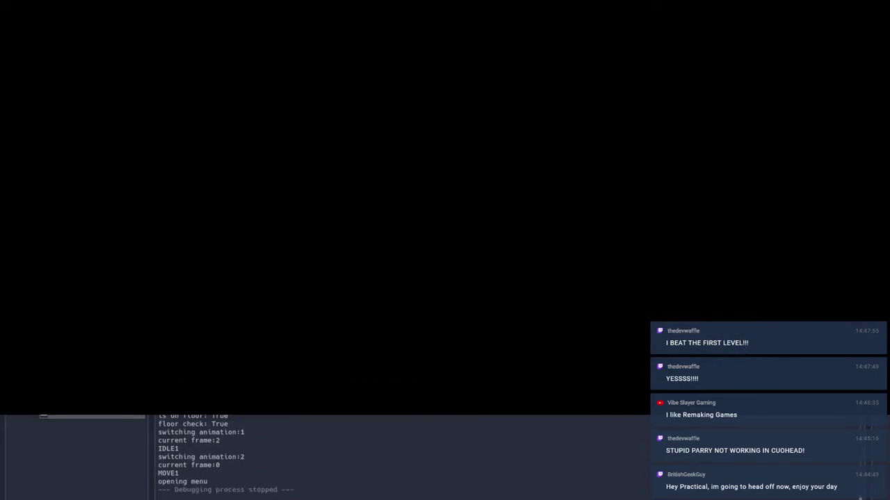
Step: Inspect the wall tiles and doorway where Room98 meets Room0 in WorldDemo's 2D view
{"action": "left_click", "coordinate": [369, 26]}
{"action": "left_click", "coordinate": [324, 28]}
{"action": "left_click", "coordinate": [288, 27]}
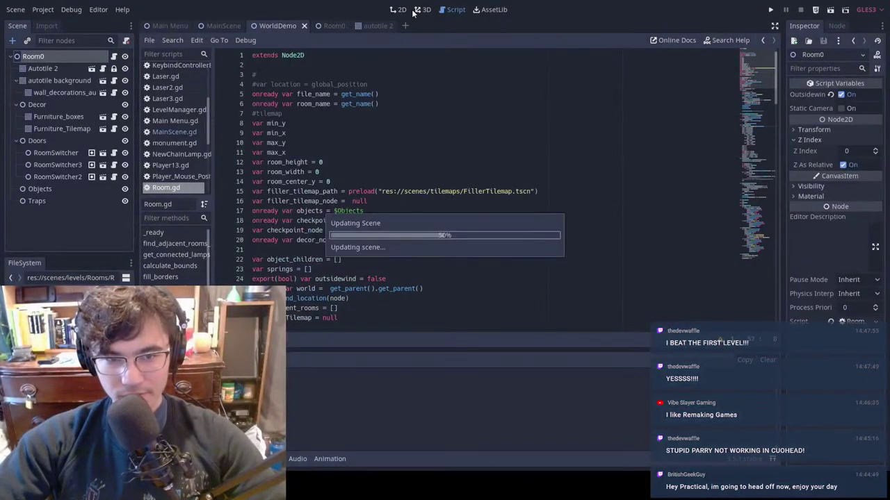
{"action": "left_click", "coordinate": [401, 10]}
{"action": "scroll", "coordinate": [557, 100], "scroll_direction": "down", "scroll_amount": 7}
{"action": "middle_click_drag", "start_coordinate": [548, 145], "coordinate": [338, 213]}
{"action": "scroll", "coordinate": [546, 118], "scroll_direction": "up", "scroll_amount": 8}
{"action": "scroll", "coordinate": [560, 128], "scroll_direction": "down", "scroll_amount": 6}
{"action": "middle_click_drag", "start_coordinate": [581, 150], "coordinate": [528, 233]}
{"action": "left_click", "coordinate": [513, 130]}
{"action": "middle_click_drag", "start_coordinate": [507, 131], "coordinate": [407, 238]}
{"action": "scroll", "coordinate": [410, 244], "scroll_direction": "up", "scroll_amount": 15}
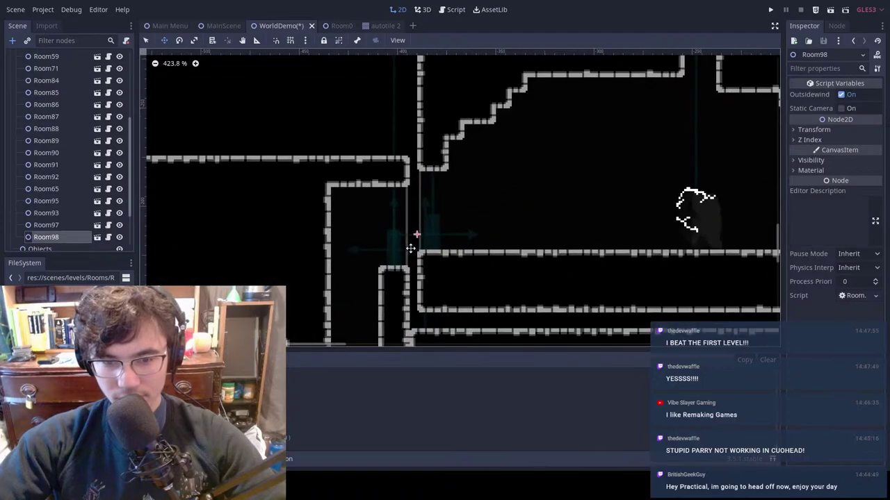
{"action": "middle_click_drag", "start_coordinate": [444, 196], "coordinate": [447, 137]}
{"action": "scroll", "coordinate": [463, 109], "scroll_direction": "up", "scroll_amount": 8}
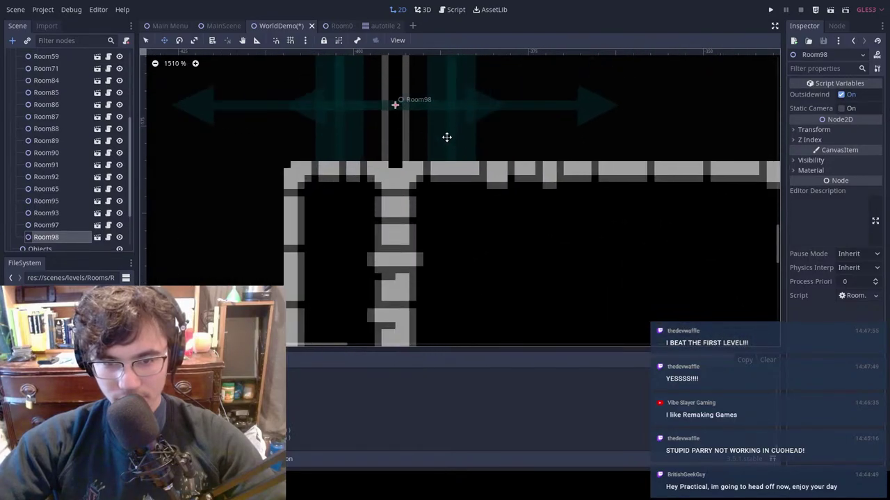
{"action": "left_click", "coordinate": [459, 201]}
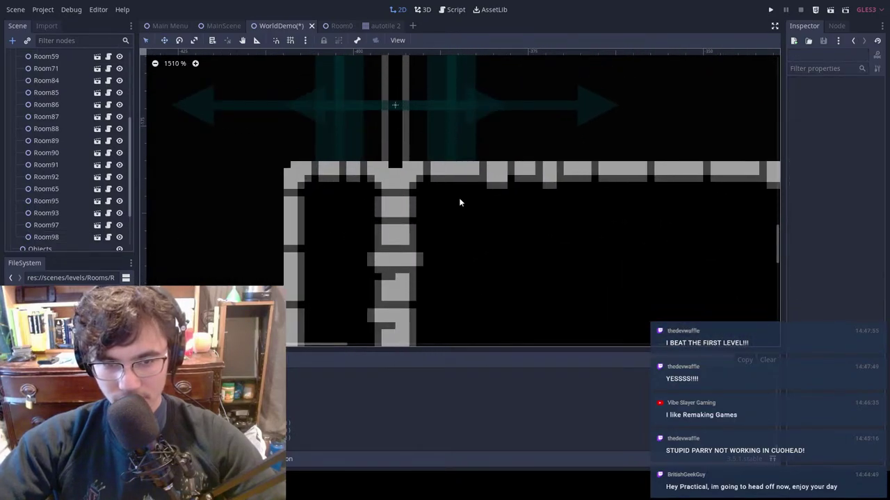
Step: Run MainScene and play-test dashing and climbing up Room0's shaft through the upper doorway into Room98
{"action": "left_click", "coordinate": [223, 27]}
{"action": "key", "text": "F5"}
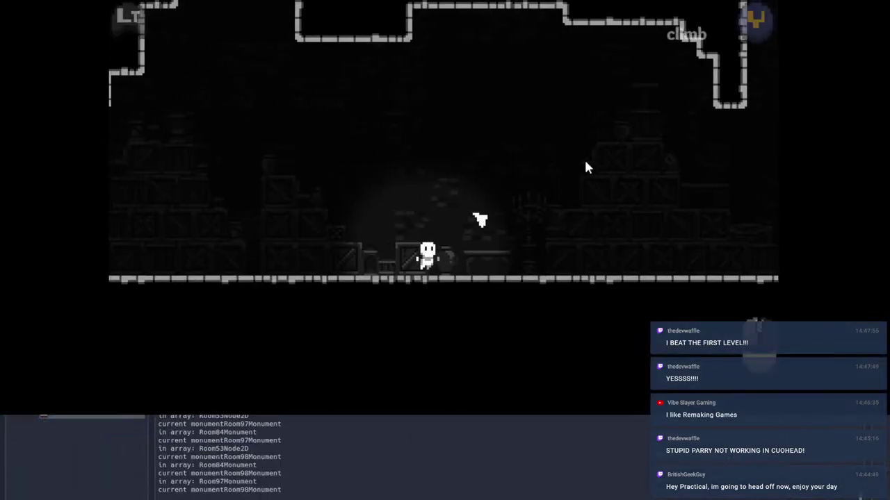
{"action": "left_click", "coordinate": [603, 159]}
{"action": "key", "text": "d"}
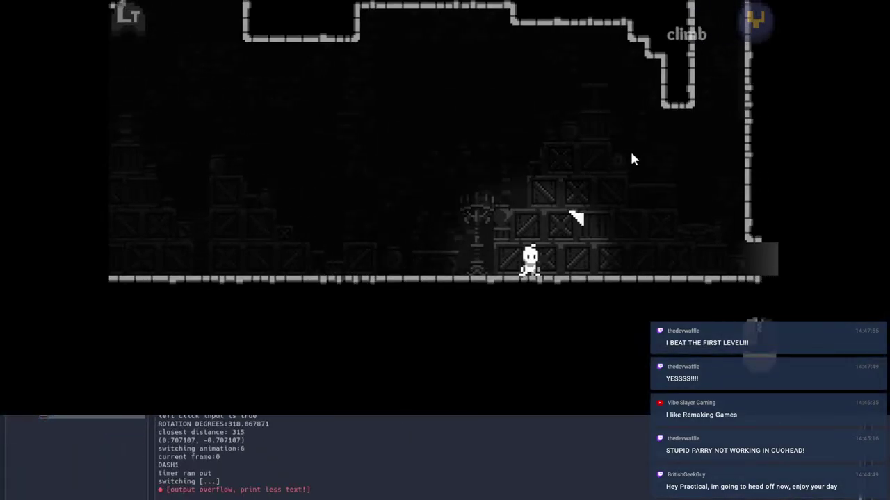
{"action": "key", "text": "space"}
{"action": "left_click", "coordinate": [699, 147]}
{"action": "key", "text": "d"}
{"action": "key", "text": "space"}
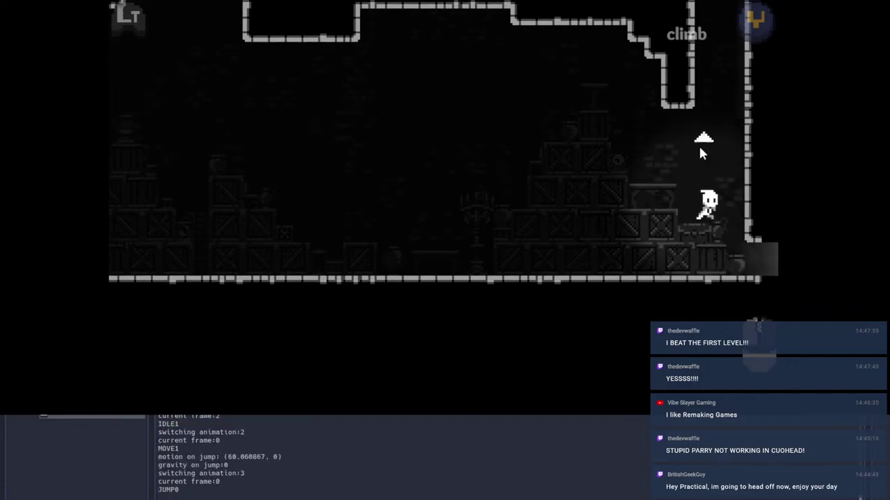
{"action": "left_click", "coordinate": [700, 147]}
{"action": "key", "text": "w"}
{"action": "key", "text": "space"}
{"action": "key", "text": "d"}
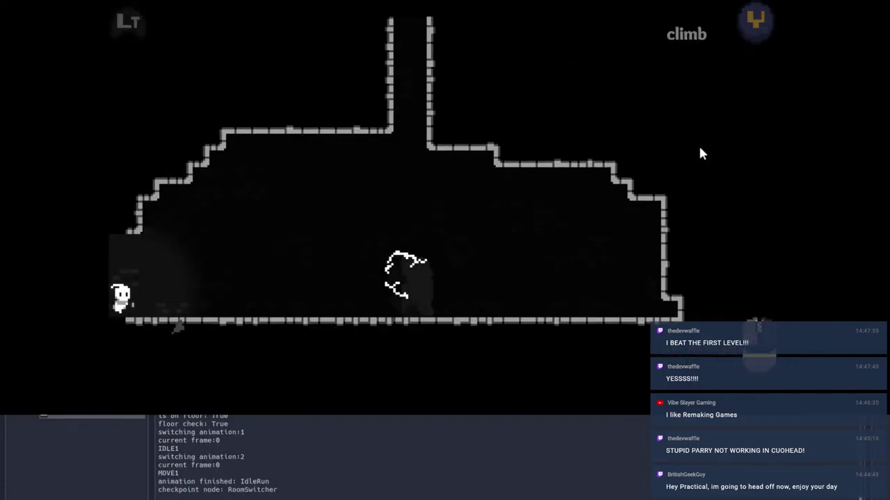
Step: Activate the monument in Room98, return to Room0's shaft, and drop down to enter the lower crate corridor
{"action": "key", "text": "d"}
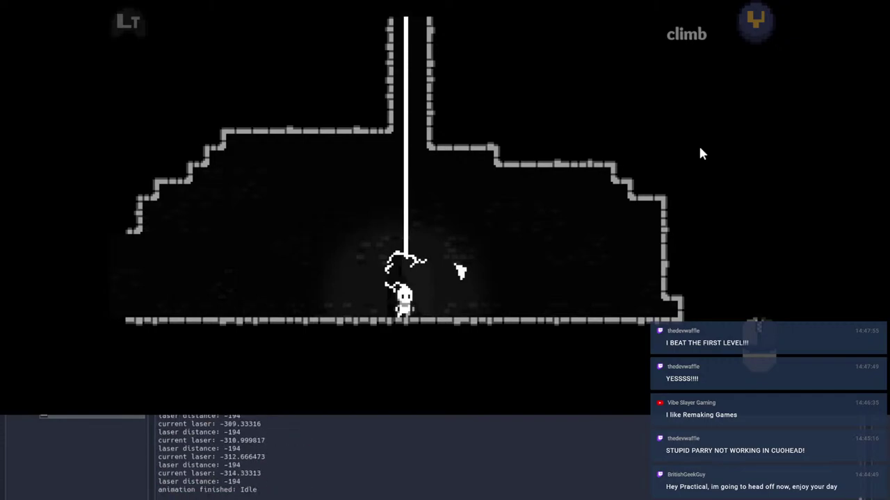
{"action": "key", "text": "a"}
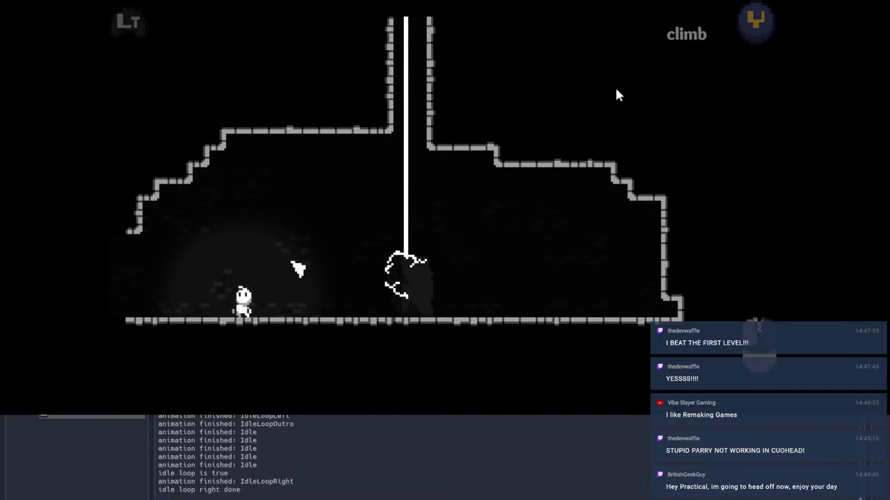
{"action": "key", "text": "a"}
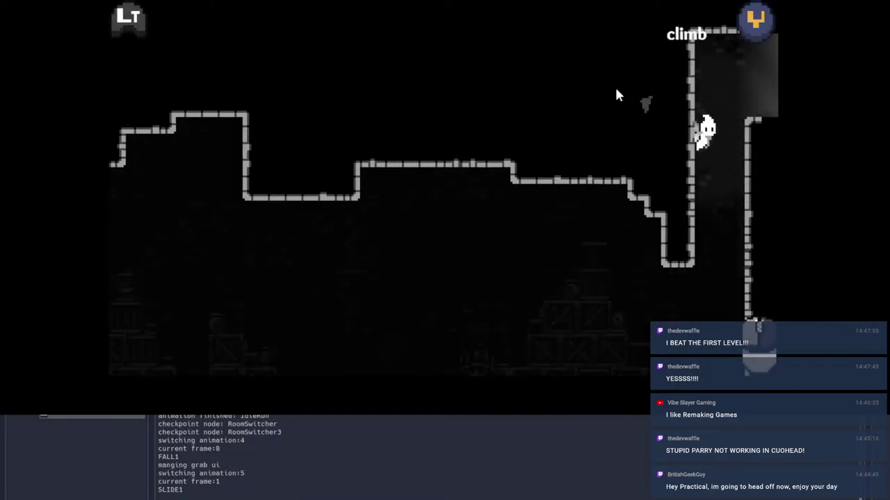
{"action": "key", "text": "d"}
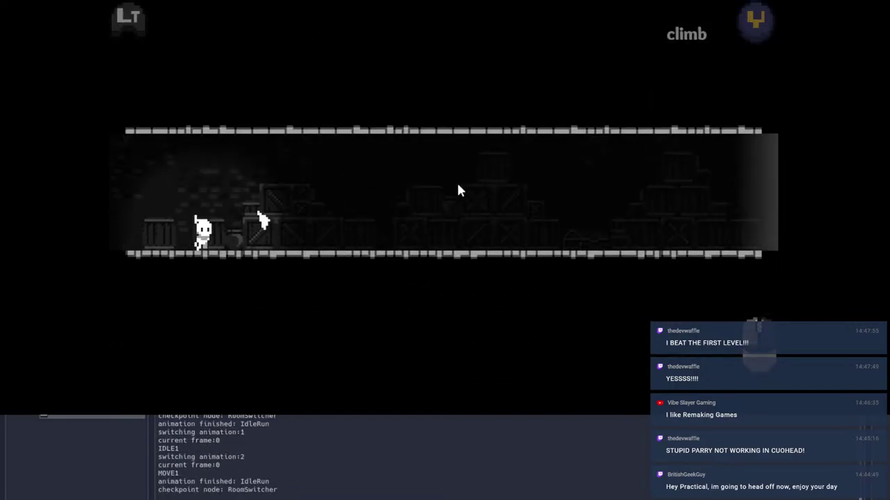
Step: Return to Room0 from the corridor and test jumping between and climbing both shaft walls up to the upper doorway
{"action": "key", "text": "a"}
{"action": "key", "text": "space"}
{"action": "key", "text": "d"}
{"action": "key", "text": "space"}
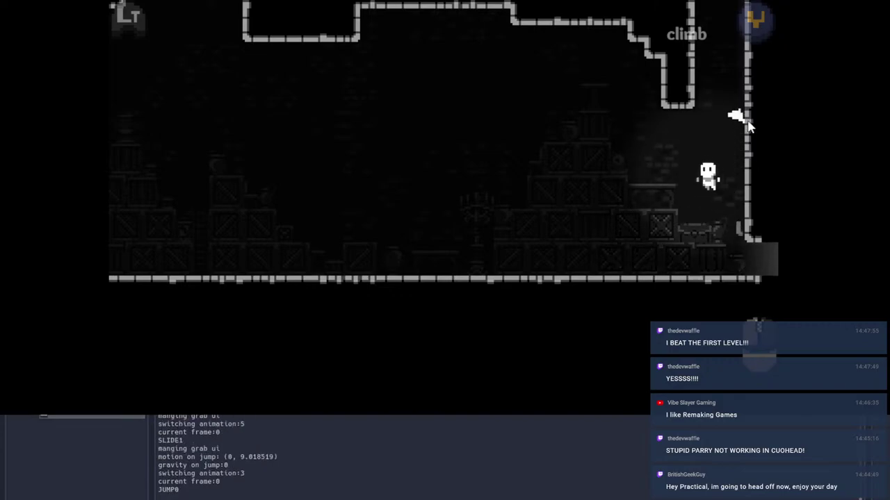
{"action": "key", "text": "d"}
{"action": "key", "text": "space"}
{"action": "key", "text": "space"}
{"action": "key", "text": "w"}
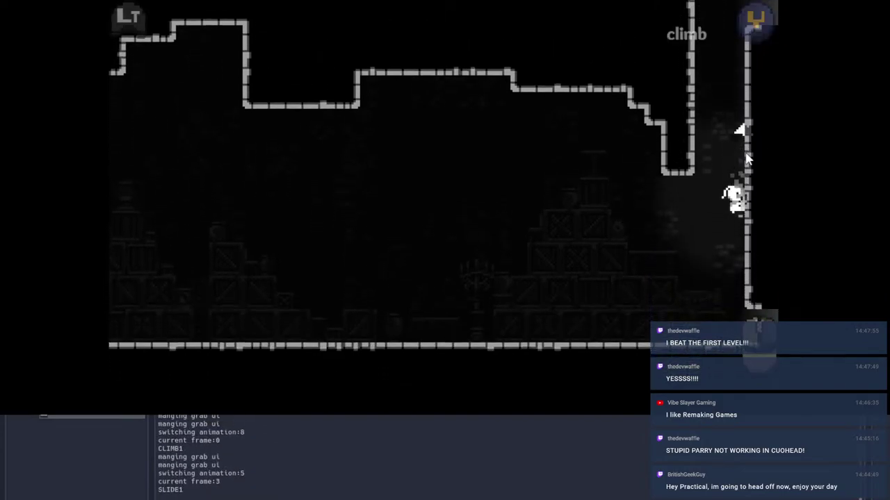
{"action": "key", "text": "space"}
{"action": "key", "text": "space"}
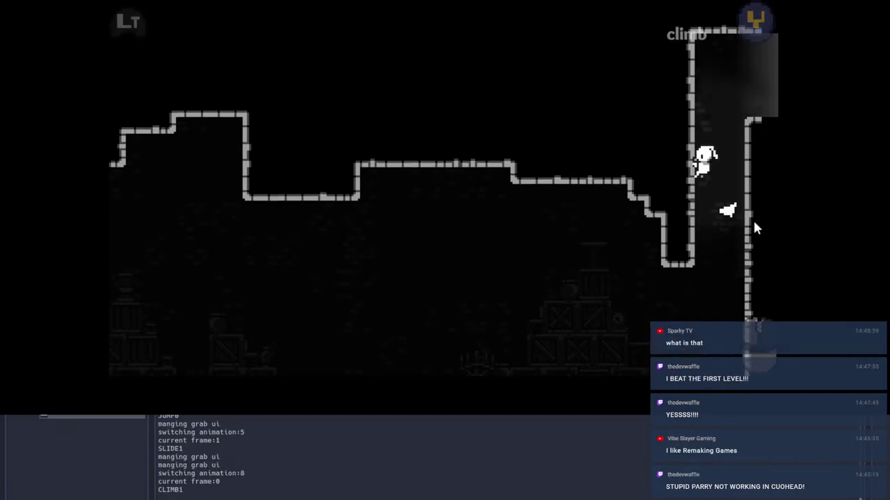
Step: Drop to the bottom of Room0's shaft and run through the lower crate corridor into the spike-pit room
{"action": "key", "text": "d"}
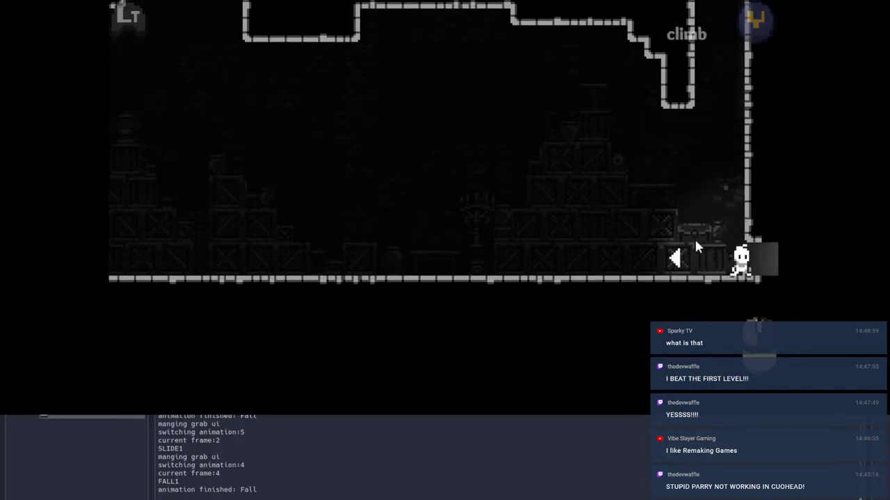
{"action": "key", "text": "Right"}
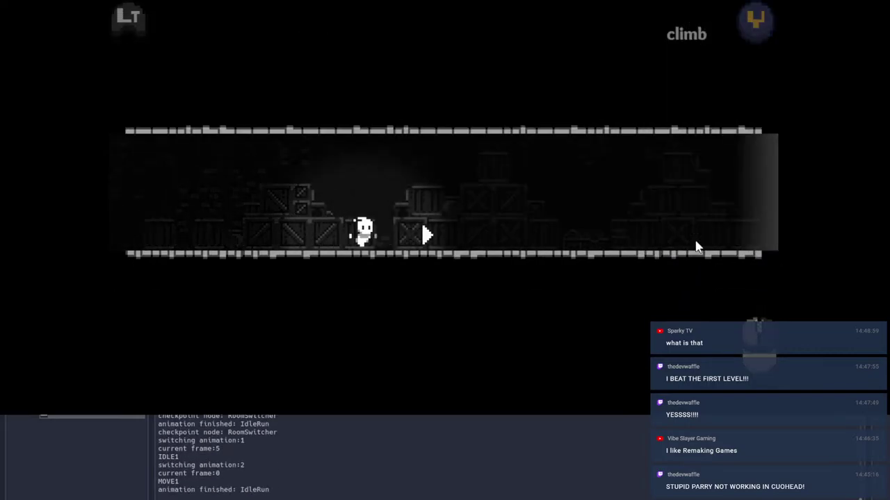
{"action": "key", "text": "Right"}
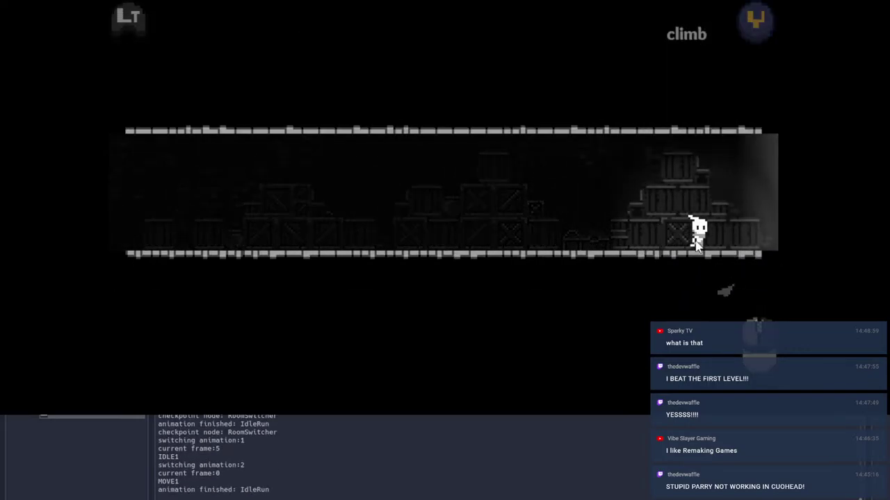
{"action": "key", "text": "Right"}
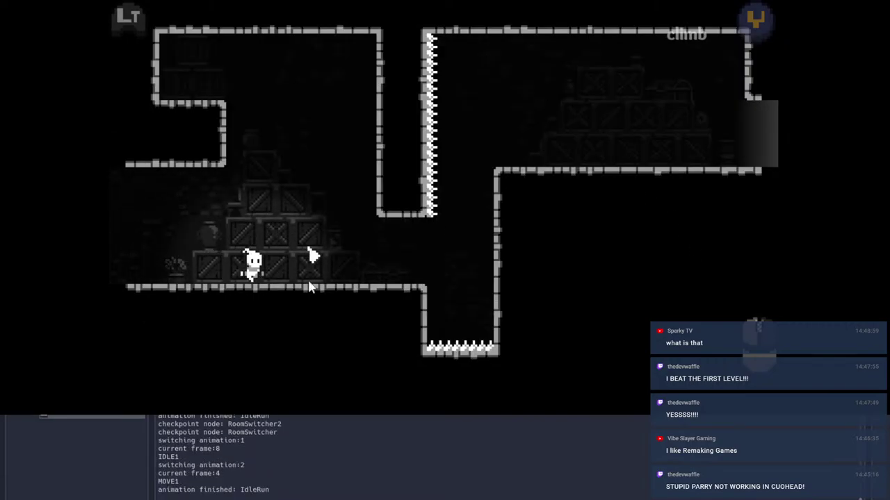
Step: Test crossing the spike pit, climbing the far wall onto the crate ledge, and leaving through the upper doorway
{"action": "key", "text": "d"}
{"action": "left_click", "coordinate": [464, 179]}
{"action": "key", "text": "space"}
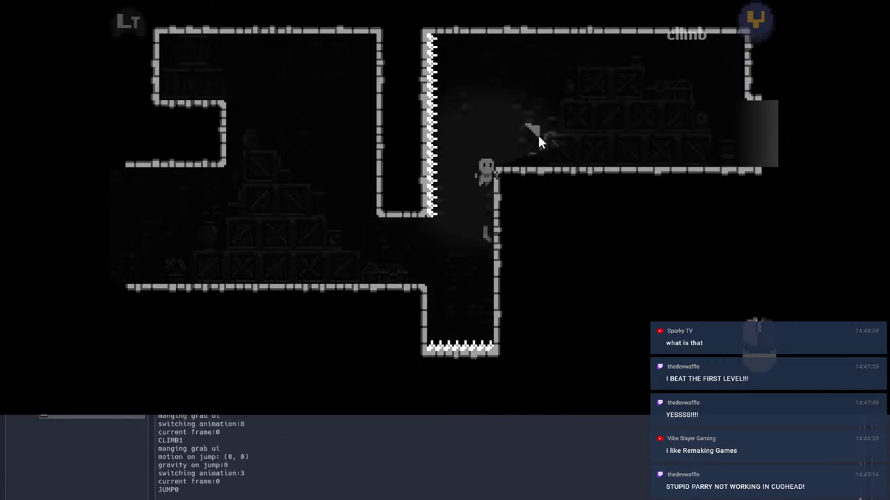
{"action": "key", "text": "Right"}
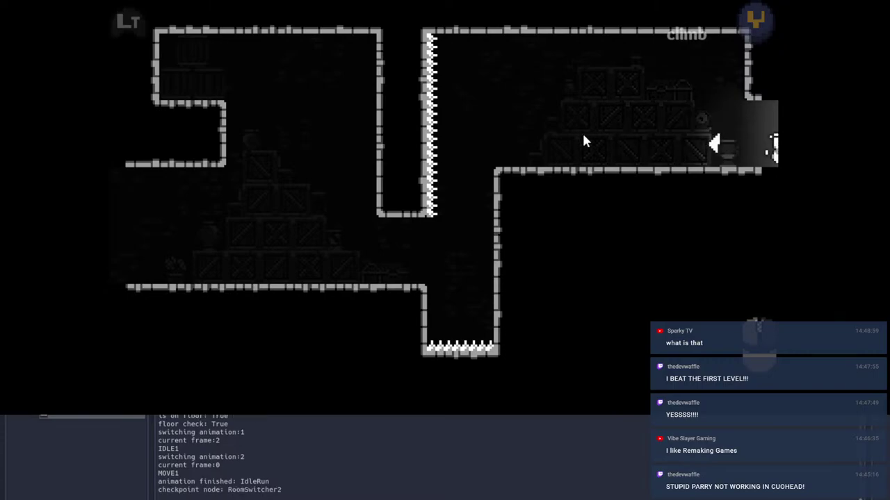
{"action": "key", "text": "Right"}
Step: Jump over the spike strip in the candelabra room, climb the spiked shaft, and run through its upper doorway
{"action": "key", "text": "space"}
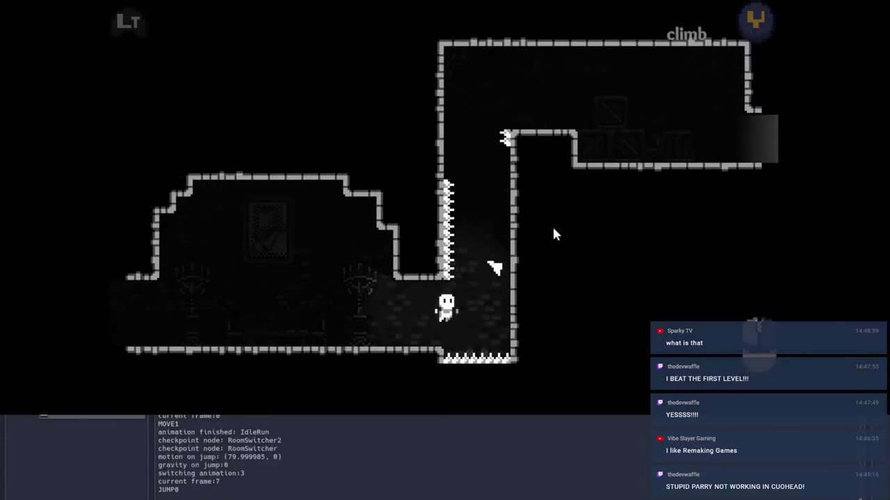
{"action": "left_click", "coordinate": [553, 228]}
{"action": "key", "text": "space"}
{"action": "key", "text": "space"}
{"action": "key", "text": "d"}
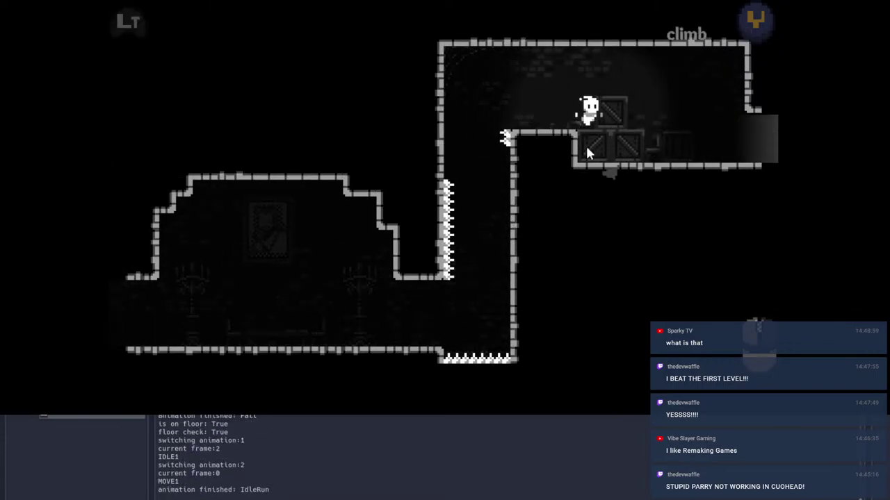
{"action": "key", "text": "Right"}
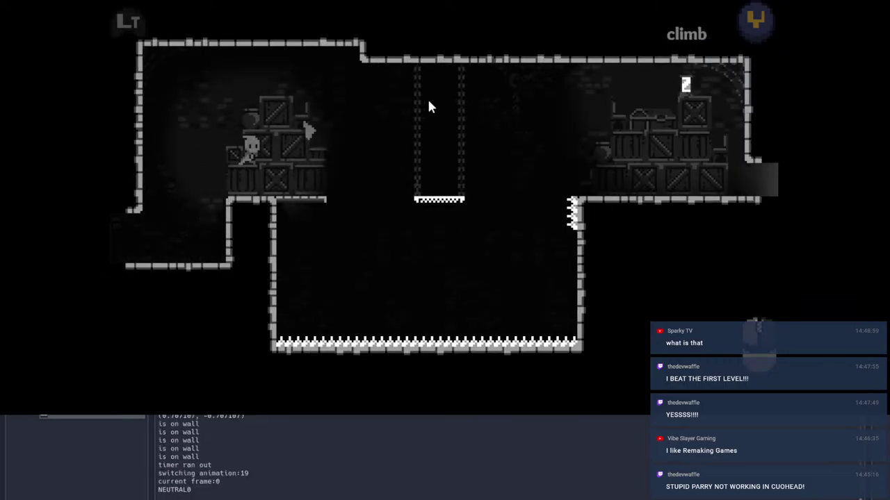
Step: Cross the wide spike pit by jumping and dashing over the hanging chain platform, and exit past the stacked crates
{"action": "key", "text": "space"}
{"action": "left_click", "coordinate": [518, 118]}
{"action": "key", "text": "space"}
{"action": "left_click", "coordinate": [618, 163]}
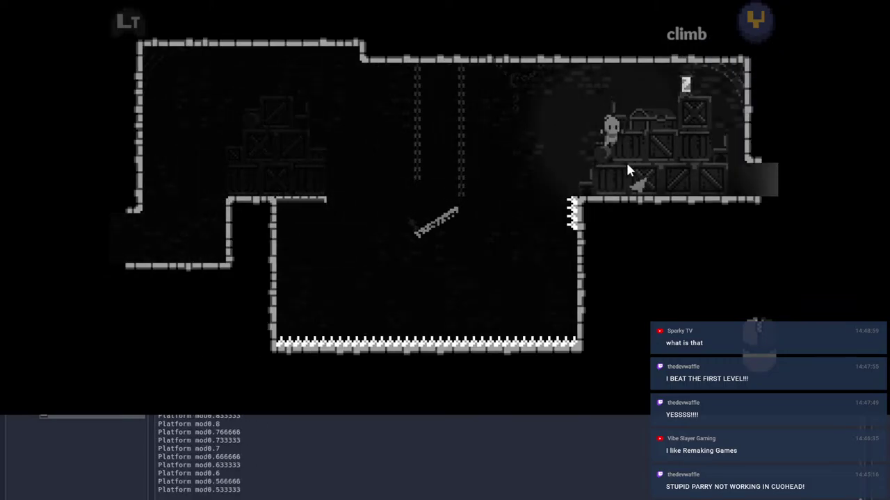
{"action": "key", "text": "Right"}
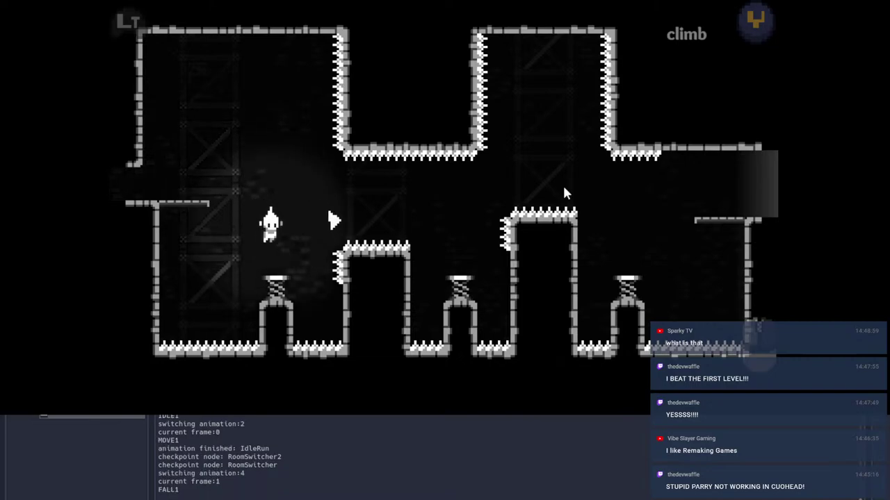
Step: Play-test bouncing across the three floor springs and dashing between the spiked blocks to the far doorway
{"action": "key", "text": "d"}
{"action": "left_click", "coordinate": [596, 194]}
{"action": "left_click", "coordinate": [597, 195]}
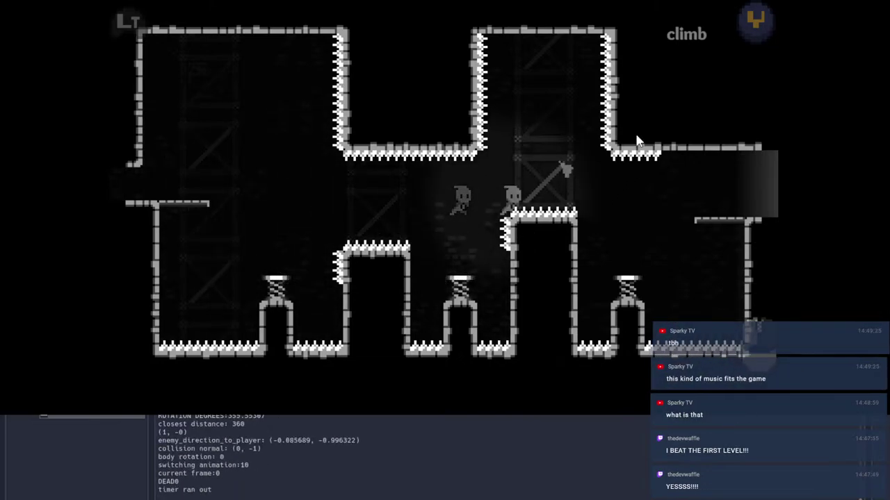
{"action": "key", "text": "Right"}
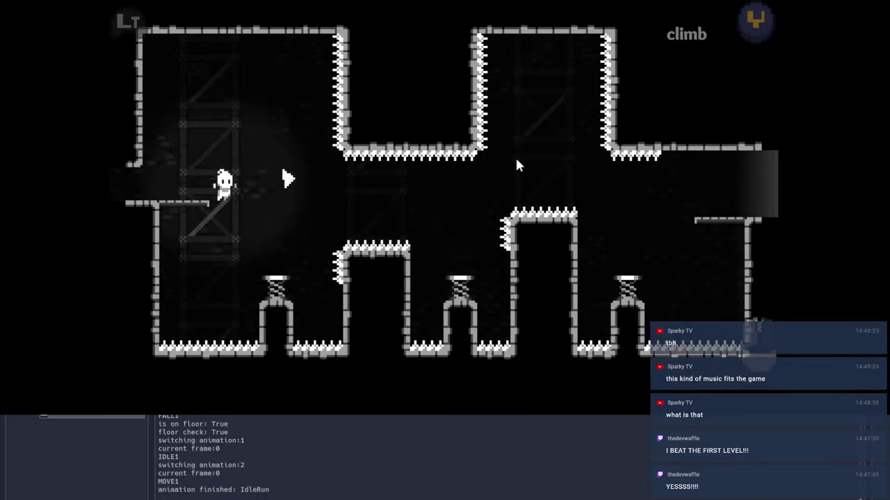
{"action": "key", "text": "space"}
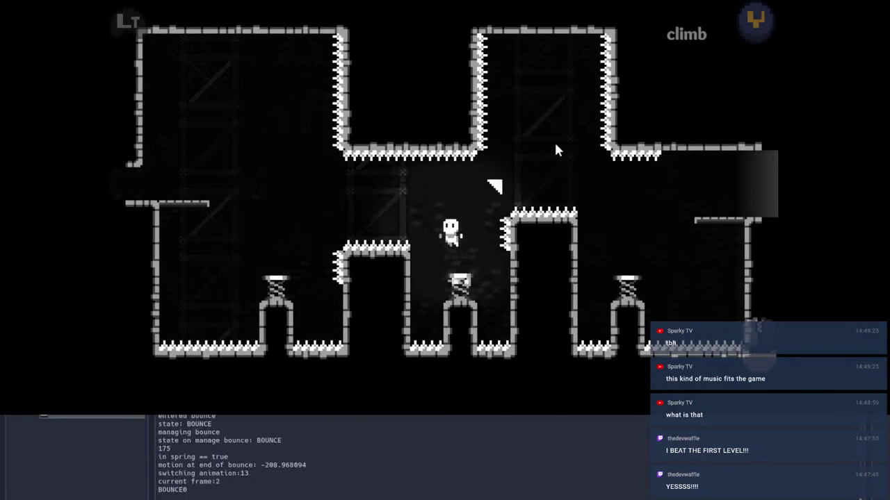
{"action": "left_click", "coordinate": [558, 148]}
{"action": "left_click", "coordinate": [716, 171]}
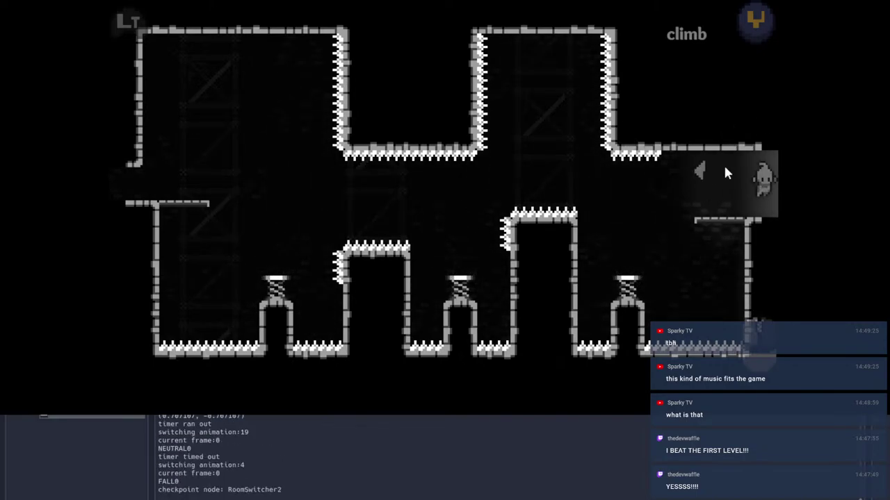
Step: Test the floor spring, upward dash, and wall spring around the two spiked pillars, reaching the room's far exit
{"action": "key", "text": "space"}
{"action": "key", "text": "d"}
{"action": "left_click", "coordinate": [317, 107]}
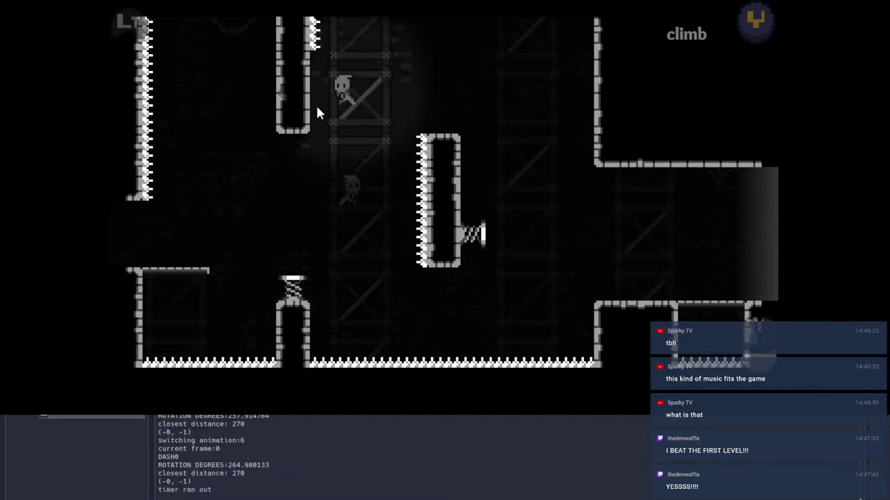
{"action": "key", "text": "a"}
{"action": "key", "text": "space"}
{"action": "key", "text": "d"}
{"action": "key", "text": "Right"}
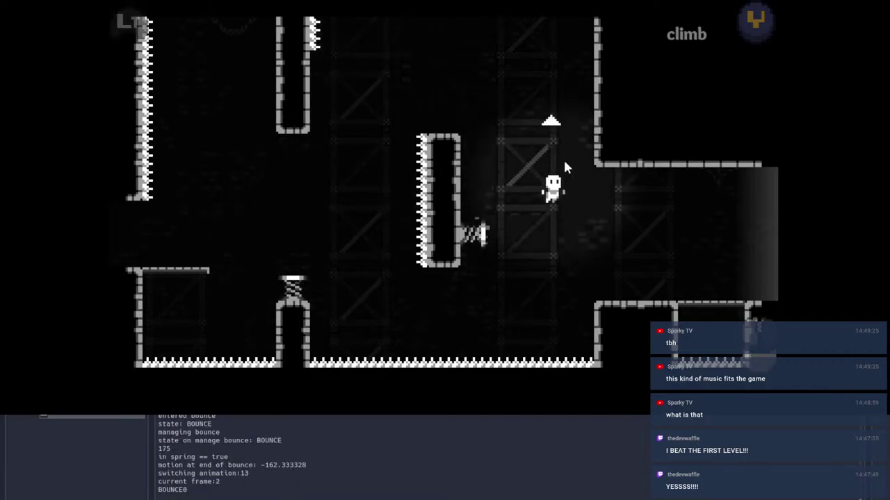
{"action": "key", "text": "d"}
Step: Cross the lower part of the tall room by spring, wall climb, and dashes over the hanging chain platform
{"action": "key", "text": "space"}
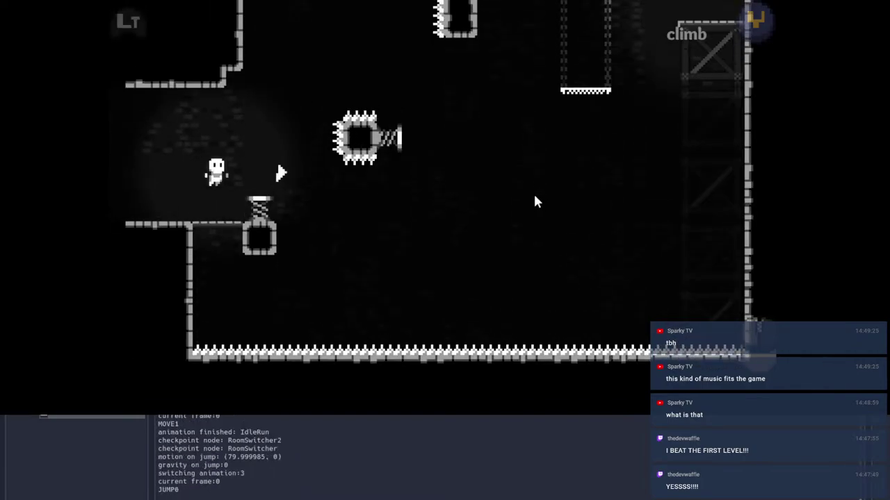
{"action": "left_click", "coordinate": [317, 104]}
{"action": "key", "text": "space"}
{"action": "key", "text": "d"}
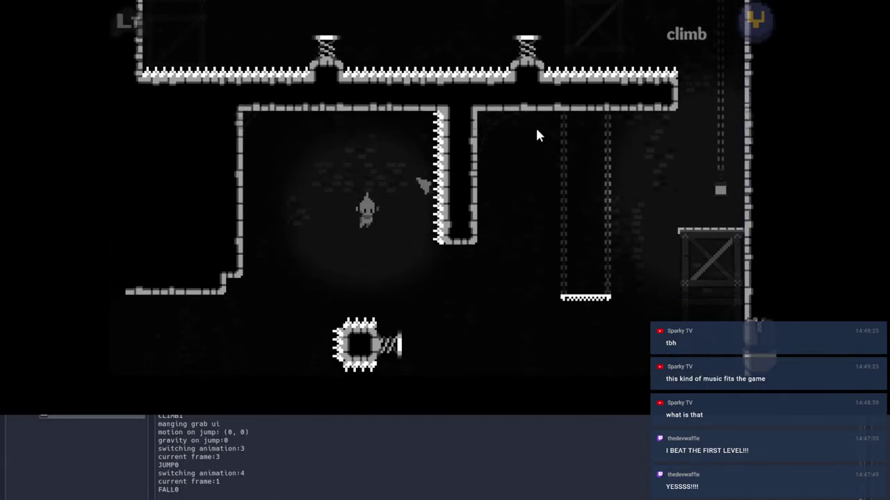
{"action": "left_click", "coordinate": [661, 90]}
{"action": "key", "text": "d"}
{"action": "key", "text": "space"}
{"action": "left_click", "coordinate": [644, 140]}
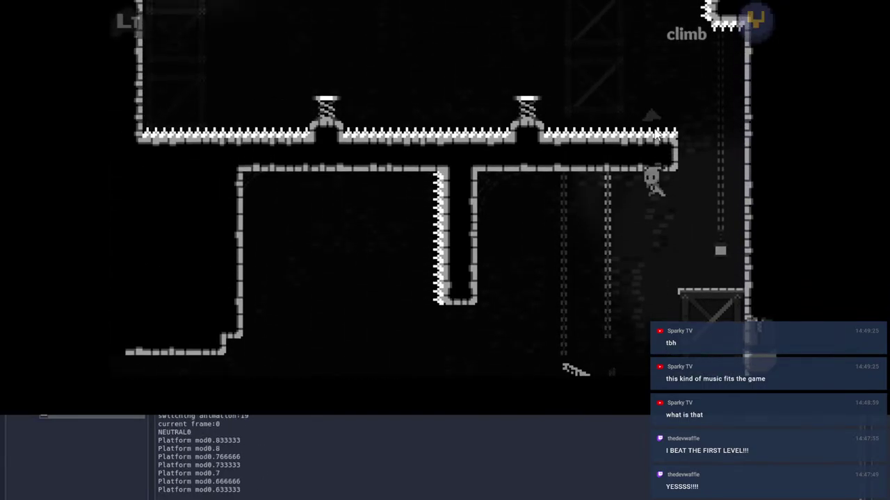
Step: Climb around the end of the spiked ledge above the hanging monument to reach the tall room's upper section
{"action": "key", "text": "d"}
{"action": "key", "text": "space"}
{"action": "key", "text": "a"}
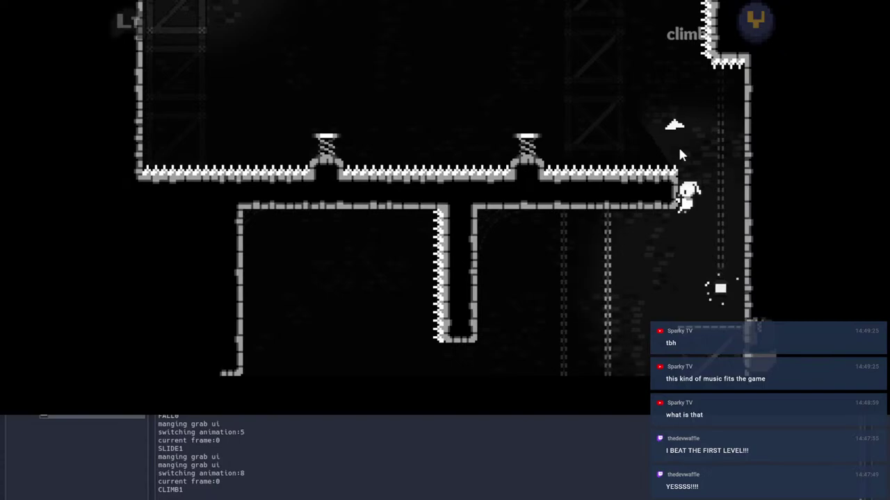
{"action": "key", "text": "space"}
{"action": "key", "text": "d"}
{"action": "key", "text": "space"}
{"action": "key", "text": "a"}
Step: Bounce and dash across the two upper floor springs to the scaffold platform on the opposite wall
{"action": "left_click", "coordinate": [512, 138]}
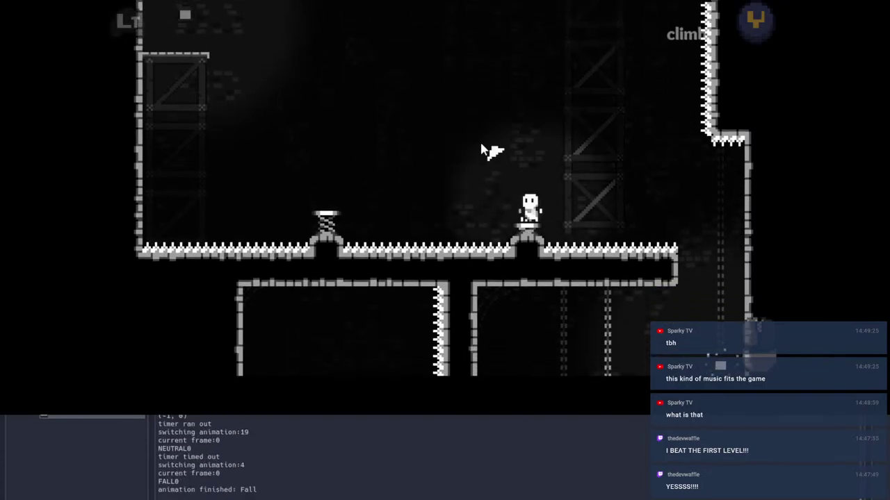
{"action": "left_click", "coordinate": [340, 180]}
{"action": "key", "text": "a"}
{"action": "left_click", "coordinate": [216, 143]}
{"action": "key", "text": "a"}
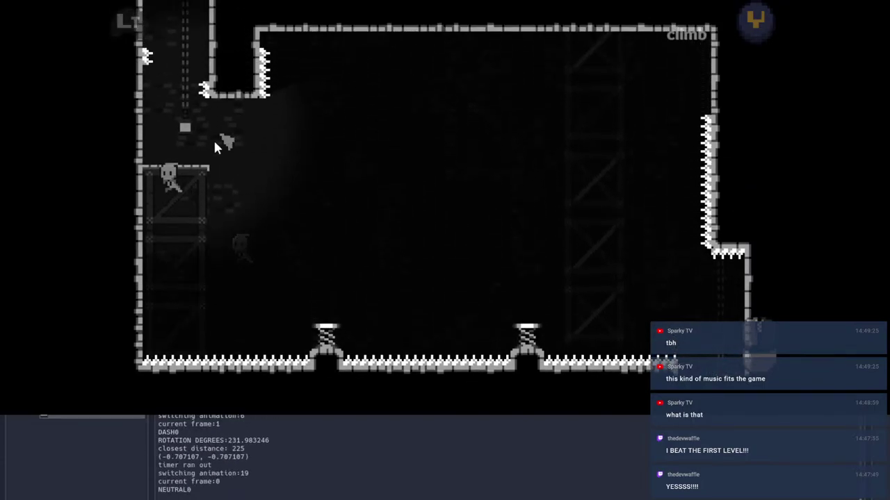
Step: Climb the narrow spiked shaft with wall jumps and enter the crate platform area in the next room
{"action": "key", "text": "space"}
{"action": "key", "text": "a"}
{"action": "key", "text": "space"}
{"action": "key", "text": "d"}
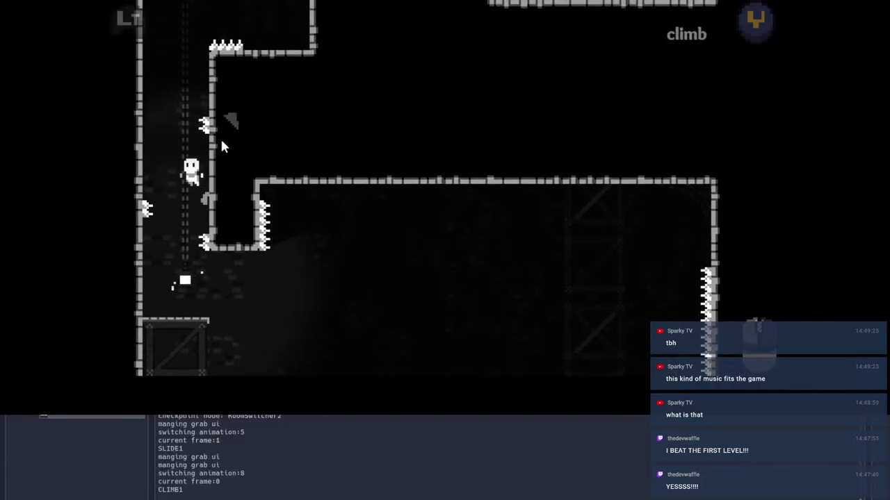
{"action": "key", "text": "space"}
{"action": "left_click", "coordinate": [319, 110]}
{"action": "key", "text": "a"}
{"action": "key", "text": "space"}
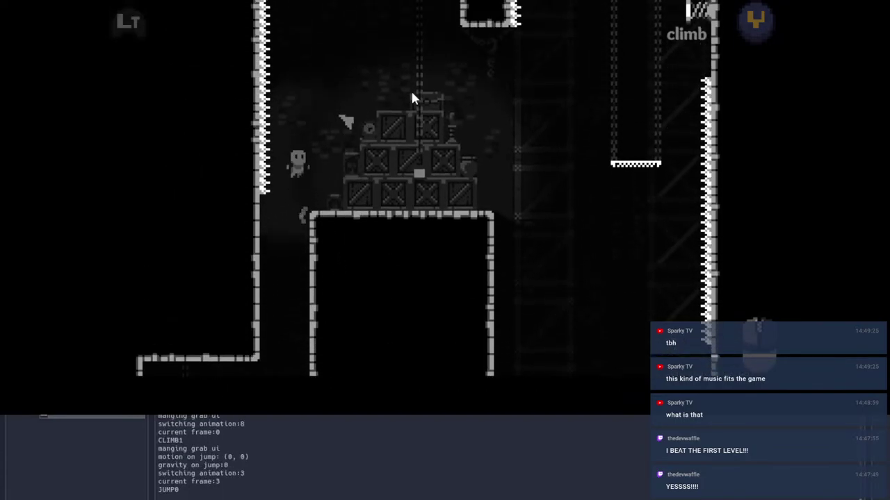
Step: Test dashing from the crate platform to the hanging chain platform and onward to the spring on the spiked wall
{"action": "left_click", "coordinate": [612, 121]}
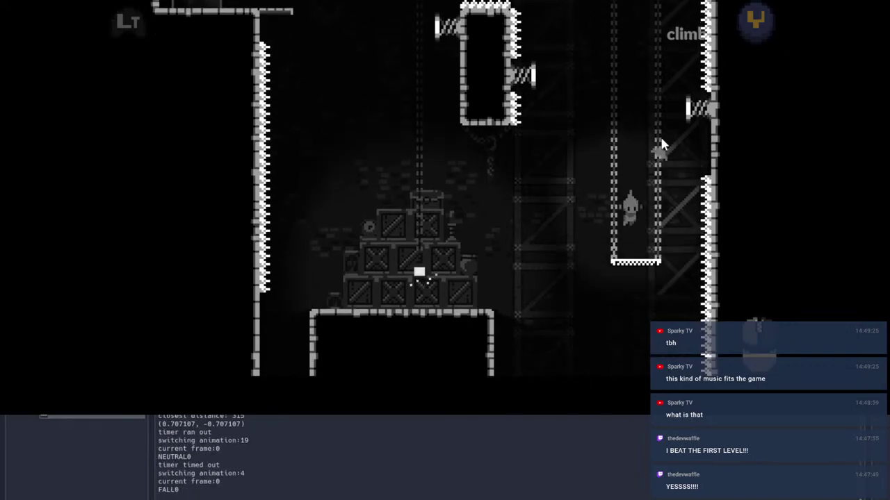
{"action": "key", "text": "space"}
{"action": "left_click", "coordinate": [741, 130]}
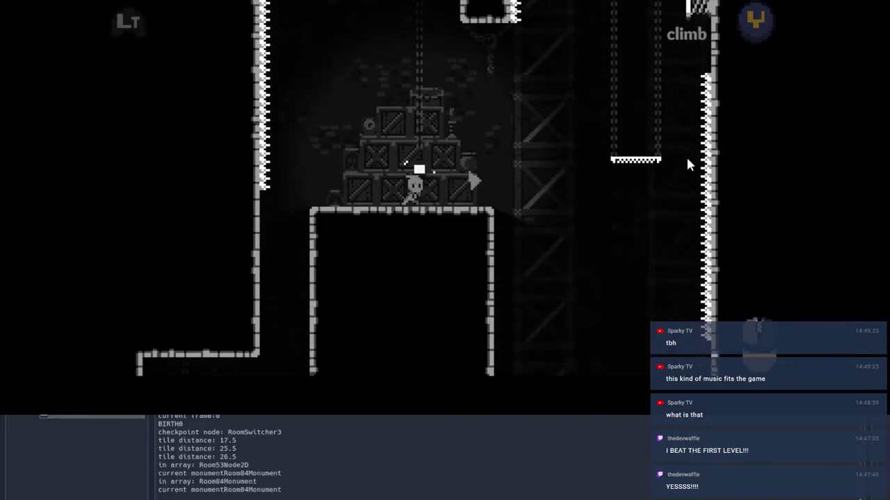
{"action": "key", "text": "d"}
{"action": "key", "text": "space"}
{"action": "left_click", "coordinate": [670, 155]}
{"action": "key", "text": "space"}
{"action": "left_click", "coordinate": [718, 82]}
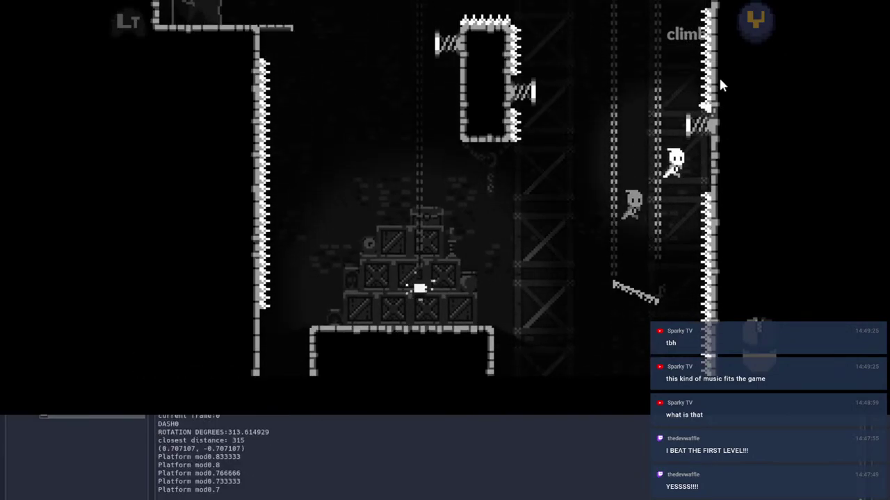
Step: Bounce up to the high ledge, dash across to the boulder alcove to trigger its laser, and dash back out
{"action": "left_click", "coordinate": [625, 114]}
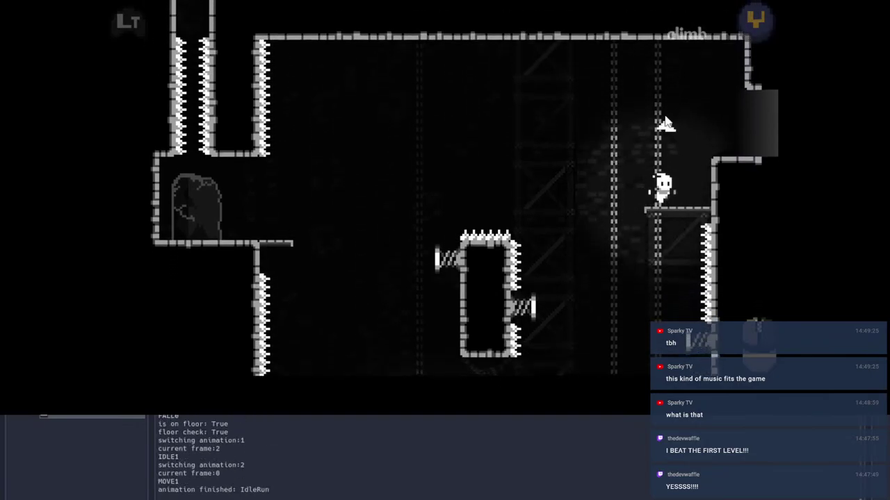
{"action": "left_click", "coordinate": [278, 182]}
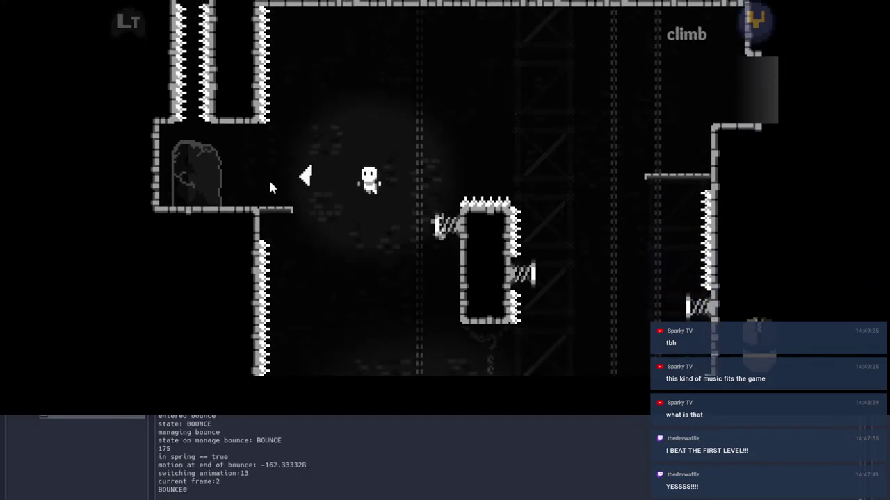
{"action": "left_click", "coordinate": [272, 182]}
{"action": "key", "text": "a"}
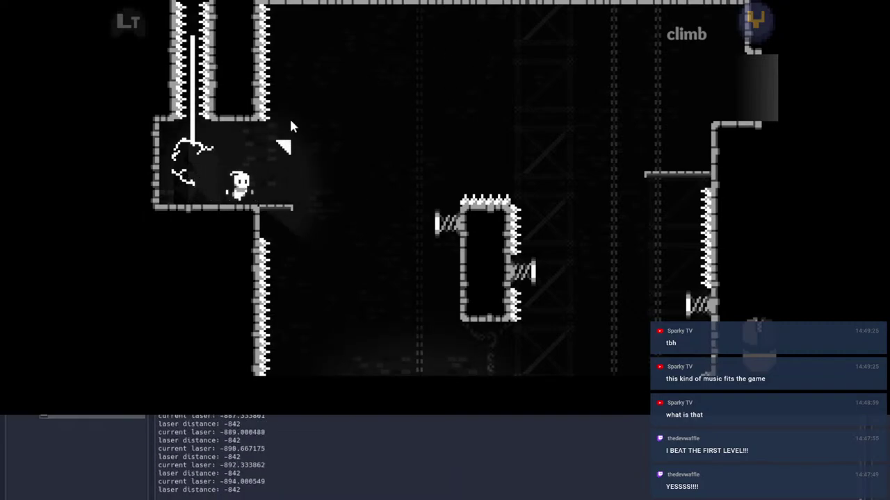
{"action": "left_click", "coordinate": [375, 90]}
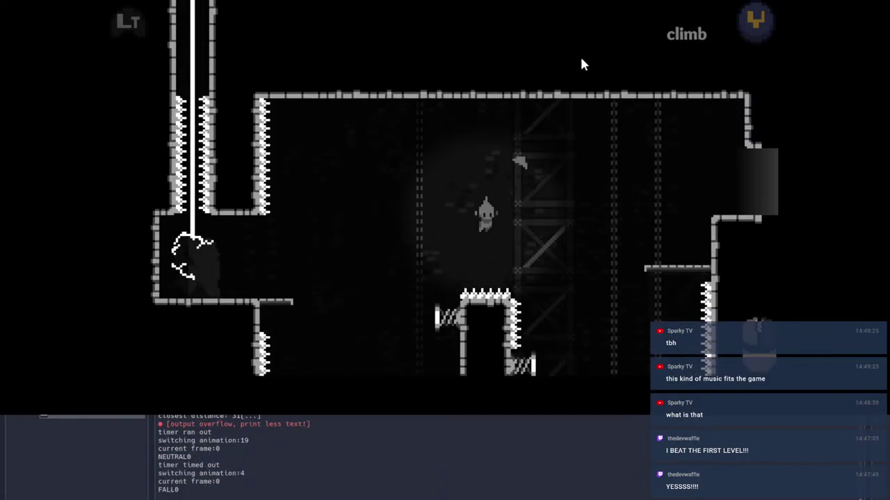
{"action": "key", "text": "d"}
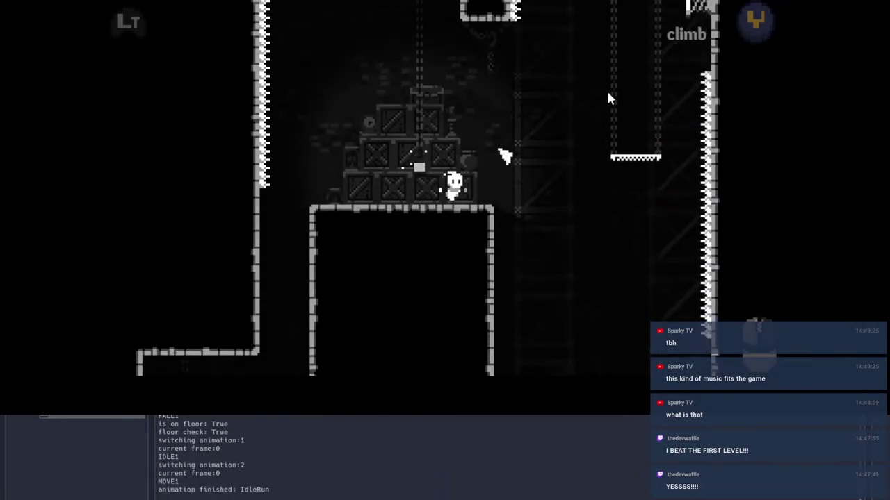
Step: Retry the jumps and dashes from the crate platform's monument over the hanging chain platform toward the wall spring
{"action": "left_click", "coordinate": [610, 94]}
{"action": "key", "text": "a"}
{"action": "key", "text": "space"}
{"action": "left_click", "coordinate": [724, 101]}
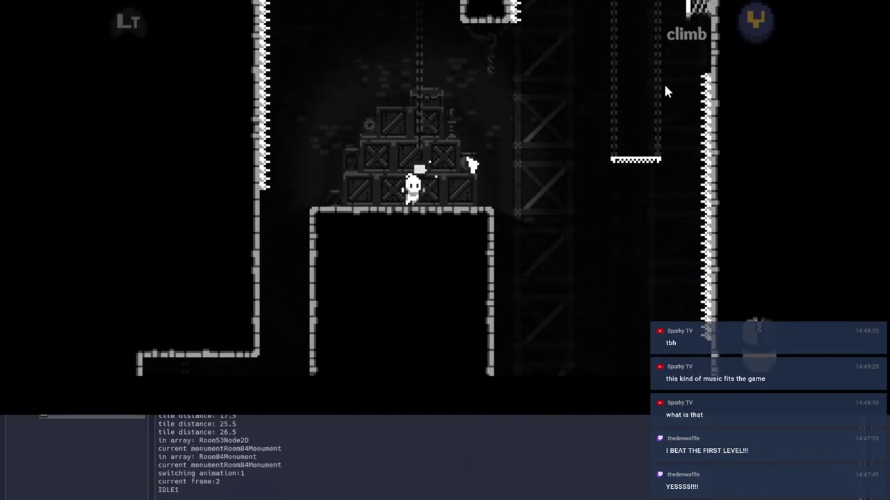
{"action": "key", "text": "d"}
{"action": "key", "text": "space"}
{"action": "left_click", "coordinate": [645, 91]}
{"action": "key", "text": "a"}
{"action": "key", "text": "space"}
{"action": "left_click", "coordinate": [742, 108]}
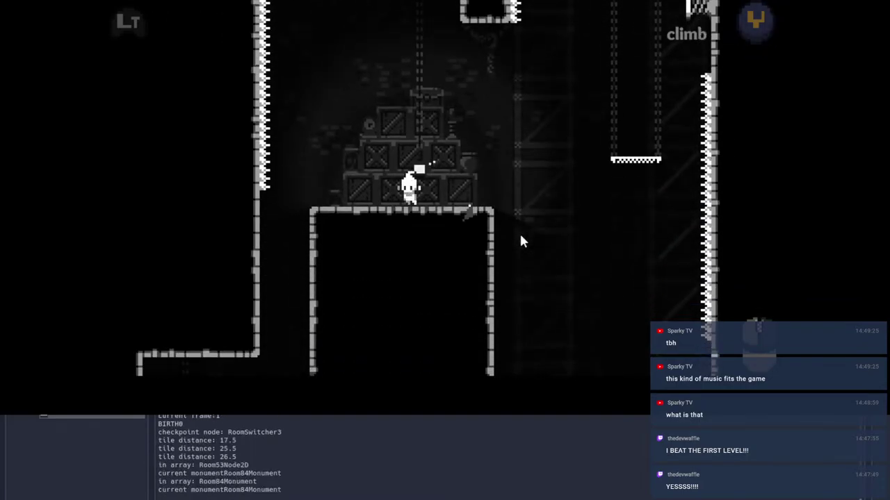
Step: Move around and respawn at the crate platform's monument, and end the running play-test
{"action": "key", "text": "d"}
{"action": "key", "text": "a"}
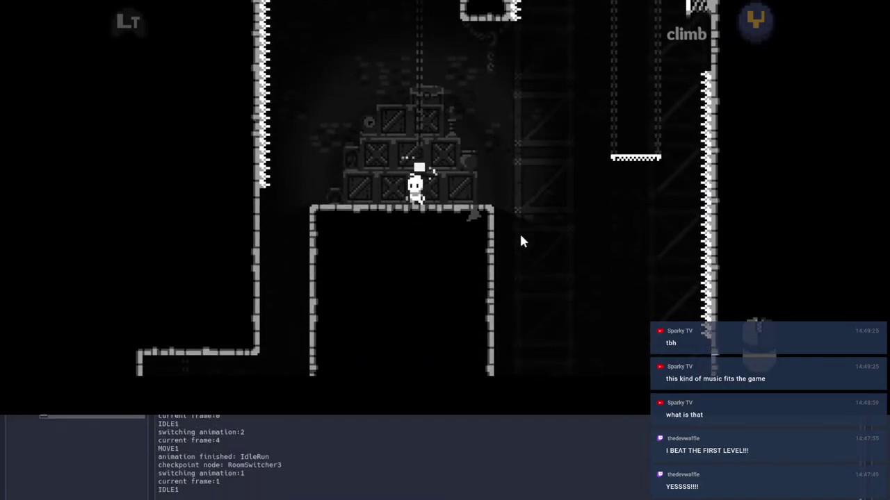
{"action": "key", "text": "d"}
{"action": "key", "text": "r"}
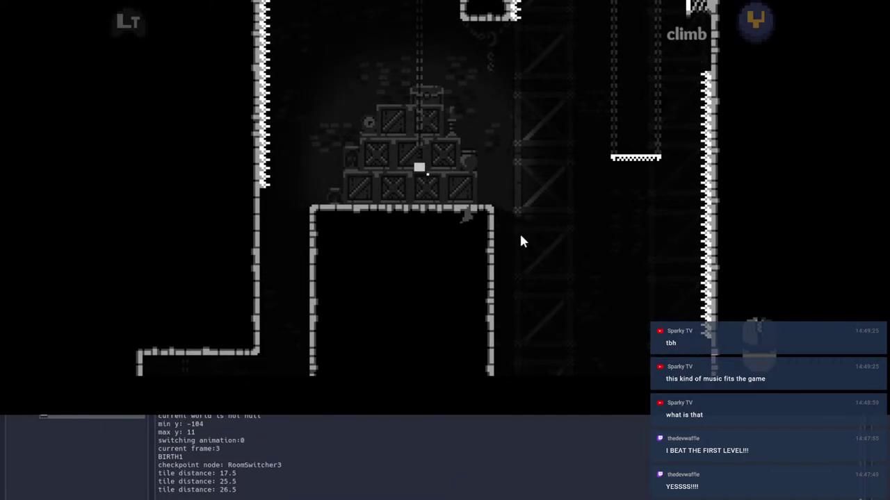
{"action": "key", "text": "Escape"}
{"action": "key", "text": "F8"}
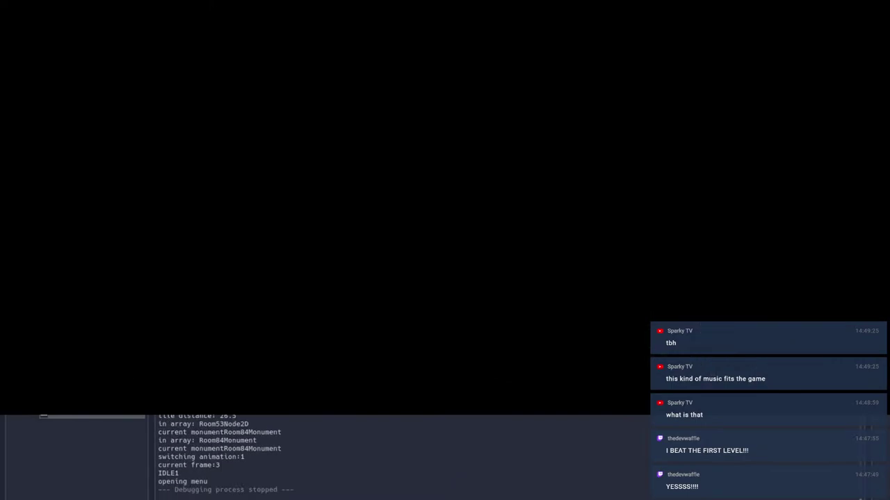
Step: Open RoomSwitcher.tscn and place the text cursor before Sounds.monument_activate.play() in the script's process_room function
{"action": "left_click", "coordinate": [339, 25]}
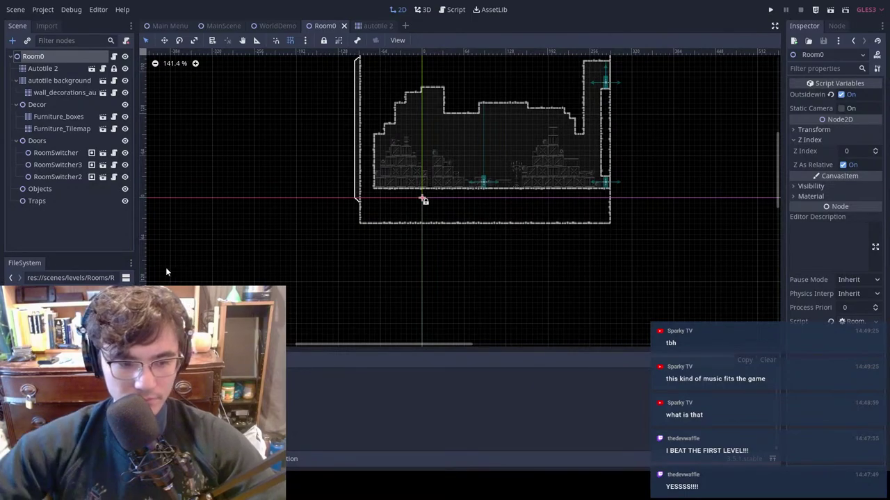
{"action": "double_click", "coordinate": [76, 375]}
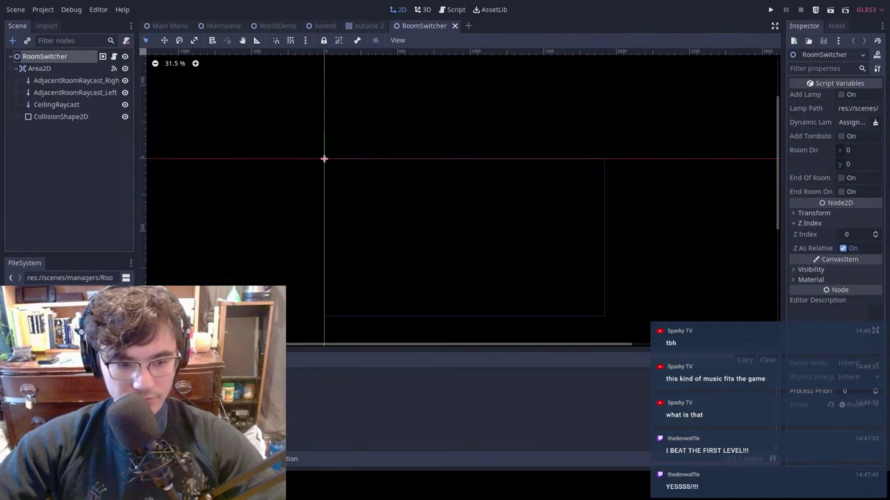
{"action": "left_click", "coordinate": [452, 11]}
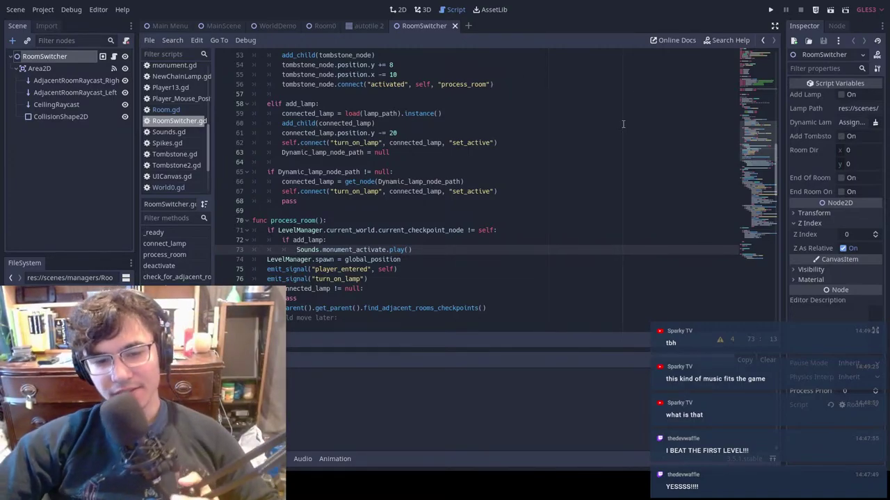
{"action": "left_click", "coordinate": [296, 250]}
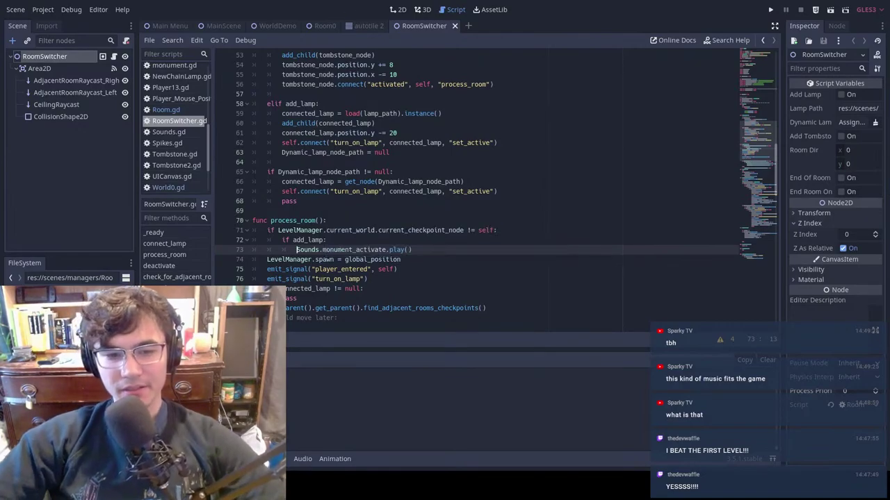
Step: Run the game from MainScene, bring up the in-game pause menu, and stop the play-test
{"action": "left_click", "coordinate": [223, 24]}
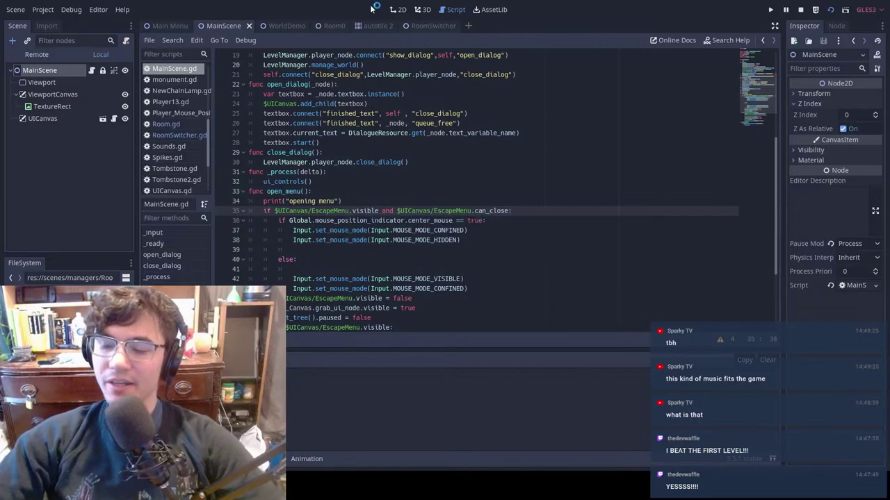
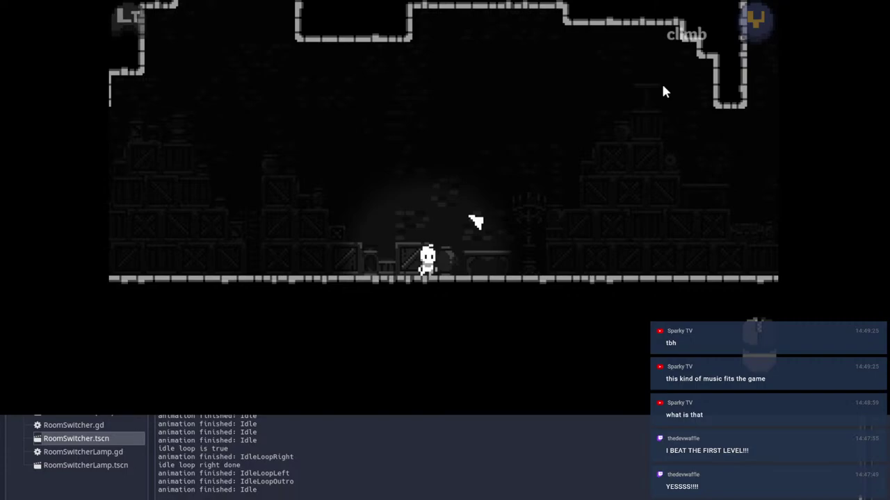
{"action": "key", "text": "Escape"}
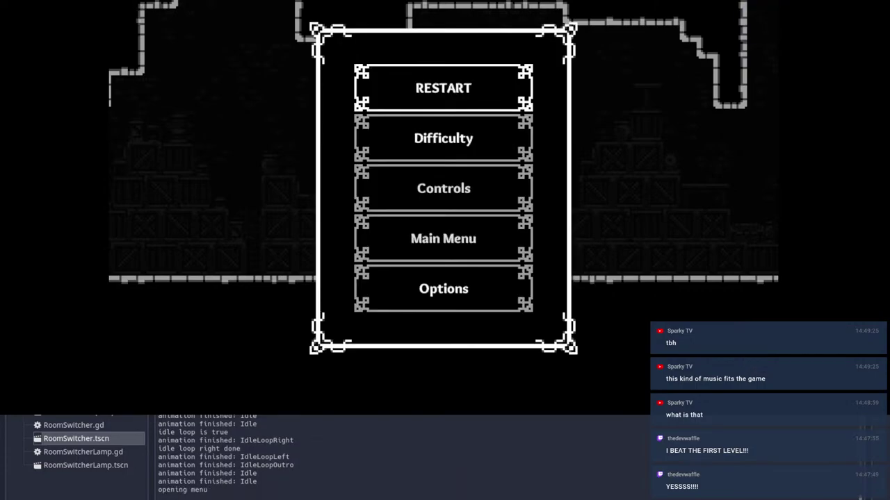
{"action": "key", "text": "F8"}
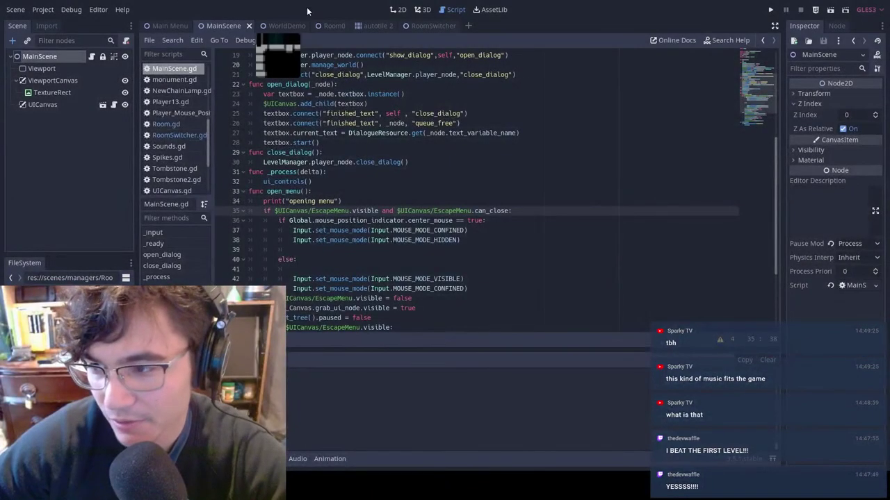
Step: Return to Room0 in the 2D view and select the RoomSwitcher2 door on the floor between the crate piles to inspect its properties
{"action": "left_click", "coordinate": [429, 25]}
{"action": "left_click", "coordinate": [399, 10]}
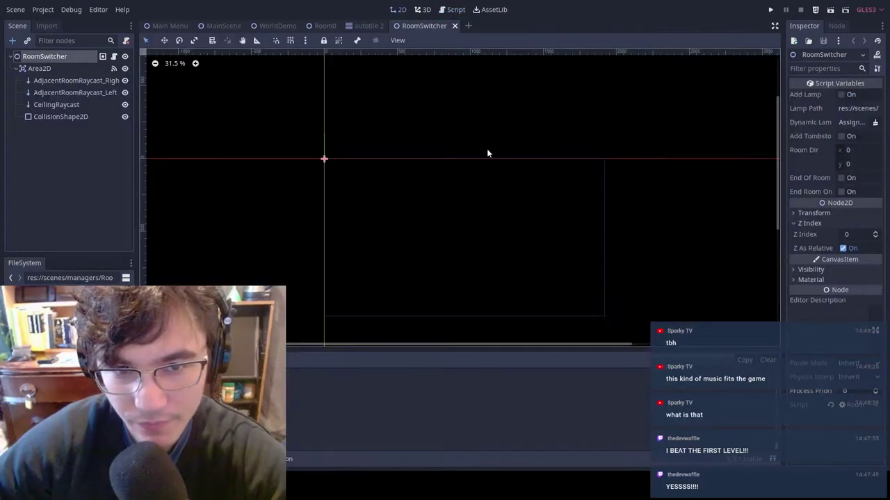
{"action": "left_click", "coordinate": [374, 26]}
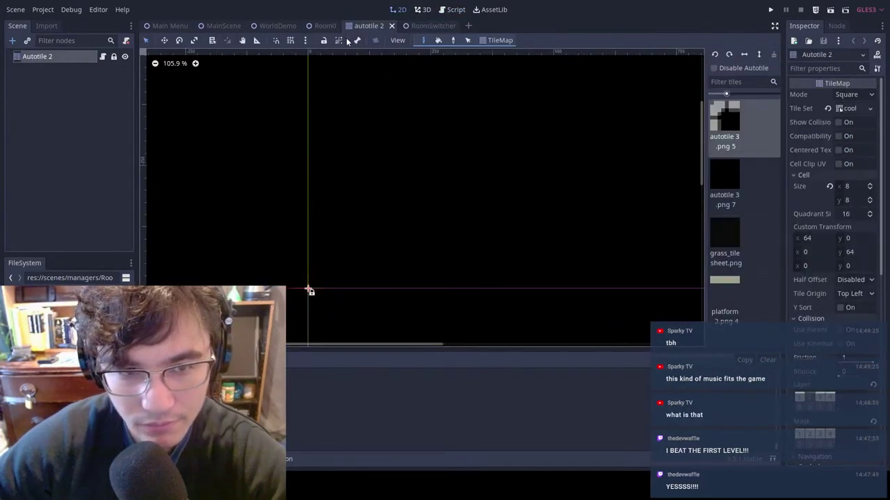
{"action": "left_click", "coordinate": [324, 25]}
{"action": "scroll", "coordinate": [490, 178], "scroll_direction": "up", "scroll_amount": 5}
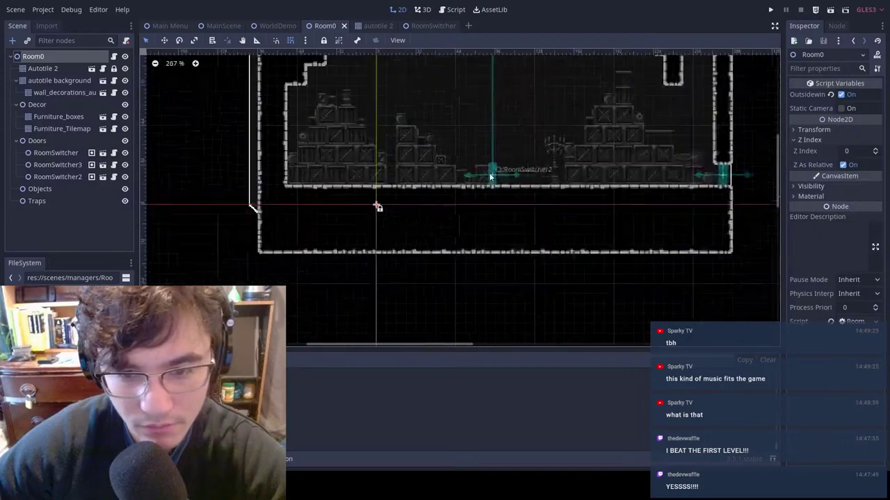
{"action": "scroll", "coordinate": [490, 178], "scroll_direction": "up", "scroll_amount": 1}
{"action": "left_click", "coordinate": [490, 175]}
{"action": "middle_click_drag", "start_coordinate": [629, 128], "coordinate": [580, 209]}
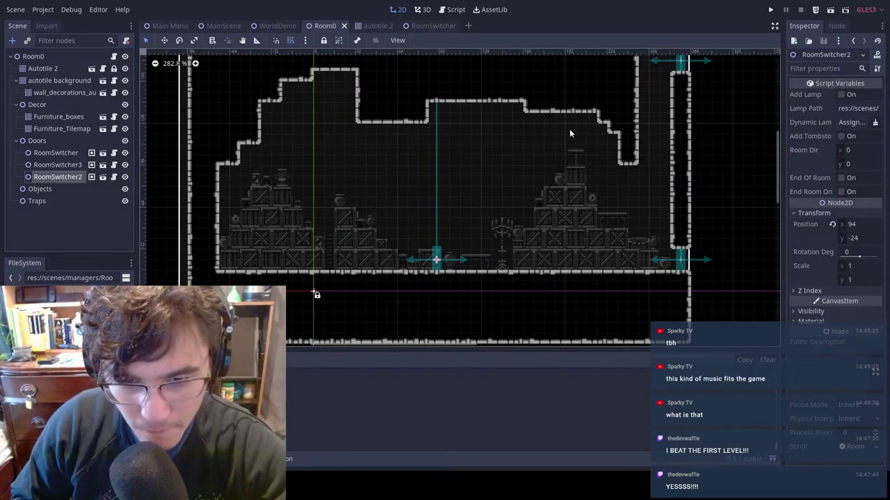
Step: Open the RoomSwitcher script and examine its variables, tombstone and lamp connections, and the process_room function
{"action": "double_click", "coordinate": [436, 262]}
{"action": "left_click", "coordinate": [456, 9]}
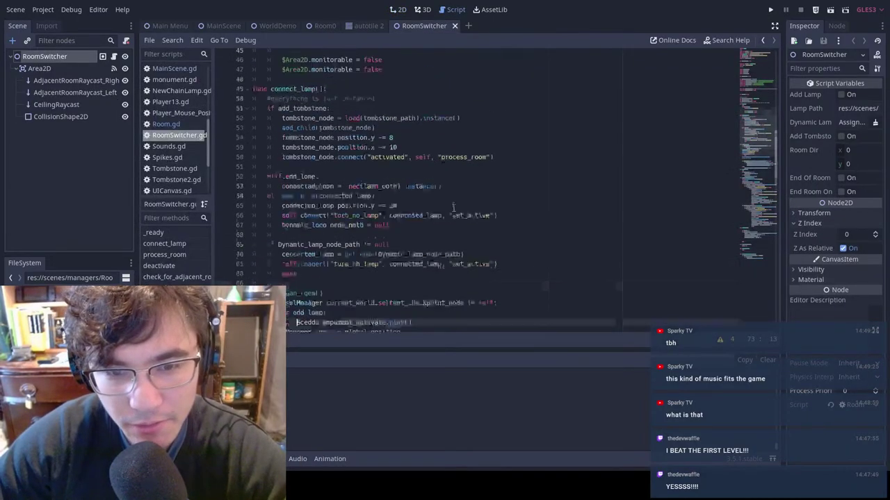
{"action": "scroll", "coordinate": [453, 208], "scroll_direction": "up", "scroll_amount": 15}
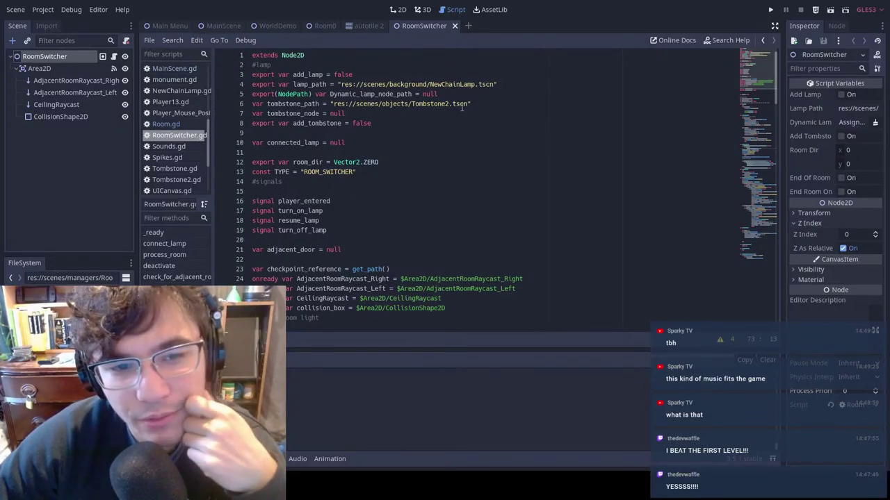
{"action": "scroll", "coordinate": [443, 144], "scroll_direction": "down", "scroll_amount": 10}
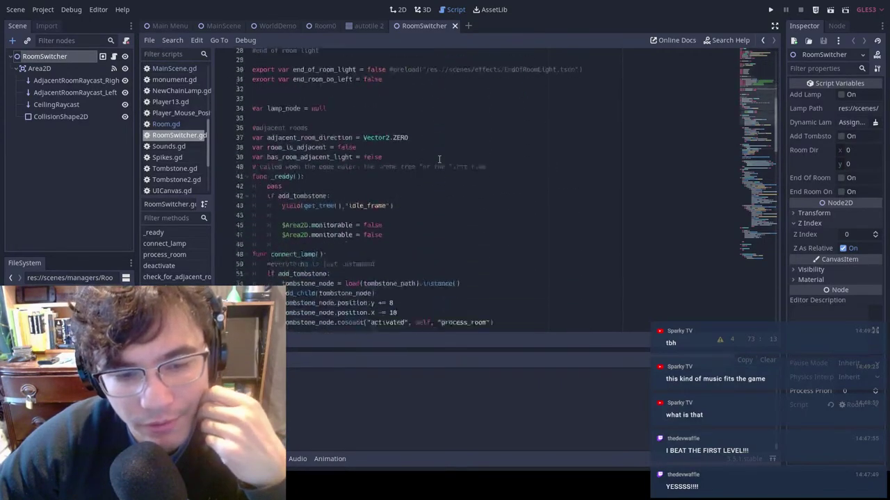
{"action": "scroll", "coordinate": [363, 230], "scroll_direction": "down", "scroll_amount": 3}
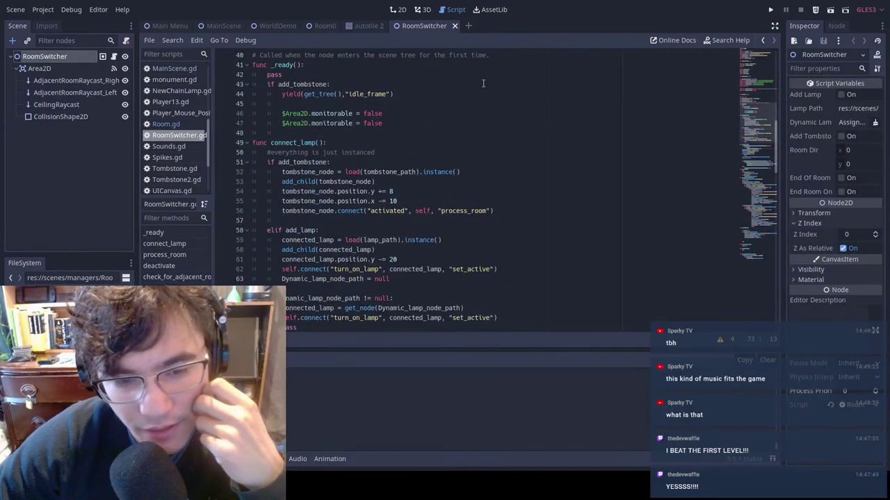
{"action": "scroll", "coordinate": [466, 102], "scroll_direction": "down", "scroll_amount": 5}
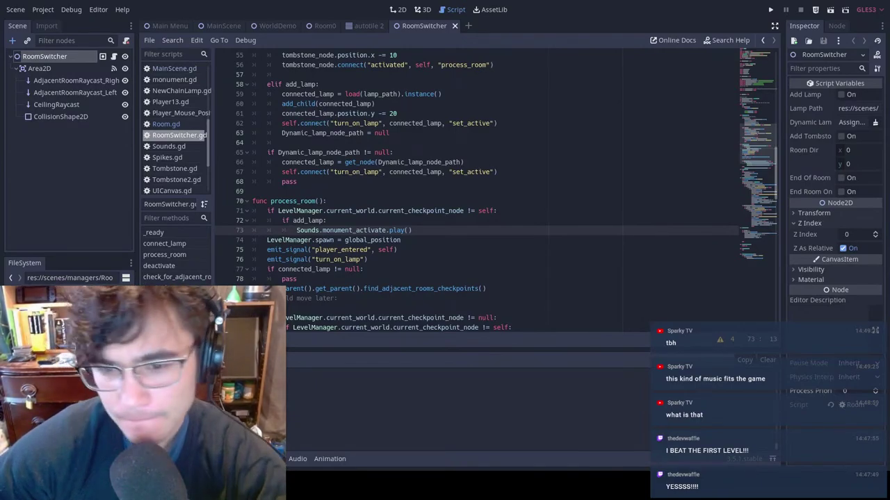
Step: Switch to the Memori gameplan board in Trello and add a Polish card titled "record checkpoint path location - for uniqueness."
{"action": "key", "text": "alt+Tab"}
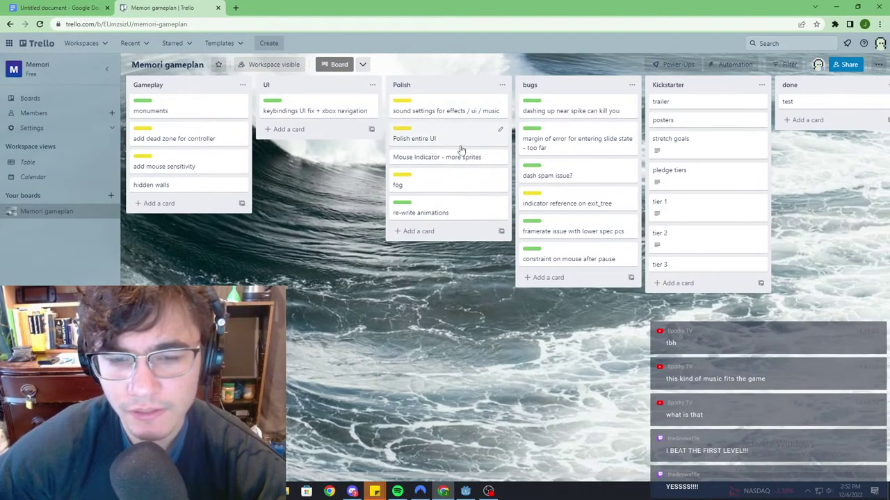
{"action": "left_click", "coordinate": [417, 231]}
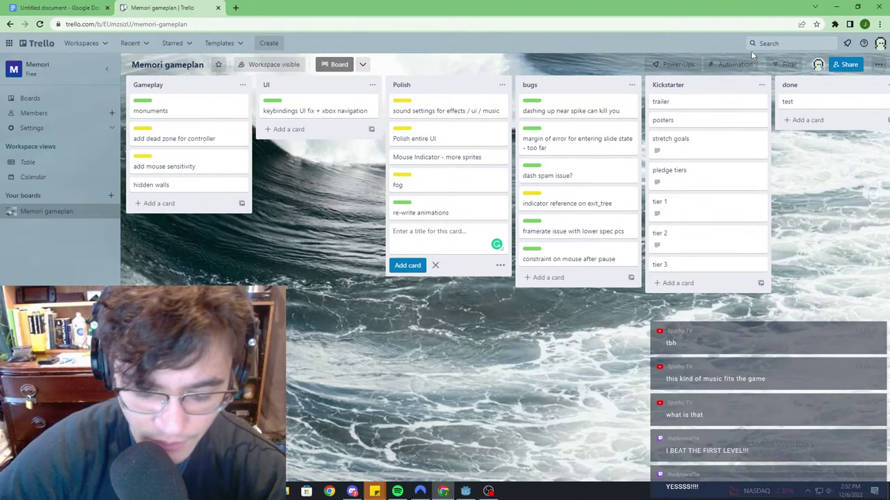
{"action": "type", "text": "checkpoint location"}
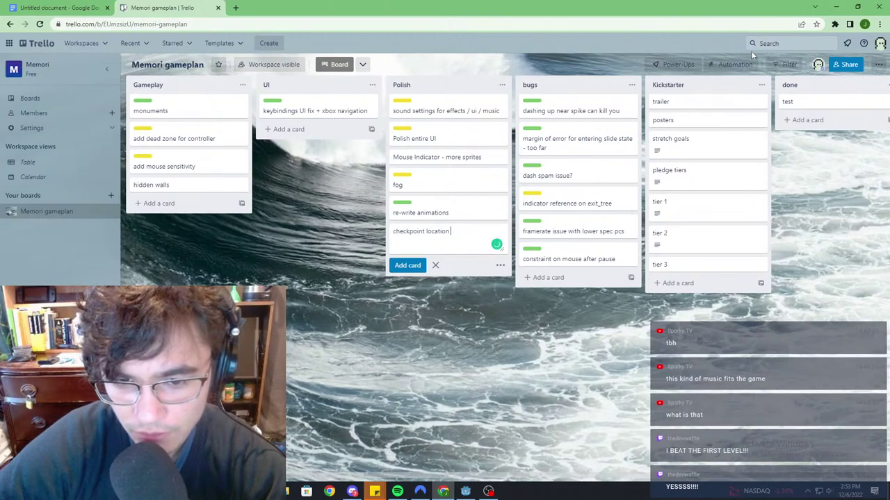
{"action": "key", "text": "BackSpace"}
{"action": "key", "text": "BackSpace"}
{"action": "key", "text": "BackSpace"}
{"action": "key", "text": "BackSpace"}
{"action": "type", "text": "r"}
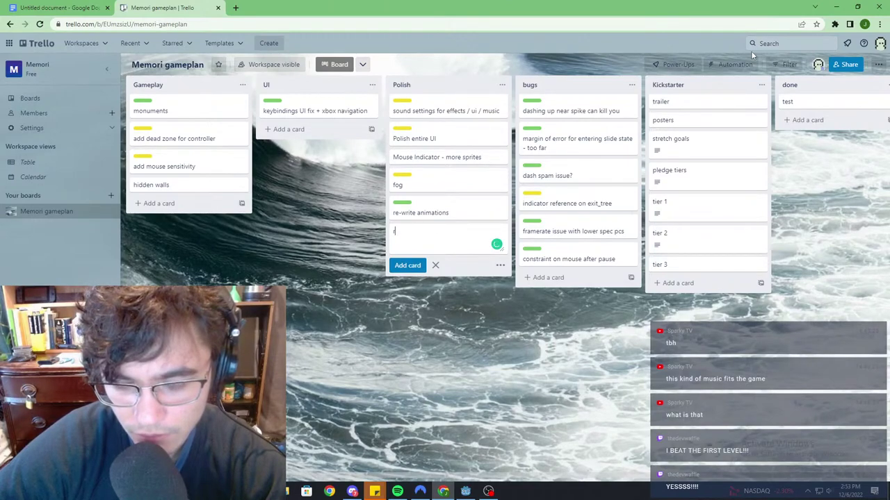
{"action": "type", "text": "record checkpoint path location - t"}
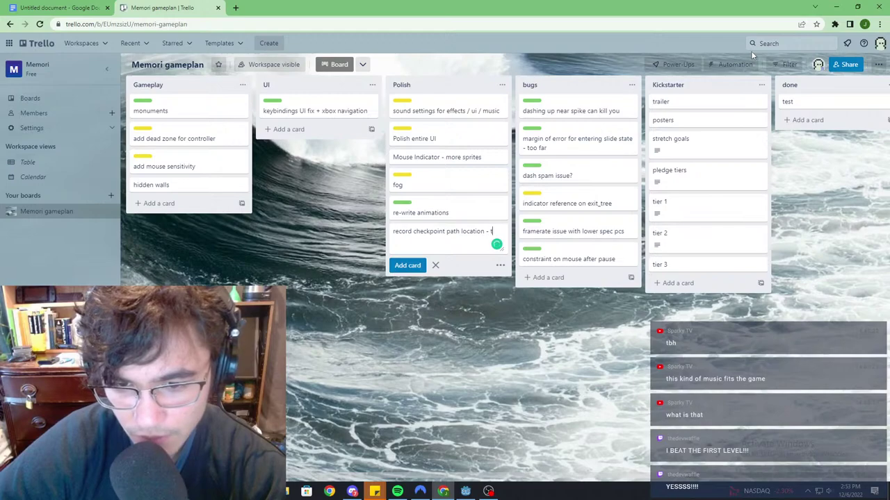
{"action": "type", "text": "ab uniqueness"}
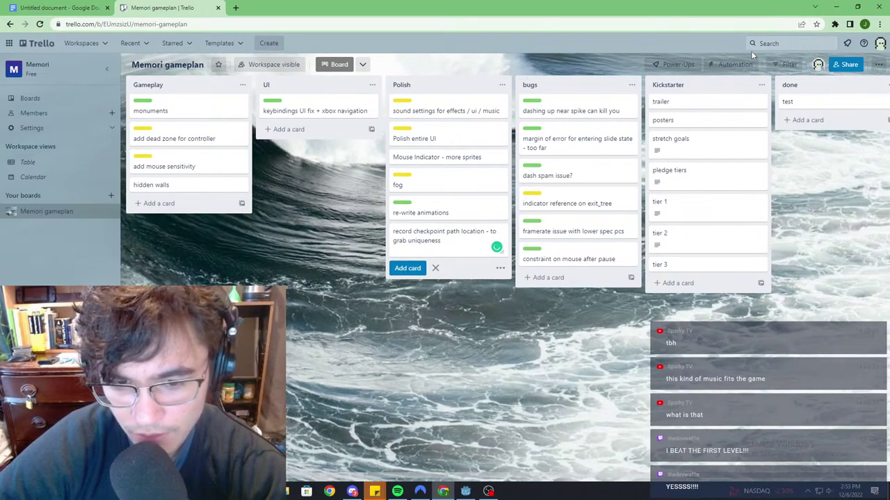
{"action": "key", "text": "BackSpace"}
{"action": "key", "text": "BackSpace"}
{"action": "key", "text": "BackSpace"}
{"action": "key", "text": "BackSpace"}
{"action": "key", "text": "BackSpace"}
{"action": "key", "text": "BackSpace"}
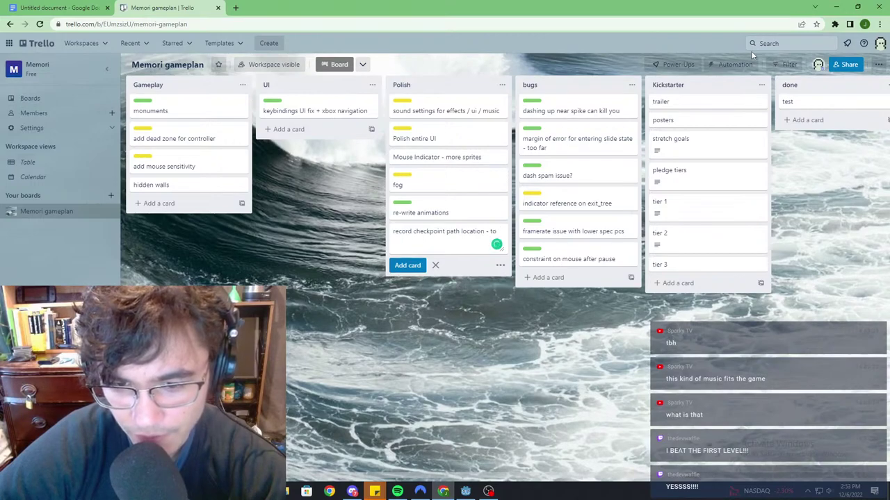
{"action": "type", "text": "unique"}
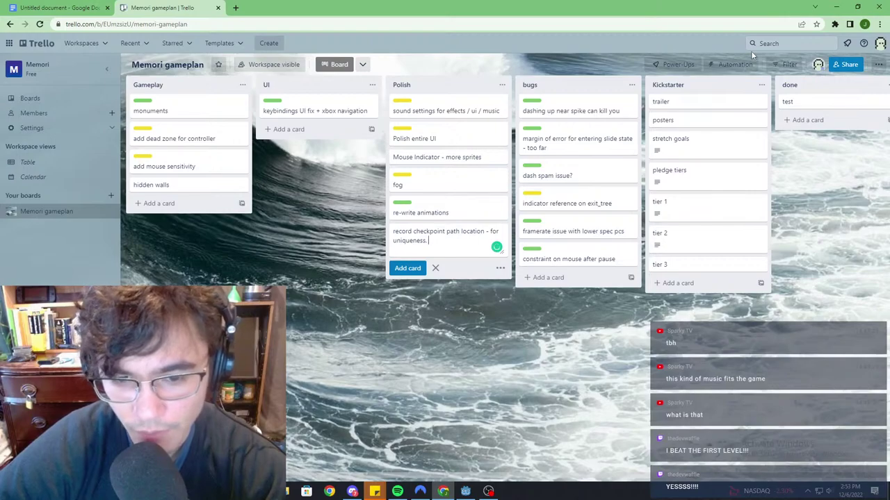
{"action": "type", "text": "ness."}
{"action": "left_click", "coordinate": [419, 262]}
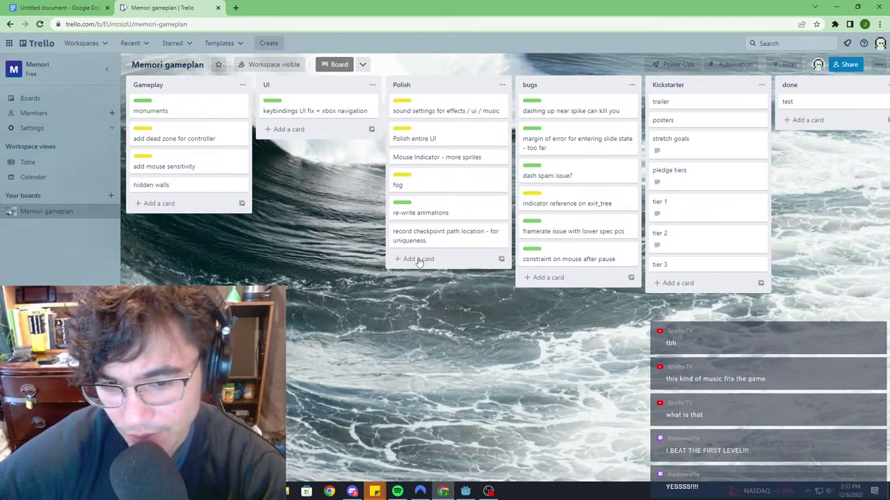
Step: View the details of the new checkpoint path card and return to the board
{"action": "left_click", "coordinate": [438, 236]}
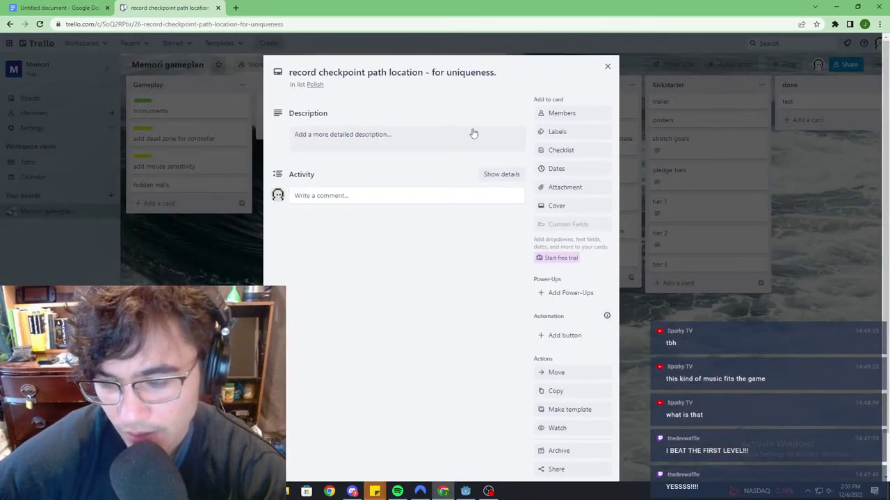
{"action": "left_click", "coordinate": [606, 66]}
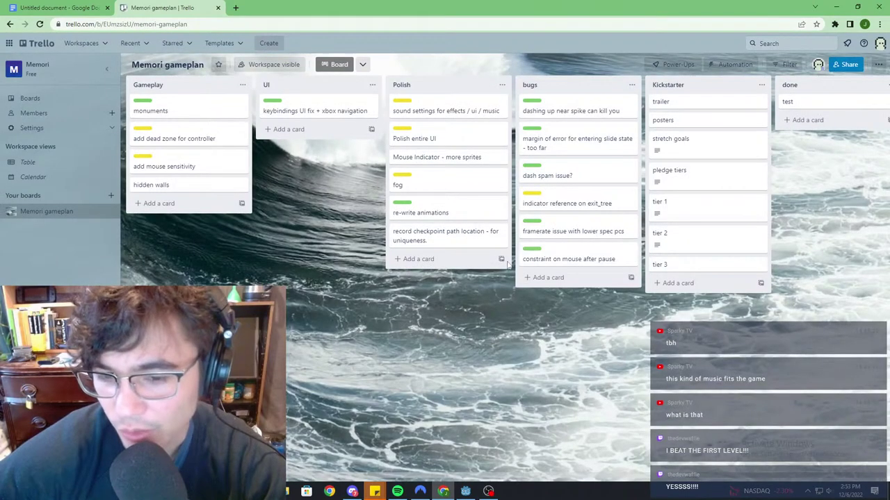
{"action": "left_click", "coordinate": [468, 247]}
{"action": "left_click", "coordinate": [607, 66]}
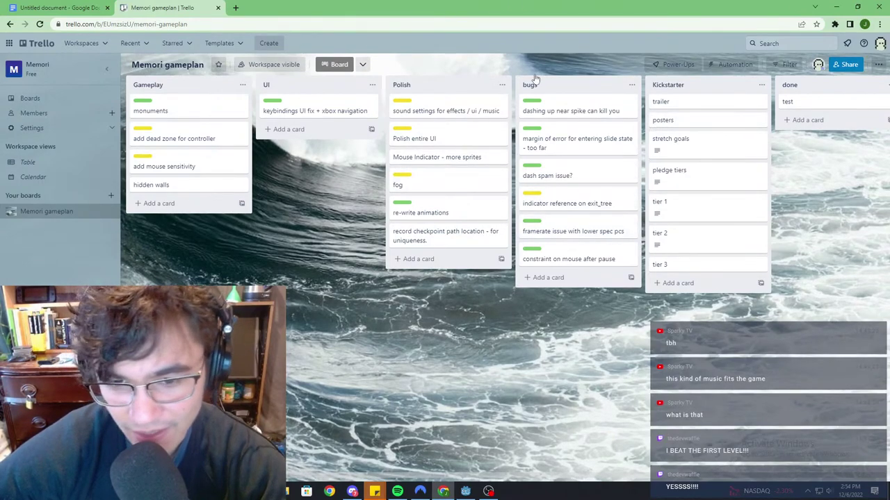
{"action": "left_click_drag", "start_coordinate": [452, 7], "coordinate": [543, 1]}
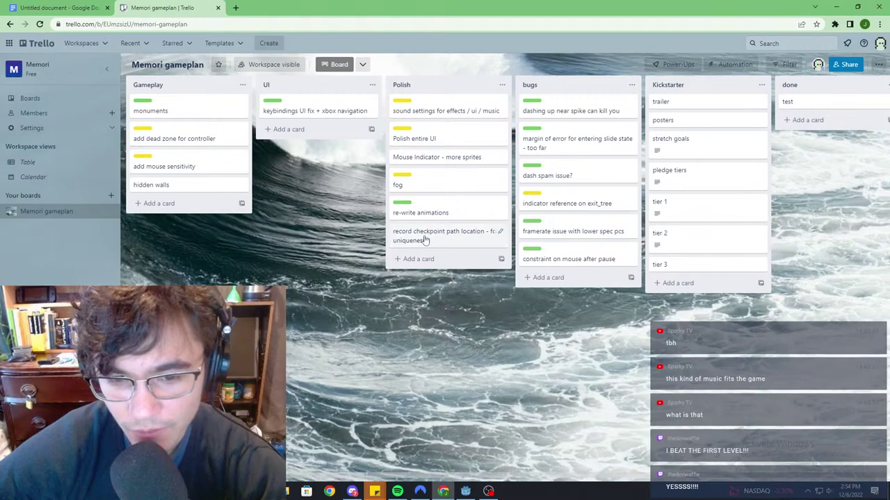
{"action": "left_click_drag", "start_coordinate": [377, 2], "coordinate": [497, 1]}
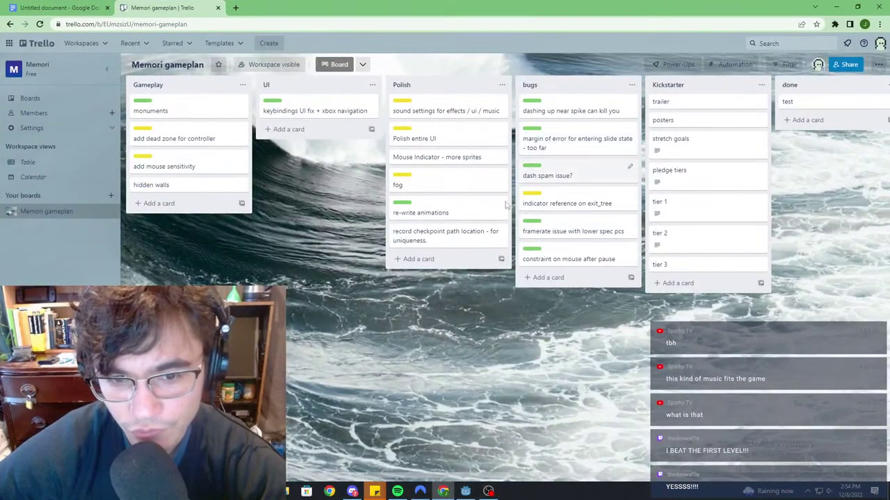
Step: Add a card titled "update monument colors" to the Polish list
{"action": "left_click", "coordinate": [418, 259]}
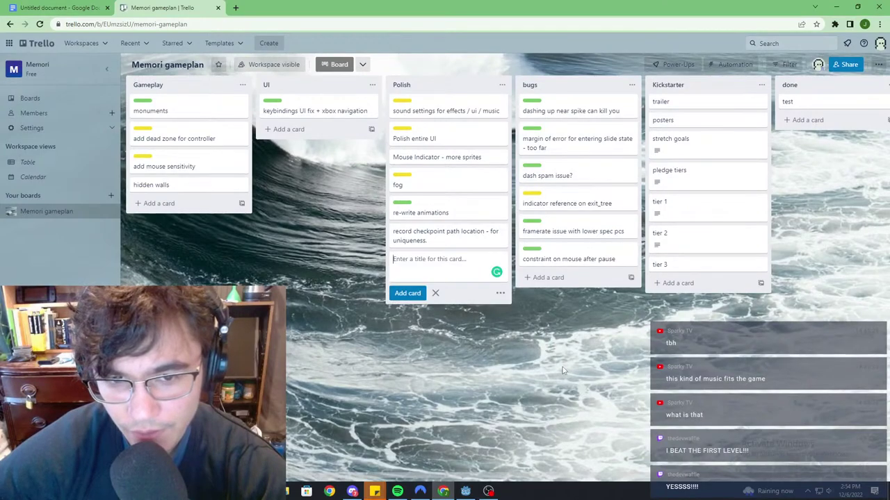
{"action": "left_click_drag", "start_coordinate": [420, 3], "coordinate": [512, 3]}
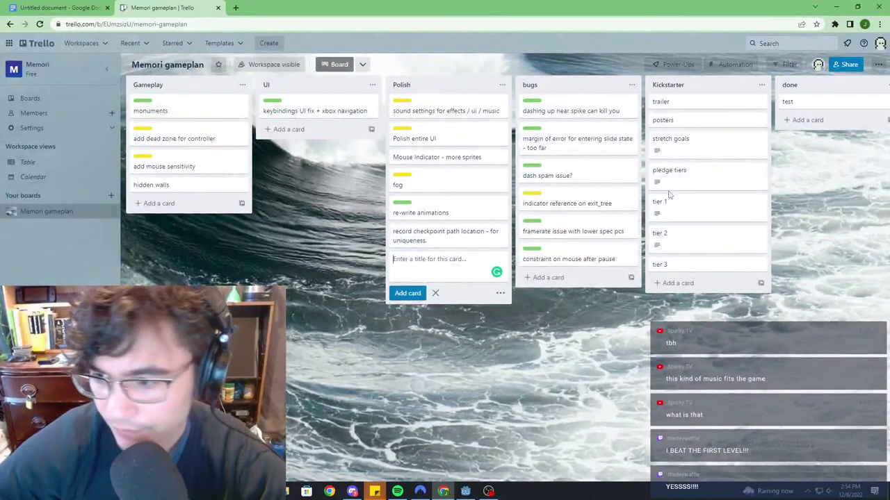
{"action": "type", "text": "pol"}
{"action": "key", "text": "BackSpace"}
{"action": "key", "text": "BackSpace"}
{"action": "key", "text": "BackSpace"}
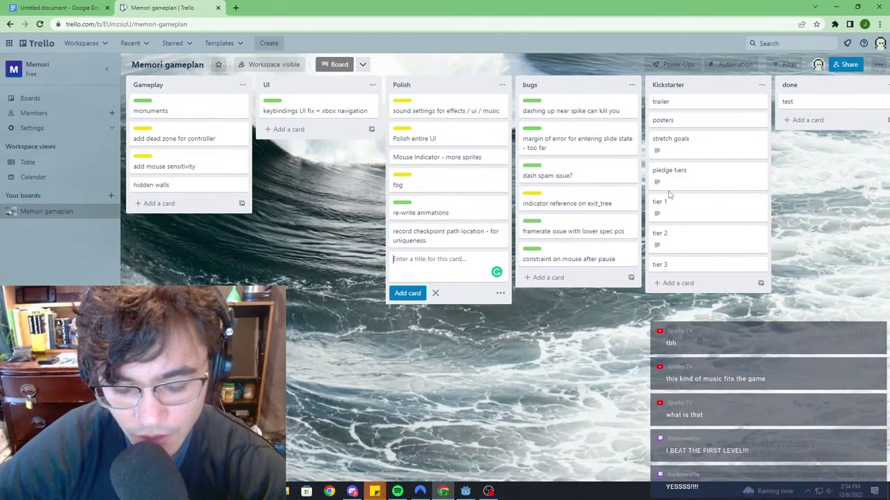
{"action": "type", "text": "update monum"}
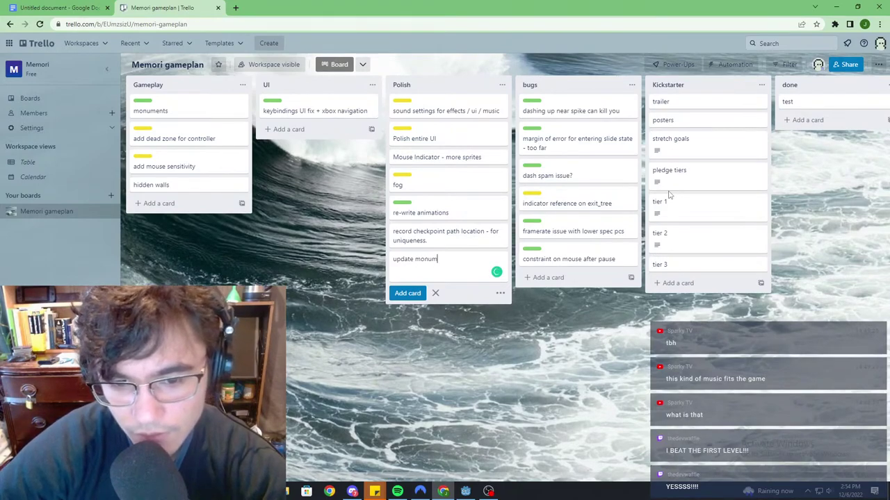
{"action": "type", "text": "ent colors"}
{"action": "key", "text": "Return"}
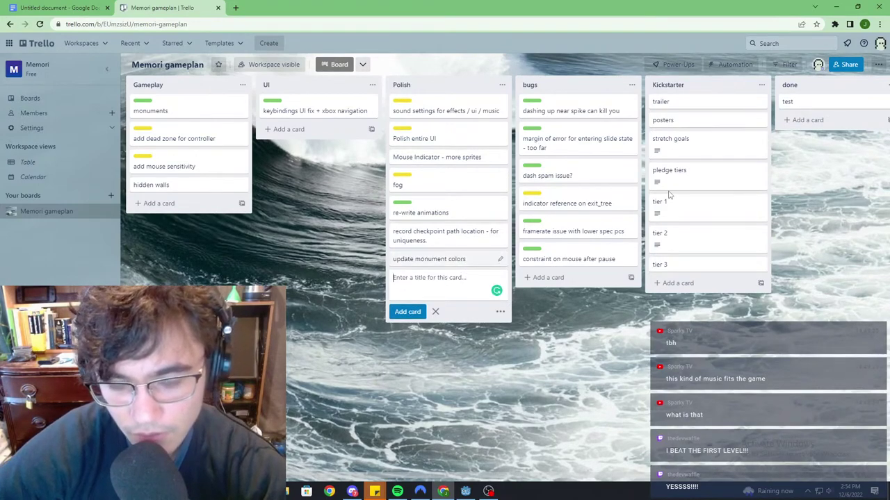
Step: Add another Polish card titled "add more environment sounds"
{"action": "type", "text": "add more environ"}
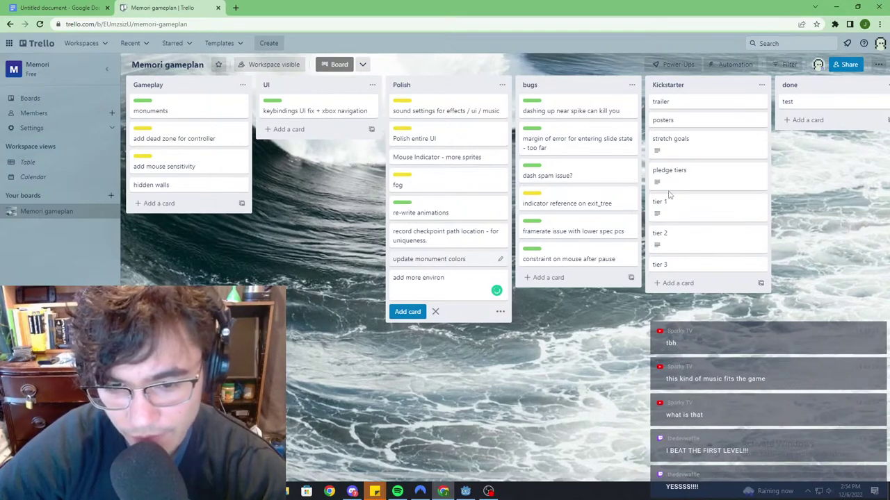
{"action": "type", "text": "ment sounds"}
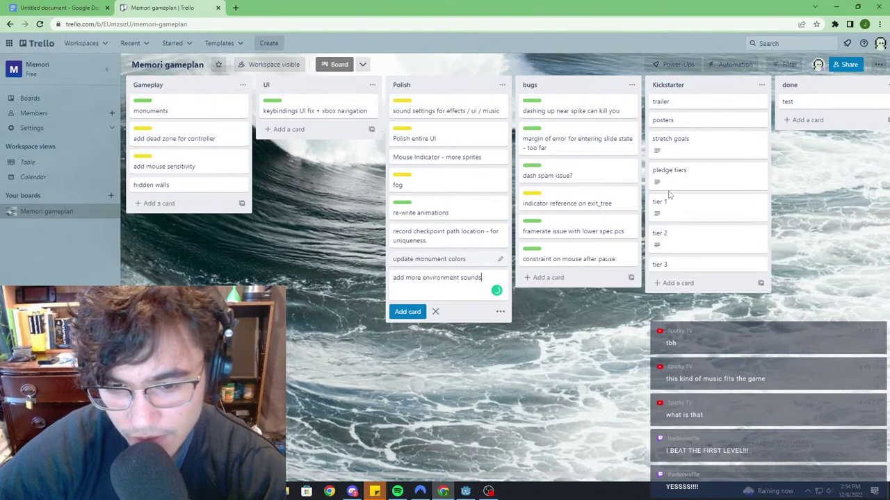
{"action": "key", "text": "Return"}
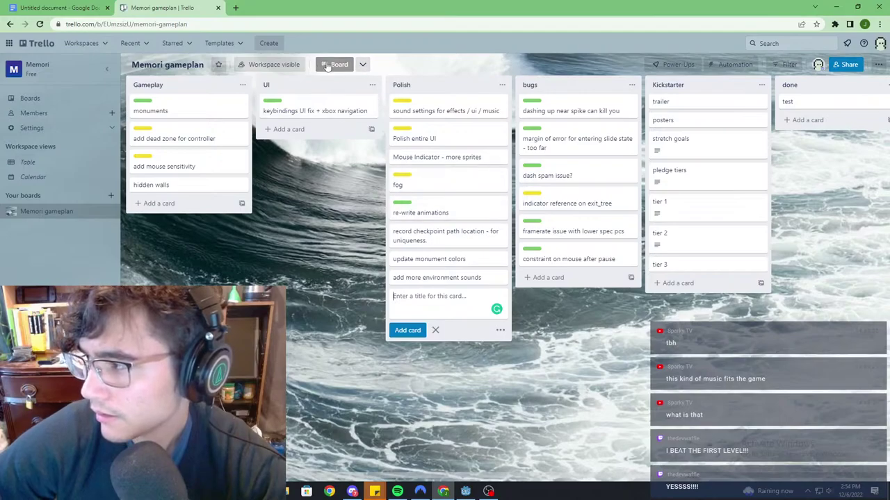
{"action": "left_click_drag", "start_coordinate": [392, 3], "coordinate": [429, 334]}
{"action": "left_click_drag", "start_coordinate": [459, 278], "coordinate": [502, 2]}
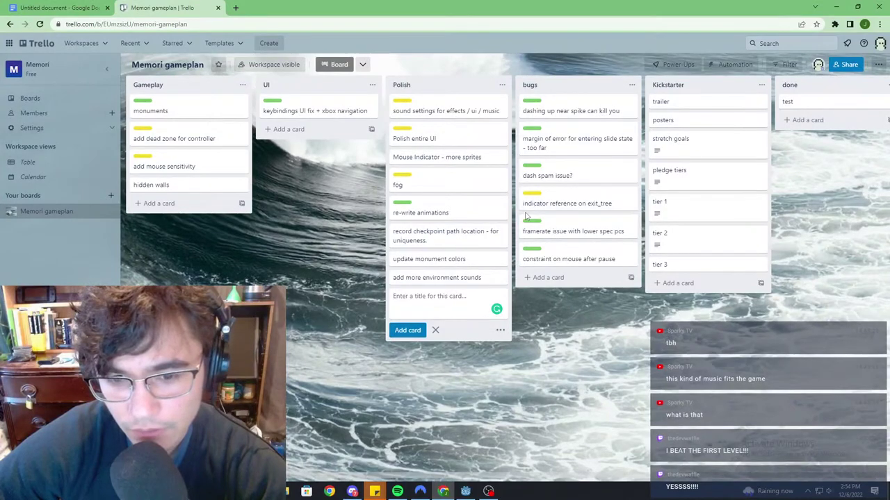
Step: Switch to Godot, run the game, and take the character from the crate room up the shaft into the monument room
{"action": "key", "text": "super+Down"}
{"action": "key", "text": "super+Down"}
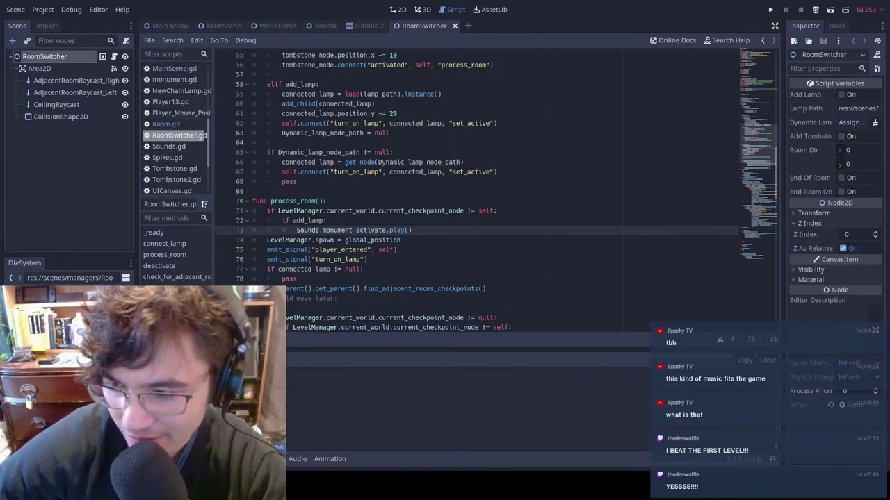
{"action": "left_click", "coordinate": [223, 25]}
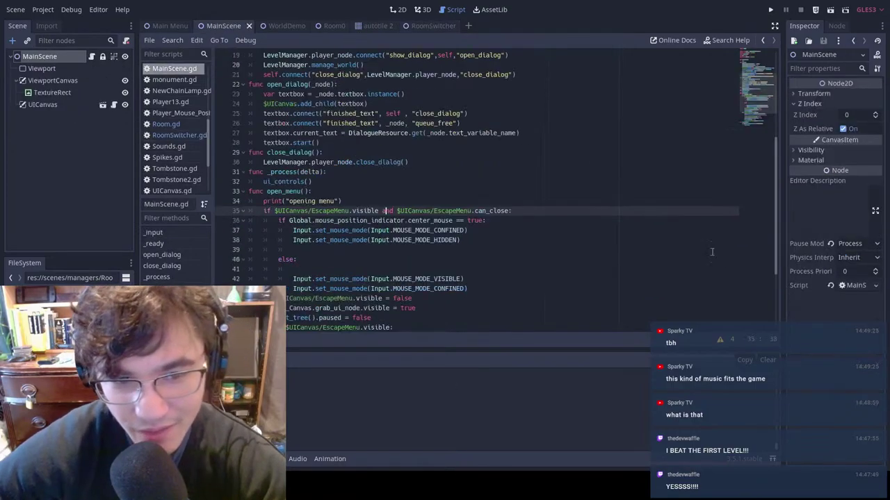
{"action": "key", "text": "F5"}
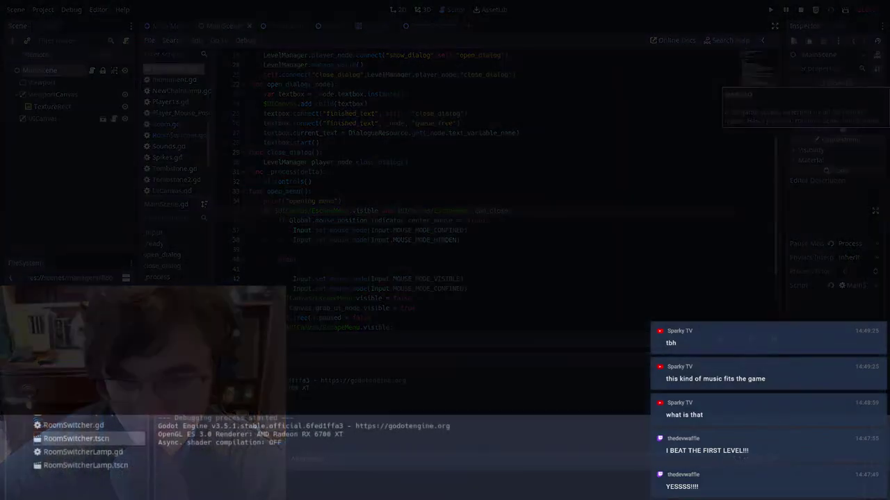
{"action": "key", "text": "d"}
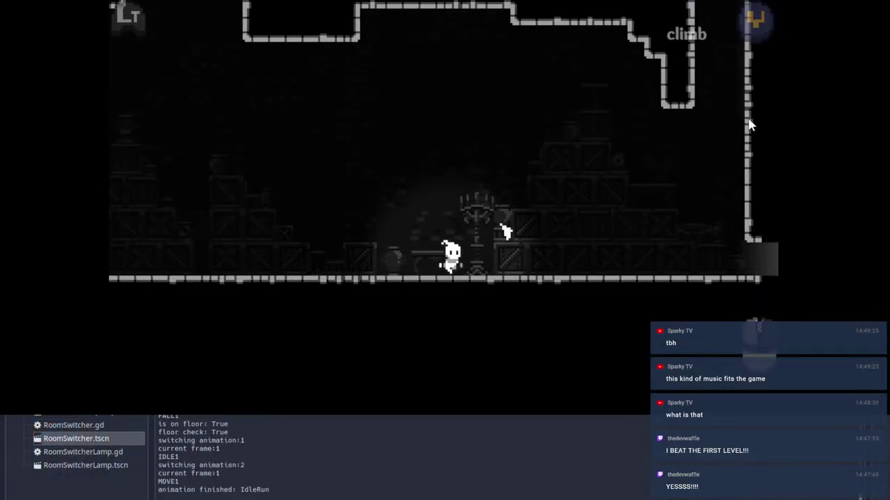
{"action": "left_click", "coordinate": [698, 141]}
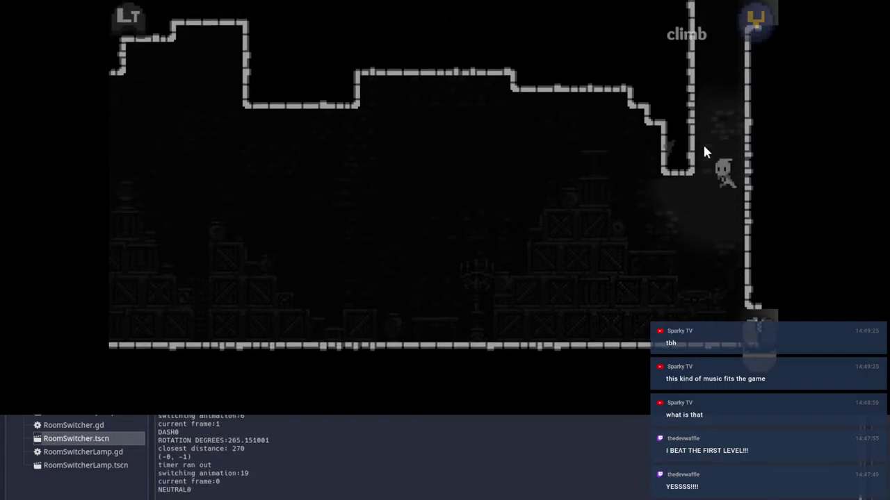
{"action": "key", "text": "w"}
{"action": "key", "text": "Up"}
{"action": "key", "text": "Right"}
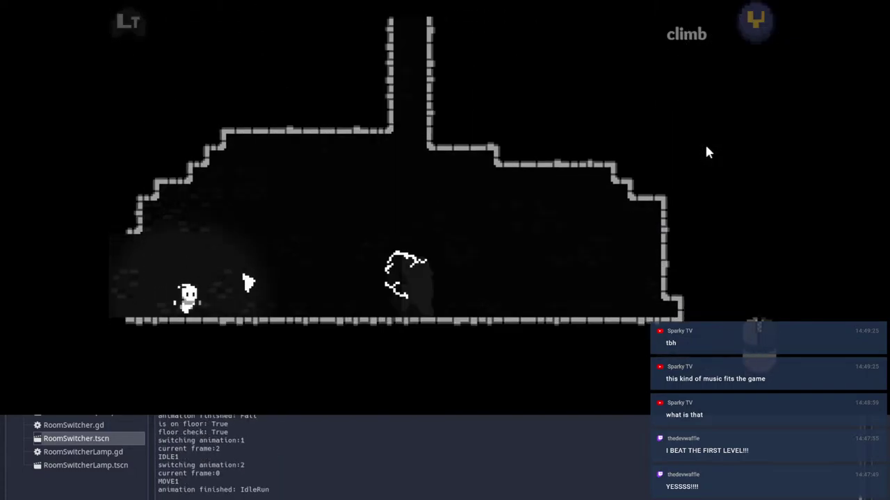
Step: Walk the character back and forth beside the monument, then dash over it to activate its light beam
{"action": "key", "text": "Left"}
{"action": "key", "text": "Right"}
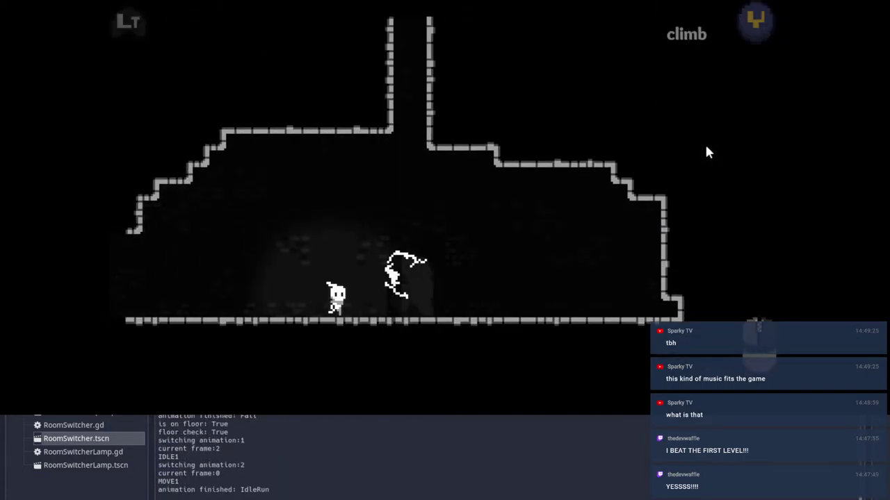
{"action": "key", "text": "Left"}
{"action": "key", "text": "d"}
{"action": "key", "text": "a"}
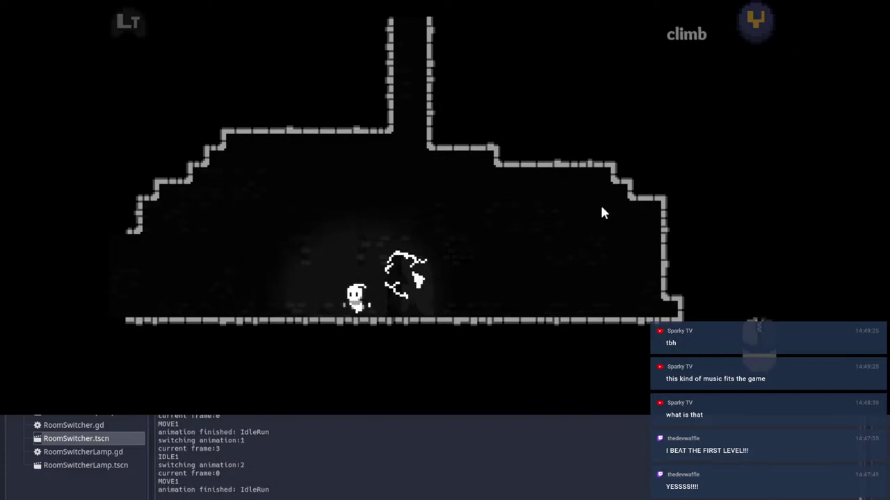
{"action": "key", "text": "d"}
{"action": "key", "text": "a"}
{"action": "key", "text": "d"}
{"action": "left_click", "coordinate": [586, 48]}
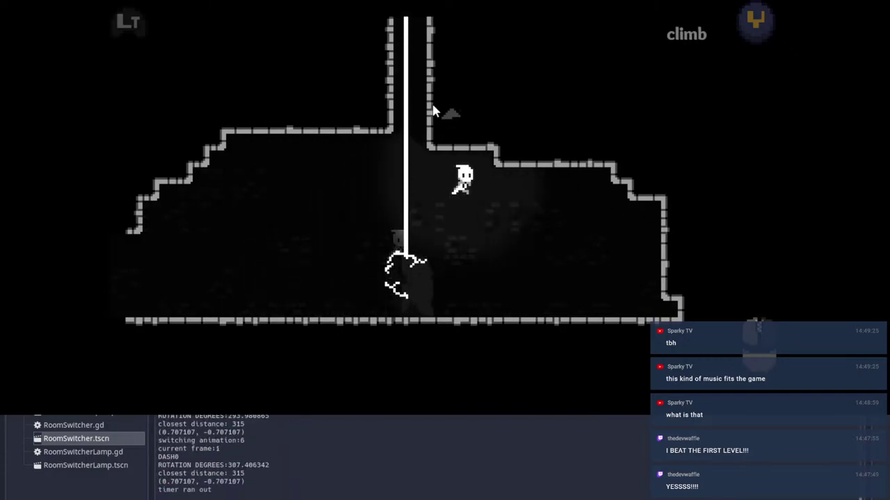
Step: Test jumping and wall sliding in the shaft above the monument, then return the character to the room's left exit
{"action": "key", "text": "a"}
{"action": "key", "text": "space"}
{"action": "left_click", "coordinate": [415, 110]}
{"action": "key", "text": "space"}
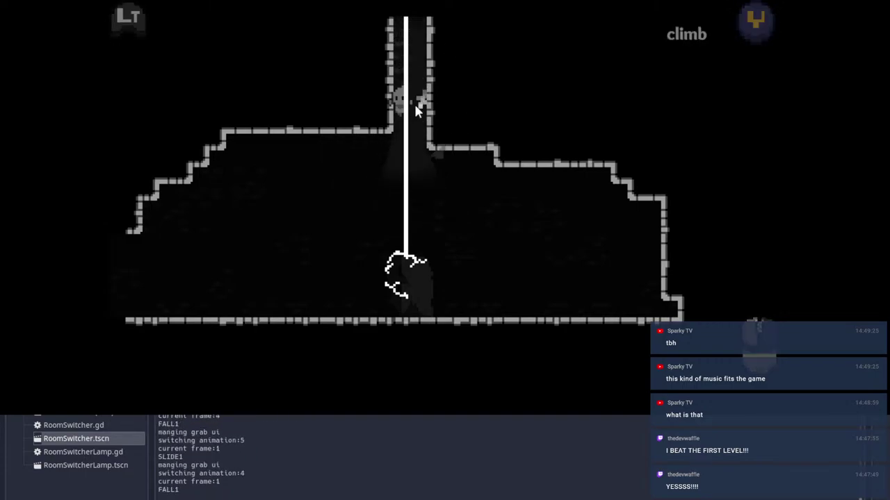
{"action": "key", "text": "a"}
{"action": "key", "text": "a"}
{"action": "key", "text": "space"}
{"action": "left_click", "coordinate": [202, 240]}
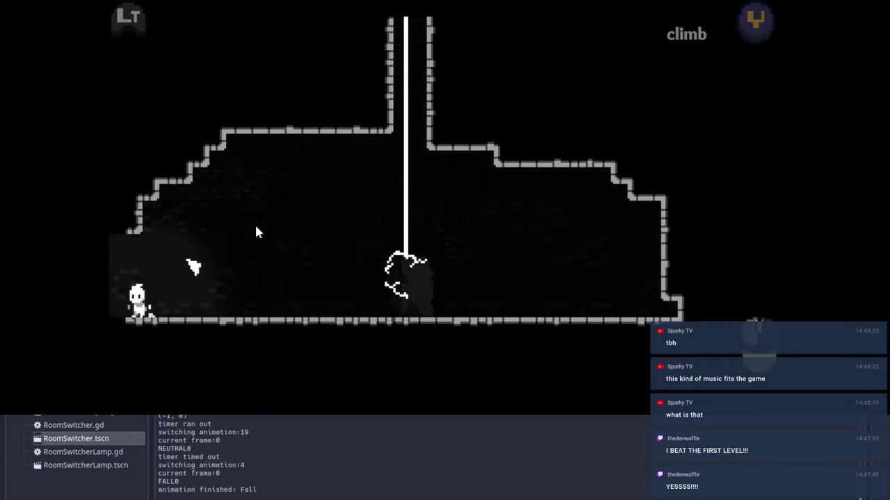
Step: Go back through the crate room and dash along the adjoining crate corridor, then quit the running game
{"action": "key", "text": "d"}
{"action": "key", "text": "d"}
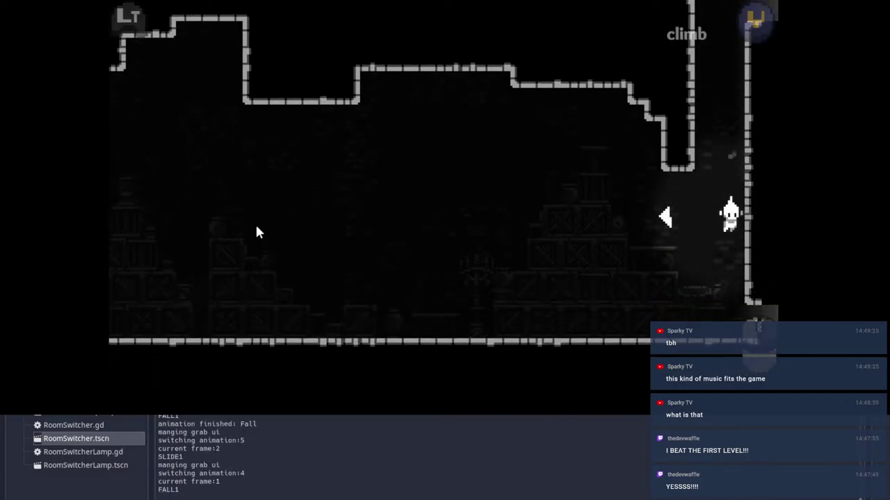
{"action": "key", "text": "Right"}
{"action": "left_click", "coordinate": [659, 214]}
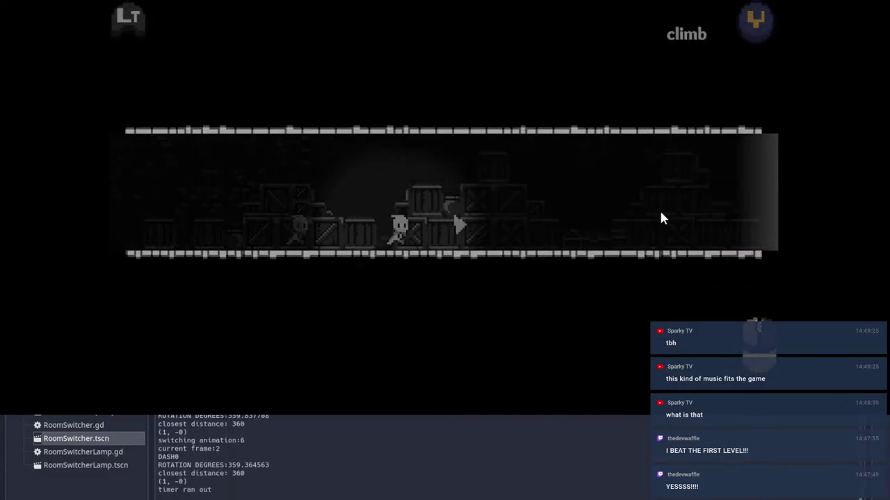
{"action": "key", "text": "Escape"}
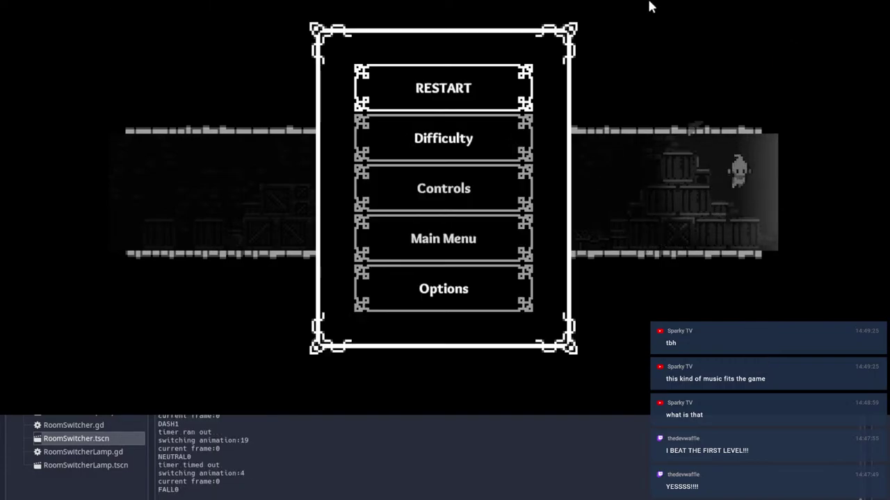
{"action": "key", "text": "alt+F4"}
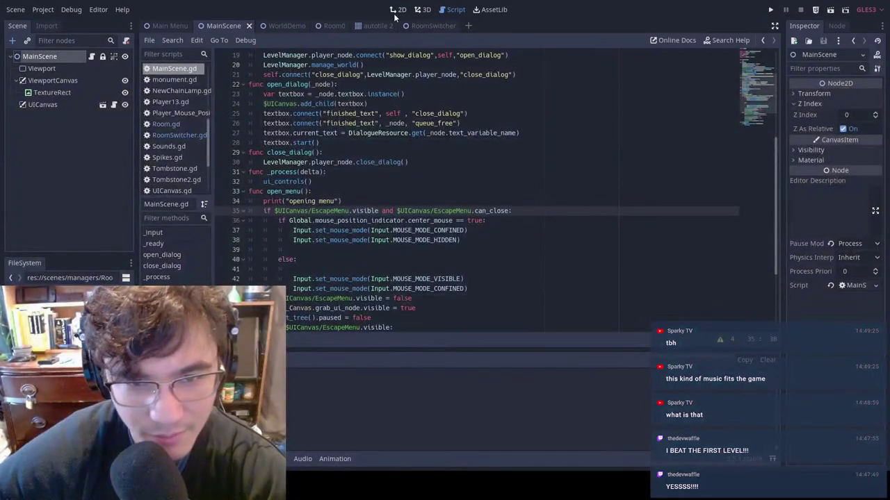
Step: Open the WorldDemo scene in the 2D view and examine the room layout from the starting crate room to the tall spike rooms
{"action": "left_click", "coordinate": [269, 26]}
{"action": "left_click", "coordinate": [398, 10]}
{"action": "scroll", "coordinate": [620, 223], "scroll_direction": "down", "scroll_amount": 20}
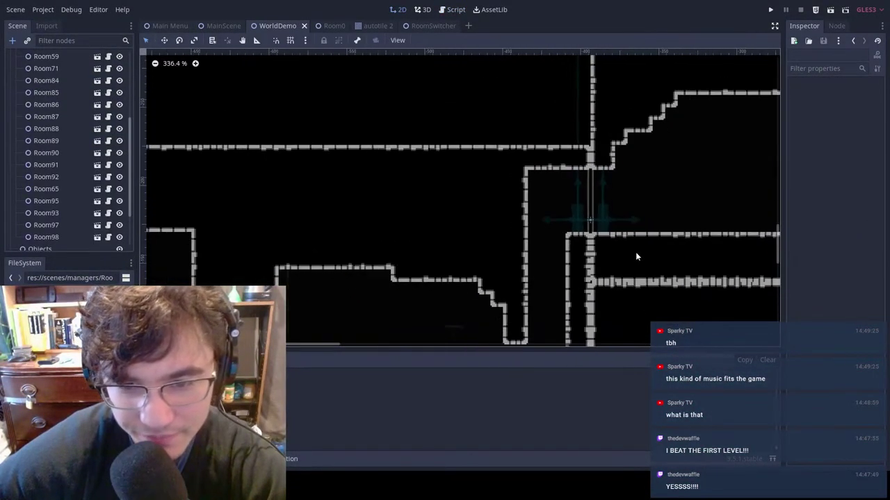
{"action": "scroll", "coordinate": [437, 130], "scroll_direction": "down", "scroll_amount": 8}
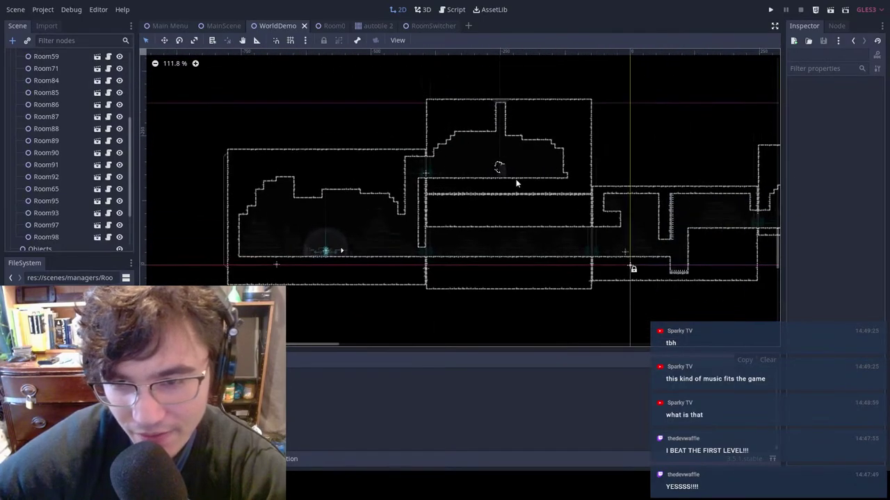
{"action": "middle_click_drag", "start_coordinate": [663, 220], "coordinate": [505, 200]}
{"action": "middle_click_drag", "start_coordinate": [667, 189], "coordinate": [445, 221]}
{"action": "middle_click_drag", "start_coordinate": [669, 179], "coordinate": [399, 212]}
{"action": "middle_click_drag", "start_coordinate": [695, 175], "coordinate": [479, 202]}
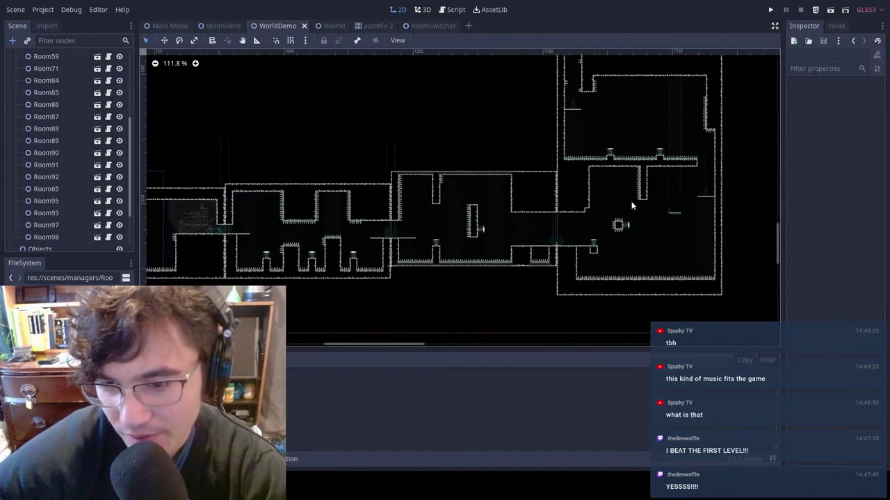
{"action": "middle_click_drag", "start_coordinate": [692, 152], "coordinate": [504, 287]}
{"action": "scroll", "coordinate": [503, 282], "scroll_direction": "right", "scroll_amount": 6}
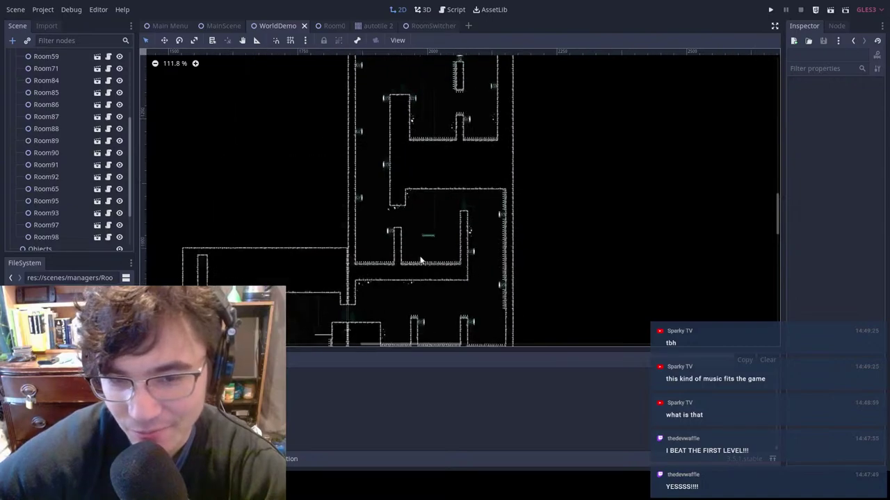
Step: Examine the WorldDemo layout from the tall spike rooms through the connecting corridor rooms to the teleporter rooms
{"action": "scroll", "coordinate": [454, 197], "scroll_direction": "right", "scroll_amount": 6}
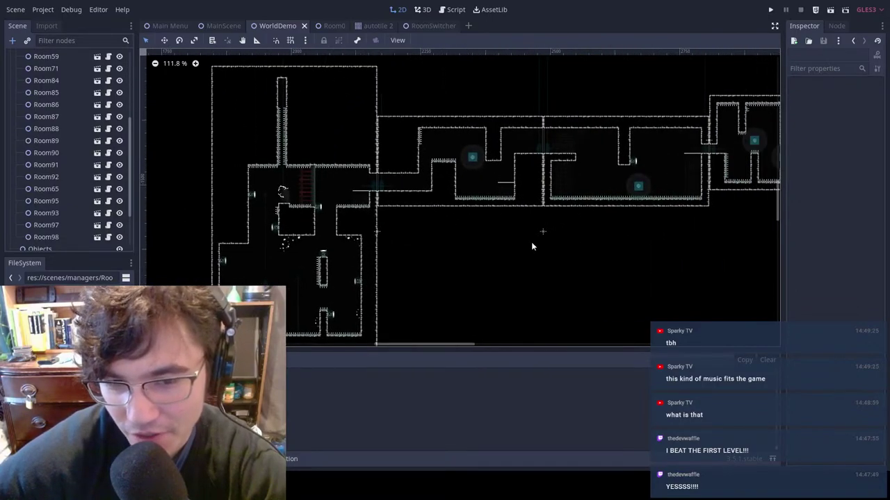
{"action": "scroll", "coordinate": [616, 192], "scroll_direction": "right", "scroll_amount": 6}
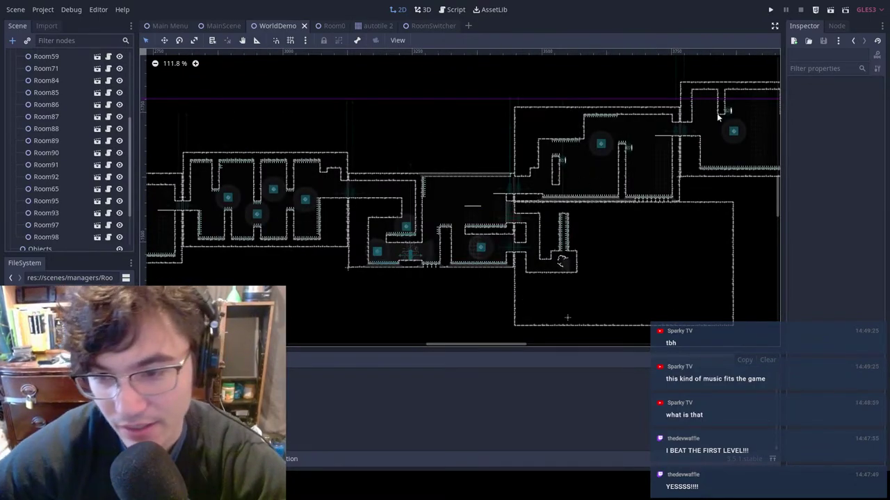
{"action": "scroll", "coordinate": [644, 146], "scroll_direction": "up", "scroll_amount": 2}
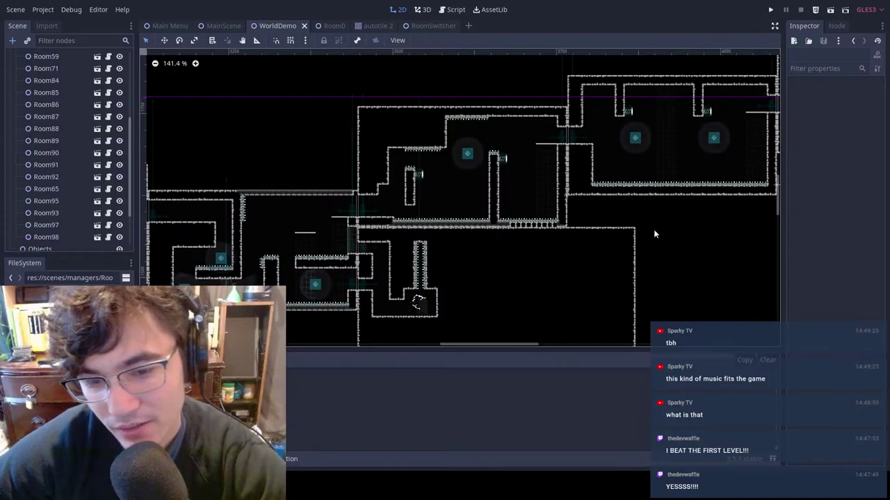
{"action": "scroll", "coordinate": [629, 146], "scroll_direction": "down", "scroll_amount": 6}
{"action": "scroll", "coordinate": [508, 236], "scroll_direction": "down", "scroll_amount": 3}
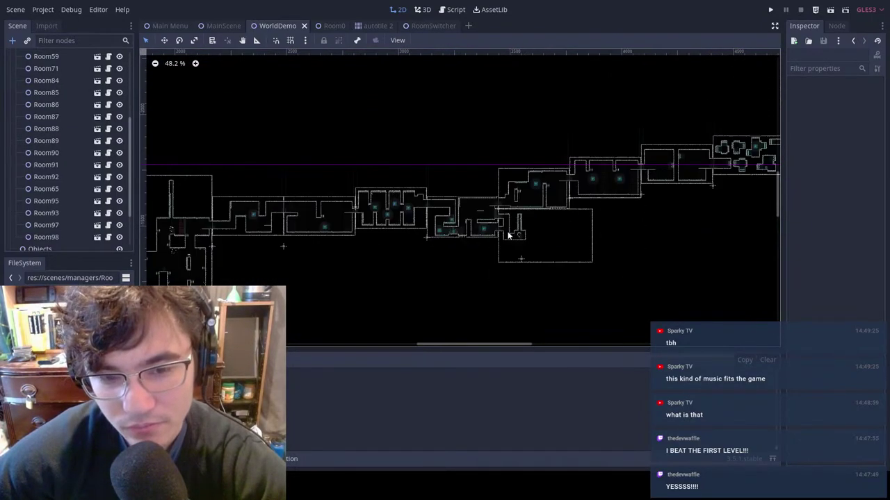
{"action": "scroll", "coordinate": [508, 236], "scroll_direction": "down", "scroll_amount": 5}
{"action": "scroll", "coordinate": [676, 206], "scroll_direction": "up", "scroll_amount": 3}
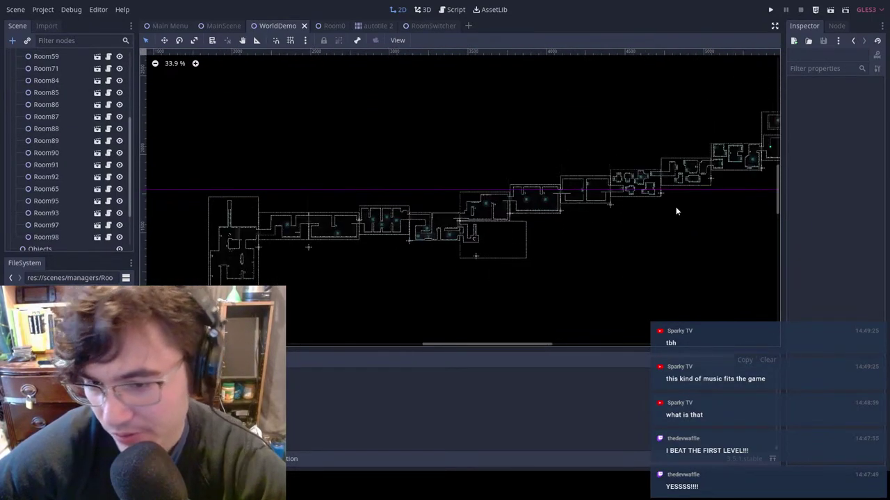
{"action": "middle_click_drag", "start_coordinate": [654, 208], "coordinate": [415, 247]}
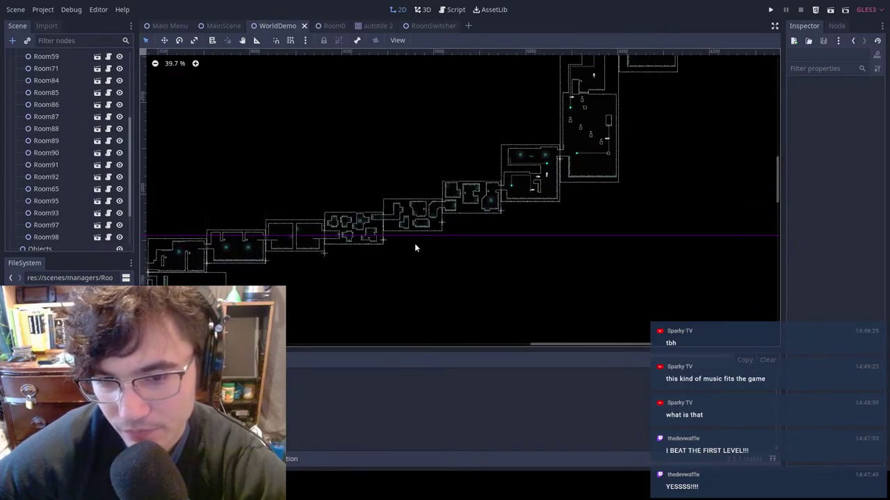
{"action": "scroll", "coordinate": [515, 175], "scroll_direction": "up", "scroll_amount": 13}
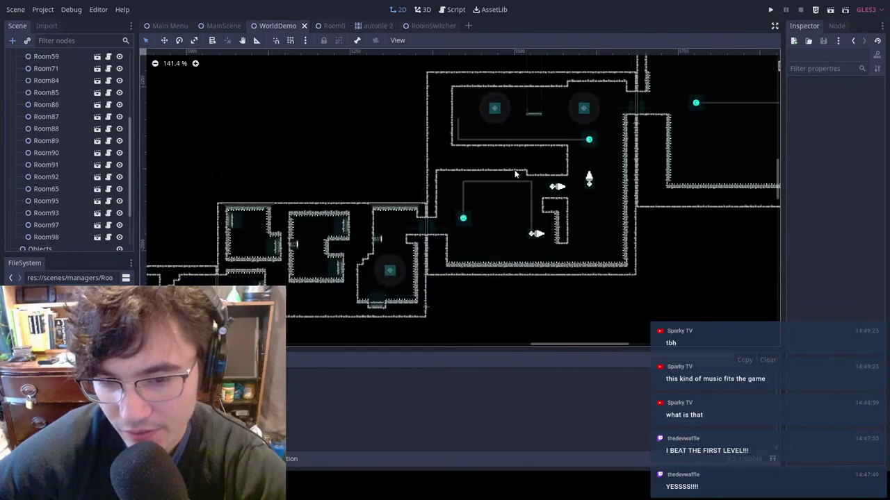
{"action": "middle_click_drag", "start_coordinate": [331, 226], "coordinate": [614, 146]}
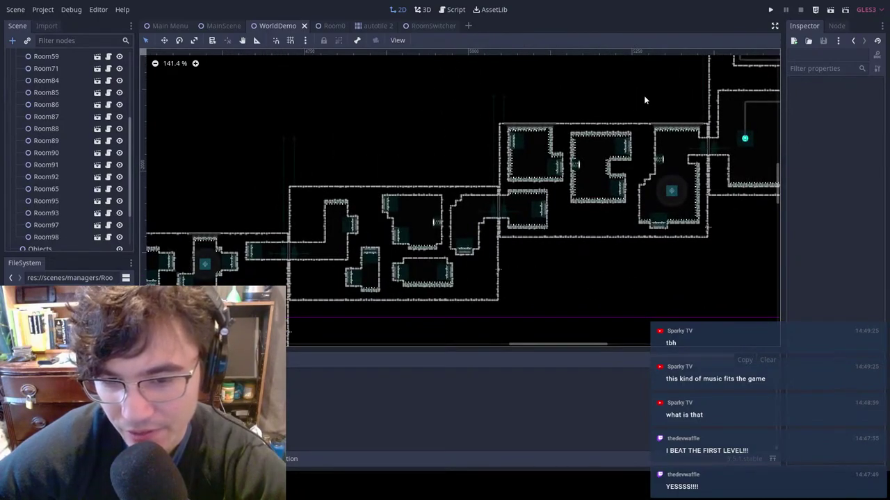
{"action": "middle_click_drag", "start_coordinate": [644, 95], "coordinate": [482, 146]}
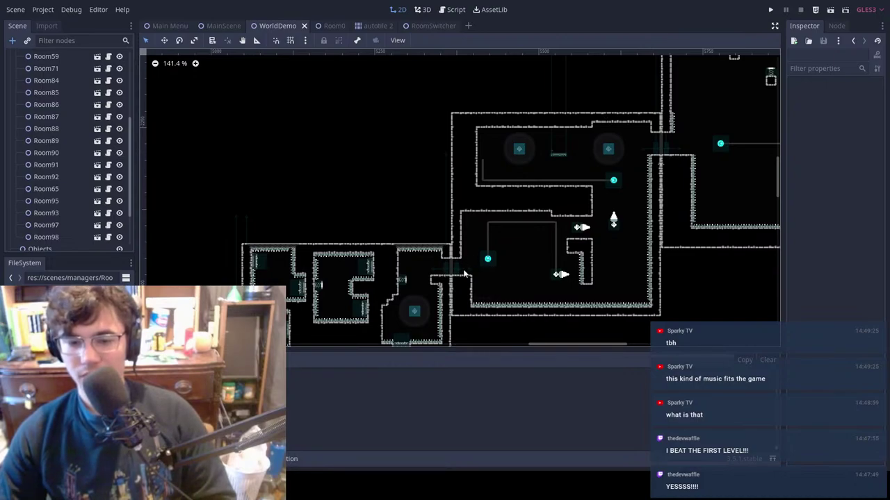
Step: Inspect the teleporter room with two dash orbs, including its entrances, teleporter paths and links to the adjoining rooms
{"action": "scroll", "coordinate": [505, 221], "scroll_direction": "up", "scroll_amount": 2}
{"action": "middle_click_drag", "start_coordinate": [680, 164], "coordinate": [577, 187]}
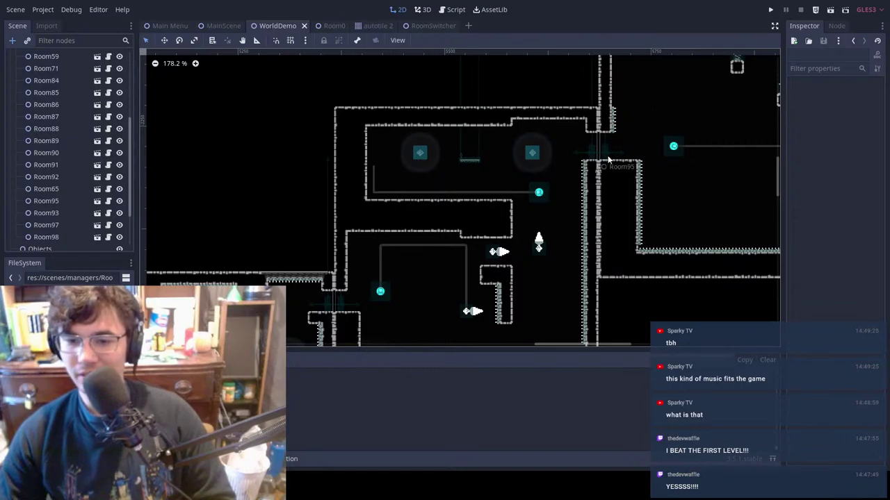
{"action": "scroll", "coordinate": [616, 164], "scroll_direction": "up", "scroll_amount": 5}
{"action": "middle_click_drag", "start_coordinate": [341, 334], "coordinate": [494, 182]}
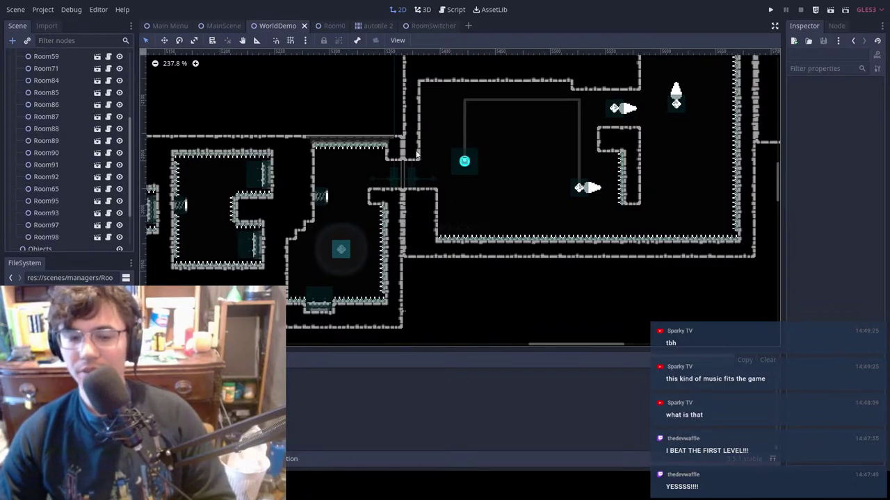
{"action": "mouse_move", "coordinate": [572, 150]}
{"action": "middle_mouse_down"}
{"action": "mouse_move", "coordinate": [538, 169]}
{"action": "mouse_move", "coordinate": [440, 273]}
{"action": "middle_mouse_up"}
{"action": "middle_click_drag", "start_coordinate": [508, 171], "coordinate": [440, 247]}
{"action": "scroll", "coordinate": [542, 167], "scroll_direction": "left", "scroll_amount": 3}
{"action": "scroll", "coordinate": [542, 167], "scroll_direction": "down", "scroll_amount": 1}
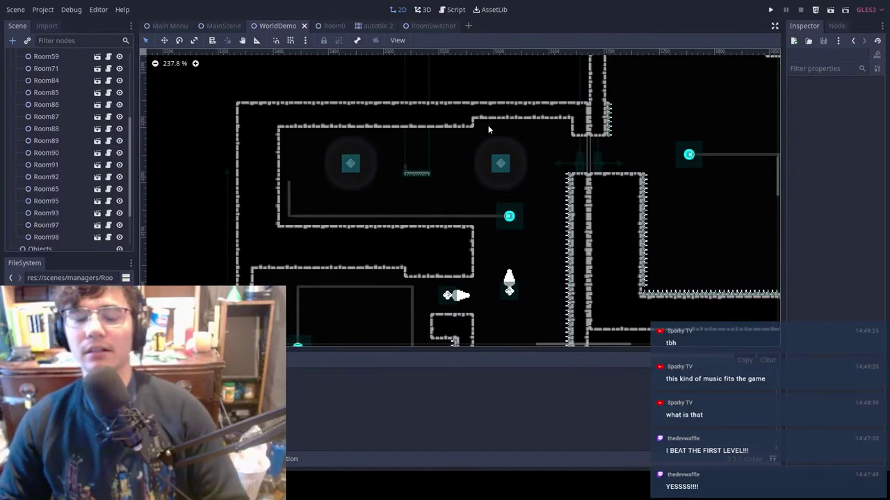
{"action": "middle_click_drag", "start_coordinate": [566, 178], "coordinate": [695, 168]}
{"action": "middle_click_drag", "start_coordinate": [476, 168], "coordinate": [428, 212]}
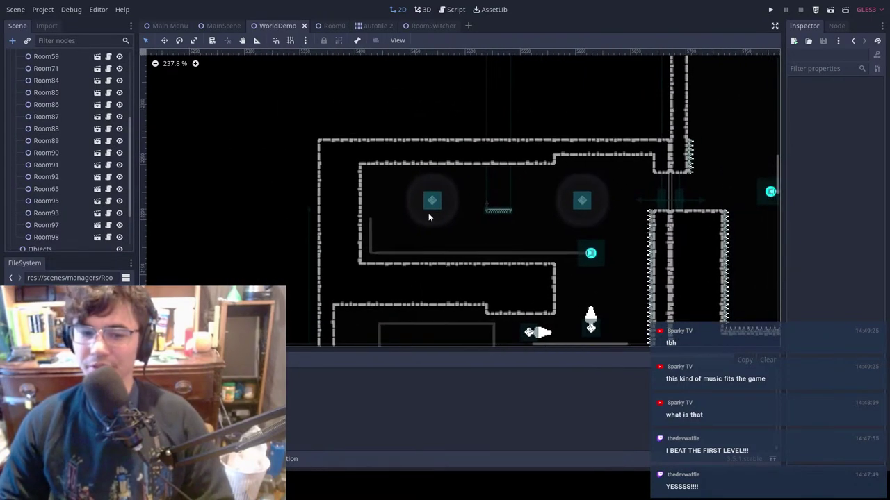
{"action": "scroll", "coordinate": [430, 201], "scroll_direction": "down", "scroll_amount": 5}
{"action": "middle_click_drag", "start_coordinate": [540, 226], "coordinate": [483, 209]}
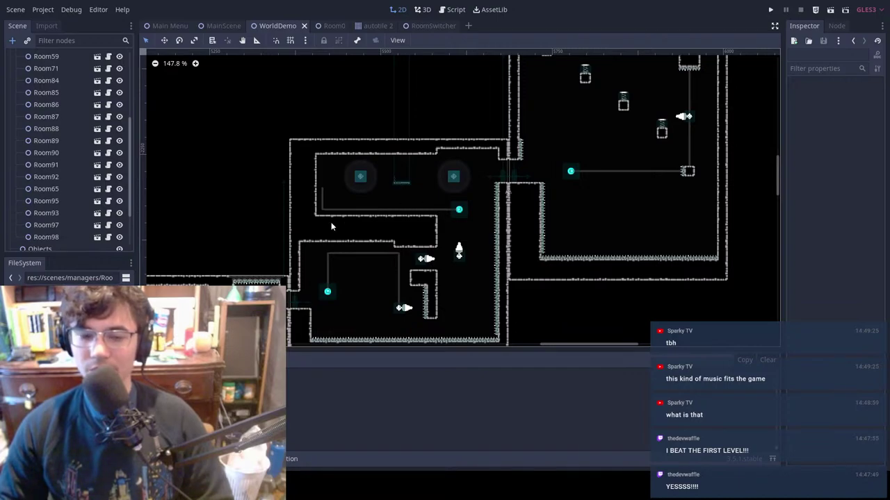
{"action": "scroll", "coordinate": [368, 208], "scroll_direction": "down", "scroll_amount": 3}
{"action": "scroll", "coordinate": [368, 208], "scroll_direction": "left", "scroll_amount": 1}
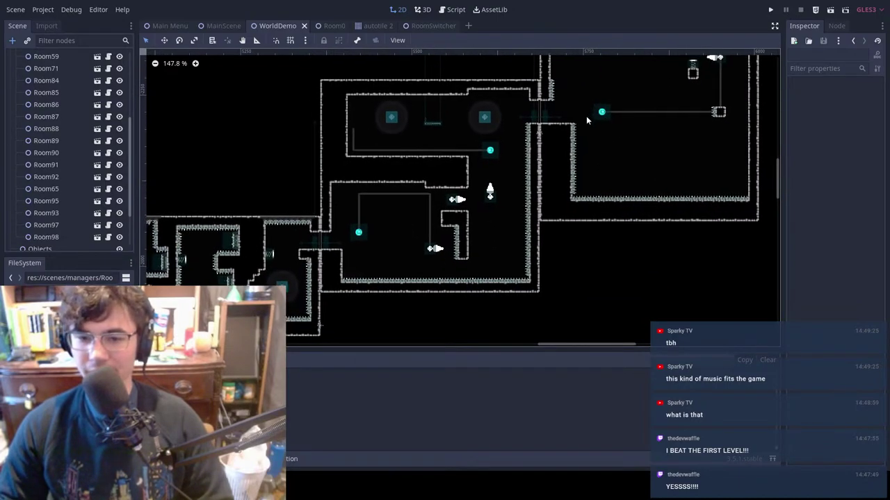
{"action": "scroll", "coordinate": [585, 119], "scroll_direction": "up", "scroll_amount": 2}
{"action": "scroll", "coordinate": [585, 119], "scroll_direction": "right", "scroll_amount": 1}
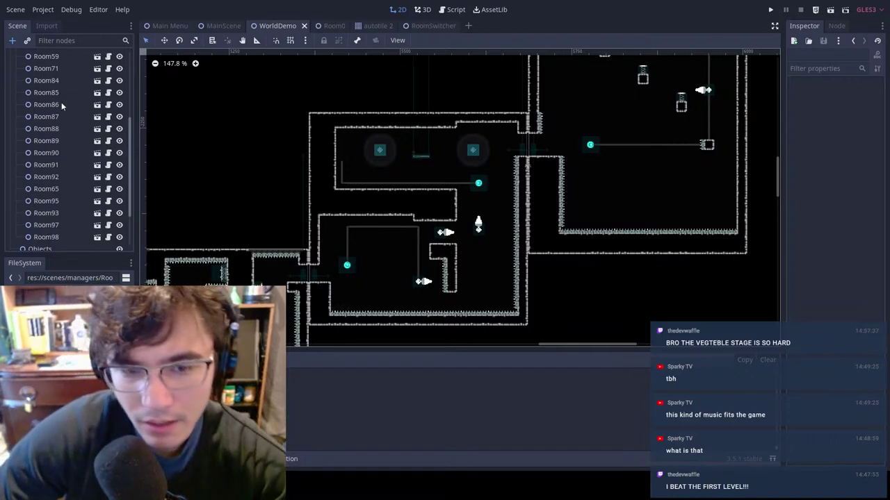
{"action": "middle_click_drag", "start_coordinate": [281, 130], "coordinate": [449, 129]}
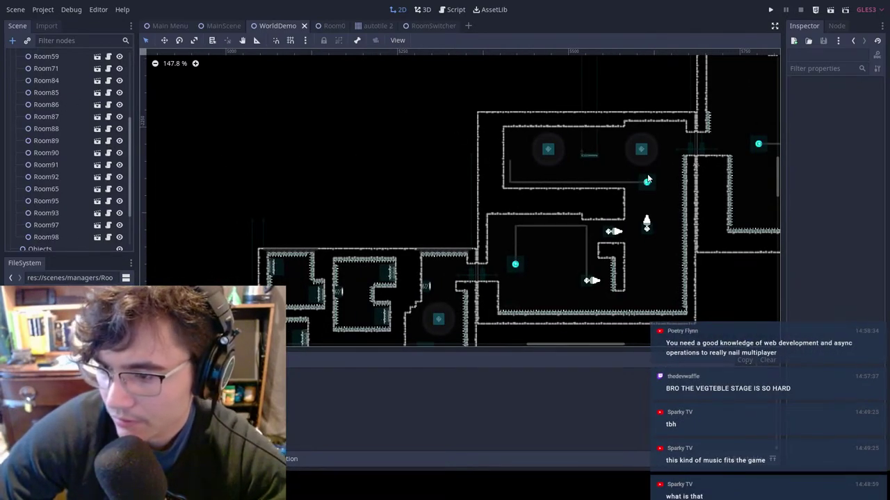
{"action": "middle_click_drag", "start_coordinate": [647, 179], "coordinate": [592, 179]}
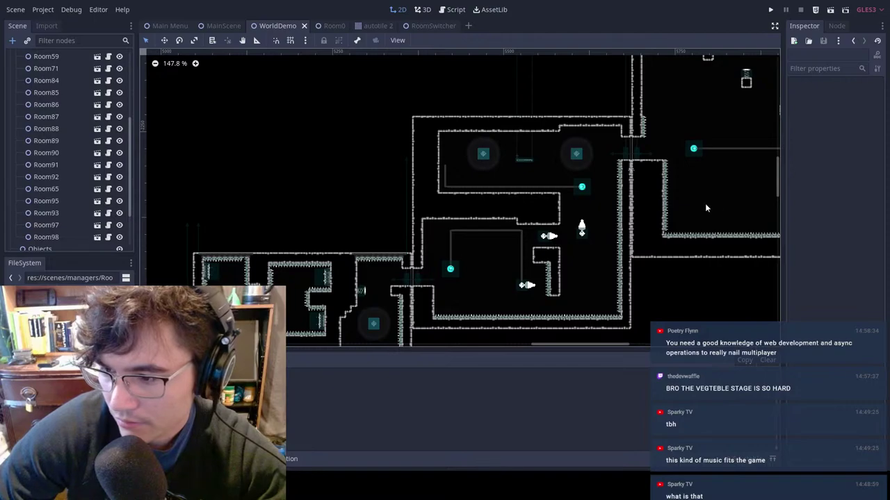
{"action": "scroll", "coordinate": [613, 185], "scroll_direction": "up", "scroll_amount": 1}
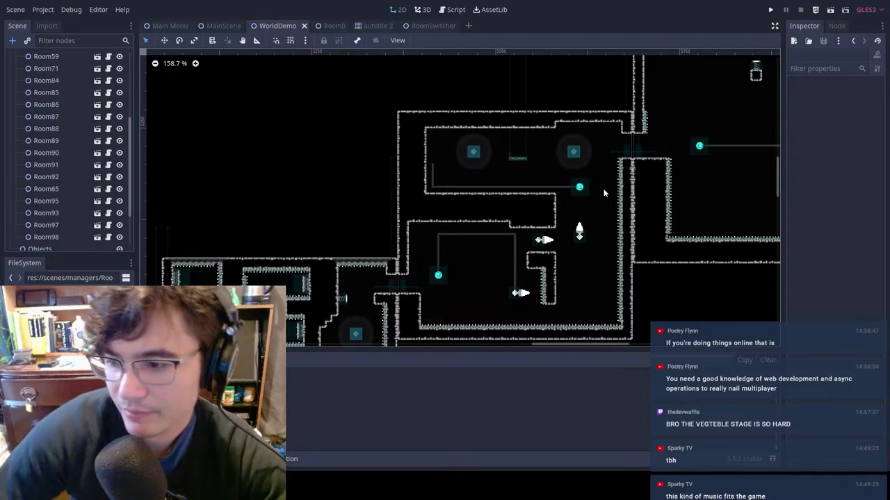
Step: Open Room92 and shorten Teleporter2's path by adding an end point beneath the left dash orb and deleting the two far-left points
{"action": "double_click", "coordinate": [474, 148]}
{"action": "middle_click_drag", "start_coordinate": [360, 219], "coordinate": [414, 218]}
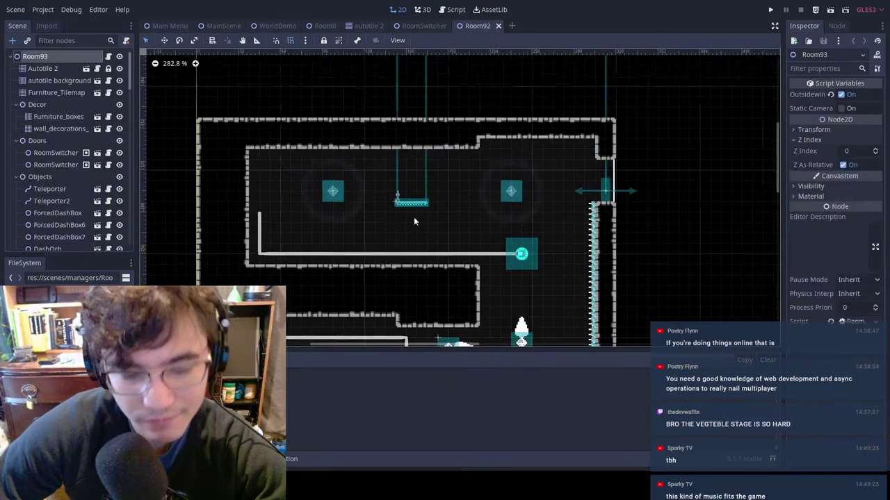
{"action": "scroll", "coordinate": [414, 221], "scroll_direction": "up", "scroll_amount": 1}
{"action": "left_click", "coordinate": [381, 262]}
{"action": "left_click_drag", "start_coordinate": [380, 262], "coordinate": [477, 202]}
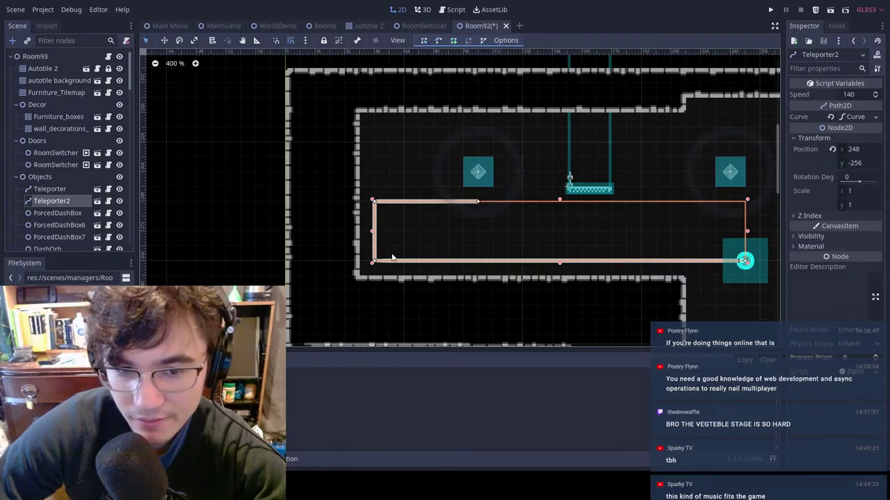
{"action": "right_click", "coordinate": [374, 201]}
{"action": "right_click", "coordinate": [372, 262]}
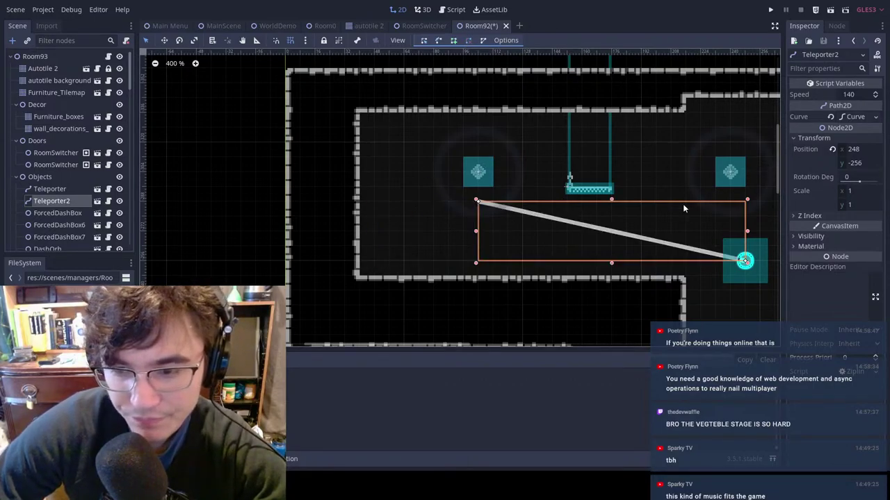
Step: Reshape Teleporter2's path into an L with its corner and upright end directly below the left dash orb, and save the room
{"action": "left_click", "coordinate": [507, 261]}
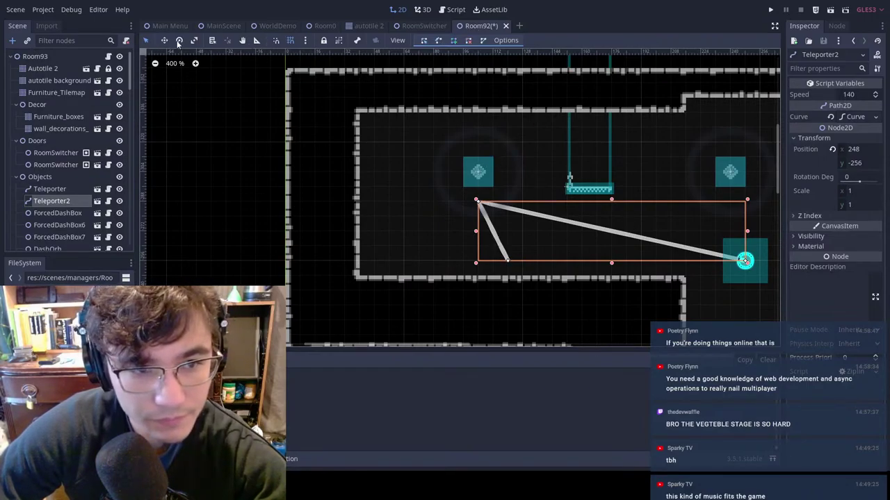
{"action": "mouse_move", "coordinate": [477, 202]}
{"action": "left_mouse_down"}
{"action": "mouse_move", "coordinate": [475, 261]}
{"action": "mouse_move", "coordinate": [463, 201]}
{"action": "mouse_move", "coordinate": [479, 201]}
{"action": "left_mouse_up"}
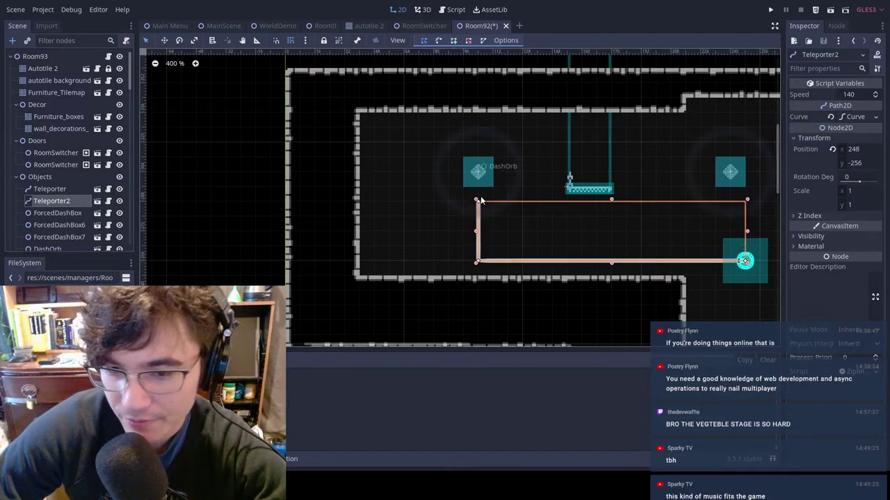
{"action": "scroll", "coordinate": [653, 179], "scroll_direction": "down", "scroll_amount": 7}
{"action": "mouse_move", "coordinate": [661, 190]}
{"action": "middle_mouse_down"}
{"action": "mouse_move", "coordinate": [633, 193]}
{"action": "mouse_move", "coordinate": [614, 180]}
{"action": "middle_mouse_up"}
{"action": "key", "text": "ctrl+s"}
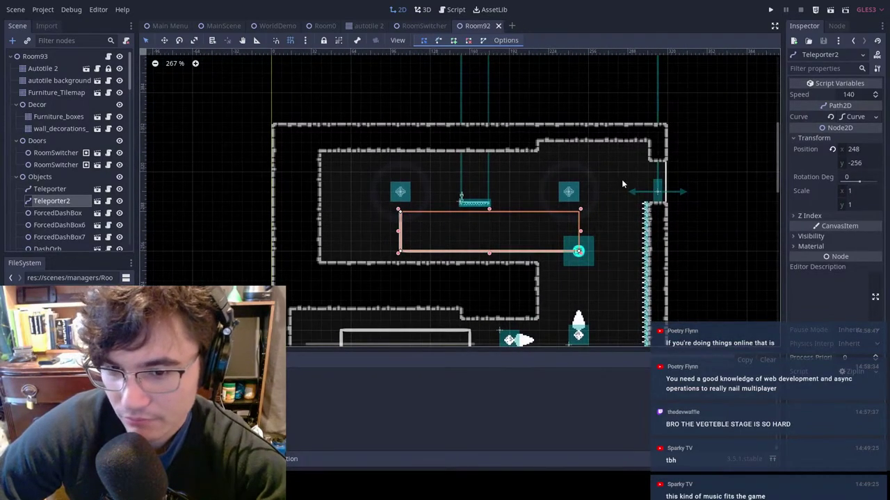
{"action": "left_click", "coordinate": [629, 183]}
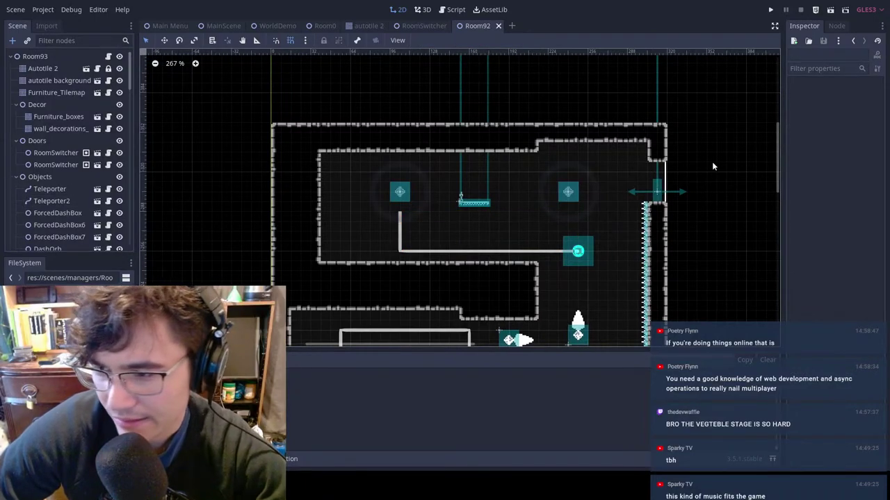
Step: Erase Autotile 2 tiles through the upper part of Room92's left wall to carve a doorway level with the dash orbs
{"action": "scroll", "coordinate": [676, 182], "scroll_direction": "down", "scroll_amount": 1}
{"action": "scroll", "coordinate": [675, 182], "scroll_direction": "down", "scroll_amount": 2}
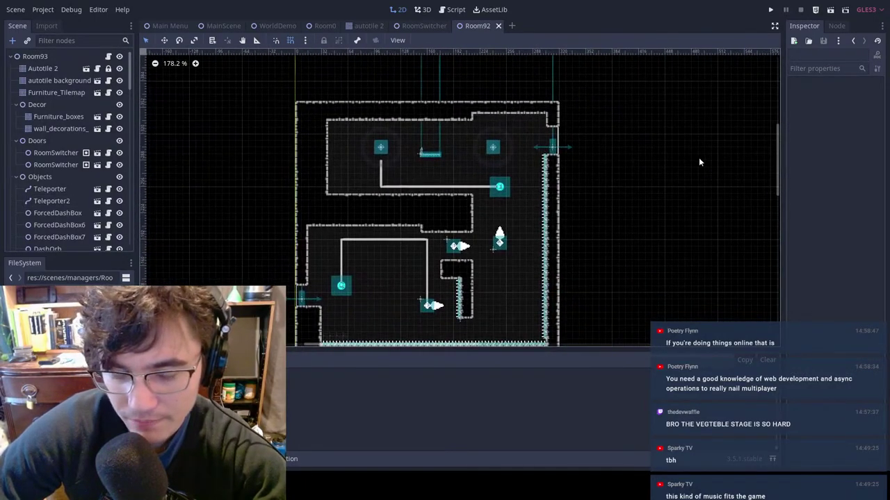
{"action": "middle_click_drag", "start_coordinate": [513, 117], "coordinate": [513, 120]}
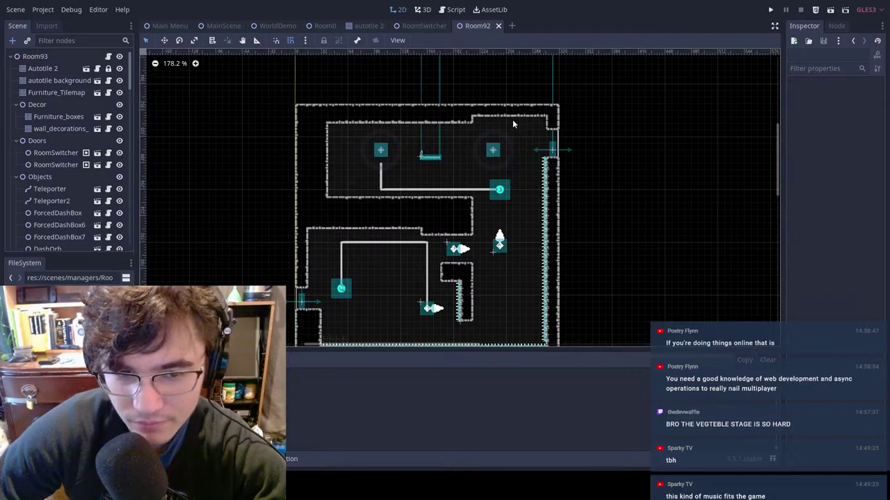
{"action": "left_click", "coordinate": [42, 68]}
{"action": "scroll", "coordinate": [422, 141], "scroll_direction": "up", "scroll_amount": 4}
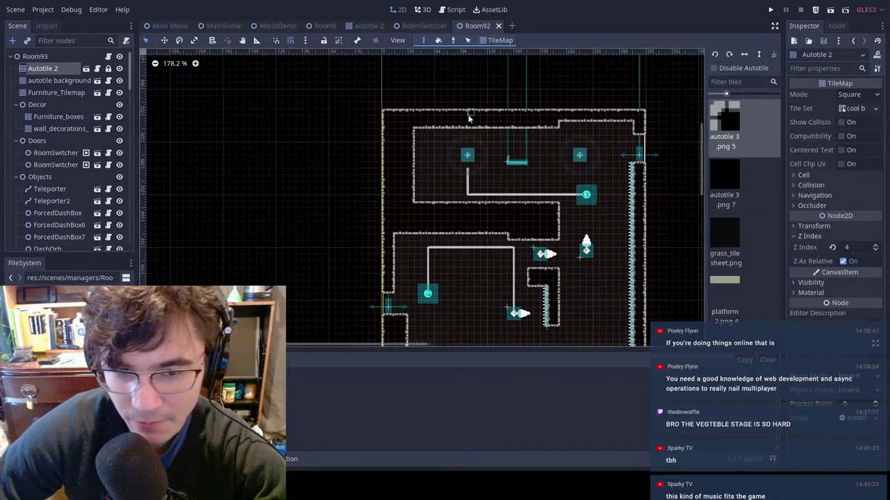
{"action": "scroll", "coordinate": [423, 145], "scroll_direction": "up", "scroll_amount": 7}
{"action": "mouse_move", "coordinate": [403, 155]}
{"action": "right_mouse_down"}
{"action": "mouse_move", "coordinate": [394, 167]}
{"action": "mouse_move", "coordinate": [323, 192]}
{"action": "right_mouse_up"}
{"action": "middle_click_drag", "start_coordinate": [349, 140], "coordinate": [344, 141]}
{"action": "middle_click_drag", "start_coordinate": [578, 262], "coordinate": [334, 185]}
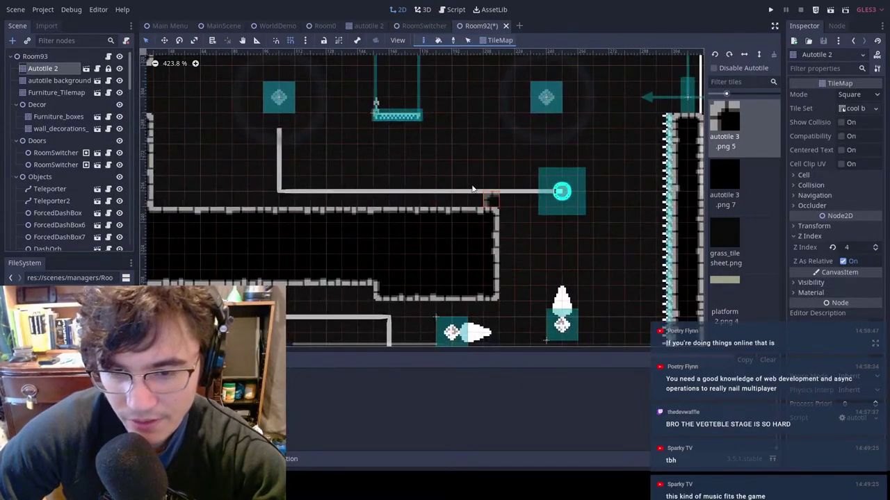
Step: Trim the top of the middle platform and fill its underside with tiles to make it level, saving the room
{"action": "middle_click_drag", "start_coordinate": [429, 235], "coordinate": [537, 250]}
{"action": "mouse_move", "coordinate": [586, 234]}
{"action": "right_mouse_down"}
{"action": "mouse_move", "coordinate": [600, 233]}
{"action": "mouse_move", "coordinate": [273, 254]}
{"action": "right_mouse_up"}
{"action": "middle_click_drag", "start_coordinate": [537, 275], "coordinate": [312, 129]}
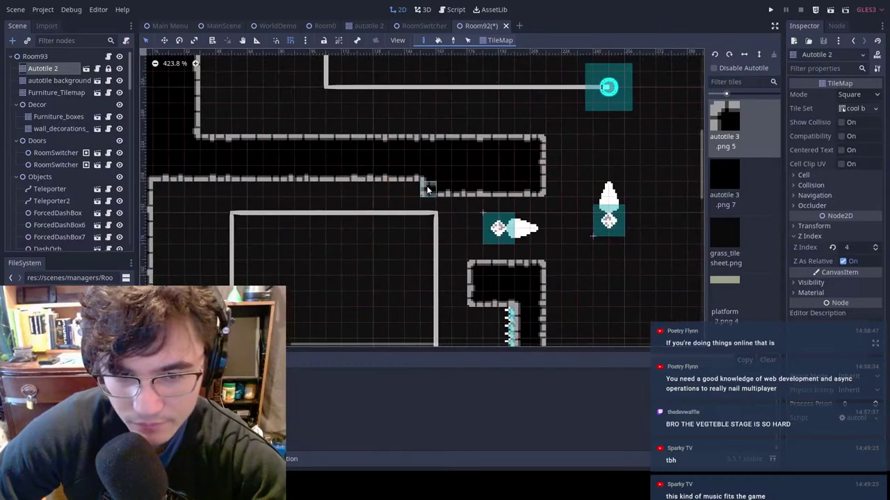
{"action": "left_click_drag", "start_coordinate": [428, 189], "coordinate": [175, 189], "text": "shift"}
{"action": "middle_click_drag", "start_coordinate": [418, 158], "coordinate": [545, 154]}
{"action": "left_click", "coordinate": [287, 182]}
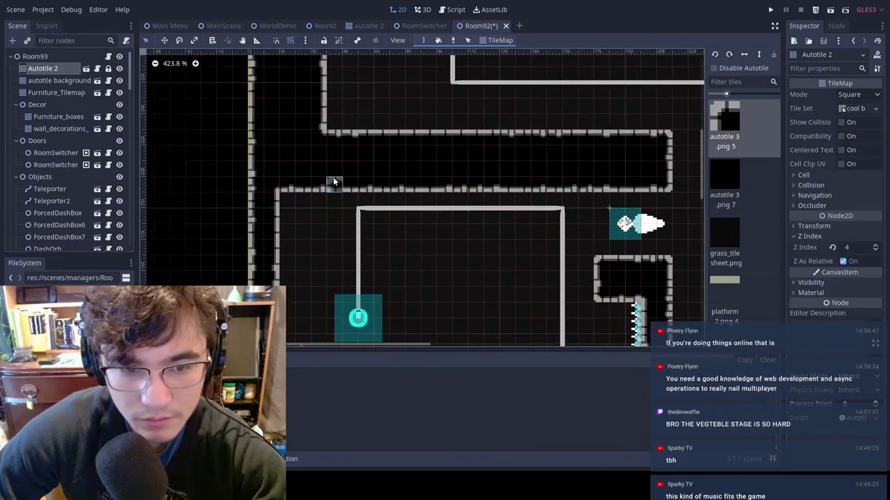
{"action": "middle_click_drag", "start_coordinate": [631, 125], "coordinate": [507, 141]}
{"action": "key", "text": "ctrl+s"}
Step: Erase the upper part of the L-shaped block, leaving only a narrow upright pillar behind its spikes
{"action": "middle_click_drag", "start_coordinate": [534, 262], "coordinate": [439, 148]}
{"action": "scroll", "coordinate": [439, 148], "scroll_direction": "up", "scroll_amount": 2}
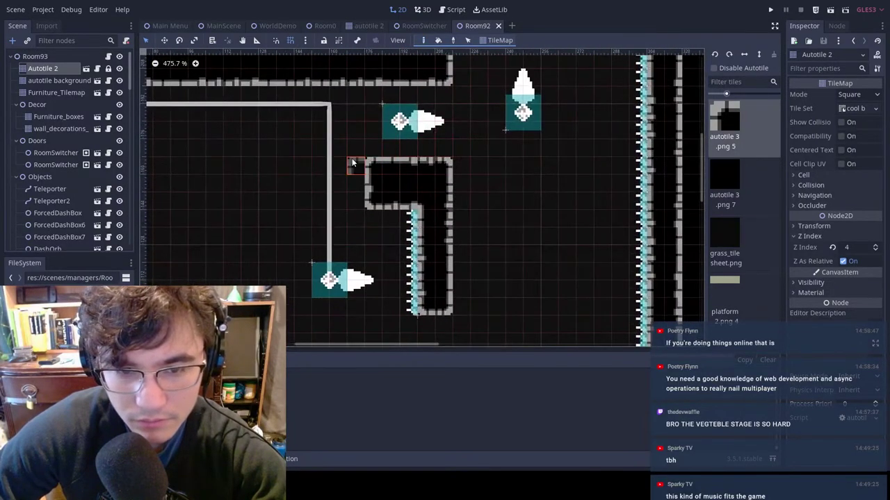
{"action": "mouse_move", "coordinate": [355, 165]}
{"action": "right_mouse_down", "text": "ctrl+shift"}
{"action": "mouse_move", "coordinate": [472, 187]}
{"action": "mouse_move", "coordinate": [484, 200]}
{"action": "right_mouse_up", "text": "ctrl+shift"}
{"action": "middle_click_drag", "start_coordinate": [402, 181], "coordinate": [459, 187]}
{"action": "middle_click_drag", "start_coordinate": [553, 208], "coordinate": [502, 219]}
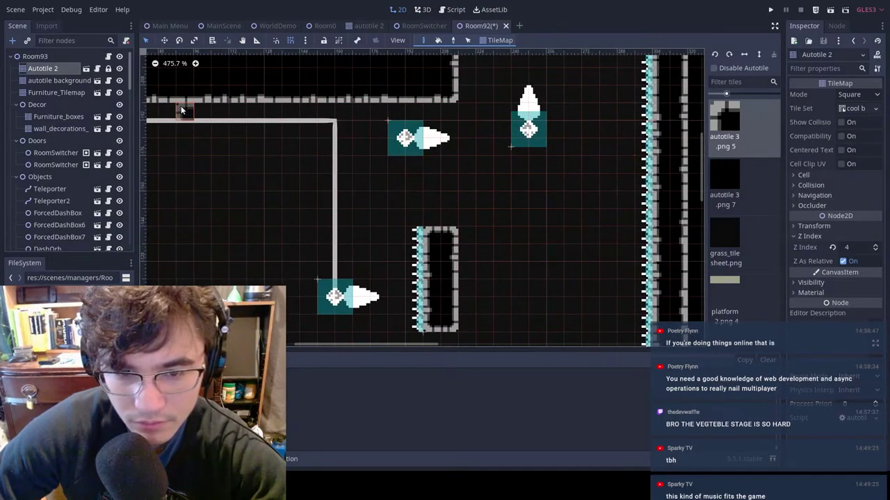
Step: Duplicate the upper-right doorway's RoomSwitcher, place the copy in the new upper-left doorway, and save Room92
{"action": "middle_click_drag", "start_coordinate": [508, 135], "coordinate": [610, 344]}
{"action": "middle_click_drag", "start_coordinate": [379, 125], "coordinate": [554, 165]}
{"action": "middle_click_drag", "start_coordinate": [491, 116], "coordinate": [254, 179]}
{"action": "middle_click_drag", "start_coordinate": [477, 184], "coordinate": [293, 193]}
{"action": "left_click", "coordinate": [49, 58]}
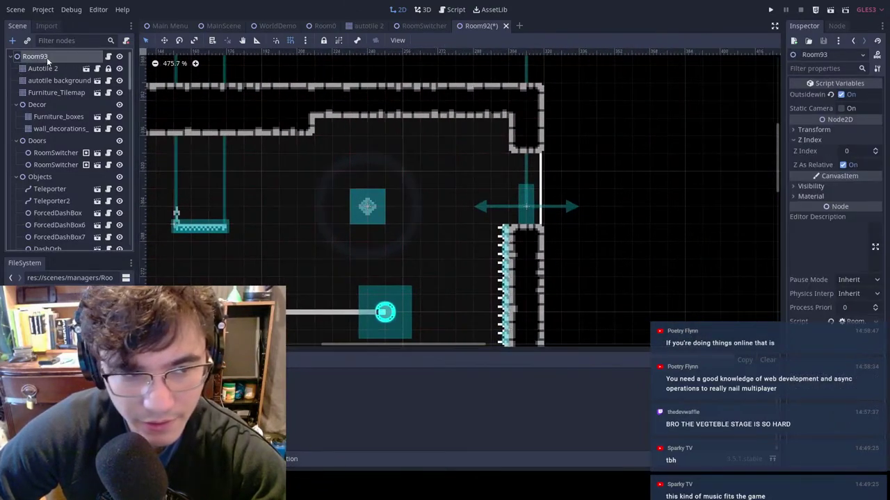
{"action": "left_click", "coordinate": [528, 206]}
{"action": "middle_click_drag", "start_coordinate": [385, 199], "coordinate": [548, 185]}
{"action": "key", "text": "ctrl+d"}
{"action": "key", "text": "w"}
{"action": "left_click_drag", "start_coordinate": [578, 203], "coordinate": [243, 170]}
{"action": "middle_click_drag", "start_coordinate": [369, 187], "coordinate": [590, 183]}
{"action": "left_click_drag", "start_coordinate": [419, 153], "coordinate": [86, 185]}
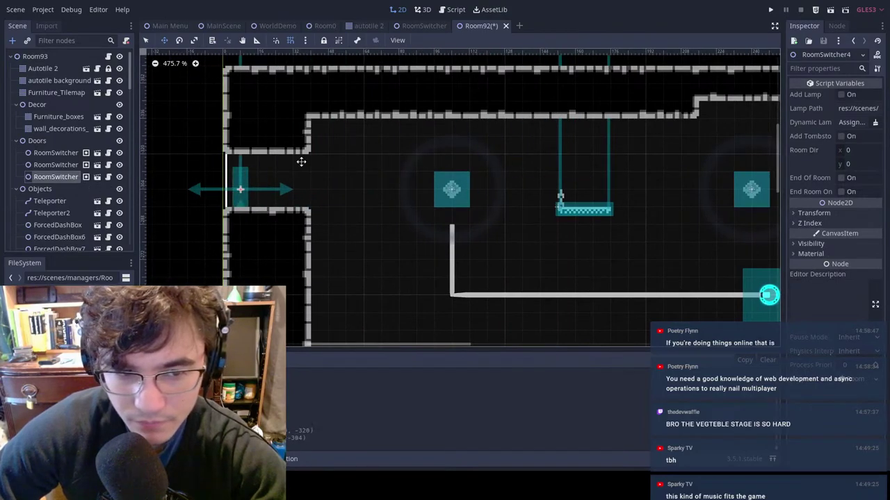
{"action": "key", "text": "ctrl+s"}
Step: Return to the WorldDemo scene and check the edited Room92 against its neighbouring rooms
{"action": "scroll", "coordinate": [394, 159], "scroll_direction": "down", "scroll_amount": 4}
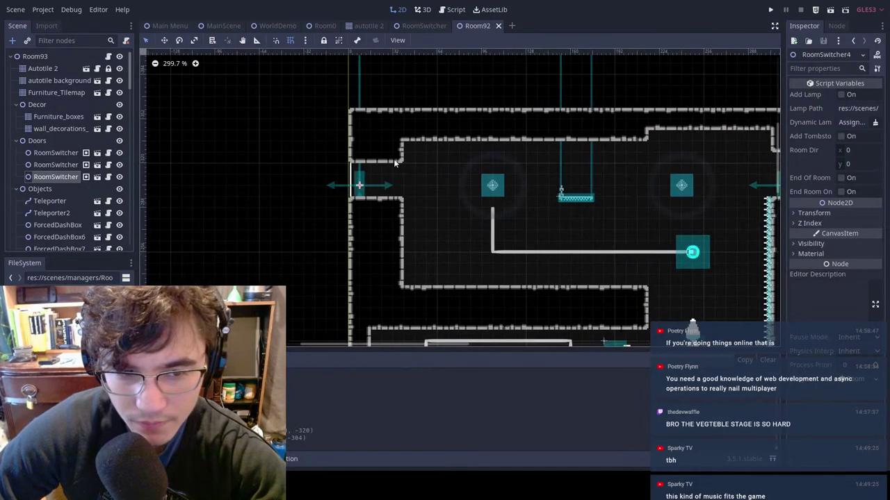
{"action": "scroll", "coordinate": [356, 61], "scroll_direction": "up", "scroll_amount": 2}
{"action": "left_click", "coordinate": [421, 26]}
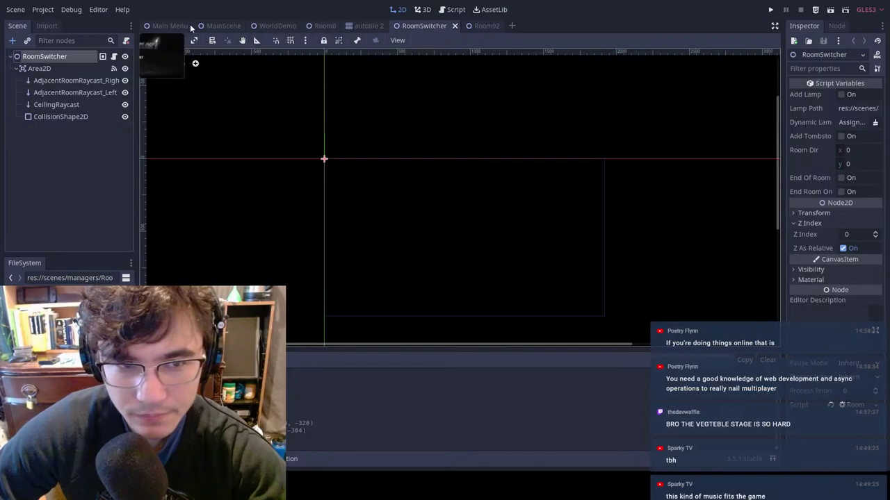
{"action": "left_click", "coordinate": [224, 26]}
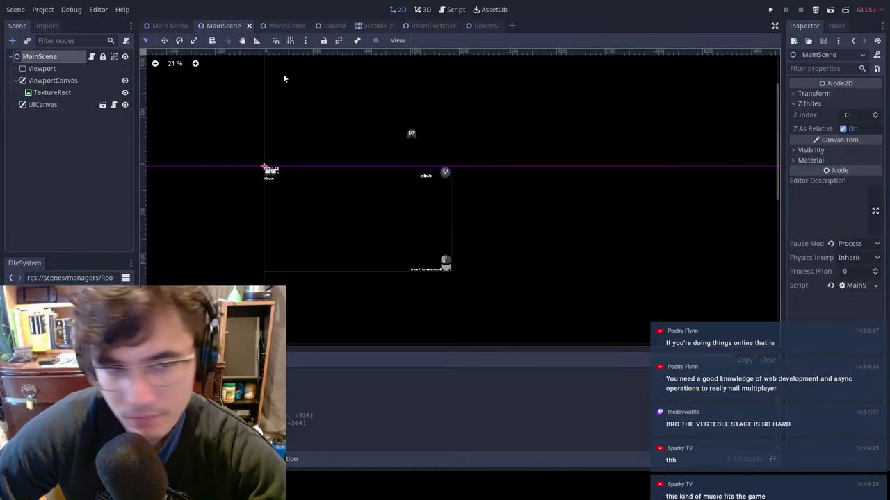
{"action": "left_click", "coordinate": [280, 26]}
{"action": "scroll", "coordinate": [600, 148], "scroll_direction": "down", "scroll_amount": 2}
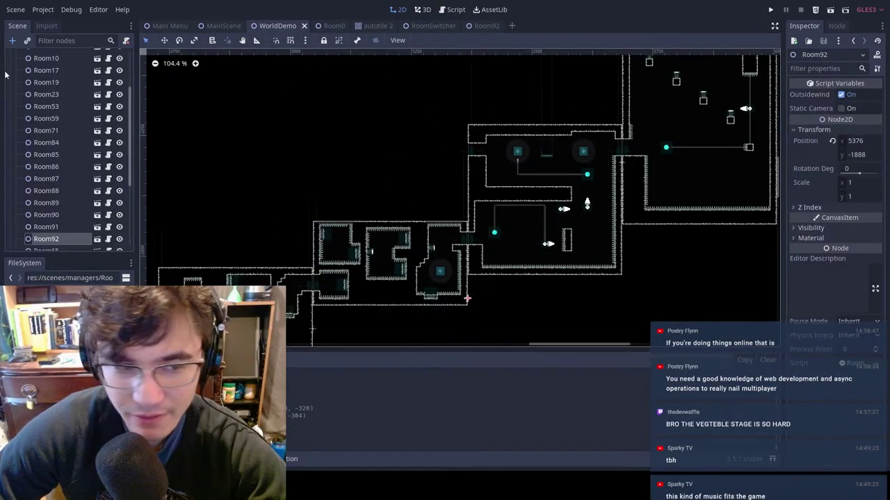
Step: Duplicate the Room98 scene file as Room100.tscn
{"action": "scroll", "coordinate": [56, 164], "scroll_direction": "down", "scroll_amount": 5}
{"action": "left_click", "coordinate": [46, 179]}
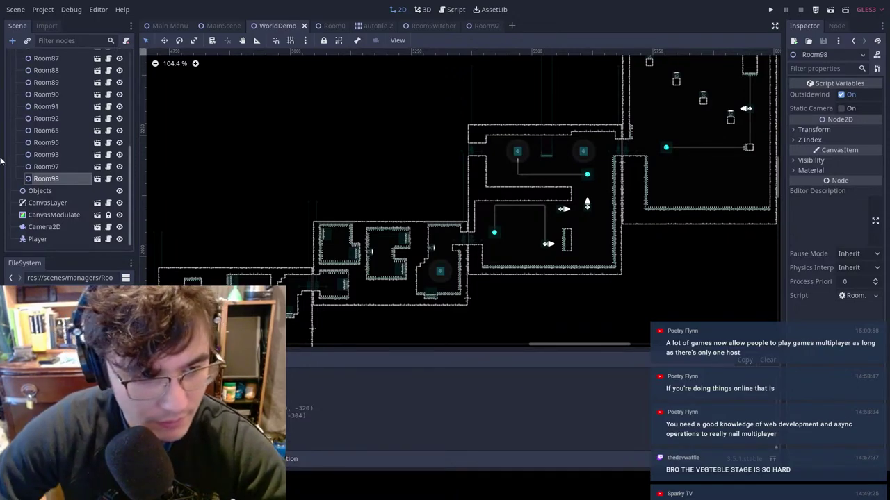
{"action": "right_click", "coordinate": [64, 375]}
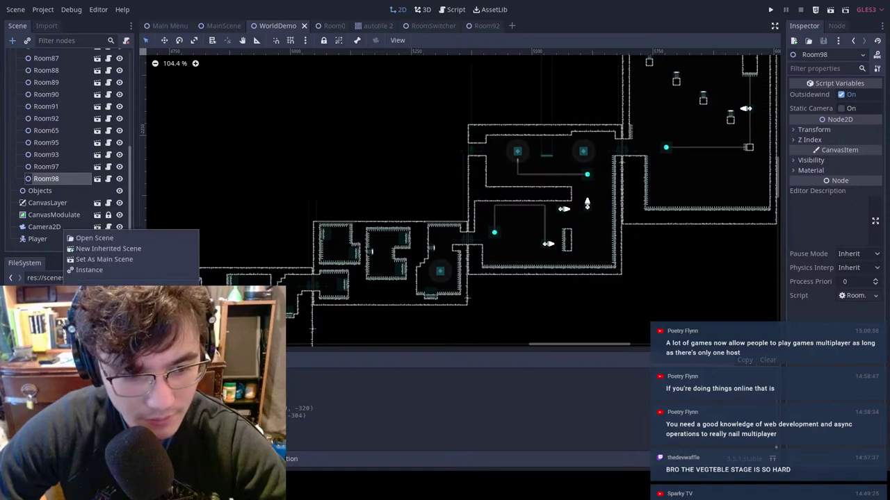
{"action": "left_click", "coordinate": [91, 347]}
{"action": "key", "text": "Right"}
{"action": "key", "text": "Right"}
{"action": "key", "text": "Right"}
{"action": "key", "text": "Right"}
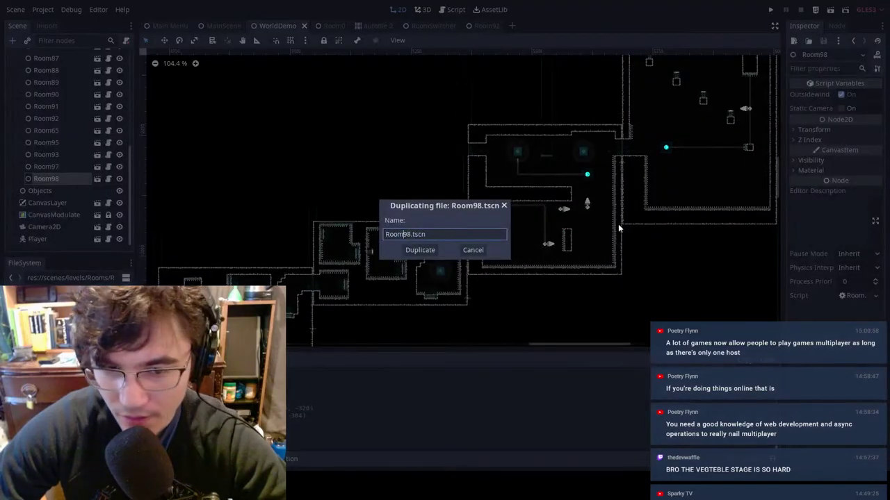
{"action": "key", "text": "BackSpace"}
{"action": "key", "text": "BackSpace"}
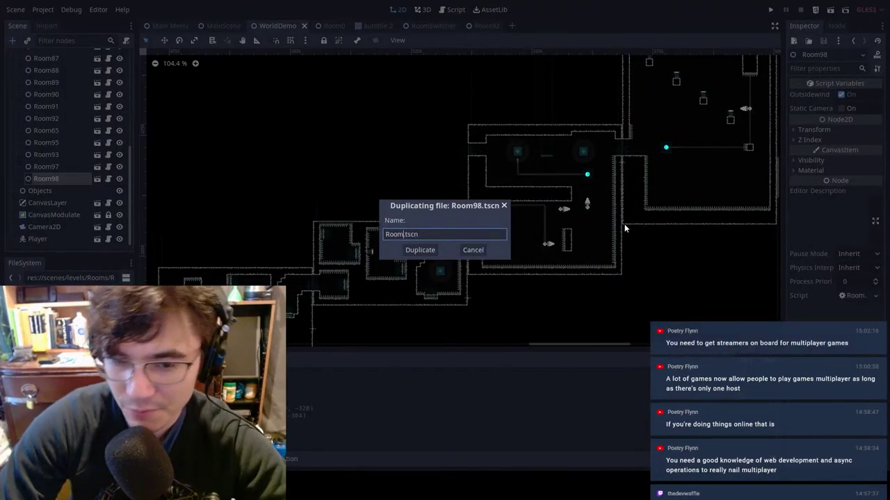
{"action": "type", "text": "100"}
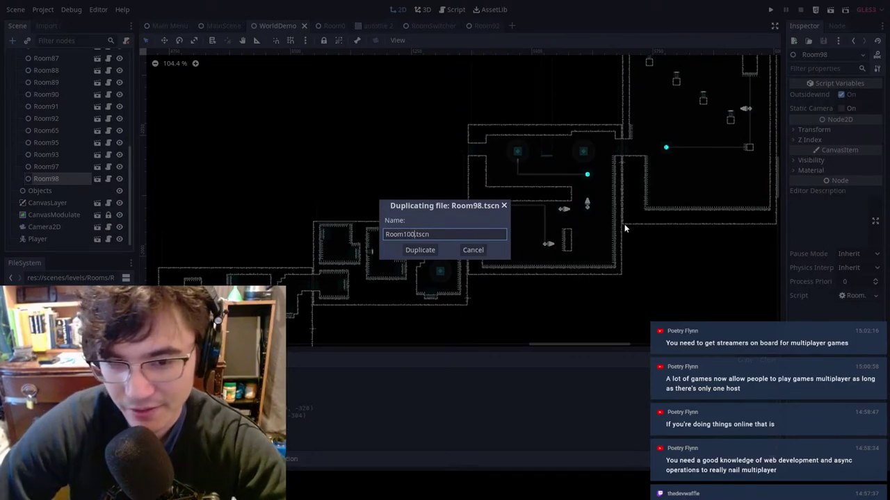
{"action": "key", "text": "Return"}
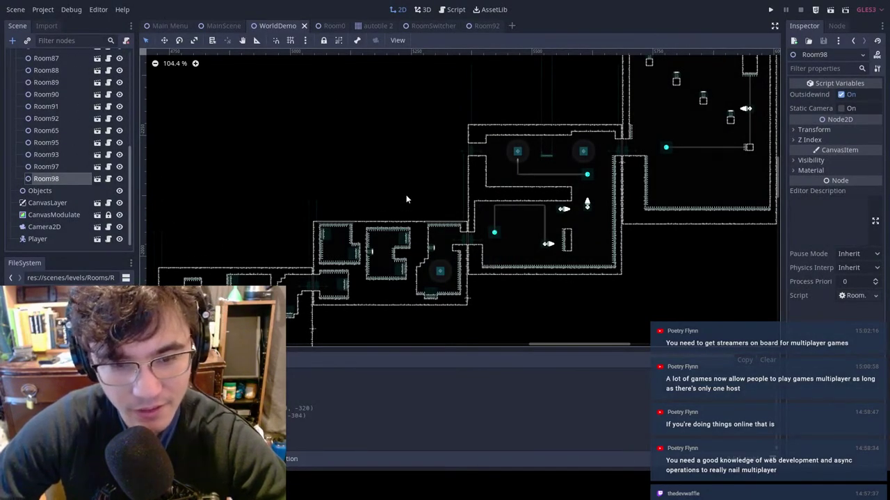
Step: Search the scene tree for room100, and clear the filter
{"action": "left_click", "coordinate": [69, 42]}
{"action": "type", "text": "roo"}
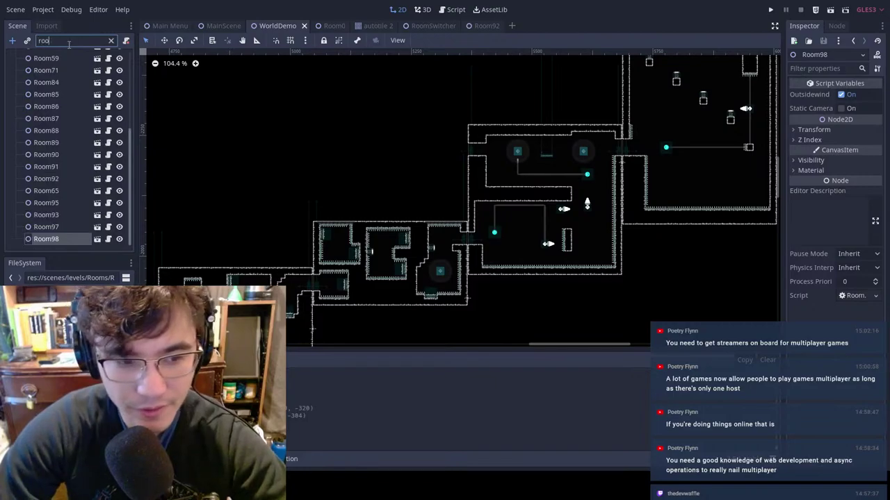
{"action": "type", "text": "m100"}
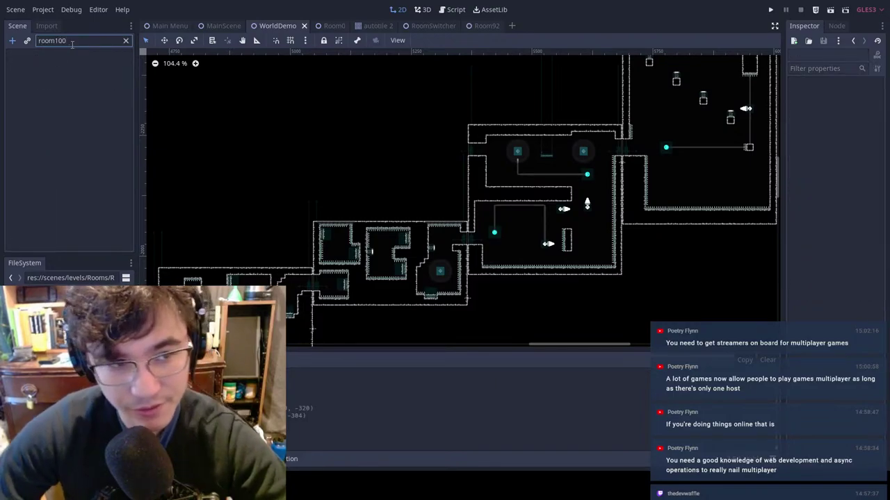
{"action": "key", "text": "BackSpace"}
{"action": "key", "text": "BackSpace"}
{"action": "key", "text": "BackSpace"}
{"action": "key", "text": "BackSpace"}
{"action": "key", "text": "BackSpace"}
{"action": "key", "text": "BackSpace"}
{"action": "key", "text": "BackSpace"}
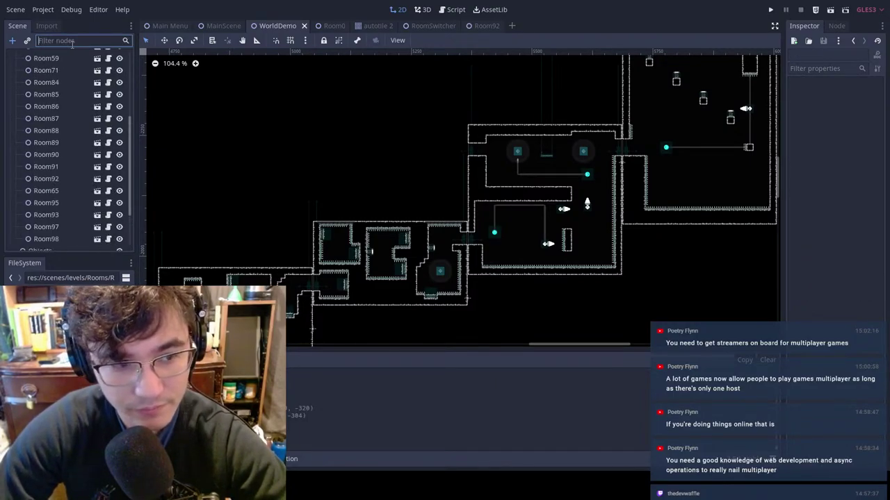
Step: Add an instance of Room100.tscn under the Rooms node, placed roughly over the existing room with two round lights
{"action": "scroll", "coordinate": [54, 144], "scroll_direction": "up", "scroll_amount": 5}
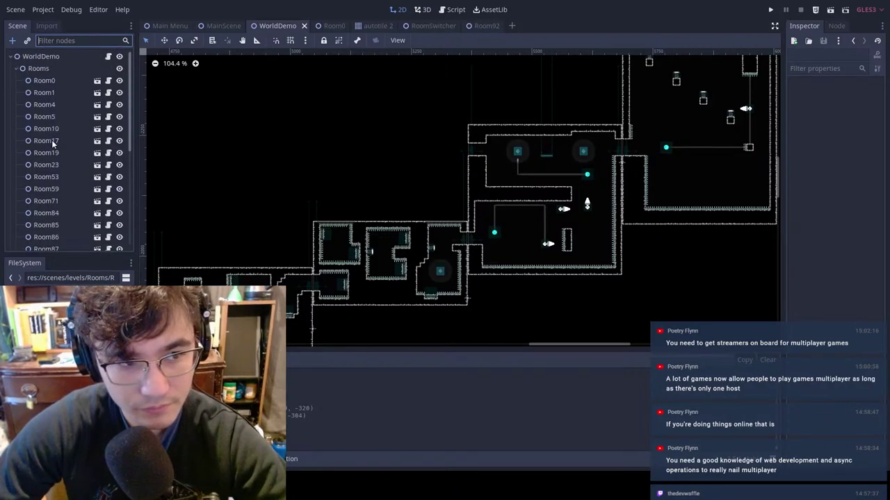
{"action": "left_click", "coordinate": [41, 69]}
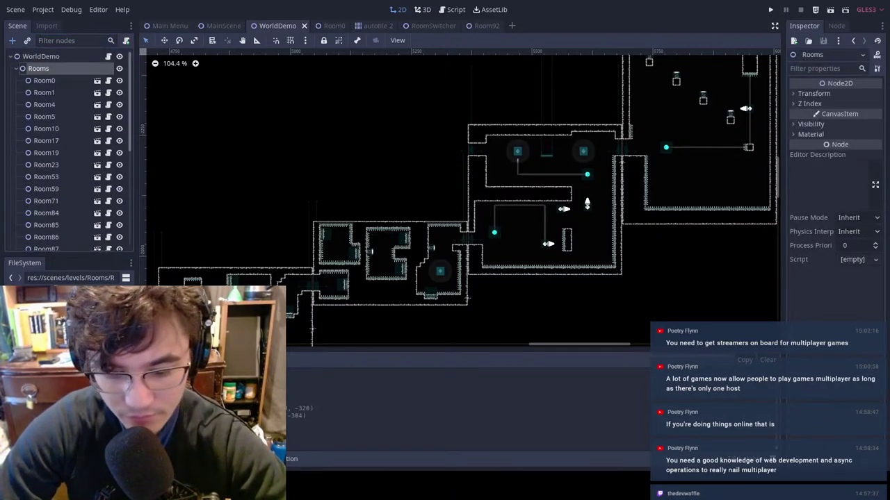
{"action": "scroll", "coordinate": [327, 185], "scroll_direction": "up", "scroll_amount": 5}
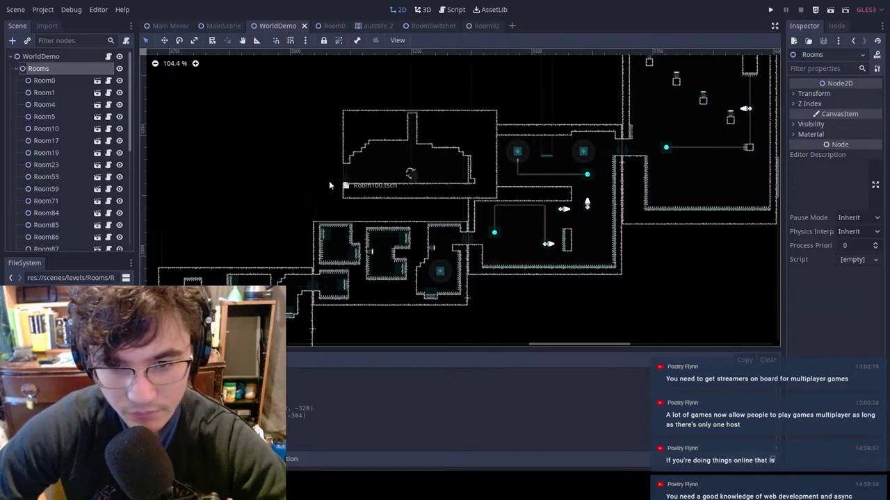
{"action": "left_click_drag", "start_coordinate": [243, 201], "coordinate": [575, 142]}
Step: Nudge the new room instance until its left wall and floor line up with the existing room's upper-left doorway
{"action": "scroll", "coordinate": [573, 142], "scroll_direction": "up", "scroll_amount": 5}
{"action": "scroll", "coordinate": [580, 135], "scroll_direction": "up", "scroll_amount": 3}
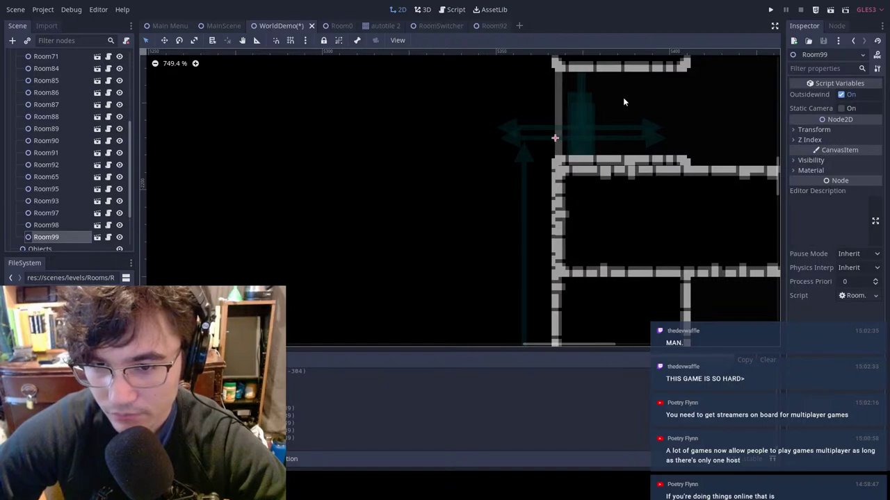
{"action": "key", "text": "Left"}
{"action": "key", "text": "Up"}
{"action": "key", "text": "Up"}
{"action": "key", "text": "Up"}
{"action": "key", "text": "Down"}
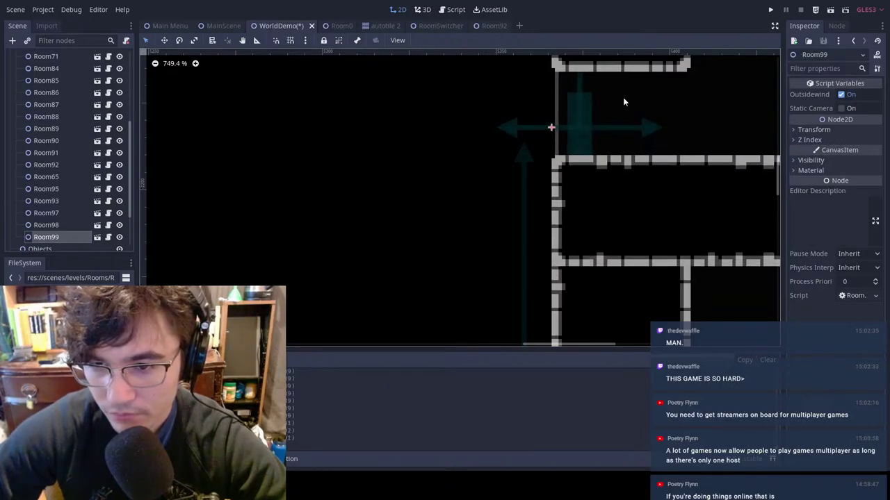
Step: Move the new room instance horizontally left until its right wall sits against the existing room's left wall beside the doorway
{"action": "scroll", "coordinate": [622, 121], "scroll_direction": "down", "scroll_amount": 2}
{"action": "scroll", "coordinate": [623, 132], "scroll_direction": "down", "scroll_amount": 8}
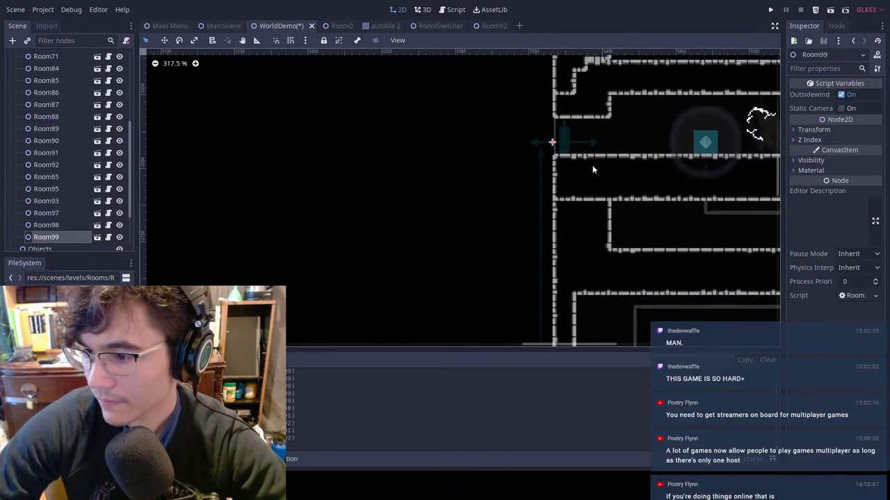
{"action": "scroll", "coordinate": [630, 201], "scroll_direction": "down", "scroll_amount": 1}
{"action": "middle_click_drag", "start_coordinate": [630, 201], "coordinate": [541, 220]}
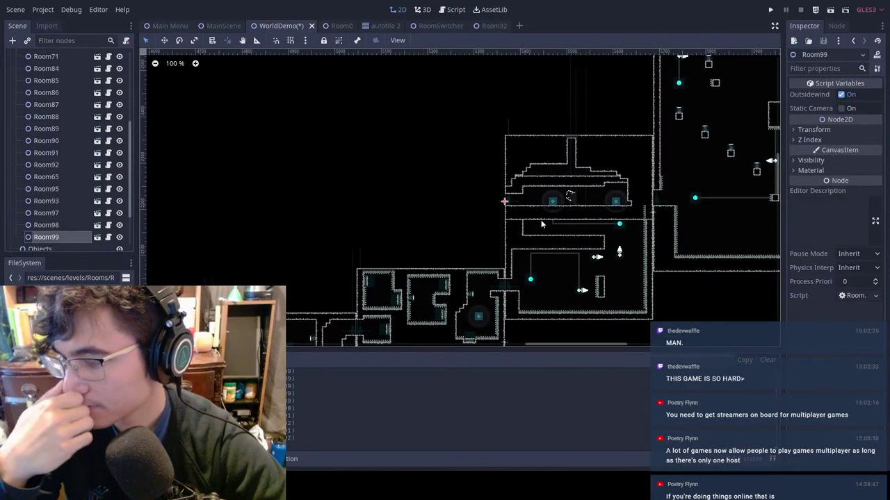
{"action": "key", "text": "Left"}
{"action": "key", "text": "Left"}
{"action": "key", "text": "Left"}
{"action": "key", "text": "Left"}
{"action": "key", "text": "Left"}
{"action": "key", "text": "Left"}
{"action": "key", "text": "Left"}
{"action": "key", "text": "Left"}
{"action": "key", "text": "Left"}
{"action": "key", "text": "Left"}
{"action": "key", "text": "Left"}
{"action": "key", "text": "Left"}
{"action": "key", "text": "Left"}
{"action": "key", "text": "Left"}
{"action": "key", "text": "Left"}
{"action": "key", "text": "Left"}
{"action": "key", "text": "Left"}
{"action": "key", "text": "Left"}
{"action": "key", "text": "Left"}
{"action": "key", "text": "Left"}
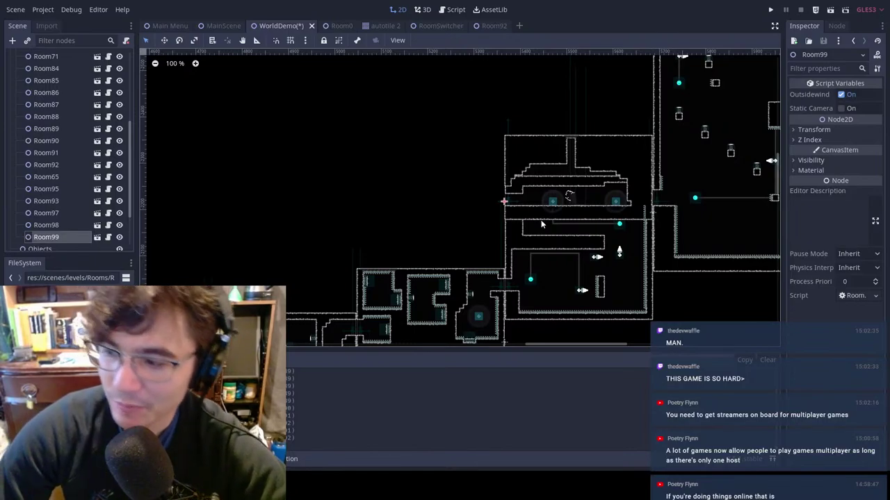
{"action": "key", "text": "Left"}
{"action": "key", "text": "Left"}
{"action": "key", "text": "Left"}
{"action": "key", "text": "Left"}
{"action": "key", "text": "Left"}
{"action": "key", "text": "Left"}
{"action": "key", "text": "Left"}
{"action": "key", "text": "Left"}
{"action": "key", "text": "Left"}
{"action": "key", "text": "Left"}
{"action": "key", "text": "Left"}
{"action": "key", "text": "Left"}
{"action": "key", "text": "Left"}
{"action": "key", "text": "Left"}
{"action": "key", "text": "Left"}
{"action": "key", "text": "Left"}
{"action": "key", "text": "Left"}
{"action": "key", "text": "Left"}
{"action": "key", "text": "Left"}
{"action": "key", "text": "Left"}
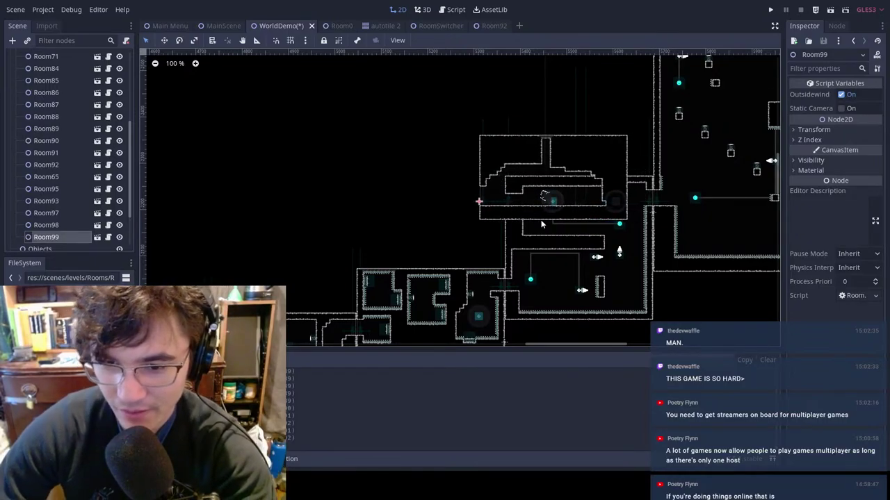
{"action": "key", "text": "Left"}
{"action": "key", "text": "Left"}
{"action": "key", "text": "Left"}
{"action": "key", "text": "Left"}
{"action": "key", "text": "Left"}
{"action": "key", "text": "Left"}
{"action": "key", "text": "Left"}
{"action": "key", "text": "Left"}
{"action": "key", "text": "Left"}
{"action": "key", "text": "Left"}
{"action": "key", "text": "Left"}
{"action": "key", "text": "Left"}
{"action": "key", "text": "Left"}
{"action": "key", "text": "Left"}
{"action": "key", "text": "Left"}
{"action": "key", "text": "Left"}
{"action": "key", "text": "Left"}
{"action": "key", "text": "Left"}
{"action": "key", "text": "Left"}
{"action": "key", "text": "Left"}
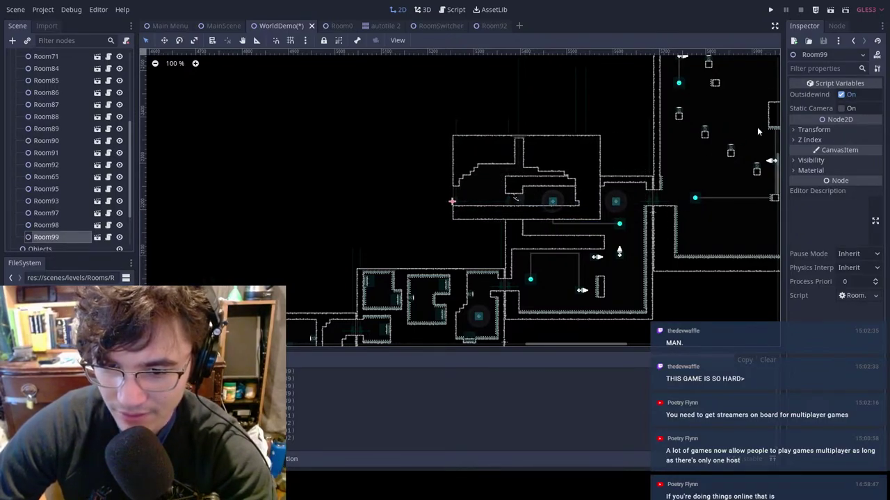
{"action": "scroll", "coordinate": [618, 205], "scroll_direction": "up", "scroll_amount": 4}
{"action": "key", "text": "Left"}
{"action": "key", "text": "Left"}
{"action": "key", "text": "Left"}
{"action": "key", "text": "Left"}
{"action": "key", "text": "Left"}
{"action": "key", "text": "Left"}
{"action": "key", "text": "Left"}
{"action": "key", "text": "Left"}
{"action": "key", "text": "Left"}
{"action": "key", "text": "Left"}
{"action": "key", "text": "Left"}
{"action": "key", "text": "Left"}
{"action": "key", "text": "Left"}
{"action": "key", "text": "Left"}
{"action": "key", "text": "Left"}
{"action": "key", "text": "Left"}
{"action": "key", "text": "Left"}
{"action": "key", "text": "Left"}
{"action": "key", "text": "Left"}
{"action": "key", "text": "Left"}
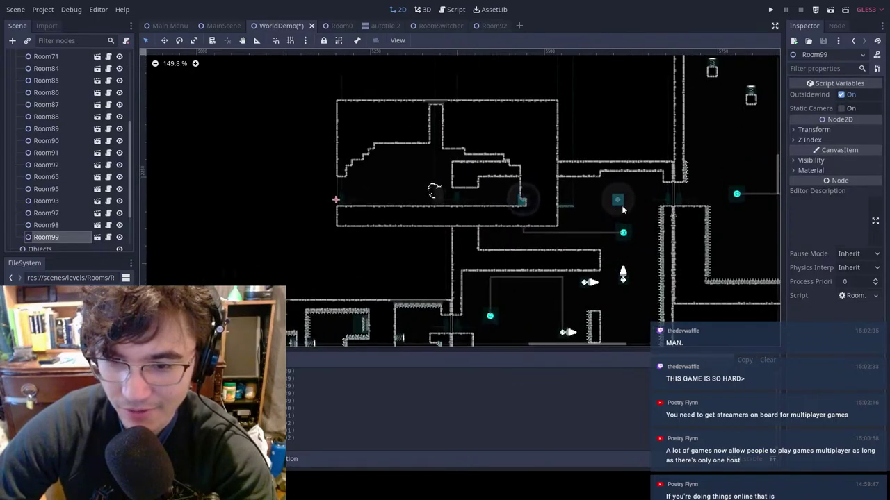
{"action": "key", "text": "Left"}
{"action": "key", "text": "Left"}
{"action": "key", "text": "Left"}
{"action": "key", "text": "Left"}
{"action": "key", "text": "Left"}
{"action": "key", "text": "Left"}
{"action": "key", "text": "Left"}
{"action": "key", "text": "Left"}
{"action": "key", "text": "Left"}
{"action": "key", "text": "Left"}
{"action": "key", "text": "Left"}
{"action": "key", "text": "Left"}
{"action": "key", "text": "Left"}
{"action": "key", "text": "Left"}
{"action": "key", "text": "Left"}
{"action": "key", "text": "Left"}
{"action": "key", "text": "Left"}
{"action": "key", "text": "Left"}
{"action": "key", "text": "Left"}
{"action": "key", "text": "Left"}
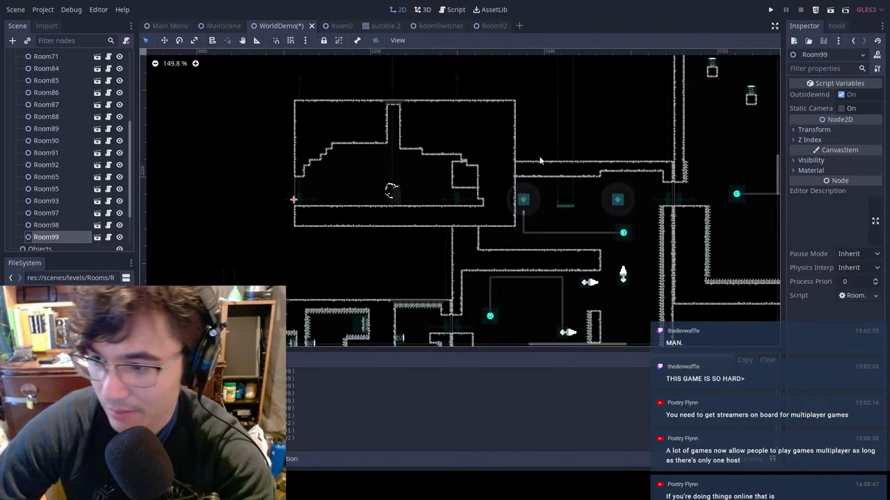
{"action": "scroll", "coordinate": [518, 212], "scroll_direction": "up", "scroll_amount": 4}
{"action": "scroll", "coordinate": [445, 195], "scroll_direction": "up", "scroll_amount": 3}
{"action": "key", "text": "Left"}
{"action": "key", "text": "Left"}
{"action": "key", "text": "Left"}
{"action": "key", "text": "Left"}
{"action": "key", "text": "Left"}
{"action": "key", "text": "Left"}
{"action": "key", "text": "Left"}
{"action": "key", "text": "Left"}
{"action": "key", "text": "Left"}
{"action": "key", "text": "Left"}
{"action": "key", "text": "Left"}
{"action": "key", "text": "Left"}
{"action": "key", "text": "Left"}
{"action": "key", "text": "Left"}
{"action": "key", "text": "Left"}
{"action": "key", "text": "Left"}
{"action": "key", "text": "Left"}
{"action": "key", "text": "Left"}
{"action": "key", "text": "Left"}
{"action": "key", "text": "Left"}
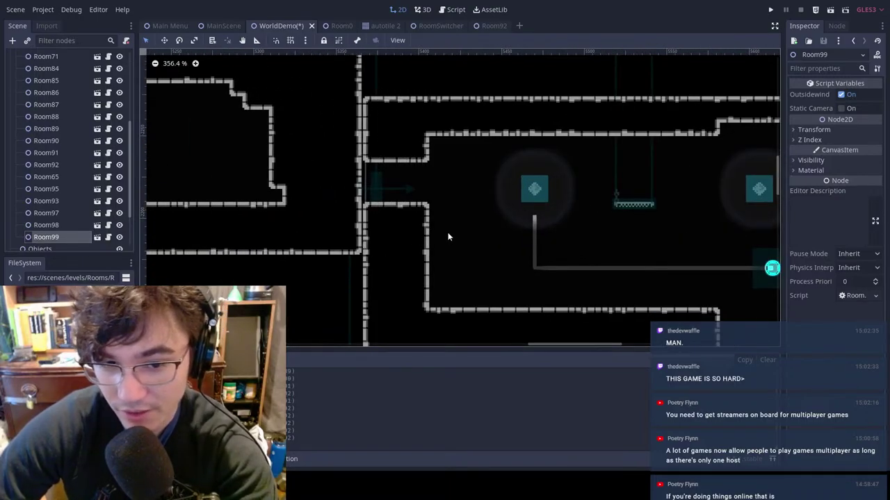
Step: Nudge the Room99 instance horizontally until its right wall meets the neighbouring room's left wall, and check the fit around the doorway
{"action": "key", "text": "Left"}
{"action": "key", "text": "Left"}
{"action": "scroll", "coordinate": [95, 93], "scroll_direction": "up", "scroll_amount": 6}
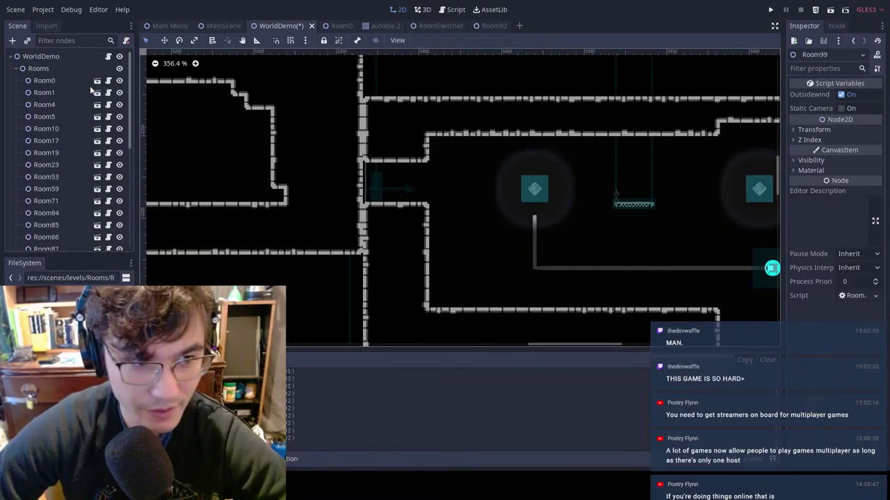
{"action": "scroll", "coordinate": [118, 128], "scroll_direction": "down", "scroll_amount": 4}
{"action": "scroll", "coordinate": [392, 232], "scroll_direction": "down", "scroll_amount": 6}
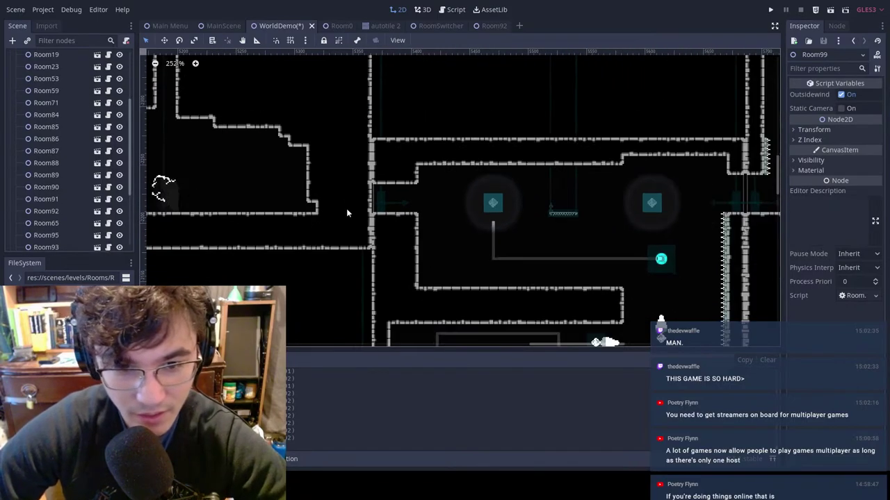
{"action": "middle_click_drag", "start_coordinate": [347, 208], "coordinate": [464, 192]}
{"action": "middle_click_drag", "start_coordinate": [373, 169], "coordinate": [520, 169]}
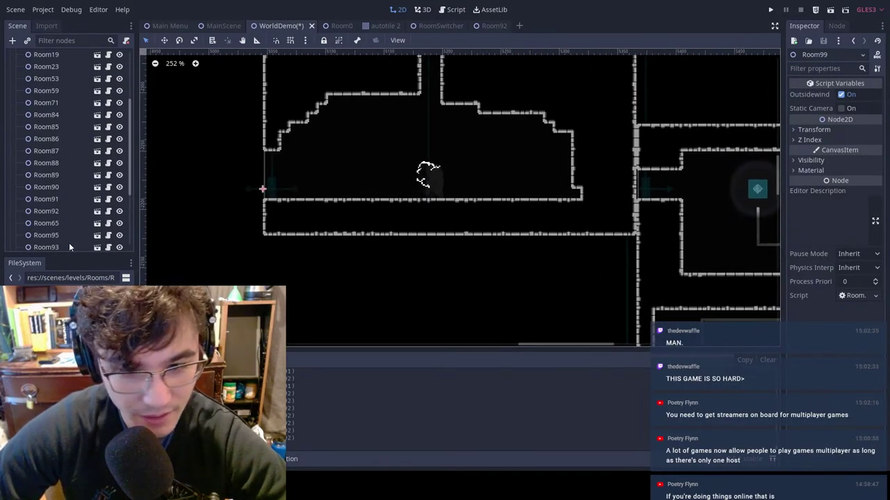
{"action": "scroll", "coordinate": [69, 236], "scroll_direction": "down", "scroll_amount": 3}
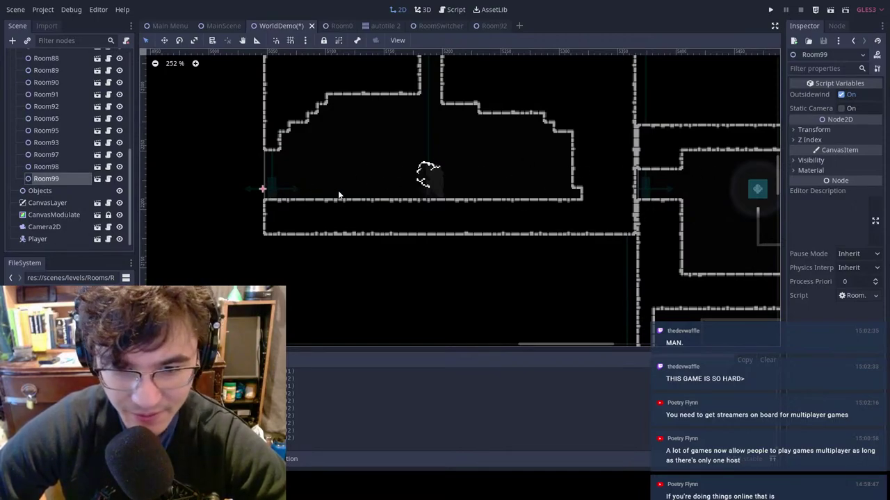
{"action": "scroll", "coordinate": [338, 194], "scroll_direction": "down", "scroll_amount": 1}
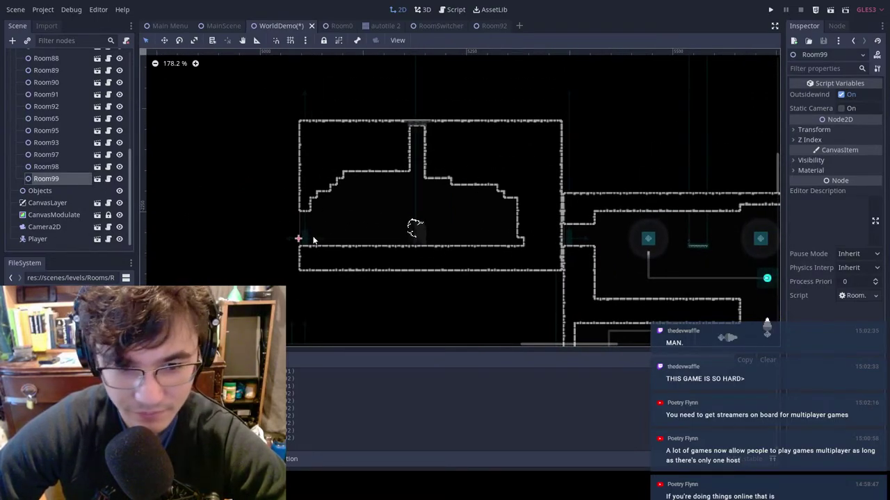
Step: Open the Room100 scene and rename its root node to Room99
{"action": "key", "text": "ctrl+shift+t"}
{"action": "left_click", "coordinate": [64, 59]}
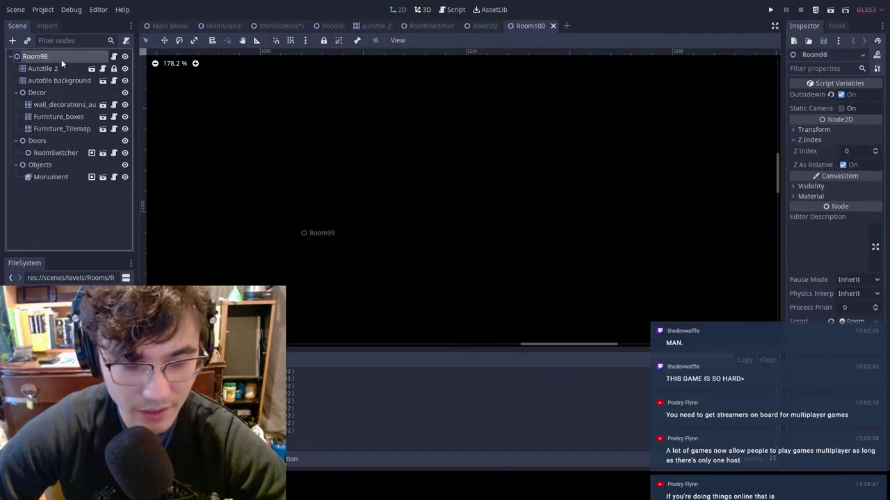
{"action": "double_click", "coordinate": [62, 59]}
{"action": "key", "text": "BackSpace"}
{"action": "type", "text": "9"}
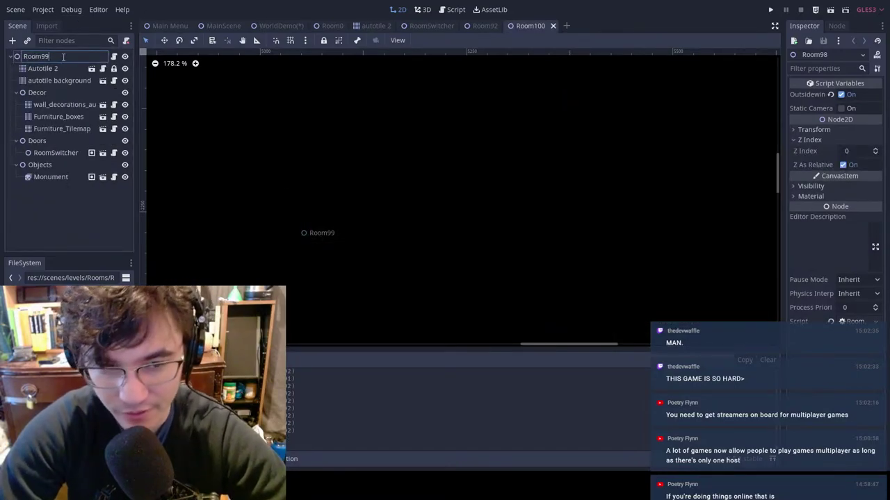
{"action": "key", "text": "Return"}
{"action": "scroll", "coordinate": [245, 132], "scroll_direction": "down", "scroll_amount": 3}
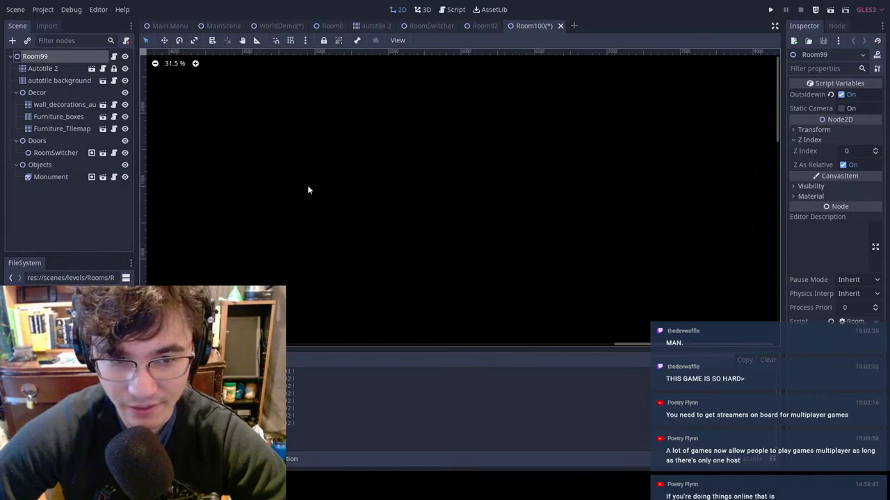
Step: Erase wall tiles from the Autotile 2 tilemap at the room's lower right end to open a doorway through the right wall
{"action": "scroll", "coordinate": [547, 208], "scroll_direction": "down", "scroll_amount": 10}
{"action": "scroll", "coordinate": [427, 150], "scroll_direction": "up", "scroll_amount": 8}
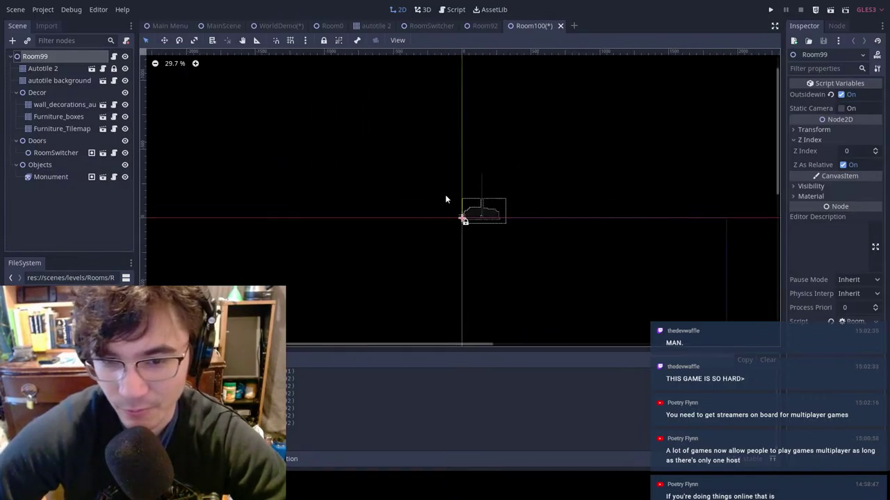
{"action": "left_click", "coordinate": [47, 71]}
{"action": "scroll", "coordinate": [483, 179], "scroll_direction": "up", "scroll_amount": 6}
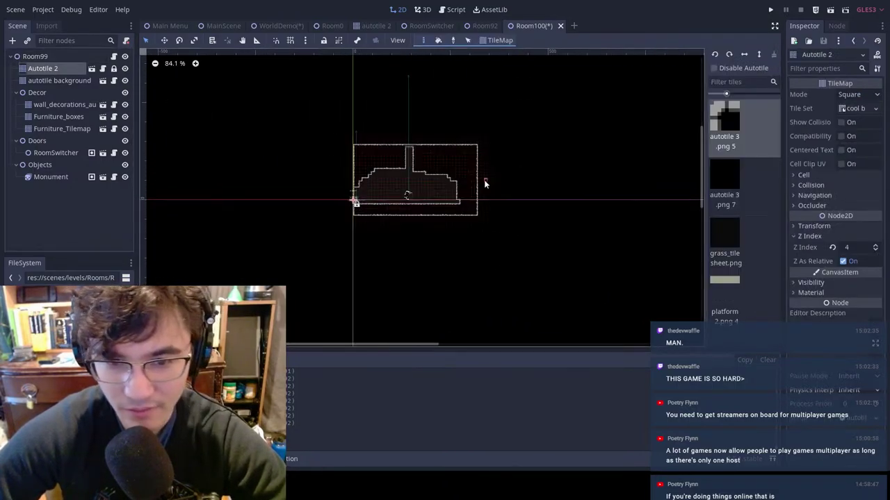
{"action": "middle_click_drag", "start_coordinate": [644, 237], "coordinate": [735, 195]}
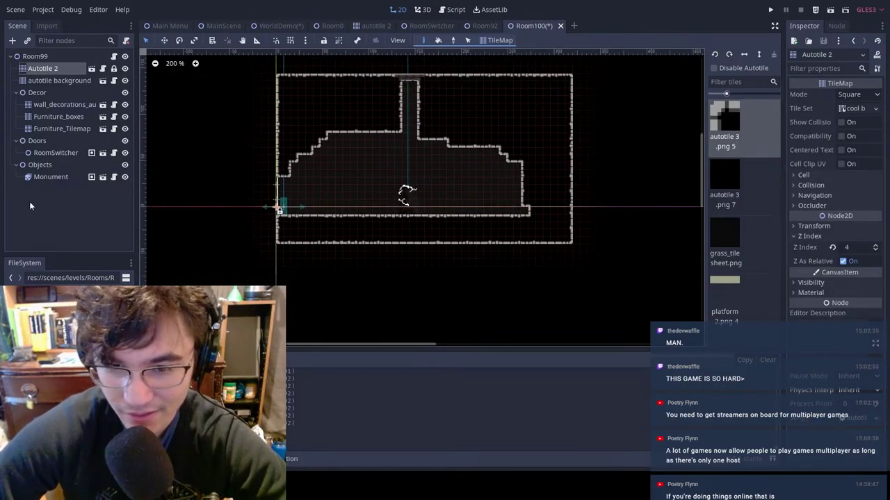
{"action": "middle_click_drag", "start_coordinate": [597, 207], "coordinate": [541, 251]}
{"action": "middle_click_drag", "start_coordinate": [446, 226], "coordinate": [536, 230]}
{"action": "mouse_move", "coordinate": [630, 246]}
{"action": "right_mouse_down"}
{"action": "mouse_move", "coordinate": [561, 238]}
{"action": "mouse_move", "coordinate": [664, 233]}
{"action": "right_mouse_up"}
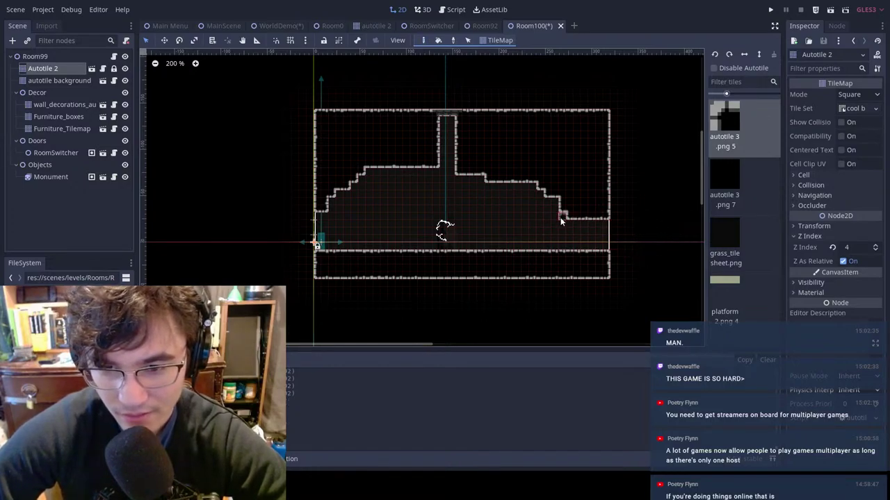
{"action": "right_click_drag", "start_coordinate": [560, 218], "coordinate": [654, 221]}
{"action": "middle_click_drag", "start_coordinate": [612, 230], "coordinate": [598, 233]}
Step: Move the RoomSwitcher from the left doorway to the new right doorway at position 312, 0, and turn on grid snapping
{"action": "left_click", "coordinate": [52, 59]}
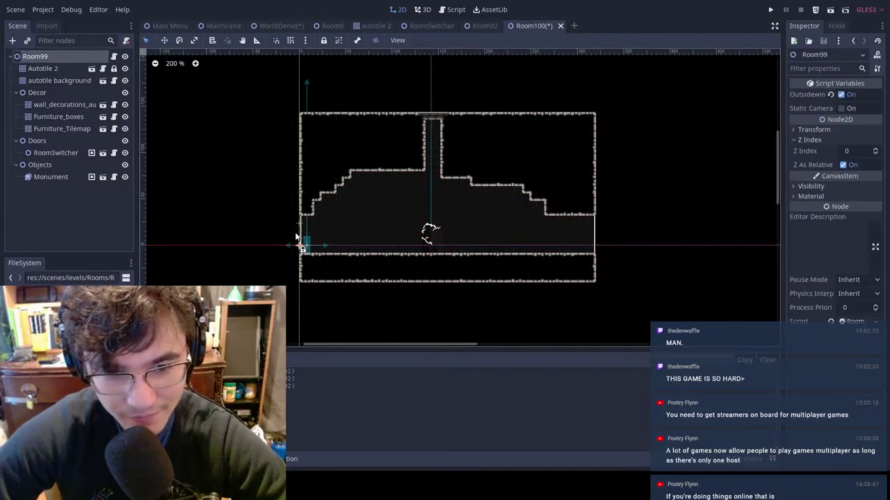
{"action": "left_click_drag", "start_coordinate": [296, 238], "coordinate": [582, 249]}
{"action": "scroll", "coordinate": [583, 243], "scroll_direction": "up", "scroll_amount": 4}
{"action": "left_click", "coordinate": [291, 39]}
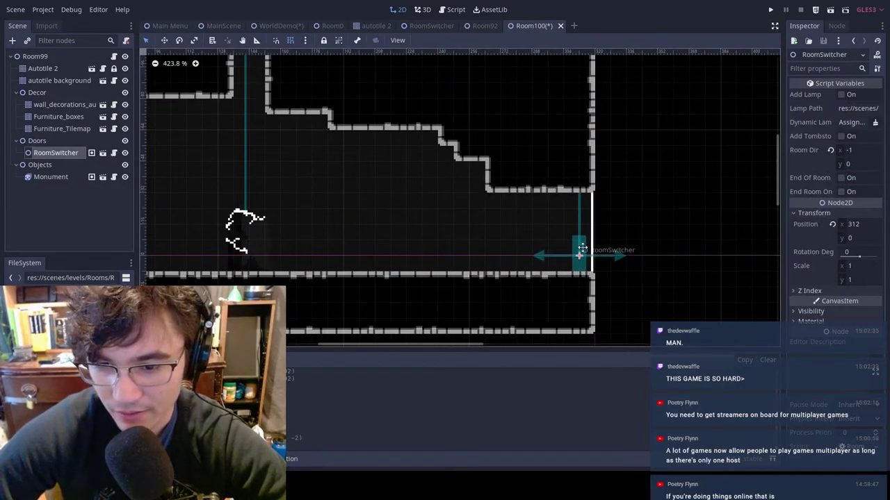
{"action": "left_click", "coordinate": [691, 227]}
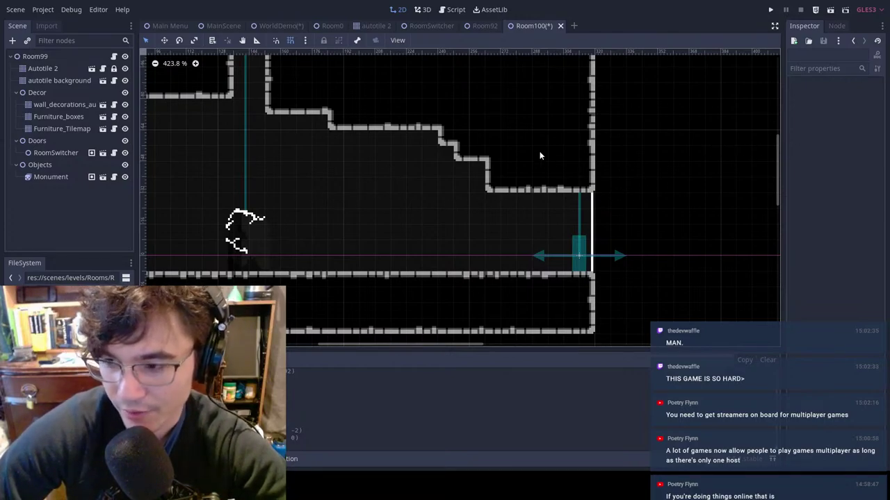
{"action": "scroll", "coordinate": [556, 210], "scroll_direction": "down", "scroll_amount": 3}
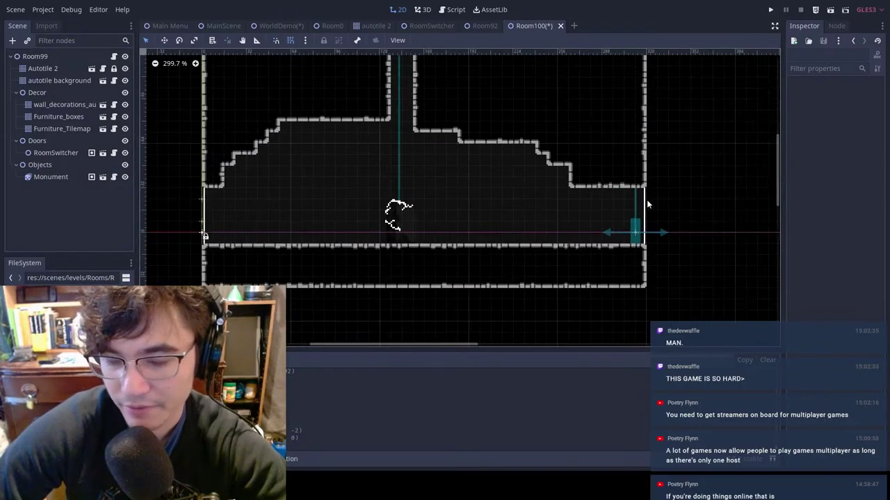
Step: Fill the old left doorway with wall tiles on the Autotile 2 tilemap and save the room scene
{"action": "left_click", "coordinate": [49, 68]}
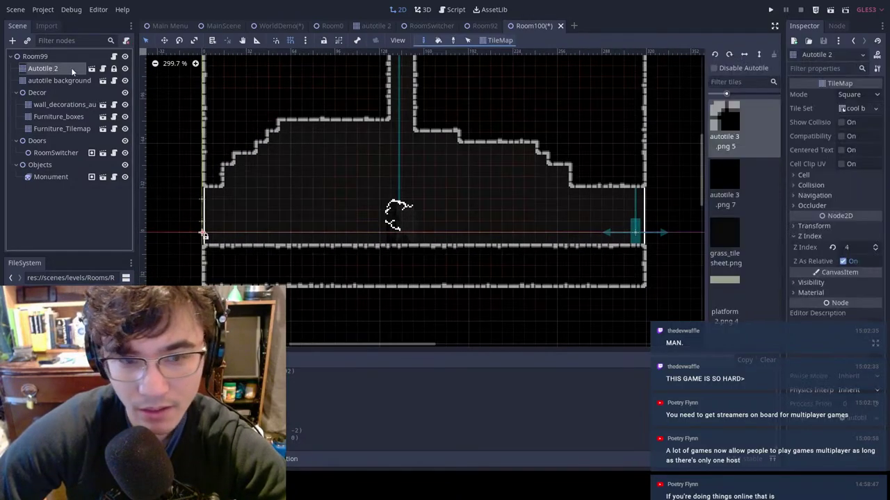
{"action": "middle_click_drag", "start_coordinate": [607, 137], "coordinate": [561, 183]}
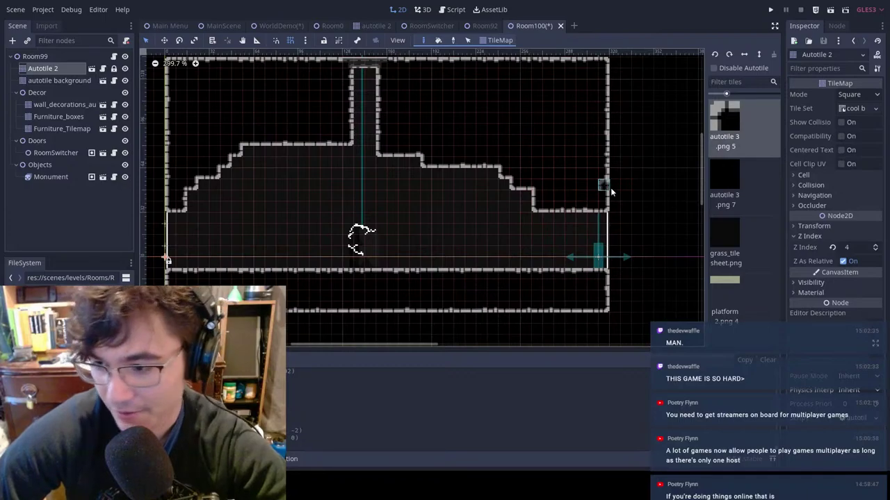
{"action": "middle_click_drag", "start_coordinate": [627, 186], "coordinate": [707, 172]}
{"action": "middle_click_drag", "start_coordinate": [391, 182], "coordinate": [536, 188]}
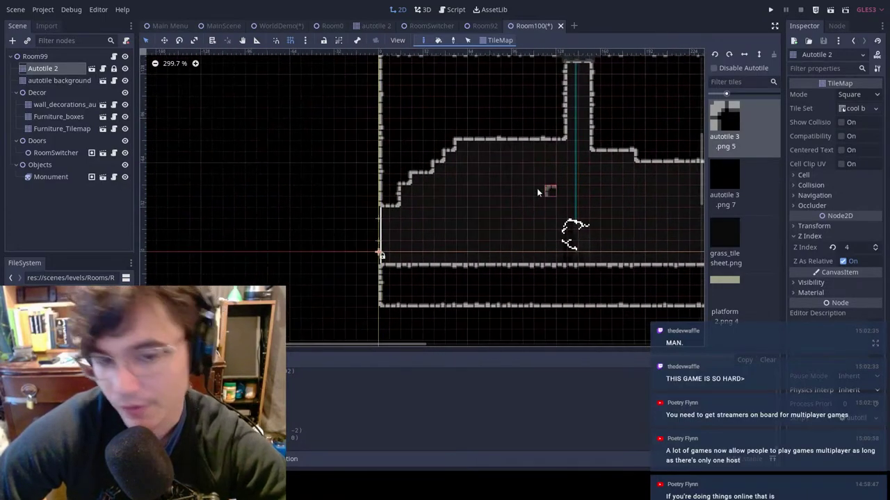
{"action": "left_click_drag", "start_coordinate": [384, 204], "coordinate": [405, 285], "text": "ctrl+shift"}
{"action": "middle_click_drag", "start_coordinate": [575, 170], "coordinate": [483, 156]}
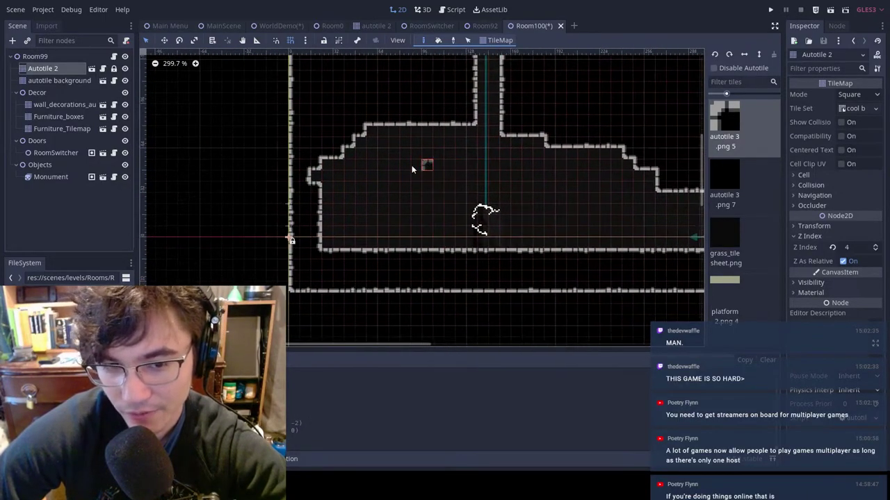
{"action": "key", "text": "ctrl+s"}
{"action": "scroll", "coordinate": [625, 138], "scroll_direction": "down", "scroll_amount": 7}
{"action": "middle_click_drag", "start_coordinate": [625, 139], "coordinate": [508, 151]}
Step: Run the project from MainScene to check the player's starting location, and stop the game
{"action": "left_click", "coordinate": [221, 28]}
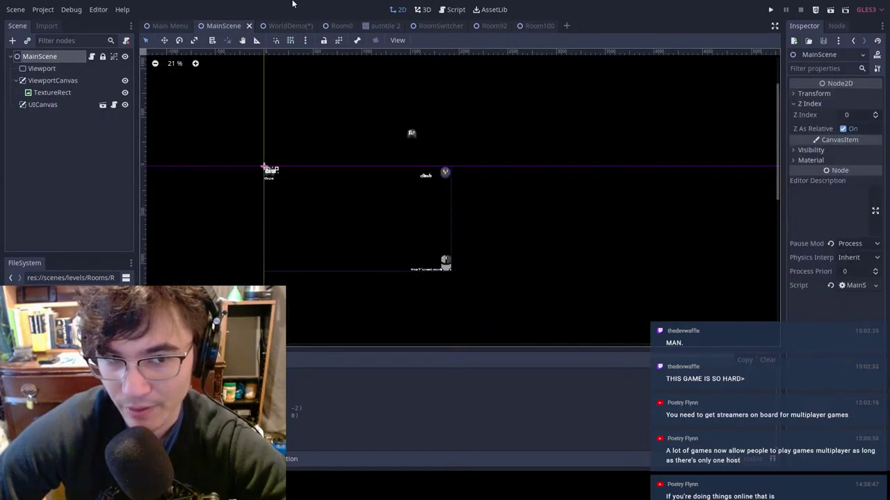
{"action": "key", "text": "F5"}
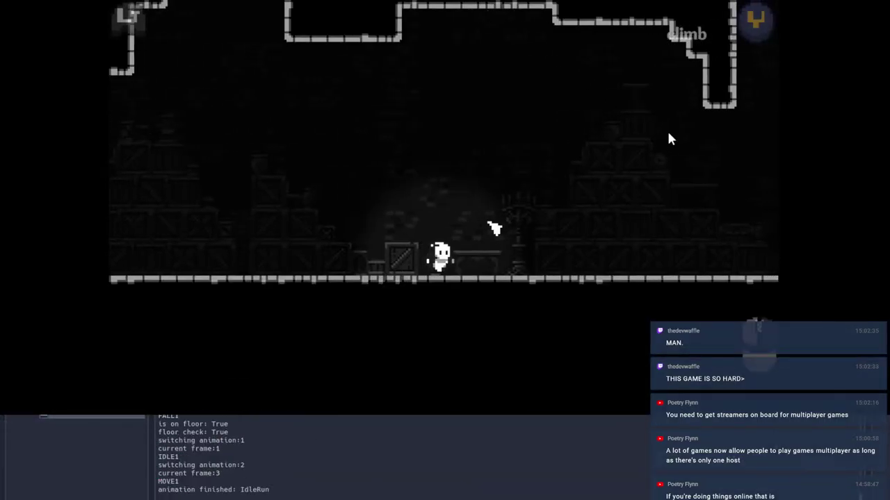
{"action": "key", "text": "Escape"}
{"action": "key", "text": "F8"}
Step: Return to the WorldDemo scene and select the Player node with the Move tool
{"action": "left_click", "coordinate": [284, 26]}
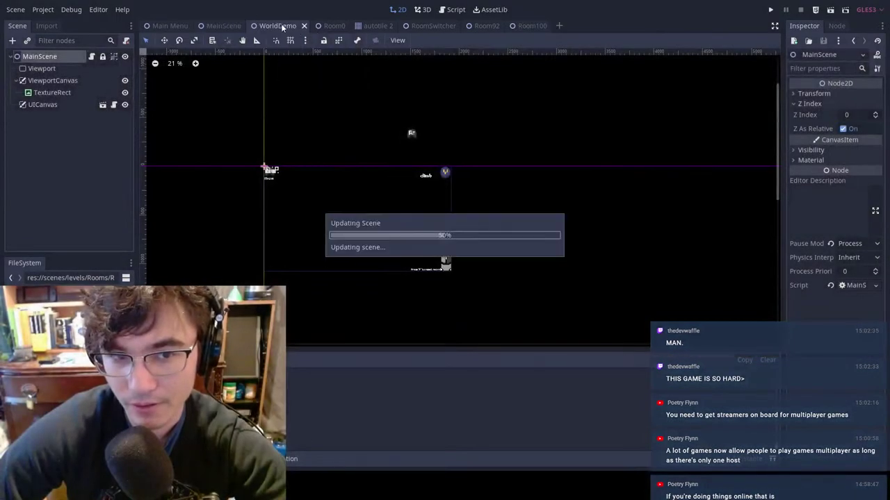
{"action": "scroll", "coordinate": [652, 226], "scroll_direction": "down", "scroll_amount": 3}
{"action": "scroll", "coordinate": [65, 215], "scroll_direction": "down", "scroll_amount": 2}
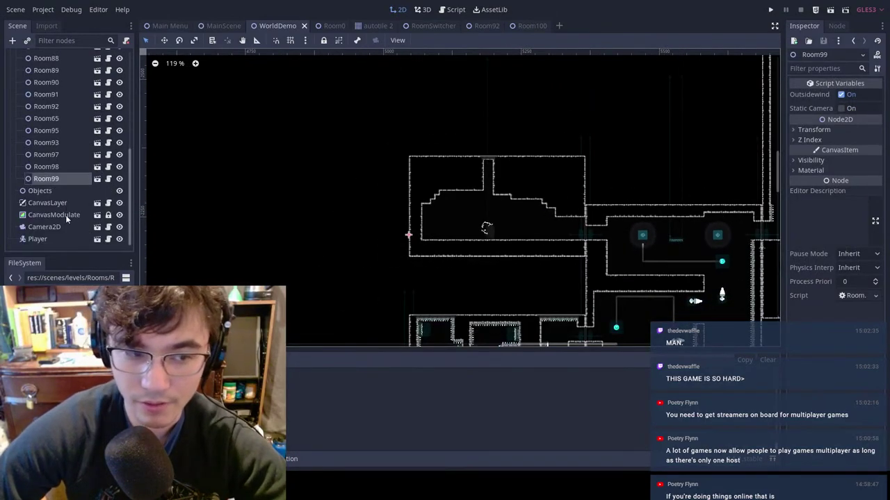
{"action": "left_click", "coordinate": [58, 239]}
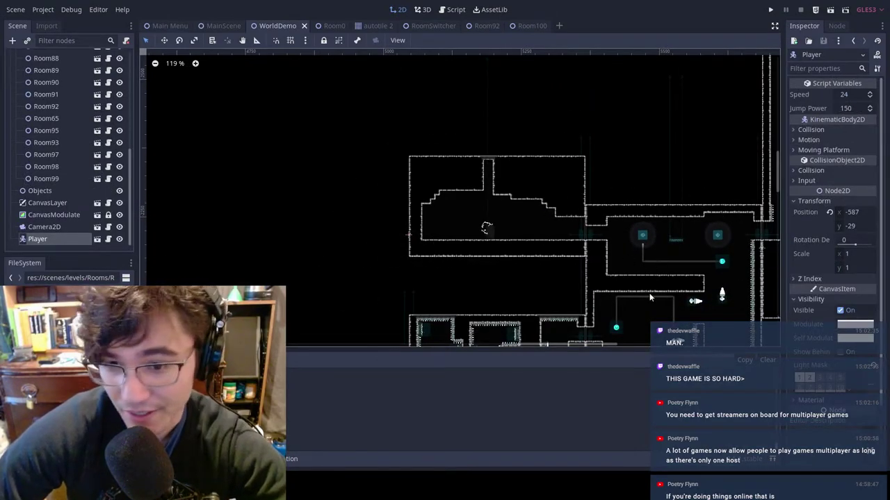
{"action": "key", "text": "w"}
Step: Try to move the Player freehand across the level toward the doorway between the new room and its neighbour
{"action": "left_click_drag", "start_coordinate": [172, 326], "coordinate": [490, 210]}
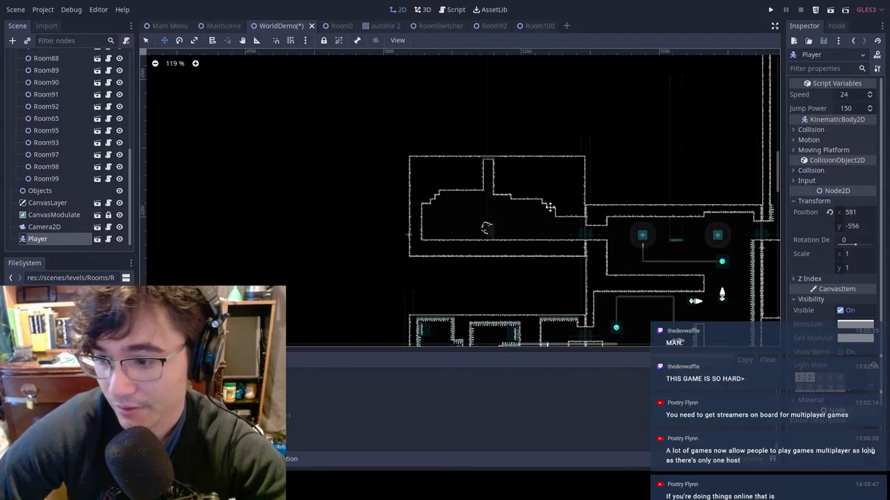
{"action": "scroll", "coordinate": [611, 218], "scroll_direction": "down", "scroll_amount": 3}
{"action": "left_click_drag", "start_coordinate": [566, 165], "coordinate": [716, 69]}
{"action": "left_click_drag", "start_coordinate": [477, 211], "coordinate": [681, 126]}
{"action": "left_click_drag", "start_coordinate": [566, 334], "coordinate": [360, 147]}
{"action": "left_click_drag", "start_coordinate": [708, 164], "coordinate": [379, 124]}
{"action": "scroll", "coordinate": [525, 166], "scroll_direction": "down", "scroll_amount": 6}
{"action": "left_click_drag", "start_coordinate": [524, 166], "coordinate": [566, 203]}
{"action": "scroll", "coordinate": [502, 201], "scroll_direction": "up", "scroll_amount": 9}
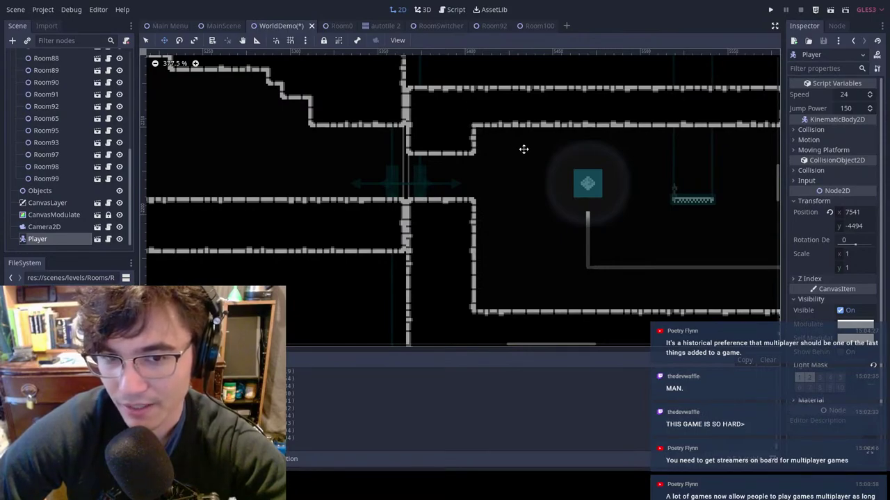
{"action": "middle_click_drag", "start_coordinate": [538, 158], "coordinate": [579, 189]}
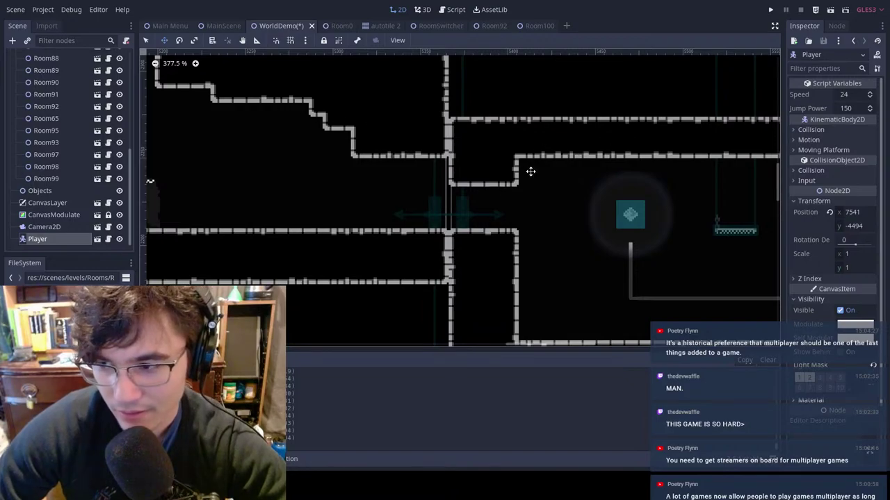
{"action": "scroll", "coordinate": [480, 239], "scroll_direction": "down", "scroll_amount": 3}
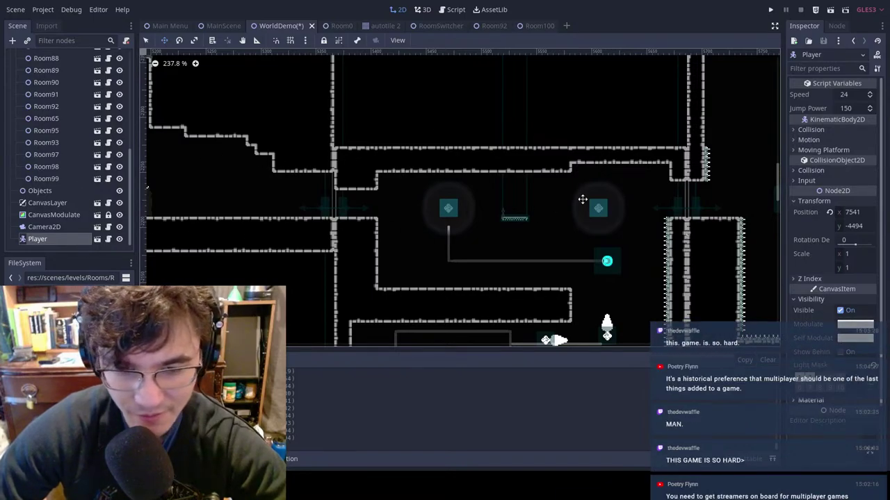
{"action": "scroll", "coordinate": [333, 218], "scroll_direction": "up", "scroll_amount": 4}
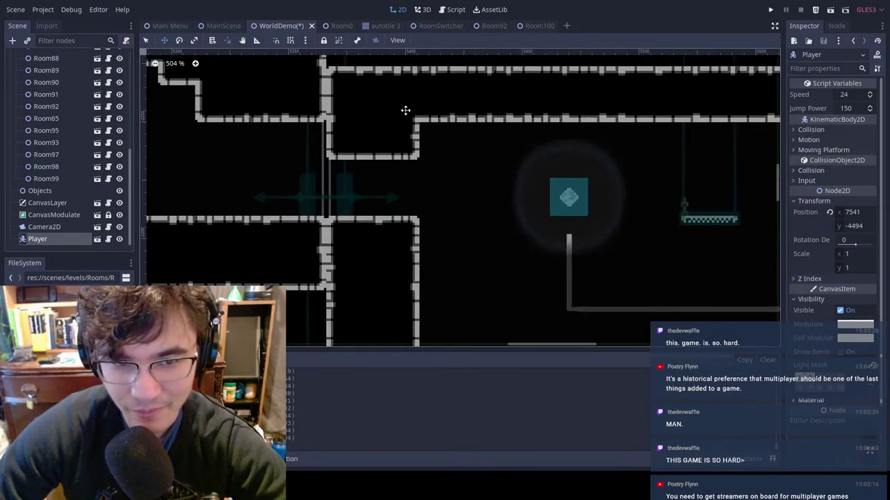
Step: Set the Player's position to x 5400 and y -2200
{"action": "left_click", "coordinate": [867, 215]}
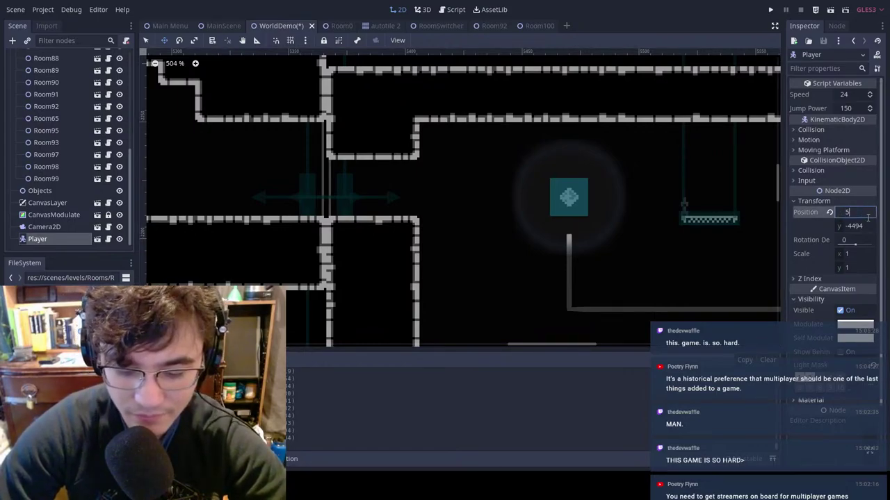
{"action": "key", "text": "Return"}
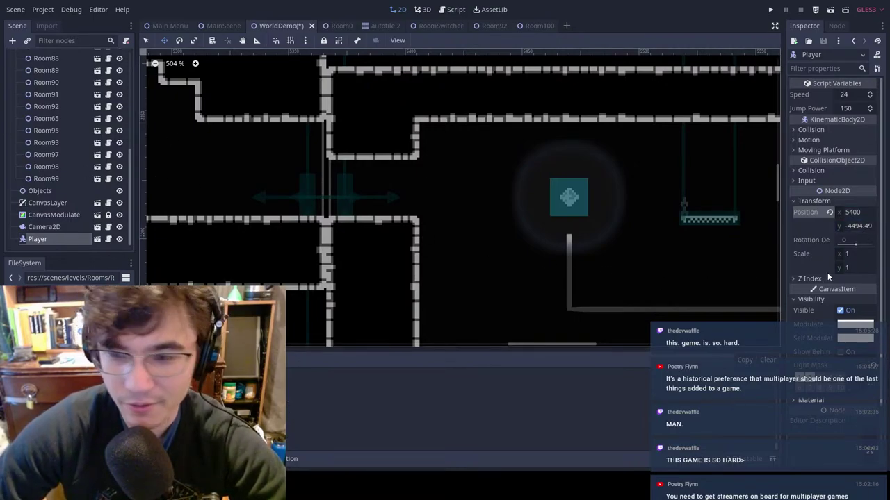
{"action": "left_click", "coordinate": [865, 228]}
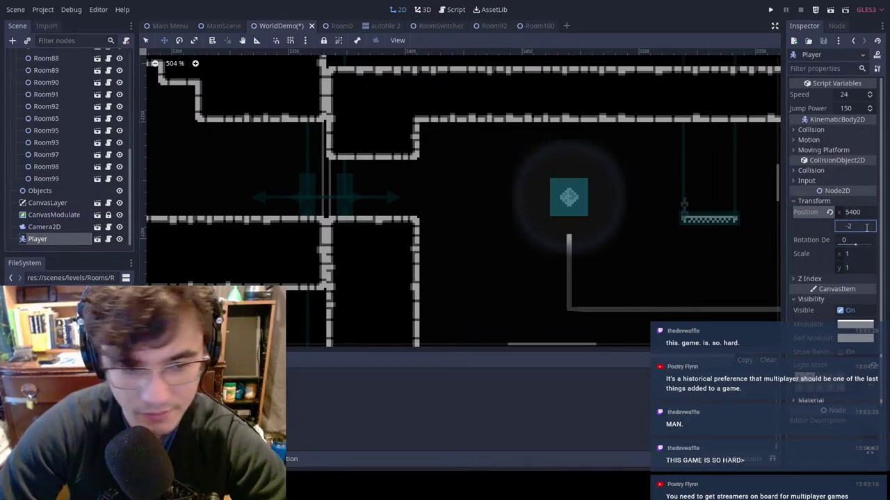
{"action": "type", "text": "-2200"}
{"action": "key", "text": "Return"}
Step: Place the Player on the corridor floor just right of the doorway between the two rooms, and save the WorldDemo scene
{"action": "left_click_drag", "start_coordinate": [500, 294], "coordinate": [441, 248]}
{"action": "key", "text": "ctrl+s"}
{"action": "key", "text": "q"}
{"action": "left_click", "coordinate": [483, 151]}
{"action": "key", "text": "ctrl+s"}
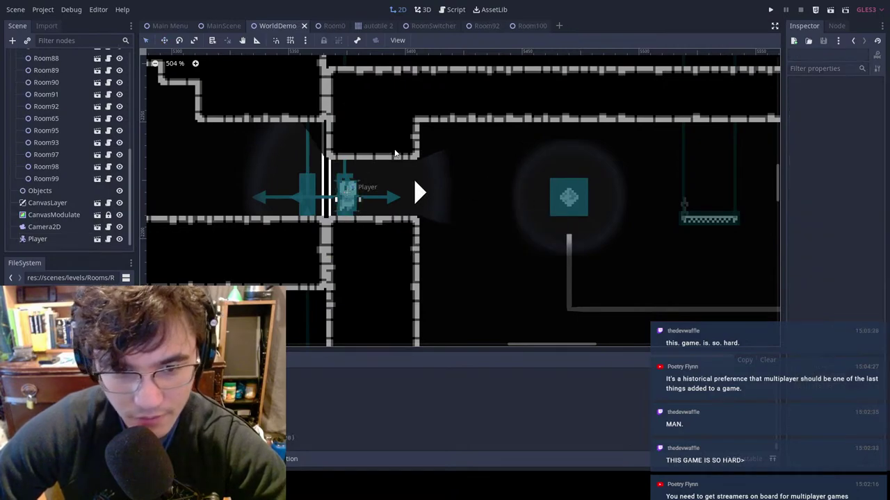
Step: Move the Player to about x 5357, y -2038 in the doorway between the lower rooms, and save the WorldDemo scene
{"action": "middle_click_drag", "start_coordinate": [395, 153], "coordinate": [499, 153]}
{"action": "left_click", "coordinate": [223, 26]}
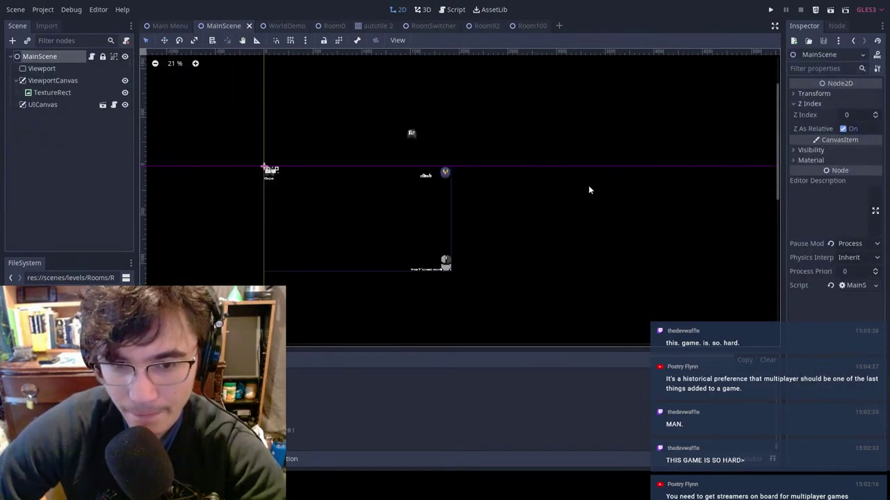
{"action": "left_click", "coordinate": [287, 26]}
{"action": "scroll", "coordinate": [516, 220], "scroll_direction": "down", "scroll_amount": 7}
{"action": "middle_click_drag", "start_coordinate": [519, 226], "coordinate": [526, 150]}
{"action": "middle_click_drag", "start_coordinate": [530, 202], "coordinate": [527, 179]}
{"action": "scroll", "coordinate": [527, 180], "scroll_direction": "down", "scroll_amount": 2}
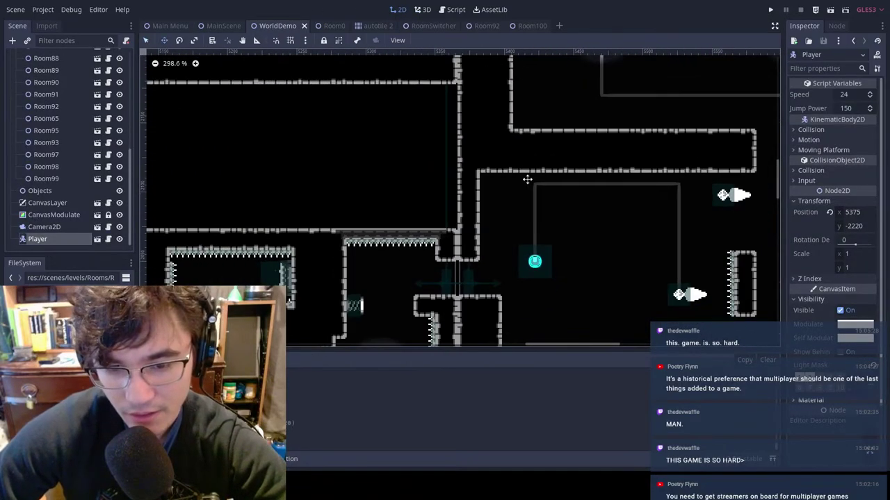
{"action": "left_click_drag", "start_coordinate": [547, 130], "coordinate": [522, 382]}
{"action": "key", "text": "ctrl+s"}
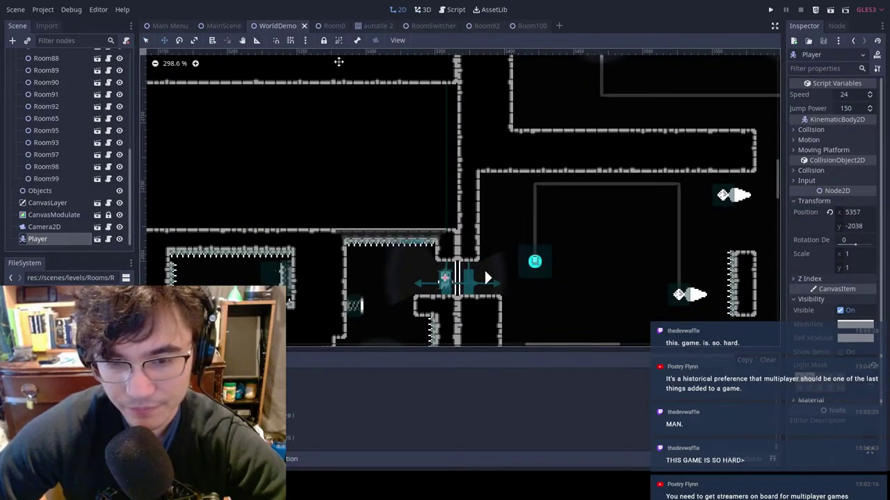
Step: Run the game from MainScene and ride the orb zipline from the lower doorway up through the neighbouring room
{"action": "left_click", "coordinate": [223, 26]}
{"action": "key", "text": "F5"}
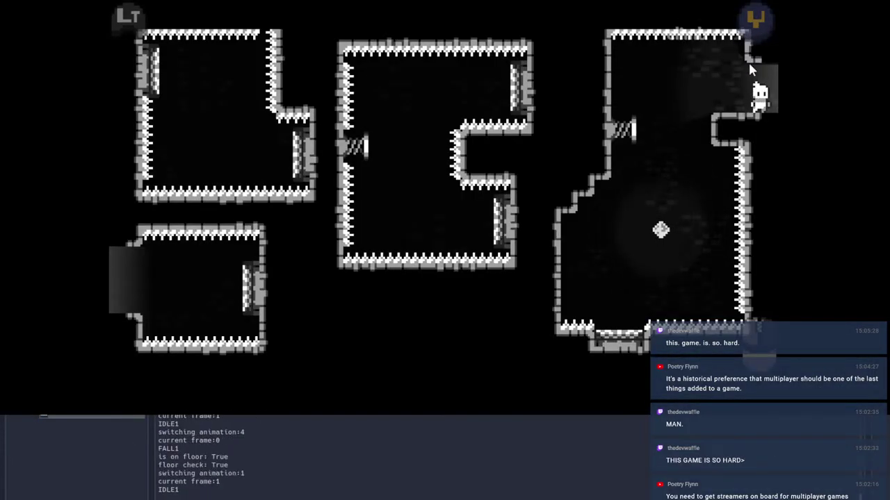
{"action": "key", "text": "d"}
{"action": "key", "text": "d"}
{"action": "key", "text": "space"}
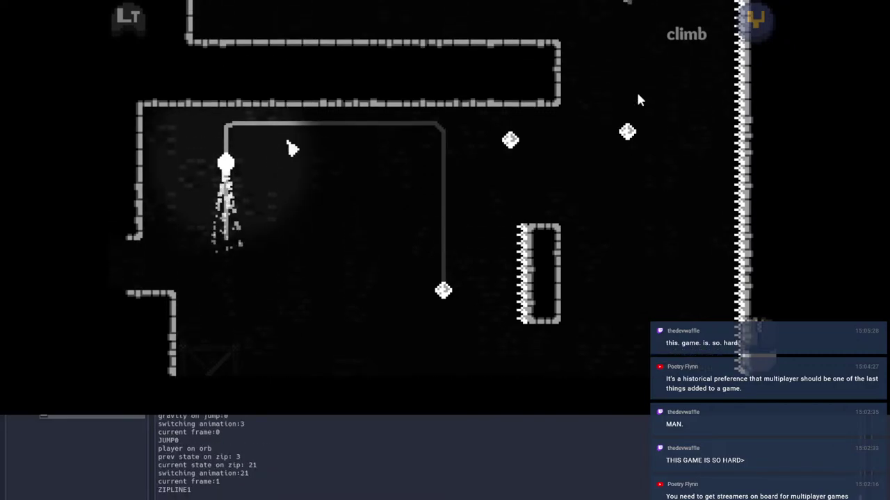
{"action": "left_click", "coordinate": [721, 139]}
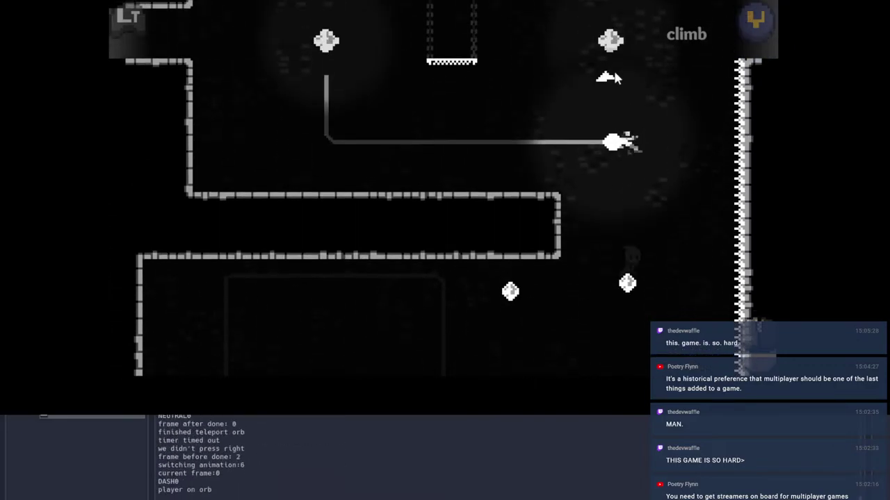
Step: Dash the character to the room's upper-left doorway and walk through it into the new room
{"action": "left_click", "coordinate": [168, 136]}
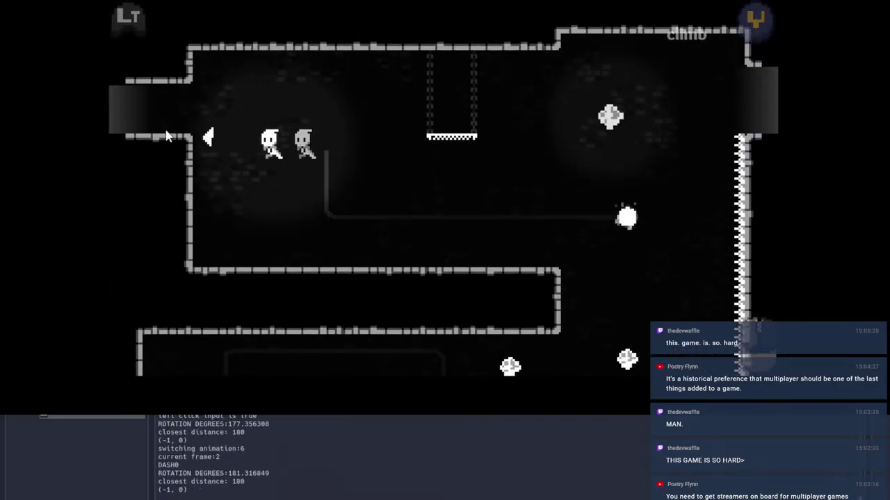
{"action": "key", "text": "space"}
{"action": "key", "text": "a"}
{"action": "key", "text": "a"}
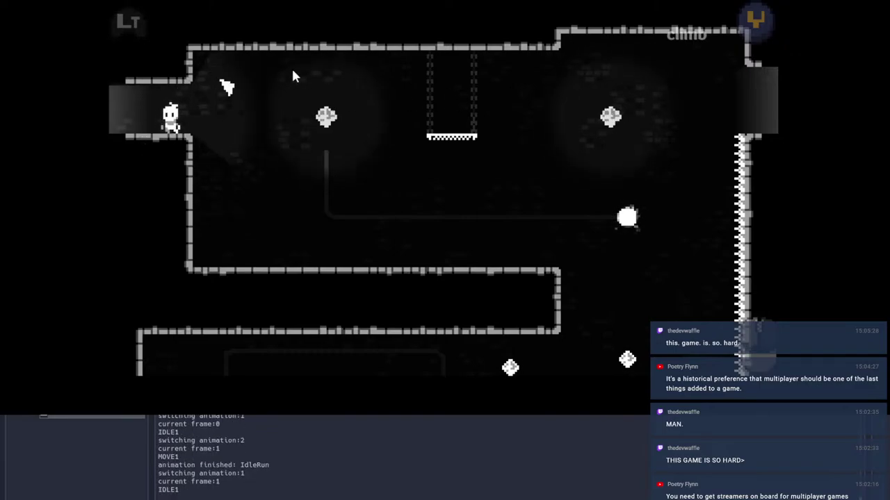
{"action": "key", "text": "a"}
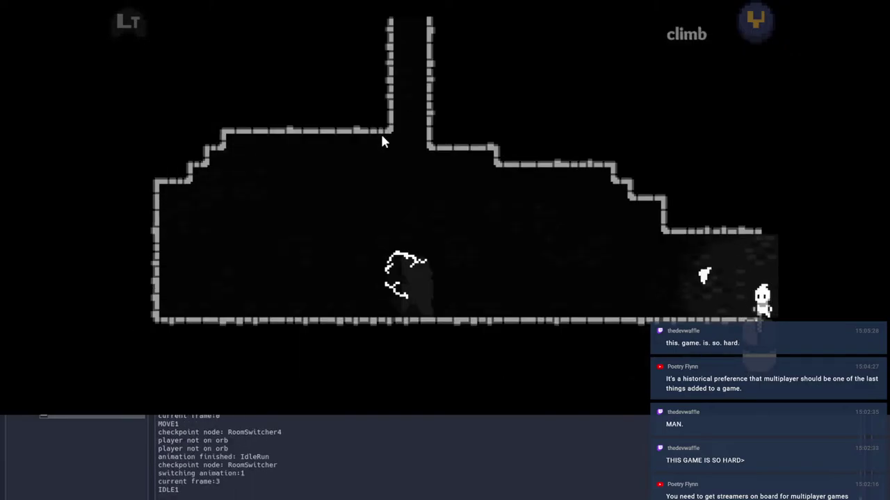
Step: Playtest the new room by walking between its doorway and the laser in the middle, crossing the room switcher
{"action": "key", "text": "Left"}
{"action": "key", "text": "a"}
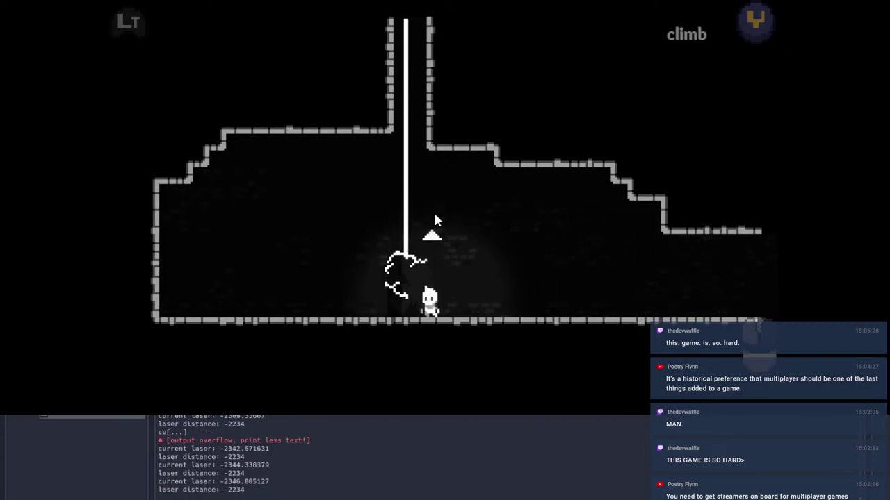
{"action": "key", "text": "d"}
{"action": "key", "text": "d"}
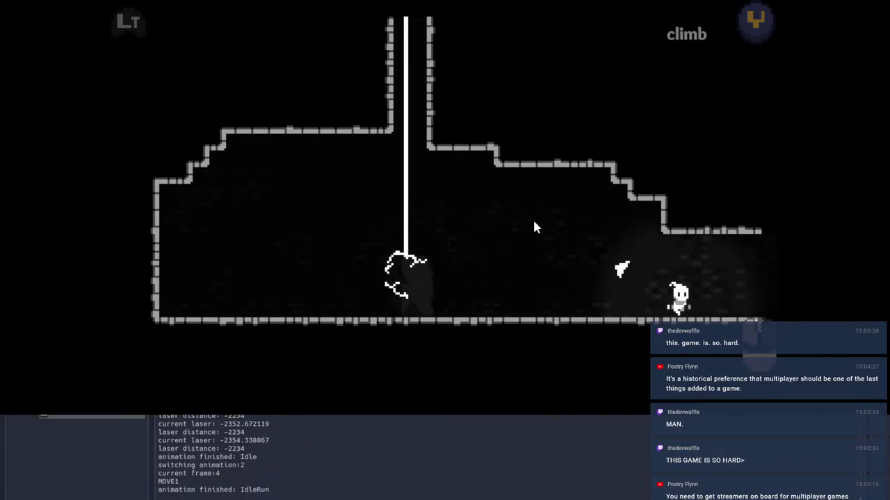
{"action": "key", "text": "a"}
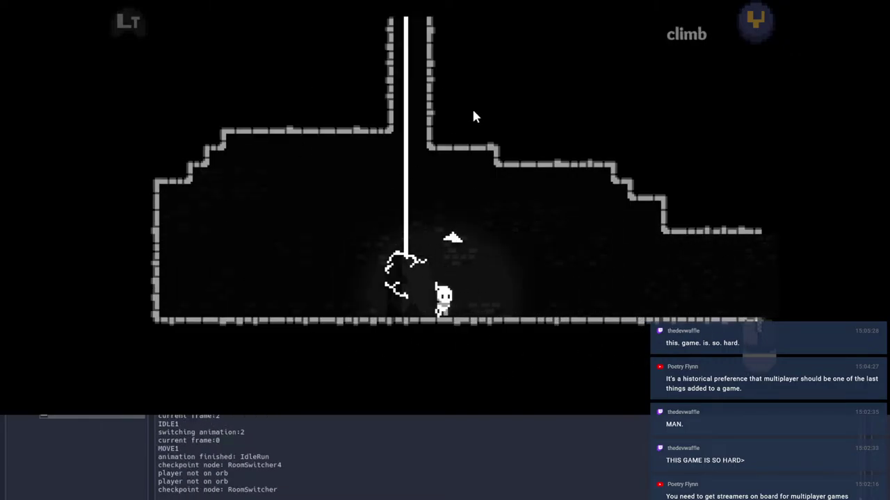
{"action": "key", "text": "d"}
{"action": "key", "text": "d"}
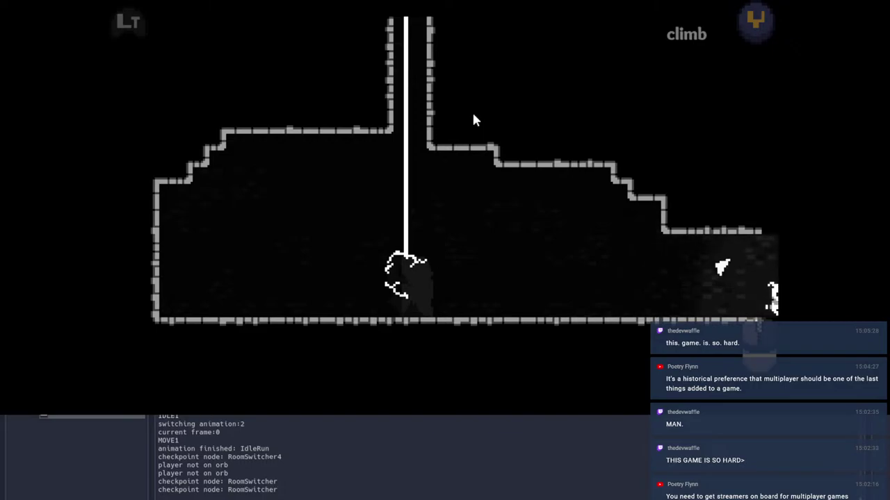
Step: Jump from the doorway into the neighbouring room and wall-jump beside the entrance toward the first upper orb
{"action": "key", "text": "space"}
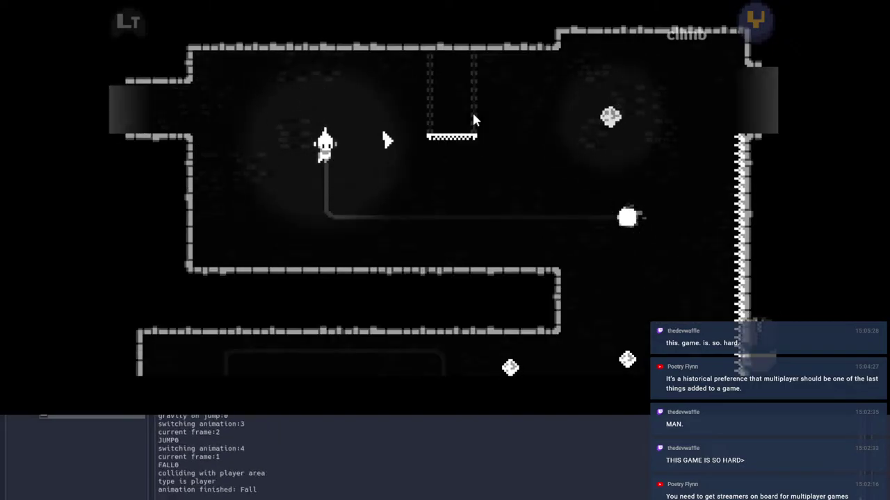
{"action": "key", "text": "a"}
{"action": "key", "text": "space"}
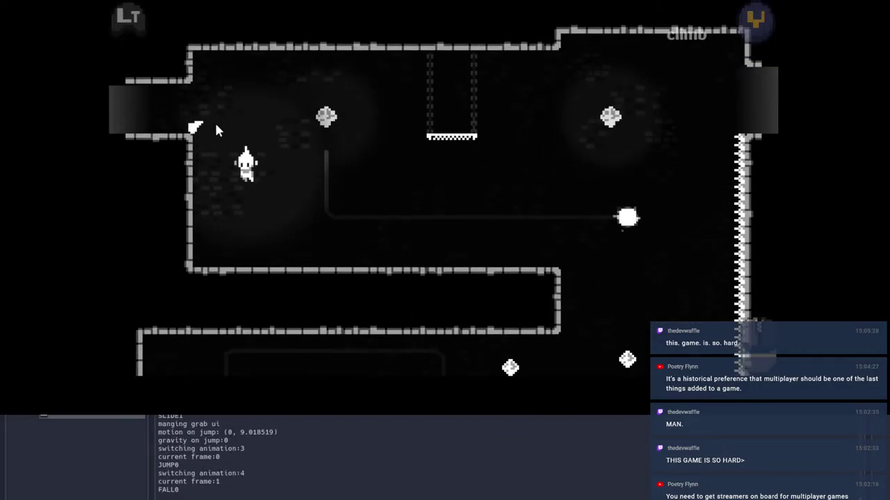
{"action": "key", "text": "a"}
{"action": "key", "text": "space"}
{"action": "key", "text": "space"}
{"action": "key", "text": "d"}
{"action": "key", "text": "space"}
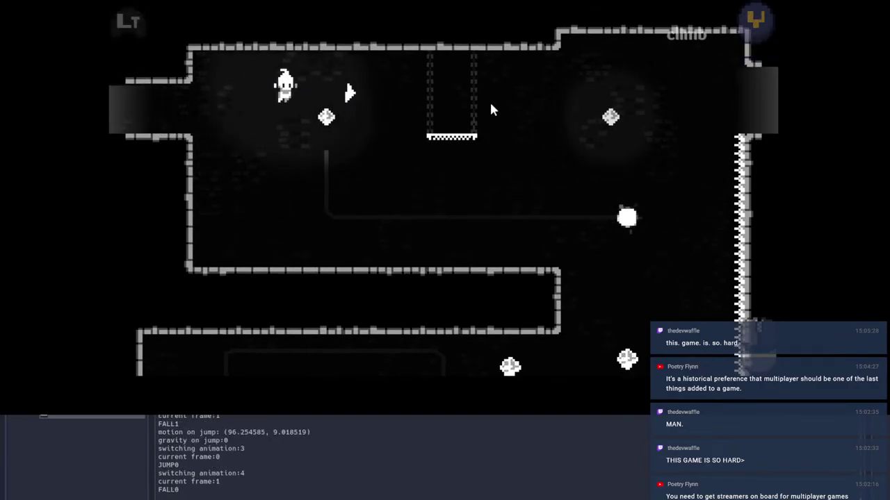
Step: Try to cross the neighbouring room to the far side by dashing past the hanging platform and the orbs
{"action": "left_click", "coordinate": [490, 104]}
{"action": "key", "text": "space"}
{"action": "left_click", "coordinate": [569, 103]}
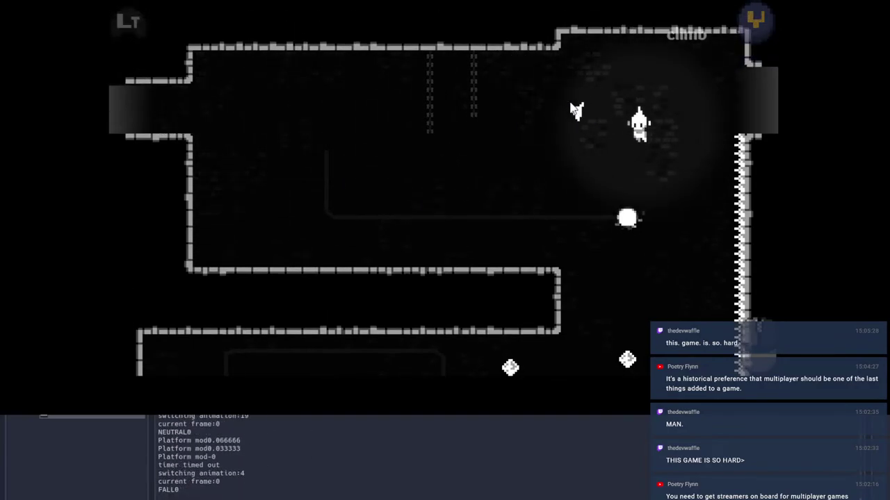
{"action": "left_click", "coordinate": [569, 103]}
{"action": "key", "text": "d"}
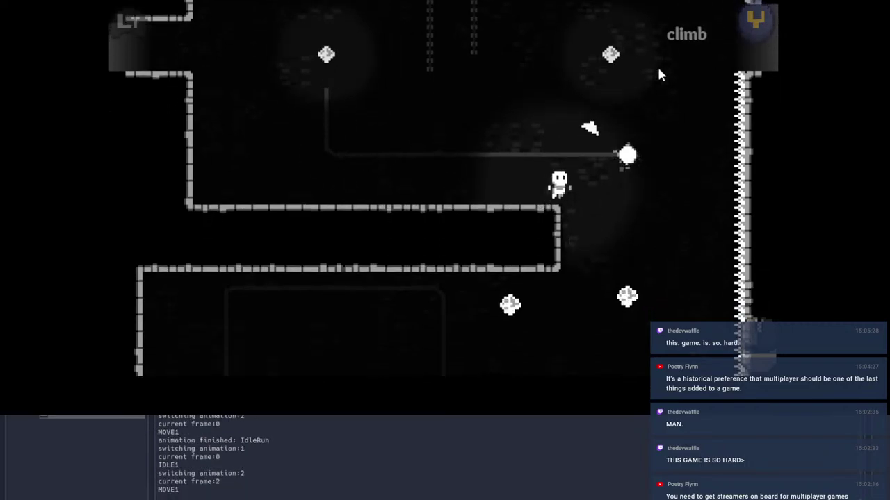
{"action": "key", "text": "space"}
{"action": "left_click", "coordinate": [627, 56]}
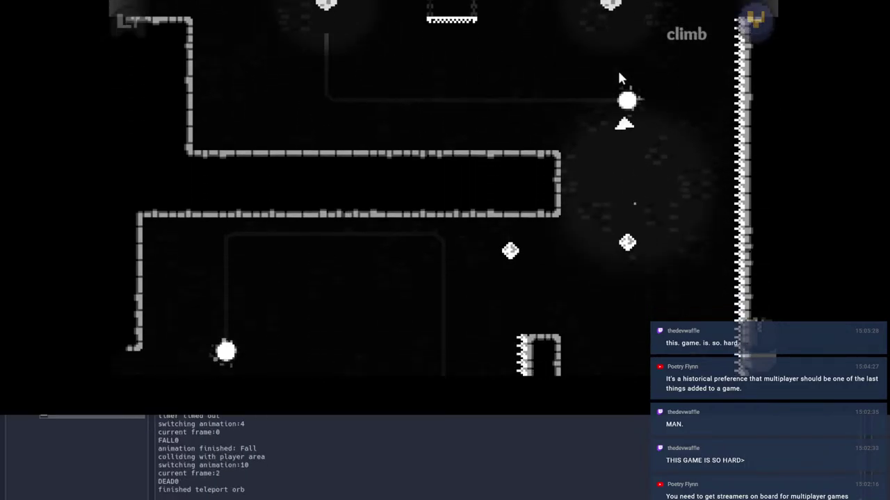
Step: Replay the crossing from the entrance, riding the zipline and dashing via the second upper orb to the far doorway
{"action": "key", "text": "d"}
{"action": "key", "text": "d"}
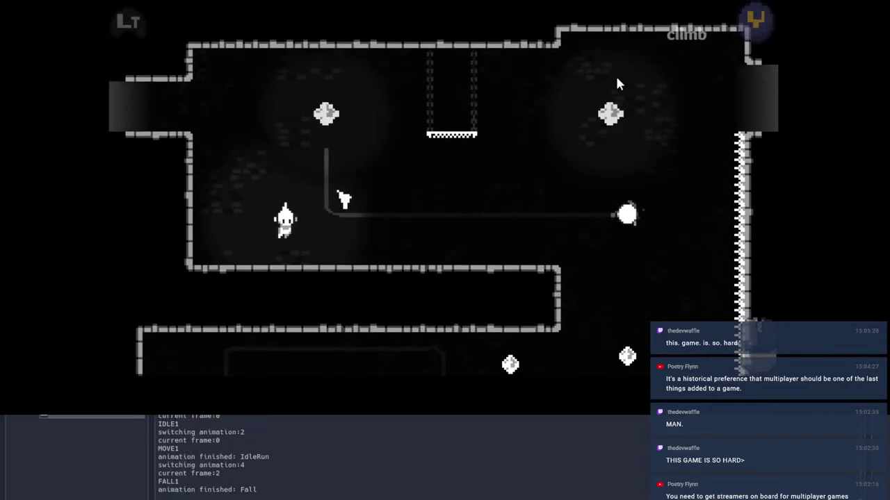
{"action": "key", "text": "space"}
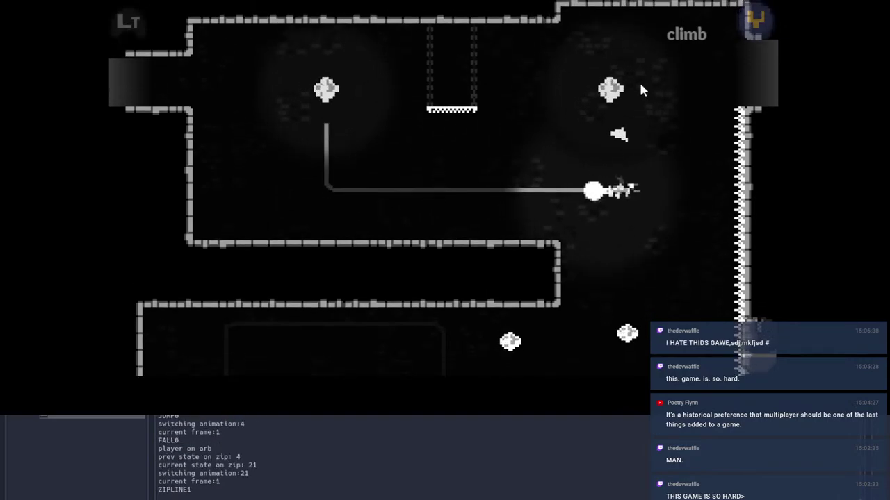
{"action": "key", "text": "space"}
{"action": "left_click", "coordinate": [560, 90]}
{"action": "key", "text": "d"}
{"action": "left_click", "coordinate": [719, 66]}
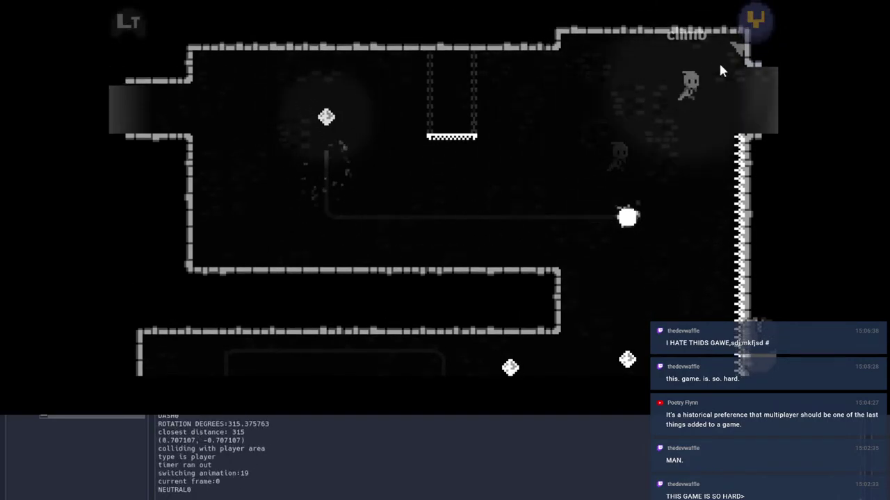
{"action": "left_click", "coordinate": [613, 87]}
{"action": "left_click", "coordinate": [664, 84]}
{"action": "left_click", "coordinate": [757, 96]}
Step: Jump back out of the far doorway to the nearby orb and try dashing diagonally back to the doorway
{"action": "key", "text": "a"}
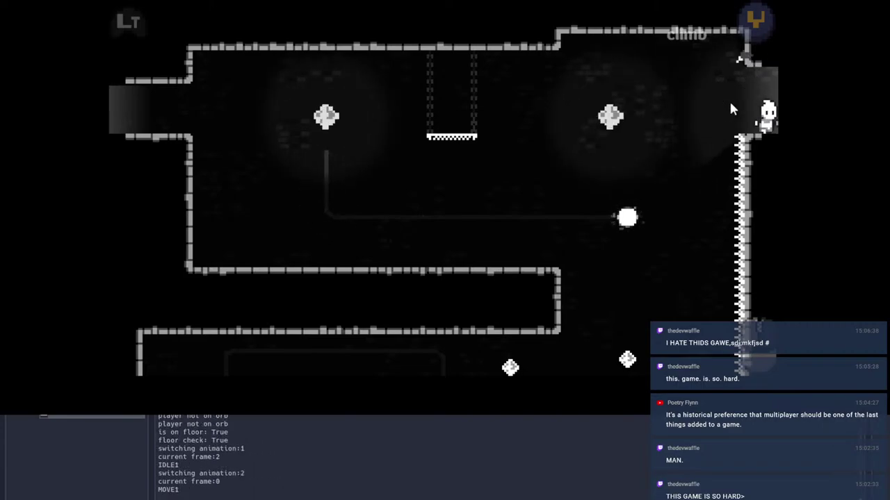
{"action": "key", "text": "space"}
{"action": "left_click", "coordinate": [646, 71]}
{"action": "left_click", "coordinate": [677, 64]}
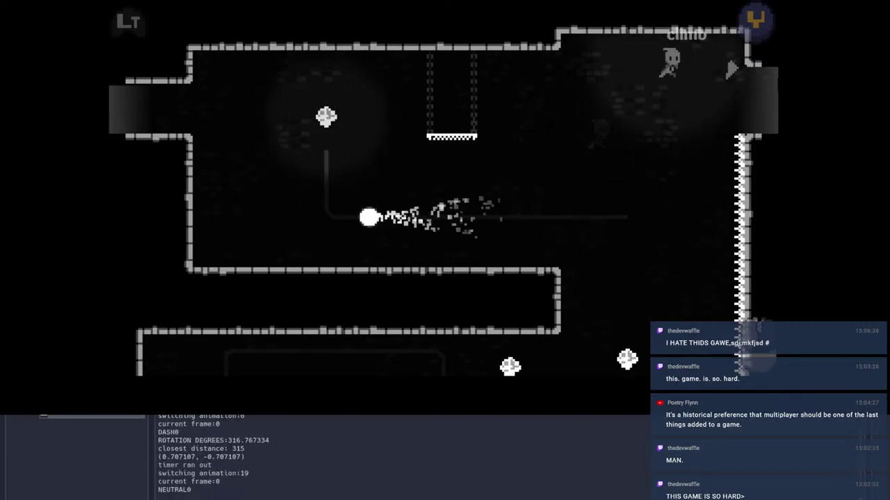
{"action": "left_click", "coordinate": [729, 89]}
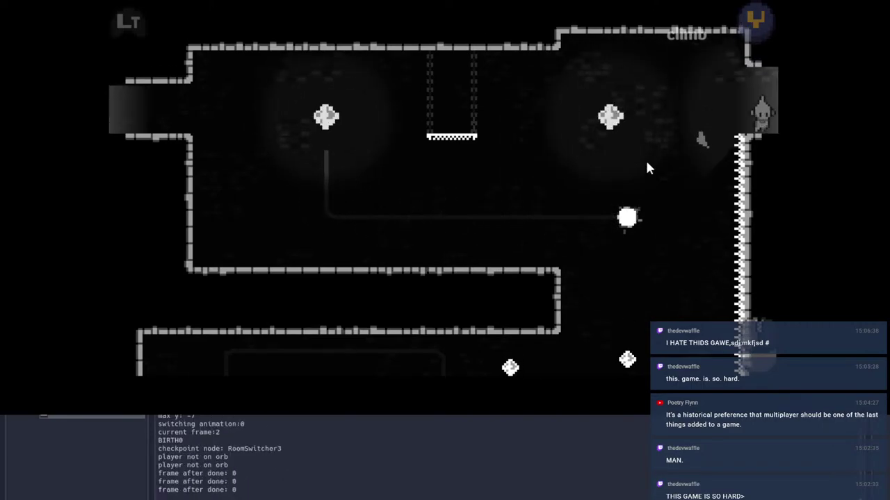
Step: Repeat the orb jump and dash at the far doorway to test getting through to the next room
{"action": "key", "text": "a"}
{"action": "key", "text": "space"}
{"action": "left_click", "coordinate": [615, 69]}
{"action": "left_click", "coordinate": [646, 50]}
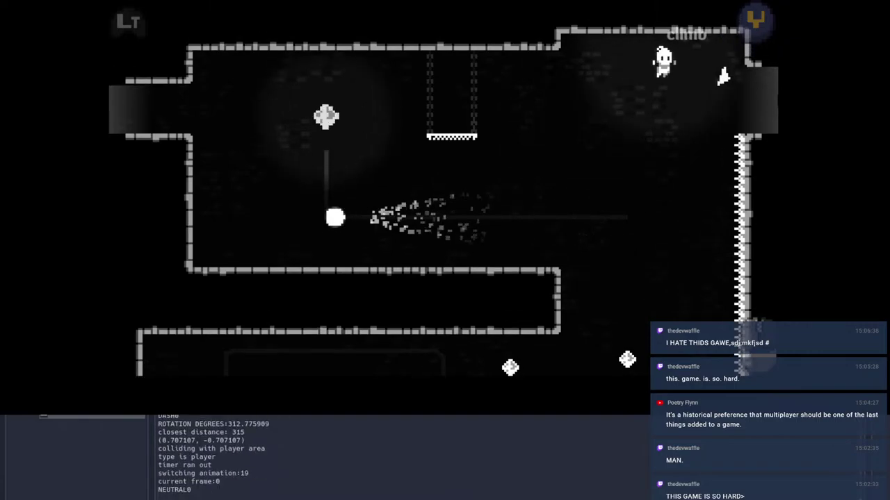
{"action": "left_click", "coordinate": [729, 82]}
Step: Open and close the in-game pause menu, and stop the running game
{"action": "key", "text": "Escape"}
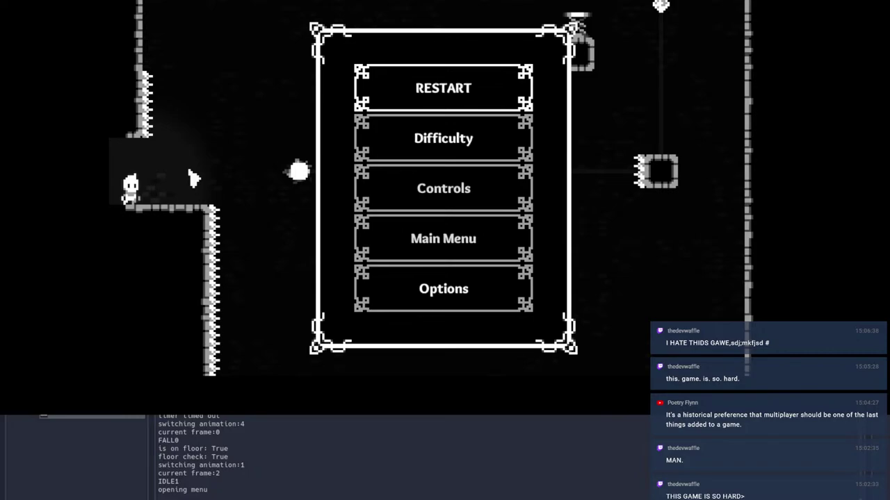
{"action": "key", "text": "Escape"}
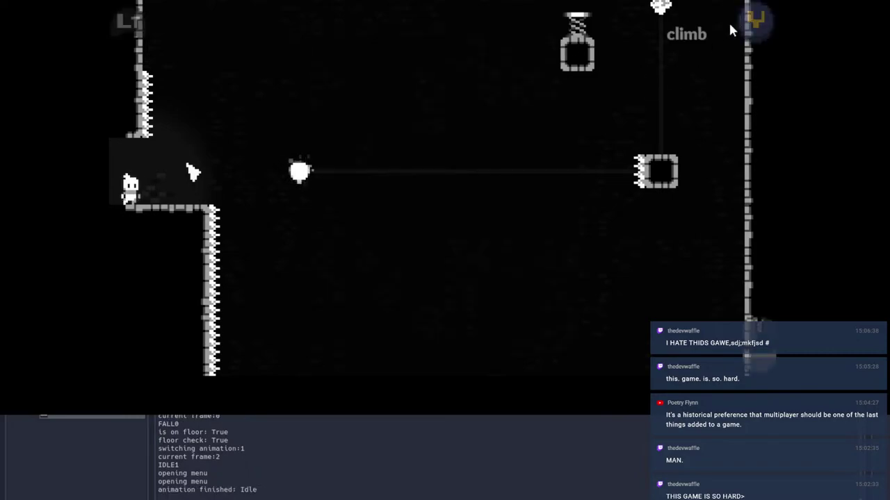
{"action": "key", "text": "Escape"}
{"action": "key", "text": "F8"}
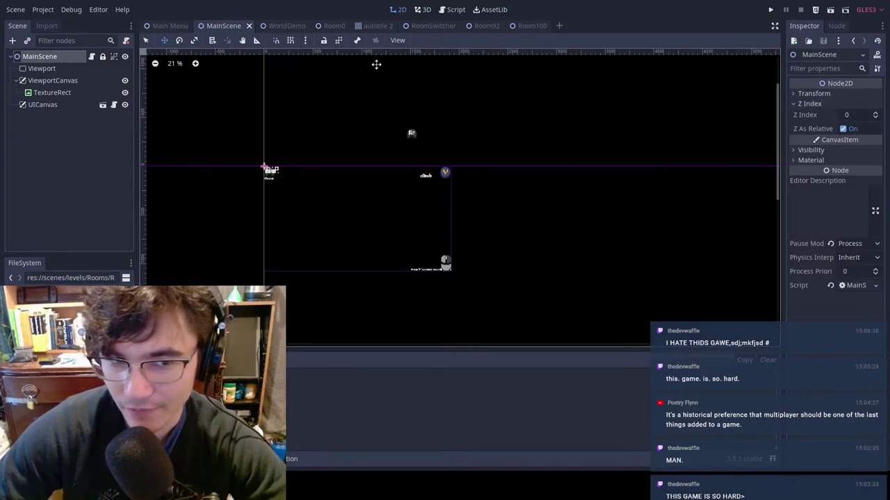
{"action": "key", "text": "q"}
{"action": "left_click", "coordinate": [510, 176]}
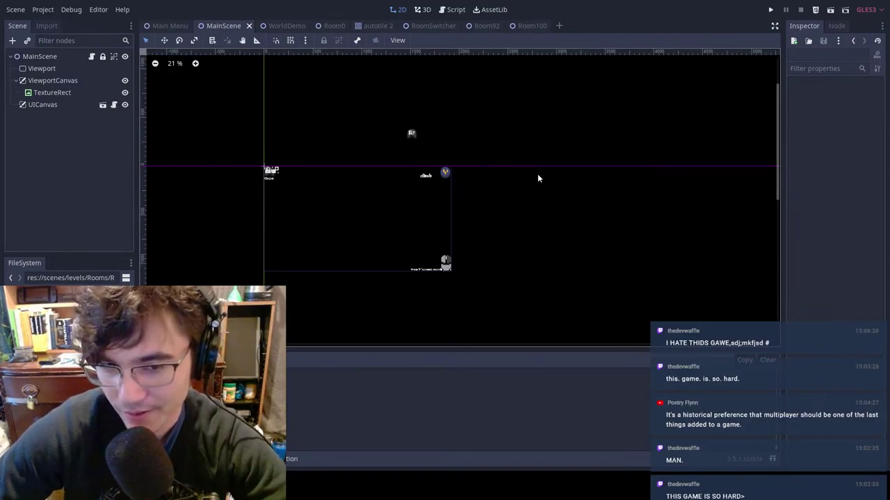
{"action": "middle_click_drag", "start_coordinate": [538, 175], "coordinate": [601, 171]}
{"action": "scroll", "coordinate": [449, 150], "scroll_direction": "up", "scroll_amount": 2}
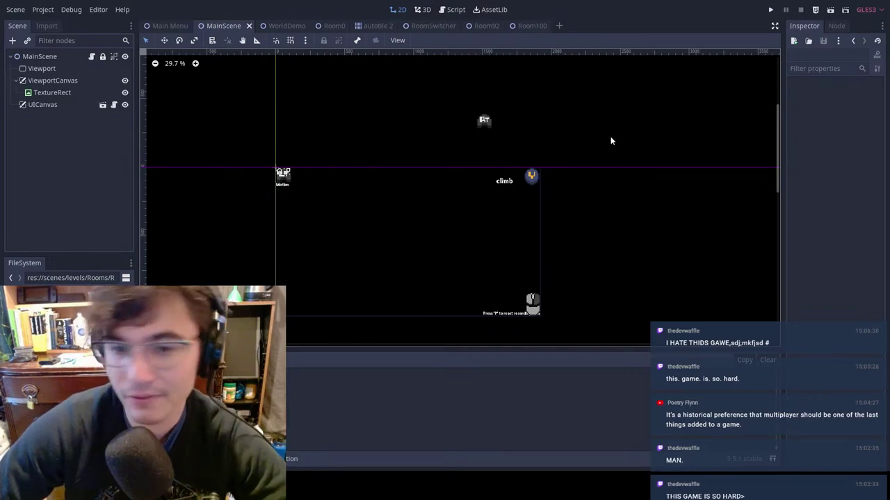
Step: Return to the WorldDemo scene and examine the layout of the rooms around the new room's connection
{"action": "left_click", "coordinate": [281, 26]}
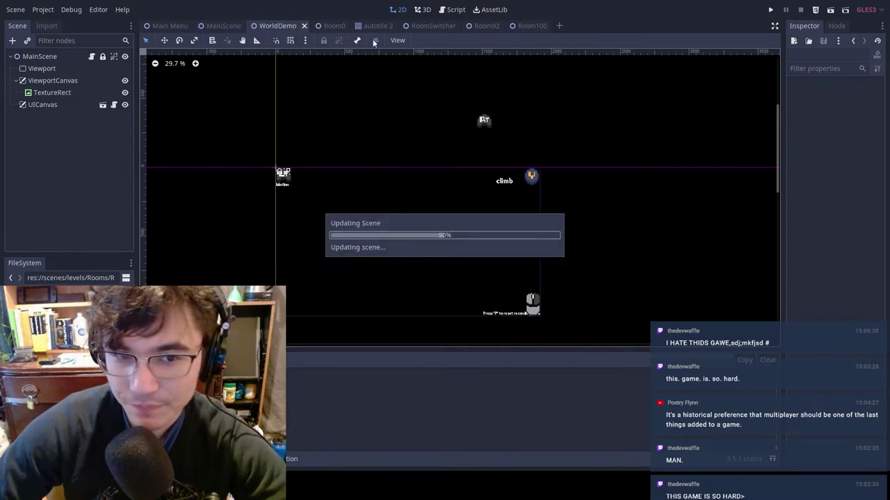
{"action": "scroll", "coordinate": [642, 186], "scroll_direction": "down", "scroll_amount": 4}
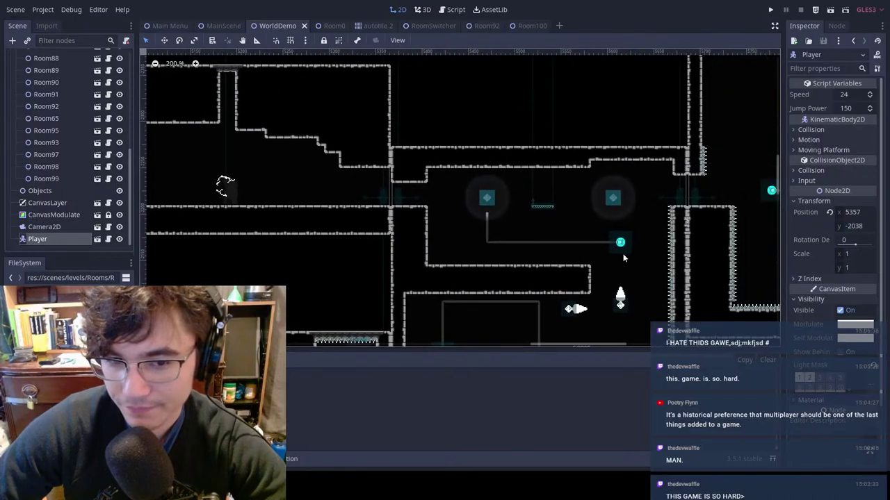
{"action": "scroll", "coordinate": [720, 219], "scroll_direction": "up", "scroll_amount": 1}
{"action": "middle_click_drag", "start_coordinate": [720, 220], "coordinate": [653, 181]}
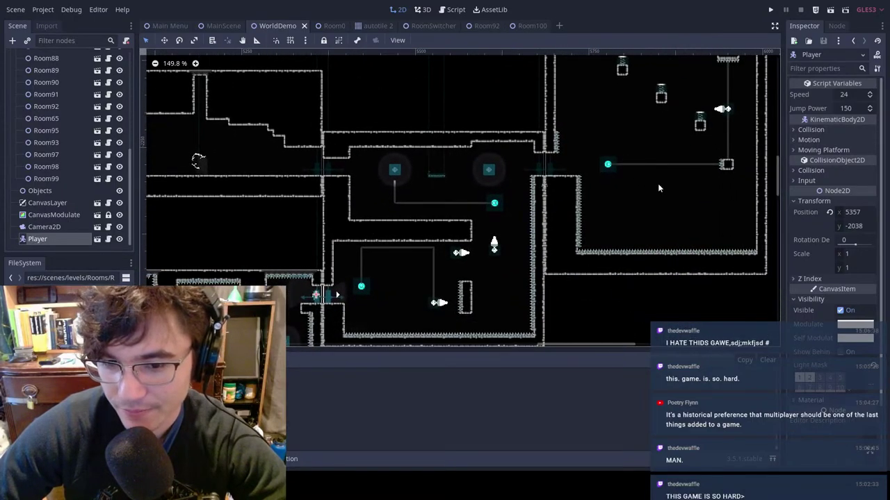
{"action": "scroll", "coordinate": [606, 158], "scroll_direction": "down", "scroll_amount": 3}
{"action": "middle_click_drag", "start_coordinate": [508, 160], "coordinate": [523, 132]}
{"action": "scroll", "coordinate": [597, 155], "scroll_direction": "down", "scroll_amount": 4}
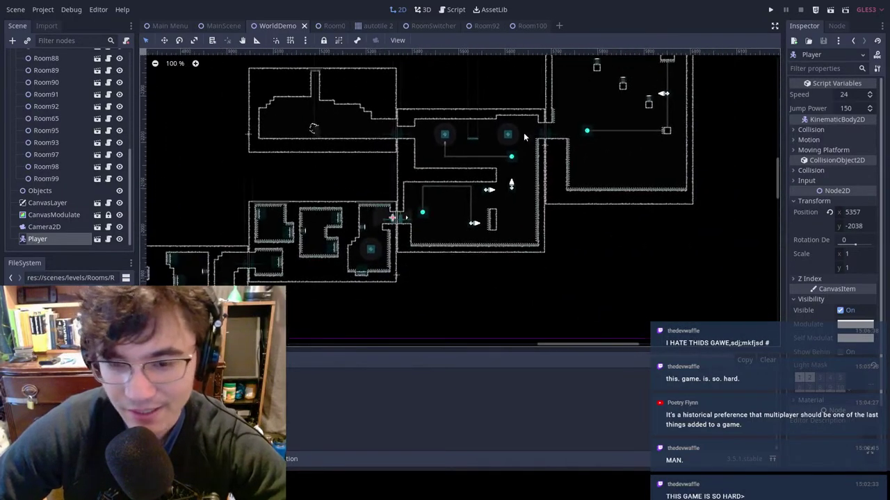
Step: Save the WorldDemo scene and open the Room92 scene for editing
{"action": "key", "text": "ctrl+s"}
{"action": "left_click", "coordinate": [605, 226]}
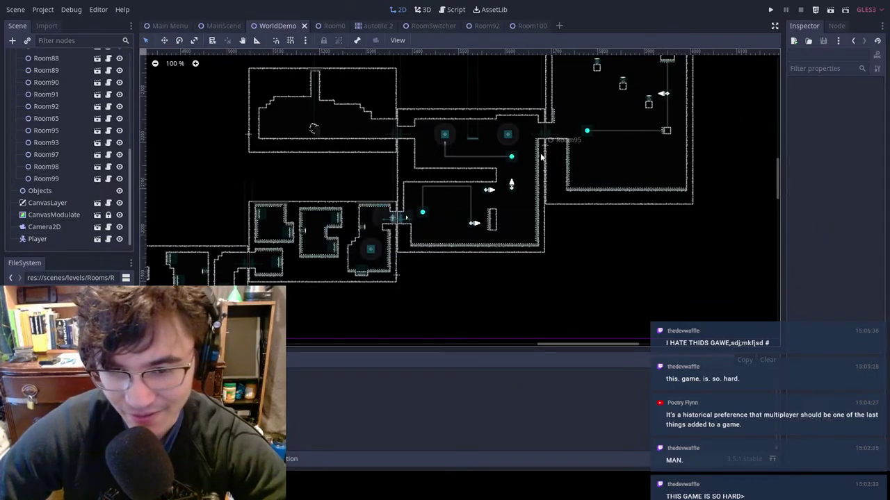
{"action": "scroll", "coordinate": [480, 100], "scroll_direction": "up", "scroll_amount": 8}
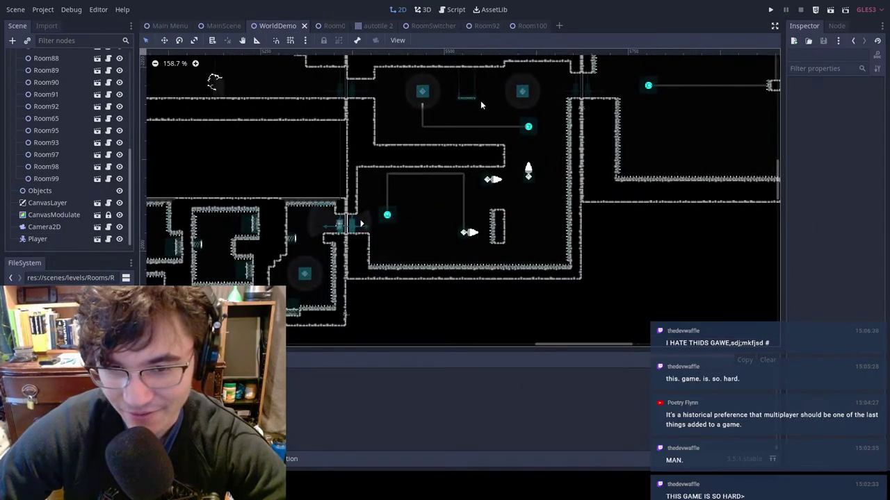
{"action": "double_click", "coordinate": [519, 267]}
{"action": "scroll", "coordinate": [658, 272], "scroll_direction": "down", "scroll_amount": 1}
{"action": "middle_click_drag", "start_coordinate": [768, 332], "coordinate": [542, 221]}
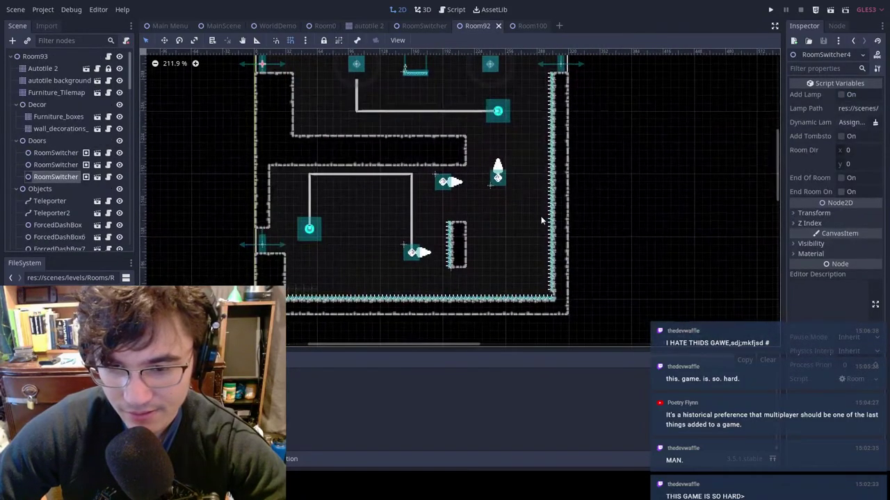
Step: Duplicate a run of floor spikes and place the copies along the right end of the middle ledge's top
{"action": "scroll", "coordinate": [499, 299], "scroll_direction": "up", "scroll_amount": 9}
{"action": "left_click_drag", "start_coordinate": [430, 269], "coordinate": [560, 318]}
{"action": "key", "text": "ctrl+d"}
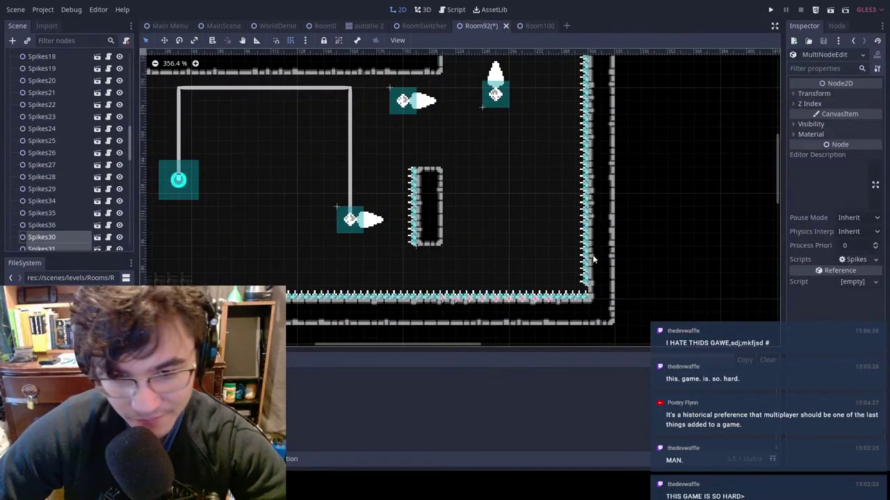
{"action": "key", "text": "w"}
{"action": "left_click_drag", "start_coordinate": [602, 256], "coordinate": [533, 86]}
{"action": "middle_click_drag", "start_coordinate": [533, 86], "coordinate": [625, 168]}
{"action": "left_click_drag", "start_coordinate": [651, 220], "coordinate": [573, 98]}
{"action": "scroll", "coordinate": [573, 99], "scroll_direction": "up", "scroll_amount": 6}
{"action": "left_click_drag", "start_coordinate": [461, 110], "coordinate": [484, 107]}
{"action": "middle_click_drag", "start_coordinate": [590, 106], "coordinate": [645, 162]}
{"action": "key", "text": "q"}
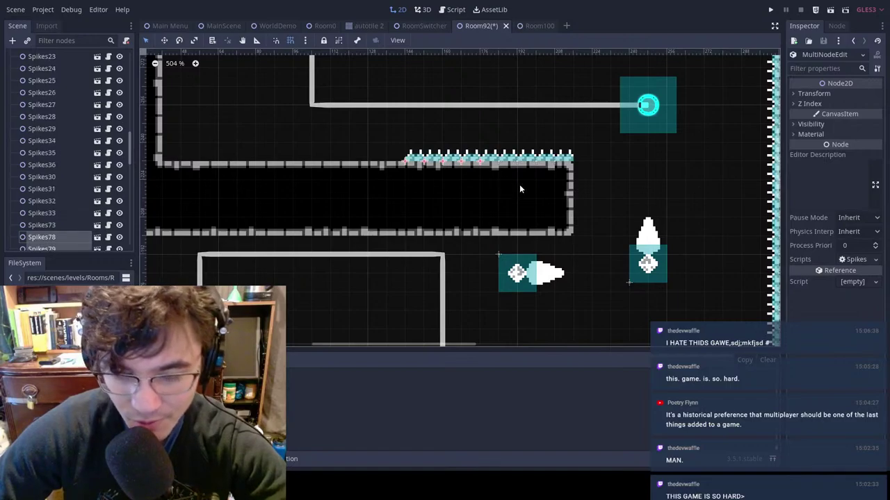
Step: Duplicate the ledge's spike groups leftward to extend the row along most of the ledge's top
{"action": "key", "text": "ctrl+d"}
{"action": "key", "text": "w"}
{"action": "left_click_drag", "start_coordinate": [520, 188], "coordinate": [357, 196]}
{"action": "key", "text": "ctrl+d"}
{"action": "key", "text": "q"}
{"action": "left_click", "coordinate": [219, 102]}
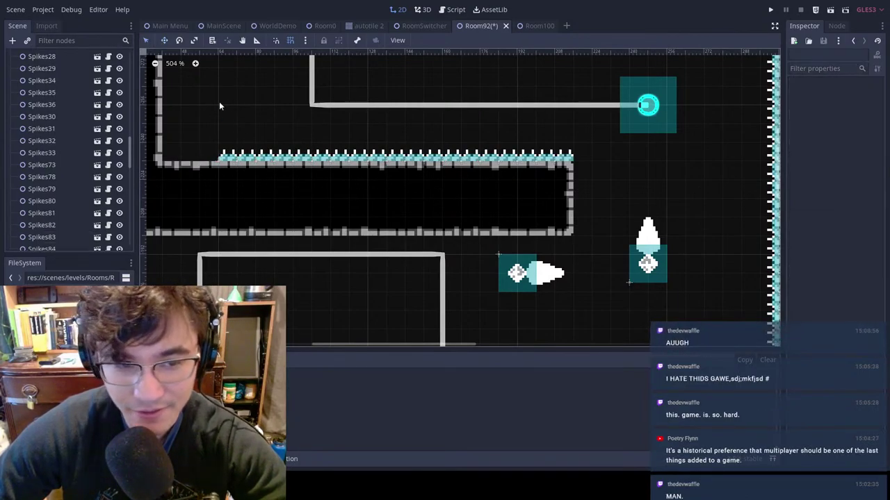
Step: Duplicate the leftmost ledge spikes to fill the remaining gap up to the wall
{"action": "middle_click_drag", "start_coordinate": [167, 132], "coordinate": [295, 150]}
{"action": "left_click_drag", "start_coordinate": [294, 150], "coordinate": [387, 199]}
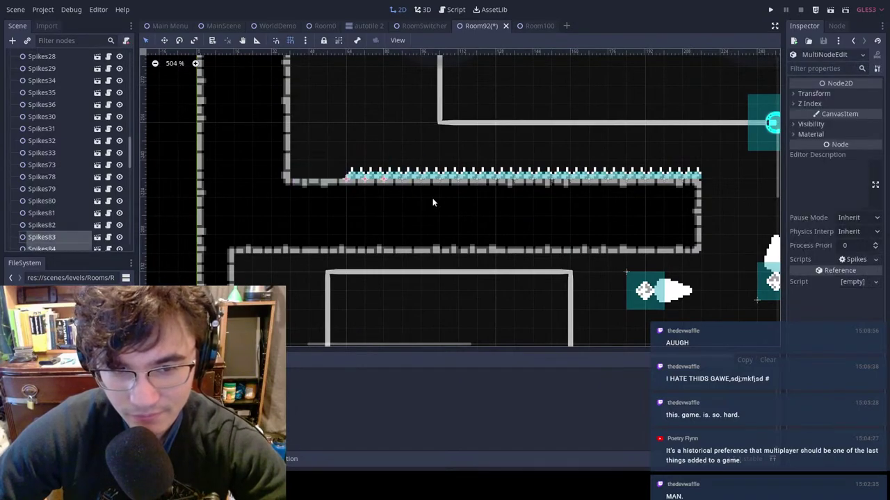
{"action": "key", "text": "ctrl+d"}
{"action": "left_click_drag", "start_coordinate": [506, 199], "coordinate": [438, 194]}
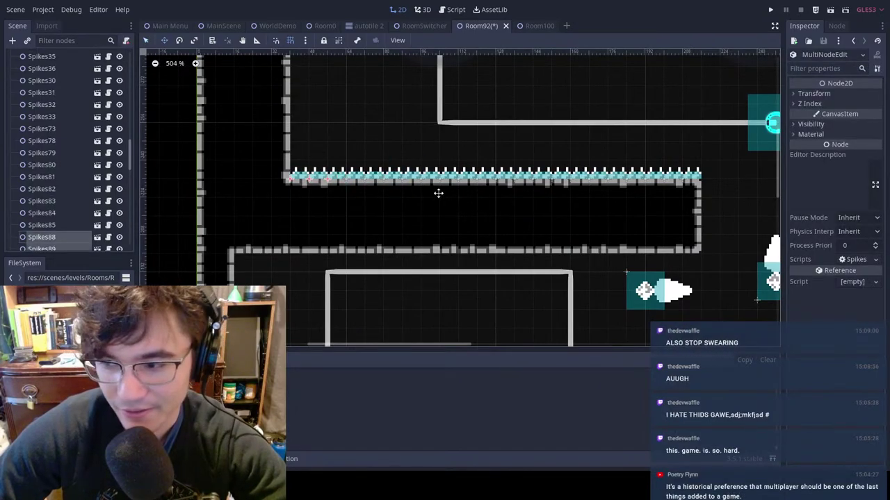
{"action": "left_click", "coordinate": [497, 209]}
Step: Duplicate the spikes at the ledge's right end onto the top of the small pillar and save the room
{"action": "scroll", "coordinate": [407, 127], "scroll_direction": "down", "scroll_amount": 3}
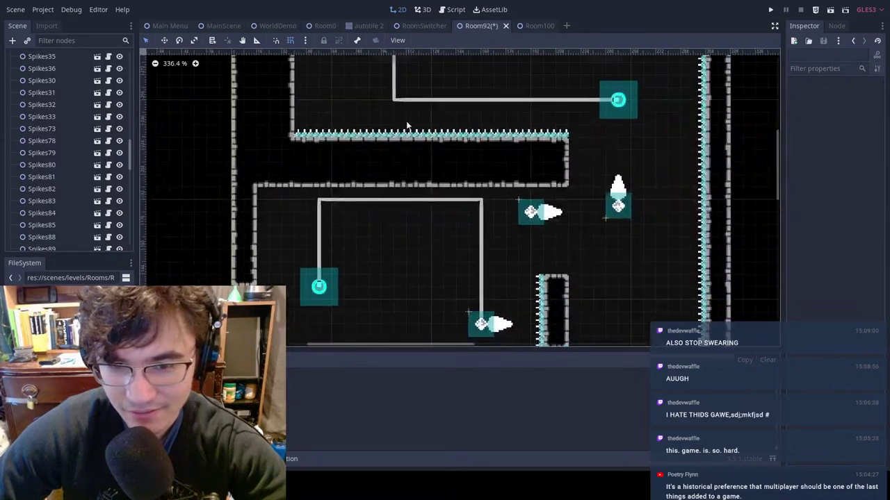
{"action": "left_click_drag", "start_coordinate": [571, 145], "coordinate": [536, 123]}
{"action": "key", "text": "ctrl+d"}
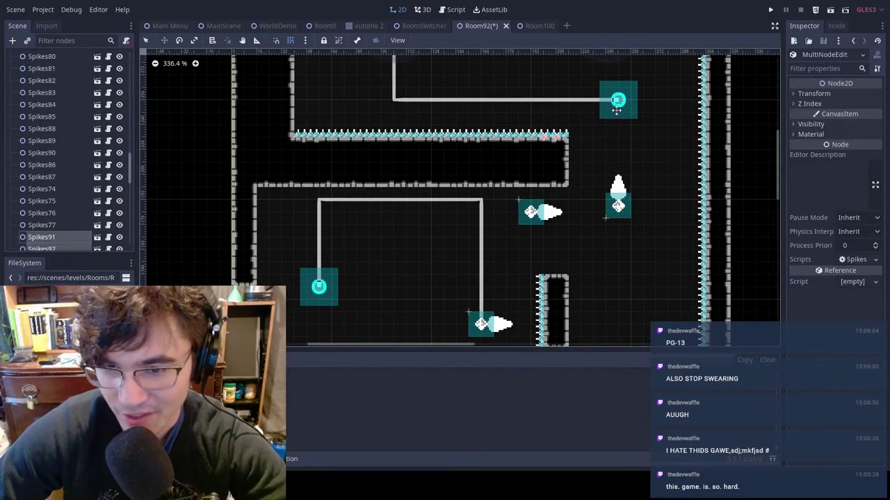
{"action": "left_click_drag", "start_coordinate": [617, 117], "coordinate": [614, 240]}
{"action": "left_click", "coordinate": [644, 211]}
{"action": "key", "text": "ctrl+s"}
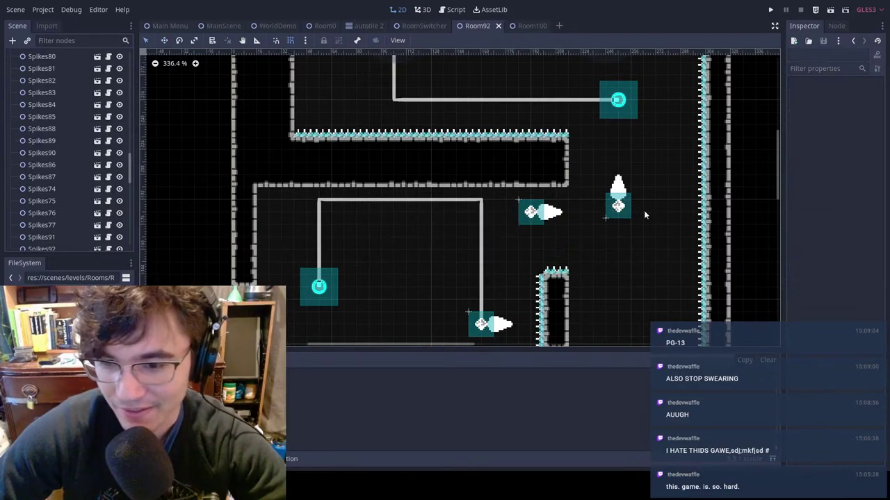
{"action": "key", "text": "ctrl+s"}
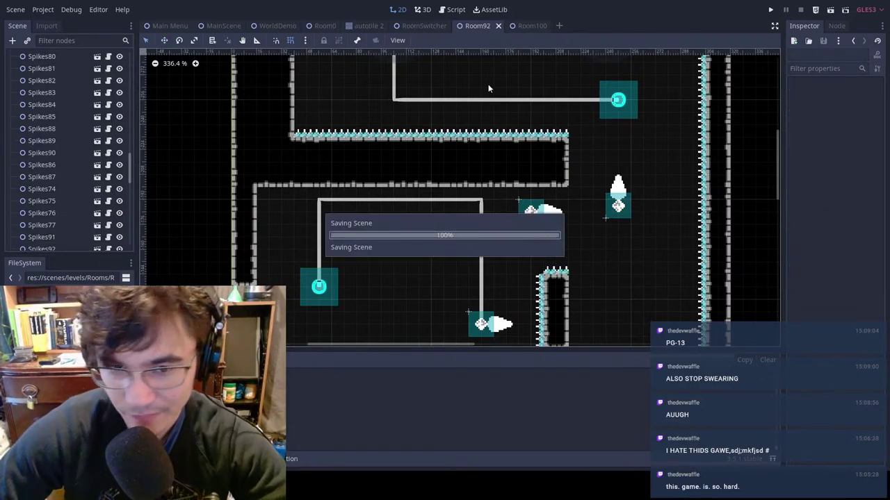
Step: Save Room92 and return to the WorldDemo scene showing the updated room
{"action": "scroll", "coordinate": [566, 175], "scroll_direction": "down", "scroll_amount": 5}
{"action": "key", "text": "ctrl+s"}
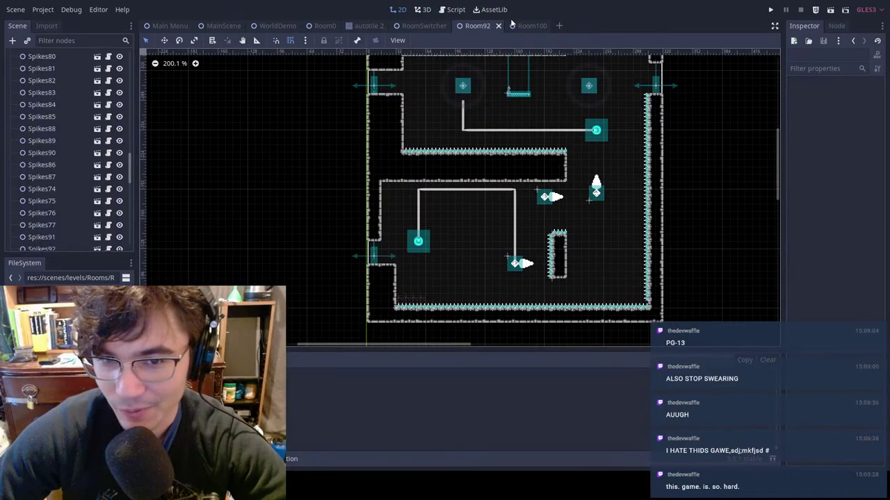
{"action": "left_click", "coordinate": [406, 26]}
{"action": "left_click", "coordinate": [368, 25]}
{"action": "left_click", "coordinate": [276, 25]}
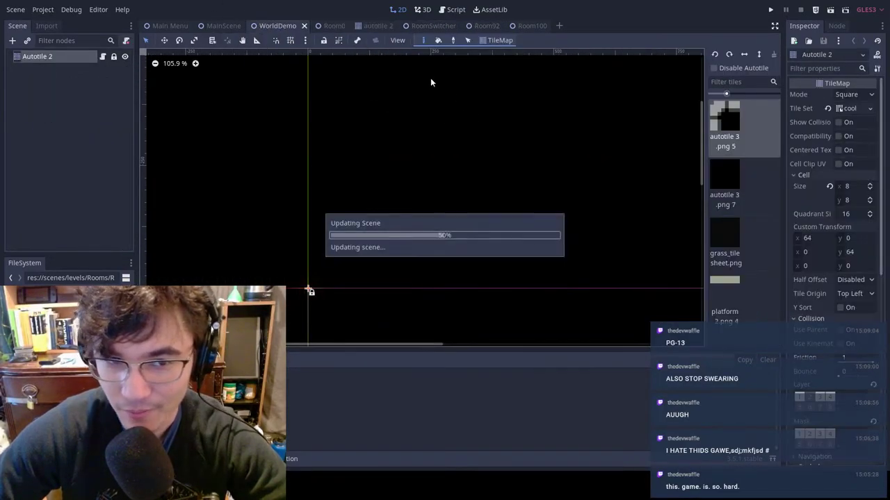
{"action": "scroll", "coordinate": [56, 229], "scroll_direction": "down", "scroll_amount": 4}
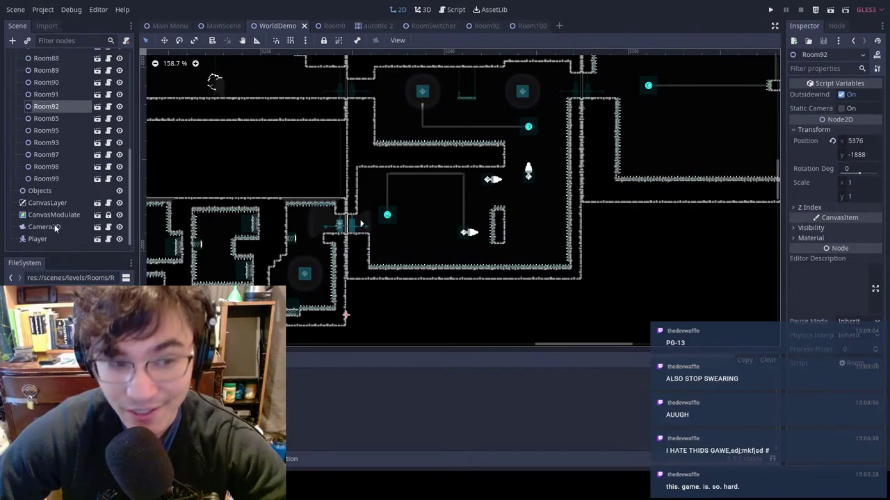
Step: Move the Player to x 5374, y -2035, just inside Room92's lower-left doorway, and save the scene
{"action": "left_click", "coordinate": [38, 239]}
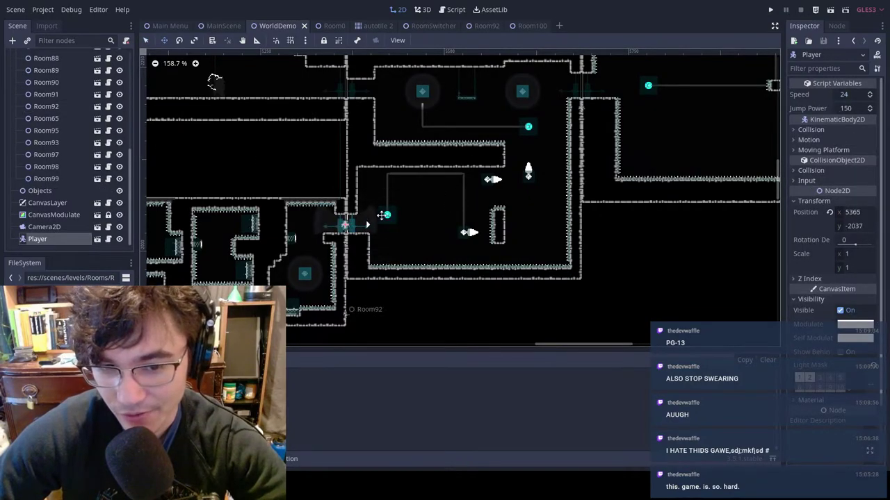
{"action": "left_click_drag", "start_coordinate": [384, 216], "coordinate": [385, 216]}
{"action": "key", "text": "ctrl+s"}
{"action": "key", "text": "q"}
{"action": "left_click", "coordinate": [419, 250]}
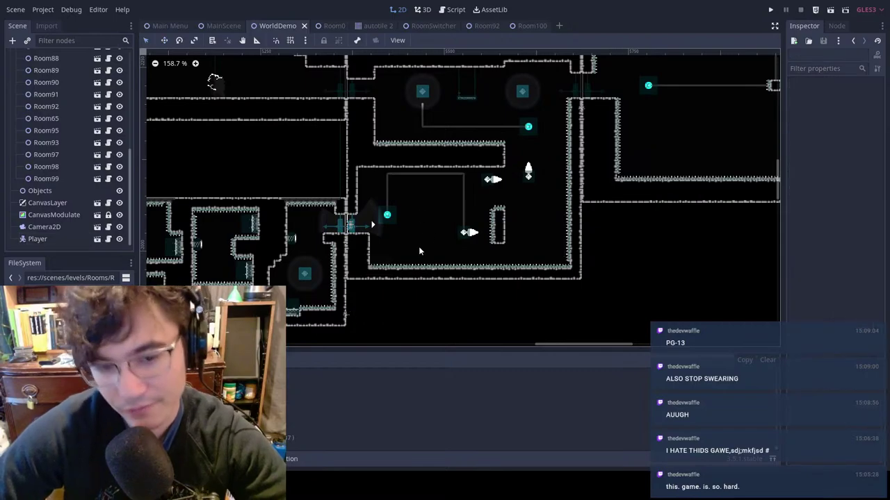
{"action": "left_click", "coordinate": [40, 238]}
{"action": "scroll", "coordinate": [300, 199], "scroll_direction": "up", "scroll_amount": 2}
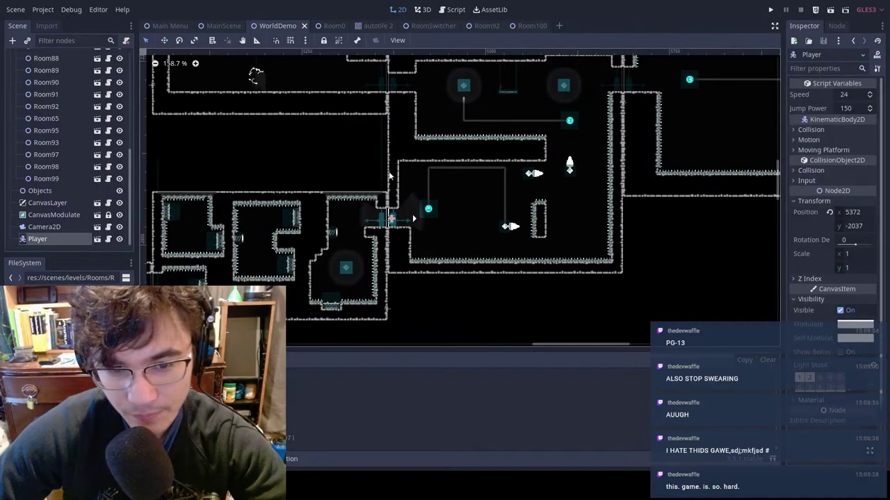
{"action": "scroll", "coordinate": [402, 201], "scroll_direction": "up", "scroll_amount": 1}
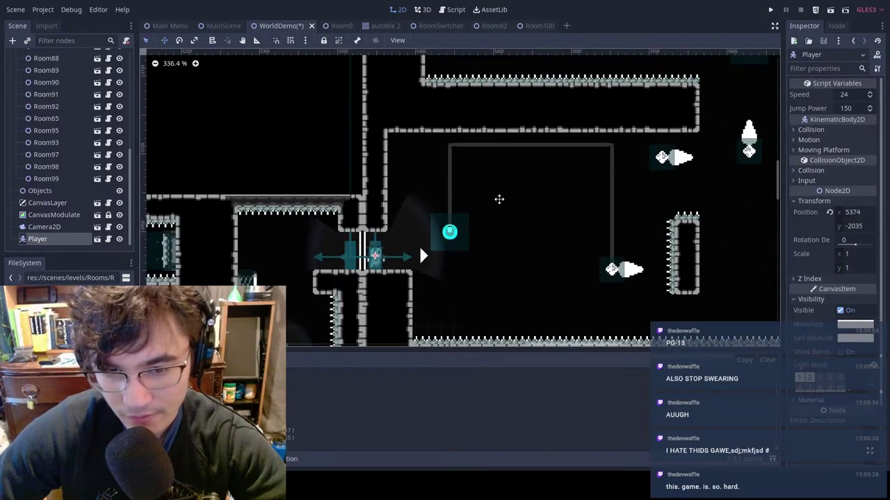
{"action": "left_click", "coordinate": [529, 216]}
{"action": "key", "text": "ctrl+s"}
Step: Reopen Room92 from WorldDemo, examine its spike placement and overall layout, and save the room
{"action": "scroll", "coordinate": [570, 202], "scroll_direction": "right", "scroll_amount": 2}
{"action": "scroll", "coordinate": [581, 188], "scroll_direction": "down", "scroll_amount": 3}
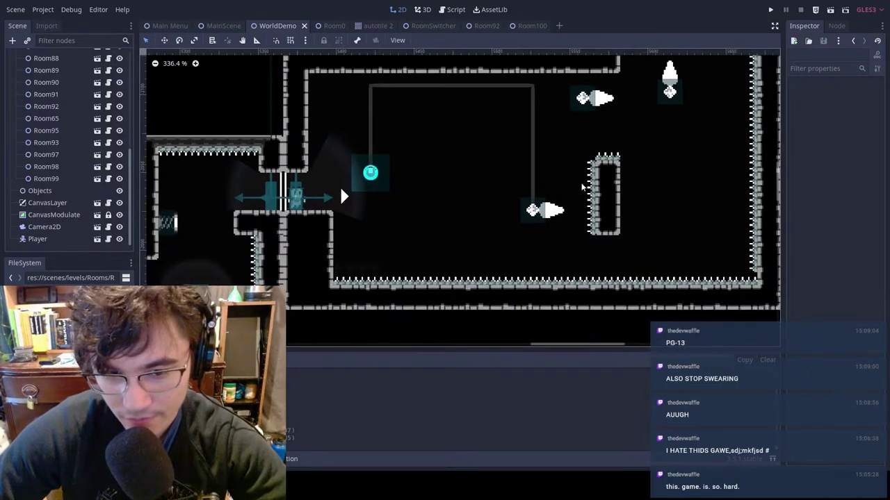
{"action": "scroll", "coordinate": [50, 128], "scroll_direction": "up", "scroll_amount": 5}
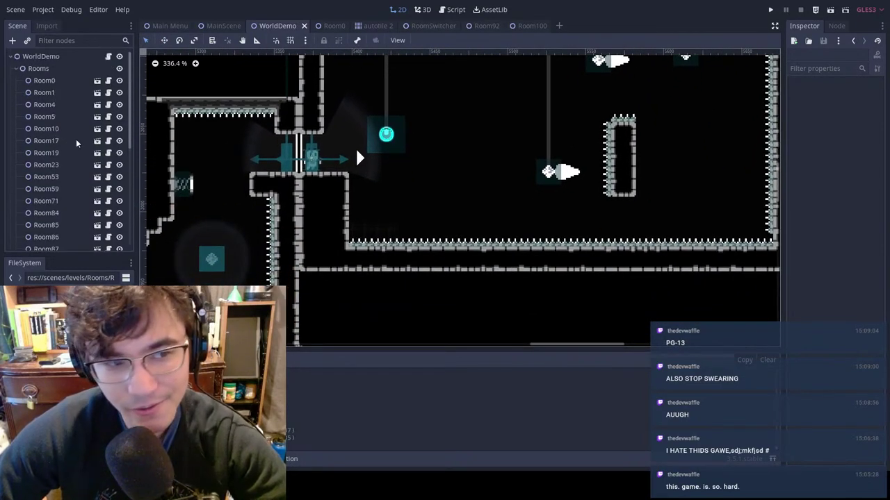
{"action": "scroll", "coordinate": [77, 143], "scroll_direction": "down", "scroll_amount": 5}
{"action": "left_click", "coordinate": [555, 178]}
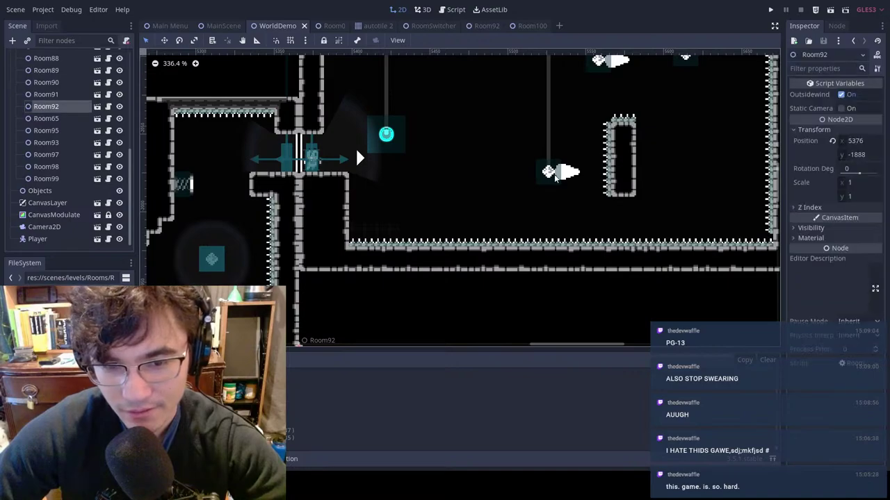
{"action": "double_click", "coordinate": [554, 178]}
{"action": "scroll", "coordinate": [498, 241], "scroll_direction": "down", "scroll_amount": 1}
{"action": "middle_click_drag", "start_coordinate": [496, 239], "coordinate": [481, 201]}
{"action": "scroll", "coordinate": [82, 129], "scroll_direction": "up", "scroll_amount": 10}
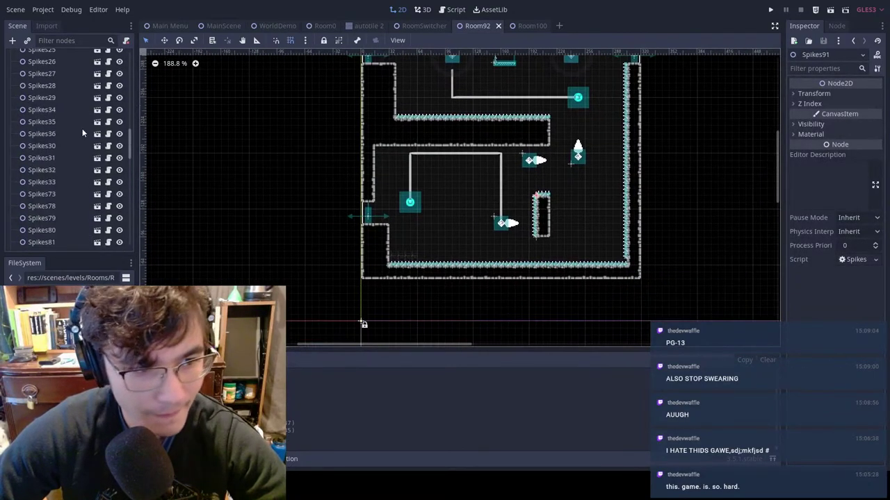
{"action": "scroll", "coordinate": [82, 167], "scroll_direction": "up", "scroll_amount": 8}
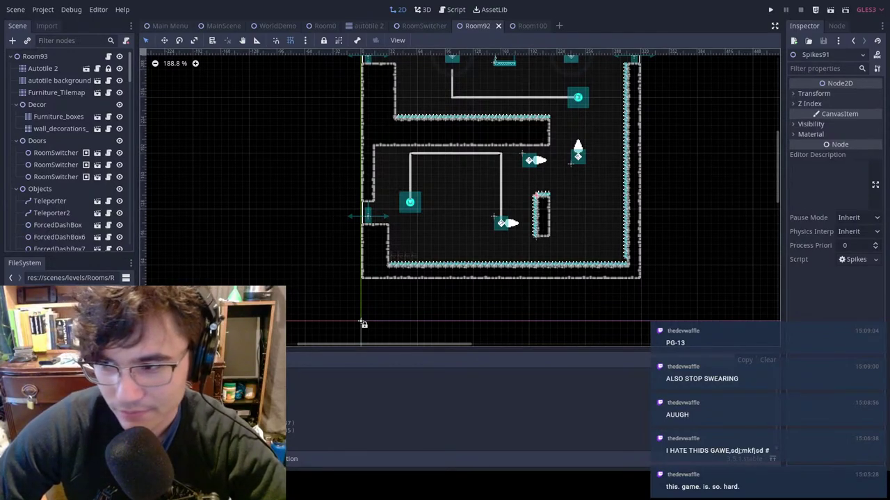
{"action": "scroll", "coordinate": [362, 323], "scroll_direction": "down", "scroll_amount": 2}
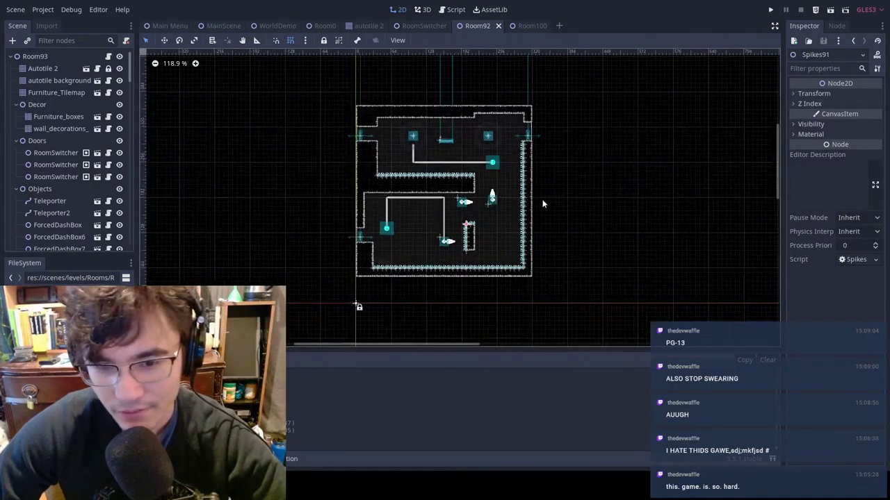
{"action": "scroll", "coordinate": [495, 225], "scroll_direction": "up", "scroll_amount": 3}
{"action": "left_click", "coordinate": [495, 222]}
{"action": "key", "text": "ctrl+s"}
{"action": "middle_click_drag", "start_coordinate": [593, 168], "coordinate": [697, 240]}
Step: Check the room list in WorldDemo, switch to MainScene and run the game
{"action": "left_click", "coordinate": [221, 26]}
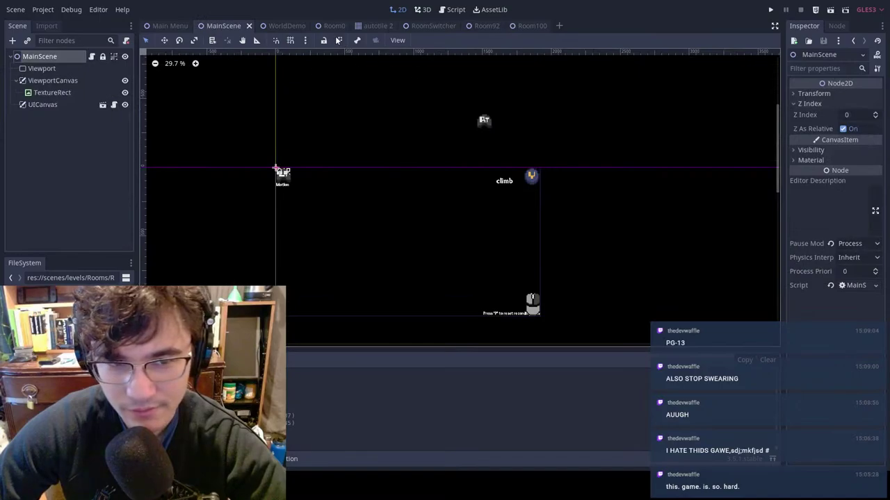
{"action": "left_click", "coordinate": [294, 26]}
{"action": "scroll", "coordinate": [549, 180], "scroll_direction": "down", "scroll_amount": 7}
{"action": "scroll", "coordinate": [109, 187], "scroll_direction": "down", "scroll_amount": 5}
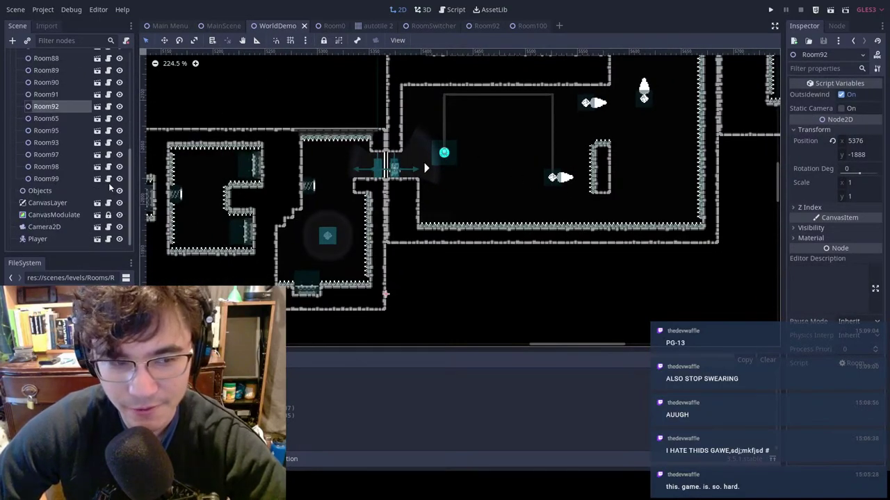
{"action": "scroll", "coordinate": [67, 169], "scroll_direction": "up", "scroll_amount": 5}
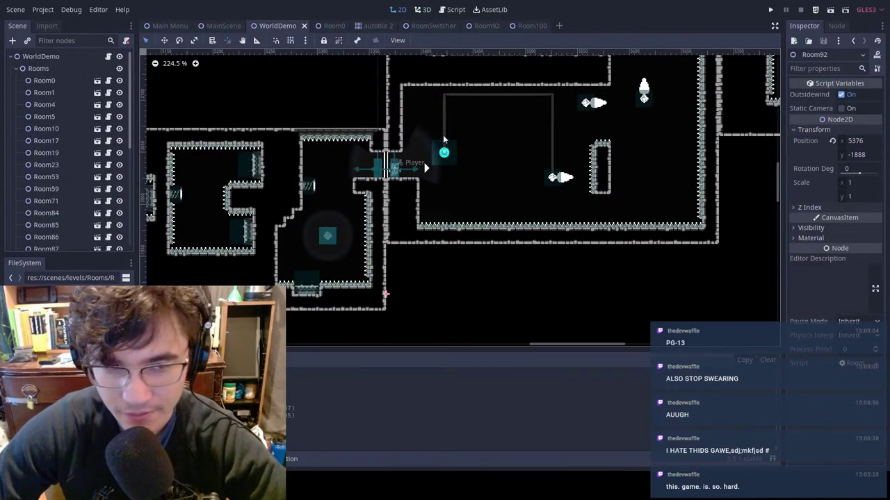
{"action": "left_click", "coordinate": [228, 26]}
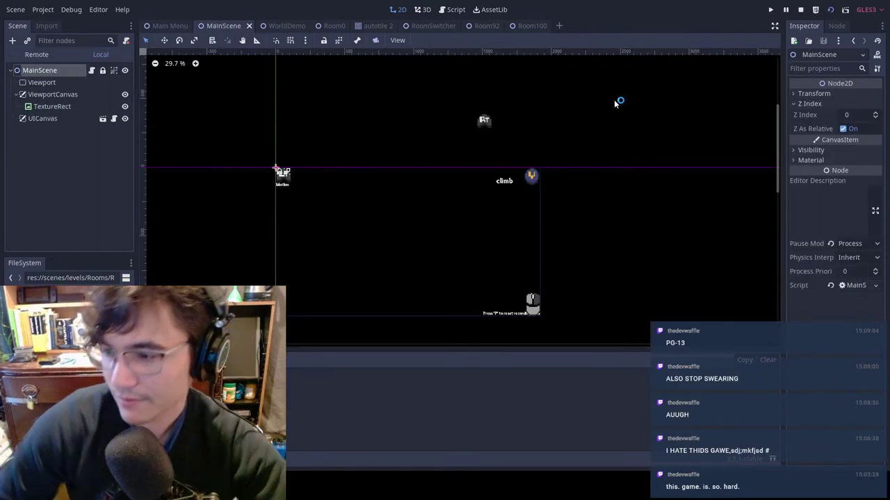
{"action": "key", "text": "F5"}
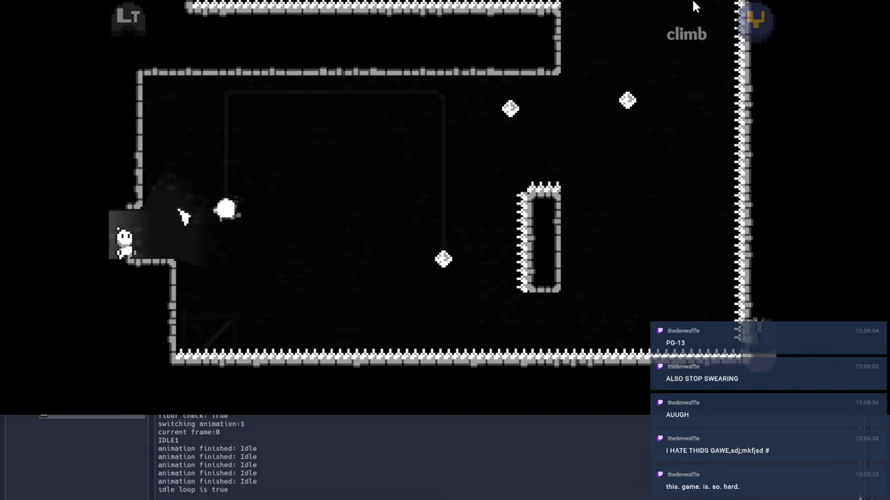
Step: Playtest the room by riding the lower zipline, dashing to the upper one and heading for the upper-left doorway
{"action": "key", "text": "Right"}
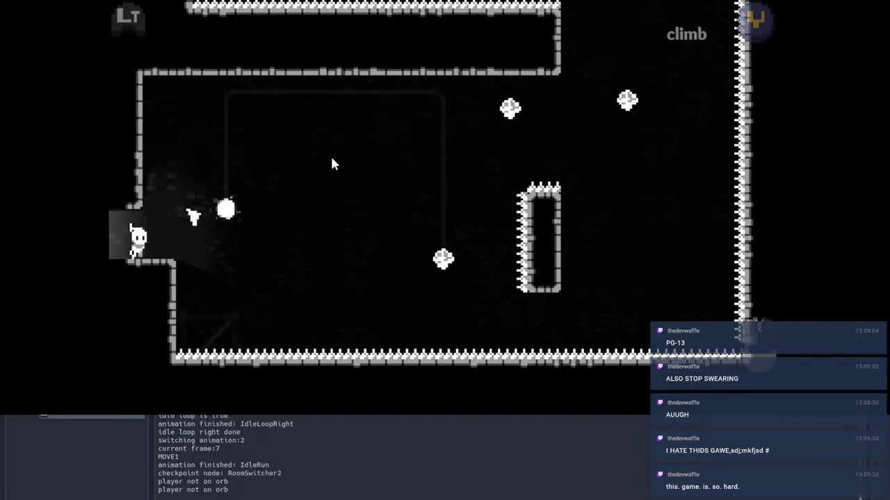
{"action": "key", "text": "space"}
{"action": "left_click", "coordinate": [638, 175]}
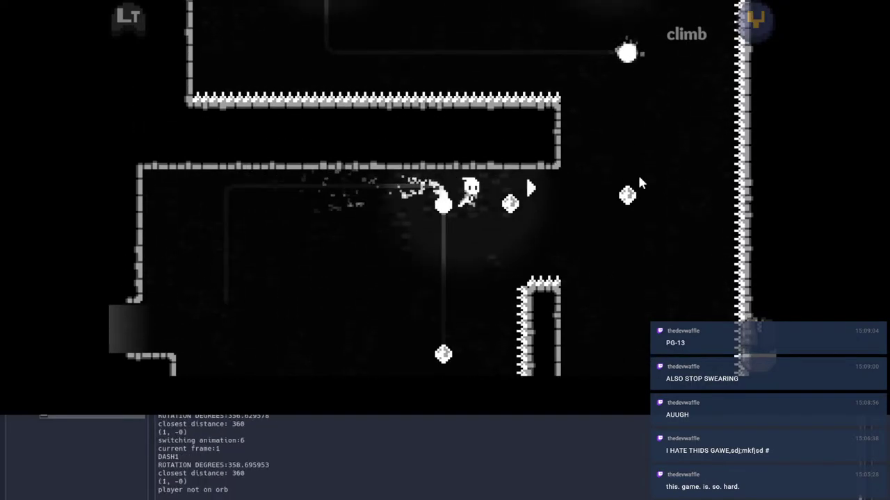
{"action": "left_click", "coordinate": [668, 170]}
{"action": "left_click", "coordinate": [624, 83]}
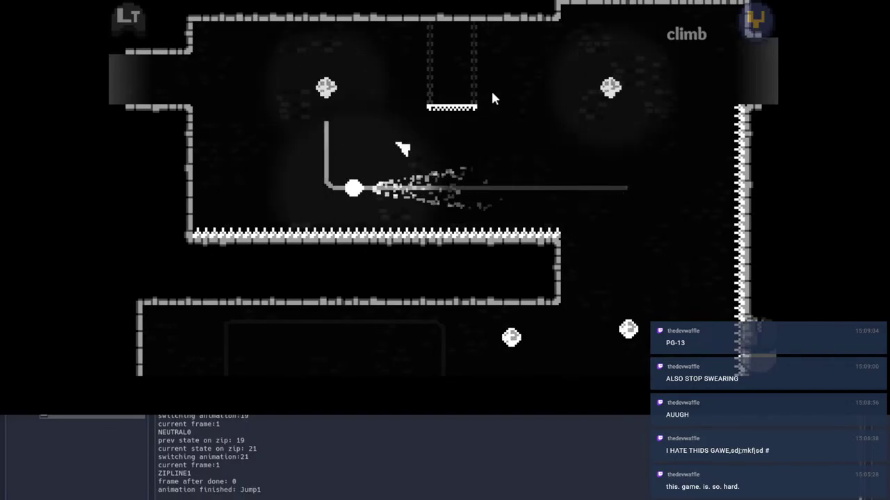
{"action": "left_click", "coordinate": [118, 123]}
{"action": "left_click", "coordinate": [117, 125]}
Step: Ride the upper zipline through the upper-left doorway, re-enter from the monument room and dash towards the hanging platform
{"action": "key", "text": "a"}
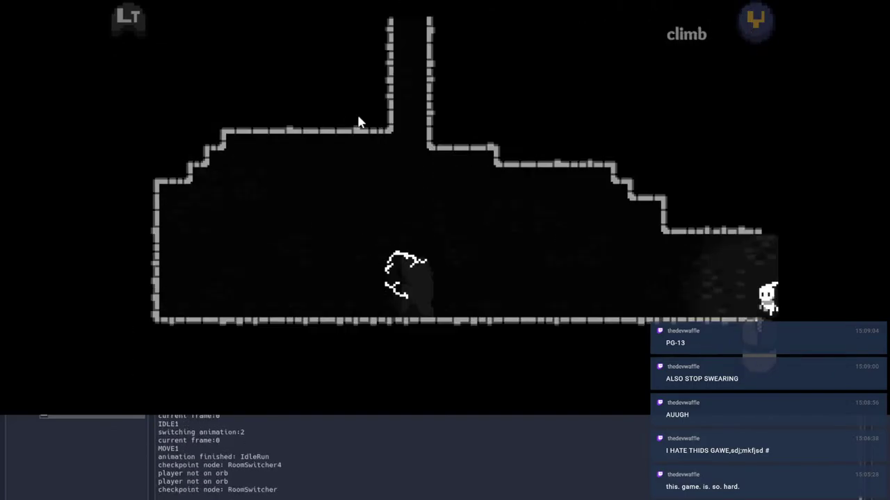
{"action": "key", "text": "d"}
{"action": "key", "text": "space"}
{"action": "left_click", "coordinate": [556, 111]}
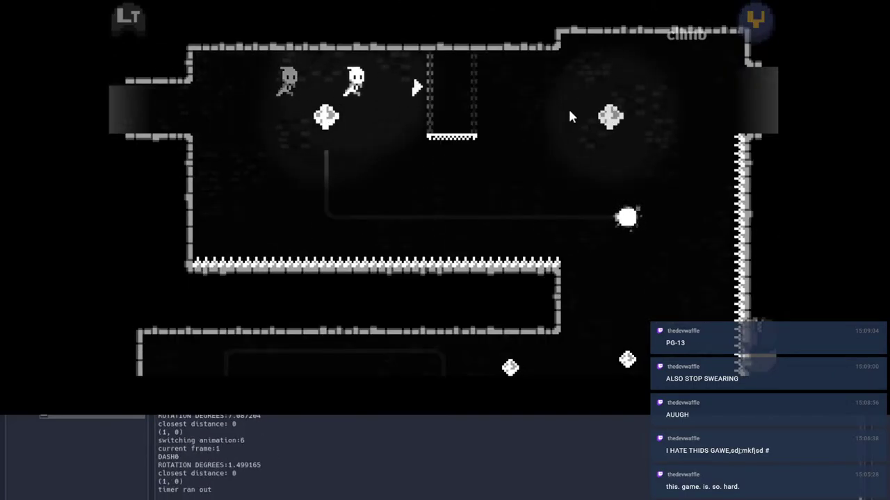
{"action": "left_click", "coordinate": [601, 84]}
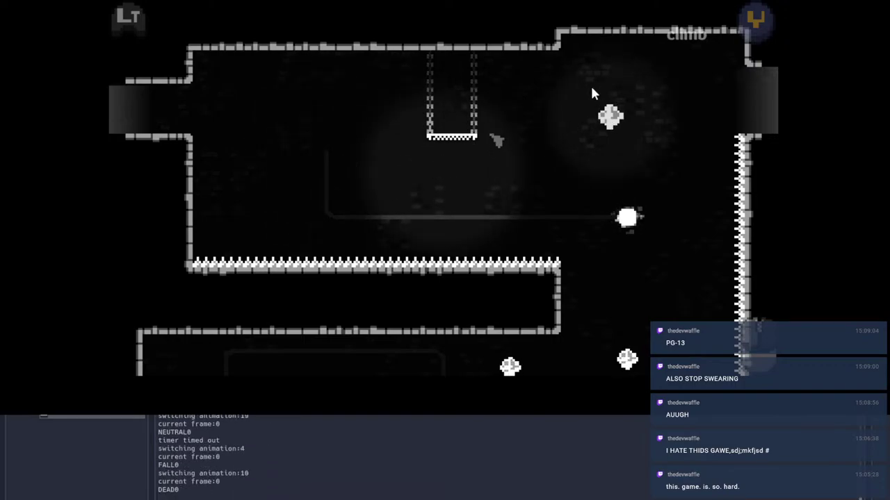
Step: Retry jumping and dashing rightward from the upper-left doorway past the first orb
{"action": "key", "text": "d"}
{"action": "key", "text": "space"}
{"action": "left_click", "coordinate": [545, 52]}
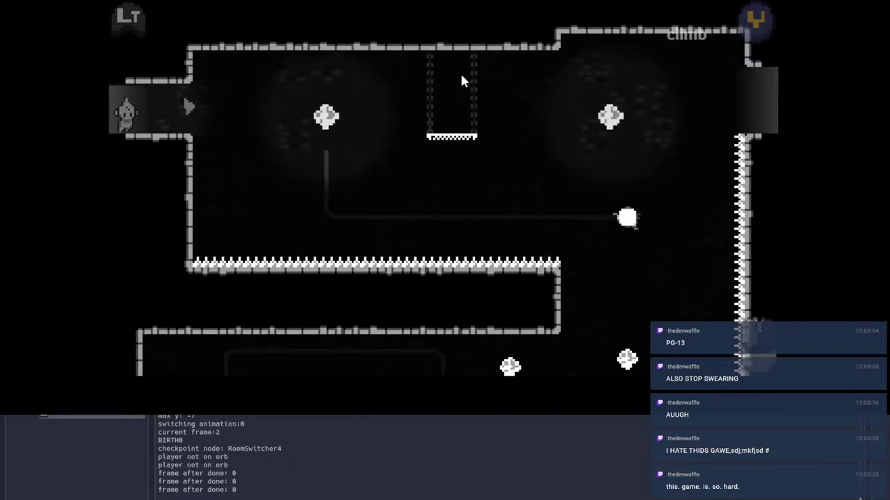
{"action": "key", "text": "space"}
{"action": "left_click", "coordinate": [504, 80]}
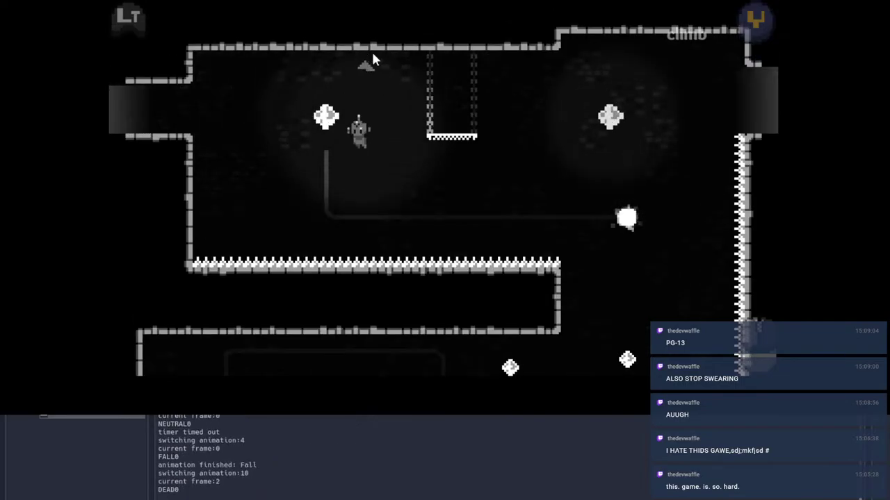
{"action": "key", "text": "d"}
{"action": "key", "text": "space"}
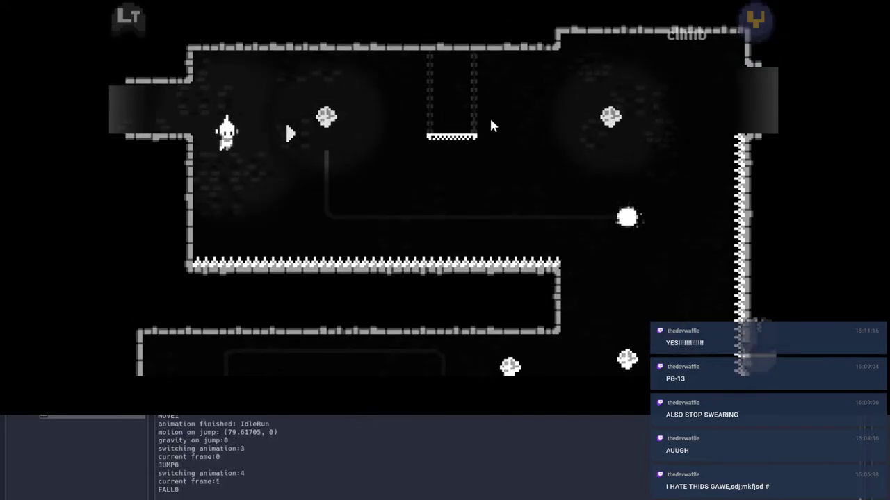
Step: Playtest crossing from the upper-left doorway over the hanging platform to the upper-right doorway
{"action": "key", "text": "d"}
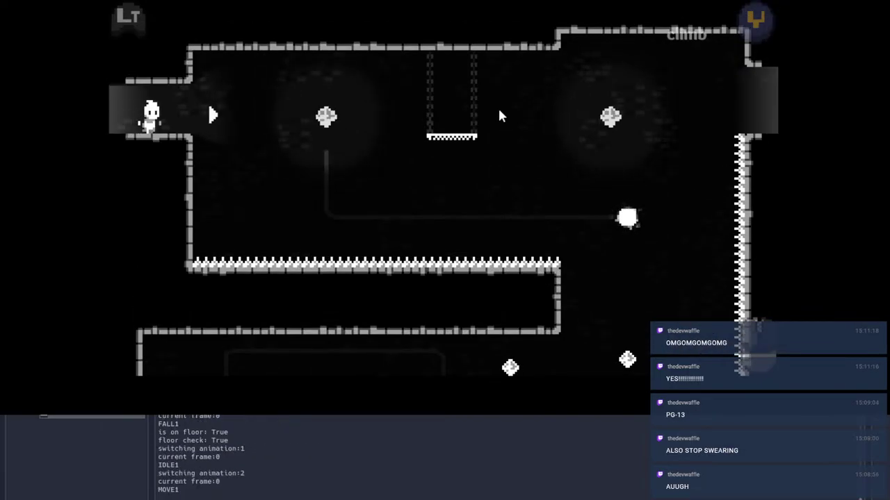
{"action": "key", "text": "space"}
{"action": "left_click", "coordinate": [524, 77]}
{"action": "left_click", "coordinate": [532, 52]}
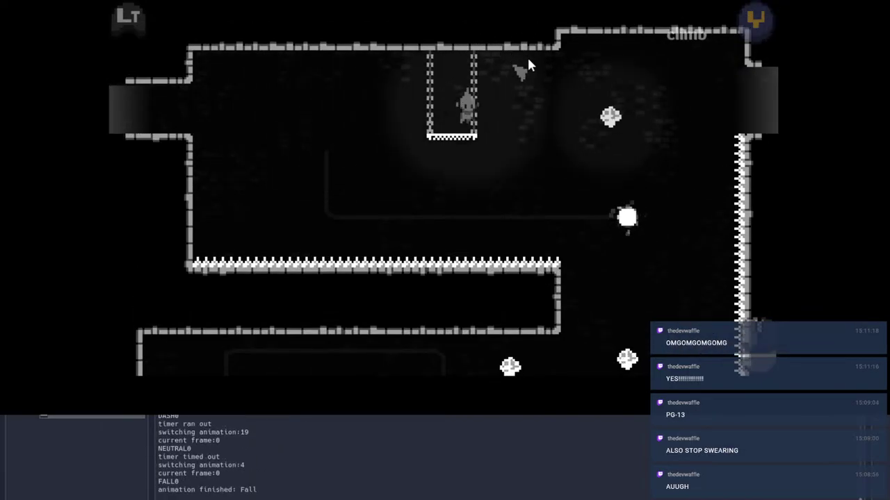
{"action": "key", "text": "d"}
{"action": "key", "text": "space"}
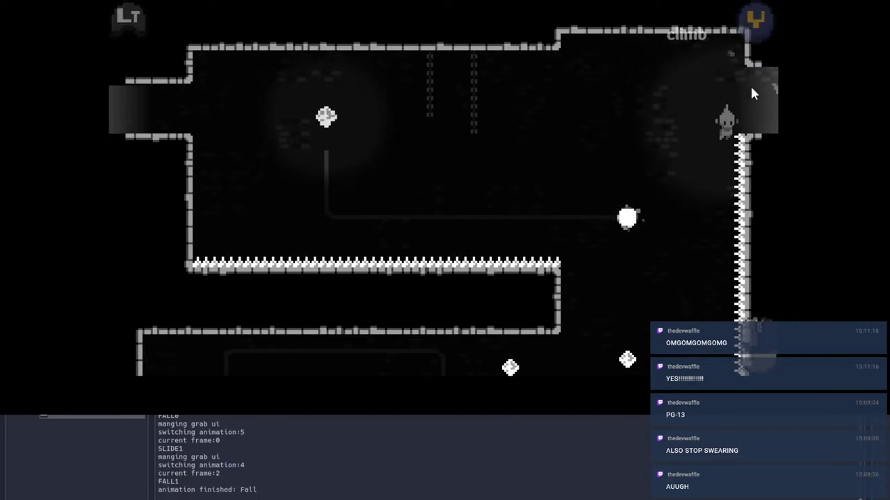
Step: Restart from the upper-left doorway and test different dash angles from the first orb over the hanging platform
{"action": "key", "text": "Escape"}
{"action": "left_click", "coordinate": [525, 79]}
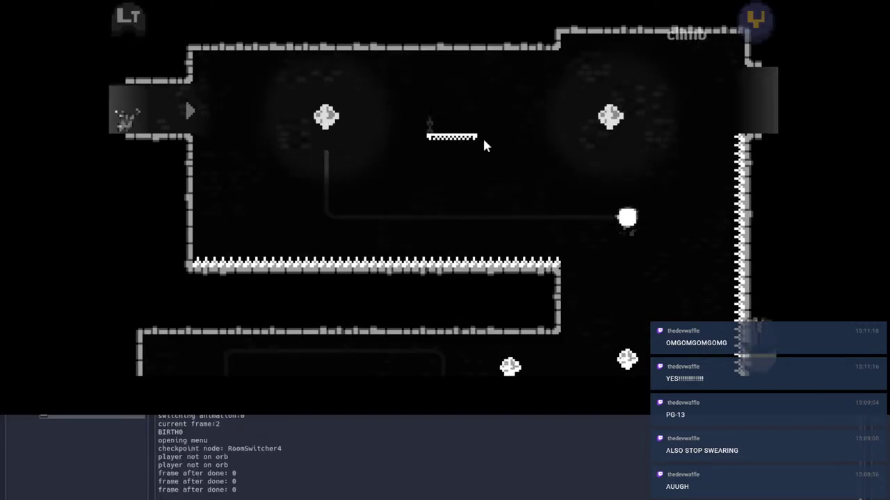
{"action": "left_click", "coordinate": [540, 105]}
{"action": "left_click", "coordinate": [549, 102]}
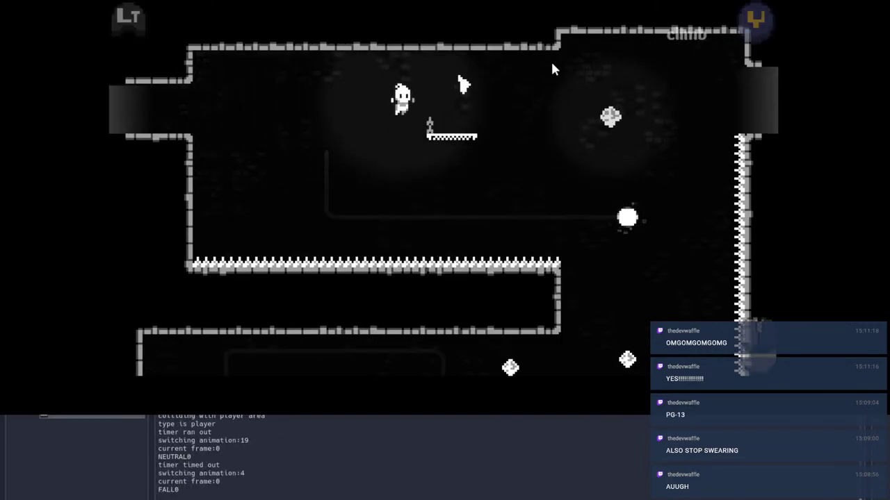
{"action": "left_click", "coordinate": [551, 60]}
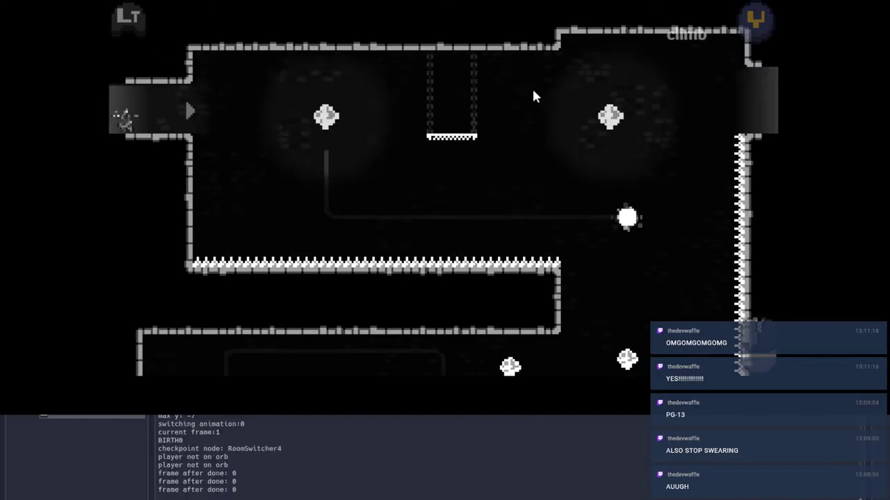
{"action": "left_click", "coordinate": [532, 91]}
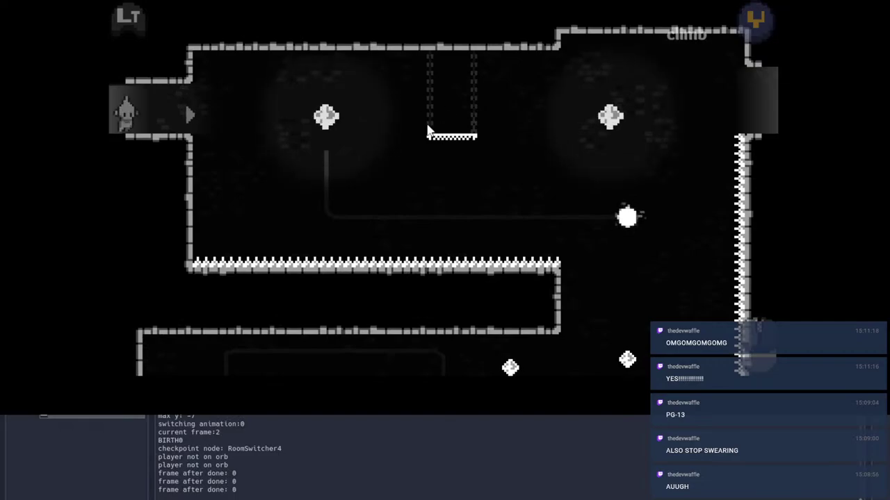
Step: Test landing on the hanging platform and returning to the left doorway, and repeat the dash past the platform
{"action": "key", "text": "d"}
{"action": "key", "text": "space"}
{"action": "left_click", "coordinate": [620, 34]}
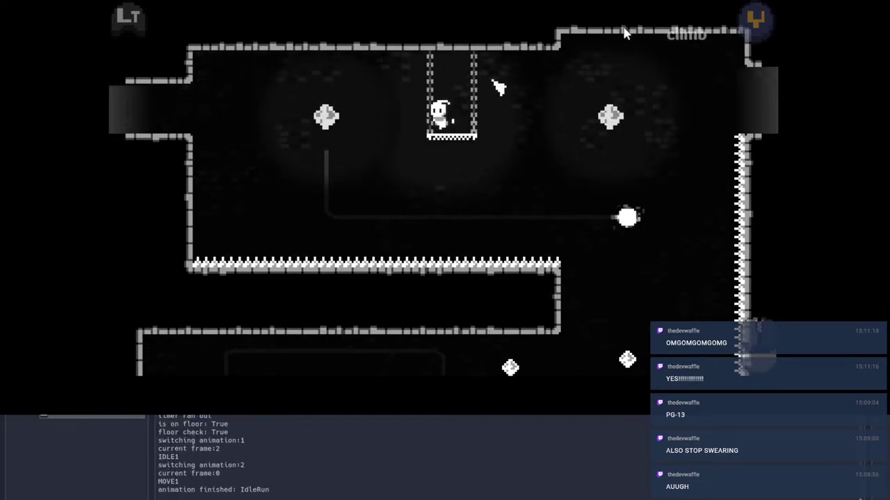
{"action": "key", "text": "a"}
{"action": "key", "text": "space"}
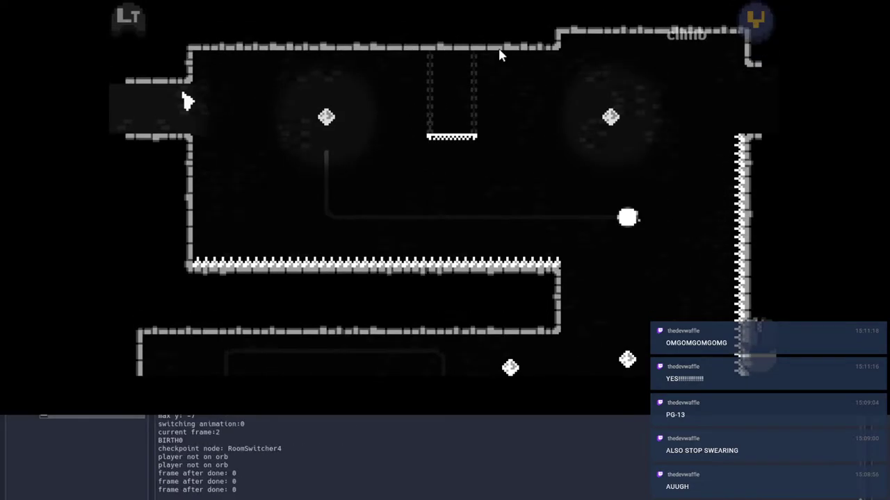
{"action": "left_click", "coordinate": [589, 59]}
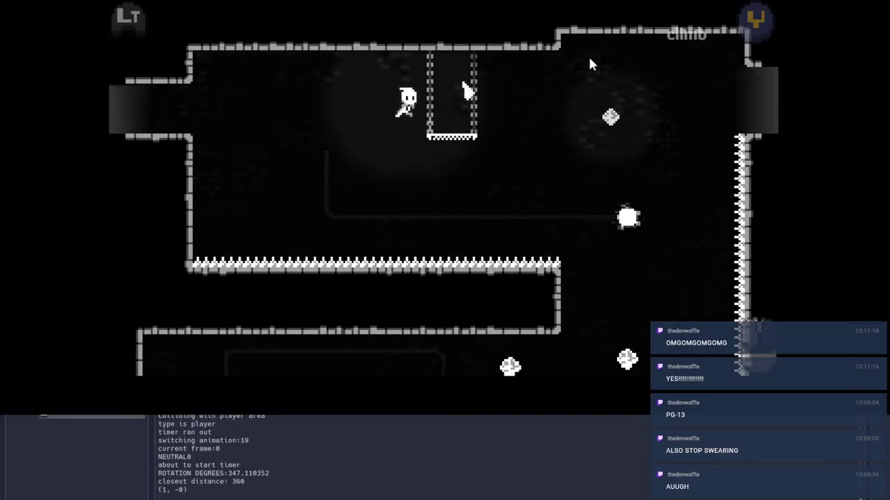
{"action": "key", "text": "a"}
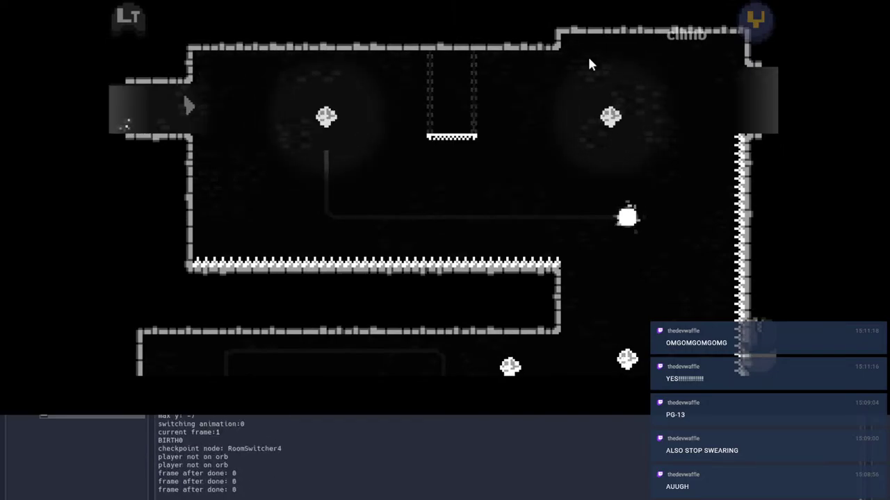
{"action": "left_click", "coordinate": [584, 64]}
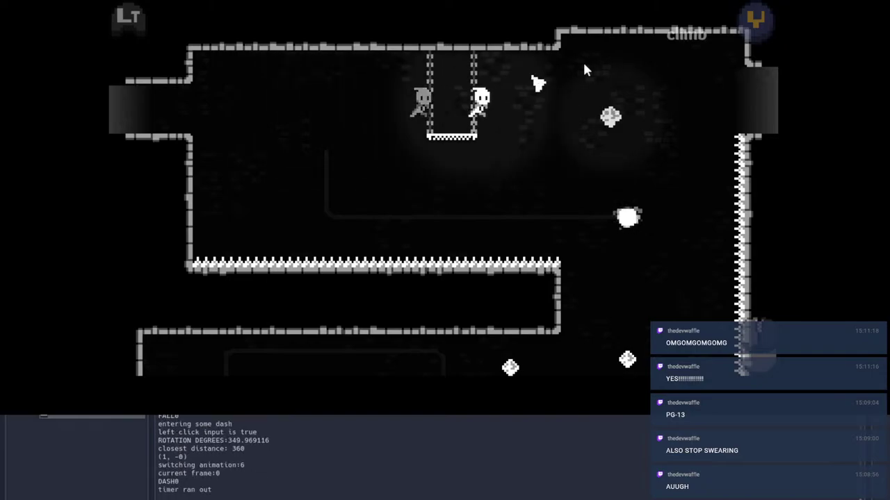
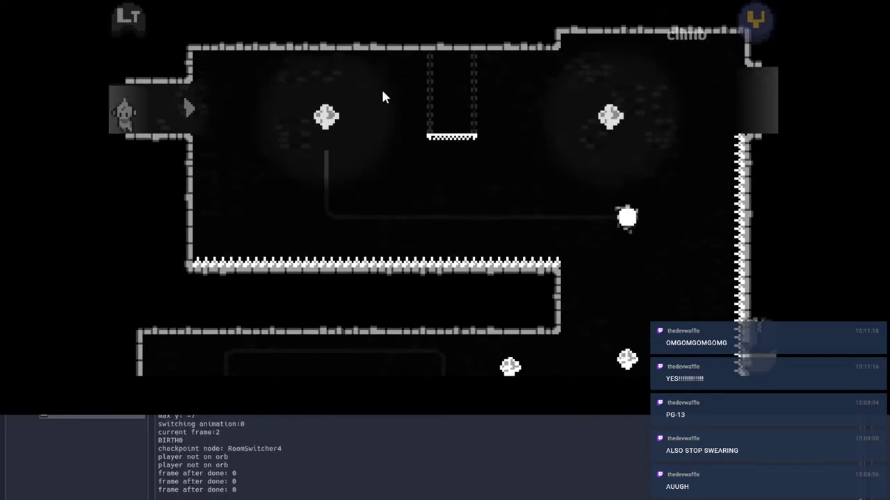
Step: Stop the game and reopen the Room92 scene
{"action": "key", "text": "Escape"}
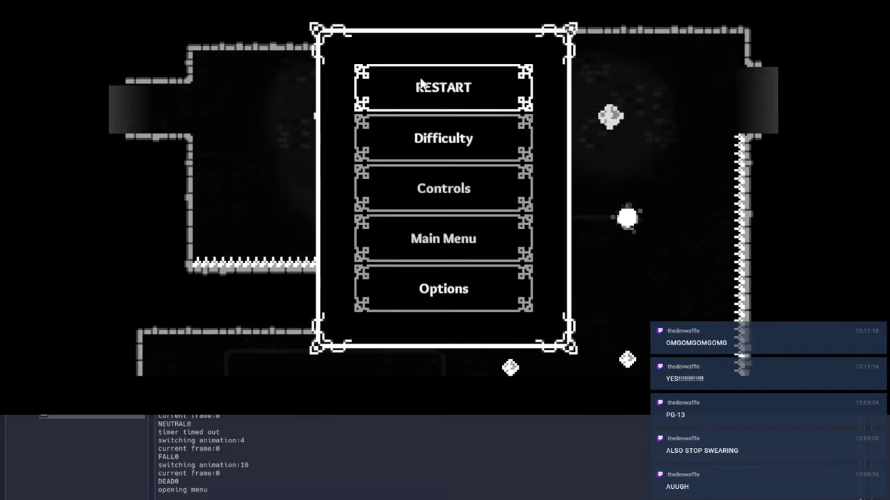
{"action": "left_click", "coordinate": [761, 2]}
{"action": "left_click", "coordinate": [542, 28]}
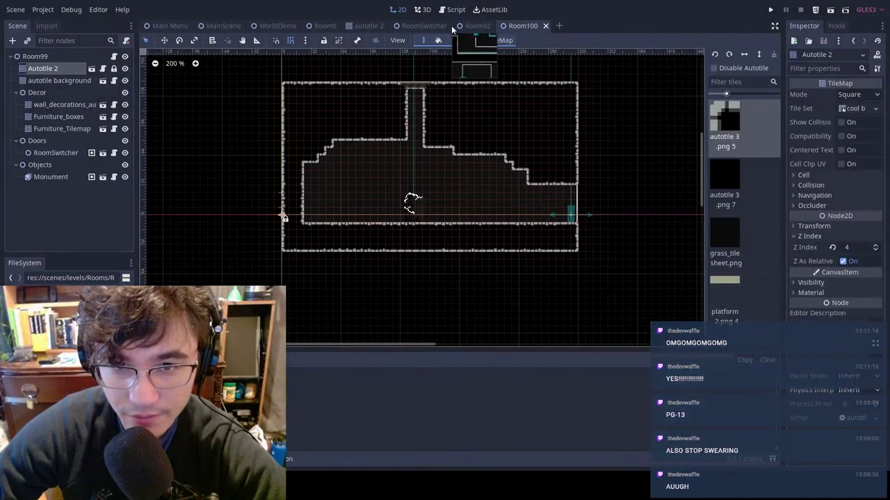
{"action": "left_click", "coordinate": [458, 27]}
Step: Raise the upper-left doorway's ceiling in Room92's Autotile 2 tilemap level with the adjoining room ceiling, and save the scene
{"action": "scroll", "coordinate": [402, 96], "scroll_direction": "up", "scroll_amount": 10}
{"action": "left_click", "coordinate": [47, 68]}
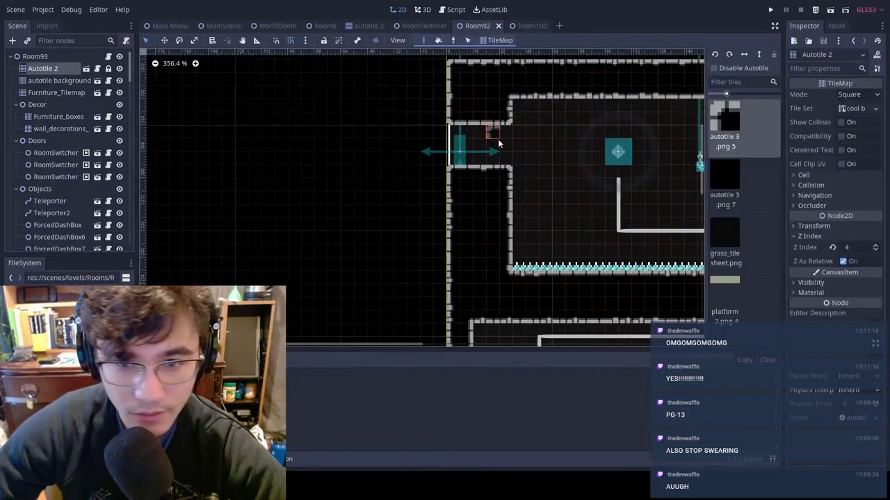
{"action": "middle_click_drag", "start_coordinate": [498, 139], "coordinate": [407, 156]}
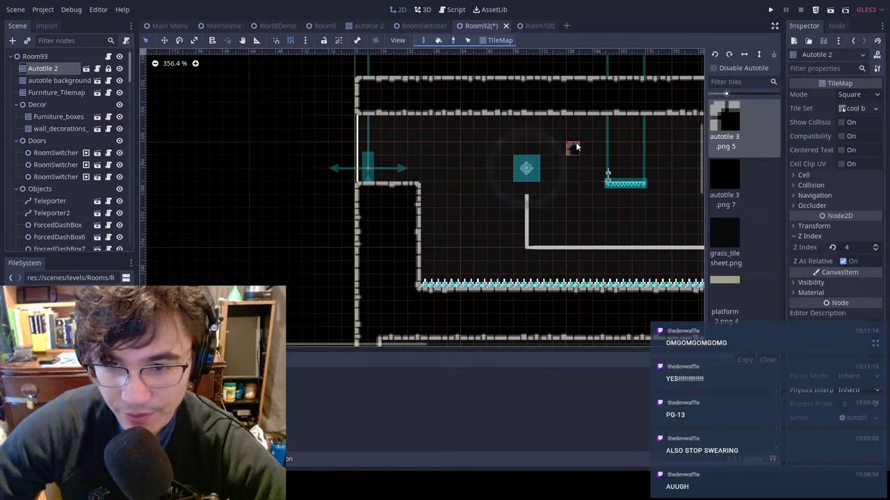
{"action": "middle_click_drag", "start_coordinate": [575, 142], "coordinate": [311, 167]}
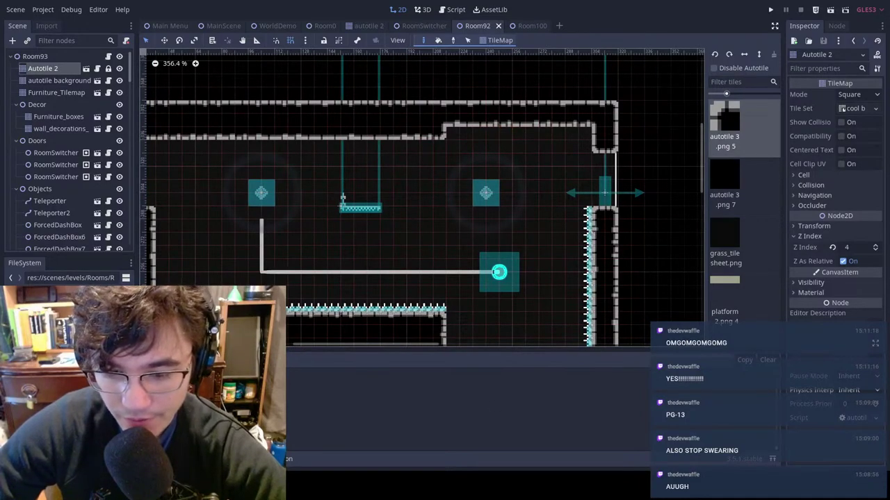
{"action": "key", "text": "ctrl+s"}
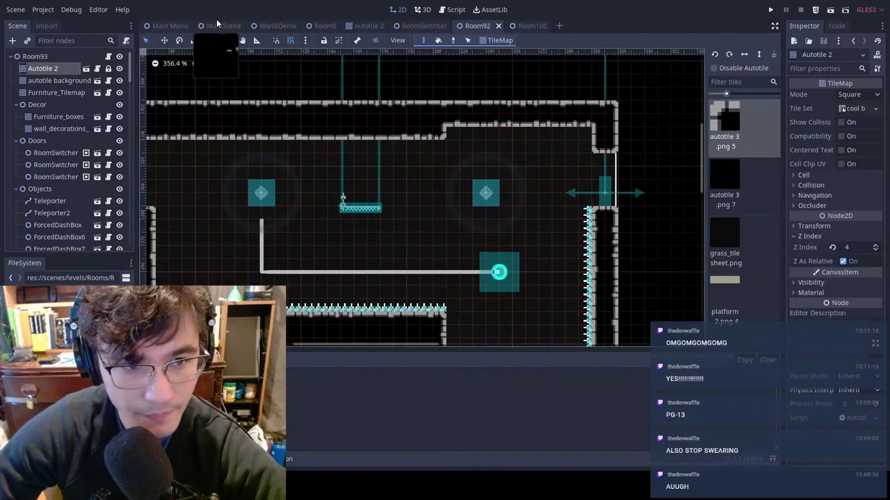
Step: Run the game from MainScene and playtest the zipline and dash route up to the enlarged upper-left doorway
{"action": "left_click", "coordinate": [217, 26]}
{"action": "key", "text": "F6"}
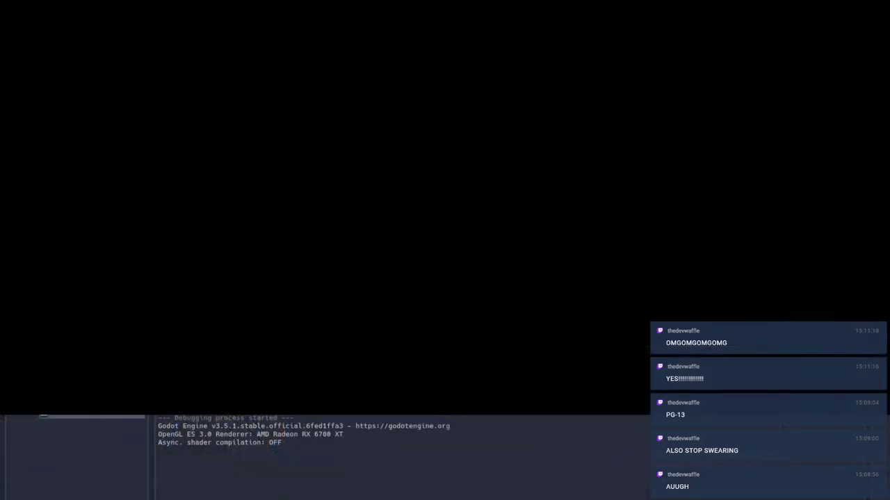
{"action": "key", "text": "space"}
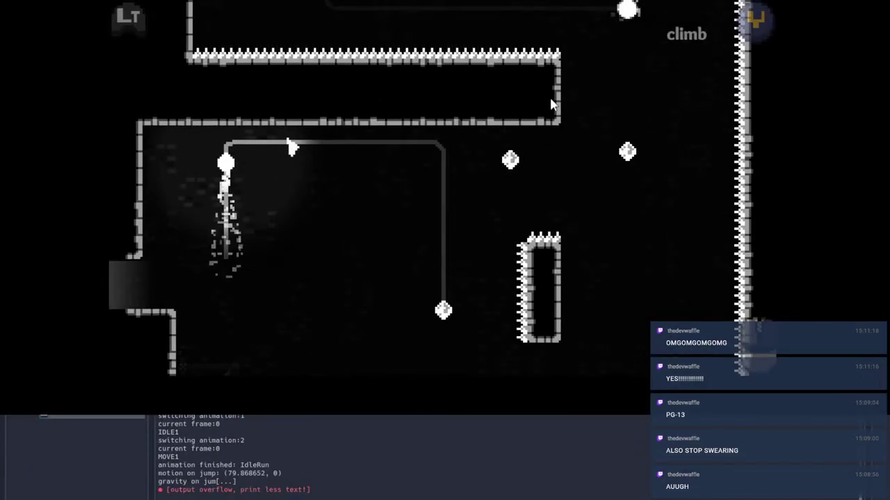
{"action": "left_click", "coordinate": [641, 101]}
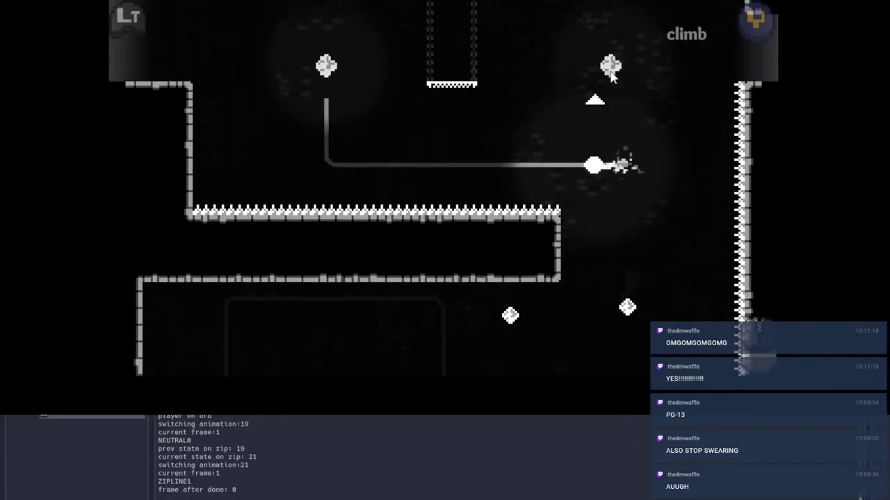
{"action": "left_click", "coordinate": [334, 94]}
{"action": "left_click", "coordinate": [109, 97]}
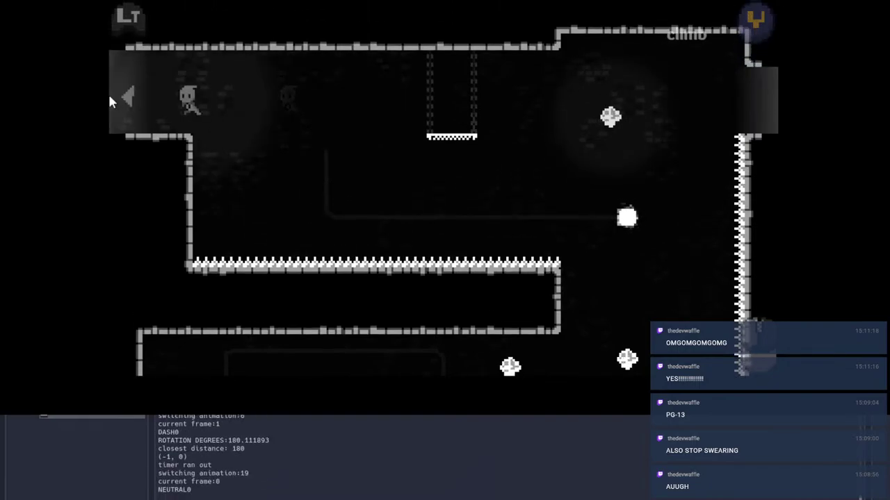
Step: Playtest the return route by jumping from the enlarged doorway and chaining dashes over the hanging platform towards the right doorway
{"action": "key", "text": "a"}
{"action": "key", "text": "d"}
{"action": "key", "text": "space"}
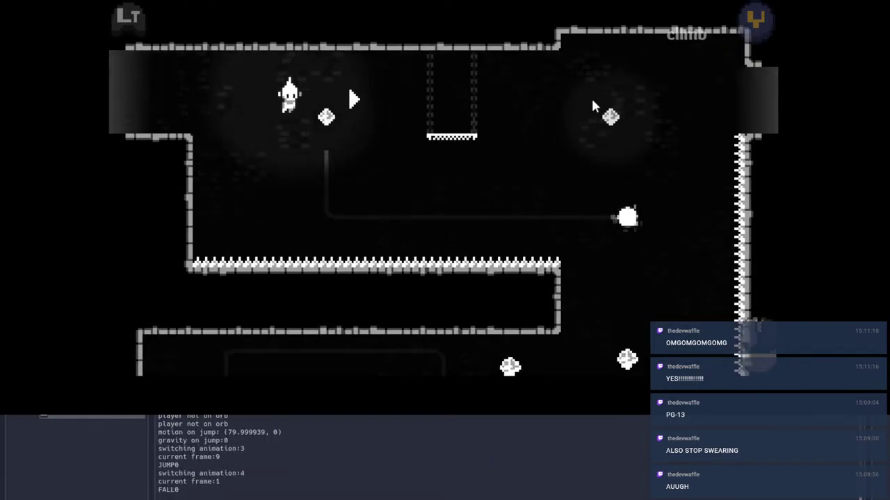
{"action": "left_click", "coordinate": [594, 102]}
{"action": "key", "text": "a"}
{"action": "key", "text": "d"}
{"action": "key", "text": "space"}
{"action": "left_click", "coordinate": [679, 104]}
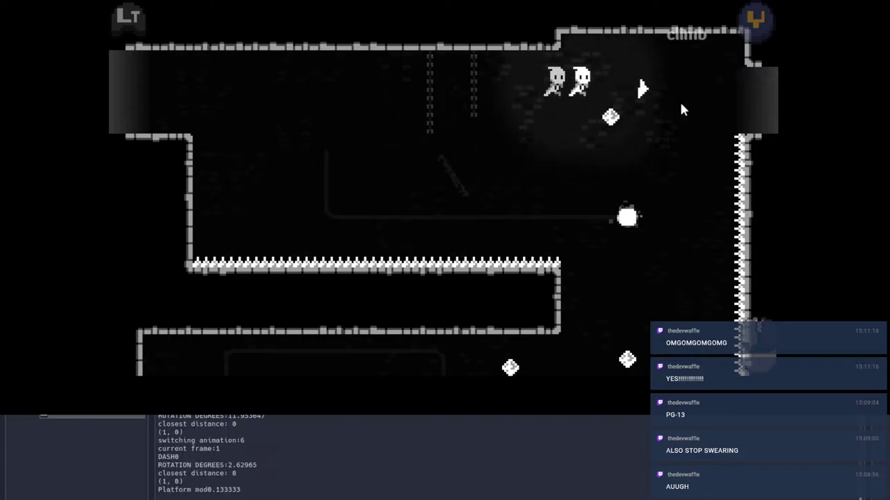
{"action": "left_click", "coordinate": [735, 96]}
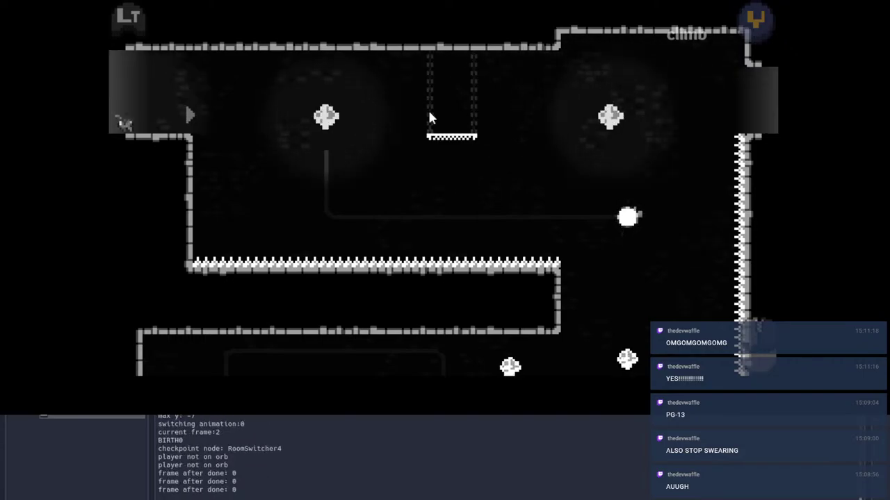
Step: Repeat the crossing from the enlarged doorway through to the upper-right doorway, and stop the game
{"action": "key", "text": "d"}
{"action": "key", "text": "space"}
{"action": "left_click", "coordinate": [596, 97]}
{"action": "left_click", "coordinate": [601, 98]}
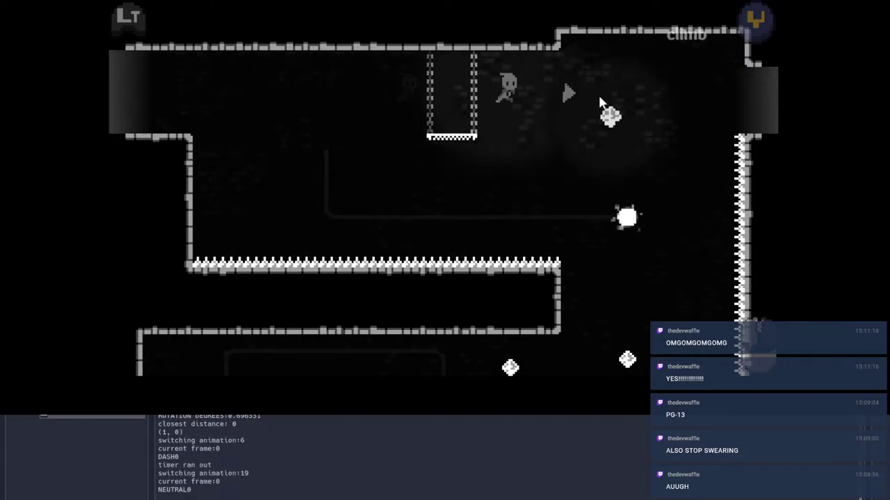
{"action": "key", "text": "a"}
{"action": "key", "text": "d"}
{"action": "key", "text": "space"}
{"action": "left_click", "coordinate": [688, 93]}
{"action": "left_click", "coordinate": [747, 99]}
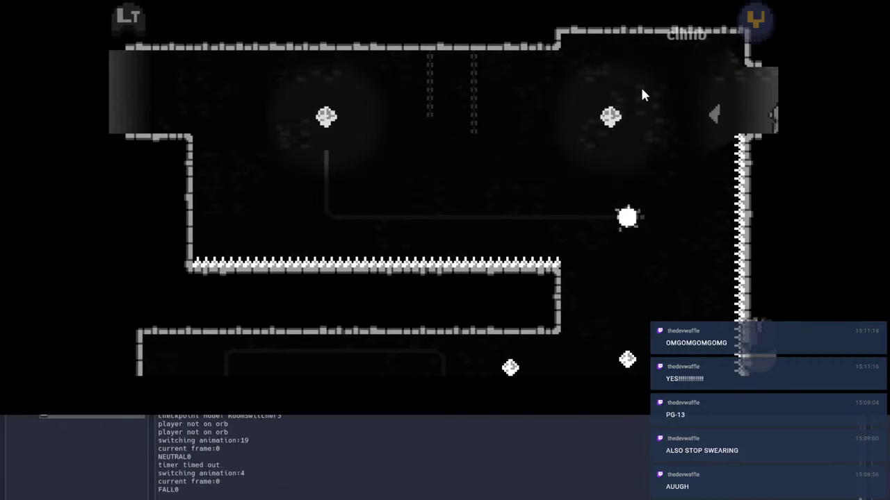
{"action": "key", "text": "Escape"}
{"action": "key", "text": "F8"}
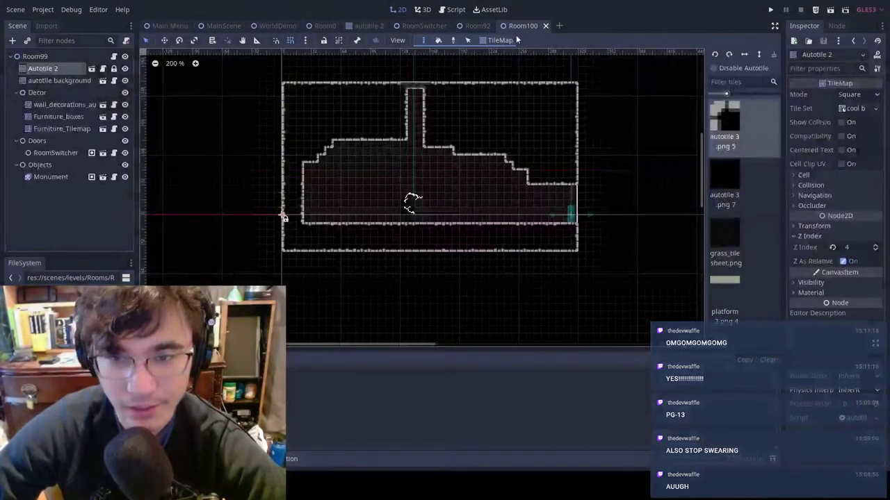
Step: Shift the temp_foor hanging platform in Room92 a short distance towards the right doorway
{"action": "left_click", "coordinate": [466, 28]}
{"action": "middle_click_drag", "start_coordinate": [267, 223], "coordinate": [426, 194]}
{"action": "scroll", "coordinate": [429, 194], "scroll_direction": "up", "scroll_amount": 6}
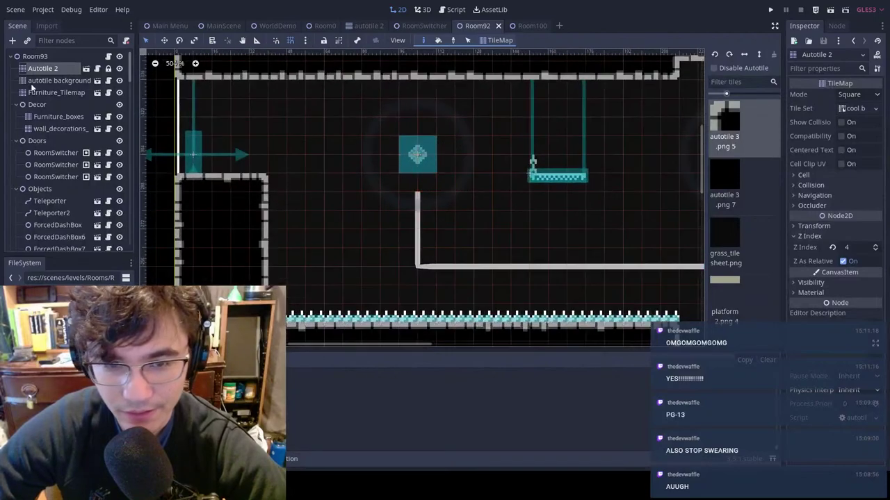
{"action": "left_click", "coordinate": [47, 59]}
{"action": "middle_click_drag", "start_coordinate": [562, 177], "coordinate": [412, 181]}
{"action": "left_click", "coordinate": [413, 180]}
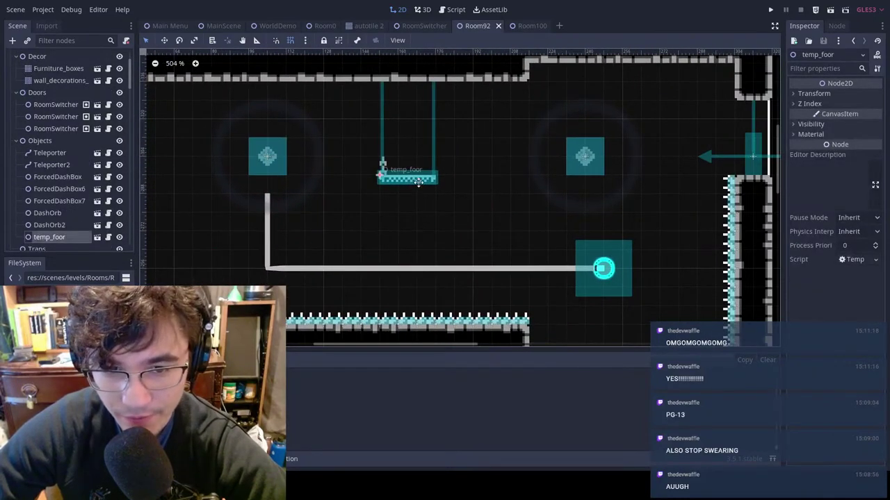
{"action": "left_click_drag", "start_coordinate": [418, 182], "coordinate": [465, 182]}
Step: Move DashOrb2 in Room92 slightly closer to the upper-right doorway, and save the scene
{"action": "middle_click_drag", "start_coordinate": [609, 163], "coordinate": [476, 171]}
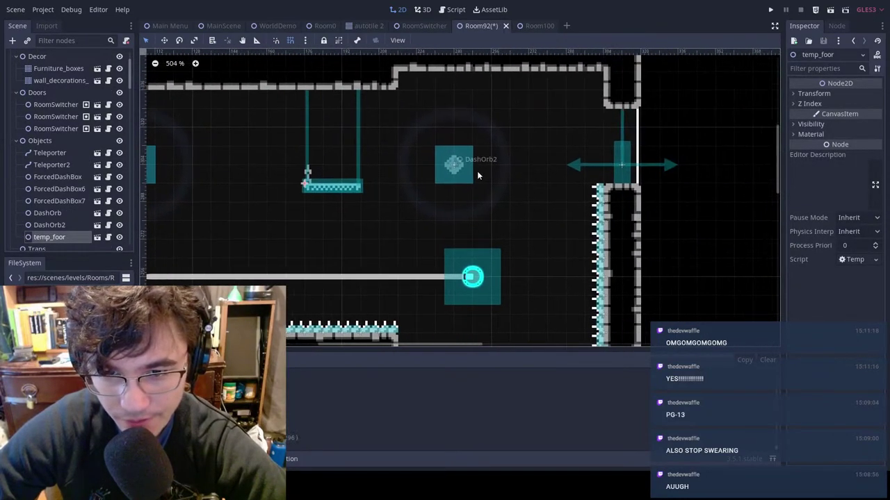
{"action": "left_click", "coordinate": [454, 164]}
{"action": "left_click_drag", "start_coordinate": [454, 164], "coordinate": [492, 168]}
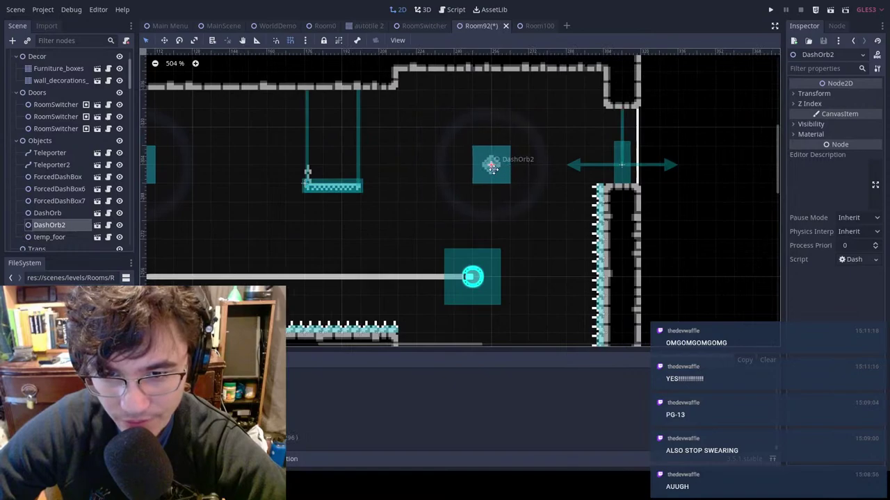
{"action": "left_click", "coordinate": [605, 134]}
{"action": "key", "text": "ctrl+s"}
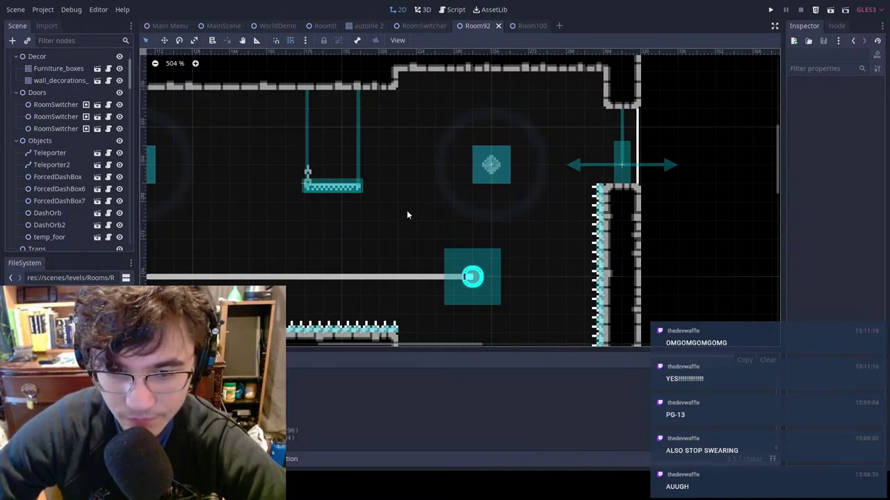
Step: Run the game from MainScene and playtest the zipline and dash route up to Room92's upper-left doorway
{"action": "scroll", "coordinate": [408, 211], "scroll_direction": "down", "scroll_amount": 8}
{"action": "middle_click_drag", "start_coordinate": [419, 214], "coordinate": [499, 315]}
{"action": "middle_click_drag", "start_coordinate": [469, 228], "coordinate": [460, 107]}
{"action": "scroll", "coordinate": [503, 164], "scroll_direction": "up", "scroll_amount": 2}
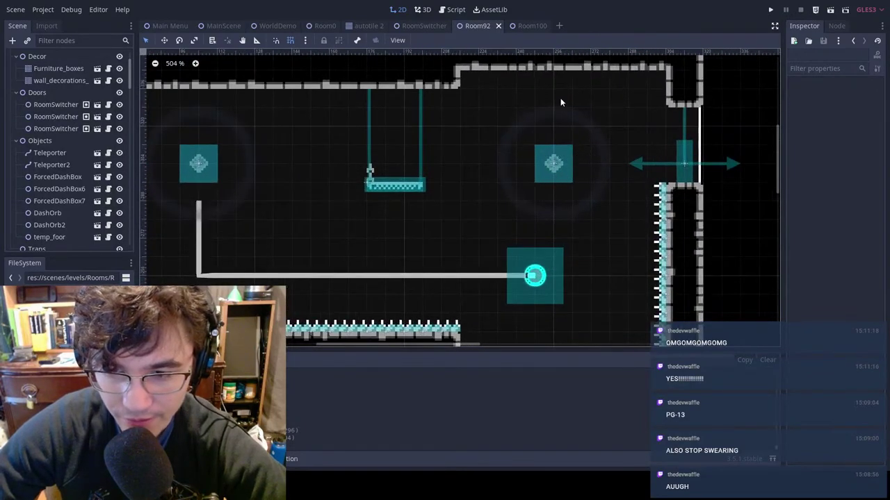
{"action": "left_click", "coordinate": [223, 26]}
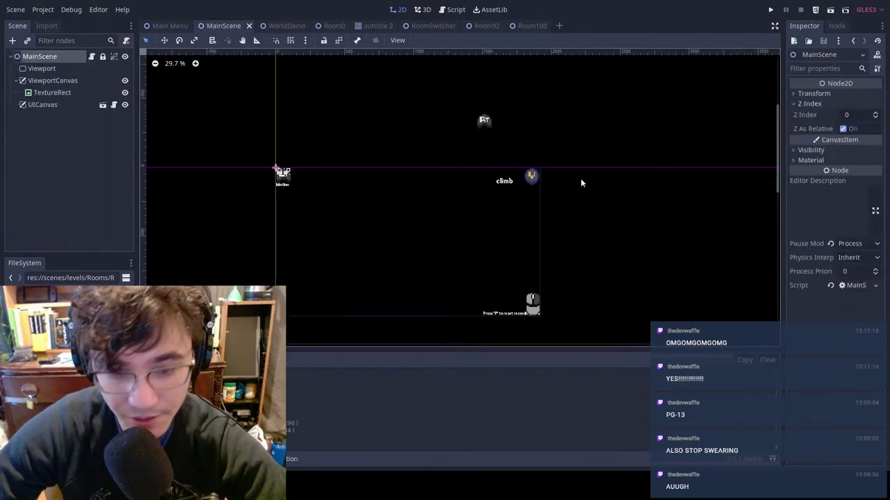
{"action": "key", "text": "F5"}
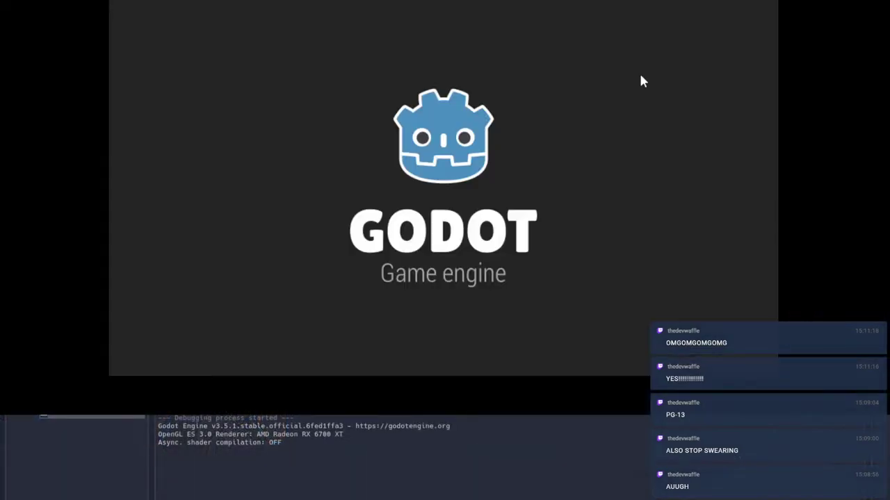
{"action": "key", "text": "Right"}
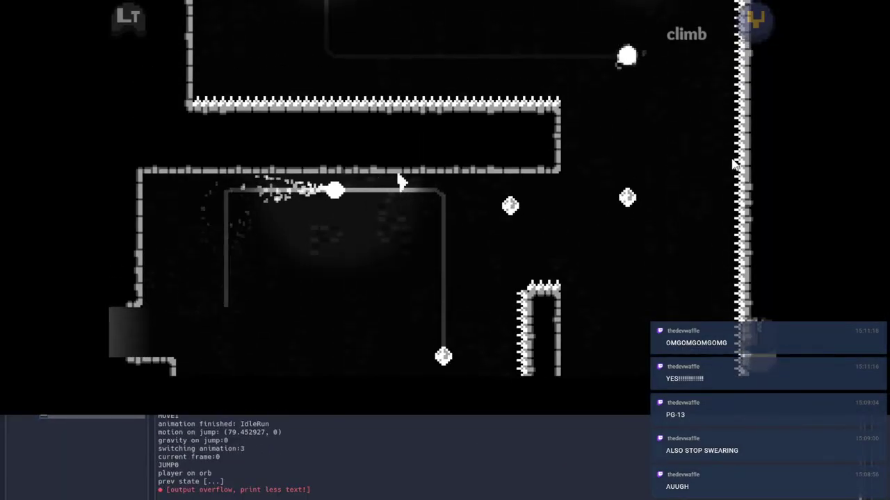
{"action": "left_click", "coordinate": [651, 97]}
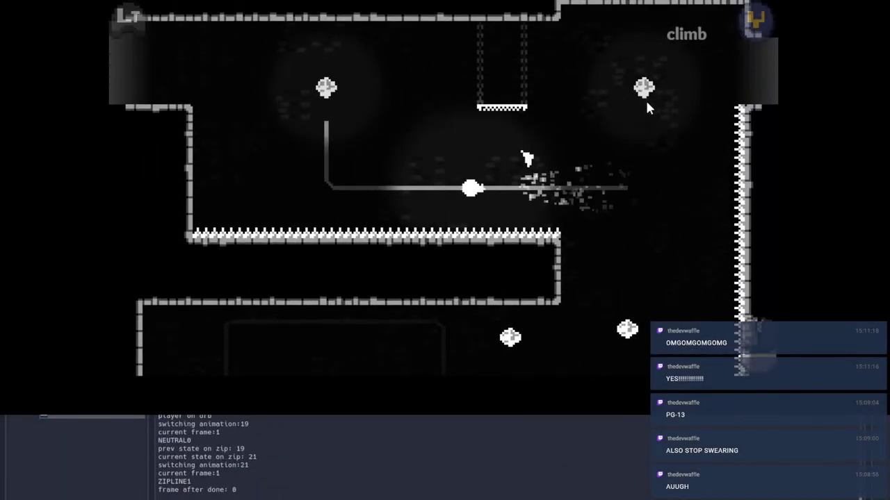
{"action": "left_click", "coordinate": [327, 104]}
{"action": "left_click", "coordinate": [183, 118]}
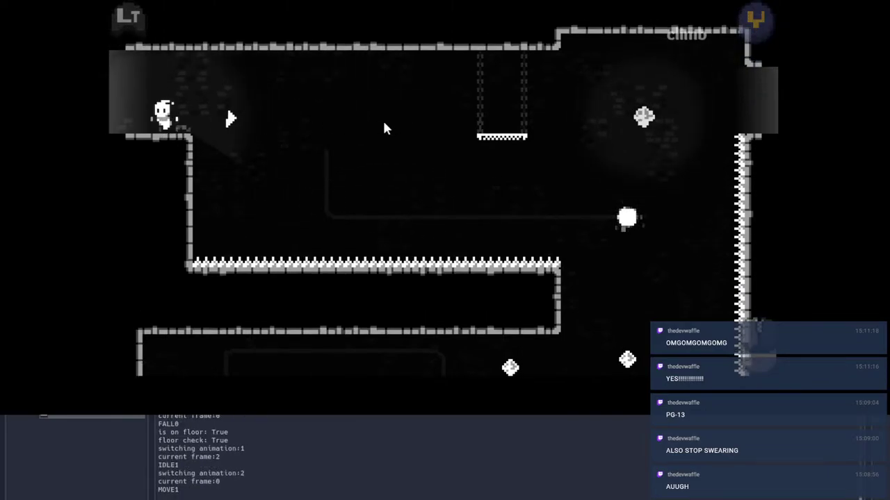
Step: Playtest jumping and dashing from the upper-left doorway towards the repositioned platform and orb
{"action": "key", "text": "d"}
{"action": "key", "text": "space"}
{"action": "left_click", "coordinate": [625, 67]}
{"action": "left_click", "coordinate": [638, 66]}
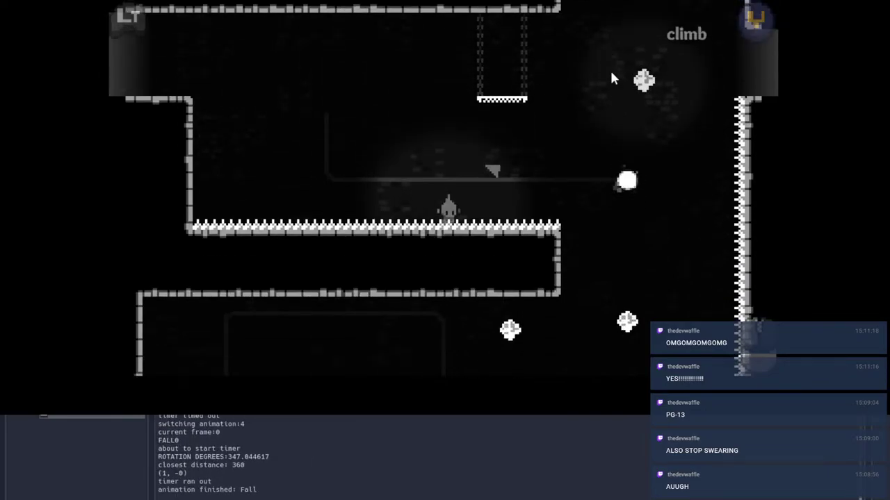
Step: Replay the lower zipline and dash orb route to get back up to the upper-left doorway
{"action": "key", "text": "d"}
{"action": "key", "text": "space"}
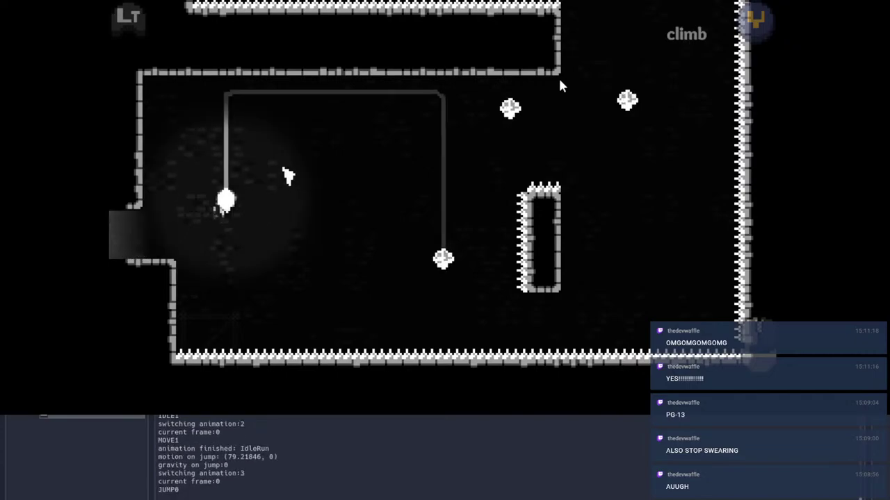
{"action": "left_click", "coordinate": [704, 138]}
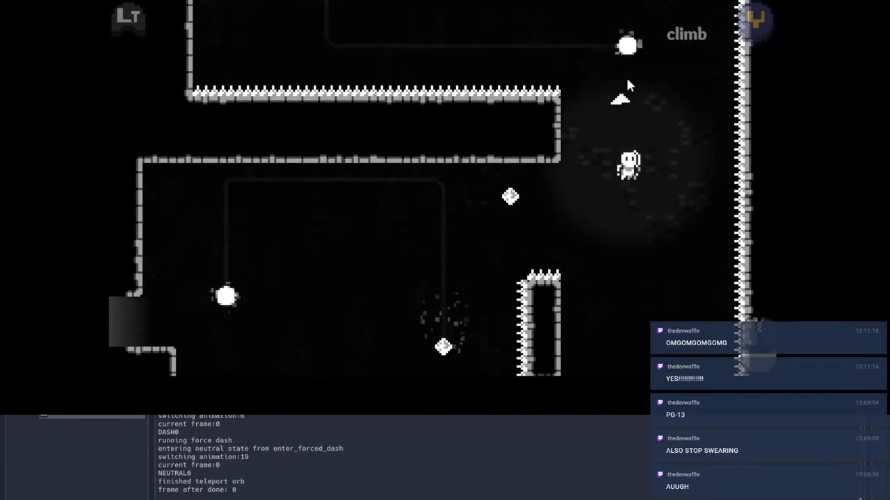
{"action": "left_click", "coordinate": [625, 76]}
{"action": "key", "text": "a"}
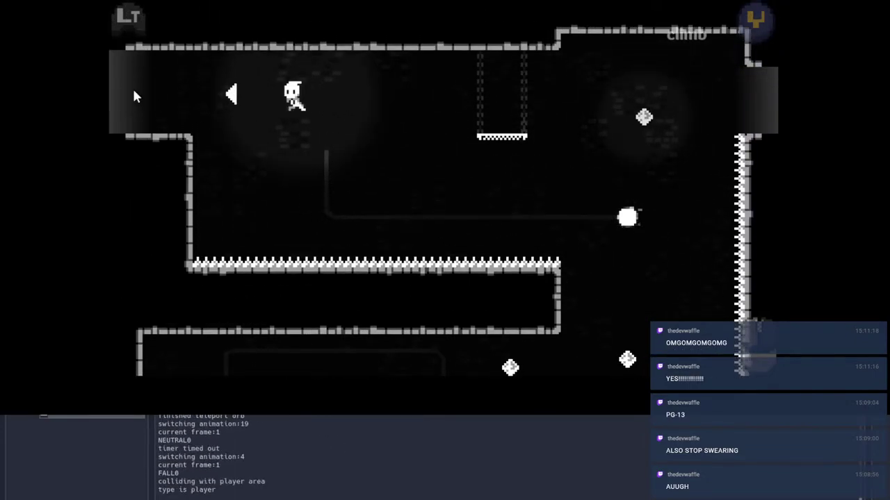
{"action": "left_click", "coordinate": [132, 87]}
Step: Playtest the crossing from the upper-left doorway over the hanging platform into the room on the right, and pause the game
{"action": "key", "text": "d"}
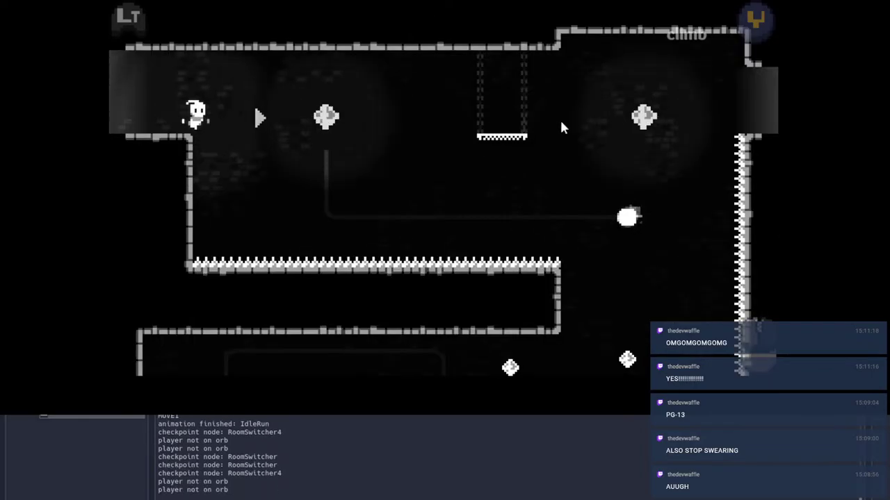
{"action": "key", "text": "space"}
{"action": "left_click", "coordinate": [697, 95]}
{"action": "left_click", "coordinate": [697, 95]}
{"action": "key", "text": "d"}
{"action": "key", "text": "space"}
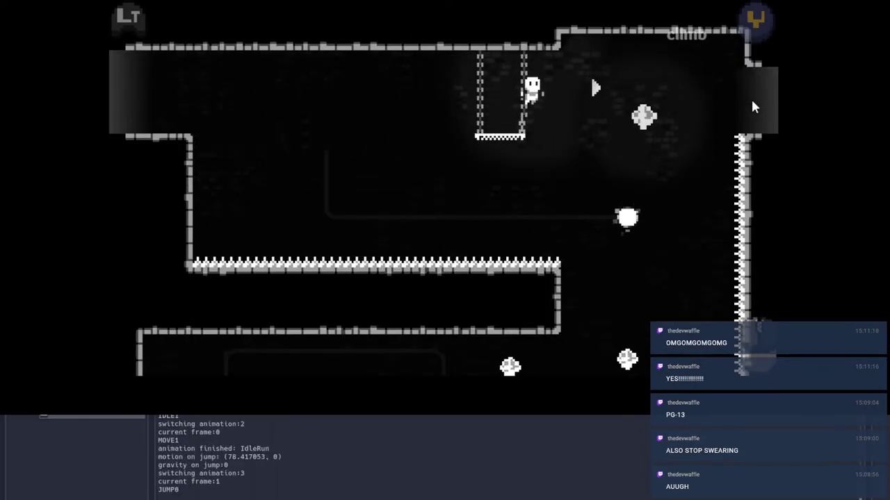
{"action": "left_click", "coordinate": [751, 99]}
{"action": "key", "text": "Escape"}
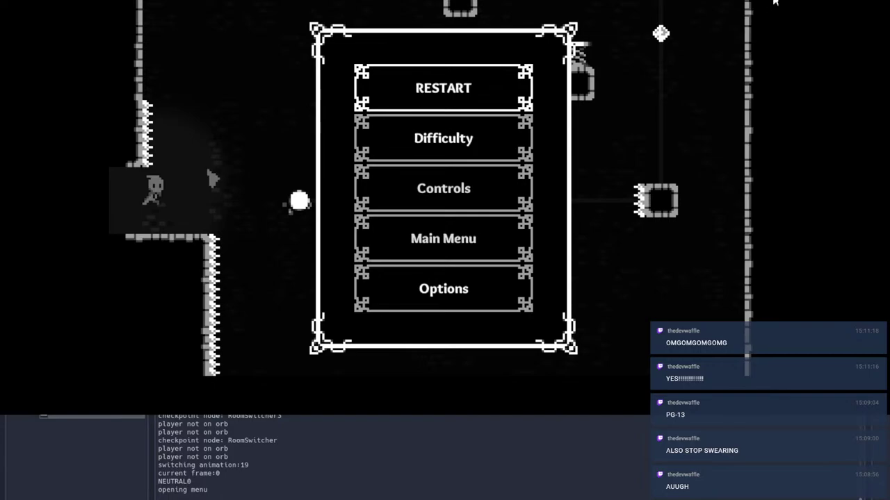
Step: Delete the DashOrb between the upper-left doorway and the hanging platform in Room92, and save the scene
{"action": "left_click", "coordinate": [498, 27]}
{"action": "middle_click_drag", "start_coordinate": [332, 138], "coordinate": [486, 151]}
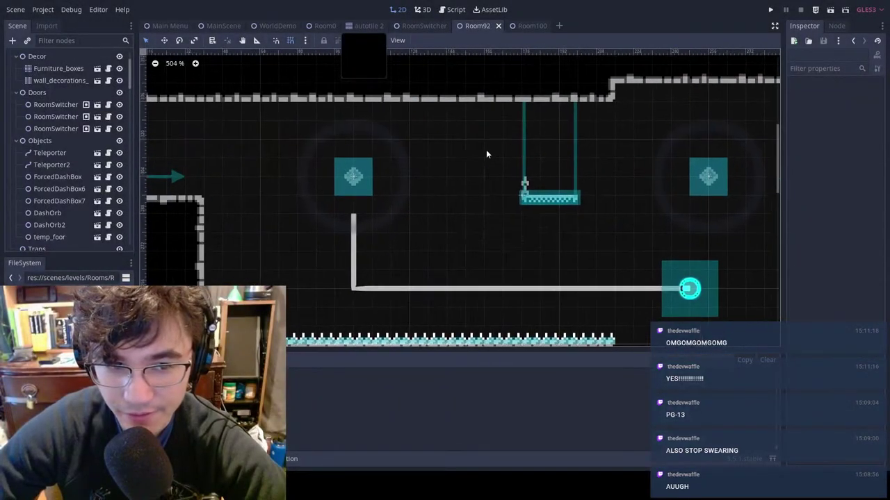
{"action": "left_click", "coordinate": [402, 167]}
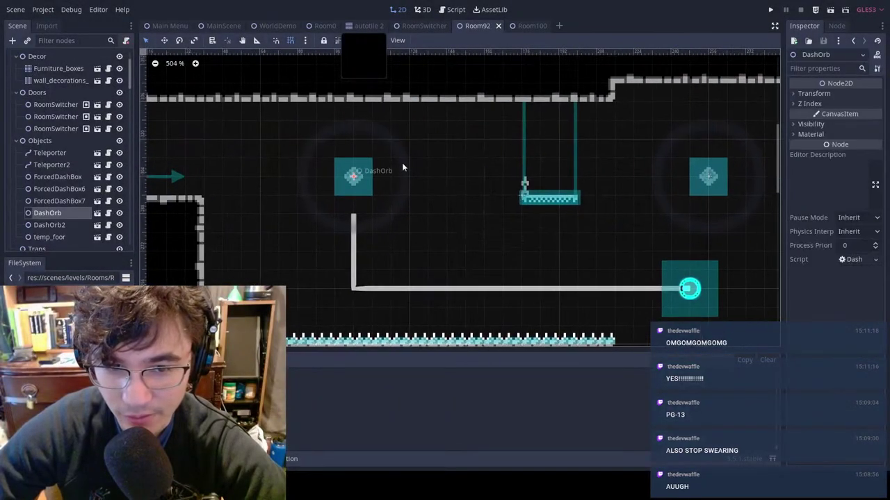
{"action": "key", "text": "Delete"}
{"action": "left_click", "coordinate": [424, 242]}
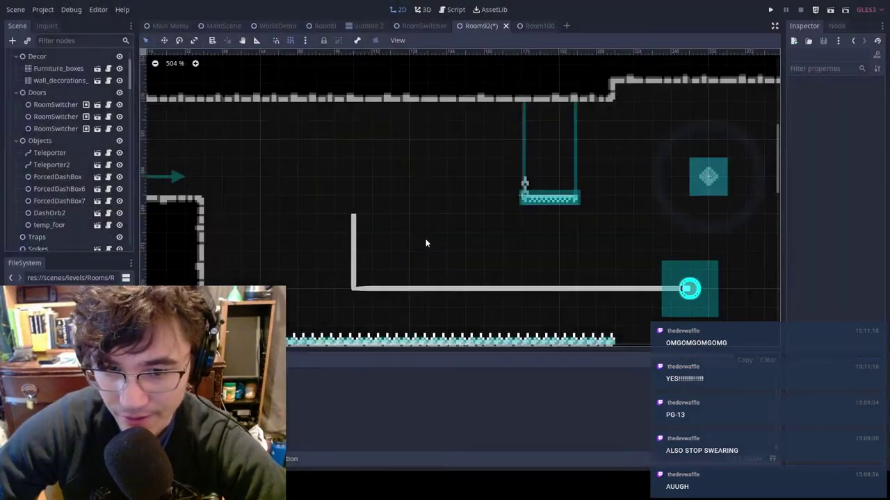
{"action": "key", "text": "ctrl+s"}
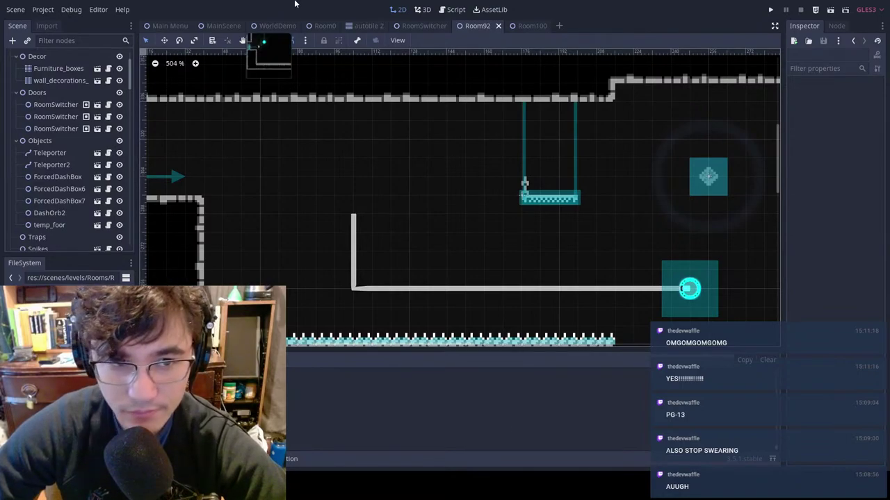
Step: Run the game from MainScene and playtest Room92 without the deleted orb, crossing the hanging platform to the upper-right doorway
{"action": "left_click", "coordinate": [224, 26]}
{"action": "key", "text": "F6"}
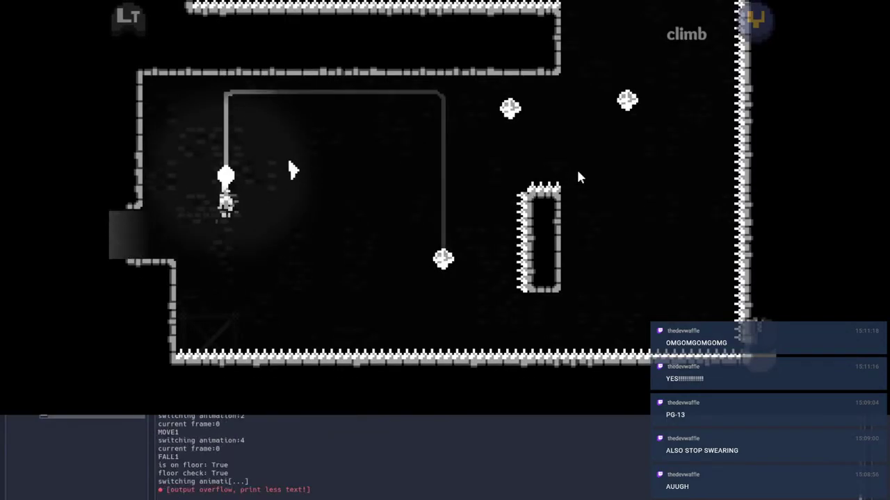
{"action": "left_click", "coordinate": [647, 179]}
{"action": "left_click", "coordinate": [647, 179]}
{"action": "left_click", "coordinate": [625, 132]}
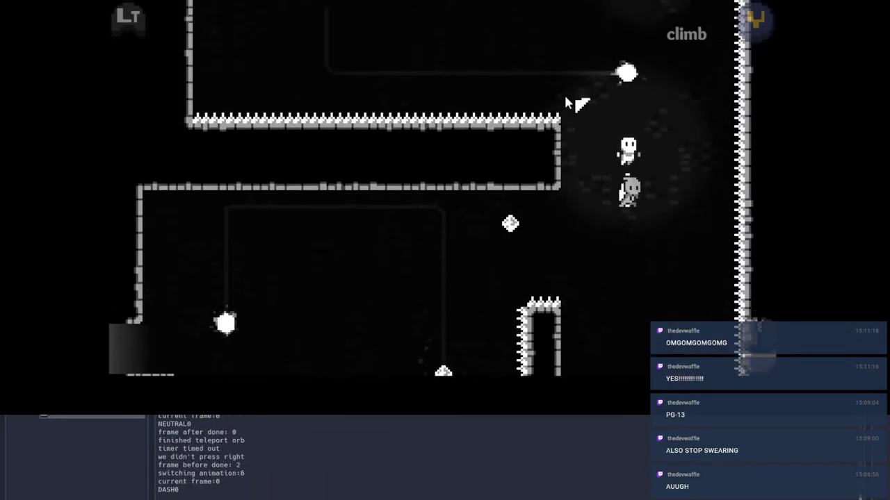
{"action": "left_click", "coordinate": [643, 89]}
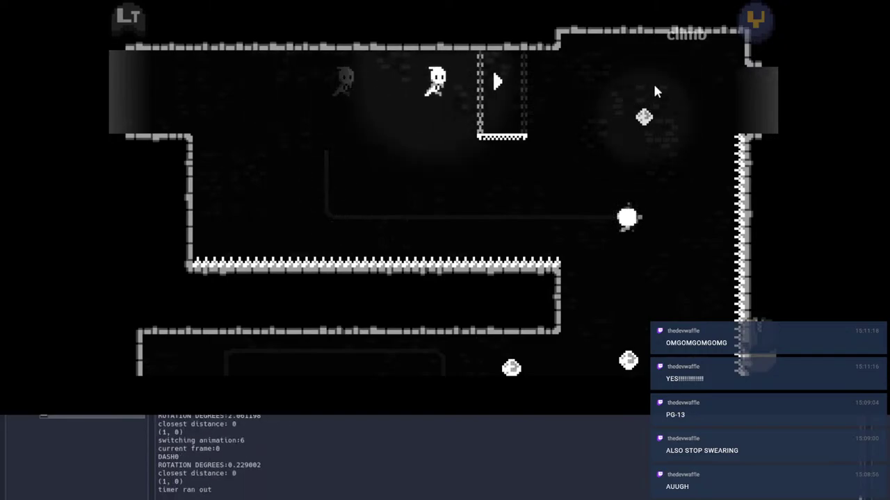
{"action": "key", "text": "space"}
{"action": "left_click", "coordinate": [655, 87]}
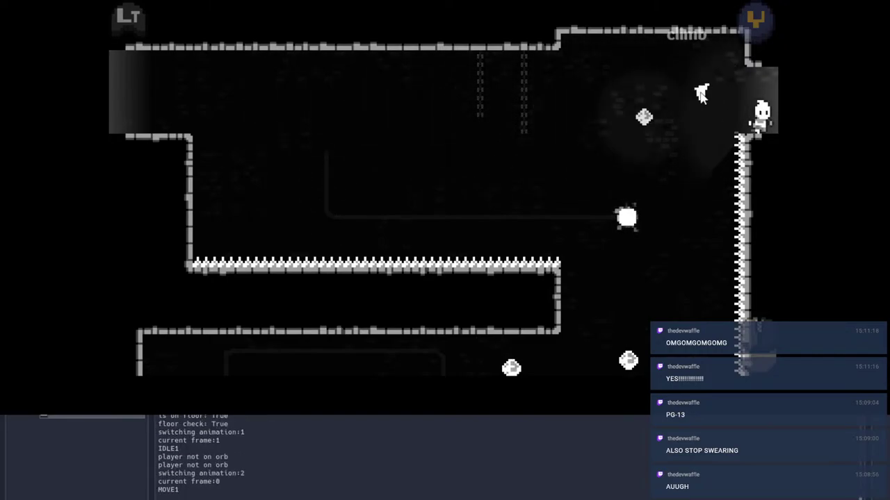
Step: Playtest the room beyond the right doorway by riding its ziplines and chaining dashes over the spring blocks
{"action": "key", "text": "space"}
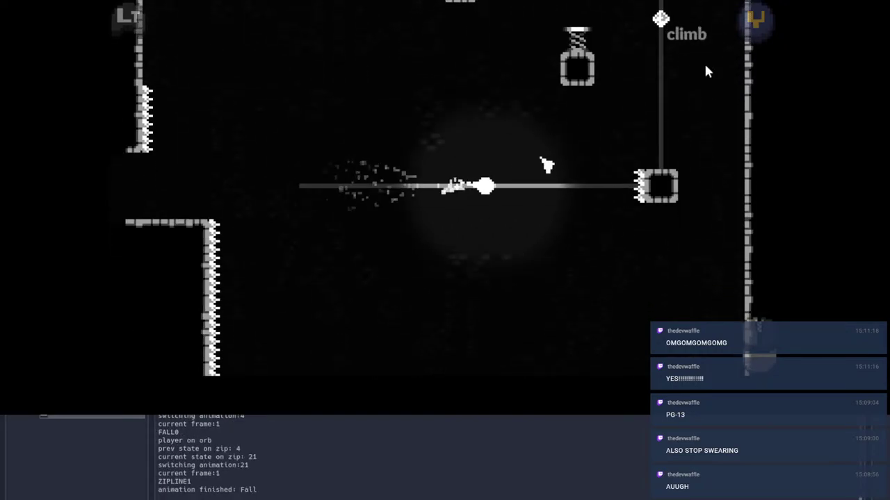
{"action": "left_click", "coordinate": [705, 66]}
{"action": "left_click", "coordinate": [500, 164]}
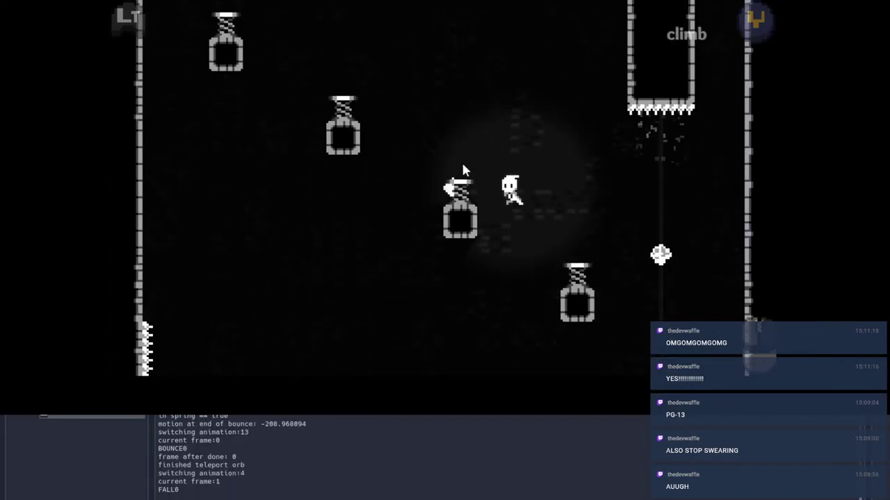
{"action": "left_click", "coordinate": [462, 164]}
{"action": "left_click", "coordinate": [386, 167]}
{"action": "left_click", "coordinate": [198, 173]}
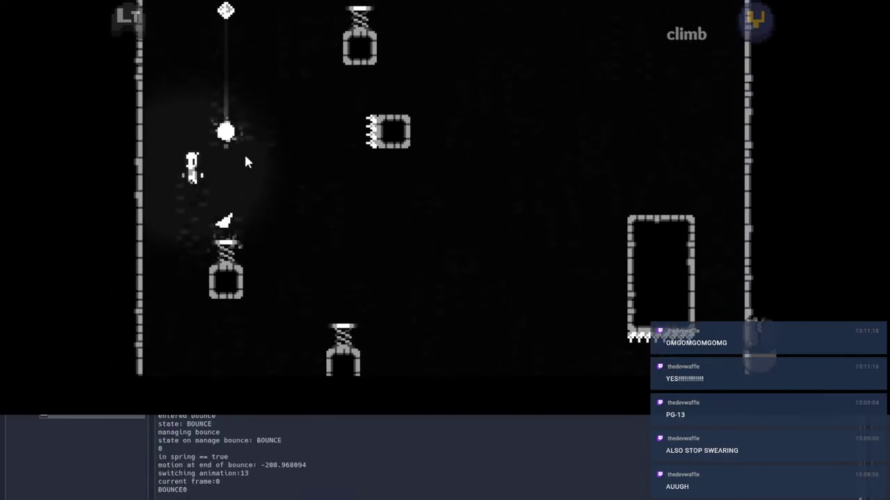
{"action": "left_click", "coordinate": [272, 95]}
{"action": "left_click", "coordinate": [332, 154]}
Step: Playtest the upper shaft room by taking its dash orb and zipline up towards the right exit
{"action": "left_click", "coordinate": [315, 36]}
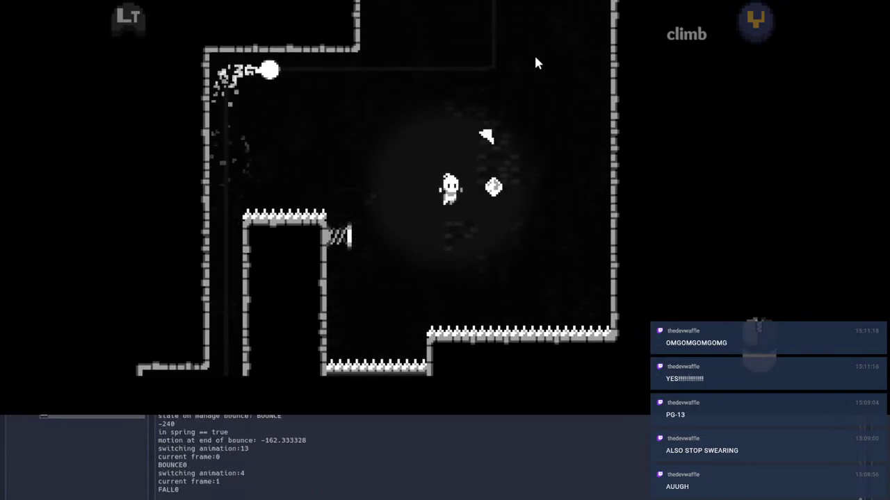
{"action": "left_click", "coordinate": [541, 74]}
{"action": "left_click", "coordinate": [642, 163]}
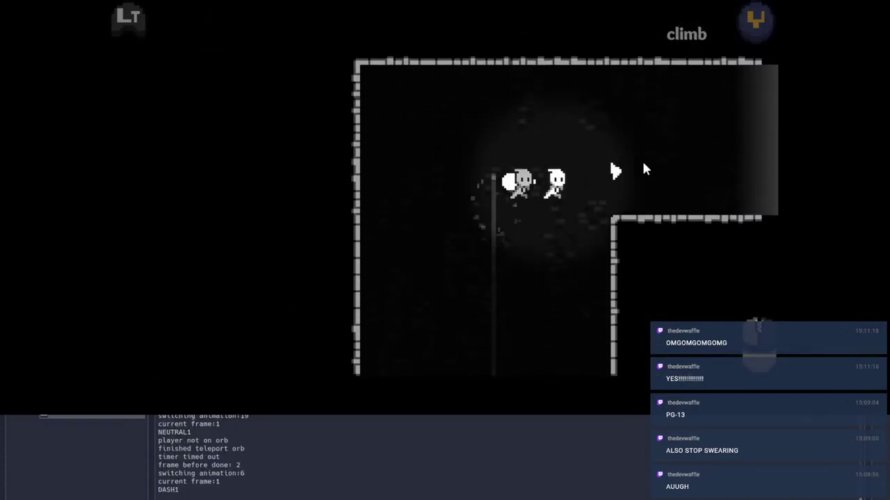
Step: Test wall sliding and climbing in the upper shaft, and leave through the exit at its upper right
{"action": "key", "text": "a"}
{"action": "key", "text": "d"}
{"action": "key", "text": "a"}
{"action": "key", "text": "d"}
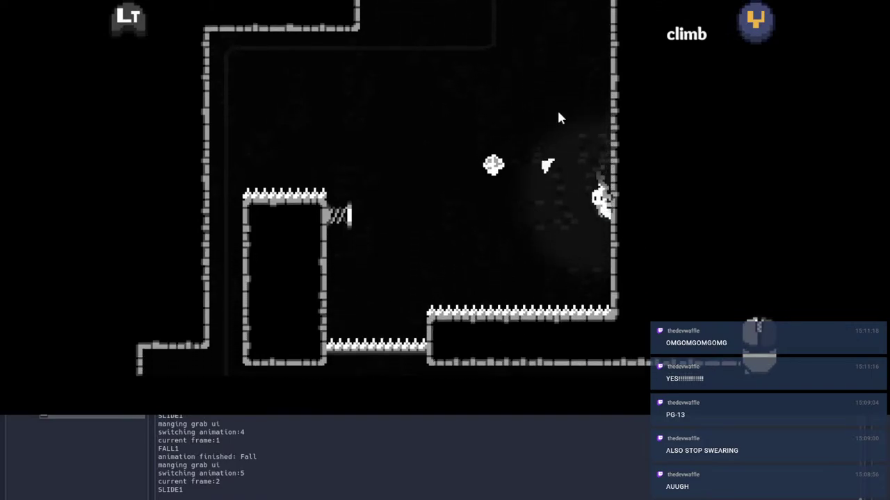
{"action": "key", "text": "w"}
{"action": "key", "text": "space"}
{"action": "key", "text": "space"}
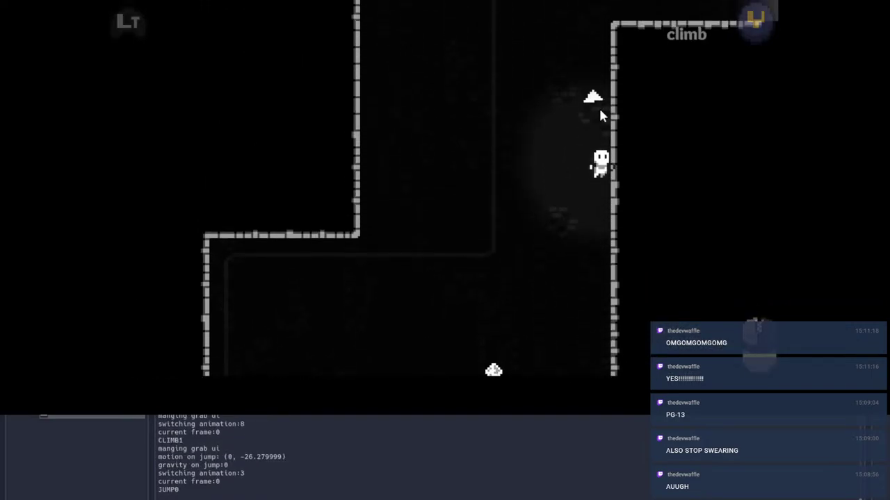
{"action": "key", "text": "d"}
{"action": "left_click", "coordinate": [770, 184]}
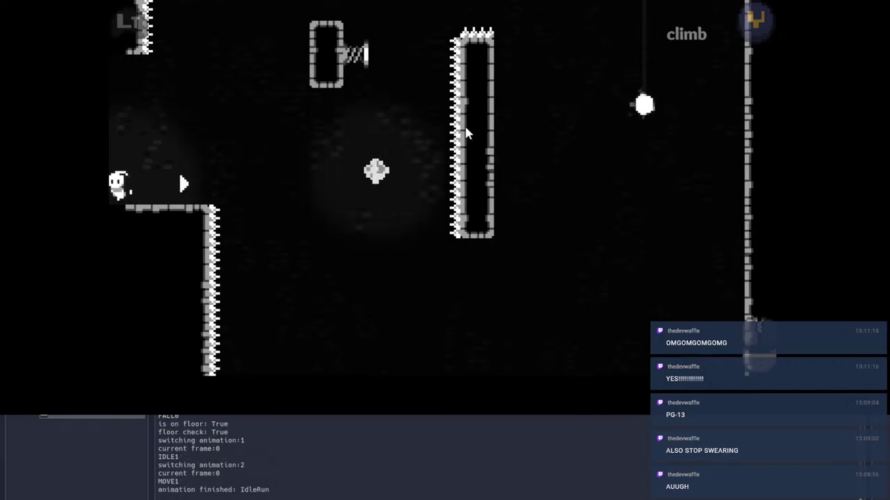
Step: Playtest the next room by dashing from the orb past the spring block and over the spiked pillar towards the spring blocks above
{"action": "key", "text": "d"}
{"action": "key", "text": "space"}
{"action": "left_click", "coordinate": [526, 115]}
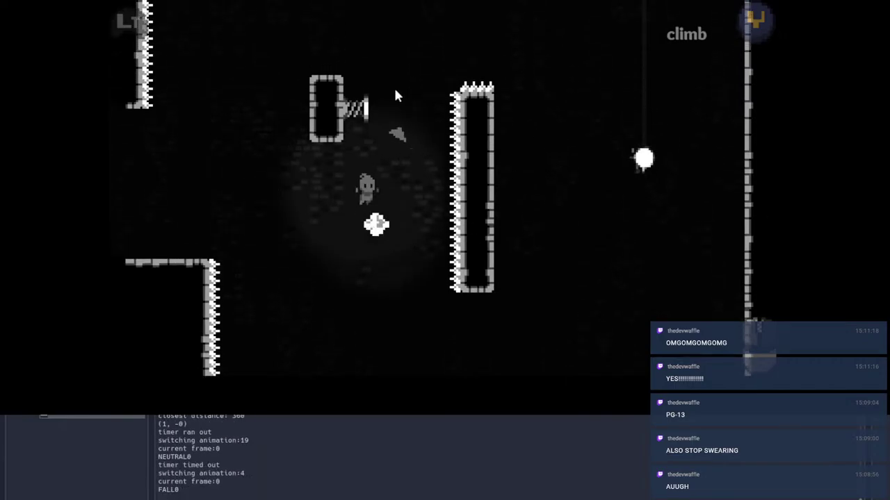
{"action": "left_click", "coordinate": [368, 85]}
{"action": "left_click", "coordinate": [450, 78]}
{"action": "key", "text": "d"}
{"action": "key", "text": "space"}
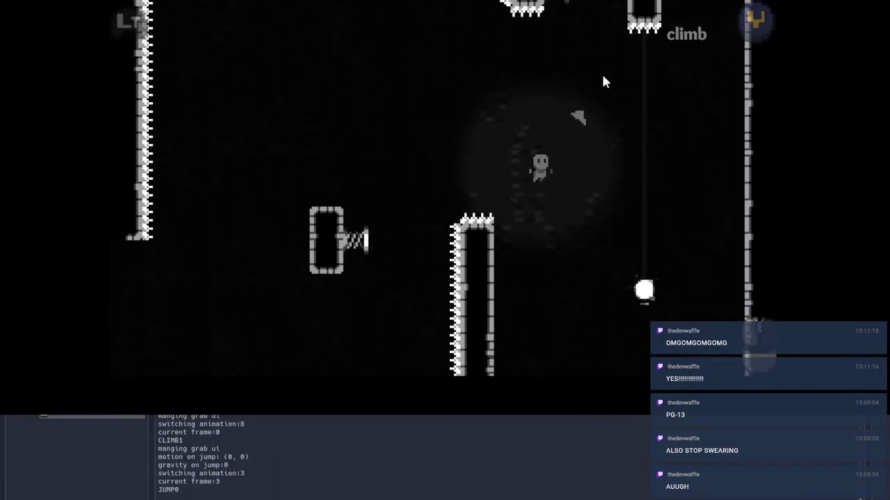
{"action": "key", "text": "d"}
{"action": "left_click", "coordinate": [442, 104]}
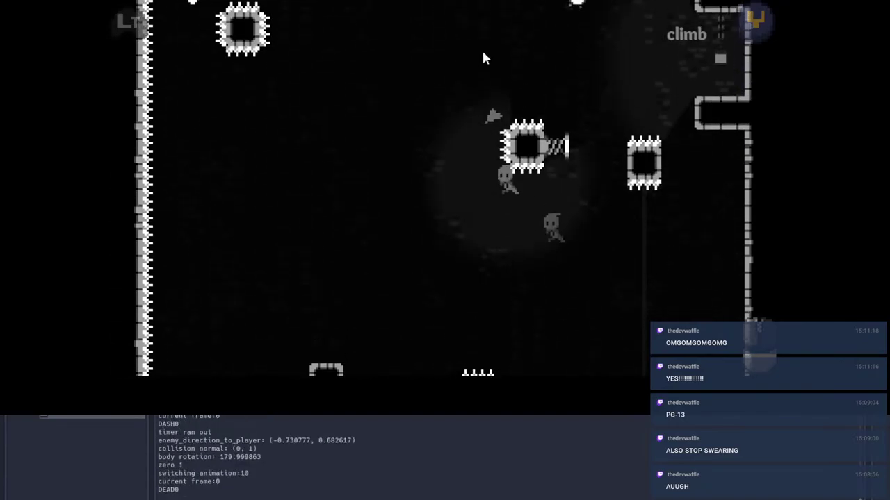
Step: Walk back through the left doorway into the upper shaft room, pause the game and return to the Godot editor
{"action": "key", "text": "a"}
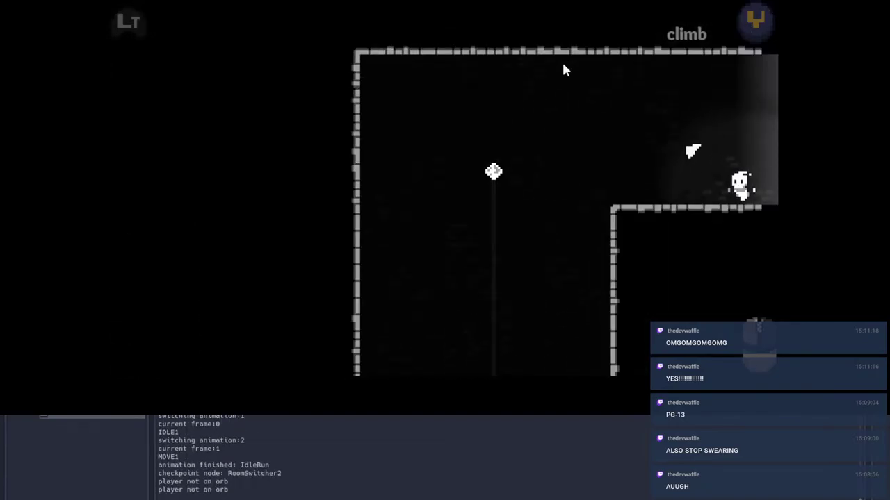
{"action": "key", "text": "a"}
{"action": "key", "text": "Escape"}
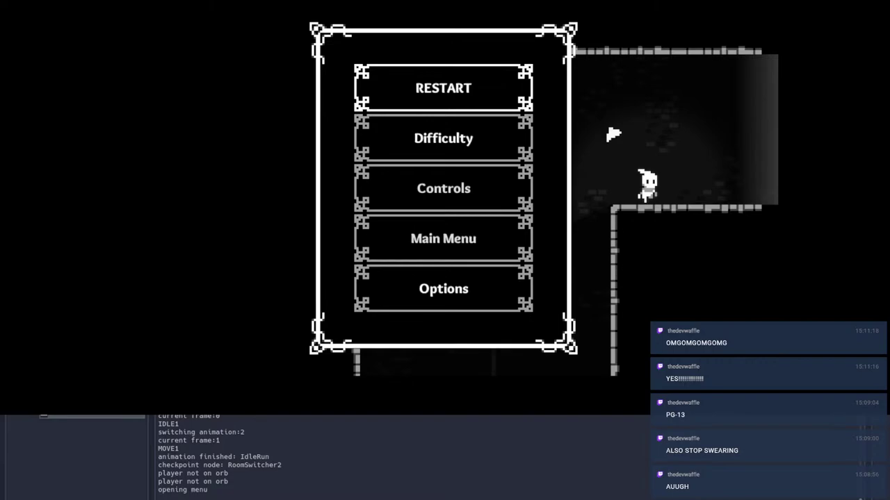
{"action": "left_click", "coordinate": [272, 29]}
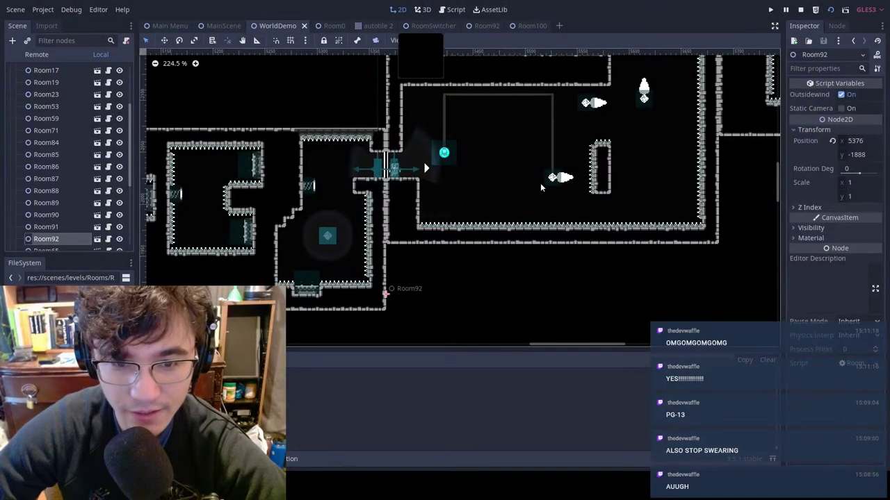
Step: Examine the upper shaft room in WorldDemo, checking its zipline, forced dash orbs and the doorway at its upper right
{"action": "scroll", "coordinate": [541, 185], "scroll_direction": "down", "scroll_amount": 6}
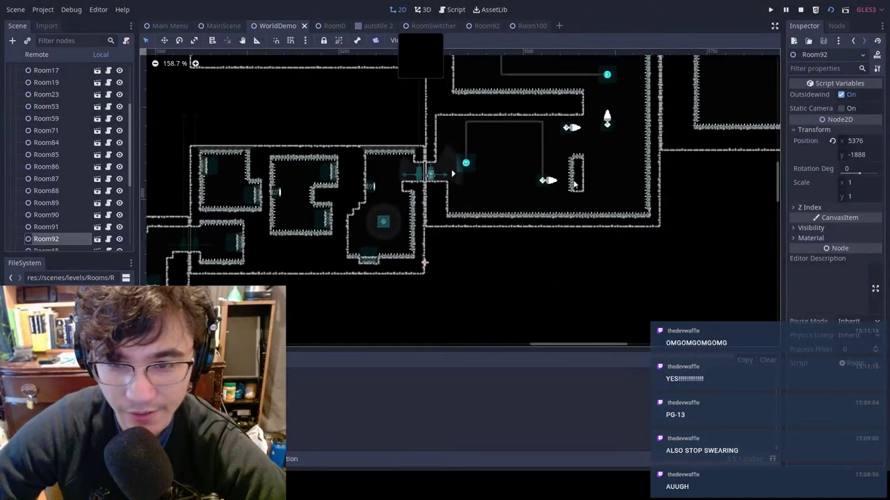
{"action": "middle_click_drag", "start_coordinate": [576, 182], "coordinate": [379, 336]}
{"action": "middle_click_drag", "start_coordinate": [445, 228], "coordinate": [334, 332]}
{"action": "middle_click_drag", "start_coordinate": [567, 175], "coordinate": [519, 193]}
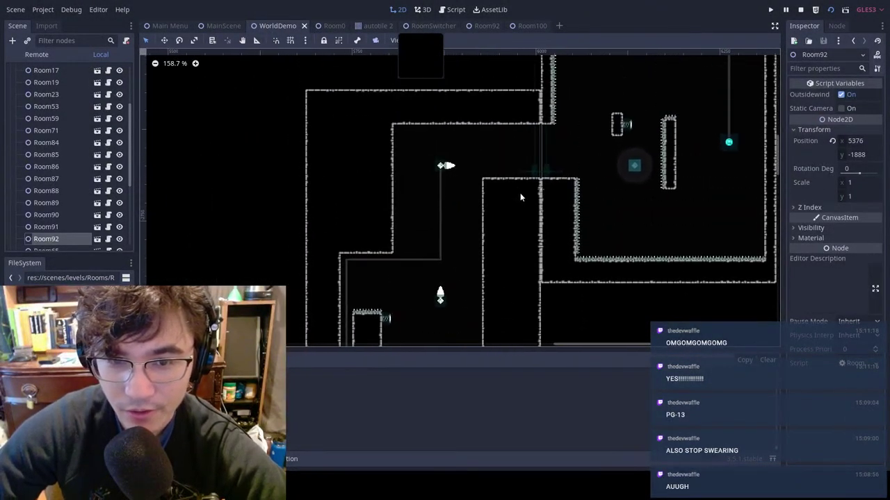
{"action": "scroll", "coordinate": [442, 142], "scroll_direction": "up", "scroll_amount": 10}
{"action": "middle_click_drag", "start_coordinate": [448, 139], "coordinate": [444, 68]}
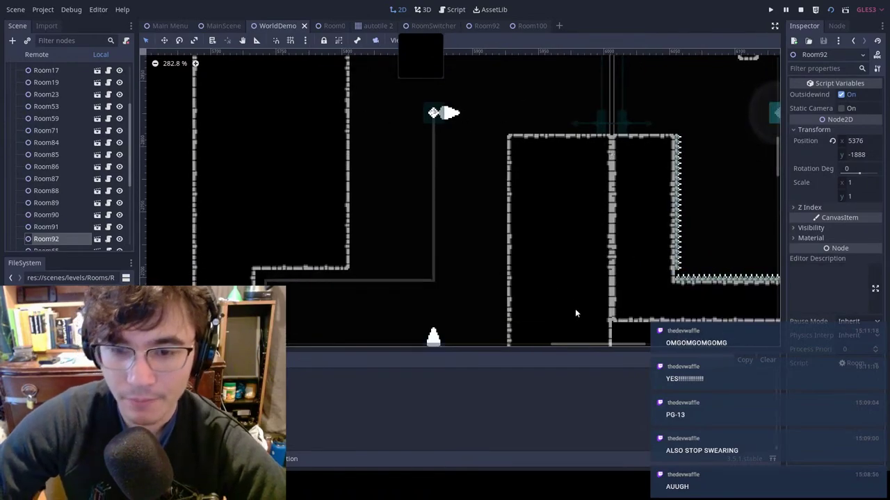
{"action": "middle_click_drag", "start_coordinate": [493, 286], "coordinate": [510, 173]}
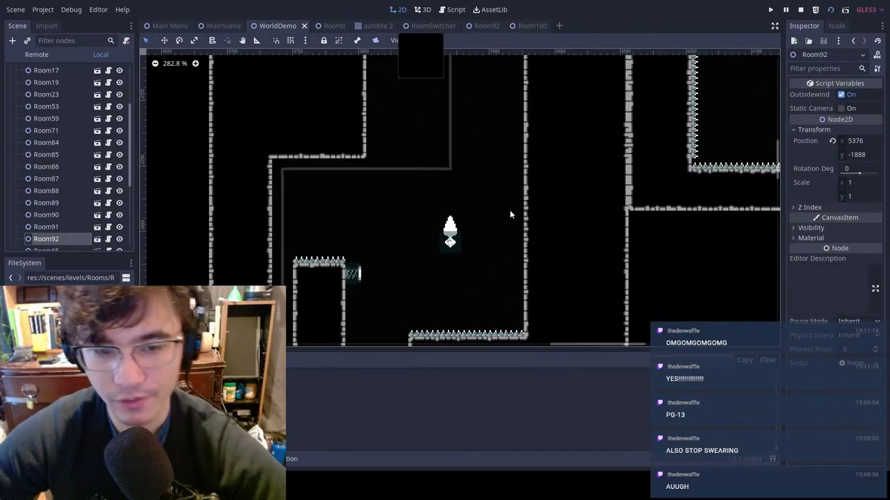
{"action": "middle_click_drag", "start_coordinate": [444, 174], "coordinate": [453, 113]}
{"action": "middle_click_drag", "start_coordinate": [561, 127], "coordinate": [564, 195]}
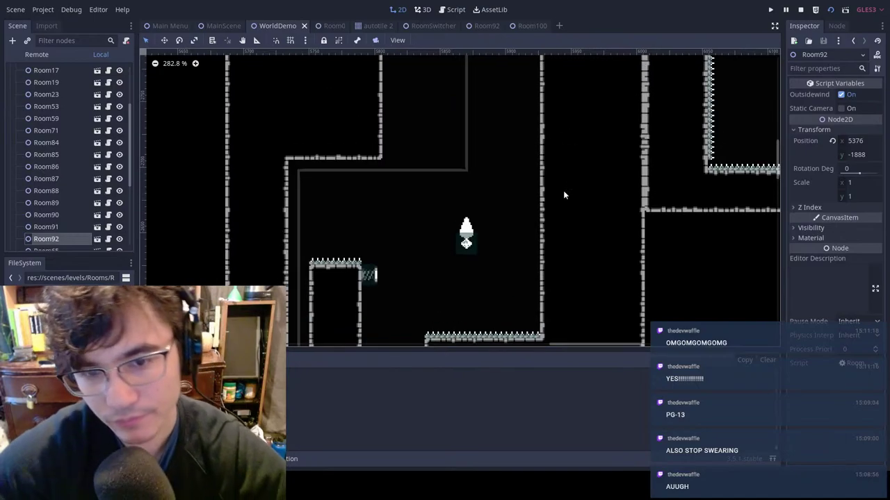
{"action": "middle_click_drag", "start_coordinate": [478, 139], "coordinate": [489, 207]}
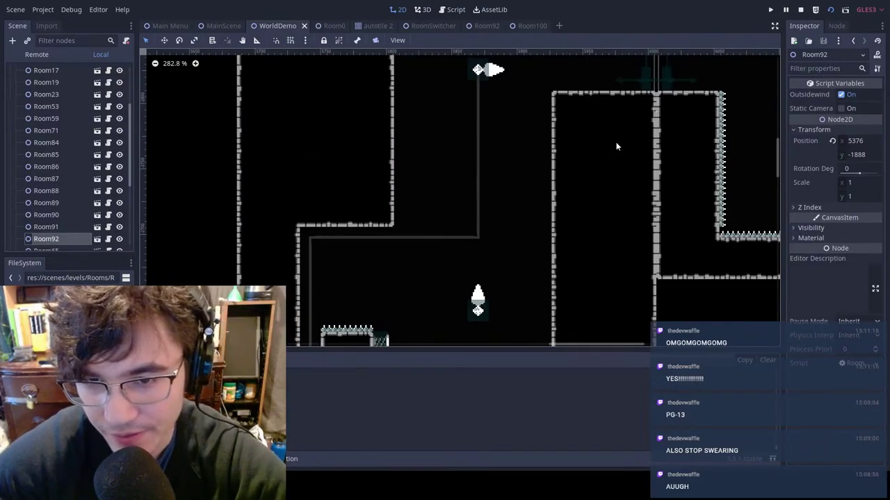
{"action": "scroll", "coordinate": [560, 174], "scroll_direction": "up", "scroll_amount": 2}
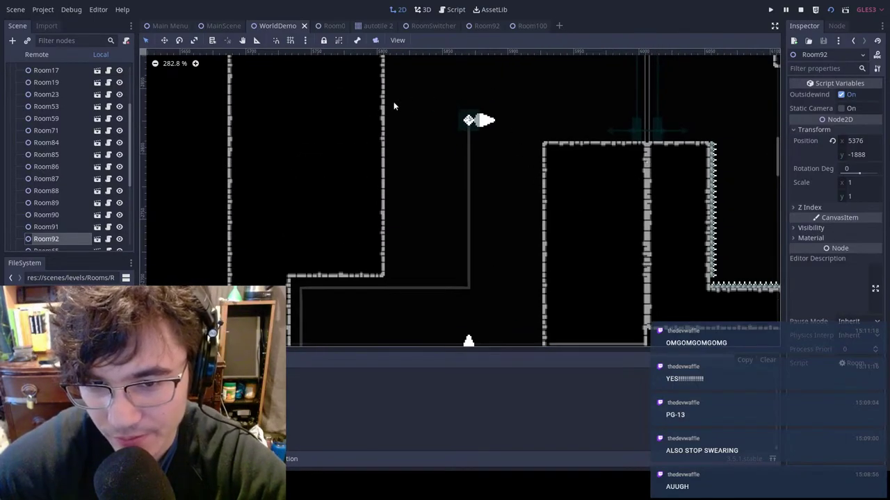
{"action": "scroll", "coordinate": [500, 222], "scroll_direction": "down", "scroll_amount": 2, "text": "ctrl"}
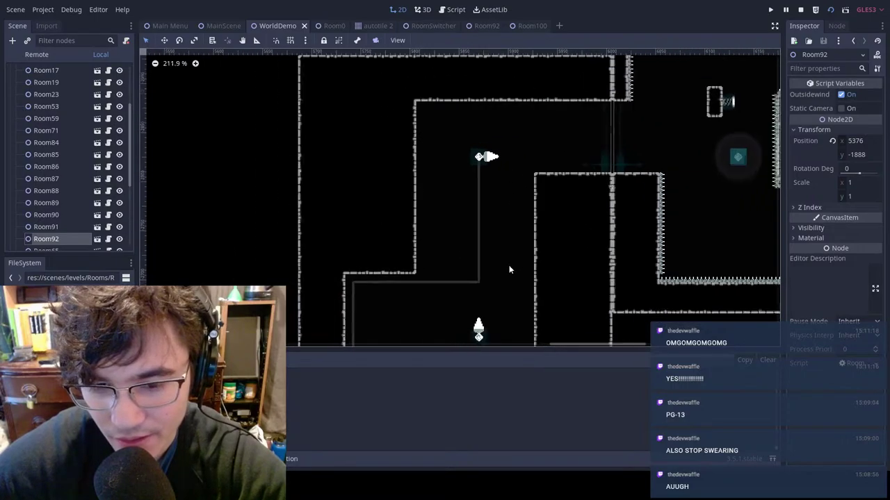
{"action": "scroll", "coordinate": [504, 230], "scroll_direction": "down", "scroll_amount": 1}
Step: Open the Room95 scene of the upper shaft for editing
{"action": "left_click", "coordinate": [493, 224]}
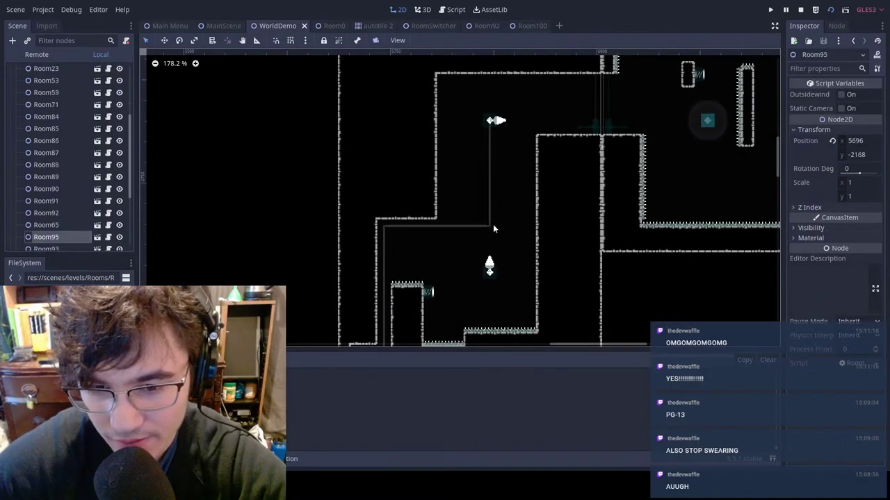
{"action": "double_click", "coordinate": [491, 274]}
{"action": "scroll", "coordinate": [549, 174], "scroll_direction": "up", "scroll_amount": 3}
{"action": "scroll", "coordinate": [544, 259], "scroll_direction": "down", "scroll_amount": 2, "text": "ctrl"}
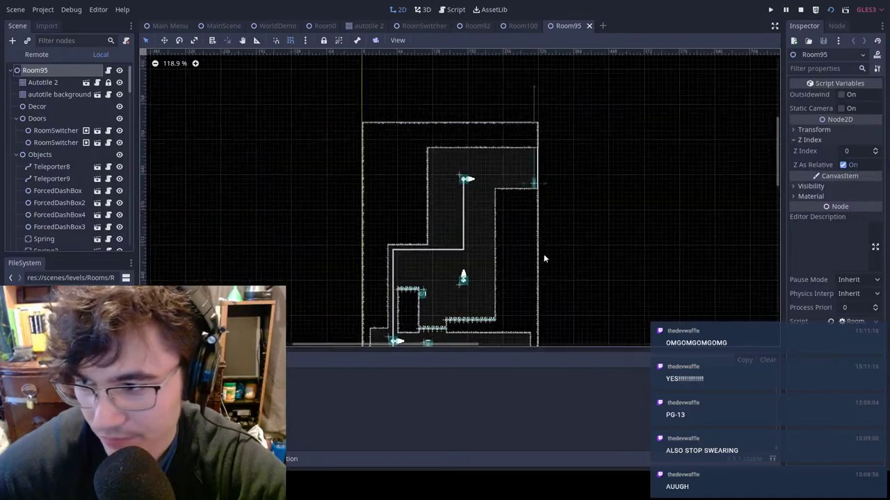
{"action": "scroll", "coordinate": [473, 184], "scroll_direction": "up", "scroll_amount": 14}
Step: Lower the upper end of Teleporter9's zipline path and move ForcedDashBox4 onto that end at (176, -552)
{"action": "left_click", "coordinate": [455, 199]}
{"action": "left_click", "coordinate": [457, 189]}
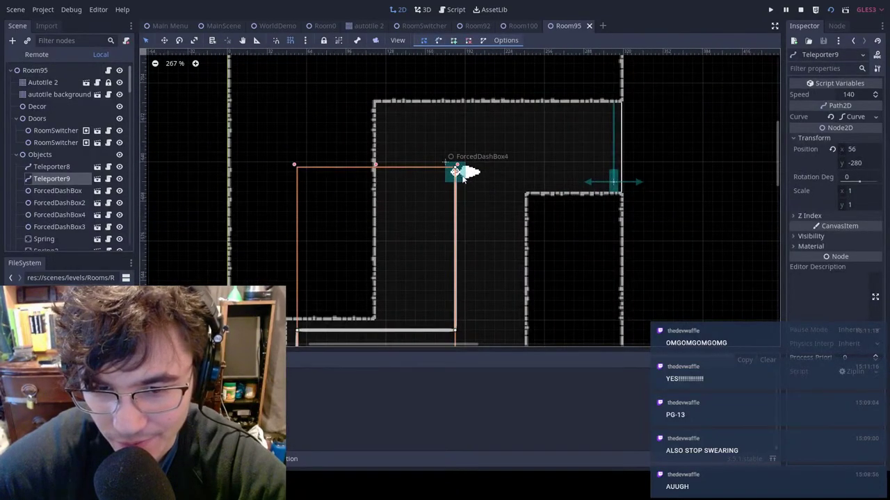
{"action": "left_click", "coordinate": [461, 177]}
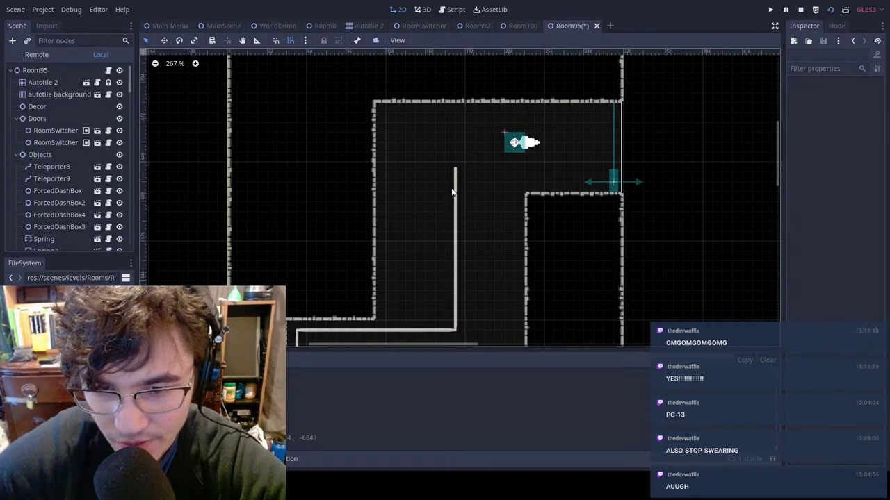
{"action": "left_click", "coordinate": [455, 186]}
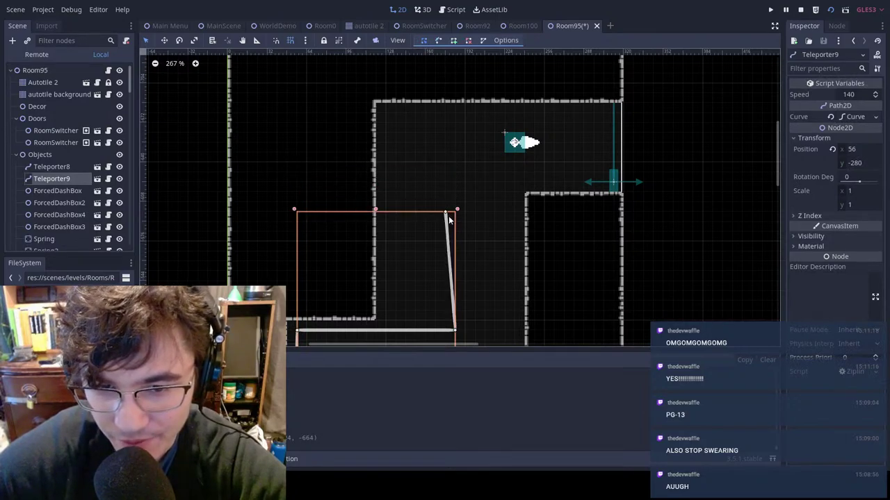
{"action": "left_click", "coordinate": [506, 136]}
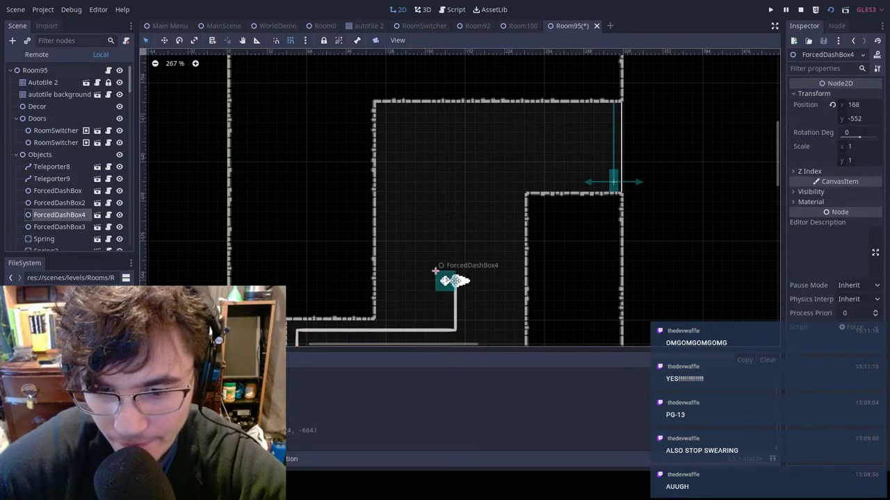
{"action": "middle_click_drag", "start_coordinate": [522, 294], "coordinate": [552, 262]}
{"action": "scroll", "coordinate": [547, 249], "scroll_direction": "up", "scroll_amount": 15}
{"action": "middle_click_drag", "start_coordinate": [559, 221], "coordinate": [517, 209]}
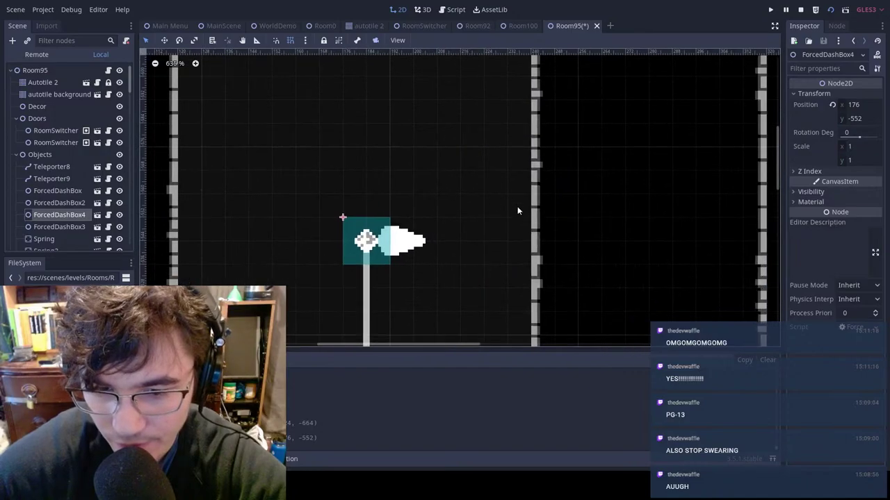
{"action": "middle_click_drag", "start_coordinate": [411, 185], "coordinate": [465, 99]}
{"action": "middle_click_drag", "start_coordinate": [489, 172], "coordinate": [531, 66]}
{"action": "middle_click_drag", "start_coordinate": [502, 262], "coordinate": [481, 396]}
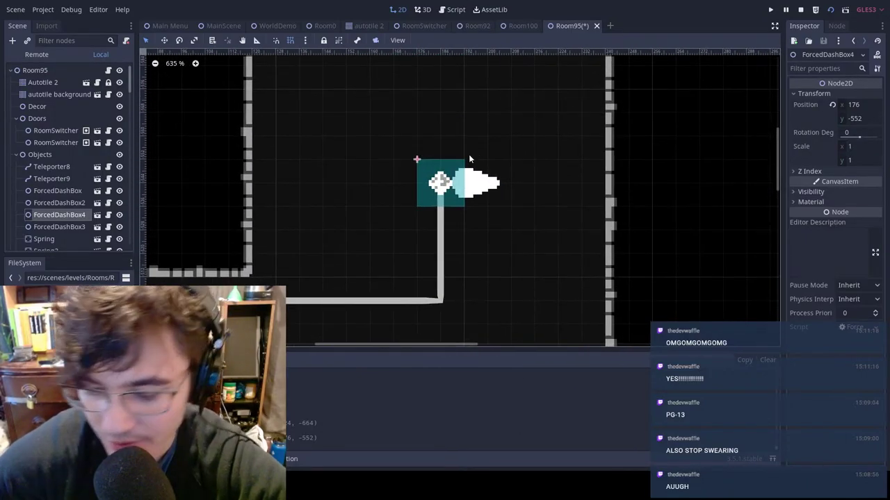
Step: Delete ForcedDashBox4 and raise the upper end point of Teleporter9's path straight up within the shaft
{"action": "key", "text": "Delete"}
{"action": "left_click", "coordinate": [418, 241]}
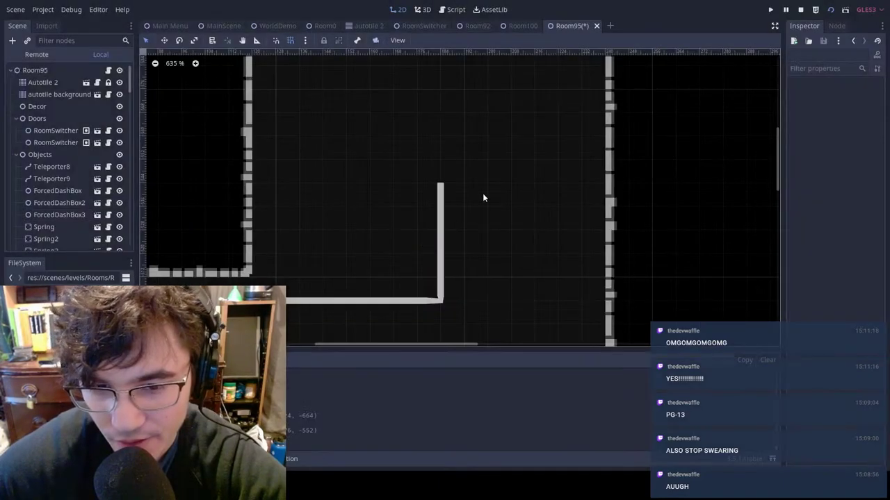
{"action": "left_click", "coordinate": [441, 185]}
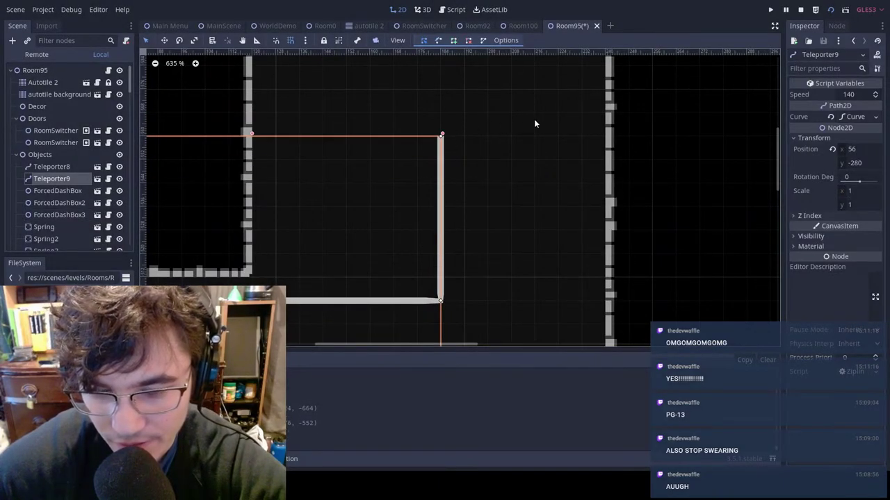
{"action": "scroll", "coordinate": [429, 163], "scroll_direction": "up", "scroll_amount": 1}
{"action": "left_click", "coordinate": [566, 202]}
Step: Add a Teleport_Portal3 instance under Objects, rotated 270 degrees and placed against the shaft's right wall at (224, -552)
{"action": "scroll", "coordinate": [549, 236], "scroll_direction": "down", "scroll_amount": 5}
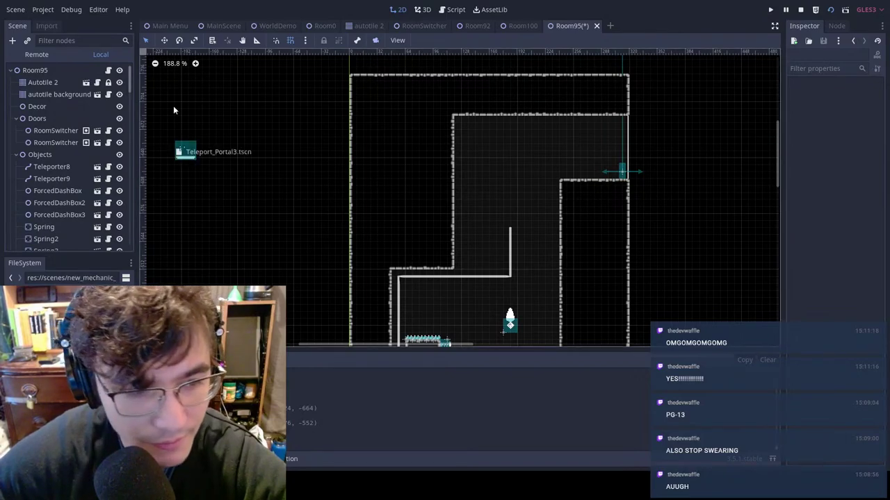
{"action": "left_click_drag", "start_coordinate": [50, 170], "coordinate": [51, 169]}
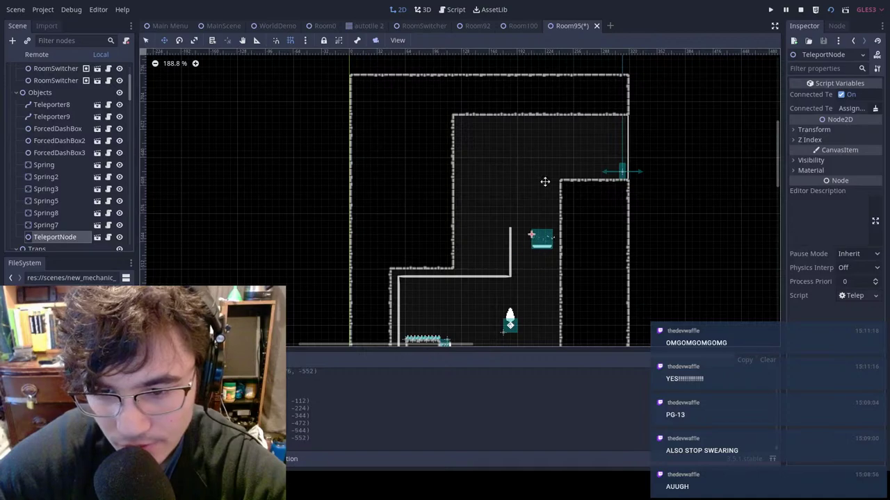
{"action": "scroll", "coordinate": [555, 217], "scroll_direction": "up", "scroll_amount": 4}
{"action": "left_click", "coordinate": [814, 130]}
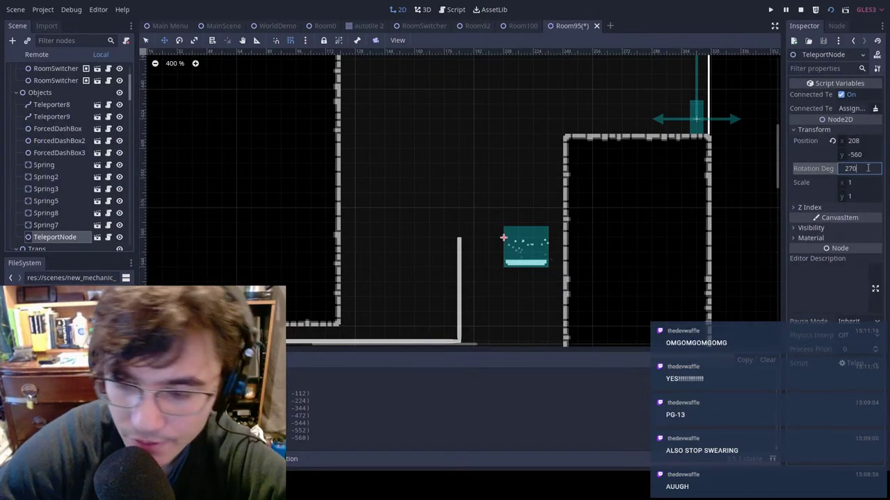
{"action": "key", "text": "Return"}
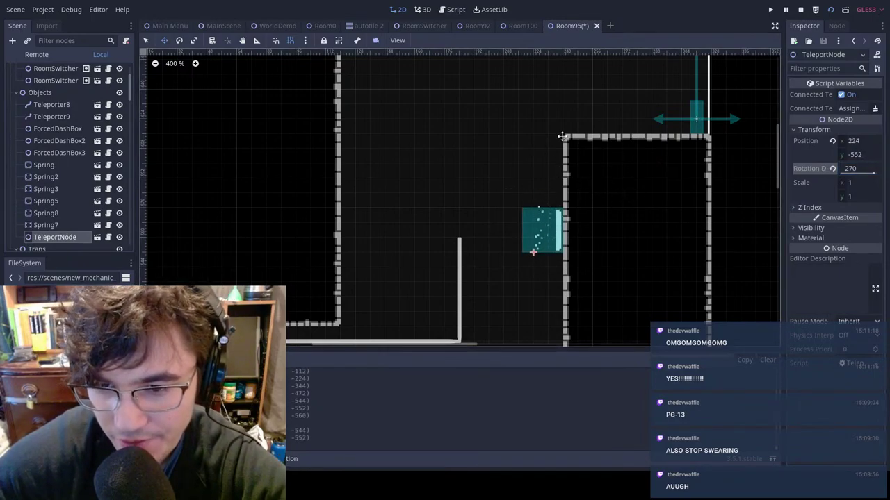
Step: Duplicate the portal, rotate the copy to 90 degrees and place it against the shaft's left wall at (136, -656)
{"action": "middle_click_drag", "start_coordinate": [625, 195], "coordinate": [642, 196]}
{"action": "key", "text": "ctrl+d"}
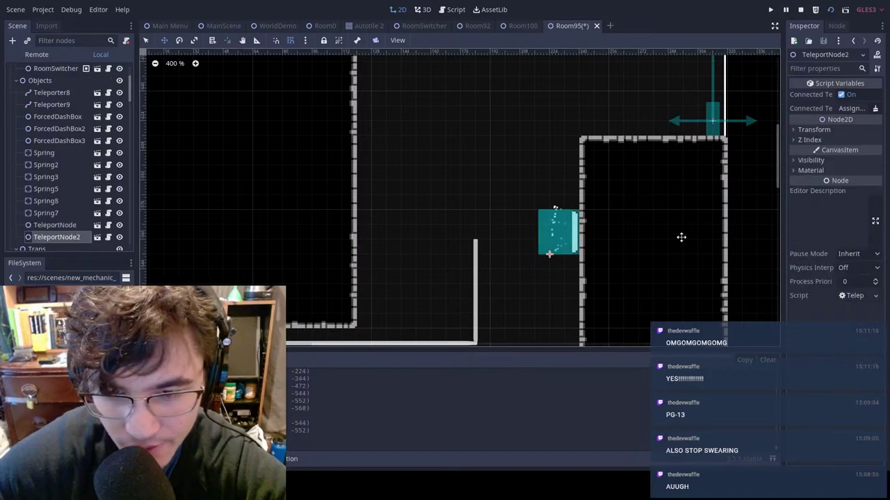
{"action": "left_click_drag", "start_coordinate": [681, 238], "coordinate": [494, 95]}
{"action": "left_click", "coordinate": [813, 129]}
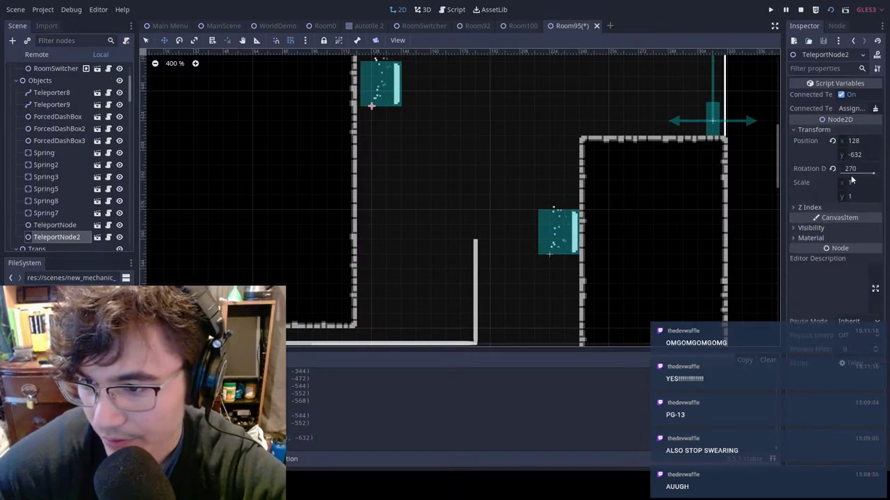
{"action": "key", "text": "Return"}
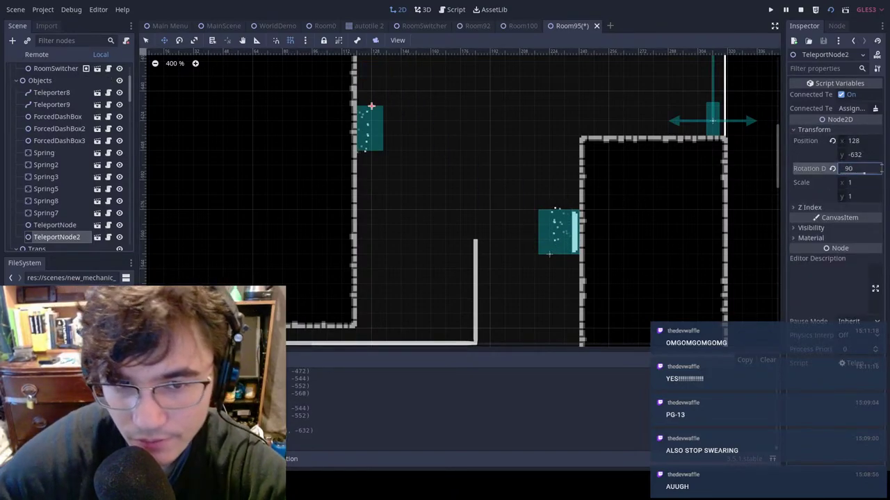
{"action": "left_click_drag", "start_coordinate": [524, 139], "coordinate": [550, 120]}
{"action": "middle_click_drag", "start_coordinate": [551, 120], "coordinate": [542, 162]}
{"action": "left_click_drag", "start_coordinate": [542, 157], "coordinate": [515, 148]}
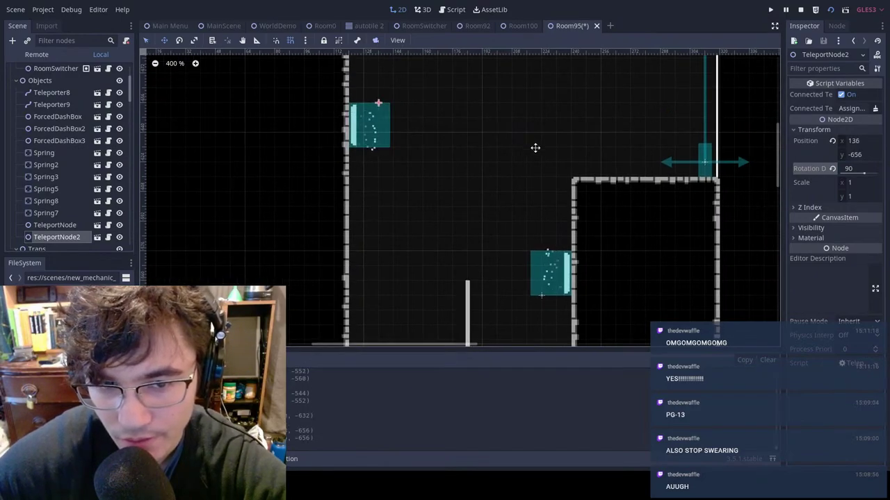
{"action": "left_click", "coordinate": [532, 173]}
Step: Check the two portals' placement around the zipline end and doorway, and save the Room95 scene
{"action": "scroll", "coordinate": [518, 253], "scroll_direction": "down", "scroll_amount": 8}
{"action": "middle_click_drag", "start_coordinate": [516, 254], "coordinate": [516, 147]}
{"action": "middle_click_drag", "start_coordinate": [521, 103], "coordinate": [535, 296]}
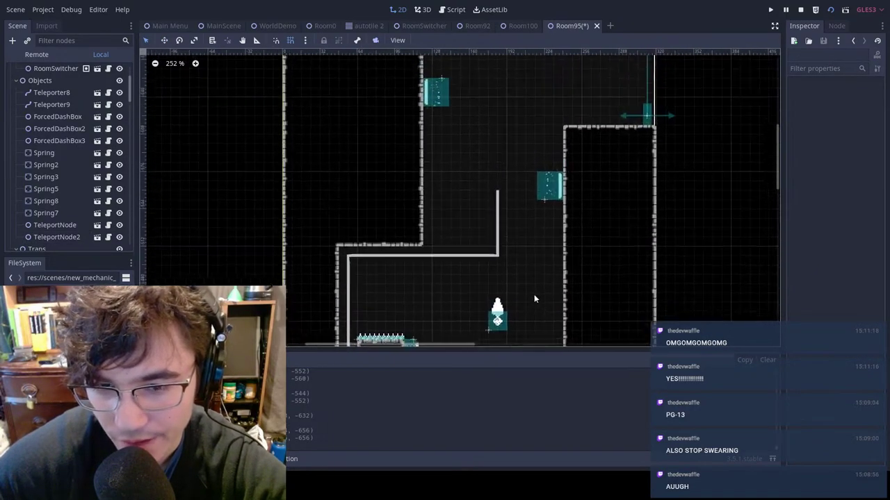
{"action": "scroll", "coordinate": [533, 296], "scroll_direction": "up", "scroll_amount": 1}
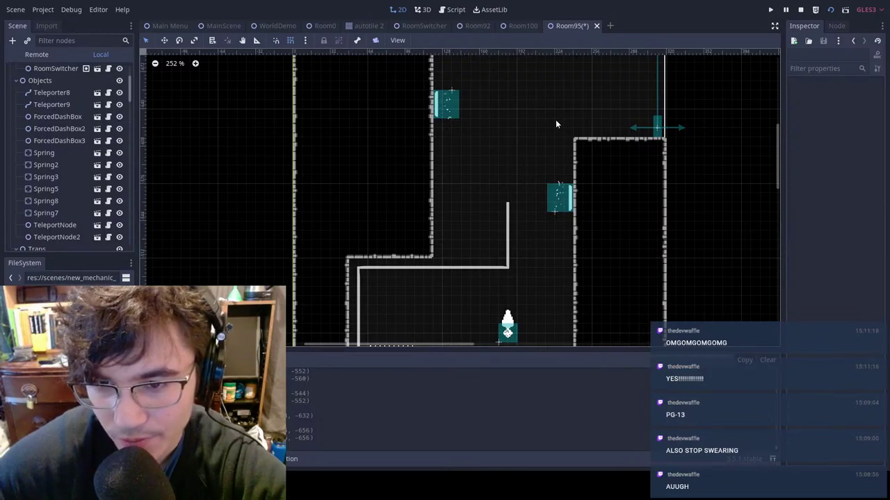
{"action": "scroll", "coordinate": [549, 123], "scroll_direction": "right", "scroll_amount": 3}
{"action": "key", "text": "ctrl+s"}
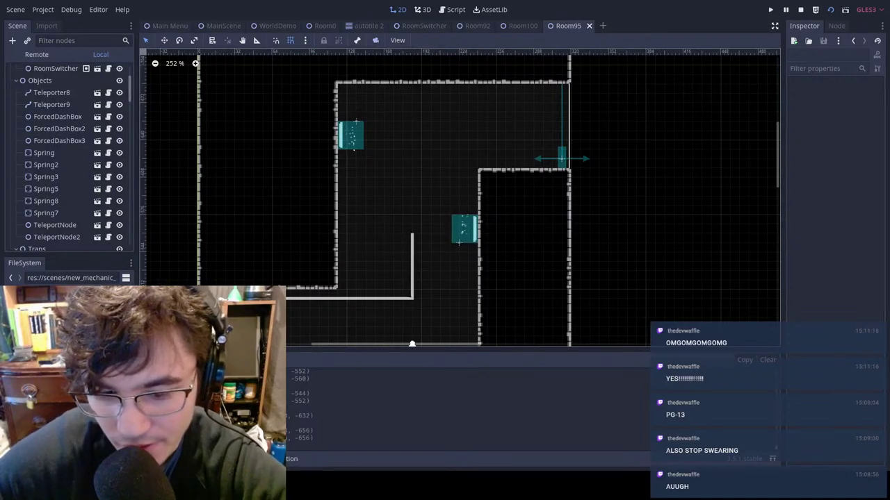
Step: Run the game from MainScene and playtest the room before Room95, crossing its ziplines toward the right doorway
{"action": "left_click", "coordinate": [225, 26]}
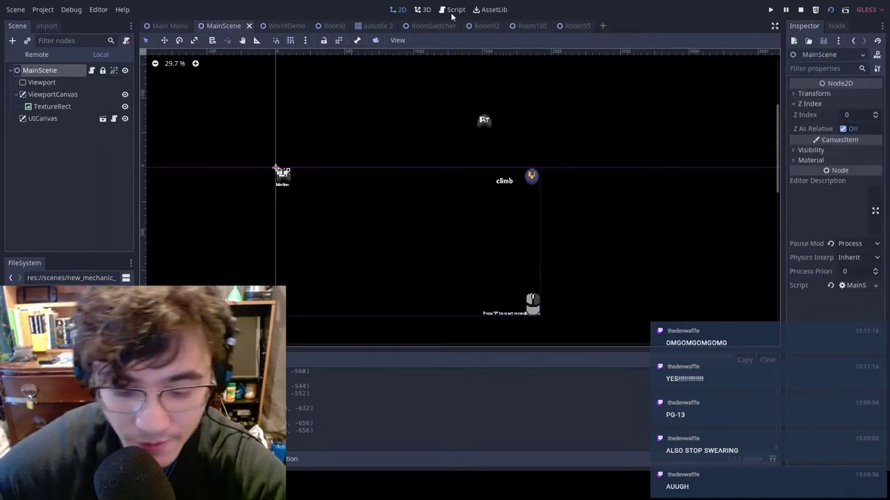
{"action": "key", "text": "F5"}
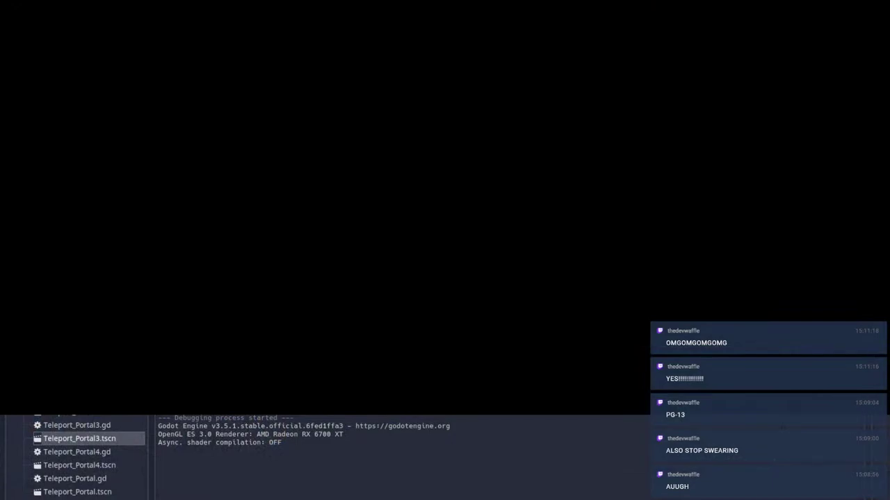
{"action": "left_click", "coordinate": [480, 179]}
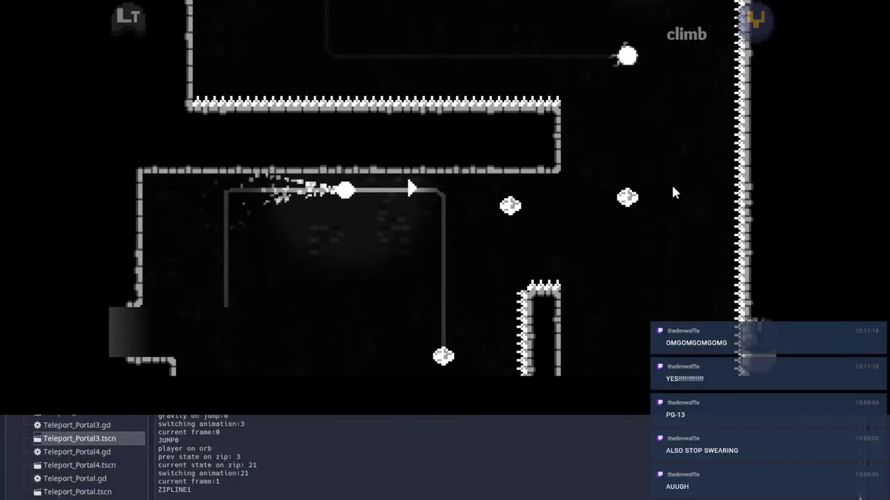
{"action": "left_click", "coordinate": [714, 189]}
{"action": "left_click", "coordinate": [705, 180]}
{"action": "left_click", "coordinate": [627, 75]}
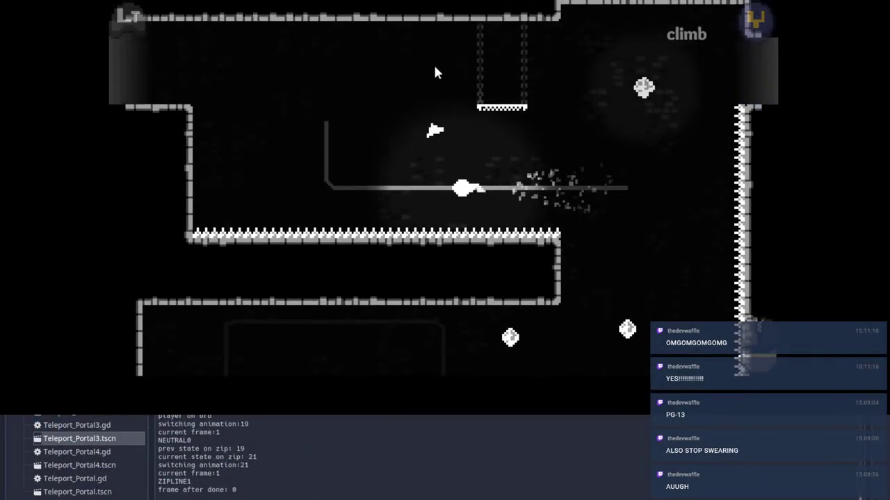
{"action": "left_click", "coordinate": [634, 106]}
{"action": "key", "text": "d"}
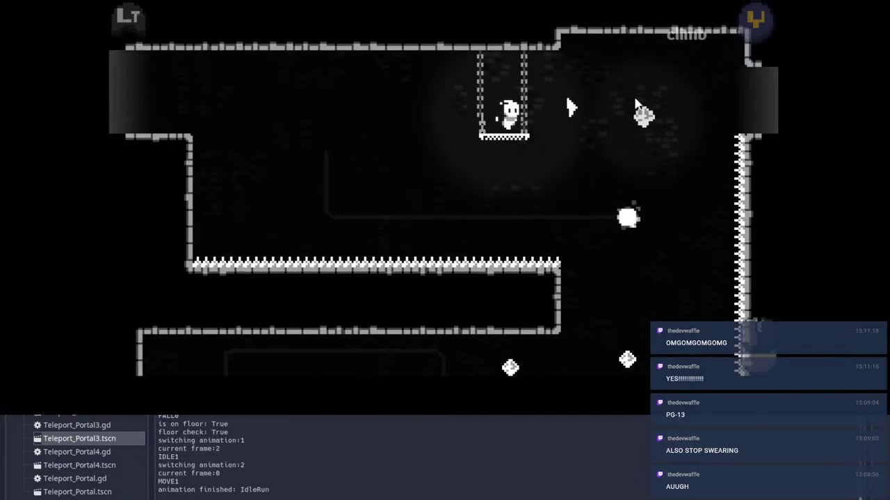
{"action": "key", "text": "space"}
{"action": "left_click", "coordinate": [724, 104]}
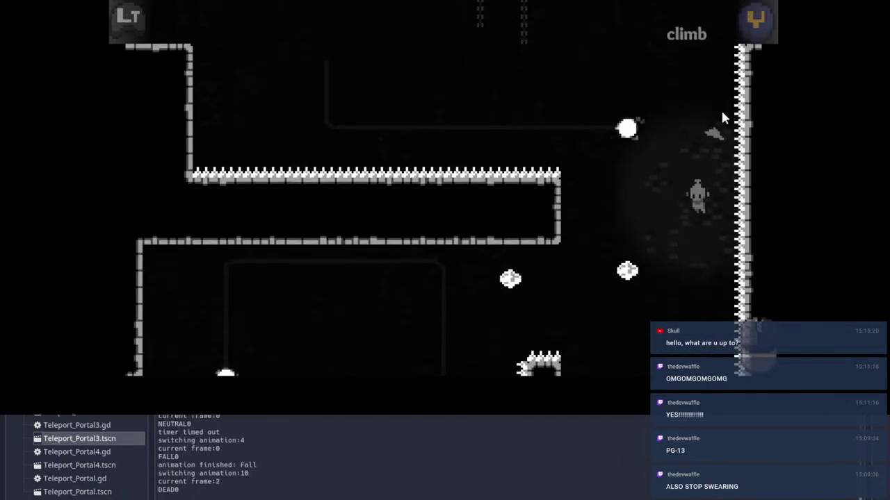
{"action": "key", "text": "space"}
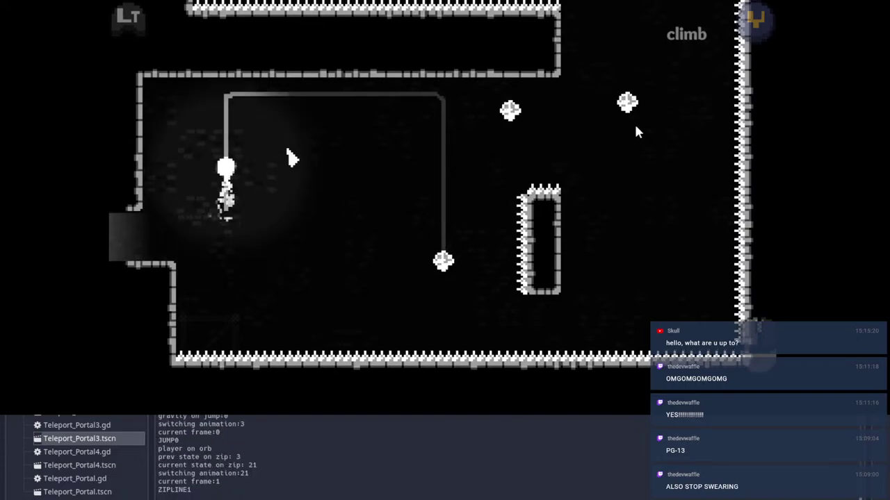
{"action": "left_click", "coordinate": [690, 176]}
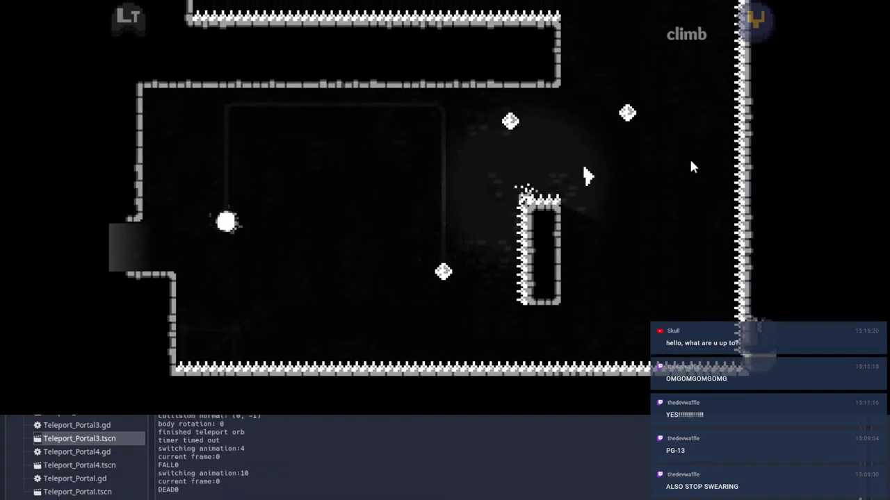
Step: Replay the room over both ziplines and the hanging platform, and exit through its right doorway into Room95
{"action": "key", "text": "d"}
{"action": "key", "text": "space"}
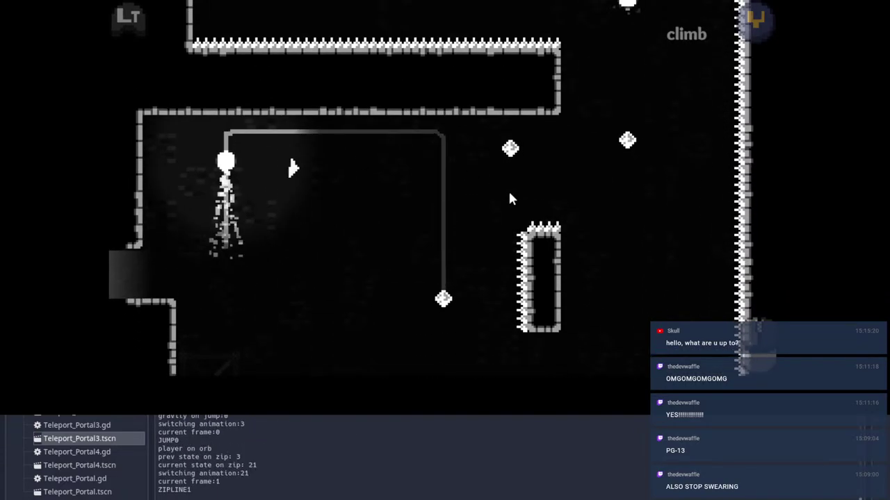
{"action": "left_click", "coordinate": [659, 187]}
{"action": "left_click", "coordinate": [680, 180]}
{"action": "left_click", "coordinate": [629, 100]}
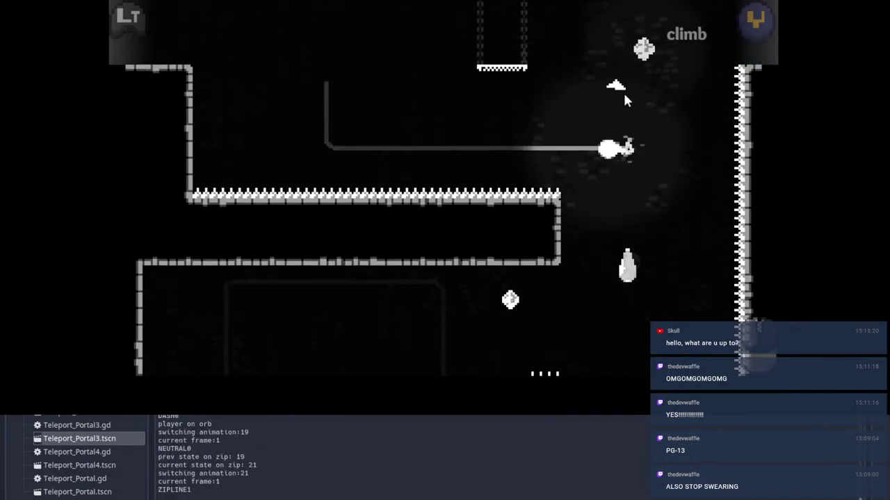
{"action": "left_click", "coordinate": [654, 95]}
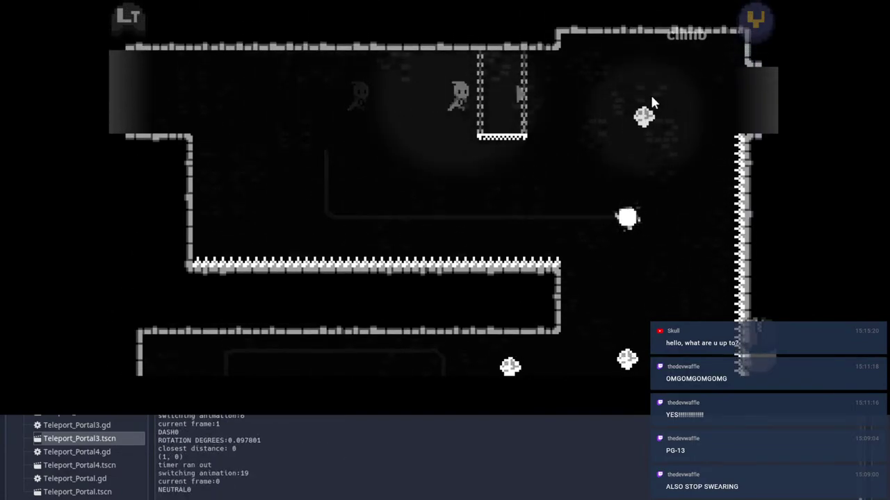
{"action": "key", "text": "d"}
{"action": "key", "text": "space"}
{"action": "key", "text": "Right"}
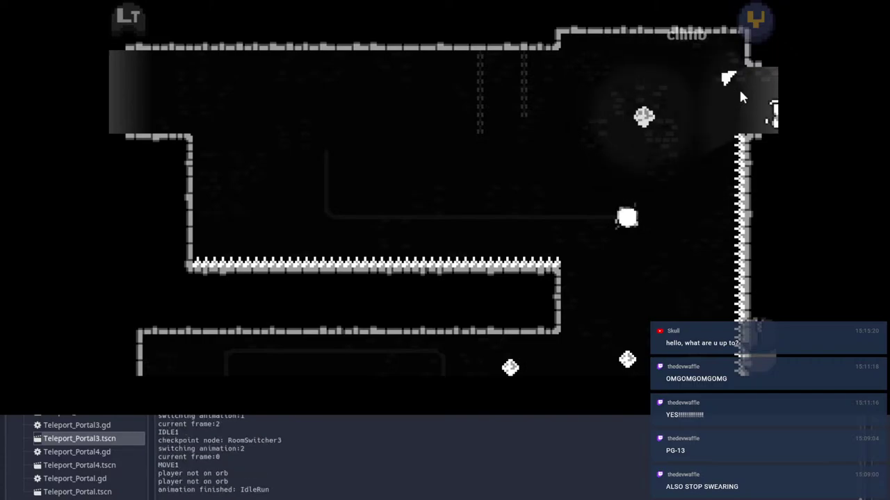
Step: Jump onto Room95's horizontal zipline and use the forced dash orb to launch up the right side
{"action": "key", "text": "d"}
{"action": "key", "text": "space"}
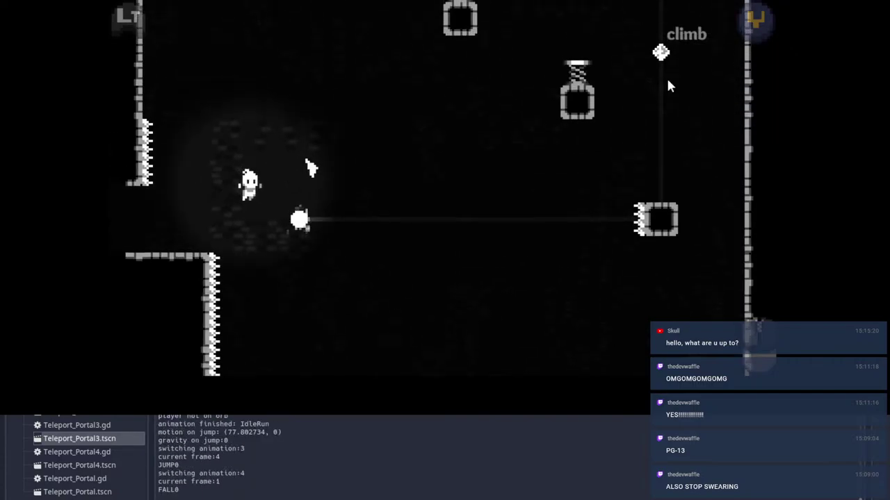
{"action": "left_click", "coordinate": [667, 82]}
{"action": "key", "text": "space"}
{"action": "left_click", "coordinate": [704, 102]}
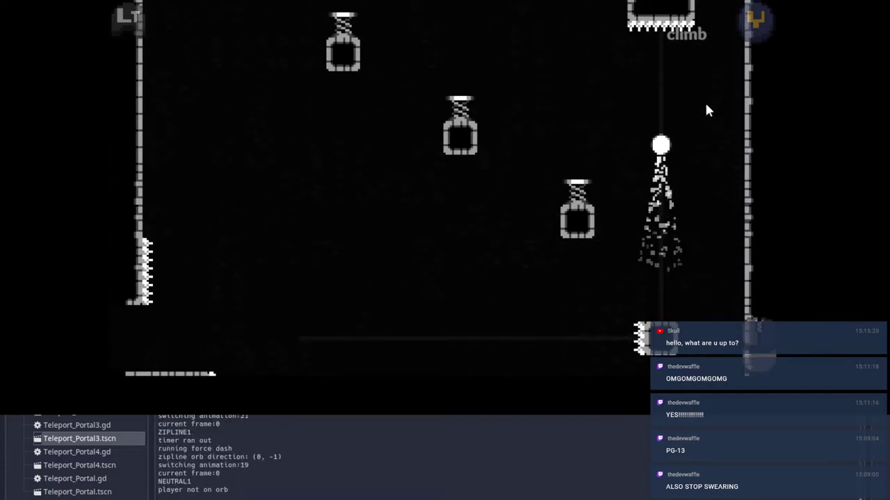
Step: Climb left over the spring blocks, ride the long zipline into the upper shaft and dash into the teleport portal
{"action": "key", "text": "a"}
{"action": "left_click", "coordinate": [385, 122]}
{"action": "left_click", "coordinate": [292, 129]}
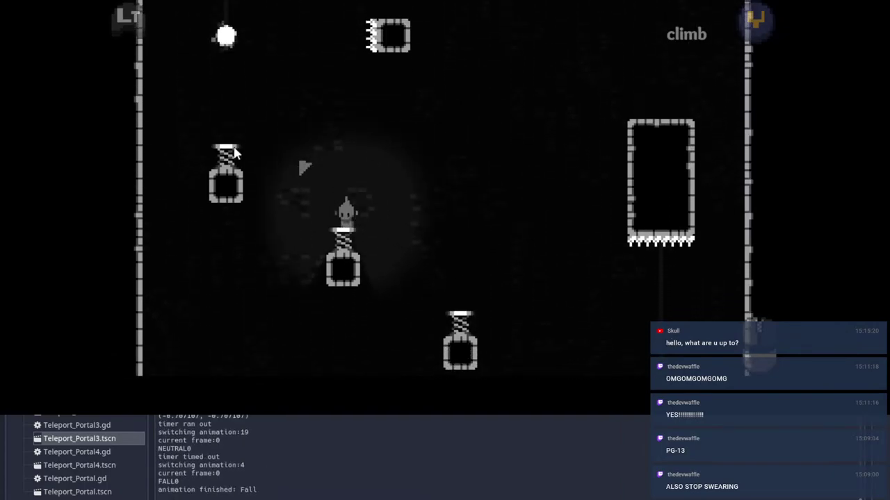
{"action": "left_click", "coordinate": [191, 144]}
{"action": "left_click", "coordinate": [300, 84]}
{"action": "key", "text": "a"}
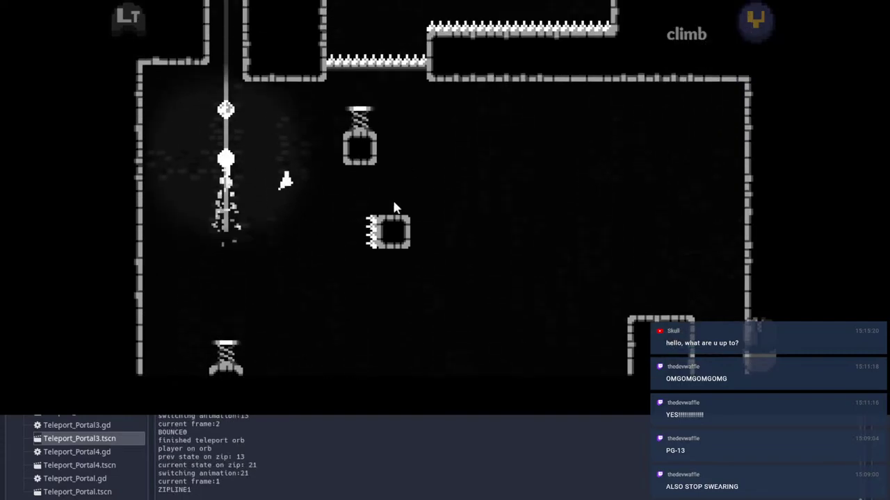
{"action": "left_click", "coordinate": [487, 169]}
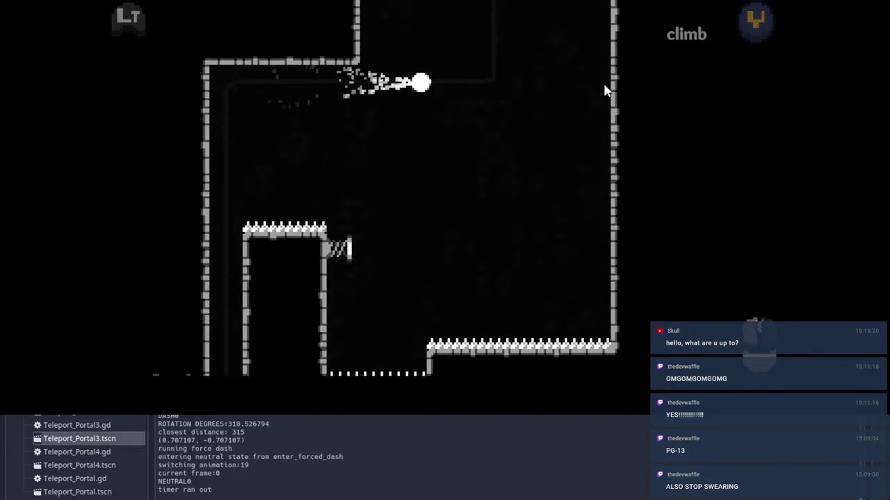
{"action": "left_click", "coordinate": [628, 83]}
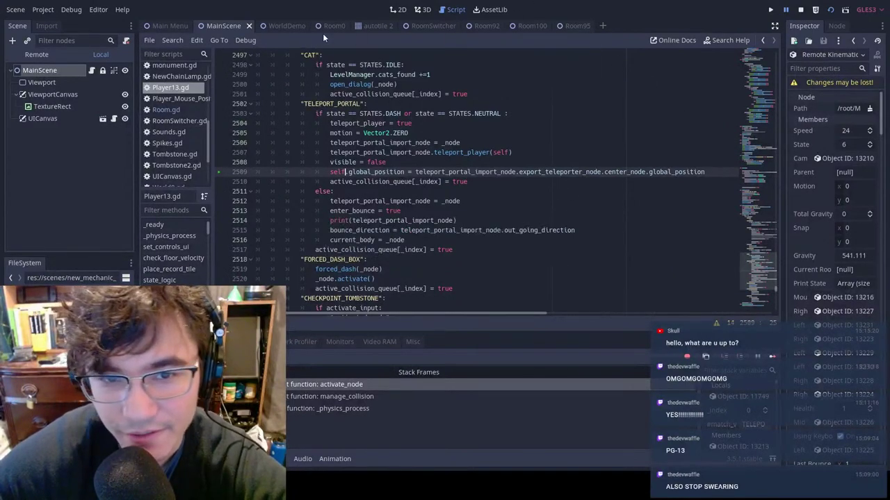
Step: In Room95, assign TeleportNode2 as the connected teleporter of TeleportNode
{"action": "left_click", "coordinate": [537, 28]}
{"action": "left_click", "coordinate": [403, 9]}
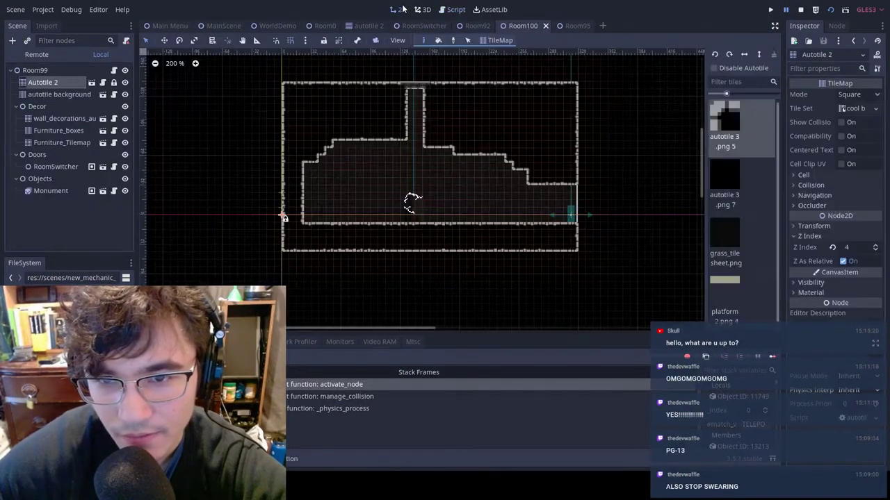
{"action": "left_click", "coordinate": [570, 26]}
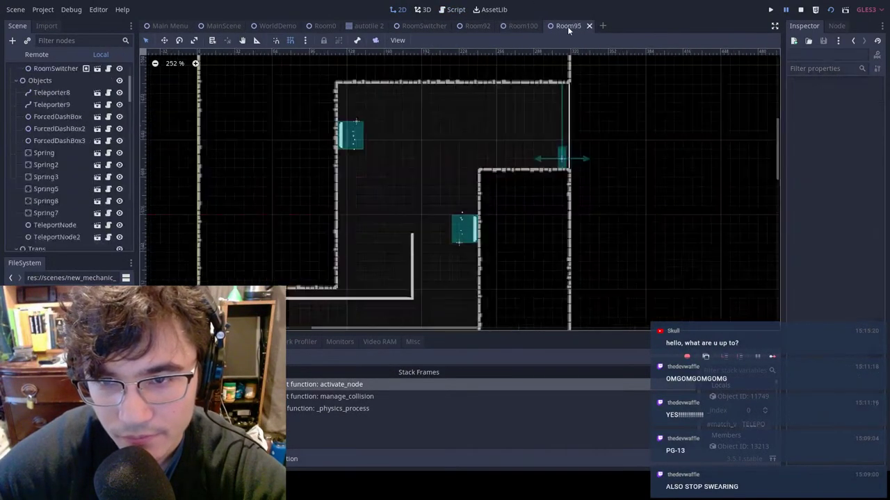
{"action": "left_click", "coordinate": [458, 237]}
{"action": "left_click", "coordinate": [862, 109]}
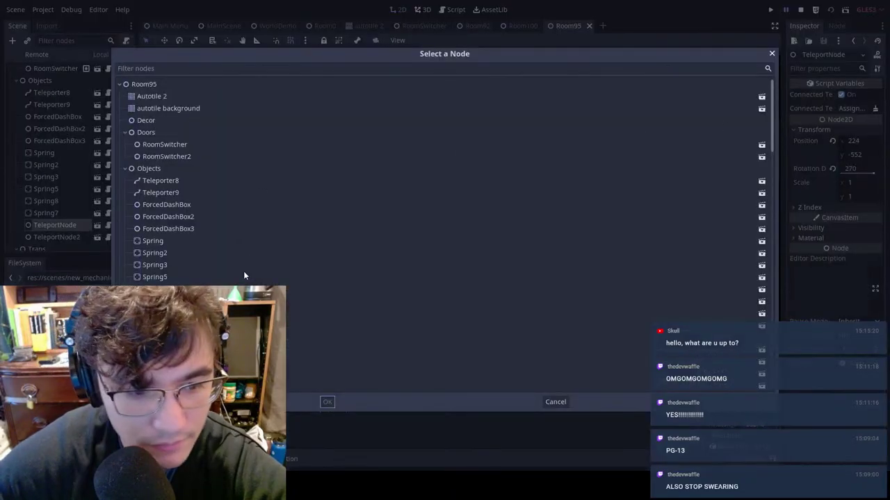
{"action": "left_click", "coordinate": [171, 325]}
{"action": "left_click", "coordinate": [325, 401]}
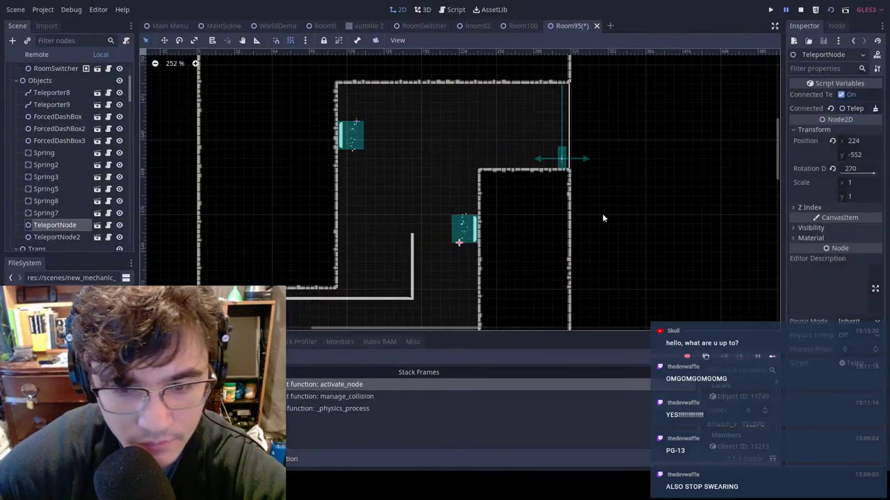
Step: In WorldDemo, move the Player to Room95's left doorway at about (5694, -2219) and save the scene
{"action": "left_click", "coordinate": [278, 26]}
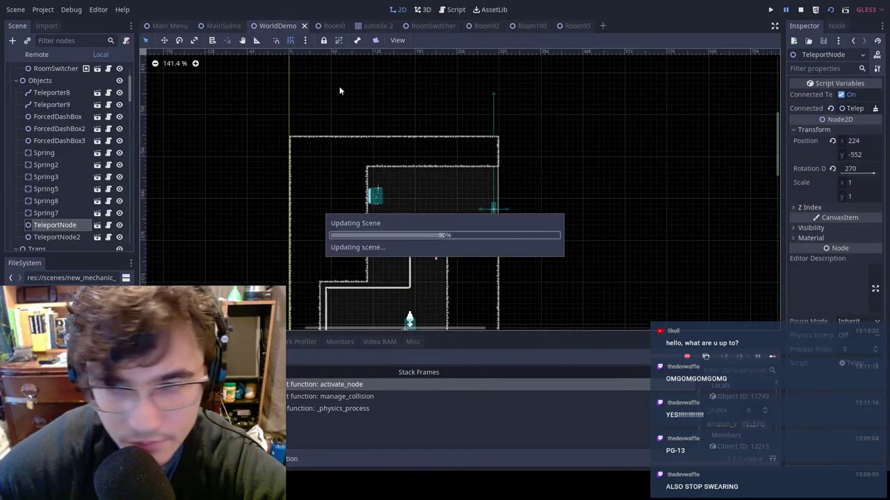
{"action": "middle_click_drag", "start_coordinate": [440, 313], "coordinate": [440, 63]}
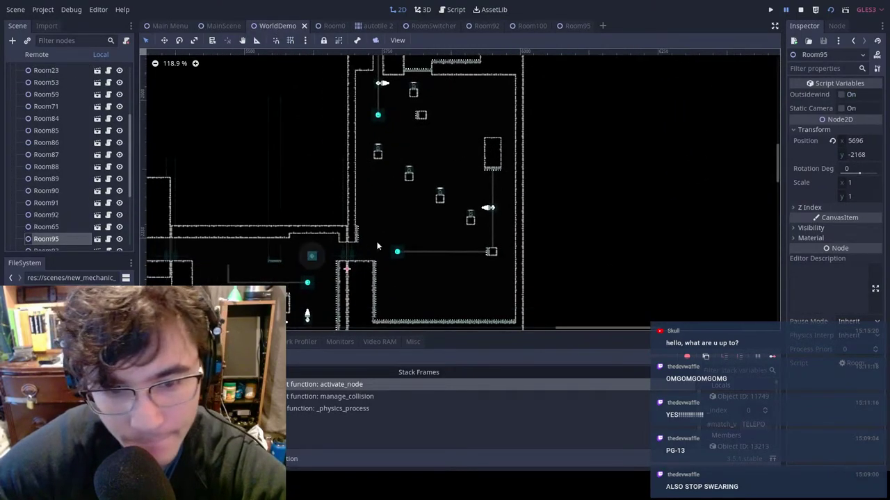
{"action": "middle_click_drag", "start_coordinate": [378, 244], "coordinate": [484, 240]}
{"action": "scroll", "coordinate": [50, 237], "scroll_direction": "down", "scroll_amount": 5}
{"action": "left_click", "coordinate": [38, 238]}
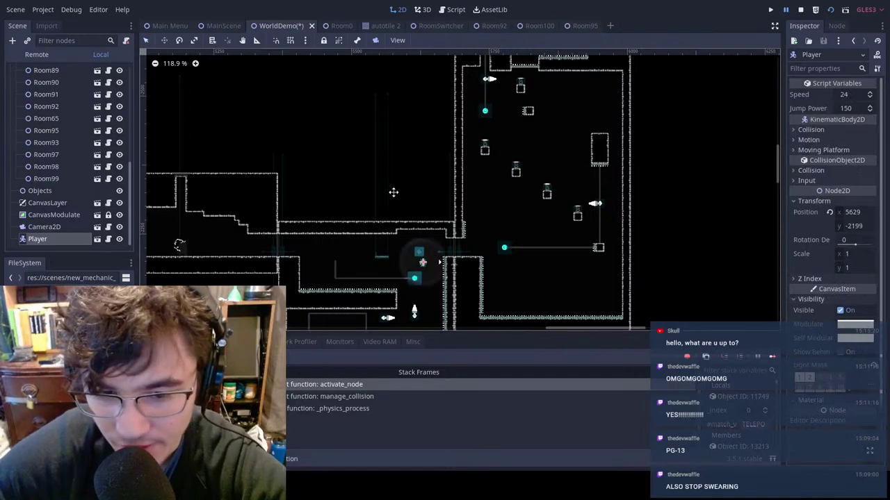
{"action": "scroll", "coordinate": [478, 197], "scroll_direction": "up", "scroll_amount": 5}
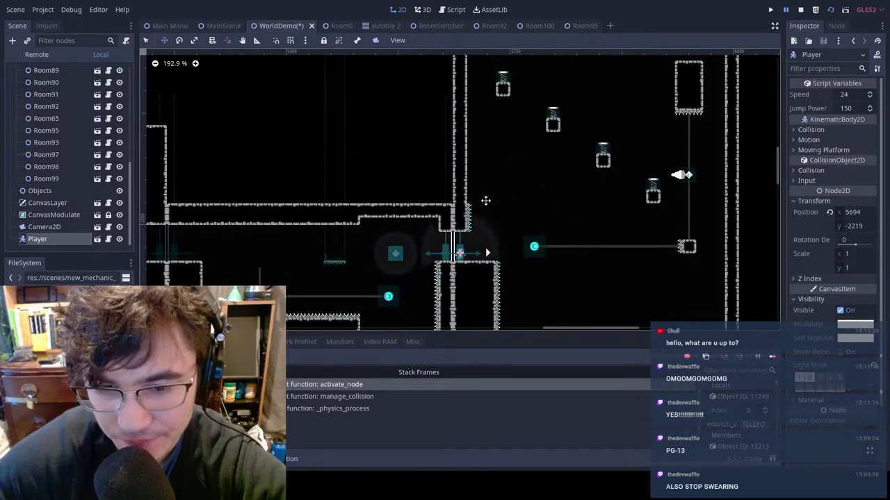
{"action": "key", "text": "ctrl+s"}
Step: Run the game from MainScene and playtest the climb from Room95's left doorway past the first zipline
{"action": "key", "text": "ctrl+shift+Tab"}
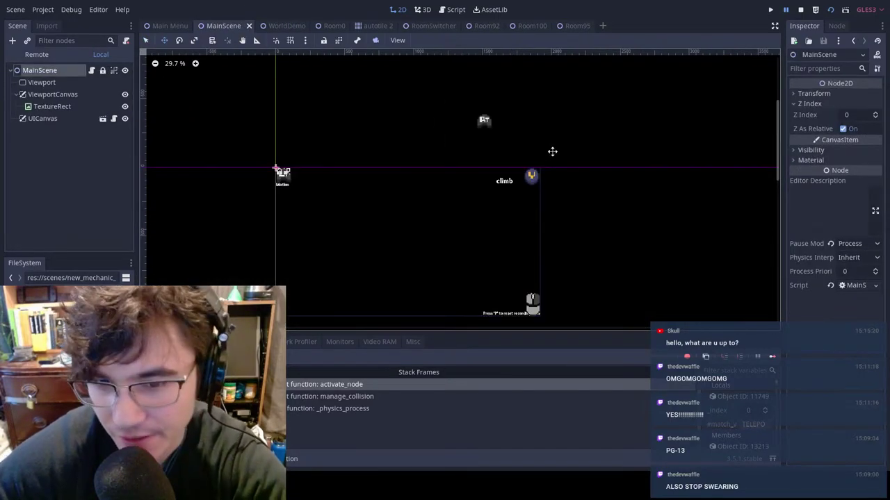
{"action": "key", "text": "F5"}
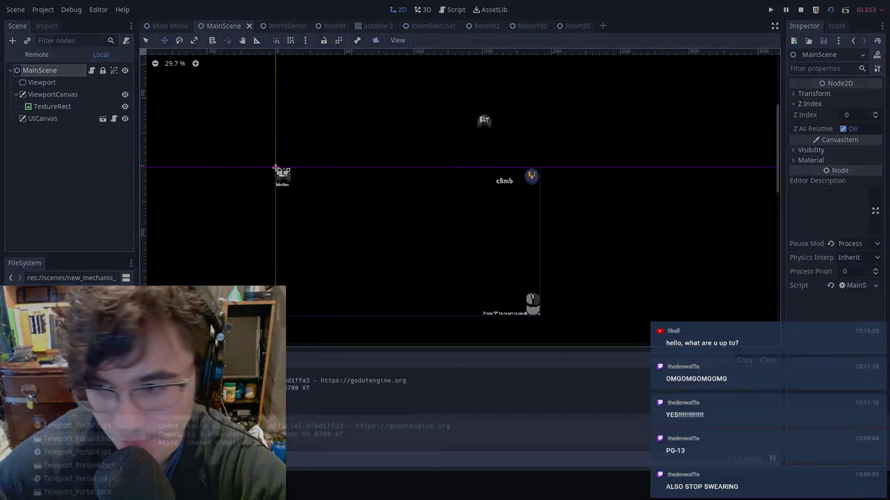
{"action": "key", "text": "d"}
{"action": "key", "text": "space"}
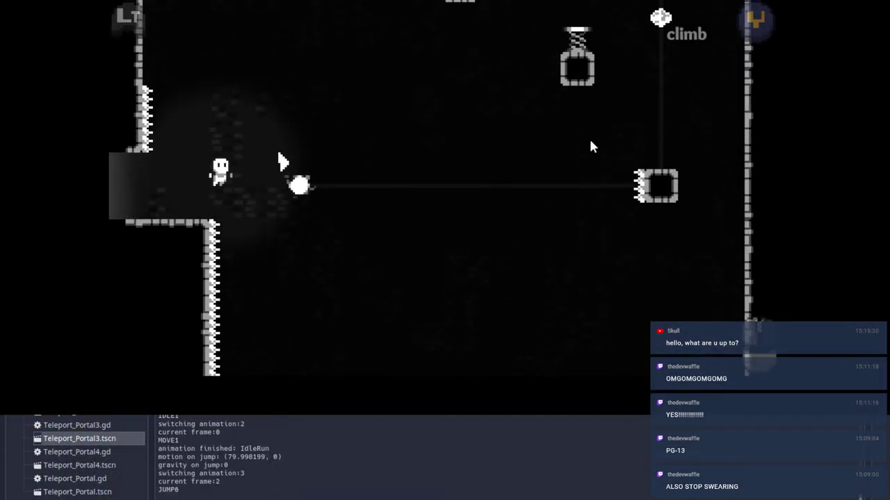
{"action": "key", "text": "Up"}
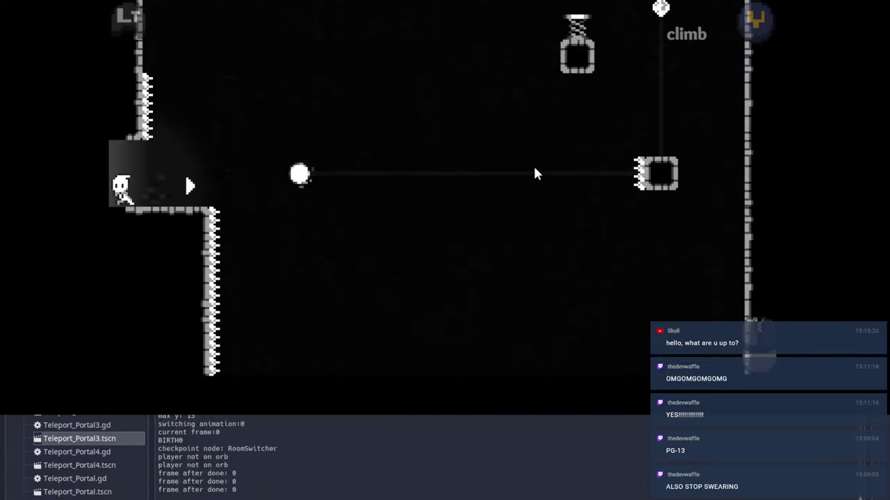
{"action": "key", "text": "d"}
{"action": "key", "text": "space"}
{"action": "key", "text": "space"}
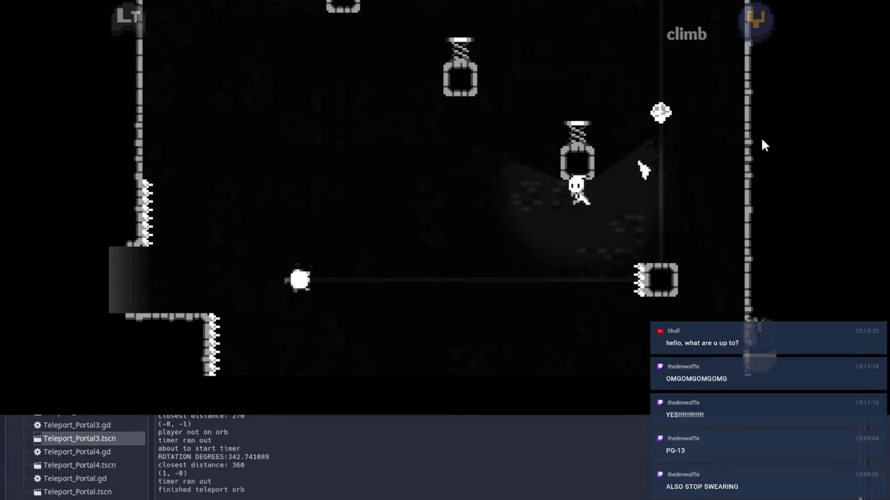
Step: Respawn at Room95's doorway and try again to climb across the spring blocks
{"action": "key", "text": "r"}
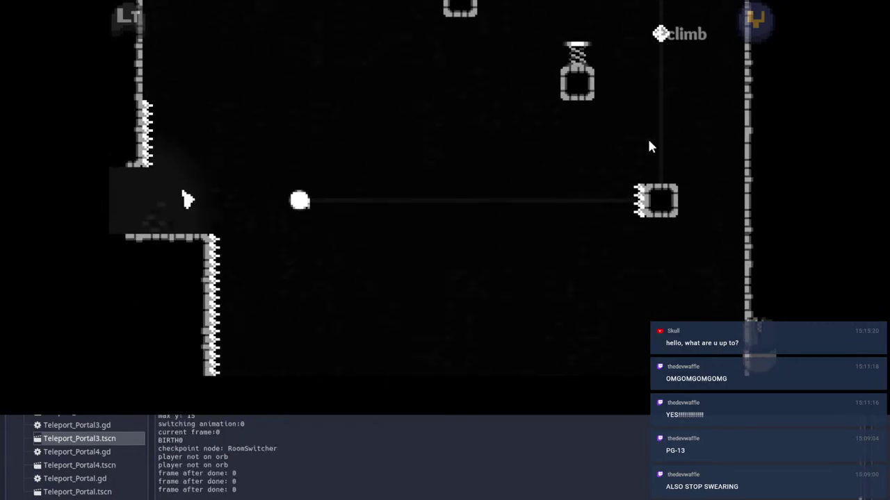
{"action": "key", "text": "d"}
{"action": "key", "text": "space"}
{"action": "left_click", "coordinate": [394, 117]}
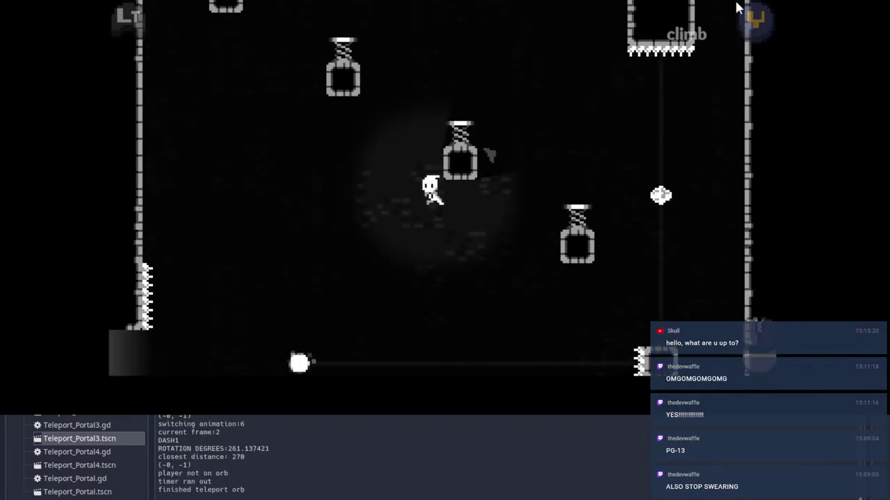
Step: Restart at Room95's left doorway and playtest the zipline ride up to the lowest spring block
{"action": "key", "text": "Escape"}
{"action": "key", "text": "Return"}
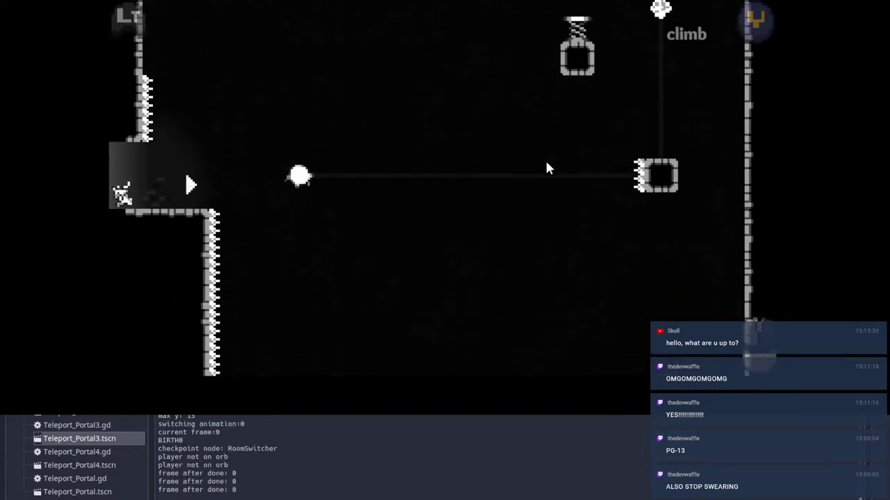
{"action": "key", "text": "d"}
{"action": "key", "text": "space"}
{"action": "left_click", "coordinate": [518, 99]}
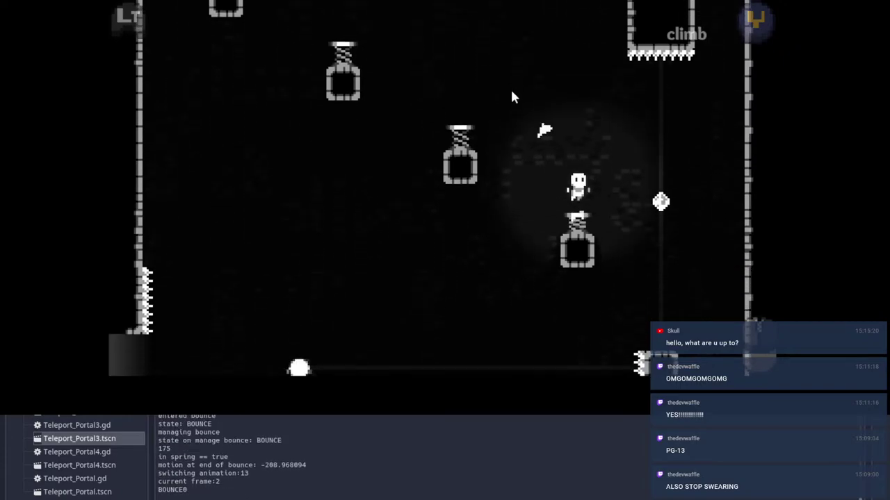
Step: Respawn at Room95's doorway, retry the climb from the zipline toward the second spring block, and stop the game
{"action": "key", "text": "r"}
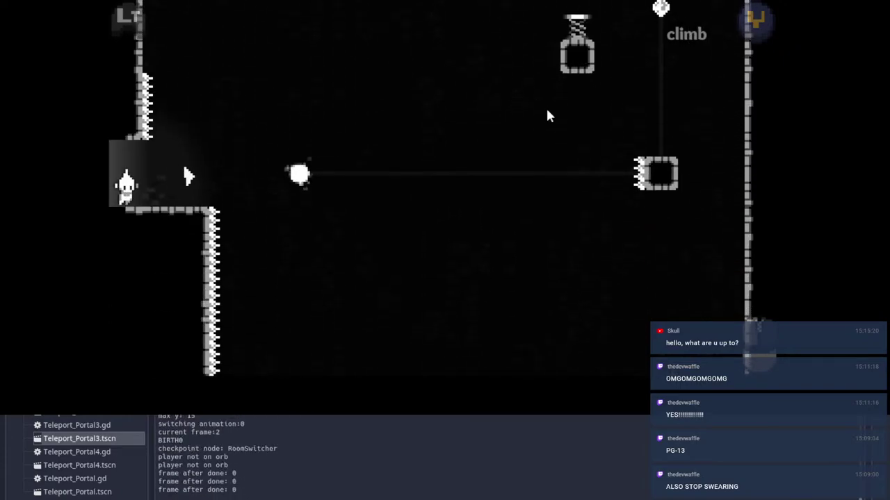
{"action": "key", "text": "d"}
{"action": "key", "text": "space"}
{"action": "left_click", "coordinate": [547, 58]}
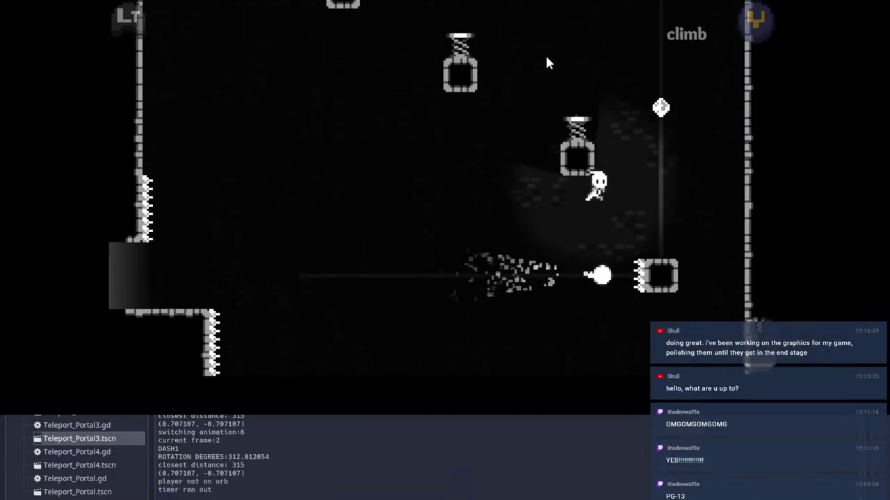
{"action": "key", "text": "a"}
{"action": "key", "text": "d"}
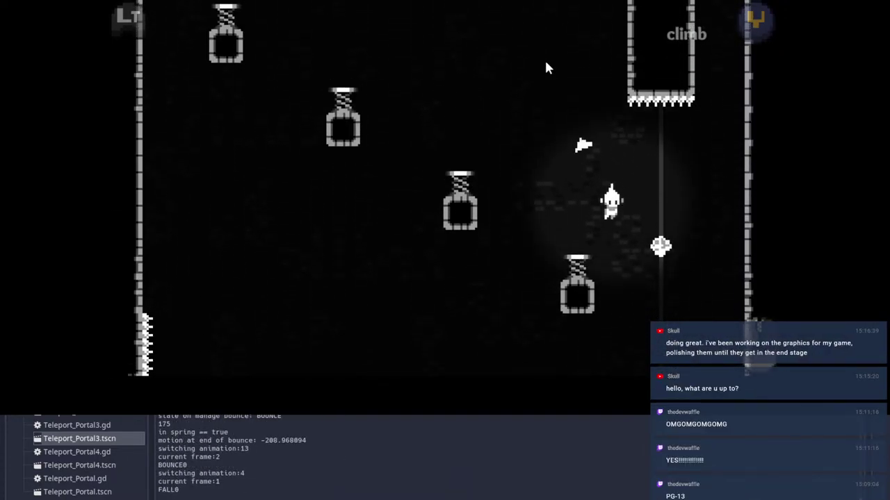
{"action": "key", "text": "a"}
{"action": "key", "text": "d"}
{"action": "key", "text": "space"}
{"action": "key", "text": "a"}
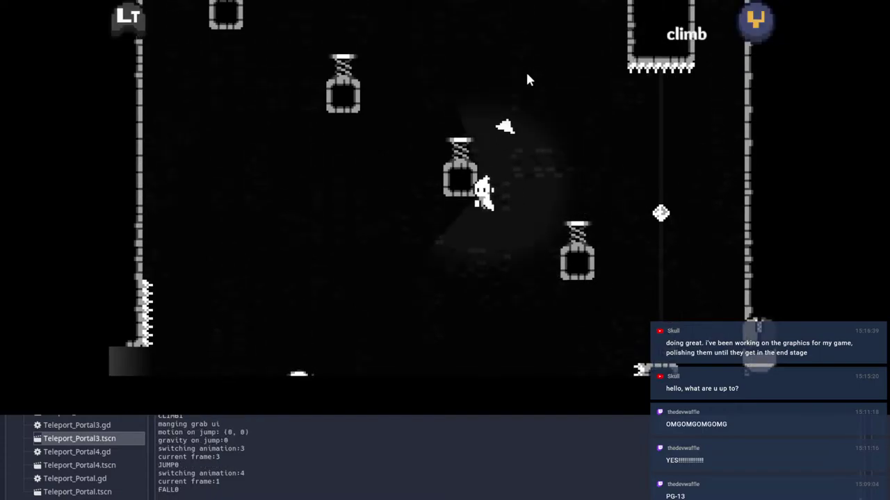
{"action": "key", "text": "space"}
{"action": "key", "text": "d"}
{"action": "key", "text": "Escape"}
{"action": "key", "text": "F8"}
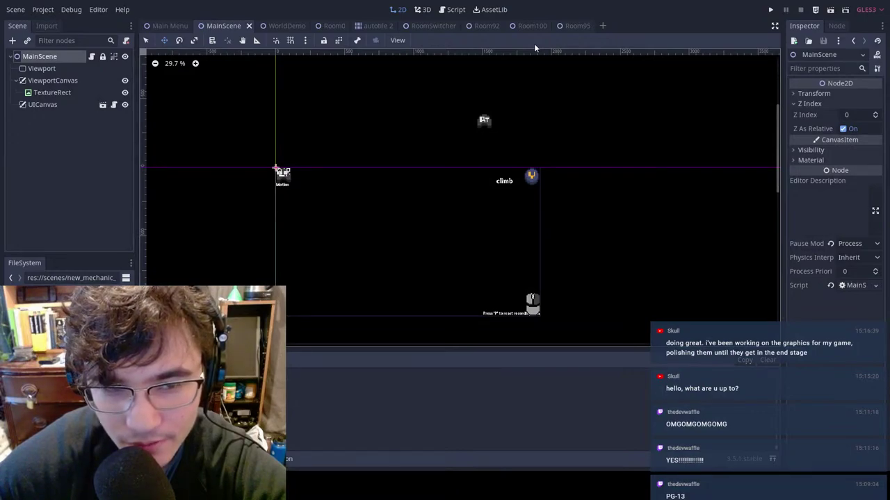
Step: In WorldDemo, move the Player to Room92's left doorway at about (5374, -2036) and save the scene
{"action": "left_click", "coordinate": [281, 26]}
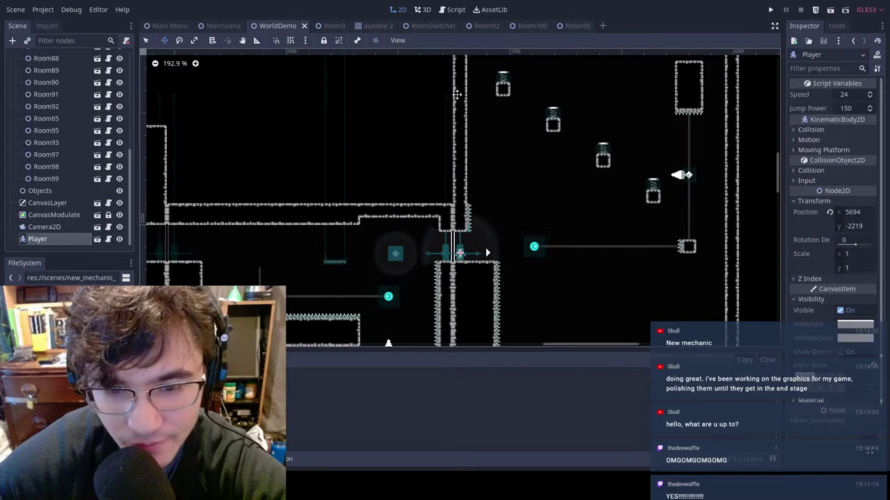
{"action": "scroll", "coordinate": [488, 257], "scroll_direction": "down", "scroll_amount": 7}
{"action": "middle_click_drag", "start_coordinate": [467, 339], "coordinate": [553, 167]}
{"action": "left_click_drag", "start_coordinate": [594, 137], "coordinate": [449, 228]}
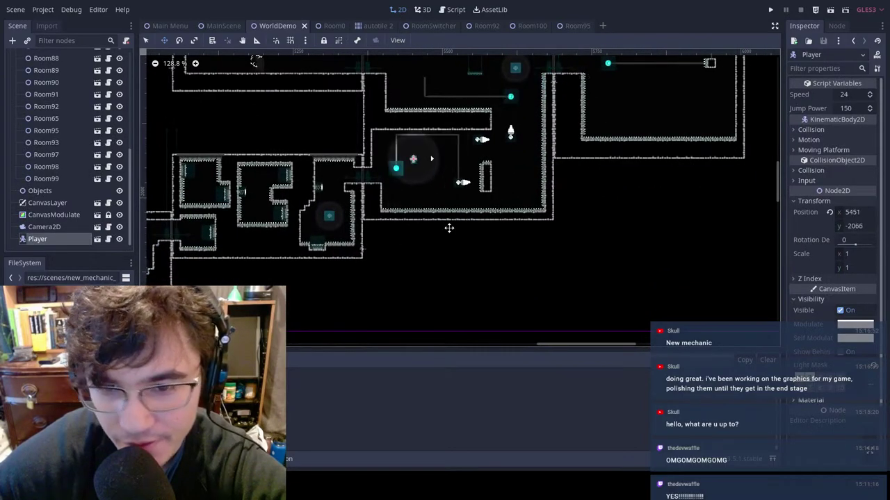
{"action": "left_click_drag", "start_coordinate": [556, 119], "coordinate": [514, 136]}
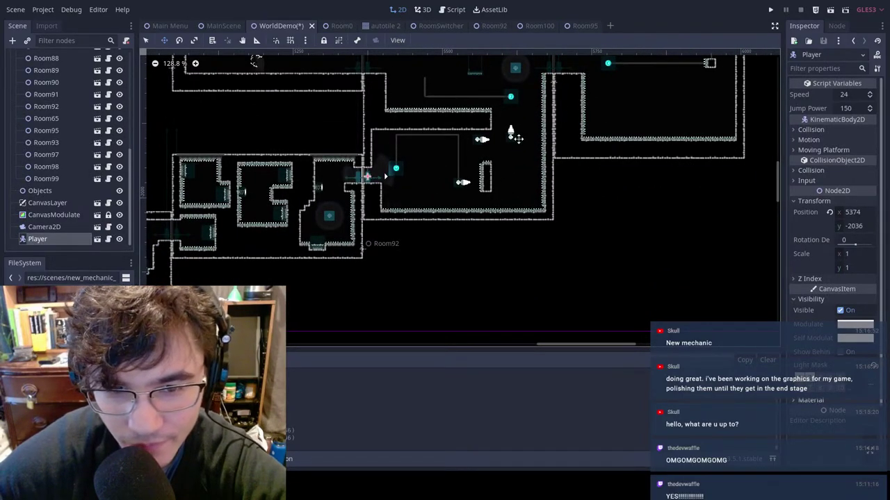
{"action": "key", "text": "ctrl+s"}
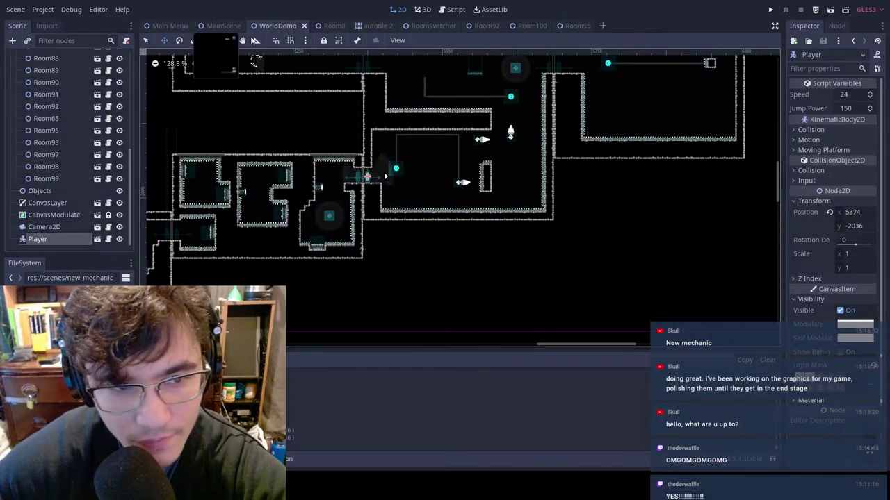
Step: Run the game and playtest Room92 from its left doorway over both ziplines to the hanging platform
{"action": "key", "text": "F5"}
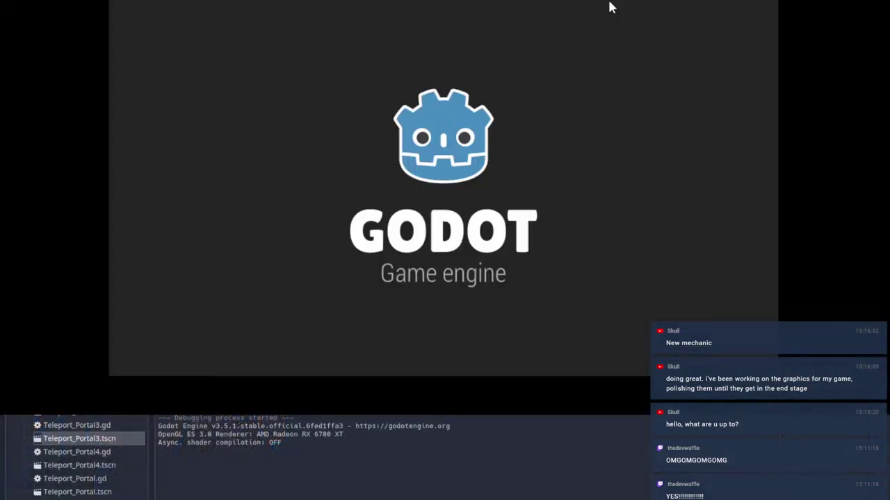
{"action": "key", "text": "d"}
{"action": "key", "text": "space"}
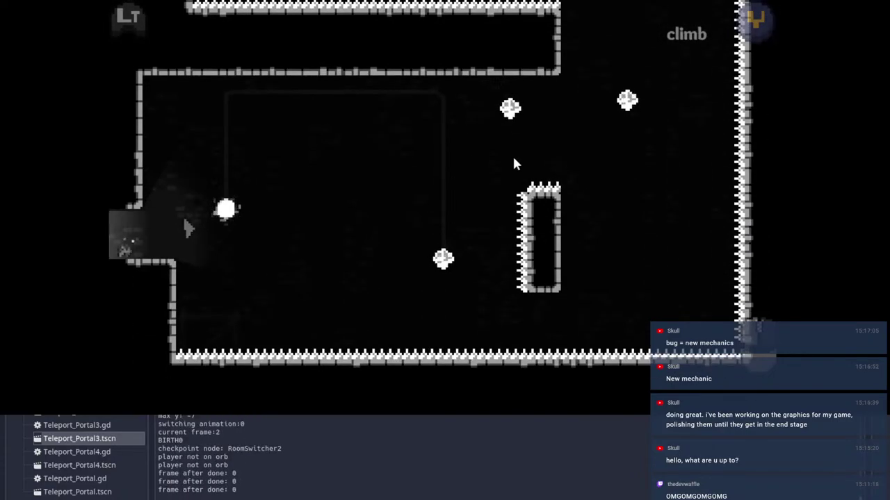
{"action": "key", "text": "d"}
{"action": "key", "text": "space"}
{"action": "left_click", "coordinate": [643, 151]}
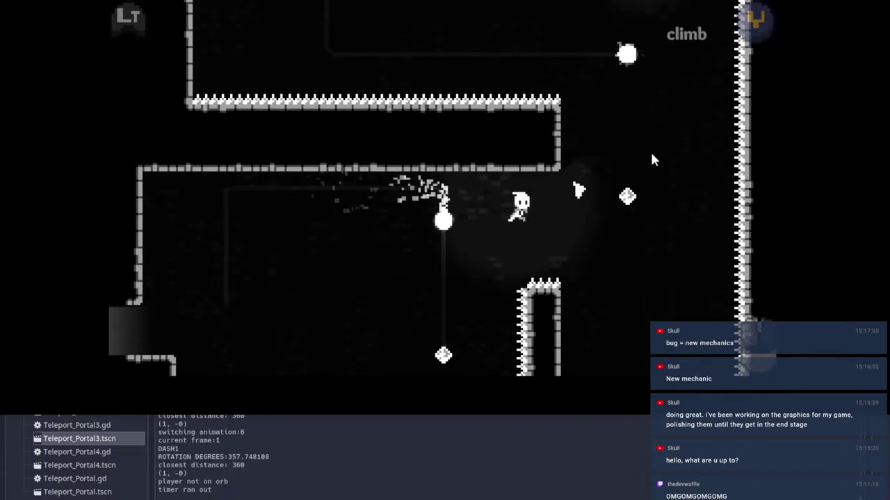
{"action": "left_click", "coordinate": [533, 104]}
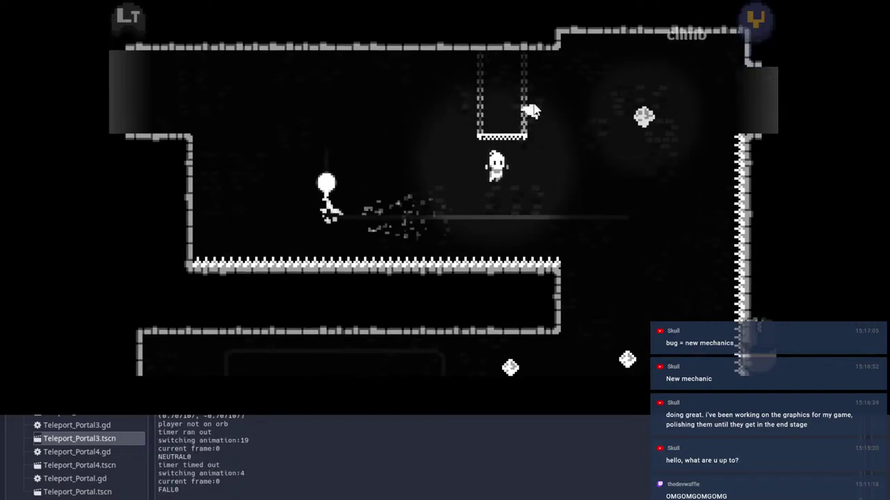
Step: Retry Room92 from its left doorway, riding both ziplines and dashing toward the upper right exit
{"action": "key", "text": "d"}
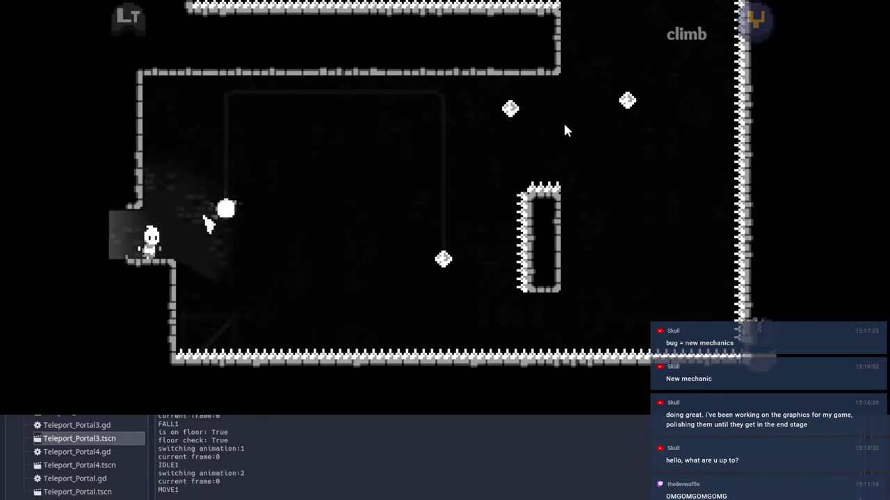
{"action": "key", "text": "space"}
{"action": "left_click", "coordinate": [632, 129]}
{"action": "left_click", "coordinate": [716, 144]}
{"action": "left_click", "coordinate": [716, 144]}
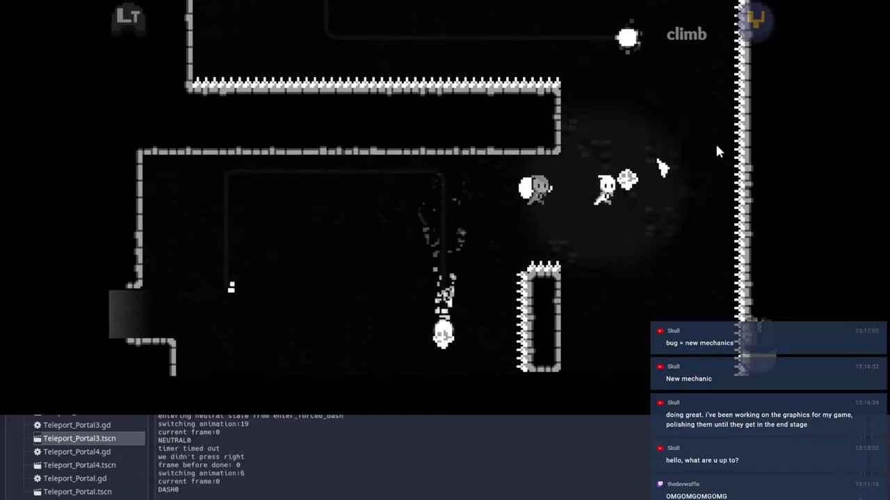
{"action": "left_click", "coordinate": [633, 61]}
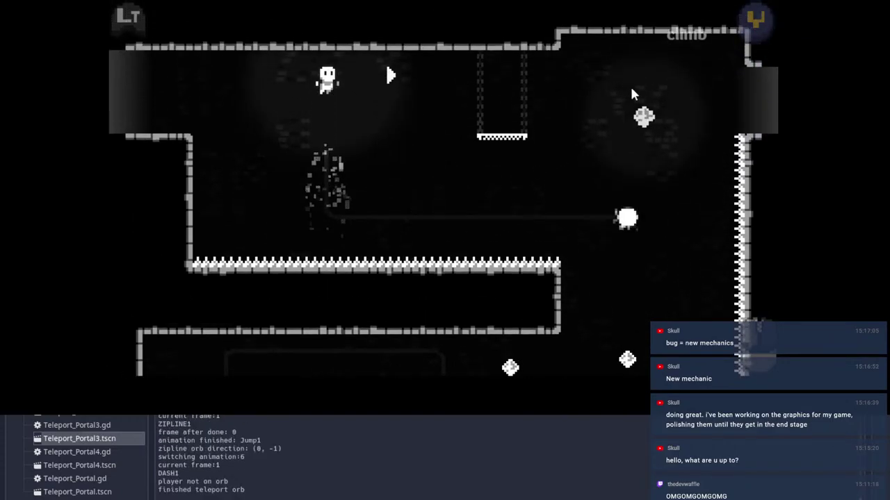
{"action": "left_click", "coordinate": [643, 91]}
{"action": "key", "text": "d"}
{"action": "key", "text": "space"}
{"action": "left_click", "coordinate": [696, 102]}
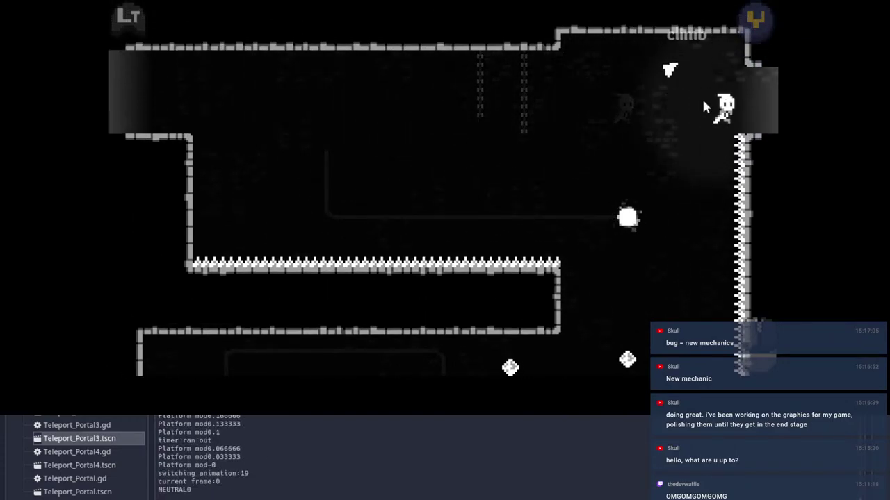
{"action": "left_click", "coordinate": [704, 103]}
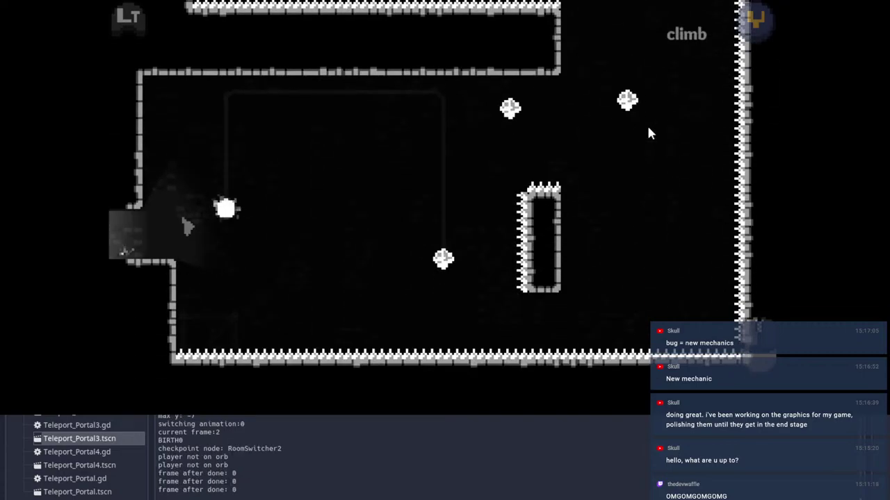
Step: Replay Room92 over both ziplines and the hanging platform, and cross its right exit into Room95
{"action": "key", "text": "d"}
{"action": "key", "text": "space"}
{"action": "left_click", "coordinate": [639, 172]}
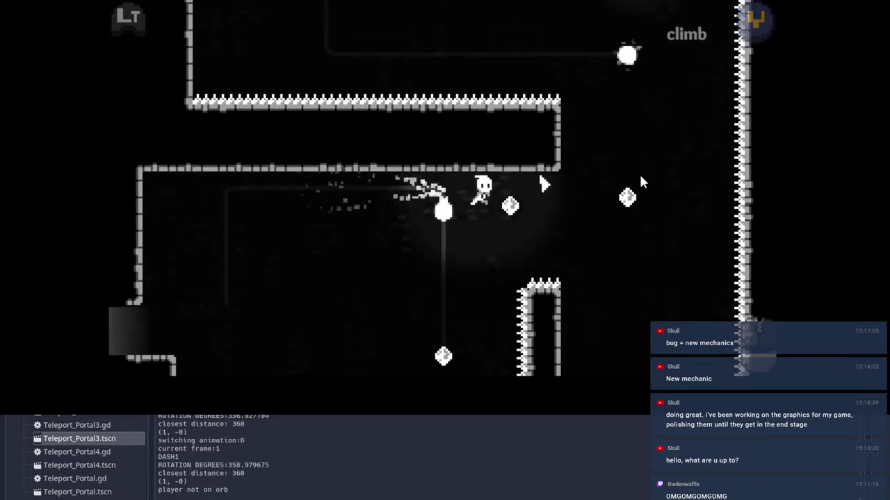
{"action": "left_click", "coordinate": [640, 176]}
{"action": "left_click", "coordinate": [603, 97]}
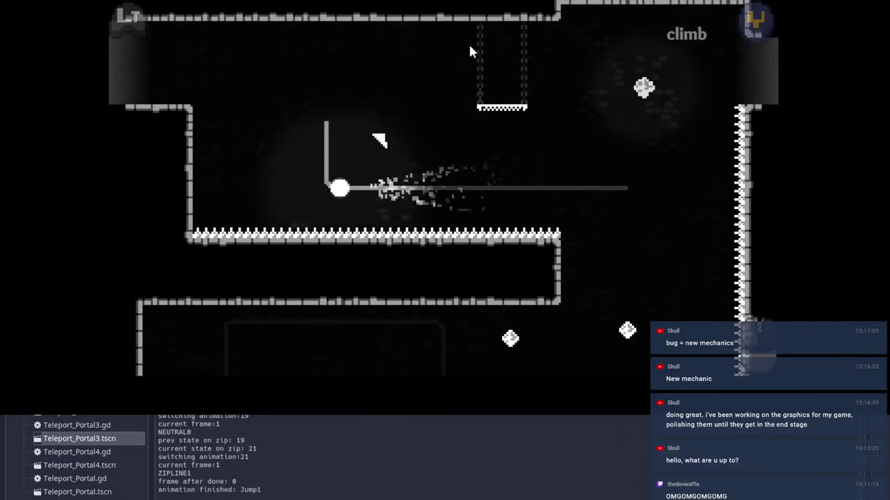
{"action": "left_click", "coordinate": [608, 79]}
{"action": "key", "text": "space"}
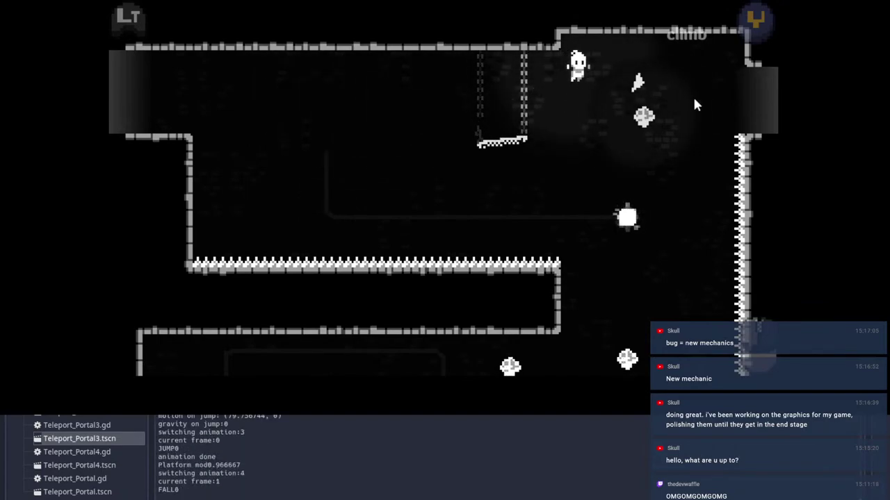
{"action": "left_click", "coordinate": [703, 98]}
{"action": "key", "text": "space"}
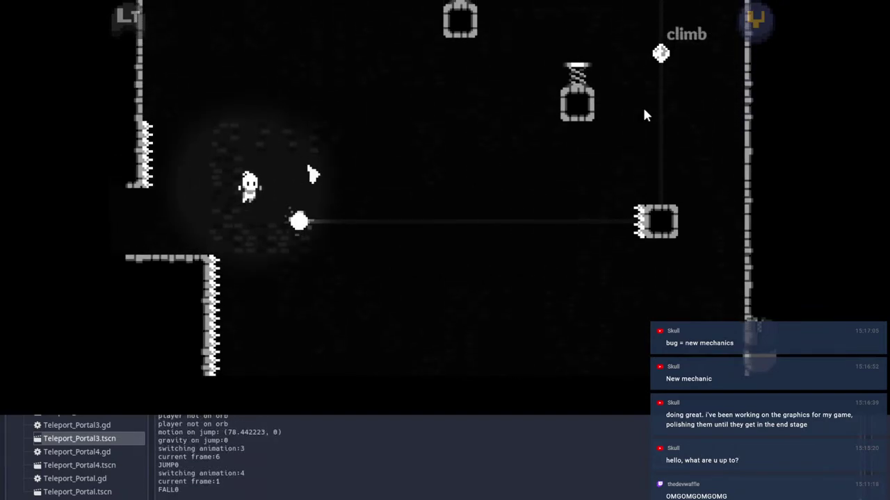
Step: Test the dash and movement at Room95's entrance and stop the game
{"action": "left_click", "coordinate": [463, 54]}
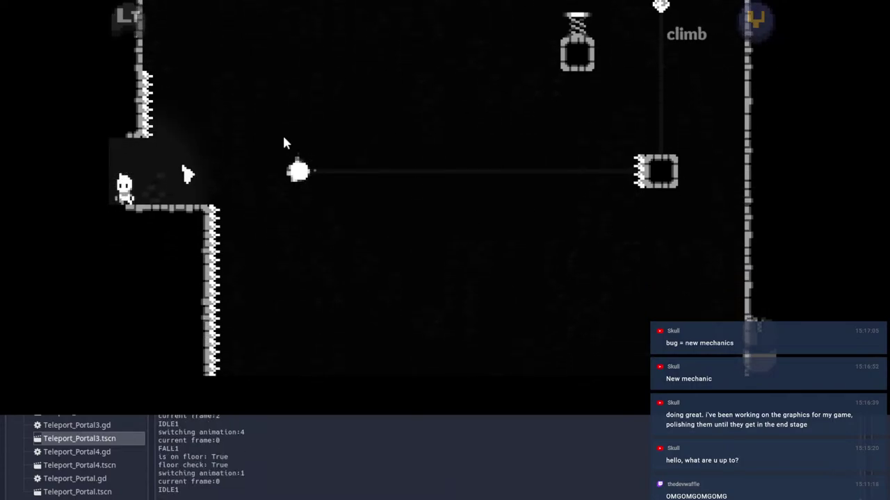
{"action": "key", "text": "d"}
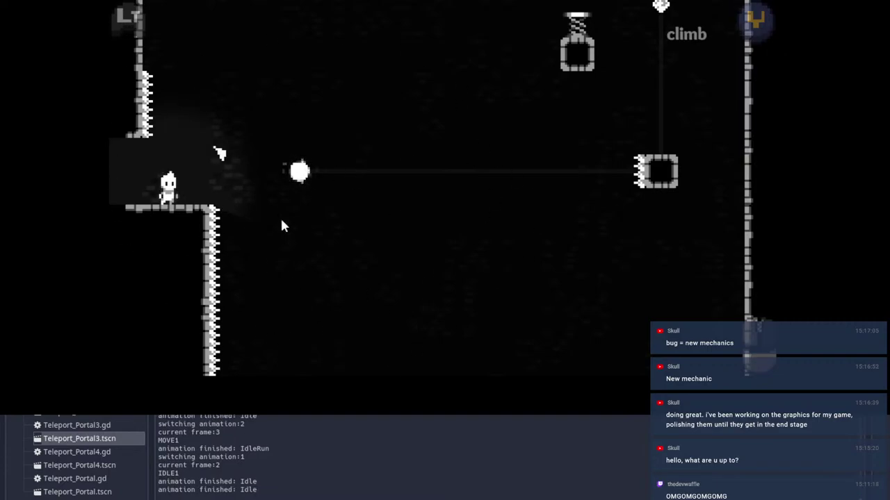
{"action": "key", "text": "Escape"}
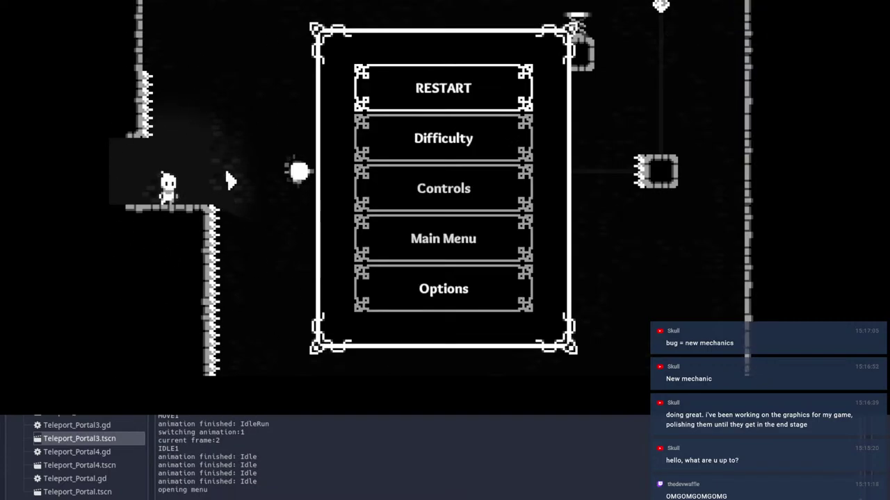
{"action": "left_click", "coordinate": [725, 18]}
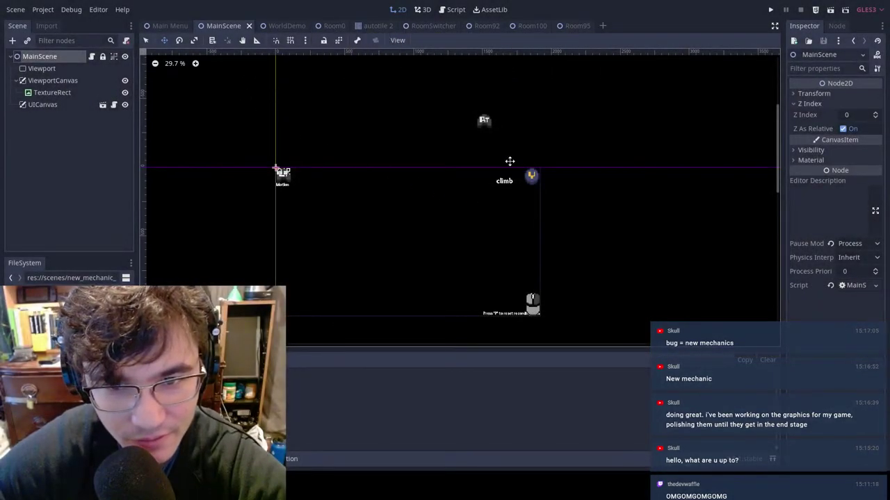
Step: Open the Player13 scene from the project's favorite files
{"action": "left_click", "coordinate": [61, 306]}
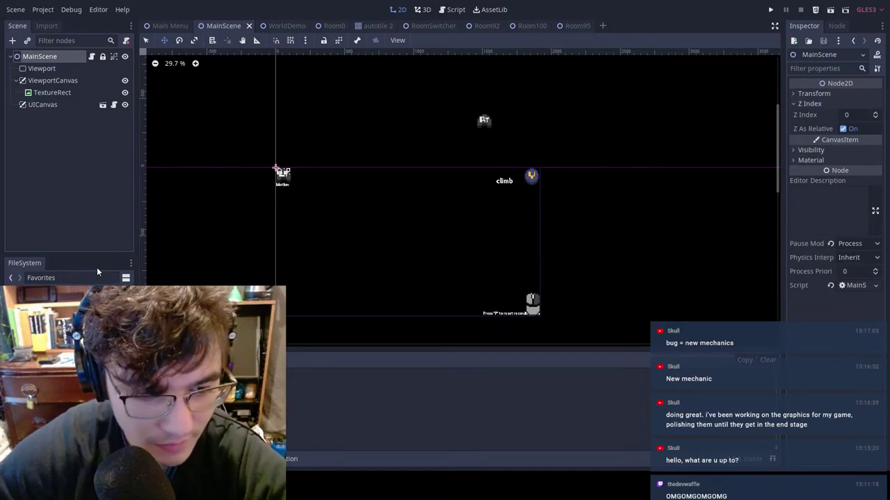
{"action": "double_click", "coordinate": [70, 318]}
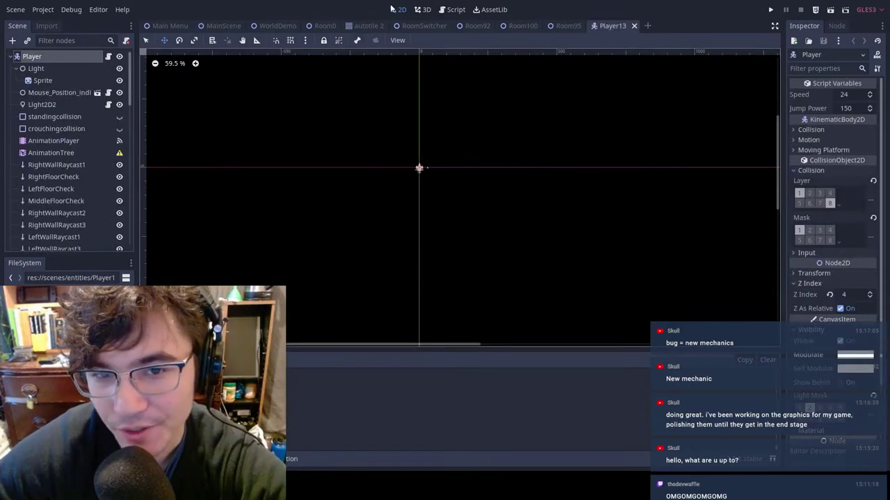
Step: Examine Room95's upper shaft, its two facing teleport portals, springs and zipline in the WorldDemo scene
{"action": "left_click", "coordinate": [567, 26]}
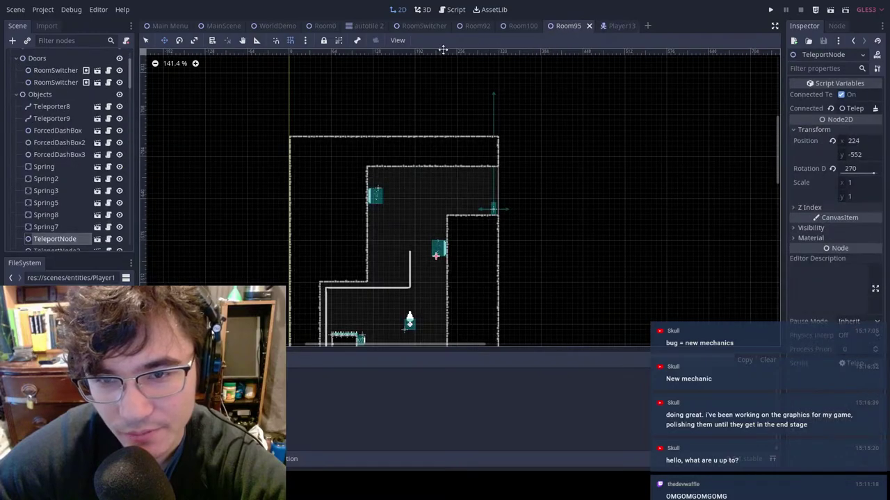
{"action": "left_click", "coordinate": [277, 26]}
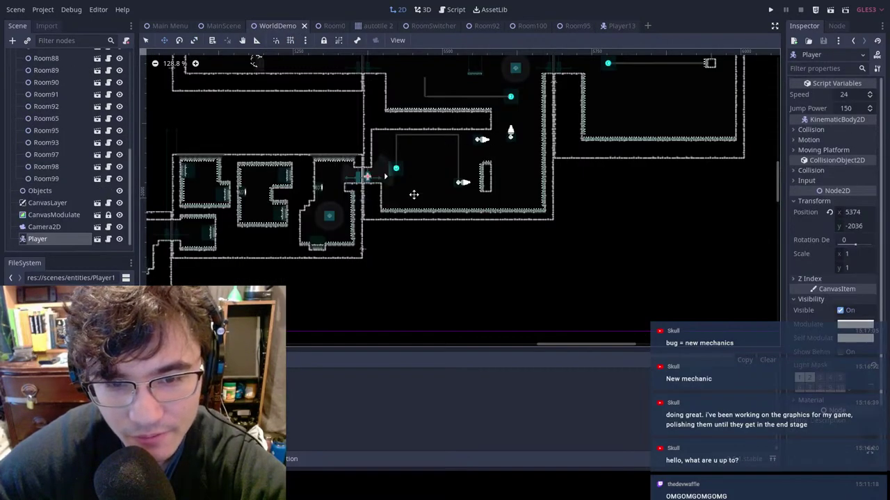
{"action": "middle_click_drag", "start_coordinate": [639, 102], "coordinate": [494, 259]}
{"action": "middle_click_drag", "start_coordinate": [586, 132], "coordinate": [521, 334]}
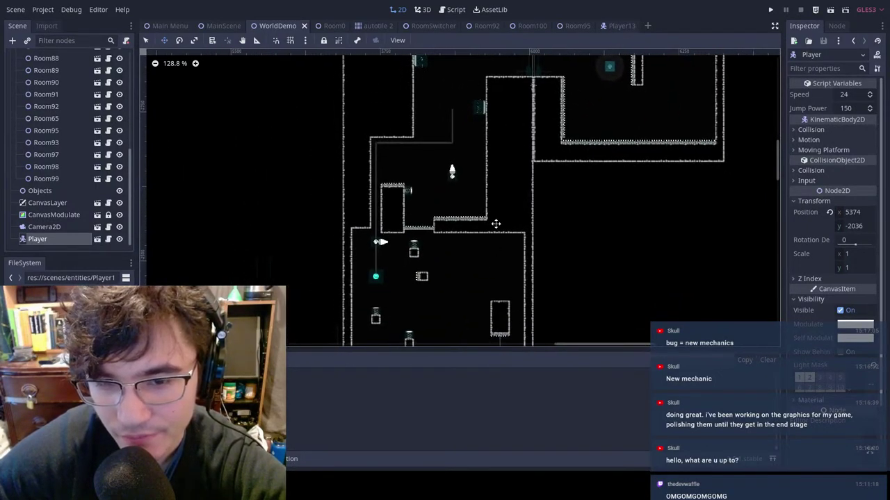
{"action": "middle_click_drag", "start_coordinate": [509, 104], "coordinate": [503, 134]}
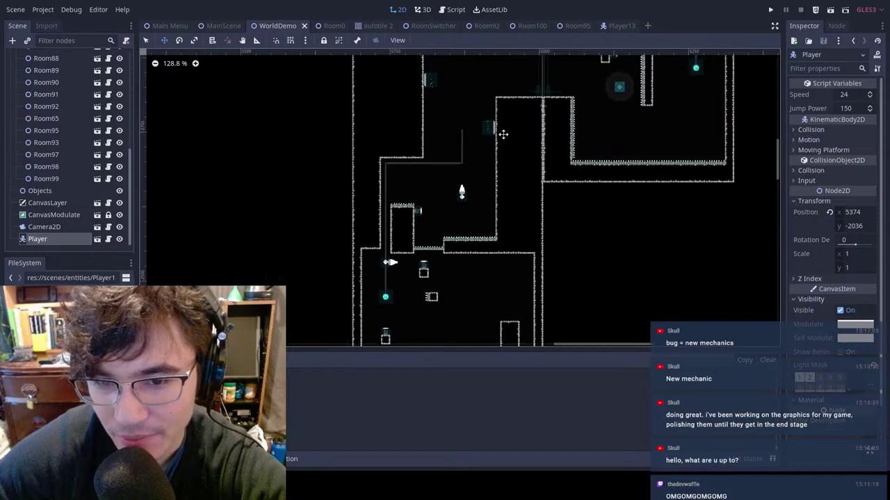
{"action": "scroll", "coordinate": [498, 125], "scroll_direction": "up", "scroll_amount": 6}
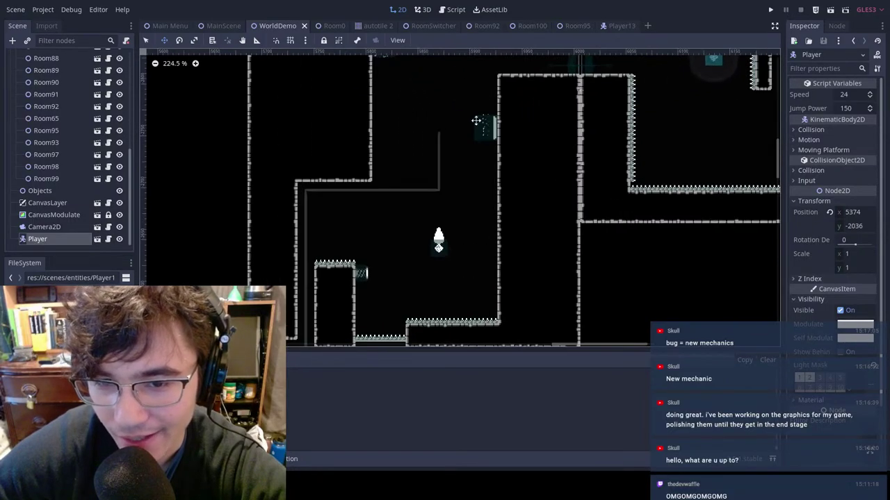
{"action": "middle_click_drag", "start_coordinate": [453, 100], "coordinate": [513, 173]}
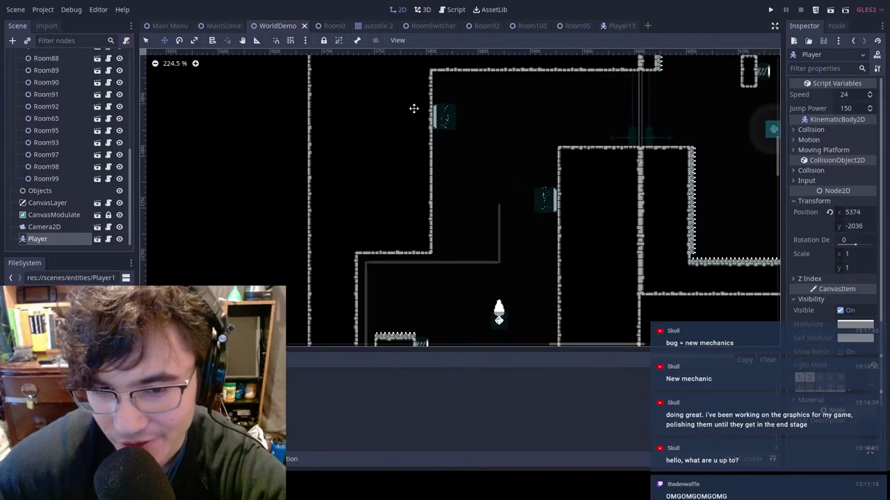
{"action": "scroll", "coordinate": [493, 137], "scroll_direction": "up", "scroll_amount": 4}
{"action": "scroll", "coordinate": [529, 226], "scroll_direction": "down", "scroll_amount": 4}
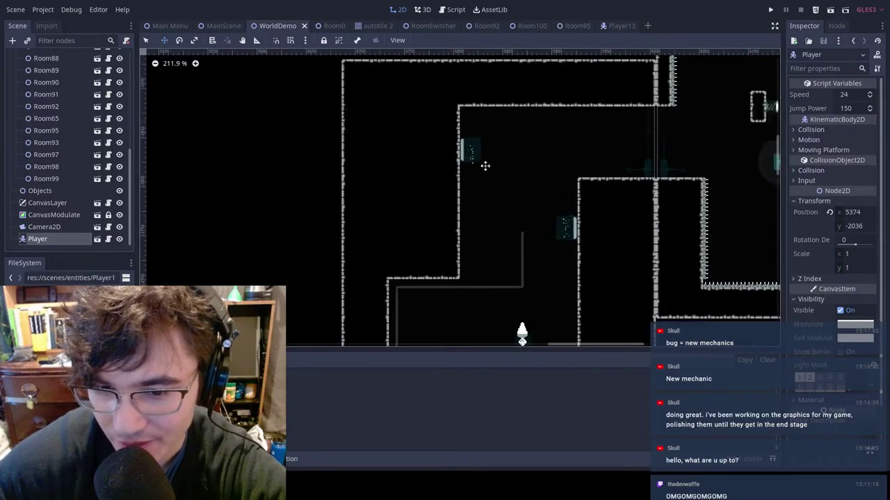
{"action": "middle_click_drag", "start_coordinate": [504, 217], "coordinate": [442, 123]}
{"action": "scroll", "coordinate": [493, 249], "scroll_direction": "down", "scroll_amount": 4}
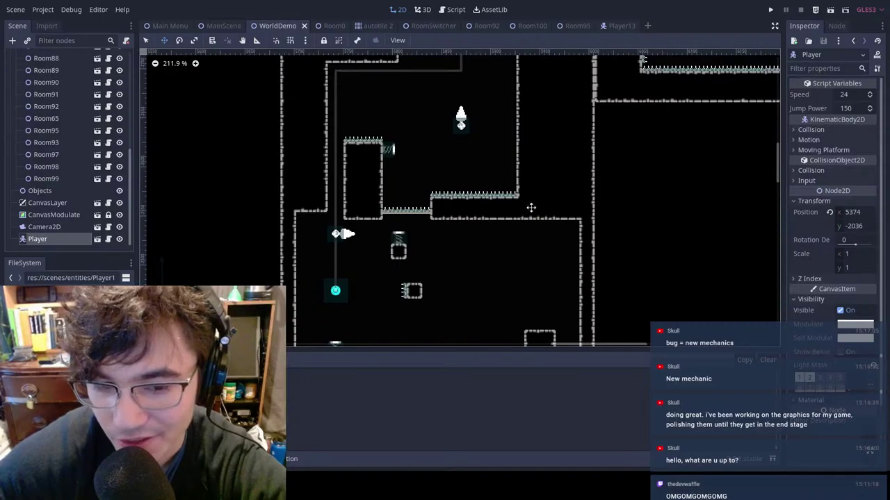
{"action": "scroll", "coordinate": [473, 264], "scroll_direction": "down", "scroll_amount": 3}
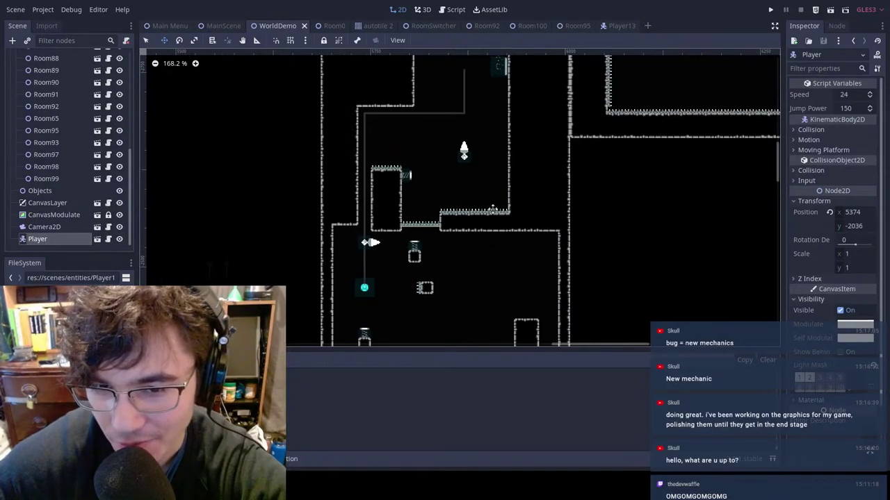
{"action": "scroll", "coordinate": [470, 84], "scroll_direction": "up", "scroll_amount": 3}
Step: Move the Player to Room95's lower left doorway, at about x 5694, y -2226, and save the WorldDemo scene
{"action": "middle_click_drag", "start_coordinate": [474, 308], "coordinate": [540, 51]}
{"action": "middle_click_drag", "start_coordinate": [466, 197], "coordinate": [536, 94]}
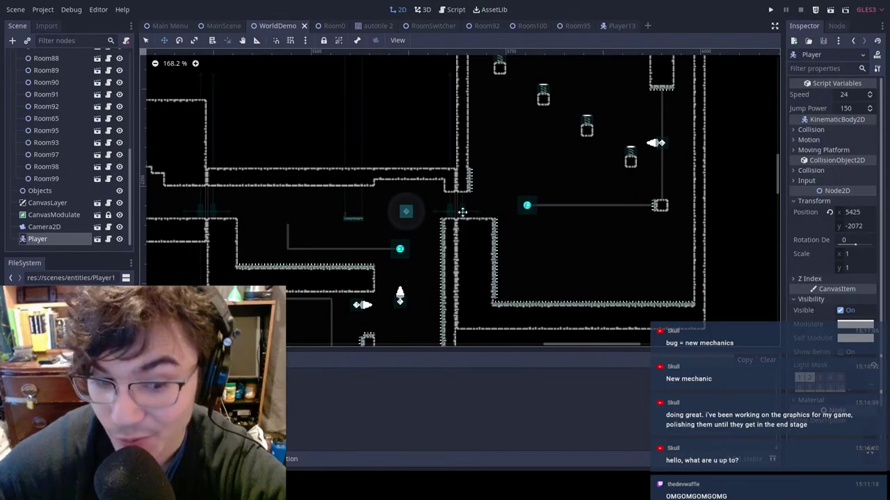
{"action": "mouse_move", "coordinate": [462, 211]}
{"action": "left_mouse_down"}
{"action": "mouse_move", "coordinate": [521, 192]}
{"action": "mouse_move", "coordinate": [467, 212]}
{"action": "left_mouse_up"}
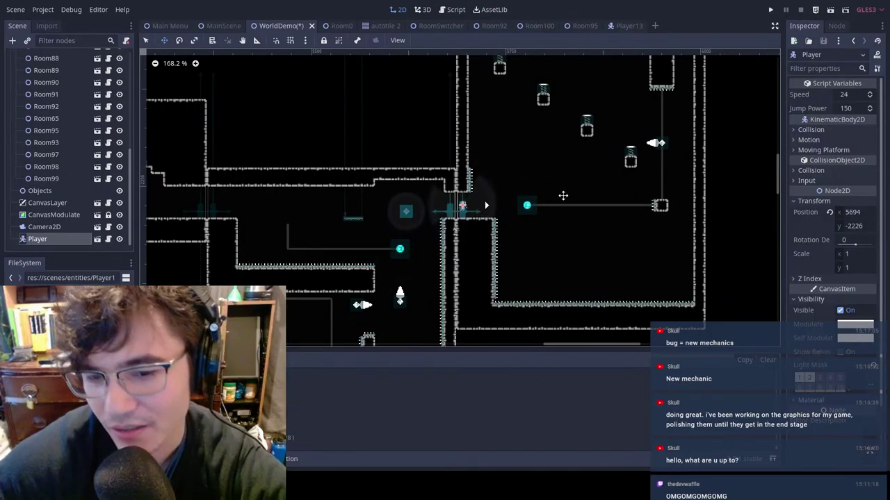
{"action": "key", "text": "ctrl+s"}
Step: Run the game from MainScene and play Room95 from its left doorway, riding the first zipline and bouncing on the lowest spring
{"action": "left_click", "coordinate": [222, 26]}
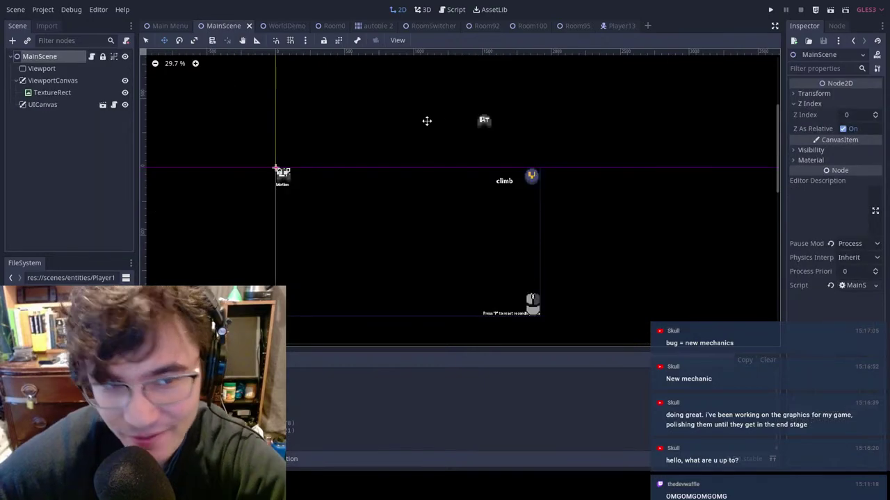
{"action": "key", "text": "F5"}
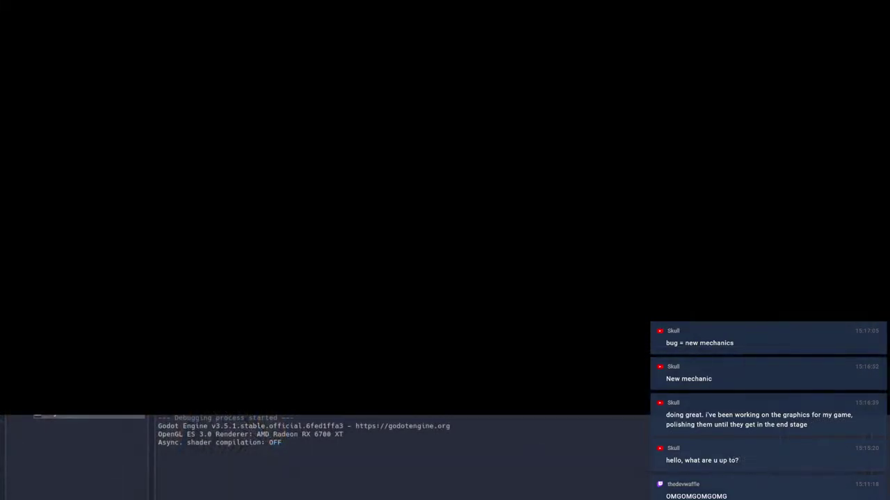
{"action": "key", "text": "d"}
{"action": "key", "text": "space"}
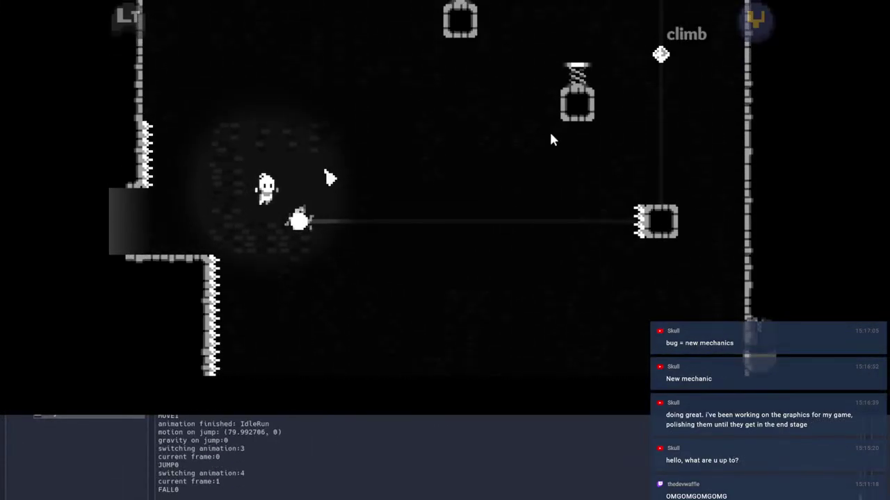
{"action": "left_click", "coordinate": [479, 76]}
{"action": "key", "text": "a"}
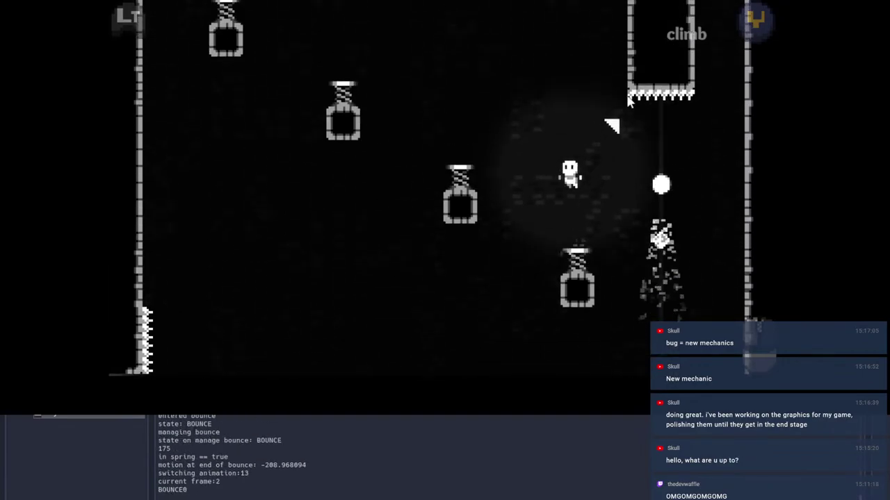
{"action": "key", "text": "d"}
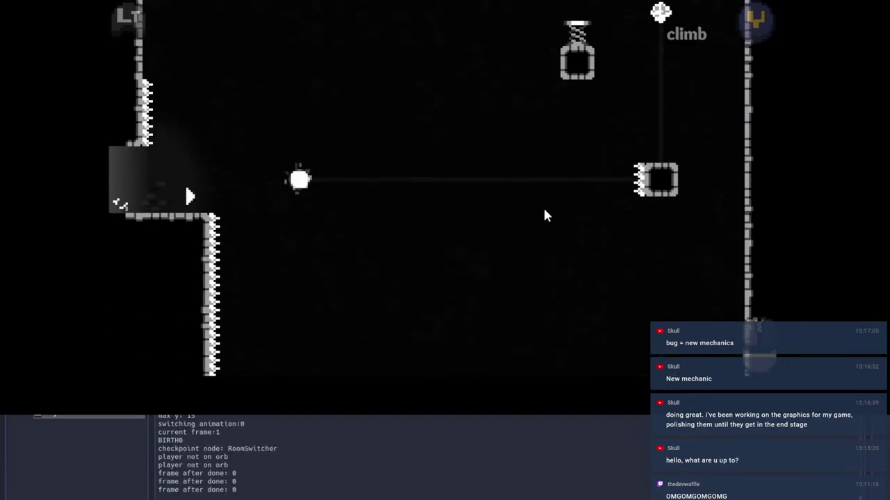
Step: Retry Room95 from the doorway, jumping onto the horizontal zipline and dashing up toward the lowest spring
{"action": "key", "text": "d"}
{"action": "key", "text": "d"}
{"action": "key", "text": "space"}
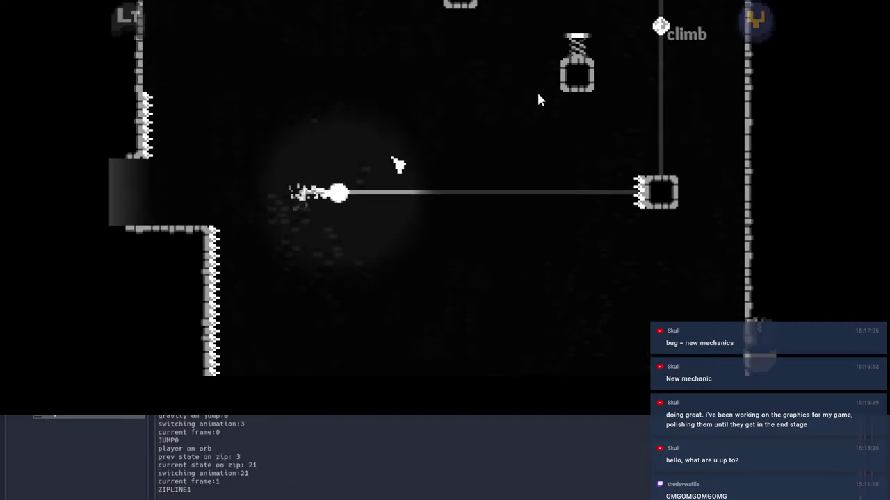
{"action": "left_click", "coordinate": [578, 48]}
{"action": "key", "text": "Right"}
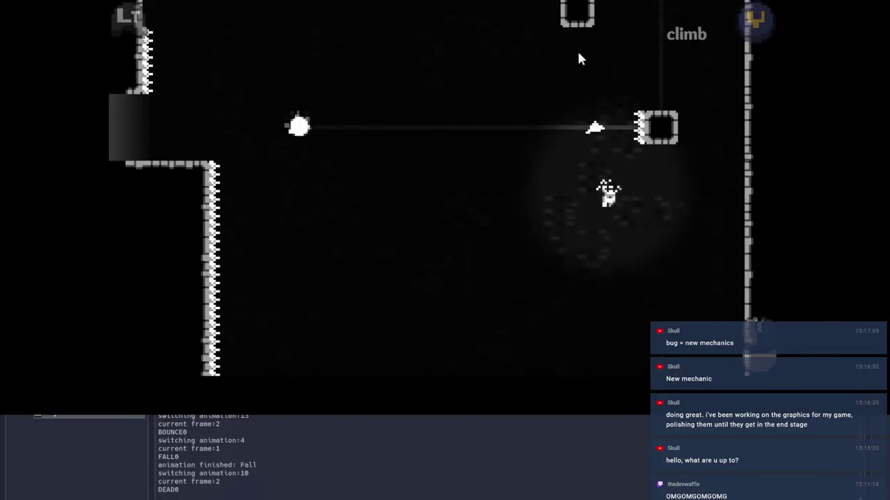
Step: Replay Room95's zipline-to-spring section twice, steering left off the lowest spring, and stop the game
{"action": "key", "text": "Right"}
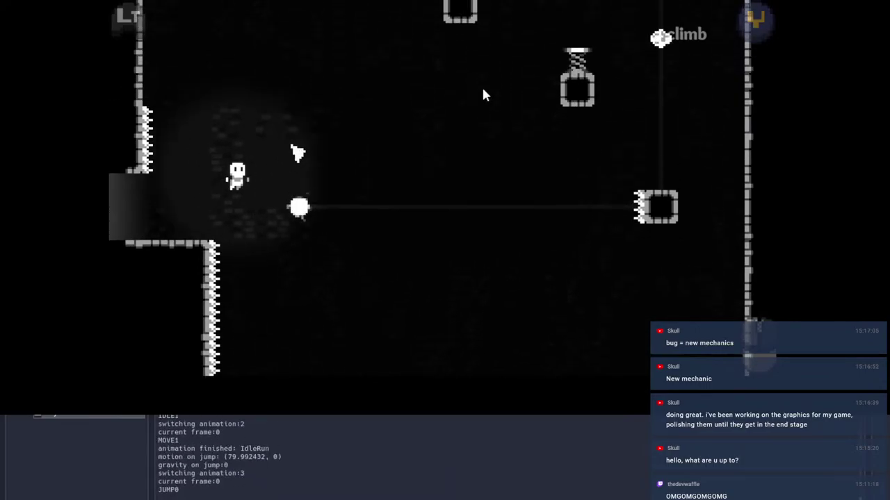
{"action": "left_click", "coordinate": [496, 40]}
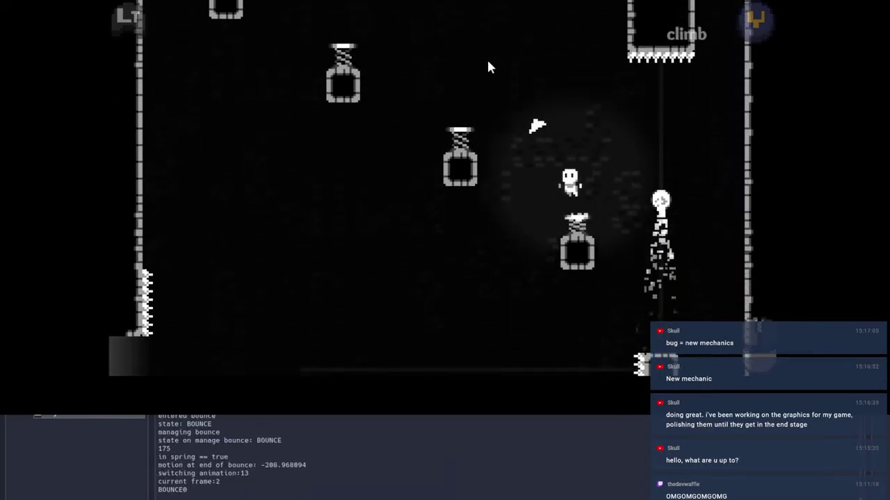
{"action": "key", "text": "a"}
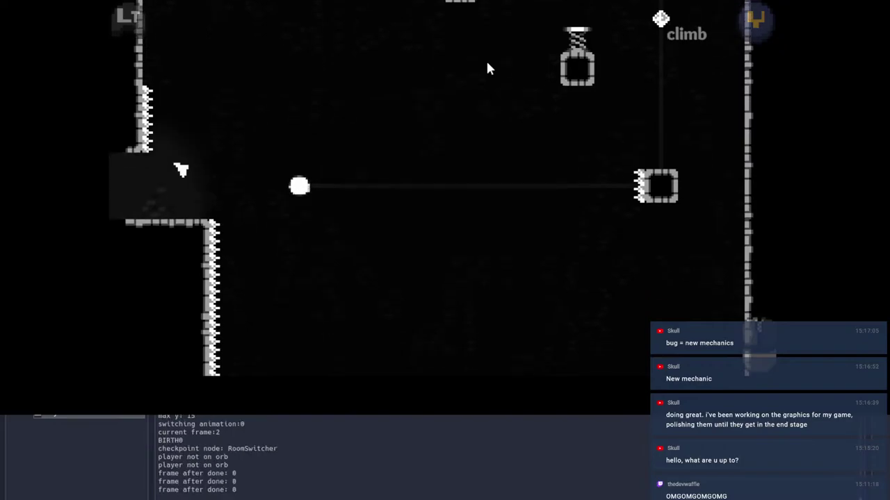
{"action": "key", "text": "Right"}
{"action": "key", "text": "space"}
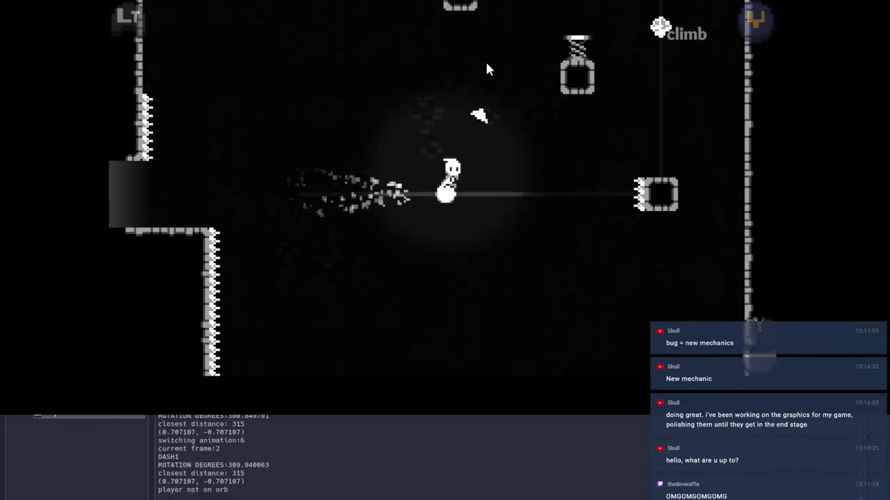
{"action": "key", "text": "a"}
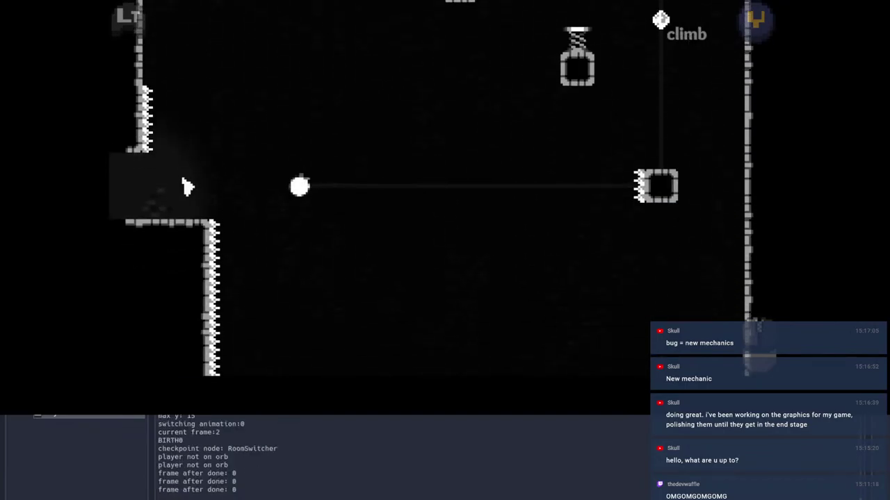
{"action": "key", "text": "Escape"}
{"action": "key", "text": "F8"}
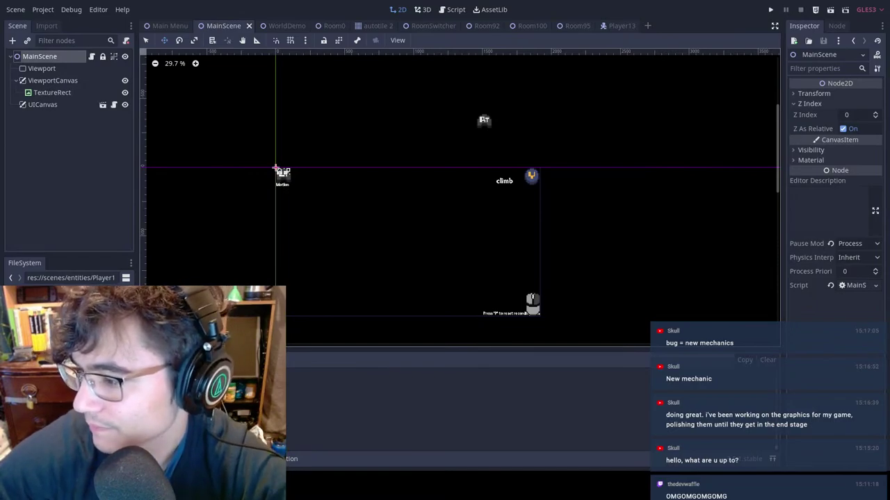
Step: Switch to the Memori gameplan board in Trello and add a list titled "mechanic ideas"
{"action": "key", "text": "alt+Tab"}
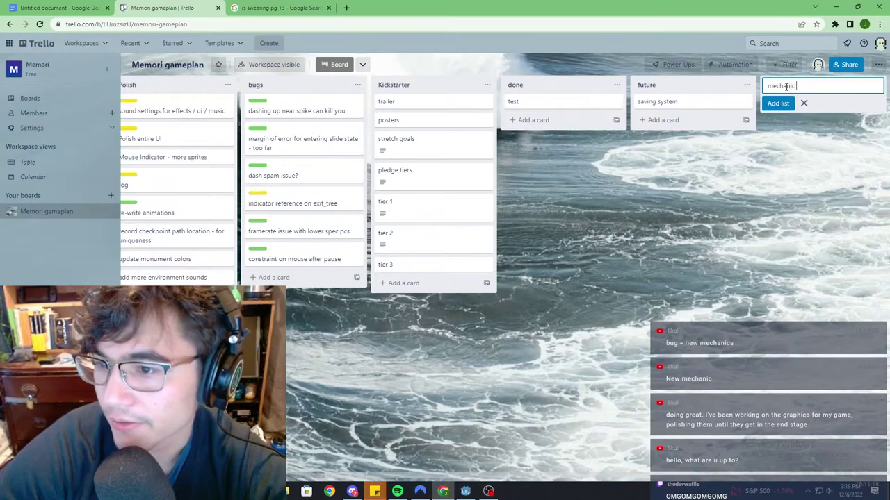
{"action": "type", "text": "as"}
{"action": "key", "text": "Return"}
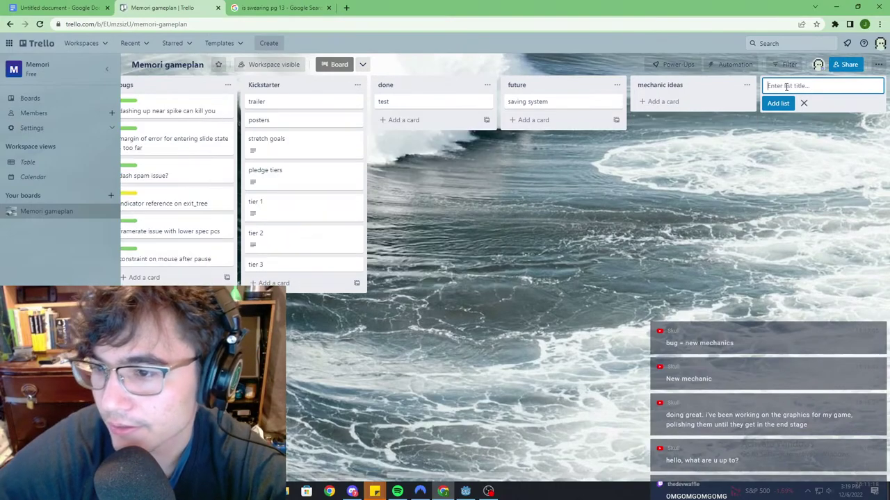
Step: Add a card titled "super long dash" to the mechanic ideas list
{"action": "left_click", "coordinate": [660, 103]}
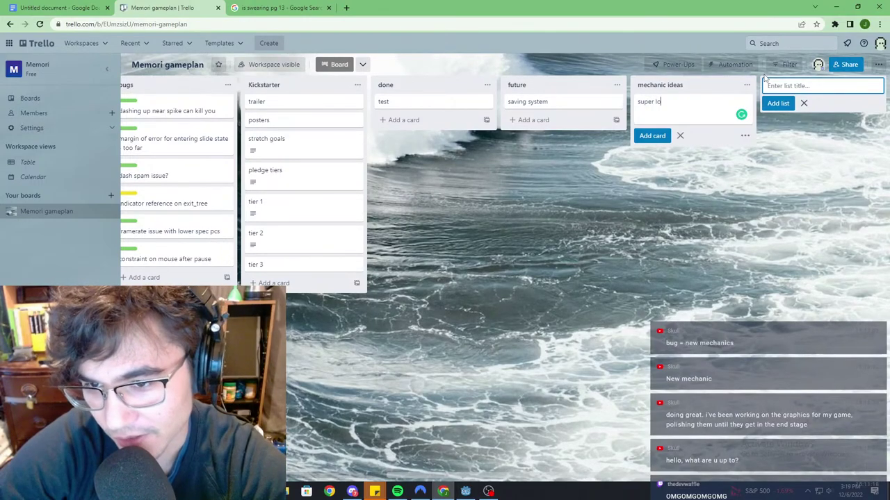
{"action": "key", "text": "Return"}
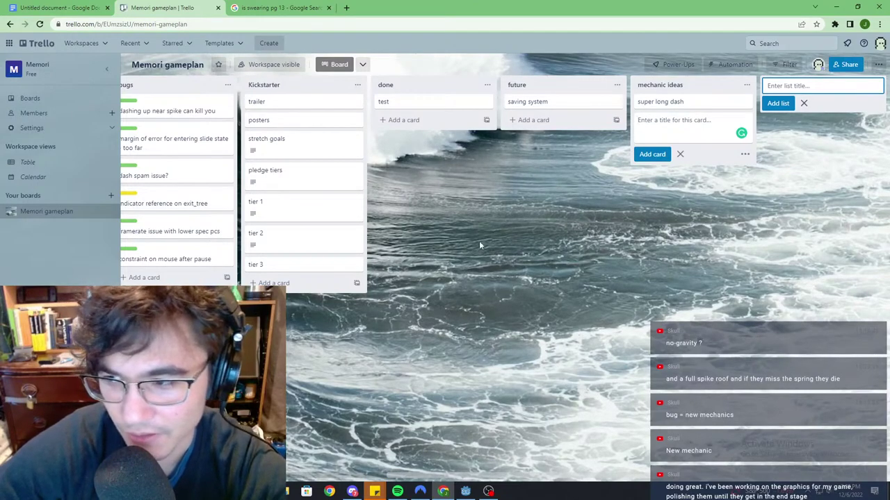
{"action": "left_click", "coordinate": [680, 155]}
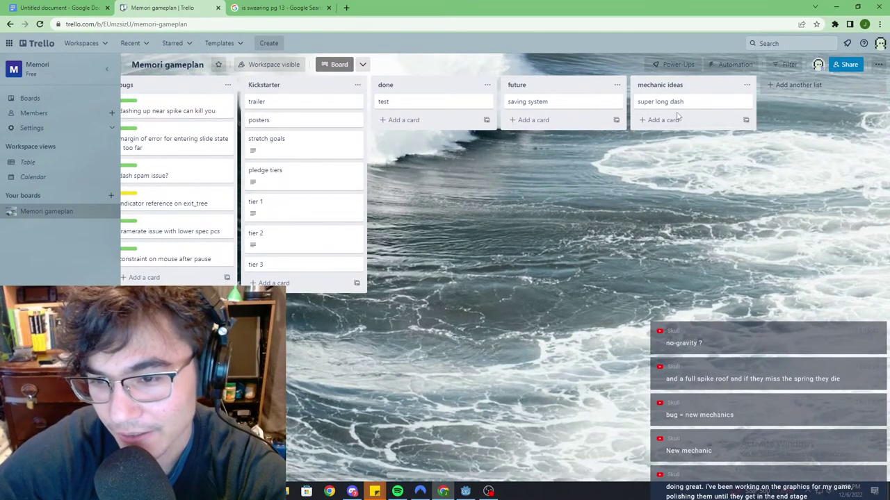
{"action": "left_click", "coordinate": [667, 119]}
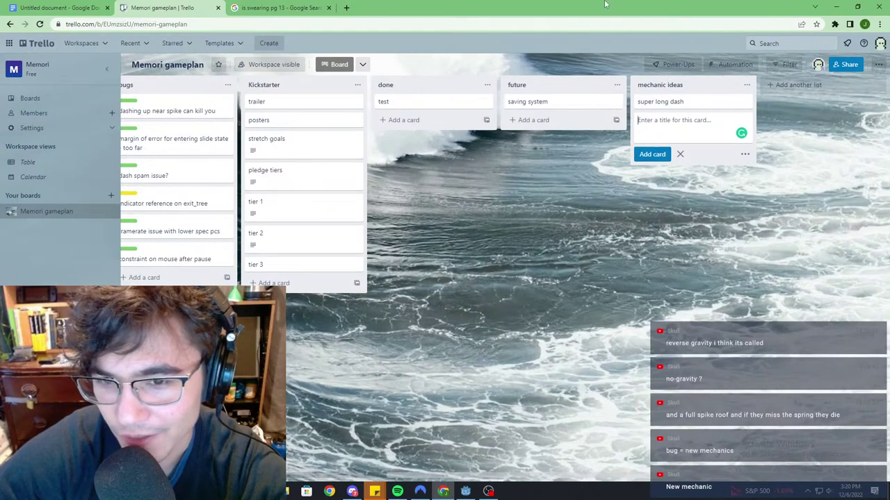
{"action": "left_click_drag", "start_coordinate": [606, 5], "coordinate": [586, 245]}
{"action": "double_click", "coordinate": [586, 244]}
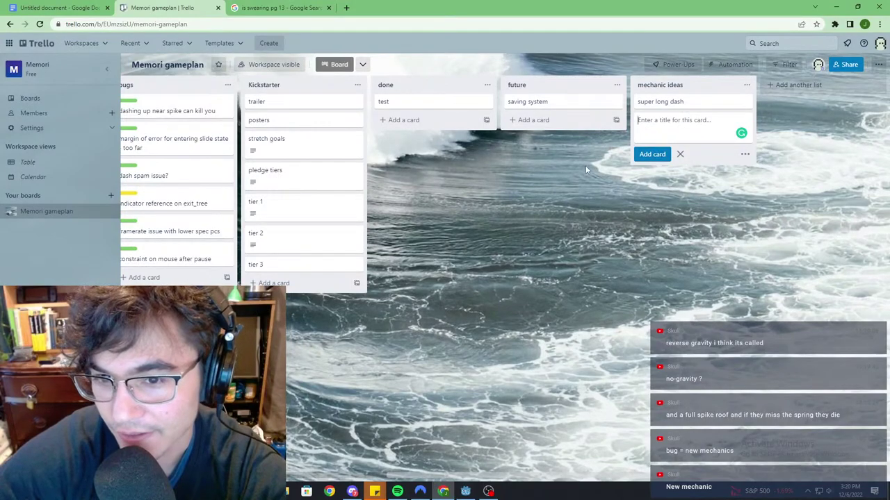
{"action": "mouse_move", "coordinate": [548, 6]}
{"action": "left_mouse_down"}
{"action": "mouse_move", "coordinate": [643, 288]}
{"action": "mouse_move", "coordinate": [540, 4]}
{"action": "mouse_move", "coordinate": [556, 1]}
{"action": "left_mouse_up"}
{"action": "left_click", "coordinate": [763, 268]}
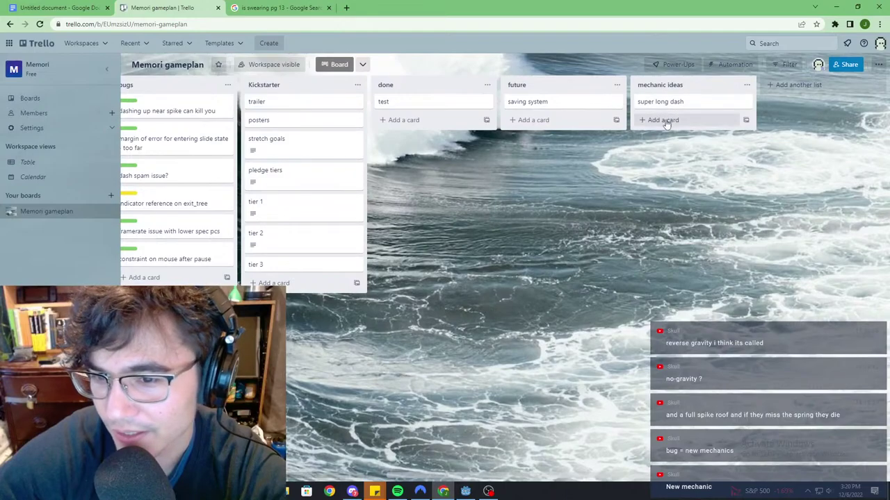
Step: Add a card titled "rope swinging" to the mechanic ideas list
{"action": "left_click", "coordinate": [742, 121]}
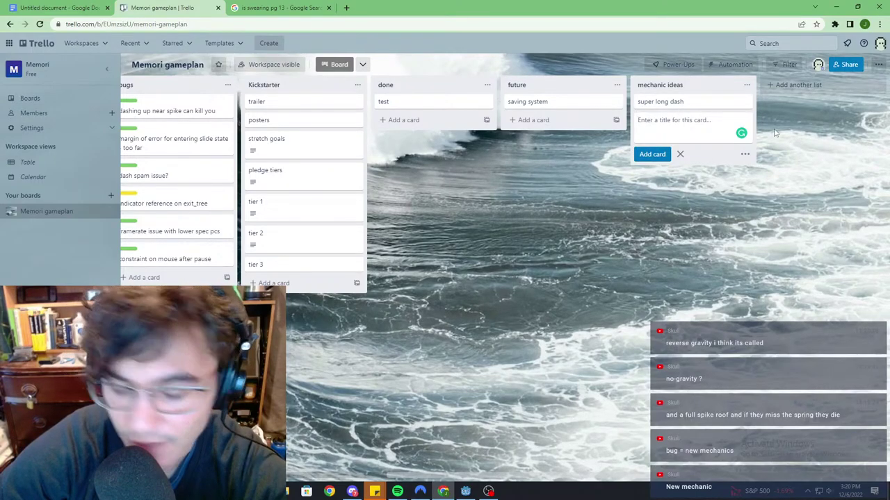
{"action": "type", "text": "r"}
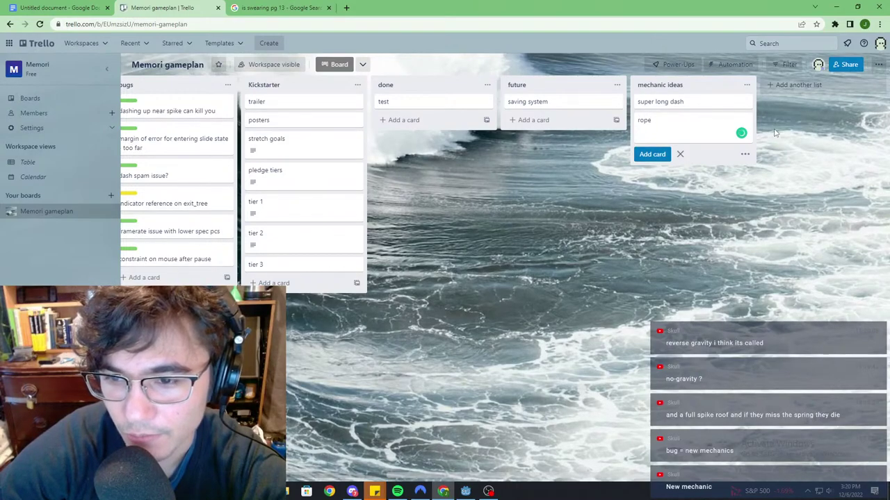
{"action": "type", "text": "ope swinging"}
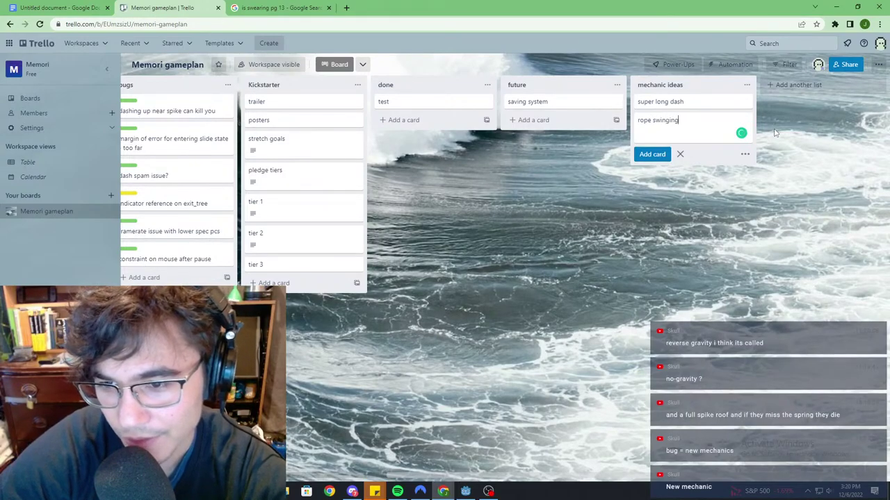
{"action": "key", "text": "Return"}
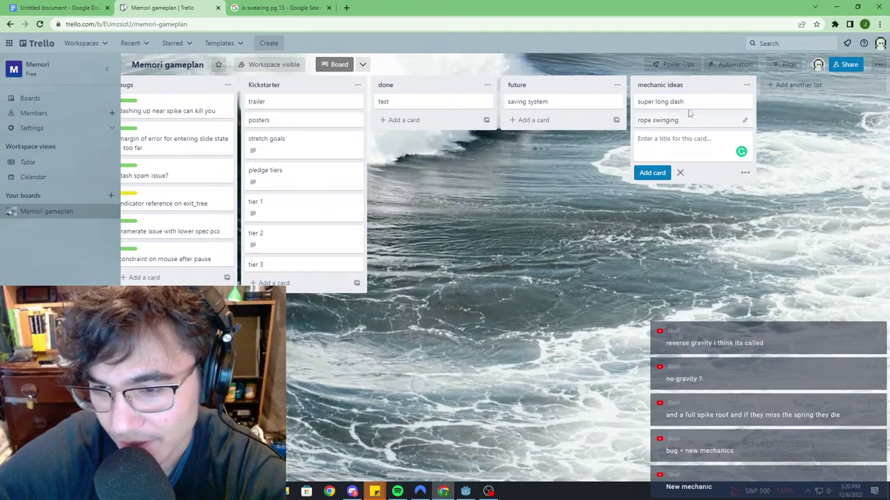
{"action": "key", "text": "Escape"}
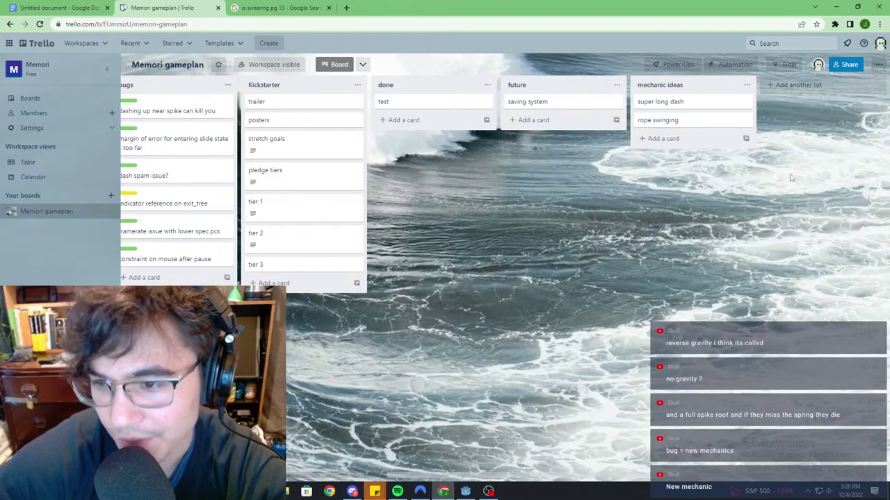
Step: Switch back to the Godot editor, save MainScene and run the game
{"action": "left_click_drag", "start_coordinate": [669, 2], "coordinate": [643, 161]}
{"action": "key", "text": "super+Down"}
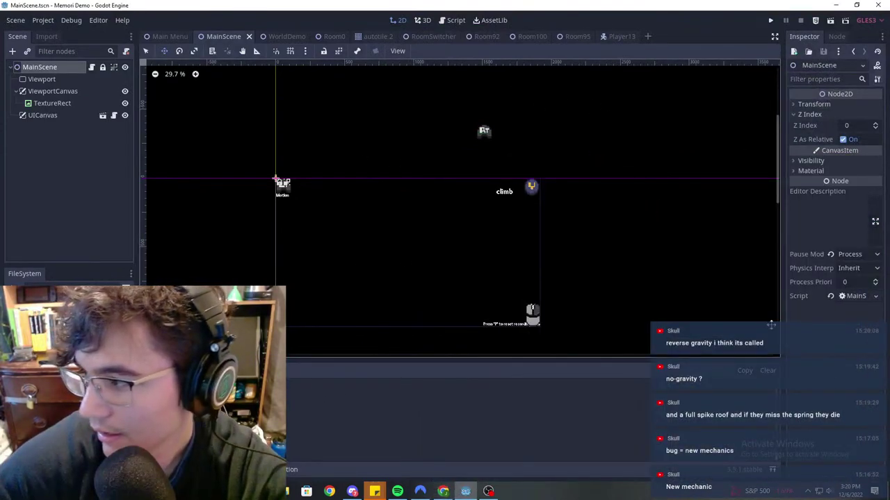
{"action": "key", "text": "ctrl+s"}
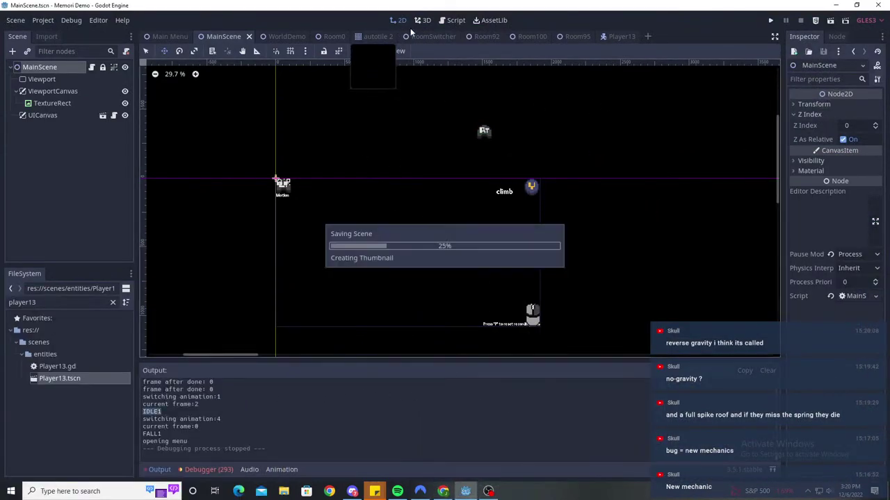
{"action": "key", "text": "F5"}
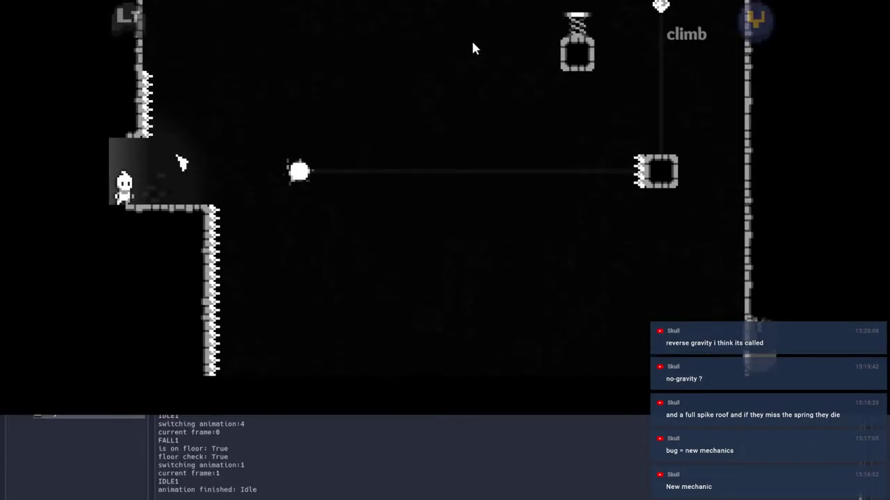
Step: Playtest Room95 twice from the doorway, riding the horizontal zipline, dashing up toward the lowest spring and steering left, and pause the game
{"action": "key", "text": "d"}
{"action": "key", "text": "space"}
{"action": "left_click", "coordinate": [450, 108]}
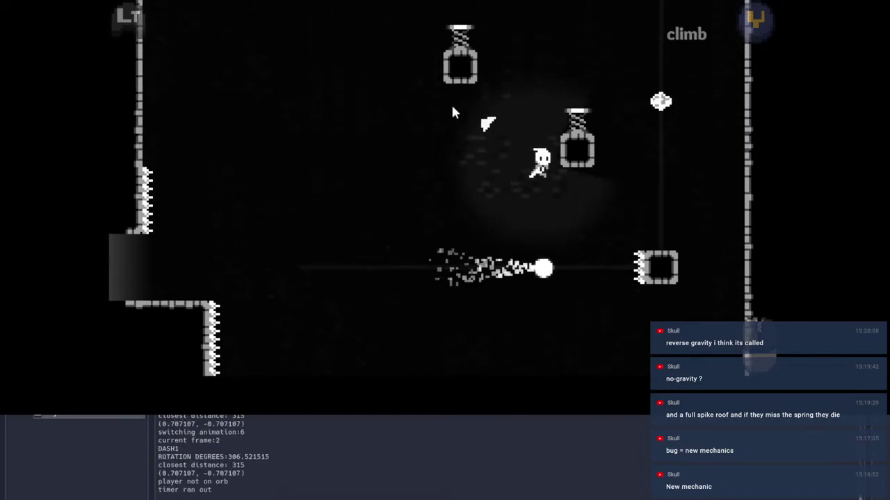
{"action": "key", "text": "a"}
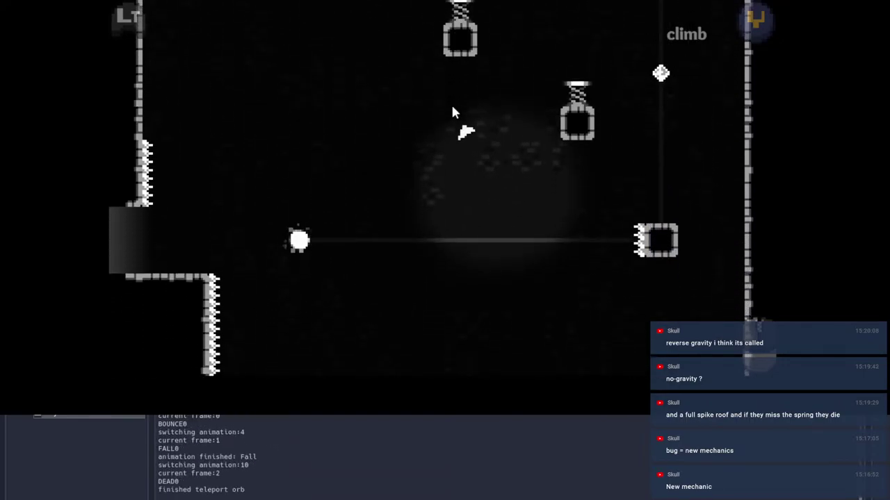
{"action": "key", "text": "a"}
{"action": "key", "text": "d"}
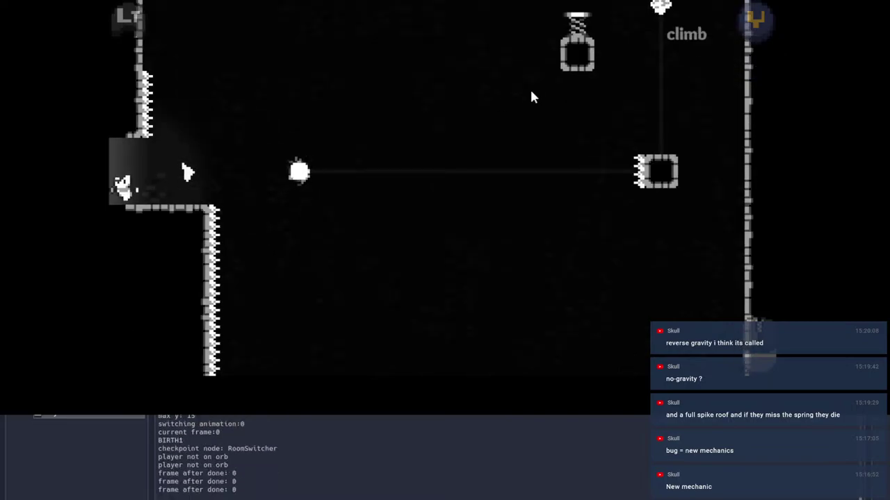
{"action": "key", "text": "d"}
{"action": "key", "text": "space"}
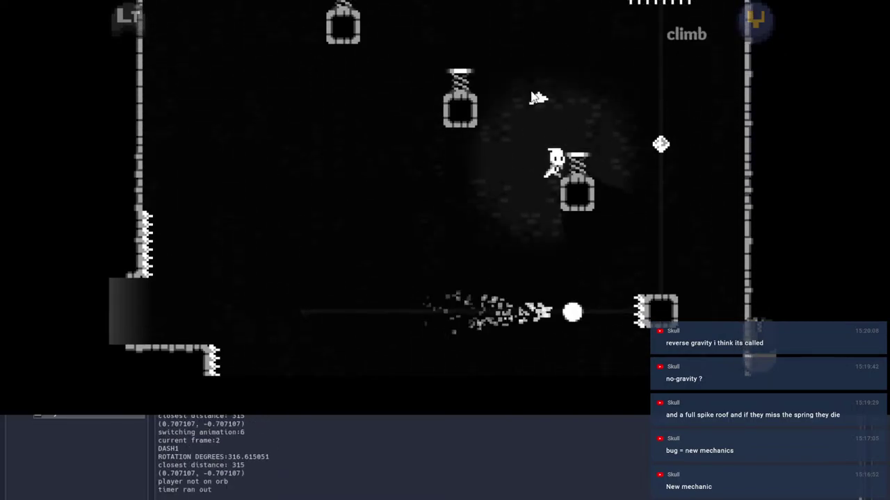
{"action": "key", "text": "a"}
{"action": "left_click", "coordinate": [211, 121]}
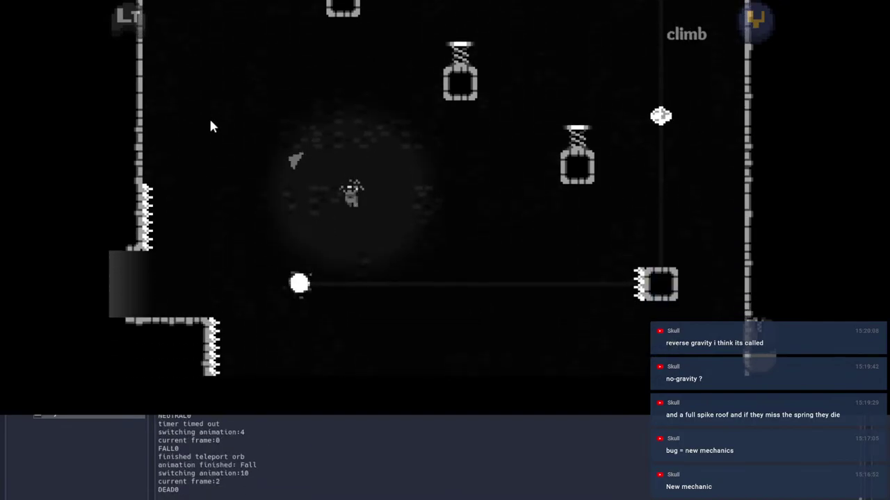
{"action": "key", "text": "Escape"}
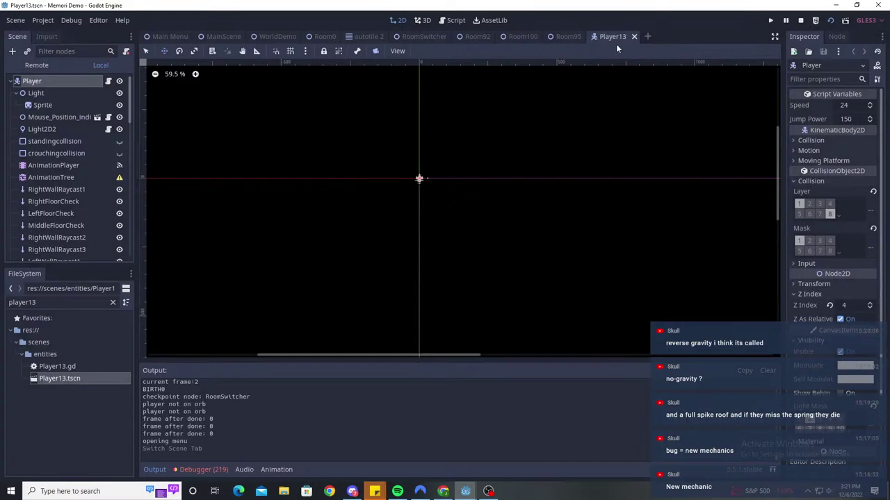
Step: Open the Player13 script and reload the current project
{"action": "left_click", "coordinate": [452, 20]}
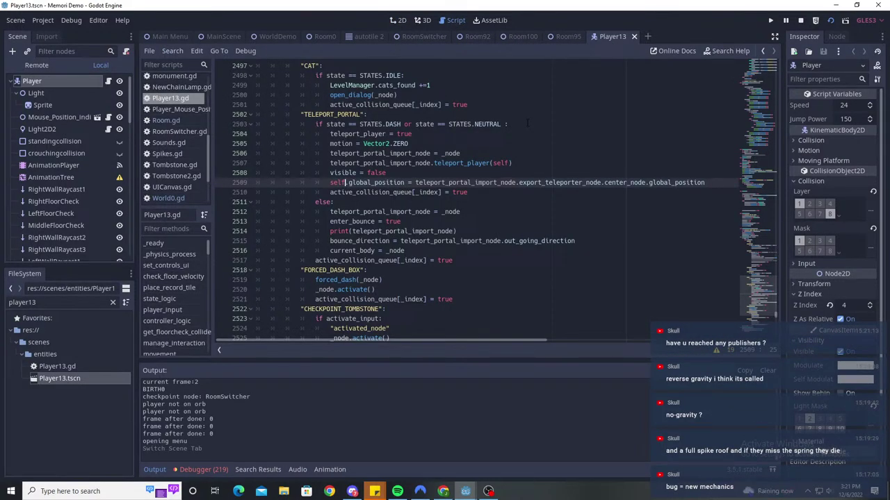
{"action": "left_click", "coordinate": [42, 21]}
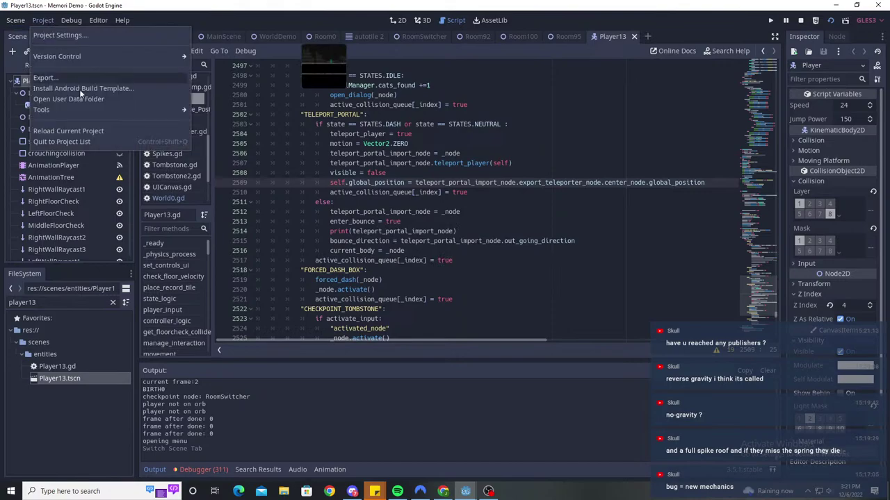
{"action": "left_click", "coordinate": [88, 135]}
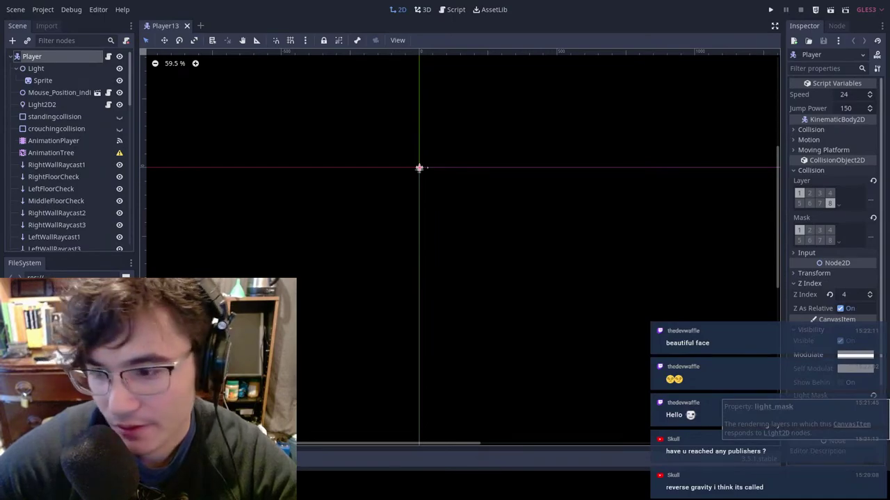
Step: Open MainScene in the reloaded project, save it and run the game
{"action": "left_click", "coordinate": [579, 173]}
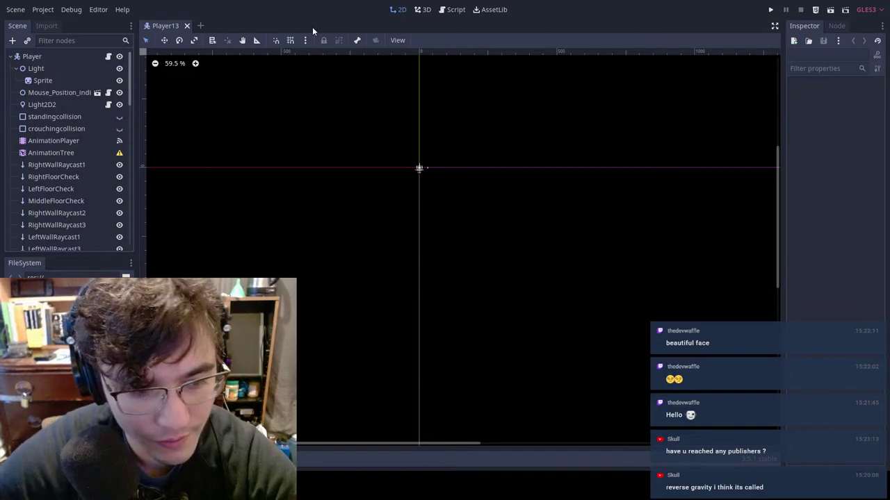
{"action": "double_click", "coordinate": [62, 368]}
{"action": "key", "text": "ctrl+s"}
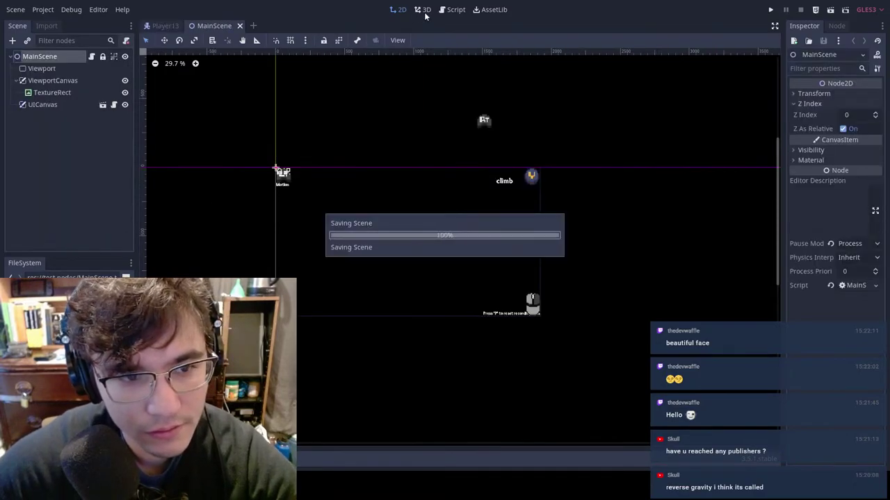
{"action": "key", "text": "F5"}
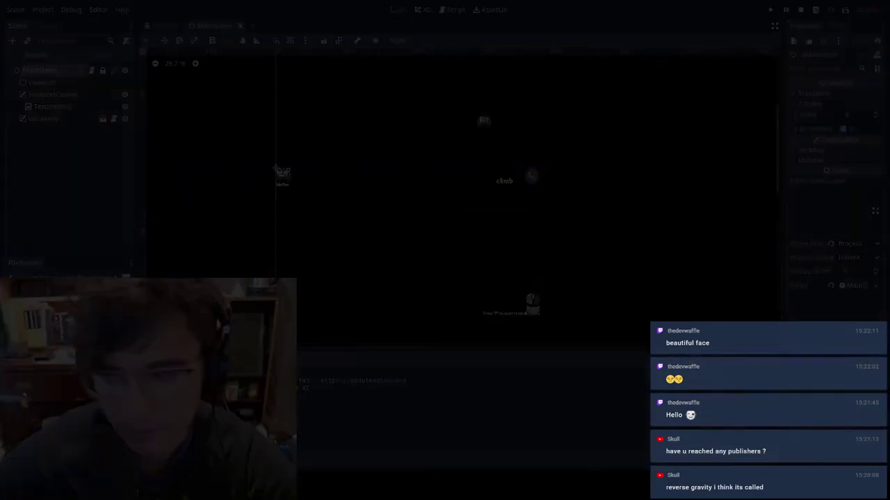
Step: Playtest Room95 by dashing from the zipline onto the lowest spring, bouncing toward the second spring and dashing back left
{"action": "key", "text": "d"}
{"action": "key", "text": "space"}
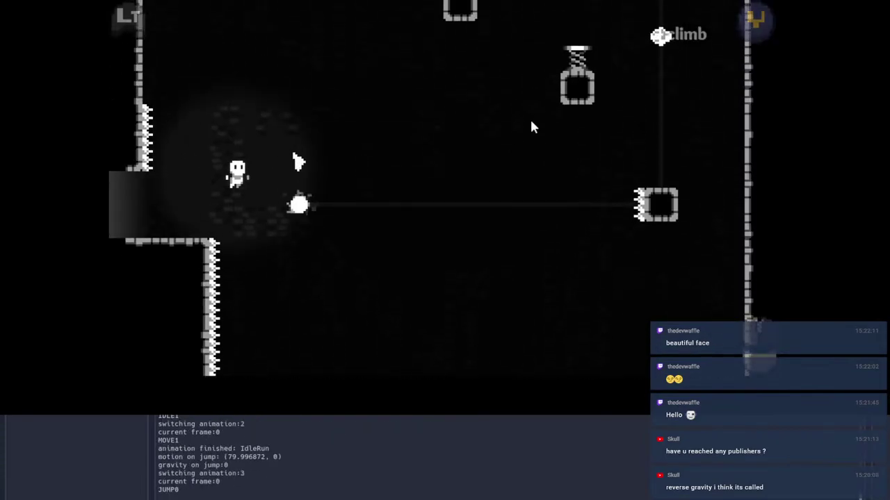
{"action": "left_click", "coordinate": [505, 63]}
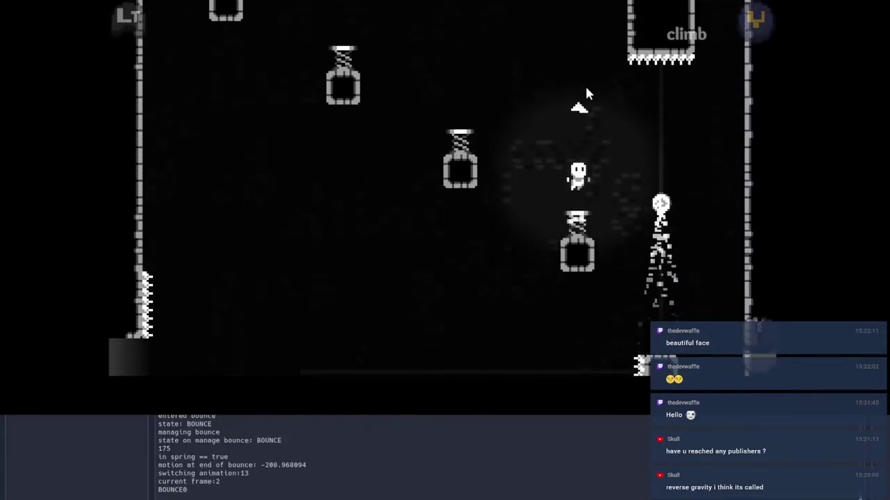
{"action": "key", "text": "a"}
{"action": "key", "text": "d"}
{"action": "key", "text": "a"}
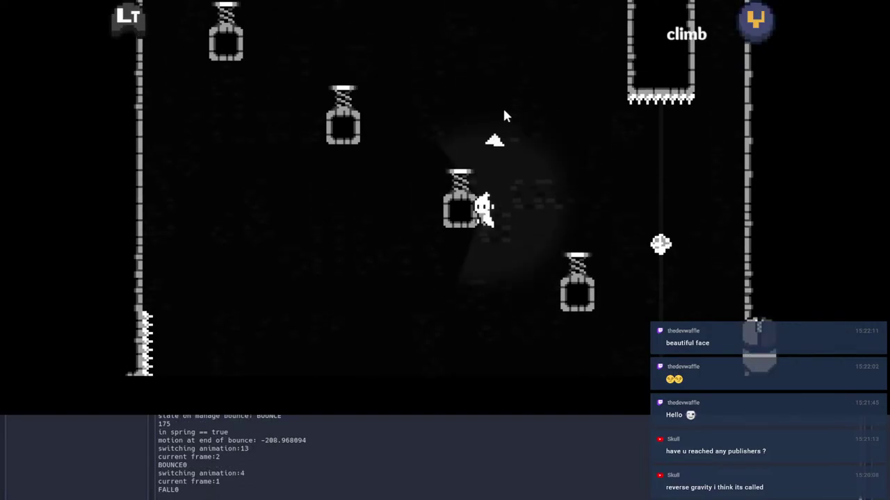
{"action": "key", "text": "space"}
{"action": "key", "text": "a"}
{"action": "left_click", "coordinate": [219, 201]}
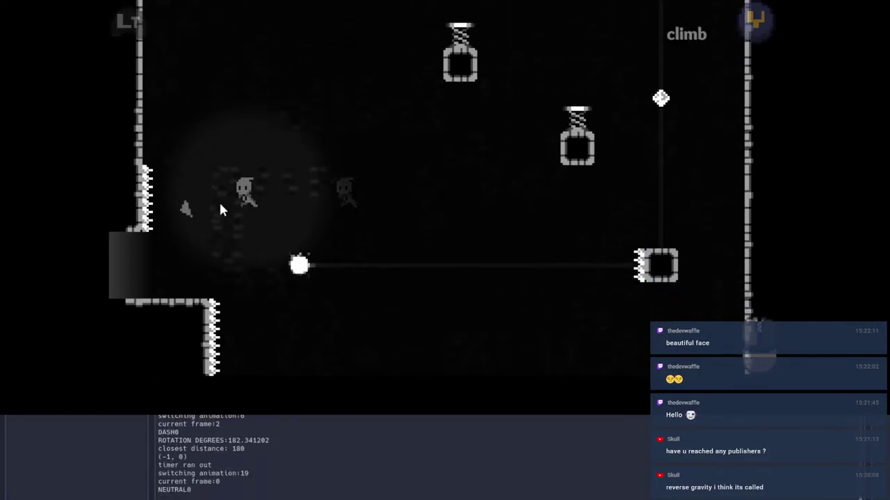
Step: Test moving back through the doorway into the previous room and returning to Room95, and stop the game
{"action": "left_click", "coordinate": [219, 202]}
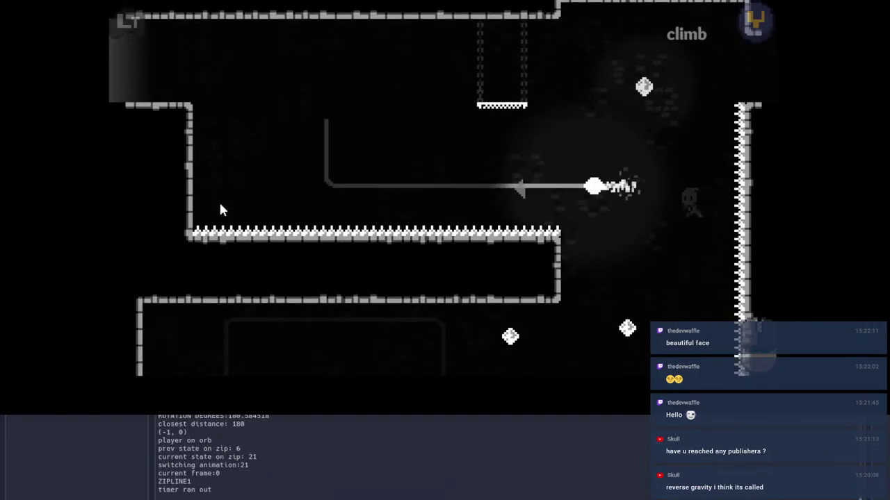
{"action": "left_click", "coordinate": [420, 51]}
{"action": "left_click", "coordinate": [511, 58]}
{"action": "key", "text": "d"}
{"action": "key", "text": "space"}
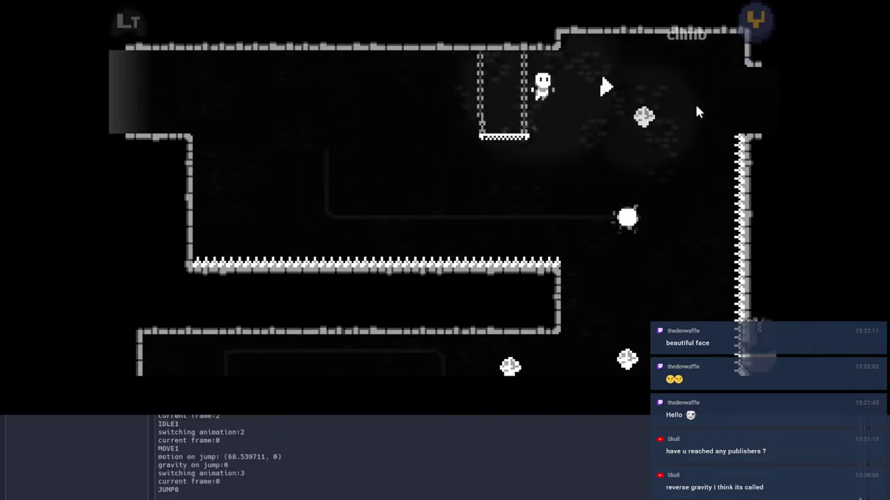
{"action": "left_click", "coordinate": [758, 117]}
{"action": "key", "text": "d"}
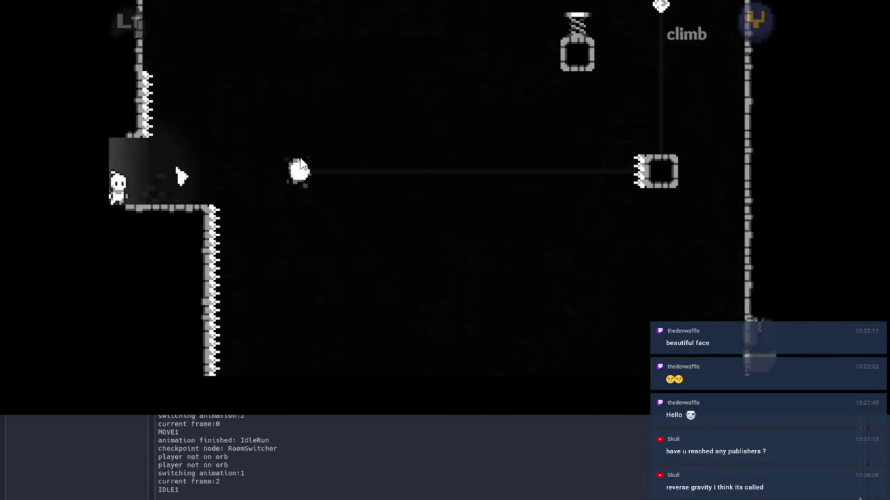
{"action": "key", "text": "a"}
{"action": "key", "text": "Escape"}
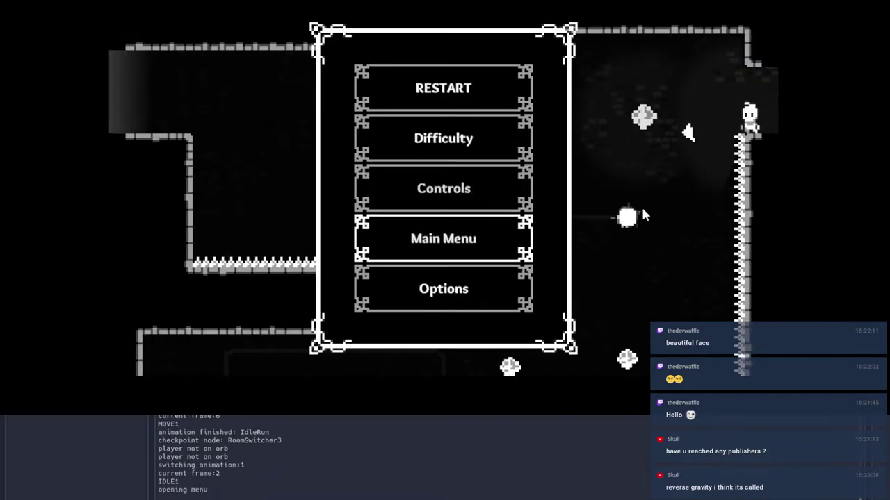
{"action": "left_click", "coordinate": [747, 10]}
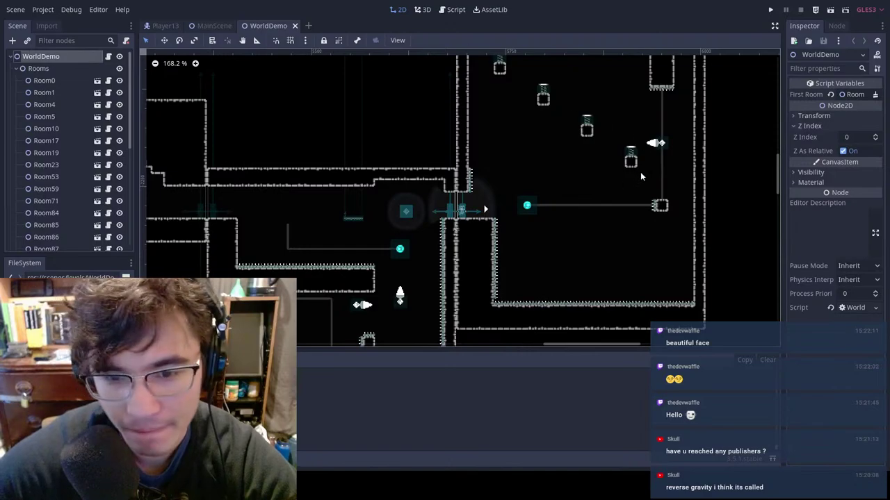
Step: Open the Room95 scene from WorldDemo and open the source scene of its lower zipline, Teleporter8
{"action": "left_click", "coordinate": [524, 214]}
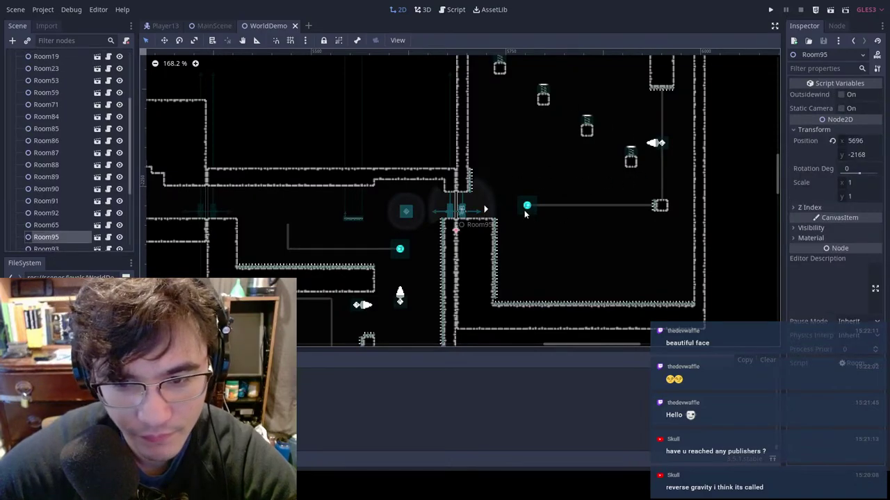
{"action": "double_click", "coordinate": [524, 213]}
{"action": "middle_click_drag", "start_coordinate": [441, 282], "coordinate": [558, 77]}
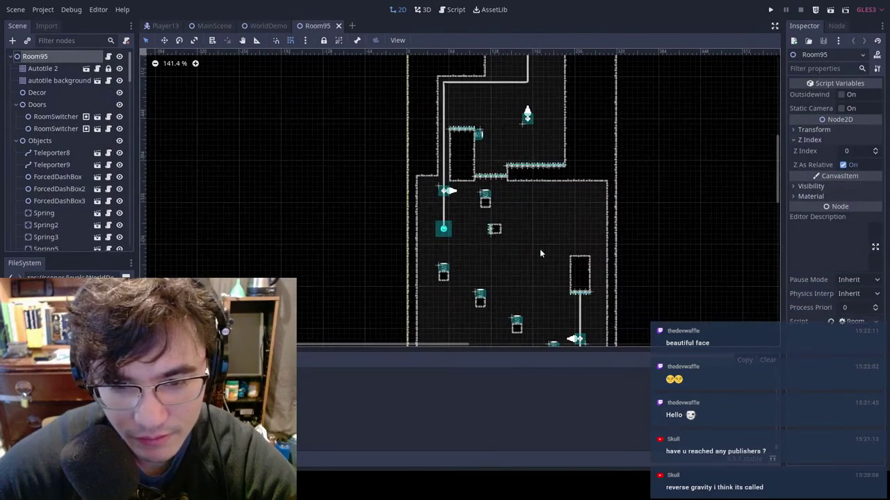
{"action": "scroll", "coordinate": [540, 249], "scroll_direction": "down", "scroll_amount": 4}
{"action": "left_click", "coordinate": [430, 267]}
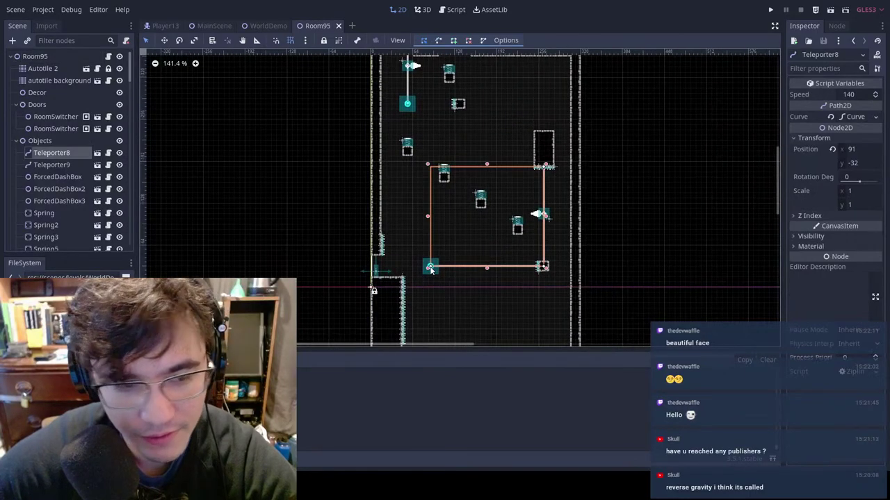
{"action": "left_click", "coordinate": [97, 154]}
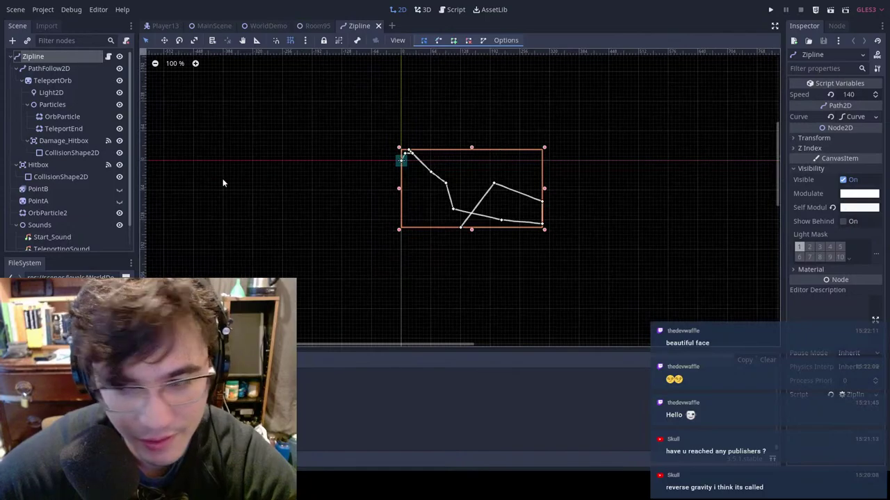
Step: Return to the WorldDemo scene and examine Room95's entrance and lower zipline area
{"action": "left_click", "coordinate": [310, 29]}
{"action": "left_click", "coordinate": [278, 30]}
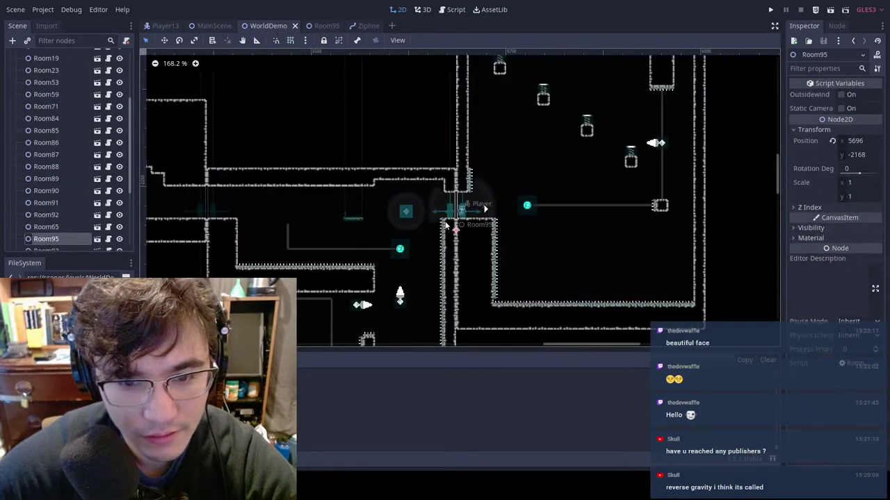
{"action": "middle_click_drag", "start_coordinate": [388, 264], "coordinate": [452, 181]}
{"action": "middle_click_drag", "start_coordinate": [666, 125], "coordinate": [491, 201]}
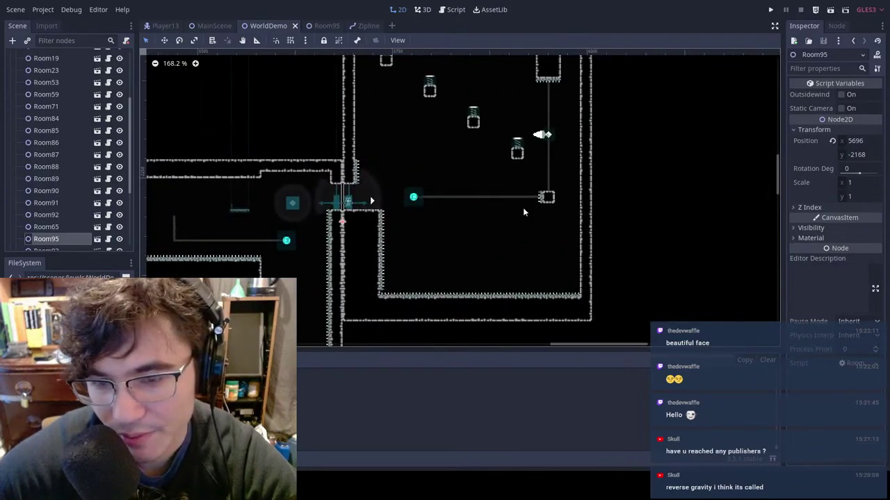
Step: Deselect Room95 and inspect the layout between its doorway, lower zipline and springs
{"action": "scroll", "coordinate": [560, 177], "scroll_direction": "up", "scroll_amount": 2}
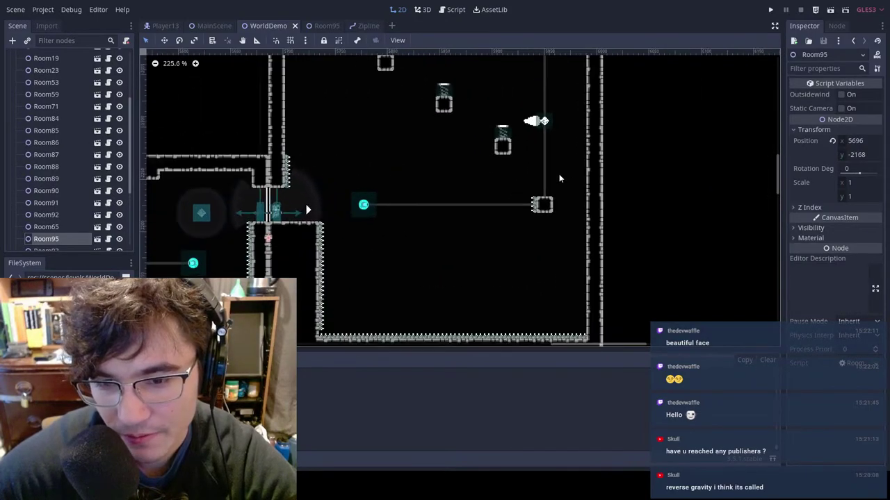
{"action": "left_click", "coordinate": [303, 162]}
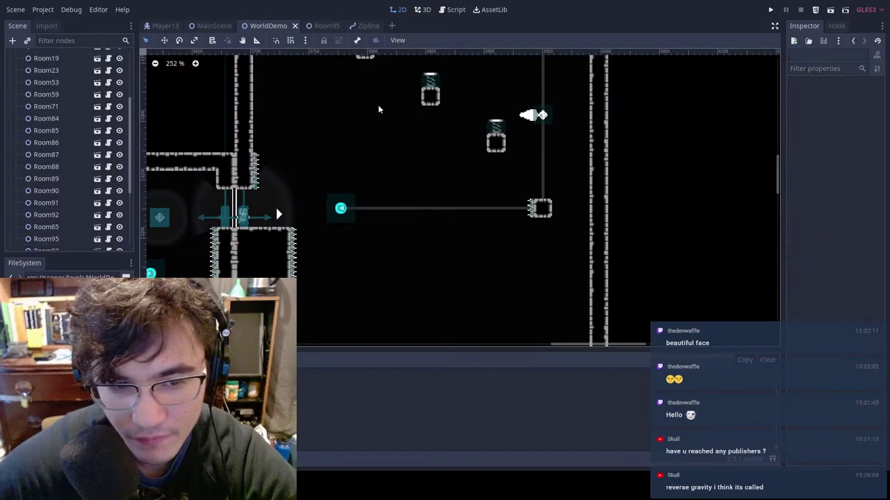
{"action": "scroll", "coordinate": [413, 144], "scroll_direction": "down", "scroll_amount": 2}
{"action": "middle_click_drag", "start_coordinate": [419, 149], "coordinate": [561, 130]}
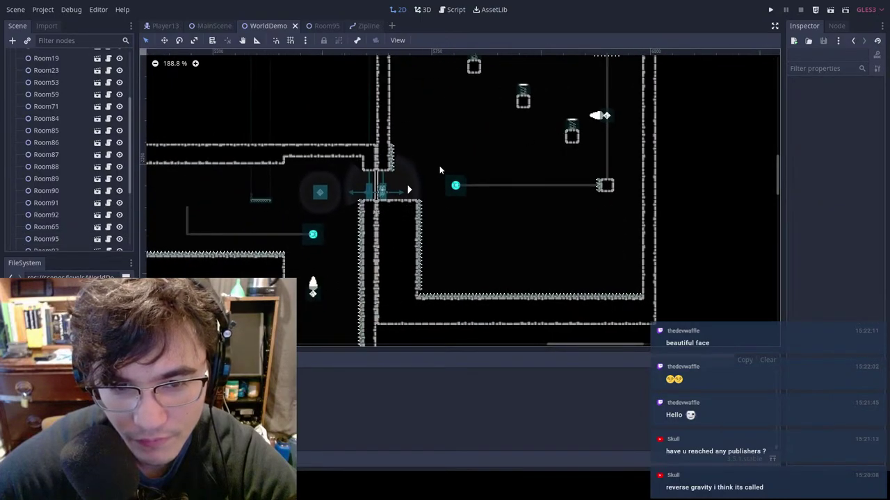
{"action": "middle_click_drag", "start_coordinate": [435, 248], "coordinate": [538, 111]}
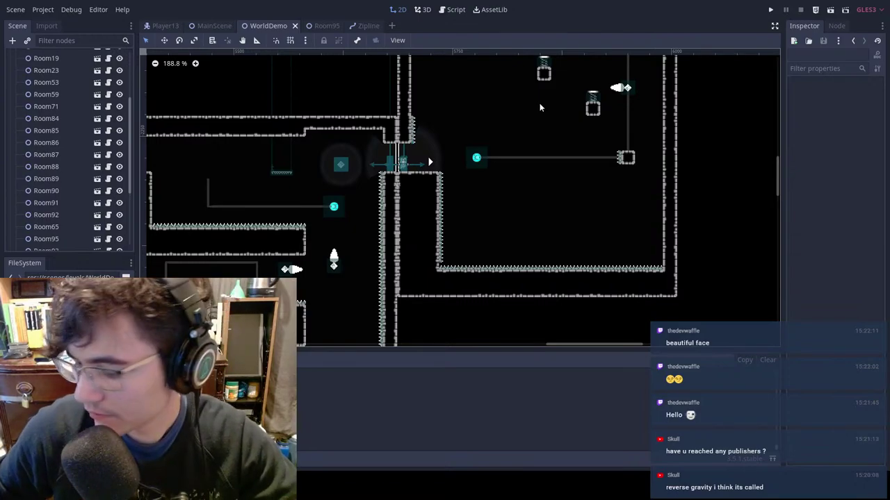
Step: Run the game from MainScene and playtest Room95 by jumping from the entrance toward the lower zipline and up past the springs
{"action": "left_click", "coordinate": [212, 26]}
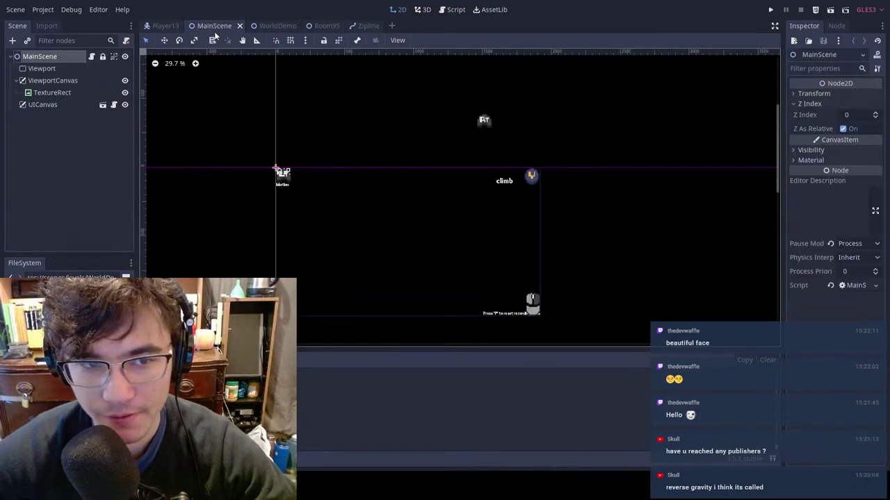
{"action": "key", "text": "F5"}
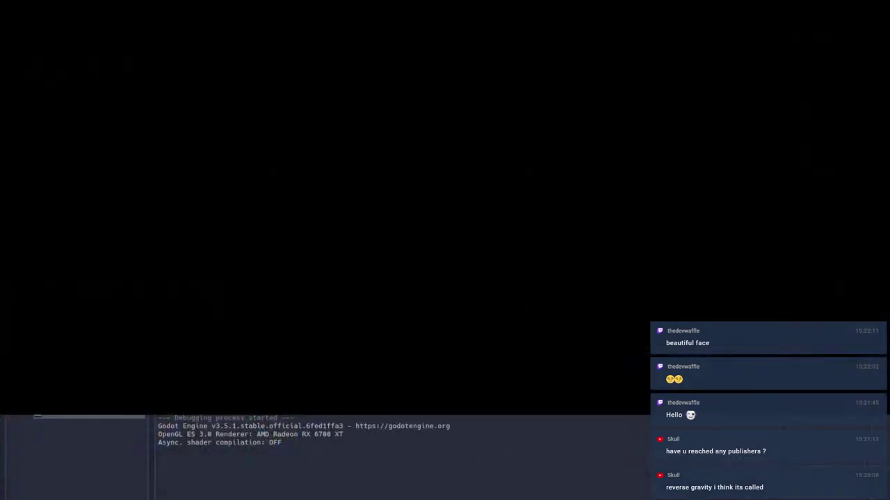
{"action": "key", "text": "Right"}
{"action": "key", "text": "space"}
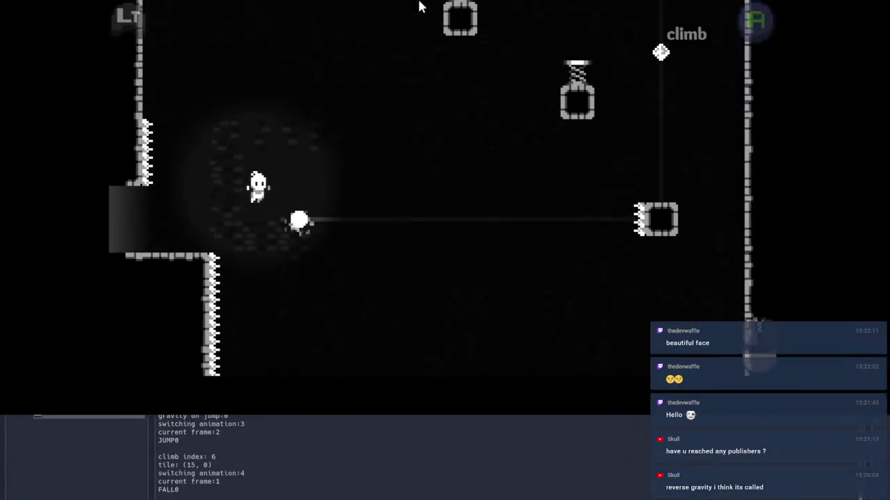
{"action": "key", "text": "space"}
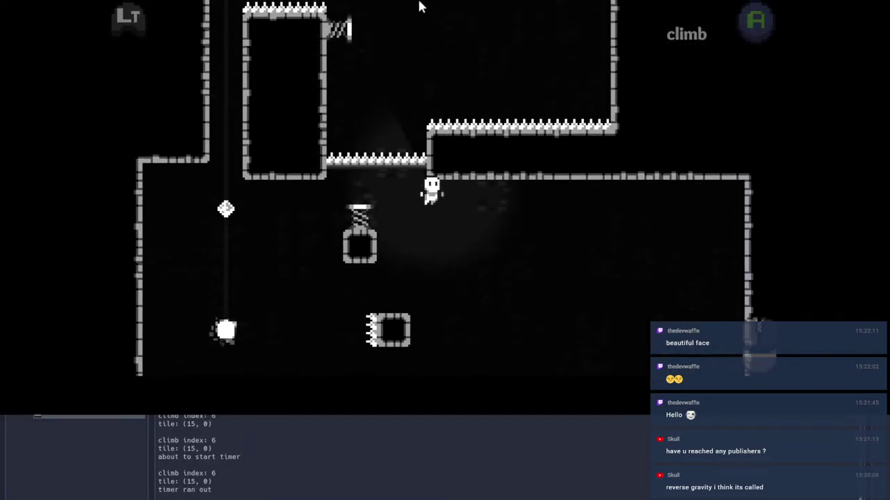
Step: Restart the room and playtest riding the horizontal zipline orb and climbing the far wall up to the ceiling
{"action": "key", "text": "Escape"}
{"action": "key", "text": "Return"}
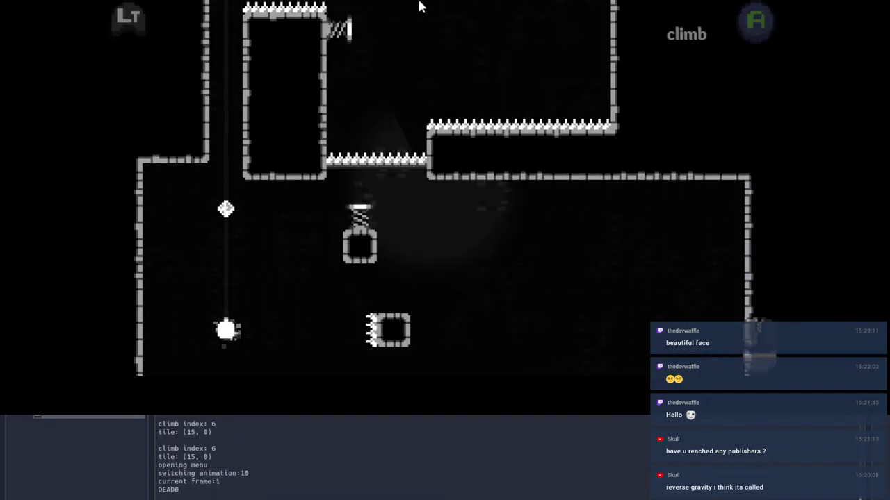
{"action": "key", "text": "Right"}
{"action": "key", "text": "space"}
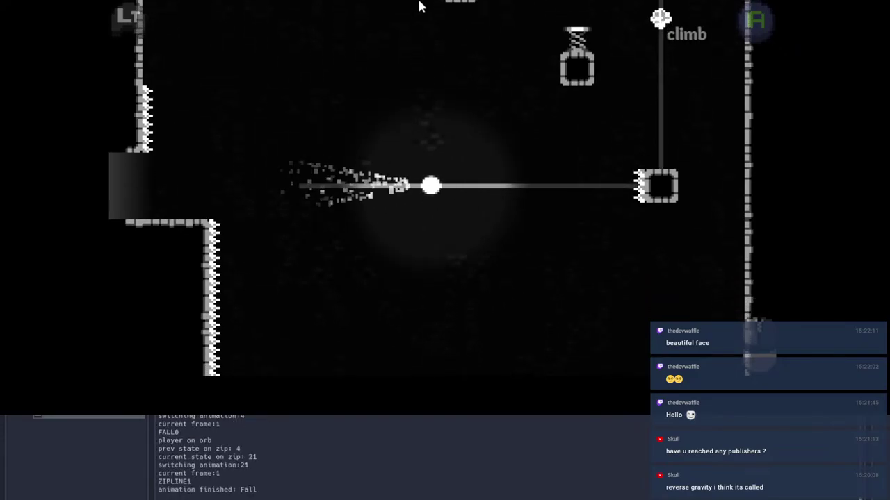
{"action": "key", "text": "space"}
{"action": "key", "text": "Right"}
{"action": "key", "text": "Up"}
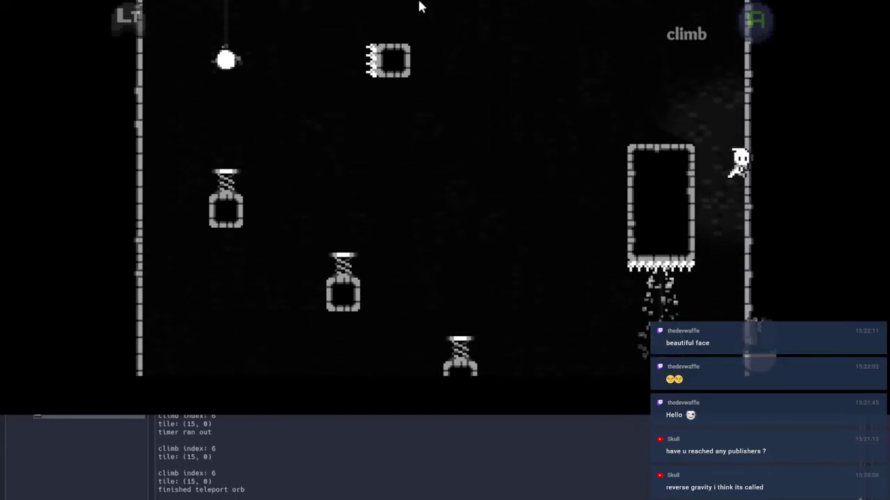
{"action": "key", "text": "Up"}
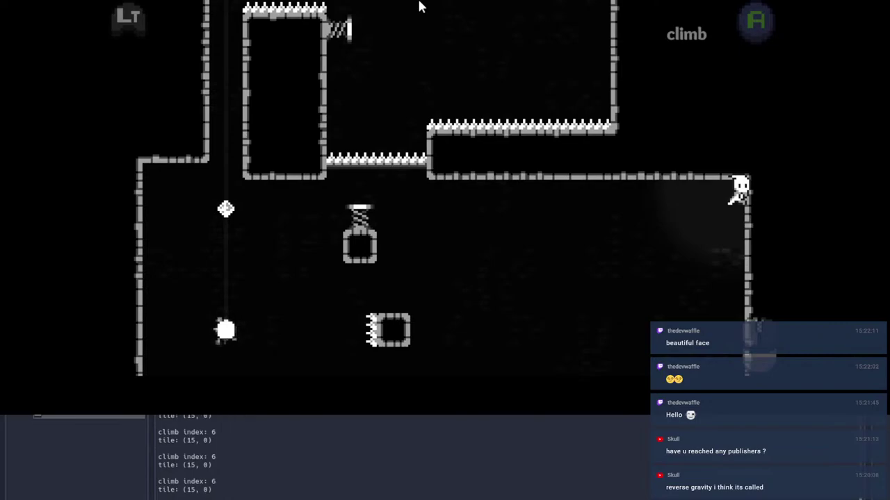
Step: Pause the game and restart the room from its entrance
{"action": "key", "text": "Escape"}
{"action": "key", "text": "Down"}
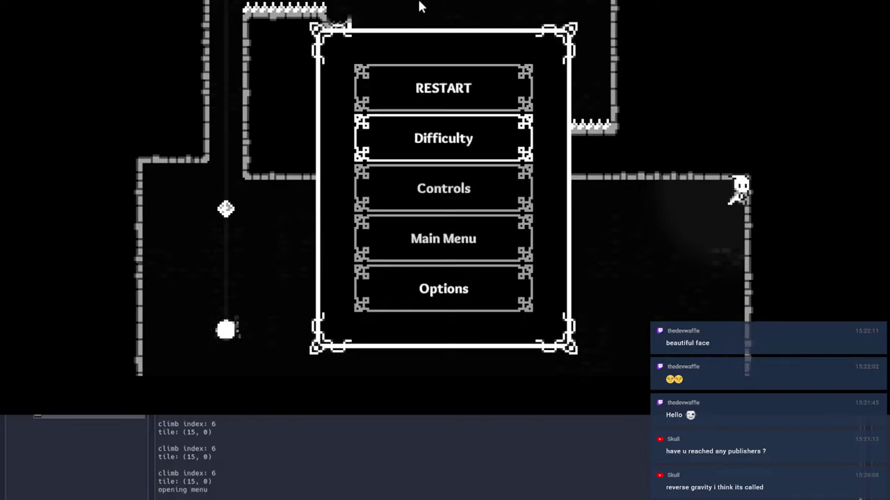
{"action": "key", "text": "Up"}
{"action": "key", "text": "Return"}
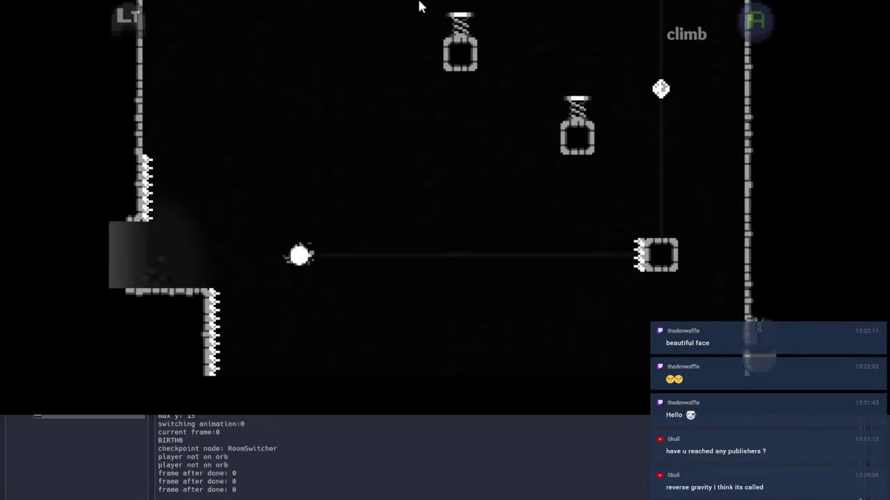
Step: Enable the Debug display option in the game's Gameplay settings and return to the room
{"action": "key", "text": "Escape"}
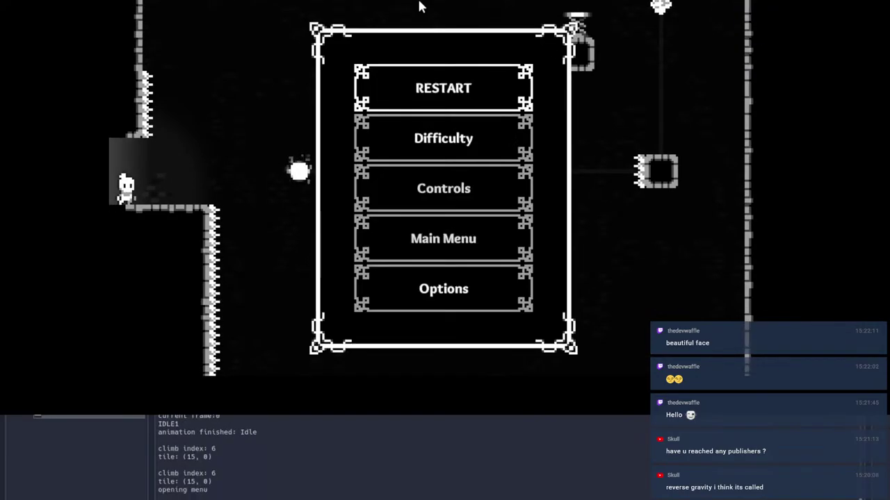
{"action": "key", "text": "Down"}
{"action": "key", "text": "Down"}
{"action": "key", "text": "Down"}
{"action": "key", "text": "Down"}
{"action": "key", "text": "Return"}
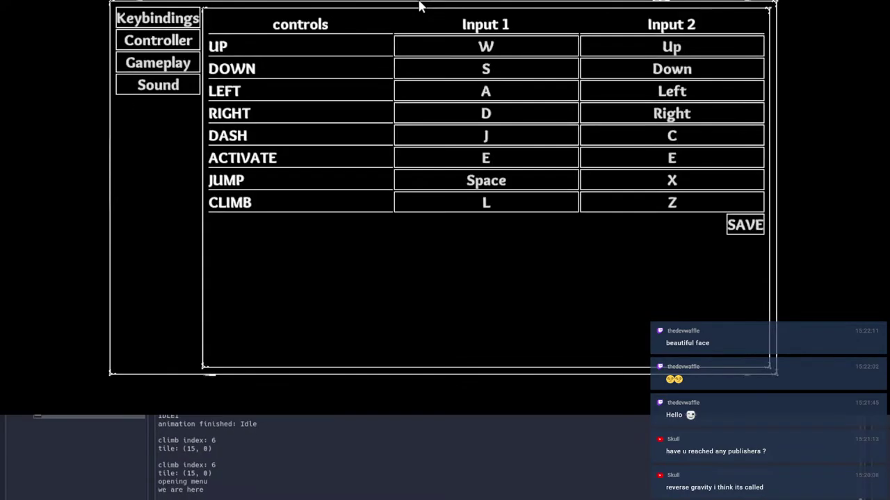
{"action": "left_click", "coordinate": [165, 90]}
{"action": "left_click", "coordinate": [165, 70]}
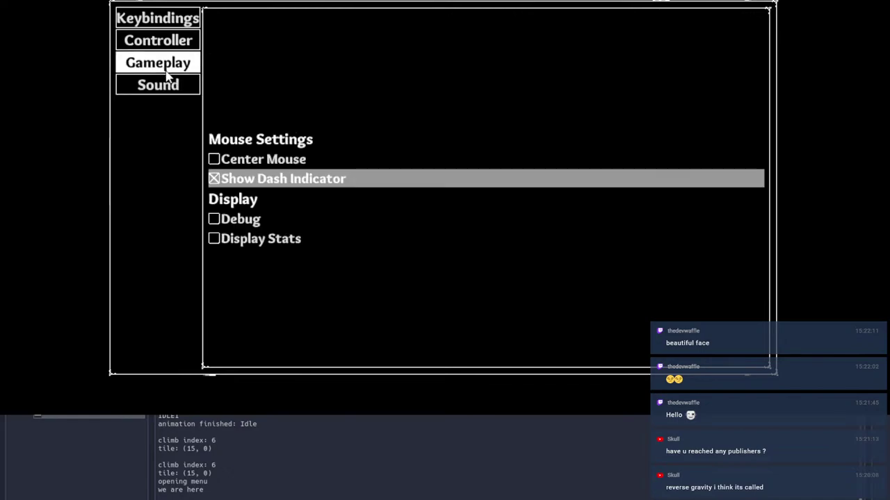
{"action": "left_click", "coordinate": [268, 222]}
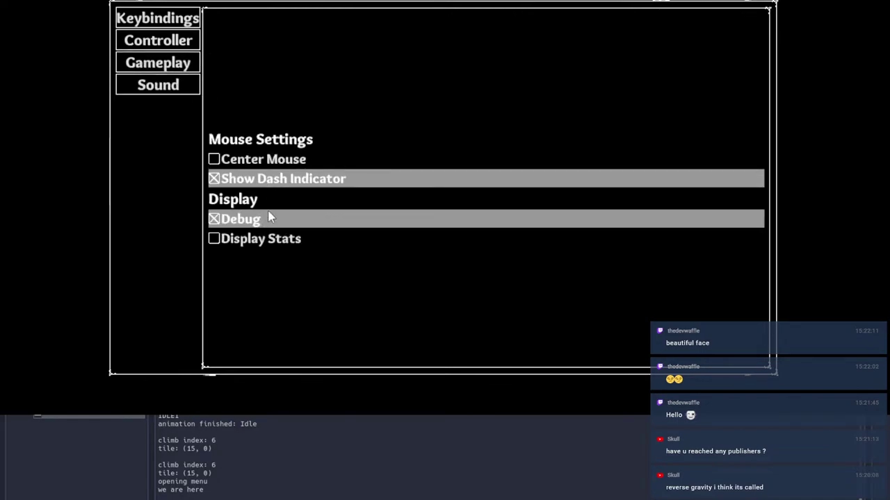
{"action": "key", "text": "Escape"}
Step: Playtest the jump onto the horizontal zipline orb with the debug overlay shown, and quit the game
{"action": "key", "text": "d"}
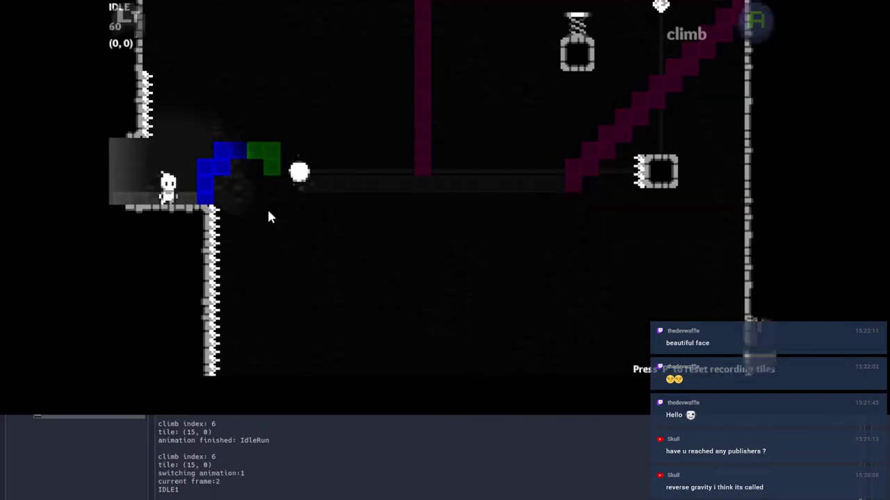
{"action": "key", "text": "d"}
{"action": "key", "text": "space"}
{"action": "key", "text": "shift"}
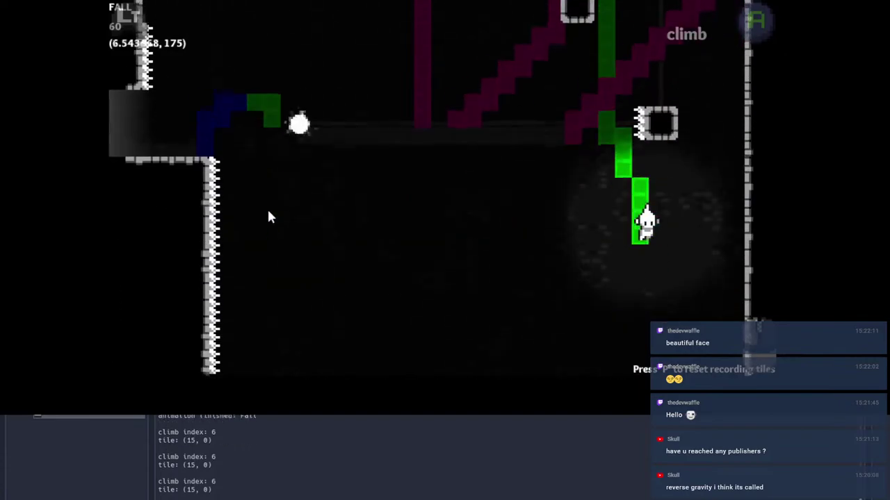
{"action": "key", "text": "Escape"}
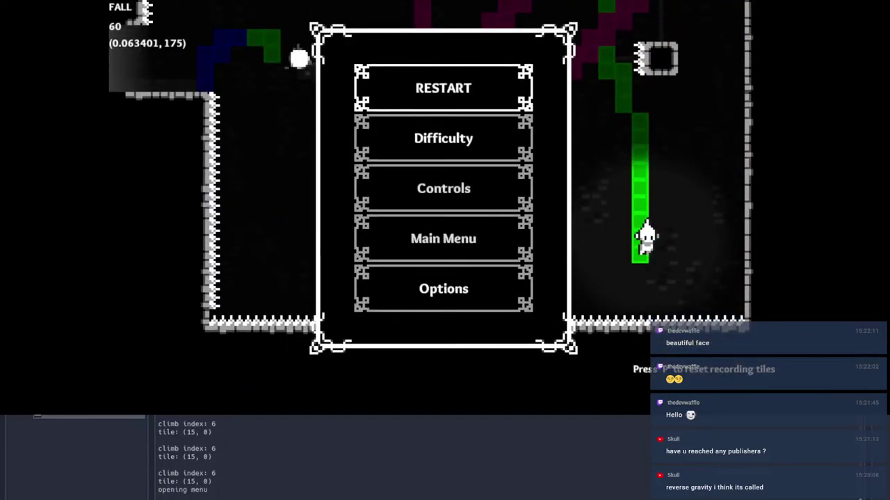
{"action": "key", "text": "alt+F4"}
Step: Examine the zipline area near the entrance of Room95 in the WorldDemo scene and select that room
{"action": "left_click", "coordinate": [287, 27]}
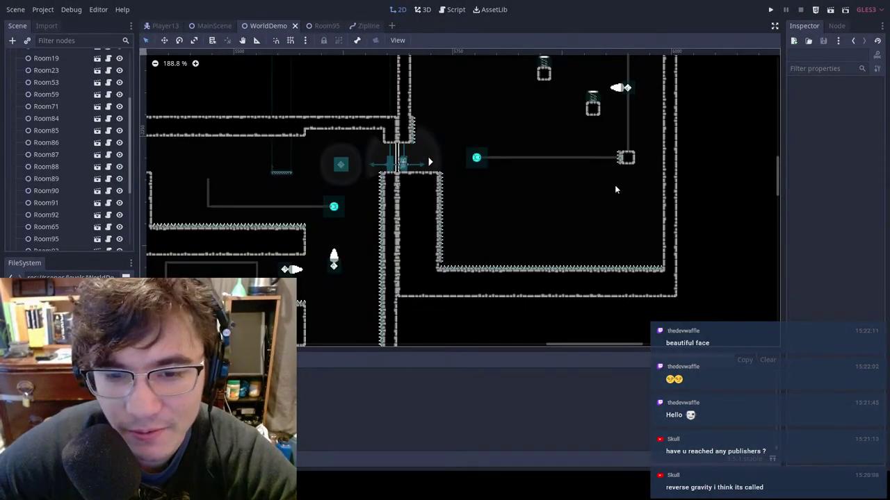
{"action": "middle_click_drag", "start_coordinate": [597, 154], "coordinate": [531, 196]}
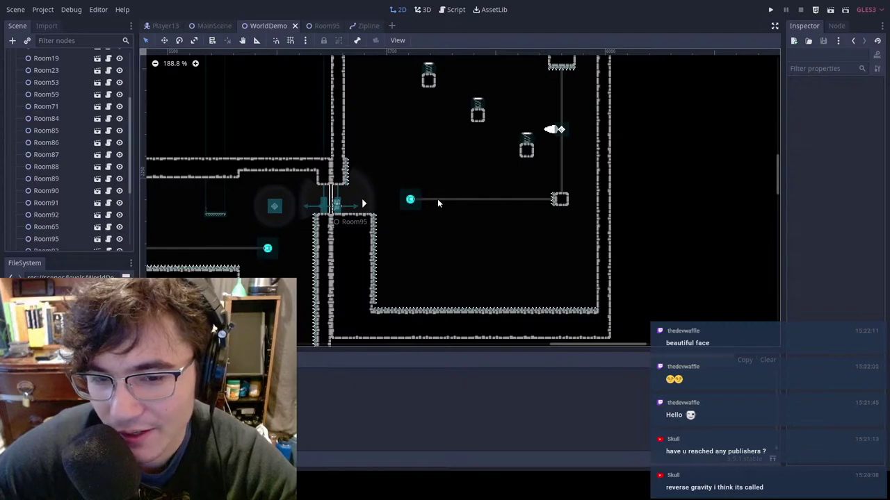
{"action": "middle_click_drag", "start_coordinate": [541, 145], "coordinate": [560, 131]}
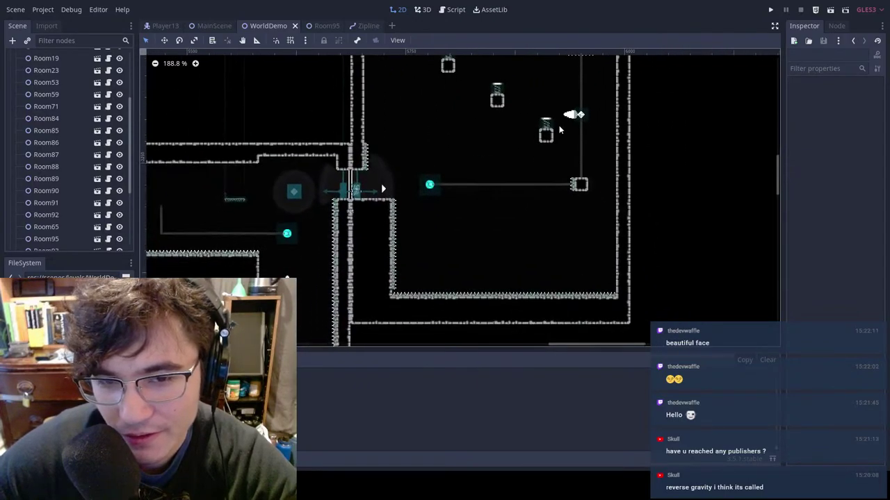
{"action": "scroll", "coordinate": [559, 131], "scroll_direction": "down", "scroll_amount": 1}
{"action": "left_click", "coordinate": [440, 181]}
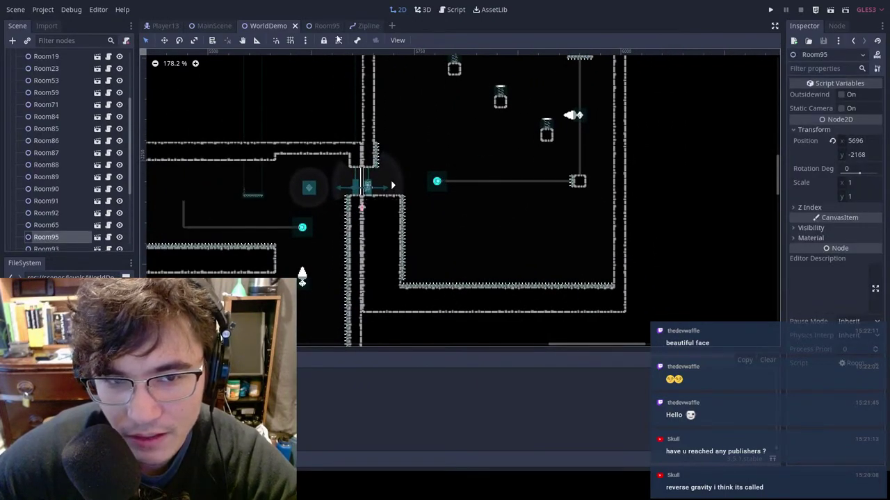
Step: Open the Player script, filter its methods by "exit" and review the STATES.ZIPLINE case in exit_state
{"action": "left_click", "coordinate": [167, 27]}
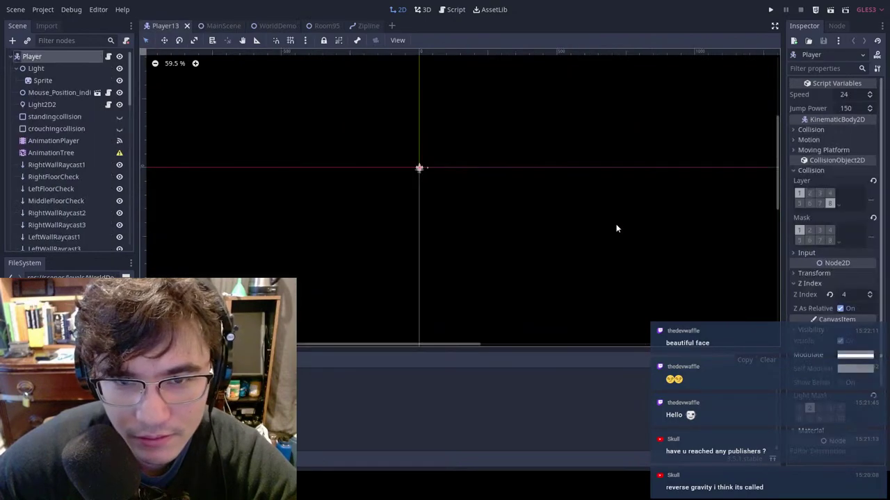
{"action": "left_click", "coordinate": [453, 10]}
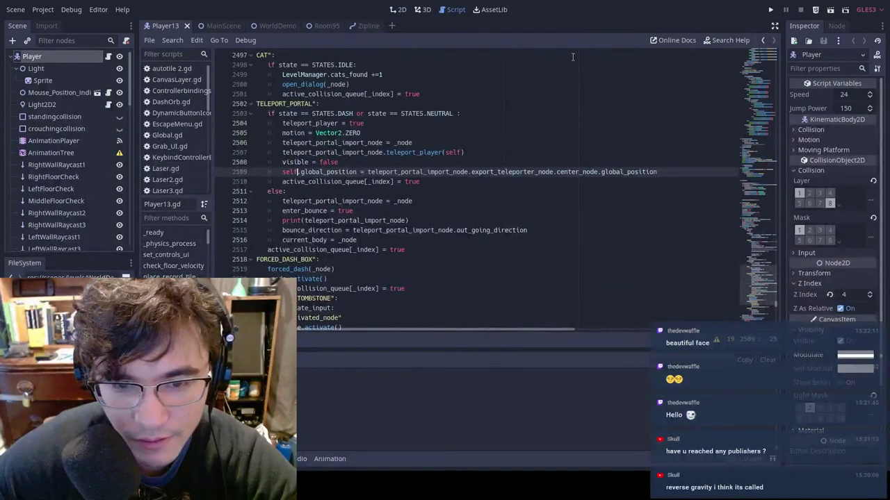
{"action": "scroll", "coordinate": [529, 102], "scroll_direction": "up", "scroll_amount": 20}
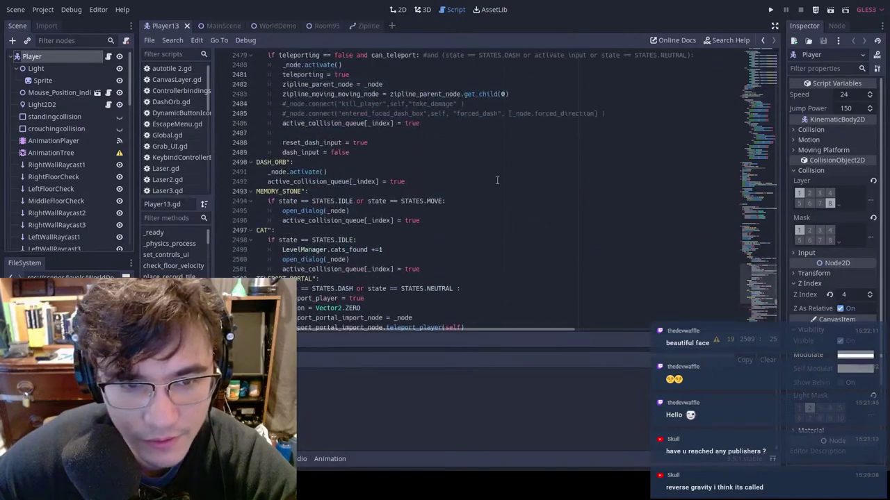
{"action": "scroll", "coordinate": [460, 265], "scroll_direction": "up", "scroll_amount": 18}
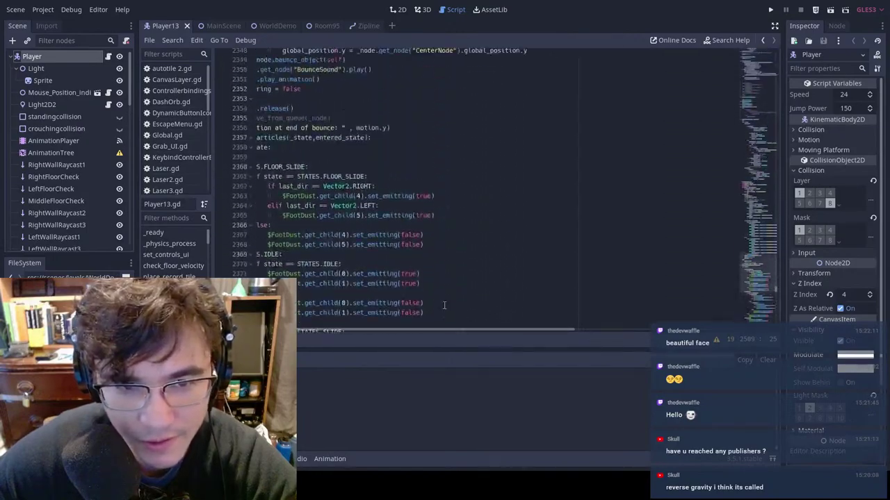
{"action": "scroll", "coordinate": [437, 221], "scroll_direction": "down", "scroll_amount": 20}
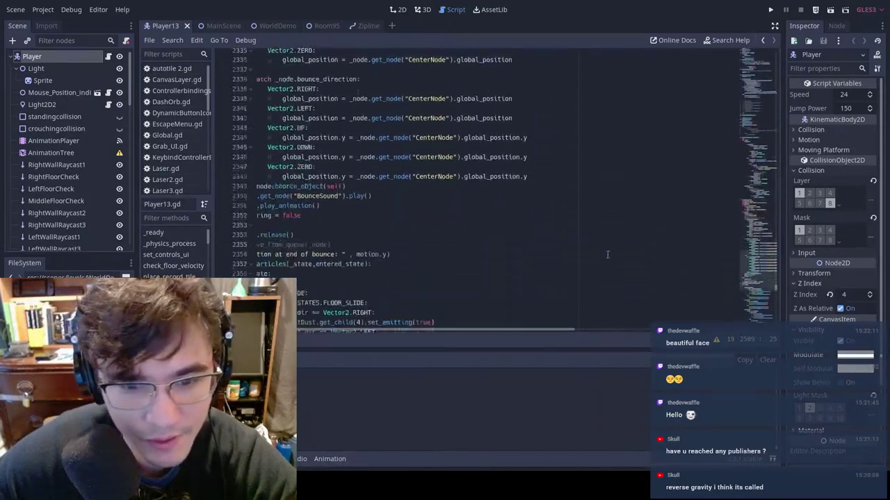
{"action": "type", "text": "z"}
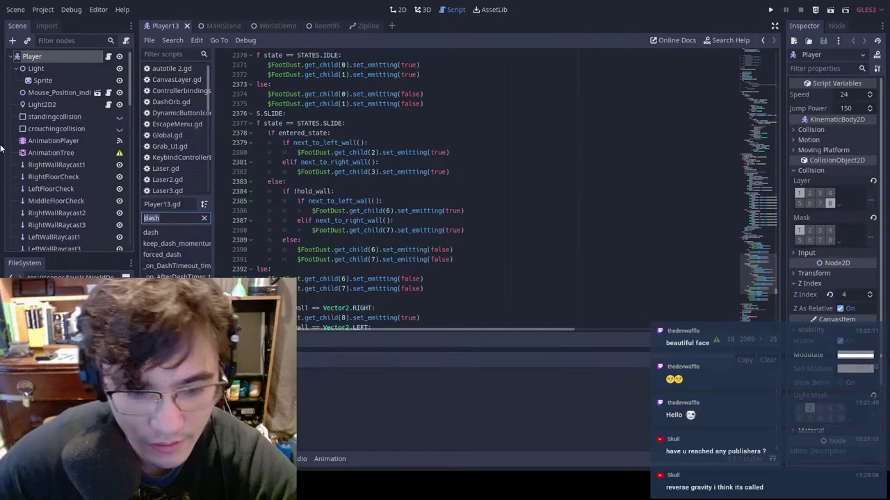
{"action": "left_click", "coordinate": [157, 244]}
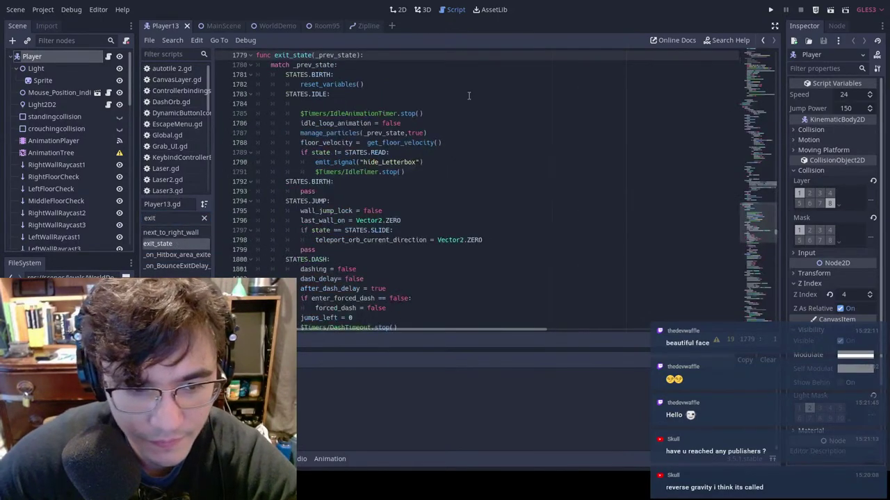
{"action": "scroll", "coordinate": [437, 160], "scroll_direction": "down", "scroll_amount": 10}
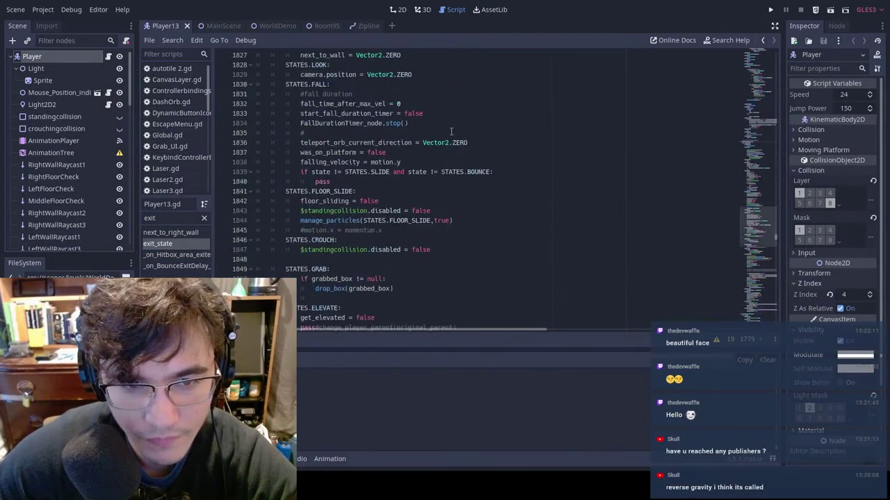
{"action": "scroll", "coordinate": [462, 130], "scroll_direction": "down", "scroll_amount": 1}
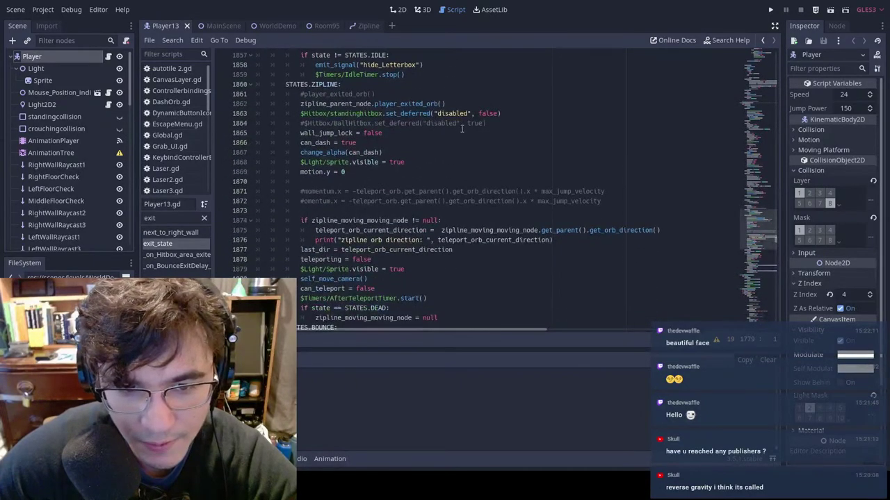
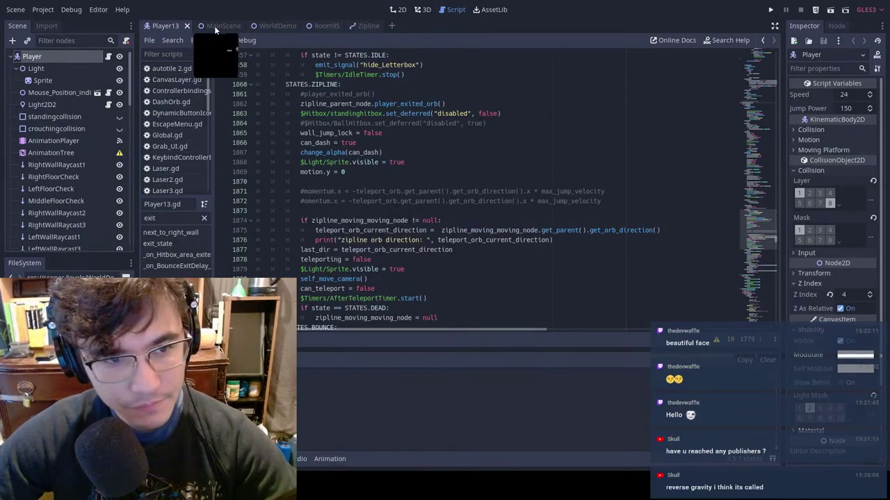
Step: Open the Room95 scene for 2D editing and delete the Teleporter8 zipline
{"action": "left_click", "coordinate": [268, 26]}
{"action": "left_click", "coordinate": [398, 10]}
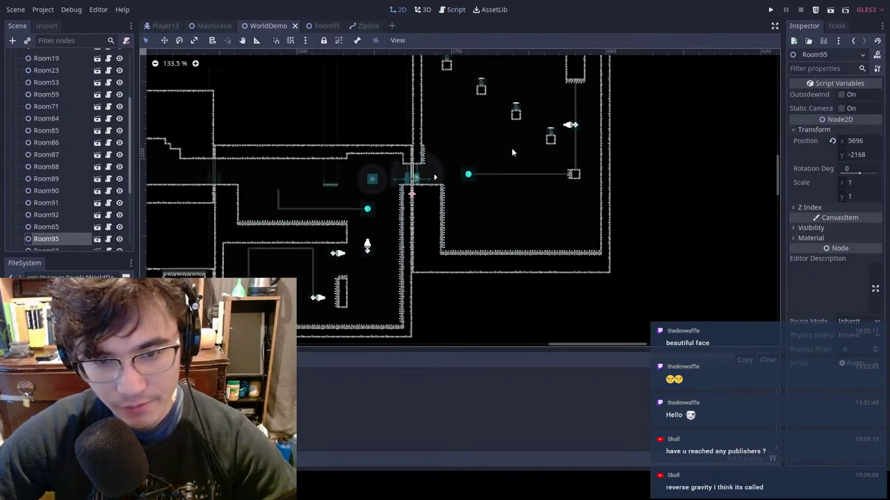
{"action": "key", "text": "ctrl+Tab"}
{"action": "middle_click_drag", "start_coordinate": [516, 242], "coordinate": [454, 199]}
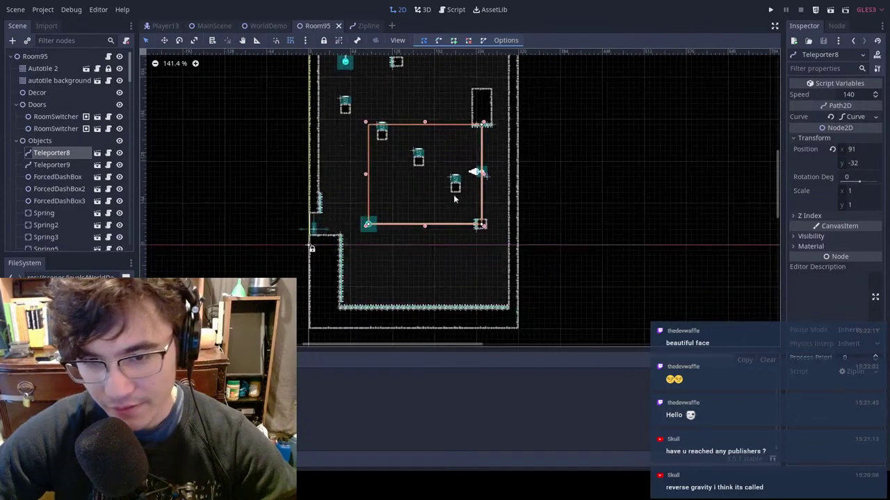
{"action": "scroll", "coordinate": [453, 198], "scroll_direction": "up", "scroll_amount": 7}
{"action": "left_click", "coordinate": [355, 292]}
{"action": "left_click", "coordinate": [323, 231]}
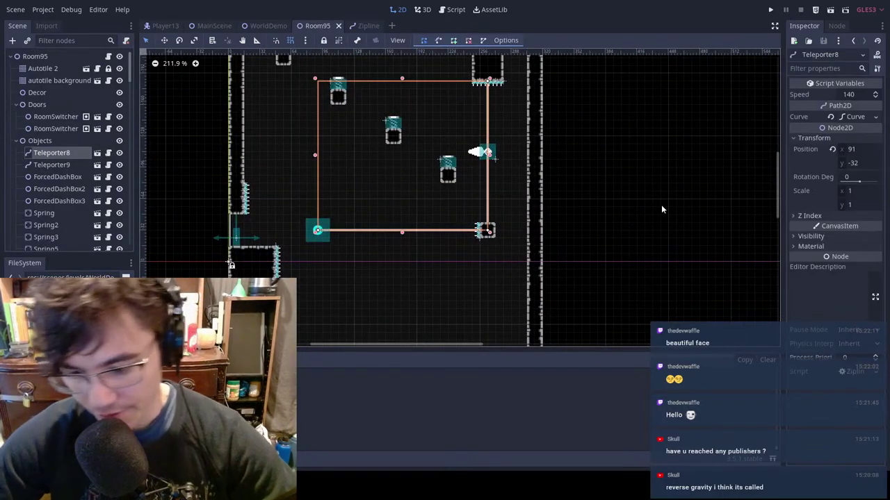
{"action": "key", "text": "Delete"}
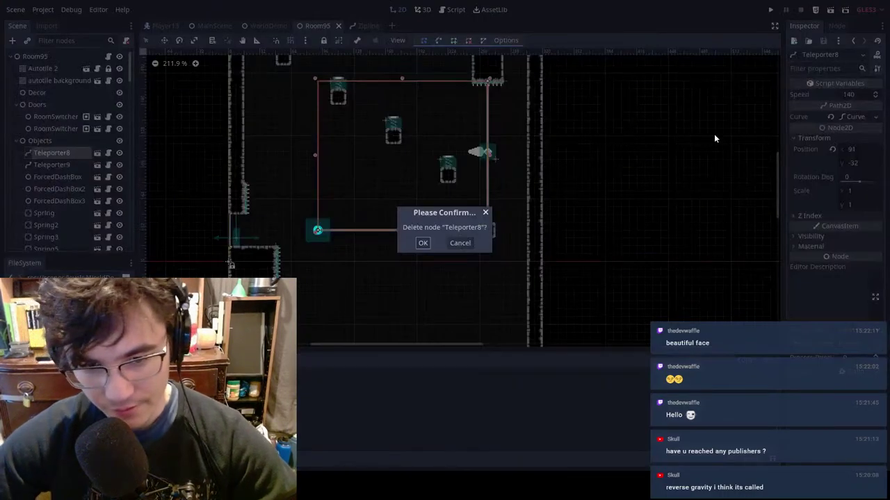
{"action": "left_click", "coordinate": [423, 245]}
Step: Duplicate the Teleporter9 zipline and place the copy lower in the room, beside the entrance ledge
{"action": "middle_click_drag", "start_coordinate": [421, 233], "coordinate": [517, 321]}
{"action": "left_click", "coordinate": [378, 83]}
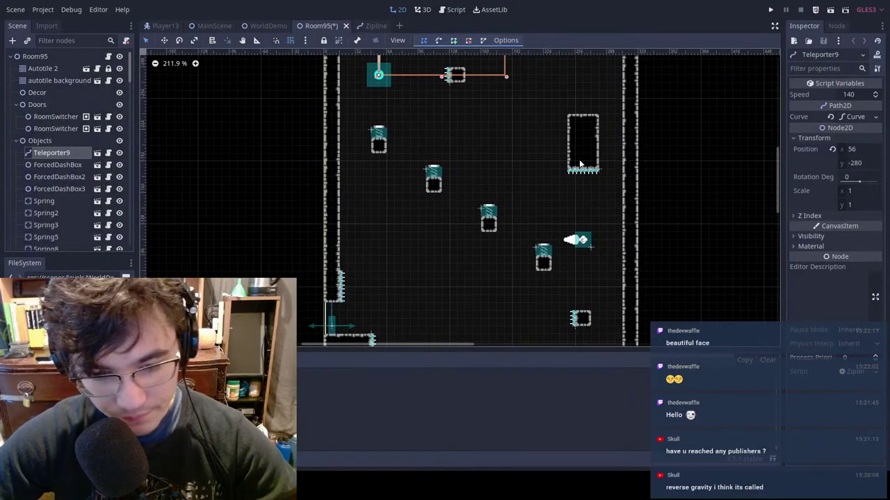
{"action": "key", "text": "ctrl+d"}
{"action": "left_click_drag", "start_coordinate": [581, 164], "coordinate": [580, 365], "text": "alt"}
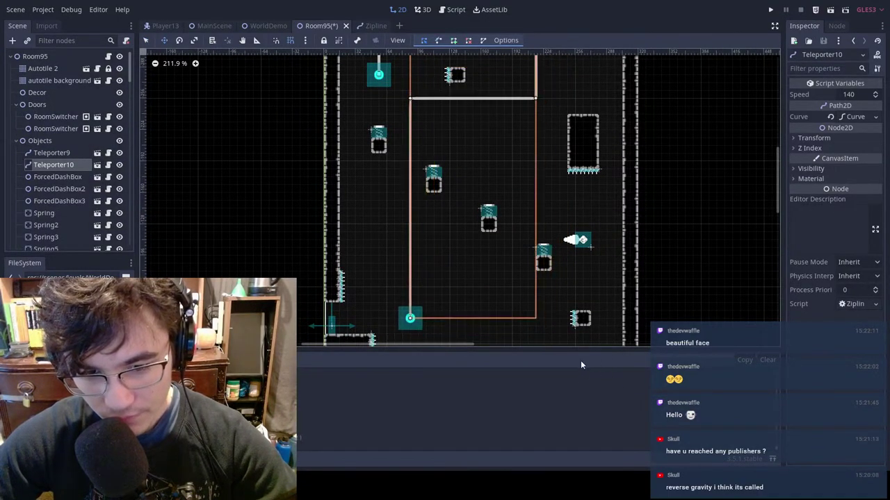
Step: Make the curve resource of the duplicated Teleporter10 zipline unique
{"action": "mouse_move", "coordinate": [555, 250]}
{"action": "middle_mouse_down"}
{"action": "mouse_move", "coordinate": [542, 191]}
{"action": "mouse_move", "coordinate": [564, 243]}
{"action": "middle_mouse_up"}
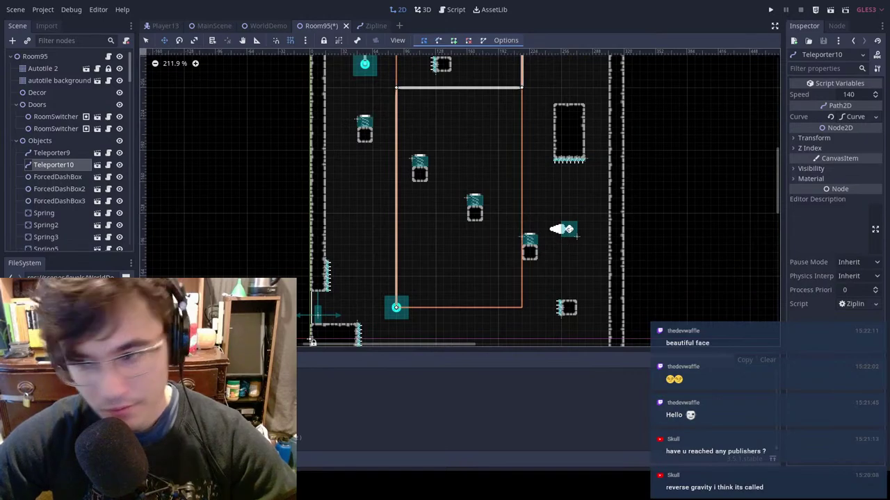
{"action": "left_click", "coordinate": [859, 125]}
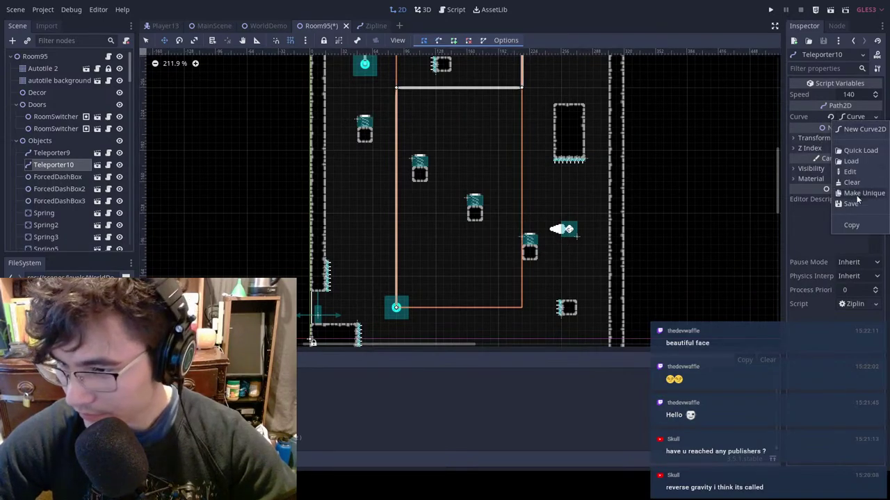
{"action": "left_click", "coordinate": [860, 193]}
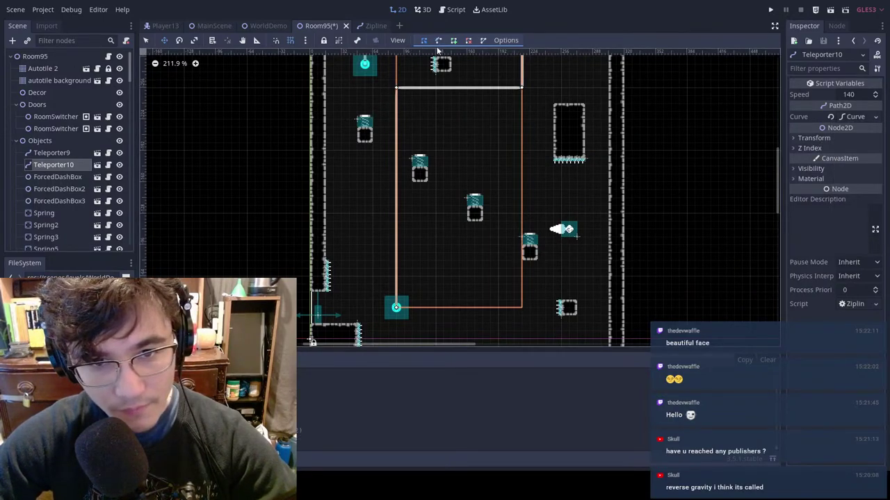
Step: Reshape Teleporter10's path to run horizontally from the orb to the small spiked block and straight up to the tall block, and save Room95
{"action": "left_click_drag", "start_coordinate": [396, 88], "coordinate": [569, 308]}
{"action": "middle_click_drag", "start_coordinate": [501, 297], "coordinate": [473, 320]}
{"action": "left_click_drag", "start_coordinate": [491, 110], "coordinate": [545, 123]}
{"action": "scroll", "coordinate": [482, 158], "scroll_direction": "up", "scroll_amount": 5}
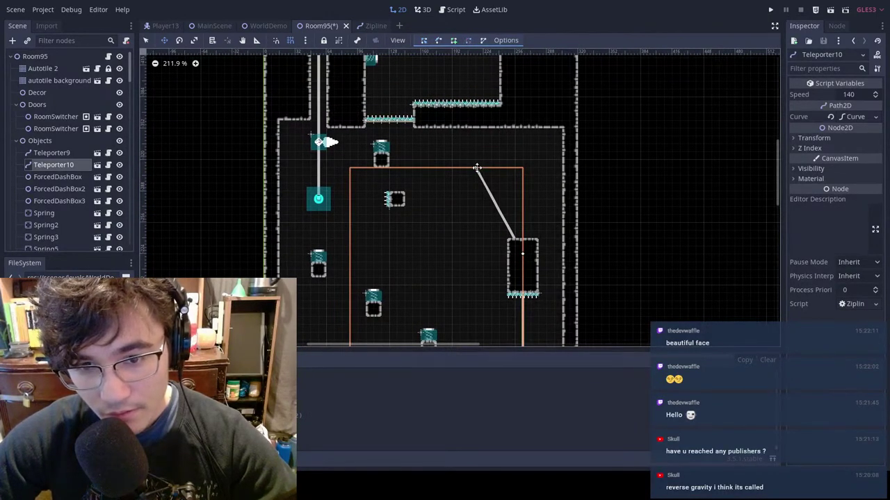
{"action": "scroll", "coordinate": [542, 198], "scroll_direction": "down", "scroll_amount": 4}
{"action": "middle_click_drag", "start_coordinate": [490, 158], "coordinate": [534, 126]}
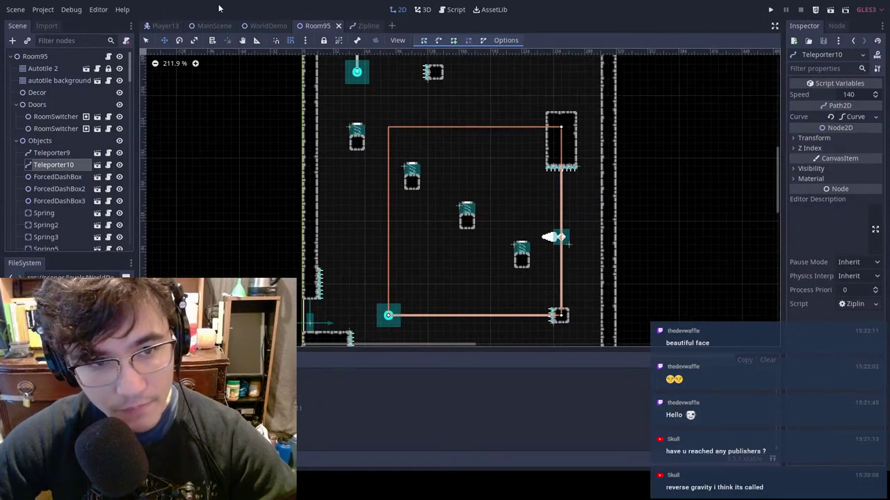
Step: Run the game from MainScene and playtest Room95 from the rebuilt lower zipline over the springs to the upper zipline
{"action": "left_click", "coordinate": [211, 26]}
{"action": "key", "text": "F6"}
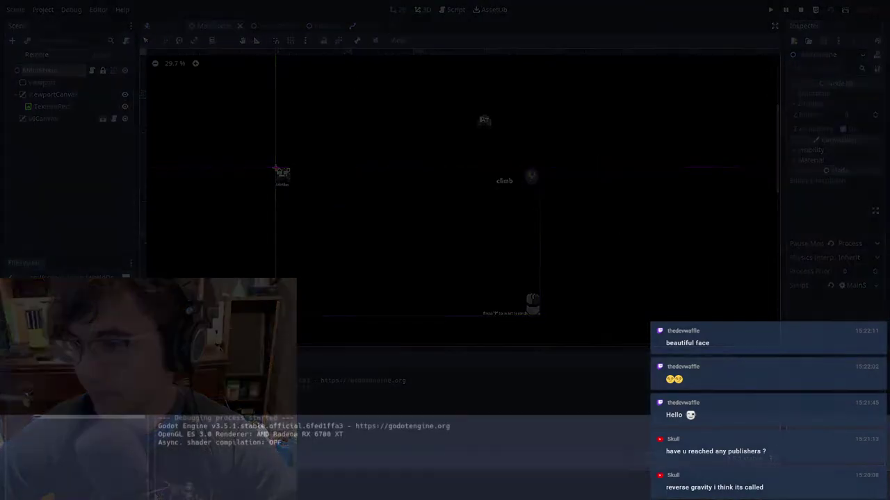
{"action": "key", "text": "d"}
{"action": "key", "text": "space"}
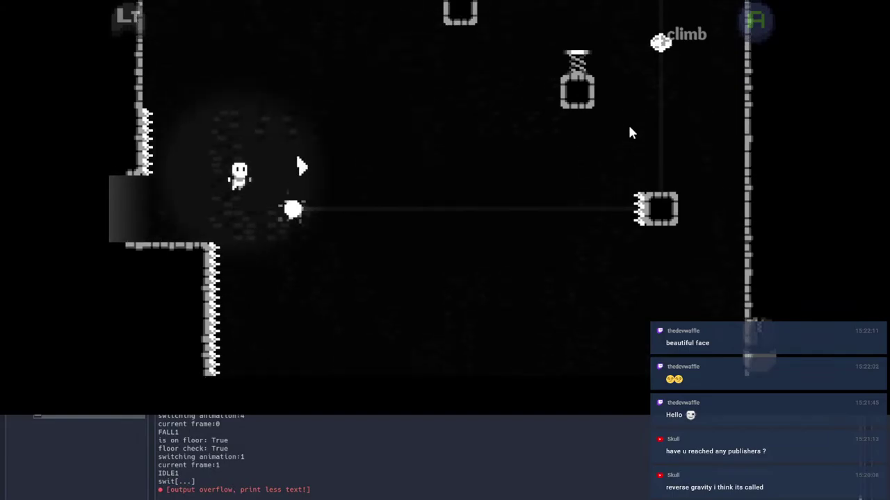
{"action": "left_click", "coordinate": [578, 78]}
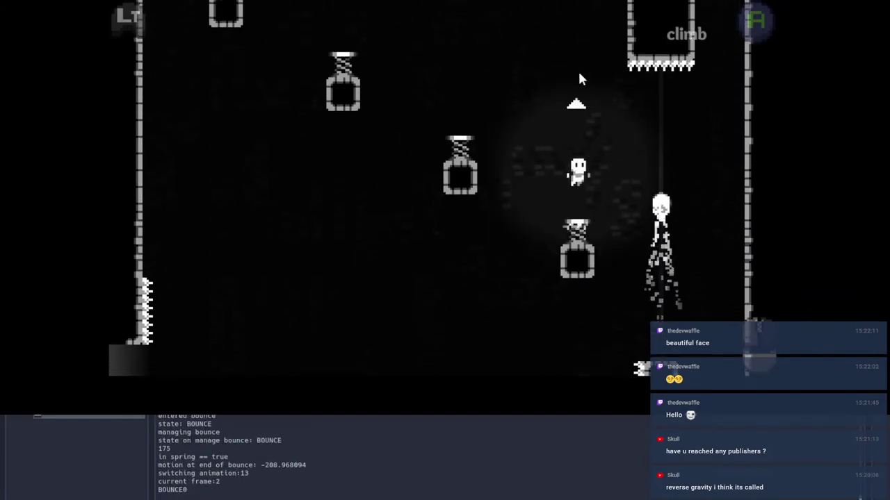
{"action": "key", "text": "a"}
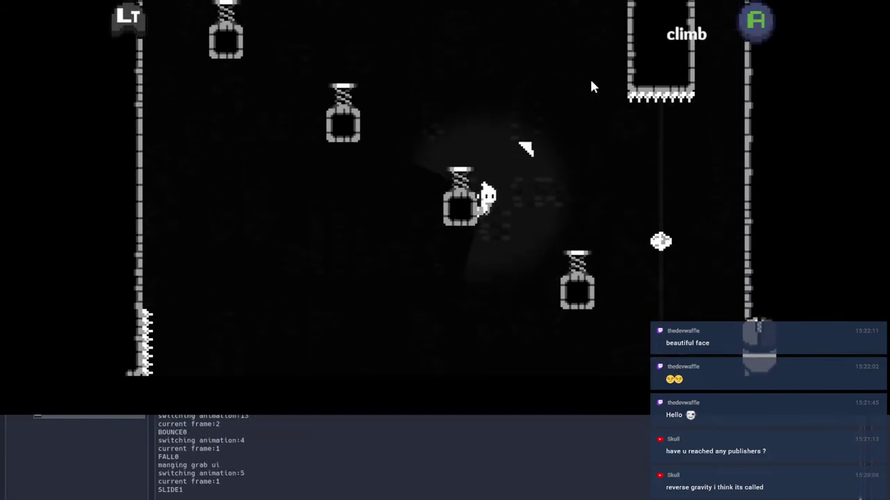
{"action": "left_click", "coordinate": [363, 110]}
{"action": "key", "text": "a"}
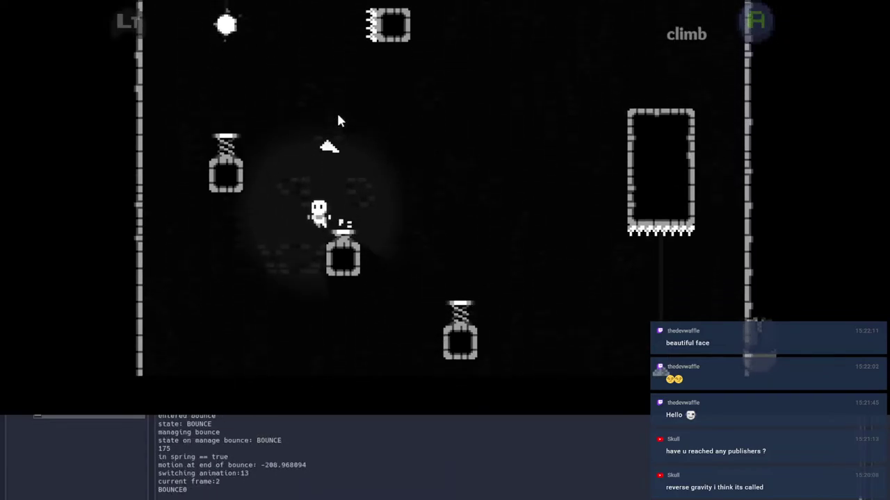
{"action": "left_click", "coordinate": [213, 121]}
{"action": "left_click", "coordinate": [479, 188]}
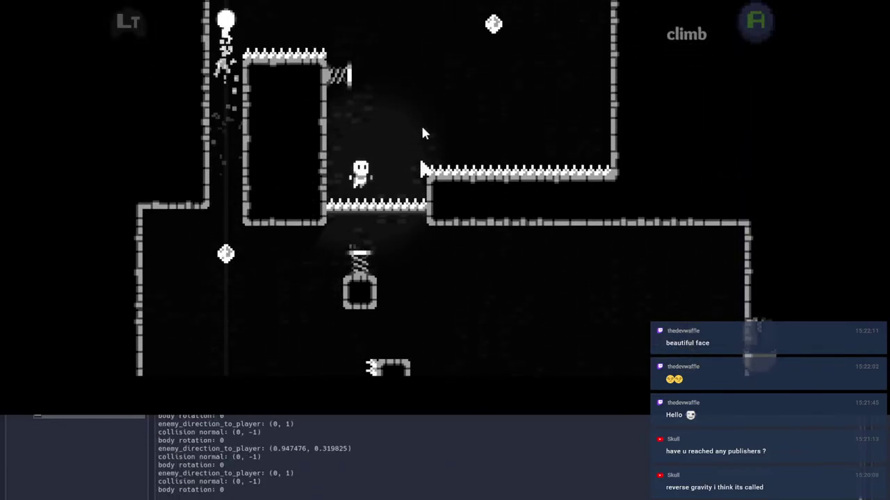
{"action": "left_click", "coordinate": [389, 106]}
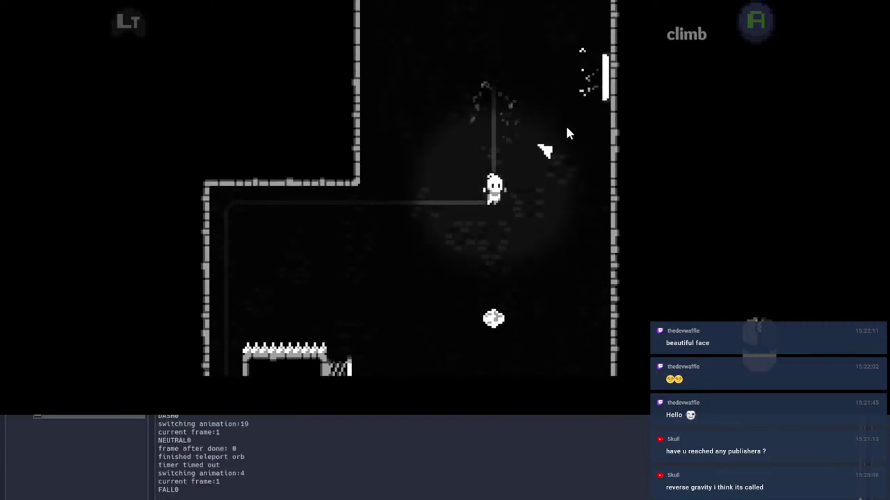
{"action": "left_click", "coordinate": [551, 123]}
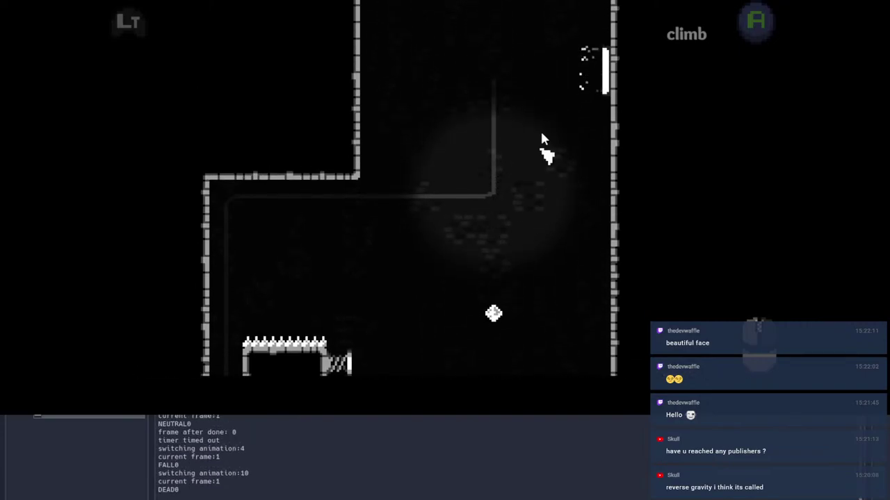
Step: Replay the start of Room95, dashing off the lower zipline at different points, and stop and save the game project
{"action": "key", "text": "d"}
{"action": "key", "text": "space"}
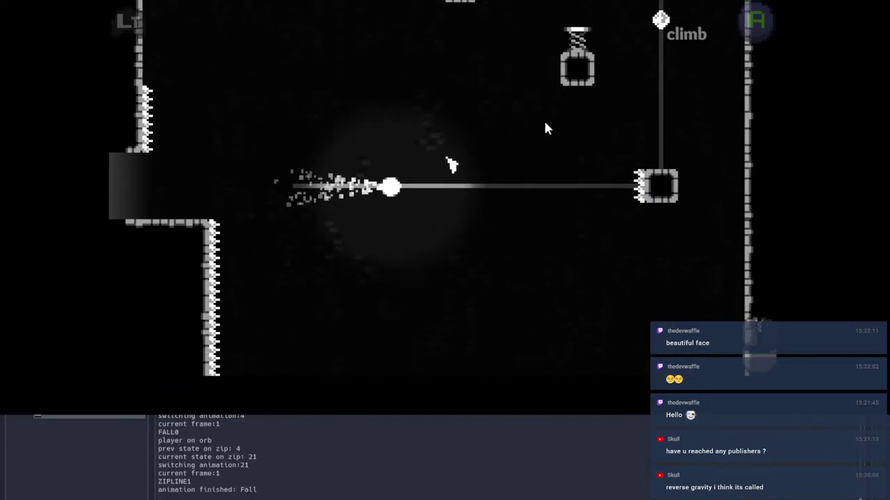
{"action": "left_click", "coordinate": [652, 82]}
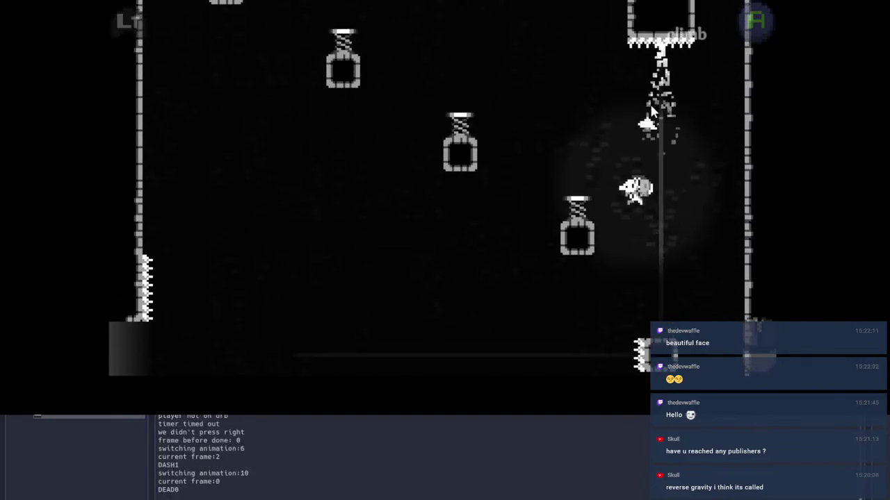
{"action": "key", "text": "d"}
{"action": "key", "text": "space"}
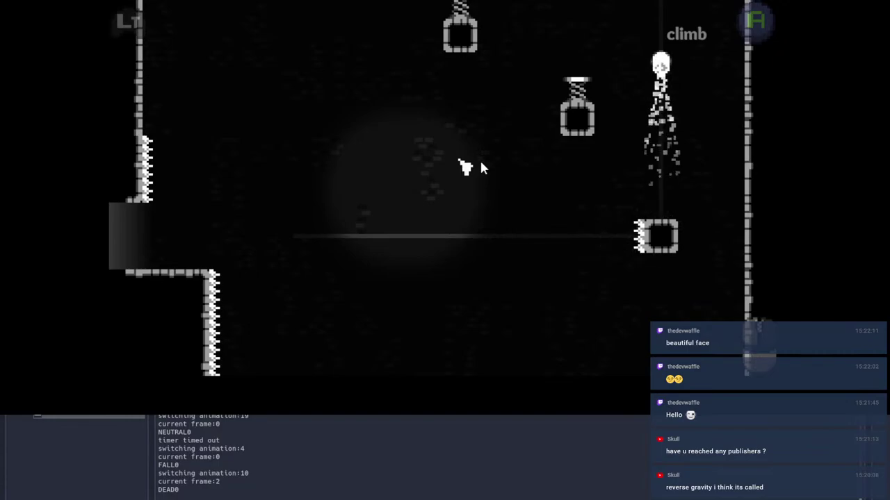
{"action": "key", "text": "d"}
{"action": "key", "text": "space"}
{"action": "left_click", "coordinate": [586, 60]}
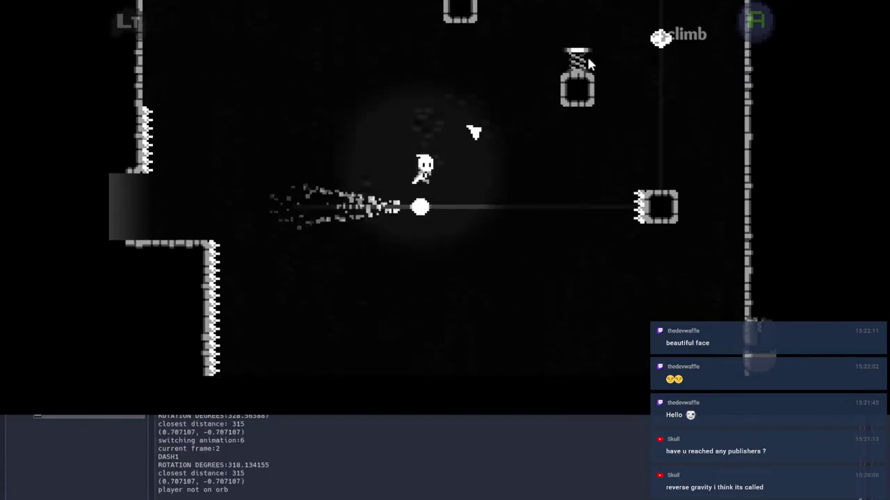
{"action": "key", "text": "Escape"}
{"action": "key", "text": "F8"}
{"action": "key", "text": "ctrl+s"}
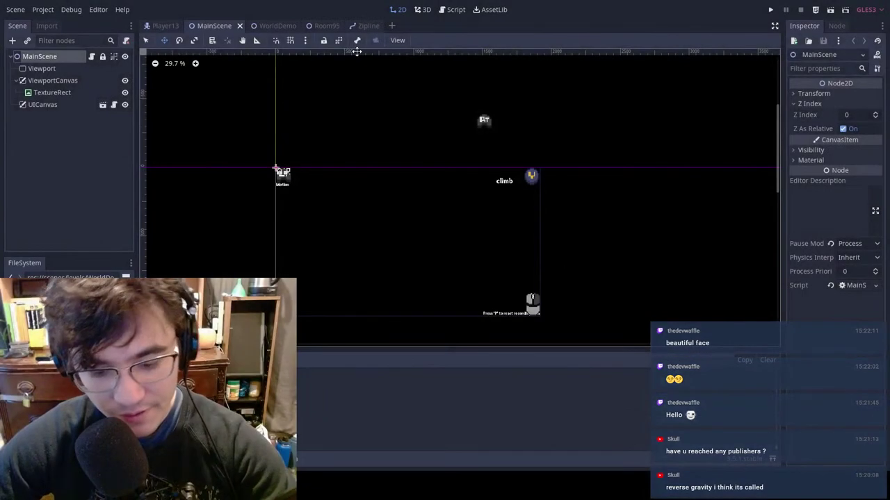
Step: Relaunch the game and test diagonal dashes off the moving orb on Room95's lower zipline
{"action": "key", "text": "F5"}
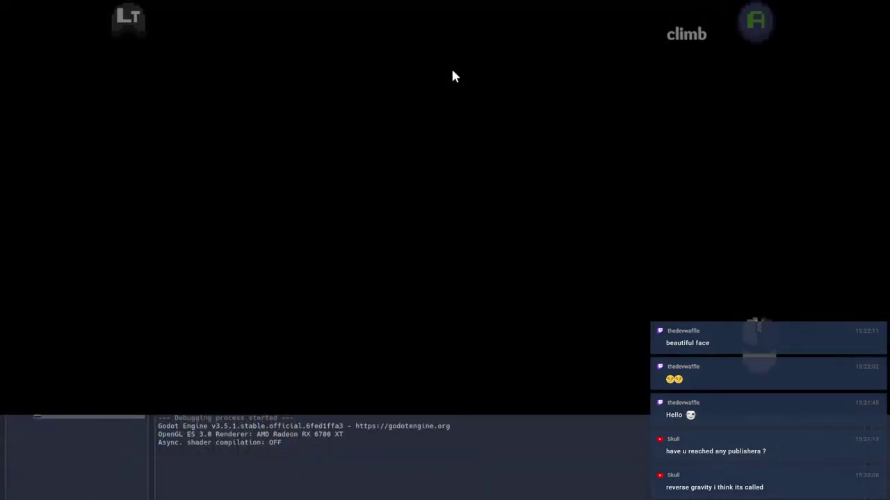
{"action": "key", "text": "d"}
{"action": "key", "text": "space"}
{"action": "left_click", "coordinate": [558, 30]}
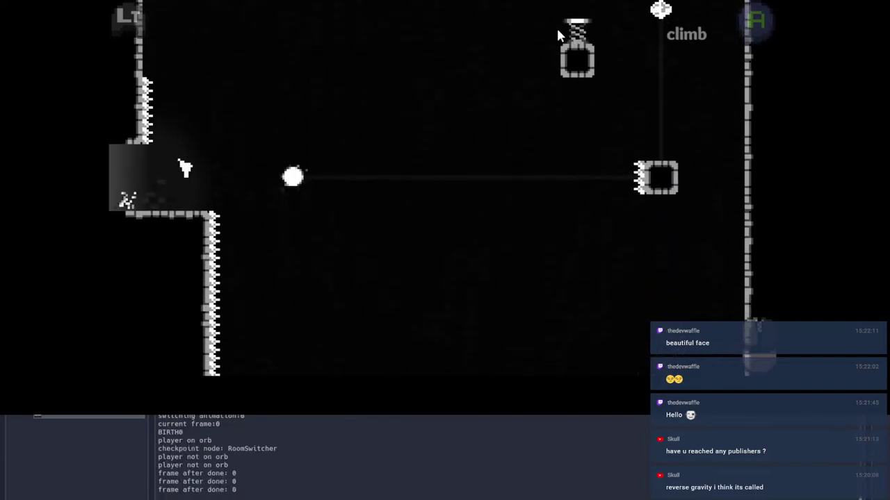
{"action": "key", "text": "d"}
{"action": "key", "text": "space"}
{"action": "left_click", "coordinate": [536, 56]}
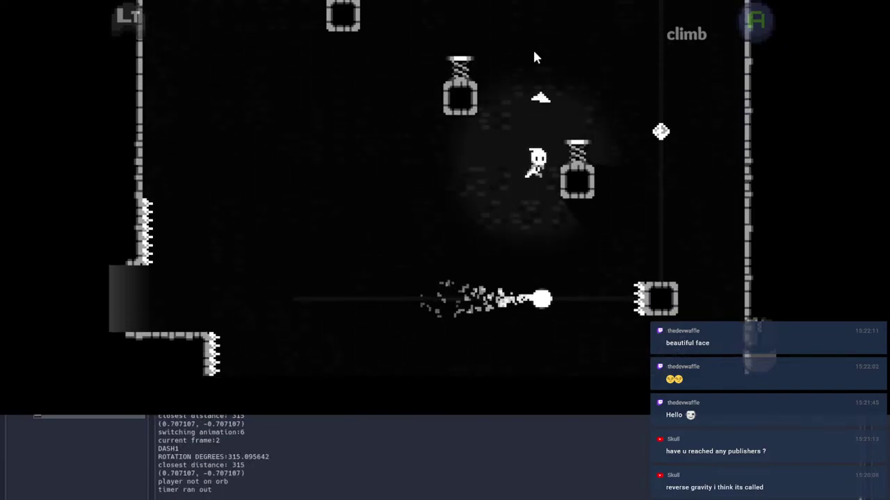
{"action": "key", "text": "a"}
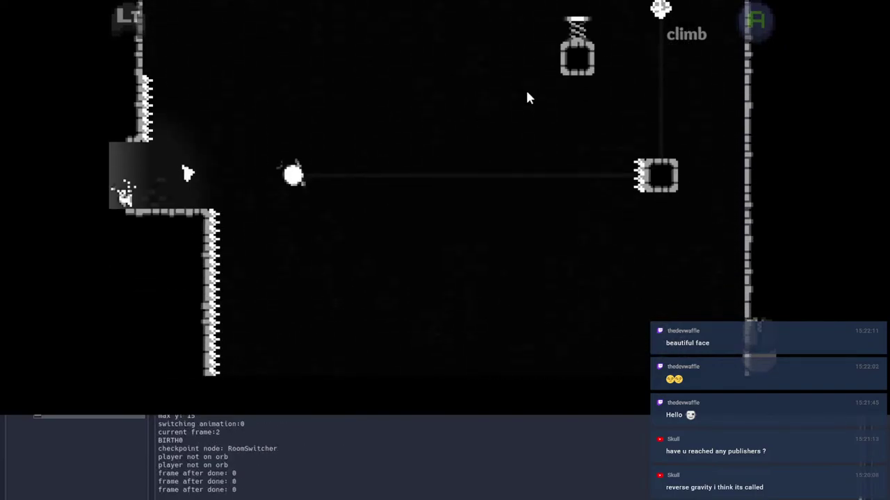
{"action": "key", "text": "Right"}
{"action": "key", "text": "space"}
{"action": "key", "text": "Right"}
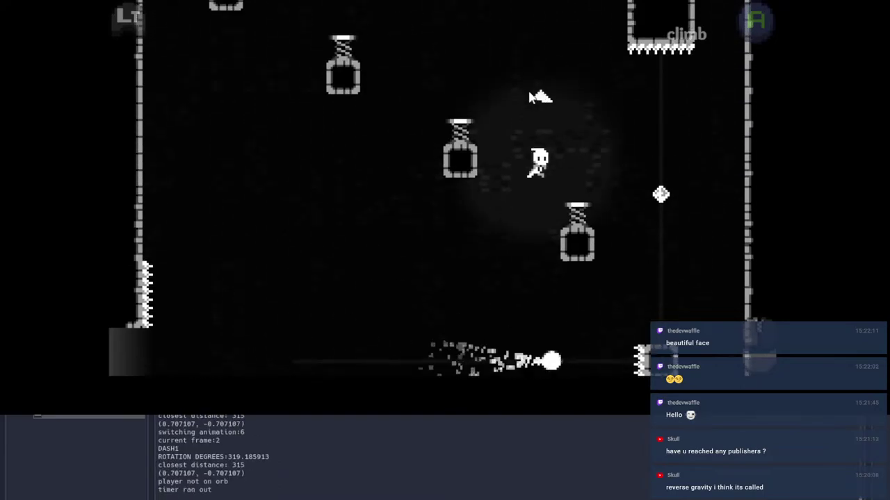
Step: Test dashing off the lower zipline orb near its spiked block and climbing the room's far wall, and stop the game
{"action": "key", "text": "d"}
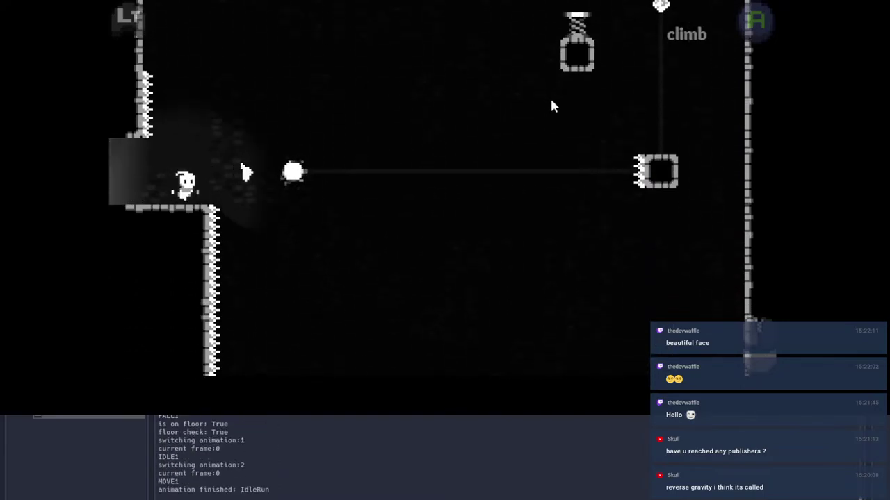
{"action": "key", "text": "space"}
{"action": "left_click", "coordinate": [665, 78]}
{"action": "key", "text": "w"}
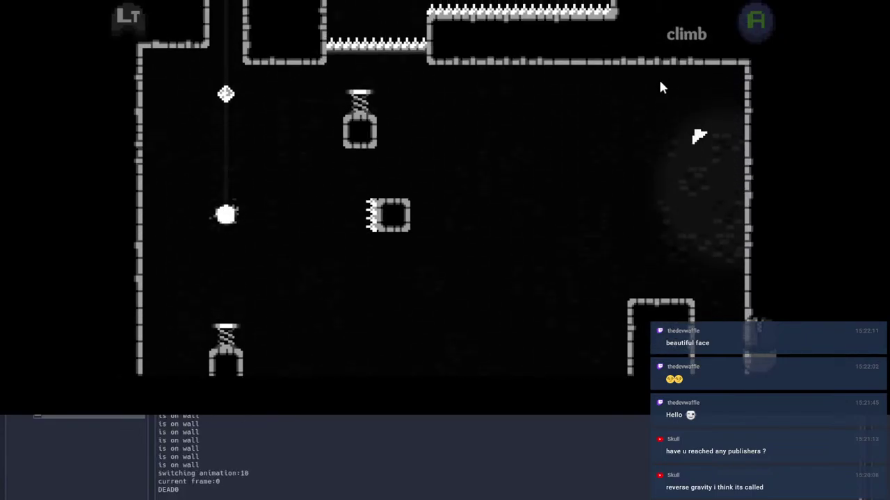
{"action": "key", "text": "d"}
{"action": "key", "text": "Right"}
{"action": "key", "text": "space"}
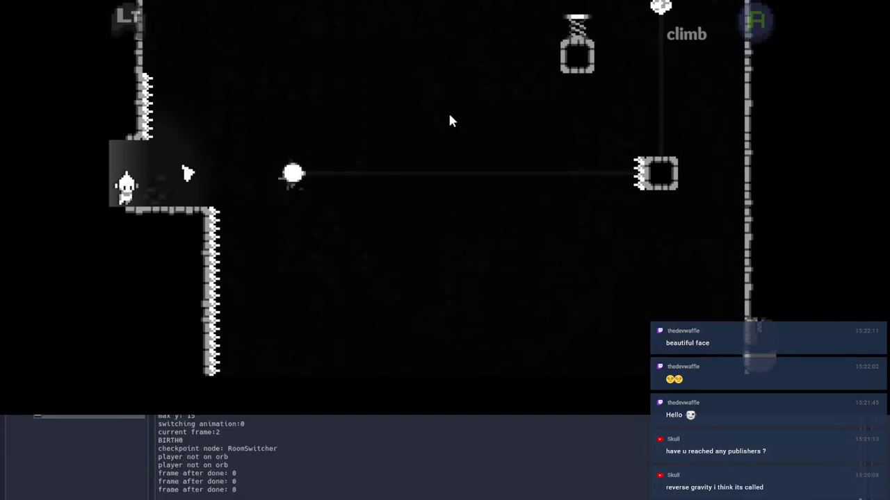
{"action": "key", "text": "Right"}
{"action": "key", "text": "space"}
{"action": "left_click", "coordinate": [619, 79]}
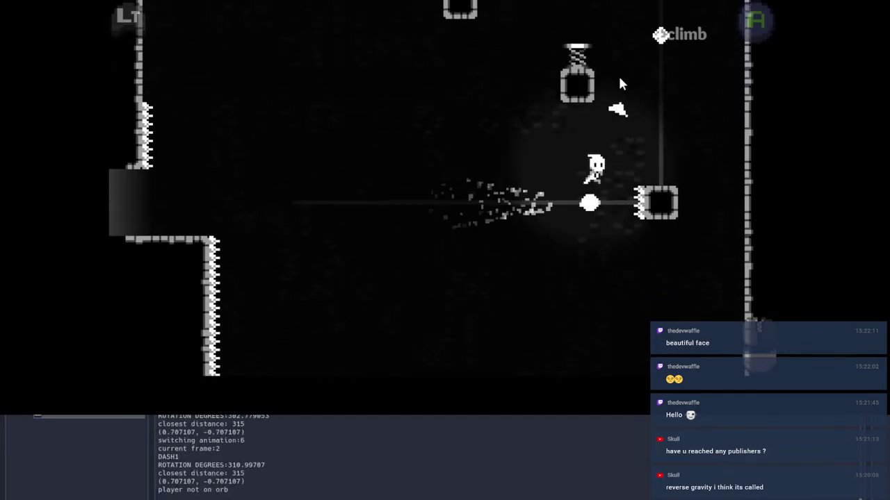
{"action": "key", "text": "w"}
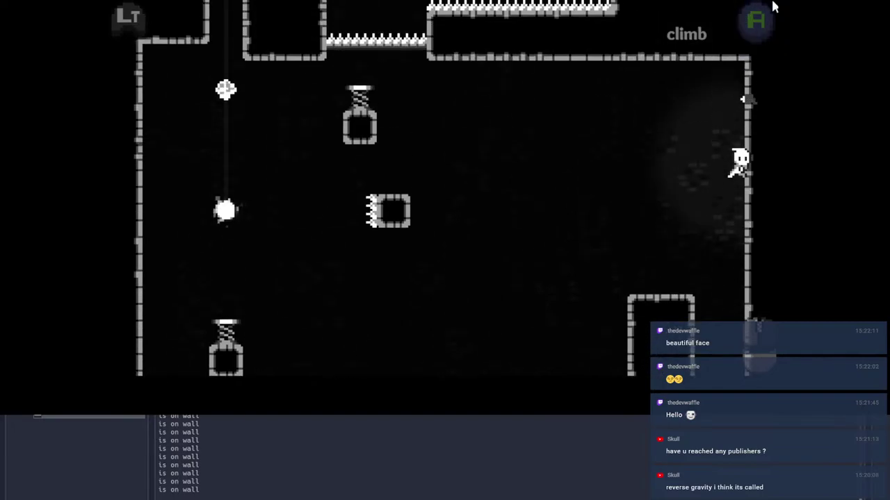
{"action": "key", "text": "Escape"}
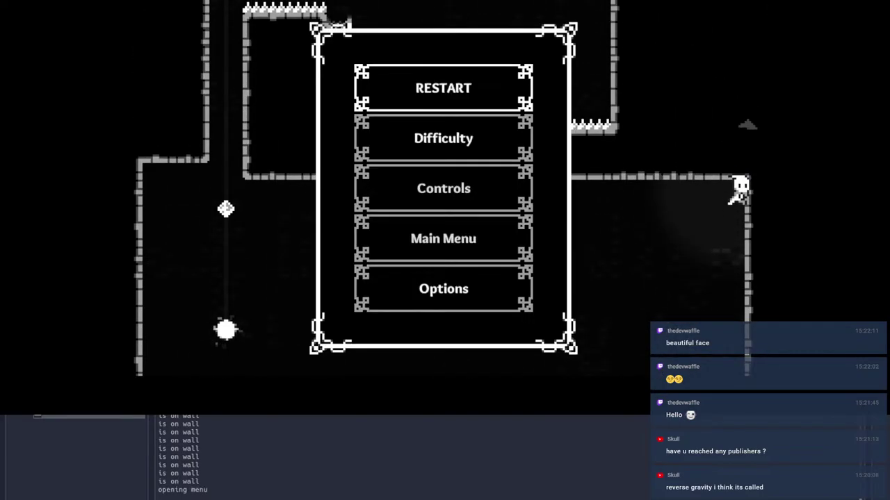
{"action": "key", "text": "F8"}
Step: Open the Player13 script, filter its methods by "dash" and review the dash function's STATES.DASH case
{"action": "left_click", "coordinate": [361, 27]}
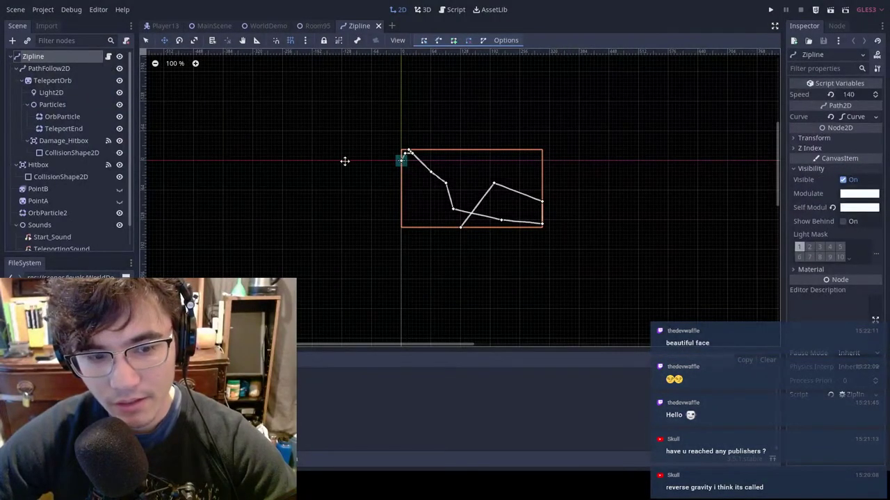
{"action": "left_click", "coordinate": [456, 11]}
{"action": "left_click", "coordinate": [178, 26]}
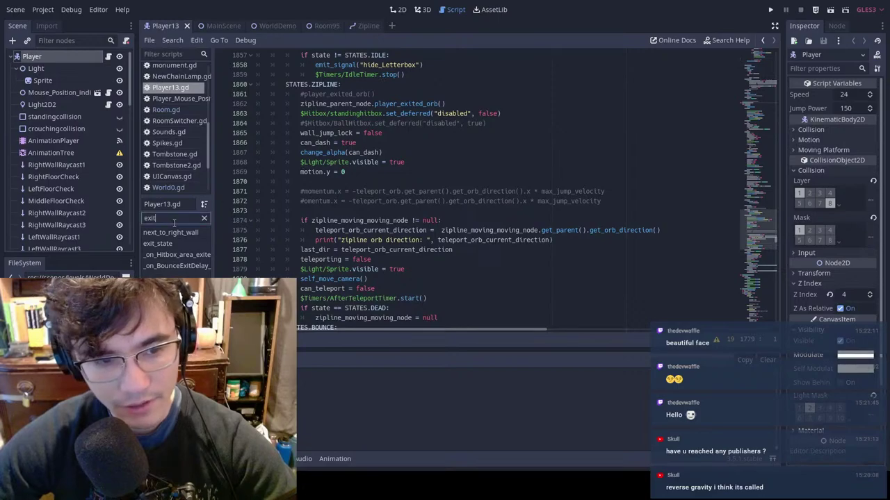
{"action": "key", "text": "BackSpace"}
{"action": "key", "text": "BackSpace"}
{"action": "key", "text": "BackSpace"}
{"action": "key", "text": "BackSpace"}
{"action": "type", "text": "da"}
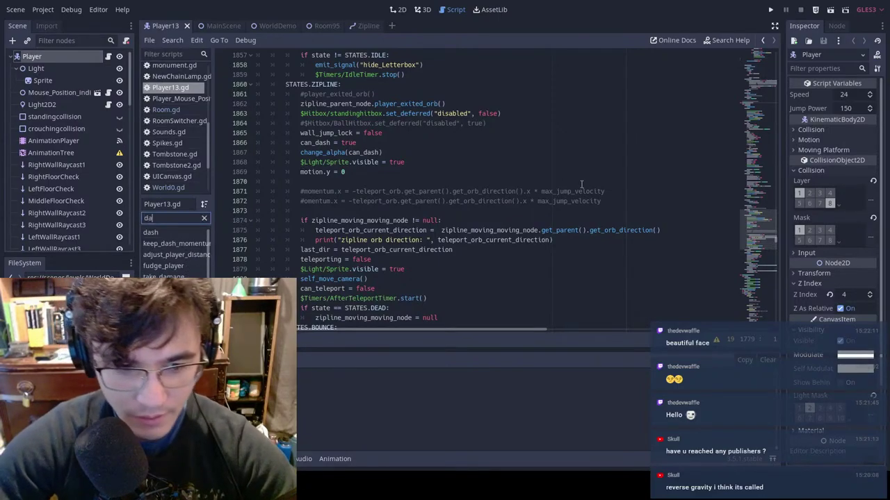
{"action": "type", "text": "sh"}
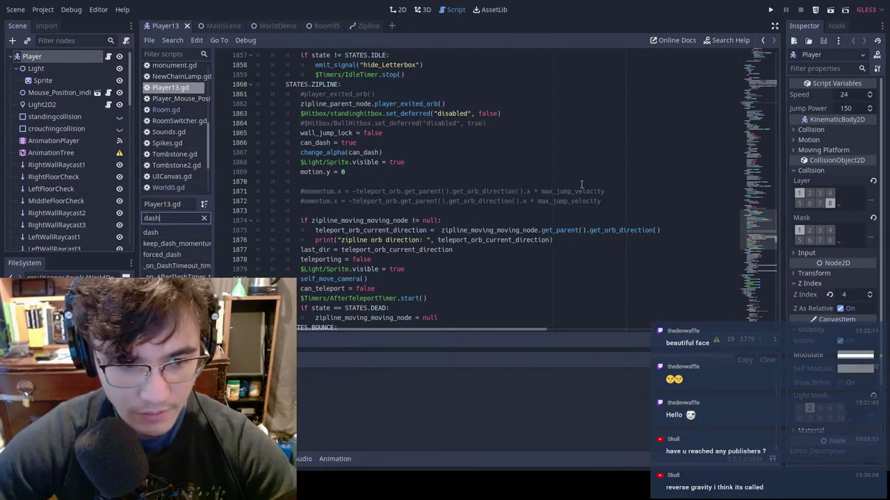
{"action": "left_click", "coordinate": [169, 233]}
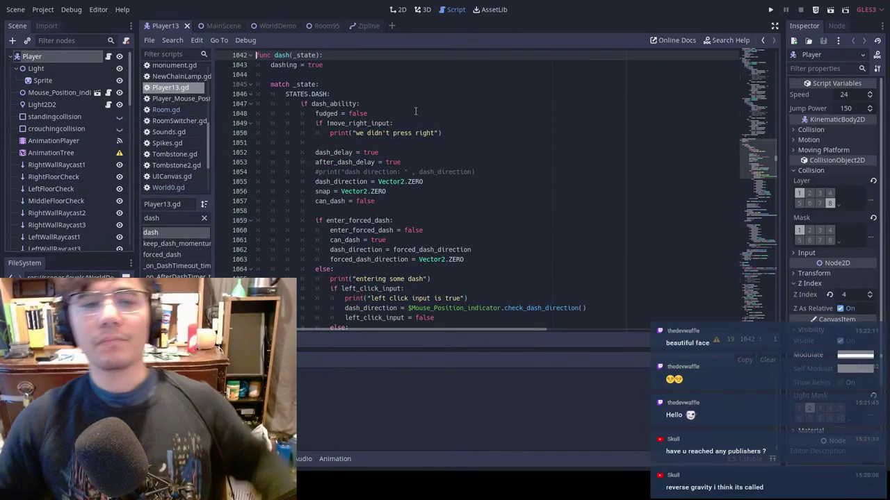
{"action": "scroll", "coordinate": [431, 104], "scroll_direction": "down", "scroll_amount": 2}
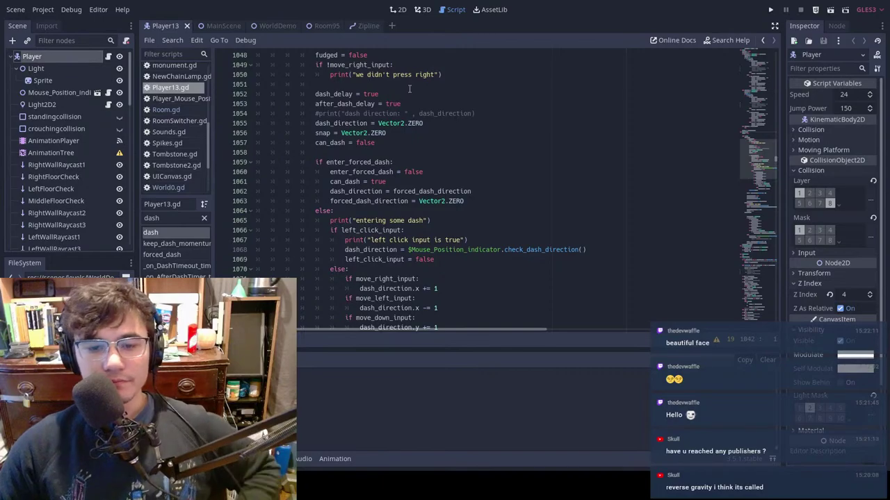
Step: Review the rest of the dash function, from the forced-dash branch through the STATES.TELEPORT_2 and STATES.ZIPLINE cases
{"action": "scroll", "coordinate": [410, 88], "scroll_direction": "down", "scroll_amount": 4}
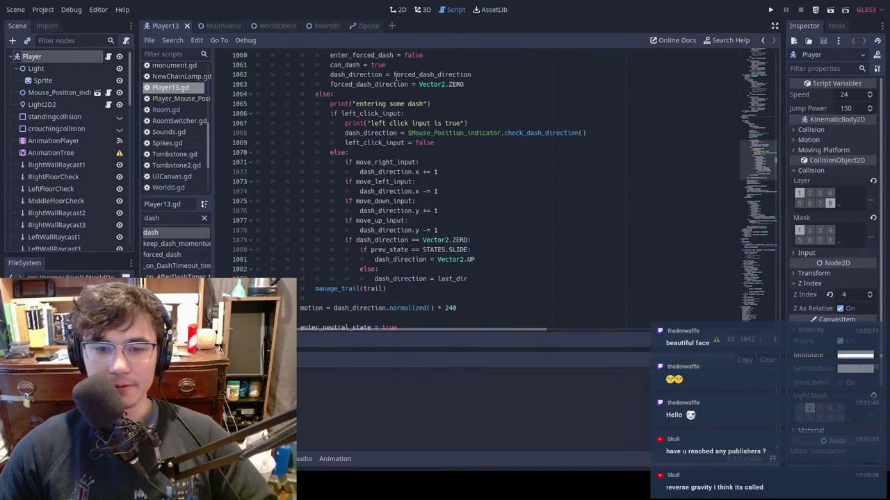
{"action": "scroll", "coordinate": [391, 87], "scroll_direction": "down", "scroll_amount": 2}
{"action": "scroll", "coordinate": [389, 94], "scroll_direction": "down", "scroll_amount": 6}
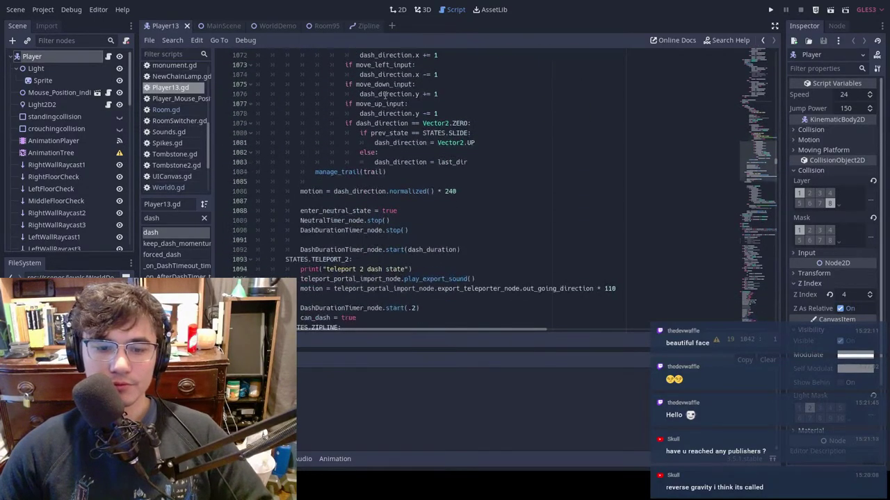
{"action": "scroll", "coordinate": [383, 95], "scroll_direction": "down", "scroll_amount": 4}
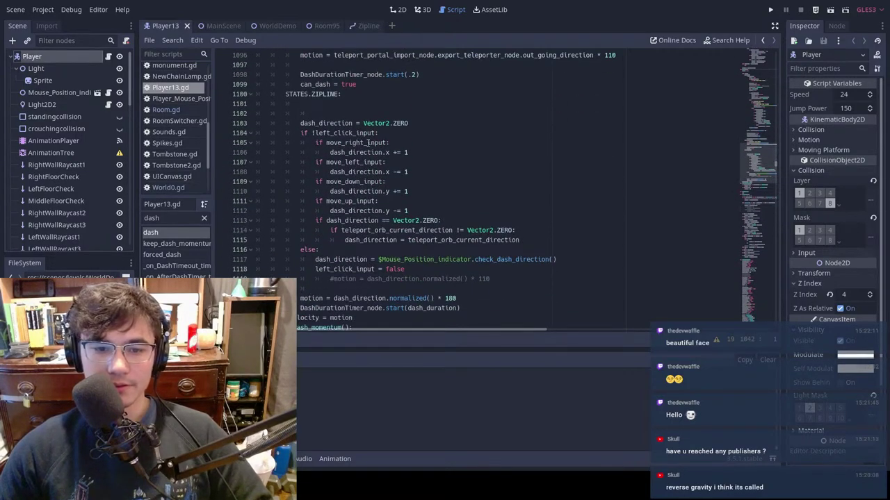
{"action": "scroll", "coordinate": [367, 143], "scroll_direction": "up", "scroll_amount": 4}
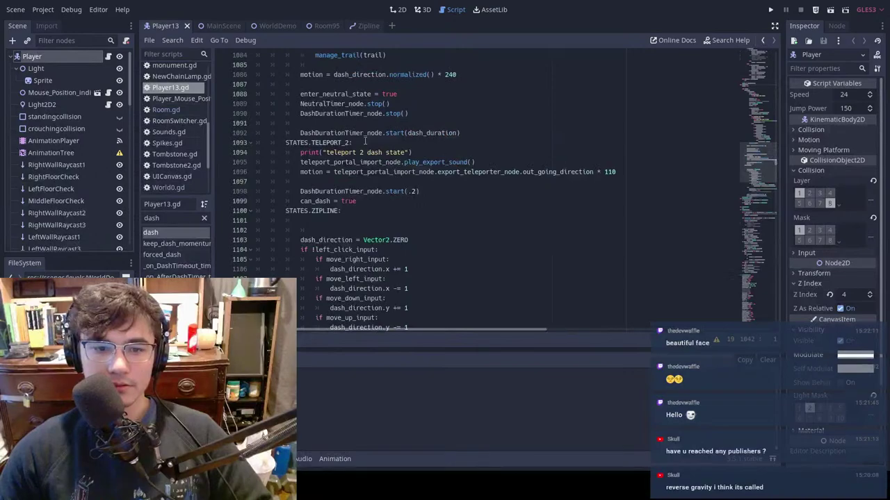
{"action": "scroll", "coordinate": [365, 141], "scroll_direction": "down", "scroll_amount": 2}
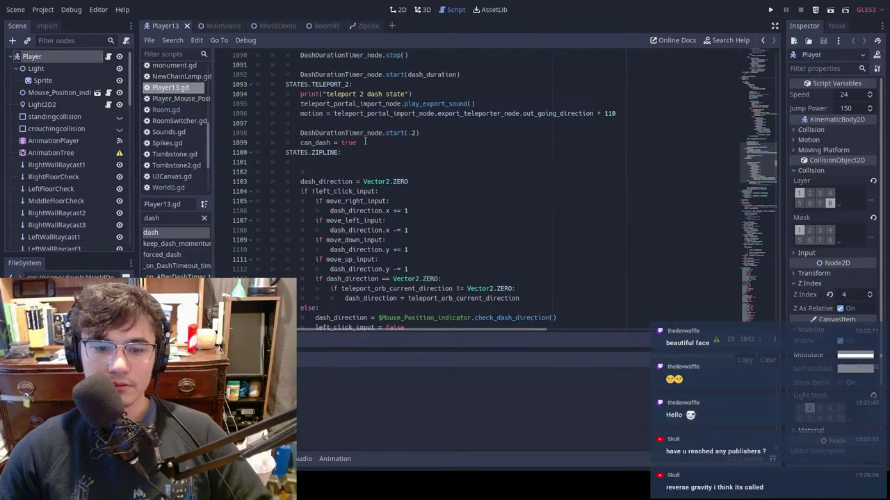
{"action": "scroll", "coordinate": [365, 141], "scroll_direction": "down", "scroll_amount": 2}
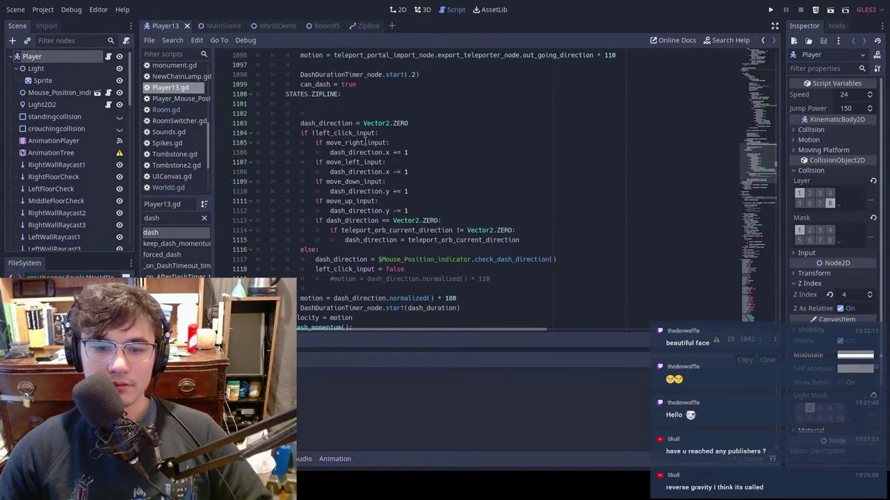
{"action": "scroll", "coordinate": [364, 141], "scroll_direction": "down", "scroll_amount": 1}
{"action": "scroll", "coordinate": [364, 141], "scroll_direction": "up", "scroll_amount": 2}
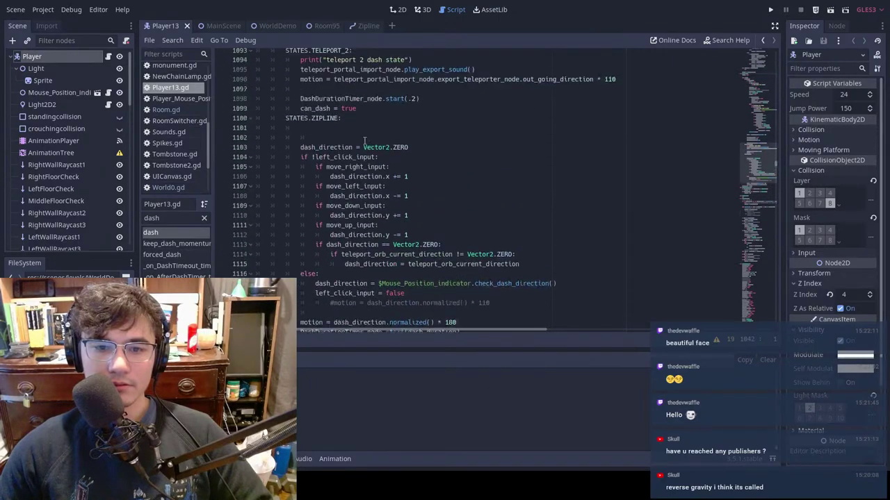
Step: Reread the STATES.DASH case of the dash function, checking how it sets dash direction, motion and the dash timer
{"action": "scroll", "coordinate": [364, 141], "scroll_direction": "up", "scroll_amount": 14}
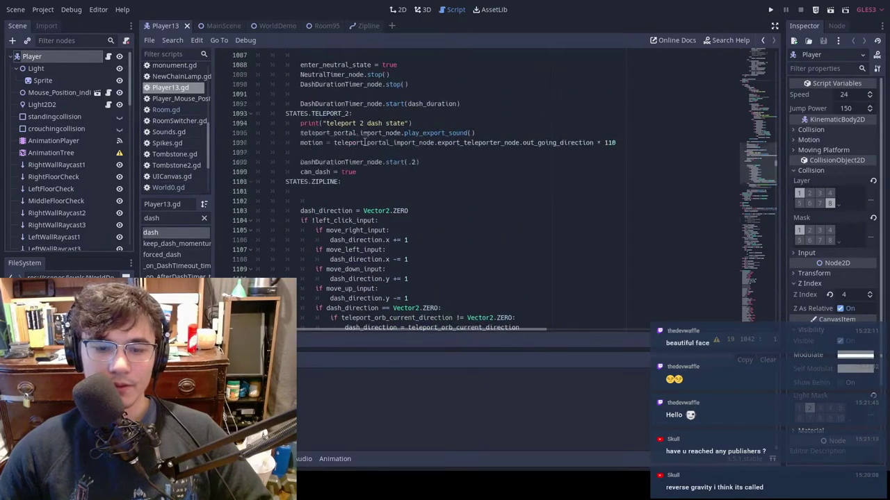
{"action": "scroll", "coordinate": [364, 141], "scroll_direction": "up", "scroll_amount": 4}
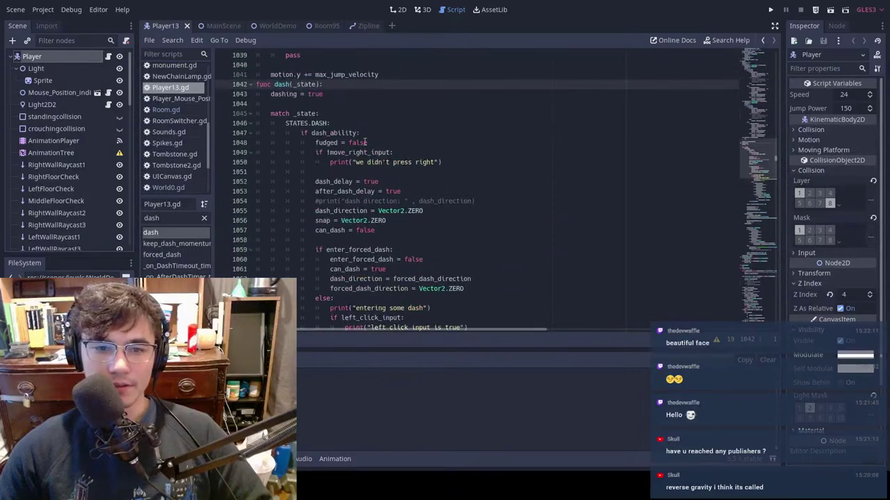
{"action": "scroll", "coordinate": [365, 142], "scroll_direction": "down", "scroll_amount": 3}
{"action": "scroll", "coordinate": [386, 112], "scroll_direction": "up", "scroll_amount": 1}
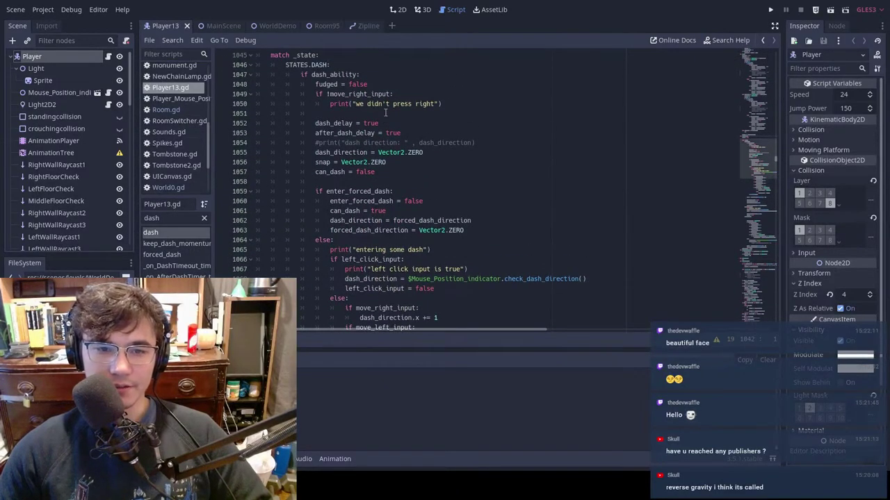
{"action": "scroll", "coordinate": [385, 112], "scroll_direction": "down", "scroll_amount": 6}
{"action": "scroll", "coordinate": [381, 116], "scroll_direction": "down", "scroll_amount": 5}
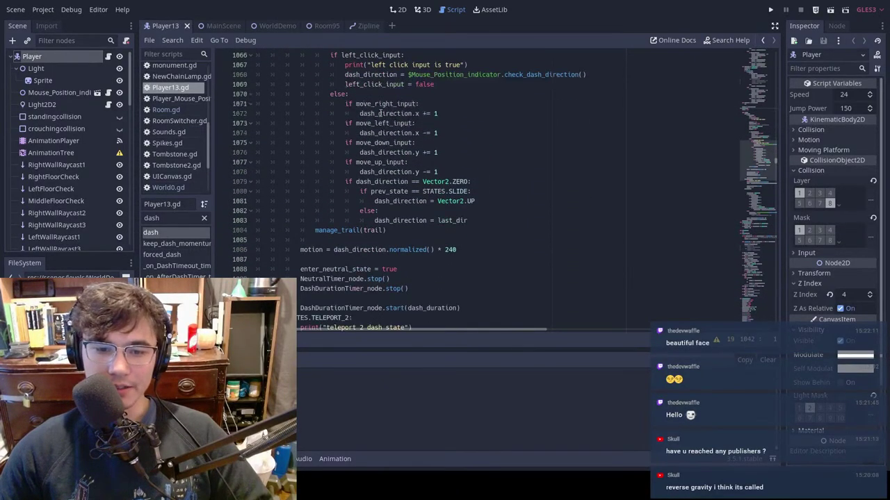
Step: Filter the script's methods by "enters", open enter_state and find its STATES.DASH case
{"action": "left_click_drag", "start_coordinate": [171, 218], "coordinate": [95, 217]}
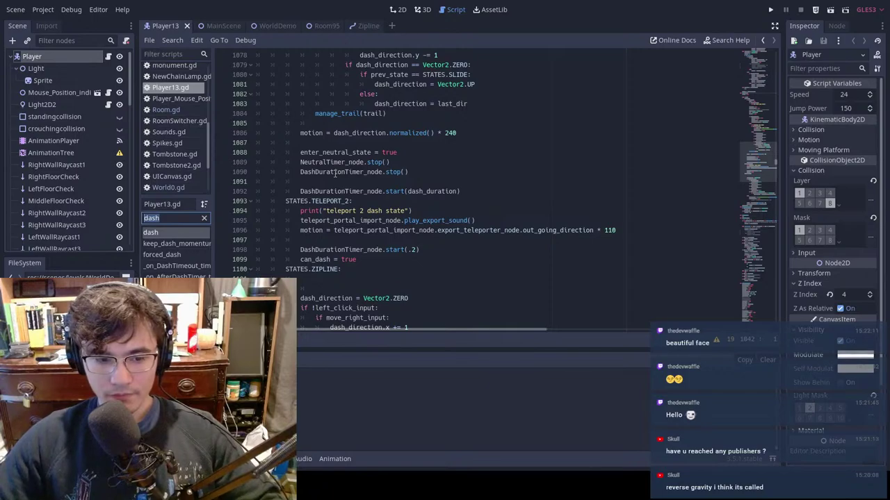
{"action": "type", "text": "enters"}
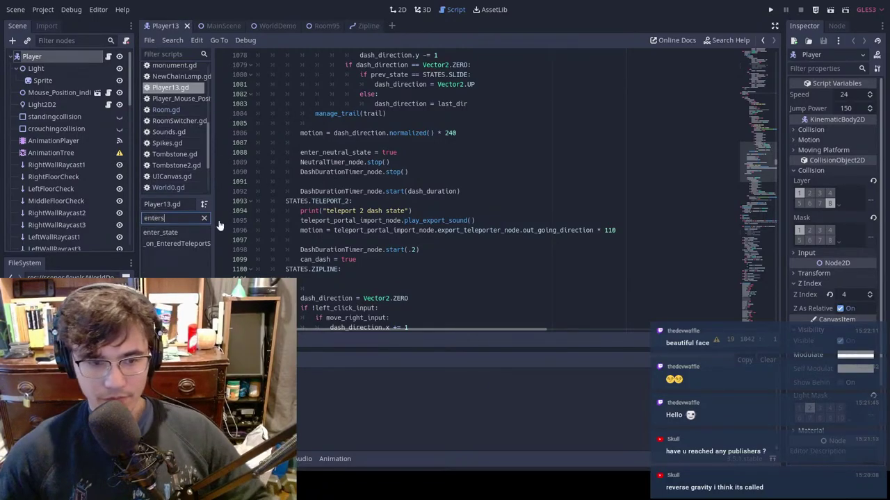
{"action": "left_click", "coordinate": [161, 232]}
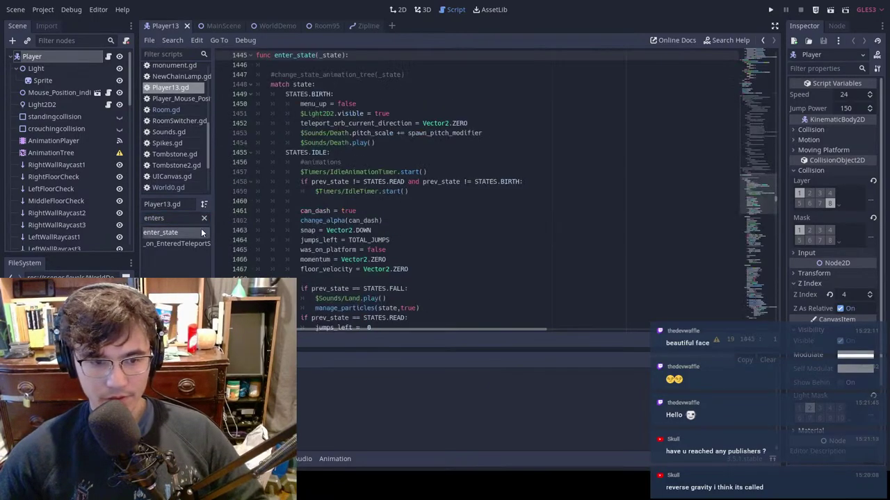
{"action": "scroll", "coordinate": [479, 122], "scroll_direction": "down", "scroll_amount": 5}
{"action": "scroll", "coordinate": [478, 121], "scroll_direction": "down", "scroll_amount": 20}
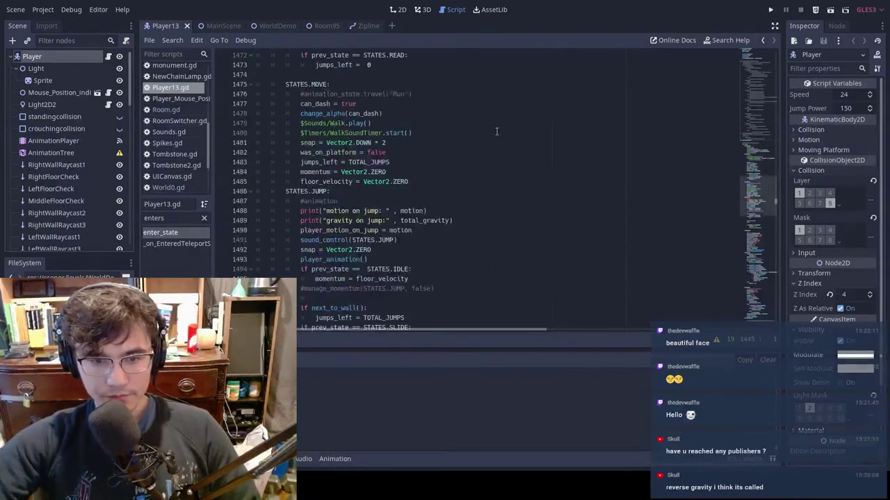
{"action": "scroll", "coordinate": [498, 167], "scroll_direction": "down", "scroll_amount": 5}
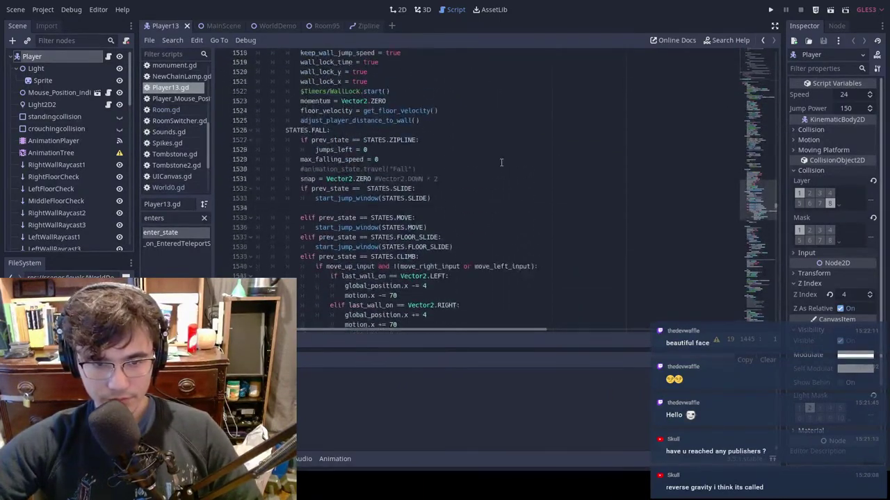
{"action": "scroll", "coordinate": [505, 162], "scroll_direction": "down", "scroll_amount": 2}
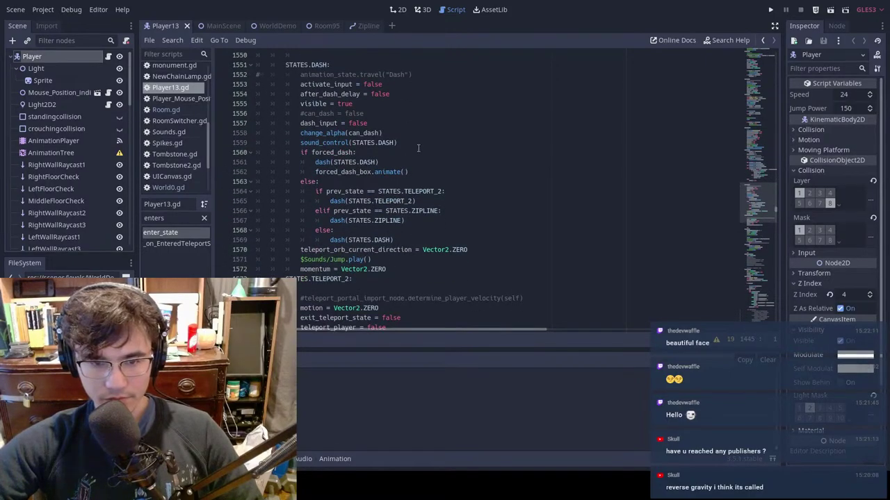
Step: Examine how enter_state's STATES.DASH case calls dash(STATES.ZIPLINE) when the previous state is the zipline
{"action": "scroll", "coordinate": [415, 147], "scroll_direction": "up", "scroll_amount": 1}
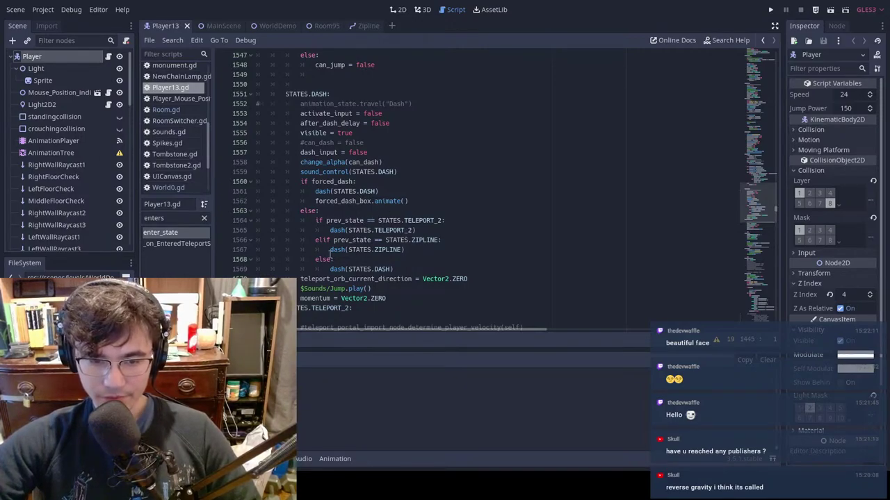
{"action": "left_click_drag", "start_coordinate": [349, 251], "coordinate": [474, 248]}
{"action": "left_click", "coordinate": [474, 249]}
{"action": "left_click_drag", "start_coordinate": [339, 250], "coordinate": [447, 251]}
{"action": "left_click", "coordinate": [447, 251]}
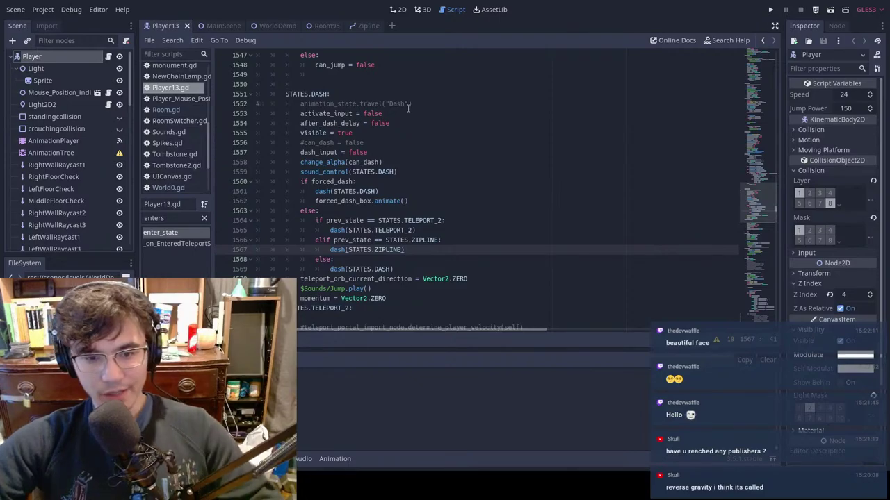
{"action": "key", "text": "ctrl+f"}
{"action": "type", "text": "dash"}
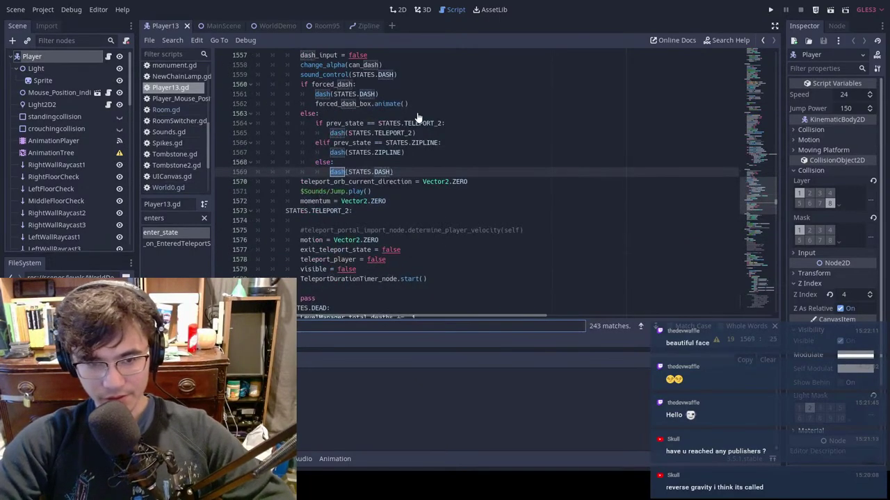
{"action": "key", "text": "BackSpace"}
{"action": "key", "text": "BackSpace"}
{"action": "key", "text": "BackSpace"}
{"action": "key", "text": "BackSpace"}
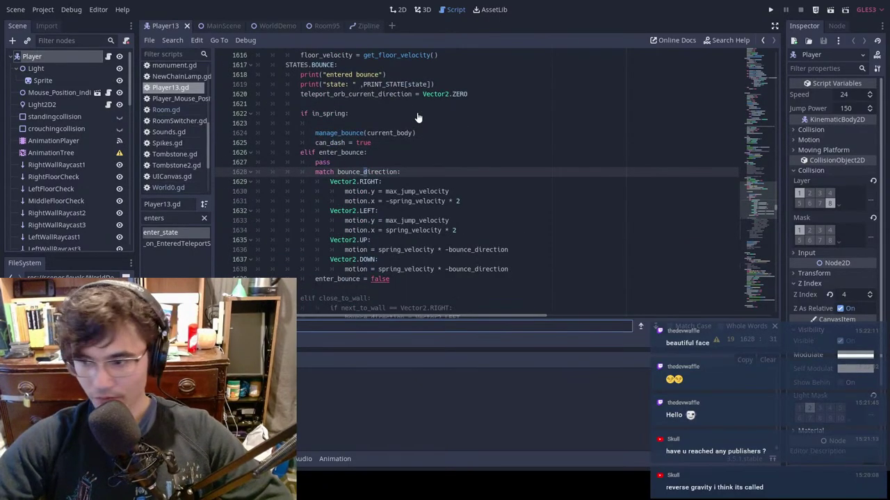
Step: Filter the script's methods by "dash", reopen the dash function and look through its STATES.DASH case
{"action": "left_click_drag", "start_coordinate": [175, 220], "coordinate": [1, 167]}
{"action": "type", "text": "dash"}
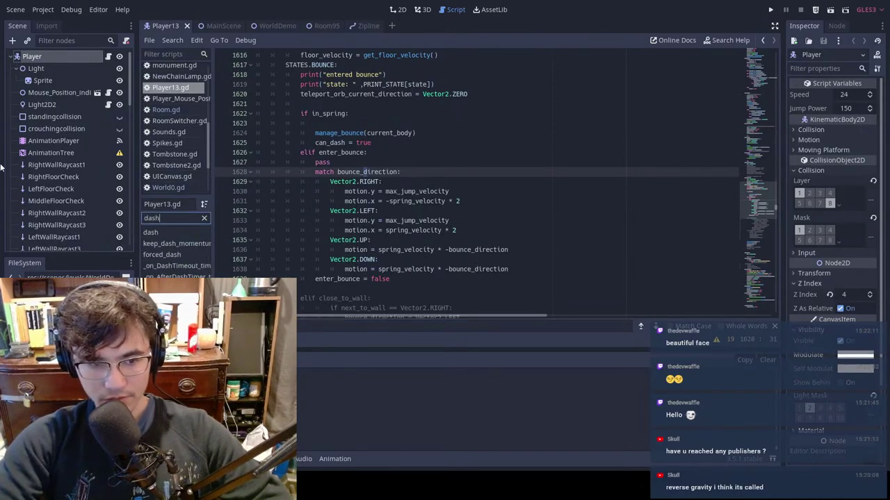
{"action": "left_click", "coordinate": [178, 232]}
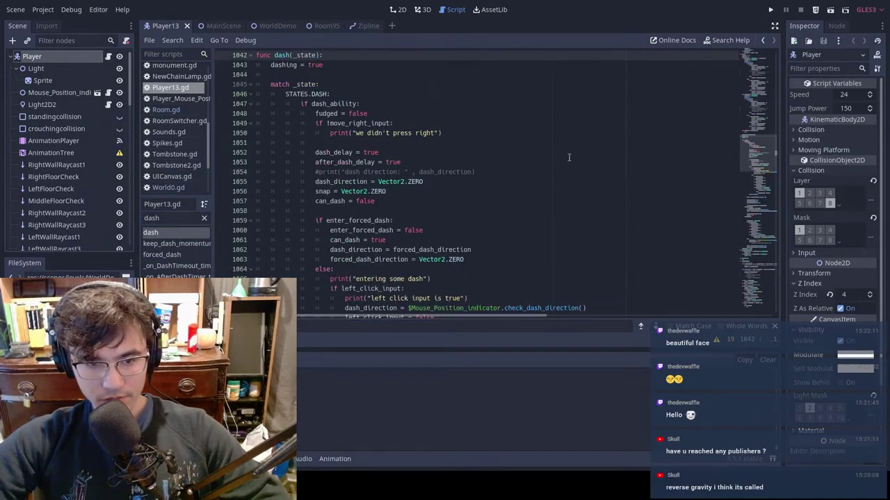
{"action": "scroll", "coordinate": [366, 164], "scroll_direction": "down", "scroll_amount": 2}
{"action": "scroll", "coordinate": [347, 139], "scroll_direction": "up", "scroll_amount": 4}
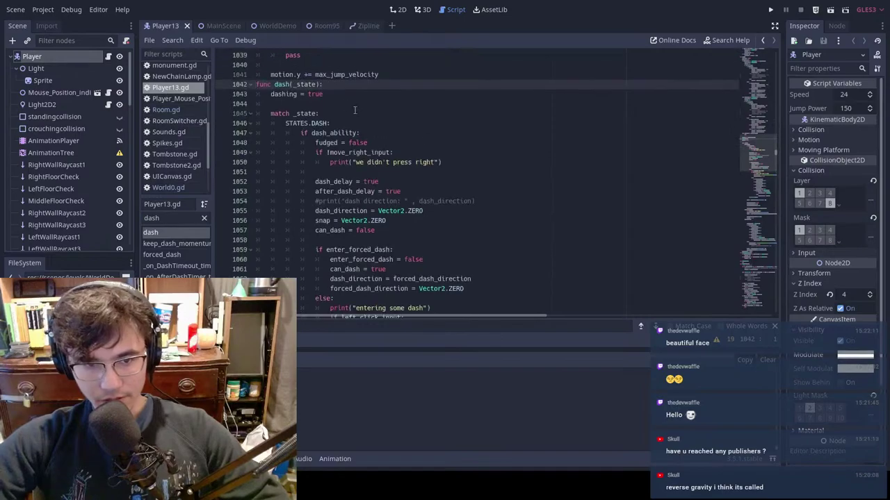
{"action": "scroll", "coordinate": [338, 116], "scroll_direction": "down", "scroll_amount": 12}
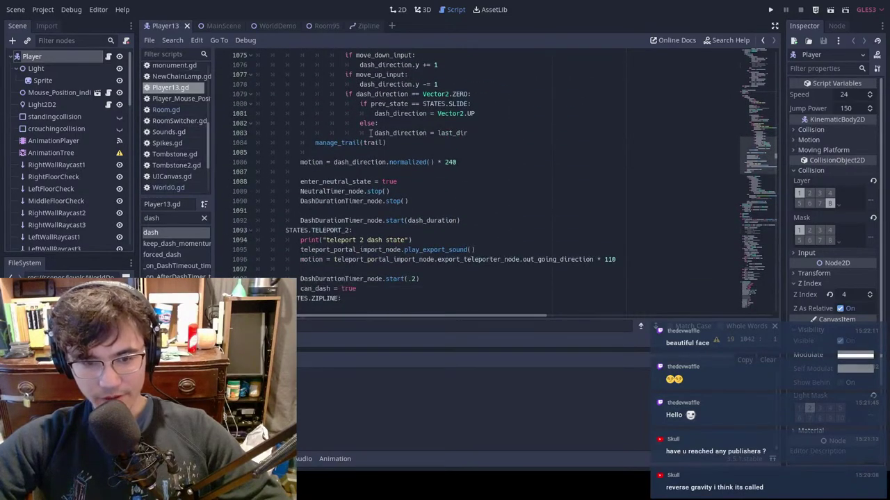
{"action": "scroll", "coordinate": [389, 150], "scroll_direction": "up", "scroll_amount": 2}
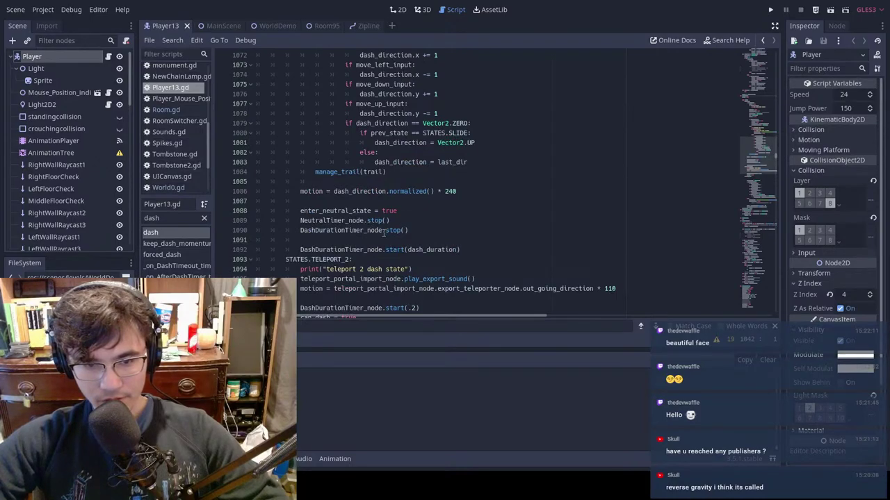
Step: Compare the DashDurationTimer_node start calls in the dash function's STATES.DASH and STATES.TELEPORT_2 cases
{"action": "left_click_drag", "start_coordinate": [326, 250], "coordinate": [429, 251]}
{"action": "left_click", "coordinate": [491, 258]}
{"action": "scroll", "coordinate": [449, 248], "scroll_direction": "down", "scroll_amount": 1}
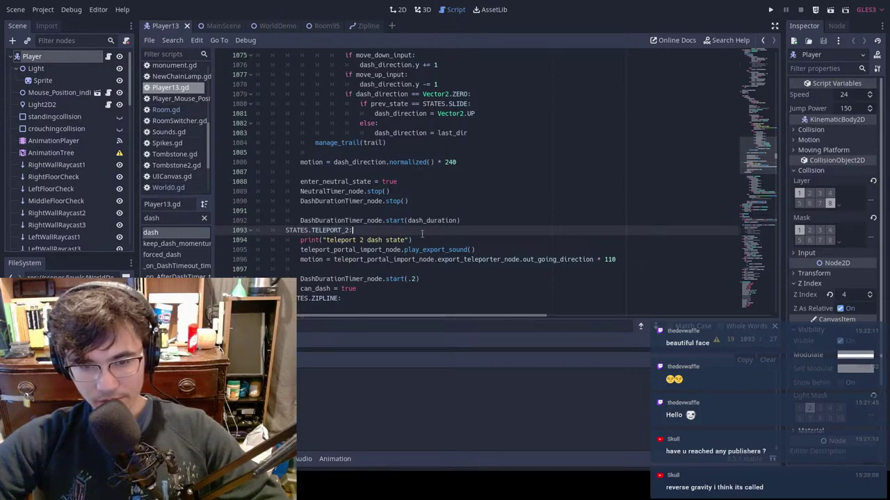
{"action": "left_click", "coordinate": [438, 220]}
{"action": "double_click", "coordinate": [438, 220]}
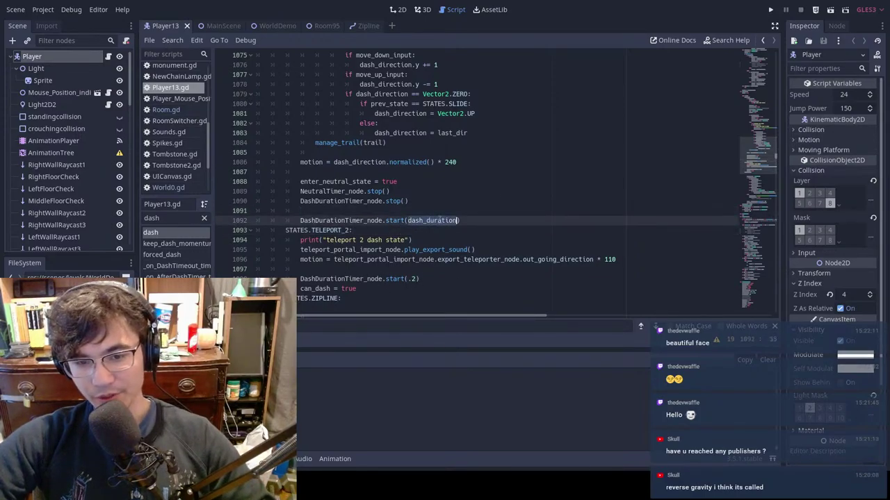
{"action": "left_click", "coordinate": [417, 280]}
Step: Check the motion multiplier and dash timer start in the dash function's STATES.ZIPLINE case
{"action": "scroll", "coordinate": [452, 244], "scroll_direction": "down", "scroll_amount": 7}
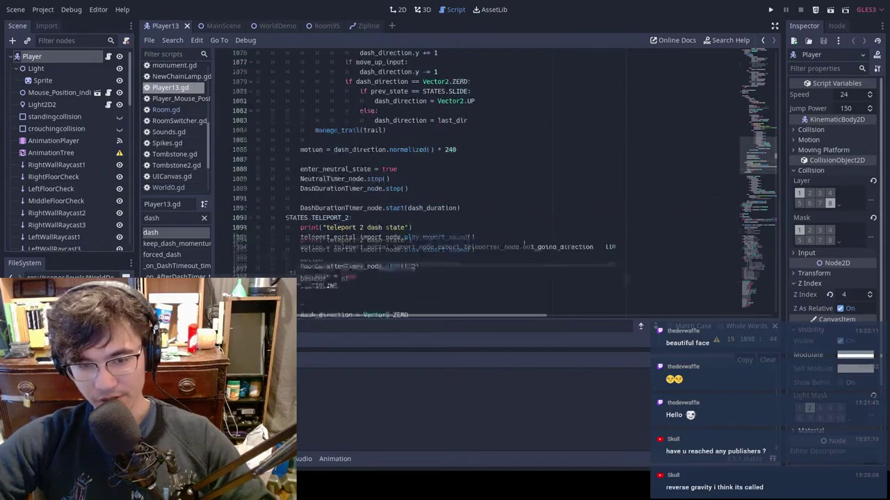
{"action": "scroll", "coordinate": [482, 214], "scroll_direction": "down", "scroll_amount": 1}
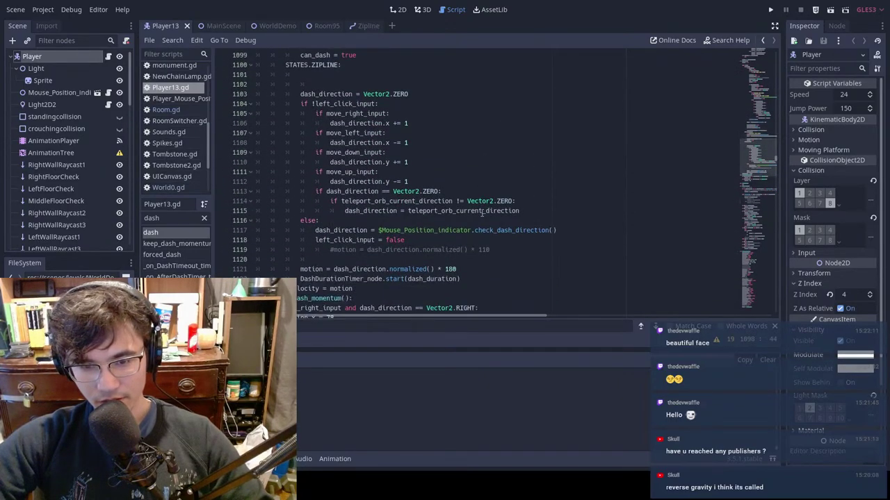
{"action": "left_click_drag", "start_coordinate": [355, 269], "coordinate": [481, 285]}
{"action": "left_click", "coordinate": [462, 279]}
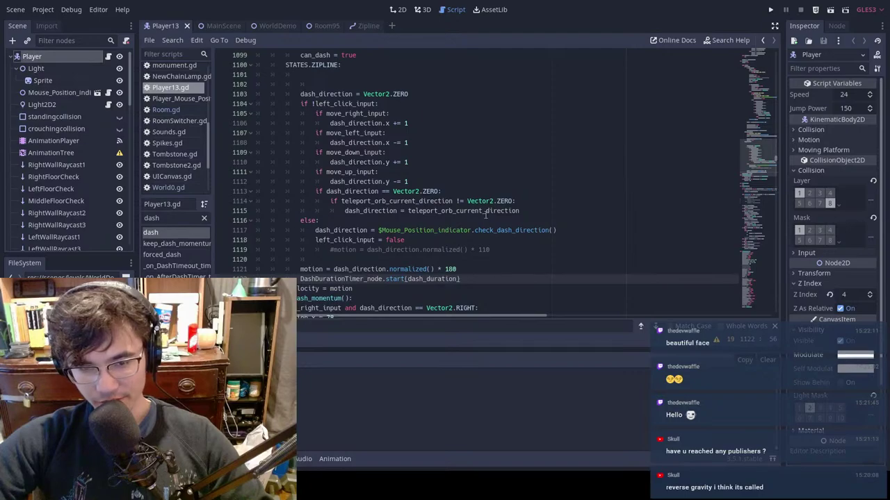
{"action": "scroll", "coordinate": [415, 282], "scroll_direction": "down", "scroll_amount": 1}
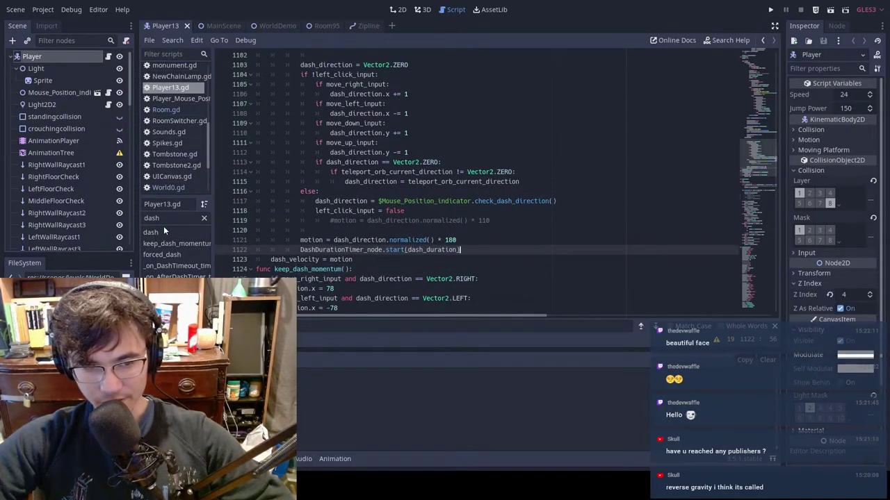
Step: Add print("starting dash duration timer node") above the DashDurationTimer_node start call in the dash function's STATES.ZIPLINE case and save the script
{"action": "left_click", "coordinate": [523, 230]}
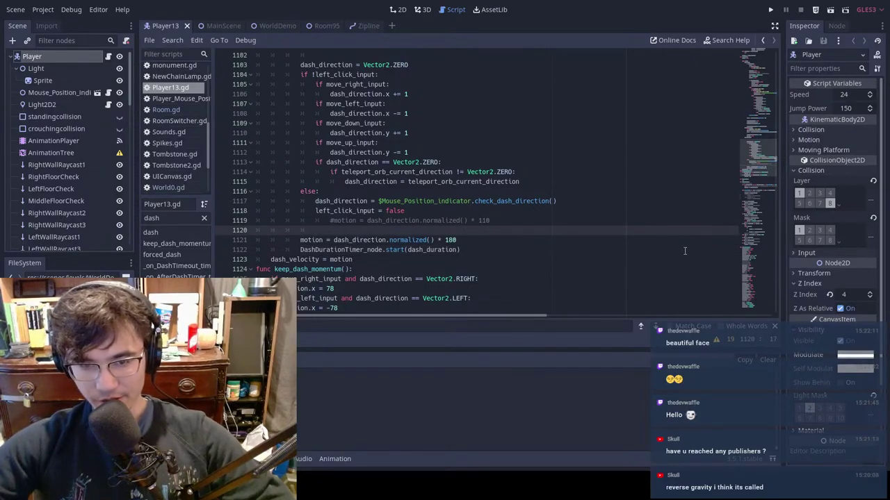
{"action": "left_click", "coordinate": [516, 239]}
{"action": "key", "text": "Return"}
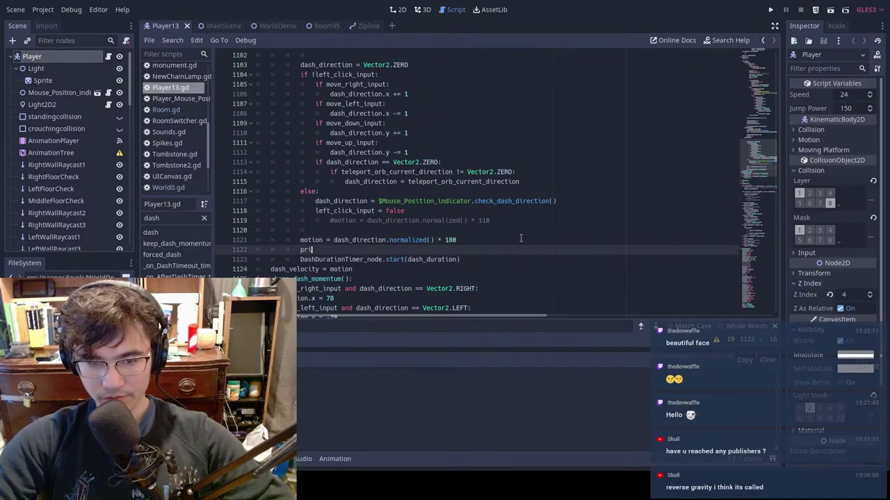
{"action": "type", "text": "print(\"st"}
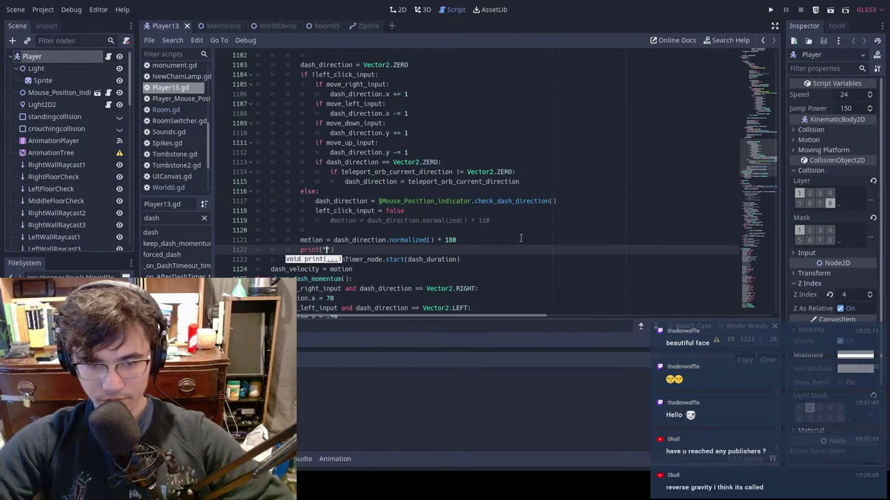
{"action": "type", "text": "arting dash "}
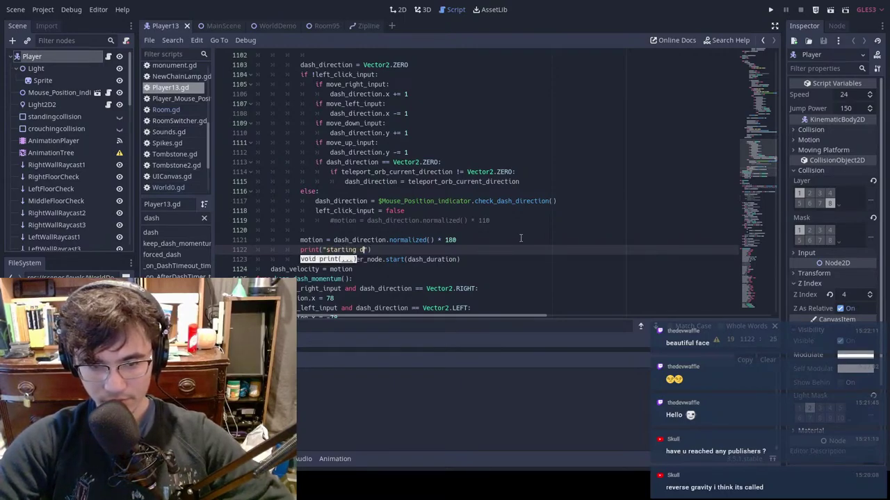
{"action": "type", "text": "duration t"}
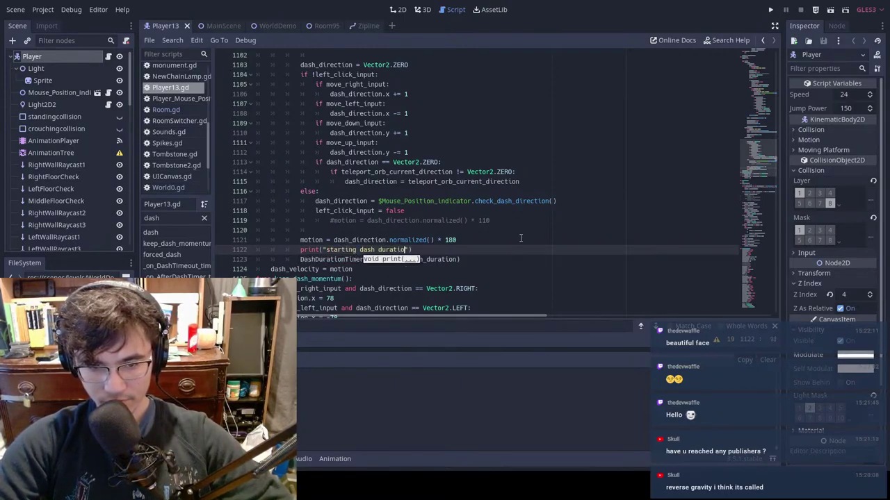
{"action": "type", "text": "imer node"}
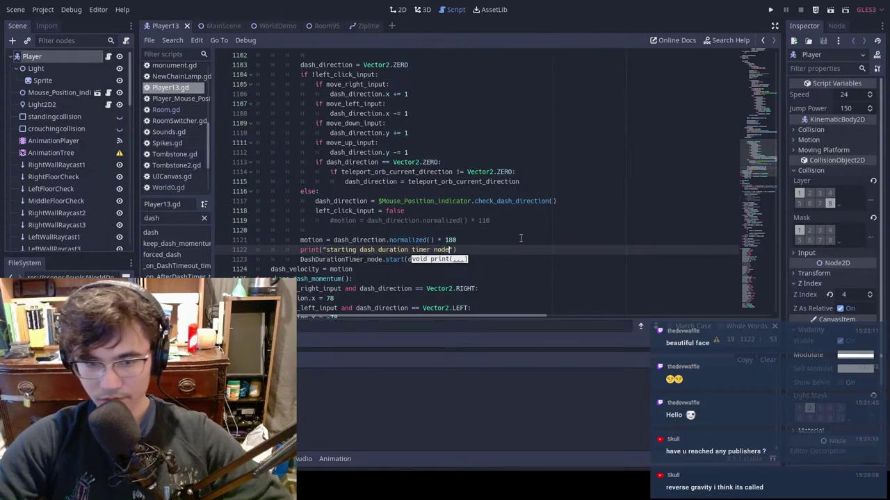
{"action": "key", "text": "ctrl+s"}
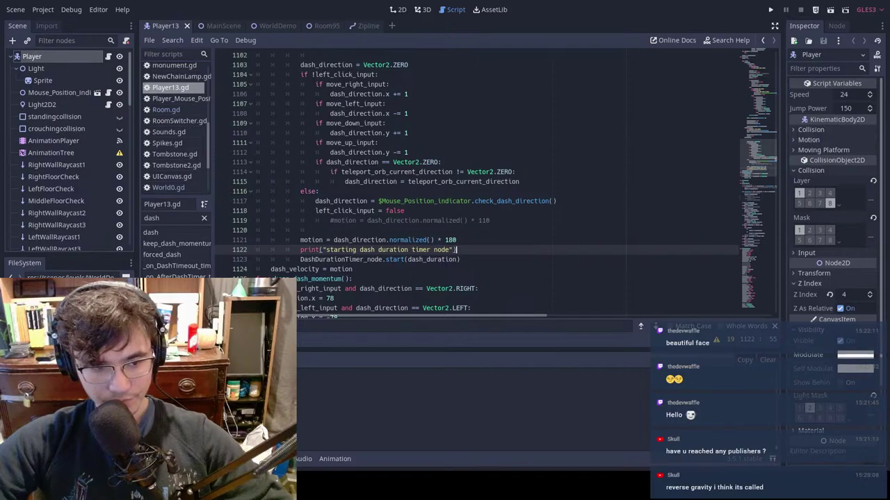
Step: Search the Player script for "dash" and "dash_dir", going through the matches around the dash function
{"action": "scroll", "coordinate": [47, 83], "scroll_direction": "down", "scroll_amount": 3}
{"action": "left_click", "coordinate": [455, 210]}
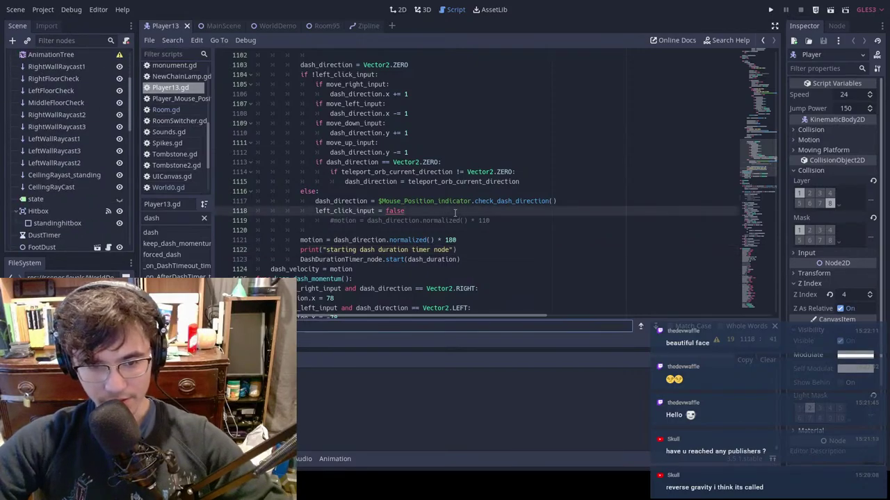
{"action": "type", "text": "dash"}
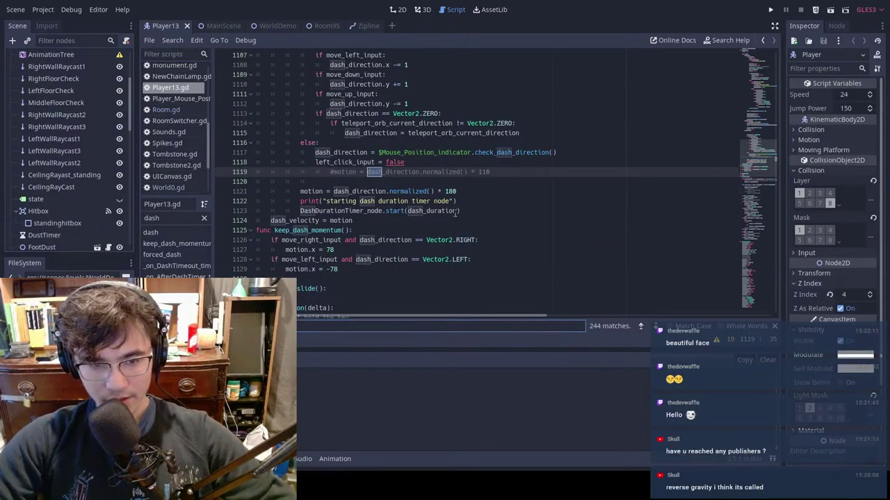
{"action": "key", "text": "F3"}
{"action": "key", "text": "F3"}
{"action": "key", "text": "F3"}
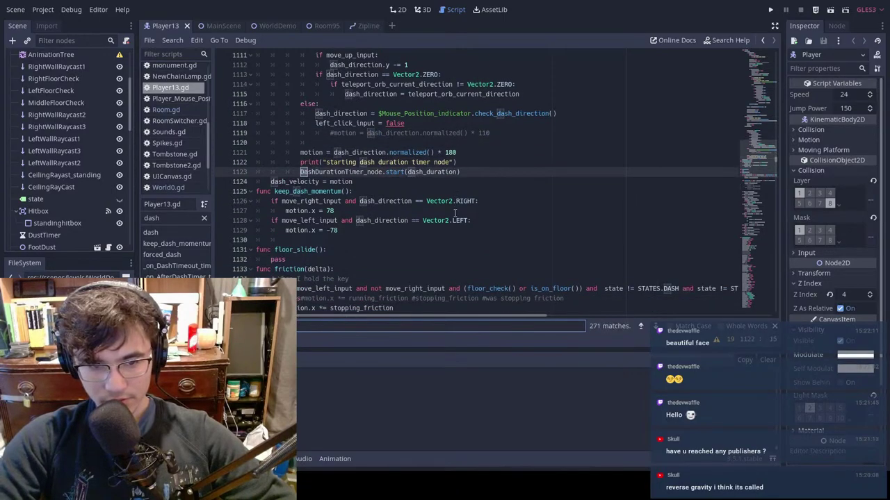
{"action": "type", "text": "_dir"}
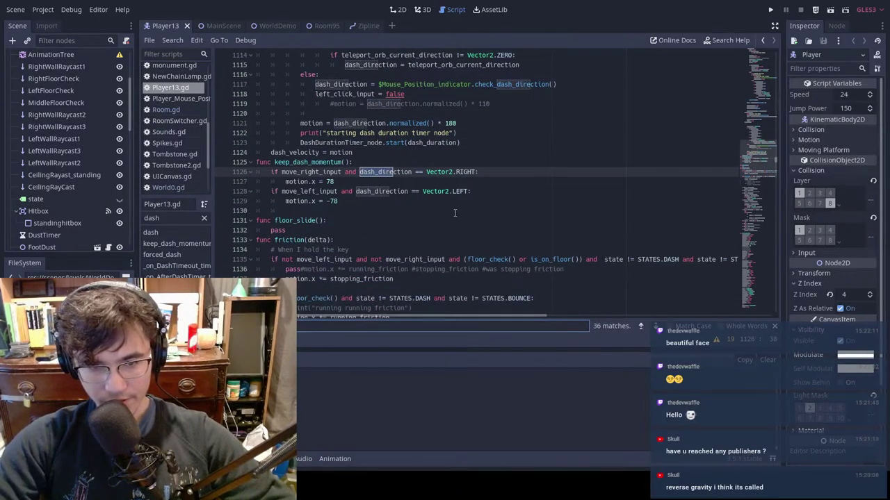
{"action": "key", "text": "F3"}
{"action": "key", "text": "BackSpace"}
{"action": "key", "text": "BackSpace"}
{"action": "key", "text": "BackSpace"}
{"action": "key", "text": "BackSpace"}
{"action": "key", "text": "BackSpace"}
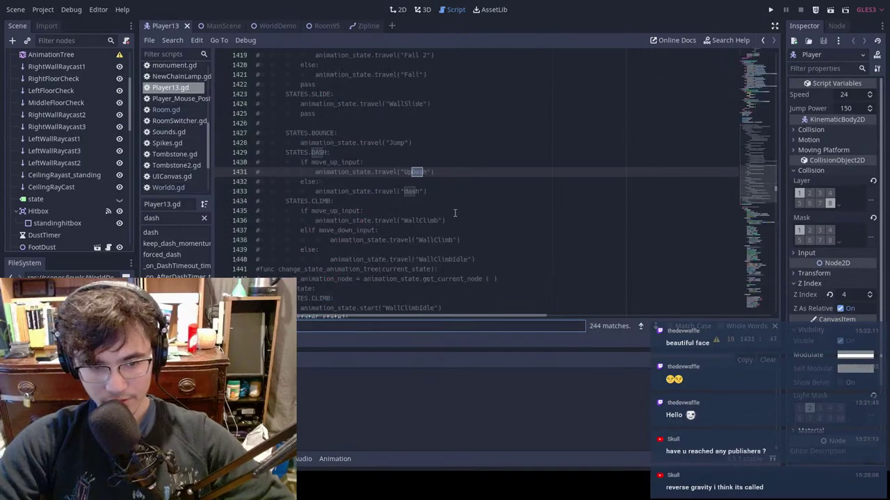
Step: Search the Player script for "dash_duration" and step through its matches to the timer node declarations
{"action": "type", "text": "_duration"}
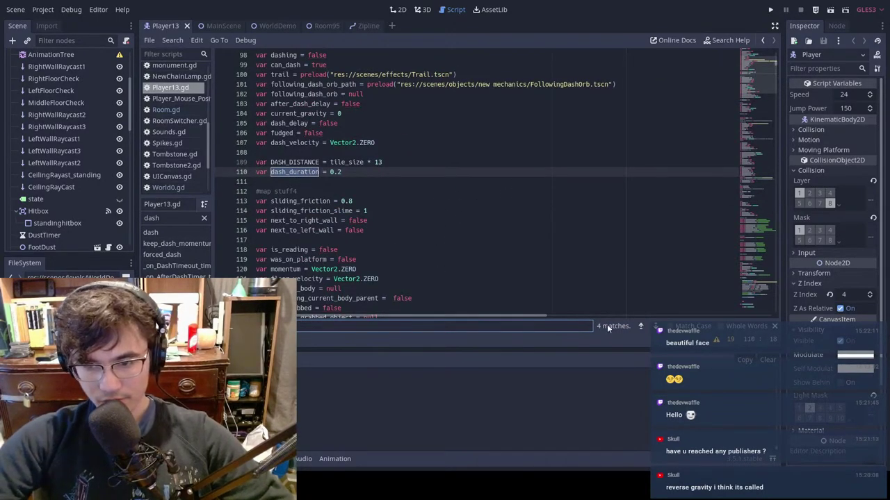
{"action": "left_click", "coordinate": [656, 326]}
{"action": "left_click", "coordinate": [655, 326]}
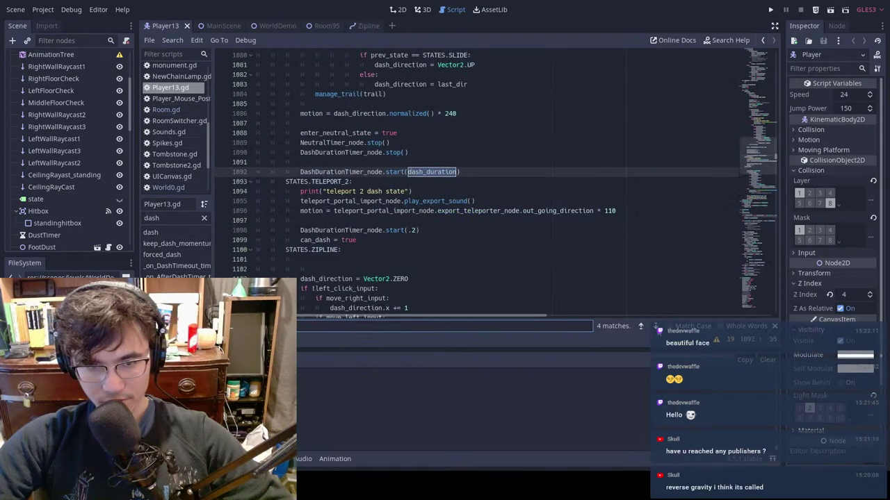
{"action": "left_click", "coordinate": [641, 326]}
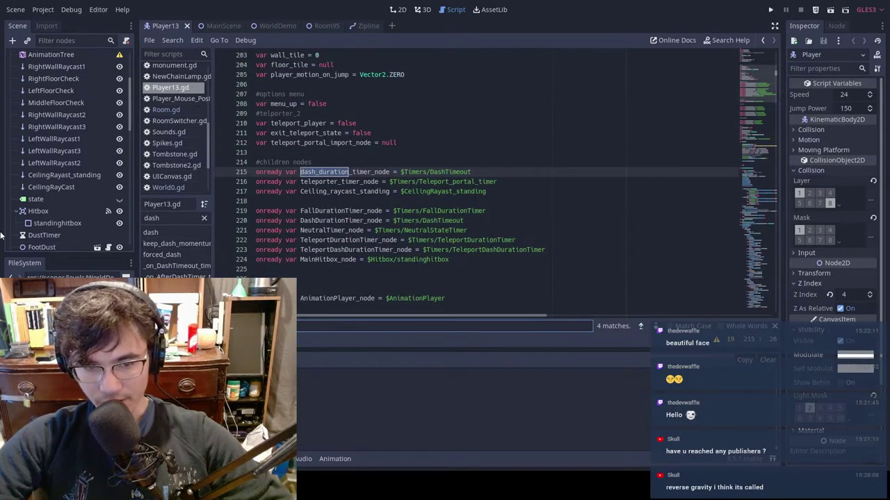
{"action": "type", "text": "dashtime"}
{"action": "key", "text": "alt+Left"}
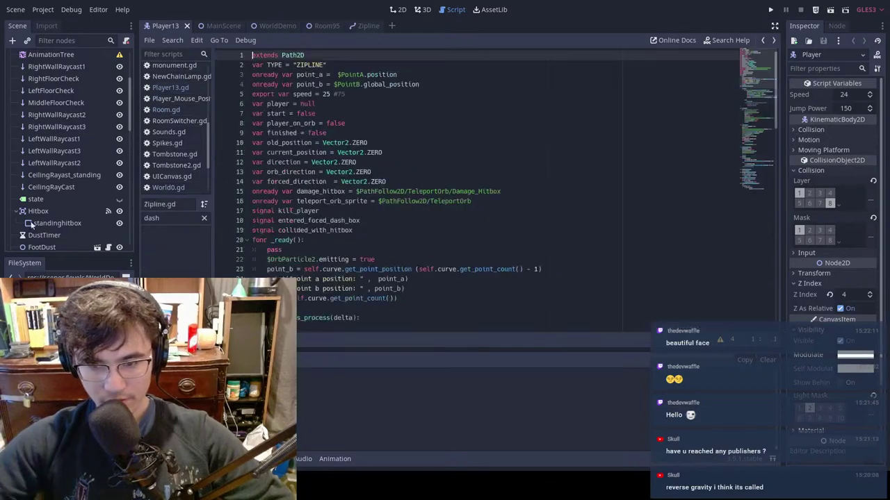
{"action": "scroll", "coordinate": [453, 126], "scroll_direction": "down", "scroll_amount": 2}
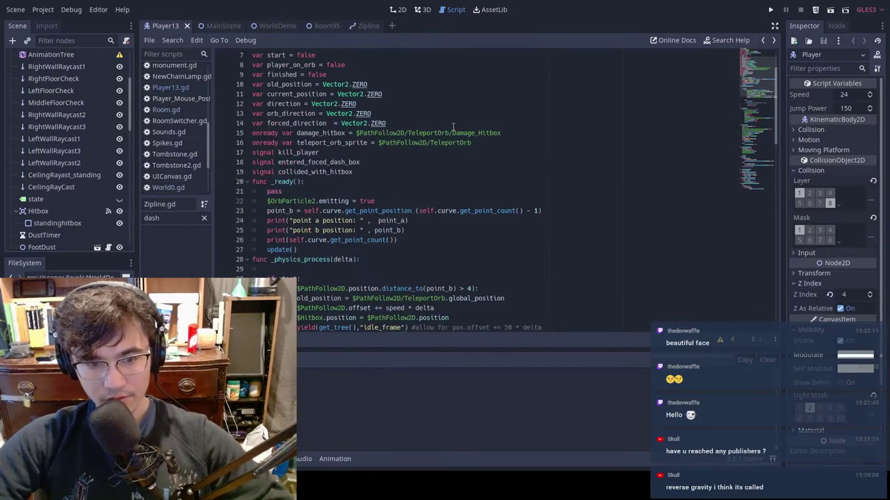
{"action": "key", "text": "ctrl+f"}
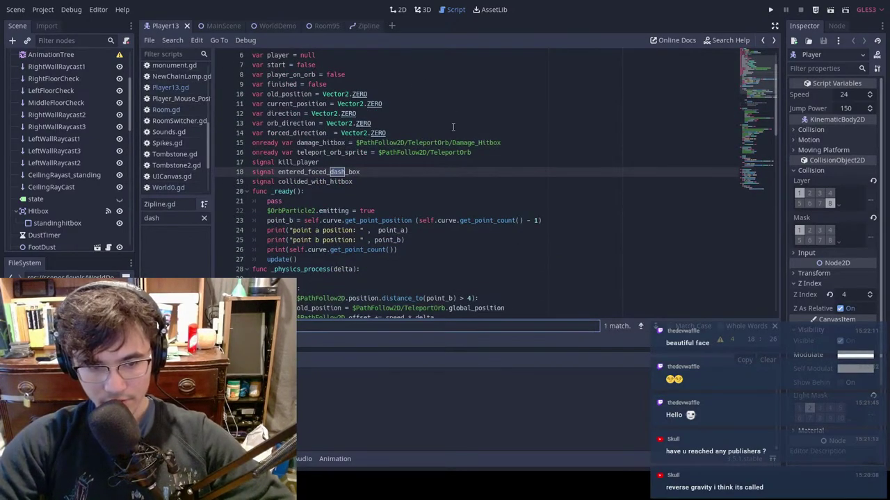
{"action": "type", "text": "t"}
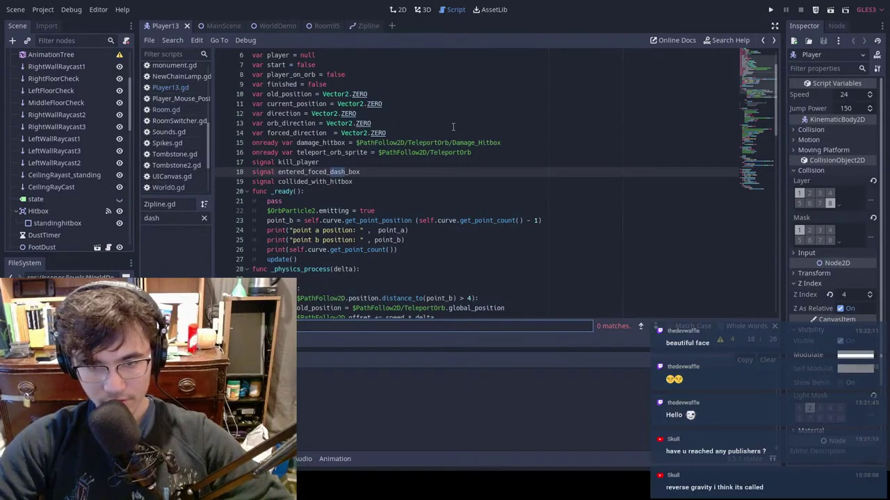
{"action": "key", "text": "BackSpace"}
{"action": "type", "text": "h_d"}
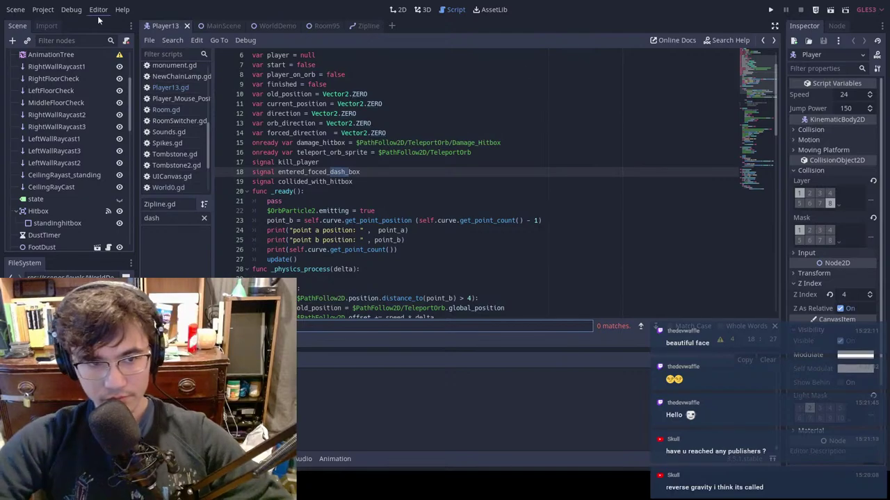
{"action": "left_click", "coordinate": [210, 29]}
{"action": "left_click", "coordinate": [171, 28]}
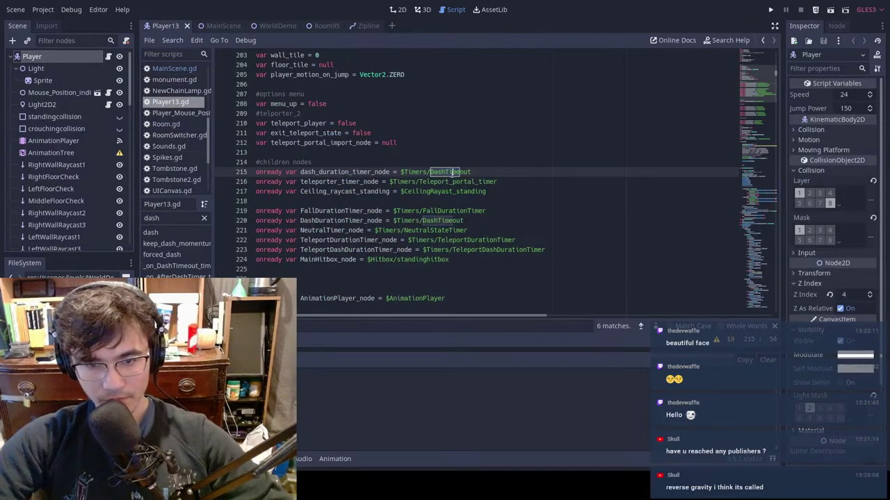
Step: Search the Player script for DashTimeout, copied from the $Timers/DashTimeout declaration, and go to the _on_DashTimeout_timeout function
{"action": "double_click", "coordinate": [452, 172]}
{"action": "key", "text": "ctrl+c"}
{"action": "left_click", "coordinate": [278, 326]}
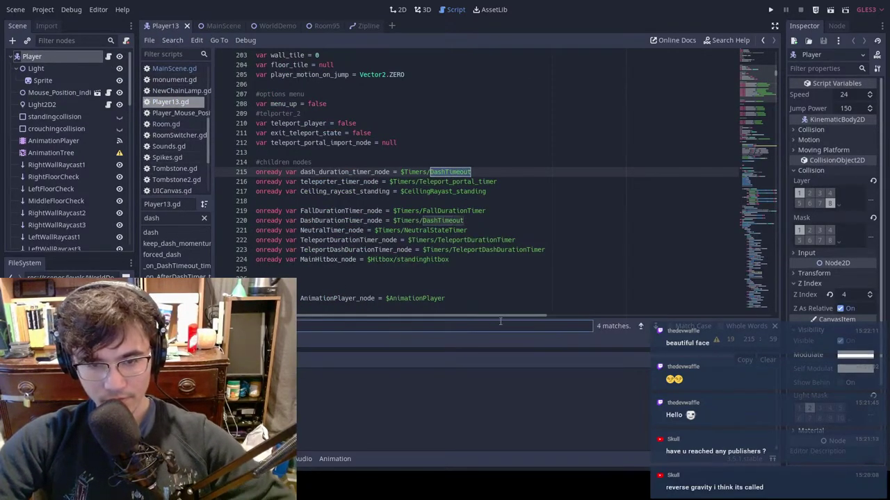
{"action": "key", "text": "Return"}
{"action": "key", "text": "Return"}
{"action": "key", "text": "Return"}
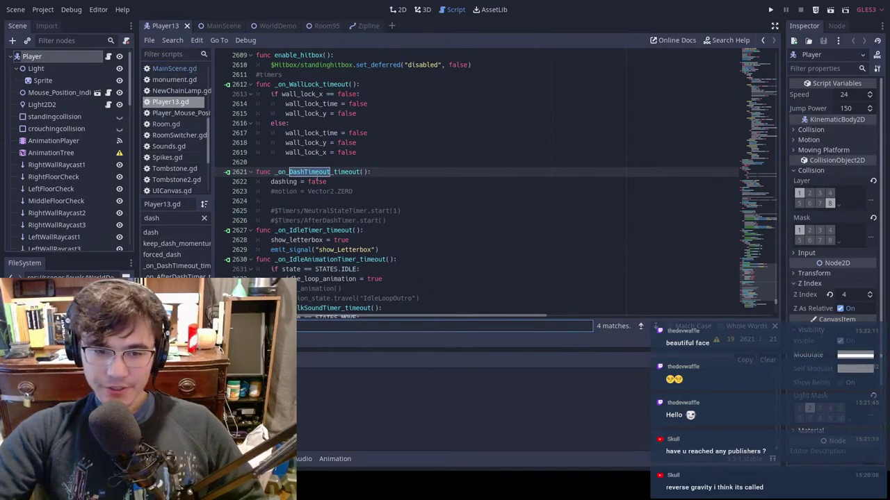
Step: Add print("dash duration timed out") as the first line of the _on_DashTimeout_timeout function and save the script
{"action": "left_click", "coordinate": [406, 173]}
{"action": "key", "text": "Return"}
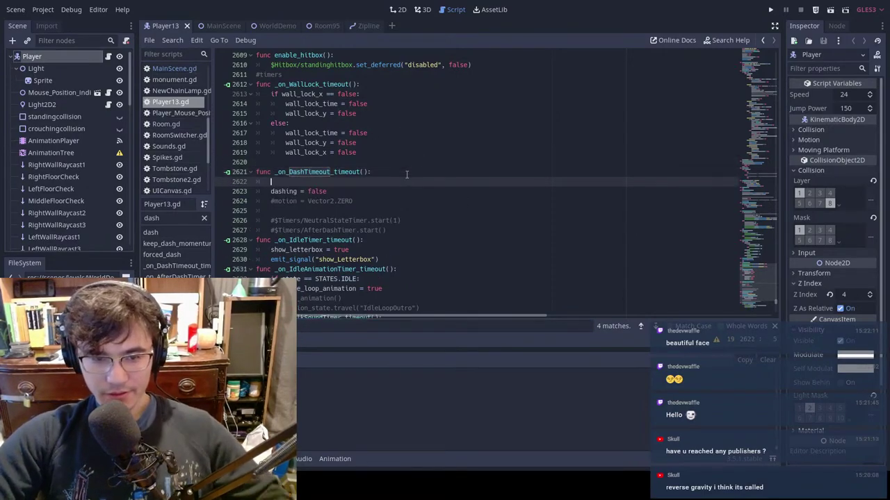
{"action": "type", "text": "p"}
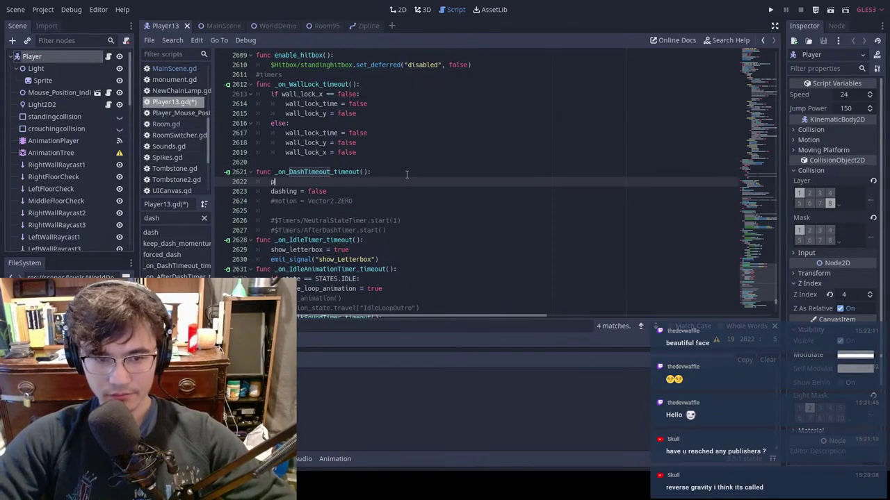
{"action": "type", "text": "rint(\"da"}
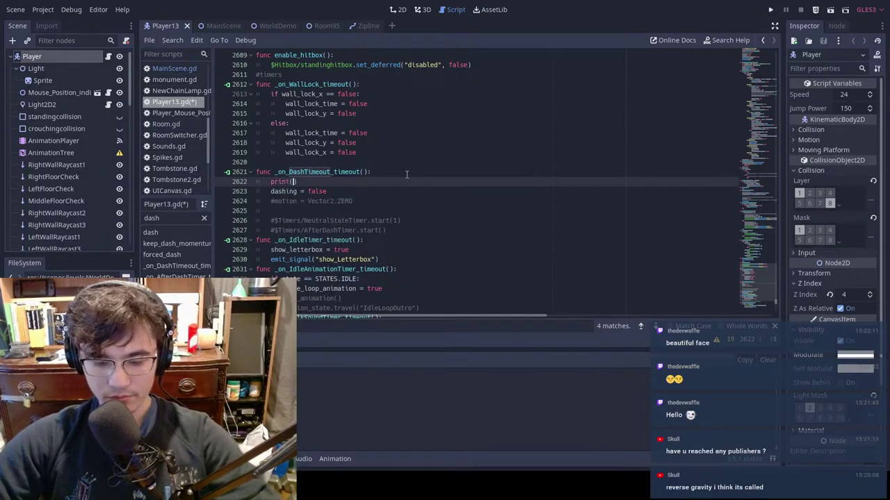
{"action": "type", "text": "sh duration"}
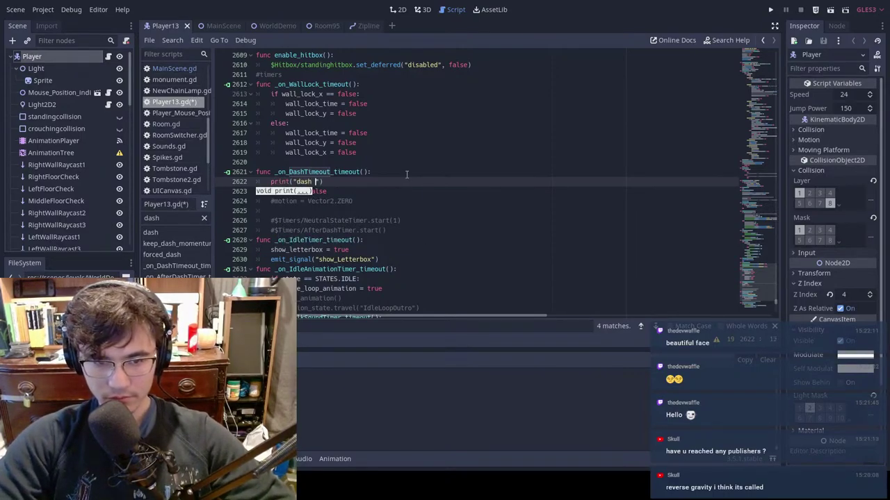
{"action": "type", "text": " timed out"}
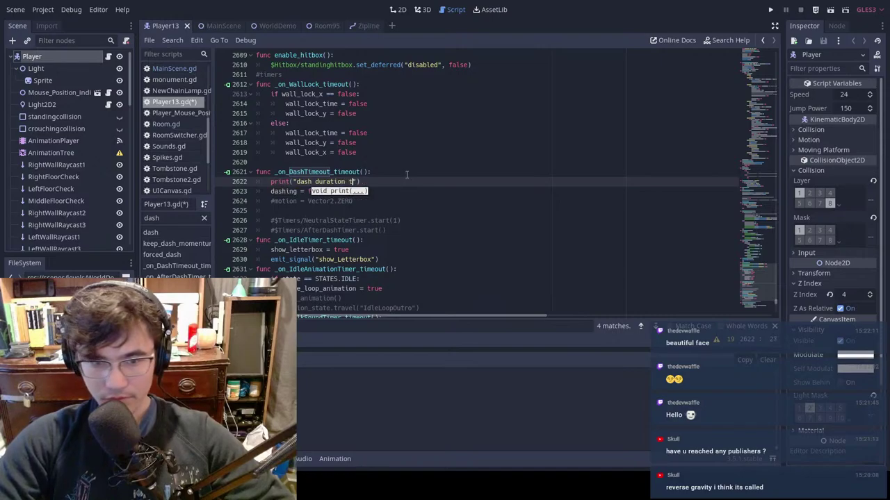
{"action": "key", "text": "ctrl+s"}
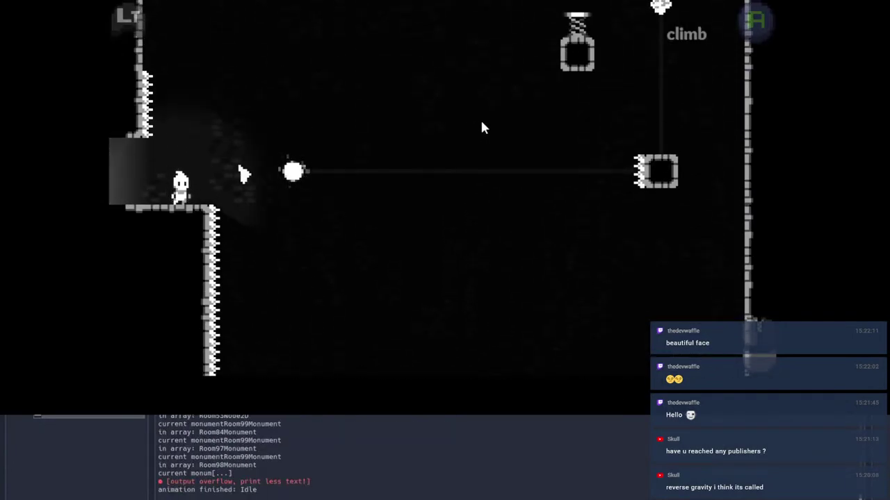
Step: Playtest a jump and a dash in the zipline room of the running game, and pause the game
{"action": "key", "text": "space"}
{"action": "key", "text": "shift"}
{"action": "key", "text": "Escape"}
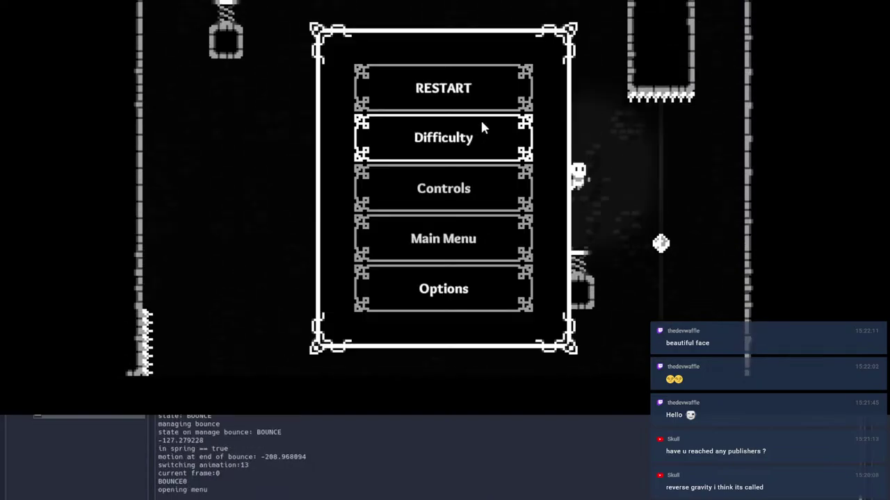
Step: Review the debug output logged around the dash for the dash timer messages and state changes
{"action": "scroll", "coordinate": [399, 457], "scroll_direction": "up", "scroll_amount": 3}
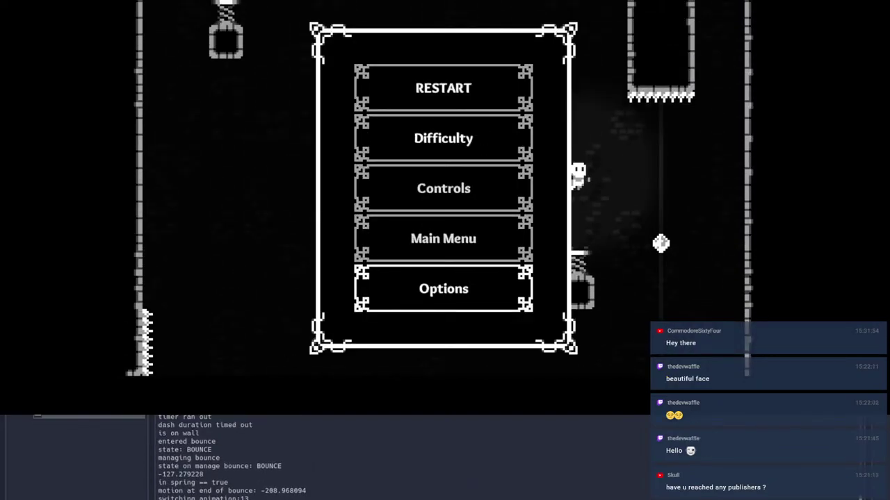
{"action": "scroll", "coordinate": [209, 459], "scroll_direction": "up", "scroll_amount": 3}
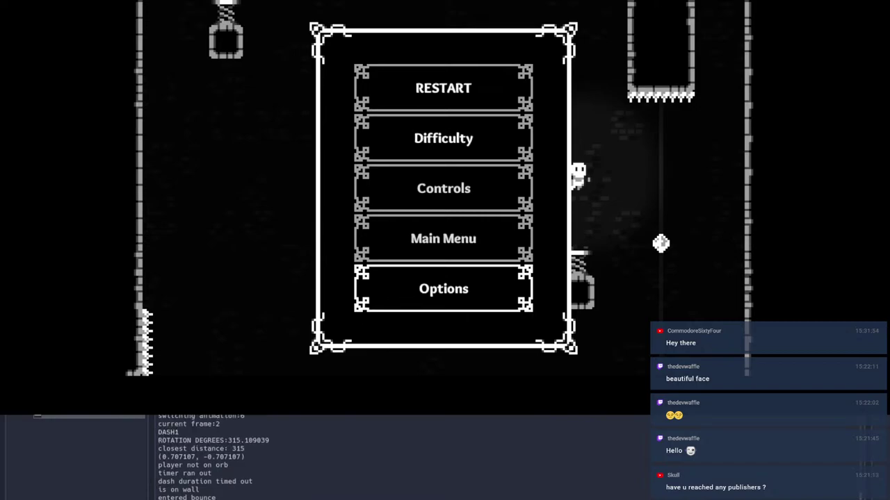
{"action": "scroll", "coordinate": [214, 458], "scroll_direction": "up", "scroll_amount": 4}
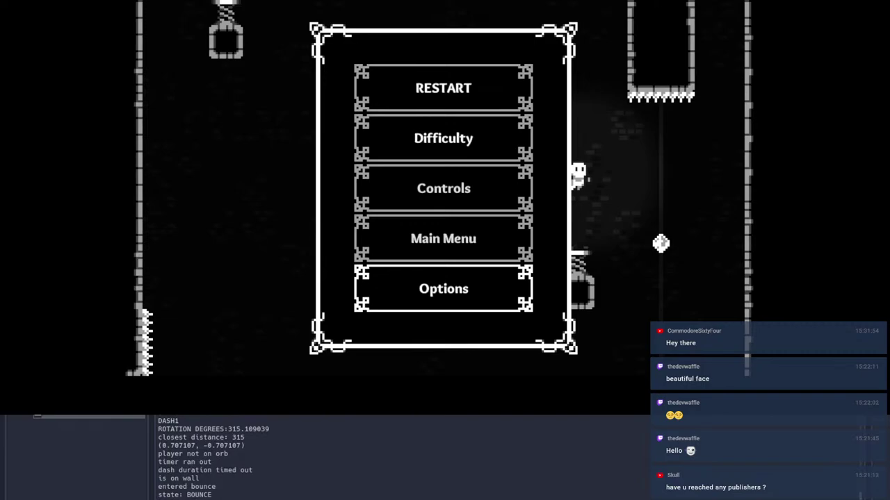
{"action": "scroll", "coordinate": [214, 457], "scroll_direction": "up", "scroll_amount": 4}
Step: Return from the game to the editor and clear the "dash" filter from the script's method list
{"action": "left_click", "coordinate": [768, 2]}
{"action": "left_click_drag", "start_coordinate": [169, 219], "coordinate": [95, 212]}
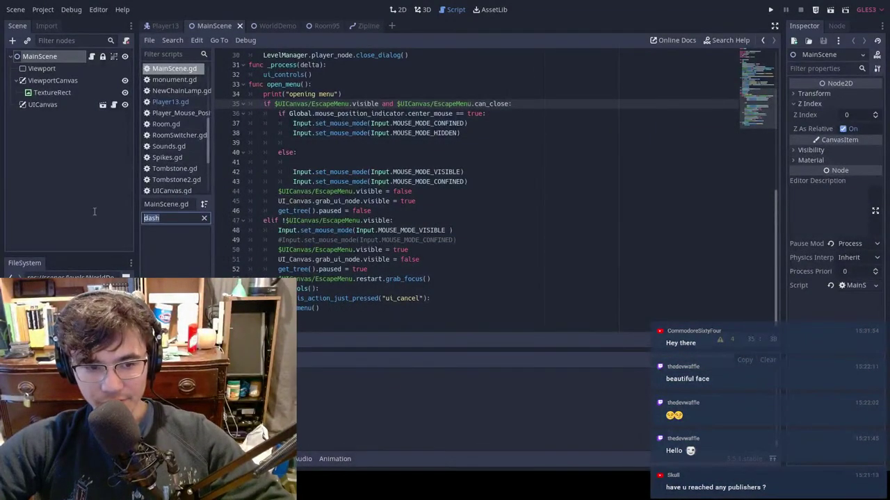
{"action": "key", "text": "BackSpace"}
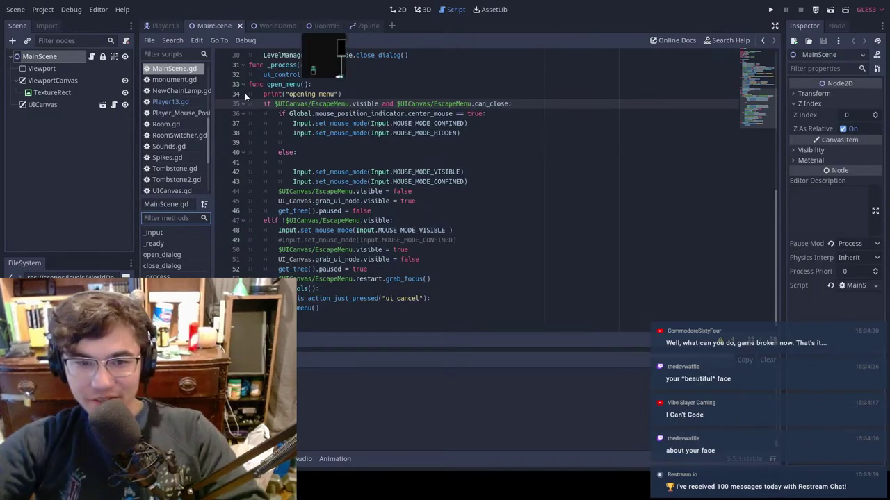
Step: Return to the Player script and examine the statements in the _on_DashTimeout_timeout function
{"action": "left_click", "coordinate": [274, 26]}
{"action": "left_click", "coordinate": [177, 25]}
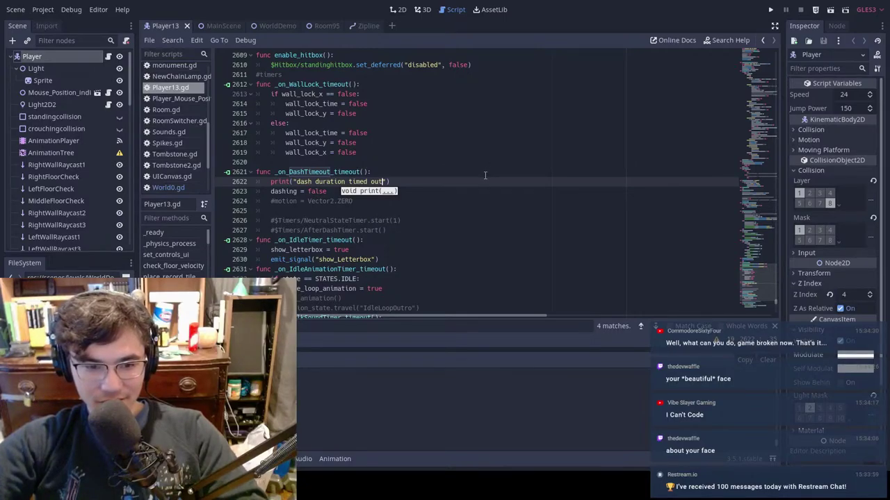
{"action": "key", "text": "Down"}
{"action": "key", "text": "Down"}
{"action": "key", "text": "Down"}
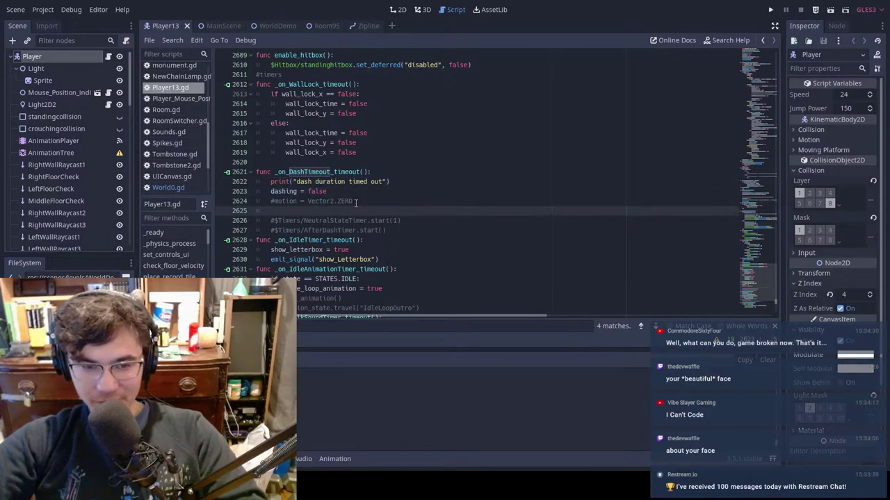
{"action": "key", "text": "Up"}
{"action": "key", "text": "Up"}
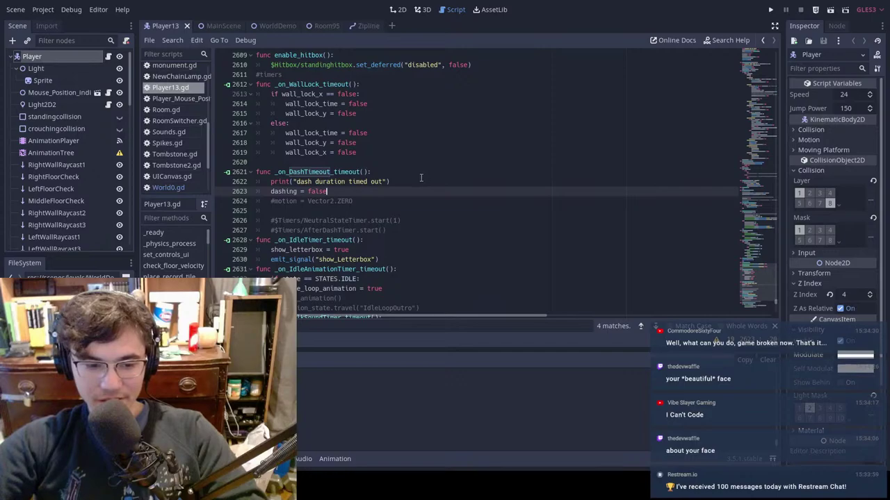
Step: Run the game from MainScene, playtest a jump and a dash in the zipline room, and pause to check the dash timer log
{"action": "left_click", "coordinate": [216, 25]}
{"action": "key", "text": "F5"}
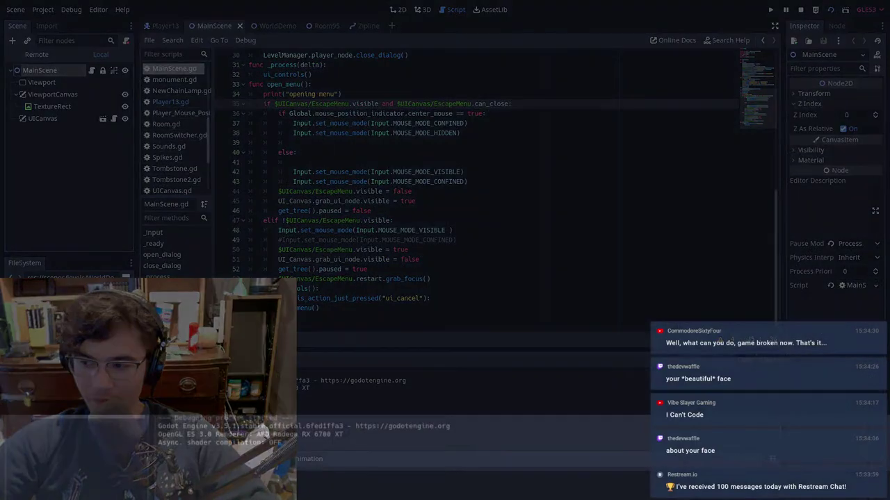
{"action": "key", "text": "d"}
{"action": "key", "text": "space"}
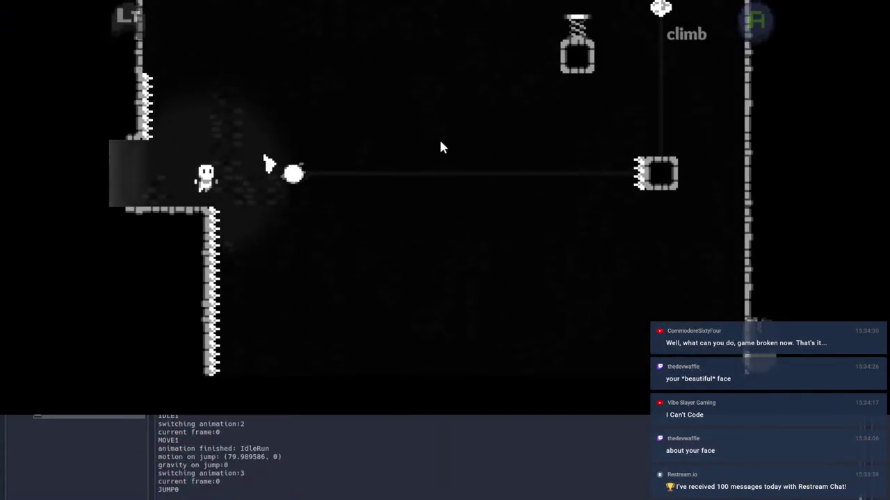
{"action": "left_click", "coordinate": [372, 82]}
{"action": "key", "text": "Escape"}
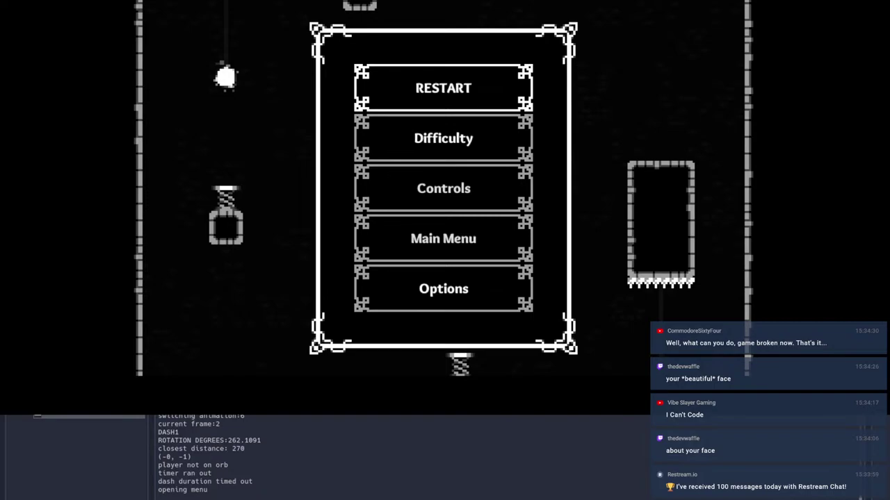
{"action": "scroll", "coordinate": [403, 458], "scroll_direction": "up", "scroll_amount": 2}
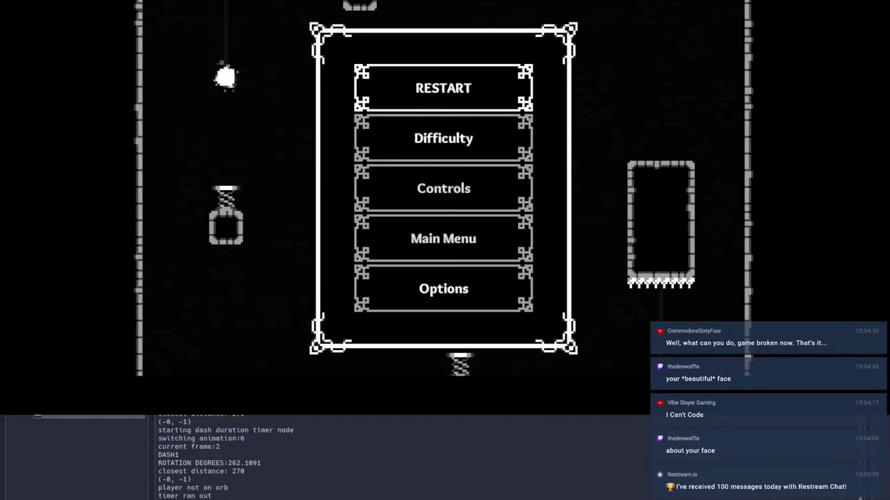
{"action": "scroll", "coordinate": [202, 455], "scroll_direction": "down", "scroll_amount": 2}
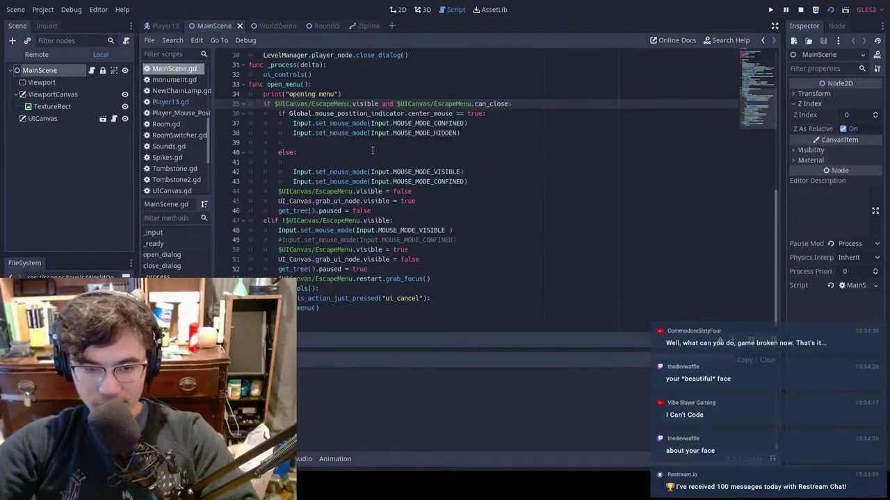
Step: Run the game again from MainScene and pause it near the start of the zipline room
{"action": "left_click", "coordinate": [418, 230]}
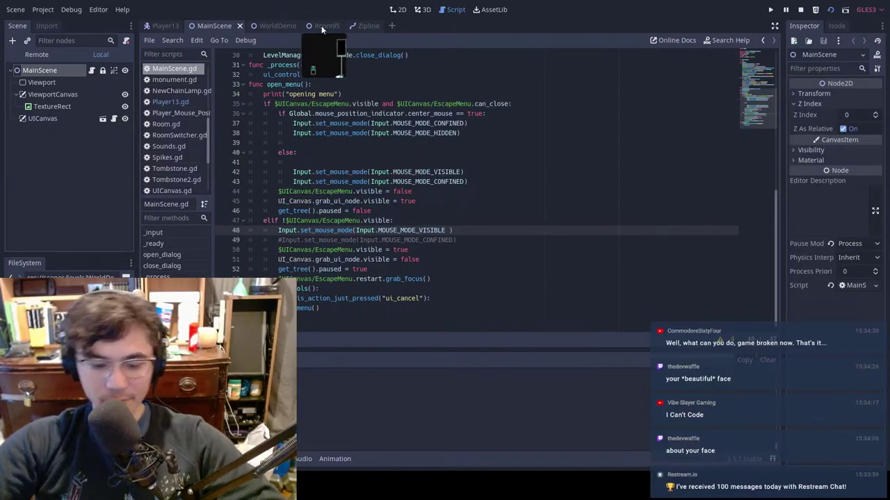
{"action": "key", "text": "F5"}
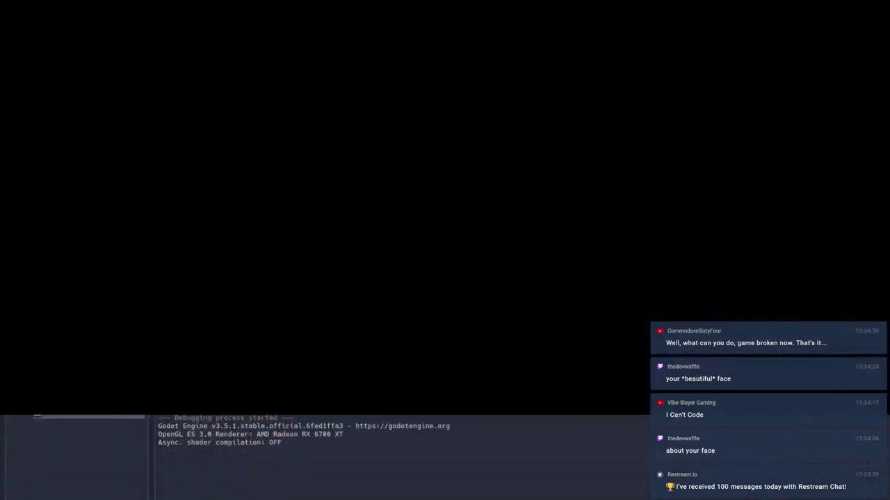
{"action": "key", "text": "Escape"}
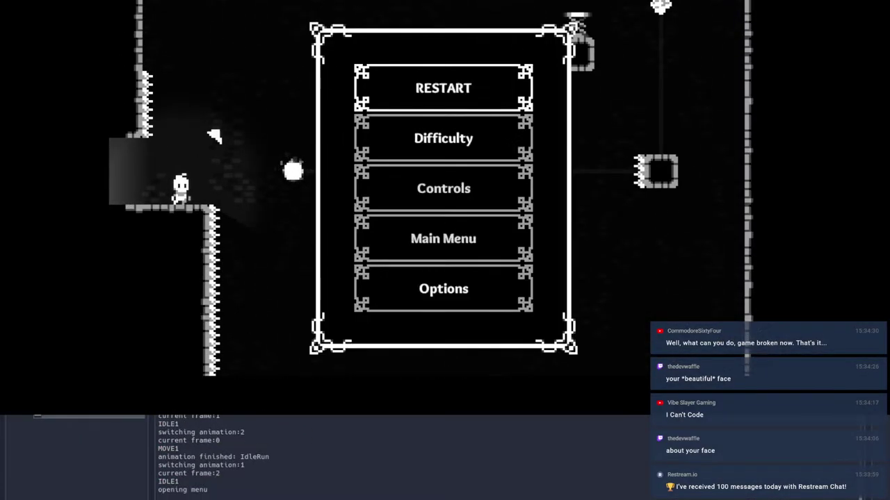
Step: Return to the Player script, filter its methods for "dash", and go to the dash function
{"action": "key", "text": "alt+Tab"}
{"action": "left_click", "coordinate": [160, 22]}
{"action": "scroll", "coordinate": [490, 174], "scroll_direction": "up", "scroll_amount": 2}
{"action": "left_click", "coordinate": [164, 231]}
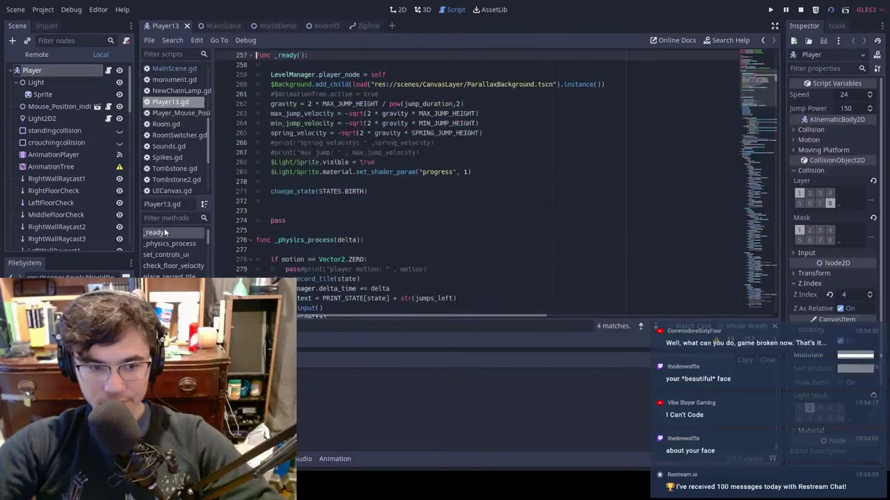
{"action": "left_click", "coordinate": [180, 219]}
{"action": "type", "text": "dash"}
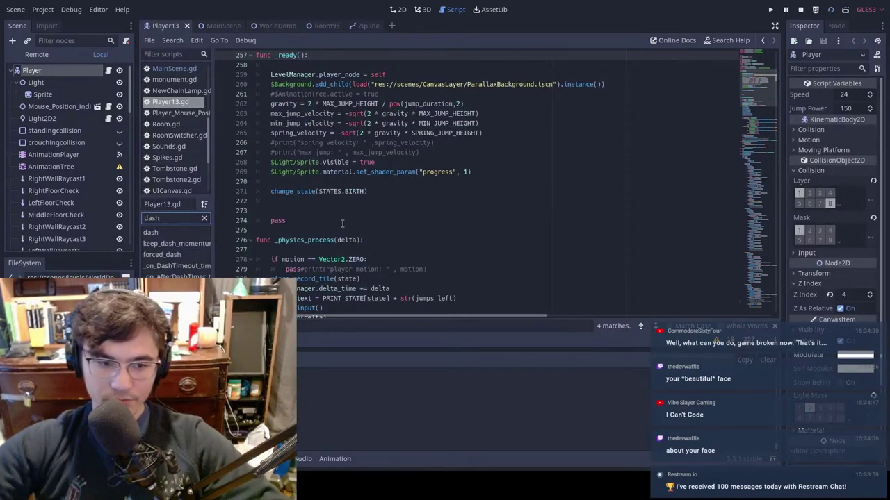
{"action": "left_click", "coordinate": [166, 233]}
Step: Insert a print statement on the blank line between DashDurationTimer_node.stop() and DashDurationTimer_node.start(dash_duration) in the dash function
{"action": "scroll", "coordinate": [401, 203], "scroll_direction": "down", "scroll_amount": 5}
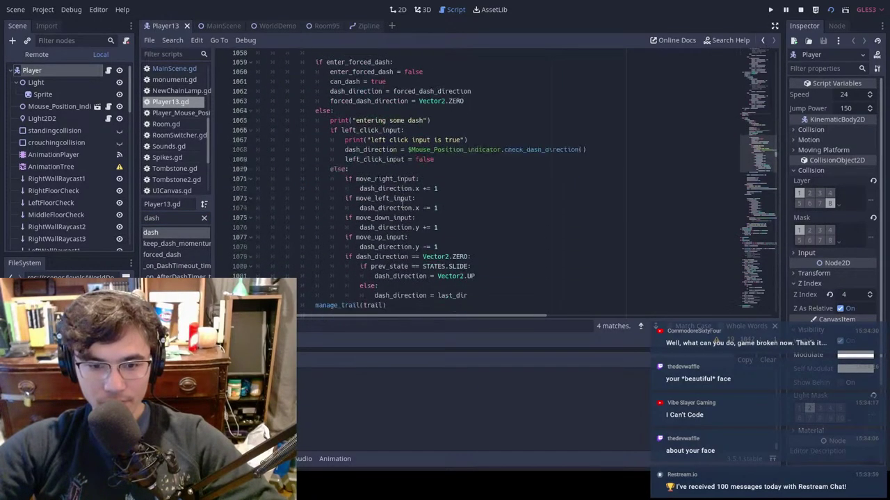
{"action": "scroll", "coordinate": [402, 203], "scroll_direction": "down", "scroll_amount": 5}
{"action": "left_click", "coordinate": [464, 240]}
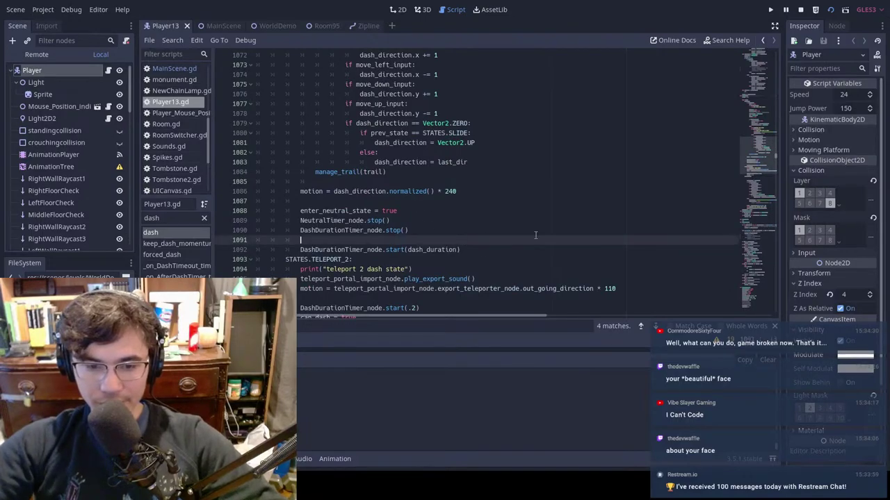
{"action": "type", "text": "print("}
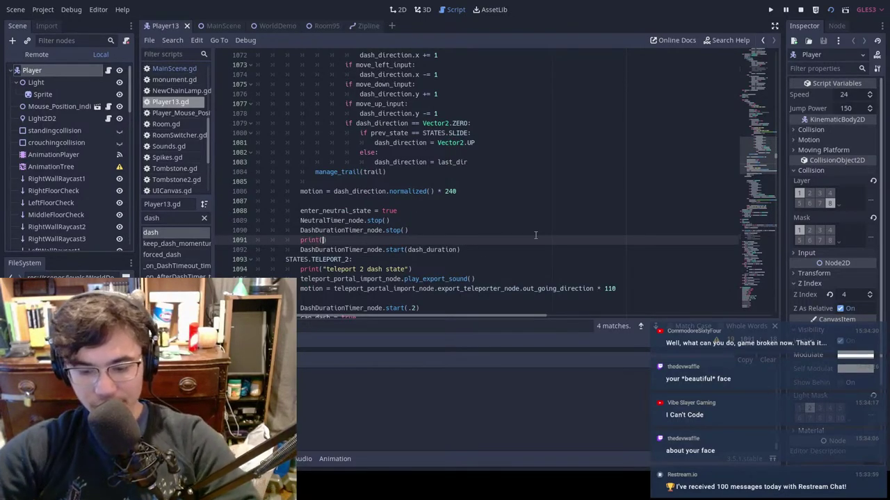
{"action": "type", "text": "\"start"}
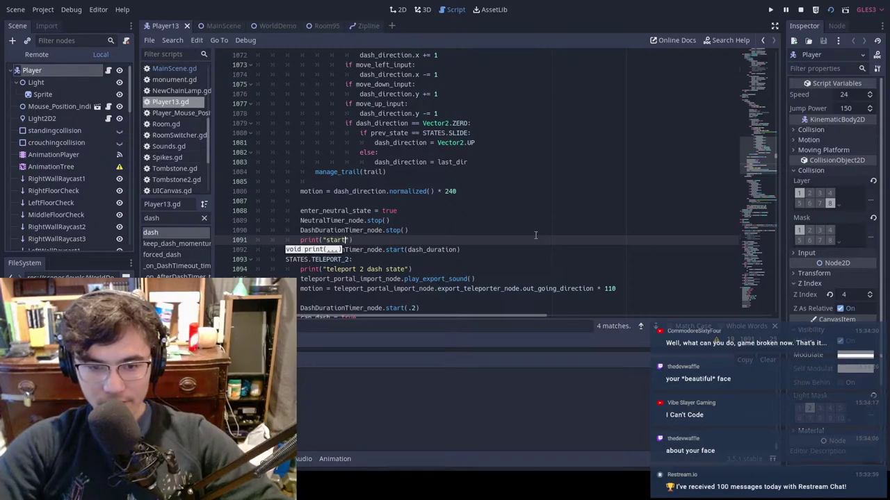
{"action": "key", "text": "BackSpace"}
{"action": "key", "text": "BackSpace"}
{"action": "key", "text": "BackSpace"}
Step: Copy the "starting dash duration timer node" string from the zipline branch's print into the new print statement and save the script
{"action": "scroll", "coordinate": [501, 188], "scroll_direction": "down", "scroll_amount": 11}
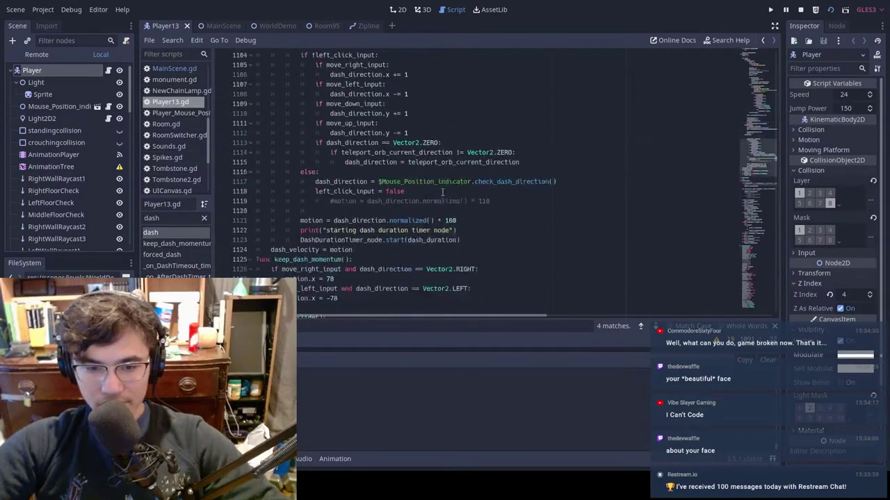
{"action": "triple_click", "coordinate": [418, 220]}
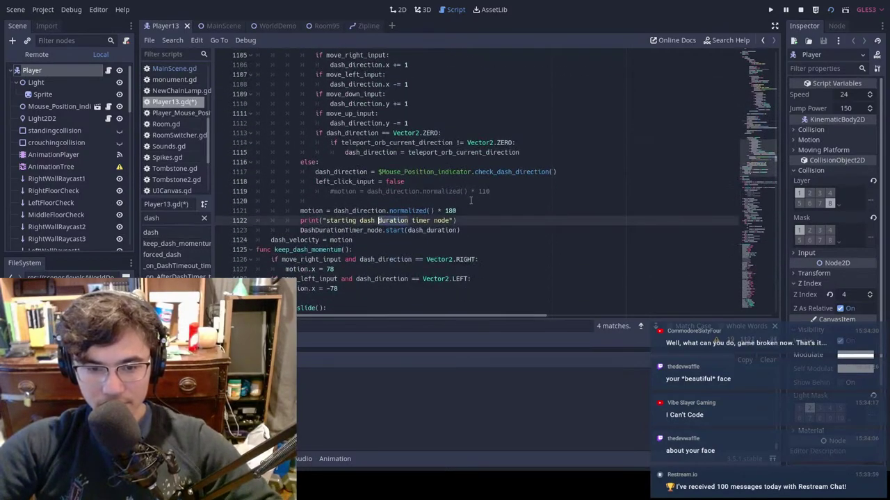
{"action": "left_click", "coordinate": [451, 220]}
{"action": "left_click_drag", "start_coordinate": [453, 220], "coordinate": [324, 221]}
{"action": "key", "text": "ctrl+c"}
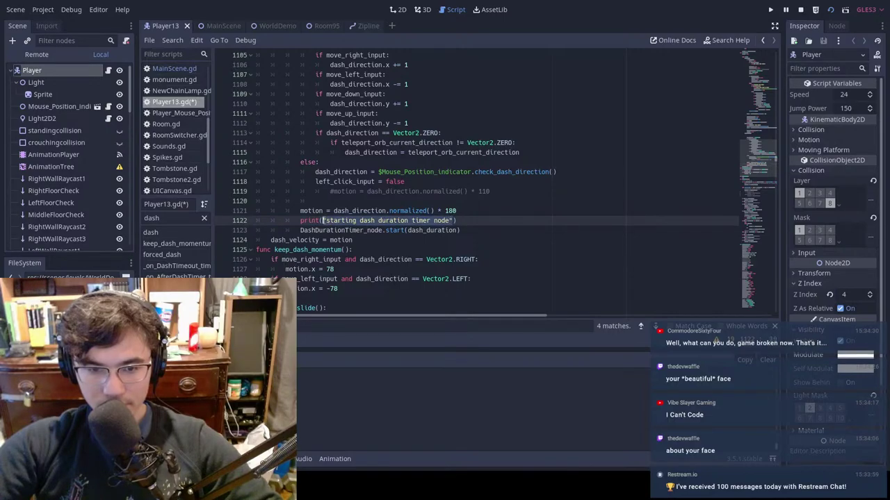
{"action": "scroll", "coordinate": [443, 208], "scroll_direction": "up", "scroll_amount": 8}
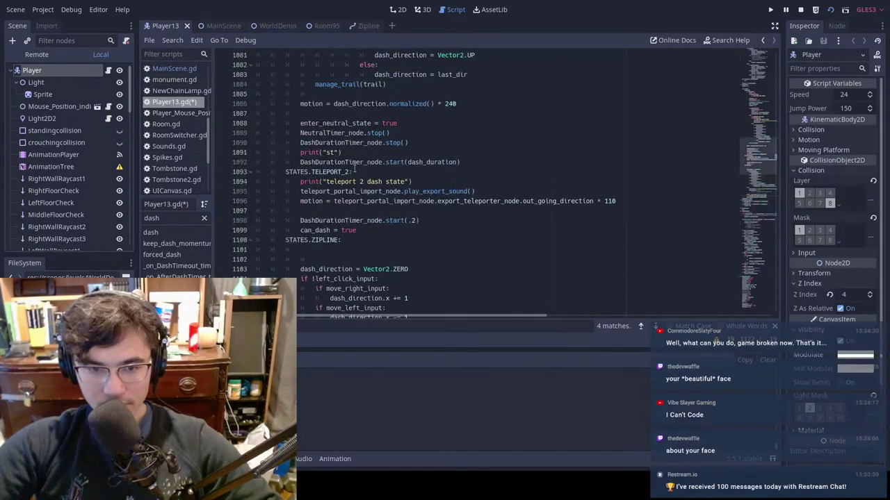
{"action": "double_click", "coordinate": [330, 152]}
{"action": "key", "text": "ctrl+v"}
{"action": "key", "text": "ctrl+s"}
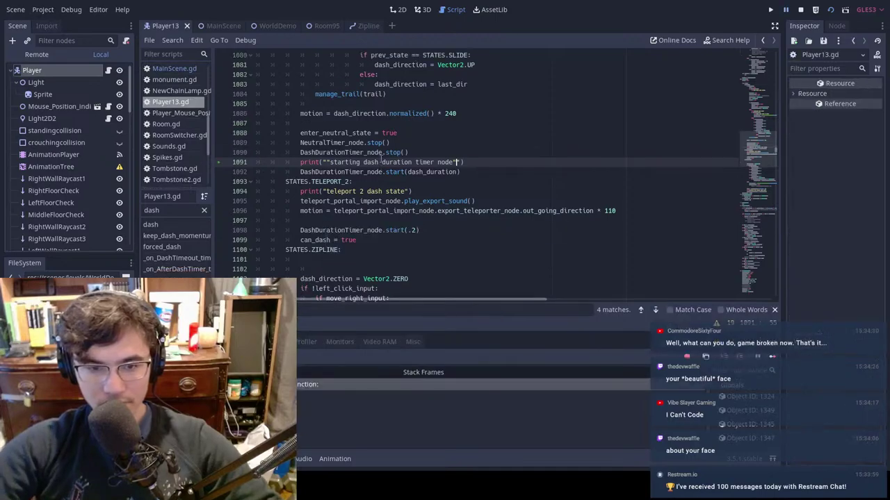
Step: Remove the doubled quotation marks so the new line reads print("starting dash duration timer node")
{"action": "key", "text": "BackSpace"}
{"action": "key", "text": "BackSpace"}
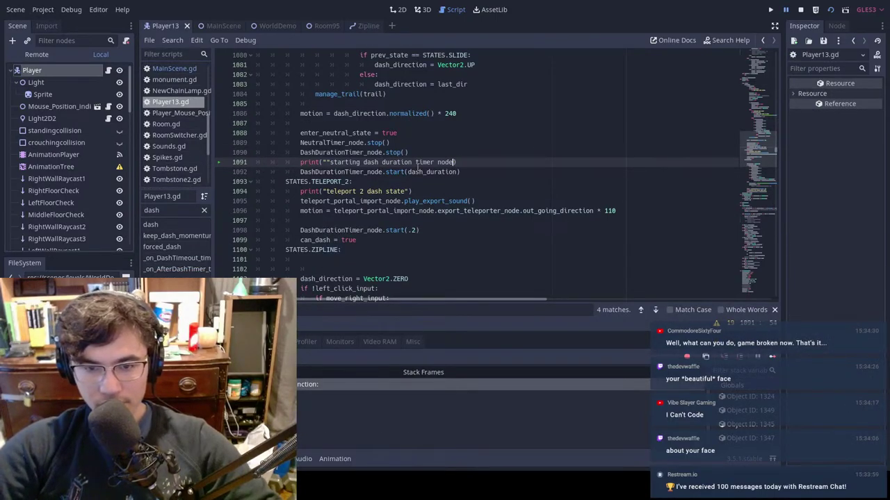
{"action": "type", "text": "\""}
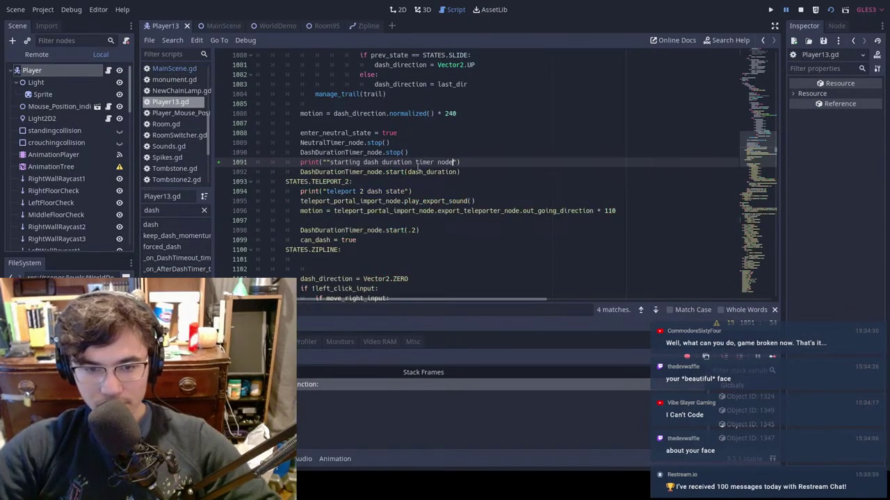
{"action": "key", "text": "Left"}
{"action": "key", "text": "Left"}
{"action": "key", "text": "Left"}
{"action": "key", "text": "Left"}
{"action": "key", "text": "Left"}
{"action": "key", "text": "Left"}
{"action": "key", "text": "Left"}
{"action": "key", "text": "Left"}
{"action": "key", "text": "Left"}
{"action": "key", "text": "Left"}
{"action": "key", "text": "Left"}
{"action": "key", "text": "Left"}
{"action": "key", "text": "Left"}
{"action": "key", "text": "Left"}
{"action": "key", "text": "Left"}
{"action": "key", "text": "Left"}
{"action": "key", "text": "Left"}
{"action": "key", "text": "Left"}
{"action": "key", "text": "Left"}
{"action": "key", "text": "Left"}
{"action": "key", "text": "BackSpace"}
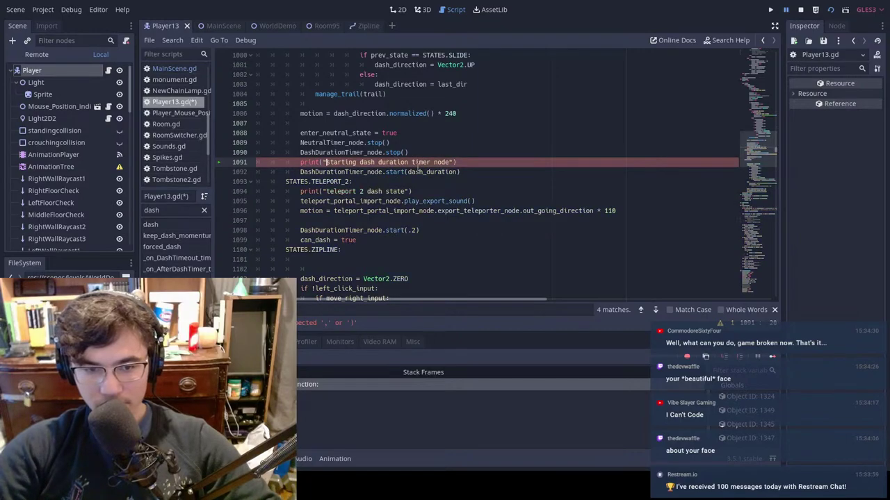
Step: Run the game from MainScene, playtest a dash up and to the right off the starting ledge, and pause the game
{"action": "left_click", "coordinate": [222, 26]}
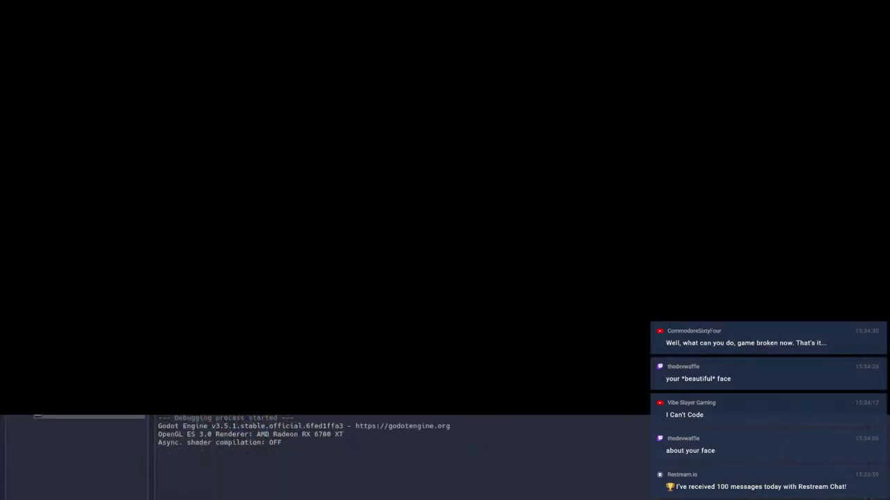
{"action": "key", "text": "d"}
{"action": "left_click", "coordinate": [284, 97]}
{"action": "key", "text": "Escape"}
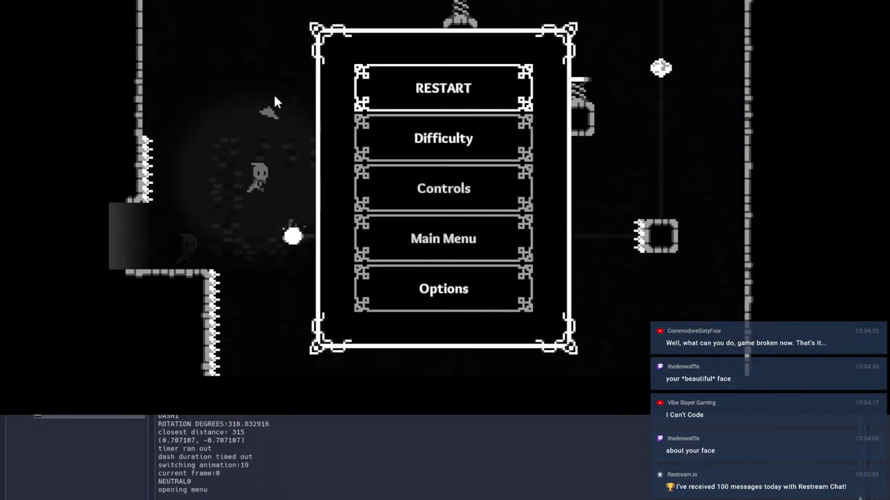
Step: Review the debug output around the ledge dash for the timer start and timeout messages
{"action": "scroll", "coordinate": [278, 457], "scroll_direction": "up", "scroll_amount": 5}
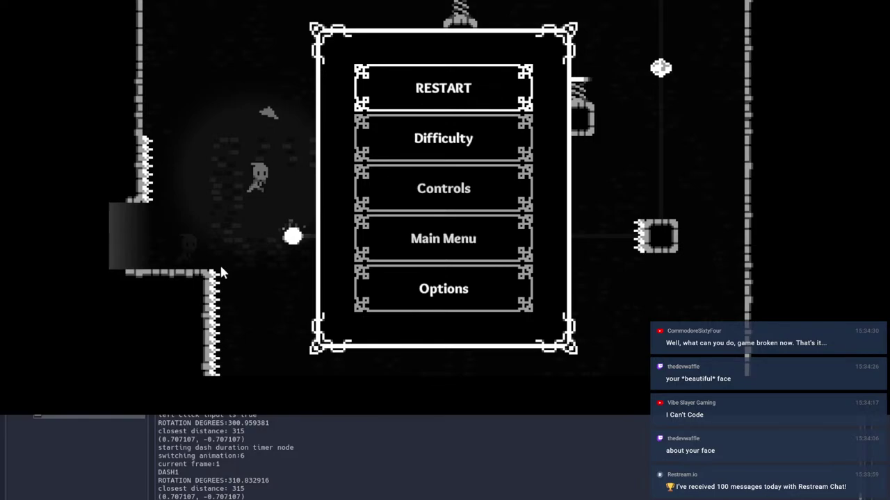
{"action": "key", "text": "Up"}
{"action": "key", "text": "Up"}
{"action": "key", "text": "Down"}
{"action": "key", "text": "Down"}
{"action": "key", "text": "Down"}
Step: Return to the Player script, filter its methods for "change", and open the change_state function
{"action": "key", "text": "alt+Tab"}
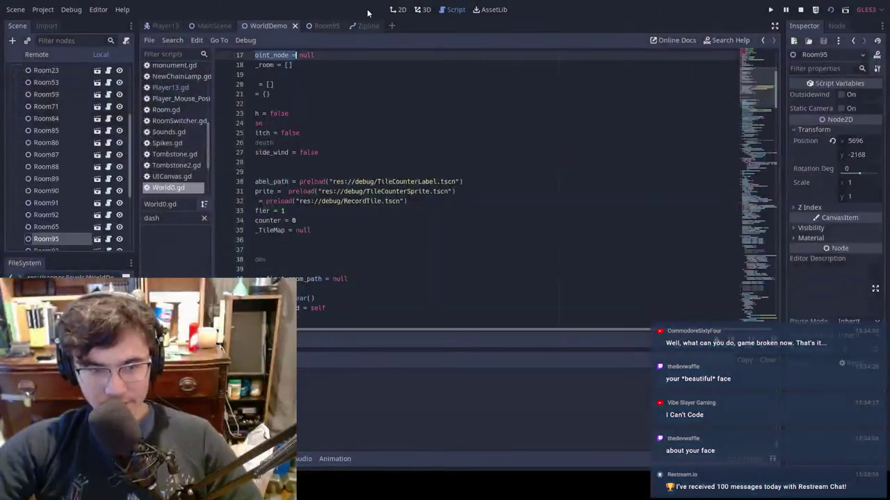
{"action": "left_click", "coordinate": [159, 26]}
{"action": "scroll", "coordinate": [564, 221], "scroll_direction": "up", "scroll_amount": 8}
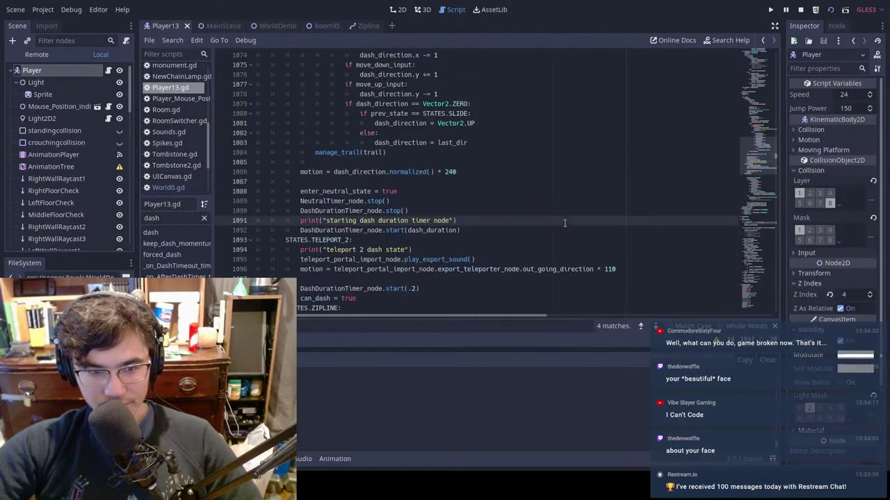
{"action": "left_click_drag", "start_coordinate": [169, 218], "coordinate": [139, 217]}
{"action": "left_click", "coordinate": [120, 216]}
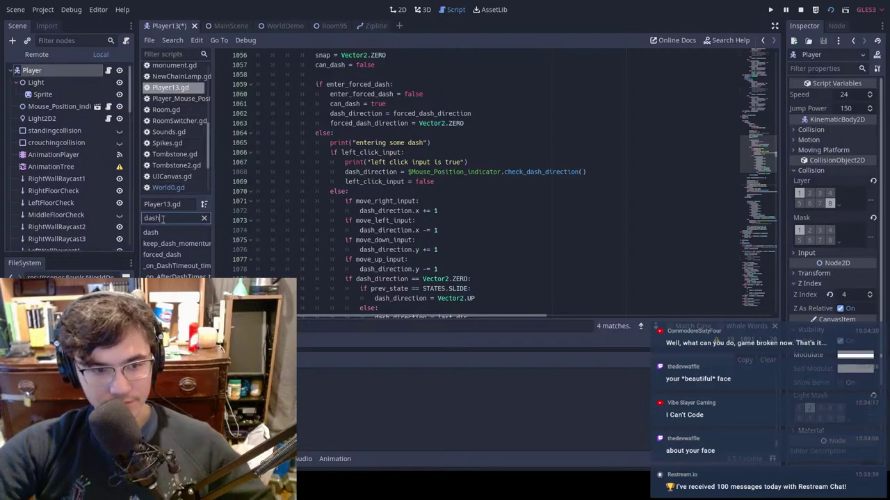
{"action": "type", "text": "change"}
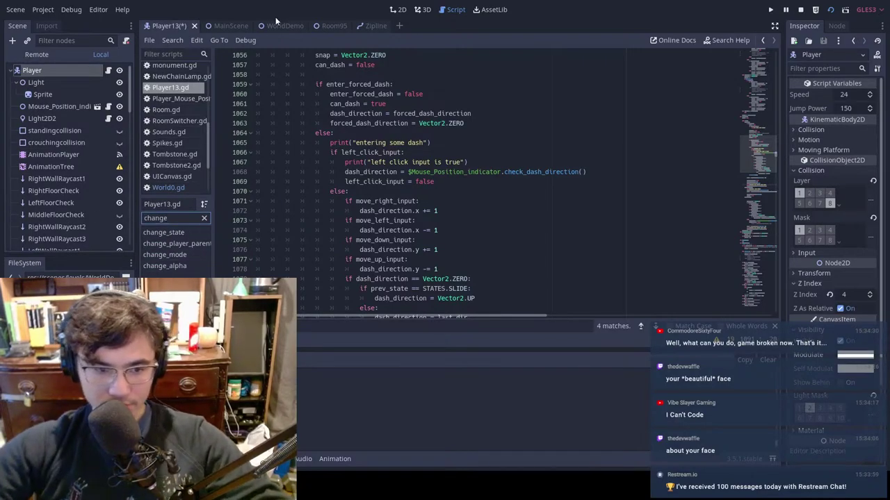
{"action": "left_click", "coordinate": [164, 232]}
{"action": "scroll", "coordinate": [471, 146], "scroll_direction": "up", "scroll_amount": 1}
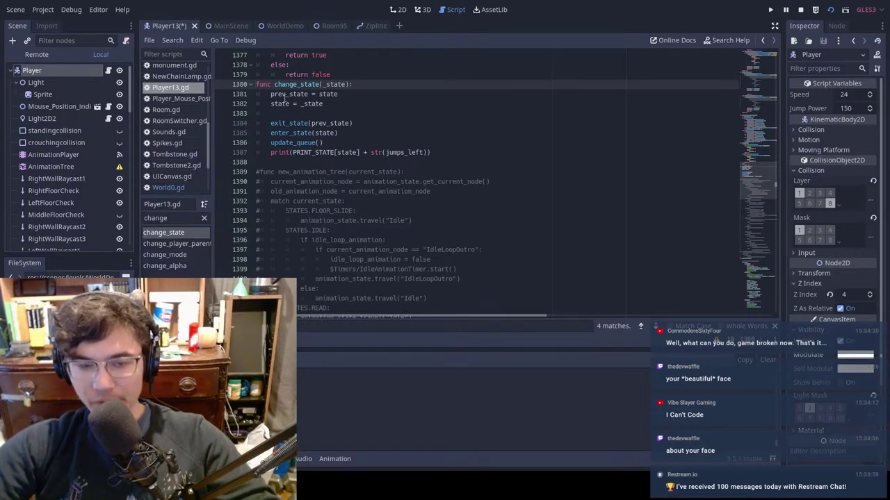
Step: Examine the change_state function's exit_state, enter_state, update_queue and print calls, along with the commented-out animation code below it
{"action": "left_click_drag", "start_coordinate": [280, 95], "coordinate": [356, 123]}
{"action": "left_click", "coordinate": [373, 140]}
{"action": "left_click_drag", "start_coordinate": [281, 152], "coordinate": [455, 158]}
{"action": "left_click", "coordinate": [455, 150]}
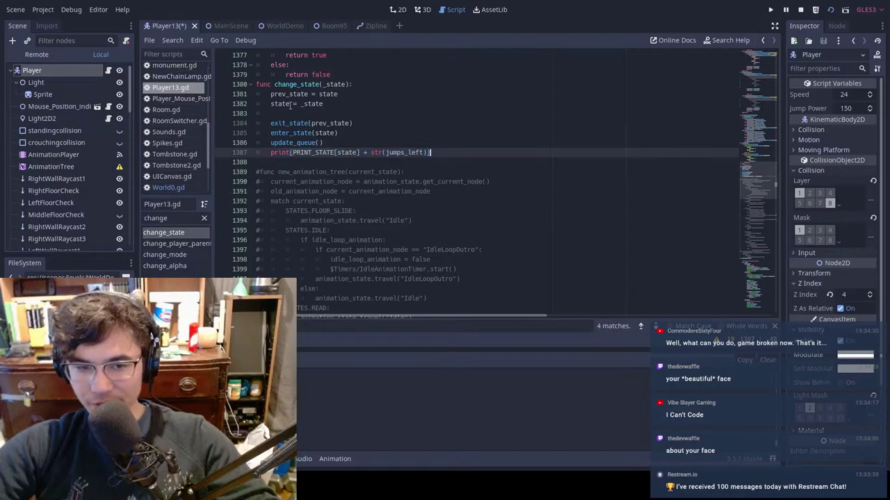
{"action": "left_click_drag", "start_coordinate": [271, 123], "coordinate": [338, 133]}
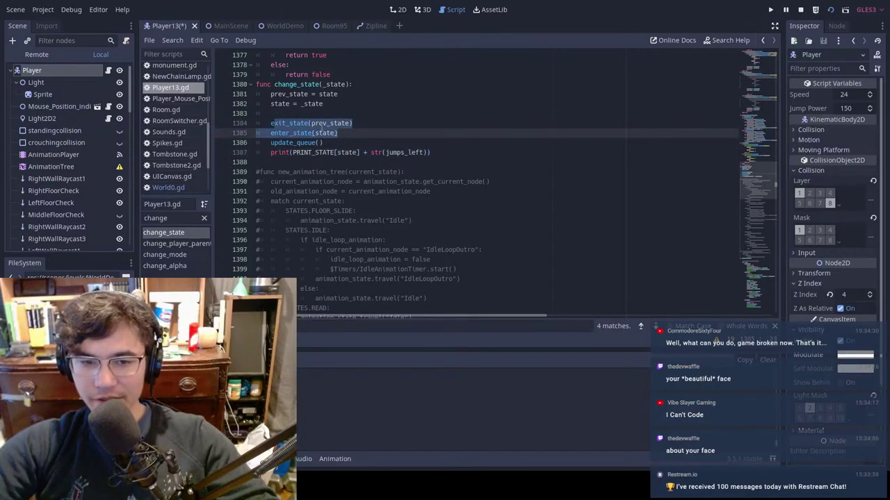
{"action": "left_click", "coordinate": [382, 134]}
{"action": "left_click_drag", "start_coordinate": [396, 142], "coordinate": [513, 152]}
{"action": "scroll", "coordinate": [431, 210], "scroll_direction": "down", "scroll_amount": 3}
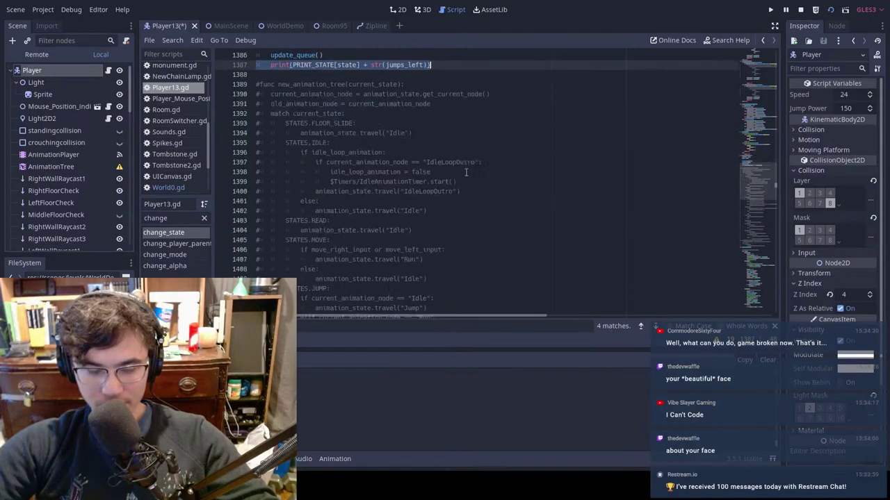
{"action": "scroll", "coordinate": [445, 205], "scroll_direction": "up", "scroll_amount": 2}
{"action": "scroll", "coordinate": [458, 201], "scroll_direction": "down", "scroll_amount": 15}
{"action": "scroll", "coordinate": [479, 205], "scroll_direction": "up", "scroll_amount": 17}
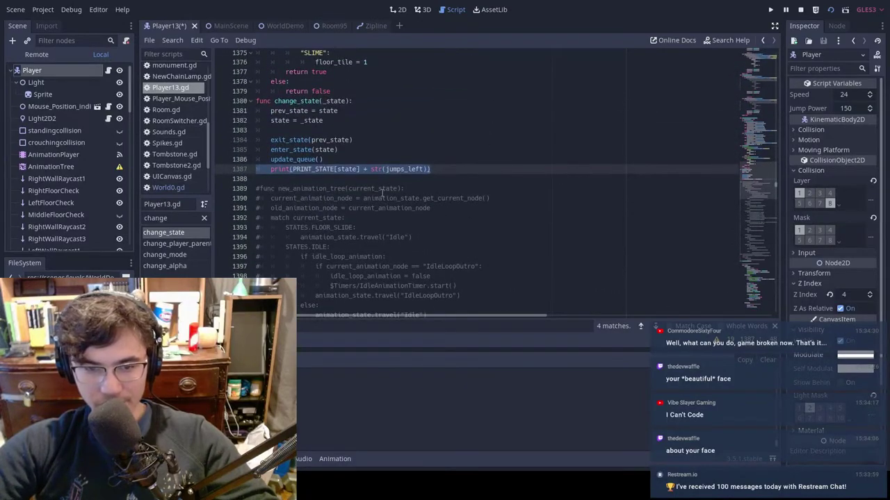
{"action": "left_click", "coordinate": [359, 141]}
{"action": "left_click", "coordinate": [380, 148]}
{"action": "scroll", "coordinate": [396, 227], "scroll_direction": "down", "scroll_amount": 6}
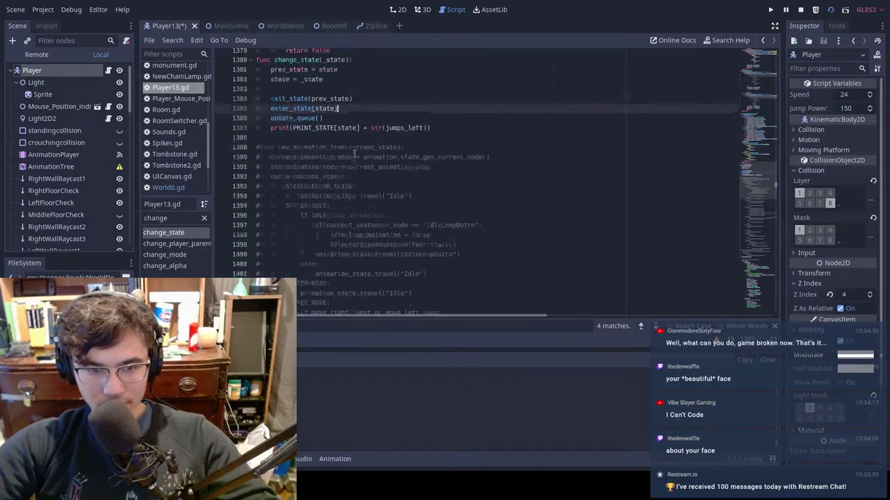
Step: Clear the method filter and search the Player script for "dashing", stepping through the matches to the STATES.DASH exit check
{"action": "left_click_drag", "start_coordinate": [179, 218], "coordinate": [146, 219]}
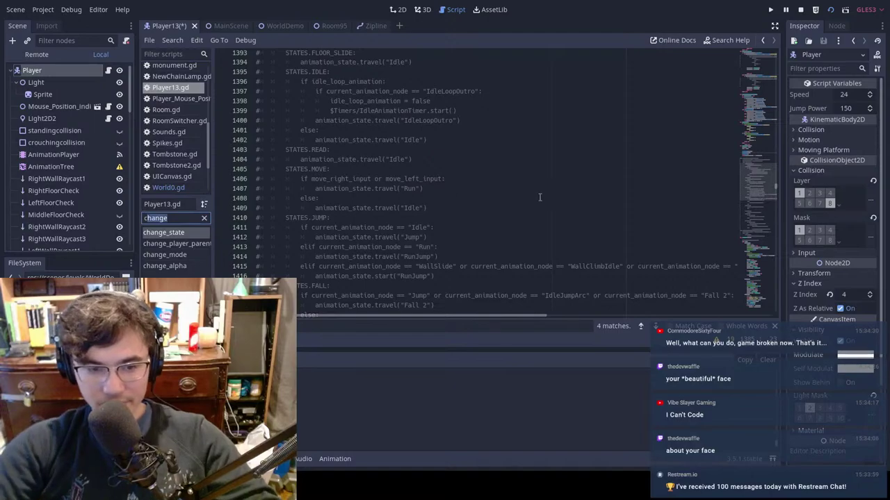
{"action": "key", "text": "BackSpace"}
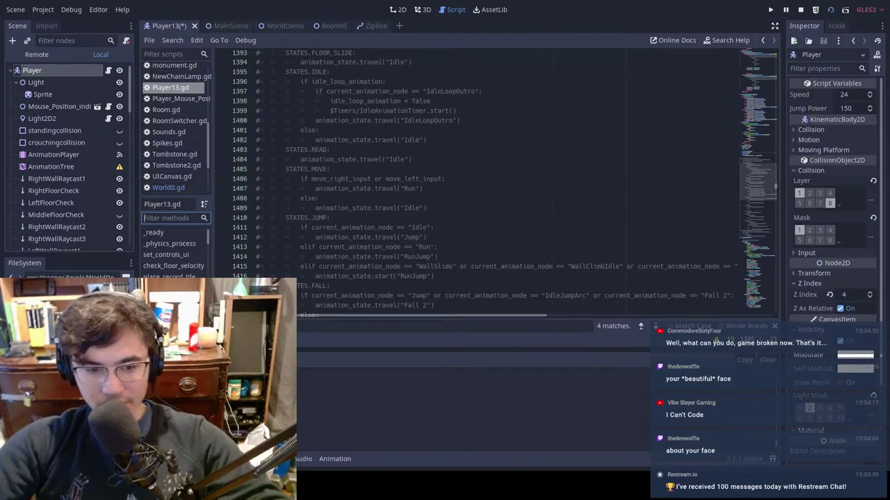
{"action": "key", "text": "ctrl+f"}
{"action": "type", "text": "dashing"}
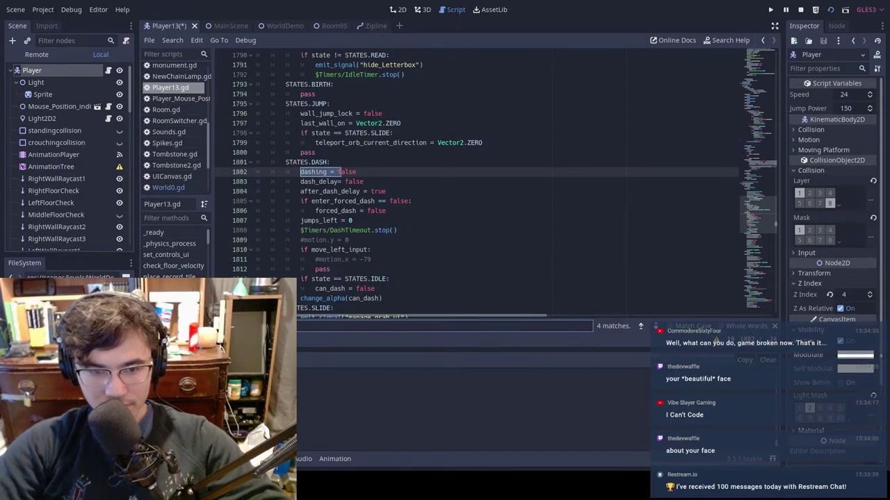
{"action": "left_click", "coordinate": [641, 326]}
{"action": "left_click", "coordinate": [641, 326]}
{"action": "left_click", "coordinate": [641, 326]}
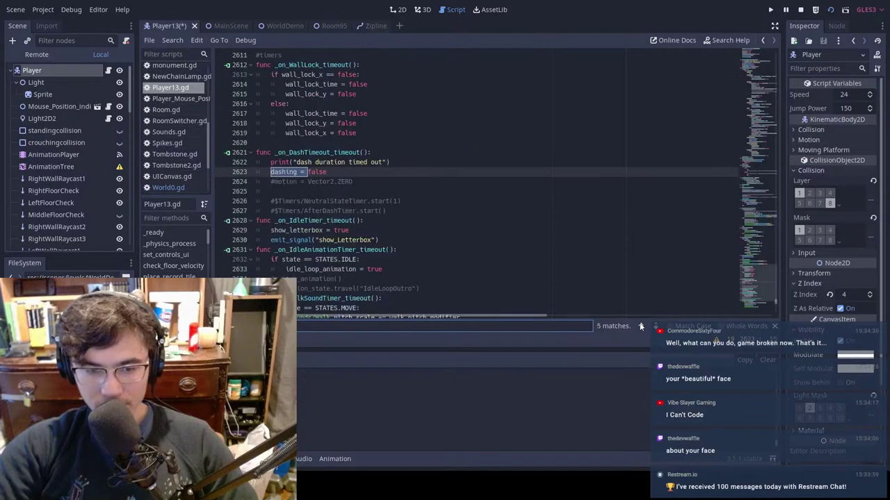
{"action": "left_click", "coordinate": [641, 326]}
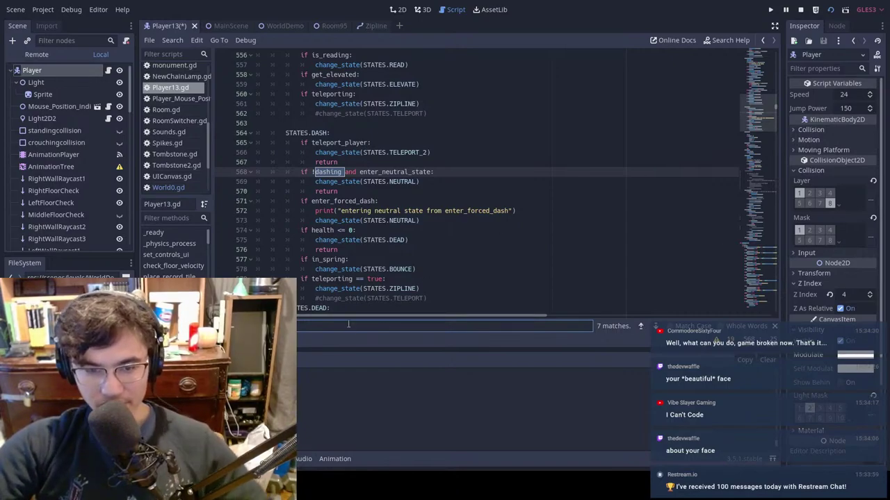
Step: Search the script for "enter_neutral_state" and inspect where the STATES.DASH block sets it before starting the dash timer
{"action": "type", "text": "enter_"}
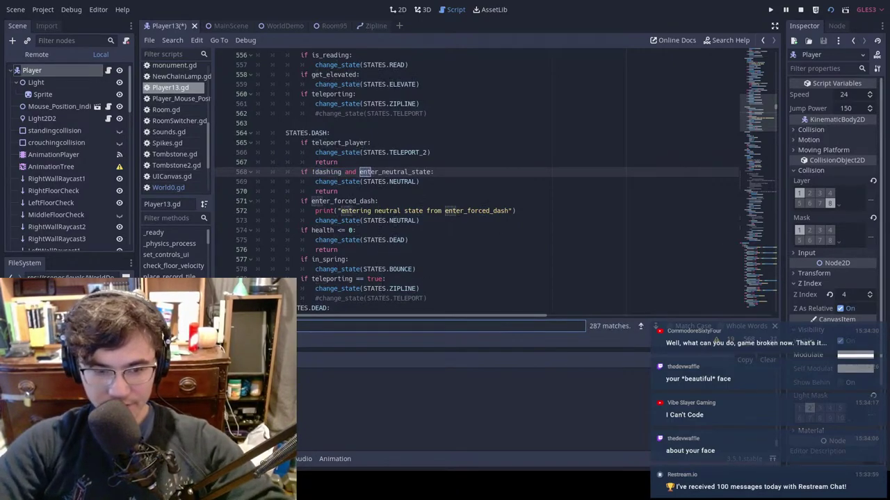
{"action": "type", "text": "ne"}
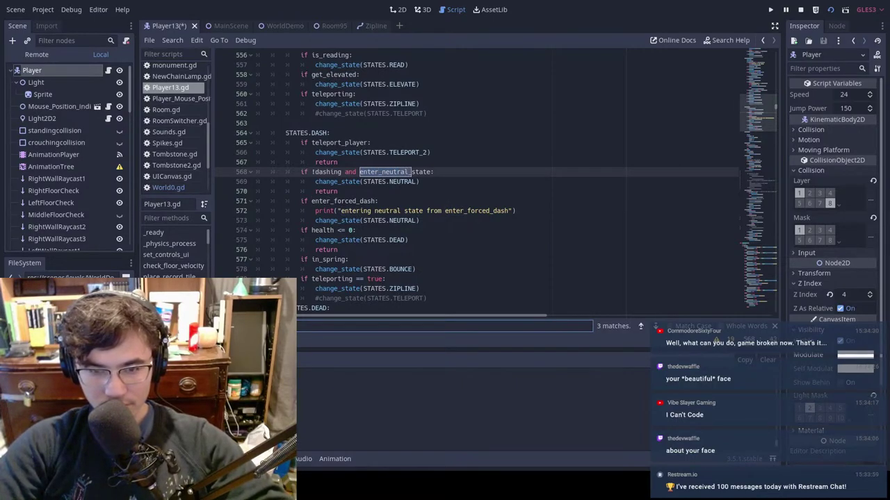
{"action": "type", "text": "utral_state"}
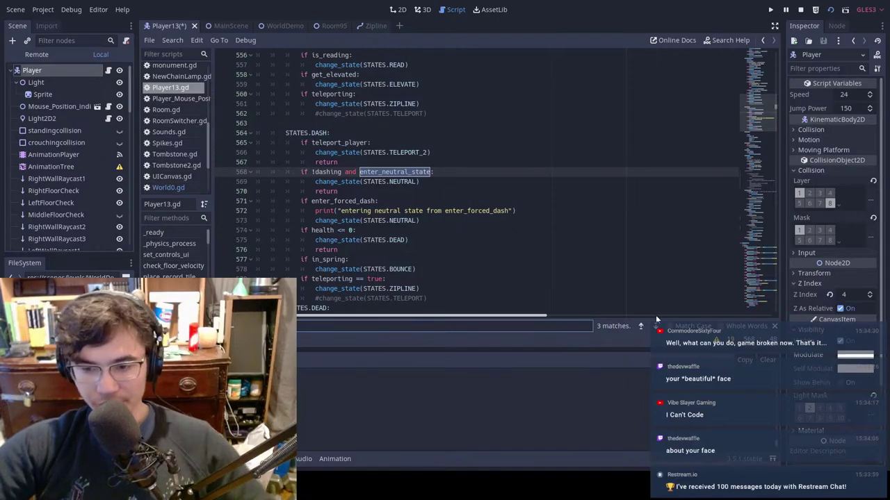
{"action": "left_click", "coordinate": [657, 325]}
{"action": "scroll", "coordinate": [549, 281], "scroll_direction": "up", "scroll_amount": 9}
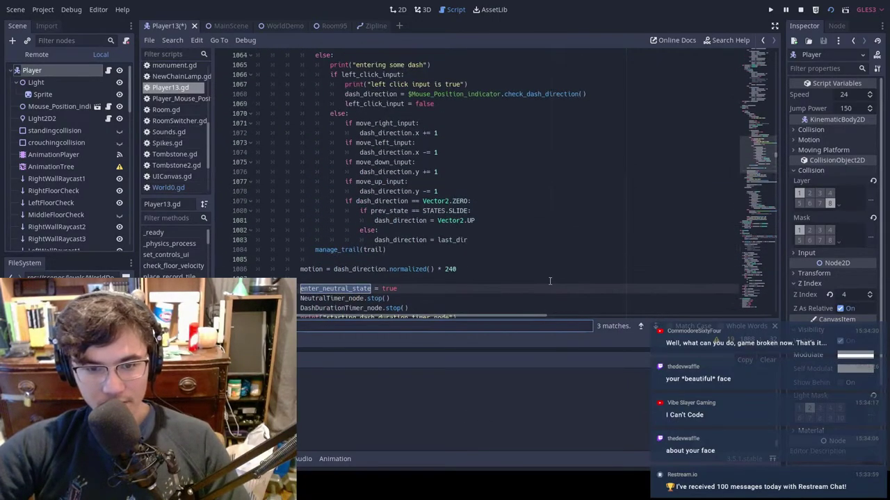
{"action": "scroll", "coordinate": [549, 281], "scroll_direction": "down", "scroll_amount": 6}
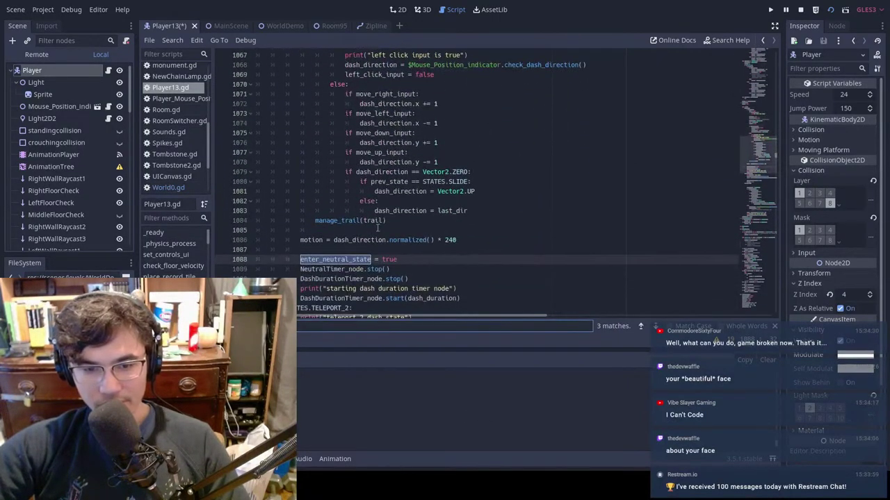
{"action": "scroll", "coordinate": [415, 245], "scroll_direction": "down", "scroll_amount": 5}
Step: Copy the dash block's enter_neutral_state = true line to a new line below the timer start in the STATES.ZIPLINE block
{"action": "left_click", "coordinate": [301, 114]}
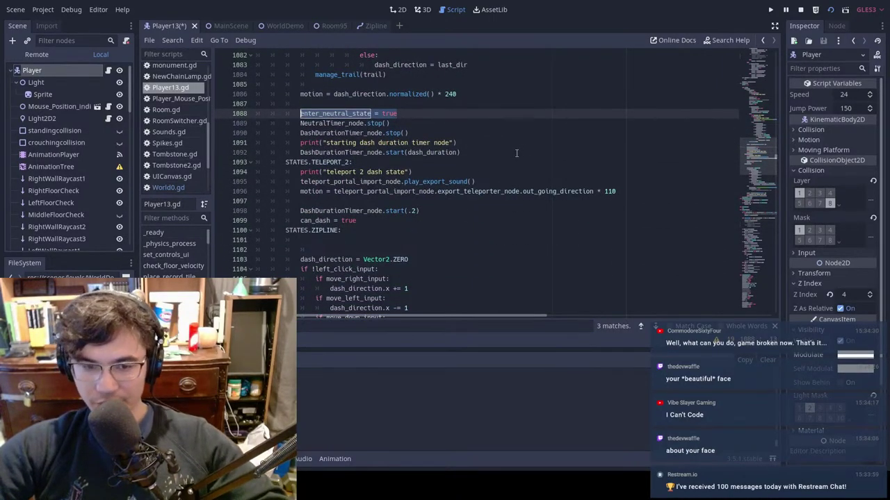
{"action": "scroll", "coordinate": [515, 156], "scroll_direction": "up", "scroll_amount": 5}
{"action": "scroll", "coordinate": [435, 203], "scroll_direction": "down", "scroll_amount": 5}
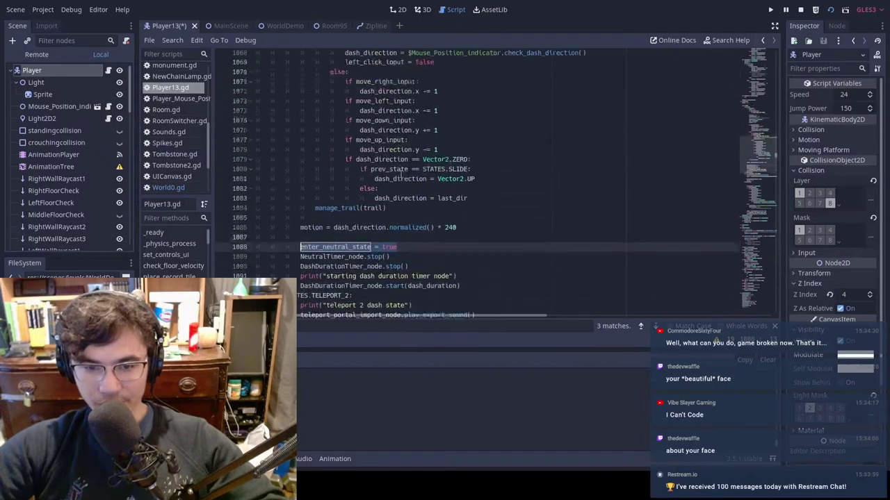
{"action": "scroll", "coordinate": [434, 203], "scroll_direction": "down", "scroll_amount": 9}
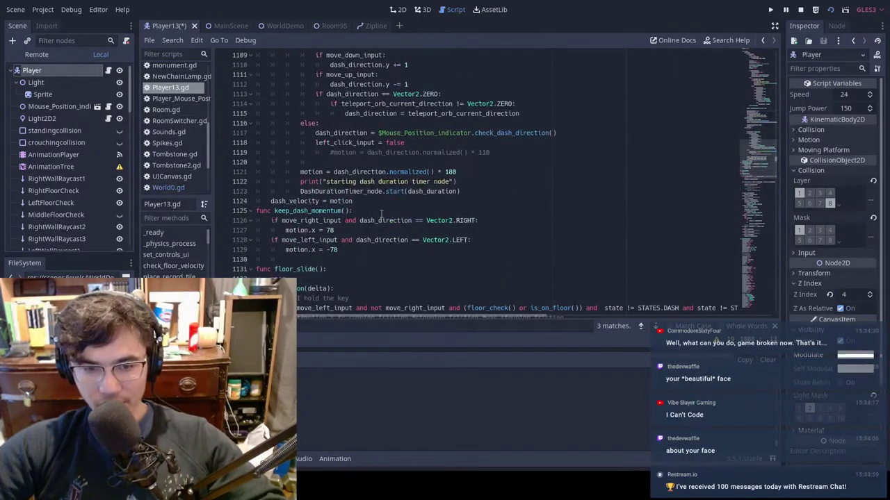
{"action": "scroll", "coordinate": [485, 197], "scroll_direction": "up", "scroll_amount": 7}
{"action": "scroll", "coordinate": [379, 245], "scroll_direction": "down", "scroll_amount": 5}
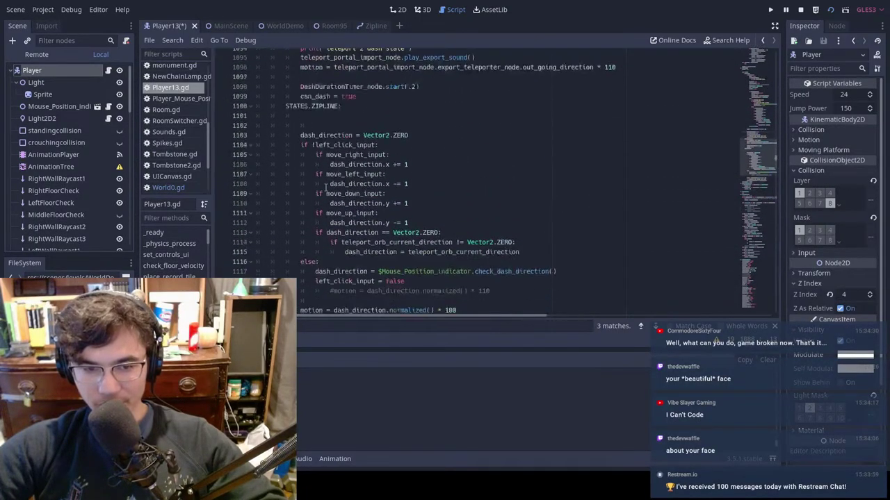
{"action": "scroll", "coordinate": [379, 245], "scroll_direction": "down", "scroll_amount": 2}
{"action": "left_click", "coordinate": [542, 191]}
{"action": "key", "text": "Return"}
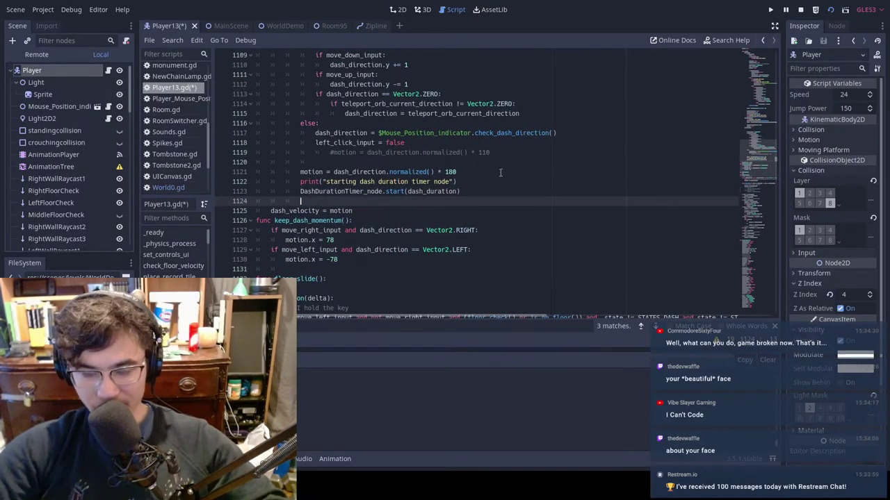
{"action": "type", "text": "enter_neutral_state = true"}
Step: Outdent the new enter_neutral_state = true line to the level of dash_velocity = motion and save the script
{"action": "scroll", "coordinate": [433, 186], "scroll_direction": "up", "scroll_amount": 2}
{"action": "scroll", "coordinate": [433, 188], "scroll_direction": "up", "scroll_amount": 13}
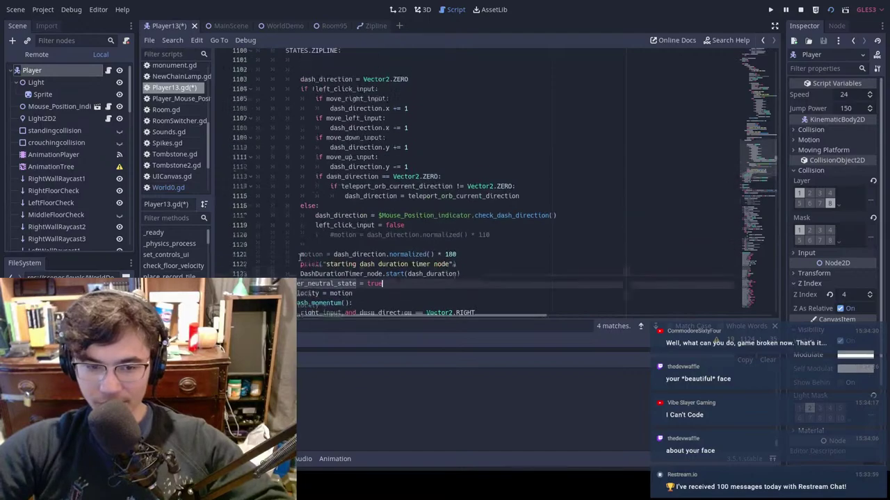
{"action": "scroll", "coordinate": [294, 104], "scroll_direction": "up", "scroll_amount": 6}
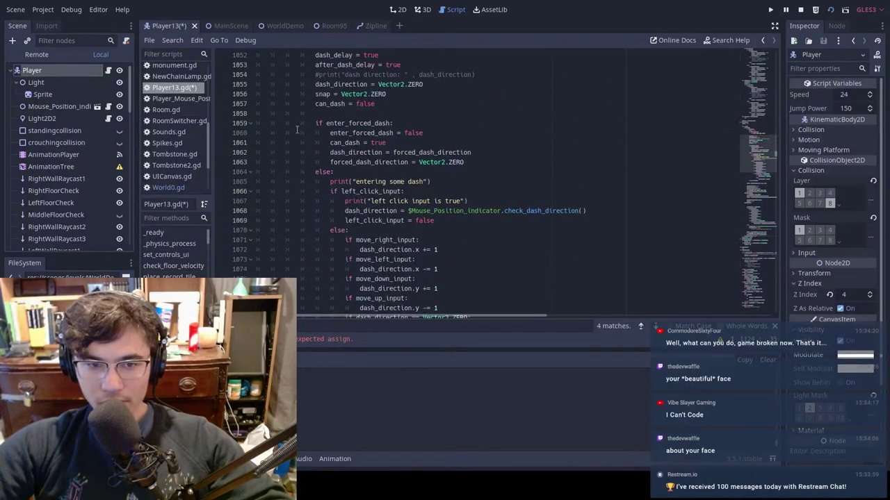
{"action": "scroll", "coordinate": [291, 173], "scroll_direction": "down", "scroll_amount": 8}
{"action": "scroll", "coordinate": [291, 174], "scroll_direction": "down", "scroll_amount": 14}
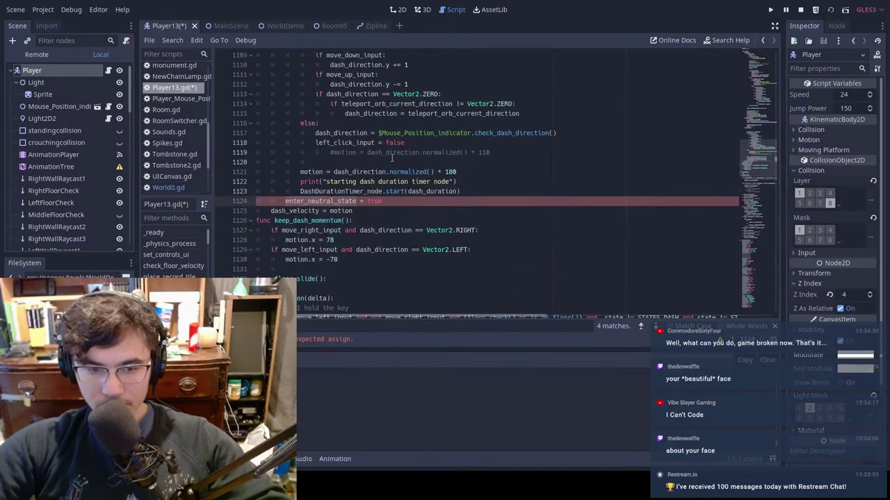
{"action": "key", "text": "Home"}
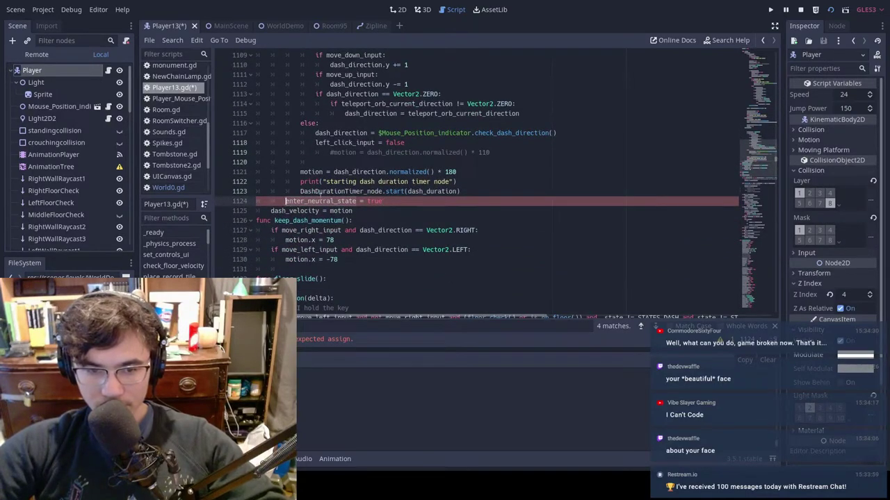
{"action": "key", "text": "BackSpace"}
{"action": "key", "text": "ctrl+s"}
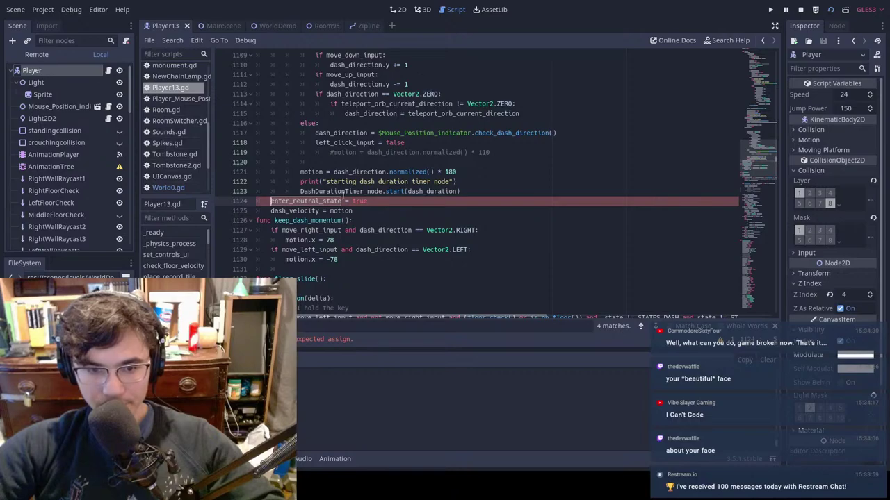
{"action": "left_click_drag", "start_coordinate": [322, 193], "coordinate": [281, 179]}
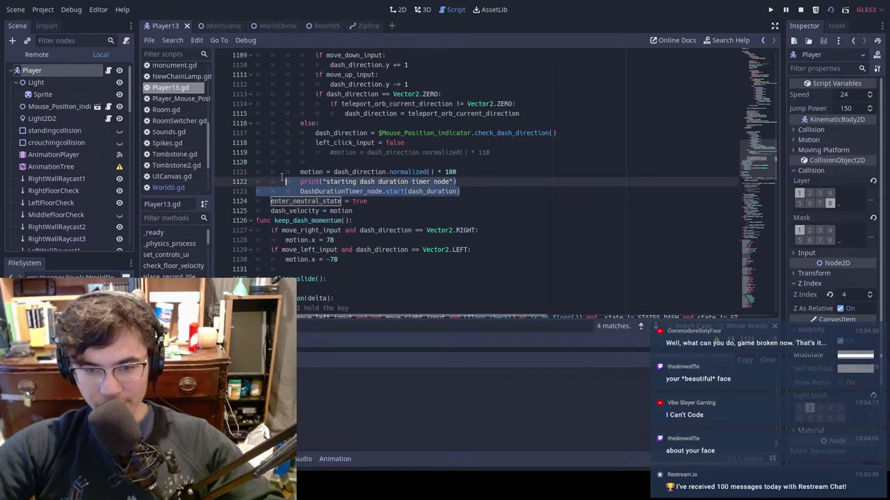
{"action": "left_click", "coordinate": [474, 170]}
{"action": "key", "text": "ctrl+s"}
Step: Run the game from MainScene and playtest jumping from the ledge to the lower zipline orb and dashing off it
{"action": "left_click", "coordinate": [217, 26]}
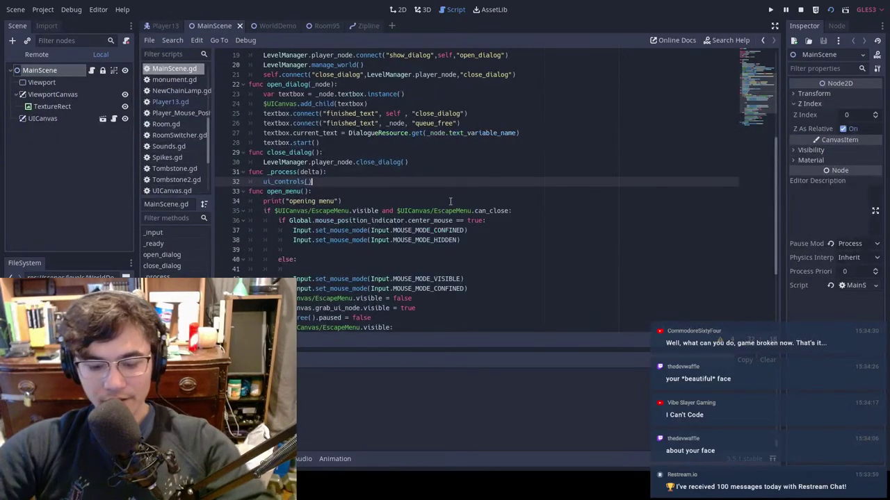
{"action": "key", "text": "F5"}
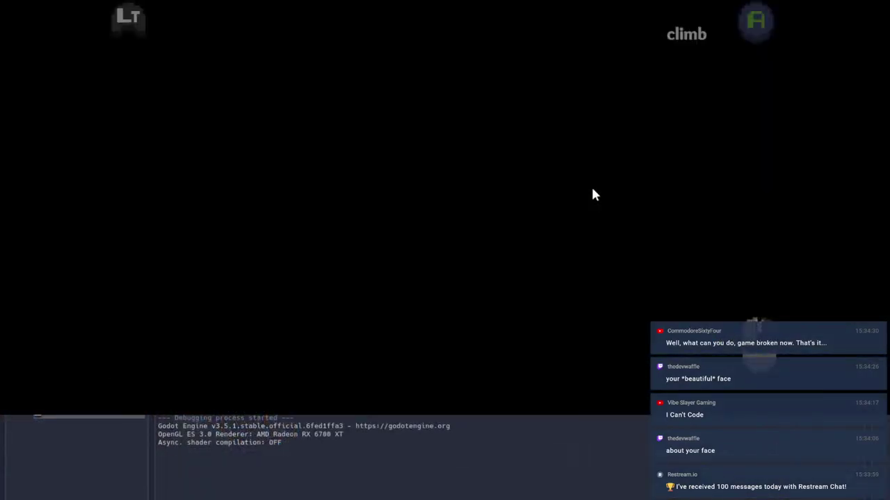
{"action": "key", "text": "d"}
{"action": "key", "text": "space"}
{"action": "left_click", "coordinate": [468, 45]}
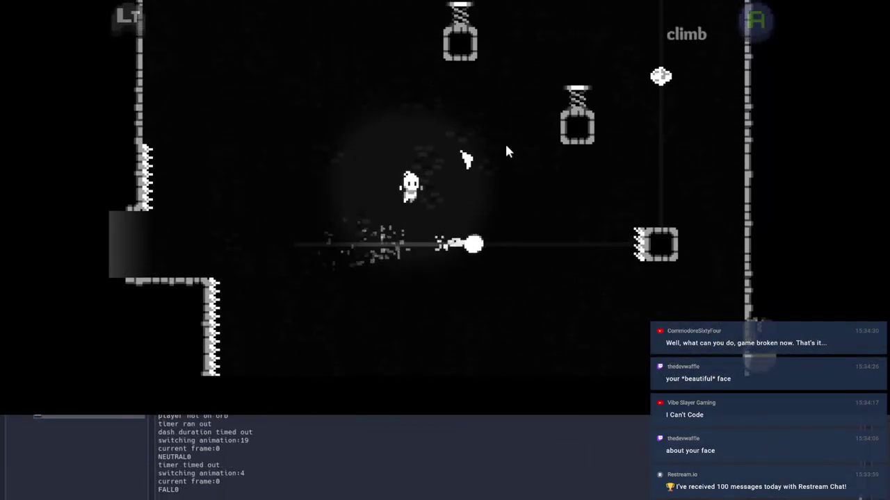
{"action": "key", "text": "d"}
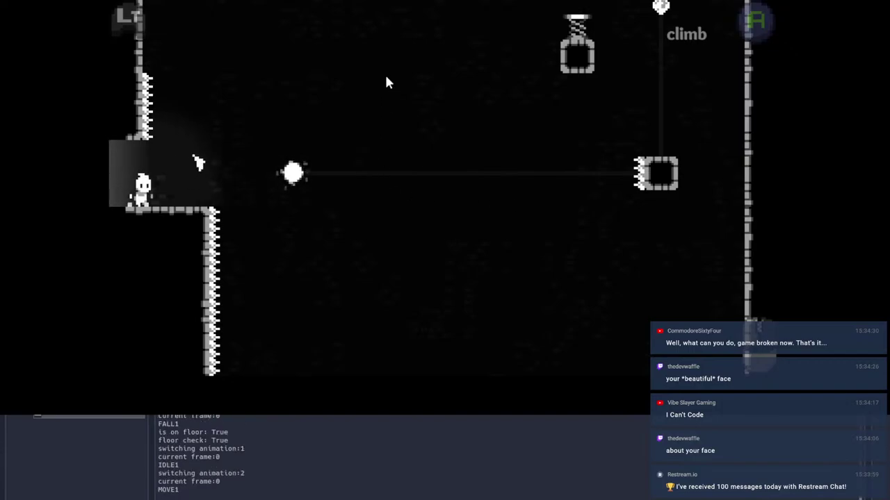
{"action": "key", "text": "space"}
{"action": "left_click", "coordinate": [467, 92]}
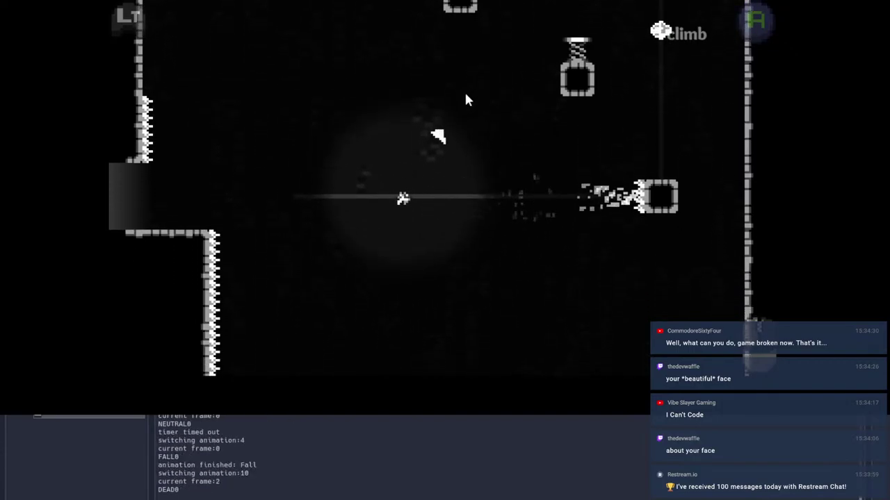
Step: Playtest further upward dashes around the starting ledge and lower zipline, and close the game
{"action": "key", "text": "d"}
{"action": "left_click", "coordinate": [260, 82]}
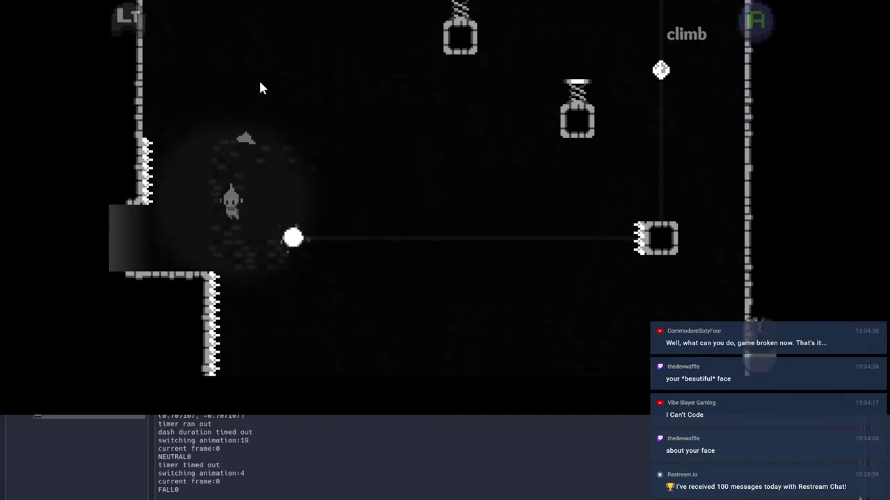
{"action": "key", "text": "a"}
{"action": "key", "text": "d"}
{"action": "key", "text": "space"}
{"action": "left_click", "coordinate": [387, 48]}
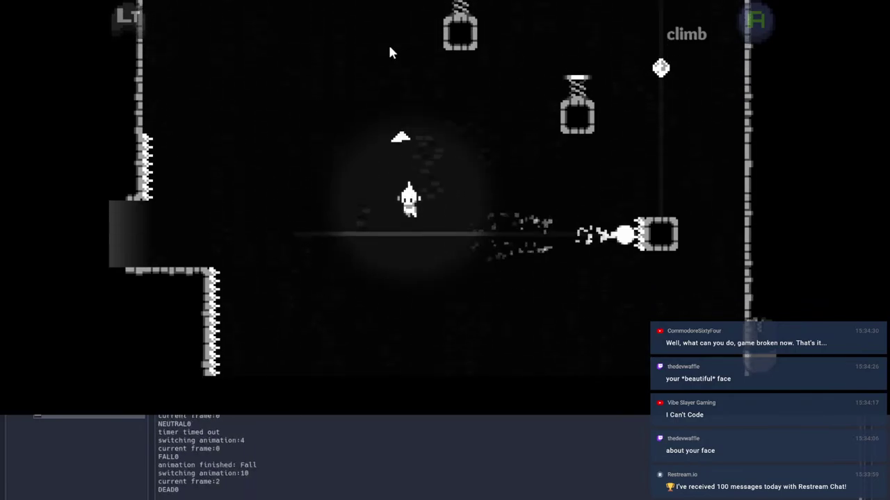
{"action": "left_click", "coordinate": [226, 68]}
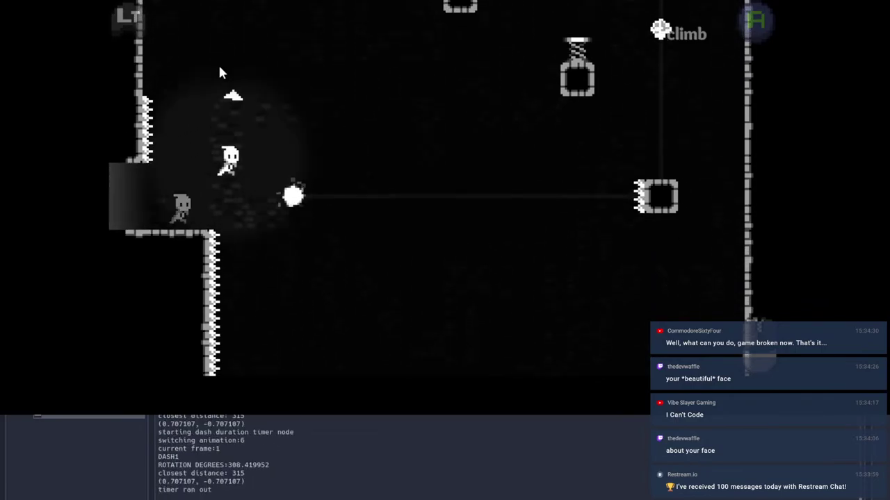
{"action": "key", "text": "Escape"}
{"action": "left_click", "coordinate": [758, 5]}
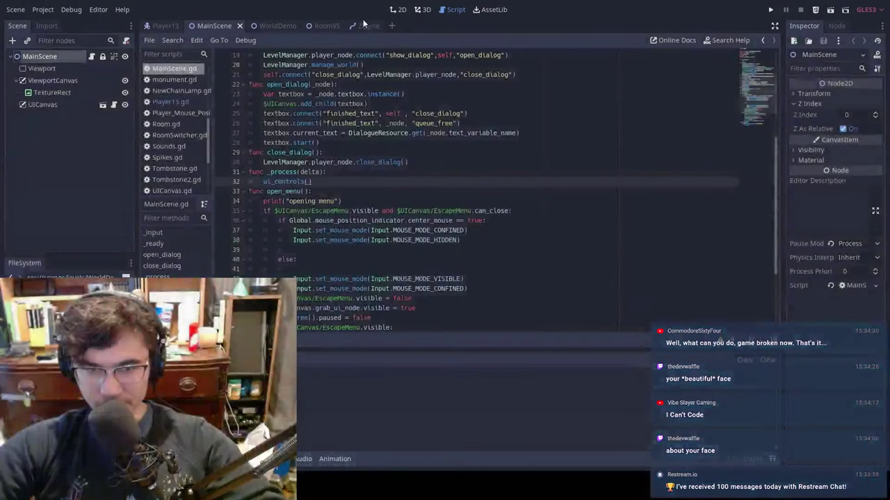
Step: Look up the NeutralStateTimer node in the Player13 scene, filter its nodes by "neu", and clear the filter
{"action": "left_click", "coordinate": [366, 24]}
{"action": "left_click", "coordinate": [161, 27]}
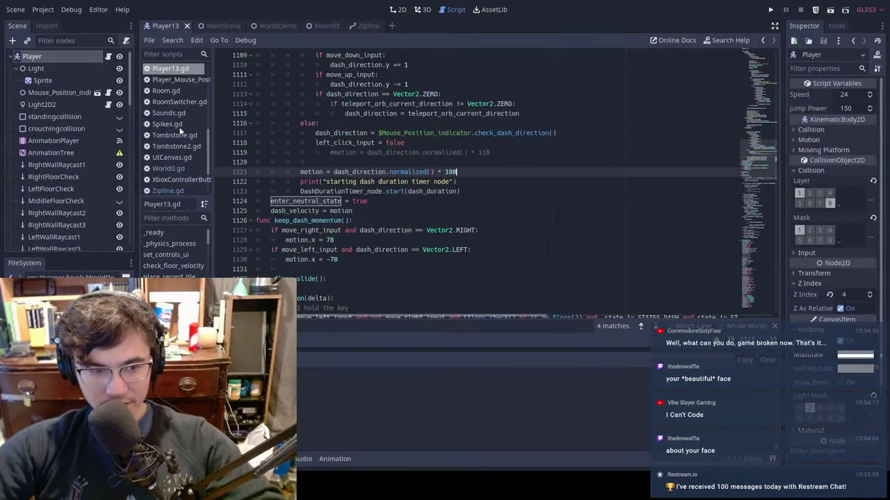
{"action": "scroll", "coordinate": [47, 207], "scroll_direction": "down", "scroll_amount": 10}
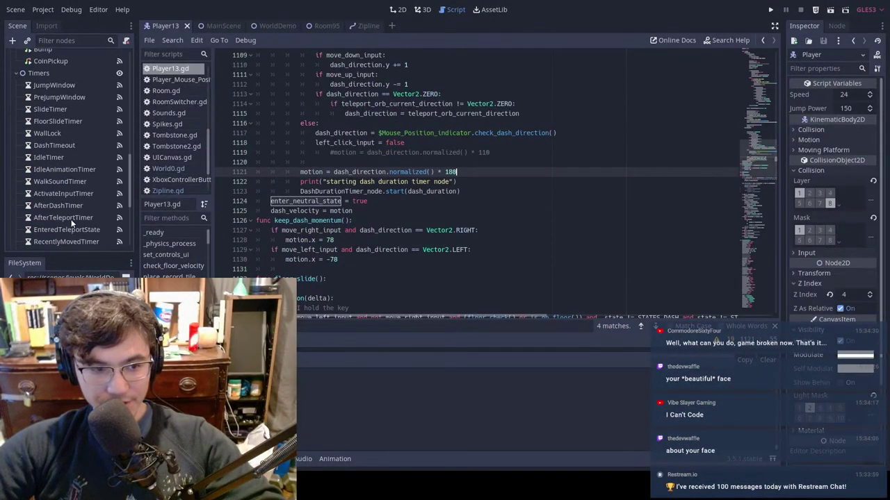
{"action": "scroll", "coordinate": [69, 217], "scroll_direction": "down", "scroll_amount": 5}
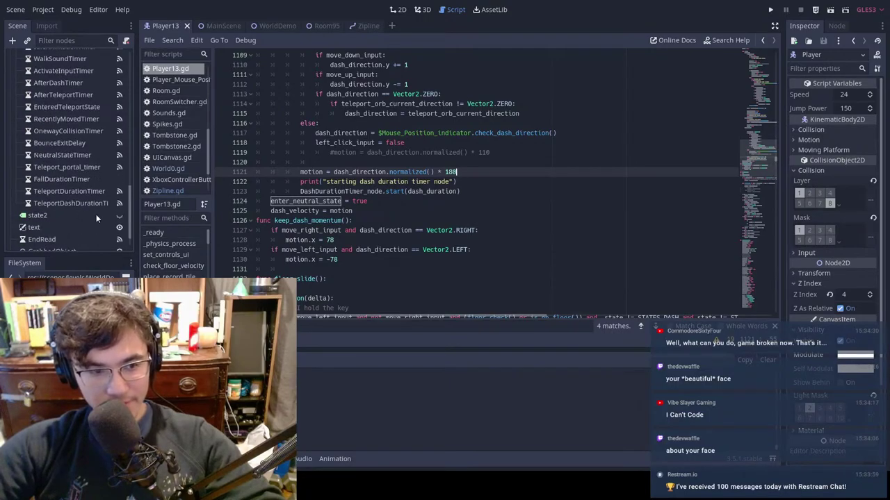
{"action": "left_click", "coordinate": [80, 156]}
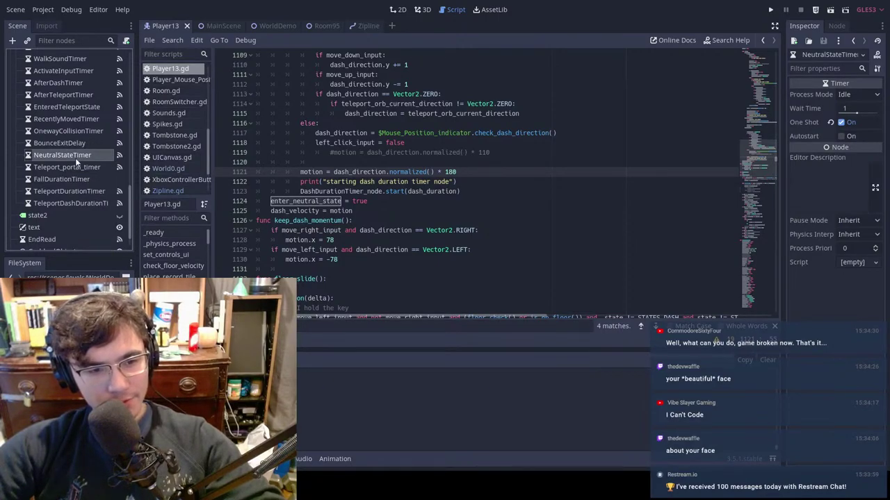
{"action": "scroll", "coordinate": [83, 154], "scroll_direction": "up", "scroll_amount": 2}
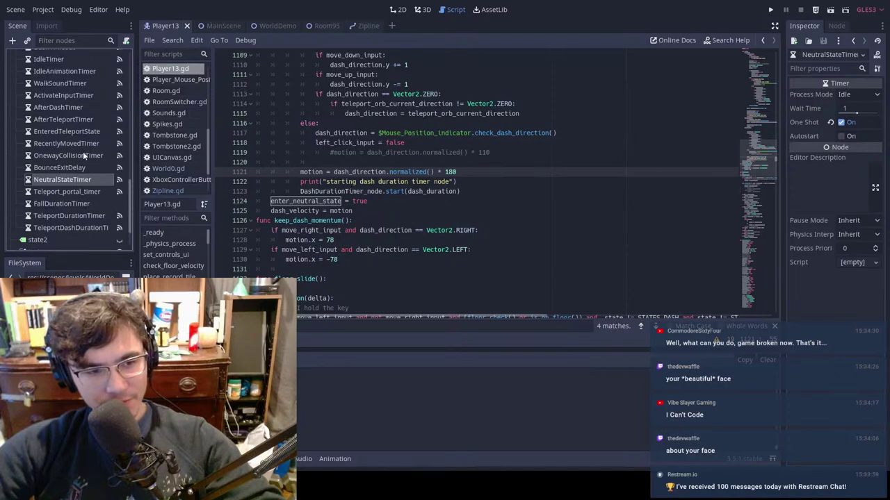
{"action": "left_click", "coordinate": [46, 40]}
{"action": "type", "text": "neu"}
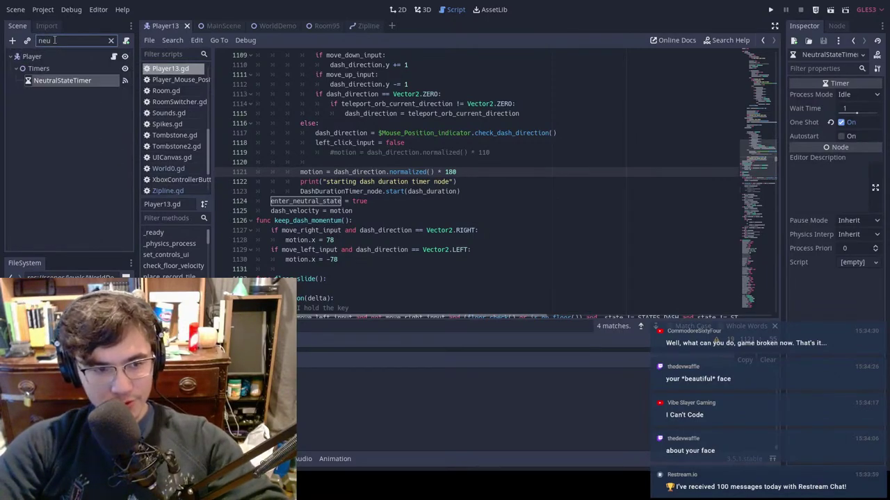
{"action": "key", "text": "BackSpace"}
{"action": "key", "text": "BackSpace"}
{"action": "key", "text": "BackSpace"}
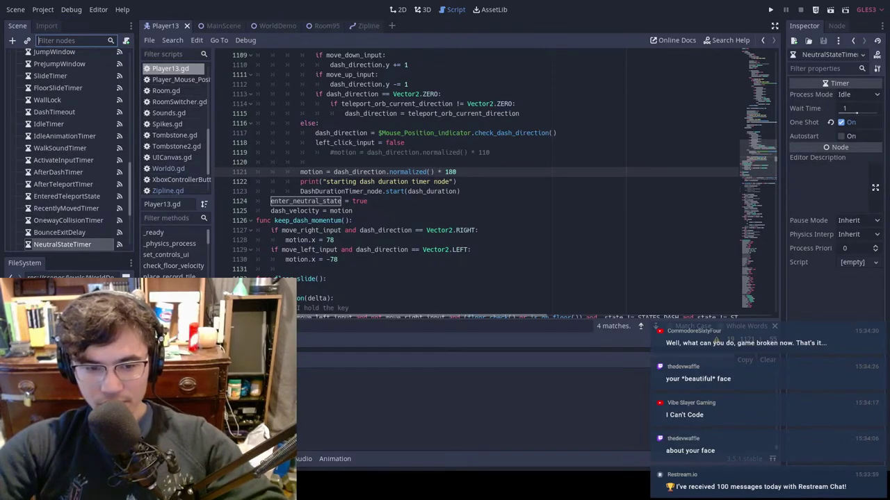
Step: Search the Player13 script for neutral_state and find the variable that sets the neutral state's duration
{"action": "left_click", "coordinate": [304, 325]}
{"action": "type", "text": "neu"}
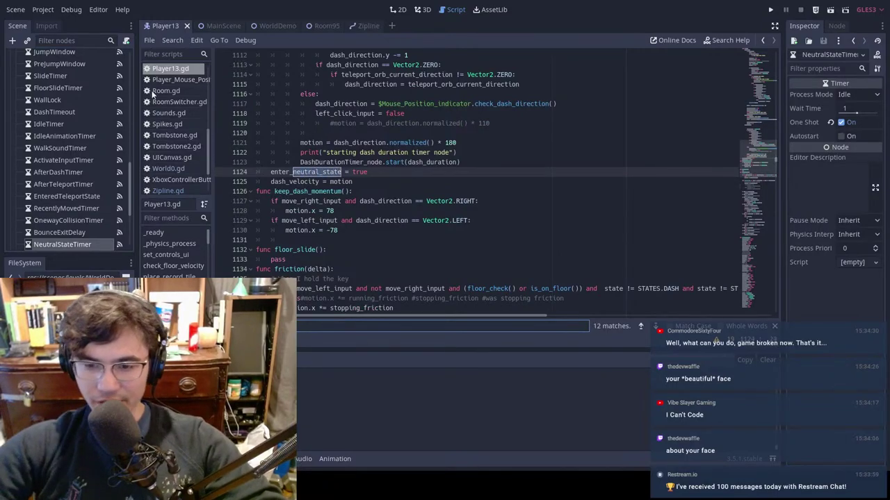
{"action": "left_click", "coordinate": [655, 326]}
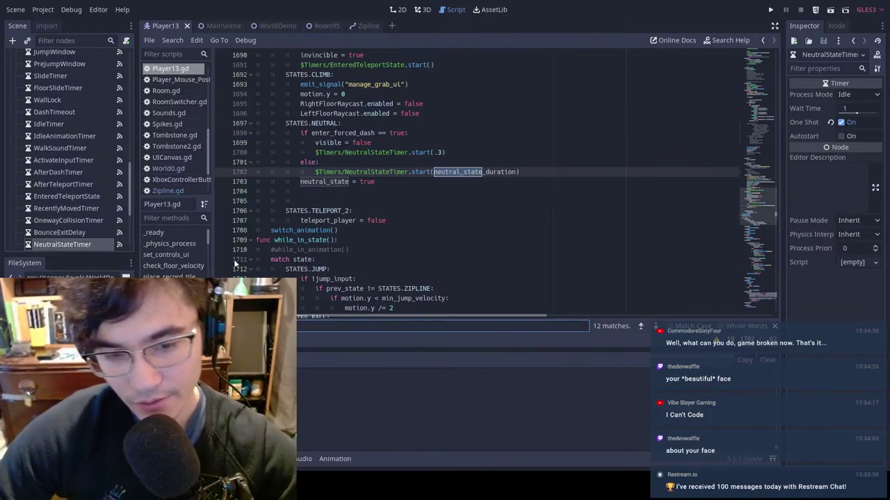
{"action": "key", "text": "BackSpace"}
{"action": "key", "text": "BackSpace"}
{"action": "key", "text": "BackSpace"}
{"action": "key", "text": "BackSpace"}
{"action": "key", "text": "BackSpace"}
{"action": "key", "text": "BackSpace"}
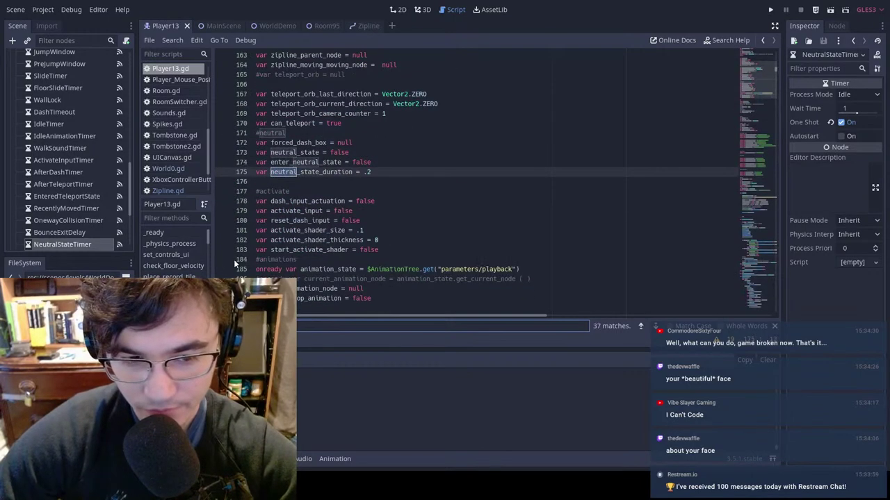
{"action": "type", "text": "_state"}
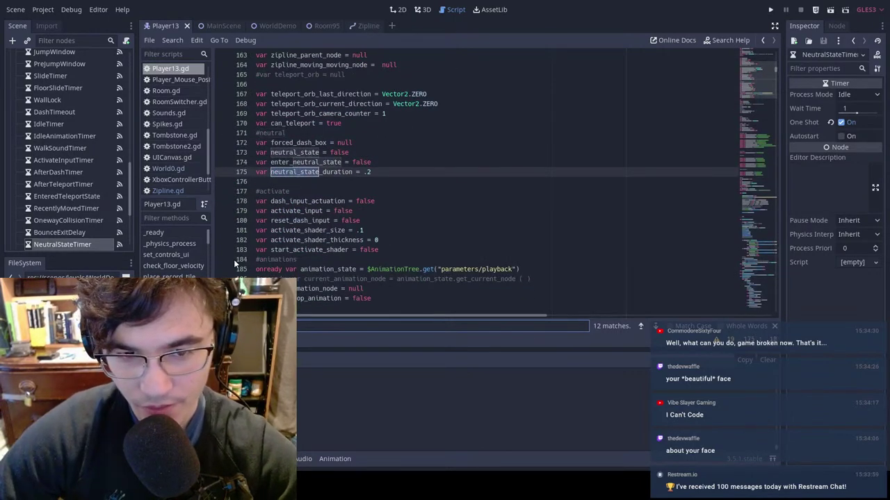
Step: Set neutral_state_duration to 1 in the Player13 script and run the game from MainScene
{"action": "left_click", "coordinate": [407, 170]}
{"action": "key", "text": "BackSpace"}
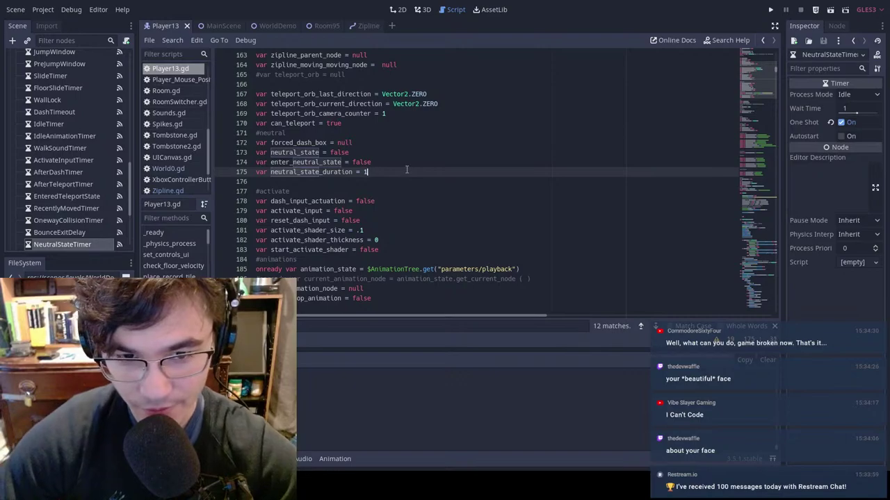
{"action": "left_click", "coordinate": [219, 27]}
{"action": "key", "text": "F6"}
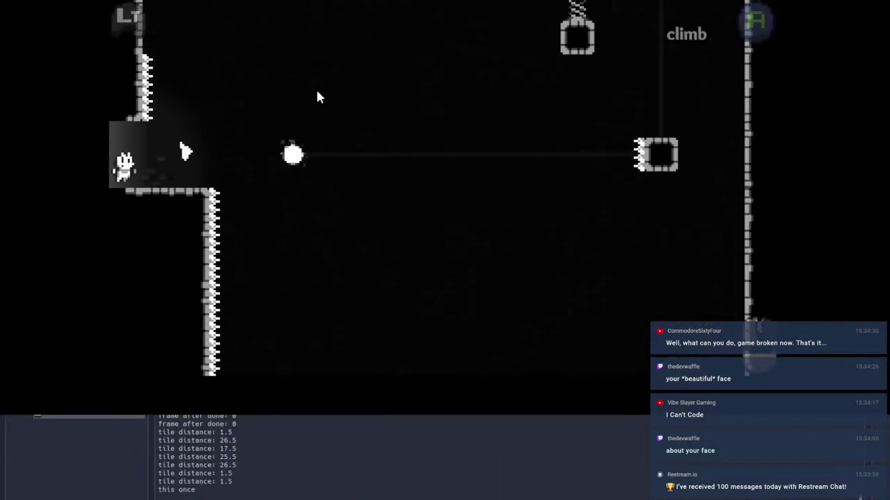
Step: Playtest going from the starting ledge to the lower zipline orb and dashing upward off it, and close the game
{"action": "key", "text": "d"}
{"action": "left_click", "coordinate": [279, 49]}
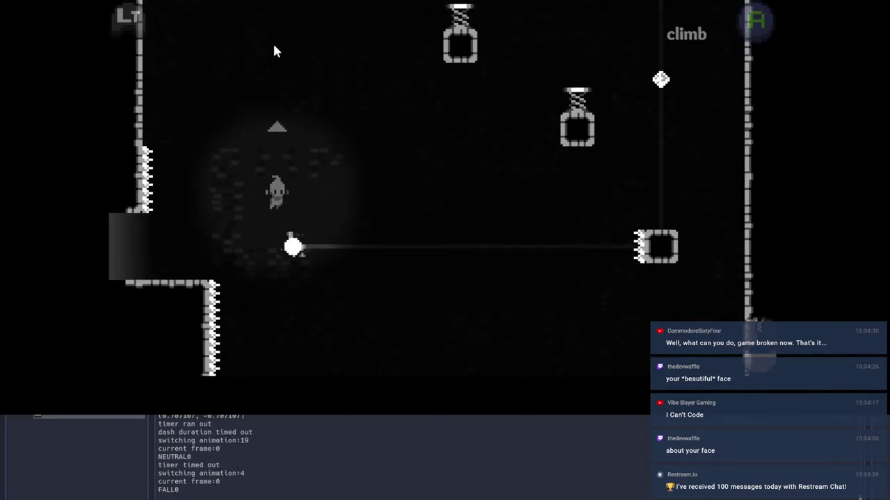
{"action": "left_click", "coordinate": [325, 36]}
{"action": "key", "text": "Escape"}
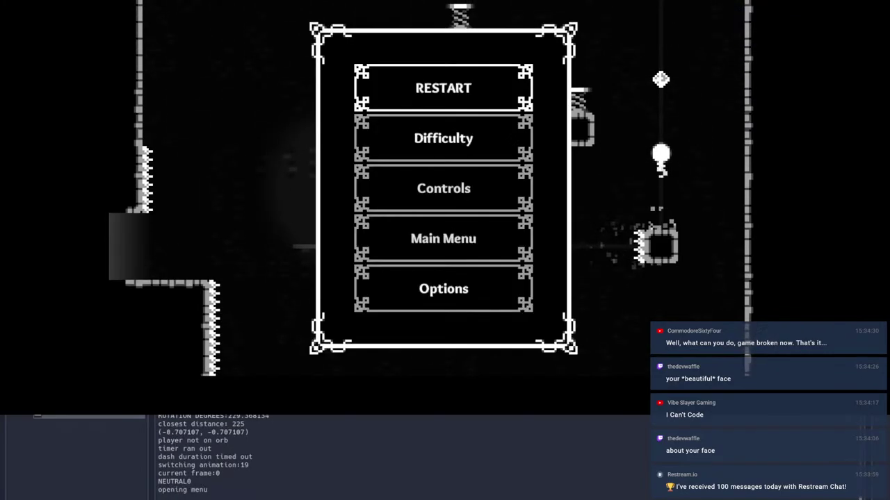
{"action": "left_click", "coordinate": [762, 1]}
Step: Set neutral_state_duration back to .2 in the Player13 script and run the game from MainScene
{"action": "left_click", "coordinate": [165, 26]}
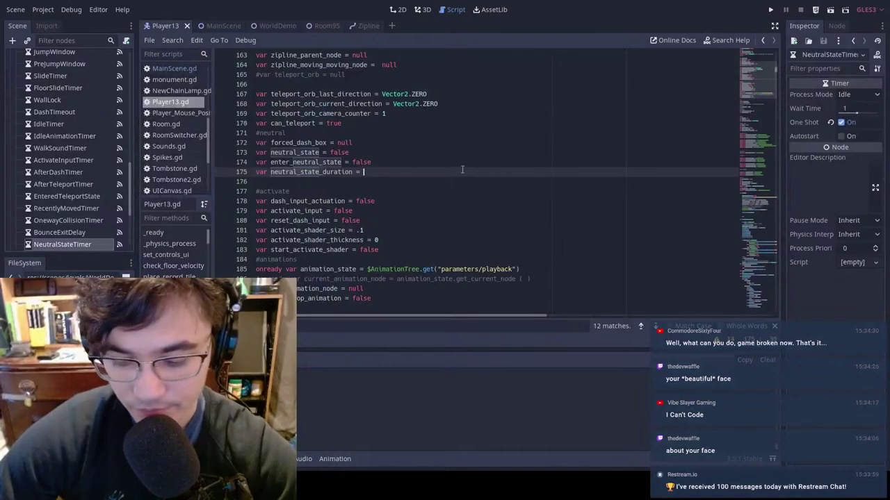
{"action": "type", "text": ".2"}
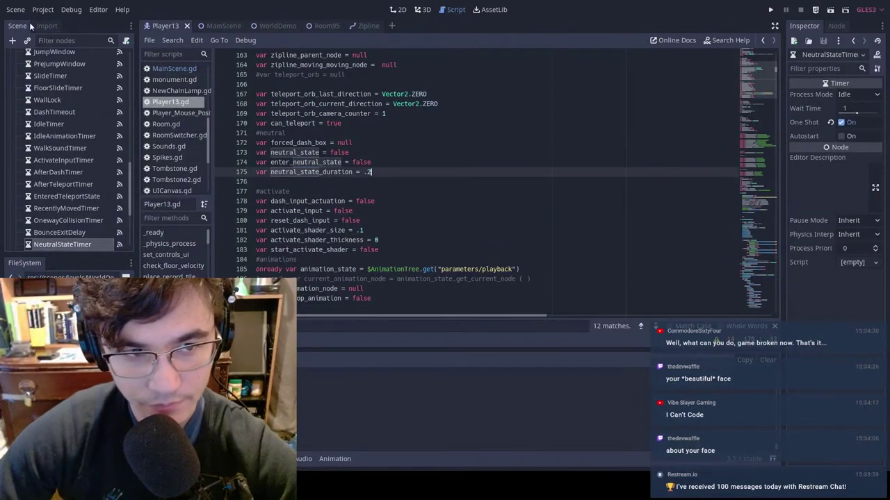
{"action": "left_click", "coordinate": [226, 26]}
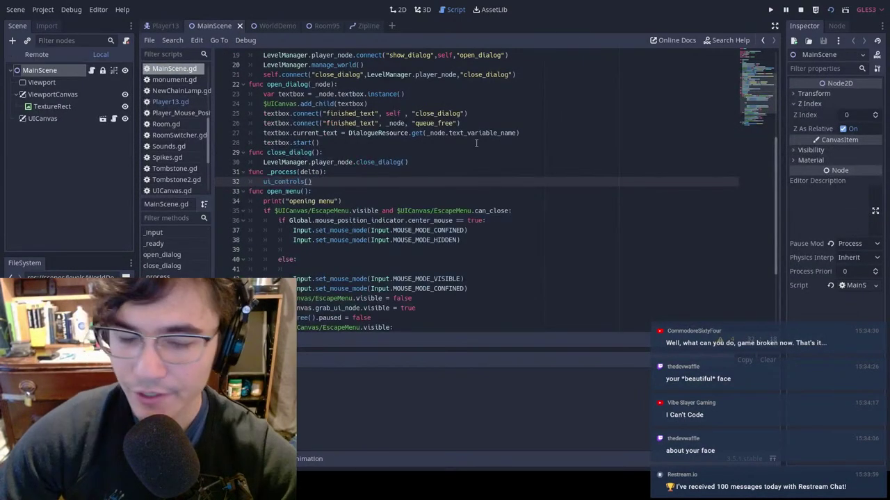
{"action": "key", "text": "F5"}
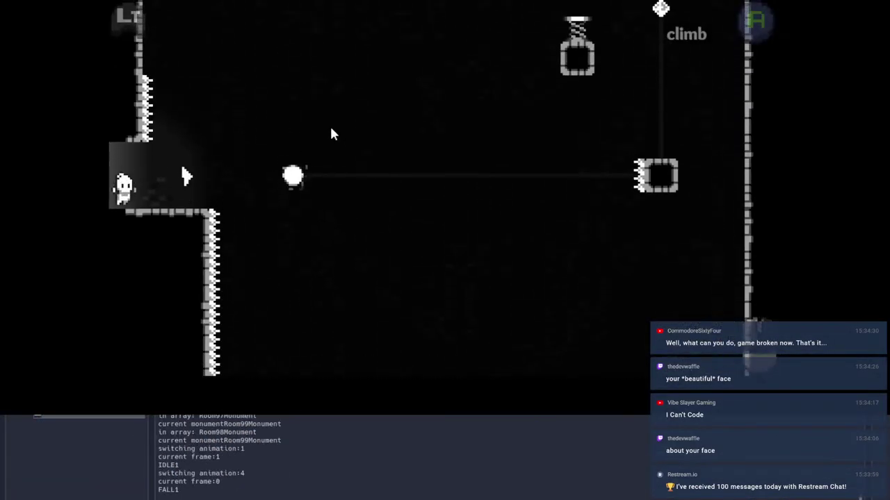
Step: Playtest entering the neighbouring room, riding its zipline orb, dashing off it, and returning to the starting ledge
{"action": "key", "text": "a"}
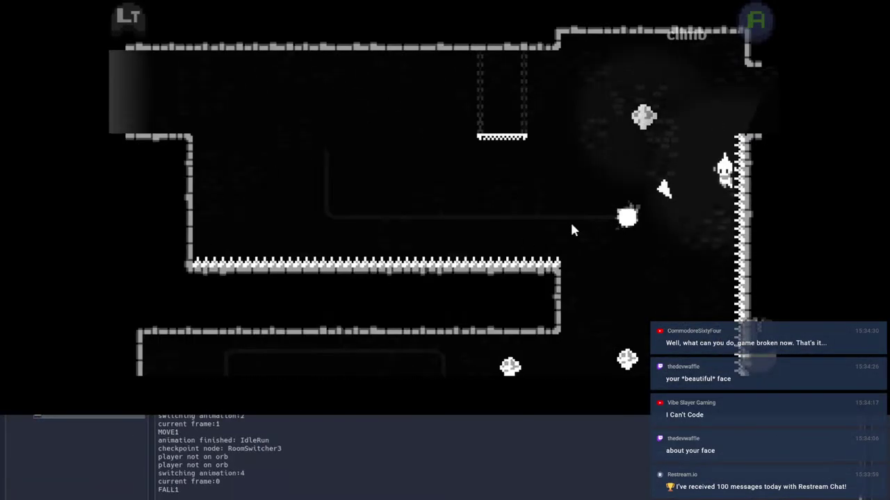
{"action": "left_click", "coordinate": [684, 186]}
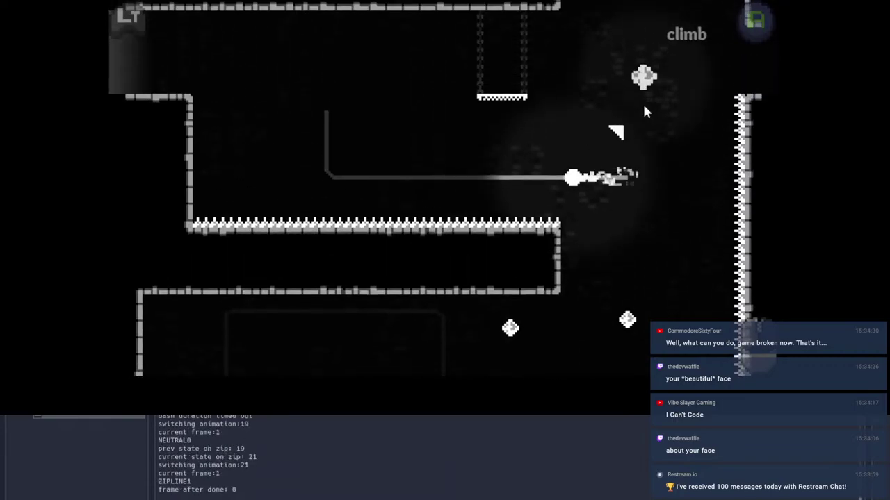
{"action": "left_click", "coordinate": [647, 99]}
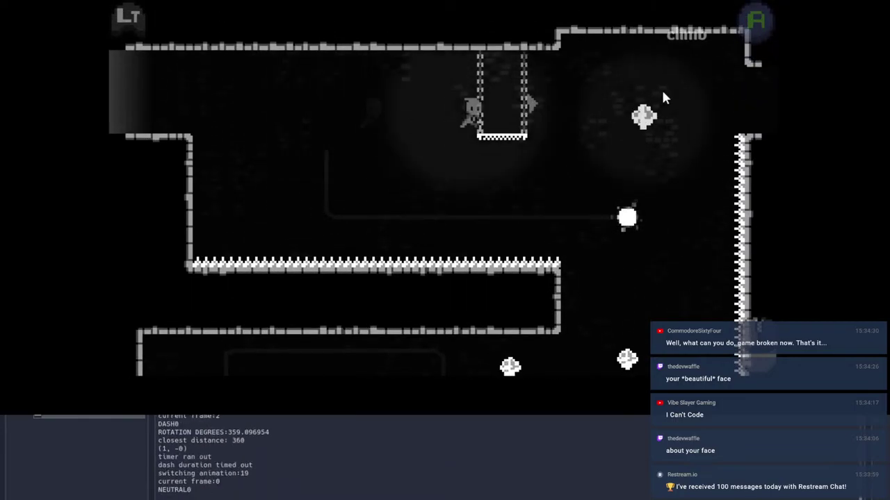
{"action": "key", "text": "d"}
{"action": "key", "text": "space"}
{"action": "left_click", "coordinate": [741, 96]}
{"action": "key", "text": "d"}
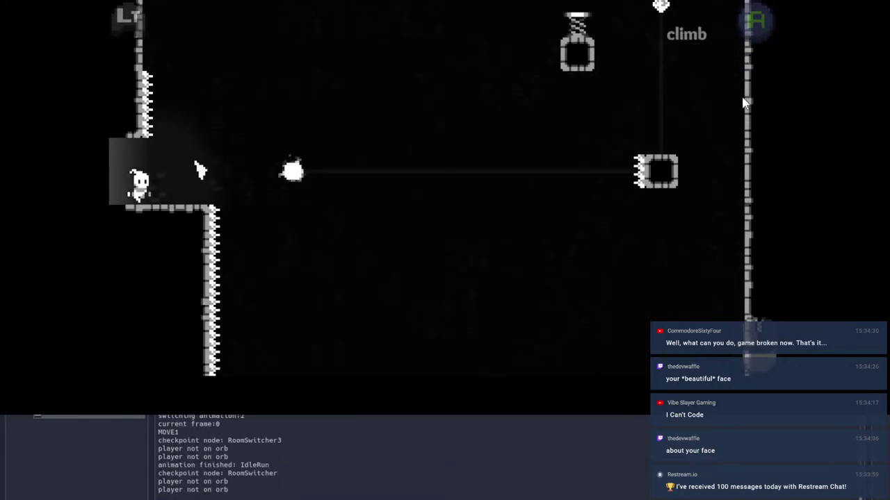
Step: Playtest repeated jumps from the starting ledge to the lower zipline orb, dashing off it toward the vertical zipline
{"action": "left_click", "coordinate": [480, 119]}
{"action": "left_click", "coordinate": [526, 89]}
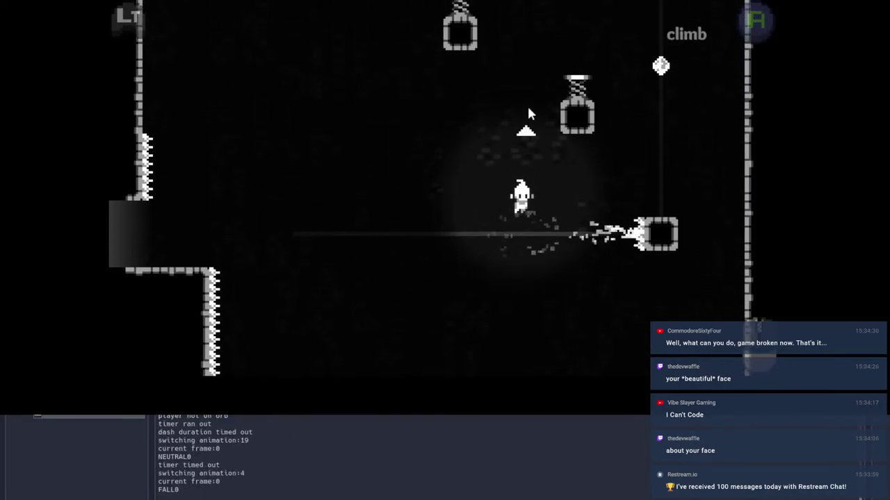
{"action": "key", "text": "d"}
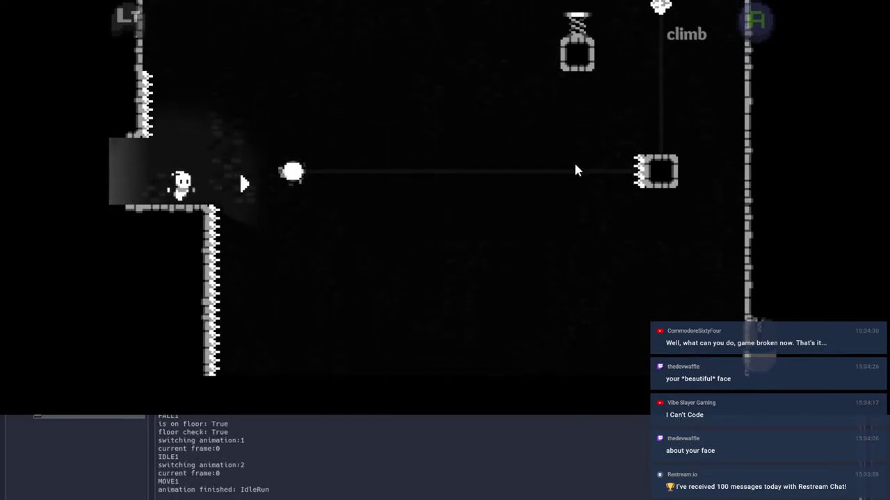
{"action": "key", "text": "space"}
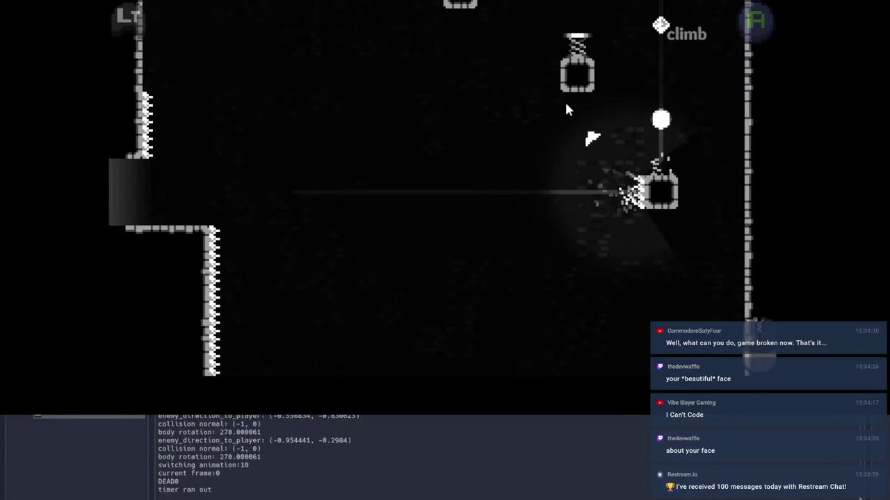
{"action": "key", "text": "d"}
{"action": "key", "text": "space"}
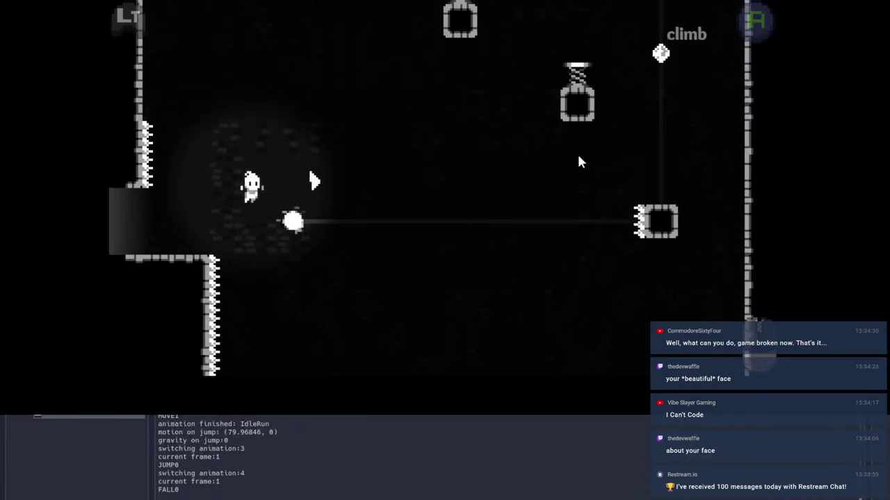
{"action": "left_click", "coordinate": [615, 68]}
{"action": "left_click", "coordinate": [748, 138]}
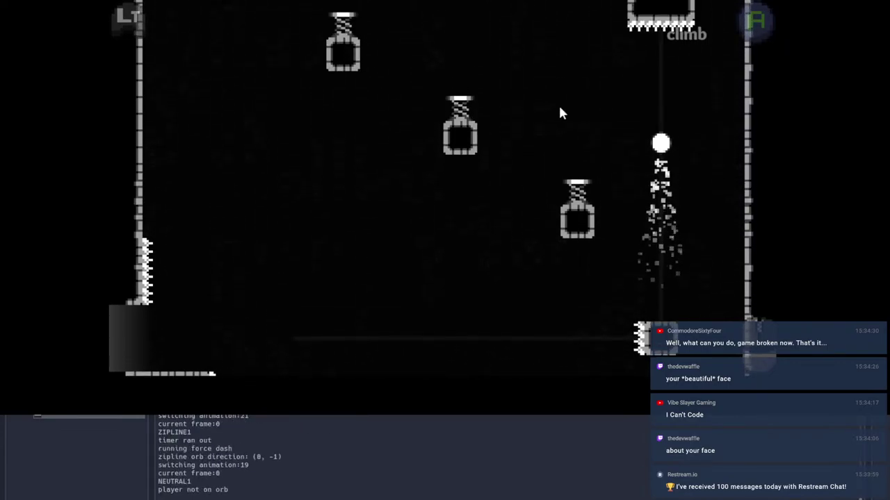
Step: Playtest the upper part of the room, climbing past the springs and zipline orbs and dashing into the teleport portal
{"action": "key", "text": "a"}
{"action": "left_click", "coordinate": [192, 105]}
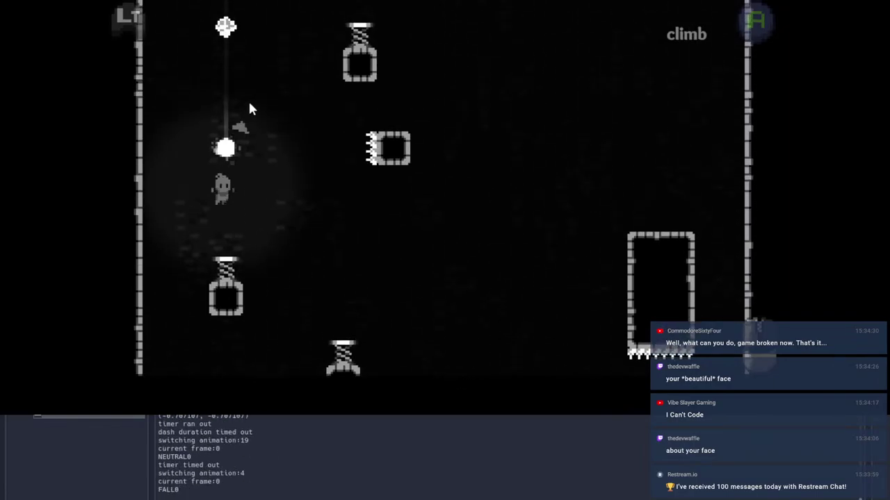
{"action": "left_click", "coordinate": [251, 84]}
{"action": "left_click", "coordinate": [461, 140]}
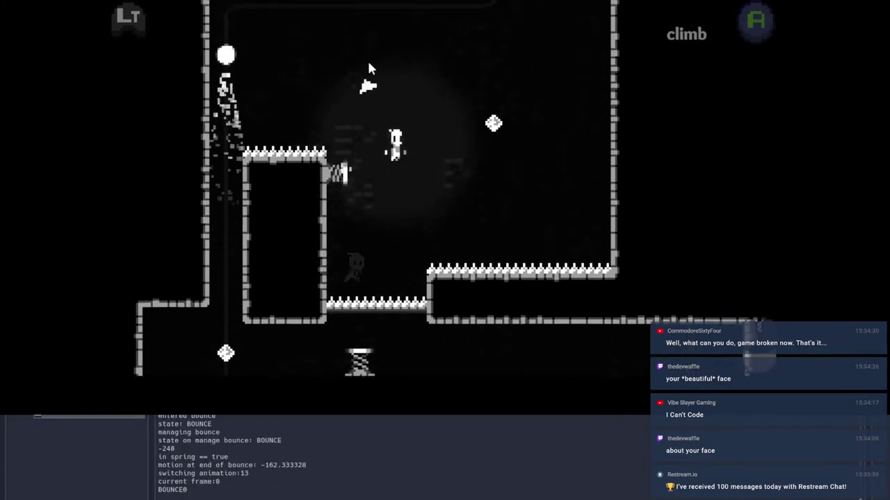
{"action": "left_click", "coordinate": [539, 70]}
{"action": "left_click", "coordinate": [530, 77]}
{"action": "left_click", "coordinate": [650, 112]}
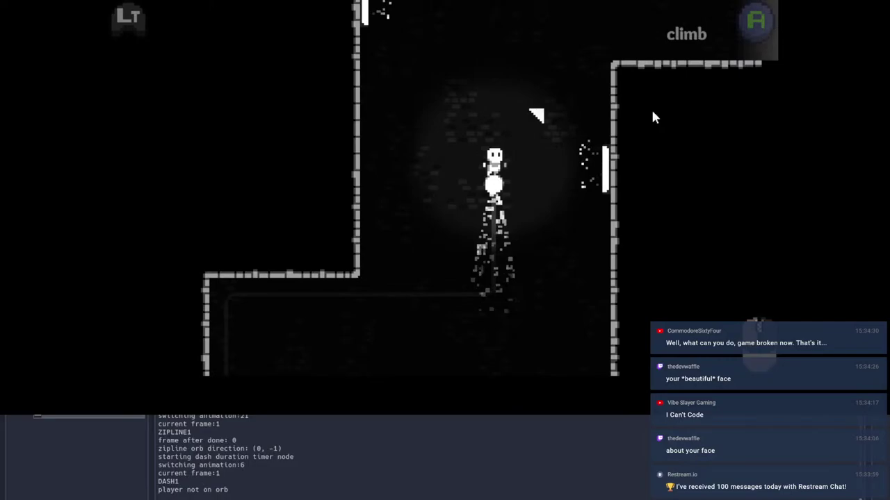
{"action": "left_click", "coordinate": [682, 191]}
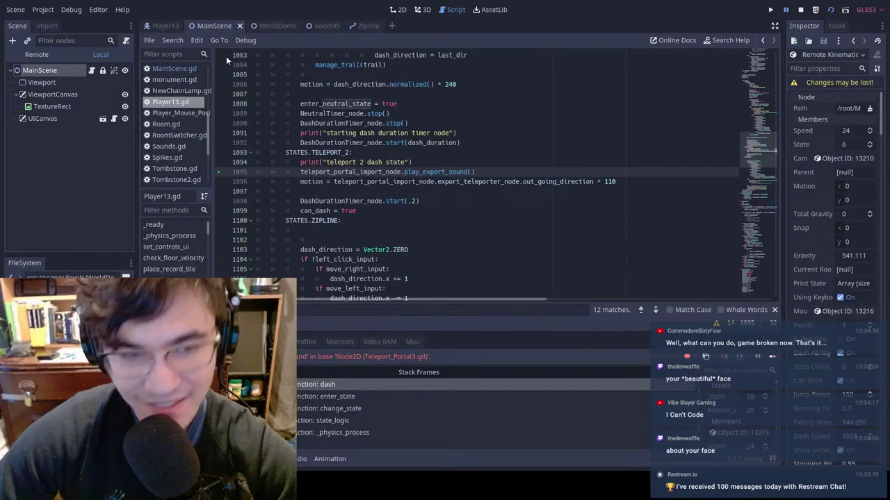
Step: Locate Room93 in the WorldDemo 2D view and open its scene
{"action": "scroll", "coordinate": [270, 189], "scroll_direction": "up", "scroll_amount": 1}
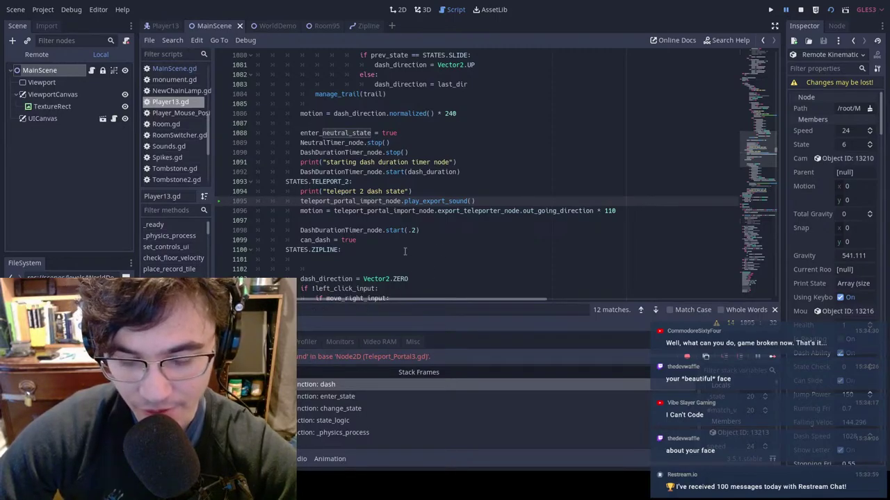
{"action": "left_click", "coordinate": [270, 30]}
{"action": "left_click", "coordinate": [404, 9]}
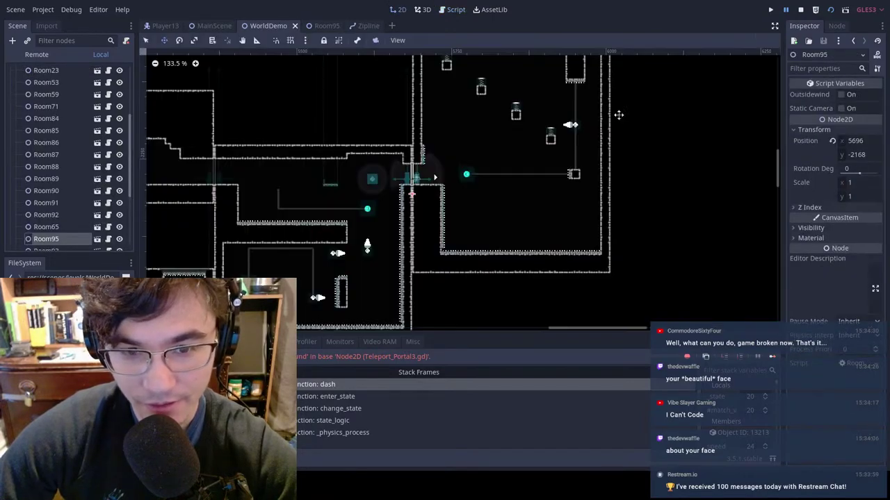
{"action": "scroll", "coordinate": [521, 249], "scroll_direction": "down", "scroll_amount": 5}
{"action": "middle_click_drag", "start_coordinate": [198, 318], "coordinate": [495, 212]}
{"action": "scroll", "coordinate": [482, 215], "scroll_direction": "up", "scroll_amount": 18}
{"action": "key", "text": "q"}
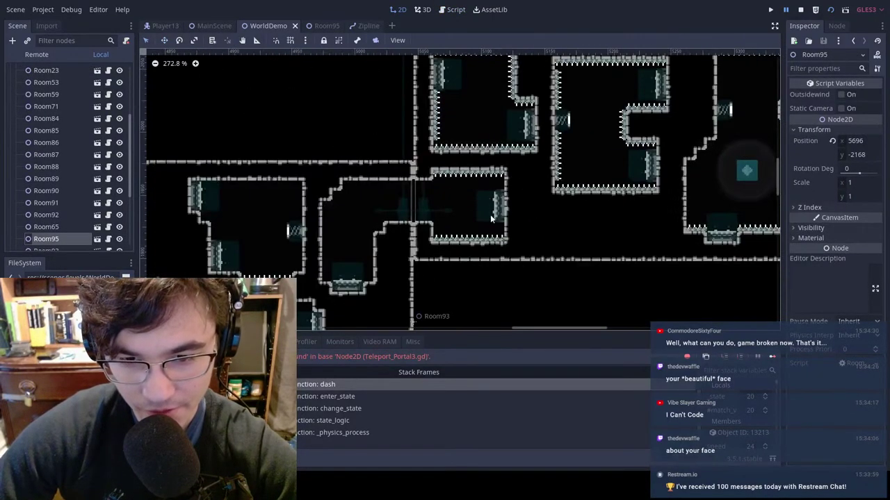
{"action": "double_click", "coordinate": [510, 248]}
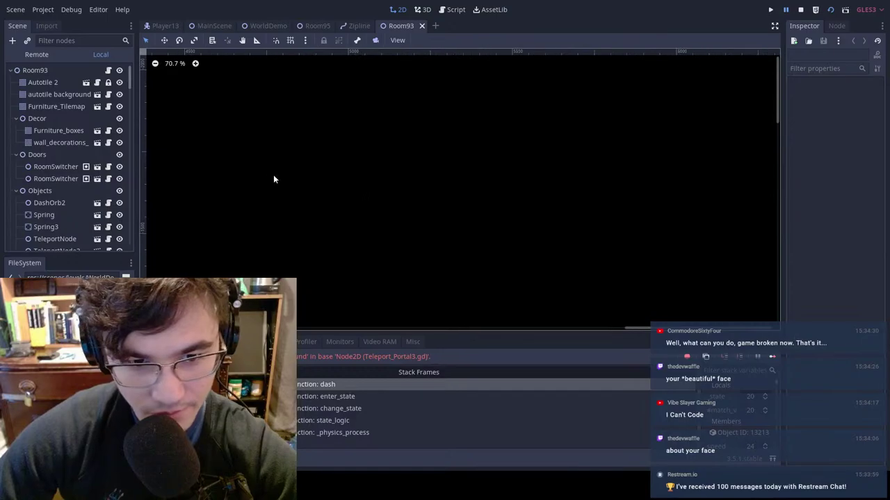
Step: Find the teleport portal used in Room93 and open its source scene, Teleport_Portal2
{"action": "scroll", "coordinate": [347, 211], "scroll_direction": "down", "scroll_amount": 12}
{"action": "middle_click_drag", "start_coordinate": [187, 229], "coordinate": [540, 185]}
{"action": "scroll", "coordinate": [384, 181], "scroll_direction": "up", "scroll_amount": 18}
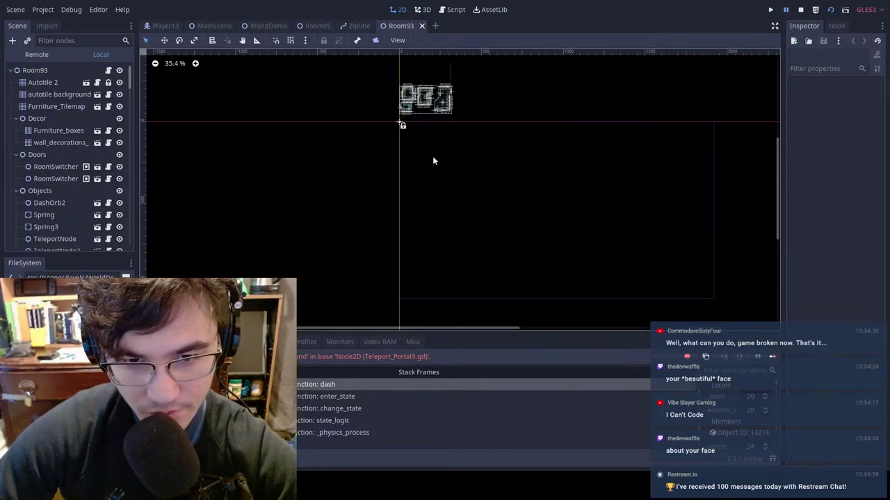
{"action": "middle_click_drag", "start_coordinate": [426, 87], "coordinate": [438, 158]}
{"action": "scroll", "coordinate": [436, 173], "scroll_direction": "up", "scroll_amount": 15}
{"action": "scroll", "coordinate": [381, 171], "scroll_direction": "up", "scroll_amount": 6}
{"action": "double_click", "coordinate": [395, 166]}
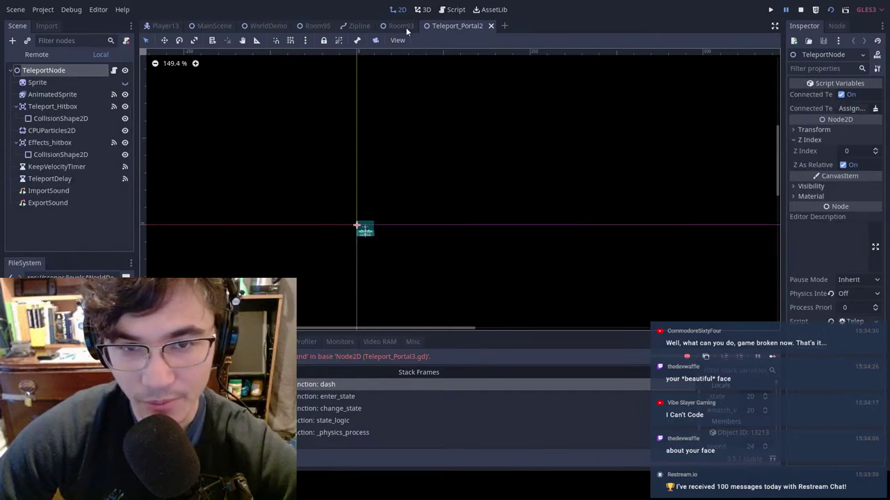
Step: Delete the two old teleport portals, TeleportNode and TeleportNode2, from the upper part of Room95
{"action": "left_click", "coordinate": [401, 25]}
{"action": "key", "text": "ctrl+shift+Tab"}
{"action": "key", "text": "ctrl+shift+Tab"}
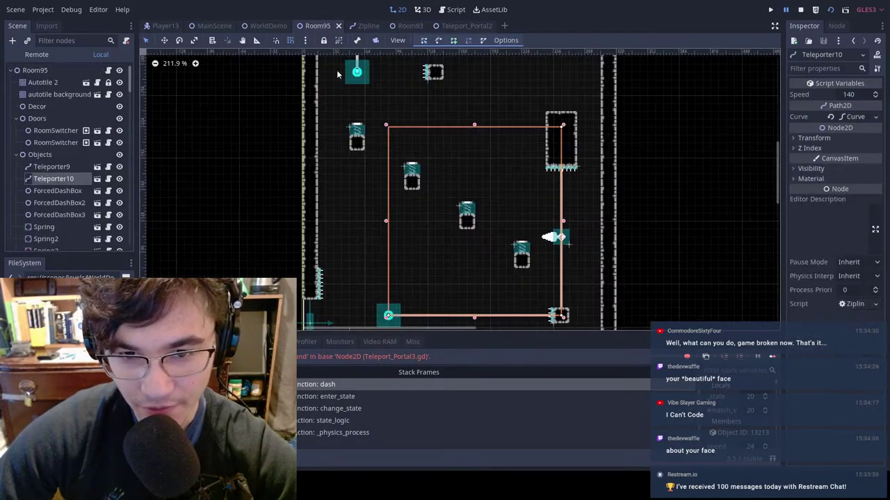
{"action": "middle_click_drag", "start_coordinate": [567, 154], "coordinate": [526, 312]}
{"action": "scroll", "coordinate": [555, 195], "scroll_direction": "down", "scroll_amount": 7}
{"action": "middle_click_drag", "start_coordinate": [555, 194], "coordinate": [554, 311]}
{"action": "middle_click_drag", "start_coordinate": [566, 140], "coordinate": [514, 211]}
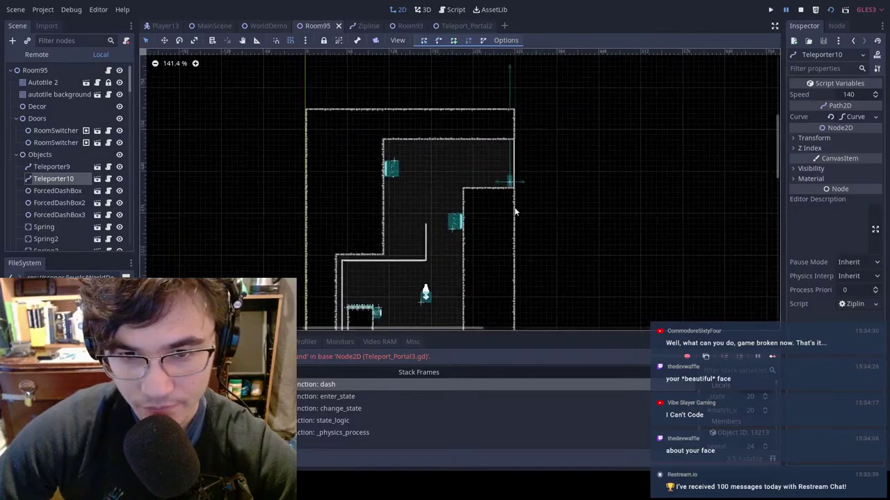
{"action": "scroll", "coordinate": [453, 223], "scroll_direction": "up", "scroll_amount": 12}
{"action": "left_click", "coordinate": [448, 222]}
{"action": "left_click", "coordinate": [328, 106], "text": "shift"}
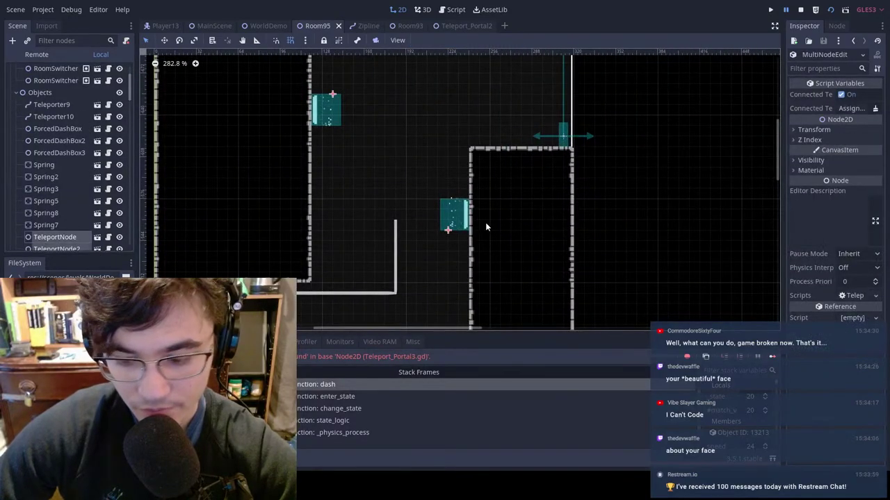
{"action": "key", "text": "Delete"}
{"action": "left_click", "coordinate": [420, 242]}
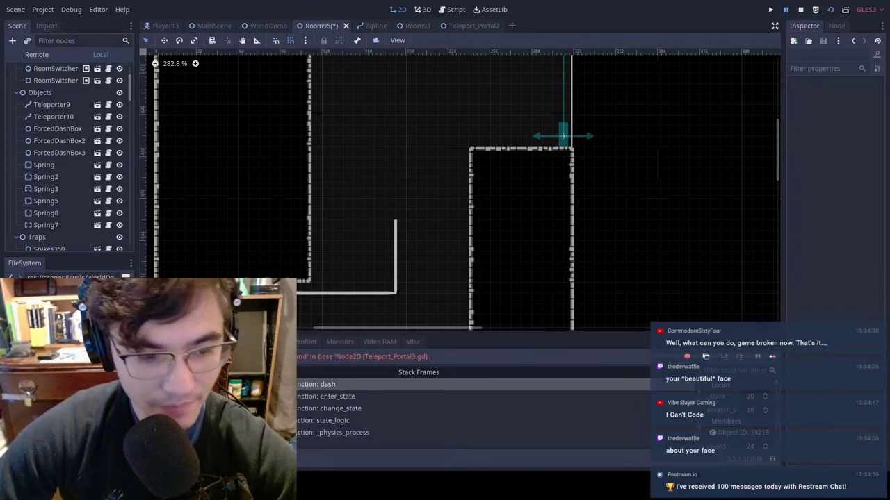
Step: Add a Teleport_Portal2 instance under Room95's Objects and move it beside the wall below the exit ledge
{"action": "left_click_drag", "start_coordinate": [50, 98], "coordinate": [50, 97]}
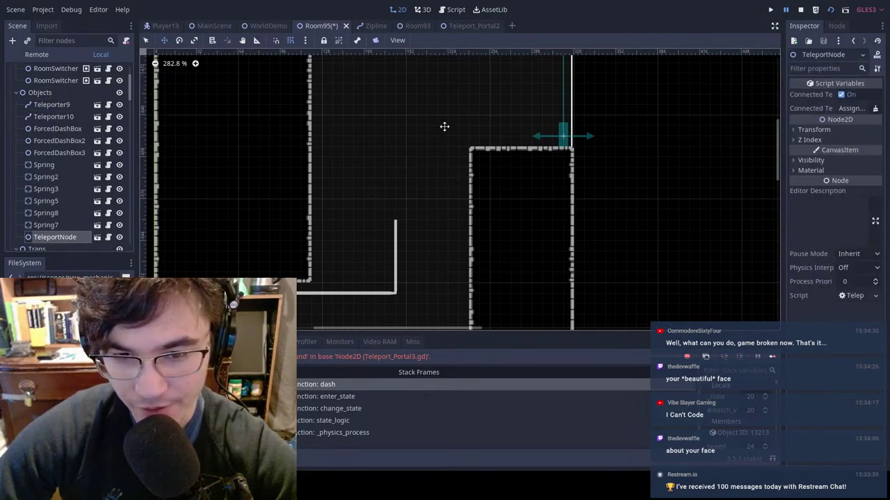
{"action": "scroll", "coordinate": [498, 192], "scroll_direction": "down", "scroll_amount": 5}
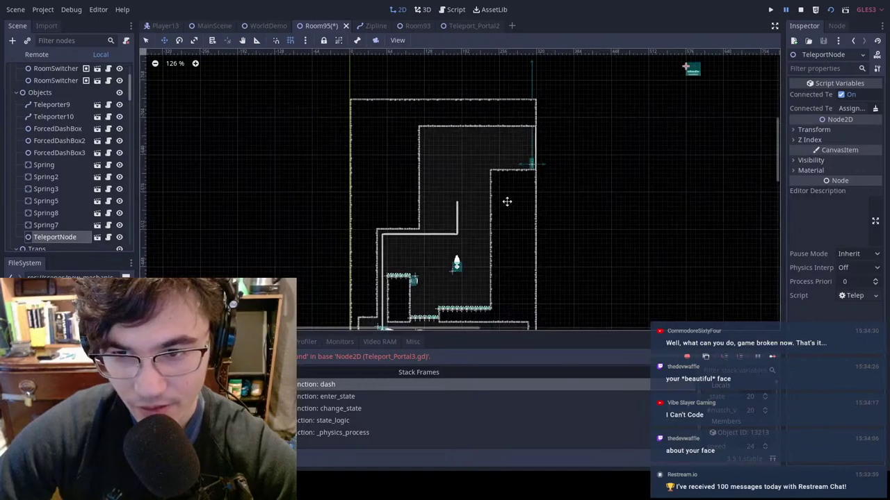
{"action": "scroll", "coordinate": [543, 205], "scroll_direction": "up", "scroll_amount": 5}
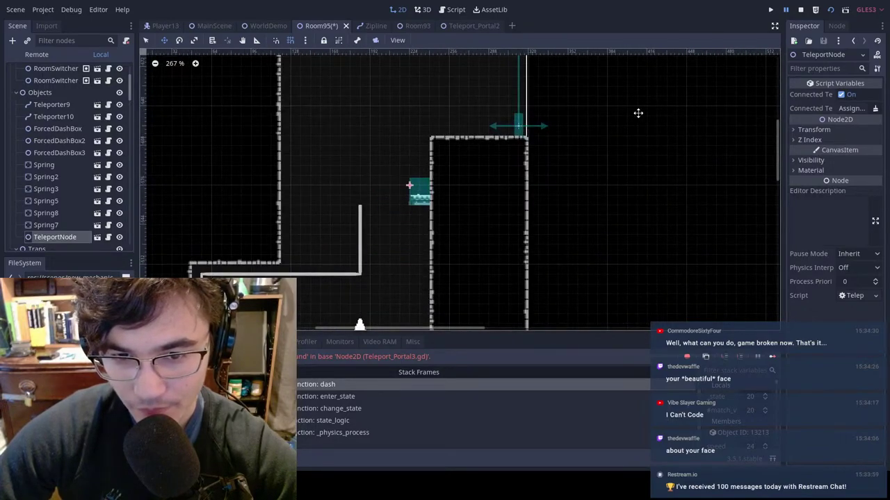
Step: Set the new TeleportNode's rotation to 270 degrees and place it against the wall at position 224, -568
{"action": "left_click", "coordinate": [815, 130]}
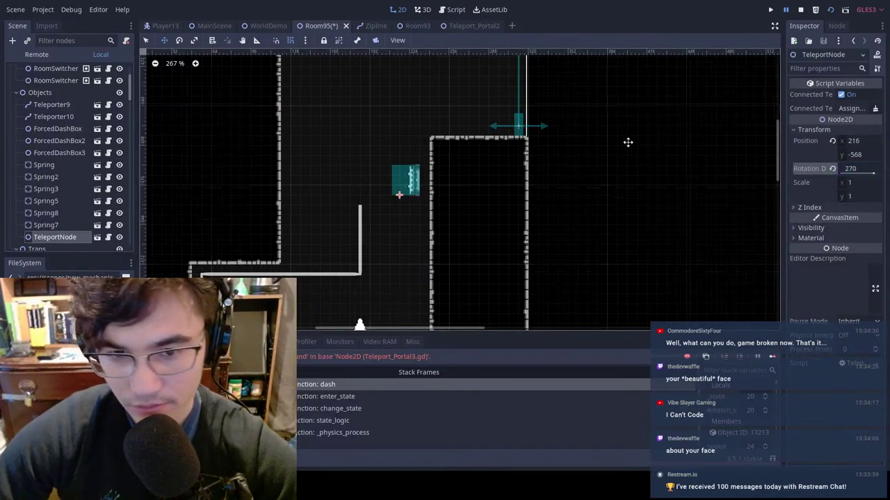
{"action": "scroll", "coordinate": [570, 138], "scroll_direction": "up", "scroll_amount": 11}
{"action": "left_click_drag", "start_coordinate": [331, 147], "coordinate": [349, 150]}
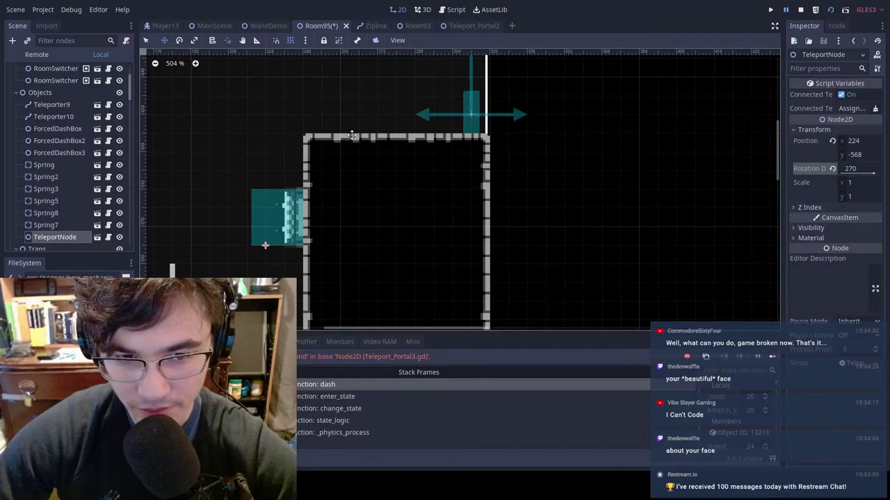
{"action": "middle_click_drag", "start_coordinate": [352, 135], "coordinate": [461, 127]}
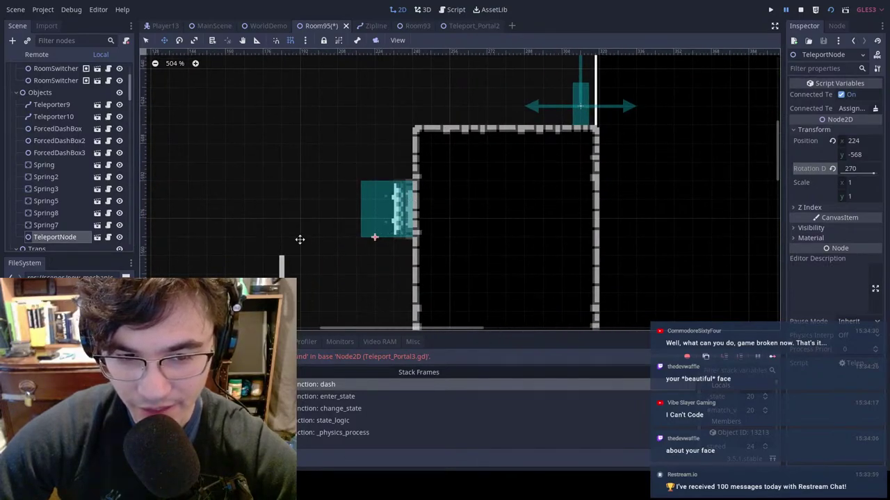
Step: Duplicate the portal, rotate the copy to 90 degrees, and place it against the opposite wall at position 136, -656
{"action": "middle_click_drag", "start_coordinate": [423, 260], "coordinate": [471, 132]}
{"action": "scroll", "coordinate": [459, 173], "scroll_direction": "up", "scroll_amount": 5}
{"action": "scroll", "coordinate": [448, 214], "scroll_direction": "left", "scroll_amount": 1, "text": "shift"}
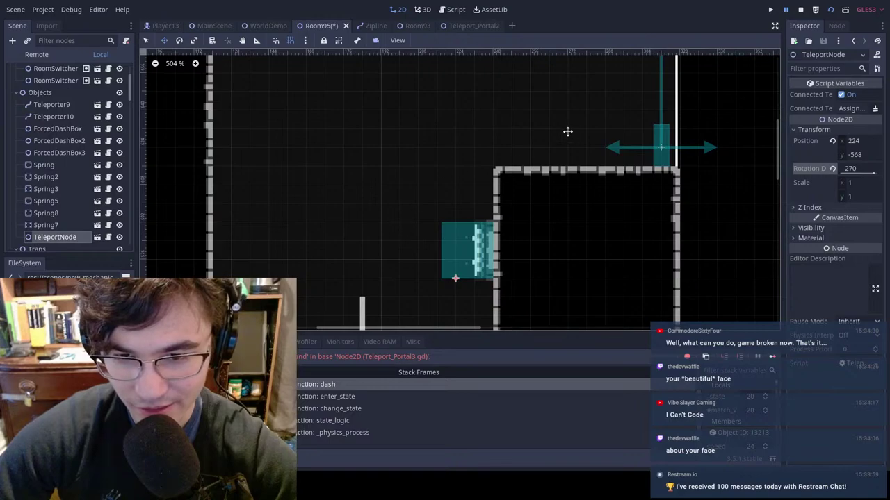
{"action": "scroll", "coordinate": [573, 172], "scroll_direction": "left", "scroll_amount": 1, "text": "shift"}
{"action": "key", "text": "ctrl+d"}
{"action": "left_click_drag", "start_coordinate": [560, 219], "coordinate": [325, 107]}
{"action": "left_click", "coordinate": [839, 129]}
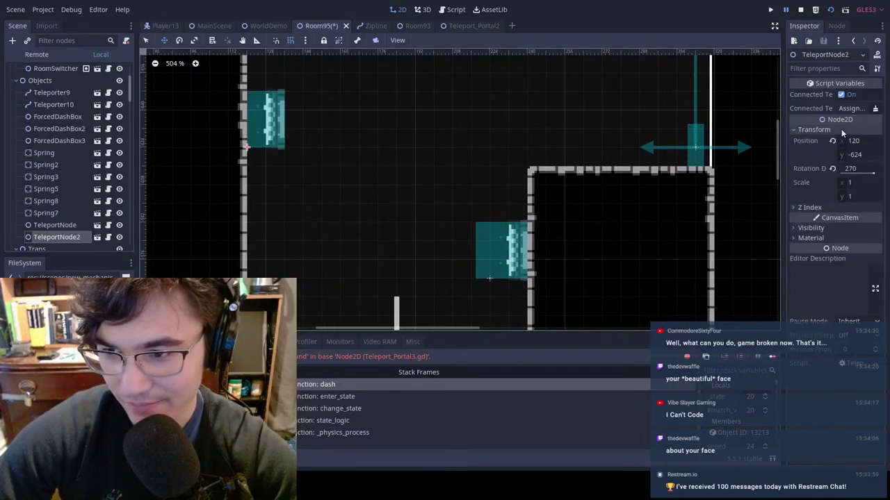
{"action": "type", "text": "90"}
{"action": "key", "text": "Return"}
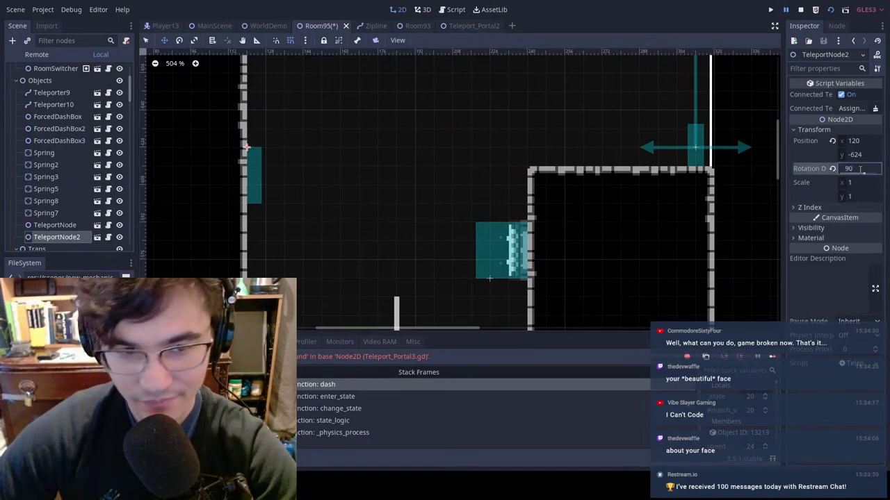
{"action": "left_click_drag", "start_coordinate": [570, 230], "coordinate": [438, 128]}
{"action": "middle_click_drag", "start_coordinate": [438, 127], "coordinate": [556, 167]}
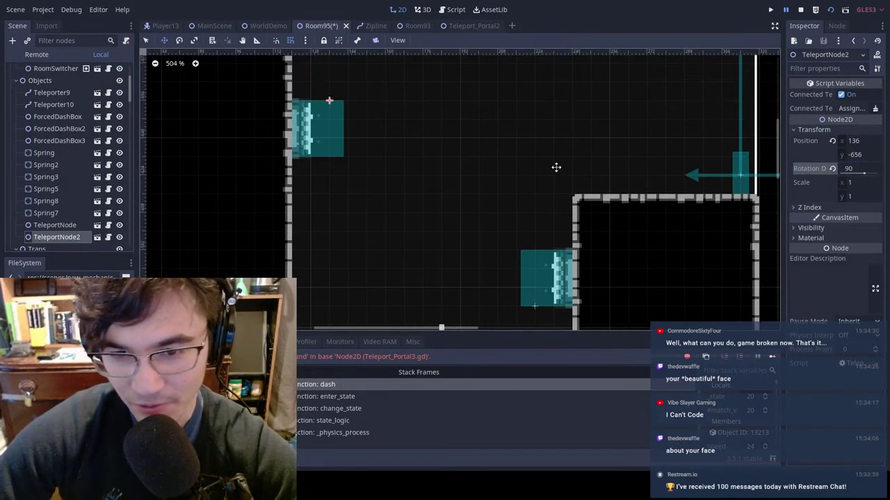
Step: Save Room95 with its replaced portals and run the game from MainScene
{"action": "key", "text": "ctrl+s"}
{"action": "middle_click_drag", "start_coordinate": [653, 264], "coordinate": [667, 195]}
{"action": "key", "text": "ctrl+s"}
{"action": "middle_click_drag", "start_coordinate": [644, 137], "coordinate": [582, 154]}
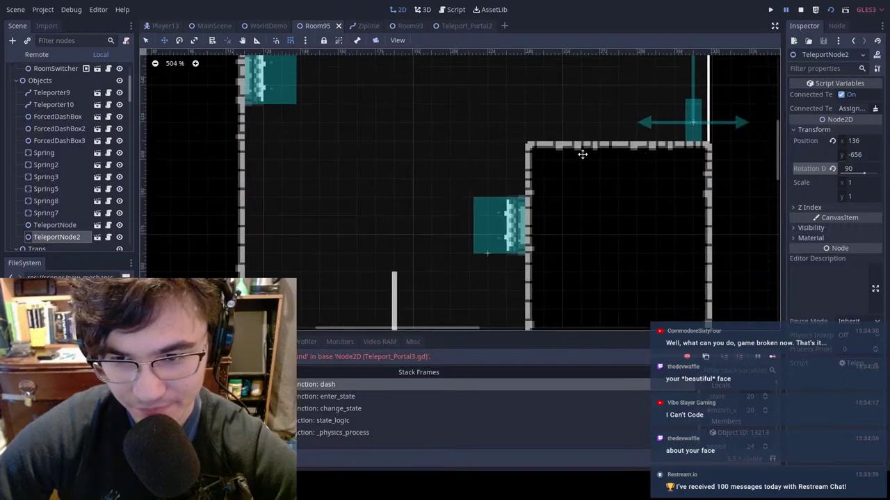
{"action": "key", "text": "q"}
{"action": "left_click", "coordinate": [435, 182]}
{"action": "middle_click_drag", "start_coordinate": [433, 186], "coordinate": [406, 205]}
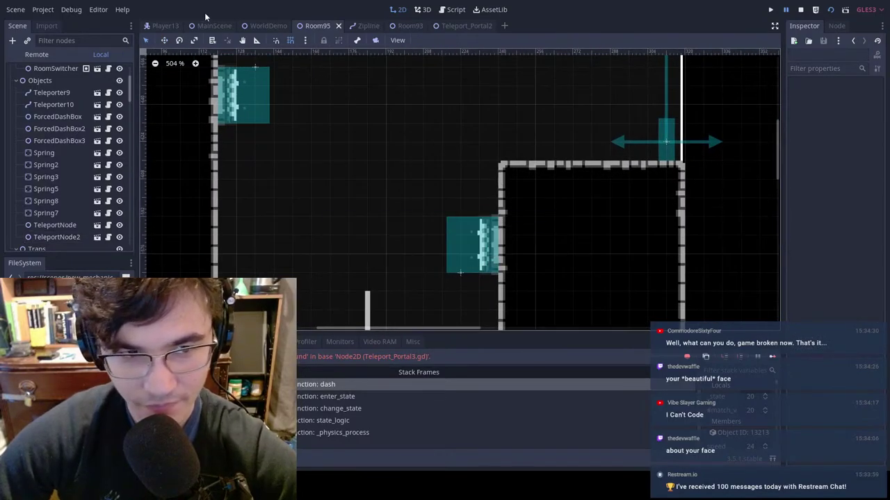
{"action": "left_click", "coordinate": [226, 28]}
{"action": "key", "text": "F6"}
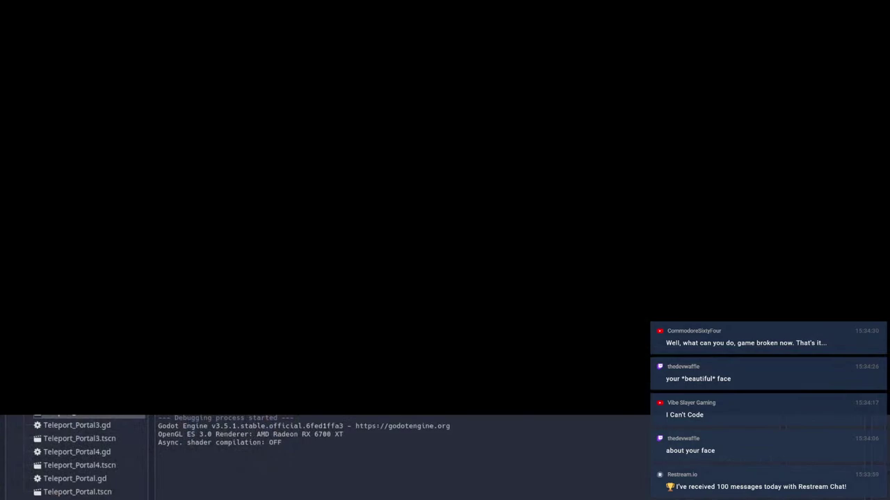
Step: Playtest the lower zipline in Room95, dashing from it onto the vertical zipline and across toward the springs
{"action": "key", "text": "d"}
{"action": "key", "text": "space"}
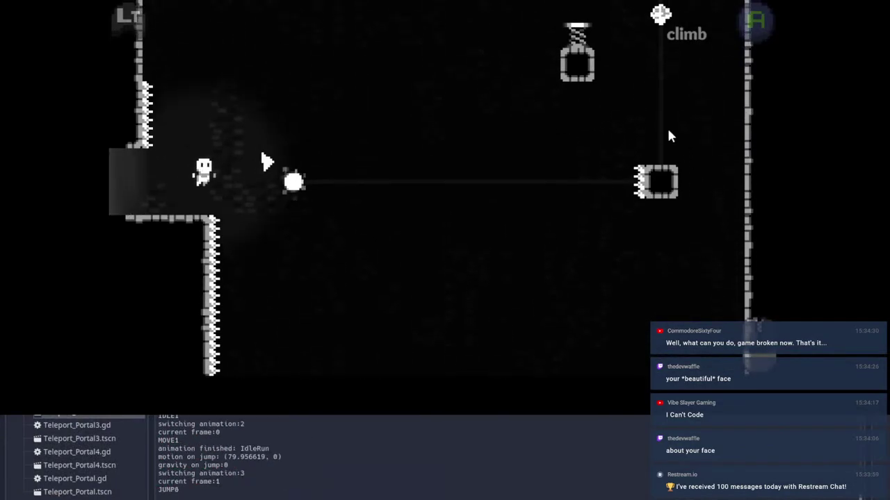
{"action": "left_click", "coordinate": [615, 87]}
{"action": "left_click", "coordinate": [731, 133]}
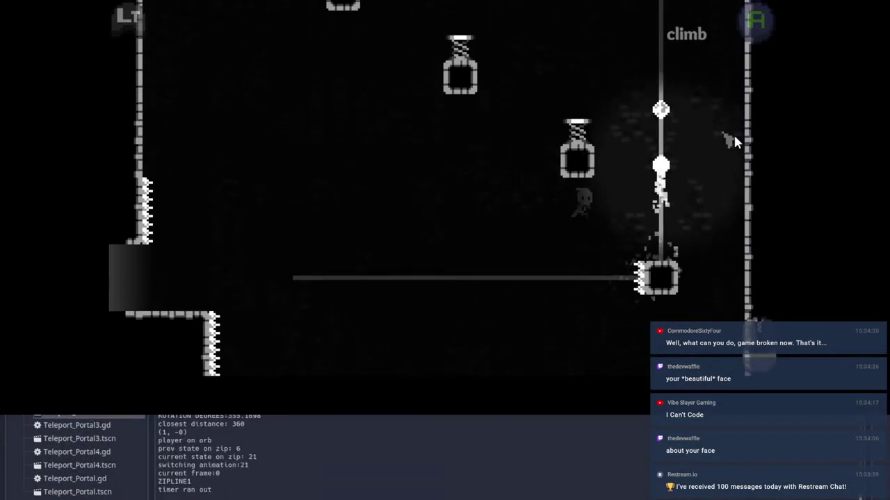
{"action": "left_click", "coordinate": [532, 161]}
{"action": "left_click", "coordinate": [371, 144]}
{"action": "left_click", "coordinate": [332, 141]}
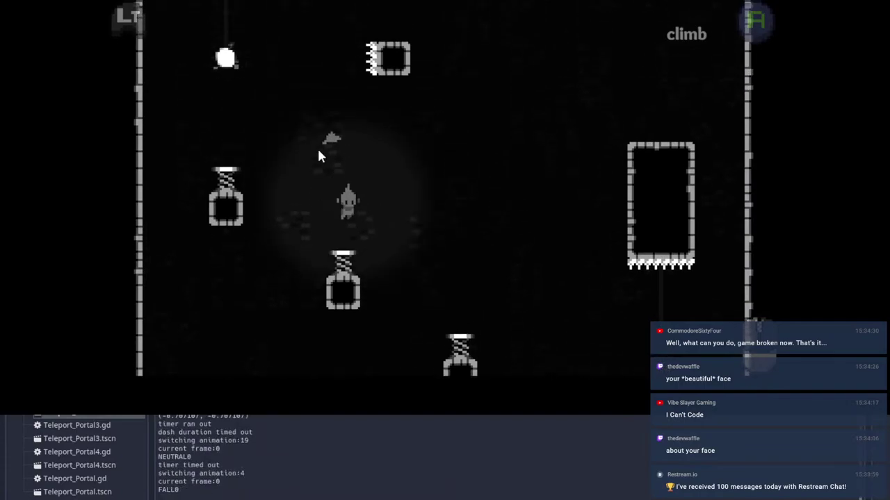
Step: Playtest the climb from the springs onto the upper vertical zipline, dashing off it toward the spiked gap
{"action": "left_click", "coordinate": [205, 179]}
{"action": "left_click", "coordinate": [292, 87]}
{"action": "key", "text": "a"}
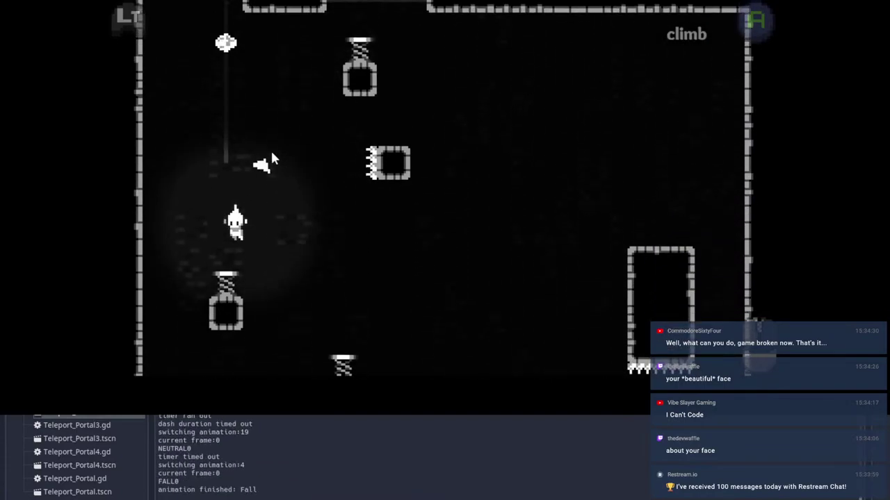
{"action": "key", "text": "a"}
{"action": "left_click", "coordinate": [241, 86]}
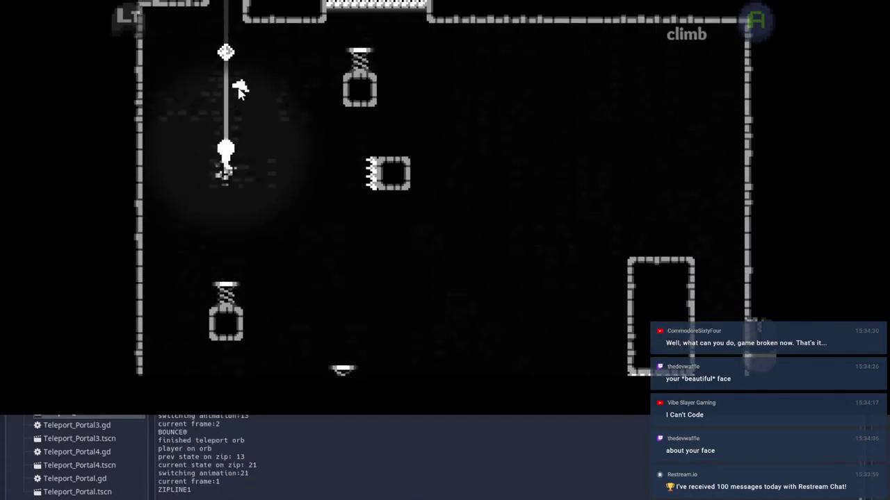
{"action": "left_click", "coordinate": [524, 217]}
{"action": "left_click", "coordinate": [402, 115]}
{"action": "left_click", "coordinate": [328, 111]}
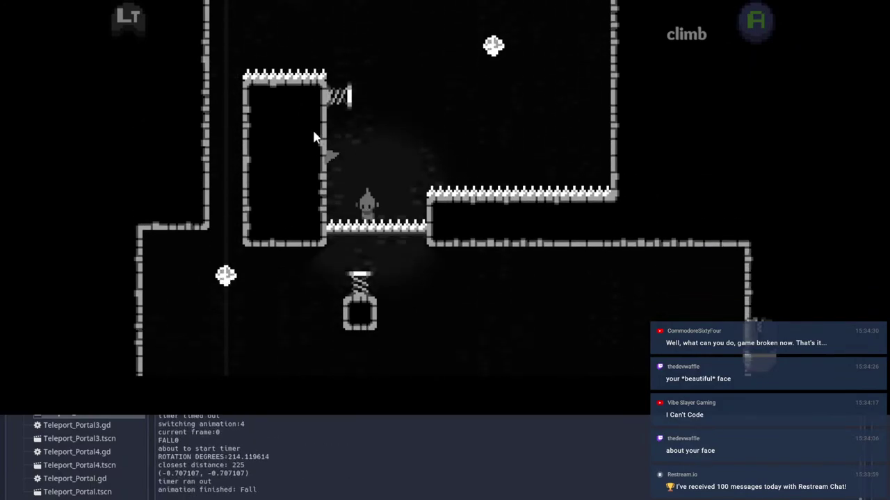
Step: Retry the room from the starting ledge, riding the lower zipline and dashing onto the vertical one
{"action": "key", "text": "d"}
{"action": "key", "text": "space"}
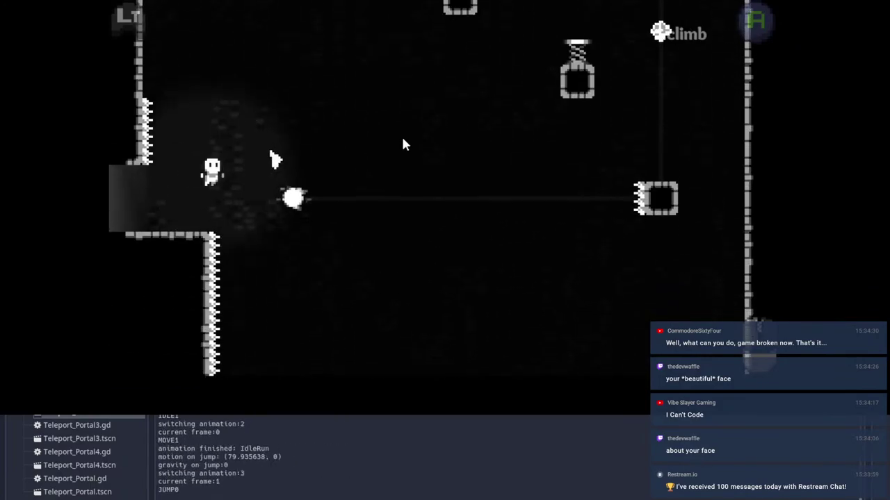
{"action": "key", "text": "space"}
{"action": "left_click", "coordinate": [715, 144]}
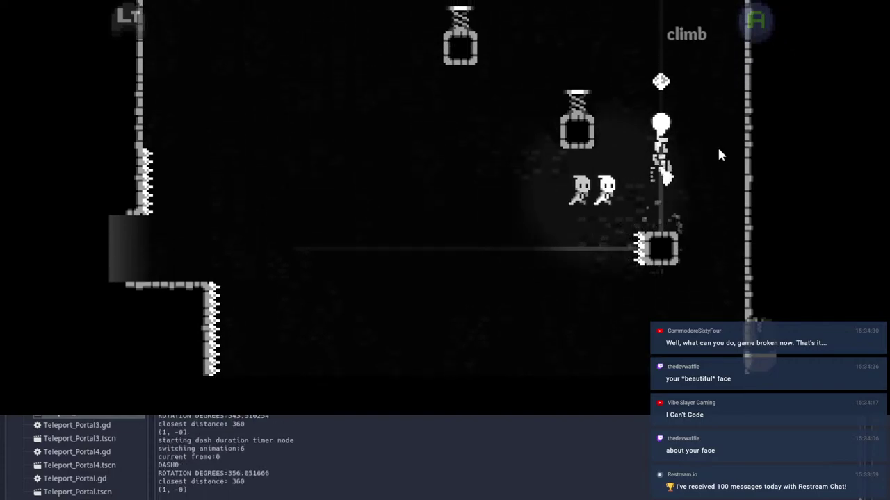
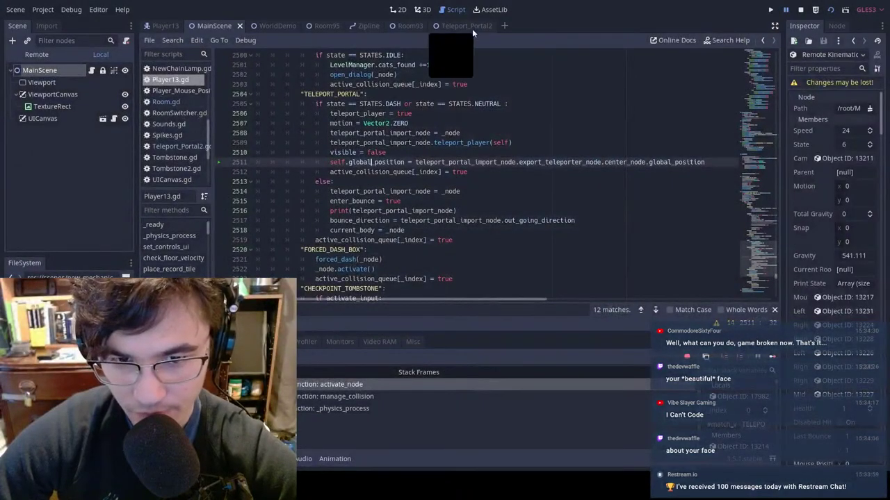
Step: Locate the upper part of Room95 in the WorldDemo 2D view and reopen the room's scene
{"action": "left_click", "coordinate": [261, 28]}
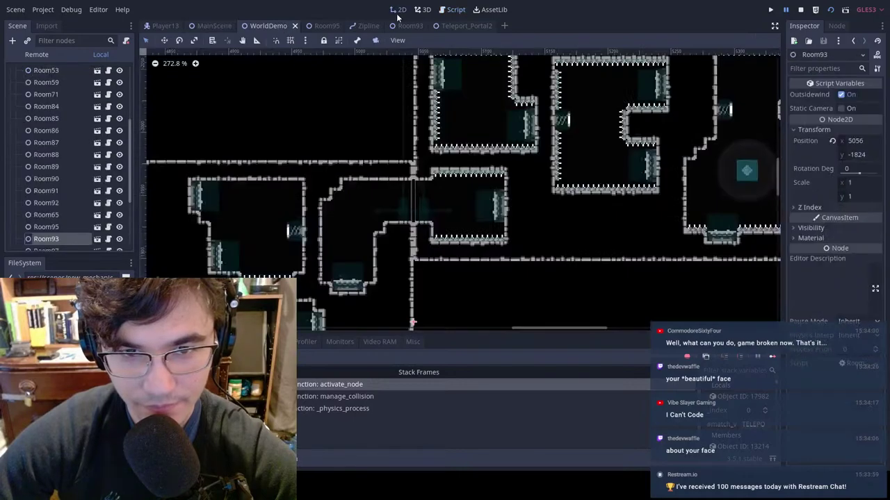
{"action": "scroll", "coordinate": [394, 201], "scroll_direction": "up", "scroll_amount": 3}
{"action": "scroll", "coordinate": [394, 201], "scroll_direction": "down", "scroll_amount": 10}
{"action": "middle_click_drag", "start_coordinate": [535, 173], "coordinate": [346, 316]}
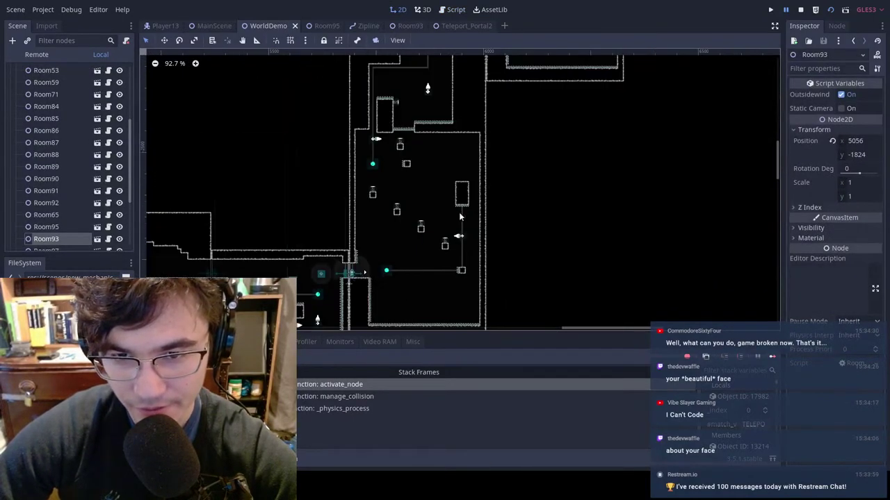
{"action": "middle_click_drag", "start_coordinate": [494, 149], "coordinate": [387, 305]}
{"action": "scroll", "coordinate": [320, 241], "scroll_direction": "up", "scroll_amount": 4}
{"action": "middle_click_drag", "start_coordinate": [350, 177], "coordinate": [523, 249]}
{"action": "scroll", "coordinate": [321, 241], "scroll_direction": "up", "scroll_amount": 6}
{"action": "double_click", "coordinate": [282, 264]}
Step: Connect TeleportNode in Room95 to the room's other teleport portal
{"action": "left_click", "coordinate": [624, 261]}
{"action": "left_click", "coordinate": [855, 110]}
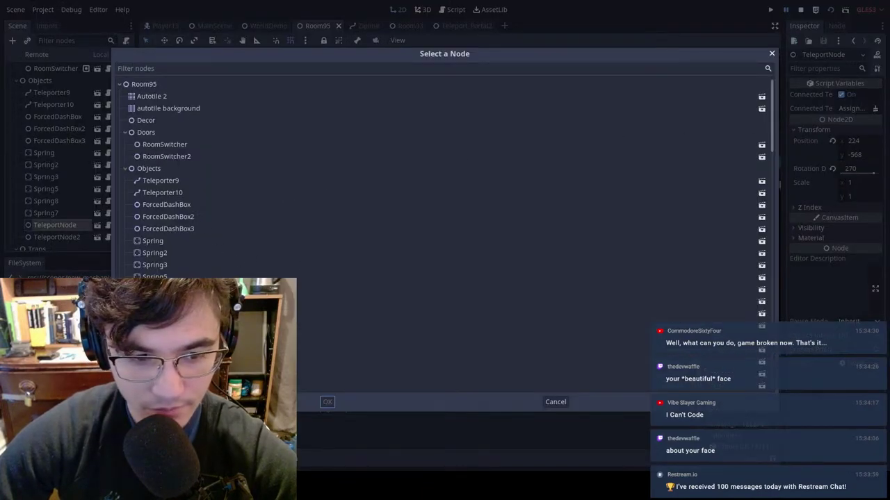
{"action": "left_click", "coordinate": [169, 326]}
{"action": "left_click", "coordinate": [328, 402]}
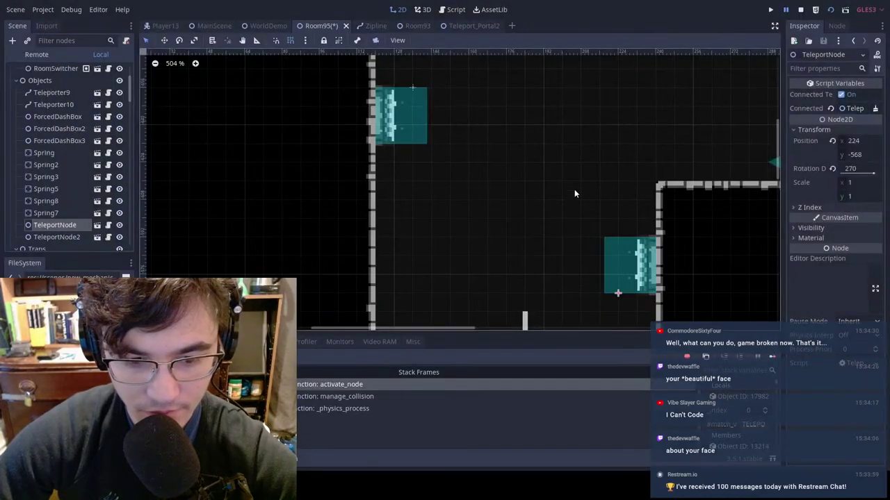
Step: Move the Player in WorldDemo to the doorway at Room95's upper exit, at about (5997, -2821)
{"action": "scroll", "coordinate": [596, 203], "scroll_direction": "down", "scroll_amount": 7}
{"action": "left_click", "coordinate": [266, 26]}
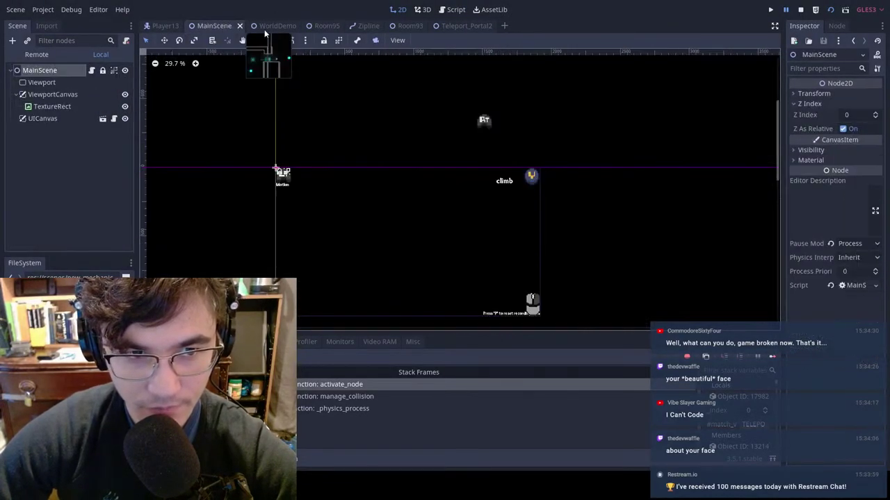
{"action": "scroll", "coordinate": [252, 217], "scroll_direction": "down", "scroll_amount": 15}
{"action": "middle_click_drag", "start_coordinate": [360, 176], "coordinate": [429, 226]}
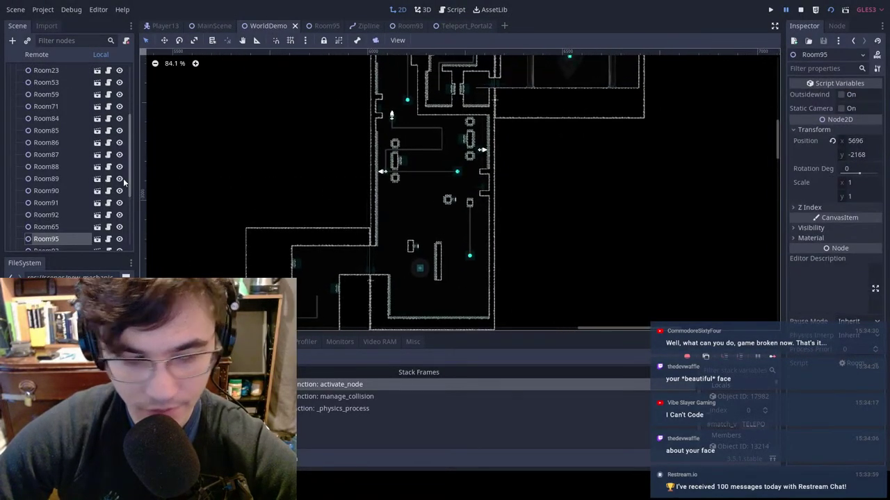
{"action": "scroll", "coordinate": [51, 215], "scroll_direction": "down", "scroll_amount": 5}
{"action": "left_click", "coordinate": [38, 239]}
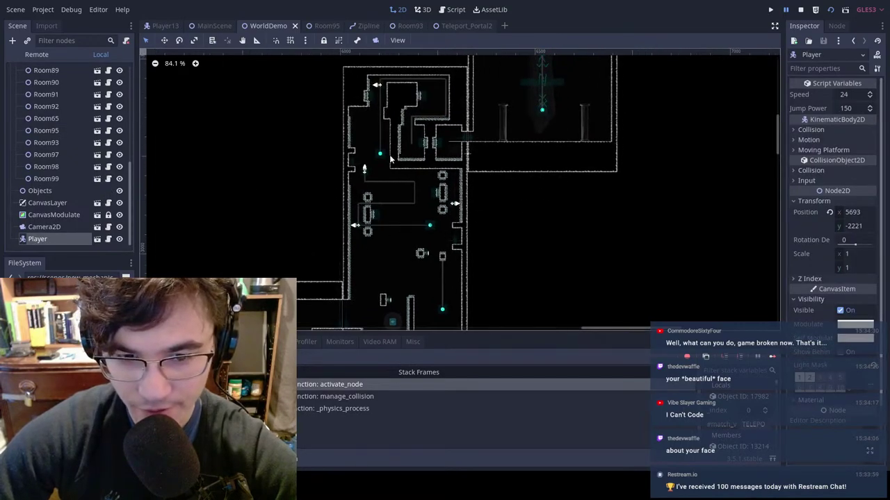
{"action": "middle_click_drag", "start_coordinate": [300, 263], "coordinate": [422, 80]}
{"action": "scroll", "coordinate": [422, 80], "scroll_direction": "down", "scroll_amount": 6}
{"action": "middle_click_drag", "start_coordinate": [424, 204], "coordinate": [444, 146]}
{"action": "key", "text": "w"}
{"action": "left_click_drag", "start_coordinate": [444, 146], "coordinate": [498, 81]}
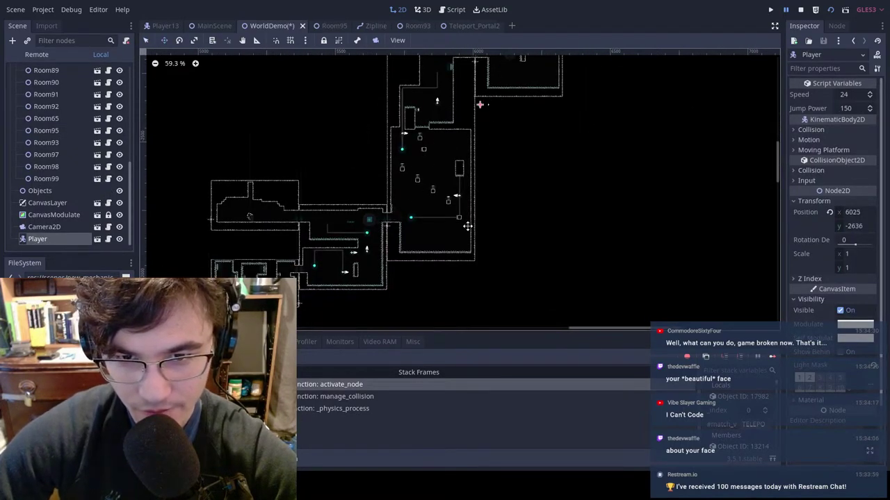
{"action": "scroll", "coordinate": [468, 226], "scroll_direction": "up", "scroll_amount": 5}
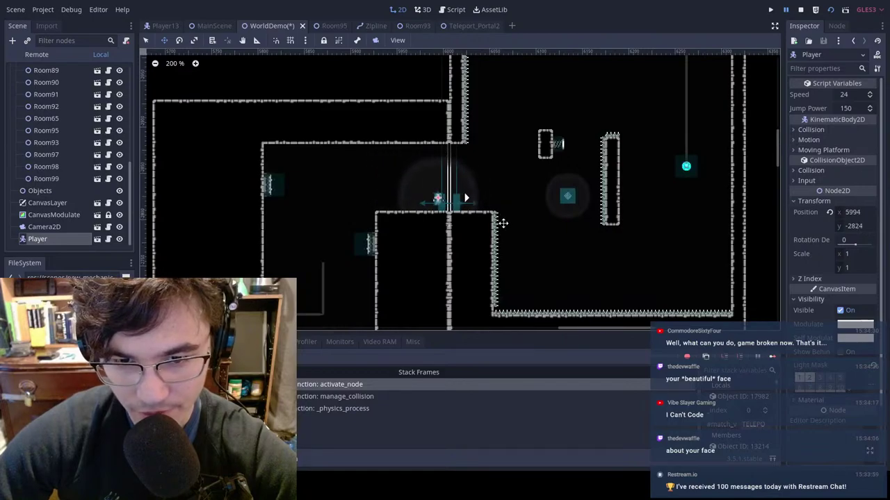
Step: Run the game from MainScene and dash from the shaft onto the upper exit ledge
{"action": "left_click", "coordinate": [212, 26]}
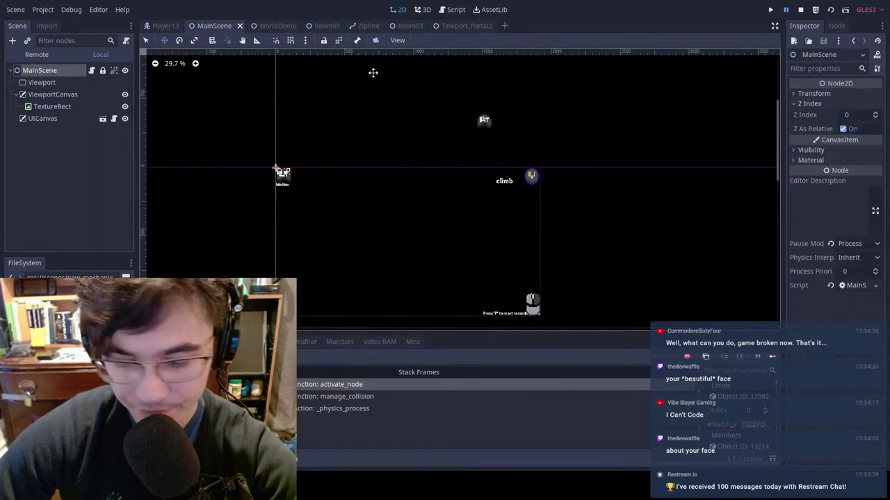
{"action": "key", "text": "F5"}
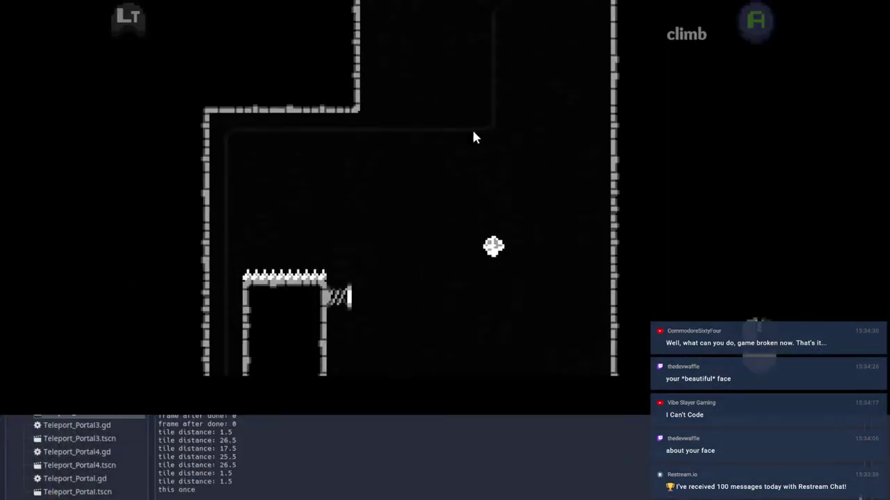
{"action": "key", "text": "a"}
{"action": "key", "text": "space"}
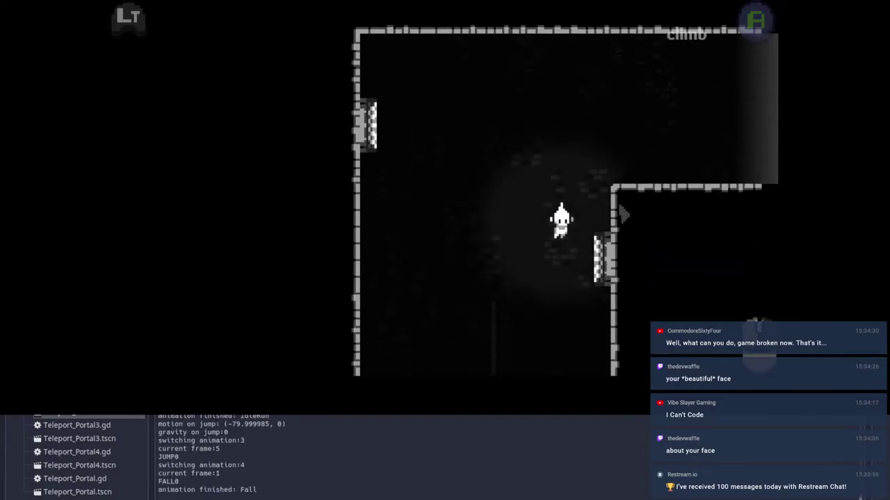
{"action": "left_click", "coordinate": [773, 214]}
{"action": "left_click", "coordinate": [738, 167]}
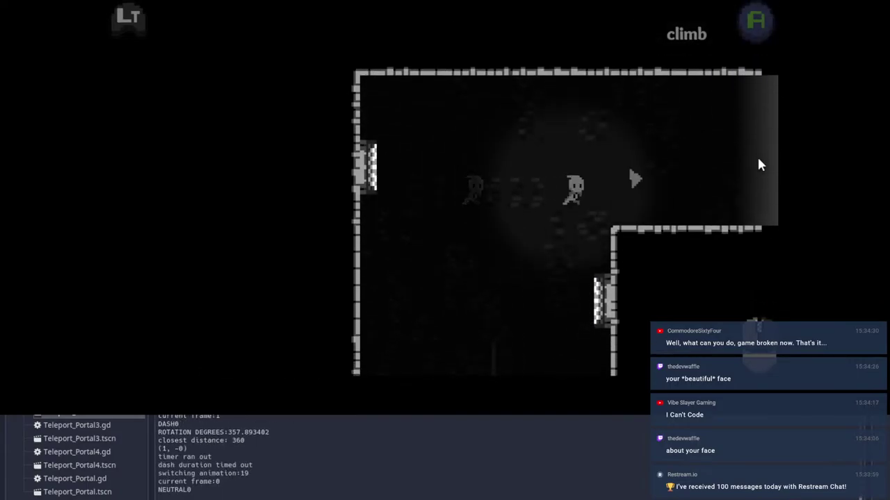
{"action": "key", "text": "d"}
{"action": "key", "text": "space"}
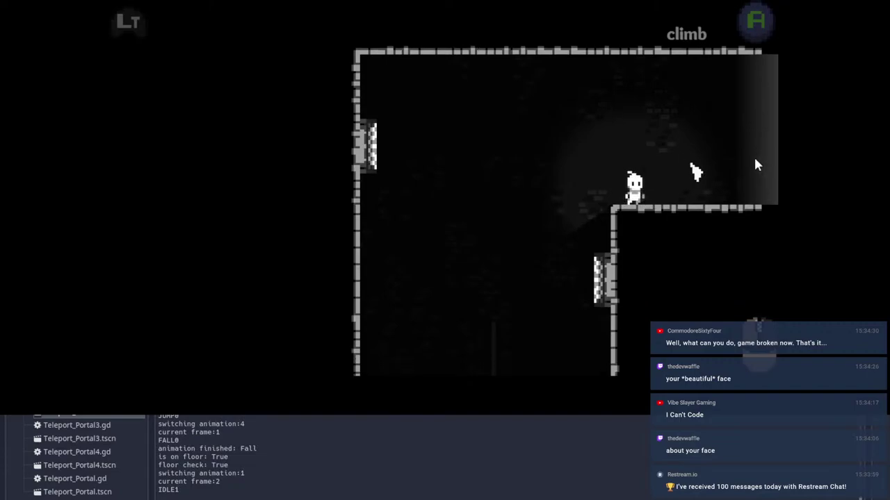
Step: Playtest leaving the exit ledge, sliding down the wall below the lower portal, and jumping back up to the ledge
{"action": "key", "text": "a"}
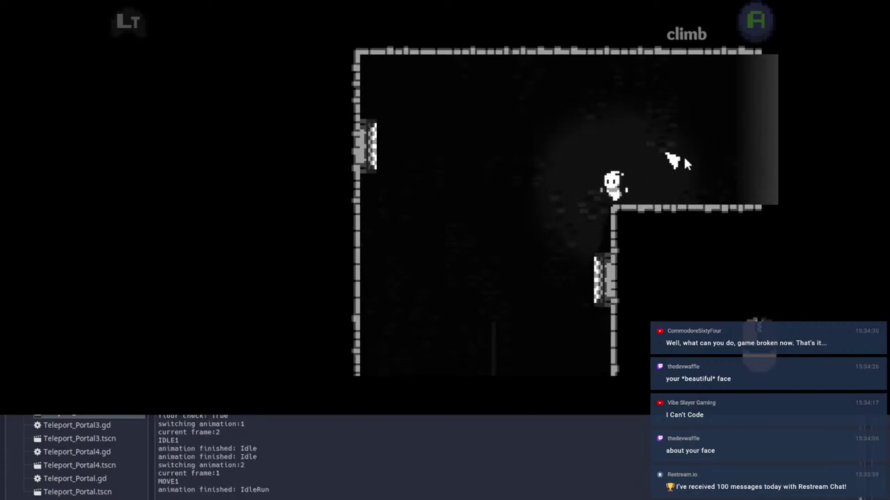
{"action": "key", "text": "a"}
{"action": "key", "text": "d"}
{"action": "key", "text": "a"}
{"action": "left_click", "coordinate": [526, 124]}
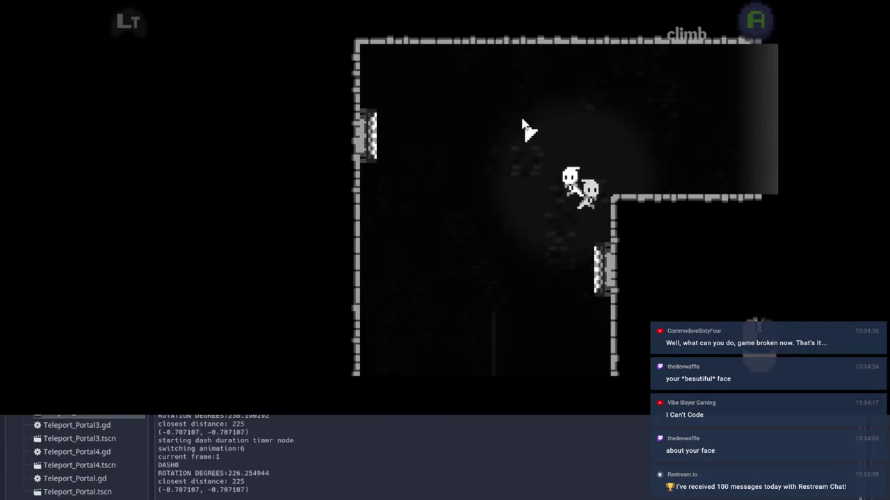
{"action": "key", "text": "d"}
{"action": "left_click", "coordinate": [705, 90]}
{"action": "key", "text": "d"}
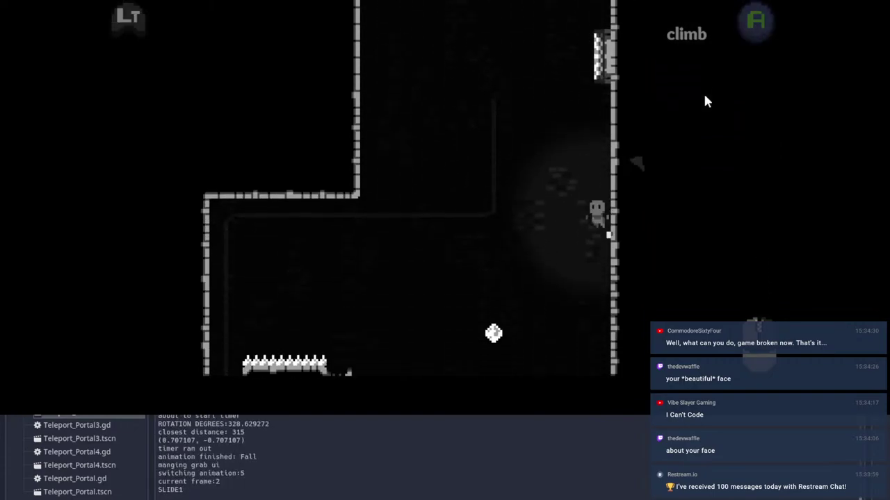
{"action": "key", "text": "space"}
{"action": "key", "text": "space"}
{"action": "key", "text": "d"}
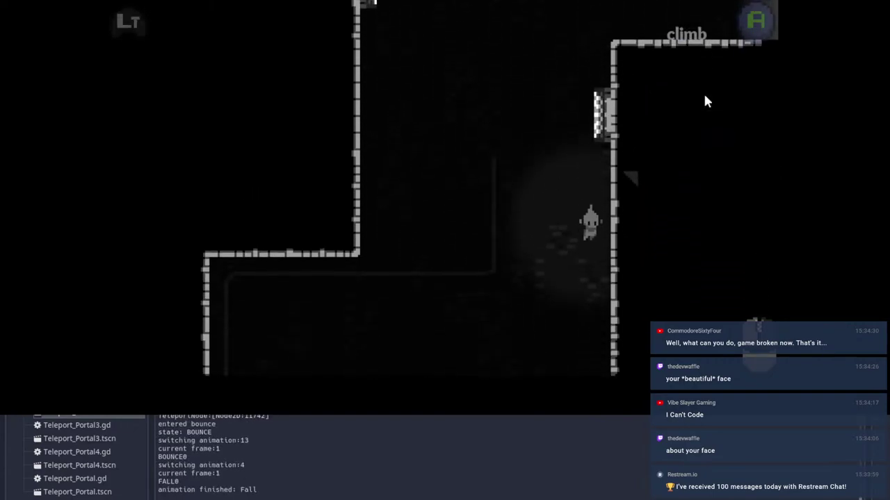
{"action": "key", "text": "space"}
{"action": "key", "text": "a"}
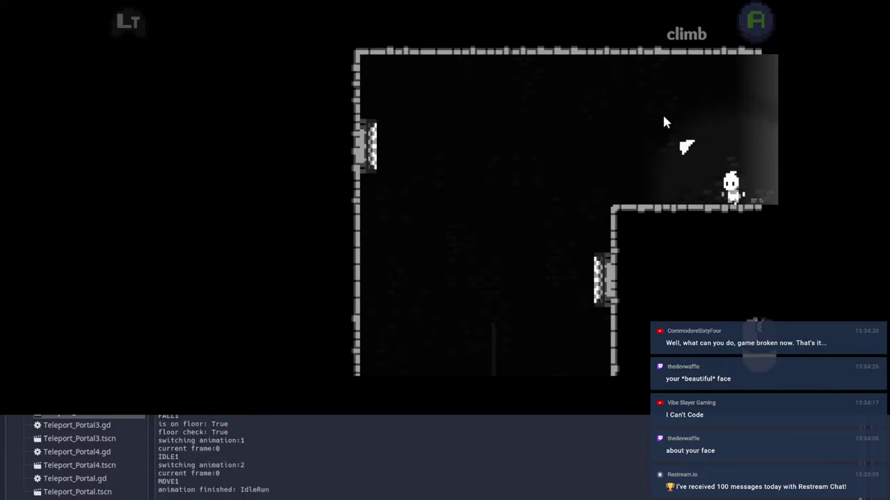
Step: Playtest dashing between the two linked portals and back up onto the exit ledge
{"action": "key", "text": "a"}
{"action": "key", "text": "a"}
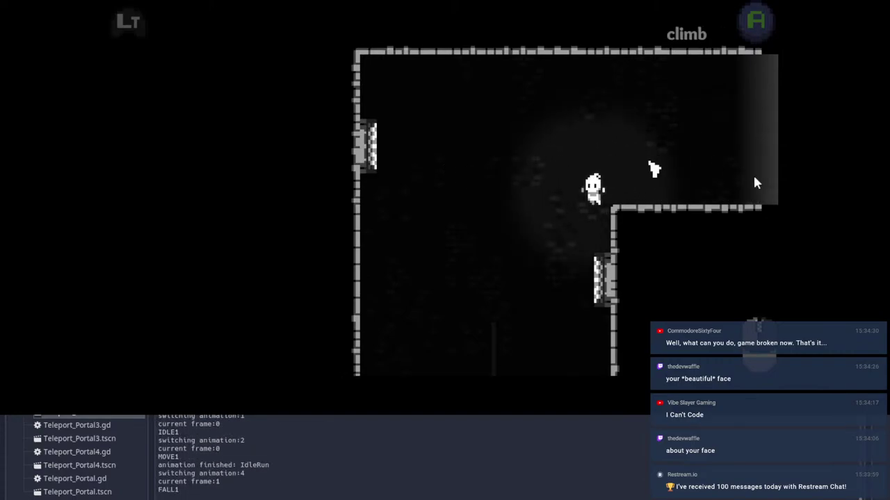
{"action": "left_click", "coordinate": [754, 180]}
{"action": "left_click", "coordinate": [237, 192]}
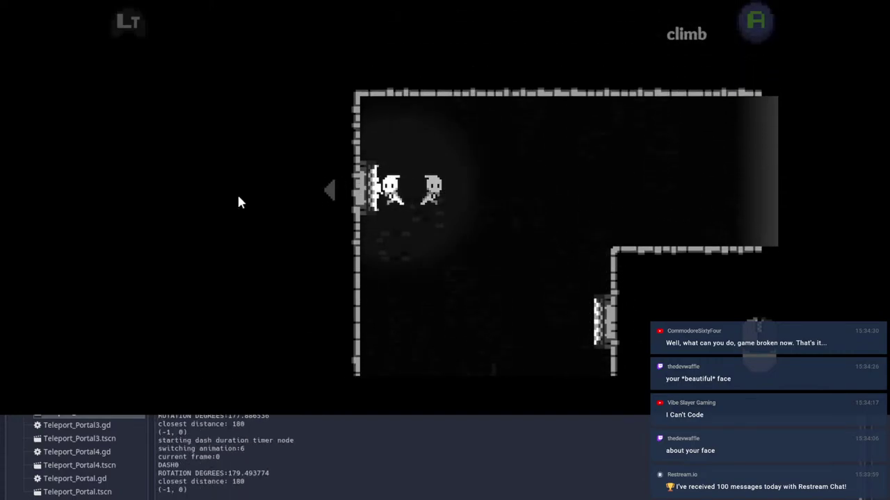
{"action": "left_click", "coordinate": [728, 41]}
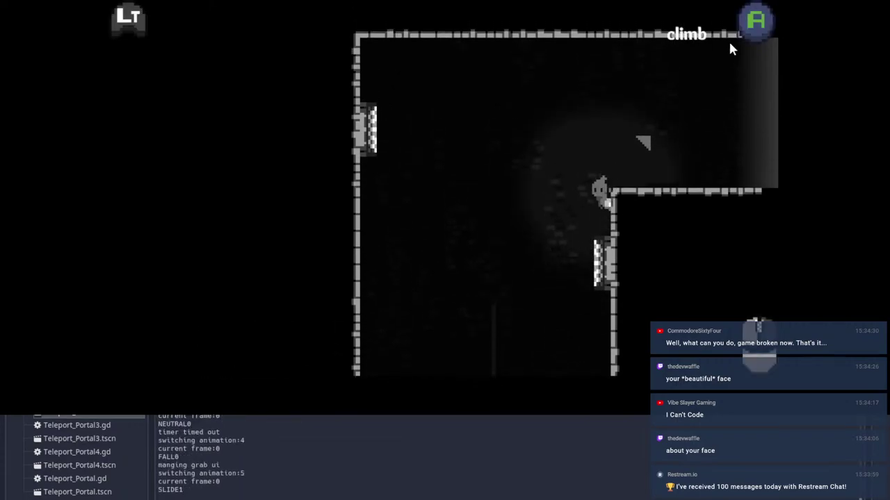
{"action": "key", "text": "space"}
{"action": "key", "text": "d"}
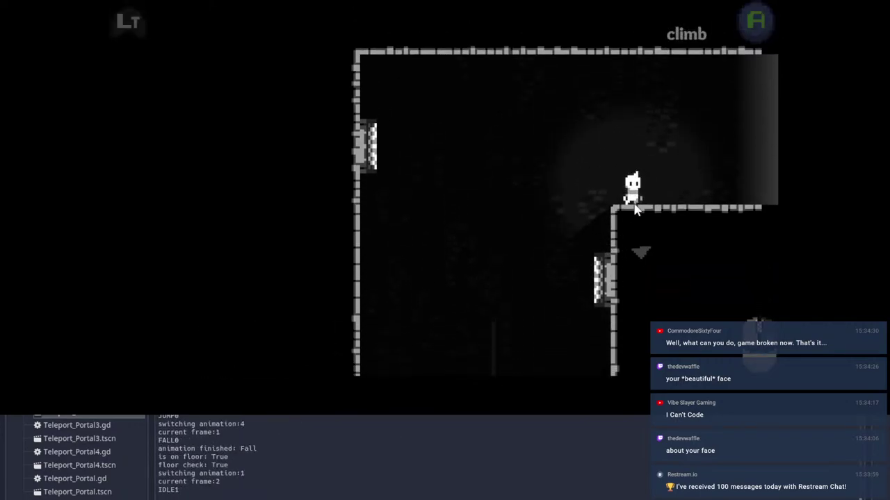
Step: Repeat the drop from the ledge with dashes into the lower and upper portals, then quit the game
{"action": "key", "text": "a"}
{"action": "left_click", "coordinate": [735, 186]}
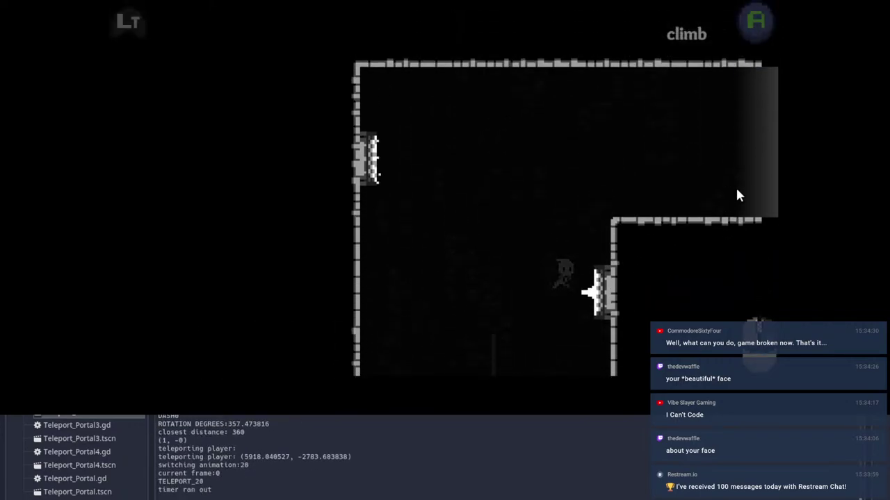
{"action": "left_click", "coordinate": [252, 181]}
{"action": "left_click", "coordinate": [619, 28]}
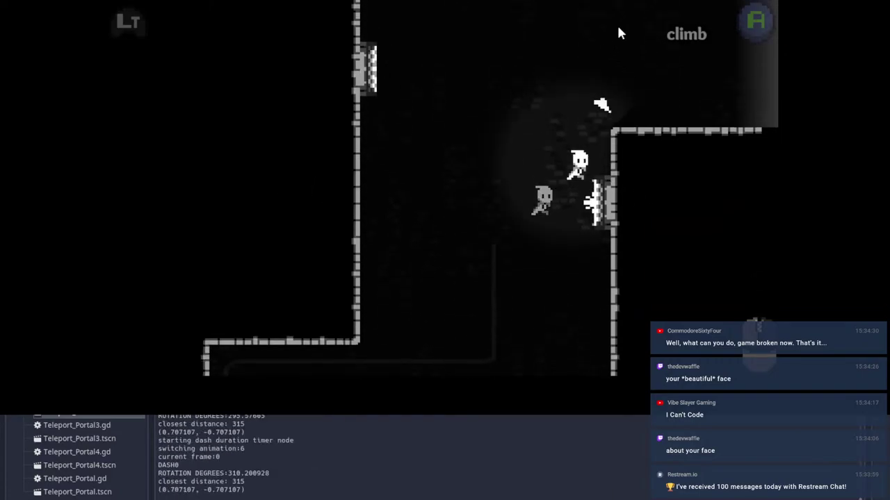
{"action": "key", "text": "space"}
{"action": "key", "text": "d"}
{"action": "key", "text": "a"}
{"action": "left_click", "coordinate": [757, 195]}
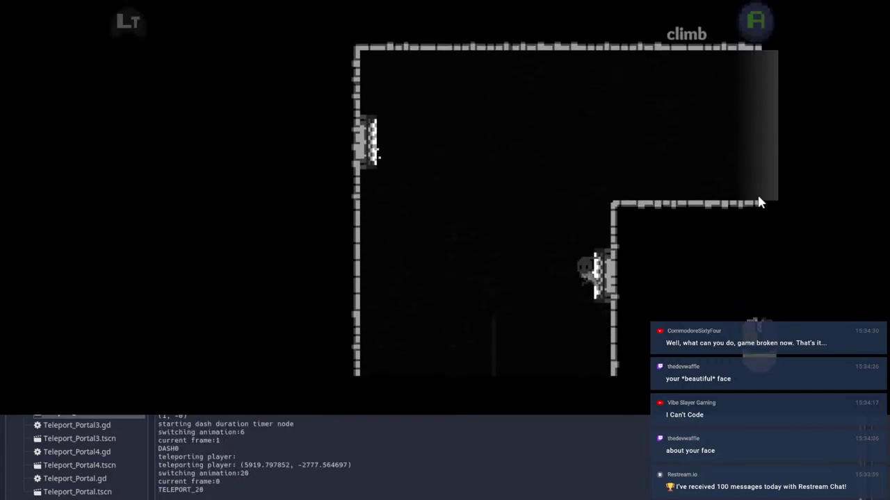
{"action": "left_click", "coordinate": [722, 172]}
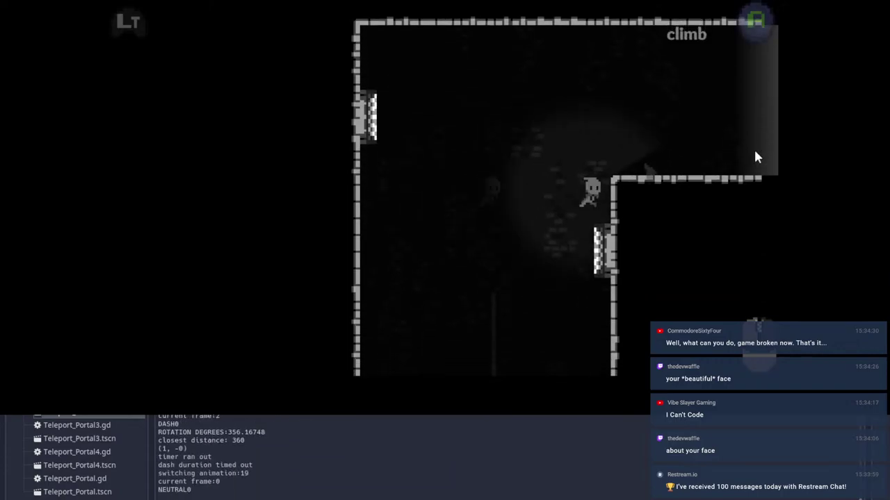
{"action": "key", "text": "Escape"}
{"action": "left_click", "coordinate": [775, 1]}
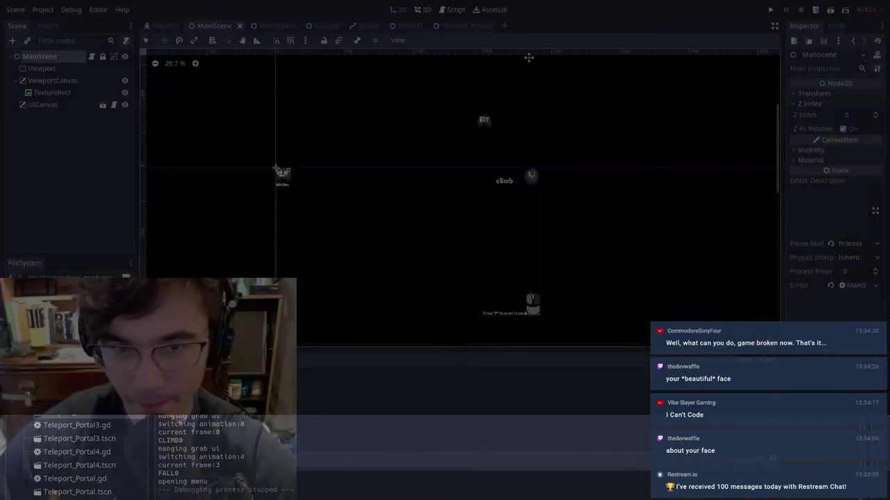
Step: Locate Room95 in the WorldDemo map and reopen the room's scene
{"action": "left_click", "coordinate": [264, 29]}
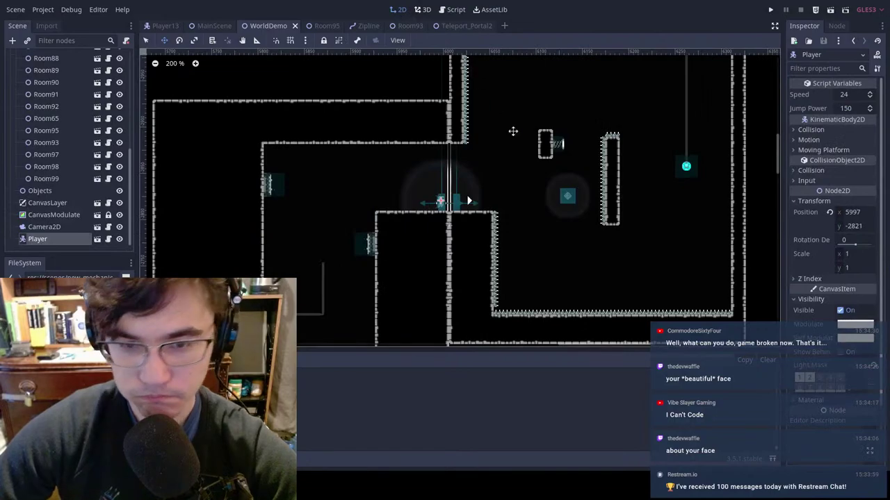
{"action": "scroll", "coordinate": [479, 240], "scroll_direction": "down", "scroll_amount": 6}
{"action": "middle_click_drag", "start_coordinate": [467, 261], "coordinate": [587, 110]}
{"action": "middle_click_drag", "start_coordinate": [478, 223], "coordinate": [404, 108]}
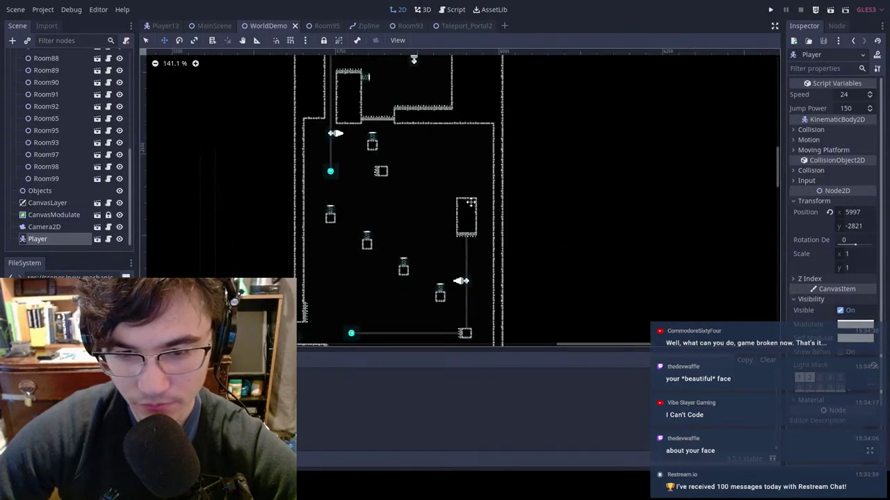
{"action": "scroll", "coordinate": [467, 219], "scroll_direction": "down", "scroll_amount": 4}
{"action": "left_click", "coordinate": [453, 228]}
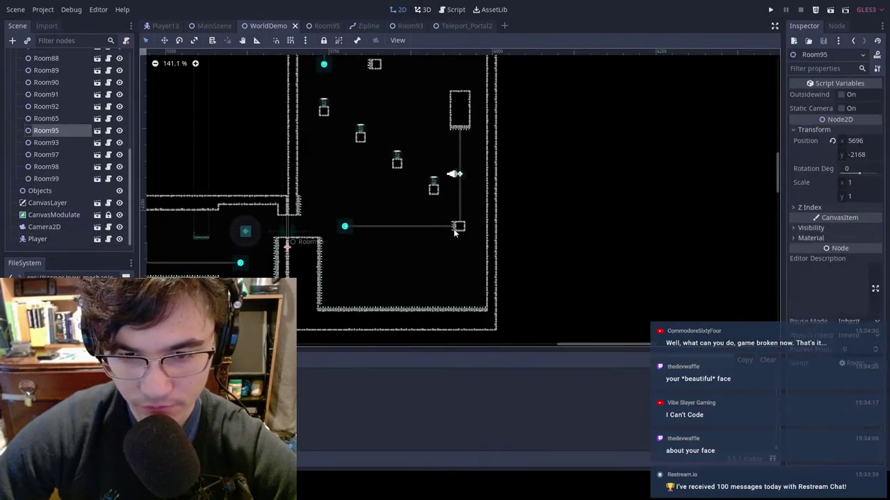
{"action": "double_click", "coordinate": [453, 228]}
Step: Duplicate existing spikes and line the right-hand shaft wall just above the spiked floor with them
{"action": "scroll", "coordinate": [391, 197], "scroll_direction": "down", "scroll_amount": 12}
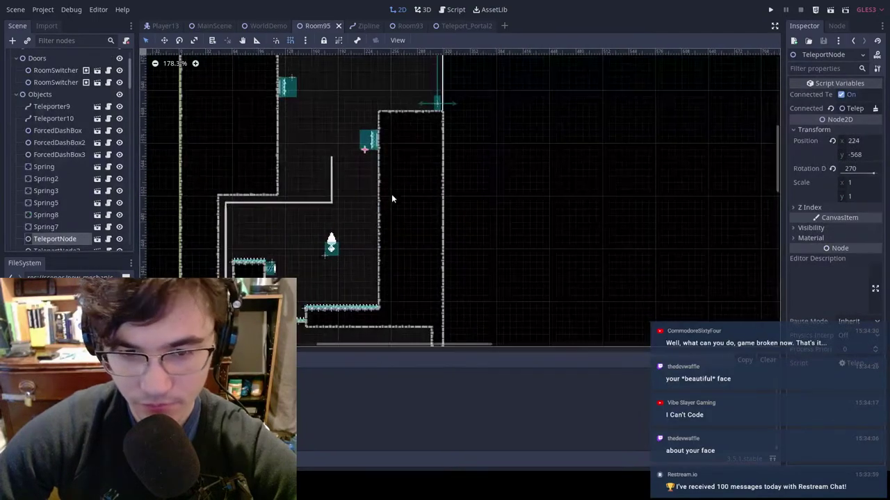
{"action": "scroll", "coordinate": [411, 204], "scroll_direction": "up", "scroll_amount": 4, "text": "ctrl"}
{"action": "scroll", "coordinate": [424, 208], "scroll_direction": "down", "scroll_amount": 4, "text": "ctrl"}
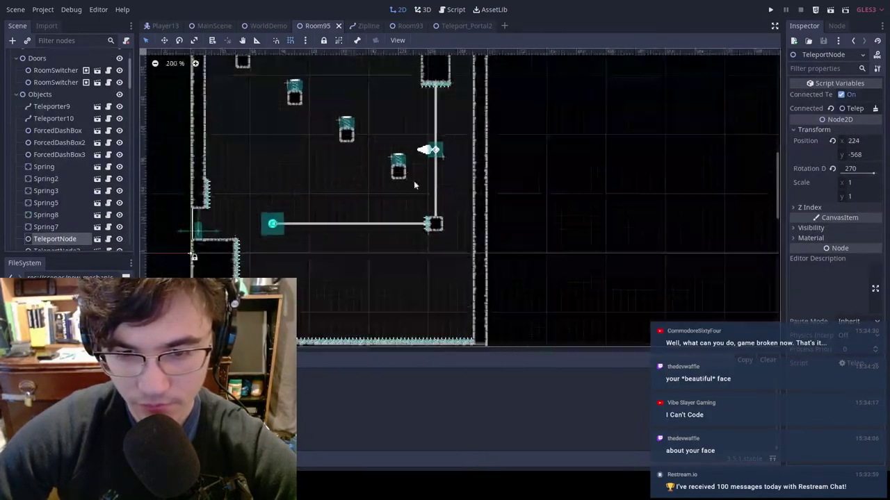
{"action": "left_click_drag", "start_coordinate": [397, 208], "coordinate": [476, 122]}
{"action": "key", "text": "ctrl+d"}
{"action": "key", "text": "w"}
{"action": "middle_click_drag", "start_coordinate": [477, 127], "coordinate": [478, 282]}
{"action": "left_click_drag", "start_coordinate": [469, 248], "coordinate": [462, 110]}
{"action": "scroll", "coordinate": [462, 109], "scroll_direction": "up", "scroll_amount": 1}
{"action": "middle_click_drag", "start_coordinate": [461, 109], "coordinate": [466, 230]}
{"action": "scroll", "coordinate": [455, 198], "scroll_direction": "up", "scroll_amount": 7, "text": "ctrl"}
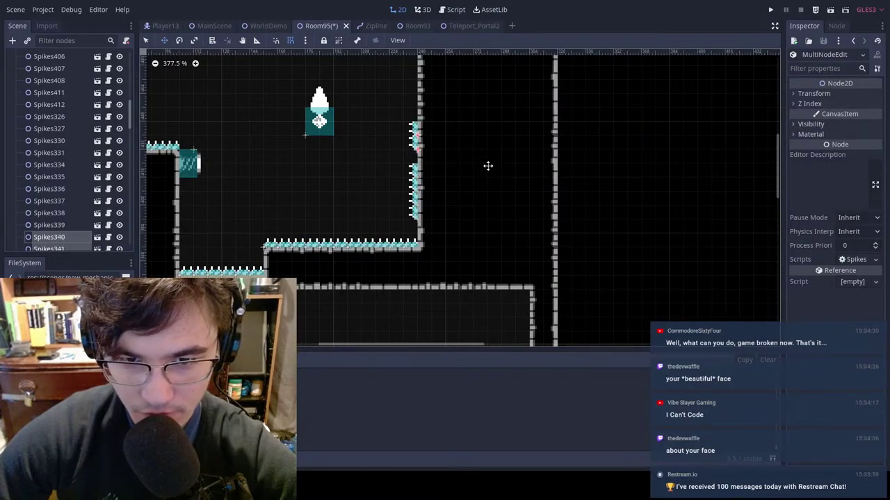
Step: Duplicate the wall spikes repeatedly and stack the copies up the right-hand shaft wall to its upper corner
{"action": "left_click_drag", "start_coordinate": [456, 100], "coordinate": [459, 159]}
{"action": "key", "text": "ctrl+d"}
{"action": "key", "text": "w"}
{"action": "middle_click_drag", "start_coordinate": [492, 89], "coordinate": [477, 243]}
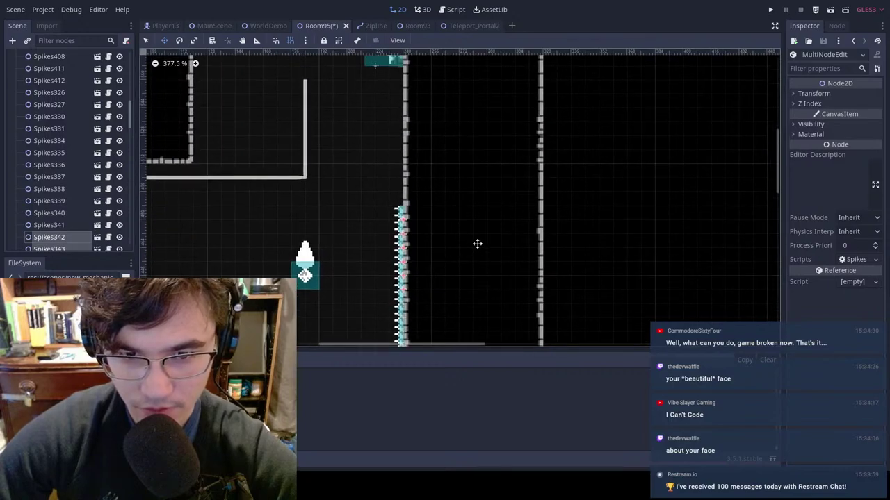
{"action": "left_click_drag", "start_coordinate": [469, 205], "coordinate": [469, 149]}
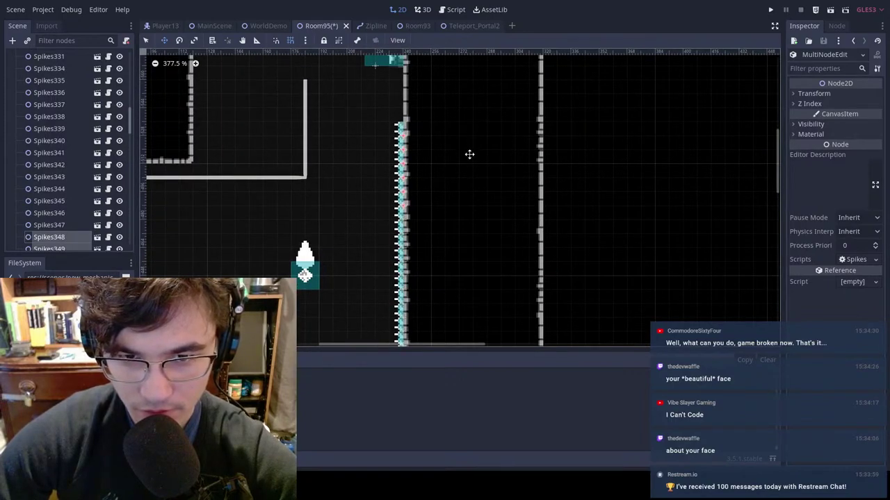
{"action": "middle_click_drag", "start_coordinate": [477, 116], "coordinate": [477, 230]}
{"action": "left_click_drag", "start_coordinate": [476, 230], "coordinate": [484, 36]}
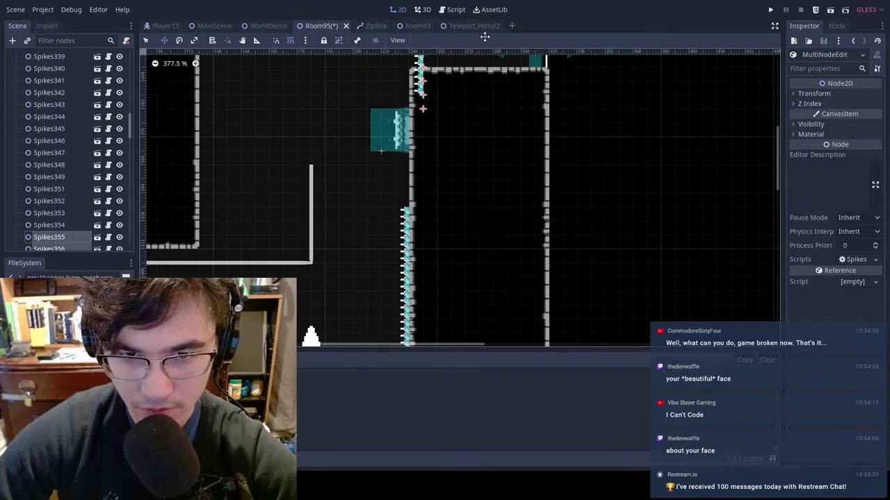
Step: Fit the spikes on the shaft wall directly above and below the lower portal and save Room95
{"action": "middle_click_drag", "start_coordinate": [494, 143], "coordinate": [505, 194]}
{"action": "key", "text": "q"}
{"action": "left_click", "coordinate": [487, 173]}
{"action": "left_click_drag", "start_coordinate": [372, 63], "coordinate": [477, 252]}
{"action": "left_click", "coordinate": [483, 219]}
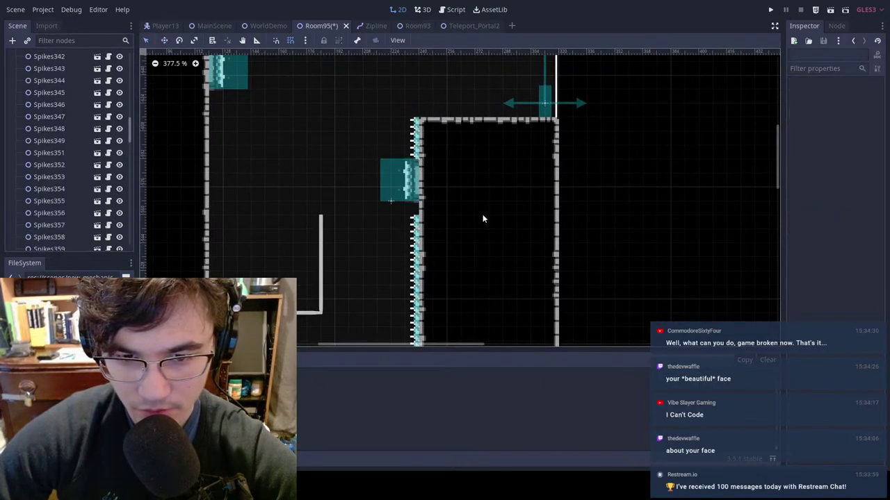
{"action": "left_click", "coordinate": [420, 225]}
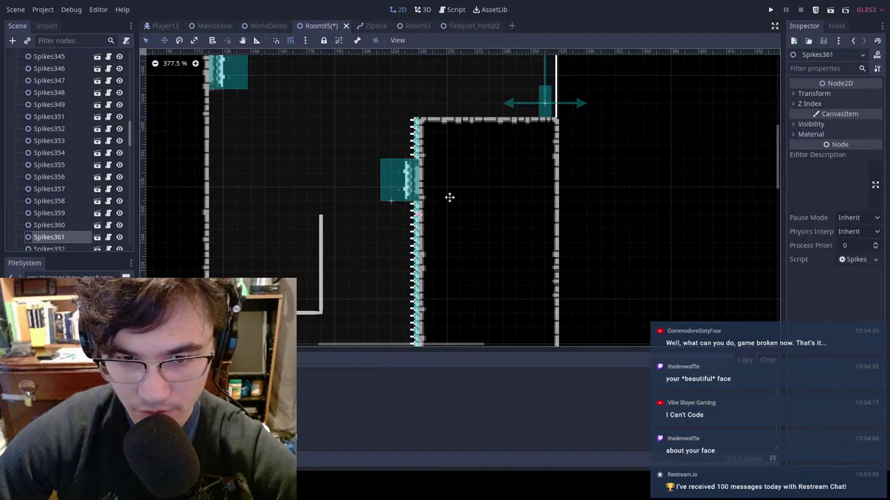
{"action": "left_click", "coordinate": [450, 198]}
{"action": "scroll", "coordinate": [452, 205], "scroll_direction": "down", "scroll_amount": 2}
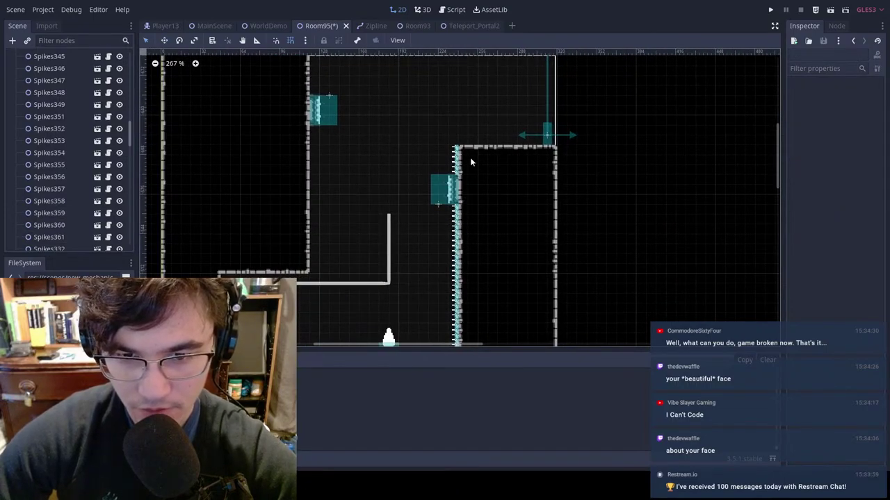
{"action": "key", "text": "ctrl+s"}
{"action": "scroll", "coordinate": [487, 192], "scroll_direction": "down", "scroll_amount": 4}
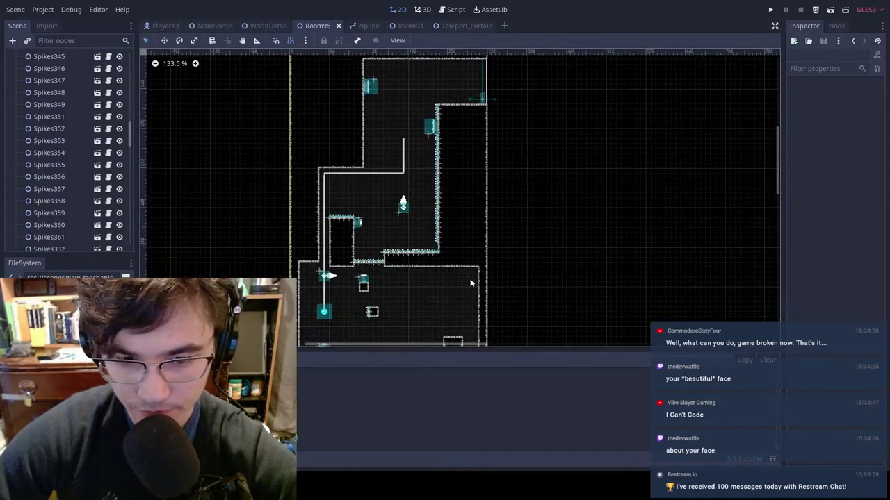
{"action": "middle_click_drag", "start_coordinate": [399, 243], "coordinate": [386, 152]}
{"action": "scroll", "coordinate": [360, 89], "scroll_direction": "up", "scroll_amount": 1}
{"action": "scroll", "coordinate": [515, 123], "scroll_direction": "up", "scroll_amount": 1}
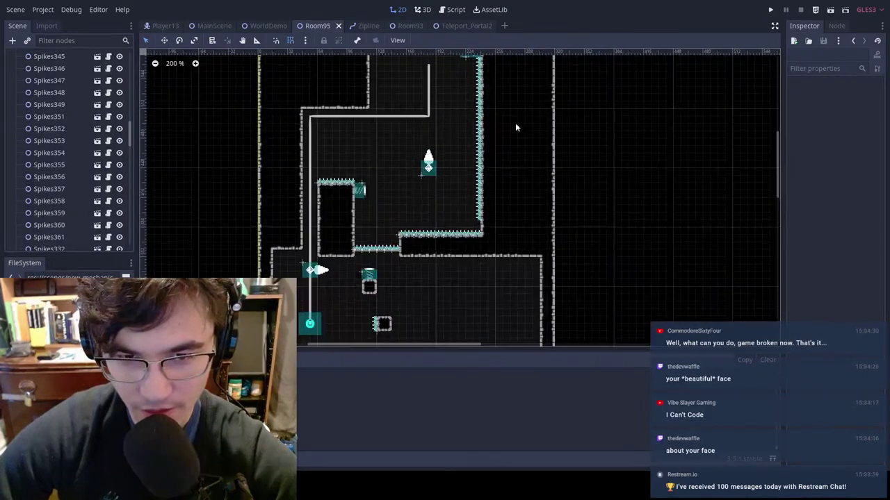
{"action": "scroll", "coordinate": [407, 146], "scroll_direction": "up", "scroll_amount": 1}
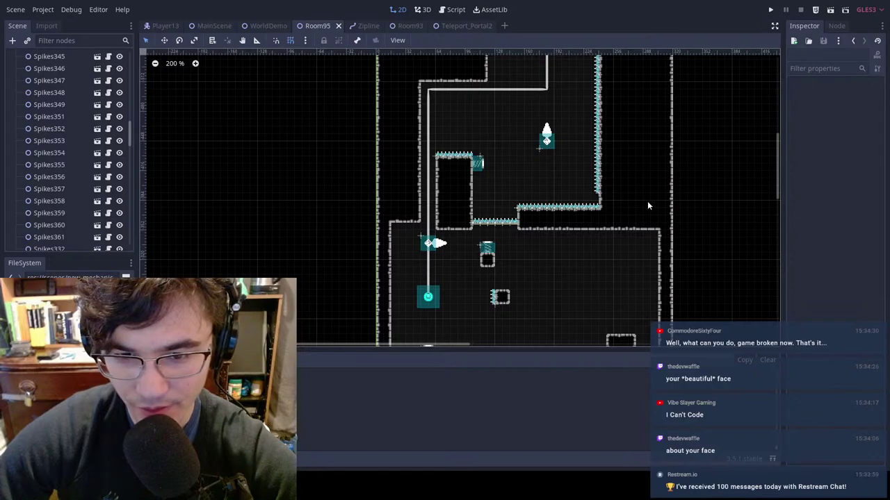
{"action": "middle_click_drag", "start_coordinate": [390, 203], "coordinate": [310, 220]}
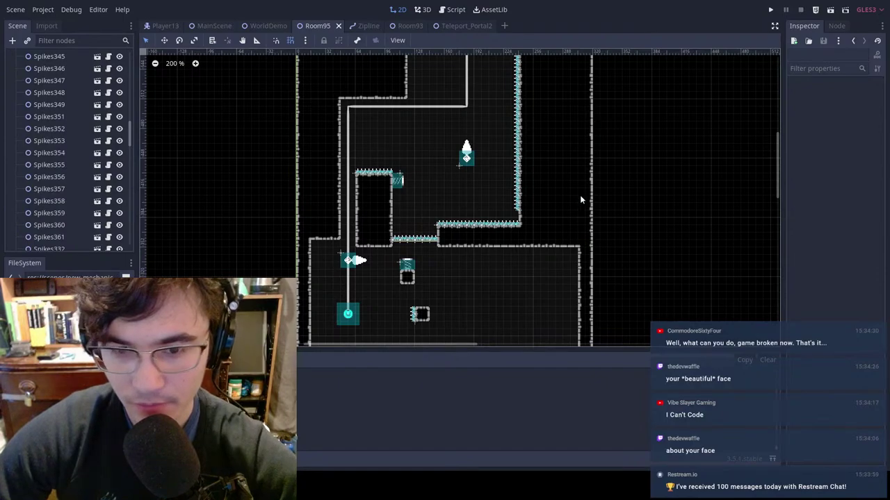
Step: Run the game from MainScene and playtest leaving Room95's exit ledge into the next room with a jump and dashes
{"action": "left_click", "coordinate": [214, 26]}
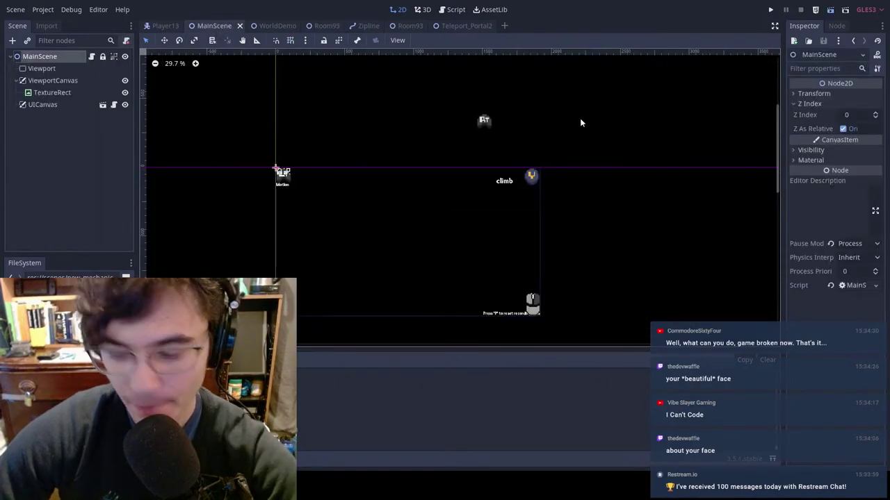
{"action": "key", "text": "F5"}
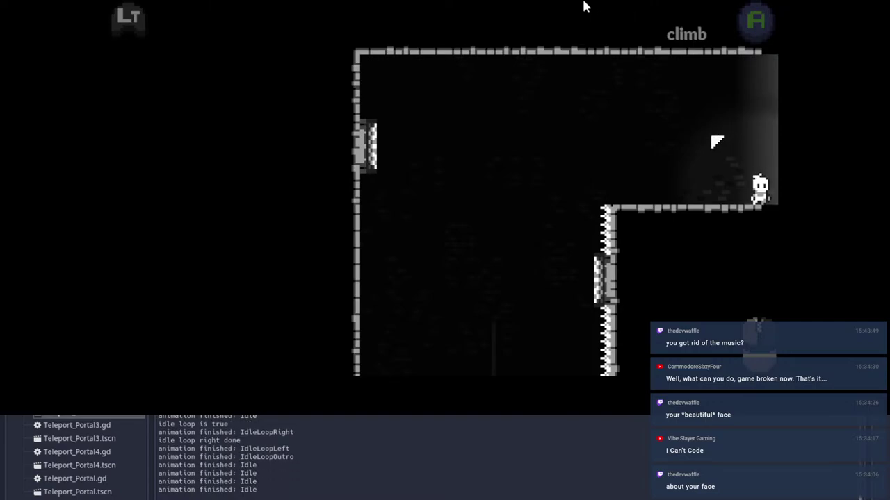
{"action": "key", "text": "d"}
{"action": "key", "text": "space"}
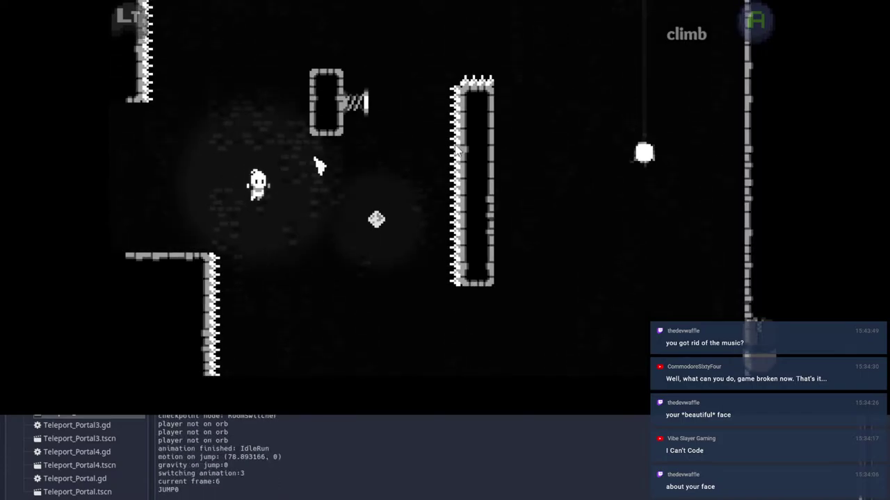
{"action": "left_click", "coordinate": [455, 150]}
{"action": "left_click", "coordinate": [322, 74]}
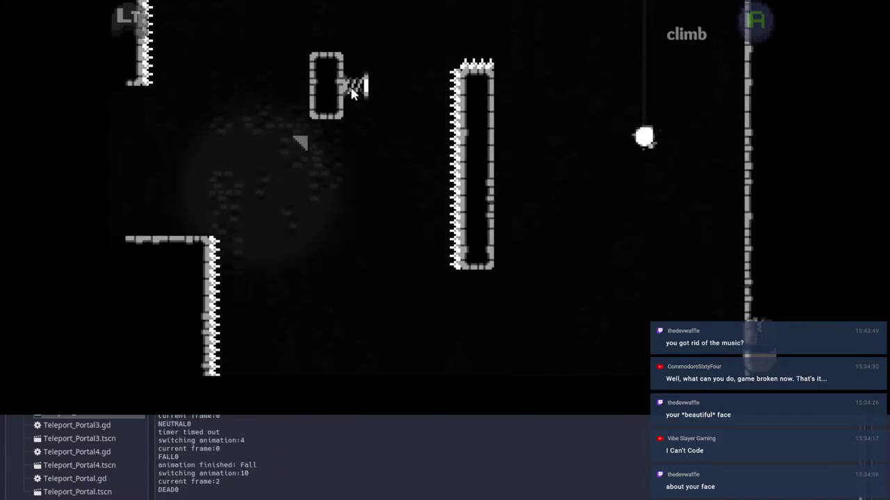
Step: Playtest jumping off the entry ledge and dashing past the spring and spiked pillar onto the vertical zipline
{"action": "key", "text": "d"}
{"action": "key", "text": "space"}
{"action": "left_click", "coordinate": [436, 115]}
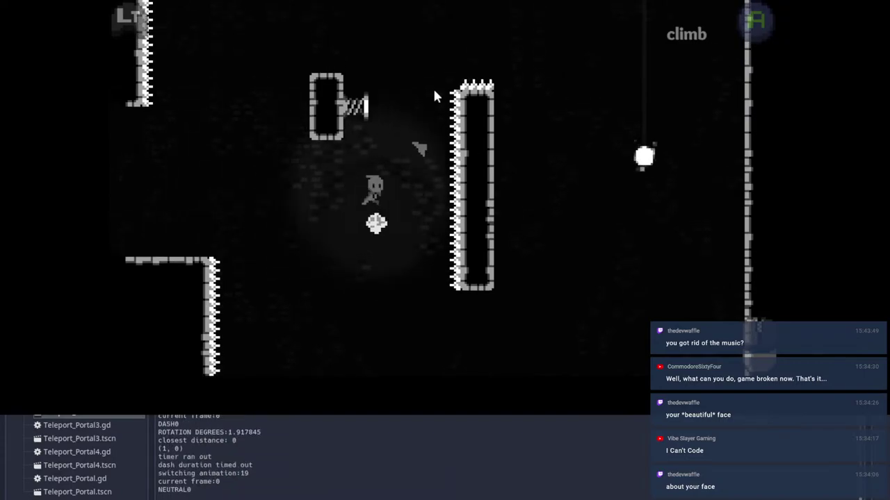
{"action": "left_click", "coordinate": [396, 101]}
{"action": "left_click", "coordinate": [677, 91]}
{"action": "key", "text": "d"}
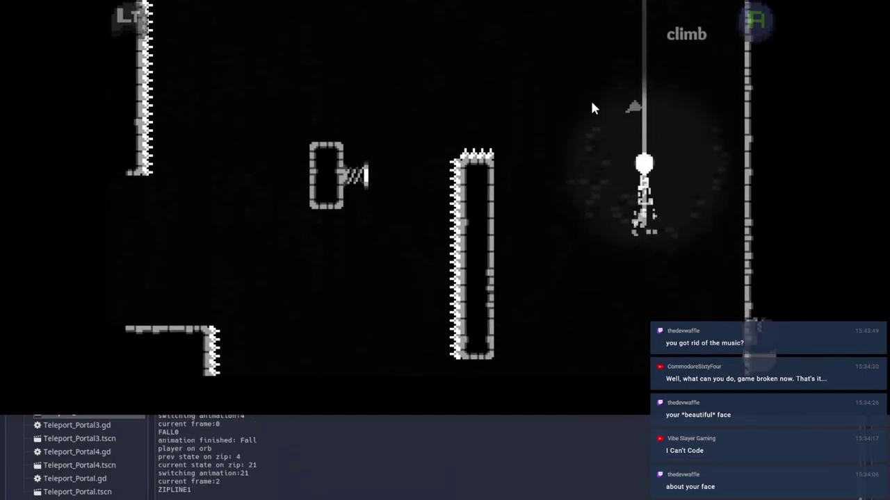
{"action": "left_click", "coordinate": [455, 49]}
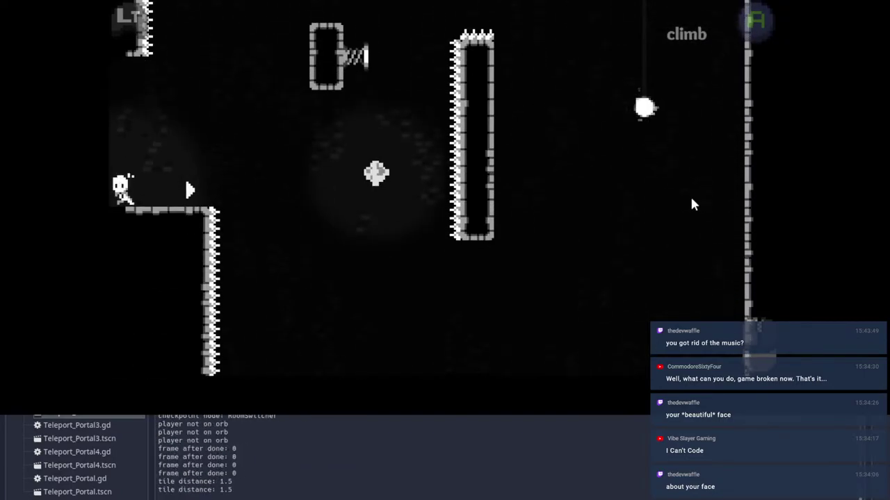
Step: Repeat the jump and dashes from the entry ledge to the vertical zipline, then pause the game and return to the editor
{"action": "key", "text": "d"}
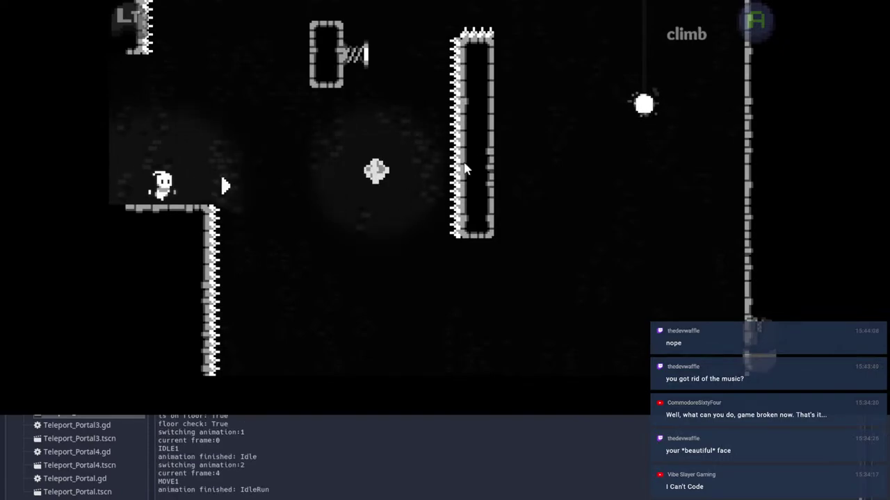
{"action": "key", "text": "space"}
{"action": "left_click", "coordinate": [490, 139]}
{"action": "left_click", "coordinate": [363, 90]}
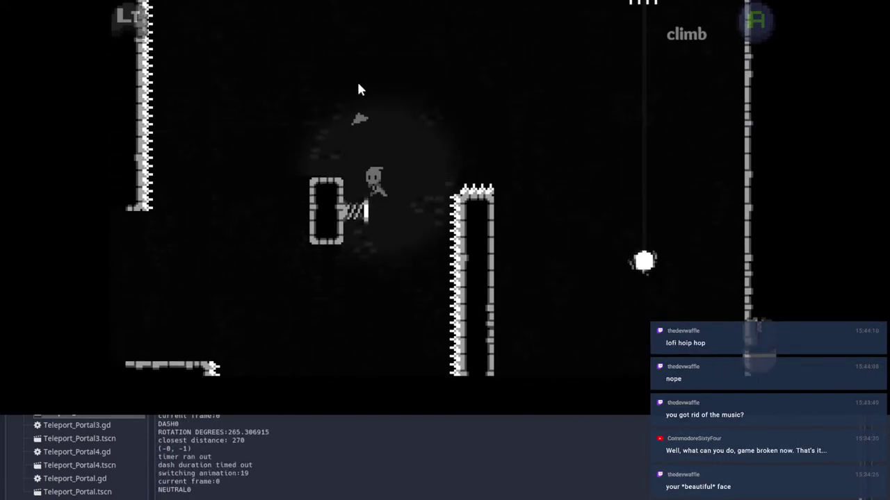
{"action": "left_click", "coordinate": [610, 90]}
{"action": "key", "text": "Escape"}
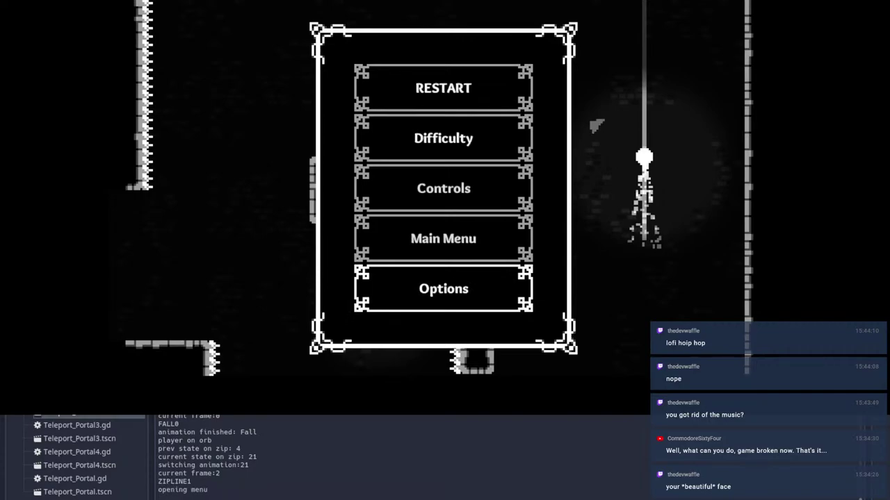
{"action": "key", "text": "alt+Tab"}
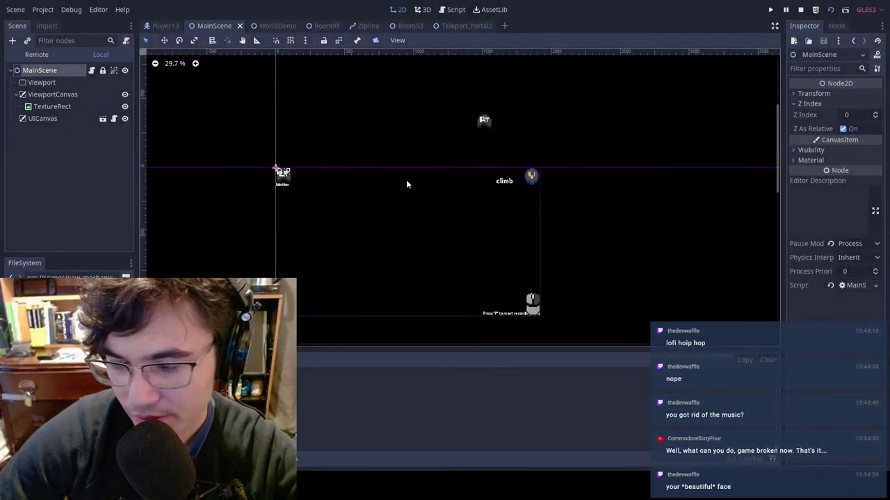
Step: Save the scene, relaunch the game and playtest dashing from the entry ledge over the spiked pillar
{"action": "key", "text": "ctrl+s"}
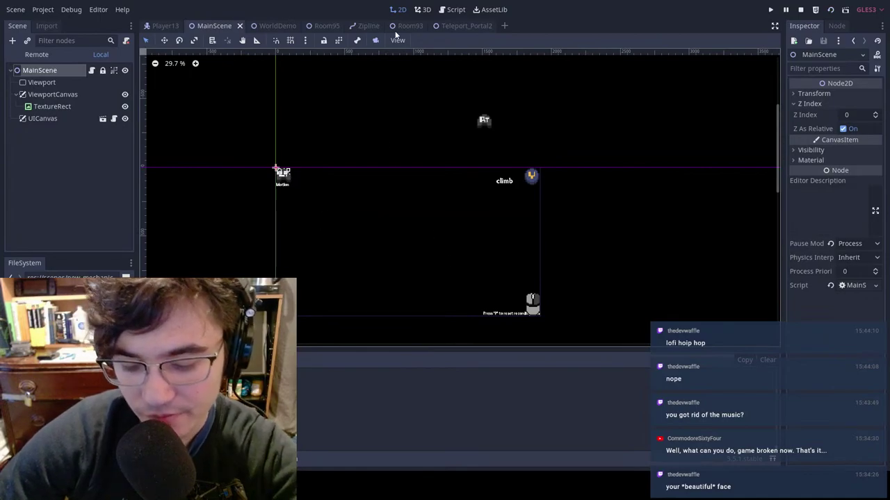
{"action": "key", "text": "F5"}
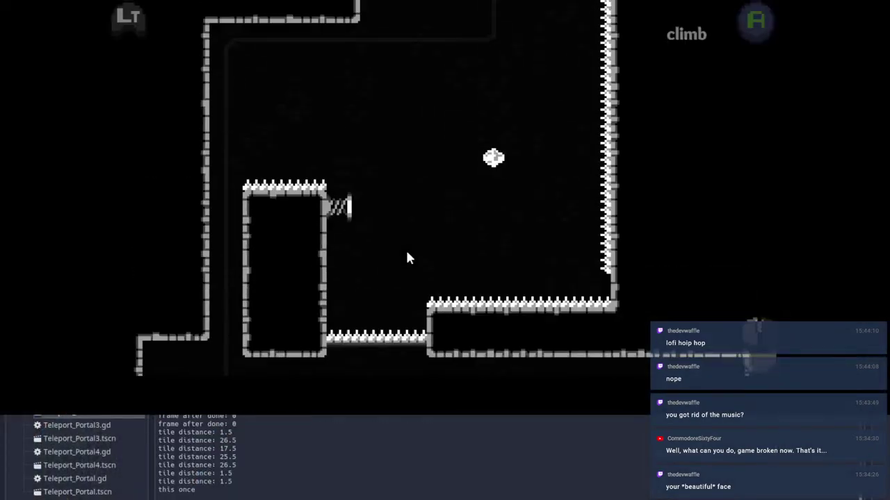
{"action": "key", "text": "d"}
{"action": "key", "text": "space"}
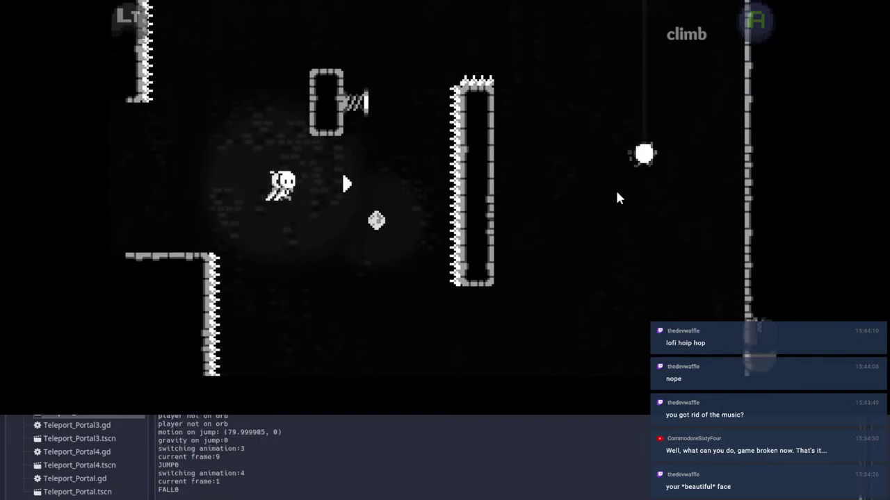
{"action": "left_click", "coordinate": [617, 192]}
{"action": "left_click", "coordinate": [385, 54]}
{"action": "left_click", "coordinate": [696, 84]}
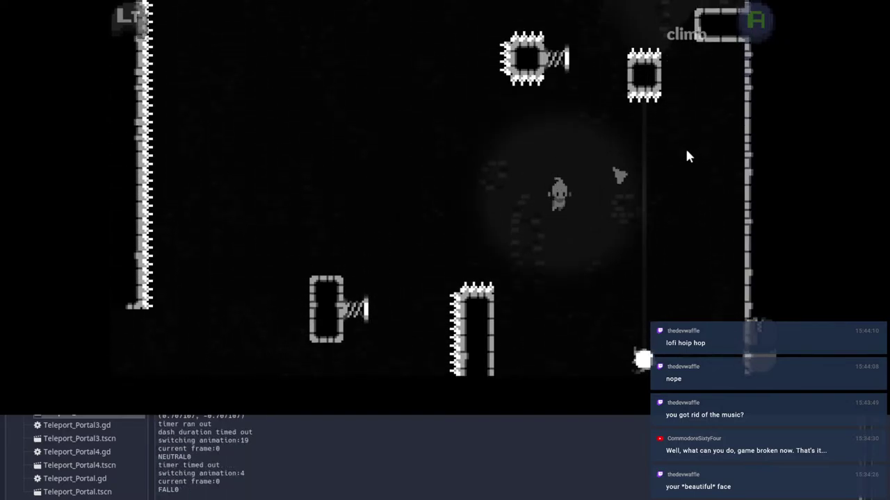
Step: Playtest bouncing off the upper spring into the wall alcove, then jump and dash toward the horizontal zipline
{"action": "left_click", "coordinate": [432, 99]}
{"action": "left_click", "coordinate": [512, 41]}
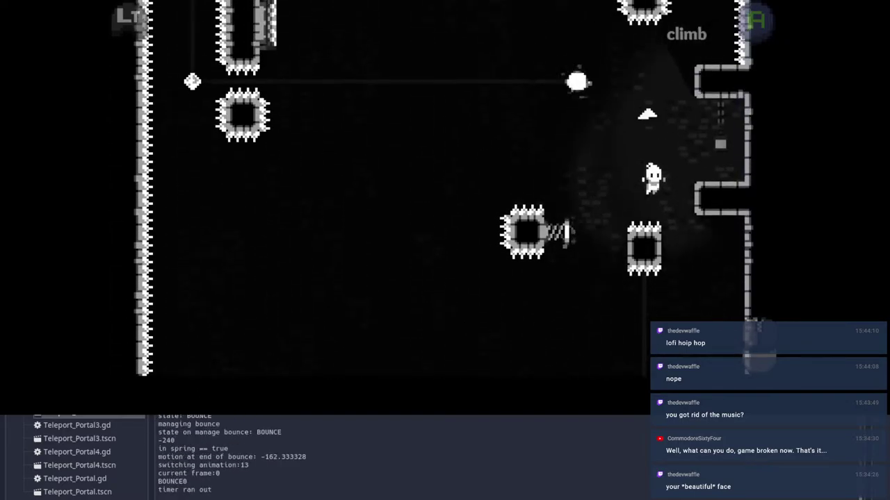
{"action": "left_click", "coordinate": [700, 165]}
{"action": "key", "text": "a"}
{"action": "key", "text": "space"}
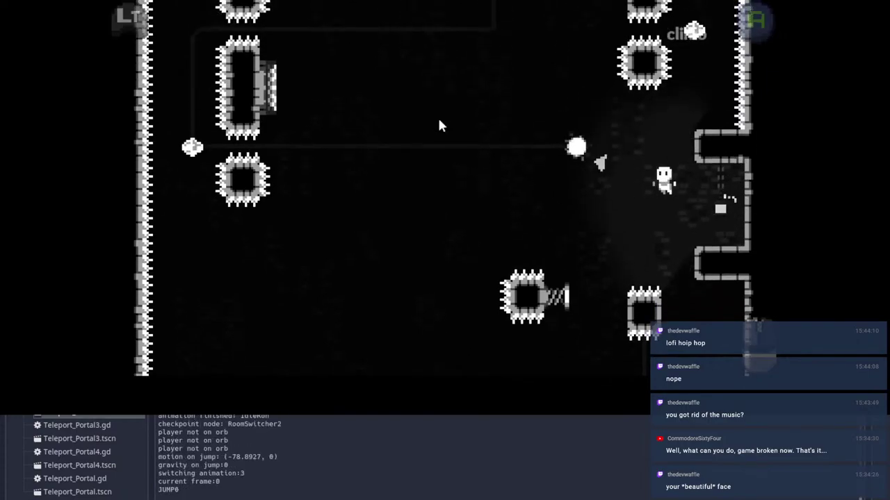
{"action": "left_click", "coordinate": [439, 123]}
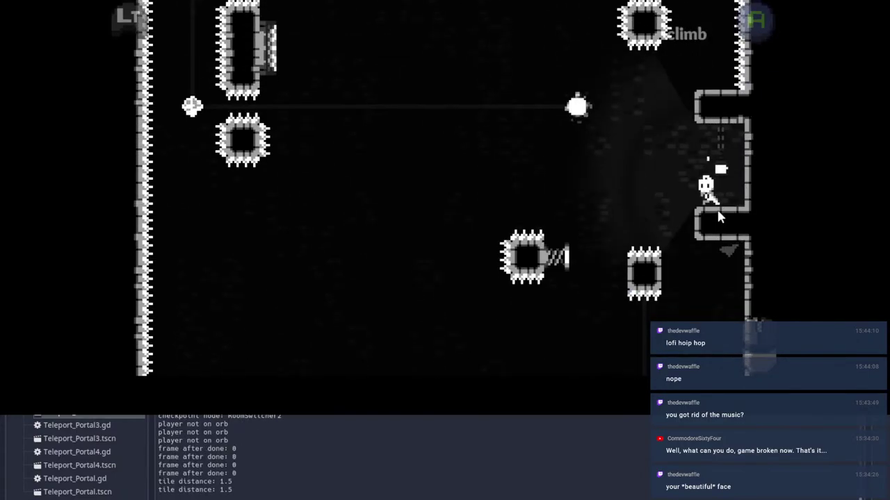
Step: Retry the jumps and dash from the wall alcove toward the horizontal zipline's orb
{"action": "key", "text": "d"}
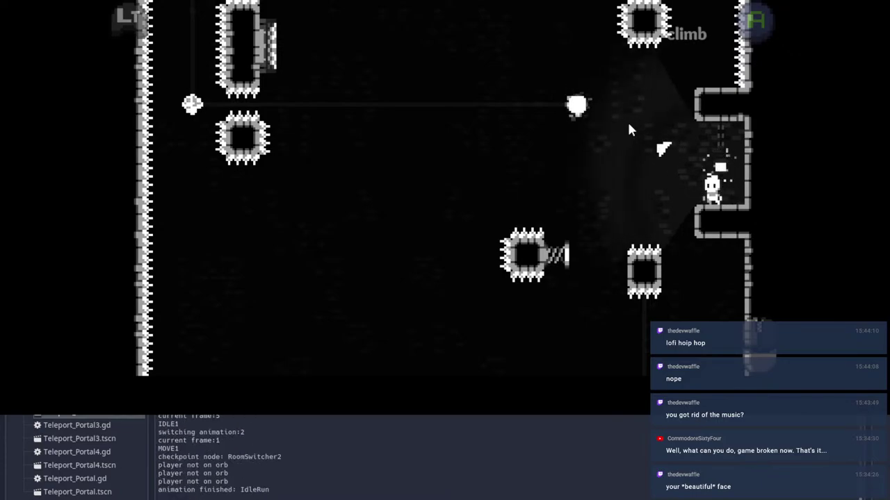
{"action": "key", "text": "a"}
{"action": "key", "text": "space"}
{"action": "key", "text": "a"}
{"action": "key", "text": "space"}
{"action": "left_click", "coordinate": [577, 135]}
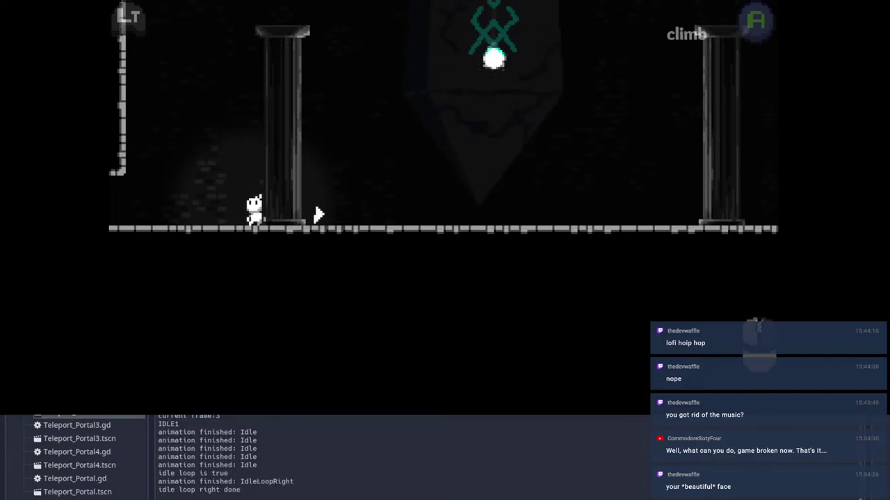
Step: Stop the running game, check the Teleport_Portal2 script and bring up the Room93 scene
{"action": "key", "text": "Escape"}
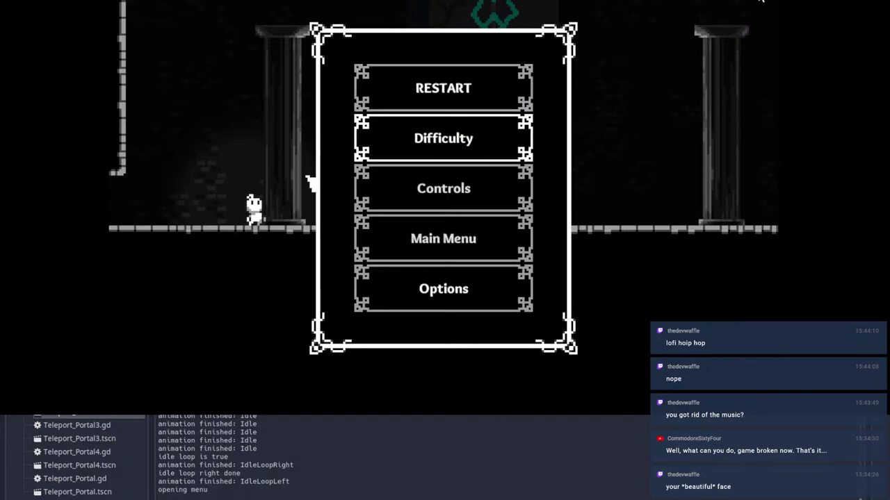
{"action": "key", "text": "Escape"}
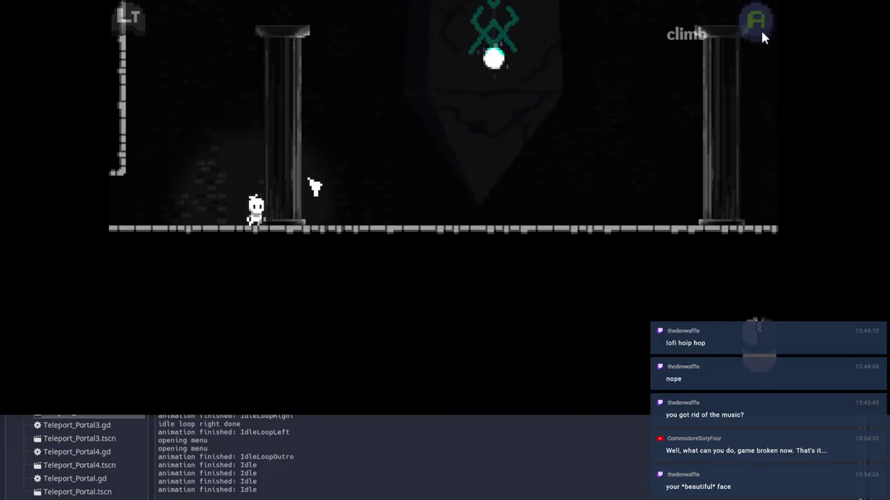
{"action": "key", "text": "Escape"}
{"action": "key", "text": "F8"}
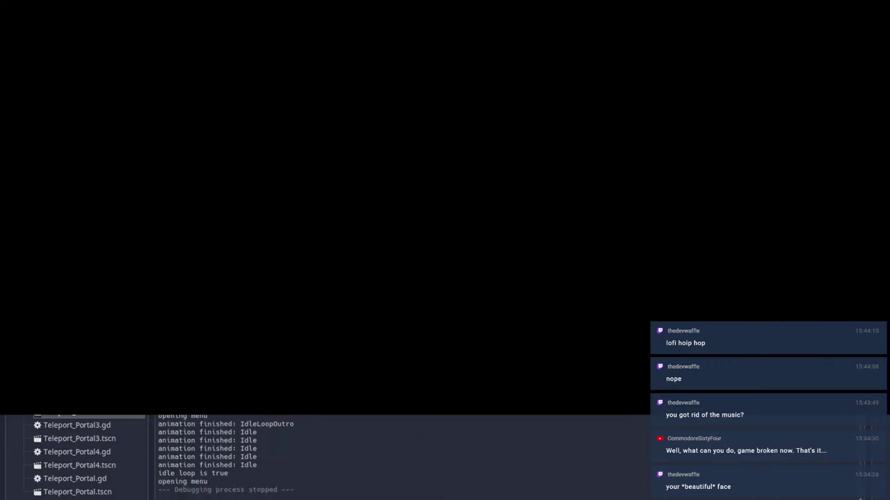
{"action": "left_click", "coordinate": [459, 11]}
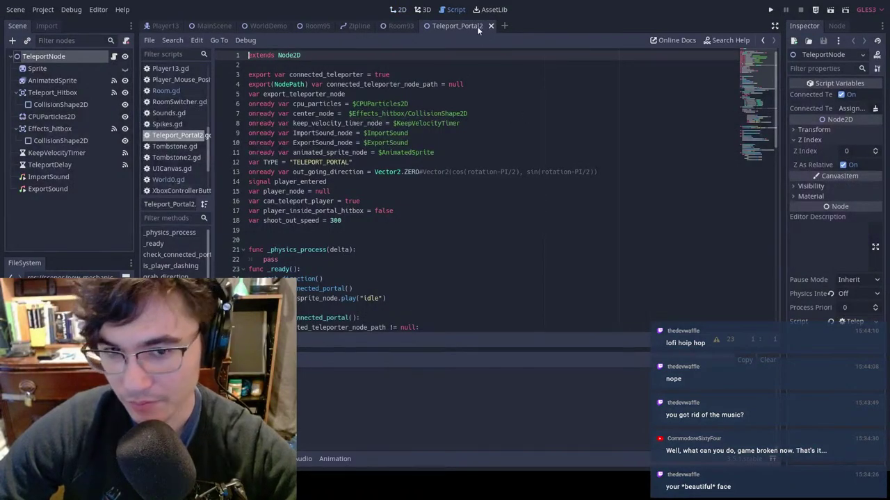
{"action": "left_click", "coordinate": [392, 26]}
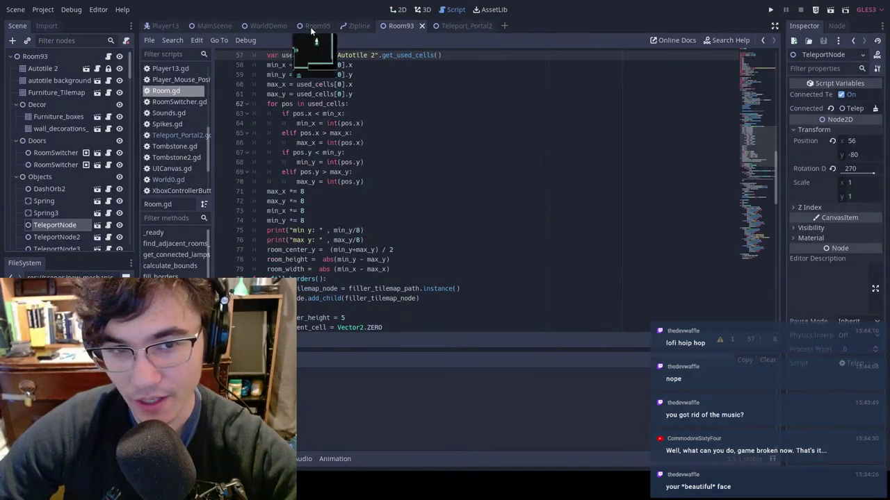
Step: Bring up the Player13 scene in the 2D view, inspect the player around the origin and save the scene
{"action": "left_click", "coordinate": [163, 26]}
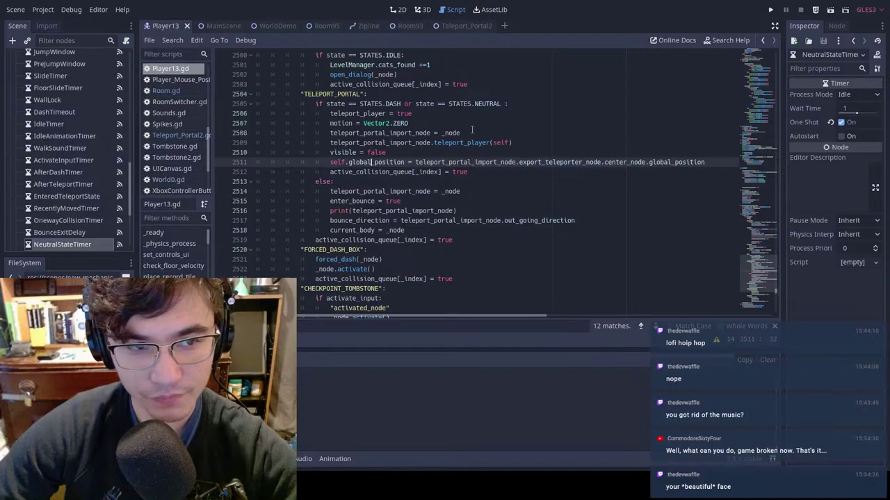
{"action": "left_click", "coordinate": [396, 11]}
{"action": "scroll", "coordinate": [535, 199], "scroll_direction": "up", "scroll_amount": 12}
{"action": "scroll", "coordinate": [569, 231], "scroll_direction": "down", "scroll_amount": 14}
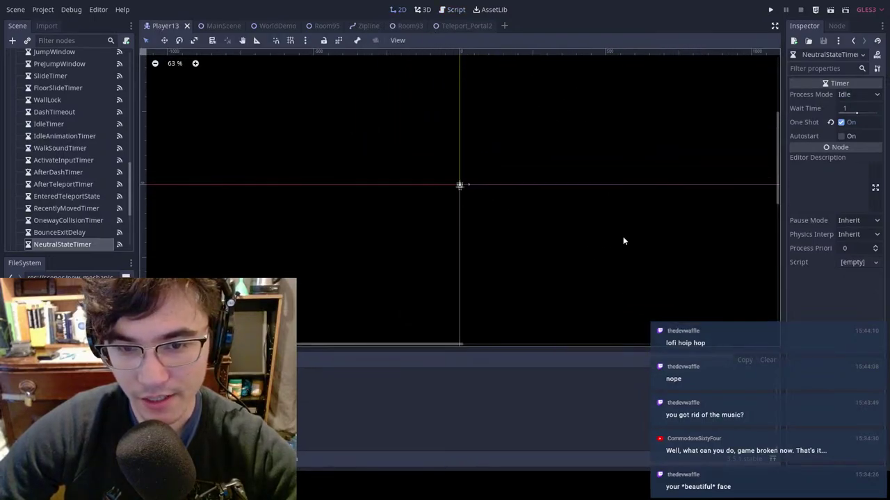
{"action": "scroll", "coordinate": [483, 200], "scroll_direction": "up", "scroll_amount": 19}
{"action": "scroll", "coordinate": [456, 219], "scroll_direction": "up", "scroll_amount": 8}
{"action": "middle_click_drag", "start_coordinate": [647, 142], "coordinate": [573, 191]}
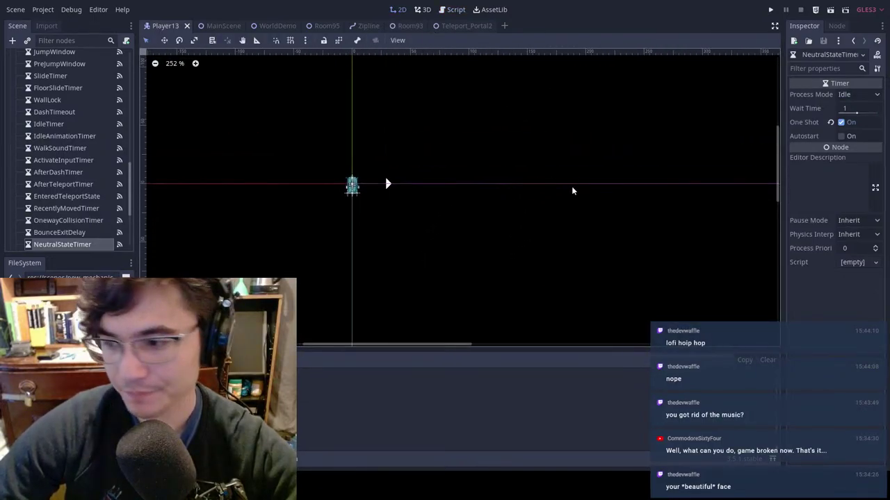
{"action": "left_click", "coordinate": [572, 191]}
{"action": "key", "text": "ctrl+s"}
Step: Examine the MainScene layout in the 2D view and the dialog and menu functions in its MainScene.gd script
{"action": "left_click", "coordinate": [216, 26]}
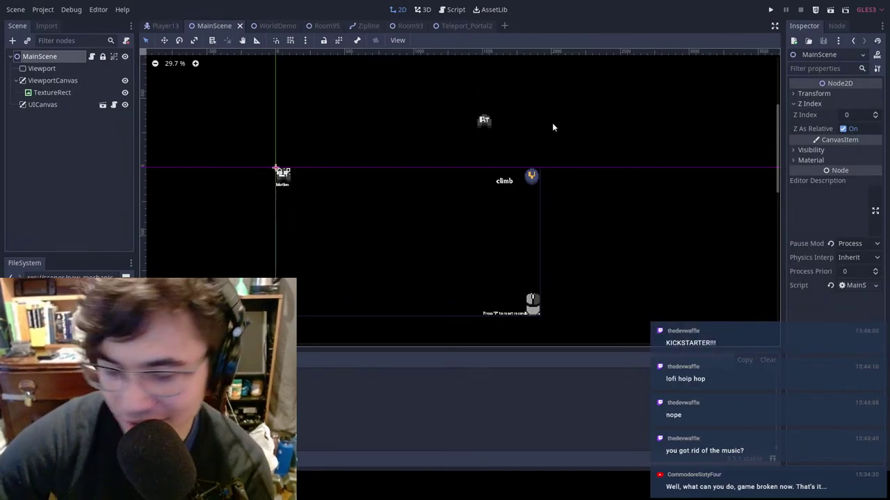
{"action": "left_click", "coordinate": [484, 122]}
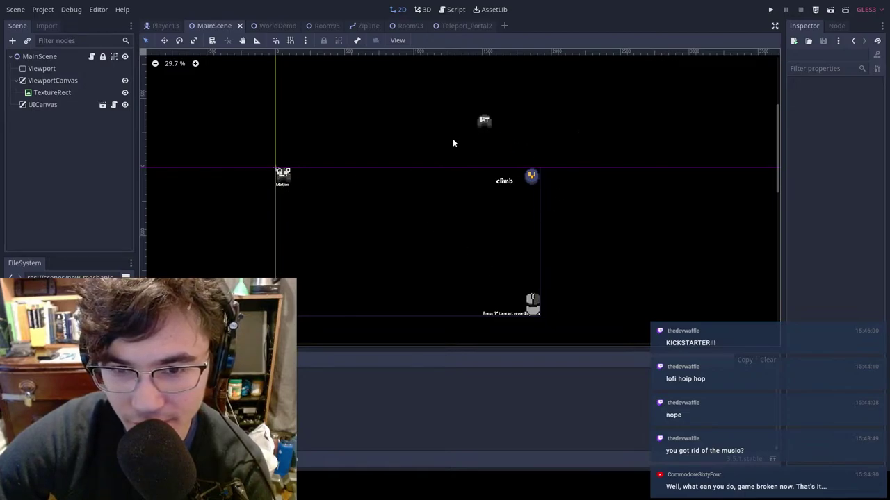
{"action": "scroll", "coordinate": [549, 153], "scroll_direction": "down", "scroll_amount": 3}
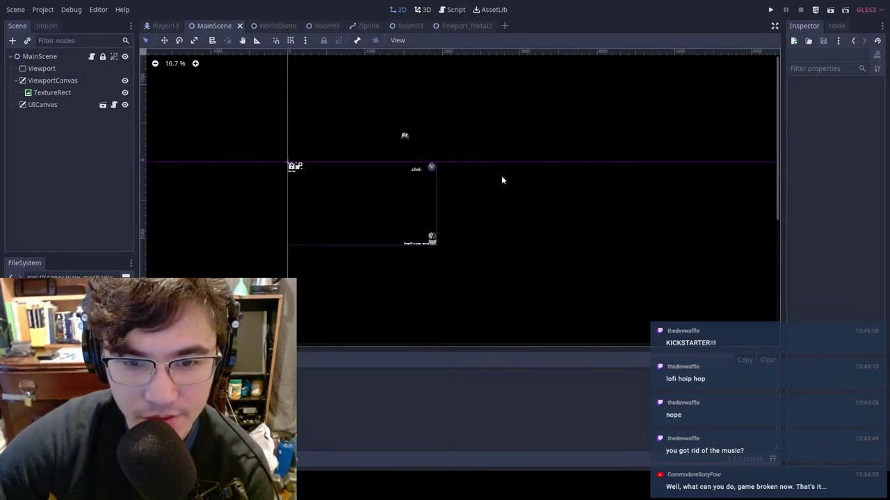
{"action": "scroll", "coordinate": [461, 157], "scroll_direction": "up", "scroll_amount": 8}
{"action": "middle_click_drag", "start_coordinate": [422, 138], "coordinate": [541, 132]}
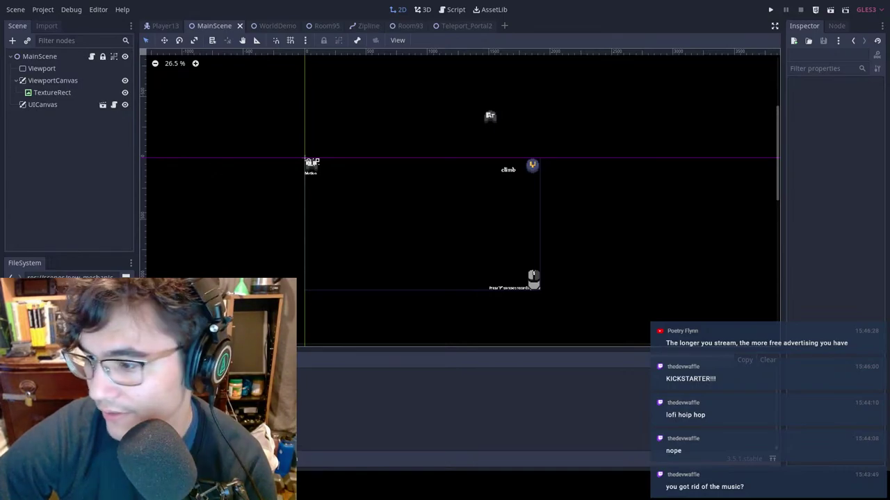
{"action": "left_click", "coordinate": [453, 10]}
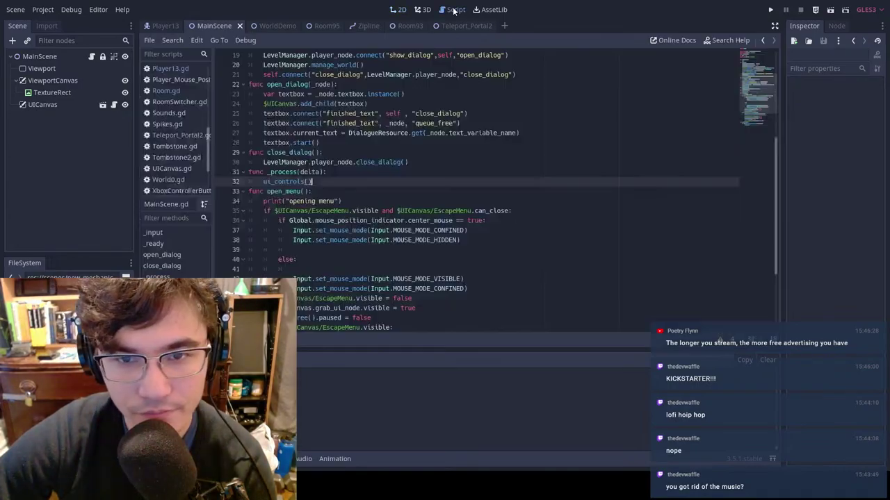
{"action": "scroll", "coordinate": [511, 264], "scroll_direction": "down", "scroll_amount": 3}
{"action": "scroll", "coordinate": [472, 265], "scroll_direction": "up", "scroll_amount": 4}
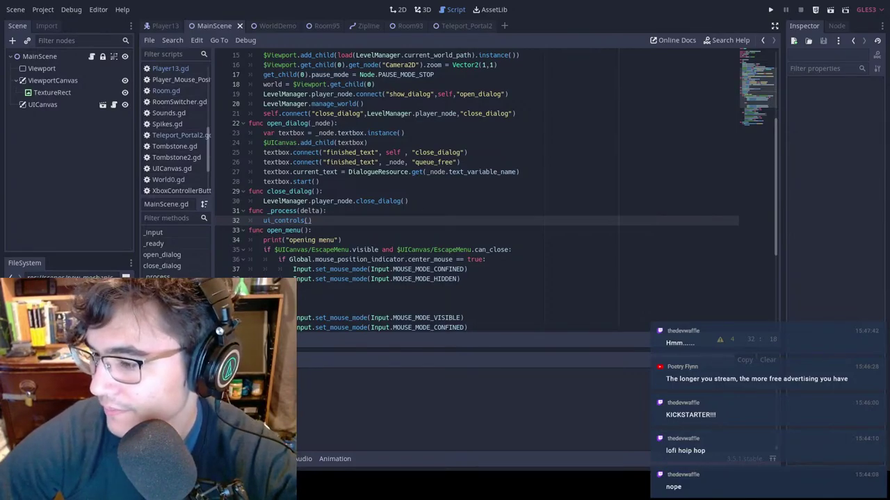
{"action": "key", "text": "alt+Tab"}
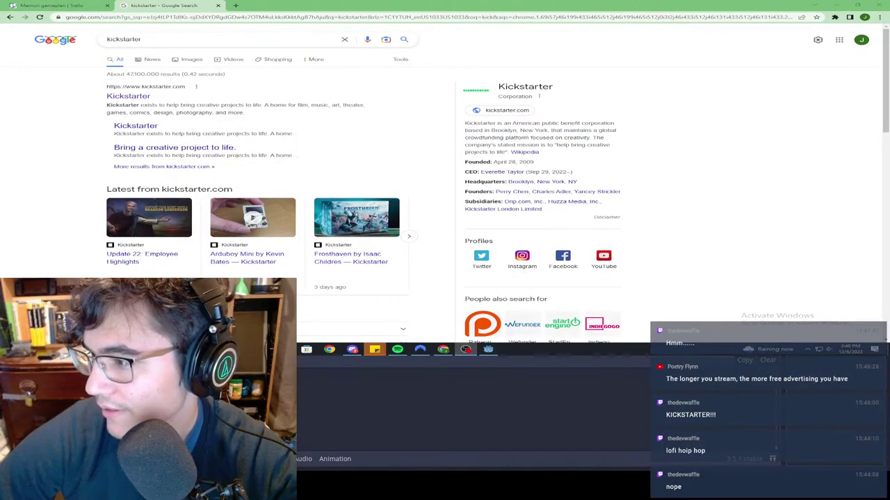
{"action": "key", "text": "alt+Tab"}
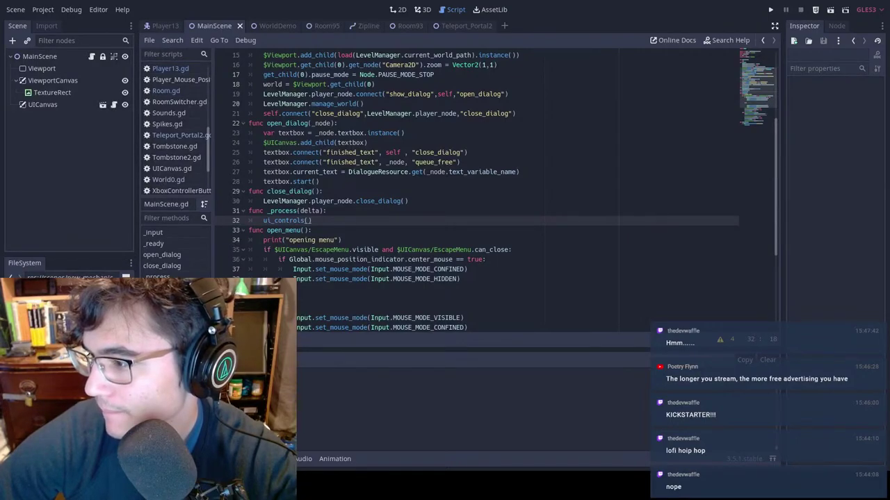
{"action": "key", "text": "alt+Tab"}
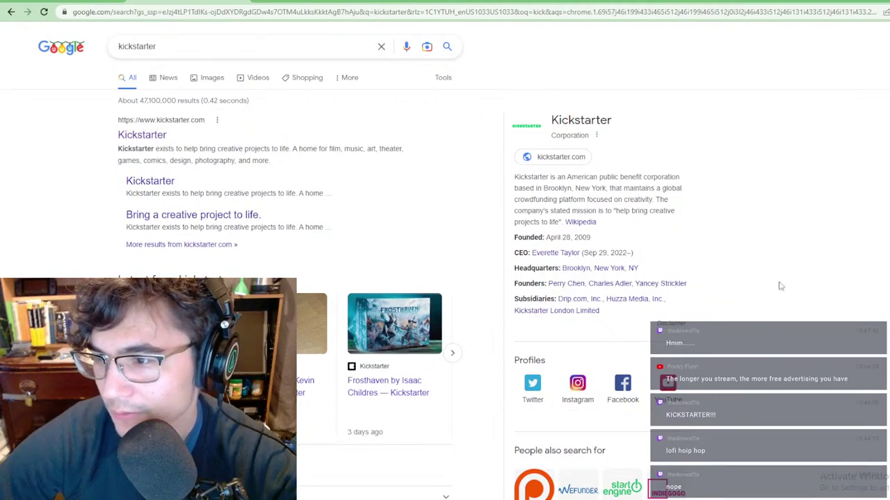
{"action": "key", "text": "alt+Tab"}
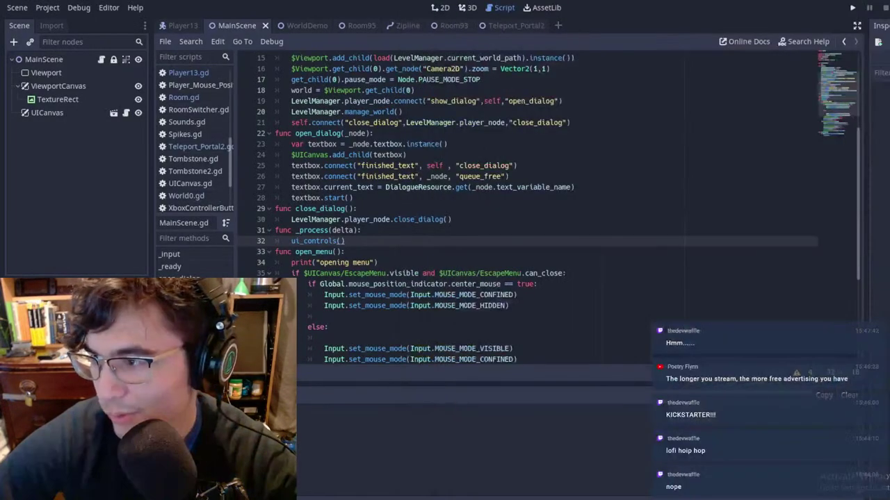
{"action": "left_click_drag", "start_coordinate": [595, 1], "coordinate": [650, 0]}
{"action": "key", "text": "alt+Tab"}
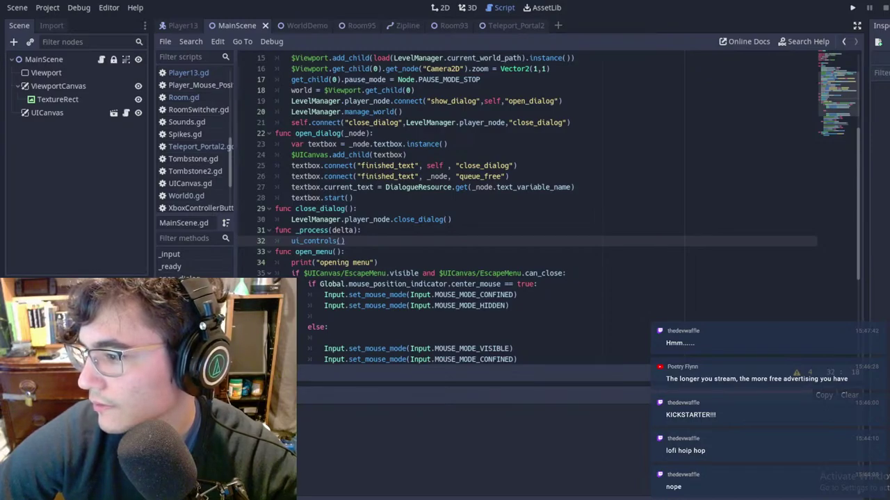
Step: Switch to the browser and examine the Memori project's overview checklist on Kickstarter
{"action": "key", "text": "alt+Tab"}
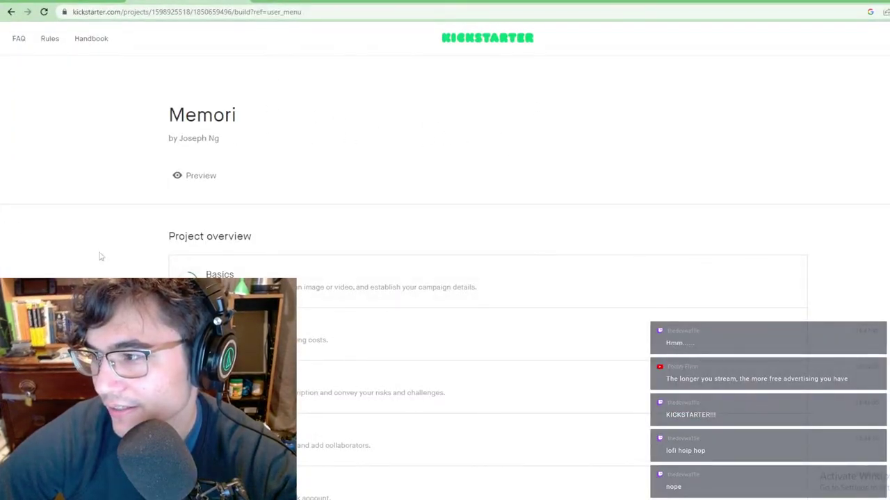
{"action": "left_click_drag", "start_coordinate": [474, 206], "coordinate": [79, 101]}
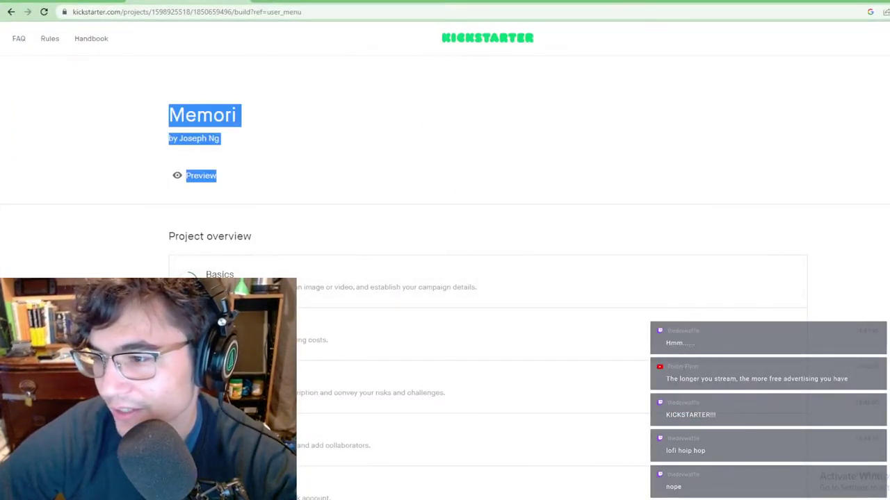
{"action": "scroll", "coordinate": [391, 264], "scroll_direction": "down", "scroll_amount": 6}
{"action": "scroll", "coordinate": [403, 262], "scroll_direction": "up", "scroll_amount": 3}
{"action": "scroll", "coordinate": [327, 219], "scroll_direction": "up", "scroll_amount": 3}
{"action": "scroll", "coordinate": [292, 224], "scroll_direction": "down", "scroll_amount": 3}
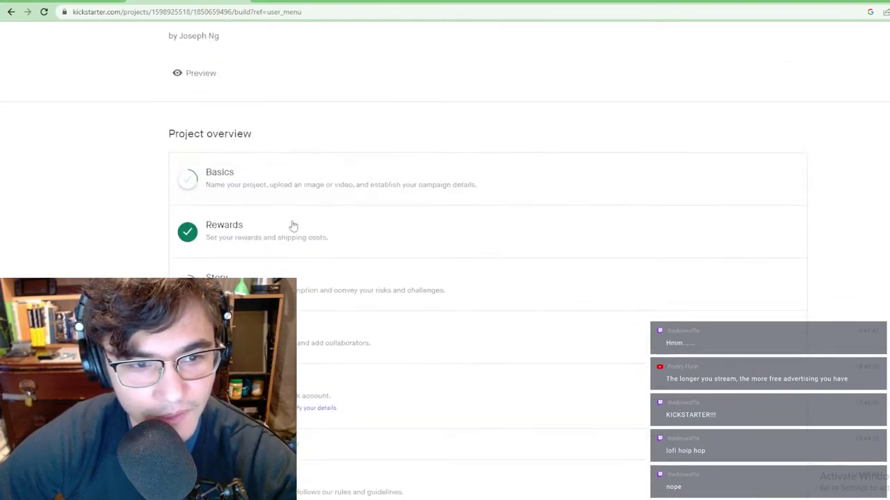
{"action": "scroll", "coordinate": [338, 179], "scroll_direction": "down", "scroll_amount": 2}
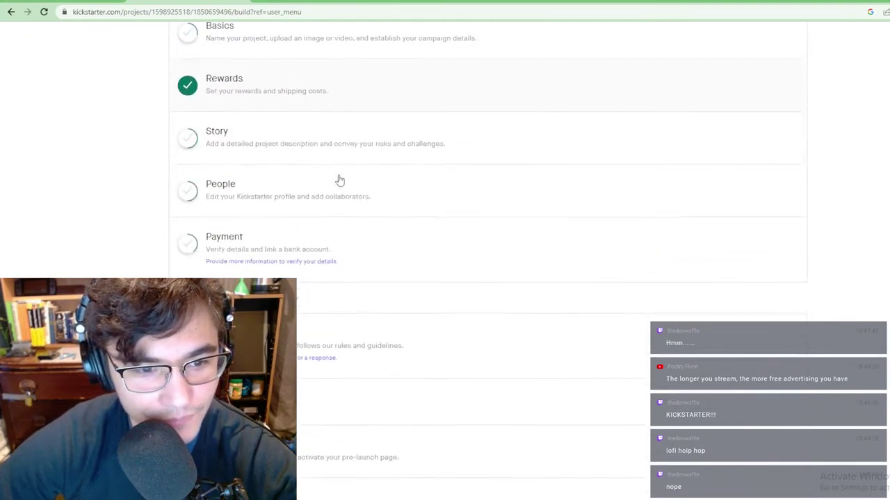
{"action": "scroll", "coordinate": [354, 230], "scroll_direction": "up", "scroll_amount": 1}
{"action": "scroll", "coordinate": [370, 259], "scroll_direction": "up", "scroll_amount": 2}
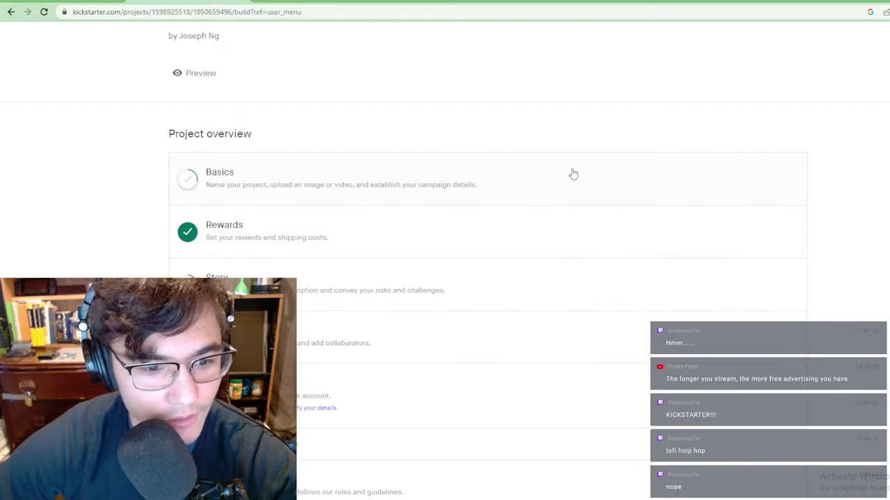
{"action": "scroll", "coordinate": [478, 181], "scroll_direction": "down", "scroll_amount": 1}
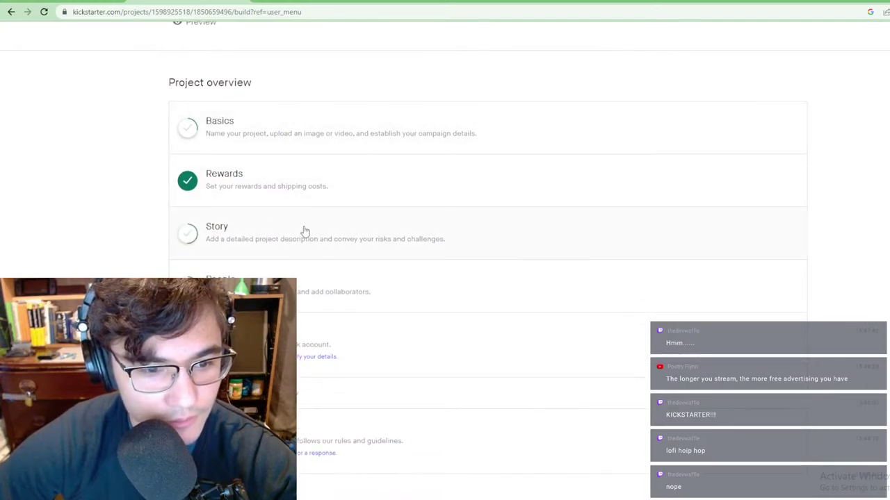
{"action": "scroll", "coordinate": [304, 230], "scroll_direction": "down", "scroll_amount": 1}
{"action": "scroll", "coordinate": [305, 230], "scroll_direction": "up", "scroll_amount": 1}
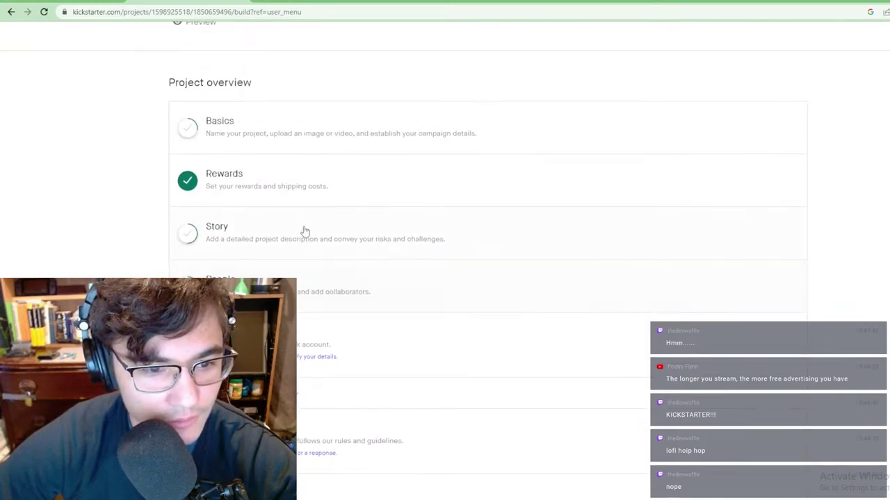
Step: Open the Memori project's Story section to check its project description, and return to the project overview
{"action": "left_click", "coordinate": [304, 230]}
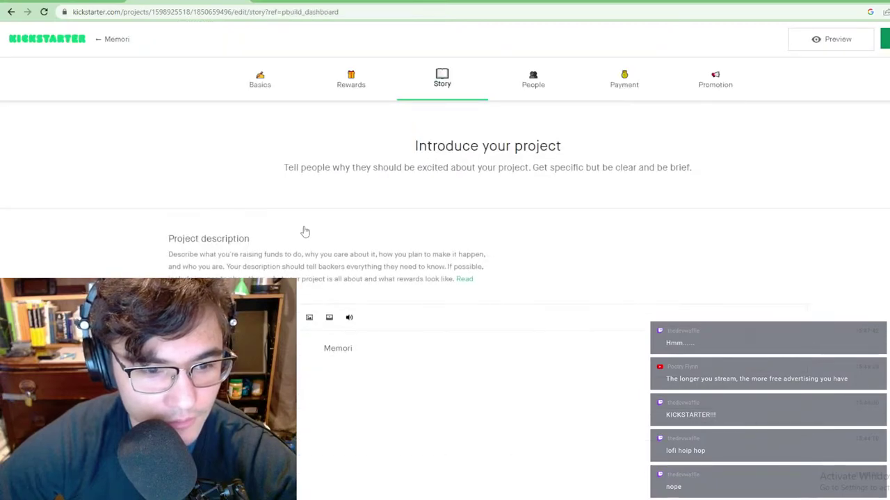
{"action": "scroll", "coordinate": [303, 231], "scroll_direction": "down", "scroll_amount": 2}
{"action": "left_click", "coordinate": [330, 216]}
{"action": "key", "text": "alt+Left"}
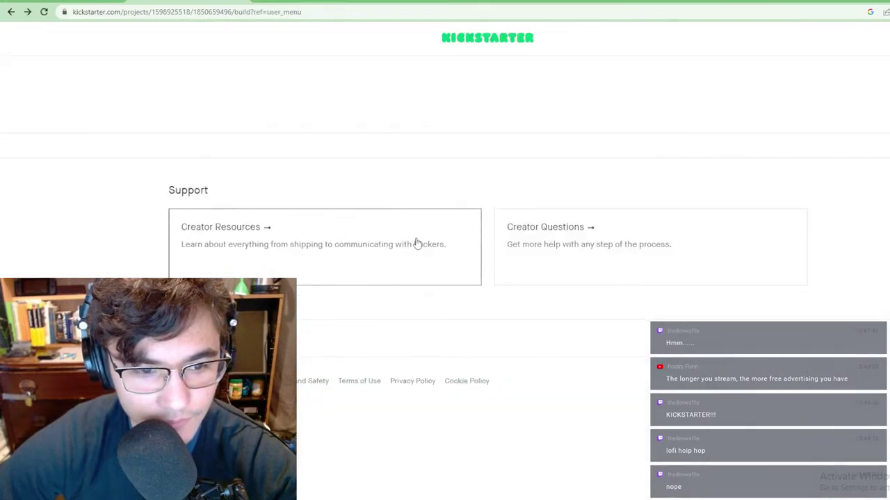
Step: Go back to the Kickstarter home page and reopen Memori from the account's created projects
{"action": "key", "text": "alt+Left"}
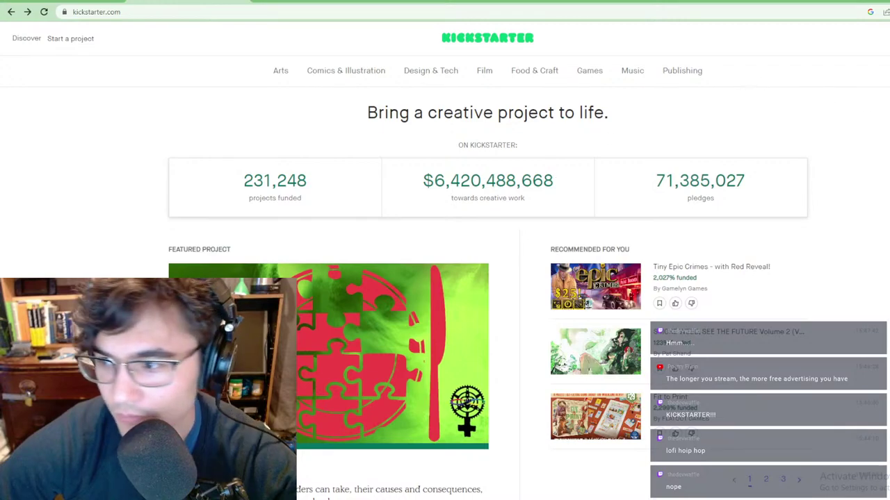
{"action": "left_click", "coordinate": [889, 39]}
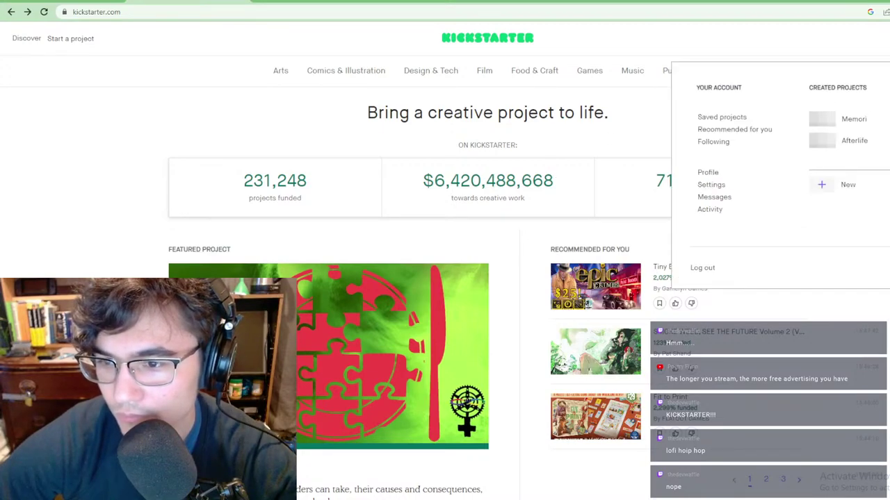
{"action": "left_click", "coordinate": [855, 119]}
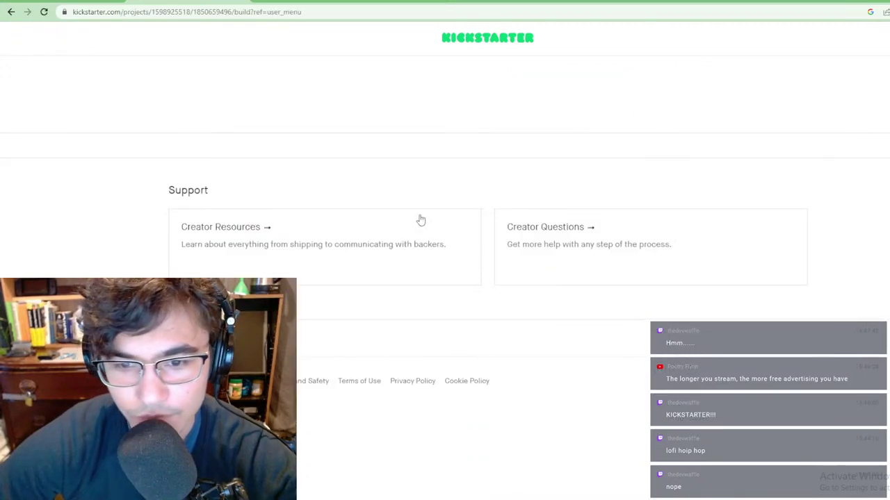
Step: Review Memori's remaining overview sections and its launch promotion page, and return to the project overview
{"action": "scroll", "coordinate": [522, 111], "scroll_direction": "down", "scroll_amount": 3}
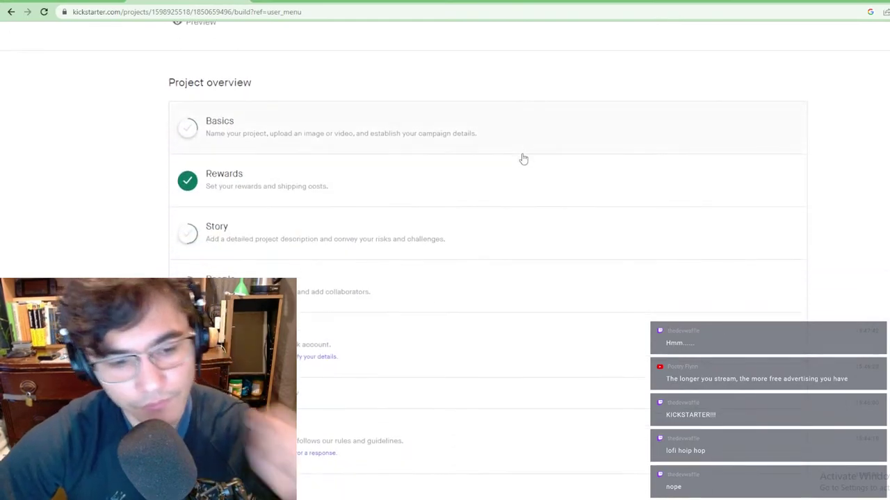
{"action": "scroll", "coordinate": [527, 174], "scroll_direction": "down", "scroll_amount": 4}
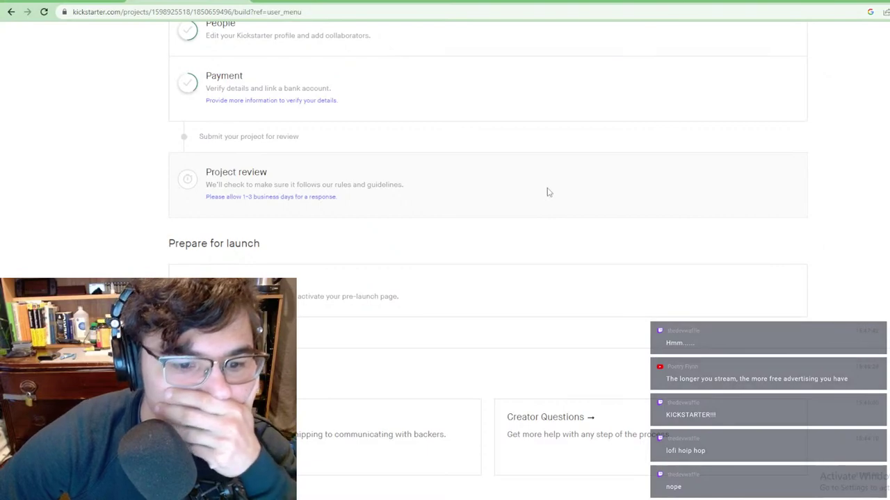
{"action": "left_click", "coordinate": [352, 293]}
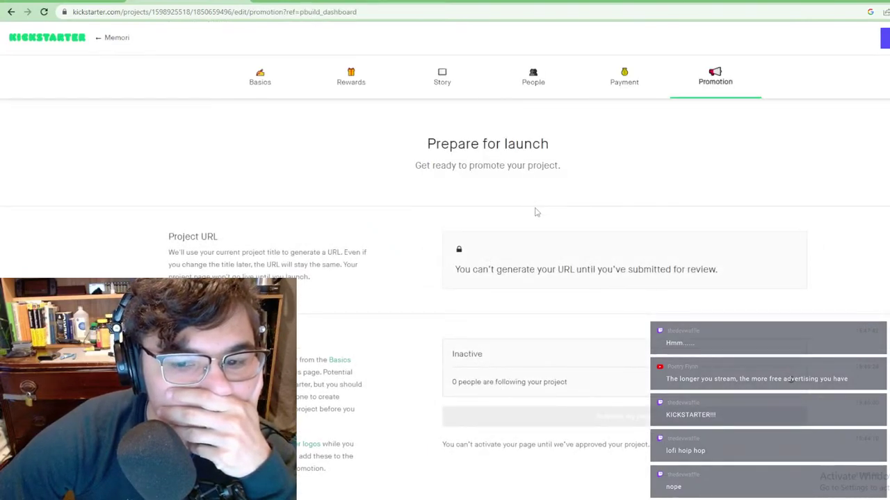
{"action": "scroll", "coordinate": [539, 255], "scroll_direction": "down", "scroll_amount": 1}
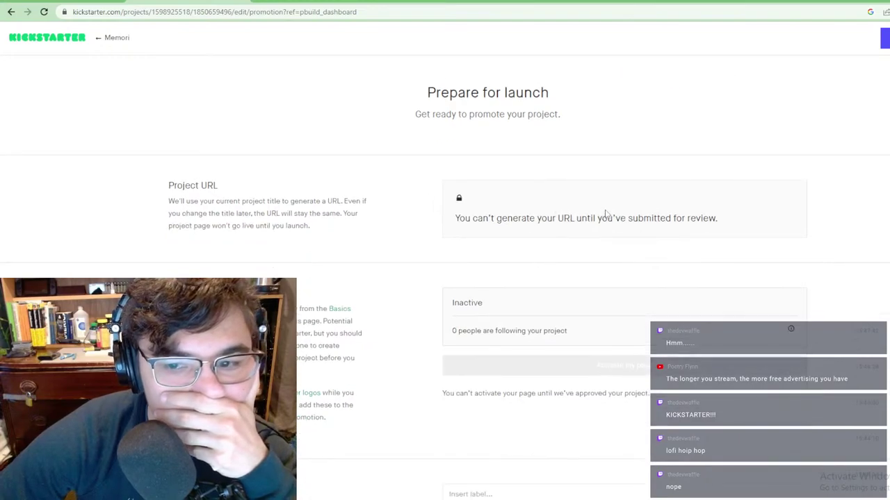
{"action": "key", "text": "alt+Left"}
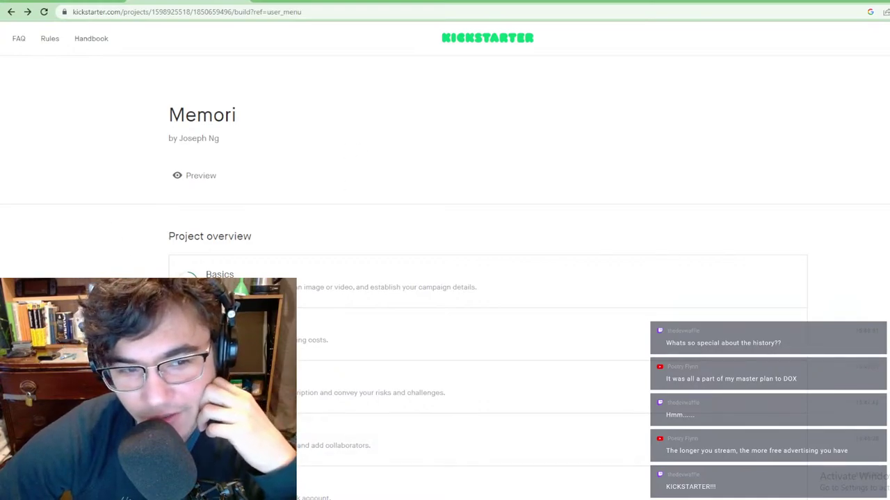
{"action": "left_click_drag", "start_coordinate": [226, 211], "coordinate": [40, 43]}
{"action": "left_click", "coordinate": [380, 163]}
{"action": "left_click_drag", "start_coordinate": [292, 229], "coordinate": [326, 124]}
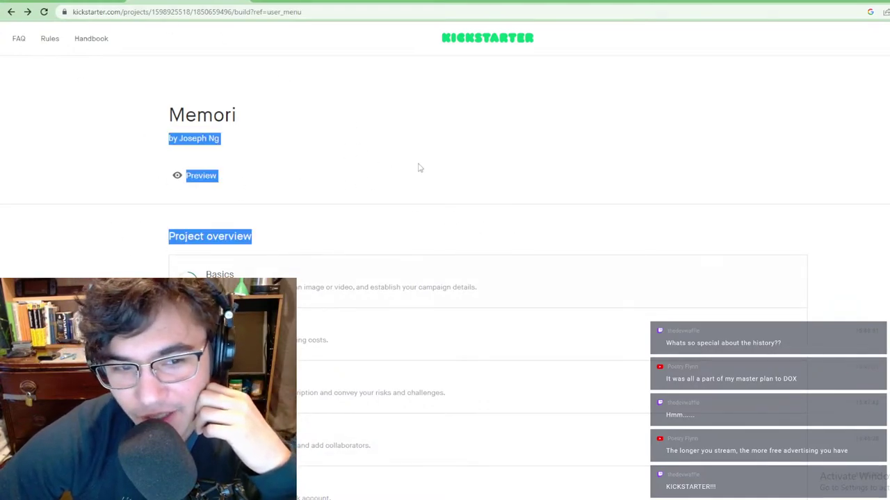
{"action": "left_click", "coordinate": [499, 209]}
Step: Preview the Memori project page, look over its campaign and reward sections, and return to the project overview
{"action": "left_click", "coordinate": [207, 176]}
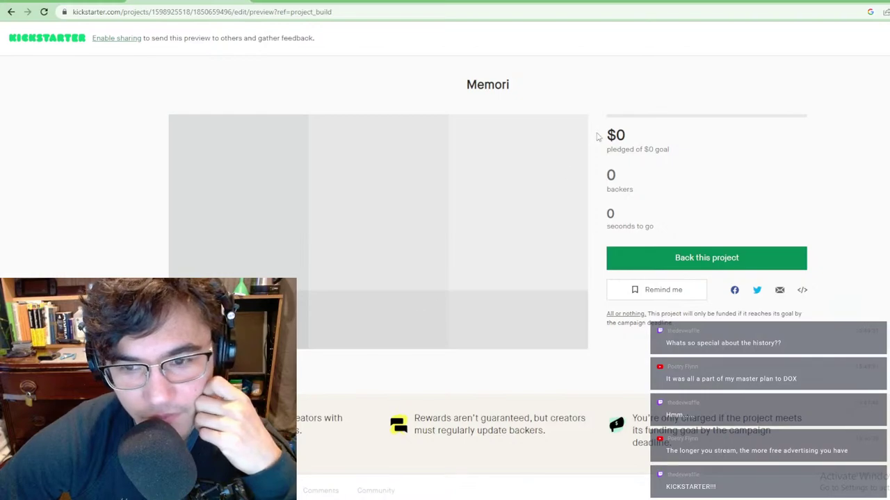
{"action": "scroll", "coordinate": [373, 274], "scroll_direction": "down", "scroll_amount": 3}
{"action": "scroll", "coordinate": [373, 273], "scroll_direction": "up", "scroll_amount": 3}
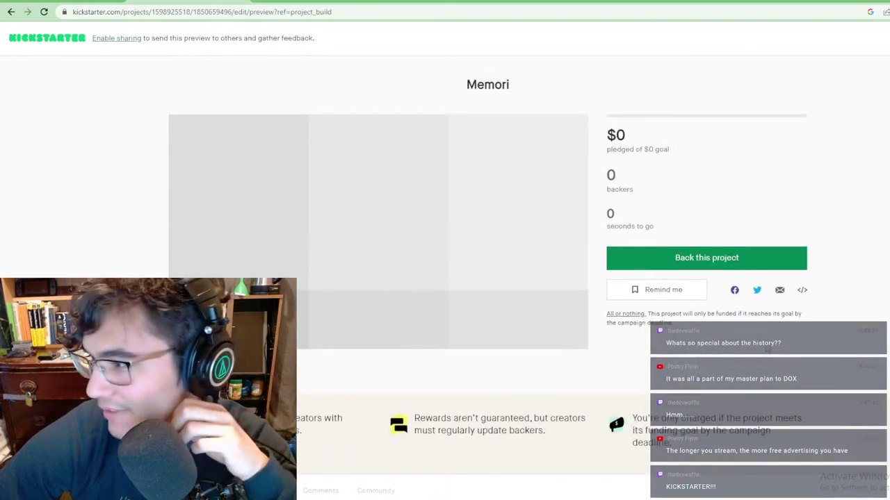
{"action": "scroll", "coordinate": [602, 211], "scroll_direction": "down", "scroll_amount": 6}
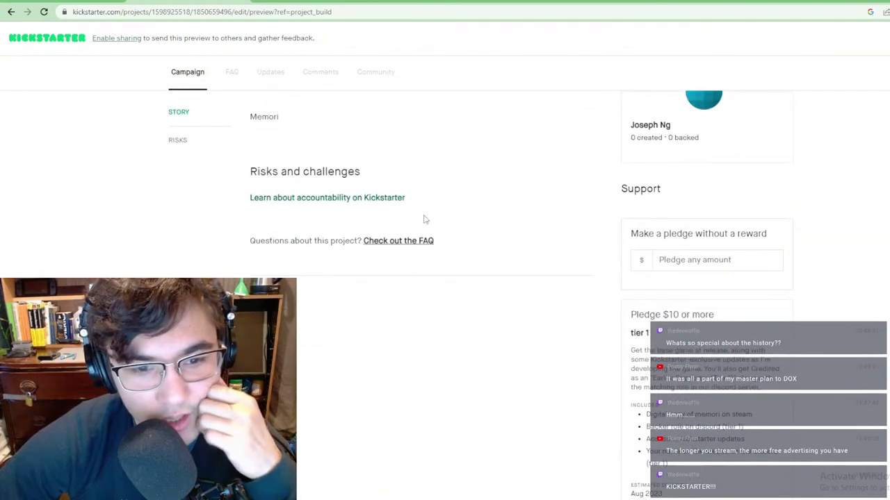
{"action": "scroll", "coordinate": [507, 228], "scroll_direction": "up", "scroll_amount": 6}
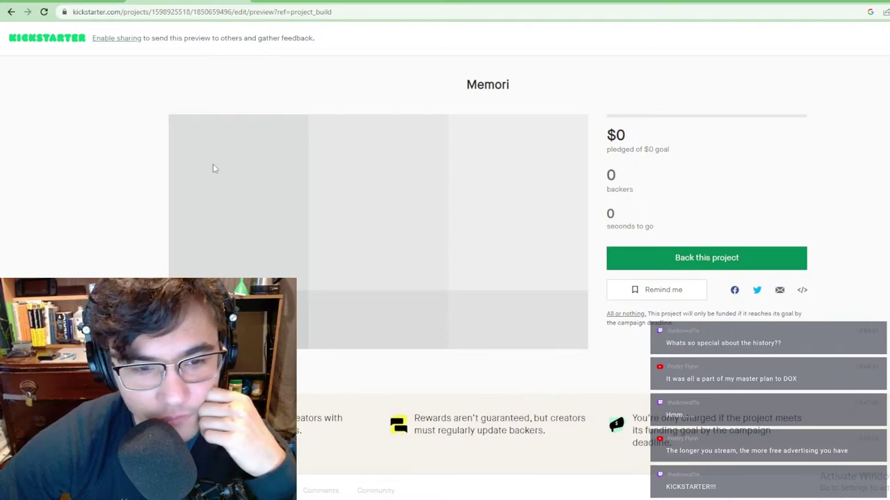
{"action": "key", "text": "alt+Left"}
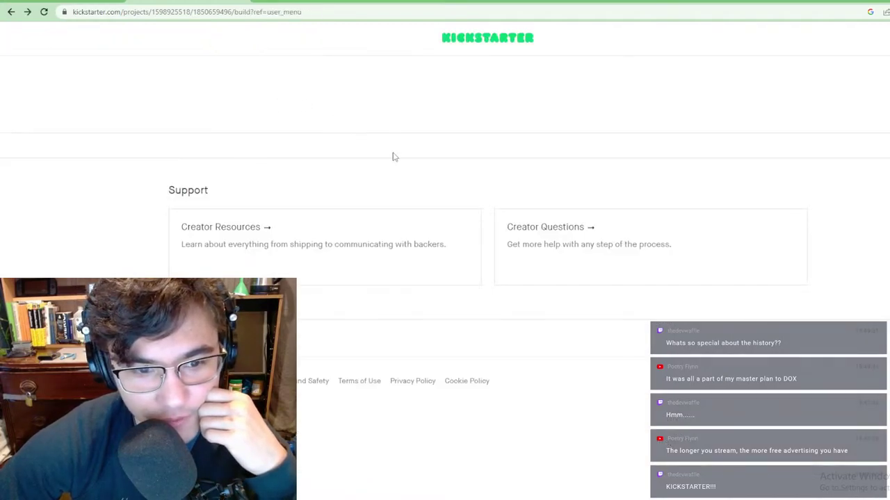
Step: Open Creator Resources, skim the explanation of how Kickstarter works, and go to the Memori project overview
{"action": "left_click", "coordinate": [256, 264]}
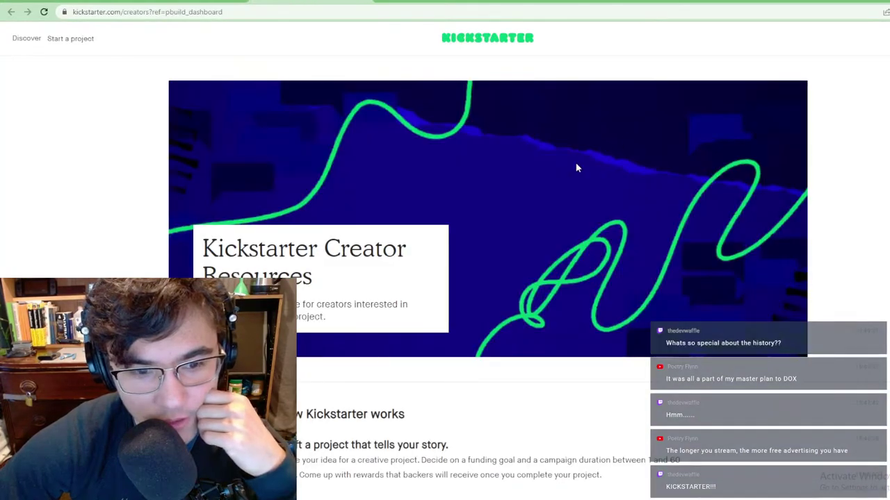
{"action": "scroll", "coordinate": [576, 169], "scroll_direction": "down", "scroll_amount": 4}
{"action": "scroll", "coordinate": [497, 173], "scroll_direction": "down", "scroll_amount": 3}
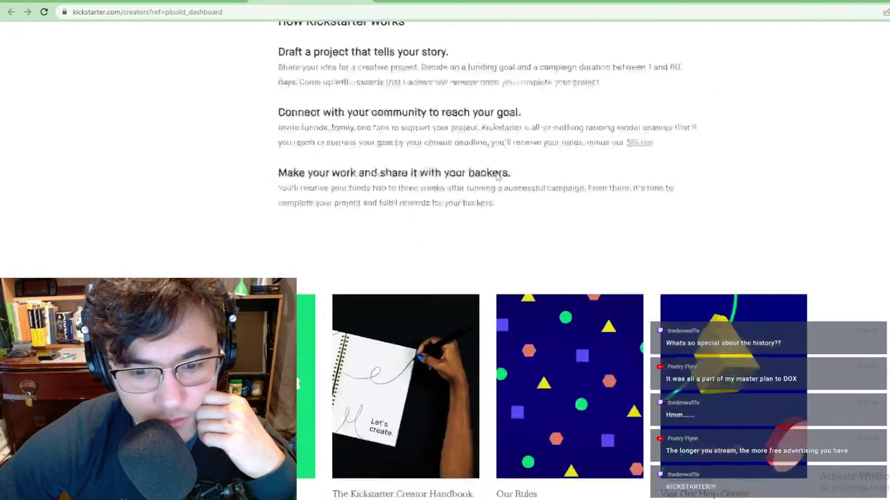
{"action": "scroll", "coordinate": [497, 177], "scroll_direction": "up", "scroll_amount": 7}
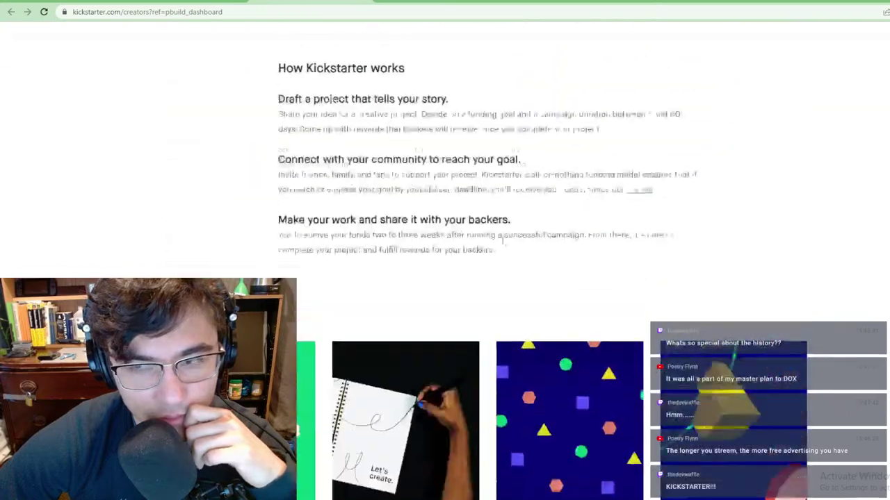
{"action": "left_click", "coordinate": [874, 38]}
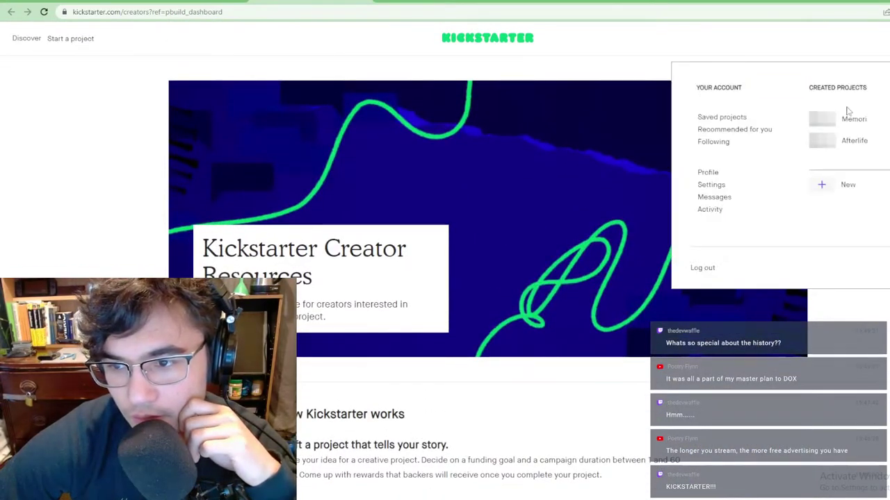
{"action": "left_click", "coordinate": [866, 122]}
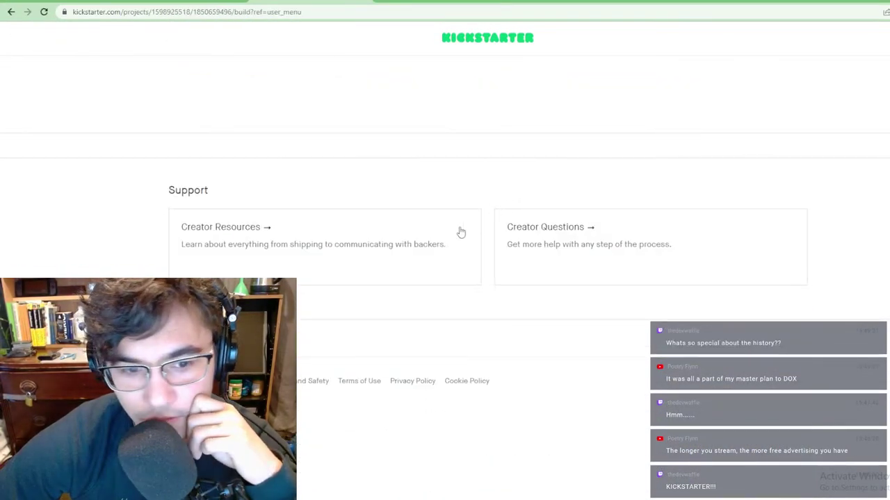
Step: Look through the Kickstarter basics in Creator Resources and reopen the Memori project from the created projects
{"action": "left_click", "coordinate": [373, 221]}
{"action": "scroll", "coordinate": [381, 245], "scroll_direction": "down", "scroll_amount": 4}
{"action": "scroll", "coordinate": [381, 245], "scroll_direction": "down", "scroll_amount": 6}
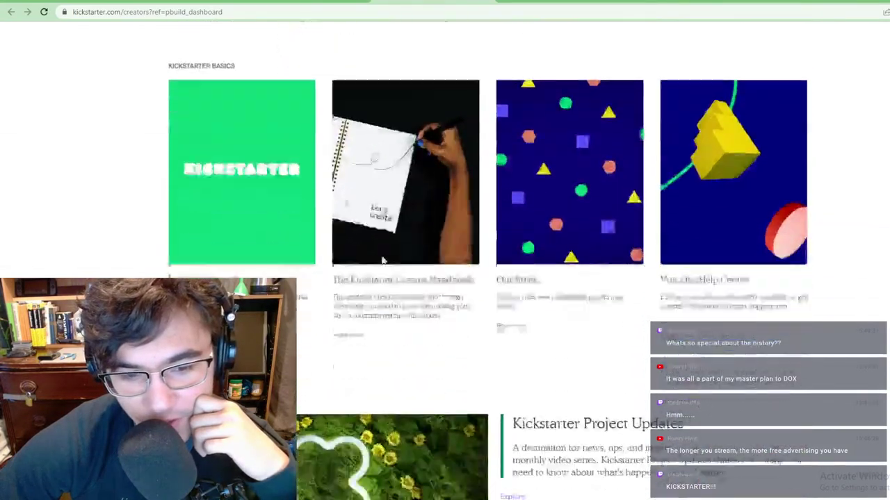
{"action": "scroll", "coordinate": [524, 290], "scroll_direction": "up", "scroll_amount": 9}
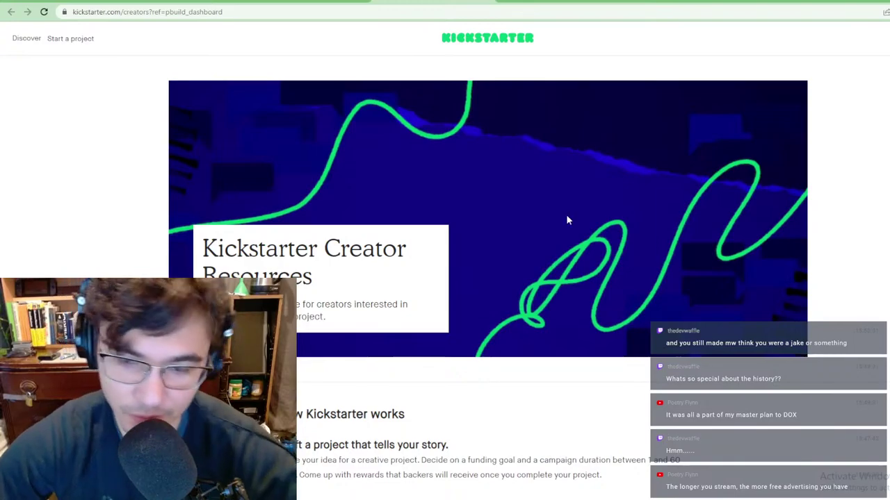
{"action": "scroll", "coordinate": [507, 218], "scroll_direction": "down", "scroll_amount": 1}
{"action": "scroll", "coordinate": [301, 169], "scroll_direction": "up", "scroll_amount": 1}
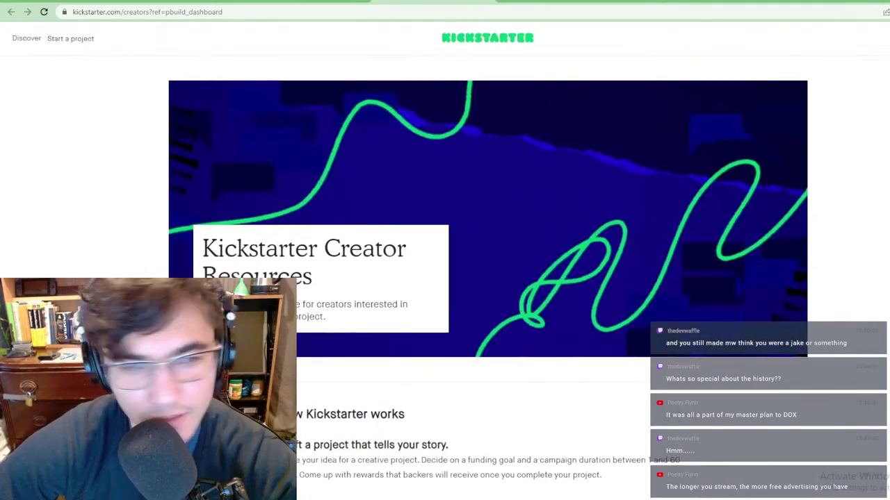
{"action": "left_click", "coordinate": [888, 38]}
{"action": "left_click", "coordinate": [855, 120]}
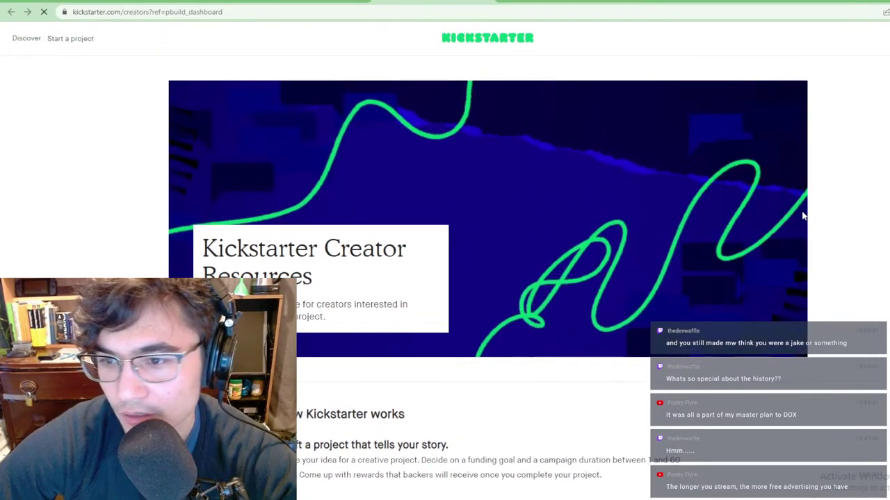
Step: Skim the Creator Resources page once more and switch back to the Memori project overview
{"action": "left_click", "coordinate": [372, 248]}
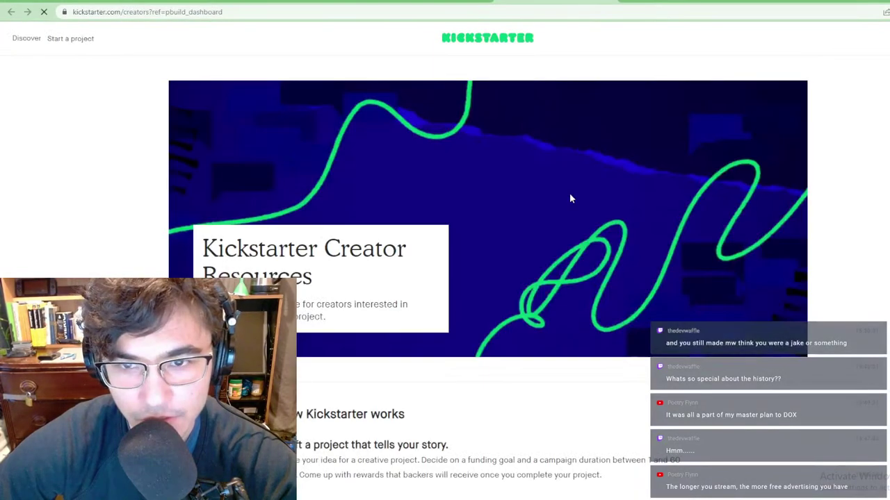
{"action": "scroll", "coordinate": [563, 199], "scroll_direction": "down", "scroll_amount": 3}
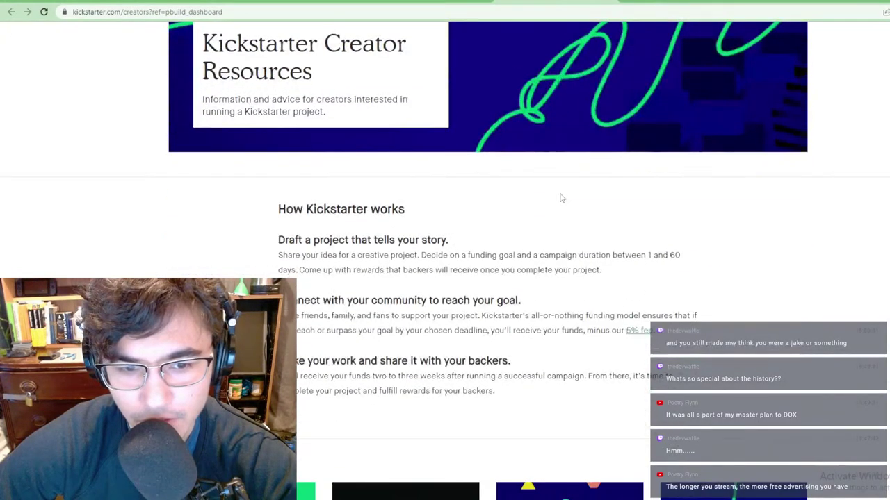
{"action": "scroll", "coordinate": [561, 199], "scroll_direction": "down", "scroll_amount": 6}
{"action": "scroll", "coordinate": [559, 198], "scroll_direction": "up", "scroll_amount": 5}
{"action": "left_click", "coordinate": [456, 2]}
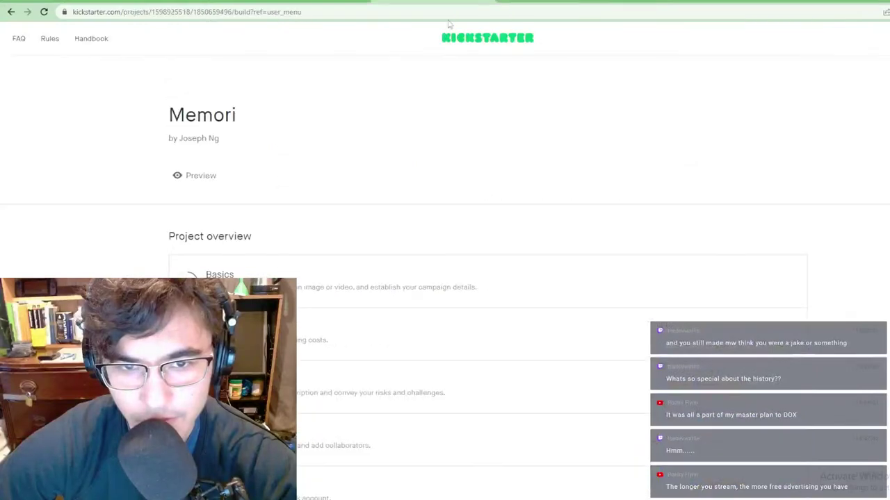
{"action": "scroll", "coordinate": [355, 244], "scroll_direction": "down", "scroll_amount": 5}
{"action": "scroll", "coordinate": [464, 238], "scroll_direction": "up", "scroll_amount": 5}
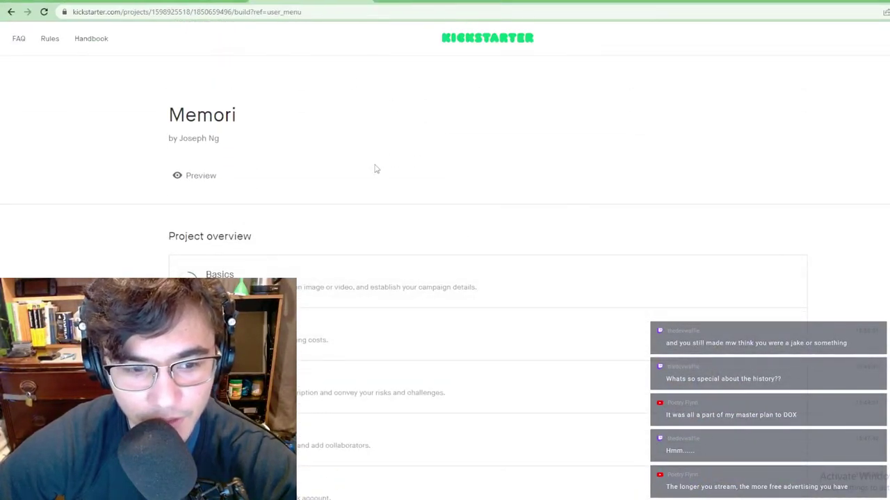
Step: Open the Rewards section from the Memori project overview
{"action": "left_click", "coordinate": [209, 2]}
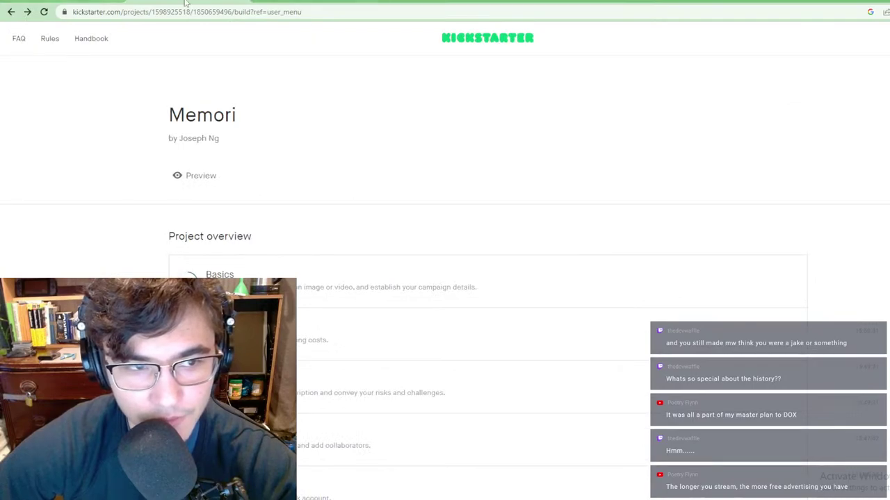
{"action": "scroll", "coordinate": [387, 230], "scroll_direction": "down", "scroll_amount": 5}
{"action": "scroll", "coordinate": [411, 210], "scroll_direction": "up", "scroll_amount": 2}
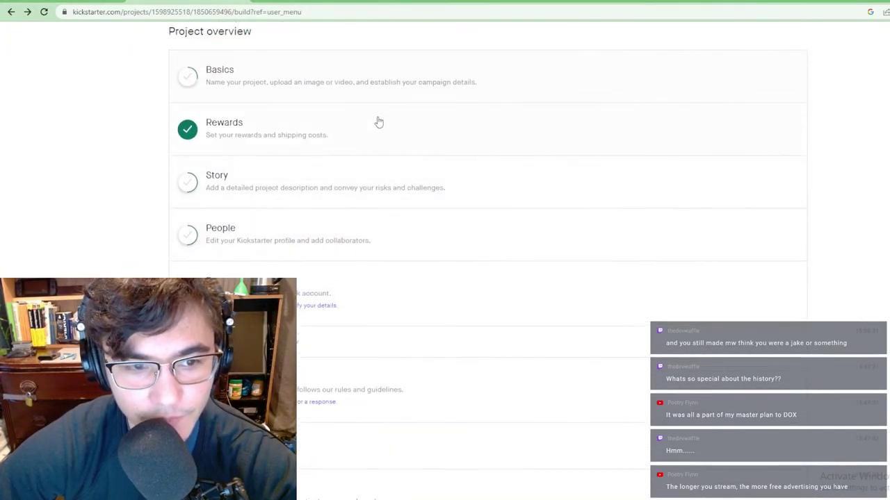
{"action": "left_click", "coordinate": [318, 135]}
{"action": "scroll", "coordinate": [380, 266], "scroll_direction": "down", "scroll_amount": 5}
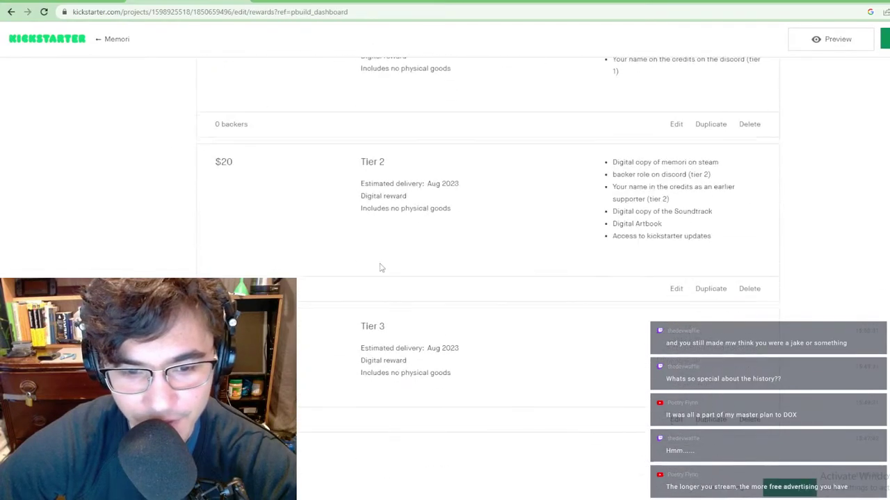
Step: Examine the pledge amounts, delivery details and included items of each Memori reward tier
{"action": "scroll", "coordinate": [581, 306], "scroll_direction": "up", "scroll_amount": 1}
{"action": "scroll", "coordinate": [580, 306], "scroll_direction": "up", "scroll_amount": 3}
{"action": "scroll", "coordinate": [556, 204], "scroll_direction": "down", "scroll_amount": 5}
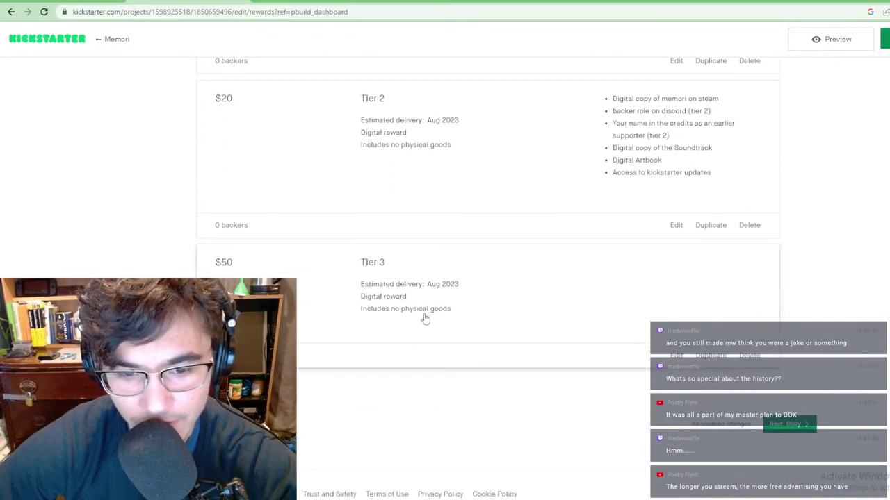
{"action": "scroll", "coordinate": [594, 217], "scroll_direction": "up", "scroll_amount": 1}
{"action": "scroll", "coordinate": [578, 284], "scroll_direction": "up", "scroll_amount": 3}
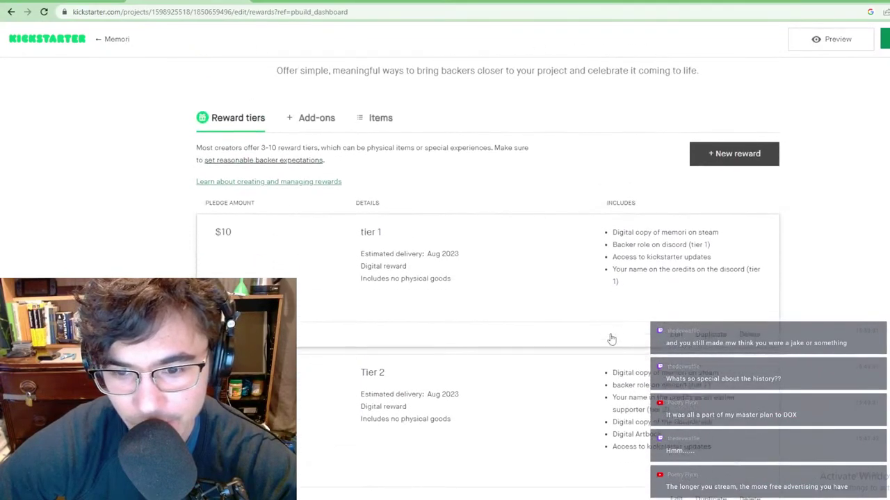
{"action": "scroll", "coordinate": [611, 338], "scroll_direction": "down", "scroll_amount": 2}
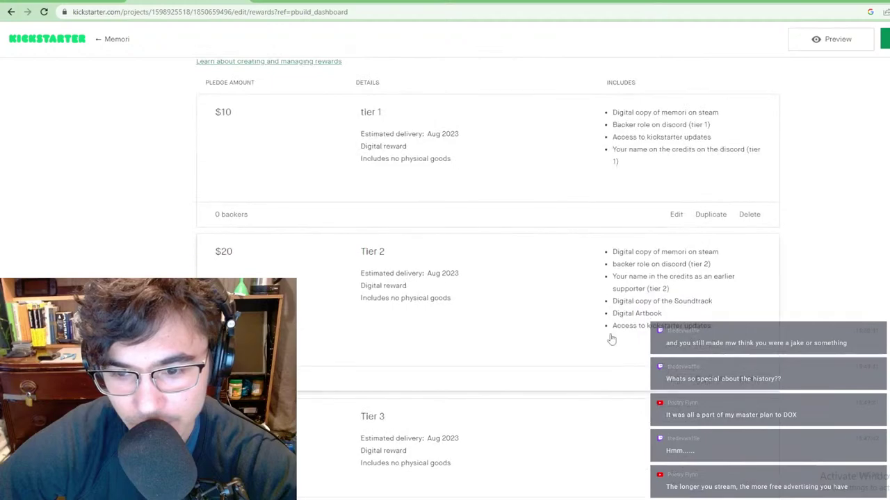
{"action": "scroll", "coordinate": [610, 339], "scroll_direction": "down", "scroll_amount": 1}
{"action": "scroll", "coordinate": [610, 339], "scroll_direction": "down", "scroll_amount": 1}
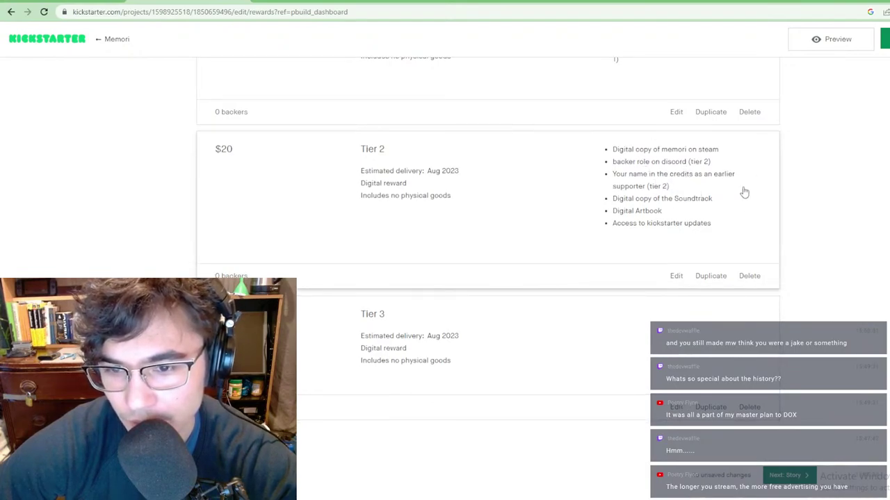
{"action": "scroll", "coordinate": [758, 169], "scroll_direction": "down", "scroll_amount": 1}
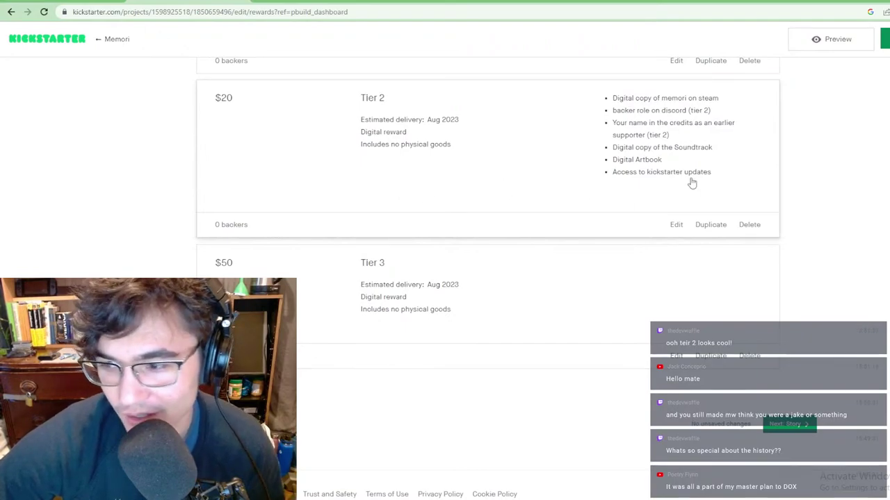
{"action": "scroll", "coordinate": [587, 230], "scroll_direction": "up", "scroll_amount": 4}
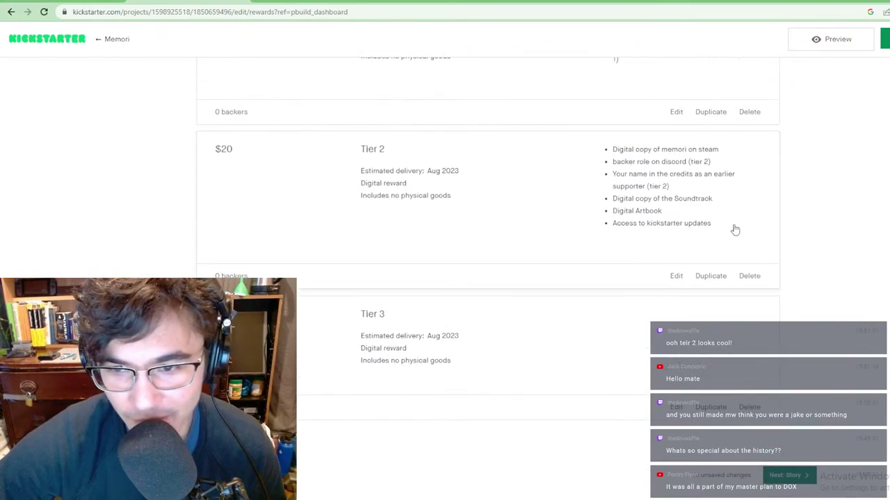
{"action": "scroll", "coordinate": [868, 221], "scroll_direction": "down", "scroll_amount": 3}
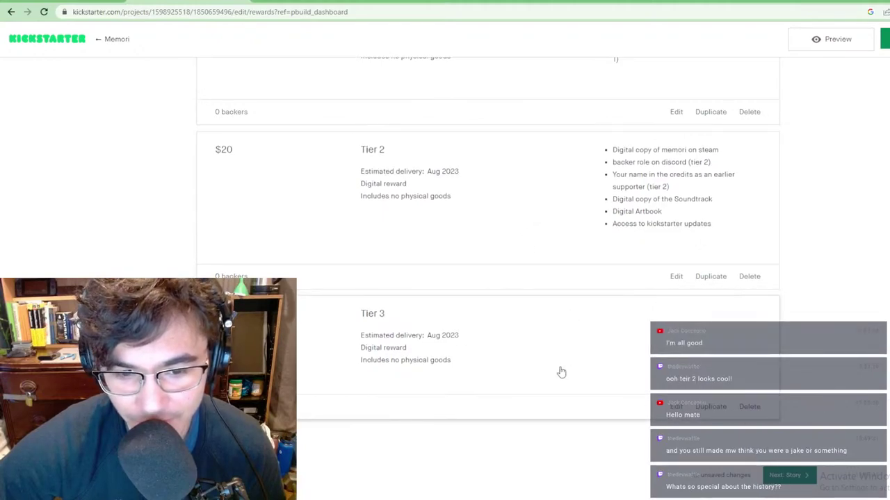
Step: Open the Tier 3 reward for editing and review its description text
{"action": "left_click", "coordinate": [554, 324]}
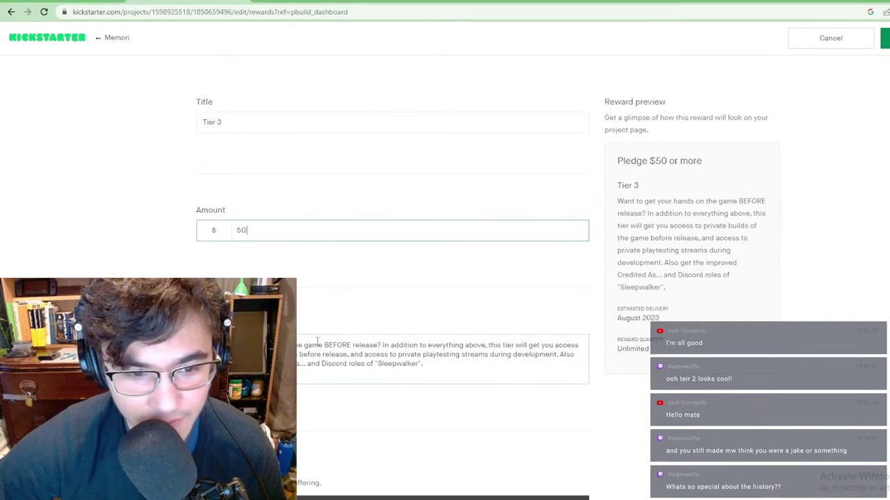
{"action": "left_click", "coordinate": [392, 364]}
{"action": "scroll", "coordinate": [522, 312], "scroll_direction": "down", "scroll_amount": 1}
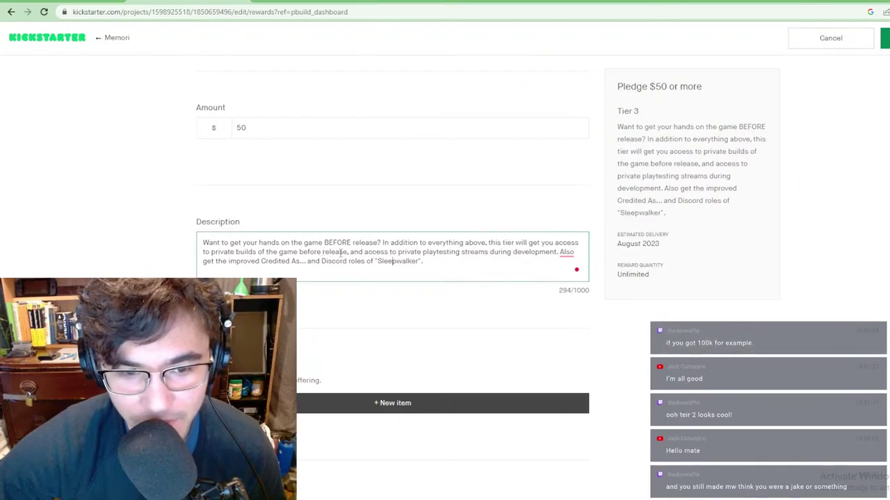
{"action": "key", "text": "ctrl+a"}
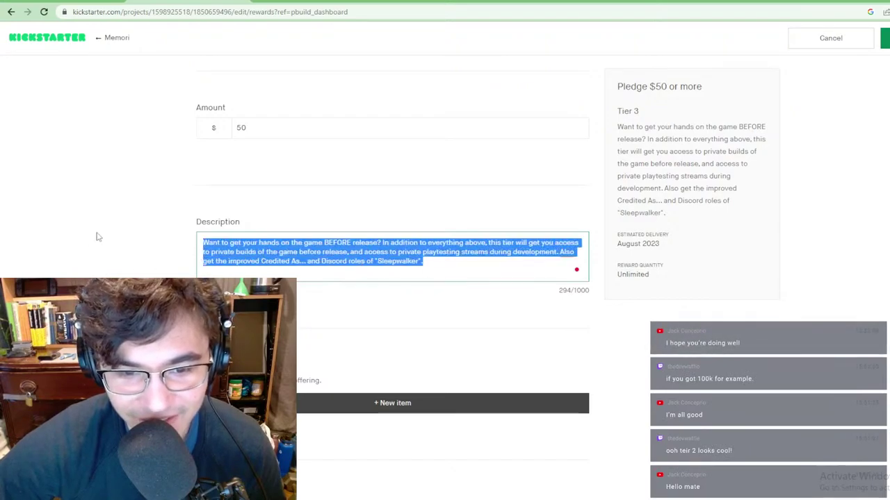
{"action": "left_click", "coordinate": [437, 255]}
Step: Replace "Sleepwalker" with "Tier 3 Supporter" in the Tier 3 reward's description
{"action": "double_click", "coordinate": [398, 261]}
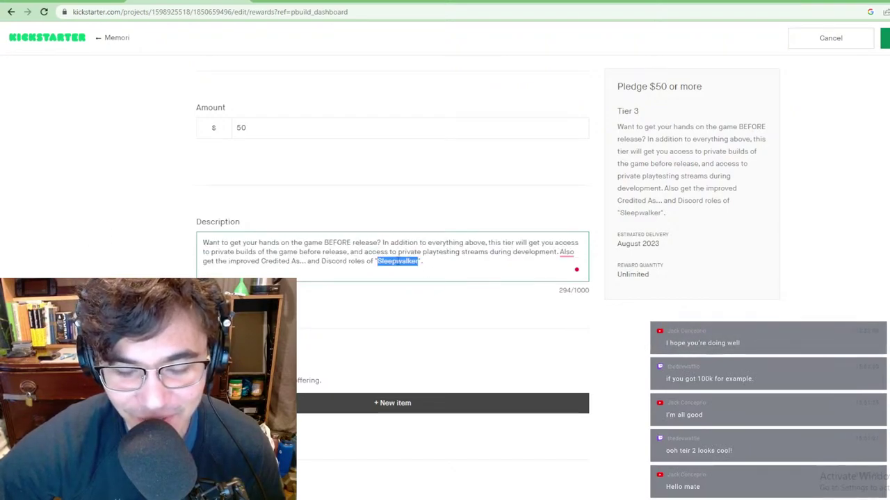
{"action": "key", "text": "BackSpace"}
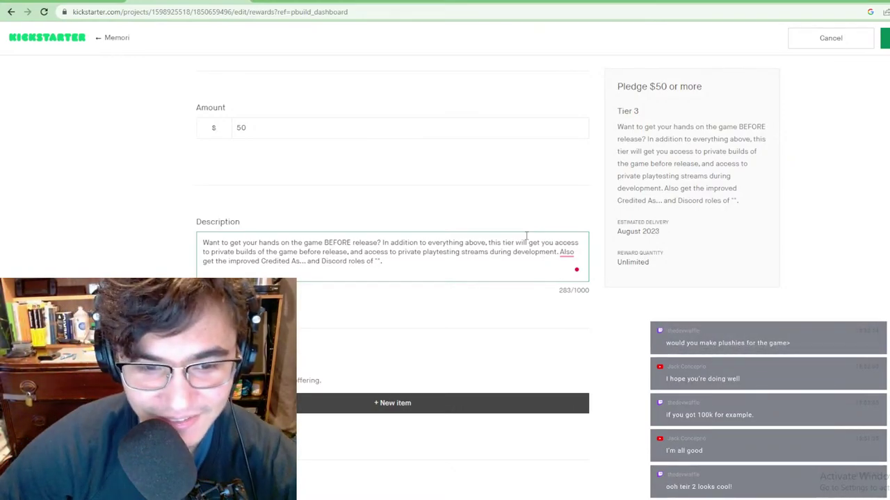
{"action": "type", "text": "Tier "}
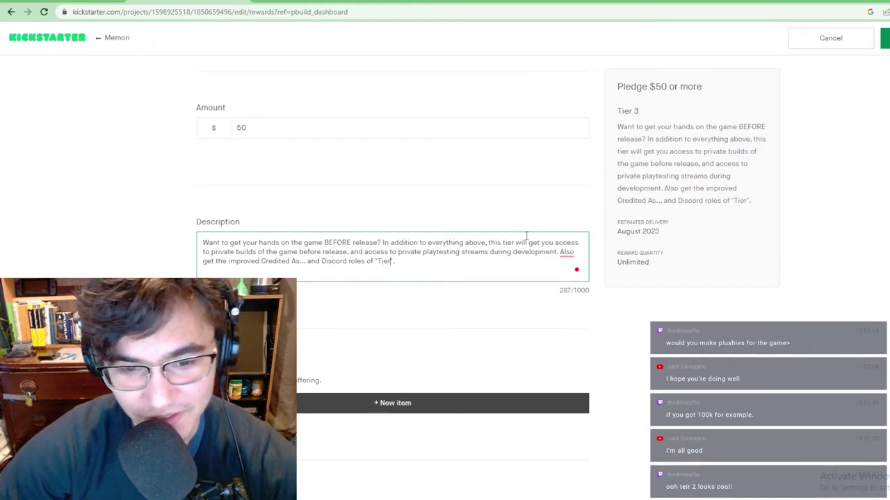
{"action": "type", "text": "3 Su"}
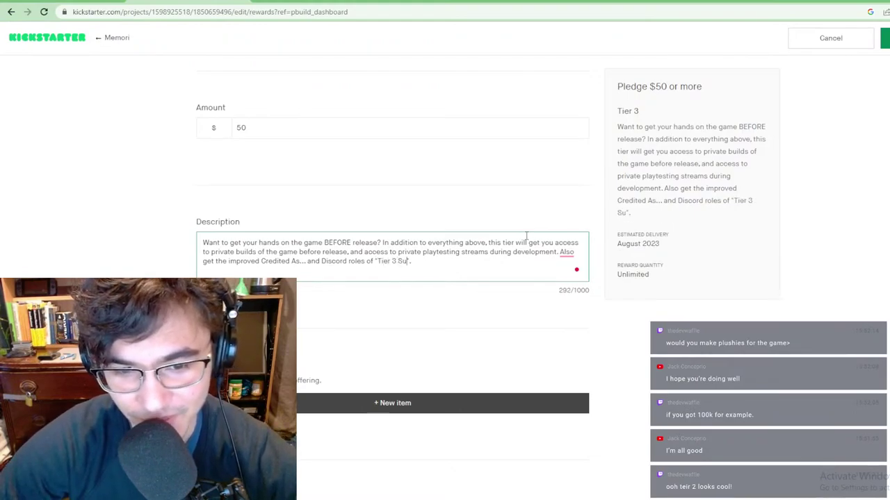
{"action": "type", "text": "pporter"}
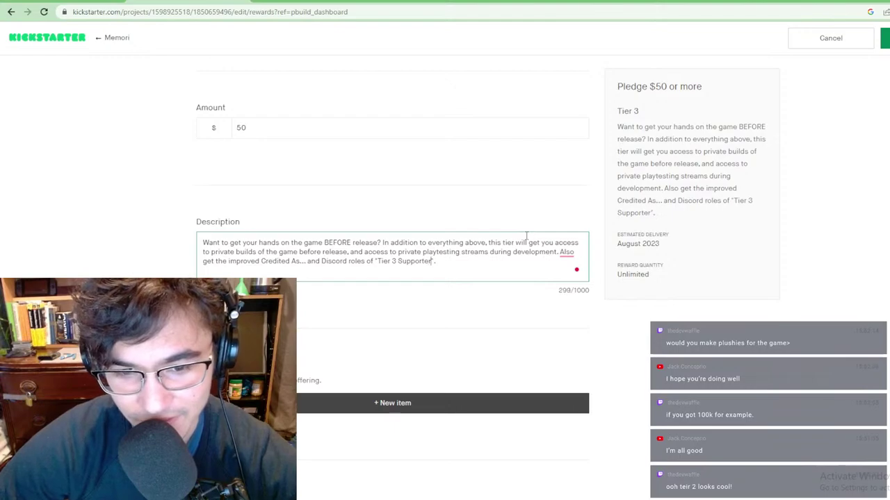
Step: Accept the suggested comma after "Also" and change "Credited As..." to "Credit As..." in the Tier 3 description
{"action": "mouse_move", "coordinate": [566, 253]}
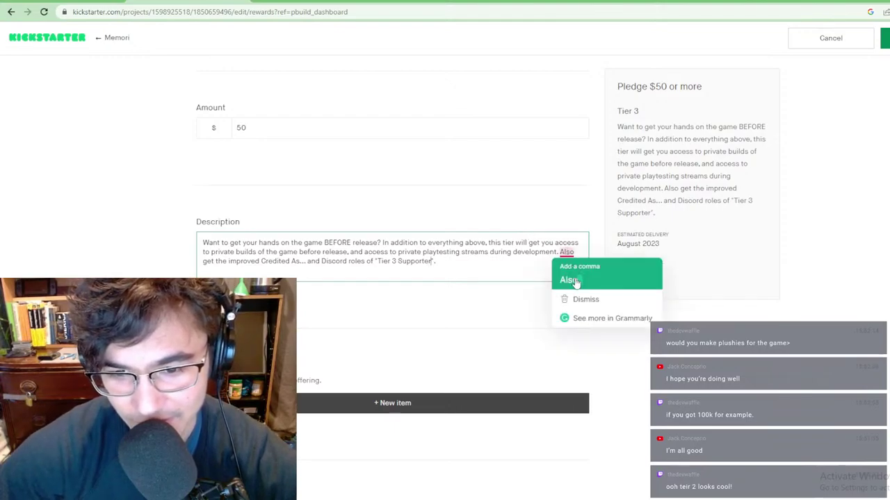
{"action": "left_click", "coordinate": [580, 280]}
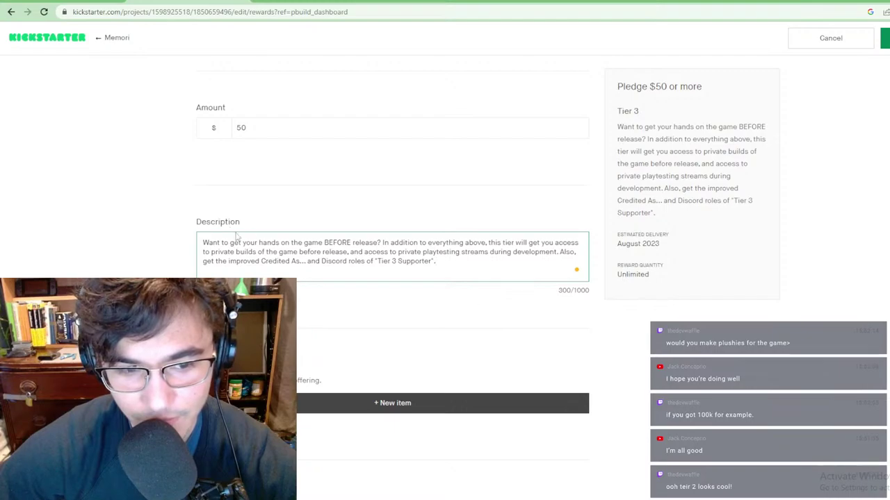
{"action": "double_click", "coordinate": [278, 261]}
{"action": "key", "text": "BackSpace"}
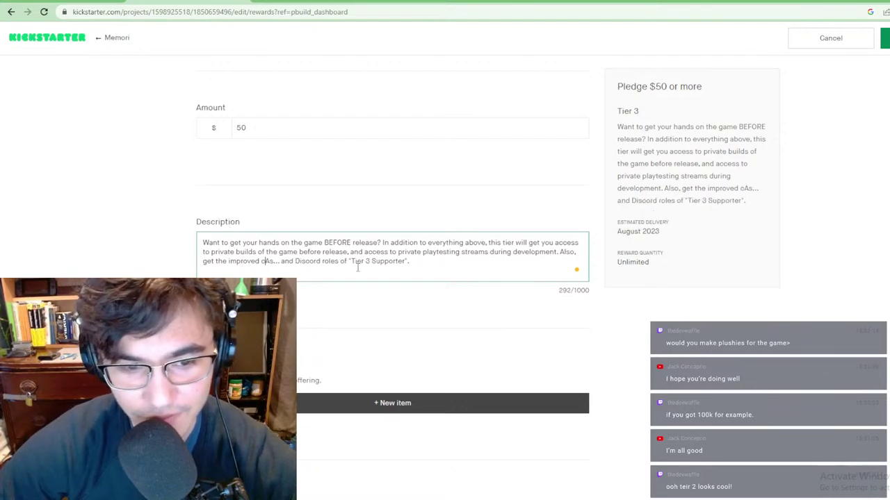
{"action": "type", "text": "Credit"}
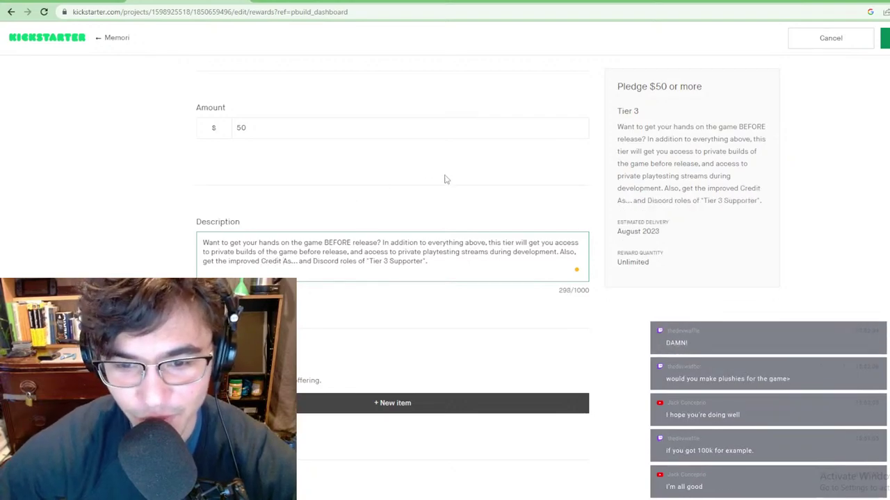
Step: Start adding a new item to the Tier 3 reward's item list
{"action": "left_click_drag", "start_coordinate": [445, 267], "coordinate": [312, 255]}
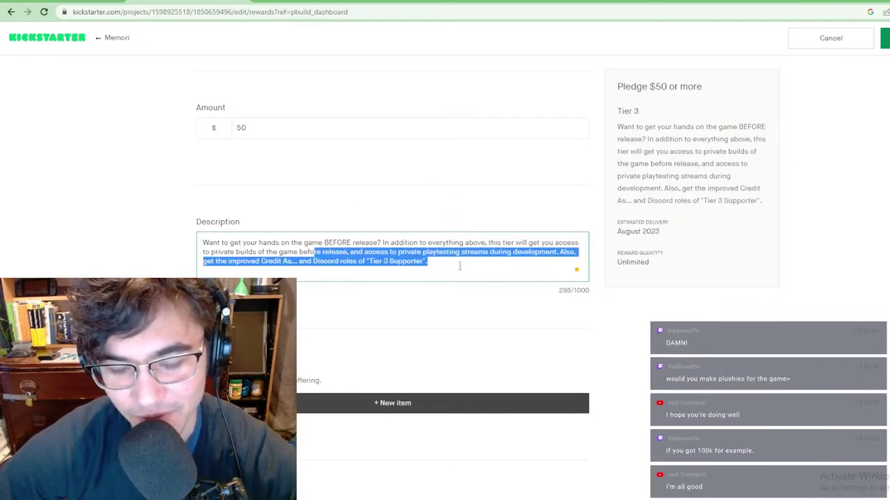
{"action": "left_click", "coordinate": [460, 266]}
{"action": "scroll", "coordinate": [291, 272], "scroll_direction": "down", "scroll_amount": 2}
{"action": "scroll", "coordinate": [482, 184], "scroll_direction": "down", "scroll_amount": 2}
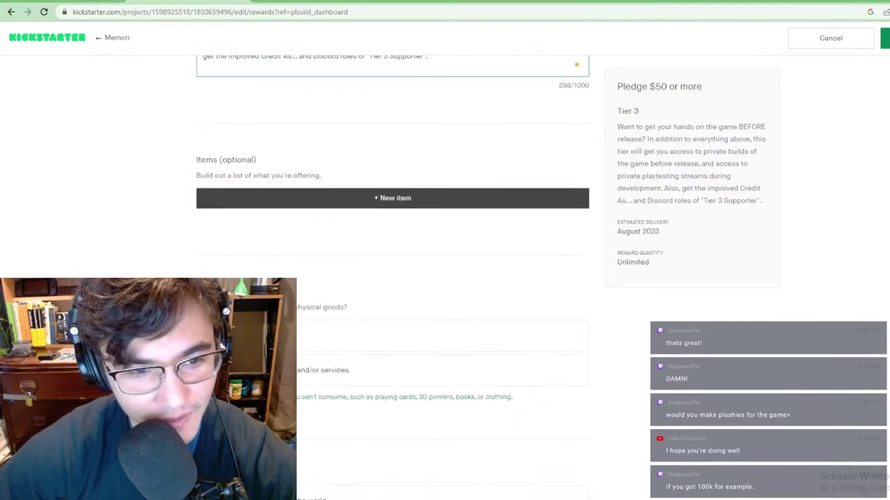
{"action": "scroll", "coordinate": [357, 258], "scroll_direction": "up", "scroll_amount": 3}
{"action": "left_click", "coordinate": [381, 350]}
{"action": "scroll", "coordinate": [362, 209], "scroll_direction": "down", "scroll_amount": 4}
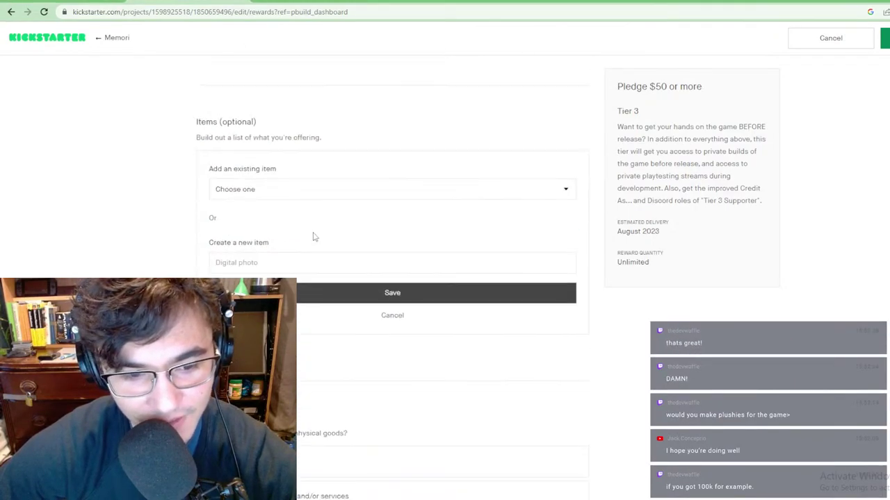
Step: Switch to the Memori gameplan board in Trello and check the tier 3 card in the Kickstarter list
{"action": "left_click", "coordinate": [53, 1]}
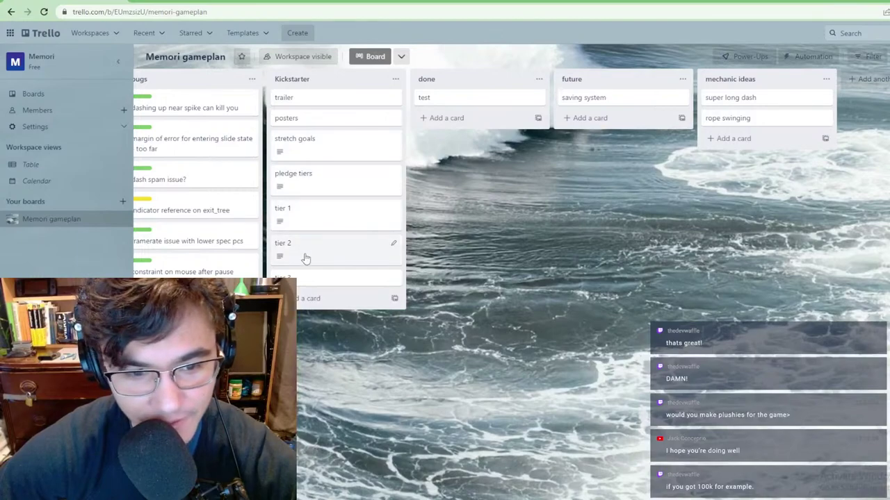
{"action": "left_click", "coordinate": [306, 278]}
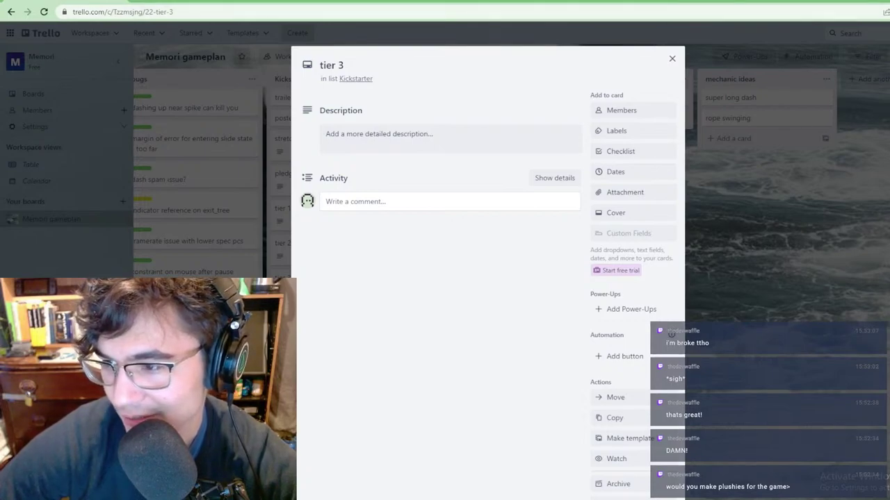
{"action": "left_click", "coordinate": [767, 206]}
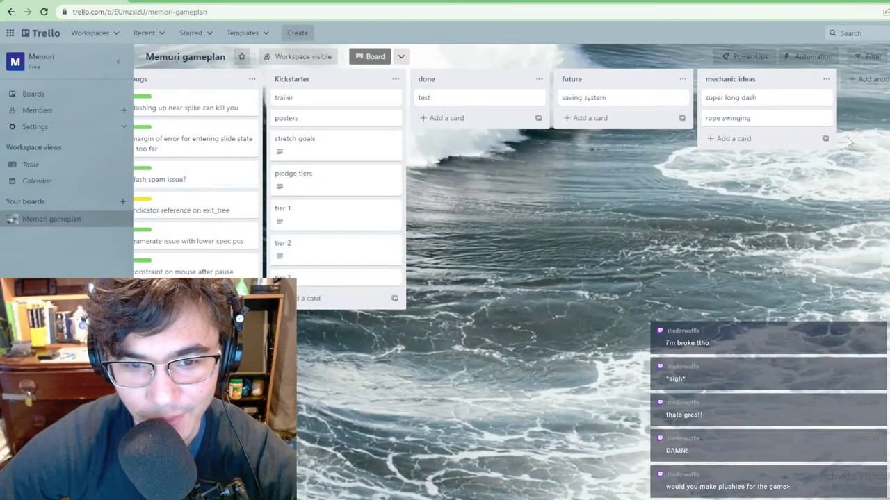
{"action": "left_click", "coordinate": [340, 287]}
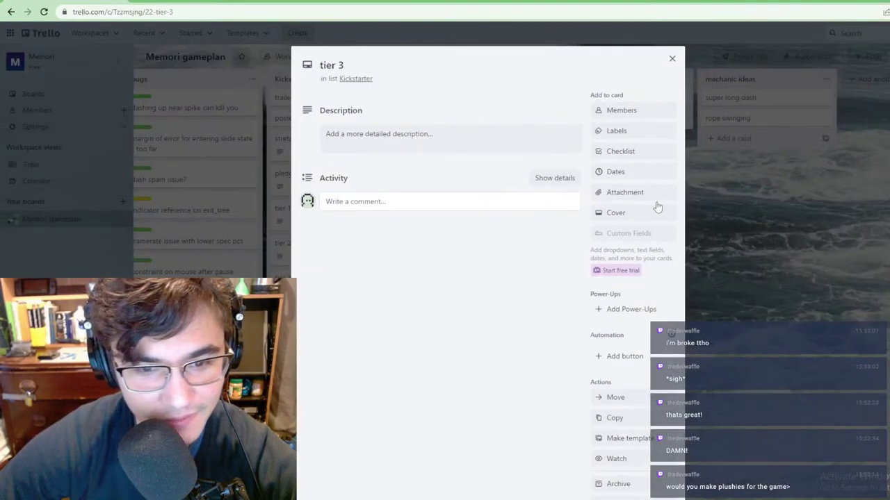
{"action": "left_click", "coordinate": [741, 144]}
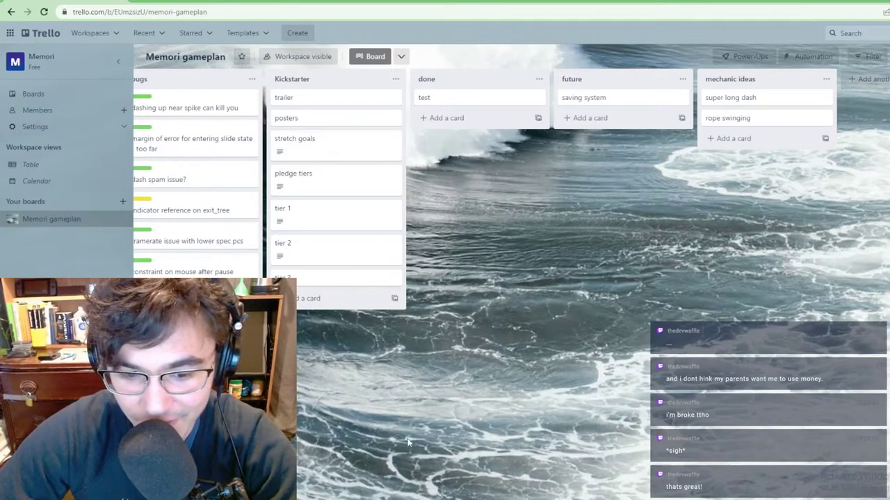
{"action": "left_click_drag", "start_coordinate": [400, 499], "coordinate": [298, 499]}
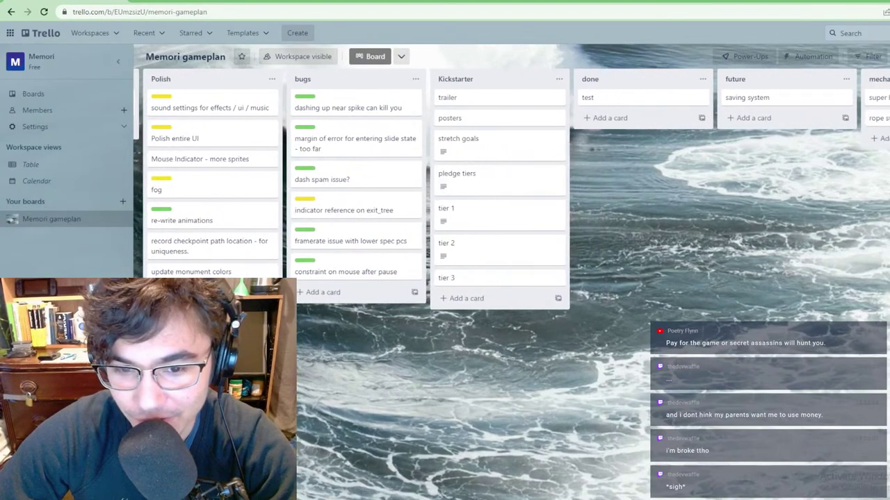
{"action": "left_click", "coordinate": [203, 1]}
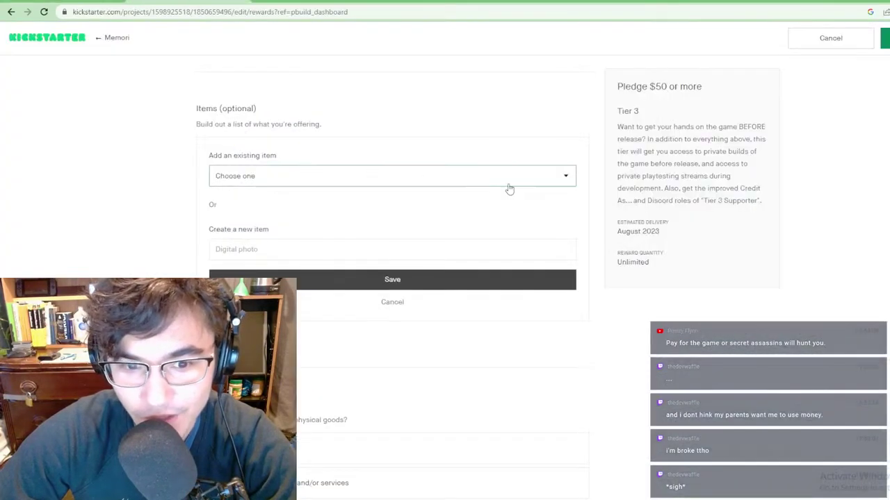
{"action": "left_click", "coordinate": [104, 2]}
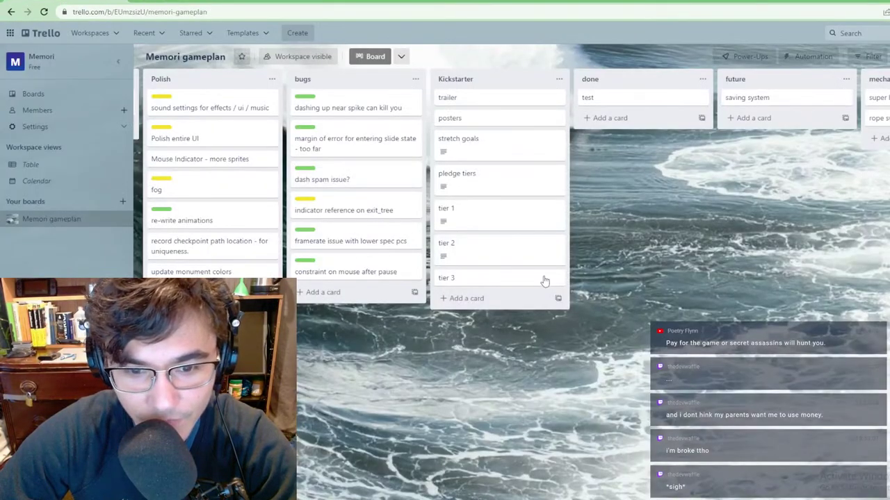
{"action": "left_click", "coordinate": [518, 284]}
{"action": "left_click", "coordinate": [797, 287]}
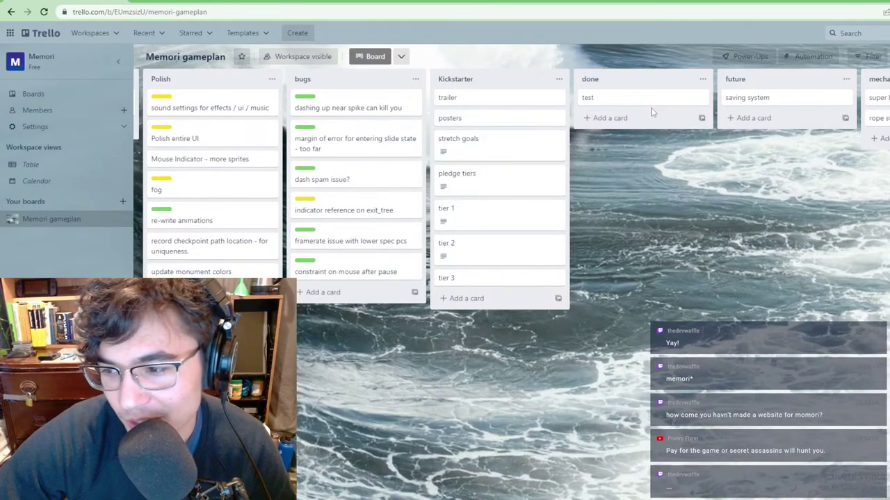
Step: Open Namecheap in a new browser tab and search for the domain memori.com
{"action": "key", "text": "ctrl+t"}
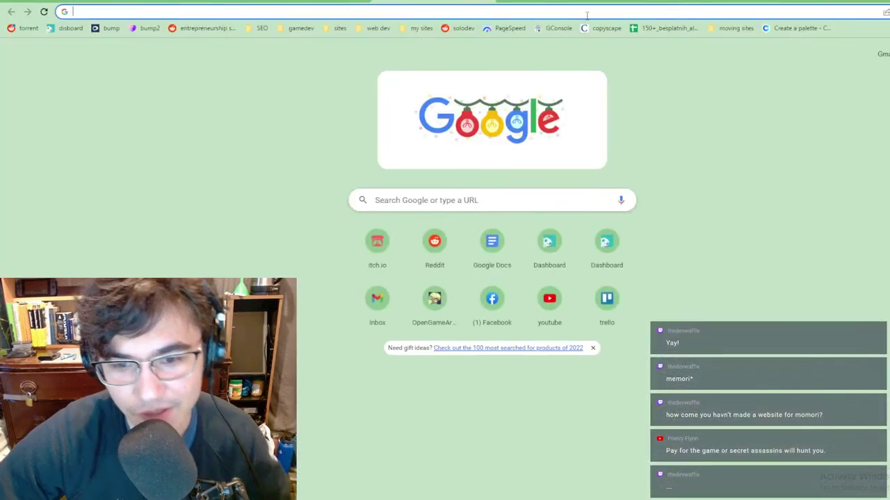
{"action": "type", "text": "name"}
{"action": "key", "text": "Return"}
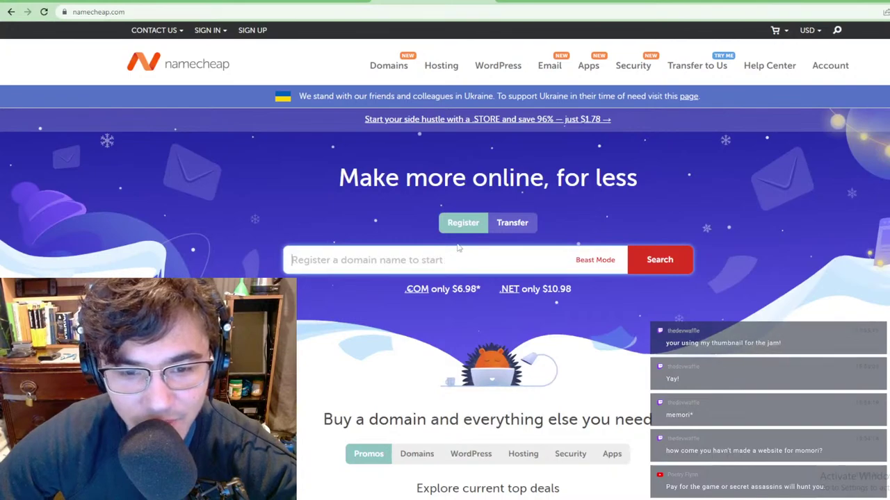
{"action": "left_click", "coordinate": [458, 248]}
{"action": "type", "text": "memori"}
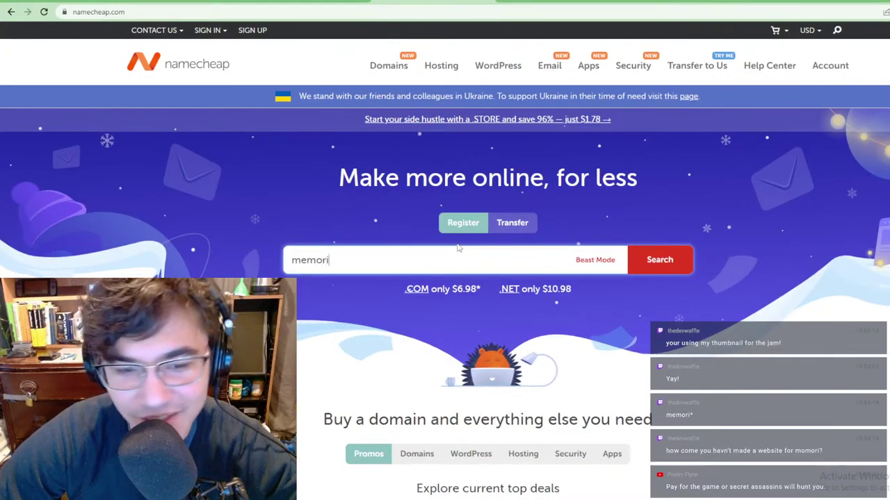
{"action": "type", "text": ".com"}
{"action": "key", "text": "Return"}
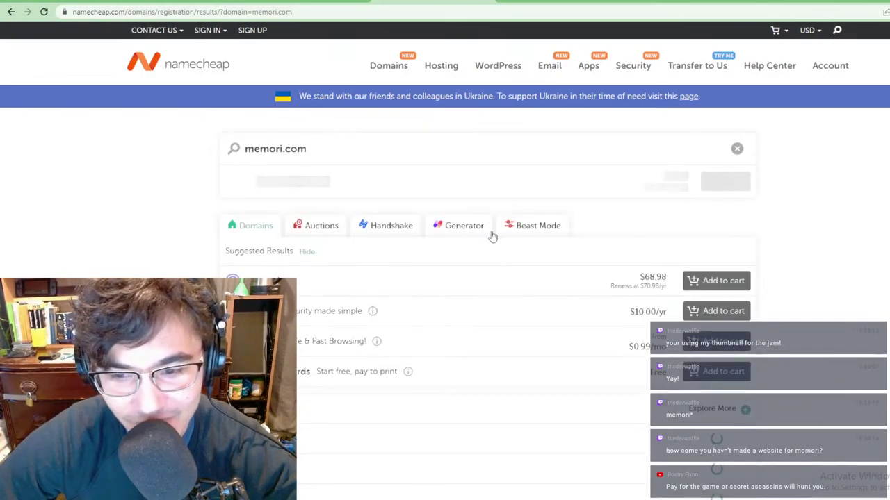
Step: Examine the suggested alternative memori domains and their yearly prices, including the price of memori.inc
{"action": "scroll", "coordinate": [334, 248], "scroll_direction": "down", "scroll_amount": 2}
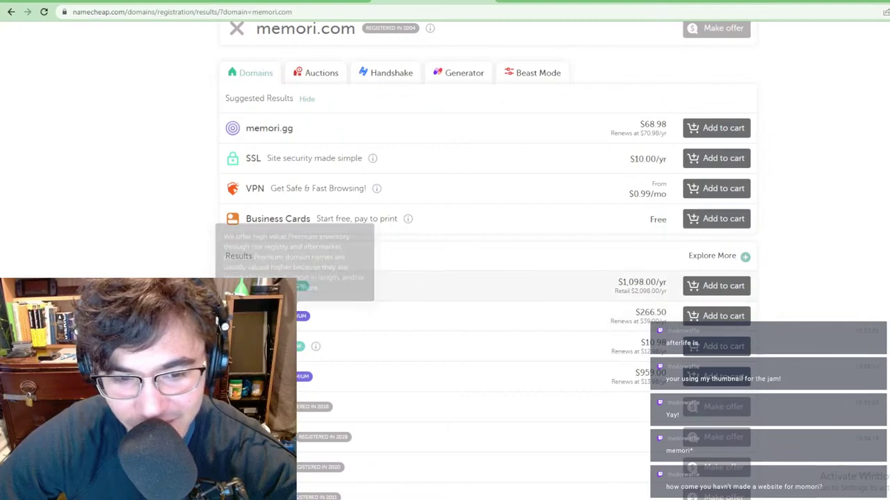
{"action": "scroll", "coordinate": [351, 304], "scroll_direction": "down", "scroll_amount": 1}
{"action": "scroll", "coordinate": [352, 304], "scroll_direction": "down", "scroll_amount": 1}
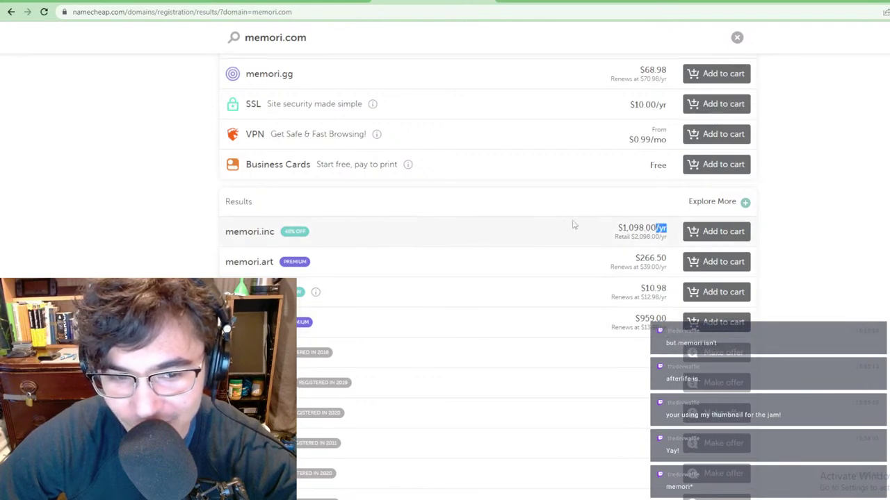
{"action": "left_click_drag", "start_coordinate": [646, 227], "coordinate": [673, 230]}
{"action": "left_click", "coordinate": [628, 228]}
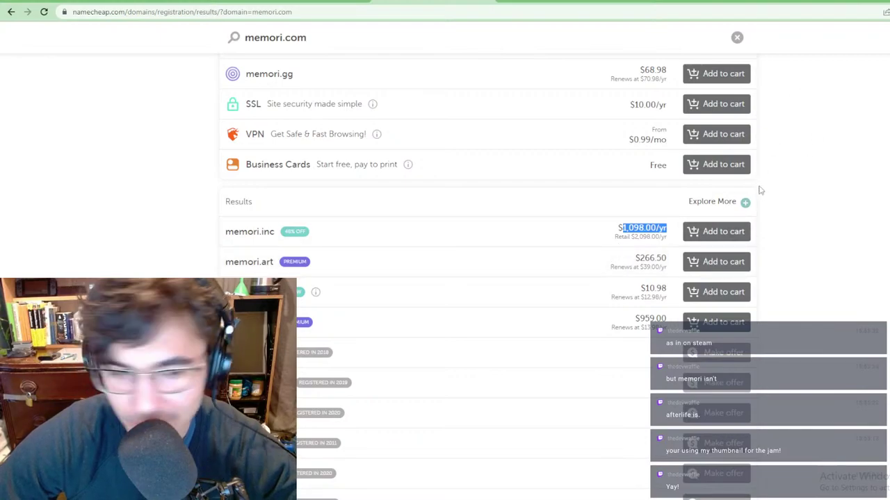
{"action": "scroll", "coordinate": [545, 202], "scroll_direction": "down", "scroll_amount": 1}
{"action": "scroll", "coordinate": [546, 210], "scroll_direction": "up", "scroll_amount": 2}
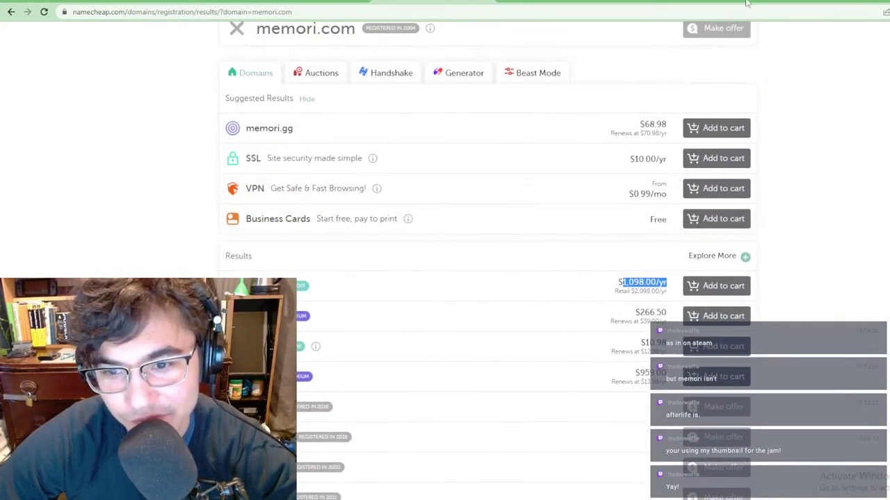
{"action": "scroll", "coordinate": [486, 202], "scroll_direction": "down", "scroll_amount": 1}
{"action": "scroll", "coordinate": [526, 190], "scroll_direction": "down", "scroll_amount": 1}
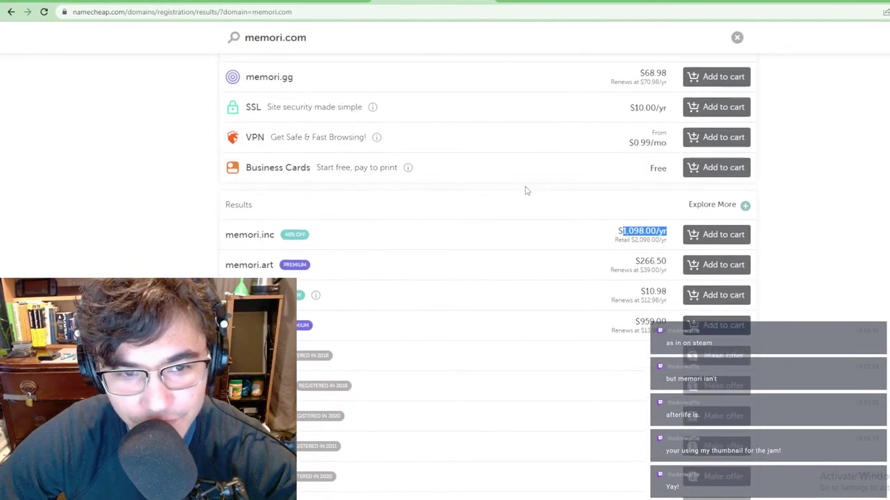
{"action": "scroll", "coordinate": [526, 190], "scroll_direction": "up", "scroll_amount": 1}
{"action": "scroll", "coordinate": [526, 190], "scroll_direction": "down", "scroll_amount": 2}
{"action": "scroll", "coordinate": [486, 202], "scroll_direction": "up", "scroll_amount": 4}
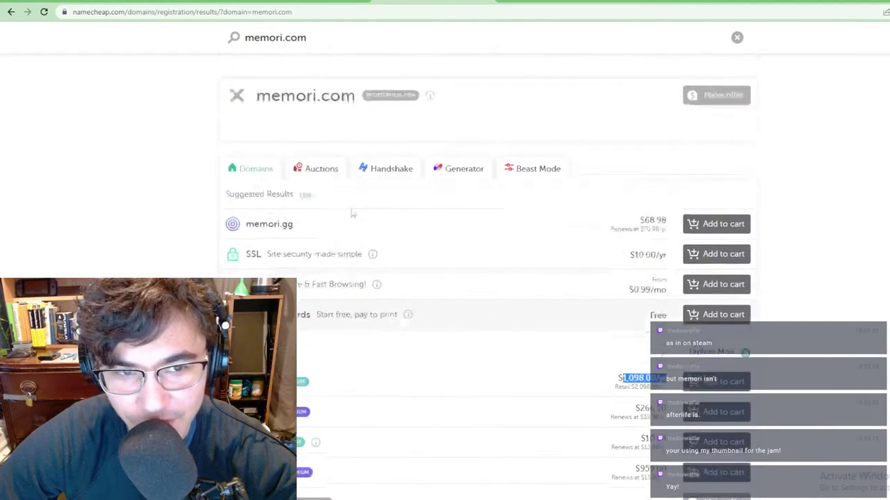
Step: Search for the domains memorigame.com and practicalnpc.com and check their availability
{"action": "left_click", "coordinate": [281, 148]}
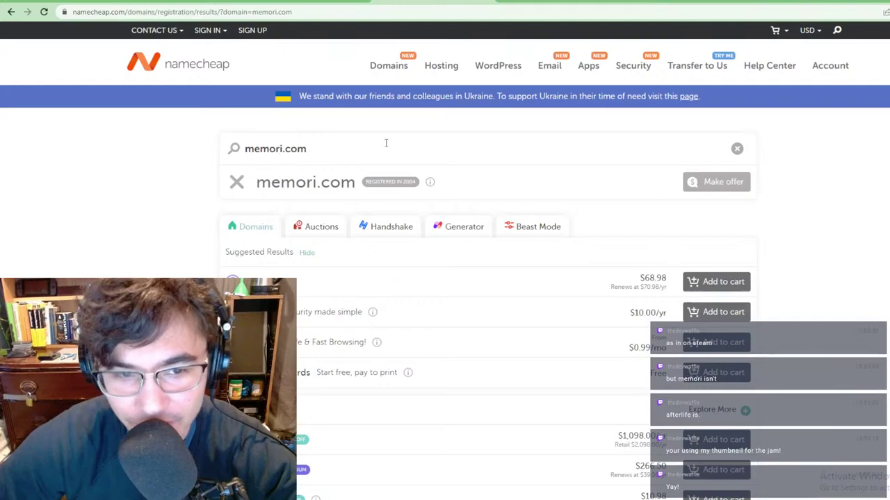
{"action": "type", "text": "game"}
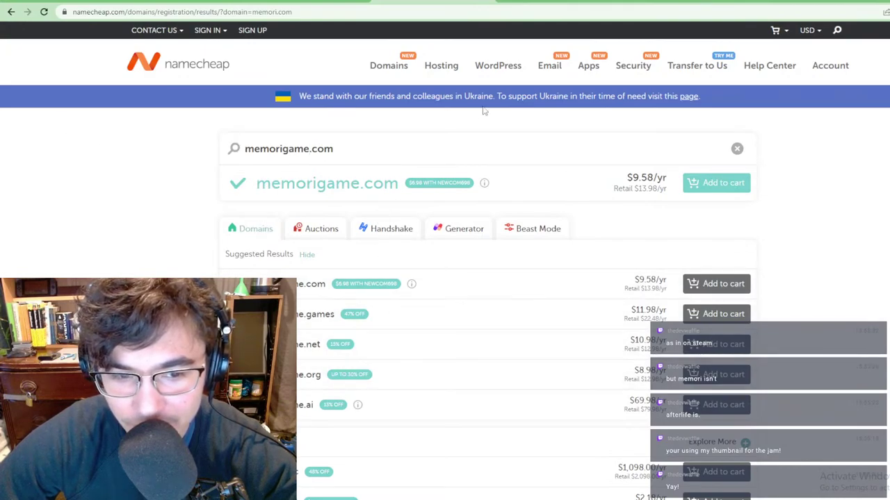
{"action": "key", "text": "ctrl+a"}
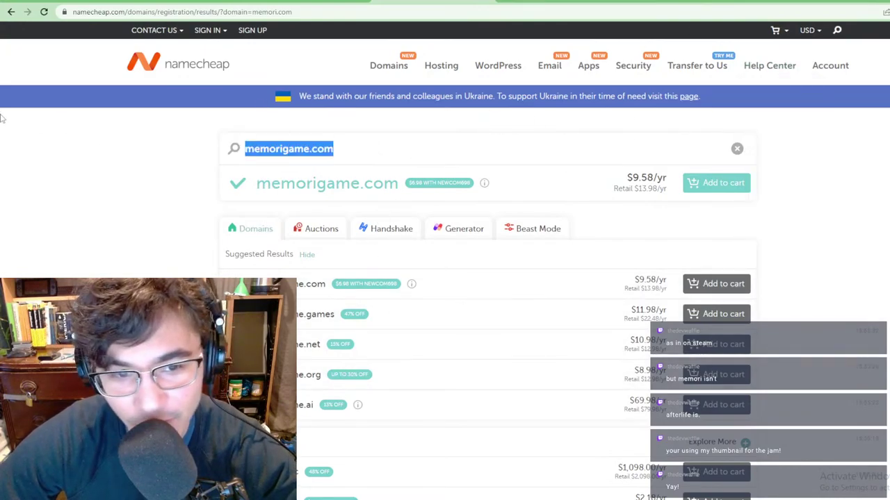
{"action": "type", "text": "practicalnpc./"}
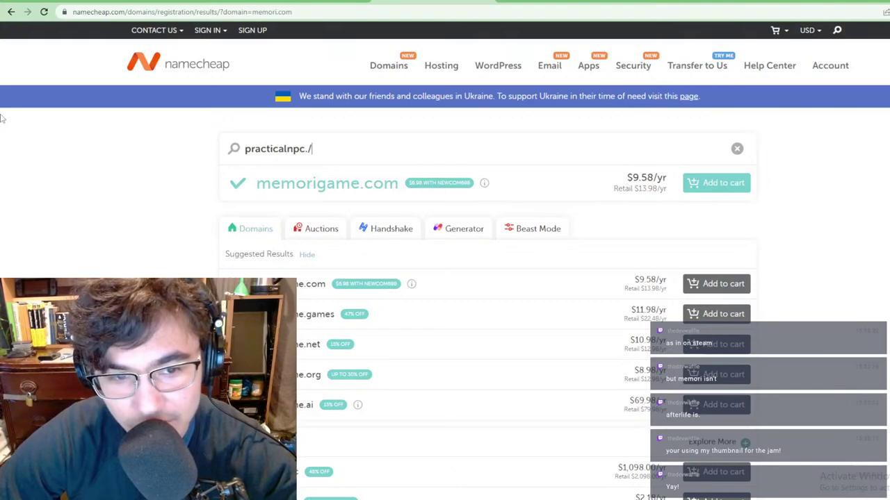
{"action": "key", "text": "BackSpace"}
{"action": "type", "text": "comn"}
{"action": "key", "text": "BackSpace"}
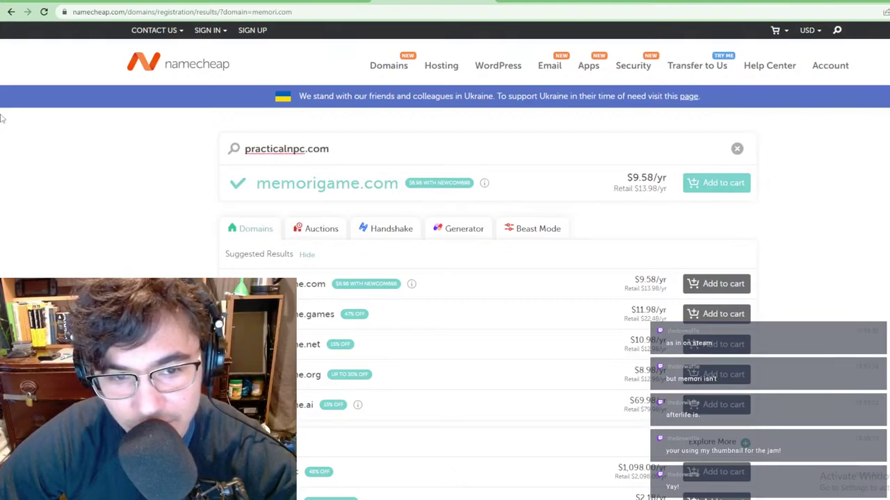
{"action": "key", "text": "Return"}
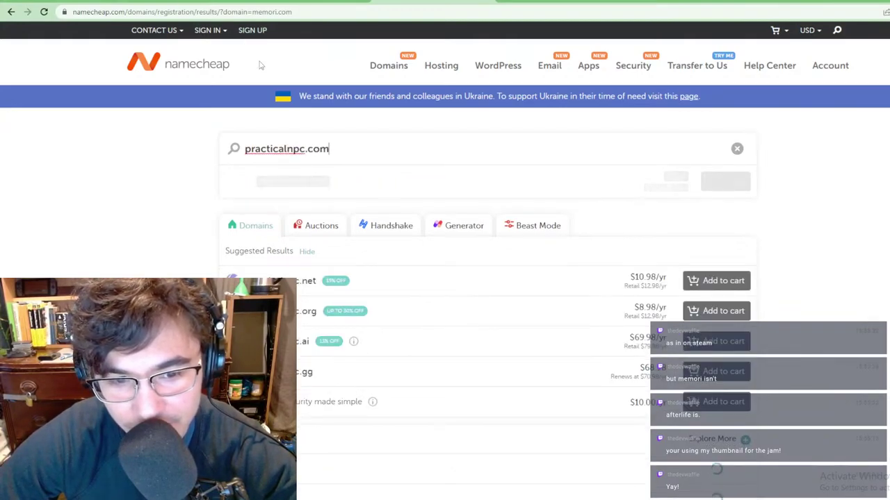
{"action": "scroll", "coordinate": [549, 158], "scroll_direction": "down", "scroll_amount": 1}
{"action": "scroll", "coordinate": [536, 147], "scroll_direction": "down", "scroll_amount": 1}
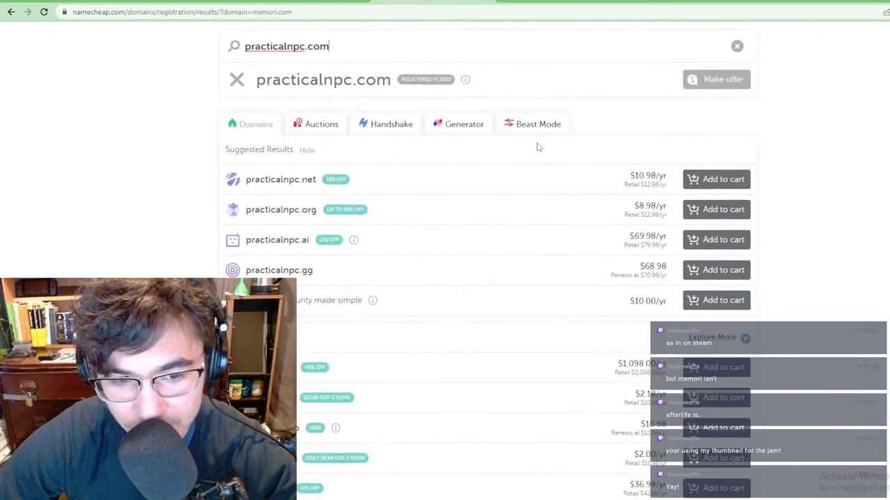
{"action": "scroll", "coordinate": [534, 139], "scroll_direction": "up", "scroll_amount": 2}
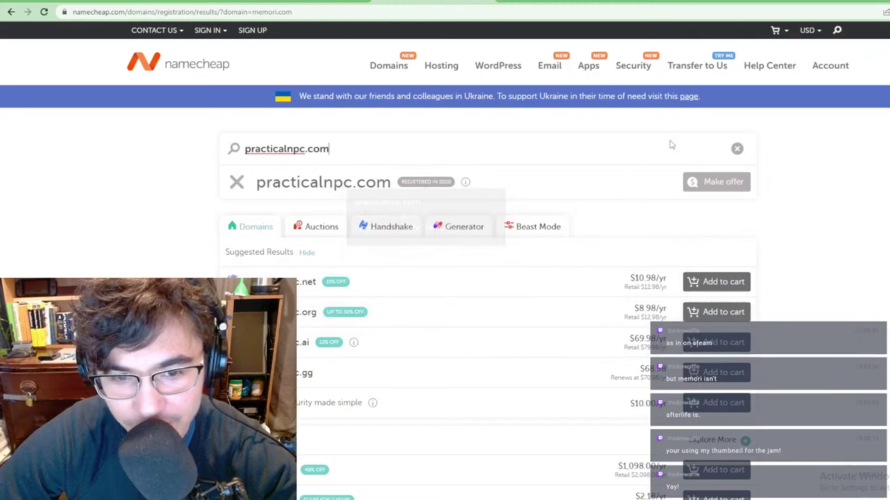
{"action": "mouse_move", "coordinate": [427, 182]}
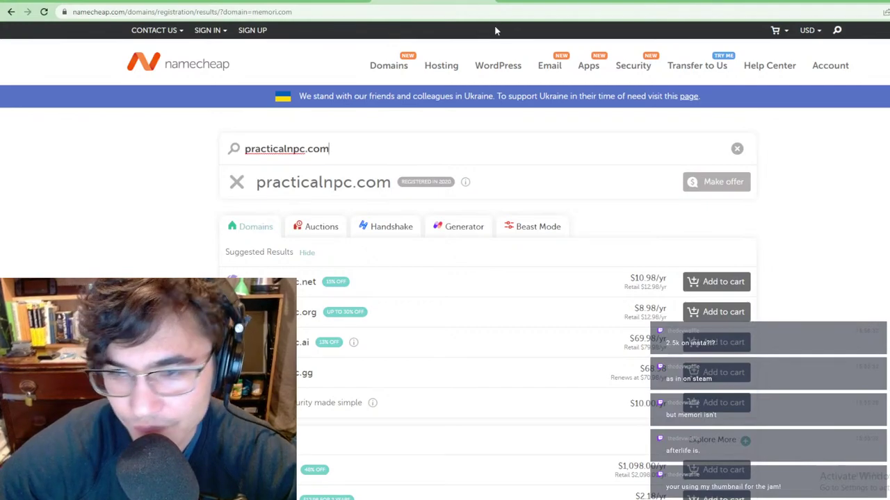
Step: Close the domain search page and return to the Tier 3 reward's item list on Kickstarter
{"action": "key", "text": "ctrl+w"}
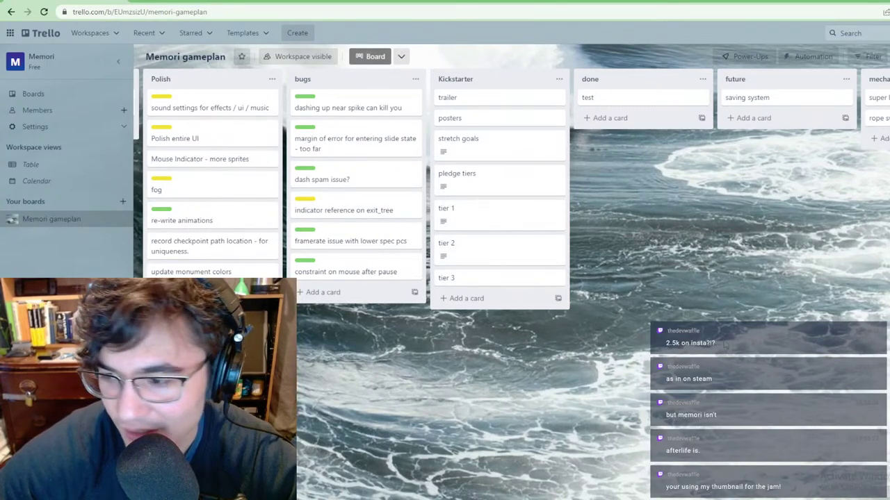
{"action": "left_click", "coordinate": [306, 1]}
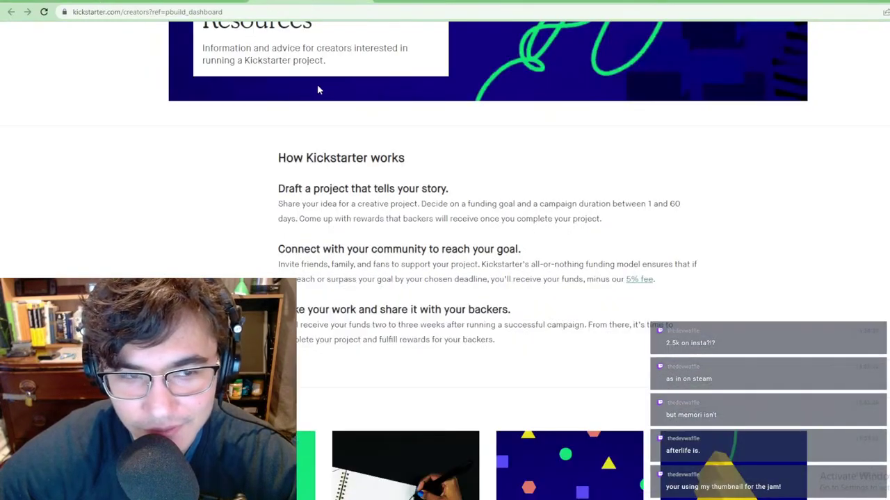
{"action": "left_click", "coordinate": [217, 2]}
{"action": "scroll", "coordinate": [329, 165], "scroll_direction": "up", "scroll_amount": 7}
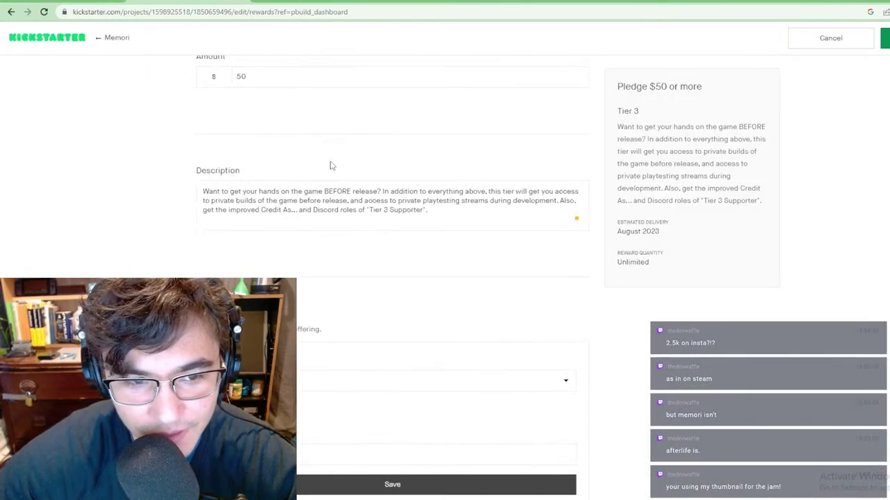
{"action": "scroll", "coordinate": [405, 144], "scroll_direction": "down", "scroll_amount": 3}
{"action": "scroll", "coordinate": [312, 199], "scroll_direction": "down", "scroll_amount": 5}
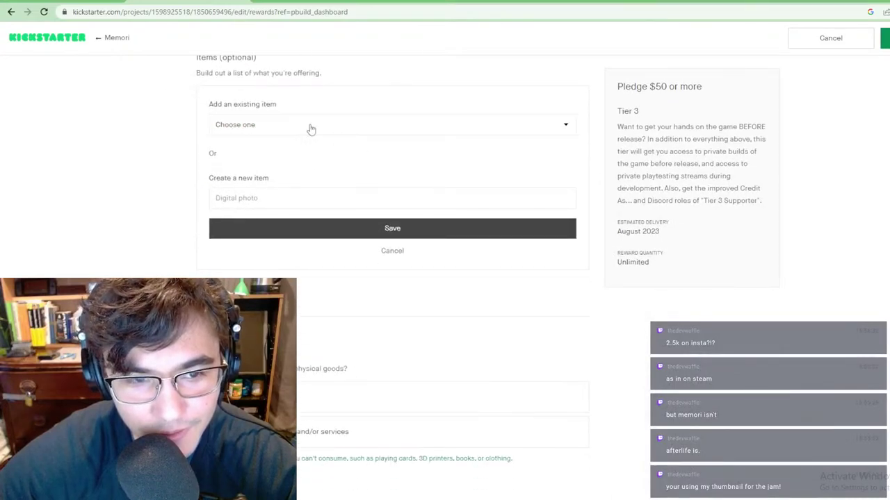
{"action": "left_click", "coordinate": [311, 128]}
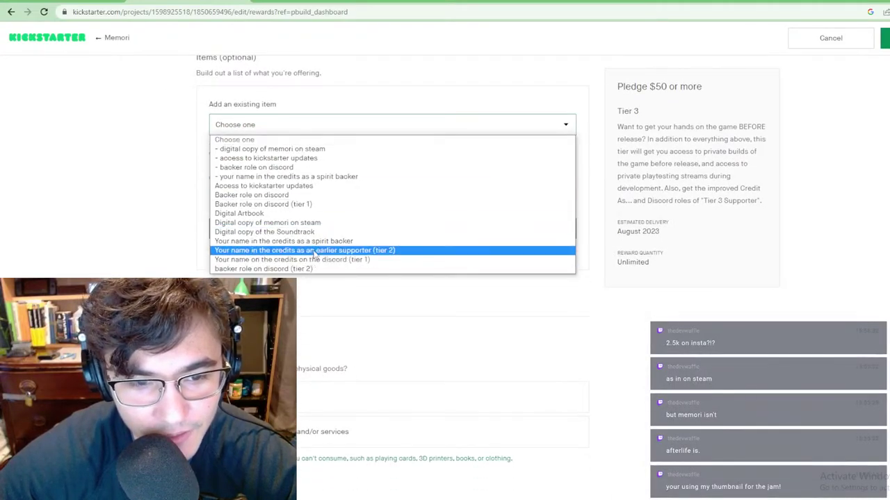
{"action": "left_click", "coordinate": [320, 195]}
{"action": "scroll", "coordinate": [342, 213], "scroll_direction": "up", "scroll_amount": 2}
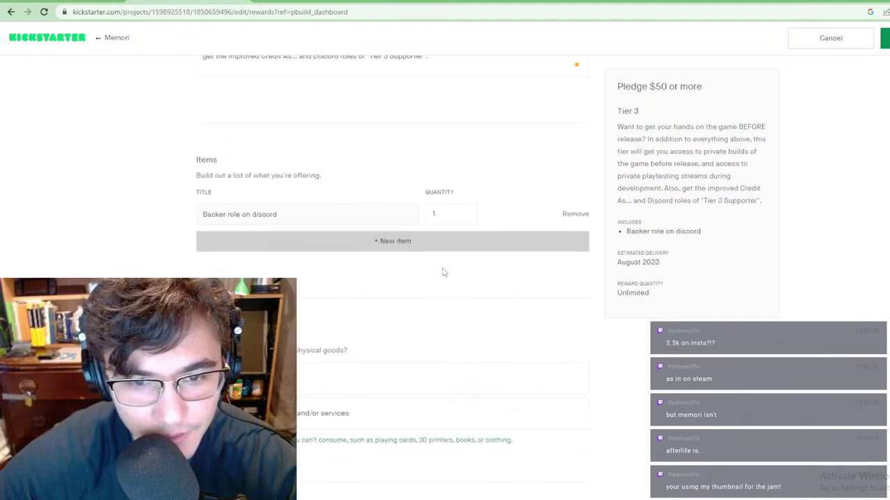
{"action": "scroll", "coordinate": [661, 278], "scroll_direction": "up", "scroll_amount": 14}
{"action": "scroll", "coordinate": [667, 276], "scroll_direction": "up", "scroll_amount": 3}
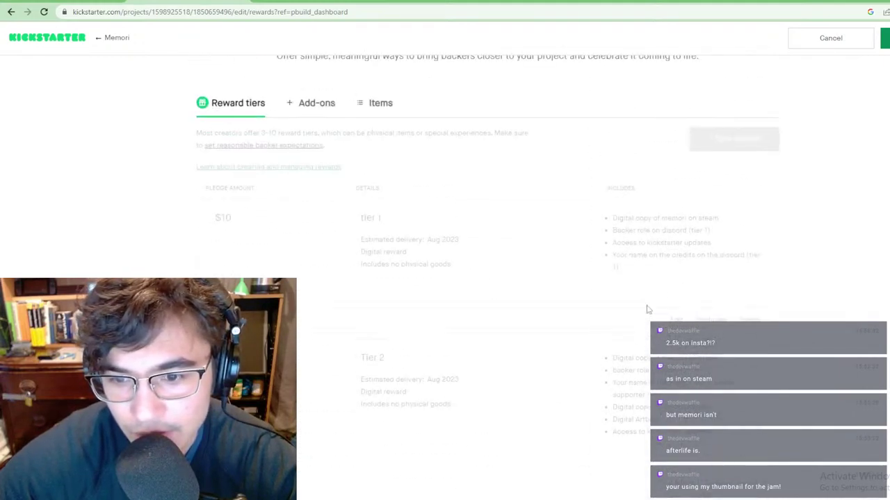
{"action": "scroll", "coordinate": [695, 243], "scroll_direction": "down", "scroll_amount": 5}
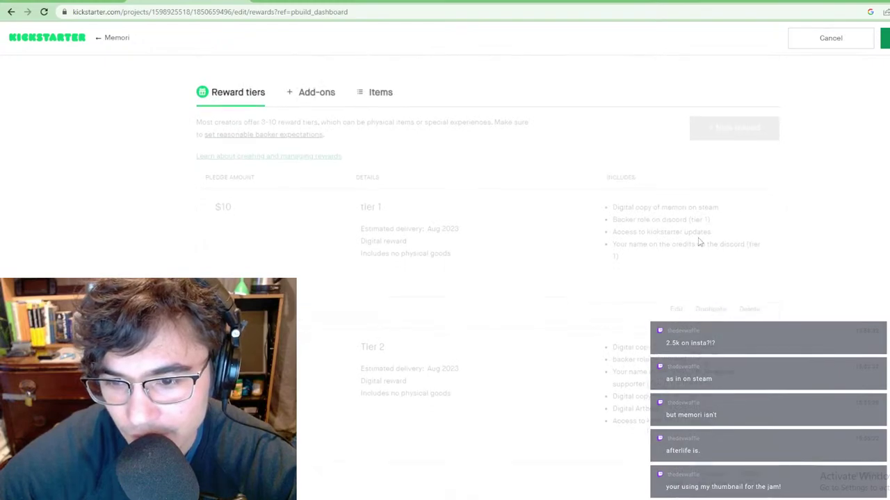
{"action": "scroll", "coordinate": [570, 319], "scroll_direction": "down", "scroll_amount": 5}
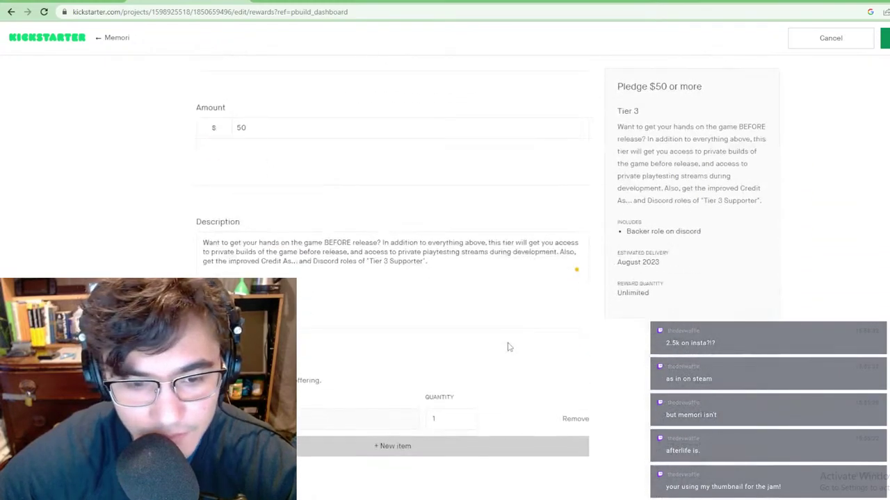
{"action": "scroll", "coordinate": [389, 306], "scroll_direction": "down", "scroll_amount": 2}
{"action": "scroll", "coordinate": [343, 273], "scroll_direction": "up", "scroll_amount": 2}
{"action": "scroll", "coordinate": [343, 273], "scroll_direction": "down", "scroll_amount": 3}
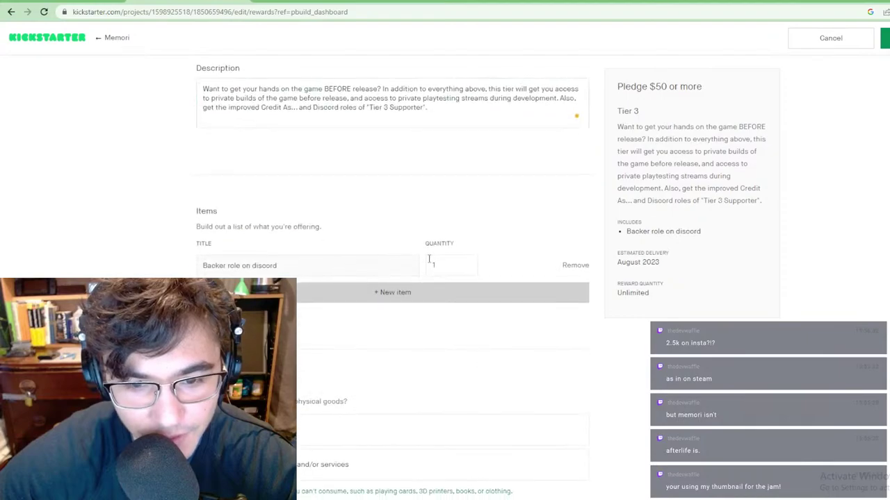
{"action": "left_click", "coordinate": [575, 263]}
Step: Create and save a new Tier 3 reward item titled "Backer role on discord (Tier 3)"
{"action": "left_click", "coordinate": [386, 249]}
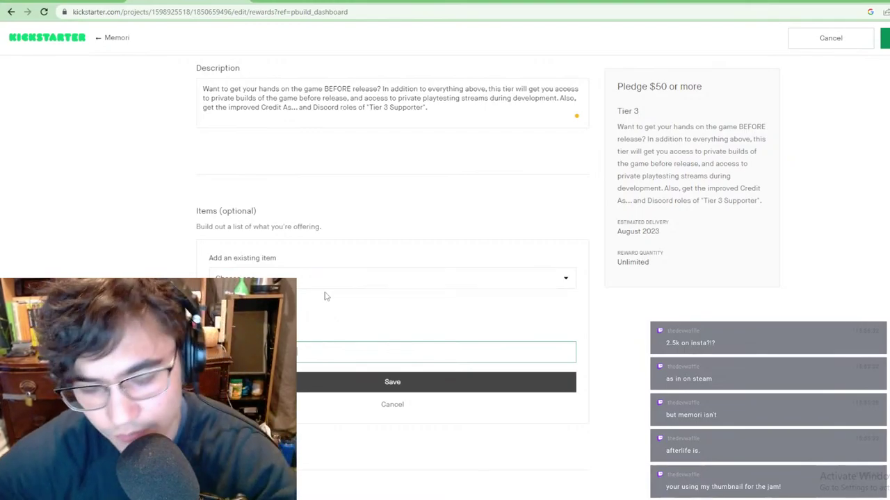
{"action": "type", "text": ")"}
{"action": "key", "text": "Left"}
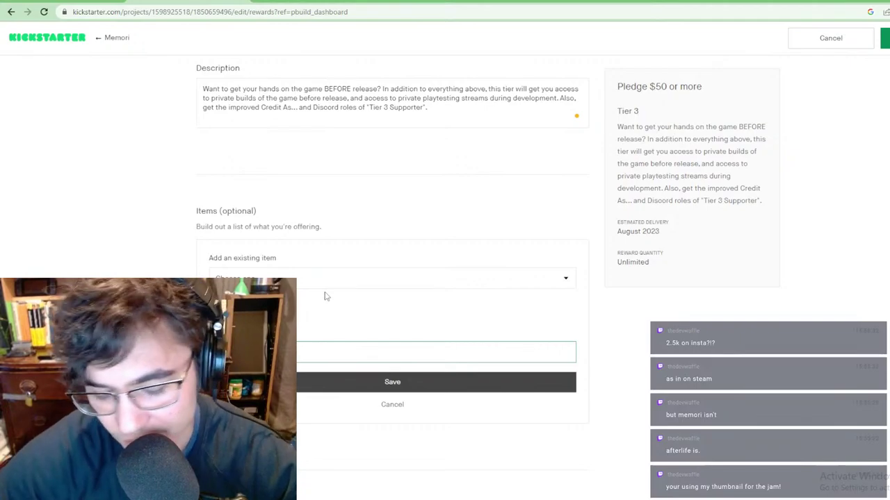
{"action": "type", "text": "Tier "}
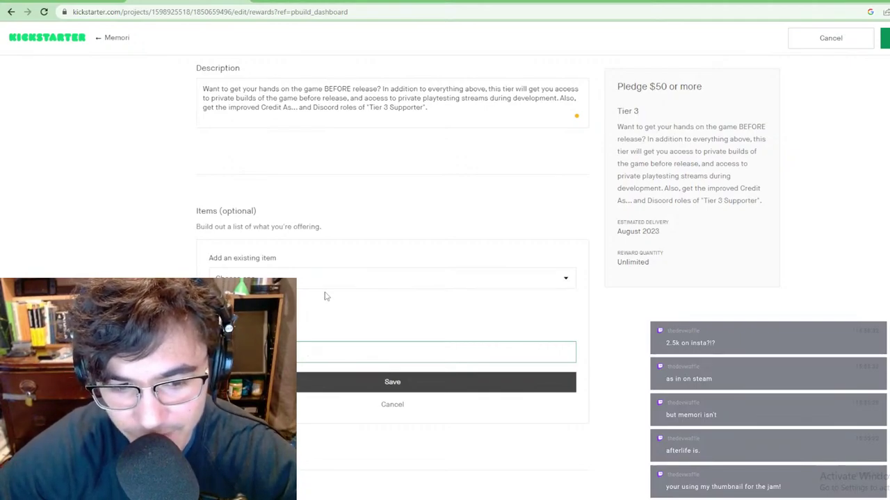
{"action": "type", "text": "3"}
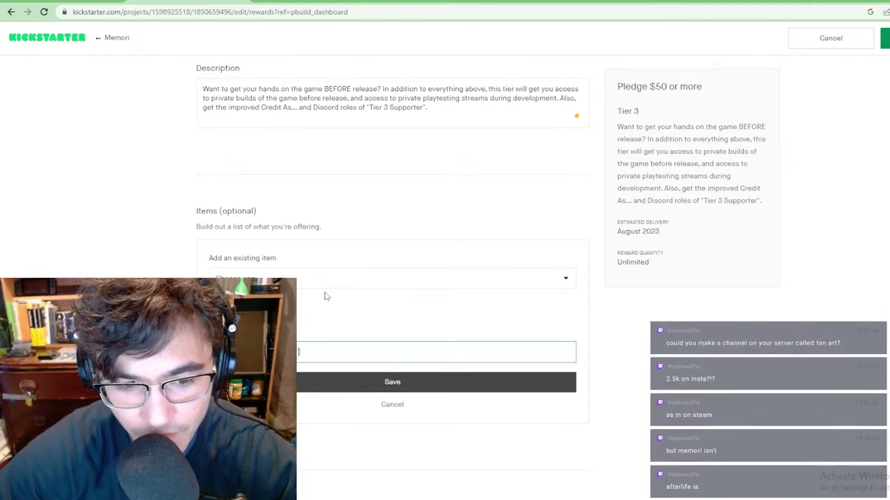
{"action": "type", "text": "ier "}
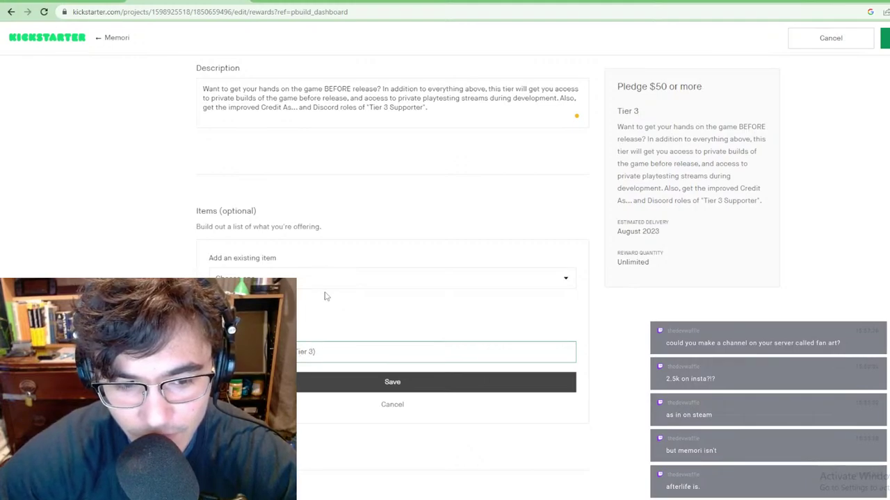
{"action": "type", "text": "3)"}
{"action": "left_click", "coordinate": [357, 382]}
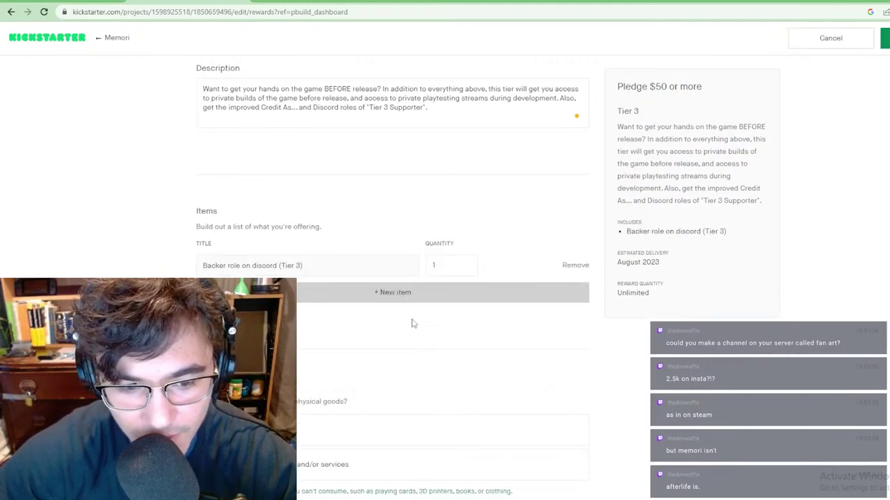
Step: Start another Tier 3 item and copy the title "Digital copy of memori on steam" from Tier 2's included items
{"action": "scroll", "coordinate": [439, 268], "scroll_direction": "down", "scroll_amount": 2}
{"action": "scroll", "coordinate": [601, 300], "scroll_direction": "up", "scroll_amount": 2}
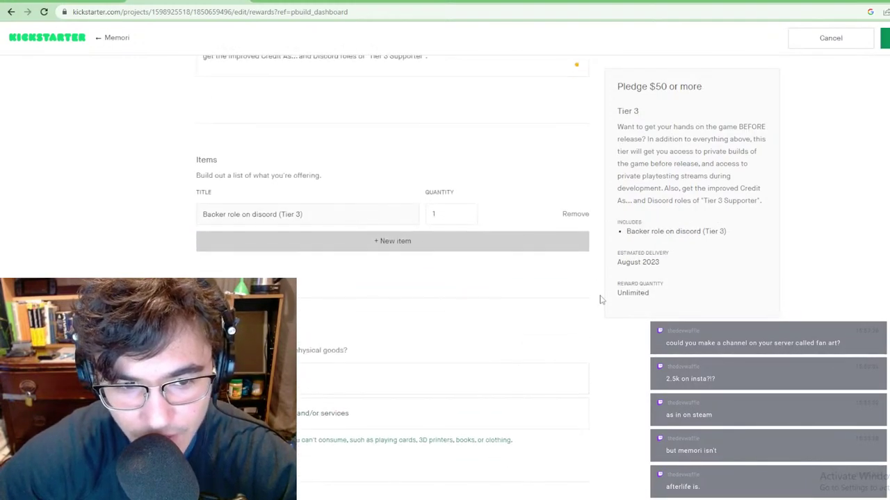
{"action": "left_click", "coordinate": [380, 245]}
{"action": "scroll", "coordinate": [750, 288], "scroll_direction": "up", "scroll_amount": 5}
{"action": "scroll", "coordinate": [745, 281], "scroll_direction": "up", "scroll_amount": 5}
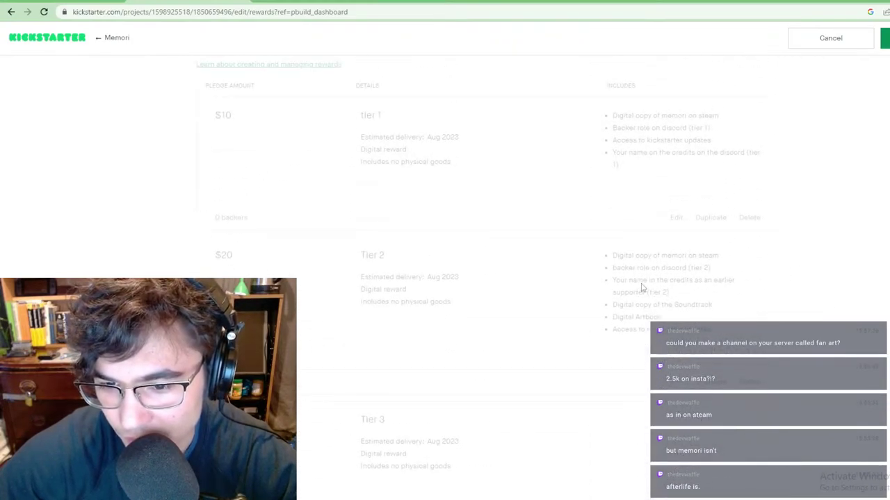
{"action": "left_click_drag", "start_coordinate": [685, 294], "coordinate": [613, 281]}
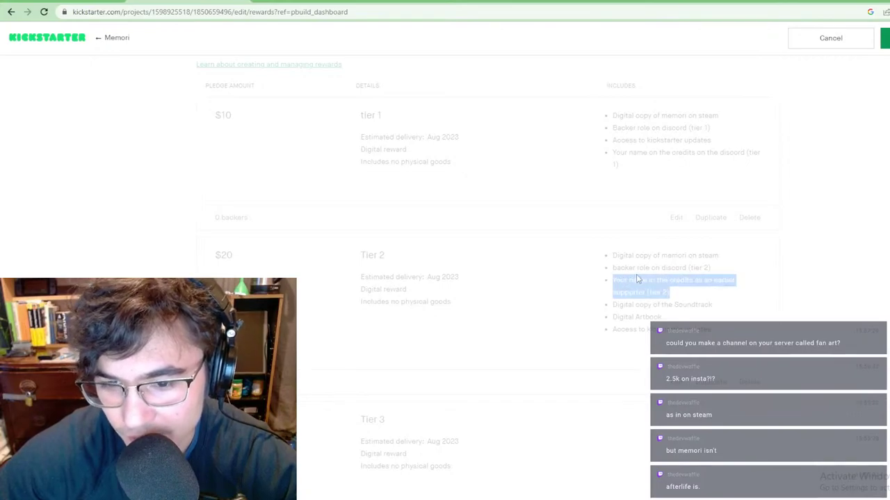
{"action": "left_click_drag", "start_coordinate": [726, 258], "coordinate": [617, 260]}
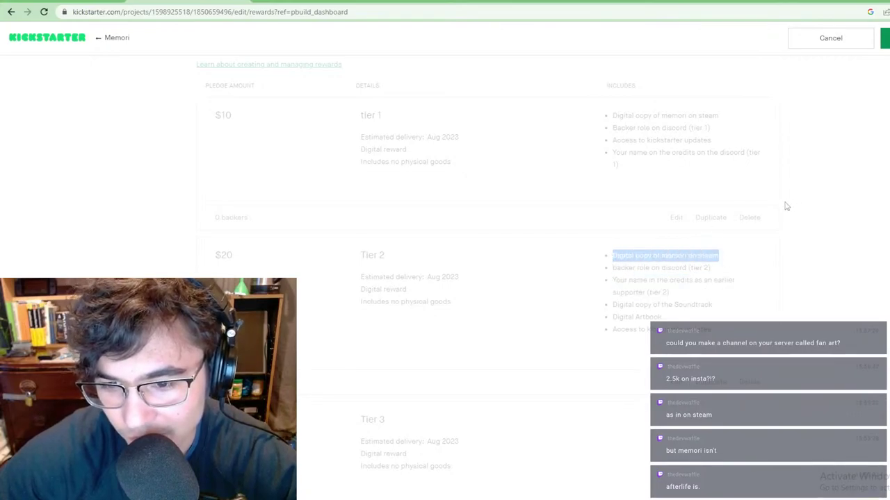
Step: Add the existing item "- digital copy of memori on steam" to Tier 3 and move it above the Discord backer role
{"action": "scroll", "coordinate": [554, 280], "scroll_direction": "down", "scroll_amount": 10}
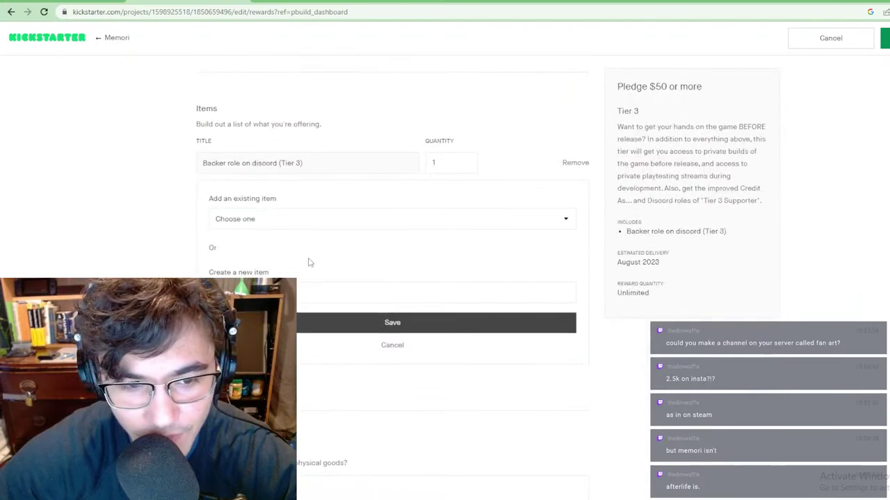
{"action": "left_click", "coordinate": [292, 221]}
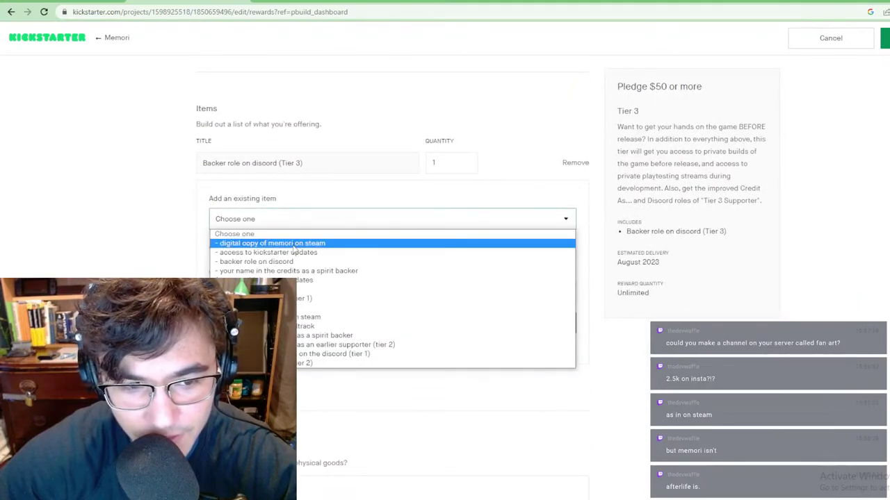
{"action": "left_click", "coordinate": [296, 238]}
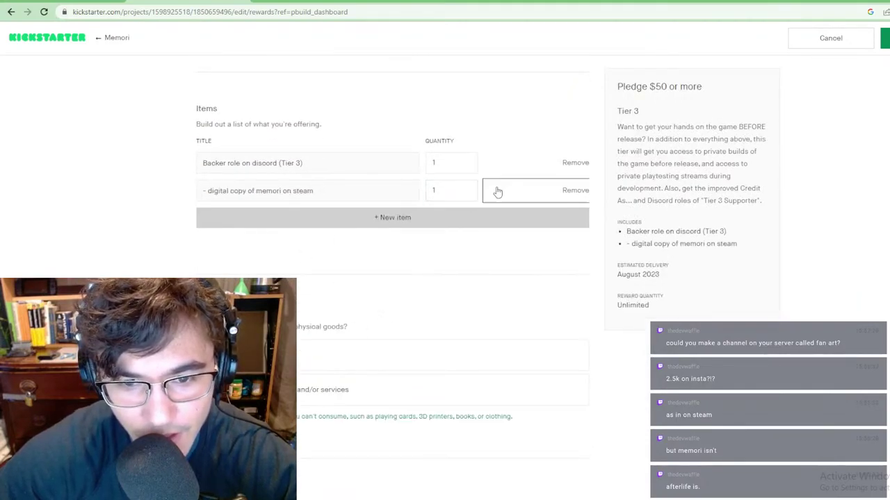
{"action": "left_click_drag", "start_coordinate": [198, 187], "coordinate": [387, 234]}
Step: Start another item in Tier 3's item list
{"action": "left_click", "coordinate": [298, 217]}
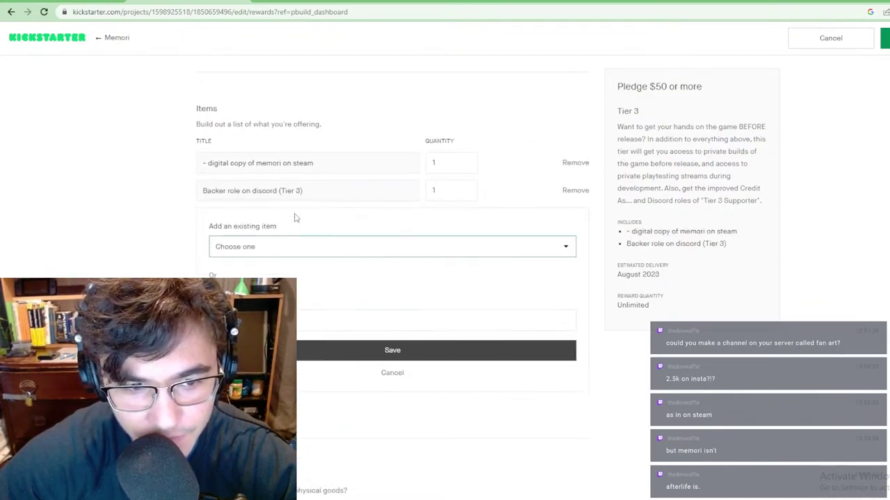
{"action": "left_click", "coordinate": [254, 247]}
{"action": "key", "text": "Escape"}
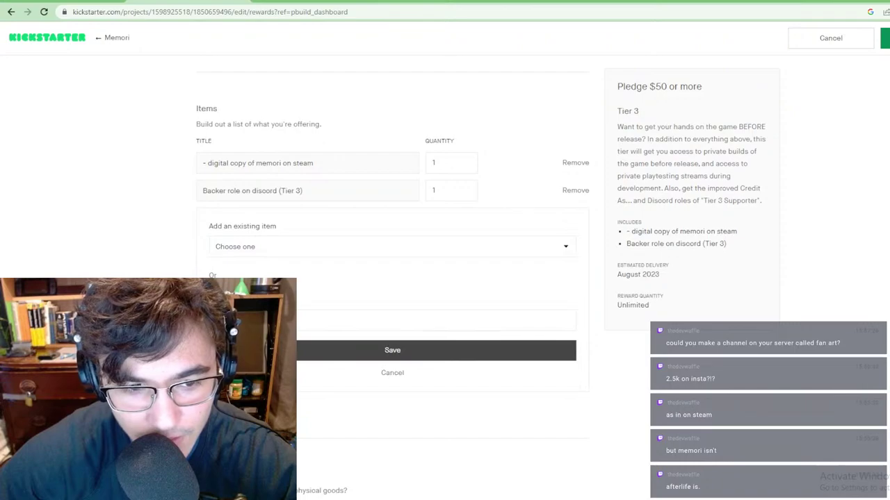
{"action": "left_click", "coordinate": [281, 321]}
{"action": "key", "text": "ctrl+v"}
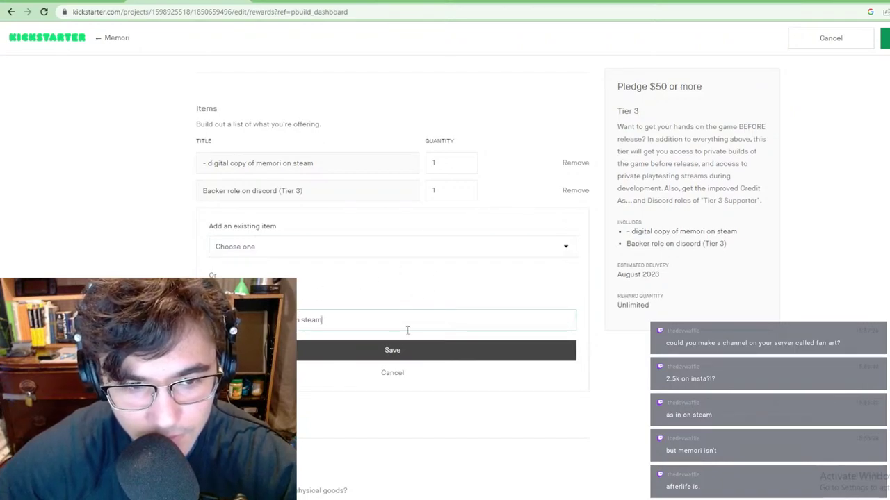
{"action": "key", "text": "ctrl+a"}
{"action": "key", "text": "BackSpace"}
Step: Copy "Your name in the credits as an earlier supporter (tier 2)" from Tier 2's included items into the new Tier 3 item's title
{"action": "scroll", "coordinate": [254, 160], "scroll_direction": "up", "scroll_amount": 1}
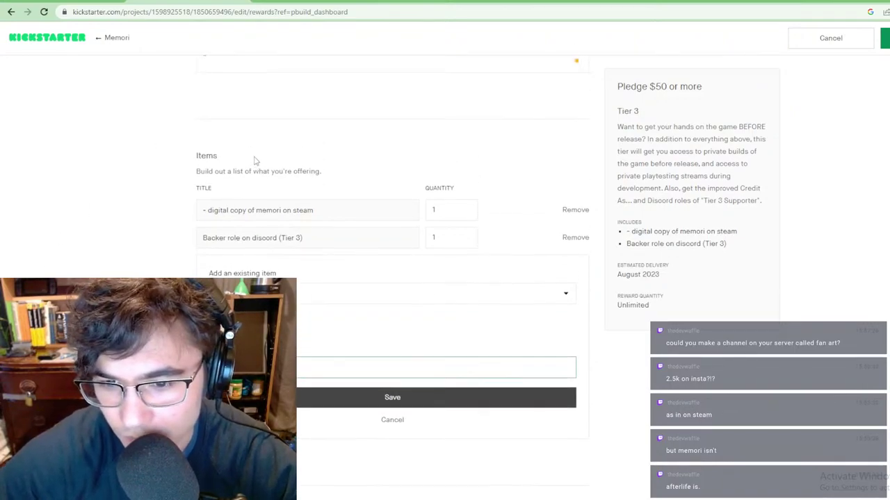
{"action": "scroll", "coordinate": [417, 208], "scroll_direction": "up", "scroll_amount": 8}
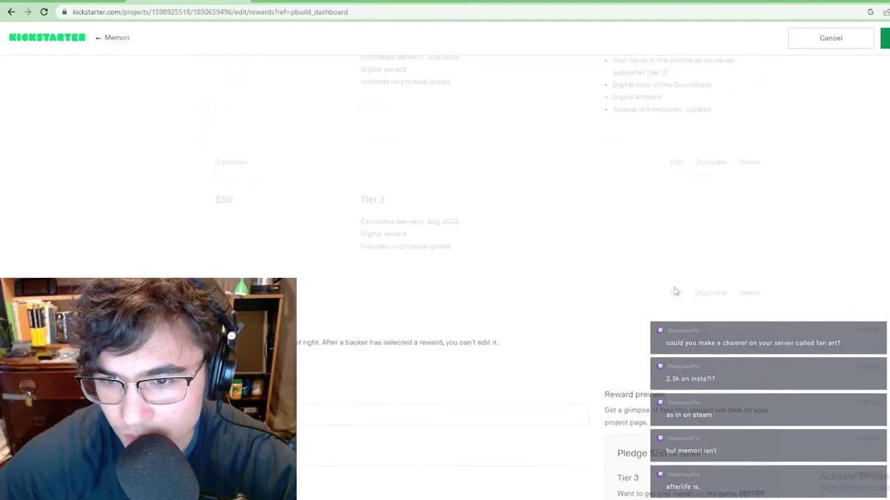
{"action": "scroll", "coordinate": [674, 292], "scroll_direction": "up", "scroll_amount": 2}
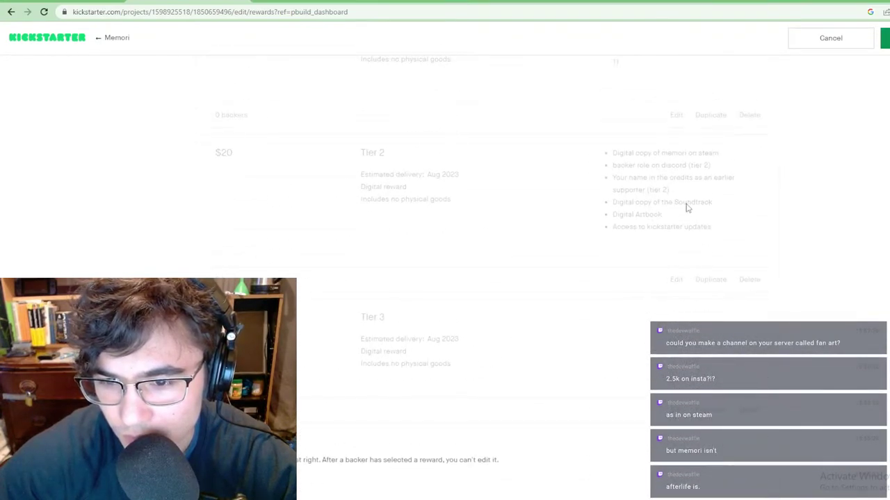
{"action": "left_click_drag", "start_coordinate": [692, 195], "coordinate": [614, 181]}
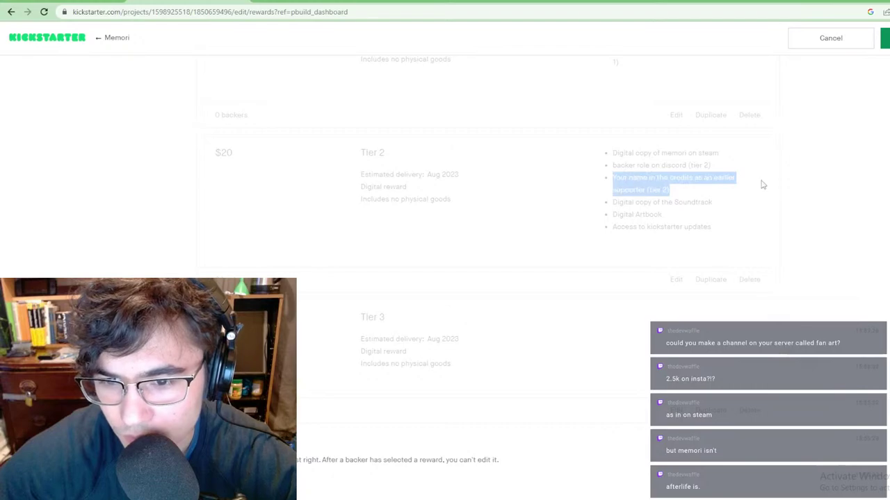
{"action": "scroll", "coordinate": [685, 229], "scroll_direction": "down", "scroll_amount": 7}
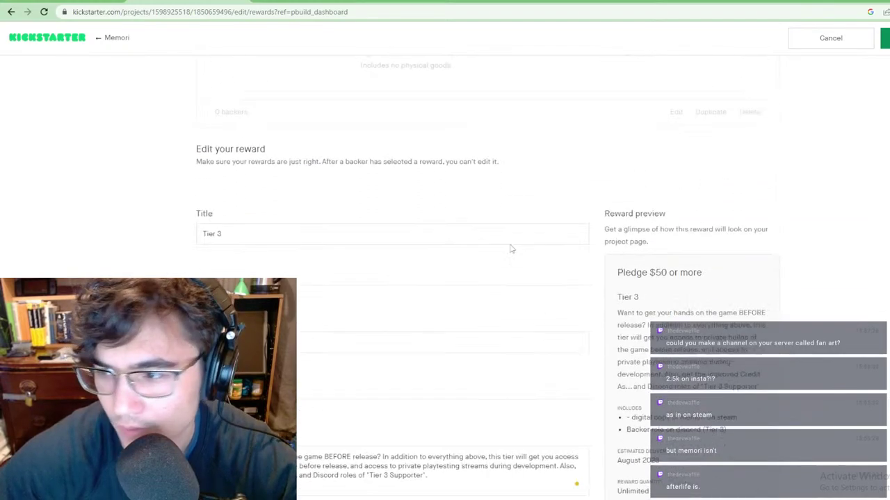
{"action": "scroll", "coordinate": [292, 266], "scroll_direction": "down", "scroll_amount": 3}
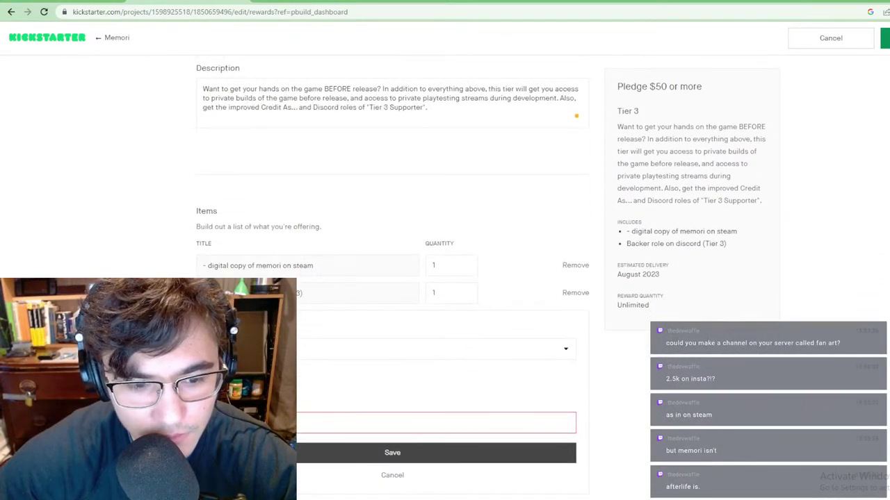
{"action": "key", "text": "ctrl+v"}
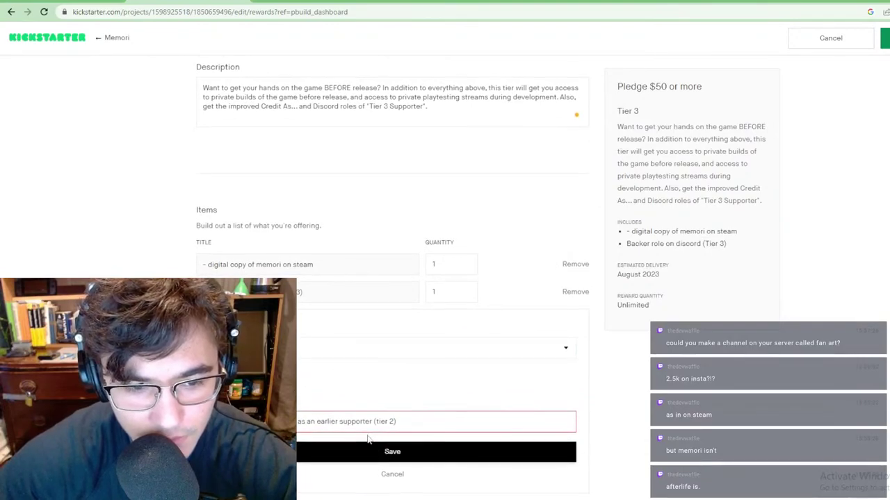
Step: Change the new item's title to "Your name in the credits as an earlier supporter (tier 3)" and save it
{"action": "scroll", "coordinate": [368, 439], "scroll_direction": "down", "scroll_amount": 5}
{"action": "scroll", "coordinate": [378, 235], "scroll_direction": "up", "scroll_amount": 2}
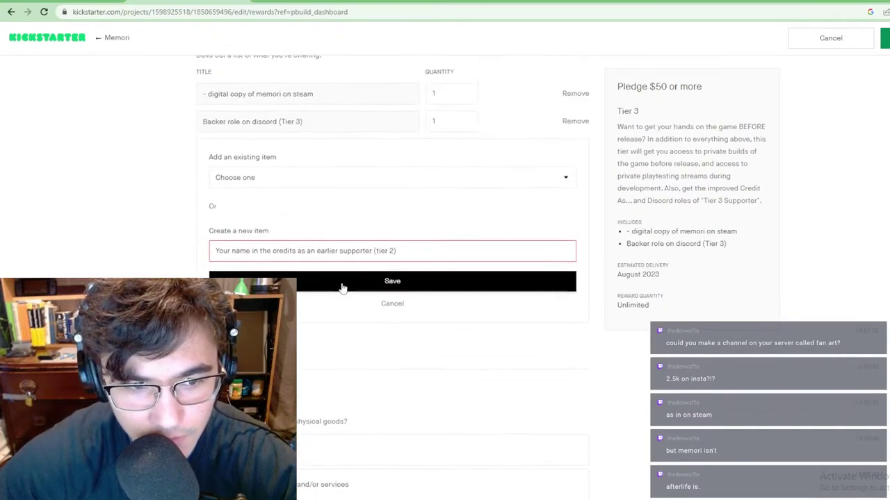
{"action": "scroll", "coordinate": [339, 290], "scroll_direction": "up", "scroll_amount": 1}
{"action": "scroll", "coordinate": [362, 355], "scroll_direction": "down", "scroll_amount": 2}
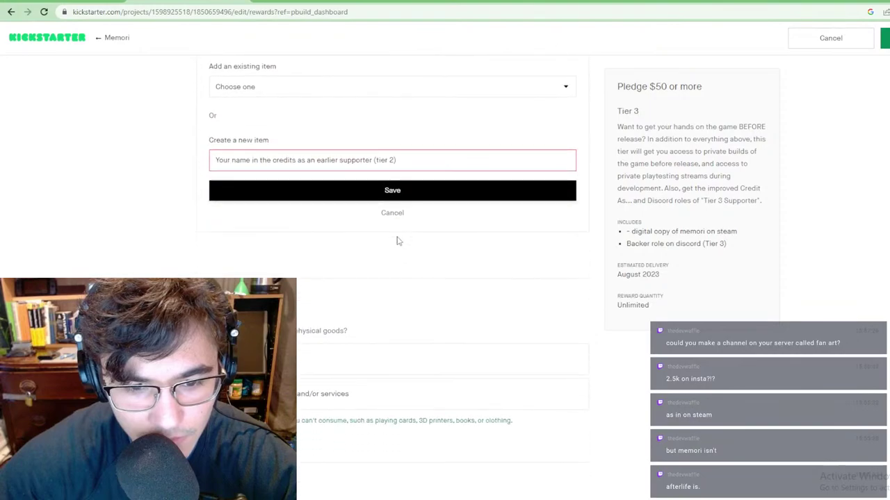
{"action": "scroll", "coordinate": [401, 240], "scroll_direction": "down", "scroll_amount": 1}
{"action": "scroll", "coordinate": [412, 230], "scroll_direction": "up", "scroll_amount": 2}
{"action": "left_click", "coordinate": [394, 212]}
{"action": "key", "text": "BackSpace"}
{"action": "type", "text": "3"}
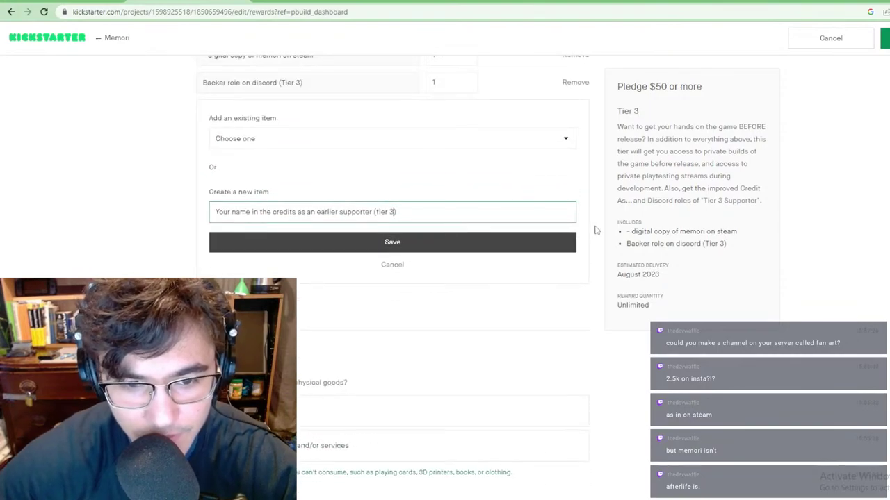
{"action": "left_click", "coordinate": [438, 243]}
Step: Remove the item "- digital copy of memori on steam" from Tier 3
{"action": "scroll", "coordinate": [417, 243], "scroll_direction": "up", "scroll_amount": 1}
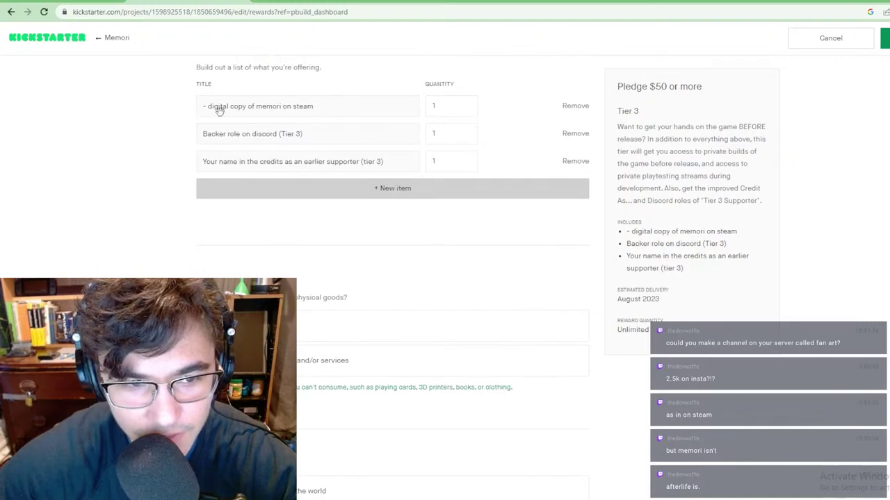
{"action": "mouse_move", "coordinate": [304, 113]}
{"action": "left_mouse_down"}
{"action": "mouse_move", "coordinate": [319, 116]}
{"action": "mouse_move", "coordinate": [288, 107]}
{"action": "left_mouse_up"}
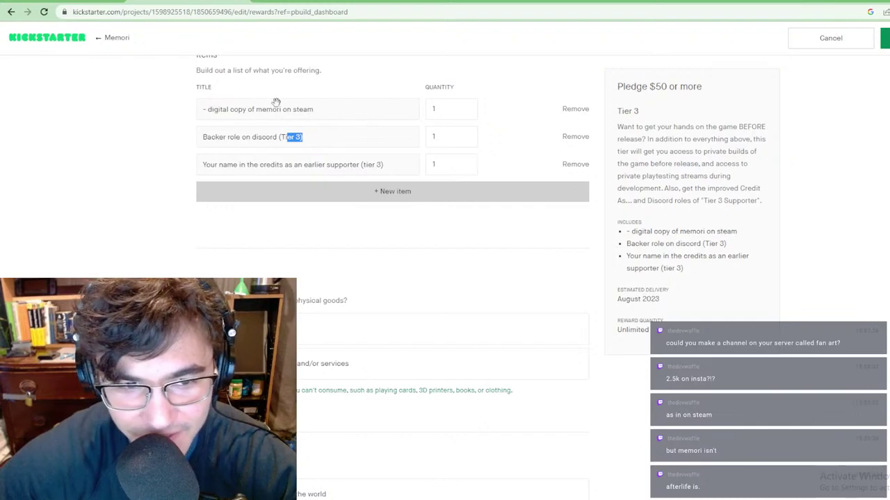
{"action": "left_click", "coordinate": [574, 110]}
Step: Add the existing item "Digital copy of memori on steam" to Tier 3 and move it to the top of the item list
{"action": "scroll", "coordinate": [584, 257], "scroll_direction": "up", "scroll_amount": 15}
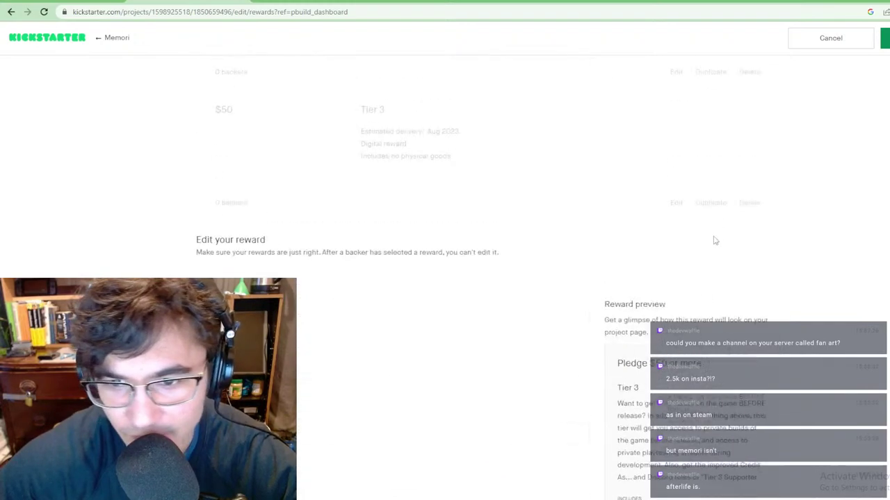
{"action": "scroll", "coordinate": [577, 217], "scroll_direction": "down", "scroll_amount": 3}
{"action": "scroll", "coordinate": [576, 218], "scroll_direction": "down", "scroll_amount": 12}
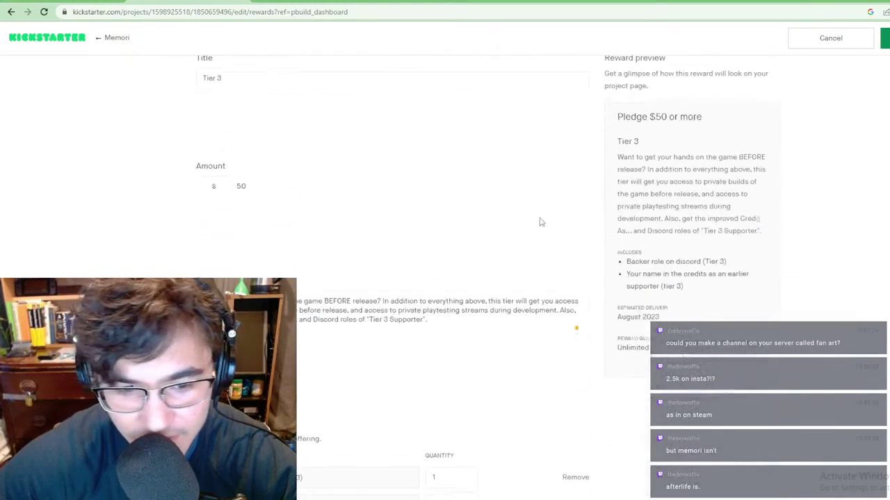
{"action": "scroll", "coordinate": [503, 220], "scroll_direction": "up", "scroll_amount": 5}
{"action": "scroll", "coordinate": [653, 252], "scroll_direction": "down", "scroll_amount": 1}
{"action": "scroll", "coordinate": [643, 247], "scroll_direction": "down", "scroll_amount": 4}
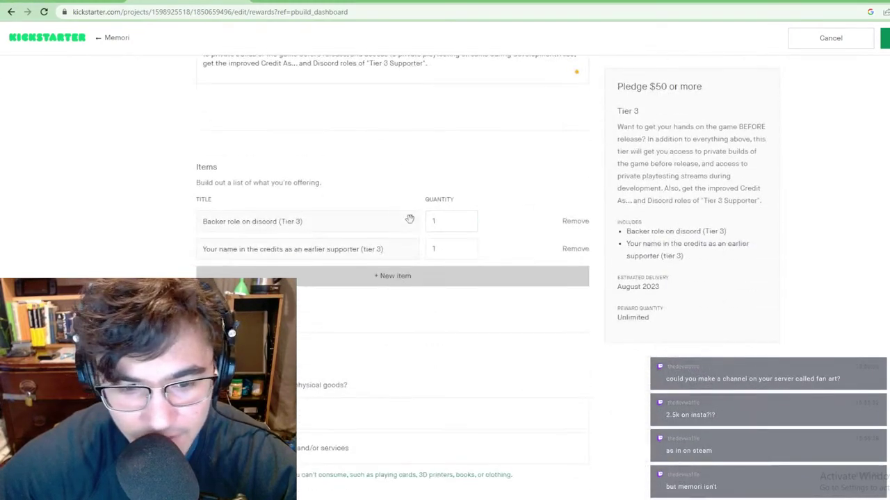
{"action": "left_click", "coordinate": [389, 276]}
{"action": "left_click", "coordinate": [379, 304]}
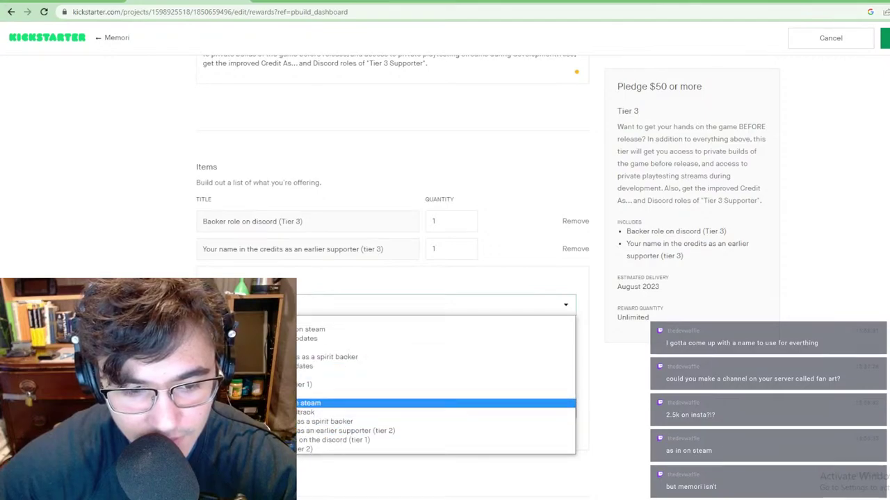
{"action": "left_click", "coordinate": [278, 403]}
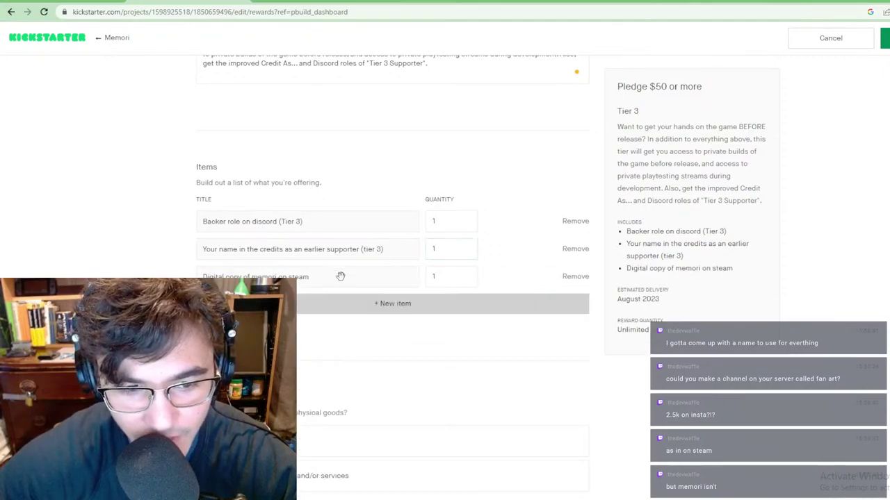
{"action": "left_click_drag", "start_coordinate": [340, 276], "coordinate": [456, 239]}
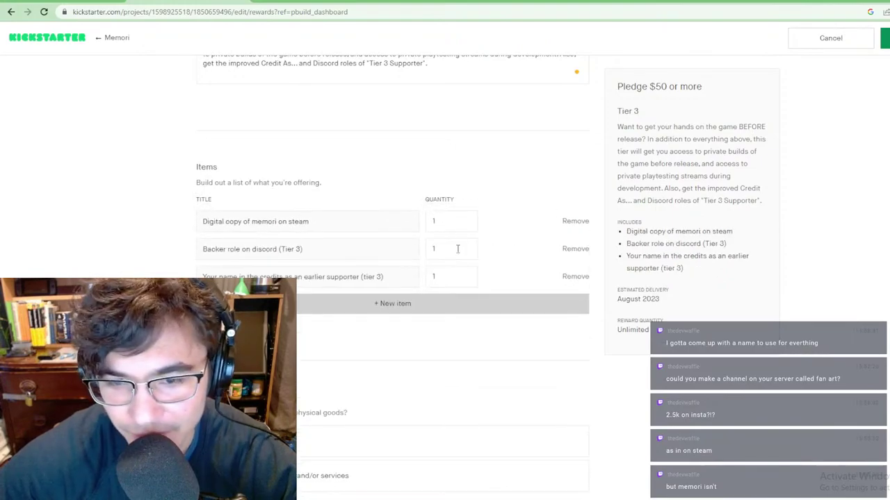
Step: Start another Tier 3 item and look through the existing items available to add
{"action": "scroll", "coordinate": [458, 249], "scroll_direction": "up", "scroll_amount": 4}
{"action": "scroll", "coordinate": [389, 264], "scroll_direction": "down", "scroll_amount": 4}
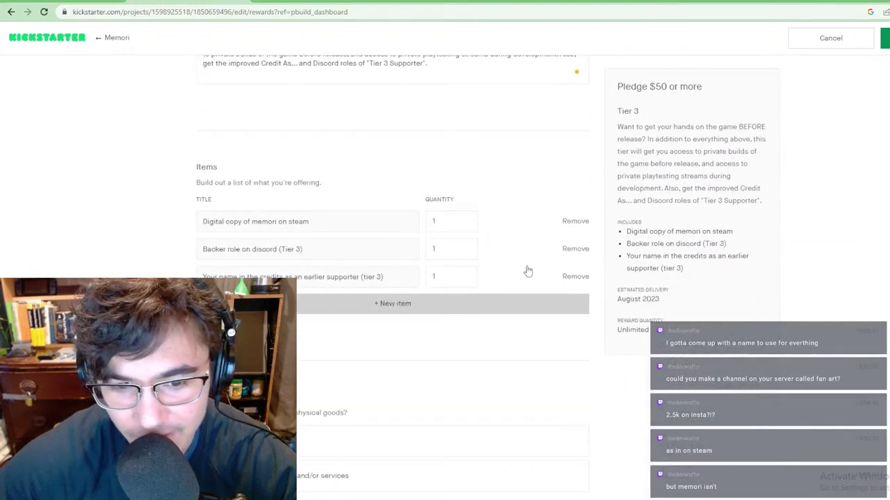
{"action": "scroll", "coordinate": [528, 271], "scroll_direction": "up", "scroll_amount": 3}
{"action": "scroll", "coordinate": [427, 444], "scroll_direction": "down", "scroll_amount": 2}
{"action": "left_click", "coordinate": [387, 355]}
{"action": "left_click", "coordinate": [389, 384]}
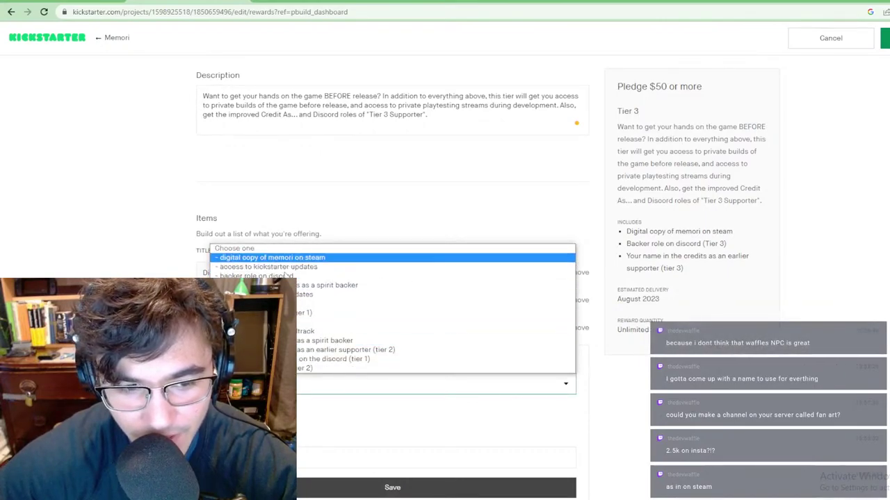
{"action": "left_click", "coordinate": [251, 242]}
Step: Review Tier 3's description, item list and reward preview
{"action": "scroll", "coordinate": [445, 287], "scroll_direction": "down", "scroll_amount": 3}
{"action": "scroll", "coordinate": [417, 264], "scroll_direction": "up", "scroll_amount": 8}
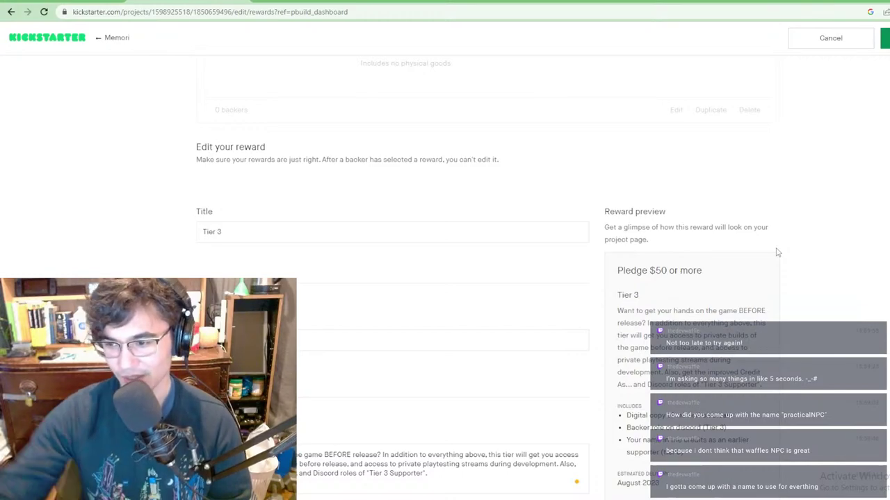
{"action": "scroll", "coordinate": [777, 252], "scroll_direction": "down", "scroll_amount": 1}
{"action": "scroll", "coordinate": [533, 302], "scroll_direction": "down", "scroll_amount": 5}
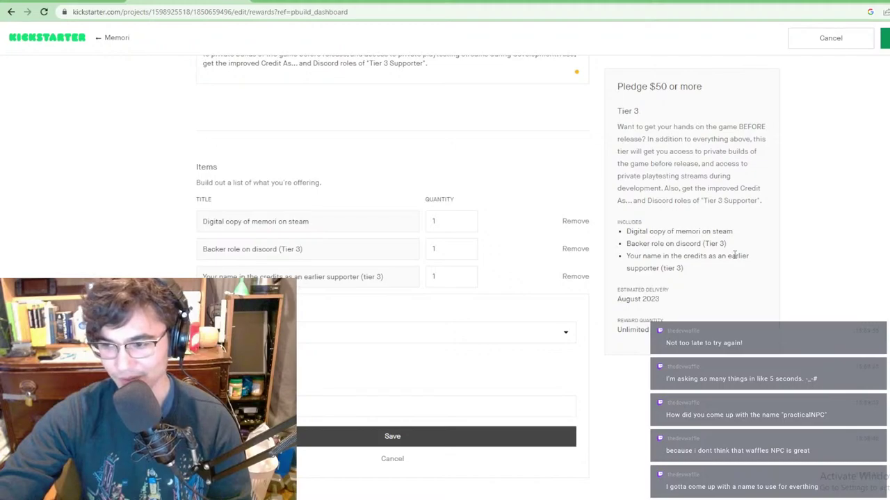
{"action": "scroll", "coordinate": [345, 224], "scroll_direction": "down", "scroll_amount": 1}
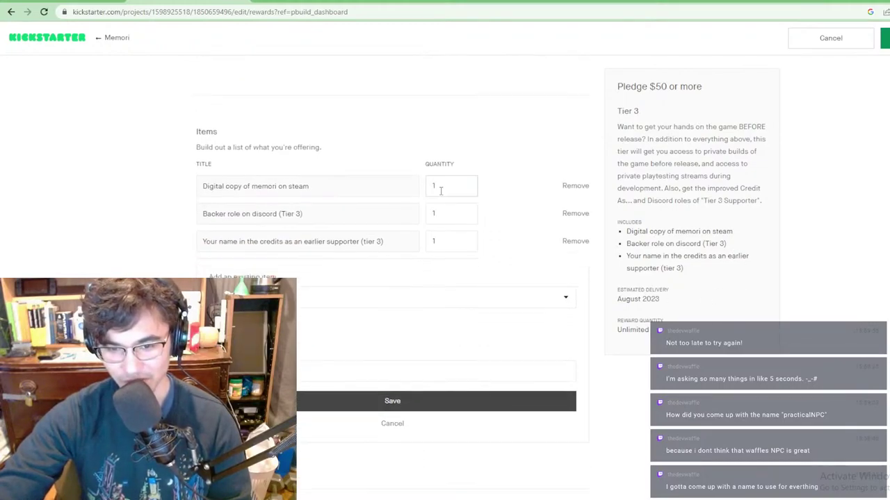
{"action": "scroll", "coordinate": [724, 198], "scroll_direction": "up", "scroll_amount": 1}
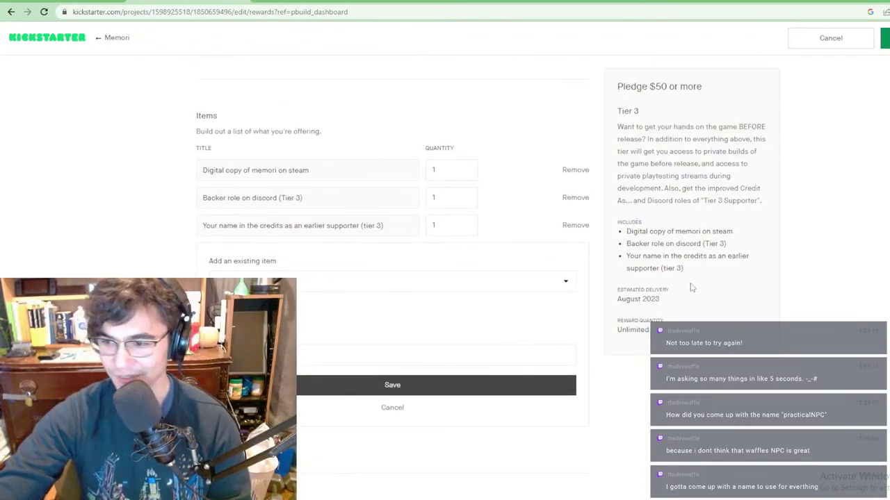
{"action": "scroll", "coordinate": [584, 111], "scroll_direction": "up", "scroll_amount": 2}
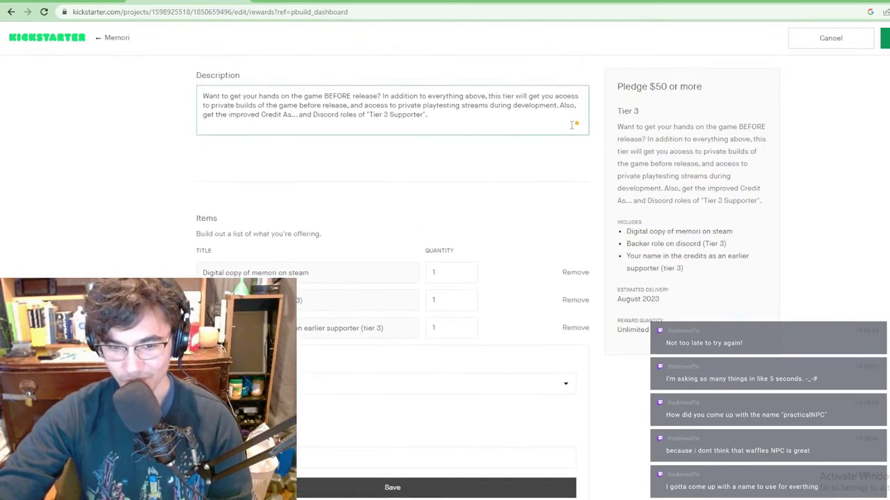
{"action": "scroll", "coordinate": [584, 112], "scroll_direction": "down", "scroll_amount": 1}
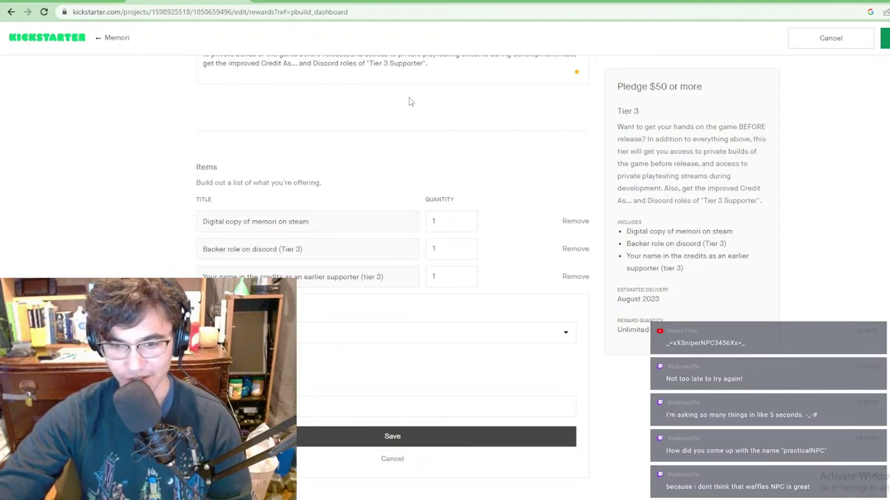
{"action": "left_click_drag", "start_coordinate": [709, 297], "coordinate": [678, 163]}
{"action": "left_click", "coordinate": [738, 275]}
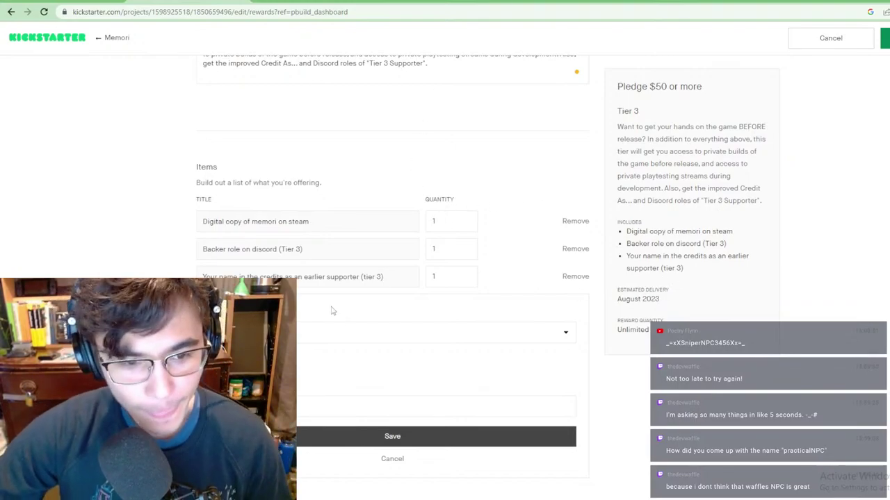
Step: Check the included items of tier 1 and Tier 2 against Tier 3's item list
{"action": "scroll", "coordinate": [748, 235], "scroll_direction": "up", "scroll_amount": 3}
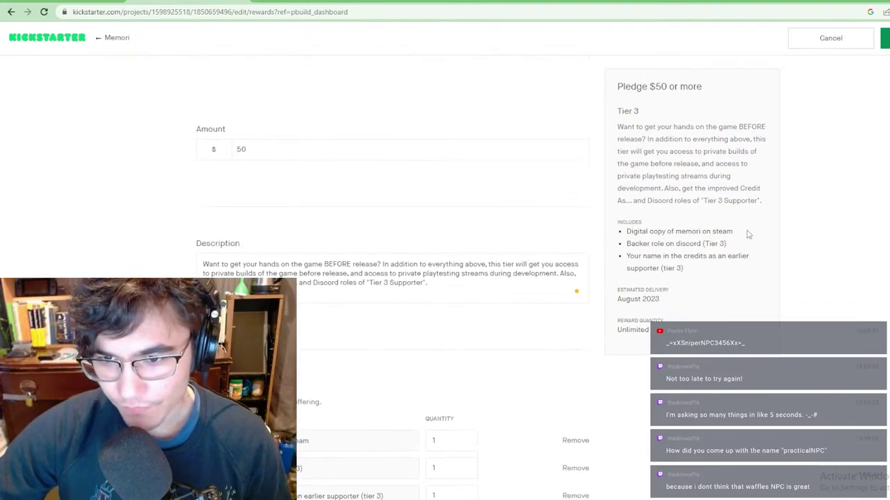
{"action": "scroll", "coordinate": [824, 200], "scroll_direction": "up", "scroll_amount": 8}
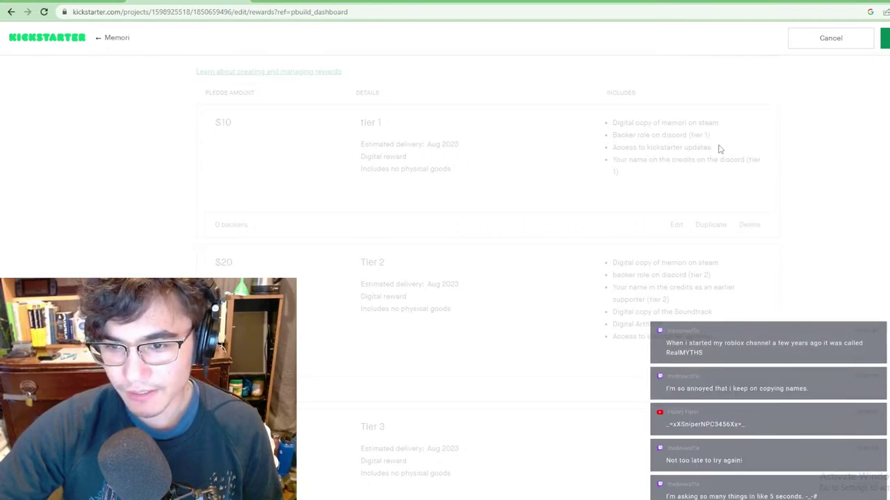
{"action": "left_click_drag", "start_coordinate": [717, 146], "coordinate": [732, 182]}
{"action": "left_click", "coordinate": [701, 172]}
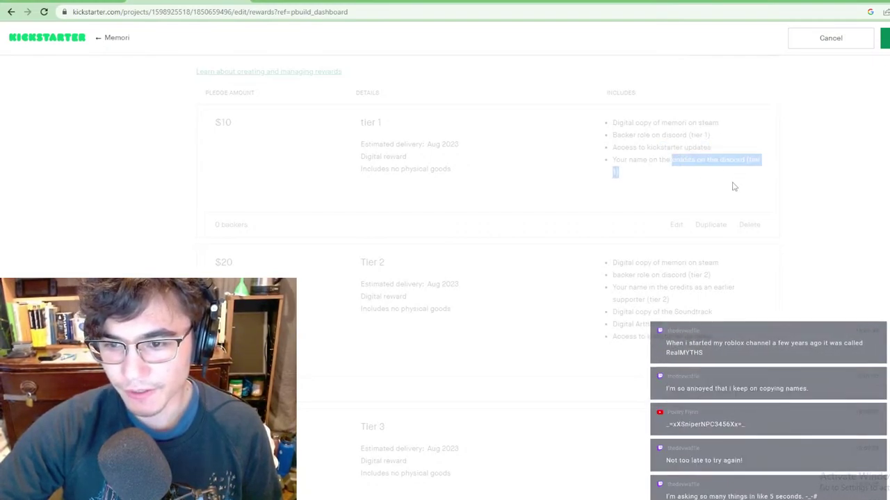
{"action": "scroll", "coordinate": [702, 214], "scroll_direction": "down", "scroll_amount": 3}
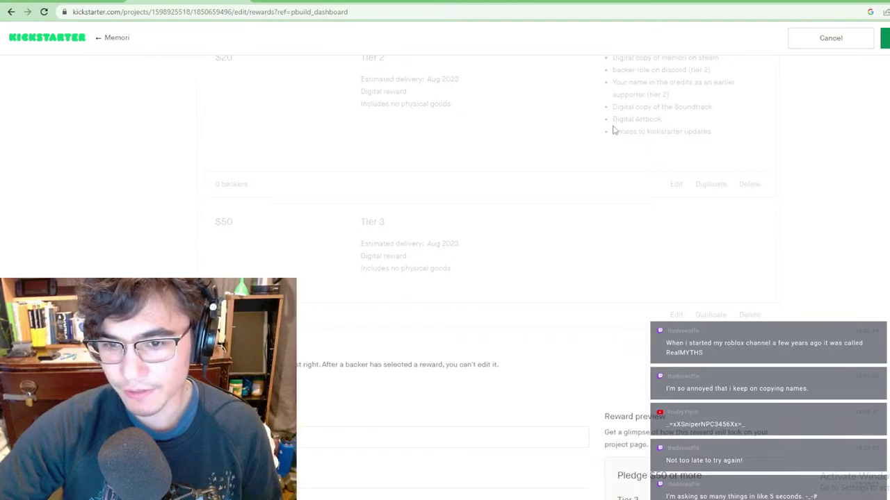
{"action": "scroll", "coordinate": [615, 129], "scroll_direction": "down", "scroll_amount": 4}
{"action": "scroll", "coordinate": [332, 211], "scroll_direction": "up", "scroll_amount": 5}
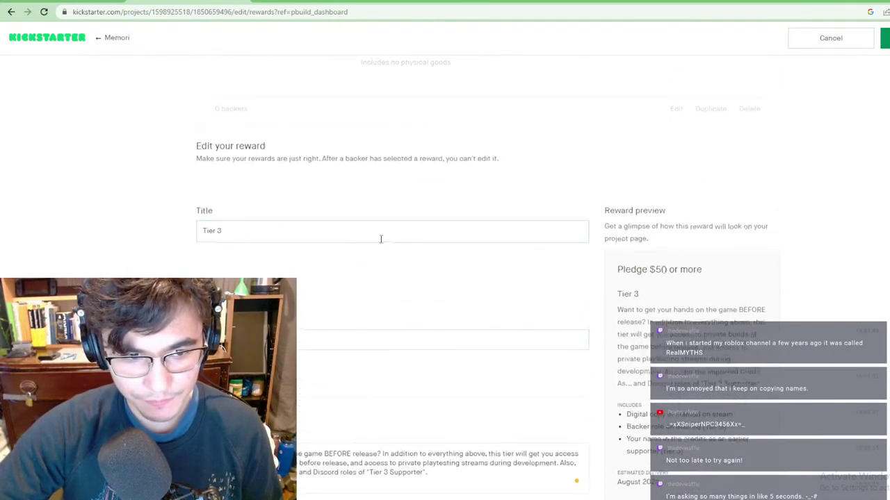
Step: Add the existing items "Digital Artbook" and "Access to kickstarter updates" to Tier 3's item list
{"action": "scroll", "coordinate": [393, 260], "scroll_direction": "down", "scroll_amount": 6}
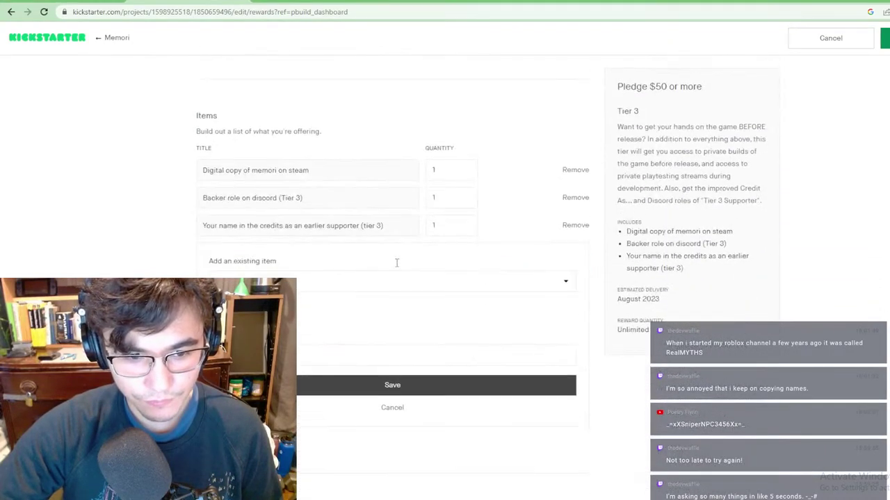
{"action": "left_click", "coordinate": [300, 280]}
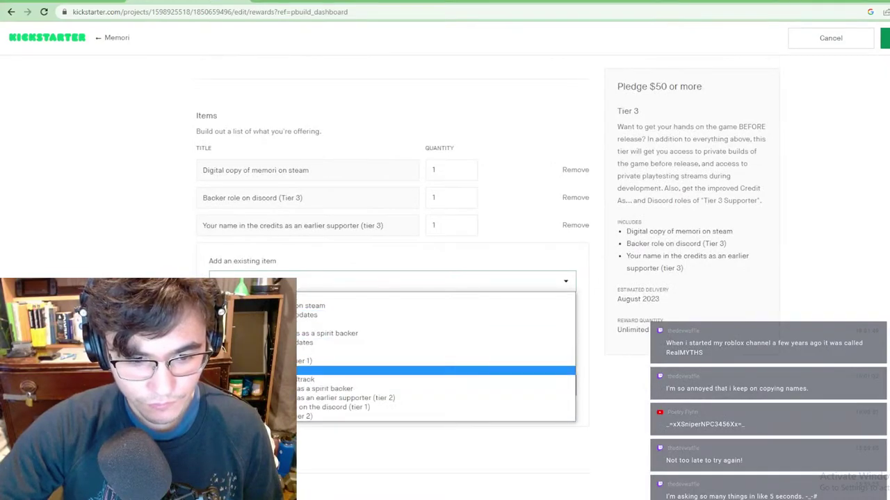
{"action": "left_click", "coordinate": [312, 369]}
{"action": "left_click", "coordinate": [317, 285]}
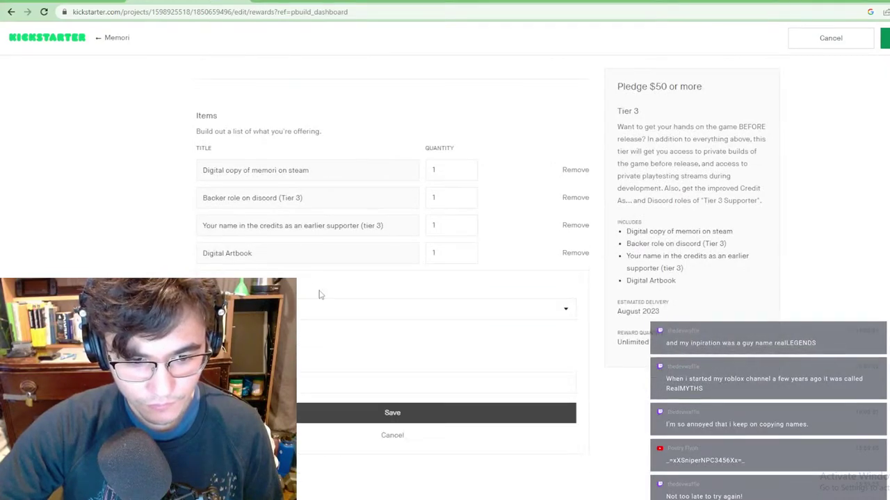
{"action": "left_click", "coordinate": [317, 307]}
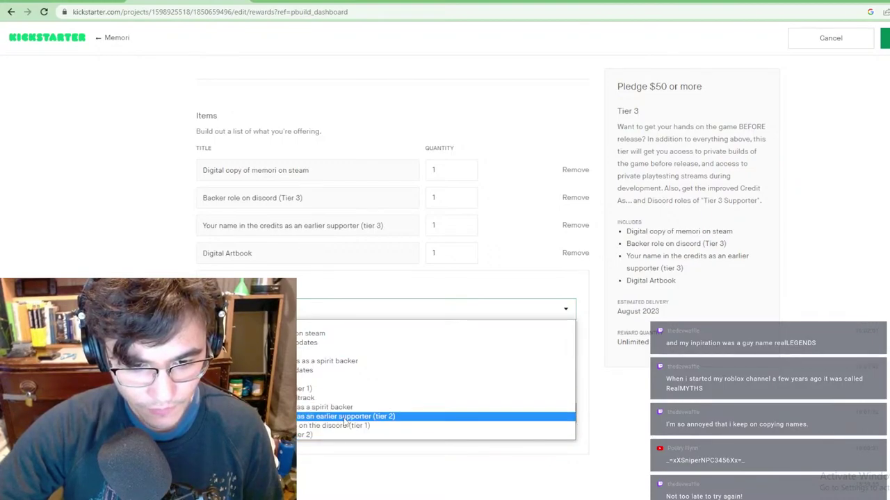
{"action": "left_click", "coordinate": [337, 374]}
{"action": "left_click", "coordinate": [319, 321]}
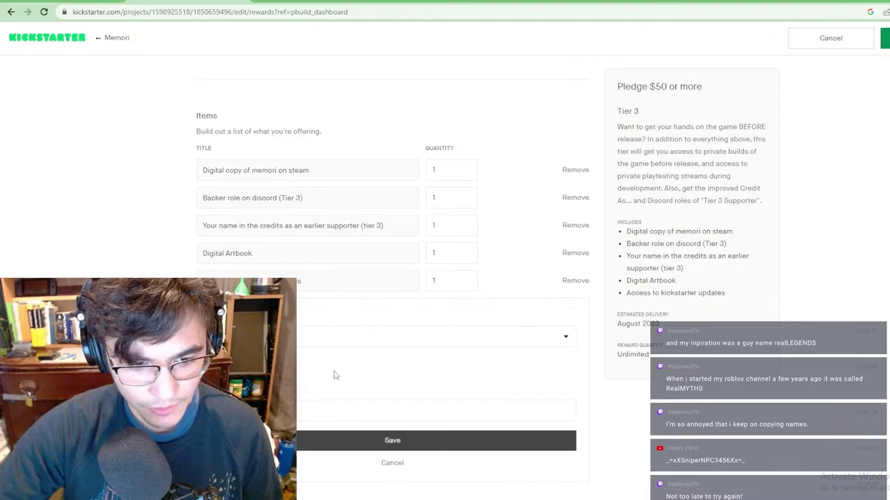
Step: Look through the remaining existing items and check them against Tier 3's description and reward preview
{"action": "left_click", "coordinate": [312, 338]}
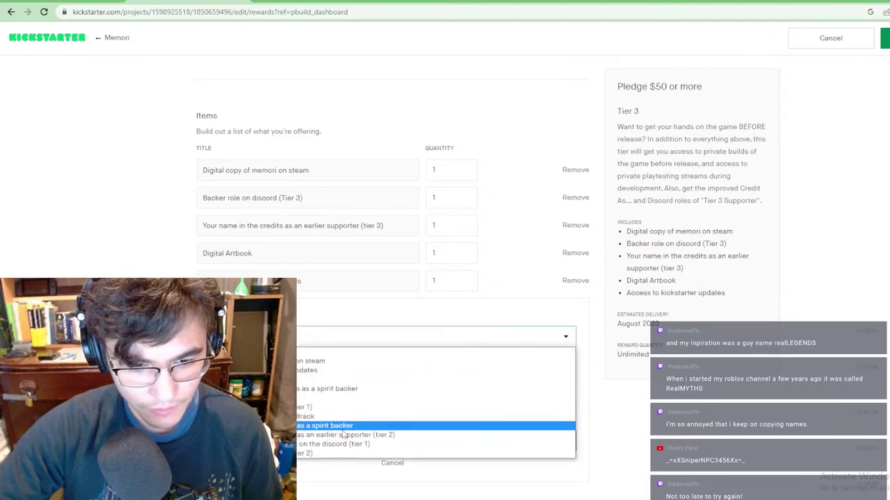
{"action": "left_click", "coordinate": [778, 306]}
{"action": "scroll", "coordinate": [778, 306], "scroll_direction": "up", "scroll_amount": 1}
{"action": "scroll", "coordinate": [777, 307], "scroll_direction": "up", "scroll_amount": 4}
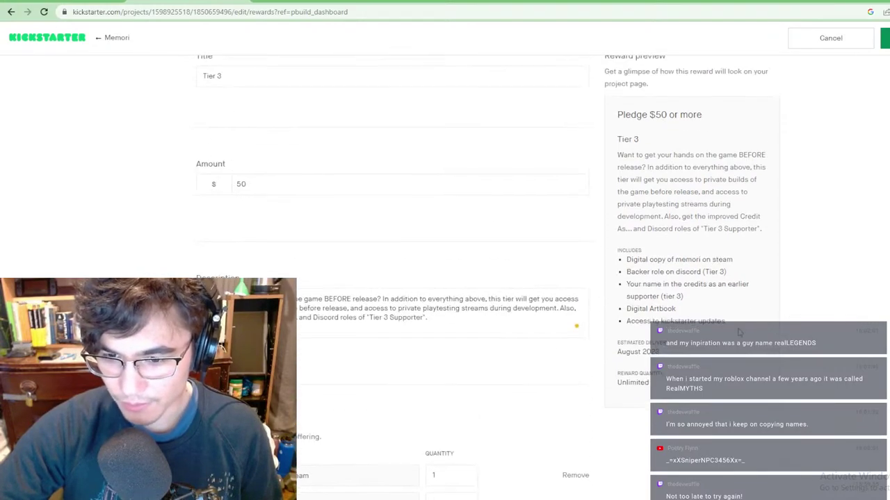
{"action": "scroll", "coordinate": [739, 331], "scroll_direction": "down", "scroll_amount": 5}
{"action": "left_click", "coordinate": [311, 339]}
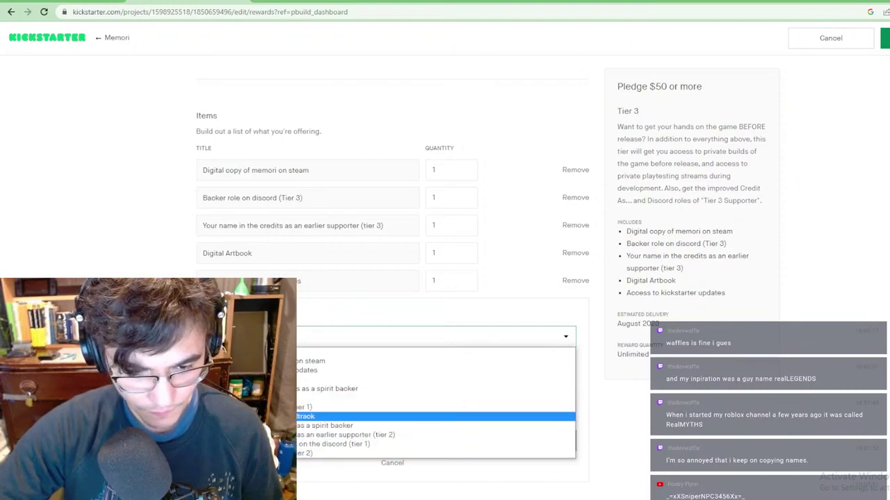
{"action": "left_click", "coordinate": [419, 353]}
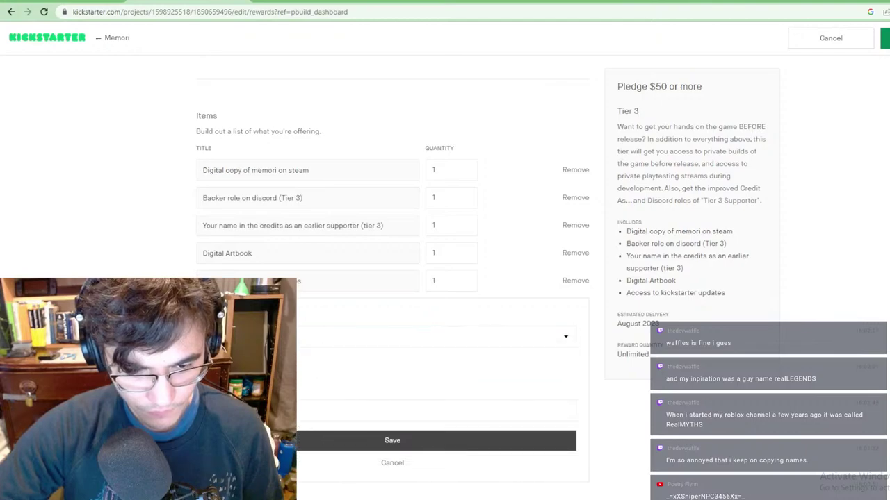
Step: Try to create a new Tier 3 item named "Digital Artbook"
{"action": "left_click", "coordinate": [420, 410]}
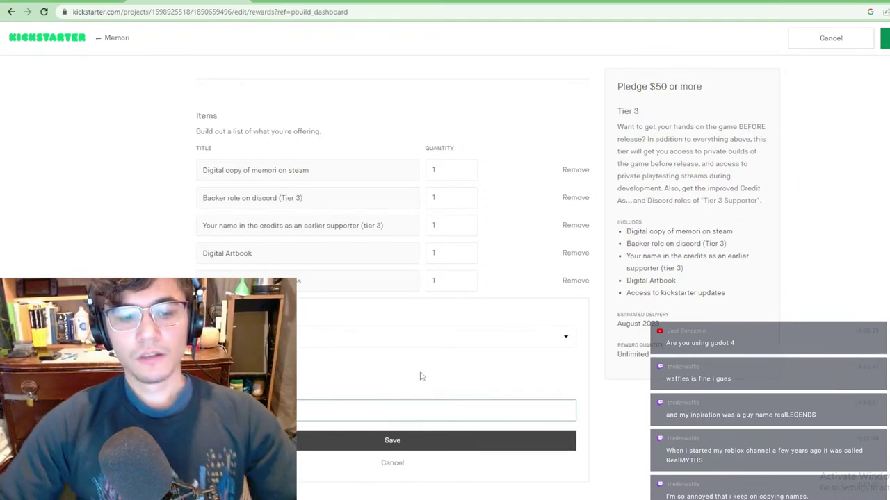
{"action": "left_click", "coordinate": [409, 445]}
{"action": "scroll", "coordinate": [484, 271], "scroll_direction": "down", "scroll_amount": 6}
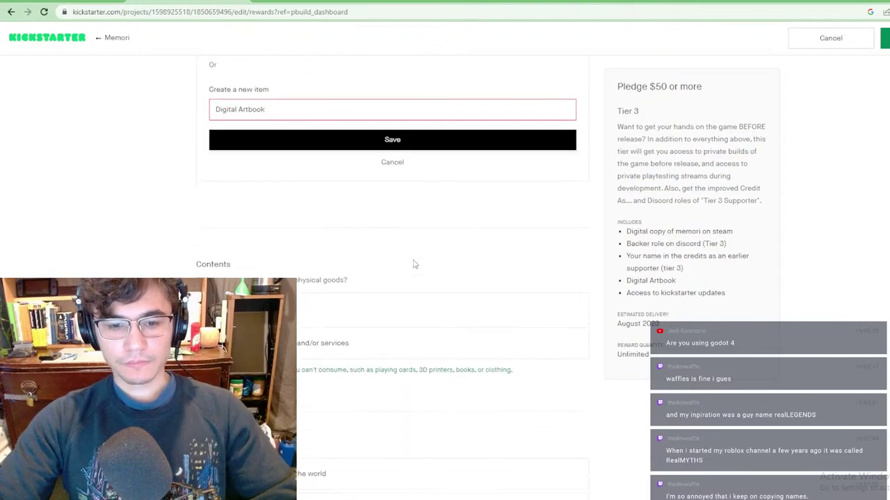
{"action": "scroll", "coordinate": [442, 248], "scroll_direction": "up", "scroll_amount": 1}
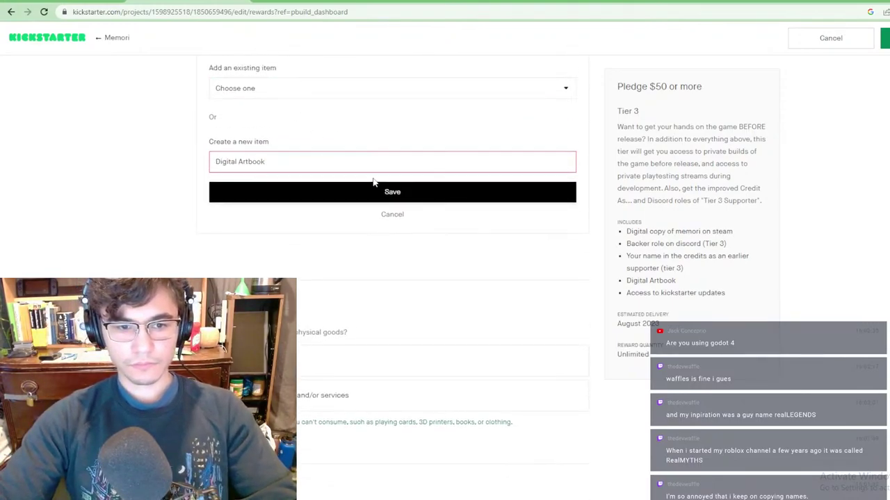
{"action": "scroll", "coordinate": [396, 201], "scroll_direction": "up", "scroll_amount": 1}
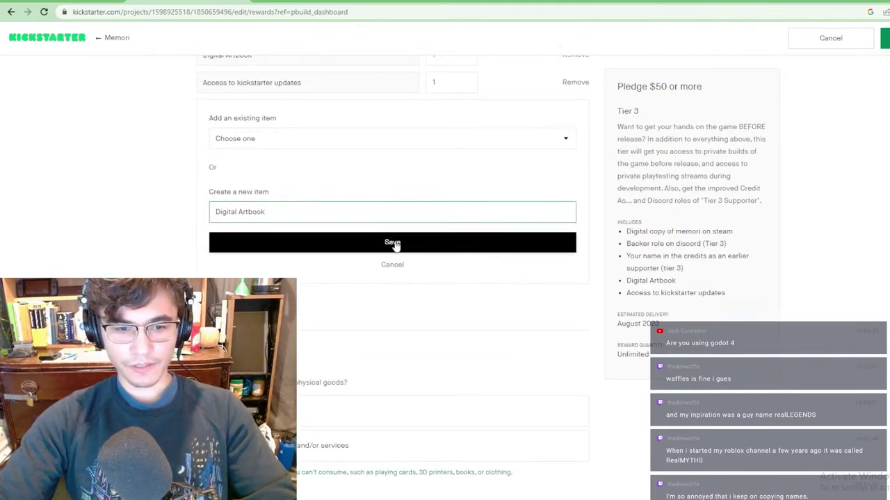
{"action": "double_click", "coordinate": [251, 211]}
Step: Add the existing item "- your name in the credits as a spirit backer" to Tier 3 and save the reward
{"action": "left_click", "coordinate": [299, 139]}
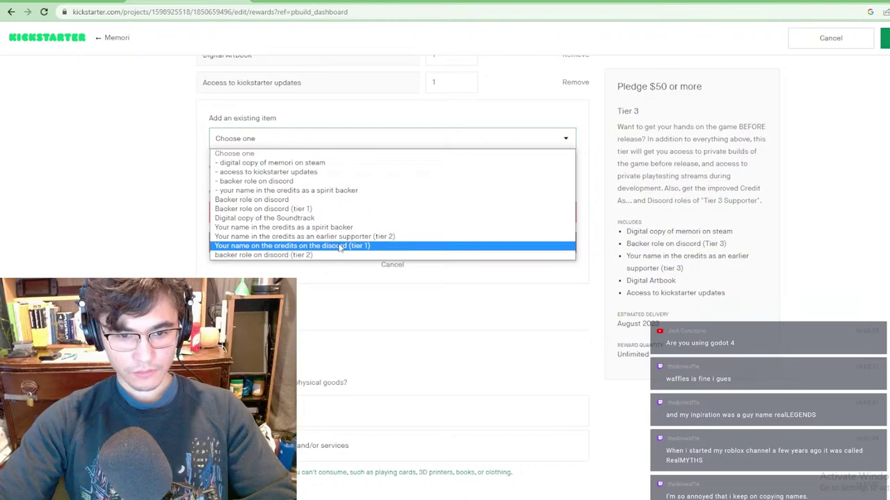
{"action": "left_click", "coordinate": [331, 191]}
{"action": "scroll", "coordinate": [331, 197], "scroll_direction": "up", "scroll_amount": 2}
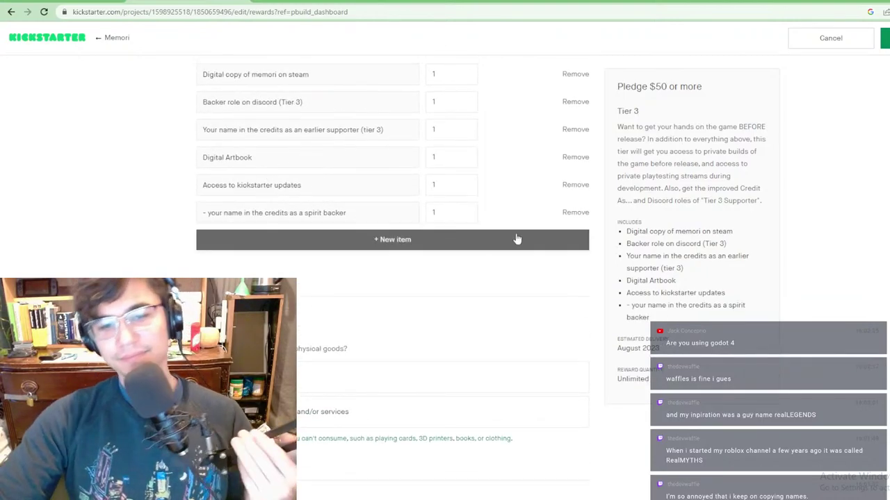
{"action": "scroll", "coordinate": [547, 273], "scroll_direction": "up", "scroll_amount": 5}
{"action": "scroll", "coordinate": [546, 274], "scroll_direction": "down", "scroll_amount": 6}
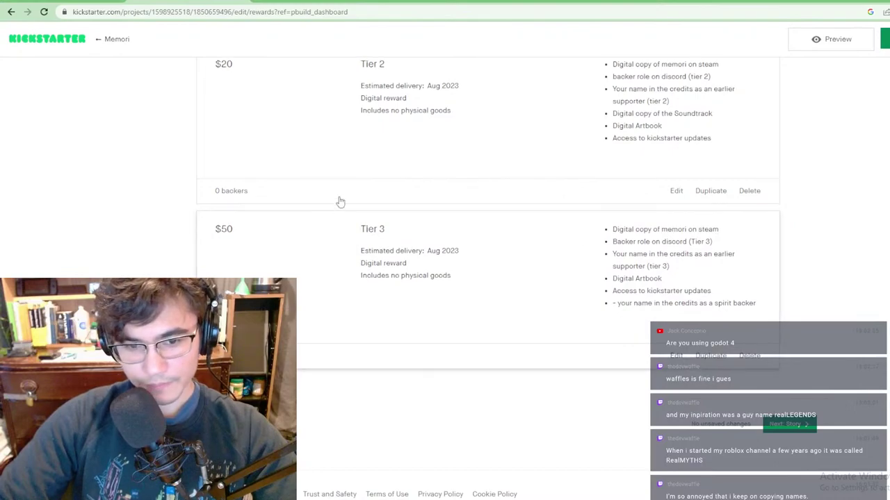
Step: Compare the included items of tier 1, Tier 2 and Tier 3 in the reward list
{"action": "scroll", "coordinate": [525, 258], "scroll_direction": "up", "scroll_amount": 4}
{"action": "scroll", "coordinate": [561, 248], "scroll_direction": "up", "scroll_amount": 2}
{"action": "scroll", "coordinate": [570, 229], "scroll_direction": "down", "scroll_amount": 4}
{"action": "scroll", "coordinate": [570, 228], "scroll_direction": "up", "scroll_amount": 2}
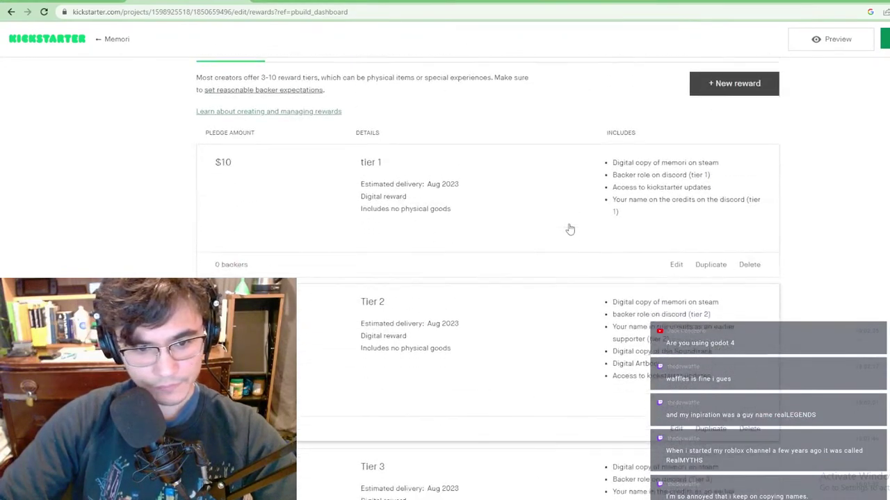
{"action": "scroll", "coordinate": [570, 228], "scroll_direction": "down", "scroll_amount": 2}
{"action": "scroll", "coordinate": [570, 229], "scroll_direction": "down", "scroll_amount": 2}
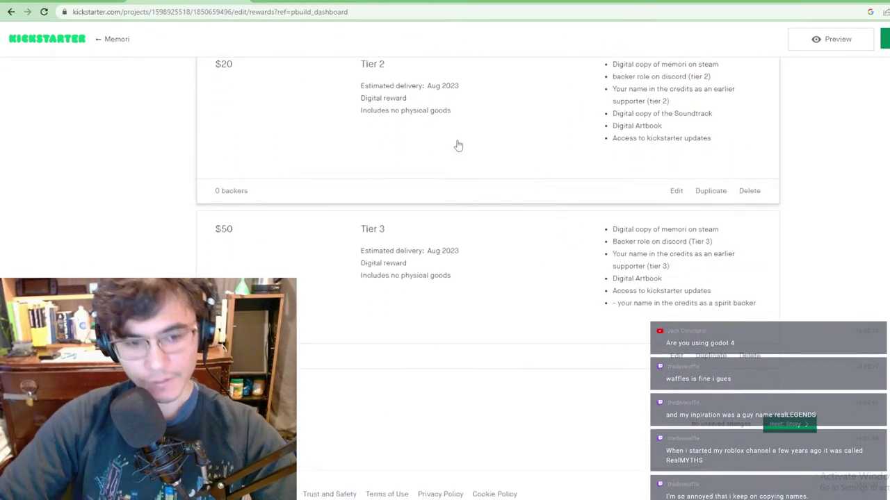
Step: Switch to the Memori gameplan board in Trello and open the "pledge tiers" card to read its description
{"action": "left_click", "coordinate": [69, 2]}
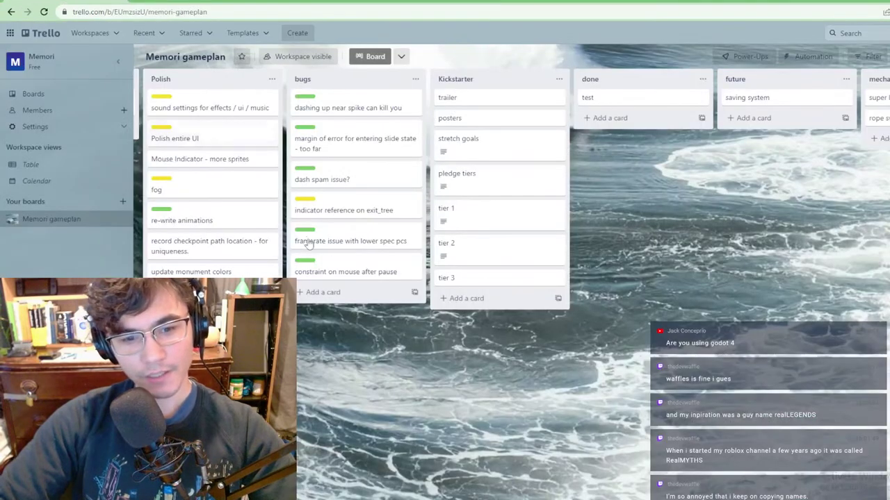
{"action": "left_click", "coordinate": [479, 191]}
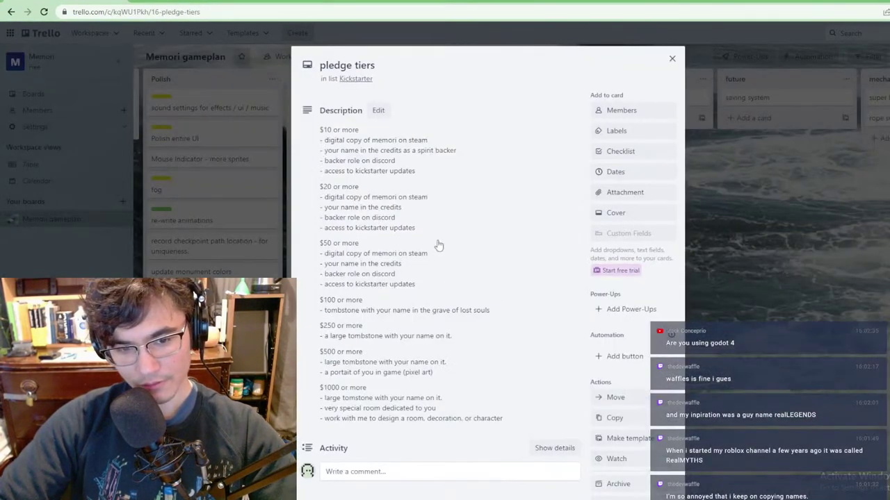
{"action": "scroll", "coordinate": [392, 270], "scroll_direction": "down", "scroll_amount": 1}
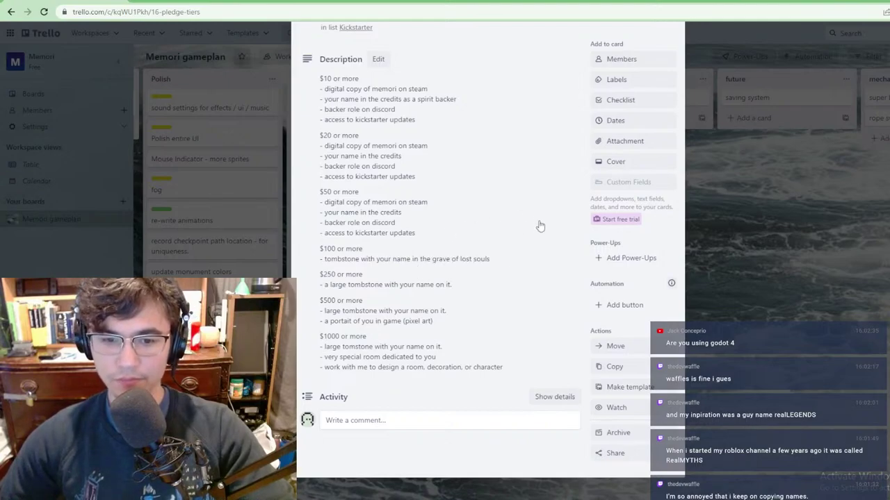
Step: Reword the start of the $100 tier's line in the card description to "a Tombstone"
{"action": "left_click", "coordinate": [445, 256]}
{"action": "key", "text": "ctrl+a"}
{"action": "left_click", "coordinate": [522, 280]}
{"action": "left_click_drag", "start_coordinate": [501, 278], "coordinate": [331, 281]}
{"action": "left_click", "coordinate": [353, 299]}
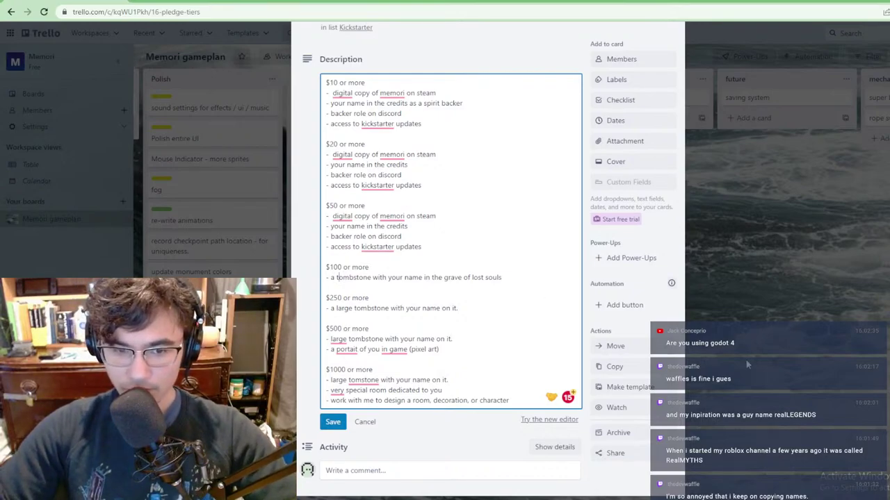
{"action": "key", "text": "BackSpace"}
{"action": "type", "text": "\\"}
{"action": "key", "text": "BackSpace"}
{"action": "type", "text": "T"}
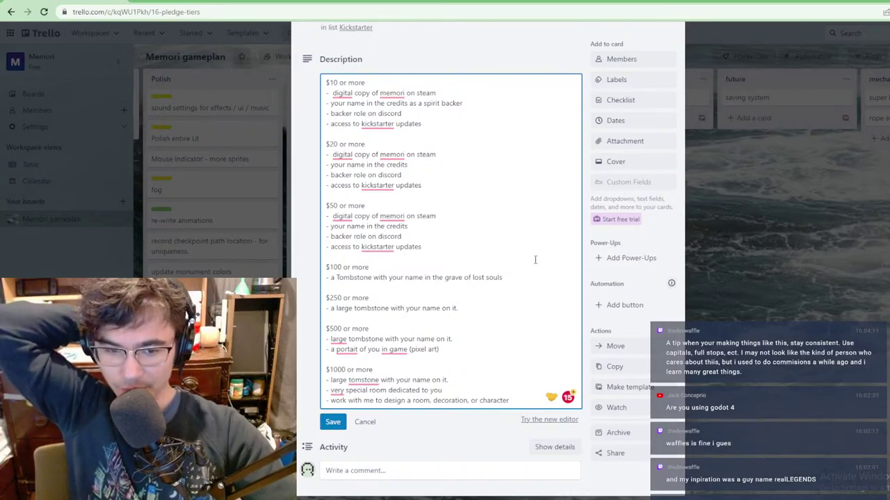
Step: Switch back to Kickstarter and review the three existing reward tiers
{"action": "left_click", "coordinate": [229, 2]}
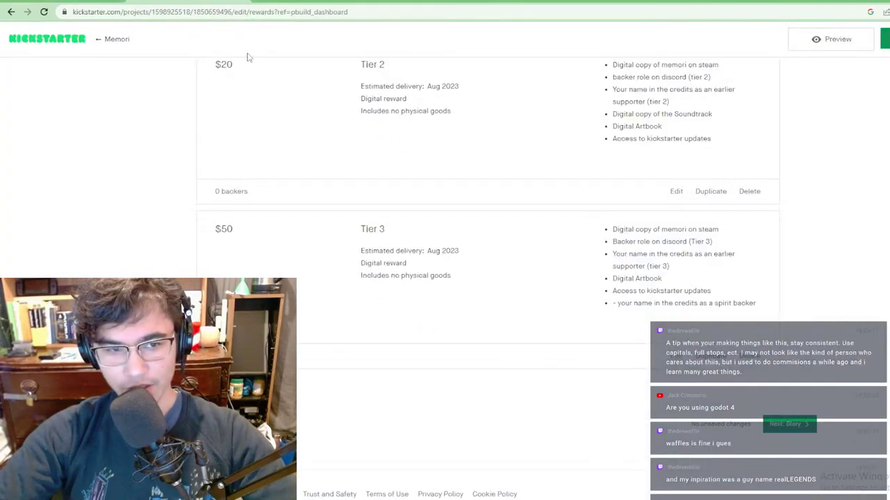
{"action": "scroll", "coordinate": [375, 105], "scroll_direction": "up", "scroll_amount": 6}
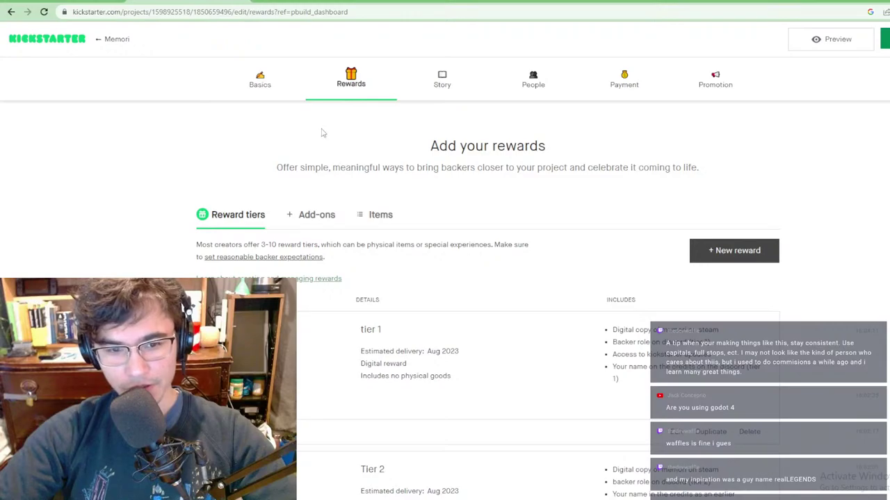
{"action": "scroll", "coordinate": [458, 275], "scroll_direction": "down", "scroll_amount": 1}
{"action": "scroll", "coordinate": [487, 222], "scroll_direction": "down", "scroll_amount": 4}
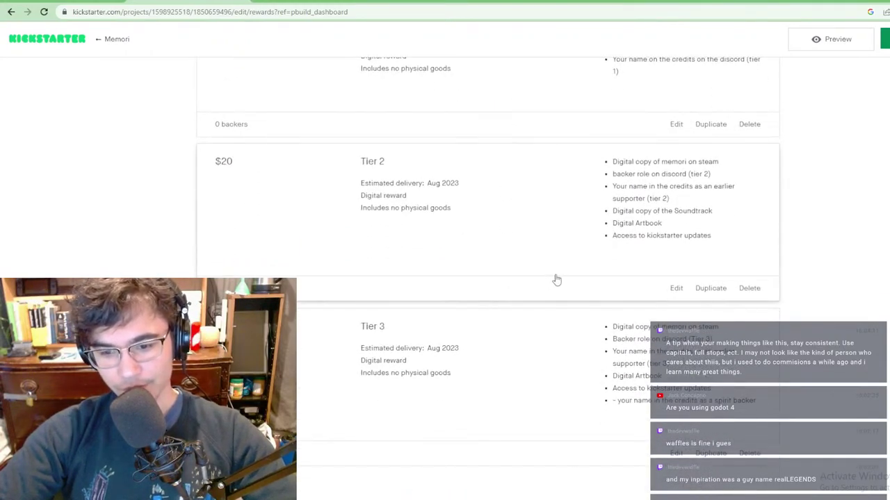
{"action": "scroll", "coordinate": [555, 278], "scroll_direction": "down", "scroll_amount": 1}
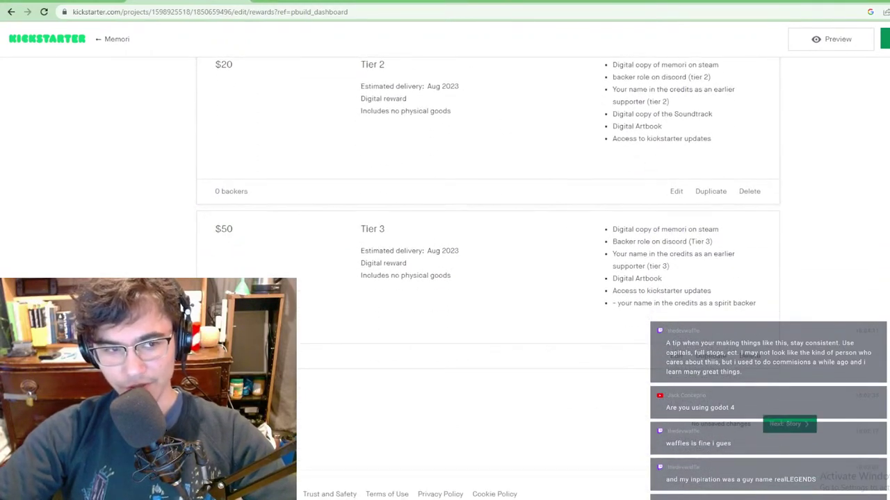
Step: Return to the Trello card and examine the wording of the $100 tier's tombstone line
{"action": "left_click", "coordinate": [119, 1]}
{"action": "left_click_drag", "start_coordinate": [367, 278], "coordinate": [515, 278]}
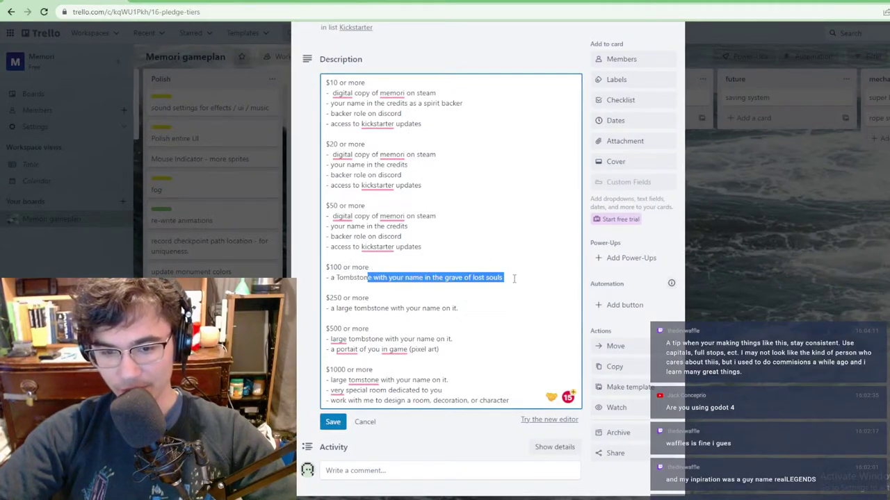
{"action": "left_click", "coordinate": [540, 288]}
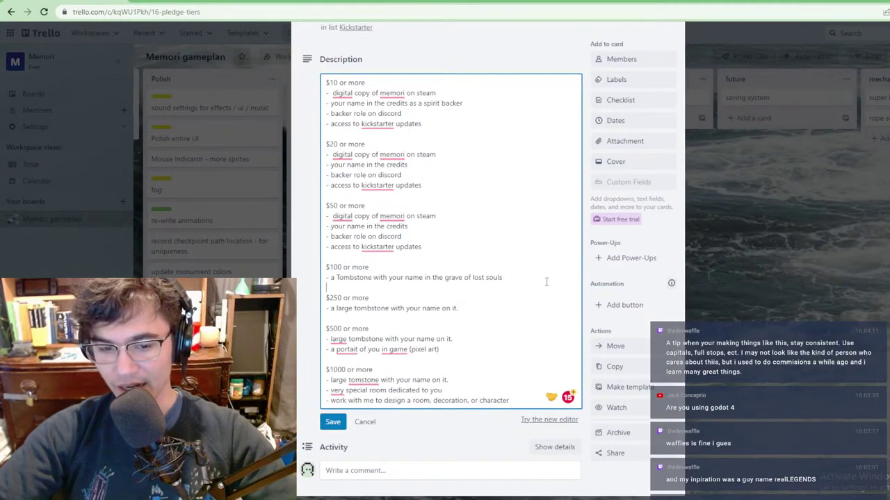
{"action": "left_click", "coordinate": [397, 278], "text": "shift"}
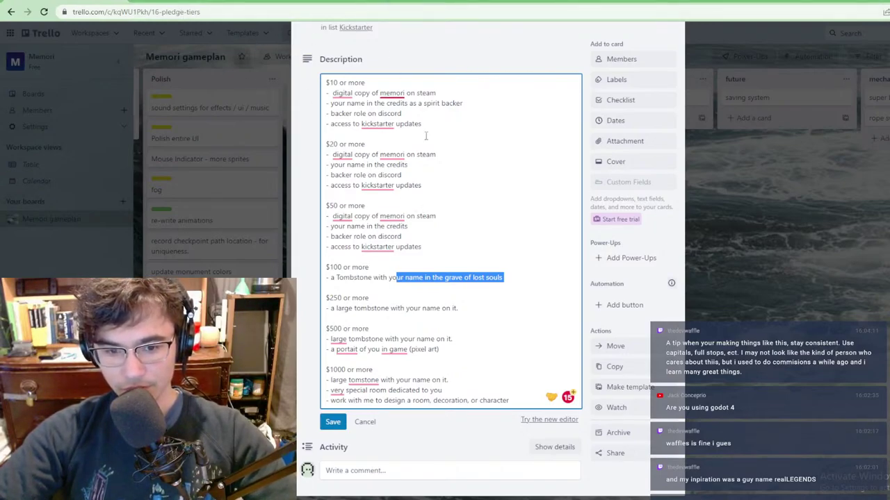
{"action": "left_click", "coordinate": [451, 277]}
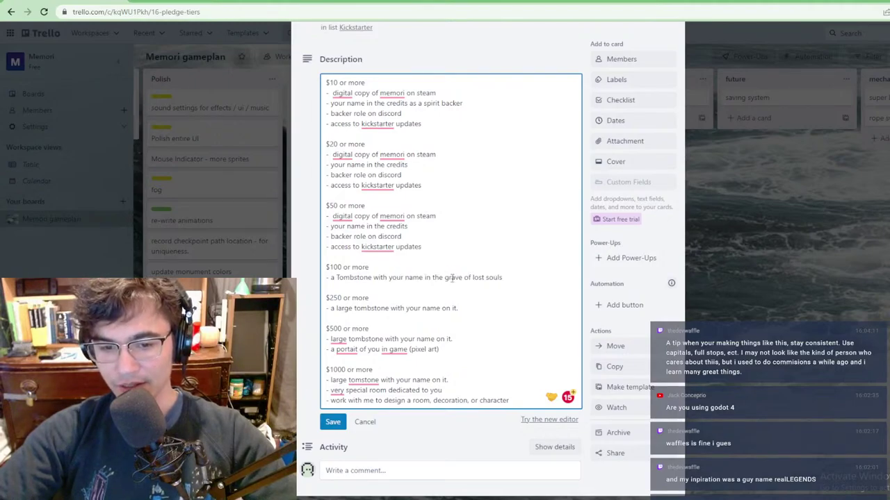
{"action": "left_click_drag", "start_coordinate": [445, 277], "coordinate": [503, 277]}
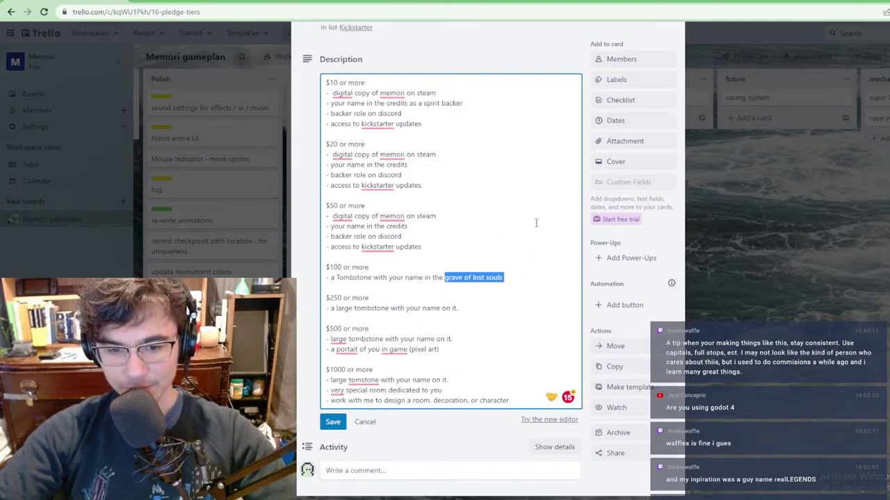
{"action": "left_click", "coordinate": [523, 281]}
{"action": "left_click_drag", "start_coordinate": [523, 281], "coordinate": [337, 279]}
{"action": "left_click", "coordinate": [539, 282]}
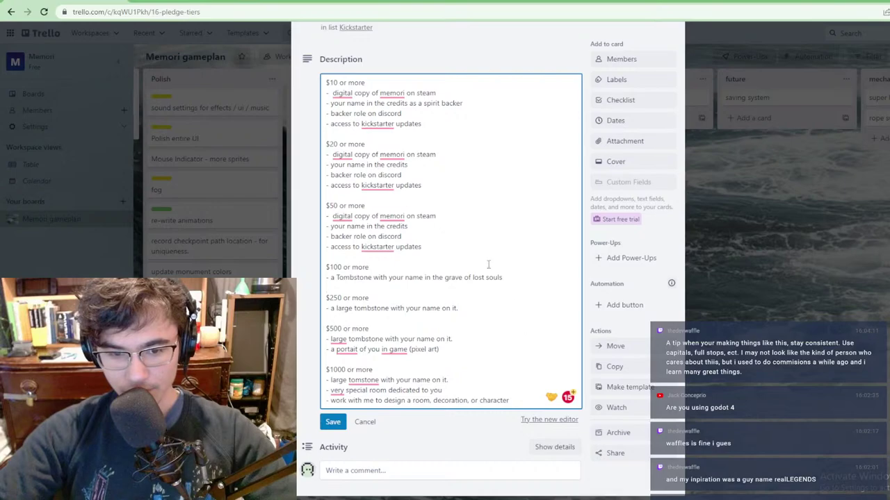
Step: Copy "a Tombstone with your name in the grave of lost souls" from the $100 tier and switch back to Kickstarter
{"action": "left_click_drag", "start_coordinate": [531, 274], "coordinate": [469, 270]}
{"action": "left_click_drag", "start_coordinate": [326, 278], "coordinate": [331, 277]}
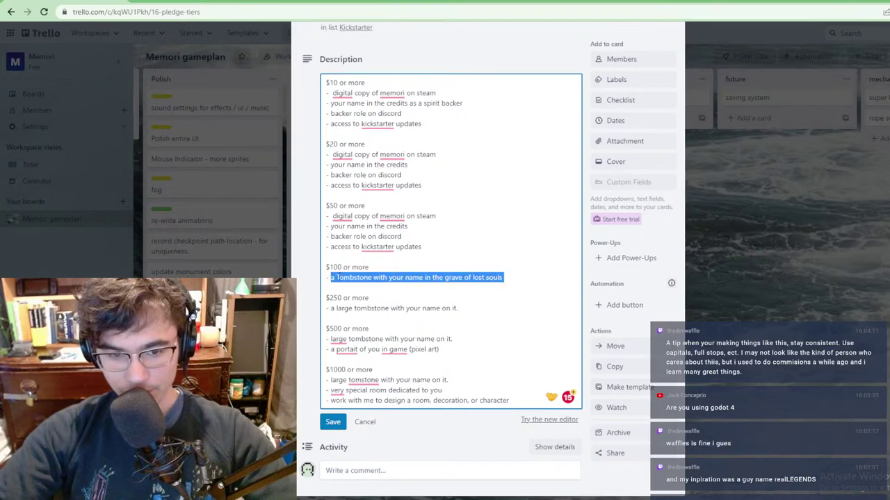
{"action": "right_click", "coordinate": [354, 278]}
{"action": "left_click", "coordinate": [403, 317]}
{"action": "left_click", "coordinate": [201, 2]}
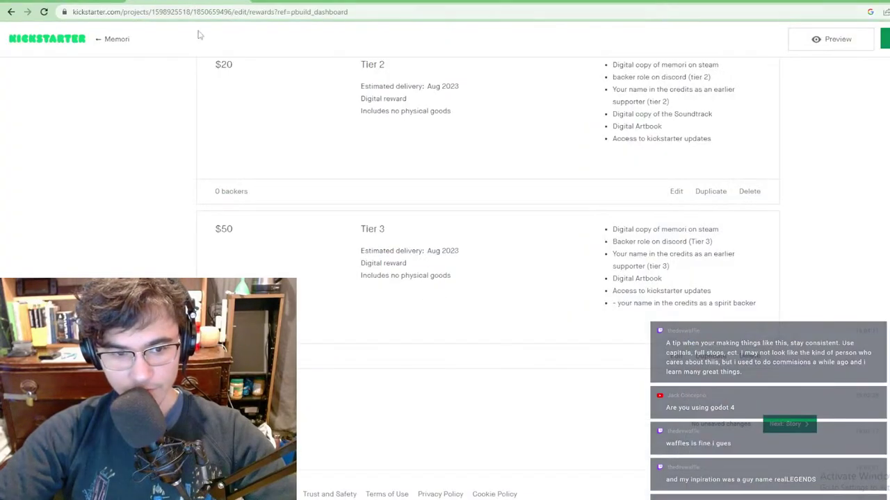
Step: Look over the reward tiers, continue to the Story section and examine its project description and risks fields
{"action": "scroll", "coordinate": [847, 200], "scroll_direction": "up", "scroll_amount": 5}
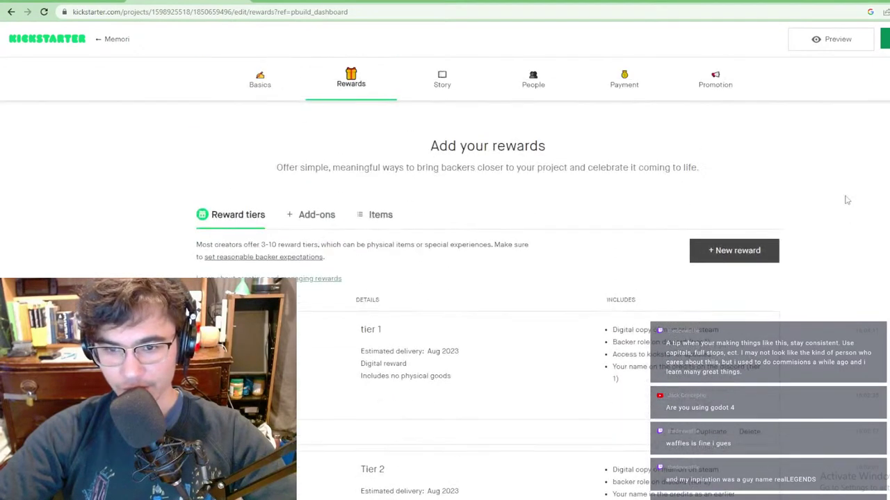
{"action": "scroll", "coordinate": [799, 181], "scroll_direction": "down", "scroll_amount": 6}
{"action": "scroll", "coordinate": [702, 180], "scroll_direction": "up", "scroll_amount": 5}
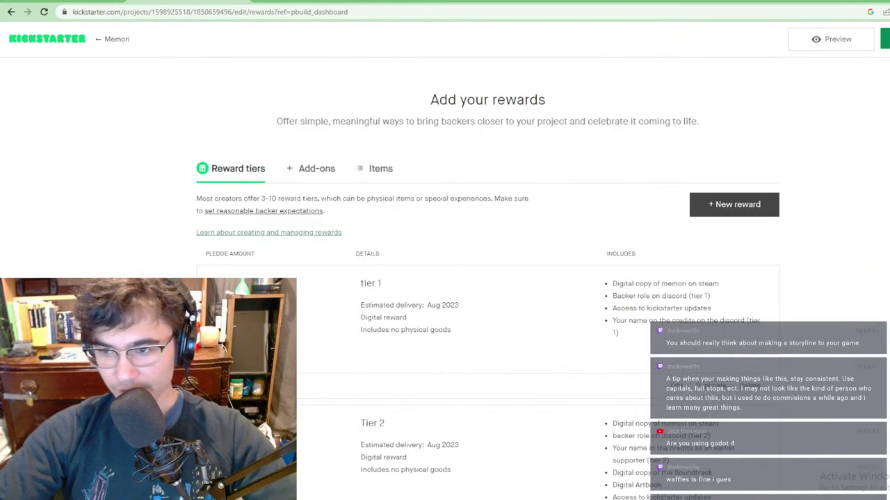
{"action": "left_click", "coordinate": [886, 39]}
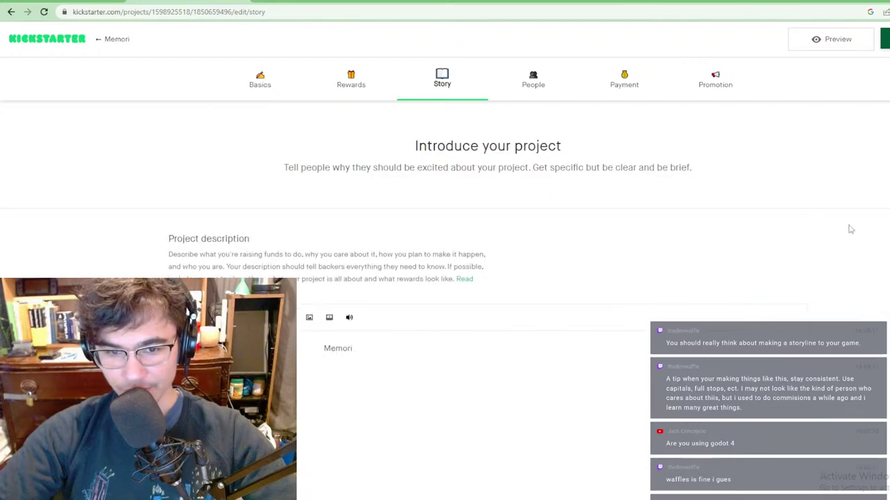
{"action": "scroll", "coordinate": [452, 264], "scroll_direction": "down", "scroll_amount": 3}
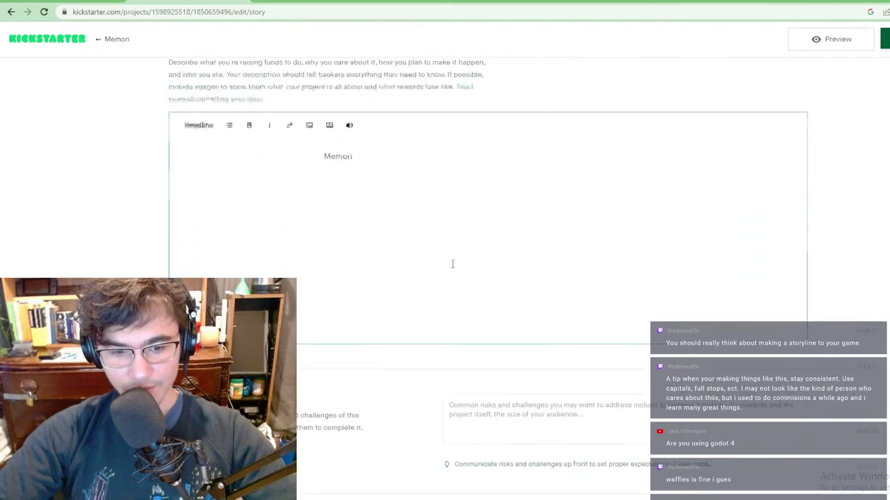
{"action": "left_click", "coordinate": [399, 156]}
{"action": "scroll", "coordinate": [441, 179], "scroll_direction": "down", "scroll_amount": 1}
{"action": "scroll", "coordinate": [441, 179], "scroll_direction": "up", "scroll_amount": 4}
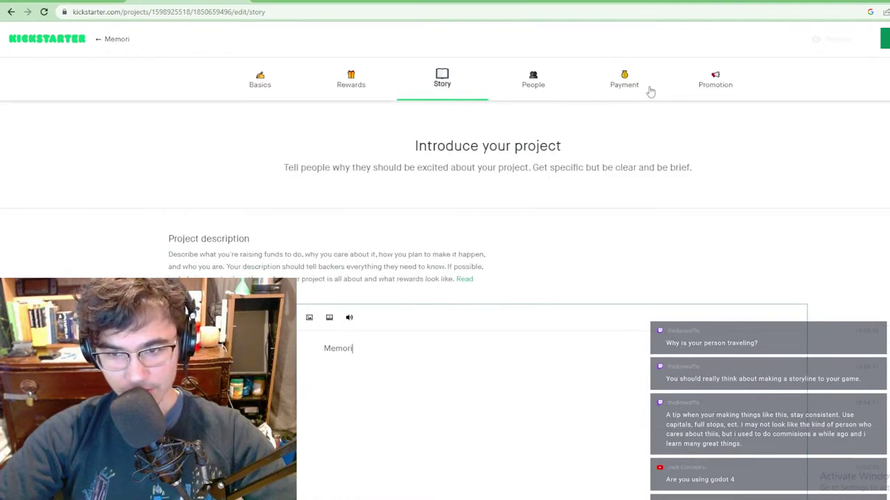
Step: Switch to the project's Basics section, discarding the unsaved Story changes, and go to the Project image area
{"action": "left_click", "coordinate": [267, 92]}
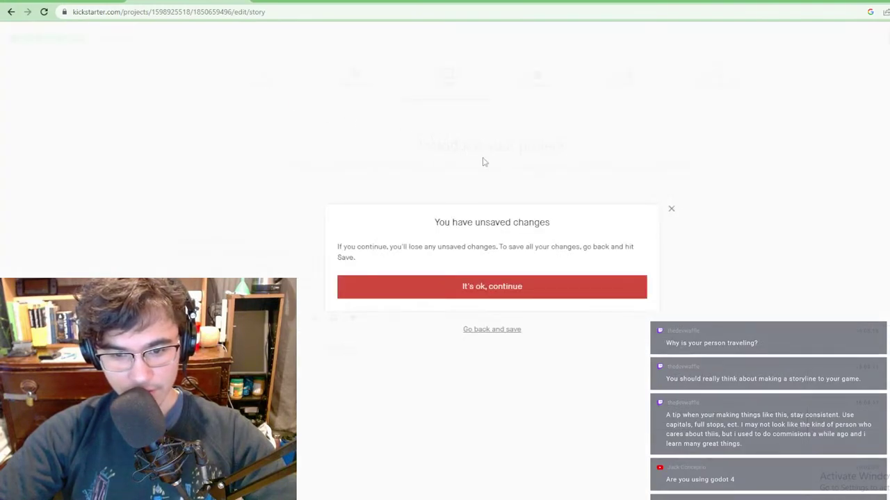
{"action": "left_click", "coordinate": [495, 287]}
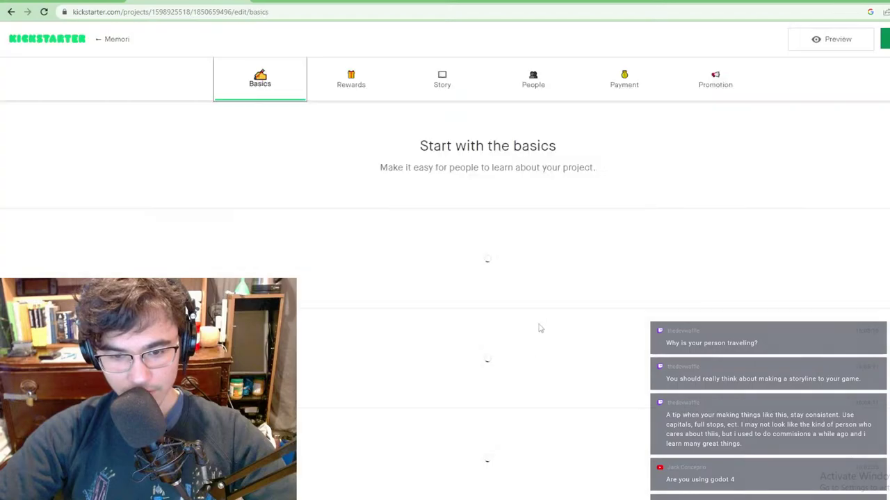
{"action": "scroll", "coordinate": [516, 149], "scroll_direction": "down", "scroll_amount": 3}
{"action": "scroll", "coordinate": [530, 175], "scroll_direction": "down", "scroll_amount": 4}
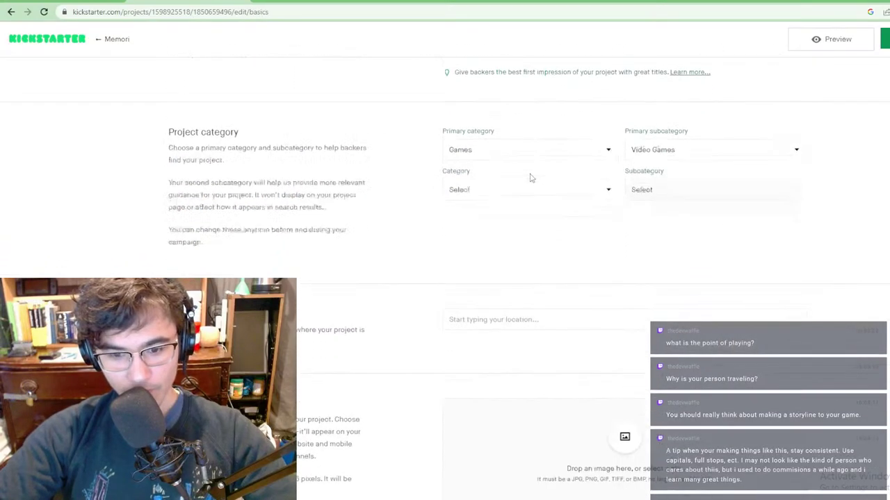
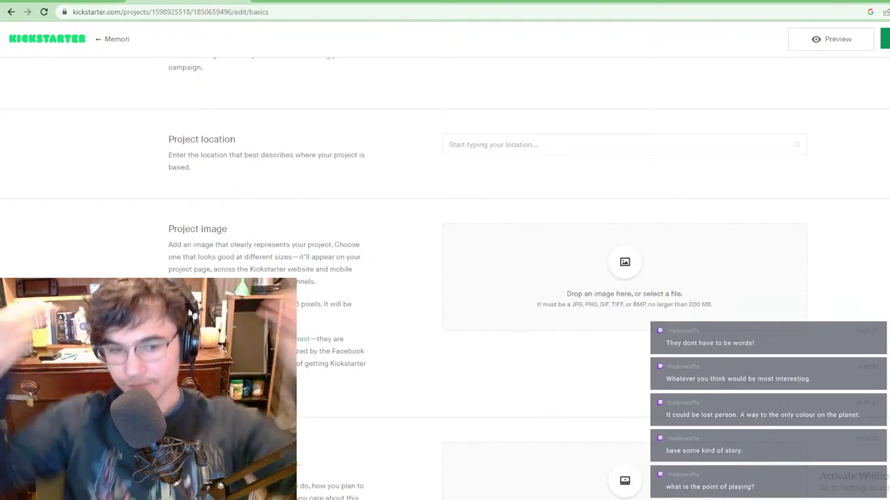
Step: Upload Afterlife_cover_adjusted-Recovered from the AFTERLIFE steam images folder as the project image
{"action": "left_click", "coordinate": [691, 278]}
{"action": "left_click", "coordinate": [457, 245]}
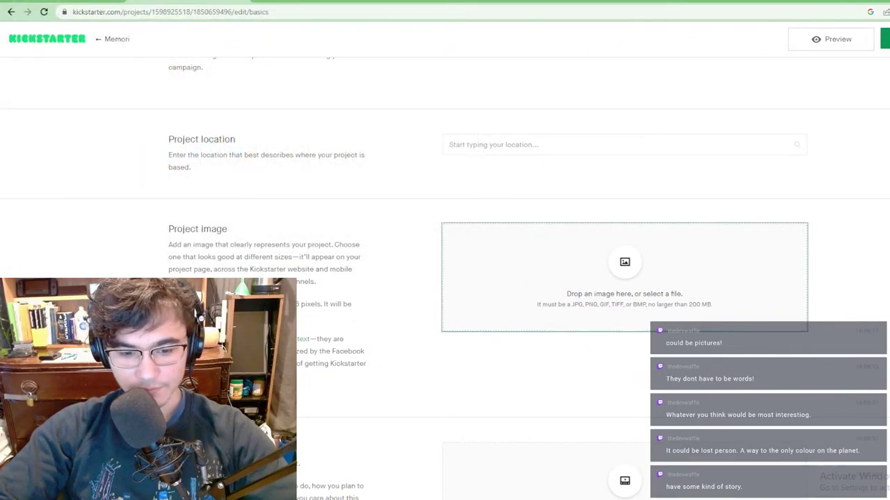
{"action": "key", "text": "super+e"}
{"action": "left_click_drag", "start_coordinate": [359, 93], "coordinate": [0, 125]}
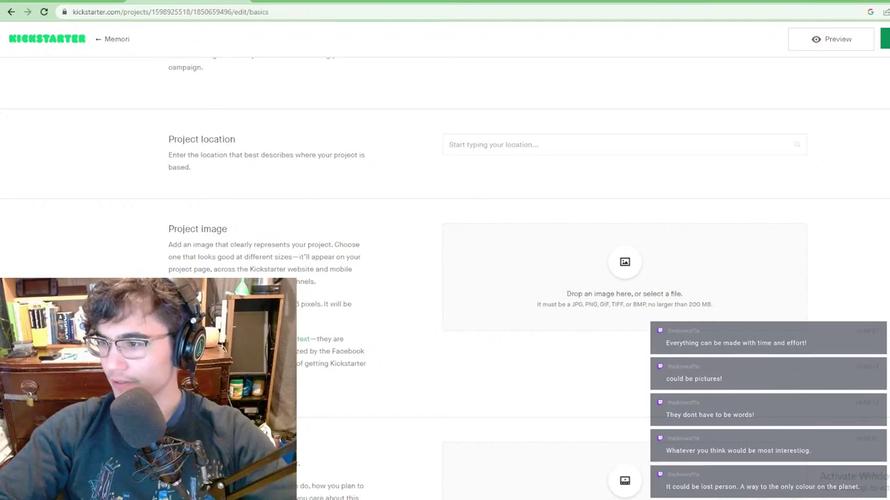
{"action": "left_click_drag", "start_coordinate": [889, 100], "coordinate": [504, 80]}
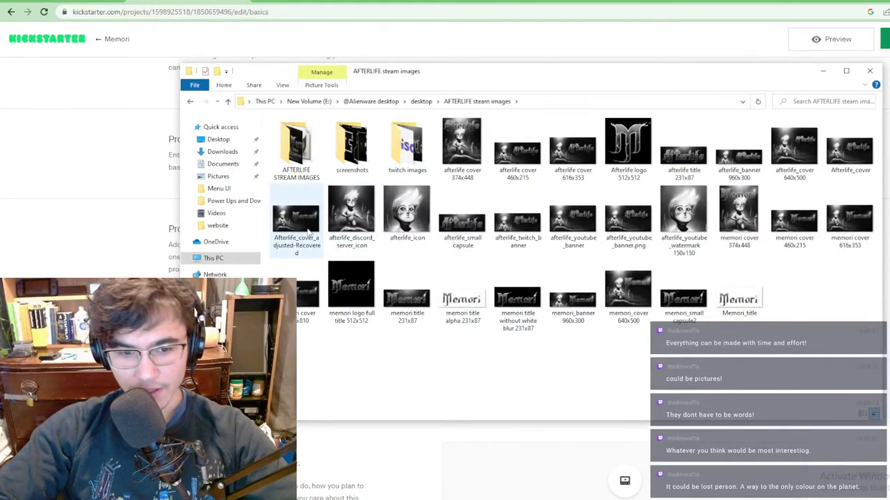
{"action": "left_click_drag", "start_coordinate": [300, 221], "coordinate": [624, 480]}
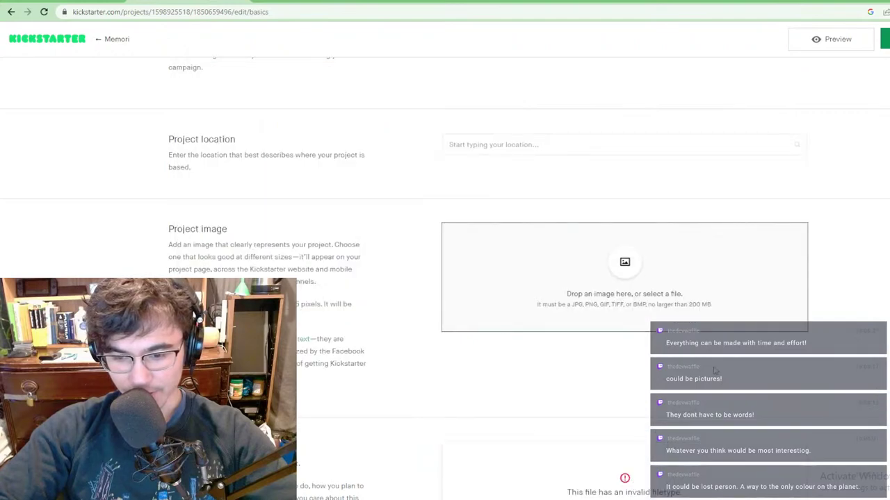
{"action": "scroll", "coordinate": [739, 294], "scroll_direction": "down", "scroll_amount": 1}
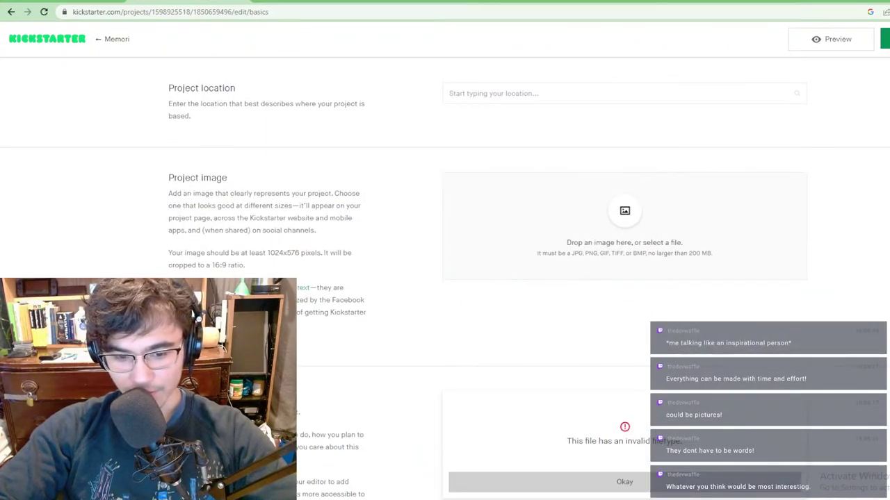
{"action": "key", "text": "alt+Tab"}
{"action": "left_click_drag", "start_coordinate": [584, 80], "coordinate": [728, 286]}
{"action": "left_click_drag", "start_coordinate": [419, 447], "coordinate": [688, 262]}
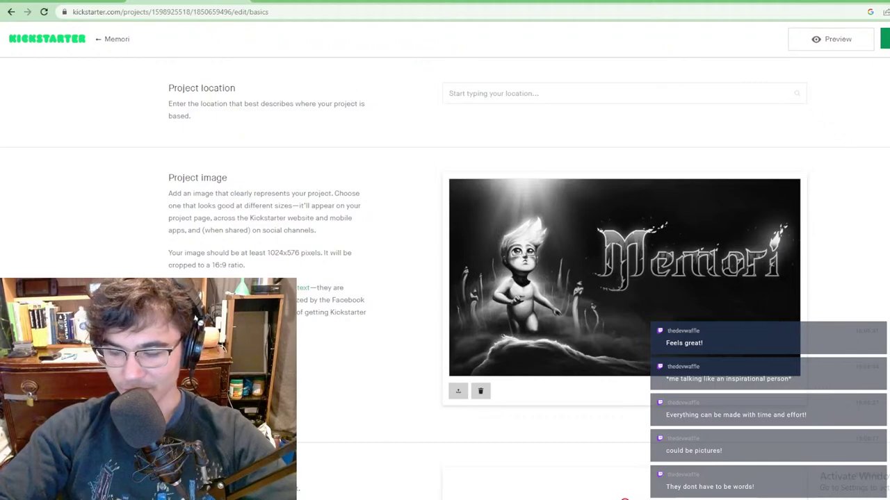
Step: Preview the Memori project page in a new tab, review its image, story and pledge tiers, and return to the Basics page
{"action": "right_click", "coordinate": [839, 45]}
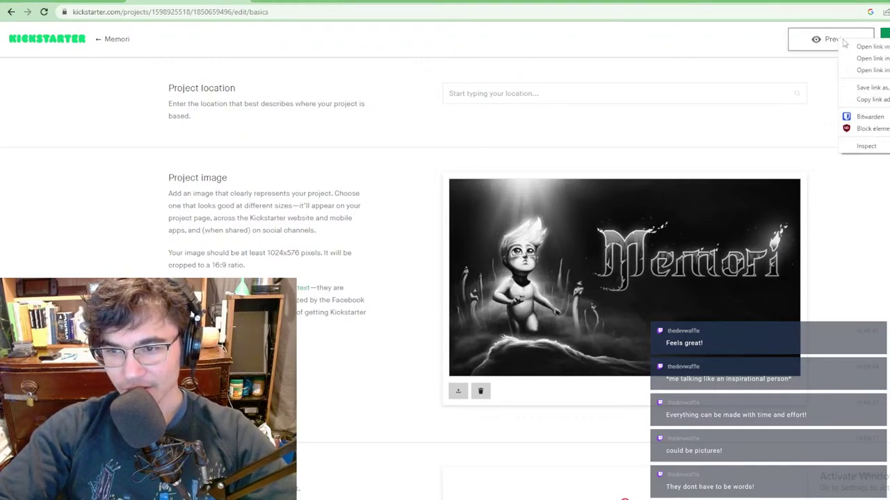
{"action": "left_click", "coordinate": [847, 50]}
{"action": "left_click", "coordinate": [313, 1]}
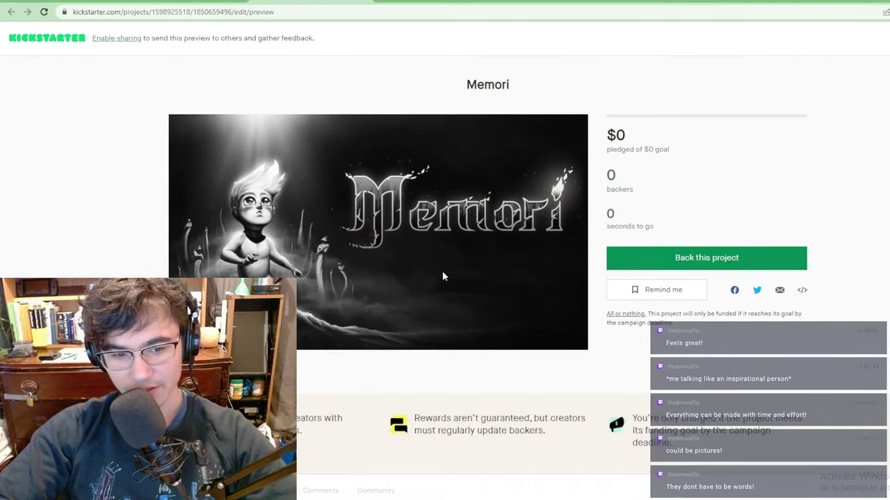
{"action": "scroll", "coordinate": [552, 301], "scroll_direction": "down", "scroll_amount": 10}
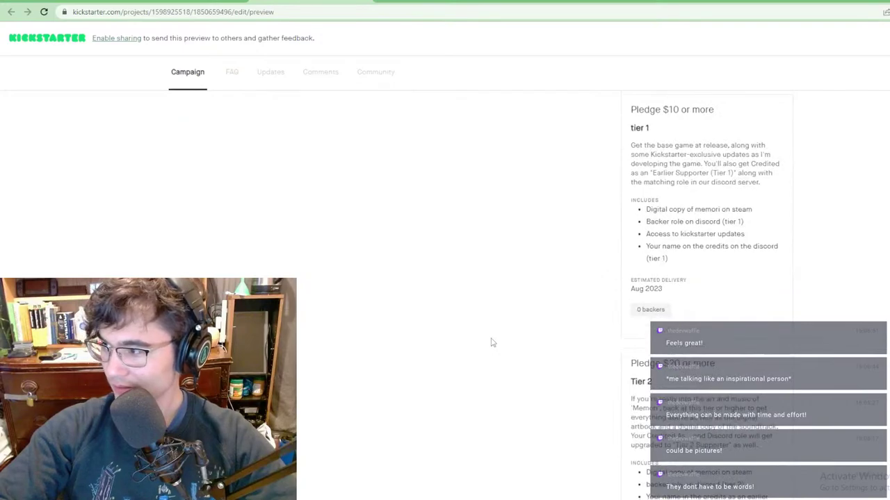
{"action": "scroll", "coordinate": [586, 313], "scroll_direction": "down", "scroll_amount": 3}
{"action": "scroll", "coordinate": [686, 264], "scroll_direction": "down", "scroll_amount": 5}
{"action": "scroll", "coordinate": [686, 263], "scroll_direction": "up", "scroll_amount": 15}
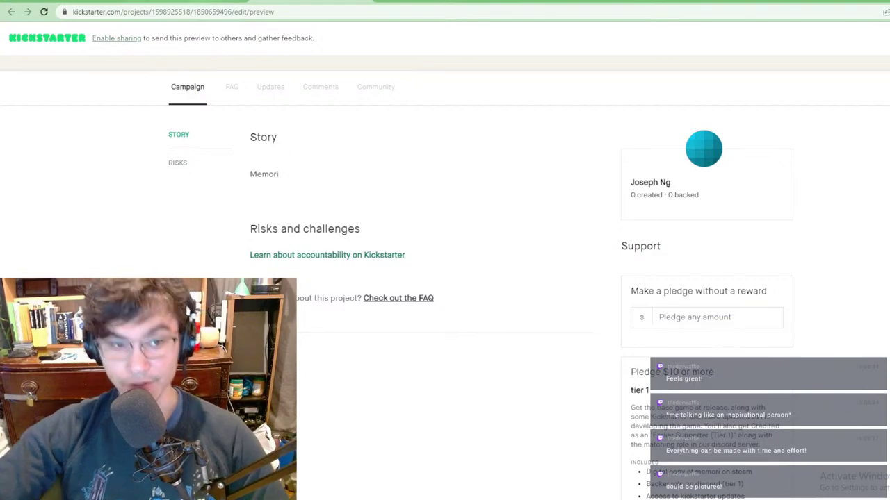
{"action": "left_click", "coordinate": [214, 0]}
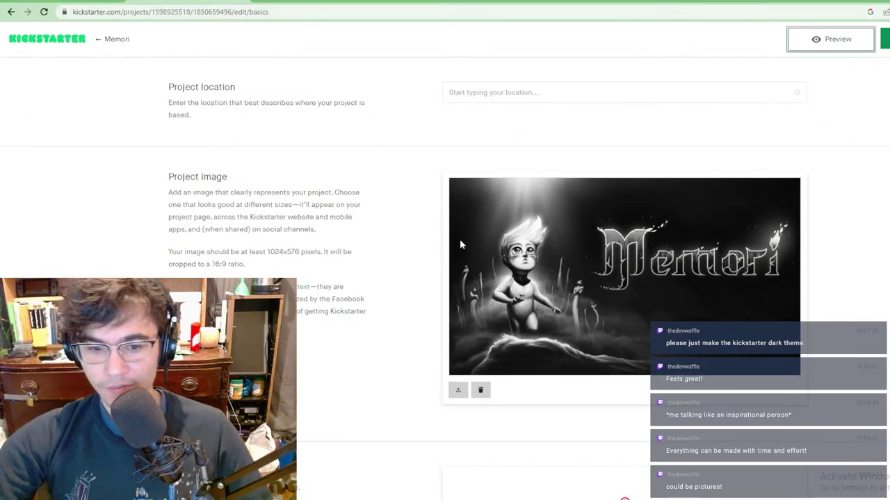
{"action": "scroll", "coordinate": [614, 228], "scroll_direction": "down", "scroll_amount": 4}
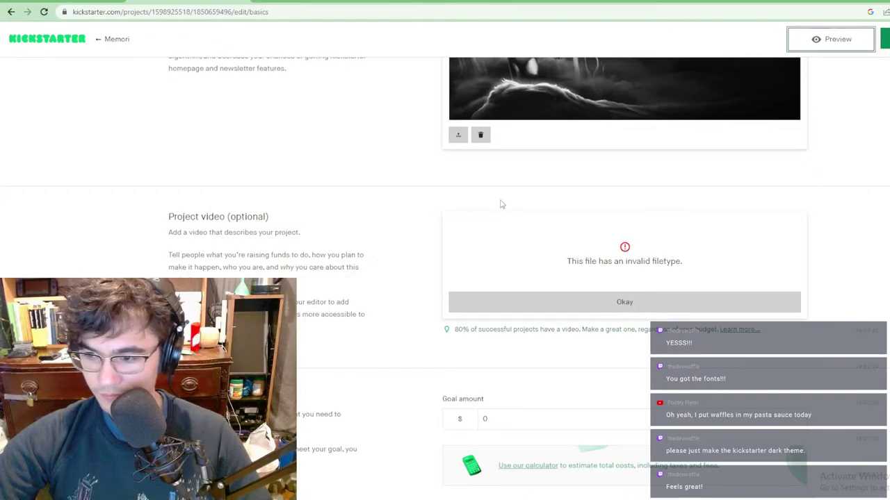
Step: Put the browser away and bring the AFTERLIFE steam images folder window to the front over the Godot editor
{"action": "left_click", "coordinate": [889, 2]}
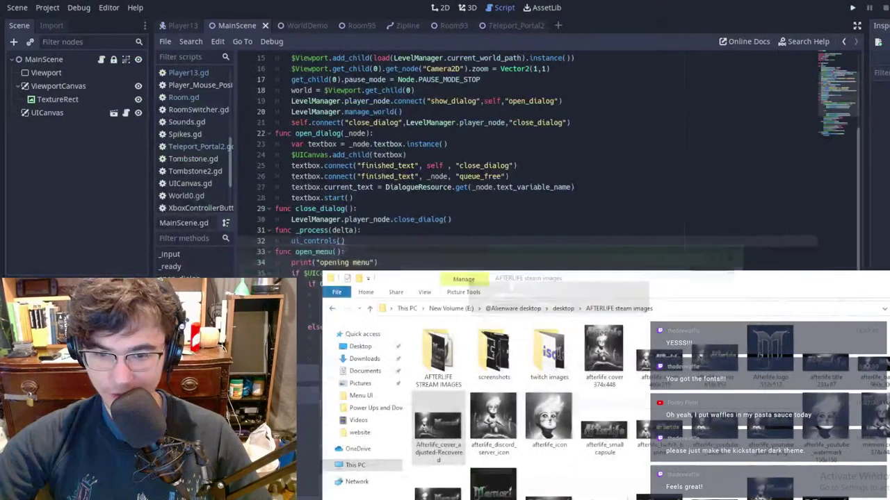
{"action": "left_click", "coordinate": [605, 290]}
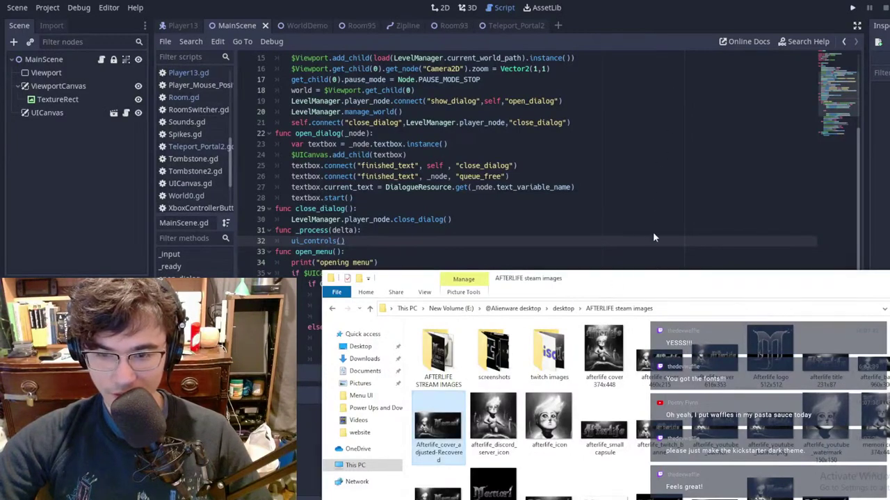
{"action": "left_click_drag", "start_coordinate": [684, 274], "coordinate": [889, 211]}
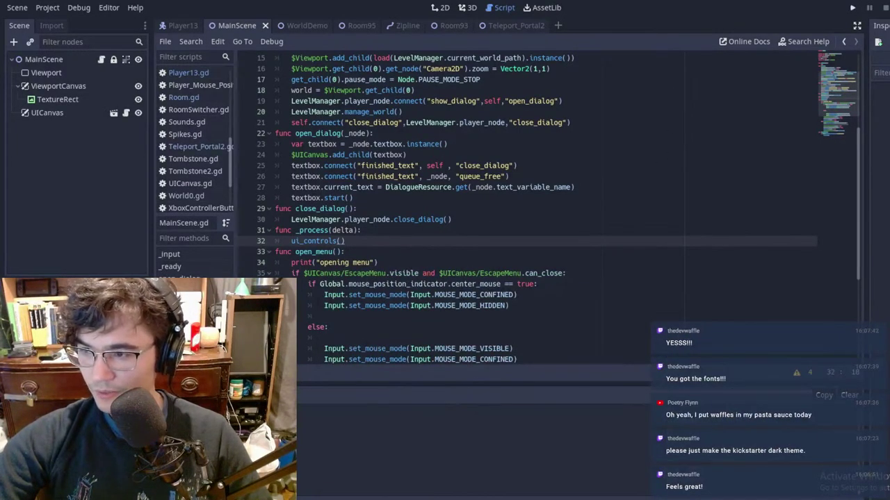
{"action": "key", "text": "alt+Tab"}
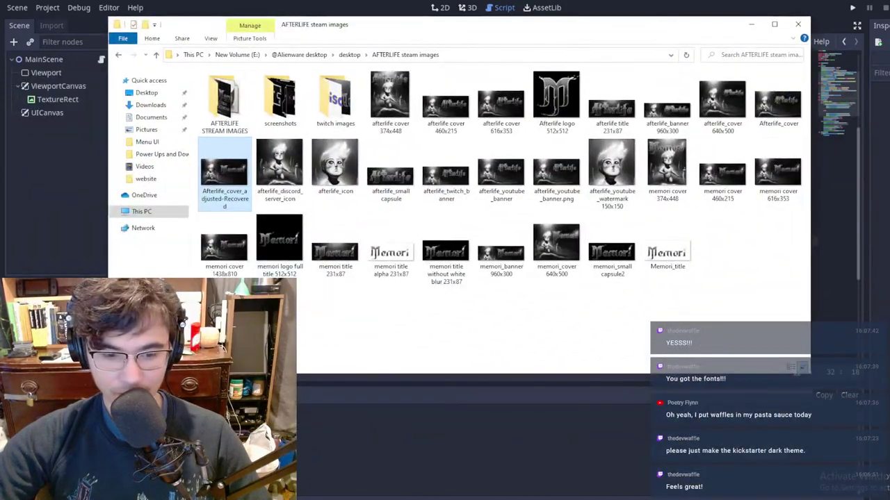
Step: Open the Desktop folder in a separate File Explorer window and bring the Alphabet folder into AFTERLIFE steam images
{"action": "left_click", "coordinate": [314, 499]}
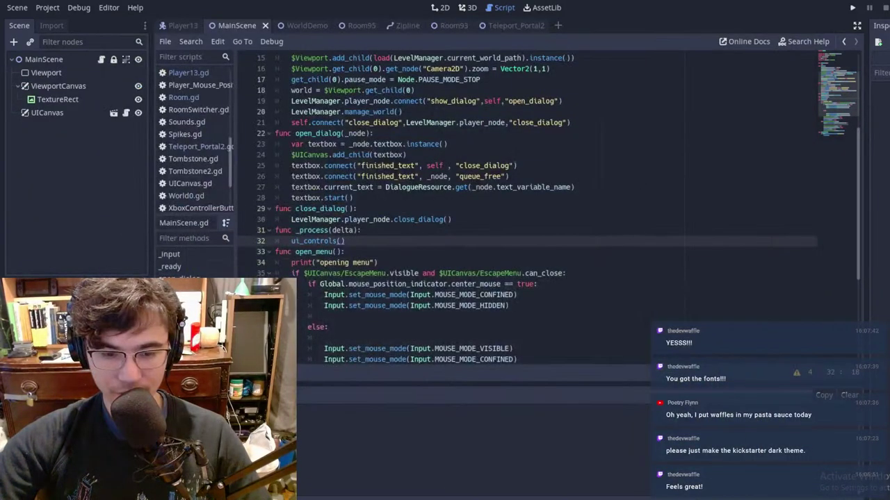
{"action": "left_click", "coordinate": [315, 499]}
{"action": "right_click", "coordinate": [314, 499]}
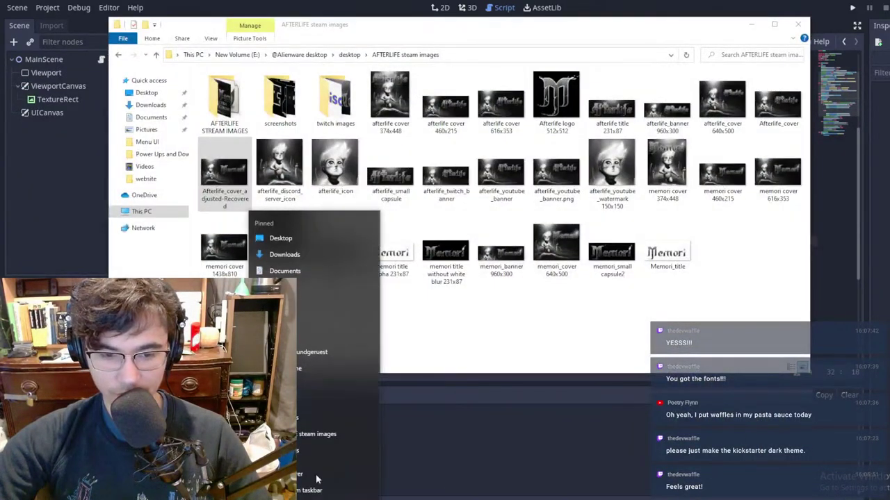
{"action": "left_click", "coordinate": [316, 237]}
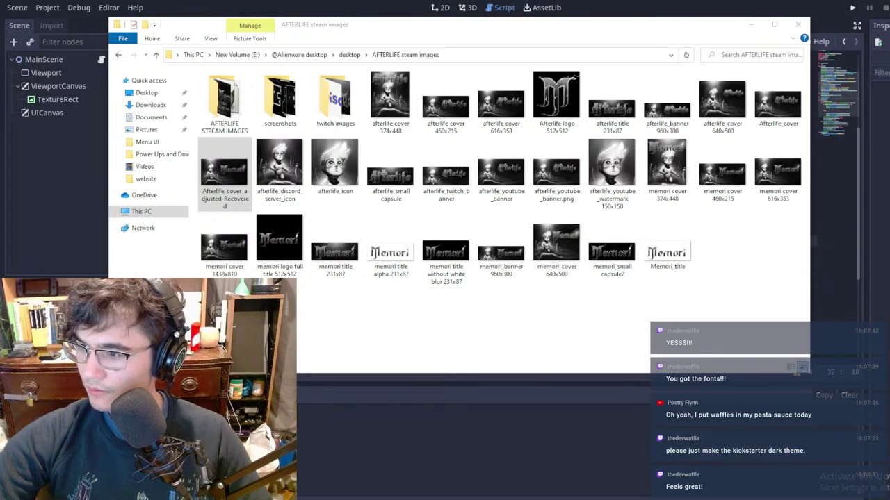
{"action": "left_click_drag", "start_coordinate": [297, 335], "coordinate": [479, 335]}
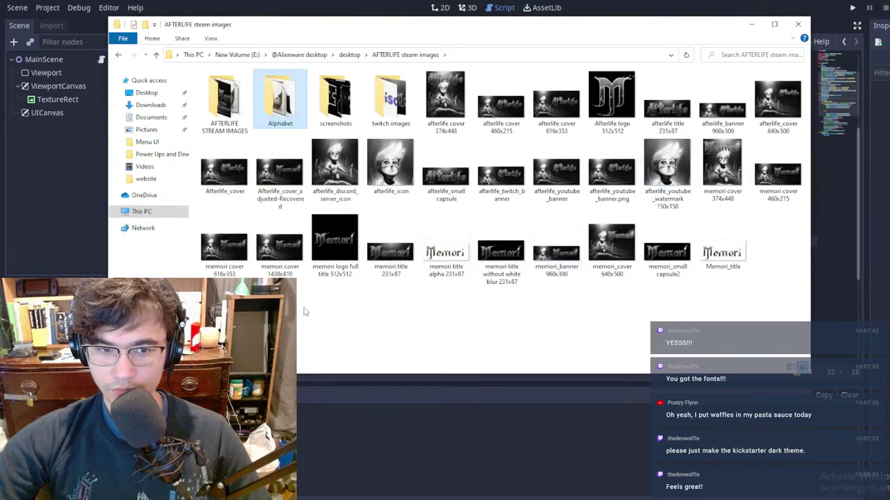
Step: Open Alphabet1 from the Alphabet folder in GIMP, inspect its letter layers and place its window clear of the folder
{"action": "double_click", "coordinate": [280, 97]}
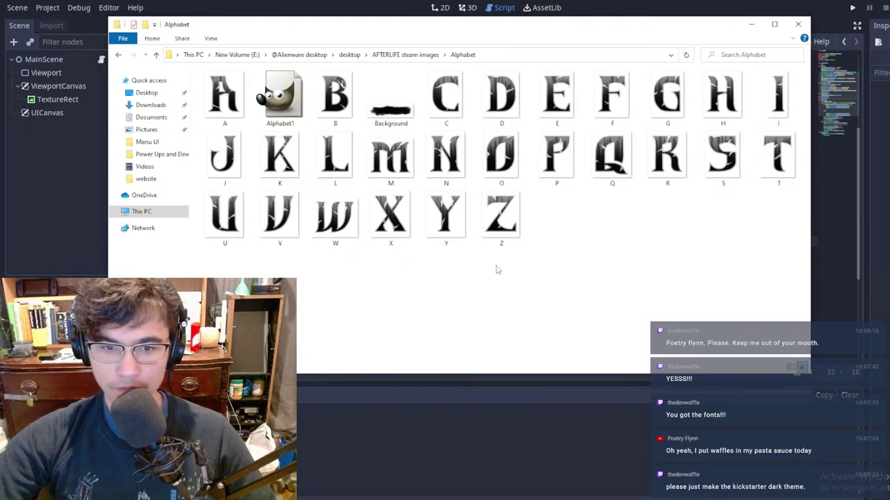
{"action": "left_click", "coordinate": [303, 96]}
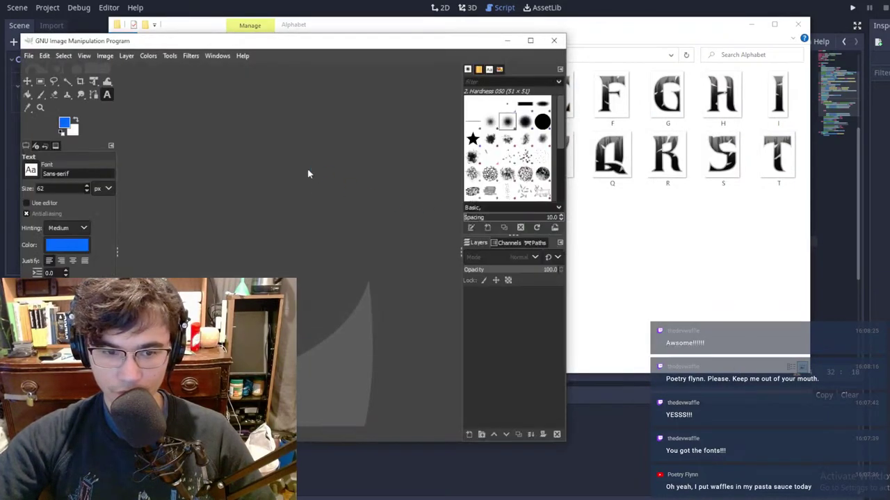
{"action": "left_click", "coordinate": [262, 223]}
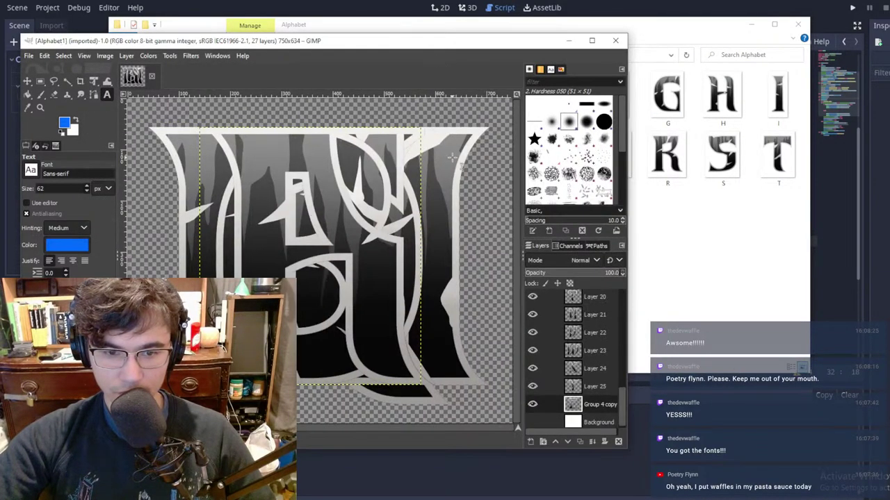
{"action": "scroll", "coordinate": [597, 333], "scroll_direction": "up", "scroll_amount": 3}
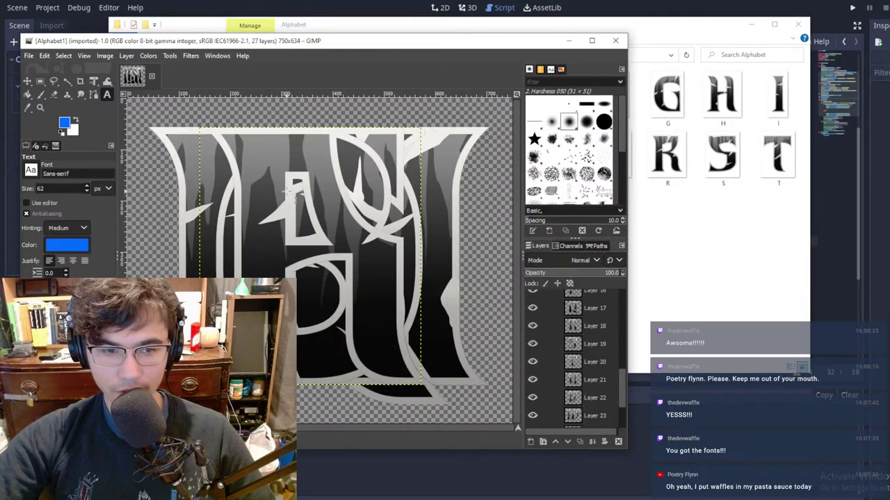
{"action": "middle_click_drag", "start_coordinate": [467, 160], "coordinate": [440, 160]}
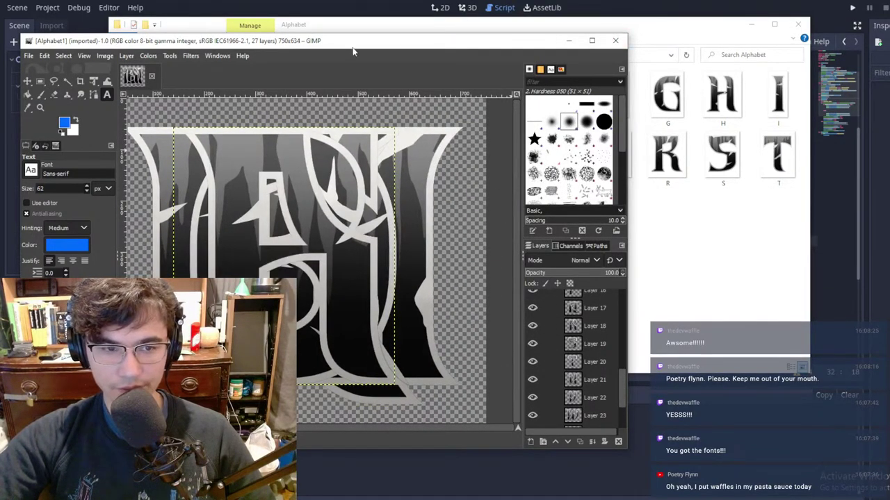
{"action": "left_click_drag", "start_coordinate": [347, 41], "coordinate": [652, 180]}
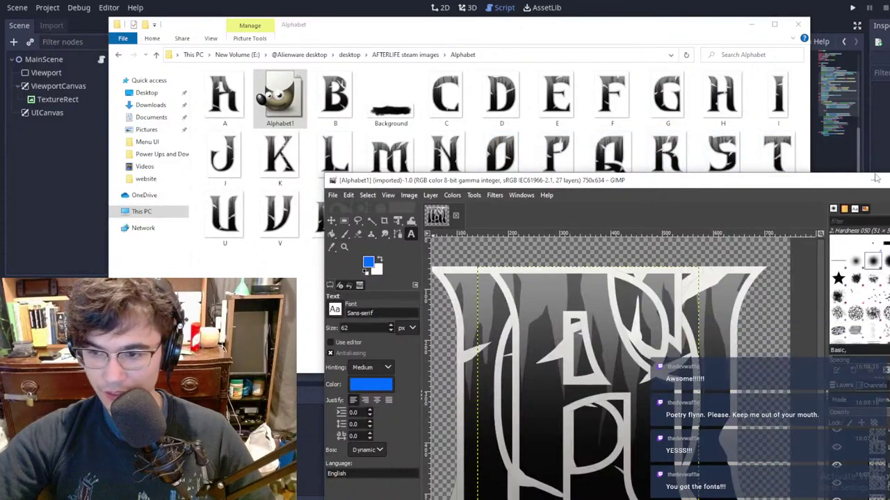
Step: Close Alphabet1 in GIMP, then open the Background image from the Alphabet folder in a maximized GIMP window
{"action": "left_click", "coordinate": [455, 216]}
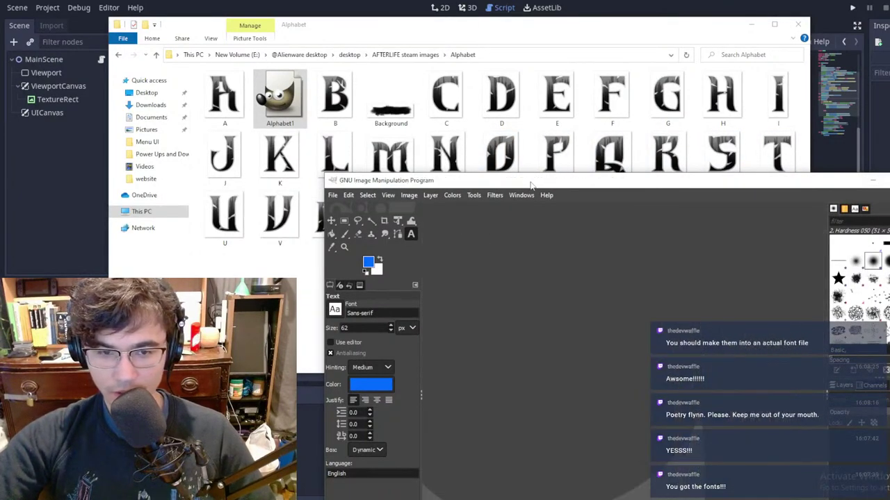
{"action": "left_click", "coordinate": [278, 285]}
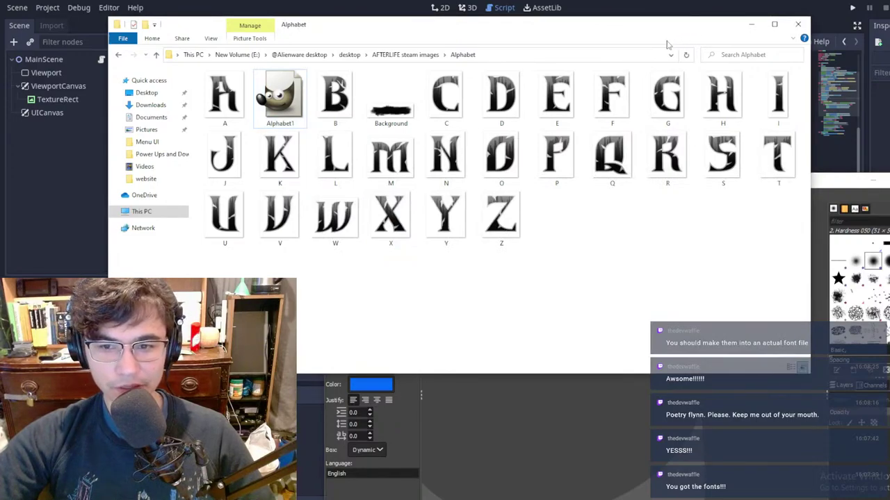
{"action": "left_click", "coordinate": [393, 108]}
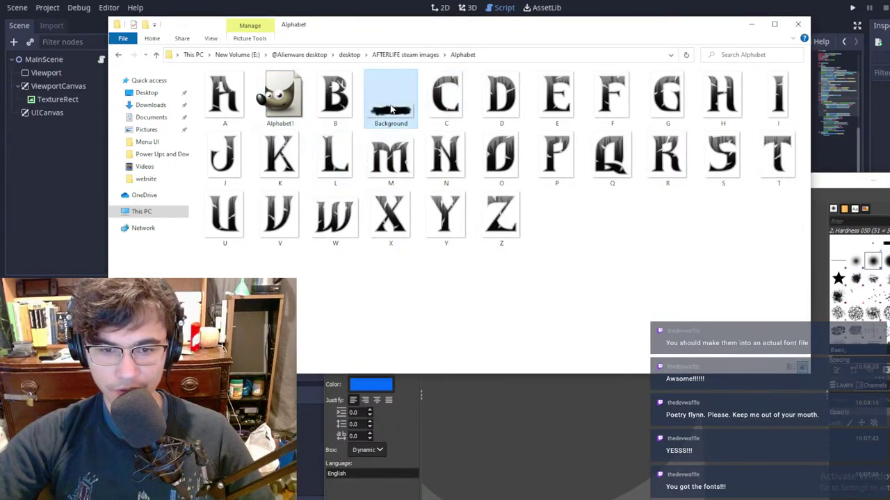
{"action": "double_click", "coordinate": [413, 71]}
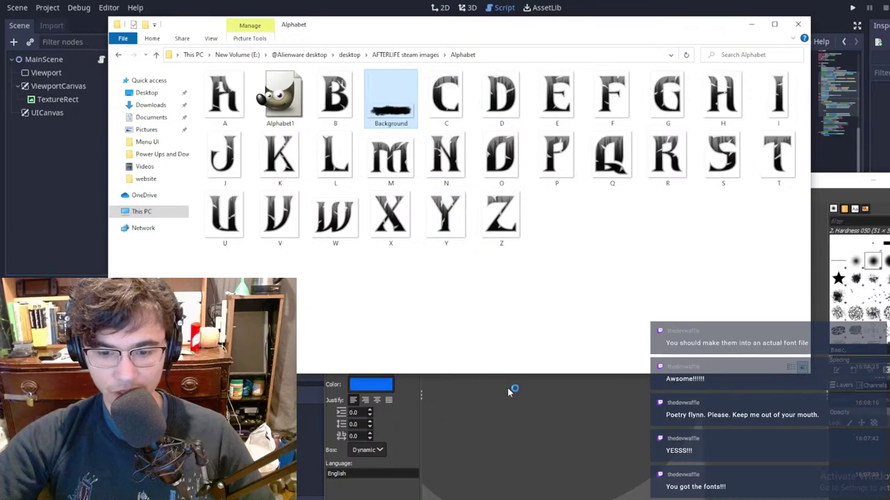
{"action": "double_click", "coordinate": [647, 182]}
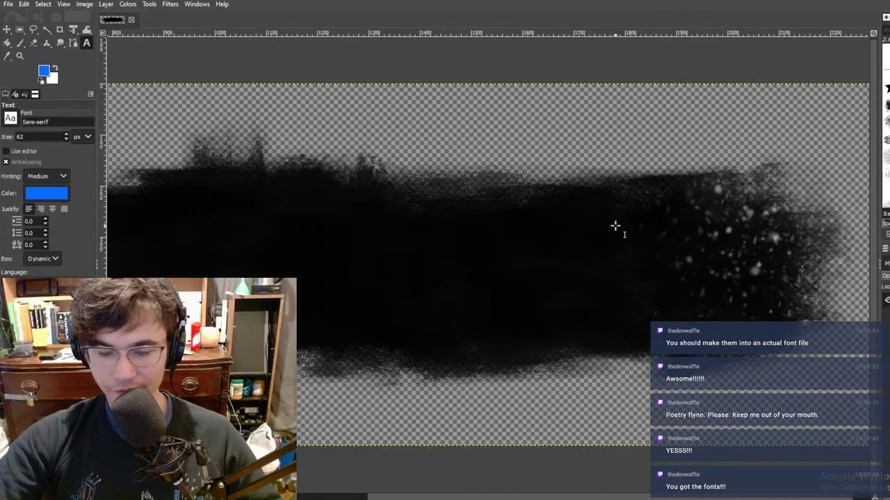
Step: Inspect both ends of the black brush-stroke background, then lower the GIMP window and bring the Alphabet folder forward
{"action": "scroll", "coordinate": [584, 276], "scroll_direction": "down", "scroll_amount": 4, "text": "ctrl"}
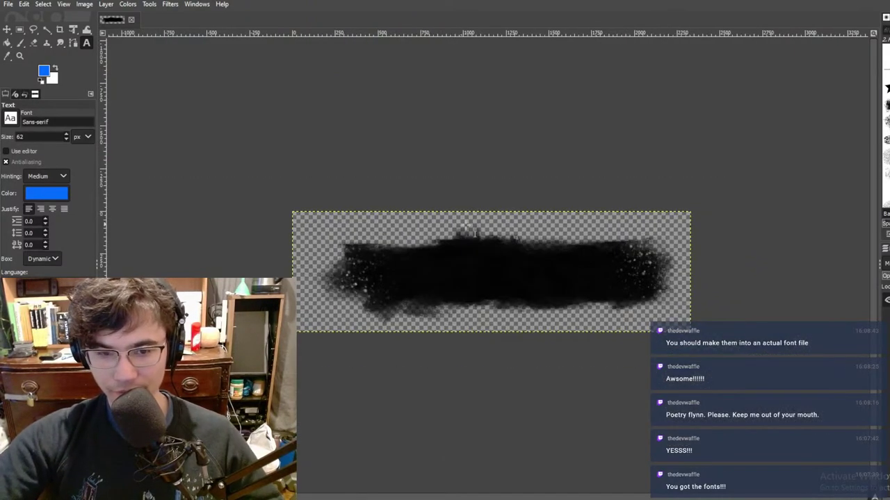
{"action": "middle_click_drag", "start_coordinate": [677, 314], "coordinate": [532, 335]}
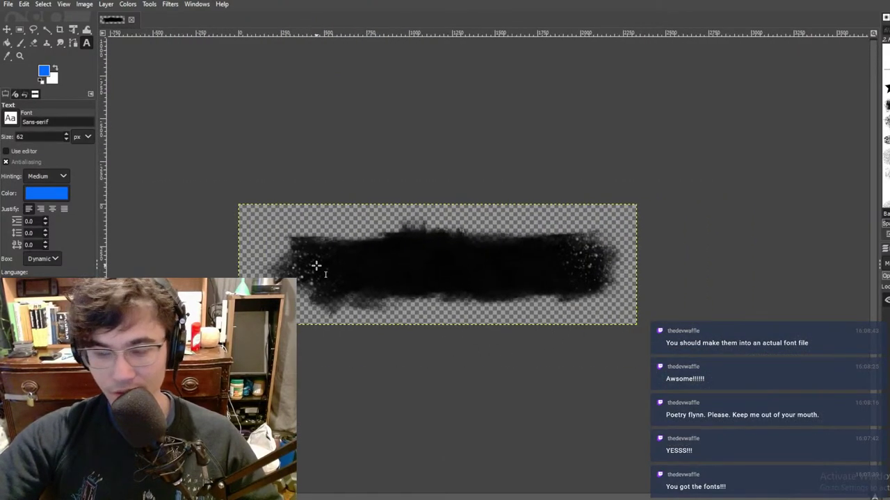
{"action": "scroll", "coordinate": [421, 243], "scroll_direction": "up", "scroll_amount": 3, "text": "ctrl"}
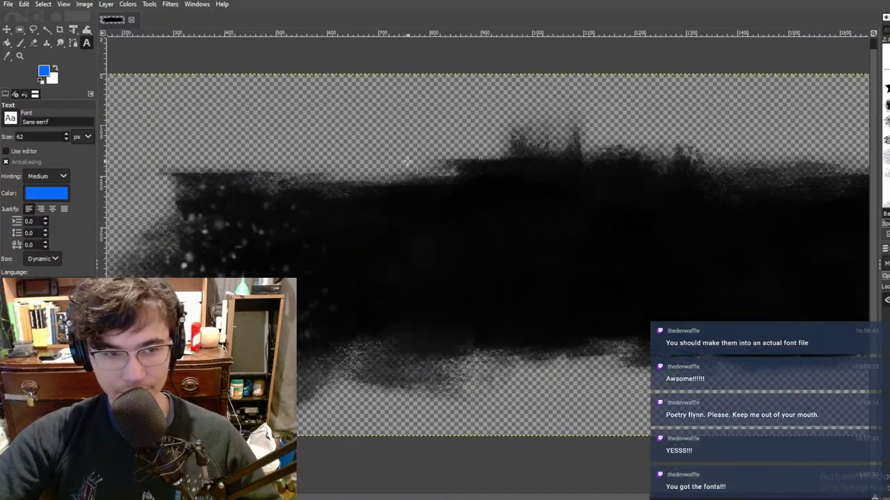
{"action": "scroll", "coordinate": [406, 163], "scroll_direction": "down", "scroll_amount": 1, "text": "ctrl"}
{"action": "left_click_drag", "start_coordinate": [328, 1], "coordinate": [372, 276]}
{"action": "left_click", "coordinate": [694, 209]}
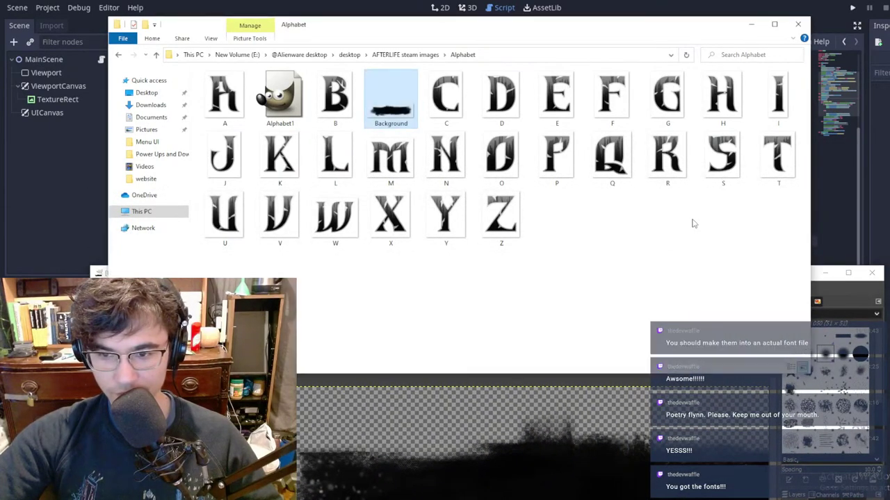
Step: Open the letter images S, T, R, E, C, H, G, O, A and L from the Alphabet folder in GIMP
{"action": "left_click", "coordinate": [722, 160]}
{"action": "left_click", "coordinate": [782, 183]}
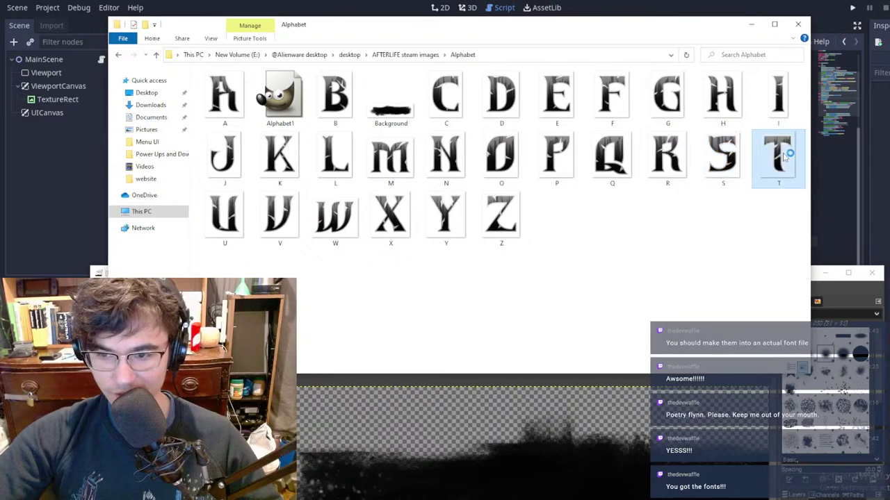
{"action": "left_click", "coordinate": [660, 159]}
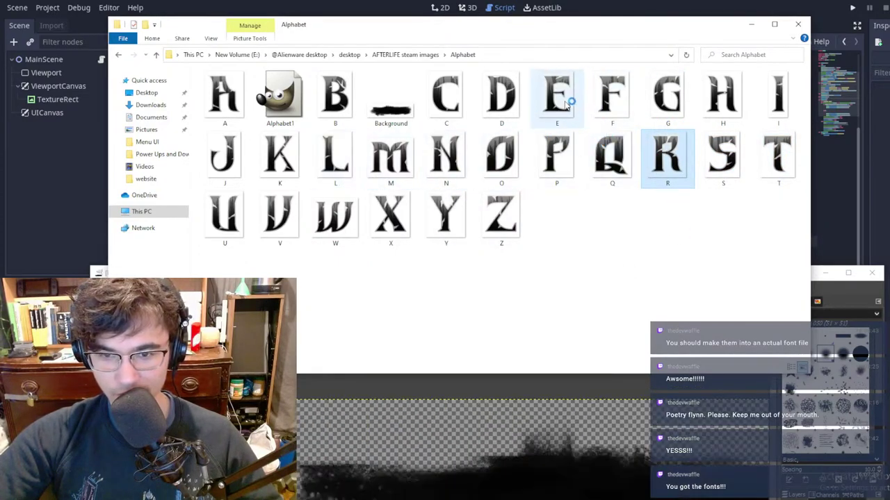
{"action": "left_click", "coordinate": [561, 99]}
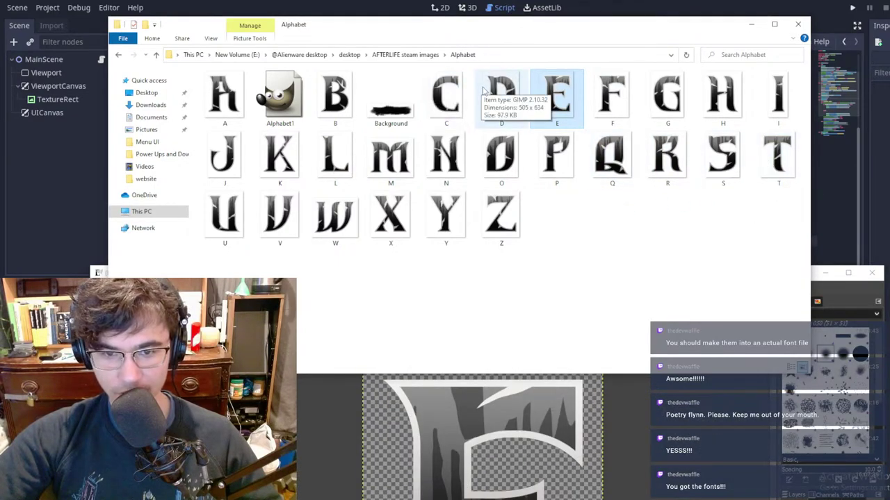
{"action": "left_click", "coordinate": [445, 96]}
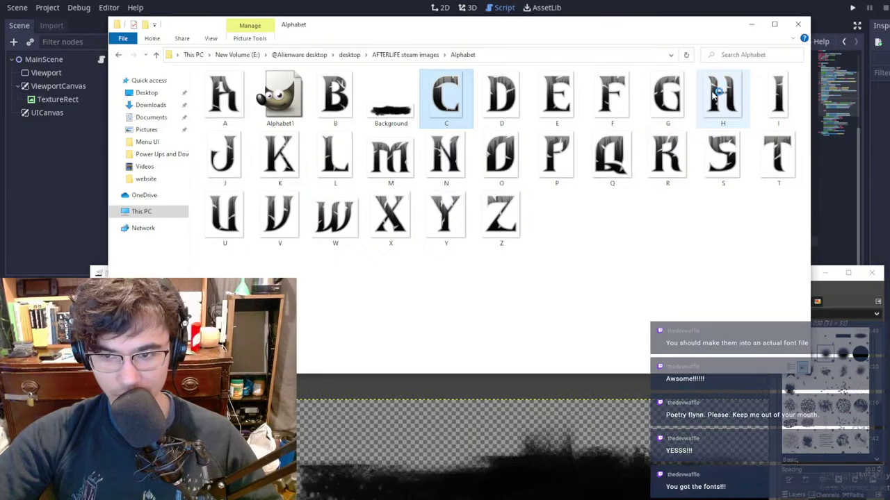
{"action": "left_click", "coordinate": [713, 96]}
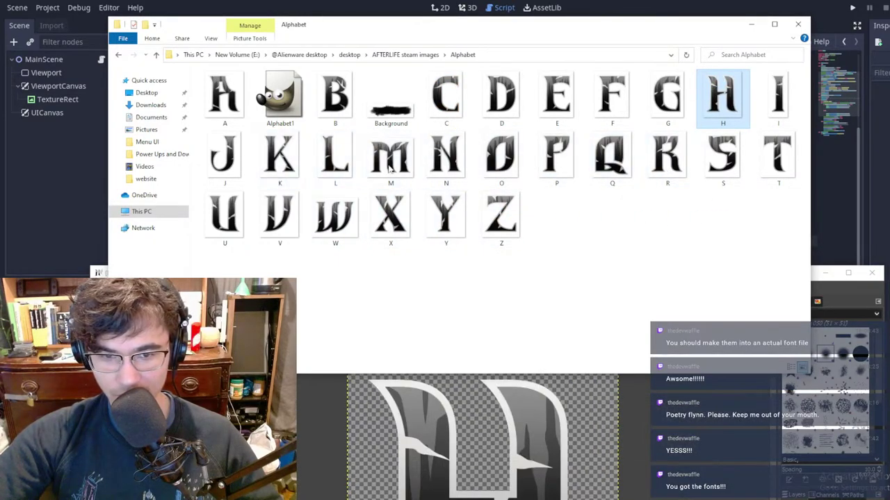
{"action": "left_click", "coordinate": [665, 103]}
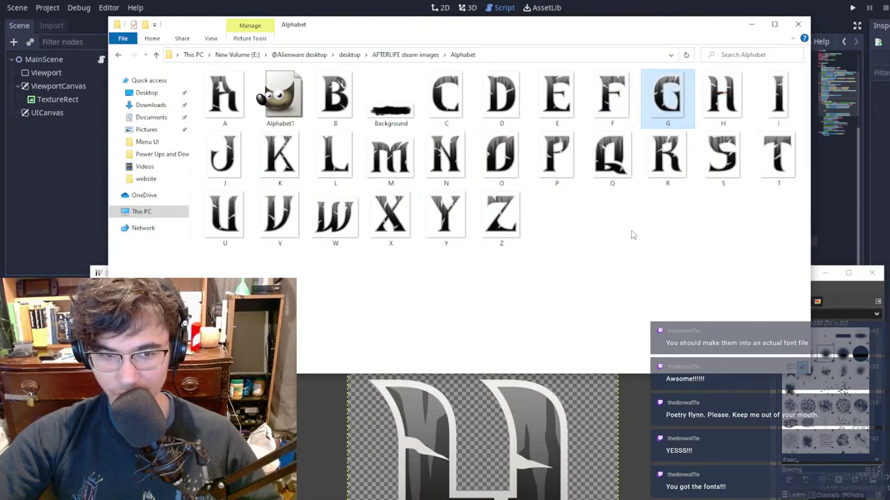
{"action": "left_click", "coordinate": [508, 161]}
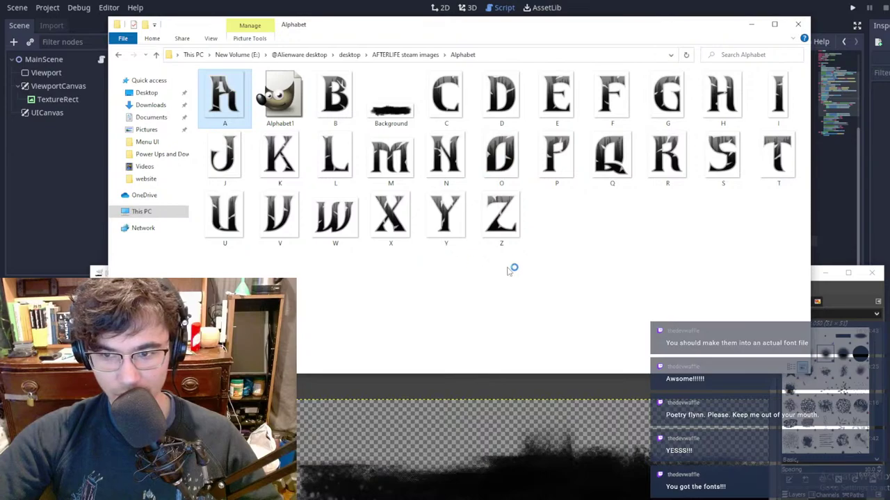
{"action": "left_click", "coordinate": [324, 172]}
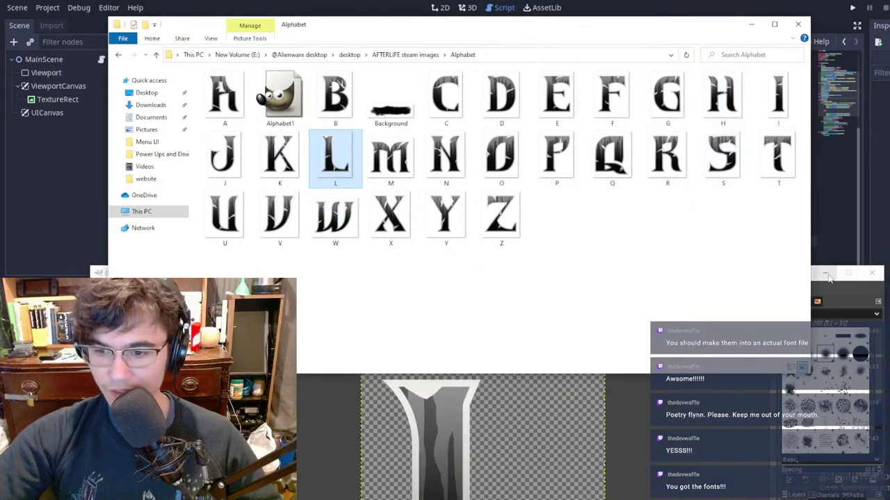
Step: Maximize GIMP, copy the whole S image and paste it over the left end of the Background brush stroke
{"action": "left_click", "coordinate": [828, 278]}
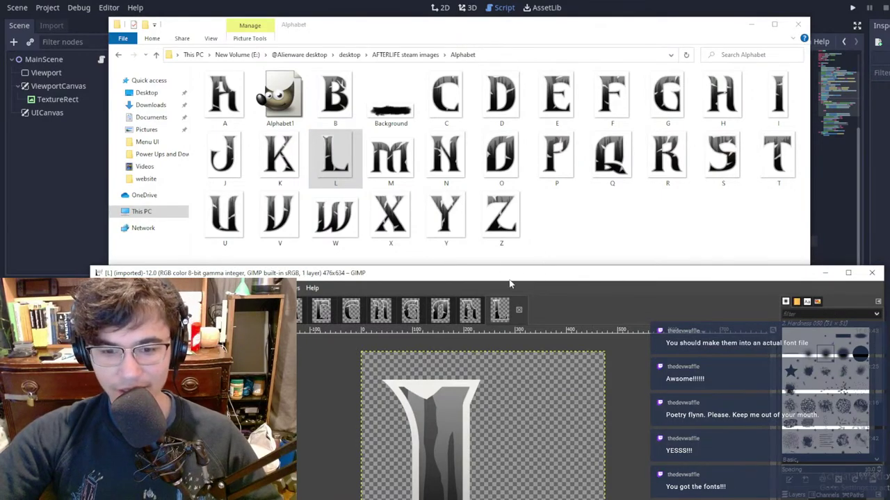
{"action": "left_click_drag", "start_coordinate": [507, 278], "coordinate": [514, 0]}
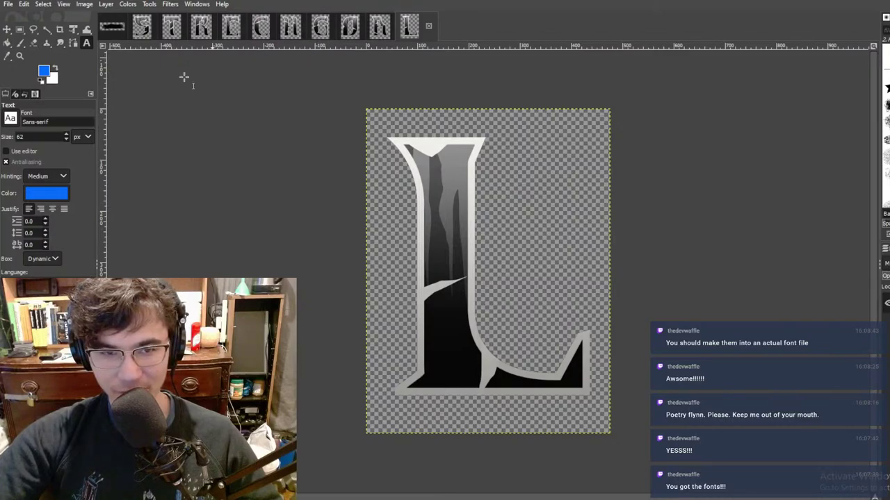
{"action": "left_click", "coordinate": [143, 34]}
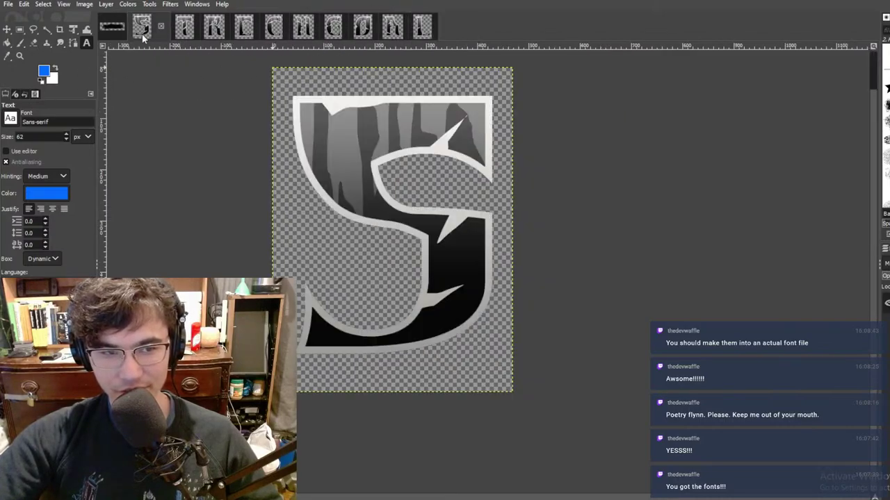
{"action": "left_click", "coordinate": [19, 31]}
{"action": "left_click_drag", "start_coordinate": [267, 91], "coordinate": [754, 465]}
{"action": "key", "text": "ctrl+c"}
{"action": "left_click", "coordinate": [111, 26]}
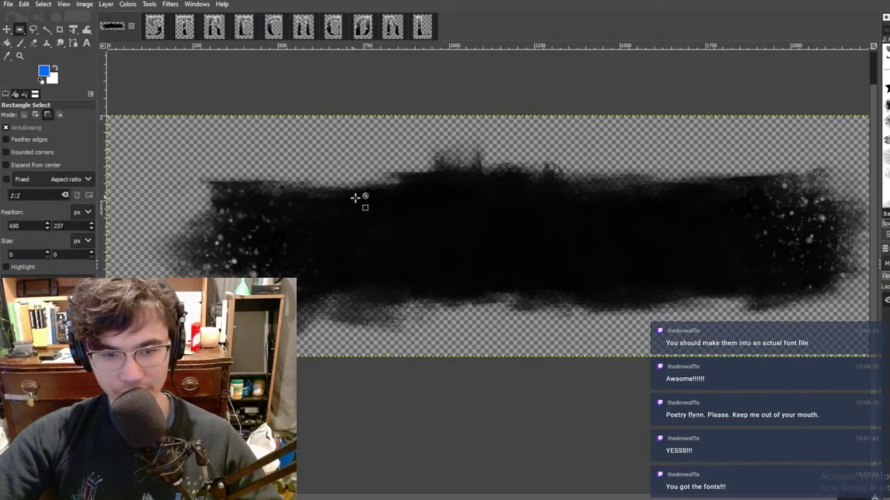
{"action": "key", "text": "ctrl+v"}
{"action": "left_click_drag", "start_coordinate": [366, 204], "coordinate": [132, 206]}
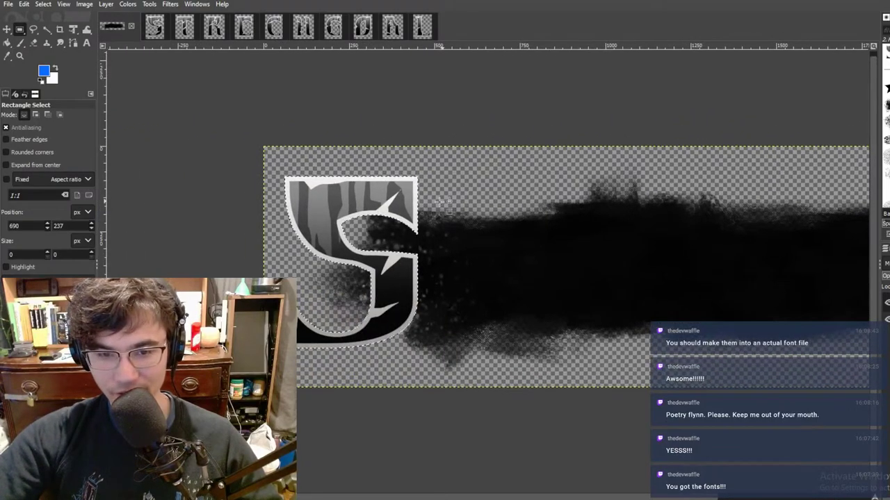
{"action": "scroll", "coordinate": [440, 200], "scroll_direction": "down", "scroll_amount": 3, "text": "ctrl"}
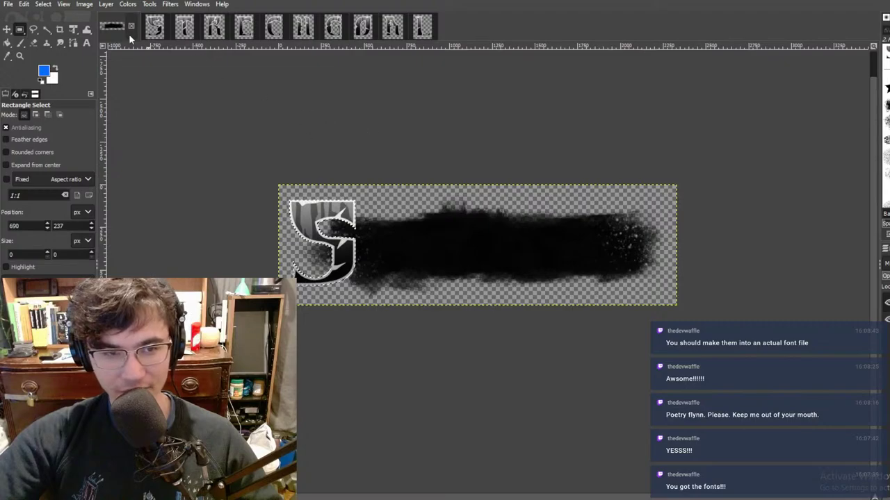
{"action": "left_click", "coordinate": [8, 4]}
{"action": "left_click", "coordinate": [19, 16]}
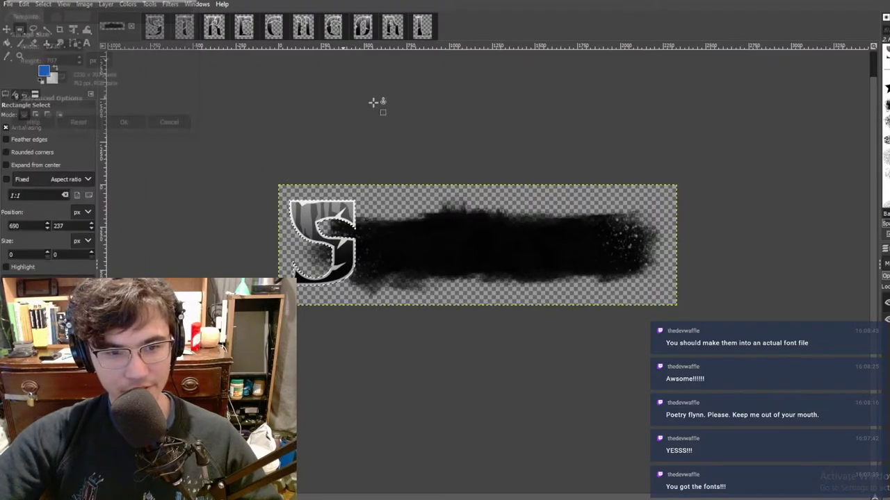
{"action": "key", "text": "BackSpace"}
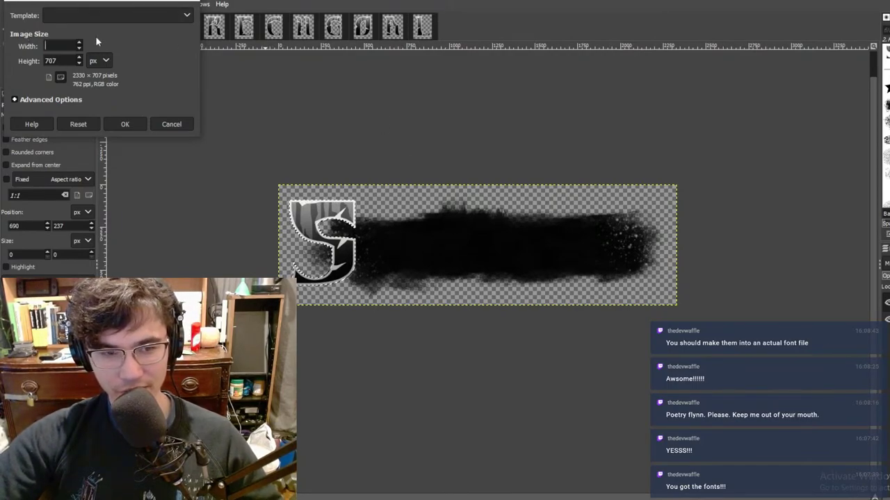
{"action": "left_click", "coordinate": [172, 123]}
Step: Create a new 10000 × 10000 px image, accepting its large memory size, and add a new layer to it
{"action": "left_click", "coordinate": [162, 27]}
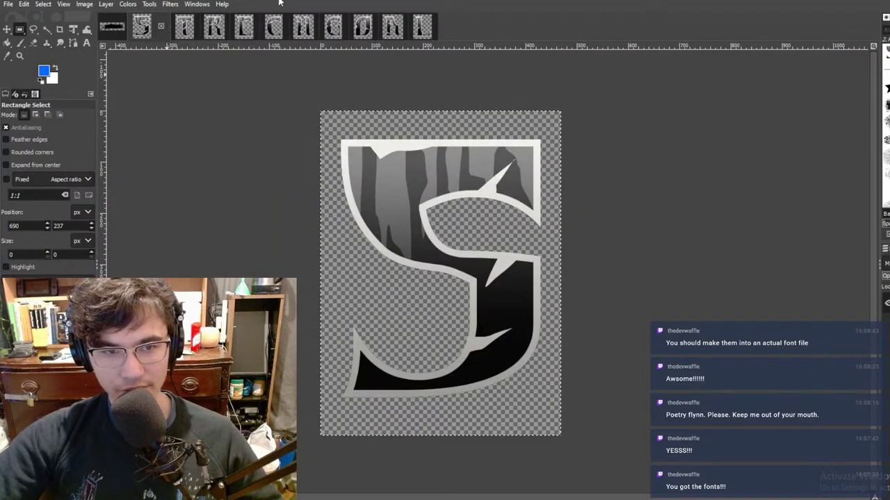
{"action": "left_click", "coordinate": [7, 4]}
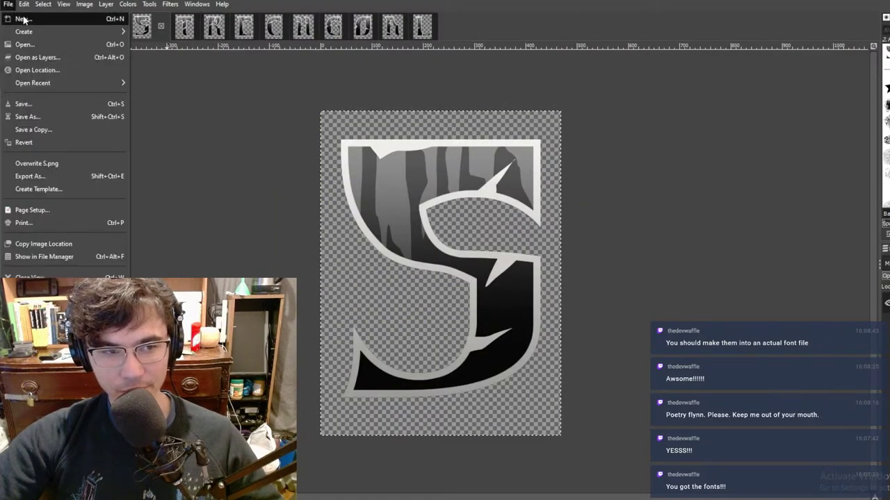
{"action": "left_click", "coordinate": [23, 16]}
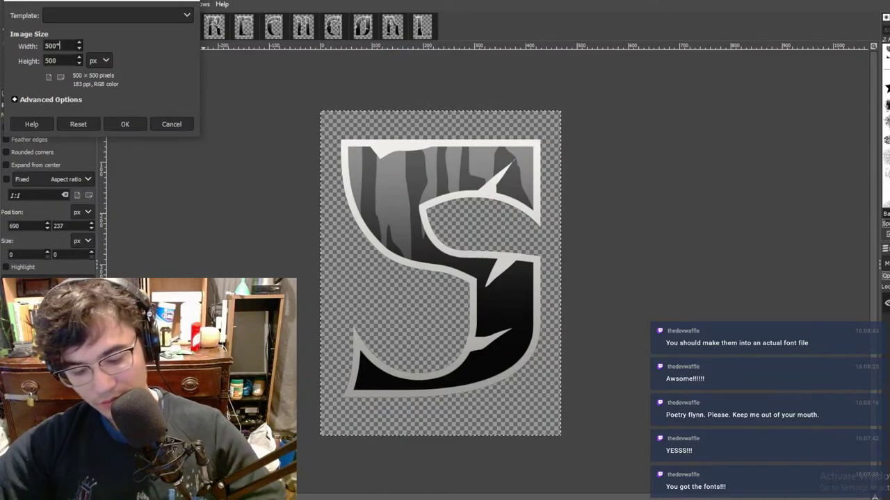
{"action": "type", "text": "0"}
{"action": "key", "text": "Return"}
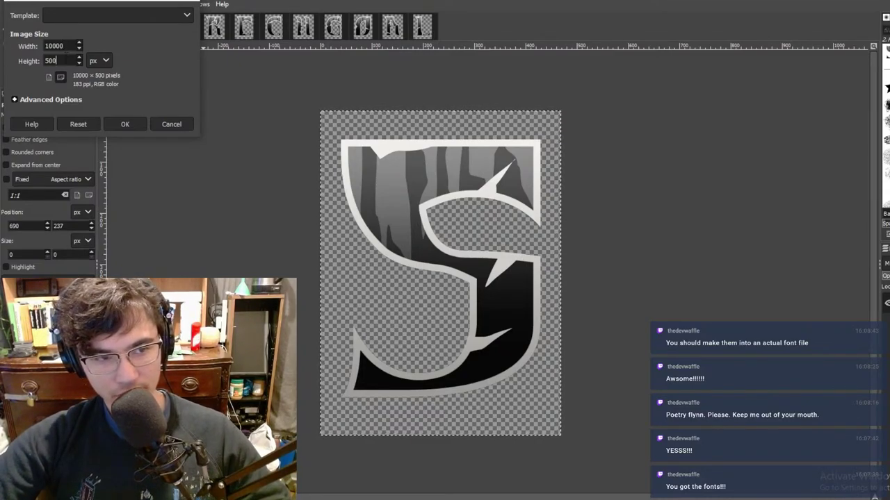
{"action": "type", "text": "500*2"}
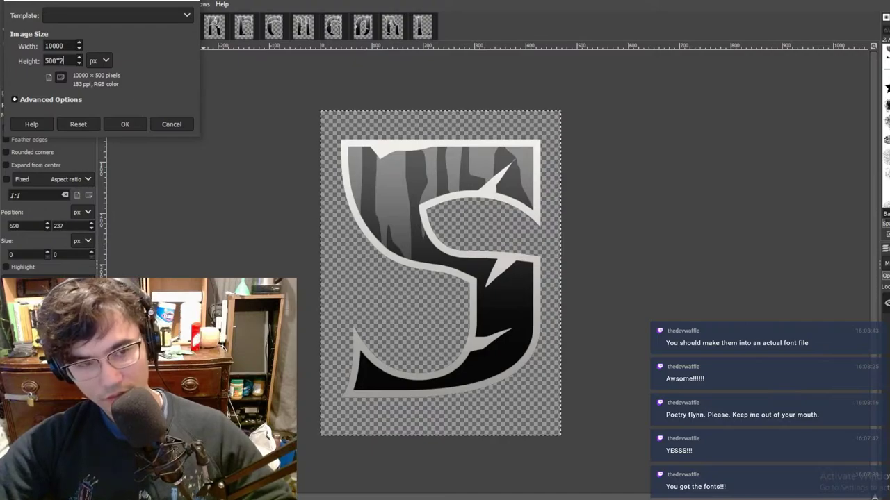
{"action": "type", "text": "0"}
{"action": "key", "text": "Return"}
{"action": "left_click", "coordinate": [125, 124]}
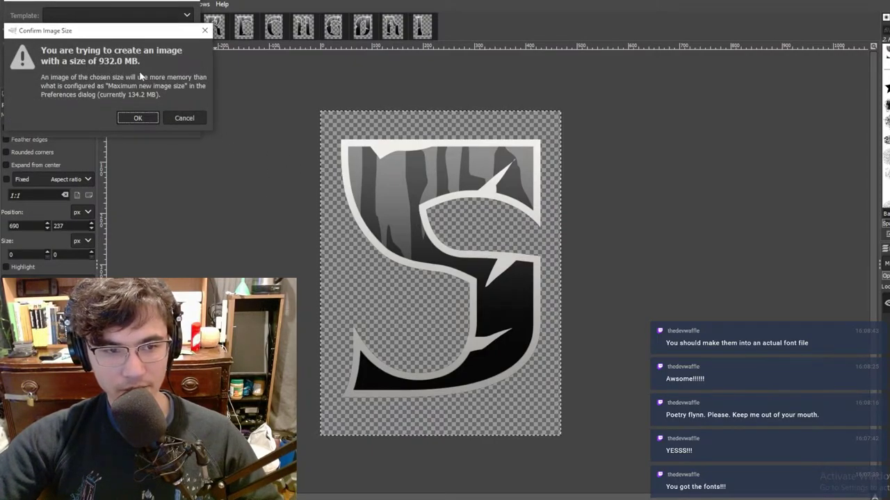
{"action": "left_click", "coordinate": [138, 118]}
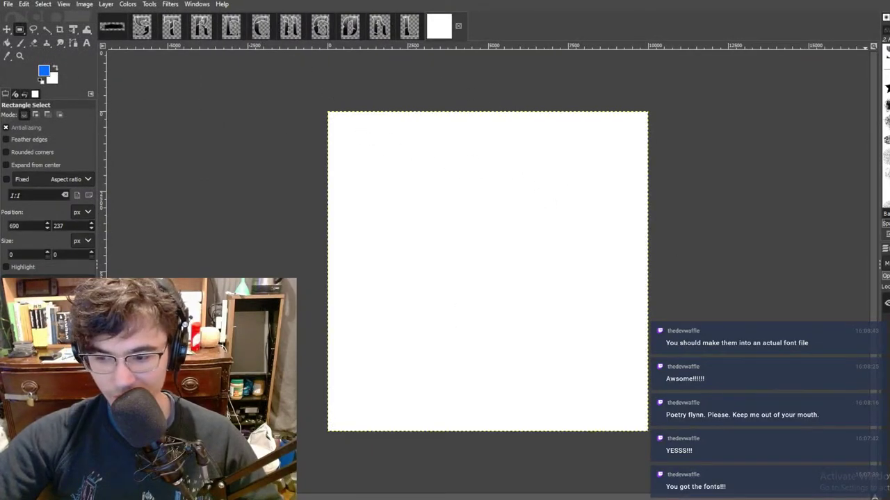
{"action": "key", "text": "ctrl+shift+n"}
{"action": "key", "text": "Return"}
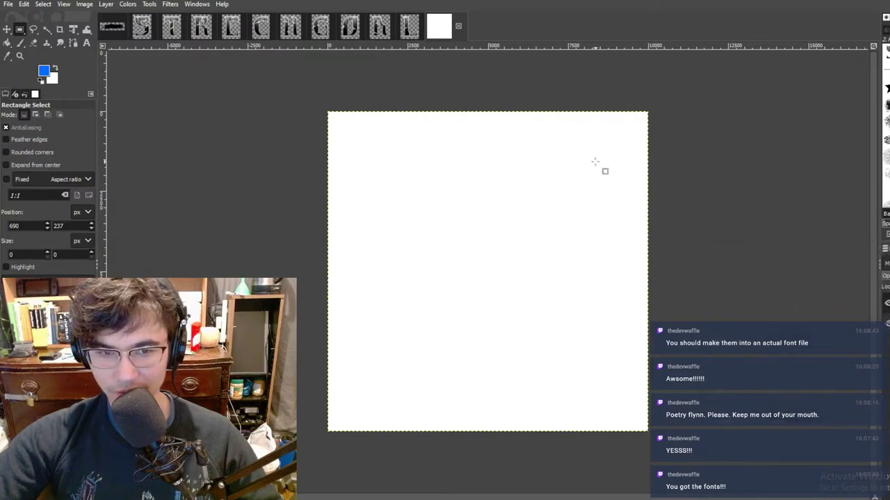
Step: Copy the whole S image and paste it into the 10000 × 10000 px image near the canvas's upper-left area
{"action": "left_click", "coordinate": [146, 34]}
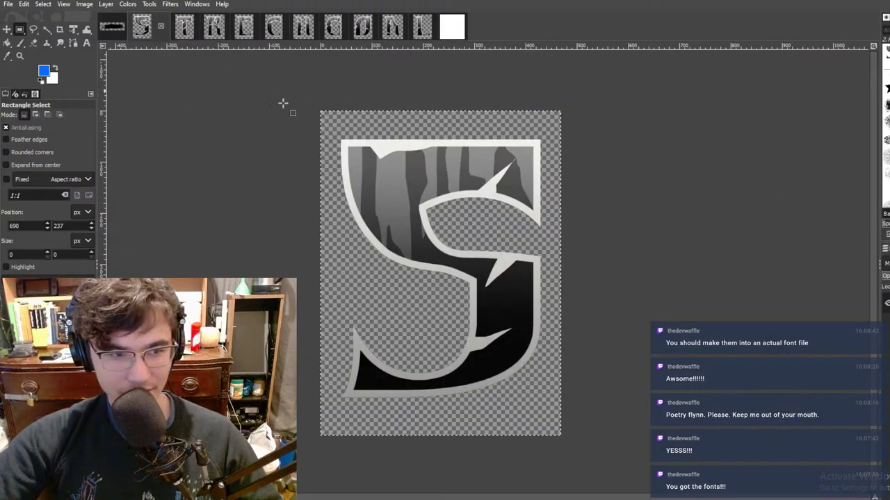
{"action": "left_click_drag", "start_coordinate": [189, 94], "coordinate": [748, 476]}
{"action": "key", "text": "ctrl+c"}
{"action": "left_click", "coordinate": [452, 24]}
{"action": "left_click", "coordinate": [442, 198]}
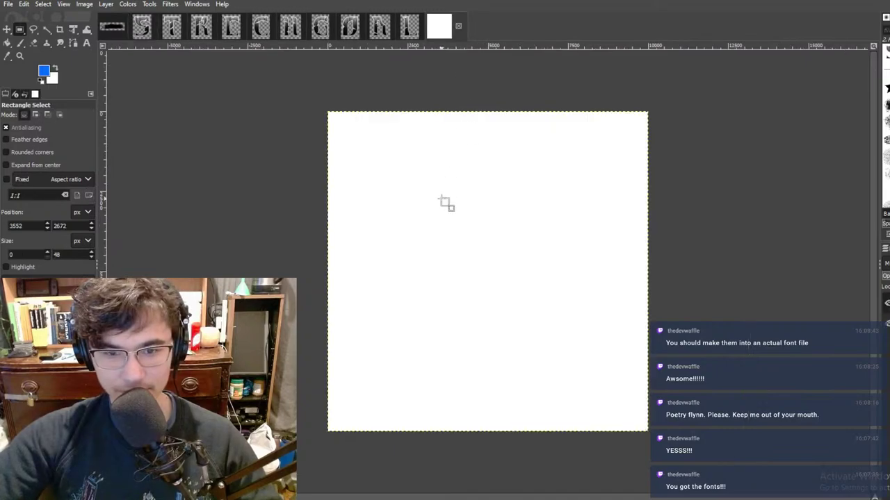
{"action": "key", "text": "ctrl+v"}
{"action": "scroll", "coordinate": [490, 258], "scroll_direction": "up", "scroll_amount": 5, "text": "ctrl"}
{"action": "scroll", "coordinate": [487, 264], "scroll_direction": "down", "scroll_amount": 3, "text": "ctrl"}
{"action": "left_click_drag", "start_coordinate": [480, 293], "coordinate": [214, 63]}
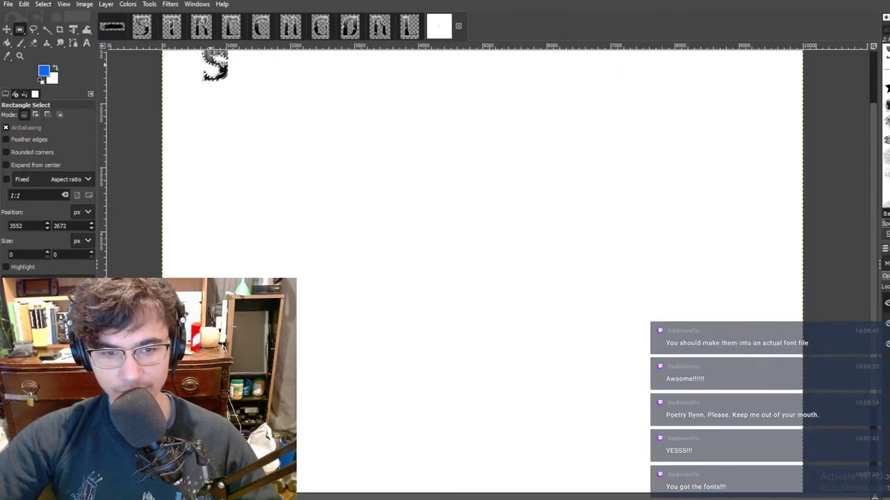
Step: Move the pasted S flush into the canvas's upper-left corner
{"action": "middle_click_drag", "start_coordinate": [308, 96], "coordinate": [534, 244]}
{"action": "scroll", "coordinate": [441, 212], "scroll_direction": "up", "scroll_amount": 3, "text": "ctrl"}
{"action": "left_click_drag", "start_coordinate": [442, 213], "coordinate": [357, 36]}
{"action": "middle_click_drag", "start_coordinate": [479, 114], "coordinate": [553, 313]}
{"action": "scroll", "coordinate": [440, 235], "scroll_direction": "up", "scroll_amount": 3, "text": "ctrl"}
{"action": "left_click_drag", "start_coordinate": [421, 221], "coordinate": [294, 108]}
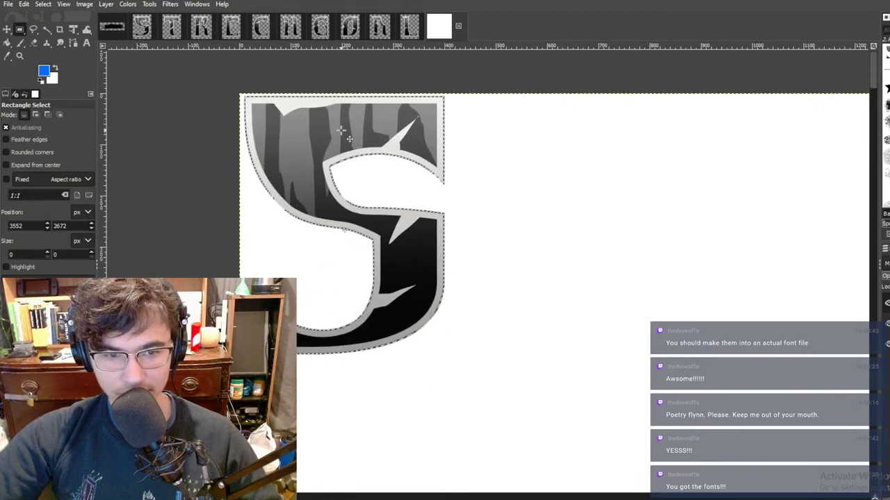
{"action": "scroll", "coordinate": [292, 108], "scroll_direction": "up", "scroll_amount": 3, "text": "ctrl"}
{"action": "middle_click_drag", "start_coordinate": [283, 105], "coordinate": [586, 192]}
{"action": "left_click_drag", "start_coordinate": [515, 243], "coordinate": [500, 232]}
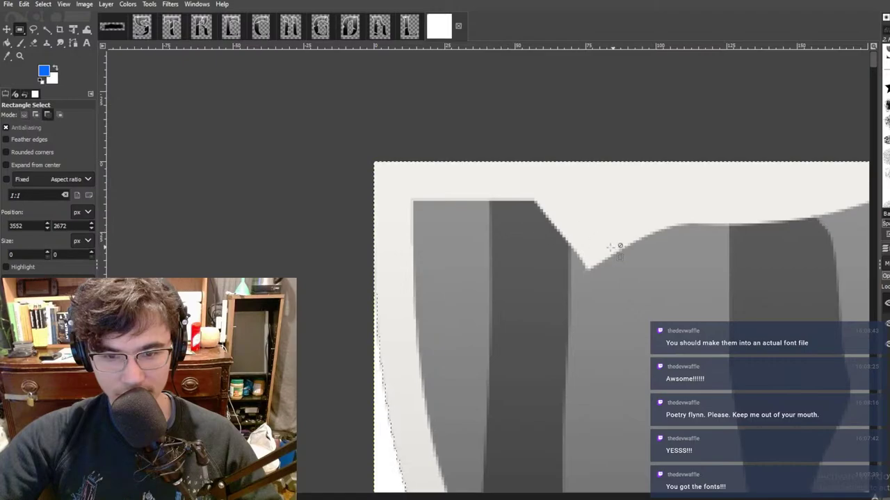
{"action": "scroll", "coordinate": [616, 248], "scroll_direction": "down", "scroll_amount": 5, "text": "ctrl"}
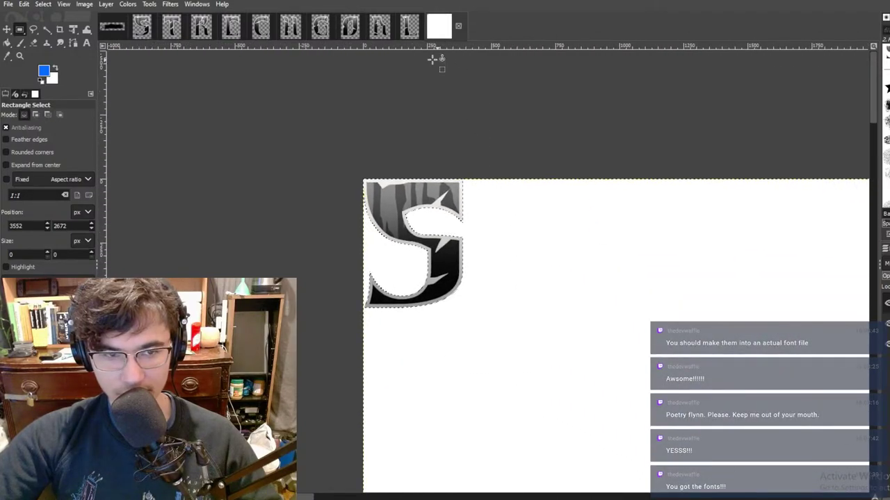
Step: Select the whole T image and return to the large canvas
{"action": "left_click", "coordinate": [177, 34]}
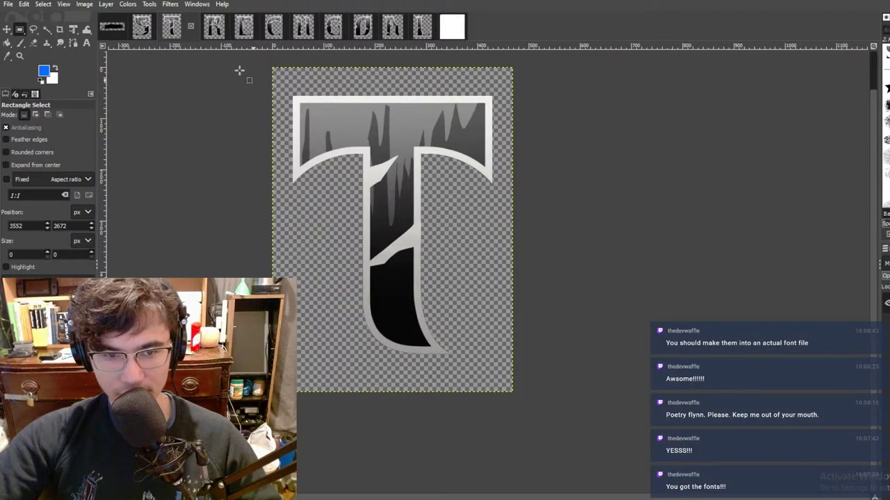
{"action": "left_click_drag", "start_coordinate": [226, 64], "coordinate": [626, 421]}
{"action": "left_click", "coordinate": [452, 33]}
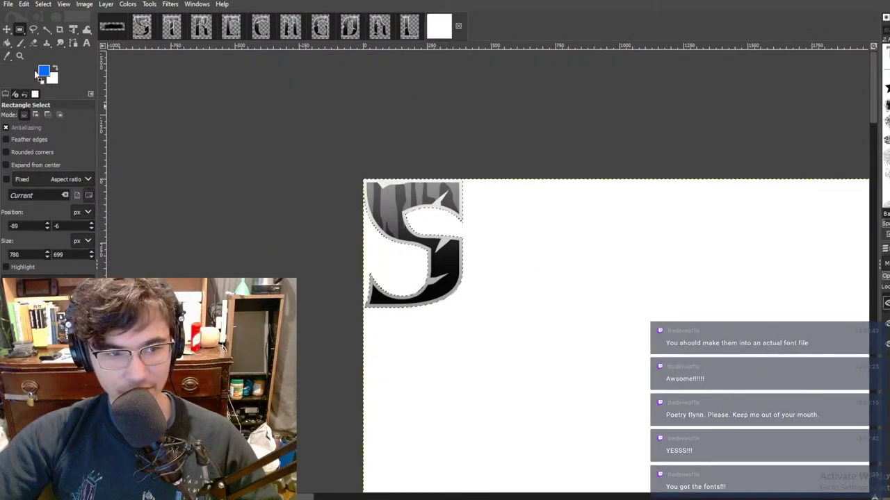
Step: Set the foreground colour to black, release the S from its floating selection and bucket-fill the canvas background layer
{"action": "left_click", "coordinate": [7, 42]}
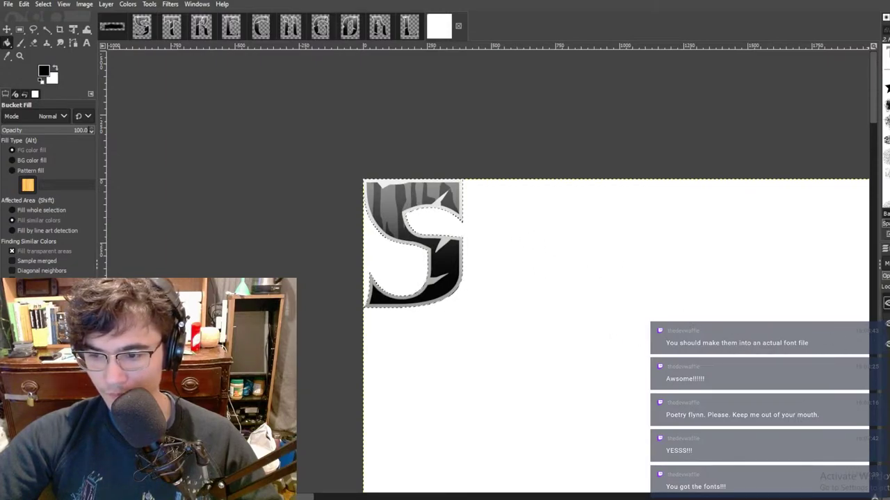
{"action": "left_click", "coordinate": [20, 30]}
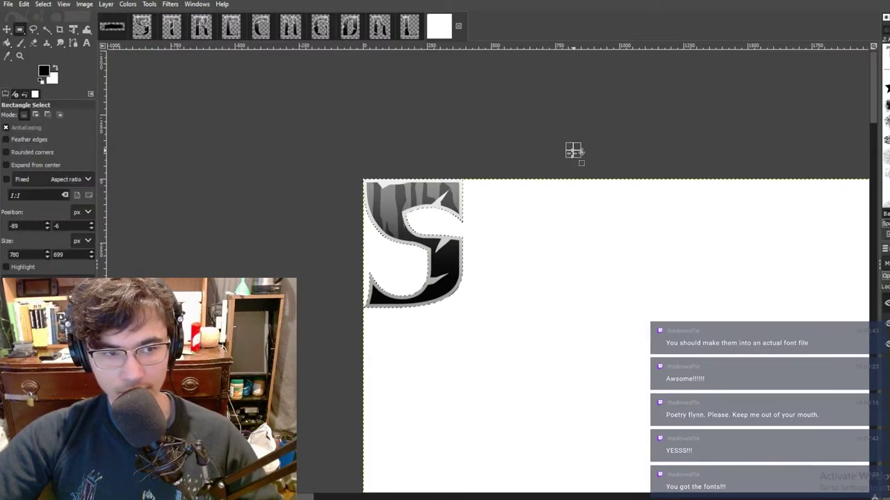
{"action": "left_click_drag", "start_coordinate": [560, 245], "coordinate": [574, 247]}
{"action": "left_click", "coordinate": [8, 42]}
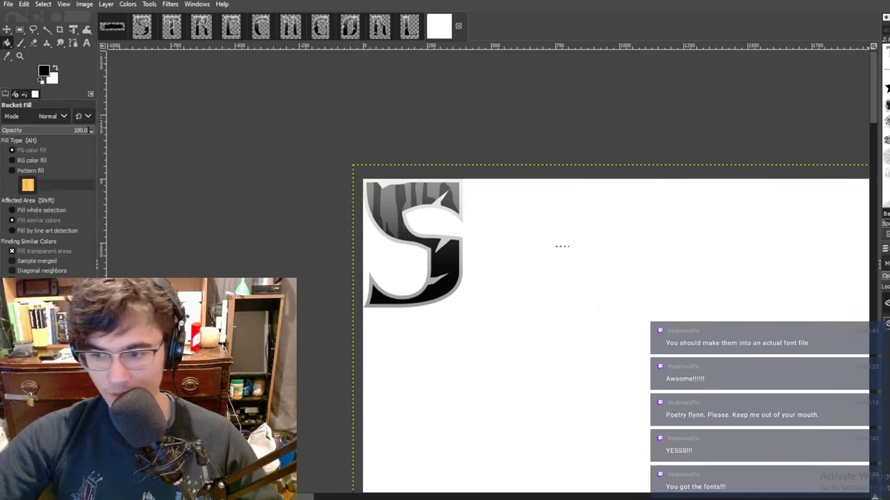
{"action": "left_click", "coordinate": [888, 323]}
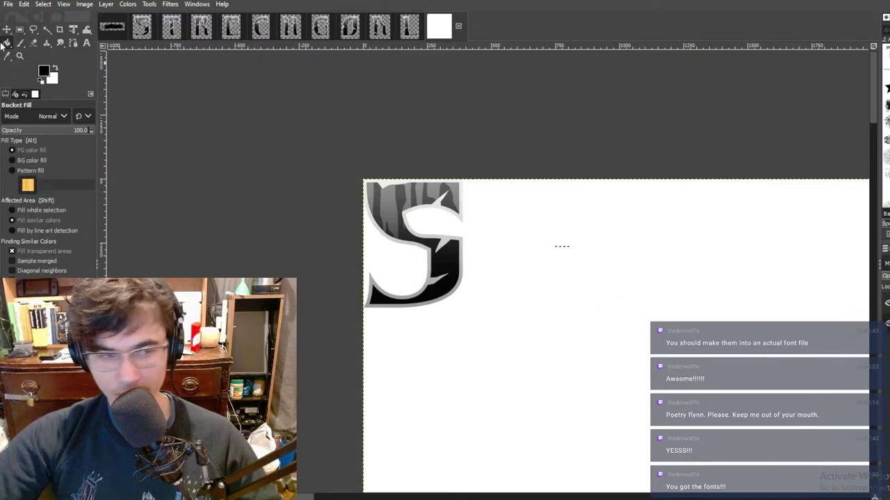
{"action": "left_click", "coordinate": [20, 30]}
{"action": "left_click", "coordinate": [7, 42]}
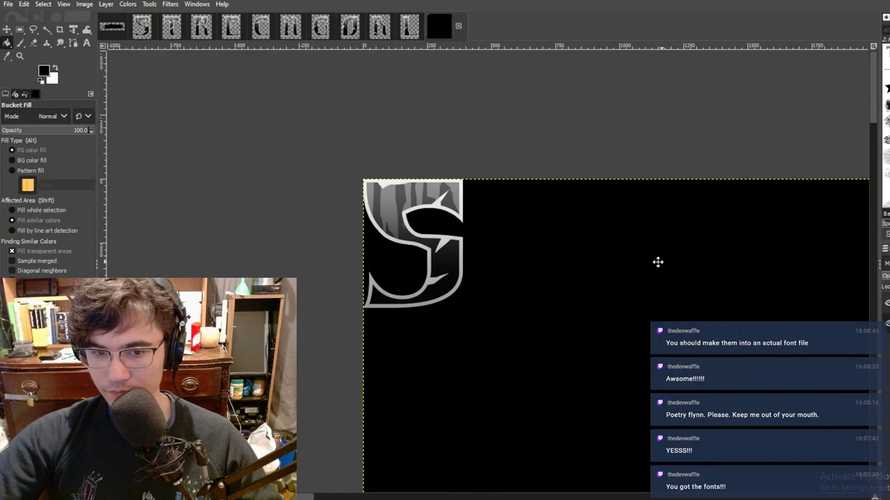
{"action": "middle_click_drag", "start_coordinate": [658, 262], "coordinate": [549, 272]}
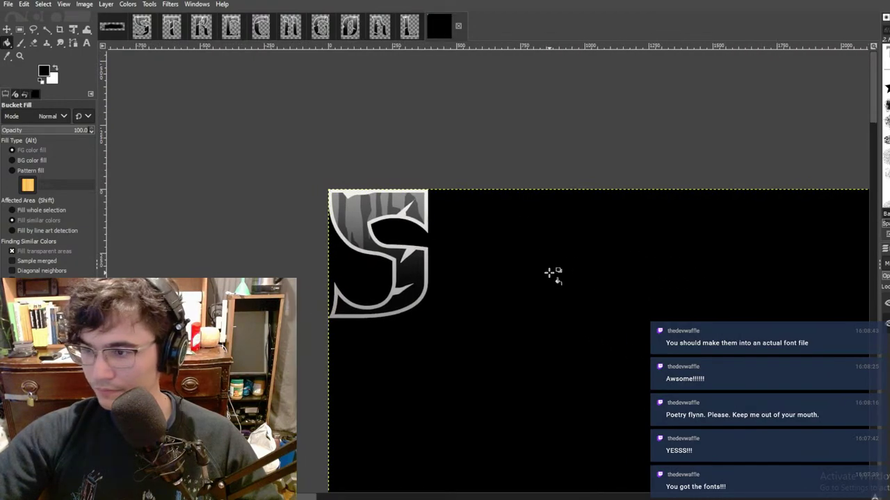
Step: Copy the whole T image and paste it onto the black canvas just right of the S
{"action": "left_click", "coordinate": [887, 303]}
{"action": "left_click", "coordinate": [170, 30]}
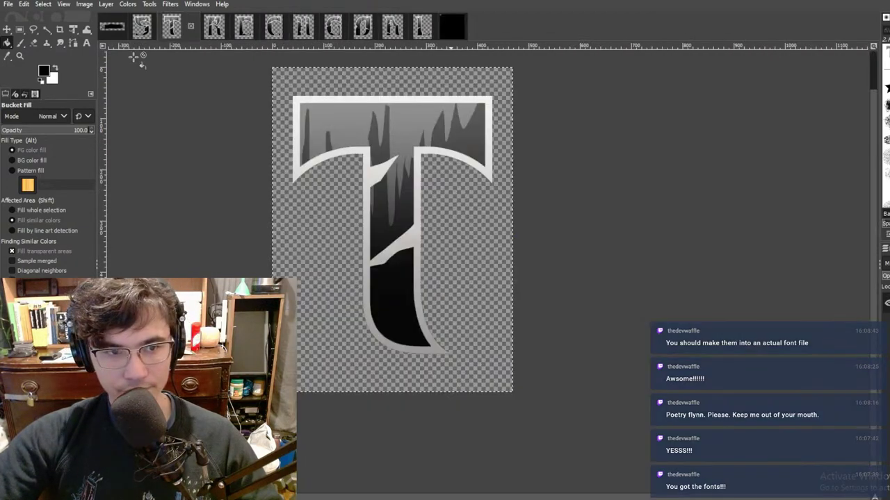
{"action": "left_click", "coordinate": [19, 30]}
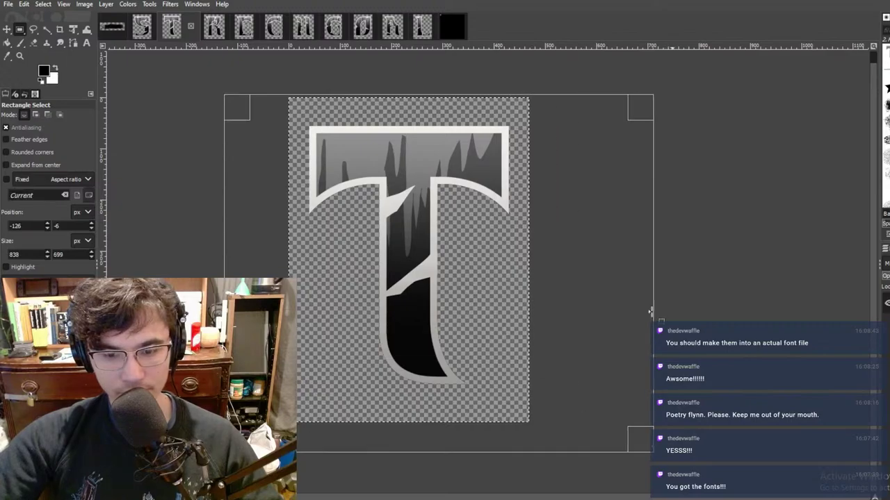
{"action": "left_click", "coordinate": [452, 26]}
{"action": "key", "text": "ctrl+v"}
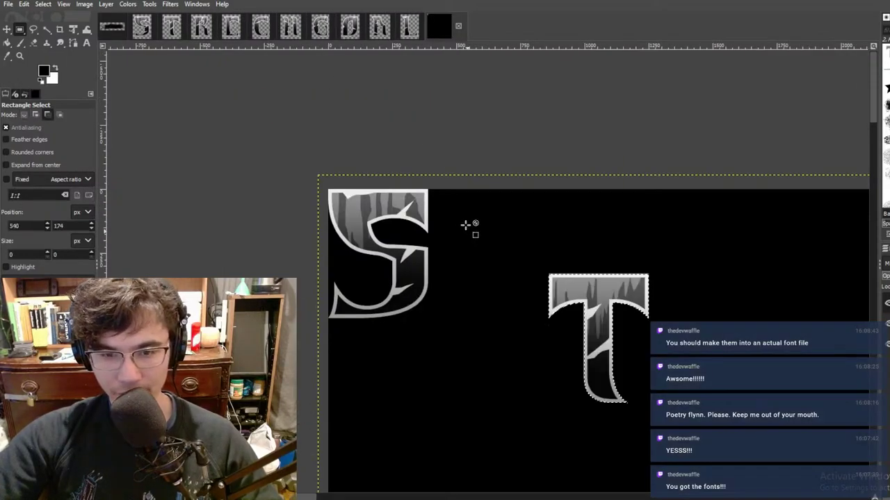
{"action": "left_click_drag", "start_coordinate": [553, 285], "coordinate": [437, 202]}
Step: Align the T flush with the canvas's top edge and against the S's right edge, then anchor it
{"action": "scroll", "coordinate": [438, 202], "scroll_direction": "up", "scroll_amount": 3, "text": "ctrl"}
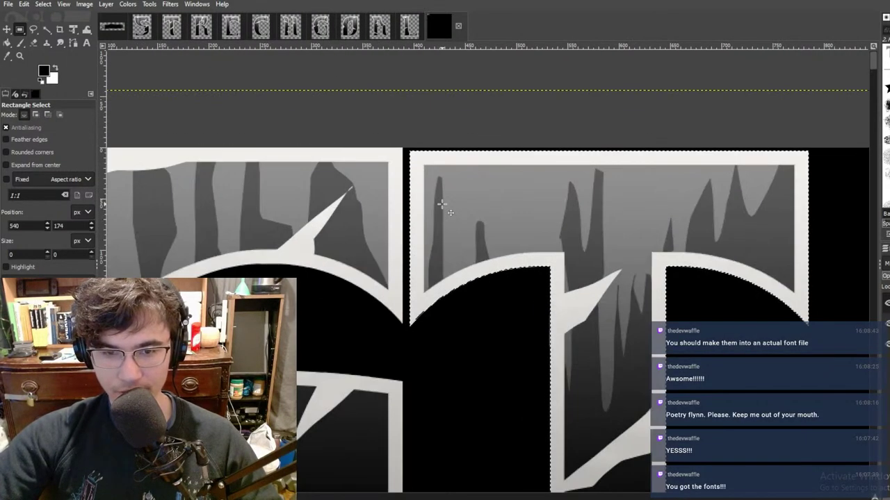
{"action": "scroll", "coordinate": [413, 164], "scroll_direction": "up", "scroll_amount": 1, "text": "ctrl"}
{"action": "scroll", "coordinate": [413, 165], "scroll_direction": "up", "scroll_amount": 1, "text": "ctrl"}
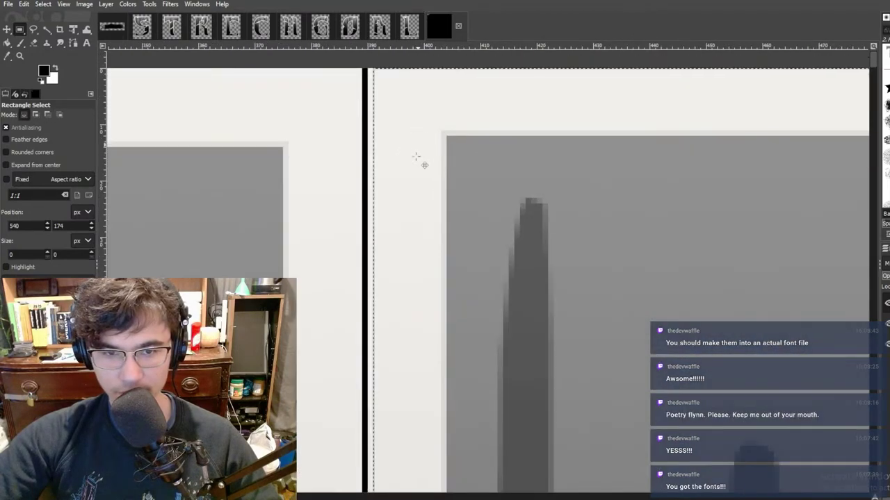
{"action": "left_click_drag", "start_coordinate": [413, 133], "coordinate": [407, 141]}
{"action": "scroll", "coordinate": [482, 203], "scroll_direction": "down", "scroll_amount": 5, "text": "ctrl"}
{"action": "scroll", "coordinate": [513, 239], "scroll_direction": "down", "scroll_amount": 2, "text": "ctrl"}
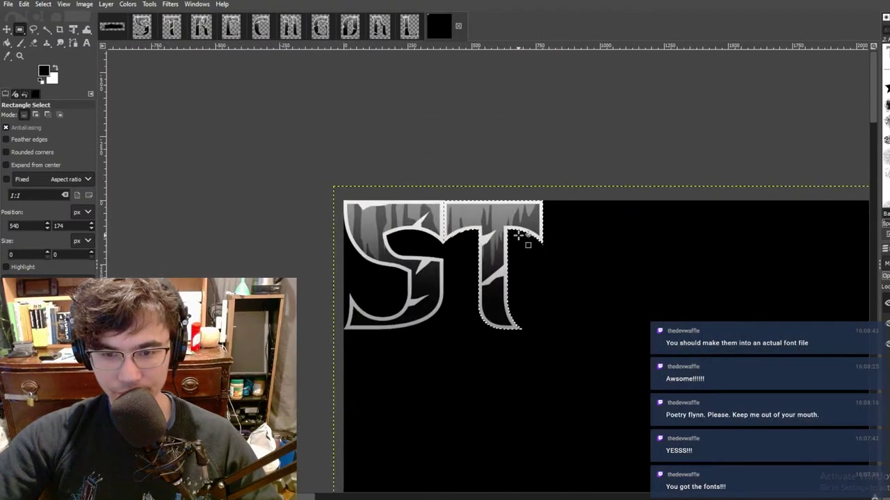
{"action": "scroll", "coordinate": [549, 242], "scroll_direction": "down", "scroll_amount": 4, "text": "ctrl"}
{"action": "scroll", "coordinate": [564, 242], "scroll_direction": "up", "scroll_amount": 6, "text": "ctrl"}
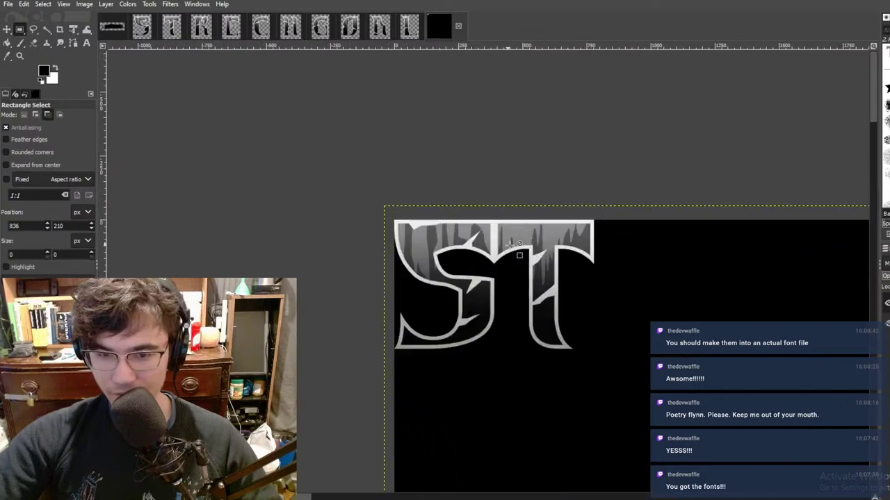
Step: Copy the whole R image and paste it onto the canvas just right of the T
{"action": "left_click", "coordinate": [201, 27]}
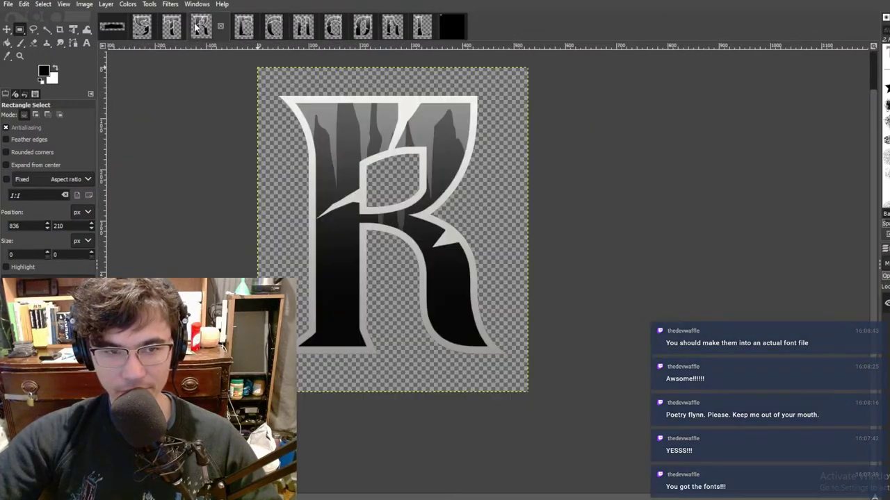
{"action": "left_click_drag", "start_coordinate": [201, 52], "coordinate": [679, 443]}
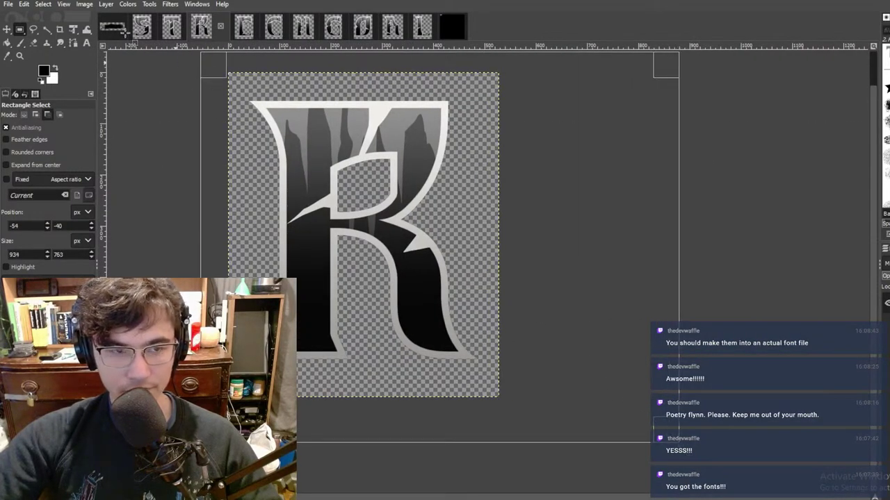
{"action": "left_click", "coordinate": [452, 26]}
{"action": "scroll", "coordinate": [297, 185], "scroll_direction": "up", "scroll_amount": 4, "text": "ctrl"}
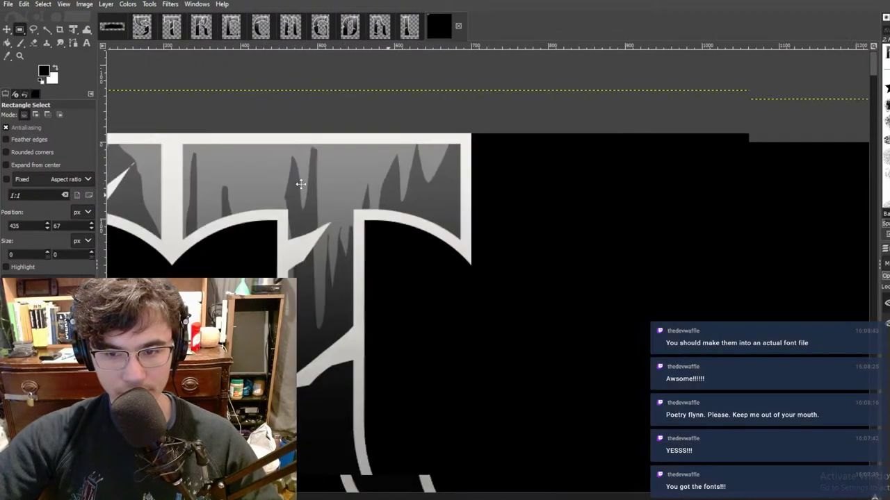
{"action": "scroll", "coordinate": [411, 189], "scroll_direction": "down", "scroll_amount": 2, "text": "ctrl"}
{"action": "middle_click_drag", "start_coordinate": [411, 155], "coordinate": [414, 240]}
{"action": "key", "text": "ctrl+v"}
{"action": "left_click_drag", "start_coordinate": [453, 248], "coordinate": [425, 165]}
Step: Align the R flush with the canvas's top edge and against the T's right edge
{"action": "scroll", "coordinate": [415, 163], "scroll_direction": "up", "scroll_amount": 12, "text": "ctrl"}
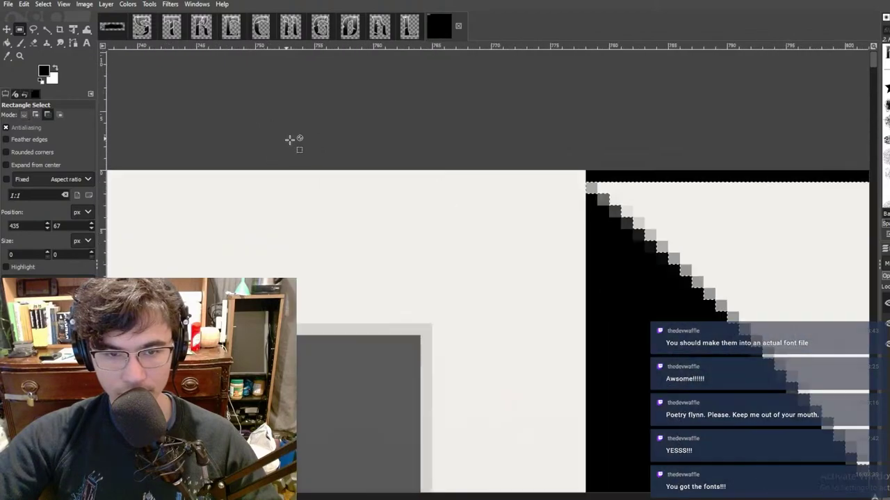
{"action": "middle_click_drag", "start_coordinate": [664, 231], "coordinate": [44, 170]}
{"action": "left_click_drag", "start_coordinate": [615, 236], "coordinate": [616, 199]}
{"action": "scroll", "coordinate": [616, 200], "scroll_direction": "down", "scroll_amount": 12, "text": "ctrl"}
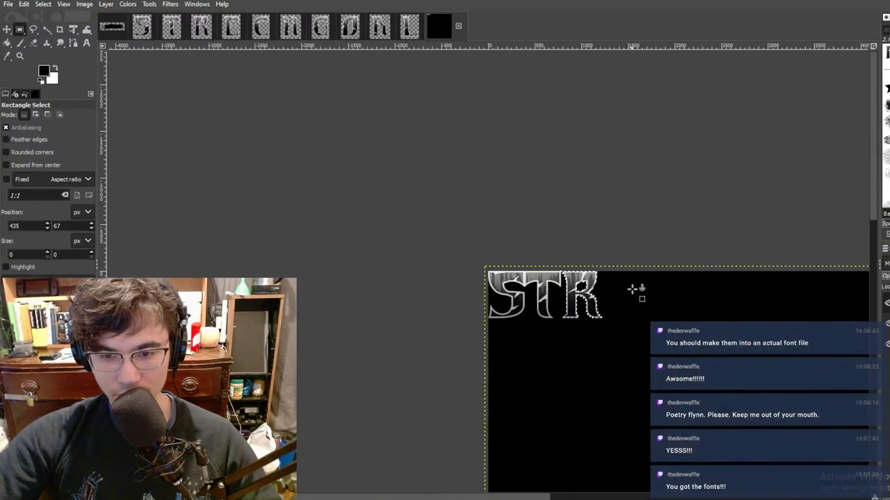
Step: Anchor the R, then copy the whole E image and paste it right of the R along the canvas's top edge
{"action": "left_click", "coordinate": [229, 28]}
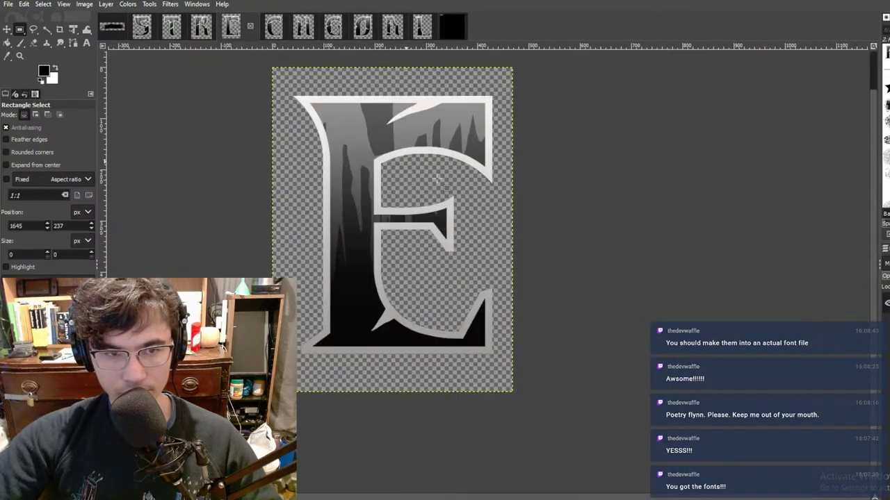
{"action": "scroll", "coordinate": [306, 164], "scroll_direction": "down", "scroll_amount": 2, "text": "ctrl"}
{"action": "left_click_drag", "start_coordinate": [193, 122], "coordinate": [577, 376]}
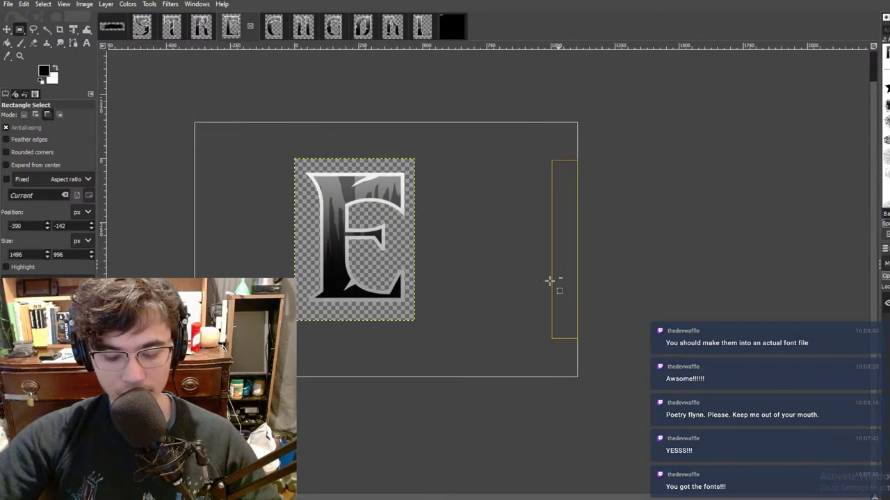
{"action": "left_click", "coordinate": [453, 27]}
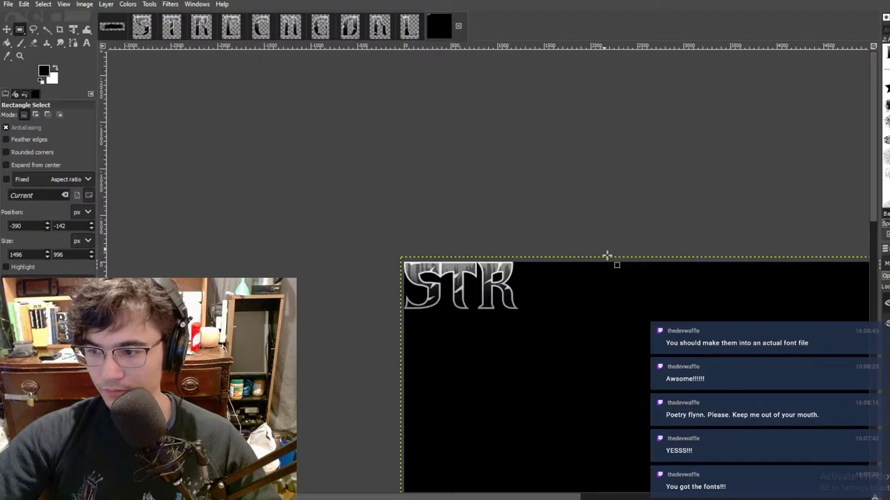
{"action": "left_click", "coordinate": [561, 288]}
{"action": "scroll", "coordinate": [555, 272], "scroll_direction": "up", "scroll_amount": 5, "text": "ctrl"}
{"action": "key", "text": "ctrl+v"}
{"action": "left_click_drag", "start_coordinate": [456, 273], "coordinate": [431, 246]}
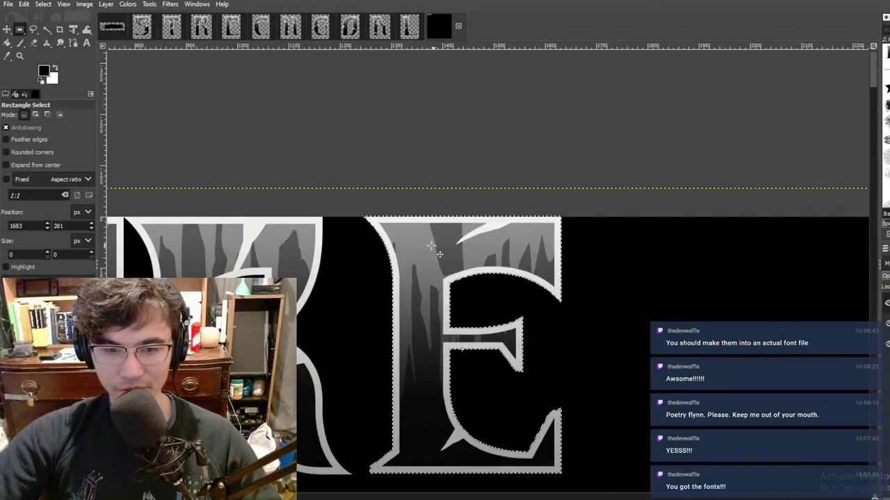
Step: Move the E close against the R's lower-right foot, keeping it level with the canvas's top edge
{"action": "scroll", "coordinate": [439, 254], "scroll_direction": "up", "scroll_amount": 4, "text": "ctrl"}
{"action": "scroll", "coordinate": [463, 320], "scroll_direction": "down", "scroll_amount": 4, "text": "ctrl"}
{"action": "scroll", "coordinate": [417, 312], "scroll_direction": "up", "scroll_amount": 4, "text": "ctrl"}
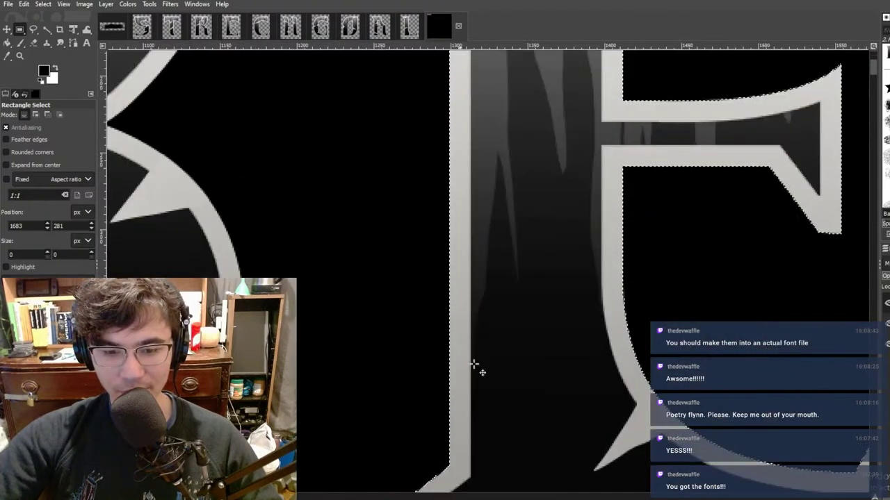
{"action": "scroll", "coordinate": [548, 202], "scroll_direction": "down", "scroll_amount": 2, "text": "ctrl"}
{"action": "scroll", "coordinate": [534, 204], "scroll_direction": "down", "scroll_amount": 3, "text": "ctrl"}
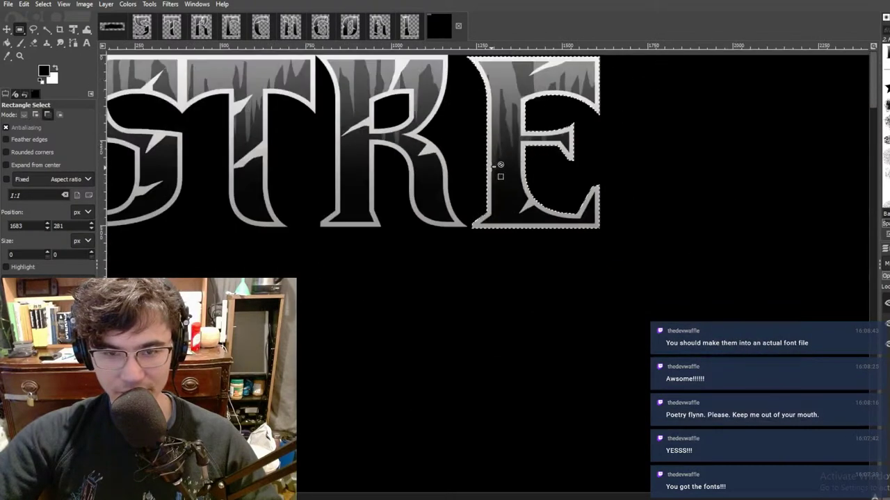
{"action": "scroll", "coordinate": [500, 164], "scroll_direction": "up", "scroll_amount": 5, "text": "ctrl"}
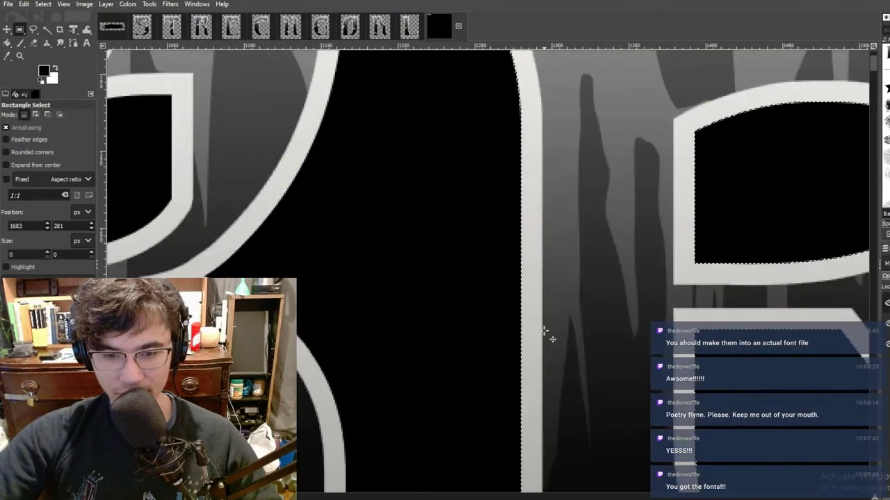
{"action": "scroll", "coordinate": [516, 313], "scroll_direction": "up", "scroll_amount": 7, "text": "ctrl"}
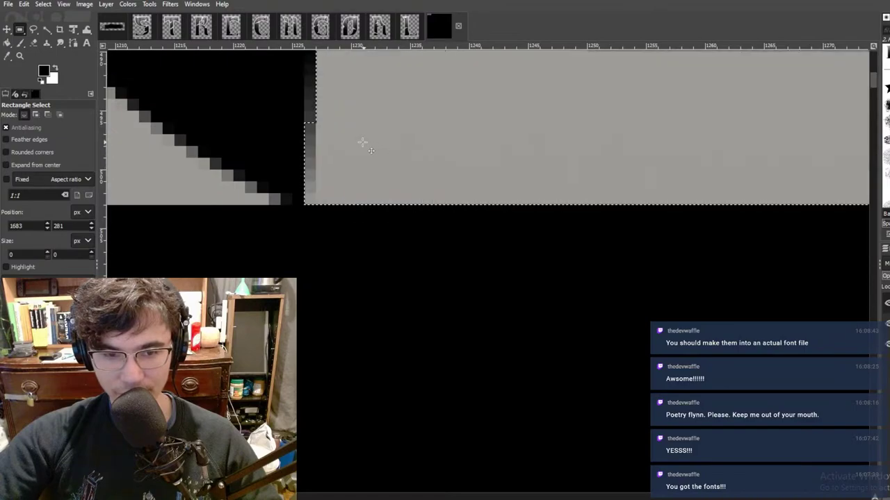
{"action": "scroll", "coordinate": [362, 143], "scroll_direction": "down", "scroll_amount": 5, "text": "ctrl"}
{"action": "scroll", "coordinate": [362, 146], "scroll_direction": "up", "scroll_amount": 3, "text": "ctrl"}
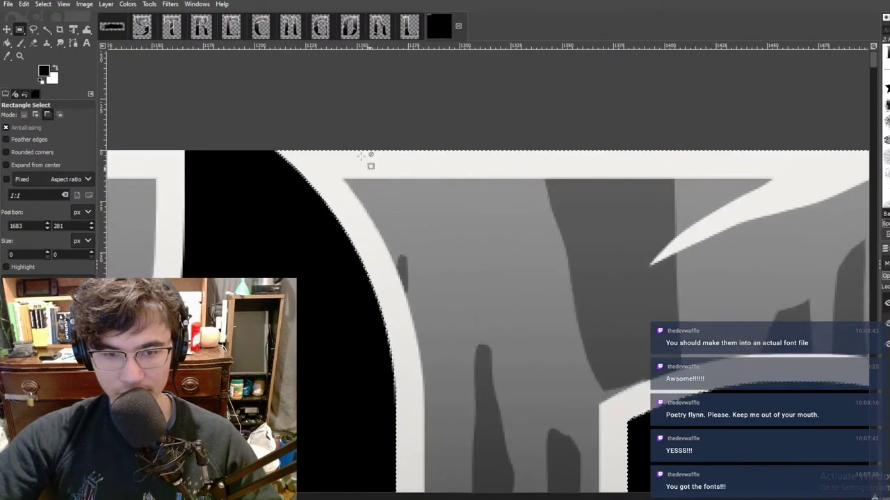
Step: Copy the whole T image and paste it onto the canvas to the right of the E
{"action": "scroll", "coordinate": [330, 150], "scroll_direction": "down", "scroll_amount": 6, "text": "ctrl"}
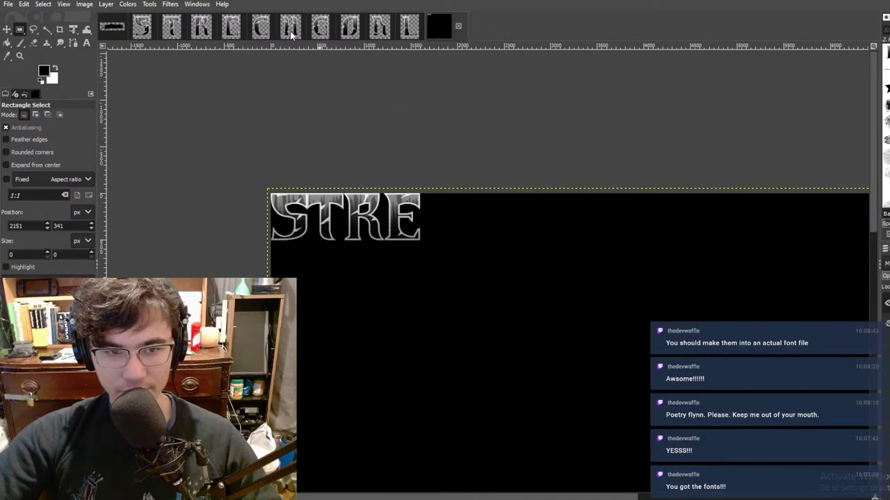
{"action": "left_click", "coordinate": [172, 27]}
{"action": "left_click_drag", "start_coordinate": [209, 85], "coordinate": [698, 470]}
{"action": "left_click", "coordinate": [451, 28]}
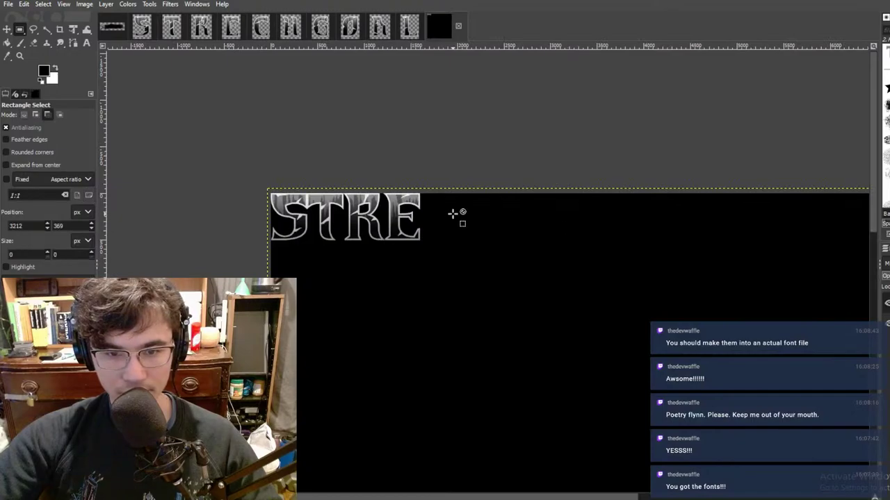
{"action": "key", "text": "ctrl+v"}
{"action": "left_click_drag", "start_coordinate": [552, 328], "coordinate": [459, 217]}
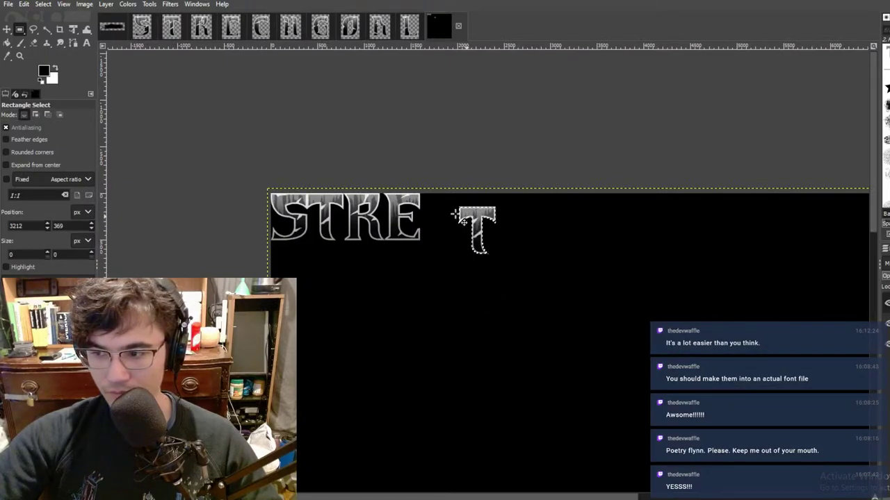
Step: Align the second T flush with the canvas's top edge and against the E's right edge
{"action": "scroll", "coordinate": [423, 210], "scroll_direction": "up", "scroll_amount": 4, "text": "ctrl"}
{"action": "left_click_drag", "start_coordinate": [607, 228], "coordinate": [459, 180]}
{"action": "scroll", "coordinate": [395, 173], "scroll_direction": "up", "scroll_amount": 5, "text": "ctrl"}
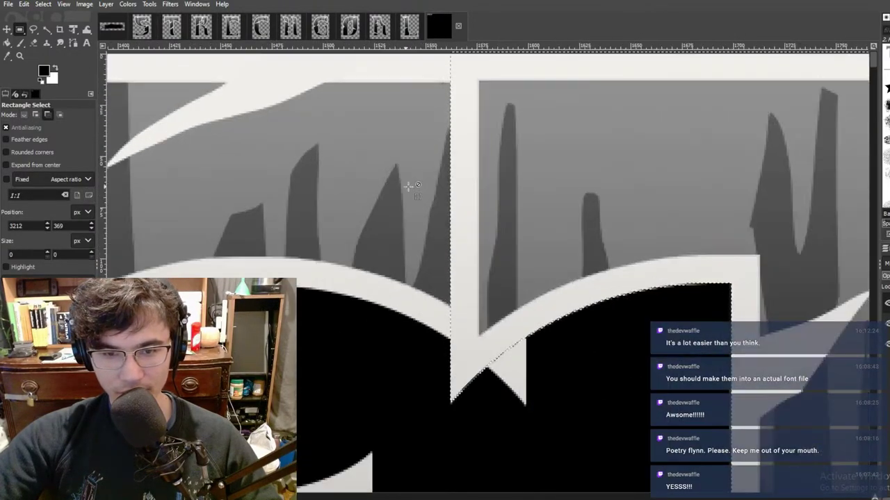
{"action": "scroll", "coordinate": [410, 187], "scroll_direction": "down", "scroll_amount": 3, "text": "ctrl"}
{"action": "scroll", "coordinate": [452, 229], "scroll_direction": "up", "scroll_amount": 1, "text": "ctrl"}
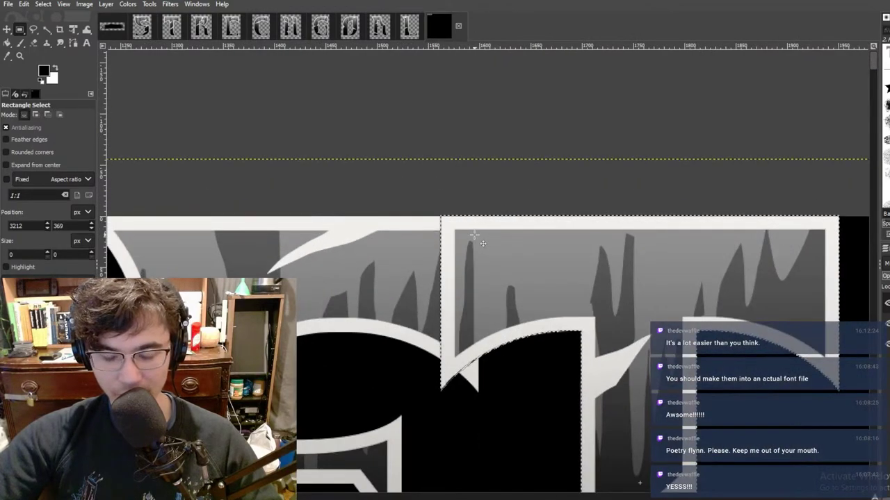
{"action": "left_click_drag", "start_coordinate": [474, 235], "coordinate": [515, 238]}
{"action": "scroll", "coordinate": [501, 238], "scroll_direction": "up", "scroll_amount": 6, "text": "ctrl"}
{"action": "middle_click_drag", "start_coordinate": [366, 204], "coordinate": [494, 271]}
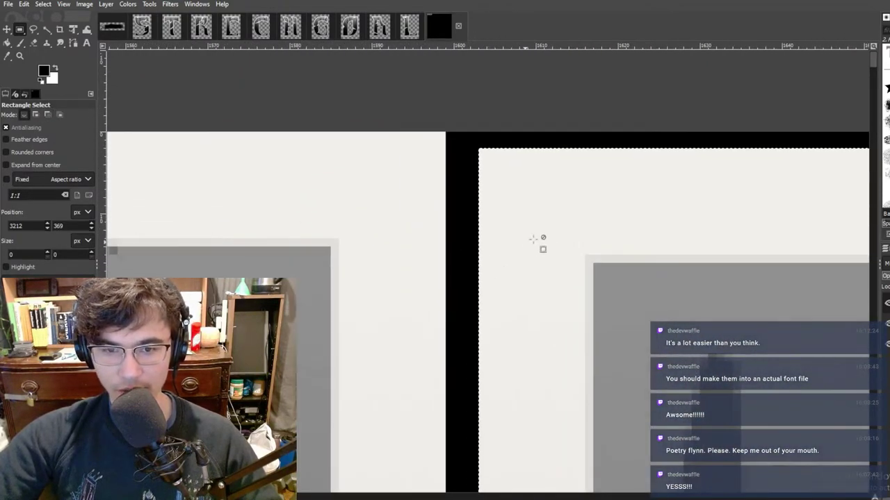
{"action": "key", "text": "Left"}
{"action": "key", "text": "Left"}
{"action": "key", "text": "Left"}
{"action": "scroll", "coordinate": [536, 240], "scroll_direction": "down", "scroll_amount": 5, "text": "ctrl"}
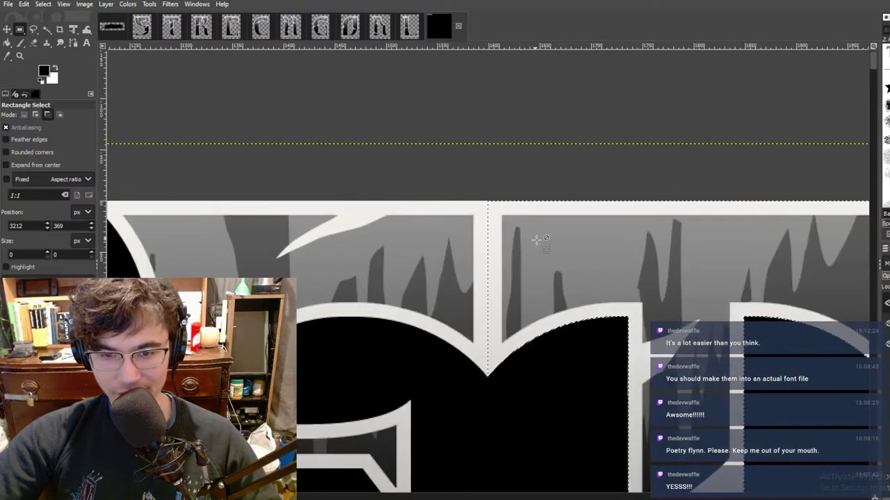
{"action": "scroll", "coordinate": [536, 240], "scroll_direction": "down", "scroll_amount": 5, "text": "ctrl"}
{"action": "middle_click_drag", "start_coordinate": [622, 281], "coordinate": [575, 272]}
{"action": "scroll", "coordinate": [480, 240], "scroll_direction": "up", "scroll_amount": 2, "text": "ctrl"}
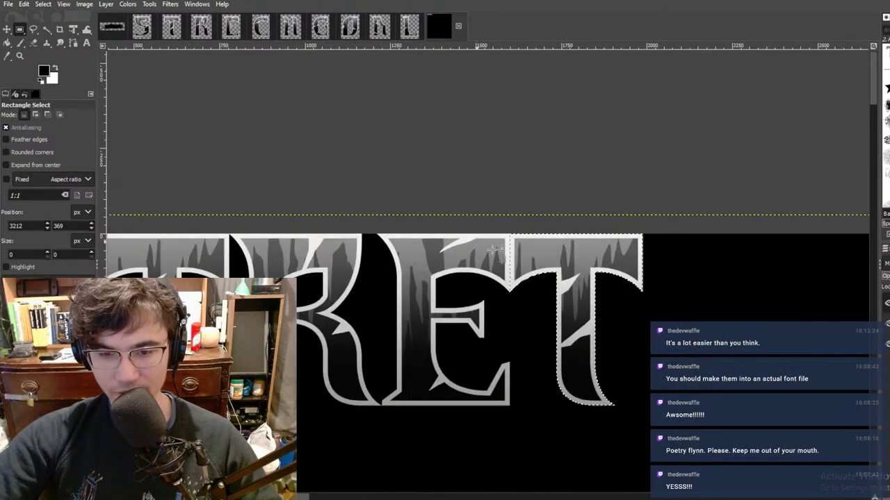
Step: Anchor the T, then copy the whole C image and paste it just right of the T
{"action": "scroll", "coordinate": [615, 284], "scroll_direction": "down", "scroll_amount": 4, "text": "ctrl"}
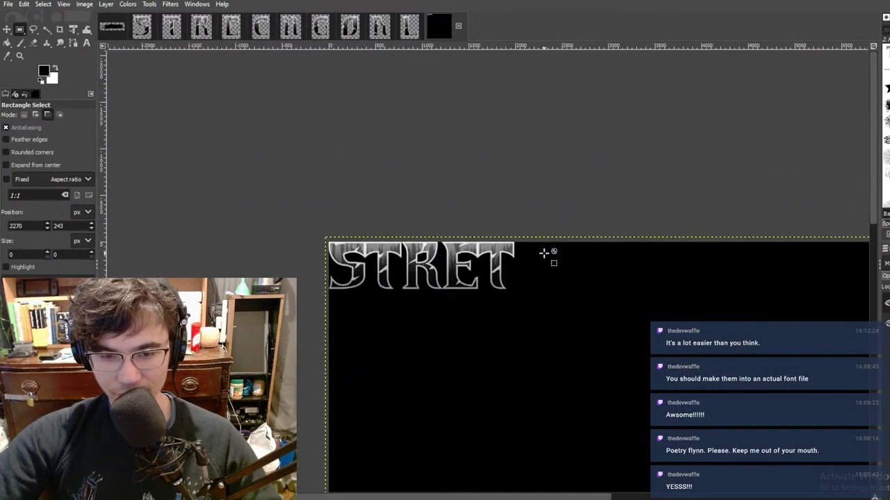
{"action": "scroll", "coordinate": [544, 253], "scroll_direction": "up", "scroll_amount": 2, "text": "ctrl"}
{"action": "left_click", "coordinate": [260, 28]}
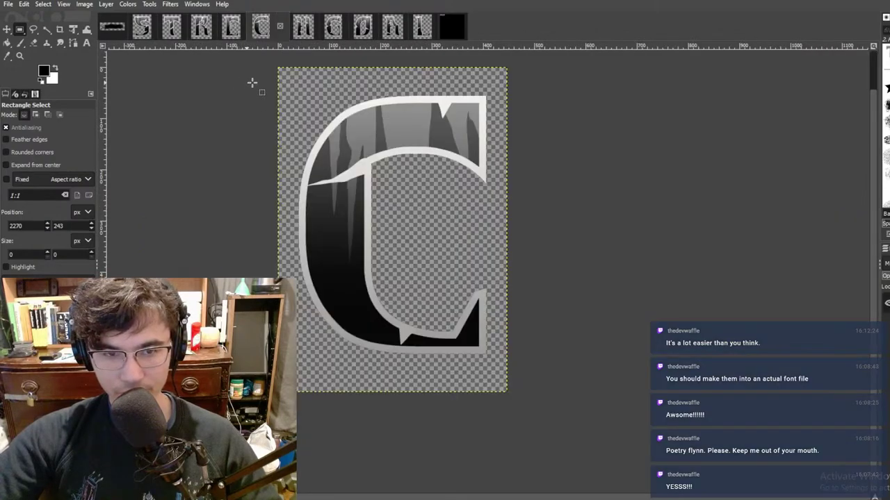
{"action": "left_click_drag", "start_coordinate": [252, 83], "coordinate": [643, 433]}
{"action": "left_click", "coordinate": [451, 28]}
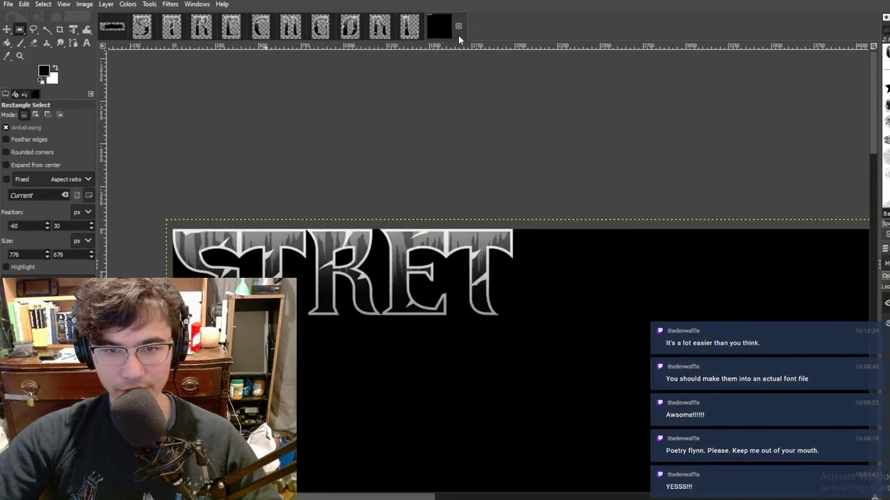
{"action": "key", "text": "ctrl+v"}
{"action": "left_click_drag", "start_coordinate": [513, 327], "coordinate": [538, 249]}
Step: Align the C flush with the canvas's top edge, with its outermost left curve in line with the T's right edge
{"action": "scroll", "coordinate": [537, 249], "scroll_direction": "up", "scroll_amount": 6, "text": "ctrl"}
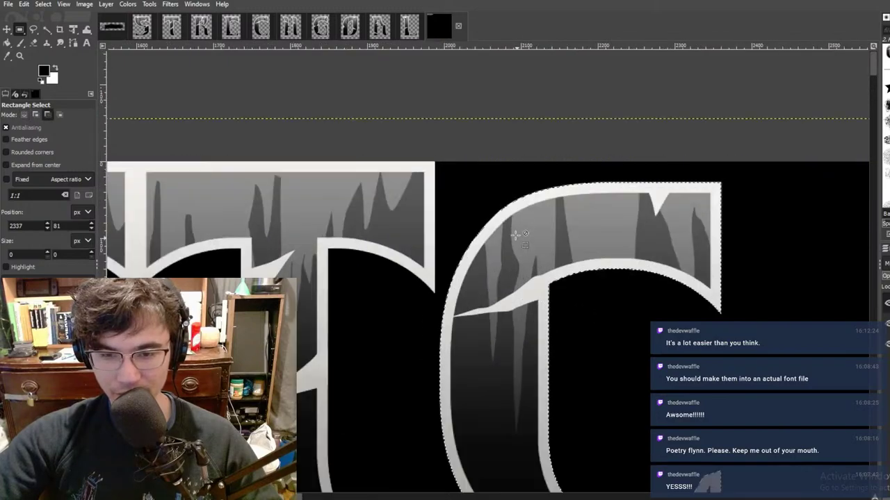
{"action": "middle_click_drag", "start_coordinate": [709, 200], "coordinate": [614, 257]}
{"action": "left_click_drag", "start_coordinate": [616, 258], "coordinate": [610, 218]}
{"action": "scroll", "coordinate": [488, 282], "scroll_direction": "down", "scroll_amount": 3, "text": "ctrl"}
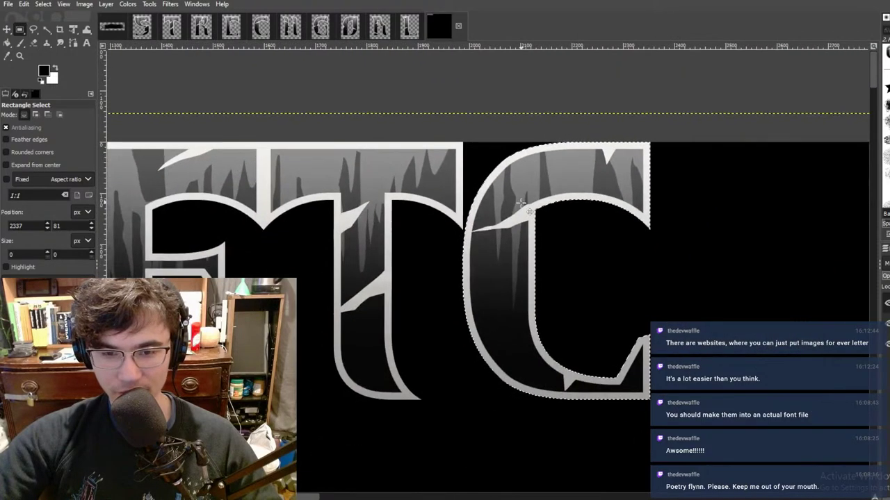
{"action": "scroll", "coordinate": [483, 238], "scroll_direction": "up", "scroll_amount": 3, "text": "ctrl"}
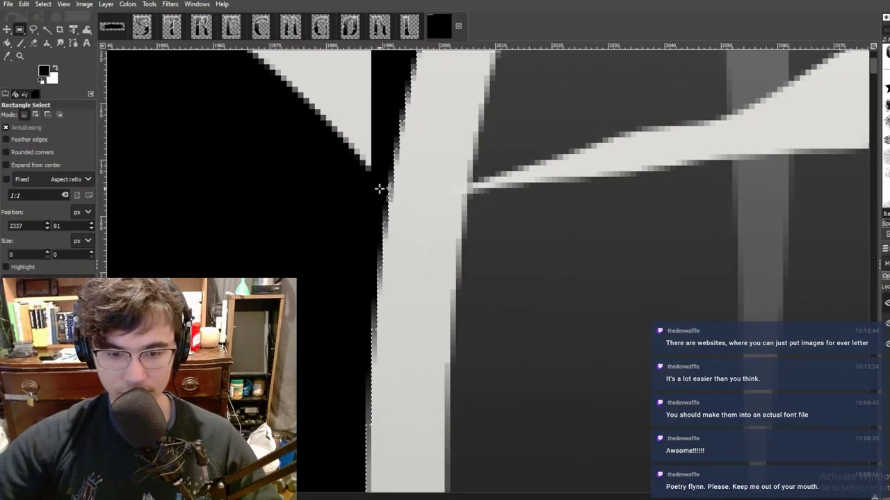
{"action": "key", "text": "Right"}
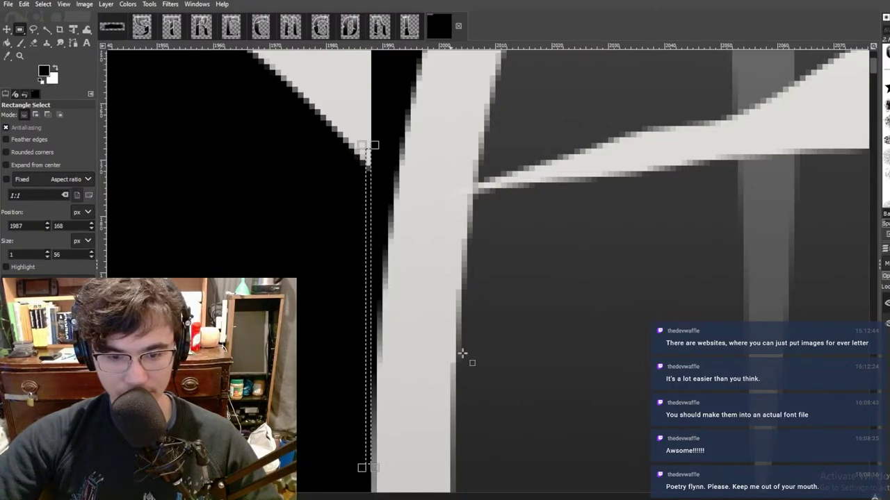
{"action": "scroll", "coordinate": [462, 354], "scroll_direction": "down", "scroll_amount": 8, "text": "ctrl"}
{"action": "scroll", "coordinate": [515, 324], "scroll_direction": "up", "scroll_amount": 8, "text": "ctrl"}
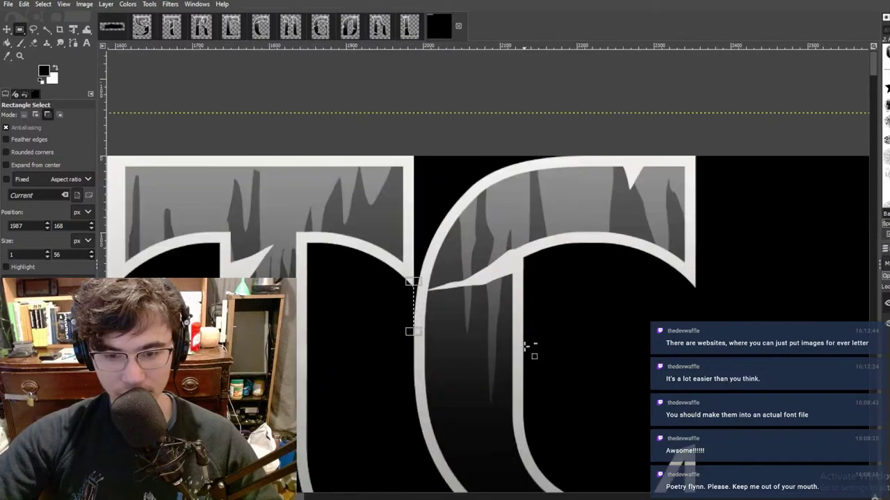
Step: Copy the whole H image and paste it onto the canvas holding the STRETC lettering
{"action": "scroll", "coordinate": [394, 334], "scroll_direction": "down", "scroll_amount": 6, "text": "ctrl"}
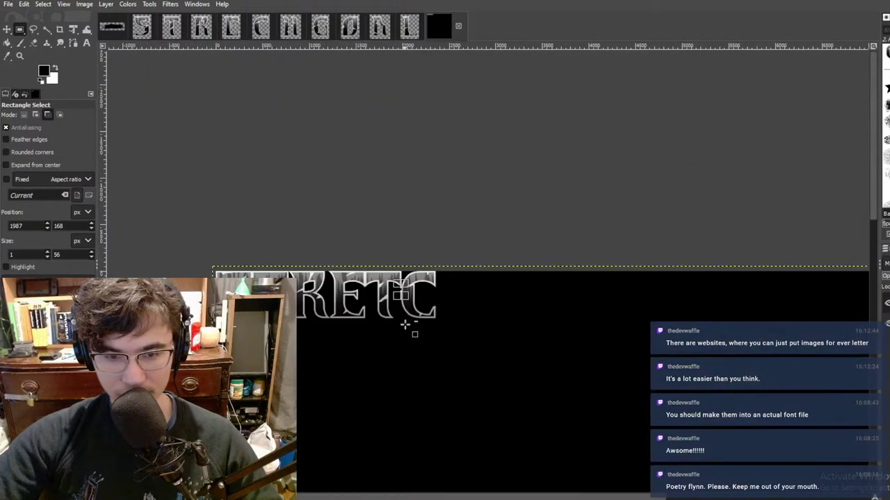
{"action": "scroll", "coordinate": [439, 270], "scroll_direction": "up", "scroll_amount": 1, "text": "ctrl"}
{"action": "left_click", "coordinate": [298, 30]}
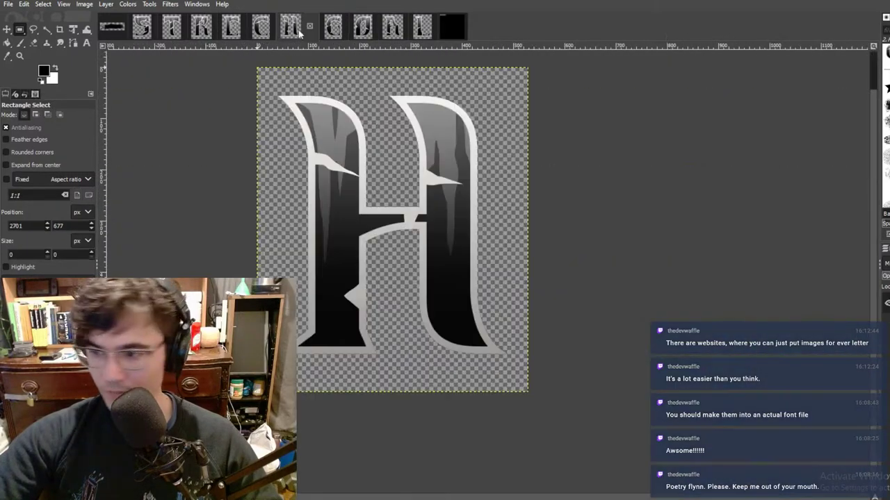
{"action": "scroll", "coordinate": [453, 235], "scroll_direction": "down", "scroll_amount": 2, "text": "ctrl"}
{"action": "left_click_drag", "start_coordinate": [253, 104], "coordinate": [655, 396]}
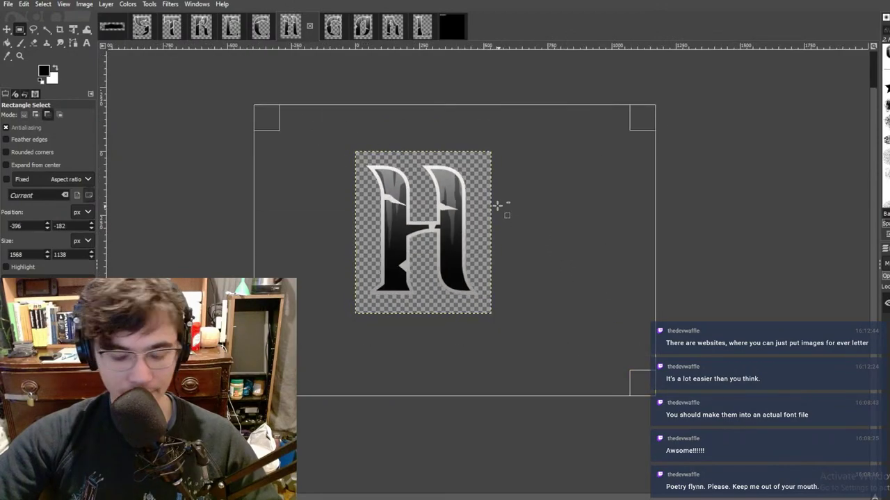
{"action": "key", "text": "ctrl+c"}
{"action": "left_click", "coordinate": [460, 27]}
{"action": "key", "text": "ctrl+v"}
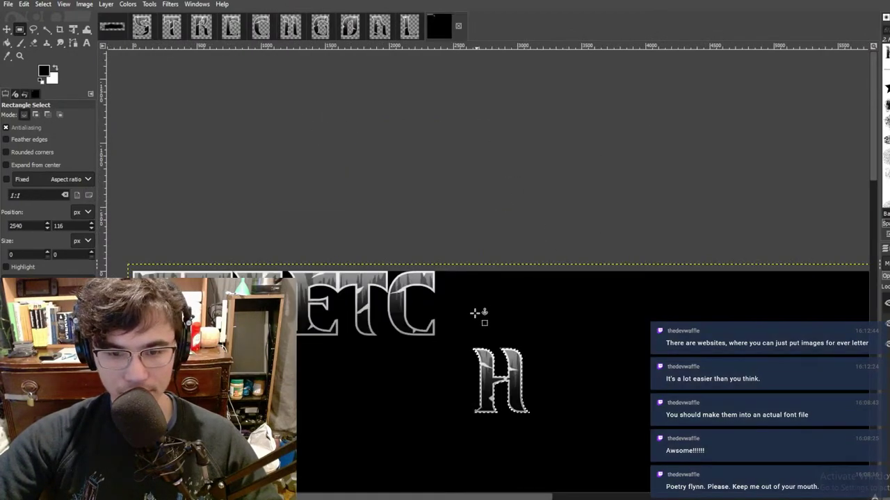
Step: Align the H flush with the canvas's top edge, its upper-left tip close against the C's right edge
{"action": "scroll", "coordinate": [489, 366], "scroll_direction": "up", "scroll_amount": 3, "text": "ctrl"}
{"action": "left_click_drag", "start_coordinate": [489, 366], "coordinate": [415, 177]}
{"action": "scroll", "coordinate": [415, 177], "scroll_direction": "up", "scroll_amount": 5, "text": "ctrl"}
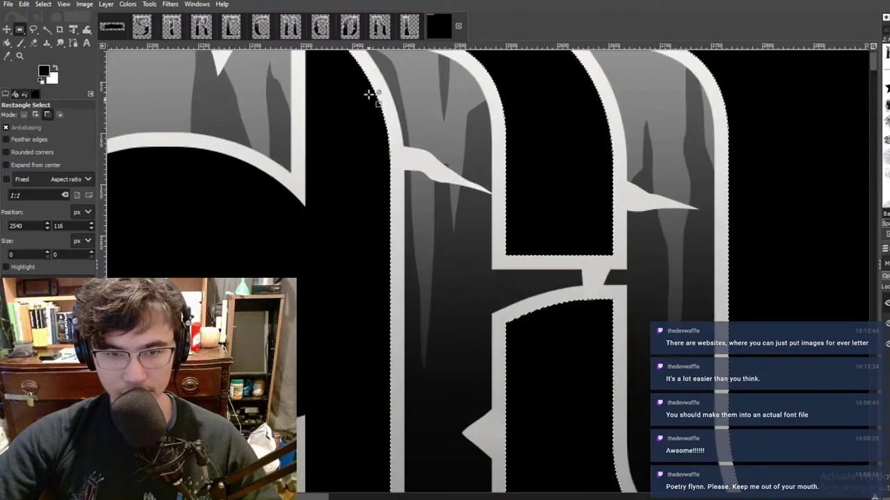
{"action": "scroll", "coordinate": [475, 175], "scroll_direction": "up", "scroll_amount": 7, "text": "ctrl"}
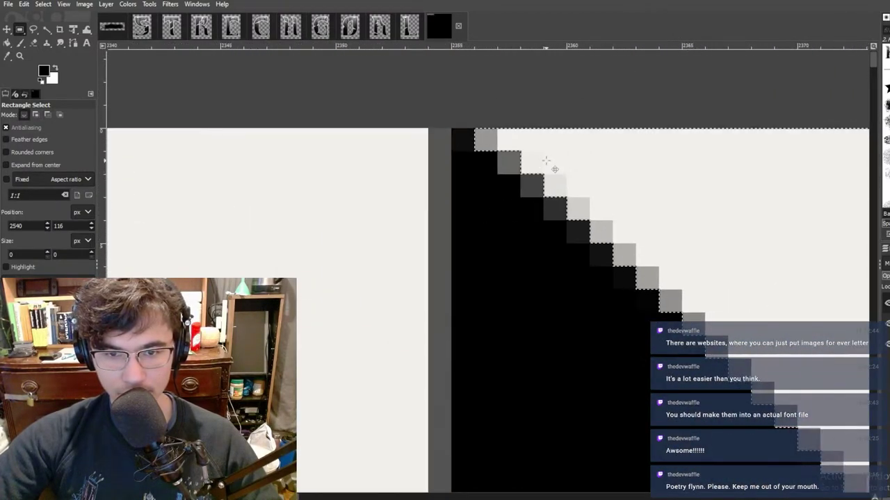
{"action": "scroll", "coordinate": [553, 163], "scroll_direction": "down", "scroll_amount": 12, "text": "ctrl"}
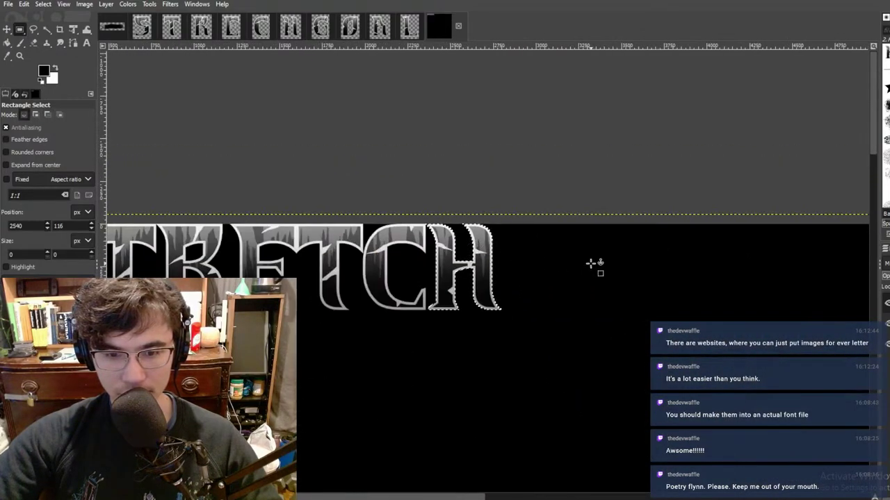
Step: Anchor the H, then copy the whole G image and paste it onto the canvas
{"action": "scroll", "coordinate": [602, 251], "scroll_direction": "down", "scroll_amount": 2, "text": "ctrl"}
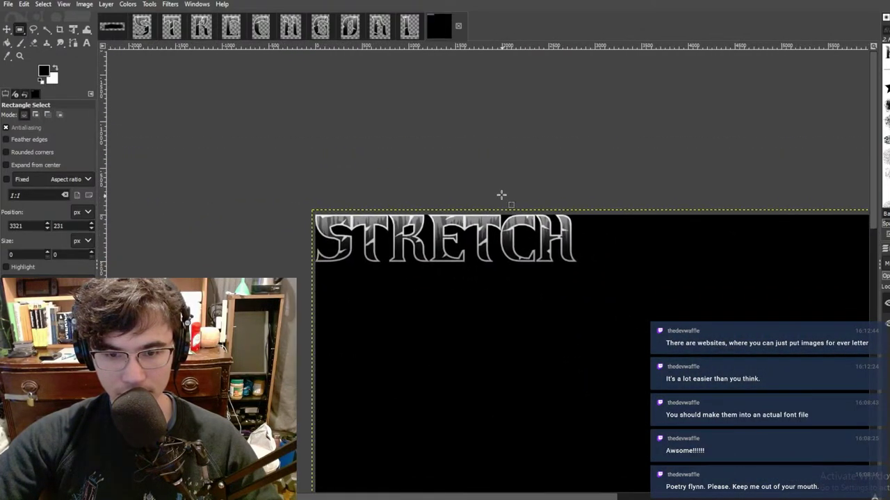
{"action": "middle_click_drag", "start_coordinate": [605, 273], "coordinate": [518, 264]}
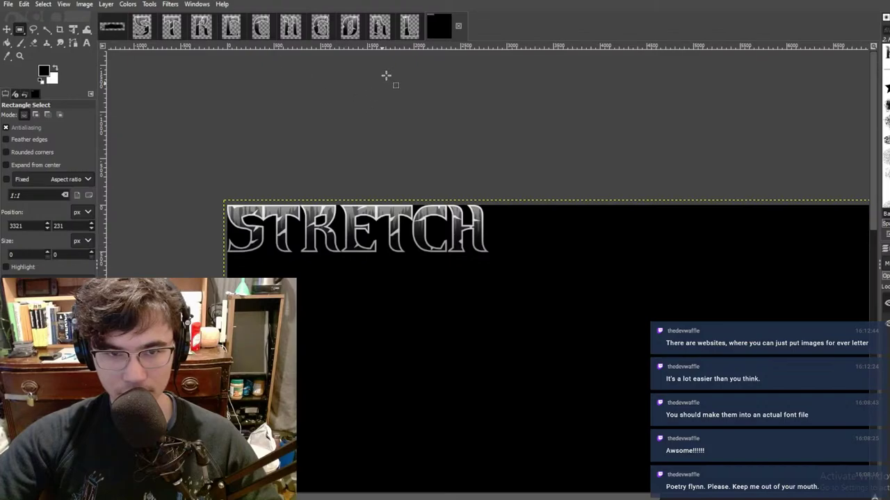
{"action": "left_click", "coordinate": [320, 26]}
{"action": "left_click_drag", "start_coordinate": [255, 97], "coordinate": [702, 457]}
{"action": "left_click", "coordinate": [451, 25]}
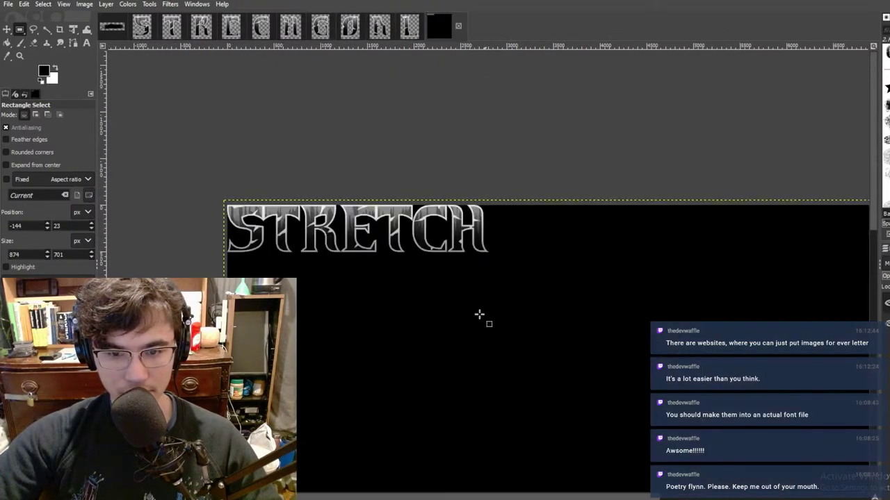
{"action": "middle_click_drag", "start_coordinate": [309, 263], "coordinate": [486, 206]}
{"action": "key", "text": "ctrl+v"}
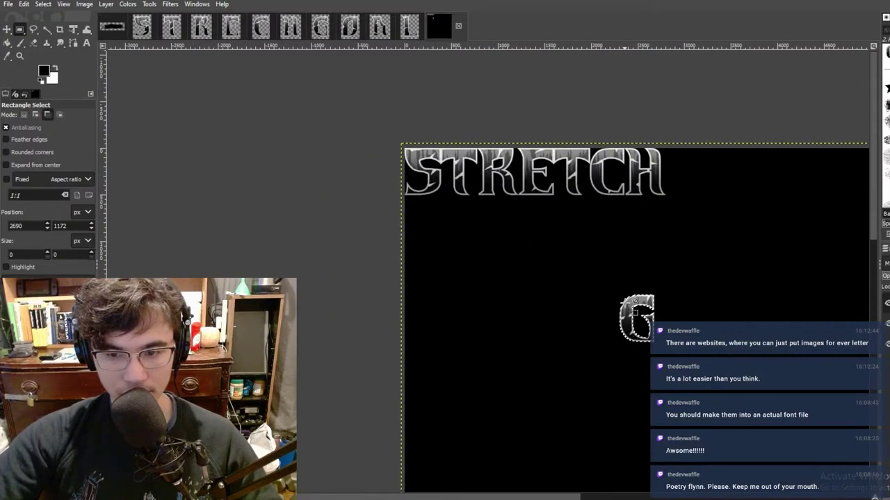
Step: Try placing the G below the STRETCH lettering near the canvas's left edge
{"action": "scroll", "coordinate": [624, 303], "scroll_direction": "up", "scroll_amount": 2, "text": "ctrl"}
{"action": "left_click_drag", "start_coordinate": [625, 303], "coordinate": [267, 176]}
{"action": "scroll", "coordinate": [240, 172], "scroll_direction": "up", "scroll_amount": 5, "text": "ctrl"}
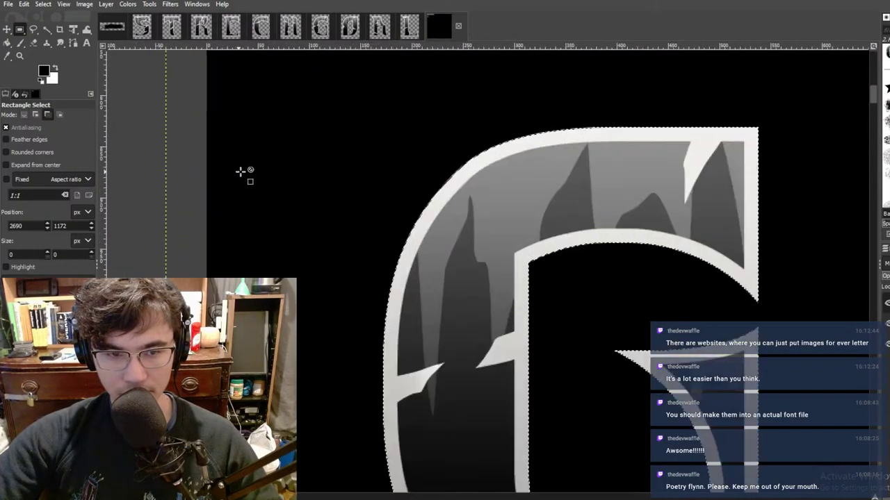
Step: Place the G to the right of STRETCH with a word gap after the H, flush with the canvas's top edge
{"action": "scroll", "coordinate": [466, 198], "scroll_direction": "down", "scroll_amount": 5, "text": "ctrl"}
{"action": "scroll", "coordinate": [250, 243], "scroll_direction": "left", "scroll_amount": 5}
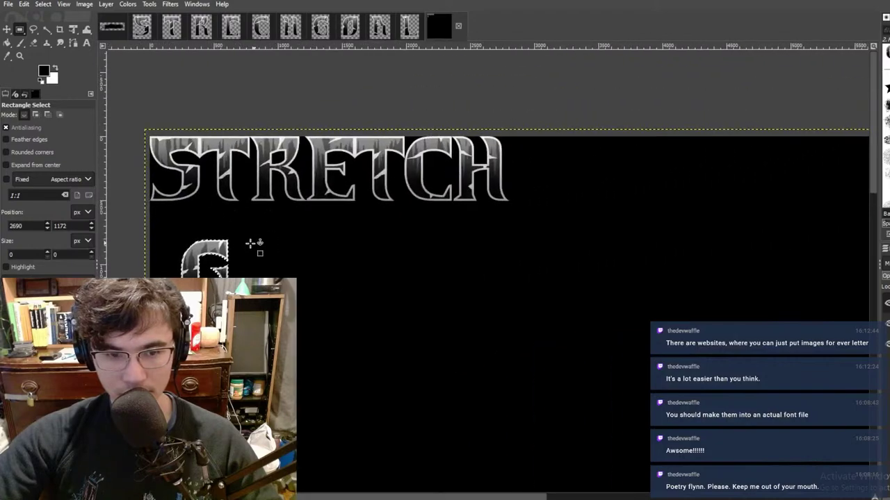
{"action": "left_click_drag", "start_coordinate": [250, 243], "coordinate": [589, 146]}
{"action": "scroll", "coordinate": [589, 146], "scroll_direction": "up", "scroll_amount": 3, "text": "ctrl"}
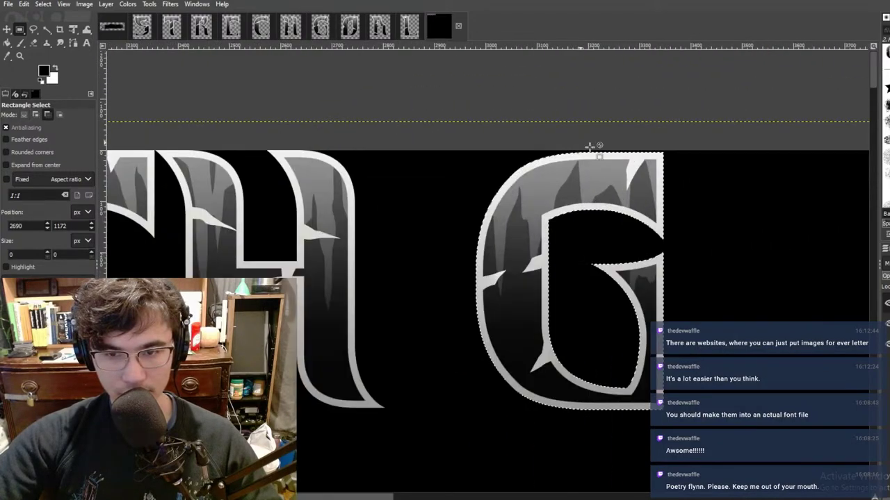
{"action": "scroll", "coordinate": [590, 146], "scroll_direction": "up", "scroll_amount": 3, "text": "ctrl"}
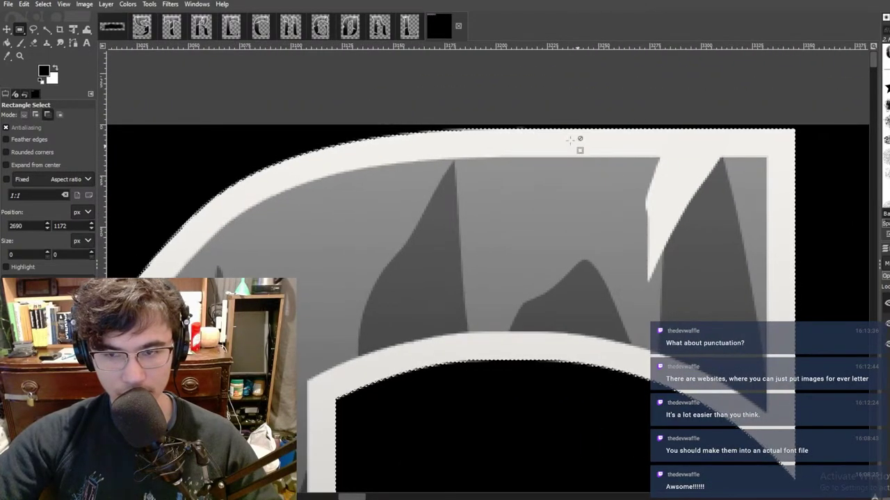
{"action": "scroll", "coordinate": [576, 138], "scroll_direction": "up", "scroll_amount": 1, "text": "ctrl"}
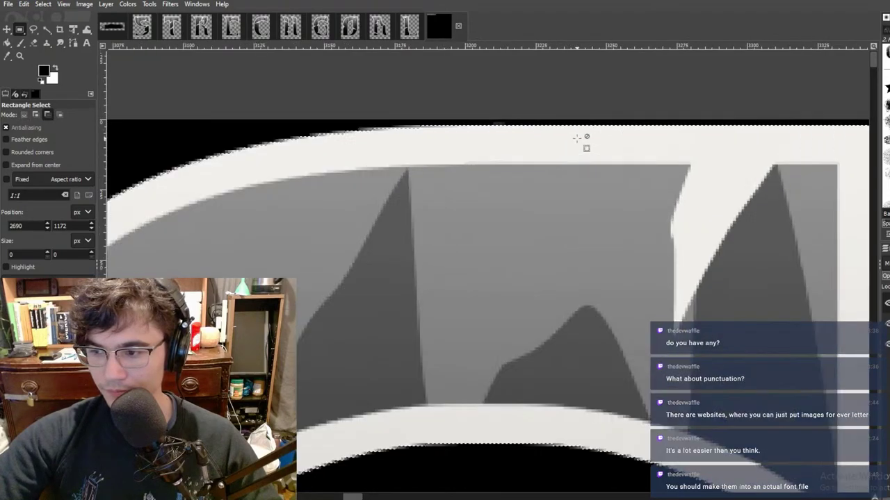
{"action": "scroll", "coordinate": [533, 196], "scroll_direction": "up", "scroll_amount": 2, "text": "ctrl"}
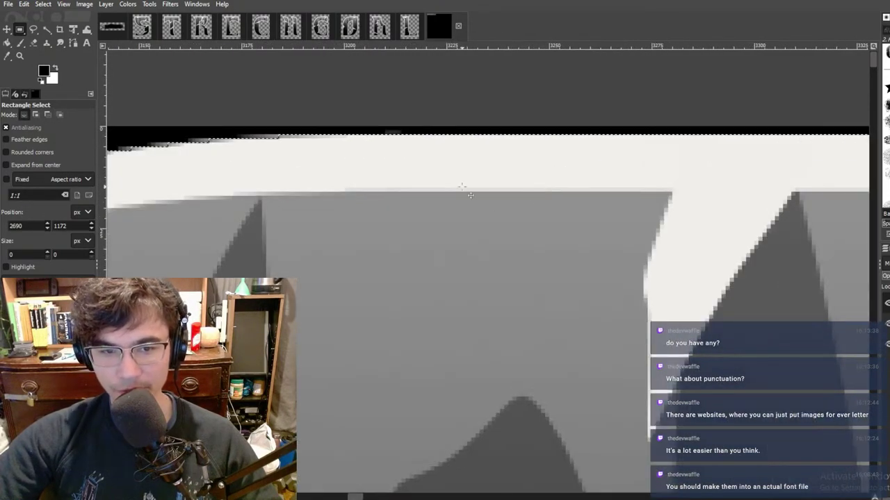
{"action": "scroll", "coordinate": [434, 139], "scroll_direction": "up", "scroll_amount": 3, "text": "ctrl"}
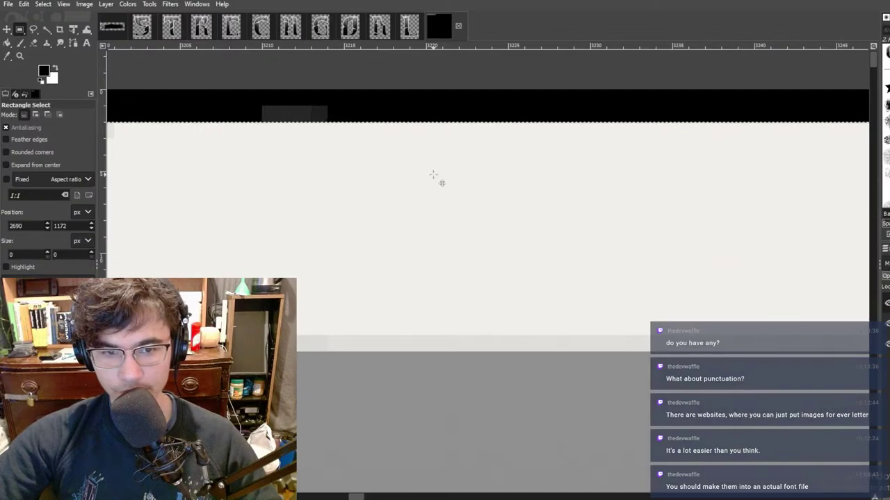
{"action": "scroll", "coordinate": [432, 168], "scroll_direction": "down", "scroll_amount": 5, "text": "ctrl"}
{"action": "scroll", "coordinate": [469, 164], "scroll_direction": "up", "scroll_amount": 3, "text": "ctrl"}
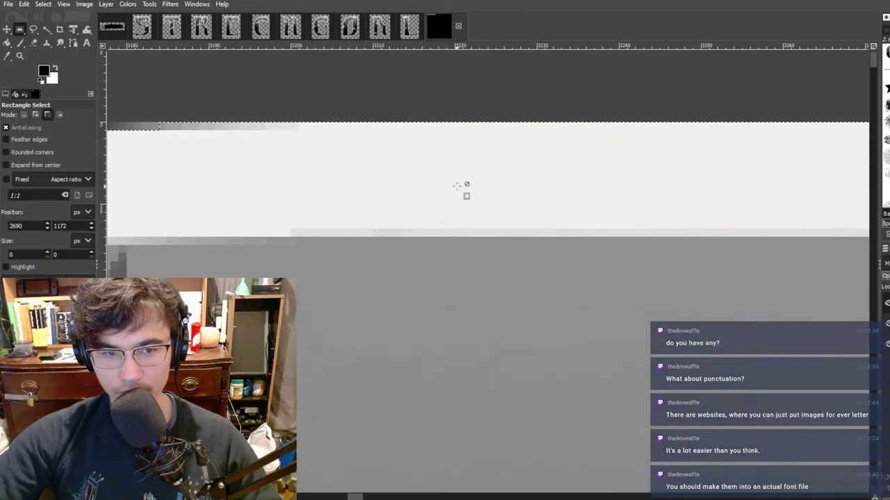
{"action": "scroll", "coordinate": [460, 186], "scroll_direction": "down", "scroll_amount": 8, "text": "ctrl"}
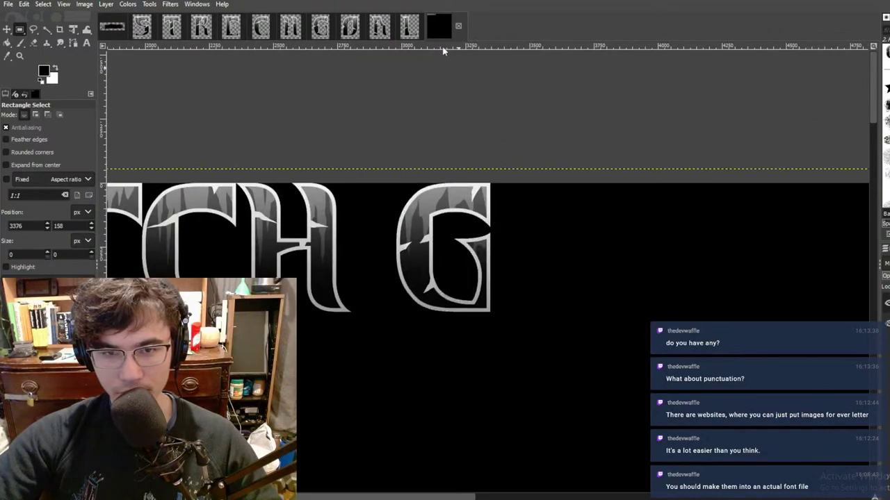
{"action": "left_click", "coordinate": [384, 34]}
{"action": "scroll", "coordinate": [426, 144], "scroll_direction": "down", "scroll_amount": 2, "text": "ctrl"}
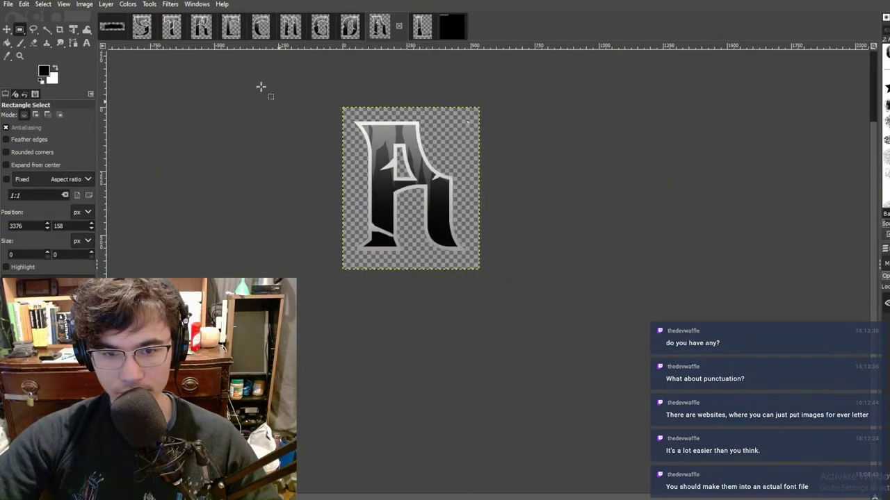
{"action": "left_click_drag", "start_coordinate": [258, 85], "coordinate": [652, 344]}
Step: Copy the whole O image and paste it onto the lettering canvas
{"action": "left_click", "coordinate": [351, 27]}
{"action": "left_click_drag", "start_coordinate": [224, 54], "coordinate": [741, 459]}
{"action": "left_click", "coordinate": [452, 28]}
{"action": "key", "text": "ctrl+v"}
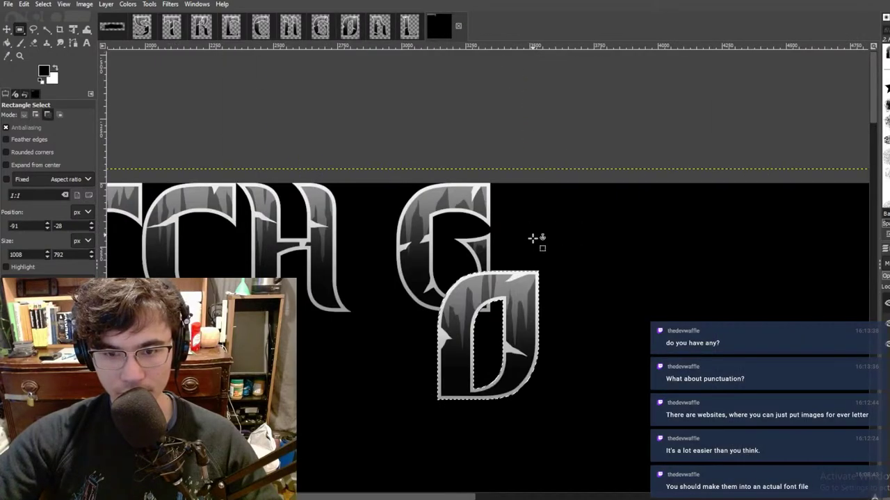
Step: Place the O just to the right of the G, flush with the canvas's top edge
{"action": "left_click_drag", "start_coordinate": [532, 240], "coordinate": [482, 241]}
{"action": "scroll", "coordinate": [523, 219], "scroll_direction": "up", "scroll_amount": 4, "text": "ctrl"}
{"action": "scroll", "coordinate": [480, 195], "scroll_direction": "down", "scroll_amount": 2, "text": "ctrl"}
{"action": "scroll", "coordinate": [481, 194], "scroll_direction": "up", "scroll_amount": 2, "text": "ctrl"}
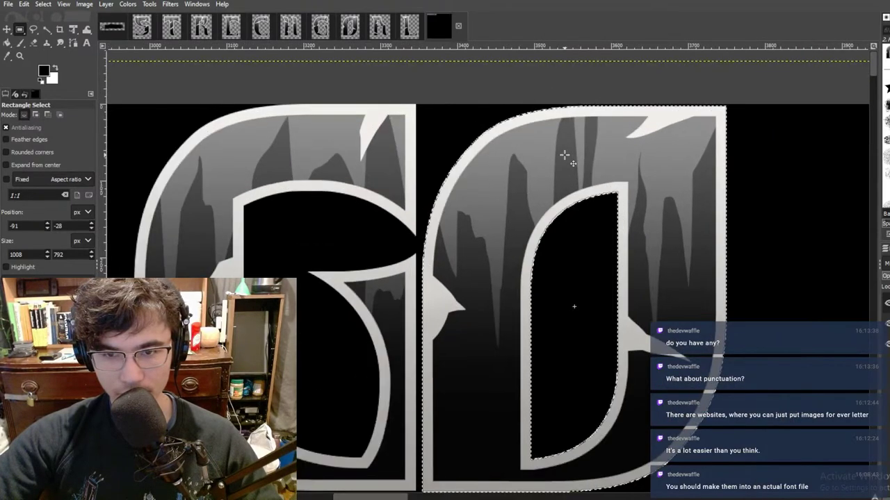
{"action": "scroll", "coordinate": [612, 113], "scroll_direction": "up", "scroll_amount": 5, "text": "ctrl"}
{"action": "middle_click_drag", "start_coordinate": [616, 109], "coordinate": [532, 221]}
{"action": "scroll", "coordinate": [567, 198], "scroll_direction": "up", "scroll_amount": 1, "text": "ctrl"}
{"action": "middle_click_drag", "start_coordinate": [667, 187], "coordinate": [497, 253]}
{"action": "left_click_drag", "start_coordinate": [496, 253], "coordinate": [502, 233]}
{"action": "scroll", "coordinate": [503, 233], "scroll_direction": "down", "scroll_amount": 4, "text": "ctrl"}
{"action": "scroll", "coordinate": [621, 238], "scroll_direction": "up", "scroll_amount": 4, "text": "ctrl"}
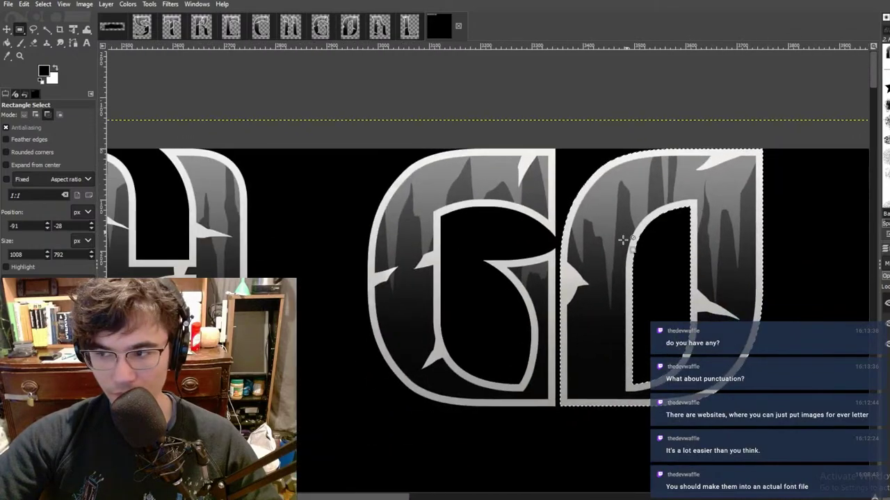
Step: Nudge the O left until its left edge meets the G's right edge
{"action": "key", "text": "Left"}
{"action": "key", "text": "Left"}
{"action": "key", "text": "Left"}
{"action": "key", "text": "Left"}
{"action": "key", "text": "Left"}
{"action": "key", "text": "Left"}
{"action": "key", "text": "Left"}
{"action": "key", "text": "Left"}
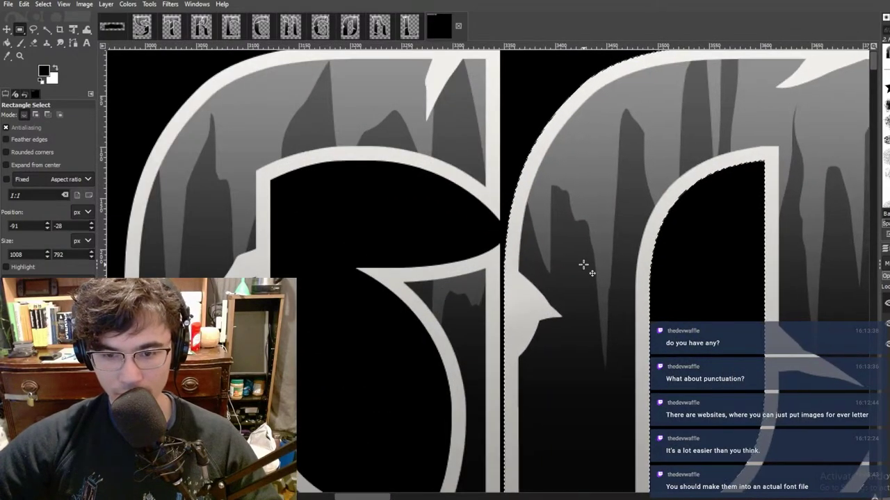
{"action": "scroll", "coordinate": [583, 264], "scroll_direction": "up", "scroll_amount": 5, "text": "ctrl"}
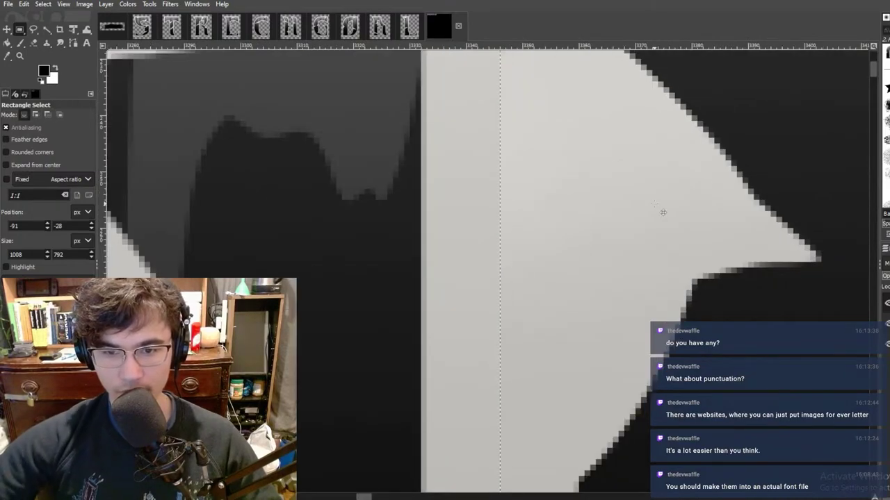
{"action": "scroll", "coordinate": [662, 212], "scroll_direction": "down", "scroll_amount": 5, "text": "ctrl"}
{"action": "scroll", "coordinate": [680, 178], "scroll_direction": "down", "scroll_amount": 3, "text": "ctrl"}
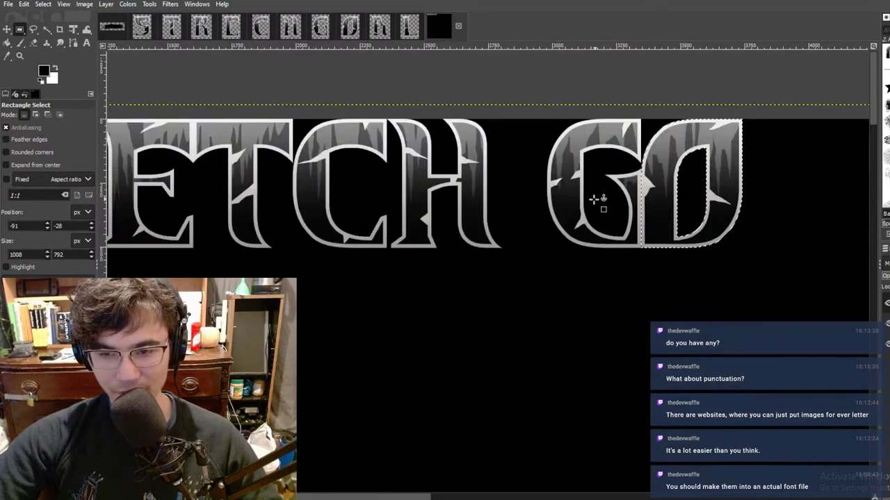
Step: Anchor the O and review the letter spacing across STRETCH GO
{"action": "key", "text": "Delete"}
{"action": "key", "text": "ctrl+z"}
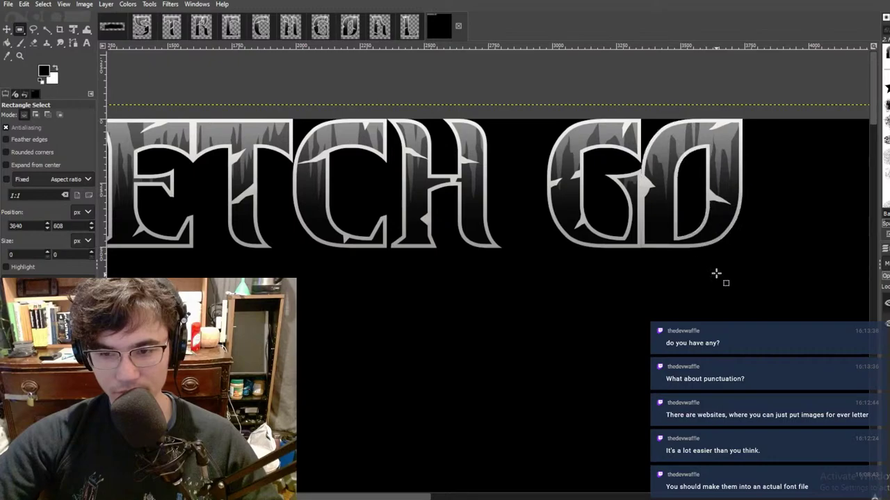
{"action": "scroll", "coordinate": [759, 167], "scroll_direction": "down", "scroll_amount": 5, "text": "ctrl"}
{"action": "scroll", "coordinate": [716, 174], "scroll_direction": "up", "scroll_amount": 5, "text": "ctrl"}
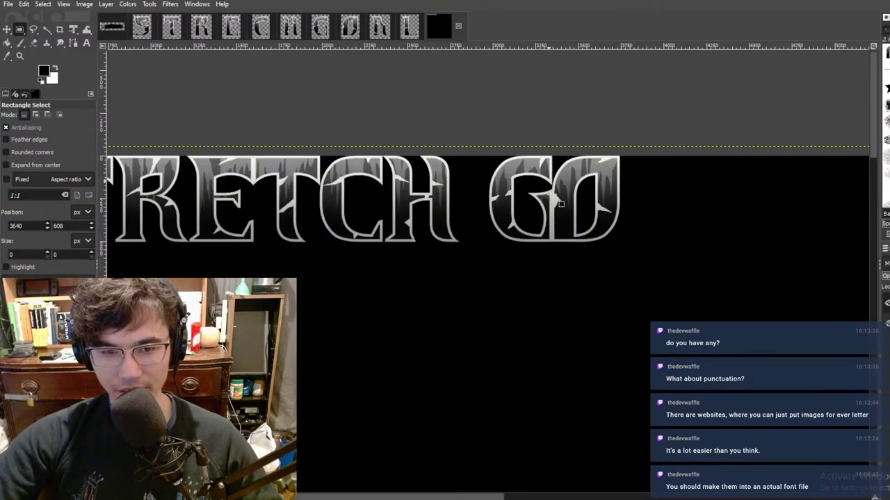
{"action": "scroll", "coordinate": [716, 167], "scroll_direction": "left", "scroll_amount": 4, "text": "shift"}
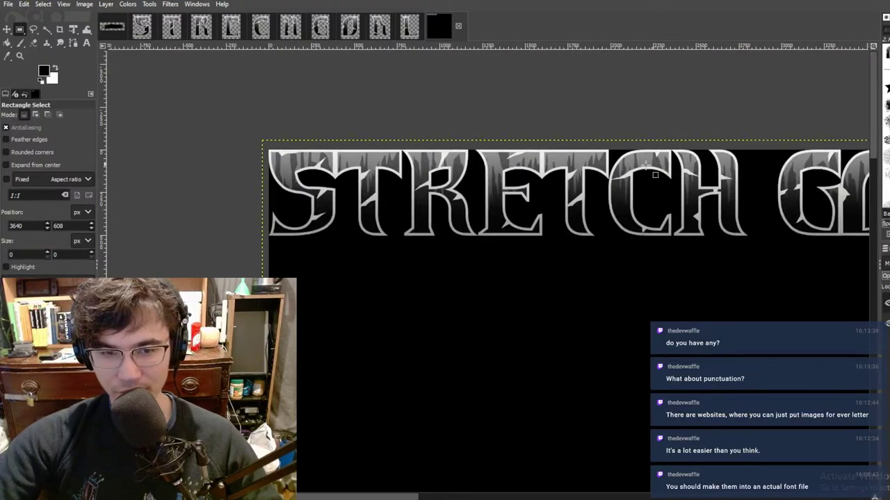
{"action": "scroll", "coordinate": [654, 174], "scroll_direction": "down", "scroll_amount": 5, "text": "ctrl"}
{"action": "scroll", "coordinate": [386, 89], "scroll_direction": "up", "scroll_amount": 3, "text": "ctrl"}
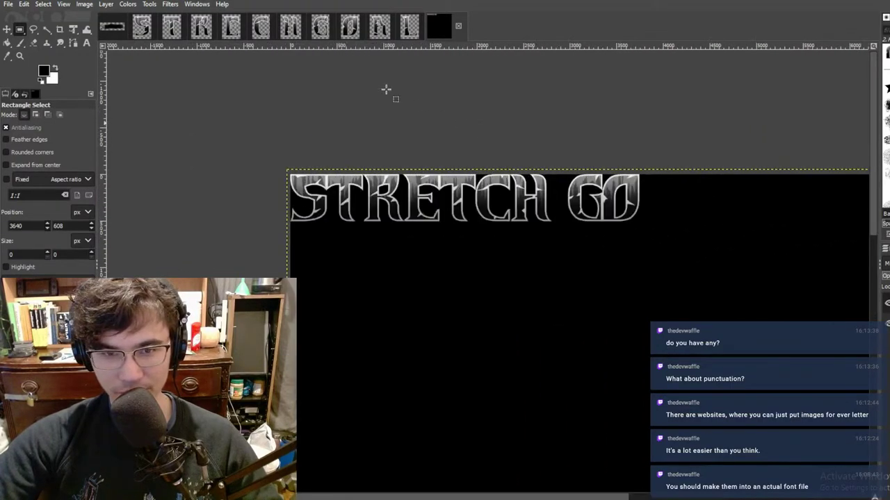
Step: Copy the whole A image and paste it onto the lettering canvas
{"action": "left_click", "coordinate": [379, 28]}
{"action": "left_click_drag", "start_coordinate": [269, 121], "coordinate": [669, 367]}
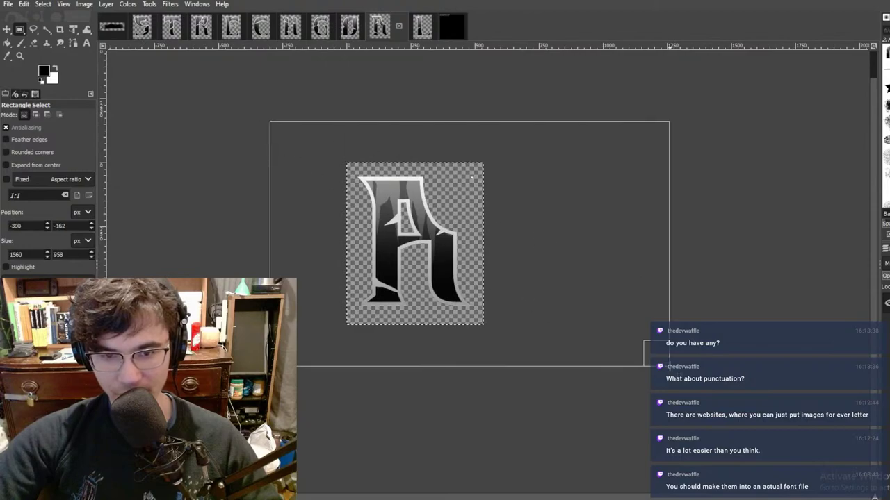
{"action": "left_click", "coordinate": [451, 28]}
{"action": "scroll", "coordinate": [532, 220], "scroll_direction": "up", "scroll_amount": 4, "text": "ctrl"}
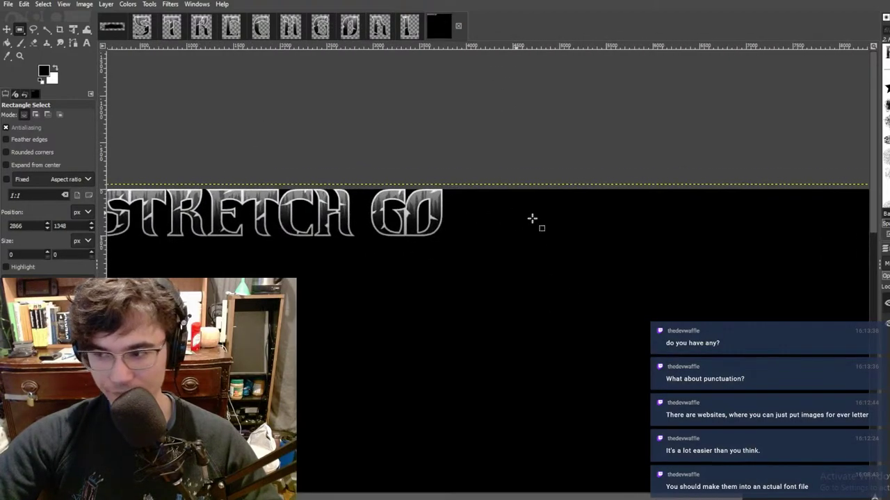
{"action": "scroll", "coordinate": [510, 226], "scroll_direction": "up", "scroll_amount": 2, "text": "ctrl"}
{"action": "key", "text": "ctrl+v"}
Step: Place the A at the canvas's top edge with its upper-left tip against the O's right edge
{"action": "left_click_drag", "start_coordinate": [446, 259], "coordinate": [358, 183]}
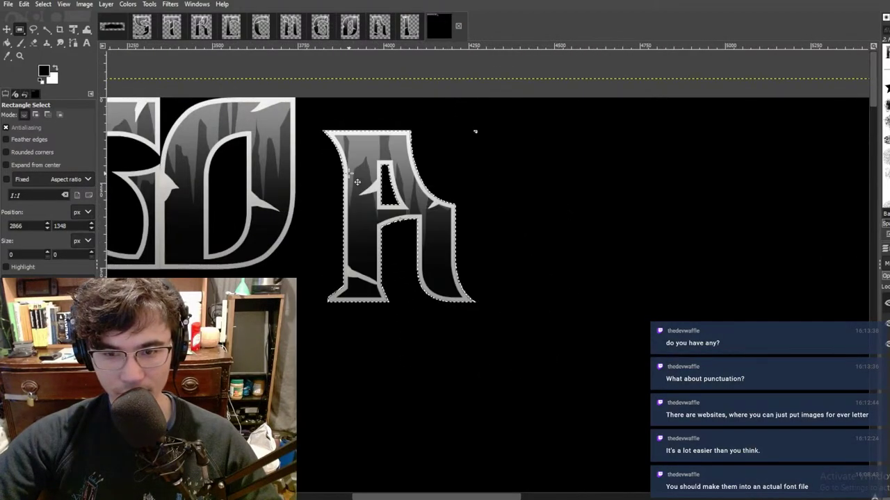
{"action": "scroll", "coordinate": [352, 119], "scroll_direction": "up", "scroll_amount": 2, "text": "ctrl"}
{"action": "middle_click_drag", "start_coordinate": [371, 153], "coordinate": [637, 228]}
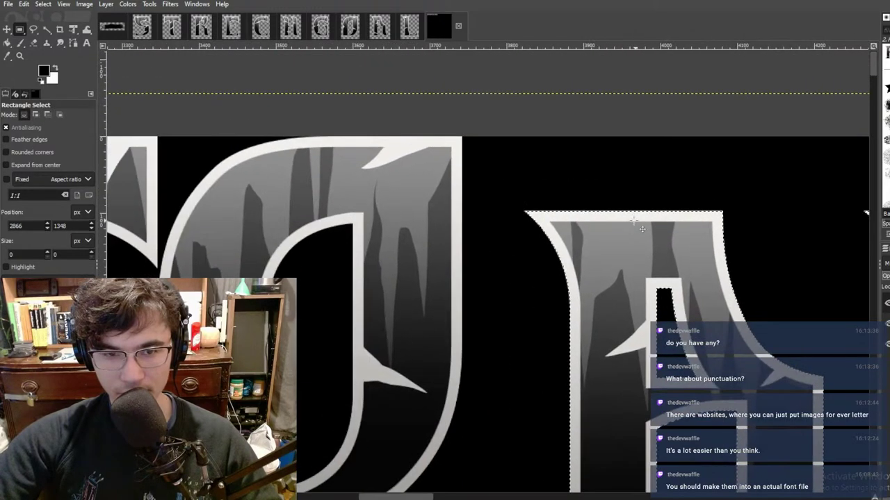
{"action": "left_click_drag", "start_coordinate": [593, 243], "coordinate": [538, 190]}
{"action": "scroll", "coordinate": [472, 152], "scroll_direction": "up", "scroll_amount": 4, "text": "ctrl"}
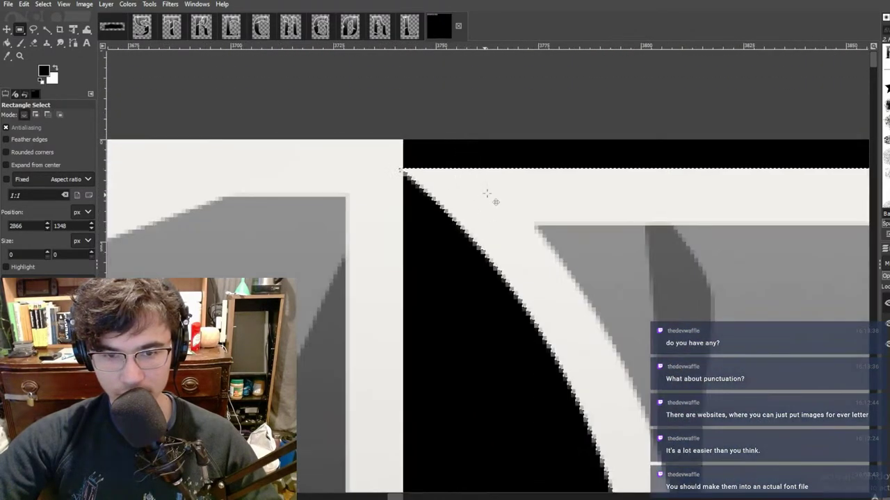
{"action": "scroll", "coordinate": [487, 173], "scroll_direction": "down", "scroll_amount": 6, "text": "ctrl"}
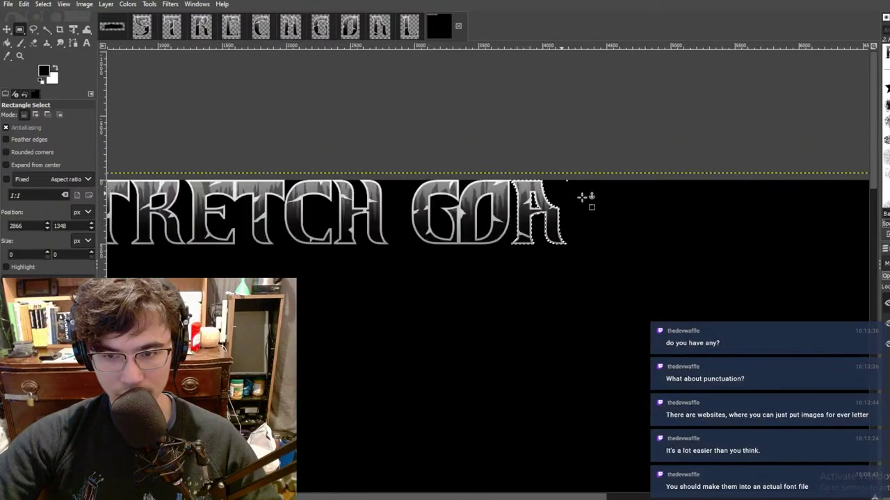
Step: Anchor the A and erase the stray white speck to its right at the canvas's top edge
{"action": "scroll", "coordinate": [576, 179], "scroll_direction": "up", "scroll_amount": 6, "text": "ctrl"}
{"action": "left_click_drag", "start_coordinate": [497, 159], "coordinate": [638, 247]}
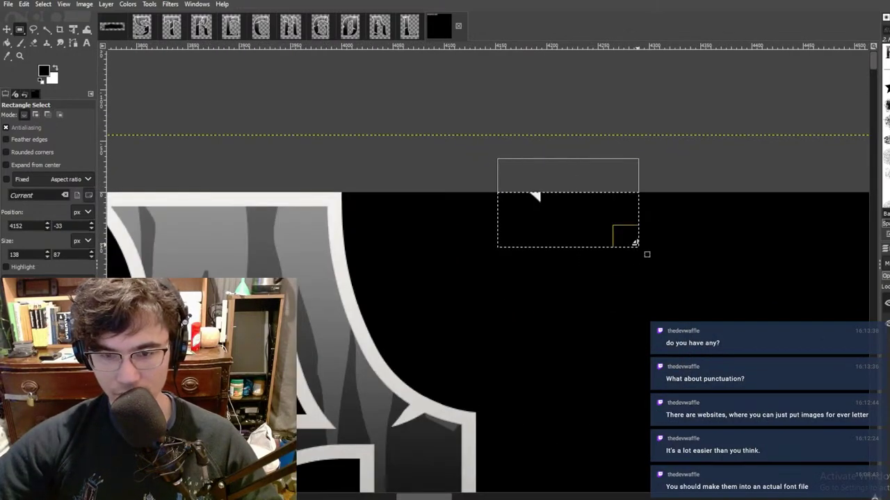
{"action": "left_click", "coordinate": [673, 299]}
{"action": "scroll", "coordinate": [588, 227], "scroll_direction": "down", "scroll_amount": 5, "text": "ctrl"}
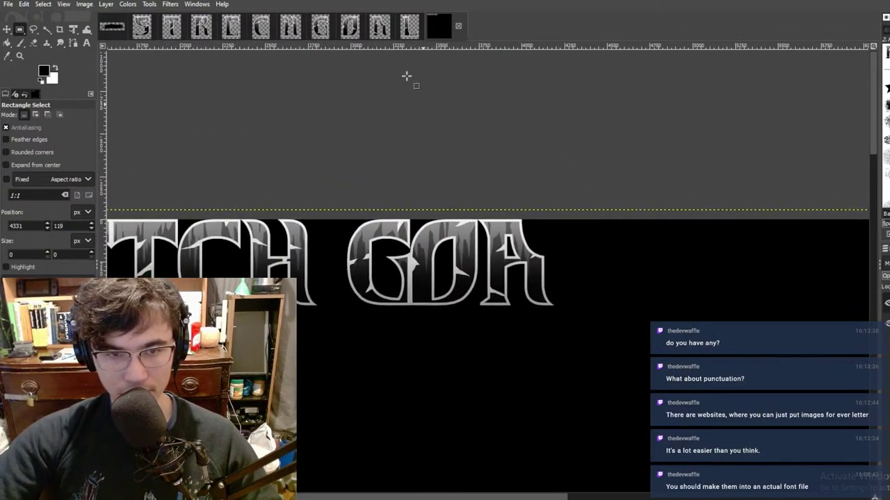
Step: Copy the whole L image and paste it onto the lettering canvas
{"action": "left_click", "coordinate": [409, 25]}
{"action": "scroll", "coordinate": [462, 208], "scroll_direction": "down", "scroll_amount": 2, "text": "ctrl"}
{"action": "left_click_drag", "start_coordinate": [339, 101], "coordinate": [687, 370]}
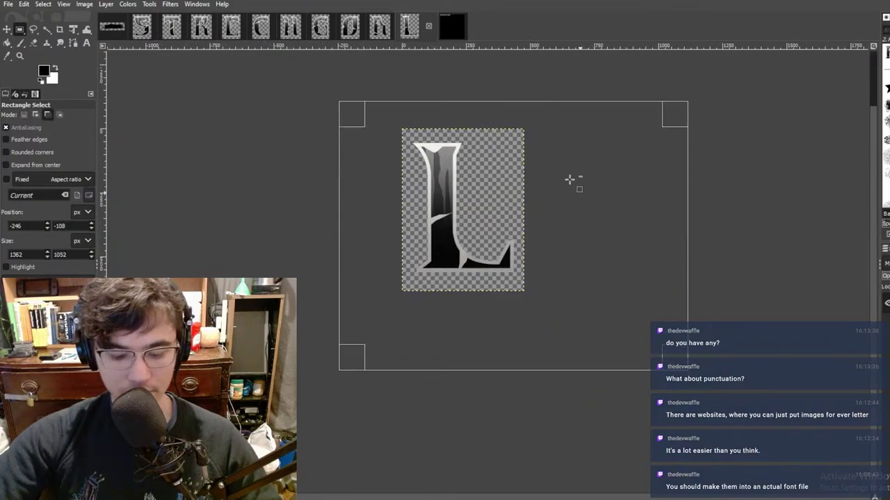
{"action": "left_click", "coordinate": [452, 28]}
{"action": "key", "text": "ctrl+v"}
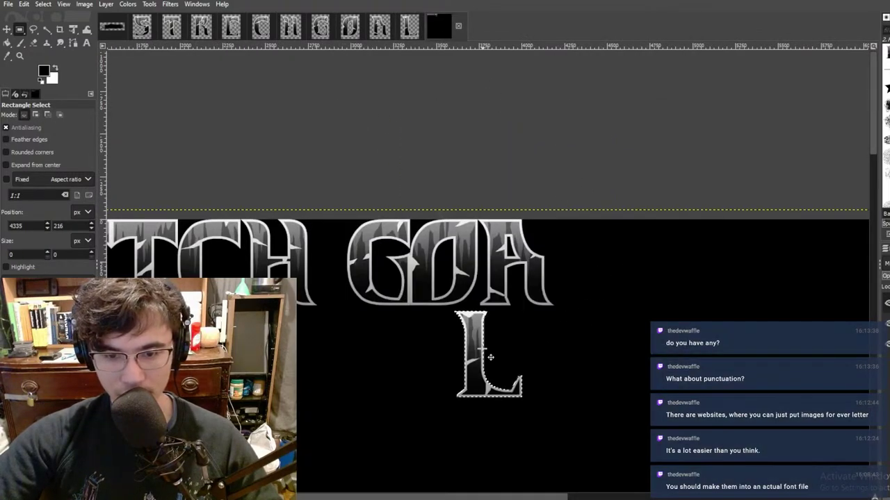
Step: Place the L to the right of the A on the same baseline, its lower-left corner close against the A's foot
{"action": "left_click_drag", "start_coordinate": [489, 356], "coordinate": [586, 260]}
{"action": "scroll", "coordinate": [562, 278], "scroll_direction": "up", "scroll_amount": 6, "text": "ctrl"}
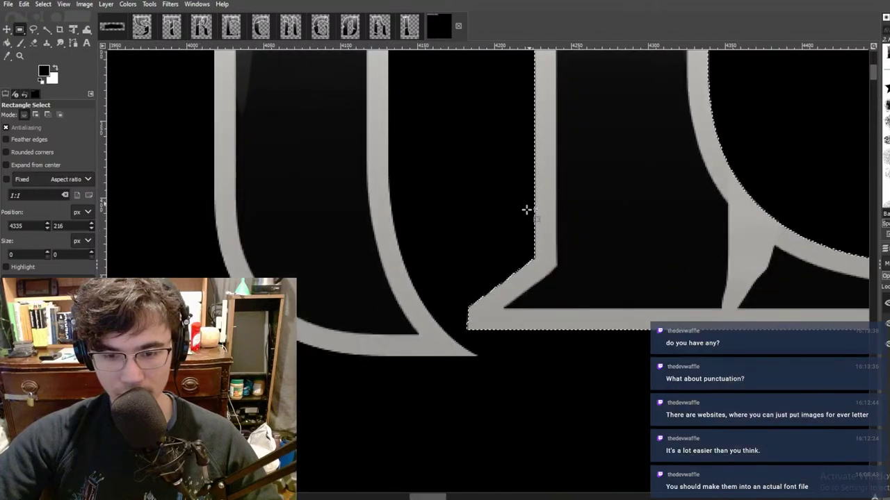
{"action": "scroll", "coordinate": [523, 229], "scroll_direction": "up", "scroll_amount": 2, "text": "ctrl"}
{"action": "middle_click_drag", "start_coordinate": [548, 322], "coordinate": [525, 200]}
{"action": "left_click_drag", "start_coordinate": [484, 203], "coordinate": [510, 249]}
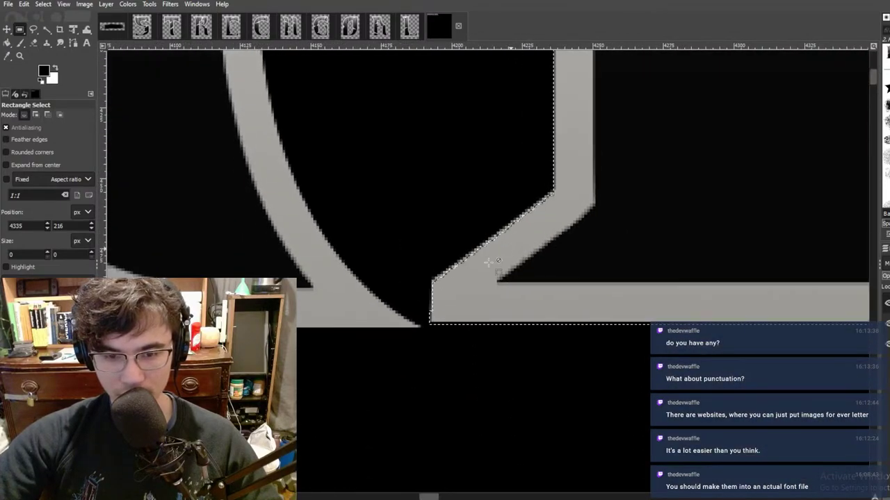
{"action": "scroll", "coordinate": [459, 280], "scroll_direction": "up", "scroll_amount": 5, "text": "ctrl"}
{"action": "middle_click_drag", "start_coordinate": [401, 337], "coordinate": [498, 140]}
{"action": "scroll", "coordinate": [496, 144], "scroll_direction": "up", "scroll_amount": 1, "text": "ctrl"}
{"action": "left_click_drag", "start_coordinate": [482, 185], "coordinate": [442, 208]}
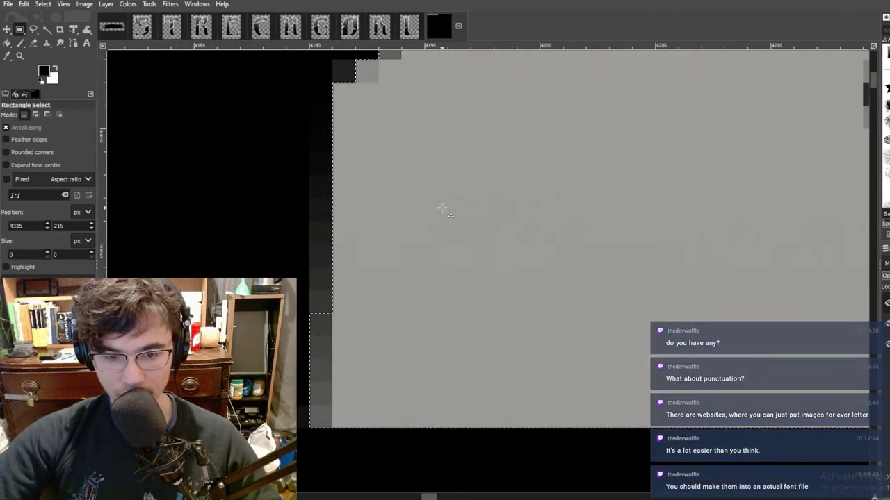
{"action": "scroll", "coordinate": [445, 209], "scroll_direction": "down", "scroll_amount": 12, "text": "ctrl"}
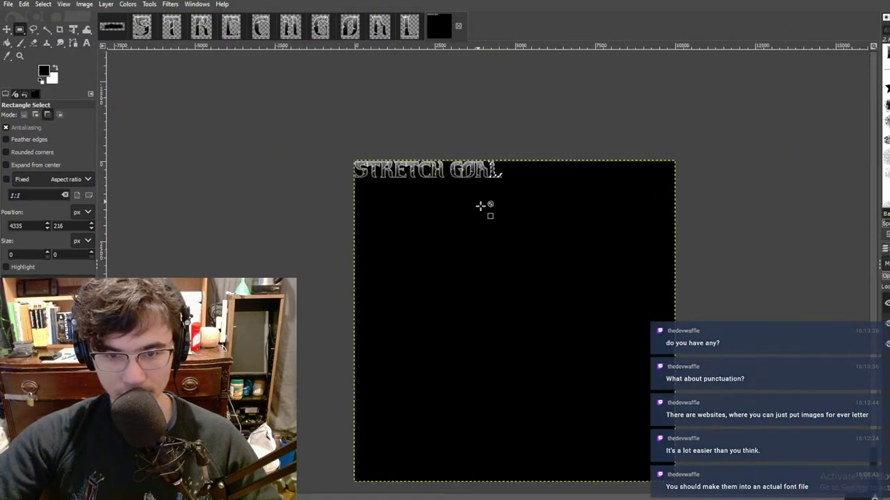
Step: Anchor the L, then copy the whole S image and paste it onto the canvas
{"action": "scroll", "coordinate": [480, 206], "scroll_direction": "up", "scroll_amount": 5, "text": "ctrl"}
{"action": "scroll", "coordinate": [502, 90], "scroll_direction": "up", "scroll_amount": 3}
{"action": "left_click", "coordinate": [142, 26]}
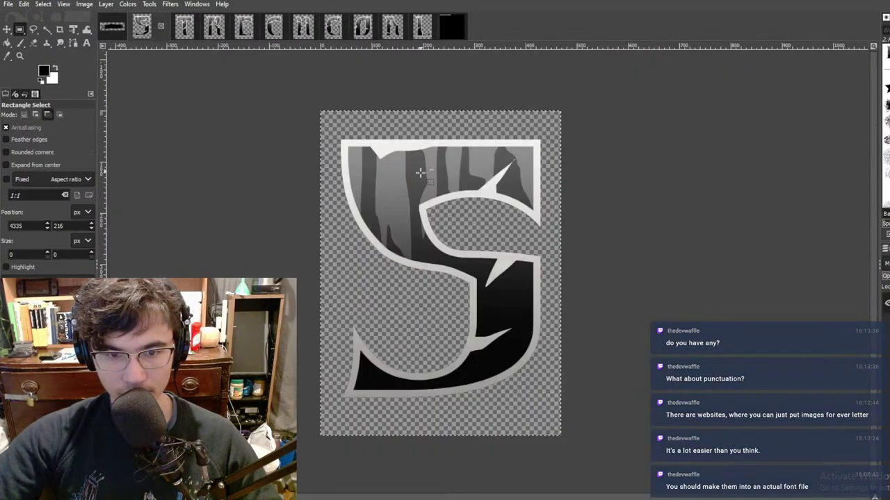
{"action": "scroll", "coordinate": [419, 173], "scroll_direction": "down", "scroll_amount": 4, "text": "ctrl"}
{"action": "left_click_drag", "start_coordinate": [297, 127], "coordinate": [608, 346]}
{"action": "left_click", "coordinate": [450, 26]}
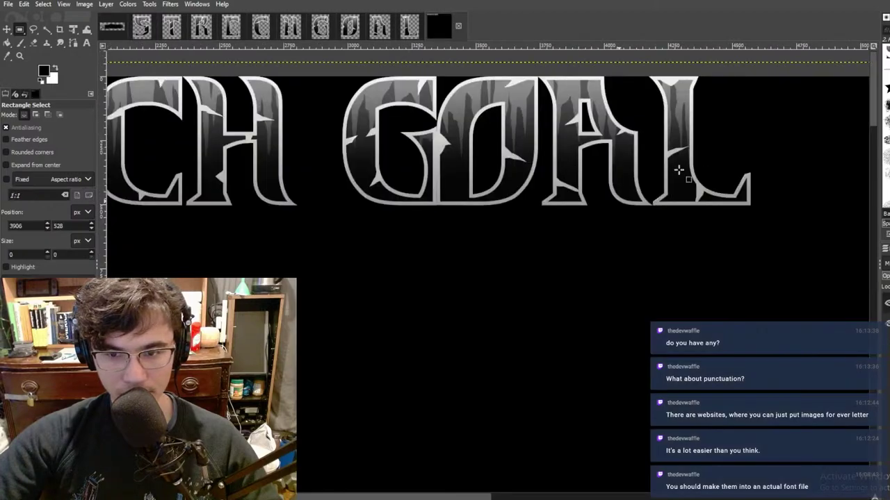
{"action": "scroll", "coordinate": [611, 216], "scroll_direction": "up", "scroll_amount": 3}
{"action": "scroll", "coordinate": [612, 215], "scroll_direction": "right", "scroll_amount": 5, "text": "shift"}
{"action": "key", "text": "ctrl+v"}
Step: Align the S flush with the canvas's top edge, its lower-left tip close against the L's right edge
{"action": "scroll", "coordinate": [524, 260], "scroll_direction": "up", "scroll_amount": 5, "text": "ctrl"}
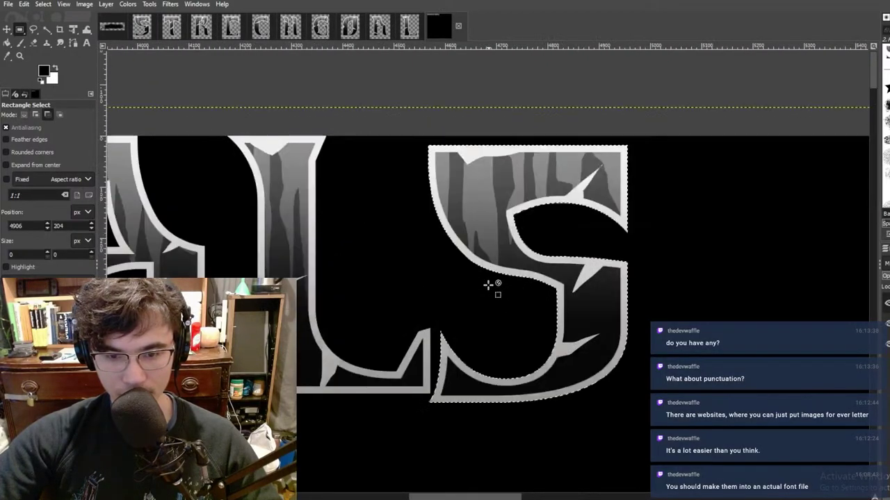
{"action": "scroll", "coordinate": [441, 398], "scroll_direction": "up", "scroll_amount": 4, "text": "ctrl"}
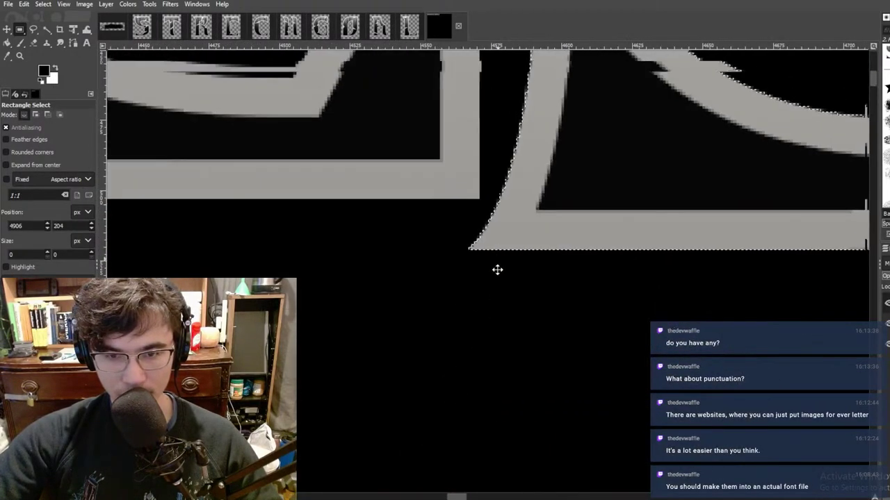
{"action": "left_click_drag", "start_coordinate": [570, 239], "coordinate": [586, 151]}
{"action": "scroll", "coordinate": [571, 200], "scroll_direction": "down", "scroll_amount": 7, "text": "ctrl"}
{"action": "scroll", "coordinate": [571, 201], "scroll_direction": "down", "scroll_amount": 3, "text": "ctrl"}
{"action": "scroll", "coordinate": [588, 151], "scroll_direction": "up", "scroll_amount": 6, "text": "ctrl"}
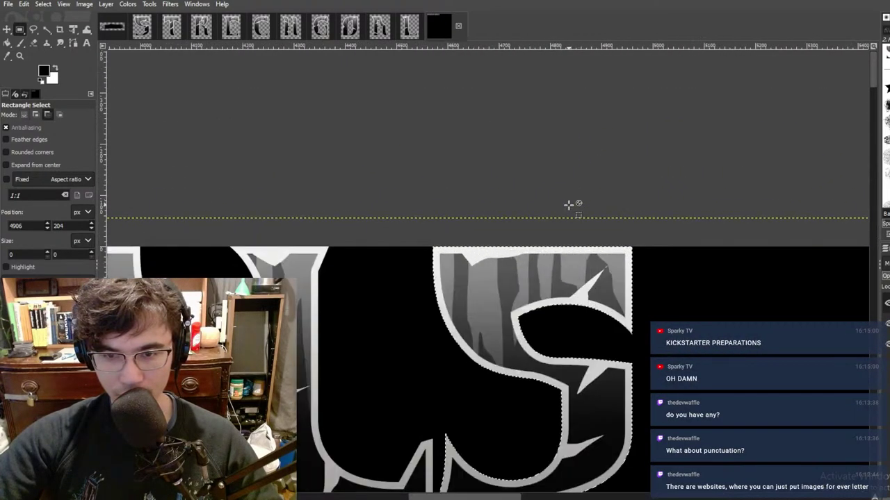
{"action": "scroll", "coordinate": [578, 223], "scroll_direction": "down", "scroll_amount": 4, "text": "ctrl"}
{"action": "scroll", "coordinate": [575, 232], "scroll_direction": "down", "scroll_amount": 2, "text": "ctrl"}
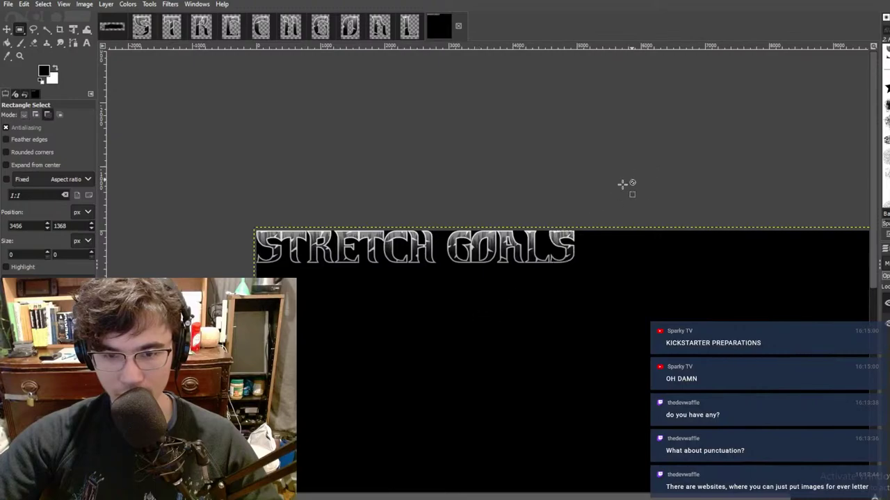
{"action": "scroll", "coordinate": [608, 240], "scroll_direction": "up", "scroll_amount": 3, "text": "ctrl"}
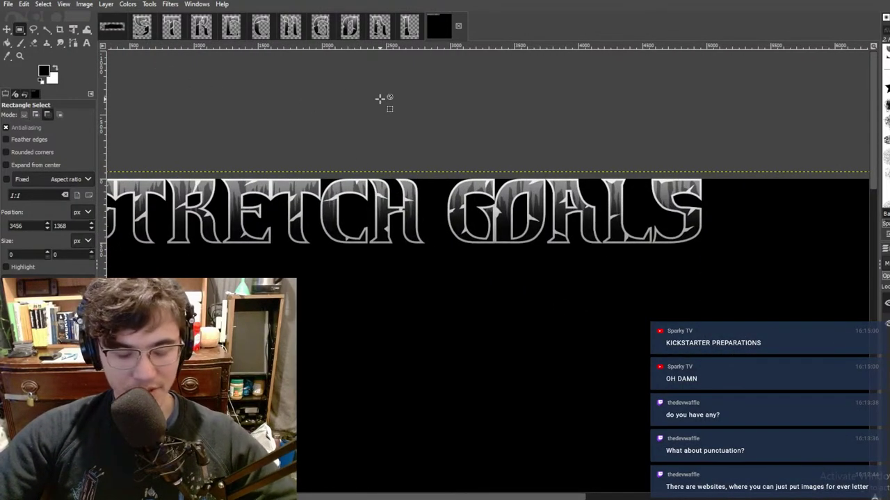
{"action": "key", "text": "ctrl+shift+e"}
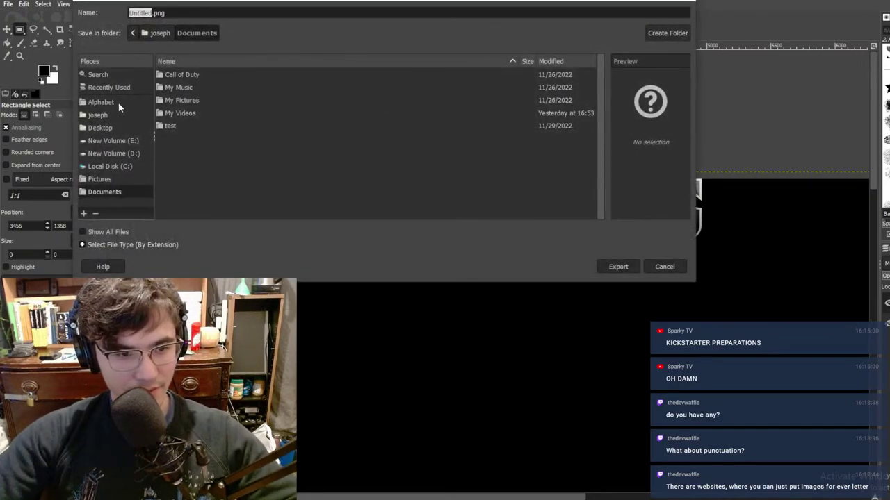
{"action": "left_click", "coordinate": [101, 128]}
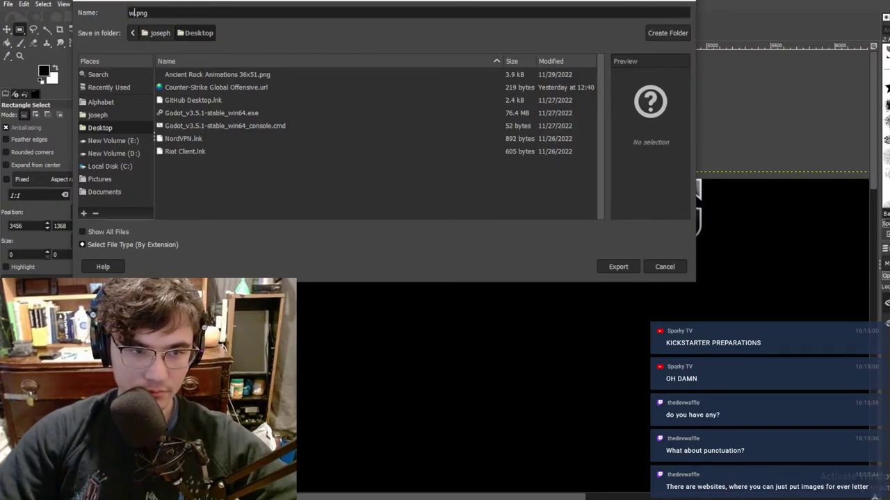
{"action": "key", "text": "BackSpace"}
{"action": "type", "text": "memori wod"}
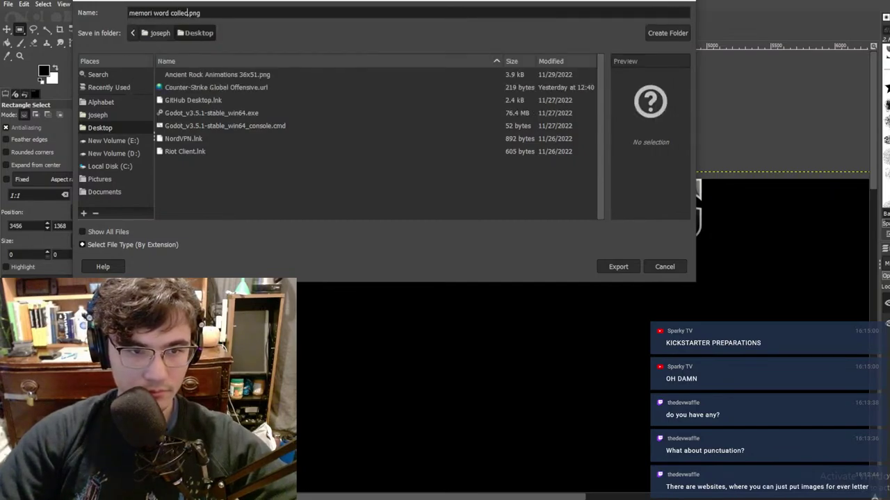
{"action": "key", "text": "Escape"}
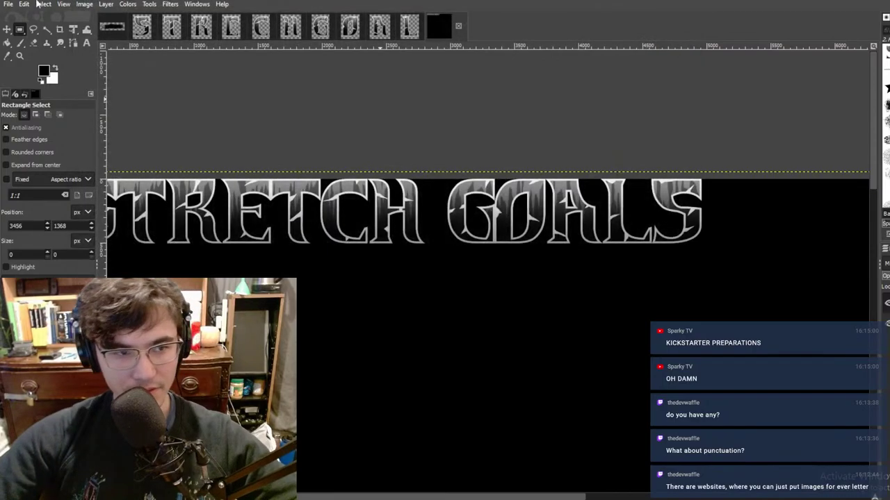
Step: Save the lettering canvas to the Desktop as "memori word collection.xcf"
{"action": "left_click", "coordinate": [8, 4]}
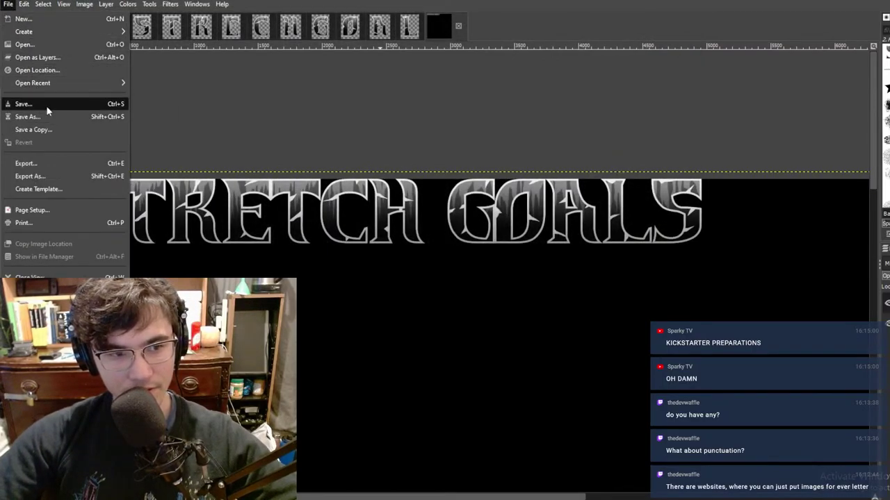
{"action": "left_click", "coordinate": [23, 104]}
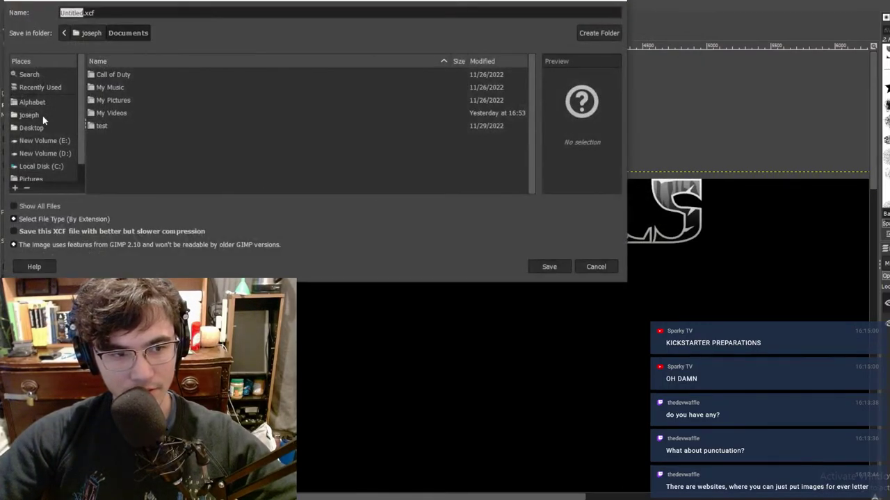
{"action": "left_click", "coordinate": [29, 115]}
{"action": "left_click", "coordinate": [31, 128]}
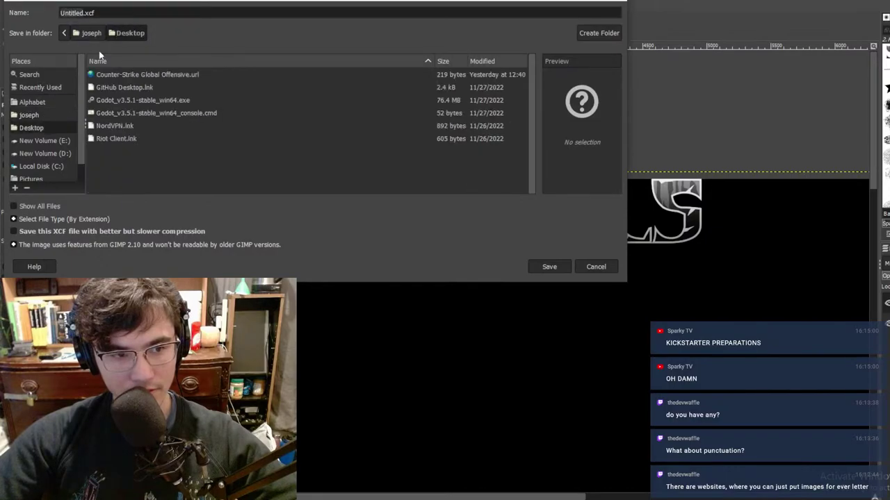
{"action": "type", "text": "memo"}
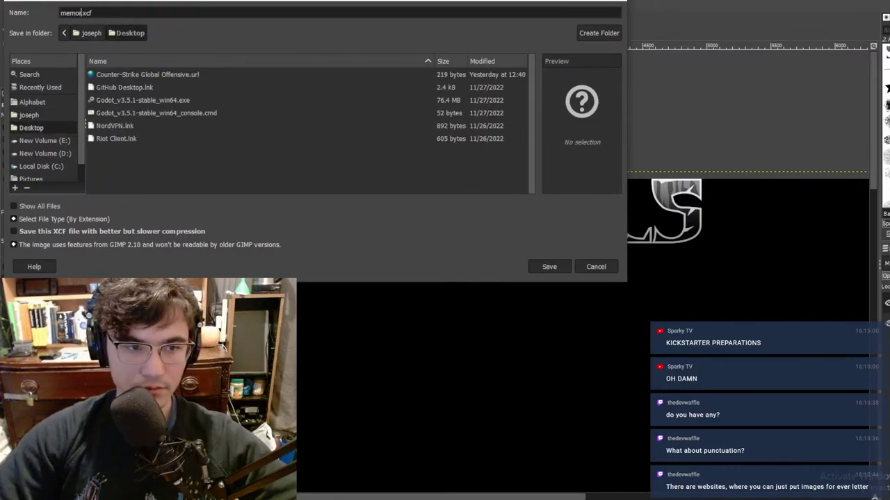
{"action": "type", "text": "ri word collect"}
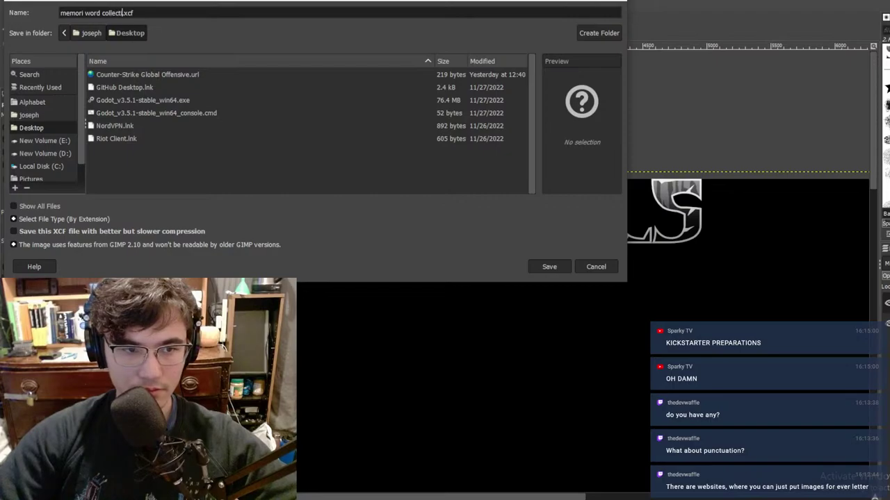
{"action": "type", "text": "ion"}
{"action": "key", "text": "Return"}
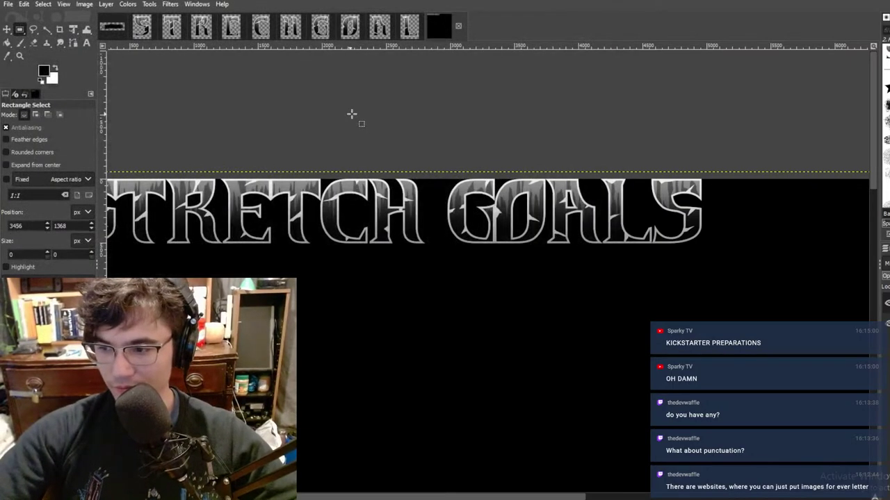
Step: Examine the letter spacing and baseline alignment across the finished STRETCH GOALS lettering
{"action": "scroll", "coordinate": [455, 212], "scroll_direction": "down", "scroll_amount": 2, "text": "ctrl"}
{"action": "middle_click_drag", "start_coordinate": [455, 211], "coordinate": [482, 214]}
{"action": "scroll", "coordinate": [482, 209], "scroll_direction": "up", "scroll_amount": 2, "text": "ctrl"}
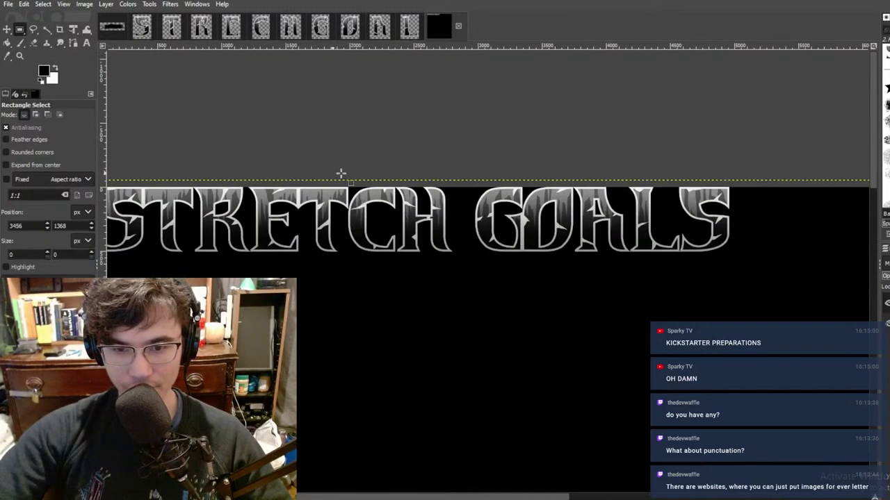
{"action": "middle_click_drag", "start_coordinate": [398, 227], "coordinate": [553, 232]}
{"action": "scroll", "coordinate": [554, 232], "scroll_direction": "down", "scroll_amount": 1, "text": "ctrl"}
{"action": "middle_click_drag", "start_coordinate": [558, 182], "coordinate": [495, 186]}
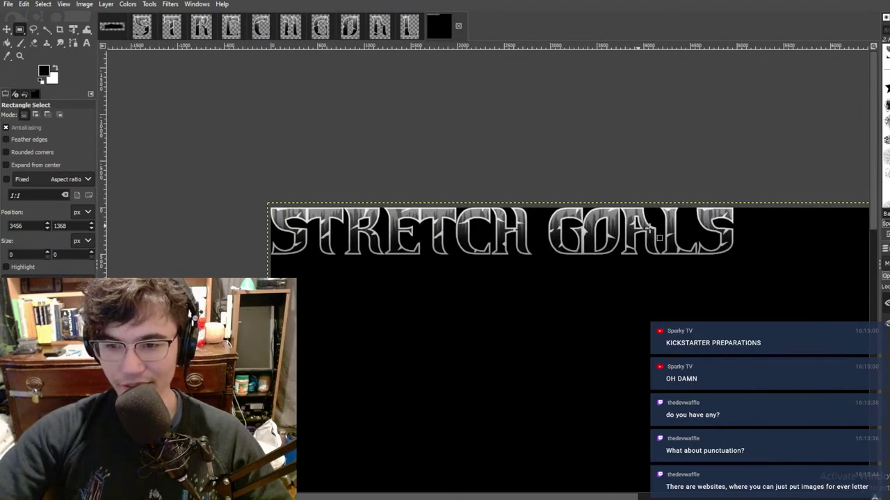
{"action": "scroll", "coordinate": [657, 236], "scroll_direction": "up", "scroll_amount": 2, "text": "ctrl"}
{"action": "scroll", "coordinate": [552, 205], "scroll_direction": "up", "scroll_amount": 3, "text": "ctrl"}
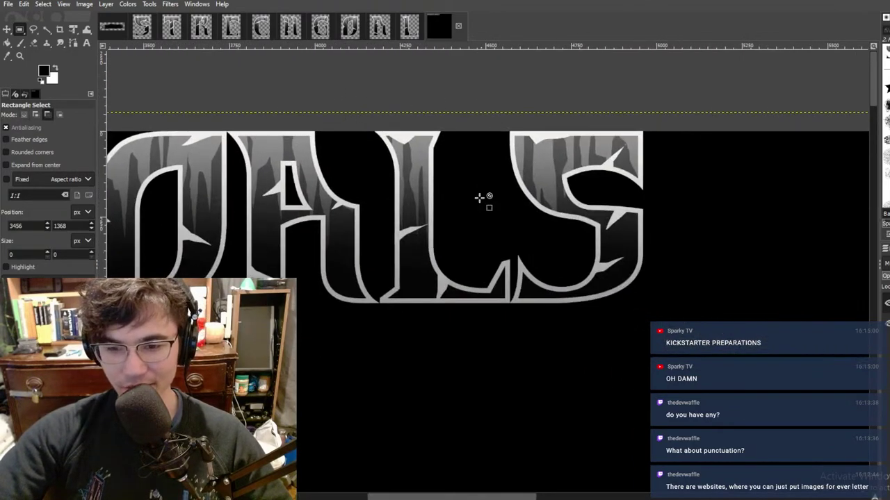
{"action": "scroll", "coordinate": [543, 213], "scroll_direction": "down", "scroll_amount": 1, "text": "ctrl"}
{"action": "scroll", "coordinate": [203, 109], "scroll_direction": "down", "scroll_amount": 4, "text": "ctrl"}
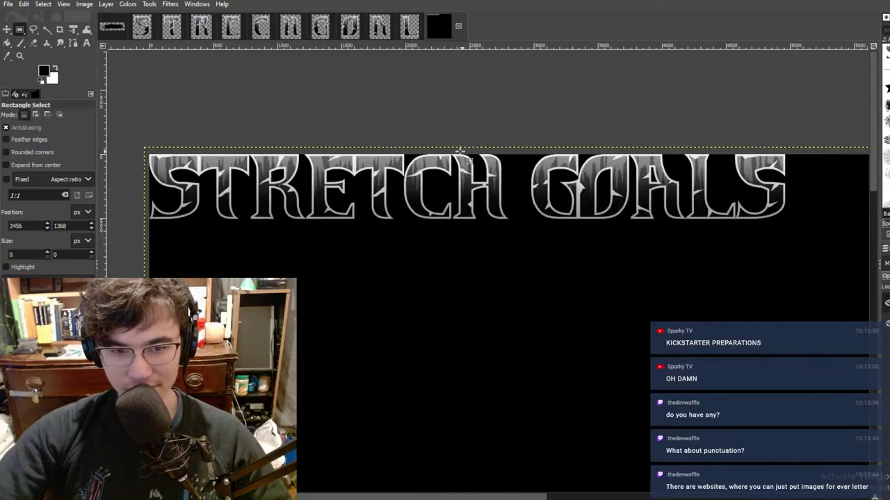
Step: Select a rectangle of about 5863 × 1353 px around the STRETCH GOALS lettering
{"action": "scroll", "coordinate": [425, 179], "scroll_direction": "up", "scroll_amount": 1, "text": "ctrl"}
{"action": "scroll", "coordinate": [425, 180], "scroll_direction": "down", "scroll_amount": 1, "text": "ctrl"}
{"action": "left_click_drag", "start_coordinate": [194, 116], "coordinate": [740, 241]}
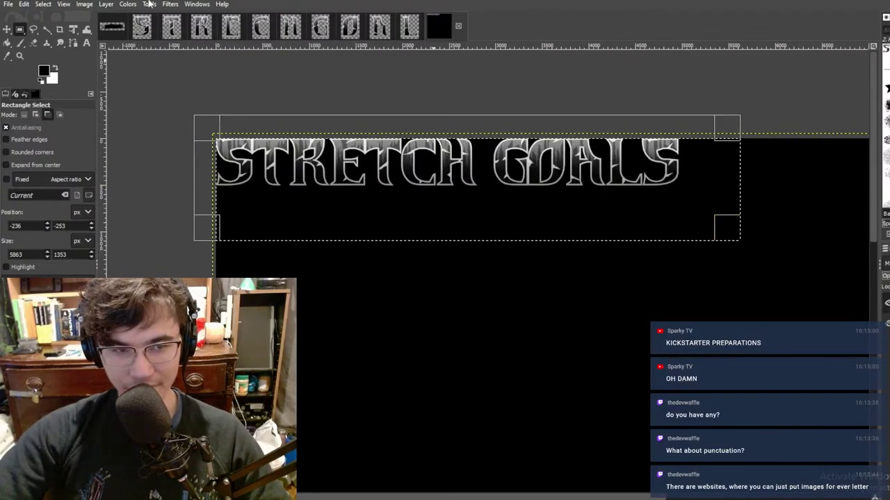
Step: Remove the floating S from the black brush-stroke banner image and add a new layer with default settings
{"action": "left_click", "coordinate": [113, 27]}
{"action": "scroll", "coordinate": [448, 214], "scroll_direction": "up", "scroll_amount": 2, "text": "ctrl"}
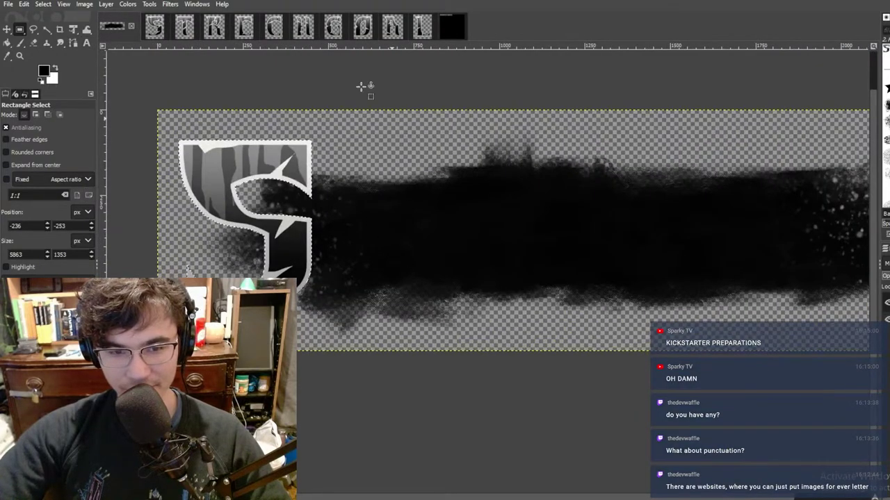
{"action": "left_click_drag", "start_coordinate": [345, 63], "coordinate": [351, 65]}
{"action": "key", "text": "ctrl+z"}
{"action": "key", "text": "ctrl+z"}
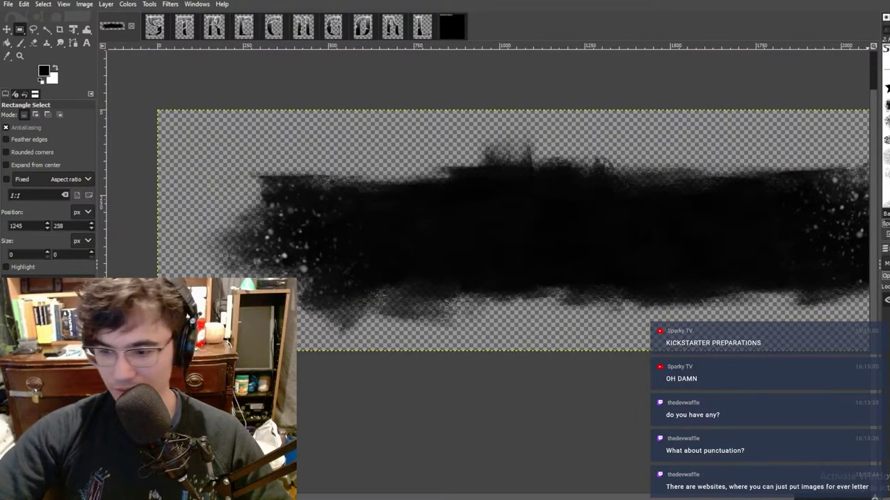
{"action": "key", "text": "shift+ctrl+n"}
{"action": "key", "text": "Return"}
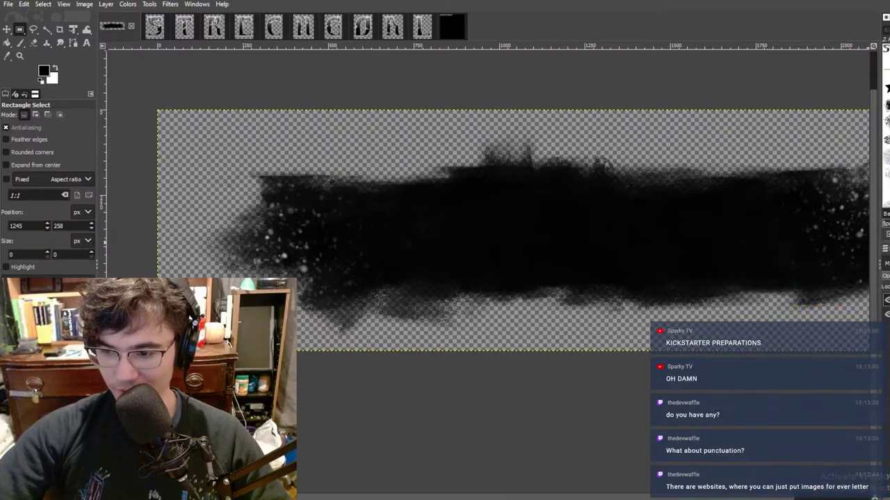
Step: Select and copy a wide area covering the whole STRETCH GOALS lettering, then paste it into the brush-stroke banner image
{"action": "left_click", "coordinate": [451, 25]}
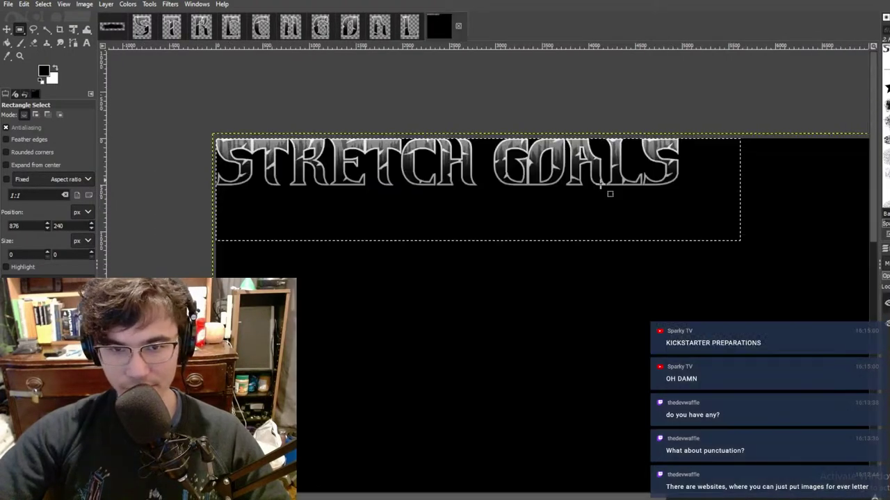
{"action": "scroll", "coordinate": [610, 192], "scroll_direction": "down", "scroll_amount": 3, "text": "ctrl"}
{"action": "left_click_drag", "start_coordinate": [377, 85], "coordinate": [782, 292]}
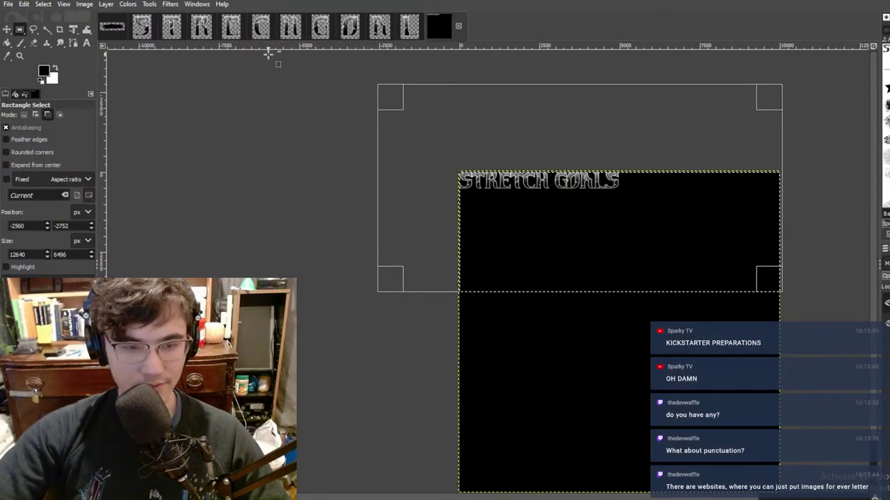
{"action": "left_click", "coordinate": [115, 28]}
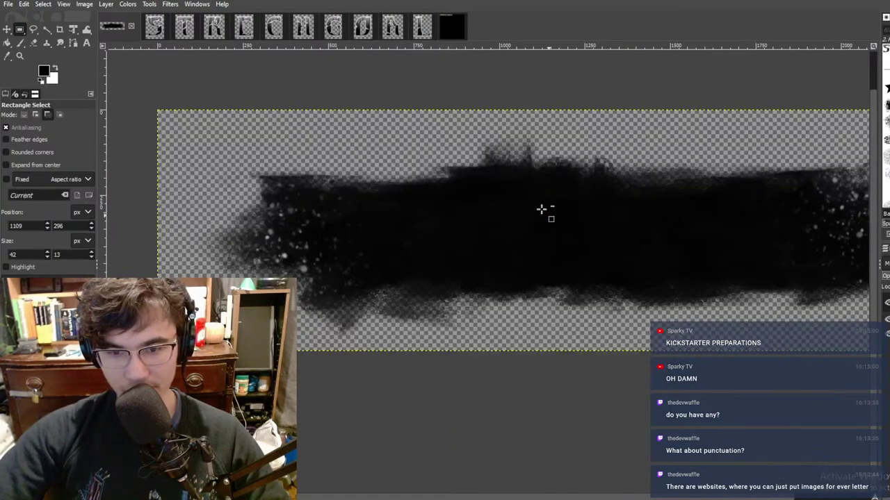
{"action": "scroll", "coordinate": [548, 204], "scroll_direction": "down", "scroll_amount": 8, "text": "ctrl"}
{"action": "scroll", "coordinate": [546, 202], "scroll_direction": "up", "scroll_amount": 6, "text": "ctrl"}
{"action": "scroll", "coordinate": [505, 122], "scroll_direction": "down", "scroll_amount": 3, "text": "ctrl"}
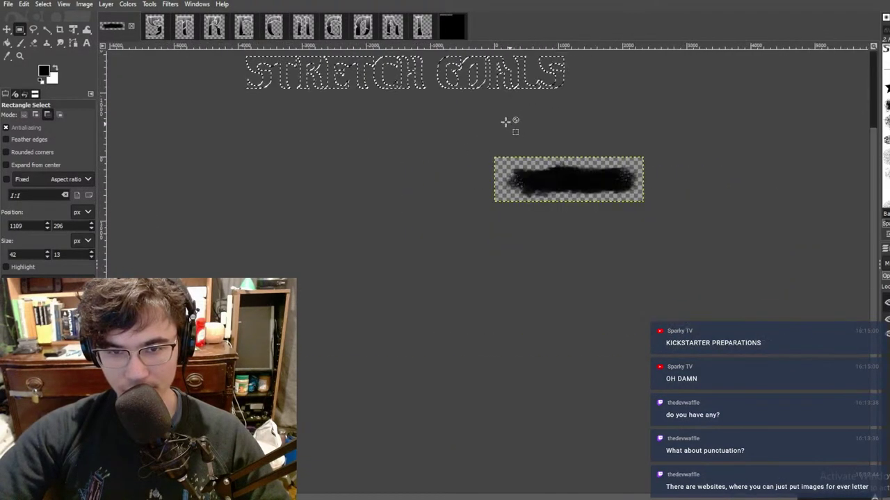
{"action": "left_click_drag", "start_coordinate": [410, 73], "coordinate": [534, 153]}
{"action": "key", "text": "ctrl+z"}
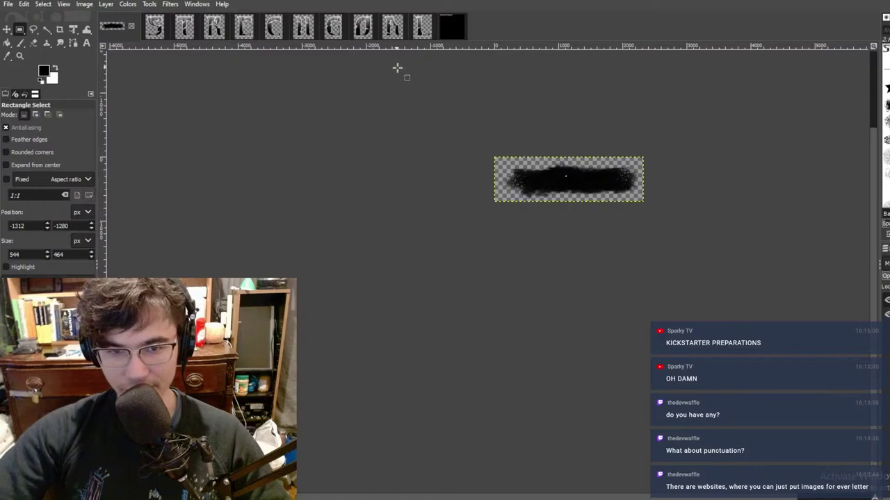
{"action": "scroll", "coordinate": [476, 211], "scroll_direction": "up", "scroll_amount": 3}
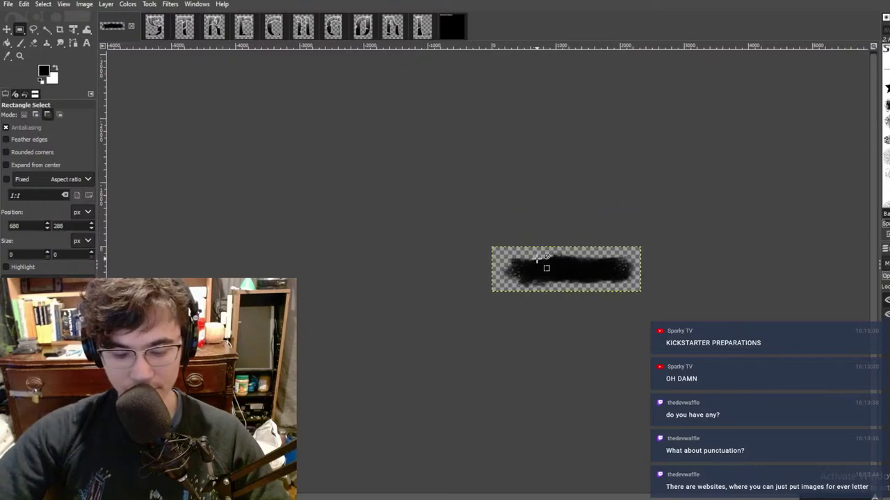
Step: Paste the STRETCH GOALS lettering into the banner image again and move it over the black brush stroke, roughly centred
{"action": "key", "text": "ctrl+z"}
{"action": "scroll", "coordinate": [459, 165], "scroll_direction": "up", "scroll_amount": 2, "text": "ctrl"}
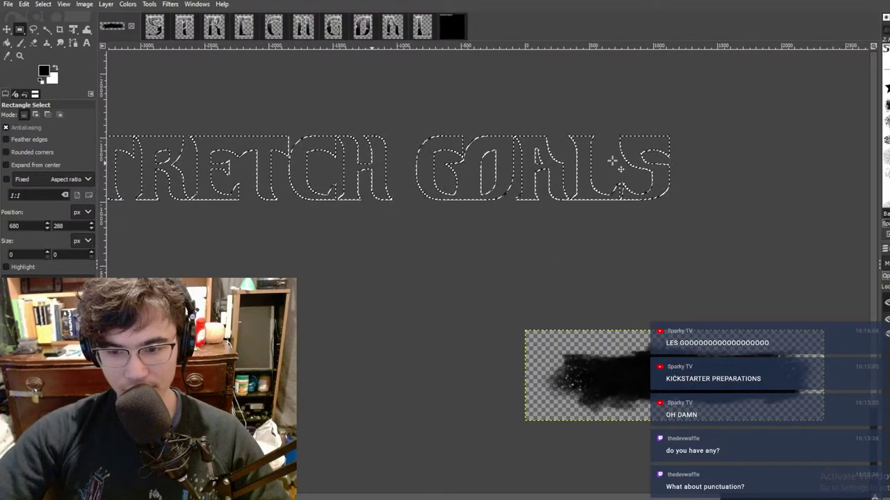
{"action": "key", "text": "ctrl+z"}
{"action": "left_click_drag", "start_coordinate": [538, 317], "coordinate": [580, 363]}
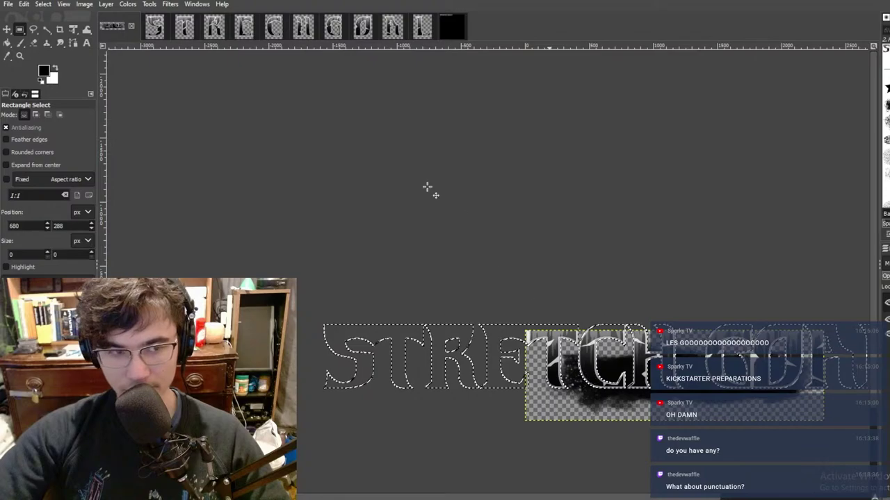
{"action": "left_click_drag", "start_coordinate": [427, 187], "coordinate": [638, 332]}
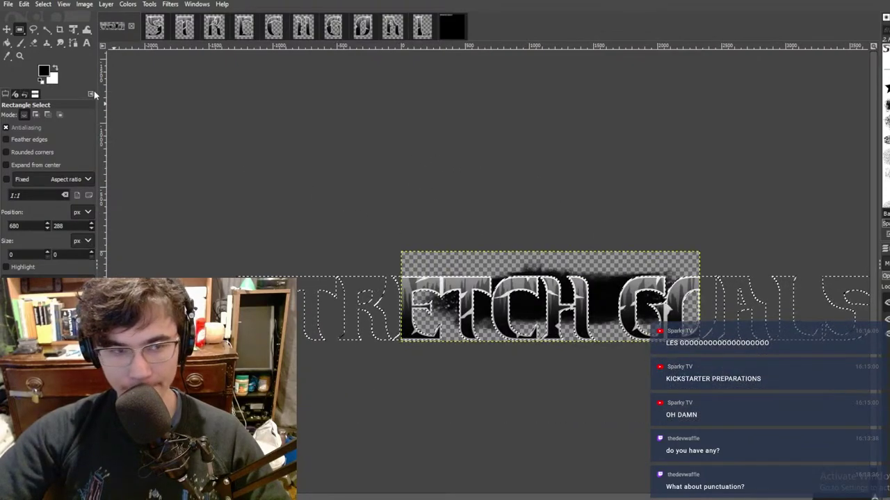
Step: Try to centre the floating lettering with the Alignment tool by distributing its vertical centres relative to the first item
{"action": "left_click", "coordinate": [11, 32]}
{"action": "right_click", "coordinate": [9, 32]}
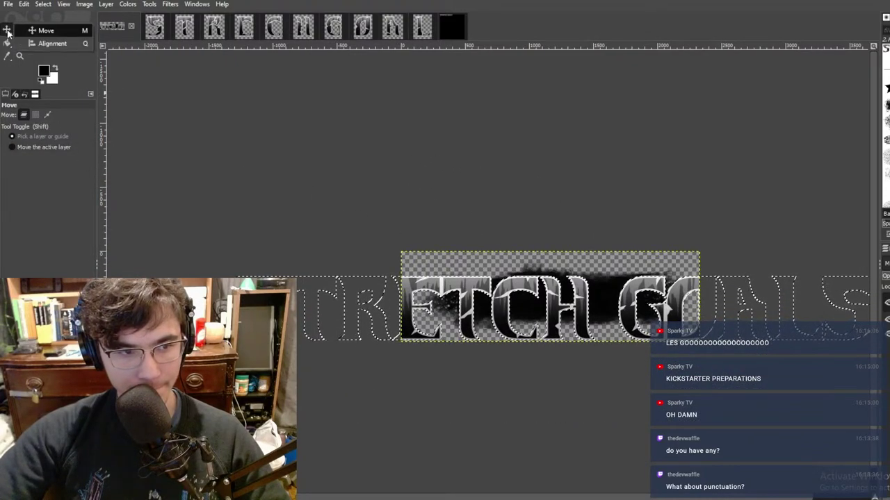
{"action": "left_click", "coordinate": [46, 43]}
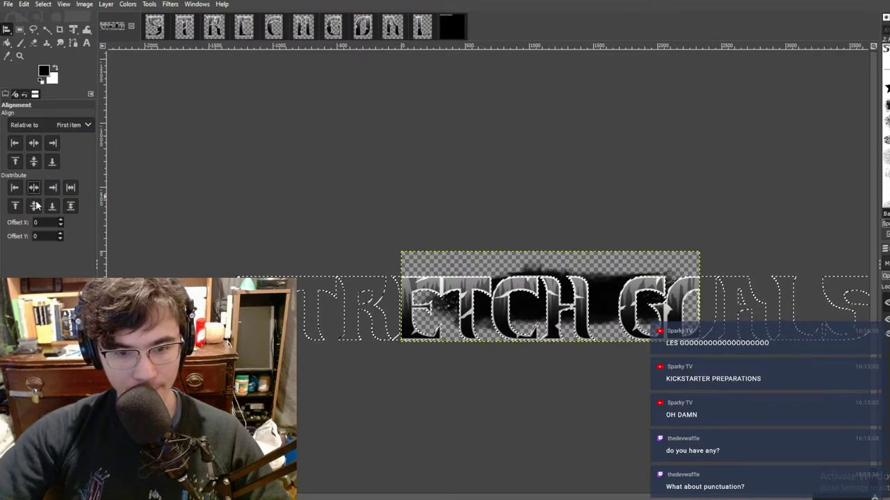
{"action": "left_click", "coordinate": [35, 206]}
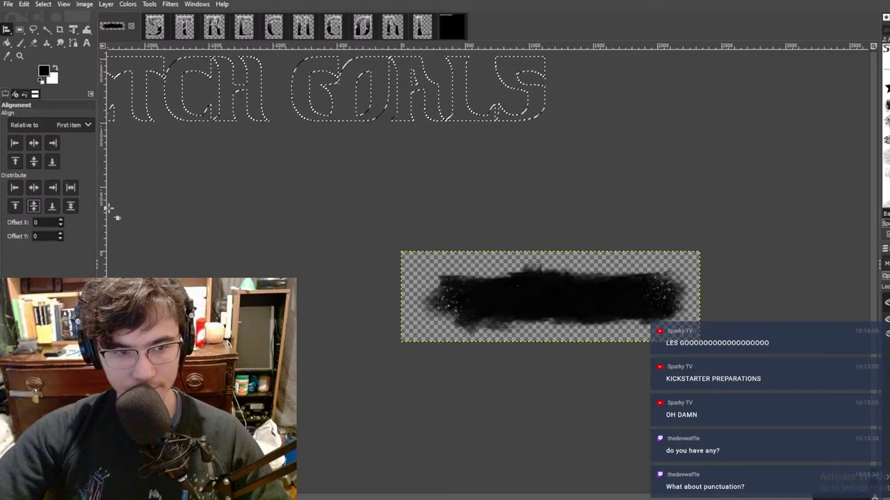
Step: Move the pasted STRETCH GOALS lettering onto the black brush-stroke banner
{"action": "scroll", "coordinate": [296, 187], "scroll_direction": "down", "scroll_amount": 3, "text": "ctrl"}
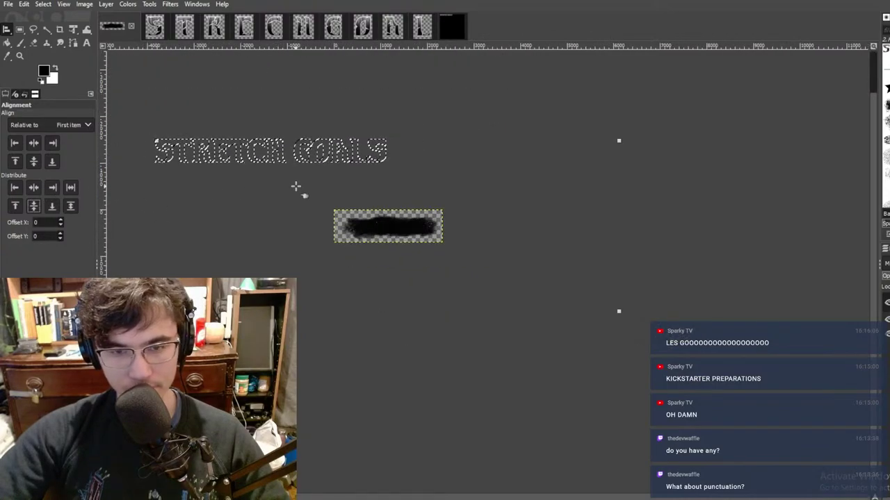
{"action": "scroll", "coordinate": [295, 186], "scroll_direction": "down", "scroll_amount": 1, "text": "ctrl"}
{"action": "scroll", "coordinate": [299, 187], "scroll_direction": "up", "scroll_amount": 1, "text": "ctrl"}
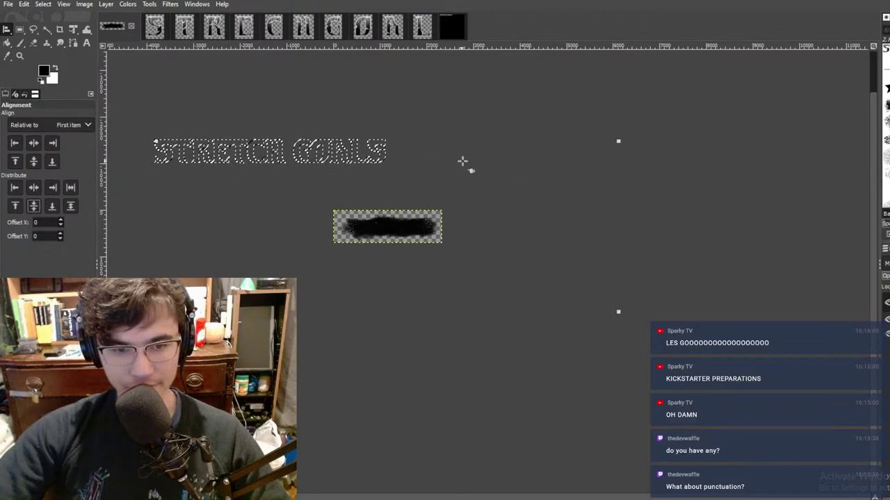
{"action": "middle_click_drag", "start_coordinate": [338, 129], "coordinate": [452, 144]}
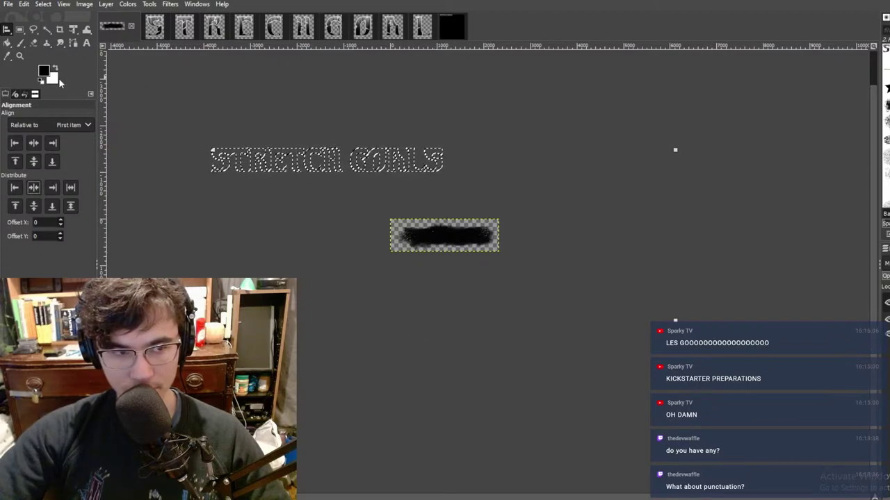
{"action": "left_click", "coordinate": [20, 30]}
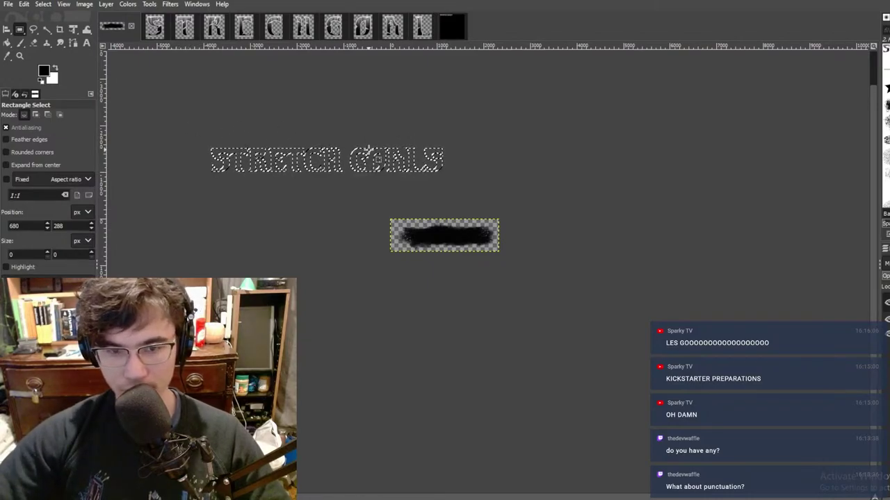
{"action": "left_click_drag", "start_coordinate": [190, 125], "coordinate": [574, 239]}
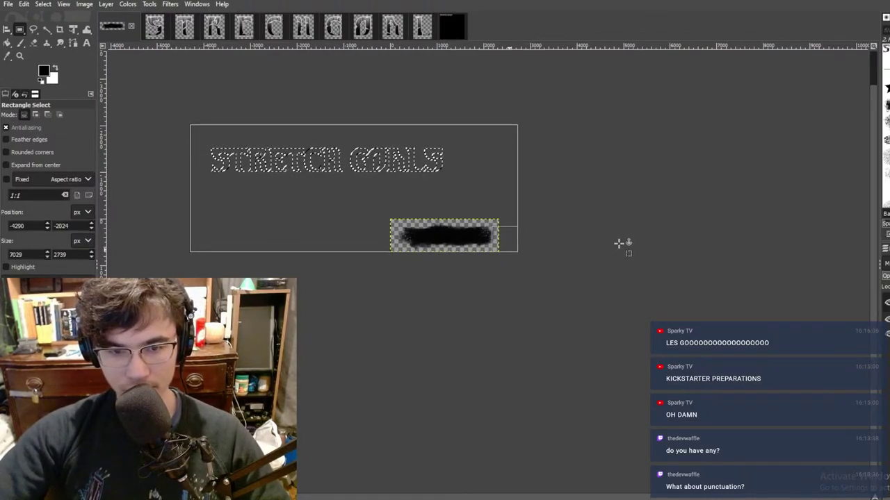
{"action": "left_click", "coordinate": [611, 275]}
{"action": "key", "text": "ctrl"}
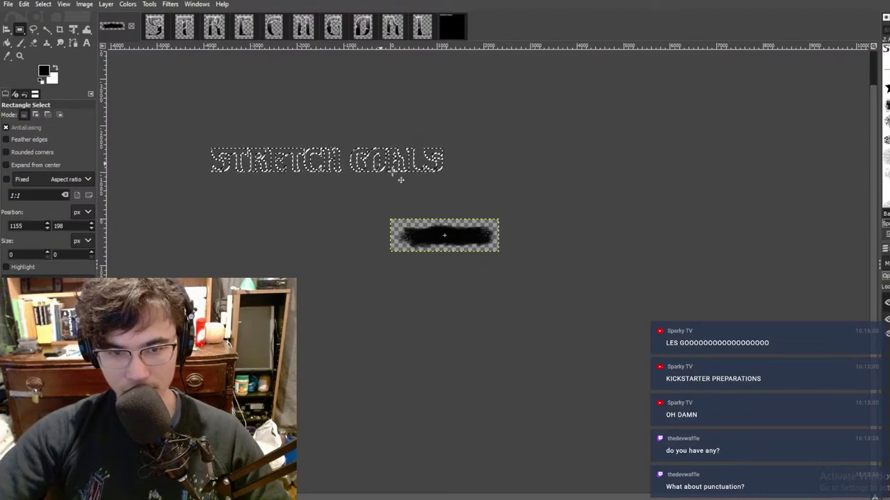
{"action": "left_click_drag", "start_coordinate": [468, 245], "coordinate": [495, 259]}
{"action": "left_click_drag", "start_coordinate": [543, 326], "coordinate": [549, 303], "text": "alt"}
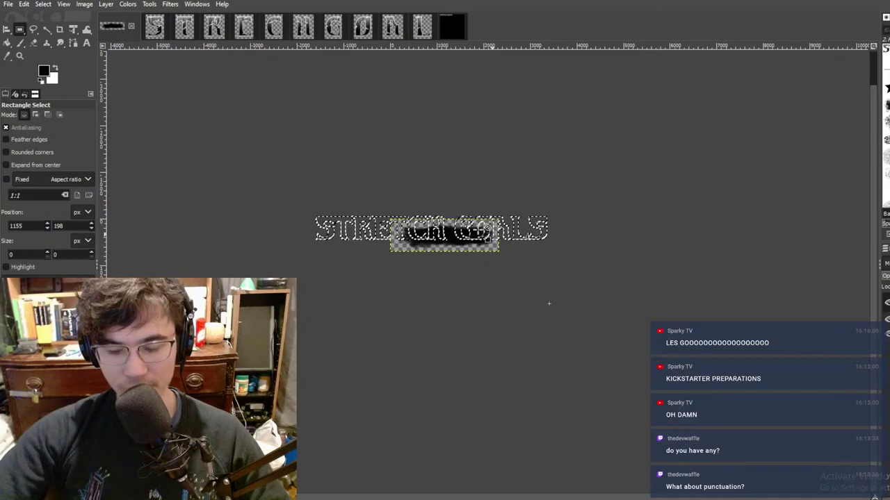
{"action": "scroll", "coordinate": [479, 230], "scroll_direction": "up", "scroll_amount": 9, "text": "ctrl"}
{"action": "scroll", "coordinate": [480, 230], "scroll_direction": "down", "scroll_amount": 3, "text": "ctrl"}
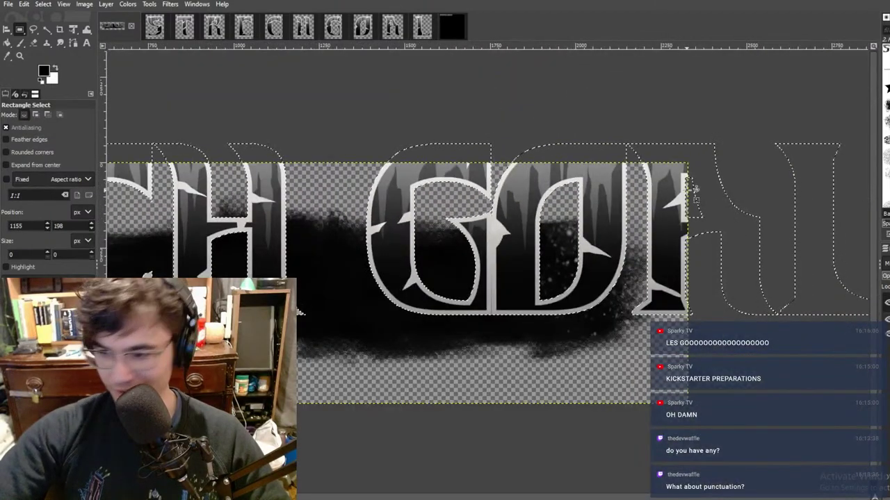
{"action": "scroll", "coordinate": [695, 194], "scroll_direction": "down", "scroll_amount": 2, "text": "ctrl"}
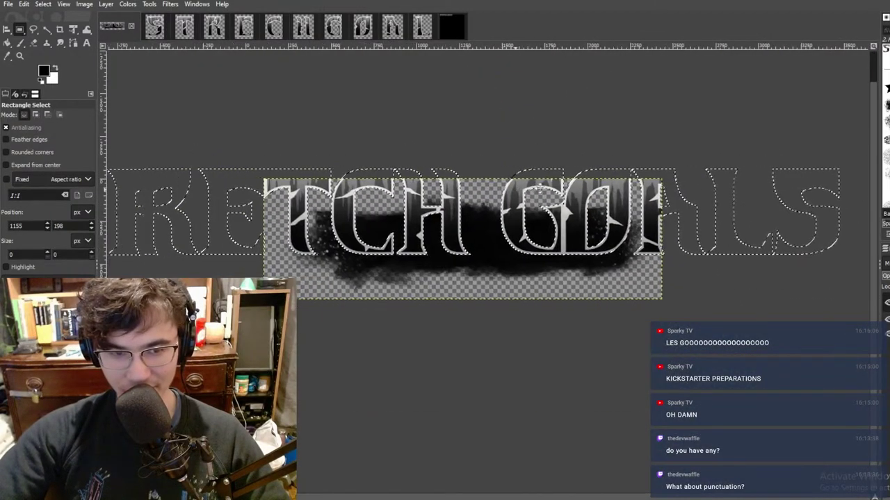
{"action": "scroll", "coordinate": [849, 257], "scroll_direction": "left", "scroll_amount": 2, "text": "shift"}
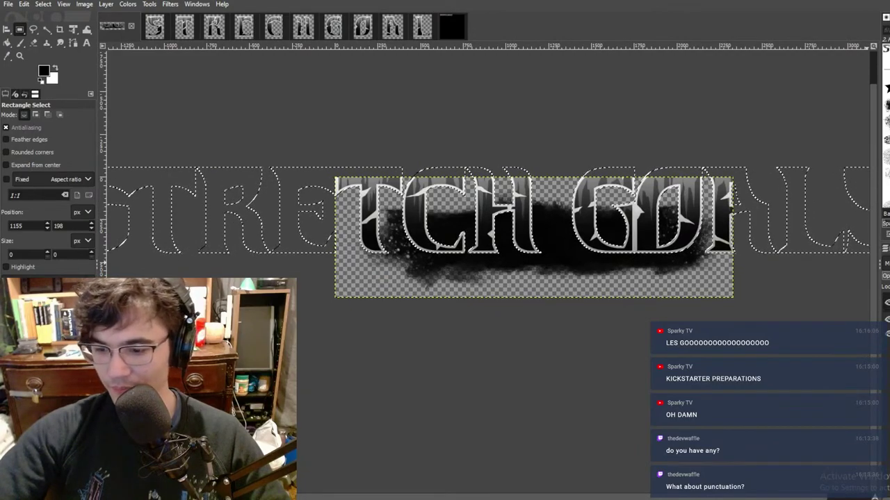
Step: Try to scale the oversized STRETCH GOALS layer over the brush stroke, and discard the pasted lettering
{"action": "left_click", "coordinate": [74, 35]}
{"action": "left_click", "coordinate": [147, 62]}
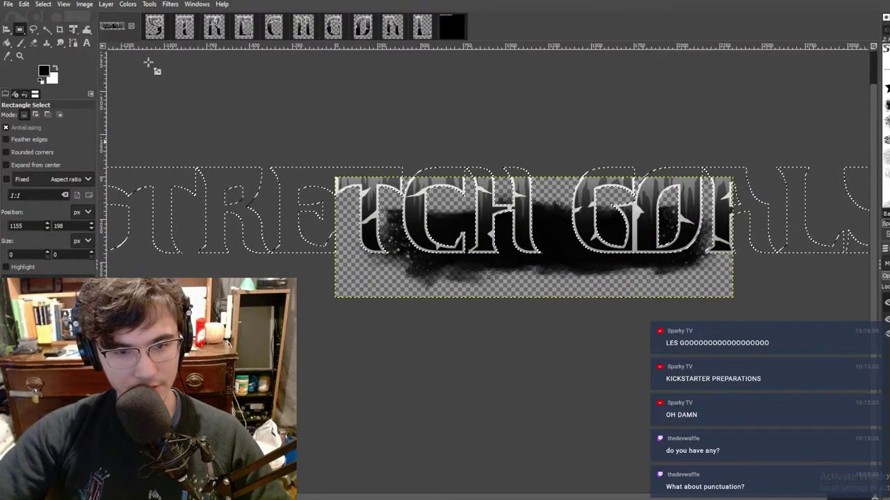
{"action": "key", "text": "shift+s"}
{"action": "left_click", "coordinate": [752, 143]}
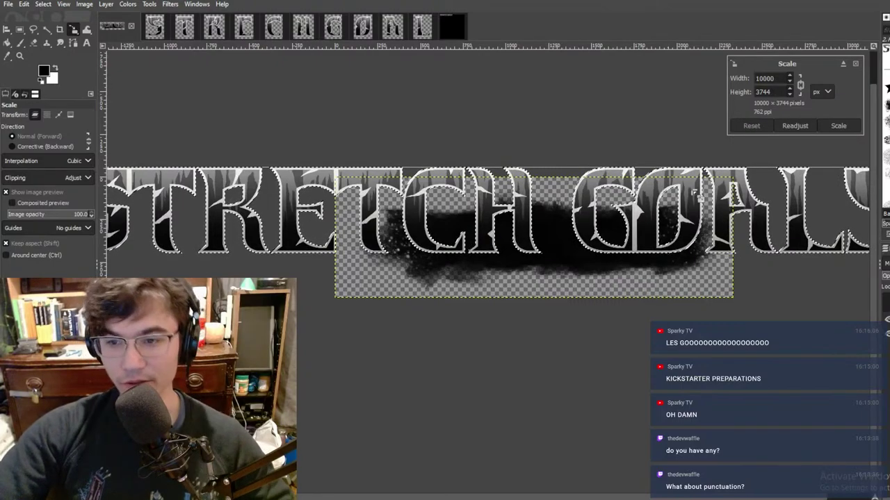
{"action": "scroll", "coordinate": [654, 198], "scroll_direction": "down", "scroll_amount": 5, "text": "ctrl"}
{"action": "scroll", "coordinate": [650, 241], "scroll_direction": "up", "scroll_amount": 4, "text": "ctrl"}
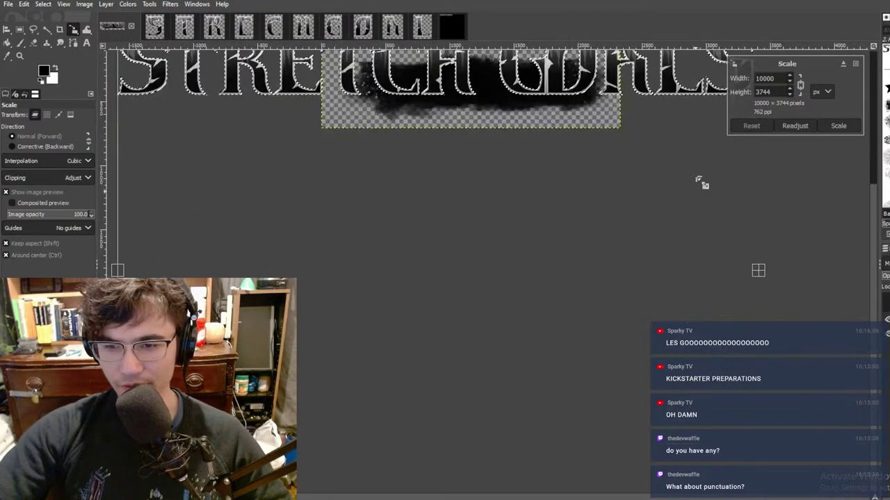
{"action": "middle_click_drag", "start_coordinate": [558, 170], "coordinate": [550, 253]}
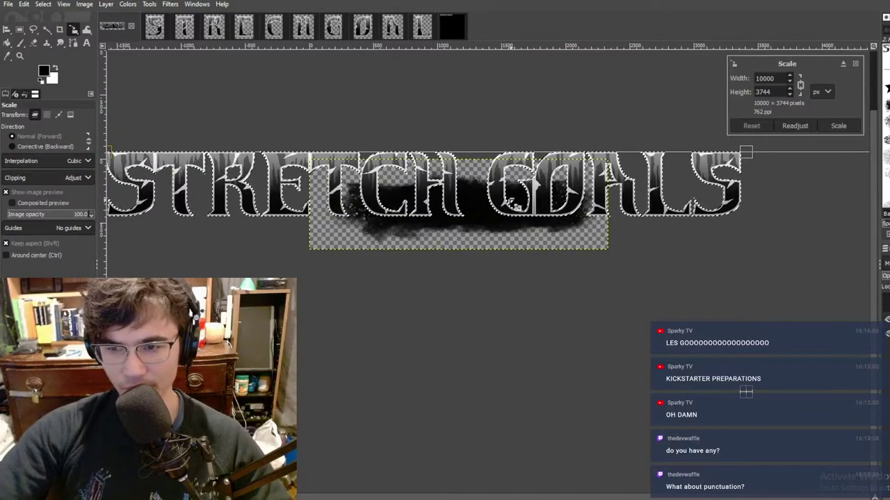
{"action": "scroll", "coordinate": [556, 167], "scroll_direction": "down", "scroll_amount": 4, "text": "ctrl"}
{"action": "scroll", "coordinate": [561, 170], "scroll_direction": "up", "scroll_amount": 3}
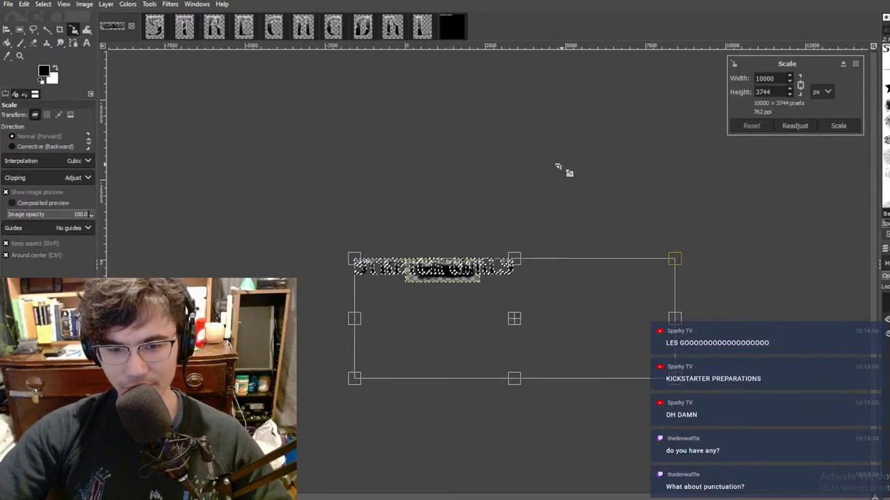
{"action": "left_click", "coordinate": [826, 123]}
{"action": "left_click", "coordinate": [19, 29]}
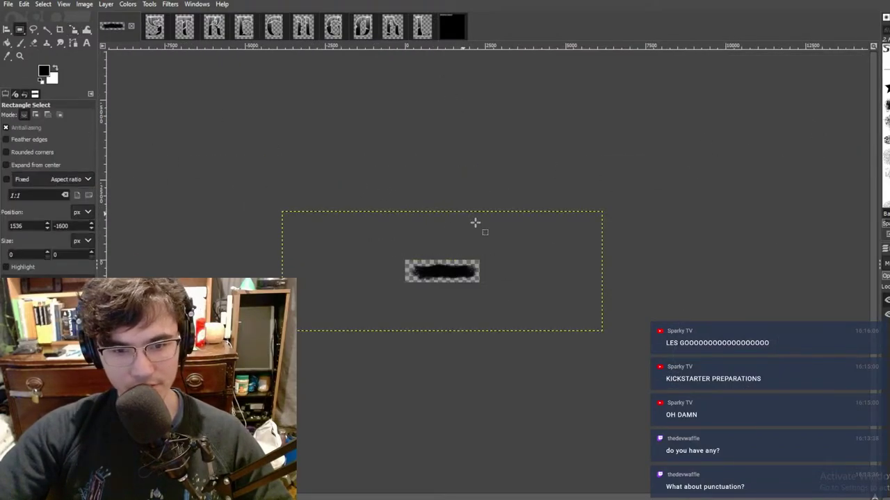
Step: In the black source image, replace the old selection with a rectangle of about 5436 × 1068 px around STRETCH GOALS and copy the lettering
{"action": "left_click", "coordinate": [452, 27]}
{"action": "scroll", "coordinate": [582, 202], "scroll_direction": "up", "scroll_amount": 2, "text": "ctrl"}
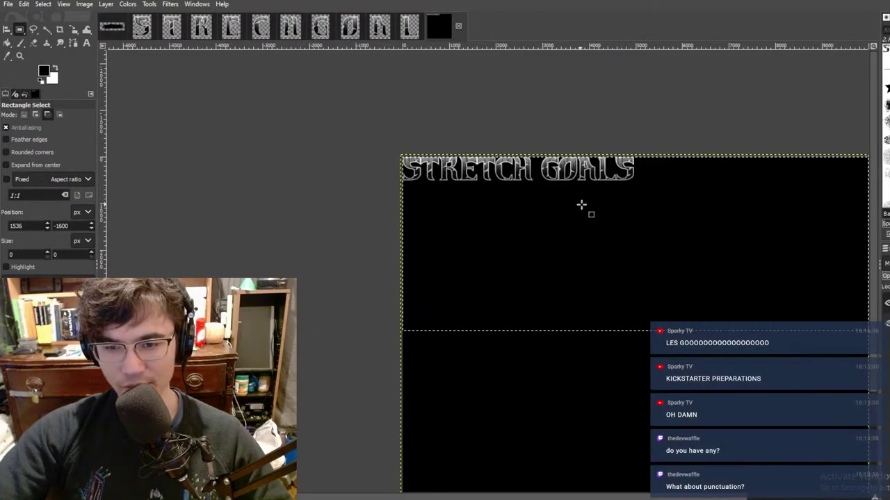
{"action": "middle_click_drag", "start_coordinate": [607, 200], "coordinate": [567, 260]}
{"action": "left_click", "coordinate": [319, 219]}
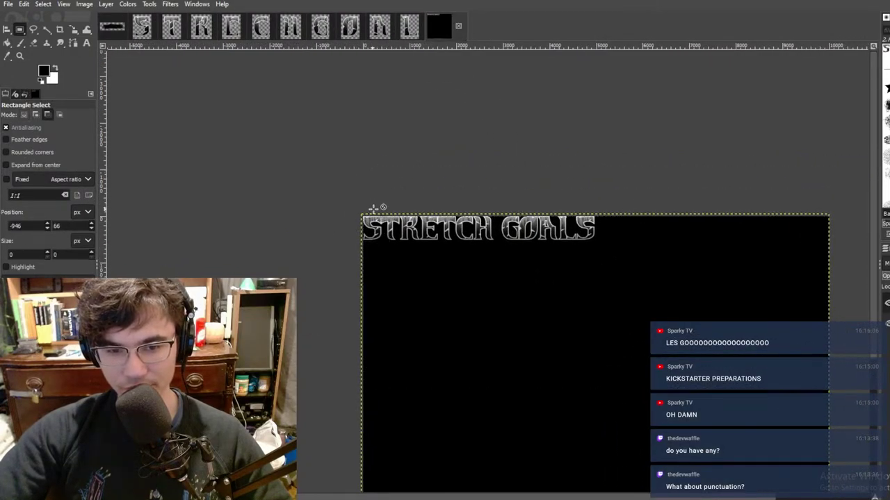
{"action": "scroll", "coordinate": [804, 294], "scroll_direction": "up", "scroll_amount": 4, "text": "ctrl"}
{"action": "left_click_drag", "start_coordinate": [206, 144], "coordinate": [758, 324]}
{"action": "middle_click_drag", "start_coordinate": [767, 311], "coordinate": [375, 320]}
{"action": "left_click_drag", "start_coordinate": [360, 267], "coordinate": [736, 258]}
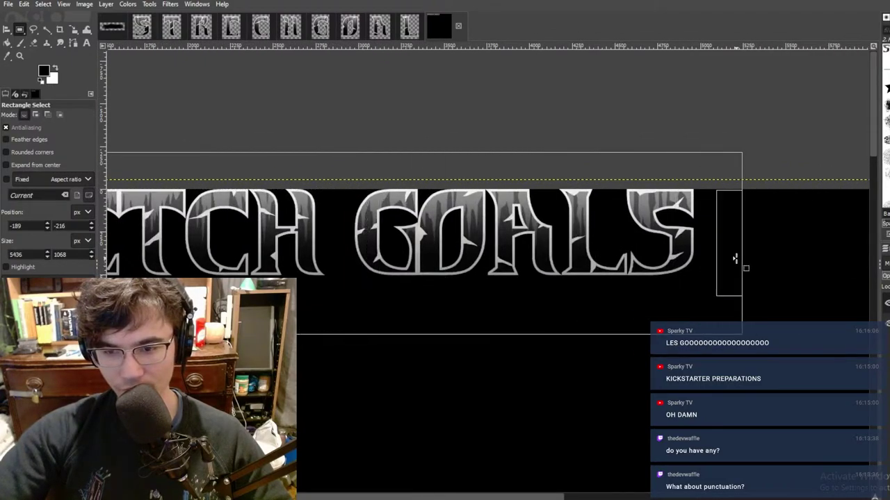
Step: Paste the copied lettering into the brush-stroke banner image and shift it slightly down over the stroke
{"action": "key", "text": "ctrl+Tab"}
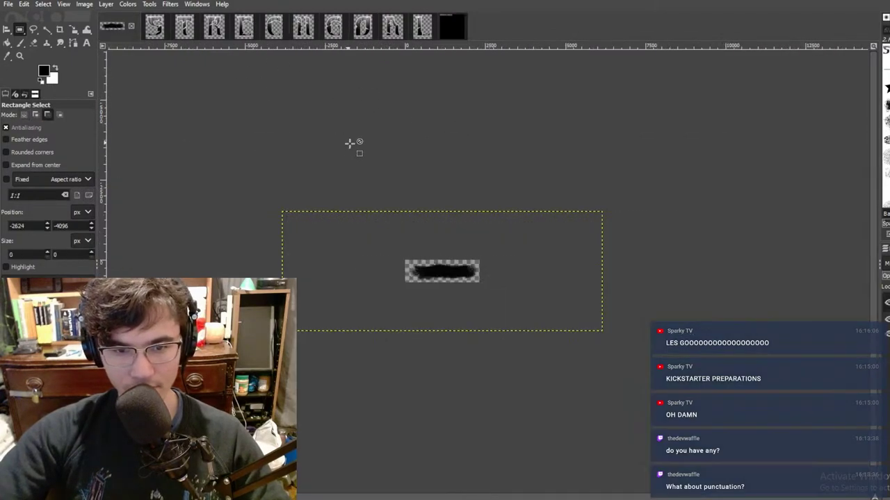
{"action": "key", "text": "ctrl+v"}
{"action": "scroll", "coordinate": [442, 256], "scroll_direction": "up", "scroll_amount": 7, "text": "ctrl"}
{"action": "left_click_drag", "start_coordinate": [462, 283], "coordinate": [473, 334]}
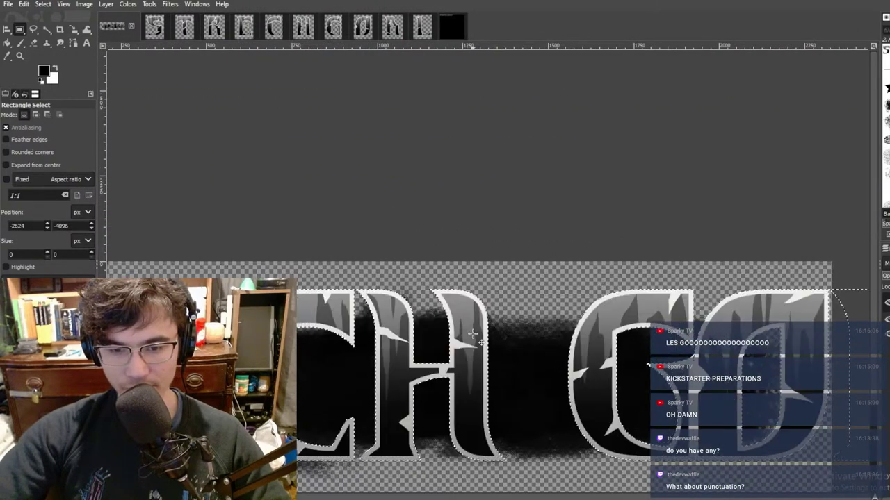
Step: Scale the pasted STRETCH GOALS lettering to half its size, 2624 px wide with the aspect ratio kept
{"action": "scroll", "coordinate": [473, 335], "scroll_direction": "down", "scroll_amount": 3, "text": "ctrl"}
{"action": "scroll", "coordinate": [496, 378], "scroll_direction": "up", "scroll_amount": 3, "text": "ctrl"}
{"action": "scroll", "coordinate": [451, 285], "scroll_direction": "down", "scroll_amount": 2, "text": "ctrl"}
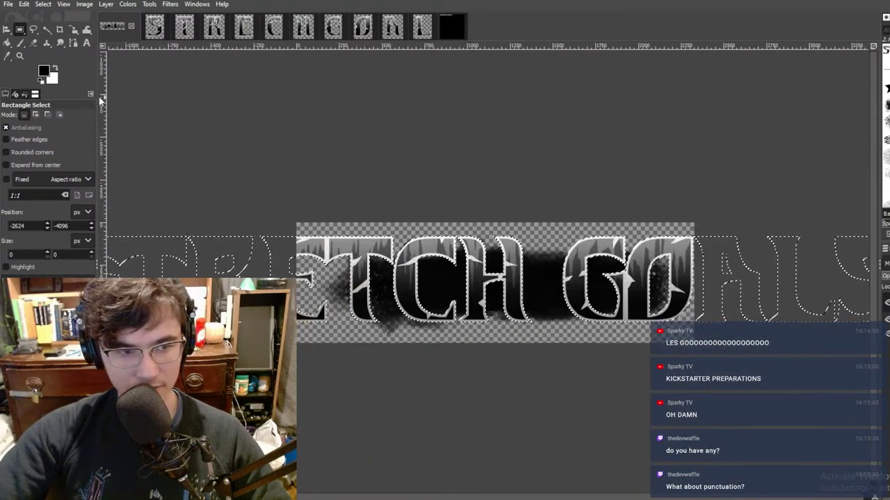
{"action": "scroll", "coordinate": [403, 211], "scroll_direction": "left", "scroll_amount": 1}
{"action": "left_click", "coordinate": [73, 31]}
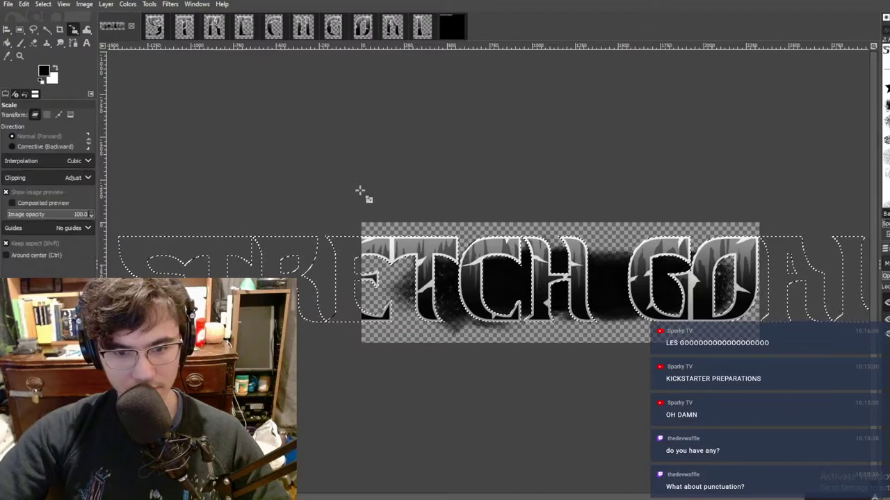
{"action": "left_click", "coordinate": [360, 190]}
{"action": "left_click", "coordinate": [778, 80]}
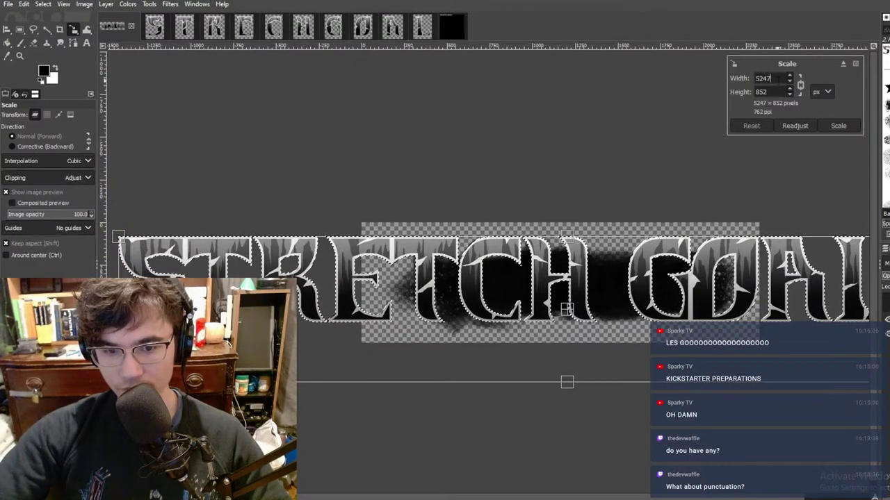
{"action": "type", "text": "/2"}
{"action": "key", "text": "Return"}
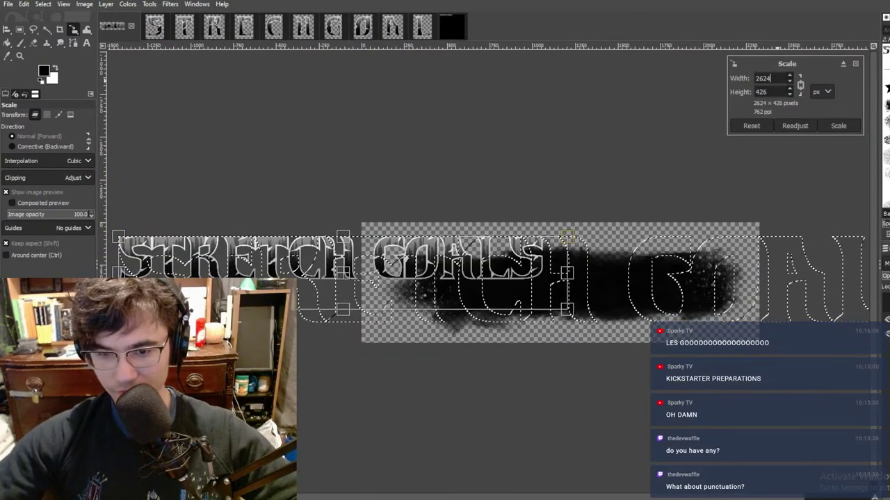
{"action": "left_click", "coordinate": [838, 126]}
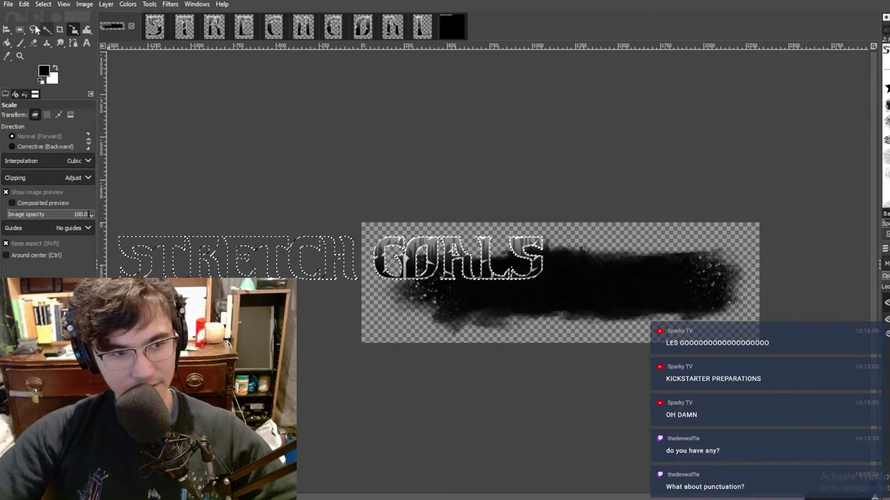
Step: Centre the STRETCH GOALS lettering horizontally and vertically on the banner with the Alignment tool
{"action": "left_click", "coordinate": [6, 30]}
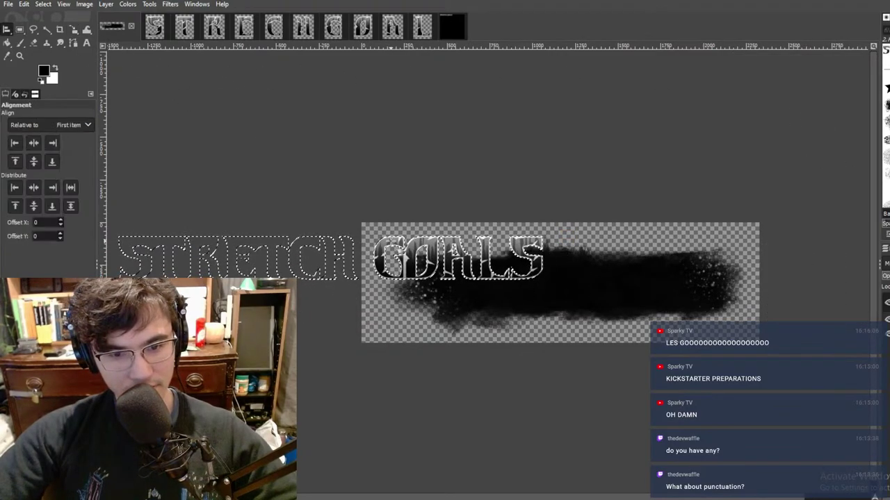
{"action": "left_click", "coordinate": [33, 144]}
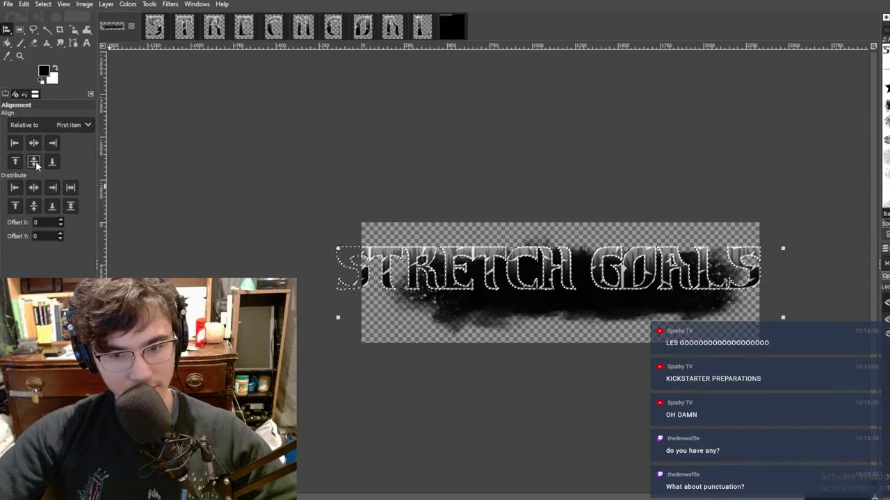
{"action": "left_click", "coordinate": [33, 161]}
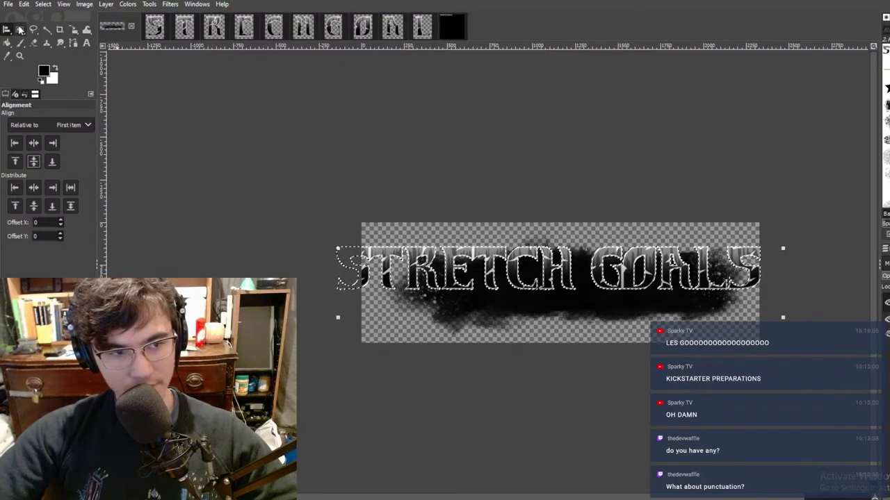
Step: Scale the STRETCH GOALS lettering to two thirds of its size, 1750 px wide with the aspect ratio kept
{"action": "left_click", "coordinate": [73, 30]}
{"action": "left_click", "coordinate": [460, 266]}
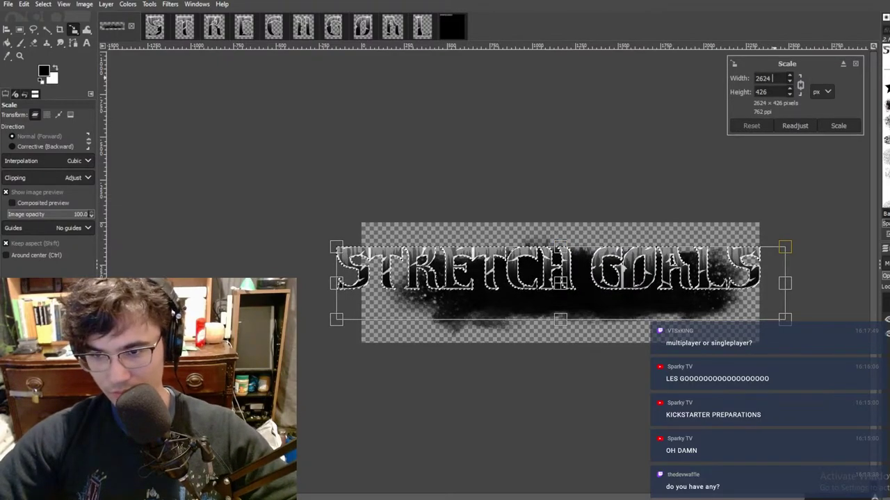
{"action": "type", "text": "/"}
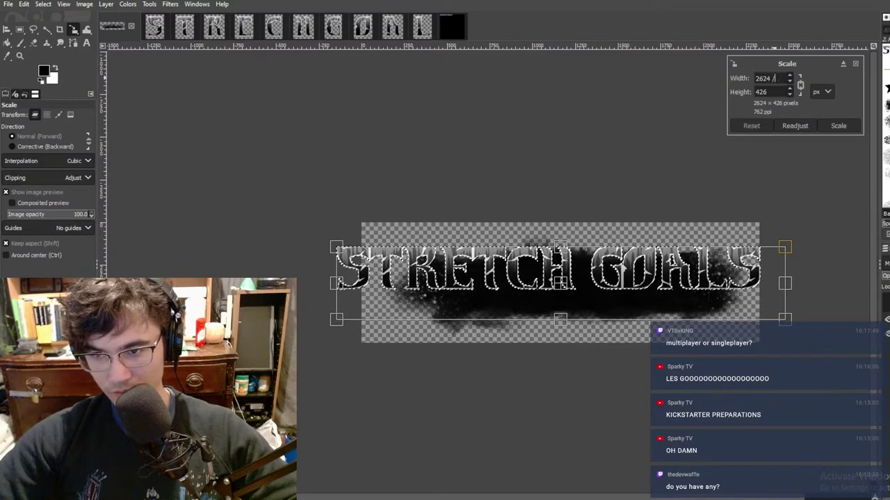
{"action": "key", "text": "BackSpace"}
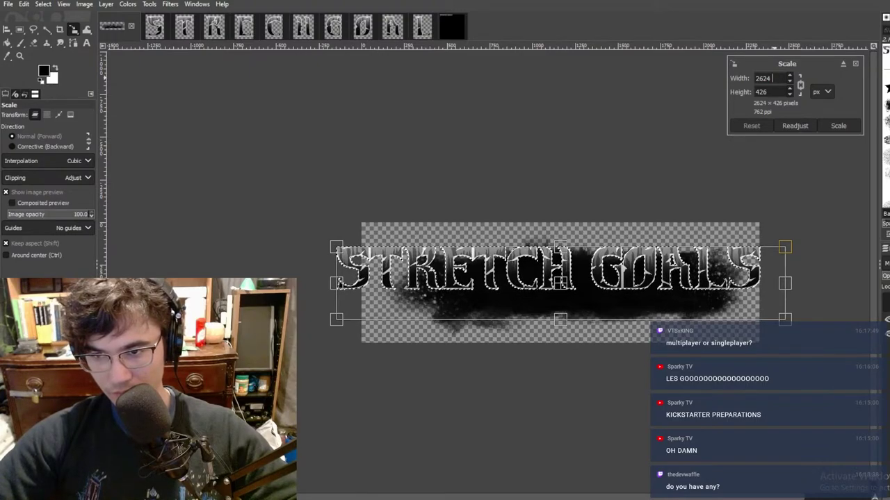
{"action": "type", "text": "/3"}
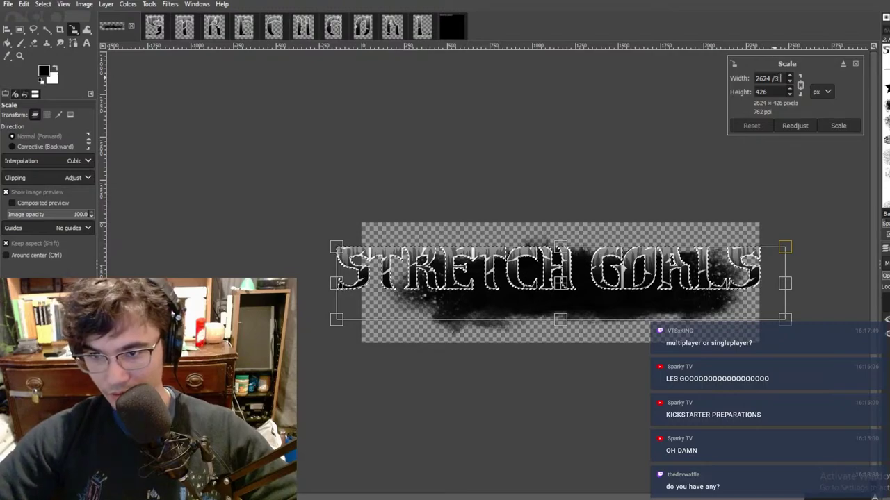
{"action": "key", "text": "Return"}
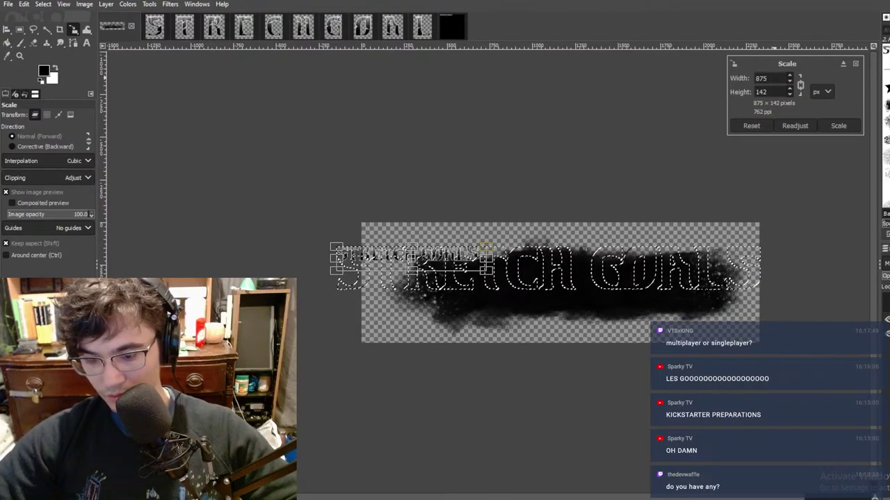
{"action": "type", "text": "*2"}
{"action": "key", "text": "Return"}
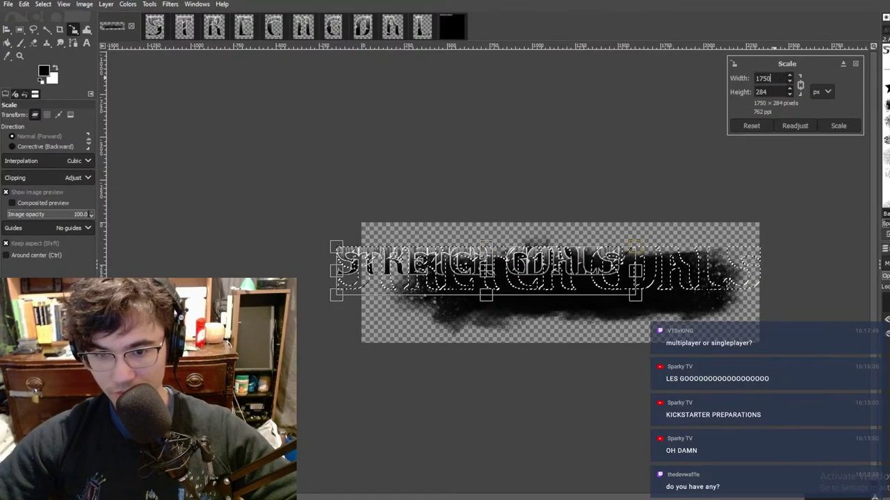
{"action": "left_click", "coordinate": [839, 126]}
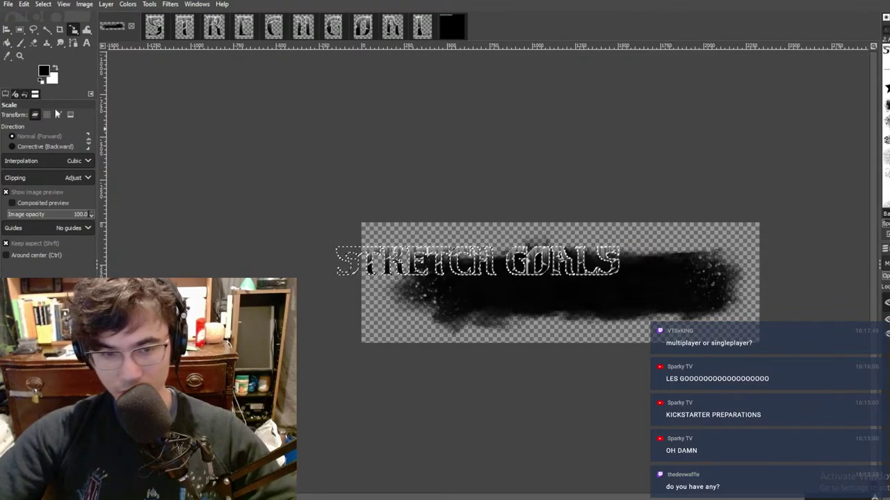
Step: Centre the reduced STRETCH GOALS lettering horizontally and vertically on the banner with the Alignment tool and check its fit over the stroke
{"action": "left_click", "coordinate": [6, 29]}
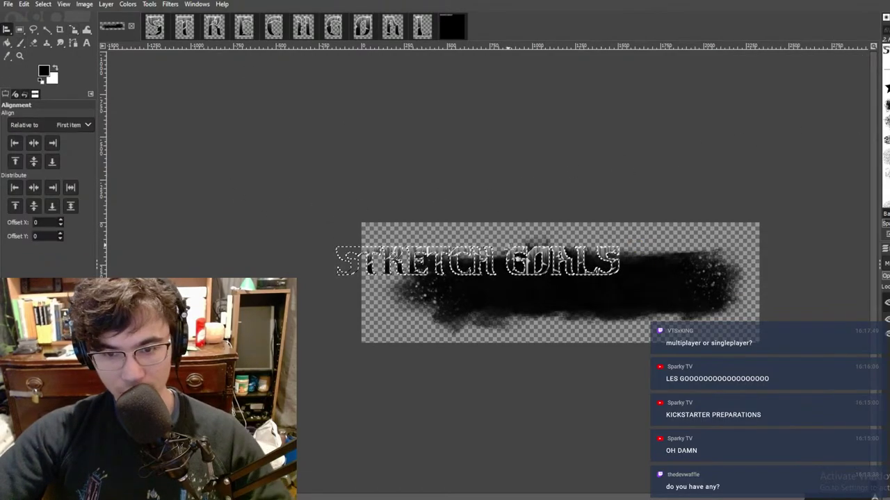
{"action": "scroll", "coordinate": [518, 258], "scroll_direction": "up", "scroll_amount": 2, "text": "ctrl"}
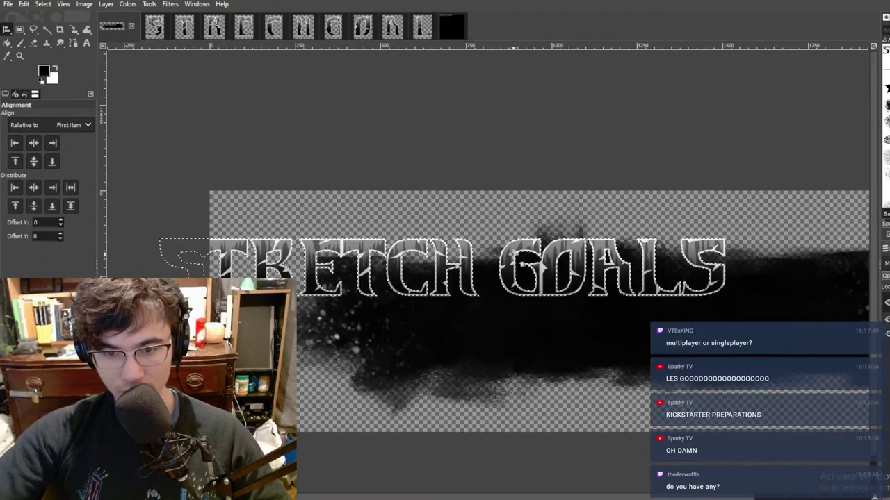
{"action": "left_click", "coordinate": [38, 187]}
{"action": "left_click", "coordinate": [34, 162]}
{"action": "scroll", "coordinate": [558, 276], "scroll_direction": "down", "scroll_amount": 1, "text": "ctrl"}
{"action": "scroll", "coordinate": [567, 278], "scroll_direction": "down", "scroll_amount": 2, "text": "ctrl"}
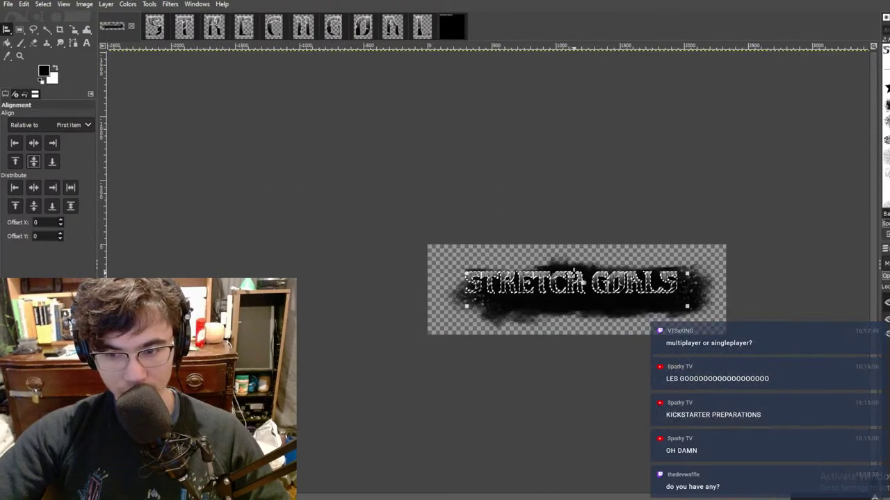
{"action": "scroll", "coordinate": [581, 278], "scroll_direction": "up", "scroll_amount": 3, "text": "ctrl"}
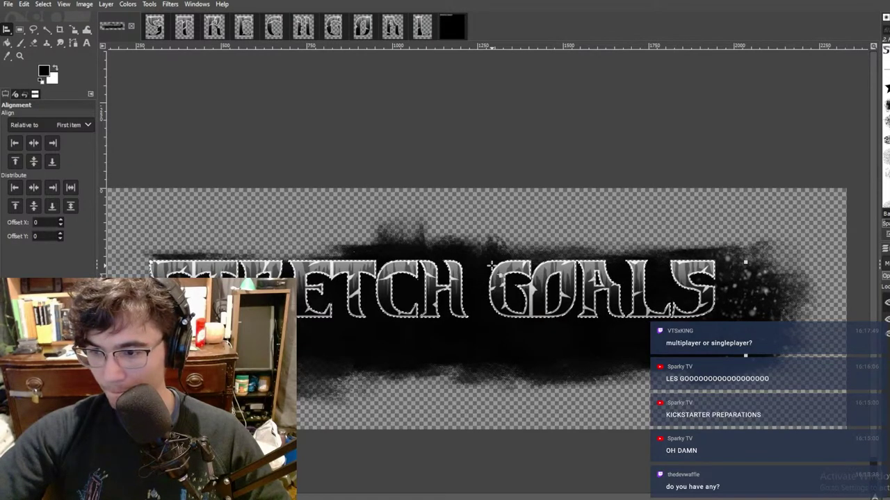
{"action": "scroll", "coordinate": [475, 279], "scroll_direction": "down", "scroll_amount": 5, "text": "ctrl"}
{"action": "scroll", "coordinate": [534, 312], "scroll_direction": "up", "scroll_amount": 5, "text": "ctrl"}
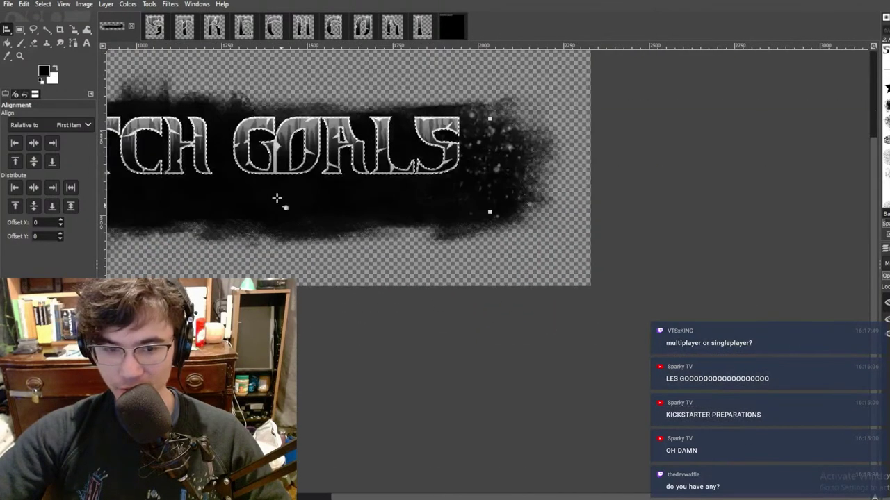
{"action": "middle_click_drag", "start_coordinate": [278, 199], "coordinate": [550, 270]}
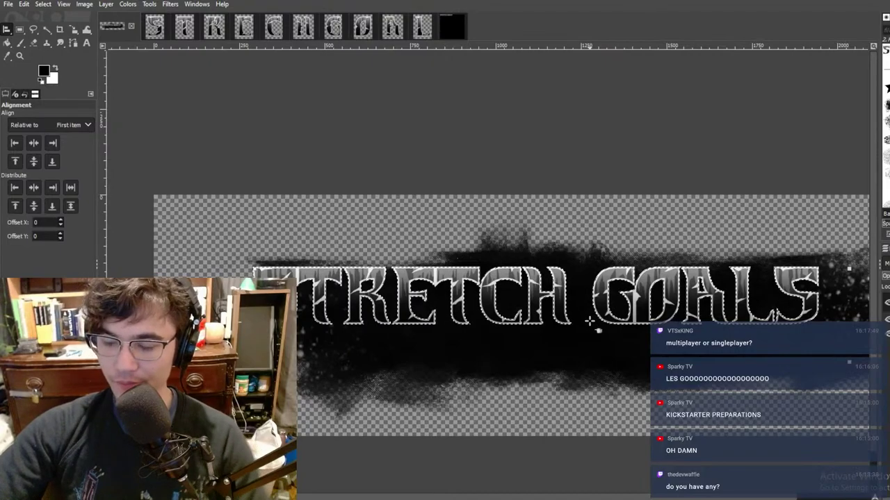
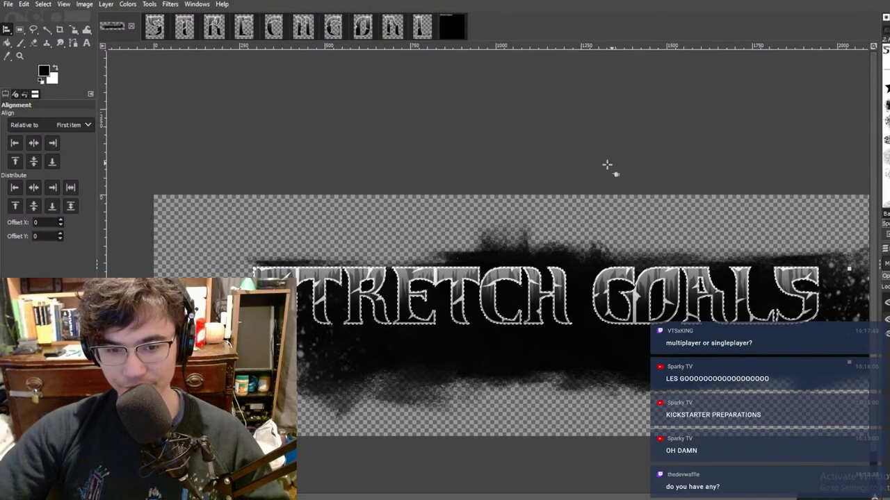
{"action": "scroll", "coordinate": [539, 216], "scroll_direction": "down", "scroll_amount": 3, "text": "ctrl"}
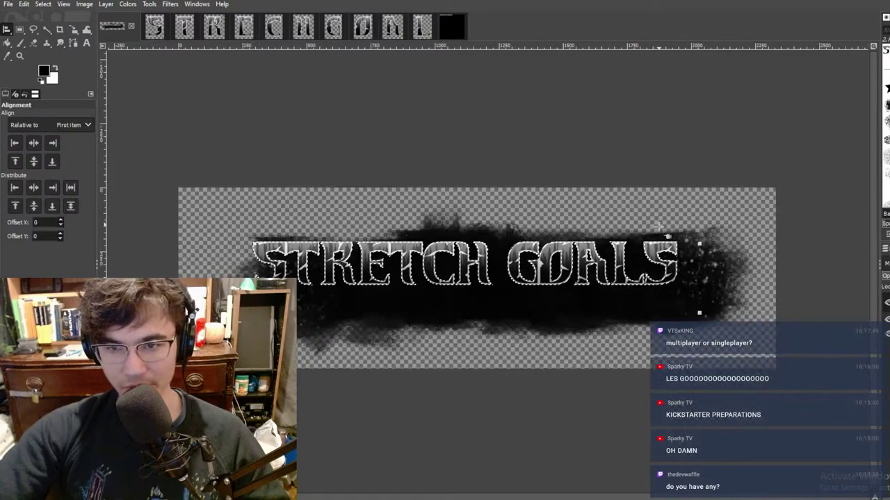
Step: On the brush-stroke layer, select a rectangle of about 4392 × 2004 px around the banner, then cut and paste the stroke as a floating selection
{"action": "left_click", "coordinate": [20, 30]}
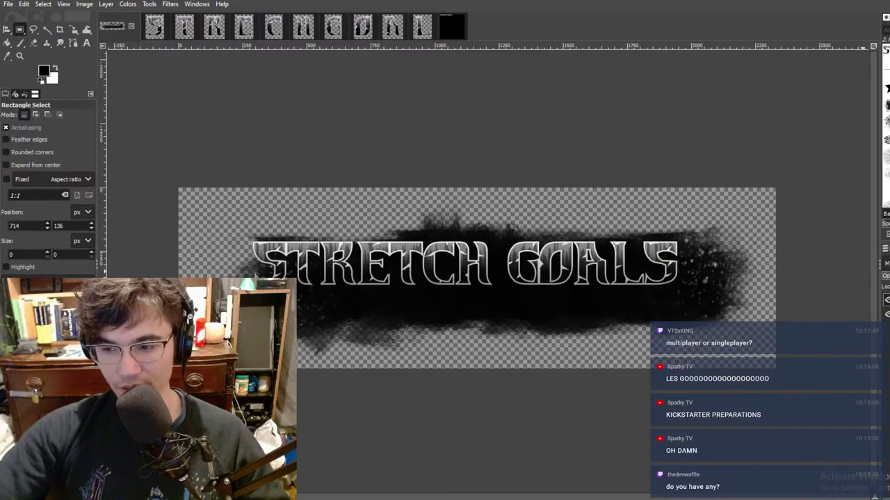
{"action": "left_click", "coordinate": [887, 314]}
{"action": "scroll", "coordinate": [504, 258], "scroll_direction": "down", "scroll_amount": 2, "text": "ctrl"}
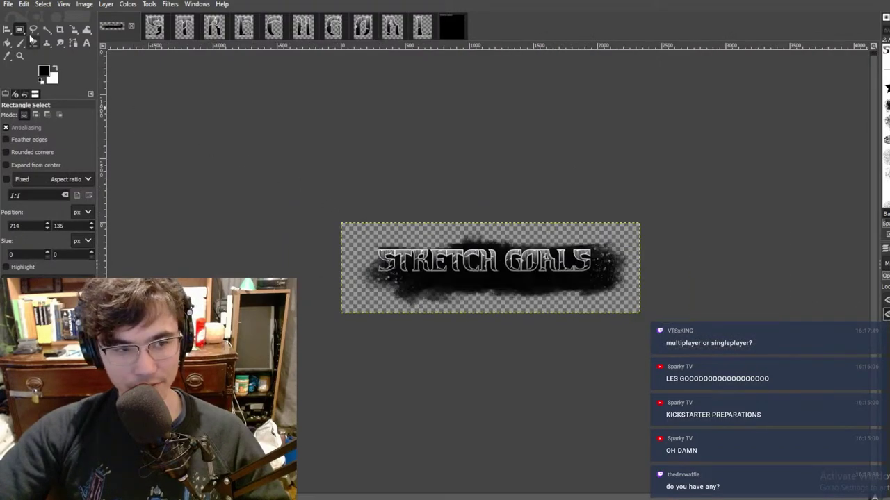
{"action": "left_click_drag", "start_coordinate": [215, 136], "coordinate": [780, 394]}
{"action": "key", "text": "ctrl+x"}
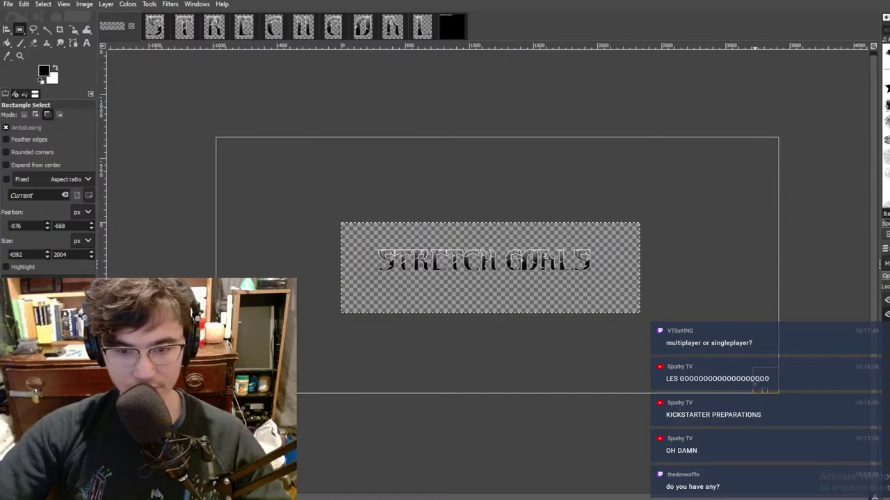
{"action": "key", "text": "ctrl+v"}
{"action": "key", "text": "shift+ctrl+j"}
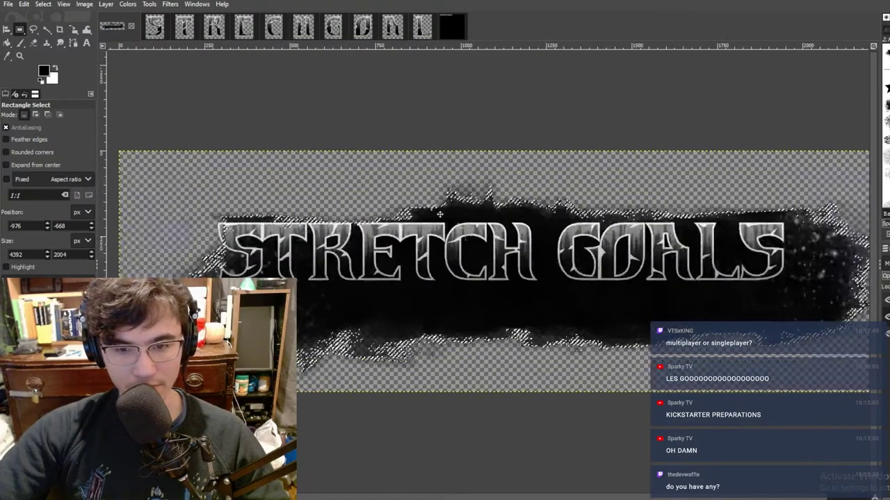
Step: Try to centre the floating brush stroke vertically on the banner by distributing it with the Alignment tool
{"action": "key", "text": "q"}
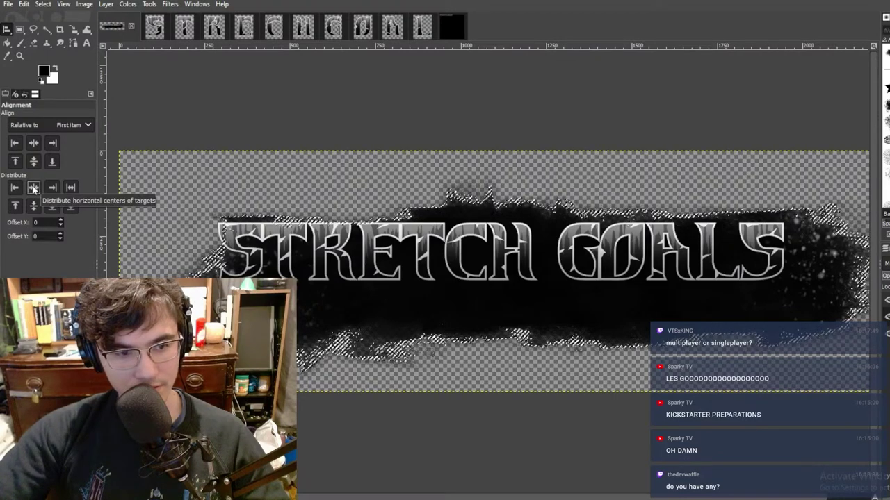
{"action": "left_click", "coordinate": [36, 208]}
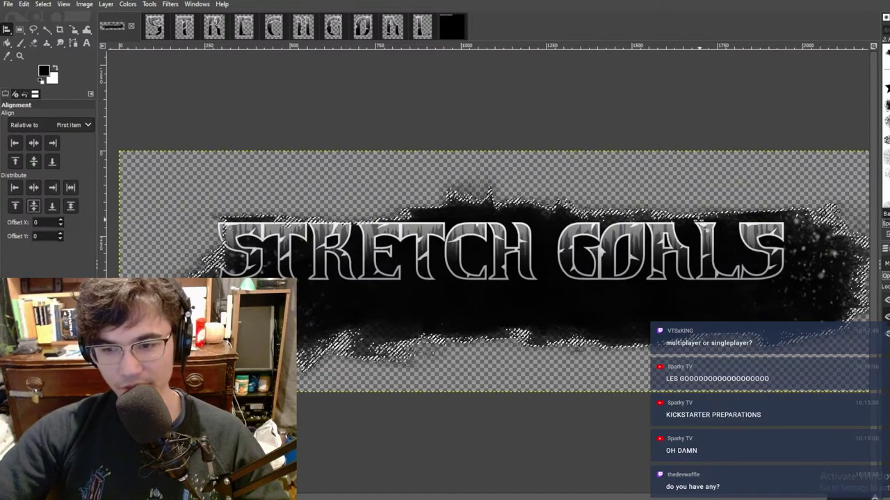
{"action": "scroll", "coordinate": [684, 233], "scroll_direction": "down", "scroll_amount": 2, "text": "ctrl"}
{"action": "scroll", "coordinate": [685, 232], "scroll_direction": "up", "scroll_amount": 1, "text": "ctrl"}
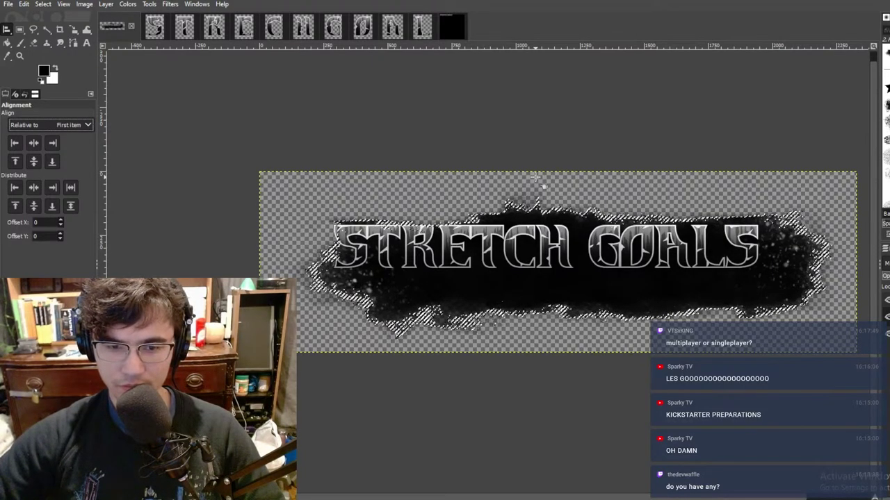
Step: Move the floating brush stroke slightly up and to the left so it surrounds the STRETCH GOALS lettering more evenly
{"action": "mouse_move", "coordinate": [7, 30]}
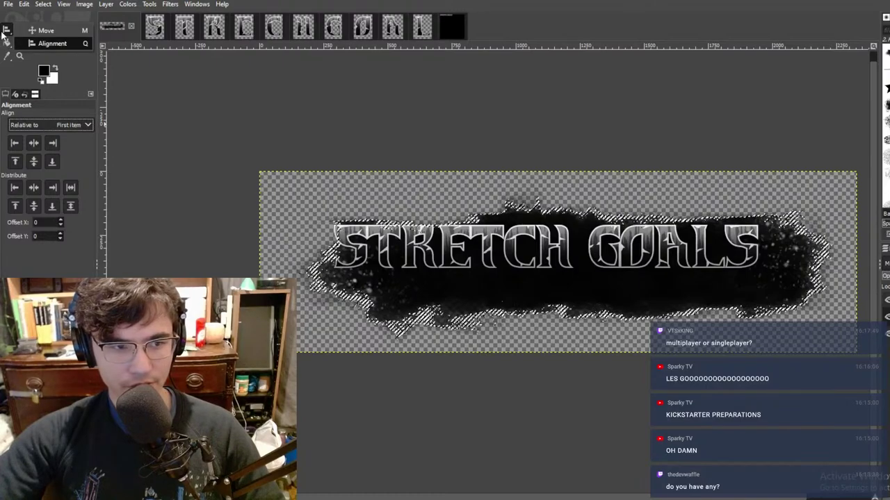
{"action": "left_click", "coordinate": [35, 32]}
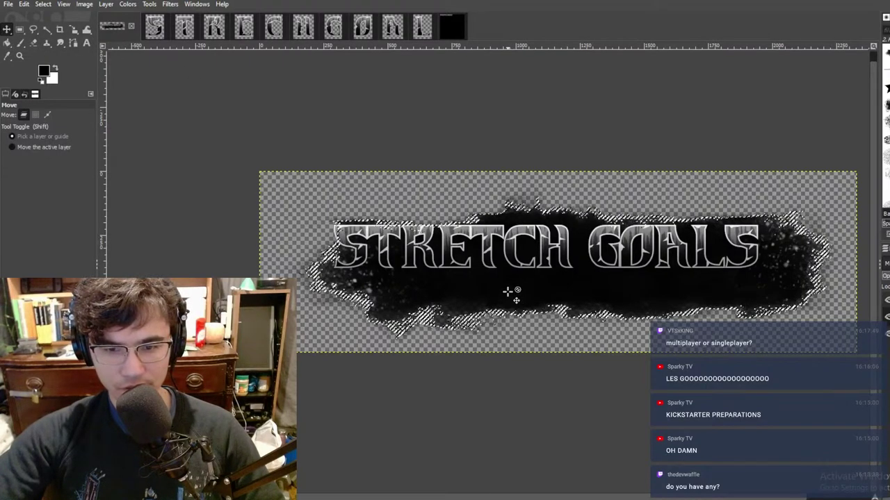
{"action": "left_click_drag", "start_coordinate": [515, 284], "coordinate": [497, 270]}
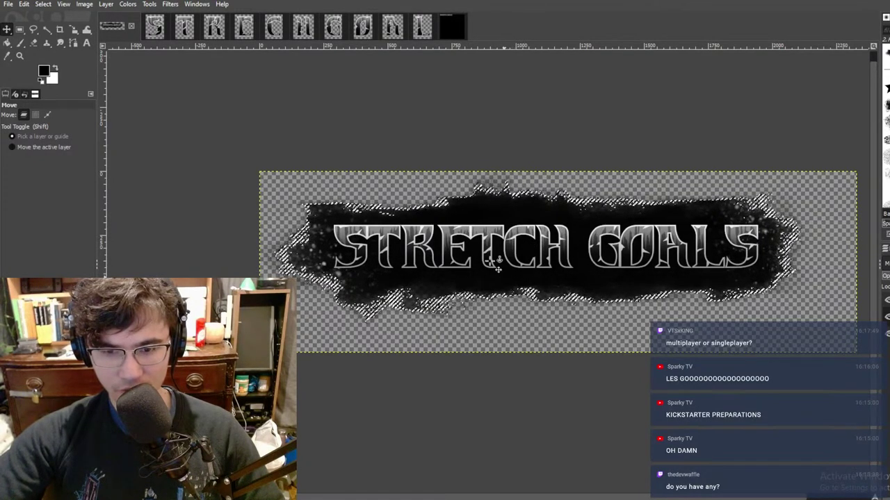
Step: Select the STRETCH GOALS lettering on its layer with a rectangle of about 1876 × 398 px and centre it on the banner with the Alignment tool
{"action": "key", "text": "r"}
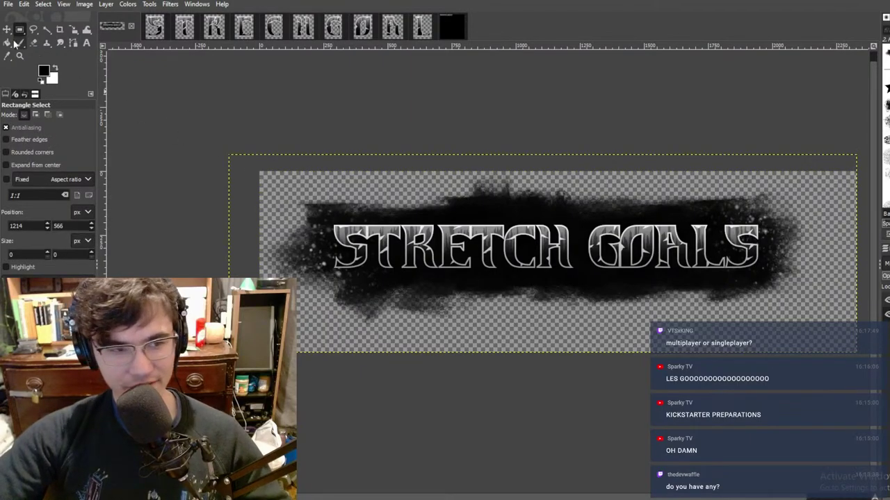
{"action": "left_click", "coordinate": [887, 301]}
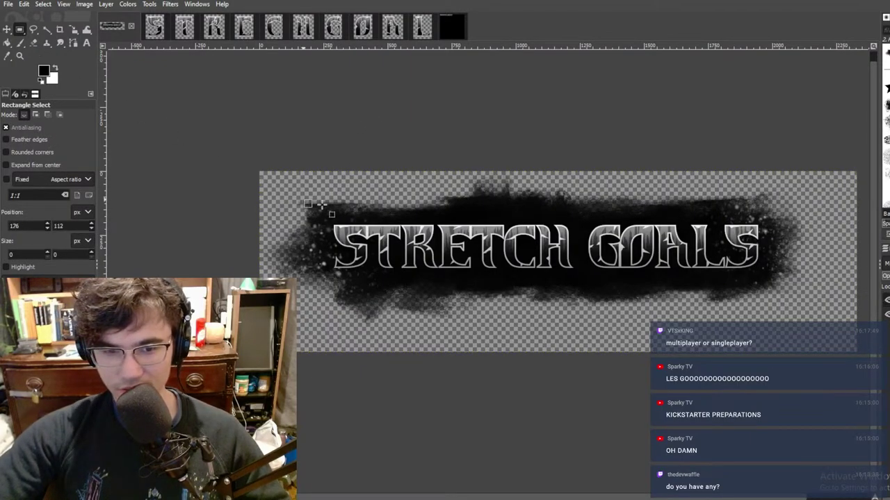
{"action": "left_click_drag", "start_coordinate": [322, 206], "coordinate": [797, 305]}
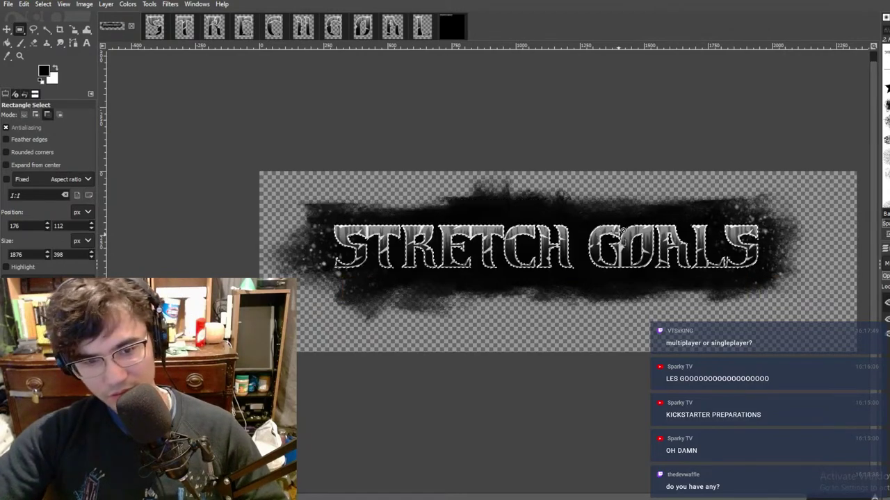
{"action": "left_click", "coordinate": [7, 31]}
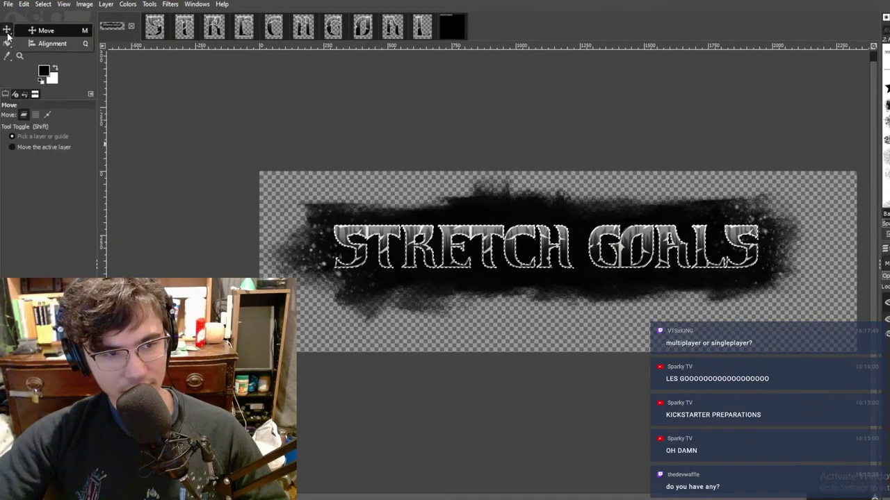
{"action": "left_click", "coordinate": [50, 44]}
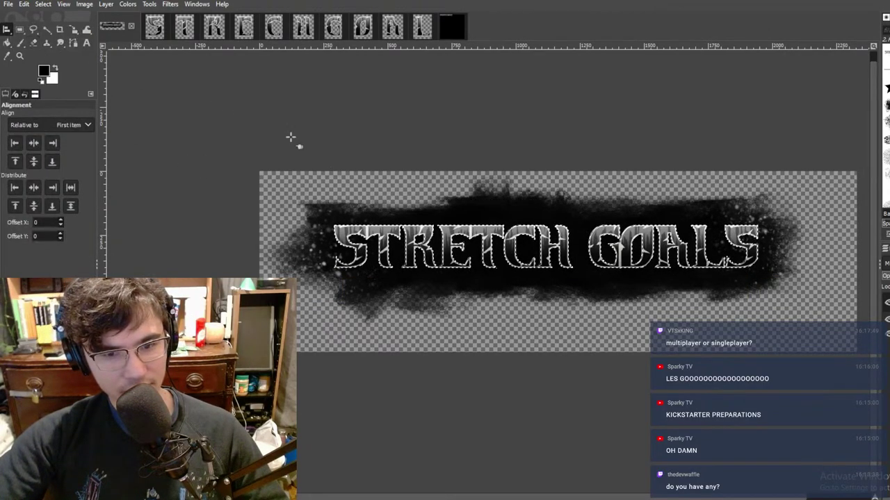
{"action": "left_click", "coordinate": [33, 161]}
{"action": "left_click", "coordinate": [33, 187]}
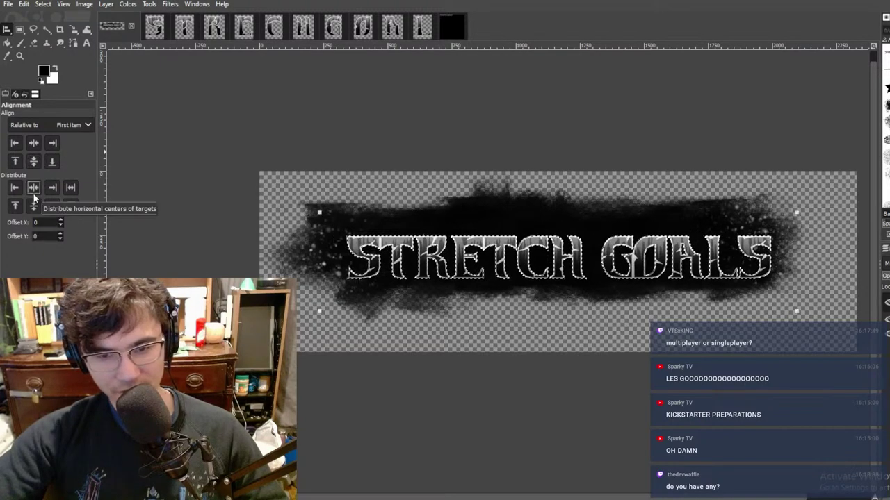
Step: Cut and re-paste the brush stroke using a rectangle of about 2844 × 1214 px, and shift it slightly down and right behind the lettering
{"action": "left_click", "coordinate": [19, 29]}
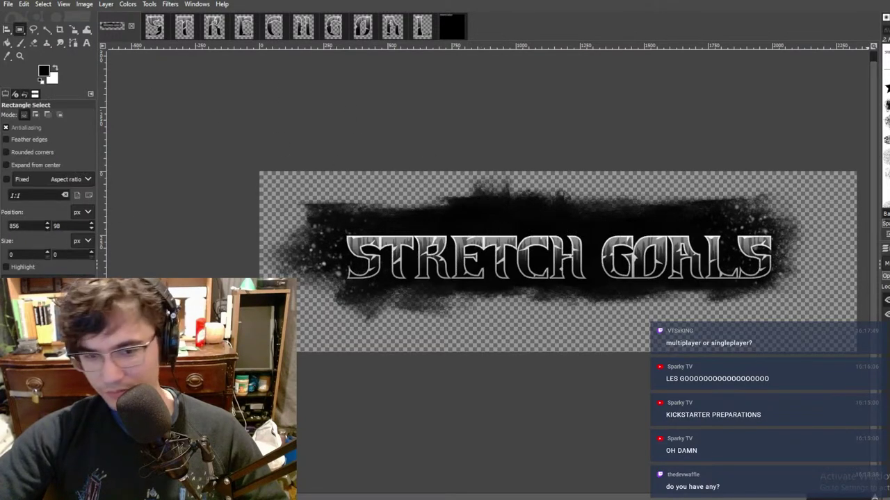
{"action": "left_click", "coordinate": [889, 314]}
{"action": "left_click_drag", "start_coordinate": [139, 97], "coordinate": [871, 409]}
{"action": "key", "text": "ctrl+x"}
{"action": "key", "text": "ctrl+v"}
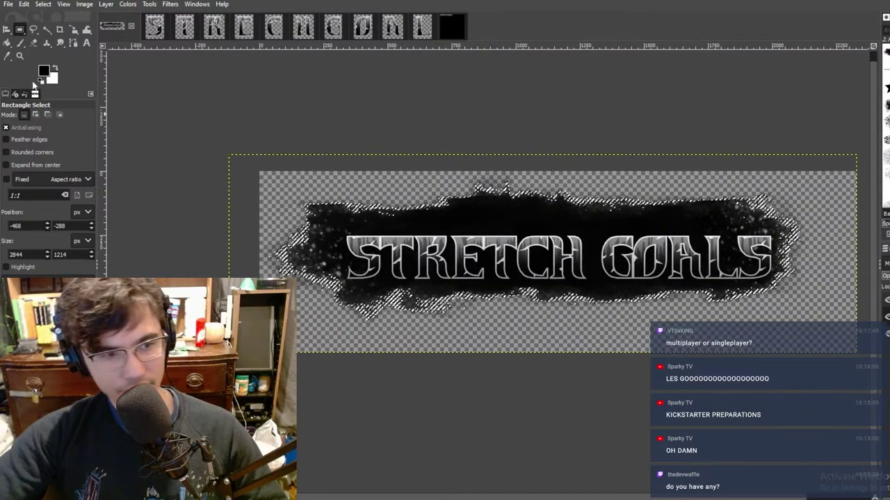
{"action": "key", "text": "q"}
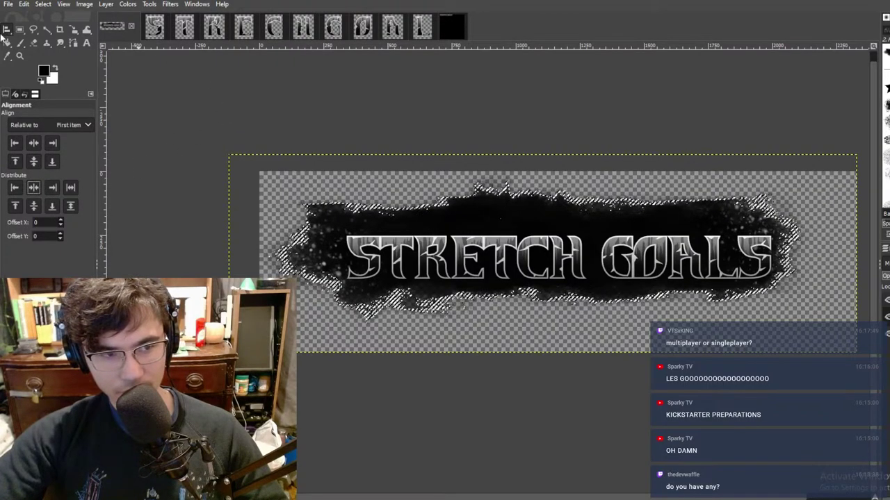
{"action": "key", "text": "m"}
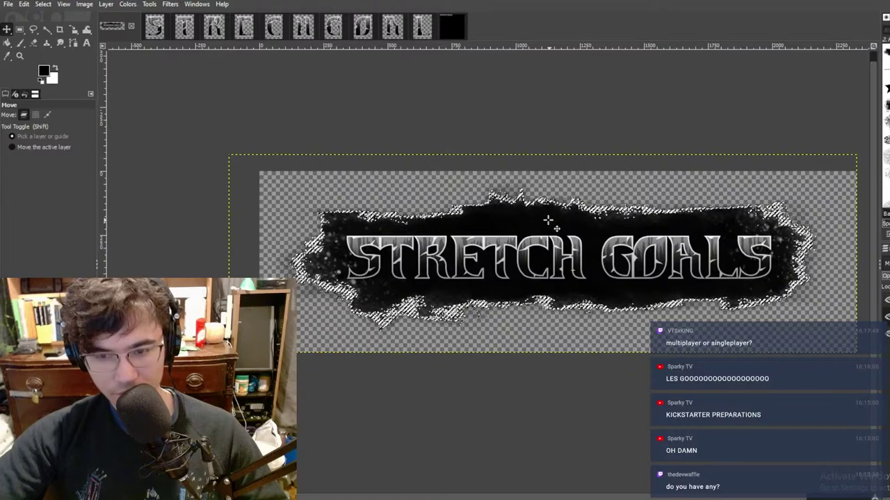
Step: Clear the selection around the brush stroke and examine how the STRETCH GOALS lettering sits on it
{"action": "key", "text": "r"}
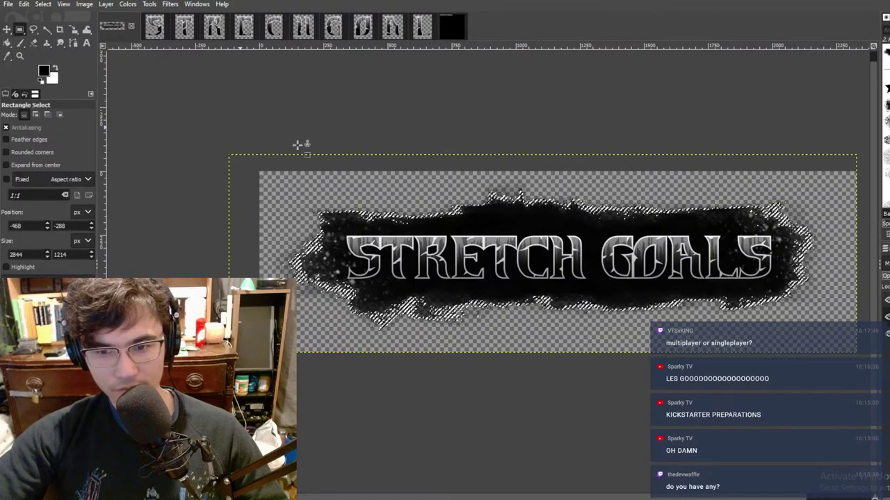
{"action": "scroll", "coordinate": [667, 186], "scroll_direction": "down", "scroll_amount": 2, "text": "ctrl"}
{"action": "scroll", "coordinate": [626, 207], "scroll_direction": "up", "scroll_amount": 2, "text": "ctrl"}
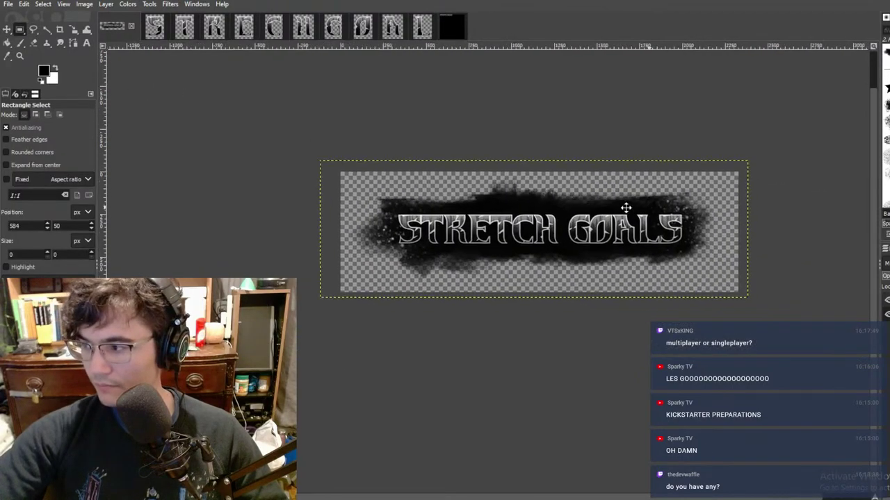
{"action": "scroll", "coordinate": [382, 185], "scroll_direction": "up", "scroll_amount": 2, "text": "ctrl"}
{"action": "scroll", "coordinate": [383, 184], "scroll_direction": "up", "scroll_amount": 1, "text": "ctrl"}
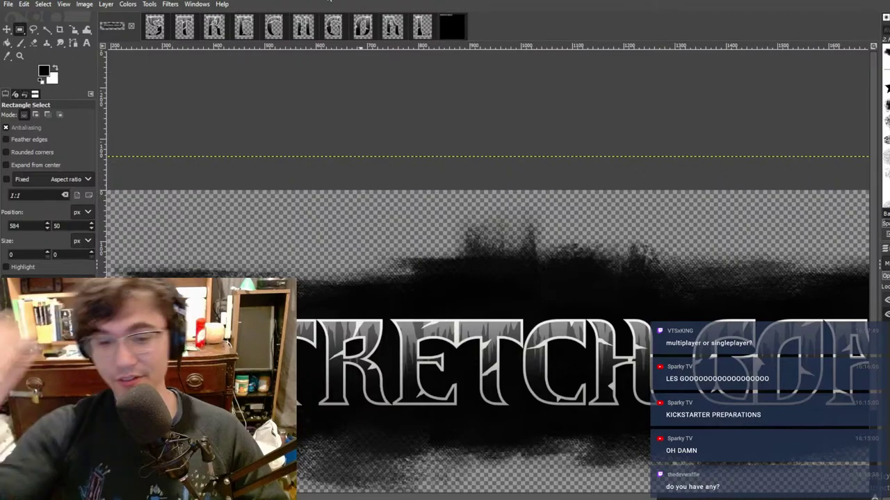
{"action": "scroll", "coordinate": [549, 208], "scroll_direction": "down", "scroll_amount": 3, "text": "ctrl"}
{"action": "scroll", "coordinate": [515, 186], "scroll_direction": "up", "scroll_amount": 2, "text": "ctrl"}
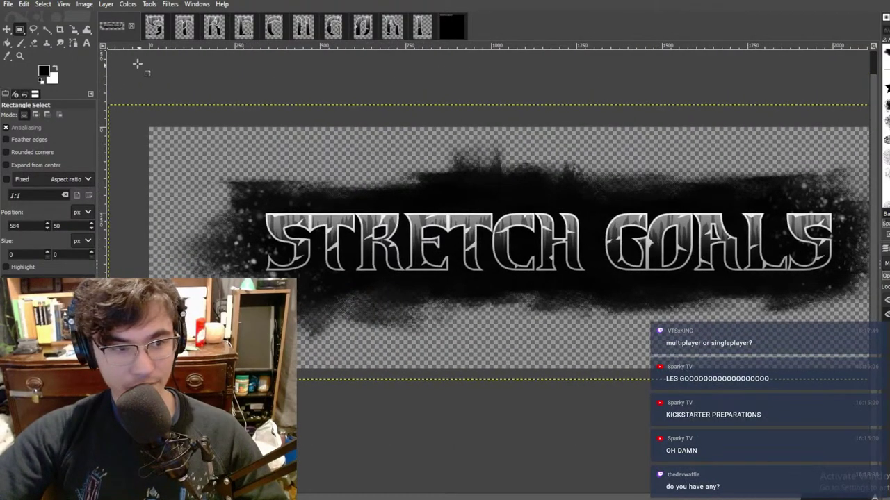
Step: Start exporting the banner and create a new folder named kickstarter inside AFTERLIFE steam images as its destination
{"action": "left_click", "coordinate": [5, 5]}
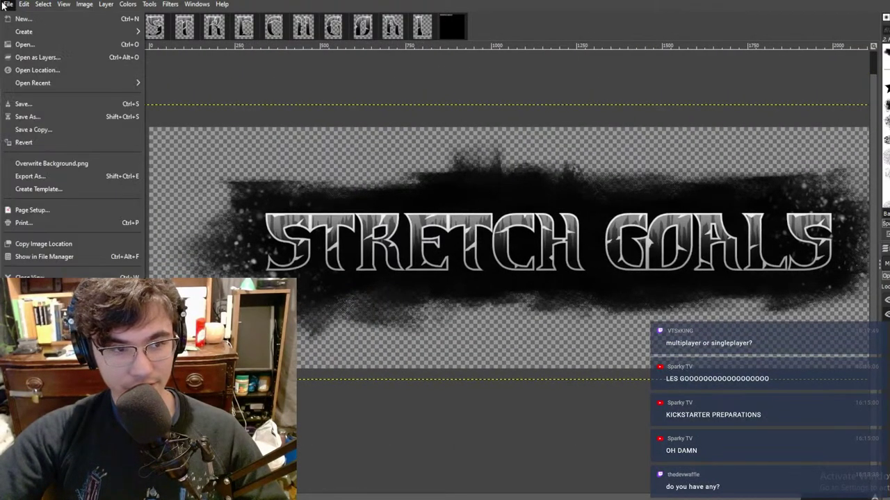
{"action": "left_click", "coordinate": [32, 176]}
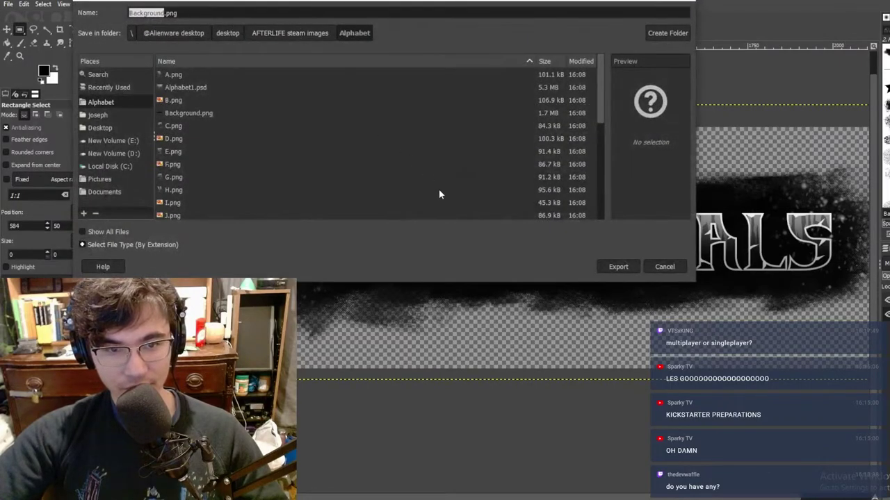
{"action": "left_click", "coordinate": [306, 33]}
{"action": "scroll", "coordinate": [368, 132], "scroll_direction": "down", "scroll_amount": 3}
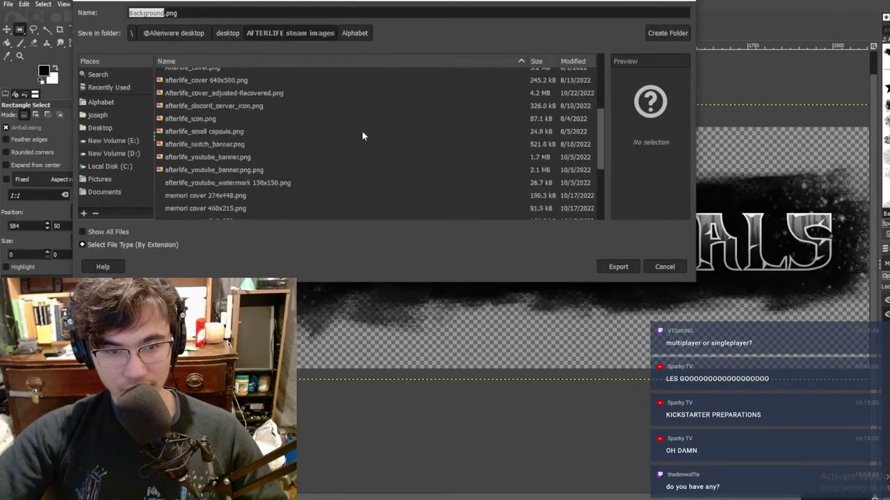
{"action": "scroll", "coordinate": [361, 134], "scroll_direction": "up", "scroll_amount": 1}
{"action": "left_click", "coordinate": [670, 35]}
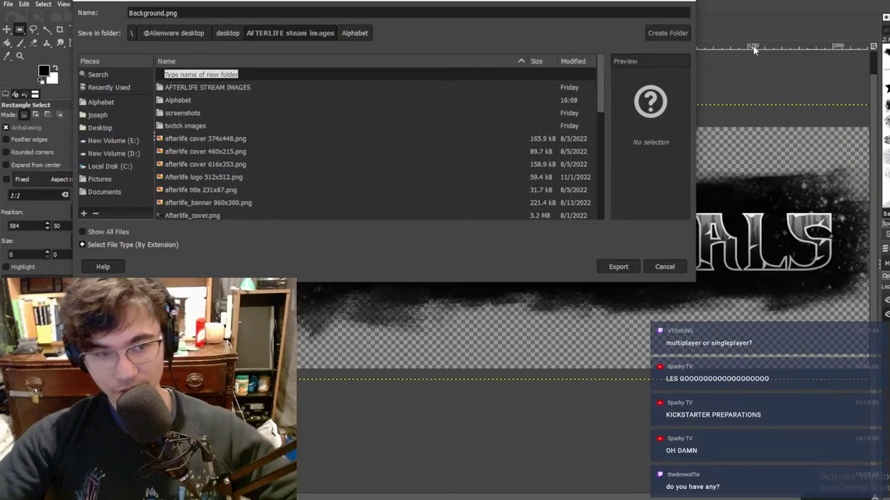
{"action": "type", "text": "kickst"}
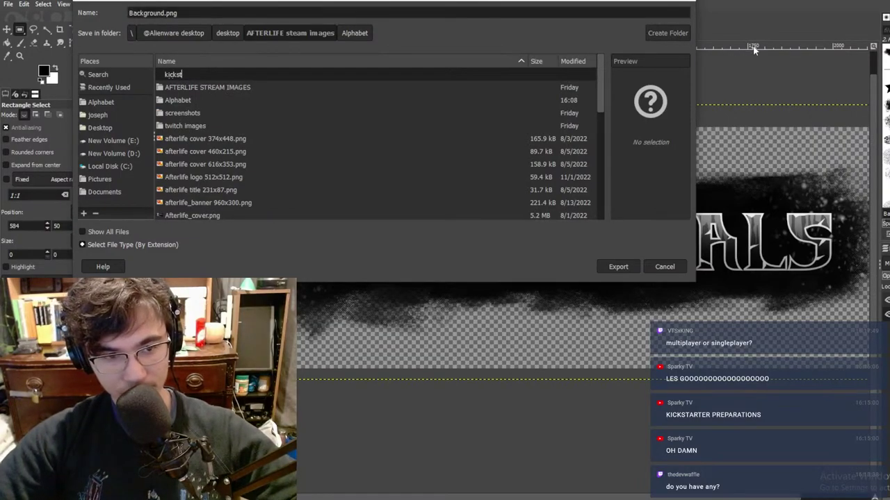
{"action": "type", "text": "arter"}
{"action": "key", "text": "Return"}
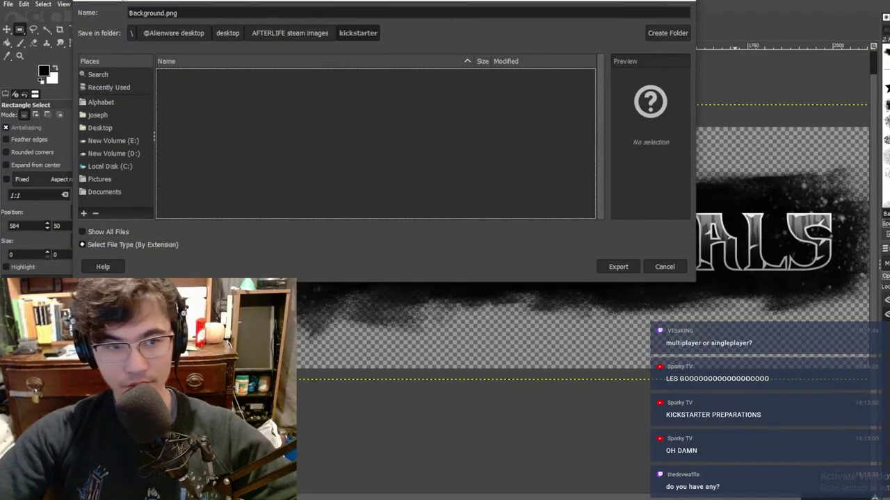
Step: Name the export file stretch goals.png and export it as a PNG with the offered options
{"action": "left_click", "coordinate": [161, 12]}
{"action": "left_click_drag", "start_coordinate": [160, 12], "coordinate": [70, 14]}
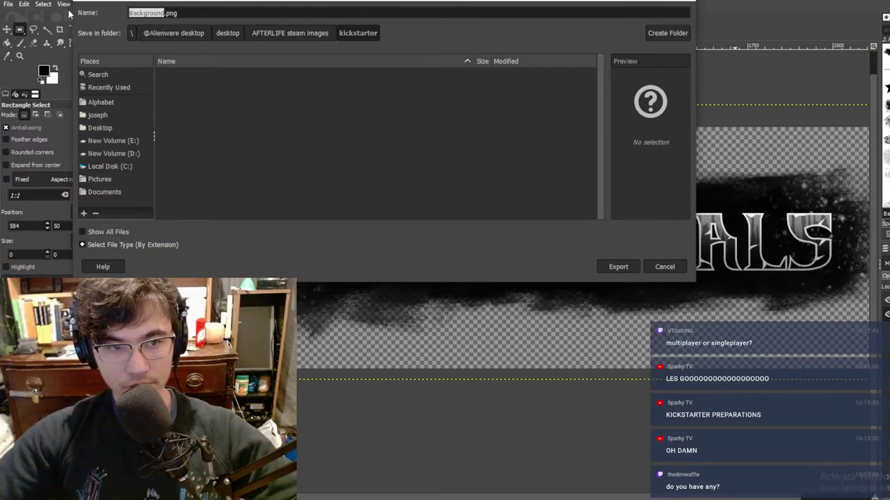
{"action": "type", "text": "stre"}
{"action": "type", "text": "tch goal"}
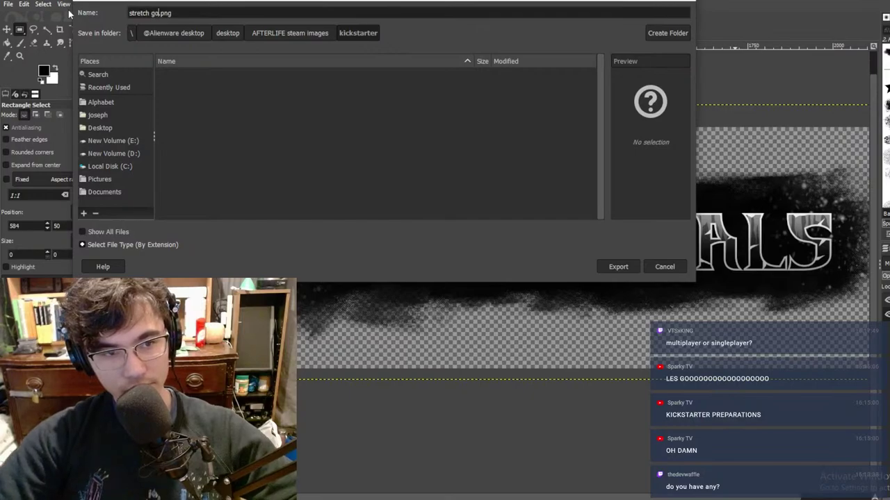
{"action": "key", "text": "Return"}
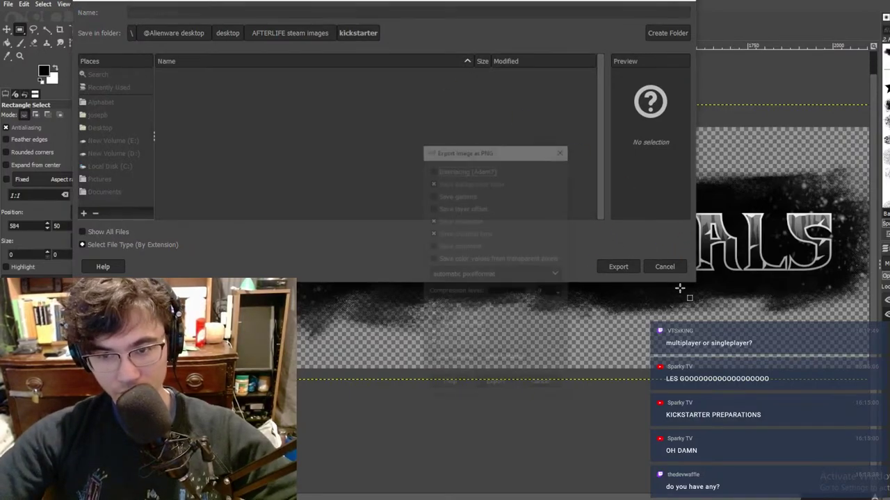
{"action": "left_click", "coordinate": [513, 384]}
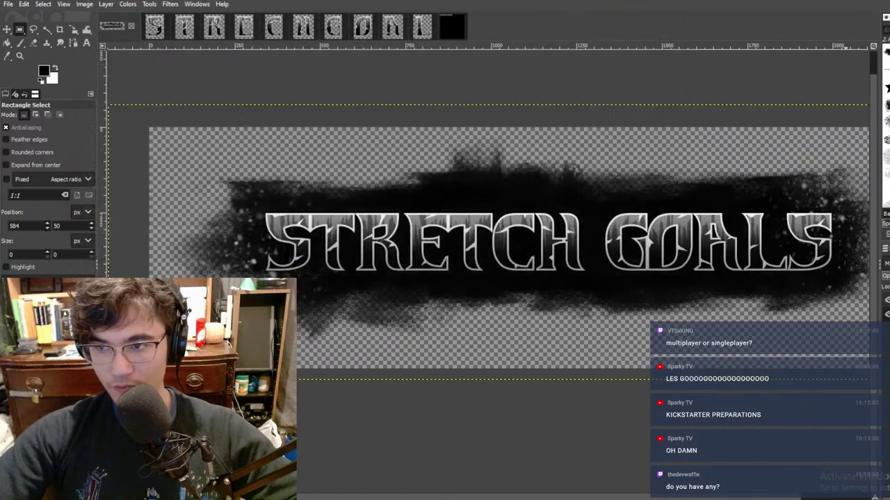
Step: Switch to the Kickstarter project editor in the browser and open the project description in the Story section
{"action": "left_click", "coordinate": [889, 1]}
{"action": "left_click", "coordinate": [531, 410]}
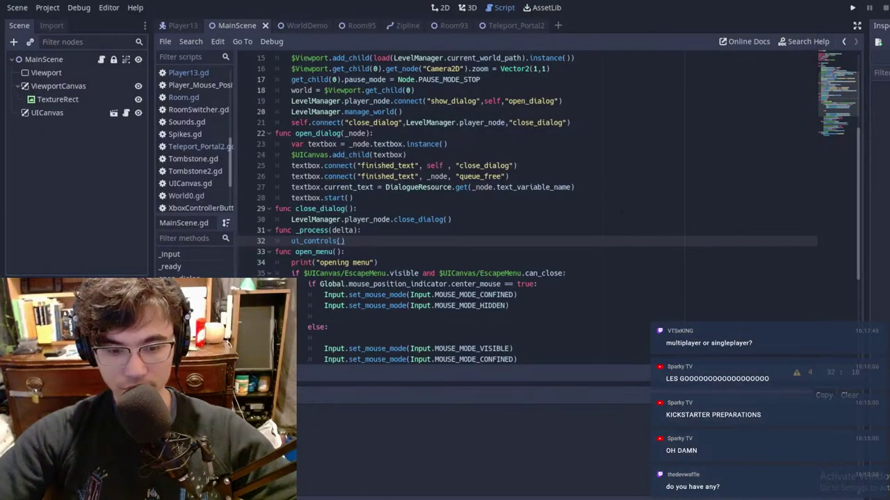
{"action": "key", "text": "alt+Tab"}
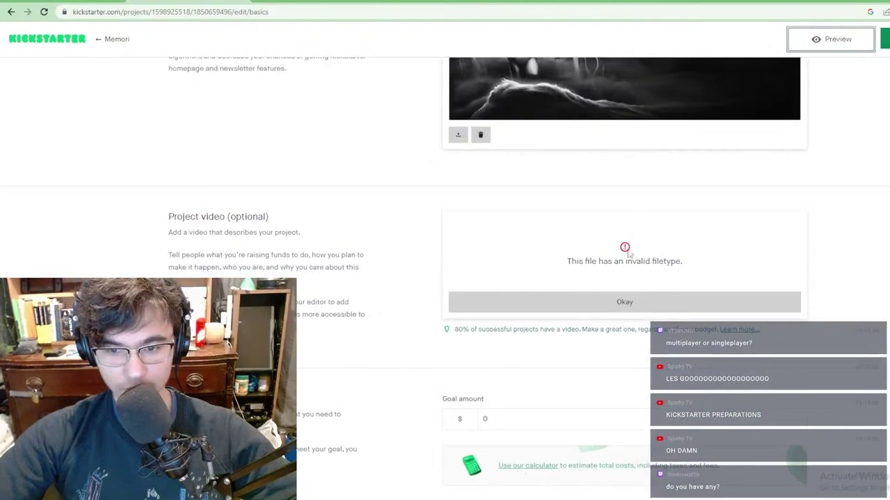
{"action": "scroll", "coordinate": [629, 257], "scroll_direction": "down", "scroll_amount": 9}
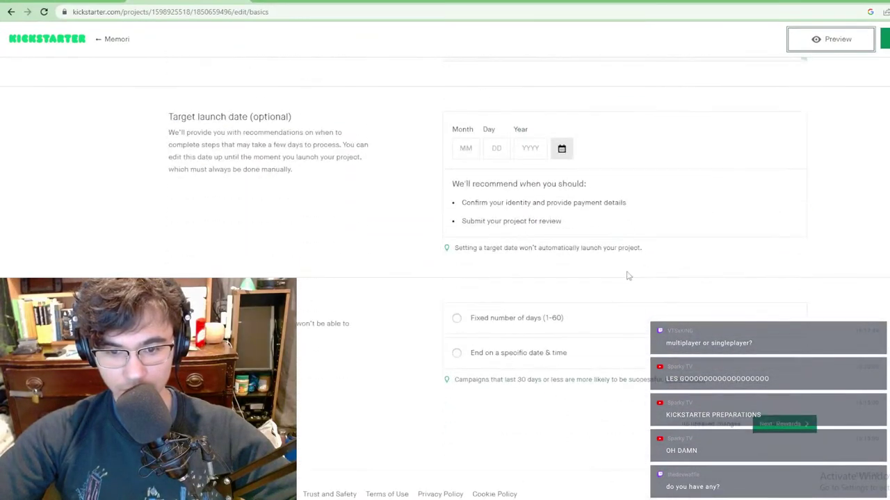
{"action": "scroll", "coordinate": [626, 276], "scroll_direction": "up", "scroll_amount": 10}
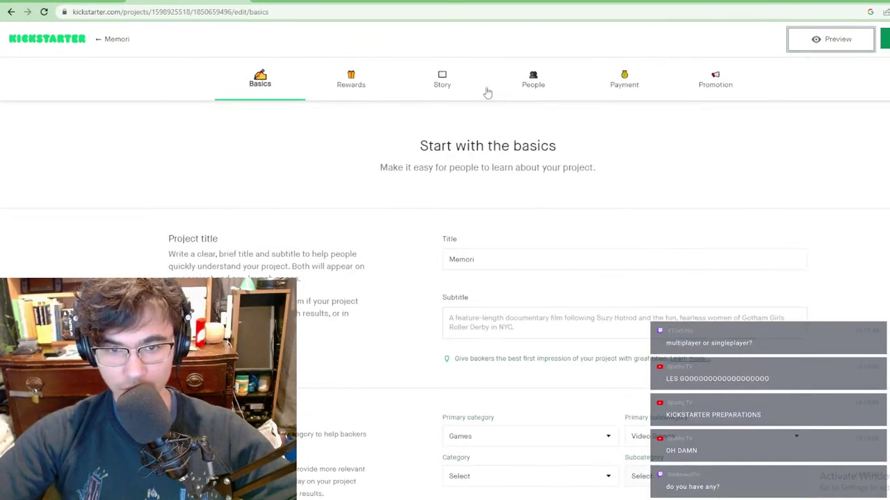
{"action": "left_click", "coordinate": [449, 81]}
{"action": "scroll", "coordinate": [390, 205], "scroll_direction": "down", "scroll_amount": 3}
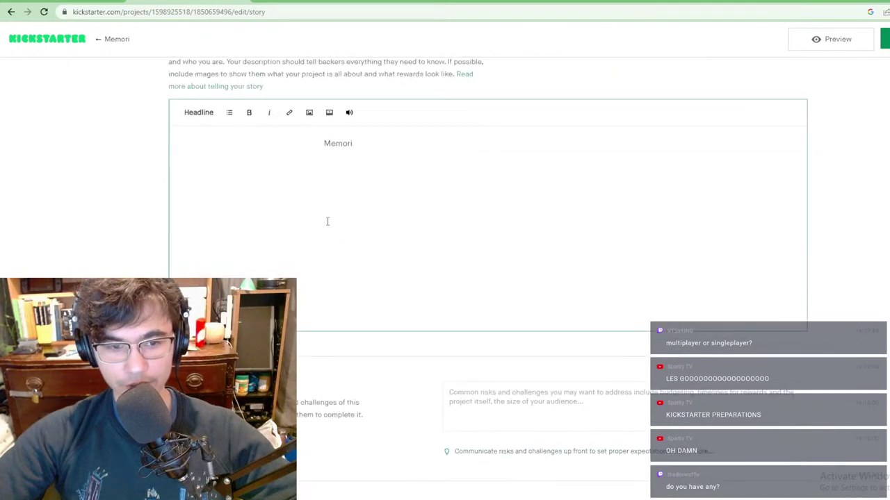
{"action": "scroll", "coordinate": [327, 220], "scroll_direction": "up", "scroll_amount": 1}
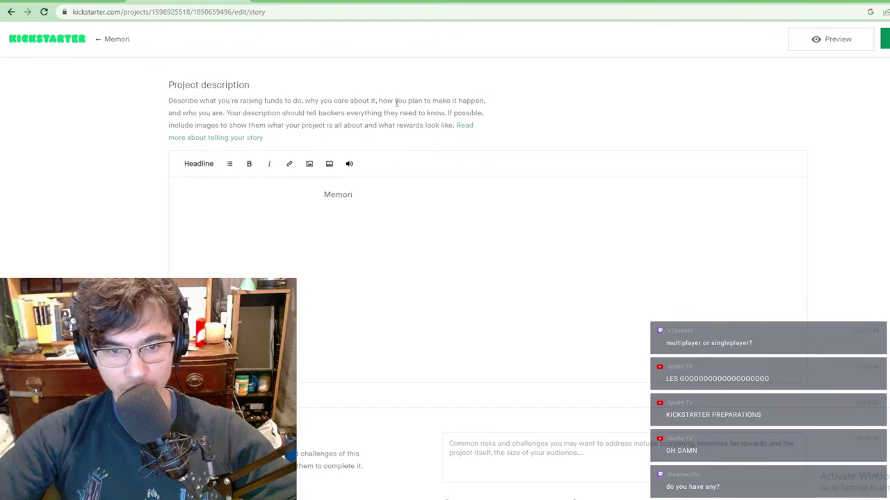
Step: Start adding an image below Memori in the project description, and bring up the kickstarter folder in File Explorer beside the browser
{"action": "left_click", "coordinate": [380, 232]}
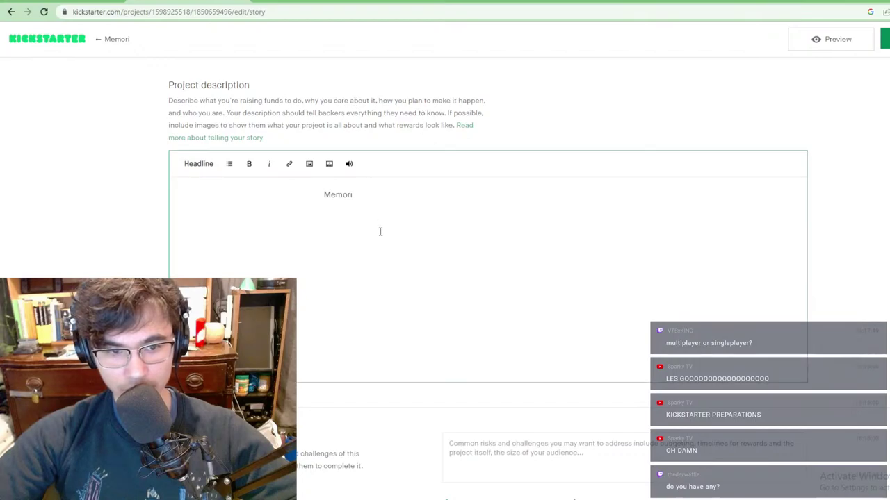
{"action": "left_click", "coordinate": [308, 165]}
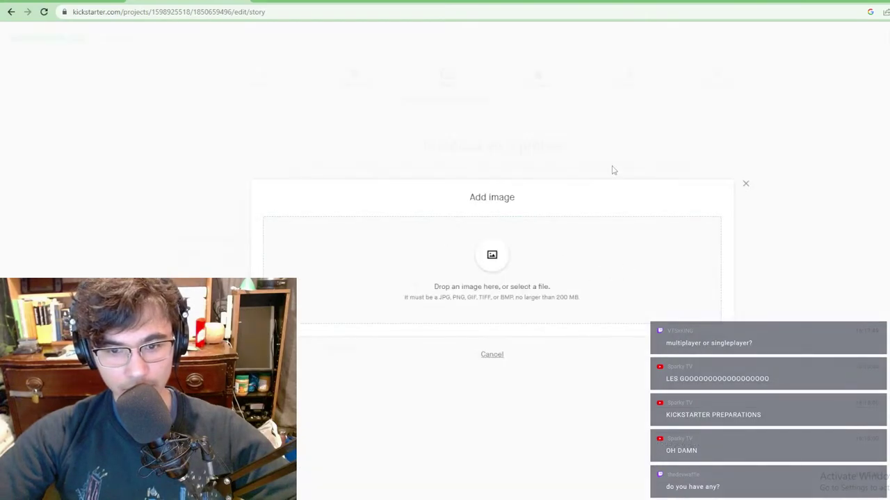
{"action": "mouse_move", "coordinate": [400, 488]}
{"action": "left_click", "coordinate": [361, 483]}
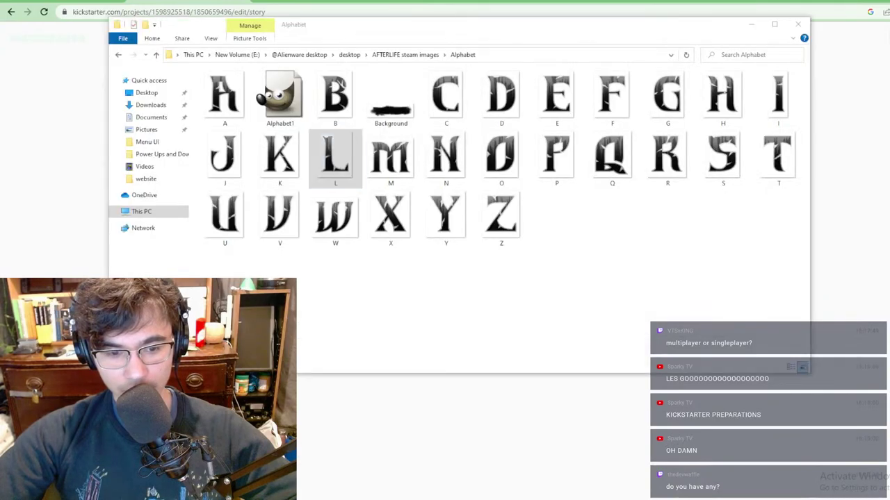
{"action": "left_click", "coordinate": [406, 54]}
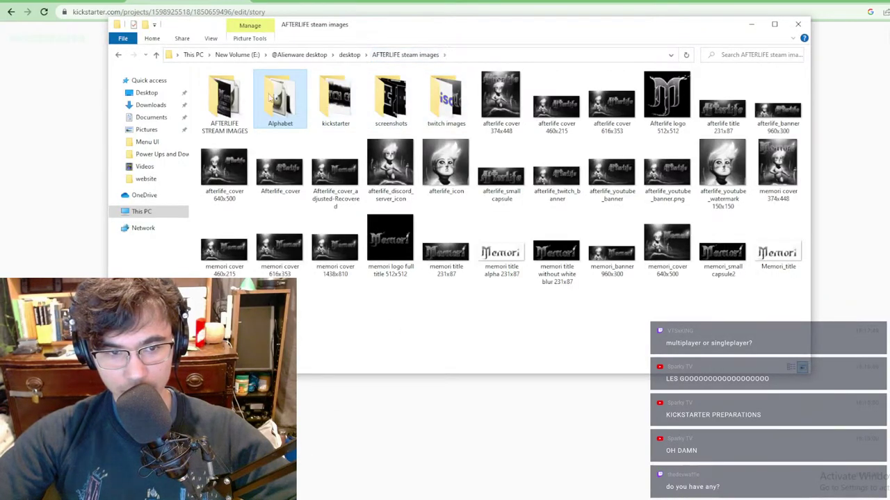
{"action": "double_click", "coordinate": [341, 97]}
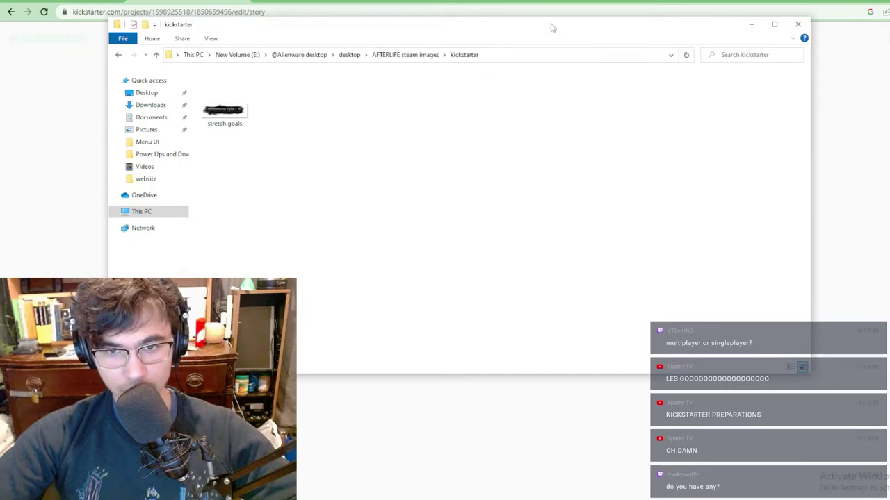
{"action": "left_click_drag", "start_coordinate": [551, 26], "coordinate": [889, 111]}
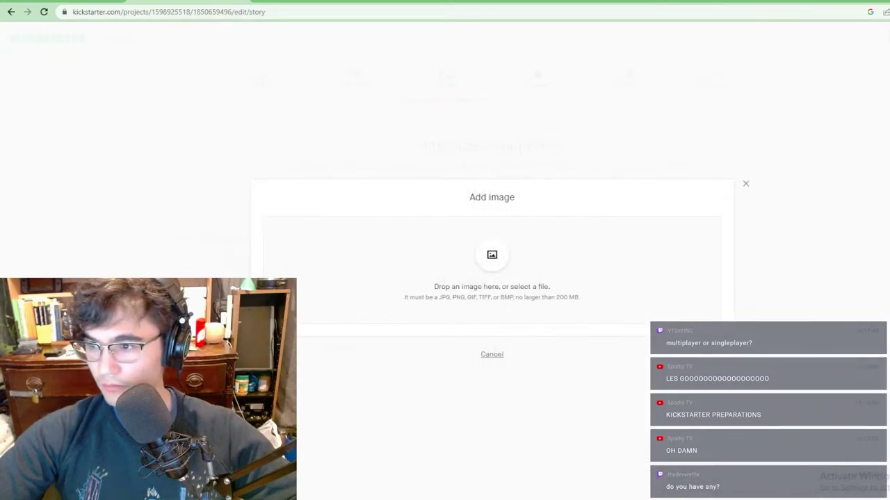
Step: Upload the stretch goals image from the kickstarter folder into the project description and save the story
{"action": "left_click_drag", "start_coordinate": [889, 265], "coordinate": [500, 279]}
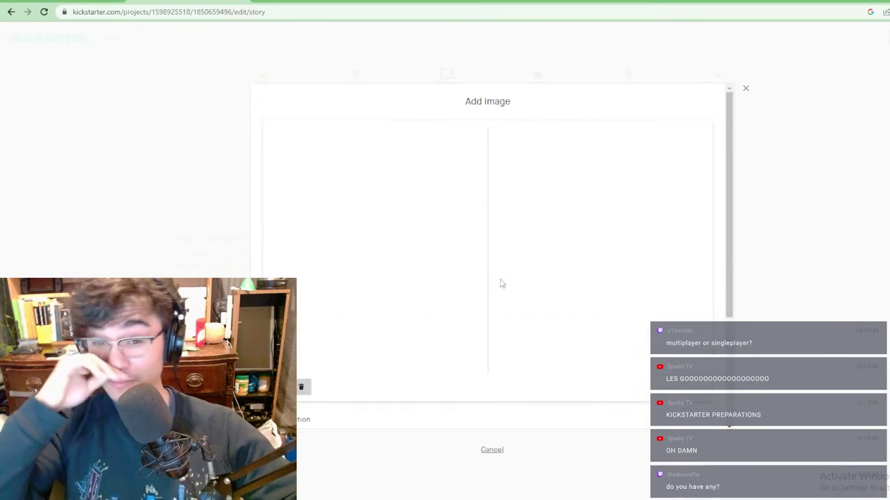
{"action": "scroll", "coordinate": [471, 280], "scroll_direction": "down", "scroll_amount": 3}
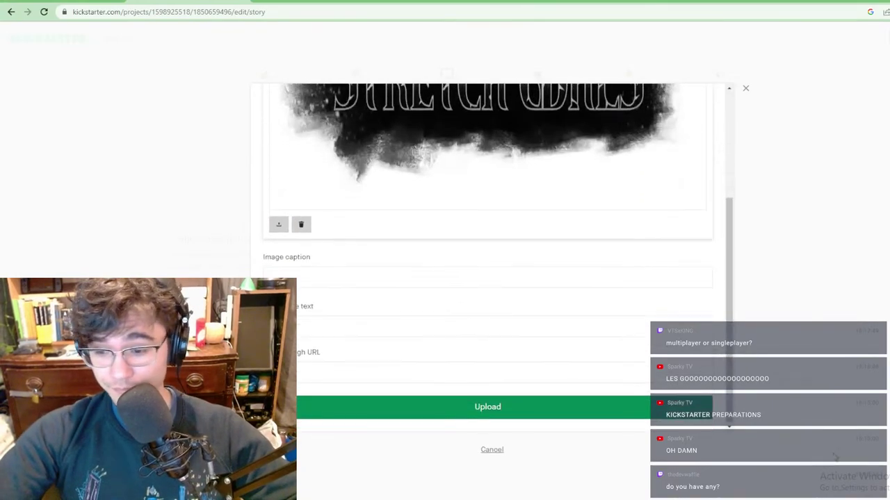
{"action": "left_click", "coordinate": [471, 409]}
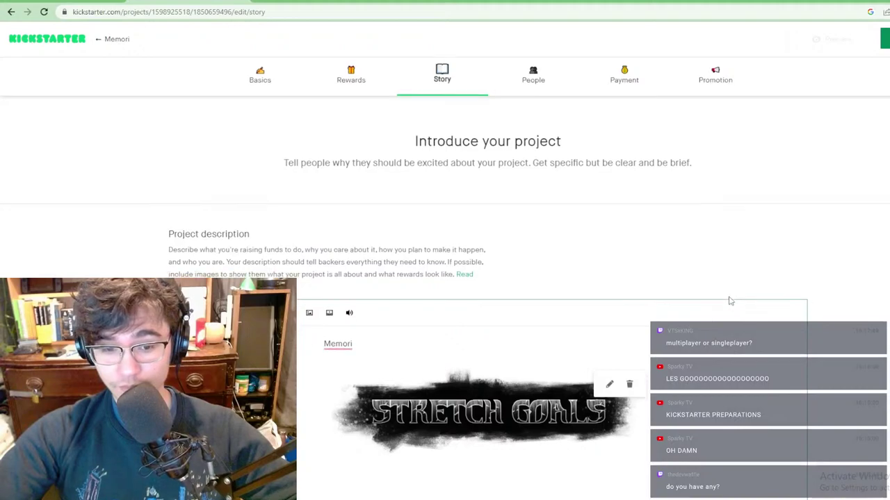
{"action": "scroll", "coordinate": [729, 302], "scroll_direction": "down", "scroll_amount": 3}
{"action": "left_click", "coordinate": [885, 39]}
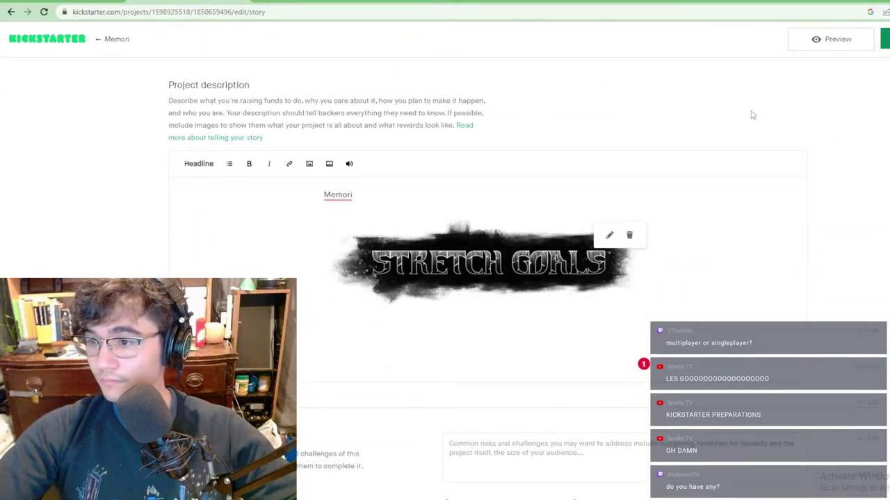
{"action": "key", "text": "ctrl+Tab"}
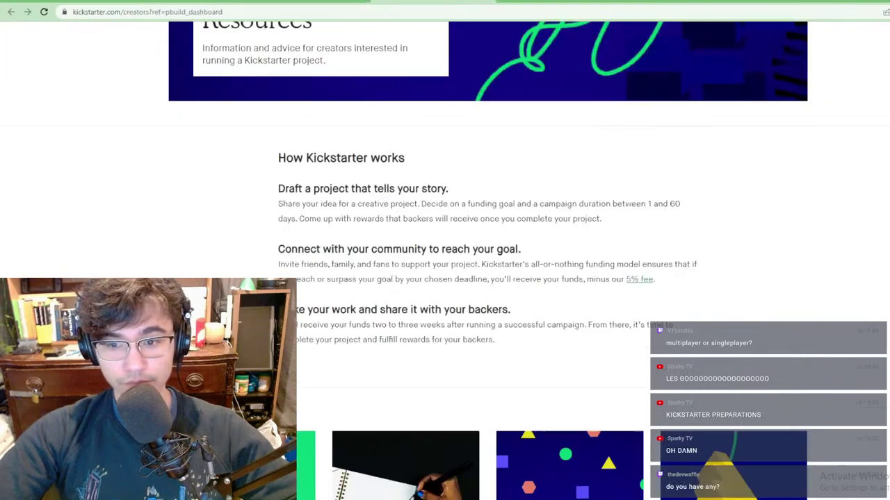
{"action": "left_click", "coordinate": [221, 2]}
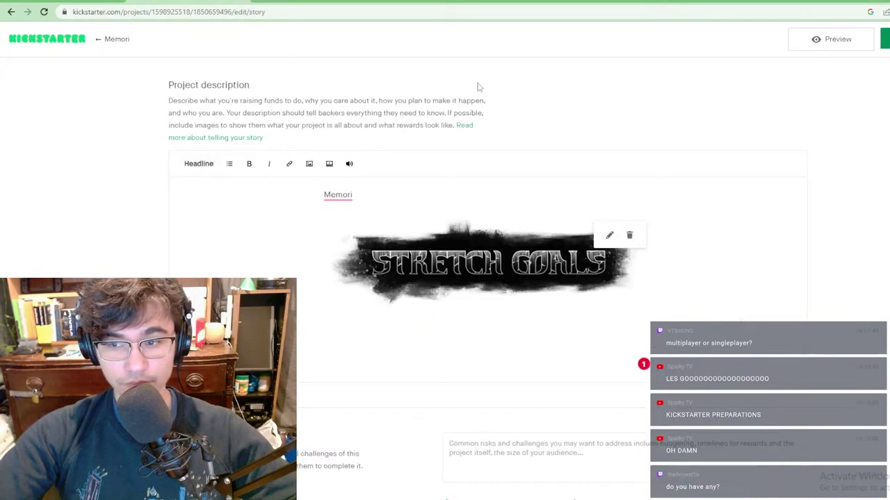
{"action": "left_click", "coordinate": [362, 2]}
{"action": "left_click", "coordinate": [236, 1]}
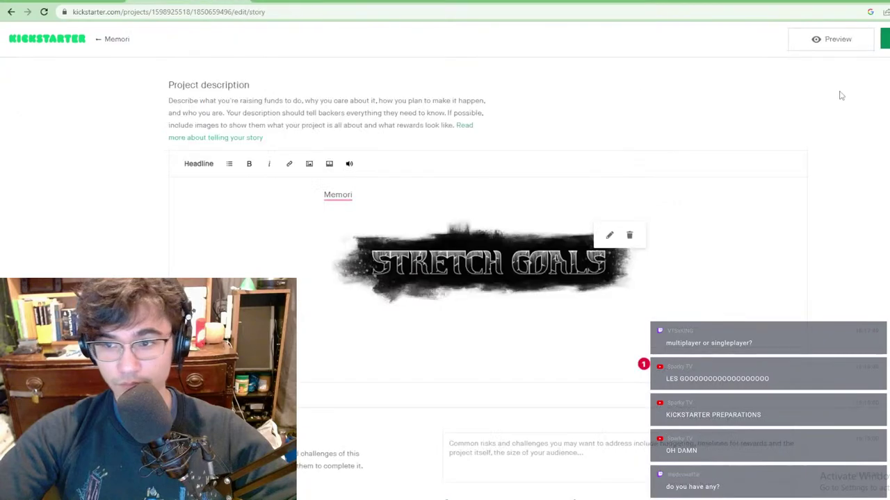
Step: Preview the project page and examine the STRETCH GOALS banner in its Story section
{"action": "left_click", "coordinate": [836, 47]}
{"action": "scroll", "coordinate": [646, 139], "scroll_direction": "down", "scroll_amount": 6}
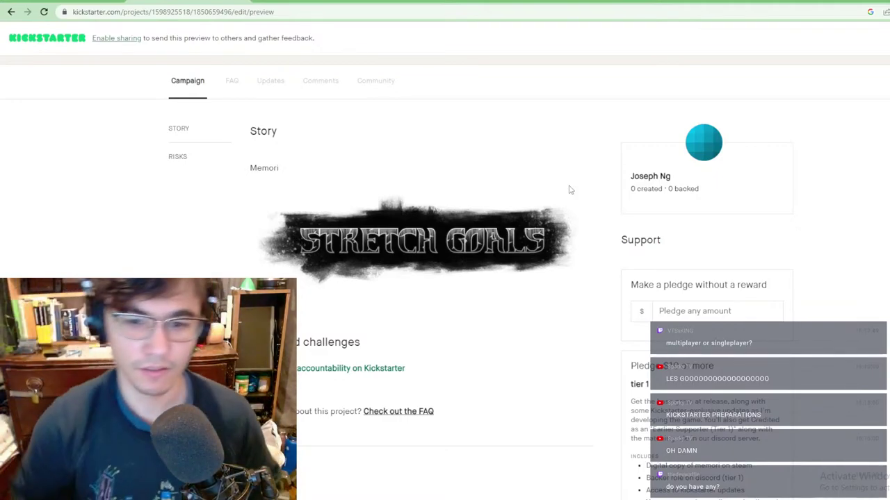
{"action": "scroll", "coordinate": [497, 299], "scroll_direction": "up", "scroll_amount": 9, "text": "ctrl"}
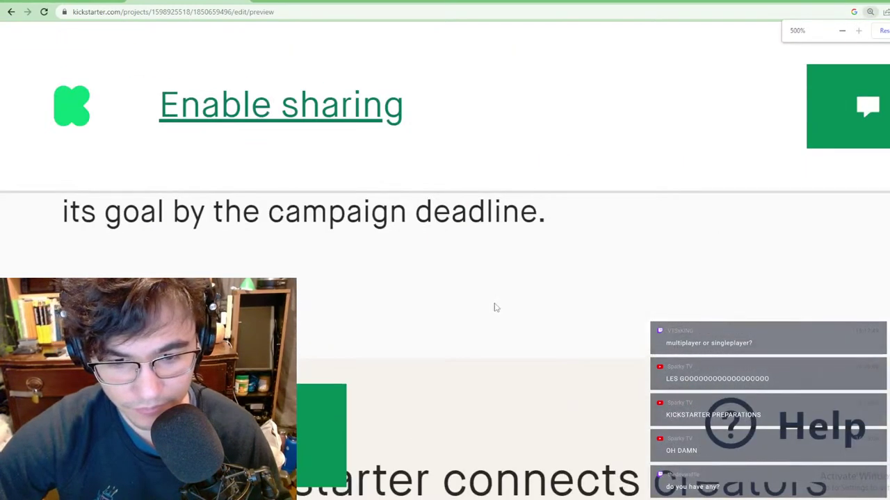
Step: Examine the STRETCH GOALS banner in the project preview at several zoom levels, ending at 100%
{"action": "scroll", "coordinate": [492, 310], "scroll_direction": "down", "scroll_amount": 8, "text": "ctrl"}
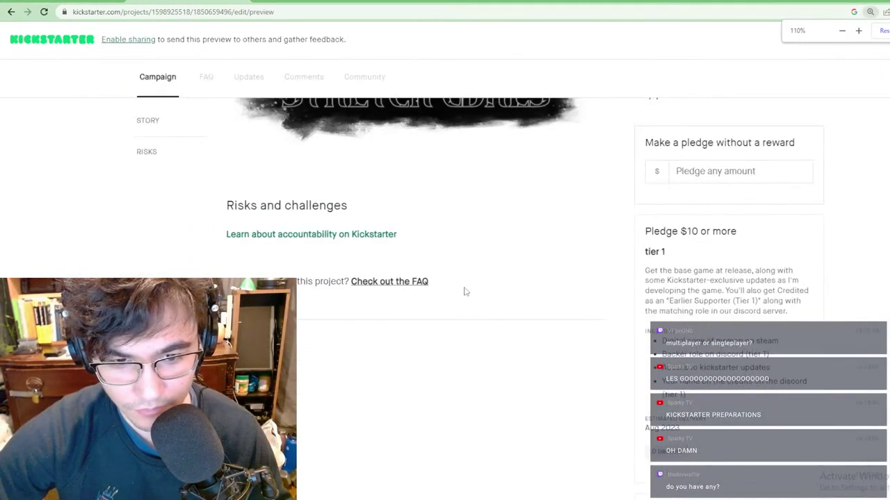
{"action": "scroll", "coordinate": [465, 292], "scroll_direction": "up", "scroll_amount": 2}
{"action": "scroll", "coordinate": [433, 283], "scroll_direction": "up", "scroll_amount": 5, "text": "ctrl"}
{"action": "scroll", "coordinate": [433, 282], "scroll_direction": "down", "scroll_amount": 3, "text": "ctrl"}
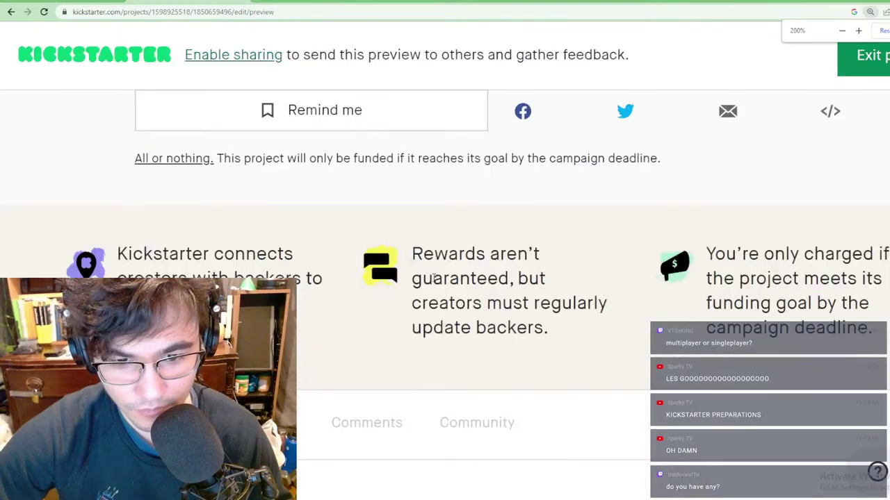
{"action": "scroll", "coordinate": [432, 281], "scroll_direction": "down", "scroll_amount": 3}
{"action": "scroll", "coordinate": [433, 283], "scroll_direction": "down", "scroll_amount": 1, "text": "ctrl"}
{"action": "scroll", "coordinate": [433, 282], "scroll_direction": "up", "scroll_amount": 1}
{"action": "scroll", "coordinate": [431, 278], "scroll_direction": "down", "scroll_amount": 2, "text": "ctrl"}
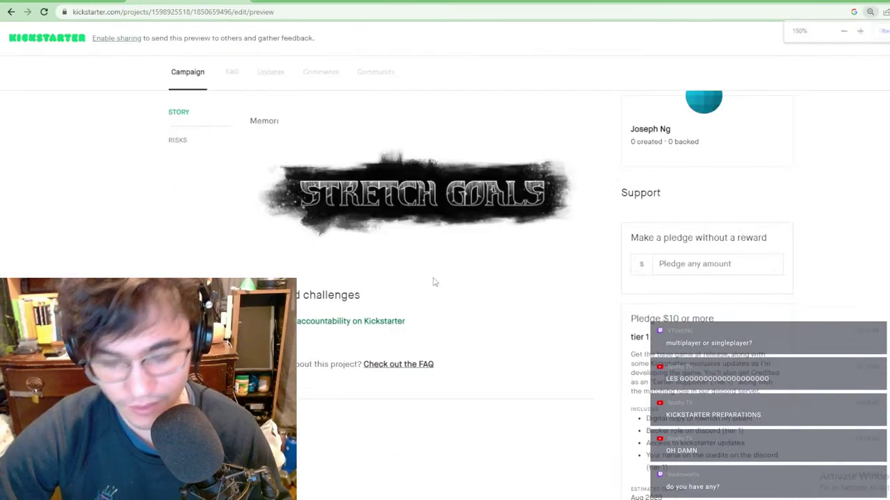
Step: Open the STRETCH GOALS banner image from the preview in its own tab and save it to Downloads as a PNG
{"action": "right_click", "coordinate": [453, 186]}
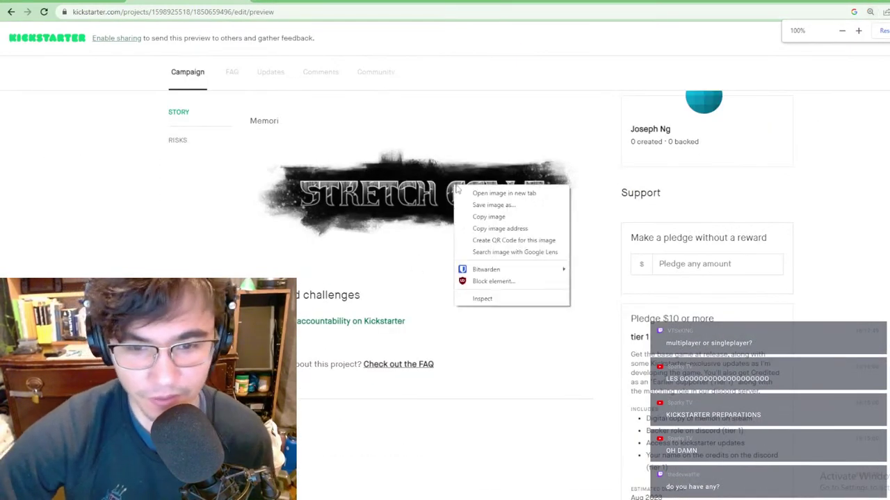
{"action": "left_click", "coordinate": [512, 193]}
{"action": "key", "text": "ctrl+Tab"}
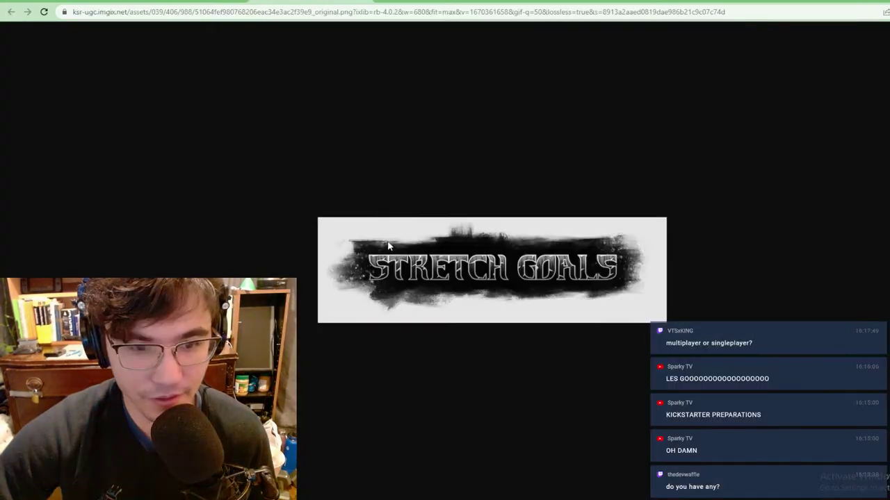
{"action": "right_click", "coordinate": [441, 281]}
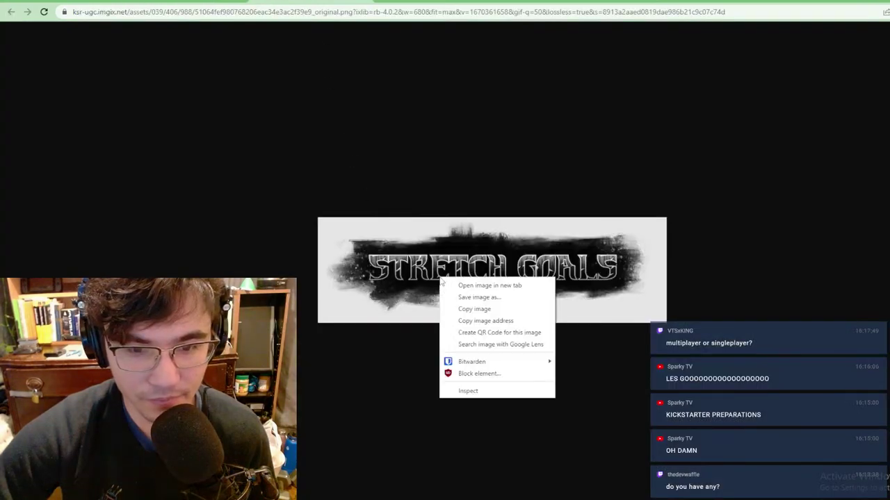
{"action": "left_click", "coordinate": [478, 297]}
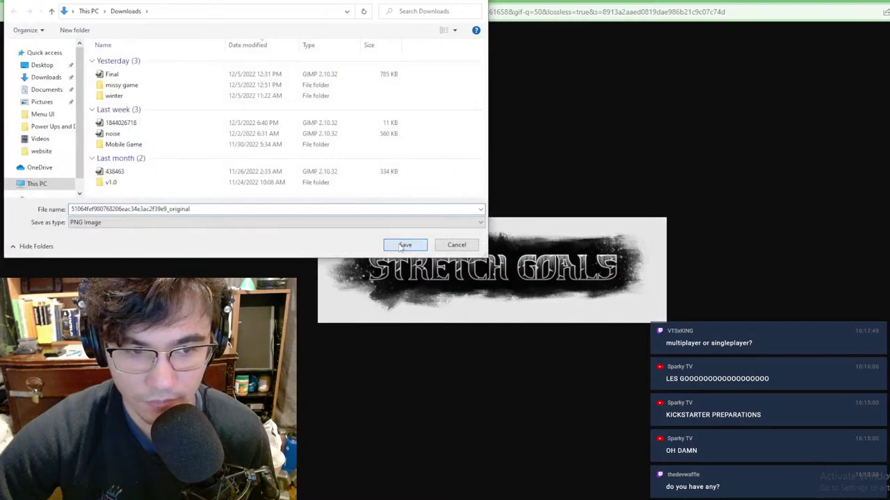
{"action": "key", "text": "Return"}
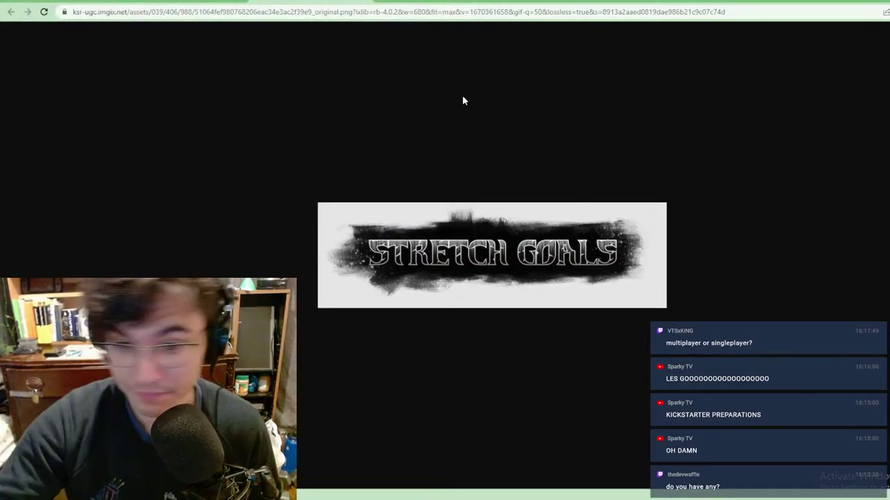
Step: Switch to GIMP and compare the full-size STRETCH GOALS banner with its smaller version and the image opened in the browser
{"action": "left_click", "coordinate": [557, 499]}
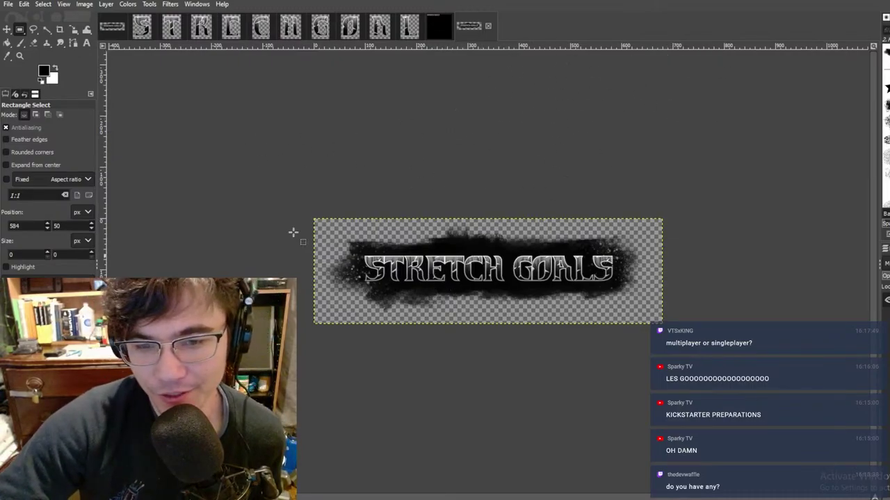
{"action": "left_click", "coordinate": [114, 28]}
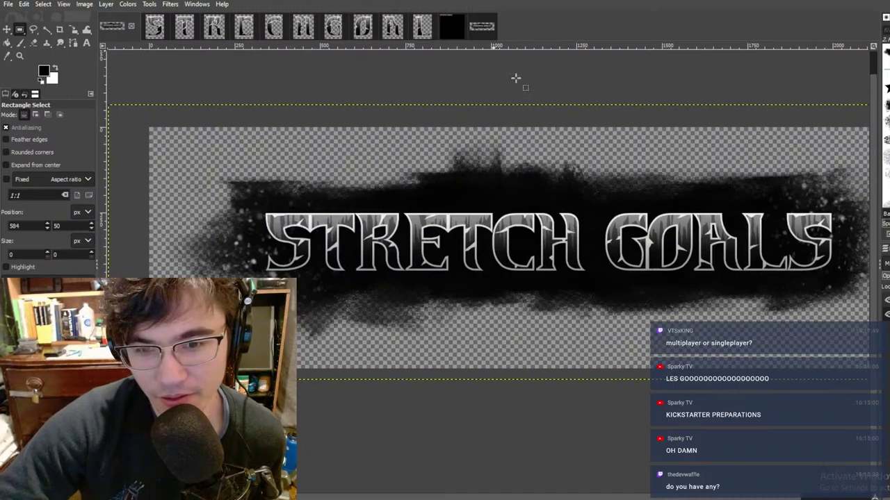
{"action": "left_click", "coordinate": [483, 27]}
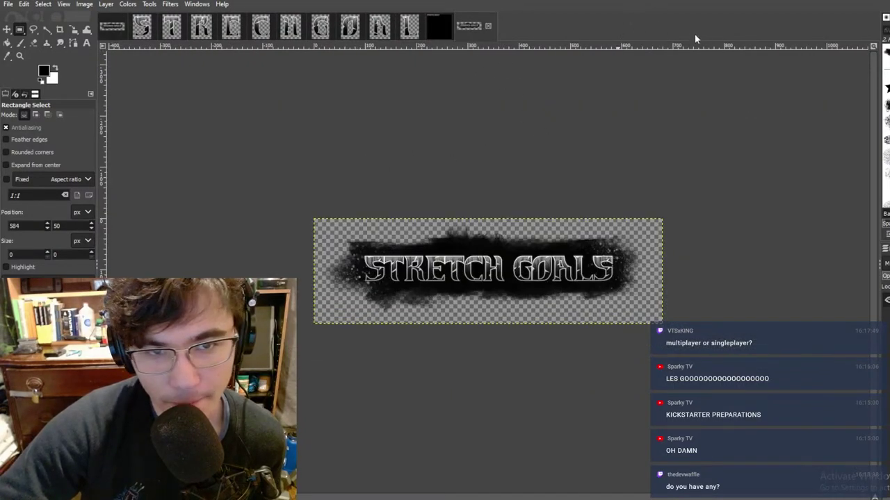
{"action": "left_click", "coordinate": [104, 25]}
{"action": "key", "text": "alt+Tab"}
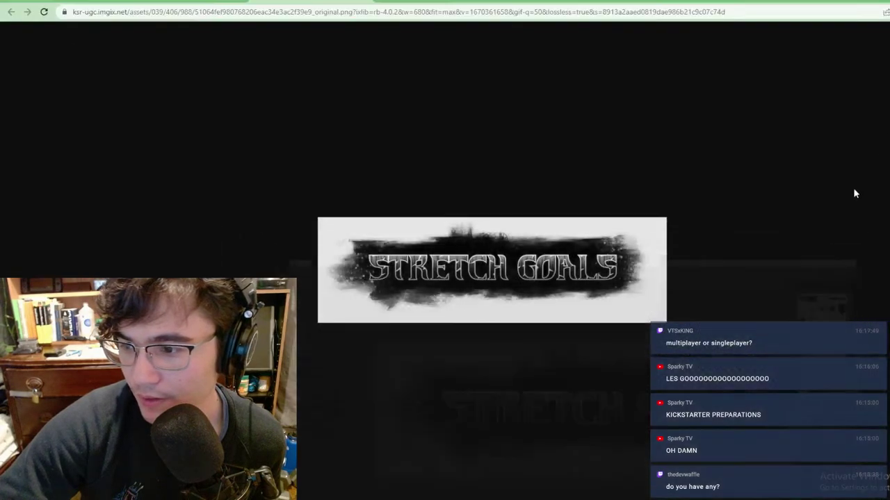
{"action": "key", "text": "alt+Tab"}
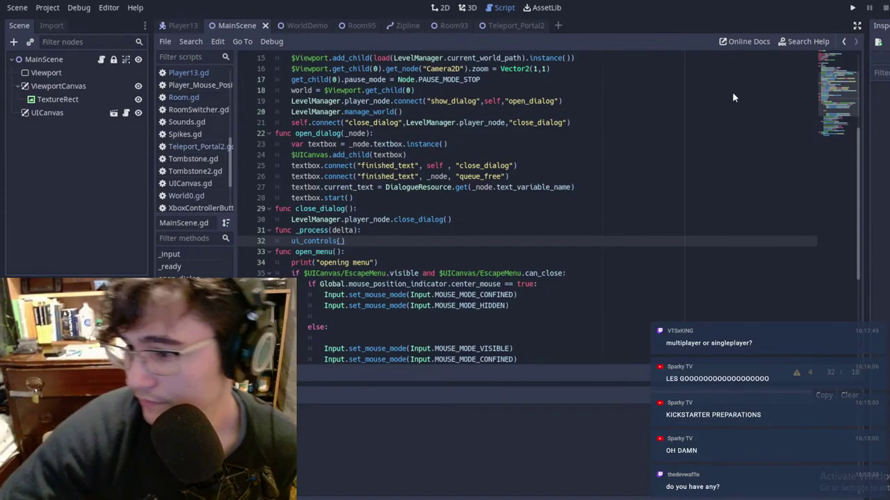
{"action": "key", "text": "alt+Tab"}
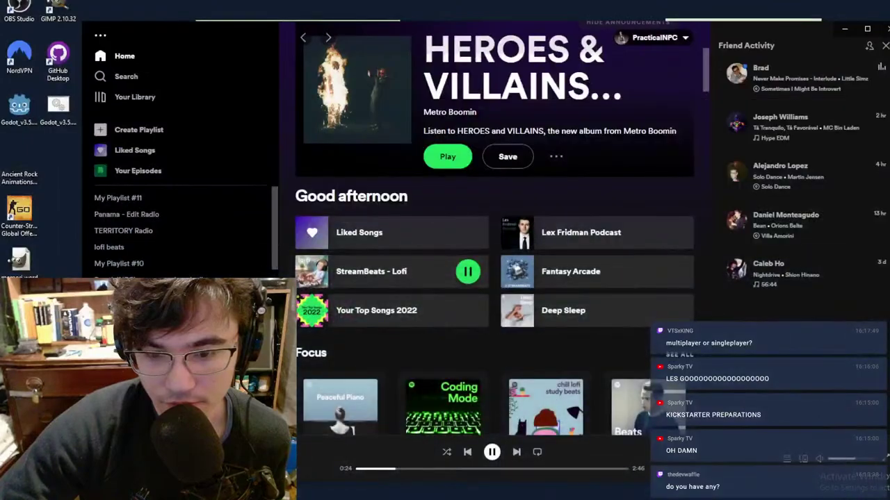
{"action": "key", "text": "alt+Tab"}
{"action": "mouse_move", "coordinate": [389, 499]}
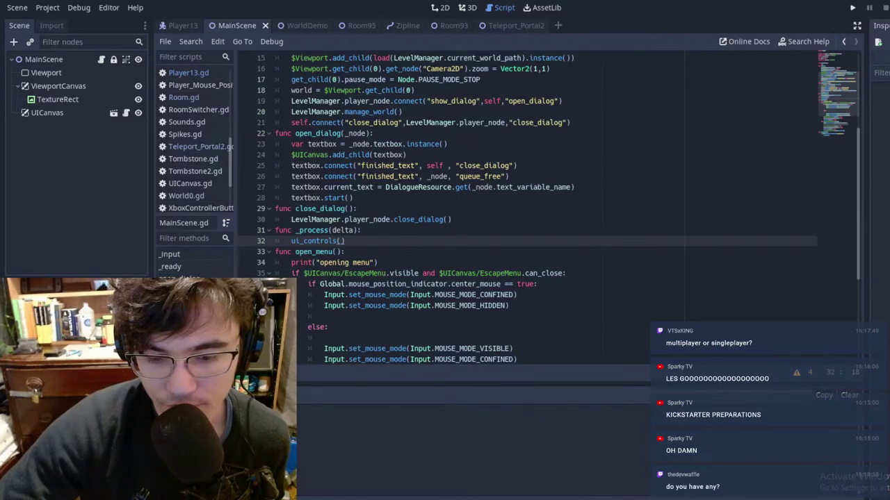
{"action": "key", "text": "alt+Tab"}
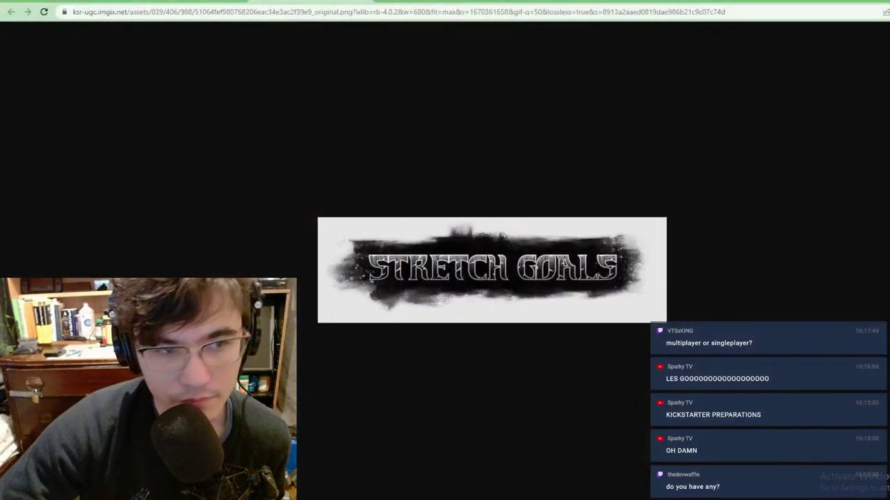
Step: Return to the Kickstarter project preview and review how the STRETCH GOALS banner fits with the Memori header image and the rest of the page
{"action": "left_click", "coordinate": [178, 2]}
{"action": "scroll", "coordinate": [410, 244], "scroll_direction": "up", "scroll_amount": 5}
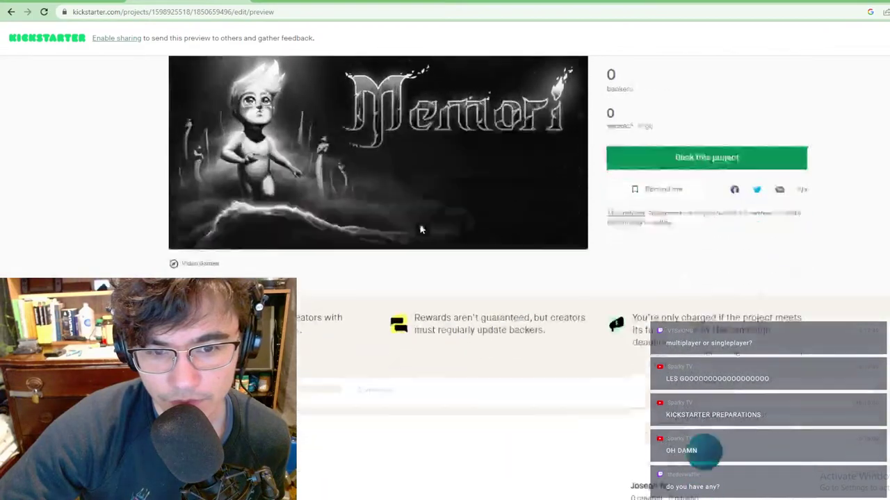
{"action": "scroll", "coordinate": [410, 243], "scroll_direction": "down", "scroll_amount": 6}
{"action": "scroll", "coordinate": [410, 243], "scroll_direction": "up", "scroll_amount": 2}
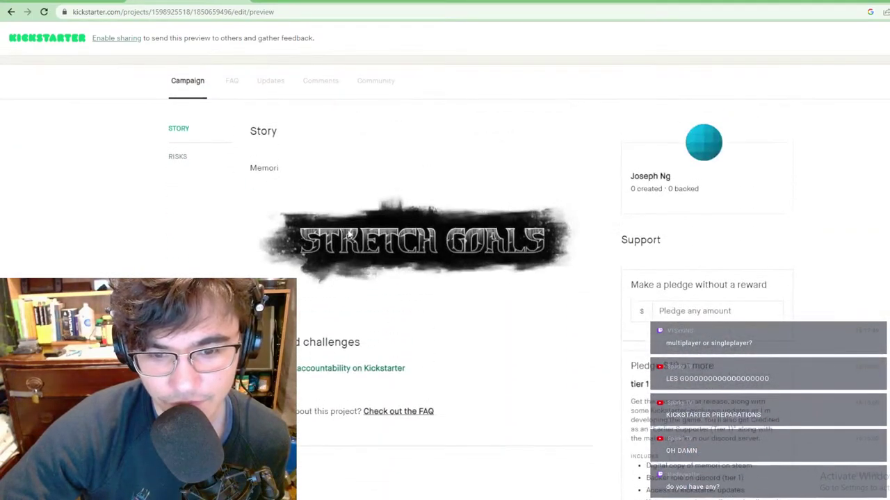
{"action": "scroll", "coordinate": [541, 172], "scroll_direction": "down", "scroll_amount": 1}
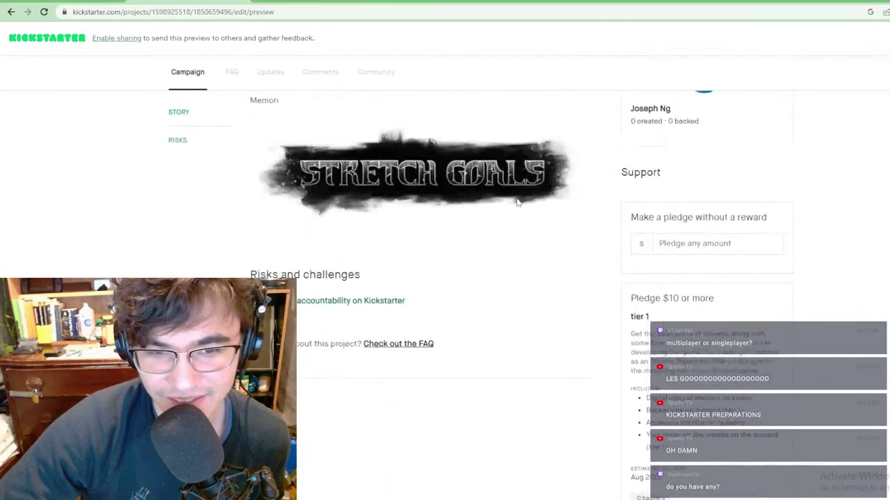
{"action": "scroll", "coordinate": [405, 146], "scroll_direction": "up", "scroll_amount": 1}
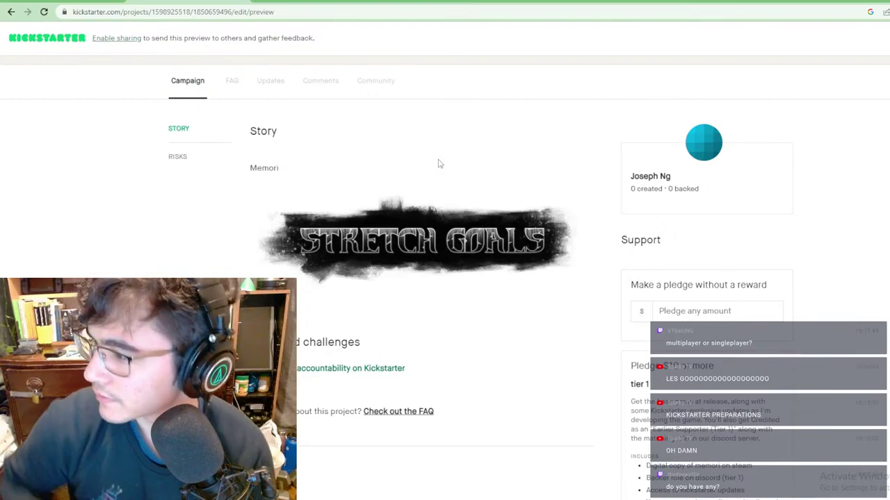
{"action": "scroll", "coordinate": [486, 202], "scroll_direction": "up", "scroll_amount": 6}
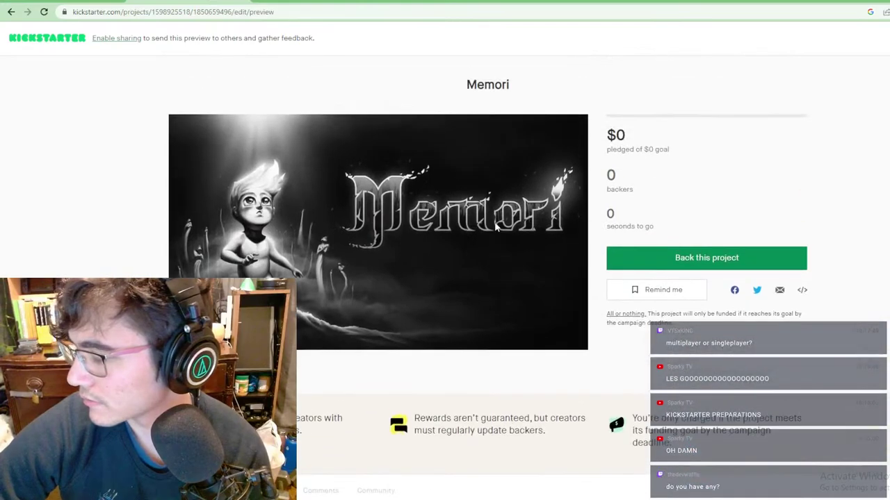
{"action": "scroll", "coordinate": [495, 224], "scroll_direction": "down", "scroll_amount": 7}
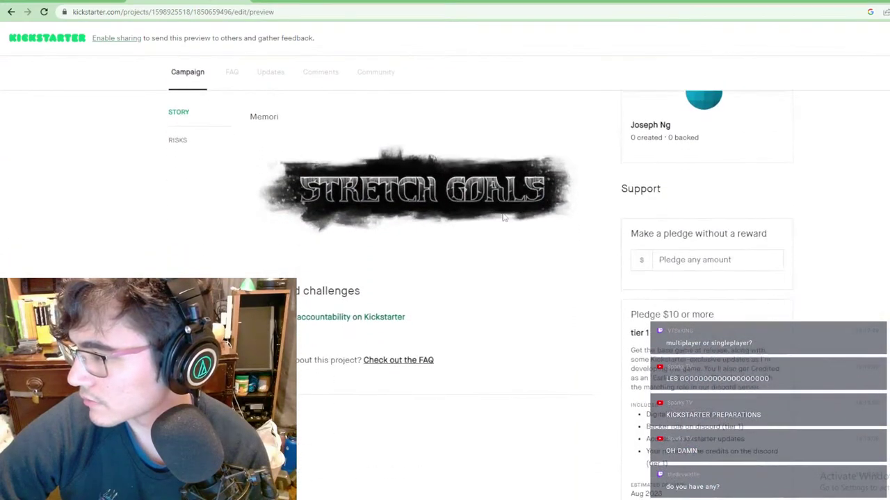
{"action": "scroll", "coordinate": [545, 264], "scroll_direction": "up", "scroll_amount": 1}
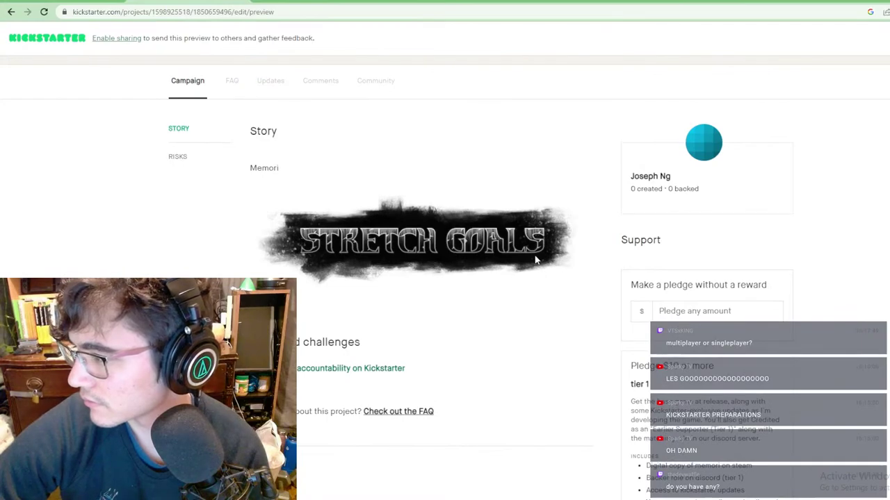
{"action": "scroll", "coordinate": [535, 259], "scroll_direction": "up", "scroll_amount": 5}
{"action": "scroll", "coordinate": [534, 257], "scroll_direction": "down", "scroll_amount": 6}
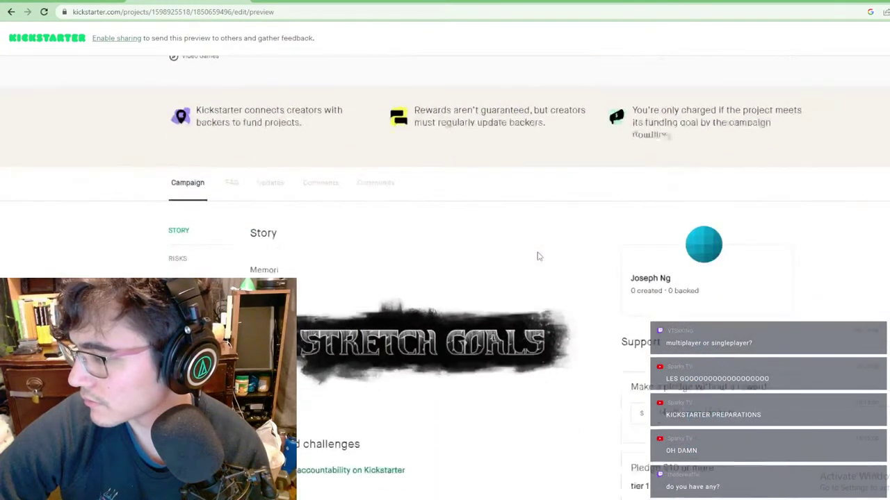
{"action": "scroll", "coordinate": [537, 256], "scroll_direction": "down", "scroll_amount": 3}
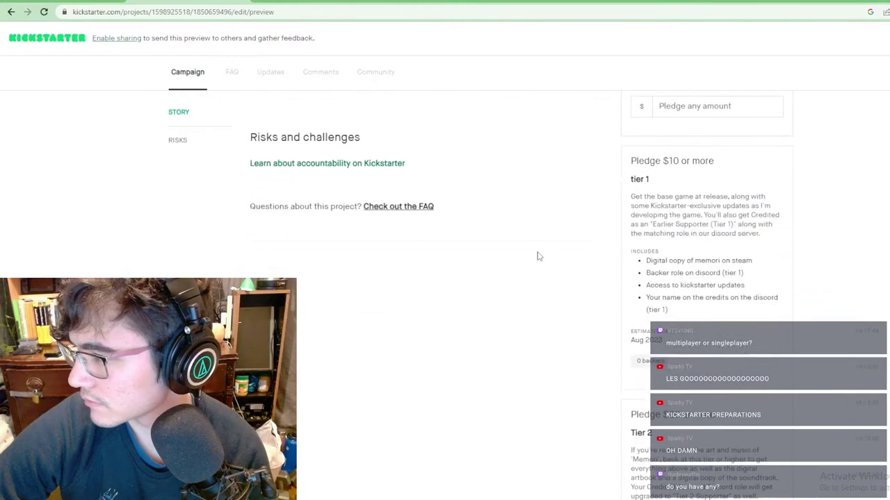
{"action": "scroll", "coordinate": [536, 254], "scroll_direction": "up", "scroll_amount": 4}
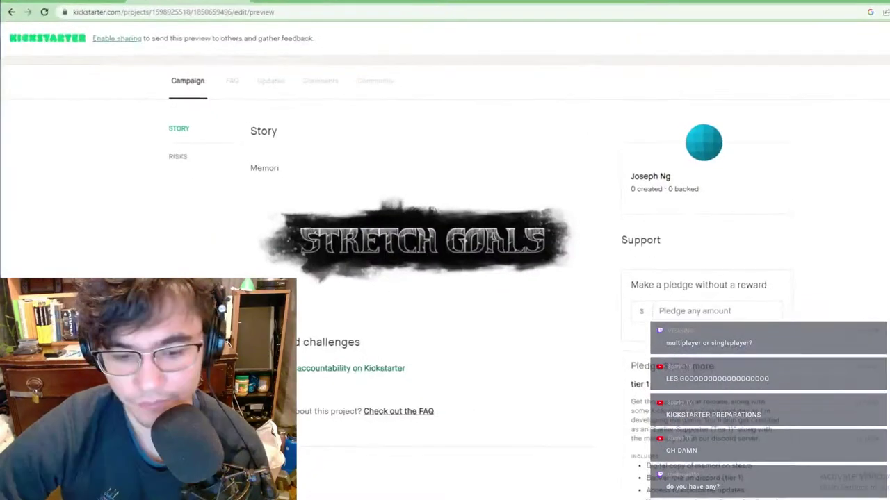
{"action": "key", "text": "alt+Tab"}
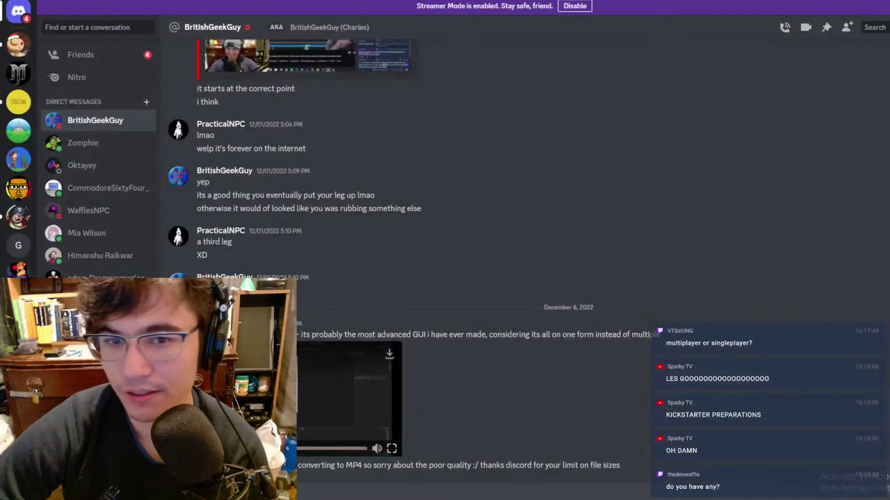
{"action": "key", "text": "super+Down"}
{"action": "left_click_drag", "start_coordinate": [704, 258], "coordinate": [888, 139]}
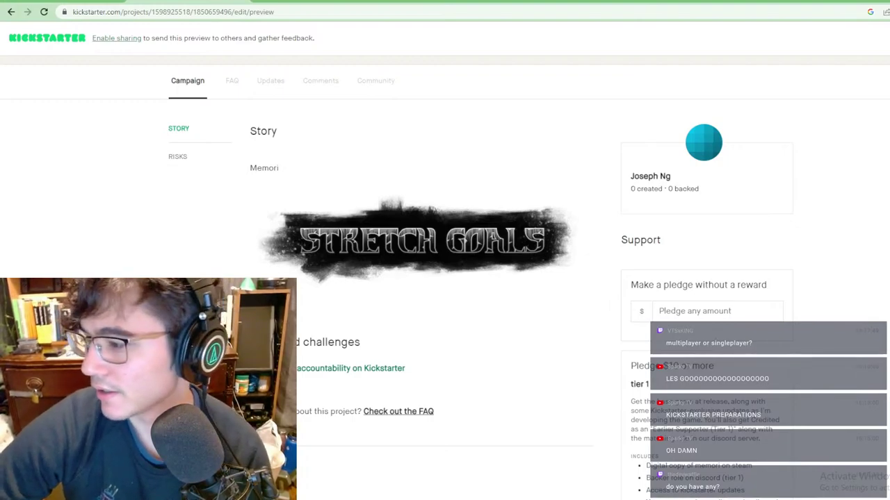
Step: Compare the header areas of the open Little Nemo, Soulchild, Chronicles of 2 Heroes and Ailuri campaigns, ending back on Little Nemo
{"action": "left_click", "coordinate": [679, 2]}
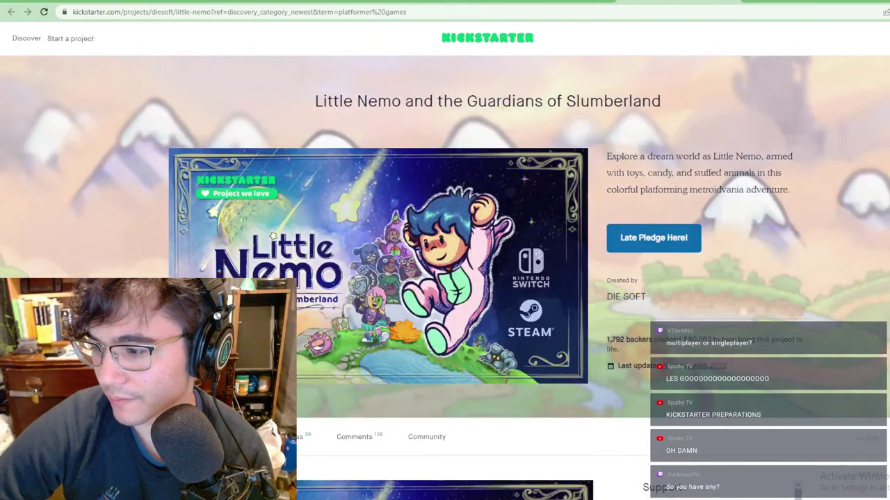
{"action": "key", "text": "ctrl+Tab"}
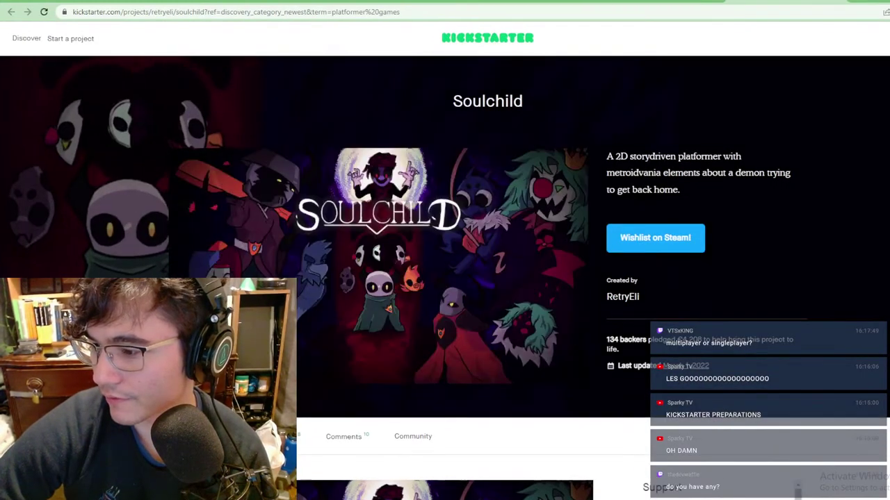
{"action": "key", "text": "ctrl+Tab"}
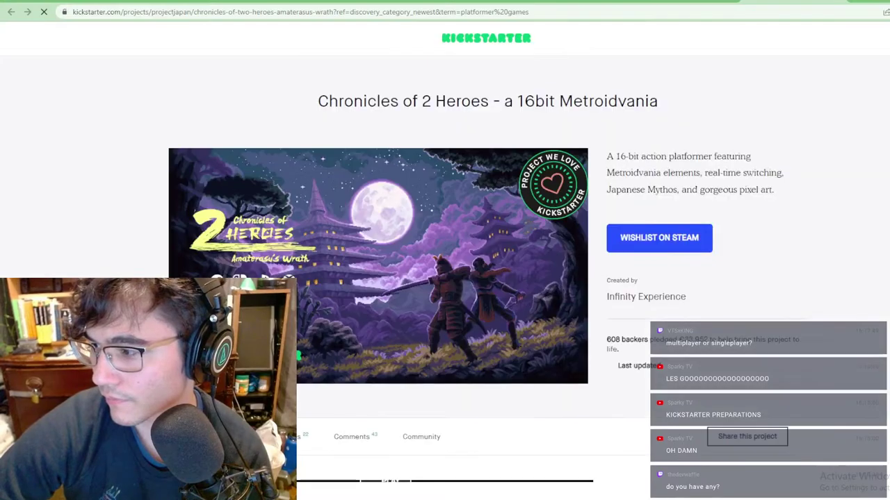
{"action": "key", "text": "ctrl+Tab"}
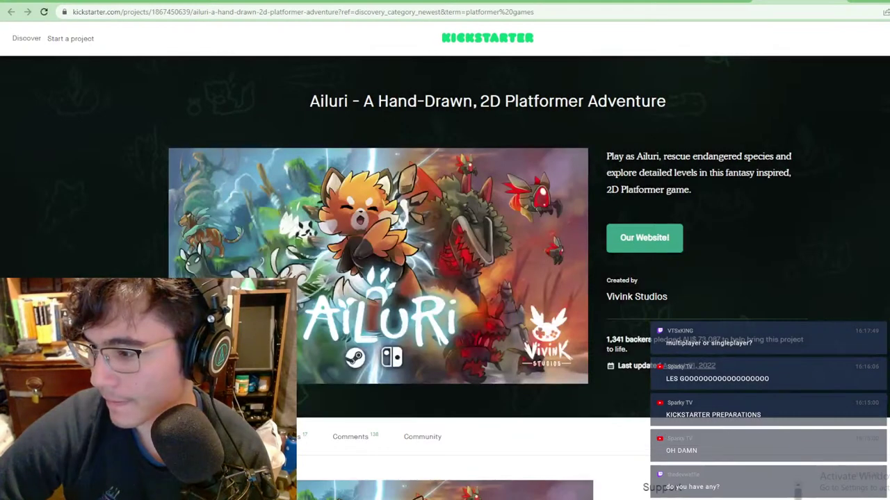
{"action": "key", "text": "ctrl+Tab"}
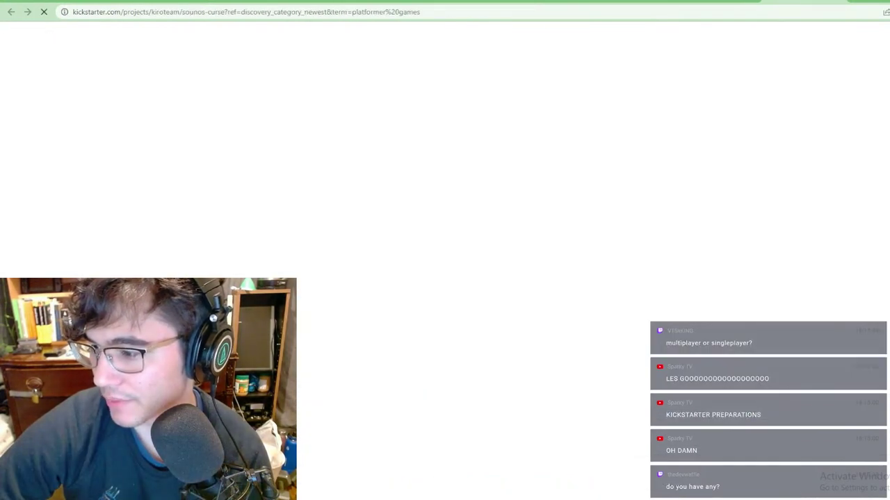
{"action": "key", "text": "ctrl+shift+Tab"}
{"action": "key", "text": "ctrl+shift+Tab"}
{"action": "key", "text": "ctrl+shift+Tab"}
{"action": "key", "text": "ctrl+shift+Tab"}
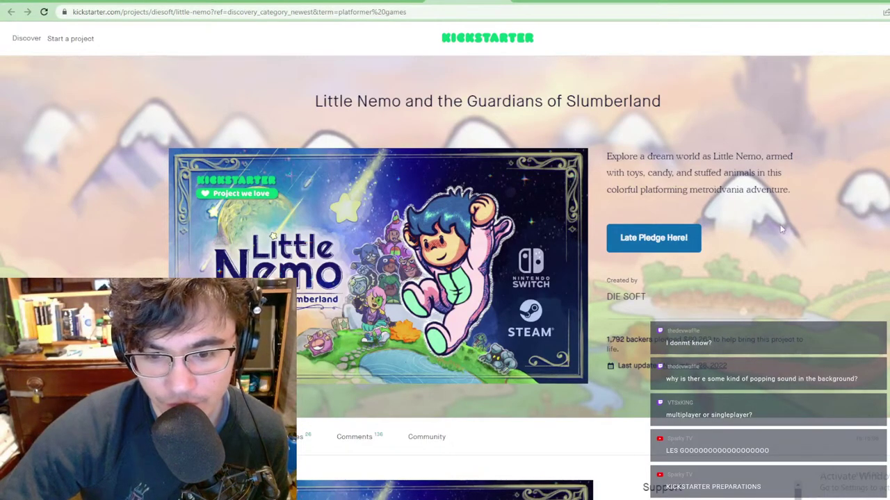
Step: Check the pledged total against the funding goal in the Little Nemo campaign summary
{"action": "scroll", "coordinate": [782, 229], "scroll_direction": "down", "scroll_amount": 3}
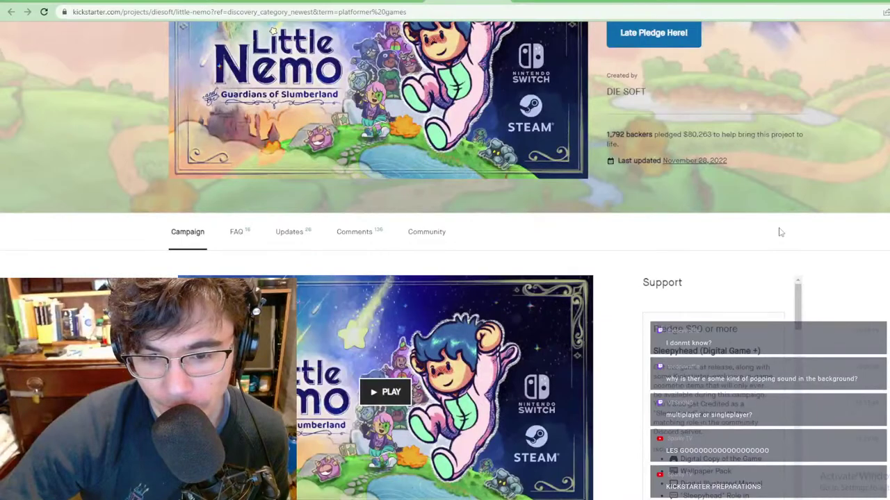
{"action": "scroll", "coordinate": [781, 233], "scroll_direction": "down", "scroll_amount": 15}
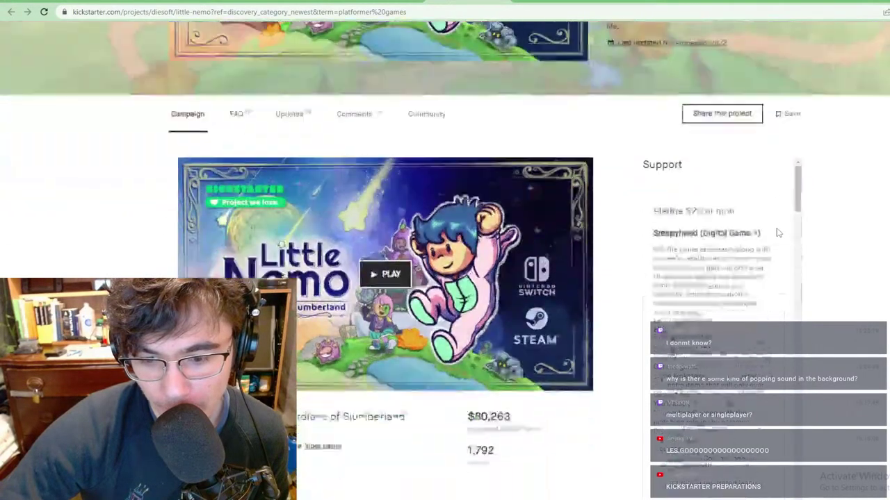
{"action": "scroll", "coordinate": [512, 317], "scroll_direction": "up", "scroll_amount": 15}
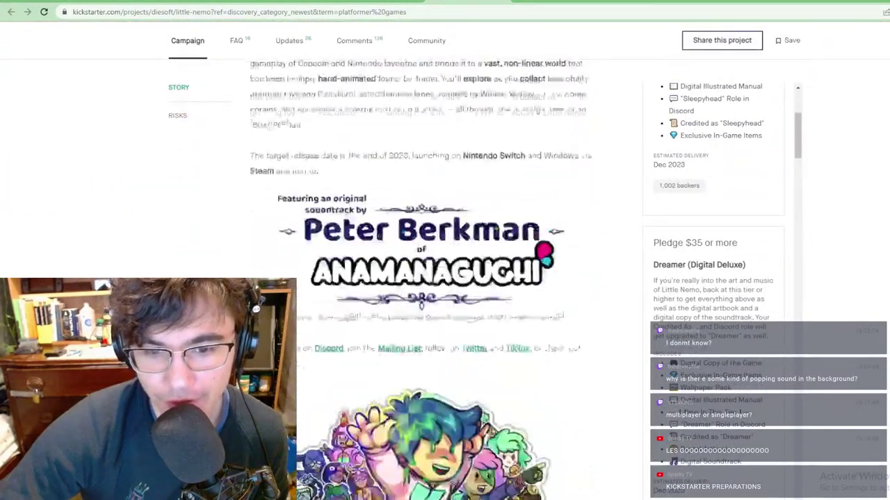
{"action": "scroll", "coordinate": [479, 262], "scroll_direction": "down", "scroll_amount": 8}
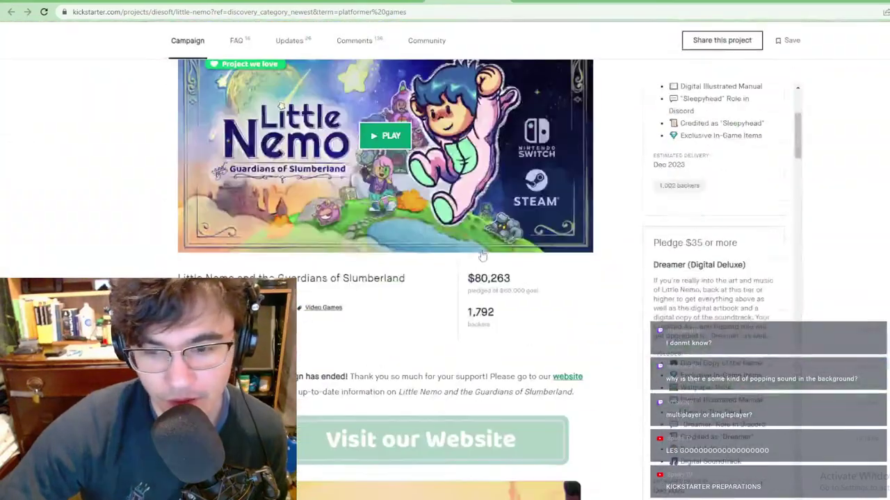
{"action": "mouse_move", "coordinate": [460, 282]}
{"action": "left_mouse_down"}
{"action": "mouse_move", "coordinate": [535, 281]}
{"action": "mouse_move", "coordinate": [459, 282]}
{"action": "left_mouse_up"}
{"action": "left_click", "coordinate": [602, 294]}
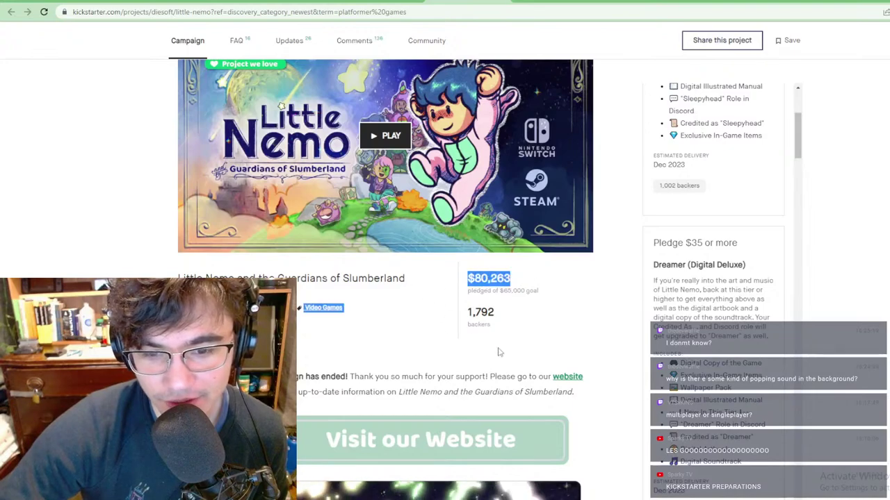
{"action": "left_click_drag", "start_coordinate": [564, 300], "coordinate": [459, 283]}
{"action": "left_click", "coordinate": [591, 306]}
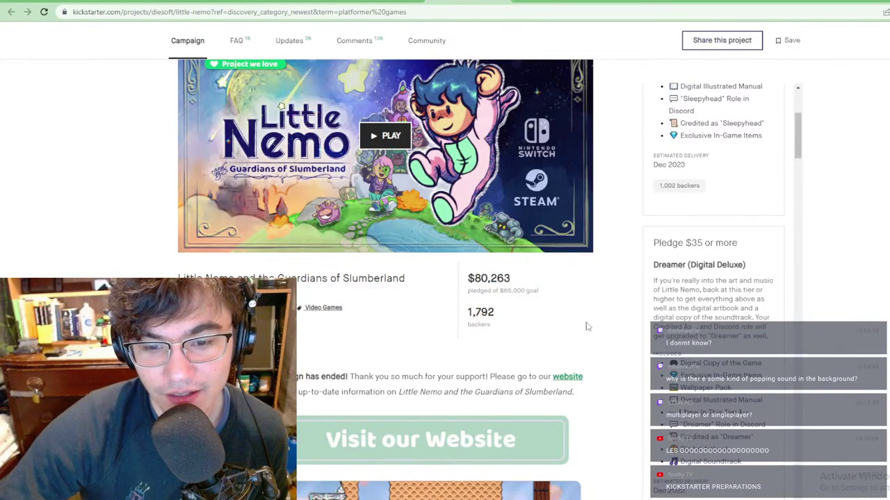
{"action": "left_click_drag", "start_coordinate": [540, 292], "coordinate": [512, 292]}
{"action": "left_click", "coordinate": [518, 281]}
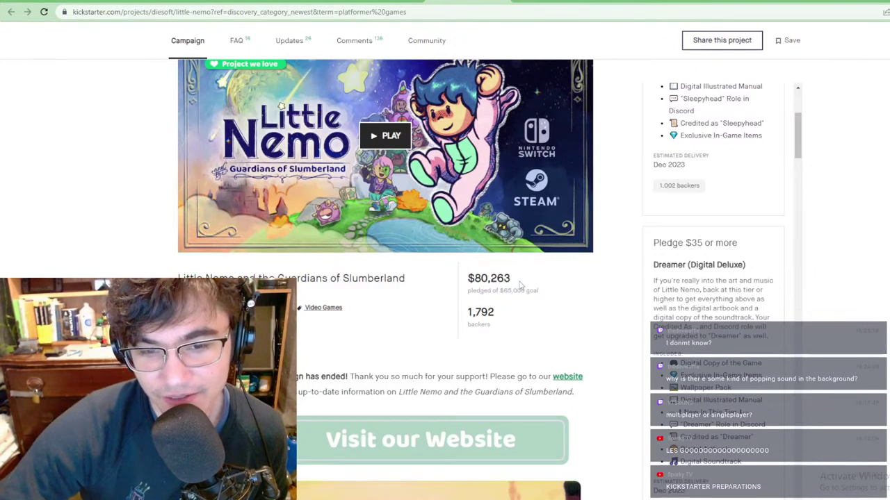
Step: Skim the Little Nemo story from the gameplay animation to the world zone artwork and return to the campaign header
{"action": "scroll", "coordinate": [666, 281], "scroll_direction": "down", "scroll_amount": 1}
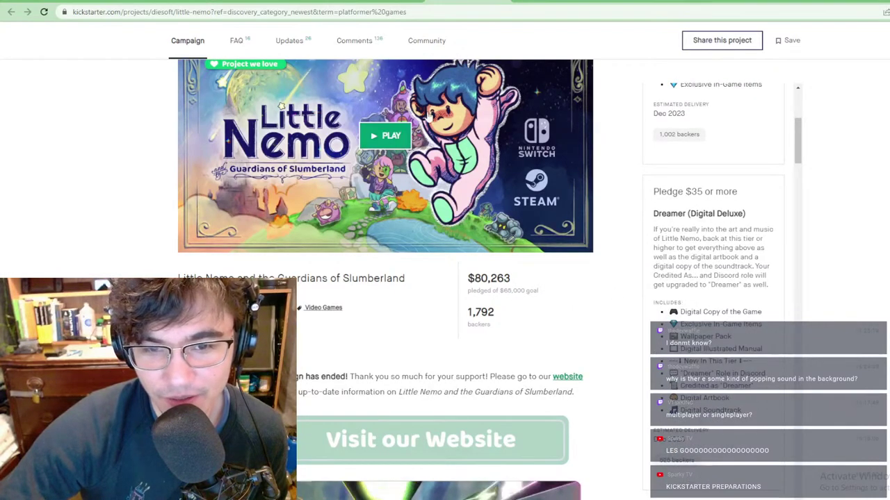
{"action": "scroll", "coordinate": [543, 154], "scroll_direction": "down", "scroll_amount": 6}
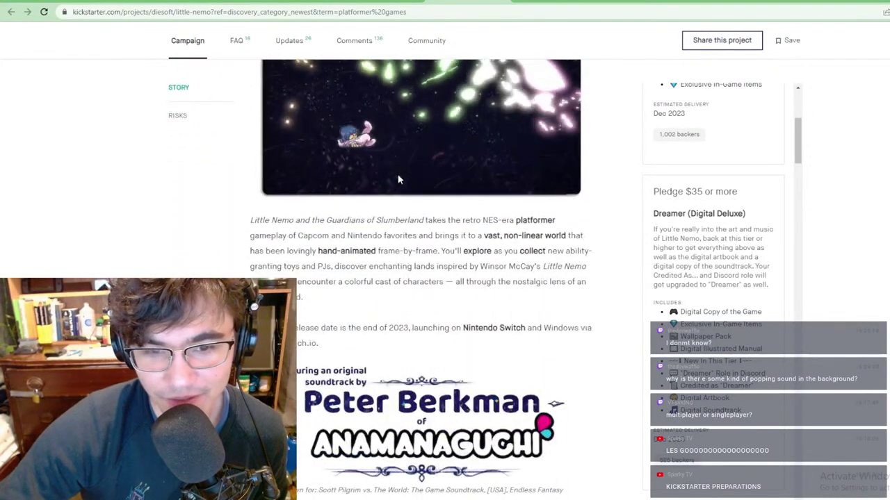
{"action": "scroll", "coordinate": [376, 182], "scroll_direction": "up", "scroll_amount": 1}
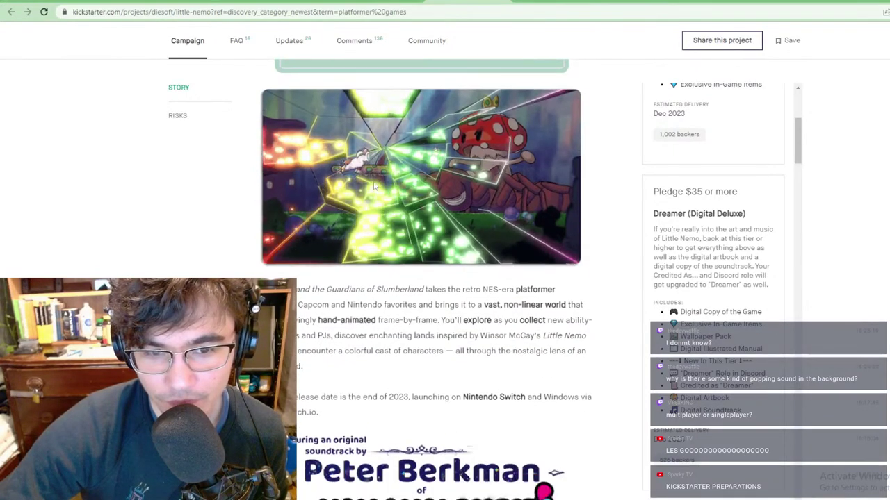
{"action": "scroll", "coordinate": [373, 184], "scroll_direction": "down", "scroll_amount": 3}
{"action": "scroll", "coordinate": [374, 184], "scroll_direction": "down", "scroll_amount": 15}
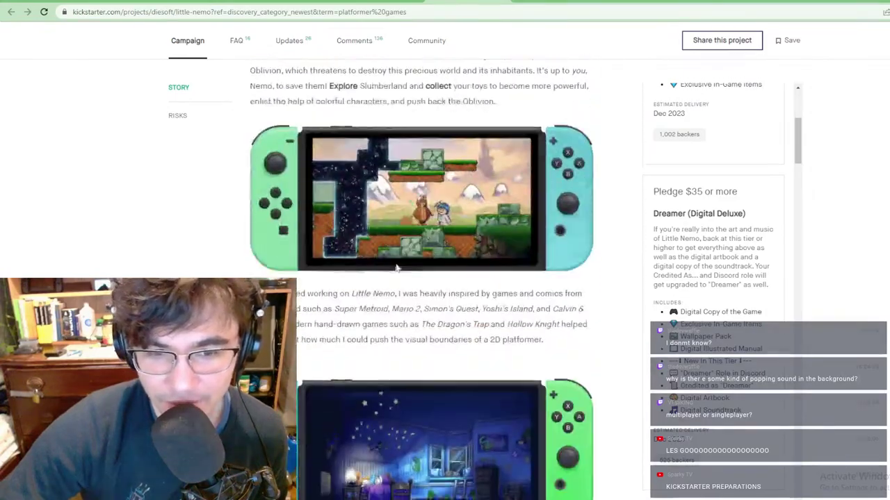
{"action": "scroll", "coordinate": [389, 280], "scroll_direction": "down", "scroll_amount": 11}
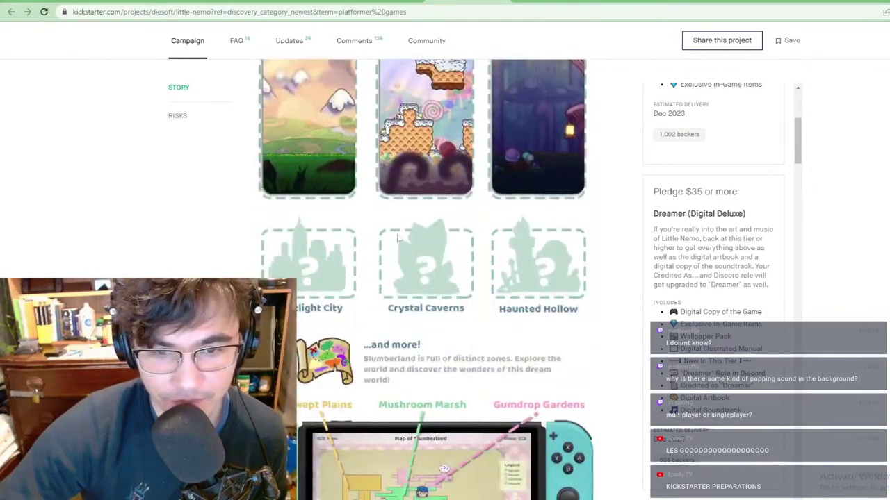
{"action": "scroll", "coordinate": [396, 291], "scroll_direction": "up", "scroll_amount": 6}
{"action": "scroll", "coordinate": [396, 291], "scroll_direction": "up", "scroll_amount": 10}
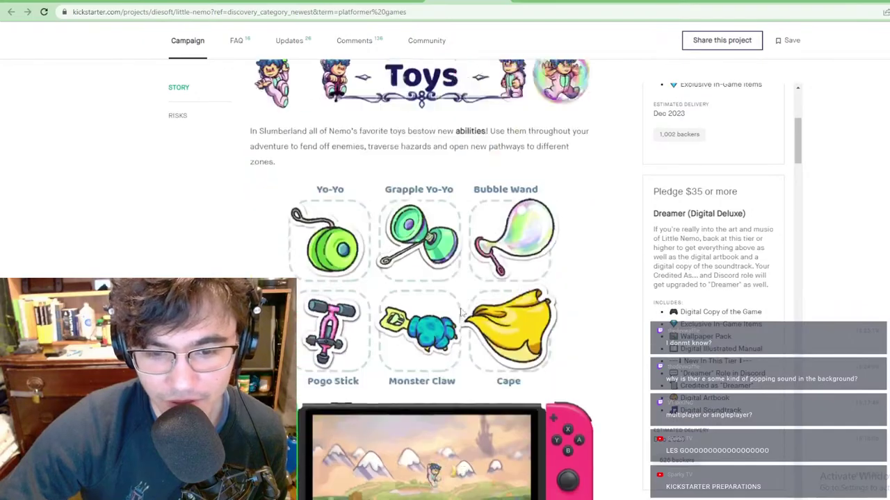
{"action": "scroll", "coordinate": [460, 311], "scroll_direction": "up", "scroll_amount": 15}
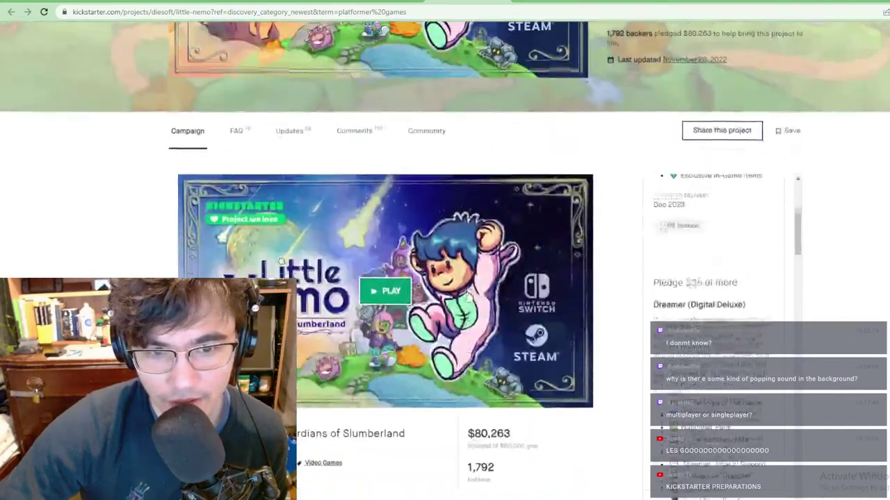
Step: Examine how the Little Nemo story combines its website banner, gameplay animation, console-framed footage and Toys section
{"action": "scroll", "coordinate": [410, 172], "scroll_direction": "down", "scroll_amount": 5}
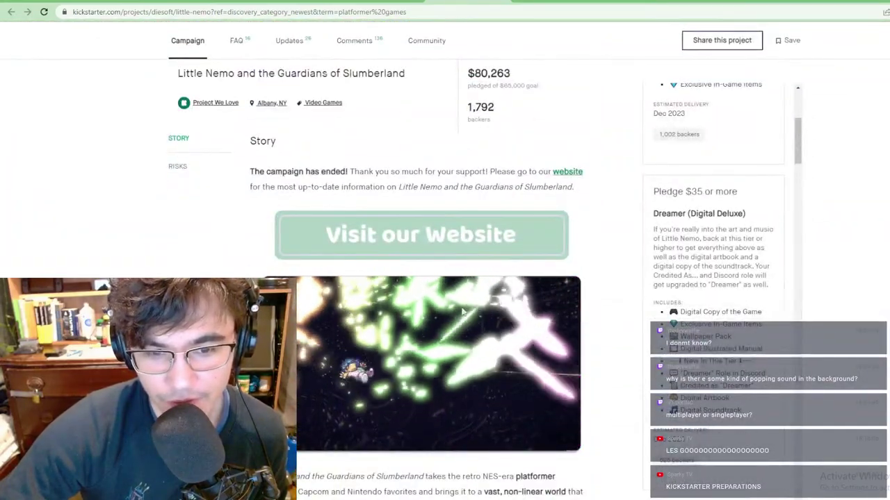
{"action": "scroll", "coordinate": [410, 171], "scroll_direction": "down", "scroll_amount": 3}
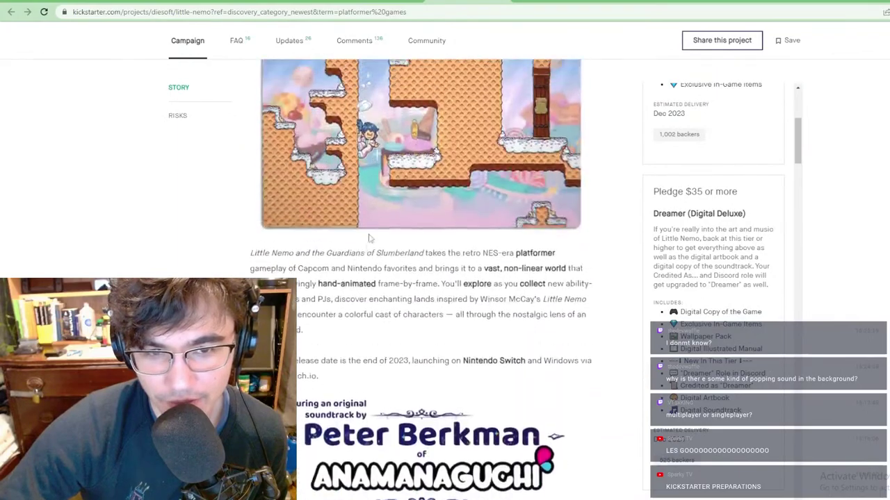
{"action": "scroll", "coordinate": [339, 209], "scroll_direction": "up", "scroll_amount": 3}
{"action": "scroll", "coordinate": [410, 152], "scroll_direction": "down", "scroll_amount": 5}
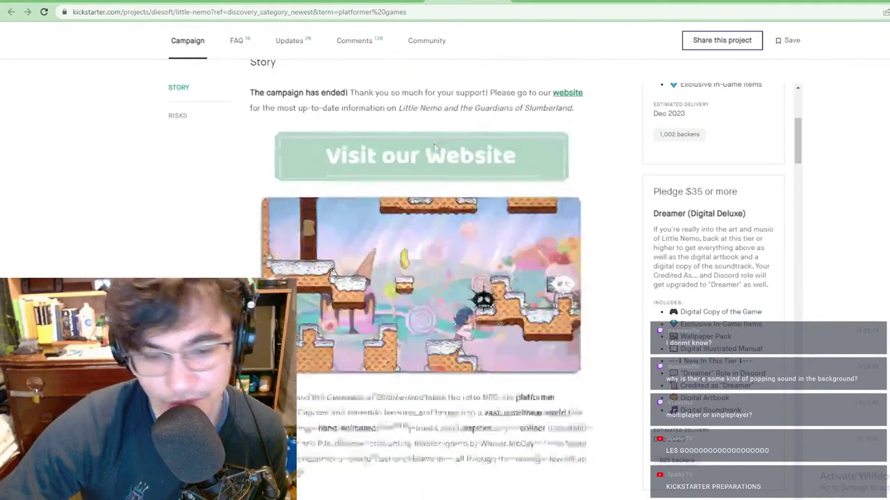
{"action": "scroll", "coordinate": [410, 152], "scroll_direction": "down", "scroll_amount": 10}
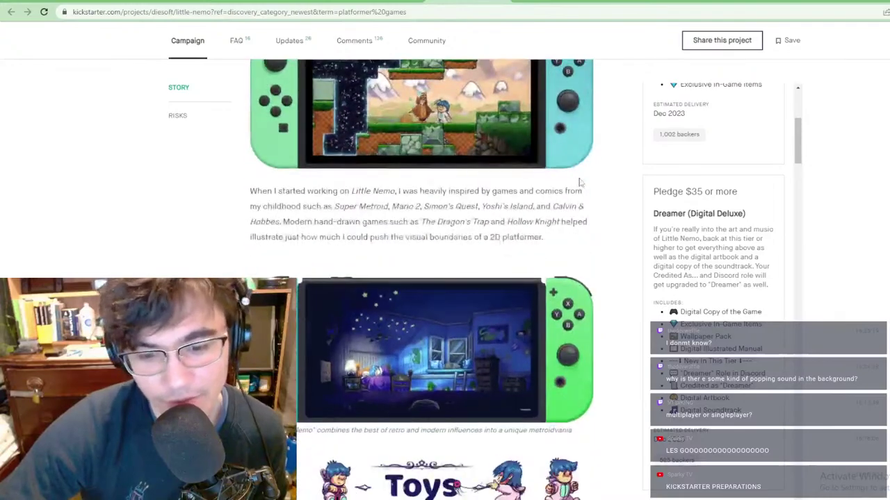
{"action": "scroll", "coordinate": [561, 168], "scroll_direction": "down", "scroll_amount": 1}
{"action": "scroll", "coordinate": [562, 167], "scroll_direction": "up", "scroll_amount": 2}
{"action": "scroll", "coordinate": [561, 167], "scroll_direction": "down", "scroll_amount": 3}
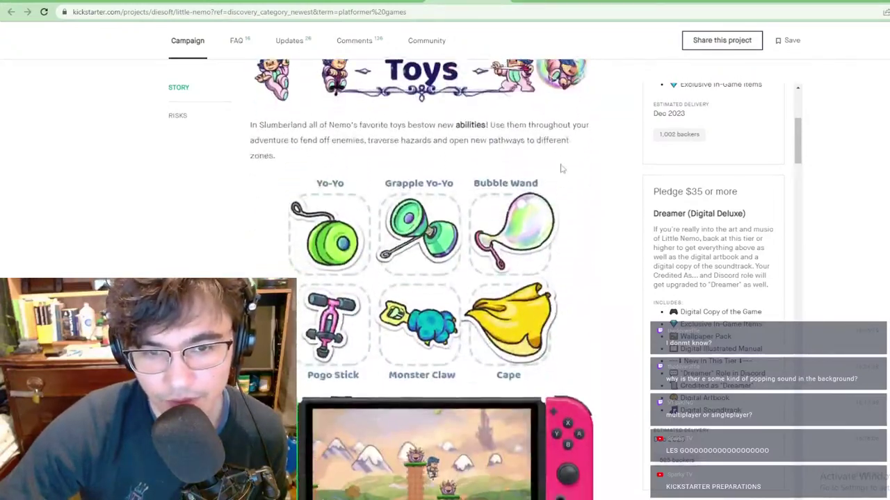
{"action": "scroll", "coordinate": [561, 167], "scroll_direction": "up", "scroll_amount": 1}
Step: Examine the heading banners and artwork of the World, Nemo's Bedroom, character and Enemies sections
{"action": "scroll", "coordinate": [559, 170], "scroll_direction": "down", "scroll_amount": 6}
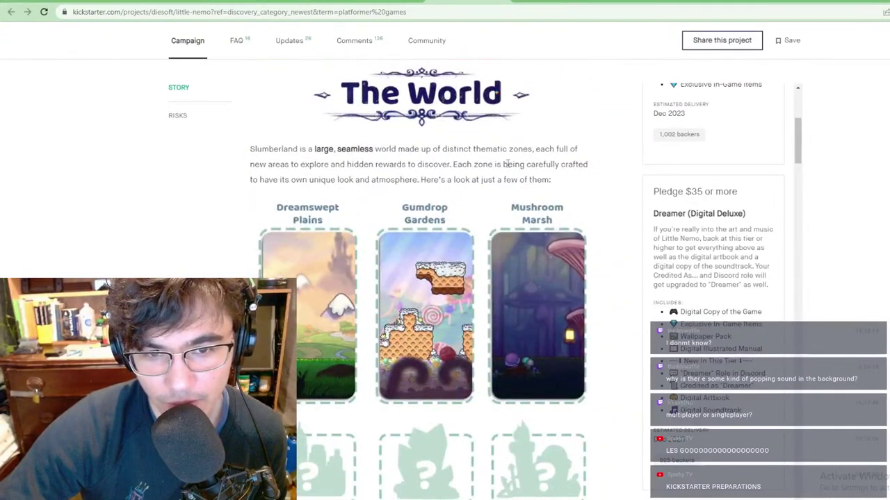
{"action": "scroll", "coordinate": [511, 181], "scroll_direction": "down", "scroll_amount": 4}
{"action": "scroll", "coordinate": [511, 180], "scroll_direction": "down", "scroll_amount": 5}
{"action": "scroll", "coordinate": [511, 181], "scroll_direction": "up", "scroll_amount": 3}
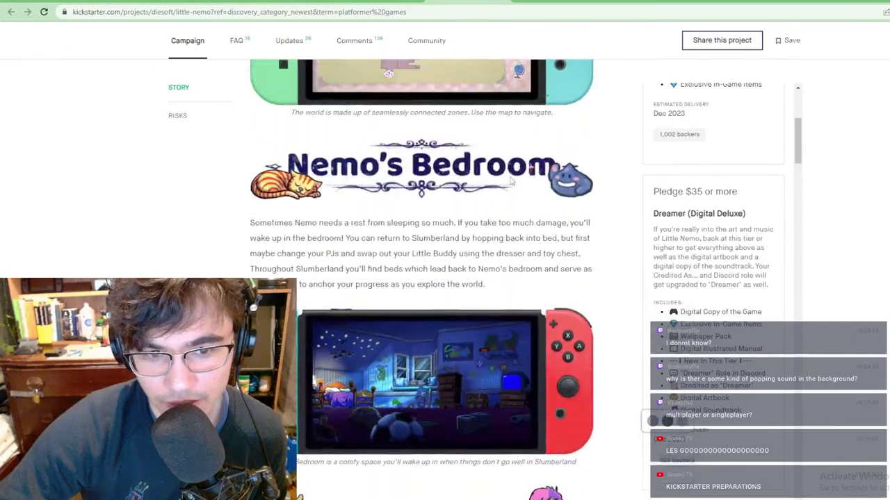
{"action": "scroll", "coordinate": [511, 181], "scroll_direction": "down", "scroll_amount": 1}
{"action": "scroll", "coordinate": [511, 181], "scroll_direction": "down", "scroll_amount": 10}
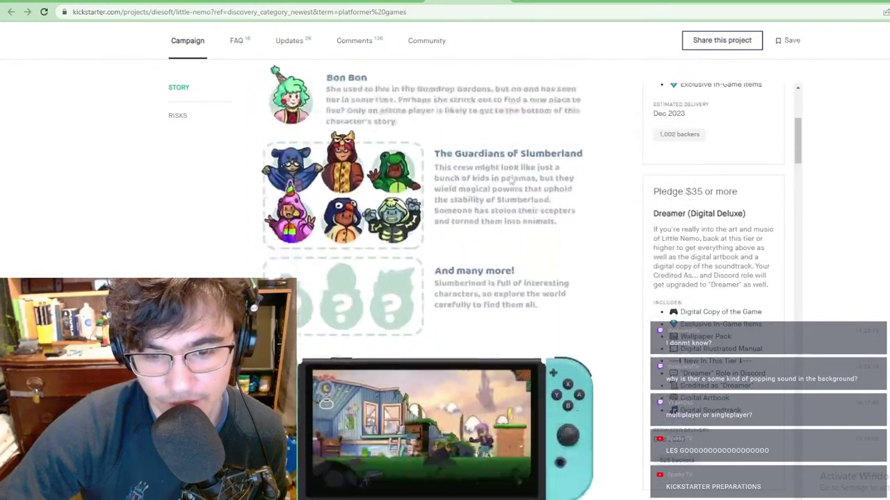
{"action": "scroll", "coordinate": [511, 179], "scroll_direction": "down", "scroll_amount": 3}
{"action": "scroll", "coordinate": [510, 169], "scroll_direction": "down", "scroll_amount": 15}
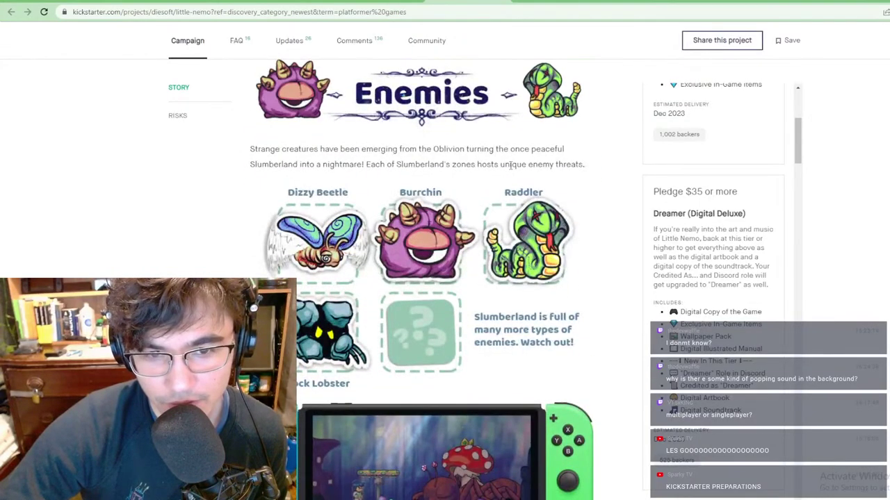
Step: Review how the Little Nemo campaign presents its Primary Tiers, Special Tiers and New Bonus Tiers rewards
{"action": "scroll", "coordinate": [510, 168], "scroll_direction": "down", "scroll_amount": 8}
{"action": "scroll", "coordinate": [510, 169], "scroll_direction": "down", "scroll_amount": 4}
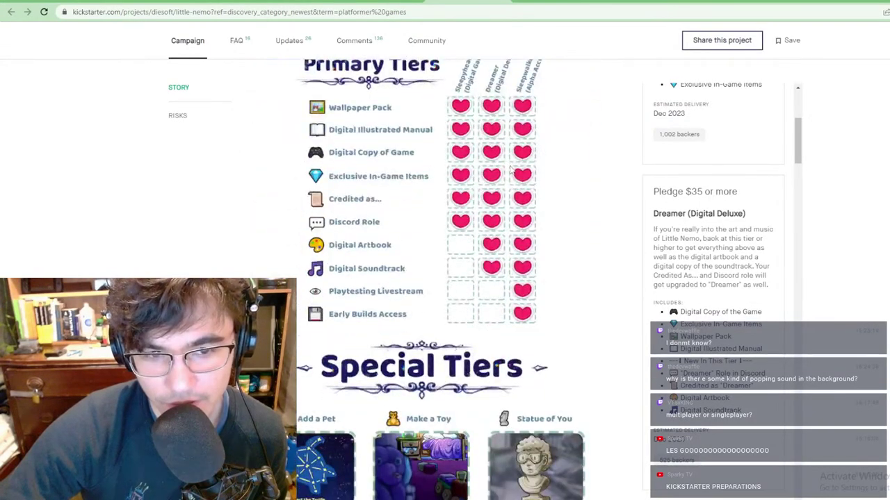
{"action": "scroll", "coordinate": [510, 170], "scroll_direction": "up", "scroll_amount": 2}
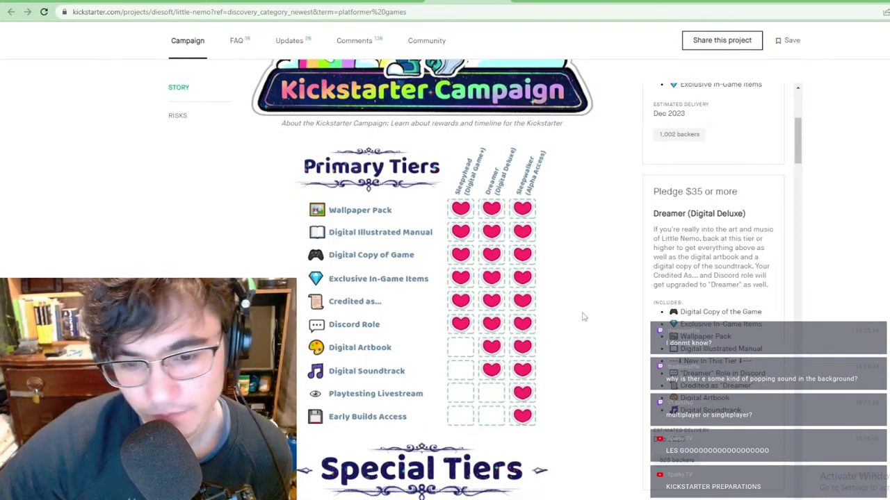
{"action": "scroll", "coordinate": [563, 271], "scroll_direction": "down", "scroll_amount": 3}
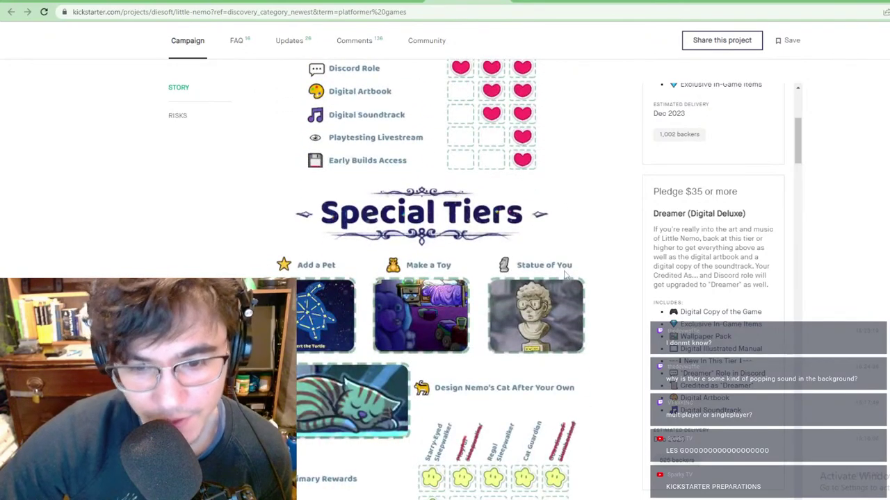
{"action": "scroll", "coordinate": [564, 275], "scroll_direction": "down", "scroll_amount": 1}
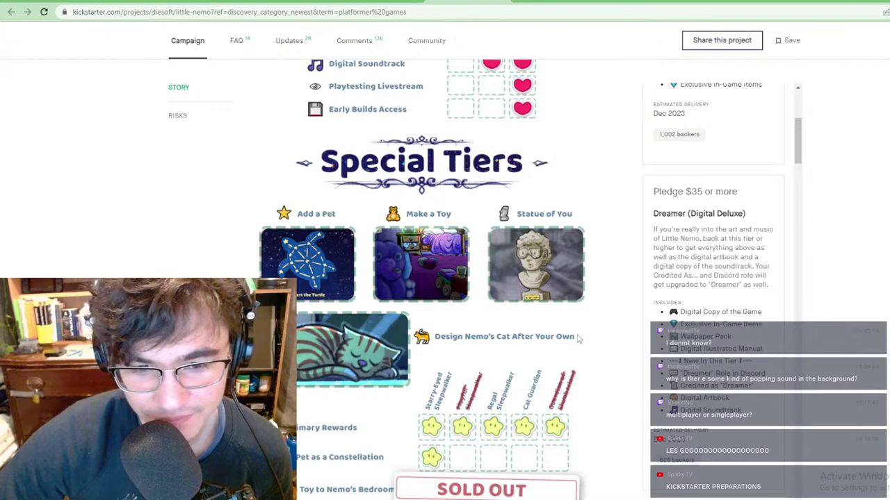
{"action": "scroll", "coordinate": [576, 340], "scroll_direction": "down", "scroll_amount": 6}
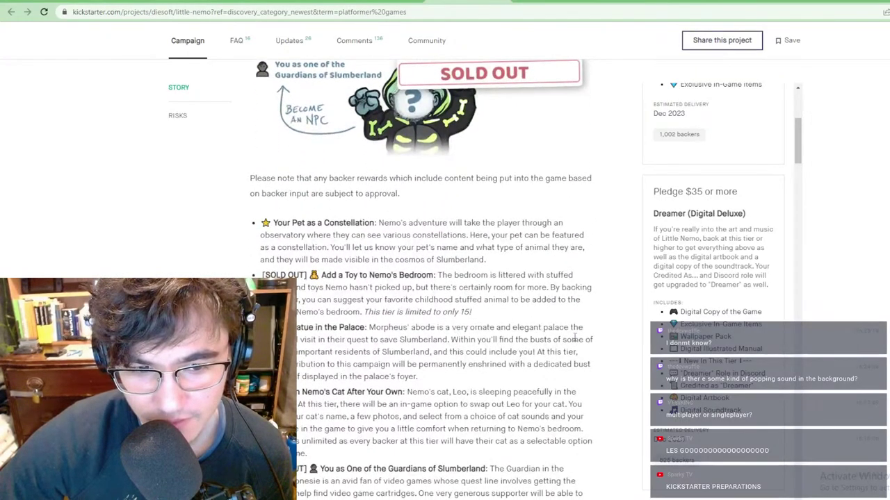
{"action": "scroll", "coordinate": [574, 339], "scroll_direction": "down", "scroll_amount": 4}
{"action": "scroll", "coordinate": [574, 339], "scroll_direction": "down", "scroll_amount": 6}
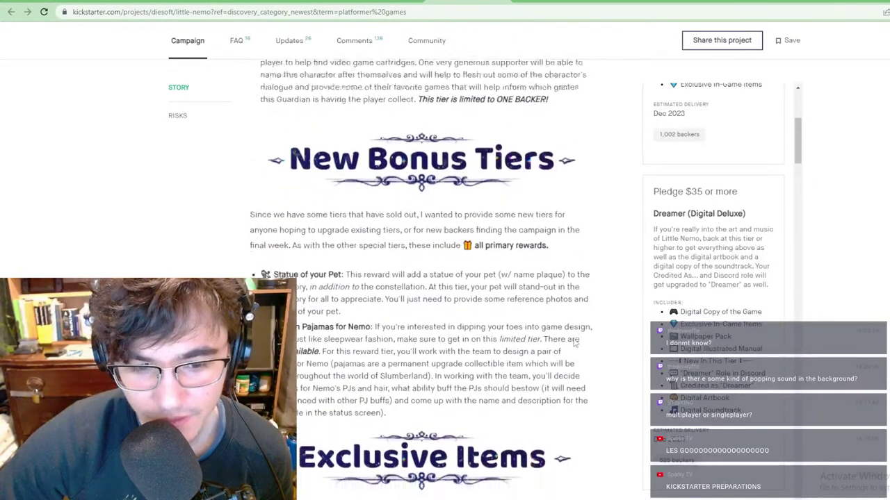
Step: Examine how the Little Nemo campaign lays out its Exclusive Items, Release Plans, Stretch Goals and Milestones sections
{"action": "scroll", "coordinate": [574, 344], "scroll_direction": "down", "scroll_amount": 12}
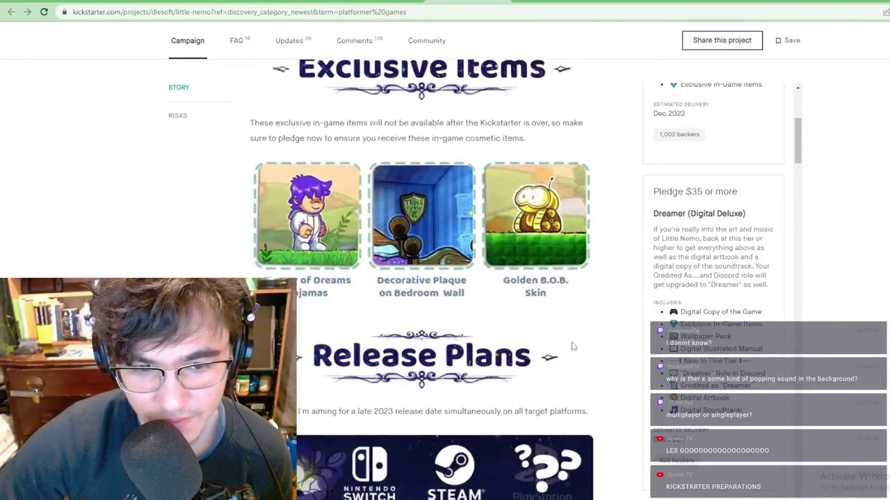
{"action": "scroll", "coordinate": [571, 347], "scroll_direction": "down", "scroll_amount": 2}
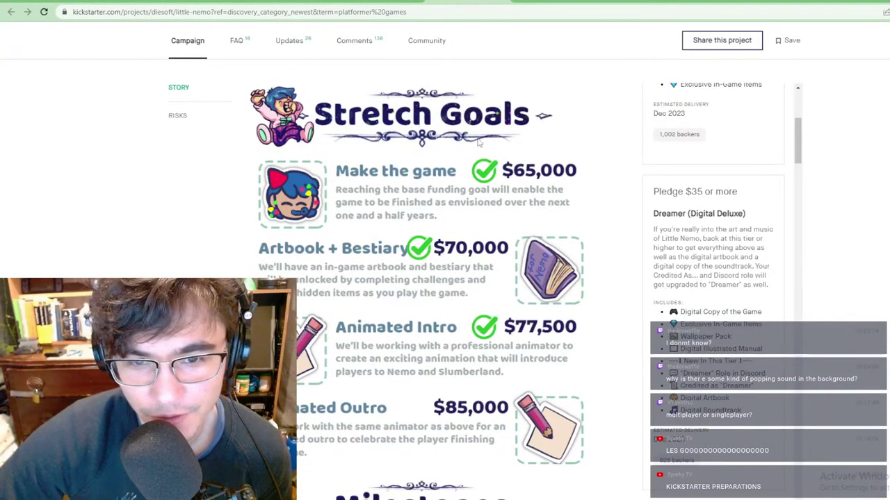
{"action": "scroll", "coordinate": [459, 136], "scroll_direction": "down", "scroll_amount": 4}
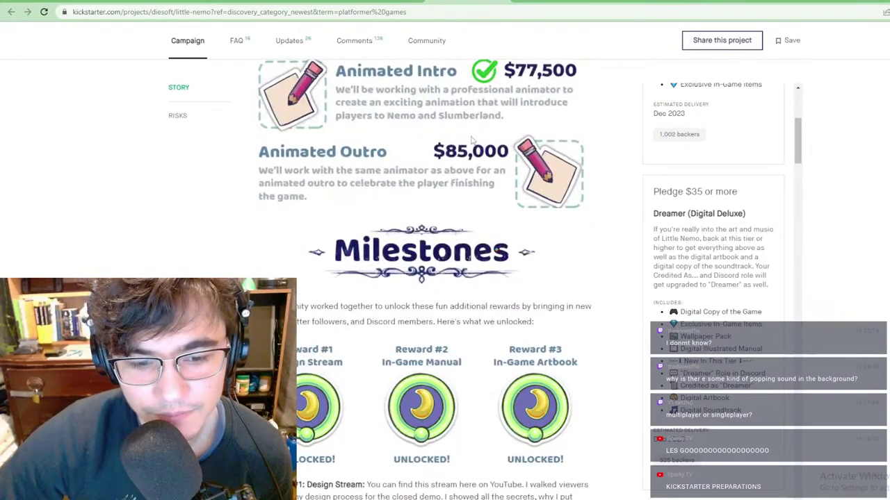
{"action": "scroll", "coordinate": [486, 125], "scroll_direction": "down", "scroll_amount": 1}
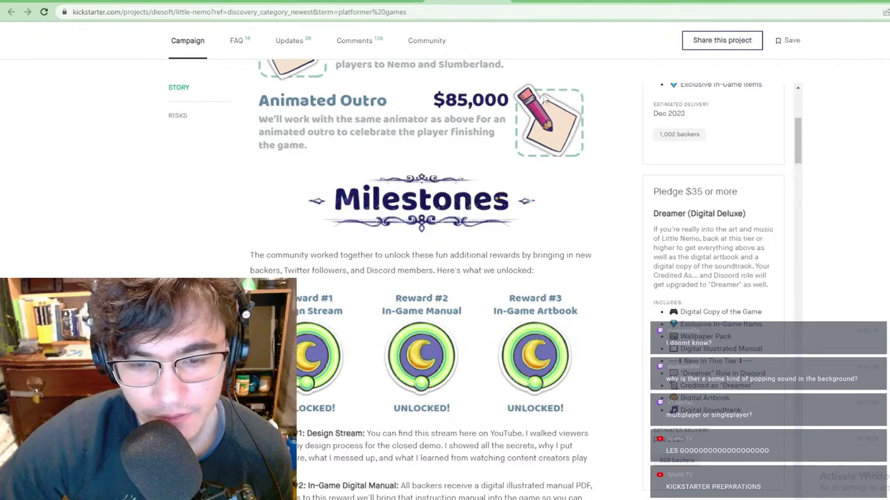
{"action": "scroll", "coordinate": [544, 101], "scroll_direction": "down", "scroll_amount": 3}
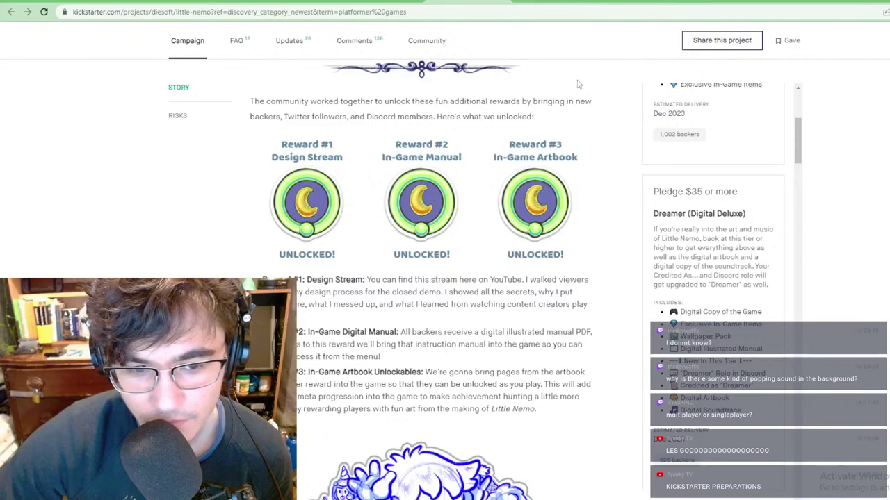
{"action": "scroll", "coordinate": [577, 85], "scroll_direction": "down", "scroll_amount": 1}
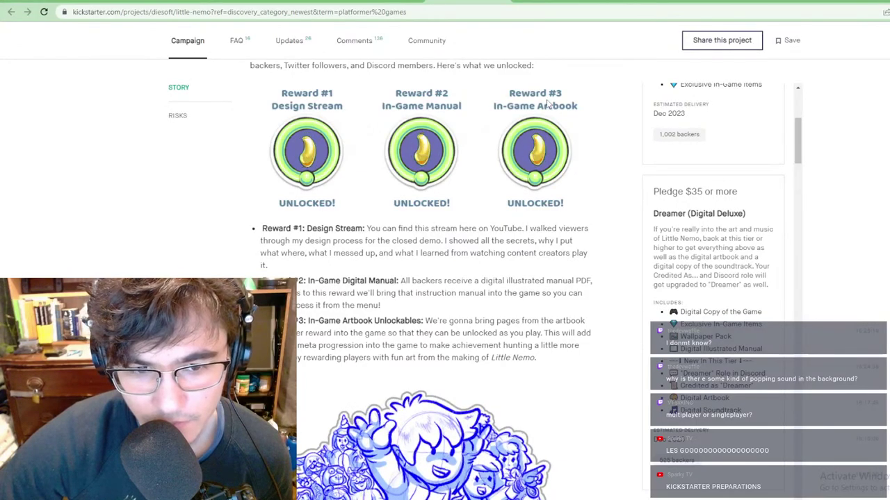
{"action": "scroll", "coordinate": [547, 103], "scroll_direction": "down", "scroll_amount": 2}
{"action": "scroll", "coordinate": [547, 103], "scroll_direction": "down", "scroll_amount": 3}
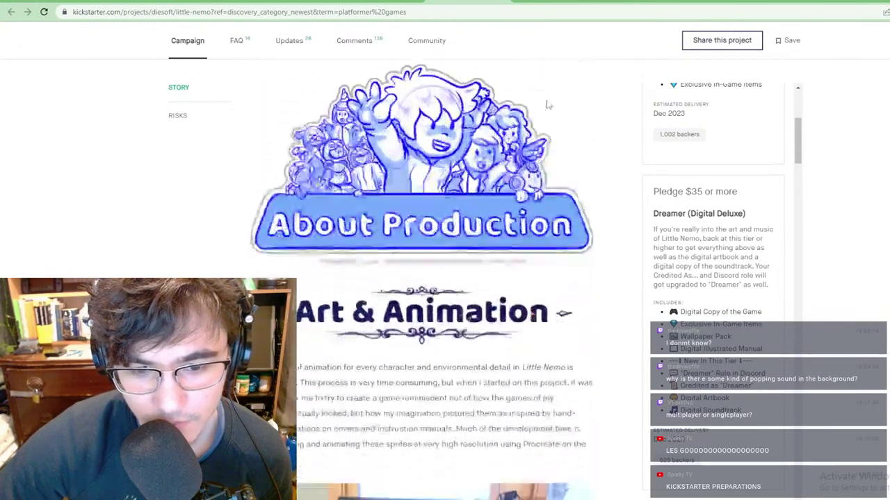
Step: Review the Little Nemo sections from About Production through Music & Sound, Accessibility, About Me, Collaborators and Budget to Thank you
{"action": "scroll", "coordinate": [547, 103], "scroll_direction": "down", "scroll_amount": 3}
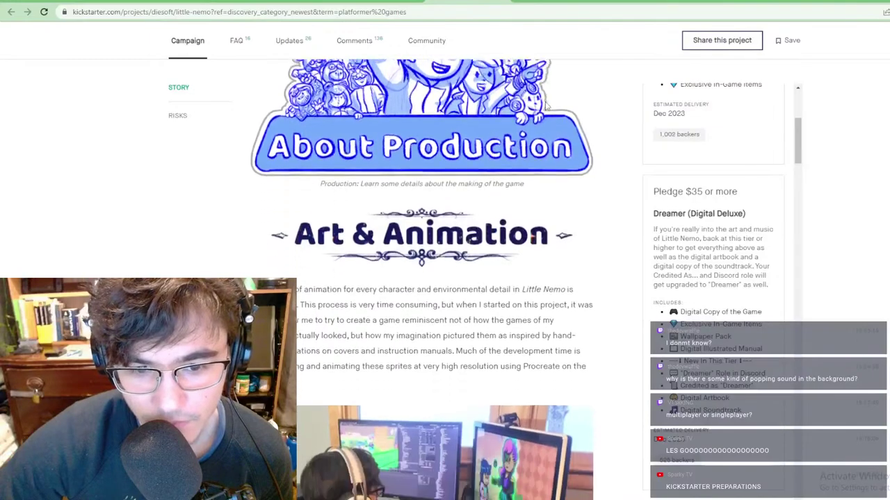
{"action": "scroll", "coordinate": [529, 121], "scroll_direction": "down", "scroll_amount": 8}
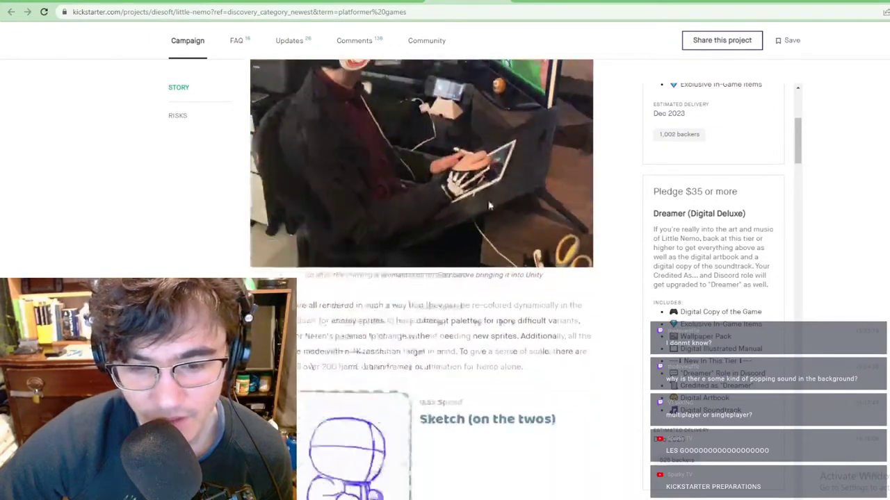
{"action": "scroll", "coordinate": [514, 187], "scroll_direction": "down", "scroll_amount": 4}
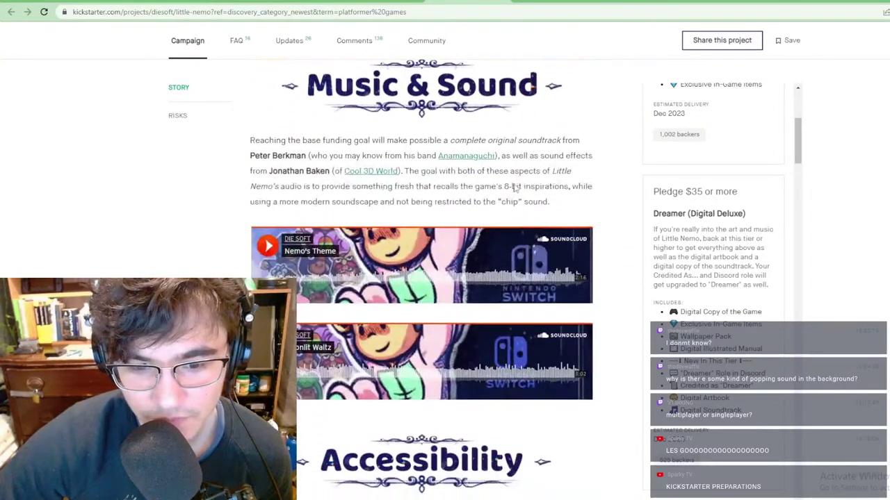
{"action": "scroll", "coordinate": [514, 186], "scroll_direction": "down", "scroll_amount": 6}
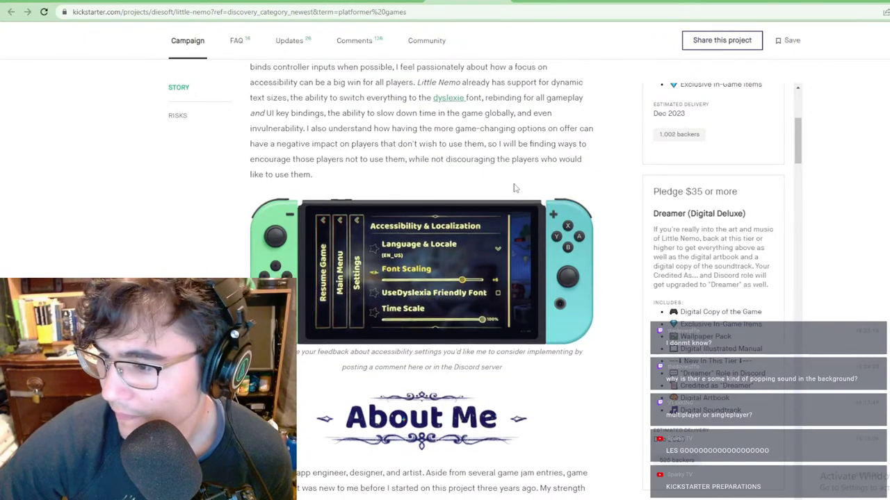
{"action": "scroll", "coordinate": [514, 188], "scroll_direction": "down", "scroll_amount": 3}
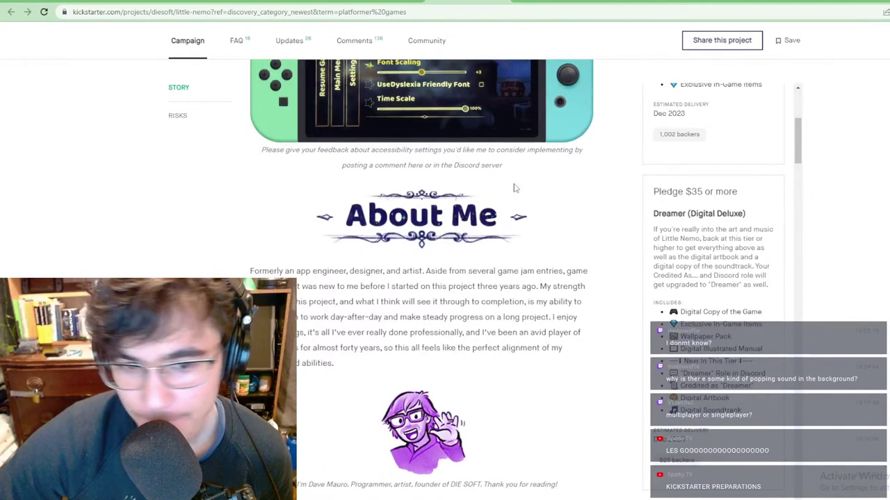
{"action": "scroll", "coordinate": [515, 188], "scroll_direction": "down", "scroll_amount": 5}
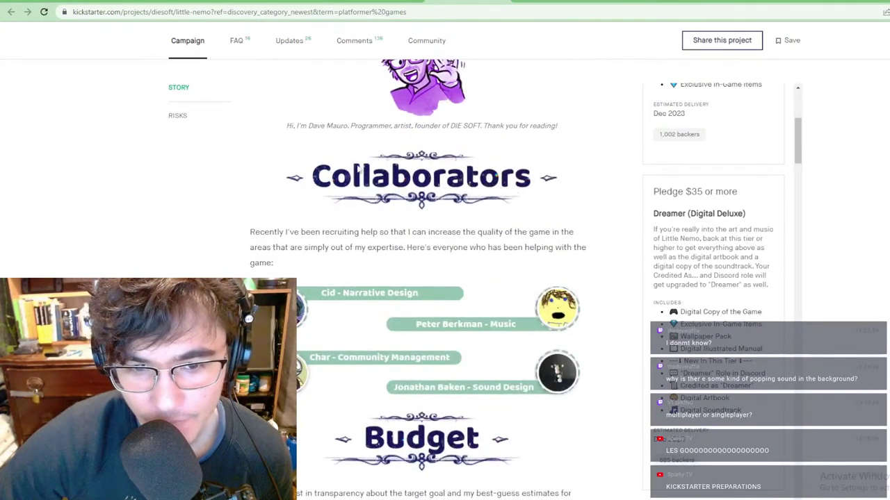
{"action": "scroll", "coordinate": [431, 188], "scroll_direction": "down", "scroll_amount": 4}
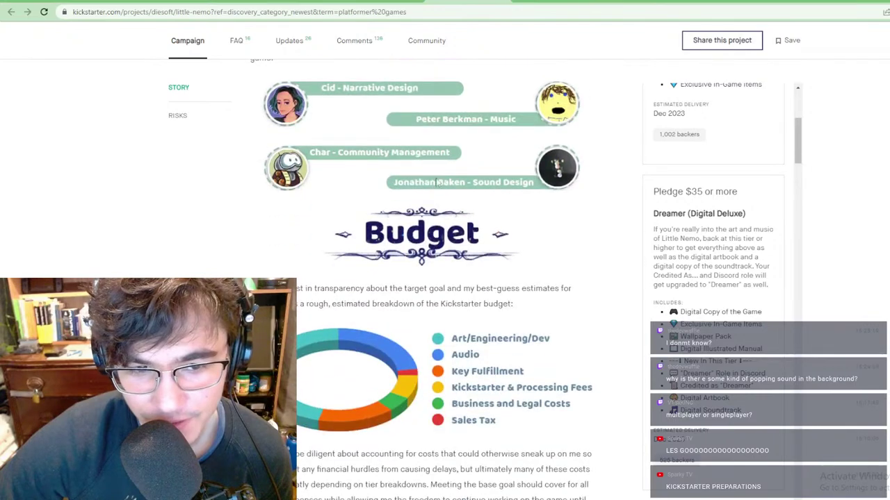
{"action": "scroll", "coordinate": [487, 124], "scroll_direction": "down", "scroll_amount": 1}
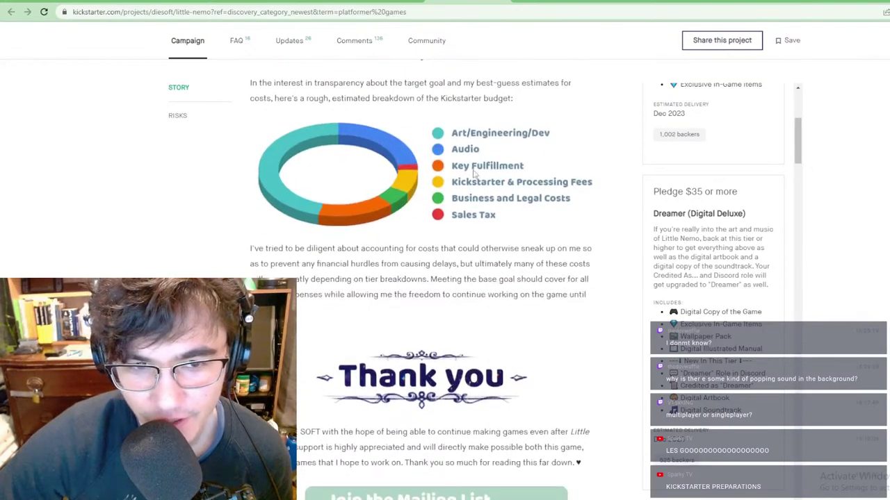
{"action": "scroll", "coordinate": [487, 124], "scroll_direction": "up", "scroll_amount": 2}
{"action": "scroll", "coordinate": [496, 252], "scroll_direction": "down", "scroll_amount": 4}
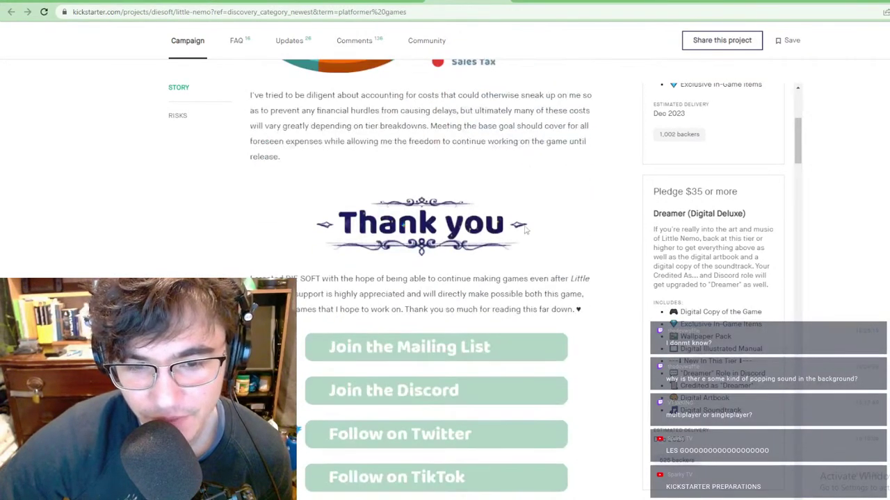
{"action": "scroll", "coordinate": [484, 237], "scroll_direction": "up", "scroll_amount": 2}
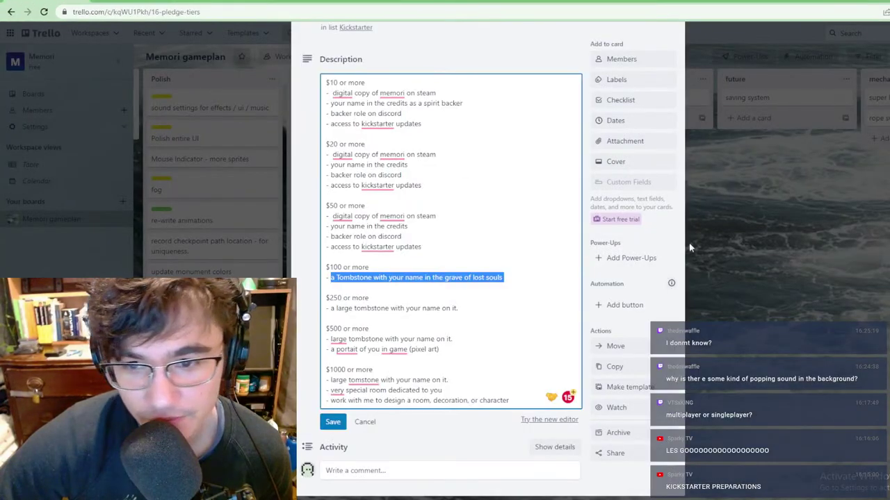
Step: On the Memori gameplan board in Trello, leave the pledge tiers card and add a card titled "categories" to the Kickstarter list
{"action": "left_click", "coordinate": [690, 247]}
{"action": "left_click", "coordinate": [740, 201]}
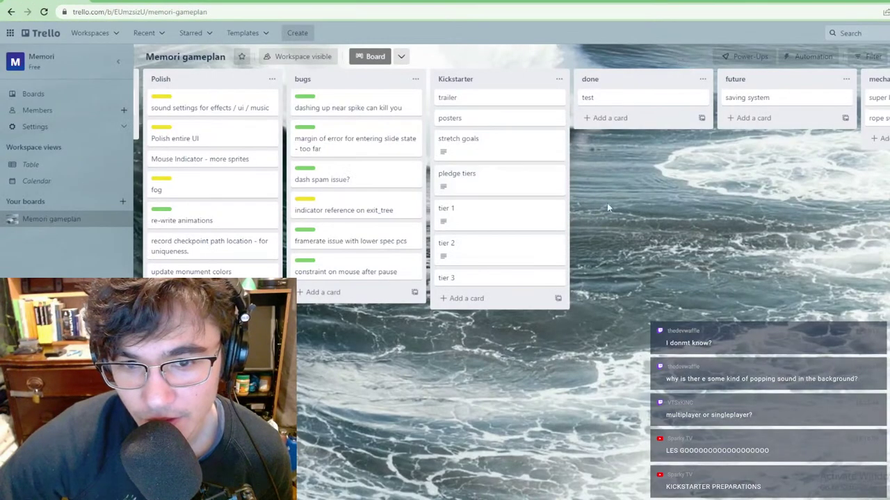
{"action": "left_click", "coordinate": [460, 298]}
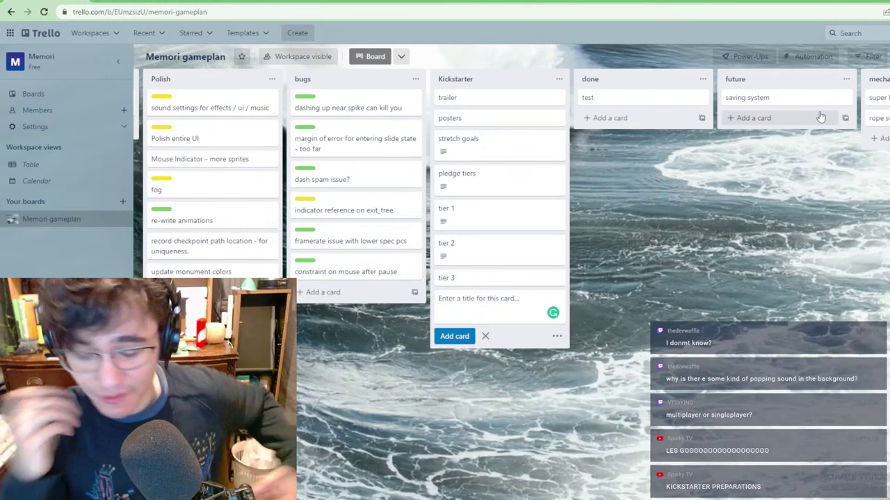
{"action": "type", "text": "categpr"}
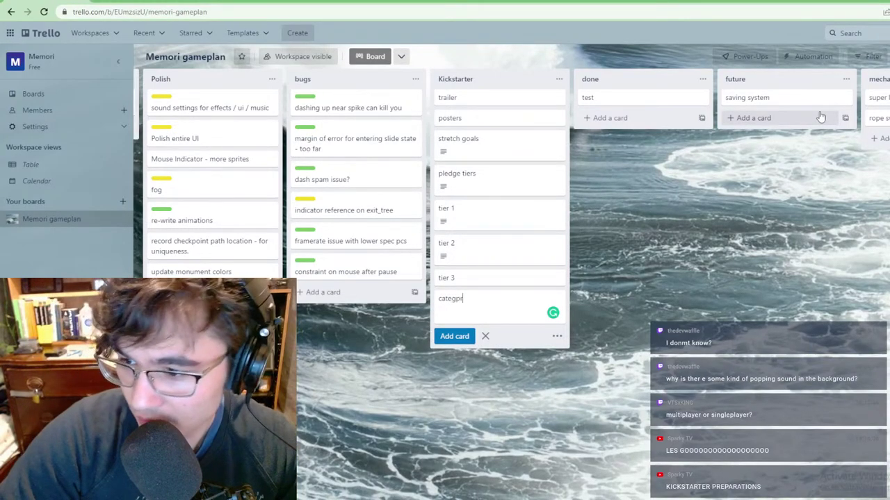
{"action": "type", "text": "ies"}
{"action": "key", "text": "BackSpace"}
{"action": "key", "text": "BackSpace"}
{"action": "key", "text": "BackSpace"}
{"action": "key", "text": "BackSpace"}
{"action": "key", "text": "BackSpace"}
{"action": "key", "text": "BackSpace"}
{"action": "key", "text": "BackSpace"}
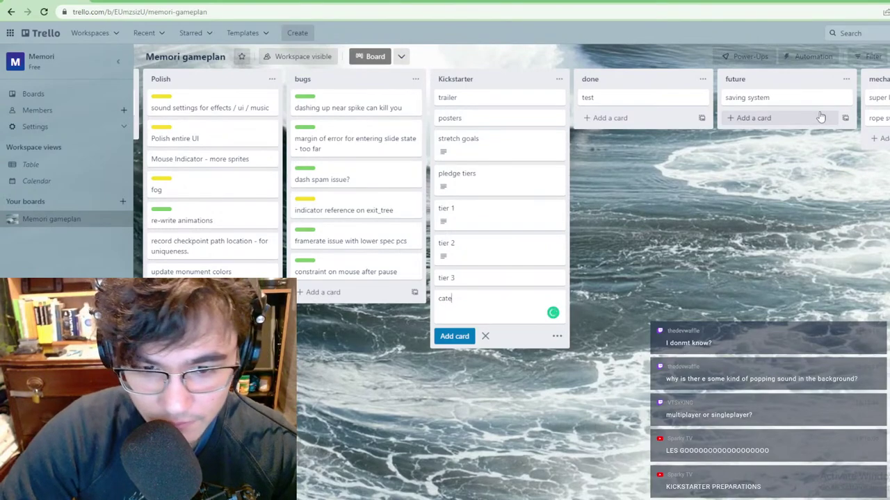
{"action": "key", "text": "BackSpace"}
{"action": "key", "text": "BackSpace"}
{"action": "key", "text": "BackSpace"}
{"action": "key", "text": "BackSpace"}
{"action": "type", "text": "categor"}
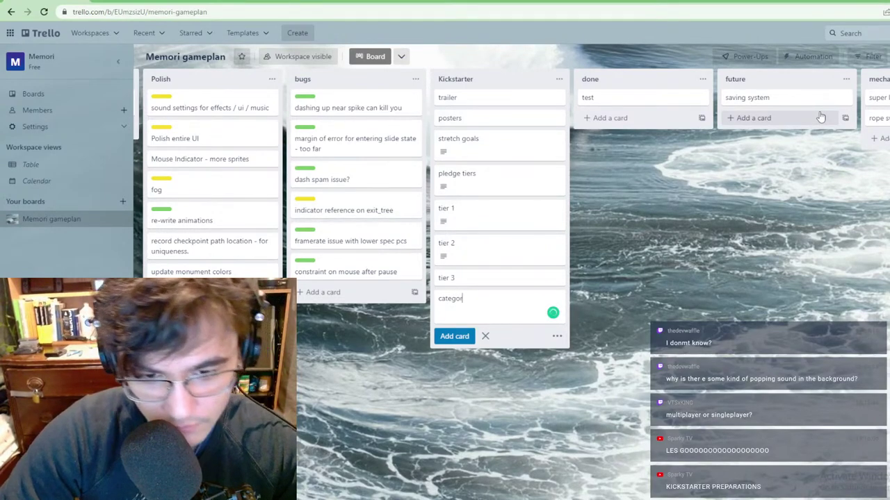
{"action": "type", "text": "ies"}
{"action": "key", "text": "Return"}
{"action": "key", "text": "Escape"}
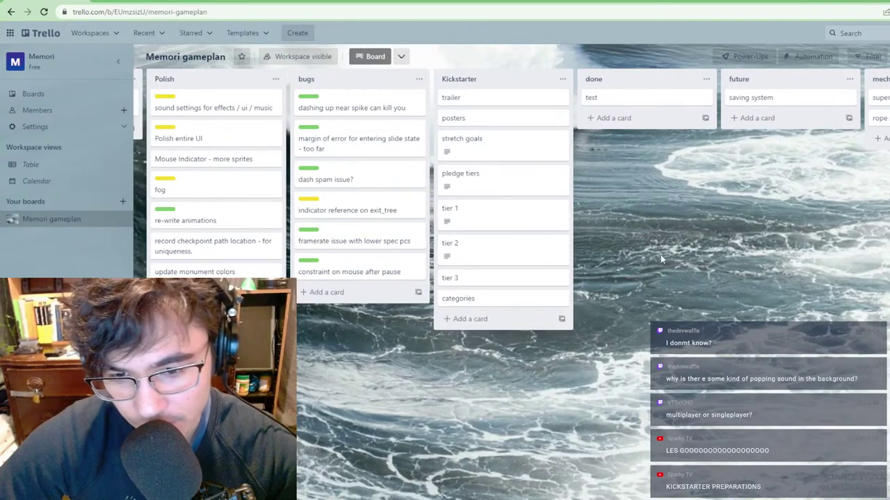
Step: Start the categories card's description with "budget", "about me" and "collab" on separate lines
{"action": "left_click", "coordinate": [560, 298]}
{"action": "left_click", "coordinate": [746, 226]}
{"action": "left_click", "coordinate": [528, 299]}
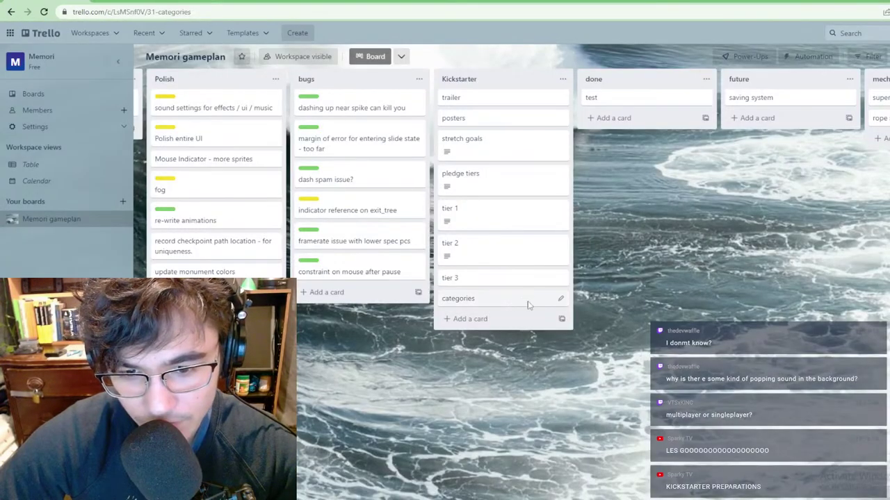
{"action": "left_click", "coordinate": [423, 137]}
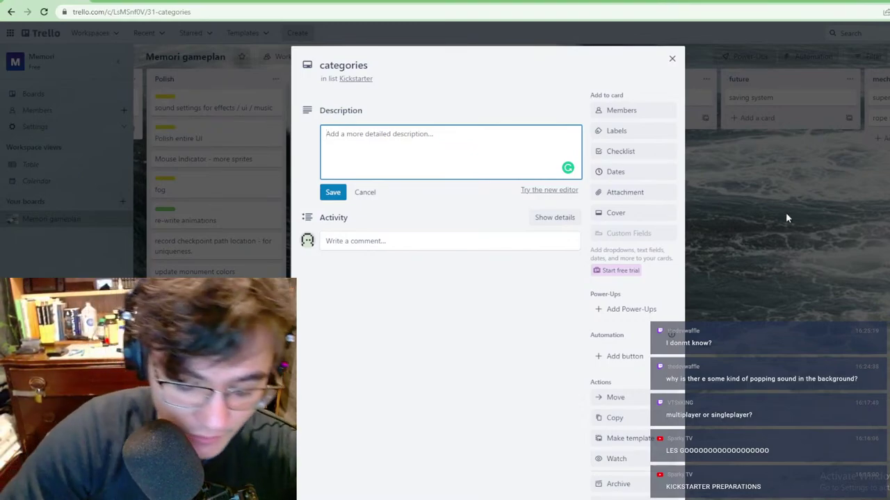
{"action": "type", "text": "=budget"}
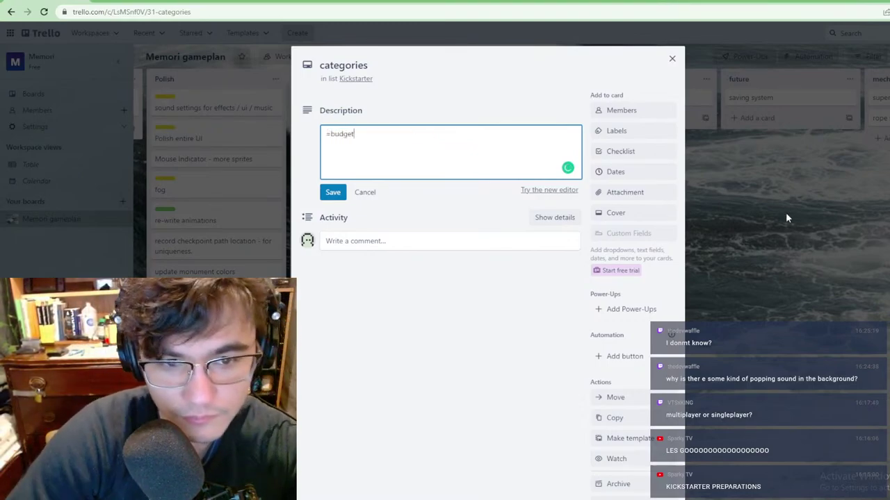
{"action": "key", "text": "BackSpace"}
{"action": "type", "text": "budge"}
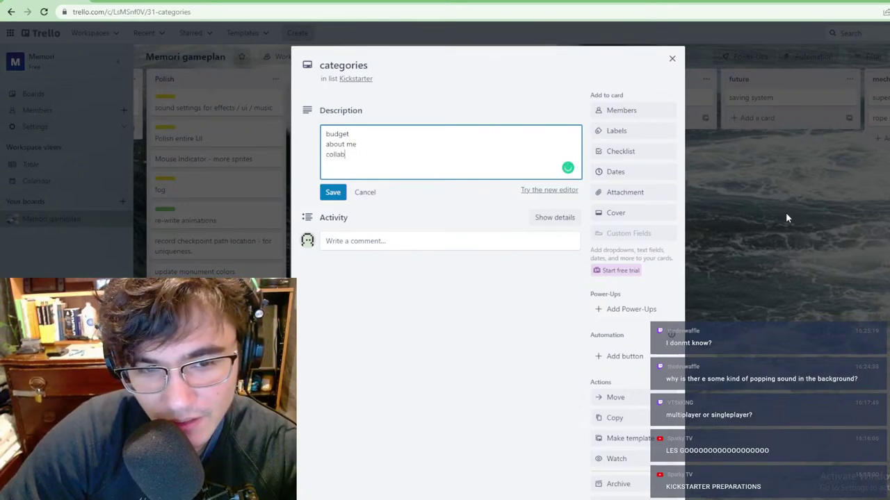
Step: Remove the "collab" line from the description, change "about me" to "about us" and start a new line
{"action": "key", "text": "BackSpace"}
{"action": "key", "text": "BackSpace"}
{"action": "key", "text": "BackSpace"}
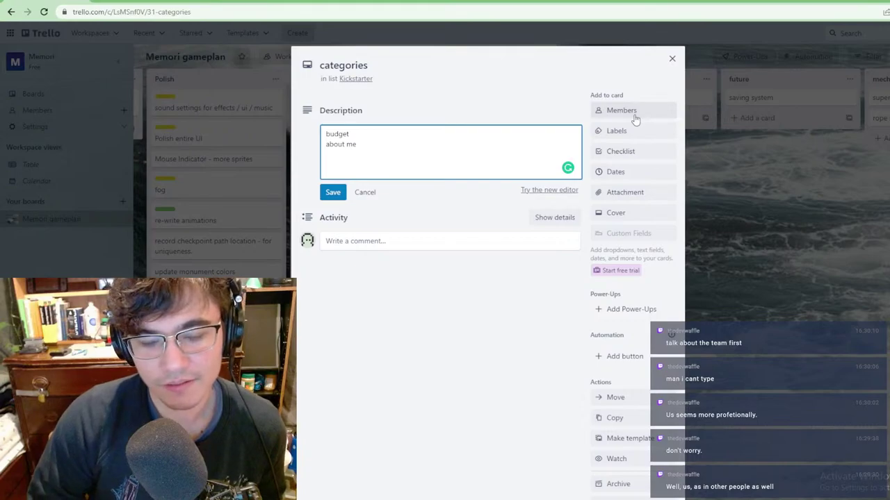
{"action": "key", "text": "BackSpace"}
{"action": "key", "text": "BackSpace"}
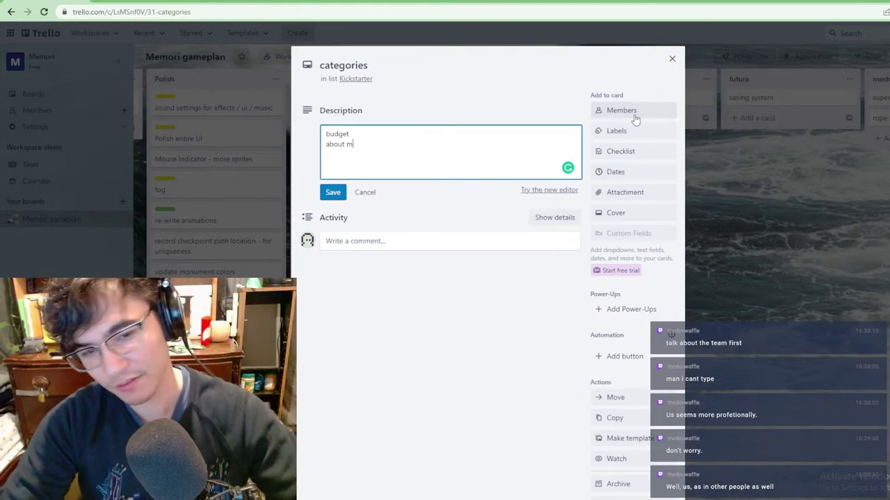
{"action": "type", "text": "u"}
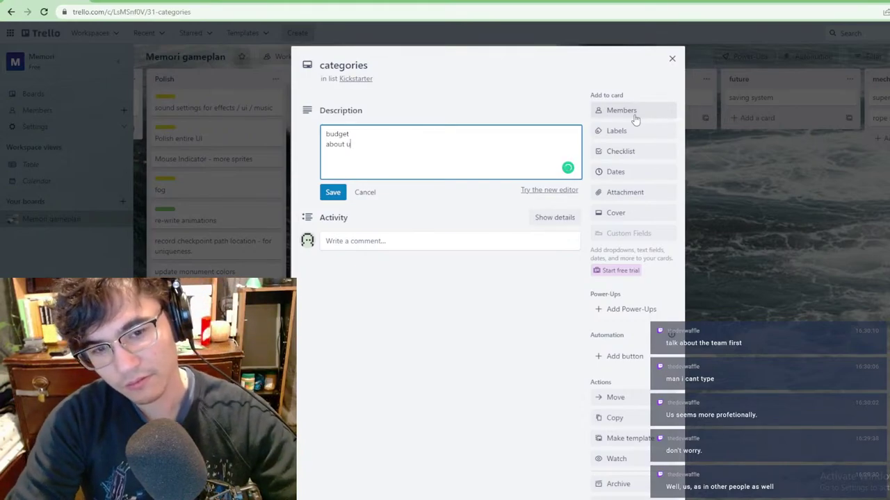
{"action": "type", "text": "s"}
{"action": "key", "text": "Return"}
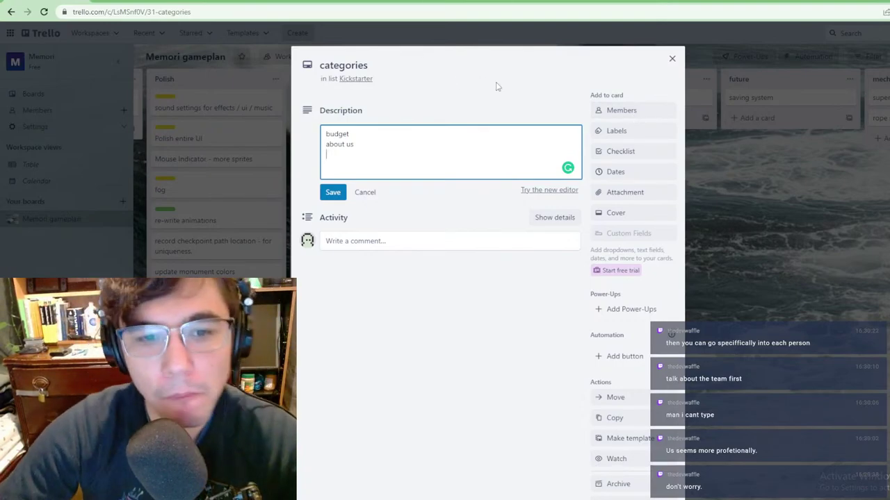
Step: Skim the section headings and stretch goals of the Chronicles of 2 Heroes campaign on Kickstarter, and return to the Little Nemo campaign
{"action": "left_click", "coordinate": [551, 1]}
{"action": "left_click", "coordinate": [629, 2]}
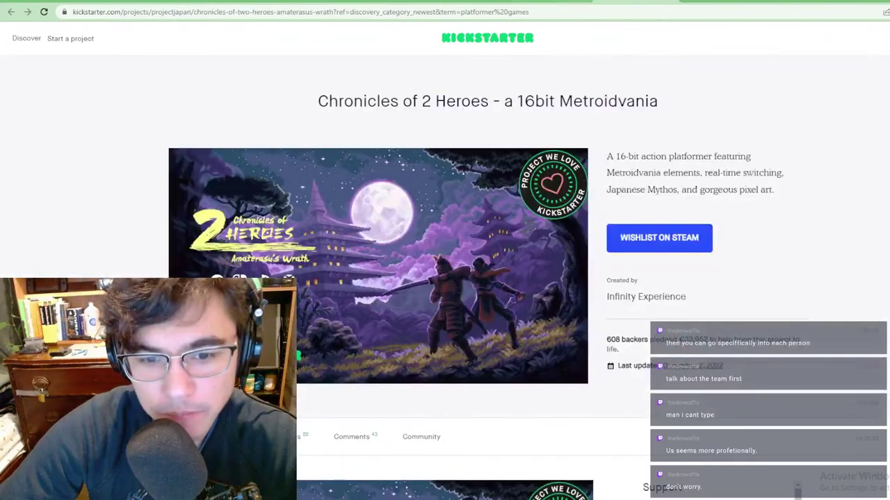
{"action": "scroll", "coordinate": [610, 218], "scroll_direction": "down", "scroll_amount": 8}
{"action": "scroll", "coordinate": [609, 217], "scroll_direction": "down", "scroll_amount": 3}
{"action": "scroll", "coordinate": [602, 215], "scroll_direction": "up", "scroll_amount": 3}
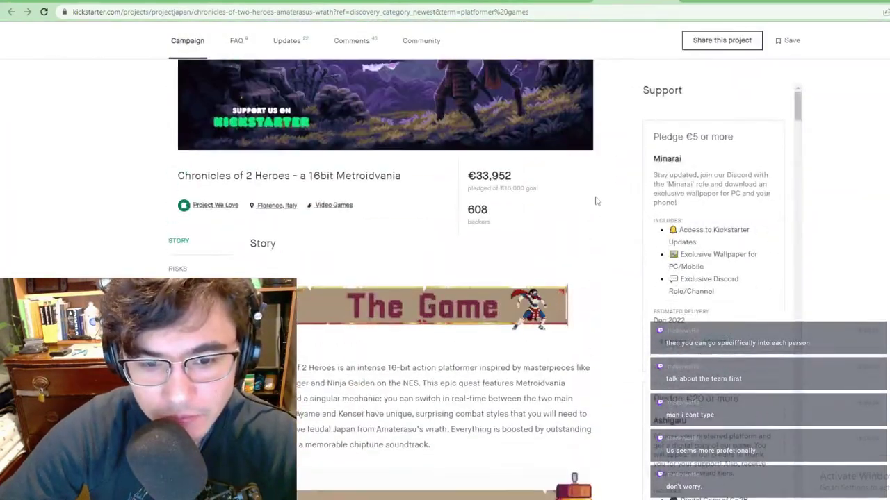
{"action": "scroll", "coordinate": [602, 215], "scroll_direction": "down", "scroll_amount": 10}
{"action": "scroll", "coordinate": [523, 263], "scroll_direction": "down", "scroll_amount": 5}
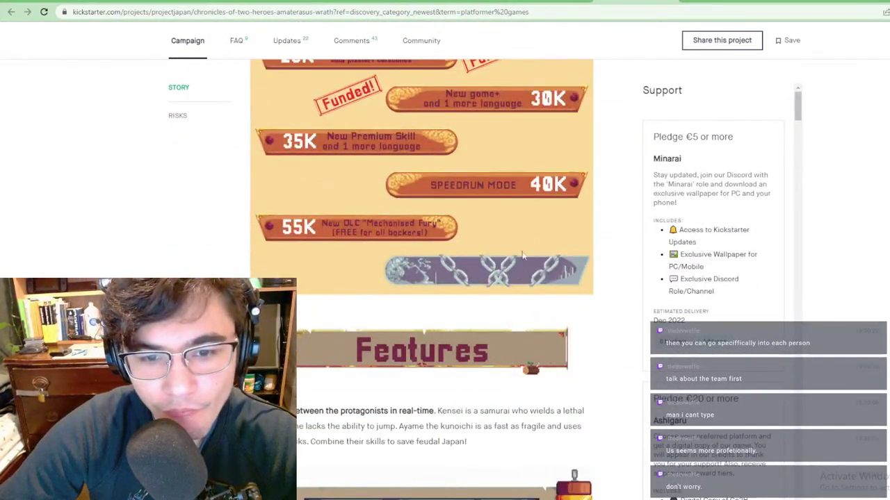
{"action": "scroll", "coordinate": [523, 263], "scroll_direction": "up", "scroll_amount": 4}
{"action": "key", "text": "ctrl+Tab"}
{"action": "key", "text": "ctrl+Tab"}
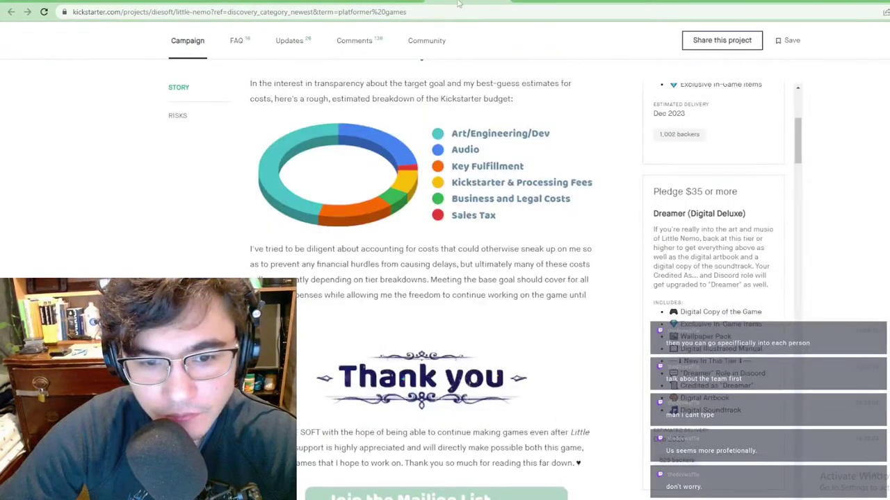
Step: Examine the thank-you links and the risks and challenges section at the end of the Little Nemo campaign
{"action": "scroll", "coordinate": [505, 147], "scroll_direction": "down", "scroll_amount": 3}
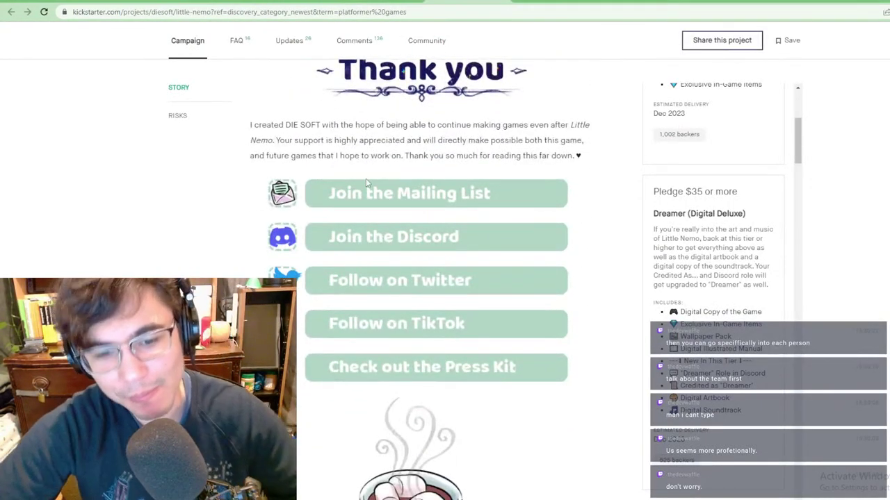
{"action": "scroll", "coordinate": [337, 141], "scroll_direction": "up", "scroll_amount": 2}
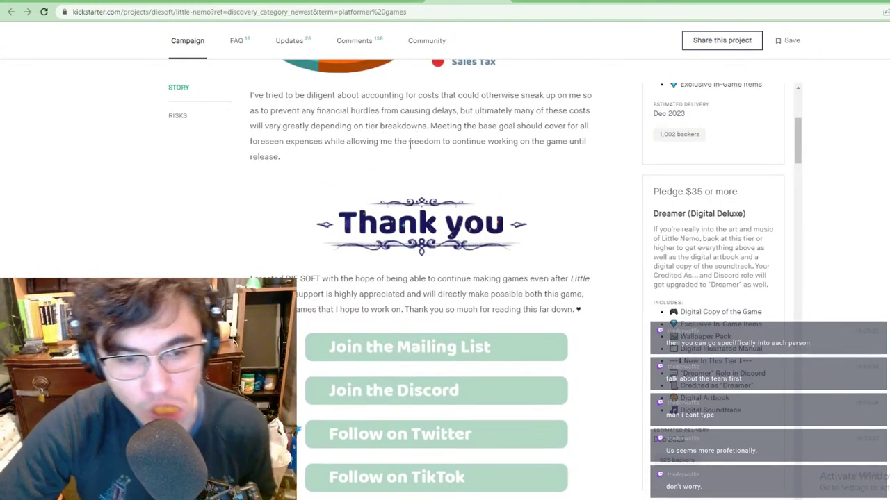
{"action": "scroll", "coordinate": [478, 155], "scroll_direction": "down", "scroll_amount": 8}
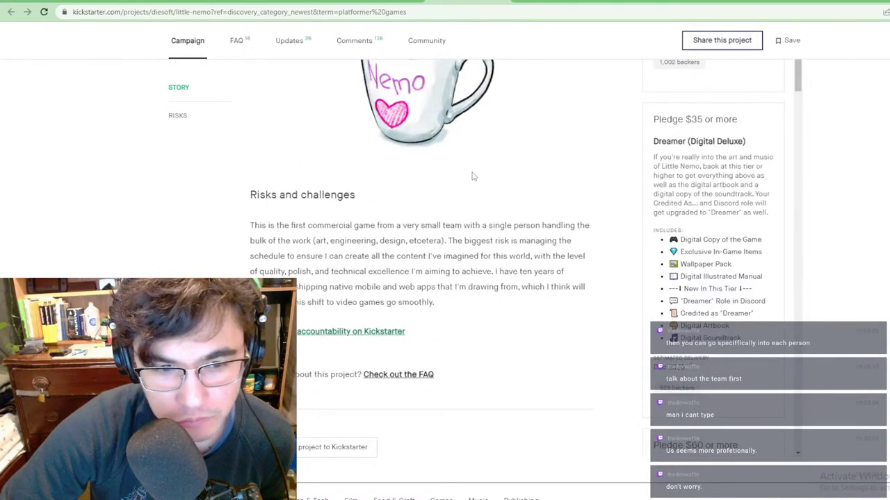
{"action": "scroll", "coordinate": [473, 175], "scroll_direction": "down", "scroll_amount": 3}
{"action": "scroll", "coordinate": [232, 137], "scroll_direction": "up", "scroll_amount": 2}
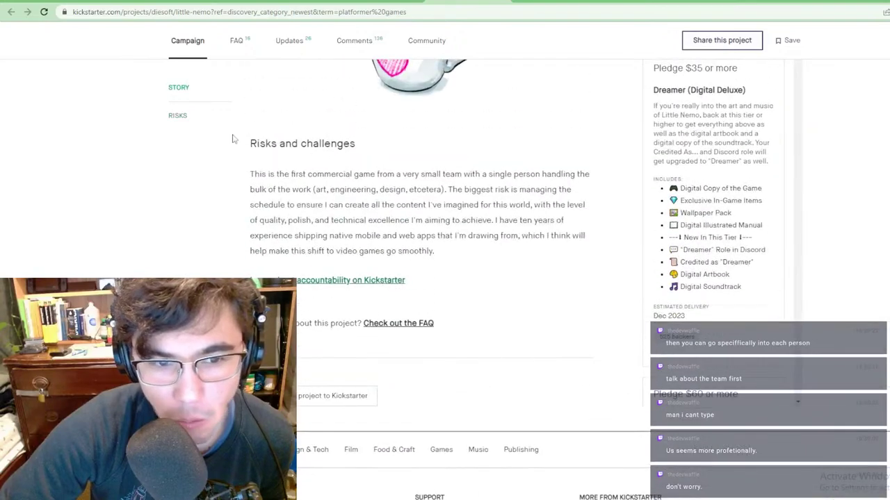
{"action": "scroll", "coordinate": [423, 163], "scroll_direction": "down", "scroll_amount": 2}
{"action": "scroll", "coordinate": [222, 127], "scroll_direction": "up", "scroll_amount": 1}
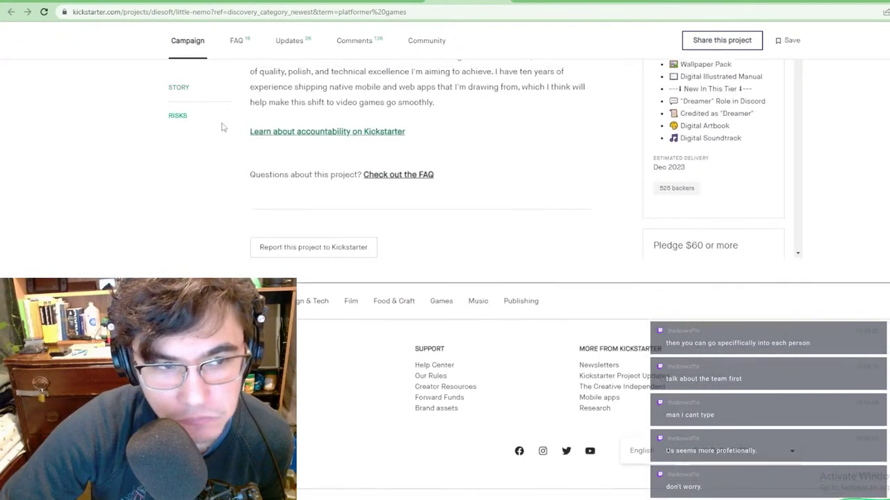
Step: Return to the categories card in Trello and add "risks and challenges" as a line in its description
{"action": "left_click", "coordinate": [49, 1]}
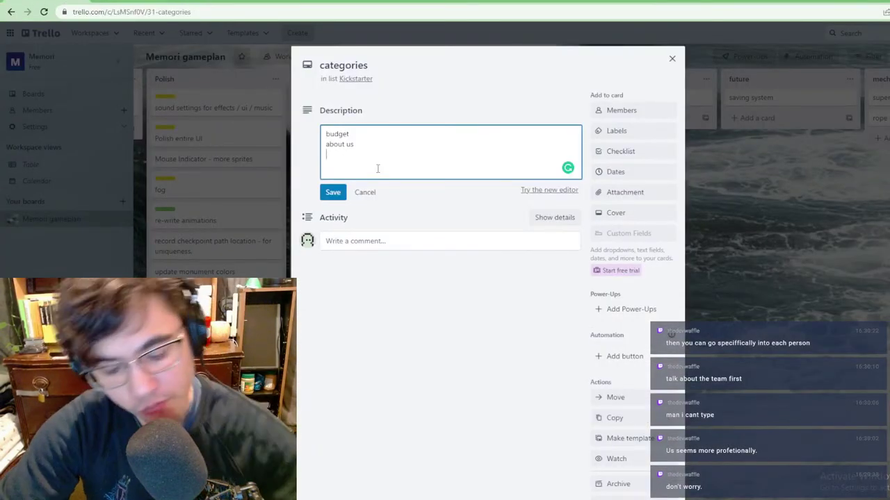
{"action": "type", "text": "risks and"}
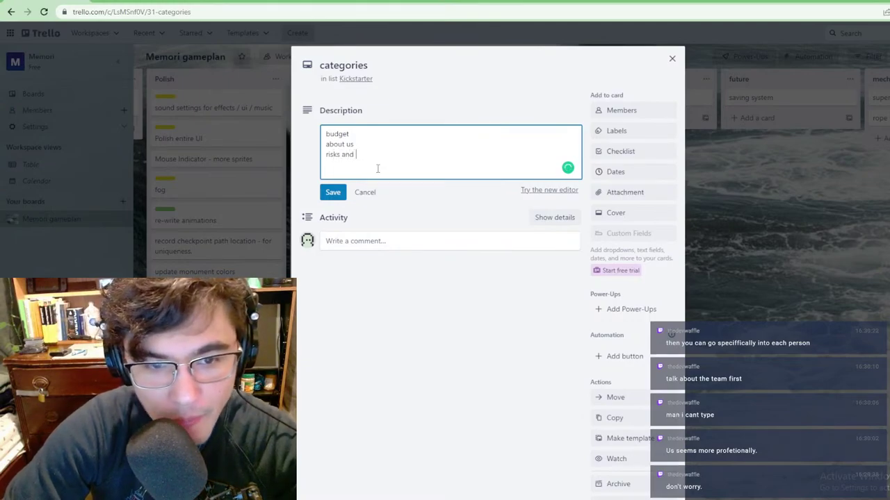
{"action": "type", "text": " challenges"}
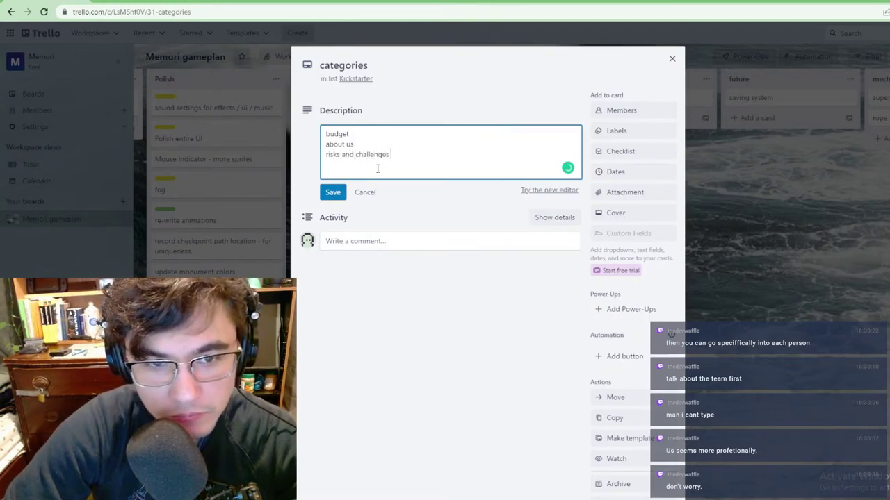
{"action": "key", "text": "Return"}
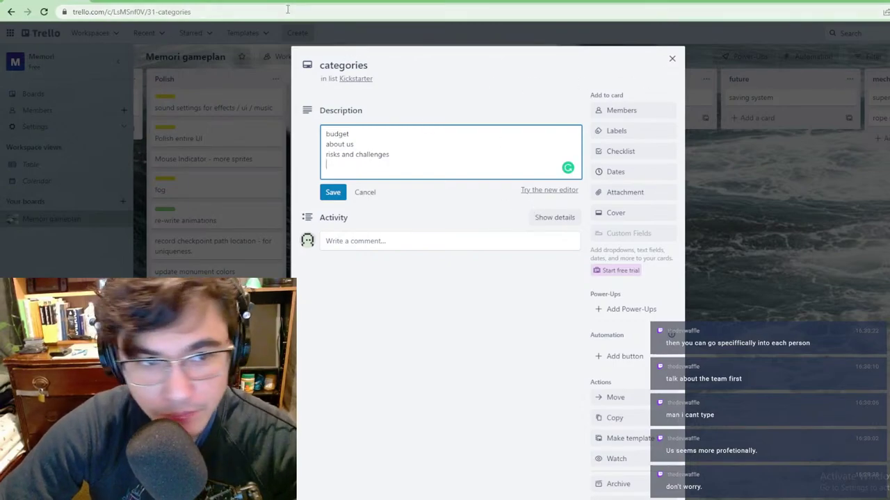
Step: Add "thank you" and "live streams" on separate lines below "risks and challenges" in the description
{"action": "type", "text": "thanks"}
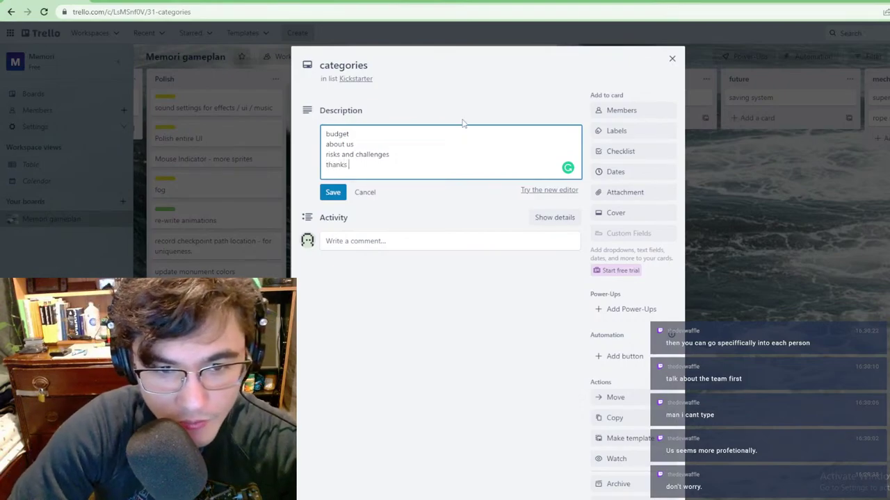
{"action": "key", "text": "BackSpace"}
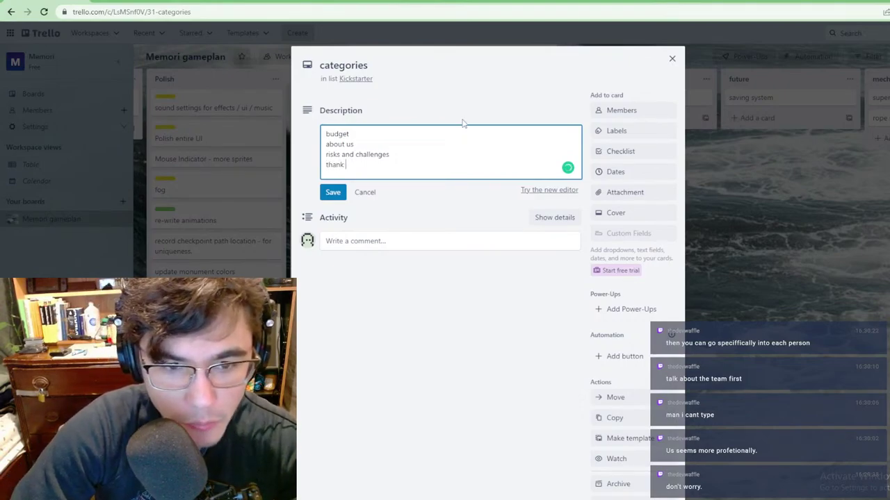
{"action": "type", "text": "you"}
{"action": "key", "text": "Return"}
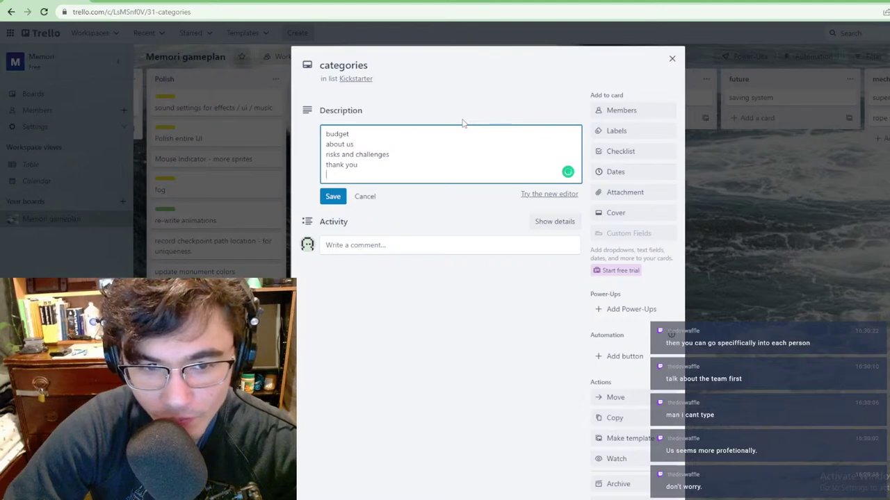
{"action": "type", "text": "live streams"}
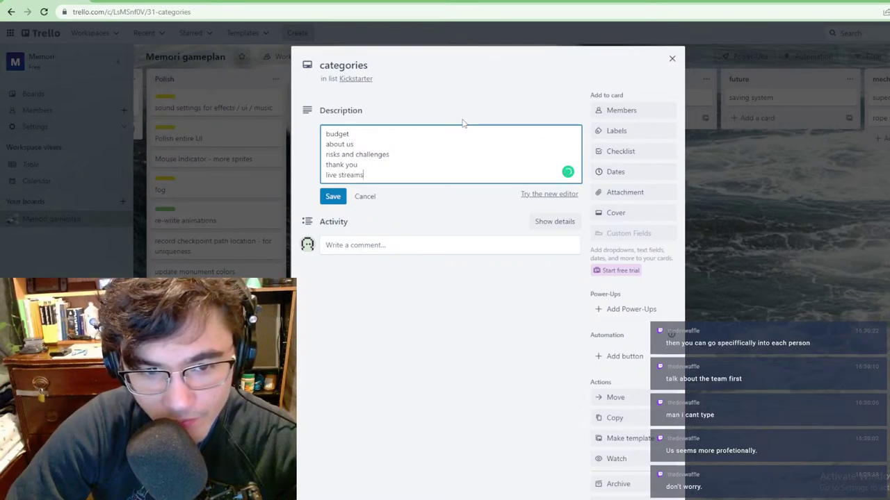
{"action": "key", "text": "Return"}
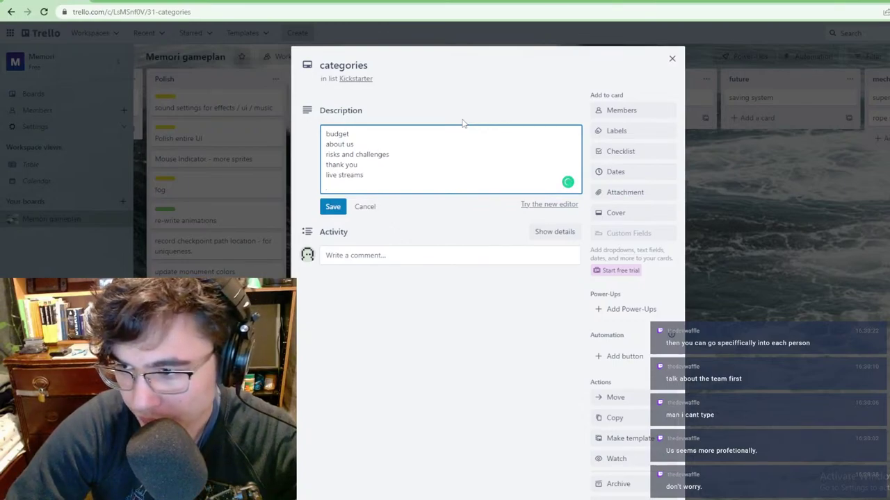
Step: Add the line "Godot engine" below "live streams", with Godot capitalized by the suggested spelling correction
{"action": "type", "text": "godot engione"}
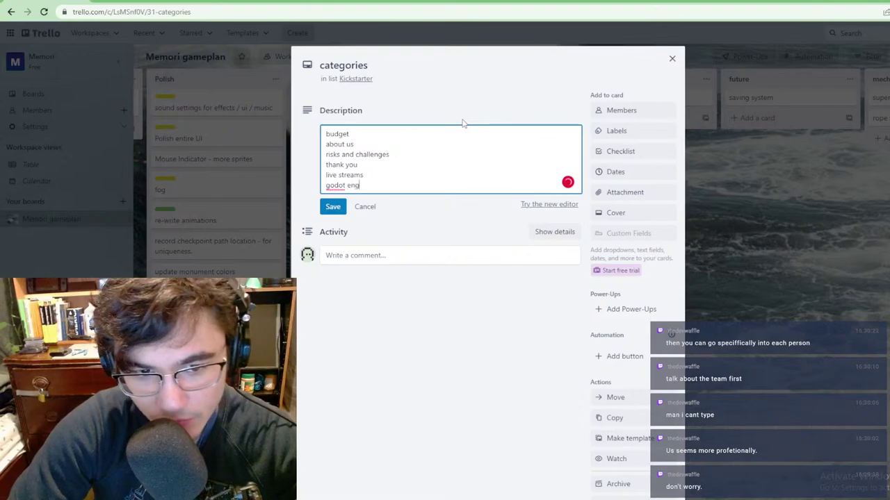
{"action": "key", "text": "BackSpace"}
{"action": "key", "text": "BackSpace"}
{"action": "key", "text": "BackSpace"}
{"action": "key", "text": "BackSpace"}
{"action": "key", "text": "BackSpace"}
{"action": "key", "text": "BackSpace"}
{"action": "key", "text": "BackSpace"}
{"action": "key", "text": "BackSpace"}
{"action": "key", "text": "BackSpace"}
{"action": "key", "text": "BackSpace"}
{"action": "key", "text": "BackSpace"}
{"action": "key", "text": "BackSpace"}
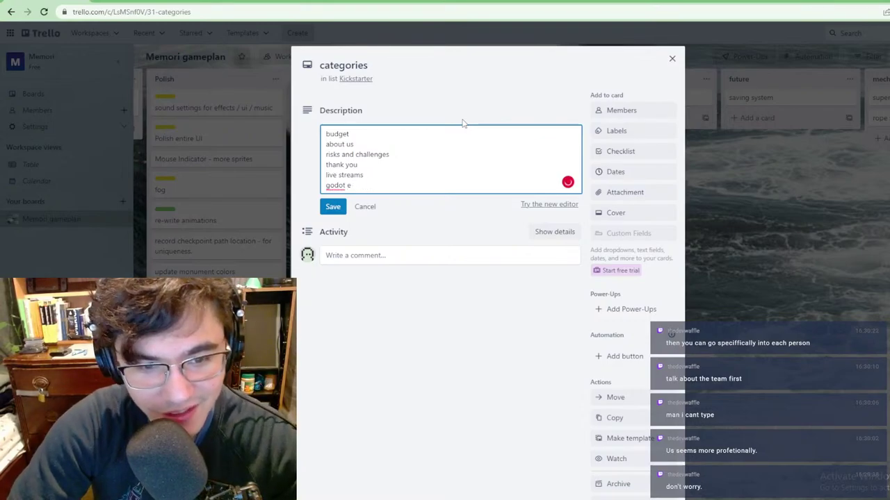
{"action": "type", "text": "godo"}
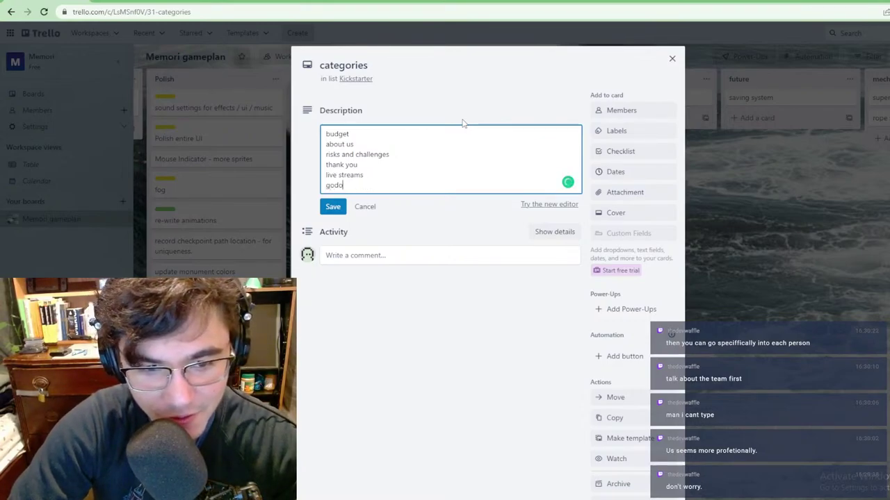
{"action": "type", "text": "t endin"}
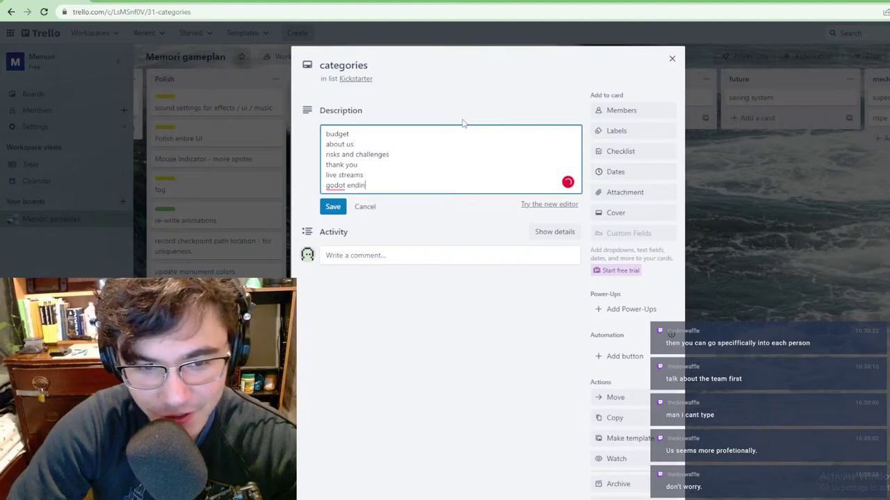
{"action": "key", "text": "BackSpace"}
{"action": "key", "text": "BackSpace"}
{"action": "key", "text": "BackSpace"}
{"action": "type", "text": "gine"}
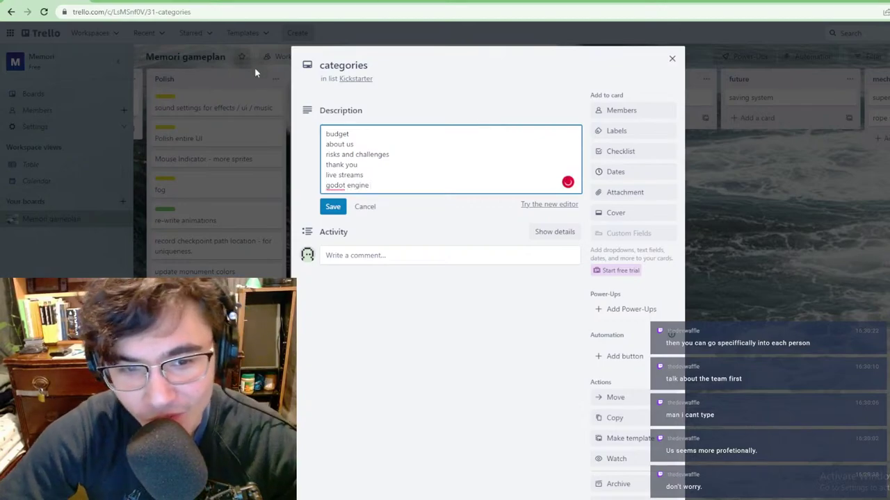
{"action": "mouse_move", "coordinate": [334, 186]}
{"action": "left_click", "coordinate": [341, 210]}
{"action": "left_click", "coordinate": [421, 184]}
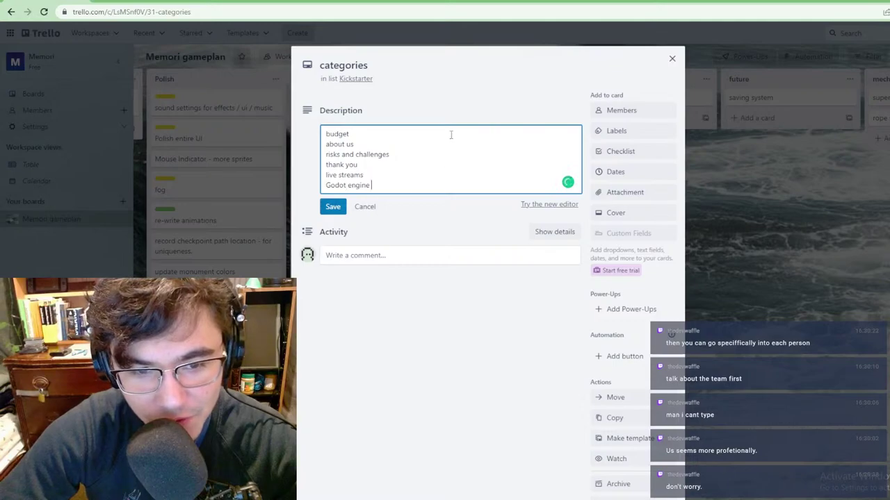
Step: Insert an empty line and a "-----" divider between "live streams" and "Godot engine"
{"action": "left_click", "coordinate": [357, 186]}
{"action": "key", "text": "Return"}
{"action": "key", "text": "Return"}
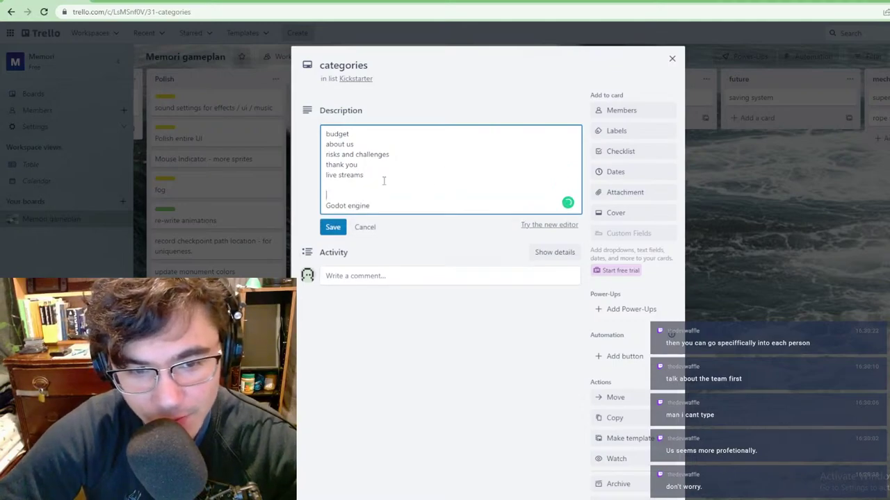
{"action": "type", "text": "-----"}
{"action": "key", "text": "Return"}
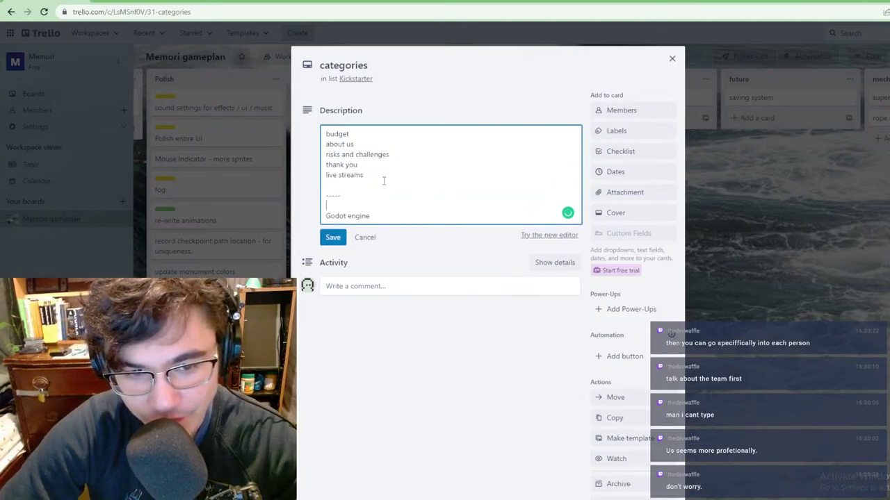
Step: Add the bold heading "potential" between the divider and "Godot engine" in the description
{"action": "key", "text": "ctrl+b"}
{"action": "type", "text": "pot"}
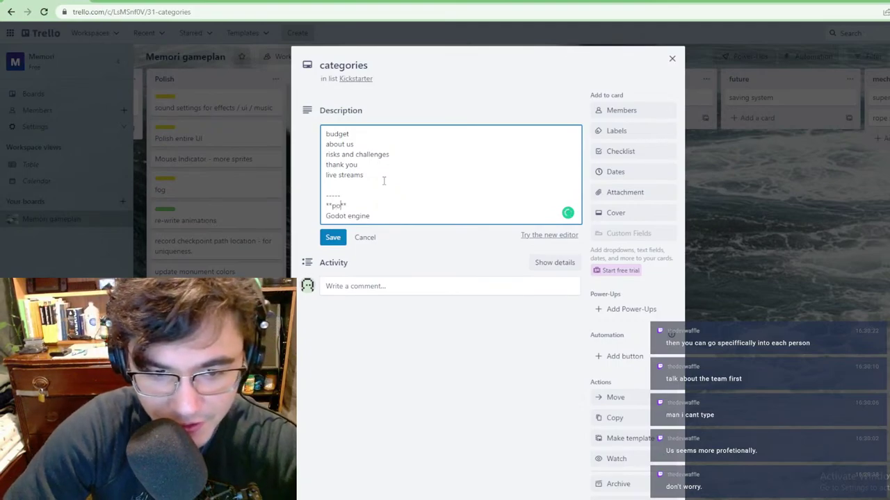
{"action": "type", "text": "entia"}
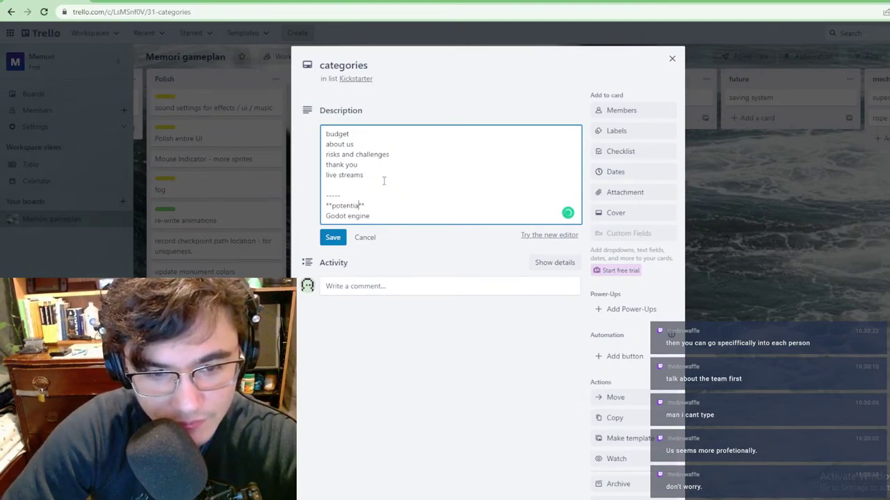
{"action": "type", "text": "l"}
{"action": "key", "text": "Return"}
{"action": "key", "text": "BackSpace"}
{"action": "type", "text": "\\"}
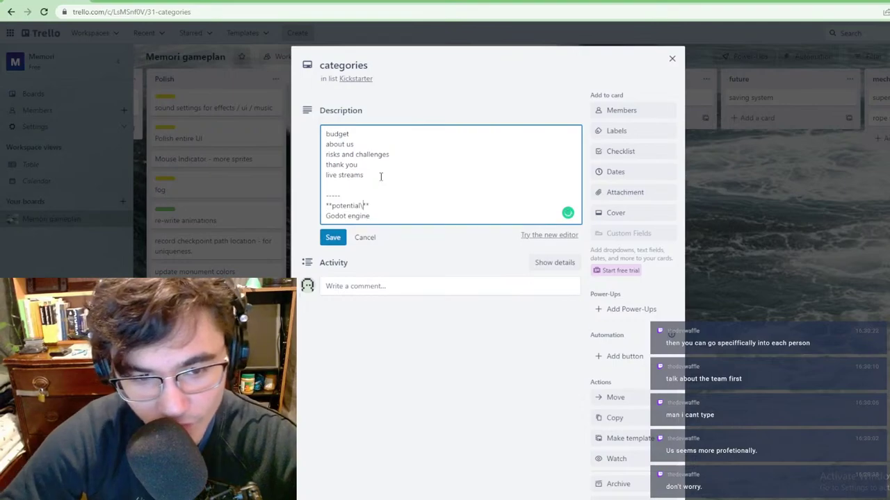
{"action": "key", "text": "BackSpace"}
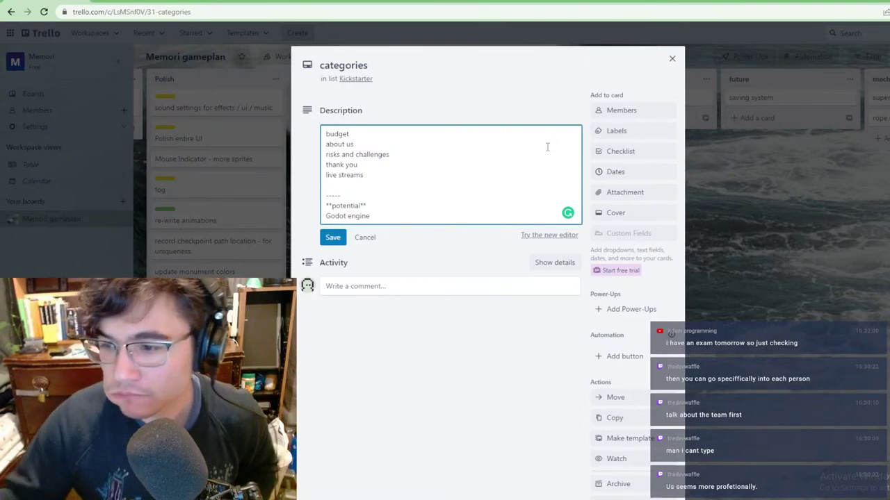
Step: Switch to the Little Nemo Kickstarter campaign and review its Thank you, Budget, Collaborators and About Me sections
{"action": "left_click", "coordinate": [786, 2]}
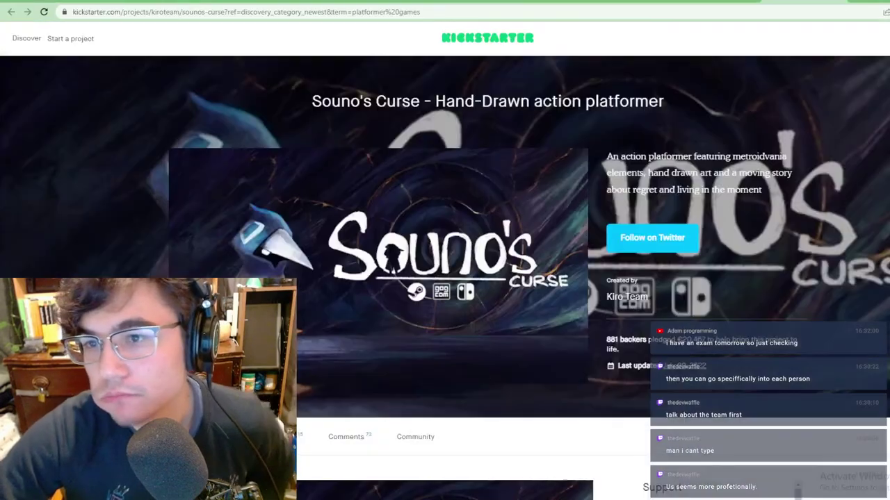
{"action": "left_click", "coordinate": [513, 2]}
{"action": "left_click", "coordinate": [470, 3]}
{"action": "scroll", "coordinate": [508, 174], "scroll_direction": "up", "scroll_amount": 8}
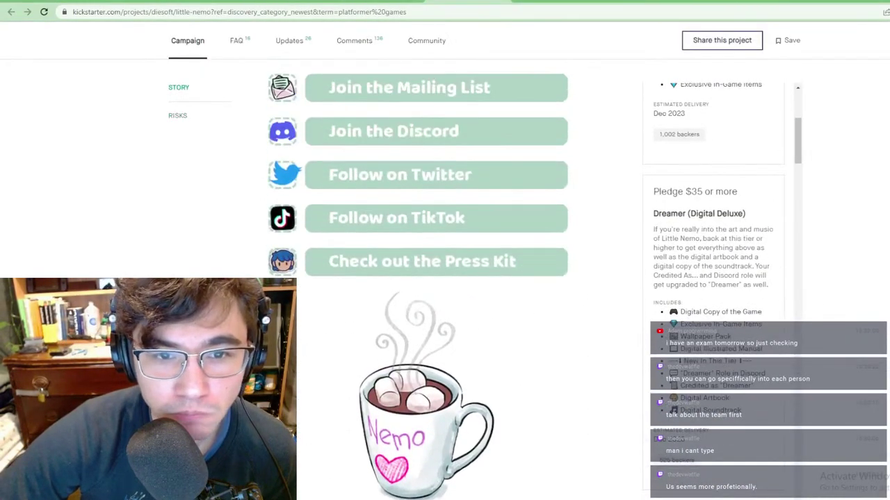
{"action": "scroll", "coordinate": [469, 284], "scroll_direction": "up", "scroll_amount": 3}
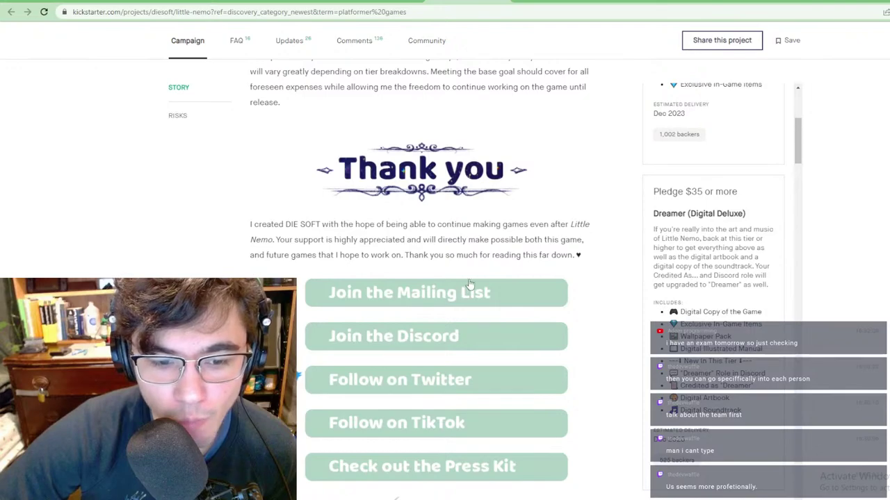
{"action": "scroll", "coordinate": [509, 291], "scroll_direction": "up", "scroll_amount": 1}
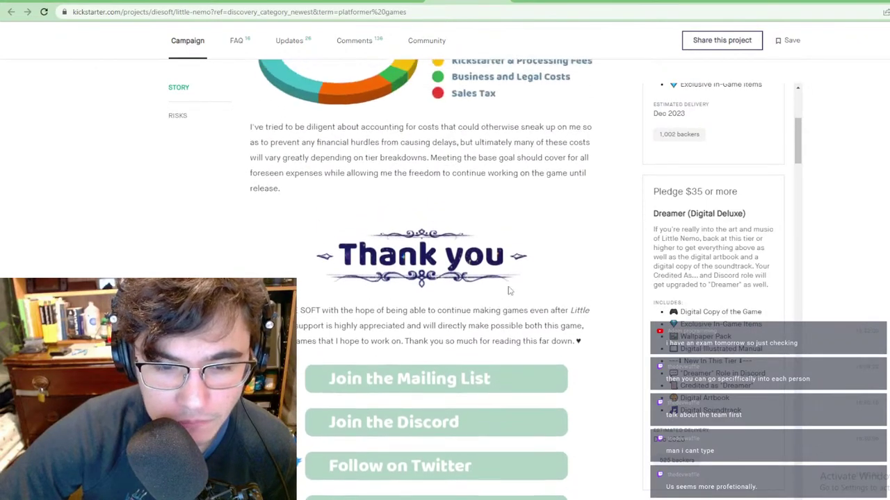
{"action": "scroll", "coordinate": [508, 292], "scroll_direction": "up", "scroll_amount": 7}
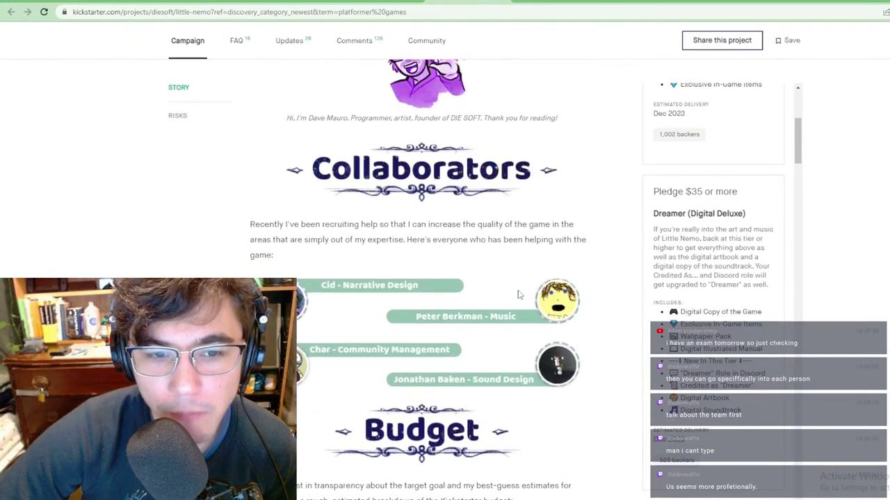
{"action": "scroll", "coordinate": [535, 309], "scroll_direction": "up", "scroll_amount": 1}
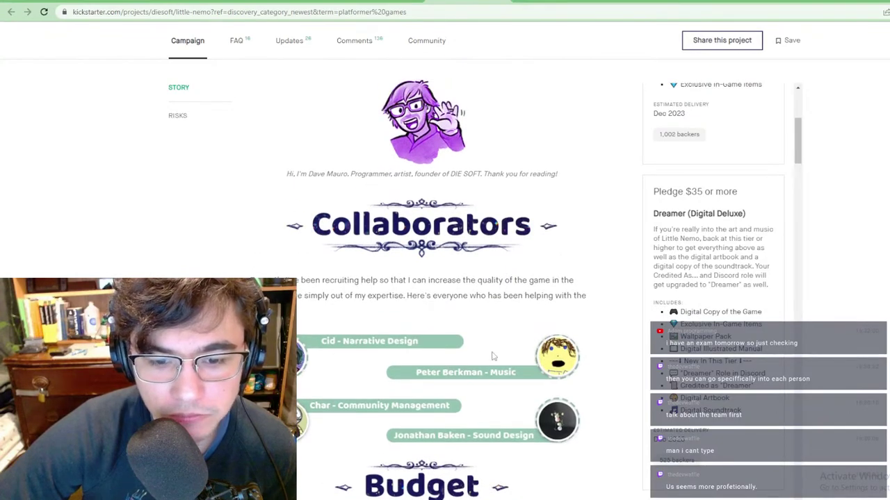
{"action": "scroll", "coordinate": [462, 350], "scroll_direction": "up", "scroll_amount": 1}
{"action": "scroll", "coordinate": [526, 288], "scroll_direction": "up", "scroll_amount": 2}
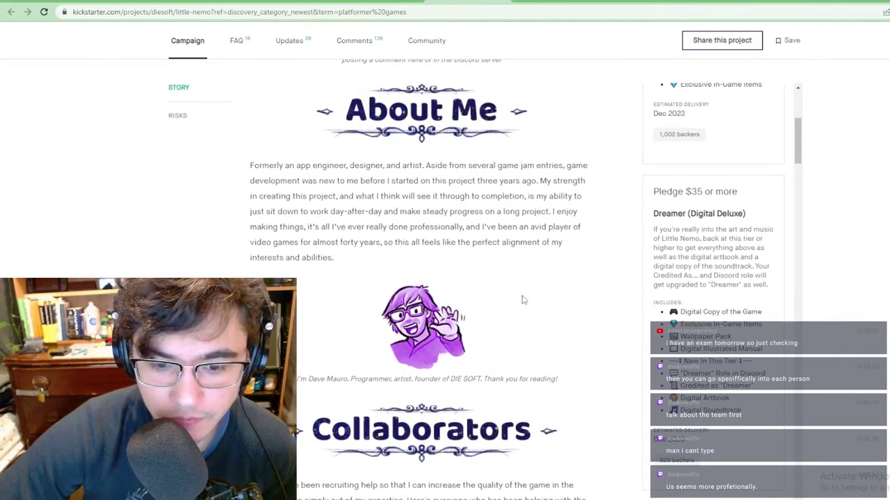
{"action": "scroll", "coordinate": [522, 299], "scroll_direction": "up", "scroll_amount": 2}
{"action": "scroll", "coordinate": [520, 306], "scroll_direction": "down", "scroll_amount": 3}
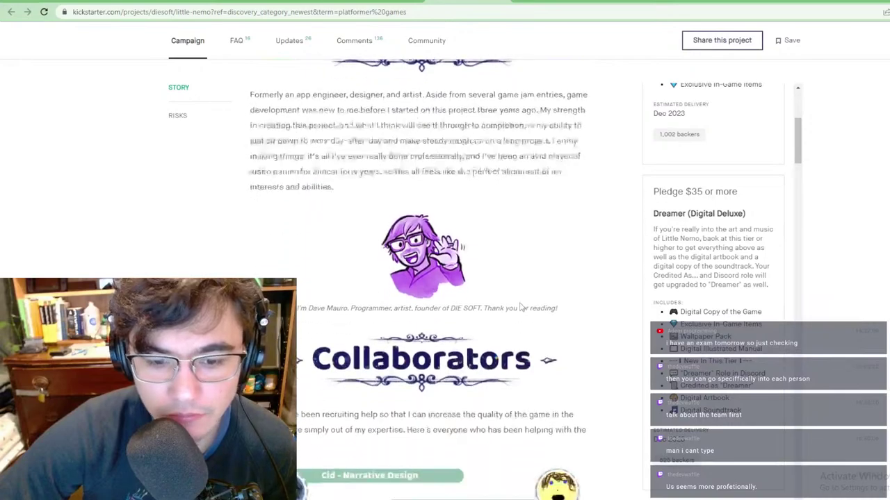
{"action": "scroll", "coordinate": [512, 332], "scroll_direction": "down", "scroll_amount": 4}
{"action": "scroll", "coordinate": [520, 338], "scroll_direction": "up", "scroll_amount": 10}
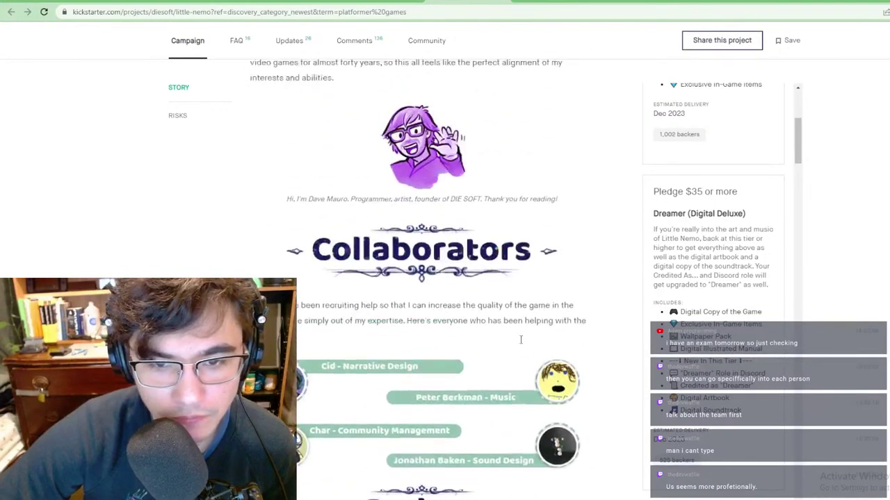
Step: Examine the Music & Sound, Accessibility and Art & Animation sections of the Little Nemo campaign
{"action": "scroll", "coordinate": [528, 352], "scroll_direction": "up", "scroll_amount": 7}
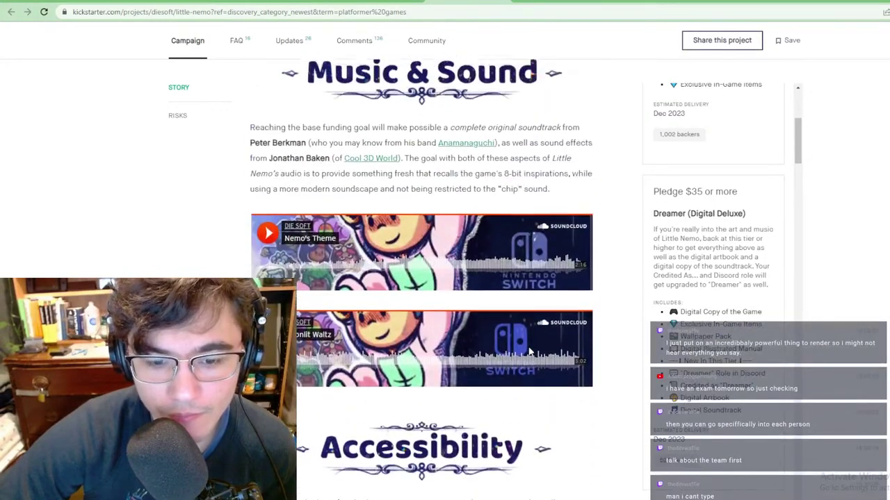
{"action": "scroll", "coordinate": [514, 351], "scroll_direction": "down", "scroll_amount": 3}
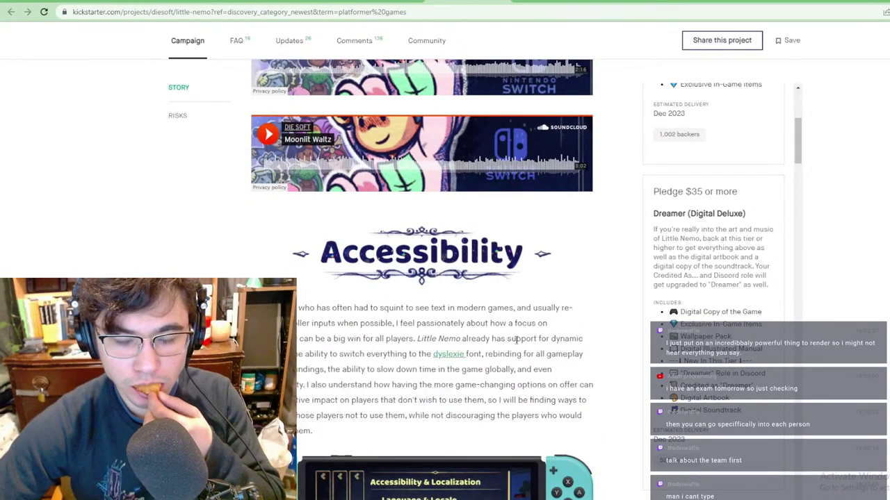
{"action": "scroll", "coordinate": [516, 338], "scroll_direction": "up", "scroll_amount": 9}
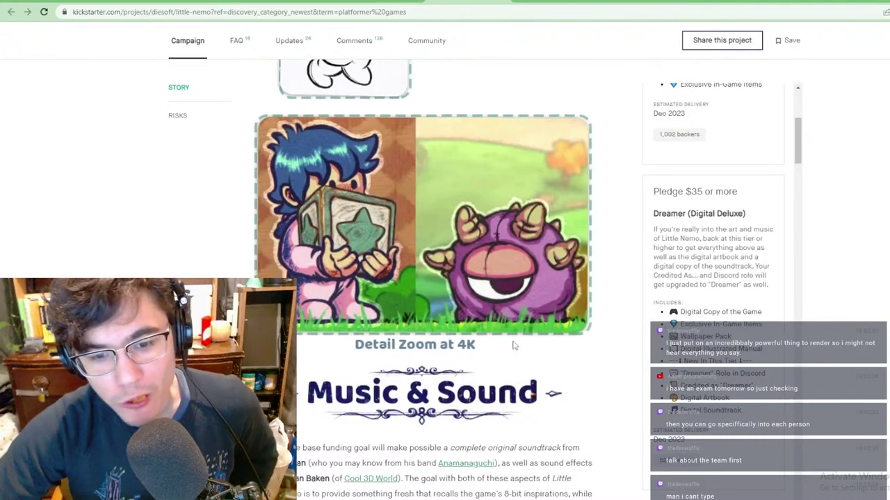
{"action": "scroll", "coordinate": [512, 344], "scroll_direction": "up", "scroll_amount": 3}
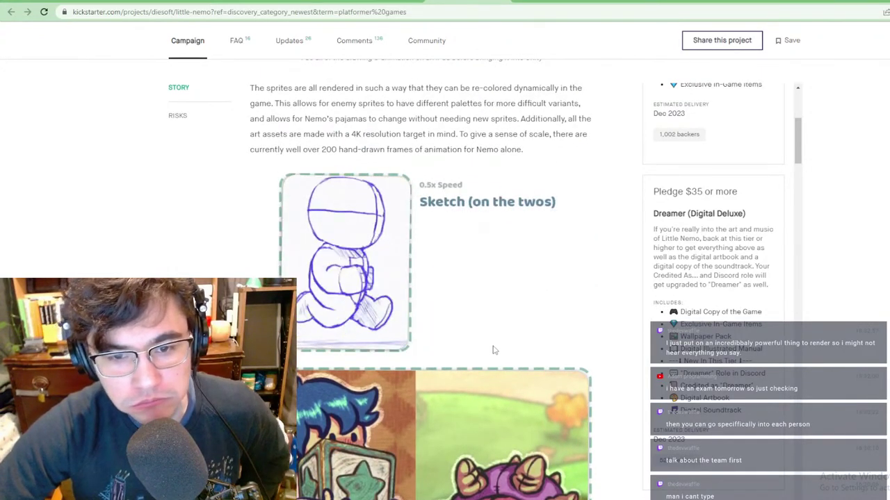
{"action": "scroll", "coordinate": [449, 357], "scroll_direction": "up", "scroll_amount": 2}
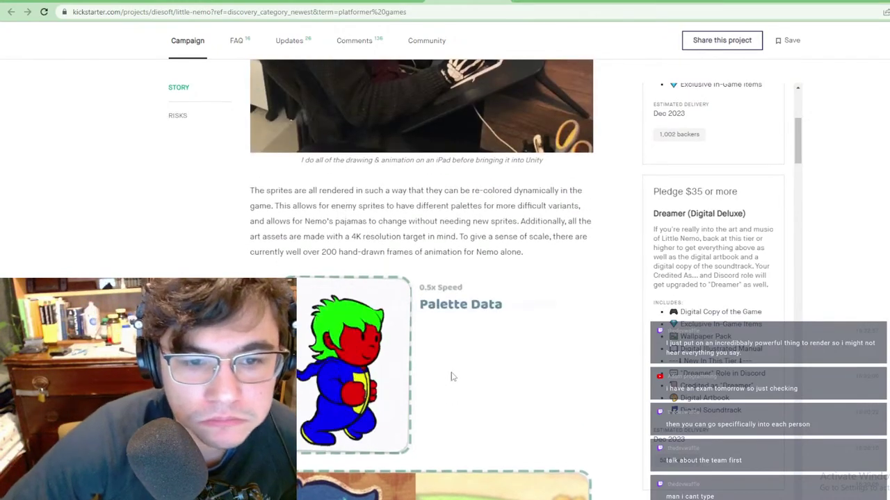
{"action": "scroll", "coordinate": [459, 368], "scroll_direction": "up", "scroll_amount": 3}
{"action": "scroll", "coordinate": [473, 365], "scroll_direction": "up", "scroll_amount": 4}
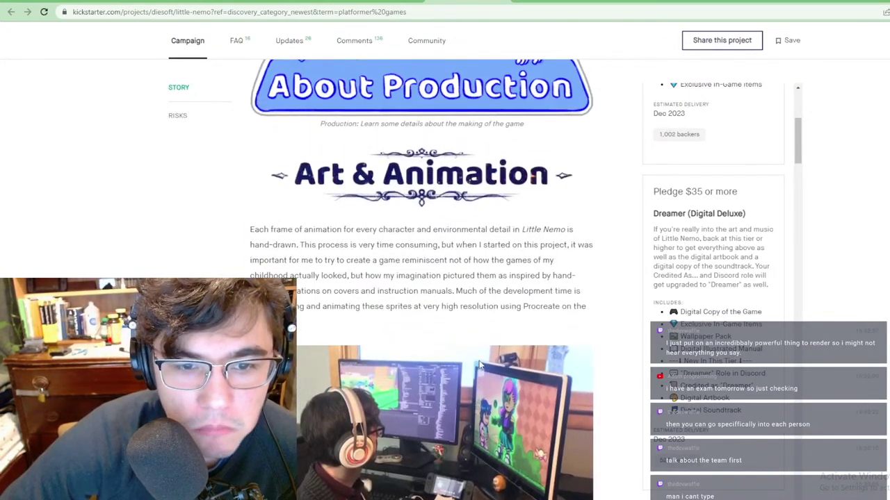
{"action": "scroll", "coordinate": [479, 365], "scroll_direction": "up", "scroll_amount": 1}
Step: Review the Little Nemo campaign's Milestones, Stretch Goals, Exclusive Items and Release Plans sections
{"action": "scroll", "coordinate": [478, 365], "scroll_direction": "up", "scroll_amount": 7}
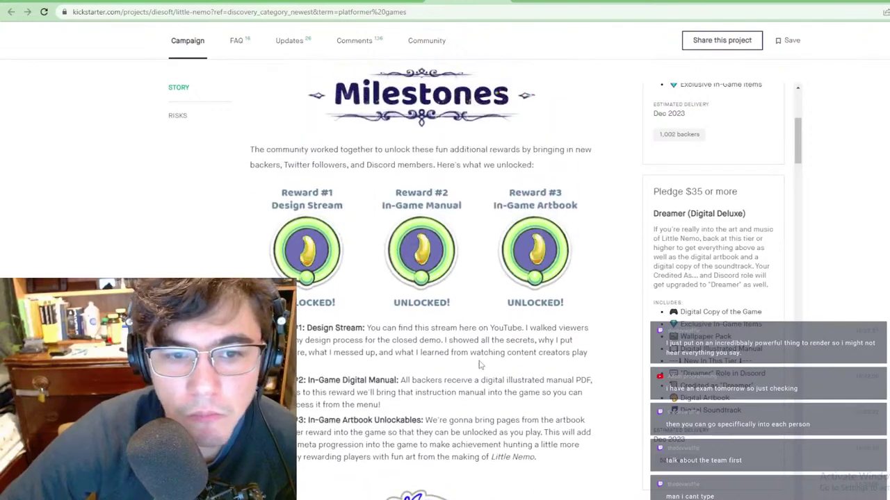
{"action": "scroll", "coordinate": [478, 364], "scroll_direction": "up", "scroll_amount": 1}
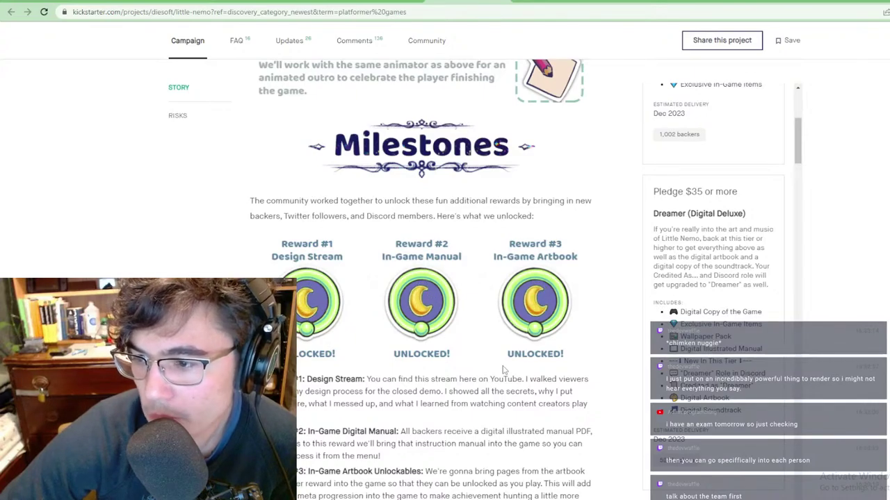
{"action": "scroll", "coordinate": [504, 369], "scroll_direction": "up", "scroll_amount": 6}
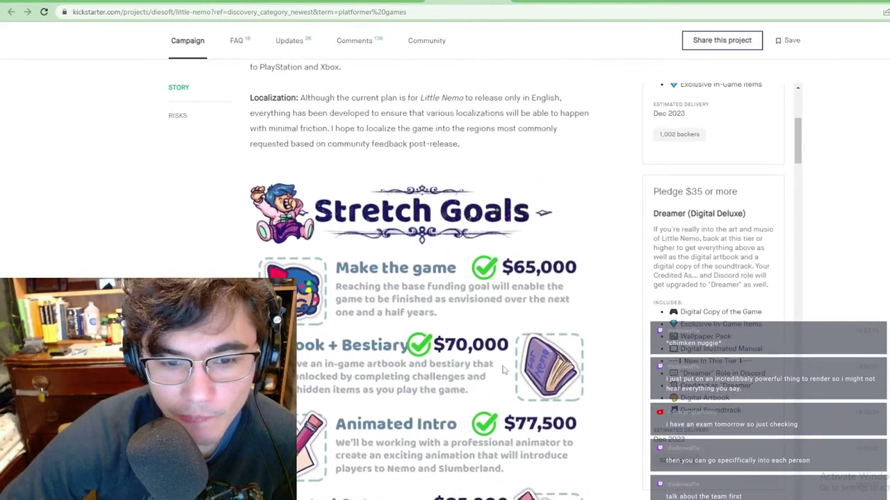
{"action": "scroll", "coordinate": [503, 369], "scroll_direction": "up", "scroll_amount": 2}
{"action": "scroll", "coordinate": [504, 370], "scroll_direction": "up", "scroll_amount": 6}
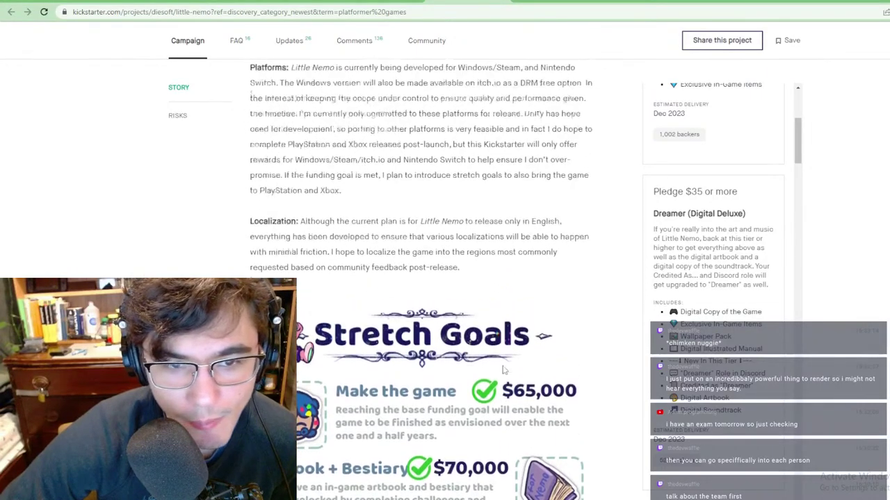
{"action": "scroll", "coordinate": [504, 370], "scroll_direction": "up", "scroll_amount": 10}
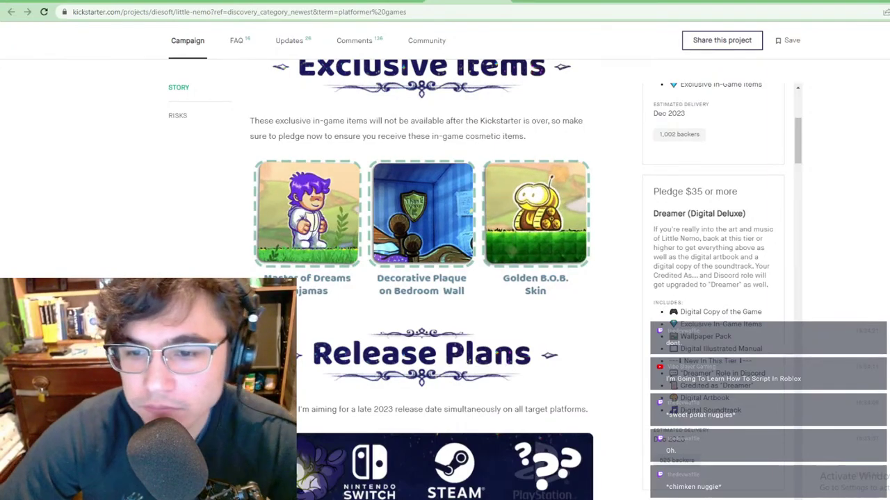
{"action": "scroll", "coordinate": [541, 292], "scroll_direction": "down", "scroll_amount": 2}
{"action": "scroll", "coordinate": [538, 287], "scroll_direction": "down", "scroll_amount": 2}
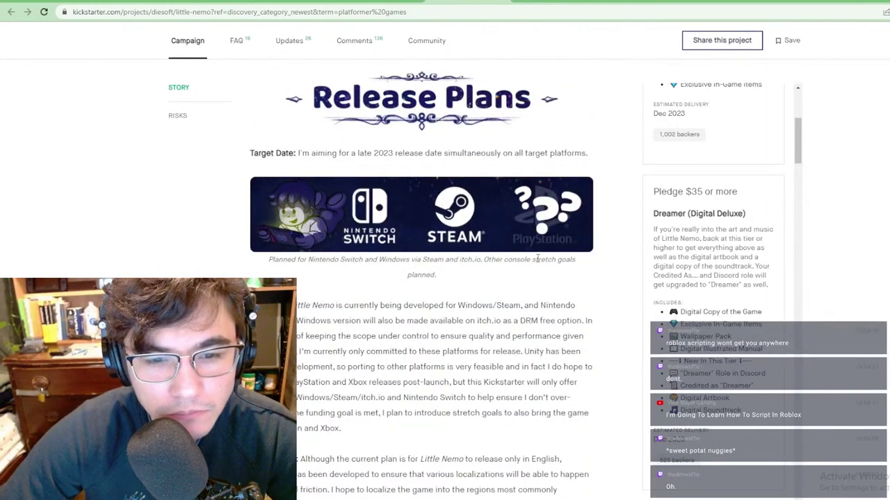
{"action": "scroll", "coordinate": [536, 260], "scroll_direction": "down", "scroll_amount": 2}
{"action": "scroll", "coordinate": [536, 260], "scroll_direction": "up", "scroll_amount": 2}
{"action": "scroll", "coordinate": [536, 263], "scroll_direction": "down", "scroll_amount": 4}
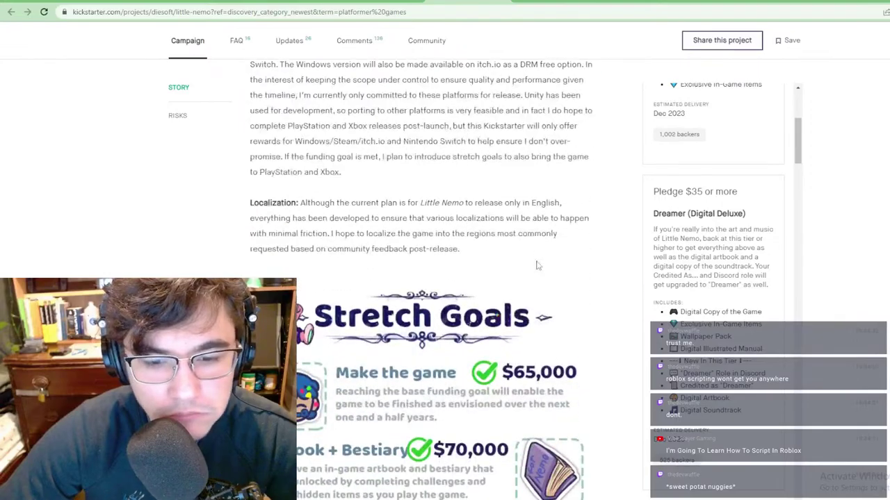
Step: Study how the About Production banner separates the Art & Animation section from the Stretch Goals and Milestones on the Little Nemo page
{"action": "scroll", "coordinate": [539, 265], "scroll_direction": "down", "scroll_amount": 15}
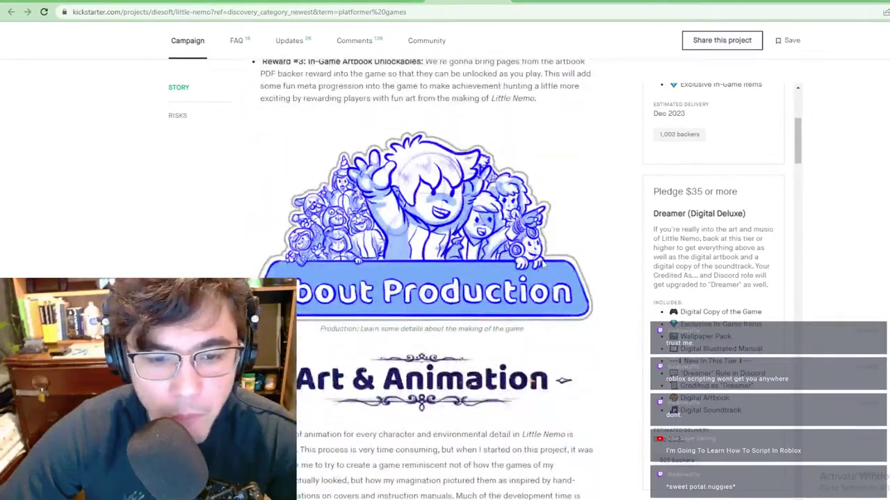
{"action": "scroll", "coordinate": [544, 264], "scroll_direction": "down", "scroll_amount": 1}
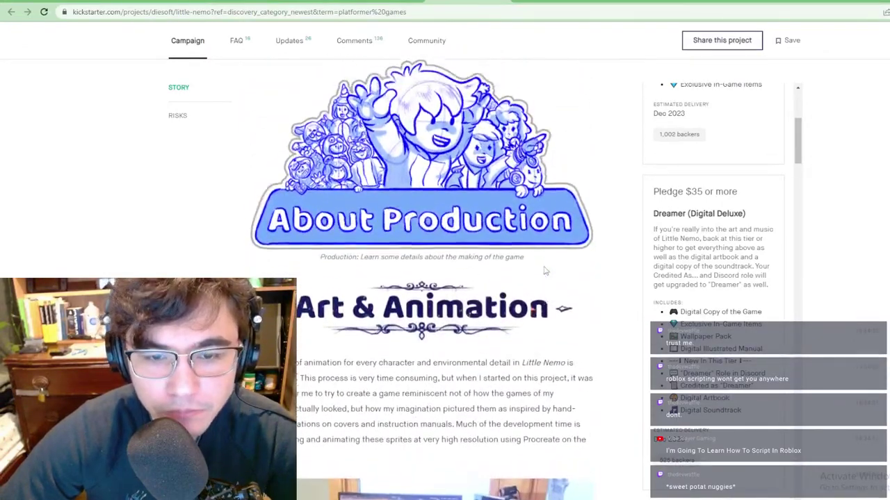
{"action": "scroll", "coordinate": [544, 271], "scroll_direction": "up", "scroll_amount": 1}
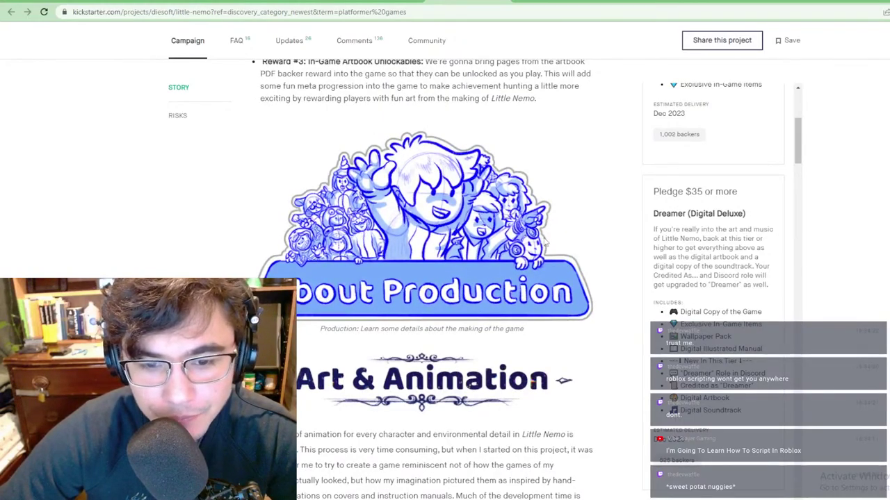
{"action": "scroll", "coordinate": [544, 239], "scroll_direction": "down", "scroll_amount": 10}
{"action": "scroll", "coordinate": [441, 230], "scroll_direction": "up", "scroll_amount": 6}
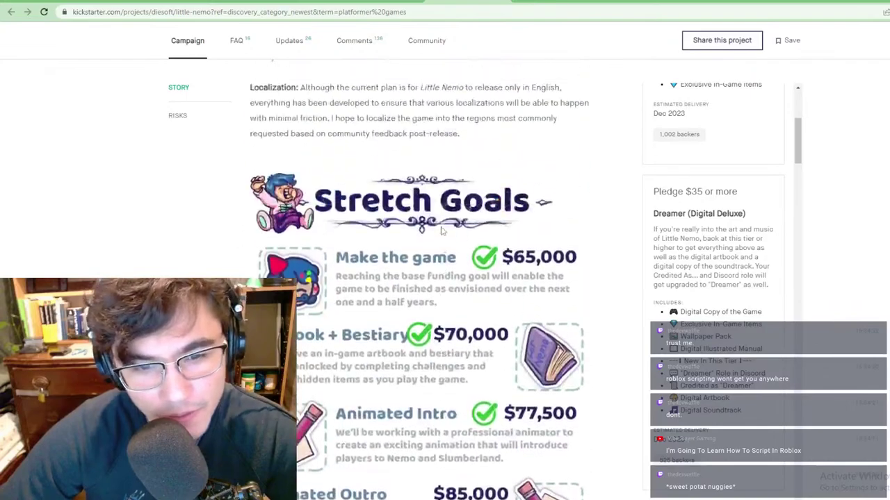
{"action": "scroll", "coordinate": [441, 231], "scroll_direction": "up", "scroll_amount": 2}
{"action": "scroll", "coordinate": [441, 231], "scroll_direction": "down", "scroll_amount": 15}
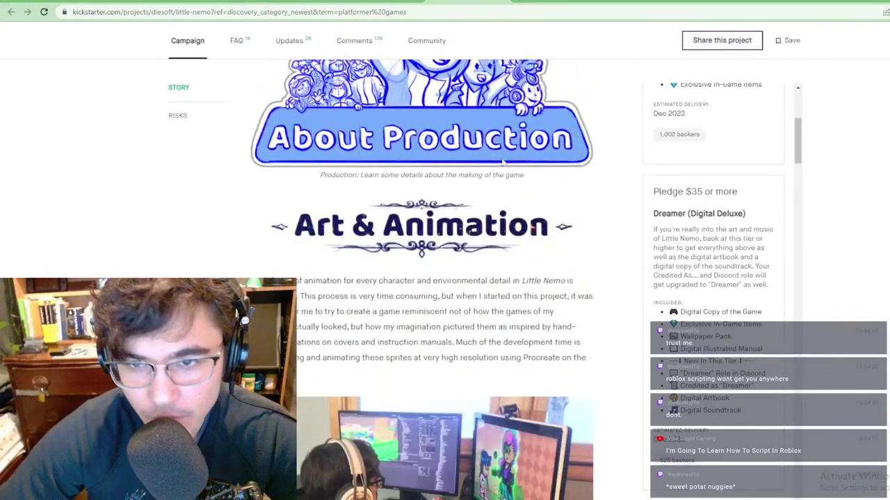
{"action": "scroll", "coordinate": [597, 152], "scroll_direction": "up", "scroll_amount": 2}
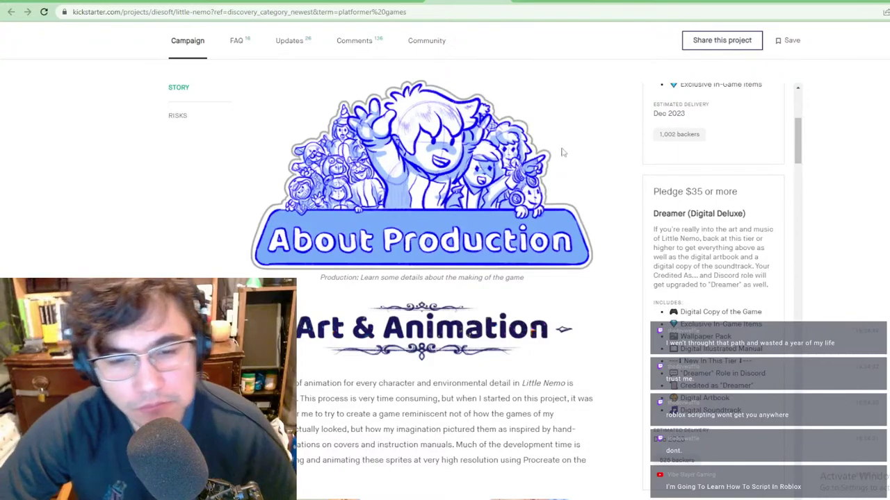
{"action": "scroll", "coordinate": [214, 236], "scroll_direction": "up", "scroll_amount": 2}
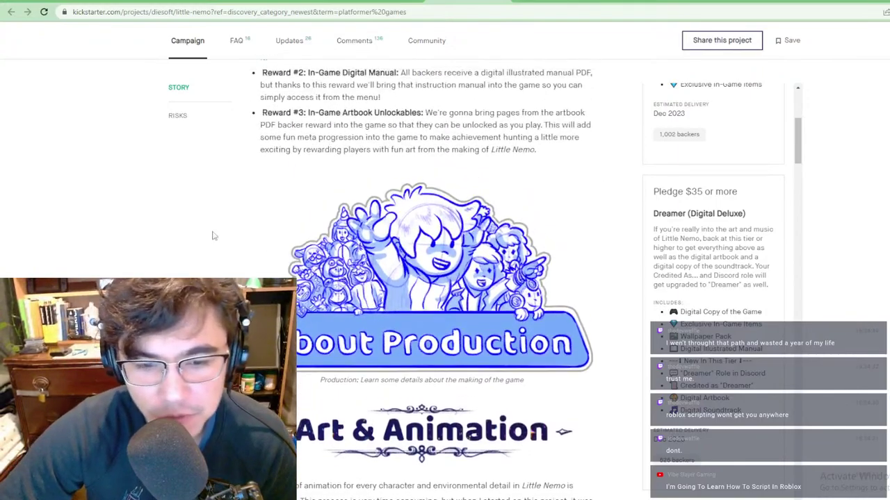
{"action": "scroll", "coordinate": [214, 236], "scroll_direction": "up", "scroll_amount": 3}
Step: Check the Memori campaign preview against the categories listed in the Trello card
{"action": "key", "text": "ctrl+Tab"}
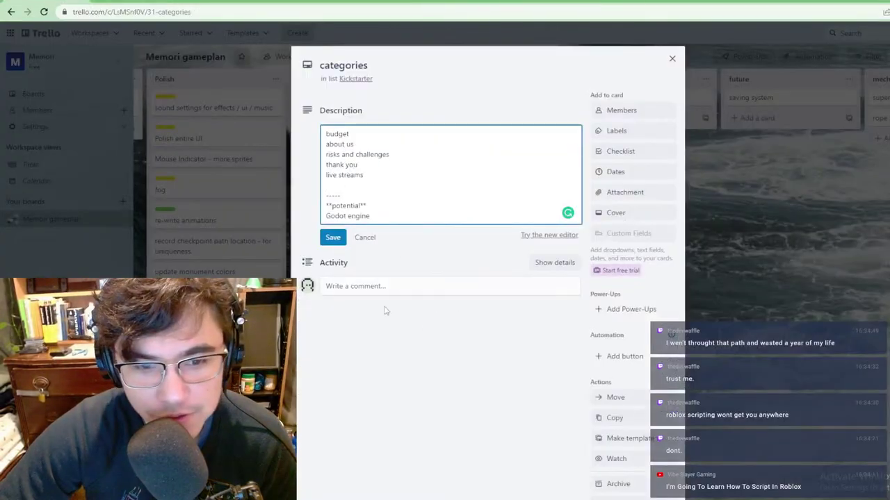
{"action": "key", "text": "ctrl+Tab"}
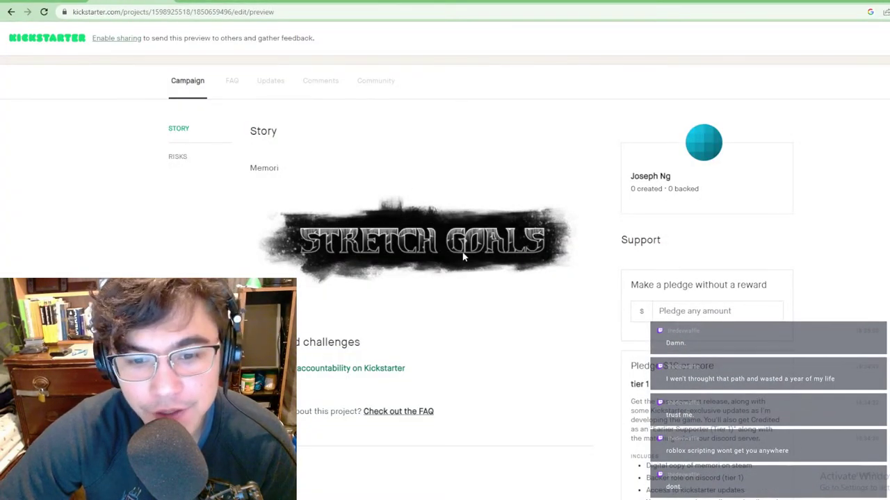
{"action": "key", "text": "ctrl+Tab"}
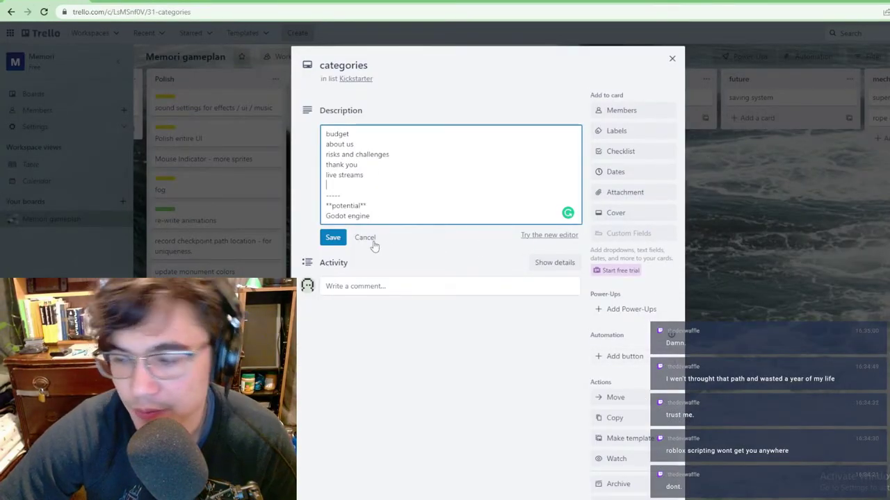
{"action": "key", "text": "ctrl+shift+Tab"}
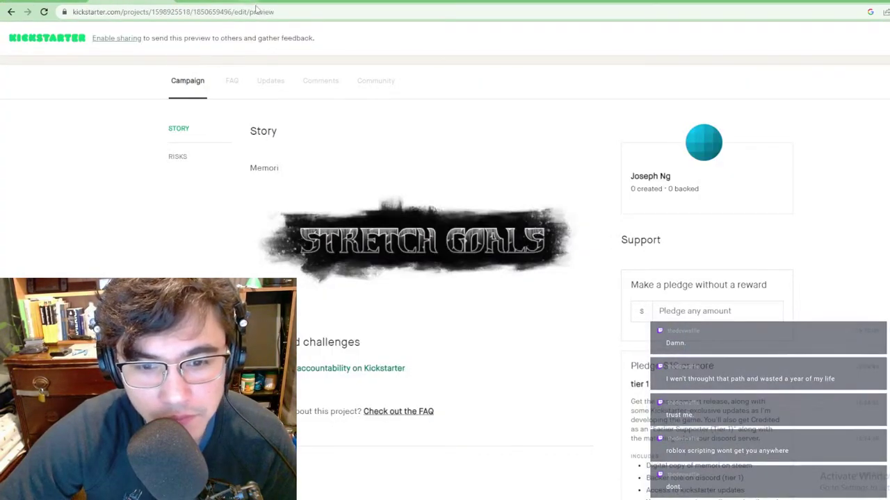
Step: View the standalone Stretch Goals banner image and switch to the Souno's Curse campaign page
{"action": "key", "text": "ctrl+Tab"}
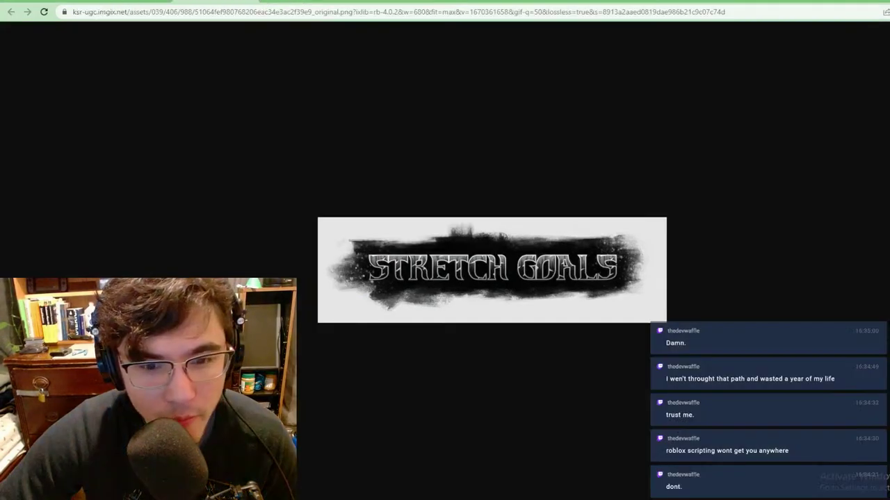
{"action": "key", "text": "ctrl+Tab"}
{"action": "key", "text": "ctrl+Tab"}
{"action": "key", "text": "ctrl+Tab"}
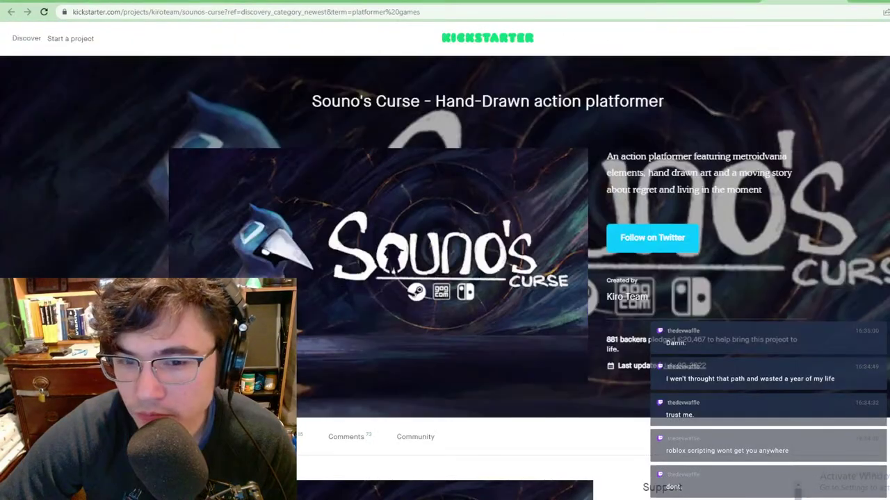
Step: Review the Chronicles of 2 Heroes campaign from its Stretch Goals section back to the opening The Game section
{"action": "key", "text": "ctrl+Tab"}
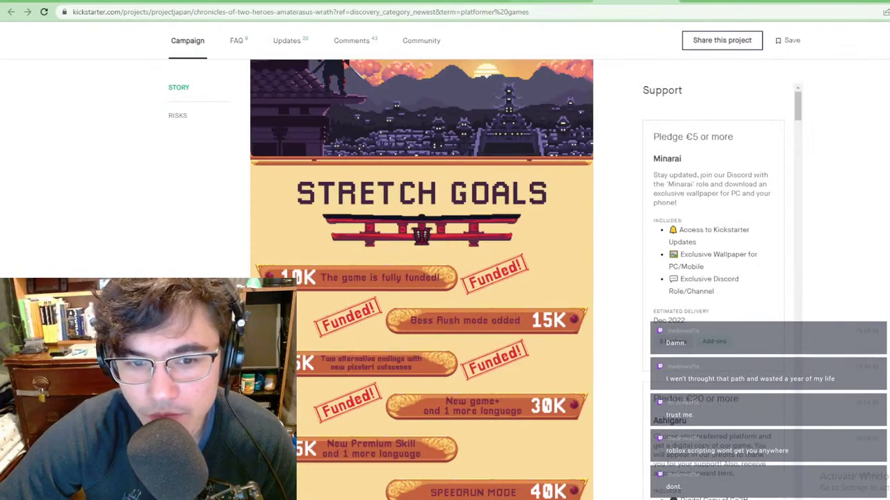
{"action": "scroll", "coordinate": [541, 241], "scroll_direction": "up", "scroll_amount": 5}
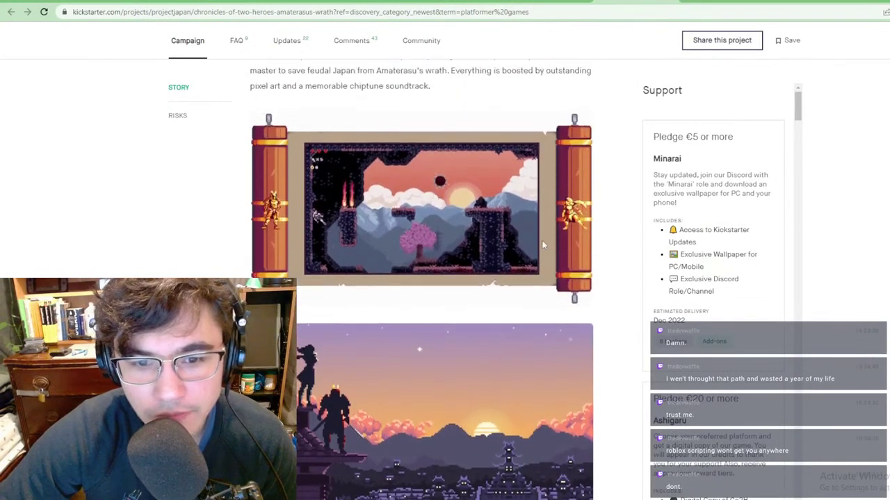
{"action": "scroll", "coordinate": [543, 244], "scroll_direction": "up", "scroll_amount": 5}
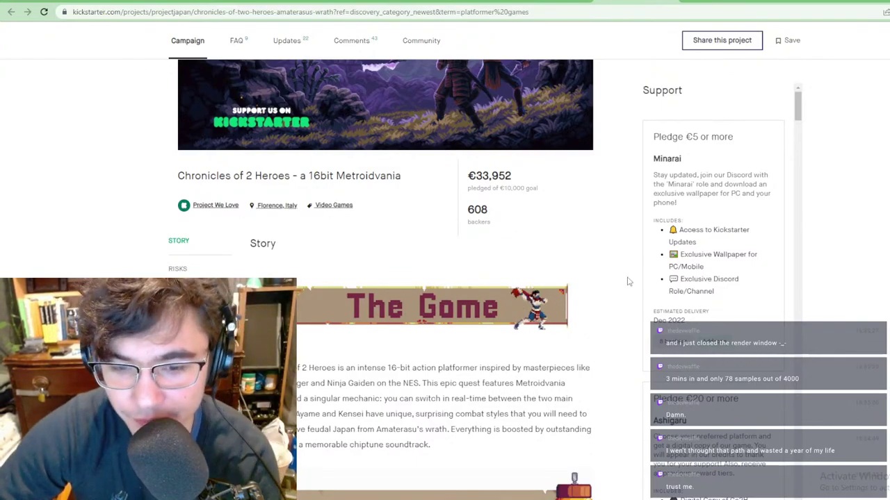
Step: Look through the Soulchild campaign from its demo banner to the soundtrack and campaign goals sections
{"action": "left_click", "coordinate": [528, 1]}
{"action": "scroll", "coordinate": [588, 235], "scroll_direction": "down", "scroll_amount": 5}
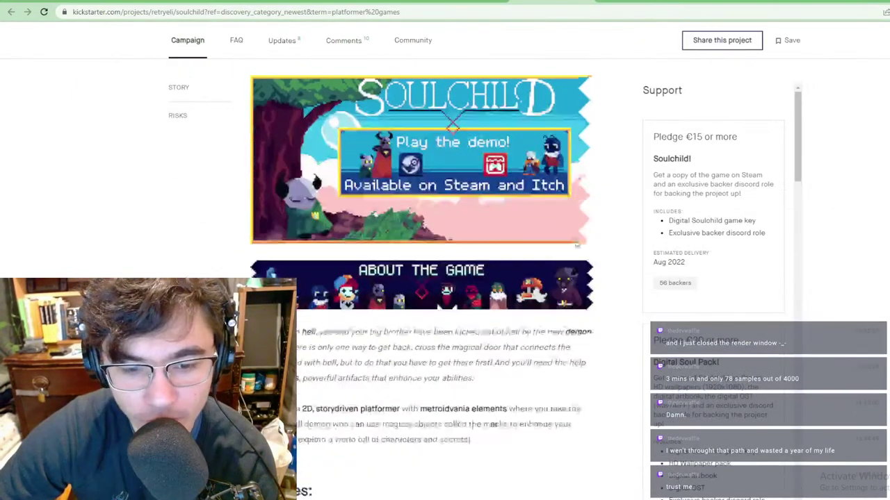
{"action": "scroll", "coordinate": [336, 189], "scroll_direction": "down", "scroll_amount": 10}
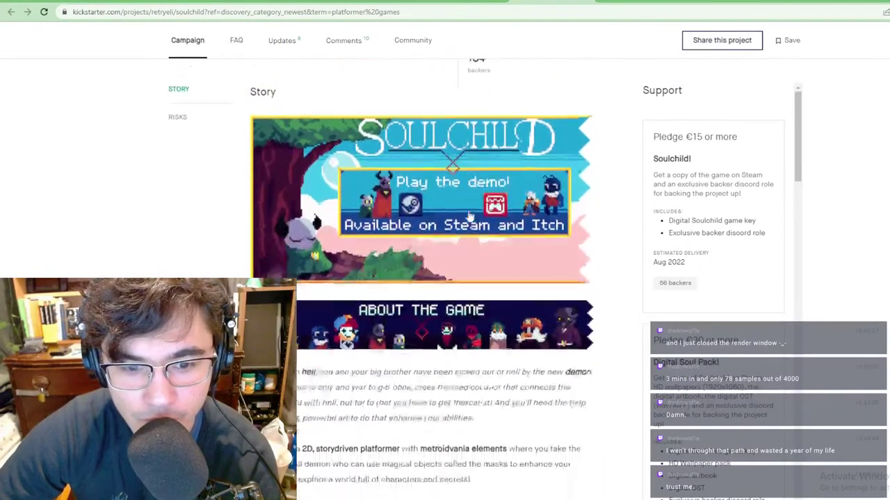
{"action": "scroll", "coordinate": [404, 261], "scroll_direction": "down", "scroll_amount": 6}
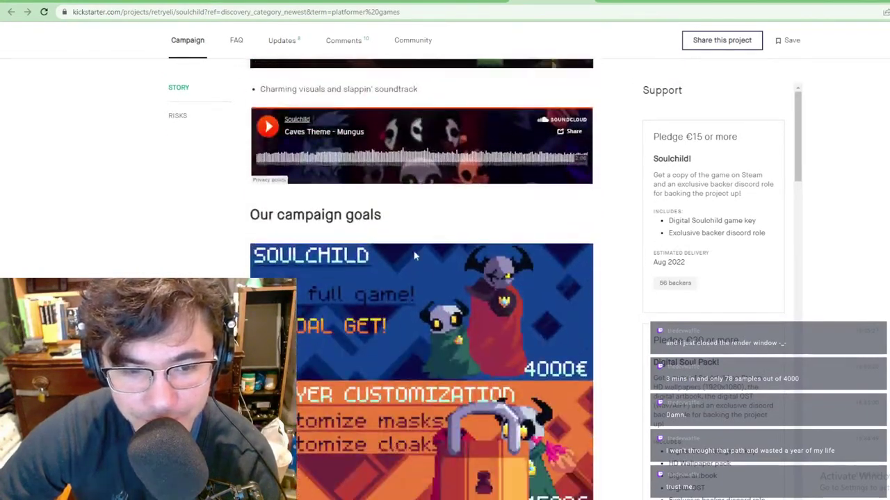
{"action": "scroll", "coordinate": [468, 236], "scroll_direction": "up", "scroll_amount": 4}
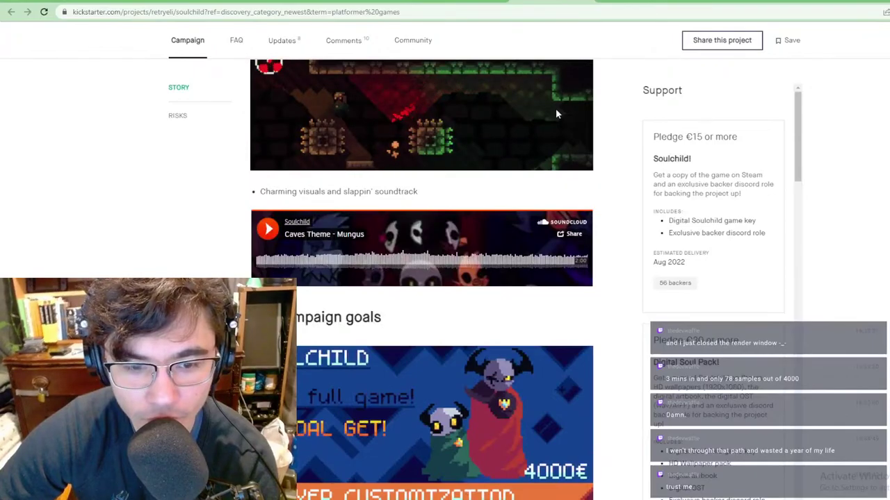
Step: Skim the Little Nemo campaign's reward and gameplay sections, including Milestones, backer rewards, Pajamas and Nemo's Bedroom
{"action": "left_click", "coordinate": [545, 2]}
{"action": "scroll", "coordinate": [426, 257], "scroll_direction": "up", "scroll_amount": 6}
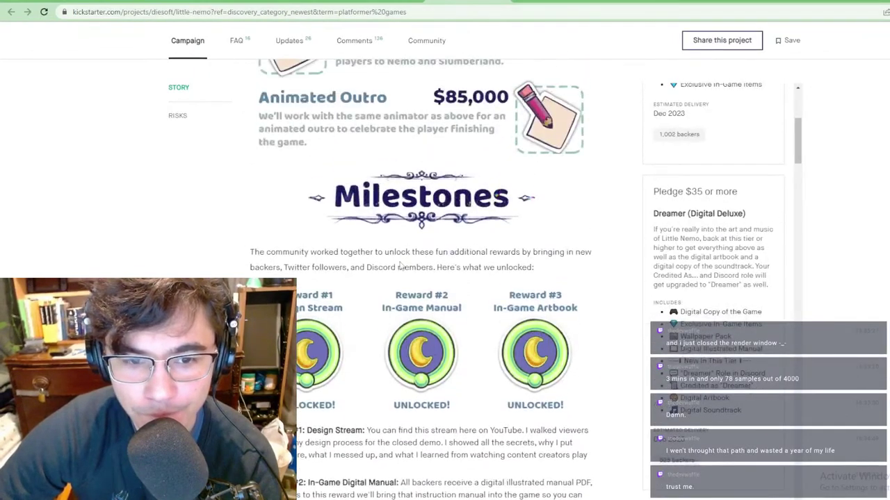
{"action": "scroll", "coordinate": [425, 257], "scroll_direction": "down", "scroll_amount": 20}
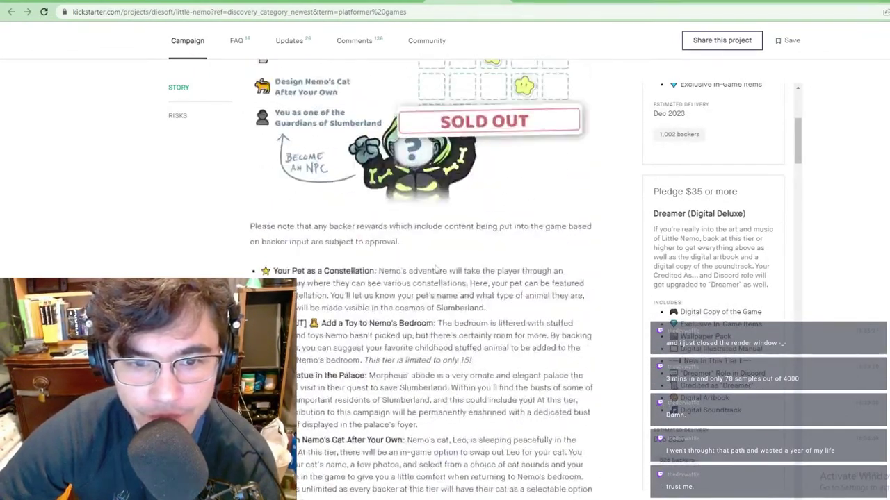
{"action": "scroll", "coordinate": [437, 272], "scroll_direction": "down", "scroll_amount": 15}
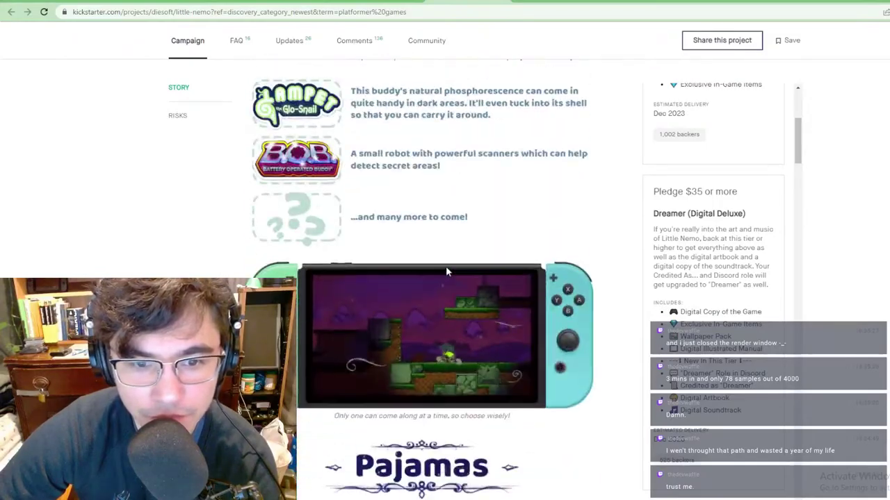
{"action": "scroll", "coordinate": [445, 267], "scroll_direction": "up", "scroll_amount": 5}
{"action": "scroll", "coordinate": [448, 283], "scroll_direction": "up", "scroll_amount": 15}
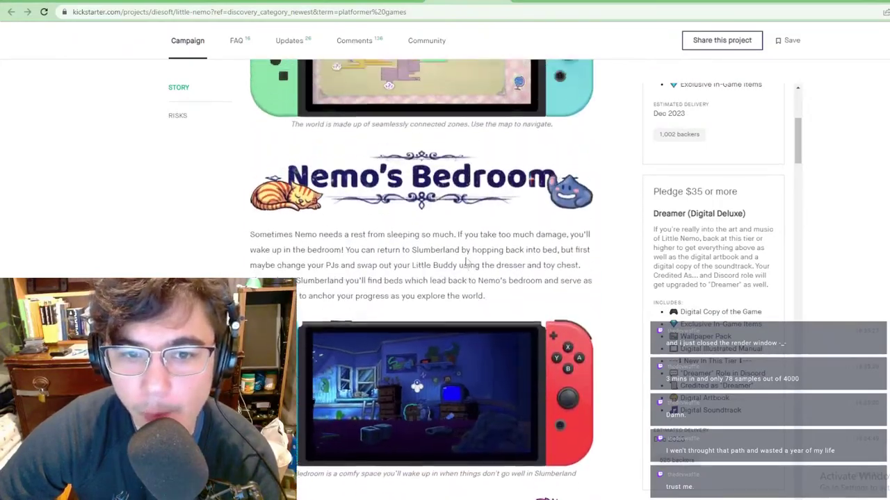
{"action": "scroll", "coordinate": [484, 264], "scroll_direction": "up", "scroll_amount": 20}
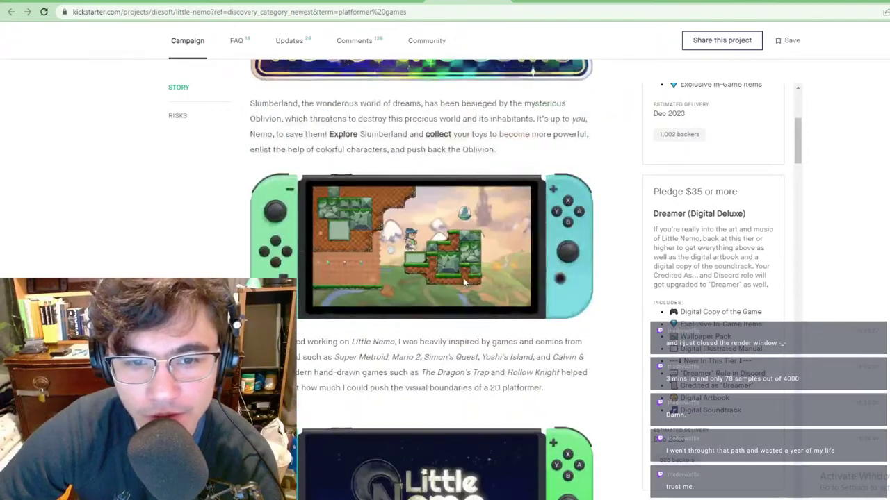
Step: Examine how the Little Nemo story opens, from the website banner and introduction to the soundtrack credit and community links
{"action": "scroll", "coordinate": [462, 277], "scroll_direction": "up", "scroll_amount": 10}
{"action": "scroll", "coordinate": [430, 144], "scroll_direction": "down", "scroll_amount": 6}
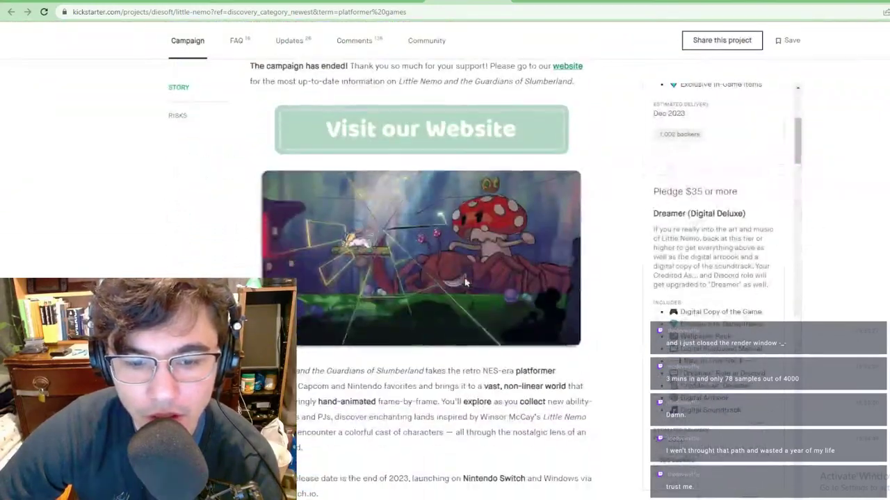
{"action": "scroll", "coordinate": [430, 144], "scroll_direction": "up", "scroll_amount": 3}
{"action": "scroll", "coordinate": [294, 195], "scroll_direction": "down", "scroll_amount": 8}
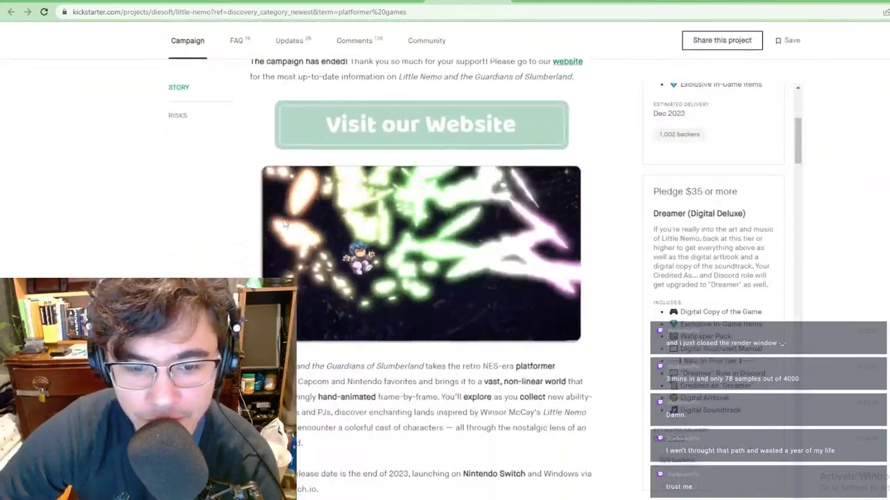
{"action": "scroll", "coordinate": [349, 206], "scroll_direction": "up", "scroll_amount": 2}
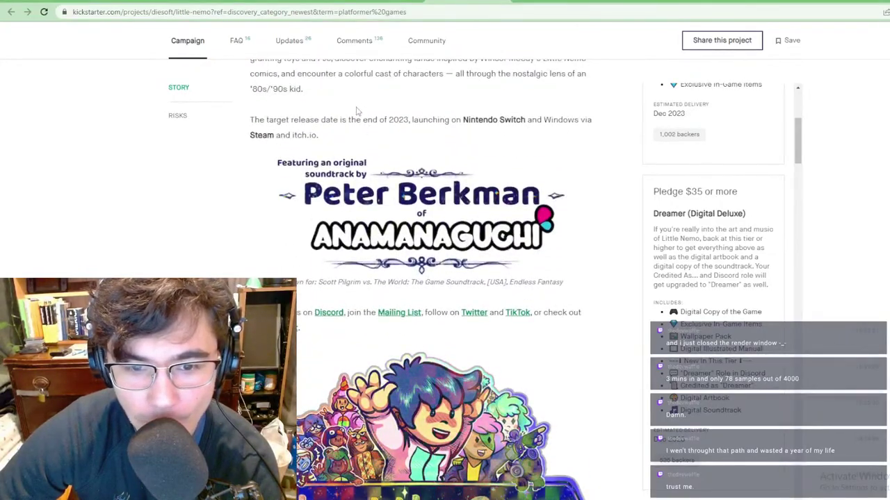
{"action": "scroll", "coordinate": [359, 117], "scroll_direction": "down", "scroll_amount": 9}
Step: Return to the Soulchild campaign and examine the demo banner that opens its story
{"action": "key", "text": "ctrl+Tab"}
{"action": "scroll", "coordinate": [370, 225], "scroll_direction": "up", "scroll_amount": 1}
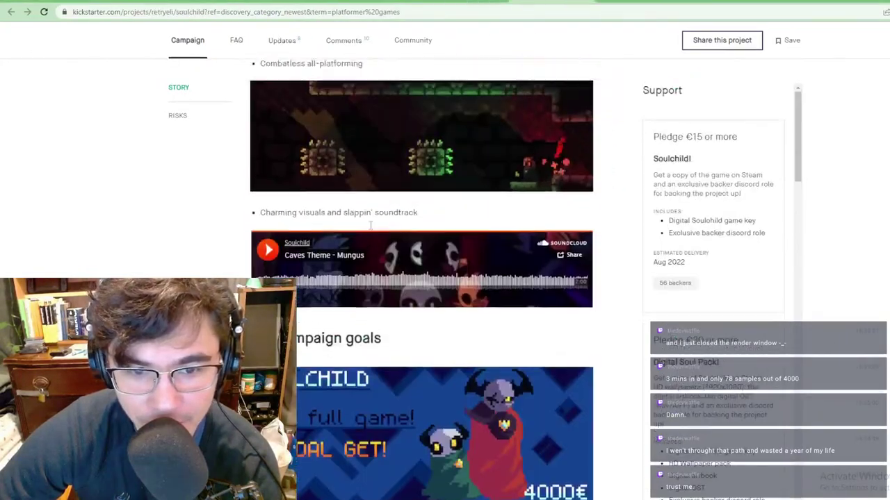
{"action": "scroll", "coordinate": [371, 225], "scroll_direction": "up", "scroll_amount": 15}
{"action": "scroll", "coordinate": [400, 313], "scroll_direction": "down", "scroll_amount": 5}
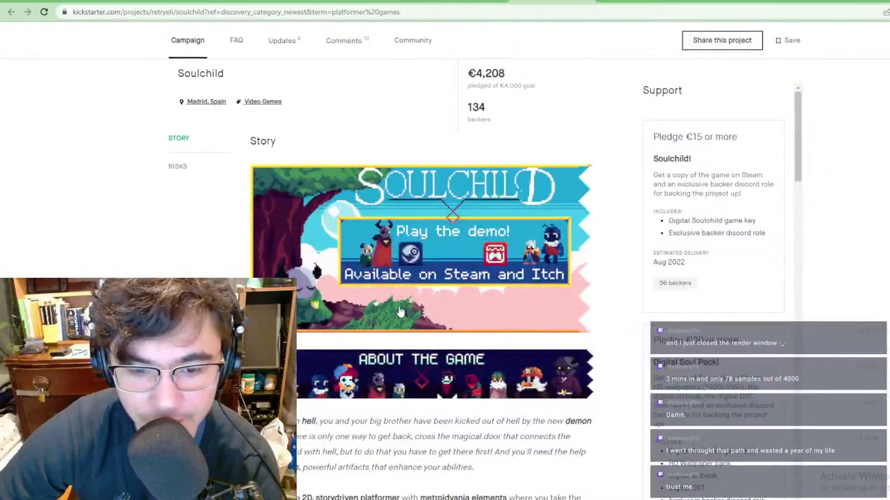
Step: Switch to the Ailuri campaign page and examine its demo banner and the enamel pin and plush promotions
{"action": "left_click", "coordinate": [606, 1]}
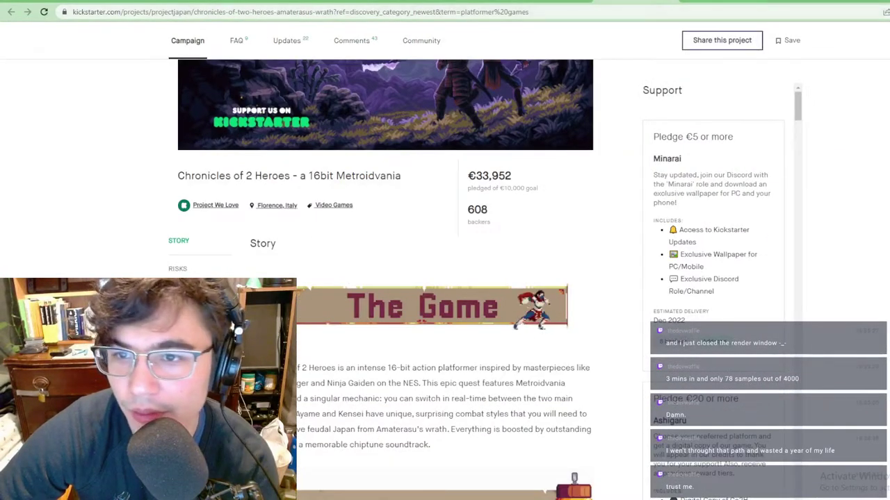
{"action": "key", "text": "ctrl+w"}
{"action": "scroll", "coordinate": [370, 236], "scroll_direction": "down", "scroll_amount": 10}
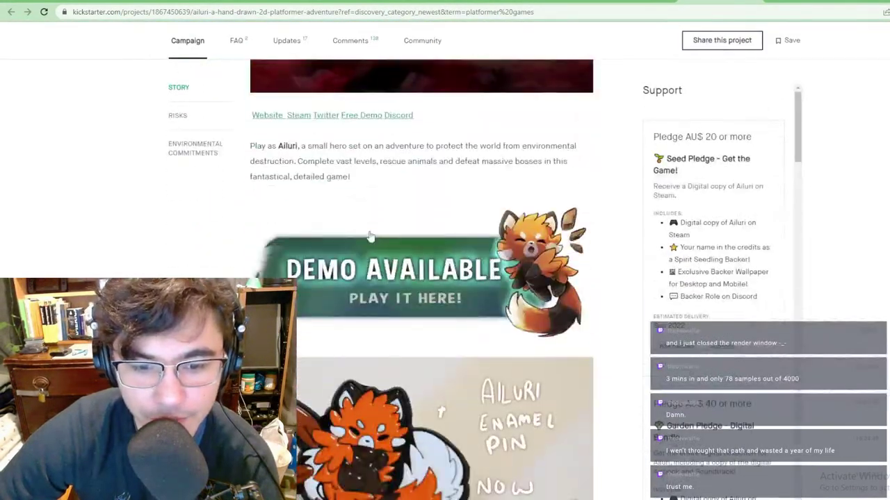
{"action": "scroll", "coordinate": [370, 236], "scroll_direction": "down", "scroll_amount": 3}
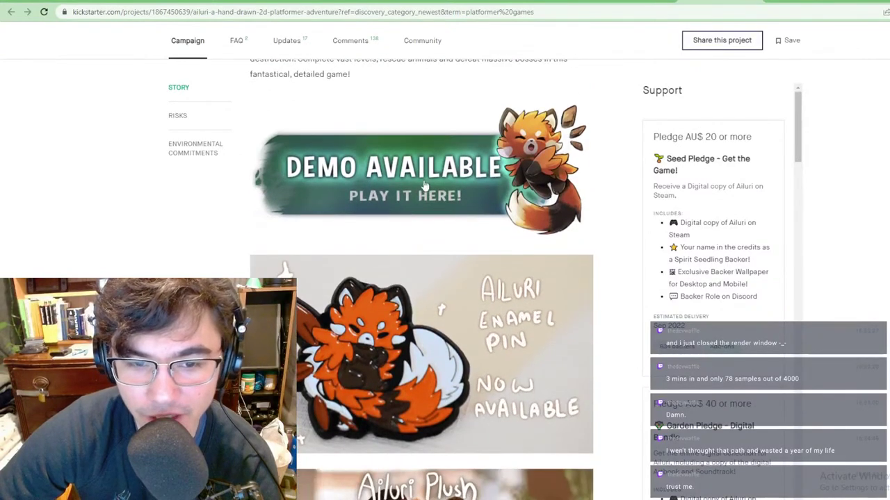
{"action": "scroll", "coordinate": [393, 198], "scroll_direction": "down", "scroll_amount": 3}
{"action": "scroll", "coordinate": [439, 154], "scroll_direction": "up", "scroll_amount": 2}
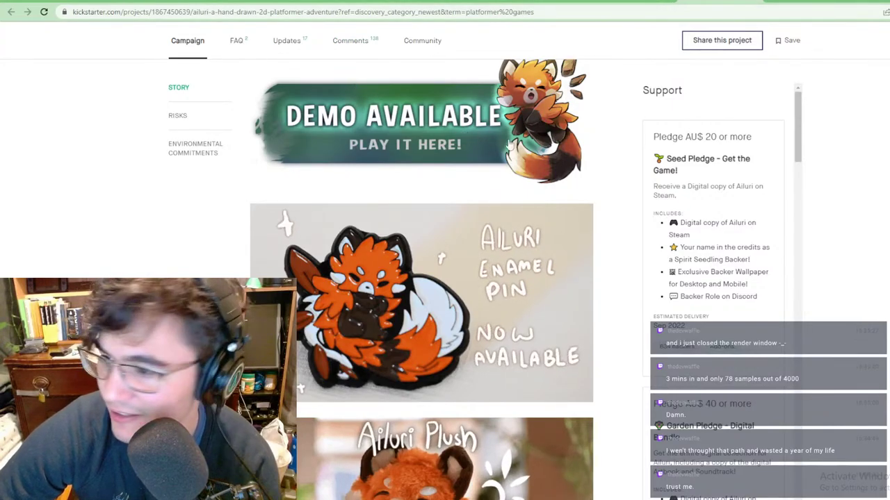
{"action": "scroll", "coordinate": [371, 160], "scroll_direction": "up", "scroll_amount": 1}
Step: Compare the placement of Ailuri's merchandise images and Stretch Goals section with its demo banner and introduction
{"action": "scroll", "coordinate": [396, 195], "scroll_direction": "down", "scroll_amount": 10}
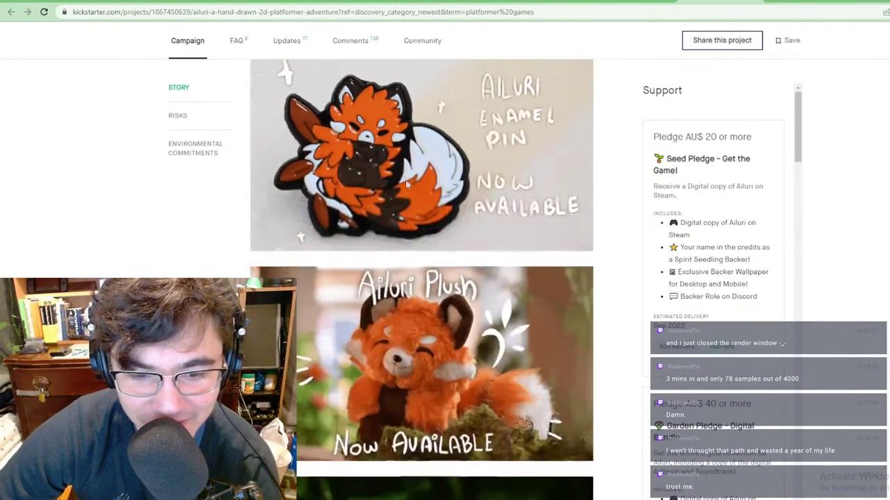
{"action": "scroll", "coordinate": [434, 340], "scroll_direction": "up", "scroll_amount": 10}
{"action": "scroll", "coordinate": [433, 340], "scroll_direction": "down", "scroll_amount": 10}
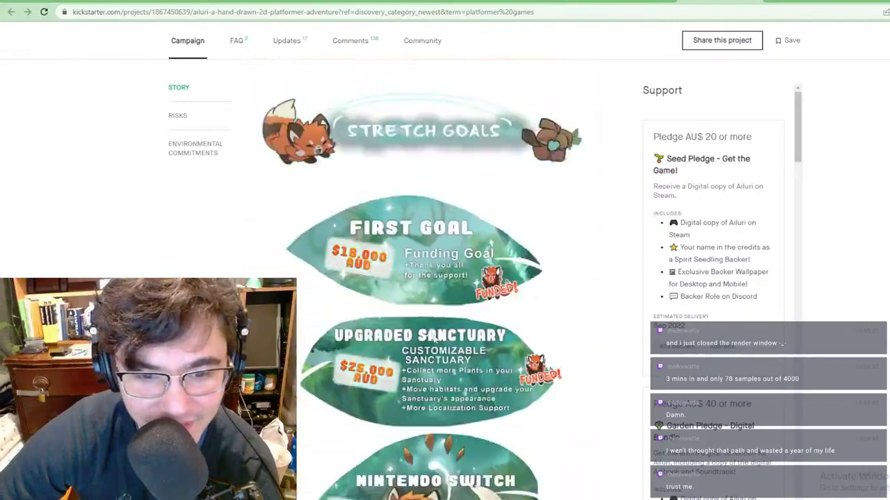
{"action": "scroll", "coordinate": [455, 343], "scroll_direction": "up", "scroll_amount": 7}
{"action": "scroll", "coordinate": [455, 342], "scroll_direction": "up", "scroll_amount": 9}
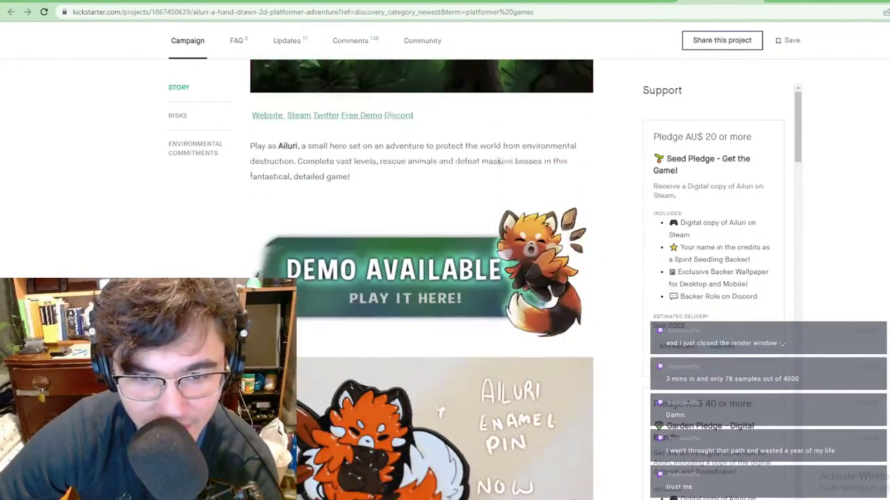
Step: Study the Ailuri story's opening layout, including the title artwork, platform icons, gameplay animation and link row
{"action": "scroll", "coordinate": [516, 154], "scroll_direction": "down", "scroll_amount": 2}
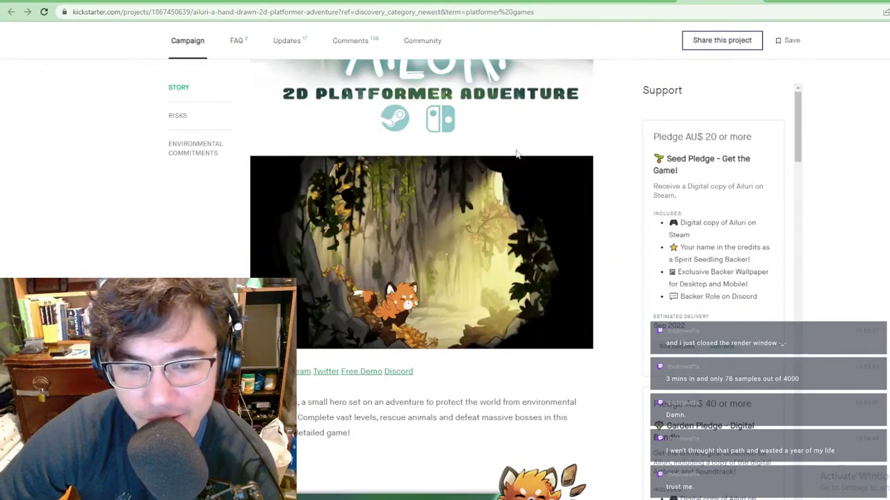
{"action": "scroll", "coordinate": [508, 137], "scroll_direction": "up", "scroll_amount": 1}
{"action": "scroll", "coordinate": [499, 121], "scroll_direction": "down", "scroll_amount": 1}
{"action": "scroll", "coordinate": [499, 121], "scroll_direction": "up", "scroll_amount": 2}
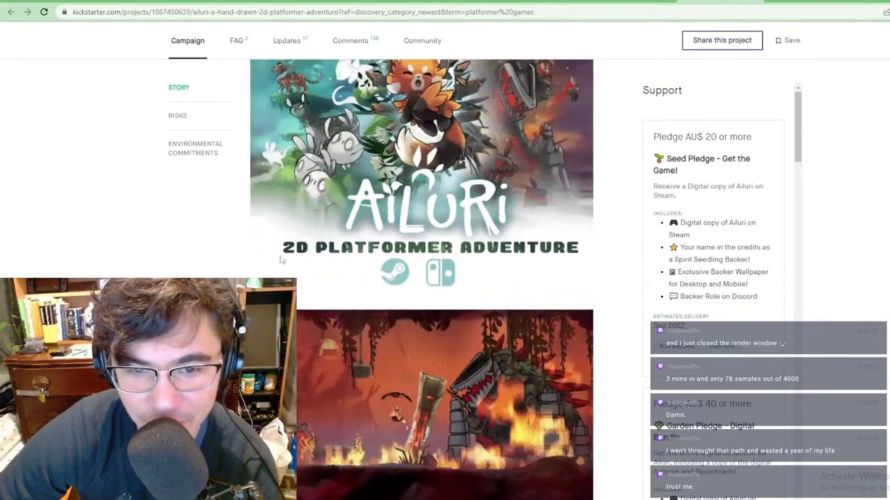
{"action": "scroll", "coordinate": [410, 271], "scroll_direction": "up", "scroll_amount": 1}
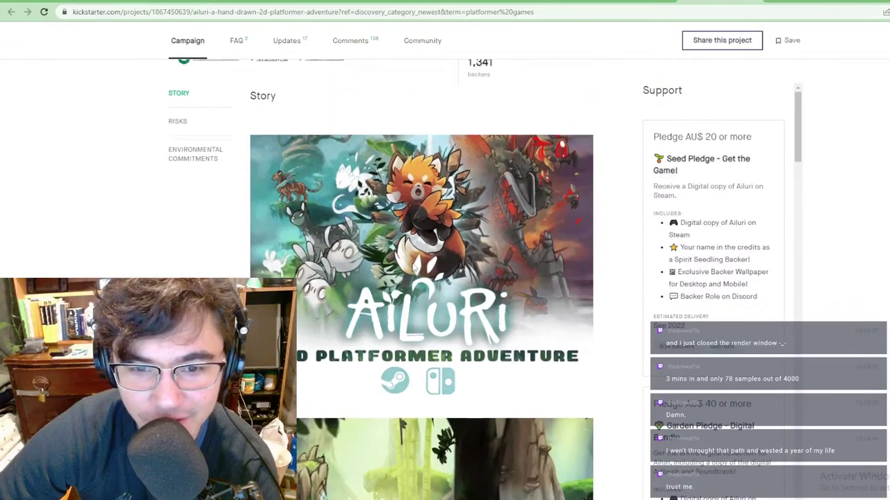
{"action": "scroll", "coordinate": [389, 271], "scroll_direction": "down", "scroll_amount": 2}
{"action": "scroll", "coordinate": [352, 272], "scroll_direction": "up", "scroll_amount": 2}
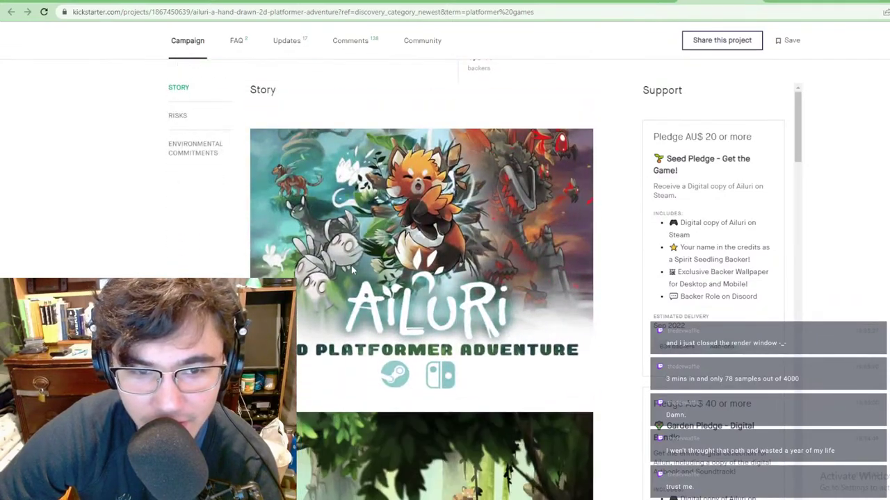
Step: Check the Memori campaign preview's story section and its Stretch Goals banner
{"action": "left_click", "coordinate": [132, 1]}
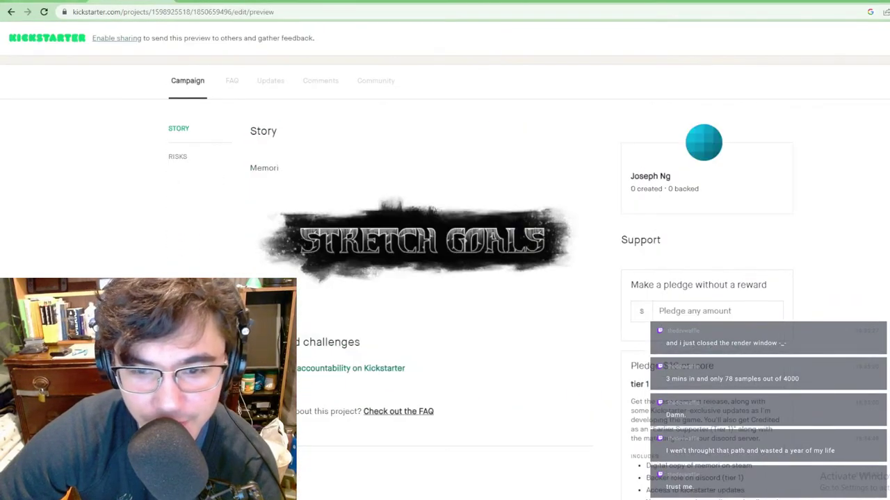
{"action": "key", "text": "ctrl+Tab"}
{"action": "key", "text": "ctrl+shift+Tab"}
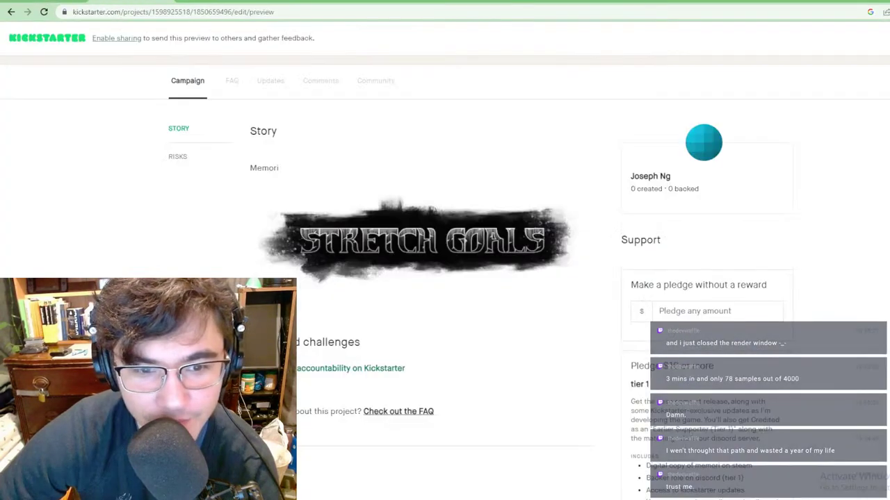
{"action": "scroll", "coordinate": [422, 208], "scroll_direction": "up", "scroll_amount": 2}
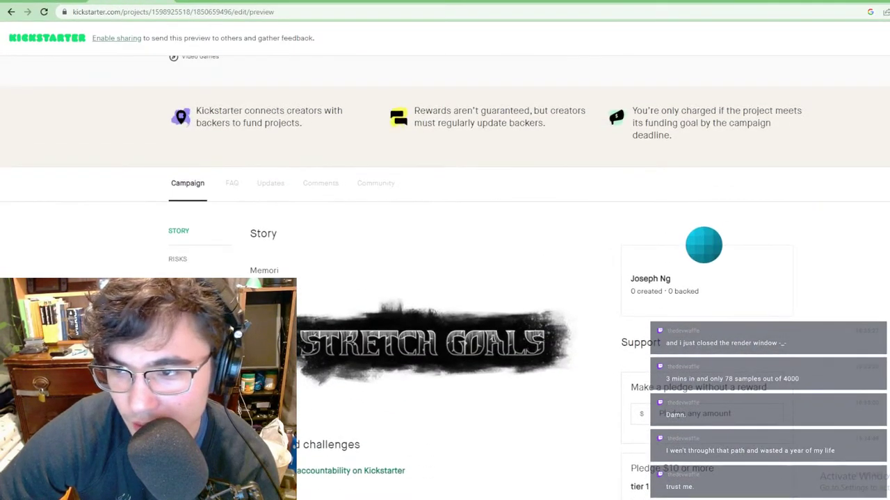
{"action": "scroll", "coordinate": [486, 243], "scroll_direction": "down", "scroll_amount": 5}
{"action": "scroll", "coordinate": [459, 75], "scroll_direction": "up", "scroll_amount": 3}
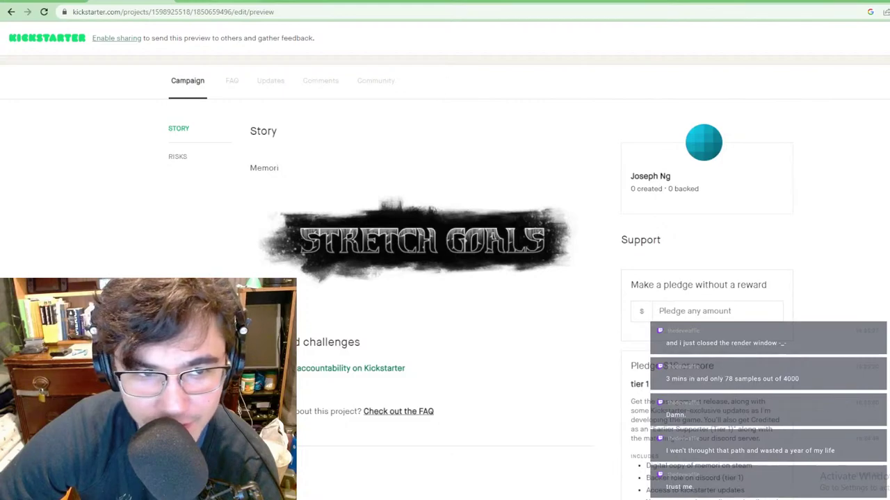
Step: Switch to the Trello categories card, add "play the demo *" below "live streams" in the description, and close the card
{"action": "key", "text": "ctrl+Tab"}
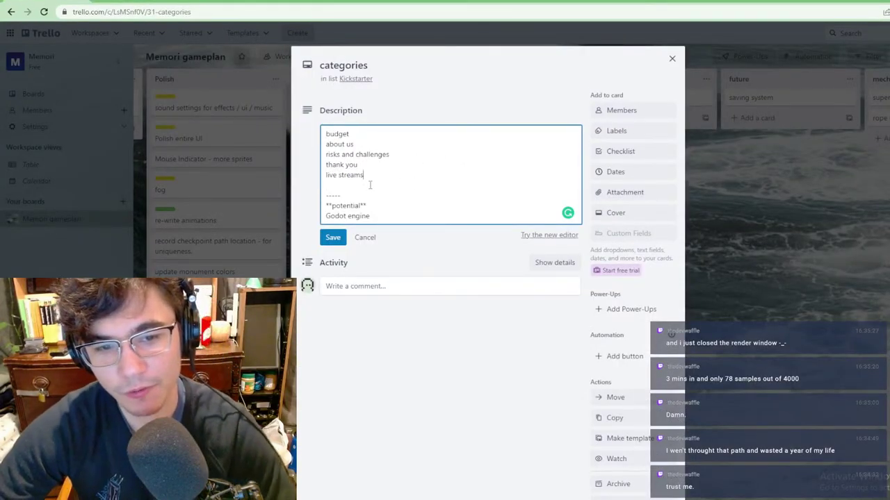
{"action": "left_click", "coordinate": [429, 186]}
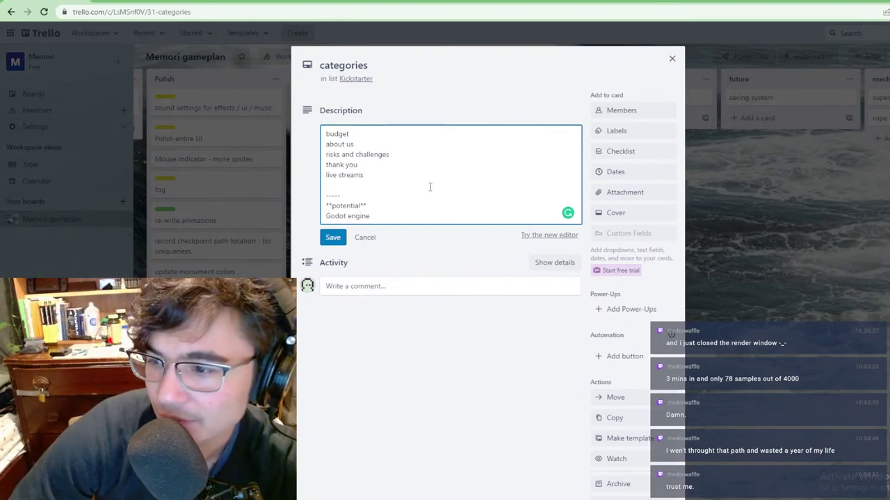
{"action": "type", "text": "play"}
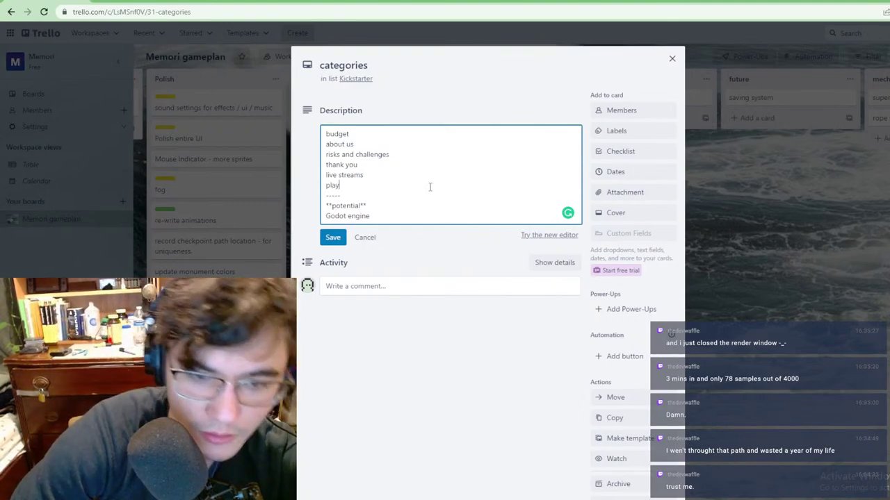
{"action": "type", "text": " there"}
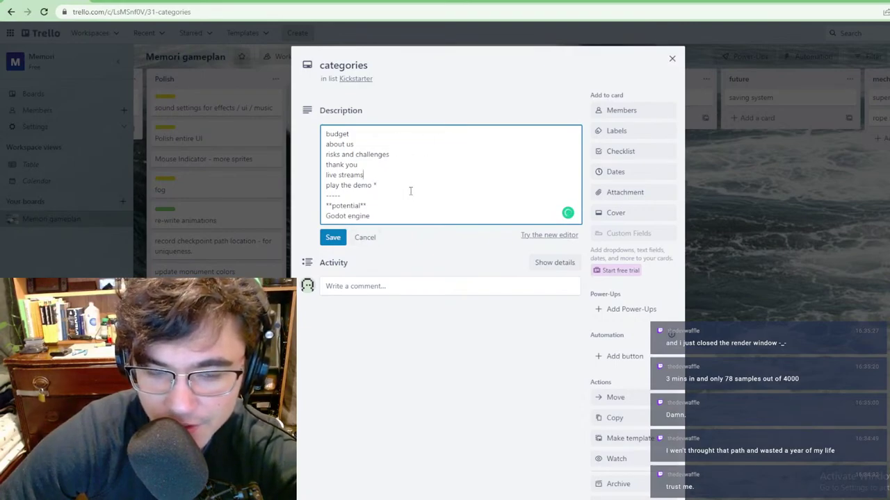
{"action": "left_click_drag", "start_coordinate": [410, 191], "coordinate": [277, 178]}
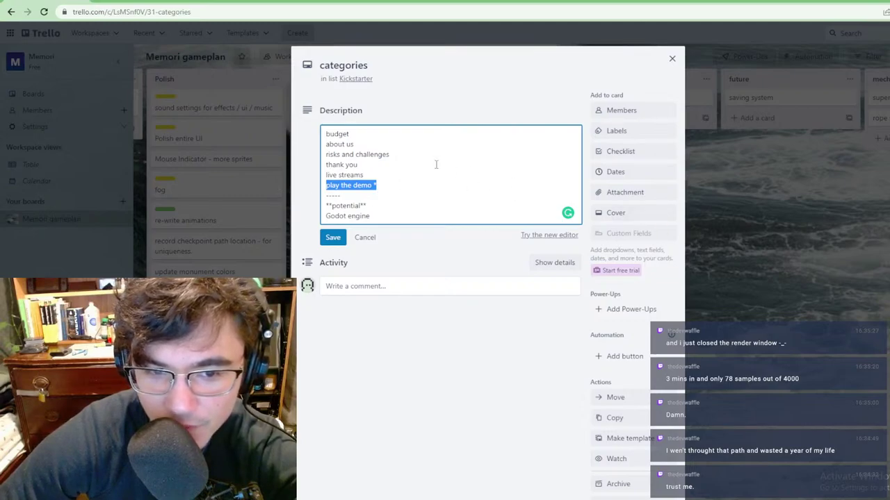
{"action": "left_click_drag", "start_coordinate": [423, 182], "coordinate": [273, 185]}
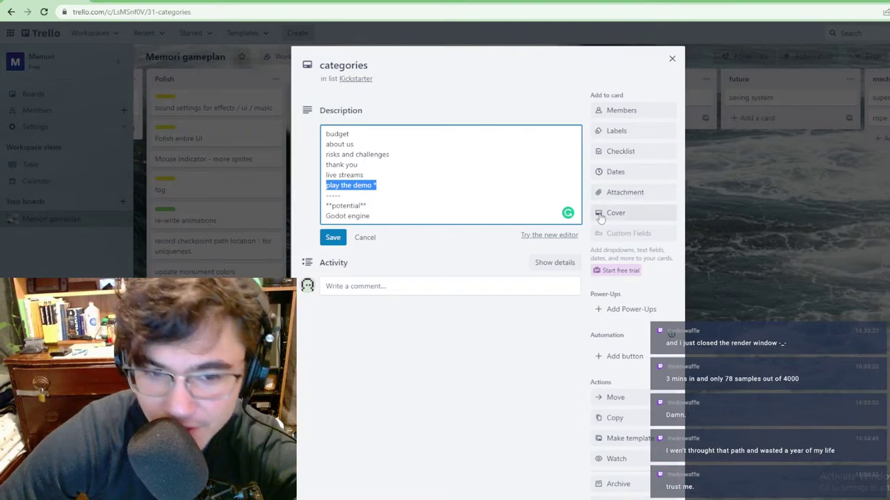
{"action": "left_click", "coordinate": [483, 173]}
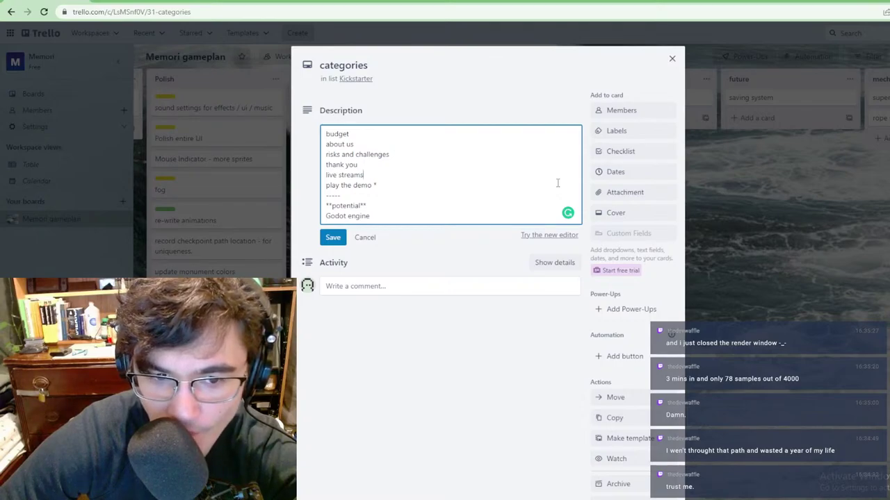
{"action": "left_click", "coordinate": [765, 165]}
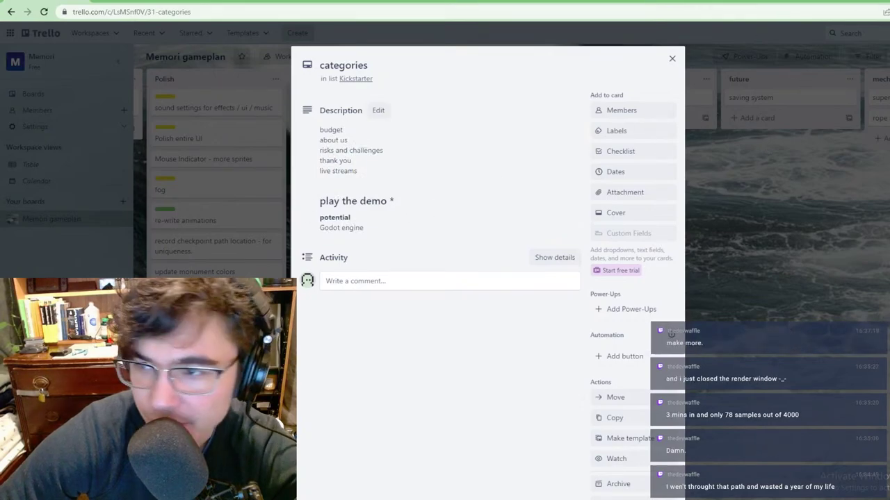
{"action": "key", "text": "Escape"}
Step: Switch to GIMP, hide the Stretch Goals lettering on the brush-stroke banner, and add a new layer
{"action": "key", "text": "alt+Tab"}
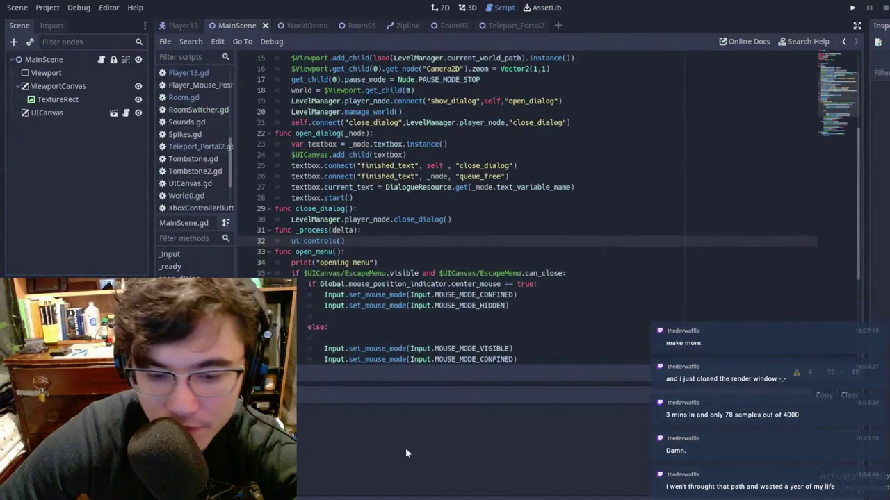
{"action": "key", "text": "alt+Tab"}
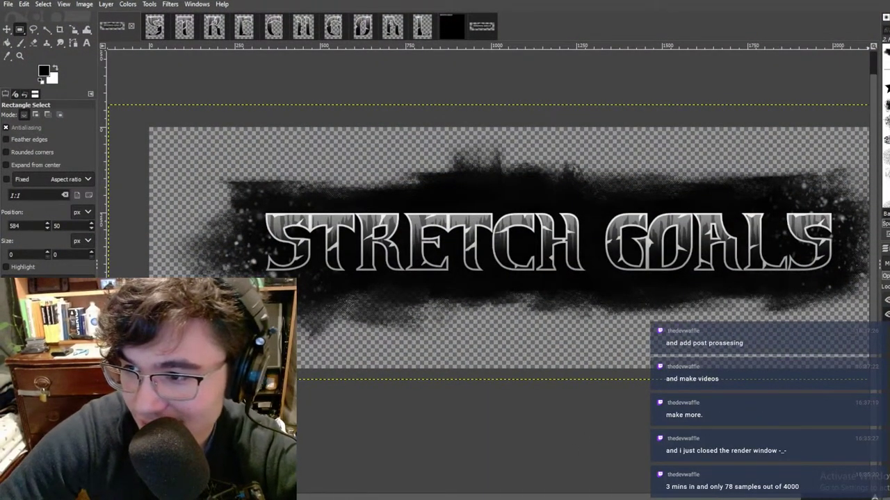
{"action": "left_click", "coordinate": [887, 301]}
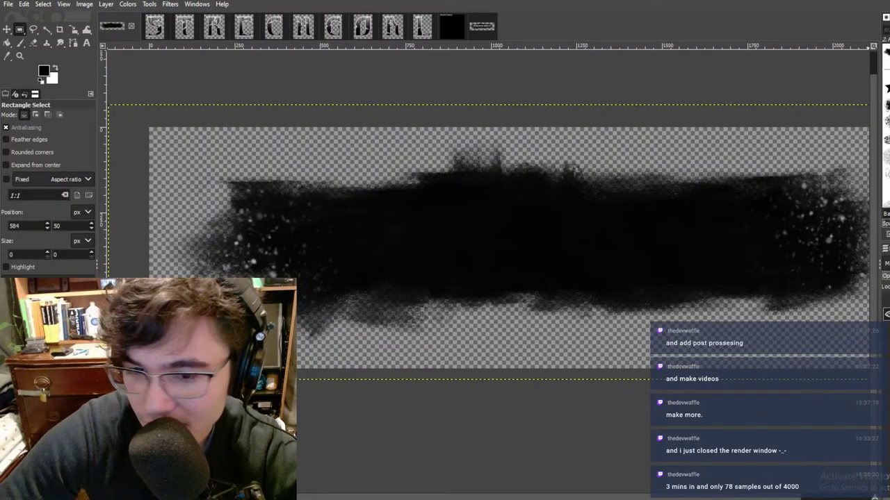
{"action": "key", "text": "shift+ctrl+n"}
{"action": "key", "text": "Return"}
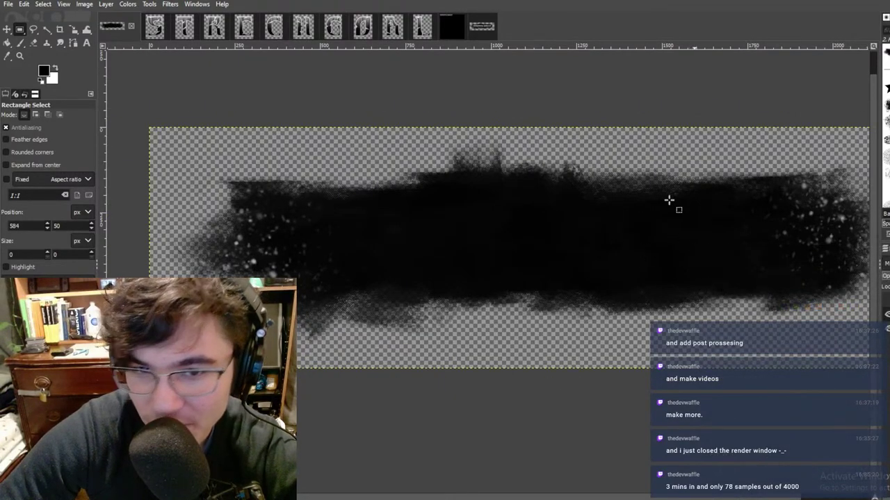
Step: In the black word collection image, clear the selection, add a new layer, and hide the Stretch Goals lettering
{"action": "left_click", "coordinate": [484, 29]}
{"action": "left_click", "coordinate": [422, 31]}
{"action": "left_click", "coordinate": [454, 28]}
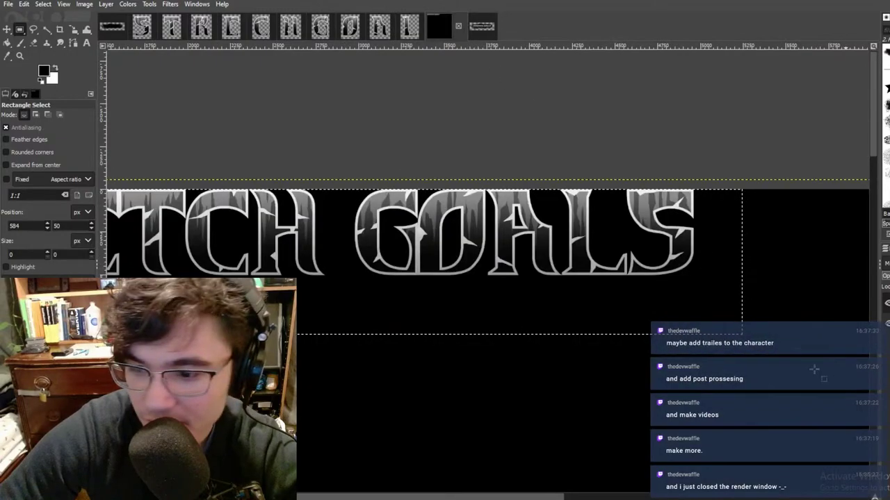
{"action": "middle_click_drag", "start_coordinate": [692, 224], "coordinate": [541, 153]}
{"action": "left_click", "coordinate": [492, 307]}
{"action": "middle_click_drag", "start_coordinate": [458, 236], "coordinate": [722, 159]}
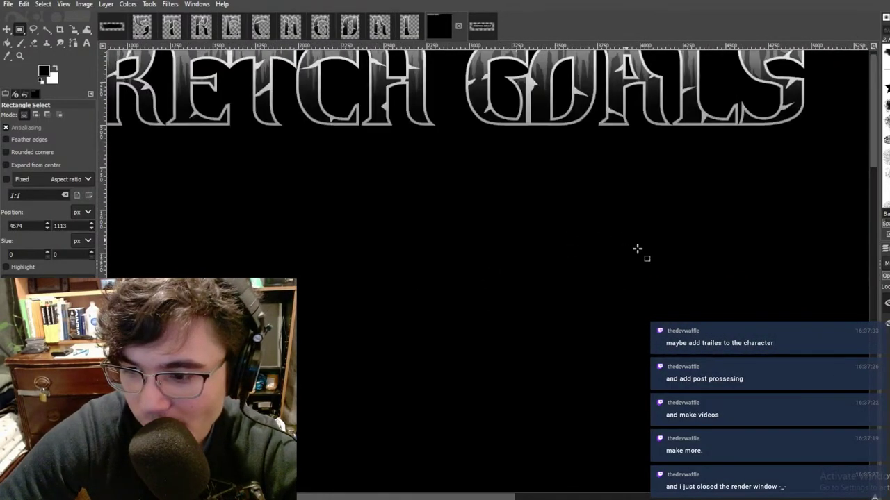
{"action": "key", "text": "shift+ctrl+n"}
{"action": "key", "text": "Return"}
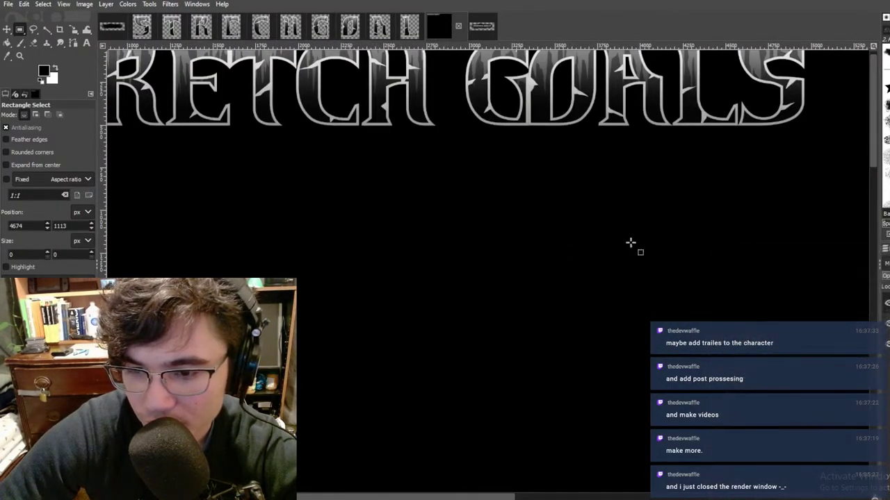
{"action": "scroll", "coordinate": [631, 242], "scroll_direction": "up", "scroll_amount": 1}
{"action": "scroll", "coordinate": [631, 243], "scroll_direction": "left", "scroll_amount": 2}
{"action": "left_click", "coordinate": [887, 323]}
{"action": "middle_click_drag", "start_coordinate": [479, 150], "coordinate": [667, 274]}
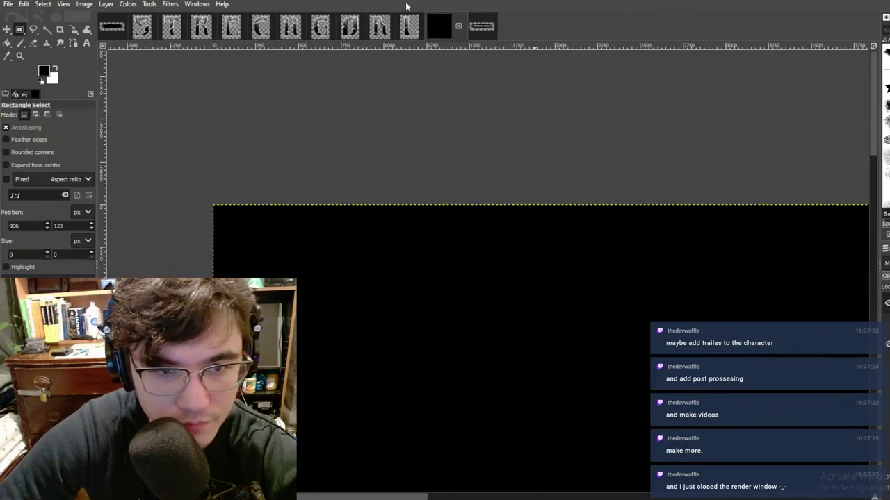
Step: Close the individual letter images S, T, R, E, C, H, G, O, A and L, discarding their changes
{"action": "left_click", "coordinate": [141, 26]}
{"action": "left_click", "coordinate": [161, 25]}
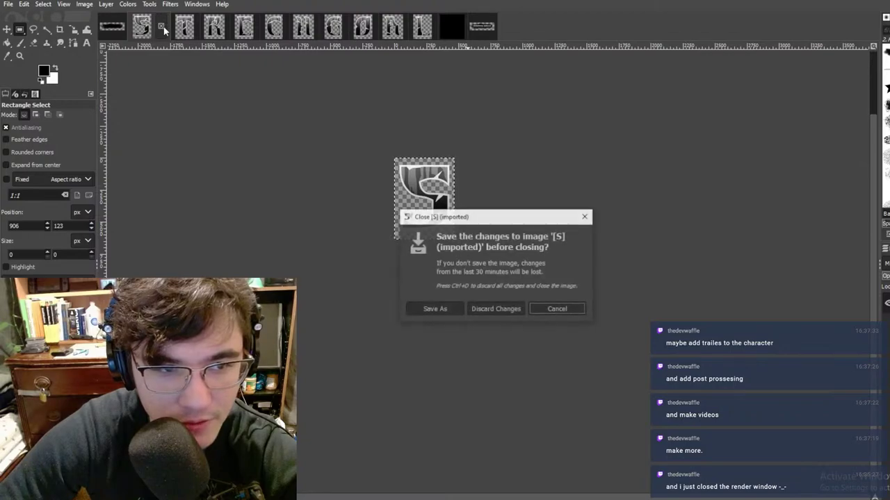
{"action": "left_click", "coordinate": [492, 311]}
{"action": "left_click", "coordinate": [160, 26]}
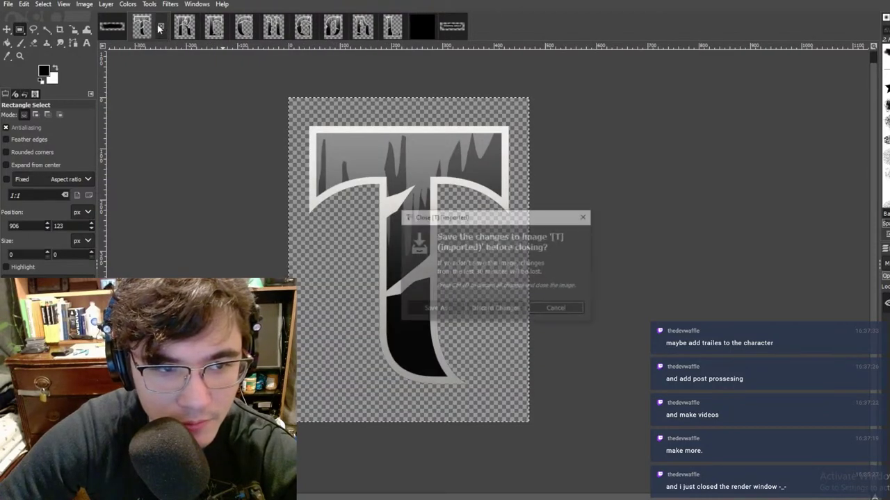
{"action": "left_click", "coordinate": [493, 309]}
{"action": "left_click", "coordinate": [161, 26]}
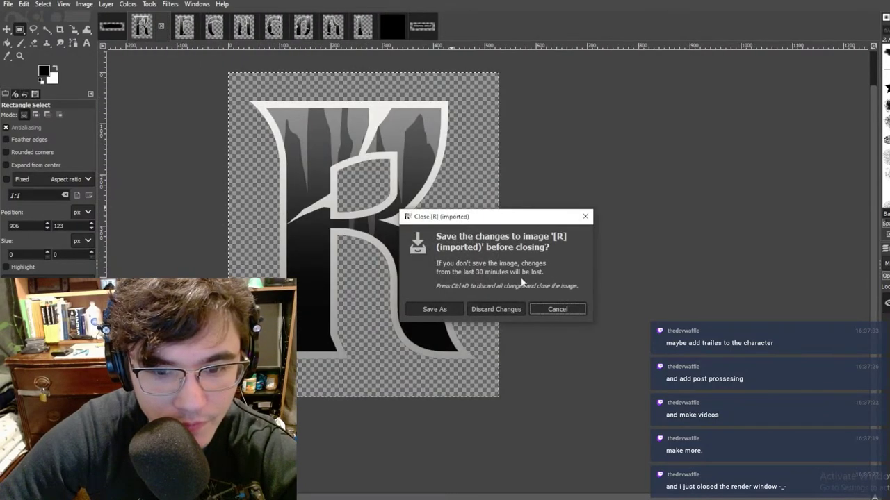
{"action": "left_click", "coordinate": [495, 309]}
{"action": "left_click", "coordinate": [160, 26]}
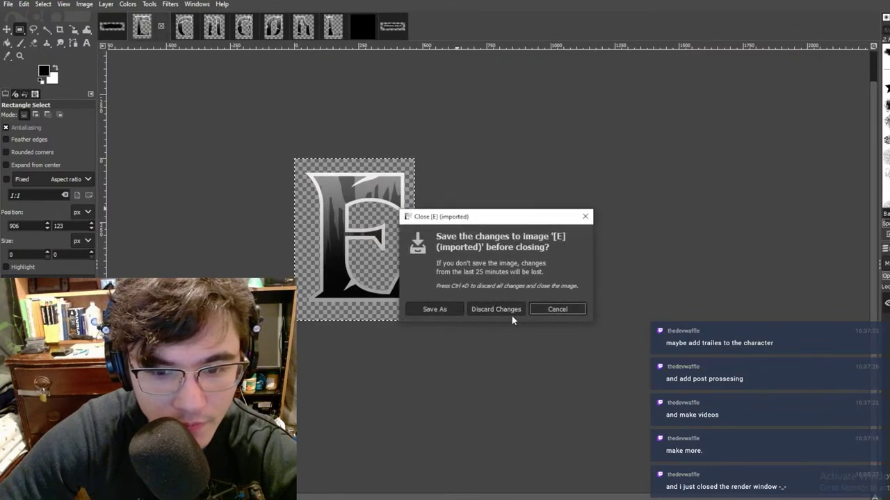
{"action": "left_click", "coordinate": [511, 310]}
{"action": "left_click", "coordinate": [160, 26]}
{"action": "left_click", "coordinate": [495, 310]}
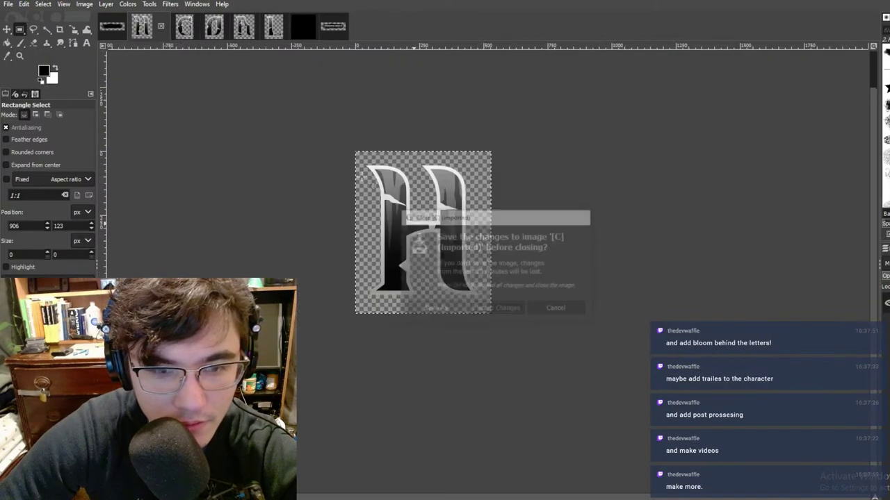
{"action": "left_click", "coordinate": [160, 25]}
{"action": "left_click", "coordinate": [510, 310]}
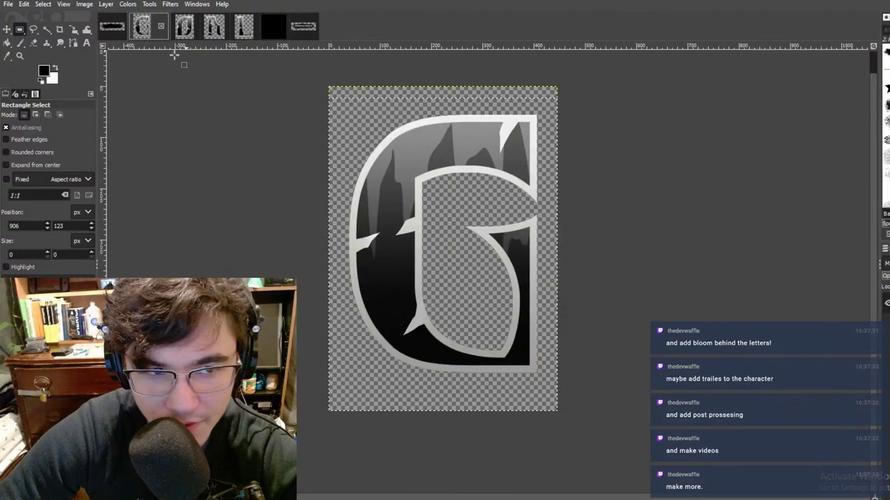
{"action": "left_click", "coordinate": [161, 26]}
{"action": "left_click", "coordinate": [495, 309]}
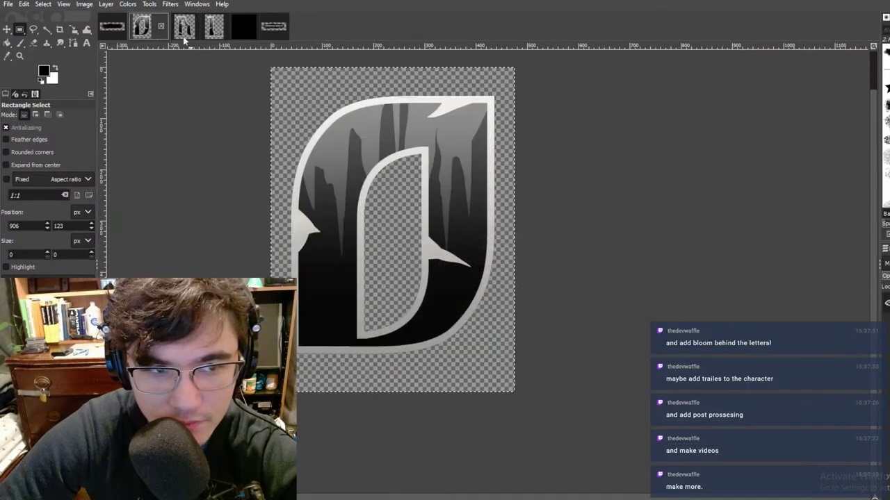
{"action": "left_click", "coordinate": [160, 26]}
{"action": "left_click", "coordinate": [510, 307]}
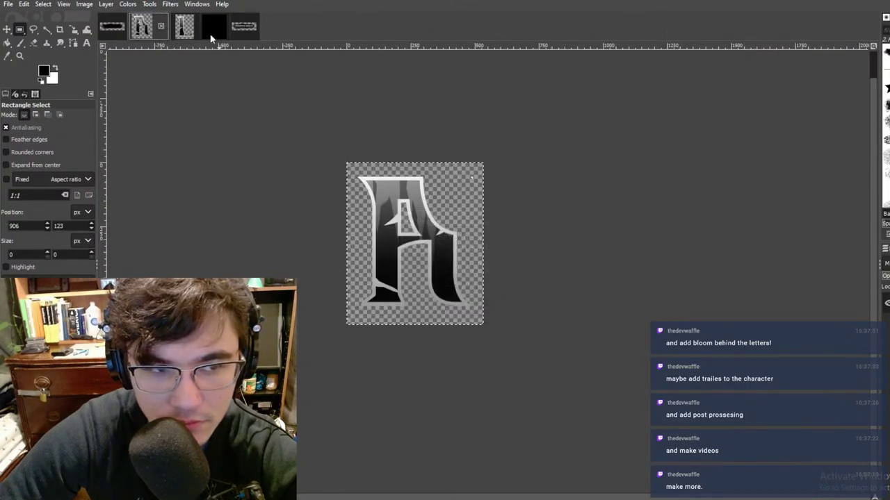
{"action": "left_click", "coordinate": [160, 26]}
{"action": "left_click", "coordinate": [499, 309]}
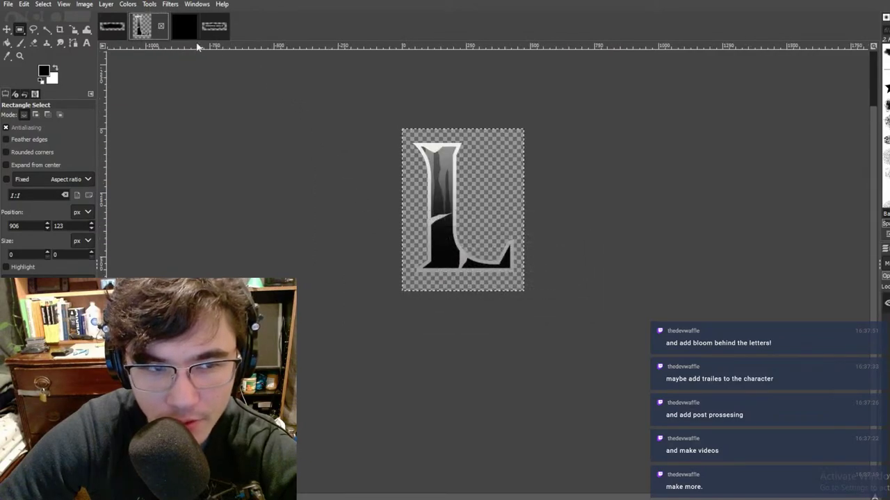
{"action": "left_click", "coordinate": [160, 26]}
{"action": "left_click", "coordinate": [521, 310]}
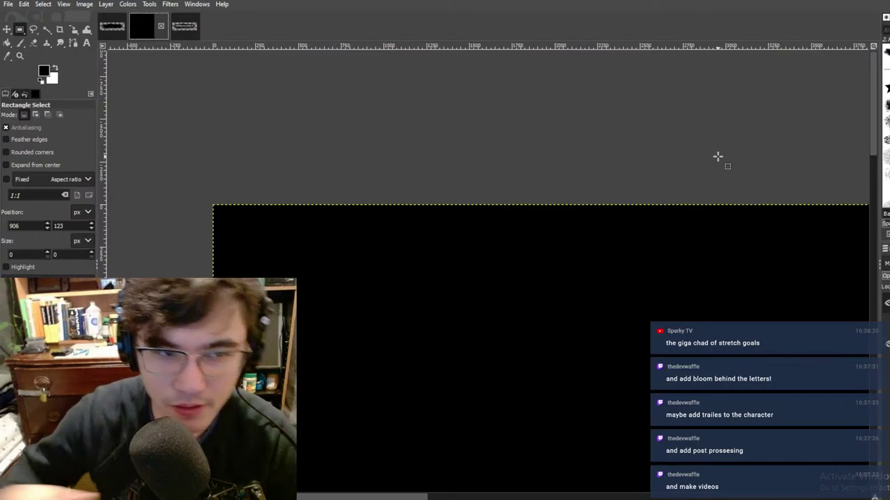
Step: Save the brush-stroke banner image to the Desktop as "skickstarter export headers.xcf"
{"action": "left_click", "coordinate": [196, 25]}
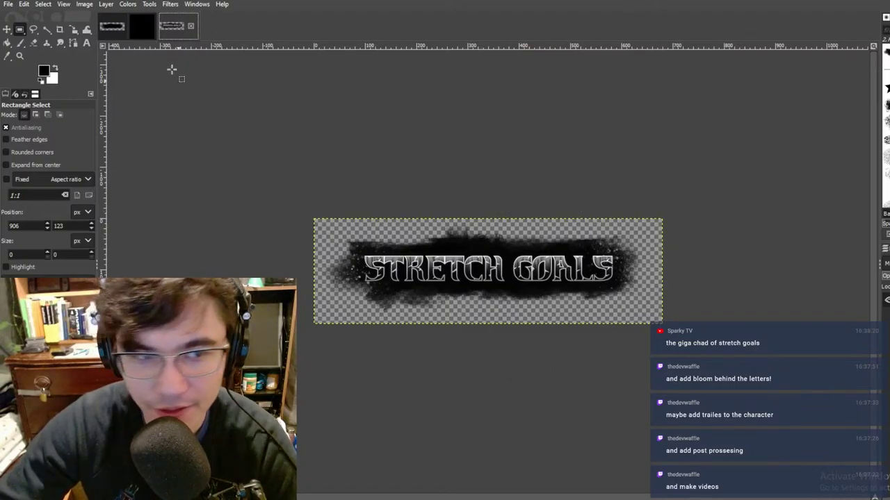
{"action": "left_click", "coordinate": [137, 27]}
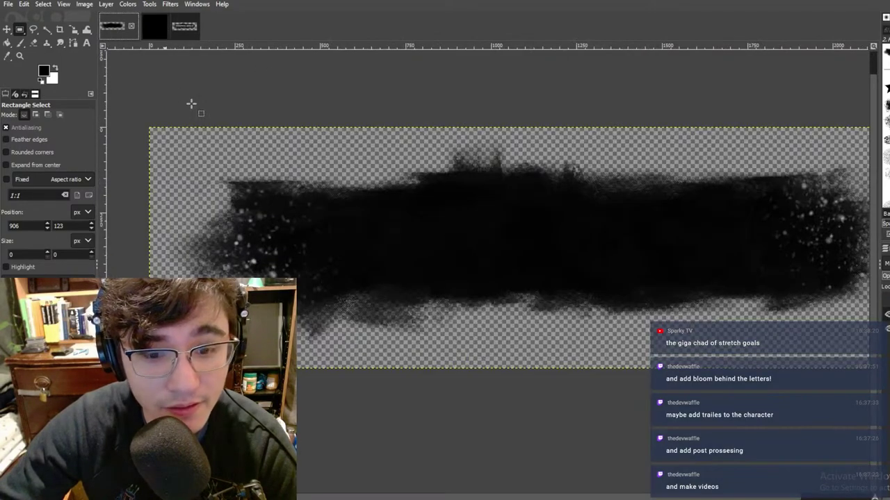
{"action": "left_click", "coordinate": [12, 7]}
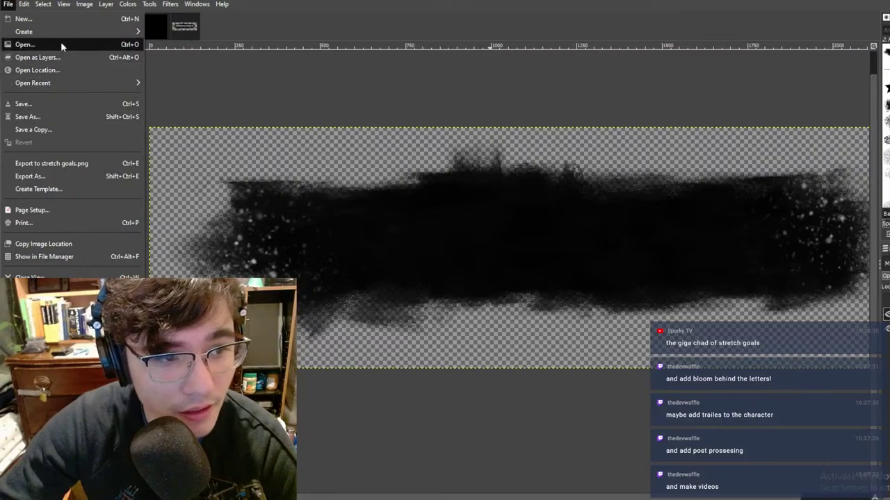
{"action": "left_click", "coordinate": [62, 116]}
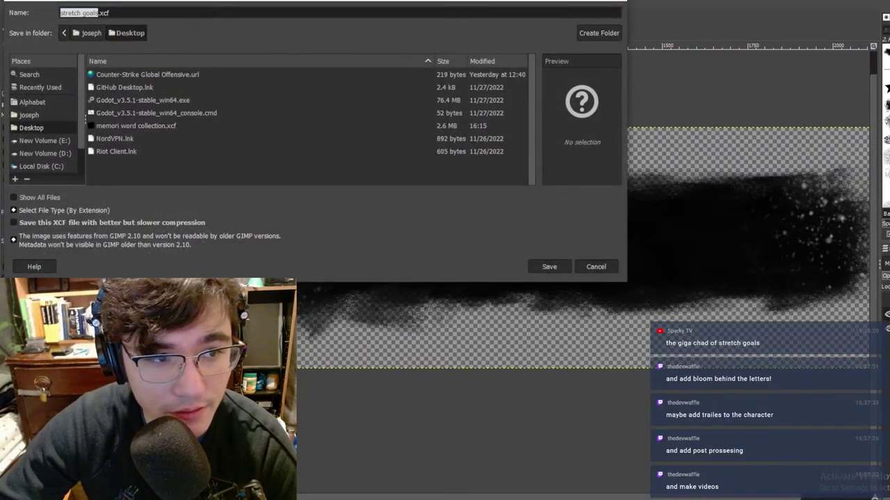
{"action": "key", "text": "Right"}
{"action": "key", "text": "BackSpace"}
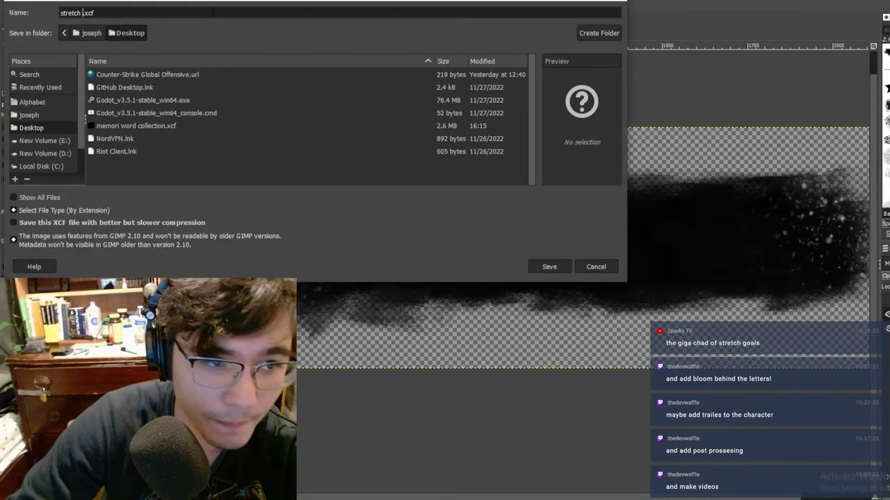
{"action": "key", "text": "BackSpace"}
{"action": "key", "text": "BackSpace"}
{"action": "key", "text": "BackSpace"}
{"action": "key", "text": "BackSpace"}
{"action": "key", "text": "BackSpace"}
{"action": "key", "text": "BackSpace"}
{"action": "key", "text": "BackSpace"}
{"action": "type", "text": "kicks"}
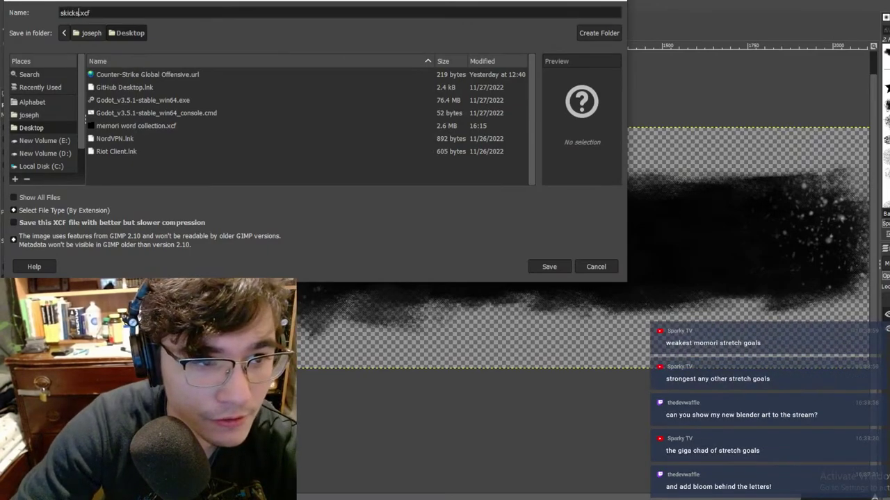
{"action": "type", "text": "tarter "}
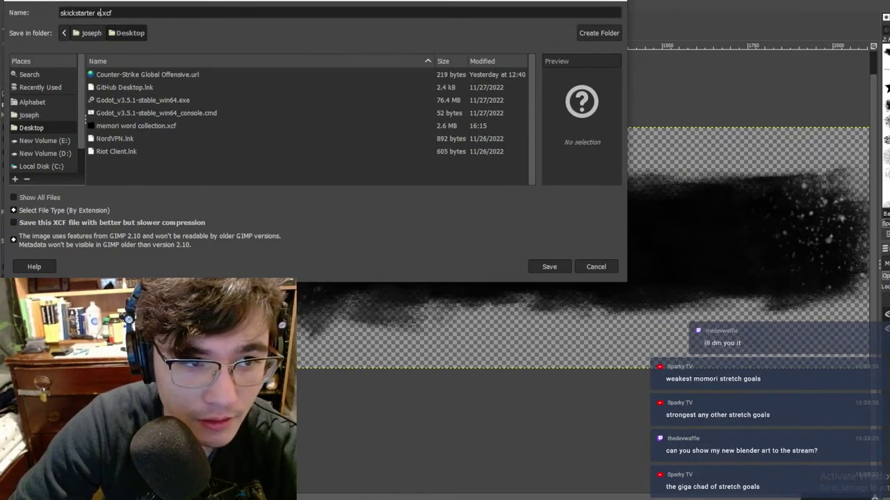
{"action": "type", "text": "export headers"}
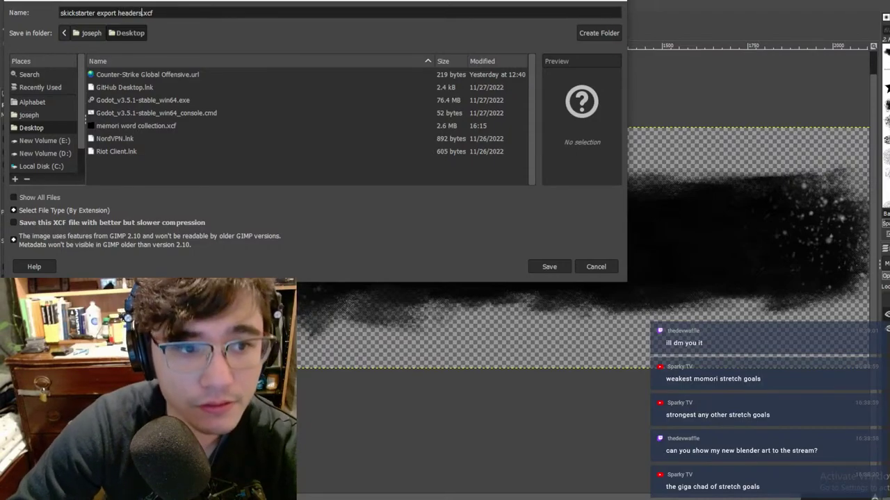
{"action": "key", "text": "Return"}
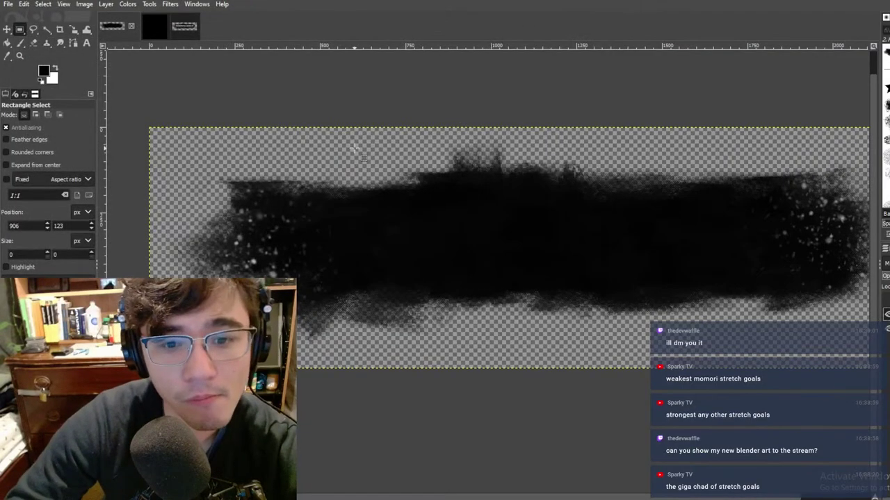
Step: Open the letter images M, E, M, O, R, I, D, E, M and O from the Alphabet folder in GIMP
{"action": "left_click", "coordinate": [186, 30]}
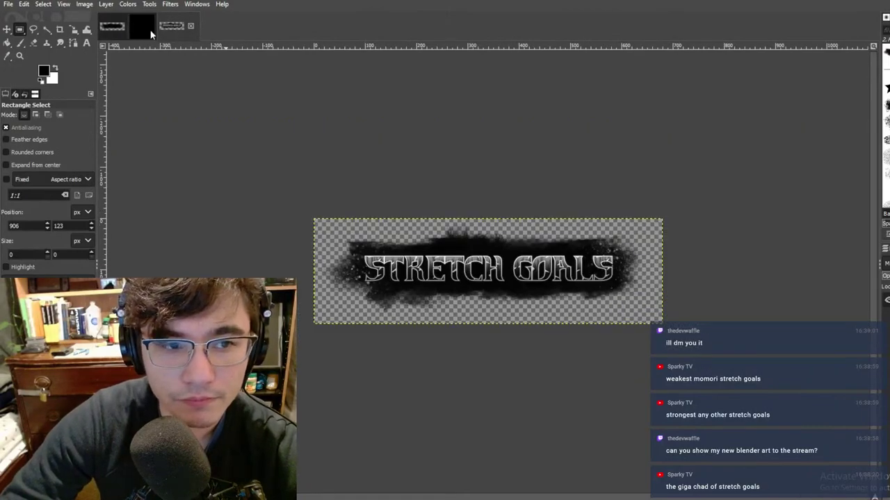
{"action": "left_click", "coordinate": [150, 30]}
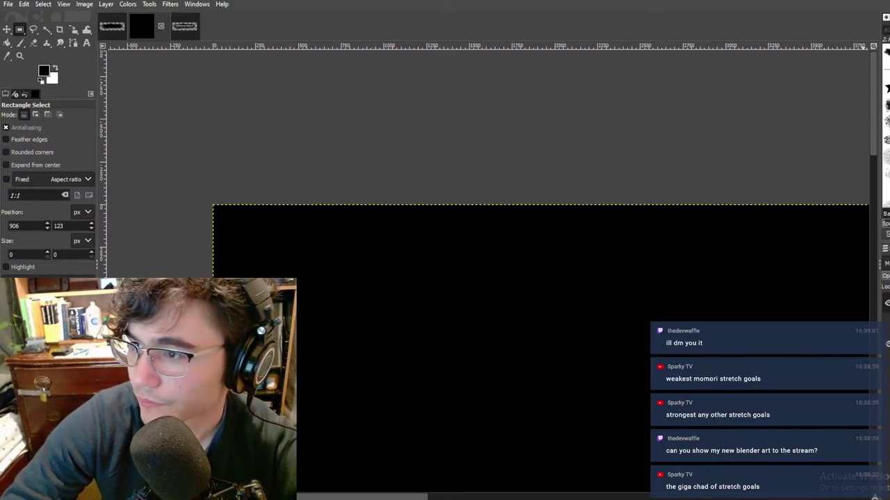
{"action": "left_click_drag", "start_coordinate": [888, 163], "coordinate": [587, 93]}
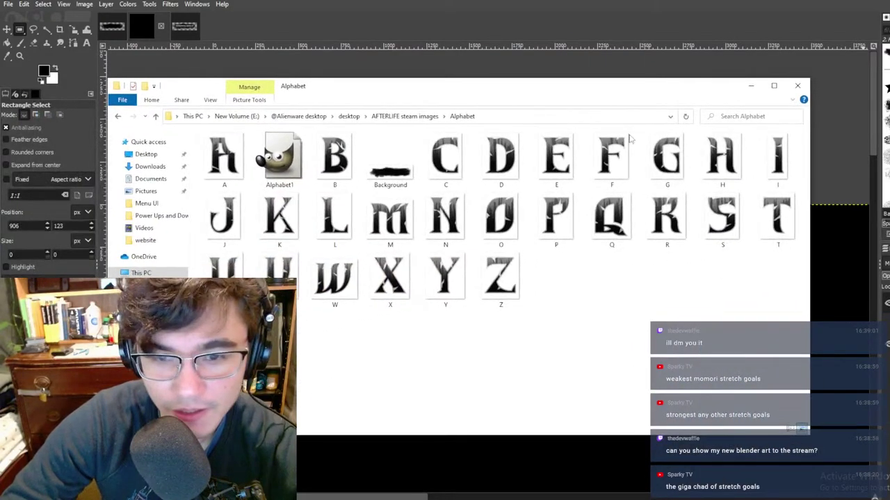
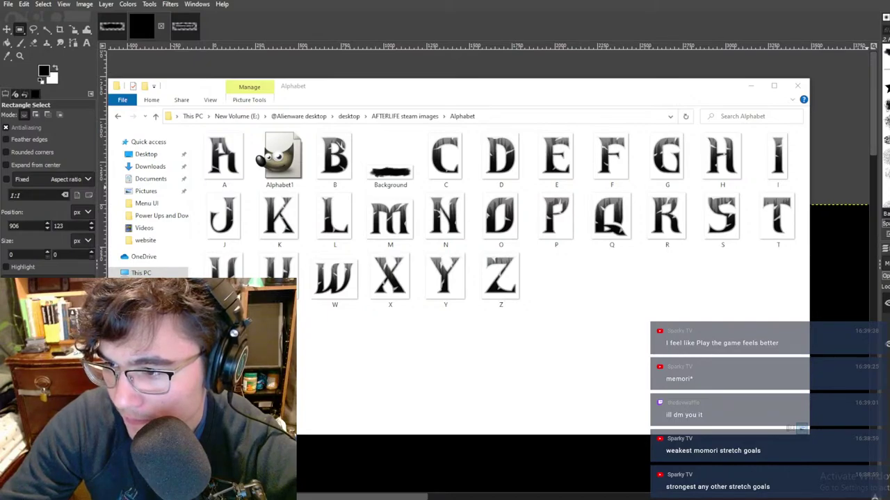
{"action": "left_click", "coordinate": [581, 316]}
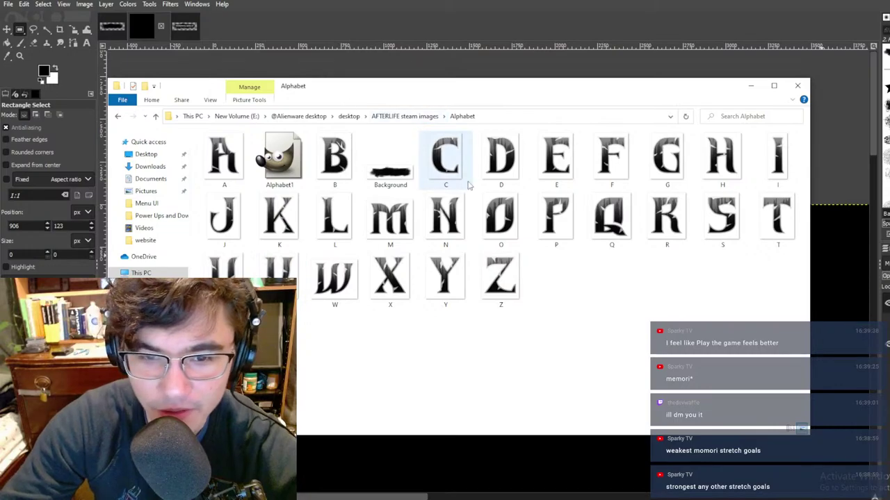
{"action": "left_click", "coordinate": [400, 221]}
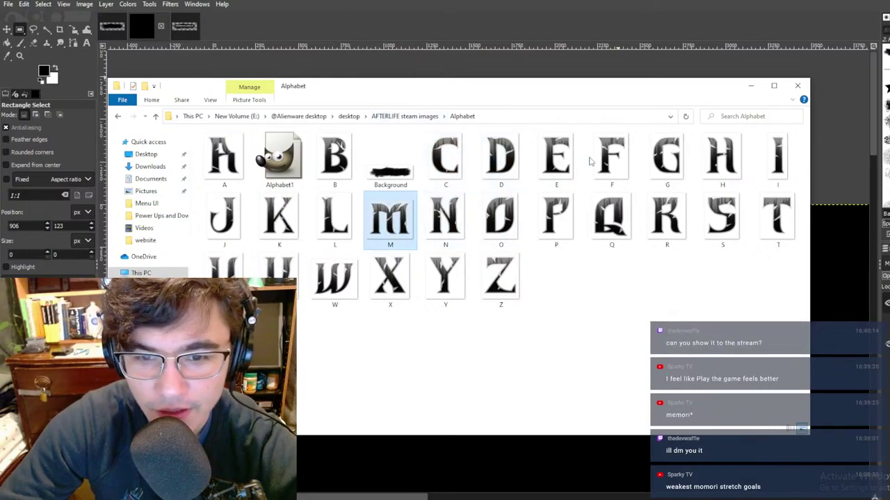
{"action": "left_click", "coordinate": [562, 152]}
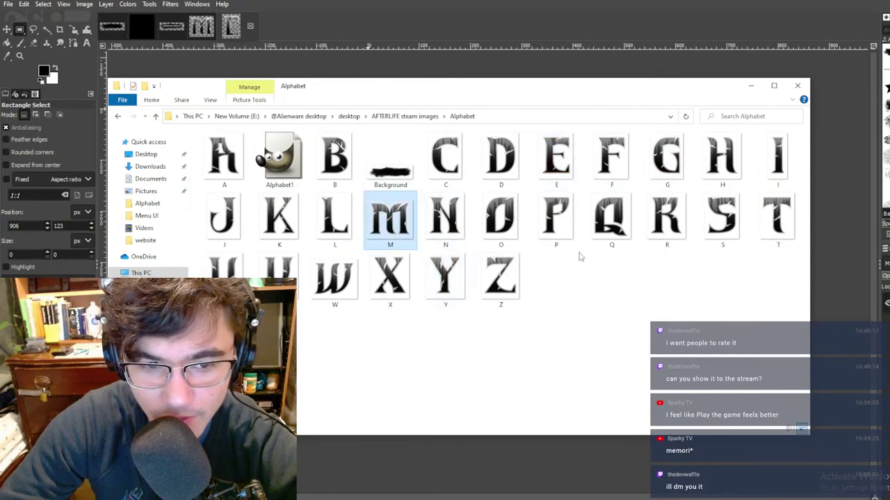
{"action": "left_click", "coordinate": [512, 210]}
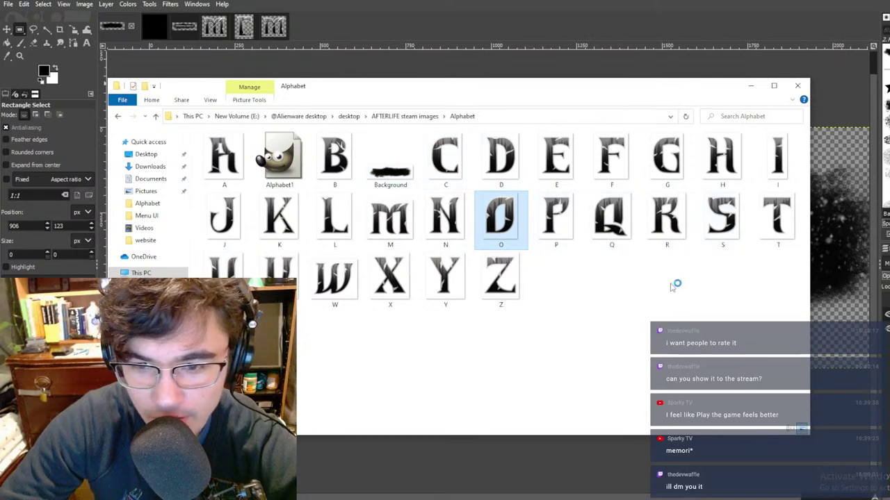
{"action": "double_click", "coordinate": [778, 156]}
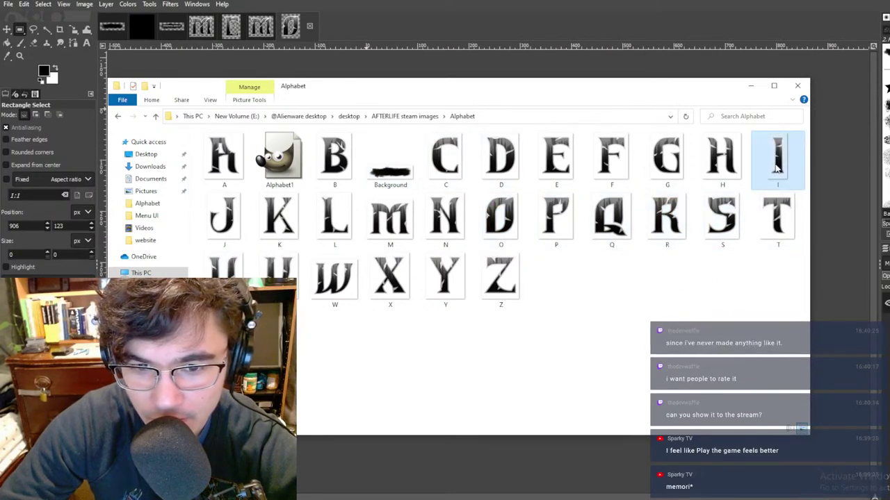
{"action": "double_click", "coordinate": [492, 154]}
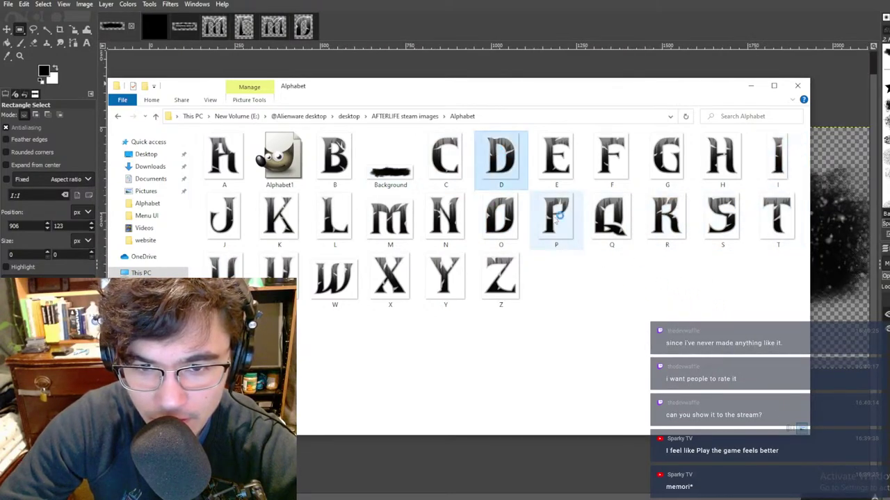
{"action": "double_click", "coordinate": [559, 153]}
{"action": "double_click", "coordinate": [393, 219]}
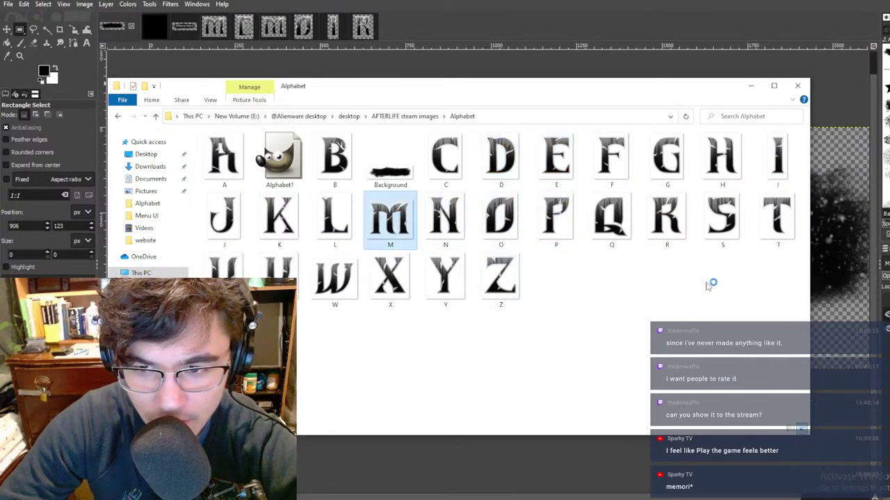
{"action": "double_click", "coordinate": [491, 217]}
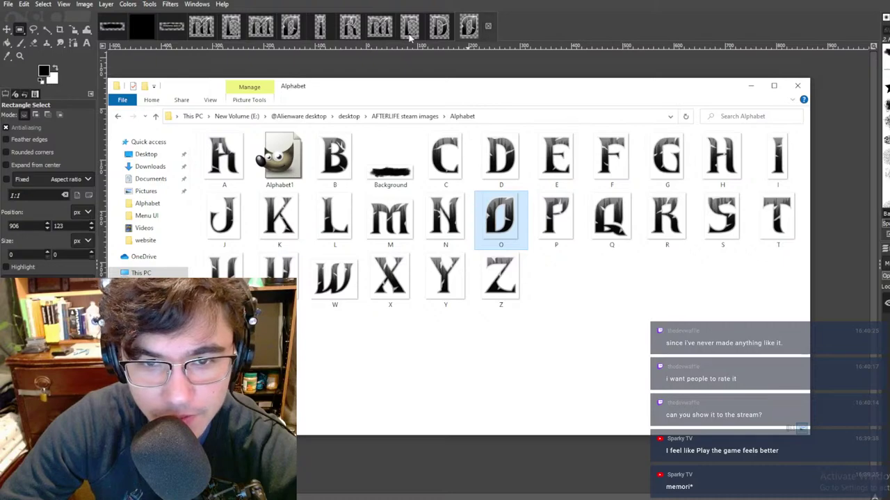
{"action": "left_click", "coordinate": [654, 49]}
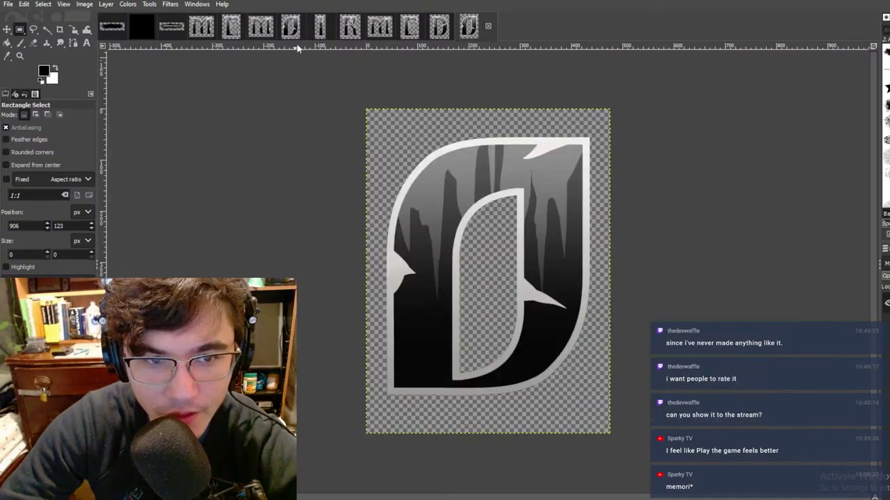
Step: Select and copy the entire first M letter image and paste it into the black word collection image
{"action": "left_click", "coordinate": [200, 32]}
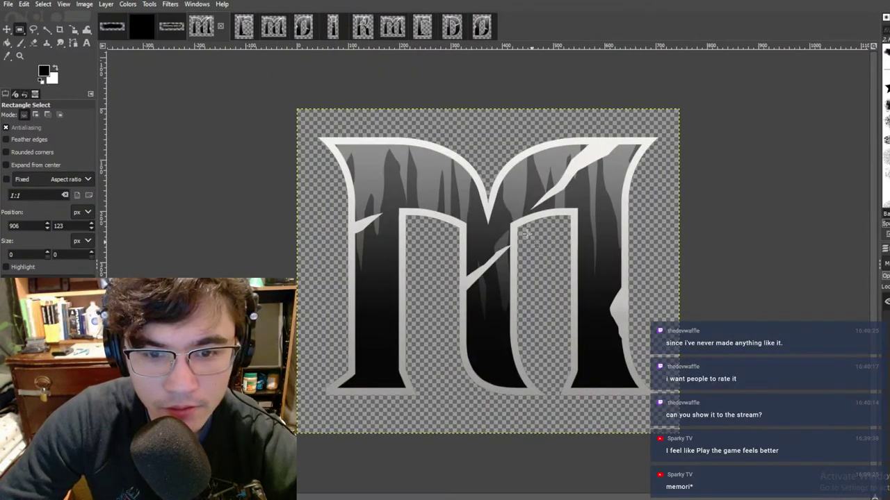
{"action": "scroll", "coordinate": [453, 182], "scroll_direction": "down", "scroll_amount": 2, "text": "ctrl"}
{"action": "left_click_drag", "start_coordinate": [328, 138], "coordinate": [722, 359]}
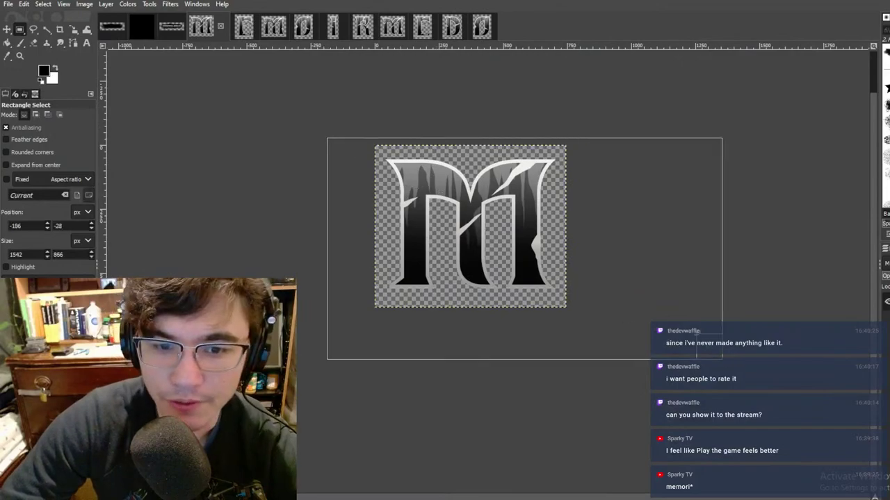
{"action": "left_click", "coordinate": [141, 27]}
{"action": "scroll", "coordinate": [341, 232], "scroll_direction": "up", "scroll_amount": 6, "text": "ctrl"}
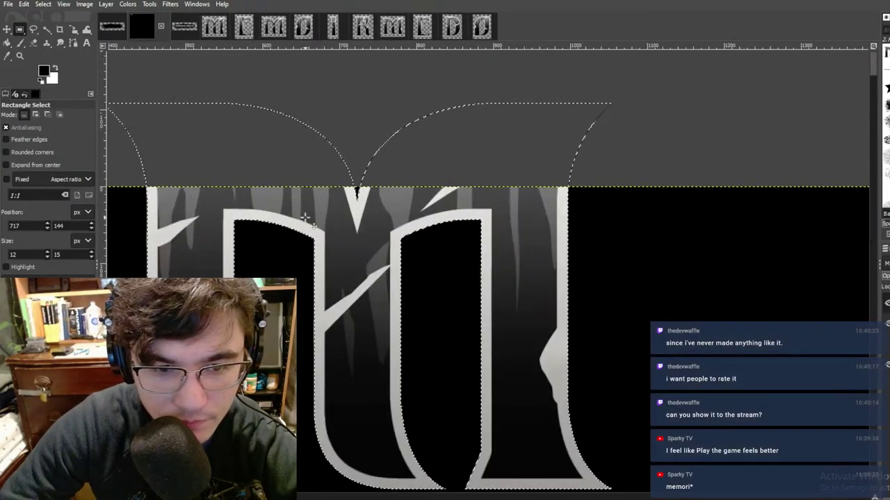
{"action": "scroll", "coordinate": [378, 214], "scroll_direction": "down", "scroll_amount": 7, "text": "ctrl"}
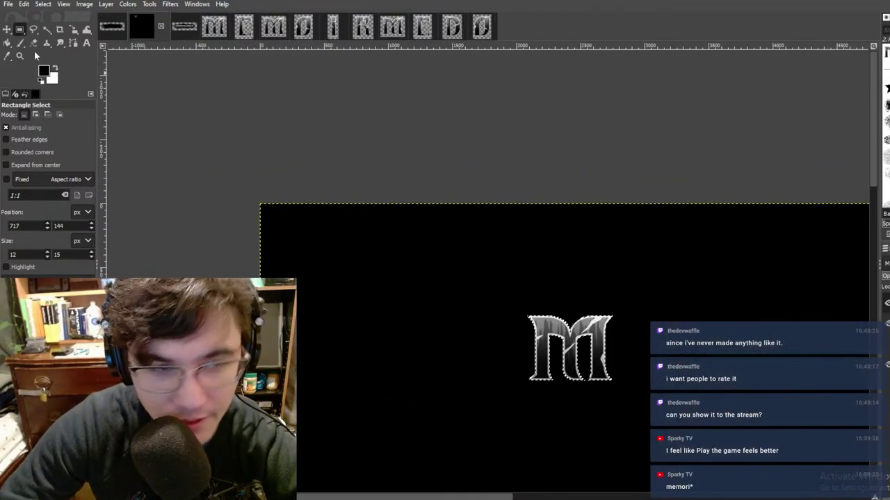
{"action": "left_click", "coordinate": [86, 6]}
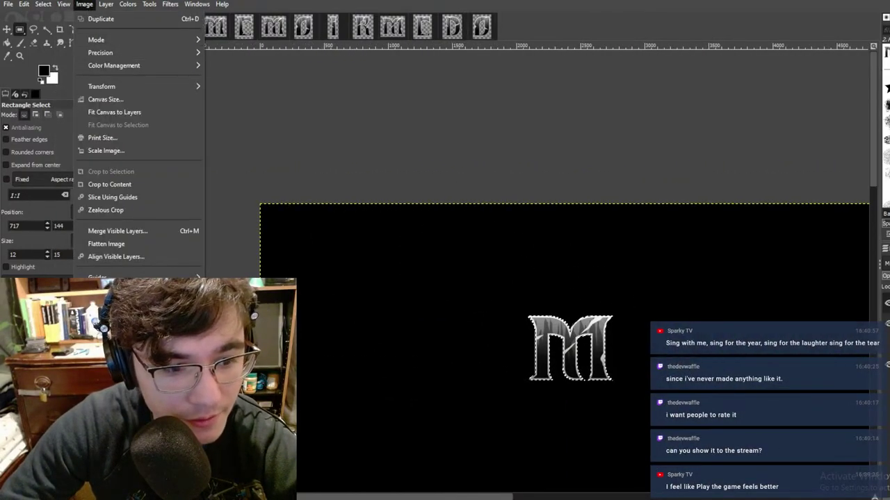
{"action": "left_click", "coordinate": [108, 291]}
{"action": "left_click", "coordinate": [584, 130]}
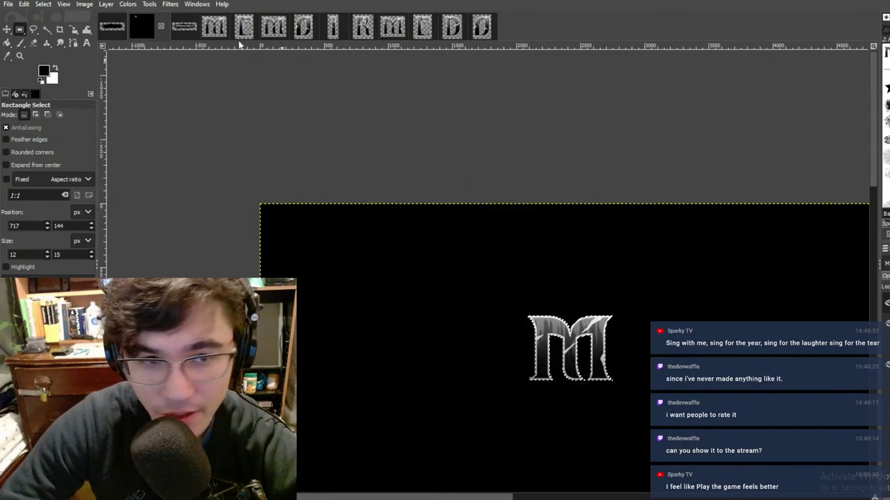
Step: Move the finished Stretch Goals banner image beside the other banner among the open images and close it
{"action": "left_click_drag", "start_coordinate": [189, 28], "coordinate": [224, 38]}
{"action": "left_click", "coordinate": [250, 29]}
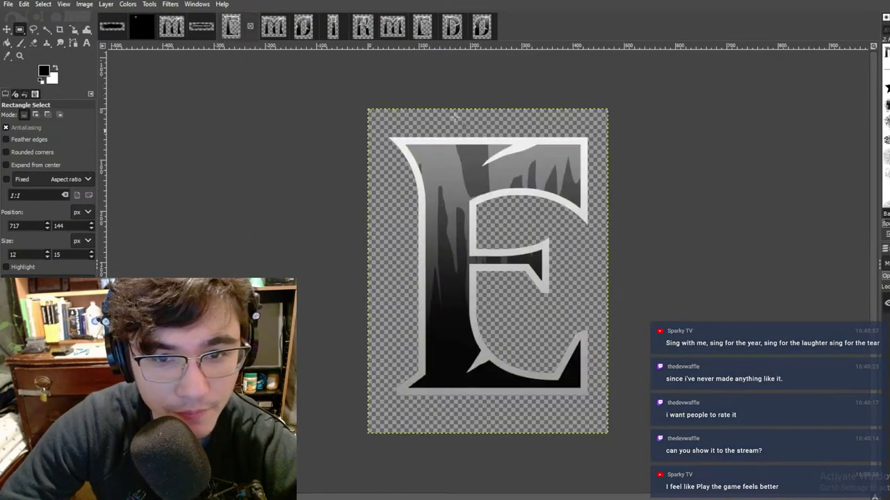
{"action": "left_click", "coordinate": [184, 28]}
{"action": "left_click", "coordinate": [210, 28]}
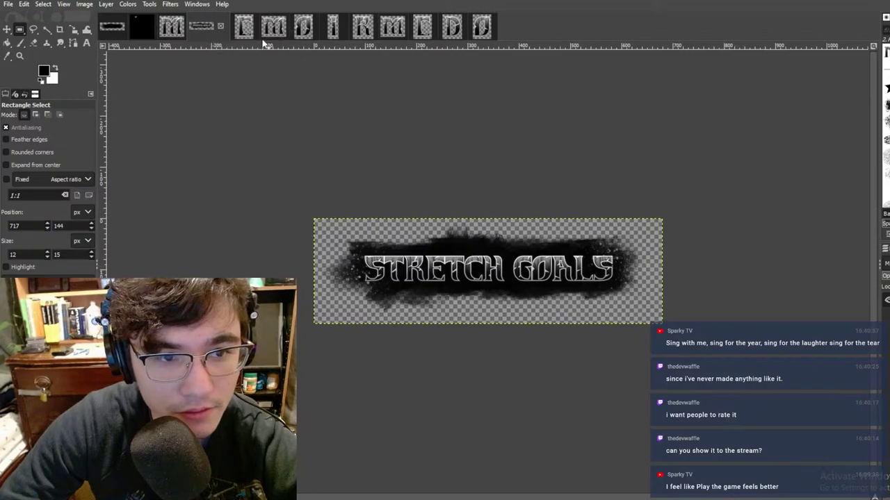
{"action": "left_click", "coordinate": [171, 27]}
{"action": "left_click", "coordinate": [243, 27]}
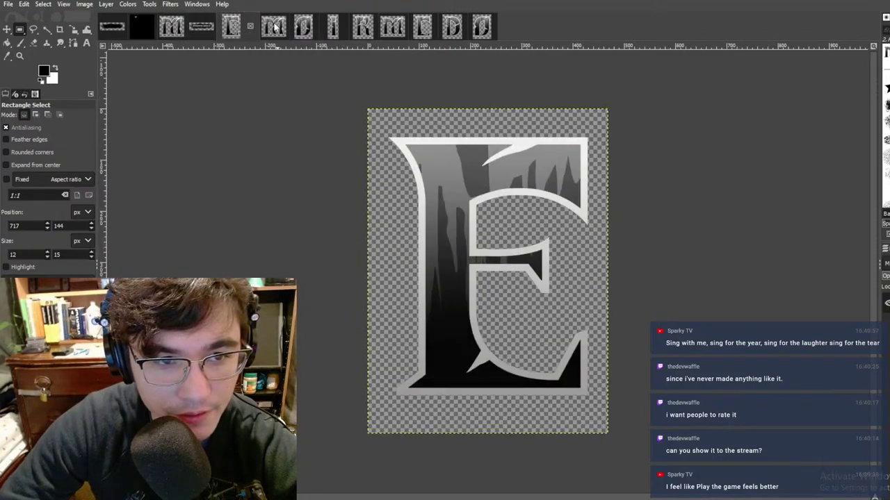
{"action": "left_click_drag", "start_coordinate": [192, 27], "coordinate": [159, 29]}
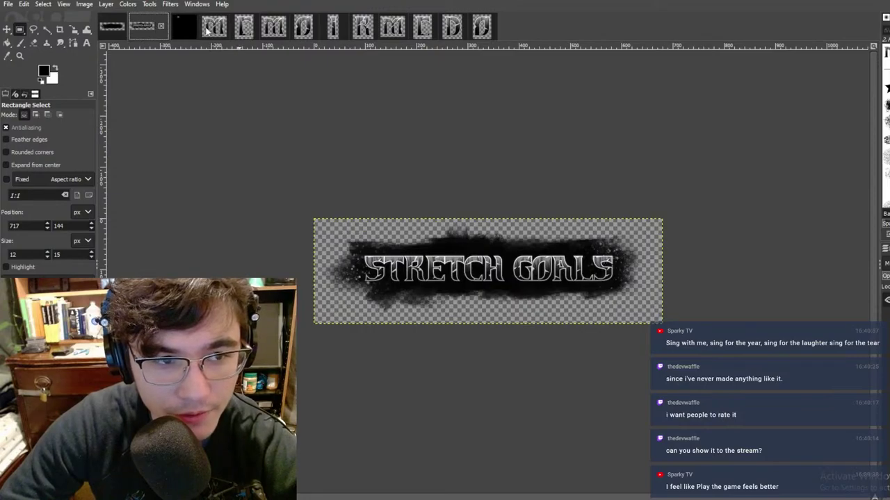
{"action": "left_click", "coordinate": [161, 27]}
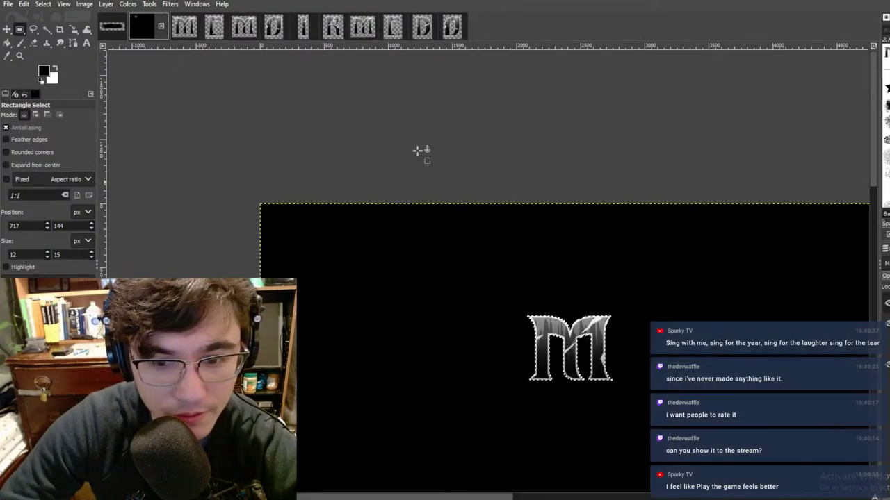
Step: Check the M image and set the word collection's grid spacing, unlinked, to 746 px horizontally and 634 px vertically
{"action": "left_click", "coordinate": [179, 26]}
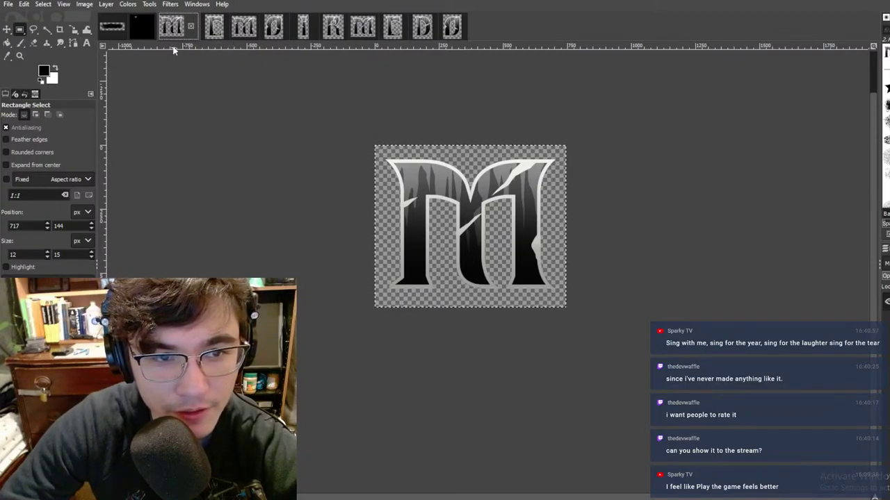
{"action": "left_click", "coordinate": [142, 28]}
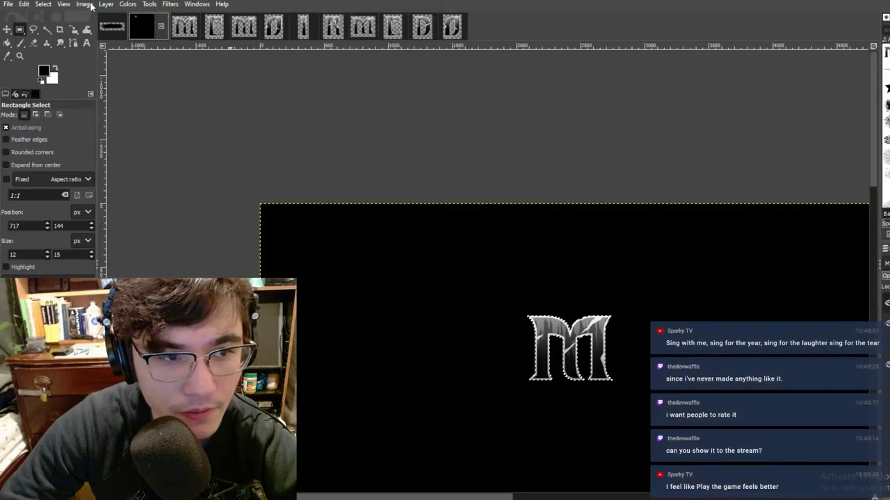
{"action": "left_click", "coordinate": [90, 5]}
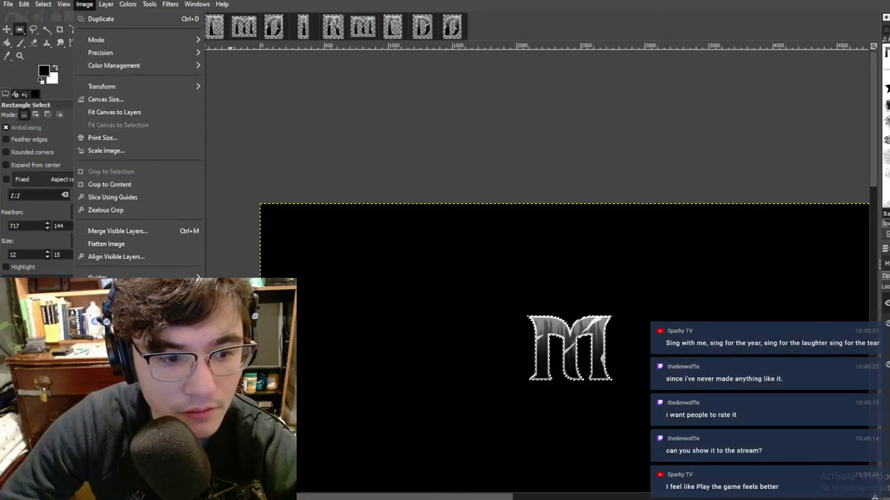
{"action": "left_click", "coordinate": [110, 291]}
{"action": "left_click_drag", "start_coordinate": [434, 263], "coordinate": [363, 246]}
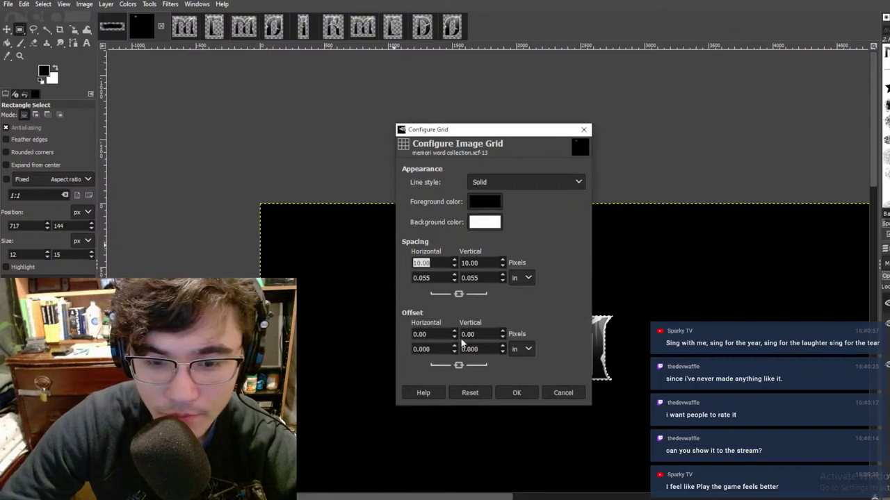
{"action": "left_click", "coordinate": [458, 295]}
{"action": "left_click_drag", "start_coordinate": [442, 264], "coordinate": [330, 247]}
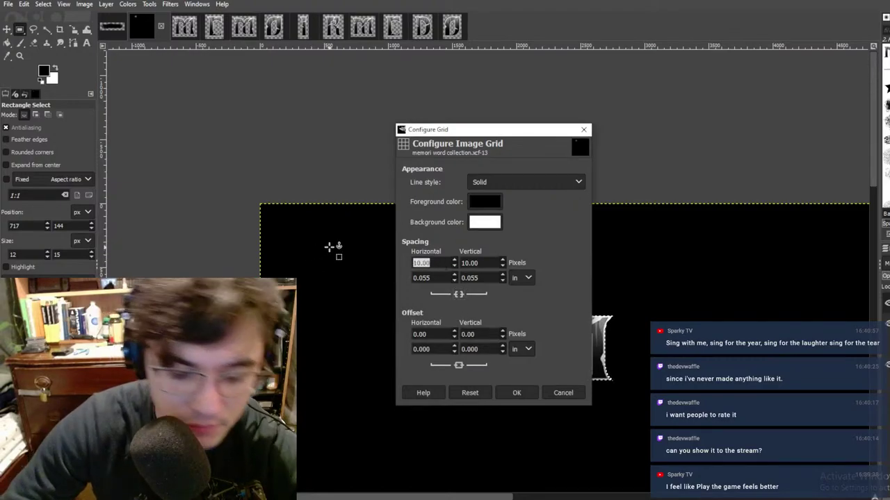
{"action": "type", "text": "746"}
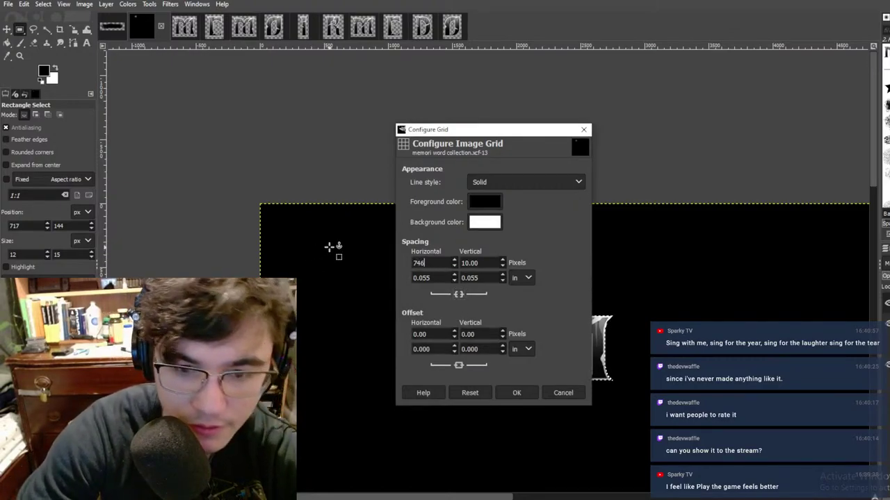
{"action": "key", "text": "Tab"}
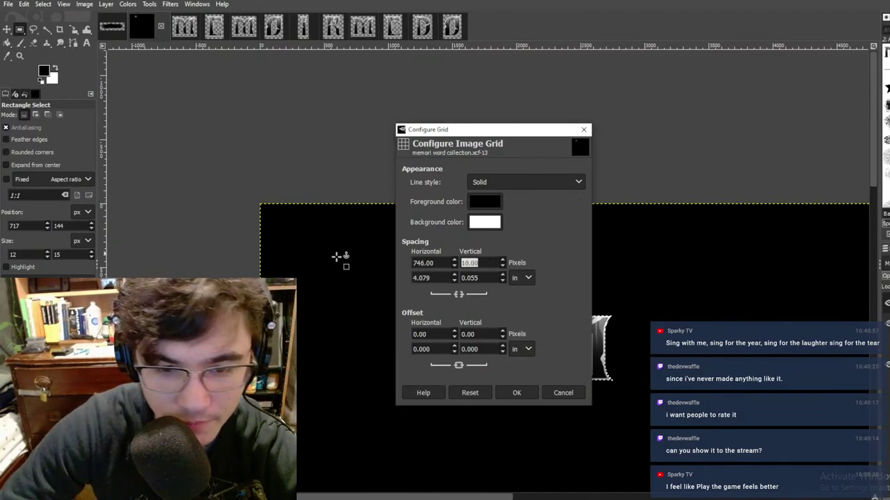
{"action": "type", "text": "634"}
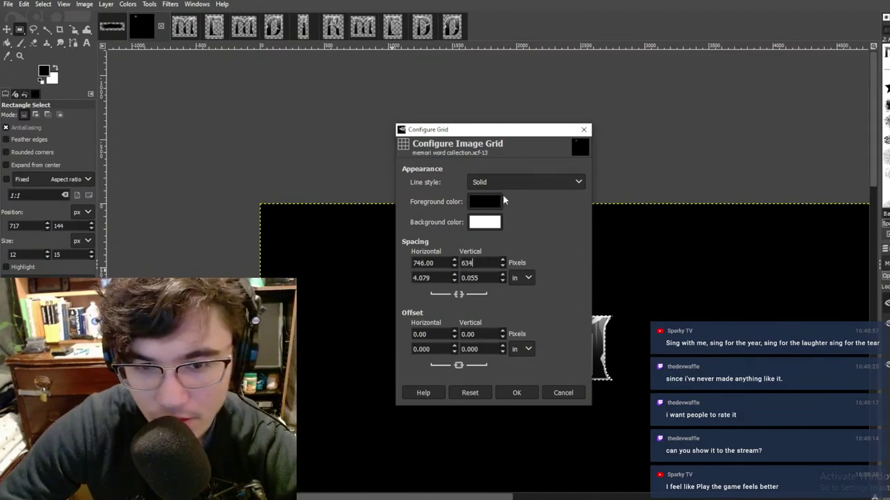
Step: Set the grid's foreground color to red (ff0000) and apply the grid configuration
{"action": "left_click", "coordinate": [486, 202]}
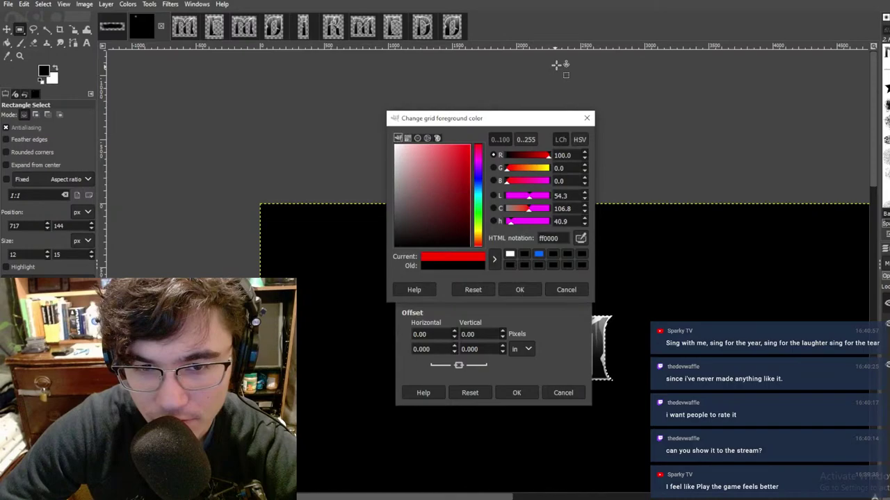
{"action": "left_click", "coordinate": [519, 289]}
{"action": "left_click", "coordinate": [517, 393]}
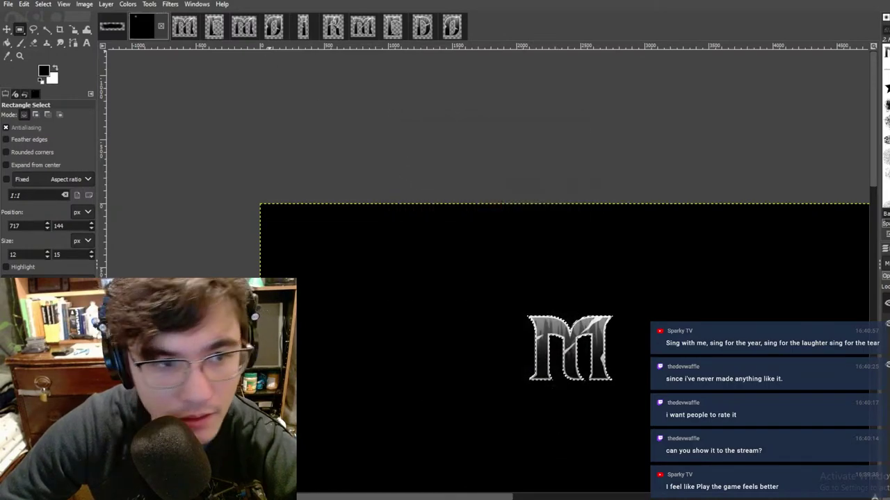
Step: Show the configured red grid over the word collection image
{"action": "left_click", "coordinate": [62, 5]}
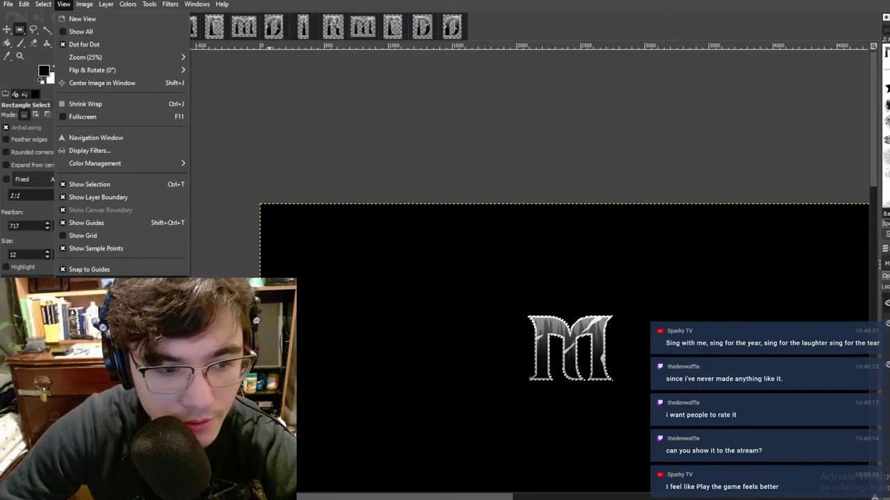
{"action": "left_click", "coordinate": [104, 236]}
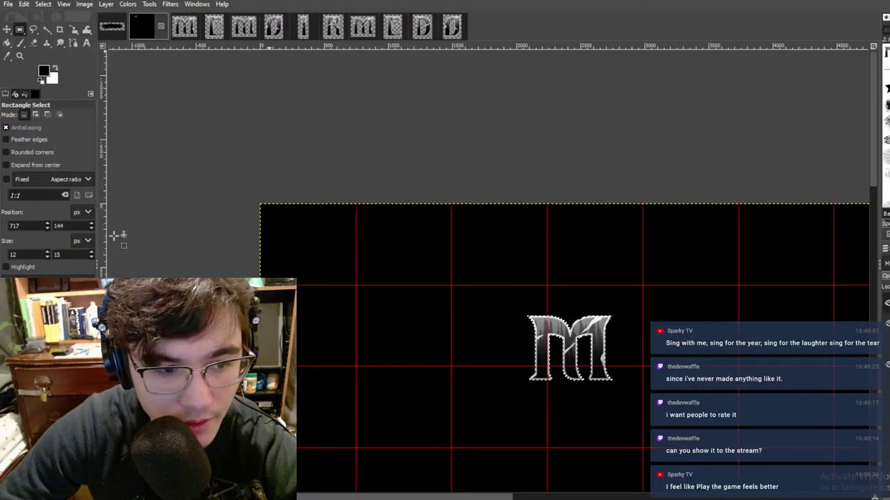
{"action": "left_click", "coordinate": [83, 4]}
{"action": "mouse_move", "coordinate": [105, 66]}
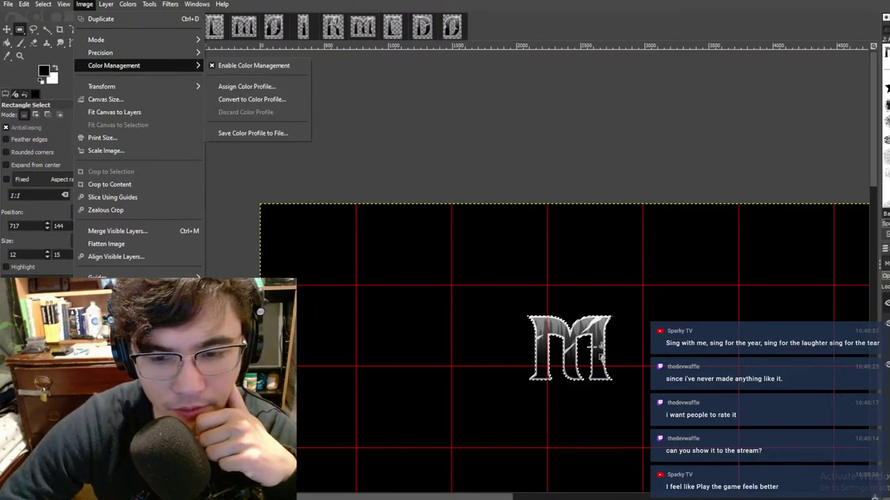
{"action": "left_click", "coordinate": [592, 347]}
Step: Move the pasted M letter into the first grid cell at the canvas's upper-left corner and check its fit against the grid lines
{"action": "left_click_drag", "start_coordinate": [596, 328], "coordinate": [360, 185]}
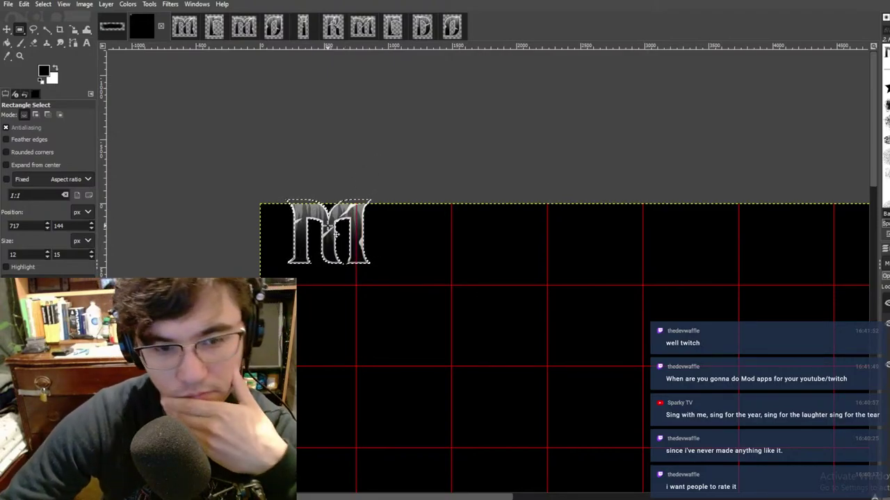
{"action": "left_click_drag", "start_coordinate": [336, 235], "coordinate": [325, 252]}
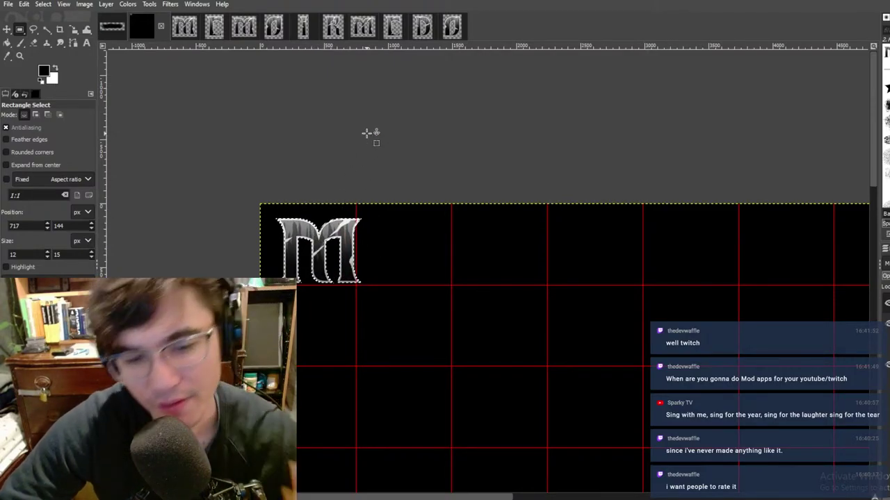
{"action": "scroll", "coordinate": [335, 243], "scroll_direction": "up", "scroll_amount": 8, "text": "ctrl"}
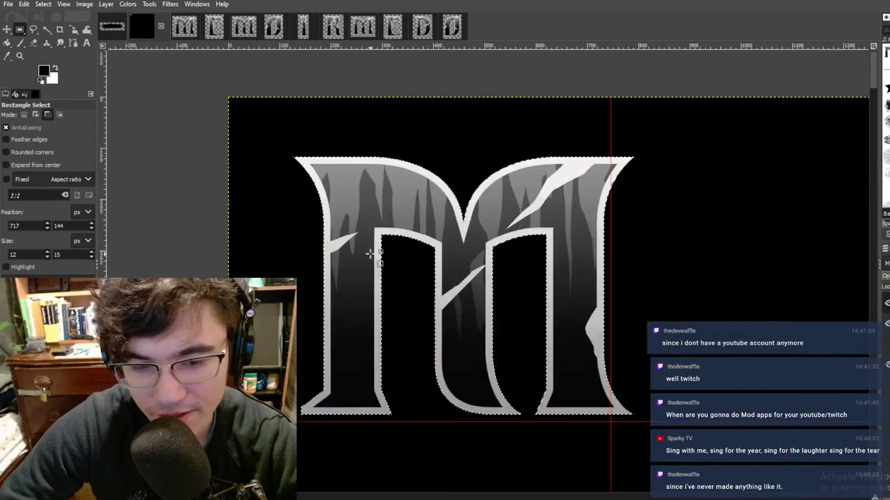
{"action": "scroll", "coordinate": [363, 239], "scroll_direction": "down", "scroll_amount": 10, "text": "ctrl"}
{"action": "scroll", "coordinate": [362, 238], "scroll_direction": "up", "scroll_amount": 5, "text": "ctrl"}
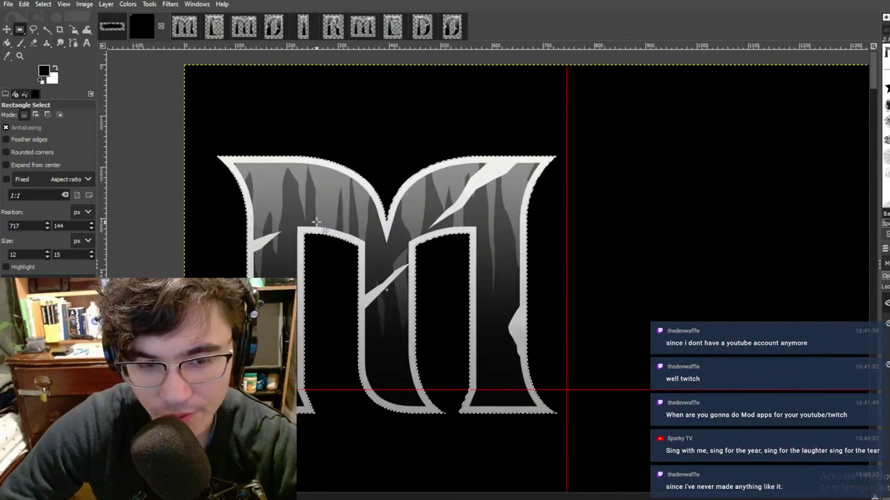
Step: Nudge the pasted M so its base rests on the horizontal guide, and anchor it
{"action": "scroll", "coordinate": [353, 263], "scroll_direction": "up", "scroll_amount": 6, "text": "ctrl"}
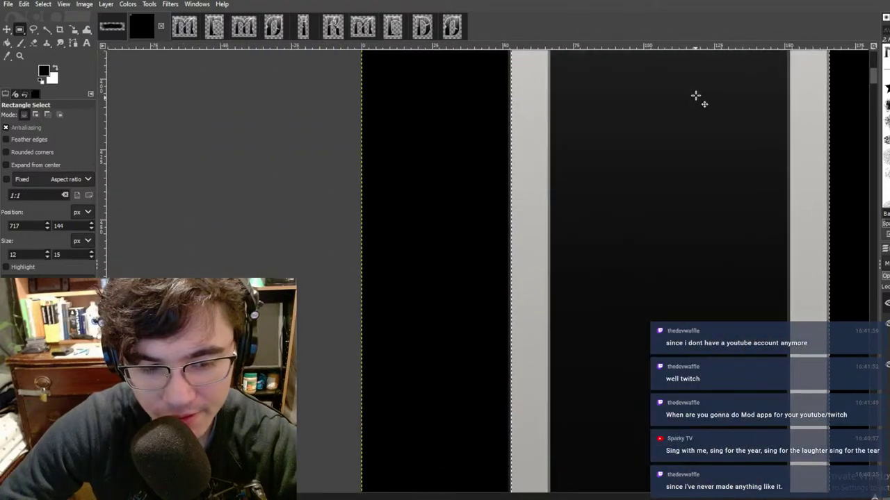
{"action": "scroll", "coordinate": [547, 239], "scroll_direction": "down", "scroll_amount": 6, "text": "ctrl"}
{"action": "scroll", "coordinate": [485, 234], "scroll_direction": "up", "scroll_amount": 5, "text": "ctrl"}
{"action": "scroll", "coordinate": [484, 234], "scroll_direction": "down", "scroll_amount": 4, "text": "ctrl"}
{"action": "scroll", "coordinate": [427, 250], "scroll_direction": "up", "scroll_amount": 4, "text": "ctrl"}
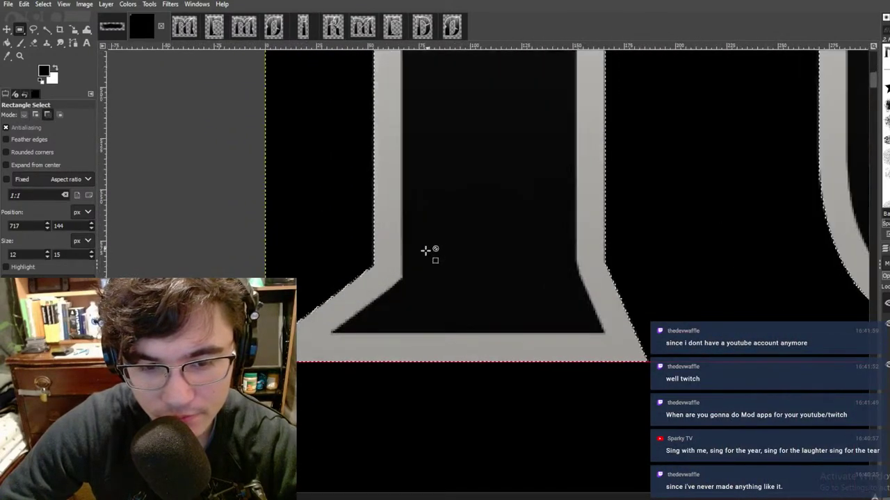
{"action": "left_click_drag", "start_coordinate": [306, 319], "coordinate": [303, 317]}
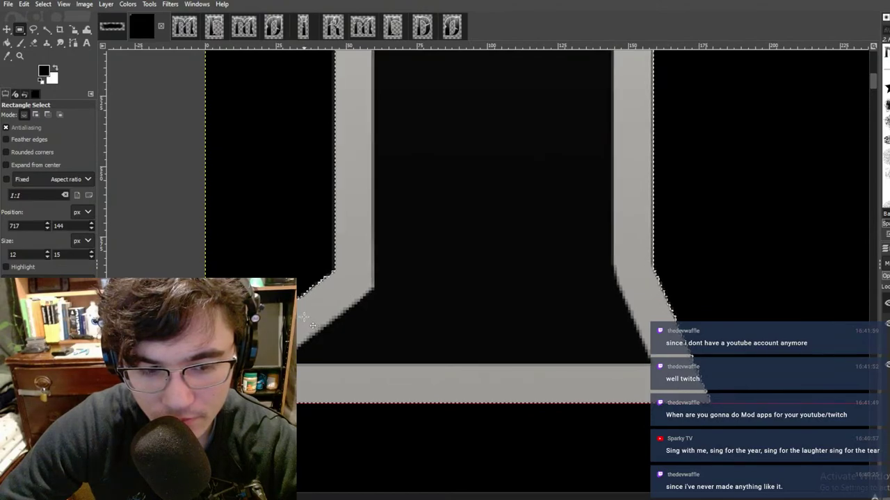
{"action": "left_click", "coordinate": [249, 248]}
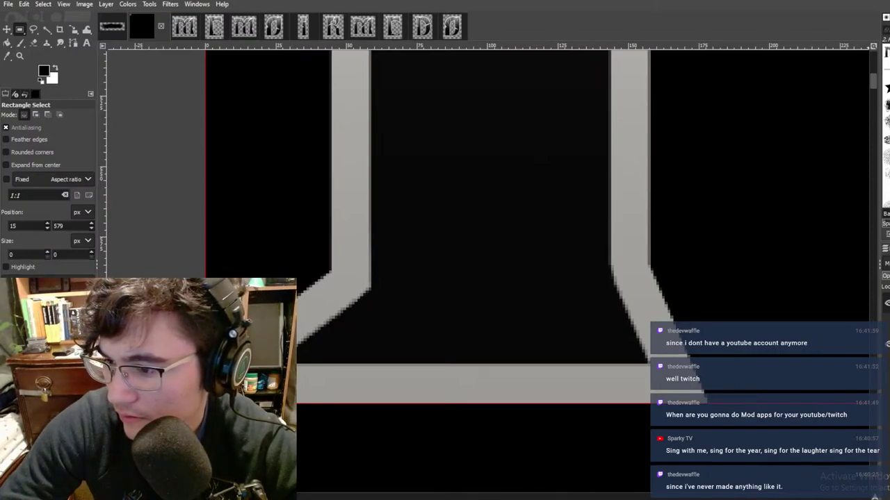
Step: Switch to Discord to view the blue furry ball picture, close the enlarged image, and return to GIMP
{"action": "key", "text": "alt+Tab"}
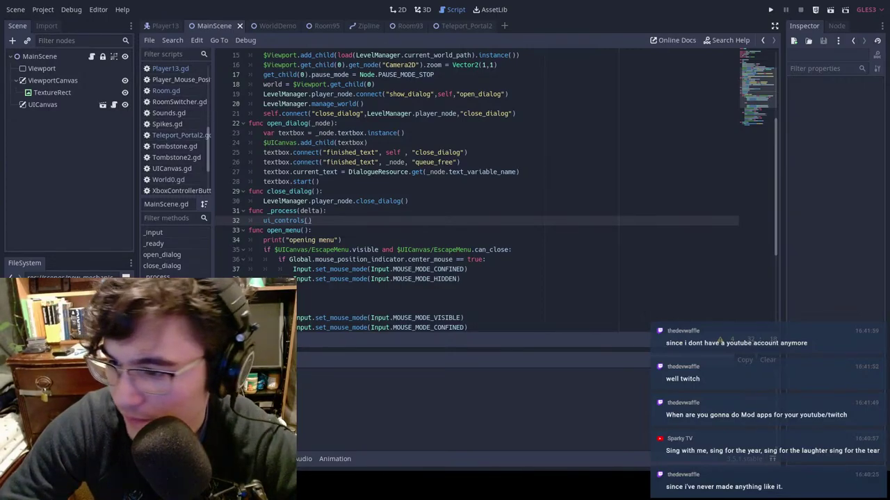
{"action": "key", "text": "alt+Tab"}
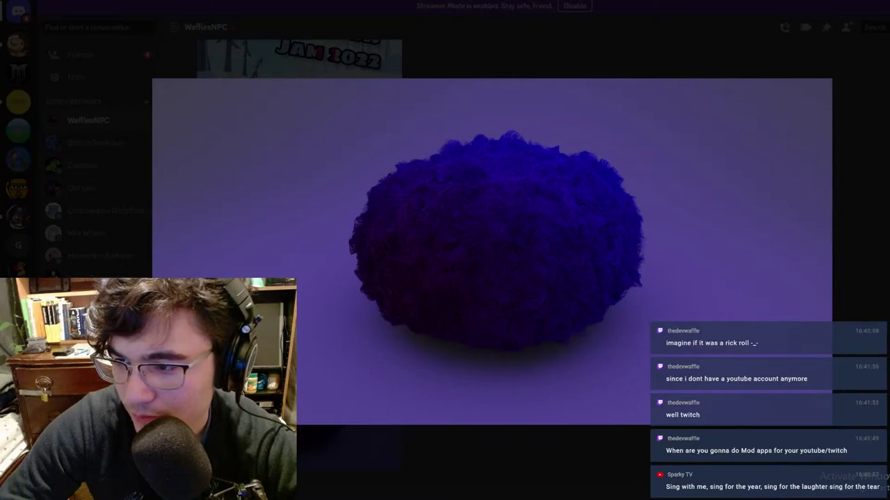
{"action": "key", "text": "Escape"}
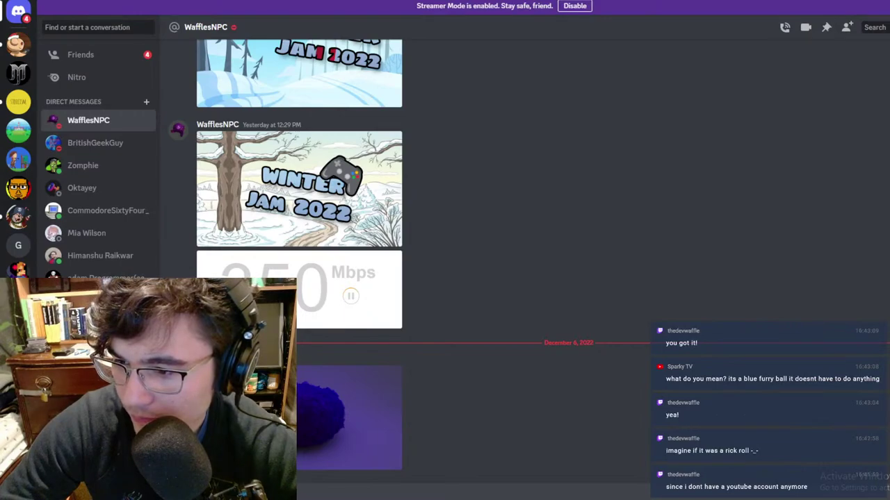
{"action": "left_click", "coordinate": [889, 1]}
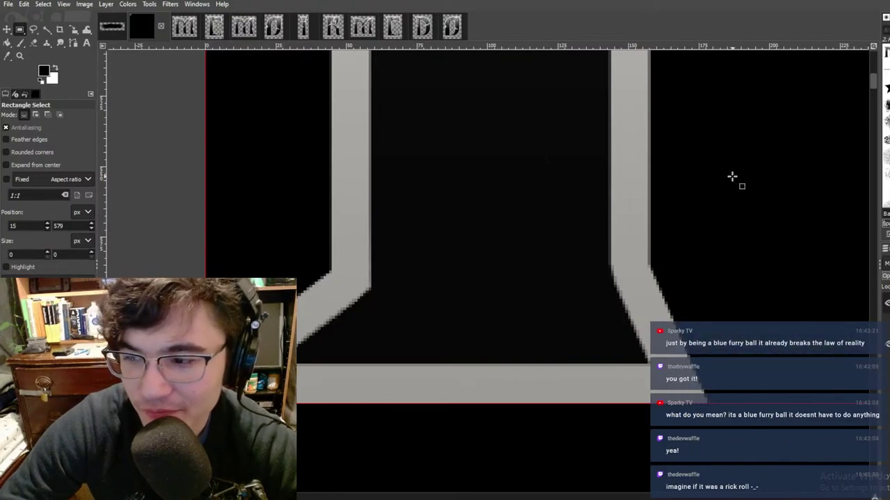
Step: Examine how the M's upper and lower corners line up with the vertical guide and the baseline guide
{"action": "scroll", "coordinate": [739, 188], "scroll_direction": "down", "scroll_amount": 2, "text": "ctrl"}
{"action": "scroll", "coordinate": [513, 174], "scroll_direction": "down", "scroll_amount": 4, "text": "ctrl"}
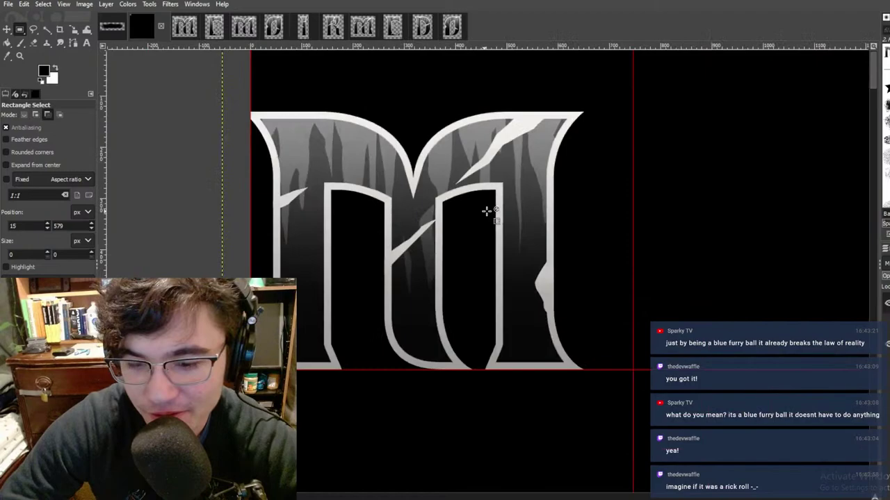
{"action": "scroll", "coordinate": [487, 211], "scroll_direction": "down", "scroll_amount": 1, "text": "ctrl"}
{"action": "middle_click_drag", "start_coordinate": [581, 246], "coordinate": [509, 248]}
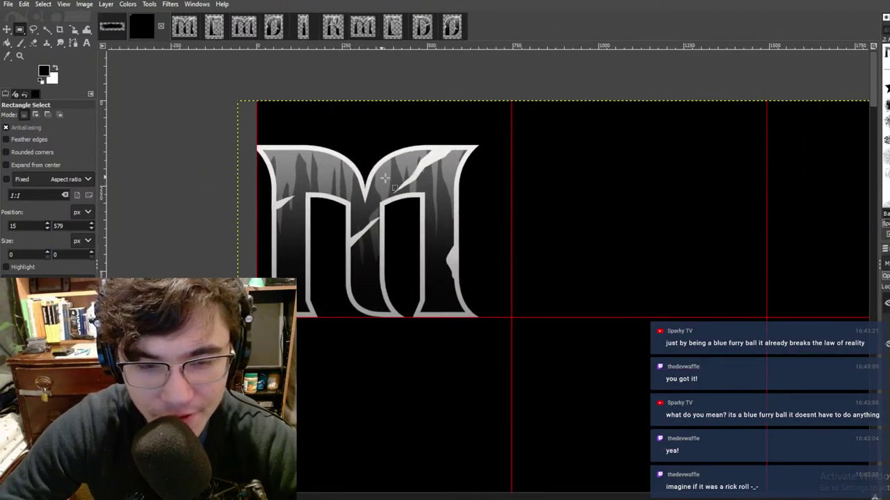
{"action": "scroll", "coordinate": [339, 179], "scroll_direction": "up", "scroll_amount": 1, "text": "ctrl"}
{"action": "scroll", "coordinate": [338, 179], "scroll_direction": "down", "scroll_amount": 1, "text": "ctrl"}
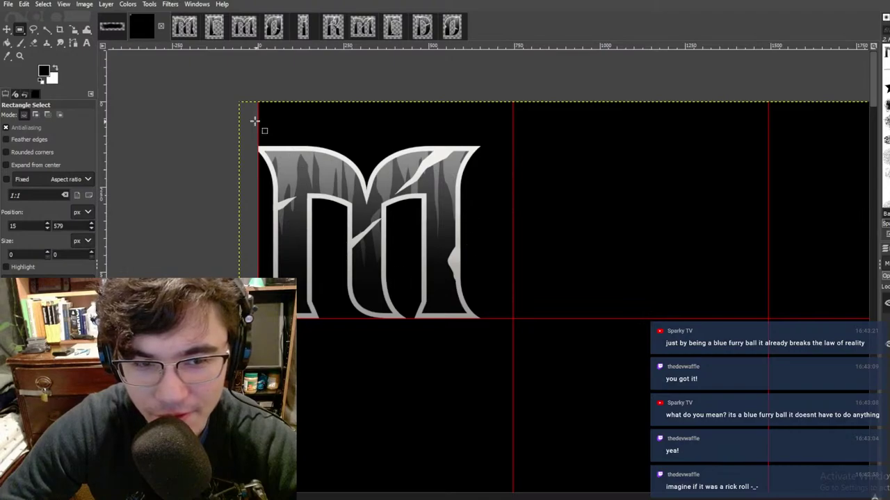
{"action": "scroll", "coordinate": [254, 121], "scroll_direction": "up", "scroll_amount": 5, "text": "ctrl"}
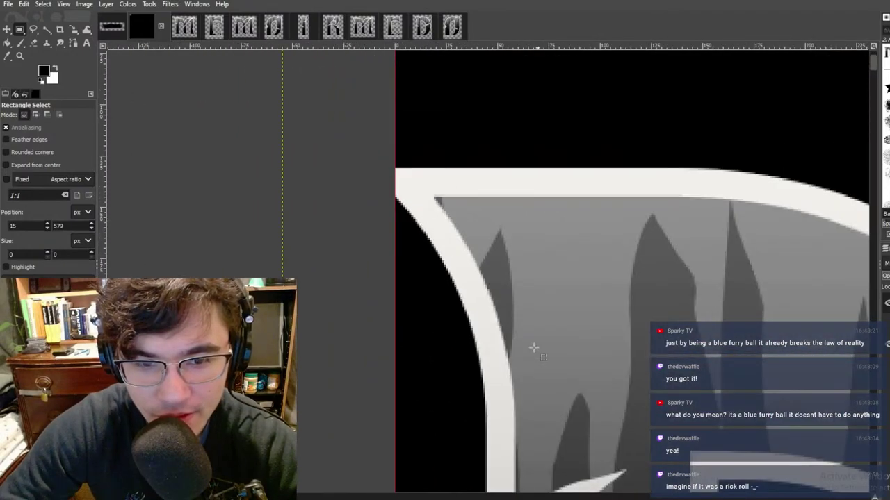
{"action": "scroll", "coordinate": [533, 348], "scroll_direction": "down", "scroll_amount": 5, "text": "ctrl"}
{"action": "scroll", "coordinate": [340, 304], "scroll_direction": "up", "scroll_amount": 5, "text": "ctrl"}
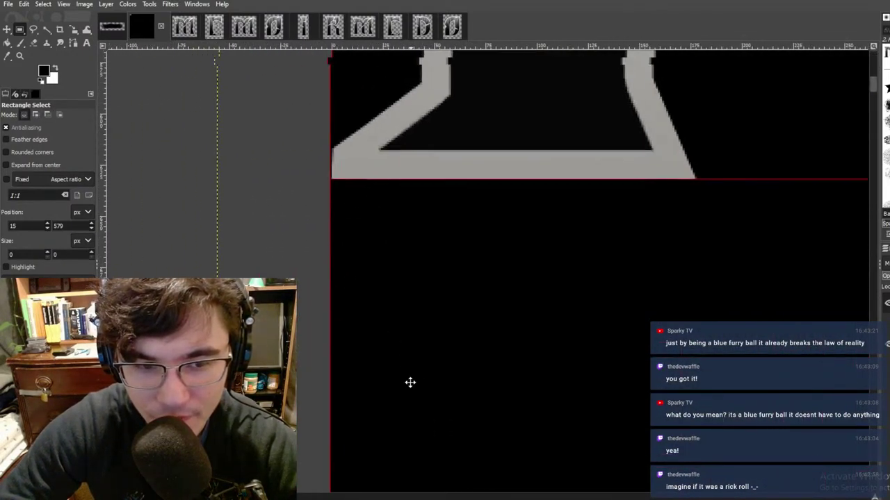
{"action": "scroll", "coordinate": [410, 382], "scroll_direction": "up", "scroll_amount": 6}
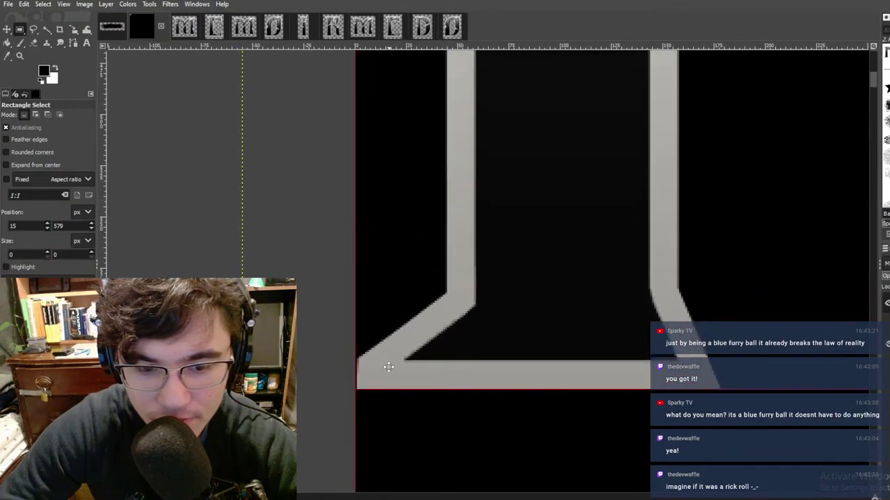
{"action": "scroll", "coordinate": [388, 367], "scroll_direction": "down", "scroll_amount": 5, "text": "ctrl"}
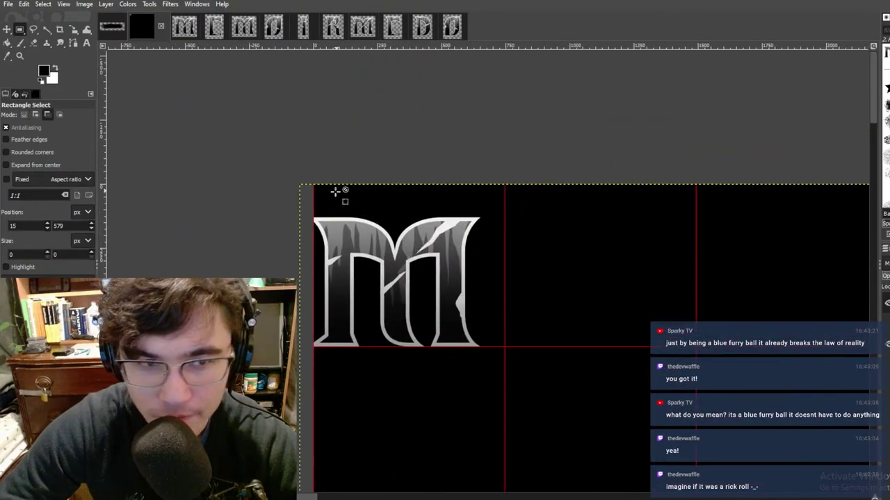
Step: Copy the whole E from its own image and paste it into the black lettering canvas
{"action": "scroll", "coordinate": [335, 192], "scroll_direction": "up", "scroll_amount": 2, "text": "ctrl"}
{"action": "left_click", "coordinate": [215, 29]}
{"action": "scroll", "coordinate": [506, 288], "scroll_direction": "down", "scroll_amount": 4, "text": "ctrl"}
{"action": "mouse_move", "coordinate": [384, 177]}
{"action": "left_mouse_down"}
{"action": "mouse_move", "coordinate": [622, 400]}
{"action": "mouse_move", "coordinate": [678, 435]}
{"action": "left_mouse_up"}
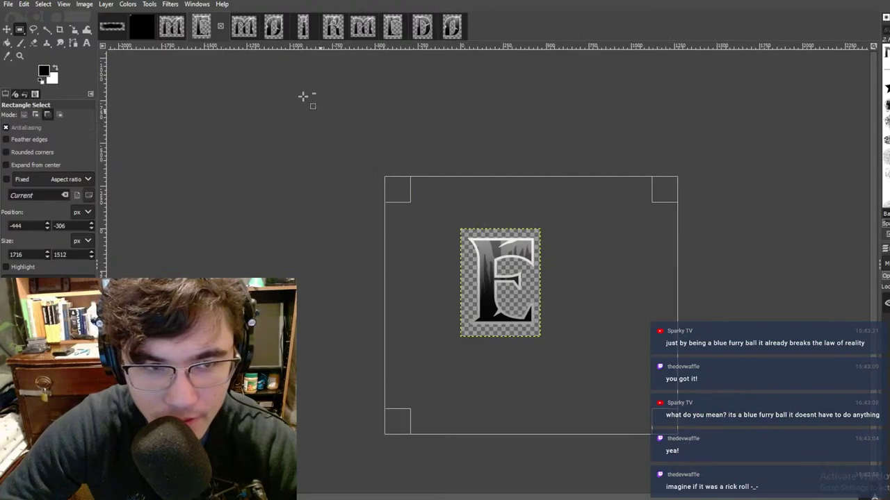
{"action": "left_click", "coordinate": [143, 28]}
{"action": "scroll", "coordinate": [390, 254], "scroll_direction": "right", "scroll_amount": 5}
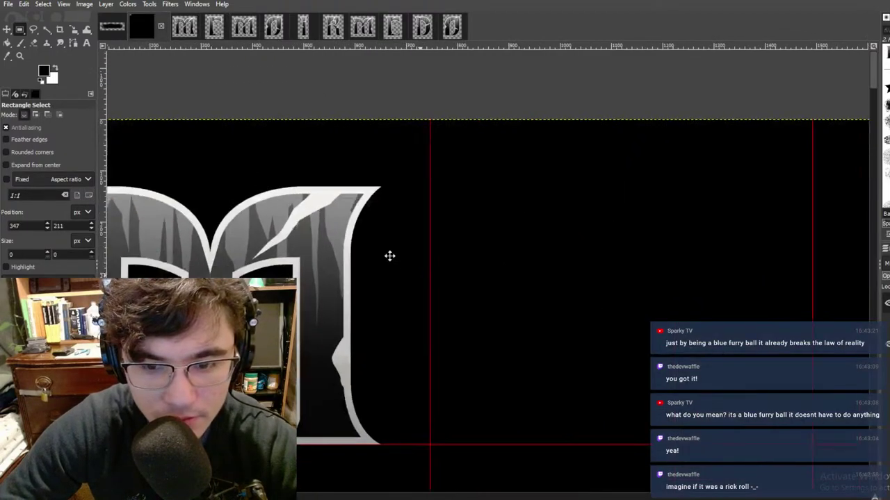
{"action": "key", "text": "ctrl+v"}
Step: Position the pasted E directly beside the M, with its base on the horizontal guide
{"action": "scroll", "coordinate": [343, 376], "scroll_direction": "up", "scroll_amount": 4, "text": "ctrl"}
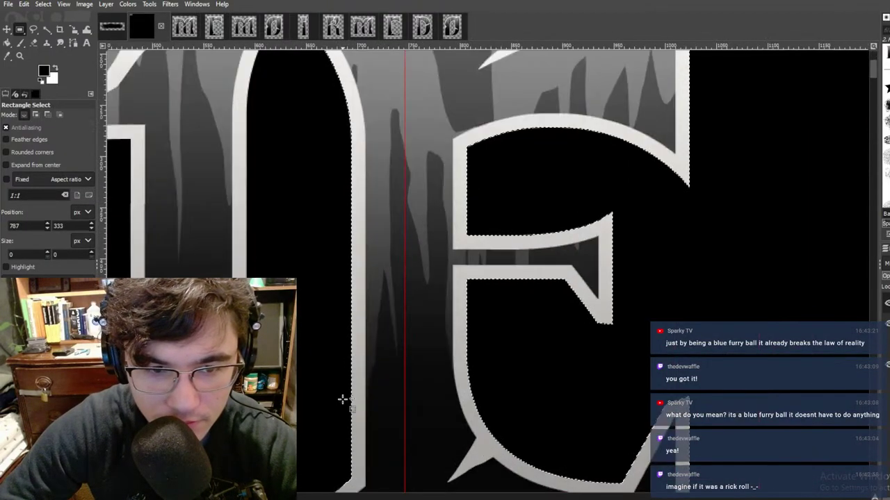
{"action": "left_click_drag", "start_coordinate": [473, 405], "coordinate": [449, 257]}
{"action": "scroll", "coordinate": [449, 257], "scroll_direction": "down", "scroll_amount": 4, "text": "ctrl"}
{"action": "scroll", "coordinate": [435, 118], "scroll_direction": "up", "scroll_amount": 10, "text": "ctrl"}
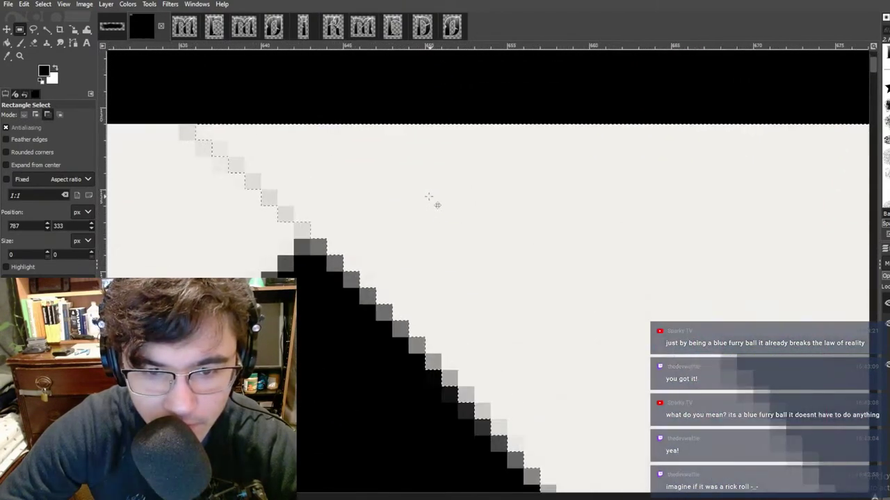
{"action": "left_click_drag", "start_coordinate": [429, 197], "coordinate": [637, 180]}
{"action": "scroll", "coordinate": [526, 189], "scroll_direction": "down", "scroll_amount": 11, "text": "ctrl"}
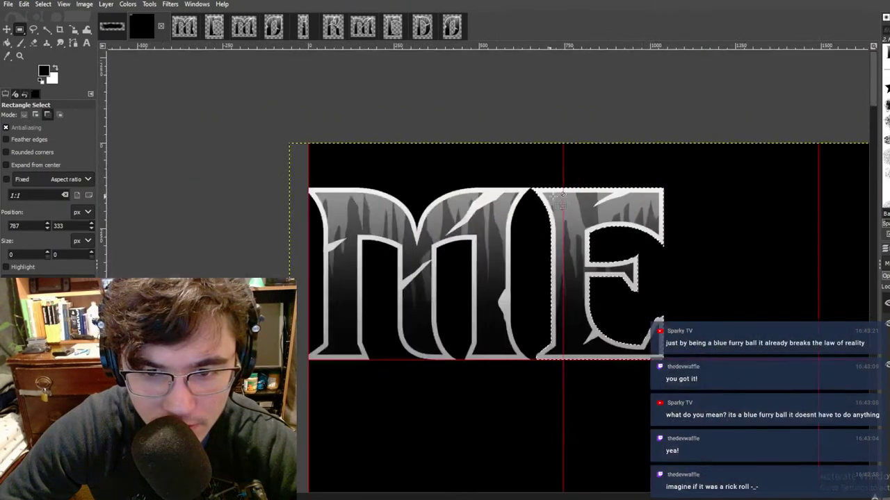
{"action": "scroll", "coordinate": [543, 199], "scroll_direction": "up", "scroll_amount": 3, "text": "ctrl"}
{"action": "middle_click_drag", "start_coordinate": [372, 191], "coordinate": [230, 120]}
{"action": "scroll", "coordinate": [233, 104], "scroll_direction": "down", "scroll_amount": 4, "text": "ctrl"}
Step: Copy the second M from its own image, anchor the E, and paste the M into the lettering canvas
{"action": "left_click", "coordinate": [244, 26]}
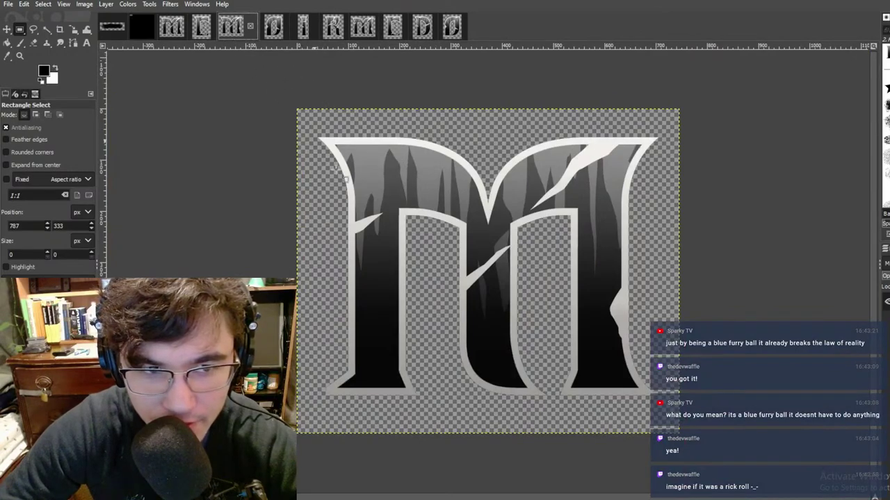
{"action": "left_click", "coordinate": [141, 27]}
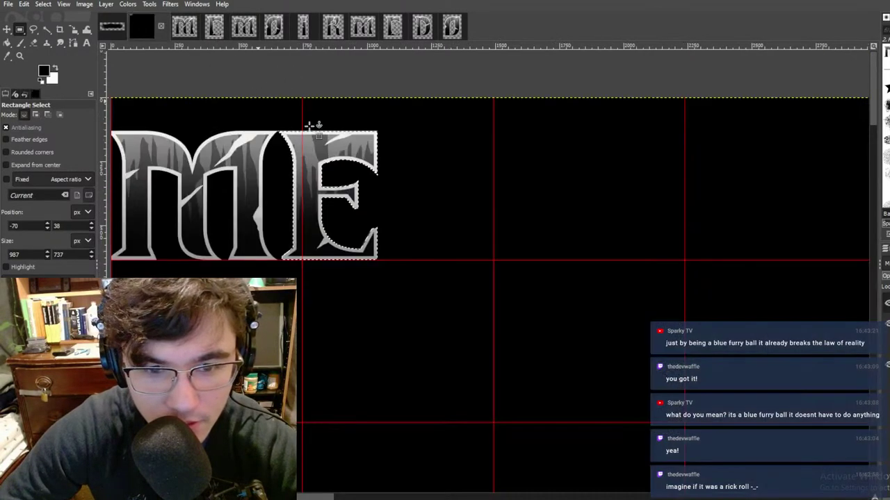
{"action": "left_click", "coordinate": [416, 163]}
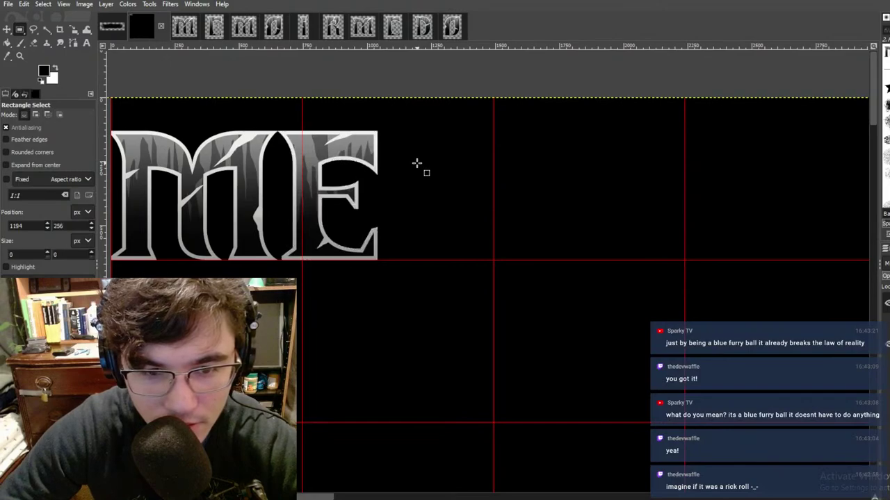
{"action": "key", "text": "ctrl+v"}
Step: Position the second M directly after the E, with its base on the horizontal guide, and anchor it
{"action": "left_click_drag", "start_coordinate": [434, 252], "coordinate": [452, 157]}
{"action": "scroll", "coordinate": [407, 252], "scroll_direction": "up", "scroll_amount": 6, "text": "ctrl"}
{"action": "left_click_drag", "start_coordinate": [686, 212], "coordinate": [306, 216]}
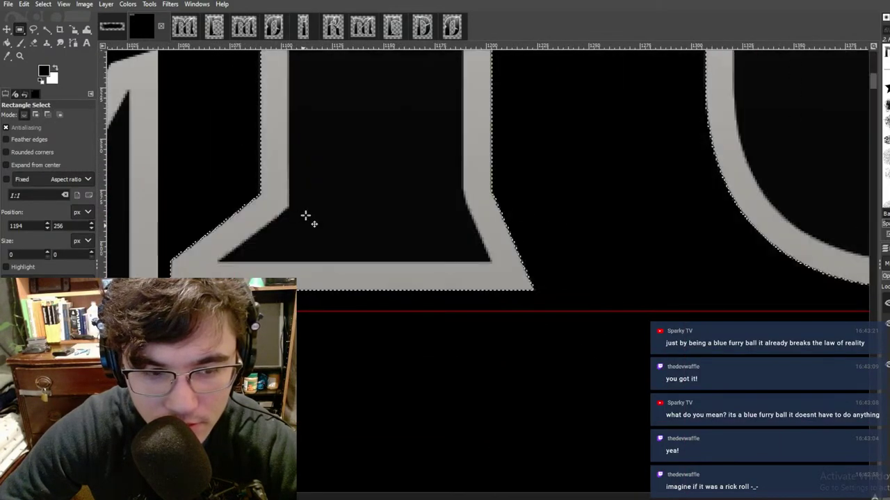
{"action": "scroll", "coordinate": [213, 229], "scroll_direction": "up", "scroll_amount": 2, "text": "ctrl"}
{"action": "scroll", "coordinate": [268, 143], "scroll_direction": "down", "scroll_amount": 6, "text": "ctrl"}
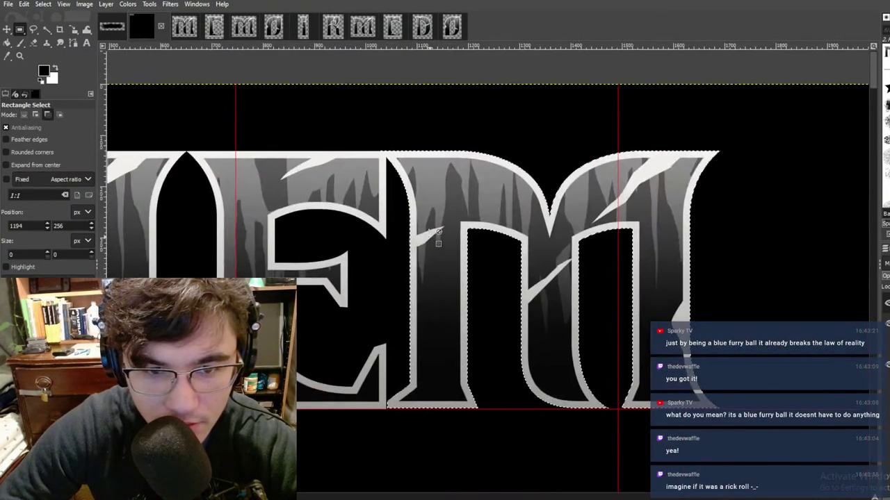
{"action": "scroll", "coordinate": [438, 234], "scroll_direction": "up", "scroll_amount": 7, "text": "ctrl"}
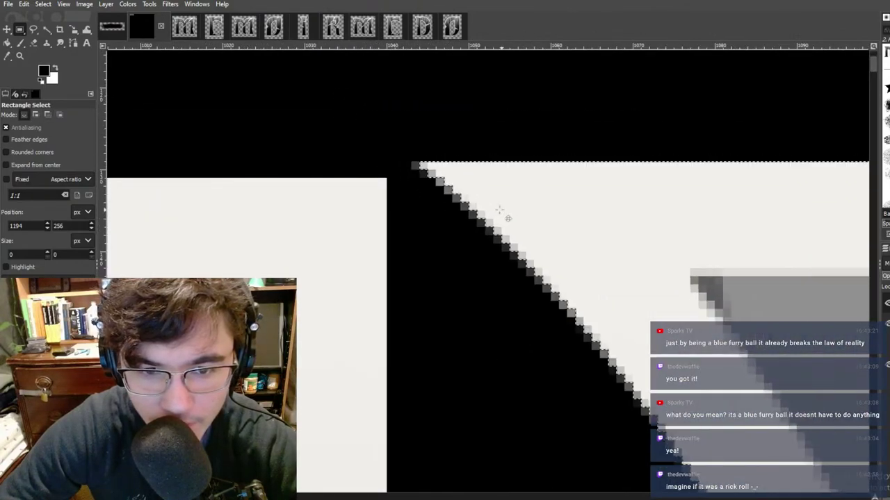
{"action": "scroll", "coordinate": [499, 208], "scroll_direction": "down", "scroll_amount": 7, "text": "ctrl"}
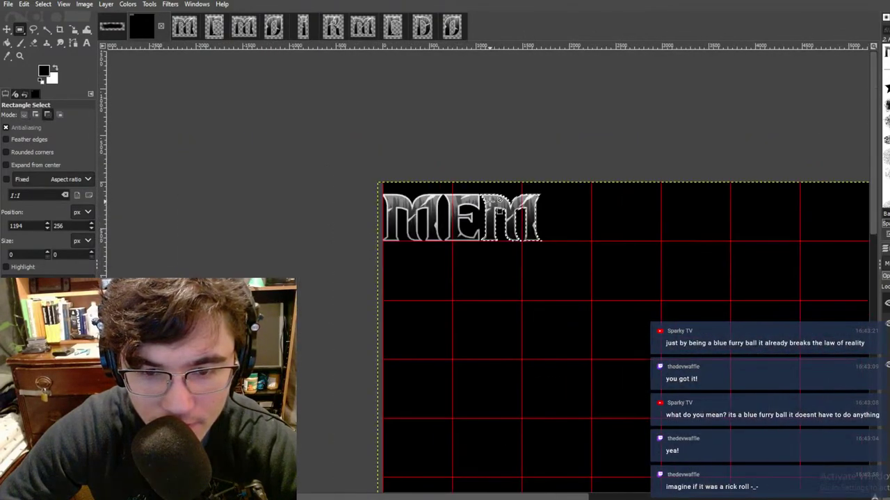
{"action": "middle_click_drag", "start_coordinate": [597, 150], "coordinate": [507, 122]}
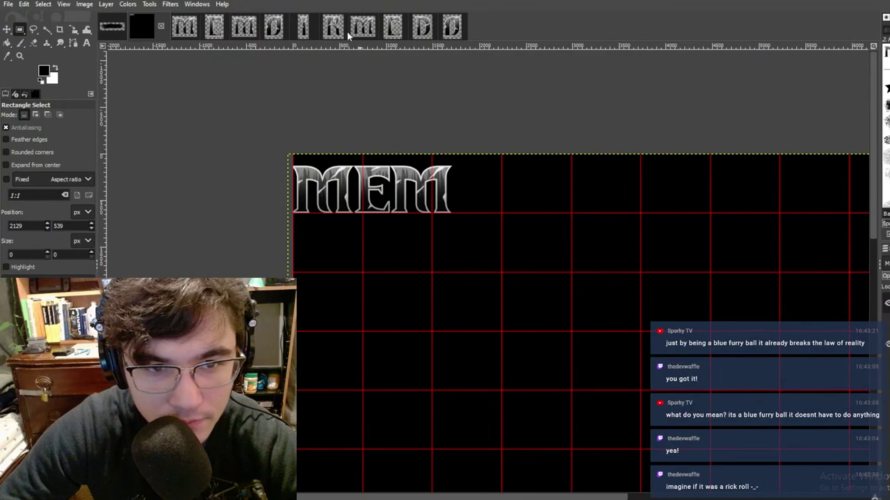
Step: Copy the O-shaped fourth letter from its own image and paste it into the lettering canvas
{"action": "left_click", "coordinate": [274, 28]}
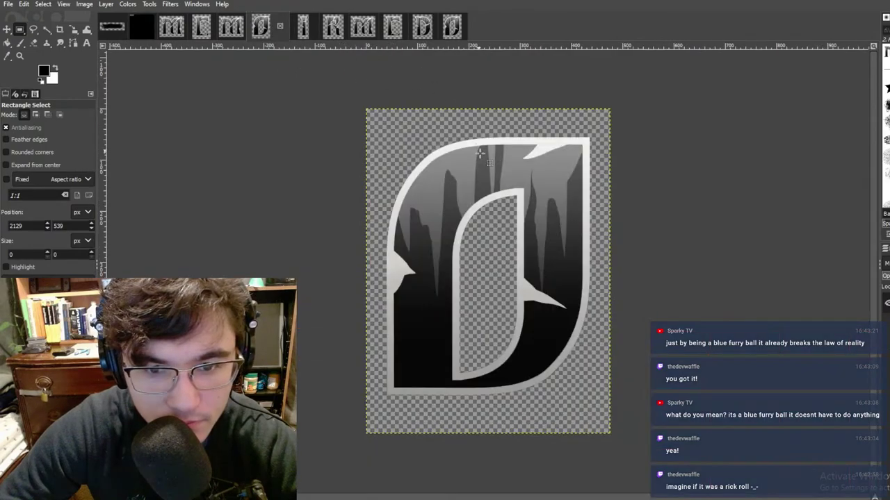
{"action": "left_click_drag", "start_coordinate": [278, 63], "coordinate": [709, 453]}
{"action": "key", "text": "ctrl+c"}
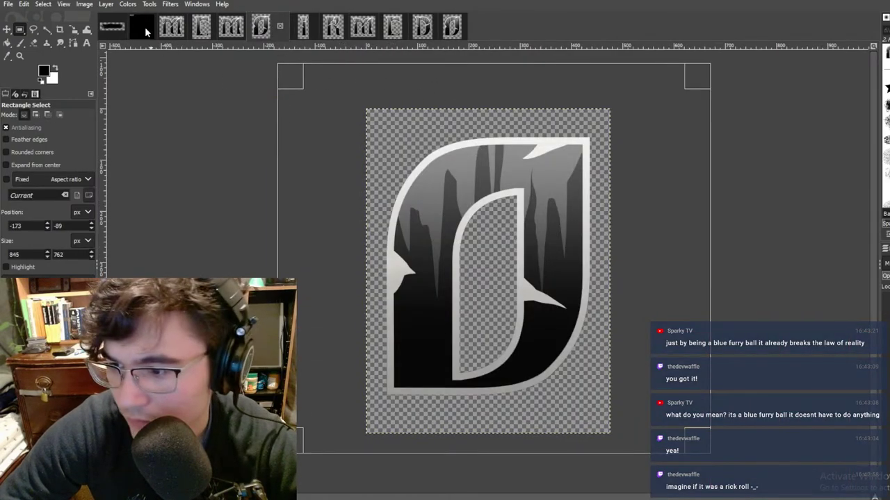
{"action": "left_click", "coordinate": [144, 28]}
{"action": "key", "text": "ctrl+v"}
Step: Move the pasted O next to the second M, with its base close to the horizontal guide
{"action": "left_click_drag", "start_coordinate": [574, 323], "coordinate": [474, 144]}
{"action": "scroll", "coordinate": [519, 186], "scroll_direction": "up", "scroll_amount": 3, "text": "ctrl"}
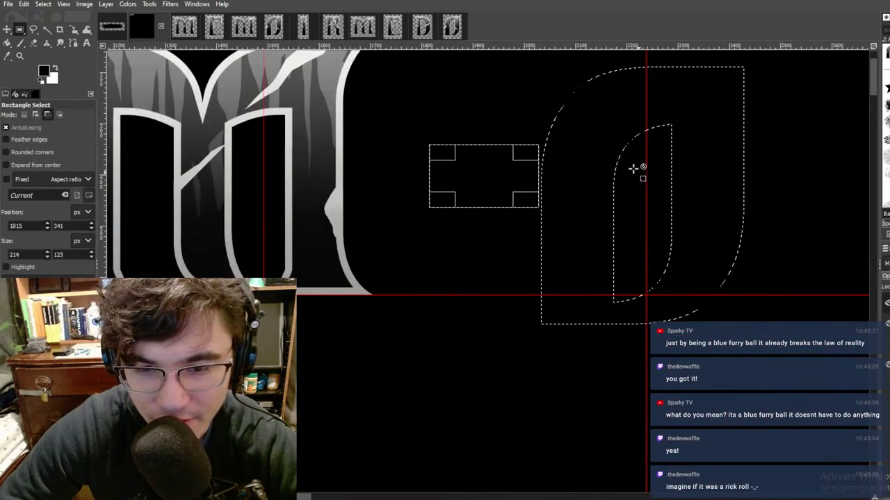
{"action": "left_click_drag", "start_coordinate": [588, 198], "coordinate": [429, 167]}
{"action": "scroll", "coordinate": [429, 169], "scroll_direction": "up", "scroll_amount": 4, "text": "ctrl"}
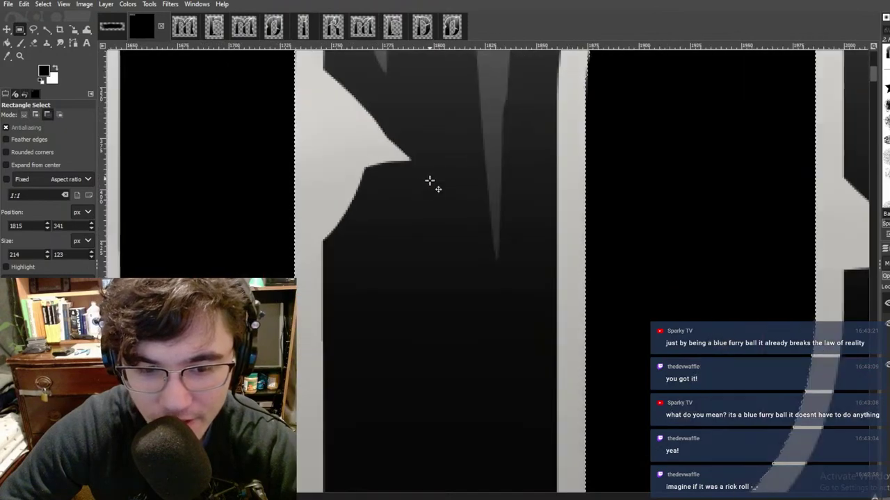
{"action": "scroll", "coordinate": [429, 252], "scroll_direction": "down", "scroll_amount": 5}
{"action": "scroll", "coordinate": [427, 252], "scroll_direction": "down", "scroll_amount": 2, "text": "ctrl"}
{"action": "left_click_drag", "start_coordinate": [407, 272], "coordinate": [400, 278]}
{"action": "scroll", "coordinate": [399, 278], "scroll_direction": "down", "scroll_amount": 2}
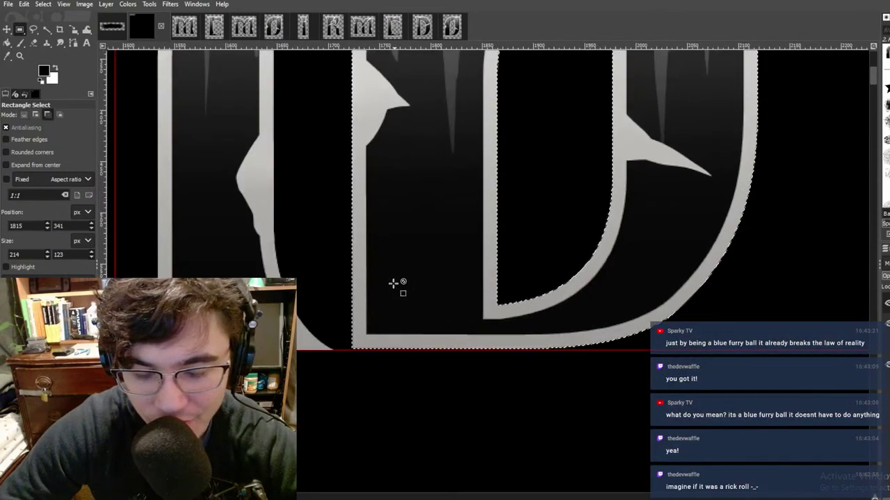
Step: Fine-align the O against the foot of the second M, rest its base on the horizontal guide, and anchor it
{"action": "scroll", "coordinate": [449, 230], "scroll_direction": "down", "scroll_amount": 2, "text": "ctrl"}
{"action": "scroll", "coordinate": [495, 308], "scroll_direction": "up", "scroll_amount": 3, "text": "ctrl"}
{"action": "scroll", "coordinate": [547, 193], "scroll_direction": "down", "scroll_amount": 3}
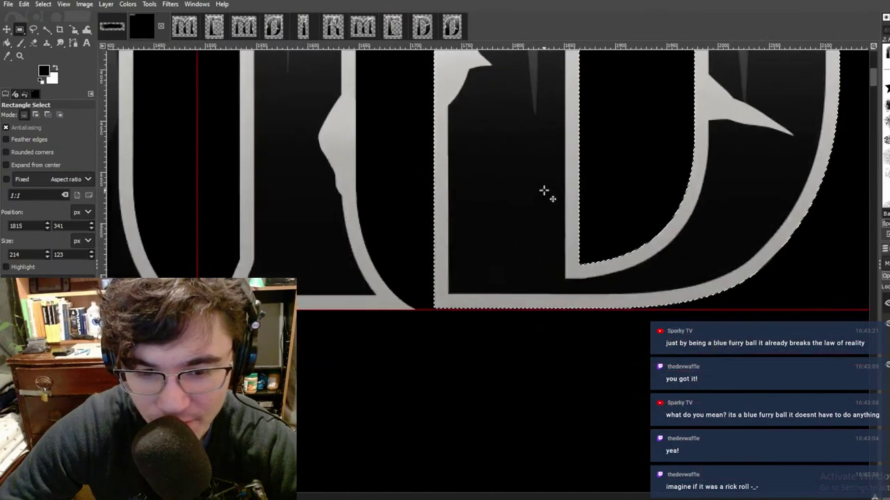
{"action": "scroll", "coordinate": [473, 252], "scroll_direction": "up", "scroll_amount": 2, "text": "ctrl"}
{"action": "scroll", "coordinate": [407, 281], "scroll_direction": "up", "scroll_amount": 3, "text": "ctrl"}
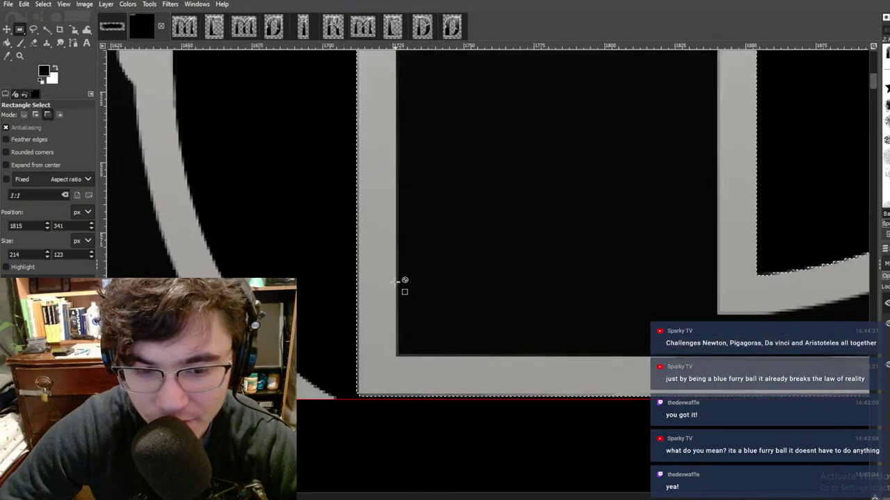
{"action": "scroll", "coordinate": [539, 189], "scroll_direction": "right", "scroll_amount": 3, "text": "shift"}
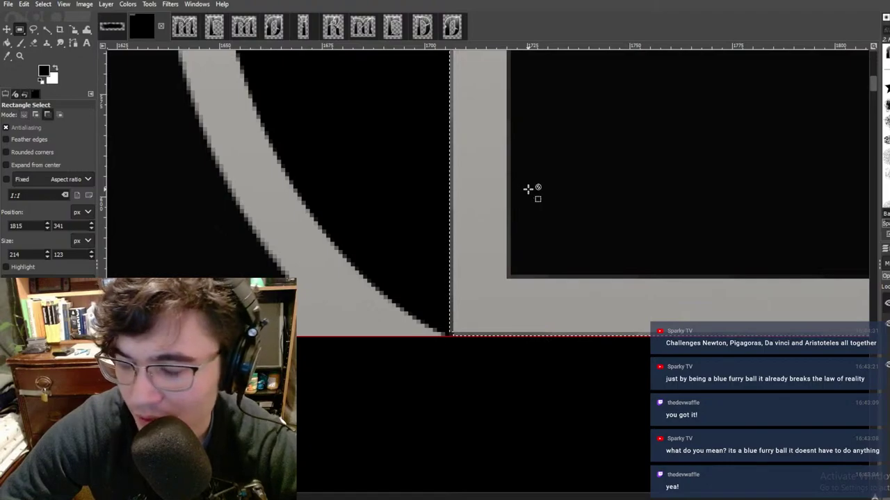
{"action": "scroll", "coordinate": [528, 189], "scroll_direction": "down", "scroll_amount": 2, "text": "ctrl"}
{"action": "middle_click_drag", "start_coordinate": [563, 143], "coordinate": [456, 194]}
{"action": "scroll", "coordinate": [416, 196], "scroll_direction": "down", "scroll_amount": 4, "text": "ctrl"}
{"action": "middle_click_drag", "start_coordinate": [603, 210], "coordinate": [599, 238]}
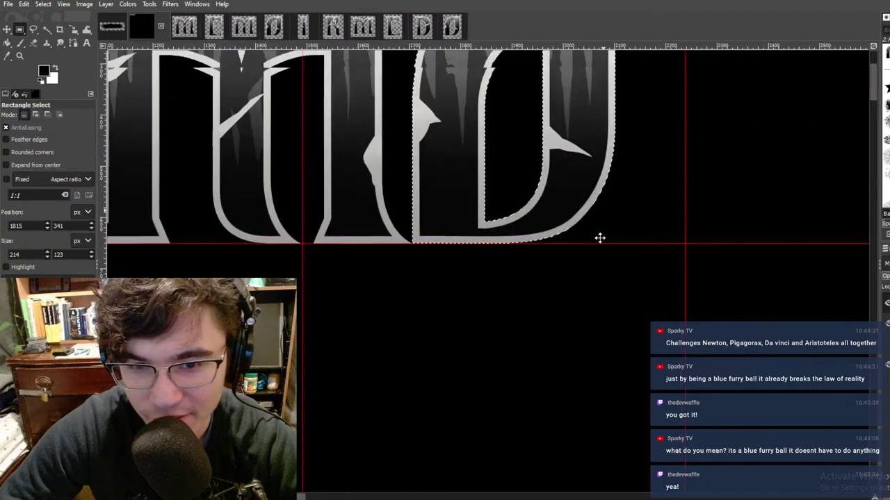
{"action": "scroll", "coordinate": [452, 267], "scroll_direction": "down", "scroll_amount": 5, "text": "ctrl"}
{"action": "scroll", "coordinate": [507, 301], "scroll_direction": "up", "scroll_amount": 1, "text": "ctrl"}
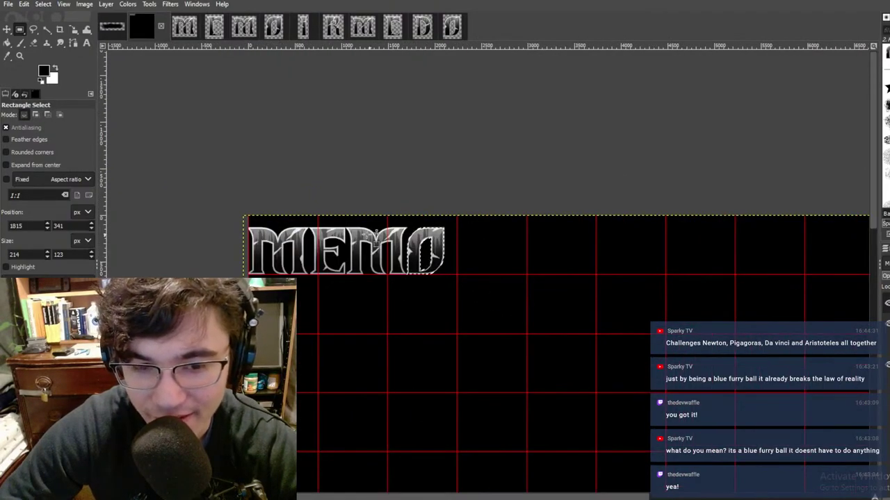
{"action": "middle_click_drag", "start_coordinate": [369, 235], "coordinate": [466, 238]}
{"action": "left_click", "coordinate": [603, 252]}
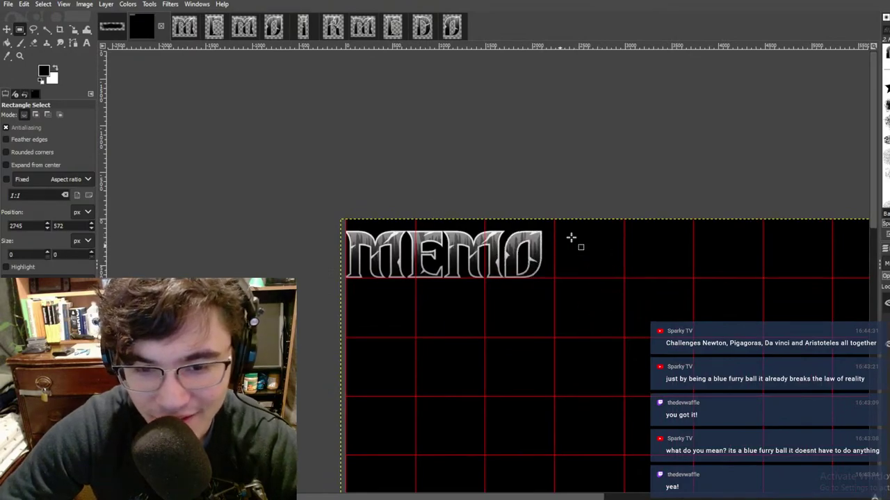
Step: Copy the R from its own image and paste it into the lettering canvas
{"action": "left_click", "coordinate": [304, 25]}
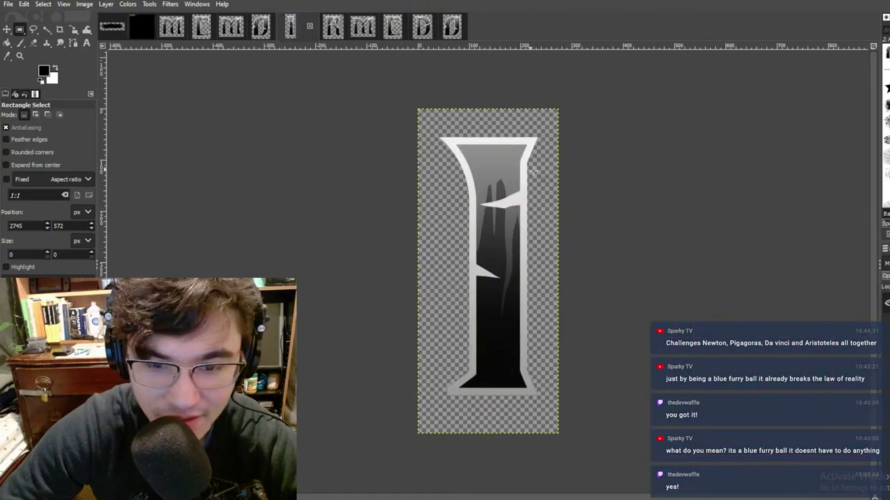
{"action": "left_click", "coordinate": [142, 28]}
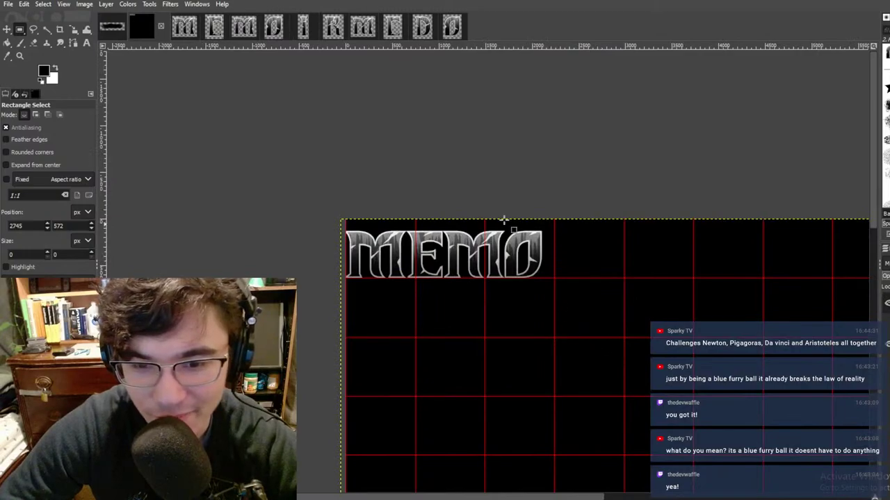
{"action": "left_click", "coordinate": [332, 28]}
{"action": "left_click_drag", "start_coordinate": [279, 91], "coordinate": [848, 492]}
{"action": "left_click", "coordinate": [144, 30]}
{"action": "left_click", "coordinate": [573, 253]}
{"action": "key", "text": "ctrl+v"}
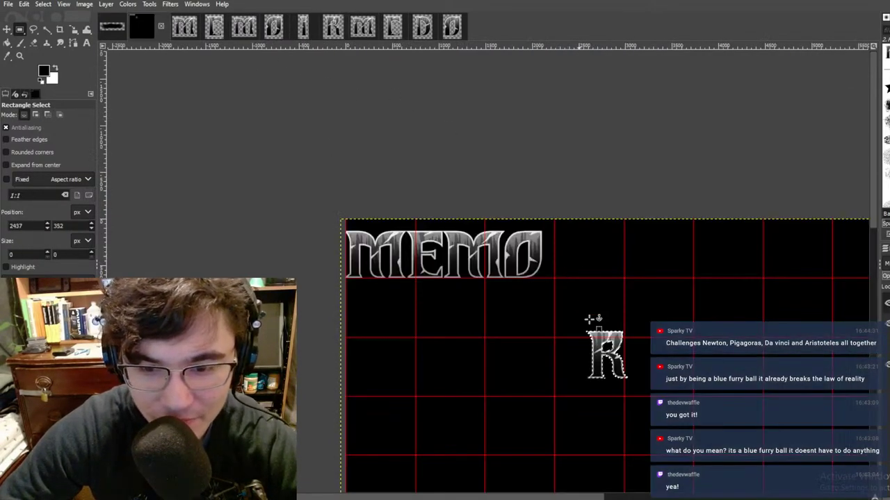
Step: Position the R directly after the O, with its base on the horizontal guide, and anchor it
{"action": "scroll", "coordinate": [599, 337], "scroll_direction": "up", "scroll_amount": 3, "text": "ctrl"}
{"action": "left_click_drag", "start_coordinate": [586, 337], "coordinate": [439, 47]}
{"action": "scroll", "coordinate": [627, 259], "scroll_direction": "up", "scroll_amount": 6, "text": "ctrl"}
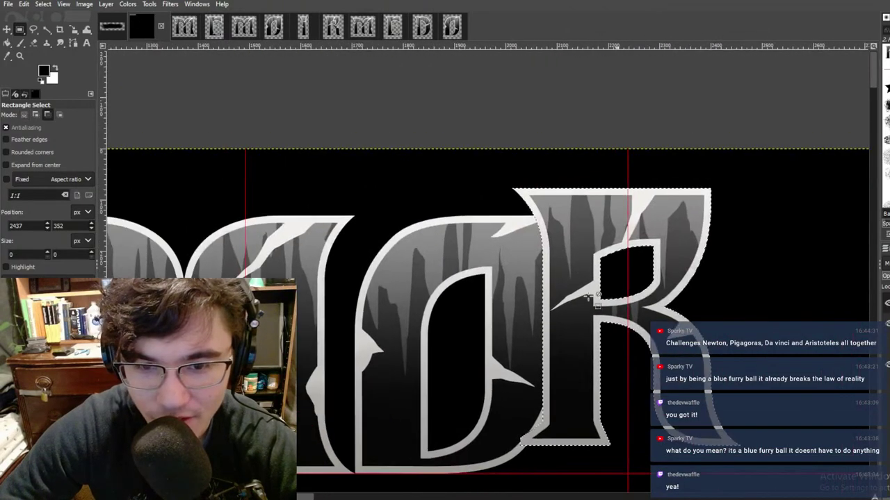
{"action": "scroll", "coordinate": [602, 234], "scroll_direction": "up", "scroll_amount": 10, "text": "ctrl"}
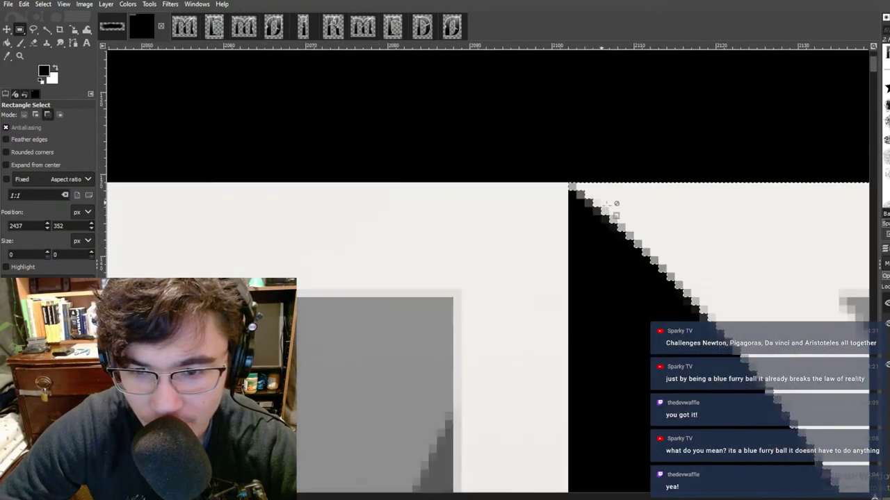
{"action": "scroll", "coordinate": [531, 150], "scroll_direction": "down", "scroll_amount": 15, "text": "ctrl"}
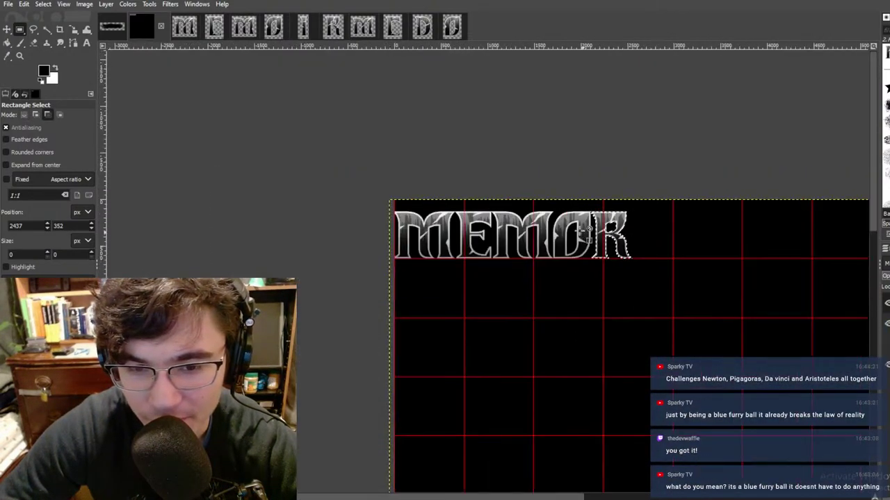
{"action": "middle_click_drag", "start_coordinate": [678, 187], "coordinate": [533, 145]}
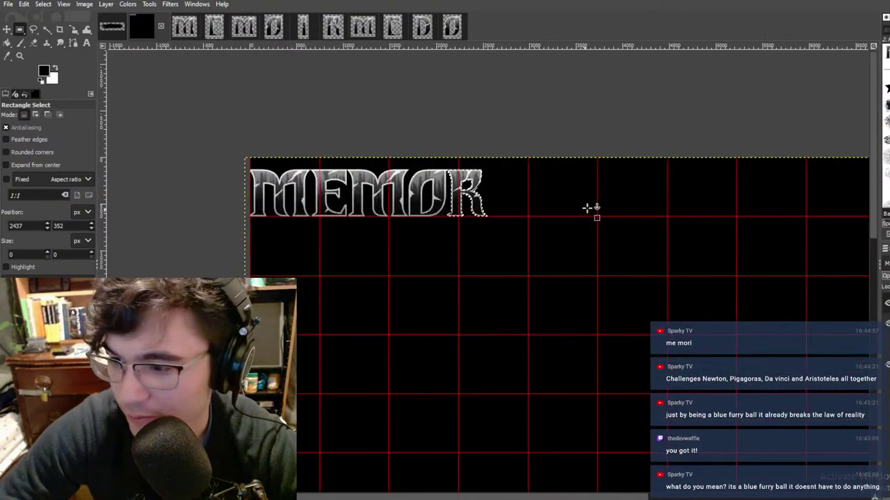
{"action": "middle_click_drag", "start_coordinate": [440, 151], "coordinate": [477, 158]}
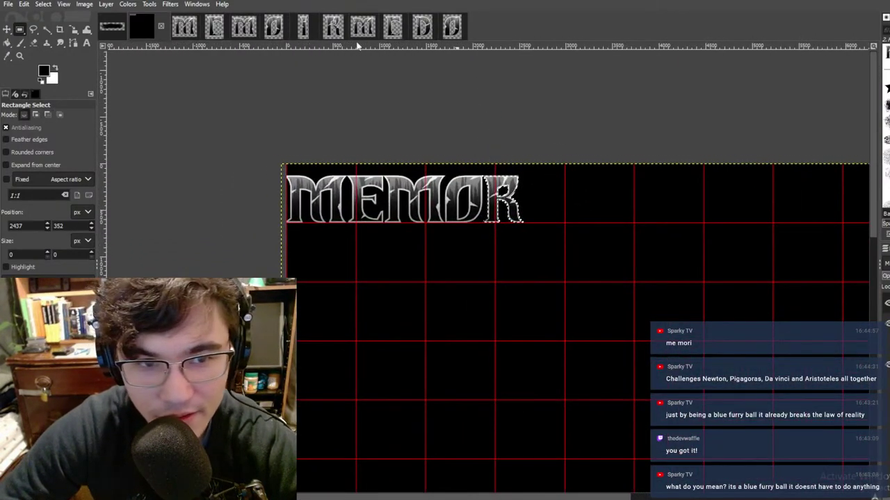
{"action": "left_click", "coordinate": [302, 28]}
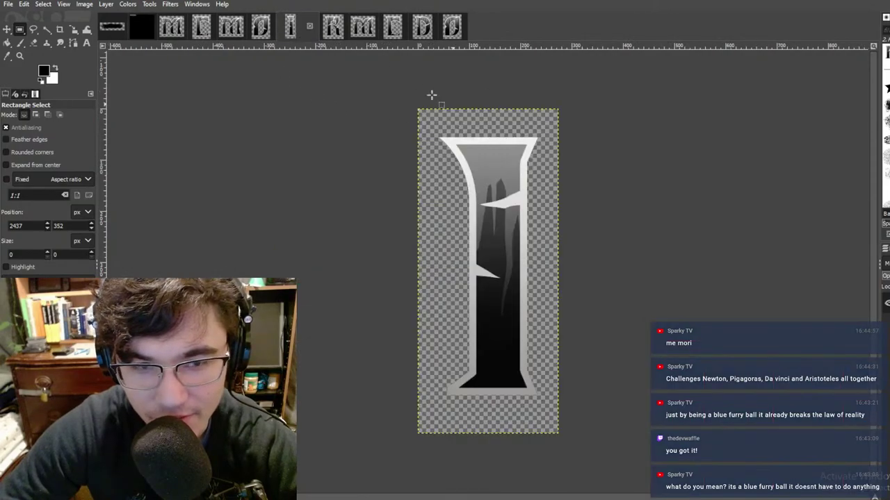
{"action": "left_click", "coordinate": [143, 28]}
Step: Copy the I from its own image and paste it into the lettering canvas
{"action": "left_click", "coordinate": [304, 28]}
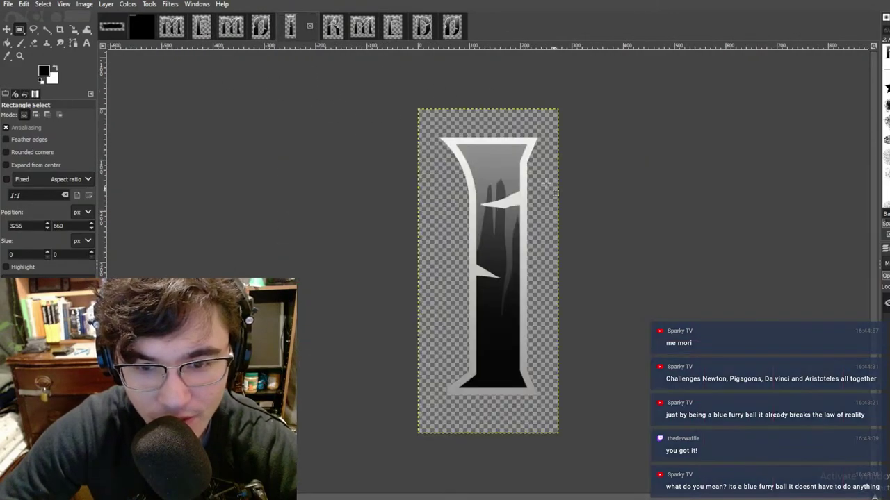
{"action": "left_click_drag", "start_coordinate": [350, 91], "coordinate": [732, 481]}
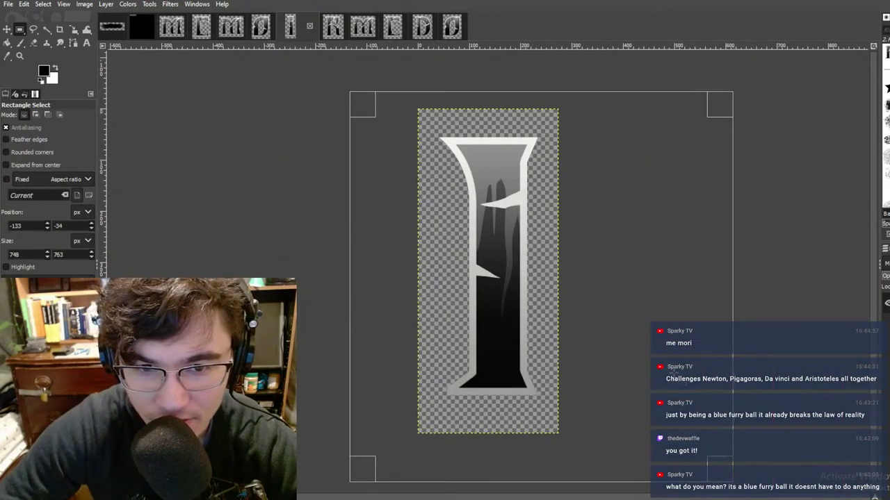
{"action": "left_click", "coordinate": [131, 28]}
{"action": "key", "text": "ctrl+v"}
Step: Position the I directly after the R, with its base on the horizontal guide, and anchor it
{"action": "scroll", "coordinate": [597, 224], "scroll_direction": "up", "scroll_amount": 2, "text": "ctrl"}
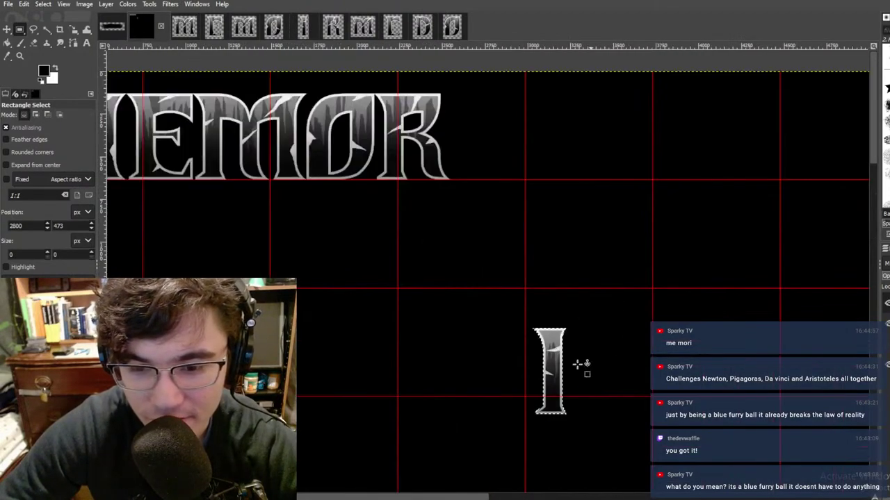
{"action": "left_click_drag", "start_coordinate": [564, 365], "coordinate": [496, 132]}
{"action": "scroll", "coordinate": [454, 230], "scroll_direction": "up", "scroll_amount": 4, "text": "ctrl"}
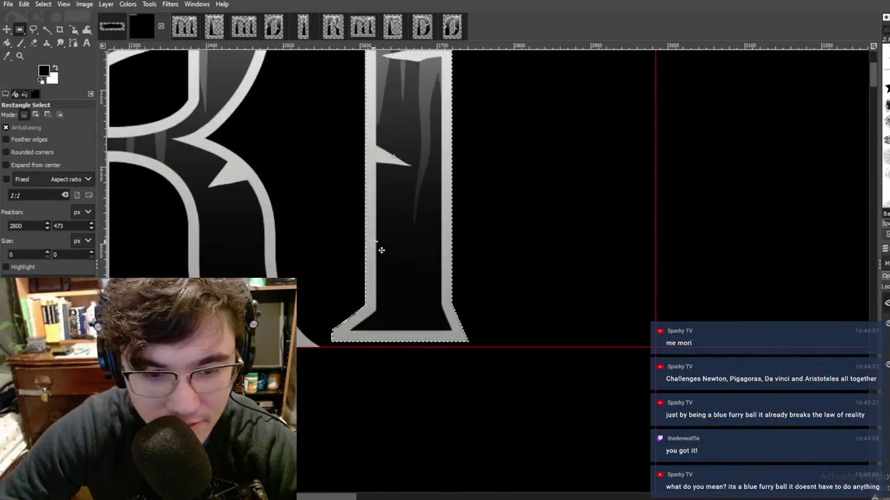
{"action": "scroll", "coordinate": [382, 250], "scroll_direction": "down", "scroll_amount": 5, "text": "ctrl"}
{"action": "scroll", "coordinate": [364, 207], "scroll_direction": "up", "scroll_amount": 5, "text": "ctrl"}
{"action": "scroll", "coordinate": [451, 132], "scroll_direction": "down", "scroll_amount": 1, "text": "ctrl"}
{"action": "scroll", "coordinate": [405, 224], "scroll_direction": "up", "scroll_amount": 5, "text": "ctrl"}
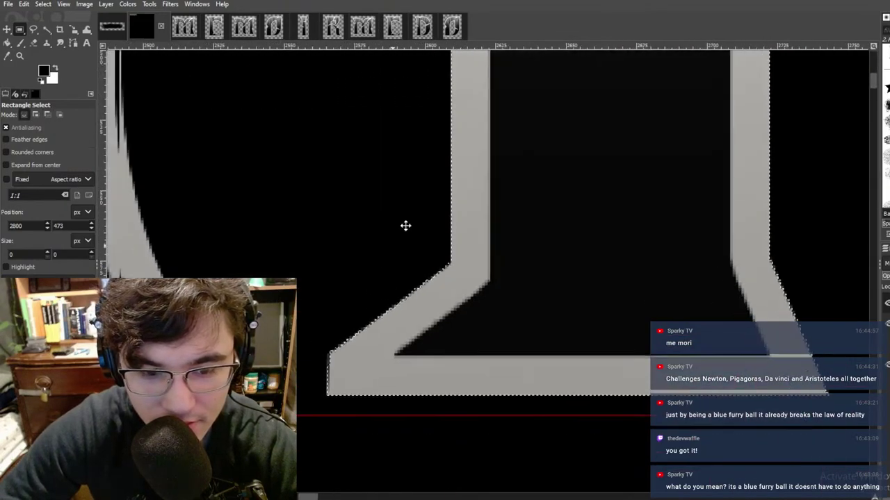
{"action": "mouse_move", "coordinate": [437, 315]}
{"action": "left_mouse_down"}
{"action": "mouse_move", "coordinate": [440, 323]}
{"action": "mouse_move", "coordinate": [427, 312]}
{"action": "left_mouse_up"}
{"action": "scroll", "coordinate": [422, 196], "scroll_direction": "down", "scroll_amount": 7, "text": "ctrl"}
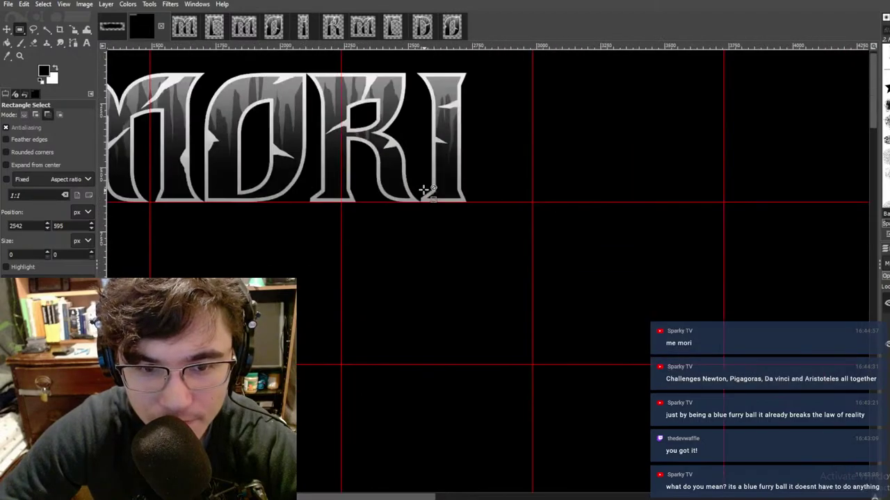
Step: Examine the letter spacing and baseline alignment across the assembled MEMORI lettering
{"action": "scroll", "coordinate": [533, 179], "scroll_direction": "up", "scroll_amount": 8, "text": "ctrl"}
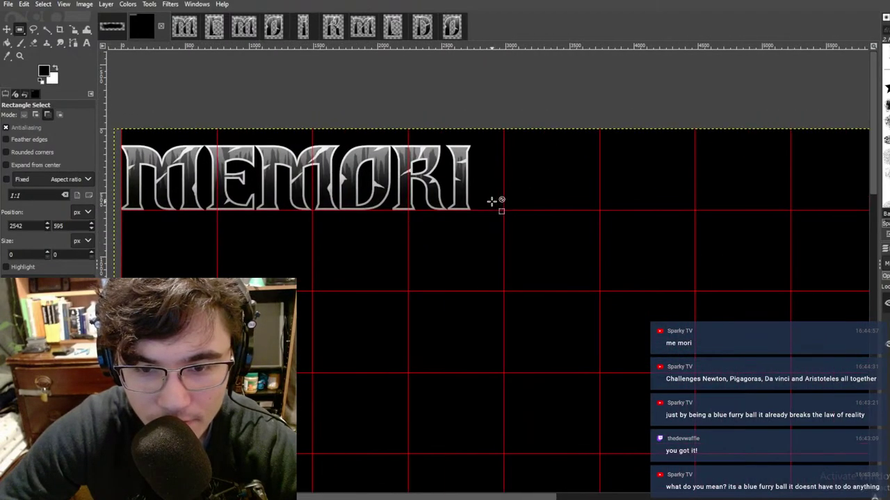
{"action": "scroll", "coordinate": [479, 127], "scroll_direction": "down", "scroll_amount": 3, "text": "ctrl"}
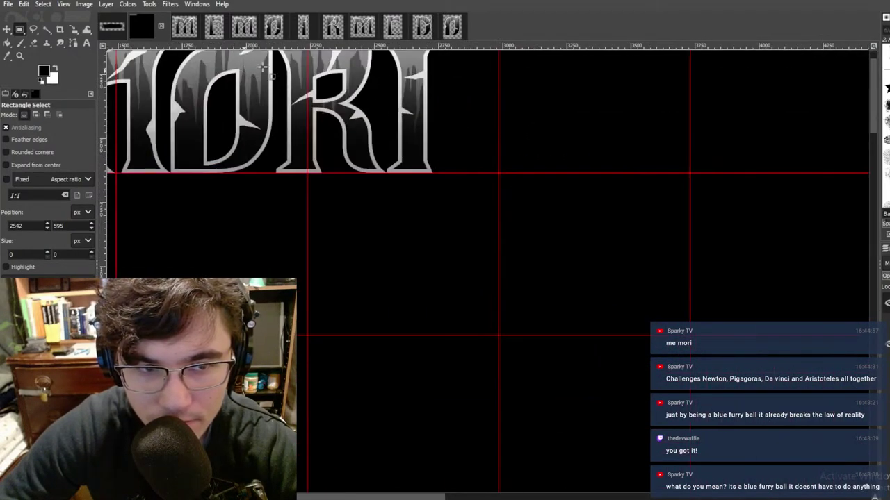
{"action": "scroll", "coordinate": [377, 91], "scroll_direction": "down", "scroll_amount": 2, "text": "ctrl"}
{"action": "scroll", "coordinate": [391, 151], "scroll_direction": "up", "scroll_amount": 2, "text": "ctrl"}
{"action": "scroll", "coordinate": [520, 83], "scroll_direction": "up", "scroll_amount": 3, "text": "ctrl"}
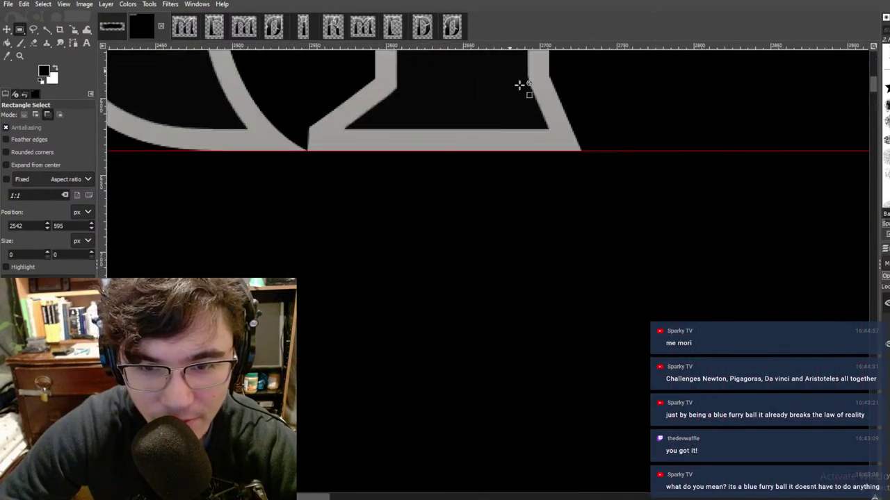
{"action": "scroll", "coordinate": [679, 112], "scroll_direction": "down", "scroll_amount": 4, "text": "ctrl"}
{"action": "middle_click_drag", "start_coordinate": [674, 139], "coordinate": [478, 186]}
{"action": "scroll", "coordinate": [558, 176], "scroll_direction": "up", "scroll_amount": 1, "text": "ctrl"}
{"action": "middle_click_drag", "start_coordinate": [558, 176], "coordinate": [485, 181]}
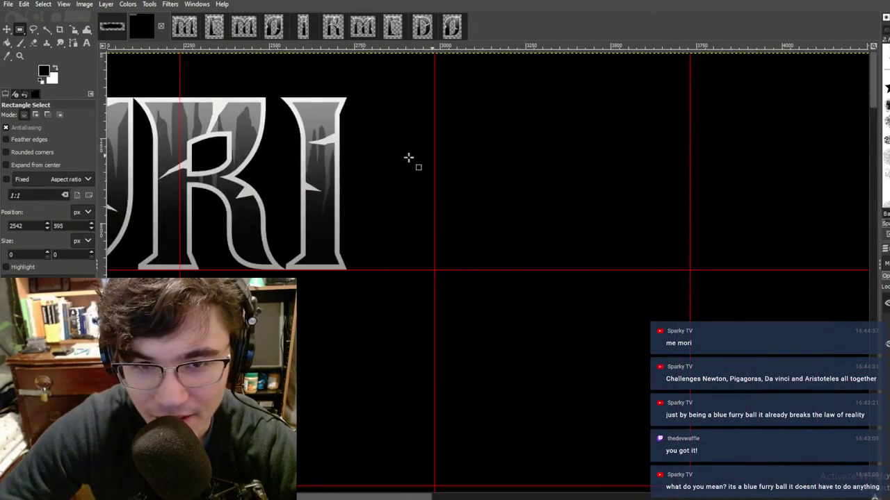
{"action": "mouse_move", "coordinate": [280, 125]}
{"action": "middle_mouse_down"}
{"action": "mouse_move", "coordinate": [561, 125]}
{"action": "mouse_move", "coordinate": [371, 107]}
{"action": "mouse_move", "coordinate": [463, 116]}
{"action": "middle_mouse_up"}
{"action": "left_click", "coordinate": [122, 26]}
{"action": "left_click", "coordinate": [153, 28]}
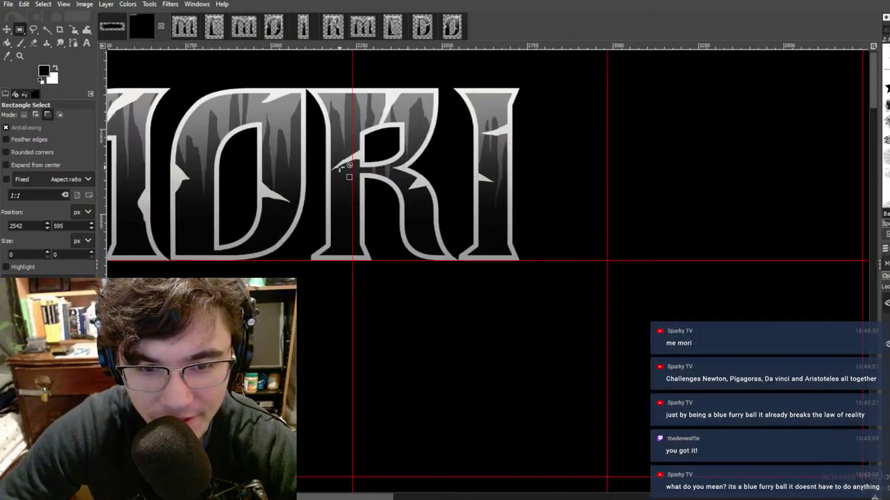
{"action": "scroll", "coordinate": [339, 167], "scroll_direction": "down", "scroll_amount": 6, "text": "ctrl"}
{"action": "scroll", "coordinate": [333, 166], "scroll_direction": "up", "scroll_amount": 4, "text": "ctrl"}
{"action": "middle_click_drag", "start_coordinate": [290, 135], "coordinate": [434, 131]}
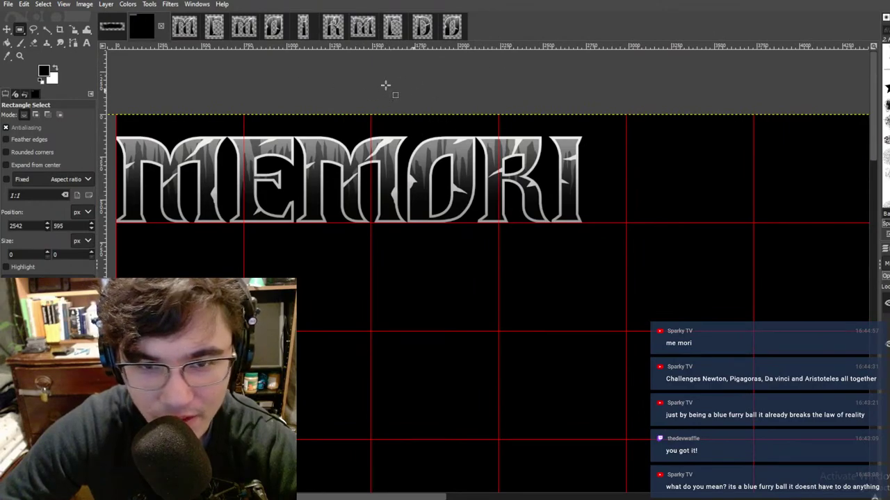
{"action": "scroll", "coordinate": [368, 125], "scroll_direction": "up", "scroll_amount": 4, "text": "ctrl"}
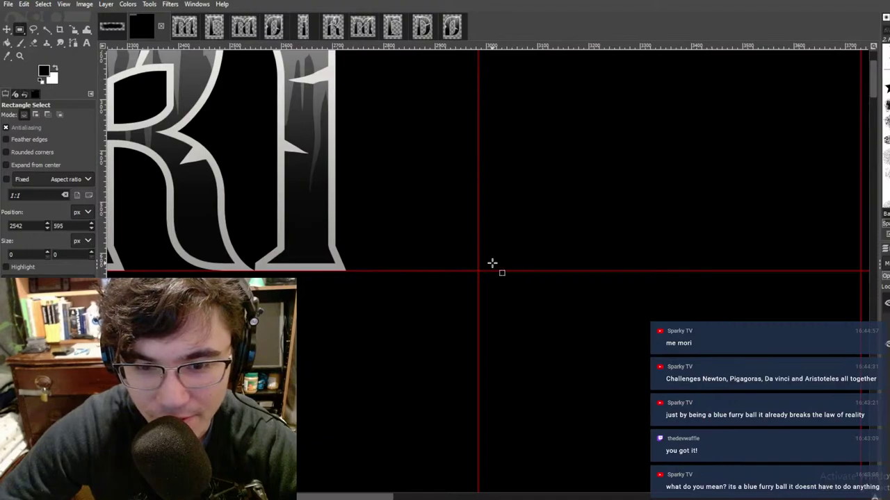
{"action": "scroll", "coordinate": [456, 221], "scroll_direction": "down", "scroll_amount": 4, "text": "ctrl"}
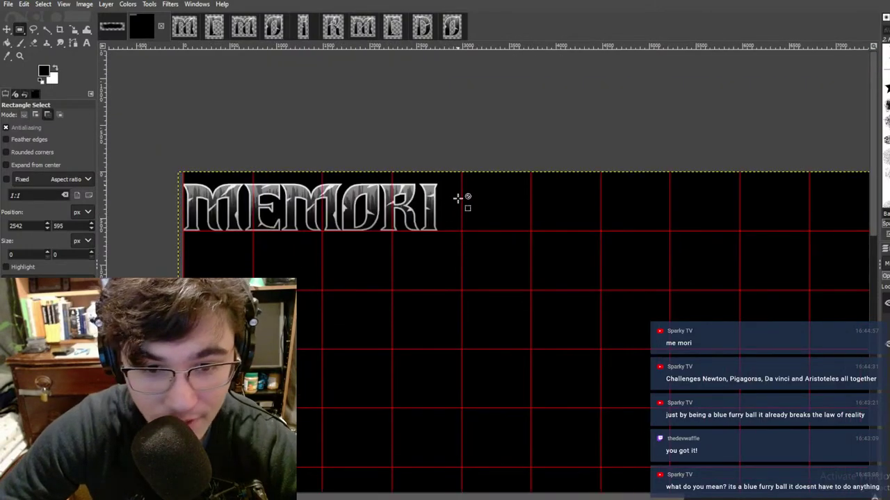
Step: Measure the gap between the foot of the I and the next vertical guide with a rectangular selection, and clear the selection
{"action": "scroll", "coordinate": [458, 198], "scroll_direction": "up", "scroll_amount": 4, "text": "ctrl"}
{"action": "left_click_drag", "start_coordinate": [372, 263], "coordinate": [554, 255]}
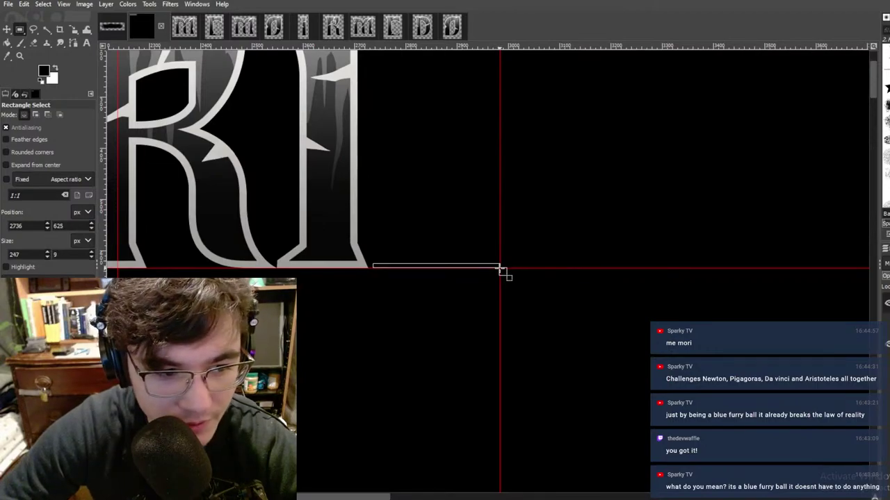
{"action": "scroll", "coordinate": [414, 260], "scroll_direction": "up", "scroll_amount": 8, "text": "ctrl"}
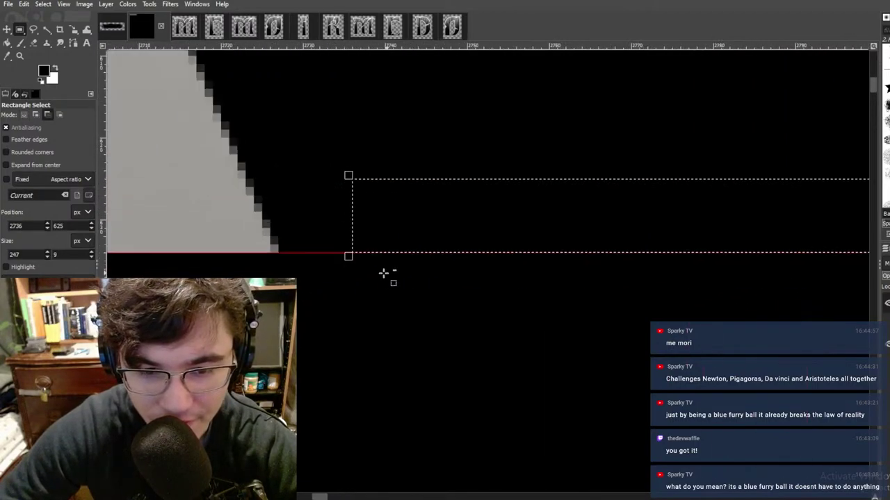
{"action": "left_click", "coordinate": [329, 144]}
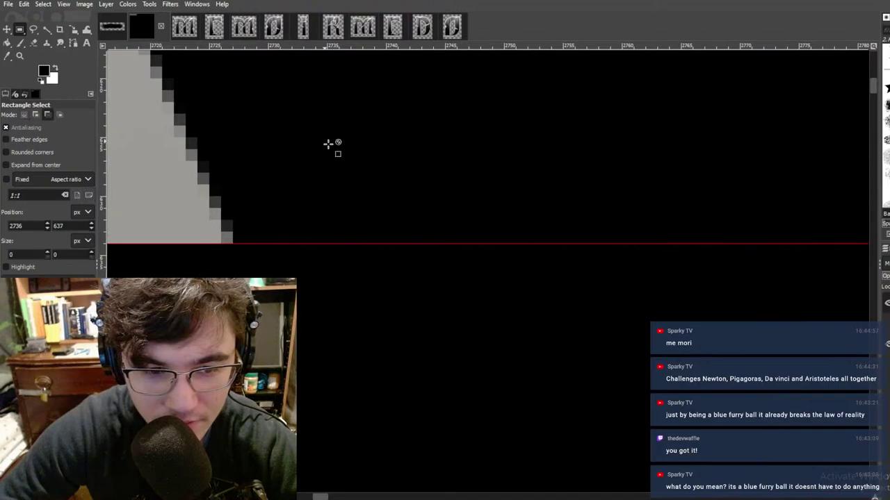
Step: Copy the D from its own image and paste it into the lettering canvas
{"action": "scroll", "coordinate": [387, 186], "scroll_direction": "down", "scroll_amount": 8, "text": "ctrl"}
{"action": "scroll", "coordinate": [472, 174], "scroll_direction": "up", "scroll_amount": 6, "text": "ctrl"}
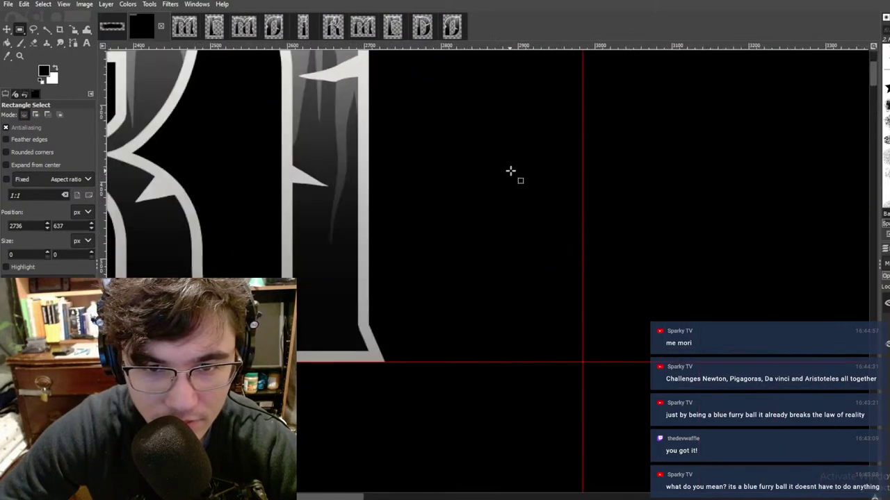
{"action": "scroll", "coordinate": [423, 235], "scroll_direction": "up", "scroll_amount": 3, "text": "ctrl"}
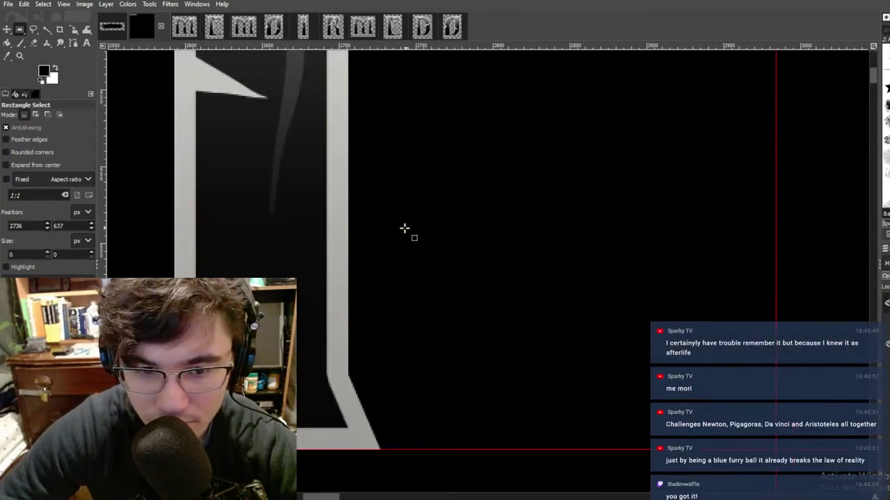
{"action": "scroll", "coordinate": [489, 234], "scroll_direction": "down", "scroll_amount": 5, "text": "ctrl"}
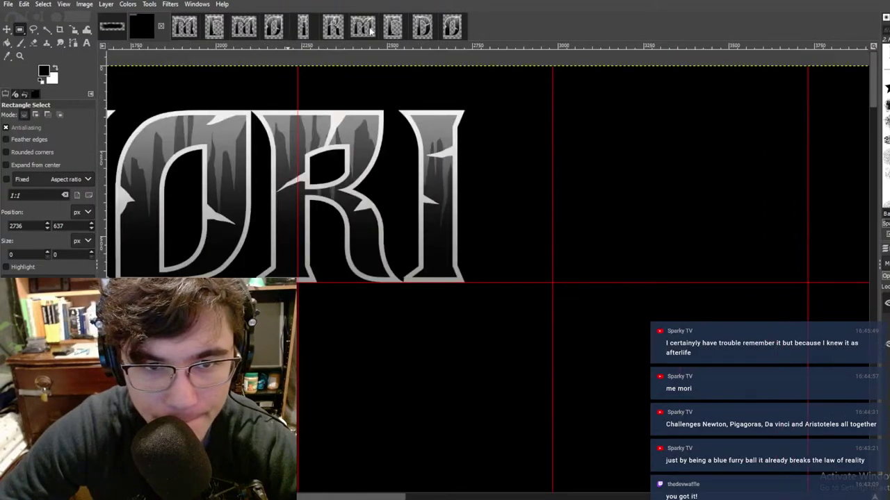
{"action": "scroll", "coordinate": [432, 146], "scroll_direction": "down", "scroll_amount": 1, "text": "ctrl"}
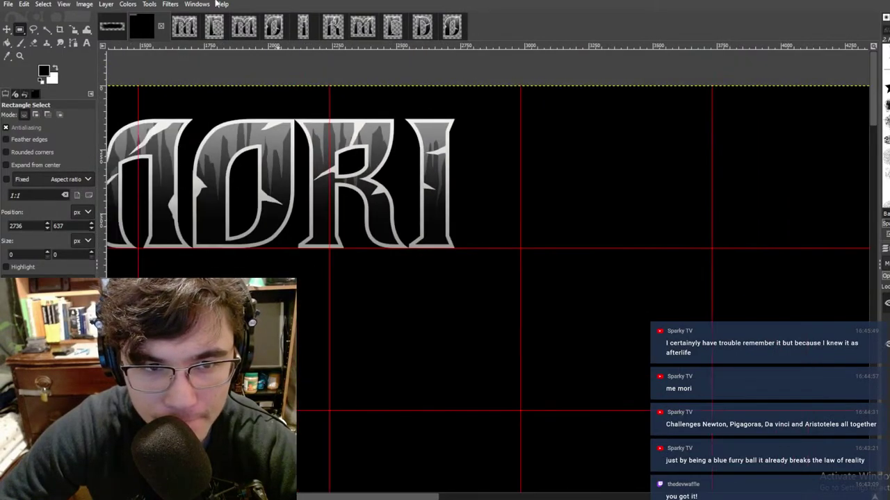
{"action": "left_click", "coordinate": [420, 28]}
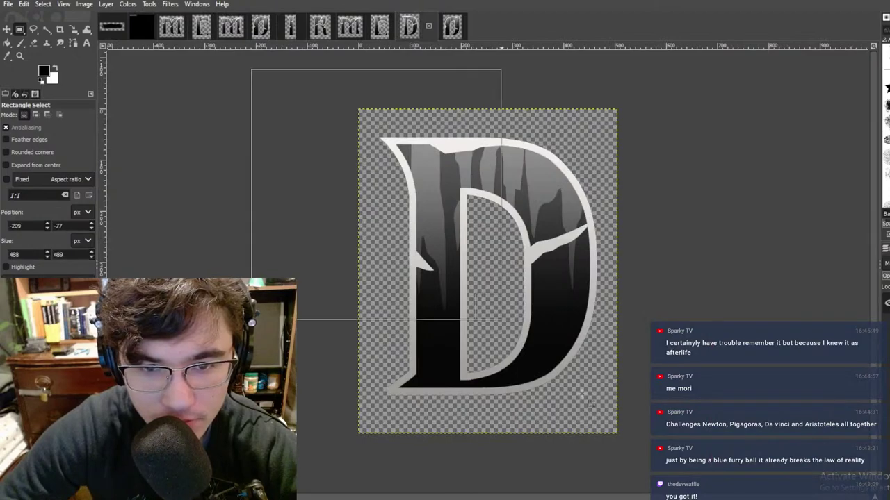
{"action": "left_click", "coordinate": [143, 33]}
{"action": "middle_click_drag", "start_coordinate": [595, 280], "coordinate": [502, 276]}
{"action": "left_click", "coordinate": [431, 185]}
{"action": "key", "text": "ctrl+v"}
{"action": "scroll", "coordinate": [455, 199], "scroll_direction": "up", "scroll_amount": 2, "text": "ctrl"}
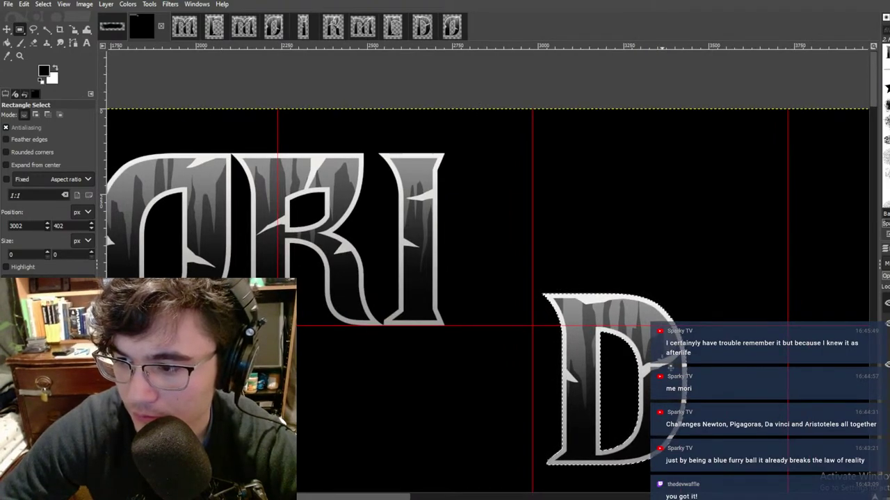
Step: Position the D after the I with the lower-left corner of its foot on the vertical and horizontal guides' intersection
{"action": "left_click_drag", "start_coordinate": [592, 354], "coordinate": [524, 200]}
{"action": "scroll", "coordinate": [485, 230], "scroll_direction": "up", "scroll_amount": 2, "text": "ctrl"}
{"action": "middle_click_drag", "start_coordinate": [567, 280], "coordinate": [525, 192]}
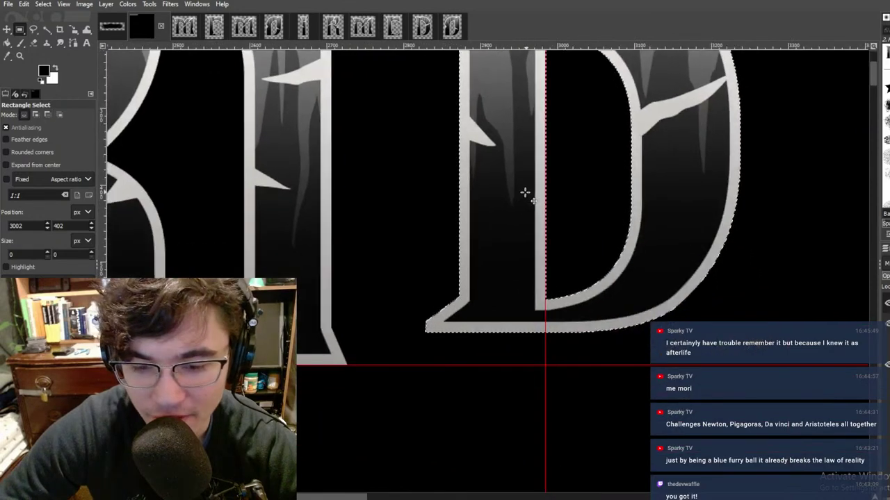
{"action": "scroll", "coordinate": [480, 296], "scroll_direction": "up", "scroll_amount": 2, "text": "ctrl"}
{"action": "scroll", "coordinate": [564, 483], "scroll_direction": "up", "scroll_amount": 3, "text": "ctrl"}
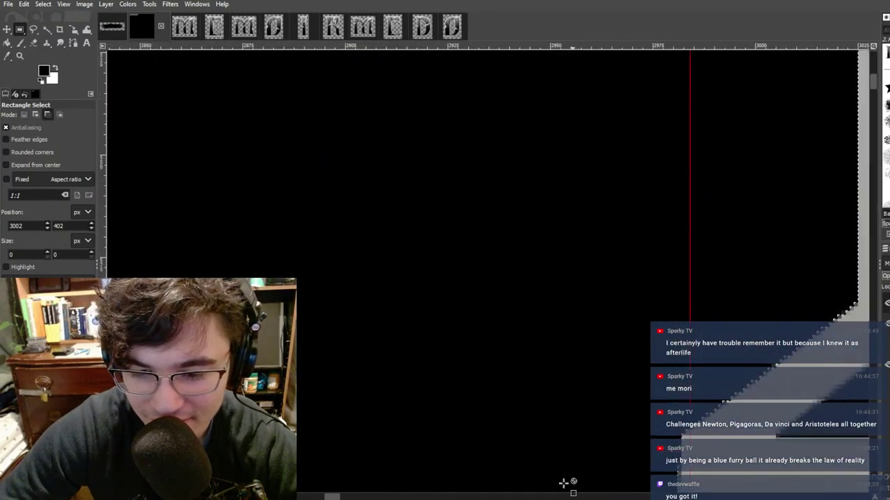
{"action": "middle_click_drag", "start_coordinate": [643, 430], "coordinate": [318, 262]}
{"action": "mouse_move", "coordinate": [418, 281]}
{"action": "left_mouse_down"}
{"action": "mouse_move", "coordinate": [437, 282]}
{"action": "mouse_move", "coordinate": [425, 282]}
{"action": "left_mouse_up"}
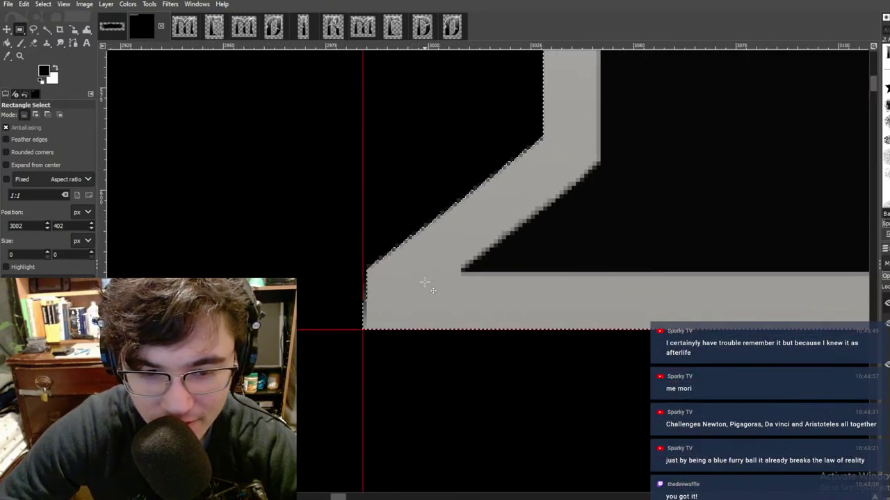
{"action": "scroll", "coordinate": [428, 286], "scroll_direction": "down", "scroll_amount": 8, "text": "ctrl"}
{"action": "scroll", "coordinate": [444, 209], "scroll_direction": "up", "scroll_amount": 2, "text": "ctrl"}
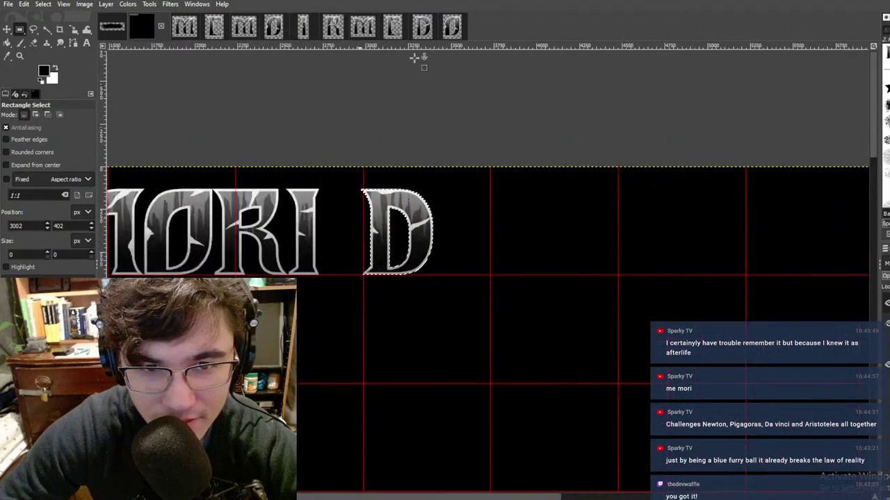
Step: Copy the E from its own image, anchor the D in the lettering canvas, and paste the E there
{"action": "left_click", "coordinate": [392, 26]}
{"action": "left_click_drag", "start_coordinate": [317, 77], "coordinate": [705, 479]}
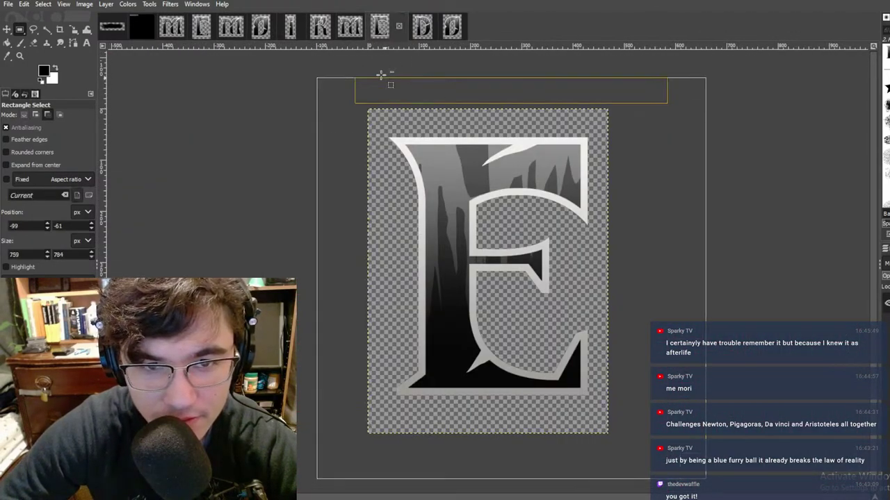
{"action": "left_click", "coordinate": [148, 29]}
{"action": "left_click", "coordinate": [485, 238]}
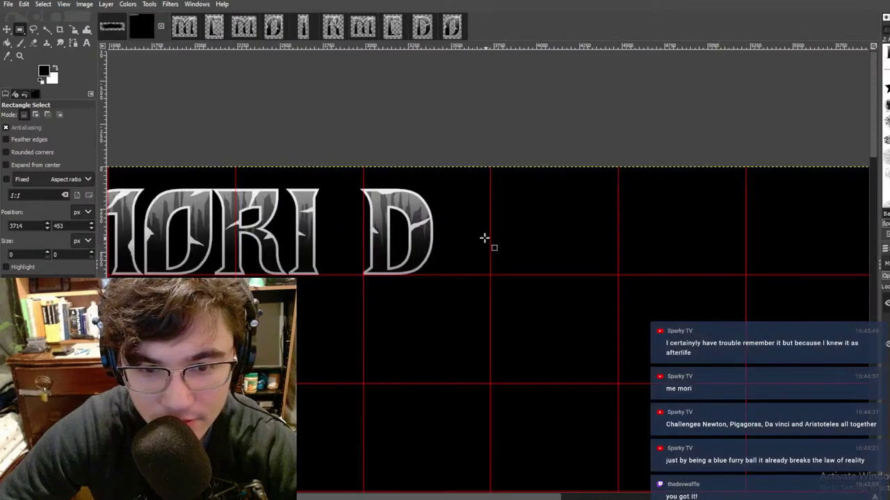
{"action": "key", "text": "ctrl+v"}
Step: Try placing the E tight against the D's curved edge, just above the horizontal guide, and anchor it
{"action": "scroll", "coordinate": [468, 318], "scroll_direction": "up", "scroll_amount": 2, "text": "ctrl"}
{"action": "left_click_drag", "start_coordinate": [476, 332], "coordinate": [452, 157]}
{"action": "scroll", "coordinate": [461, 164], "scroll_direction": "up", "scroll_amount": 2, "text": "ctrl"}
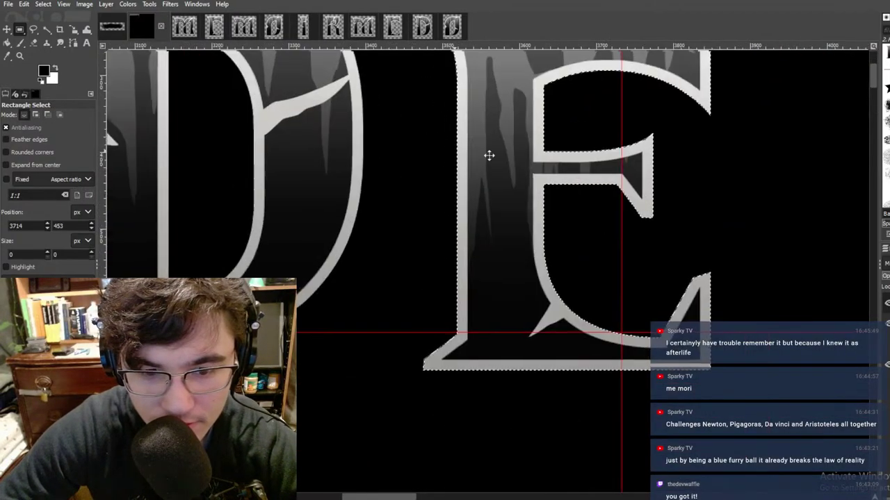
{"action": "left_click_drag", "start_coordinate": [574, 246], "coordinate": [480, 199]}
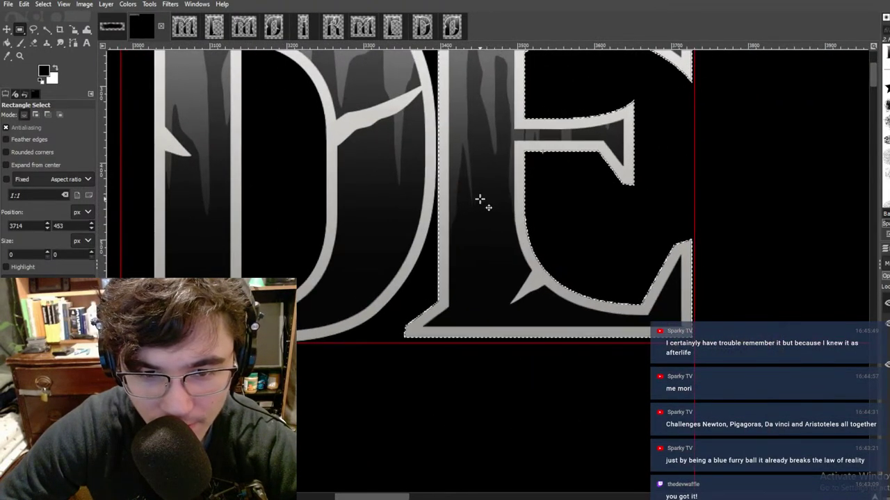
{"action": "scroll", "coordinate": [501, 188], "scroll_direction": "down", "scroll_amount": 3, "text": "ctrl"}
{"action": "scroll", "coordinate": [457, 129], "scroll_direction": "up", "scroll_amount": 5, "text": "ctrl"}
{"action": "scroll", "coordinate": [455, 182], "scroll_direction": "up", "scroll_amount": 3, "text": "ctrl"}
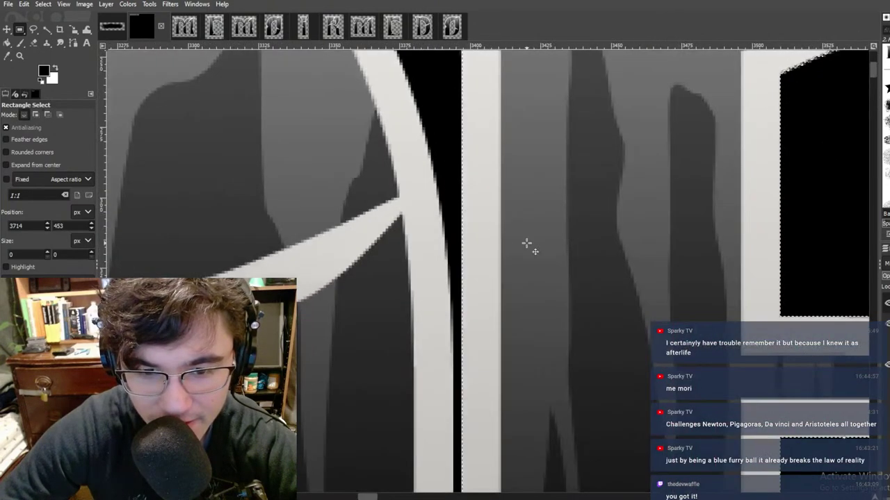
{"action": "left_click_drag", "start_coordinate": [528, 246], "coordinate": [523, 239]}
{"action": "key", "text": "Left"}
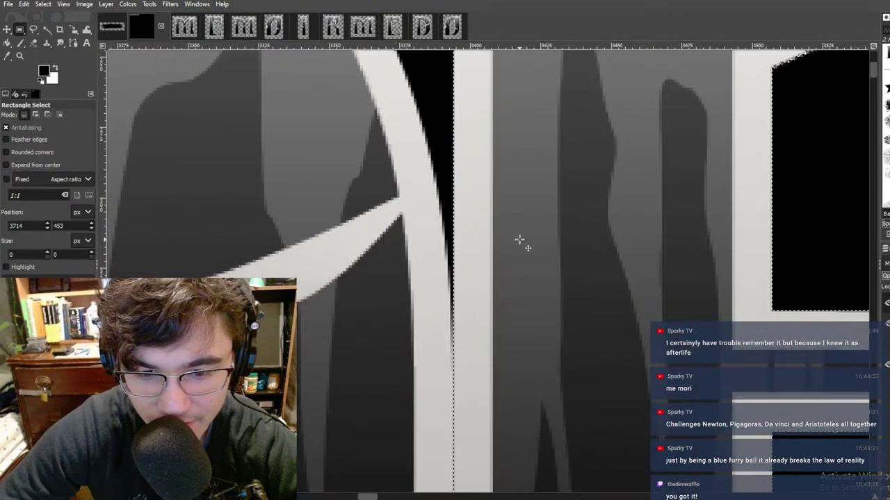
{"action": "scroll", "coordinate": [521, 239], "scroll_direction": "down", "scroll_amount": 5, "text": "ctrl"}
{"action": "scroll", "coordinate": [590, 274], "scroll_direction": "down", "scroll_amount": 5, "text": "ctrl"}
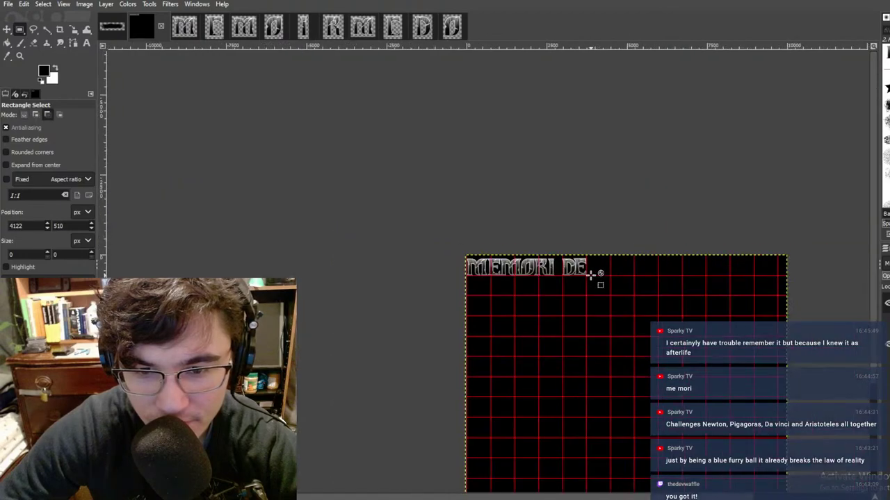
{"action": "scroll", "coordinate": [588, 277], "scroll_direction": "up", "scroll_amount": 4, "text": "ctrl"}
{"action": "scroll", "coordinate": [577, 221], "scroll_direction": "up", "scroll_amount": 2, "text": "ctrl"}
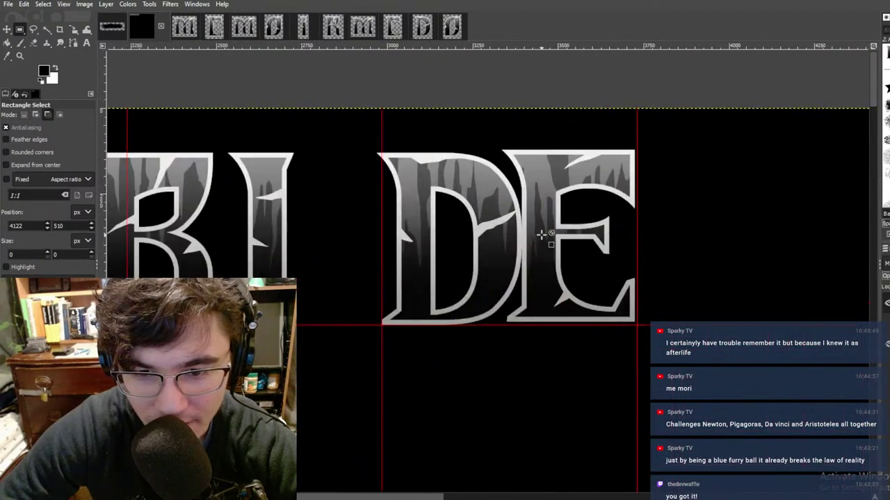
Step: Undo the anchoring and reposition the E with its base on the horizontal guide and a narrow gap after the D, and anchor it
{"action": "scroll", "coordinate": [545, 231], "scroll_direction": "up", "scroll_amount": 1, "text": "ctrl"}
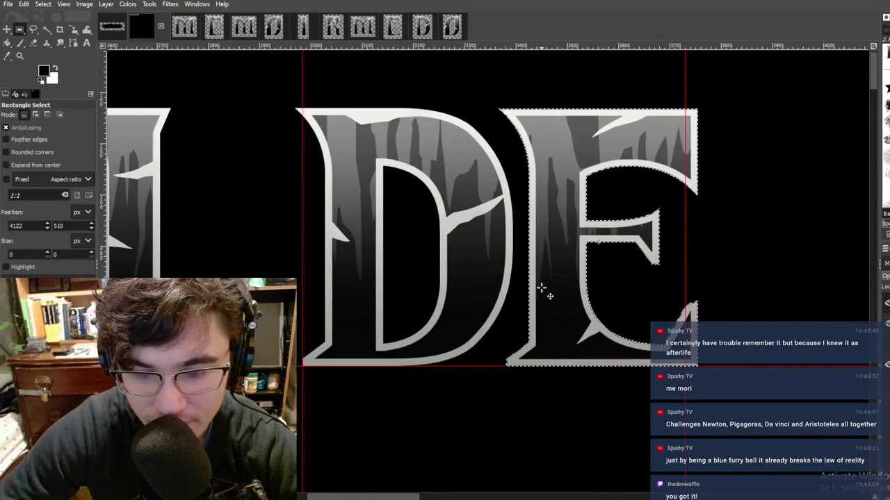
{"action": "left_click_drag", "start_coordinate": [542, 287], "coordinate": [536, 287], "text": "ctrl+alt"}
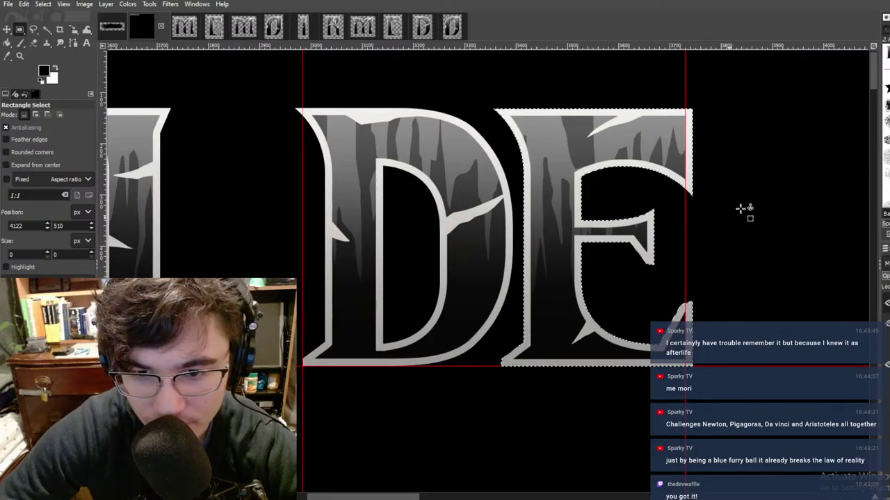
{"action": "scroll", "coordinate": [737, 229], "scroll_direction": "down", "scroll_amount": 7, "text": "ctrl"}
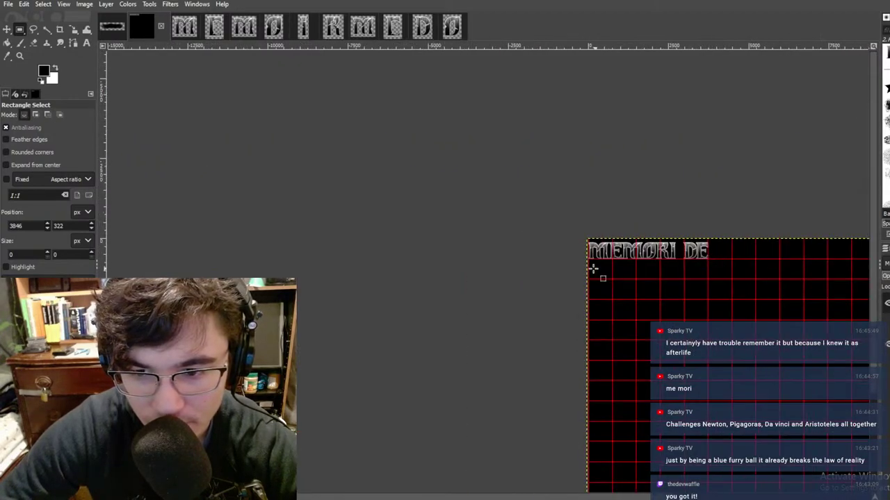
{"action": "middle_click_drag", "start_coordinate": [593, 269], "coordinate": [450, 275]}
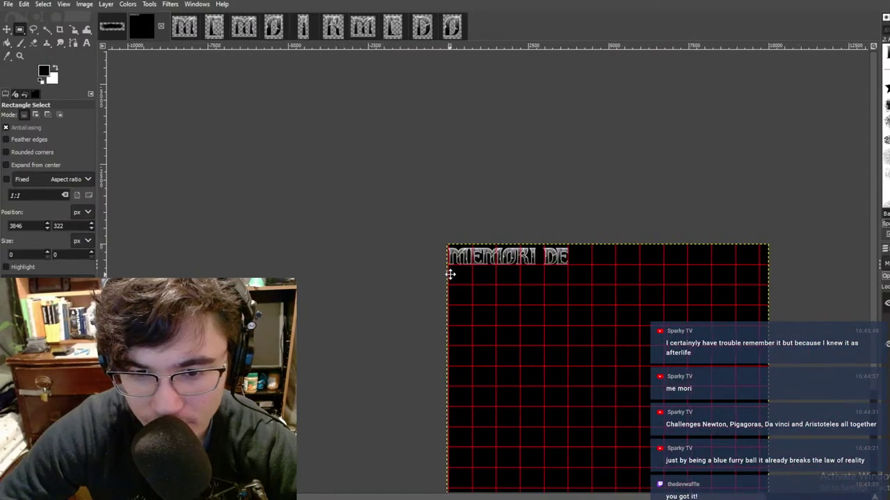
{"action": "scroll", "coordinate": [526, 264], "scroll_direction": "up", "scroll_amount": 4, "text": "ctrl"}
{"action": "middle_click_drag", "start_coordinate": [732, 235], "coordinate": [621, 247]}
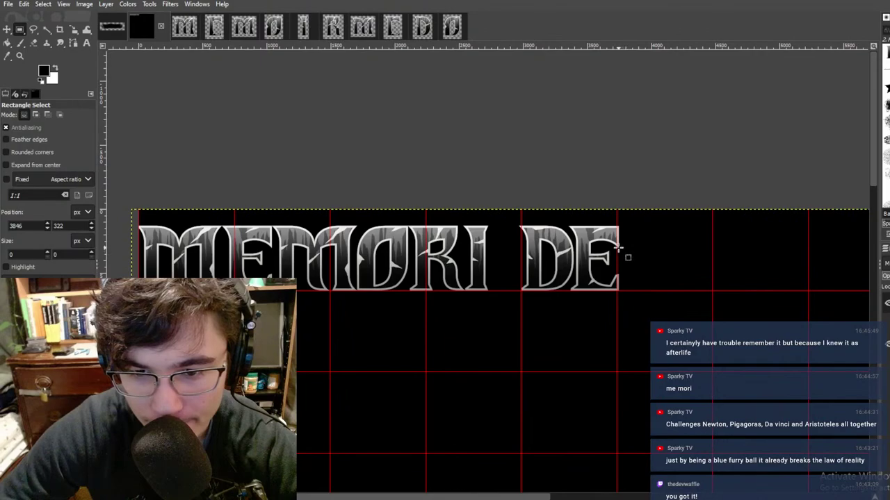
{"action": "scroll", "coordinate": [587, 242], "scroll_direction": "up", "scroll_amount": 5, "text": "ctrl"}
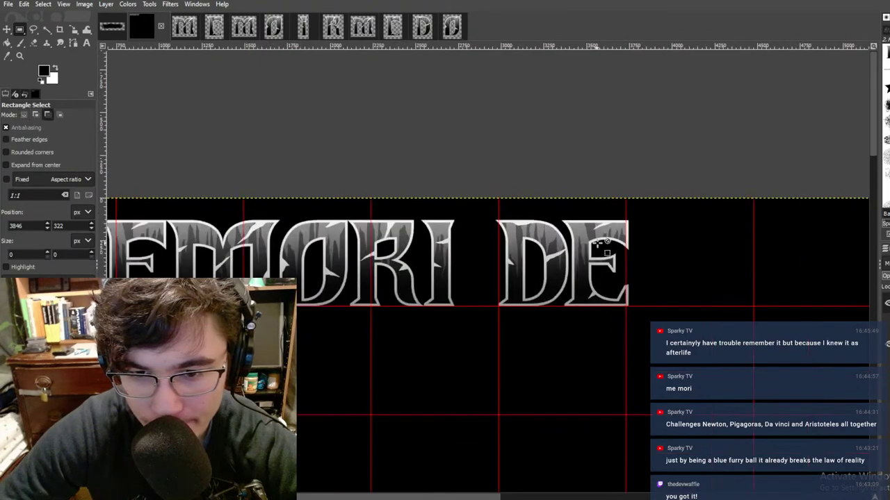
Step: Undo the anchoring, move the E well clear of the D to about x 3628 px at its upper-left tip, and anchor it
{"action": "scroll", "coordinate": [560, 206], "scroll_direction": "down", "scroll_amount": 3, "text": "ctrl"}
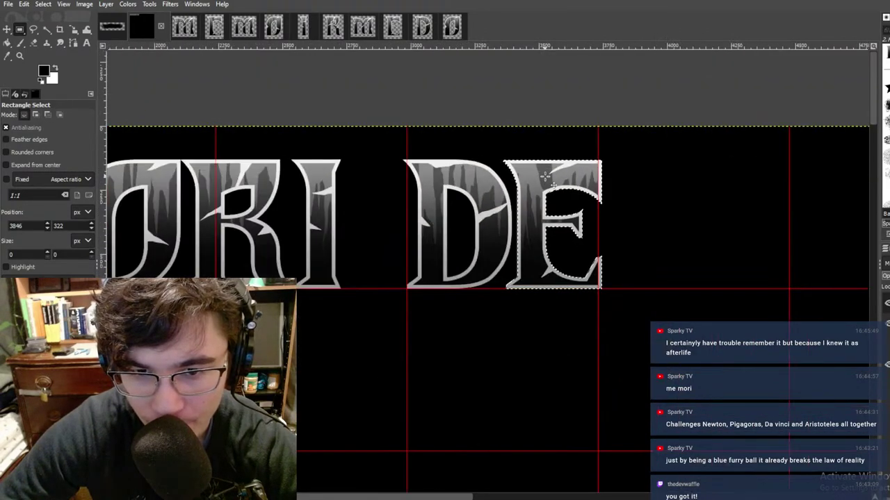
{"action": "scroll", "coordinate": [547, 171], "scroll_direction": "up", "scroll_amount": 1, "text": "ctrl"}
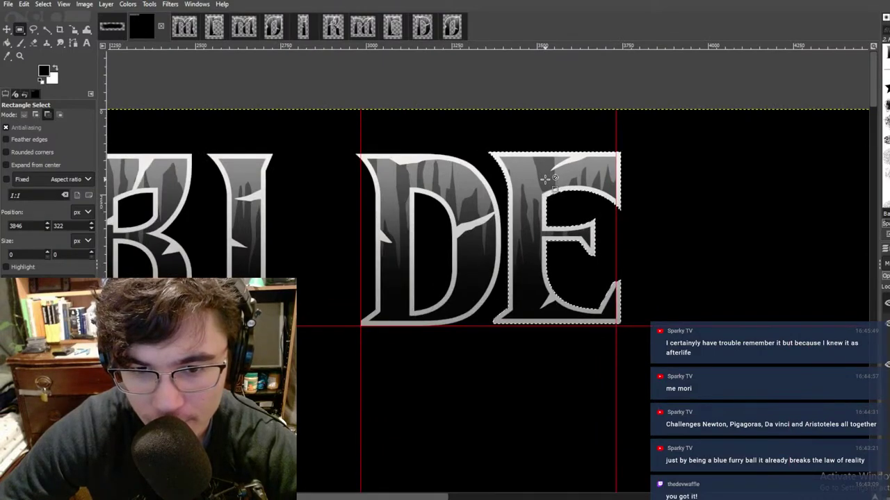
{"action": "left_click_drag", "start_coordinate": [545, 177], "coordinate": [582, 125], "text": "ctrl+alt"}
{"action": "scroll", "coordinate": [581, 126], "scroll_direction": "up", "scroll_amount": 3, "text": "ctrl"}
{"action": "scroll", "coordinate": [620, 205], "scroll_direction": "up", "scroll_amount": 3, "text": "ctrl"}
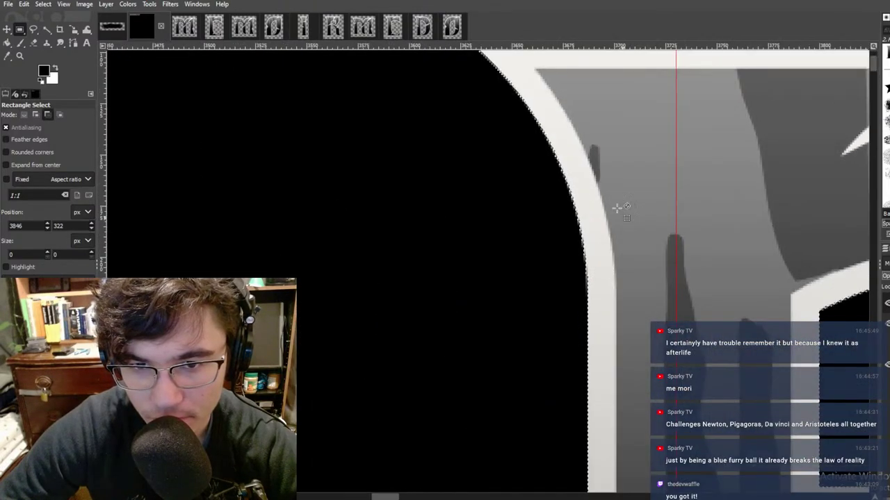
{"action": "scroll", "coordinate": [605, 201], "scroll_direction": "up", "scroll_amount": 3}
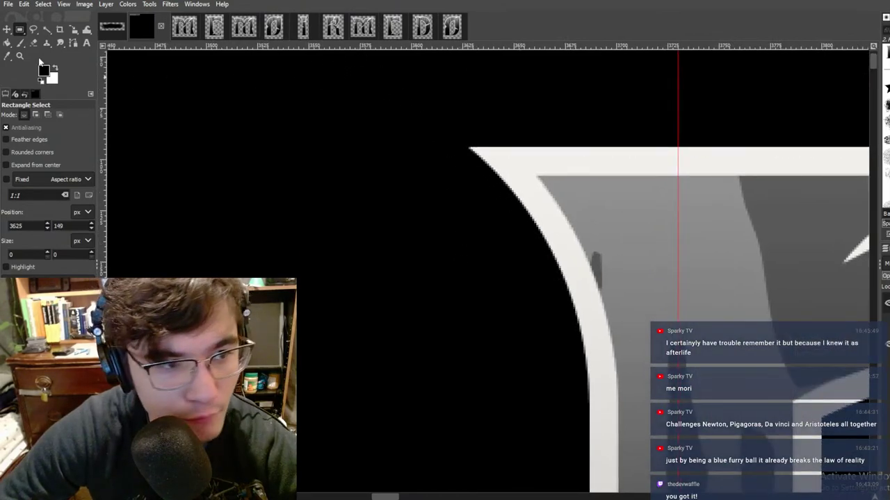
Step: Mark the pixel just below the E's upper-left tip in red with the Pencil at size 1
{"action": "left_click", "coordinate": [19, 43]}
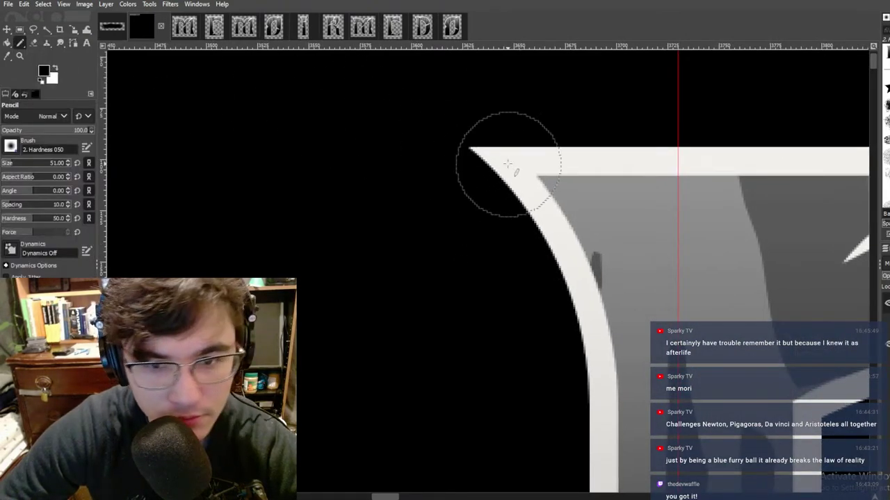
{"action": "scroll", "coordinate": [551, 155], "scroll_direction": "up", "scroll_amount": 5, "text": "ctrl"}
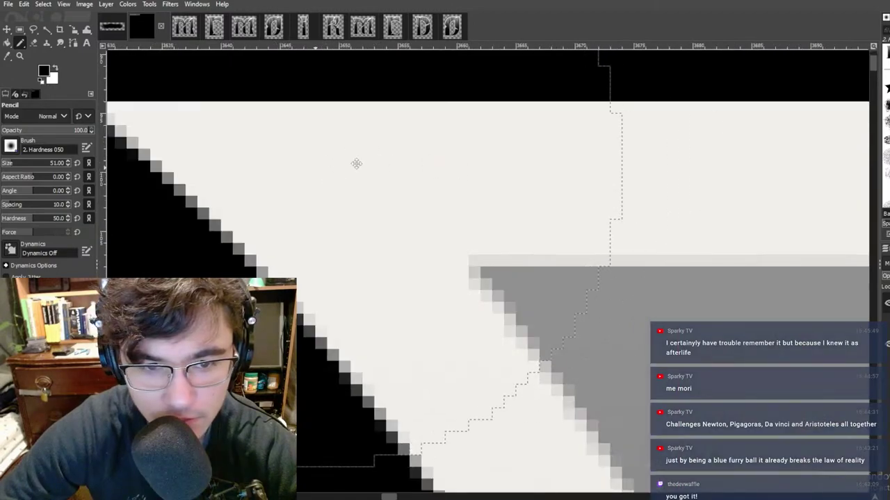
{"action": "middle_click_drag", "start_coordinate": [357, 163], "coordinate": [831, 203]}
{"action": "scroll", "coordinate": [564, 165], "scroll_direction": "up", "scroll_amount": 1, "text": "ctrl"}
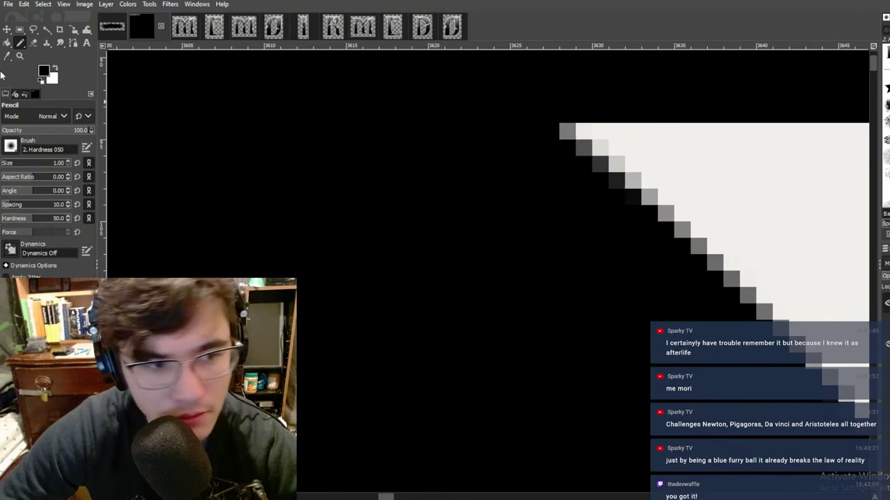
{"action": "left_click", "coordinate": [44, 72]}
{"action": "left_click", "coordinate": [89, 14]}
{"action": "left_click", "coordinate": [138, 162]}
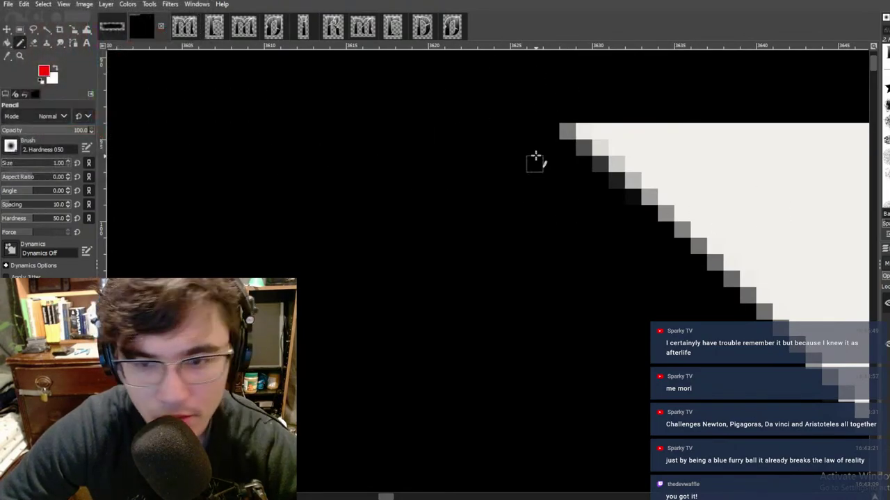
{"action": "left_click", "coordinate": [570, 150]}
{"action": "scroll", "coordinate": [572, 209], "scroll_direction": "down", "scroll_amount": 7, "text": "ctrl"}
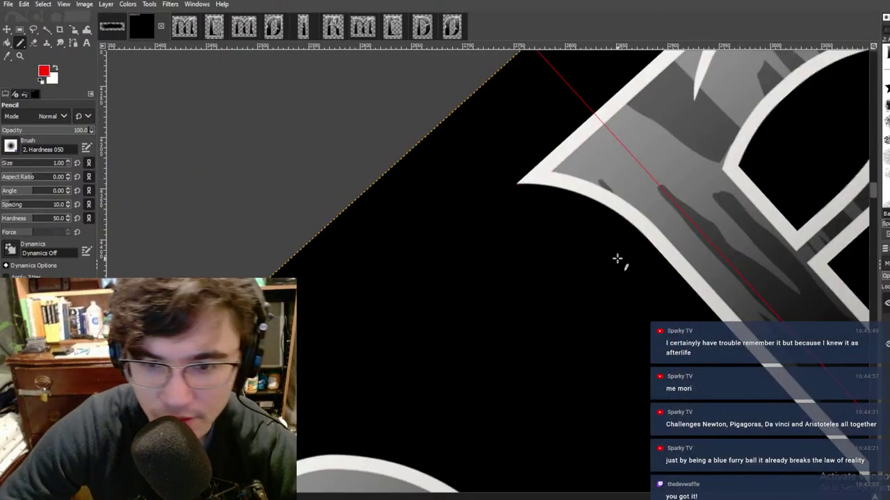
{"action": "scroll", "coordinate": [569, 193], "scroll_direction": "down", "scroll_amount": 3, "text": "ctrl"}
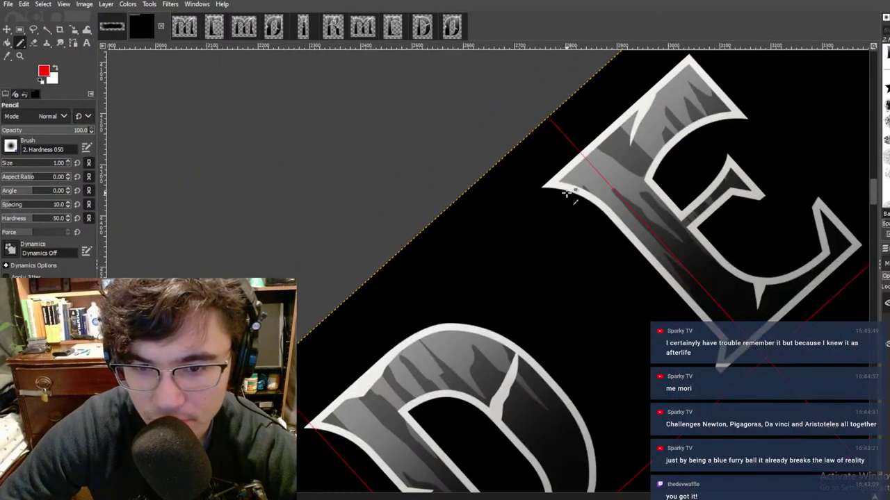
{"action": "scroll", "coordinate": [603, 229], "scroll_direction": "down", "scroll_amount": 5, "text": "ctrl"}
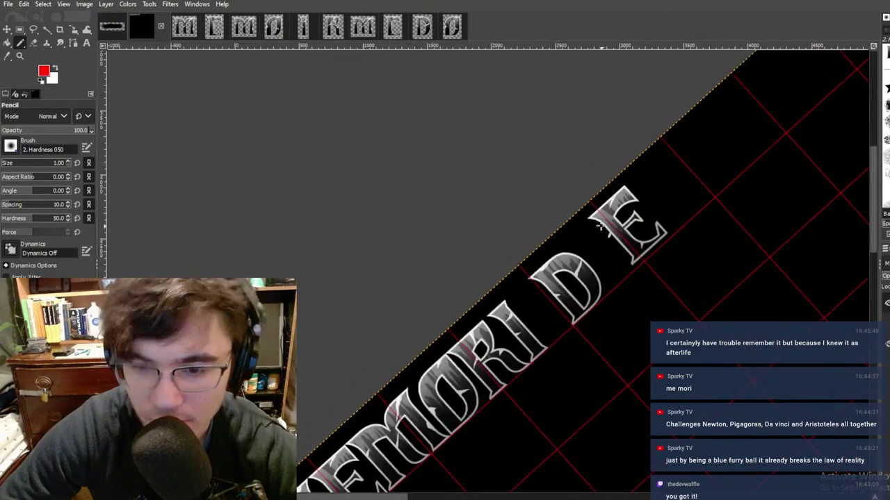
Step: Draw a straight vertical red line downward from the marked pixel at the E's upper-left tip with the Pencil
{"action": "scroll", "coordinate": [646, 254], "scroll_direction": "down", "scroll_amount": 2, "text": "ctrl"}
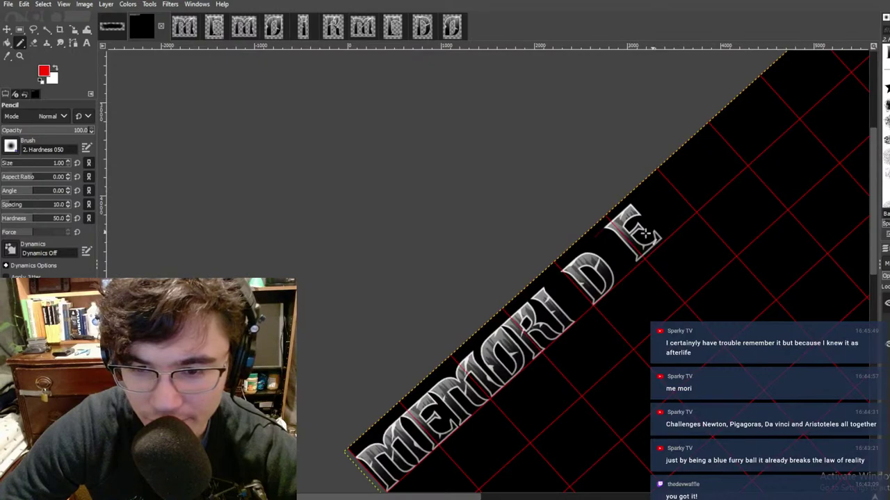
{"action": "right_click", "coordinate": [645, 195]}
{"action": "left_click", "coordinate": [660, 142]}
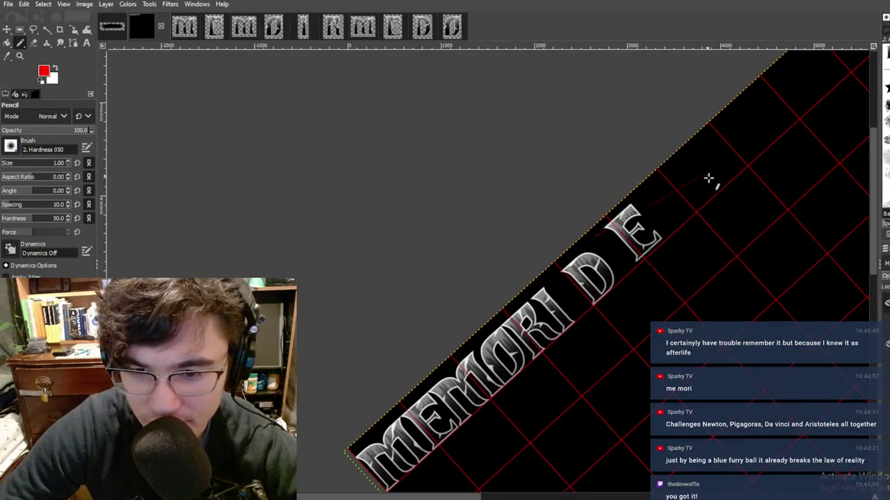
{"action": "middle_click_drag", "start_coordinate": [716, 210], "coordinate": [712, 319], "text": "shift"}
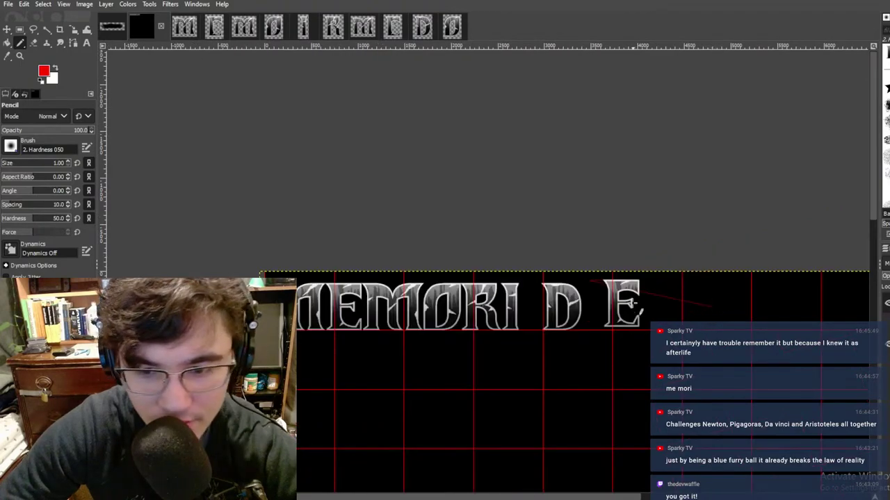
{"action": "scroll", "coordinate": [629, 279], "scroll_direction": "up", "scroll_amount": 10, "text": "ctrl"}
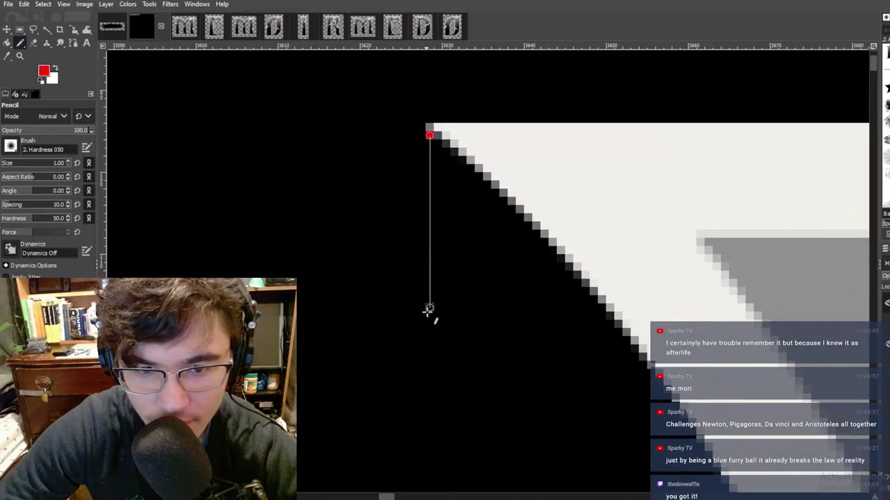
{"action": "left_click", "coordinate": [429, 330], "text": "shift"}
{"action": "scroll", "coordinate": [532, 133], "scroll_direction": "down", "scroll_amount": 4, "text": "ctrl"}
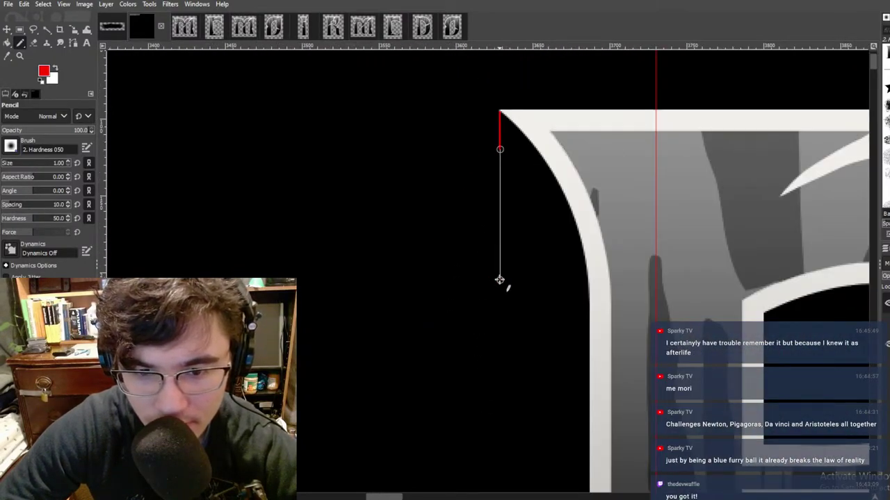
Step: Try extending the red line farther down beside the E, and undo the added segments
{"action": "scroll", "coordinate": [508, 293], "scroll_direction": "down", "scroll_amount": 3, "text": "ctrl"}
{"action": "scroll", "coordinate": [550, 239], "scroll_direction": "up", "scroll_amount": 5, "text": "ctrl"}
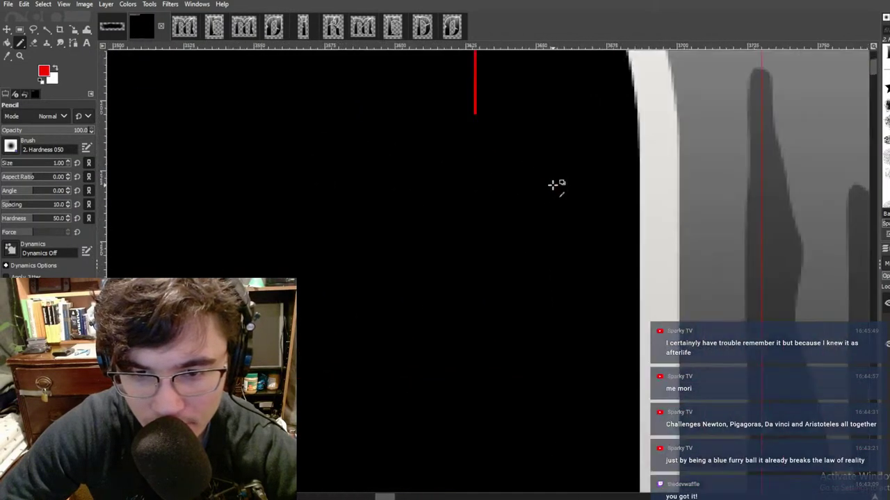
{"action": "scroll", "coordinate": [552, 184], "scroll_direction": "up", "scroll_amount": 1, "text": "ctrl"}
{"action": "left_click", "coordinate": [437, 359], "text": "shift"}
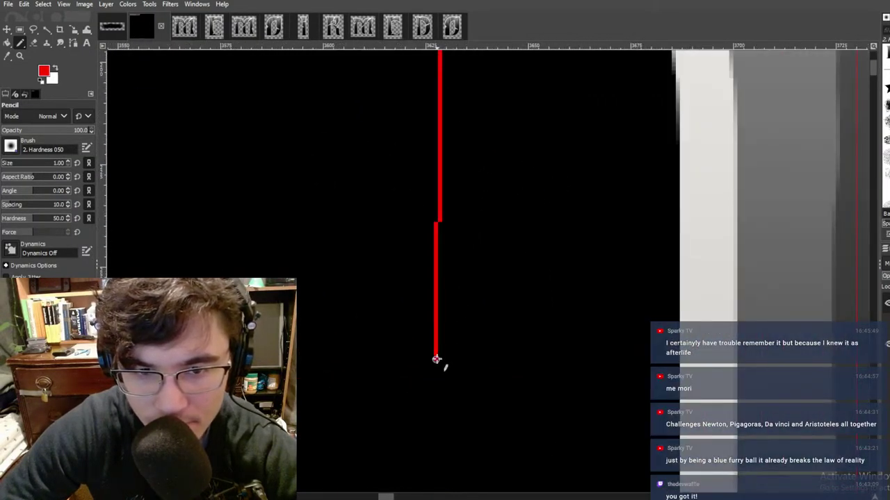
{"action": "key", "text": "ctrl+z"}
{"action": "left_click", "coordinate": [437, 359], "text": "shift"}
{"action": "key", "text": "ctrl+z"}
{"action": "scroll", "coordinate": [462, 202], "scroll_direction": "left", "scroll_amount": 1}
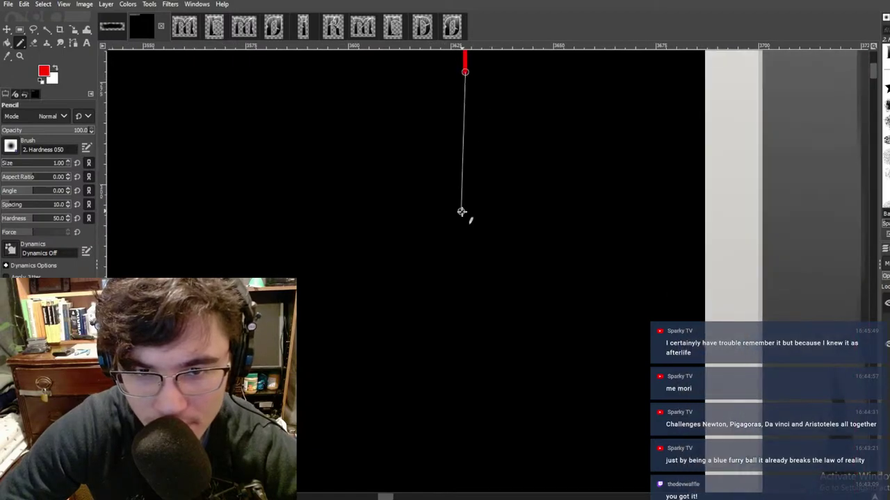
Step: Extend the red line straight down beside the E in several segments until it reaches the level of the letter's base
{"action": "left_click", "coordinate": [465, 253], "text": "shift"}
{"action": "scroll", "coordinate": [467, 252], "scroll_direction": "down", "scroll_amount": 1, "text": "ctrl"}
{"action": "scroll", "coordinate": [481, 121], "scroll_direction": "down", "scroll_amount": 3}
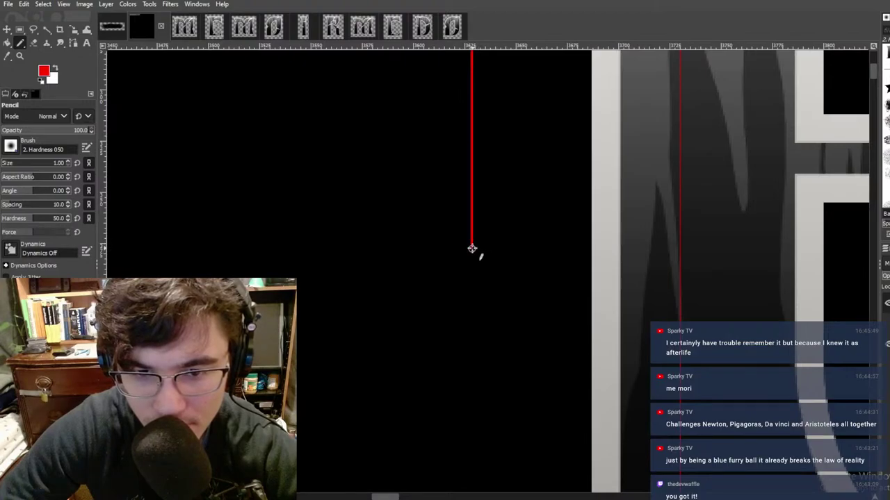
{"action": "left_click", "coordinate": [469, 419], "text": "ctrl+shift"}
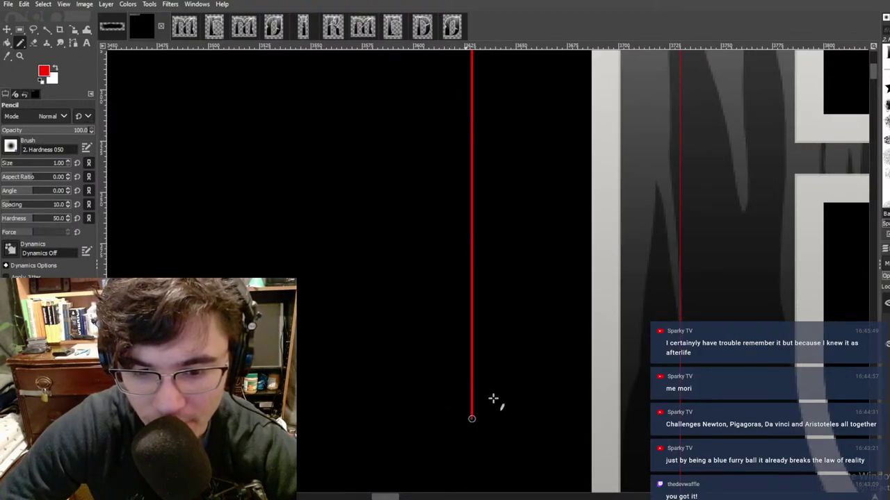
{"action": "middle_click_drag", "start_coordinate": [539, 347], "coordinate": [558, 15]}
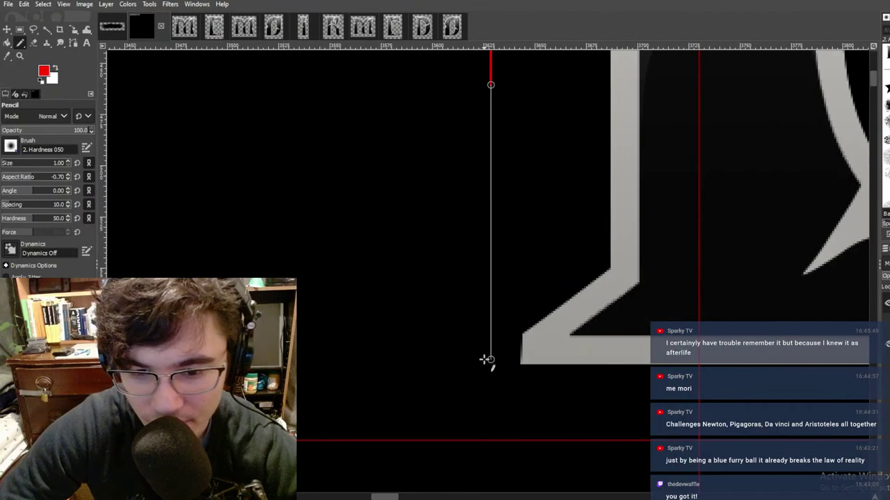
{"action": "scroll", "coordinate": [505, 205], "scroll_direction": "down", "scroll_amount": 6, "text": "ctrl"}
{"action": "scroll", "coordinate": [524, 160], "scroll_direction": "up", "scroll_amount": 3, "text": "ctrl"}
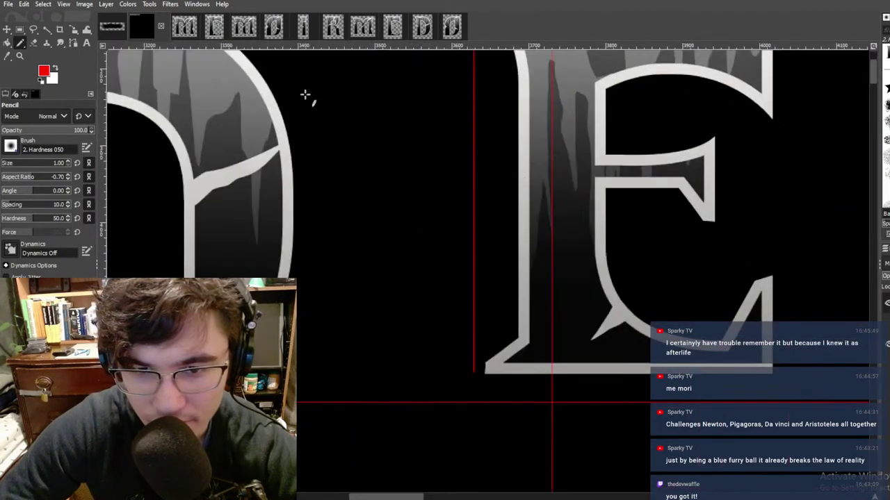
Step: Select the E together with its red line in a rectangle about 1152 × 762 px and cut it from the canvas
{"action": "left_click", "coordinate": [20, 30]}
{"action": "scroll", "coordinate": [391, 129], "scroll_direction": "down", "scroll_amount": 1, "text": "ctrl"}
{"action": "scroll", "coordinate": [392, 128], "scroll_direction": "down", "scroll_amount": 3, "text": "ctrl"}
{"action": "mouse_move", "coordinate": [357, 77]}
{"action": "left_mouse_down"}
{"action": "mouse_move", "coordinate": [477, 189]}
{"action": "mouse_move", "coordinate": [636, 259]}
{"action": "left_mouse_up"}
{"action": "left_click", "coordinate": [680, 166]}
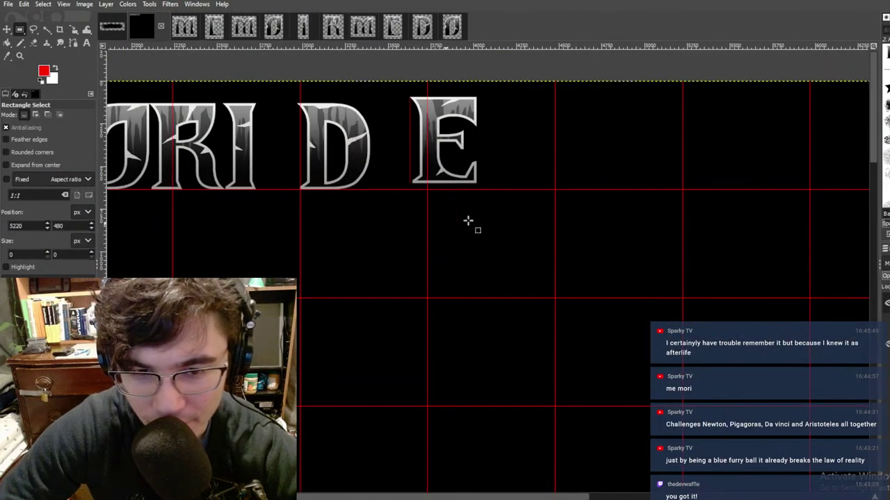
{"action": "mouse_move", "coordinate": [586, 215]}
{"action": "left_mouse_down"}
{"action": "mouse_move", "coordinate": [355, 55]}
{"action": "mouse_move", "coordinate": [397, 83]}
{"action": "mouse_move", "coordinate": [390, 85]}
{"action": "left_mouse_up"}
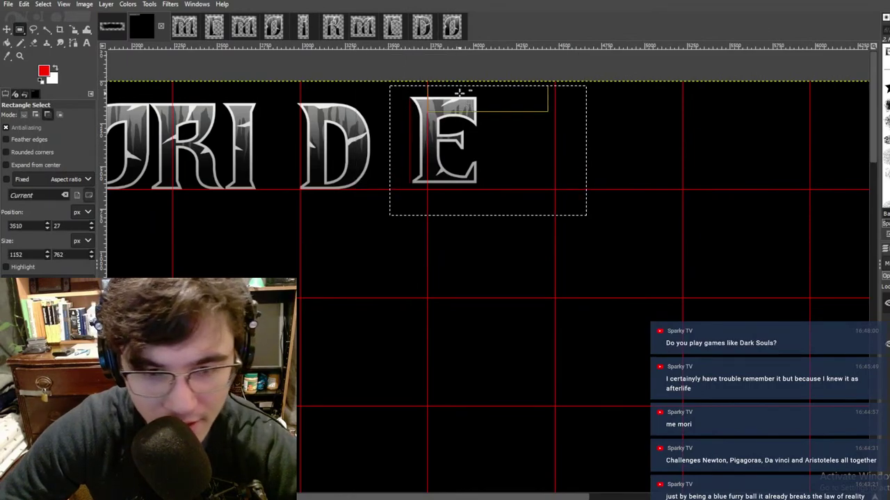
{"action": "key", "text": "ctrl+x"}
{"action": "left_click", "coordinate": [382, 113]}
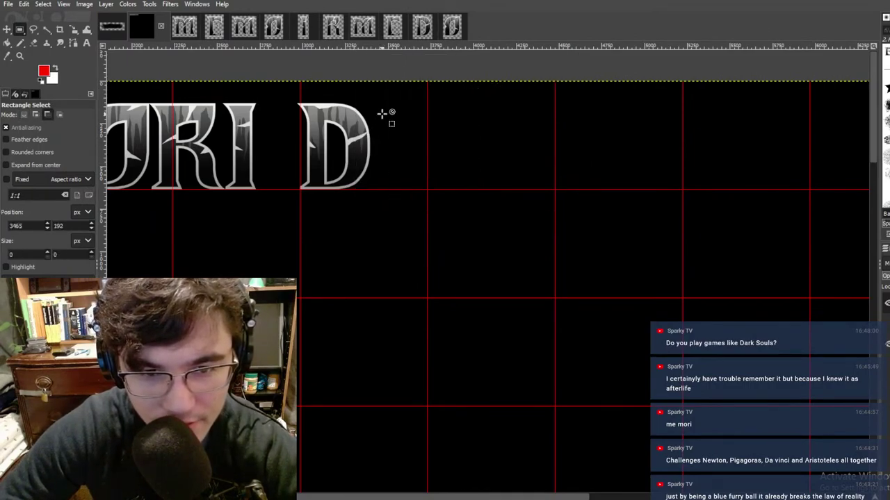
Step: Paste the E with its red line and move it beside the D, leaving a small gap between line and D
{"action": "key", "text": "ctrl+v"}
{"action": "left_click_drag", "start_coordinate": [479, 283], "coordinate": [480, 150]}
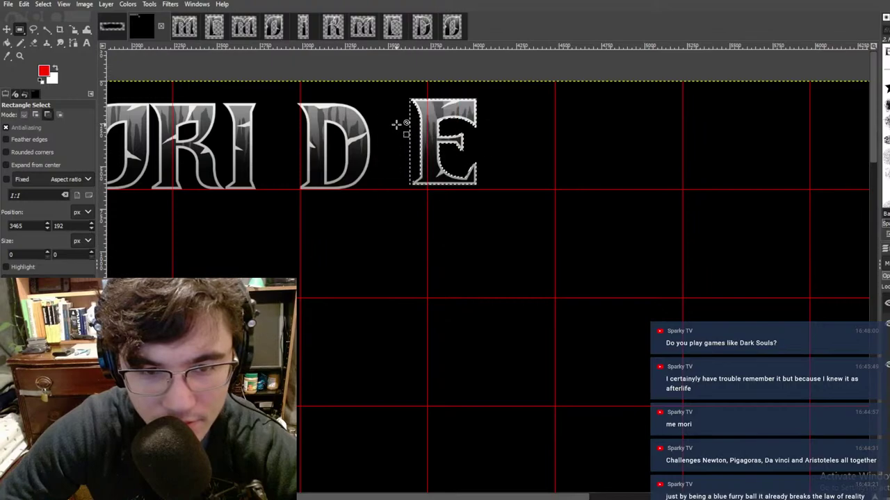
{"action": "scroll", "coordinate": [411, 129], "scroll_direction": "up", "scroll_amount": 2, "text": "ctrl"}
{"action": "left_click_drag", "start_coordinate": [410, 129], "coordinate": [343, 171], "text": "ctrl+alt"}
{"action": "scroll", "coordinate": [357, 161], "scroll_direction": "up", "scroll_amount": 4, "text": "ctrl"}
{"action": "scroll", "coordinate": [264, 159], "scroll_direction": "up", "scroll_amount": 3, "text": "ctrl"}
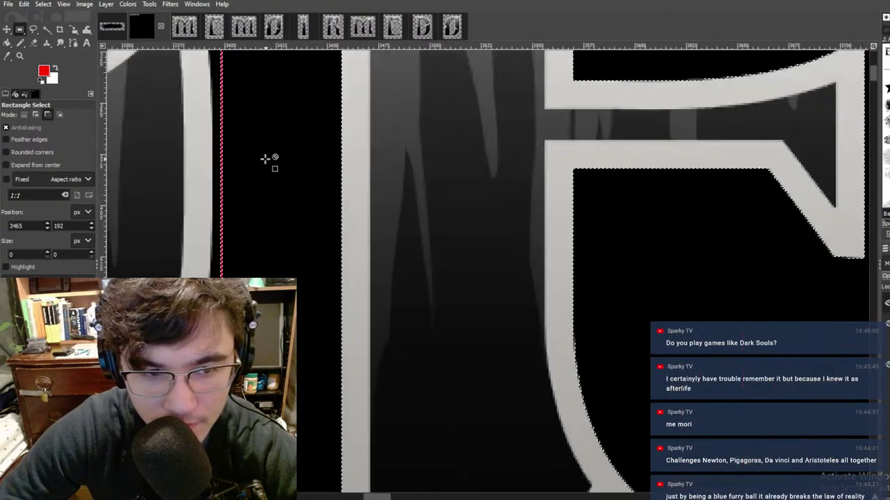
Step: Shift the floating E about 4 px left so its red line sits against the D's outer curve
{"action": "middle_click_drag", "start_coordinate": [175, 144], "coordinate": [387, 178]}
{"action": "scroll", "coordinate": [388, 179], "scroll_direction": "up", "scroll_amount": 2, "text": "ctrl"}
{"action": "scroll", "coordinate": [397, 183], "scroll_direction": "up", "scroll_amount": 2, "text": "ctrl"}
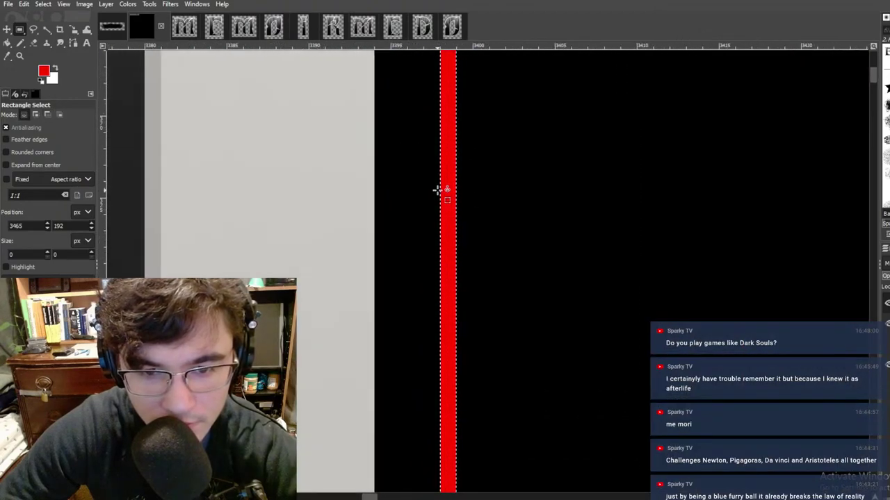
{"action": "left_click_drag", "start_coordinate": [445, 192], "coordinate": [387, 190]}
{"action": "scroll", "coordinate": [387, 190], "scroll_direction": "down", "scroll_amount": 3, "text": "ctrl"}
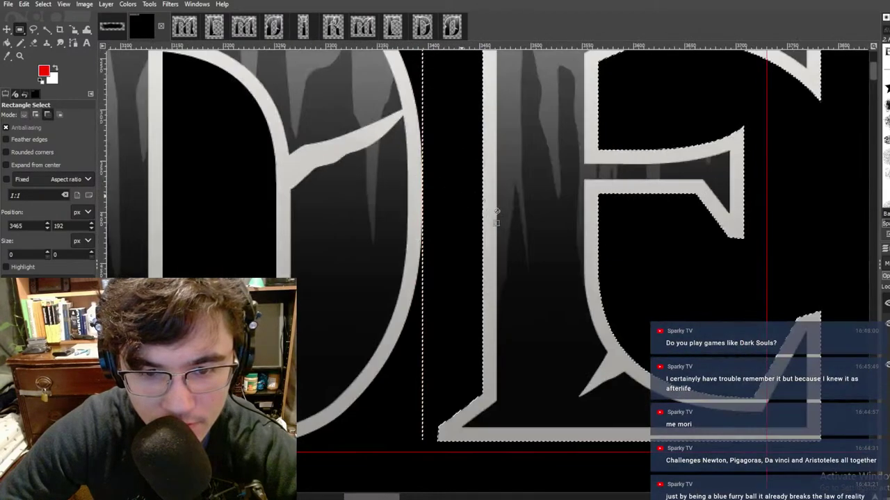
Step: Lower the floating E until its base rests on the horizontal guide, keeping the line against the D, and anchor it
{"action": "scroll", "coordinate": [507, 258], "scroll_direction": "up", "scroll_amount": 2, "text": "ctrl"}
{"action": "left_click_drag", "start_coordinate": [489, 301], "coordinate": [487, 314]}
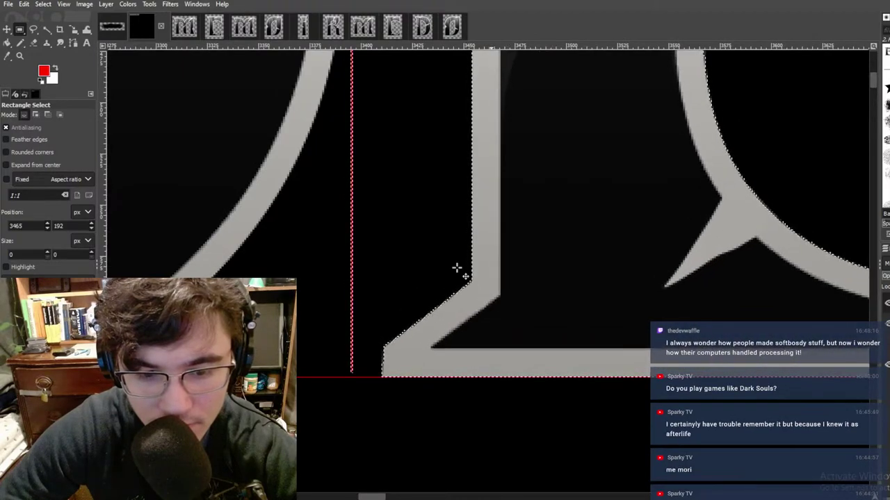
{"action": "scroll", "coordinate": [431, 174], "scroll_direction": "down", "scroll_amount": 4, "text": "ctrl"}
{"action": "scroll", "coordinate": [424, 145], "scroll_direction": "up", "scroll_amount": 7, "text": "ctrl"}
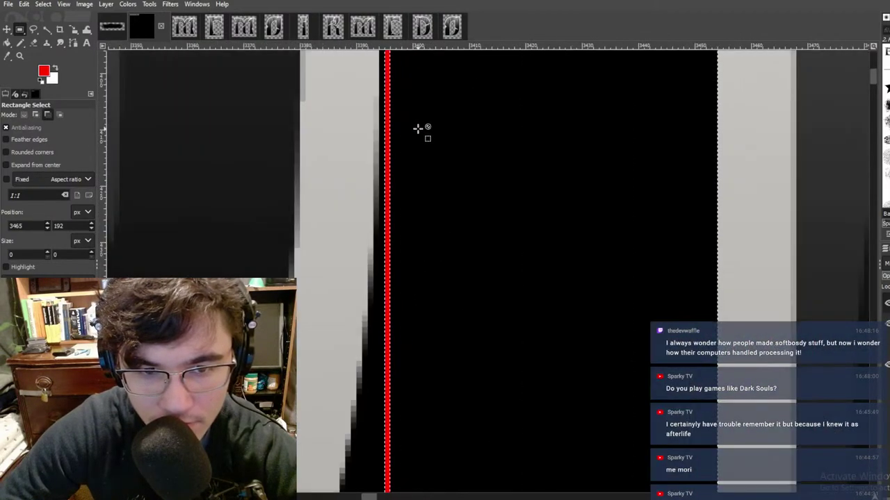
{"action": "scroll", "coordinate": [480, 132], "scroll_direction": "down", "scroll_amount": 6, "text": "ctrl"}
{"action": "scroll", "coordinate": [516, 163], "scroll_direction": "up", "scroll_amount": 1, "text": "ctrl"}
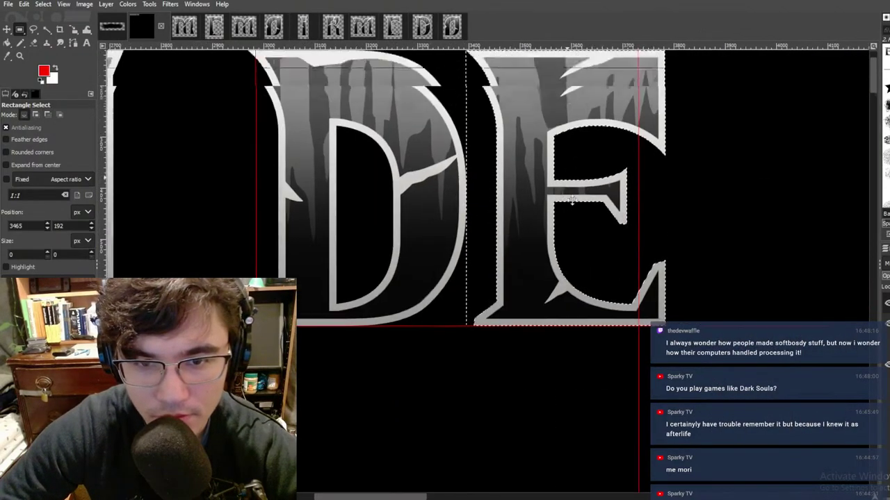
{"action": "scroll", "coordinate": [514, 196], "scroll_direction": "up", "scroll_amount": 2, "text": "ctrl"}
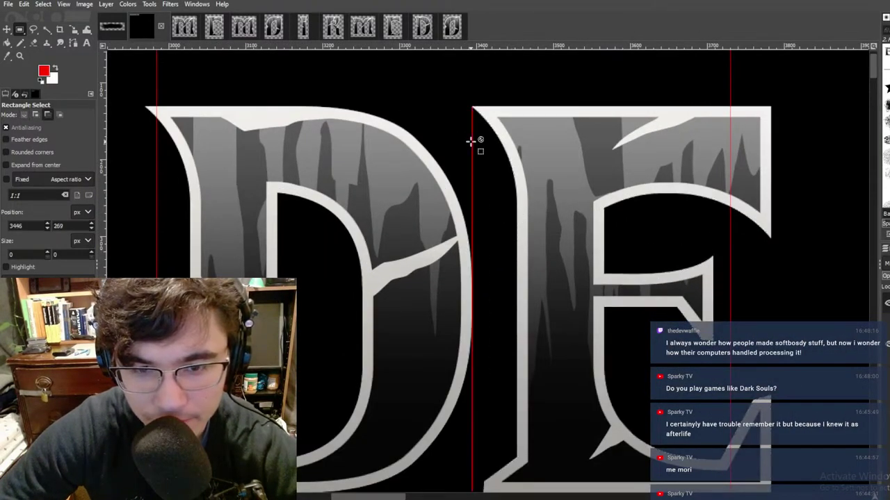
Step: Select the red line between the D and E with Fuzzy Select, delete it, and clear the selection
{"action": "scroll", "coordinate": [471, 141], "scroll_direction": "up", "scroll_amount": 3, "text": "ctrl"}
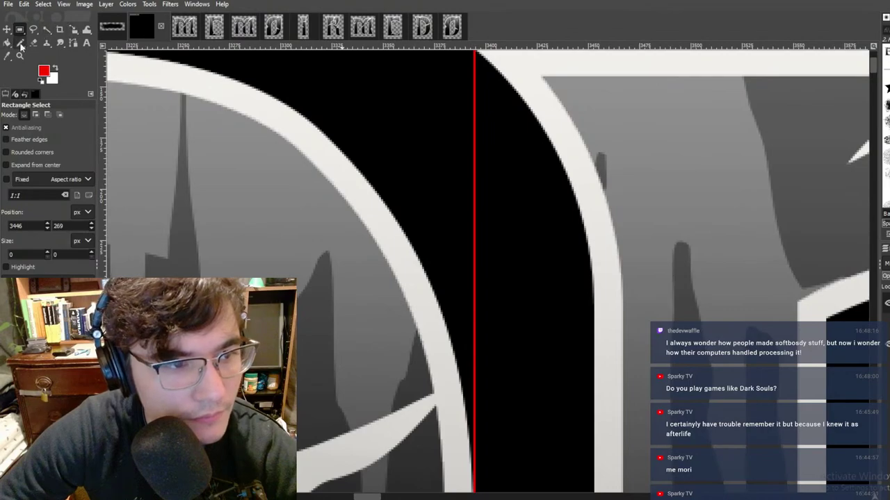
{"action": "left_click", "coordinate": [73, 30]}
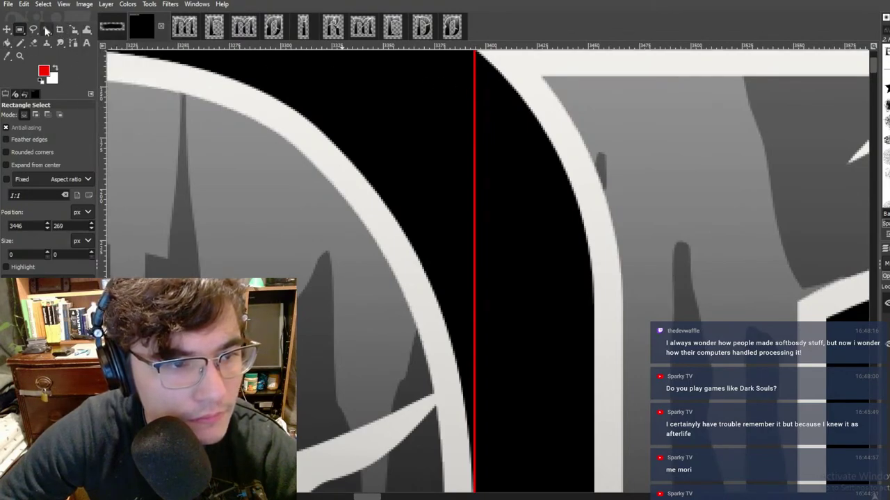
{"action": "left_click", "coordinate": [47, 30]}
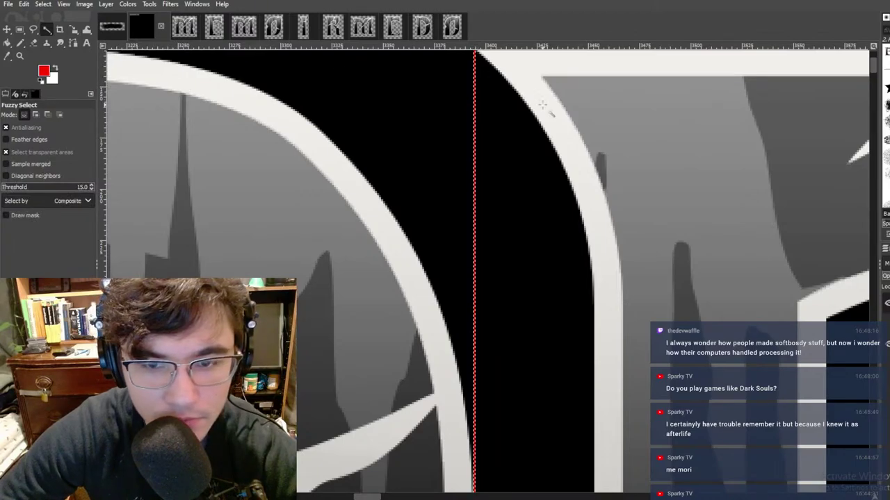
{"action": "scroll", "coordinate": [549, 84], "scroll_direction": "down", "scroll_amount": 6, "text": "ctrl"}
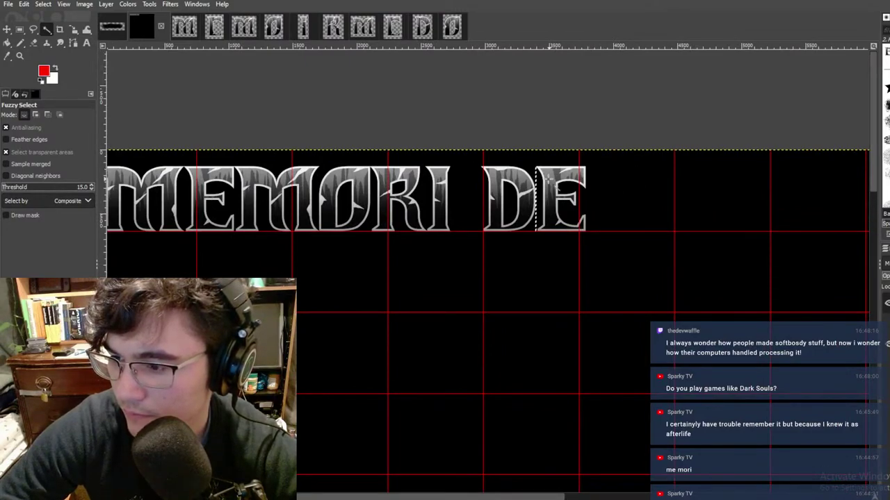
{"action": "scroll", "coordinate": [547, 179], "scroll_direction": "up", "scroll_amount": 2, "text": "ctrl"}
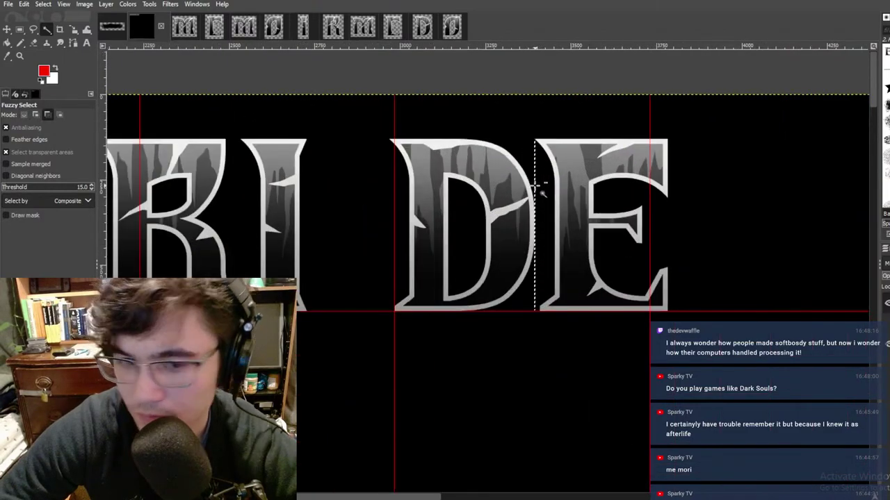
{"action": "left_click", "coordinate": [19, 29]}
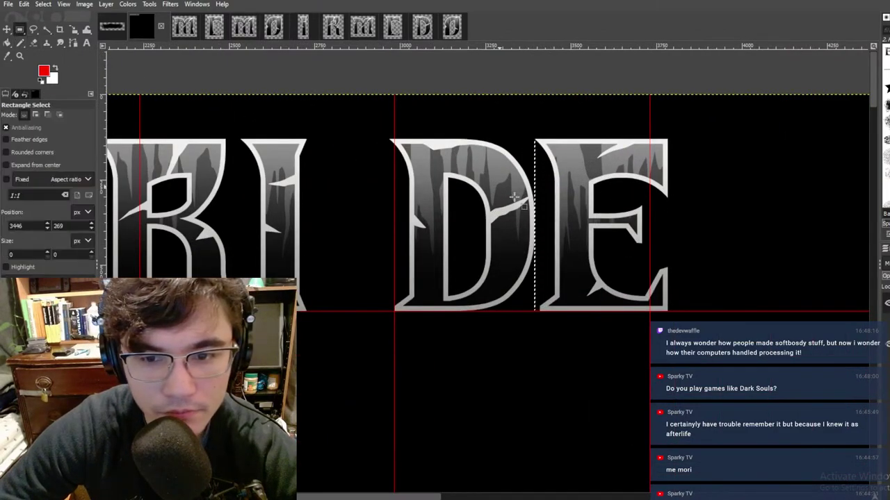
{"action": "scroll", "coordinate": [586, 190], "scroll_direction": "down", "scroll_amount": 5, "text": "ctrl"}
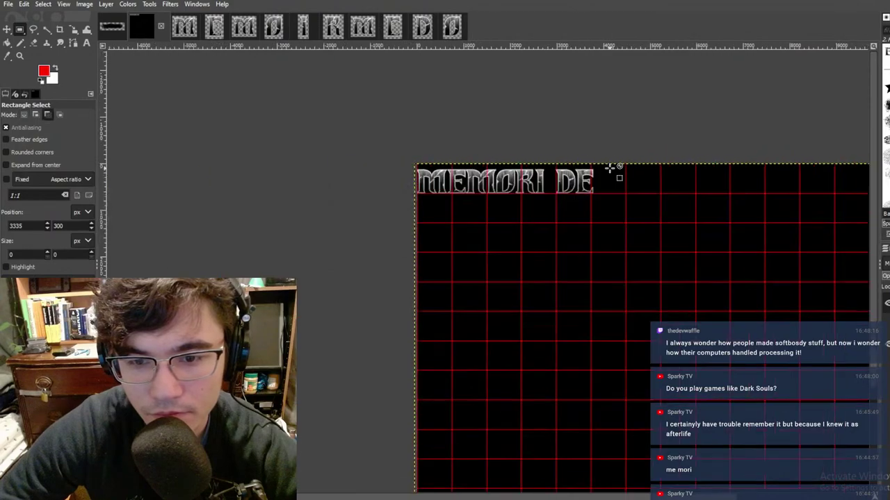
Step: Copy the complete M from the first separate letter image
{"action": "scroll", "coordinate": [610, 168], "scroll_direction": "up", "scroll_amount": 3, "text": "ctrl"}
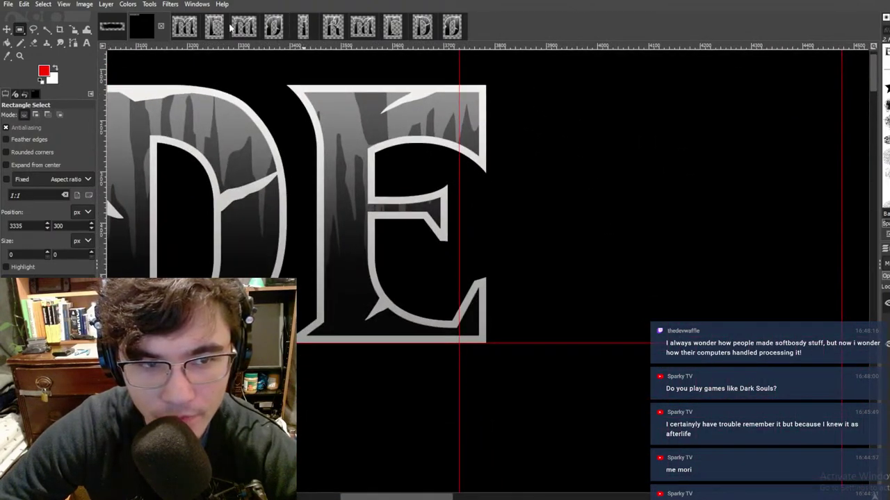
{"action": "left_click", "coordinate": [184, 26]}
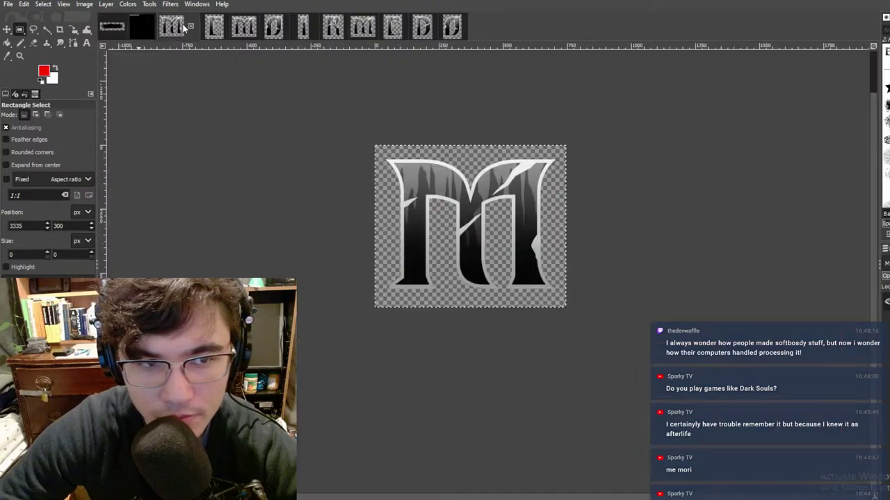
{"action": "left_click_drag", "start_coordinate": [290, 103], "coordinate": [724, 383]}
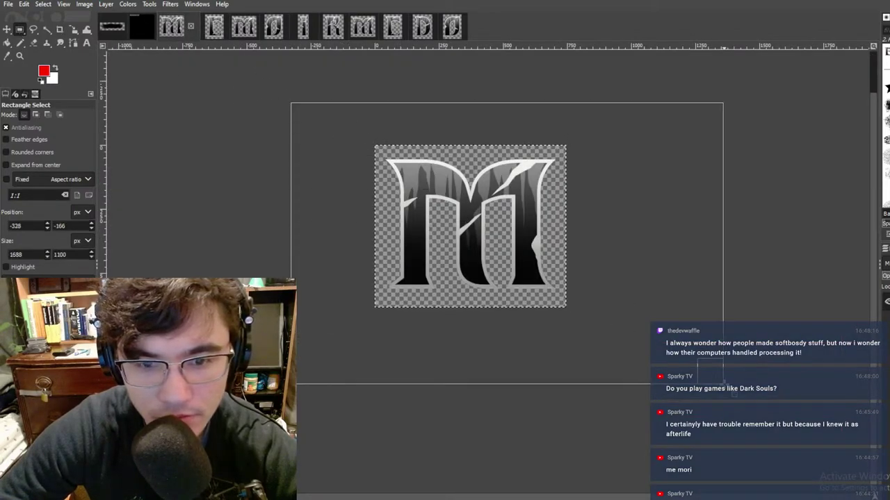
{"action": "key", "text": "ctrl+c"}
Step: Paste the copied M into the title image and place it directly after the E of DE
{"action": "left_click", "coordinate": [142, 26]}
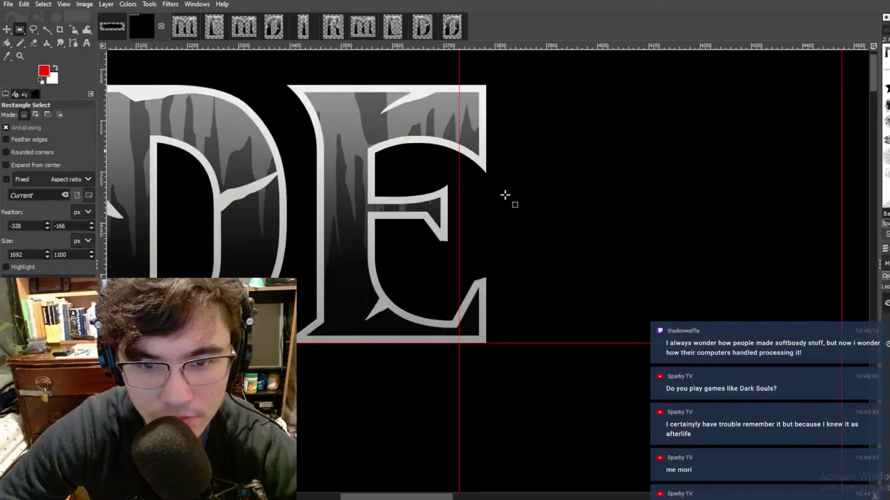
{"action": "left_click", "coordinate": [549, 209]}
{"action": "key", "text": "ctrl+v"}
{"action": "left_click_drag", "start_coordinate": [508, 207], "coordinate": [635, 159]}
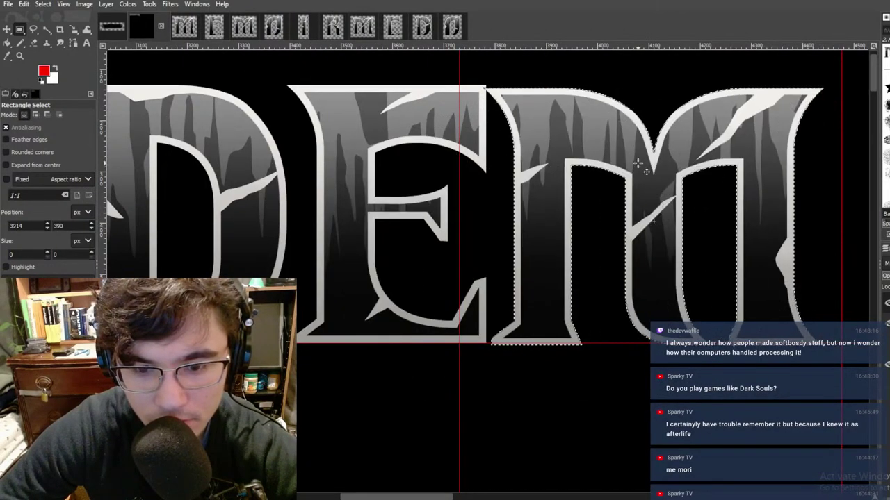
Step: Align the floating M's upper serif tip flush with the E's upper outer corner and anchor it
{"action": "scroll", "coordinate": [542, 125], "scroll_direction": "up", "scroll_amount": 3, "text": "ctrl"}
{"action": "scroll", "coordinate": [473, 83], "scroll_direction": "up", "scroll_amount": 1, "text": "ctrl"}
{"action": "middle_click_drag", "start_coordinate": [464, 82], "coordinate": [561, 191]}
{"action": "scroll", "coordinate": [502, 133], "scroll_direction": "up", "scroll_amount": 4, "text": "ctrl"}
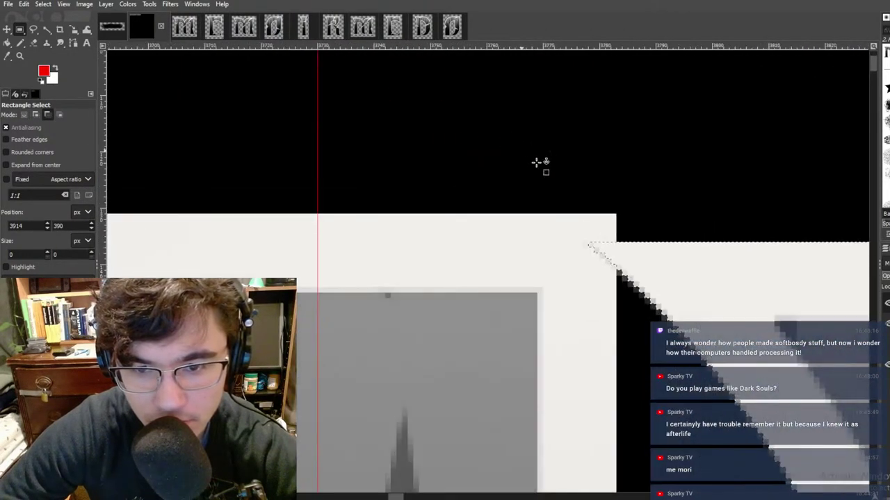
{"action": "left_click_drag", "start_coordinate": [644, 284], "coordinate": [677, 254]}
{"action": "scroll", "coordinate": [685, 262], "scroll_direction": "down", "scroll_amount": 6, "text": "ctrl"}
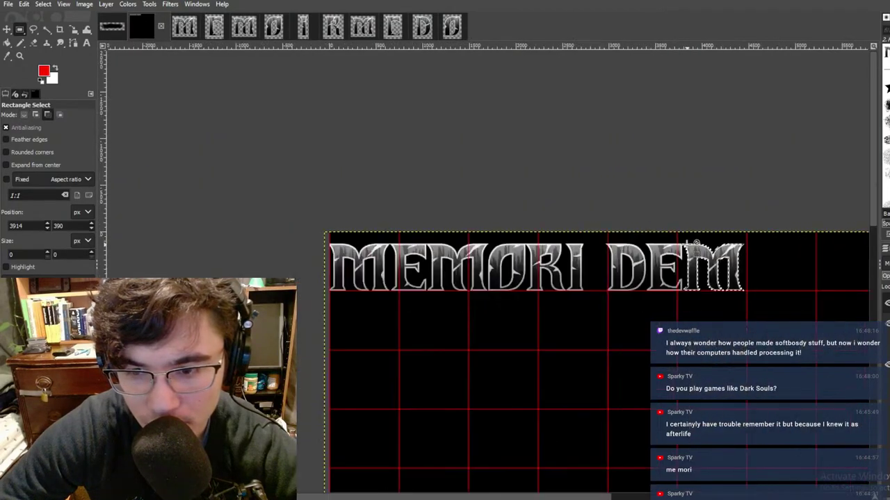
{"action": "scroll", "coordinate": [333, 91], "scroll_direction": "up", "scroll_amount": 1, "text": "ctrl"}
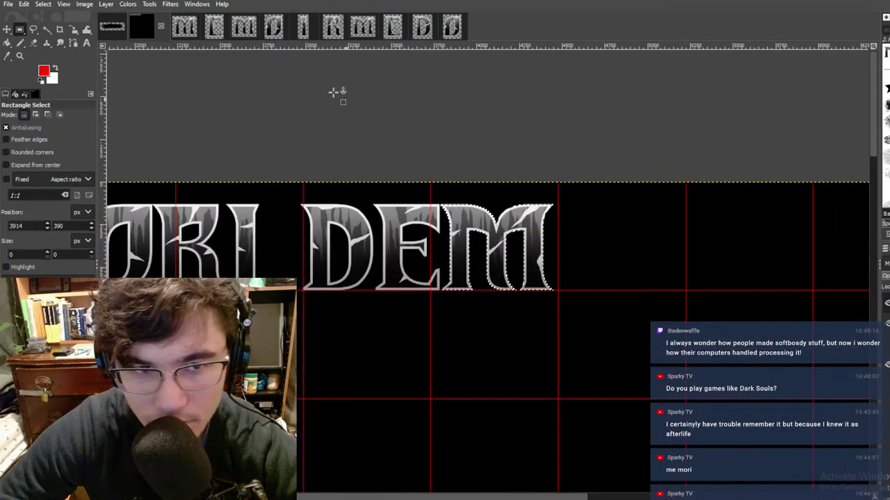
Step: Copy the O from its separate letter image, paste it into the title image and place it after the M
{"action": "left_click", "coordinate": [272, 28]}
{"action": "scroll", "coordinate": [606, 308], "scroll_direction": "down", "scroll_amount": 3, "text": "ctrl"}
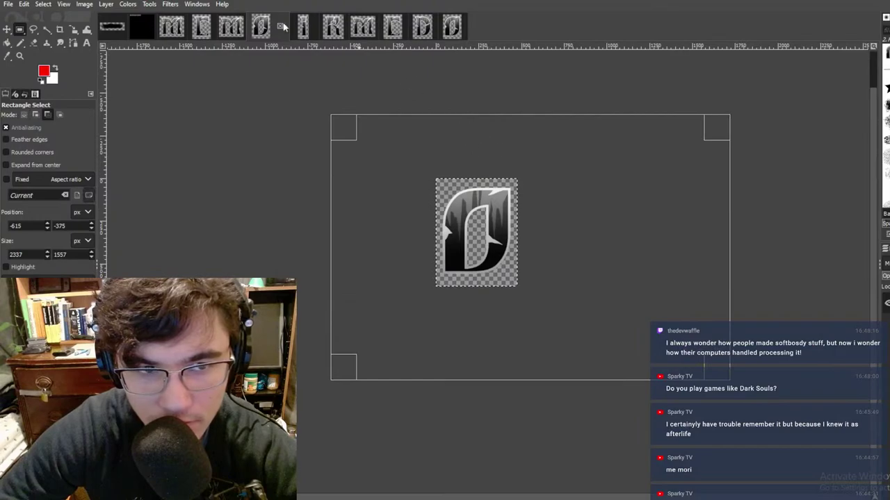
{"action": "left_click", "coordinate": [143, 30]}
{"action": "key", "text": "ctrl+v"}
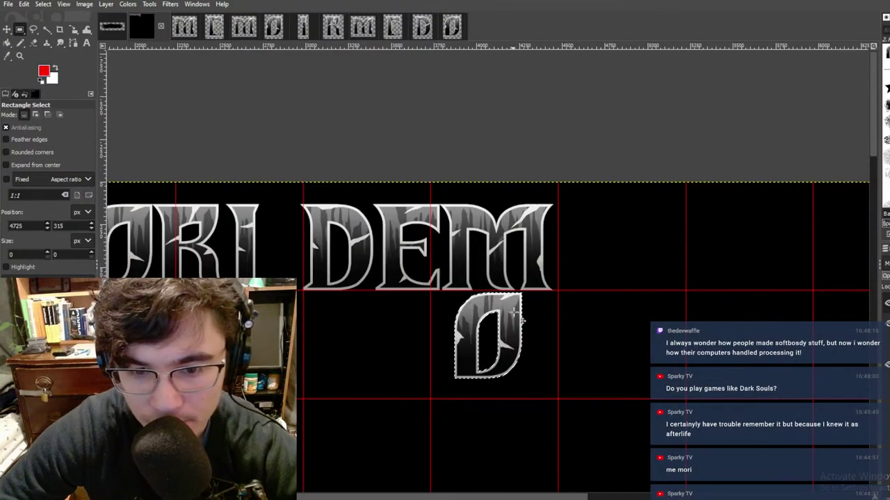
{"action": "left_click_drag", "start_coordinate": [524, 323], "coordinate": [606, 238]}
Step: Fit the floating O close against the M's foot with its base on the horizontal guide, and anchor it
{"action": "scroll", "coordinate": [562, 269], "scroll_direction": "up", "scroll_amount": 5, "text": "ctrl"}
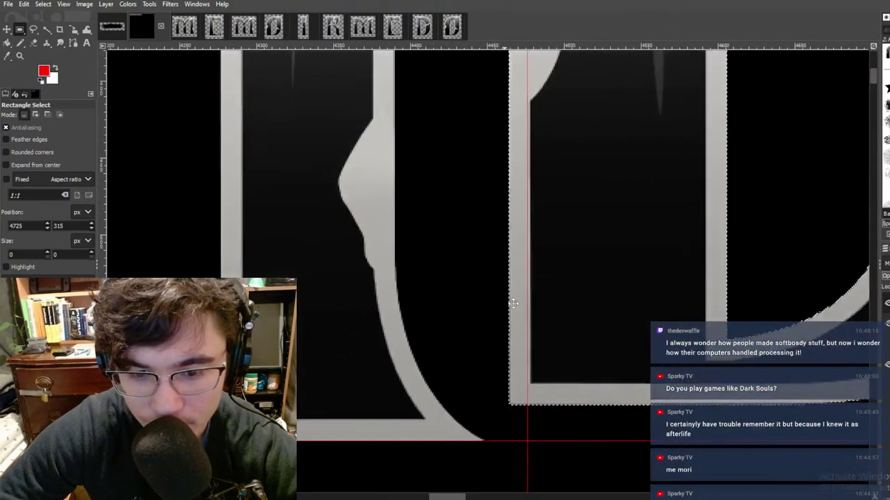
{"action": "left_click_drag", "start_coordinate": [574, 276], "coordinate": [545, 339]}
{"action": "scroll", "coordinate": [540, 372], "scroll_direction": "up", "scroll_amount": 4, "text": "ctrl"}
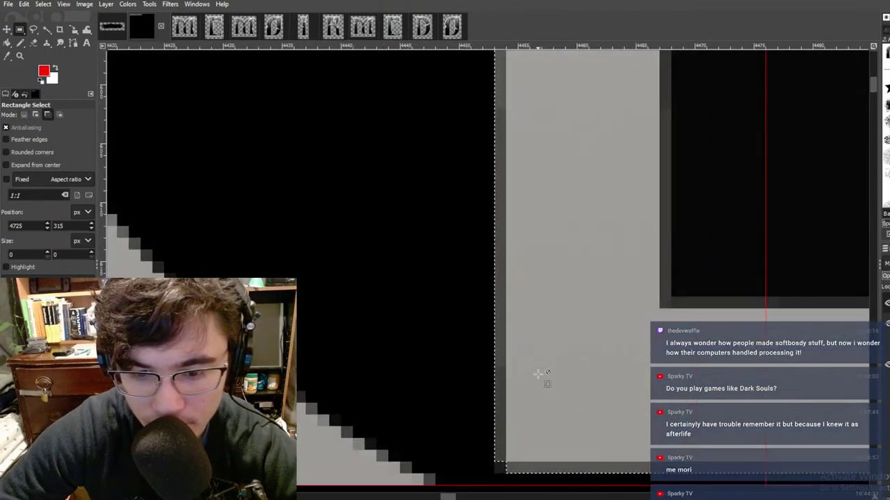
{"action": "middle_click_drag", "start_coordinate": [546, 375], "coordinate": [637, 189]}
{"action": "scroll", "coordinate": [607, 251], "scroll_direction": "up", "scroll_amount": 3, "text": "ctrl"}
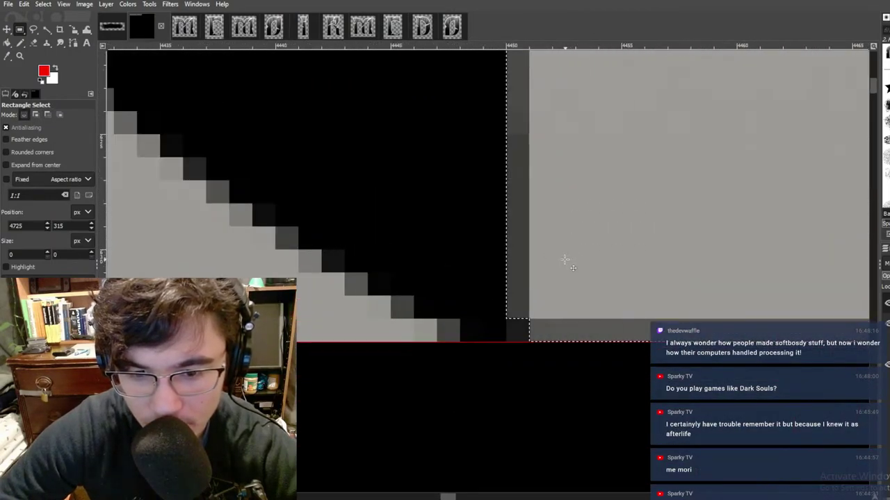
{"action": "scroll", "coordinate": [529, 254], "scroll_direction": "down", "scroll_amount": 12, "text": "ctrl"}
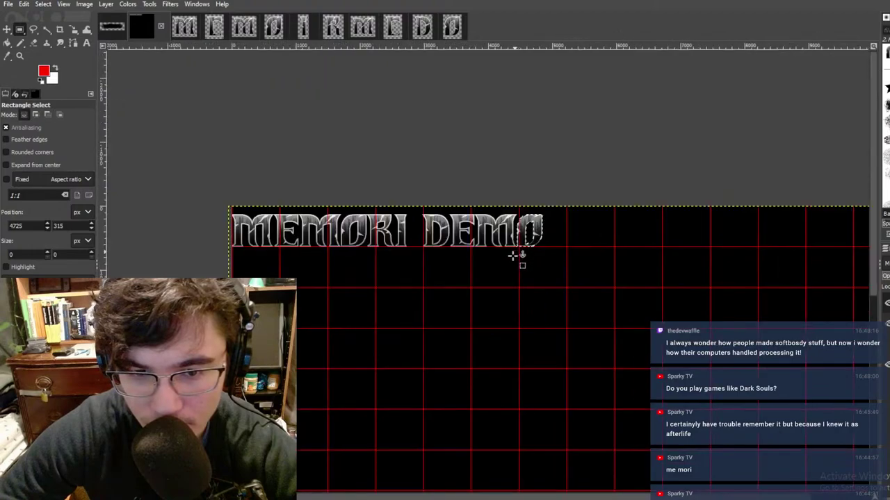
{"action": "scroll", "coordinate": [538, 214], "scroll_direction": "down", "scroll_amount": 4, "text": "ctrl"}
Step: Examine the assembled MEMORI DEMO lettering on the canvas, briefly showing and hiding the other lettering layer for comparison
{"action": "scroll", "coordinate": [540, 242], "scroll_direction": "up", "scroll_amount": 6, "text": "ctrl"}
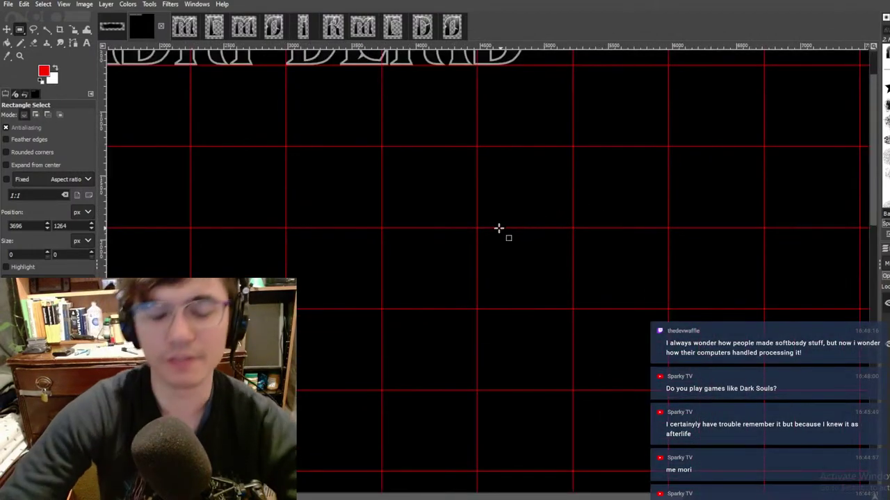
{"action": "middle_click_drag", "start_coordinate": [288, 84], "coordinate": [510, 151]}
{"action": "scroll", "coordinate": [509, 152], "scroll_direction": "down", "scroll_amount": 3, "text": "ctrl"}
{"action": "scroll", "coordinate": [699, 230], "scroll_direction": "right", "scroll_amount": 2}
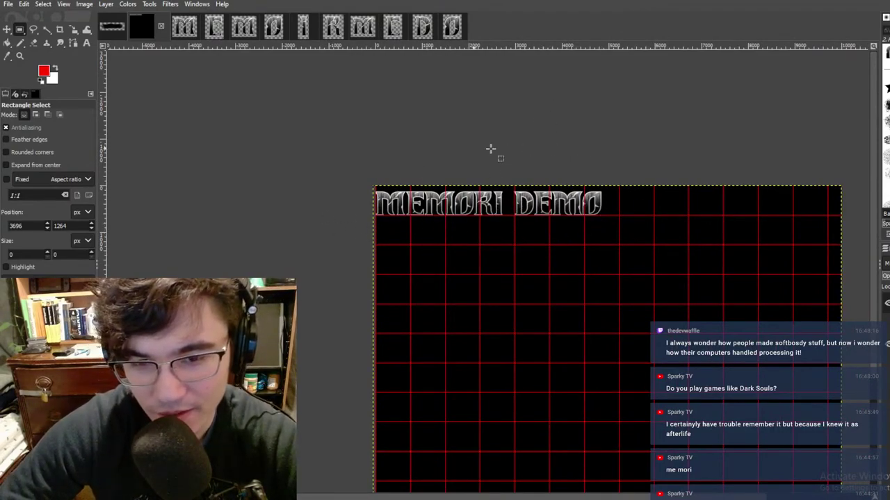
{"action": "scroll", "coordinate": [521, 186], "scroll_direction": "up", "scroll_amount": 4, "text": "ctrl"}
{"action": "scroll", "coordinate": [420, 218], "scroll_direction": "down", "scroll_amount": 3, "text": "ctrl"}
{"action": "scroll", "coordinate": [445, 201], "scroll_direction": "left", "scroll_amount": 1}
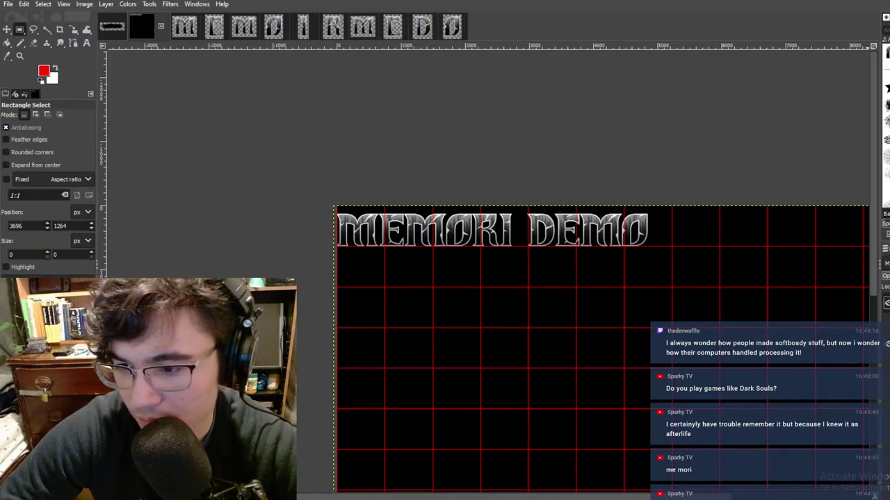
{"action": "left_click", "coordinate": [887, 324]}
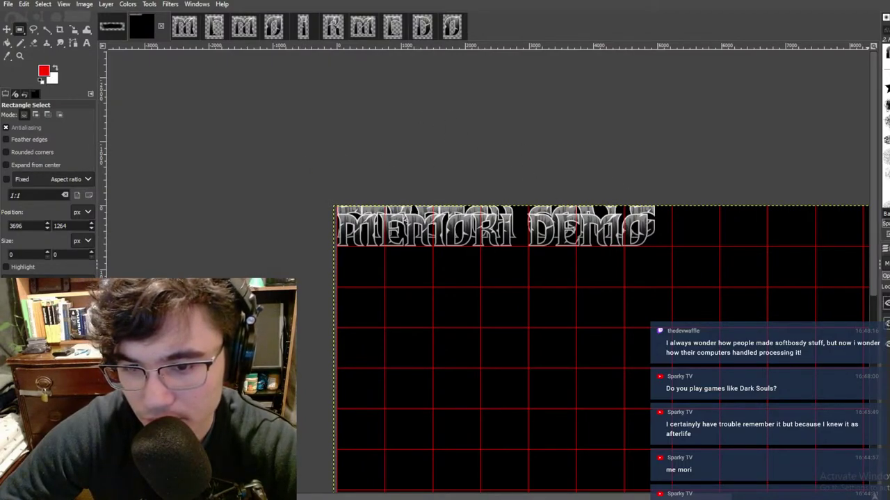
{"action": "left_click", "coordinate": [886, 323]}
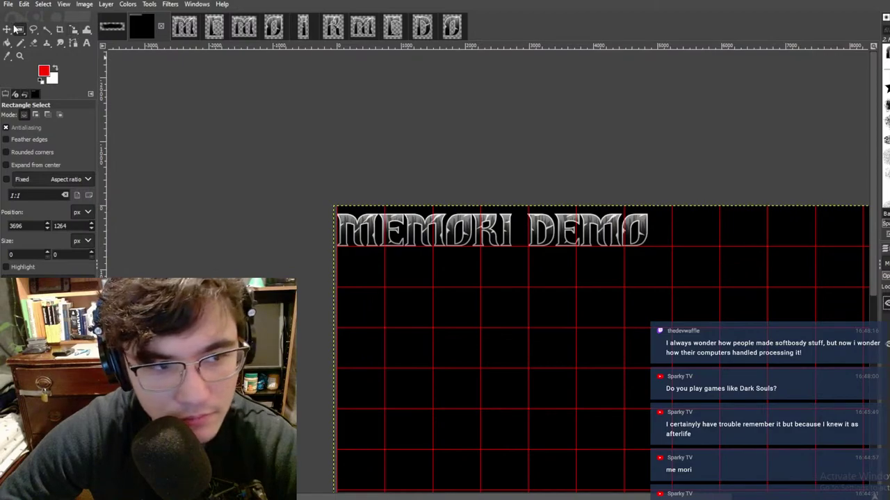
Step: Try pasting the MEMORI DEMO lettering at full size over the brush-stroke background in the banner image
{"action": "left_click_drag", "start_coordinate": [217, 127], "coordinate": [774, 299]}
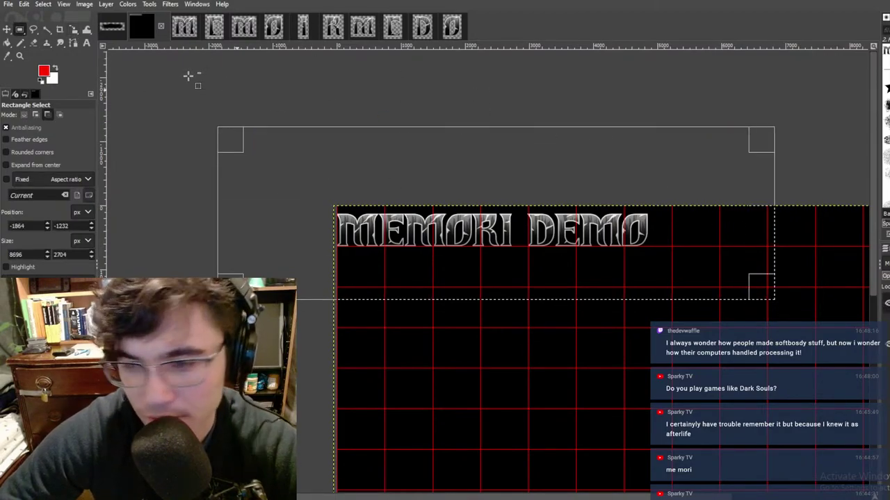
{"action": "left_click", "coordinate": [109, 26]}
{"action": "left_click", "coordinate": [419, 212]}
{"action": "key", "text": "ctrl+v"}
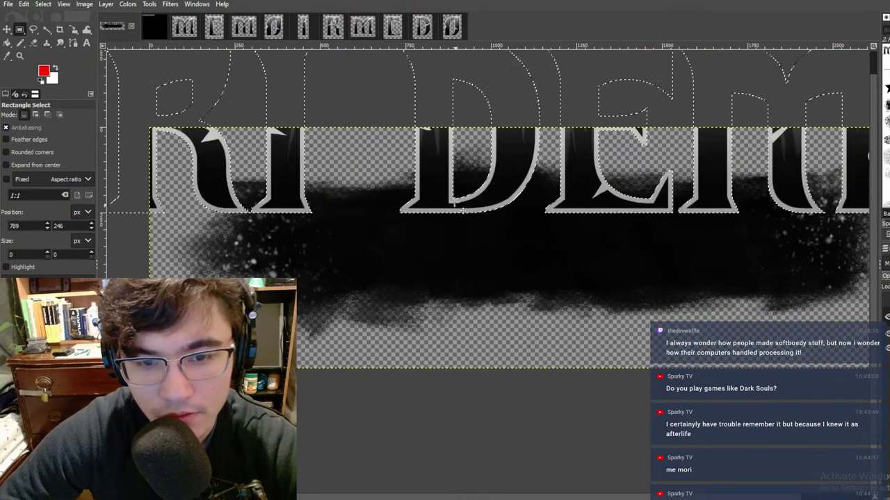
{"action": "scroll", "coordinate": [448, 196], "scroll_direction": "down", "scroll_amount": 2, "text": "ctrl"}
{"action": "mouse_move", "coordinate": [441, 192]}
{"action": "left_mouse_down"}
{"action": "mouse_move", "coordinate": [461, 224]}
{"action": "mouse_move", "coordinate": [461, 246]}
{"action": "left_mouse_up"}
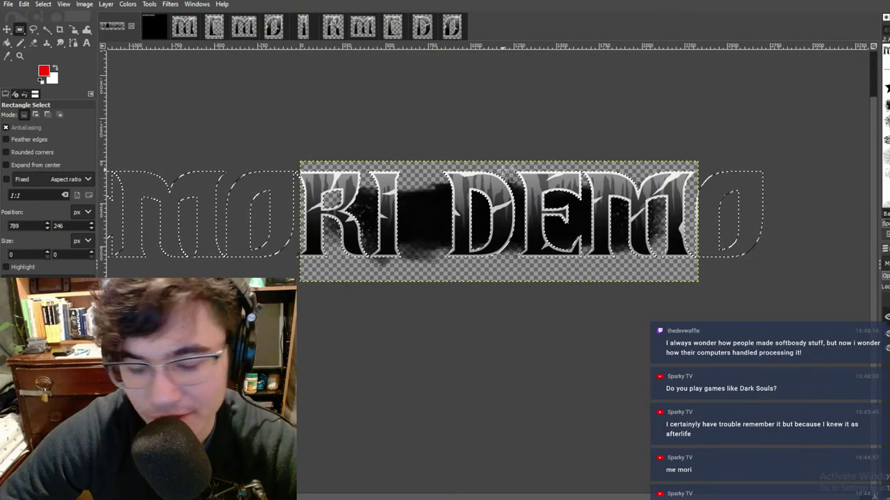
{"action": "key", "text": "ctrl+z"}
{"action": "key", "text": "ctrl+z"}
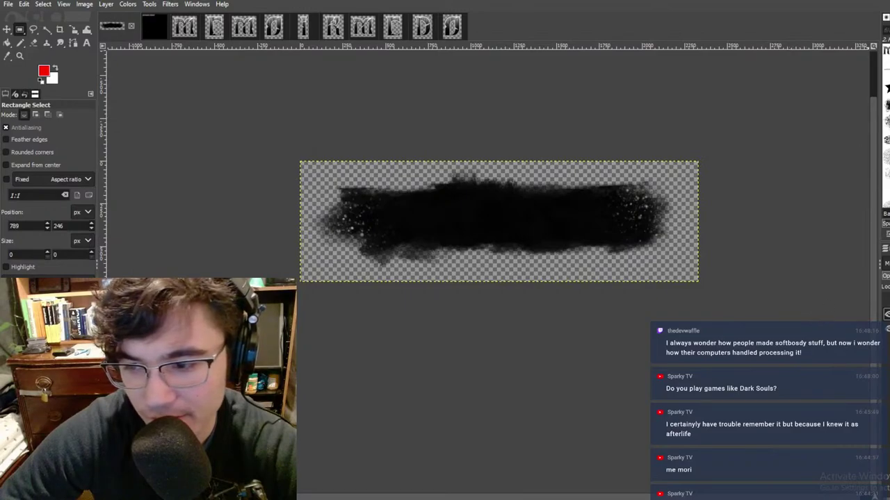
Step: Show the STRETCH GOALS lettering in the banner image and check its layer size with the Scale tool, cancelling without scaling
{"action": "left_click", "coordinate": [888, 300]}
{"action": "left_click", "coordinate": [886, 300]}
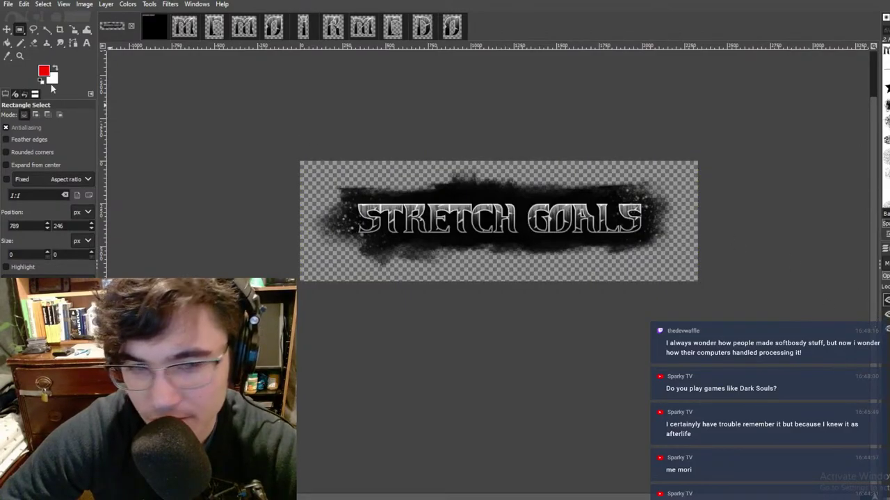
{"action": "left_click_drag", "start_coordinate": [258, 91], "coordinate": [703, 288]}
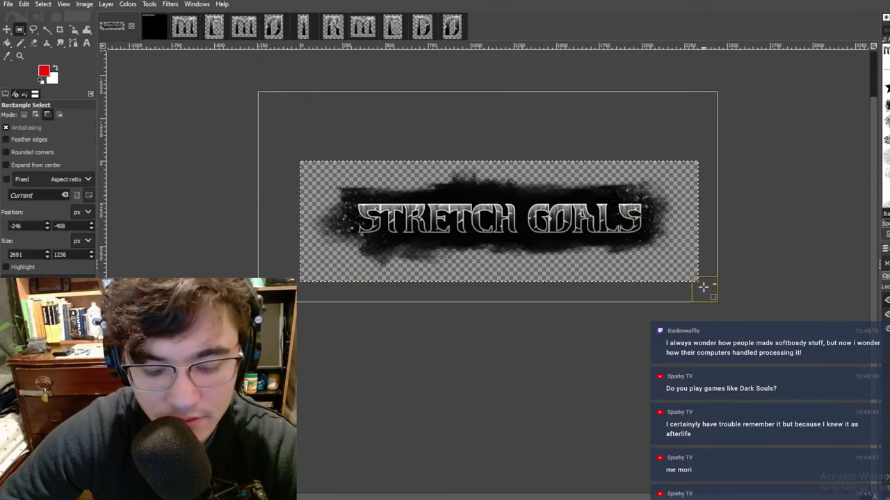
{"action": "key", "text": "ctrl+x"}
{"action": "key", "text": "ctrl+v"}
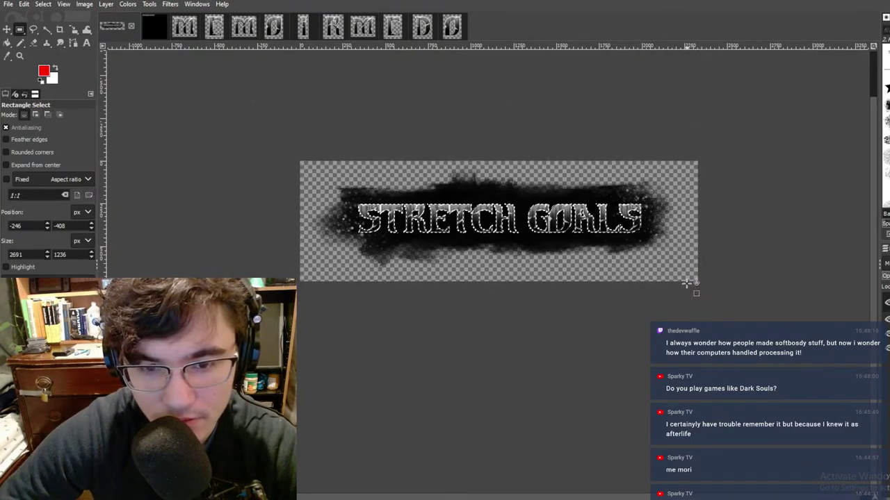
{"action": "left_click", "coordinate": [73, 29]}
{"action": "left_click", "coordinate": [498, 221]}
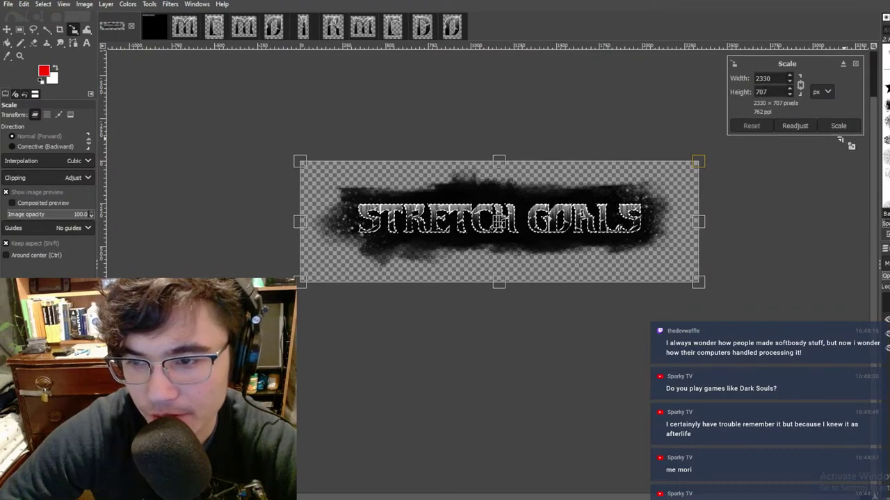
{"action": "key", "text": "Escape"}
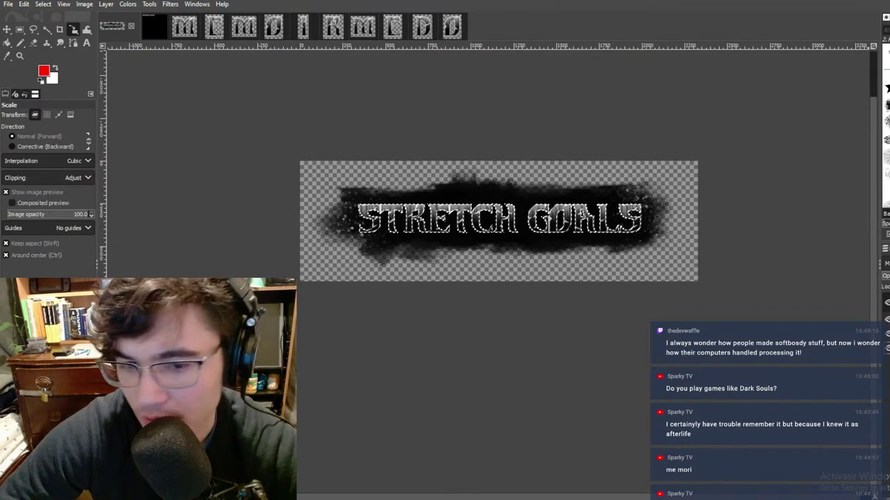
{"action": "key", "text": "ctrl+z"}
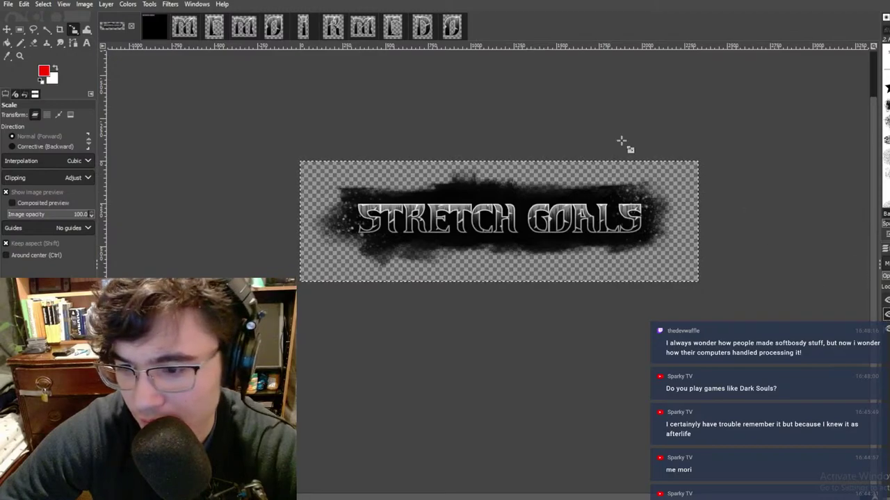
Step: Hide the STRETCH GOALS lettering in the banner image and undo the trial paste and selection changes
{"action": "left_click", "coordinate": [20, 30]}
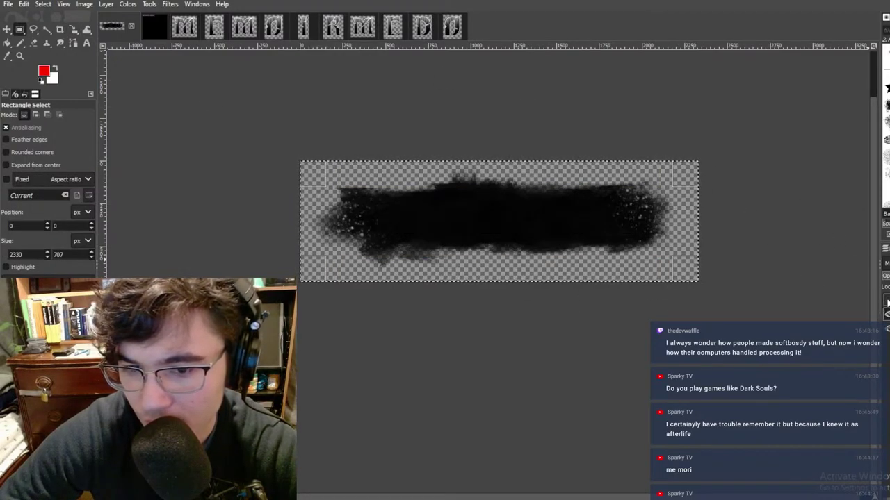
{"action": "key", "text": "ctrl+v"}
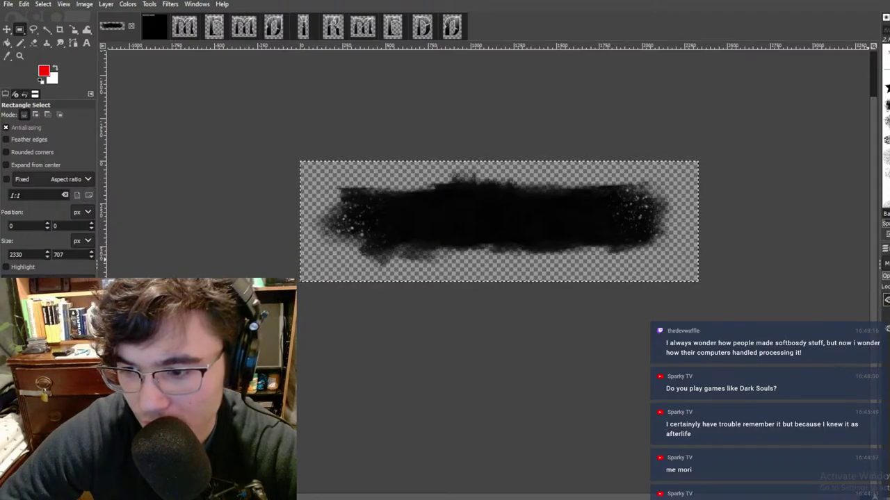
{"action": "left_click_drag", "start_coordinate": [631, 185], "coordinate": [441, 189]}
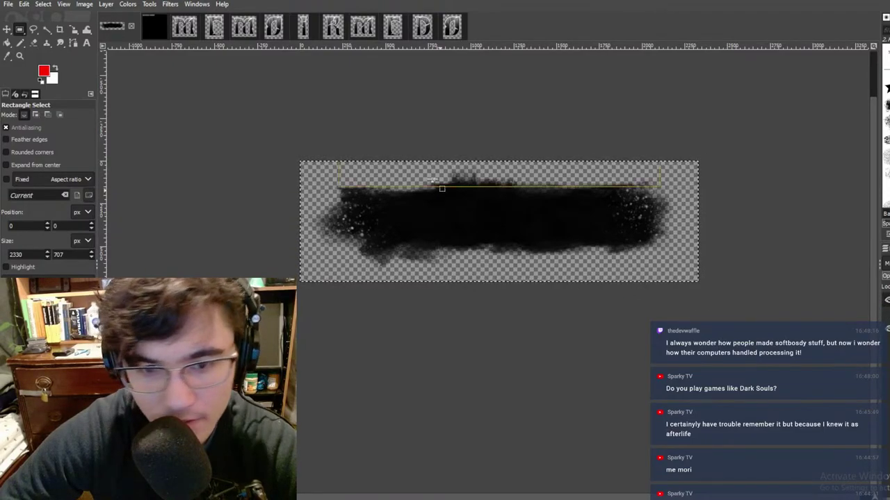
{"action": "key", "text": "ctrl+z"}
{"action": "key", "text": "ctrl+z"}
{"action": "key", "text": "ctrl+z"}
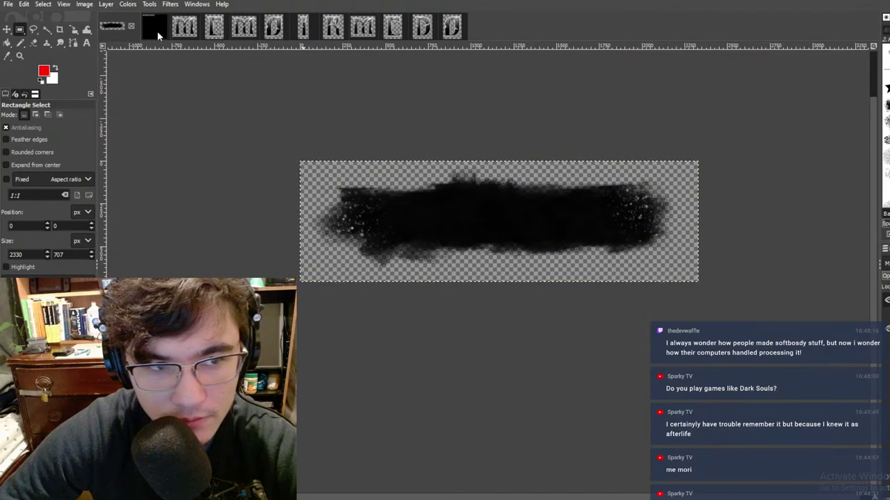
Step: Copy the MEMORI DEMO lettering from the title image, paste it into the banner image and move it over the brush-stroke background
{"action": "left_click", "coordinate": [159, 35]}
{"action": "left_click_drag", "start_coordinate": [228, 112], "coordinate": [724, 300]}
{"action": "key", "text": "ctrl+c"}
{"action": "left_click", "coordinate": [109, 18]}
{"action": "key", "text": "ctrl+a"}
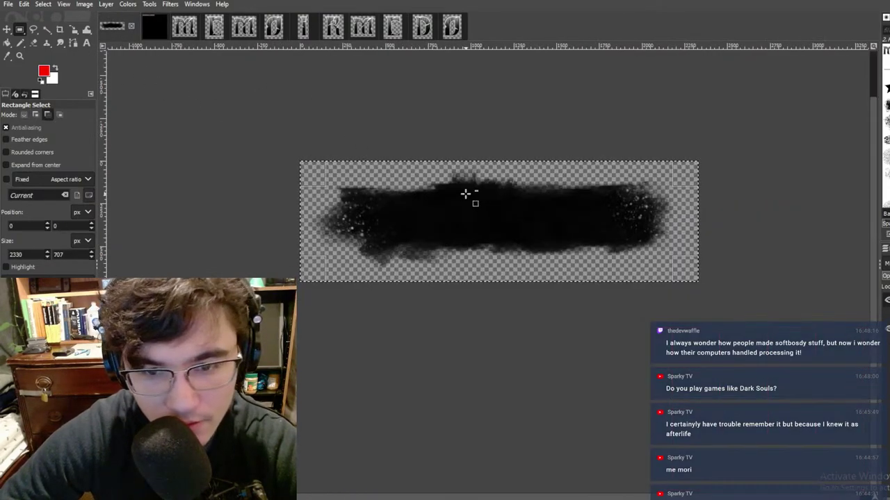
{"action": "key", "text": "ctrl+v"}
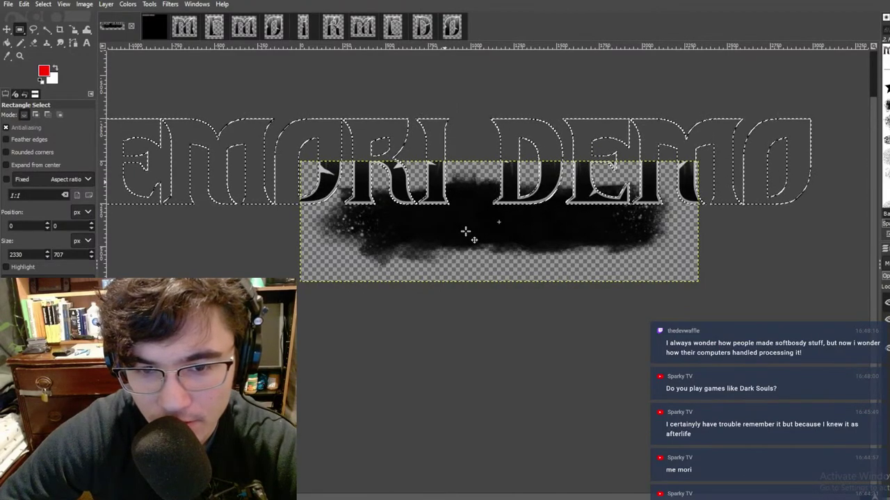
{"action": "left_click_drag", "start_coordinate": [464, 232], "coordinate": [531, 287]}
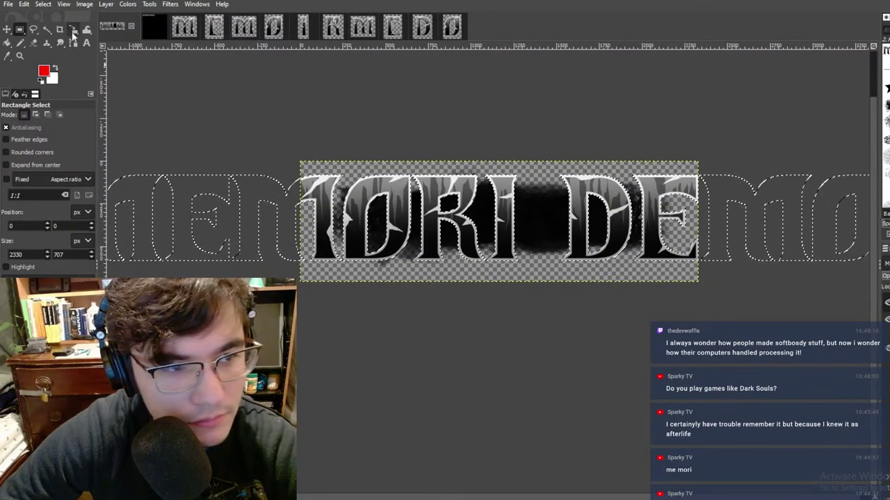
Step: Scale the pasted MEMORI DEMO lettering to a height of 707 px, keeping its aspect ratio
{"action": "left_click", "coordinate": [72, 32]}
{"action": "left_click", "coordinate": [381, 201]}
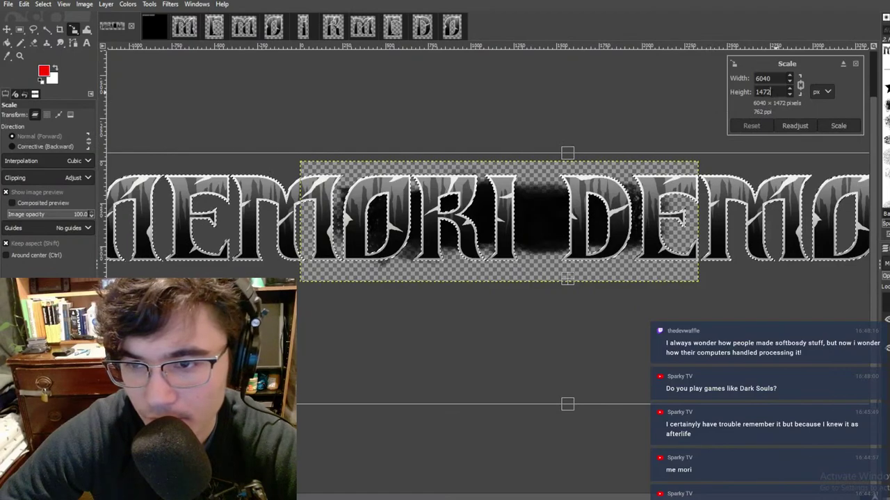
{"action": "left_click_drag", "start_coordinate": [770, 92], "coordinate": [466, 50]}
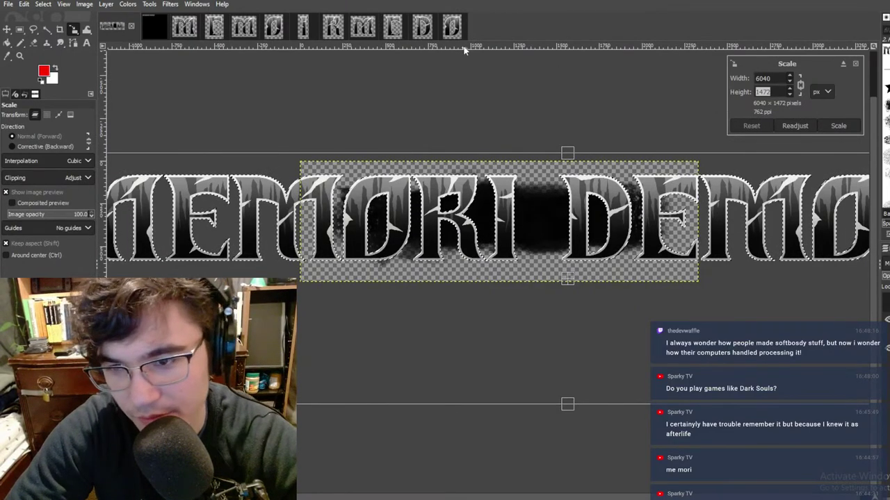
{"action": "type", "text": "707"}
{"action": "key", "text": "Tab"}
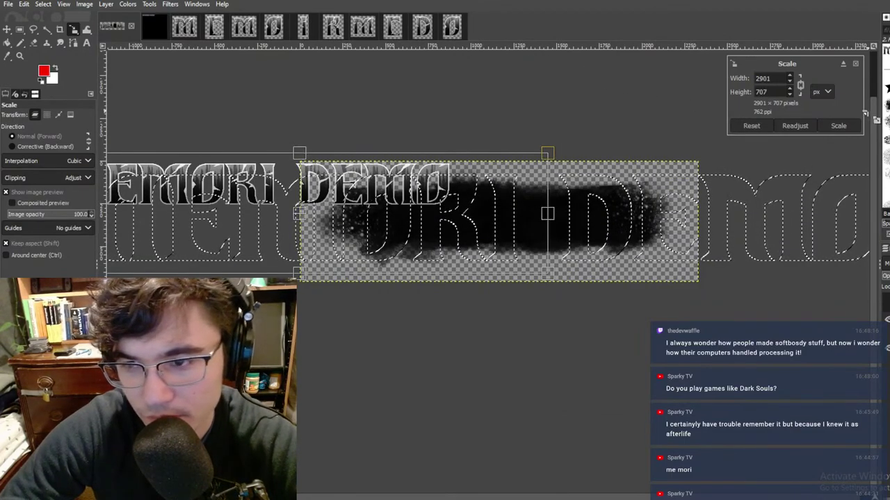
{"action": "left_click", "coordinate": [838, 126]}
Step: Move the scaled MEMORI DEMO lettering over the brush stroke so that it spans the banner's width
{"action": "left_click", "coordinate": [7, 29]}
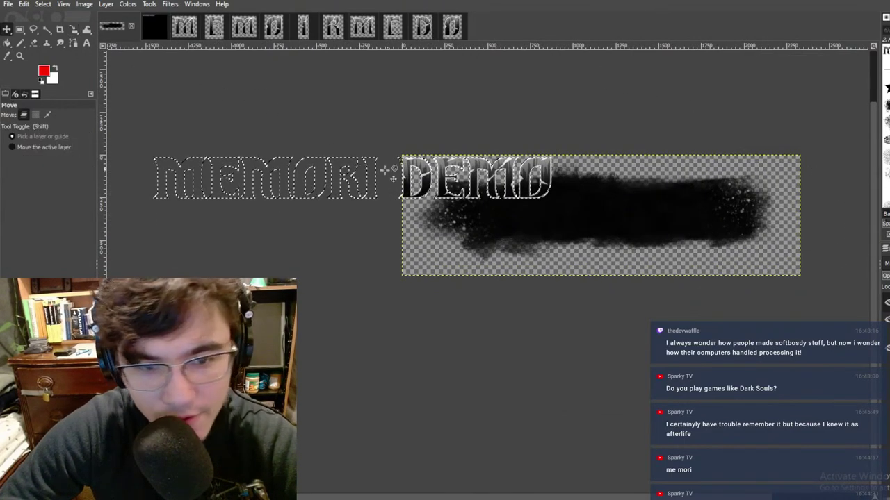
{"action": "left_click_drag", "start_coordinate": [385, 181], "coordinate": [641, 219]}
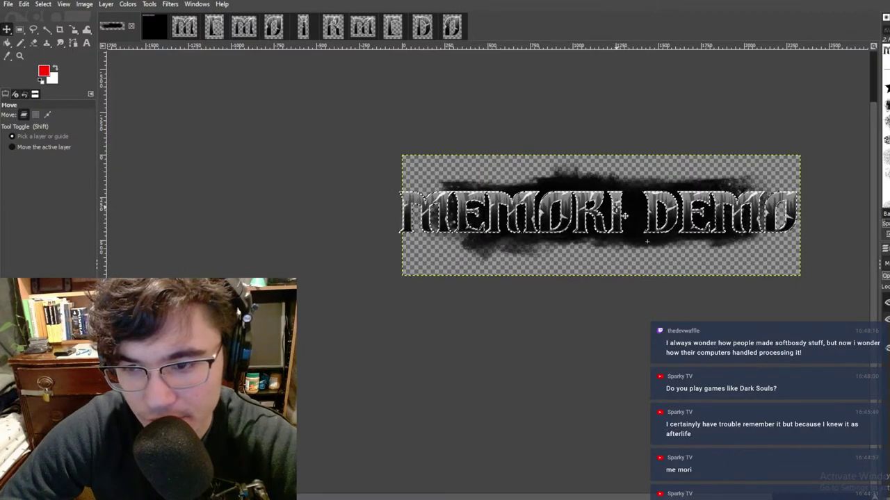
{"action": "scroll", "coordinate": [626, 216], "scroll_direction": "up", "scroll_amount": 3, "text": "ctrl"}
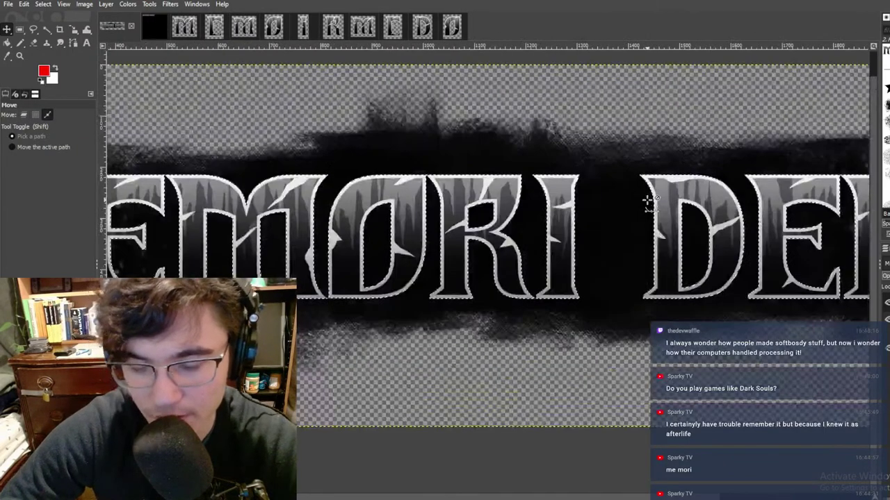
{"action": "scroll", "coordinate": [646, 199], "scroll_direction": "down", "scroll_amount": 2, "text": "ctrl"}
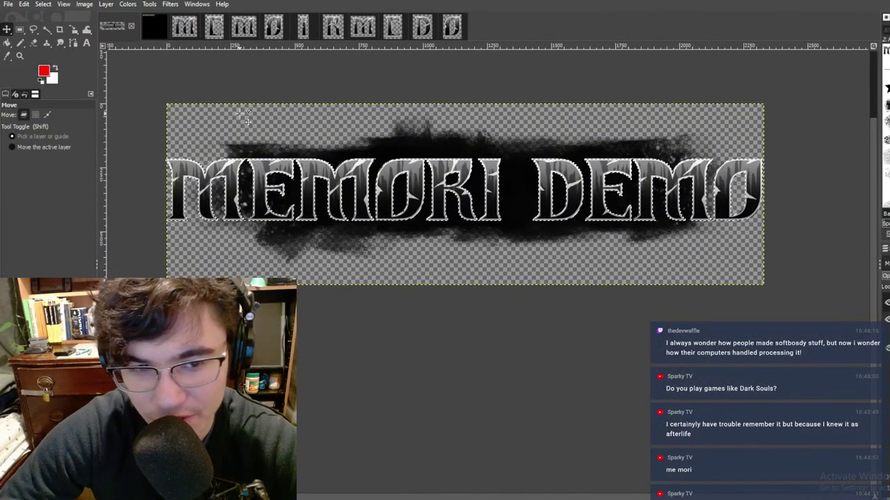
Step: Scale the MEMORI DEMO lettering to a height of 500 px, keeping proportions, and move it to the middle of the brush stroke
{"action": "left_click", "coordinate": [74, 29]}
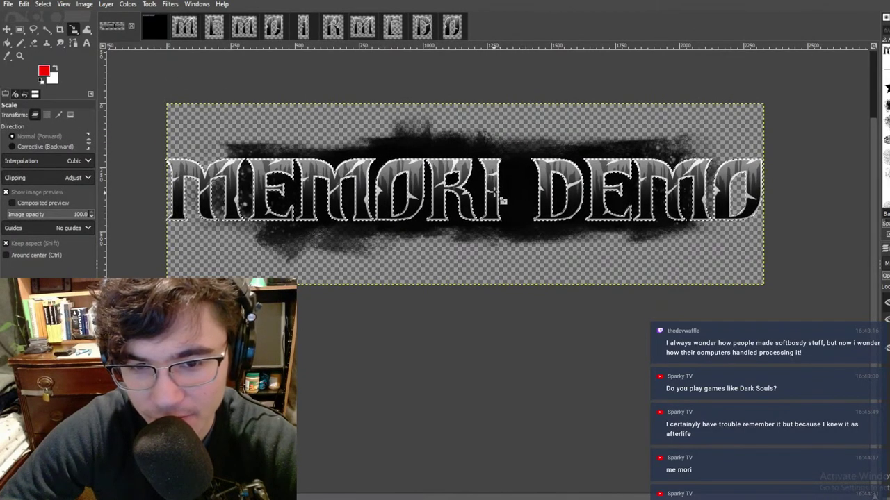
{"action": "left_click", "coordinate": [534, 160]}
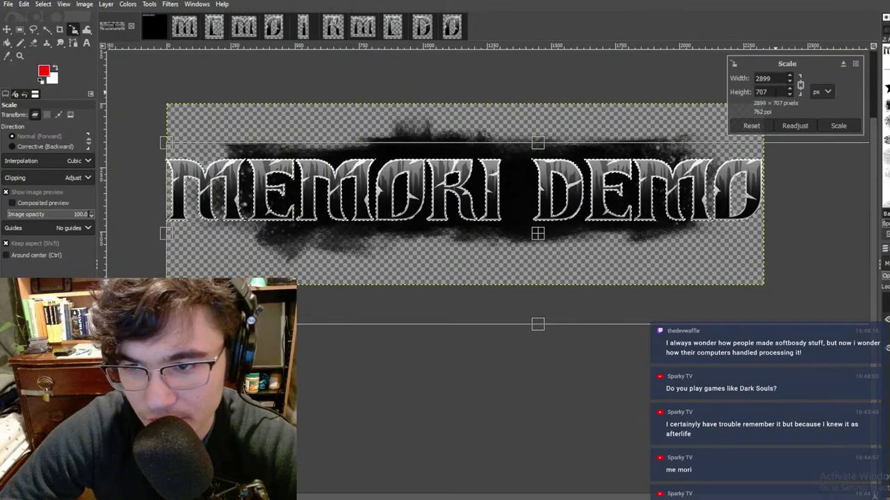
{"action": "left_click_drag", "start_coordinate": [773, 93], "coordinate": [716, 105]}
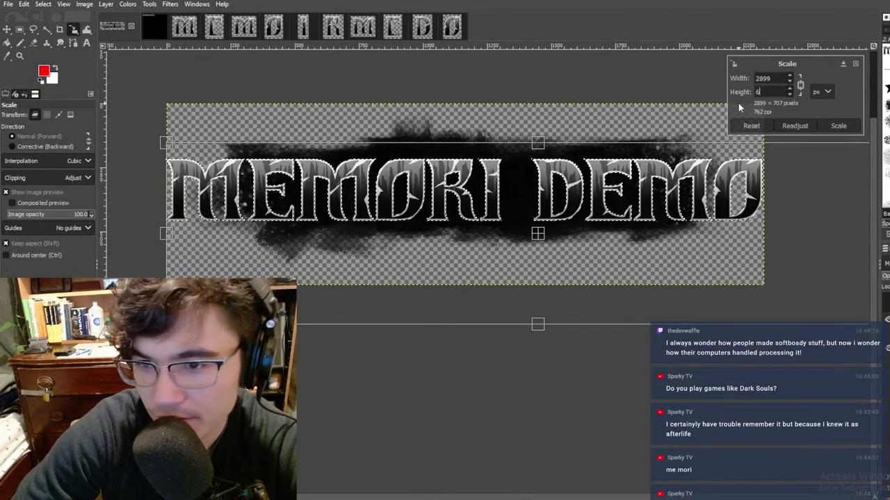
{"action": "type", "text": "600"}
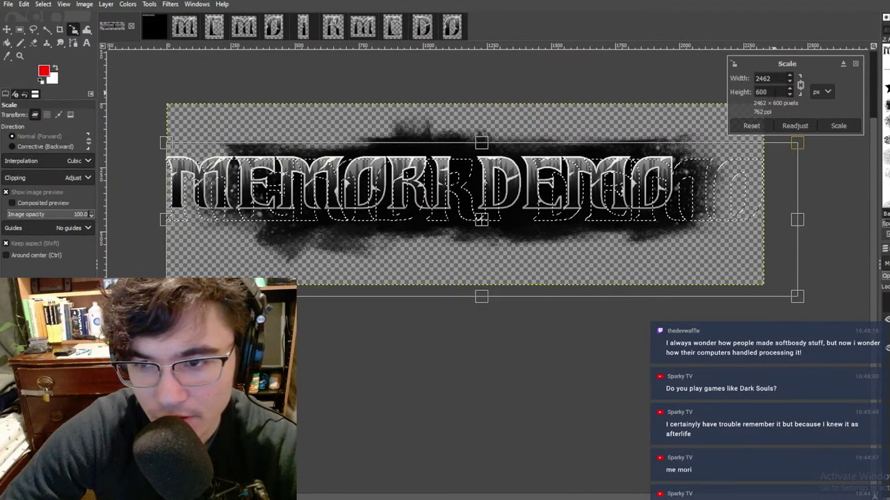
{"action": "key", "text": "BackSpace"}
{"action": "type", "text": "0"}
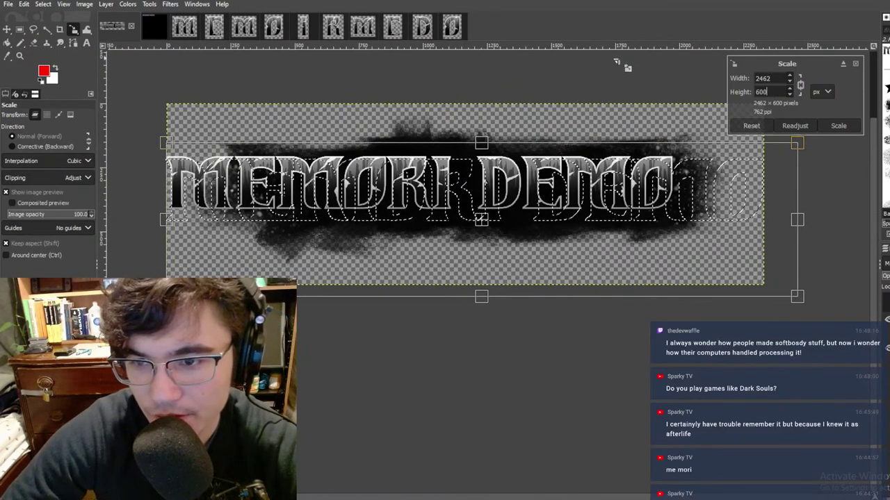
{"action": "left_click_drag", "start_coordinate": [772, 92], "coordinate": [736, 93]}
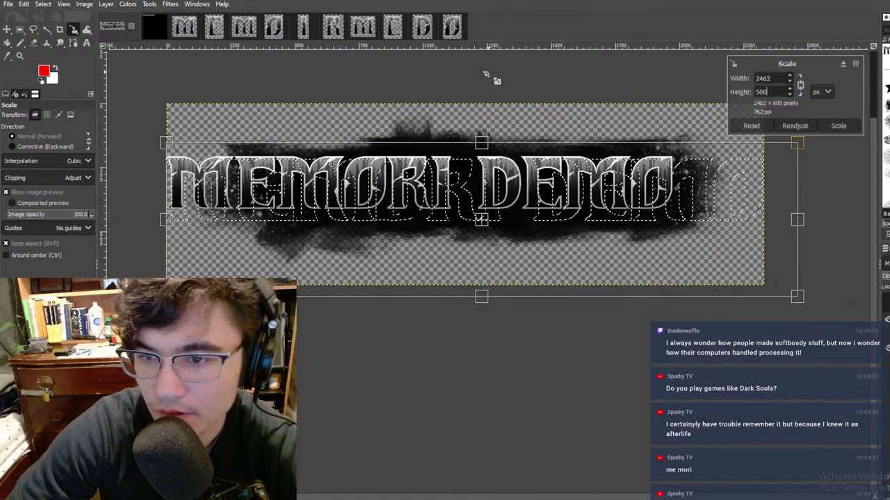
{"action": "type", "text": "500"}
{"action": "left_click", "coordinate": [838, 126]}
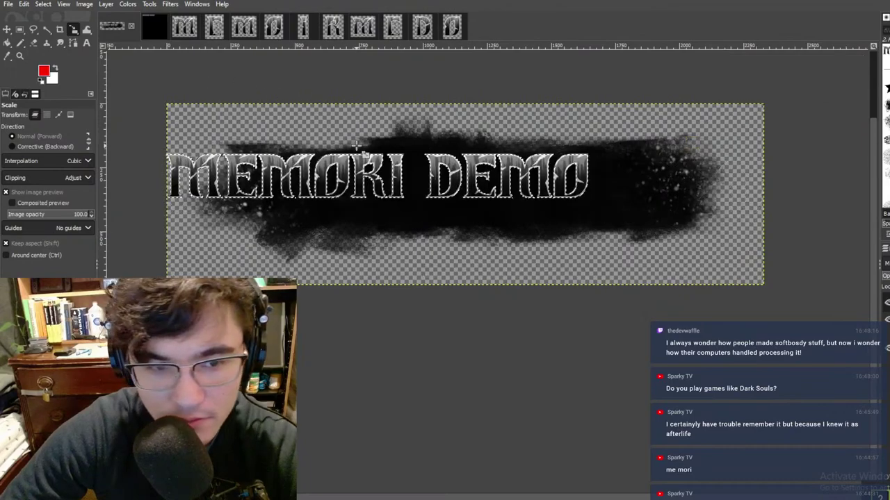
{"action": "left_click", "coordinate": [12, 31]}
{"action": "mouse_move", "coordinate": [428, 208]}
{"action": "left_mouse_down"}
{"action": "mouse_move", "coordinate": [550, 221]}
{"action": "mouse_move", "coordinate": [513, 223]}
{"action": "left_mouse_up"}
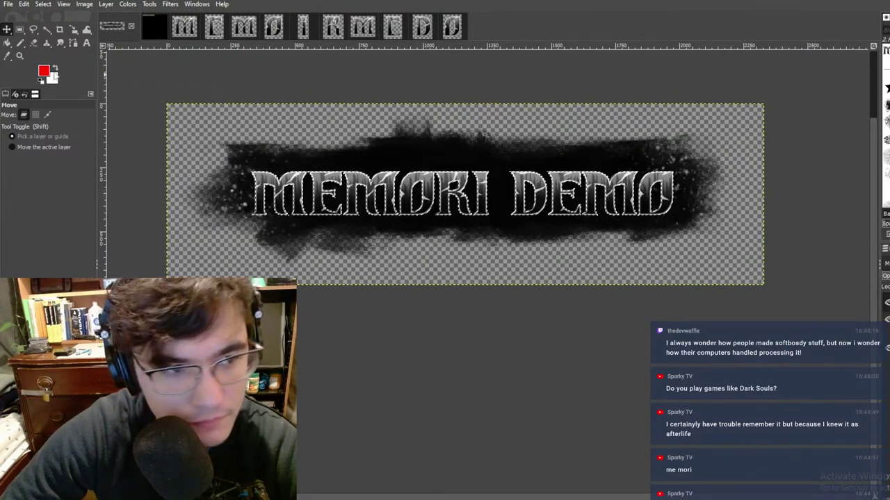
Step: Try to centre the MEMORI DEMO lettering horizontally and vertically with the Alignment tool, relative to the first item
{"action": "right_click", "coordinate": [9, 32]}
{"action": "left_click", "coordinate": [46, 43]}
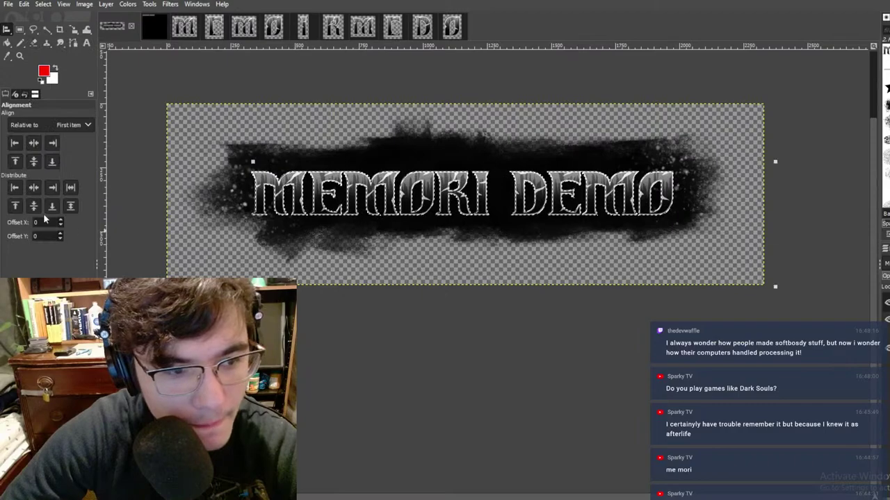
{"action": "left_click", "coordinate": [34, 187]}
{"action": "left_click", "coordinate": [34, 206]}
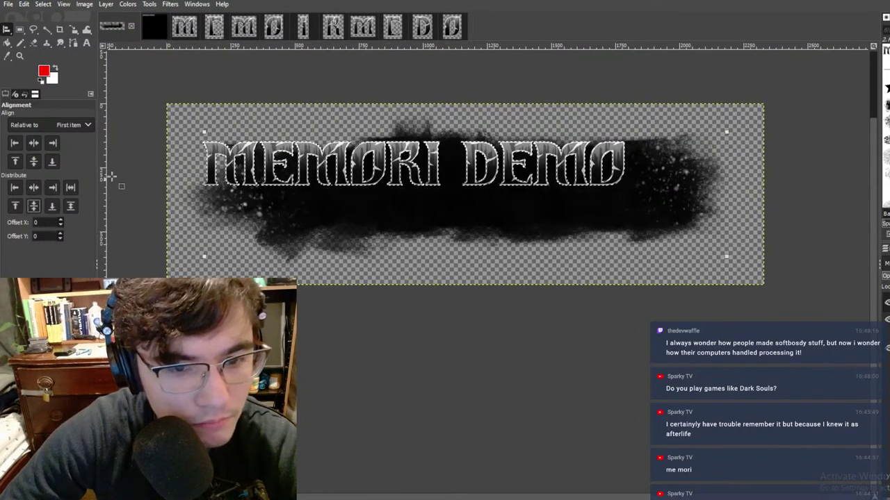
{"action": "left_click", "coordinate": [34, 161]}
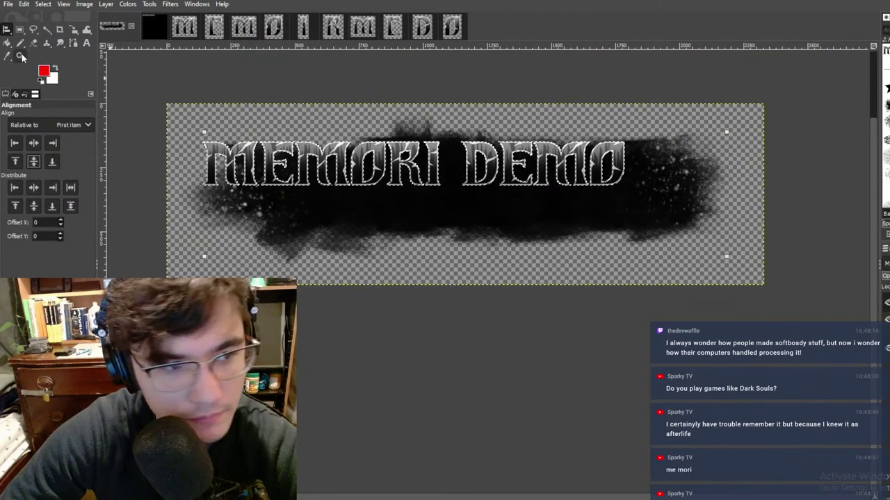
Step: Select a rectangle of about 1882 × 364 px around the MEMORI DEMO lettering, cut it and paste it back for alignment
{"action": "left_click", "coordinate": [19, 29]}
{"action": "left_click_drag", "start_coordinate": [185, 122], "coordinate": [667, 216]}
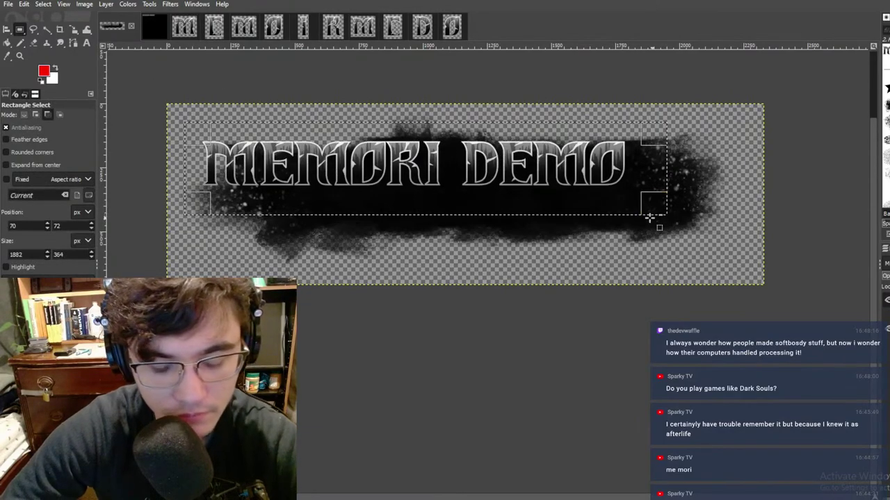
{"action": "key", "text": "ctrl+x"}
{"action": "key", "text": "ctrl+v"}
{"action": "left_click", "coordinate": [6, 29]}
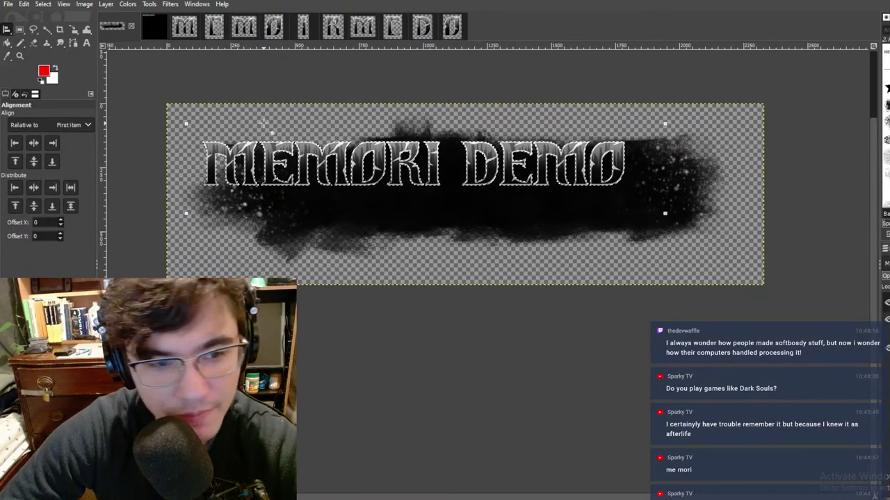
Step: Draw a new rectangular selection of about 1991 × 446 px around the MEMORI DEMO lettering
{"action": "scroll", "coordinate": [626, 130], "scroll_direction": "up", "scroll_amount": 2, "text": "ctrl"}
{"action": "scroll", "coordinate": [625, 130], "scroll_direction": "down", "scroll_amount": 1, "text": "ctrl"}
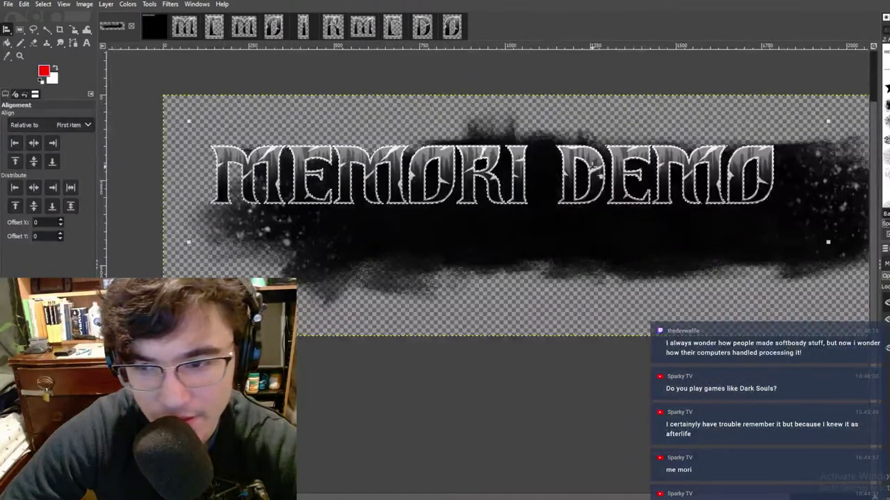
{"action": "scroll", "coordinate": [671, 130], "scroll_direction": "up", "scroll_amount": 4, "text": "ctrl"}
{"action": "scroll", "coordinate": [626, 132], "scroll_direction": "down", "scroll_amount": 4, "text": "ctrl"}
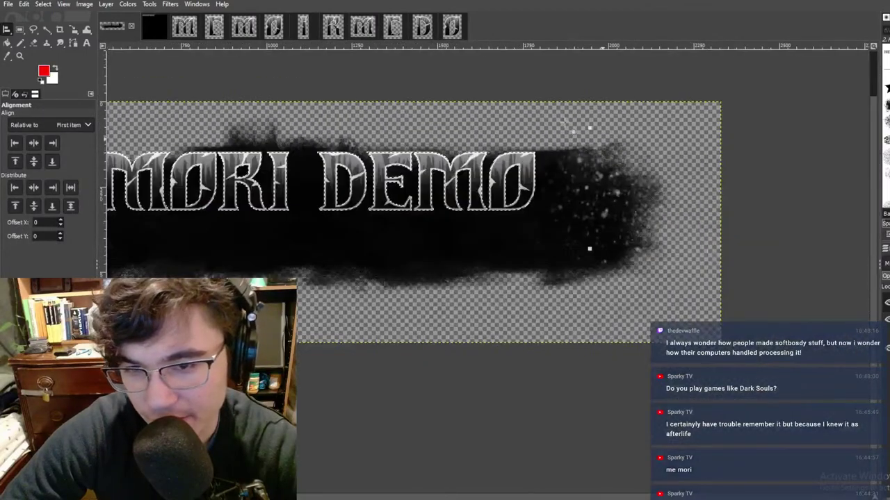
{"action": "scroll", "coordinate": [611, 160], "scroll_direction": "up", "scroll_amount": 2, "text": "shift"}
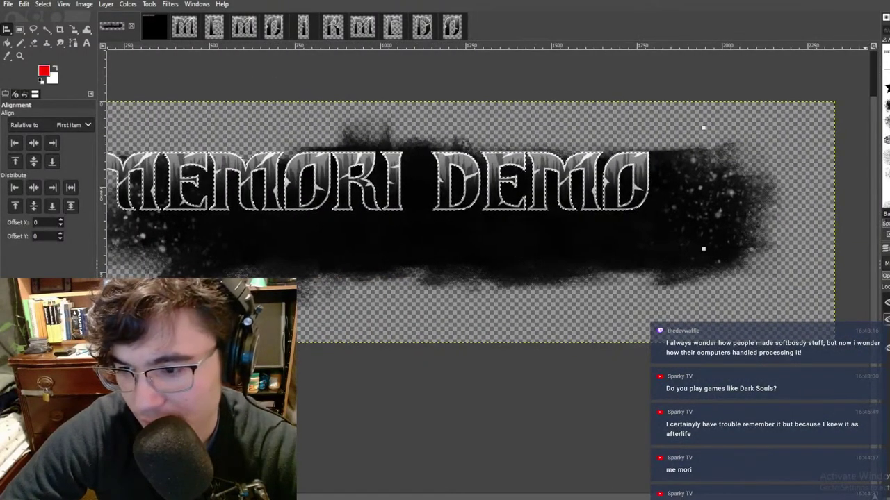
{"action": "right_click", "coordinate": [886, 320]}
{"action": "left_click", "coordinate": [754, 260]}
{"action": "left_click", "coordinate": [20, 30]}
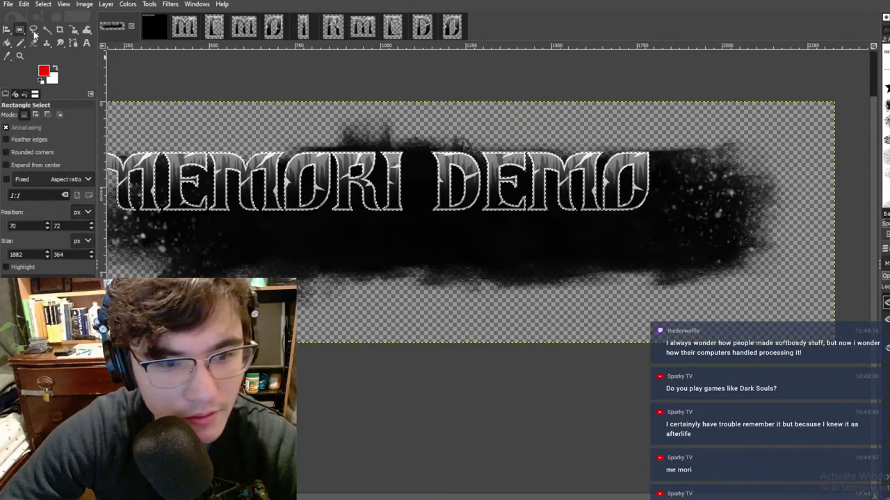
{"action": "left_click", "coordinate": [484, 131]}
{"action": "middle_click_drag", "start_coordinate": [629, 210], "coordinate": [732, 225]}
{"action": "left_click_drag", "start_coordinate": [142, 133], "coordinate": [822, 286]}
{"action": "scroll", "coordinate": [636, 201], "scroll_direction": "down", "scroll_amount": 1, "text": "ctrl"}
{"action": "scroll", "coordinate": [657, 199], "scroll_direction": "up", "scroll_amount": 1, "text": "ctrl"}
{"action": "right_click", "coordinate": [886, 308]}
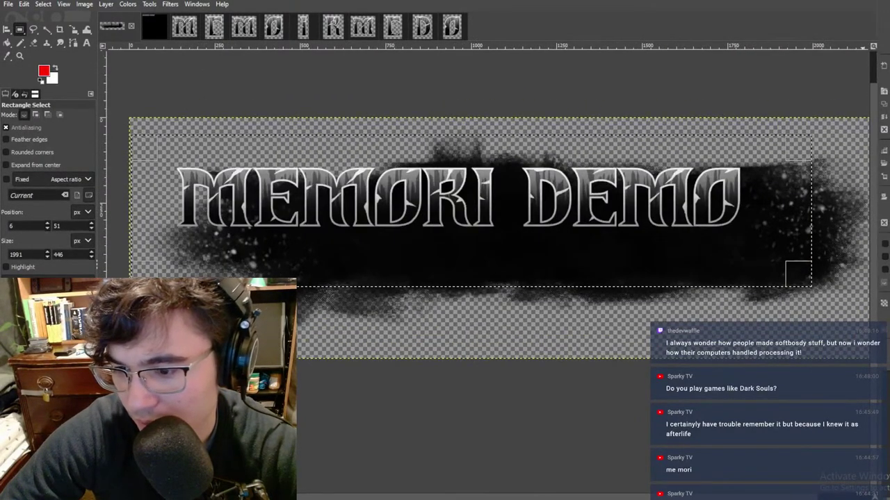
{"action": "left_click", "coordinate": [886, 315]}
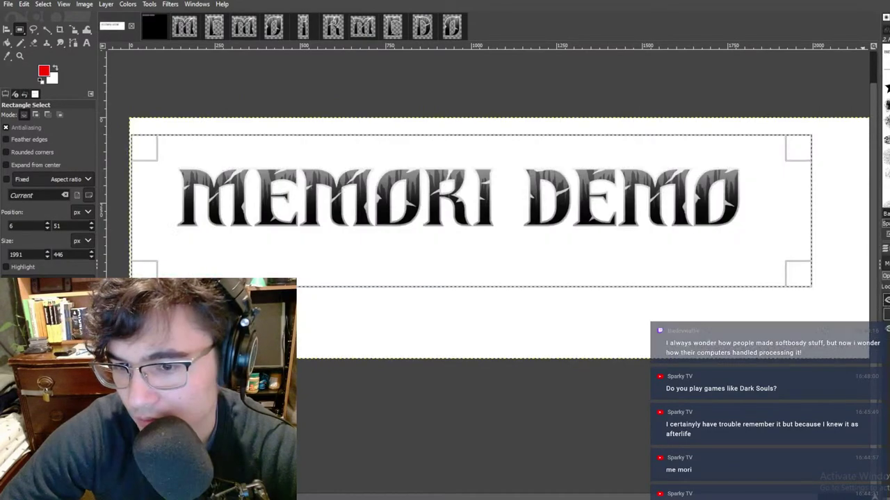
{"action": "key", "text": "ctrl+z"}
Step: Select the MEMORI DEMO lettering with Alpha to Selection and try to centre it with the Alignment tool
{"action": "right_click", "coordinate": [886, 312]}
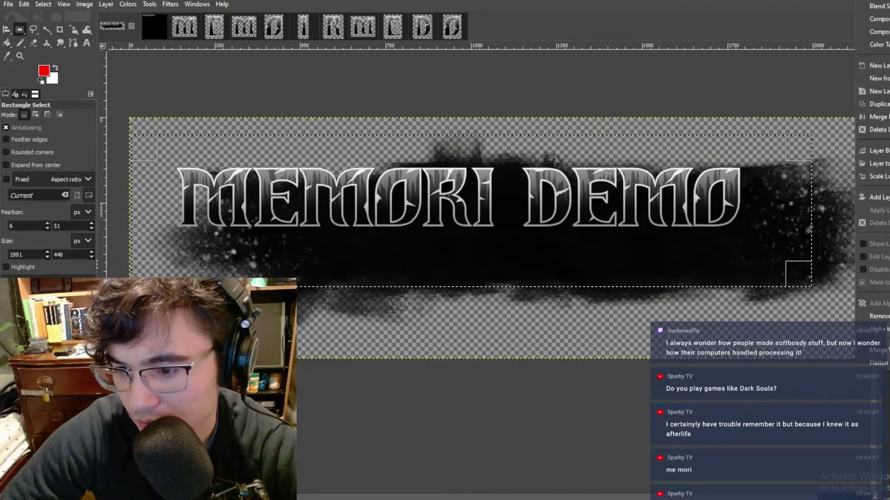
{"action": "left_click", "coordinate": [886, 328]}
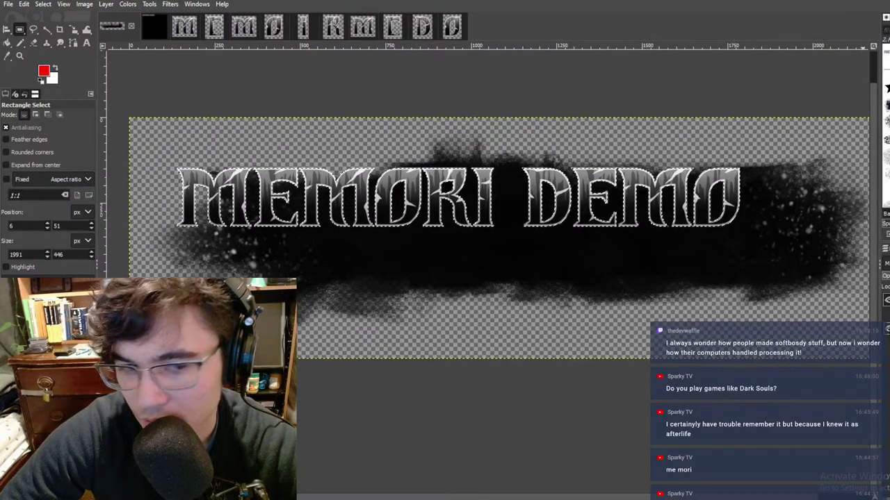
{"action": "key", "text": "q"}
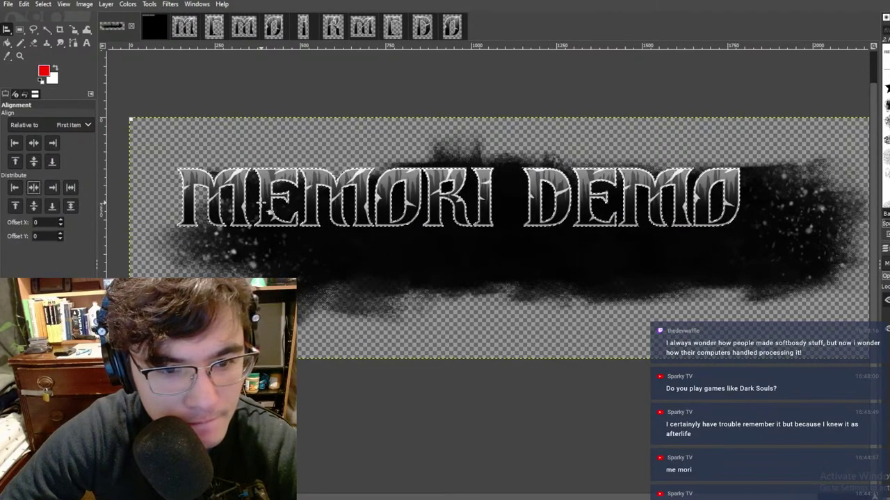
{"action": "scroll", "coordinate": [369, 201], "scroll_direction": "down", "scroll_amount": 1, "text": "ctrl"}
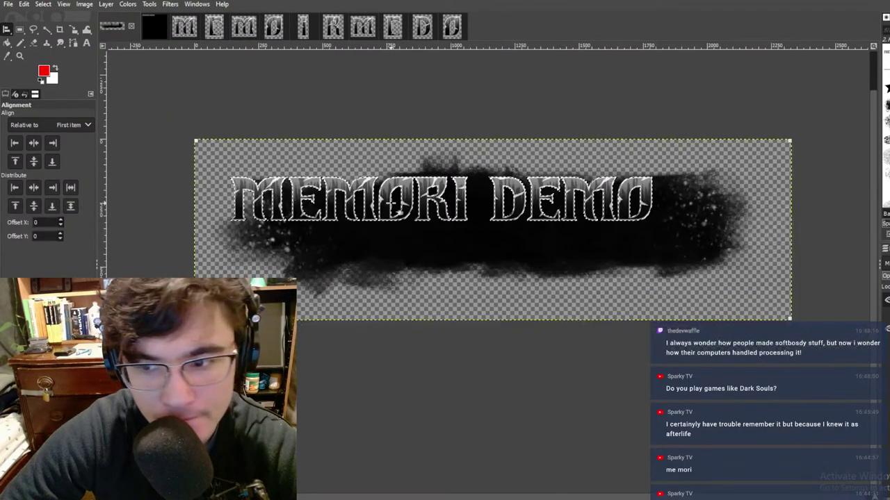
{"action": "left_click", "coordinate": [30, 149]}
Step: Select a rectangle of about 1698 × 264 px around the MEMORI DEMO lettering and try alignment relative to the image before returning to First item
{"action": "left_click", "coordinate": [20, 29]}
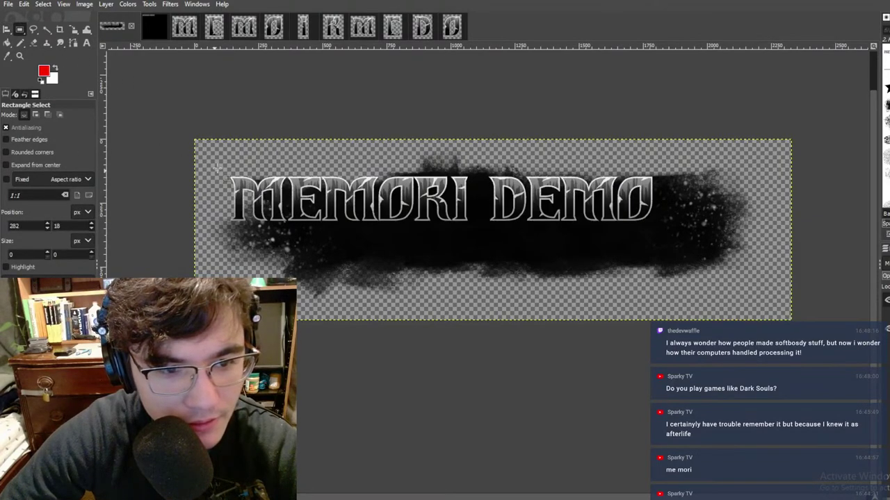
{"action": "left_click_drag", "start_coordinate": [222, 166], "coordinate": [652, 229]}
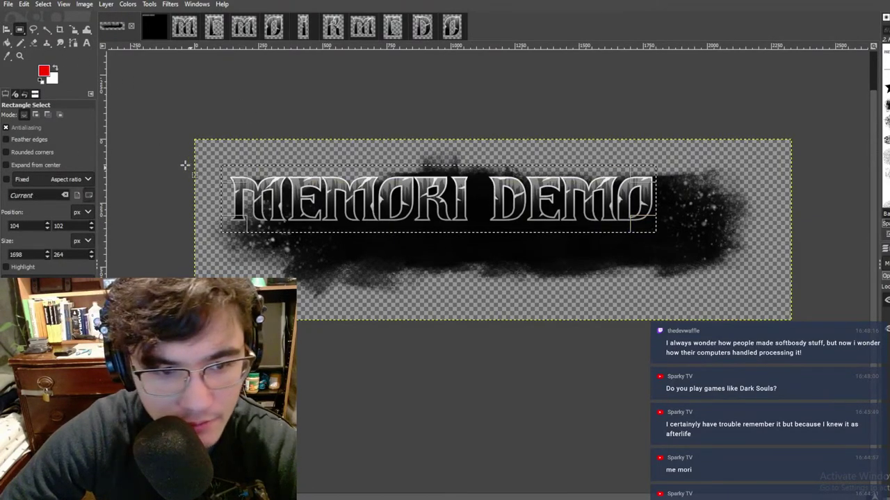
{"action": "left_click", "coordinate": [7, 30]}
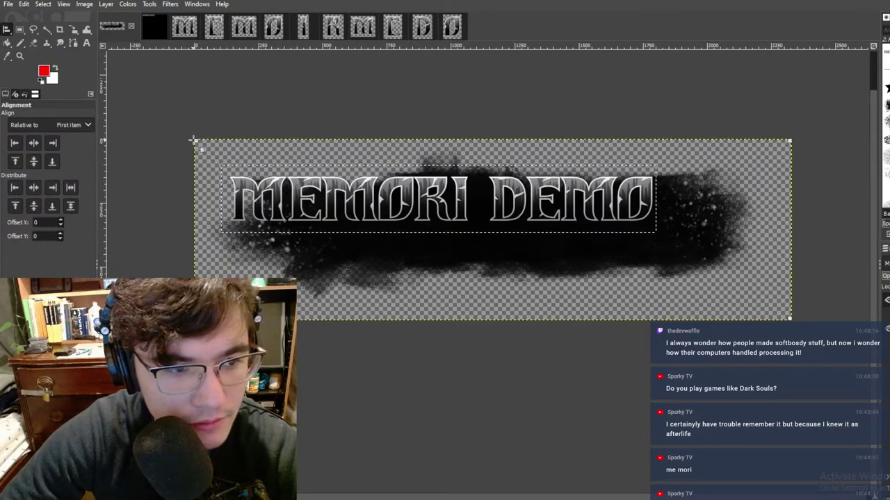
{"action": "left_click", "coordinate": [87, 125]}
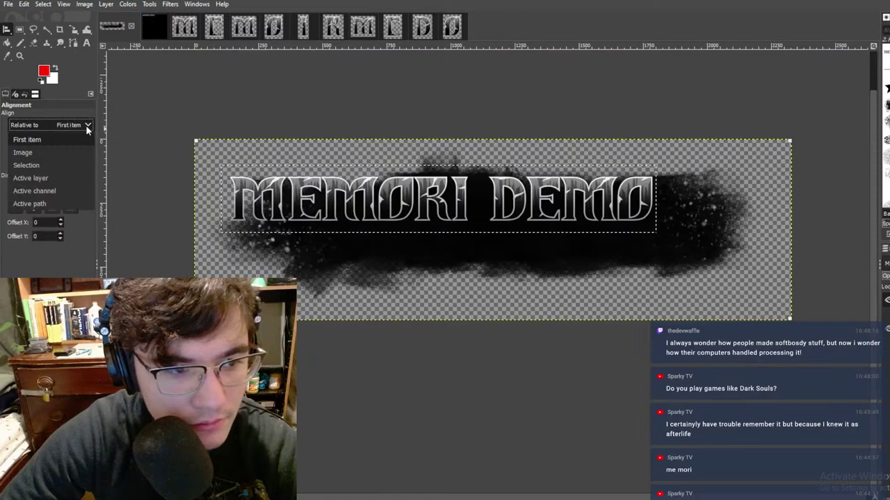
{"action": "left_click", "coordinate": [56, 152]}
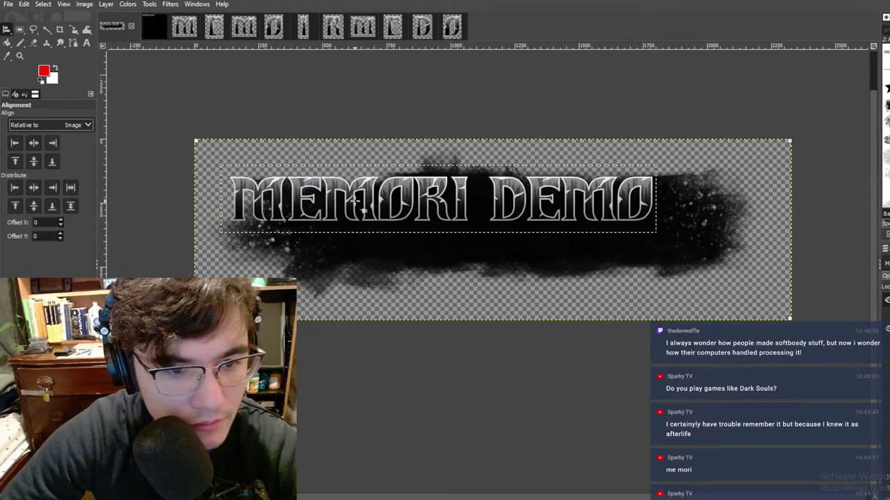
{"action": "left_click", "coordinate": [69, 126]}
{"action": "left_click", "coordinate": [55, 136]}
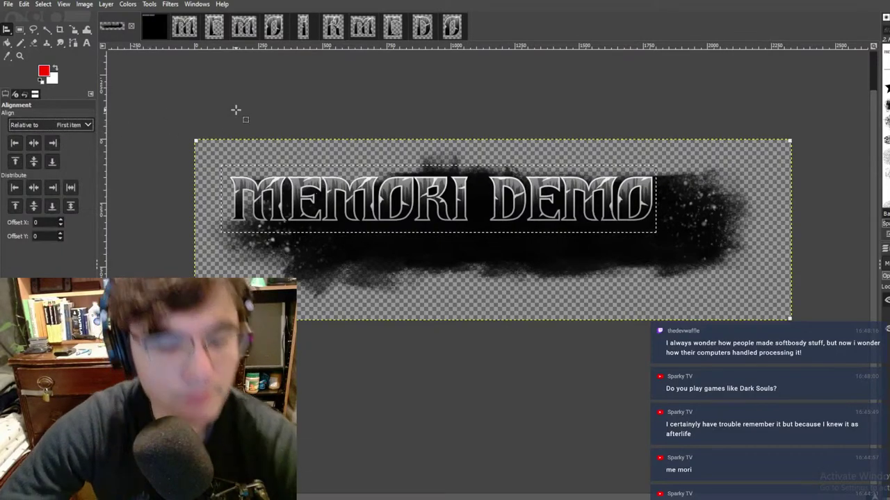
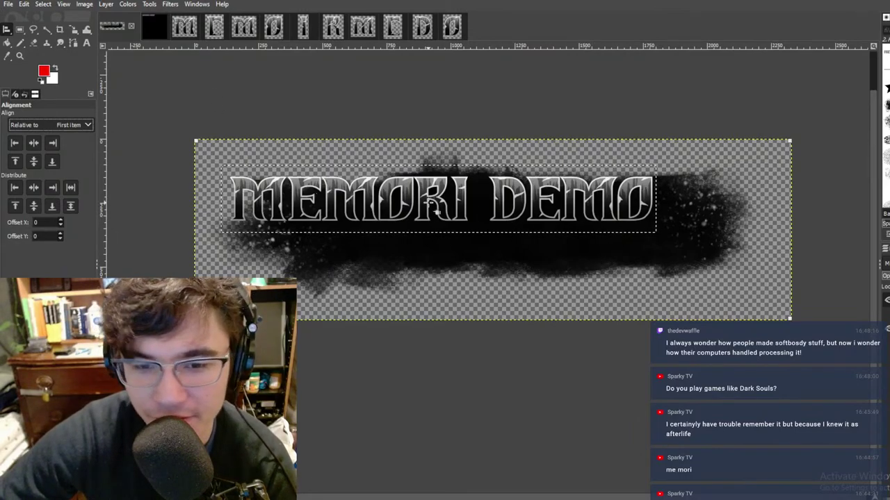
Step: Select a rectangle of about 1686 × 364 px around the MEMORI DEMO lettering, cut it and paste it back
{"action": "left_click", "coordinate": [20, 29]}
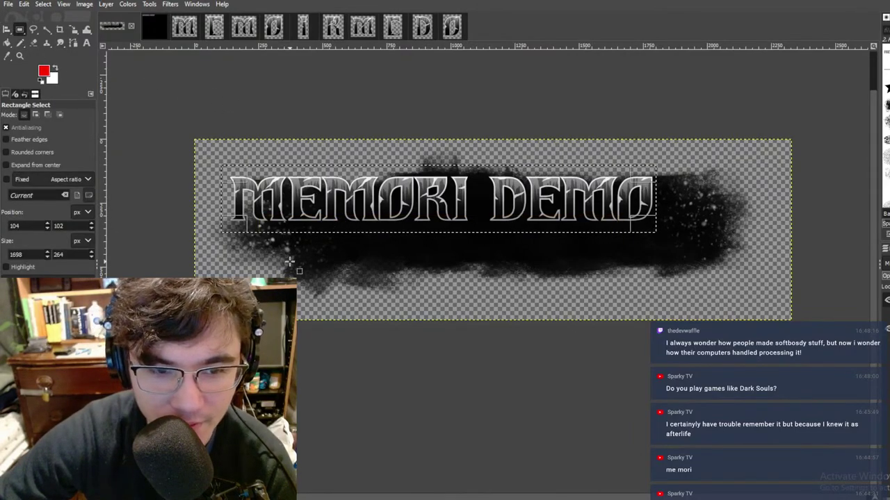
{"action": "left_click", "coordinate": [224, 154]}
{"action": "left_click_drag", "start_coordinate": [226, 157], "coordinate": [662, 245]}
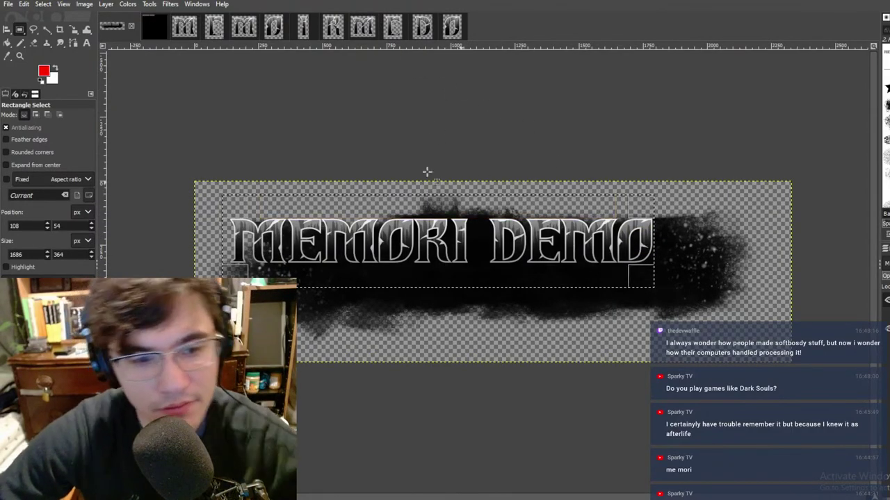
{"action": "key", "text": "ctrl+x"}
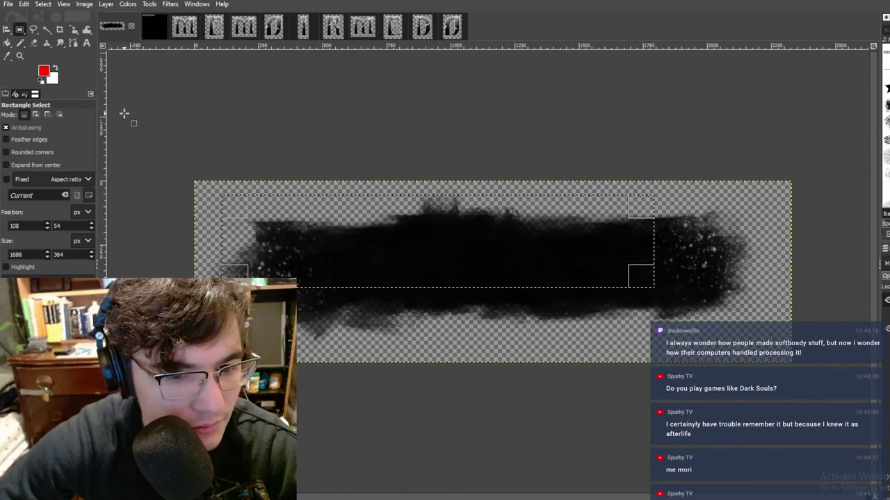
{"action": "key", "text": "ctrl+v"}
Step: Centre the pasted MEMORI DEMO lettering horizontally and vertically with the Alignment tool, relative to the first item
{"action": "key", "text": "q"}
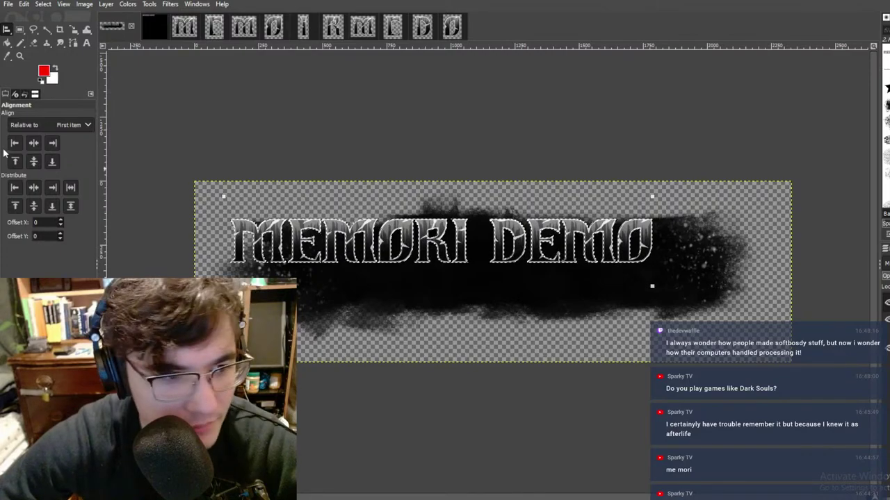
{"action": "left_click", "coordinate": [33, 143]}
{"action": "left_click", "coordinate": [33, 161]}
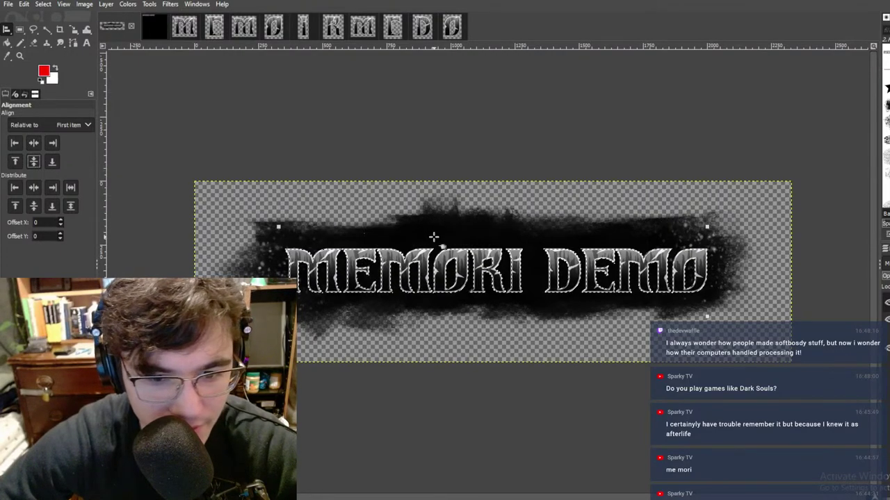
Step: Examine the placement of the MEMORI DEMO title on the brush-stroke banner at several zoom levels
{"action": "scroll", "coordinate": [432, 238], "scroll_direction": "up", "scroll_amount": 3, "text": "ctrl"}
{"action": "scroll", "coordinate": [433, 238], "scroll_direction": "down", "scroll_amount": 4, "text": "ctrl"}
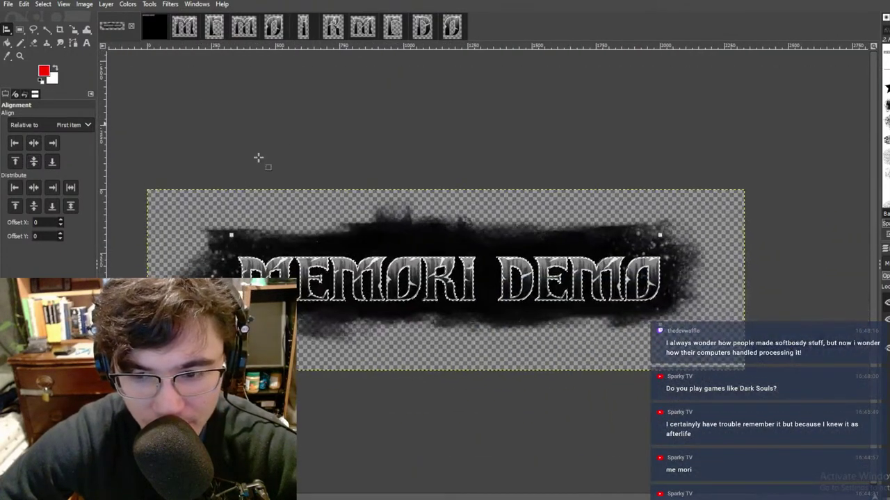
{"action": "left_click", "coordinate": [20, 29]}
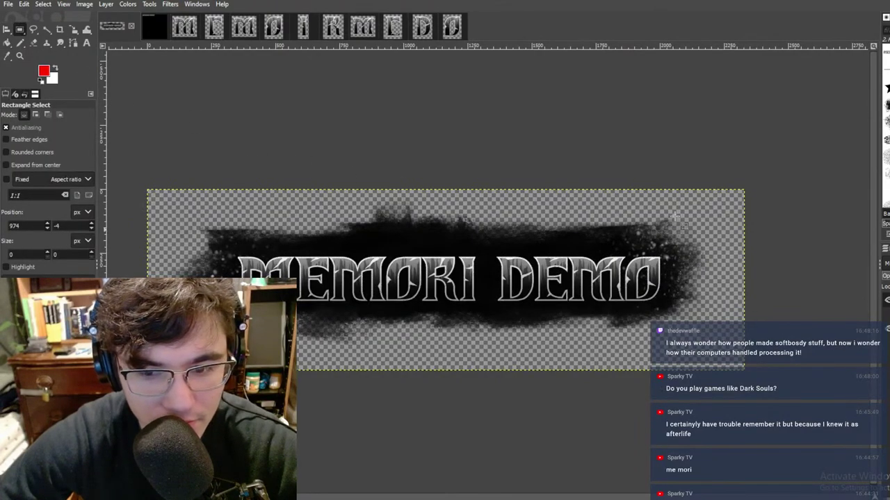
{"action": "scroll", "coordinate": [643, 229], "scroll_direction": "down", "scroll_amount": 4, "text": "ctrl"}
{"action": "scroll", "coordinate": [569, 226], "scroll_direction": "up", "scroll_amount": 2, "text": "ctrl"}
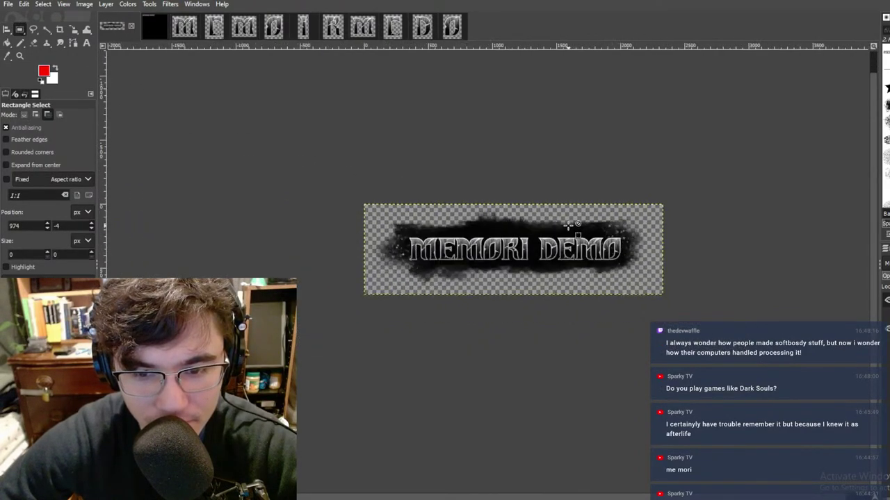
{"action": "scroll", "coordinate": [568, 226], "scroll_direction": "down", "scroll_amount": 2, "text": "ctrl"}
{"action": "scroll", "coordinate": [568, 226], "scroll_direction": "up", "scroll_amount": 3, "text": "ctrl"}
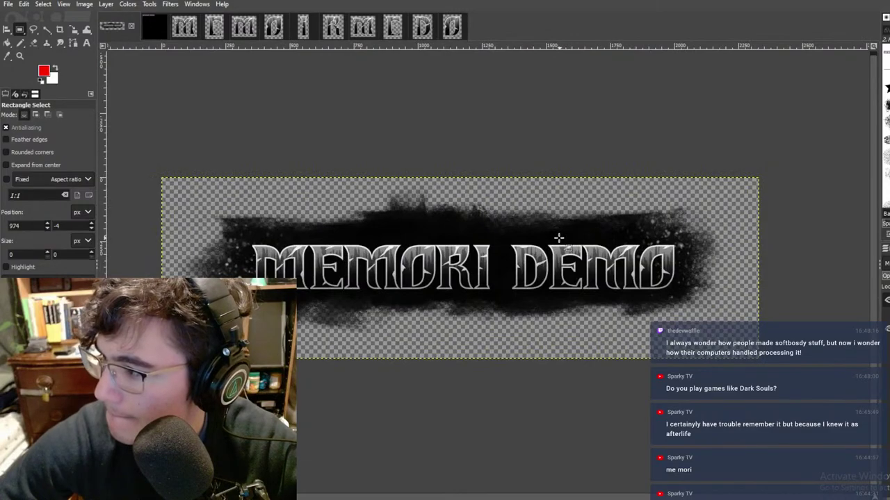
{"action": "middle_click_drag", "start_coordinate": [555, 221], "coordinate": [573, 224]}
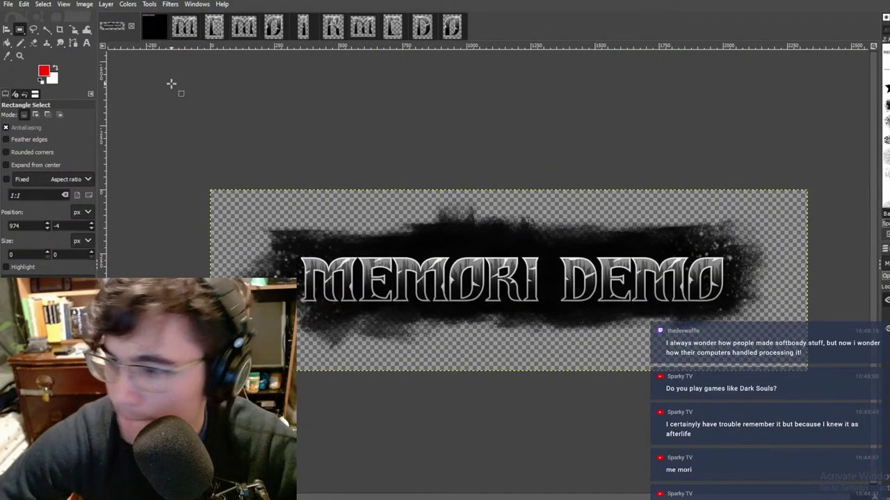
Step: Export the banner as a PNG named "memori demo" in the kickstarter folder, keeping the offered export options
{"action": "left_click", "coordinate": [14, 4]}
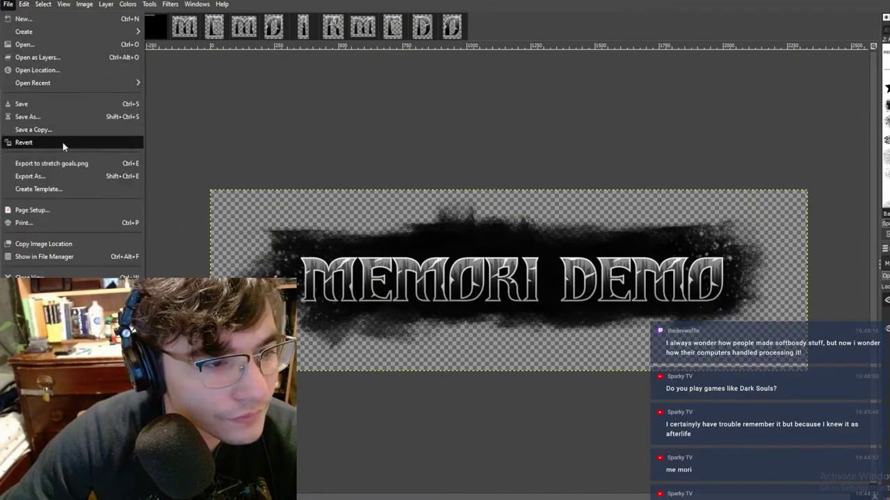
{"action": "left_click", "coordinate": [89, 178]}
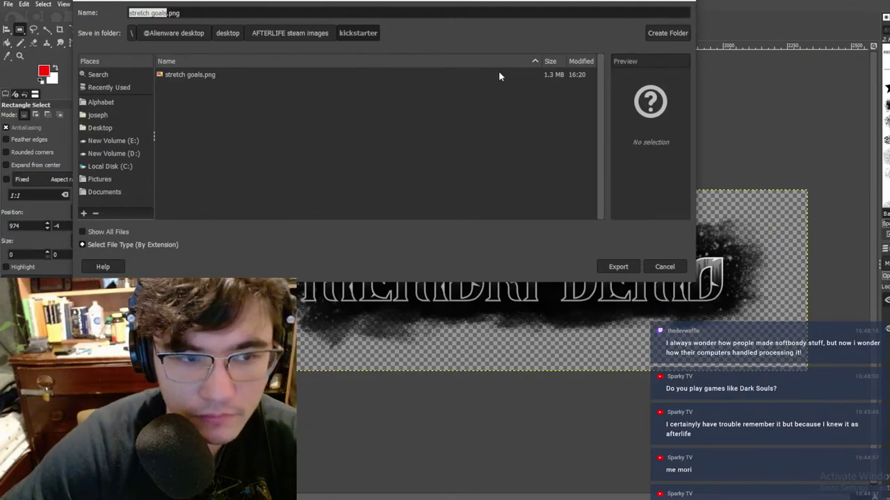
{"action": "type", "text": "memori demo"}
{"action": "key", "text": "Return"}
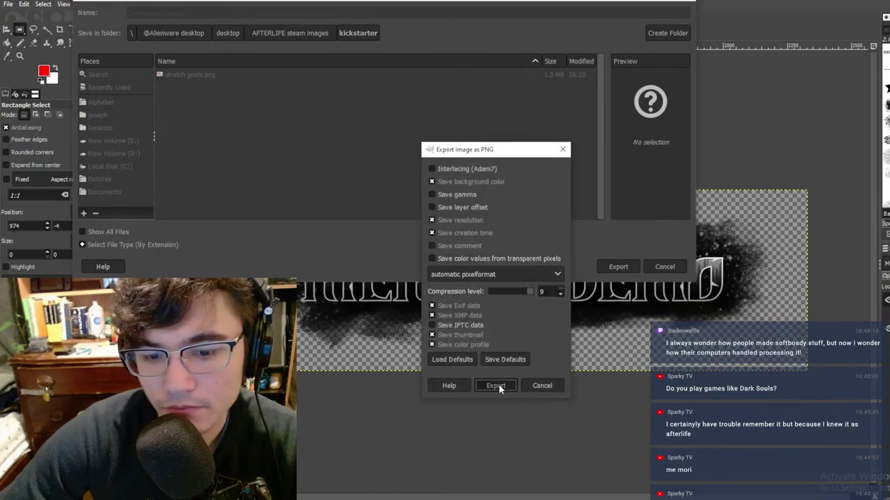
{"action": "left_click", "coordinate": [498, 384]}
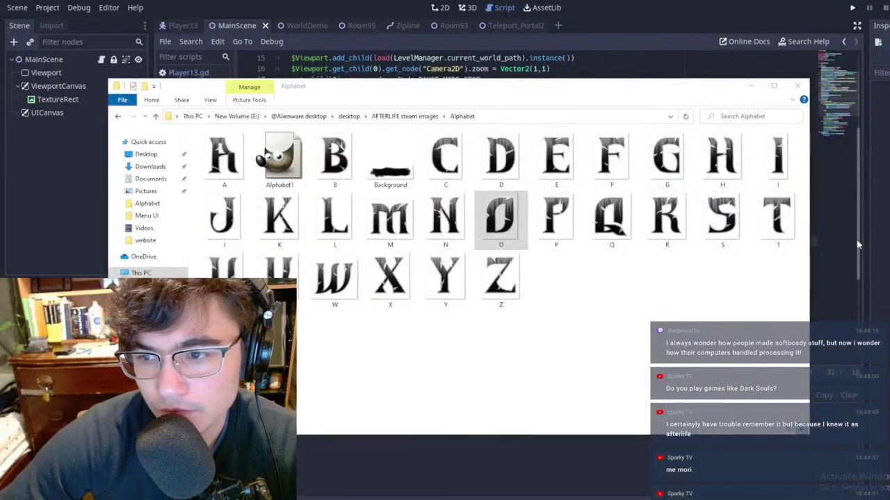
Step: Switch to the Kickstarter project preview in the browser and return to the project's Story editing page
{"action": "left_click", "coordinate": [857, 245]}
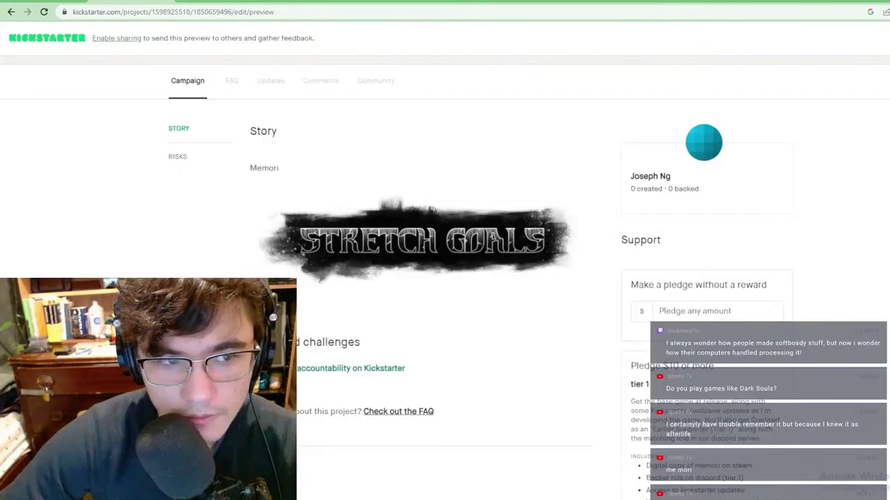
{"action": "scroll", "coordinate": [351, 157], "scroll_direction": "up", "scroll_amount": 3}
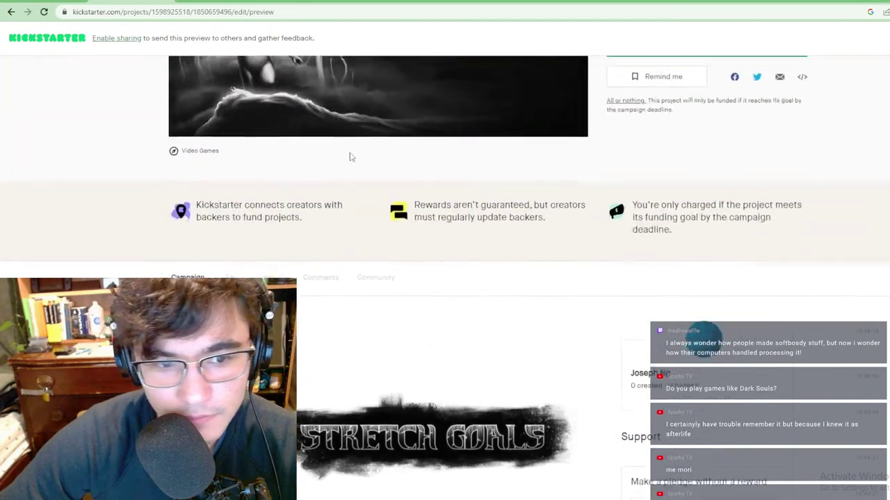
{"action": "scroll", "coordinate": [351, 157], "scroll_direction": "up", "scroll_amount": 3}
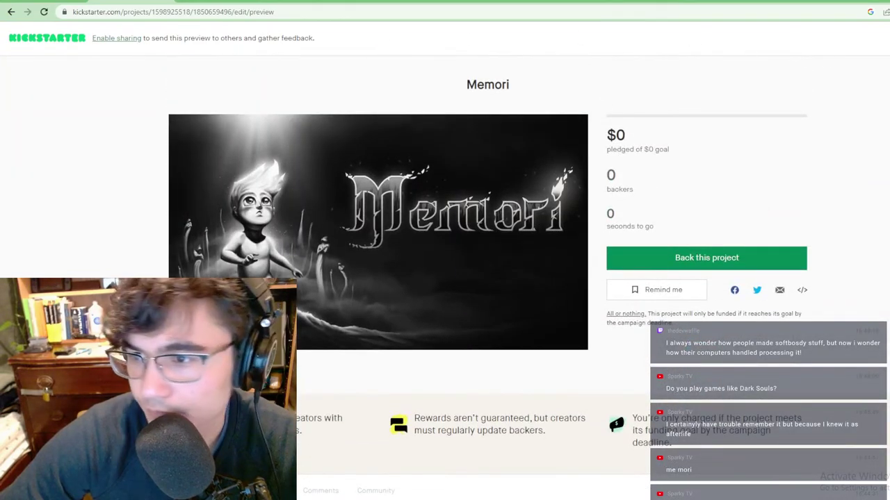
{"action": "key", "text": "alt+Left"}
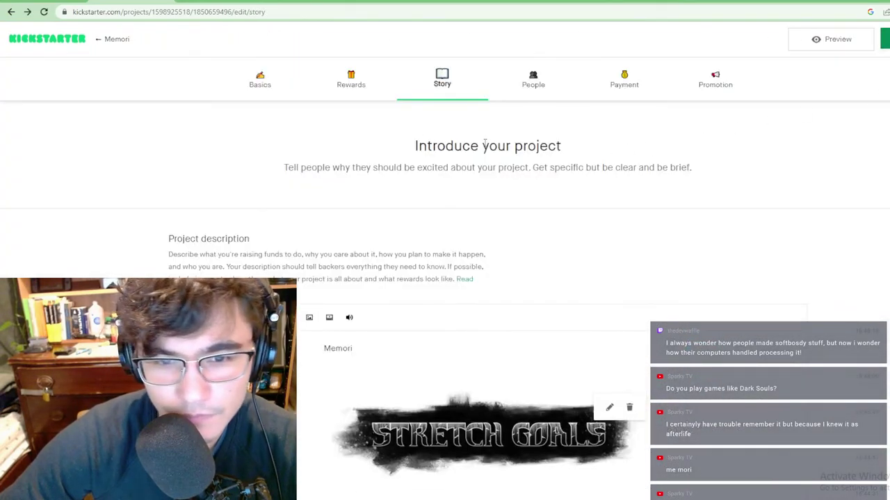
Step: Place the cursor in the project description around the STRETCH GOALS banner and start adding an image
{"action": "scroll", "coordinate": [431, 155], "scroll_direction": "down", "scroll_amount": 3}
{"action": "left_click", "coordinate": [639, 226]}
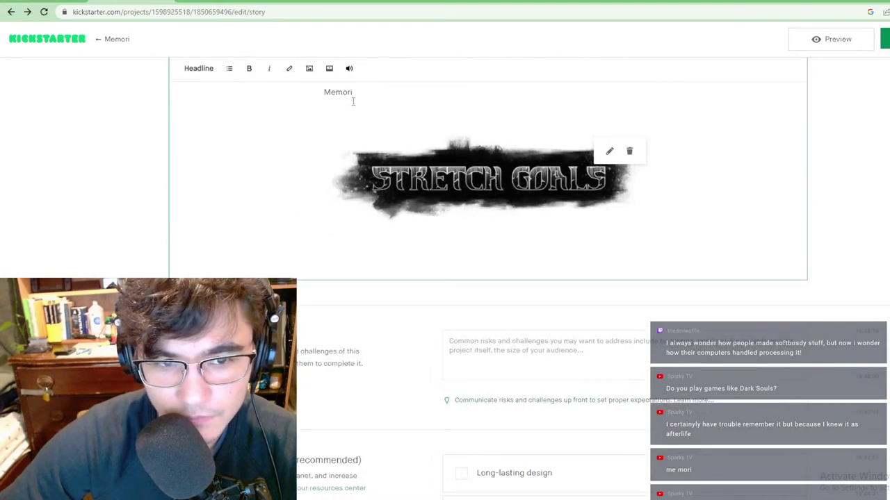
{"action": "left_click", "coordinate": [310, 70]}
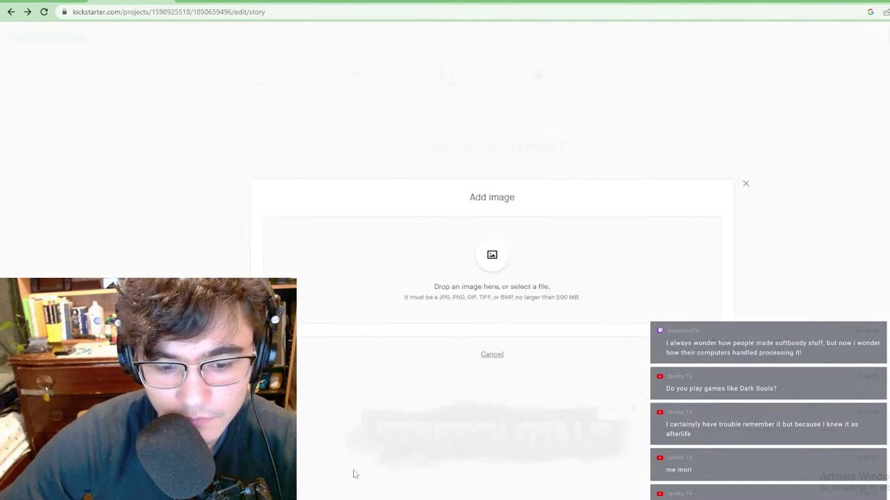
Step: Switch to File Explorer, open the kickstarter folder inside AFTERLIFE steam images, and place its window beside the image upload area
{"action": "mouse_move", "coordinate": [304, 499]}
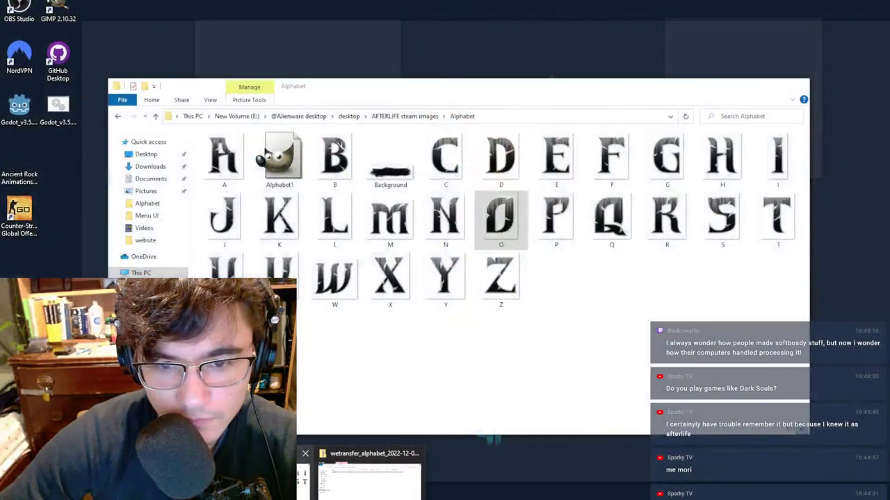
{"action": "left_click", "coordinate": [292, 481]}
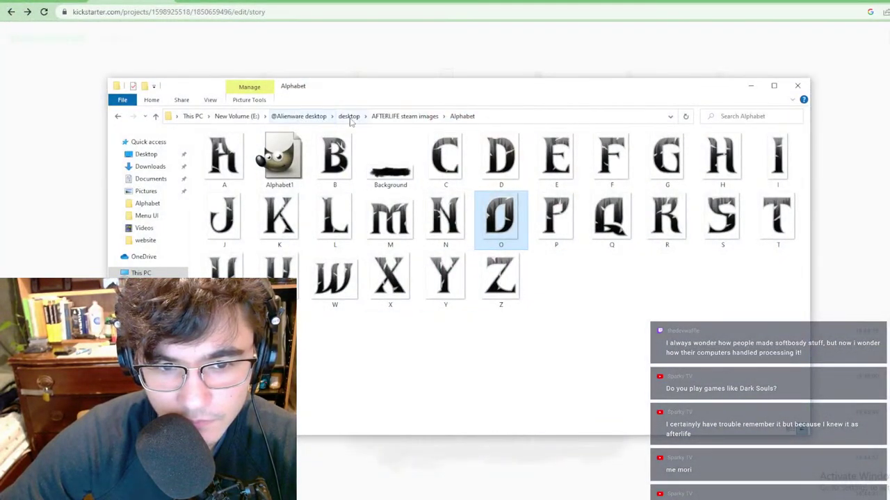
{"action": "left_click", "coordinate": [393, 117]}
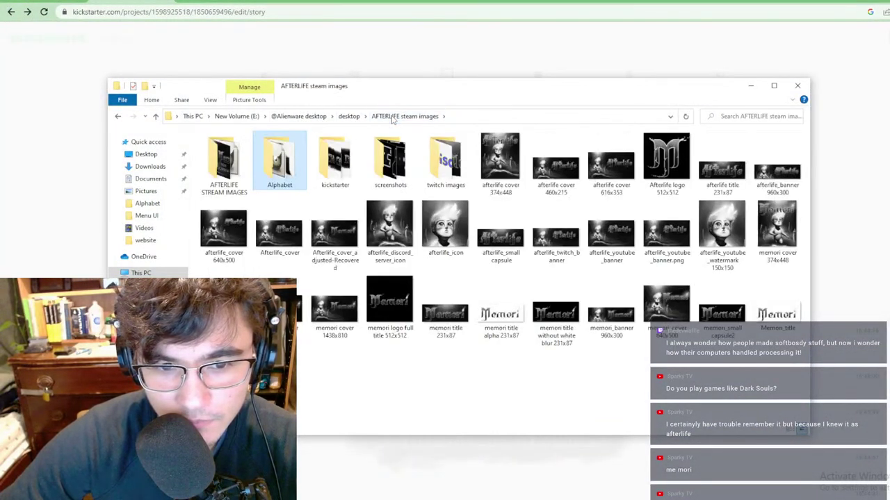
{"action": "double_click", "coordinate": [340, 160]}
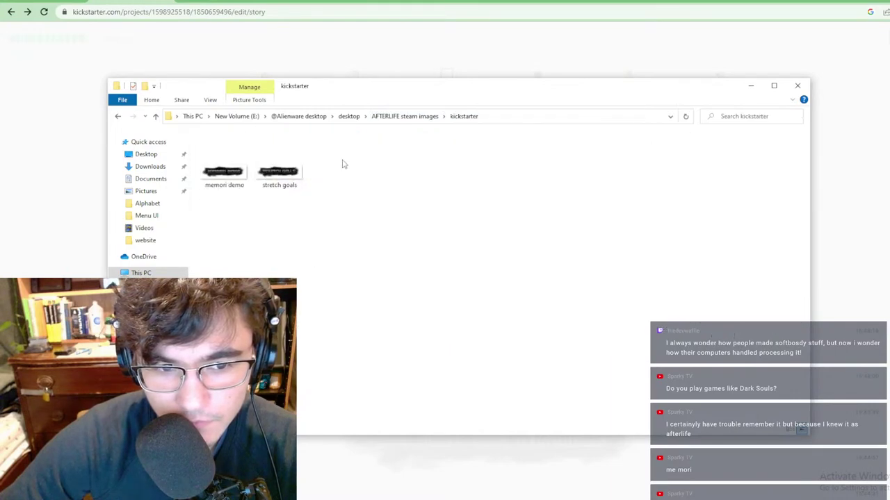
{"action": "left_click_drag", "start_coordinate": [391, 90], "coordinate": [820, 84]}
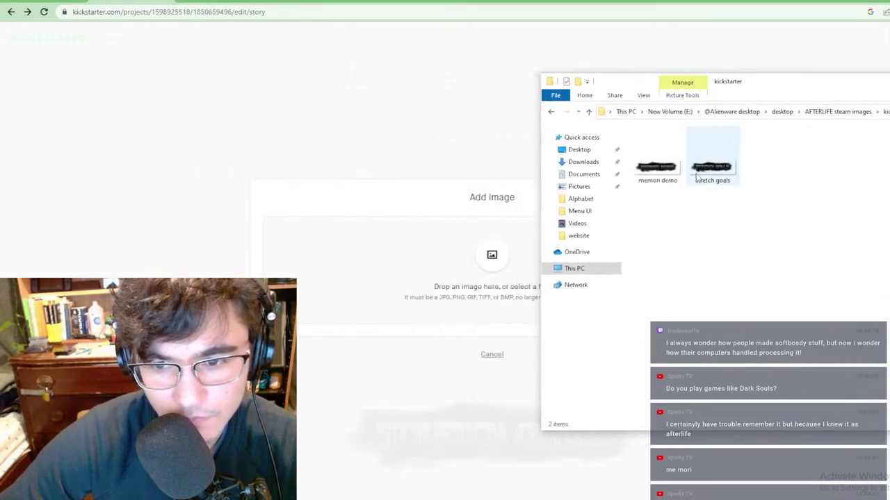
Step: Try to upload the memori demo image file to the project description, then retry with the same file
{"action": "left_click_drag", "start_coordinate": [657, 163], "coordinate": [383, 311]}
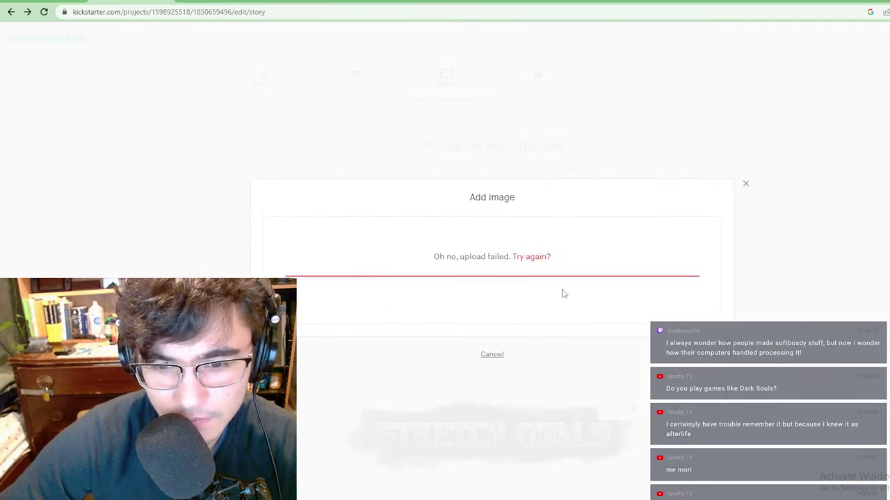
{"action": "left_click", "coordinate": [546, 257]}
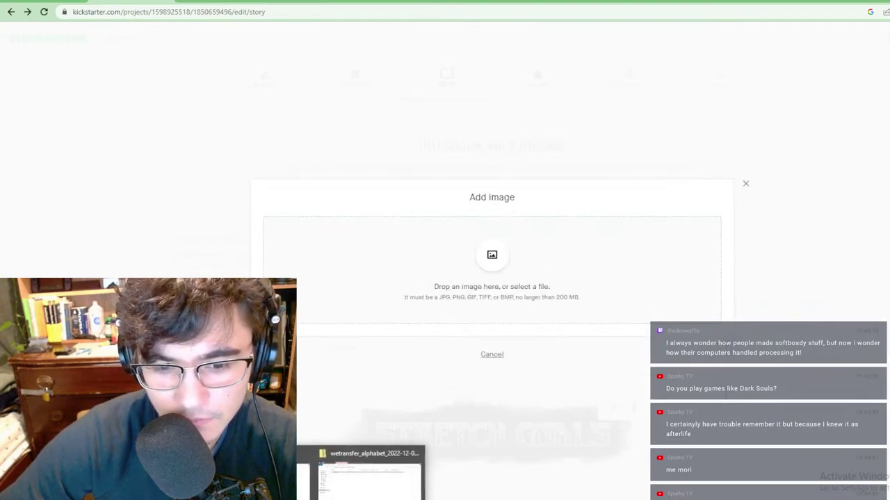
{"action": "left_click", "coordinate": [296, 485]}
{"action": "left_click_drag", "start_coordinate": [657, 156], "coordinate": [498, 280]}
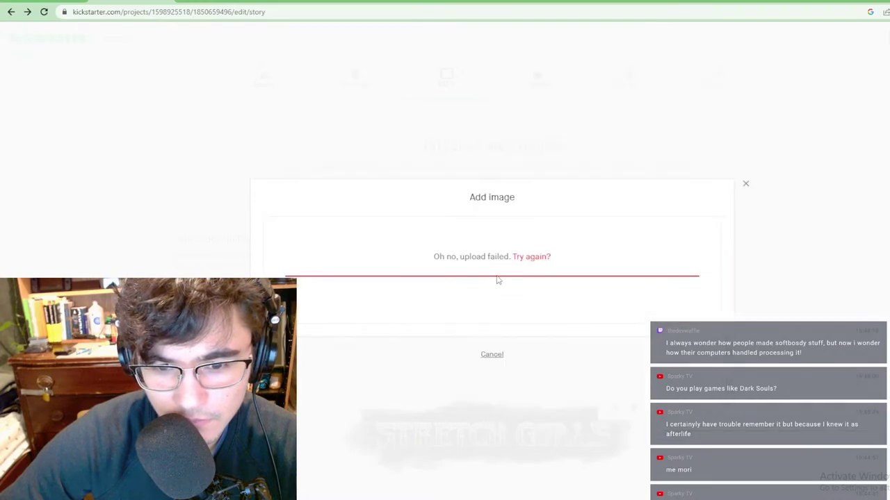
Step: Cancel the image upload and place the cursor back in the project description around the STRETCH GOALS banner
{"action": "left_click", "coordinate": [497, 355]}
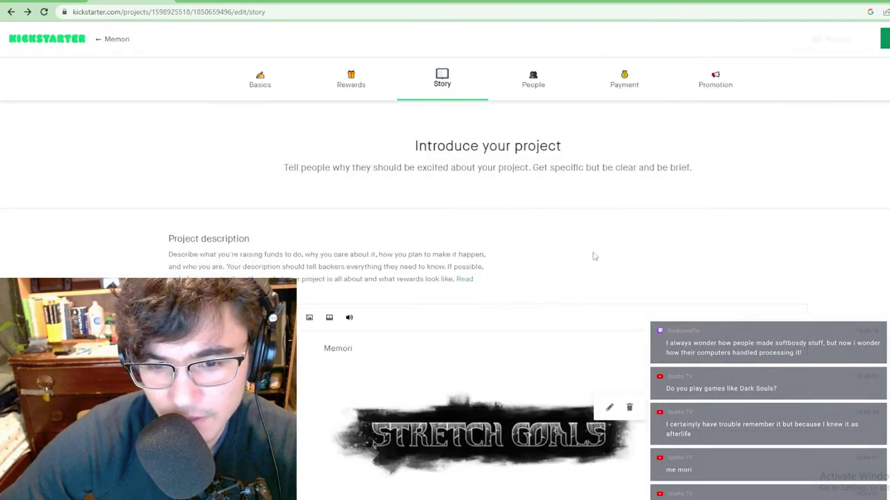
{"action": "scroll", "coordinate": [584, 253], "scroll_direction": "down", "scroll_amount": 4}
{"action": "left_click", "coordinate": [567, 249]}
{"action": "left_click", "coordinate": [633, 189]}
{"action": "left_click", "coordinate": [851, 85]}
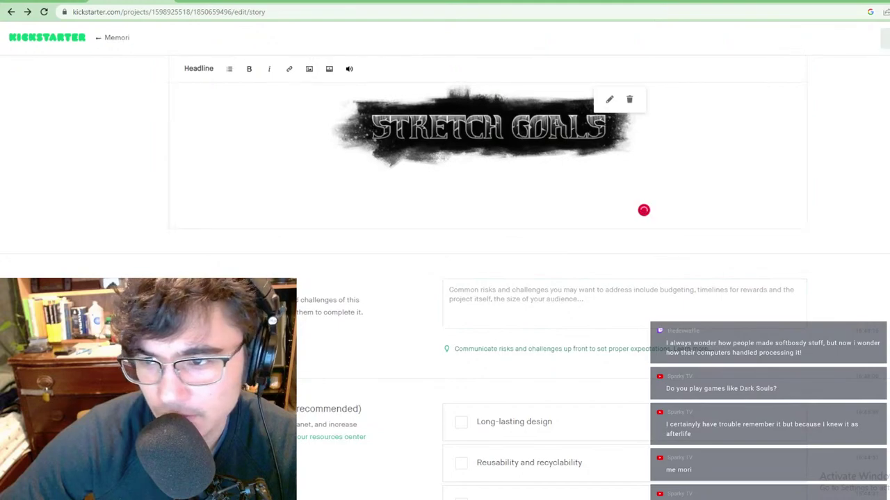
{"action": "left_click", "coordinate": [693, 218]}
{"action": "scroll", "coordinate": [570, 177], "scroll_direction": "up", "scroll_amount": 1}
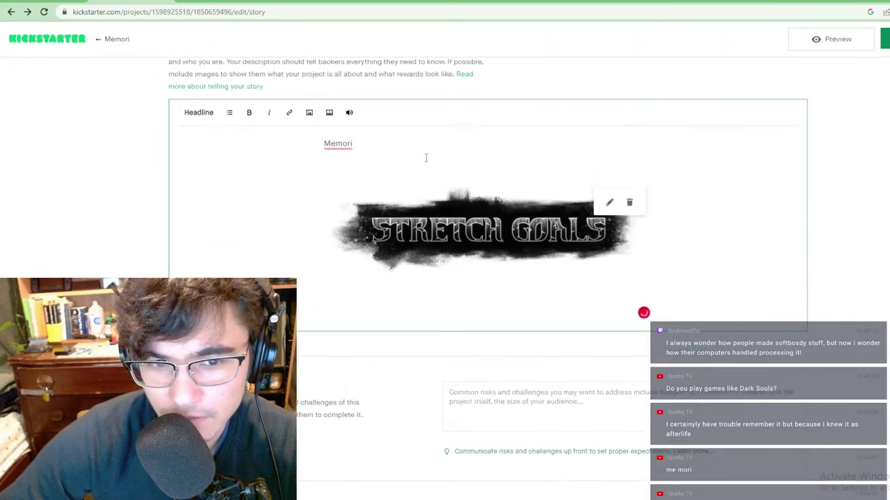
Step: Start adding an image again, try to upload the memori demo file from the kickstarter folder, and reset the upload area
{"action": "left_click", "coordinate": [326, 115]}
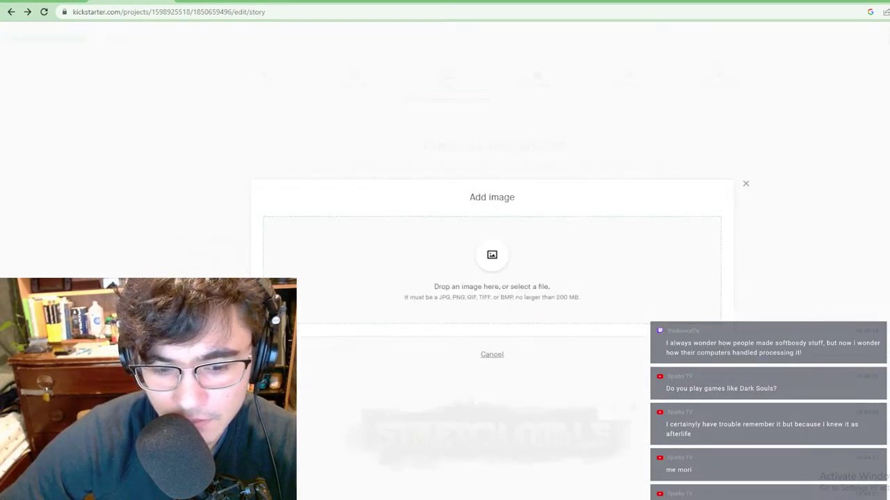
{"action": "mouse_move", "coordinate": [312, 499]}
{"action": "left_click", "coordinate": [296, 475]}
{"action": "left_click_drag", "start_coordinate": [652, 168], "coordinate": [451, 253]}
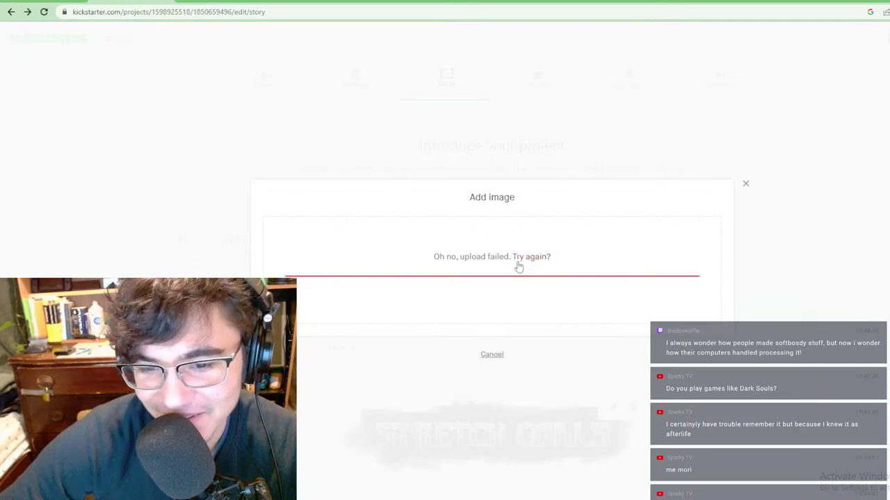
{"action": "left_click_drag", "start_coordinate": [431, 215], "coordinate": [542, 278]}
{"action": "left_click", "coordinate": [542, 278]}
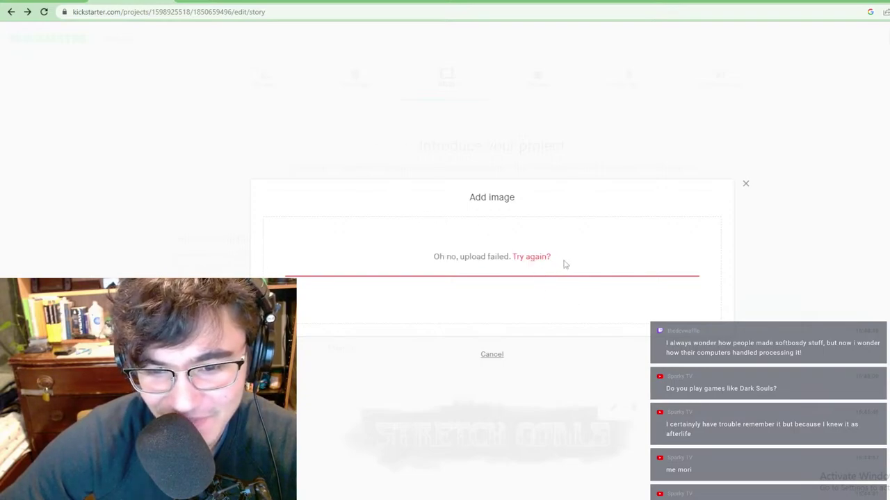
{"action": "left_click", "coordinate": [528, 258]}
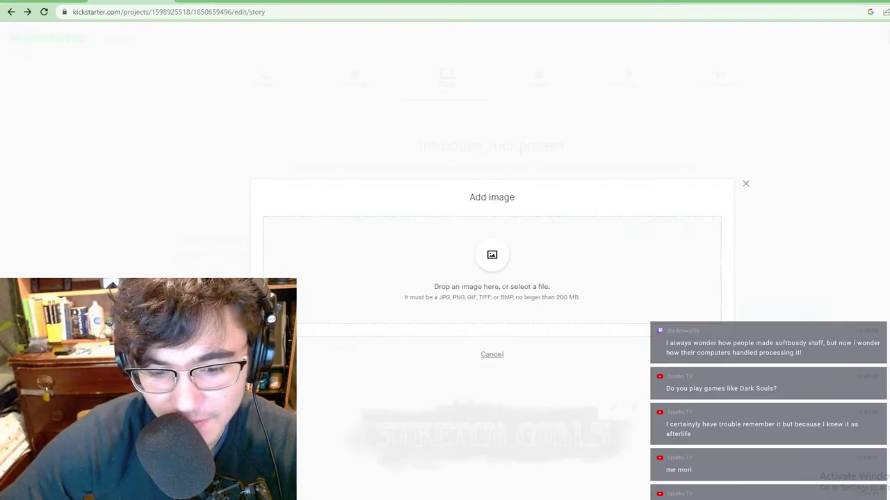
Step: Switch to the kickstarter folder in File Explorer and check the memori demo file's properties
{"action": "mouse_move", "coordinate": [540, 499]}
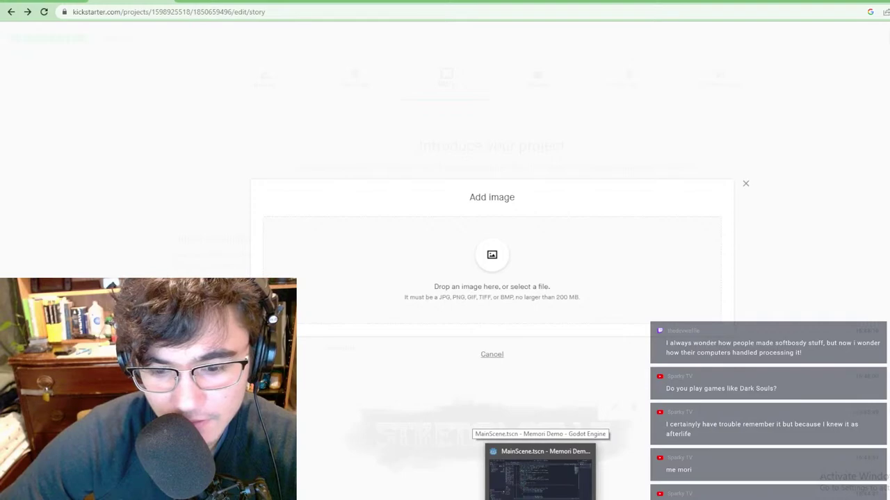
{"action": "left_click", "coordinate": [540, 476]}
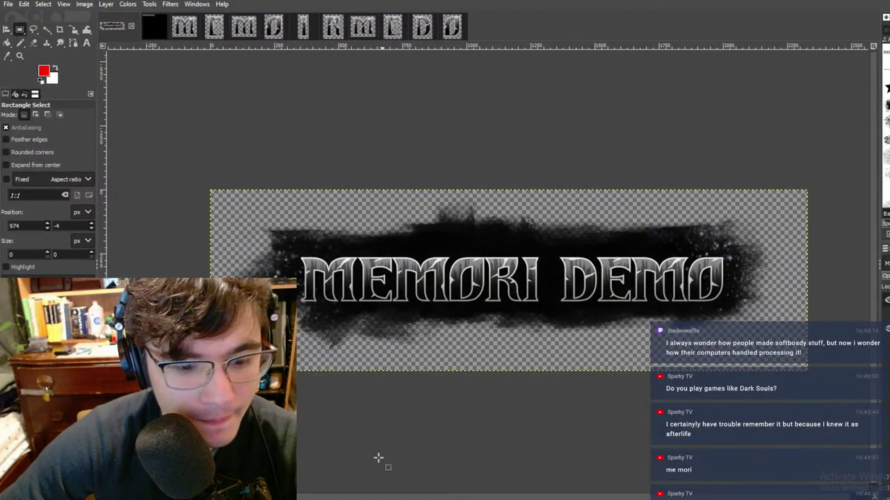
{"action": "left_click", "coordinate": [334, 462]}
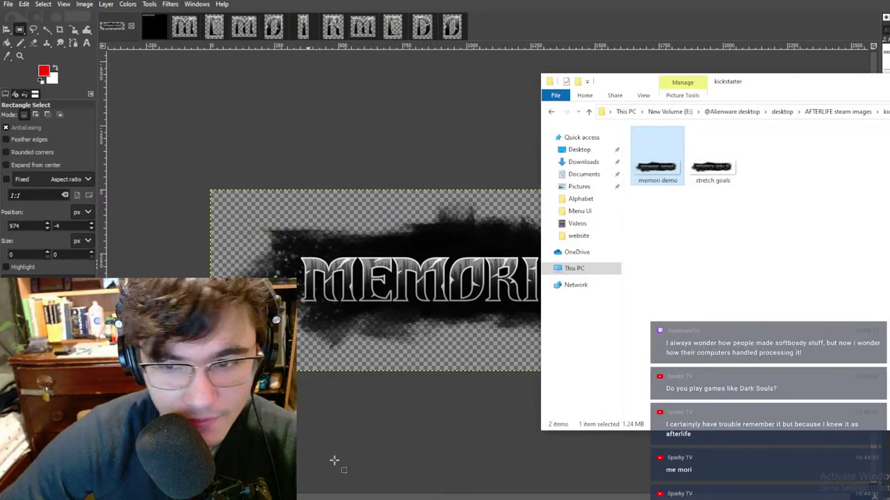
{"action": "right_click", "coordinate": [654, 171]}
{"action": "left_click", "coordinate": [678, 423]}
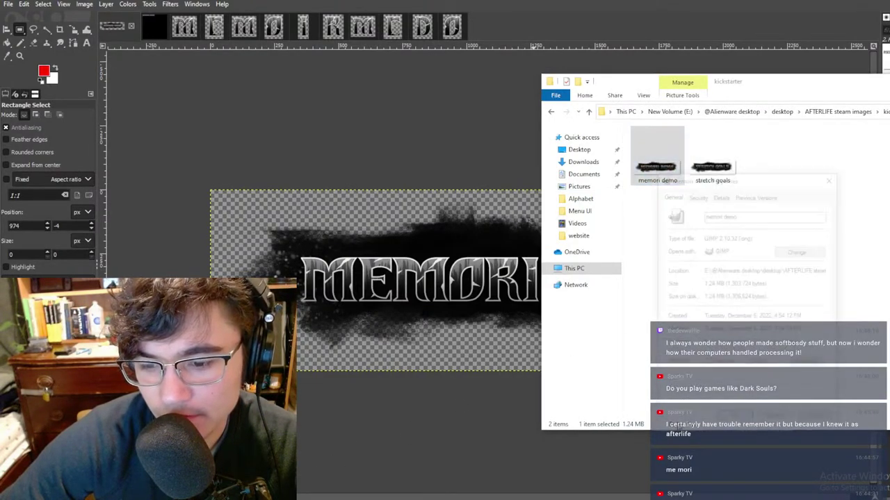
{"action": "left_click", "coordinate": [832, 177]}
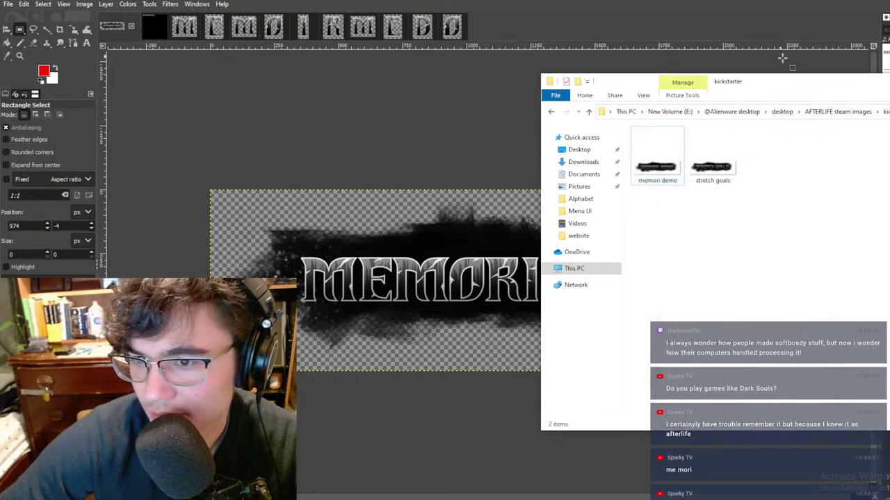
Step: Return to the Kickstarter page with the folder window beside the upload area and try to upload the stretch goals file instead
{"action": "left_click_drag", "start_coordinate": [809, 85], "coordinate": [470, 71]}
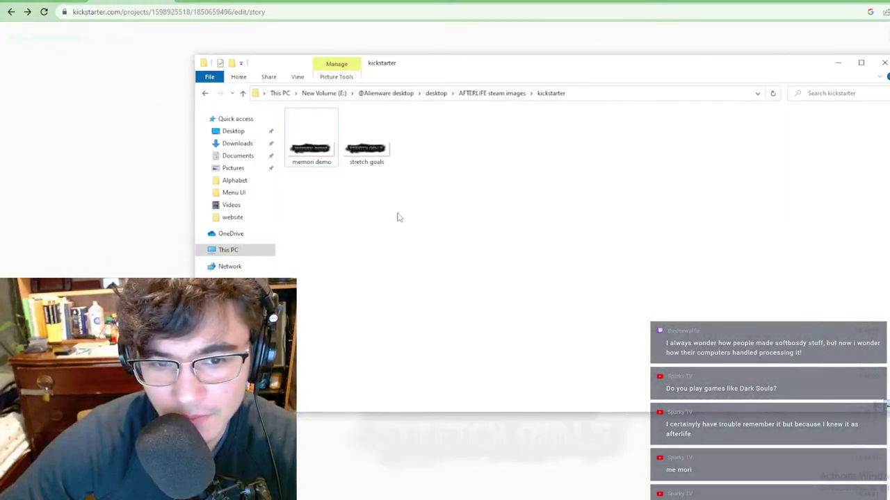
{"action": "left_click_drag", "start_coordinate": [448, 70], "coordinate": [798, 103]}
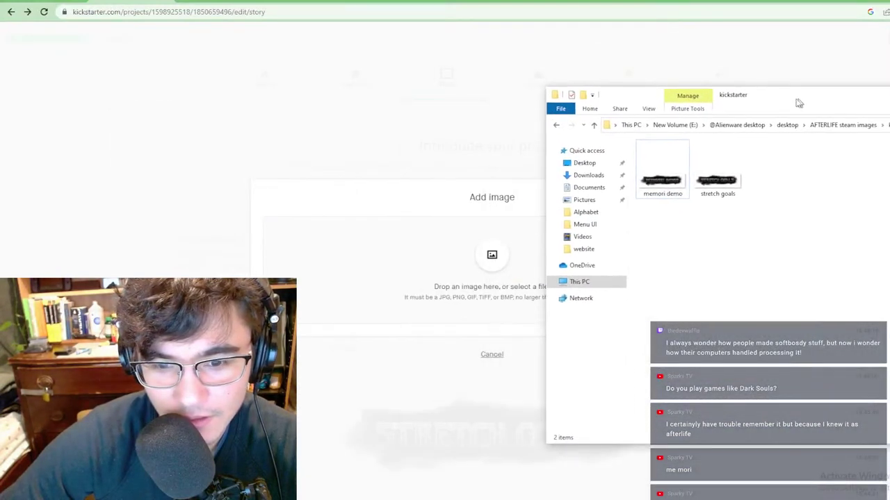
{"action": "left_click_drag", "start_coordinate": [717, 178], "coordinate": [536, 278]}
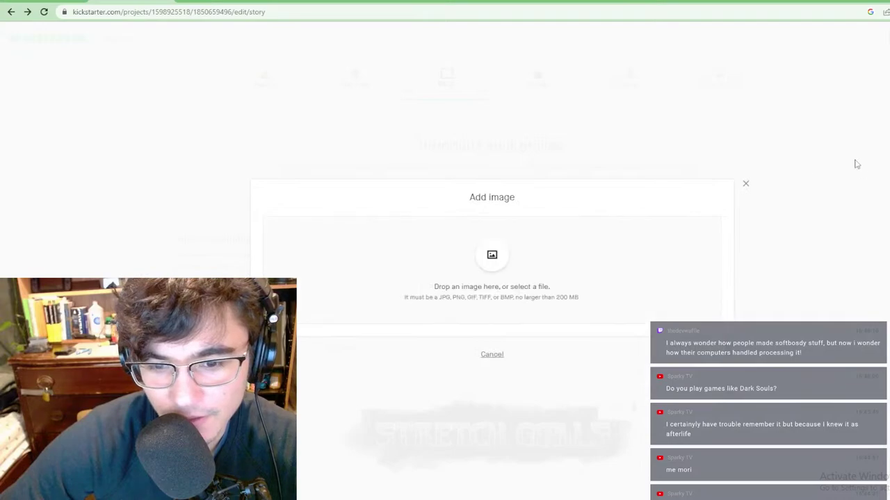
{"action": "left_click", "coordinate": [508, 262]}
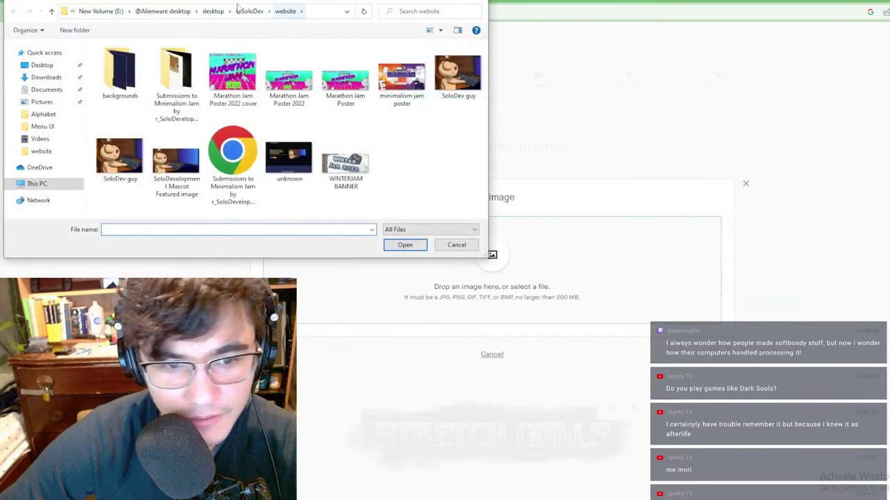
{"action": "left_click_drag", "start_coordinate": [253, 0], "coordinate": [554, 37]}
{"action": "left_click", "coordinate": [784, 32]}
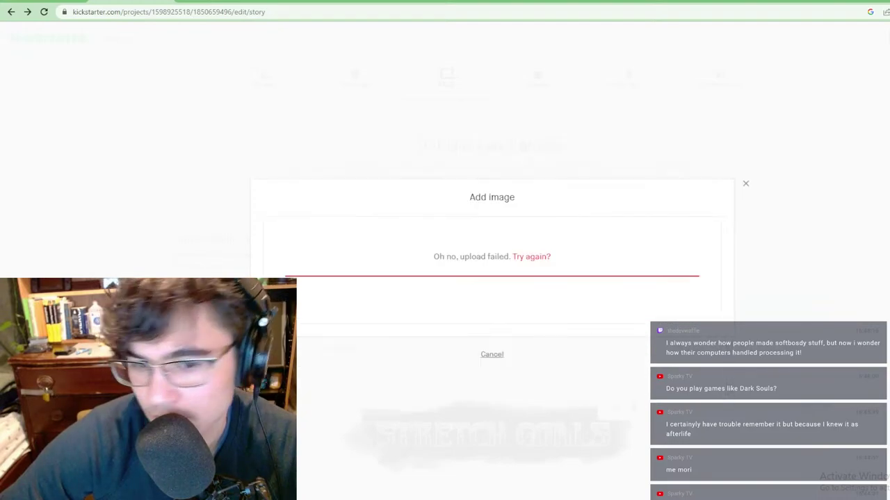
{"action": "left_click", "coordinate": [745, 183]}
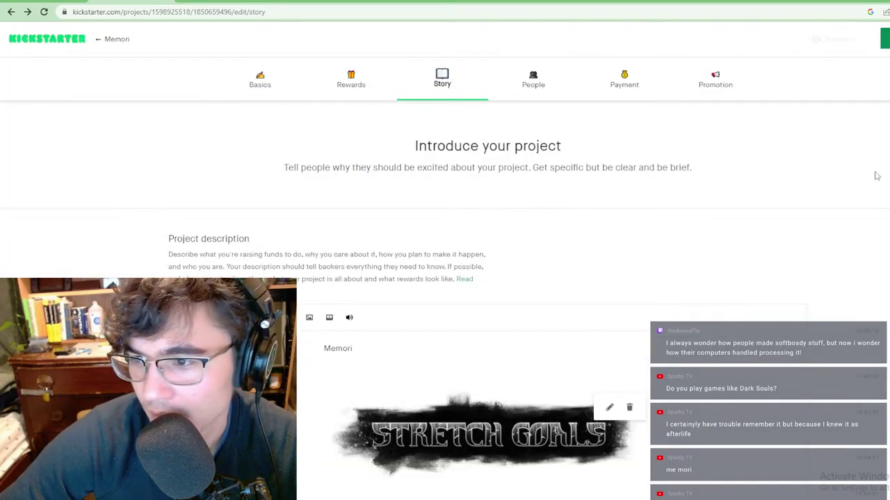
Step: Try to insert the memori demo file from the kickstarter folder directly into the project description below the STRETCH GOALS banner
{"action": "scroll", "coordinate": [560, 140], "scroll_direction": "down", "scroll_amount": 5}
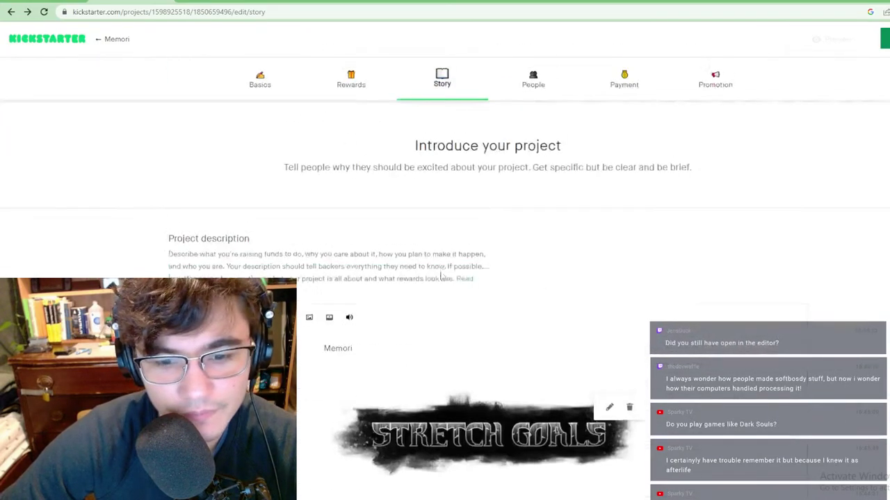
{"action": "scroll", "coordinate": [560, 140], "scroll_direction": "up", "scroll_amount": 2}
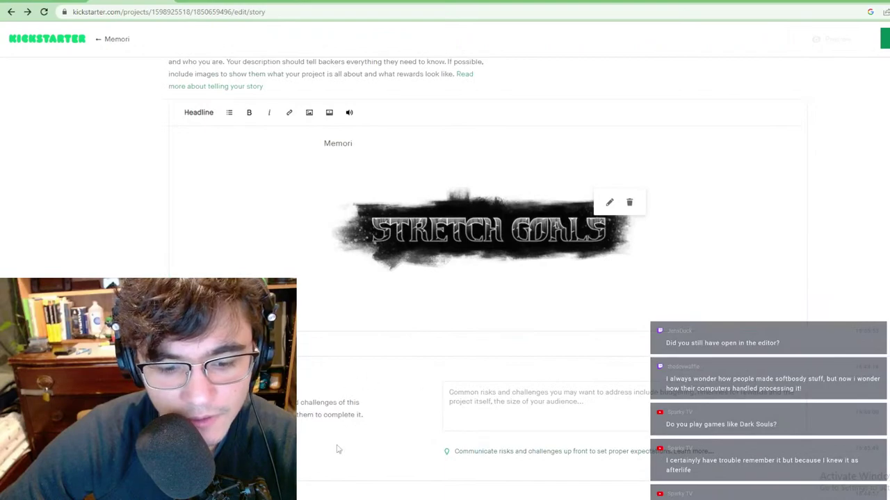
{"action": "left_click", "coordinate": [300, 488]}
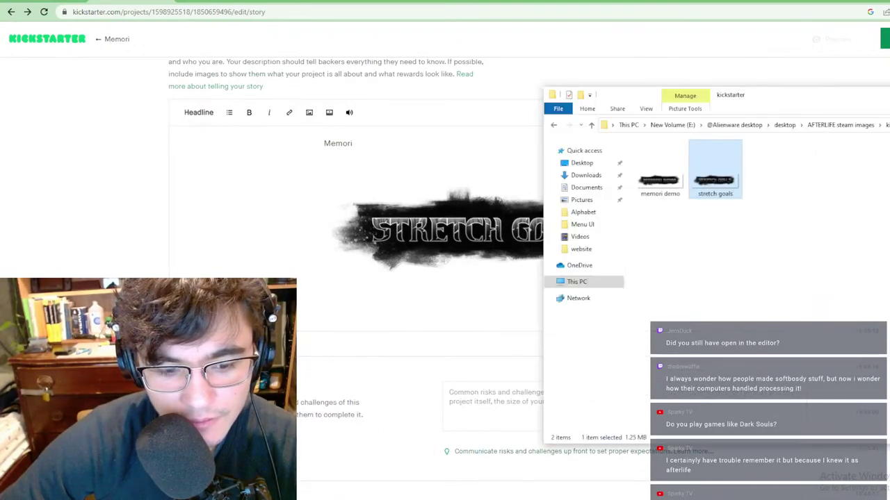
{"action": "left_click_drag", "start_coordinate": [660, 180], "coordinate": [457, 314]}
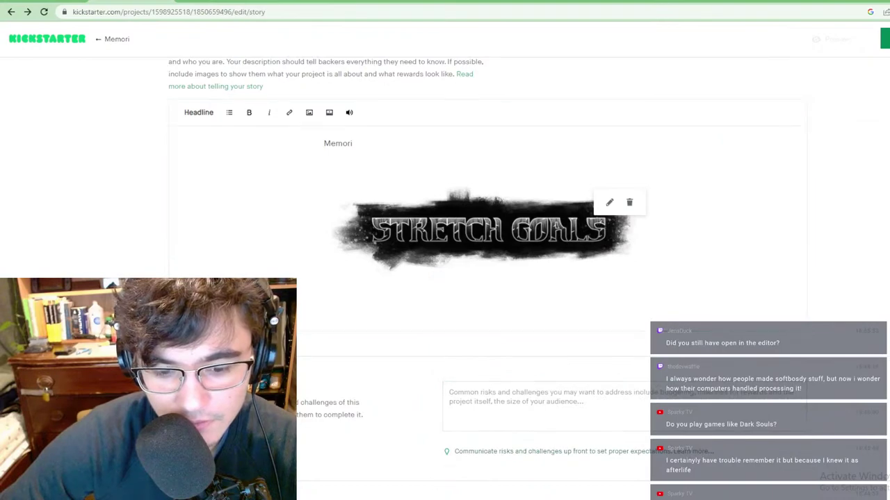
Step: Open the STRETCH GOALS banner's image details and save them without entering anything
{"action": "left_click", "coordinate": [611, 203]}
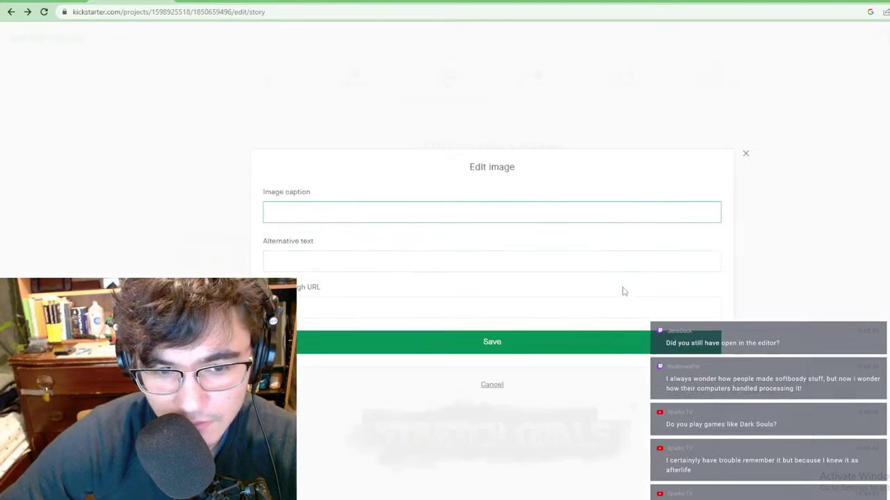
{"action": "left_click", "coordinate": [531, 345]}
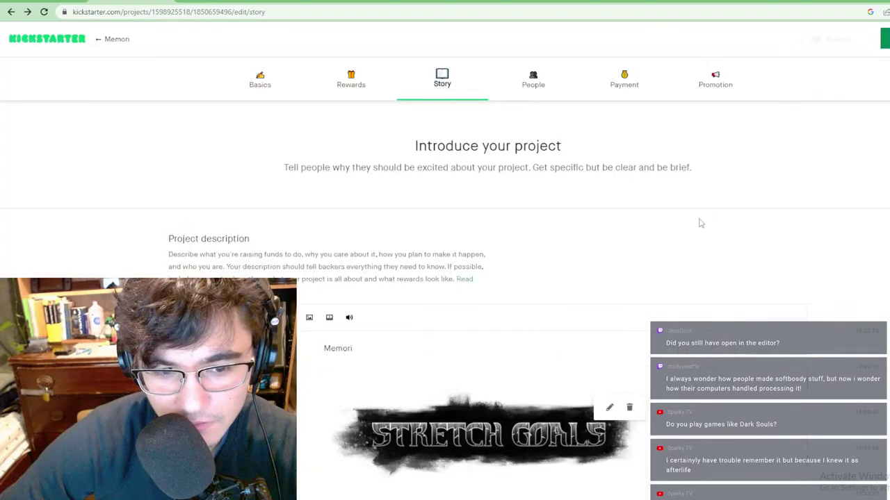
{"action": "scroll", "coordinate": [701, 213], "scroll_direction": "down", "scroll_amount": 4}
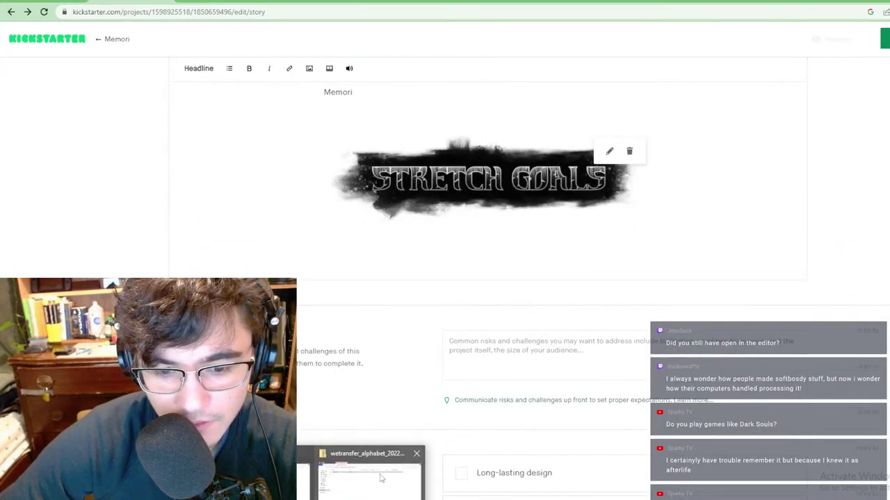
{"action": "left_click", "coordinate": [307, 478]}
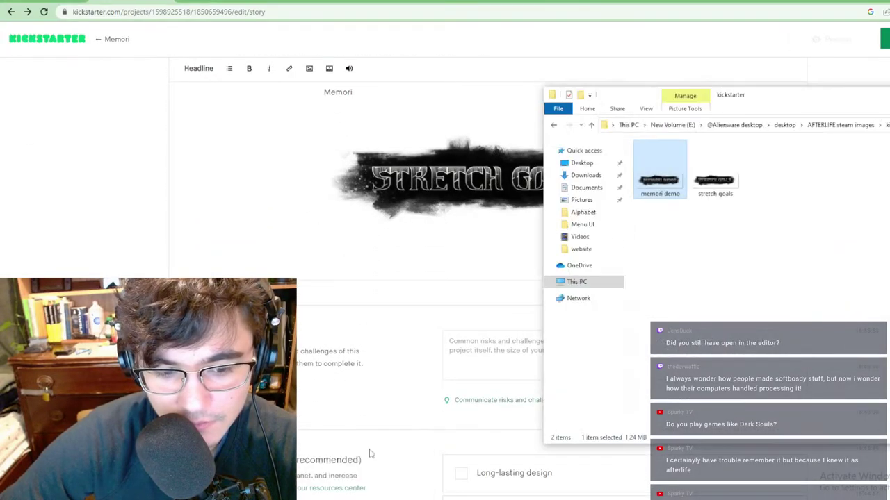
{"action": "left_click", "coordinate": [343, 206]}
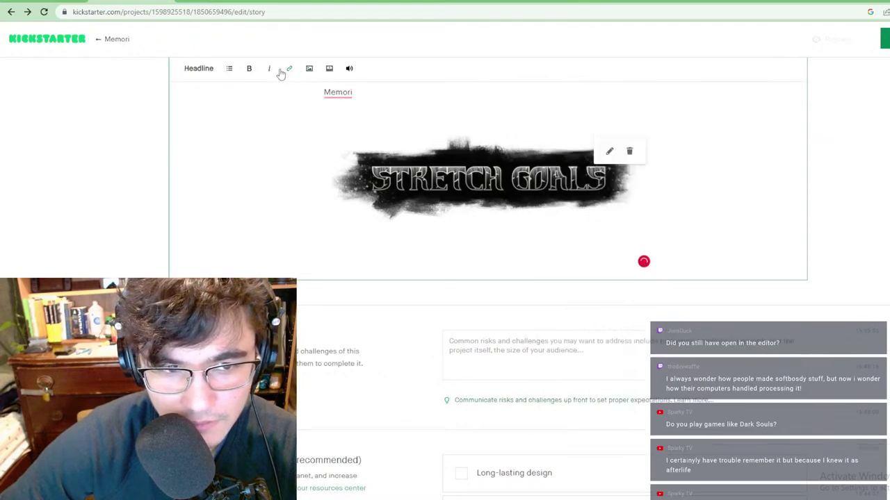
{"action": "scroll", "coordinate": [661, 155], "scroll_direction": "up", "scroll_amount": 2}
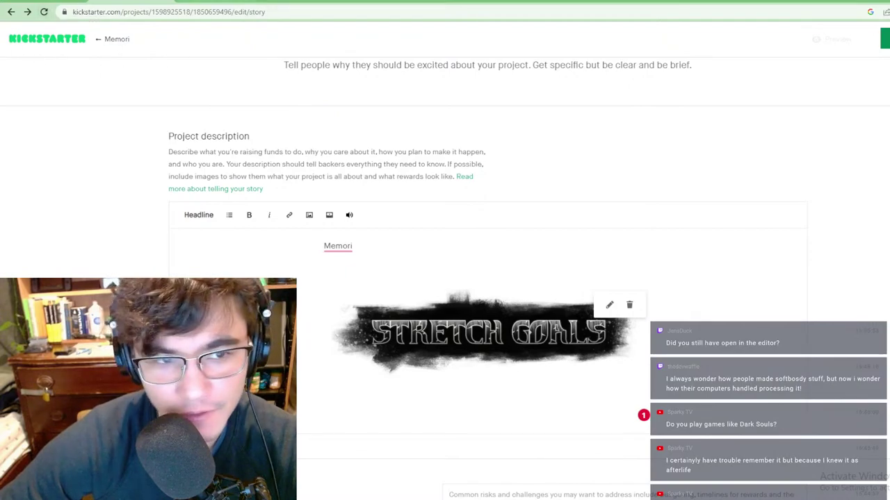
Step: Look through the other open browser tabs, including the stretch goals image and the Soulchild campaign, and return to the Story editing page
{"action": "left_click", "coordinate": [183, 1]}
{"action": "left_click", "coordinate": [157, 1]}
{"action": "left_click", "coordinate": [202, 1]}
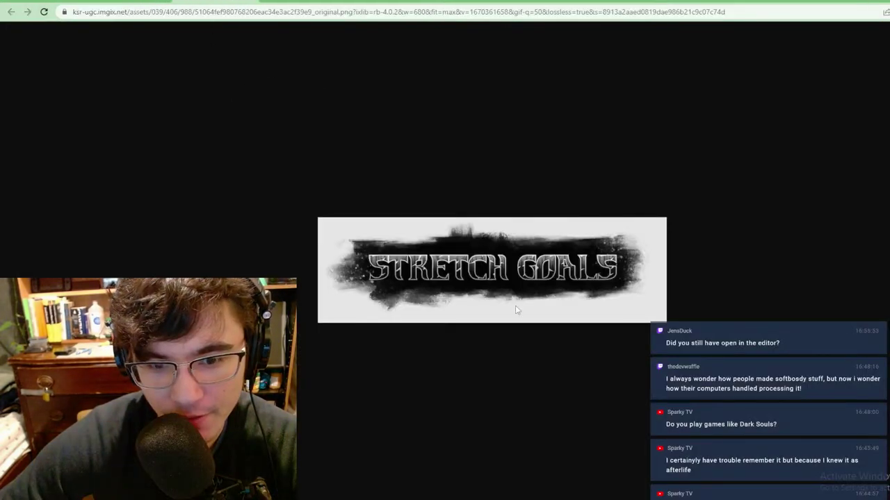
{"action": "key", "text": "ctrl+Tab"}
{"action": "key", "text": "ctrl+Tab"}
{"action": "key", "text": "ctrl+Tab"}
{"action": "key", "text": "ctrl+Tab"}
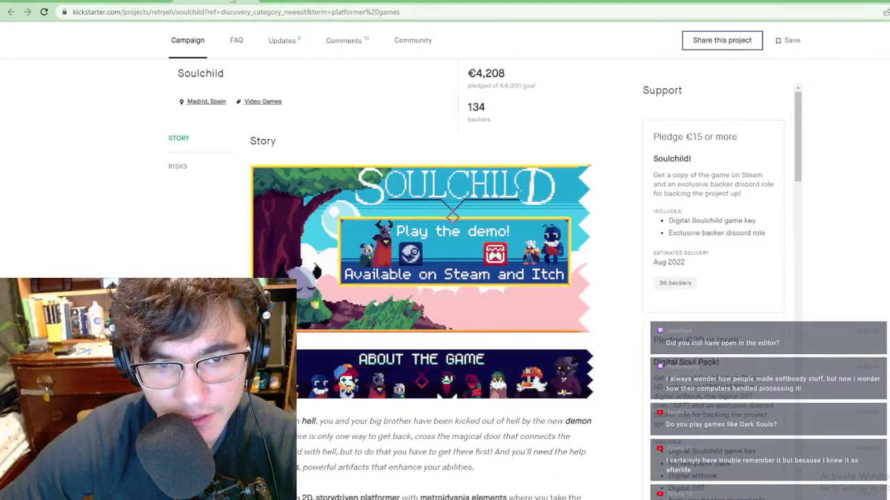
{"action": "key", "text": "ctrl+Tab"}
{"action": "key", "text": "ctrl+Tab"}
{"action": "key", "text": "ctrl+Tab"}
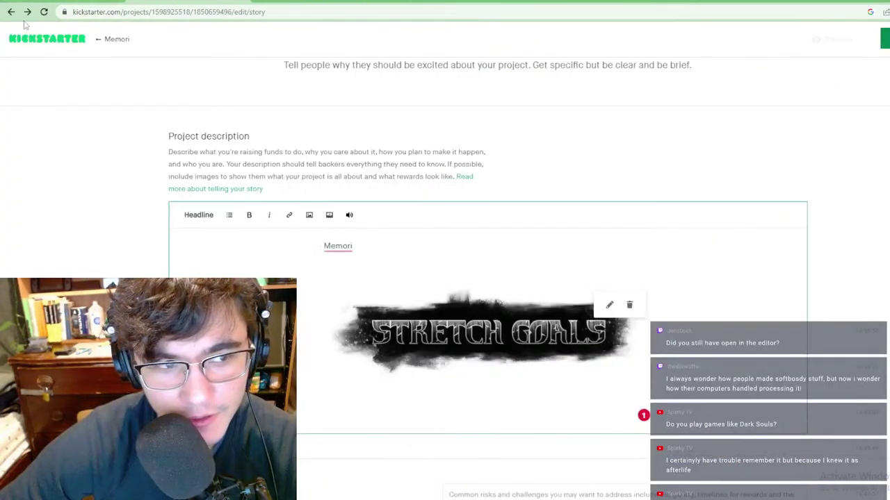
Step: Reload the project's Story editing page and go back to the project description
{"action": "left_click", "coordinate": [44, 12]}
{"action": "left_click", "coordinate": [535, 71]}
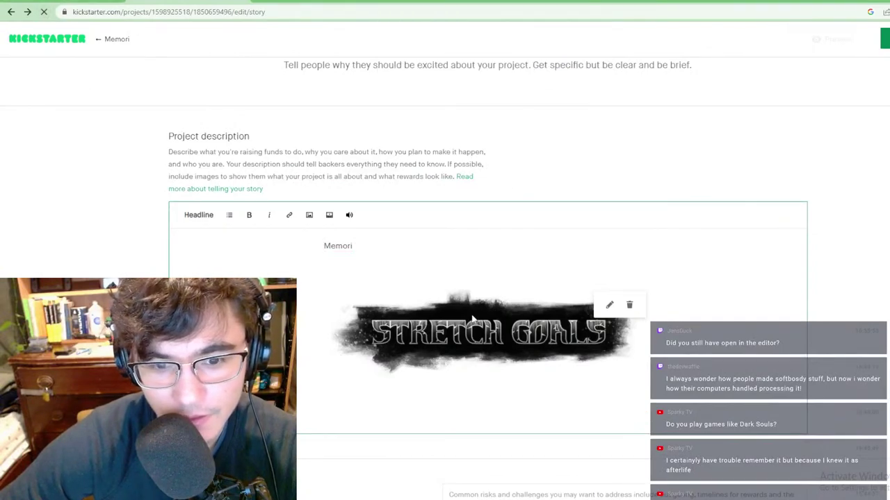
{"action": "scroll", "coordinate": [406, 189], "scroll_direction": "down", "scroll_amount": 2}
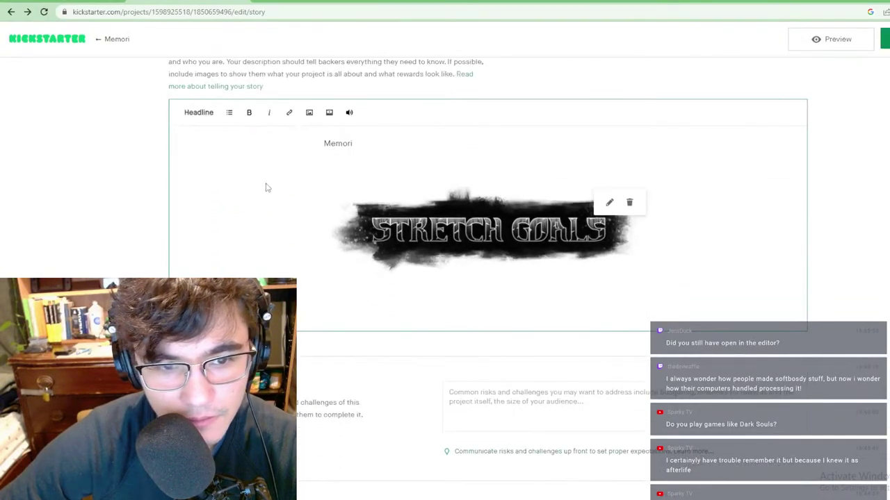
Step: Start adding an image to the project description and upload the memori demo file from the kickstarter folder
{"action": "left_click", "coordinate": [309, 112]}
{"action": "mouse_move", "coordinate": [310, 499]}
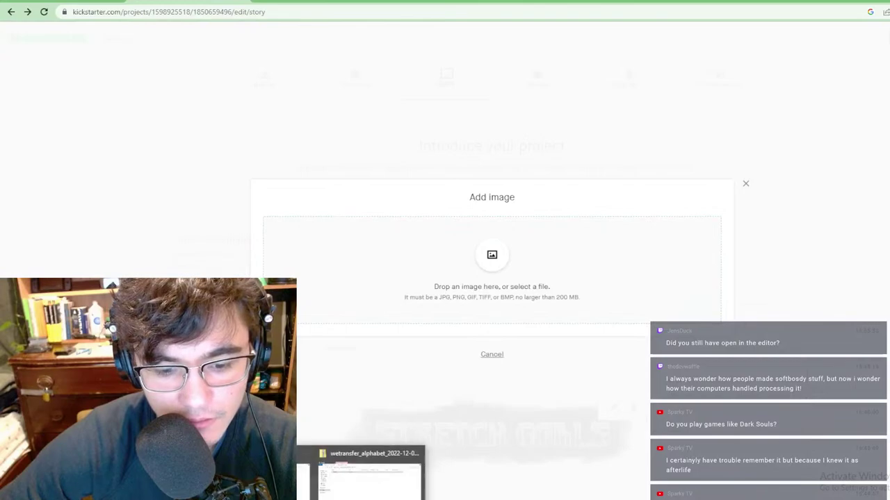
{"action": "left_click", "coordinate": [278, 479]}
{"action": "left_click_drag", "start_coordinate": [646, 169], "coordinate": [459, 274]}
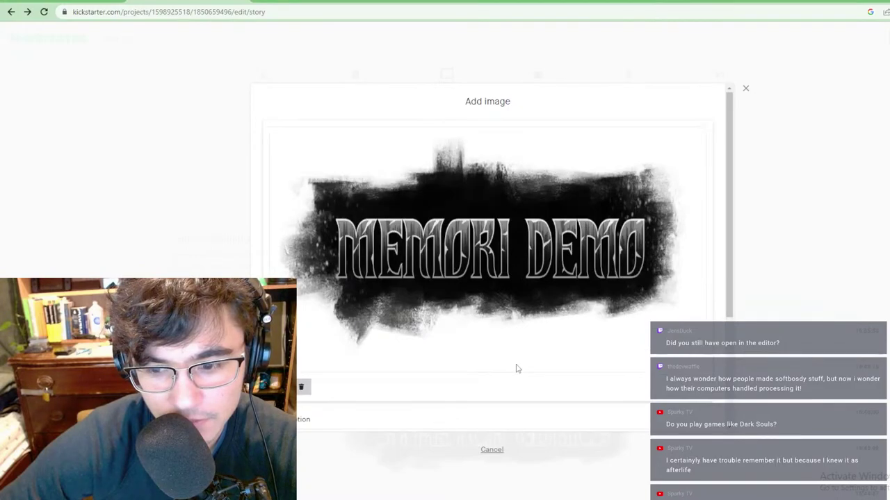
Step: Insert the uploaded MEMORI DEMO banner into the project description
{"action": "scroll", "coordinate": [584, 298], "scroll_direction": "down", "scroll_amount": 3}
{"action": "left_click", "coordinate": [495, 409]}
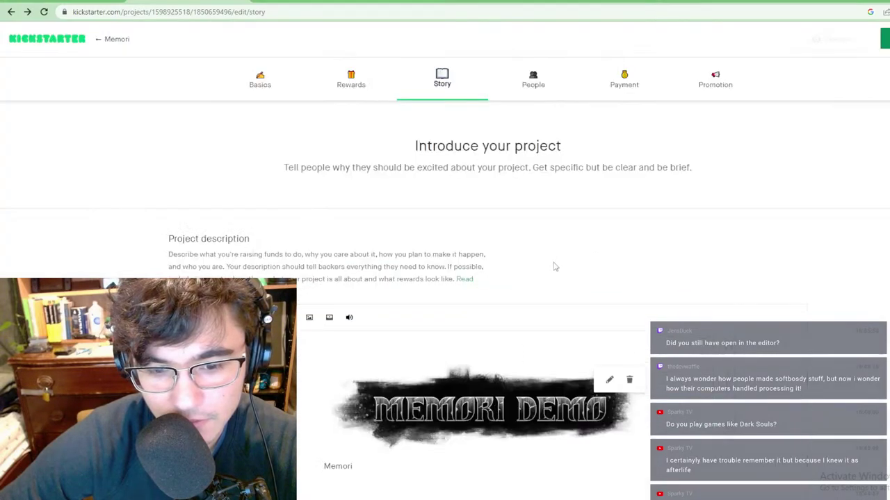
{"action": "scroll", "coordinate": [554, 266], "scroll_direction": "down", "scroll_amount": 5}
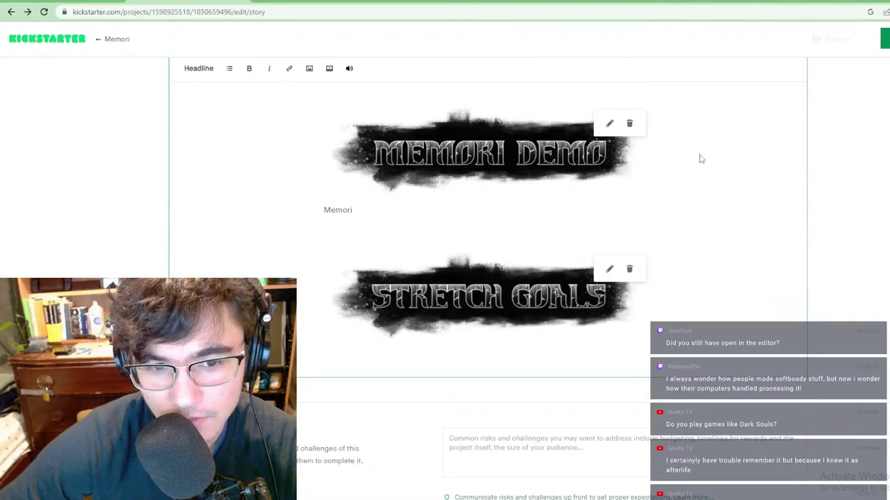
Step: Move the text "Memori" from below the MEMORI DEMO banner to the line above it
{"action": "left_click_drag", "start_coordinate": [361, 211], "coordinate": [276, 209]}
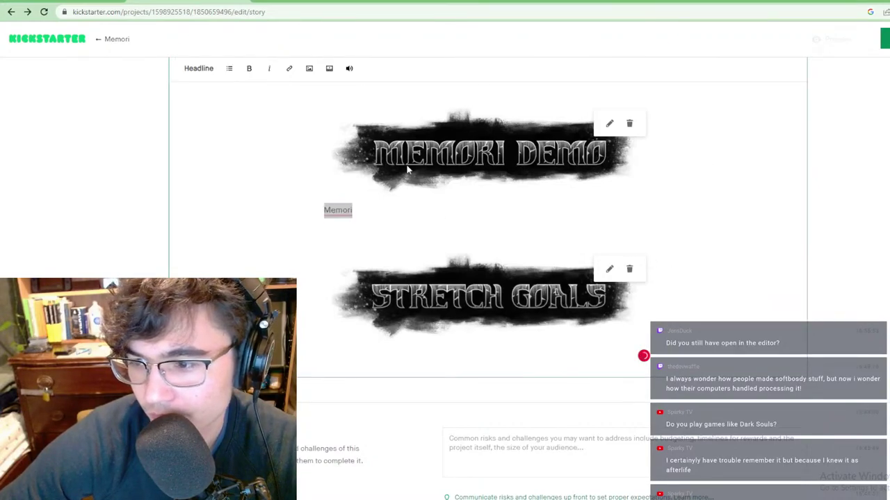
{"action": "left_click_drag", "start_coordinate": [367, 208], "coordinate": [301, 212]}
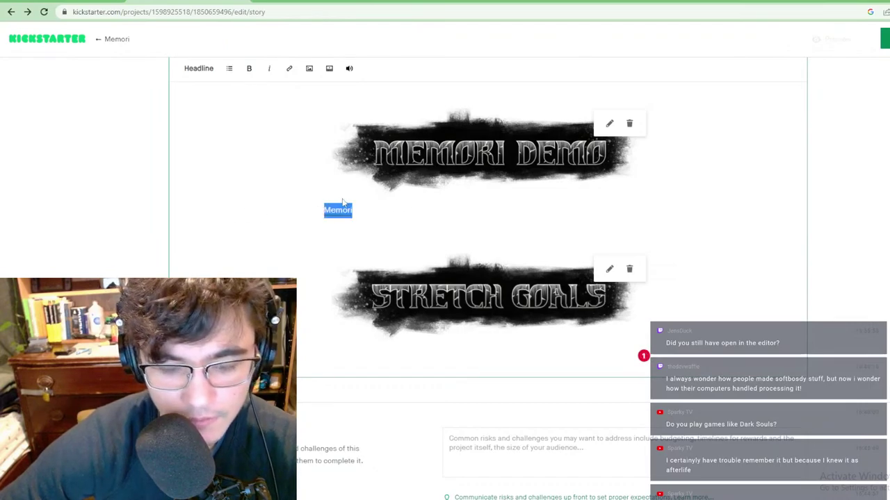
{"action": "key", "text": "ctrl+x"}
{"action": "key", "text": "Up"}
{"action": "key", "text": "ctrl+v"}
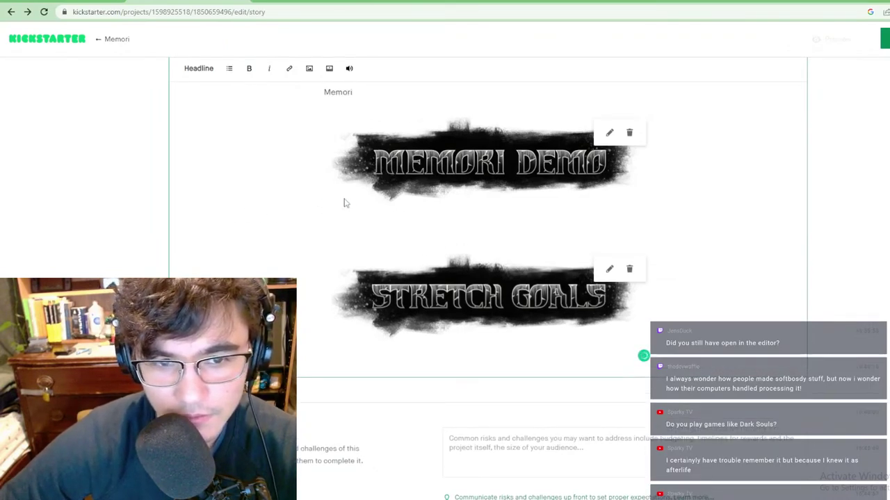
Step: Remove the empty lines between the MEMORI DEMO and STRETCH GOALS banners
{"action": "scroll", "coordinate": [667, 237], "scroll_direction": "up", "scroll_amount": 2}
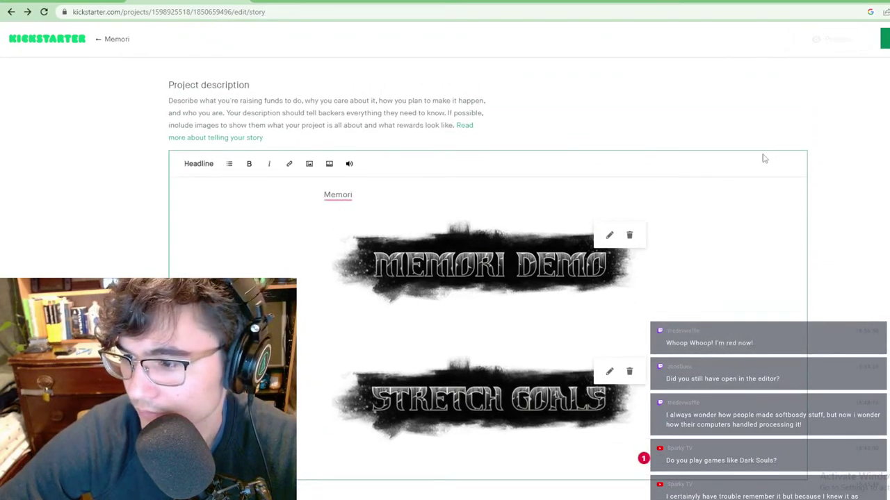
{"action": "key", "text": "BackSpace"}
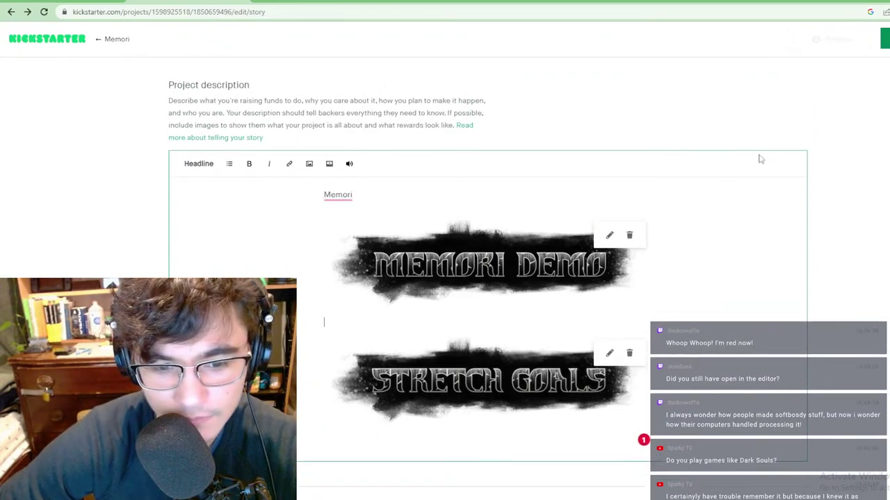
{"action": "key", "text": "BackSpace"}
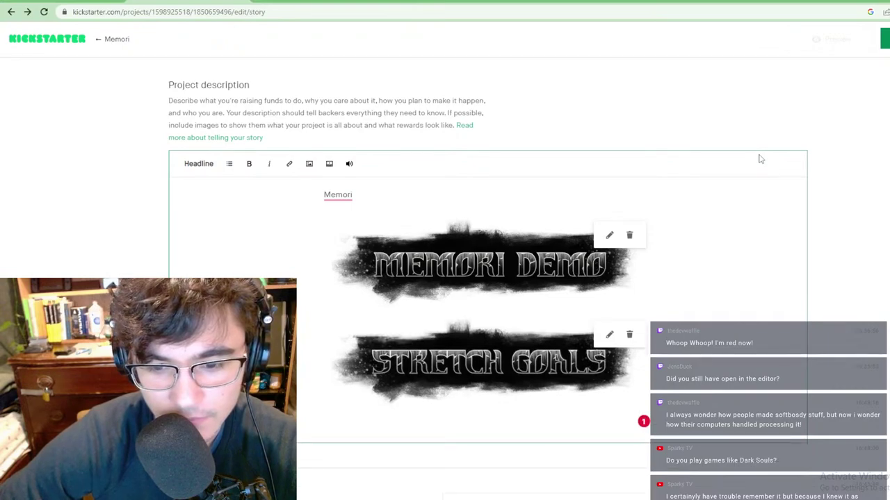
Step: Look over the project description and examine how the two banners are laid out beneath the Memori text
{"action": "scroll", "coordinate": [626, 243], "scroll_direction": "down", "scroll_amount": 2}
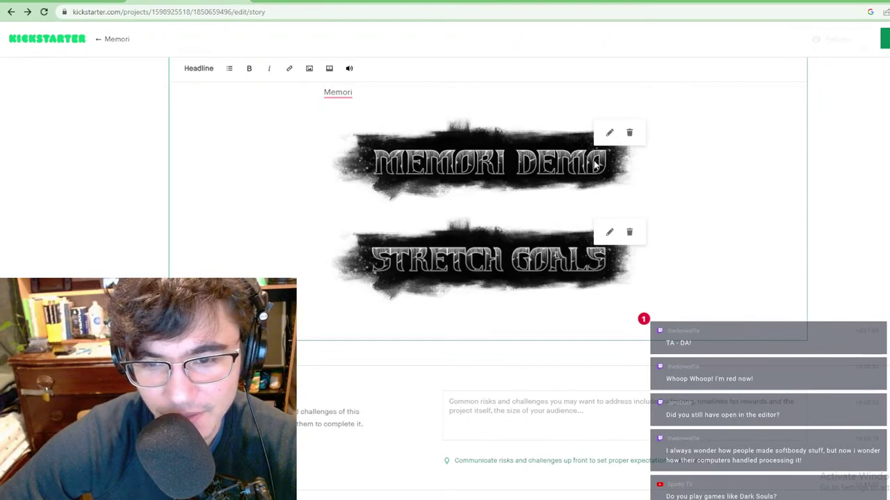
{"action": "scroll", "coordinate": [581, 171], "scroll_direction": "down", "scroll_amount": 1}
{"action": "scroll", "coordinate": [606, 144], "scroll_direction": "up", "scroll_amount": 1}
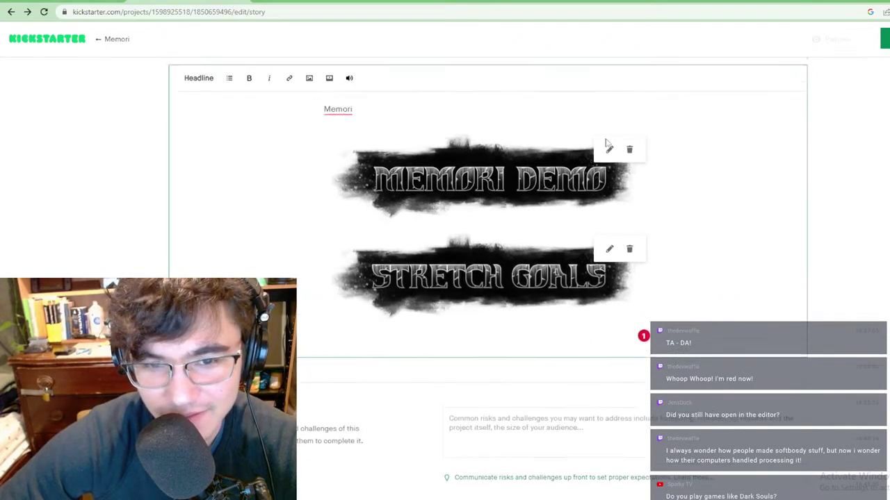
{"action": "scroll", "coordinate": [606, 144], "scroll_direction": "up", "scroll_amount": 3}
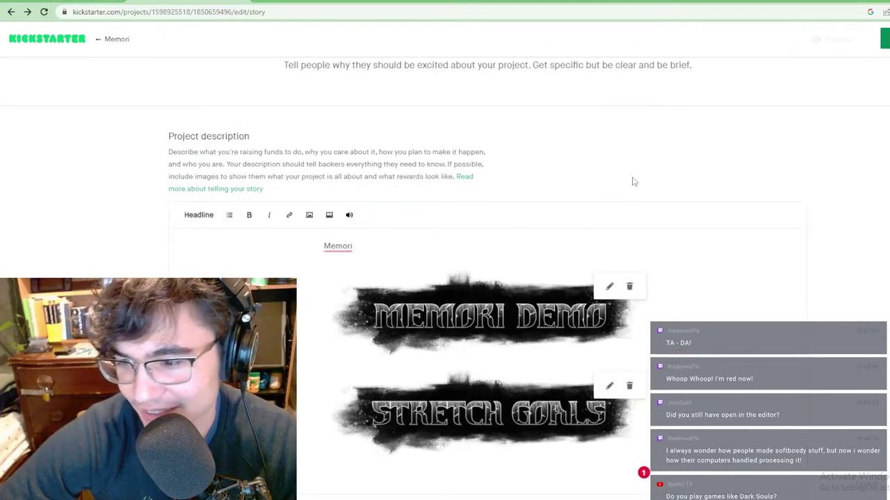
{"action": "left_click", "coordinate": [399, 241]}
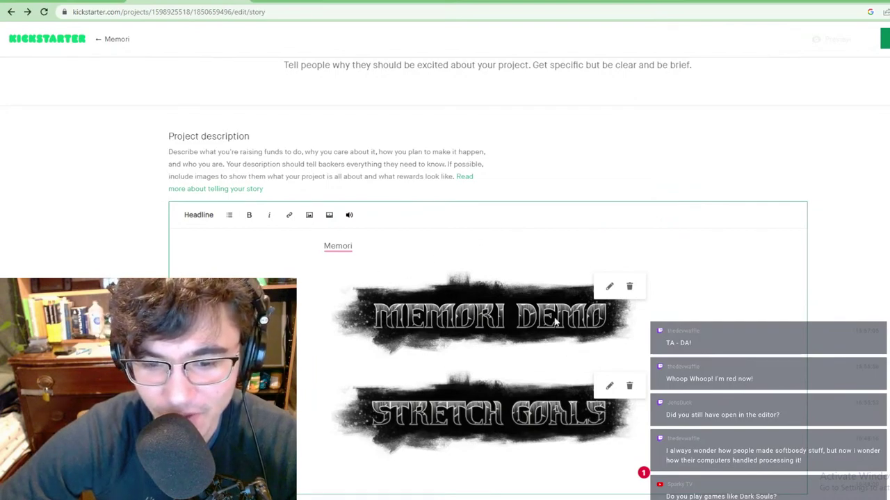
{"action": "scroll", "coordinate": [556, 321], "scroll_direction": "down", "scroll_amount": 3}
{"action": "scroll", "coordinate": [784, 116], "scroll_direction": "up", "scroll_amount": 2}
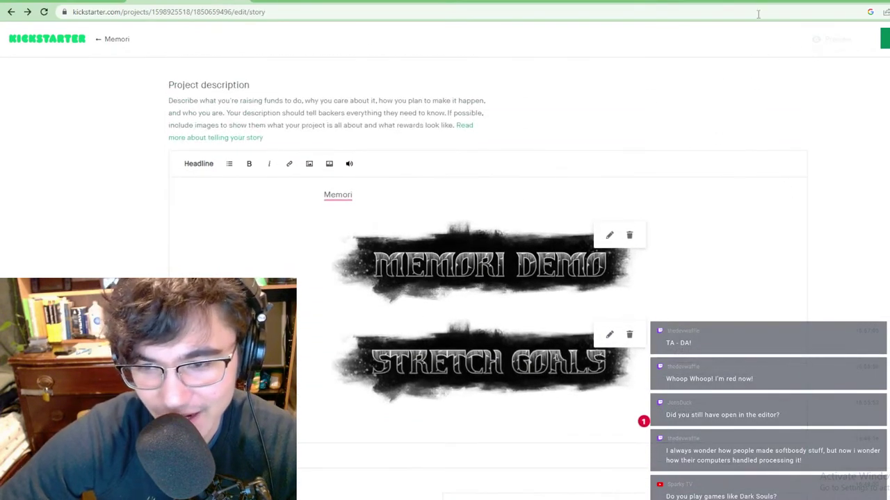
{"action": "left_click_drag", "start_coordinate": [758, 2], "coordinate": [695, 0]}
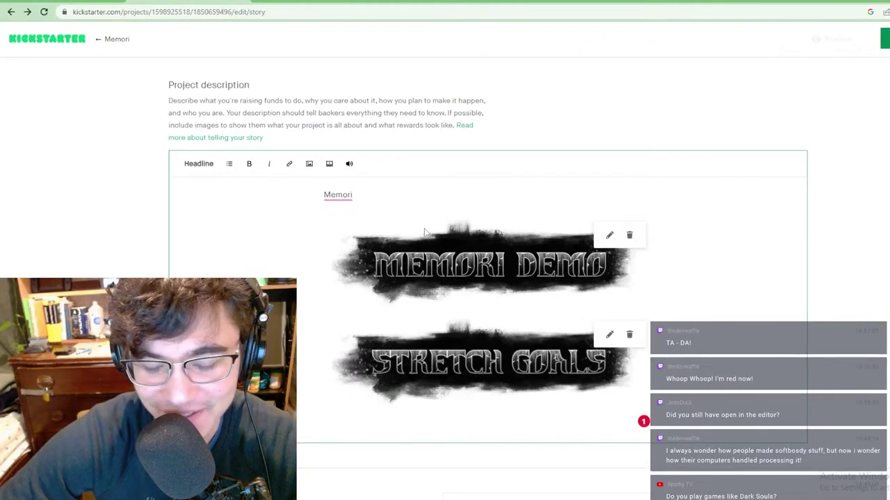
{"action": "scroll", "coordinate": [521, 220], "scroll_direction": "down", "scroll_amount": 2}
{"action": "scroll", "coordinate": [624, 277], "scroll_direction": "up", "scroll_amount": 2}
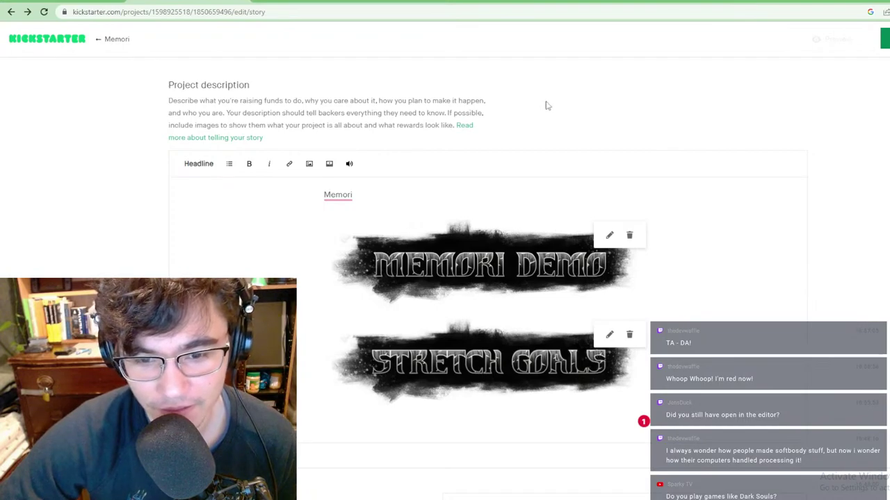
Step: Search Google in a new browser tab for "convert png to font"
{"action": "key", "text": "ctrl+t"}
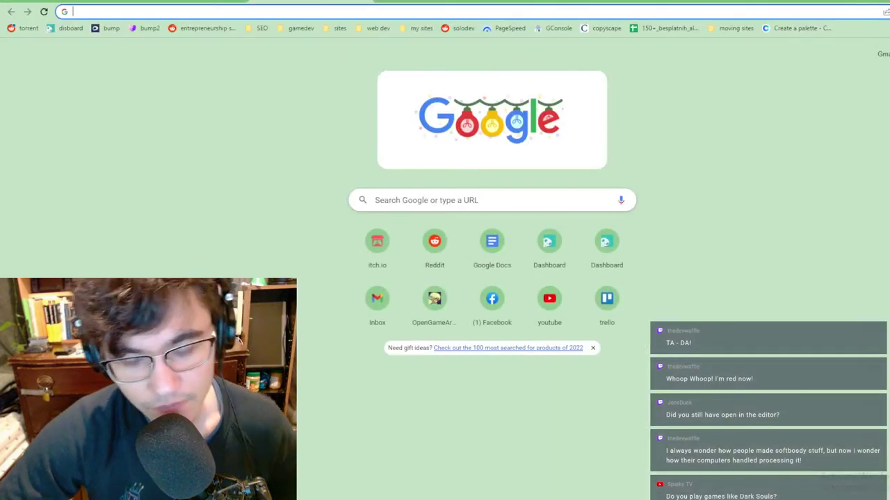
{"action": "type", "text": "convert png to "}
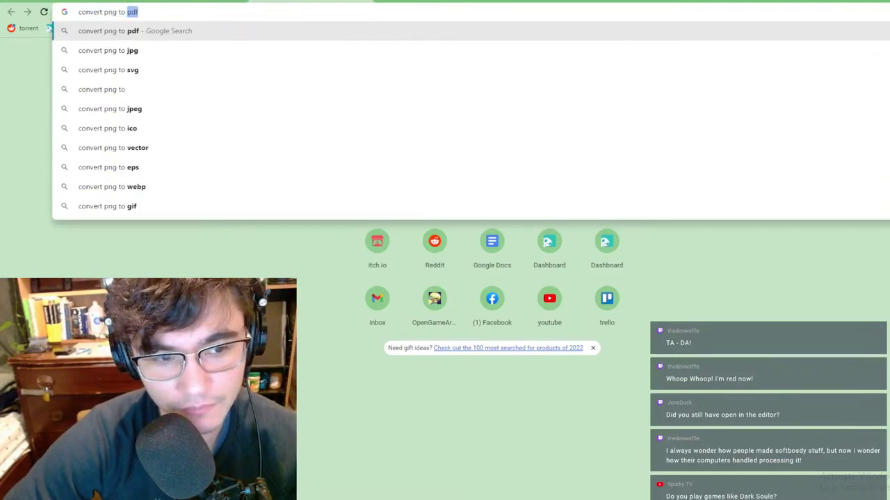
{"action": "type", "text": "font"}
{"action": "key", "text": "Return"}
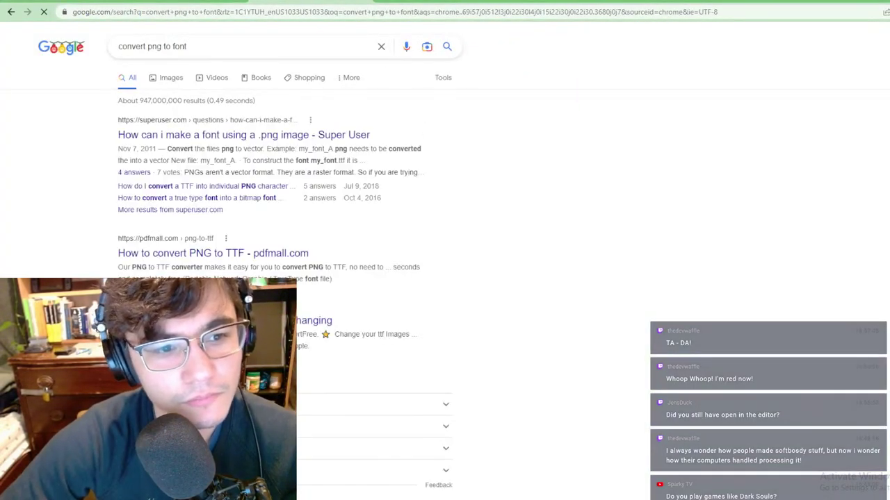
Step: Read the Super User question on making a font from a .png image, and return to the Kickstarter story page
{"action": "left_click", "coordinate": [234, 135]}
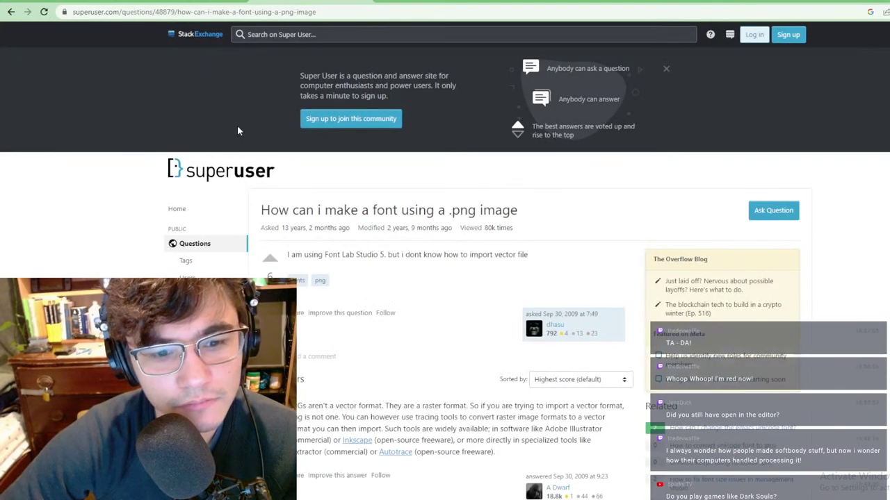
{"action": "scroll", "coordinate": [237, 131], "scroll_direction": "down", "scroll_amount": 2}
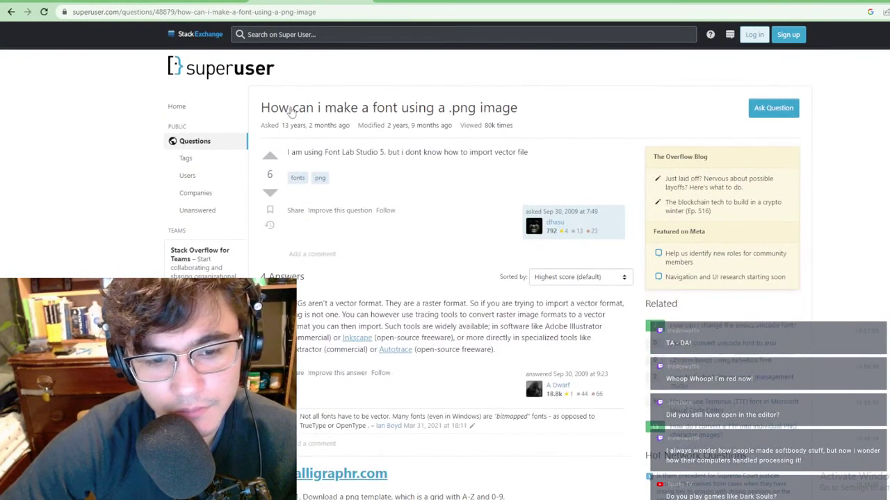
{"action": "scroll", "coordinate": [465, 220], "scroll_direction": "down", "scroll_amount": 2}
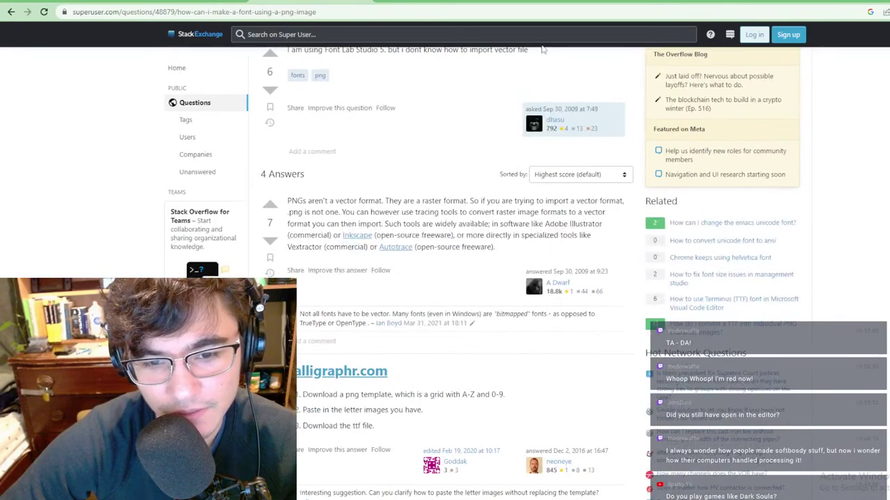
{"action": "left_click", "coordinate": [187, 2]}
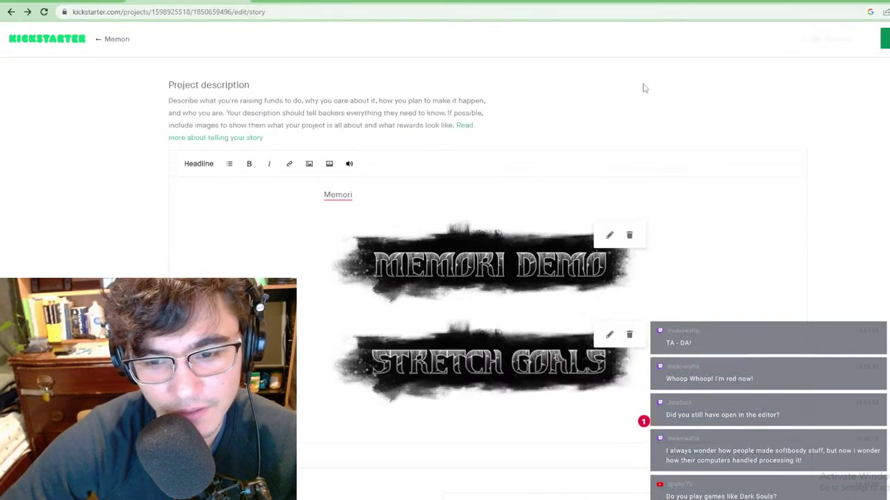
{"action": "scroll", "coordinate": [644, 86], "scroll_direction": "down", "scroll_amount": 4}
{"action": "scroll", "coordinate": [667, 195], "scroll_direction": "up", "scroll_amount": 4}
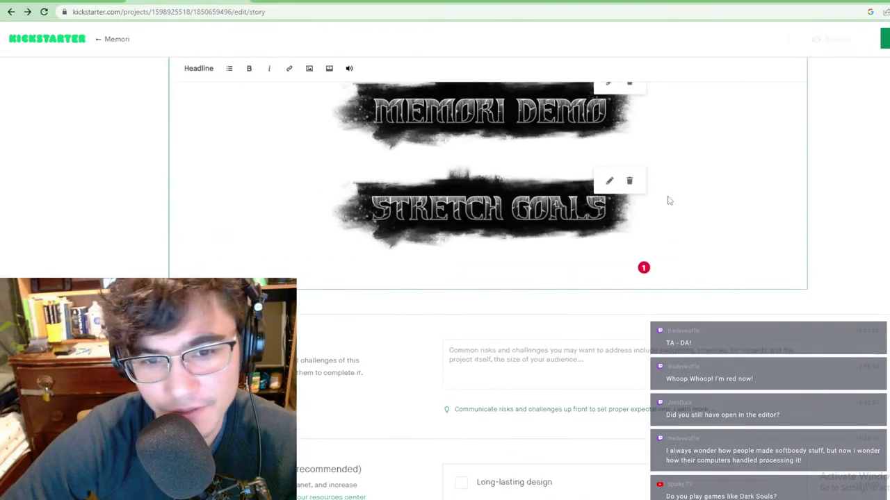
{"action": "scroll", "coordinate": [528, 258], "scroll_direction": "down", "scroll_amount": 4}
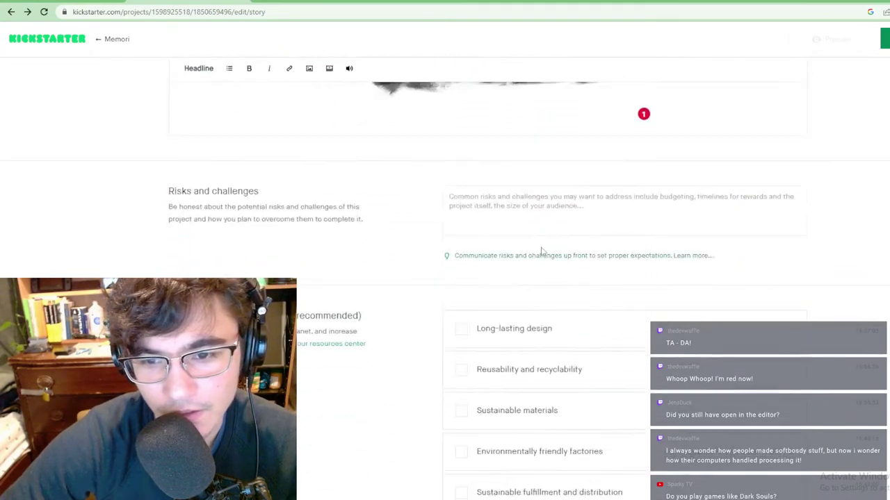
{"action": "scroll", "coordinate": [518, 258], "scroll_direction": "up", "scroll_amount": 4}
{"action": "scroll", "coordinate": [518, 258], "scroll_direction": "down", "scroll_amount": 2}
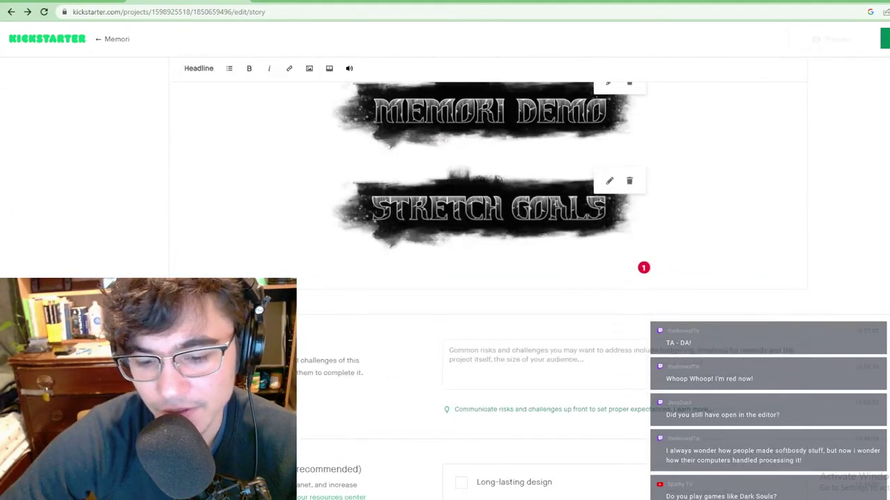
Step: Switch to GIMP and look over the black image with the red grid
{"action": "key", "text": "alt+Tab"}
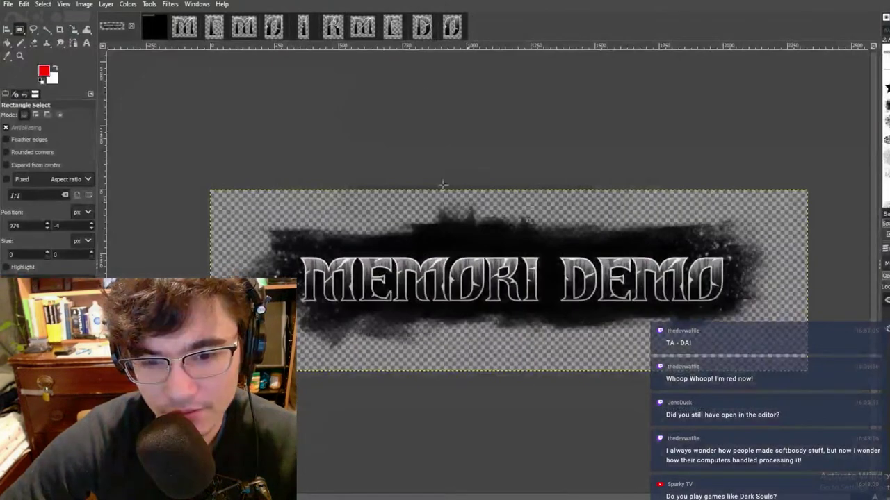
{"action": "left_click", "coordinate": [147, 24]}
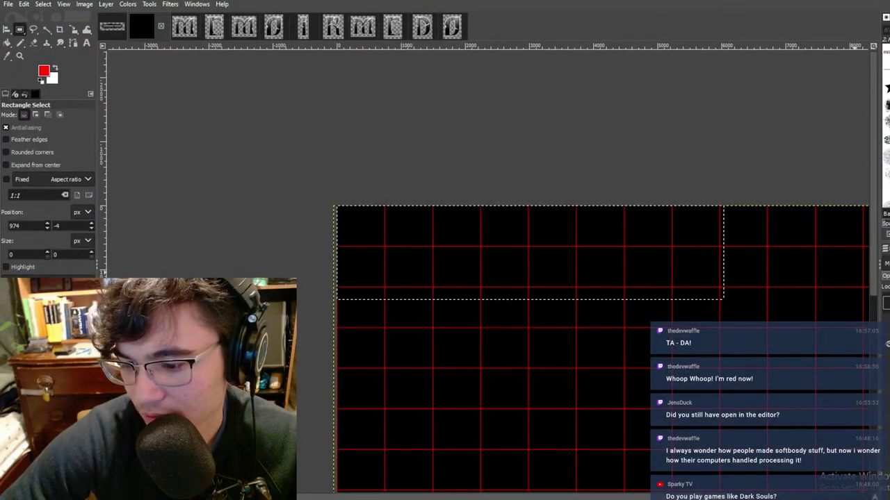
{"action": "key", "text": "ctrl+shift+n"}
{"action": "key", "text": "Return"}
{"action": "middle_click_drag", "start_coordinate": [742, 192], "coordinate": [516, 179]}
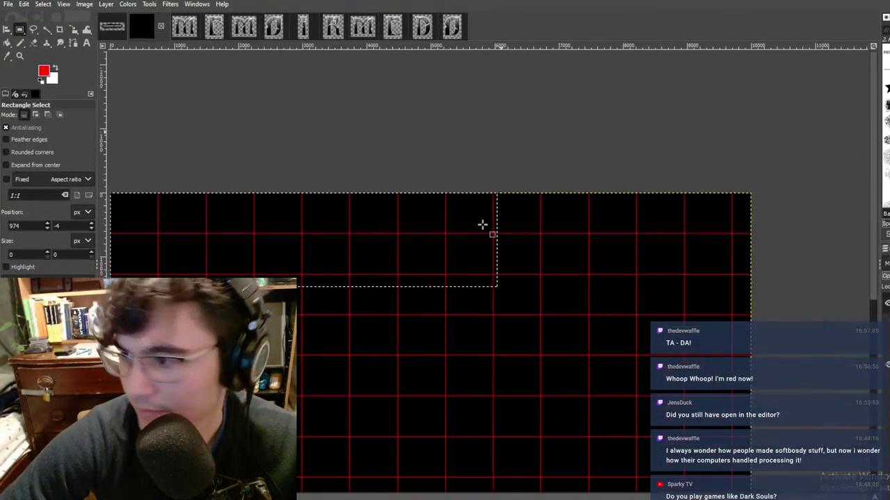
{"action": "middle_click_drag", "start_coordinate": [473, 274], "coordinate": [500, 231]}
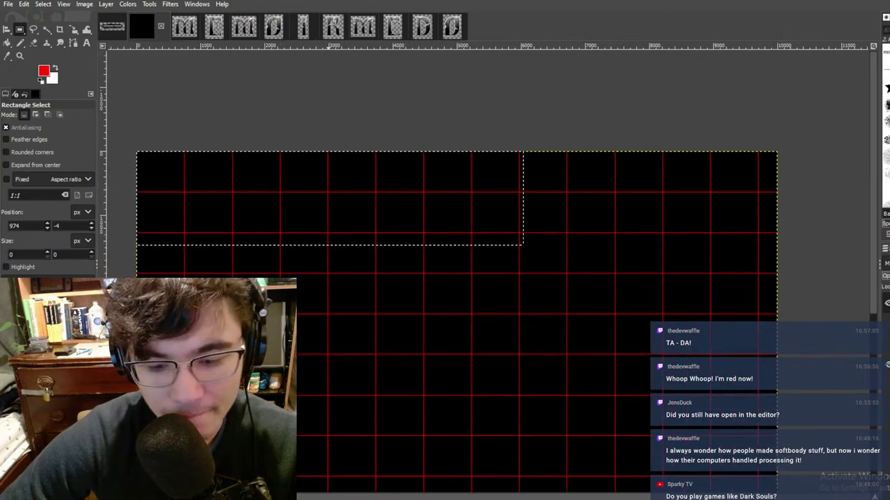
Step: Check the Kickstarter list on the Memori gameplan Trello board and return to the story editing page
{"action": "left_click", "coordinate": [329, 499]}
{"action": "left_click", "coordinate": [371, 2]}
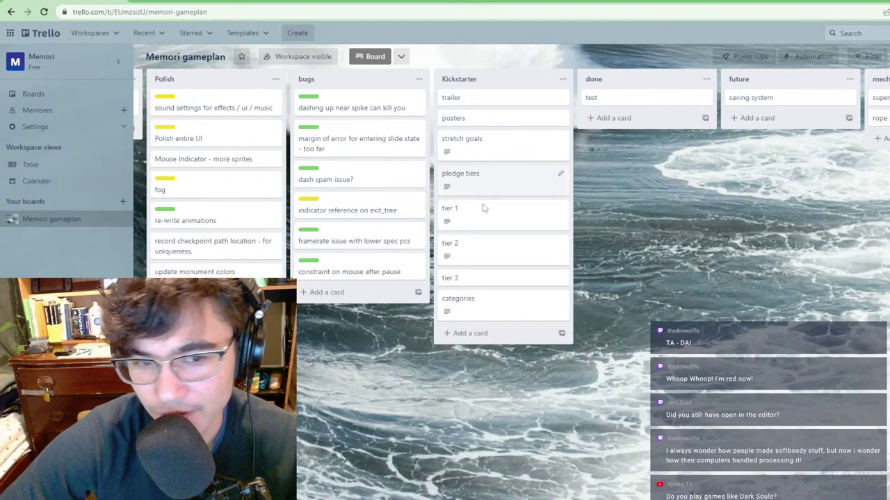
{"action": "key", "text": "ctrl+shift+Tab"}
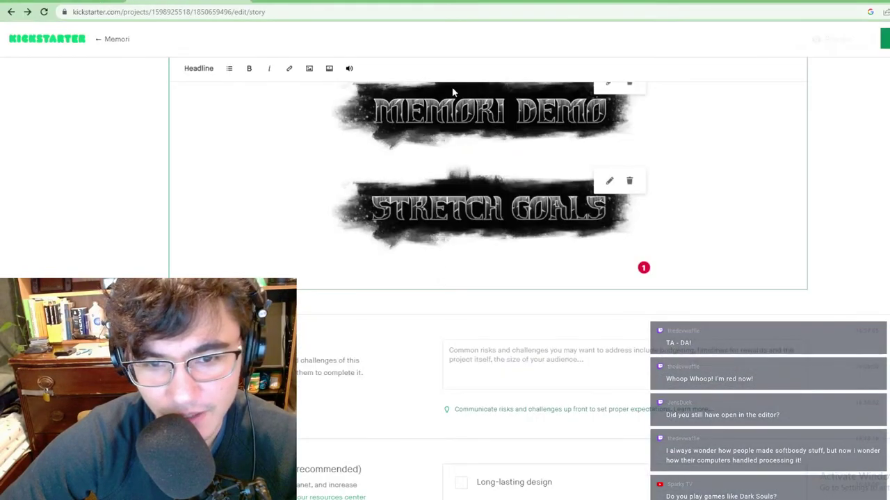
Step: Draft the caption "demo header image" and the alternative text "play the demo" for the MEMORI DEMO banner
{"action": "scroll", "coordinate": [591, 111], "scroll_direction": "up", "scroll_amount": 2}
{"action": "left_click", "coordinate": [609, 183]}
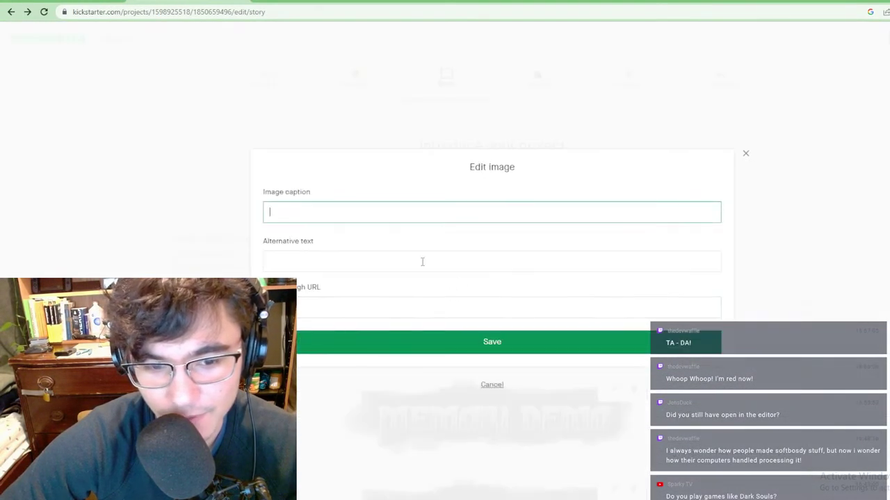
{"action": "left_click", "coordinate": [316, 305]}
{"action": "left_click", "coordinate": [290, 214]}
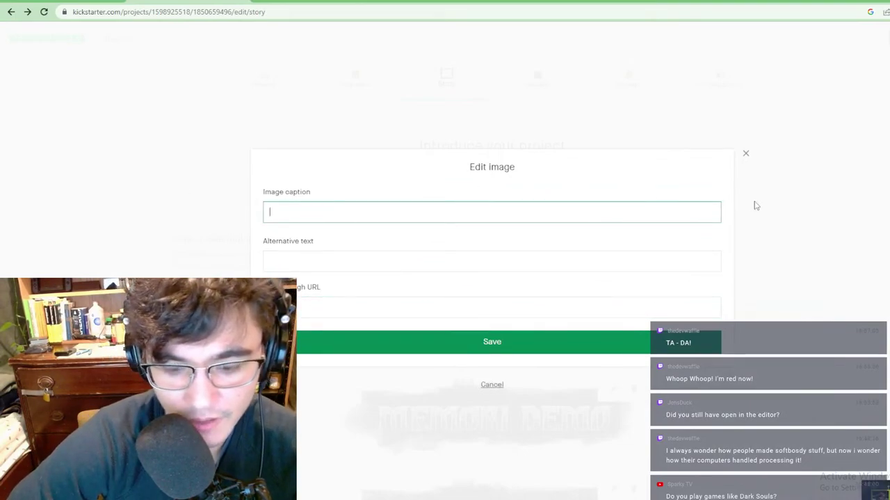
{"action": "type", "text": "play the demo"}
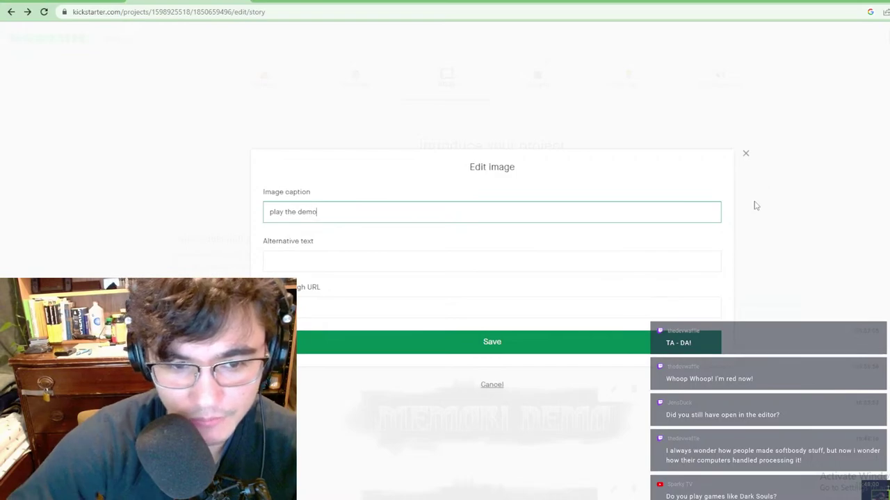
{"action": "left_click", "coordinate": [363, 258]}
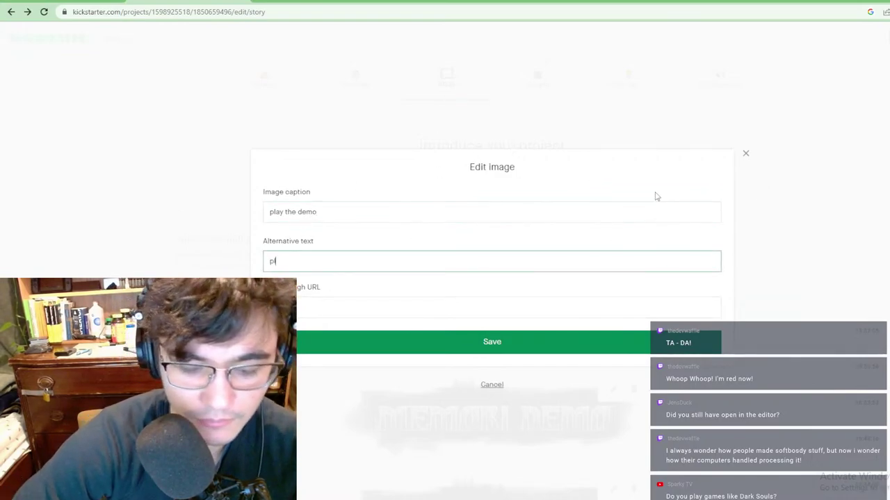
{"action": "type", "text": "play the demo"}
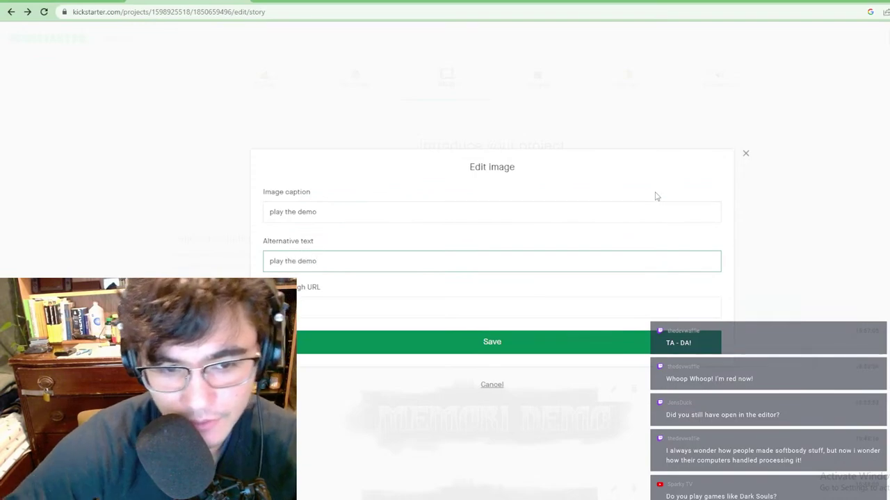
{"action": "left_click", "coordinate": [383, 206]}
{"action": "key", "text": "ctrl+a"}
{"action": "key", "text": "BackSpace"}
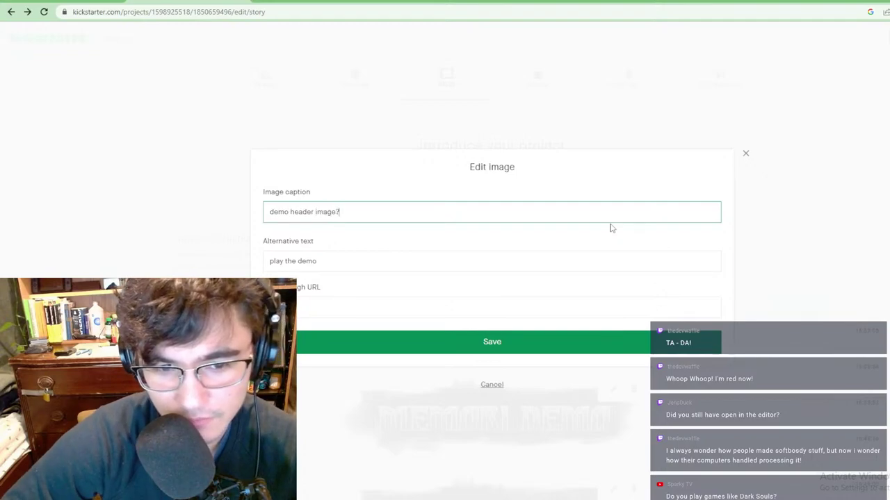
Step: Open practicalnpc.itch.io in a new browser tab, copy the Memori game page's URL and return to the Kickstarter story page
{"action": "key", "text": "ctrl+t"}
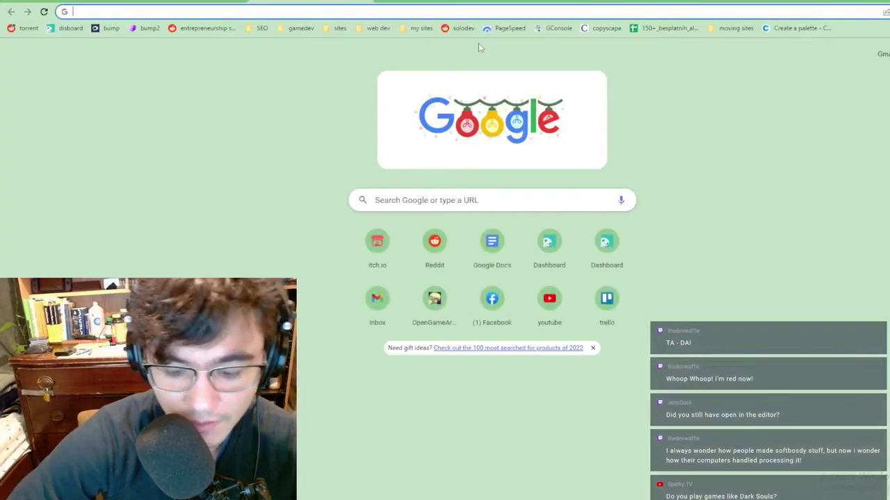
{"action": "type", "text": "prac"}
{"action": "key", "text": "Return"}
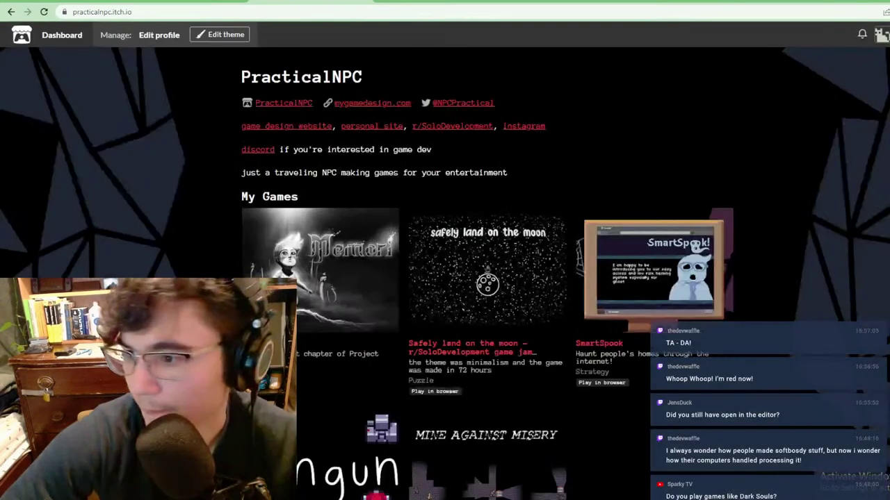
{"action": "left_click", "coordinate": [320, 267]}
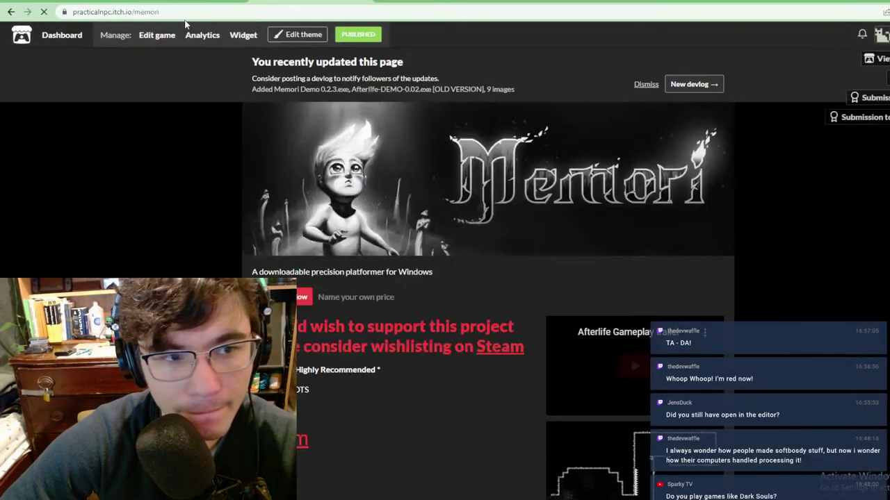
{"action": "left_click", "coordinate": [186, 13]}
{"action": "key", "text": "ctrl+c"}
{"action": "left_click", "coordinate": [190, 1]}
Step: Leave the image settings and discard the unsaved changes
{"action": "left_click", "coordinate": [318, 262]}
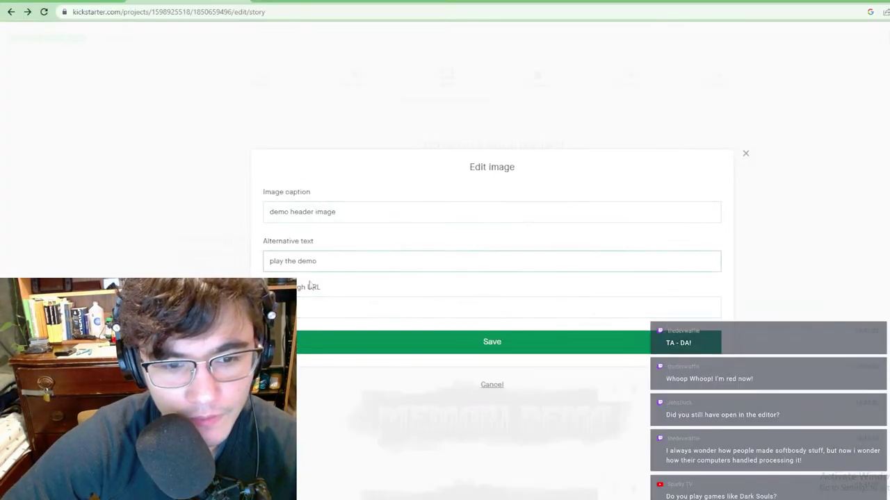
{"action": "left_click", "coordinate": [316, 213]}
{"action": "left_click", "coordinate": [252, 212]}
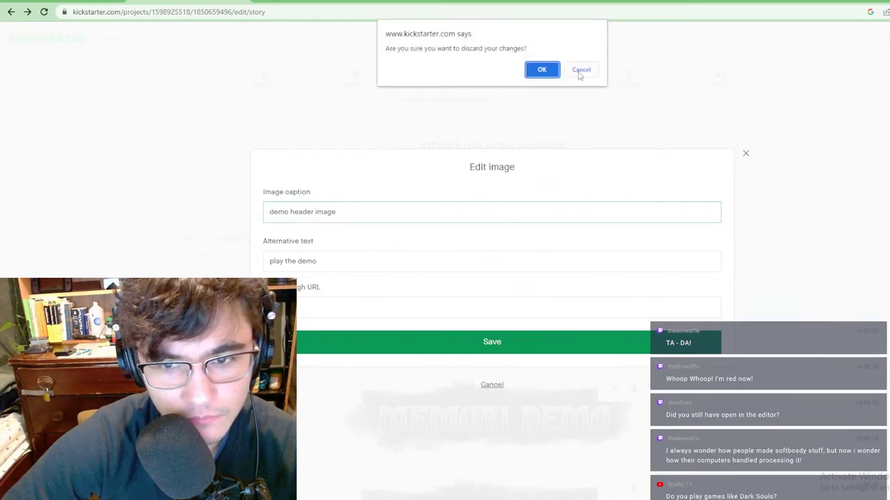
{"action": "left_click", "coordinate": [542, 70]}
Step: Give the MEMORI DEMO banner the caption "demo image for memori" and the alternative text "play the demo for memori"
{"action": "scroll", "coordinate": [442, 271], "scroll_direction": "down", "scroll_amount": 3}
{"action": "left_click", "coordinate": [611, 237]}
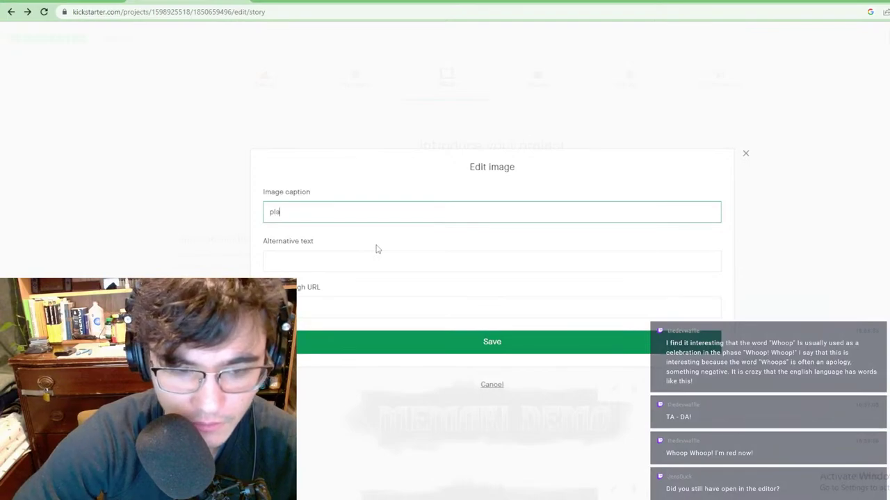
{"action": "type", "text": "play the dem"}
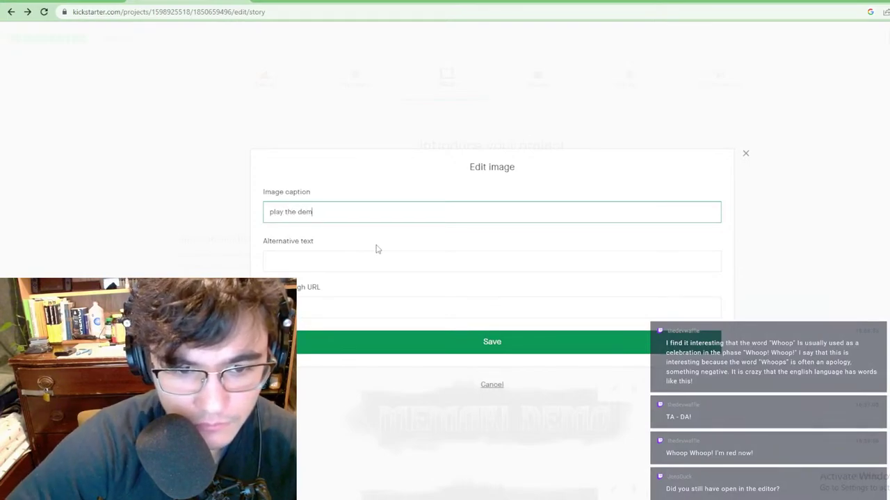
{"action": "key", "text": "ctrl+a"}
{"action": "key", "text": "BackSpace"}
{"action": "type", "text": "dem"}
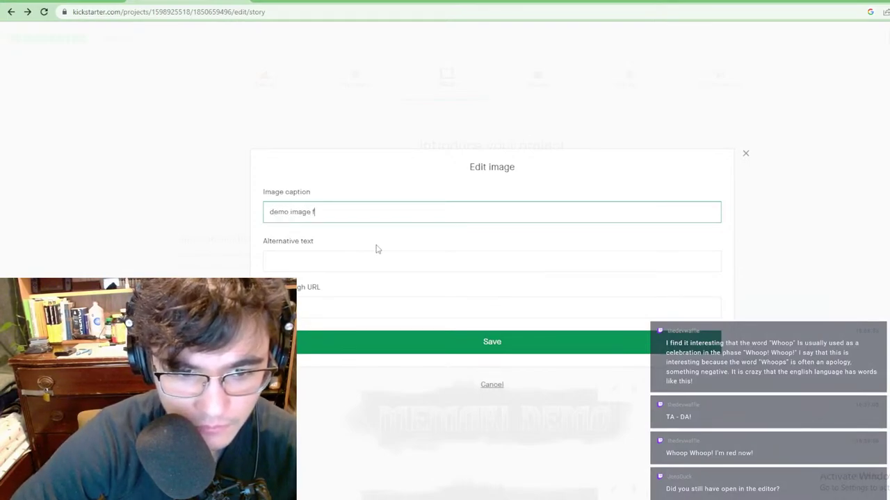
{"action": "type", "text": "o image for memori"}
{"action": "left_click", "coordinate": [366, 252]}
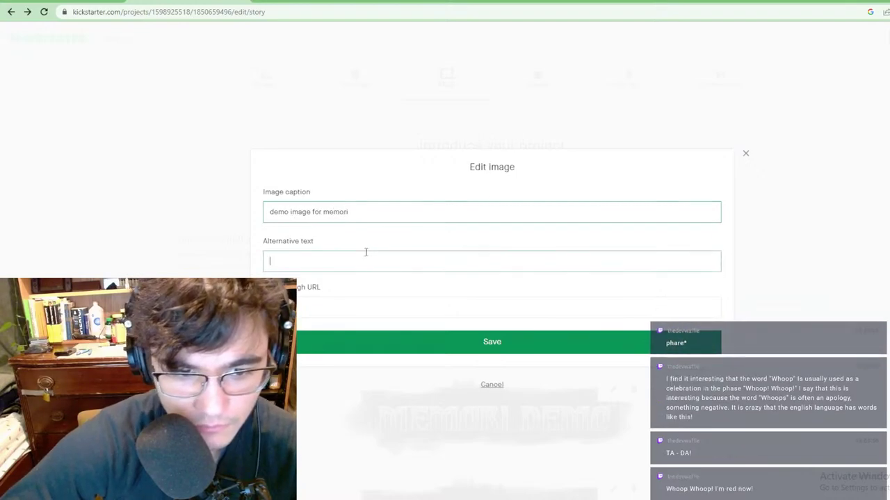
{"action": "type", "text": "play the demo"}
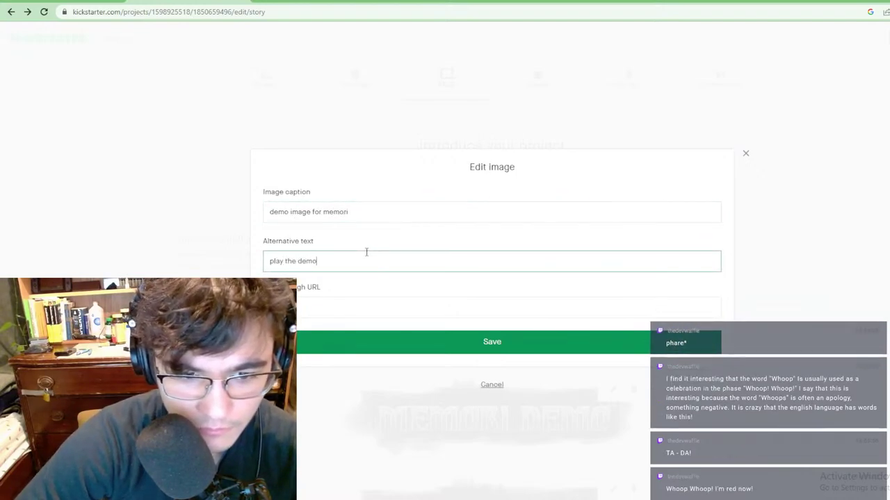
{"action": "type", "text": " for memori"}
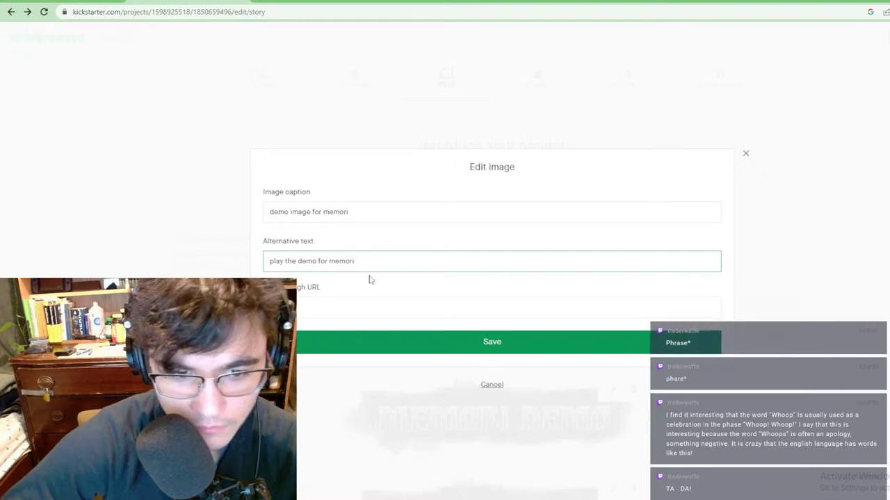
Step: Paste the copied practicalnpc.itch.io/memori address as the banner's click-through URL and save the image settings
{"action": "key", "text": "Tab"}
{"action": "key", "text": "ctrl+v"}
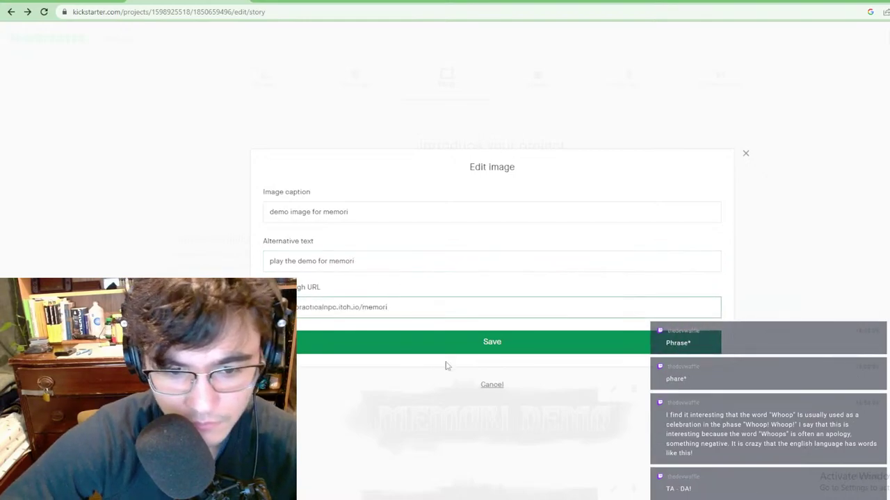
{"action": "left_click", "coordinate": [390, 338]}
{"action": "scroll", "coordinate": [711, 292], "scroll_direction": "down", "scroll_amount": 1}
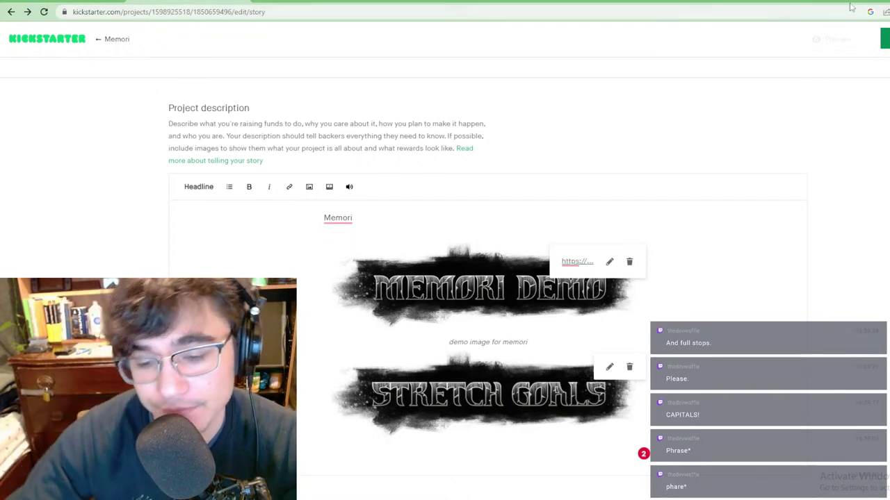
Step: Review the MEMORI DEMO banner's caption, alternative text and link, save the settings unchanged and look over the project description
{"action": "scroll", "coordinate": [621, 293], "scroll_direction": "up", "scroll_amount": 2}
{"action": "left_click", "coordinate": [609, 392]}
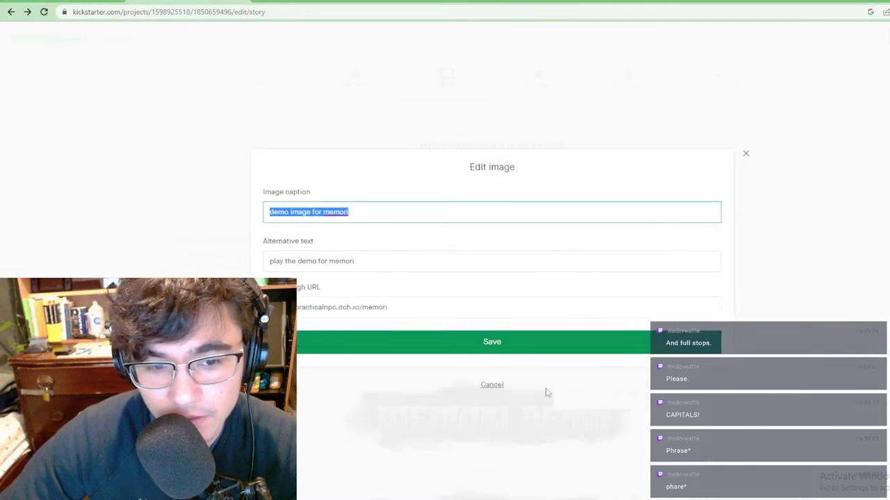
{"action": "left_click_drag", "start_coordinate": [279, 261], "coordinate": [529, 287]}
{"action": "key", "text": "shift+Tab"}
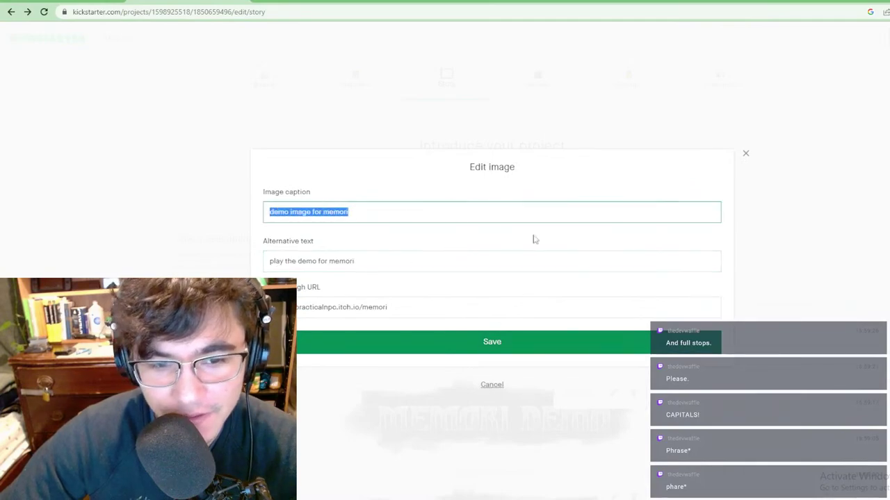
{"action": "left_click", "coordinate": [447, 312]}
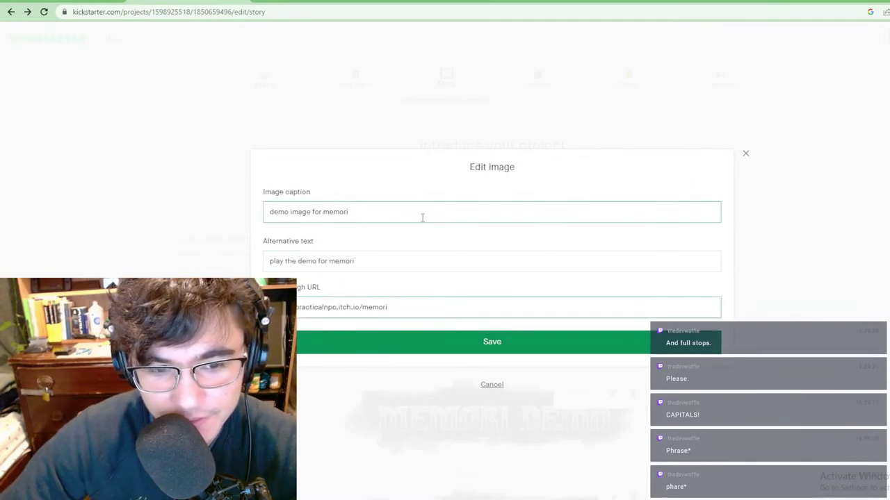
{"action": "left_click", "coordinate": [437, 339]}
{"action": "scroll", "coordinate": [711, 302], "scroll_direction": "down", "scroll_amount": 2}
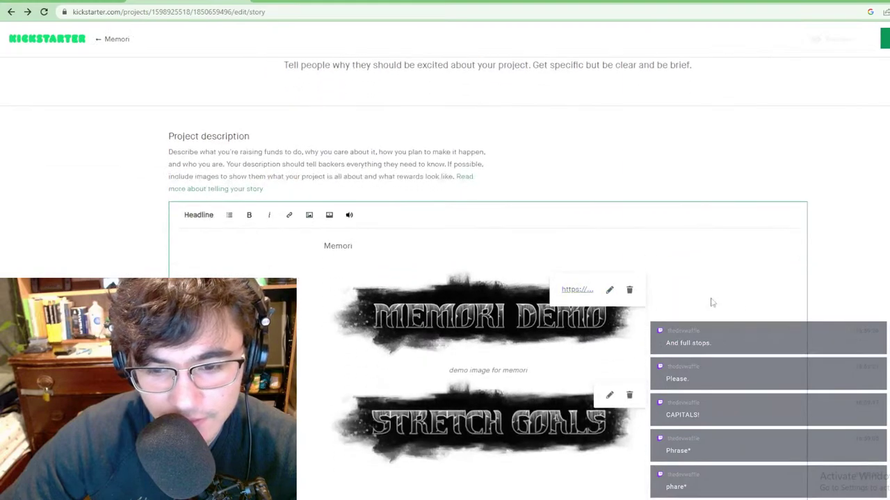
{"action": "scroll", "coordinate": [665, 318], "scroll_direction": "down", "scroll_amount": 3}
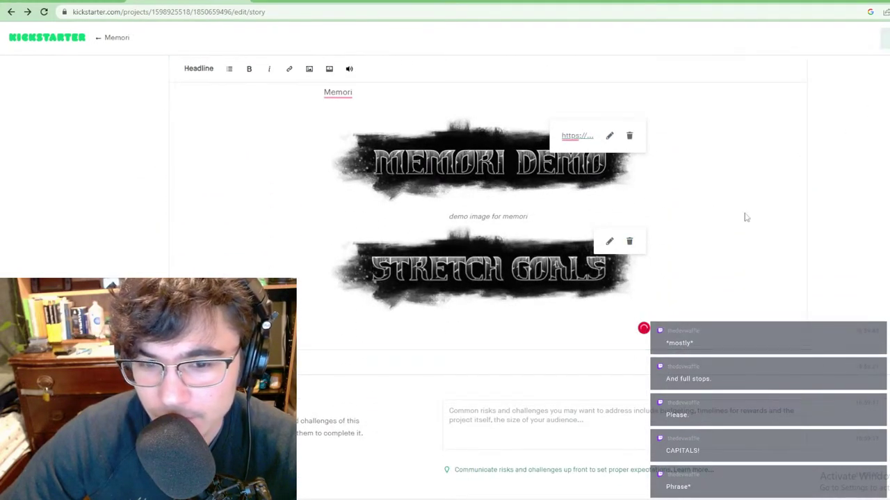
Step: Preview the project page, check the demo banner in the Story section and return to the story editor
{"action": "scroll", "coordinate": [622, 243], "scroll_direction": "up", "scroll_amount": 5}
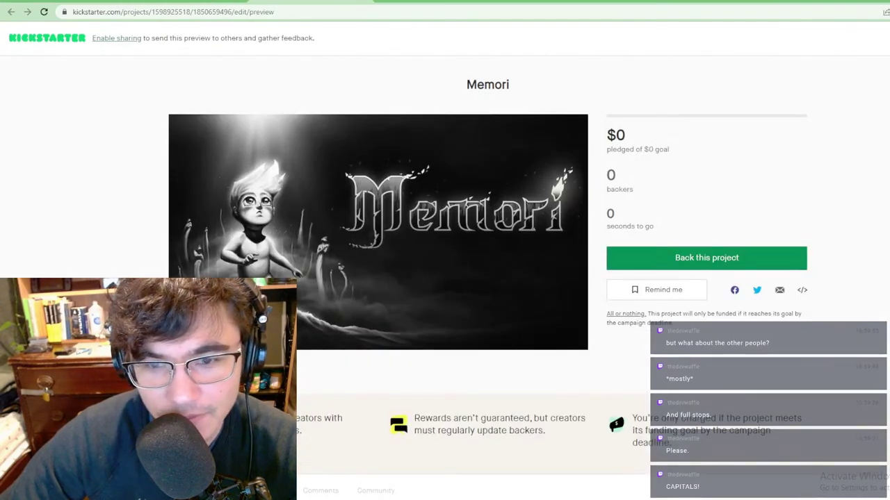
{"action": "scroll", "coordinate": [521, 210], "scroll_direction": "down", "scroll_amount": 5}
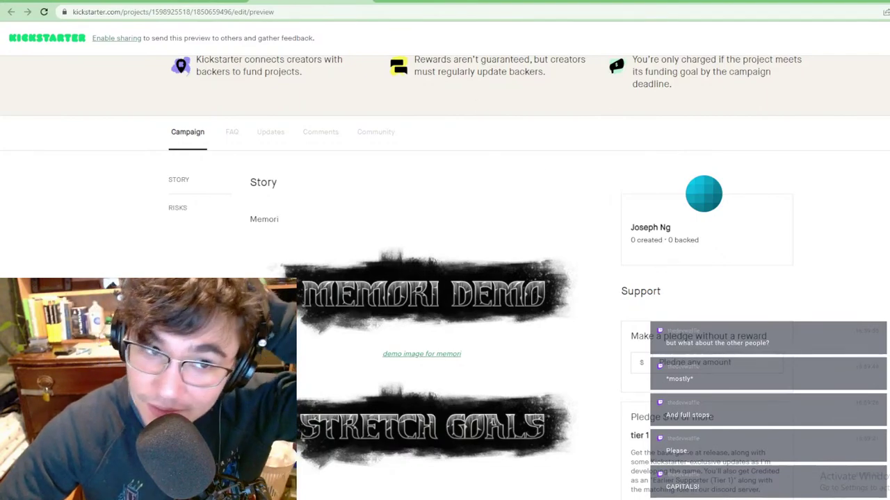
{"action": "left_click", "coordinate": [224, 2]}
Step: Change the MEMORI DEMO banner's caption to "Play the Demo Here" and save it
{"action": "left_click", "coordinate": [604, 398]}
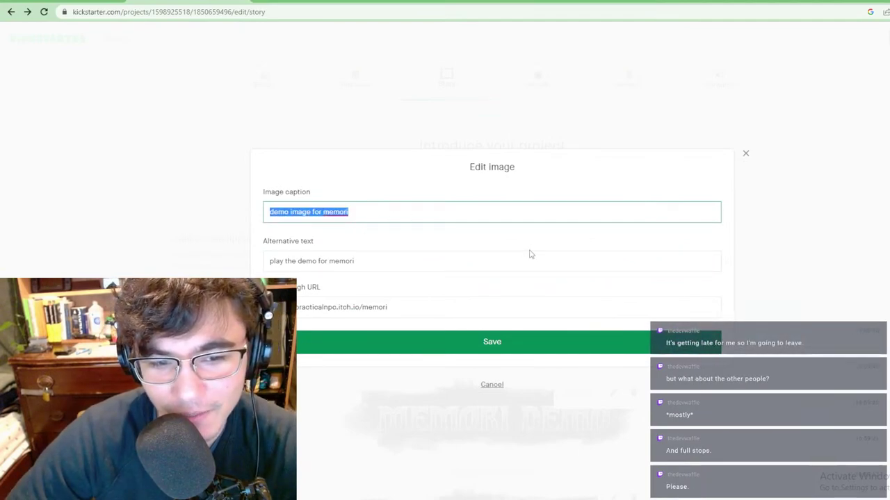
{"action": "key", "text": "BackSpace"}
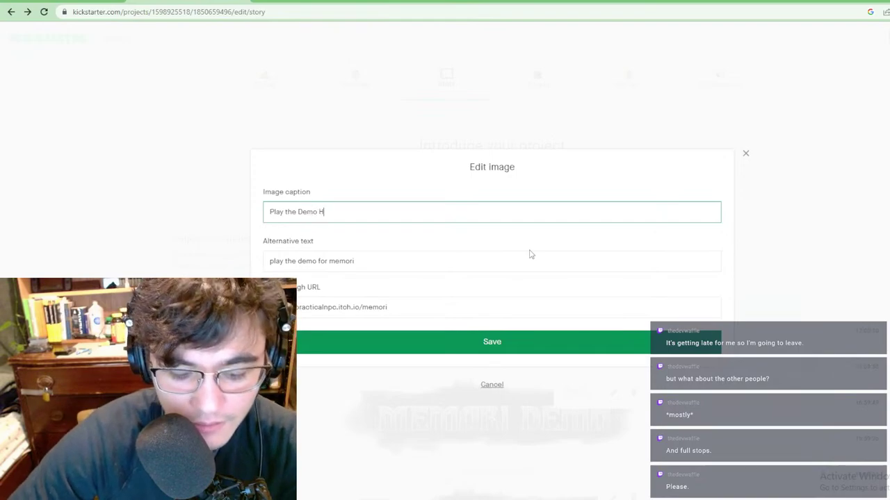
{"action": "type", "text": "Play the Demo Here"}
{"action": "left_click", "coordinate": [526, 339]}
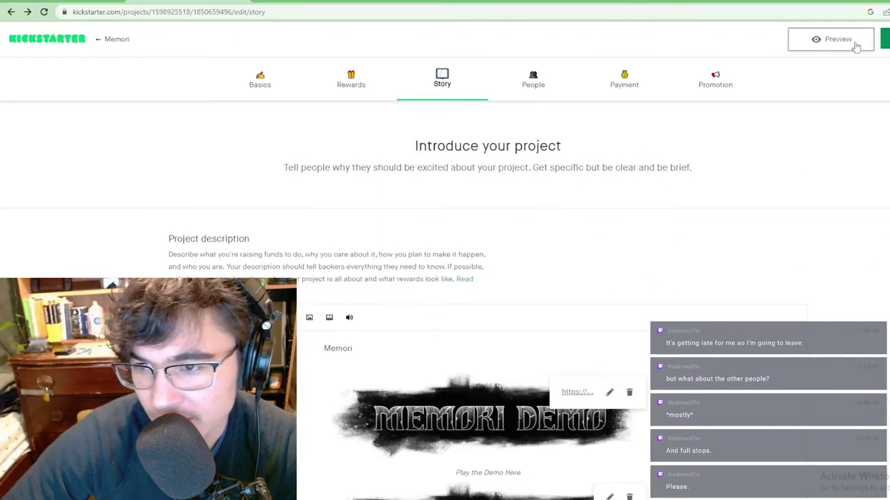
Step: Preview the project page and examine the Story section with the linked demo caption, the banners and the pledge options
{"action": "left_click", "coordinate": [827, 40]}
{"action": "scroll", "coordinate": [431, 267], "scroll_direction": "down", "scroll_amount": 6}
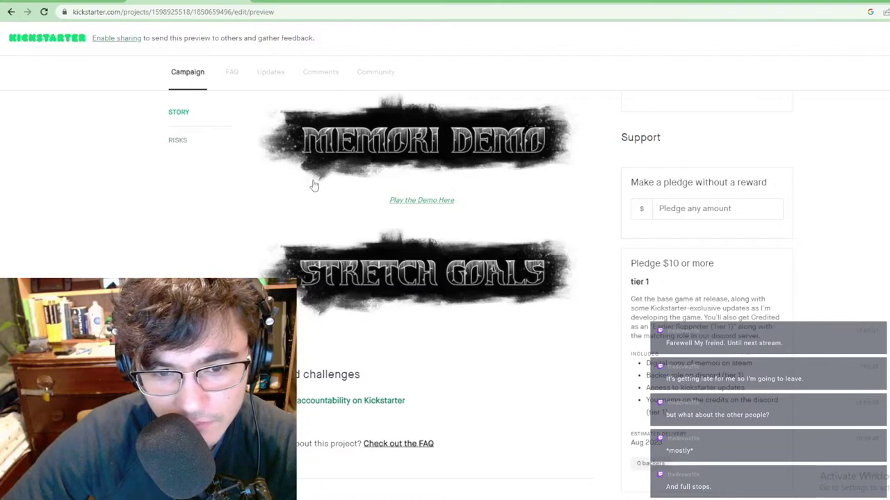
{"action": "scroll", "coordinate": [313, 185], "scroll_direction": "up", "scroll_amount": 3}
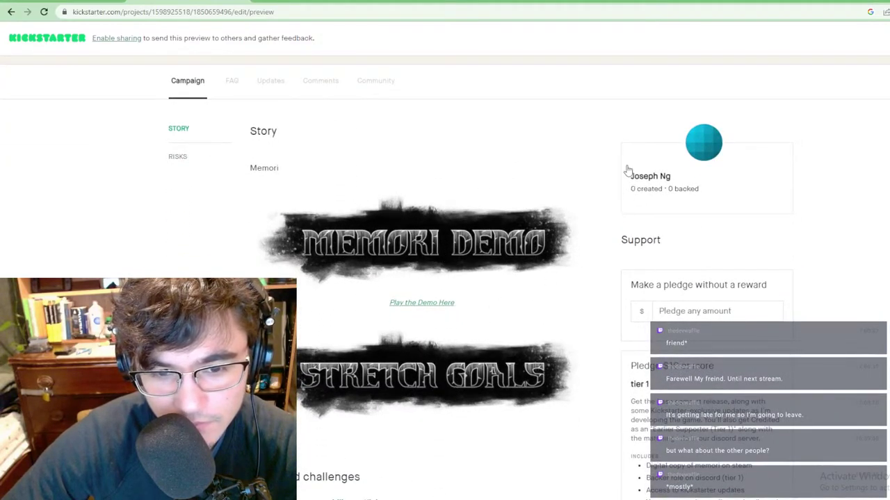
{"action": "scroll", "coordinate": [420, 230], "scroll_direction": "down", "scroll_amount": 3}
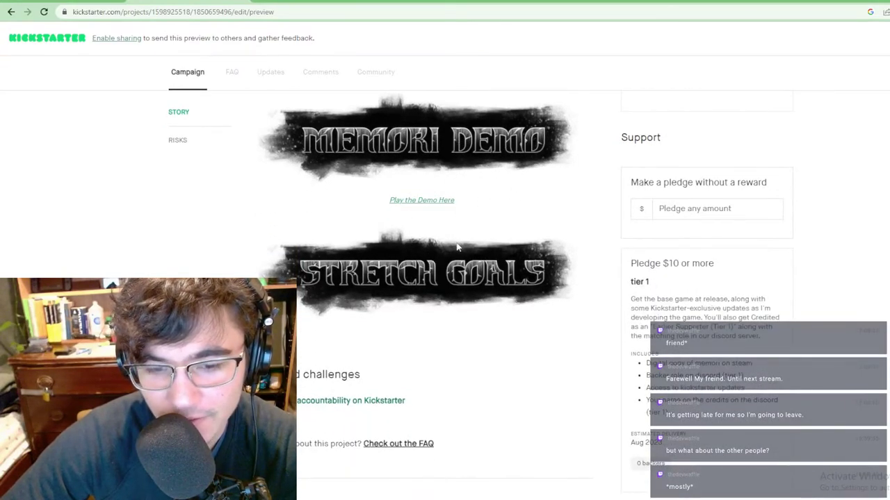
{"action": "scroll", "coordinate": [428, 181], "scroll_direction": "up", "scroll_amount": 3}
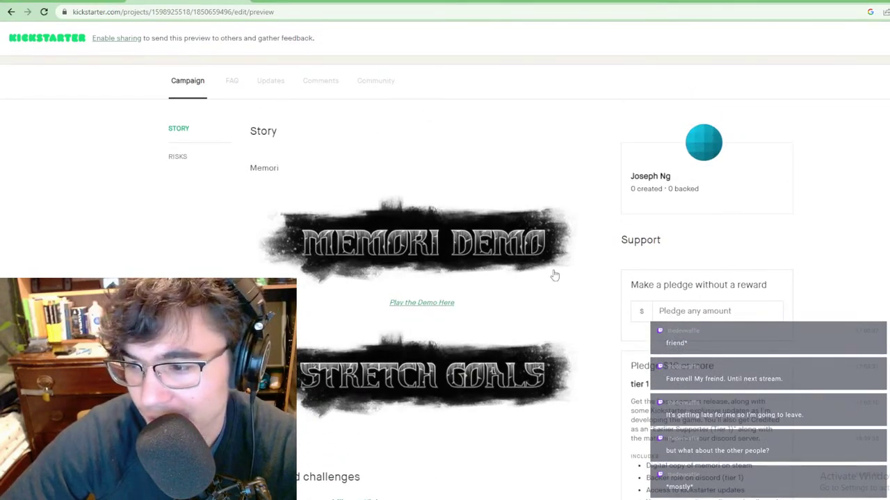
{"action": "scroll", "coordinate": [515, 180], "scroll_direction": "up", "scroll_amount": 3}
{"action": "scroll", "coordinate": [516, 181], "scroll_direction": "down", "scroll_amount": 1}
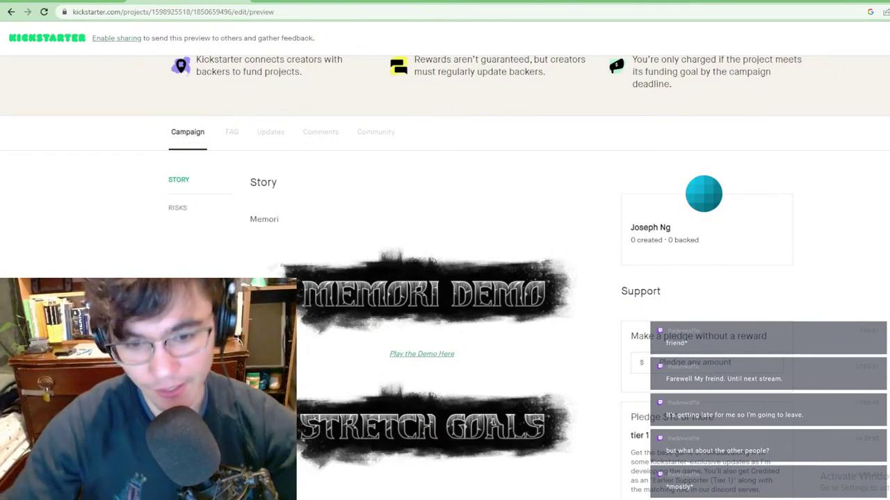
{"action": "scroll", "coordinate": [553, 129], "scroll_direction": "down", "scroll_amount": 2}
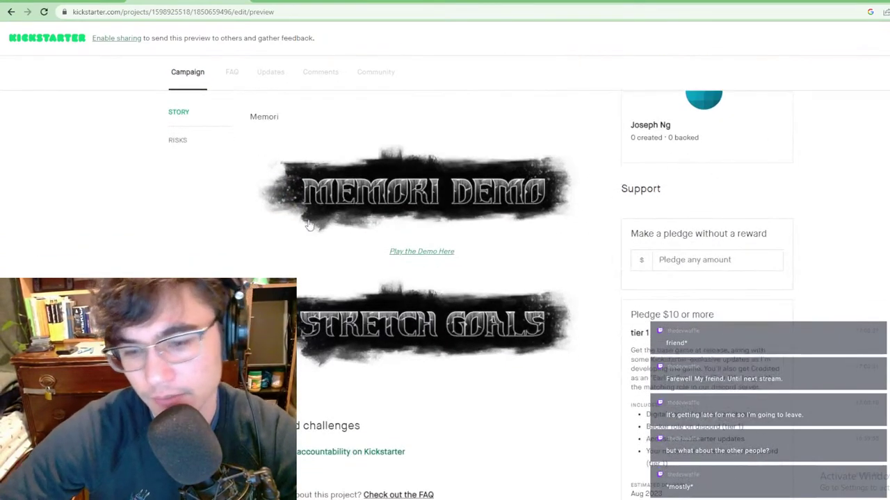
Step: Switch to the Memori gameplan board in Trello and open the categories card's description for editing
{"action": "scroll", "coordinate": [315, 269], "scroll_direction": "up", "scroll_amount": 1}
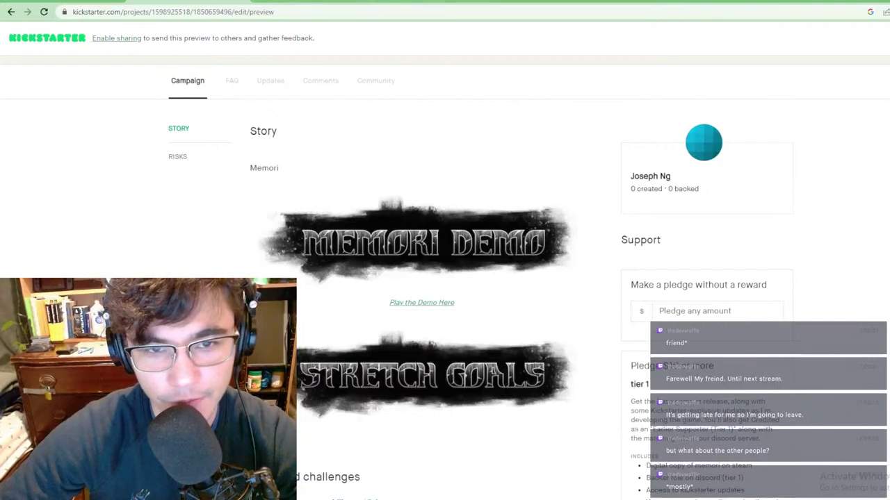
{"action": "left_click", "coordinate": [321, 1]}
{"action": "left_click", "coordinate": [195, 2]}
{"action": "left_click", "coordinate": [83, 2]}
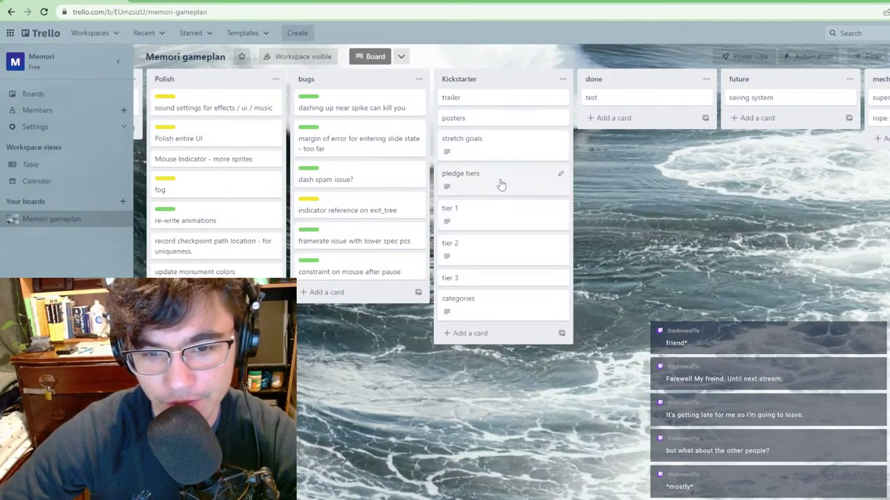
{"action": "left_click", "coordinate": [495, 312]}
{"action": "left_click", "coordinate": [365, 169]}
{"action": "key", "text": "ctrl+a"}
{"action": "left_click", "coordinate": [390, 180]}
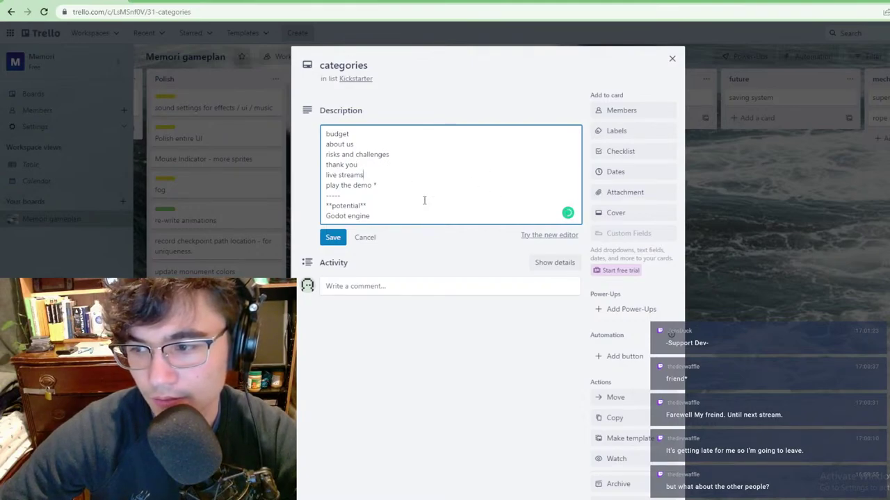
Step: Review the planned story sections in the categories description, focusing on the budget and about us lines, and save it unchanged
{"action": "triple_click", "coordinate": [398, 165]}
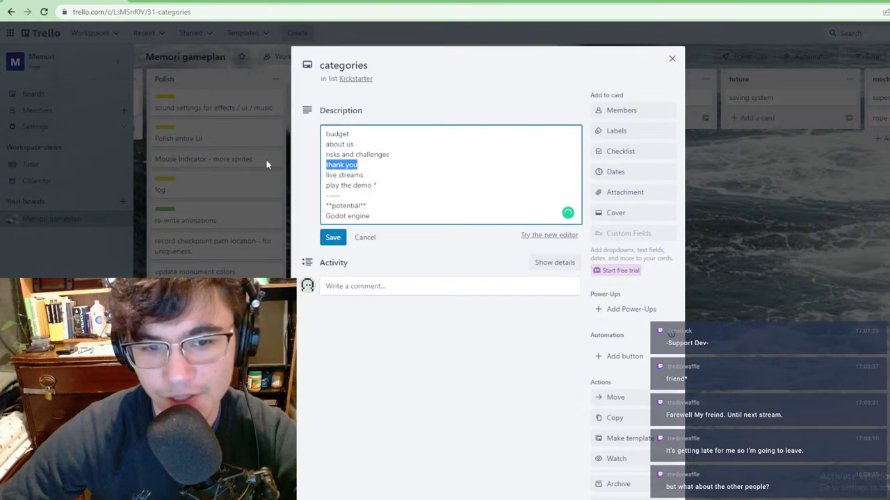
{"action": "triple_click", "coordinate": [403, 155]}
{"action": "left_click", "coordinate": [408, 135]}
{"action": "triple_click", "coordinate": [407, 144]}
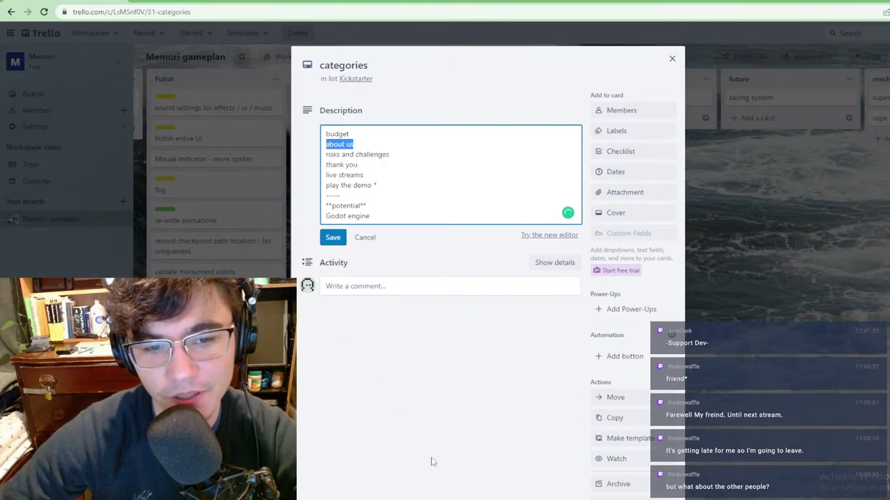
{"action": "left_click_drag", "start_coordinate": [366, 142], "coordinate": [200, 109]}
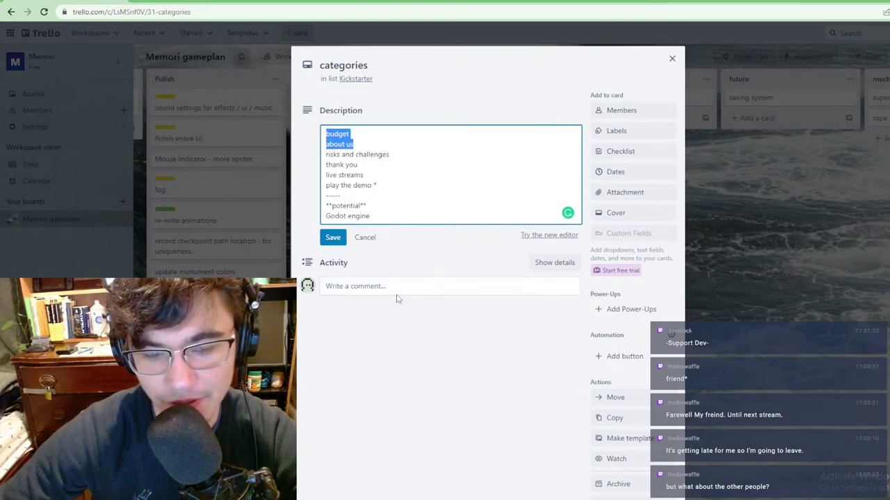
{"action": "left_click_drag", "start_coordinate": [391, 153], "coordinate": [306, 146]}
{"action": "left_click", "coordinate": [388, 148]}
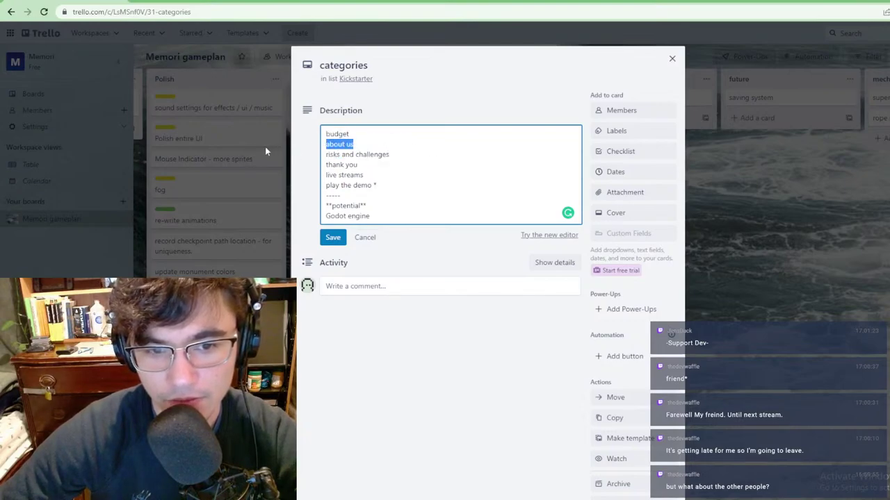
{"action": "left_click", "coordinate": [854, 174]}
{"action": "key", "text": "ctrl+Return"}
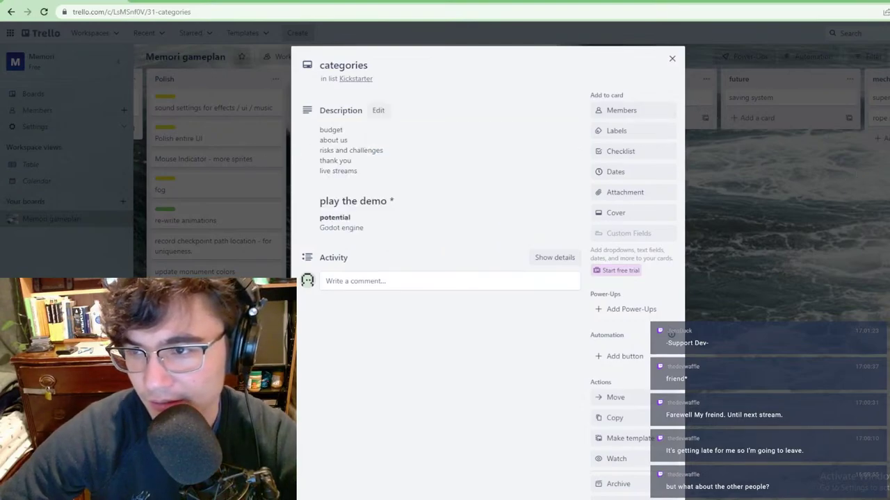
Step: Switch to GIMP and close the first M, E, M and O letter images, discarding their changes
{"action": "key", "text": "alt+Tab"}
{"action": "left_click", "coordinate": [306, 202]}
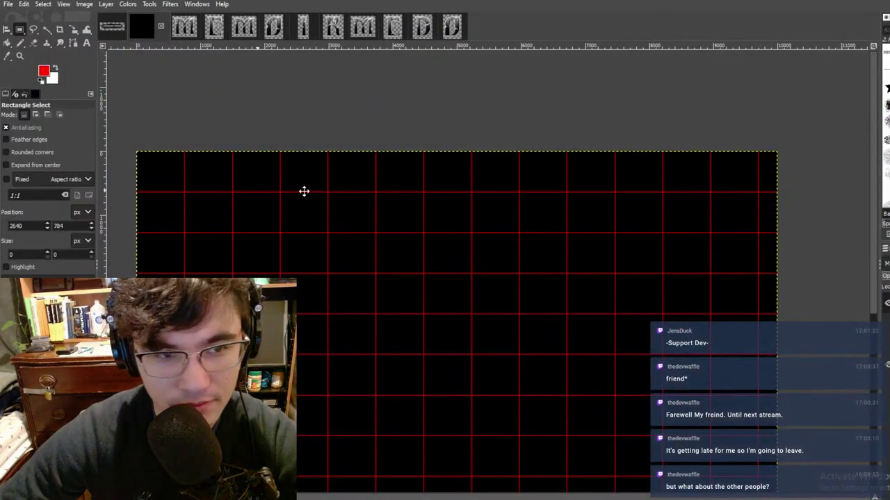
{"action": "middle_click_drag", "start_coordinate": [304, 193], "coordinate": [522, 187]}
{"action": "left_click", "coordinate": [184, 28]}
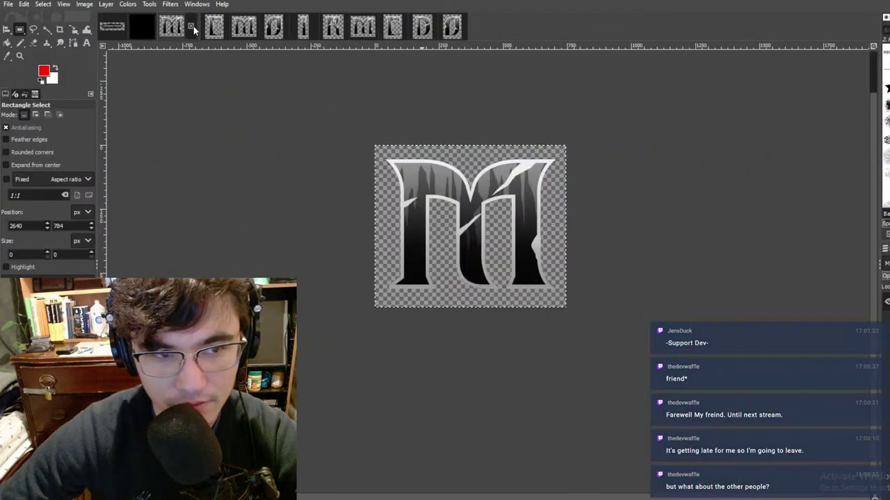
{"action": "left_click", "coordinate": [191, 27]}
{"action": "left_click", "coordinate": [495, 308]}
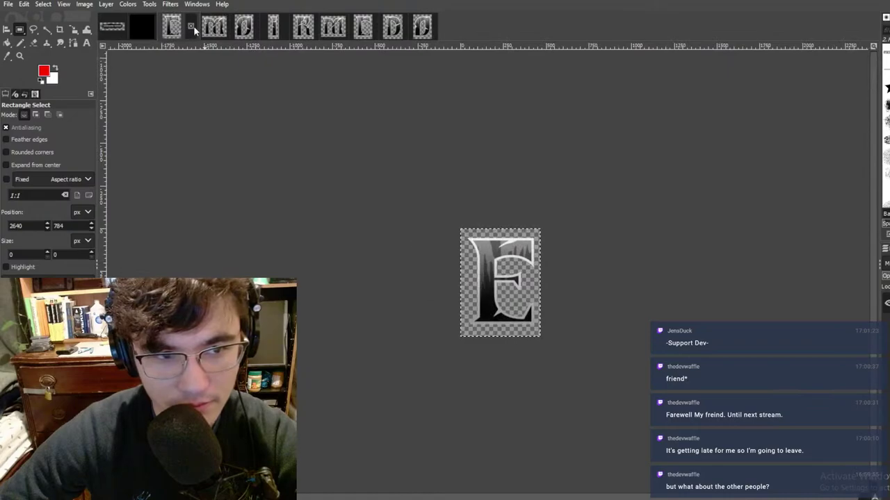
{"action": "left_click", "coordinate": [190, 26]}
{"action": "left_click", "coordinate": [477, 309]}
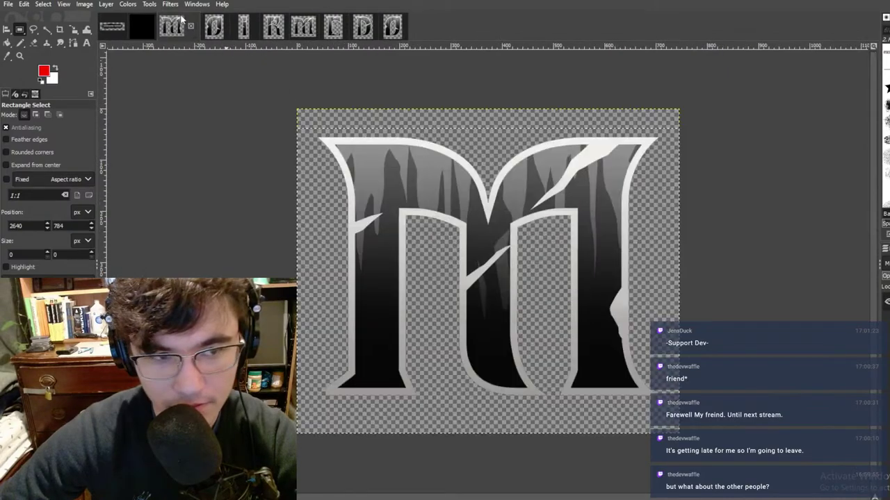
{"action": "left_click", "coordinate": [191, 26]}
{"action": "left_click", "coordinate": [496, 313]}
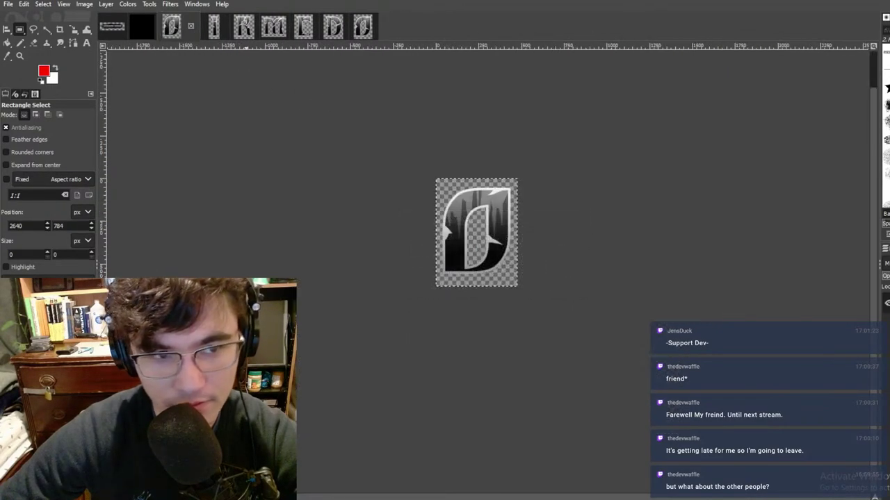
{"action": "left_click", "coordinate": [191, 26]}
{"action": "left_click", "coordinate": [496, 310]}
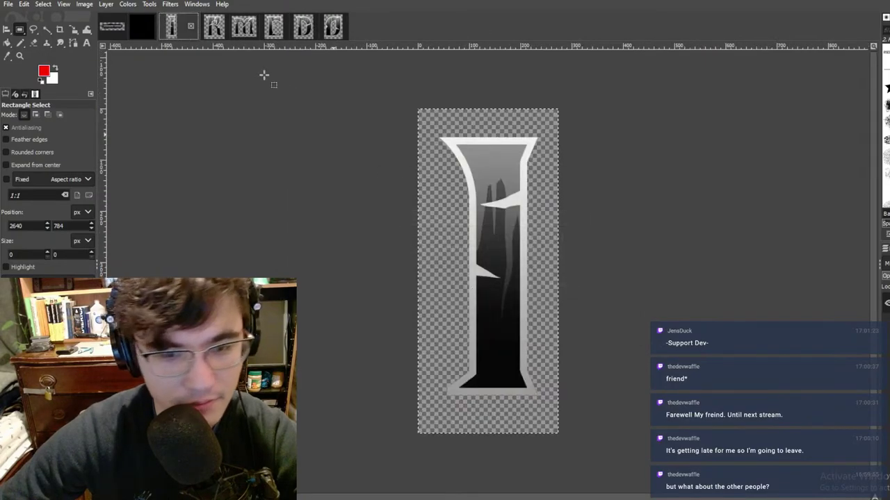
Step: Close the remaining I, R, M, E, D and O letter images without saving their changes
{"action": "left_click", "coordinate": [191, 26]}
{"action": "left_click", "coordinate": [492, 309]}
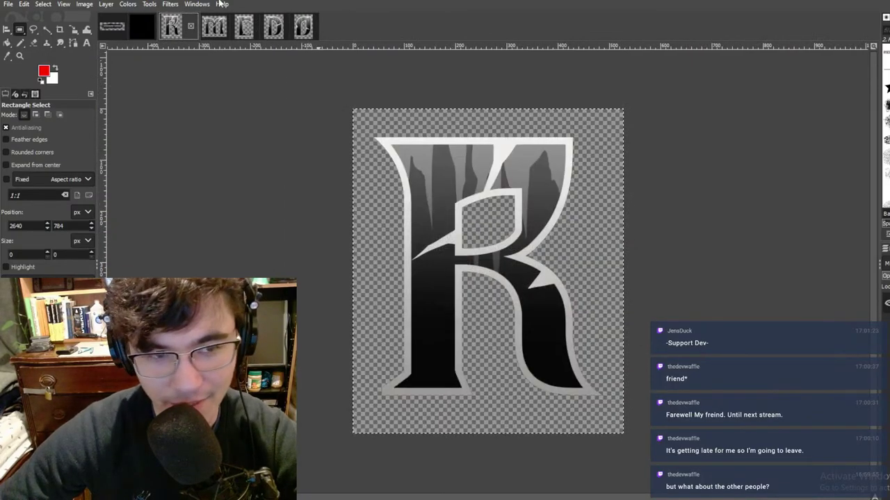
{"action": "left_click", "coordinate": [191, 26]}
{"action": "left_click", "coordinate": [495, 310]}
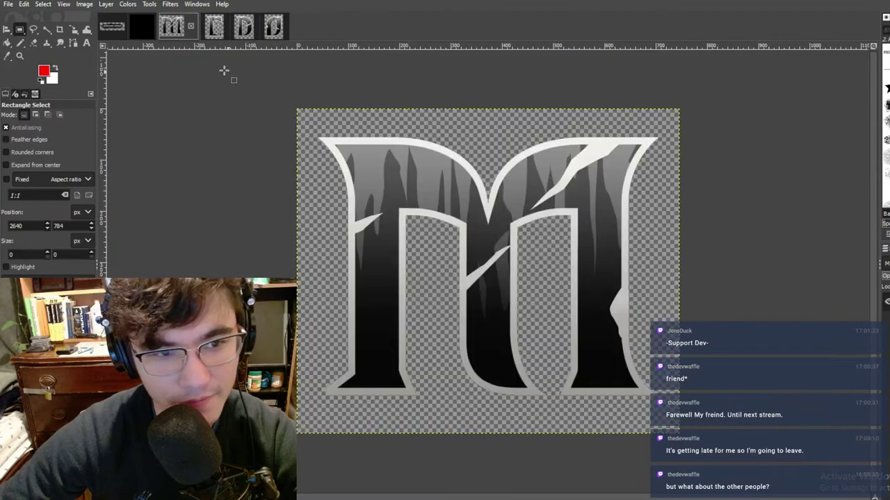
{"action": "left_click", "coordinate": [190, 26]}
{"action": "left_click", "coordinate": [190, 27]}
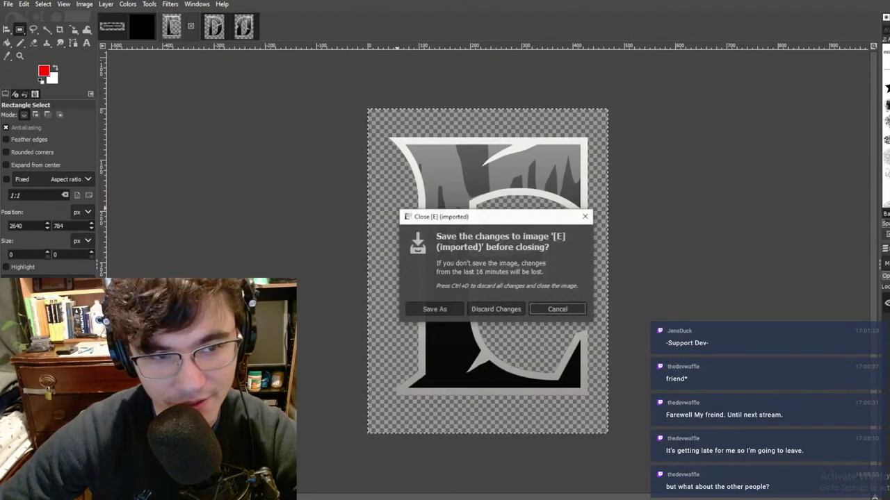
{"action": "left_click", "coordinate": [495, 309]}
{"action": "left_click", "coordinate": [190, 26]}
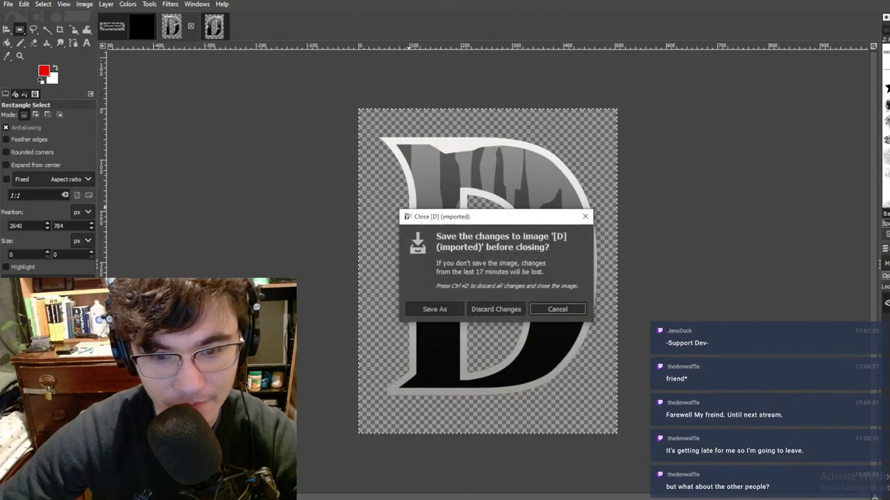
{"action": "left_click", "coordinate": [495, 308]}
{"action": "left_click", "coordinate": [190, 26]}
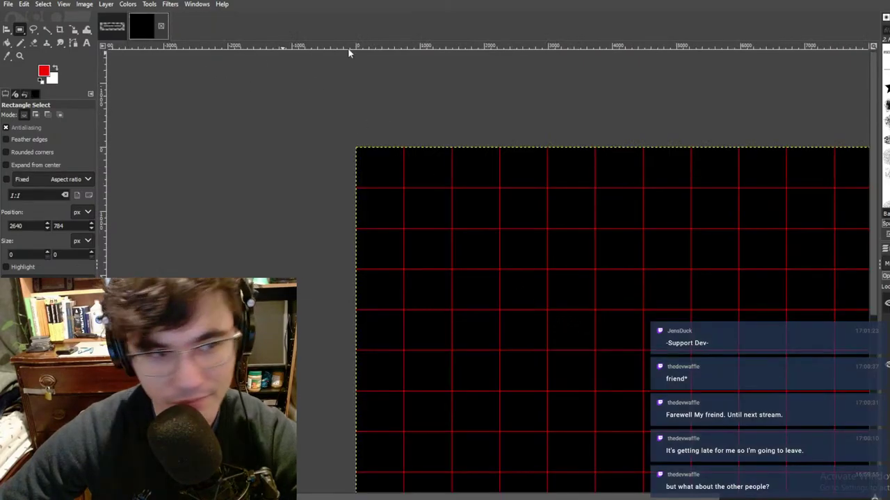
{"action": "middle_click_drag", "start_coordinate": [505, 123], "coordinate": [433, 109]}
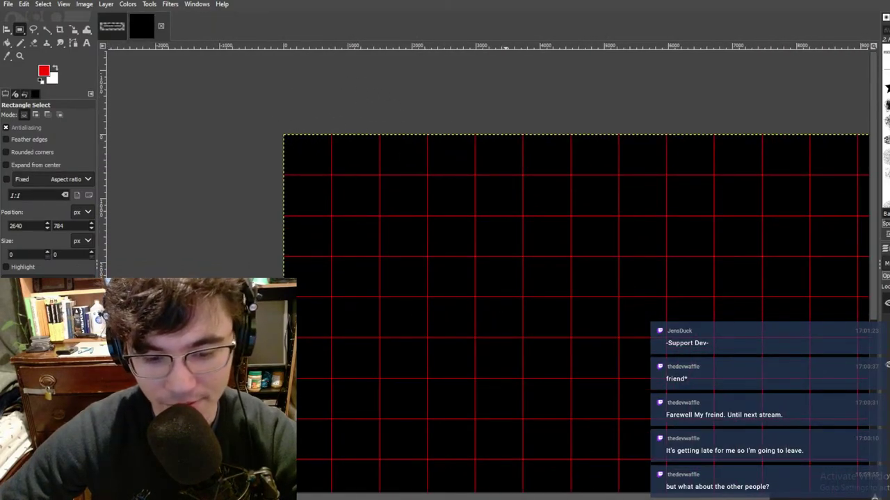
{"action": "mouse_move", "coordinate": [361, 495]}
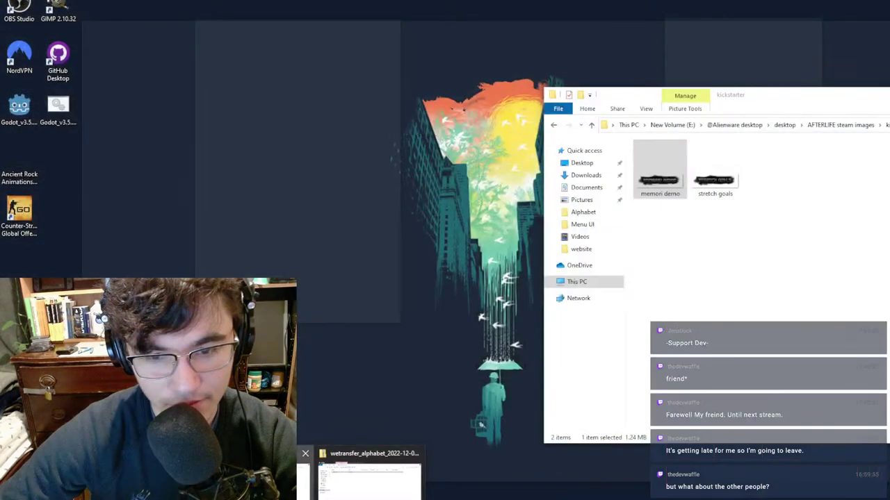
{"action": "left_click", "coordinate": [362, 478]}
{"action": "left_click", "coordinate": [757, 299]}
{"action": "left_click", "coordinate": [246, 111]}
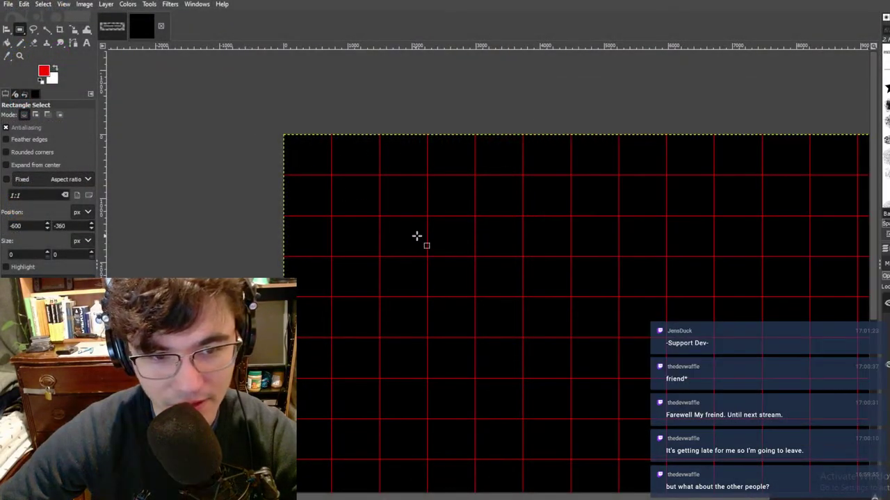
{"action": "middle_click_drag", "start_coordinate": [555, 275], "coordinate": [390, 221]}
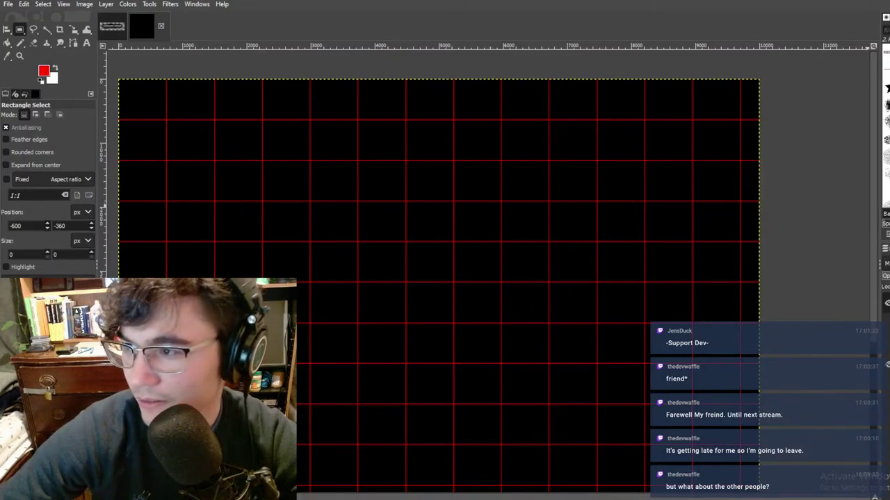
Step: Bring up the kickstarter folder window, go to the Alphabet folder in AFTERLIFE steam images and move the window over the canvas
{"action": "mouse_move", "coordinate": [298, 499]}
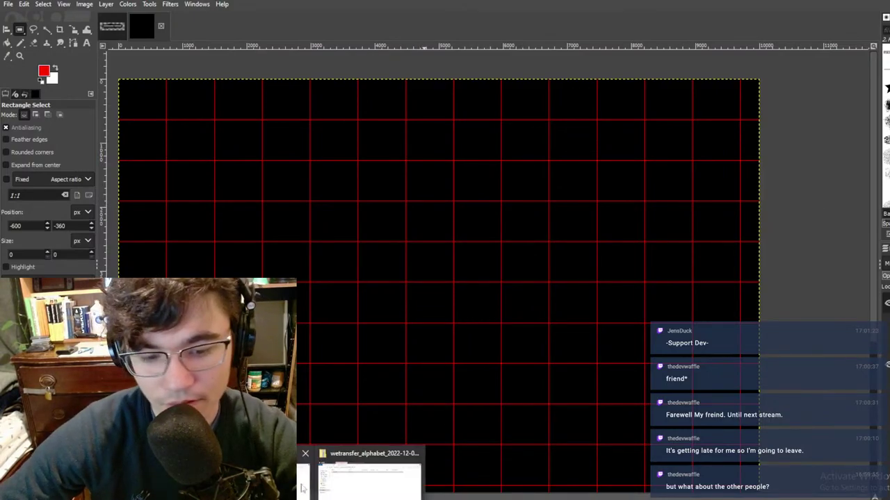
{"action": "left_click", "coordinate": [257, 480]}
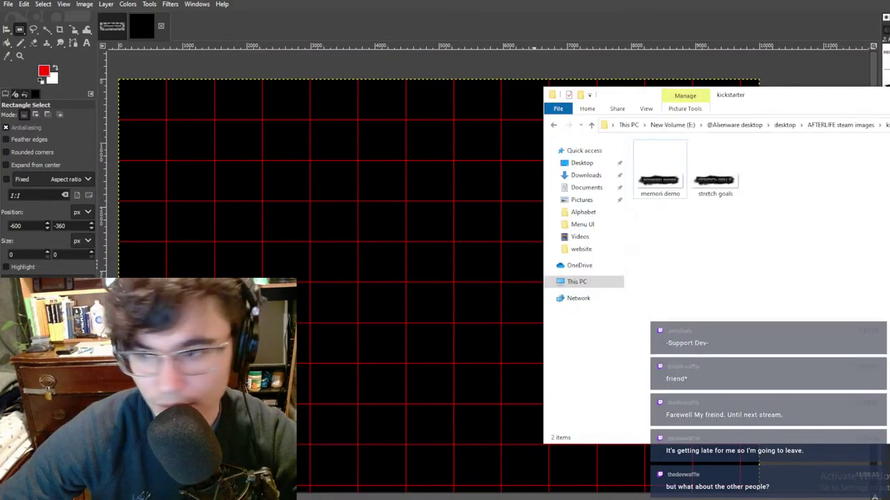
{"action": "left_click", "coordinate": [830, 125]}
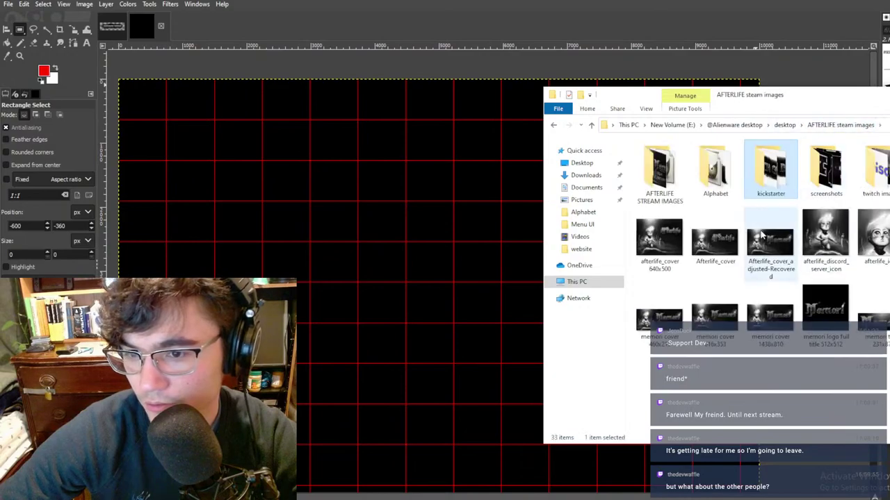
{"action": "double_click", "coordinate": [702, 177]}
{"action": "left_click_drag", "start_coordinate": [803, 103], "coordinate": [406, 41]}
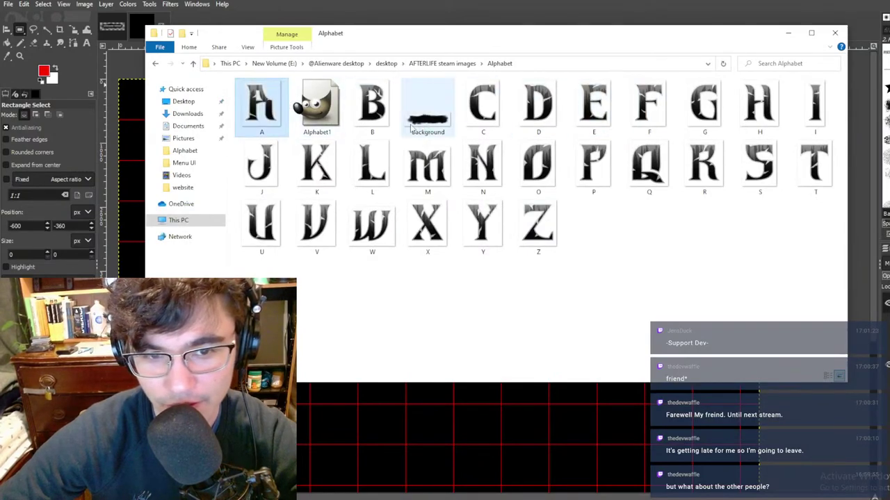
Step: Open the letter images A, B, O, U, T, U and S from the Alphabet folder in GIMP for an ABOUT US banner
{"action": "left_click", "coordinate": [374, 113]}
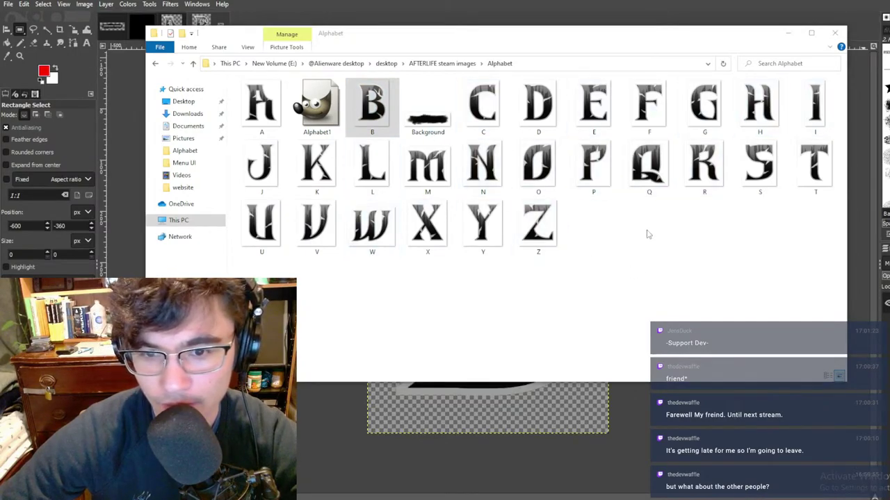
{"action": "left_click", "coordinate": [536, 167]}
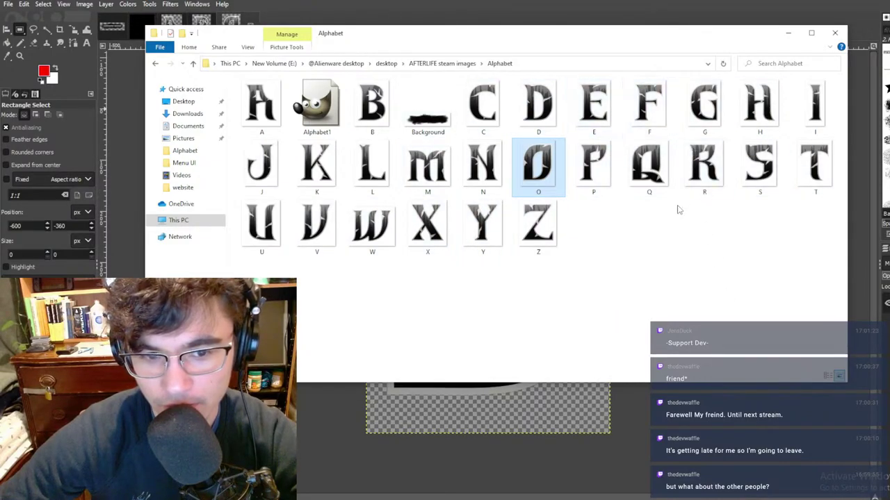
{"action": "left_click", "coordinate": [257, 228]}
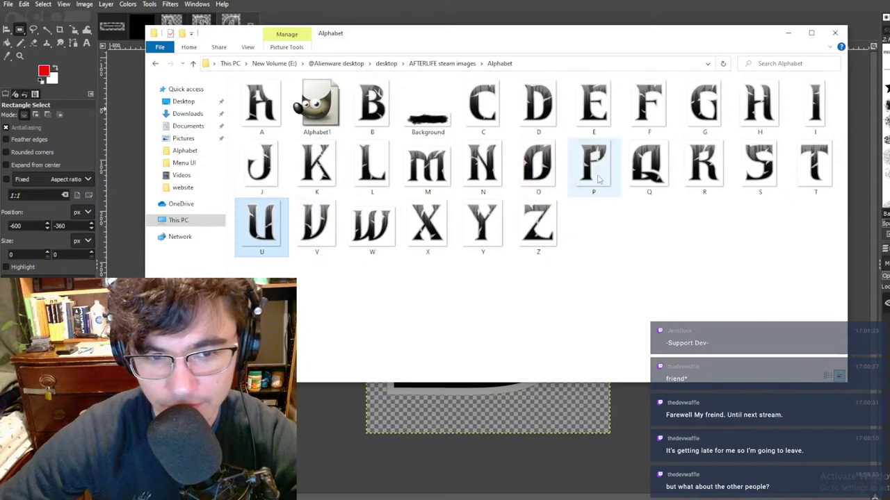
{"action": "left_click", "coordinate": [807, 170]}
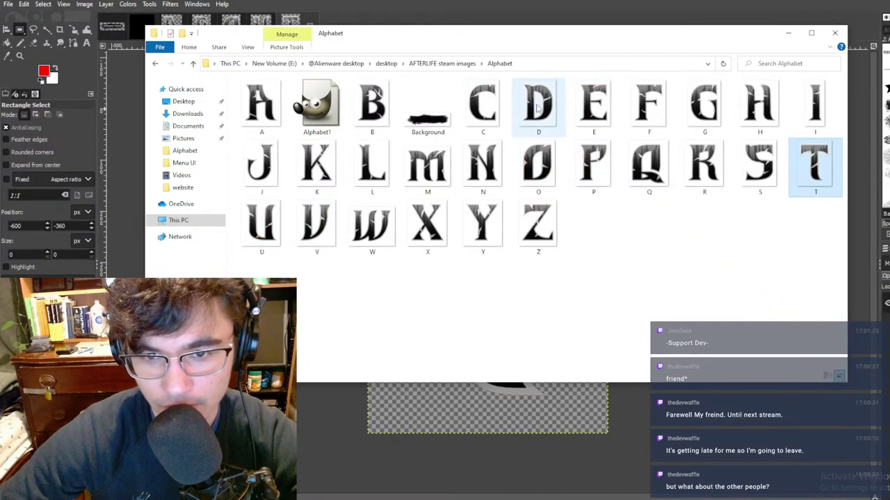
{"action": "left_click", "coordinate": [266, 233]}
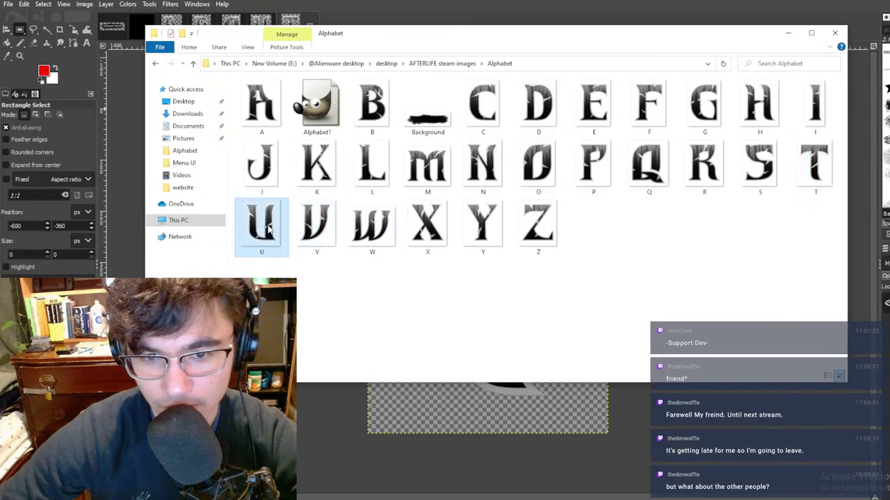
{"action": "left_click", "coordinate": [767, 177]}
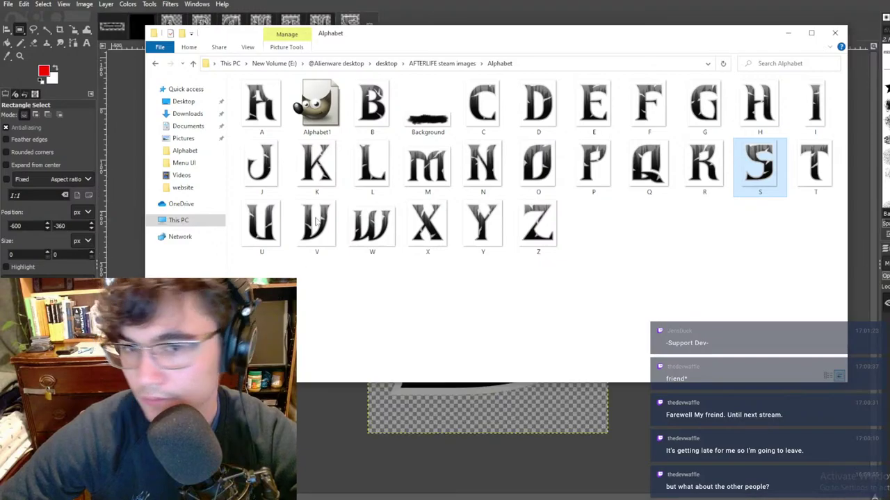
{"action": "left_click", "coordinate": [511, 21]}
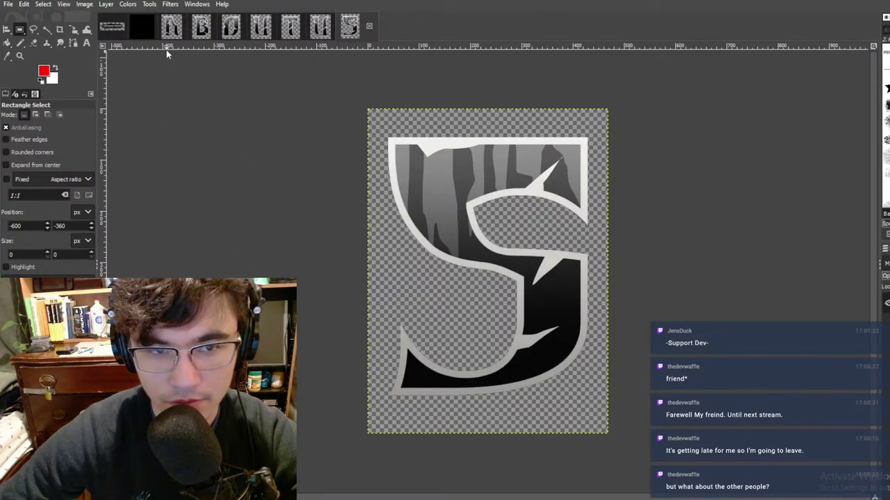
Step: Delete the stray white triangle near the upper-right corner of the letter A image, using a 13 × 12 px rectangular selection
{"action": "left_click", "coordinate": [174, 28]}
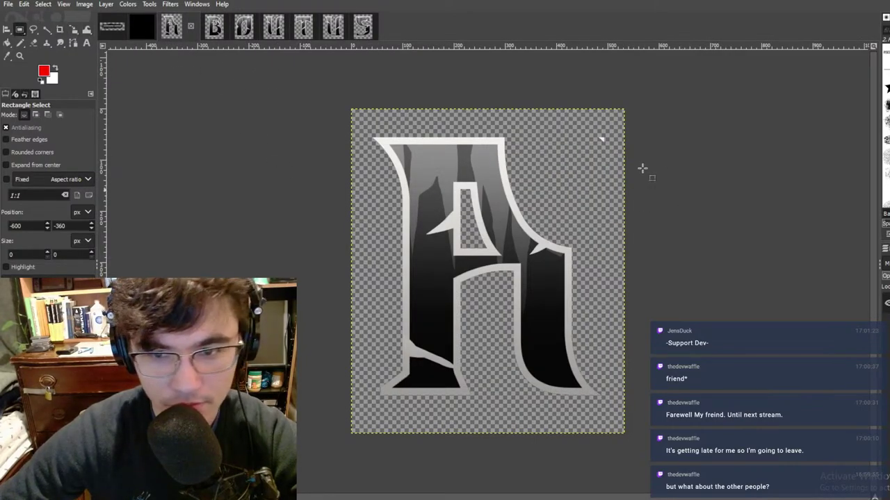
{"action": "scroll", "coordinate": [601, 139], "scroll_direction": "up", "scroll_amount": 10, "text": "ctrl"}
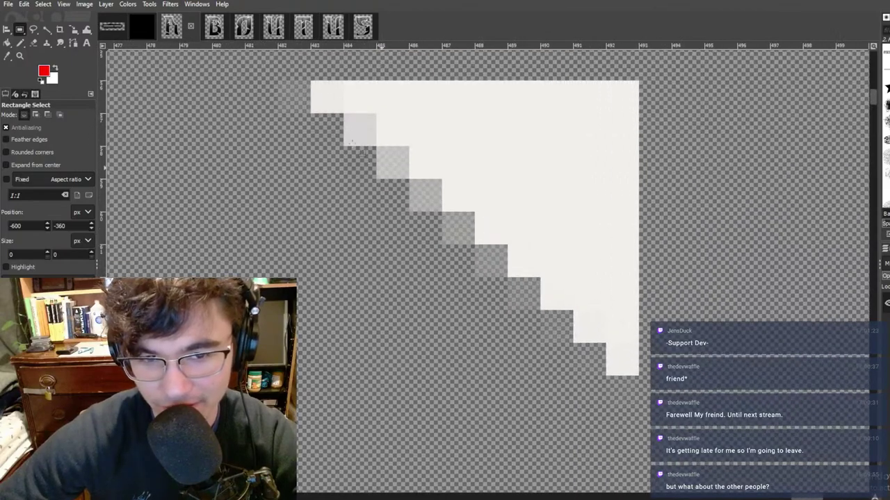
{"action": "left_click_drag", "start_coordinate": [278, 55], "coordinate": [704, 441]}
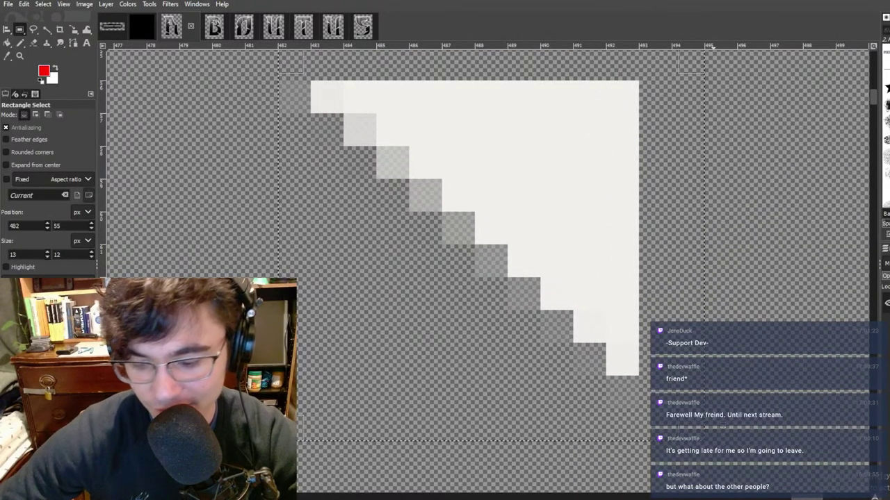
{"action": "key", "text": "Delete"}
{"action": "scroll", "coordinate": [769, 212], "scroll_direction": "down", "scroll_amount": 8, "text": "ctrl"}
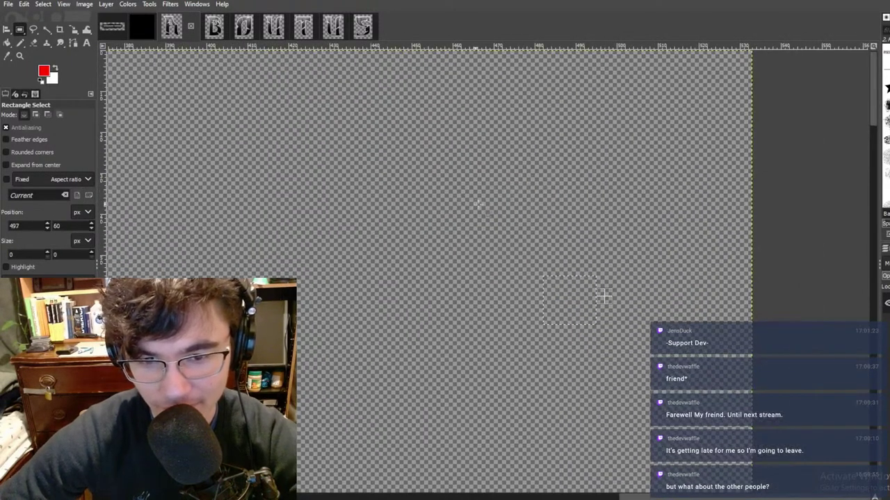
{"action": "scroll", "coordinate": [459, 250], "scroll_direction": "down", "scroll_amount": 5, "text": "ctrl"}
{"action": "scroll", "coordinate": [393, 286], "scroll_direction": "up", "scroll_amount": 1, "text": "ctrl"}
{"action": "middle_click_drag", "start_coordinate": [393, 285], "coordinate": [484, 230]}
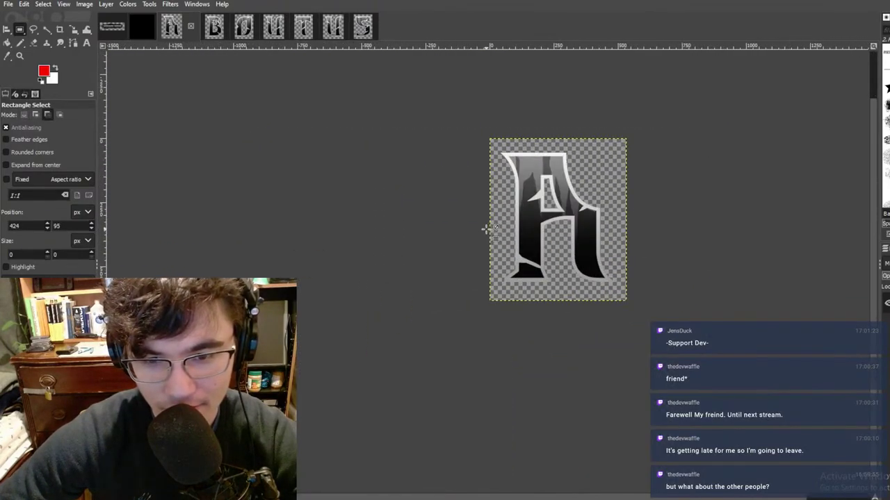
Step: Copy the whole letter A from its image and paste it into the black image with the red grid
{"action": "left_click_drag", "start_coordinate": [403, 121], "coordinate": [719, 377]}
{"action": "left_click", "coordinate": [143, 33]}
{"action": "left_click", "coordinate": [449, 183]}
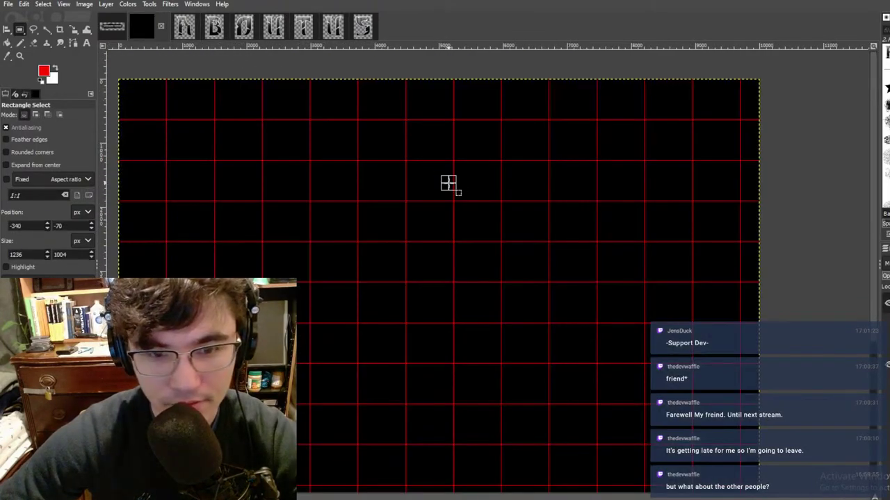
{"action": "middle_click_drag", "start_coordinate": [130, 119], "coordinate": [552, 174]}
{"action": "middle_click_drag", "start_coordinate": [608, 190], "coordinate": [481, 186]}
{"action": "scroll", "coordinate": [500, 226], "scroll_direction": "up", "scroll_amount": 3, "text": "ctrl"}
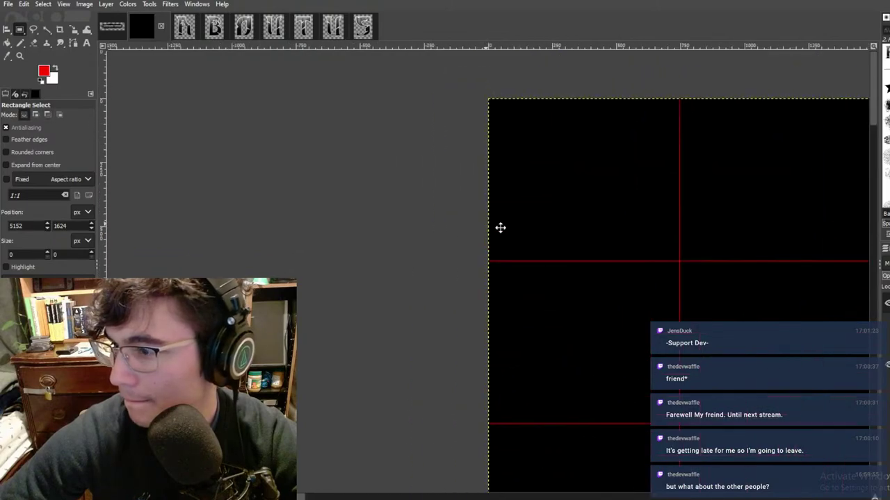
{"action": "key", "text": "ctrl+v"}
{"action": "scroll", "coordinate": [596, 252], "scroll_direction": "up", "scroll_amount": 1, "text": "ctrl"}
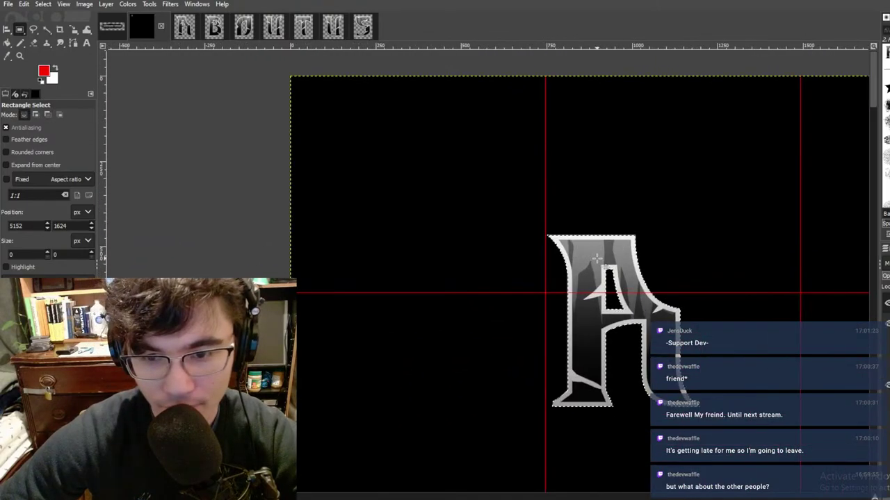
Step: Move the pasted A into the first grid cell, against the canvas's left edge and just above the first horizontal red line
{"action": "left_click_drag", "start_coordinate": [595, 288], "coordinate": [356, 160]}
{"action": "scroll", "coordinate": [333, 195], "scroll_direction": "up", "scroll_amount": 3, "text": "ctrl"}
{"action": "middle_click_drag", "start_coordinate": [363, 274], "coordinate": [522, 220]}
{"action": "scroll", "coordinate": [522, 221], "scroll_direction": "up", "scroll_amount": 2, "text": "ctrl"}
{"action": "mouse_move", "coordinate": [571, 314]}
{"action": "left_mouse_down"}
{"action": "mouse_move", "coordinate": [415, 318]}
{"action": "mouse_move", "coordinate": [481, 319]}
{"action": "left_mouse_up"}
{"action": "key", "text": "ctrl+z"}
{"action": "scroll", "coordinate": [663, 314], "scroll_direction": "up", "scroll_amount": 5, "text": "ctrl"}
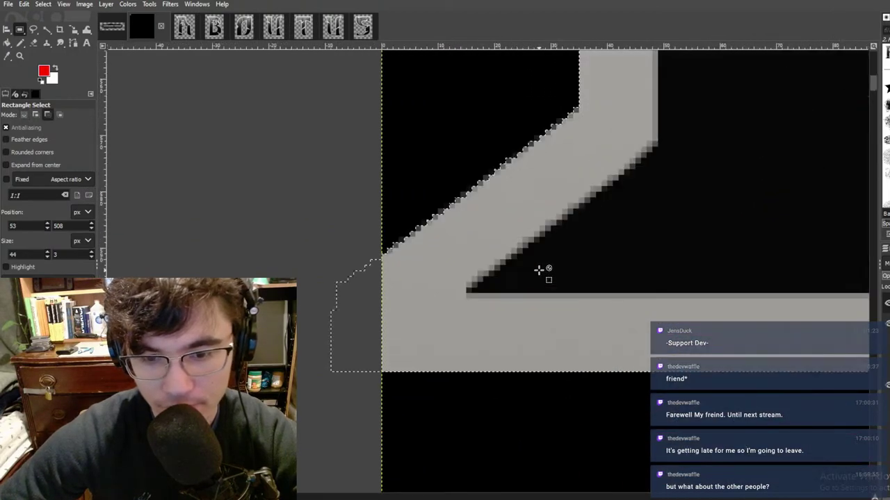
{"action": "scroll", "coordinate": [473, 209], "scroll_direction": "down", "scroll_amount": 5, "text": "ctrl"}
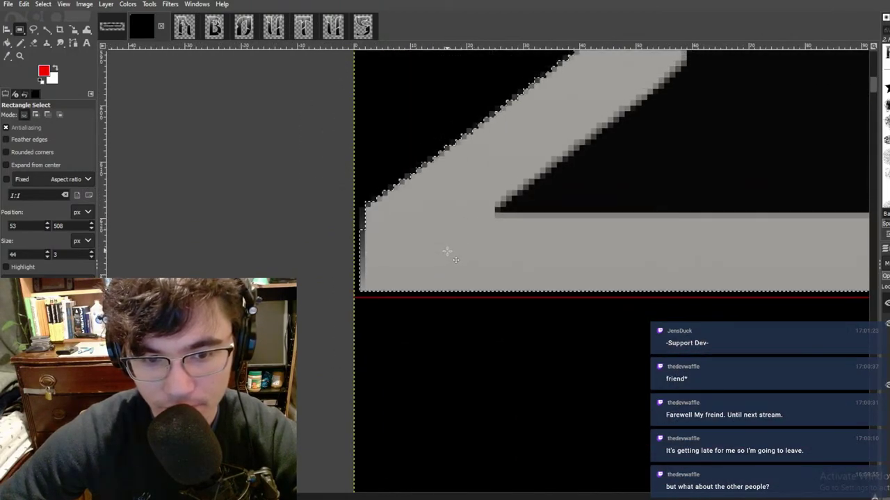
{"action": "scroll", "coordinate": [437, 189], "scroll_direction": "down", "scroll_amount": 3, "text": "ctrl"}
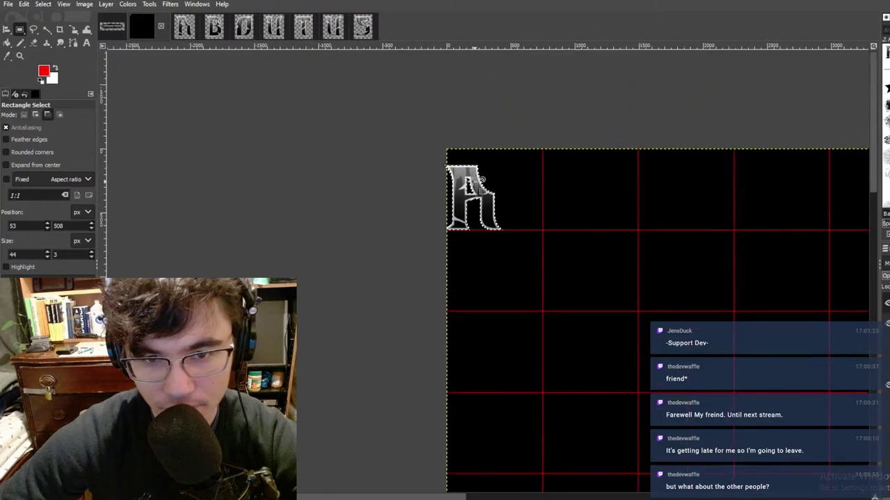
Step: Fine-tune the A so its base sits on the first horizontal red line, and anchor it there
{"action": "scroll", "coordinate": [385, 105], "scroll_direction": "up", "scroll_amount": 6, "text": "ctrl"}
{"action": "scroll", "coordinate": [334, 139], "scroll_direction": "down", "scroll_amount": 2, "text": "ctrl"}
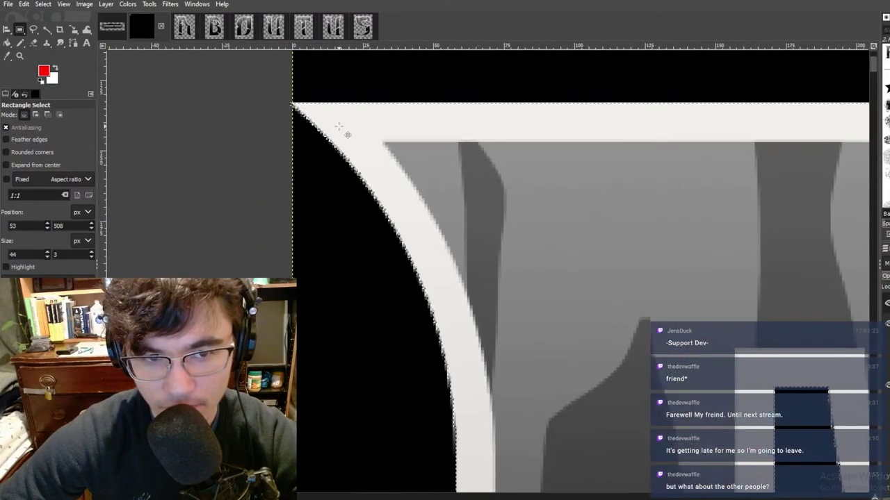
{"action": "scroll", "coordinate": [337, 118], "scroll_direction": "down", "scroll_amount": 4, "text": "ctrl"}
{"action": "scroll", "coordinate": [397, 292], "scroll_direction": "up", "scroll_amount": 4, "text": "ctrl"}
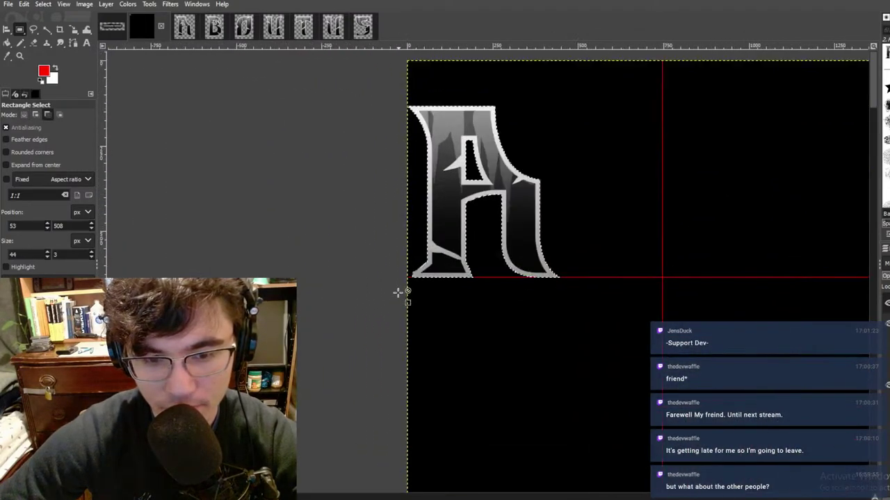
{"action": "middle_click_drag", "start_coordinate": [602, 116], "coordinate": [568, 161]}
{"action": "key", "text": "Up"}
{"action": "key", "text": "Up"}
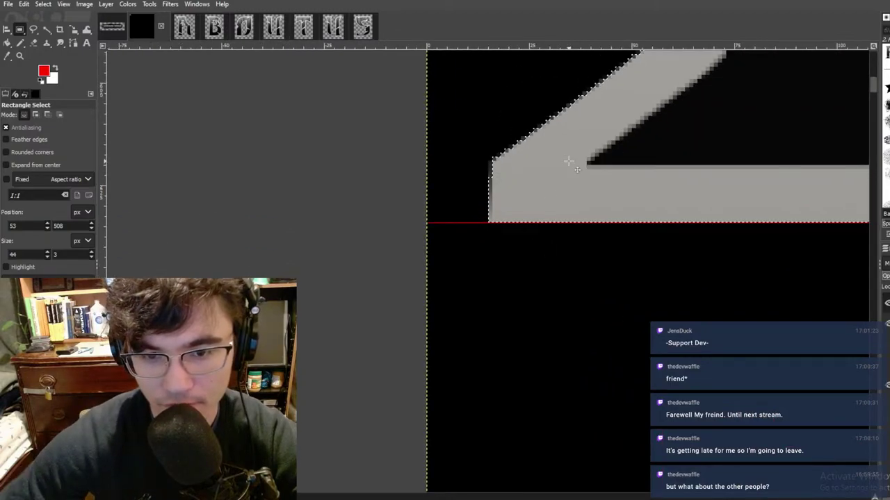
{"action": "scroll", "coordinate": [675, 216], "scroll_direction": "down", "scroll_amount": 4, "text": "ctrl"}
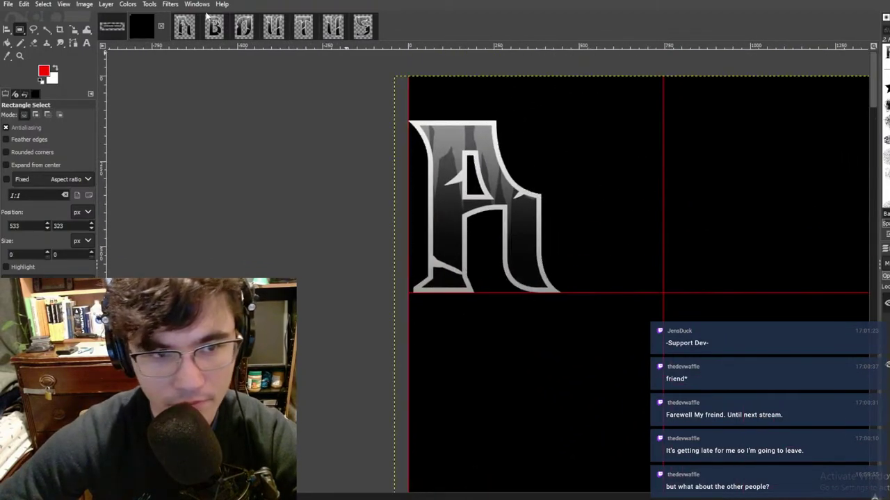
Step: Copy the whole letter B from its image and paste it into the red grid image
{"action": "left_click", "coordinate": [213, 25]}
{"action": "left_click_drag", "start_coordinate": [276, 123], "coordinate": [624, 428]}
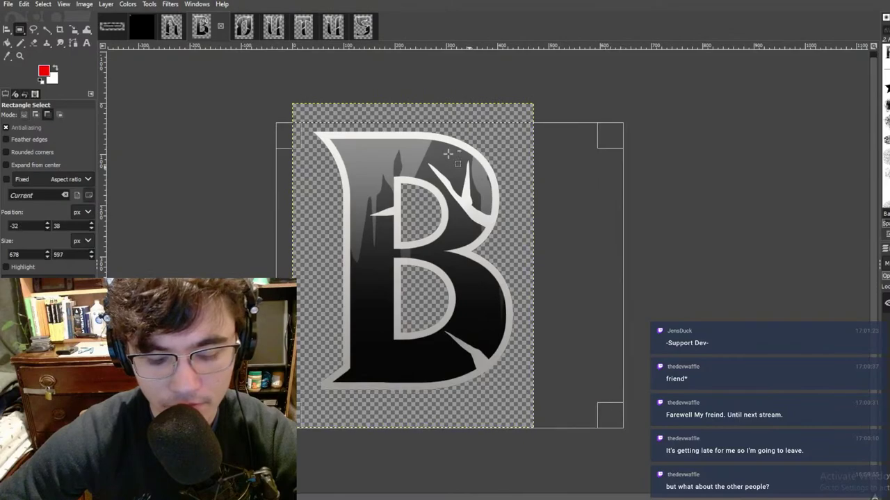
{"action": "left_click", "coordinate": [166, 27]}
{"action": "key", "text": "ctrl+v"}
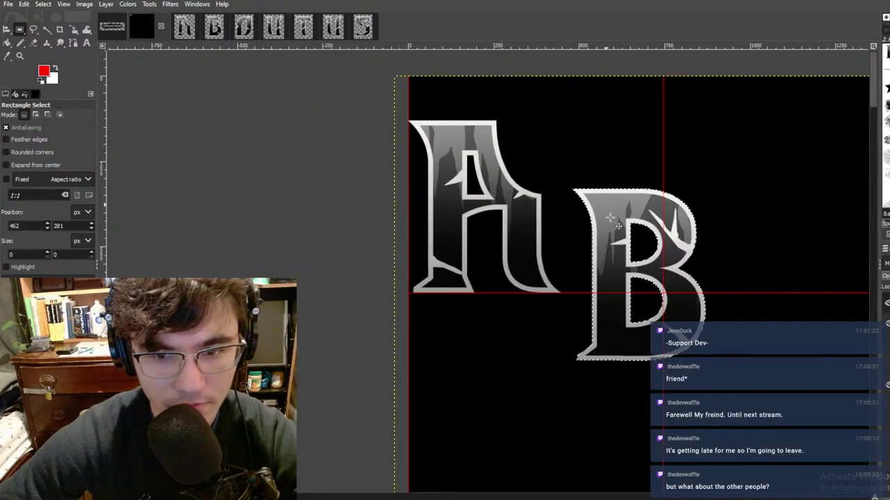
Step: Place the B directly beside the A with its base on the first horizontal red line, and anchor it
{"action": "scroll", "coordinate": [588, 304], "scroll_direction": "up", "scroll_amount": 6, "text": "ctrl"}
{"action": "scroll", "coordinate": [510, 394], "scroll_direction": "up", "scroll_amount": 4, "text": "ctrl"}
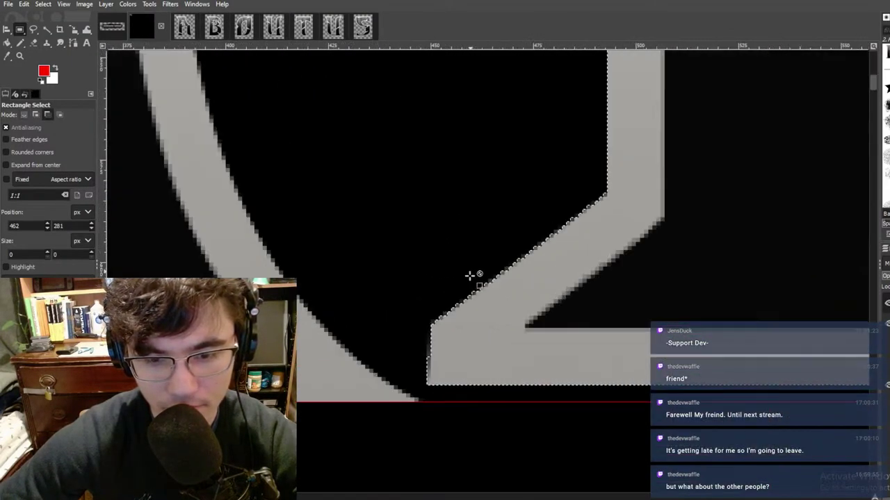
{"action": "left_click_drag", "start_coordinate": [438, 245], "coordinate": [429, 242]}
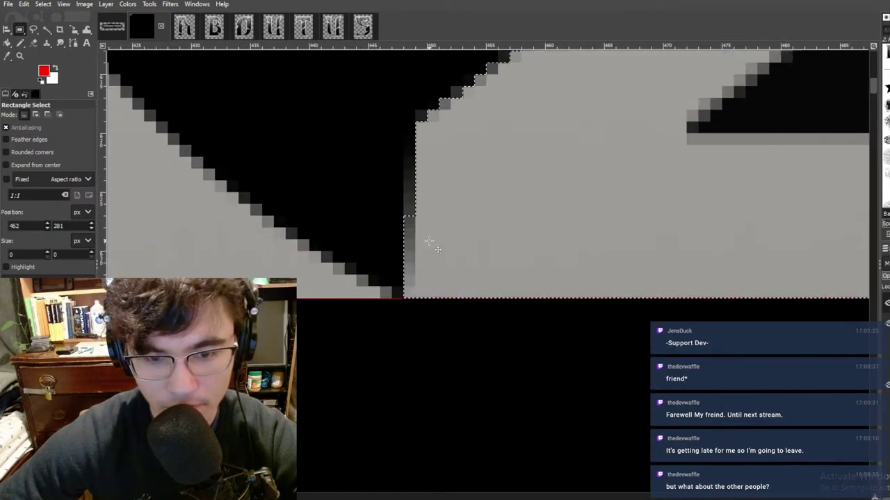
{"action": "scroll", "coordinate": [438, 244], "scroll_direction": "down", "scroll_amount": 10, "text": "ctrl"}
{"action": "scroll", "coordinate": [469, 181], "scroll_direction": "up", "scroll_amount": 4, "text": "ctrl"}
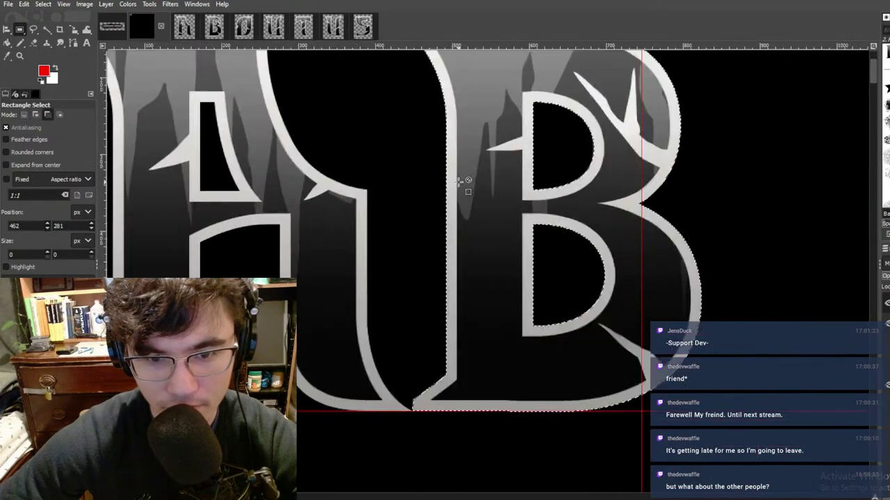
{"action": "scroll", "coordinate": [469, 180], "scroll_direction": "down", "scroll_amount": 2, "text": "ctrl"}
{"action": "middle_click_drag", "start_coordinate": [594, 179], "coordinate": [560, 175]}
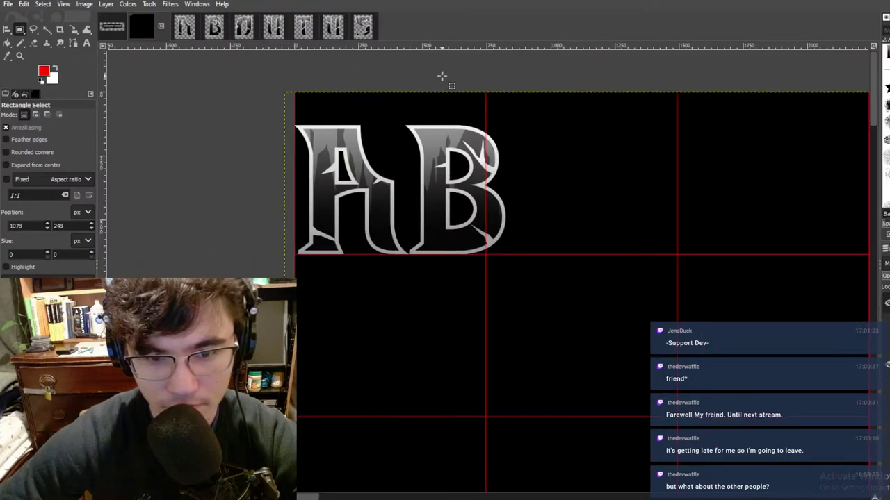
Step: Copy the whole letter D from its image and paste it into the red grid image
{"action": "left_click", "coordinate": [244, 28]}
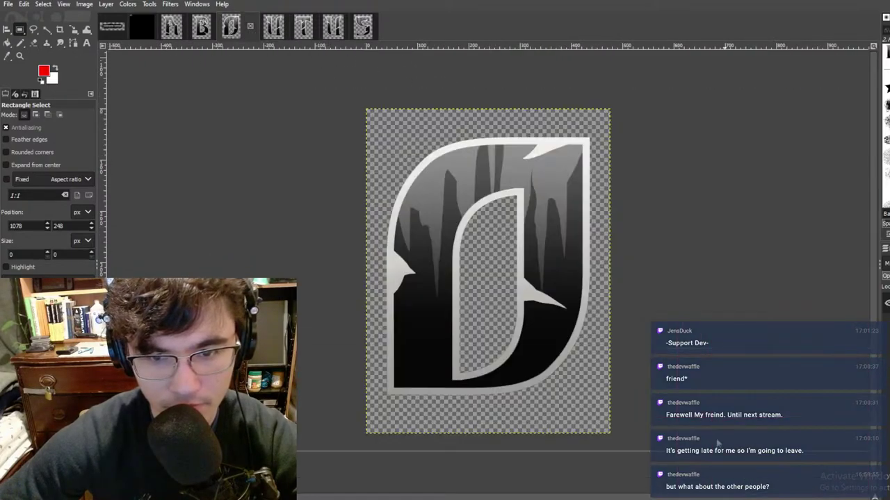
{"action": "left_click_drag", "start_coordinate": [386, 218], "coordinate": [542, 196]}
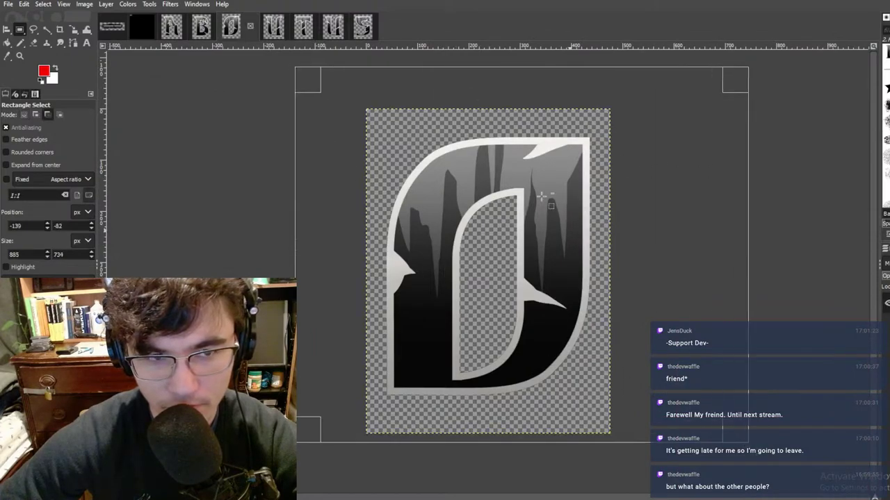
{"action": "left_click", "coordinate": [144, 28]}
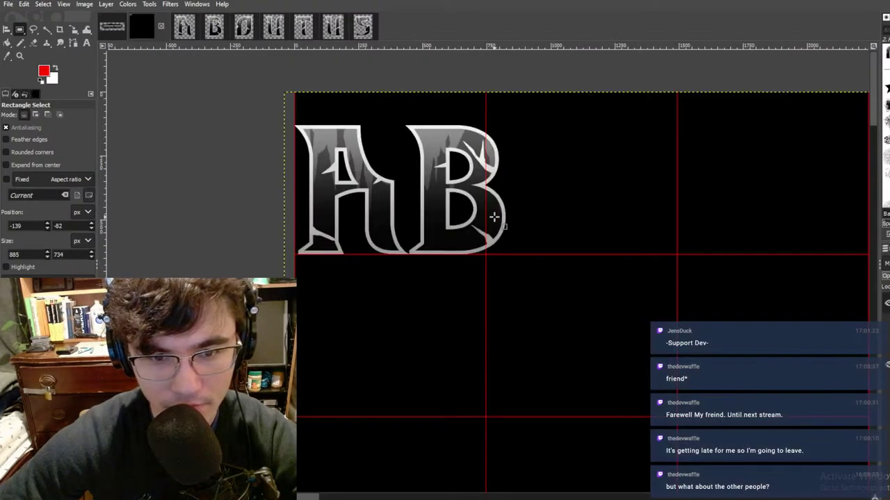
{"action": "key", "text": "ctrl+v"}
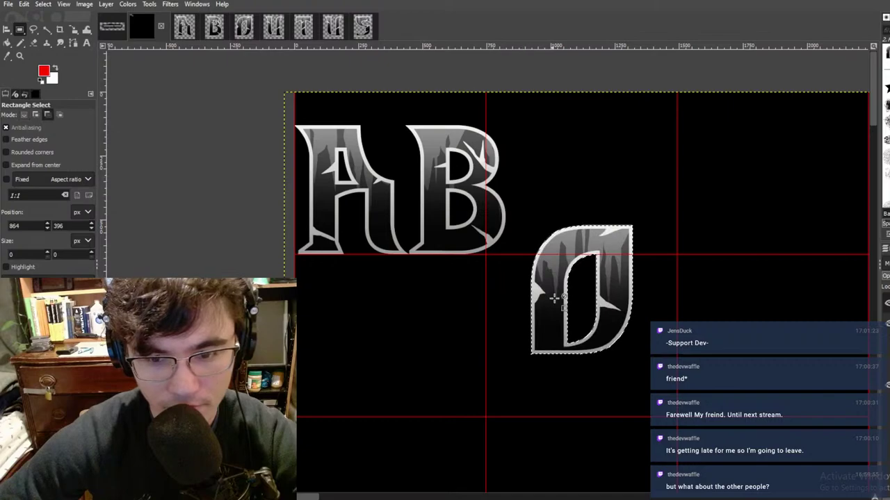
Step: Place the D directly beside the B with its base on the first horizontal red line, and anchor it
{"action": "left_click_drag", "start_coordinate": [570, 336], "coordinate": [552, 199]}
{"action": "scroll", "coordinate": [536, 234], "scroll_direction": "up", "scroll_amount": 3, "text": "ctrl"}
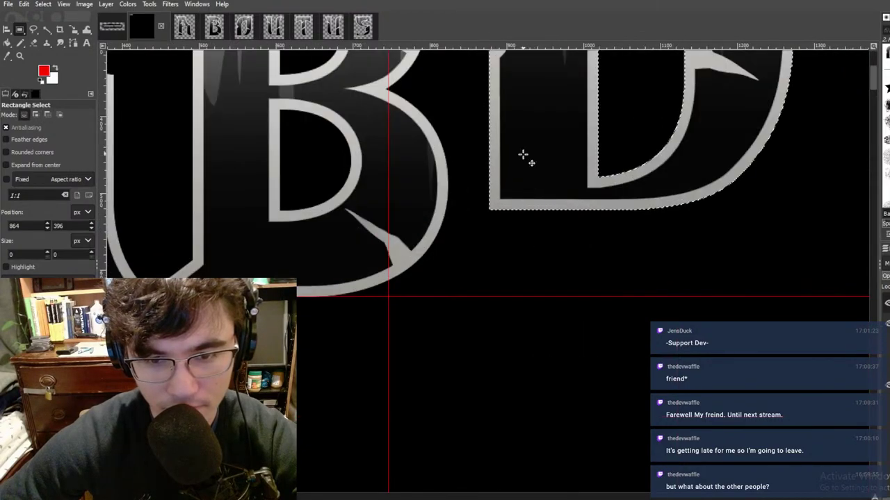
{"action": "scroll", "coordinate": [483, 239], "scroll_direction": "up", "scroll_amount": 5, "text": "ctrl"}
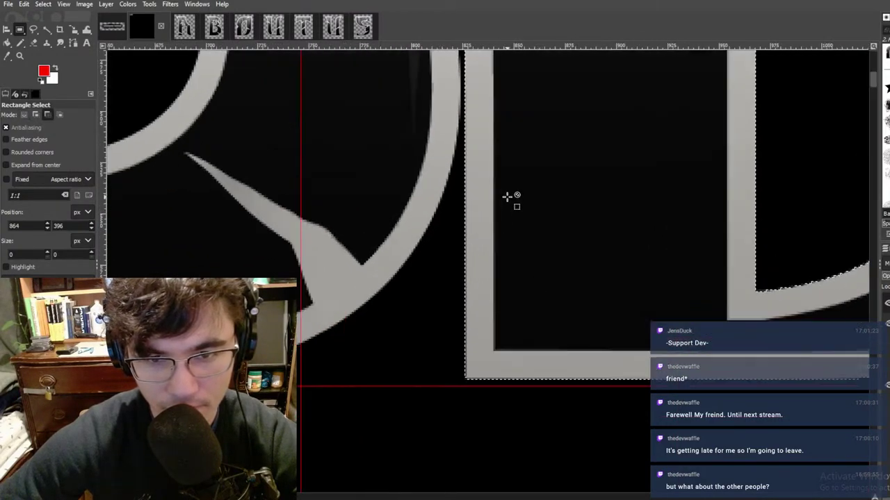
{"action": "left_click_drag", "start_coordinate": [506, 197], "coordinate": [499, 196]}
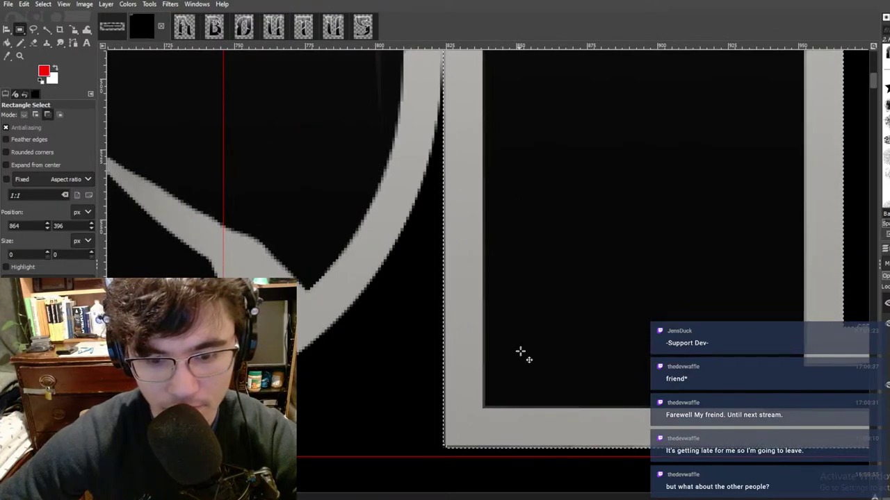
{"action": "middle_click_drag", "start_coordinate": [526, 346], "coordinate": [535, 130]}
{"action": "key", "text": "Down"}
{"action": "key", "text": "Down"}
{"action": "key", "text": "Down"}
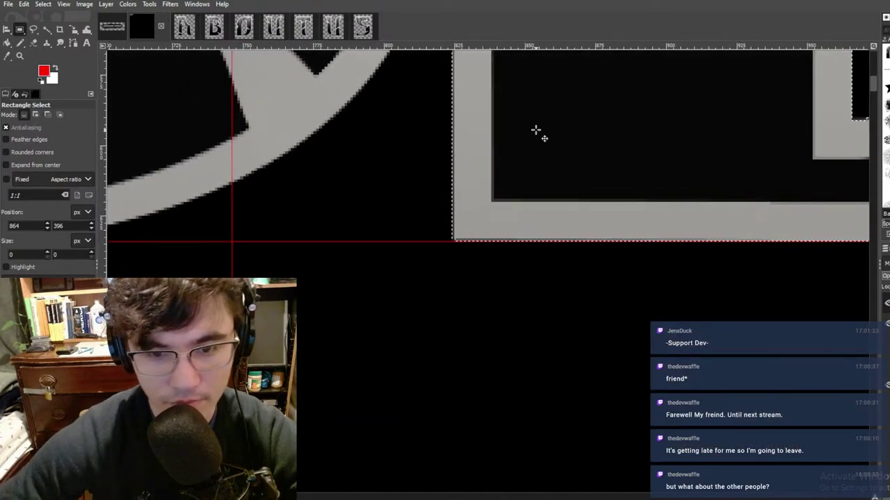
{"action": "scroll", "coordinate": [590, 232], "scroll_direction": "down", "scroll_amount": 8, "text": "ctrl"}
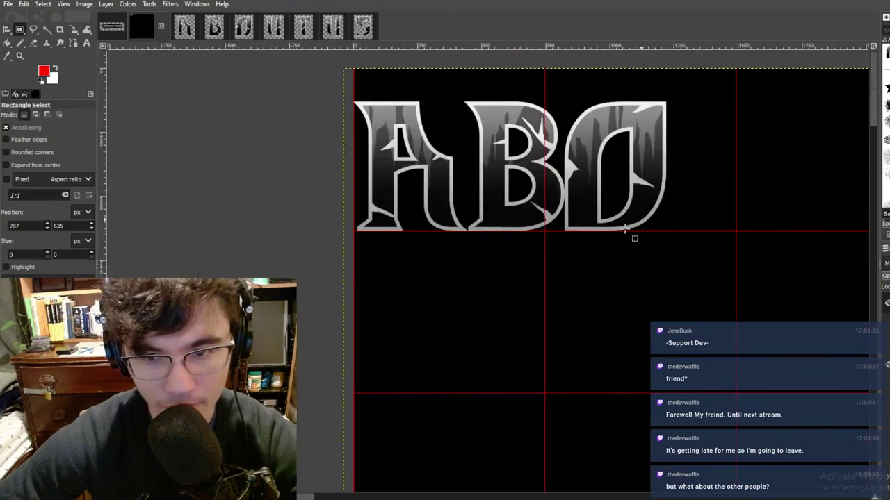
Step: Copy the whole letter U from its image and paste it into the red grid image
{"action": "middle_click_drag", "start_coordinate": [730, 177], "coordinate": [462, 197]}
{"action": "left_click", "coordinate": [274, 32]}
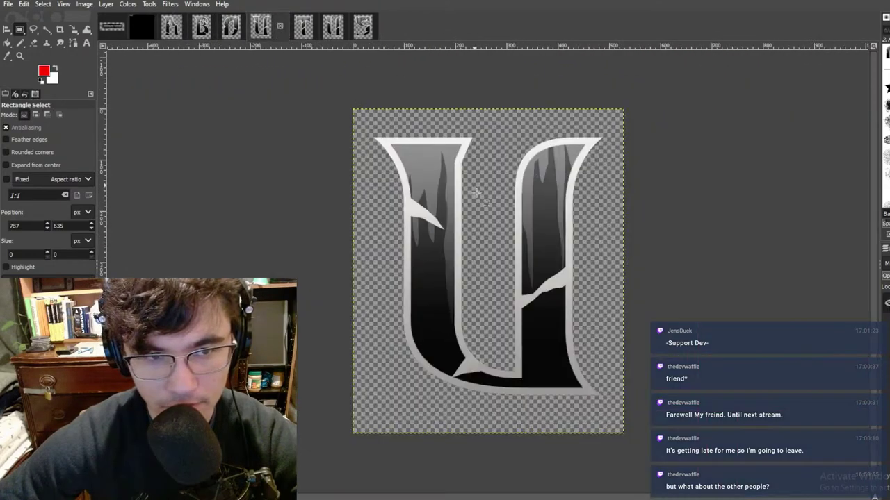
{"action": "scroll", "coordinate": [477, 195], "scroll_direction": "down", "scroll_amount": 4, "text": "ctrl"}
{"action": "left_click_drag", "start_coordinate": [373, 127], "coordinate": [673, 345], "text": "ctrl"}
{"action": "left_click", "coordinate": [148, 28]}
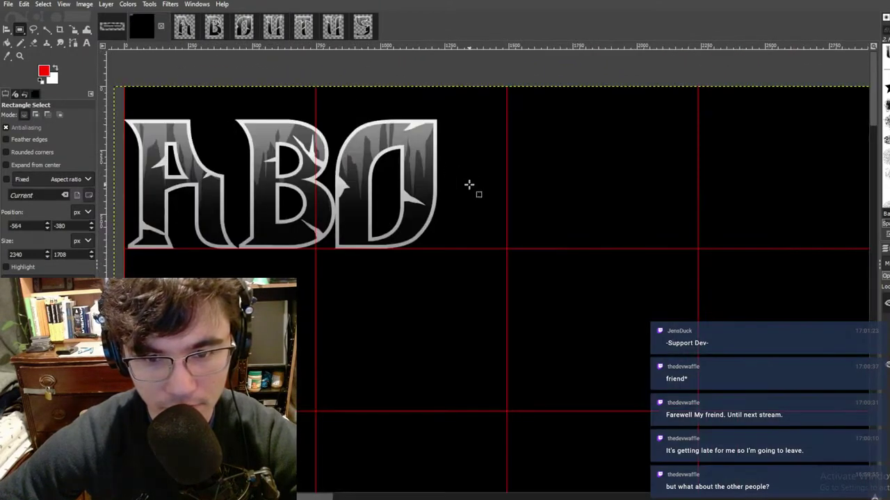
{"action": "key", "text": "ctrl+v"}
Step: Place the U directly beside the D, with its top level with the D and its base on the first horizontal red line
{"action": "scroll", "coordinate": [459, 181], "scroll_direction": "up", "scroll_amount": 6, "text": "ctrl"}
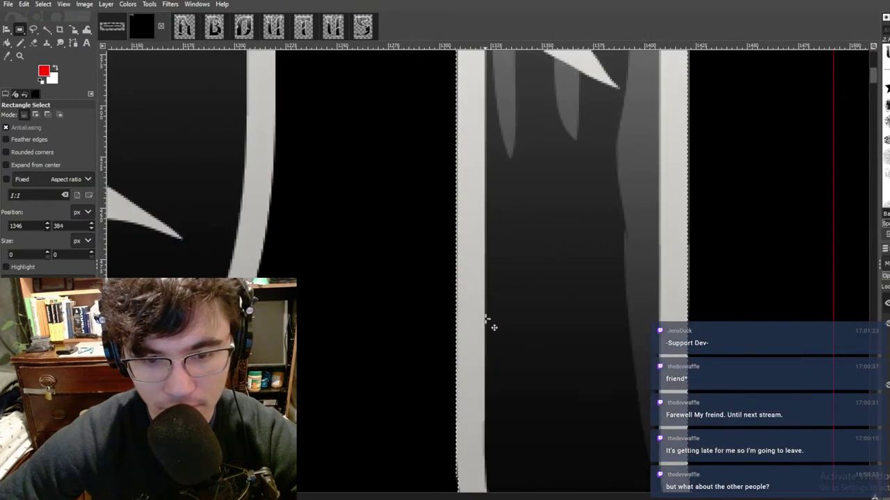
{"action": "scroll", "coordinate": [466, 147], "scroll_direction": "down", "scroll_amount": 2, "text": "ctrl"}
{"action": "scroll", "coordinate": [496, 151], "scroll_direction": "down", "scroll_amount": 3, "text": "ctrl"}
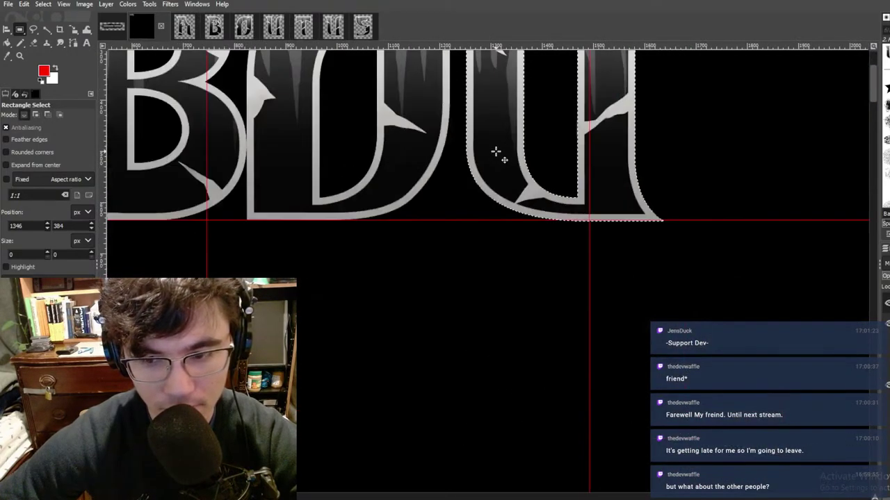
{"action": "scroll", "coordinate": [530, 113], "scroll_direction": "up", "scroll_amount": 1, "text": "ctrl"}
{"action": "scroll", "coordinate": [531, 115], "scroll_direction": "up", "scroll_amount": 2, "text": "ctrl"}
{"action": "scroll", "coordinate": [534, 154], "scroll_direction": "up", "scroll_amount": 2}
{"action": "scroll", "coordinate": [528, 187], "scroll_direction": "down", "scroll_amount": 2, "text": "ctrl"}
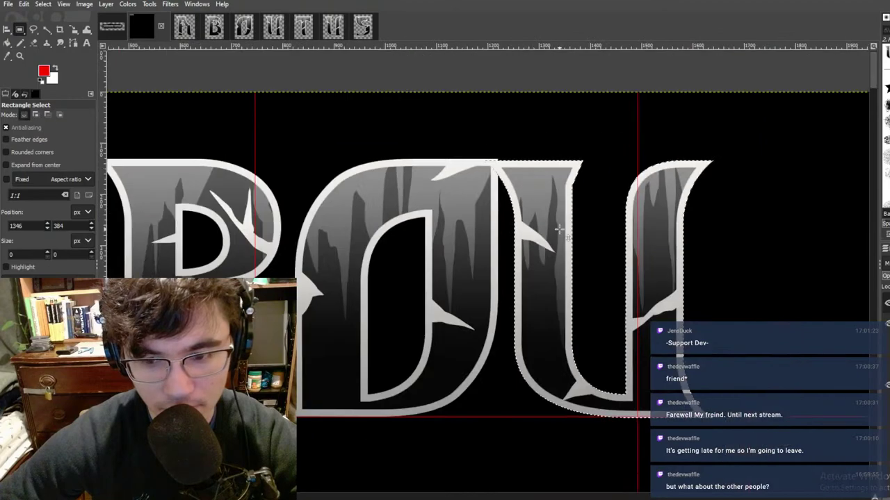
{"action": "mouse_move", "coordinate": [545, 215]}
{"action": "left_mouse_down"}
{"action": "mouse_move", "coordinate": [571, 209]}
{"action": "mouse_move", "coordinate": [563, 212]}
{"action": "left_mouse_up"}
{"action": "scroll", "coordinate": [482, 145], "scroll_direction": "up", "scroll_amount": 6, "text": "ctrl"}
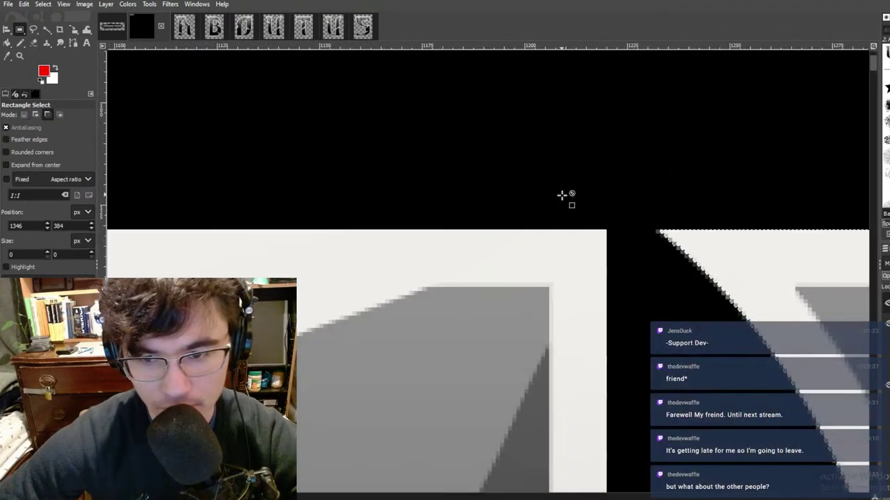
{"action": "middle_click_drag", "start_coordinate": [676, 288], "coordinate": [516, 199]}
{"action": "scroll", "coordinate": [516, 198], "scroll_direction": "up", "scroll_amount": 2, "text": "ctrl"}
{"action": "left_click_drag", "start_coordinate": [514, 163], "coordinate": [368, 149]}
{"action": "scroll", "coordinate": [369, 148], "scroll_direction": "down", "scroll_amount": 8, "text": "ctrl"}
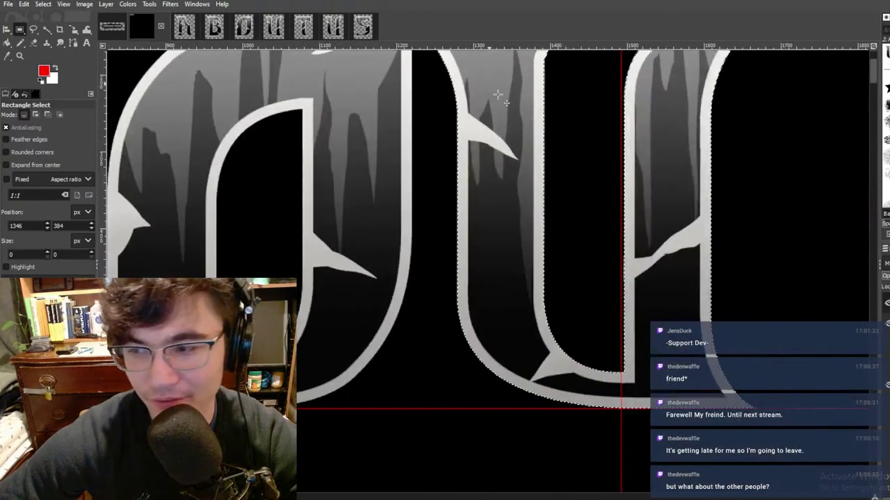
Step: Check the U's base against the first horizontal red line and its spacing from the D, and anchor it
{"action": "scroll", "coordinate": [574, 286], "scroll_direction": "up", "scroll_amount": 3, "text": "ctrl"}
{"action": "scroll", "coordinate": [607, 125], "scroll_direction": "up", "scroll_amount": 6, "text": "ctrl"}
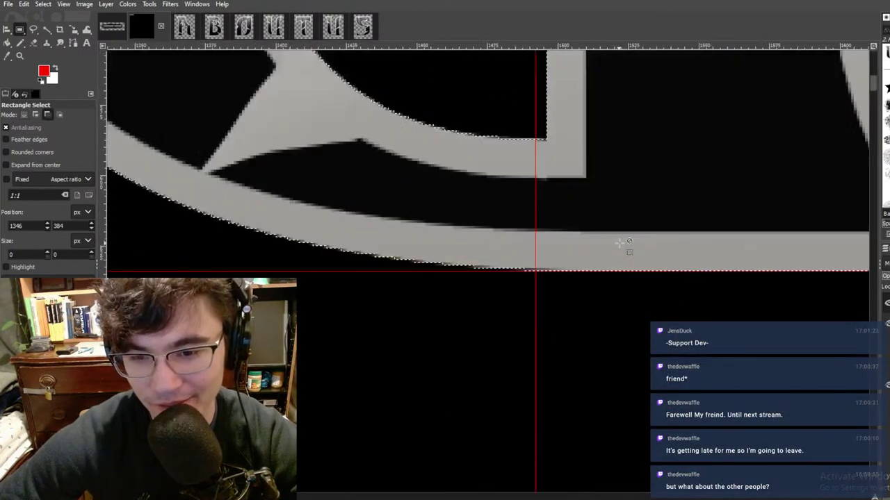
{"action": "scroll", "coordinate": [415, 153], "scroll_direction": "down", "scroll_amount": 8, "text": "ctrl"}
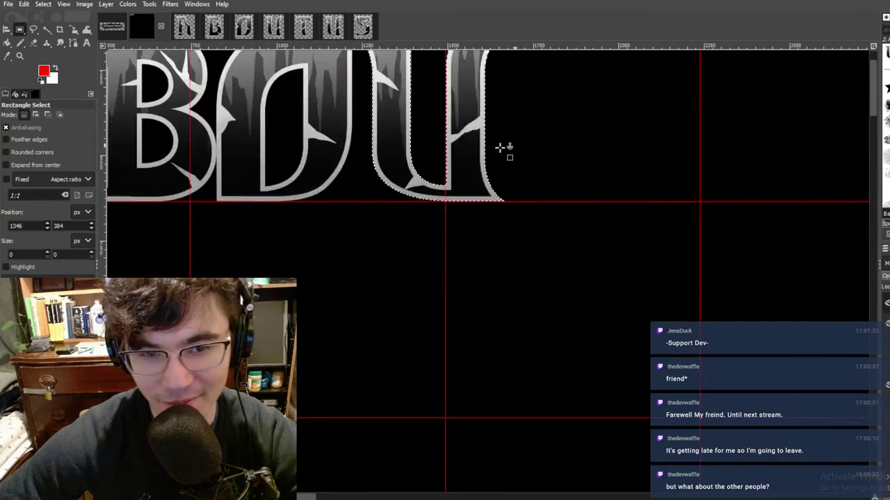
{"action": "scroll", "coordinate": [479, 145], "scroll_direction": "down", "scroll_amount": 5}
{"action": "scroll", "coordinate": [411, 133], "scroll_direction": "up", "scroll_amount": 6}
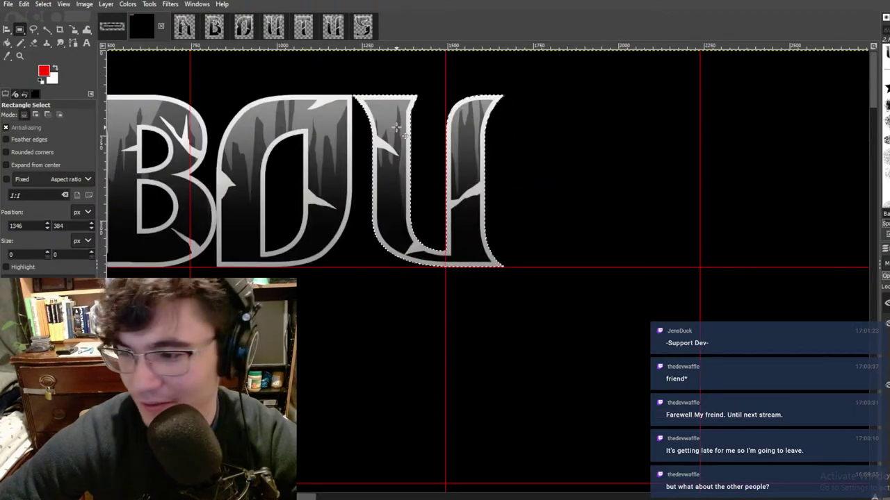
{"action": "scroll", "coordinate": [433, 147], "scroll_direction": "down", "scroll_amount": 2, "text": "ctrl"}
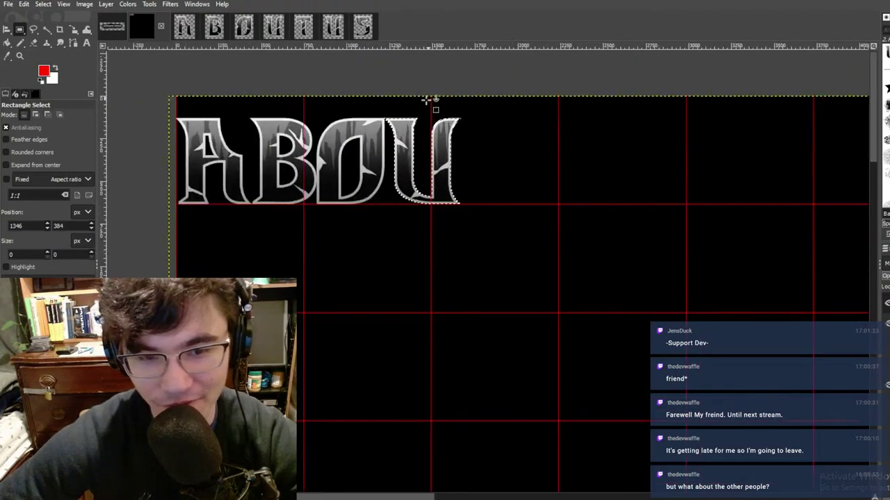
{"action": "scroll", "coordinate": [389, 153], "scroll_direction": "left", "scroll_amount": 3, "text": "shift"}
{"action": "scroll", "coordinate": [490, 132], "scroll_direction": "up", "scroll_amount": 2, "text": "ctrl"}
{"action": "scroll", "coordinate": [546, 179], "scroll_direction": "down", "scroll_amount": 3, "text": "ctrl"}
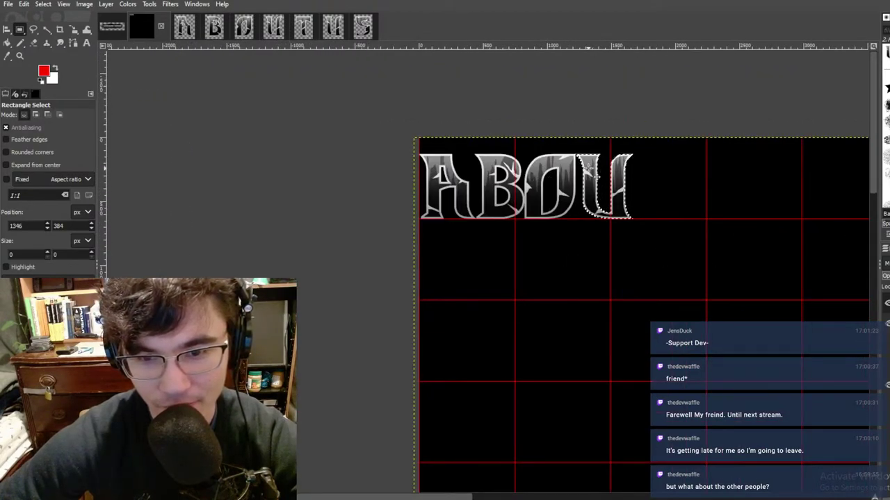
{"action": "scroll", "coordinate": [591, 229], "scroll_direction": "down", "scroll_amount": 4, "text": "ctrl"}
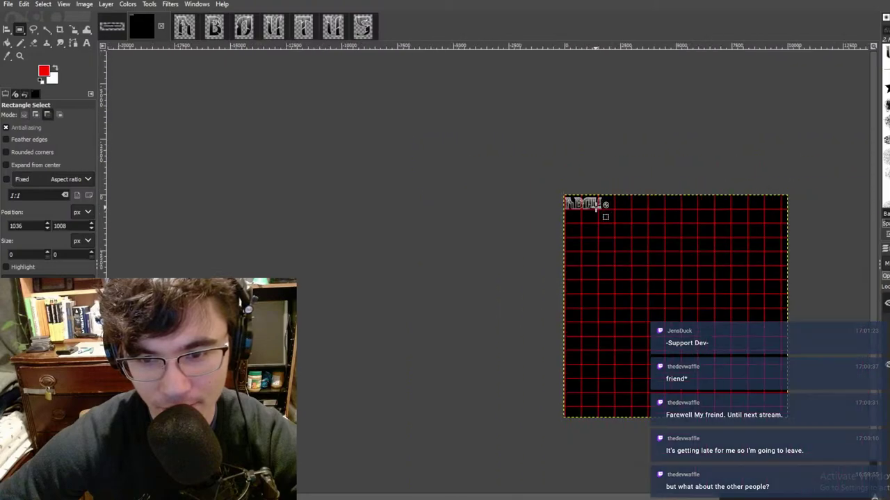
{"action": "scroll", "coordinate": [553, 201], "scroll_direction": "up", "scroll_amount": 3, "text": "ctrl"}
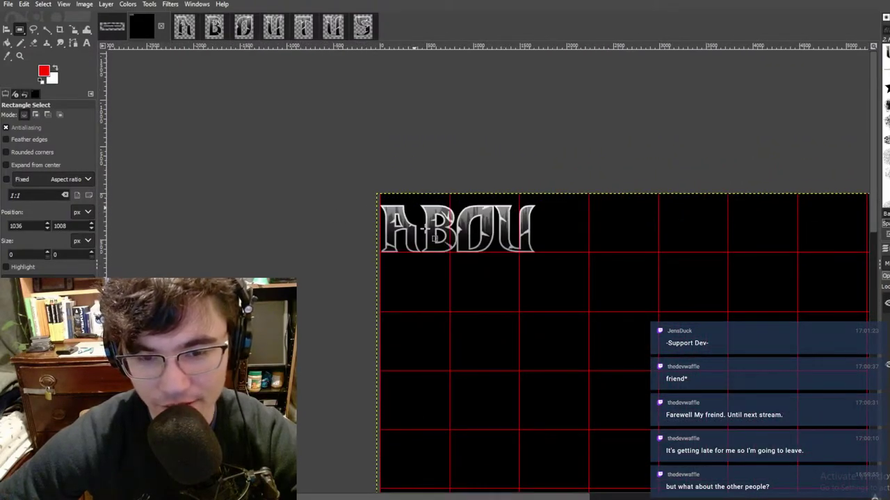
{"action": "scroll", "coordinate": [431, 229], "scroll_direction": "up", "scroll_amount": 4, "text": "ctrl"}
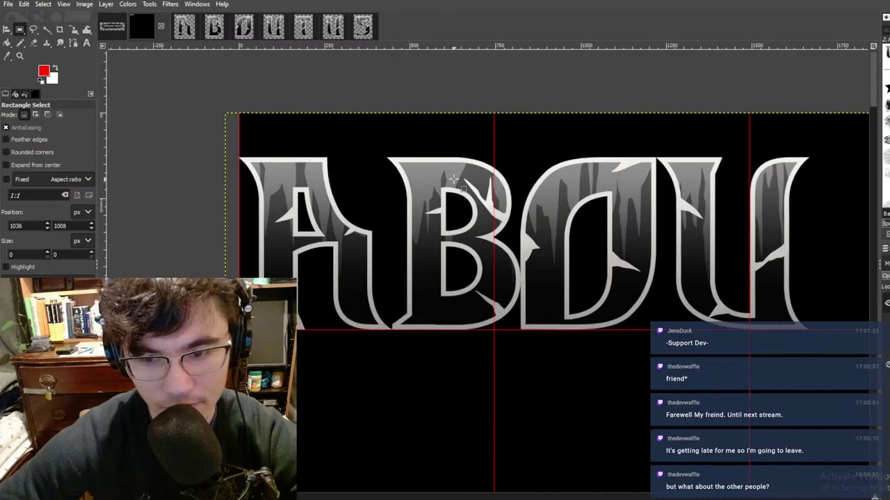
{"action": "scroll", "coordinate": [454, 180], "scroll_direction": "down", "scroll_amount": 4, "text": "ctrl"}
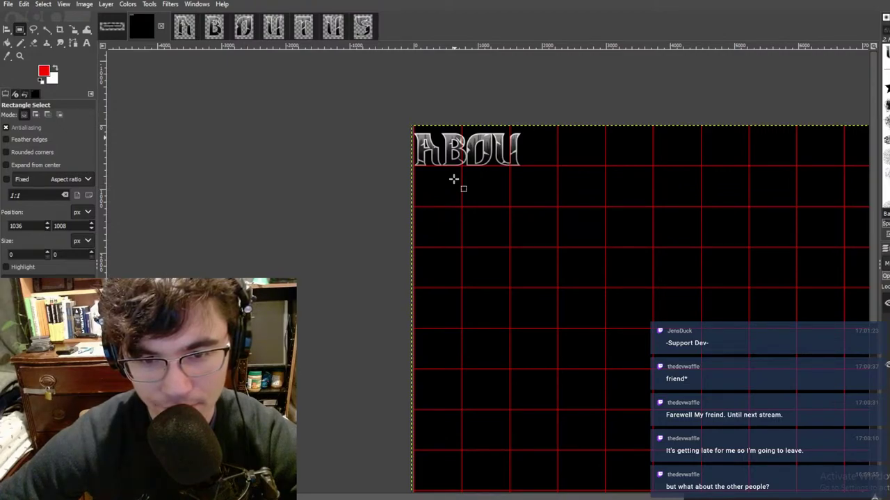
{"action": "scroll", "coordinate": [512, 132], "scroll_direction": "right", "scroll_amount": 3}
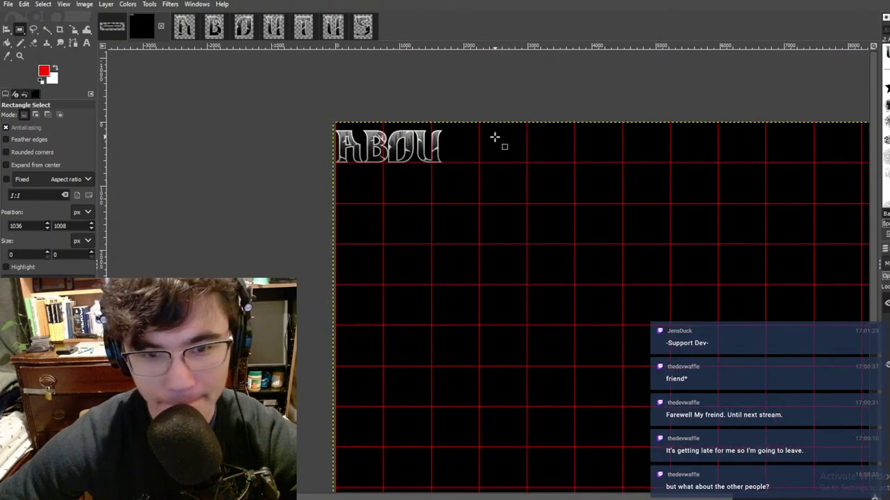
{"action": "scroll", "coordinate": [489, 139], "scroll_direction": "up", "scroll_amount": 2}
{"action": "scroll", "coordinate": [357, 82], "scroll_direction": "up", "scroll_amount": 1, "text": "ctrl"}
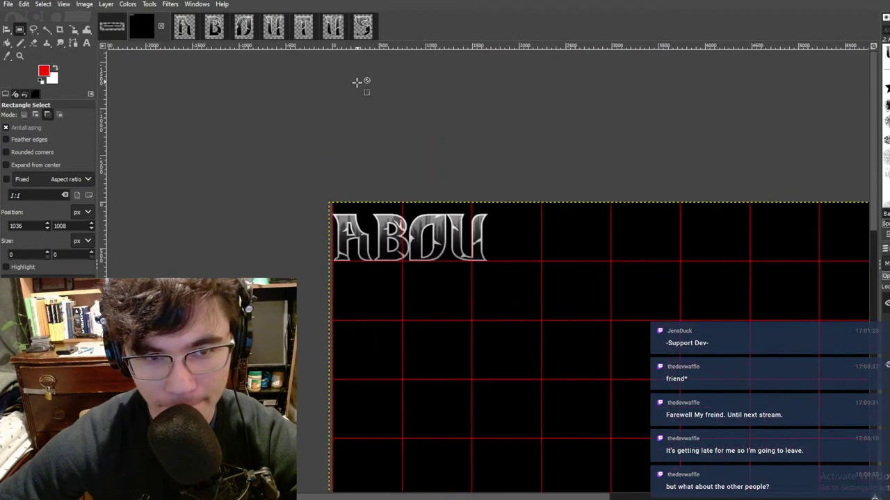
Step: Copy the whole letter T from its image and paste it into the red grid image
{"action": "left_click", "coordinate": [302, 27]}
{"action": "left_click_drag", "start_coordinate": [326, 116], "coordinate": [688, 425]}
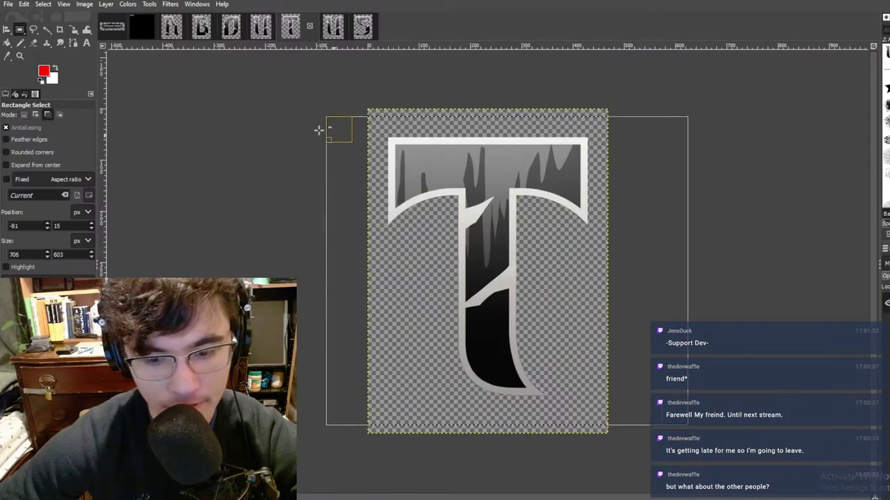
{"action": "left_click", "coordinate": [141, 27]}
{"action": "key", "text": "ctrl+v"}
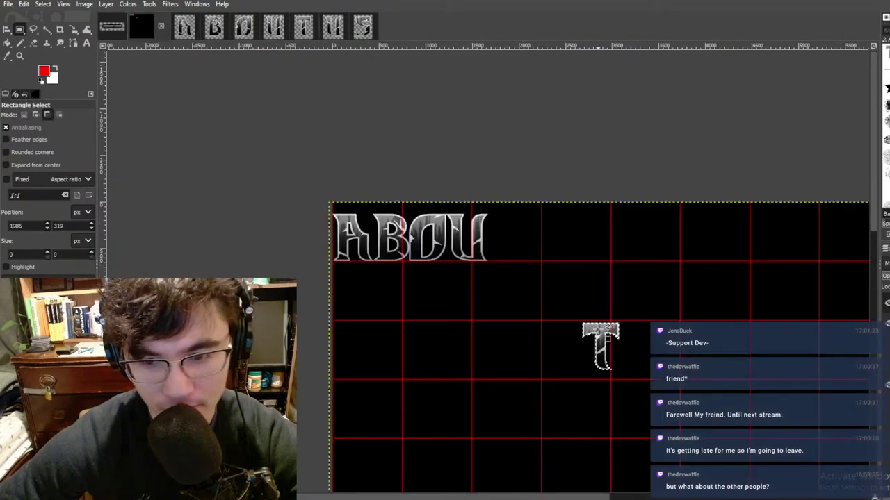
Step: Place the T directly beside the U with its base on the first horizontal red line, and anchor it
{"action": "scroll", "coordinate": [599, 329], "scroll_direction": "up", "scroll_amount": 2, "text": "ctrl"}
{"action": "left_click_drag", "start_coordinate": [592, 328], "coordinate": [429, 108]}
{"action": "scroll", "coordinate": [439, 178], "scroll_direction": "up", "scroll_amount": 4, "text": "ctrl"}
{"action": "left_click_drag", "start_coordinate": [415, 148], "coordinate": [323, 241]}
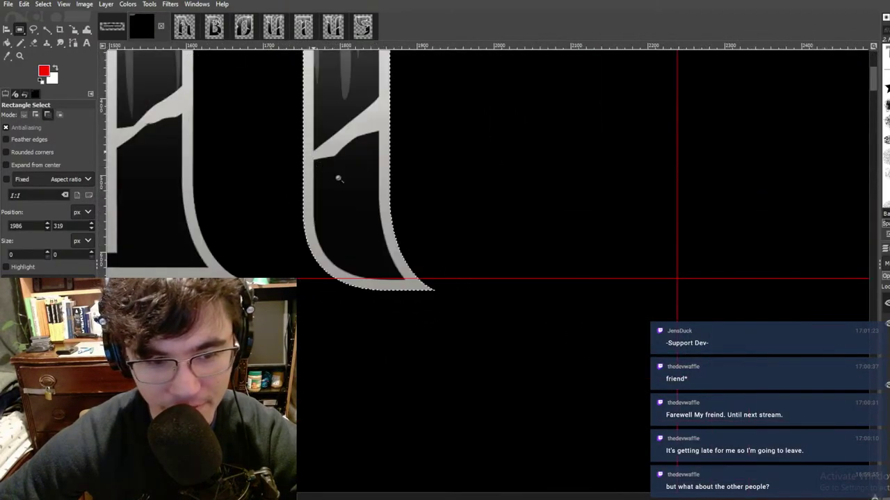
{"action": "scroll", "coordinate": [339, 178], "scroll_direction": "down", "scroll_amount": 3, "text": "ctrl"}
{"action": "scroll", "coordinate": [407, 139], "scroll_direction": "up", "scroll_amount": 5, "text": "ctrl"}
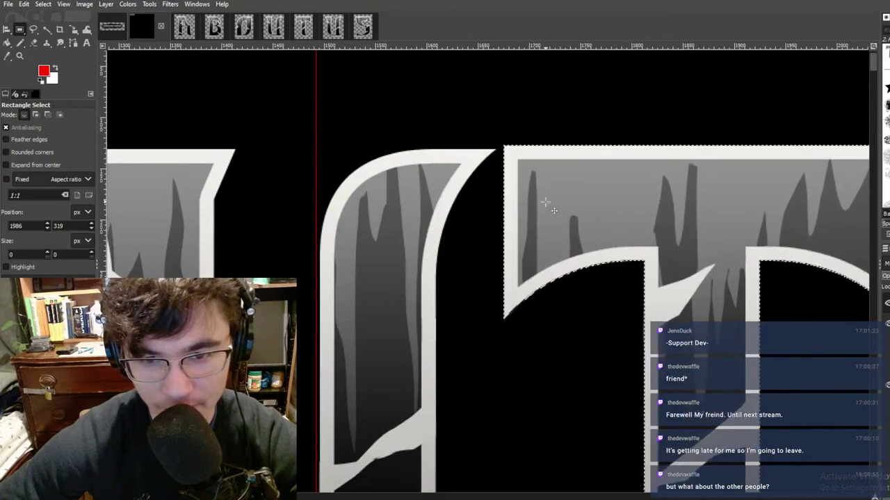
{"action": "scroll", "coordinate": [486, 143], "scroll_direction": "up", "scroll_amount": 6, "text": "ctrl"}
{"action": "scroll", "coordinate": [591, 292], "scroll_direction": "down", "scroll_amount": 2, "text": "ctrl"}
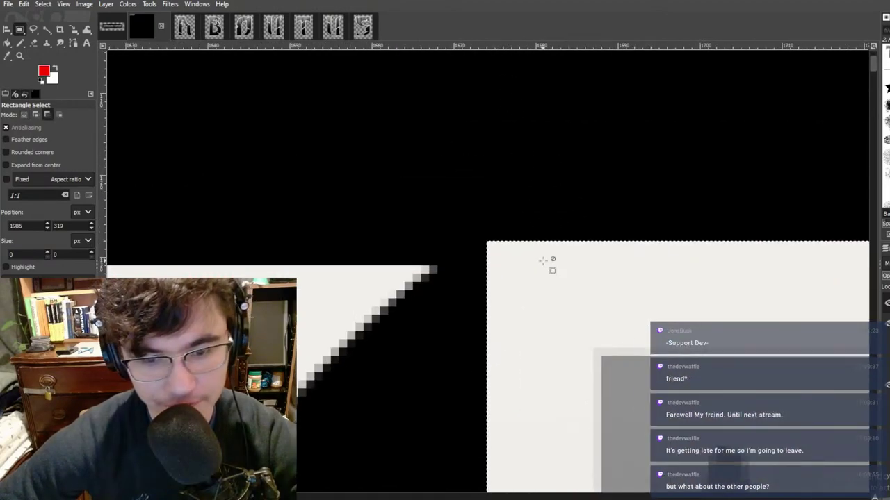
{"action": "scroll", "coordinate": [497, 278], "scroll_direction": "down", "scroll_amount": 5, "text": "ctrl"}
{"action": "middle_click_drag", "start_coordinate": [490, 287], "coordinate": [554, 219]}
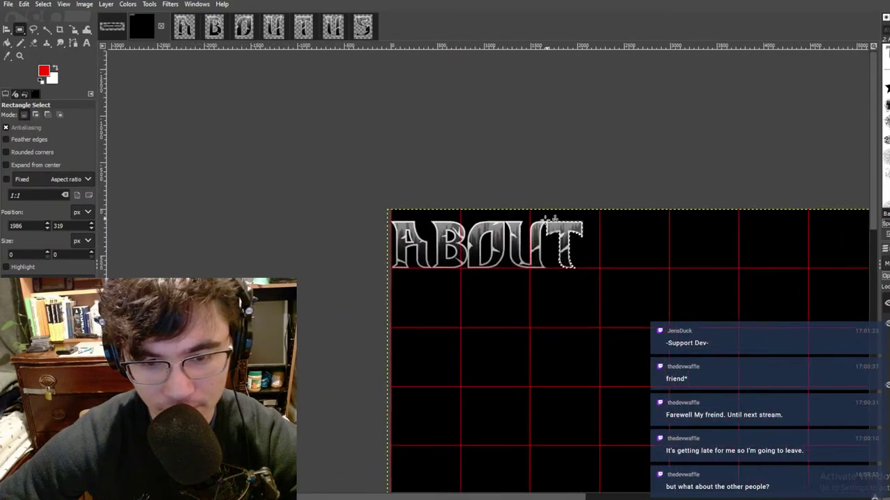
{"action": "scroll", "coordinate": [622, 168], "scroll_direction": "down", "scroll_amount": 2, "text": "ctrl"}
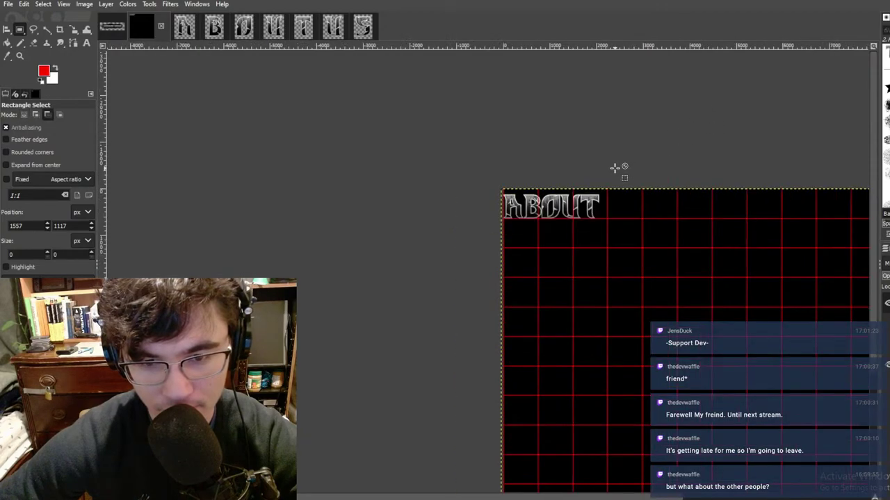
Step: Examine the spacing and baseline alignment of the letters ABOUT against the red grid
{"action": "middle_click_drag", "start_coordinate": [658, 162], "coordinate": [547, 170]}
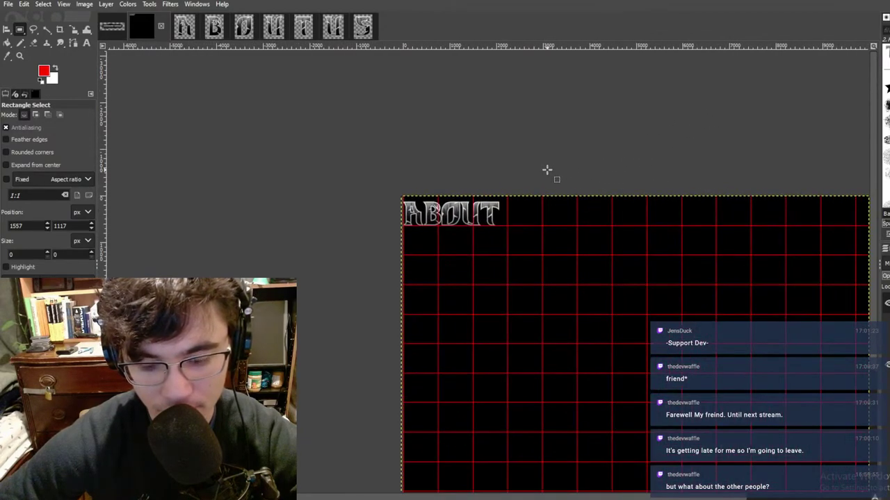
{"action": "scroll", "coordinate": [413, 203], "scroll_direction": "up", "scroll_amount": 3, "text": "ctrl"}
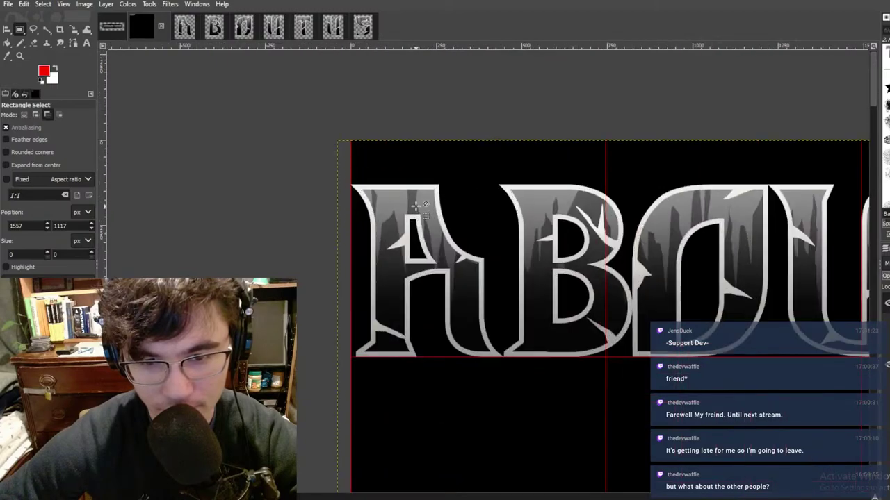
{"action": "scroll", "coordinate": [431, 198], "scroll_direction": "down", "scroll_amount": 1, "text": "ctrl"}
{"action": "scroll", "coordinate": [508, 187], "scroll_direction": "down", "scroll_amount": 1, "text": "ctrl"}
{"action": "scroll", "coordinate": [651, 261], "scroll_direction": "down", "scroll_amount": 5}
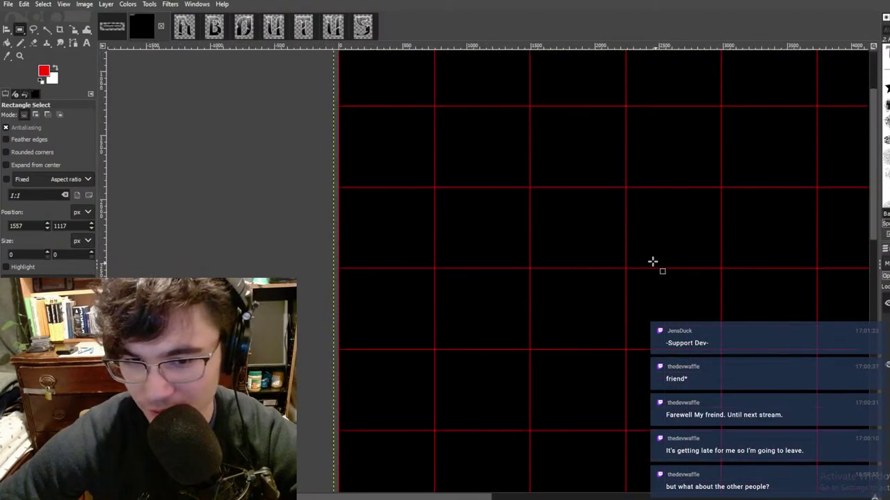
{"action": "scroll", "coordinate": [554, 150], "scroll_direction": "up", "scroll_amount": 1, "text": "ctrl"}
{"action": "scroll", "coordinate": [554, 151], "scroll_direction": "down", "scroll_amount": 4, "text": "ctrl"}
{"action": "middle_click_drag", "start_coordinate": [602, 108], "coordinate": [537, 125]}
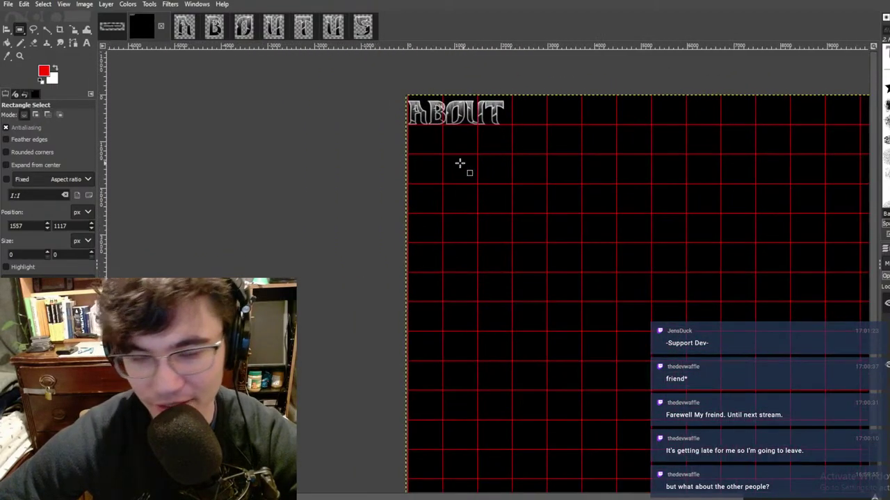
{"action": "scroll", "coordinate": [451, 134], "scroll_direction": "up", "scroll_amount": 3, "text": "ctrl"}
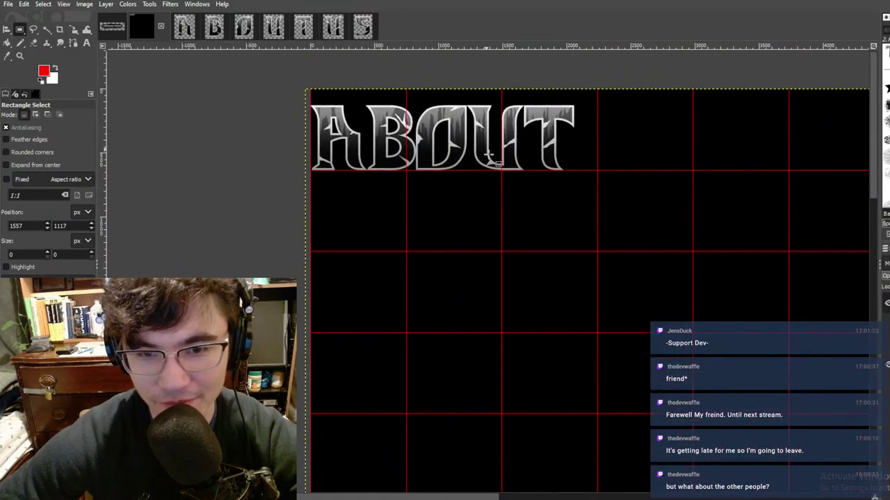
{"action": "scroll", "coordinate": [445, 127], "scroll_direction": "right", "scroll_amount": 3}
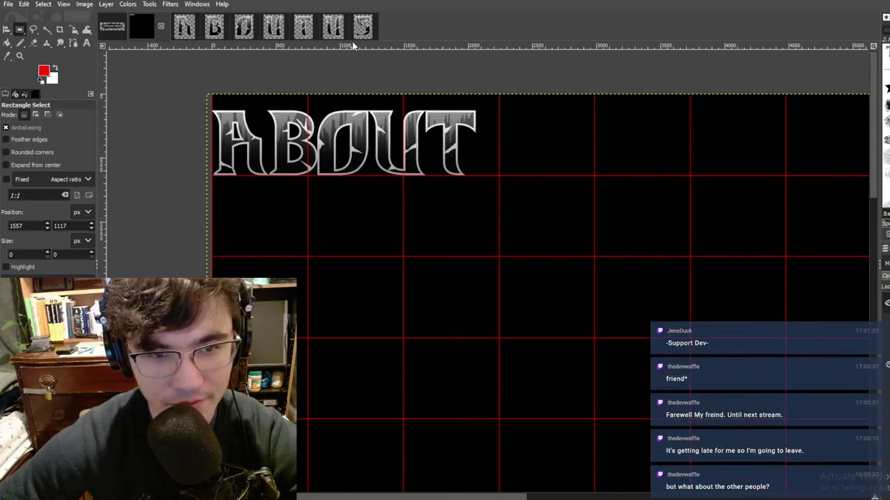
Step: Copy the whole second letter U from its own image and paste it into the red grid image
{"action": "left_click", "coordinate": [333, 28]}
{"action": "left_click_drag", "start_coordinate": [351, 98], "coordinate": [732, 440]}
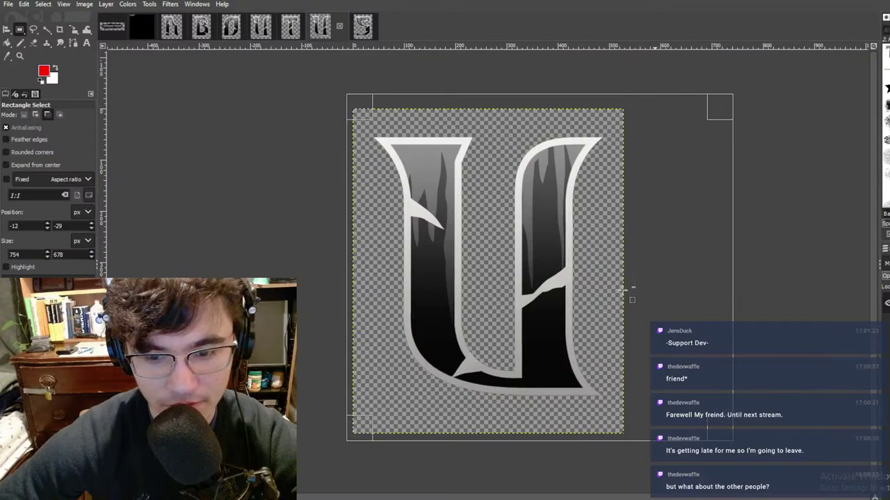
{"action": "left_click", "coordinate": [142, 28]}
{"action": "key", "text": "ctrl+v"}
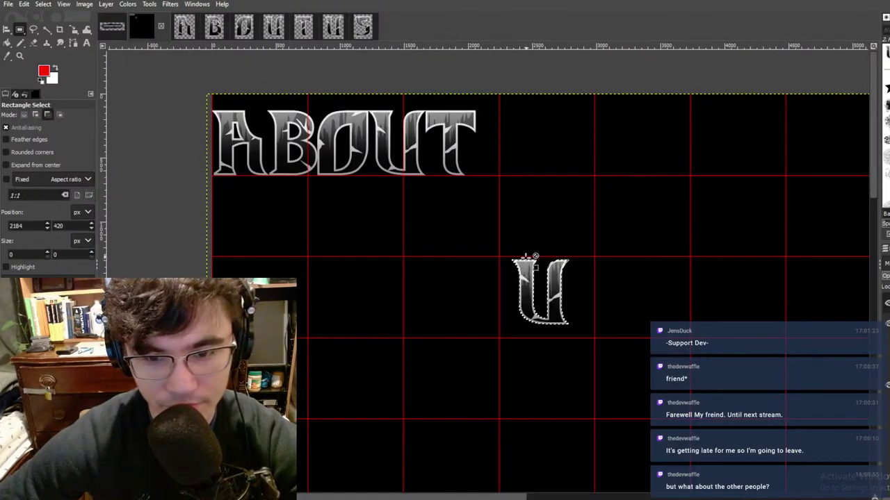
Step: Move the pasted second U up into the first grid row, leaving a word gap after the T
{"action": "scroll", "coordinate": [526, 258], "scroll_direction": "up", "scroll_amount": 1, "text": "ctrl"}
{"action": "left_click_drag", "start_coordinate": [526, 291], "coordinate": [482, 81]}
{"action": "scroll", "coordinate": [479, 87], "scroll_direction": "up", "scroll_amount": 3, "text": "ctrl"}
{"action": "middle_click_drag", "start_coordinate": [497, 87], "coordinate": [499, 154]}
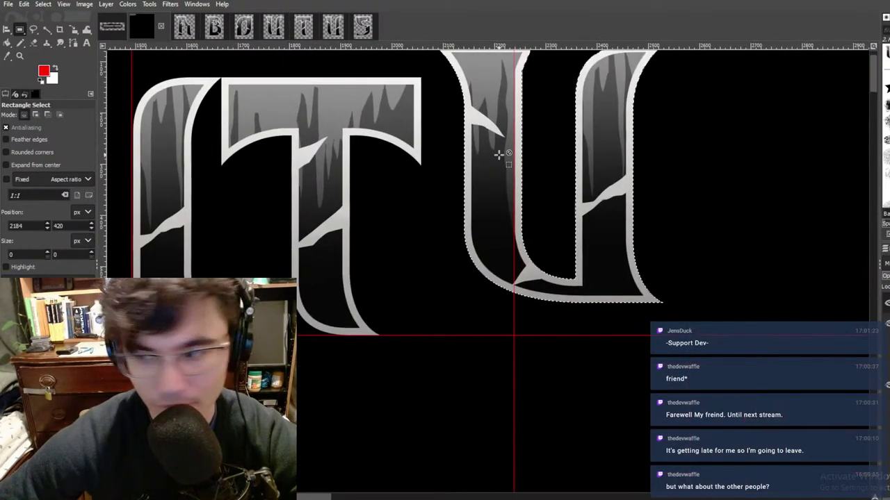
{"action": "scroll", "coordinate": [487, 143], "scroll_direction": "down", "scroll_amount": 2, "text": "ctrl"}
{"action": "scroll", "coordinate": [486, 144], "scroll_direction": "up", "scroll_amount": 1, "text": "ctrl"}
{"action": "left_click_drag", "start_coordinate": [468, 117], "coordinate": [470, 140]}
{"action": "key", "text": "ctrl+z"}
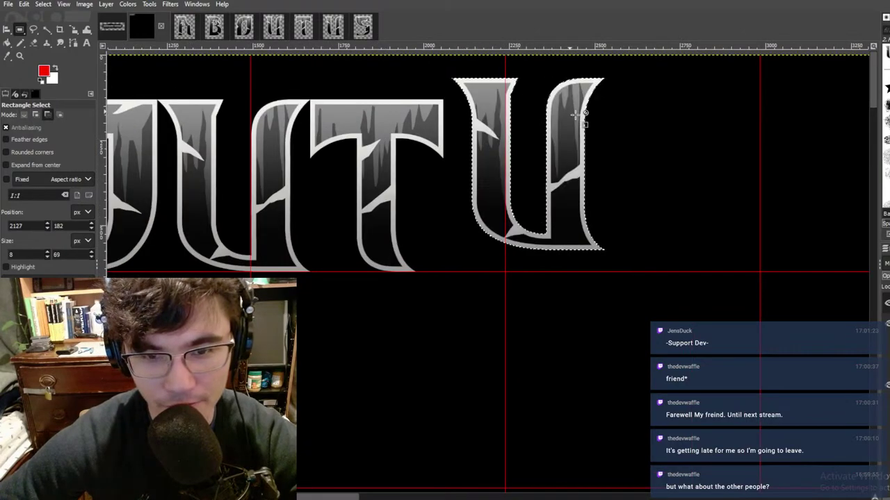
{"action": "left_click_drag", "start_coordinate": [471, 103], "coordinate": [479, 125]}
{"action": "scroll", "coordinate": [456, 114], "scroll_direction": "up", "scroll_amount": 4, "text": "ctrl"}
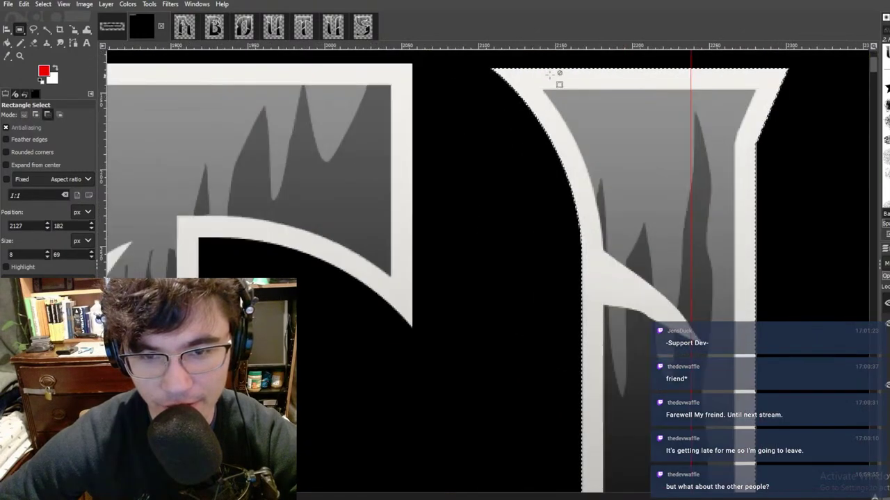
{"action": "middle_click_drag", "start_coordinate": [551, 77], "coordinate": [452, 73]}
{"action": "scroll", "coordinate": [470, 105], "scroll_direction": "down", "scroll_amount": 4, "text": "ctrl"}
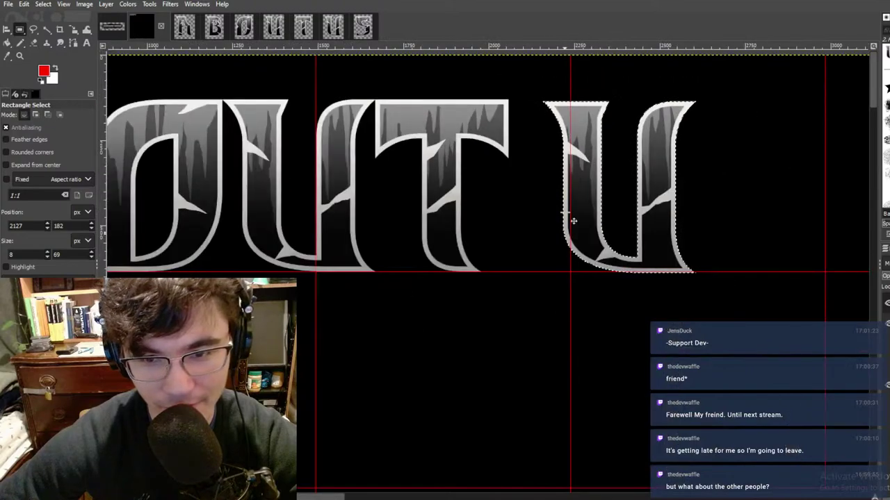
Step: Nudge the second U up until its base rests on the first horizontal red line, and anchor it
{"action": "scroll", "coordinate": [571, 206], "scroll_direction": "up", "scroll_amount": 2, "text": "ctrl"}
{"action": "scroll", "coordinate": [571, 206], "scroll_direction": "down", "scroll_amount": 1, "text": "ctrl"}
{"action": "scroll", "coordinate": [605, 241], "scroll_direction": "up", "scroll_amount": 4, "text": "ctrl"}
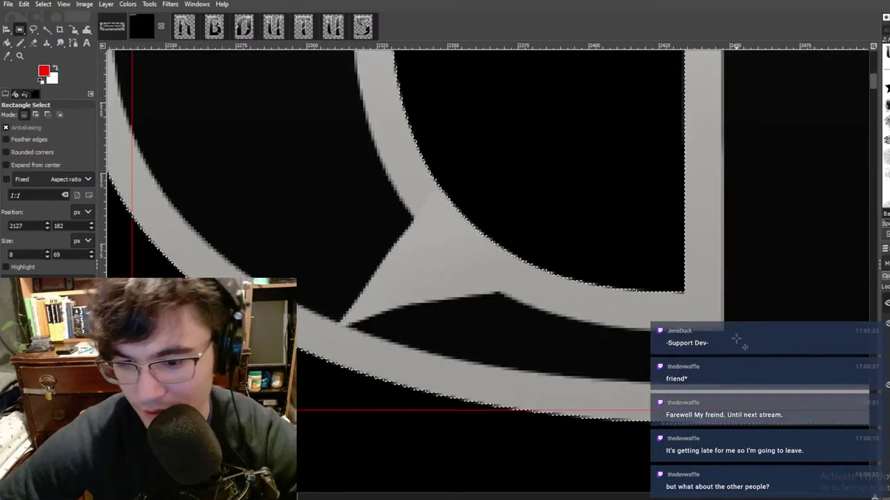
{"action": "key", "text": "Up"}
{"action": "key", "text": "Up"}
{"action": "key", "text": "Up"}
{"action": "key", "text": "Up"}
{"action": "key", "text": "Down"}
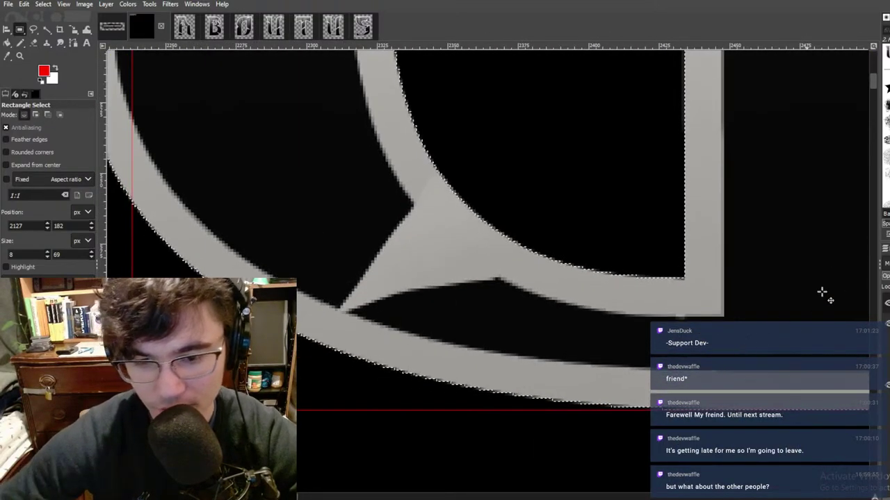
{"action": "scroll", "coordinate": [461, 274], "scroll_direction": "down", "scroll_amount": 5, "text": "ctrl"}
{"action": "scroll", "coordinate": [454, 257], "scroll_direction": "up", "scroll_amount": 2, "text": "ctrl"}
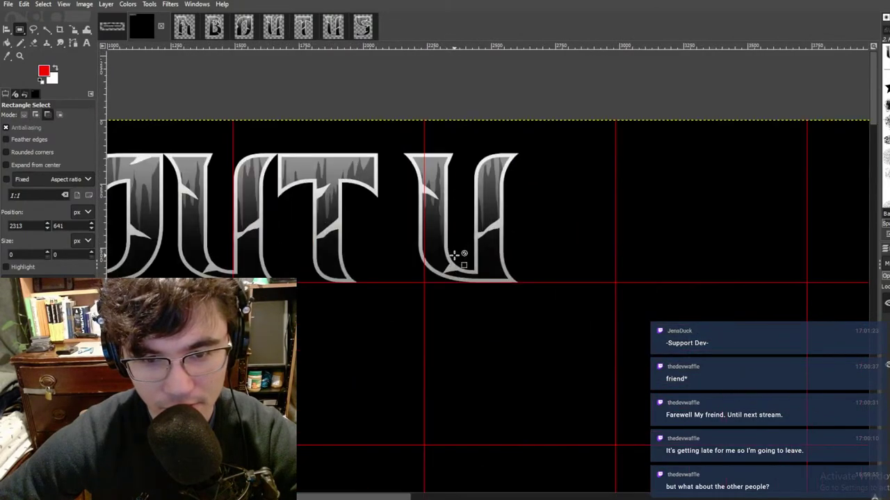
Step: Undo the anchoring of the second U so that it floats again
{"action": "left_click_drag", "start_coordinate": [375, 104], "coordinate": [682, 362]}
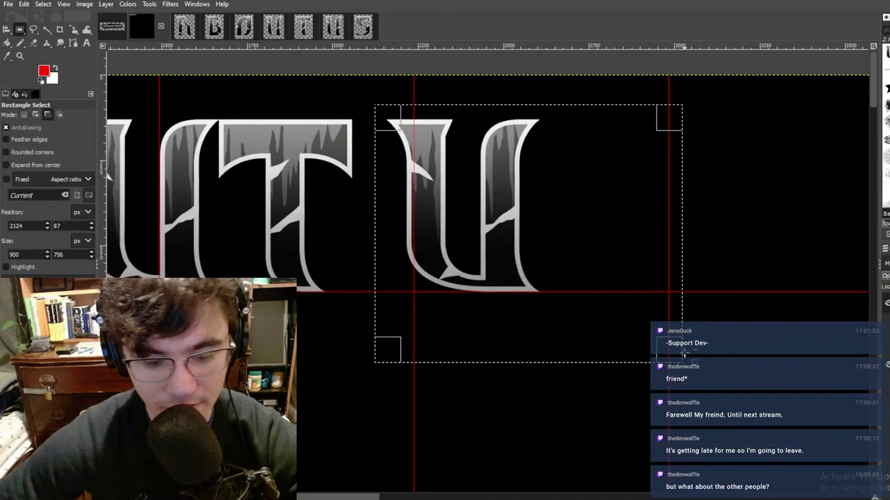
{"action": "key", "text": "Delete"}
{"action": "key", "text": "ctrl+z"}
{"action": "key", "text": "ctrl+z"}
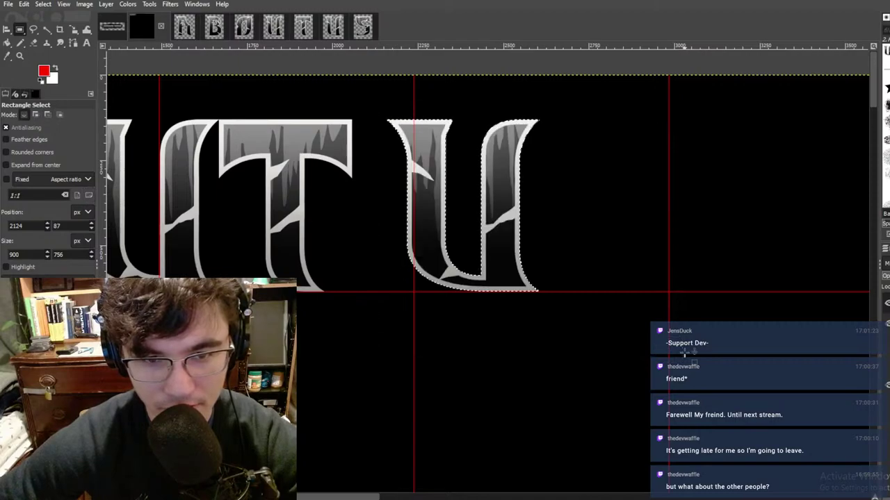
Step: Nudge the second U slightly right to widen the word gap after the T, and anchor it
{"action": "key", "text": "Right"}
{"action": "key", "text": "Right"}
{"action": "key", "text": "Right"}
{"action": "key", "text": "Right"}
{"action": "key", "text": "Right"}
{"action": "key", "text": "Right"}
{"action": "key", "text": "Right"}
{"action": "key", "text": "Right"}
{"action": "key", "text": "Right"}
{"action": "key", "text": "Right"}
{"action": "key", "text": "Right"}
{"action": "key", "text": "Right"}
{"action": "key", "text": "Right"}
{"action": "key", "text": "Right"}
{"action": "key", "text": "Right"}
{"action": "key", "text": "Right"}
{"action": "key", "text": "Right"}
{"action": "key", "text": "Right"}
{"action": "key", "text": "Right"}
{"action": "key", "text": "Right"}
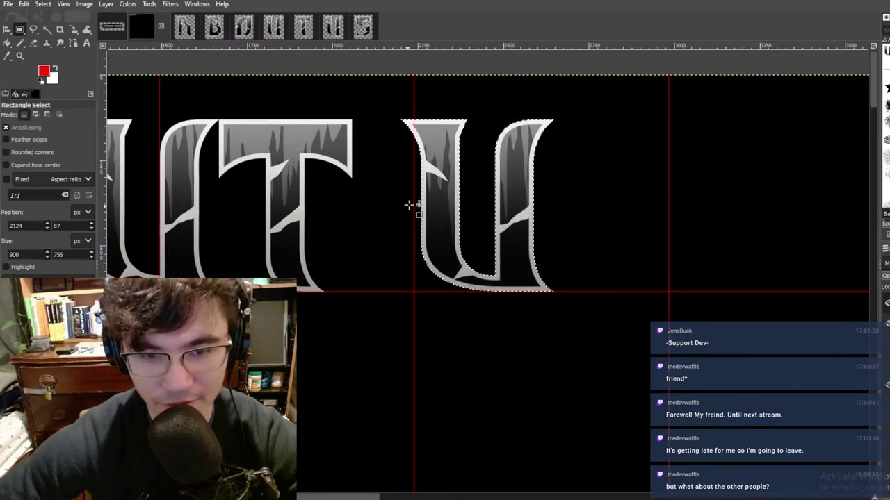
{"action": "left_click", "coordinate": [662, 187]}
{"action": "scroll", "coordinate": [483, 153], "scroll_direction": "down", "scroll_amount": 3, "text": "ctrl"}
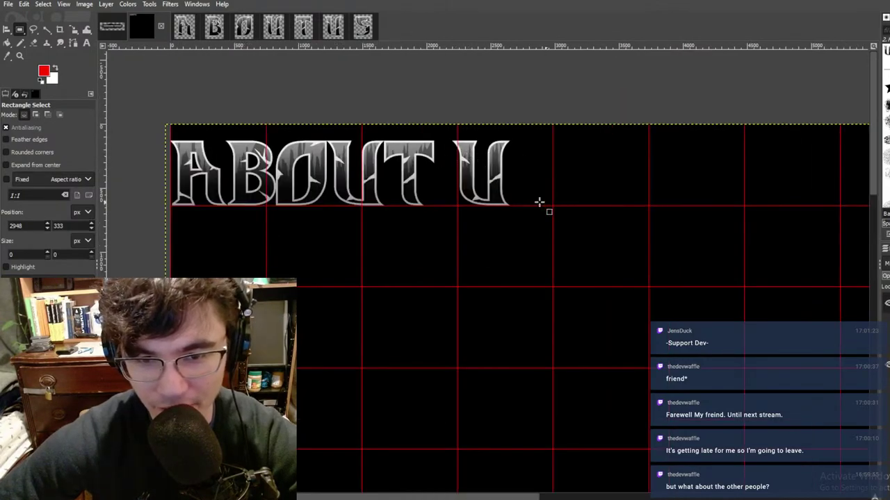
Step: Copy the whole letter S from its own image and paste it into the red grid image
{"action": "scroll", "coordinate": [472, 157], "scroll_direction": "up", "scroll_amount": 2, "text": "ctrl"}
{"action": "middle_click_drag", "start_coordinate": [413, 144], "coordinate": [544, 160]}
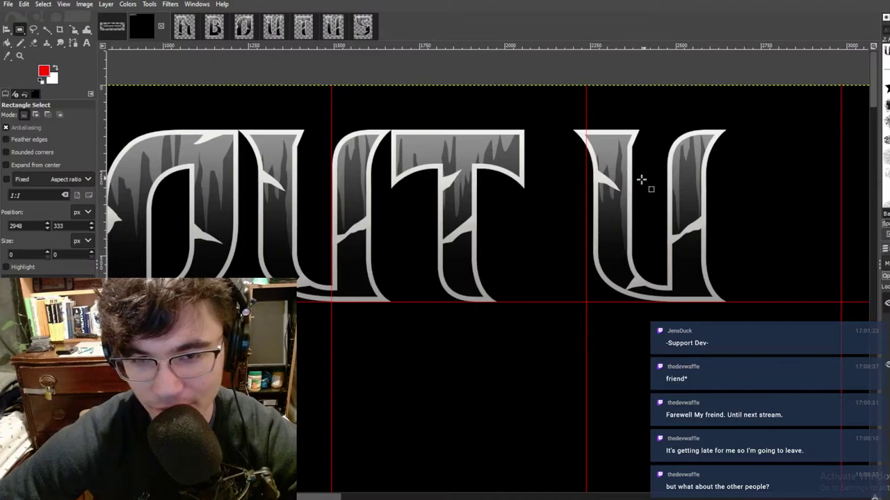
{"action": "left_click", "coordinate": [360, 27]}
{"action": "mouse_move", "coordinate": [301, 79]}
{"action": "left_mouse_down"}
{"action": "mouse_move", "coordinate": [625, 301]}
{"action": "mouse_move", "coordinate": [751, 481]}
{"action": "left_mouse_up"}
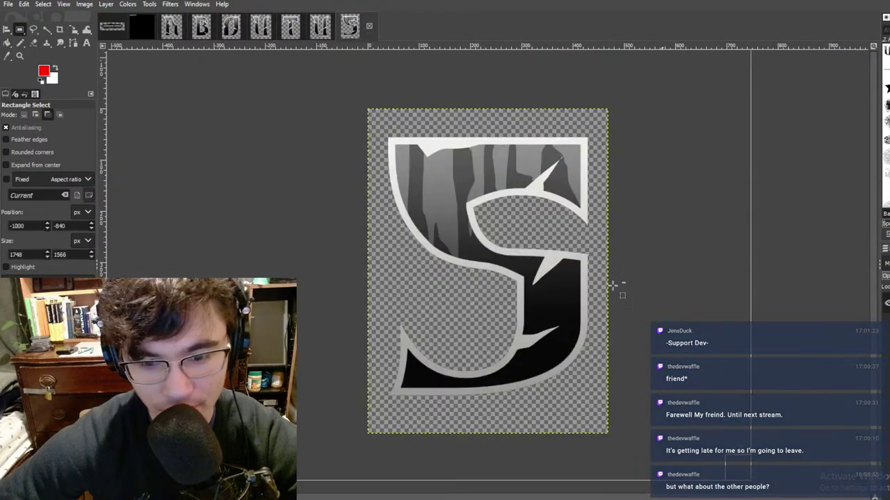
{"action": "key", "text": "ctrl+c"}
{"action": "left_click", "coordinate": [144, 28]}
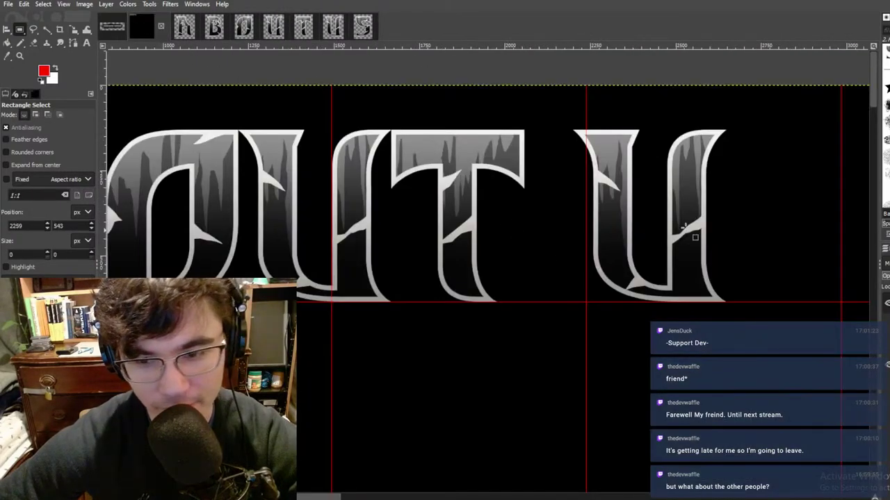
{"action": "key", "text": "ctrl+v"}
Step: Place the S directly beside the second U with its base on the first horizontal red line, and anchor it
{"action": "left_click_drag", "start_coordinate": [557, 172], "coordinate": [542, 167]}
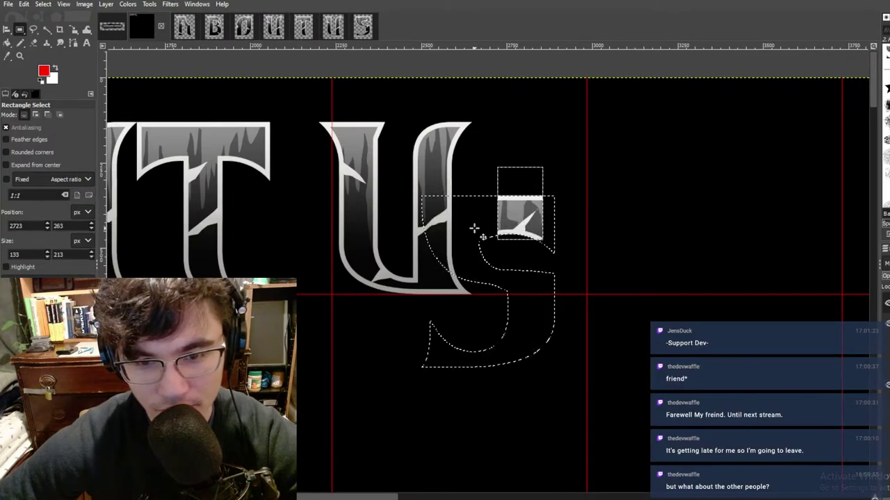
{"action": "key", "text": "ctrl+z"}
{"action": "left_click_drag", "start_coordinate": [470, 212], "coordinate": [549, 134]}
{"action": "scroll", "coordinate": [495, 223], "scroll_direction": "up", "scroll_amount": 3, "text": "ctrl"}
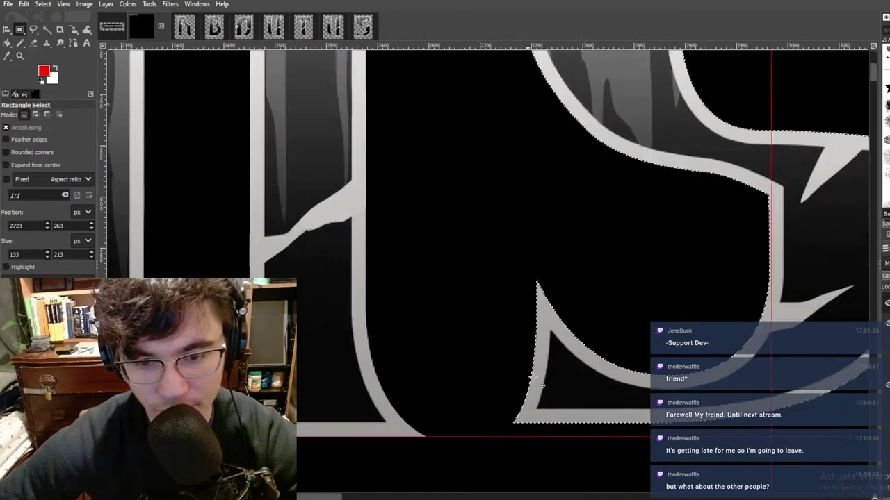
{"action": "middle_click_drag", "start_coordinate": [530, 417], "coordinate": [570, 212]}
{"action": "scroll", "coordinate": [570, 212], "scroll_direction": "up", "scroll_amount": 1, "text": "ctrl"}
{"action": "scroll", "coordinate": [570, 212], "scroll_direction": "up", "scroll_amount": 1, "text": "ctrl"}
{"action": "left_click_drag", "start_coordinate": [571, 214], "coordinate": [405, 239]}
{"action": "scroll", "coordinate": [376, 237], "scroll_direction": "up", "scroll_amount": 6, "text": "ctrl"}
{"action": "middle_click_drag", "start_coordinate": [377, 237], "coordinate": [611, 347]}
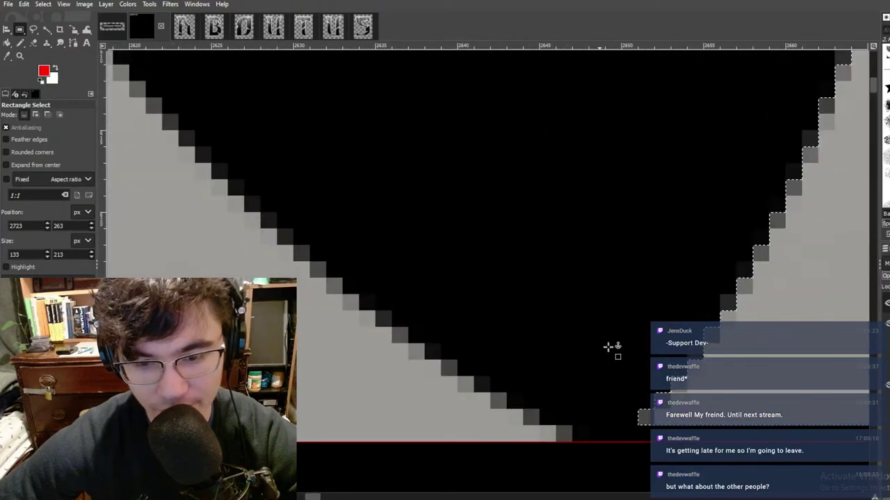
{"action": "middle_click_drag", "start_coordinate": [732, 433], "coordinate": [645, 271]}
{"action": "left_click_drag", "start_coordinate": [645, 271], "coordinate": [605, 254], "text": "ctrl+alt"}
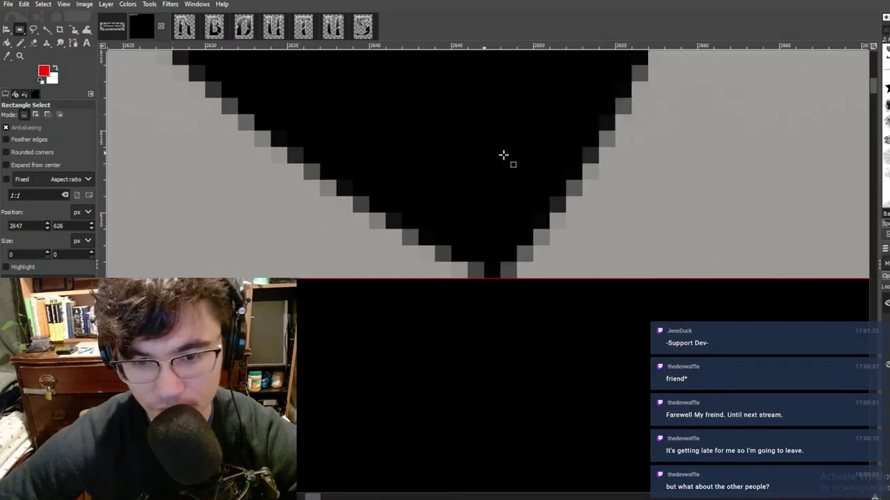
Step: Select the area around the finished words ABOUT US in the grid image and copy it
{"action": "scroll", "coordinate": [524, 184], "scroll_direction": "down", "scroll_amount": 7, "text": "ctrl"}
{"action": "scroll", "coordinate": [525, 184], "scroll_direction": "down", "scroll_amount": 5, "text": "ctrl"}
{"action": "scroll", "coordinate": [514, 186], "scroll_direction": "up", "scroll_amount": 3, "text": "ctrl"}
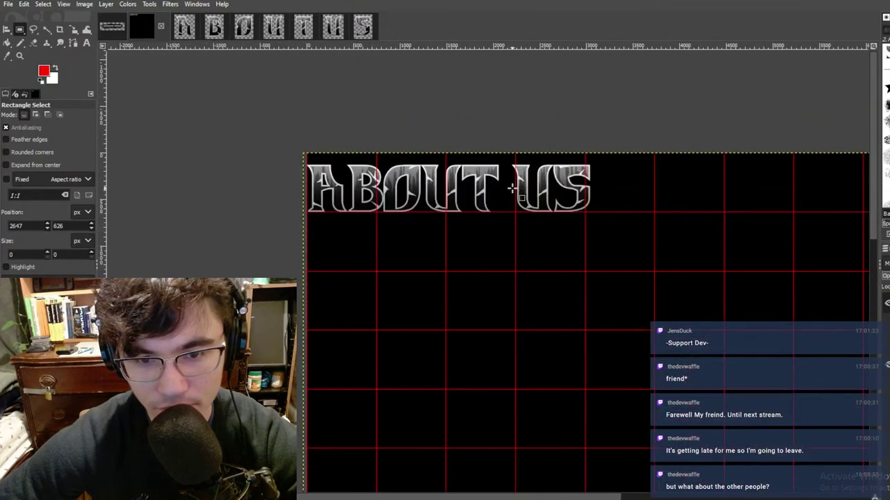
{"action": "scroll", "coordinate": [589, 210], "scroll_direction": "down", "scroll_amount": 3, "text": "ctrl"}
{"action": "scroll", "coordinate": [588, 208], "scroll_direction": "up", "scroll_amount": 4, "text": "ctrl"}
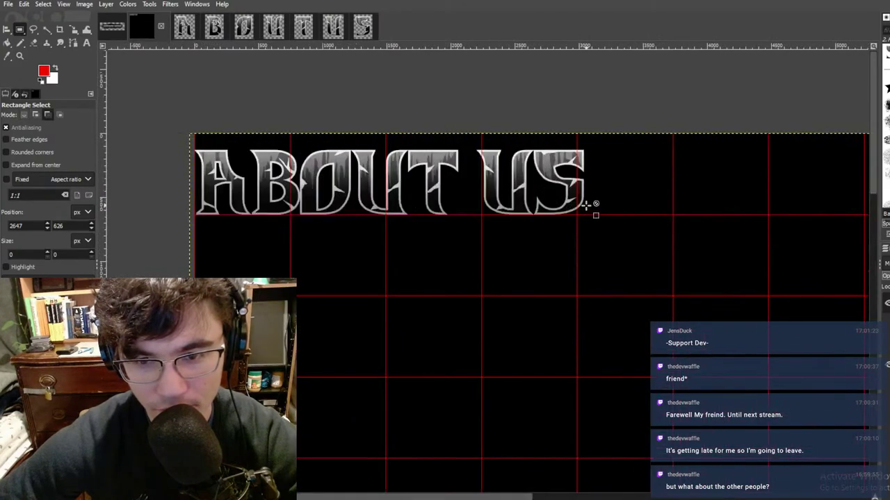
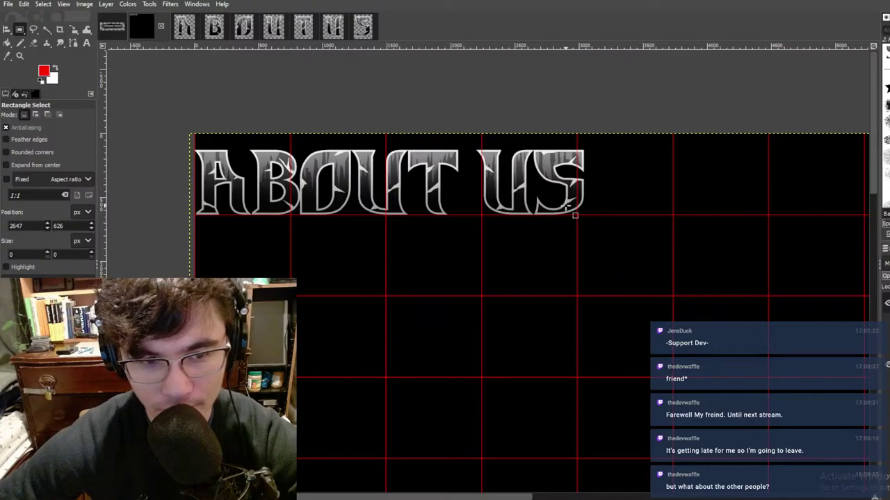
{"action": "left_click_drag", "start_coordinate": [134, 56], "coordinate": [702, 372]}
{"action": "key", "text": "ctrl+c"}
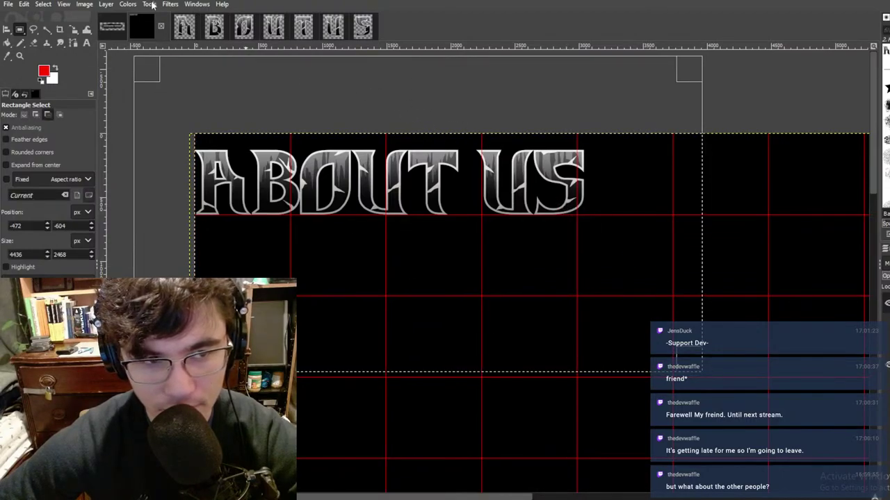
Step: Switch to the MEMORI DEMO banner image, add a new layer and hide the existing lettering
{"action": "left_click", "coordinate": [110, 27]}
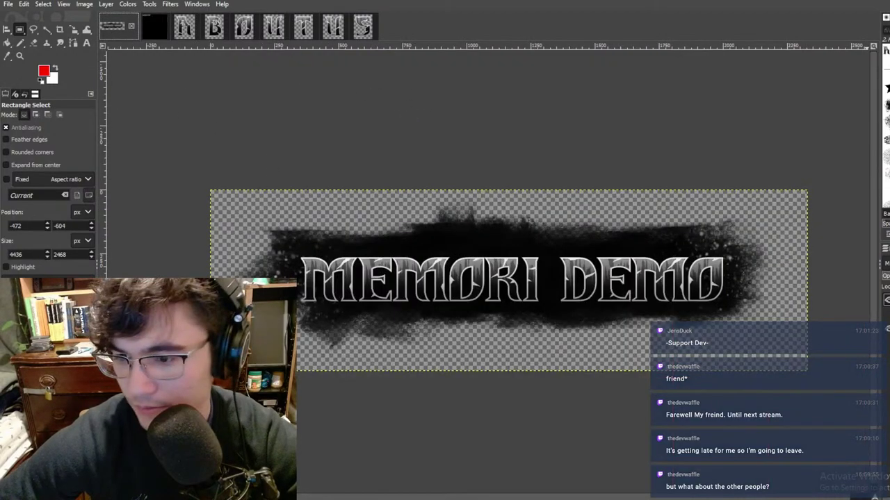
{"action": "key", "text": "ctrl+shift+n"}
{"action": "key", "text": "Return"}
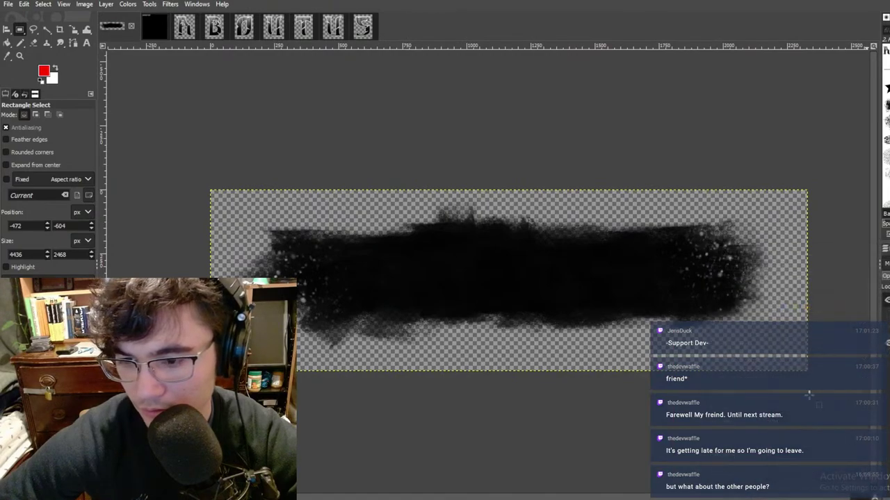
Step: Paste the ABOUT US lettering into the banner image and move it over the black brush stroke
{"action": "key", "text": "ctrl+v"}
{"action": "left_click_drag", "start_coordinate": [412, 198], "coordinate": [499, 315]}
{"action": "scroll", "coordinate": [506, 321], "scroll_direction": "down", "scroll_amount": 3, "text": "ctrl"}
{"action": "scroll", "coordinate": [518, 317], "scroll_direction": "up", "scroll_amount": 2, "text": "ctrl"}
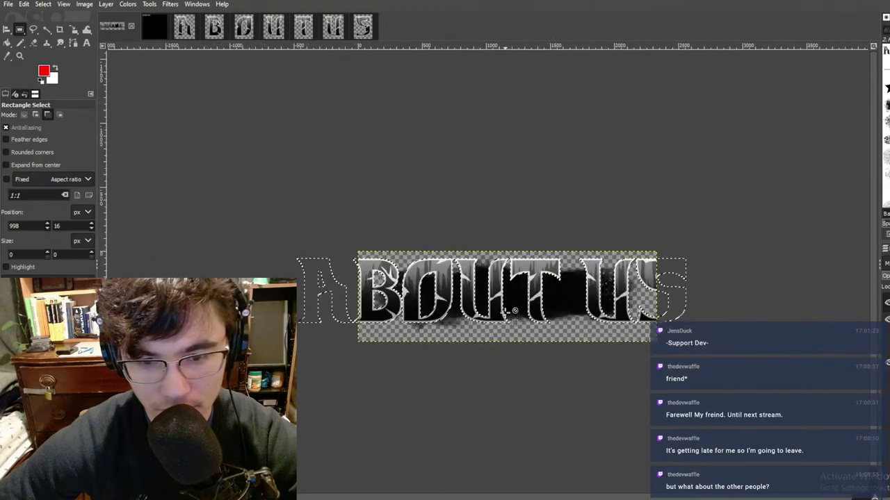
{"action": "middle_click_drag", "start_coordinate": [518, 314], "coordinate": [467, 300]}
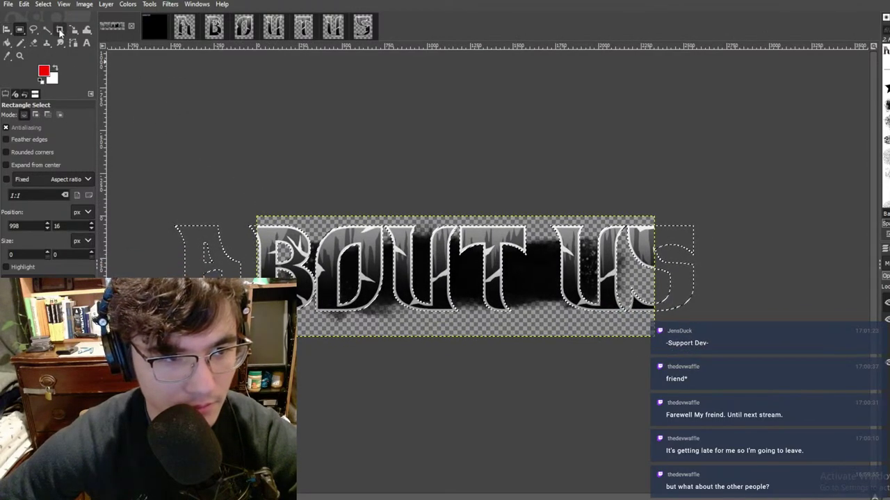
Step: Scale the pasted ABOUT US lettering to 1489 × 700 px with its aspect ratio kept
{"action": "left_click", "coordinate": [60, 30]}
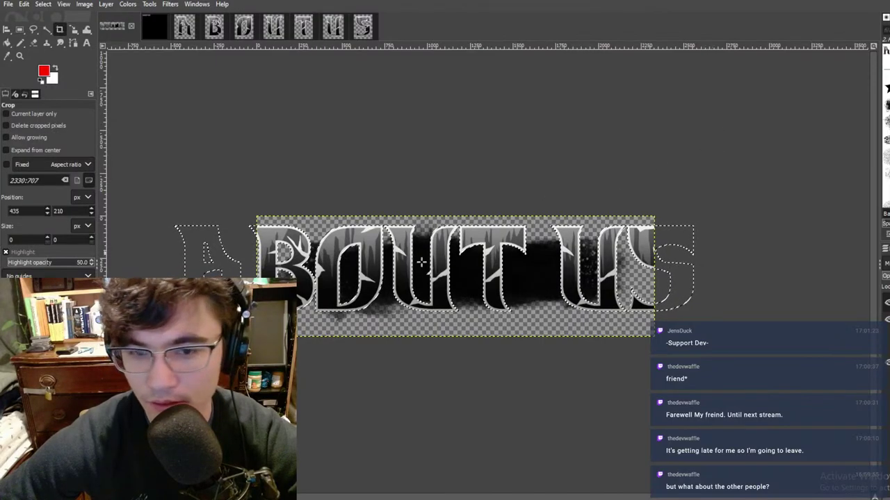
{"action": "left_click", "coordinate": [20, 31]}
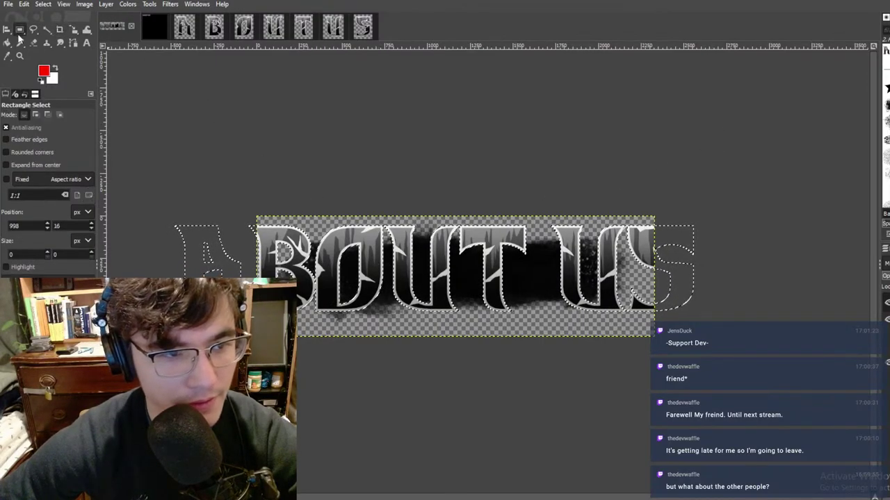
{"action": "left_click", "coordinate": [8, 30]}
{"action": "left_click", "coordinate": [74, 31]}
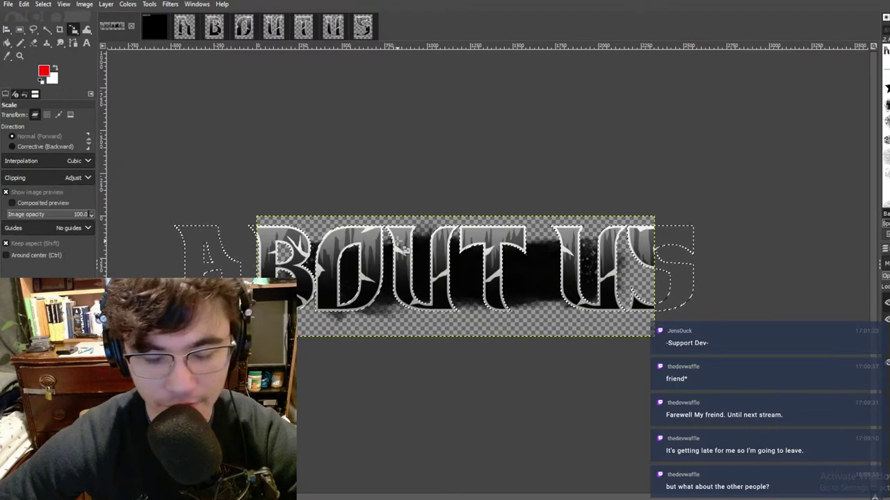
{"action": "left_click", "coordinate": [401, 249]}
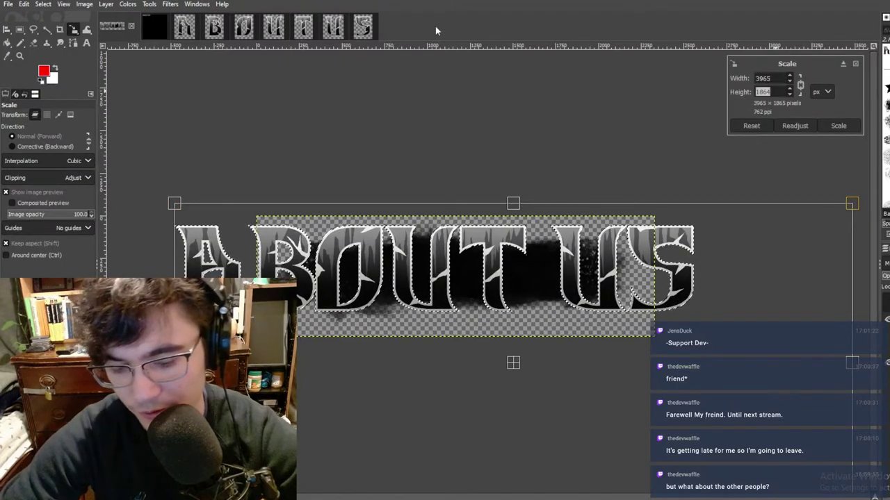
{"action": "type", "text": "700"}
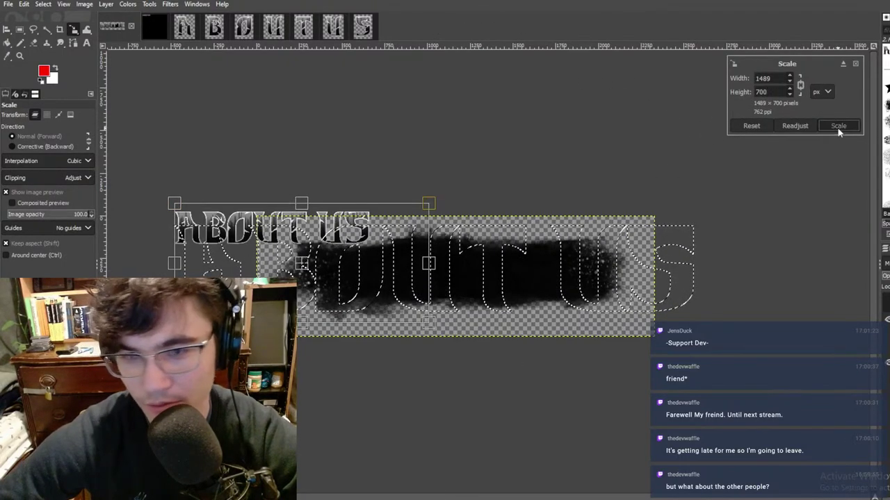
{"action": "left_click", "coordinate": [838, 125]}
Step: Align the ABOUT US lettering to the horizontal and vertical centre of the banner, and take up the Move tool
{"action": "left_click", "coordinate": [6, 30]}
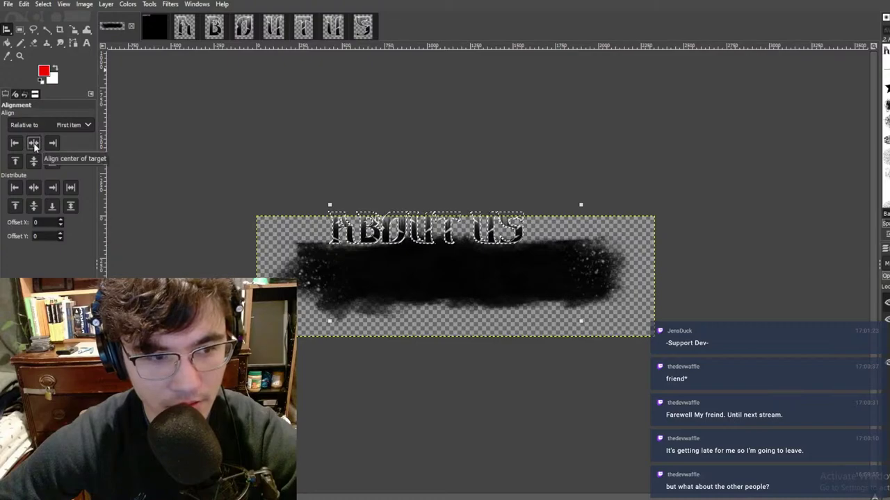
{"action": "left_click", "coordinate": [33, 161]}
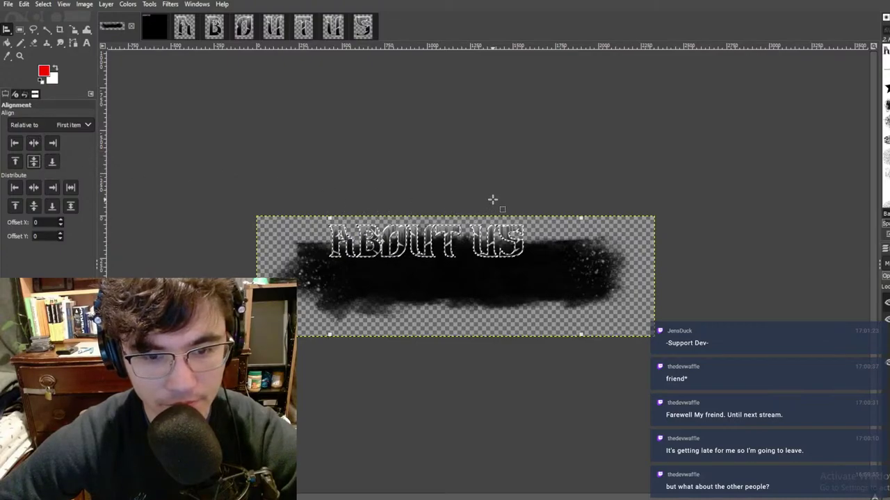
{"action": "scroll", "coordinate": [476, 223], "scroll_direction": "up", "scroll_amount": 2, "text": "ctrl"}
{"action": "middle_click_drag", "start_coordinate": [554, 239], "coordinate": [608, 126]}
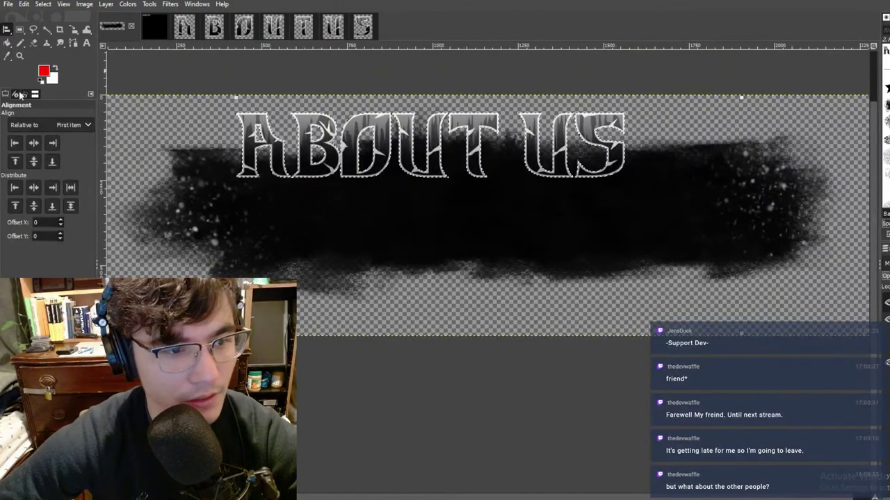
{"action": "left_click", "coordinate": [6, 29]}
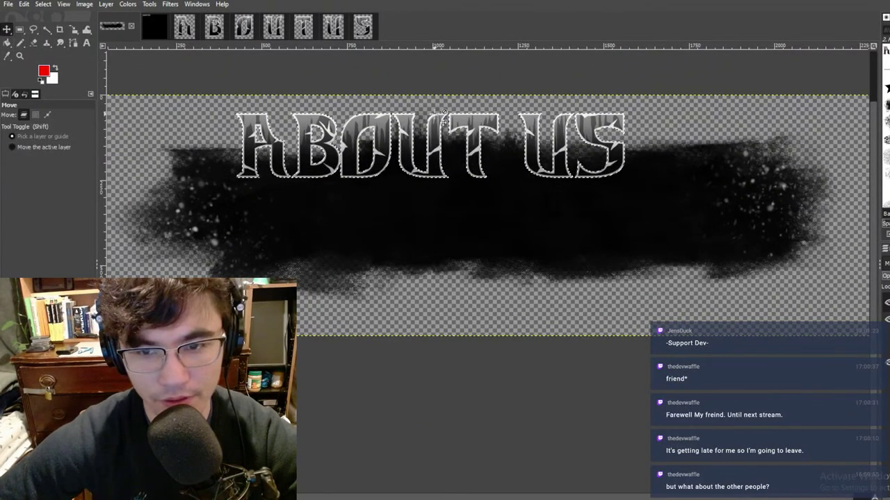
Step: Nudge the ABOUT US lettering straight down until it sits inside the black brush stroke
{"action": "key", "text": "Down"}
{"action": "key", "text": "Down"}
{"action": "key", "text": "Down"}
{"action": "key", "text": "Down"}
{"action": "key", "text": "Down"}
{"action": "key", "text": "Down"}
{"action": "key", "text": "Down"}
{"action": "key", "text": "Down"}
{"action": "key", "text": "Down"}
{"action": "key", "text": "Down"}
{"action": "key", "text": "Down"}
{"action": "key", "text": "Down"}
{"action": "key", "text": "Down"}
{"action": "key", "text": "Down"}
{"action": "key", "text": "Down"}
{"action": "key", "text": "Down"}
{"action": "key", "text": "Down"}
{"action": "key", "text": "Down"}
{"action": "key", "text": "Down"}
{"action": "key", "text": "Down"}
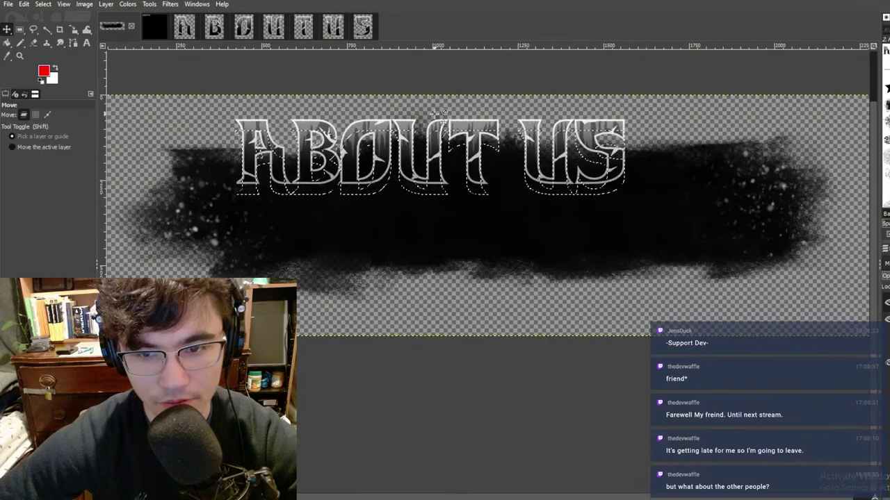
{"action": "key", "text": "Down"}
{"action": "key", "text": "Down"}
{"action": "key", "text": "Down"}
{"action": "key", "text": "Down"}
{"action": "key", "text": "Down"}
{"action": "key", "text": "Down"}
{"action": "key", "text": "Down"}
{"action": "key", "text": "Down"}
{"action": "key", "text": "Down"}
{"action": "key", "text": "Down"}
{"action": "key", "text": "Down"}
{"action": "key", "text": "Down"}
{"action": "key", "text": "Down"}
{"action": "key", "text": "Down"}
{"action": "key", "text": "Down"}
{"action": "key", "text": "Down"}
{"action": "key", "text": "Down"}
{"action": "key", "text": "Down"}
{"action": "key", "text": "Down"}
{"action": "key", "text": "Down"}
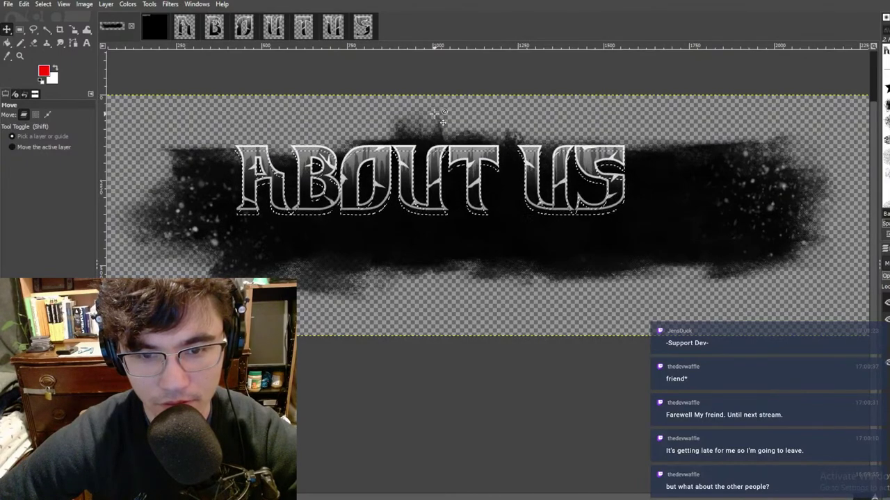
{"action": "key", "text": "Down"}
{"action": "key", "text": "Down"}
{"action": "key", "text": "Down"}
{"action": "key", "text": "Down"}
{"action": "key", "text": "Down"}
{"action": "key", "text": "Down"}
{"action": "key", "text": "Down"}
{"action": "key", "text": "Down"}
{"action": "key", "text": "Down"}
{"action": "key", "text": "Down"}
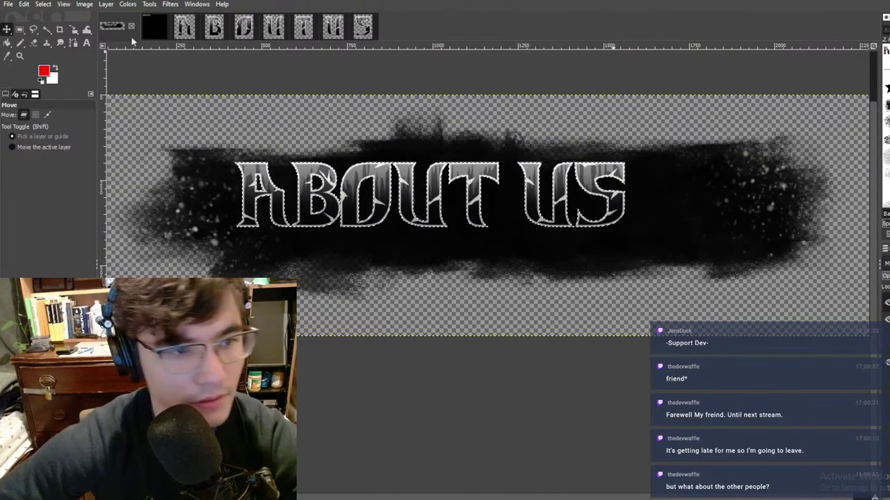
Step: Anchor the lettering, outline it with a rectangular selection of about 1232 × 316 px, and take up the Alignment tool
{"action": "left_click", "coordinate": [19, 29]}
{"action": "left_click_drag", "start_coordinate": [198, 116], "coordinate": [205, 118]}
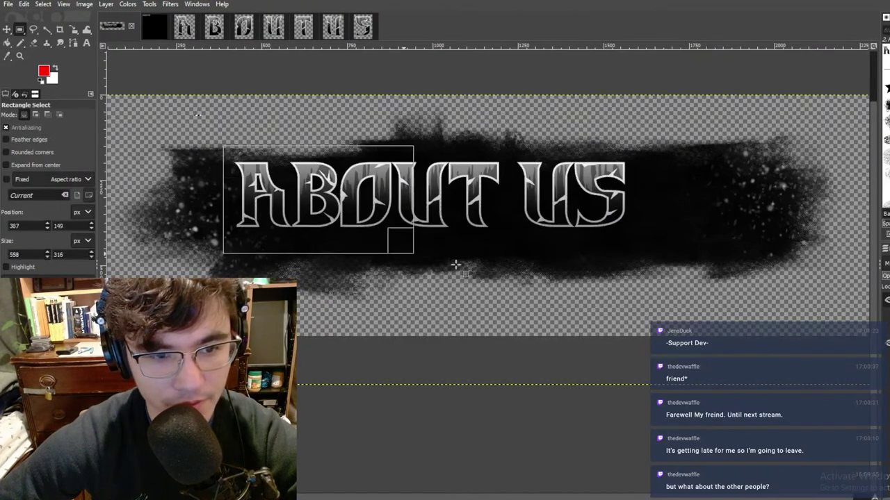
{"action": "left_click_drag", "start_coordinate": [455, 264], "coordinate": [643, 253]}
{"action": "right_click", "coordinate": [9, 32]}
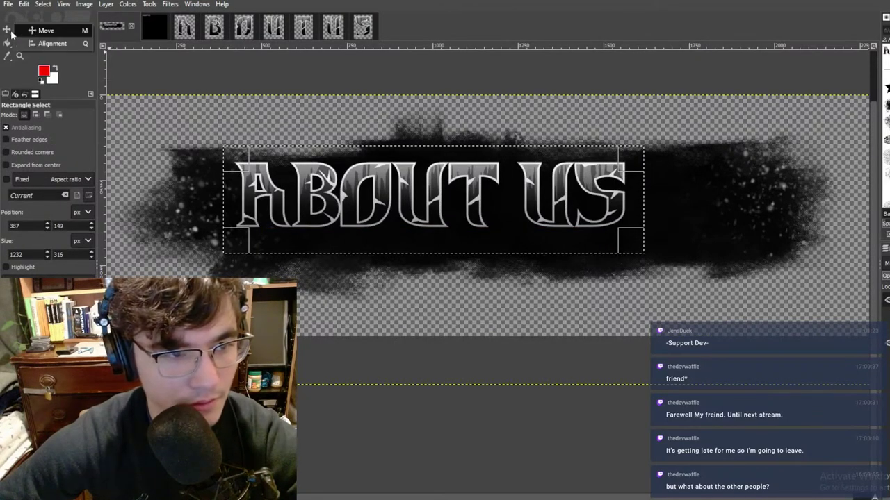
{"action": "left_click", "coordinate": [35, 44]}
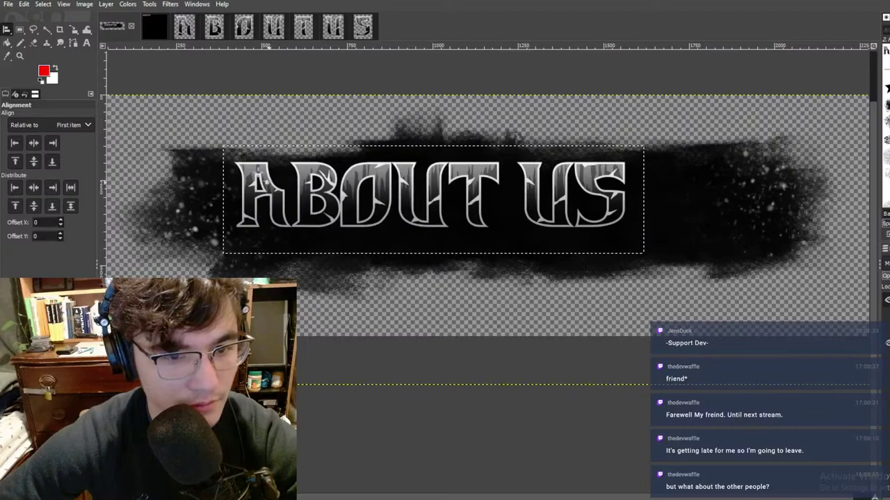
Step: Reselect the lettering with a rectangle of about 1559 × 591 px, cut and paste it, and pick the pasted piece for alignment
{"action": "left_click", "coordinate": [20, 29]}
{"action": "left_click_drag", "start_coordinate": [222, 104], "coordinate": [754, 306]}
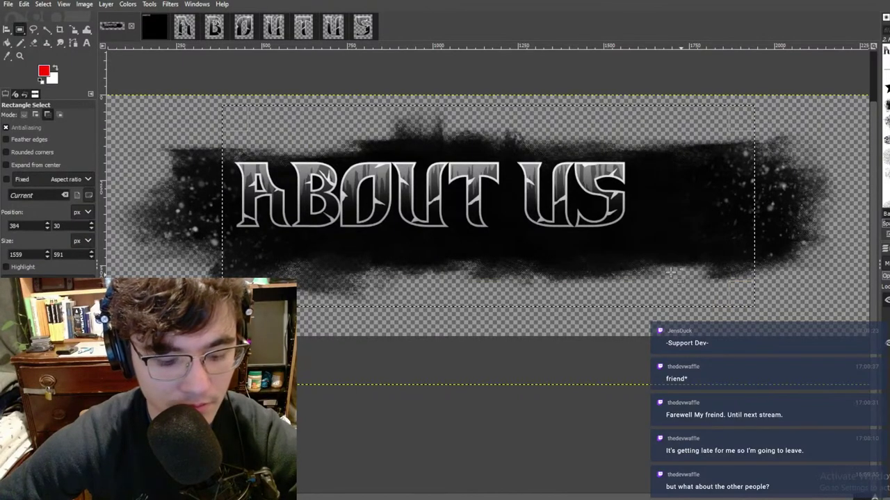
{"action": "key", "text": "ctrl+x"}
{"action": "key", "text": "ctrl+v"}
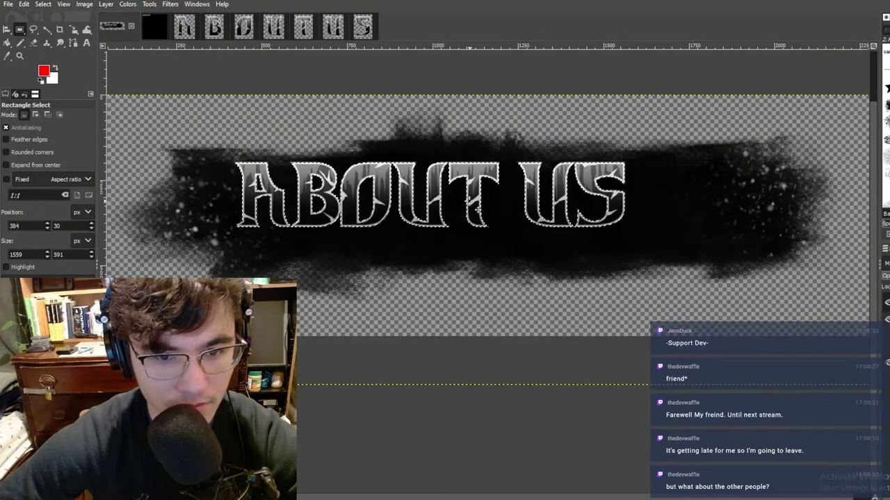
{"action": "left_click", "coordinate": [8, 30]}
{"action": "left_click", "coordinate": [278, 196]}
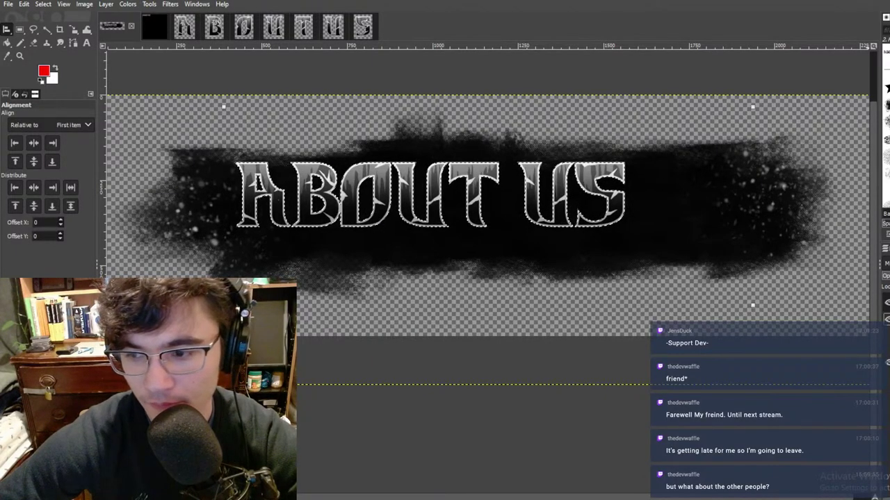
Step: Anchor the pasted lettering and outline it with a tighter rectangular selection of about 1204 × 288 px
{"action": "key", "text": "r"}
{"action": "left_click", "coordinate": [608, 135]}
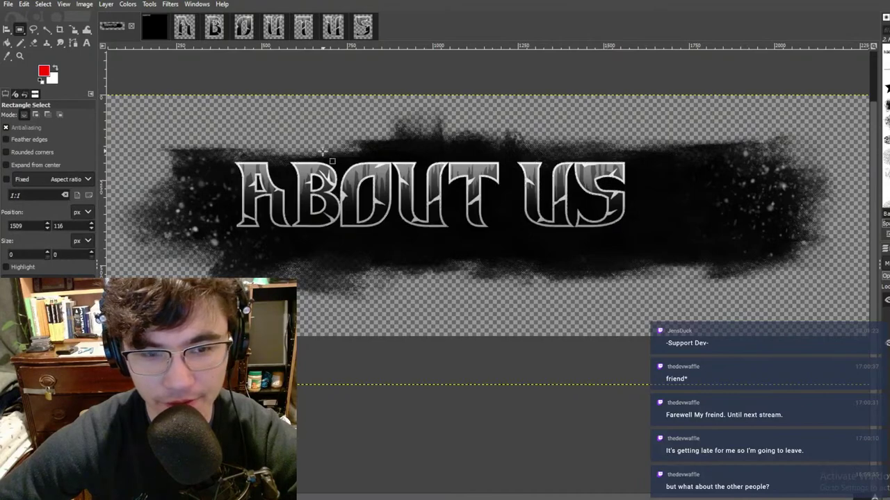
{"action": "left_click_drag", "start_coordinate": [289, 190], "coordinate": [644, 249]}
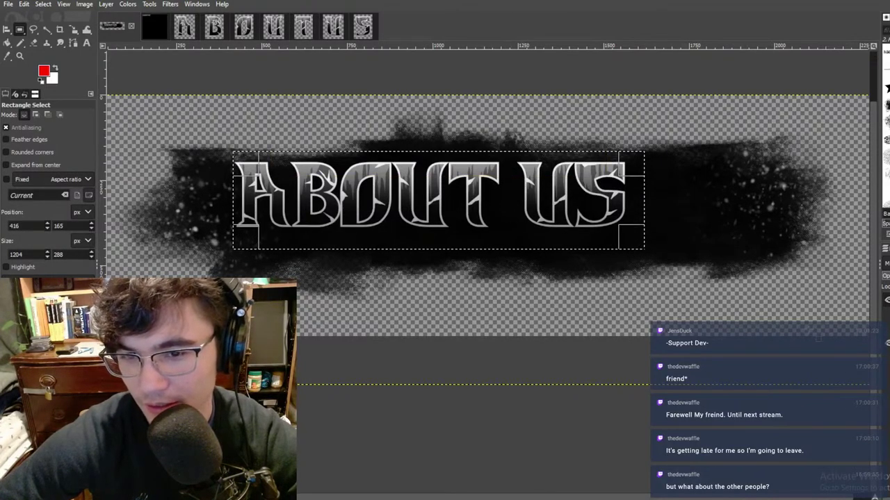
Step: Try to remove the layer's alpha channel and turn its alpha into a selection, and undo these changes
{"action": "right_click", "coordinate": [888, 342]}
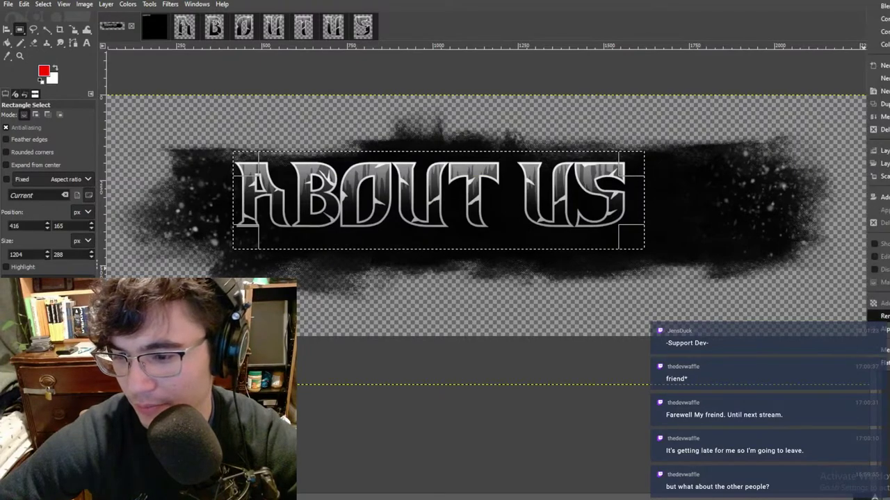
{"action": "left_click", "coordinate": [882, 316]}
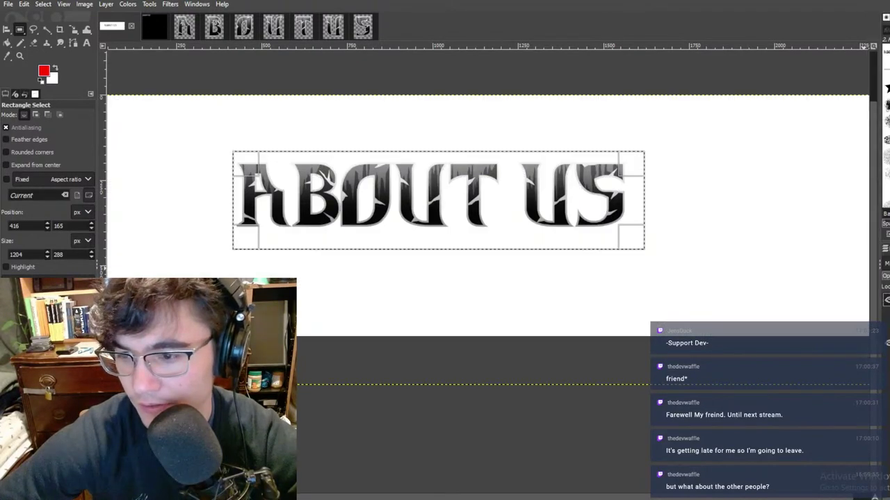
{"action": "right_click", "coordinate": [884, 303]}
{"action": "left_click", "coordinate": [881, 329]}
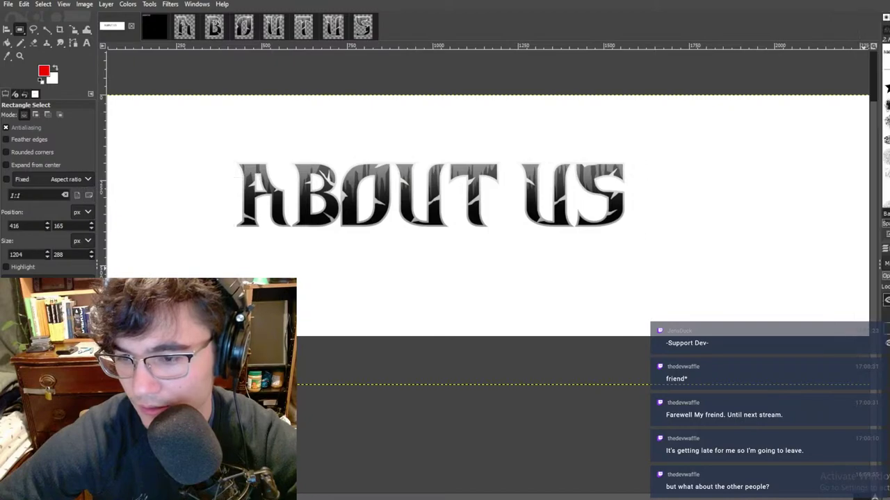
{"action": "key", "text": "ctrl+z"}
Step: Turn the lettering layer's alpha into a selection and take up the Alignment tool
{"action": "right_click", "coordinate": [884, 303]}
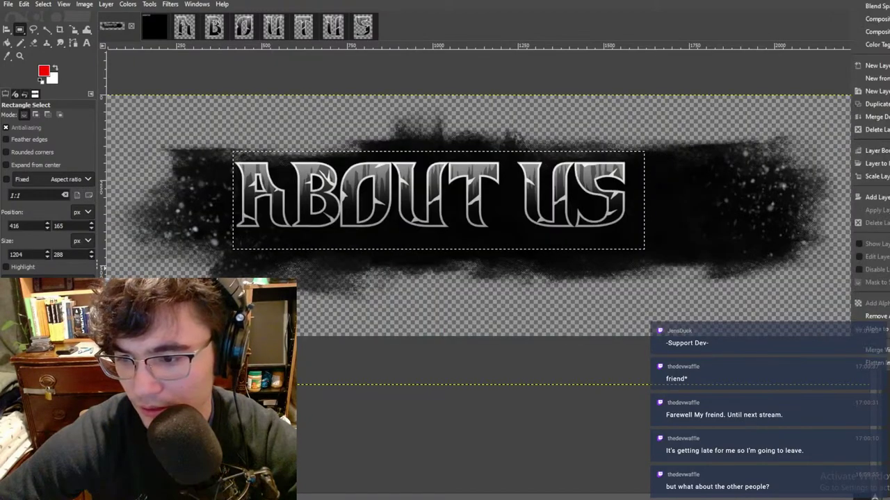
{"action": "left_click", "coordinate": [877, 328]}
{"action": "middle_click_drag", "start_coordinate": [458, 147], "coordinate": [619, 151]}
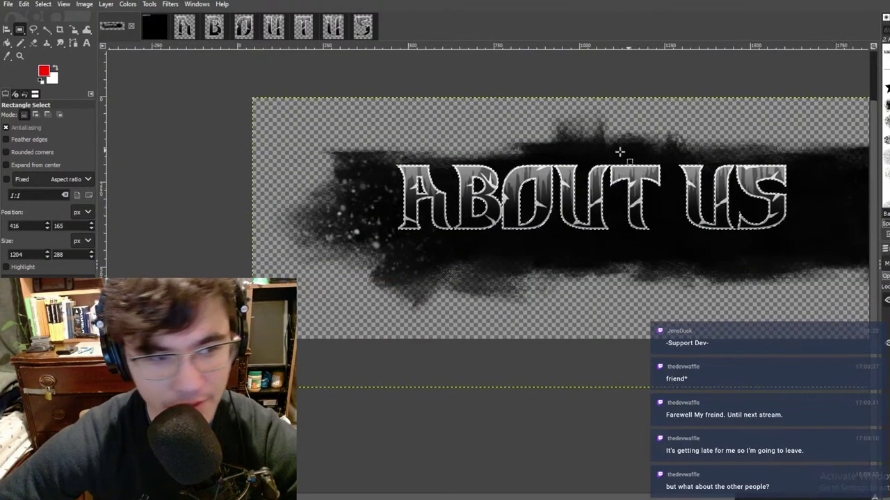
{"action": "left_click", "coordinate": [7, 30]}
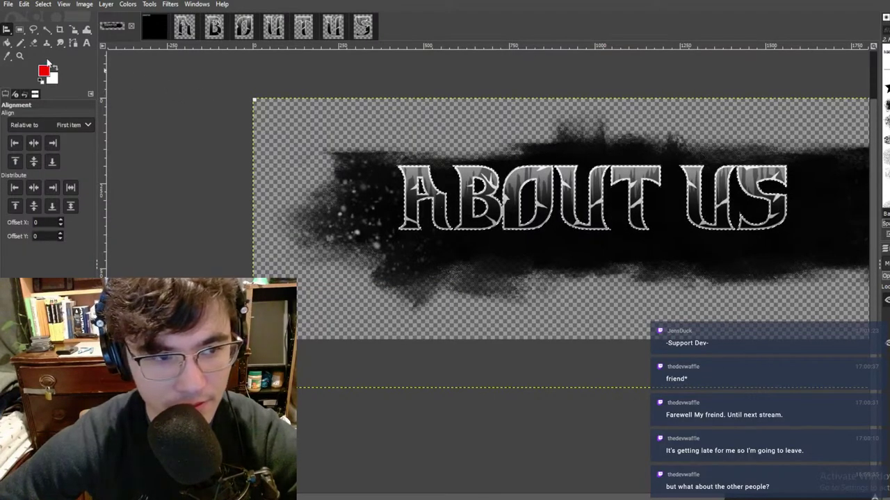
Step: Select the lettering with a rectangle of about 1404 × 480 px, cut it and paste it back
{"action": "left_click", "coordinate": [19, 30]}
{"action": "left_click_drag", "start_coordinate": [345, 118], "coordinate": [762, 281]}
{"action": "key", "text": "ctrl+x"}
{"action": "key", "text": "ctrl+v"}
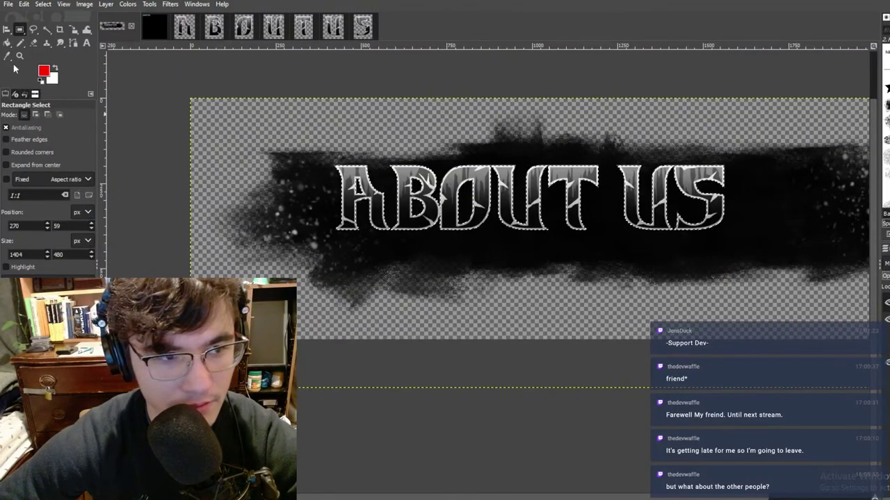
Step: Centre the pasted lettering vertically and horizontally on the banner with the Alignment tool and anchor it
{"action": "key", "text": "q"}
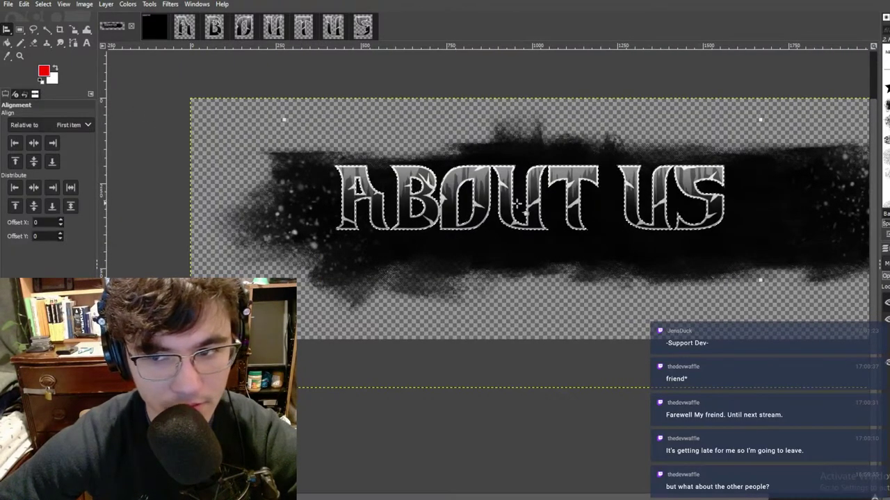
{"action": "middle_click_drag", "start_coordinate": [517, 203], "coordinate": [434, 205]}
{"action": "scroll", "coordinate": [476, 170], "scroll_direction": "down", "scroll_amount": 4, "text": "ctrl"}
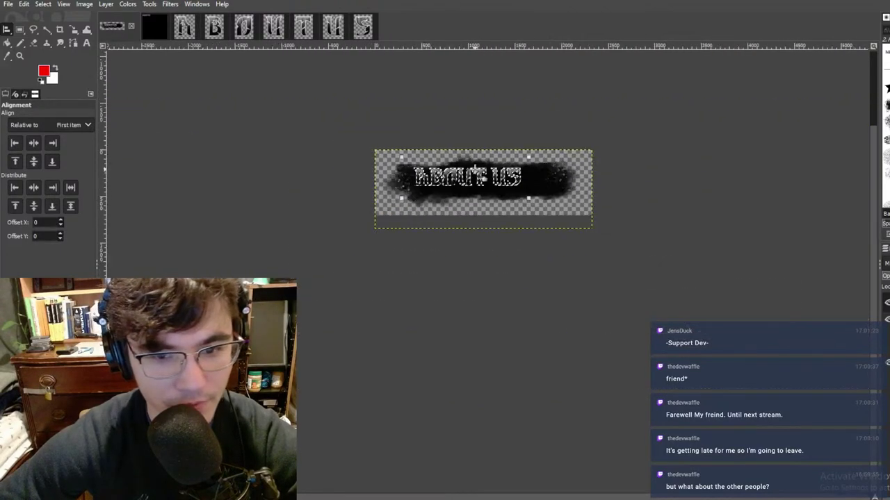
{"action": "scroll", "coordinate": [475, 170], "scroll_direction": "up", "scroll_amount": 3, "text": "ctrl"}
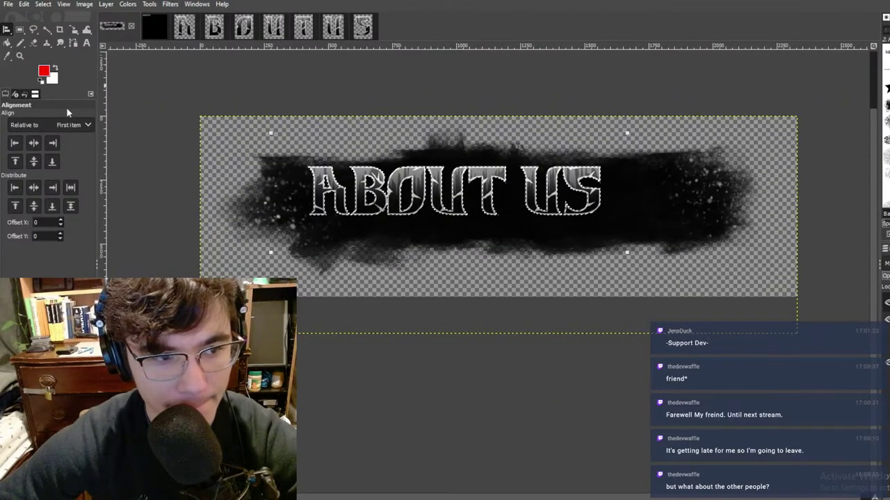
{"action": "left_click", "coordinate": [36, 164]}
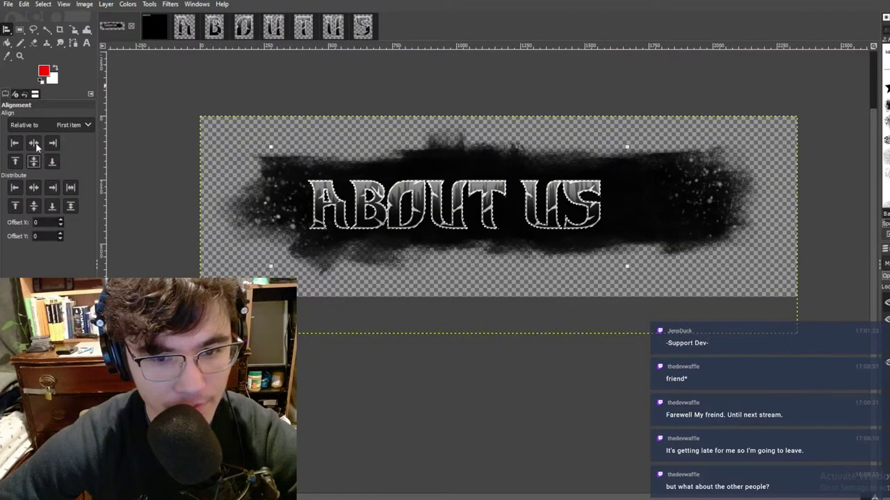
{"action": "left_click", "coordinate": [33, 189]}
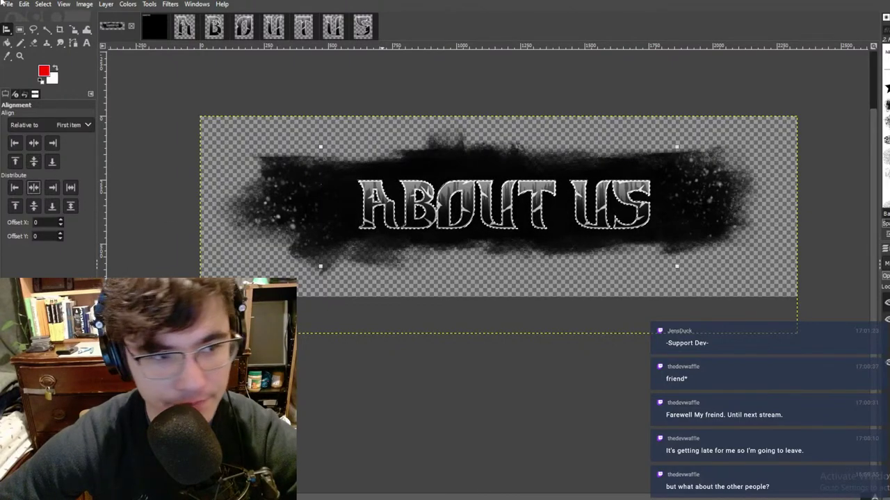
{"action": "left_click", "coordinate": [32, 31]}
{"action": "left_click", "coordinate": [467, 153]}
Step: Examine how the ABOUT US lettering sits within the brush stroke and the whole banner
{"action": "scroll", "coordinate": [542, 116], "scroll_direction": "down", "scroll_amount": 3, "text": "ctrl"}
{"action": "scroll", "coordinate": [545, 199], "scroll_direction": "up", "scroll_amount": 3, "text": "ctrl"}
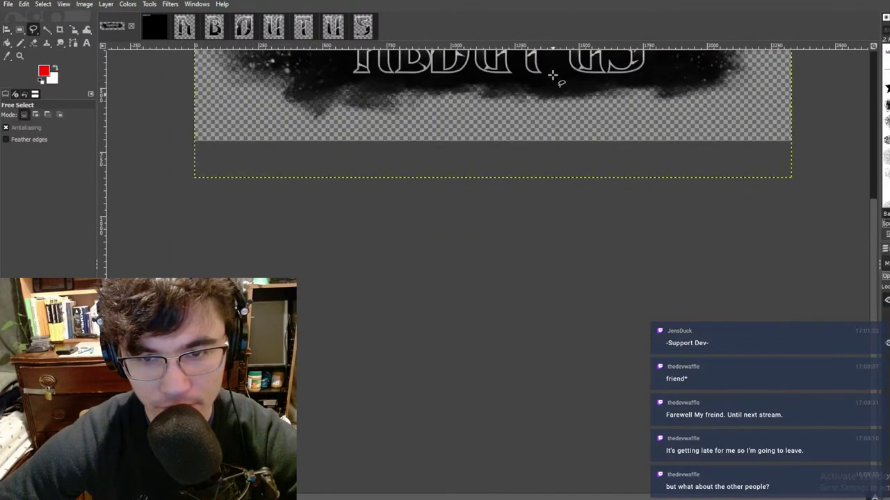
{"action": "middle_click_drag", "start_coordinate": [554, 75], "coordinate": [537, 212]}
{"action": "key", "text": "minus"}
{"action": "key", "text": "minus"}
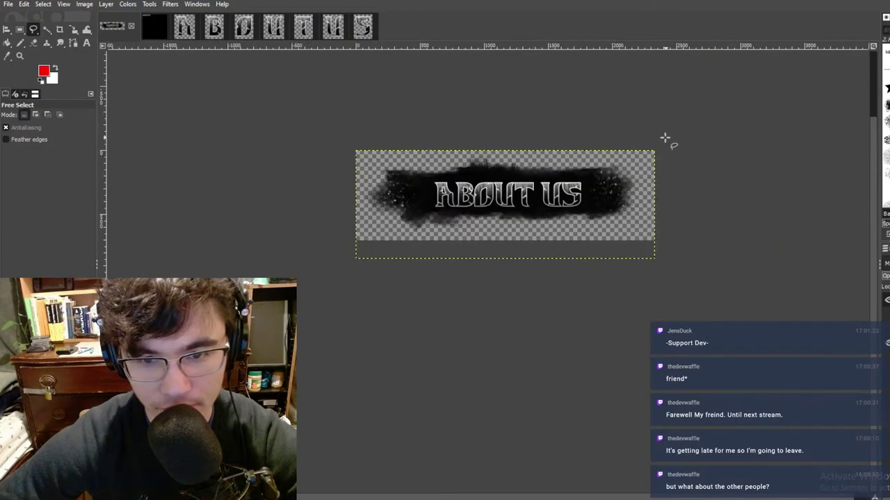
{"action": "middle_click_drag", "start_coordinate": [627, 162], "coordinate": [583, 162]}
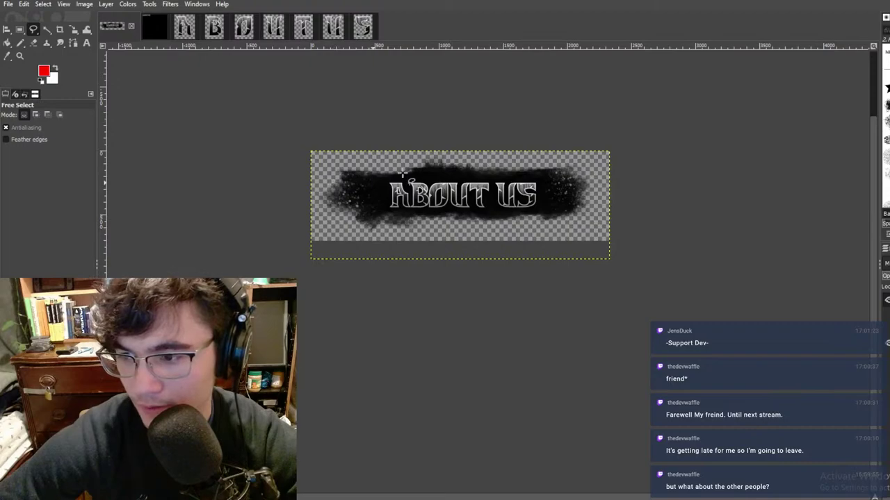
{"action": "scroll", "coordinate": [403, 174], "scroll_direction": "right", "scroll_amount": 2, "text": "shift"}
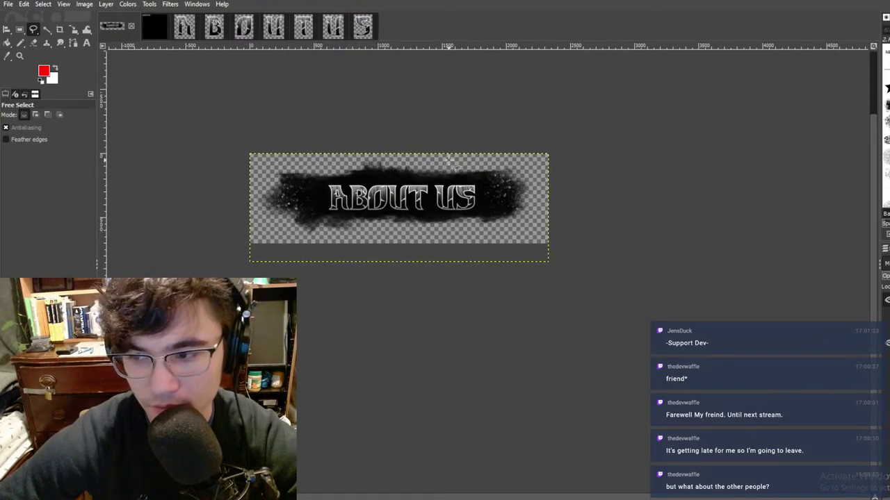
{"action": "middle_click_drag", "start_coordinate": [445, 161], "coordinate": [502, 158]}
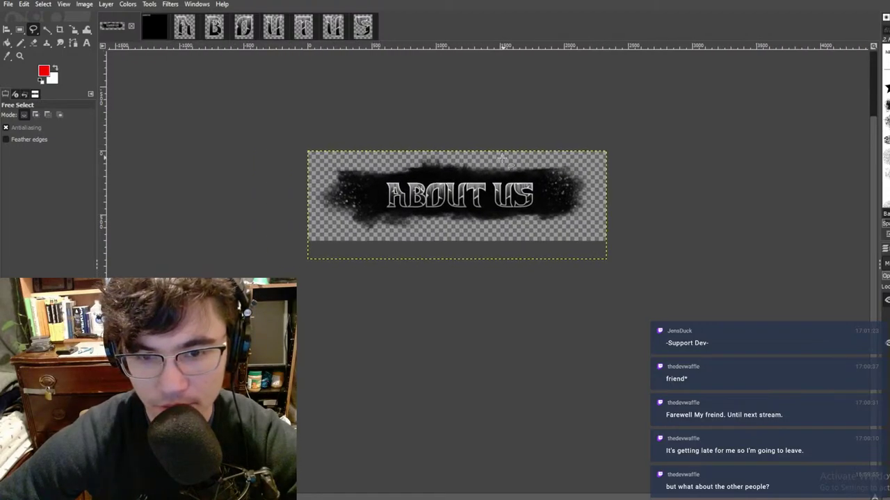
{"action": "scroll", "coordinate": [461, 150], "scroll_direction": "up", "scroll_amount": 2, "text": "ctrl"}
{"action": "scroll", "coordinate": [460, 151], "scroll_direction": "down", "scroll_amount": 2, "text": "ctrl"}
{"action": "middle_click_drag", "start_coordinate": [414, 128], "coordinate": [398, 139]}
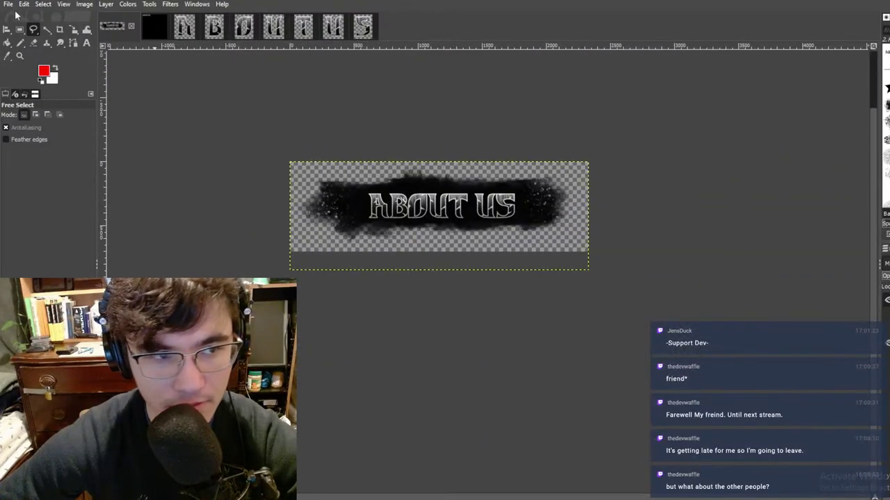
Step: Export the banner as about us.png to the kickstarter folder with the offered PNG options
{"action": "left_click", "coordinate": [24, 4]}
{"action": "mouse_move", "coordinate": [8, 4]}
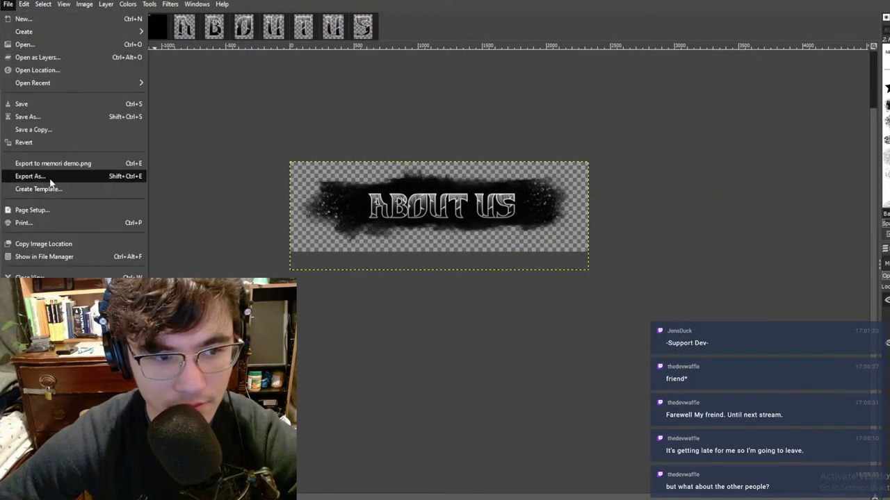
{"action": "left_click", "coordinate": [31, 177]}
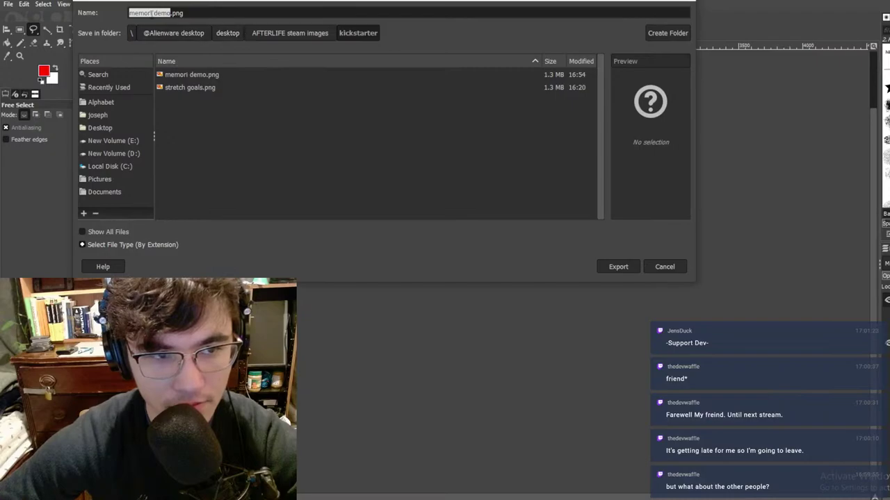
{"action": "key", "text": "BackSpace"}
{"action": "key", "text": "BackSpace"}
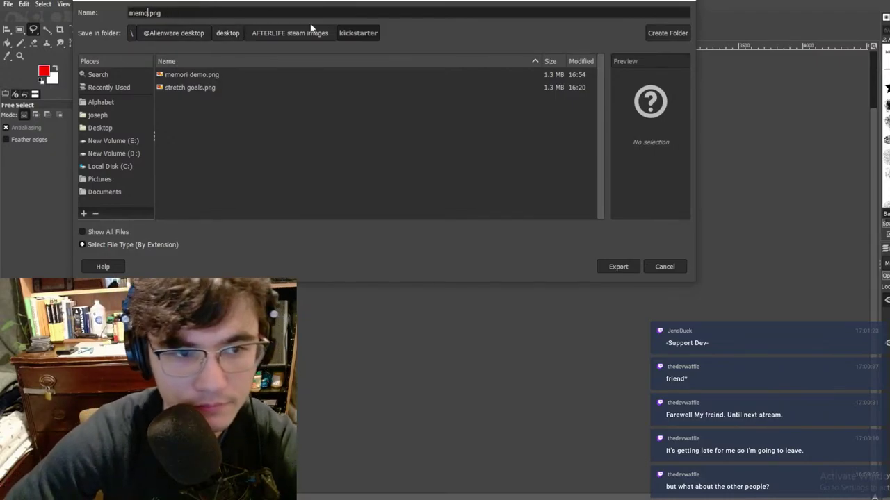
{"action": "type", "text": "about us"}
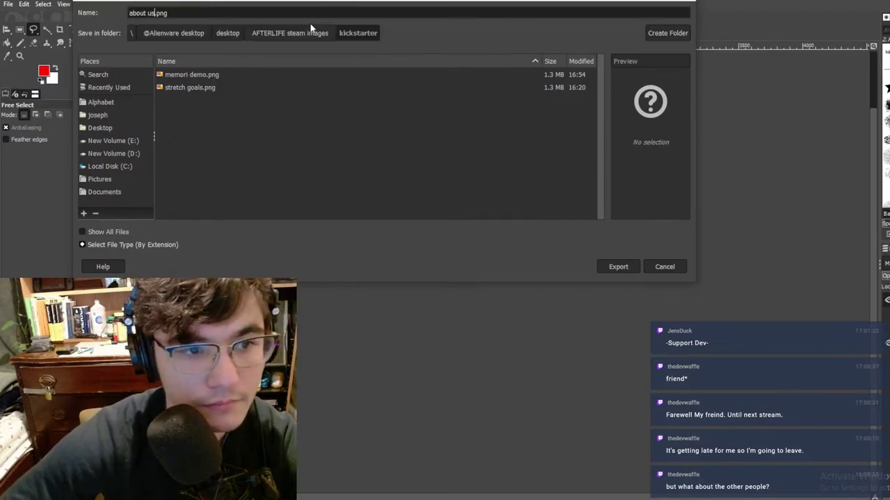
{"action": "key", "text": "Return"}
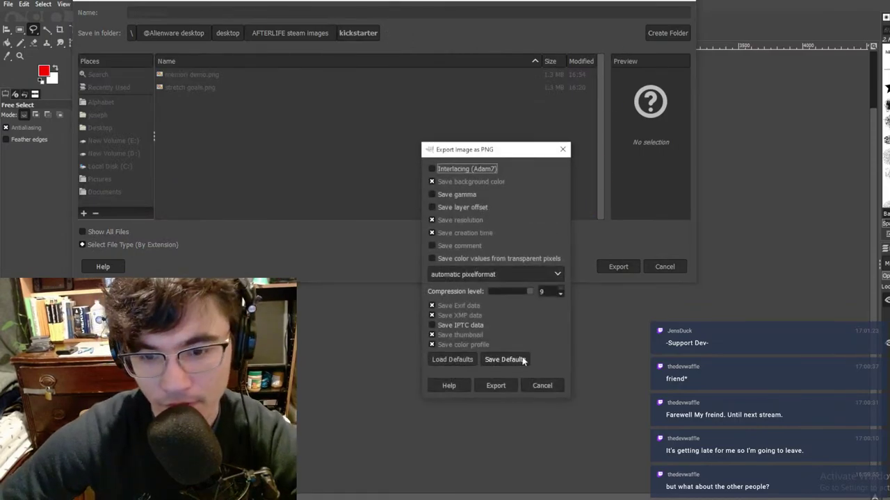
{"action": "left_click", "coordinate": [510, 382]}
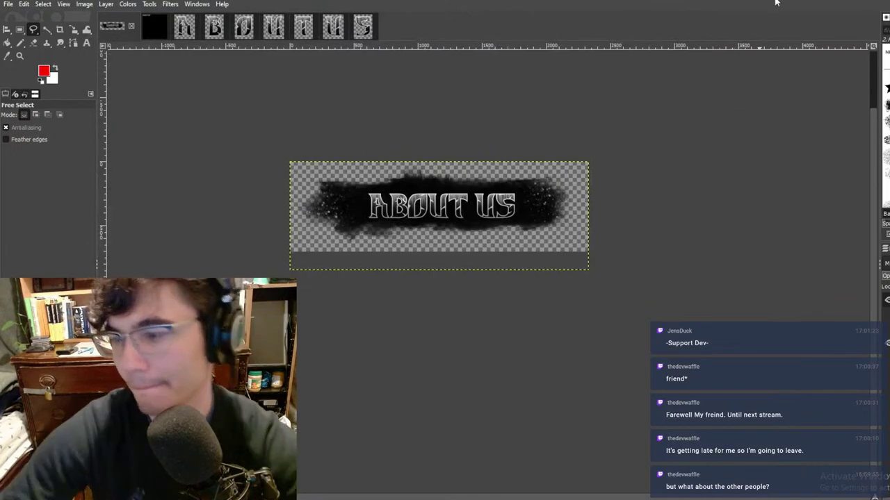
Step: Switch to the Kickstarter campaign preview in the browser and examine the MEMORI DEMO and STRETCH GOALS banners in the story
{"action": "left_click", "coordinate": [888, 1]}
{"action": "left_click", "coordinate": [536, 411]}
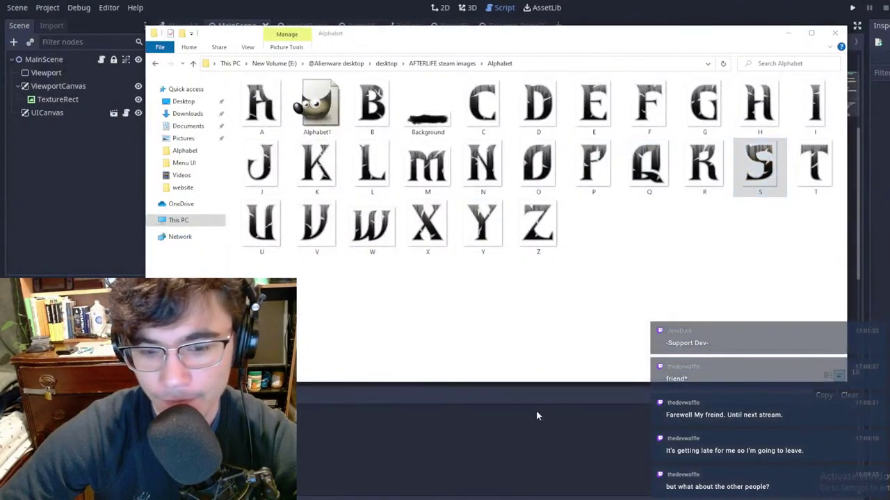
{"action": "key", "text": "alt+Tab"}
{"action": "key", "text": "alt+Tab"}
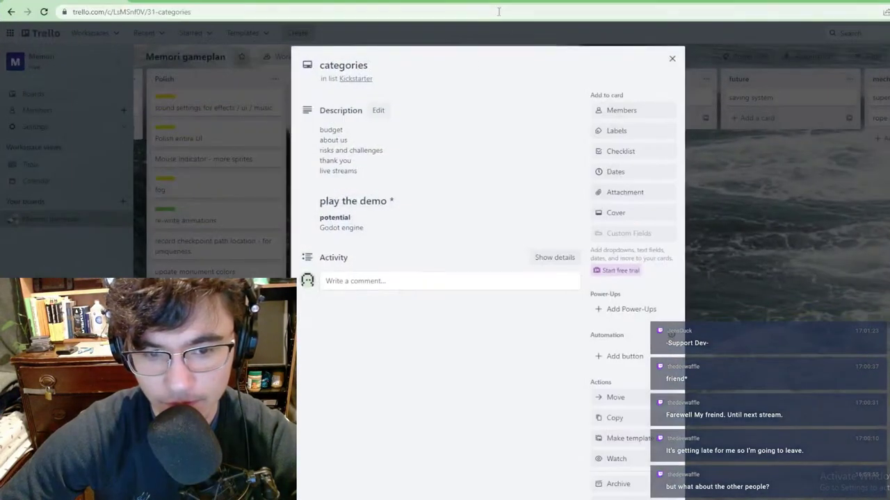
{"action": "key", "text": "Escape"}
{"action": "key", "text": "ctrl+Tab"}
{"action": "scroll", "coordinate": [419, 248], "scroll_direction": "down", "scroll_amount": 3}
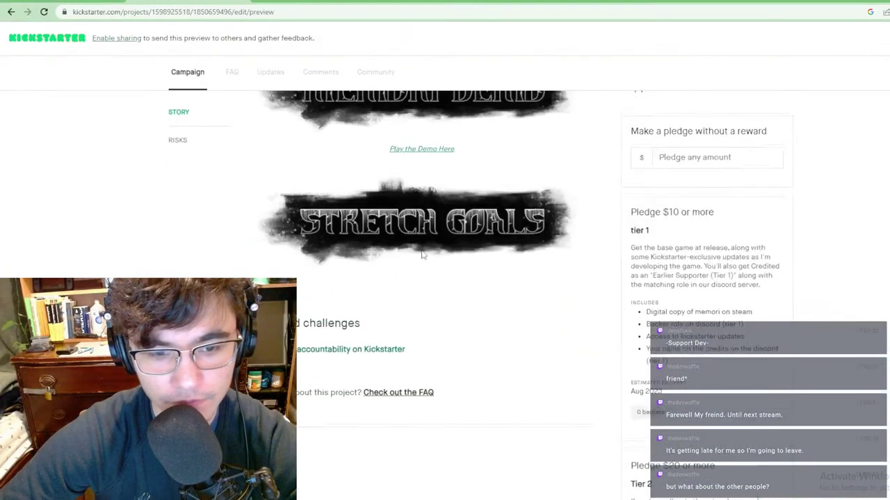
{"action": "scroll", "coordinate": [425, 245], "scroll_direction": "up", "scroll_amount": 4}
{"action": "scroll", "coordinate": [510, 313], "scroll_direction": "down", "scroll_amount": 3}
{"action": "scroll", "coordinate": [854, 187], "scroll_direction": "up", "scroll_amount": 8}
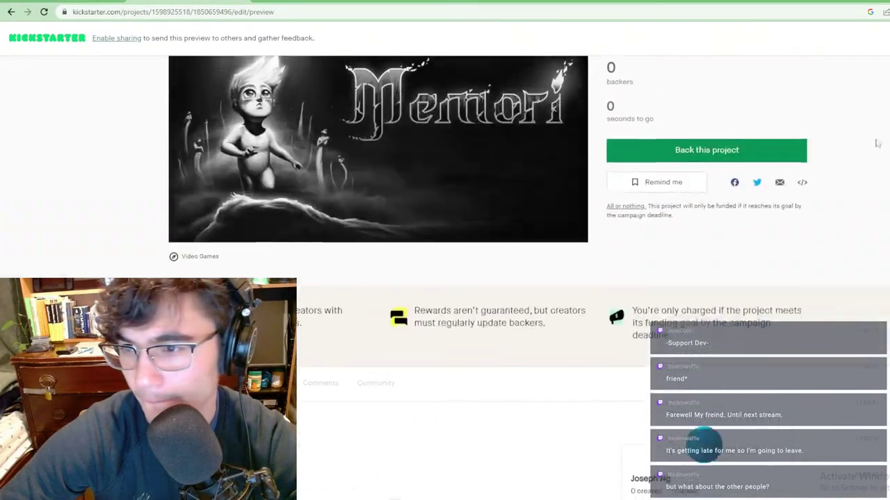
Step: Return to the Kickstarter story editor, start adding an image and bring up the kickstarter image folder beside the upload area
{"action": "key", "text": "alt+Left"}
{"action": "scroll", "coordinate": [484, 224], "scroll_direction": "down", "scroll_amount": 4}
{"action": "scroll", "coordinate": [485, 225], "scroll_direction": "up", "scroll_amount": 4}
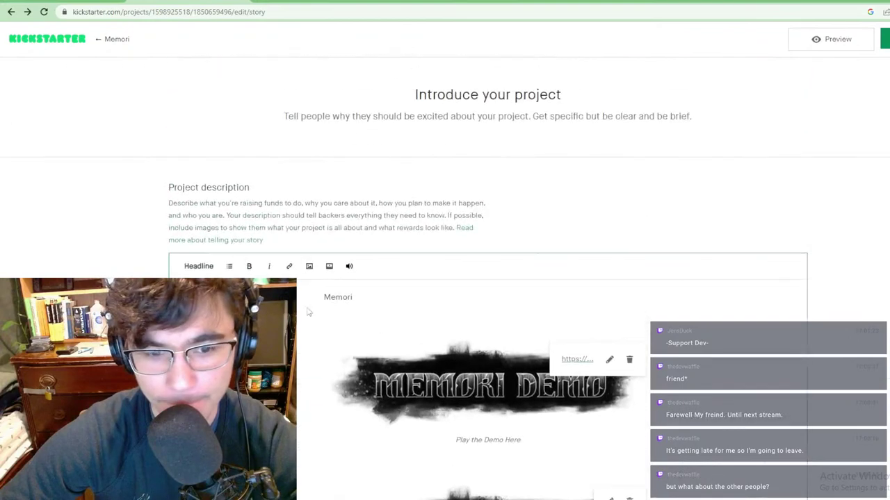
{"action": "left_click", "coordinate": [309, 317]}
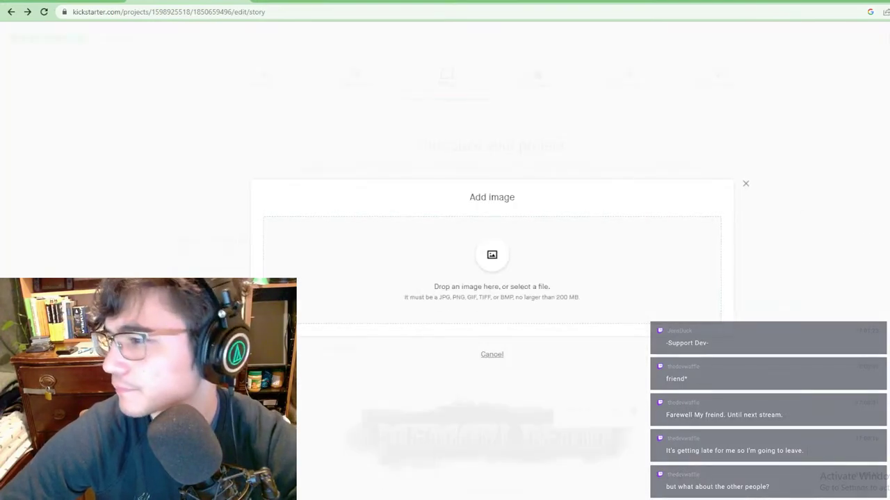
{"action": "mouse_move", "coordinate": [311, 499]}
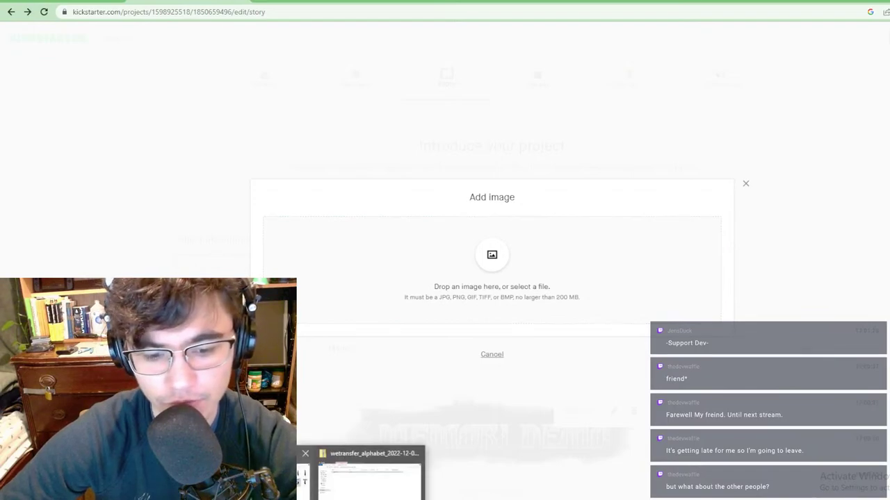
{"action": "left_click", "coordinate": [278, 479]}
{"action": "left_click", "coordinate": [459, 64]}
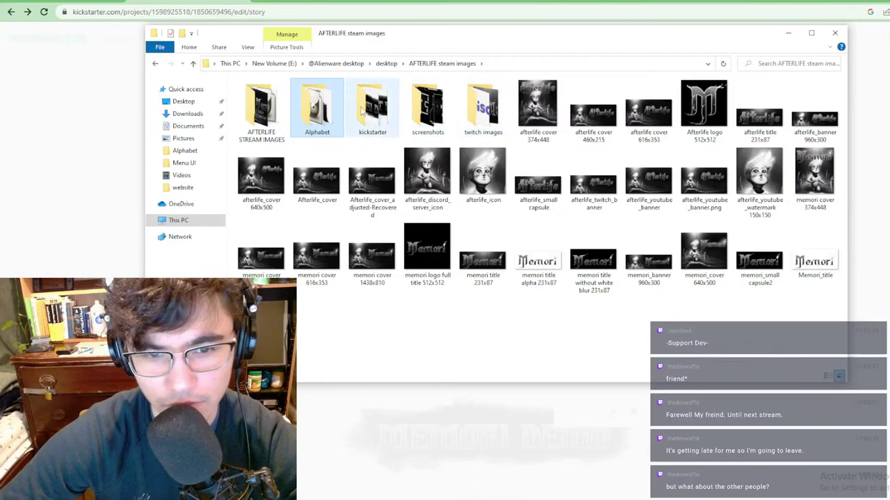
{"action": "double_click", "coordinate": [384, 110]}
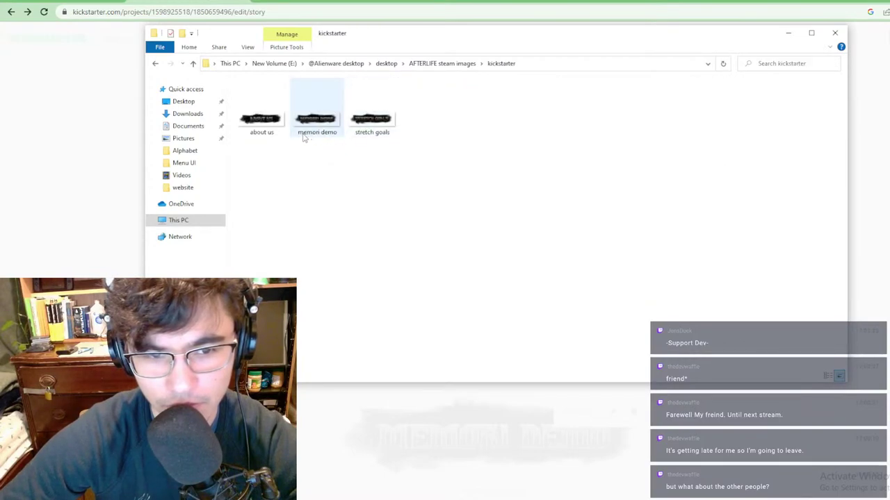
{"action": "left_click_drag", "start_coordinate": [399, 33], "coordinate": [827, 54]}
Step: Upload the about us image into the project description above the Memori text
{"action": "left_click_drag", "start_coordinate": [691, 139], "coordinate": [507, 299]}
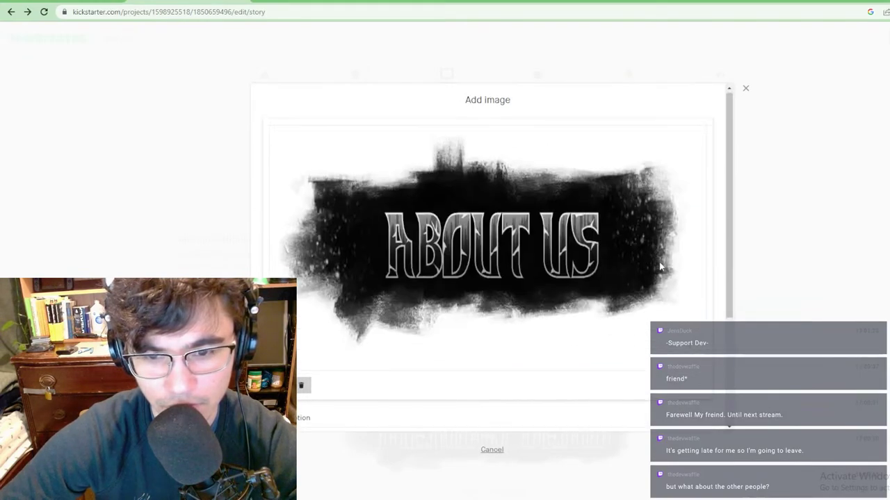
{"action": "scroll", "coordinate": [619, 299], "scroll_direction": "down", "scroll_amount": 3}
{"action": "left_click", "coordinate": [545, 412]}
{"action": "scroll", "coordinate": [665, 238], "scroll_direction": "down", "scroll_amount": 6}
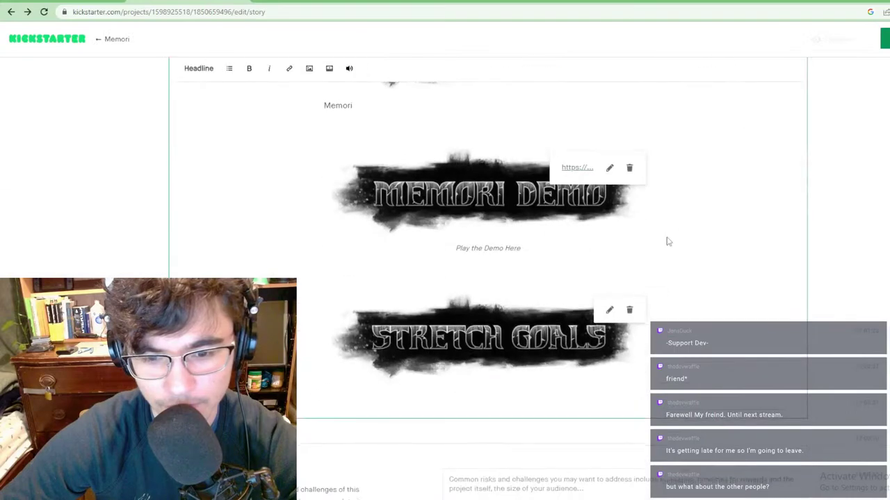
Step: Try to move the ABOUT US banner to the empty line below the STRETCH GOALS banner
{"action": "scroll", "coordinate": [699, 218], "scroll_direction": "up", "scroll_amount": 4}
{"action": "left_click_drag", "start_coordinate": [517, 207], "coordinate": [673, 499]}
{"action": "scroll", "coordinate": [465, 177], "scroll_direction": "up", "scroll_amount": 4}
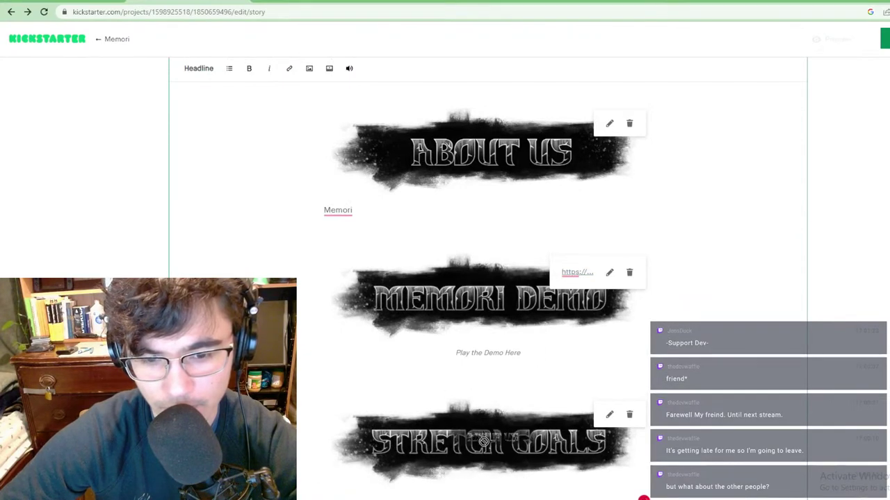
{"action": "scroll", "coordinate": [753, 201], "scroll_direction": "up", "scroll_amount": 4}
{"action": "scroll", "coordinate": [460, 257], "scroll_direction": "down", "scroll_amount": 5}
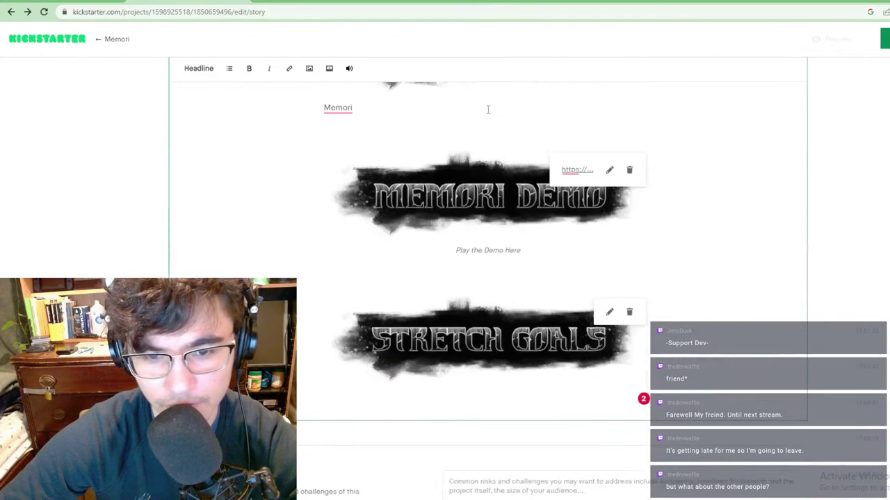
{"action": "scroll", "coordinate": [526, 133], "scroll_direction": "up", "scroll_amount": 5}
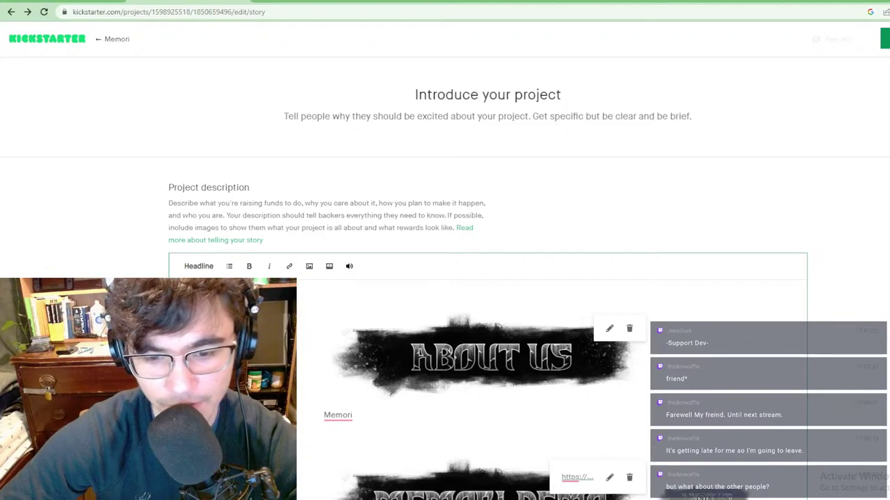
{"action": "scroll", "coordinate": [612, 355], "scroll_direction": "down", "scroll_amount": 6}
{"action": "scroll", "coordinate": [612, 354], "scroll_direction": "up", "scroll_amount": 5}
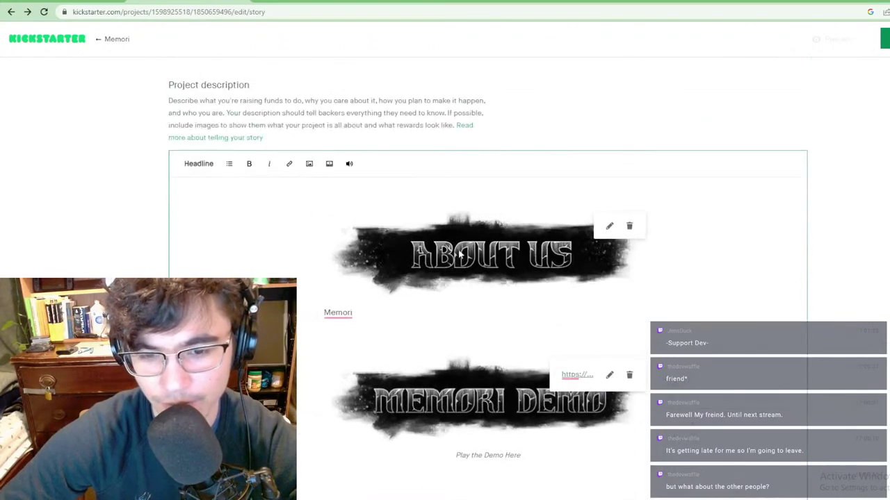
{"action": "scroll", "coordinate": [531, 421], "scroll_direction": "down", "scroll_amount": 5}
{"action": "scroll", "coordinate": [488, 236], "scroll_direction": "up", "scroll_amount": 3}
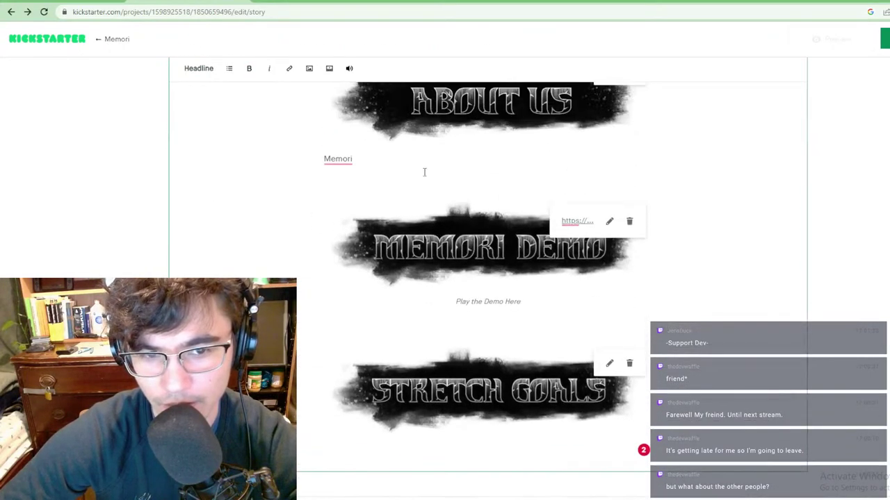
{"action": "left_click_drag", "start_coordinate": [462, 107], "coordinate": [484, 456]}
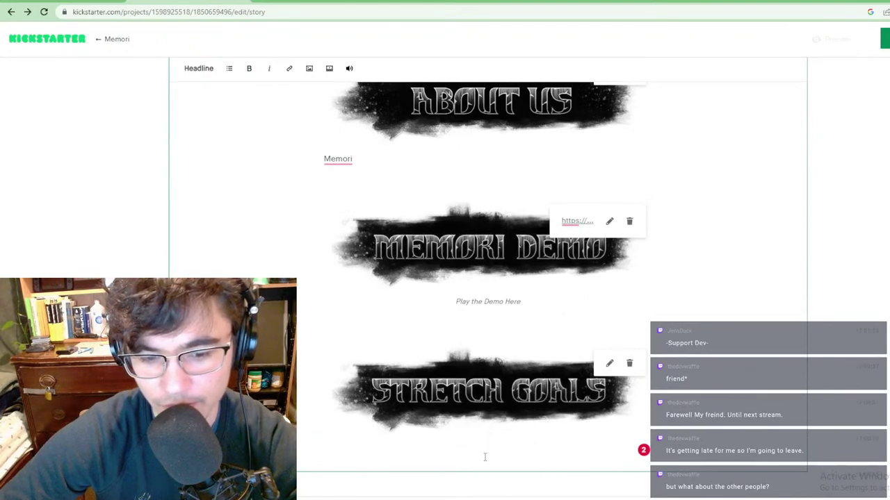
{"action": "left_click_drag", "start_coordinate": [441, 142], "coordinate": [373, 451]}
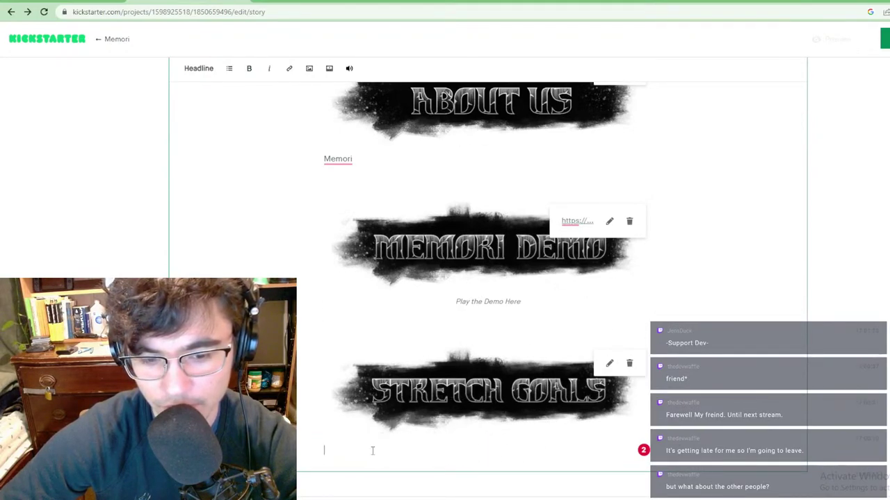
{"action": "left_click_drag", "start_coordinate": [490, 115], "coordinate": [373, 451]}
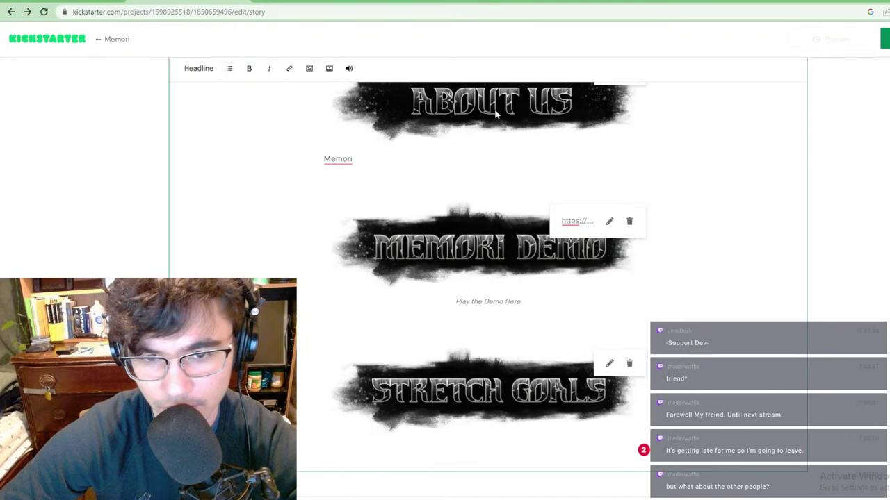
Step: Delete the ABOUT US banner from the start of the project description
{"action": "left_click", "coordinate": [629, 223]}
{"action": "left_click", "coordinate": [527, 275]}
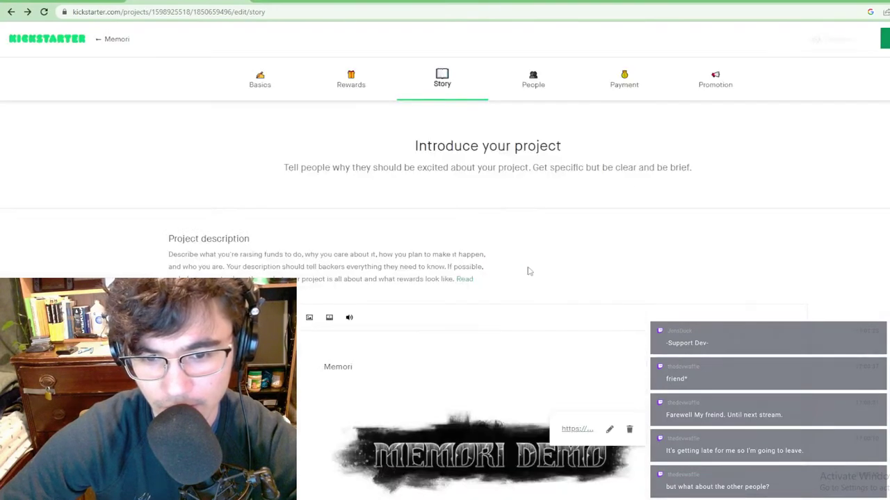
{"action": "scroll", "coordinate": [566, 236], "scroll_direction": "down", "scroll_amount": 4}
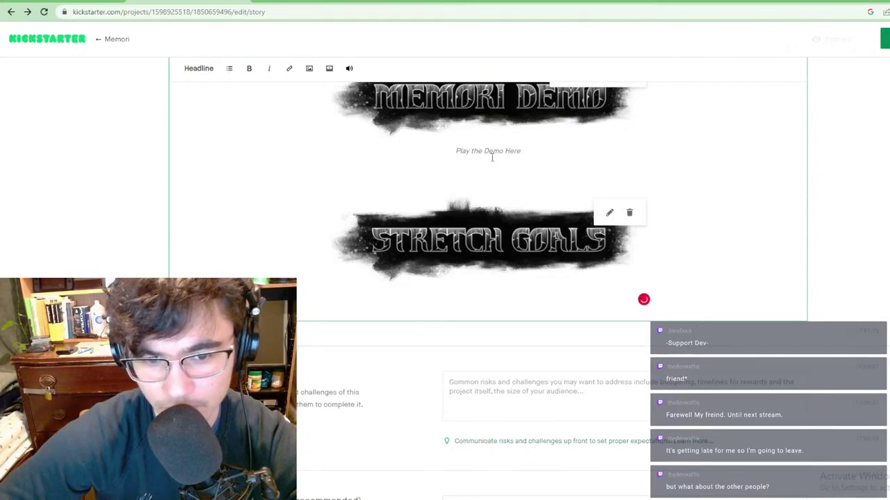
{"action": "scroll", "coordinate": [492, 158], "scroll_direction": "down", "scroll_amount": 2}
{"action": "scroll", "coordinate": [458, 196], "scroll_direction": "up", "scroll_amount": 5}
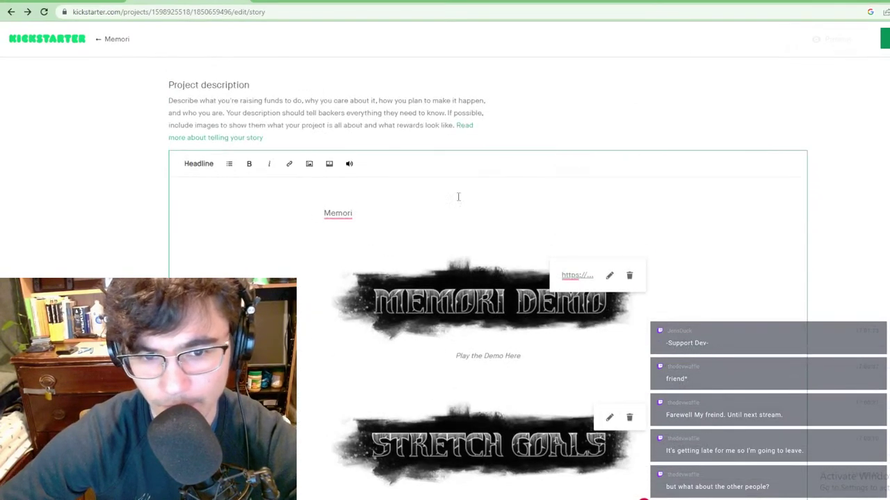
{"action": "right_click", "coordinate": [348, 214]}
{"action": "key", "text": "Escape"}
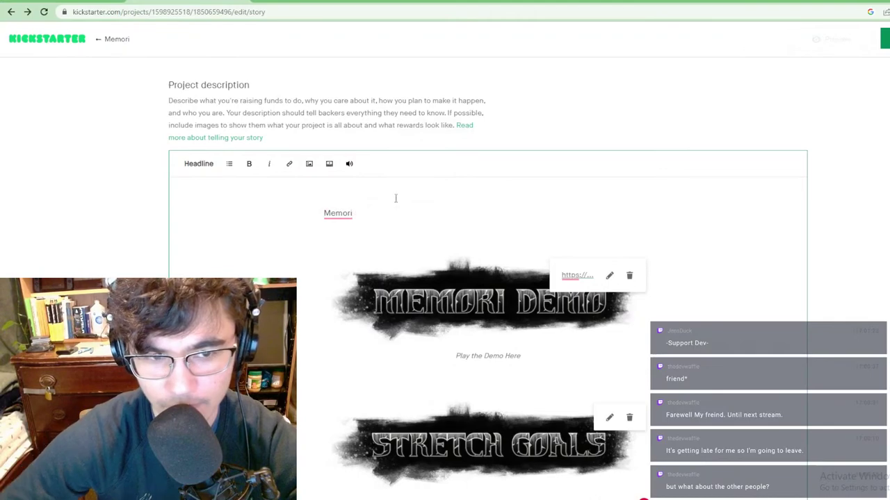
Step: Add the about us image from the kickstarter folder below the STRETCH GOALS banner without a caption or link
{"action": "scroll", "coordinate": [366, 117], "scroll_direction": "down", "scroll_amount": 4}
{"action": "left_click", "coordinate": [310, 68]}
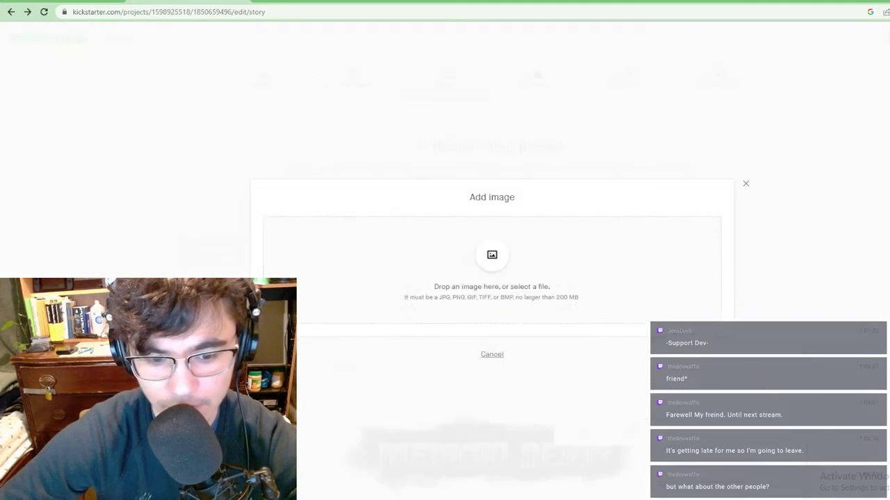
{"action": "left_click", "coordinate": [324, 480]}
{"action": "left_click_drag", "start_coordinate": [690, 126], "coordinate": [487, 274]}
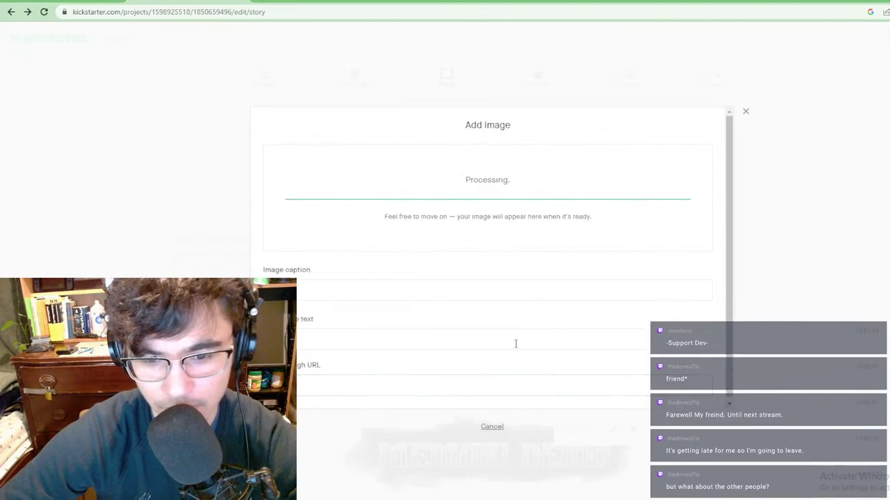
{"action": "scroll", "coordinate": [493, 308], "scroll_direction": "down", "scroll_amount": 5}
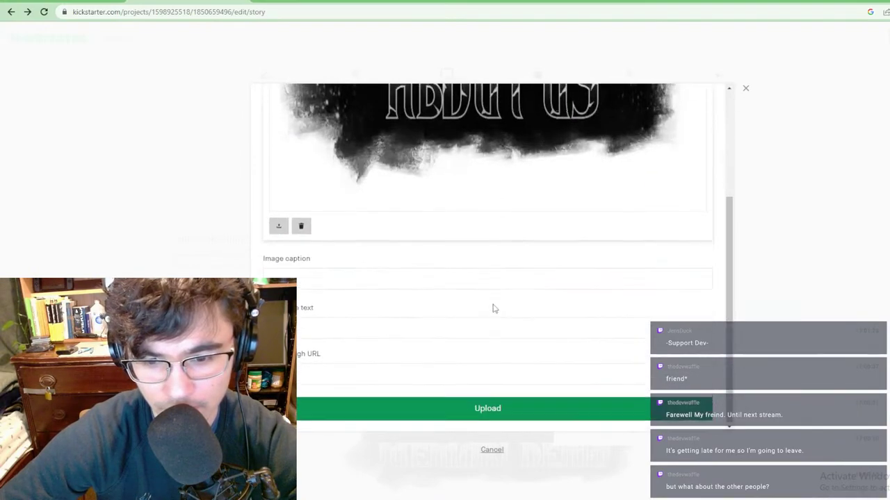
{"action": "left_click", "coordinate": [486, 417]}
Step: Check the STRETCH GOALS banner's image details without changing them and review the order of the three banners
{"action": "scroll", "coordinate": [654, 250], "scroll_direction": "up", "scroll_amount": 2}
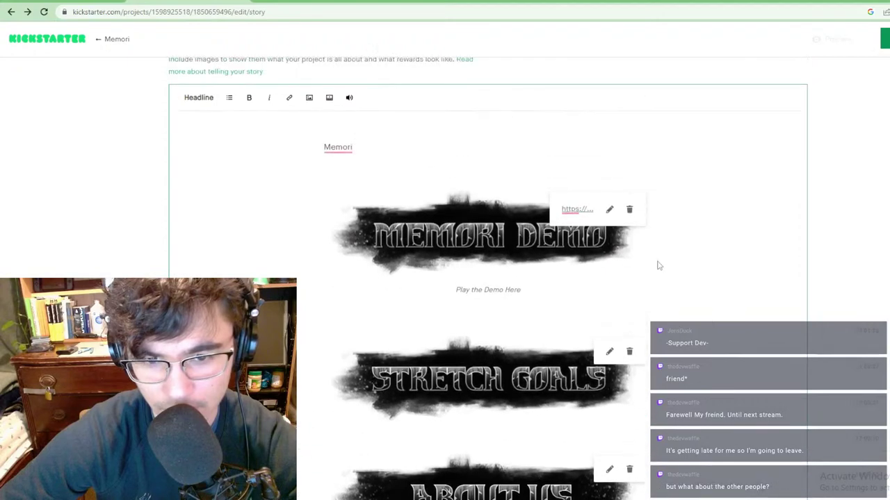
{"action": "left_click", "coordinate": [609, 352]}
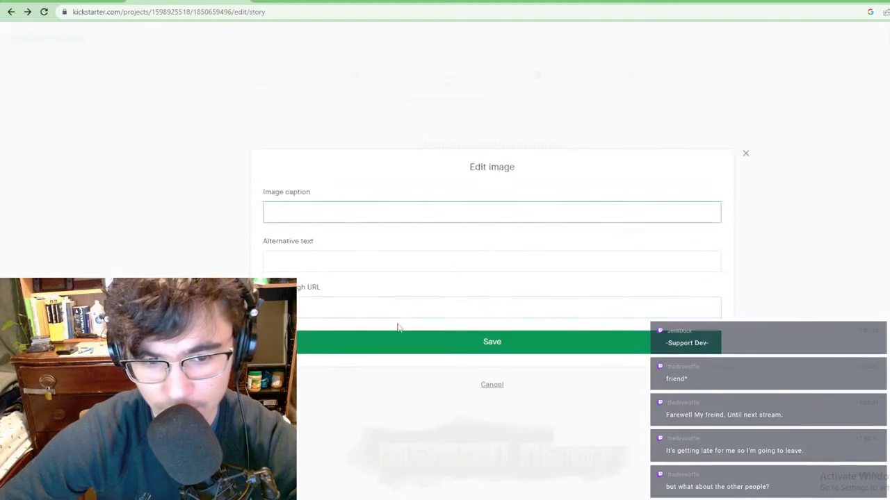
{"action": "left_click", "coordinate": [496, 384]}
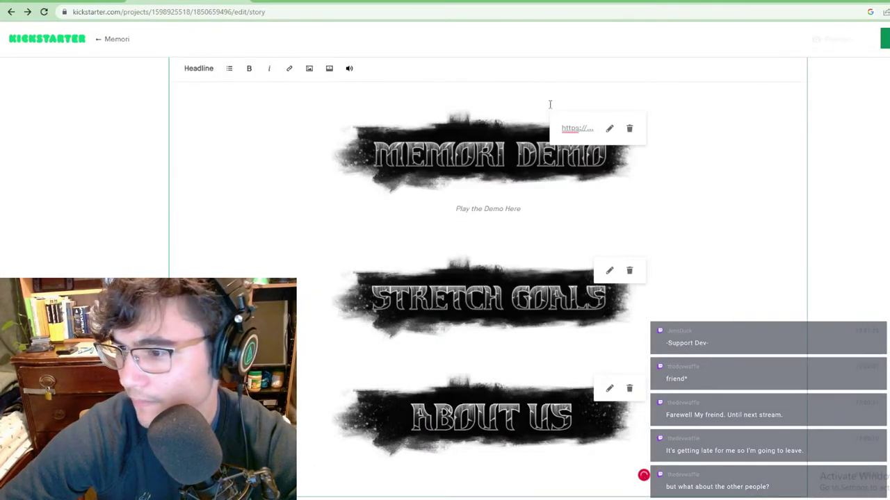
{"action": "scroll", "coordinate": [671, 201], "scroll_direction": "up", "scroll_amount": 3}
{"action": "scroll", "coordinate": [590, 143], "scroll_direction": "down", "scroll_amount": 3}
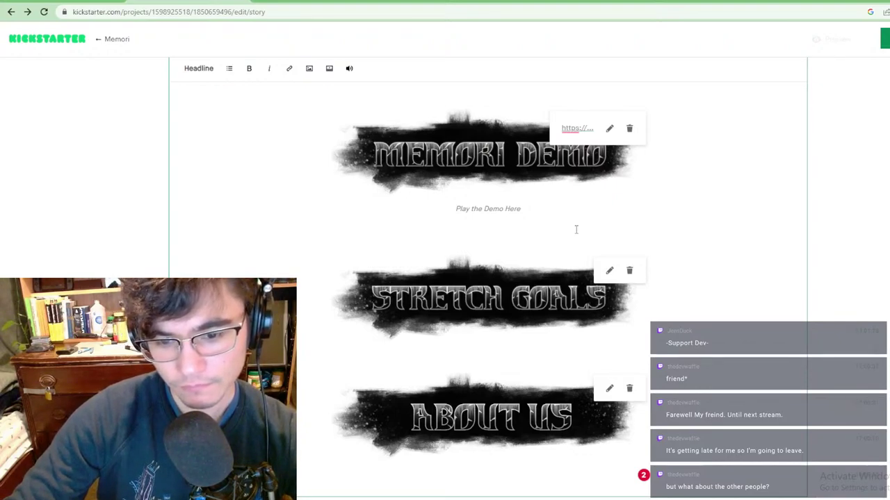
{"action": "scroll", "coordinate": [600, 276], "scroll_direction": "down", "scroll_amount": 2}
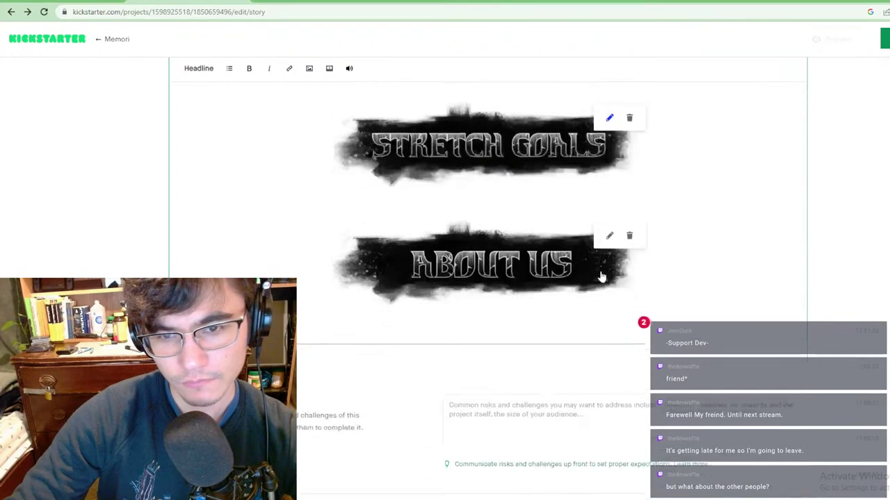
{"action": "scroll", "coordinate": [600, 276], "scroll_direction": "up", "scroll_amount": 4}
Step: Compare the campaign preview, switch to the Memori gameplan board in Trello and open the categories card of the Kickstarter list
{"action": "left_click", "coordinate": [313, 2]}
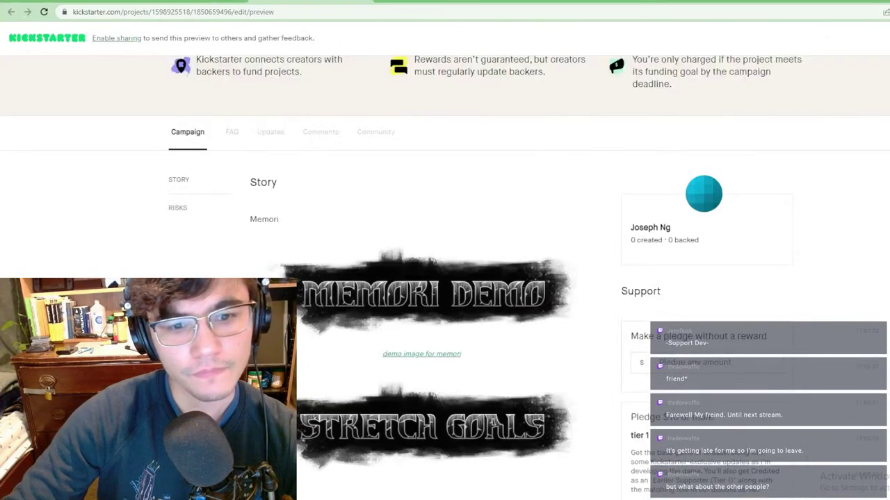
{"action": "left_click", "coordinate": [428, 2]}
{"action": "left_click", "coordinate": [313, 1]}
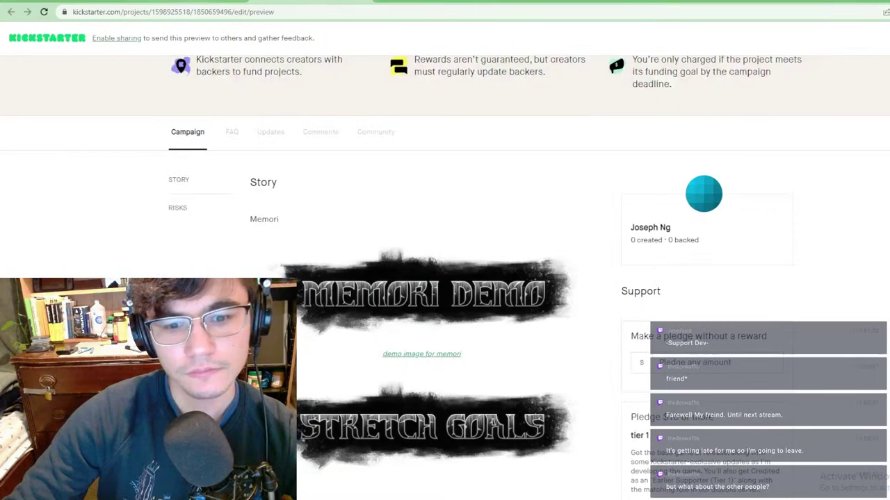
{"action": "key", "text": "ctrl+shift+Tab"}
{"action": "left_click", "coordinate": [76, 2]}
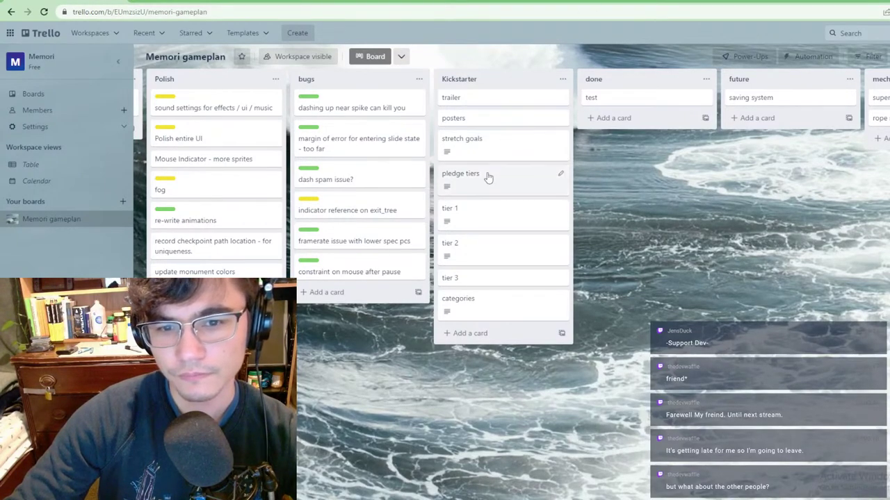
{"action": "left_click", "coordinate": [470, 301]}
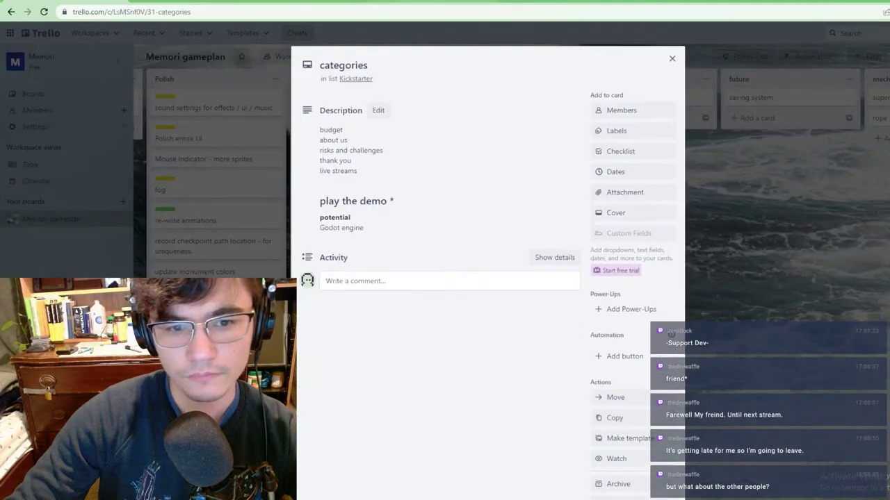
Step: Open the categories card's description for editing and copy the word "budget" from it
{"action": "left_click_drag", "start_coordinate": [371, 133], "coordinate": [394, 164]}
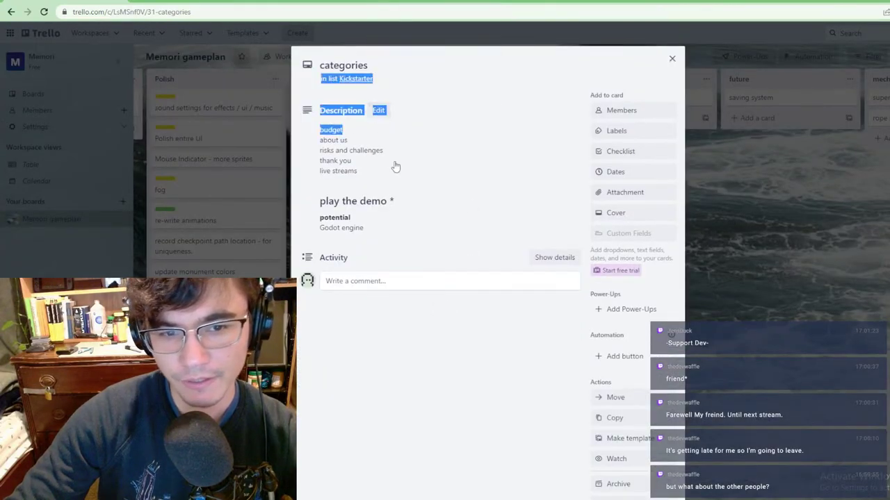
{"action": "left_click", "coordinate": [340, 131]}
{"action": "left_click", "coordinate": [384, 135]}
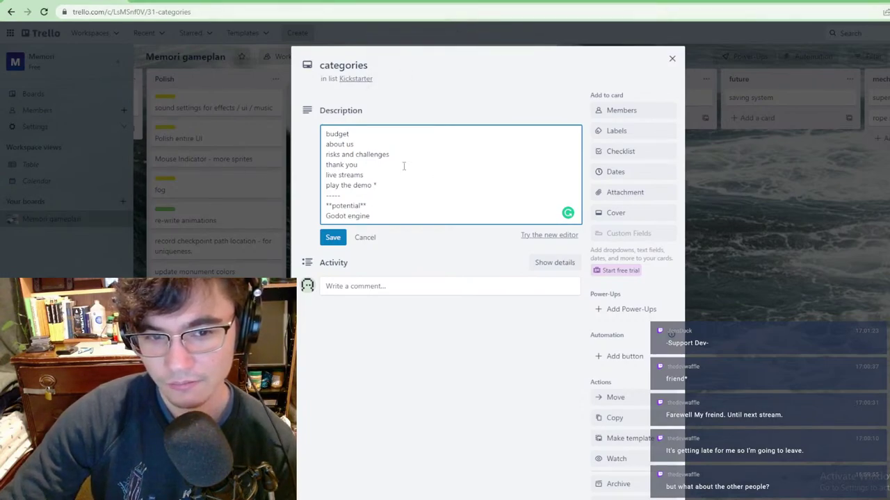
{"action": "right_click", "coordinate": [345, 132]}
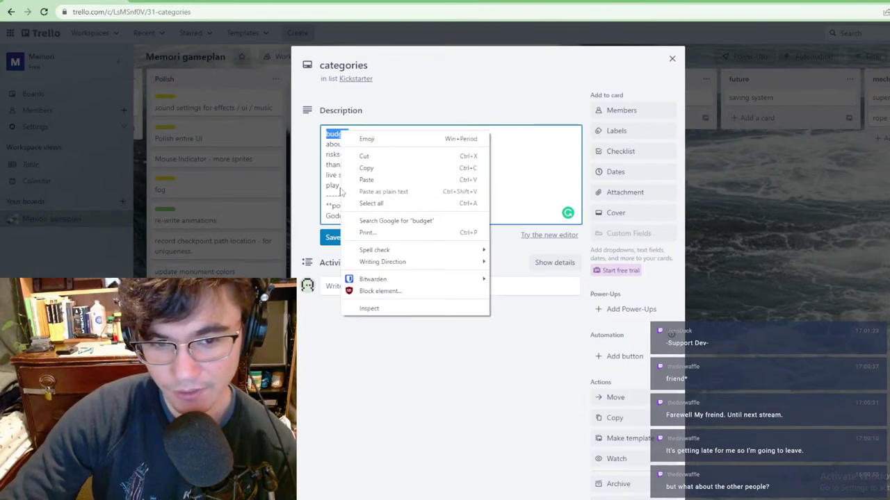
{"action": "left_click", "coordinate": [413, 169]}
{"action": "left_click_drag", "start_coordinate": [490, 0], "coordinate": [488, 0]}
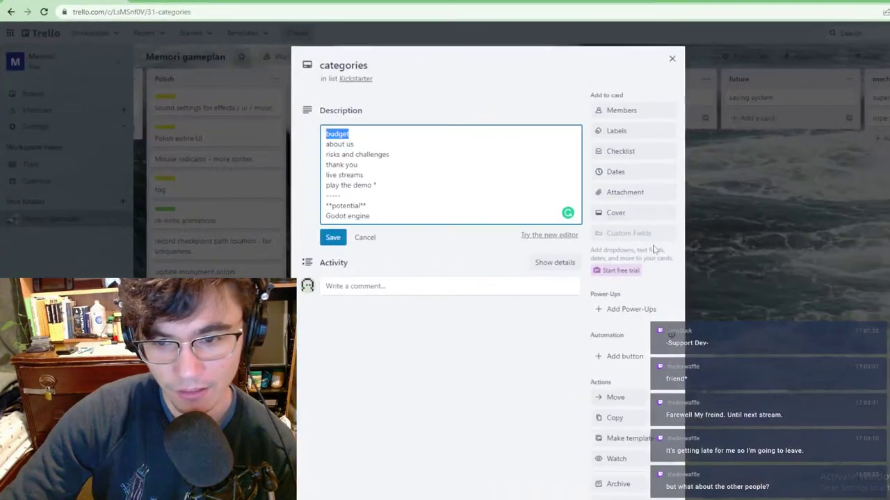
Step: Switch to GIMP and bring up the memori word collection image
{"action": "left_click", "coordinate": [877, 53]}
{"action": "left_click", "coordinate": [888, 1]}
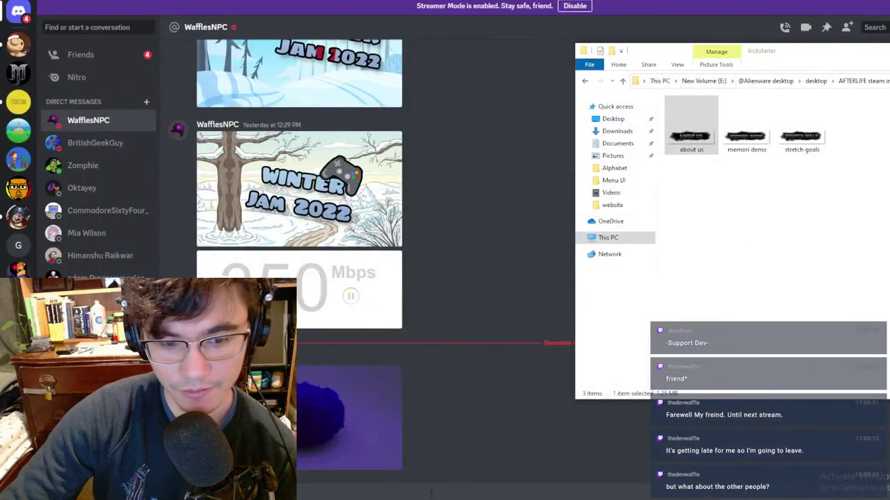
{"action": "left_click", "coordinate": [485, 132]}
{"action": "key", "text": "super+Down"}
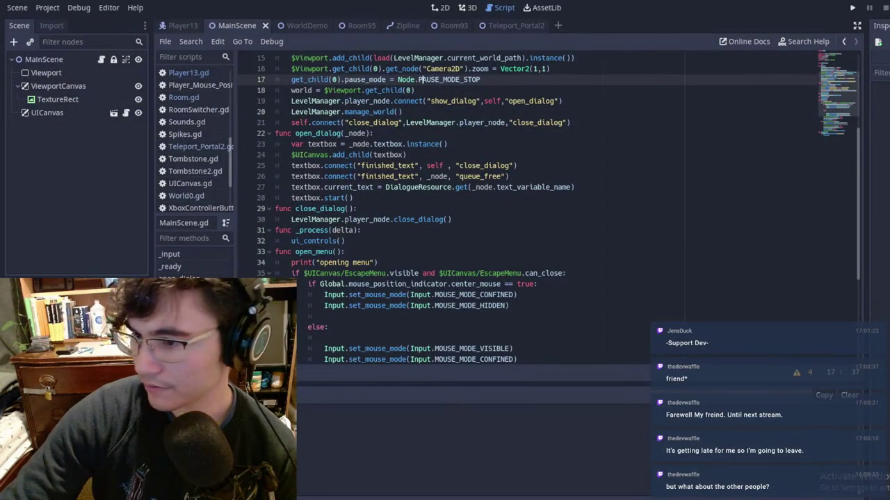
{"action": "mouse_move", "coordinate": [540, 499]}
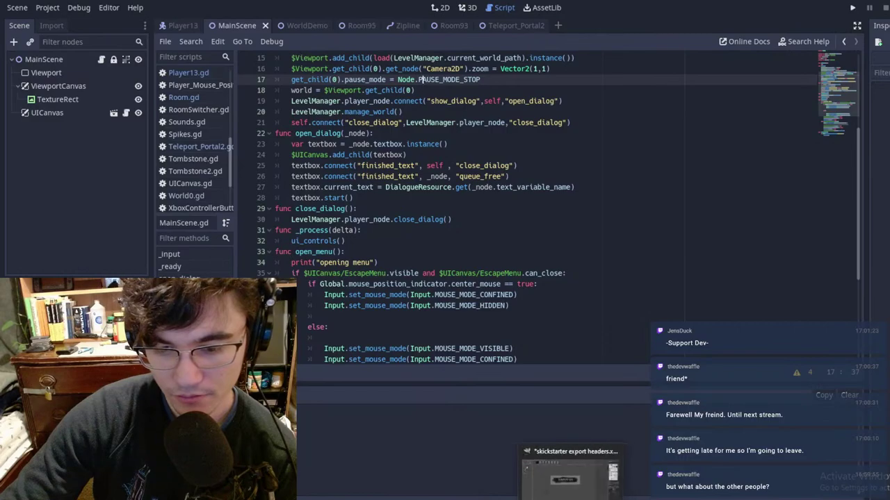
{"action": "left_click", "coordinate": [597, 469]}
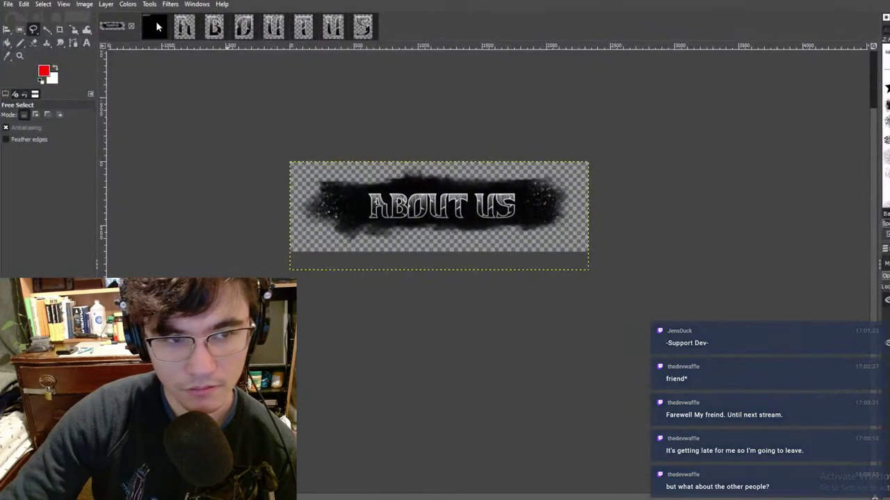
{"action": "left_click", "coordinate": [158, 26]}
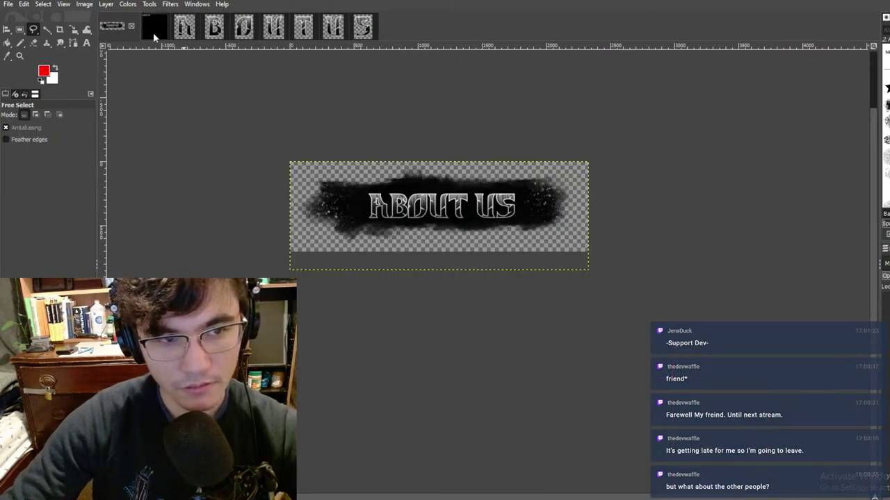
{"action": "left_click", "coordinate": [154, 34]}
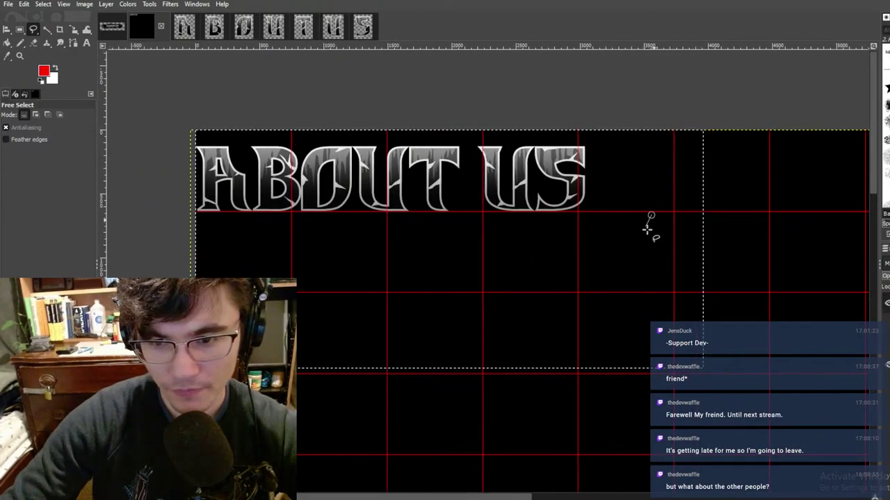
Step: Clear the selection, hide the ABOUT US lettering layer and add a new layer with default settings to the word collection image
{"action": "left_click", "coordinate": [19, 29]}
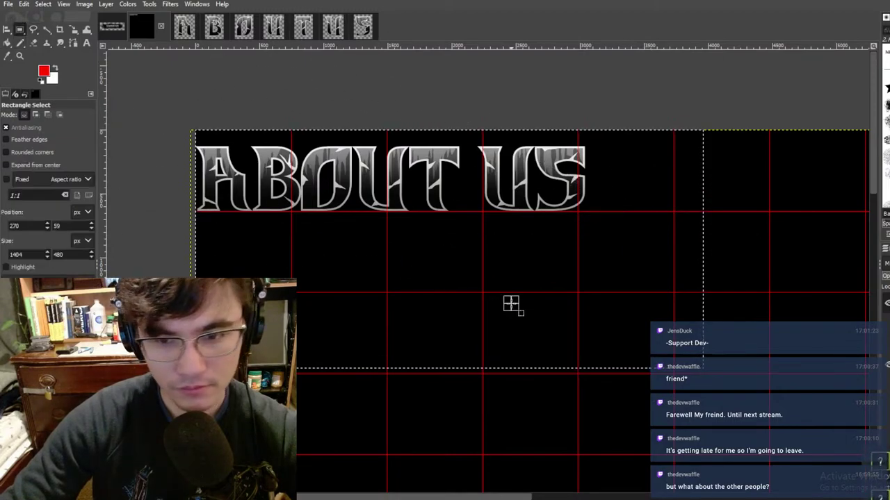
{"action": "left_click", "coordinate": [637, 158]}
{"action": "left_click", "coordinate": [780, 210]}
{"action": "left_click", "coordinate": [886, 303]}
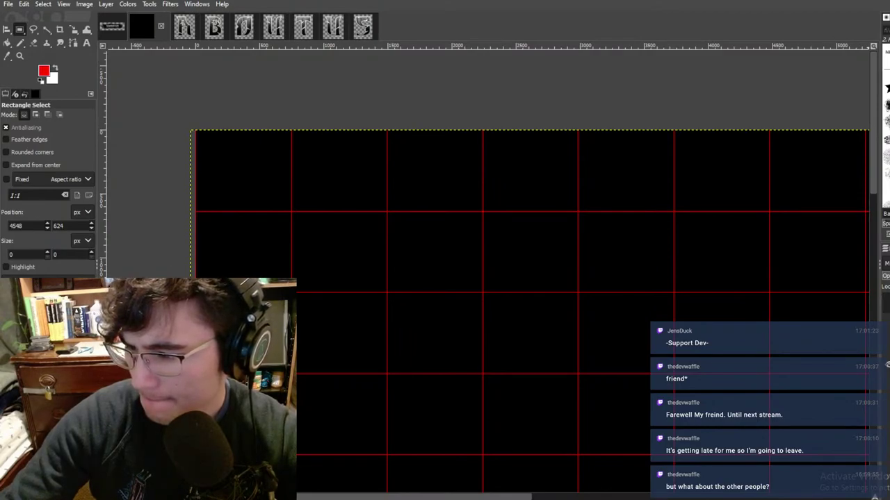
{"action": "key", "text": "shift+ctrl+n"}
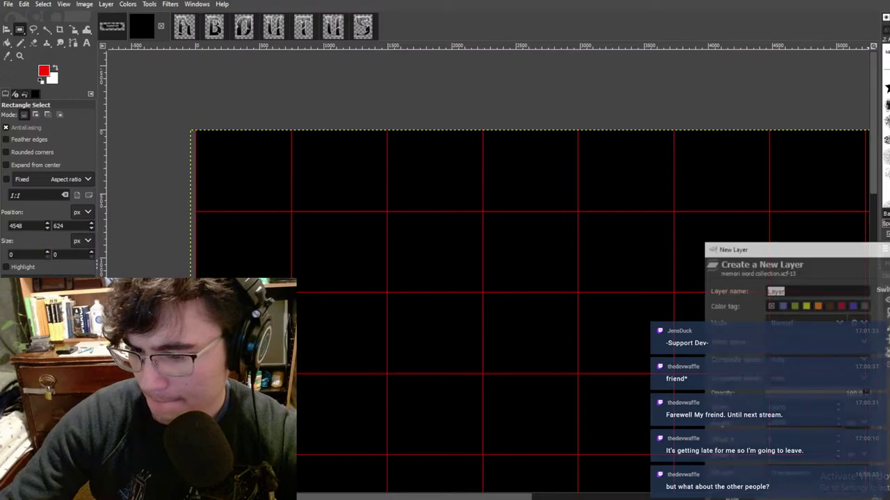
{"action": "key", "text": "Return"}
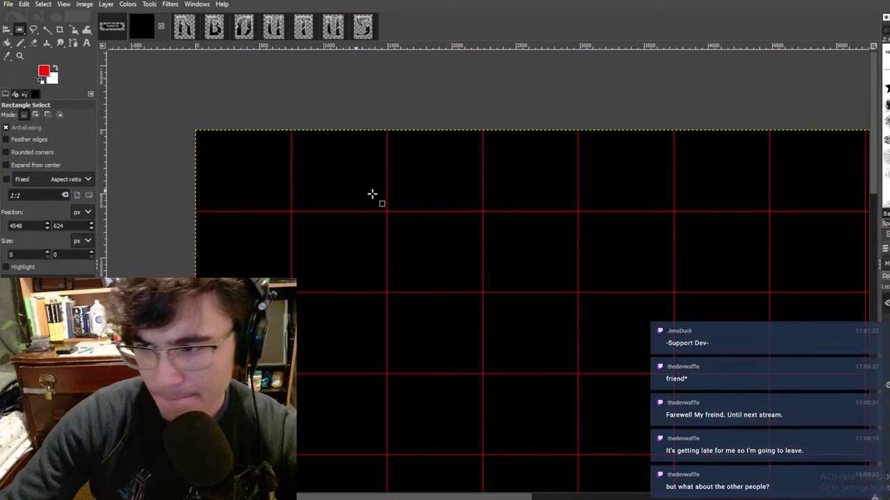
{"action": "middle_click_drag", "start_coordinate": [657, 175], "coordinate": [616, 155]}
Step: Close the imported letter images A, B, O, U, T, U and S, discarding their changes
{"action": "left_click", "coordinate": [185, 27]}
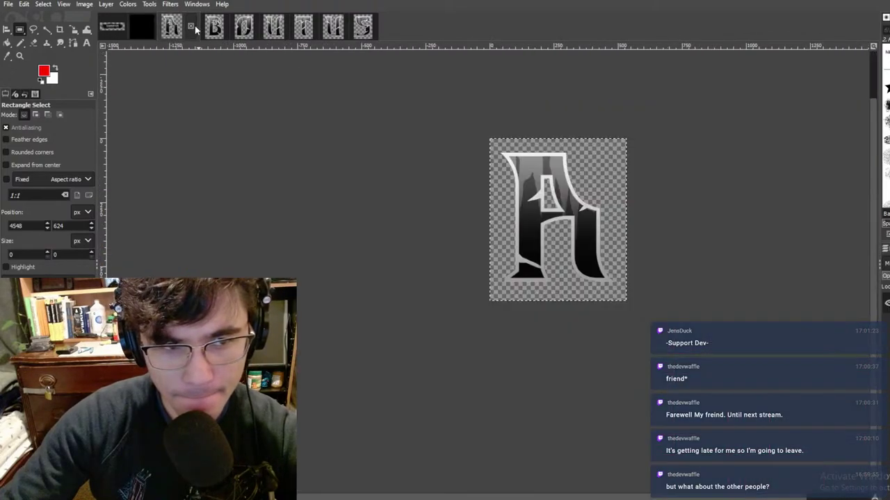
{"action": "key", "text": "ctrl+w"}
{"action": "left_click", "coordinate": [496, 308]}
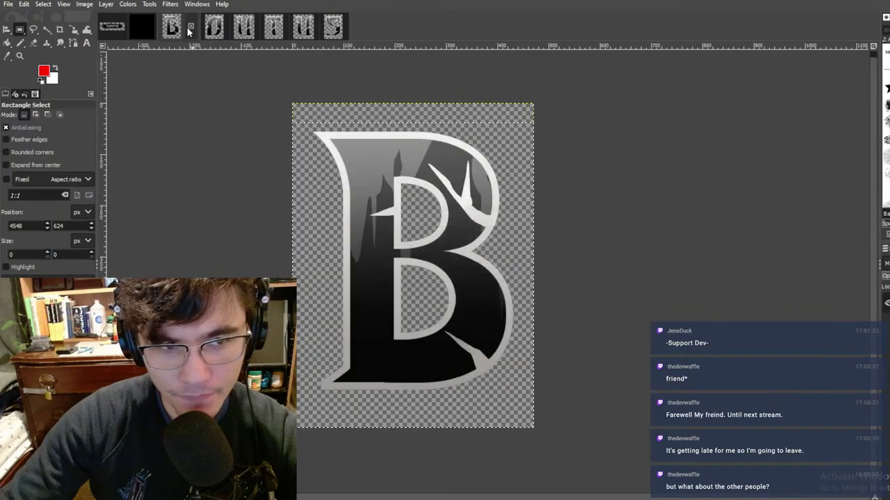
{"action": "key", "text": "ctrl+w"}
{"action": "left_click", "coordinate": [495, 308]}
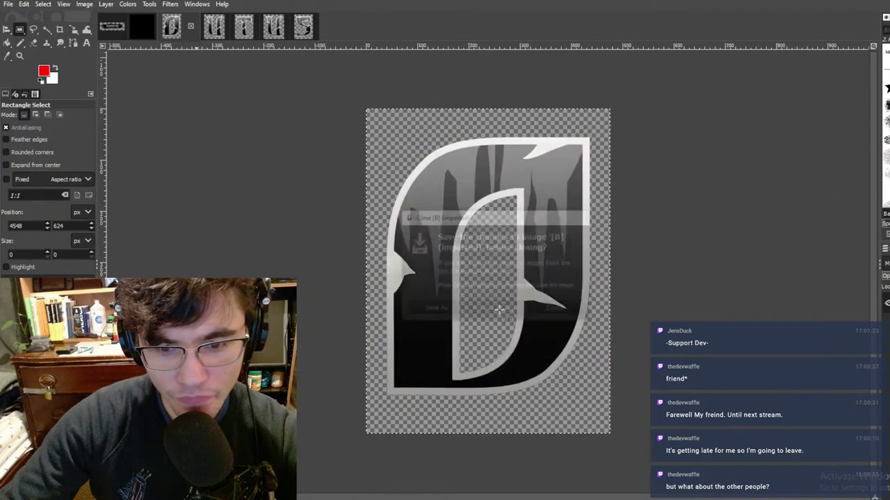
{"action": "left_click", "coordinate": [191, 25]}
{"action": "left_click", "coordinate": [502, 308]}
{"action": "left_click", "coordinate": [191, 26]}
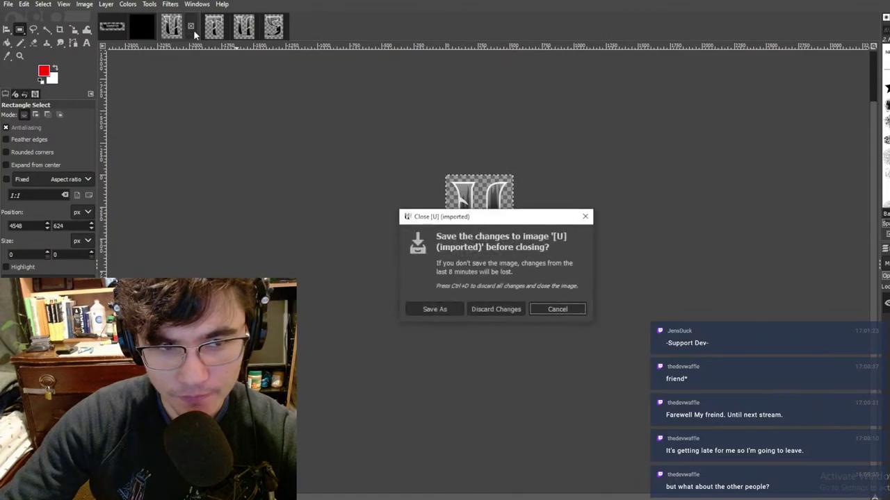
{"action": "left_click", "coordinate": [493, 308]}
{"action": "left_click", "coordinate": [190, 27]}
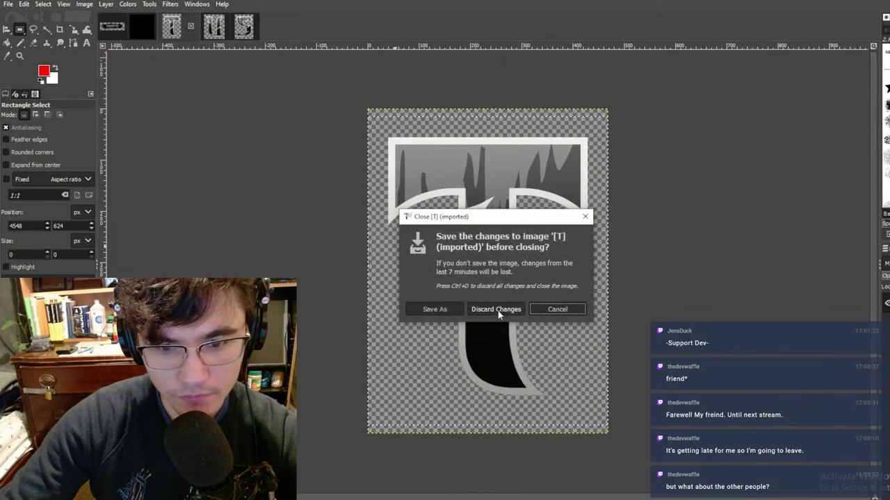
{"action": "left_click", "coordinate": [497, 310]}
{"action": "left_click", "coordinate": [190, 28]}
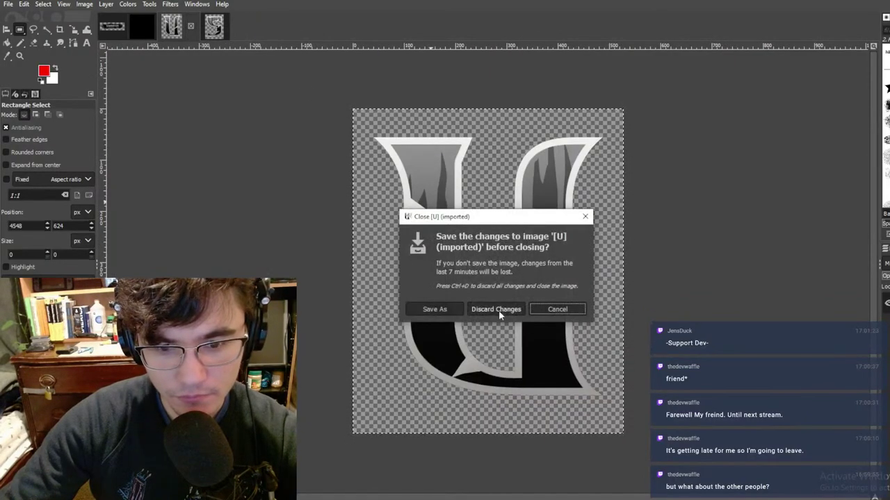
{"action": "left_click", "coordinate": [496, 310]}
{"action": "left_click", "coordinate": [191, 26]}
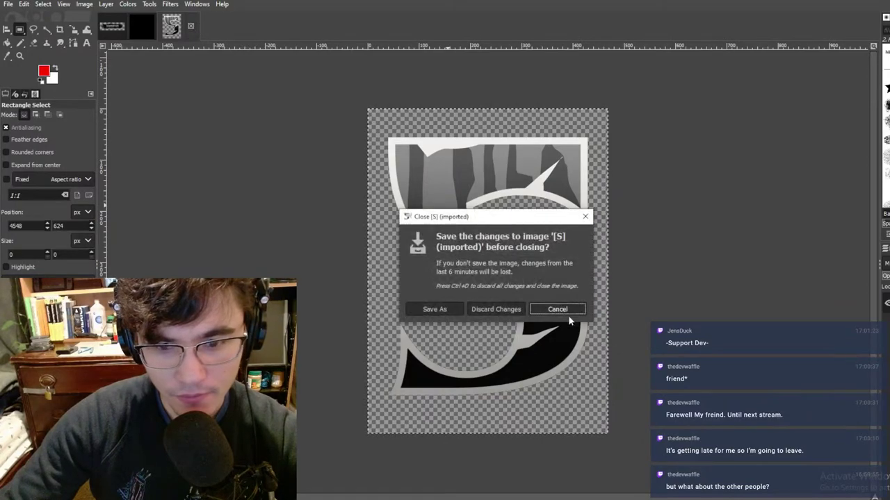
{"action": "left_click", "coordinate": [489, 310]}
Step: Look over the word collection's guide grid and compare it with the ABOUT US banner image
{"action": "scroll", "coordinate": [538, 125], "scroll_direction": "down", "scroll_amount": 10}
{"action": "scroll", "coordinate": [572, 197], "scroll_direction": "up", "scroll_amount": 1, "text": "ctrl"}
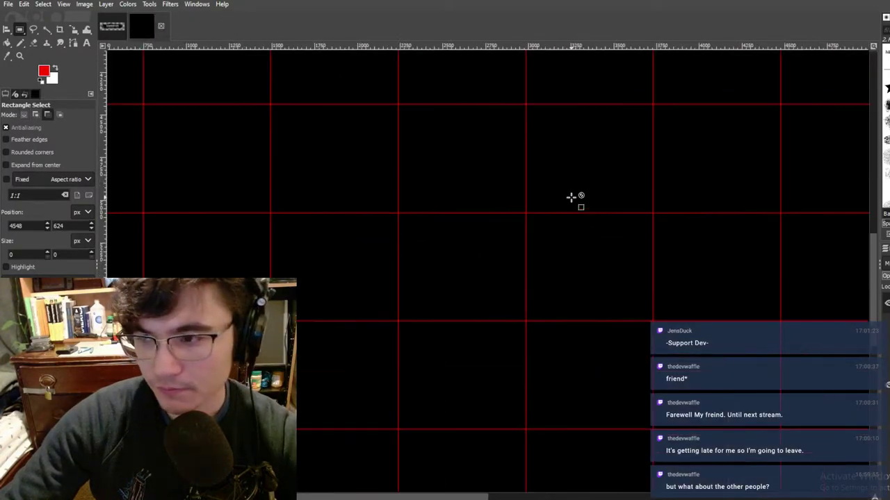
{"action": "scroll", "coordinate": [578, 197], "scroll_direction": "down", "scroll_amount": 6, "text": "ctrl"}
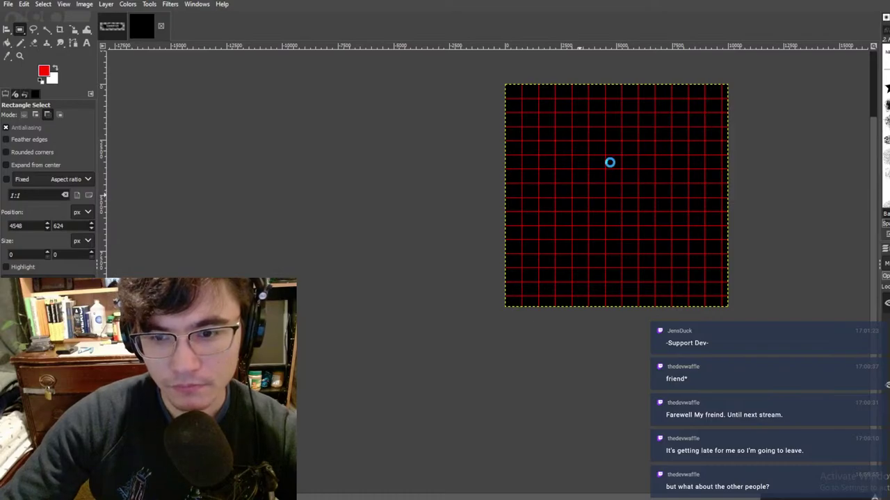
{"action": "scroll", "coordinate": [590, 132], "scroll_direction": "up", "scroll_amount": 3, "text": "ctrl"}
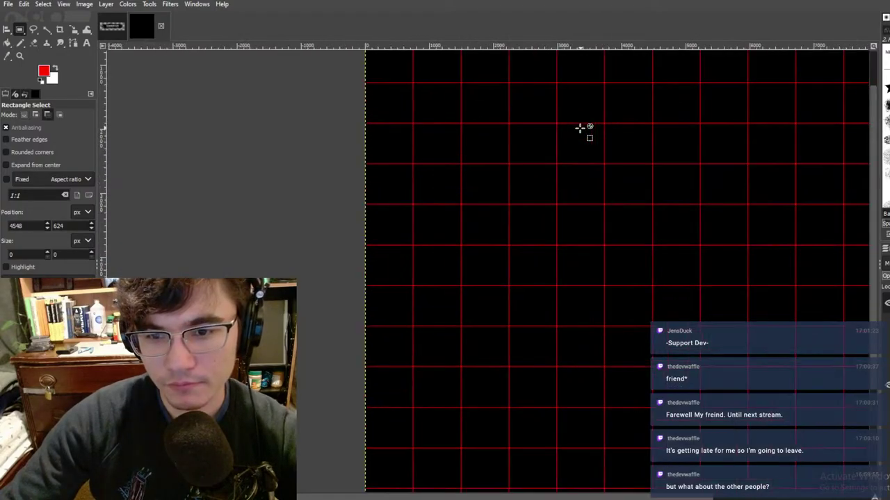
{"action": "left_click", "coordinate": [112, 28]}
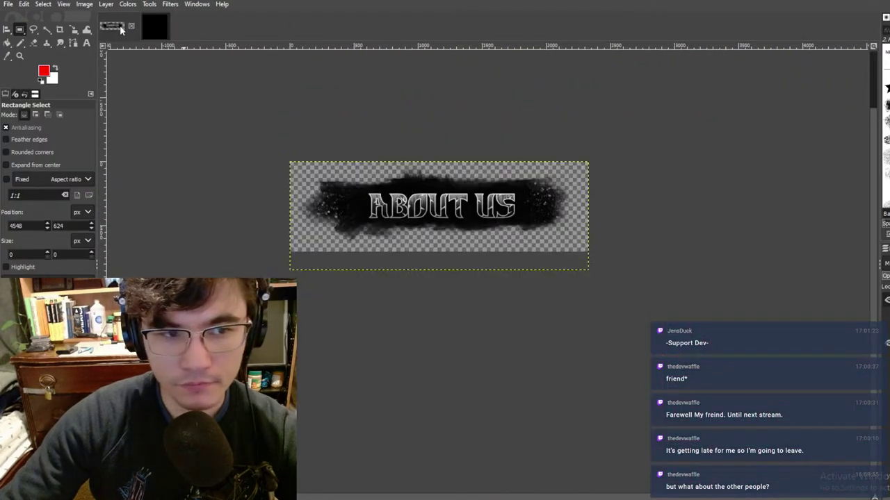
{"action": "left_click", "coordinate": [159, 29]}
{"action": "left_click", "coordinate": [113, 30]}
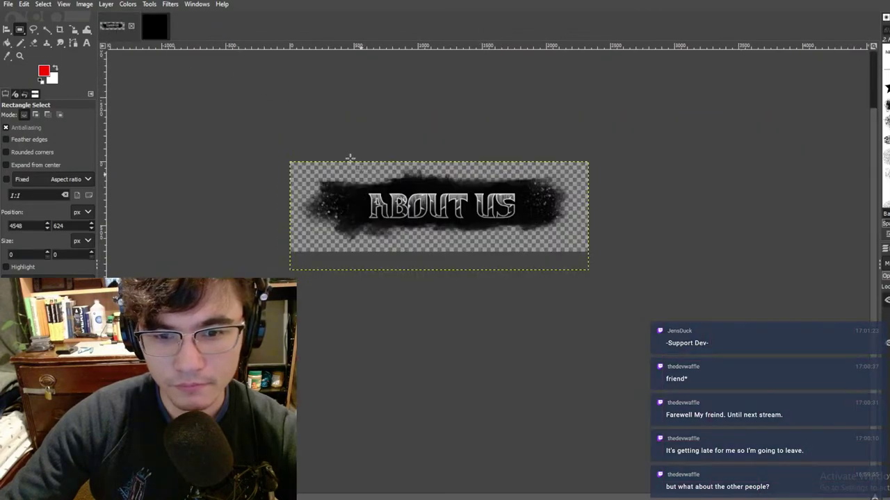
{"action": "left_click", "coordinate": [147, 30]}
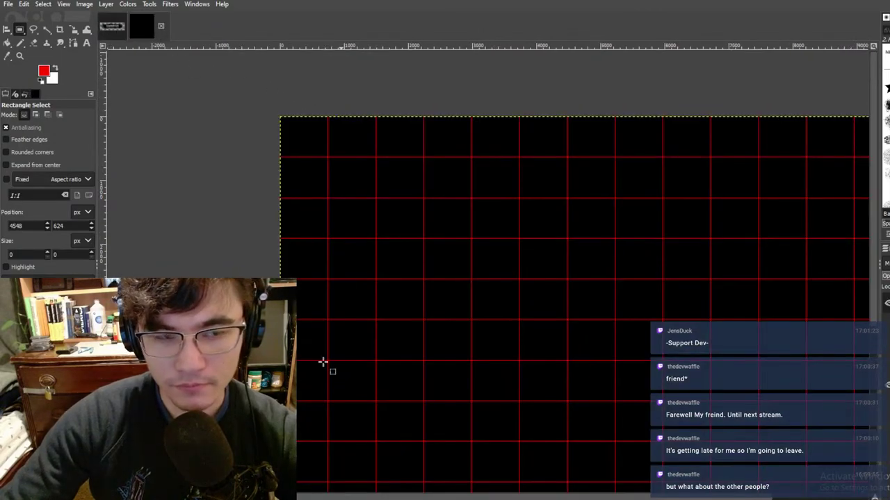
Step: Bring the kickstarter folder window over GIMP and open the Alphabet folder in AFTERLIFE steam images
{"action": "mouse_move", "coordinate": [333, 499]}
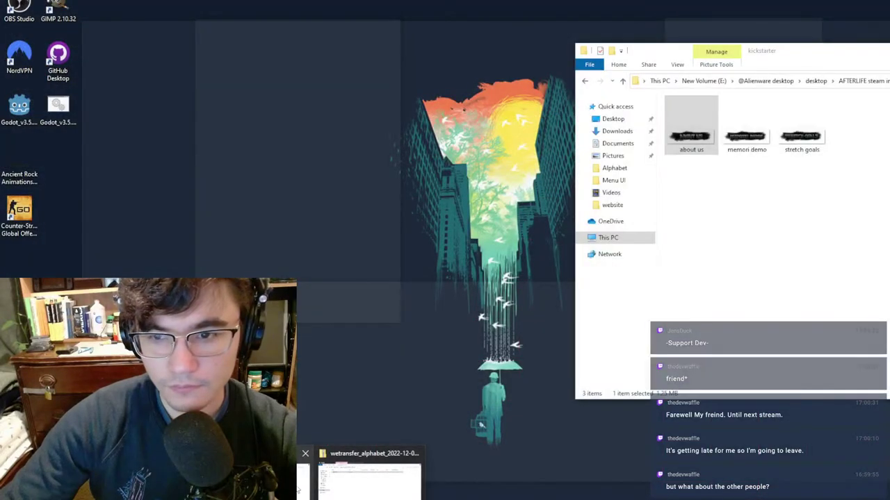
{"action": "left_click", "coordinate": [298, 491]}
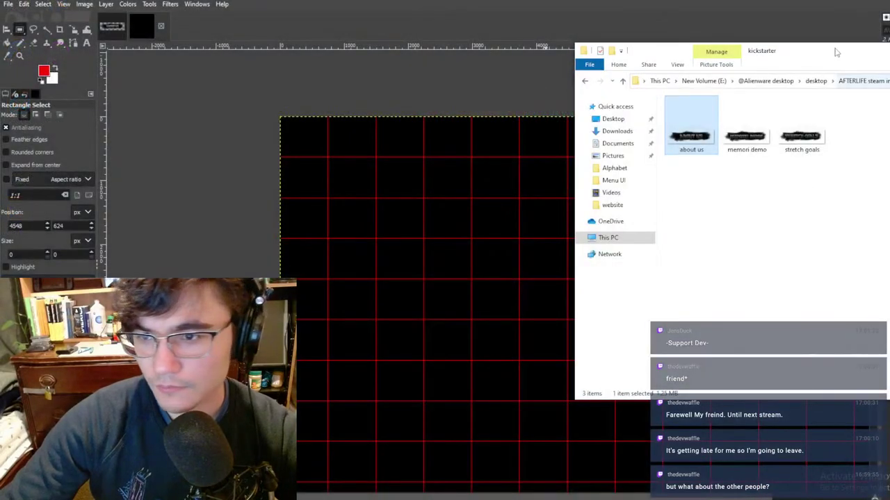
{"action": "left_click_drag", "start_coordinate": [836, 44], "coordinate": [481, 42]}
{"action": "left_click", "coordinate": [653, 113]}
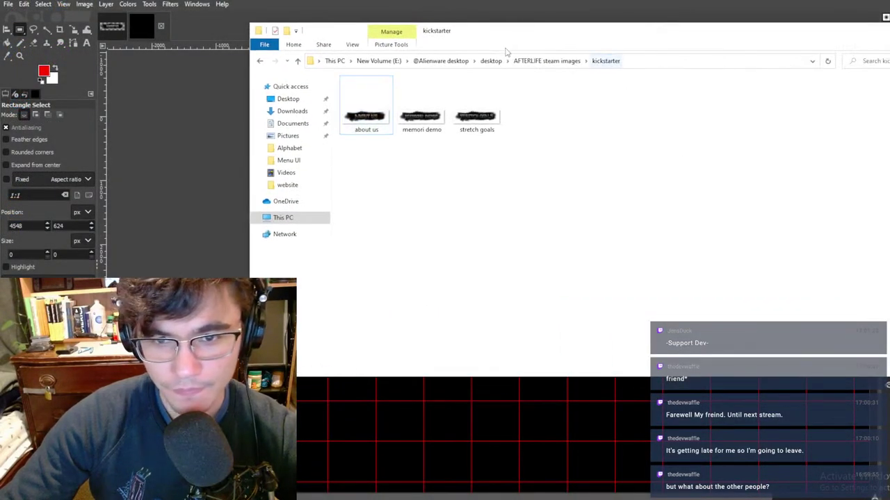
{"action": "left_click", "coordinate": [546, 60]}
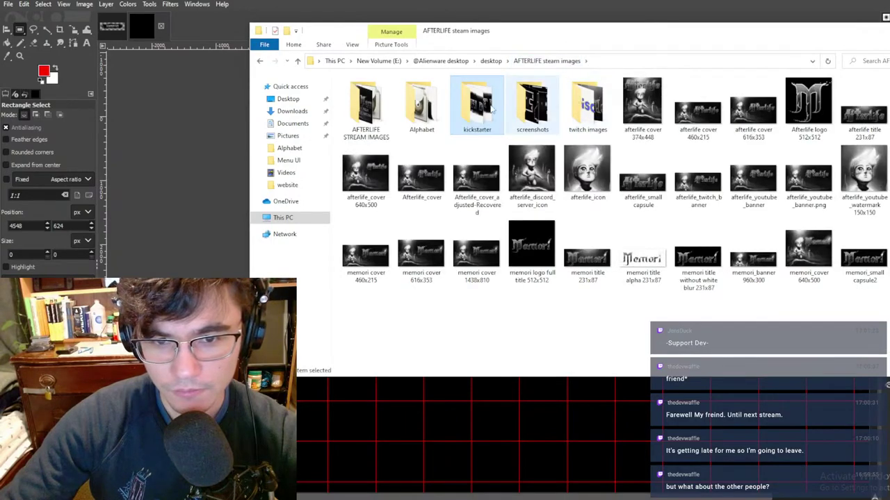
{"action": "double_click", "coordinate": [421, 104]}
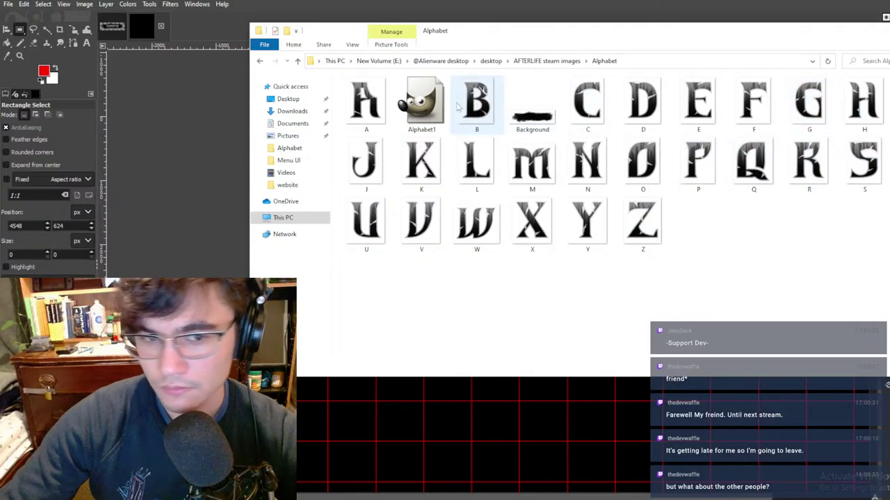
Step: Open the letter images B, U, D, G, E and T from the Alphabet folder in GIMP
{"action": "left_click", "coordinate": [479, 107]}
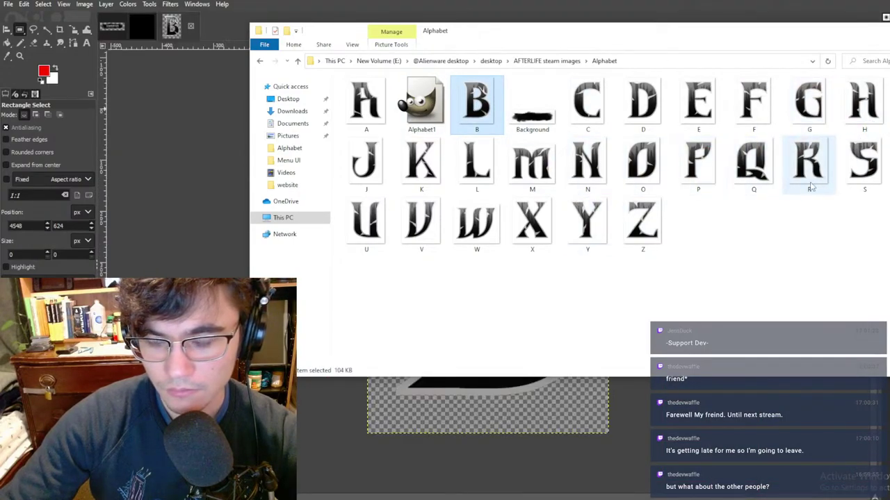
{"action": "left_click", "coordinate": [367, 224]}
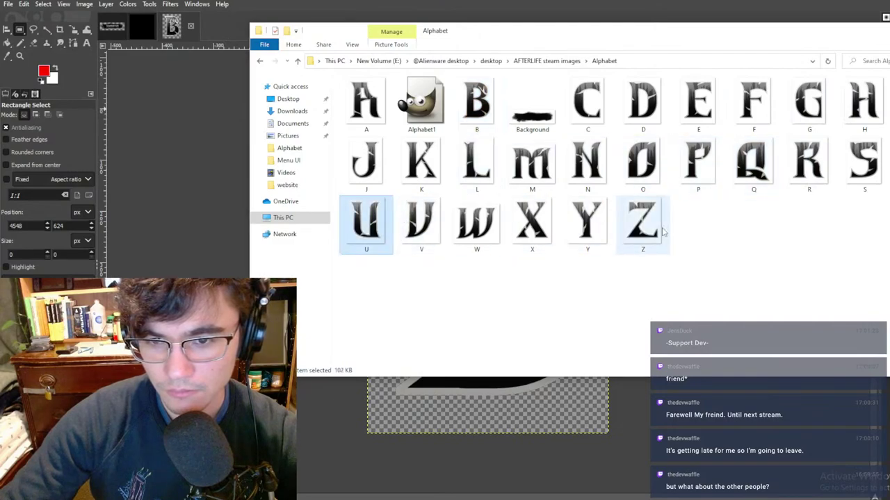
{"action": "left_click", "coordinate": [651, 100]}
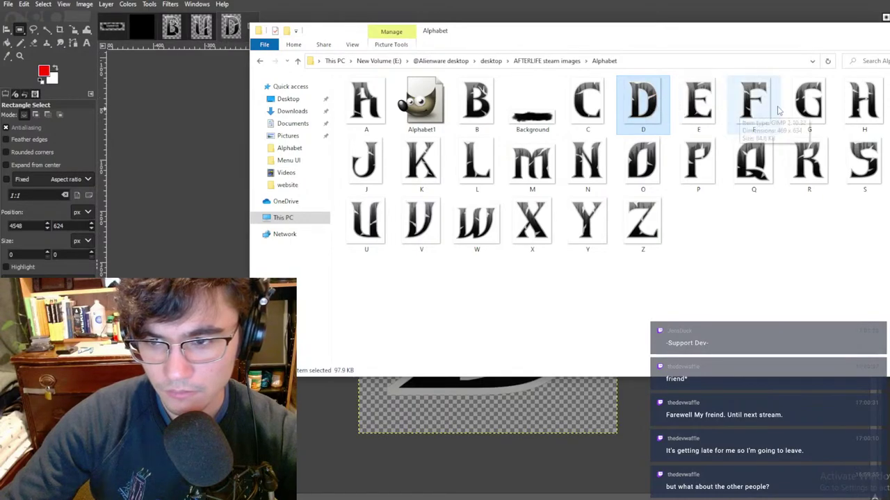
{"action": "left_click", "coordinate": [806, 103]}
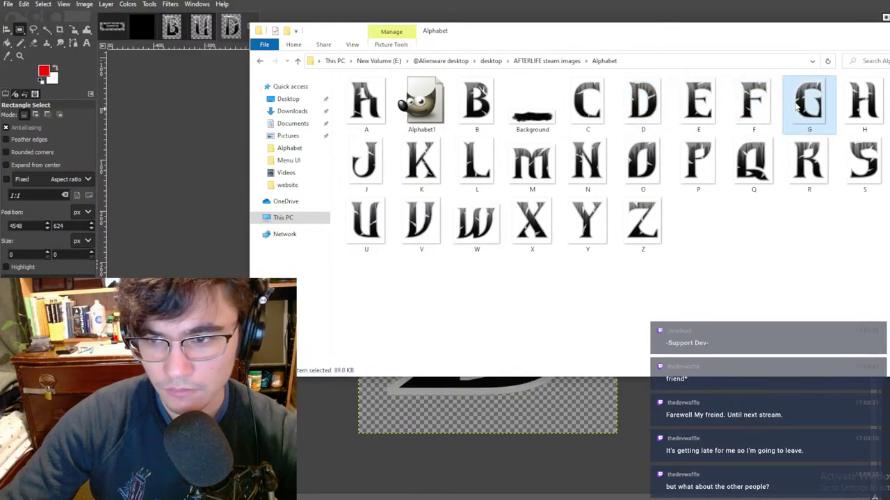
{"action": "left_click", "coordinate": [682, 102]}
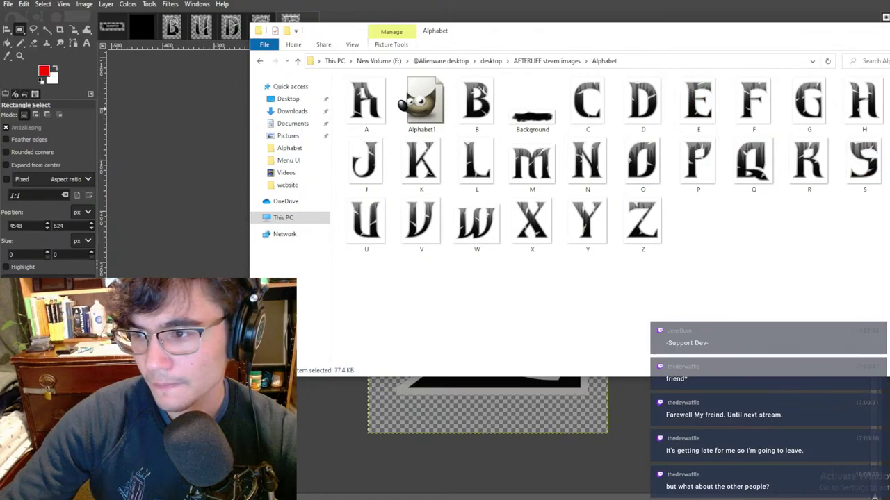
{"action": "left_click", "coordinate": [194, 91]}
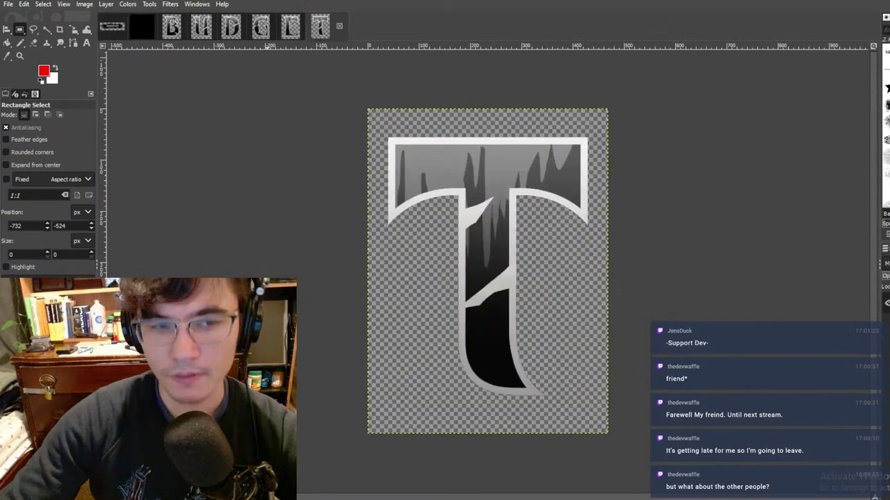
Step: Select and copy the whole letter B image and paste it into the word collection image
{"action": "left_click", "coordinate": [171, 27]}
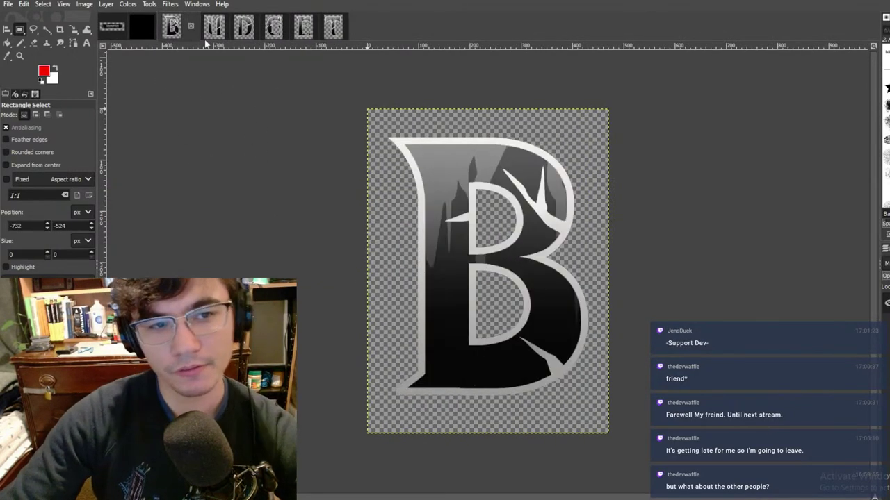
{"action": "left_click", "coordinate": [33, 29]}
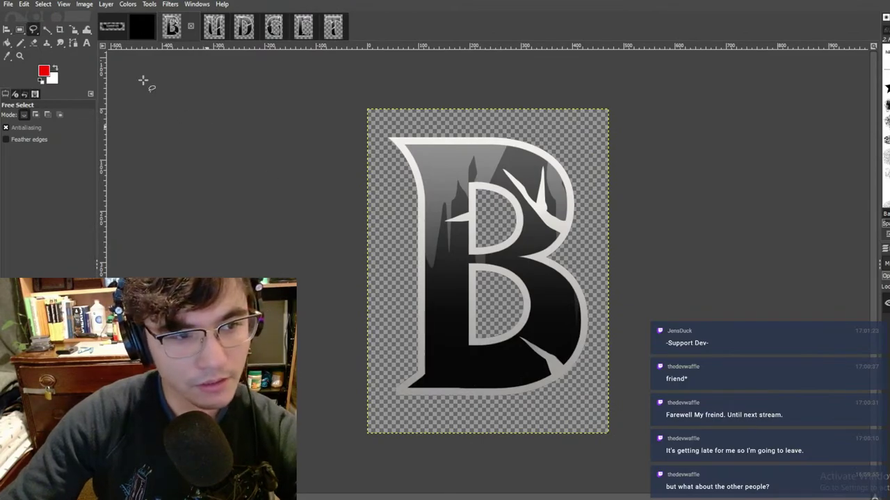
{"action": "left_click", "coordinate": [20, 29]}
{"action": "left_click_drag", "start_coordinate": [155, 78], "coordinate": [742, 482]}
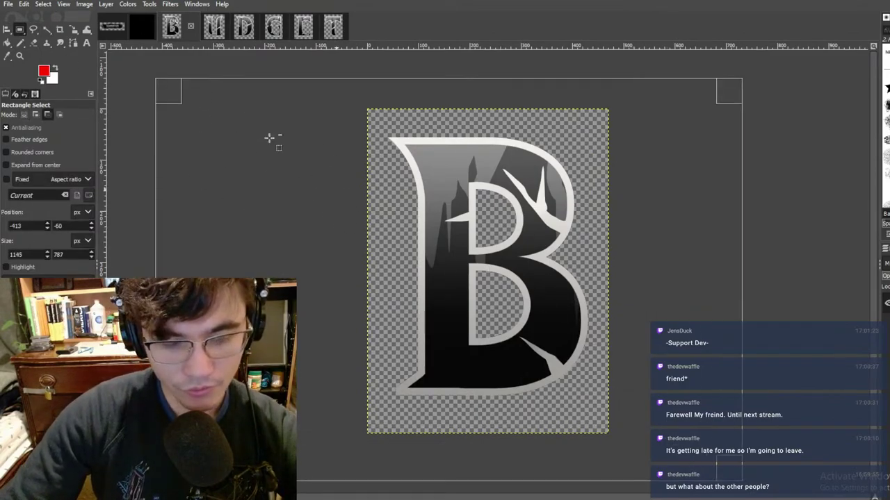
{"action": "left_click", "coordinate": [144, 35]}
{"action": "key", "text": "ctrl+v"}
{"action": "scroll", "coordinate": [388, 202], "scroll_direction": "up", "scroll_amount": 3, "text": "ctrl"}
{"action": "scroll", "coordinate": [633, 338], "scroll_direction": "down", "scroll_amount": 2, "text": "ctrl"}
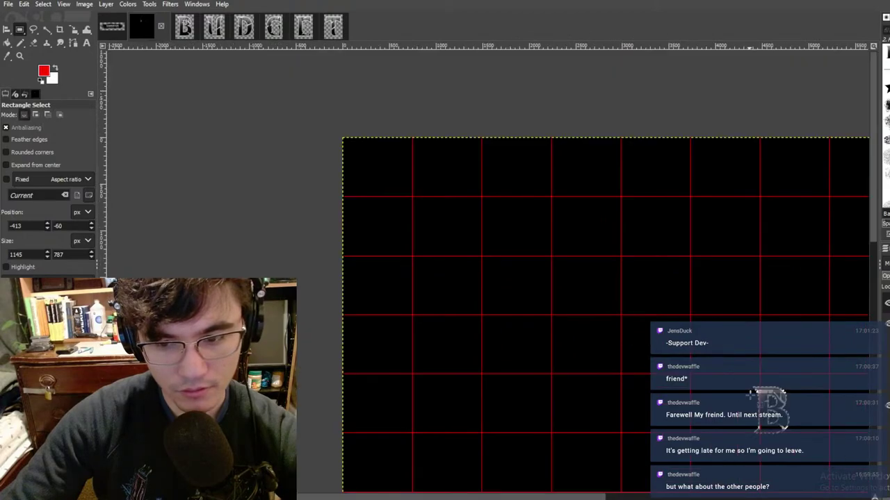
Step: Move the pasted B into the first cell of the red guide grid
{"action": "left_click_drag", "start_coordinate": [751, 393], "coordinate": [361, 162]}
{"action": "scroll", "coordinate": [414, 183], "scroll_direction": "up", "scroll_amount": 3, "text": "ctrl"}
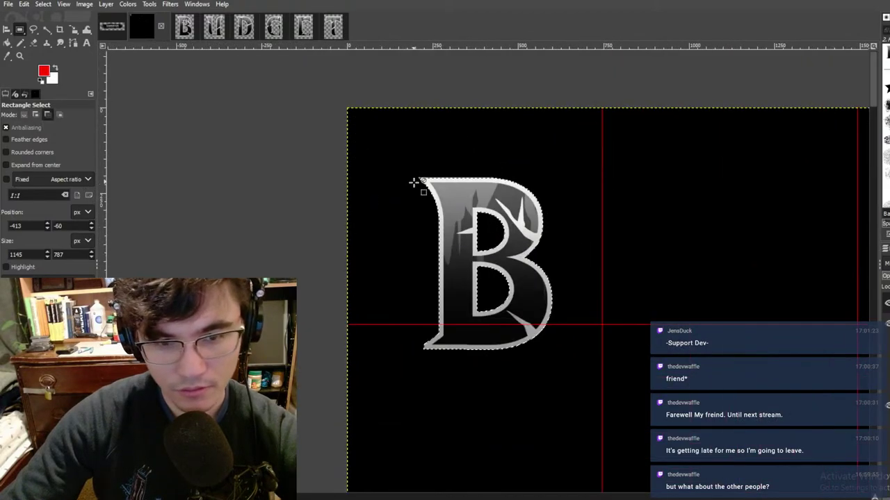
{"action": "scroll", "coordinate": [413, 183], "scroll_direction": "up", "scroll_amount": 2, "text": "ctrl"}
{"action": "left_click_drag", "start_coordinate": [512, 240], "coordinate": [380, 150]}
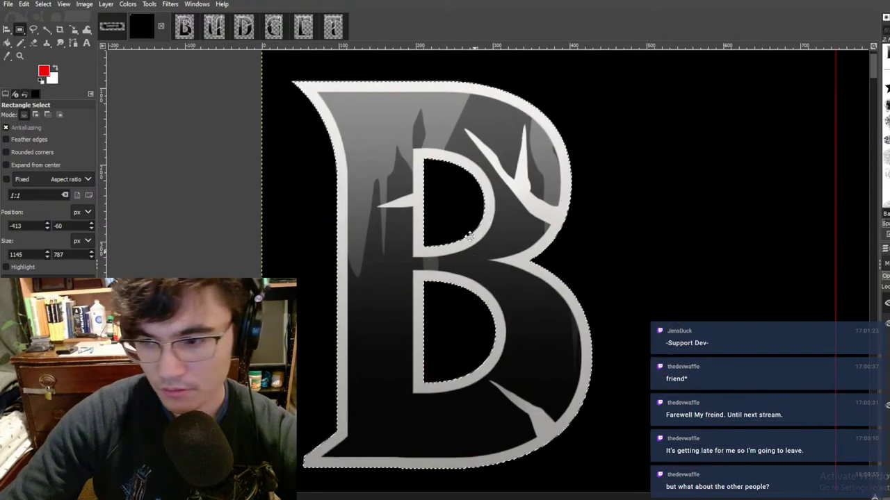
{"action": "middle_click_drag", "start_coordinate": [476, 331], "coordinate": [503, 175]}
{"action": "scroll", "coordinate": [340, 297], "scroll_direction": "up", "scroll_amount": 4, "text": "ctrl"}
{"action": "scroll", "coordinate": [348, 225], "scroll_direction": "down", "scroll_amount": 3, "text": "ctrl"}
{"action": "scroll", "coordinate": [363, 223], "scroll_direction": "down", "scroll_amount": 2, "text": "ctrl"}
{"action": "middle_click_drag", "start_coordinate": [389, 160], "coordinate": [444, 253]}
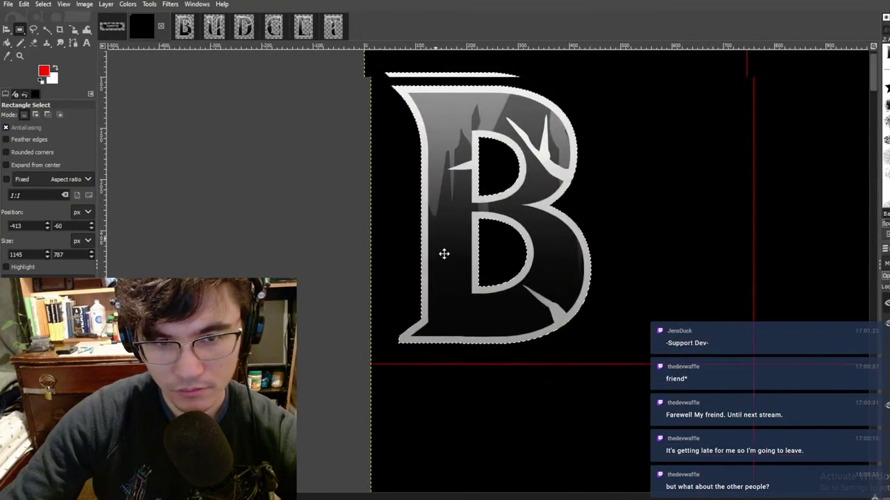
Step: Align the B with the canvas's left edge and the first horizontal grid line, then drop its selection
{"action": "scroll", "coordinate": [421, 143], "scroll_direction": "up", "scroll_amount": 3, "text": "ctrl"}
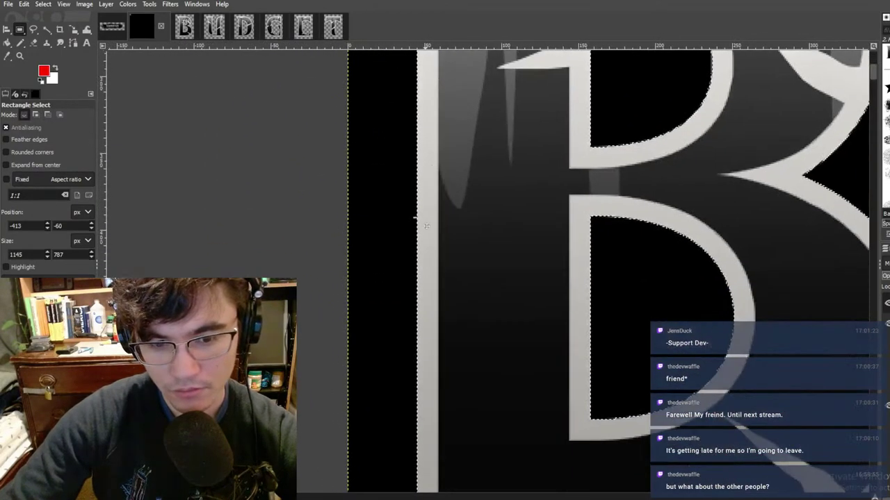
{"action": "scroll", "coordinate": [429, 209], "scroll_direction": "up", "scroll_amount": 1, "text": "ctrl"}
{"action": "scroll", "coordinate": [426, 415], "scroll_direction": "up", "scroll_amount": 2, "text": "ctrl"}
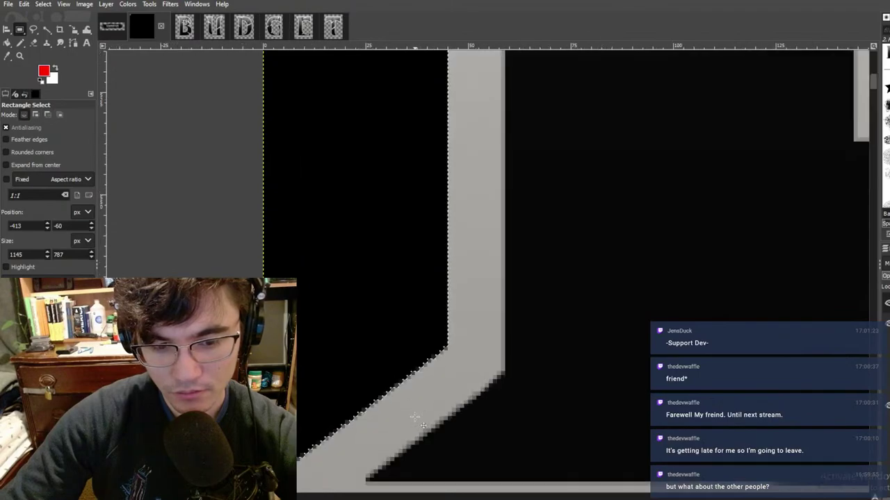
{"action": "middle_click_drag", "start_coordinate": [415, 417], "coordinate": [465, 260]}
{"action": "scroll", "coordinate": [470, 185], "scroll_direction": "down", "scroll_amount": 9, "text": "ctrl"}
{"action": "scroll", "coordinate": [472, 104], "scroll_direction": "up", "scroll_amount": 8, "text": "ctrl"}
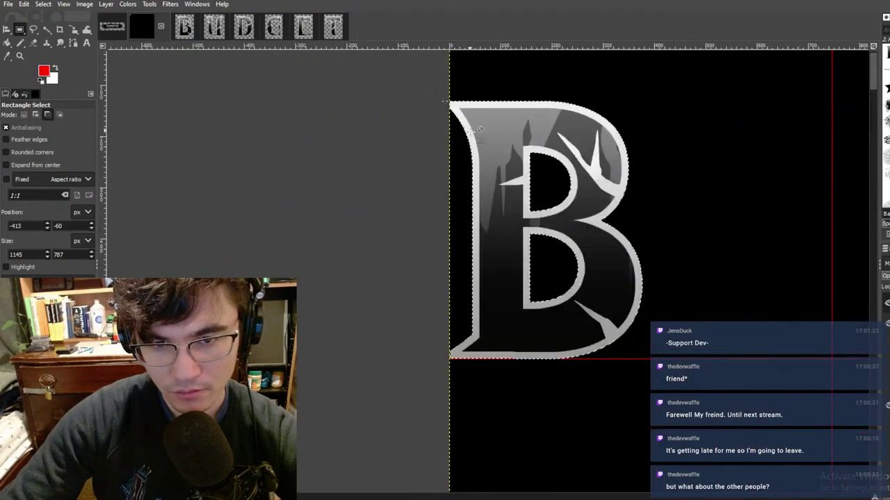
{"action": "scroll", "coordinate": [468, 112], "scroll_direction": "down", "scroll_amount": 2, "text": "ctrl"}
{"action": "scroll", "coordinate": [423, 144], "scroll_direction": "up", "scroll_amount": 3, "text": "ctrl"}
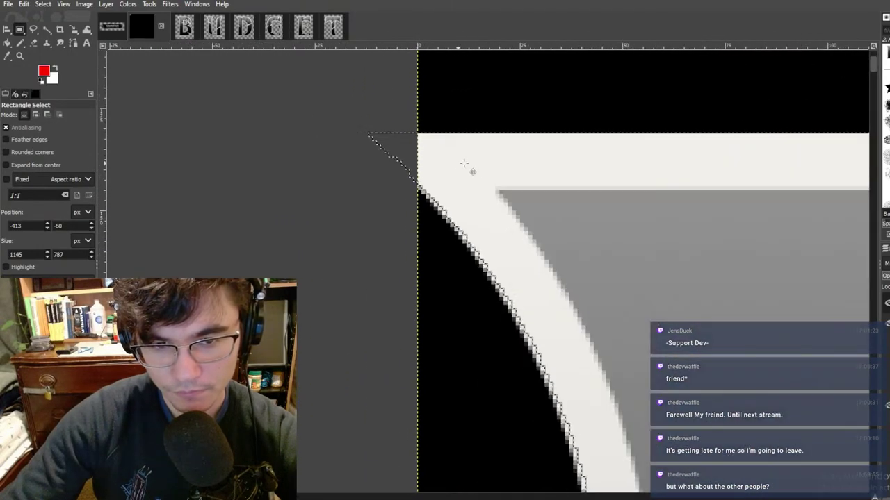
{"action": "scroll", "coordinate": [510, 165], "scroll_direction": "down", "scroll_amount": 4, "text": "ctrl"}
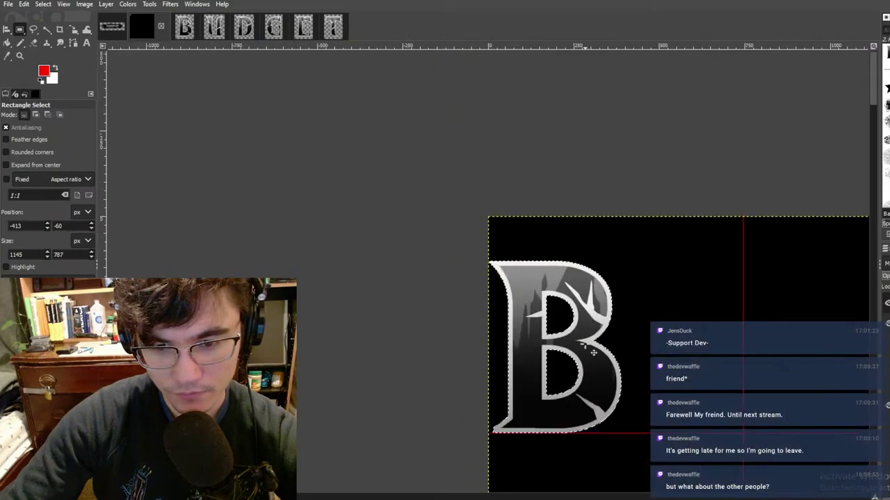
{"action": "scroll", "coordinate": [522, 341], "scroll_direction": "up", "scroll_amount": 3, "text": "ctrl"}
{"action": "scroll", "coordinate": [459, 145], "scroll_direction": "down", "scroll_amount": 8, "text": "ctrl"}
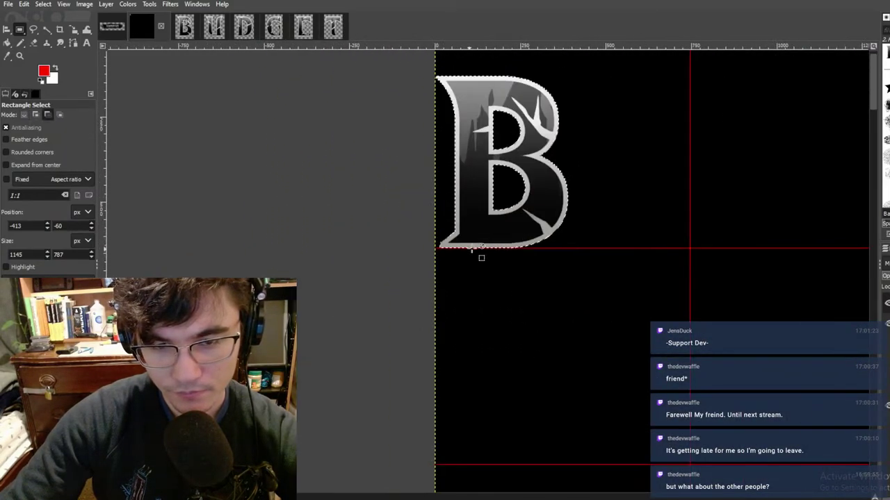
{"action": "scroll", "coordinate": [422, 203], "scroll_direction": "up", "scroll_amount": 3, "text": "ctrl"}
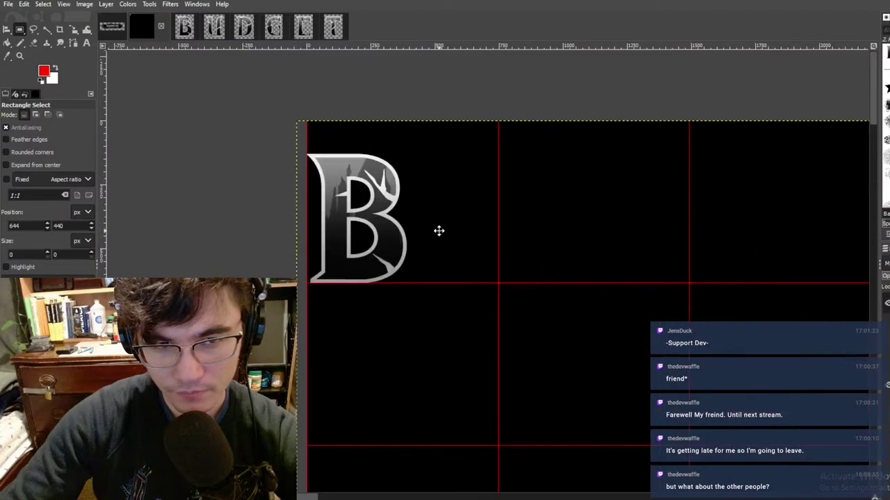
{"action": "middle_click_drag", "start_coordinate": [438, 230], "coordinate": [498, 212]}
Step: Copy the letter U into the word collection image and place it beside the B, its base on the same grid line
{"action": "left_click", "coordinate": [206, 28]}
{"action": "left_click_drag", "start_coordinate": [313, 89], "coordinate": [747, 437]}
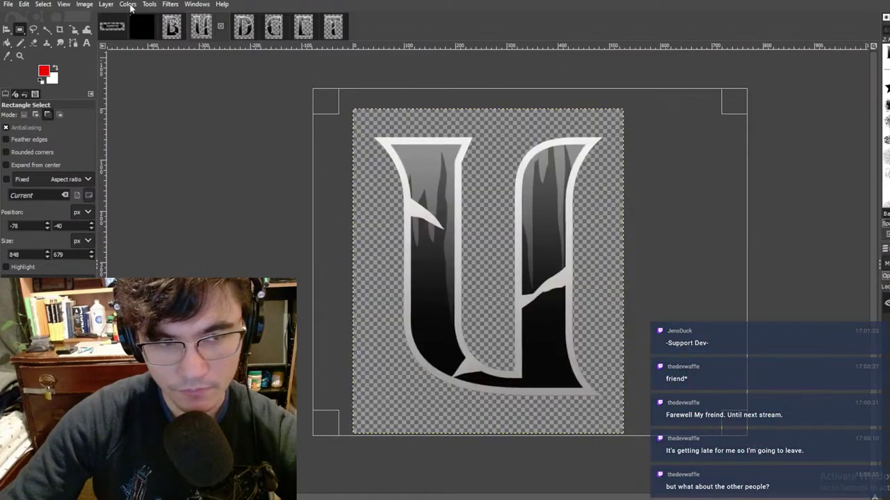
{"action": "left_click", "coordinate": [141, 27]}
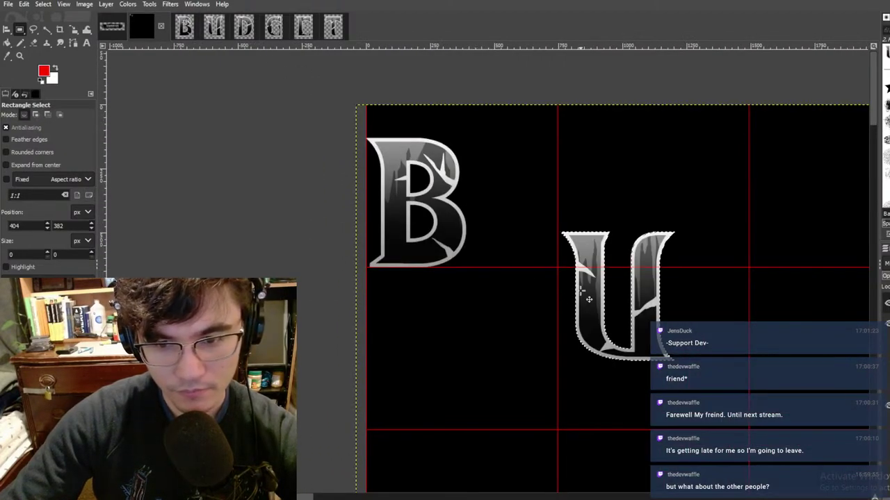
{"action": "scroll", "coordinate": [491, 225], "scroll_direction": "up", "scroll_amount": 3, "text": "ctrl"}
{"action": "left_click_drag", "start_coordinate": [511, 241], "coordinate": [502, 241]}
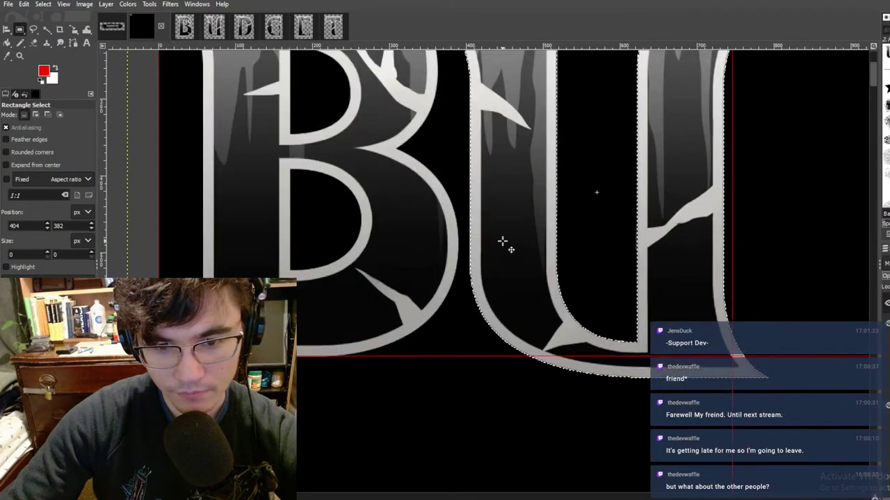
{"action": "left_click_drag", "start_coordinate": [530, 206], "coordinate": [532, 237]}
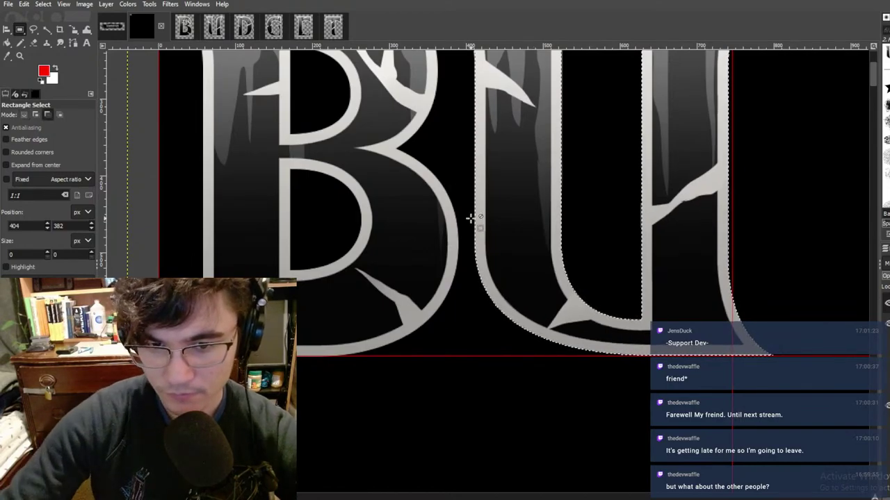
{"action": "scroll", "coordinate": [535, 228], "scroll_direction": "down", "scroll_amount": 3, "text": "ctrl"}
{"action": "scroll", "coordinate": [509, 161], "scroll_direction": "up", "scroll_amount": 3, "text": "ctrl"}
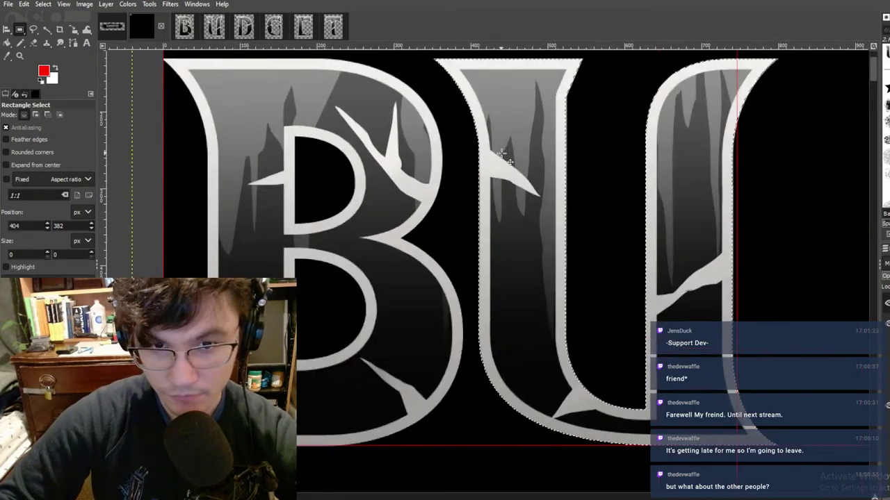
Step: Nudge the U closer to the B and fix it in place
{"action": "key", "text": "Left"}
{"action": "key", "text": "Left"}
{"action": "key", "text": "Left"}
{"action": "key", "text": "Left"}
{"action": "key", "text": "Left"}
{"action": "key", "text": "Left"}
{"action": "key", "text": "Left"}
{"action": "key", "text": "Left"}
{"action": "key", "text": "Left"}
{"action": "key", "text": "Left"}
{"action": "key", "text": "Left"}
{"action": "key", "text": "Left"}
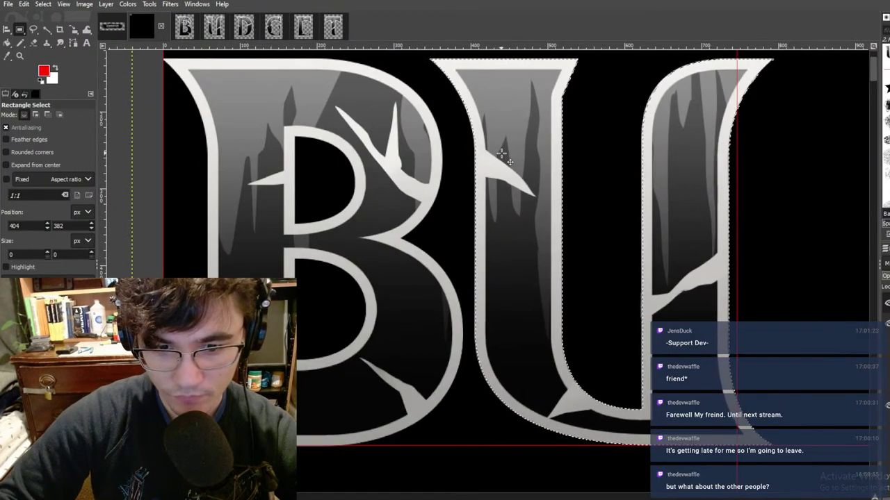
{"action": "key", "text": "Left"}
{"action": "key", "text": "Left"}
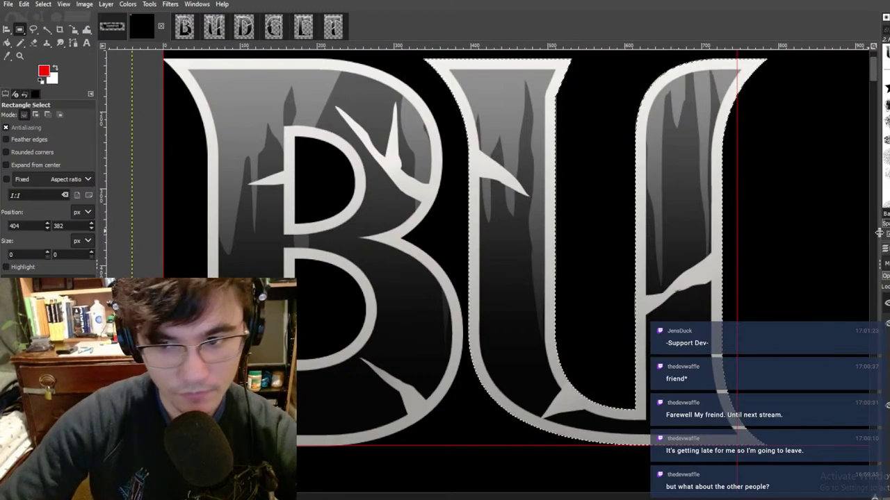
{"action": "left_click", "coordinate": [794, 214]}
{"action": "scroll", "coordinate": [534, 153], "scroll_direction": "down", "scroll_amount": 6, "text": "ctrl"}
{"action": "scroll", "coordinate": [632, 153], "scroll_direction": "up", "scroll_amount": 2, "text": "ctrl"}
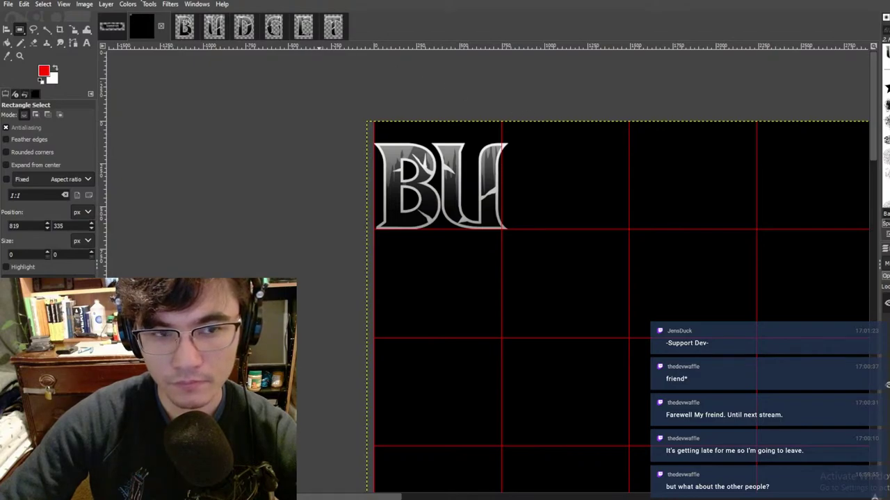
Step: Copy the whole letter D image into the word collection image and move it beside the U
{"action": "left_click", "coordinate": [214, 28]}
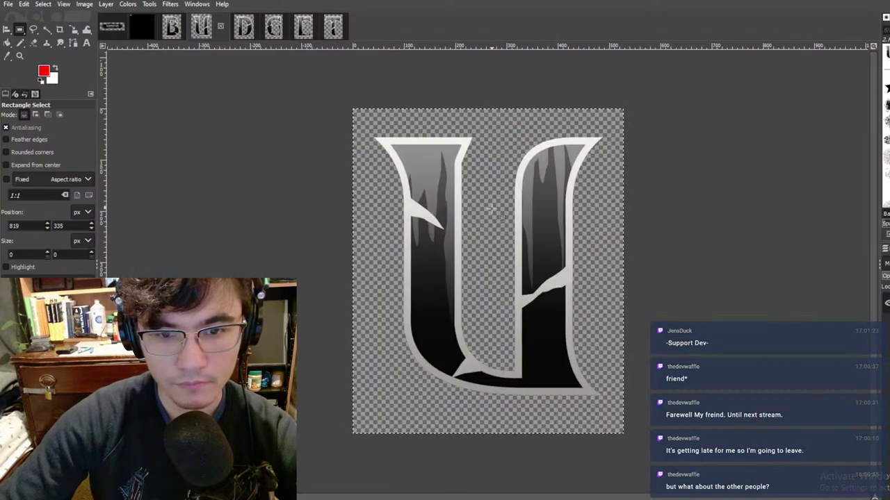
{"action": "left_click", "coordinate": [244, 27]}
{"action": "left_click_drag", "start_coordinate": [317, 82], "coordinate": [777, 459]}
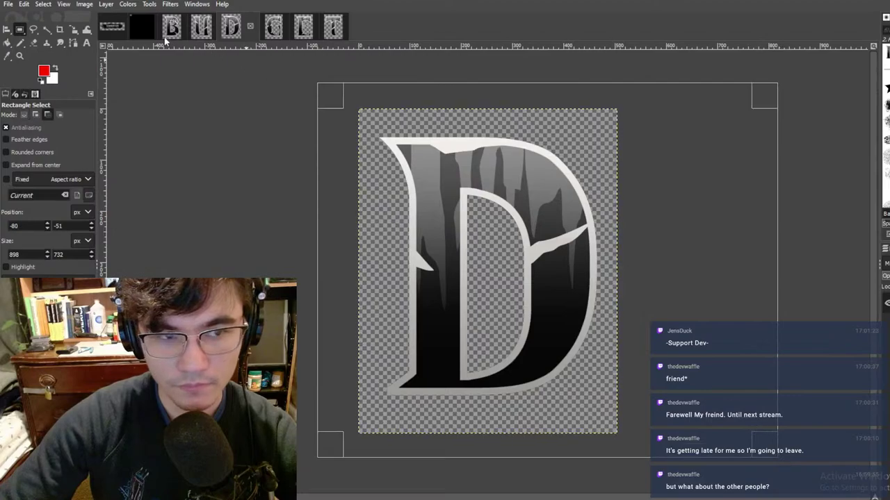
{"action": "left_click", "coordinate": [142, 27]}
{"action": "key", "text": "ctrl+v"}
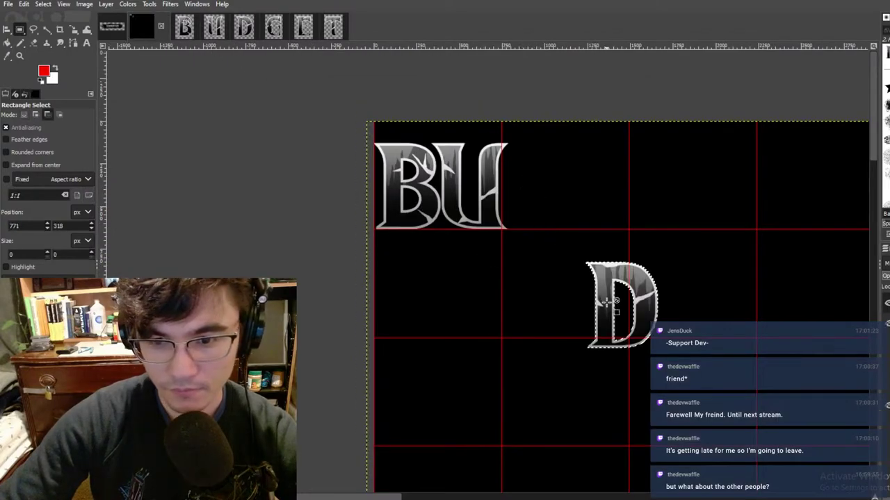
{"action": "left_click_drag", "start_coordinate": [592, 305], "coordinate": [485, 232]}
Step: Align the base of the D with the red grid line under the B and U
{"action": "scroll", "coordinate": [526, 178], "scroll_direction": "up", "scroll_amount": 4, "text": "ctrl"}
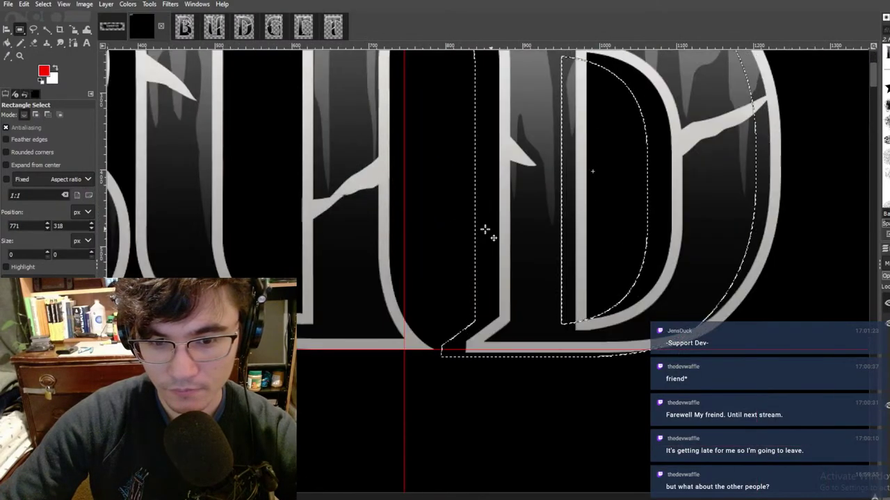
{"action": "scroll", "coordinate": [411, 364], "scroll_direction": "up", "scroll_amount": 3, "text": "ctrl"}
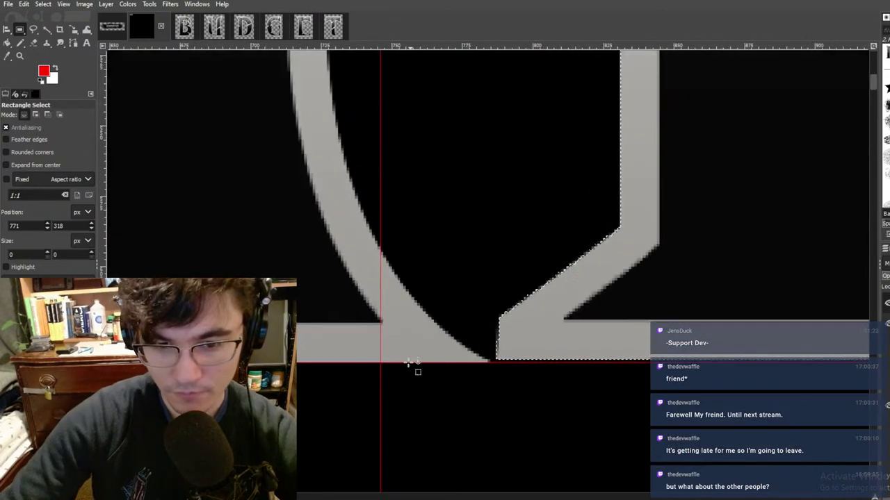
{"action": "scroll", "coordinate": [476, 338], "scroll_direction": "down", "scroll_amount": 4, "text": "ctrl"}
{"action": "scroll", "coordinate": [502, 224], "scroll_direction": "up", "scroll_amount": 5, "text": "ctrl"}
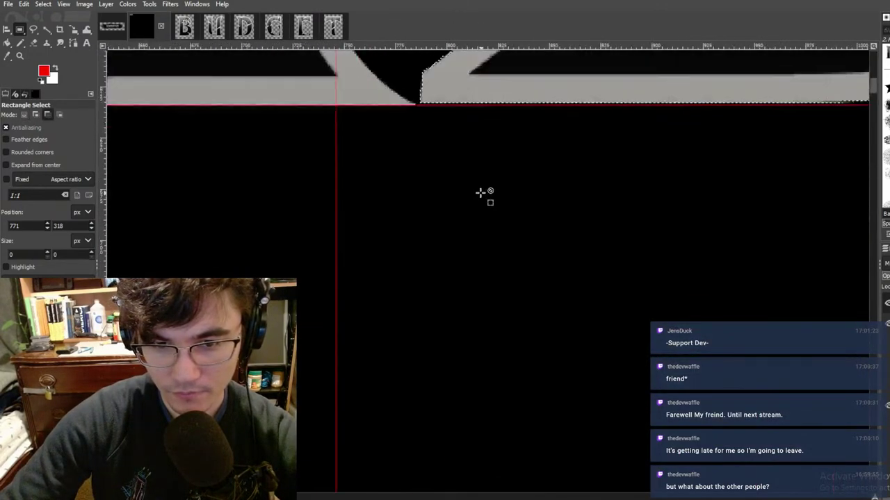
{"action": "key", "text": "Down"}
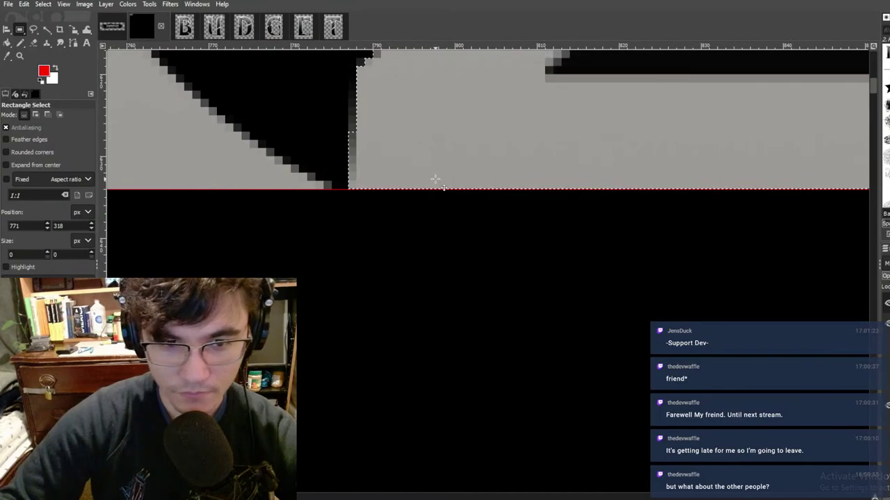
Step: Nudge the D right until its upper corner just meets the top of the U, and fix it in place
{"action": "scroll", "coordinate": [437, 153], "scroll_direction": "down", "scroll_amount": 8, "text": "ctrl"}
{"action": "middle_click_drag", "start_coordinate": [444, 121], "coordinate": [497, 242]}
{"action": "middle_click_drag", "start_coordinate": [493, 143], "coordinate": [500, 212]}
{"action": "scroll", "coordinate": [504, 160], "scroll_direction": "up", "scroll_amount": 6, "text": "ctrl"}
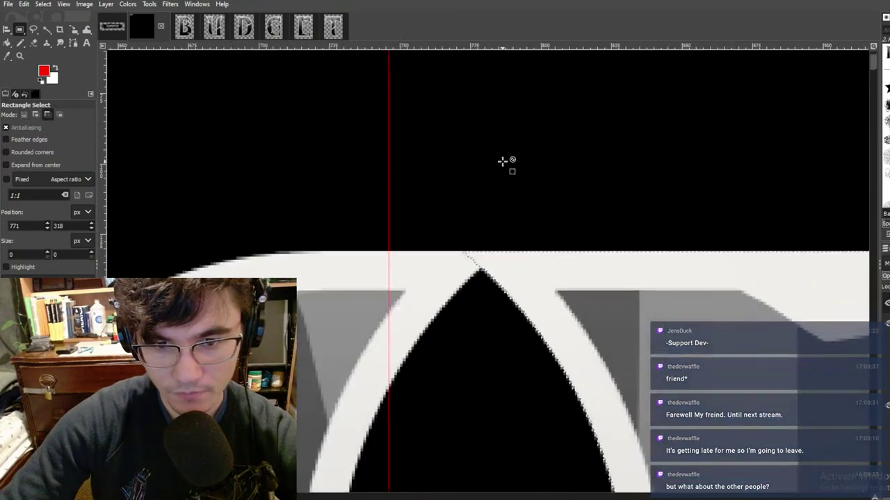
{"action": "key", "text": "Right"}
{"action": "key", "text": "Right"}
{"action": "key", "text": "Right"}
{"action": "key", "text": "Right"}
{"action": "key", "text": "Right"}
{"action": "key", "text": "Right"}
{"action": "key", "text": "Right"}
{"action": "key", "text": "Right"}
{"action": "key", "text": "Right"}
{"action": "key", "text": "Right"}
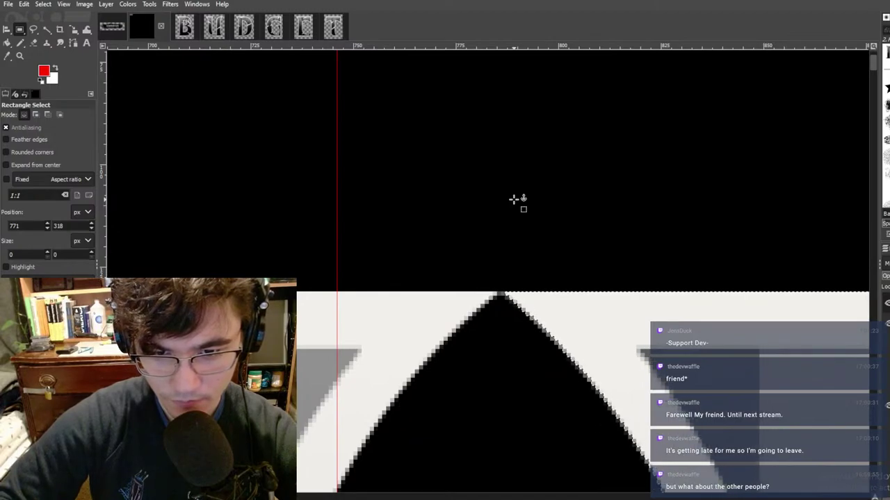
{"action": "scroll", "coordinate": [573, 199], "scroll_direction": "down", "scroll_amount": 6, "text": "ctrl"}
{"action": "scroll", "coordinate": [574, 200], "scroll_direction": "down", "scroll_amount": 3, "text": "ctrl"}
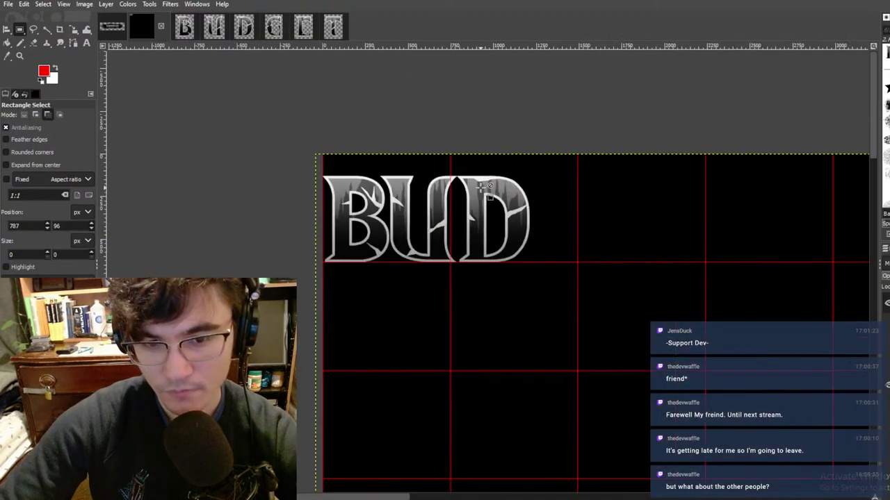
Step: Copy the whole letter G image into the word collection image and move it beside the D
{"action": "left_click", "coordinate": [277, 36]}
{"action": "scroll", "coordinate": [481, 173], "scroll_direction": "down", "scroll_amount": 2, "text": "ctrl"}
{"action": "left_click_drag", "start_coordinate": [319, 112], "coordinate": [672, 382]}
{"action": "key", "text": "ctrl+c"}
{"action": "left_click", "coordinate": [143, 27]}
{"action": "key", "text": "ctrl+v"}
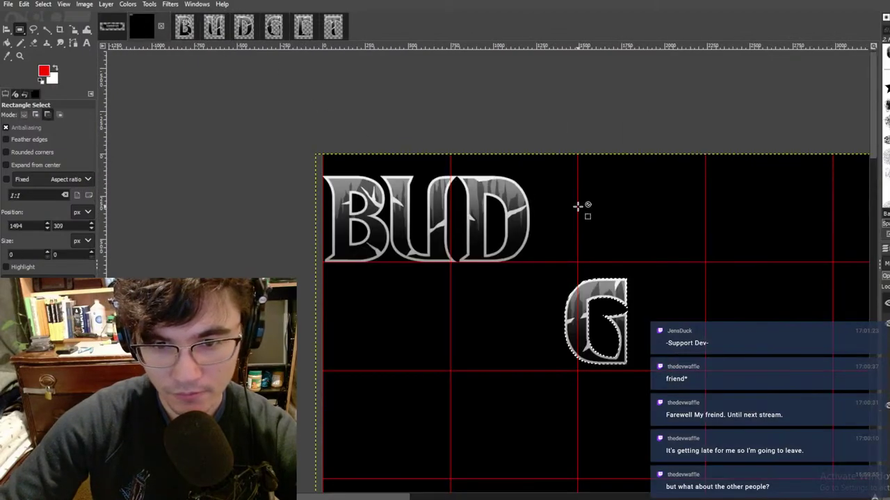
{"action": "left_click_drag", "start_coordinate": [577, 304], "coordinate": [549, 210]}
Step: Align the base of the G with the red grid line under the other letters
{"action": "scroll", "coordinate": [546, 282], "scroll_direction": "up", "scroll_amount": 5, "text": "ctrl"}
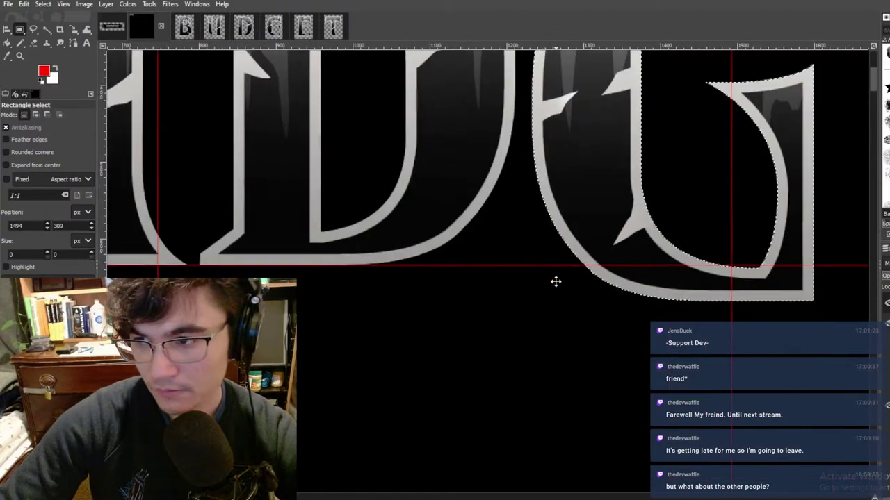
{"action": "scroll", "coordinate": [629, 127], "scroll_direction": "down", "scroll_amount": 5, "text": "ctrl"}
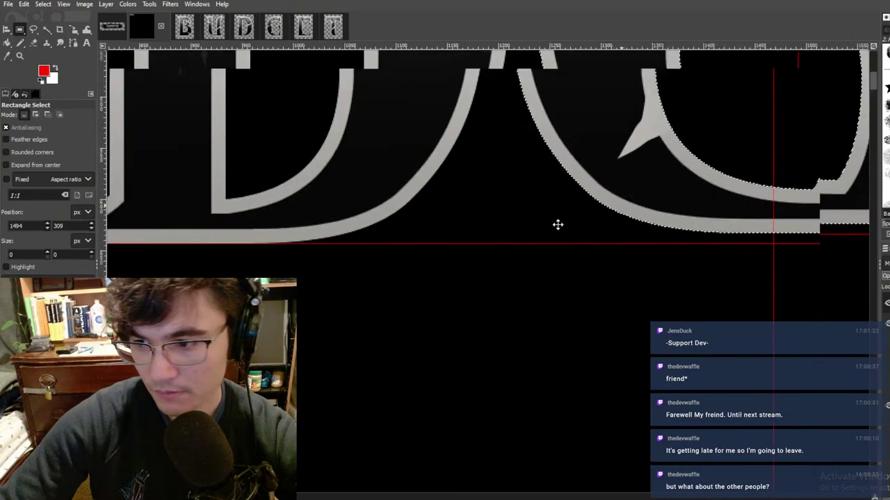
{"action": "scroll", "coordinate": [514, 238], "scroll_direction": "up", "scroll_amount": 3, "text": "ctrl"}
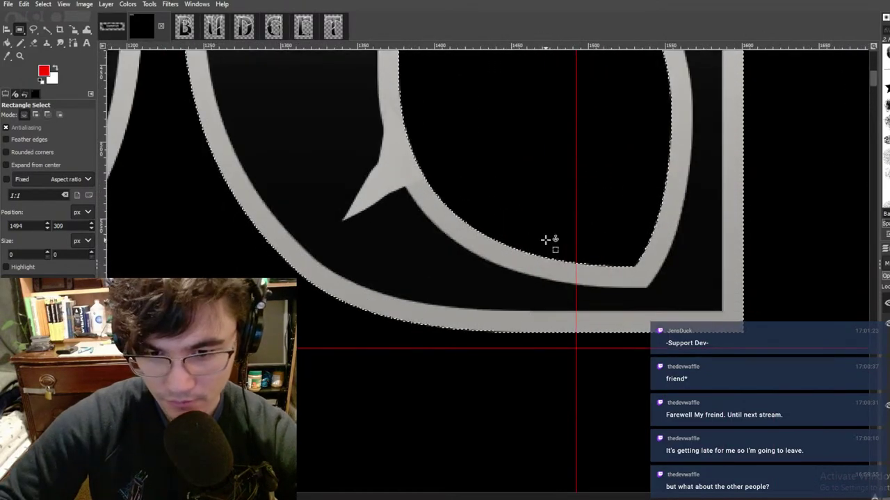
{"action": "key", "text": "Down"}
{"action": "key", "text": "Down"}
{"action": "key", "text": "Down"}
{"action": "key", "text": "Down"}
{"action": "key", "text": "Down"}
{"action": "key", "text": "Down"}
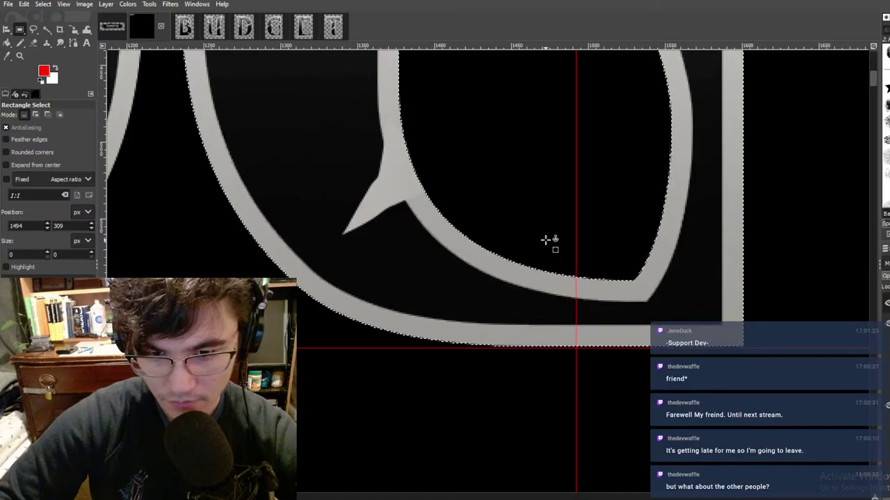
{"action": "scroll", "coordinate": [509, 248], "scroll_direction": "down", "scroll_amount": 4, "text": "ctrl"}
{"action": "scroll", "coordinate": [471, 197], "scroll_direction": "up", "scroll_amount": 1, "text": "ctrl"}
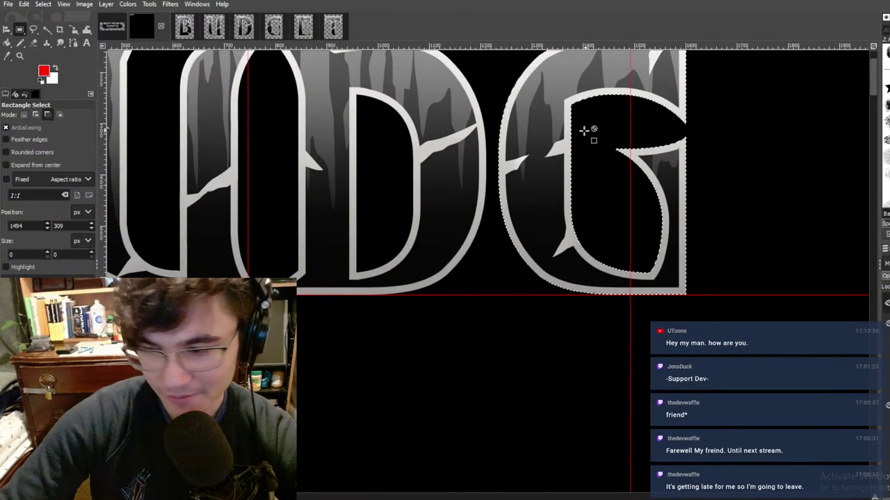
Step: Nudge the G left until its curved edge almost touches the D
{"action": "scroll", "coordinate": [576, 149], "scroll_direction": "up", "scroll_amount": 4, "text": "ctrl"}
{"action": "key", "text": "Left"}
{"action": "key", "text": "Left"}
{"action": "key", "text": "Left"}
{"action": "key", "text": "Left"}
{"action": "key", "text": "Left"}
{"action": "key", "text": "Left"}
{"action": "key", "text": "Left"}
{"action": "key", "text": "Left"}
{"action": "key", "text": "Left"}
{"action": "key", "text": "Left"}
{"action": "key", "text": "Left"}
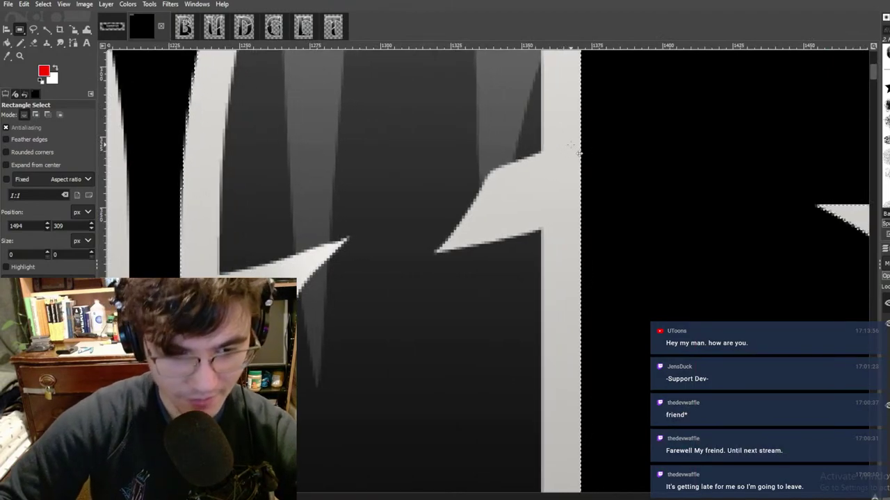
{"action": "scroll", "coordinate": [570, 144], "scroll_direction": "right", "scroll_amount": 2}
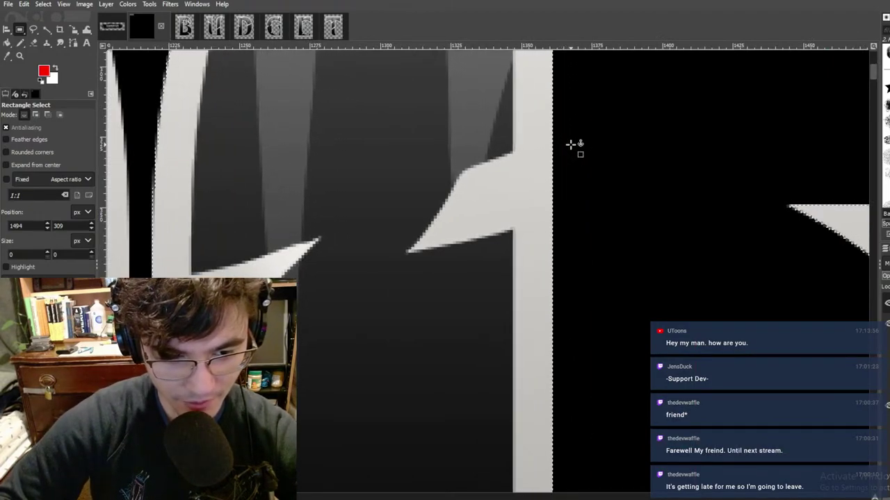
{"action": "scroll", "coordinate": [573, 144], "scroll_direction": "right", "scroll_amount": 2}
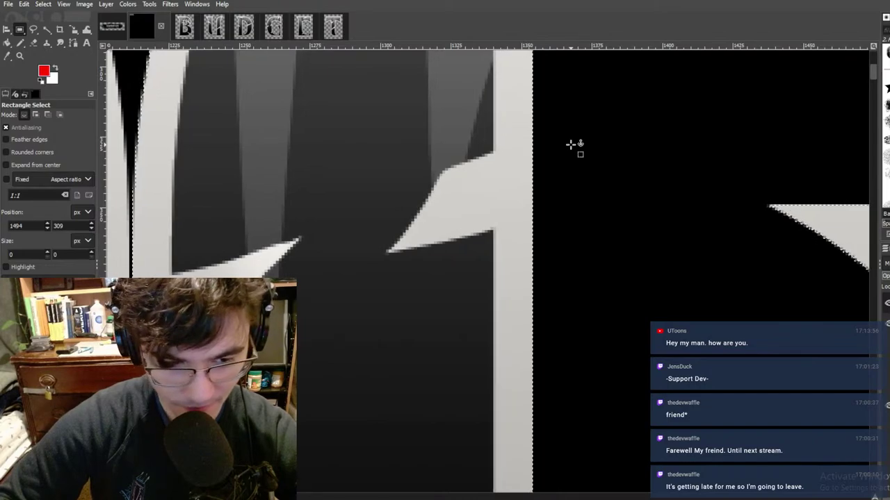
{"action": "scroll", "coordinate": [572, 145], "scroll_direction": "down", "scroll_amount": 4, "text": "ctrl"}
{"action": "scroll", "coordinate": [560, 179], "scroll_direction": "down", "scroll_amount": 3, "text": "ctrl"}
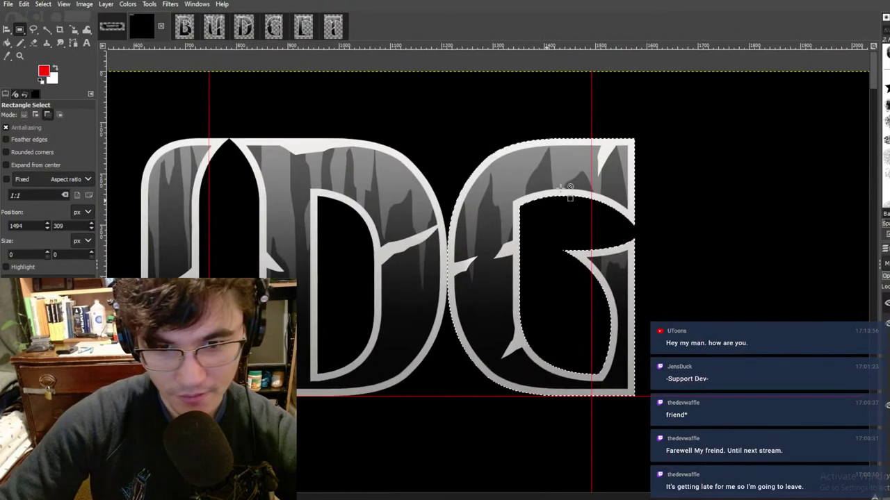
Step: Copy the whole letter E image, fix the G in place, and paste the E beside it in the word collection image
{"action": "left_click", "coordinate": [302, 29]}
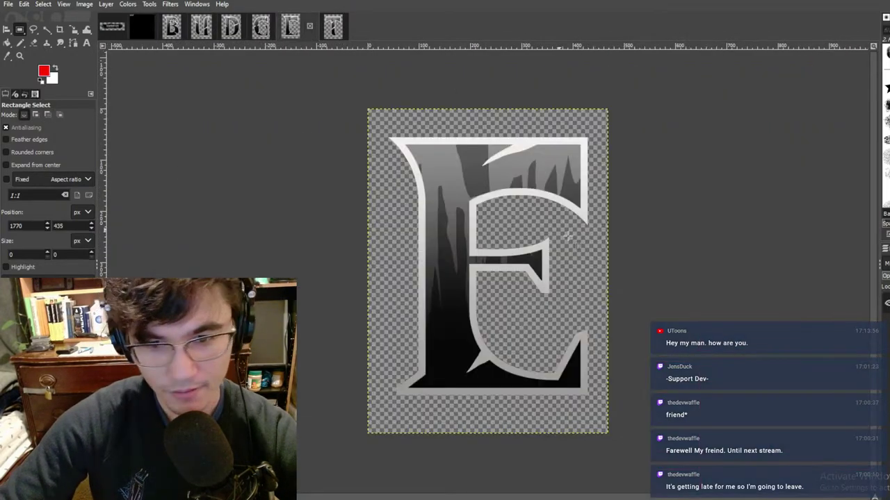
{"action": "left_click_drag", "start_coordinate": [393, 192], "coordinate": [708, 489]}
{"action": "key", "text": "ctrl+c"}
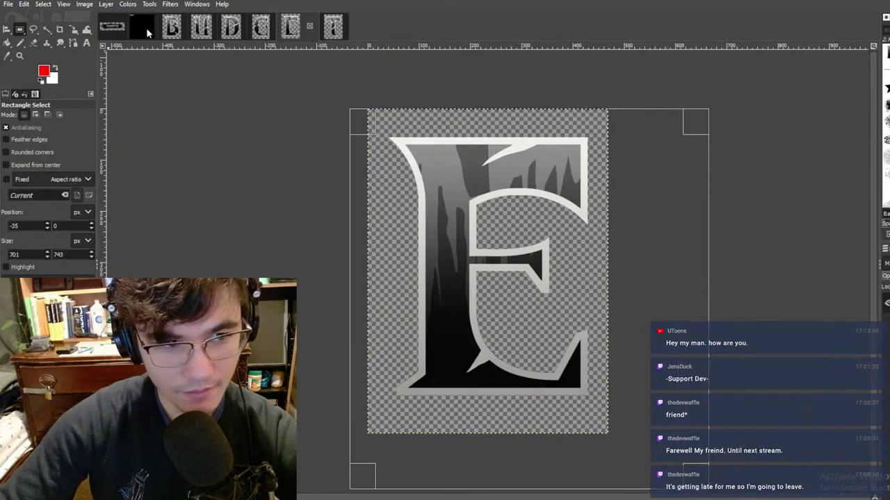
{"action": "left_click", "coordinate": [146, 31]}
{"action": "left_click", "coordinate": [489, 193]}
{"action": "key", "text": "ctrl+v"}
{"action": "left_click_drag", "start_coordinate": [563, 281], "coordinate": [604, 179]}
Step: Align the top of the E with the top of the G, their corners touching, and fix it in place
{"action": "scroll", "coordinate": [573, 182], "scroll_direction": "up", "scroll_amount": 3, "text": "ctrl"}
{"action": "scroll", "coordinate": [557, 147], "scroll_direction": "up", "scroll_amount": 8, "text": "ctrl"}
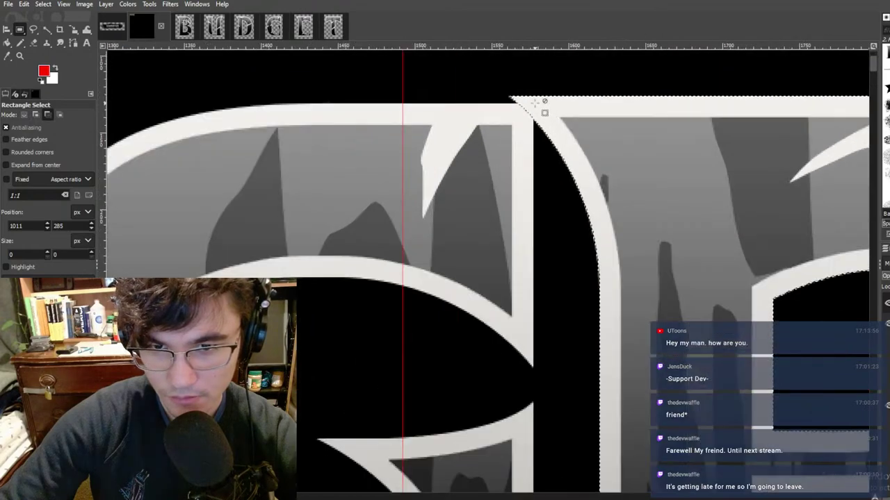
{"action": "scroll", "coordinate": [550, 124], "scroll_direction": "down", "scroll_amount": 2, "text": "ctrl"}
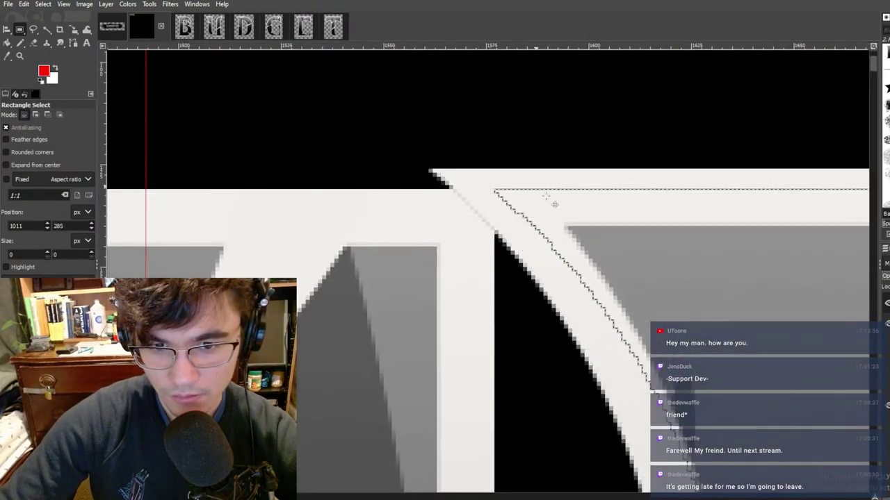
{"action": "scroll", "coordinate": [502, 191], "scroll_direction": "up", "scroll_amount": 7, "text": "ctrl"}
{"action": "left_click_drag", "start_coordinate": [508, 211], "coordinate": [535, 212]}
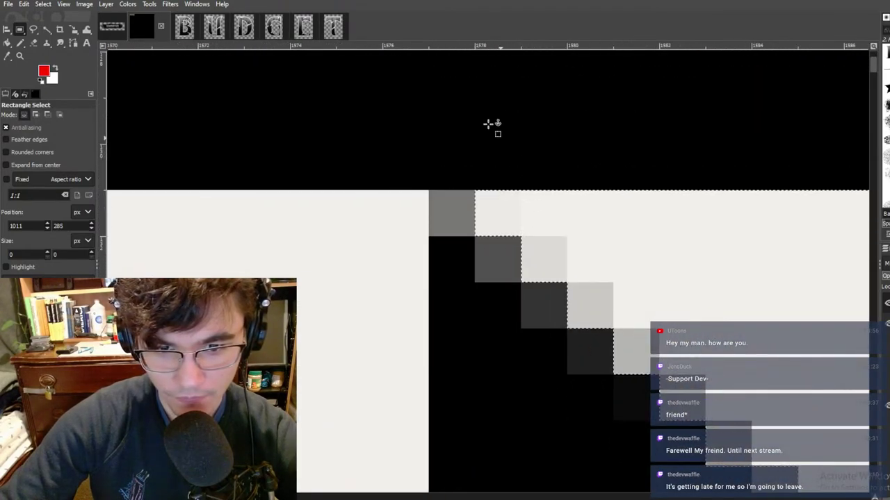
{"action": "left_click", "coordinate": [490, 130]}
{"action": "scroll", "coordinate": [536, 180], "scroll_direction": "down", "scroll_amount": 7, "text": "ctrl"}
{"action": "scroll", "coordinate": [536, 181], "scroll_direction": "down", "scroll_amount": 10, "text": "ctrl"}
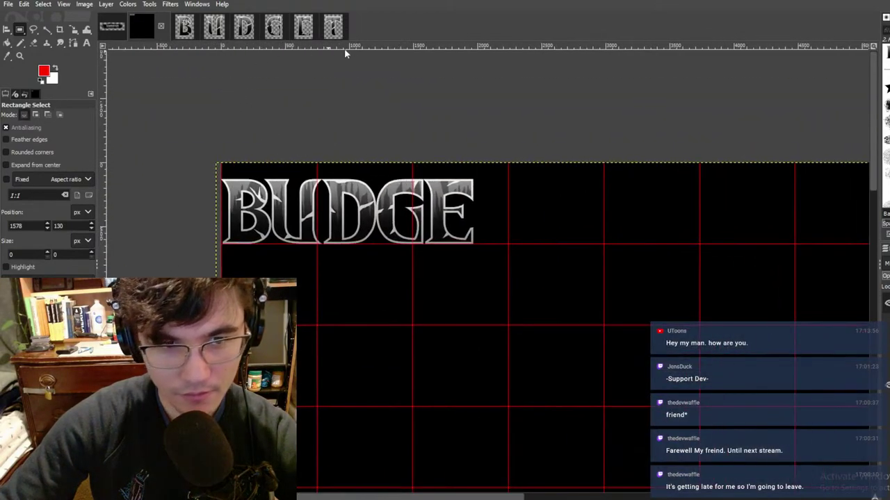
Step: Copy the whole letter T image into the word collection image and move it beside the E
{"action": "left_click", "coordinate": [333, 27]}
{"action": "scroll", "coordinate": [375, 105], "scroll_direction": "down", "scroll_amount": 2, "text": "ctrl"}
{"action": "left_click_drag", "start_coordinate": [359, 122], "coordinate": [684, 380]}
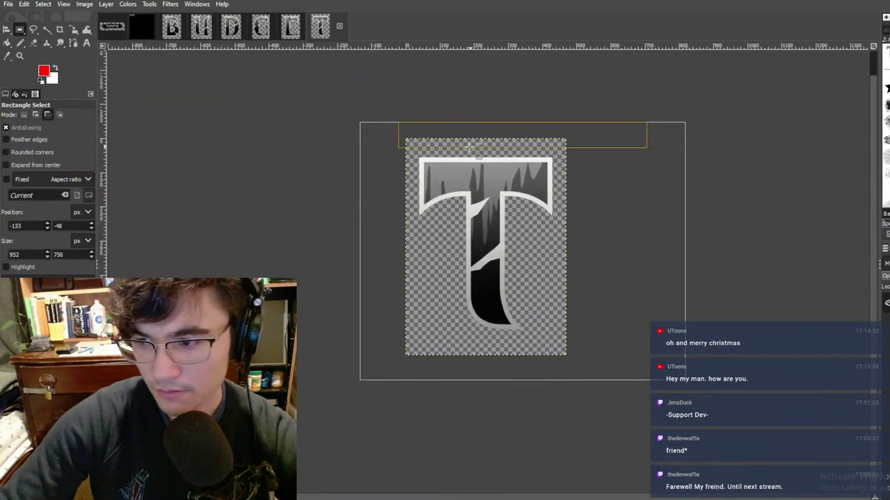
{"action": "key", "text": "ctrl+c"}
{"action": "left_click", "coordinate": [144, 28]}
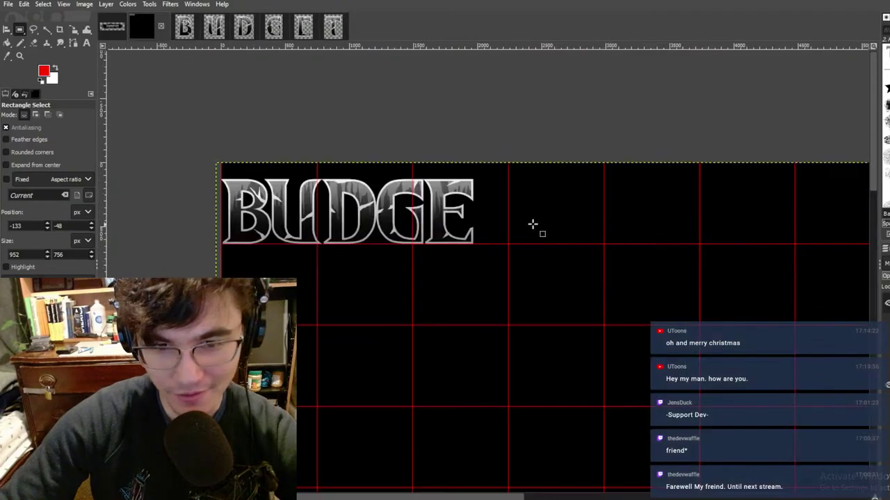
{"action": "left_click", "coordinate": [532, 225]}
{"action": "key", "text": "ctrl+v"}
{"action": "left_click_drag", "start_coordinate": [553, 306], "coordinate": [519, 186]}
Step: Join the T to the side of the E with their top edges level, and fix it in place
{"action": "scroll", "coordinate": [484, 212], "scroll_direction": "up", "scroll_amount": 4, "text": "ctrl"}
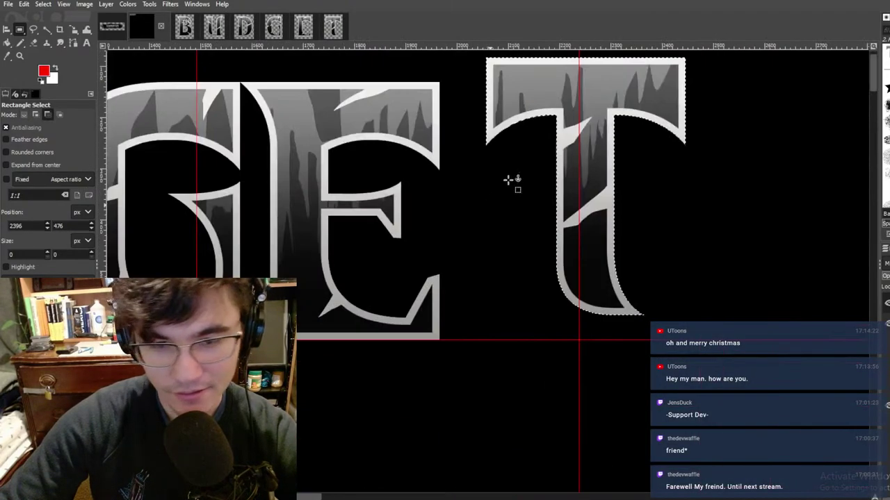
{"action": "left_click_drag", "start_coordinate": [527, 105], "coordinate": [479, 128]}
{"action": "scroll", "coordinate": [479, 128], "scroll_direction": "up", "scroll_amount": 5, "text": "ctrl"}
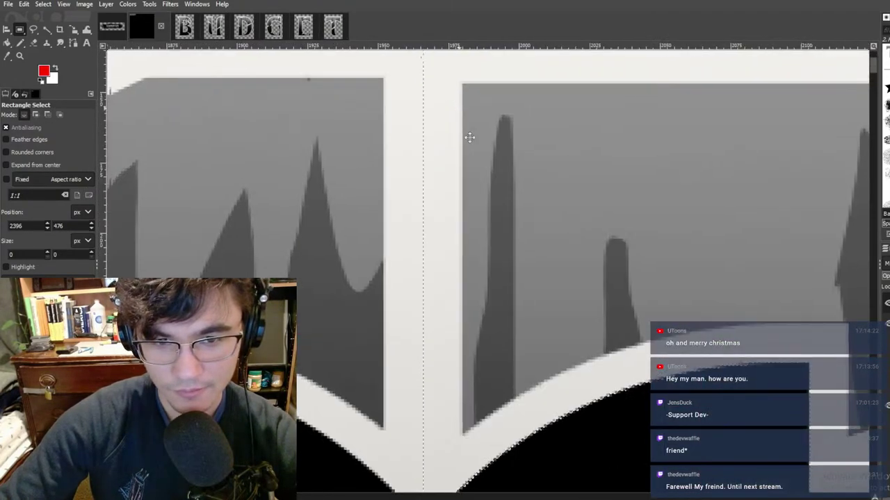
{"action": "key", "text": "Right"}
{"action": "key", "text": "Up"}
{"action": "key", "text": "Left"}
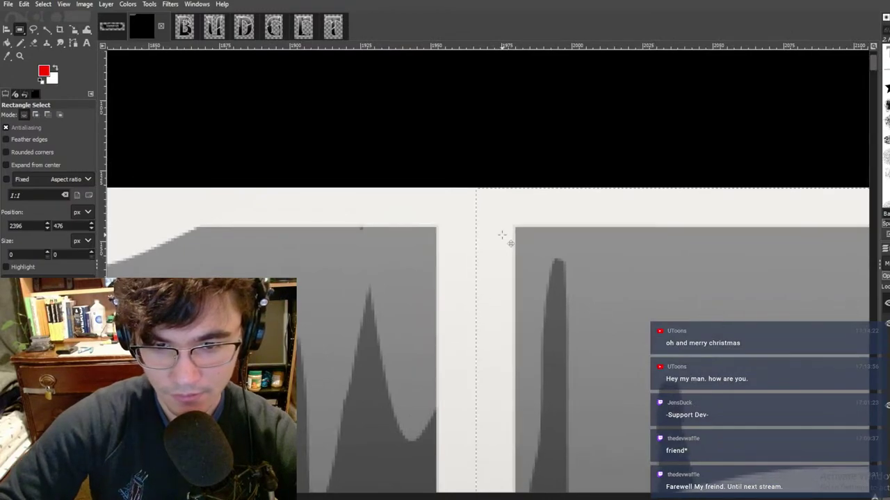
{"action": "scroll", "coordinate": [577, 246], "scroll_direction": "down", "scroll_amount": 6, "text": "ctrl"}
{"action": "scroll", "coordinate": [705, 297], "scroll_direction": "down", "scroll_amount": 3, "text": "ctrl"}
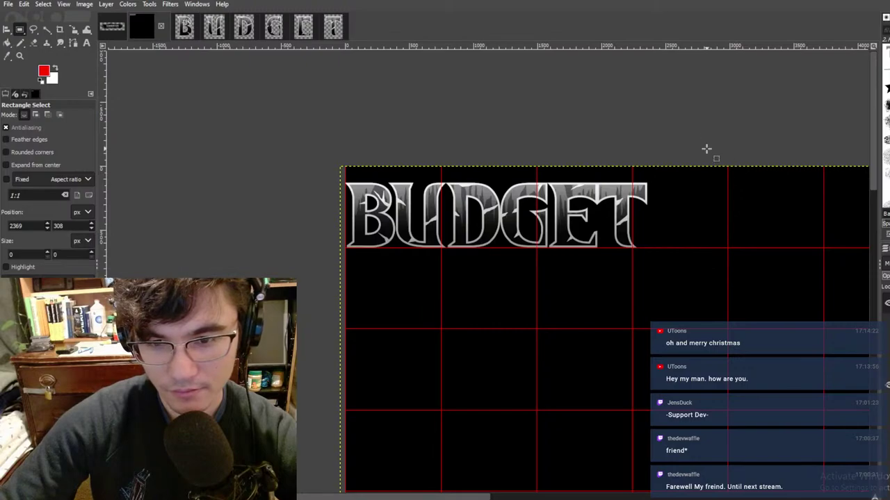
Step: Select the assembled BUDGET word in the word collection image and copy it
{"action": "scroll", "coordinate": [706, 149], "scroll_direction": "down", "scroll_amount": 3, "text": "ctrl"}
{"action": "scroll", "coordinate": [520, 183], "scroll_direction": "up", "scroll_amount": 4, "text": "ctrl"}
{"action": "left_click_drag", "start_coordinate": [157, 140], "coordinate": [763, 361]}
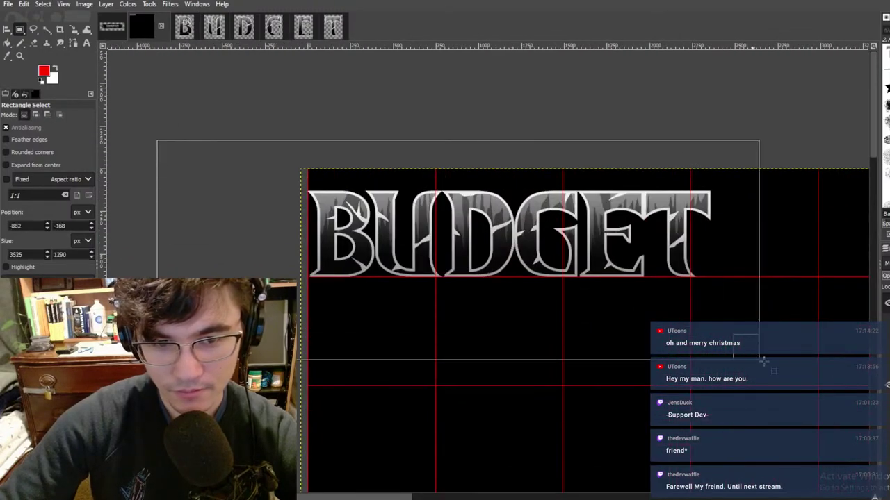
{"action": "left_click", "coordinate": [446, 87]}
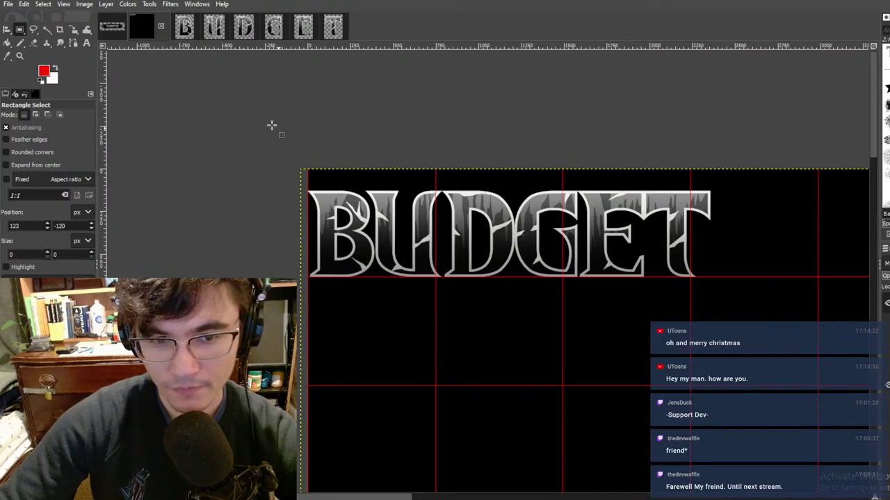
{"action": "left_click_drag", "start_coordinate": [259, 122], "coordinate": [693, 283]}
Step: Delete the ABOUT US lettering from the header banner image, keeping the black brush stroke
{"action": "left_click", "coordinate": [111, 29]}
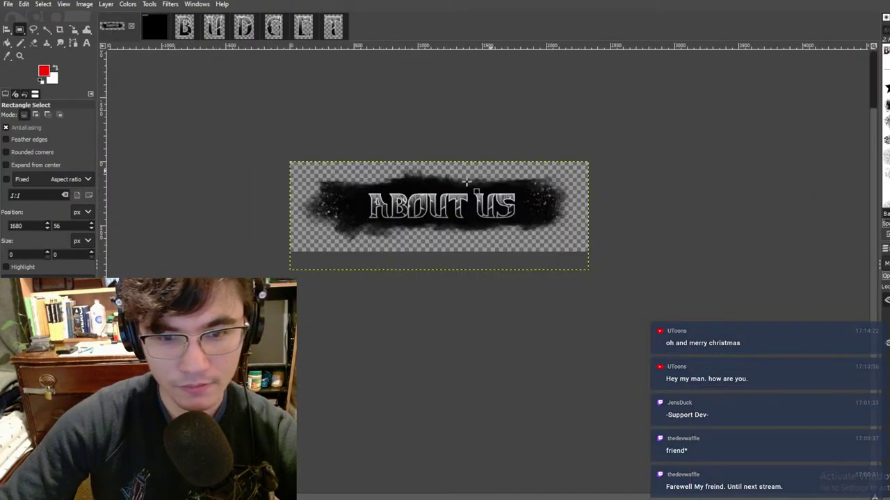
{"action": "scroll", "coordinate": [415, 199], "scroll_direction": "up", "scroll_amount": 2, "text": "ctrl"}
{"action": "left_click_drag", "start_coordinate": [275, 105], "coordinate": [700, 276]}
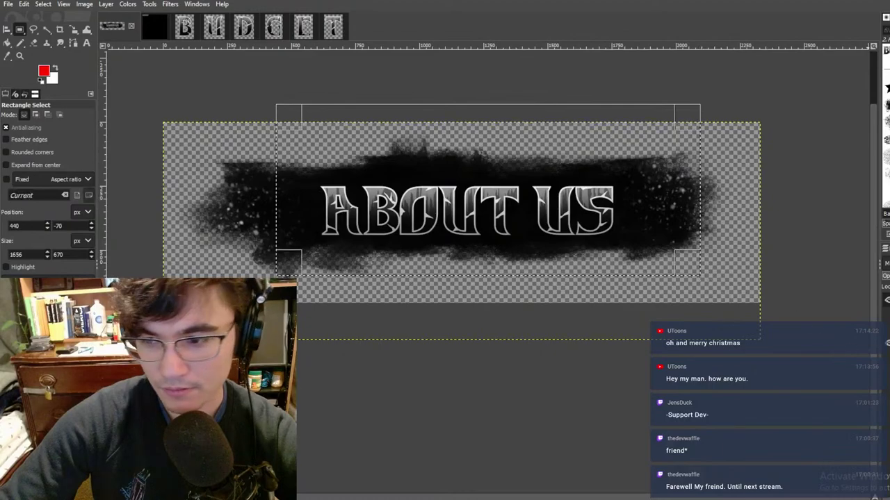
{"action": "key", "text": "Delete"}
Step: Add a new transparent layer to the banner image and paste the BUDGET word into it
{"action": "key", "text": "shift+ctrl+n"}
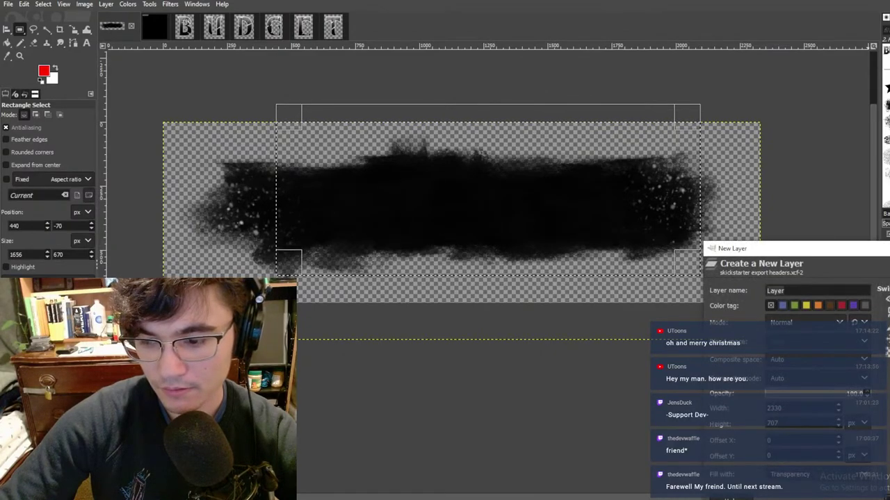
{"action": "key", "text": "Return"}
{"action": "left_click", "coordinate": [716, 190]}
{"action": "key", "text": "ctrl+v"}
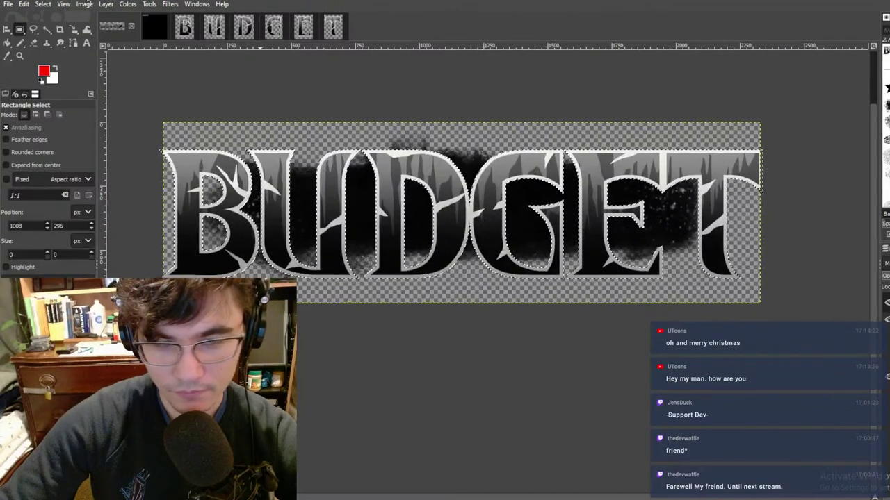
Step: Scale the pasted BUDGET word to a height of 700 px, keeping its proportions
{"action": "left_click", "coordinate": [72, 30]}
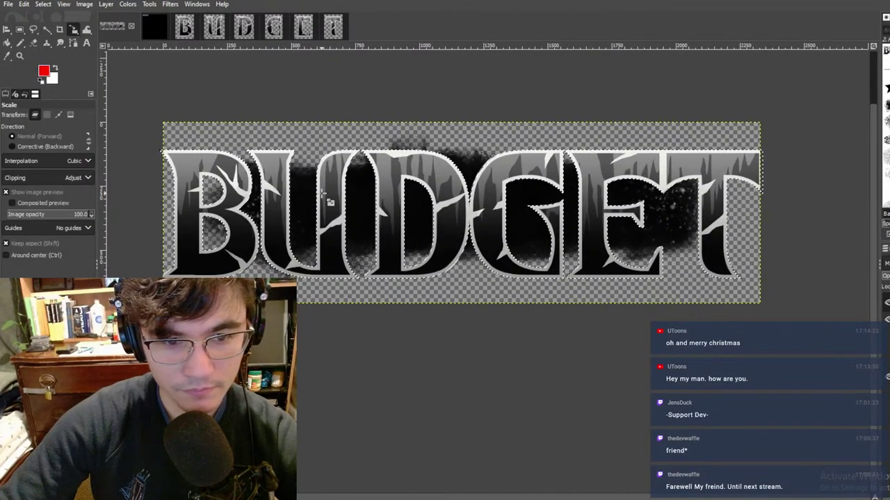
{"action": "left_click", "coordinate": [576, 127]}
{"action": "key", "text": "Tab"}
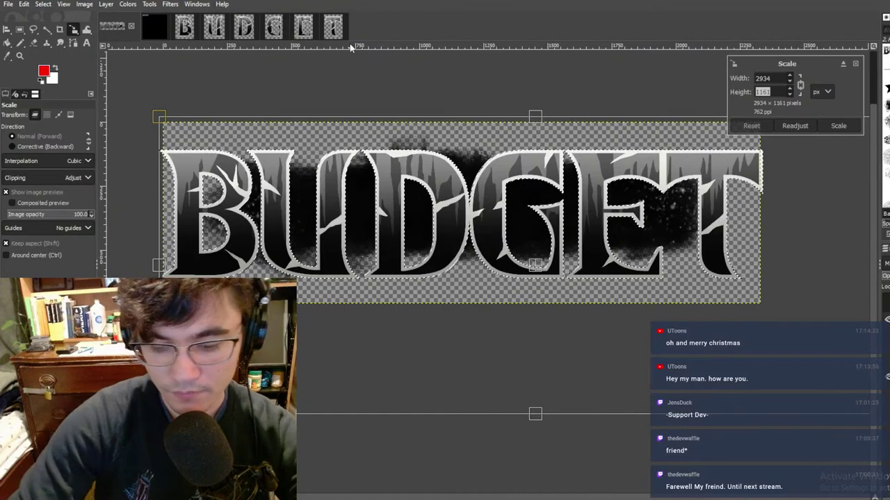
{"action": "type", "text": "700"}
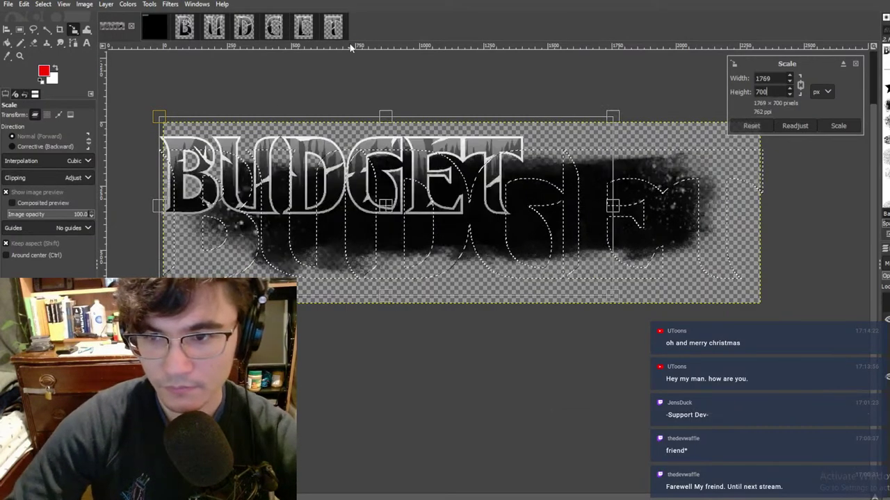
{"action": "left_click", "coordinate": [838, 126]}
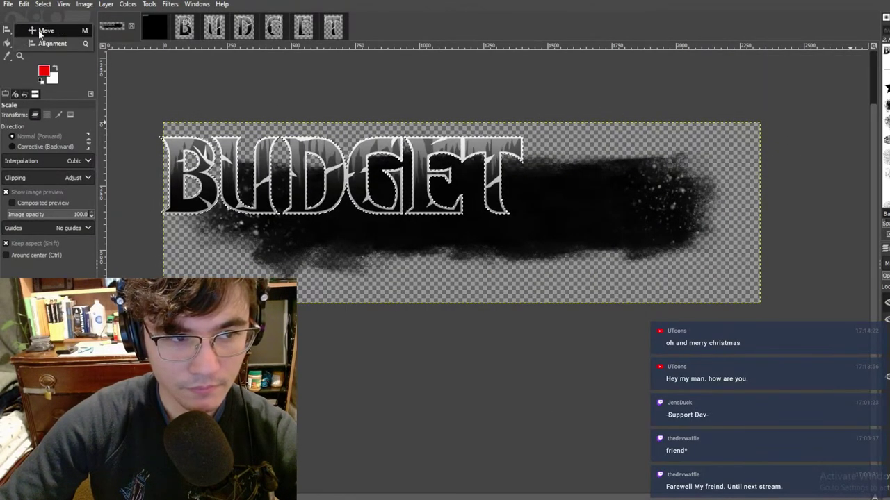
Step: Move the scaled BUDGET word onto the brush stroke and try to centre it horizontally with the Alignment tool
{"action": "left_click", "coordinate": [6, 29]}
{"action": "left_click_drag", "start_coordinate": [321, 183], "coordinate": [481, 214]}
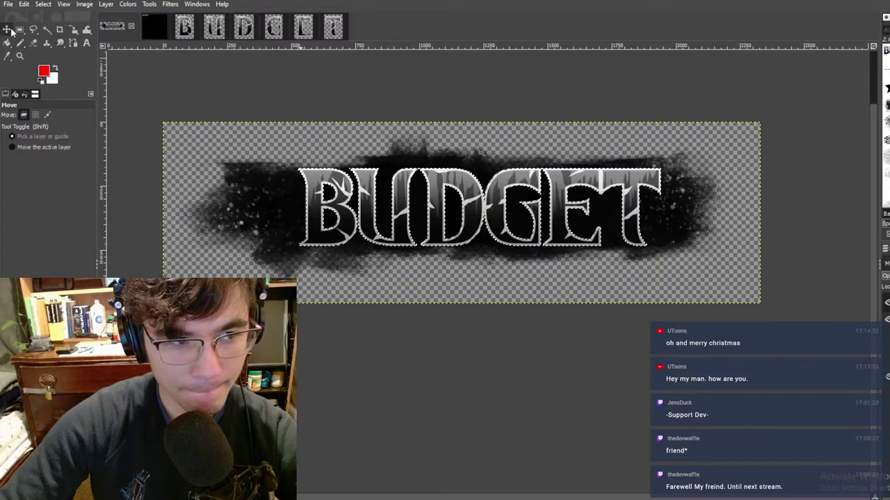
{"action": "left_click_drag", "start_coordinate": [11, 31], "coordinate": [29, 46]}
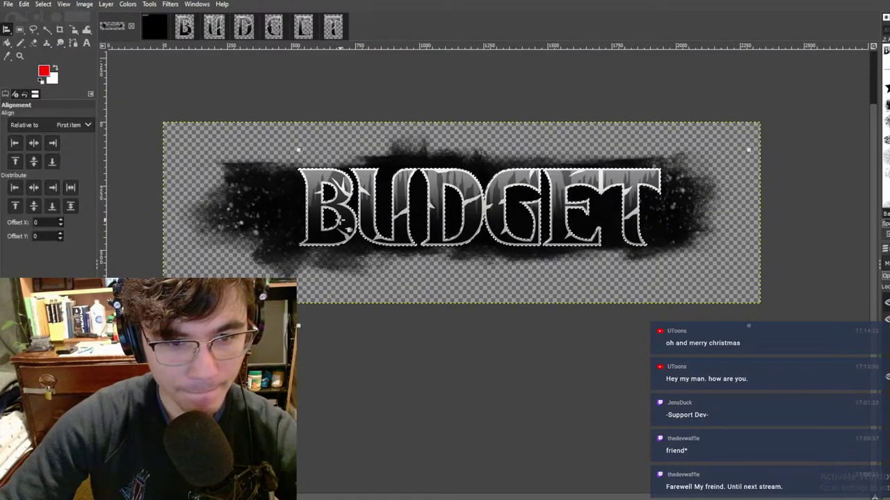
{"action": "left_click", "coordinate": [34, 143]}
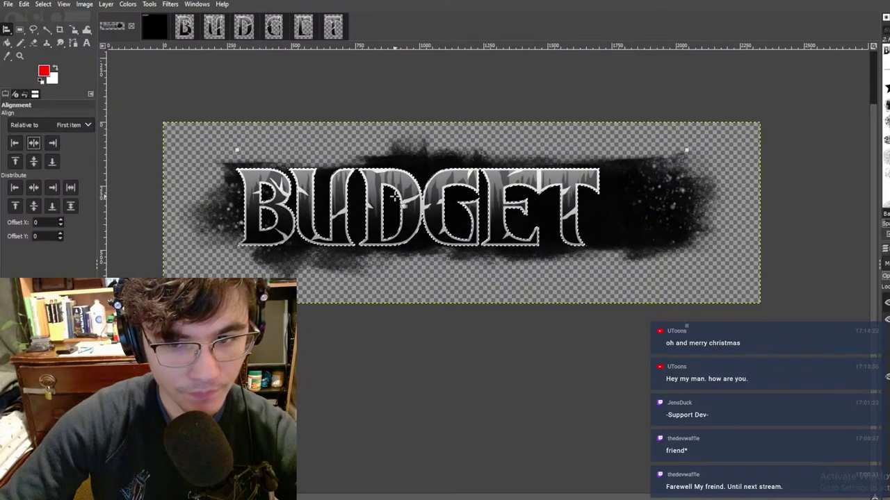
Step: Cut and repaste the BUDGET word from a rectangular selection, centre it horizontally and vertically on the banner, and anchor it
{"action": "left_click", "coordinate": [20, 29]}
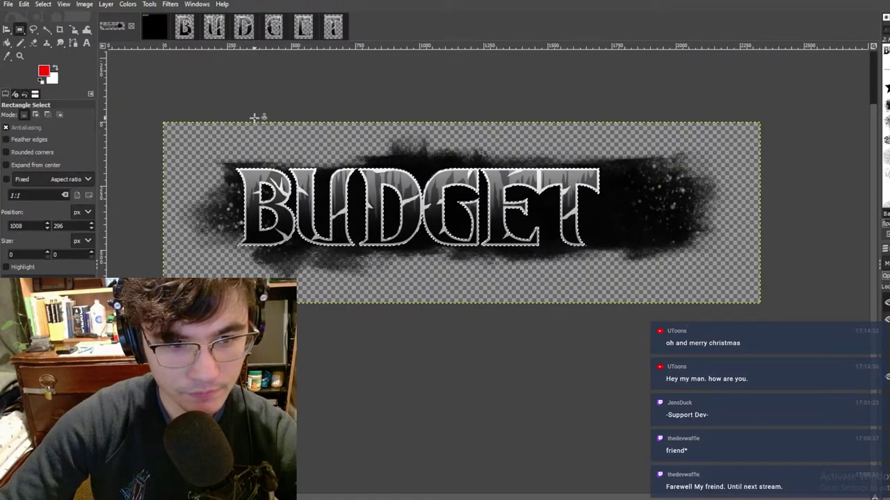
{"action": "left_click_drag", "start_coordinate": [202, 152], "coordinate": [478, 240]}
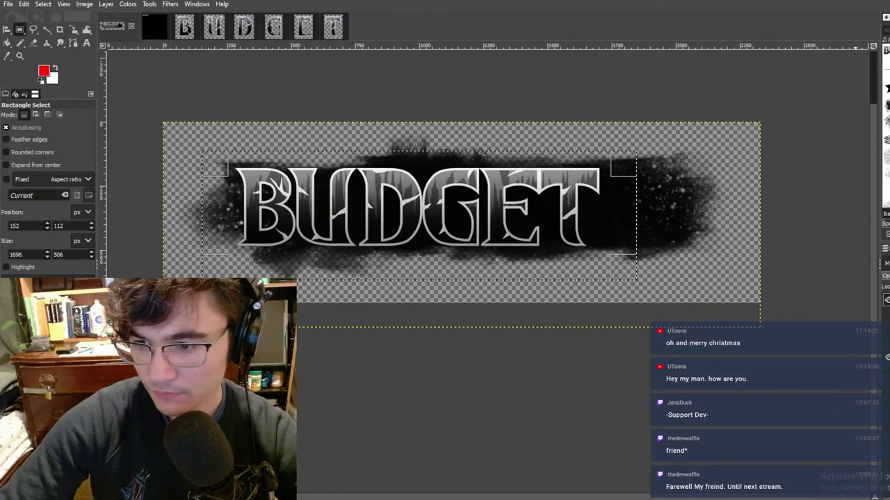
{"action": "key", "text": "Escape"}
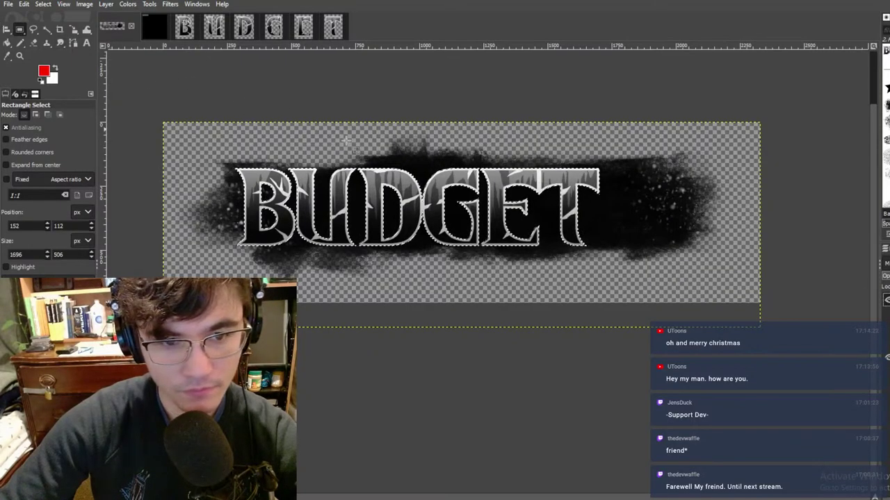
{"action": "left_click_drag", "start_coordinate": [190, 131], "coordinate": [668, 293]}
{"action": "key", "text": "ctrl+x"}
{"action": "key", "text": "ctrl+v"}
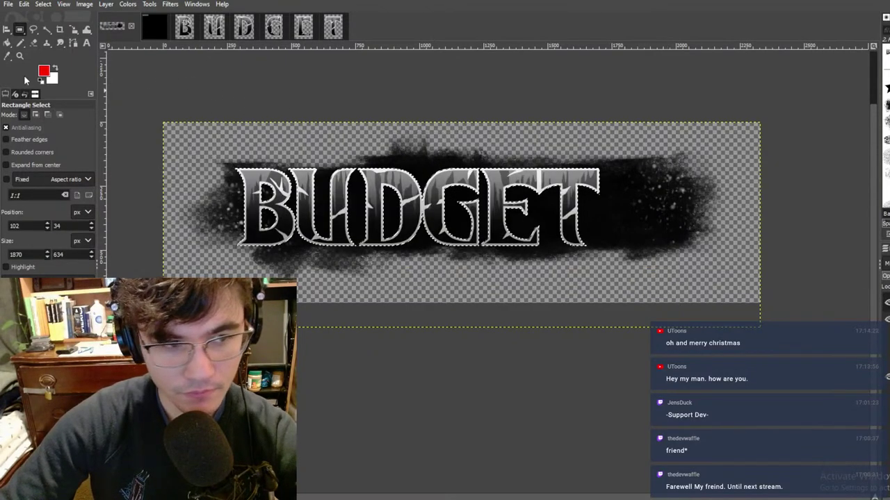
{"action": "left_click", "coordinate": [6, 29]}
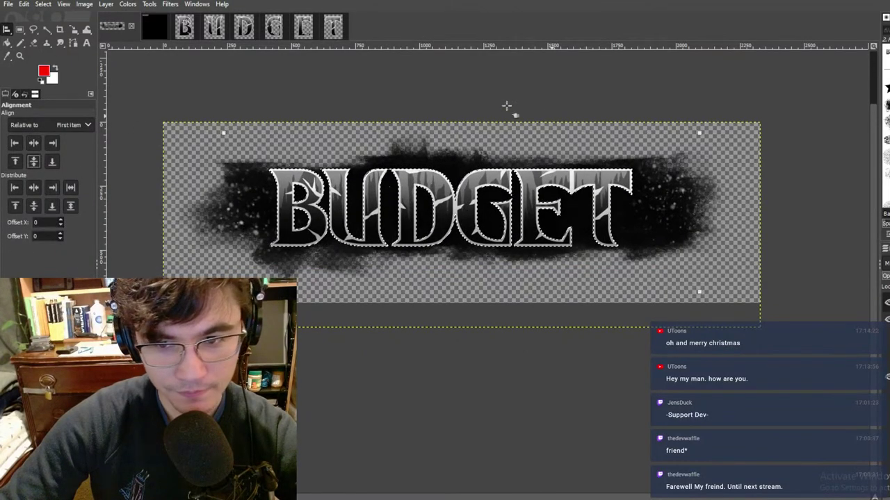
{"action": "left_click", "coordinate": [22, 32]}
{"action": "left_click", "coordinate": [259, 113]}
Step: Select the centred BUDGET word with a rectangle about 1760 by 588 px, then cut and paste it as a floating selection
{"action": "scroll", "coordinate": [510, 157], "scroll_direction": "down", "scroll_amount": 2, "text": "ctrl"}
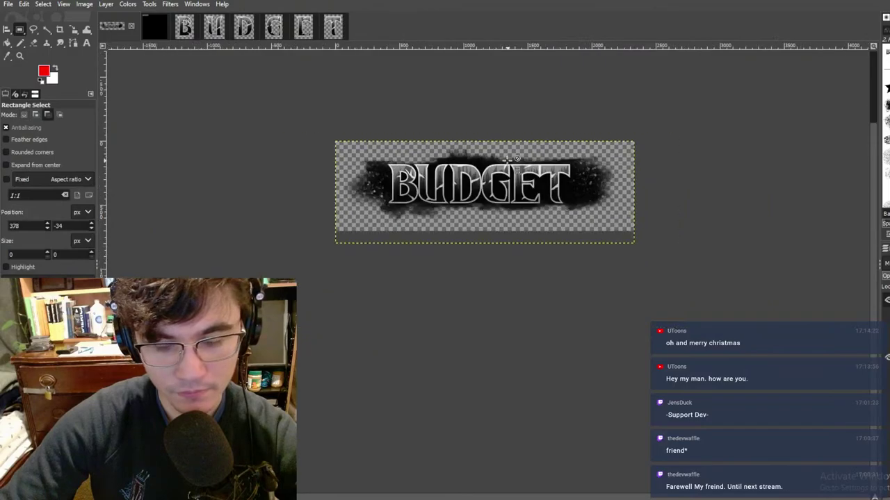
{"action": "scroll", "coordinate": [511, 160], "scroll_direction": "up", "scroll_amount": 3, "text": "ctrl"}
{"action": "scroll", "coordinate": [533, 183], "scroll_direction": "down", "scroll_amount": 2, "text": "ctrl"}
{"action": "scroll", "coordinate": [541, 184], "scroll_direction": "up", "scroll_amount": 2, "text": "ctrl"}
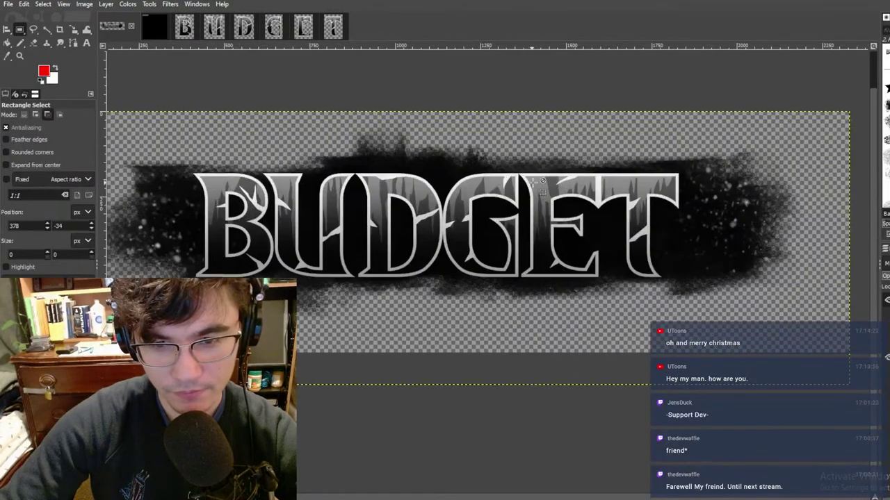
{"action": "scroll", "coordinate": [546, 160], "scroll_direction": "down", "scroll_amount": 2, "text": "ctrl"}
{"action": "scroll", "coordinate": [548, 150], "scroll_direction": "up", "scroll_amount": 1, "text": "ctrl"}
{"action": "scroll", "coordinate": [550, 152], "scroll_direction": "up", "scroll_amount": 1, "text": "ctrl"}
{"action": "left_click_drag", "start_coordinate": [165, 136], "coordinate": [765, 320]}
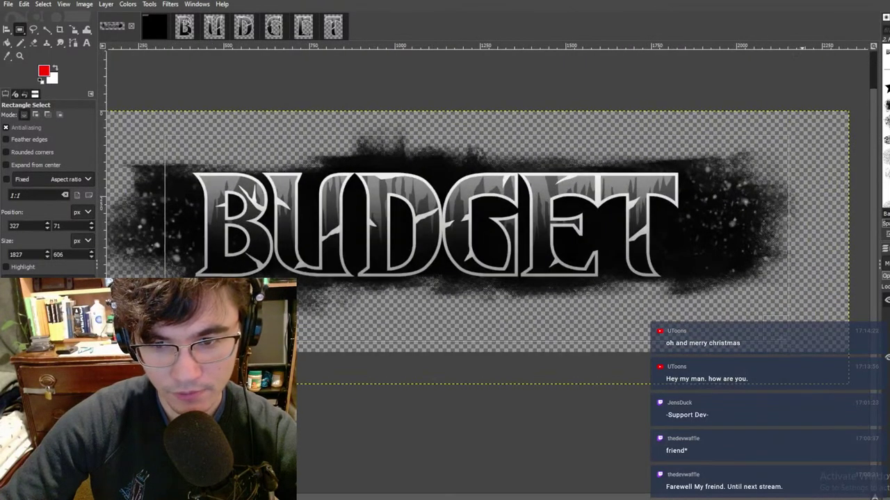
{"action": "key", "text": "ctrl+x"}
{"action": "key", "text": "ctrl+v"}
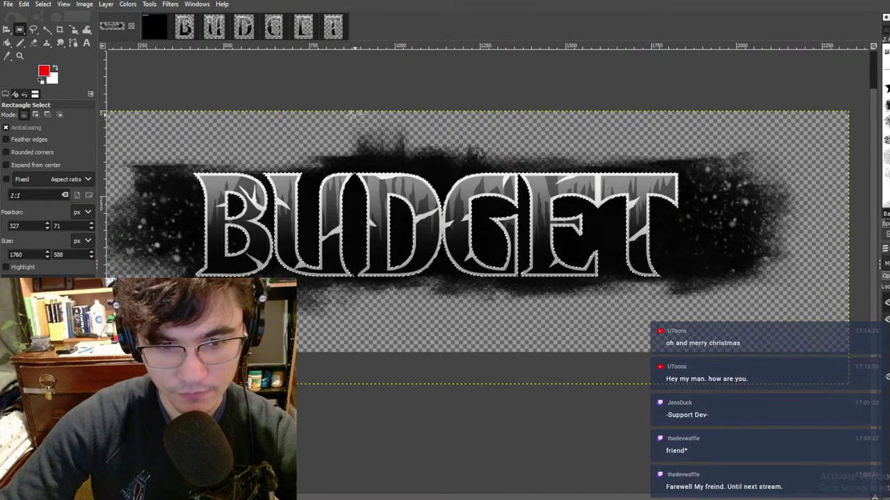
Step: Scale the floating BUDGET word to a height of 500 px, keeping its proportions
{"action": "left_click", "coordinate": [6, 31]}
{"action": "left_click", "coordinate": [72, 30]}
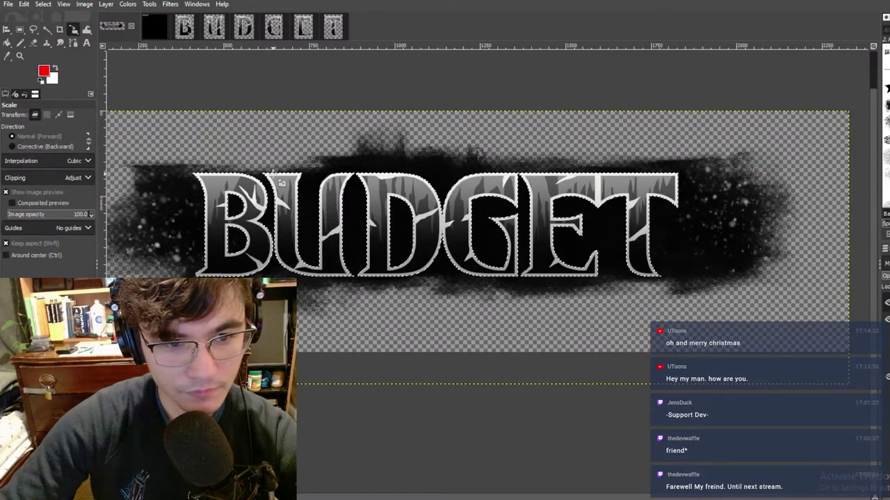
{"action": "left_click", "coordinate": [547, 185]}
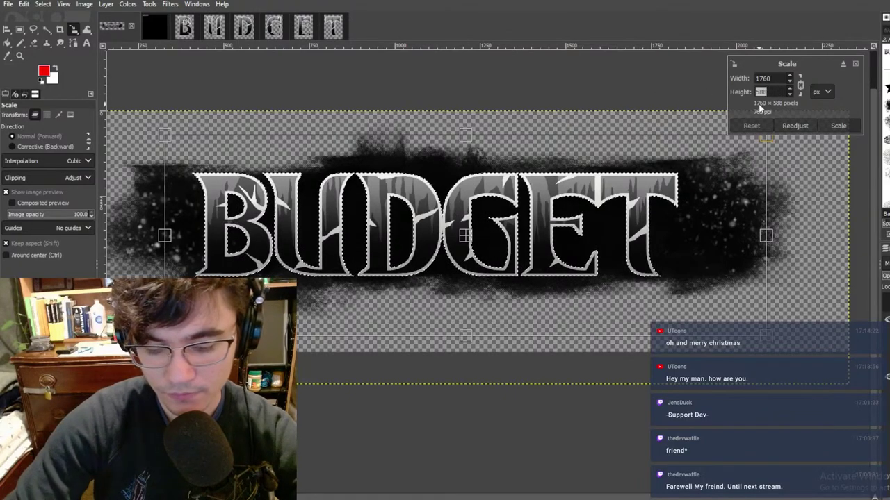
{"action": "type", "text": "500"}
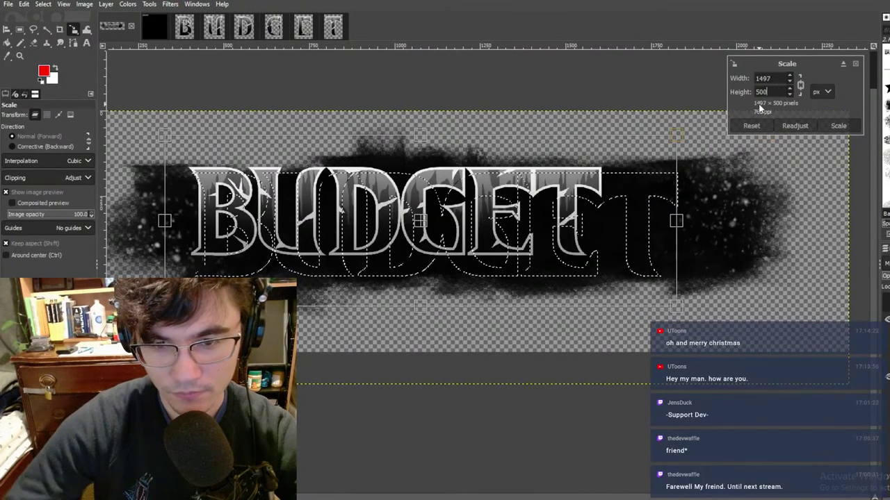
{"action": "left_click", "coordinate": [839, 126]}
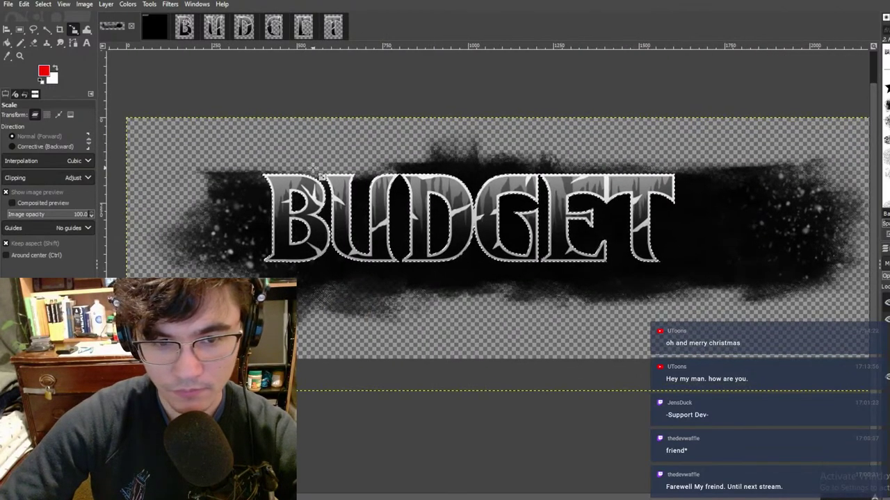
Step: Scale the floating BUDGET word down further to a height of 450 px, keeping its proportions
{"action": "left_click", "coordinate": [346, 202]}
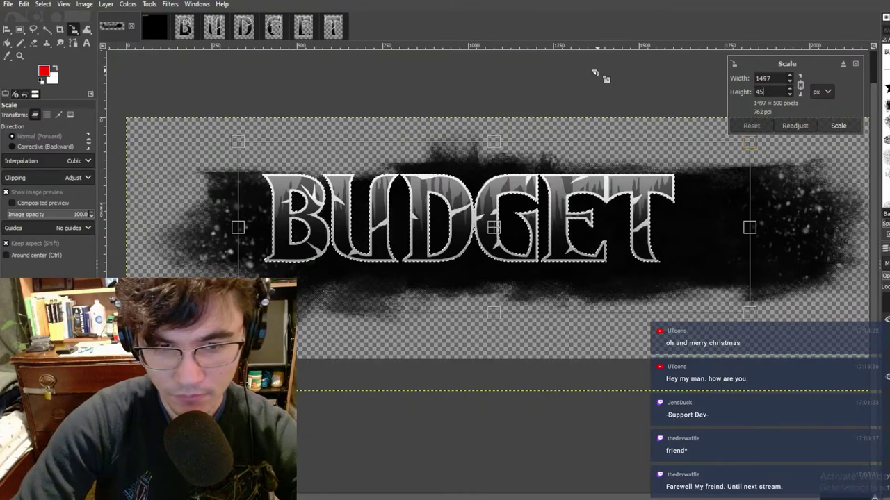
{"action": "type", "text": "450"}
{"action": "left_click", "coordinate": [851, 127]}
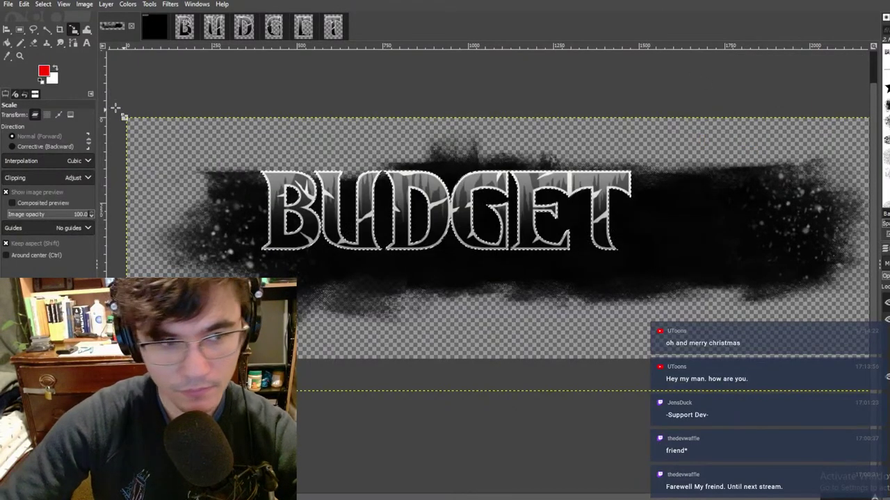
{"action": "left_click", "coordinate": [341, 218]}
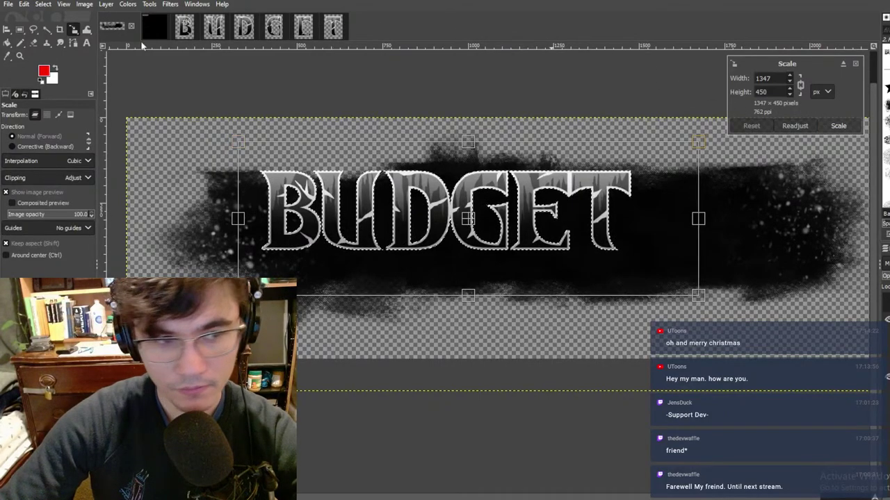
{"action": "left_click", "coordinate": [6, 30]}
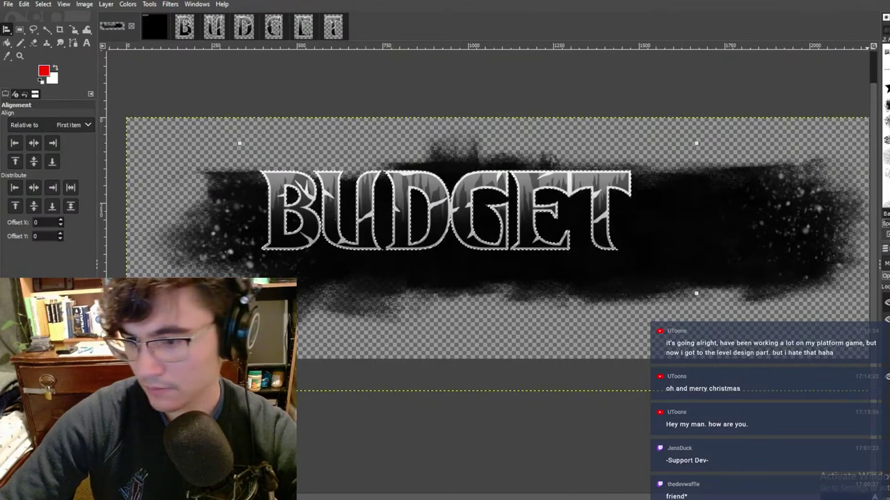
{"action": "right_click", "coordinate": [887, 303]}
{"action": "left_click", "coordinate": [887, 303]}
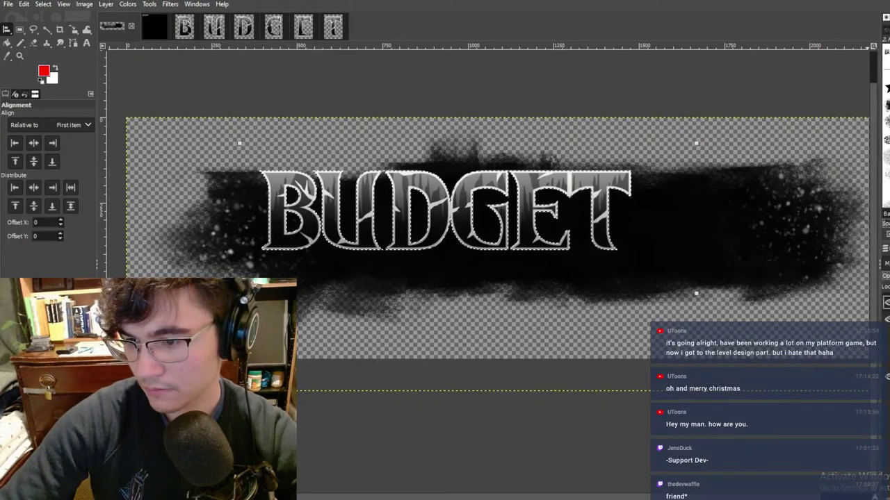
{"action": "right_click", "coordinate": [888, 303]}
{"action": "left_click", "coordinate": [11, 29]}
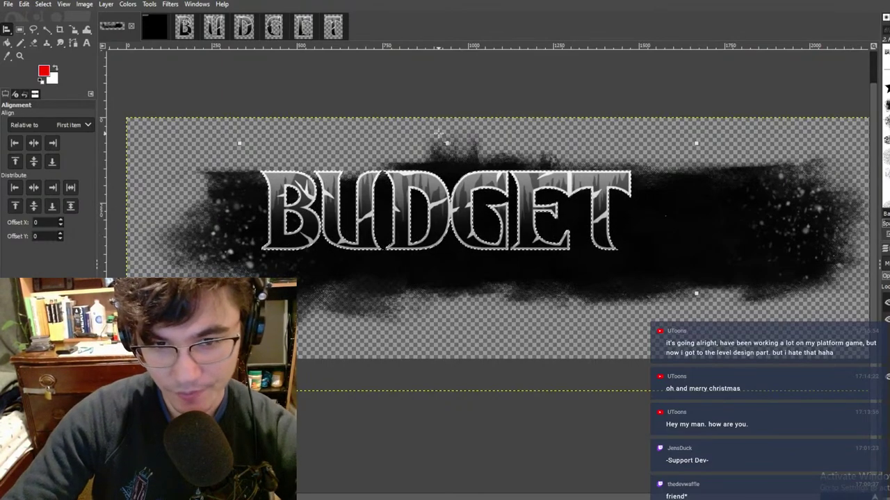
Step: Select the smaller BUDGET word tightly, cut and repaste it as a floating selection, and move it toward the middle of the brush stroke
{"action": "left_click", "coordinate": [23, 31]}
{"action": "left_click_drag", "start_coordinate": [236, 139], "coordinate": [656, 287]}
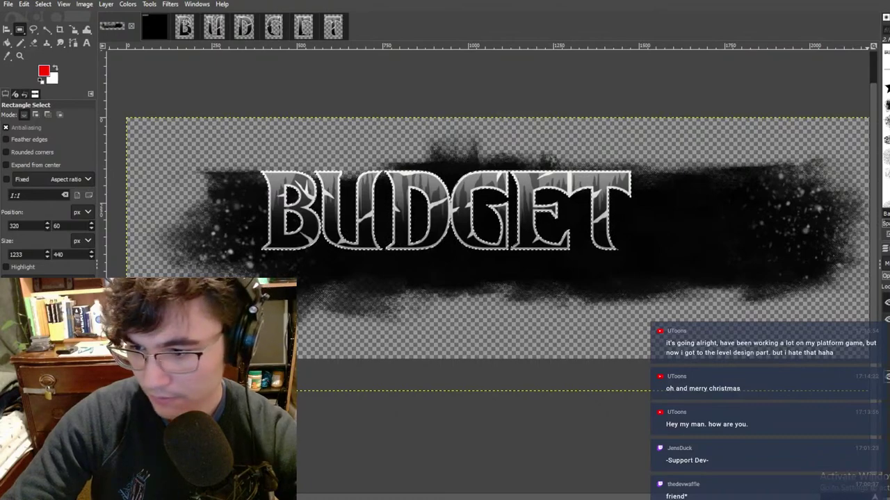
{"action": "right_click", "coordinate": [888, 304]}
{"action": "left_click", "coordinate": [558, 224]}
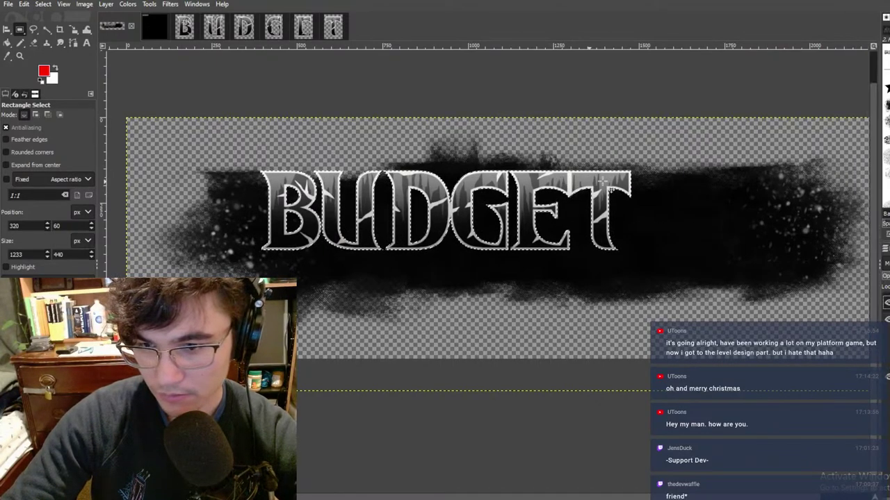
{"action": "right_click", "coordinate": [889, 304]}
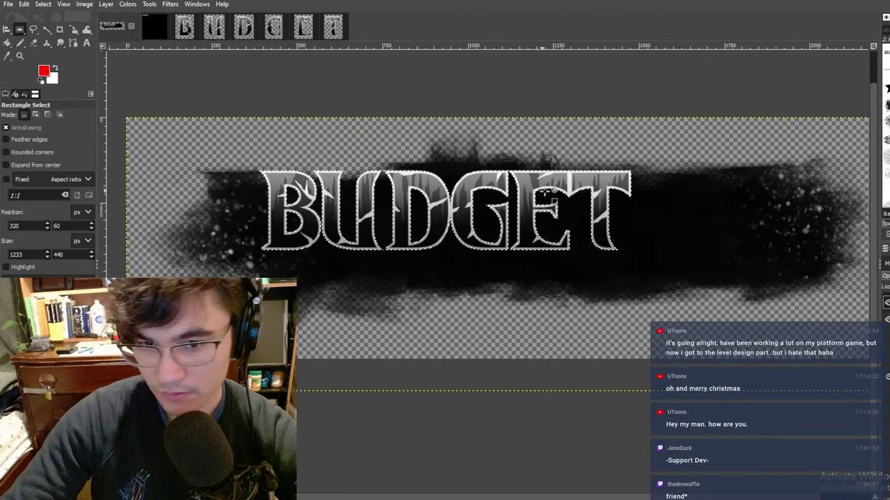
{"action": "left_click_drag", "start_coordinate": [253, 151], "coordinate": [671, 286]}
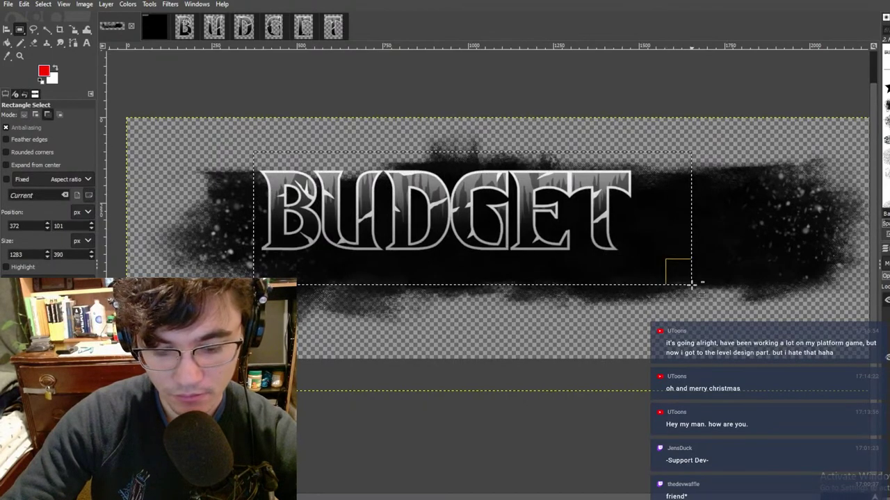
{"action": "key", "text": "Delete"}
{"action": "key", "text": "ctrl+z"}
{"action": "key", "text": "ctrl+z"}
{"action": "left_click_drag", "start_coordinate": [466, 188], "coordinate": [553, 200]}
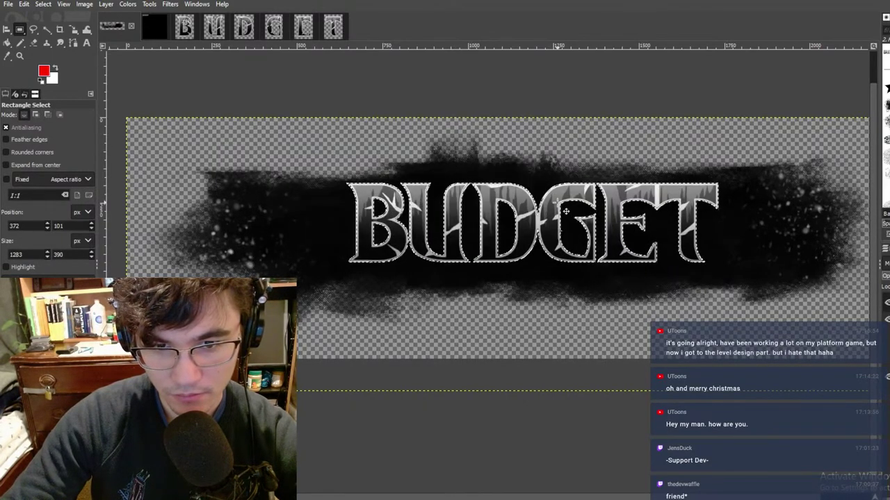
Step: Centre the floating BUDGET word horizontally and vertically with the Alignment tool and anchor it to the layer
{"action": "left_click", "coordinate": [5, 31]}
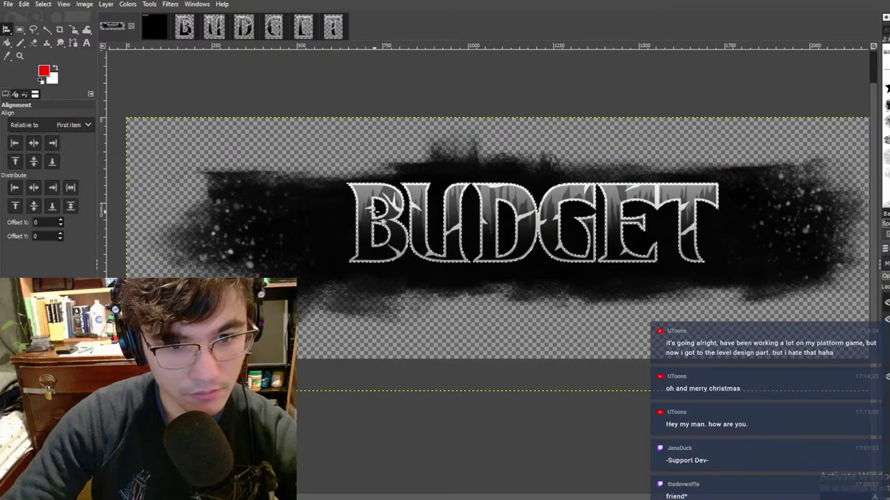
{"action": "left_click", "coordinate": [33, 143]}
{"action": "left_click", "coordinate": [33, 161]}
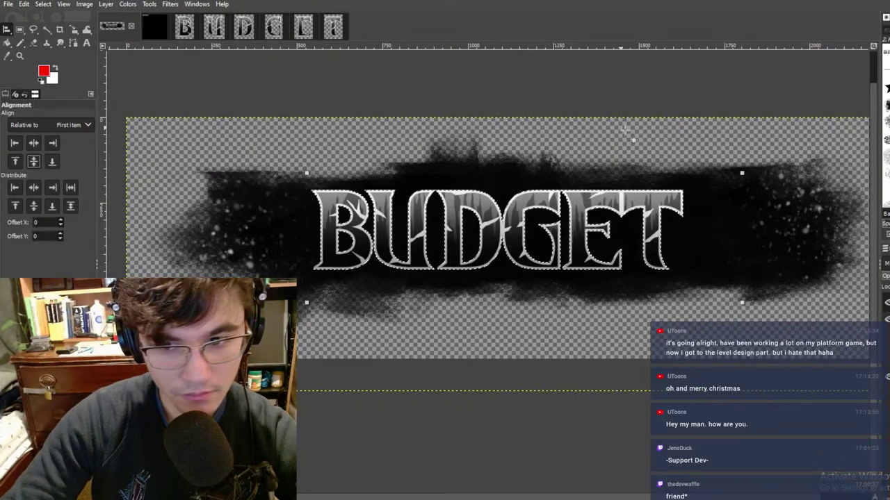
{"action": "left_click", "coordinate": [20, 30]}
{"action": "left_click", "coordinate": [362, 113]}
Step: Select the BUDGET word with a rectangle about 1396 by 514 px, undo the first placement, and paste it again as a floating selection
{"action": "scroll", "coordinate": [361, 114], "scroll_direction": "down", "scroll_amount": 3, "text": "ctrl"}
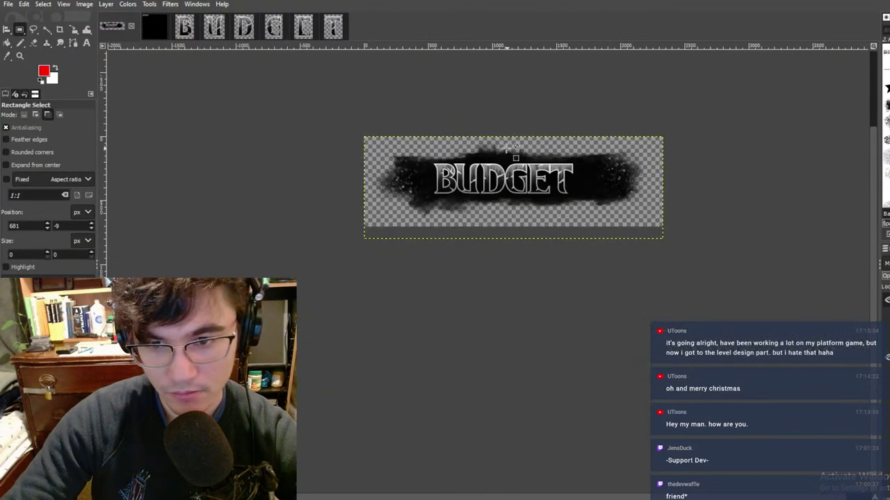
{"action": "scroll", "coordinate": [492, 155], "scroll_direction": "up", "scroll_amount": 2, "text": "ctrl"}
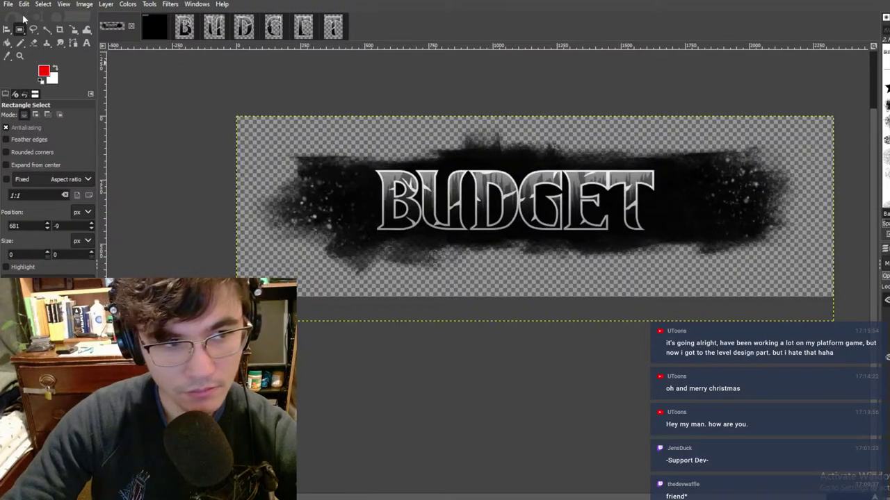
{"action": "scroll", "coordinate": [490, 156], "scroll_direction": "down", "scroll_amount": 1, "text": "ctrl"}
{"action": "scroll", "coordinate": [490, 157], "scroll_direction": "up", "scroll_amount": 1, "text": "ctrl"}
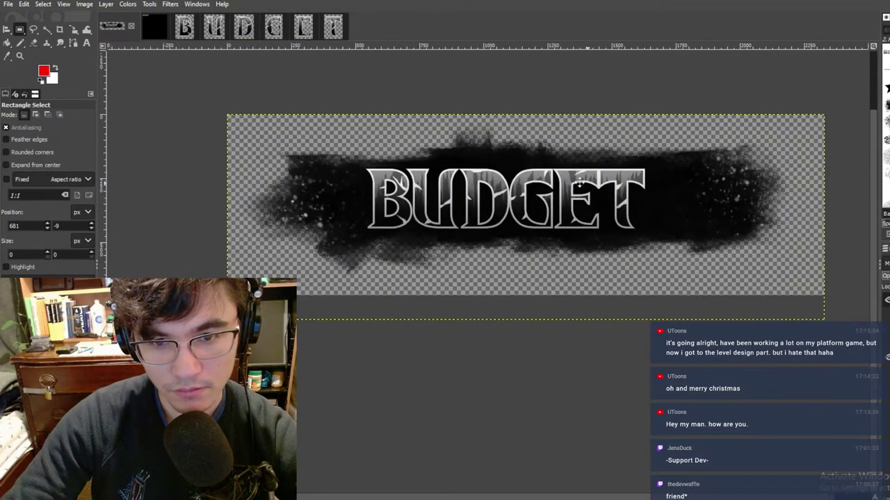
{"action": "scroll", "coordinate": [417, 174], "scroll_direction": "right", "scroll_amount": 2}
{"action": "left_click_drag", "start_coordinate": [242, 139], "coordinate": [599, 270]}
{"action": "key", "text": "ctrl+v"}
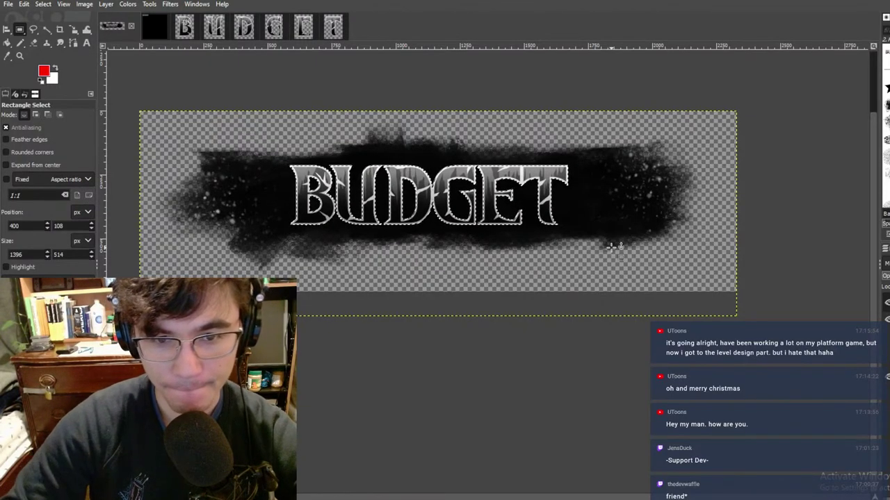
{"action": "key", "text": "ctrl+z"}
{"action": "key", "text": "ctrl+z"}
{"action": "key", "text": "ctrl+v"}
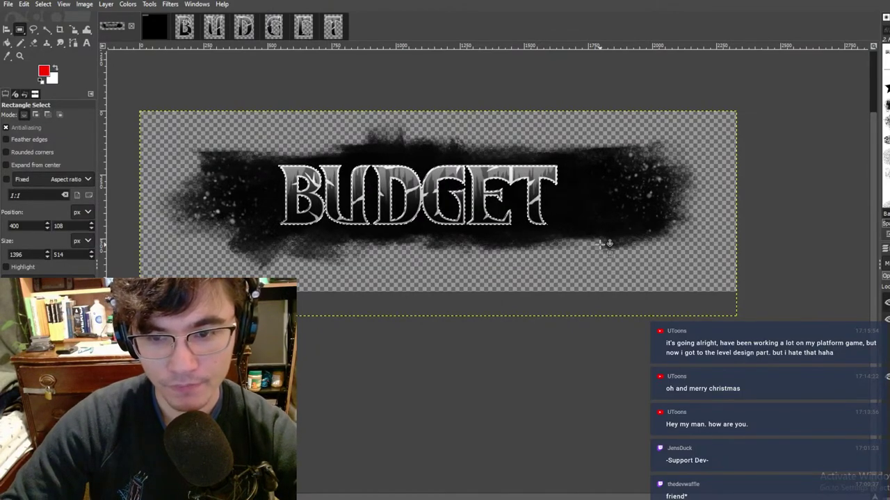
Step: Nudge the floating BUDGET word to the right until it sits centred on the brush stroke, and anchor it to the layer
{"action": "key", "text": "Right"}
{"action": "key", "text": "Right"}
{"action": "key", "text": "Right"}
{"action": "key", "text": "Right"}
{"action": "key", "text": "Right"}
{"action": "key", "text": "Right"}
{"action": "key", "text": "Right"}
{"action": "key", "text": "Right"}
{"action": "key", "text": "Right"}
{"action": "key", "text": "Right"}
{"action": "key", "text": "Right"}
{"action": "key", "text": "Right"}
{"action": "key", "text": "Right"}
{"action": "key", "text": "Right"}
{"action": "key", "text": "Right"}
{"action": "key", "text": "Right"}
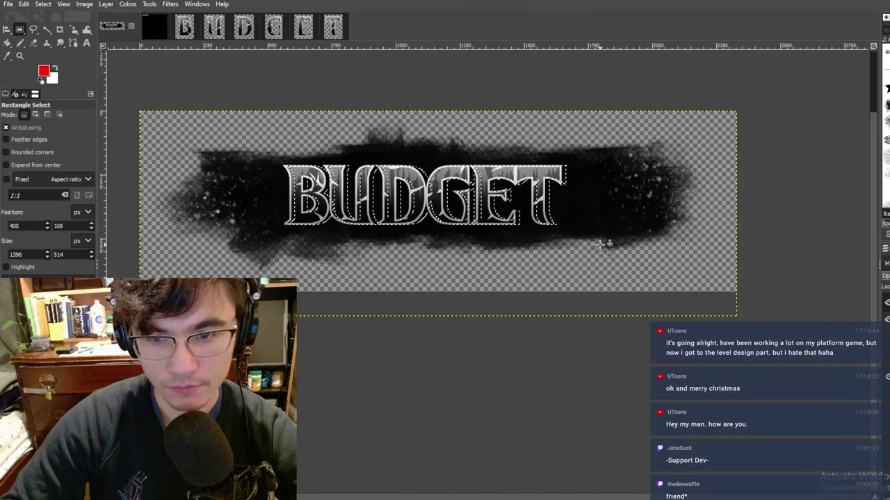
{"action": "key", "text": "Right"}
{"action": "key", "text": "Right"}
{"action": "key", "text": "Right"}
{"action": "key", "text": "Right"}
{"action": "key", "text": "Right"}
{"action": "key", "text": "Right"}
{"action": "key", "text": "Right"}
{"action": "key", "text": "Right"}
{"action": "key", "text": "Right"}
{"action": "key", "text": "Right"}
{"action": "key", "text": "Right"}
{"action": "key", "text": "Right"}
{"action": "key", "text": "Right"}
{"action": "key", "text": "Right"}
{"action": "key", "text": "Right"}
{"action": "key", "text": "Right"}
{"action": "key", "text": "Right"}
{"action": "key", "text": "Right"}
{"action": "key", "text": "Right"}
{"action": "key", "text": "Right"}
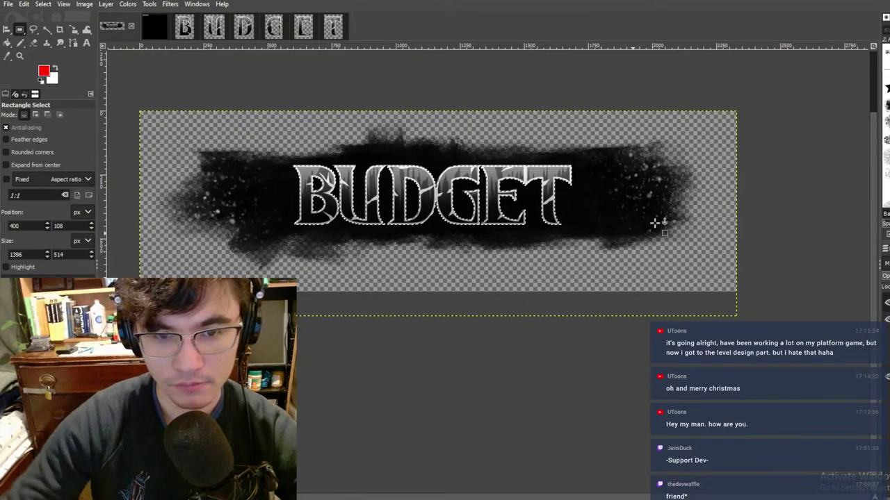
{"action": "left_click", "coordinate": [373, 121]}
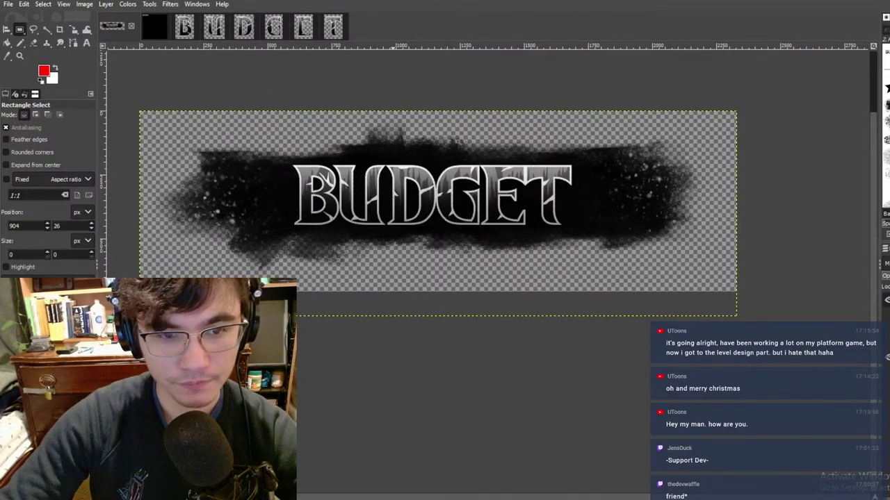
Step: Export the finished banner as budget.png into the kickstarter folder with the default PNG options
{"action": "left_click", "coordinate": [8, 3]}
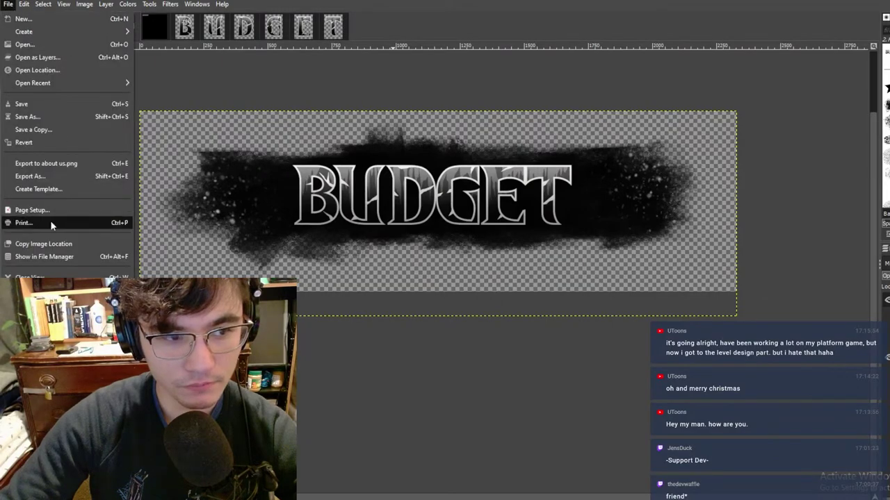
{"action": "left_click", "coordinate": [33, 176]}
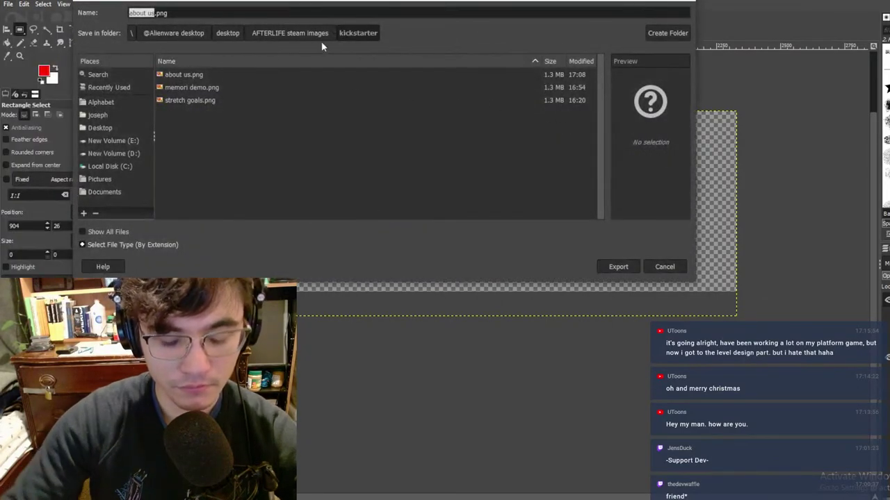
{"action": "type", "text": "bu"}
{"action": "key", "text": "Return"}
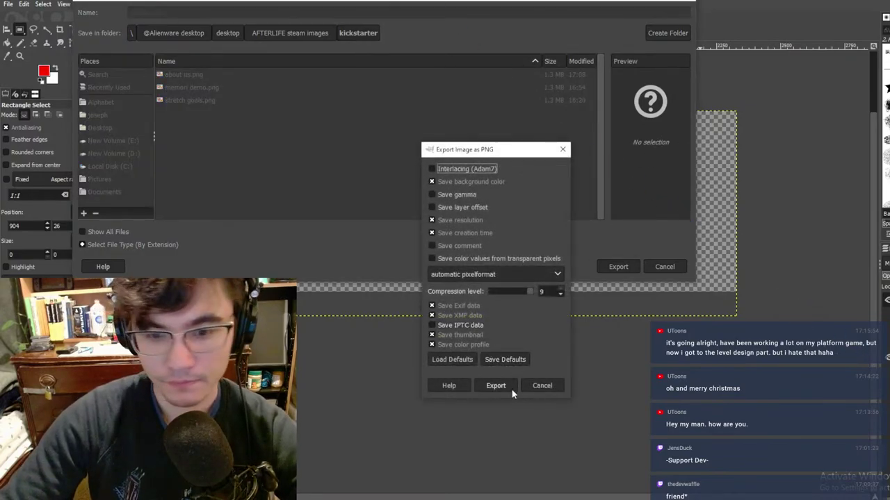
{"action": "left_click", "coordinate": [511, 389]}
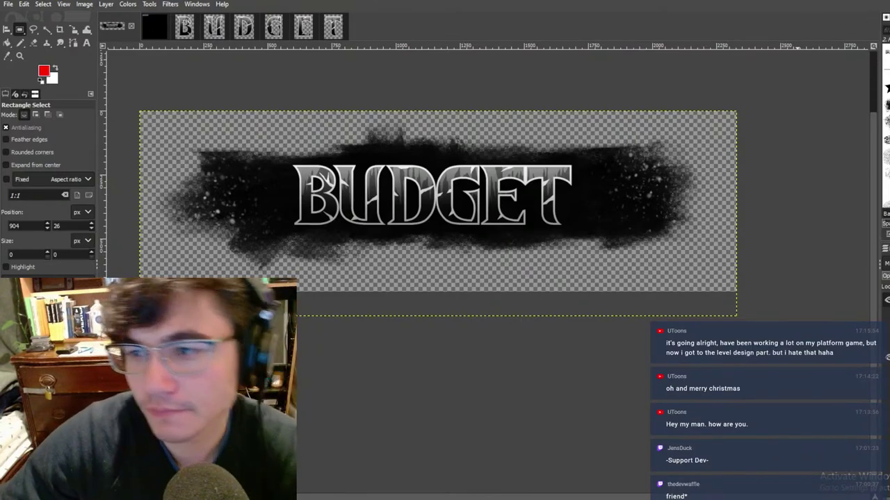
Step: Switch to the Kickstarter story editor in the browser and start adding an image to the project description
{"action": "left_click", "coordinate": [820, 0]}
{"action": "left_click", "coordinate": [362, 476]}
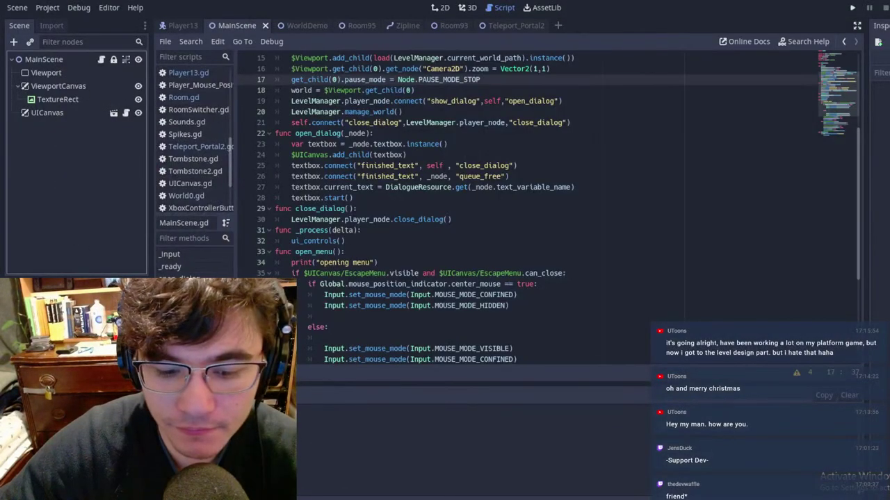
{"action": "key", "text": "alt+Tab"}
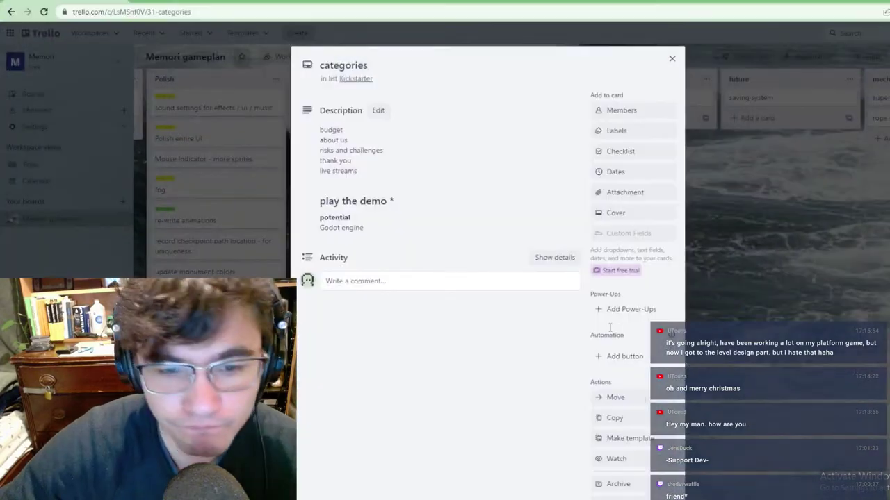
{"action": "key", "text": "alt+Tab"}
{"action": "scroll", "coordinate": [546, 284], "scroll_direction": "down", "scroll_amount": 6}
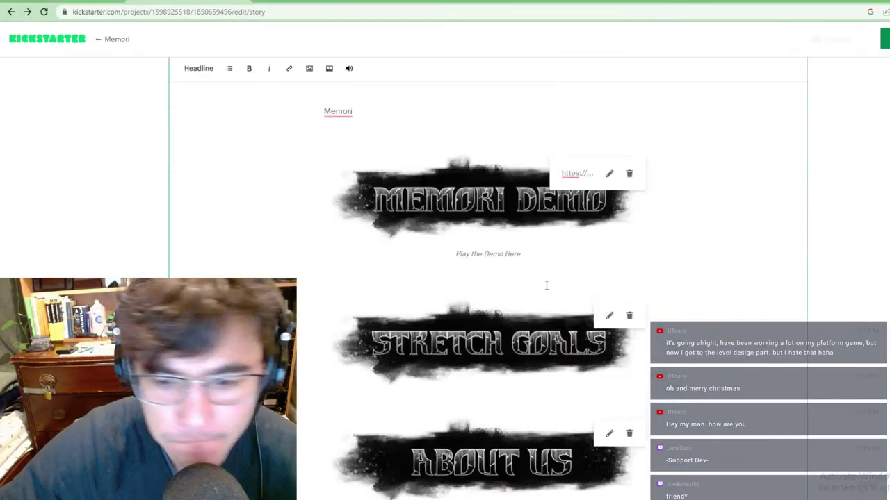
{"action": "scroll", "coordinate": [304, 103], "scroll_direction": "up", "scroll_amount": 3}
{"action": "left_click", "coordinate": [310, 68]}
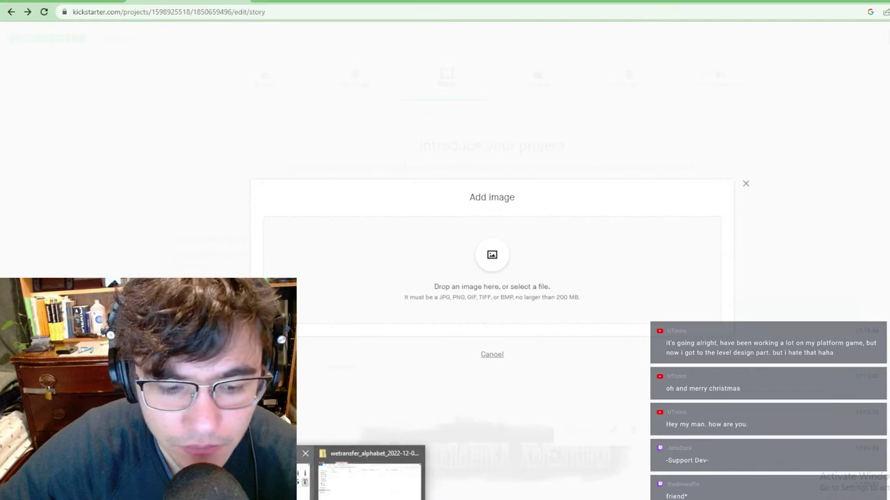
Step: Switch to File Explorer, open the kickstarter folder inside AFTERLIFE steam images, and select the budget image
{"action": "left_click", "coordinate": [361, 464]}
{"action": "left_click", "coordinate": [466, 61]}
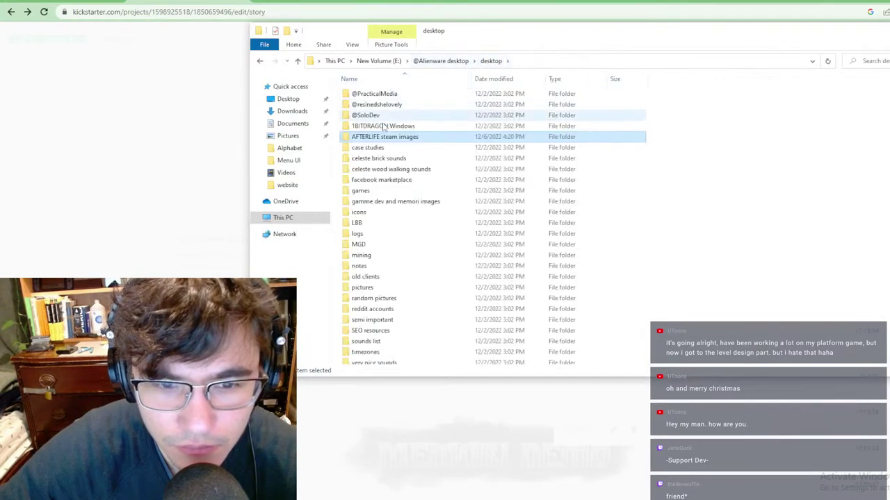
{"action": "double_click", "coordinate": [417, 136]}
{"action": "double_click", "coordinate": [421, 100]}
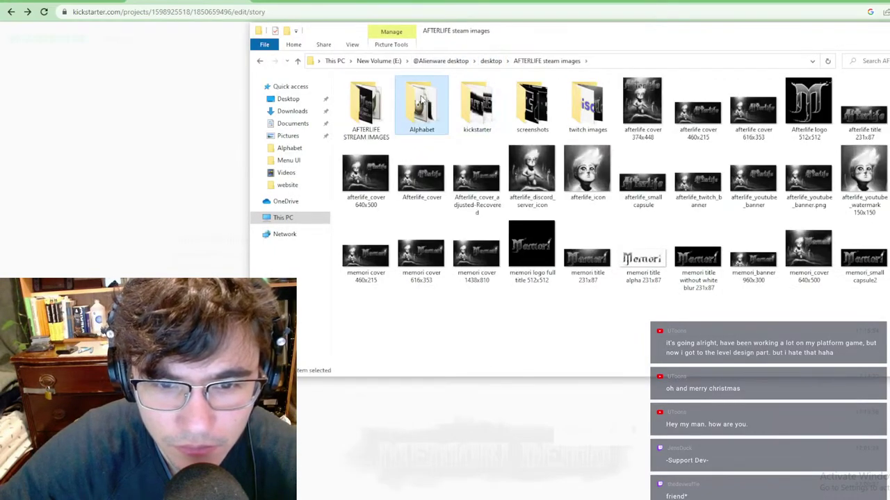
{"action": "left_click", "coordinate": [546, 60]}
{"action": "double_click", "coordinate": [477, 122]}
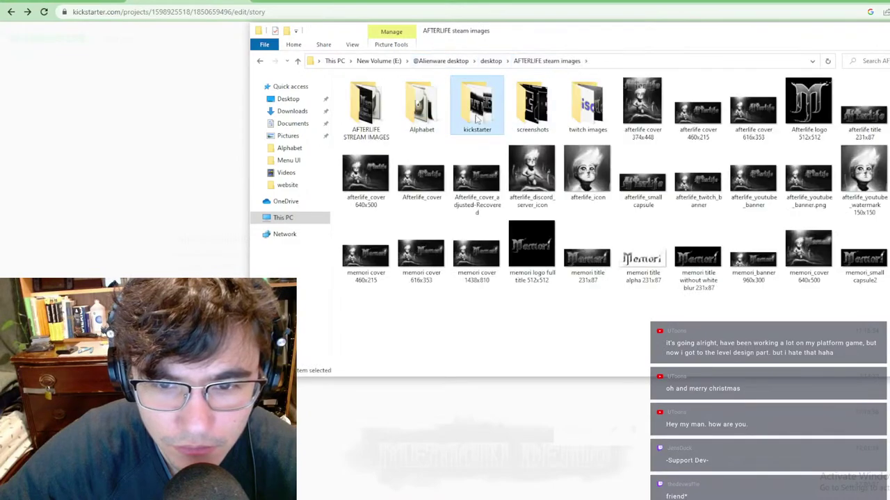
{"action": "left_click", "coordinate": [382, 132]}
{"action": "left_click", "coordinate": [416, 121]}
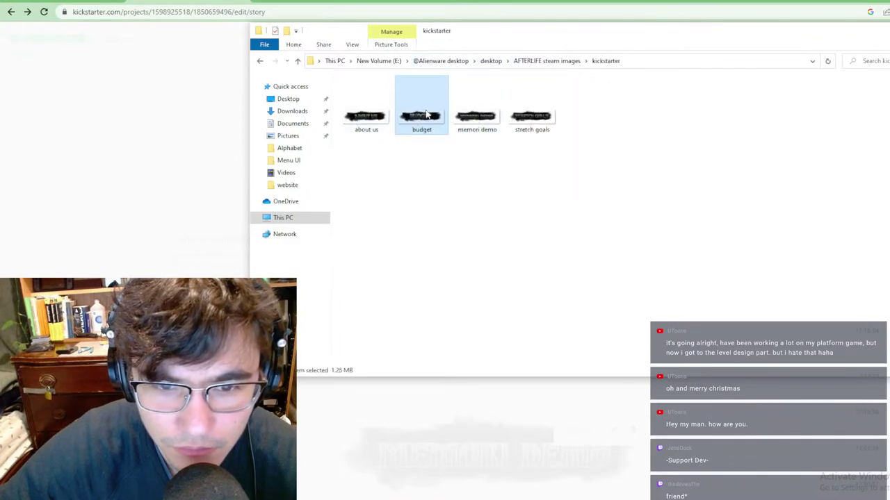
Step: Add the budget image to Kickstarter's image dialog and upload it below the ABOUT US banner
{"action": "left_click_drag", "start_coordinate": [476, 45], "coordinate": [715, 45]}
{"action": "left_click_drag", "start_coordinate": [660, 104], "coordinate": [424, 260]}
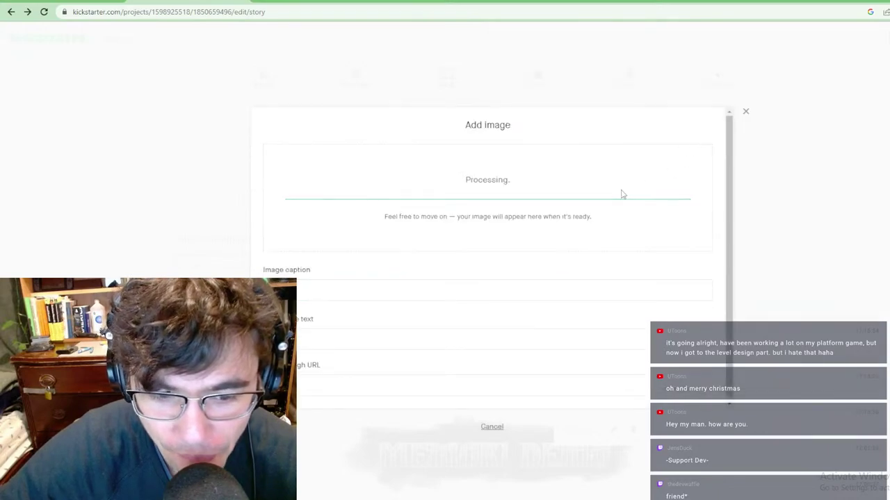
{"action": "scroll", "coordinate": [537, 311], "scroll_direction": "down", "scroll_amount": 5}
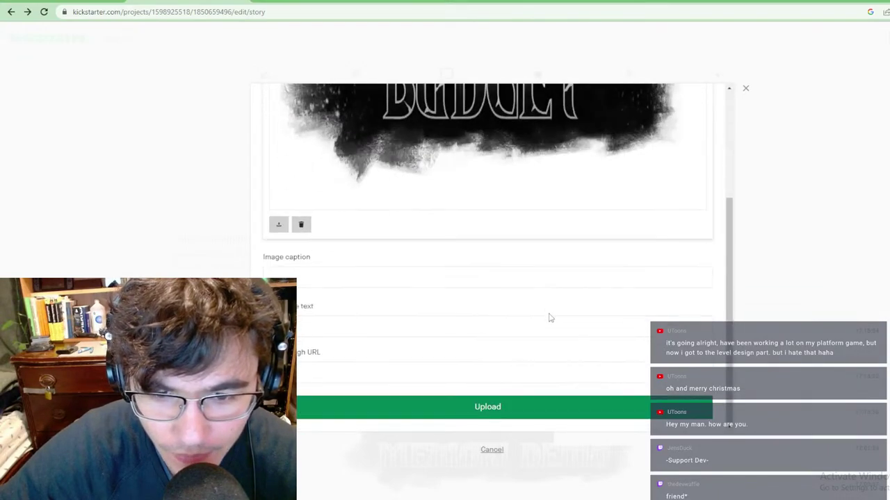
{"action": "left_click", "coordinate": [522, 415]}
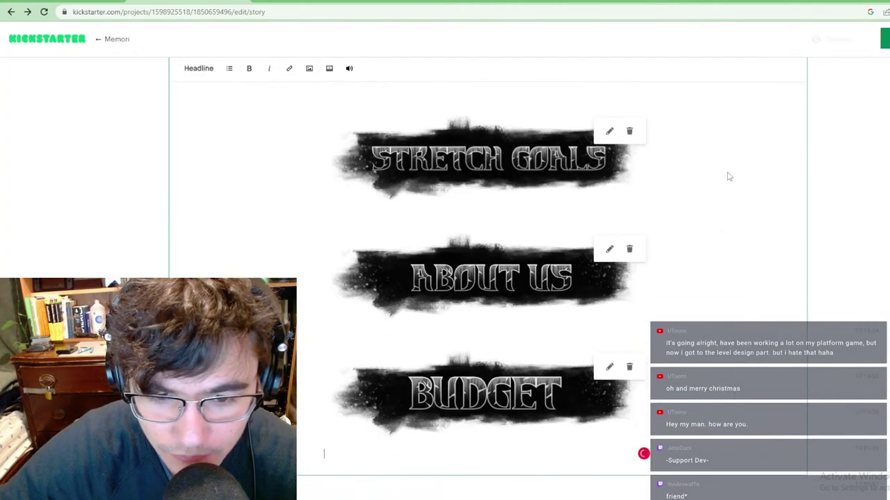
Step: Look over the MEMORI DEMO, STRETCH GOALS, ABOUT US and BUDGET banners in the story editor
{"action": "scroll", "coordinate": [438, 186], "scroll_direction": "up", "scroll_amount": 2}
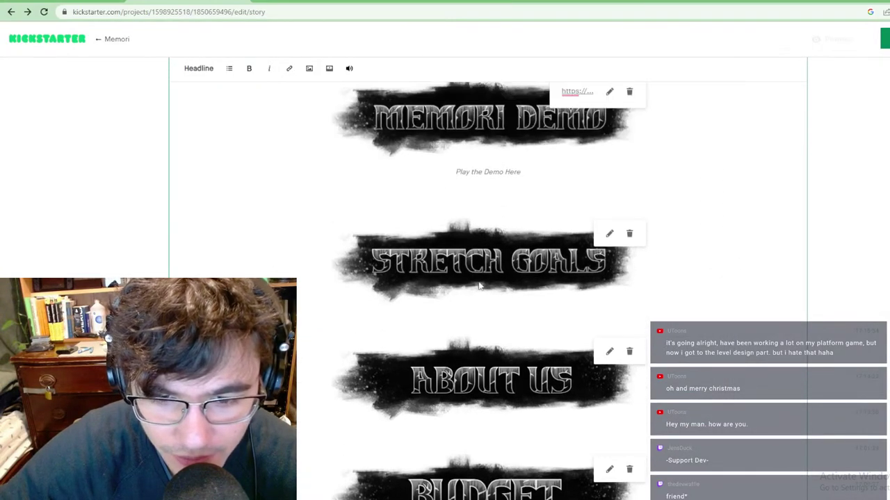
{"action": "scroll", "coordinate": [479, 285], "scroll_direction": "down", "scroll_amount": 1}
{"action": "scroll", "coordinate": [463, 261], "scroll_direction": "up", "scroll_amount": 4}
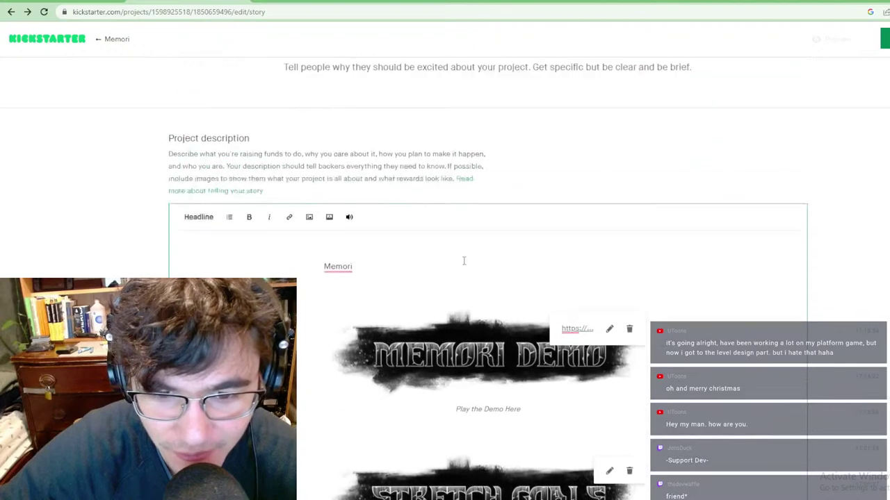
{"action": "scroll", "coordinate": [463, 260], "scroll_direction": "up", "scroll_amount": 1}
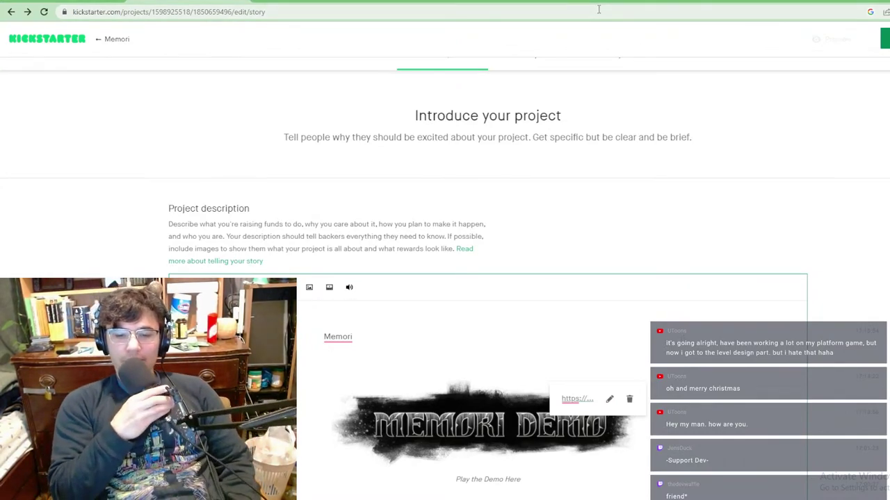
{"action": "scroll", "coordinate": [569, 323], "scroll_direction": "down", "scroll_amount": 10}
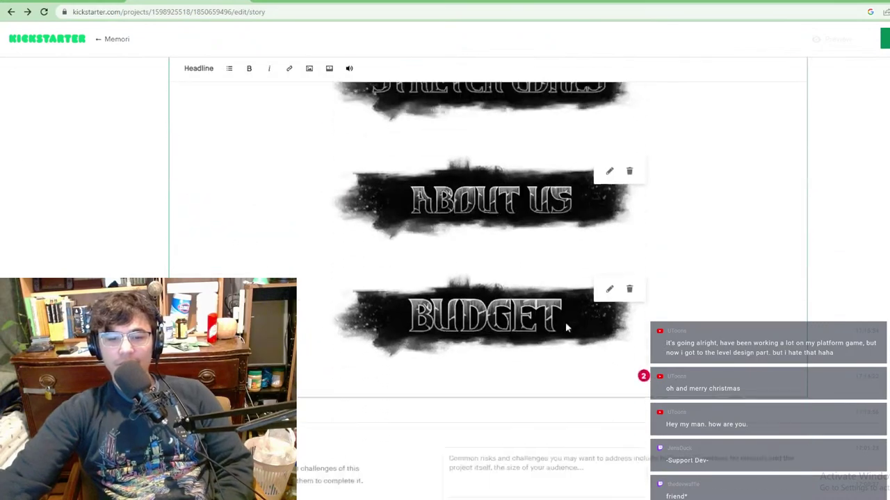
{"action": "scroll", "coordinate": [566, 328], "scroll_direction": "up", "scroll_amount": 1}
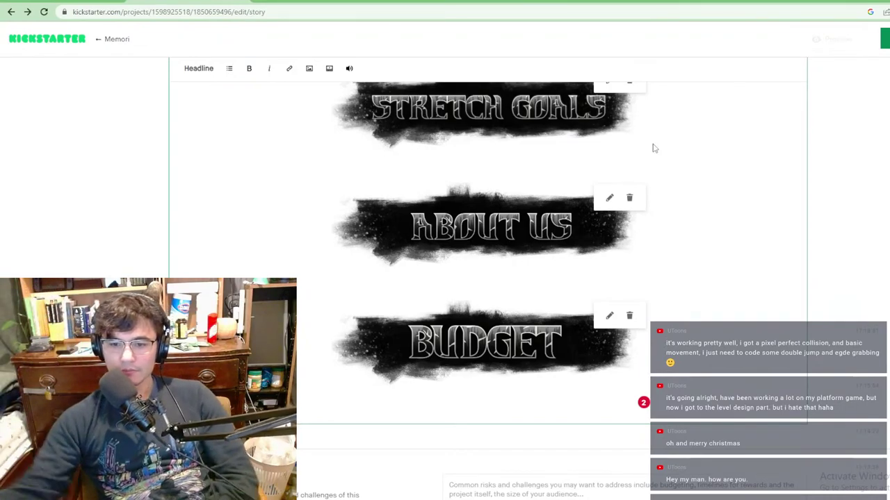
{"action": "scroll", "coordinate": [567, 352], "scroll_direction": "up", "scroll_amount": 4}
{"action": "scroll", "coordinate": [566, 352], "scroll_direction": "up", "scroll_amount": 3}
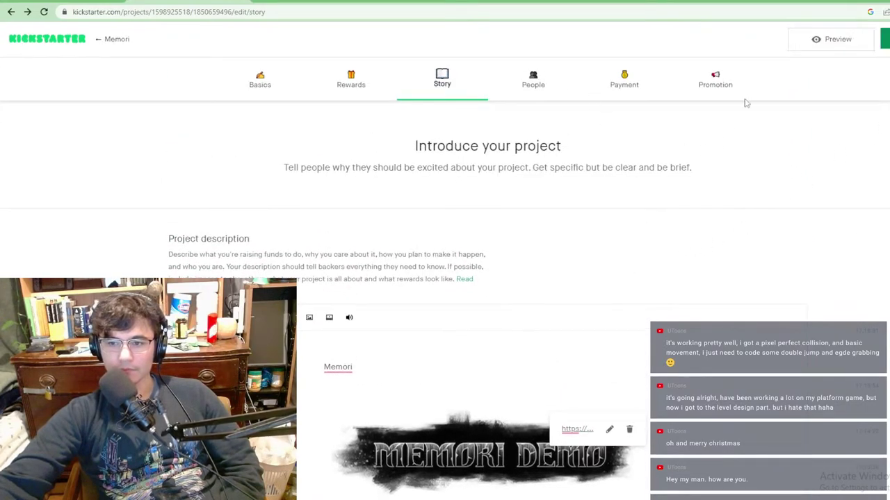
Step: Open the Kickstarter project preview and examine how the four heading banners appear in the Story section
{"action": "left_click", "coordinate": [833, 39]}
{"action": "scroll", "coordinate": [567, 221], "scroll_direction": "down", "scroll_amount": 3}
{"action": "scroll", "coordinate": [566, 221], "scroll_direction": "down", "scroll_amount": 6}
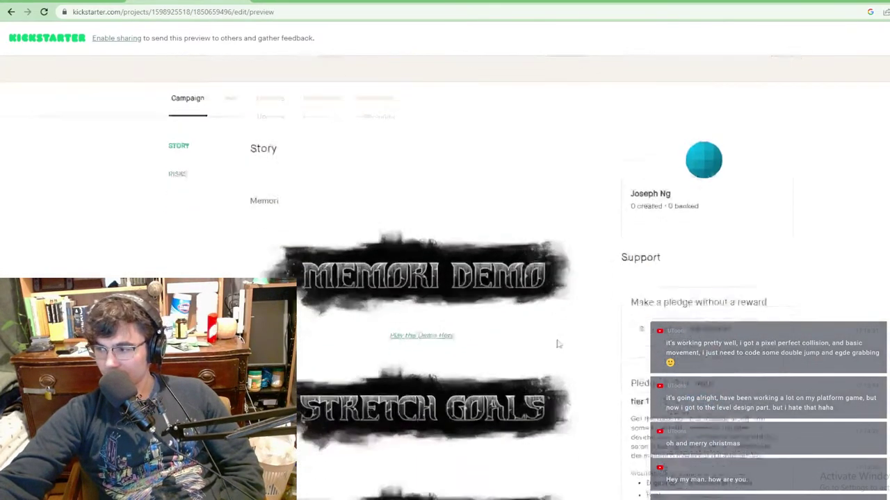
{"action": "scroll", "coordinate": [552, 255], "scroll_direction": "up", "scroll_amount": 2}
{"action": "scroll", "coordinate": [420, 320], "scroll_direction": "down", "scroll_amount": 2}
{"action": "scroll", "coordinate": [419, 319], "scroll_direction": "down", "scroll_amount": 3}
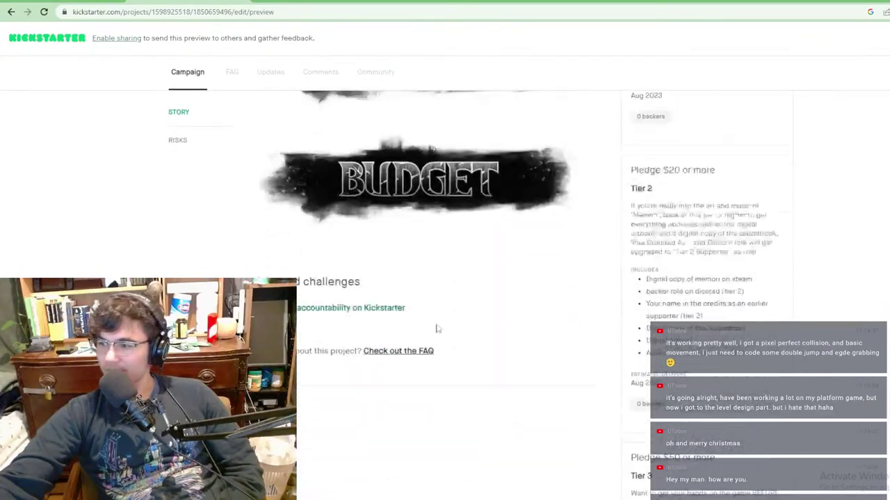
{"action": "scroll", "coordinate": [435, 327], "scroll_direction": "up", "scroll_amount": 6}
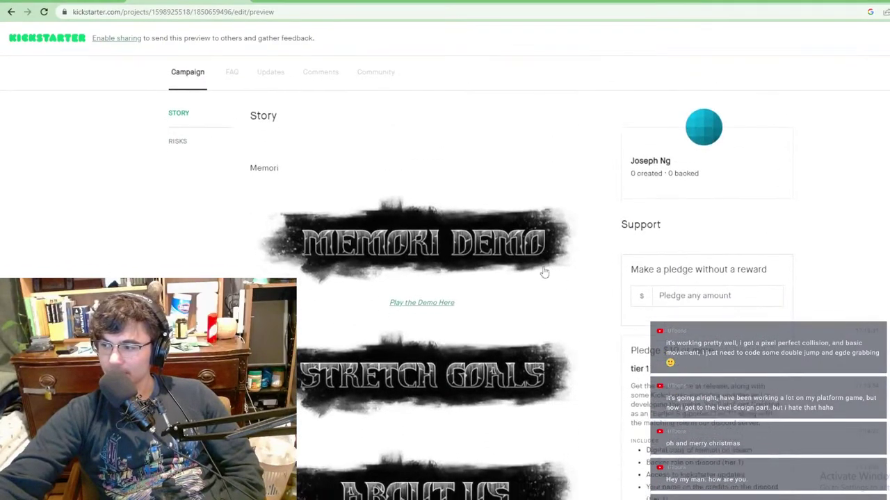
{"action": "scroll", "coordinate": [541, 272], "scroll_direction": "down", "scroll_amount": 4}
{"action": "scroll", "coordinate": [536, 272], "scroll_direction": "up", "scroll_amount": 5}
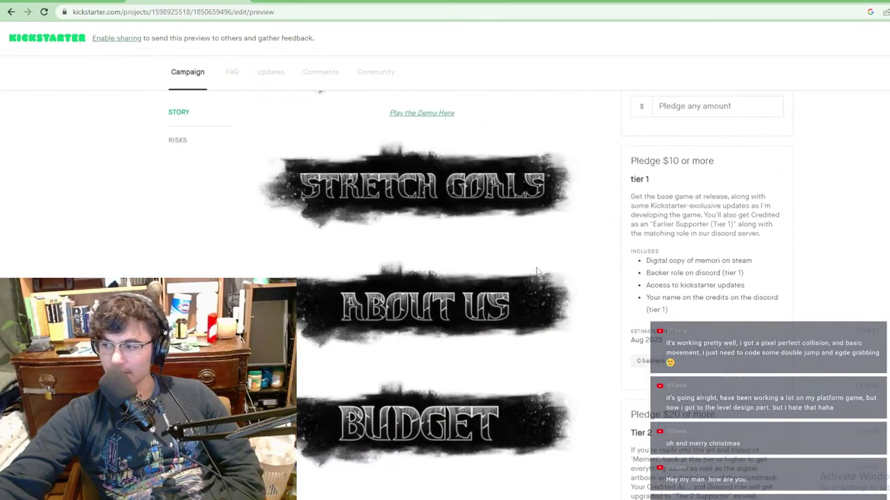
{"action": "scroll", "coordinate": [336, 183], "scroll_direction": "down", "scroll_amount": 2}
{"action": "scroll", "coordinate": [476, 266], "scroll_direction": "down", "scroll_amount": 4}
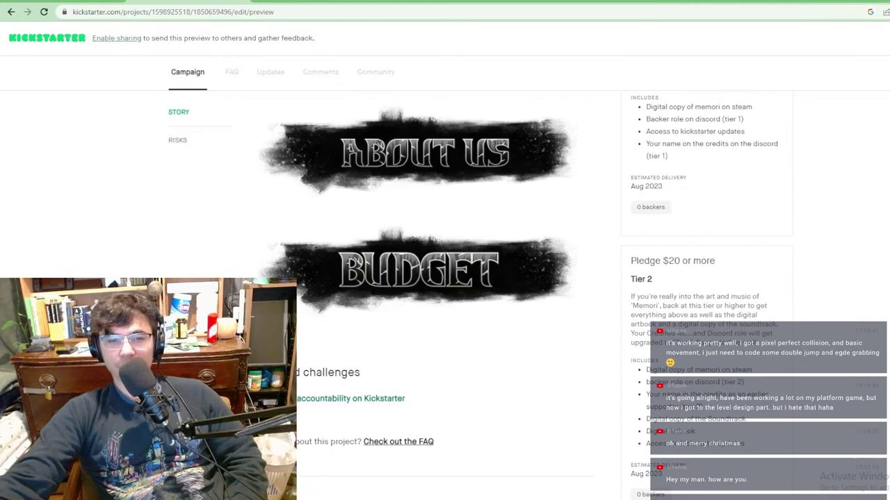
Step: View the gameplay trailer linked from Memori's itch.io page and the PracticalNPC channel's current live stream on YouTube
{"action": "left_click", "coordinate": [410, 2]}
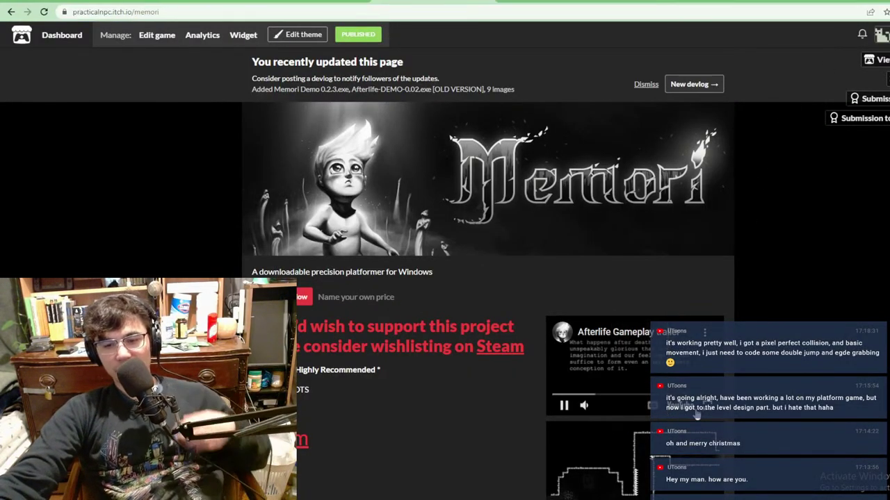
{"action": "left_click", "coordinate": [625, 333]}
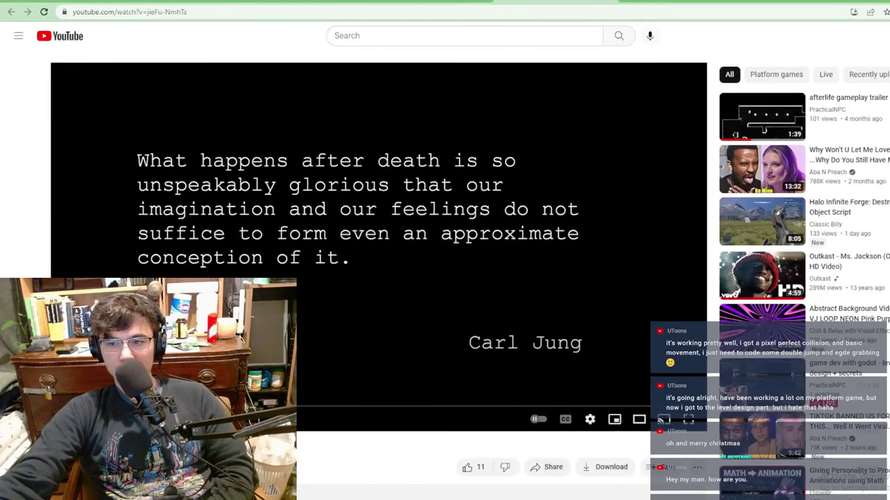
{"action": "left_click", "coordinate": [889, 35]}
{"action": "left_click", "coordinate": [865, 112]}
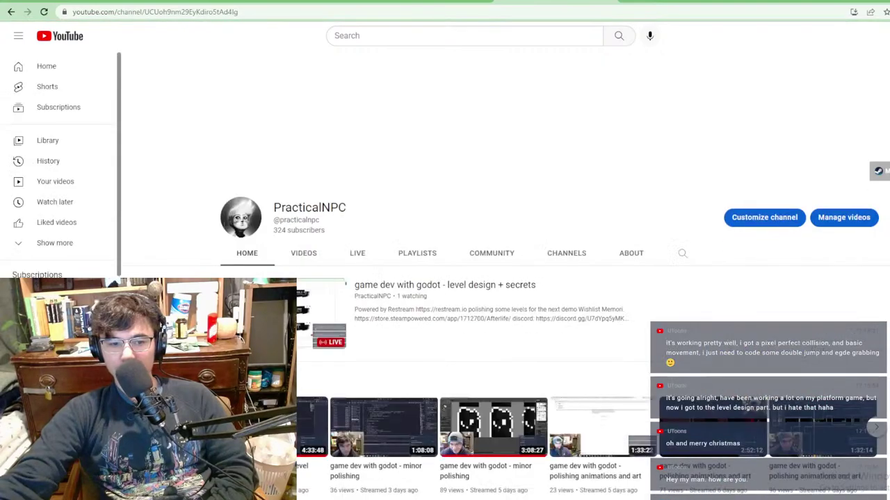
{"action": "left_click", "coordinate": [487, 286]}
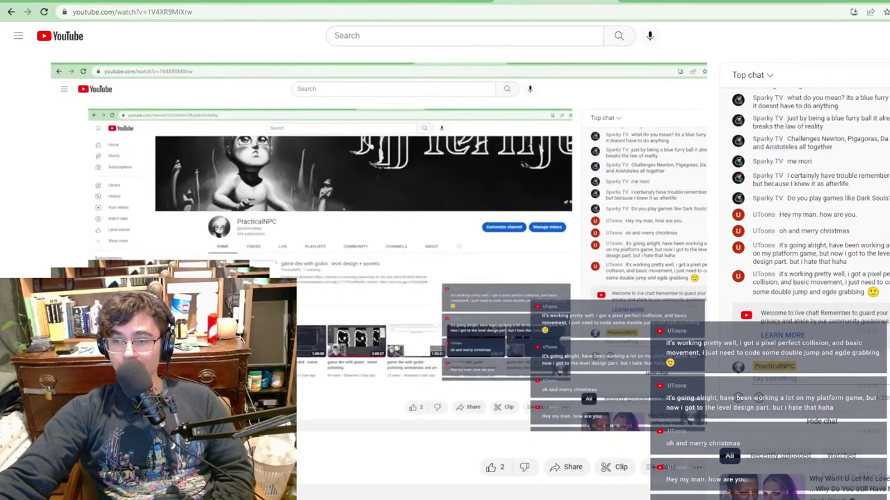
Step: Switch to Godot and look over the MainScene layout around the climb label in the 2D workspace
{"action": "left_click", "coordinate": [889, 1]}
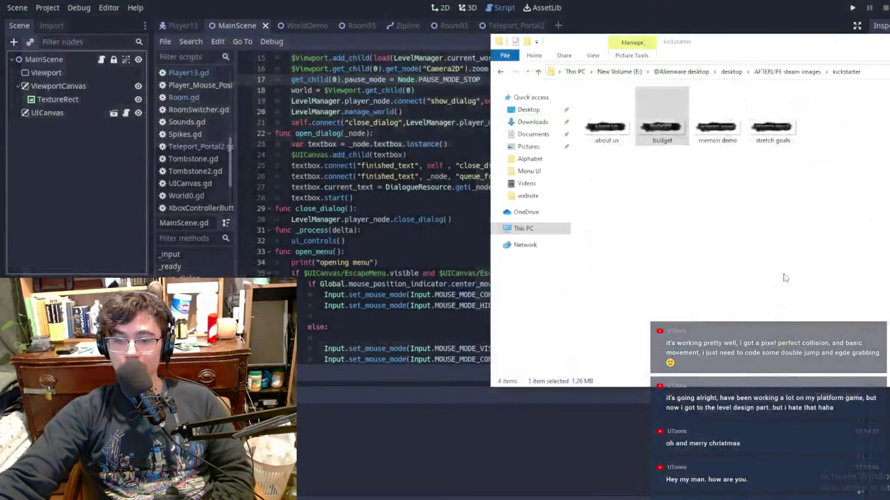
{"action": "left_click", "coordinate": [376, 347]}
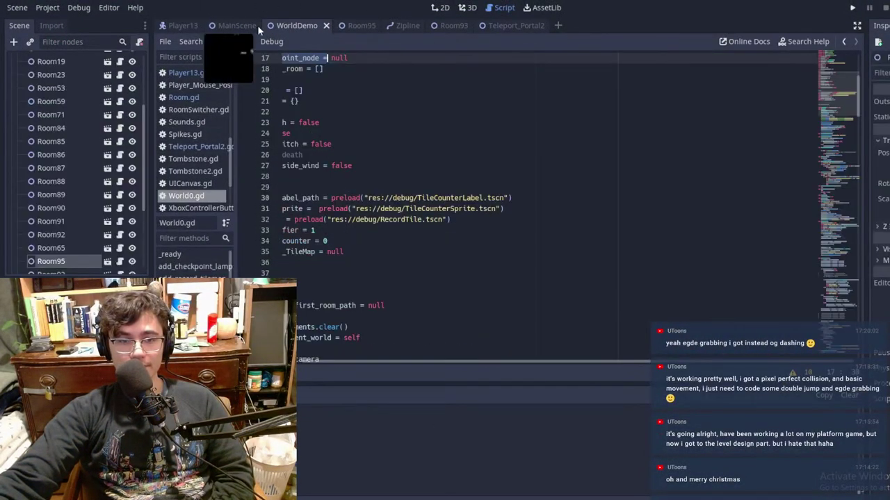
{"action": "left_click", "coordinate": [439, 9]}
{"action": "scroll", "coordinate": [589, 148], "scroll_direction": "up", "scroll_amount": 6}
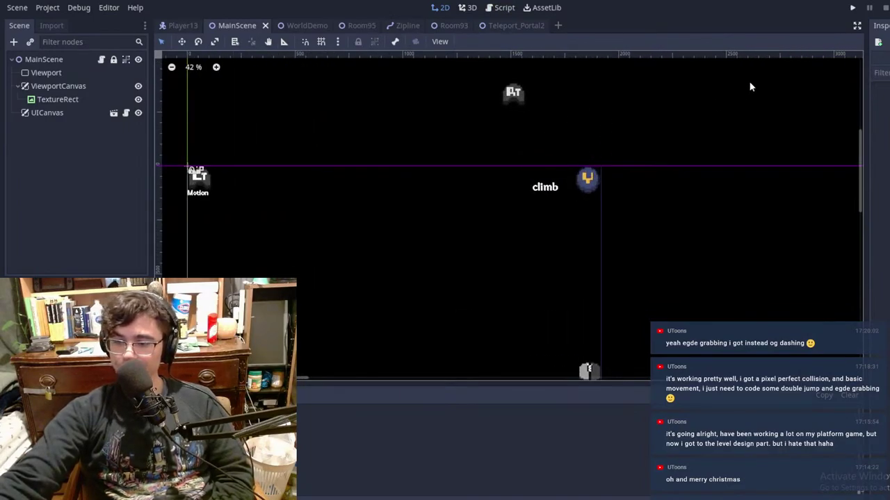
{"action": "scroll", "coordinate": [582, 145], "scroll_direction": "up", "scroll_amount": 4}
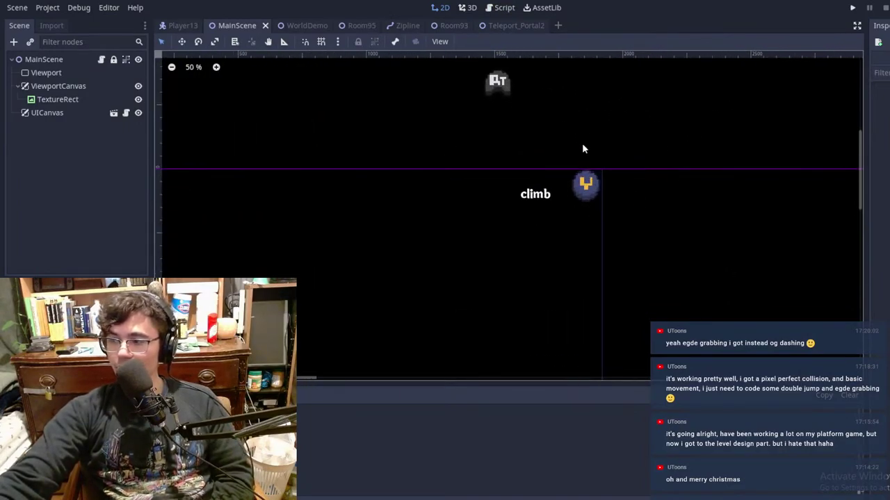
{"action": "scroll", "coordinate": [584, 153], "scroll_direction": "up", "scroll_amount": 2}
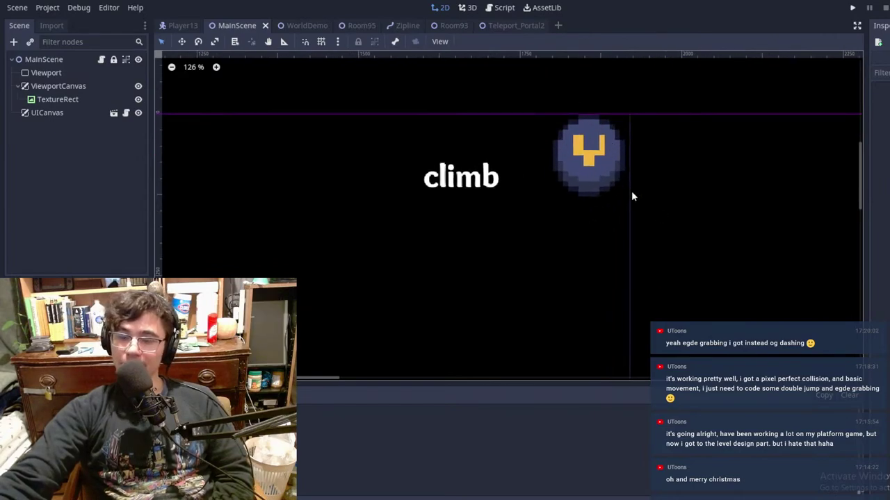
{"action": "scroll", "coordinate": [622, 198], "scroll_direction": "down", "scroll_amount": 7}
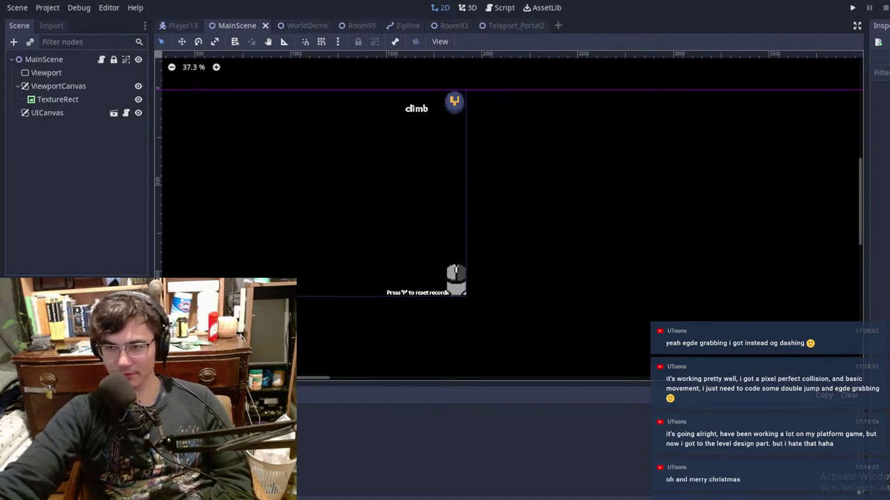
Step: Switch to Discord and look through the SoloDevelopment server's channel list for the game jam link
{"action": "left_click", "coordinate": [889, 0]}
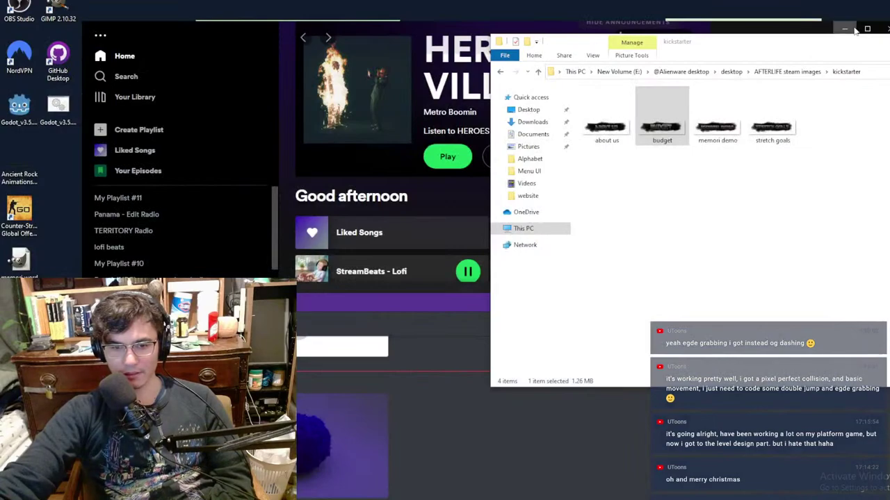
{"action": "left_click", "coordinate": [457, 455]}
{"action": "left_click_drag", "start_coordinate": [394, 290], "coordinate": [750, 0]}
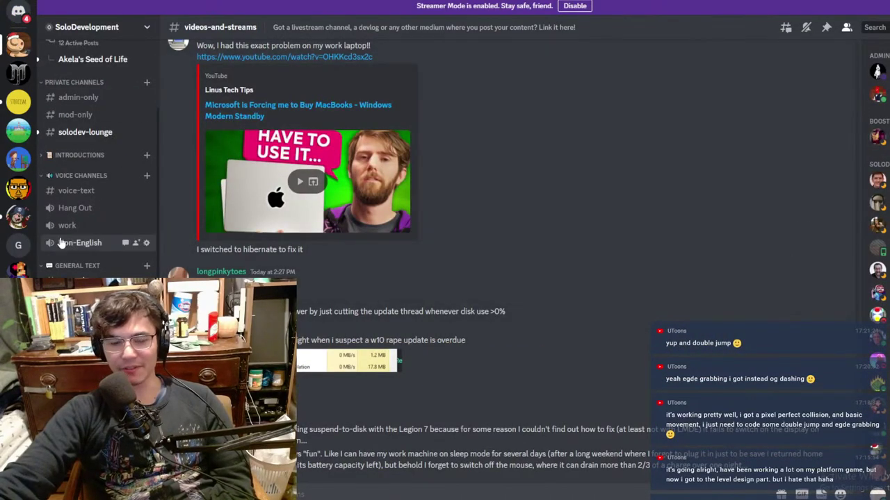
{"action": "scroll", "coordinate": [111, 240], "scroll_direction": "down", "scroll_amount": 3}
{"action": "scroll", "coordinate": [97, 153], "scroll_direction": "up", "scroll_amount": 6}
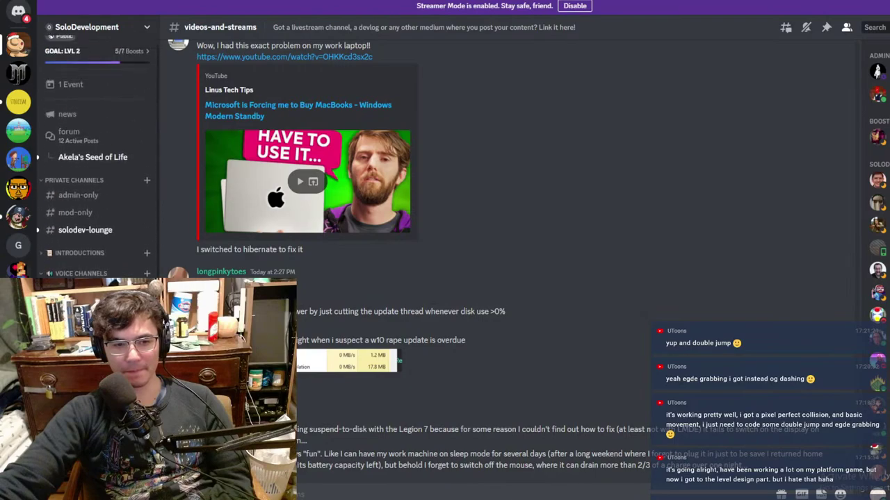
{"action": "scroll", "coordinate": [111, 244], "scroll_direction": "down", "scroll_amount": 5}
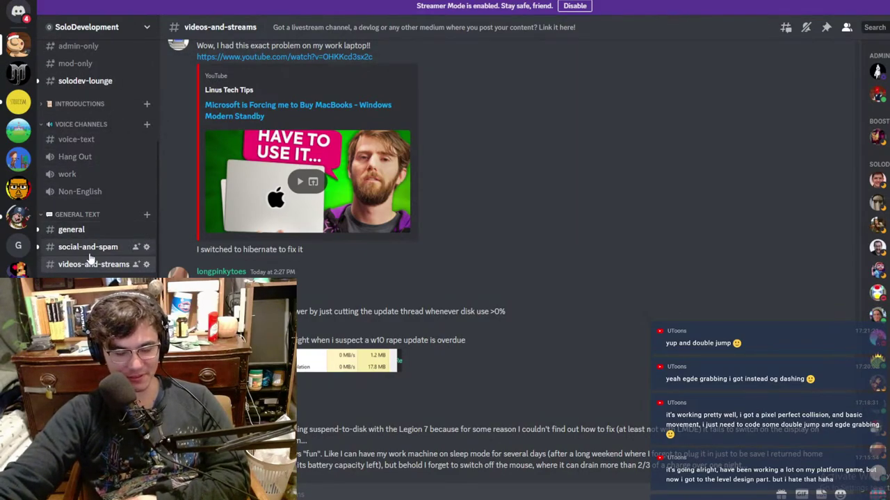
{"action": "scroll", "coordinate": [87, 250], "scroll_direction": "down", "scroll_amount": 3}
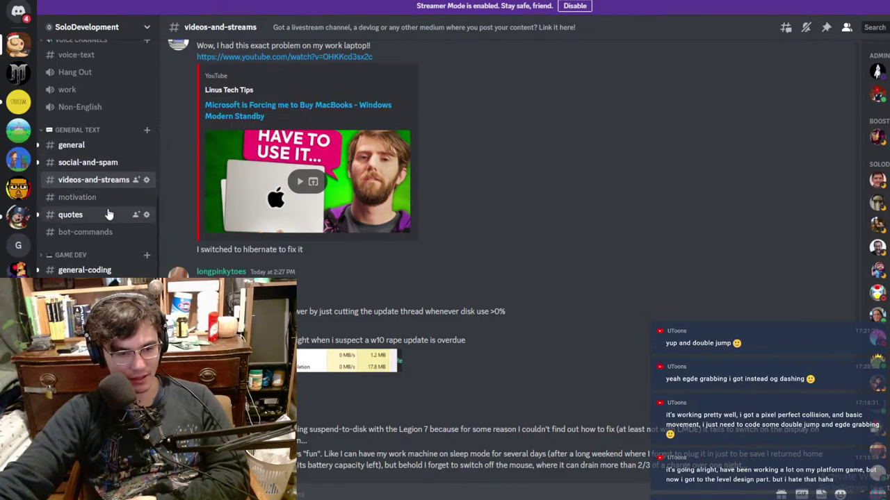
{"action": "scroll", "coordinate": [102, 241], "scroll_direction": "up", "scroll_amount": 8}
{"action": "scroll", "coordinate": [114, 243], "scroll_direction": "down", "scroll_amount": 5}
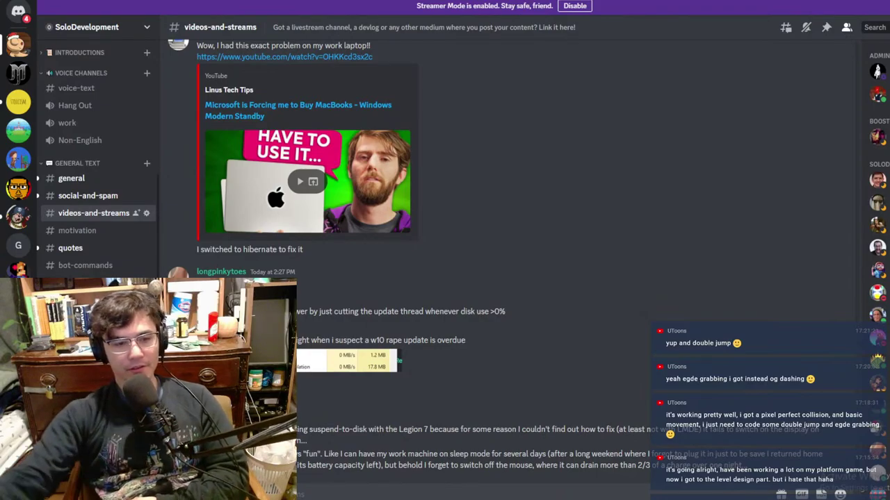
{"action": "scroll", "coordinate": [110, 268], "scroll_direction": "down", "scroll_amount": 1}
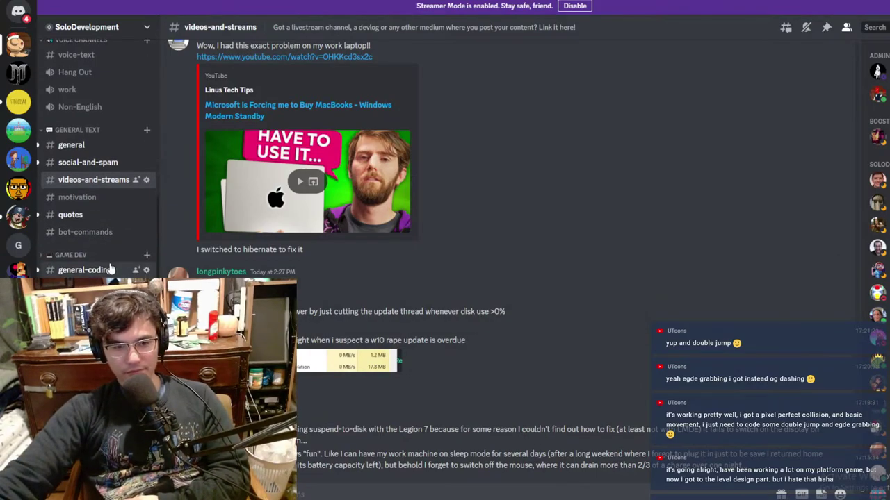
Step: Check the motivation channel, and open the Winter Jam itch.io link posted in the voice-text channel
{"action": "left_click", "coordinate": [70, 198]}
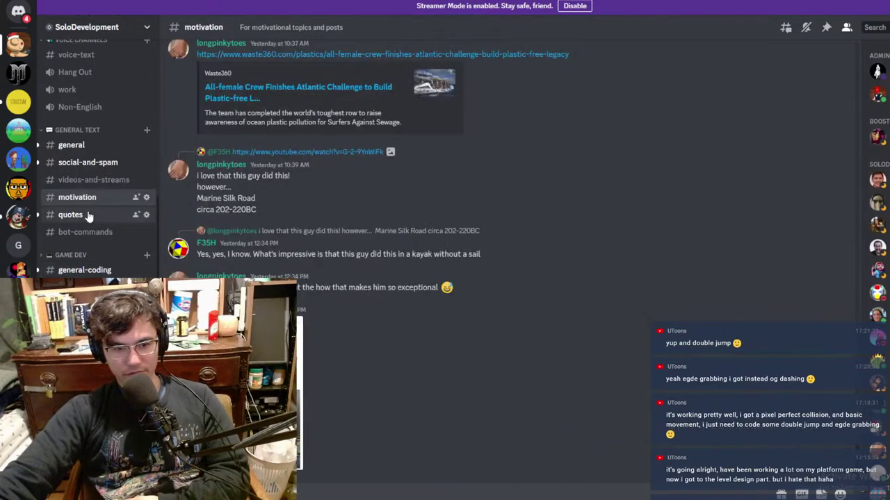
{"action": "scroll", "coordinate": [107, 209], "scroll_direction": "up", "scroll_amount": 6}
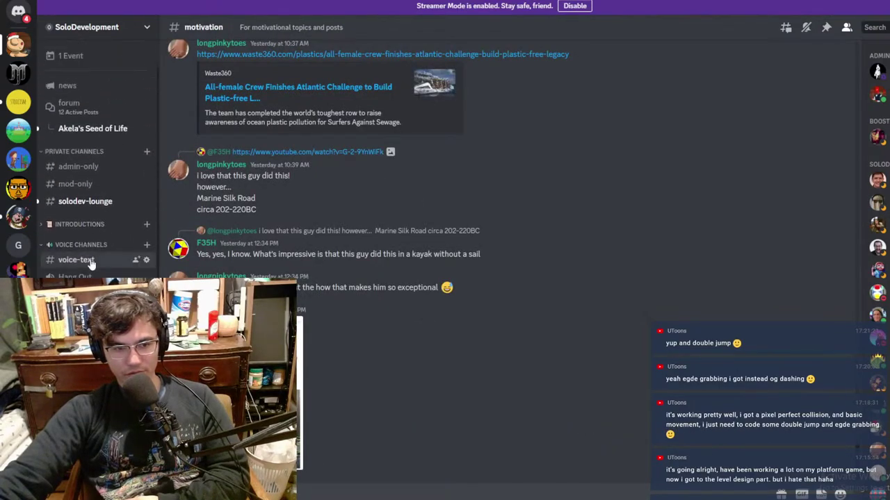
{"action": "left_click", "coordinate": [89, 261]}
{"action": "left_click", "coordinate": [299, 210]}
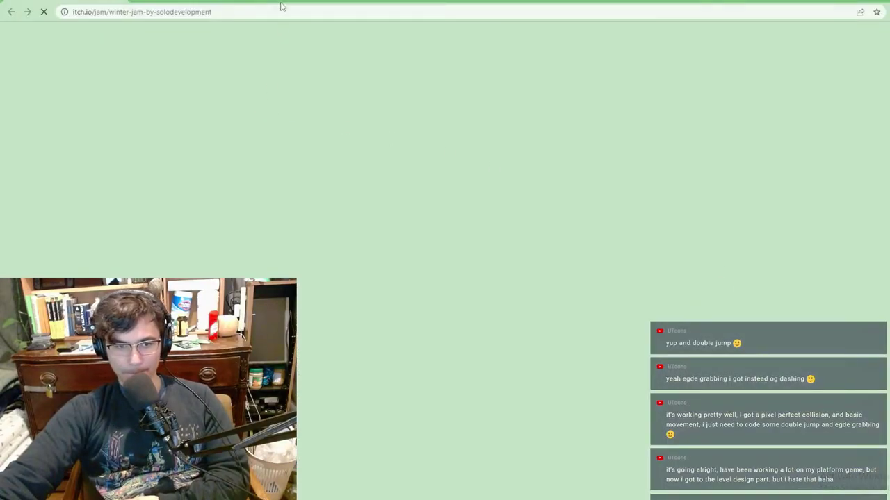
Step: Examine the Winter Jam by SoloDevelopment page, including its banner, submission dates, rules, rating categories and limitation section
{"action": "scroll", "coordinate": [333, 169], "scroll_direction": "down", "scroll_amount": 4}
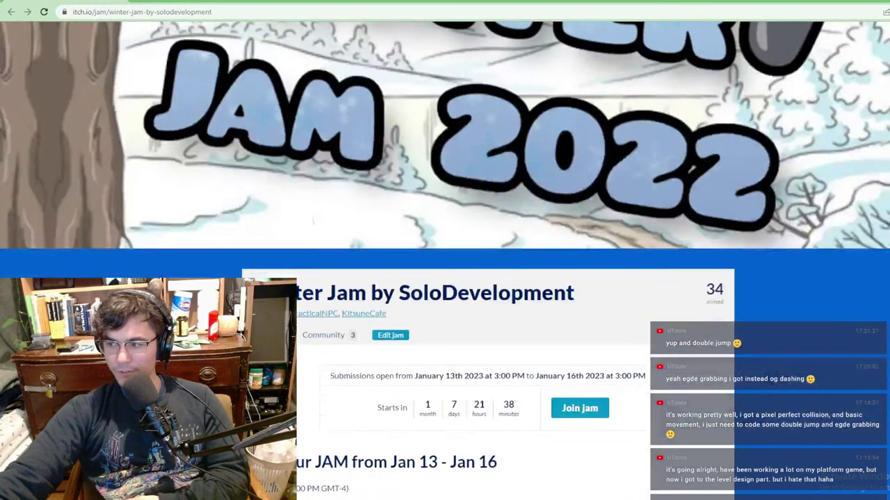
{"action": "scroll", "coordinate": [278, 199], "scroll_direction": "up", "scroll_amount": 4}
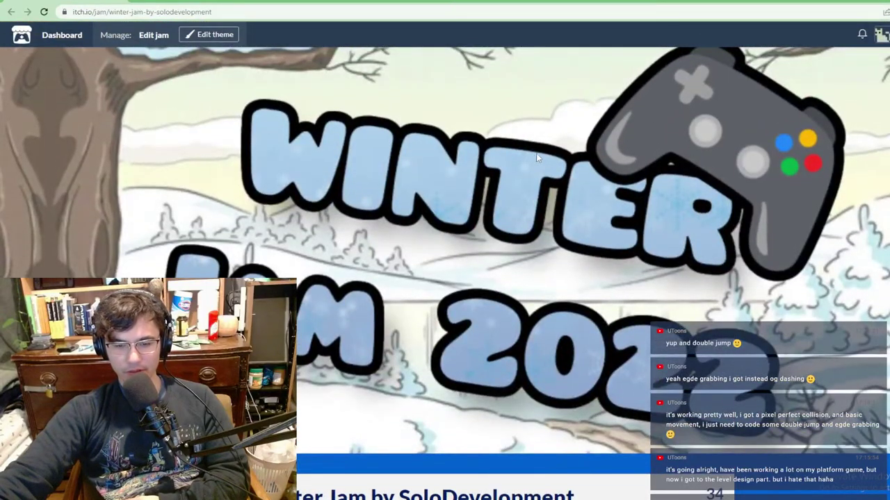
{"action": "scroll", "coordinate": [536, 158], "scroll_direction": "down", "scroll_amount": 6}
{"action": "scroll", "coordinate": [417, 222], "scroll_direction": "up", "scroll_amount": 2}
{"action": "scroll", "coordinate": [438, 336], "scroll_direction": "down", "scroll_amount": 10}
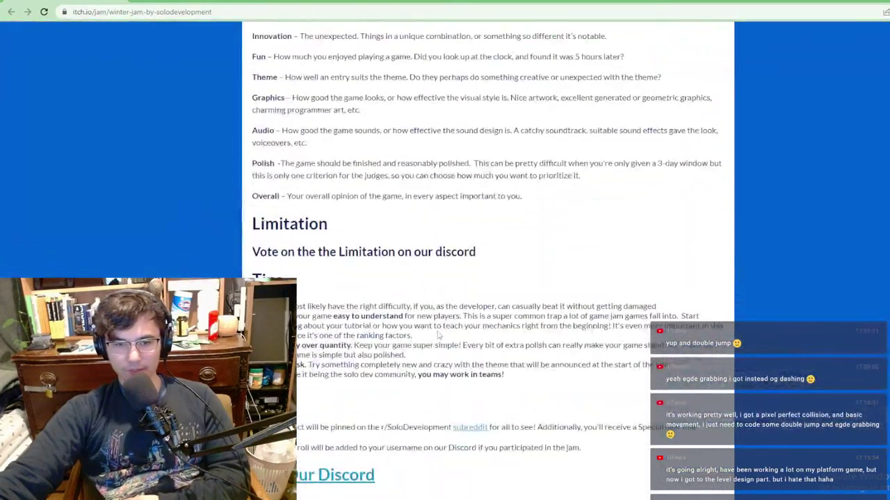
{"action": "scroll", "coordinate": [438, 336], "scroll_direction": "up", "scroll_amount": 10}
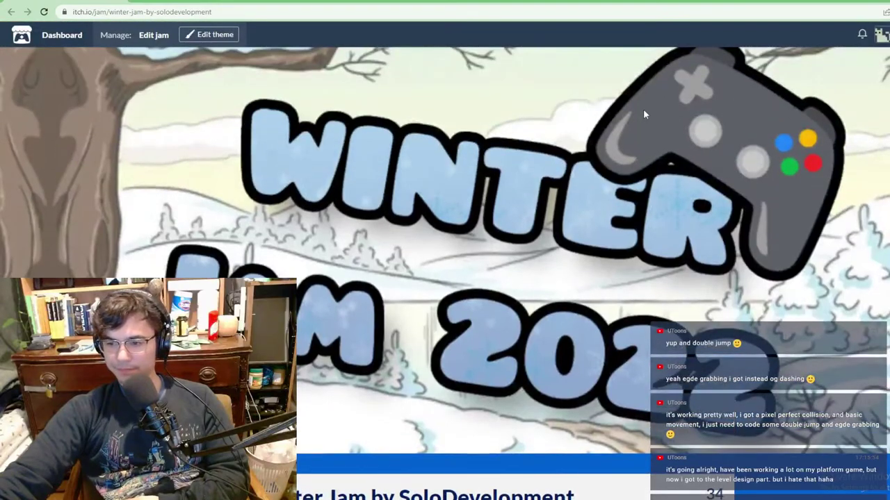
{"action": "scroll", "coordinate": [464, 208], "scroll_direction": "down", "scroll_amount": 6}
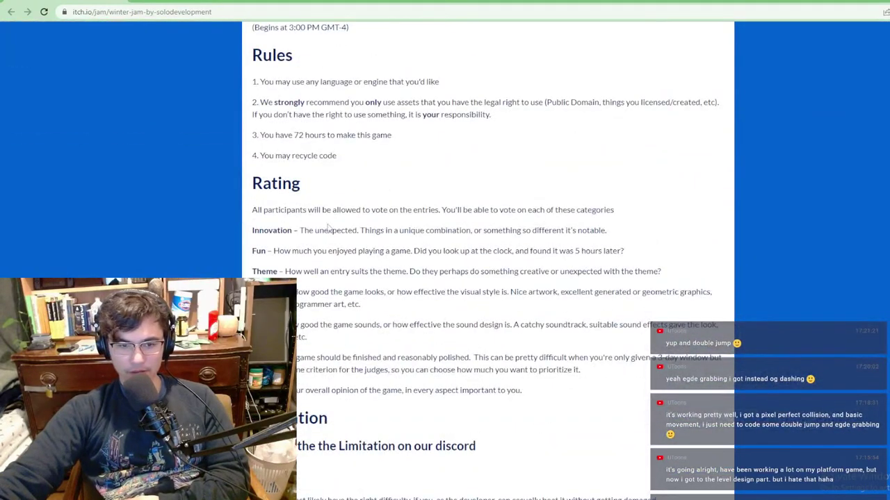
{"action": "scroll", "coordinate": [328, 228], "scroll_direction": "down", "scroll_amount": 3}
{"action": "scroll", "coordinate": [344, 245], "scroll_direction": "up", "scroll_amount": 10}
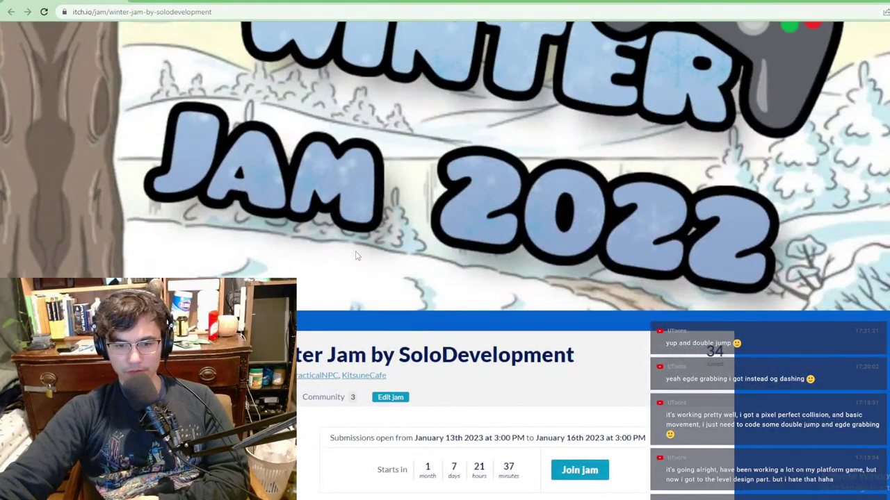
{"action": "scroll", "coordinate": [355, 255], "scroll_direction": "down", "scroll_amount": 1}
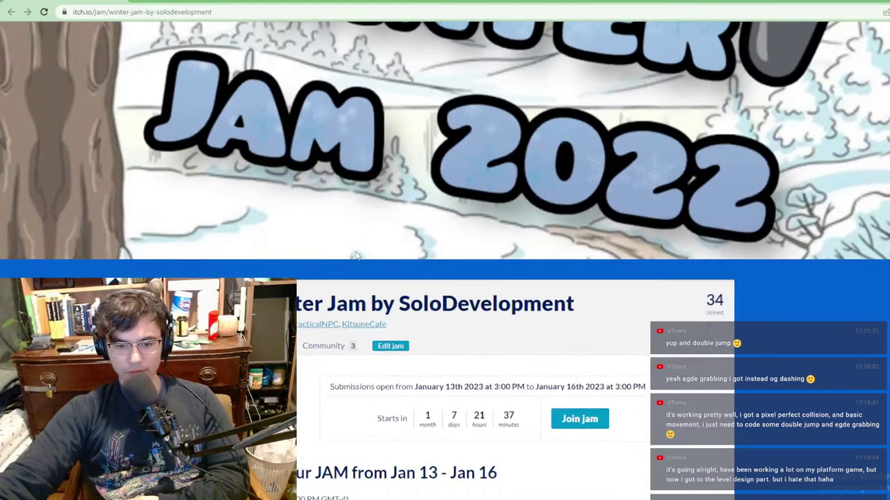
{"action": "scroll", "coordinate": [355, 256], "scroll_direction": "down", "scroll_amount": 5}
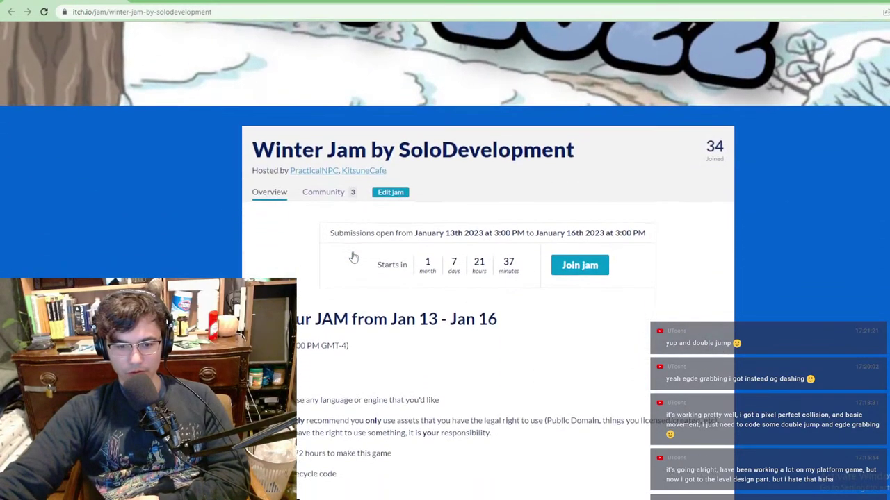
{"action": "scroll", "coordinate": [352, 252], "scroll_direction": "down", "scroll_amount": 3}
Step: Open the Winter Jam restriction voting form linked in Discord's news channel and view its response summary in Google Forms
{"action": "left_click_drag", "start_coordinate": [491, 0], "coordinate": [510, 124]}
{"action": "left_click", "coordinate": [188, 140]}
{"action": "scroll", "coordinate": [73, 156], "scroll_direction": "up", "scroll_amount": 1}
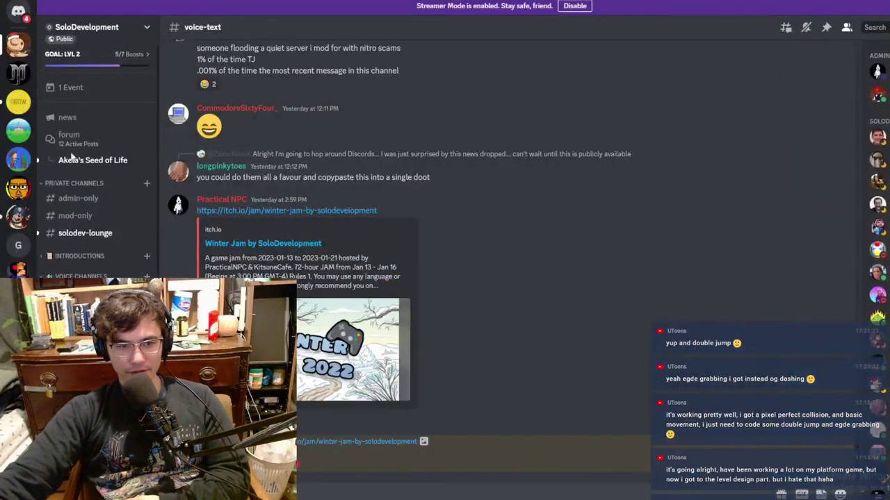
{"action": "left_click", "coordinate": [91, 121]}
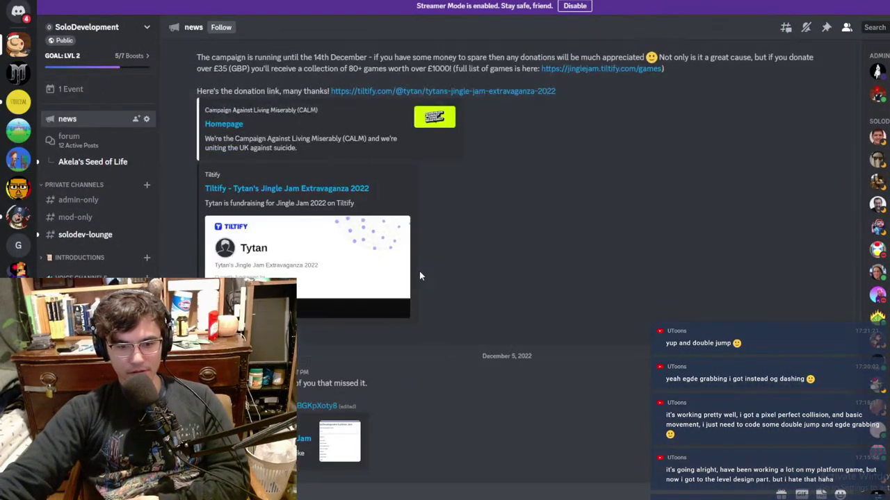
{"action": "left_click", "coordinate": [326, 406]}
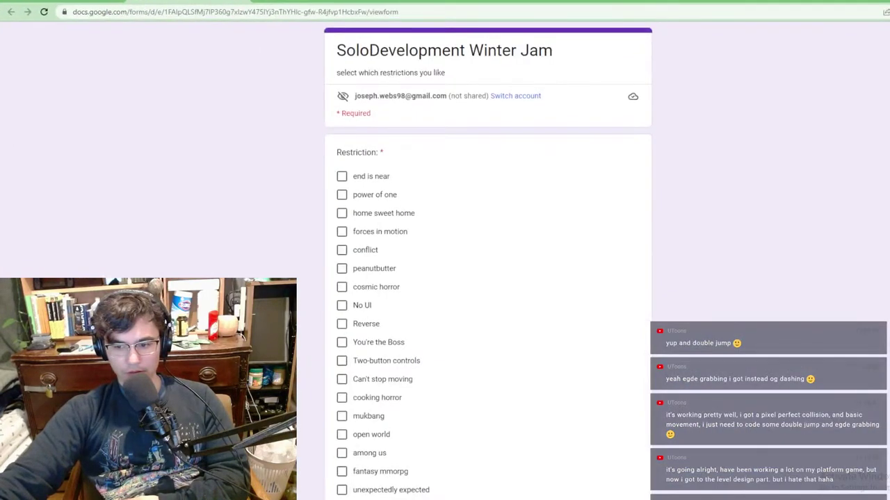
{"action": "left_click", "coordinate": [889, 46]}
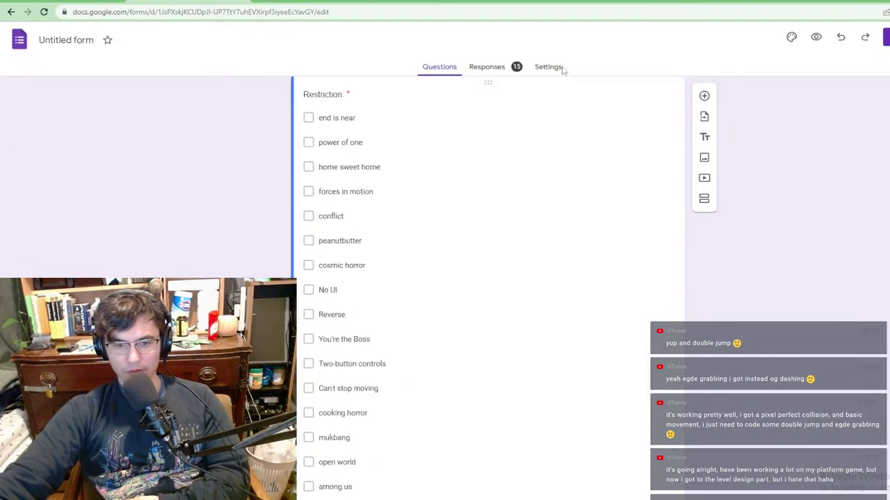
{"action": "left_click", "coordinate": [499, 66]}
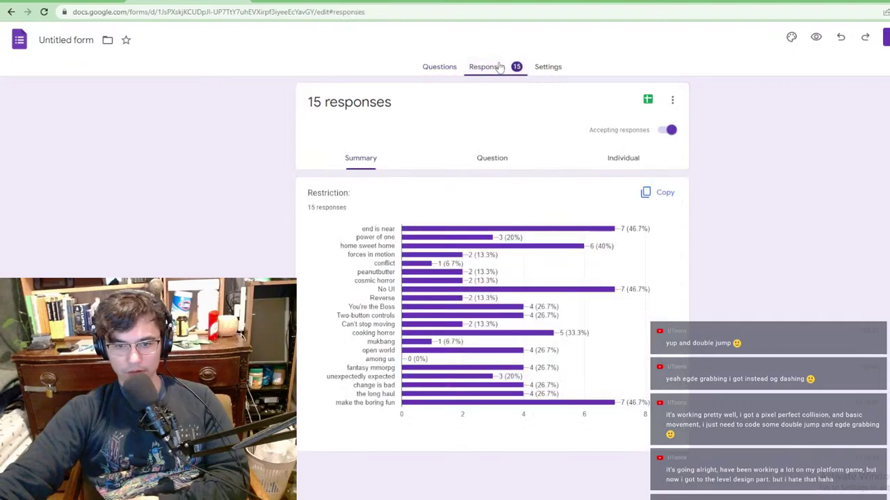